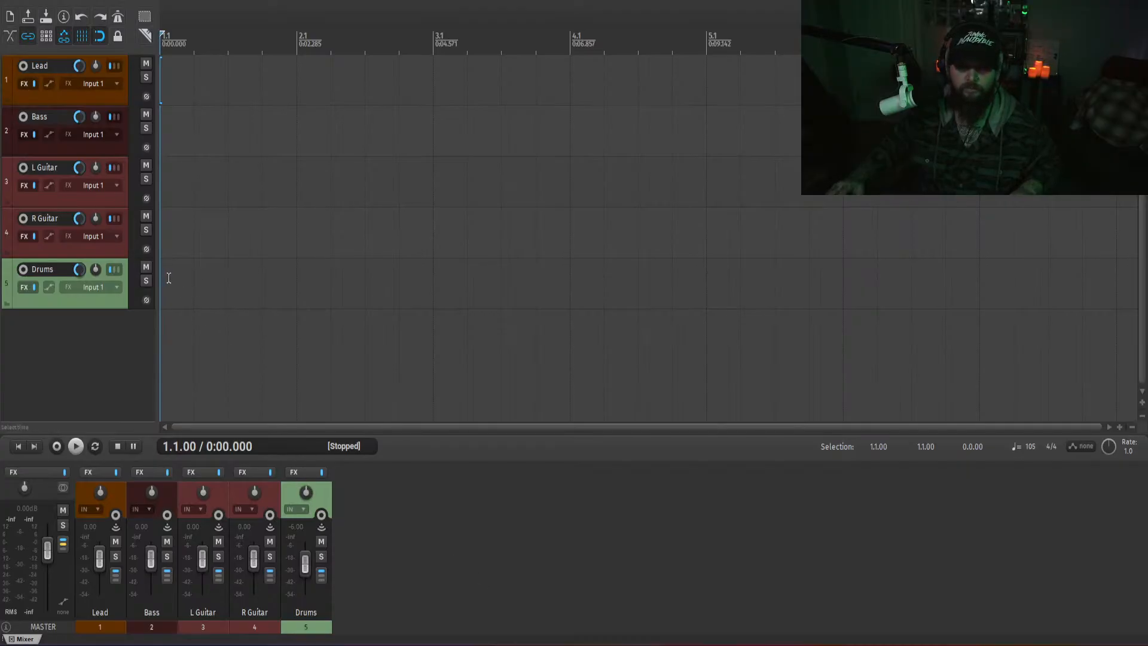
pyautogui.moveTo(169, 278); pyautogui.dragTo(1012, 290)
pyautogui.doubleClick(749, 301)
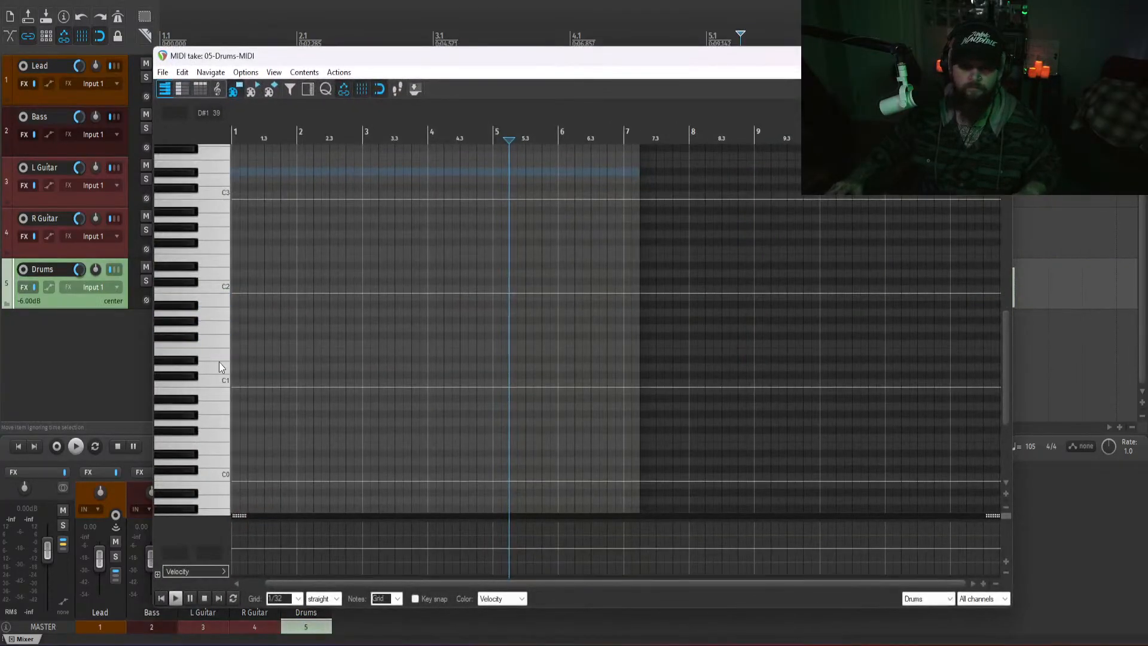
pyautogui.click(226, 287)
pyautogui.press('Escape')
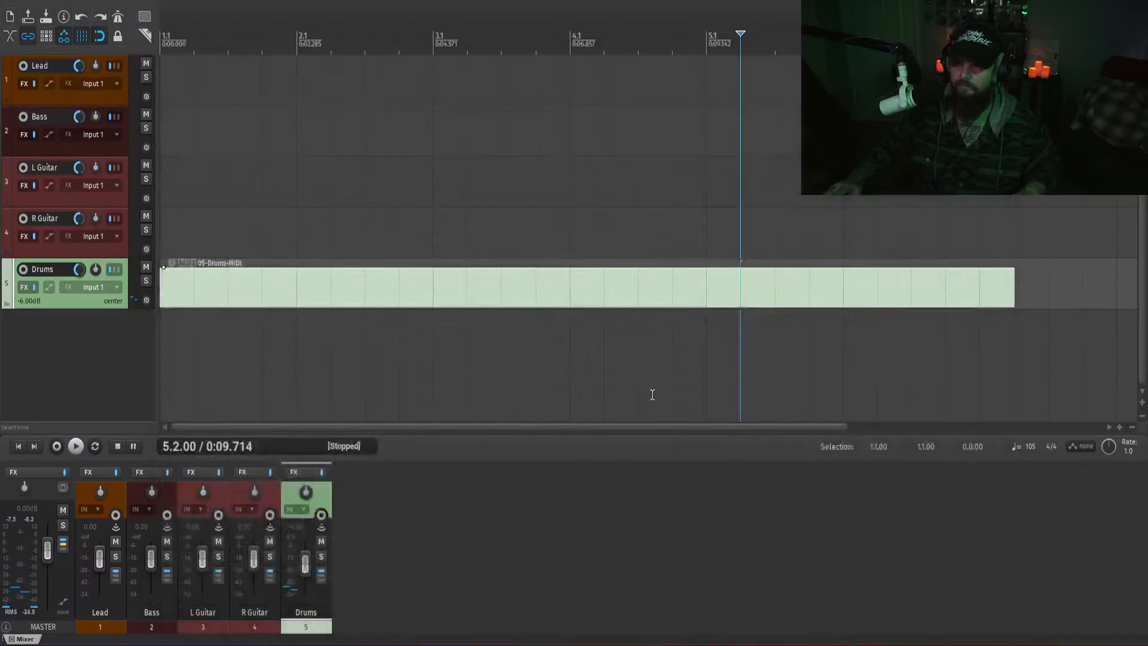
pyautogui.click(224, 485)
pyautogui.moveTo(340, 325); pyautogui.dragTo(263, 244)
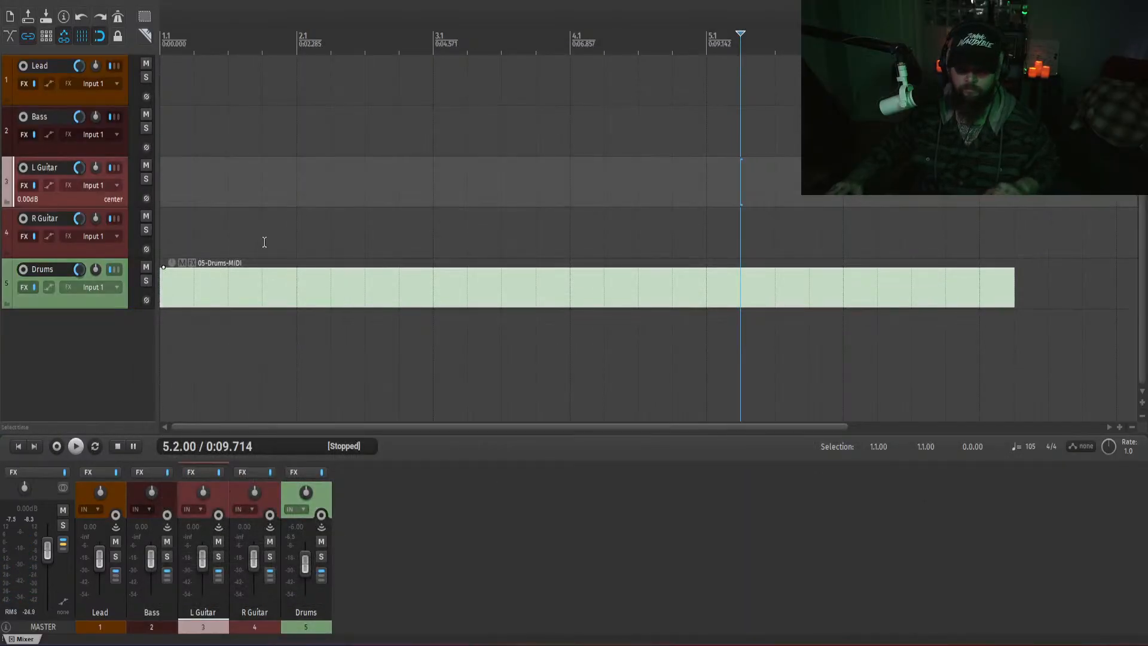
pyautogui.press('Delete')
# - Create a MIDI item on the L Guitar track from the project start to 6.2 and audition its keys in the MIDI editor
pyautogui.press('Home')
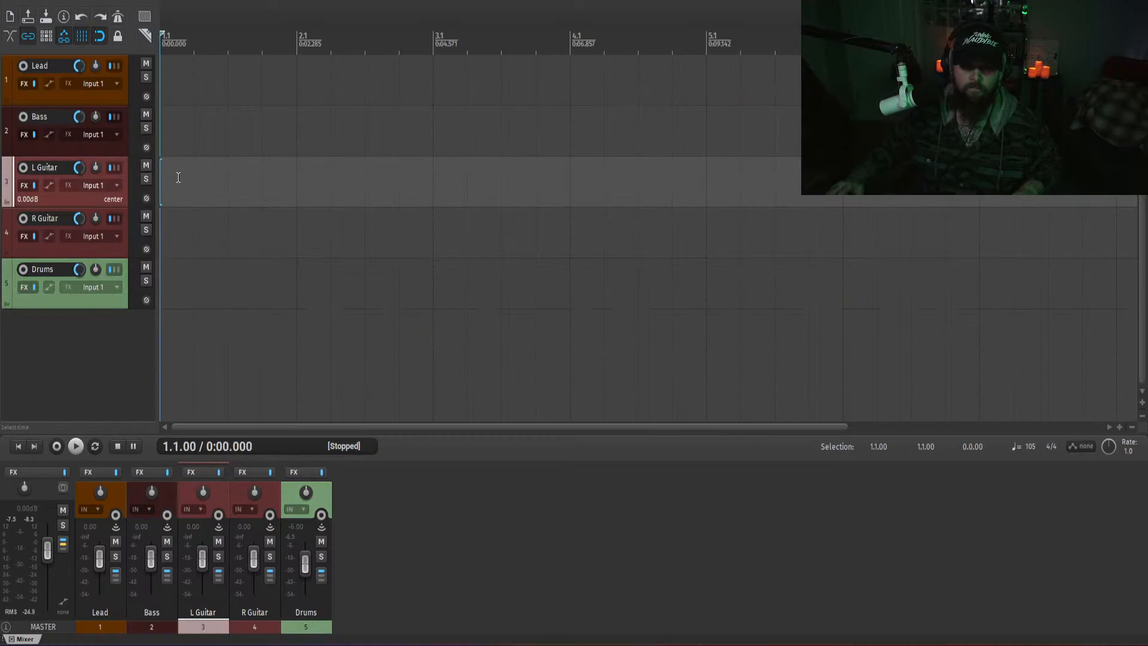
pyautogui.moveTo(178, 188); pyautogui.dragTo(878, 193)
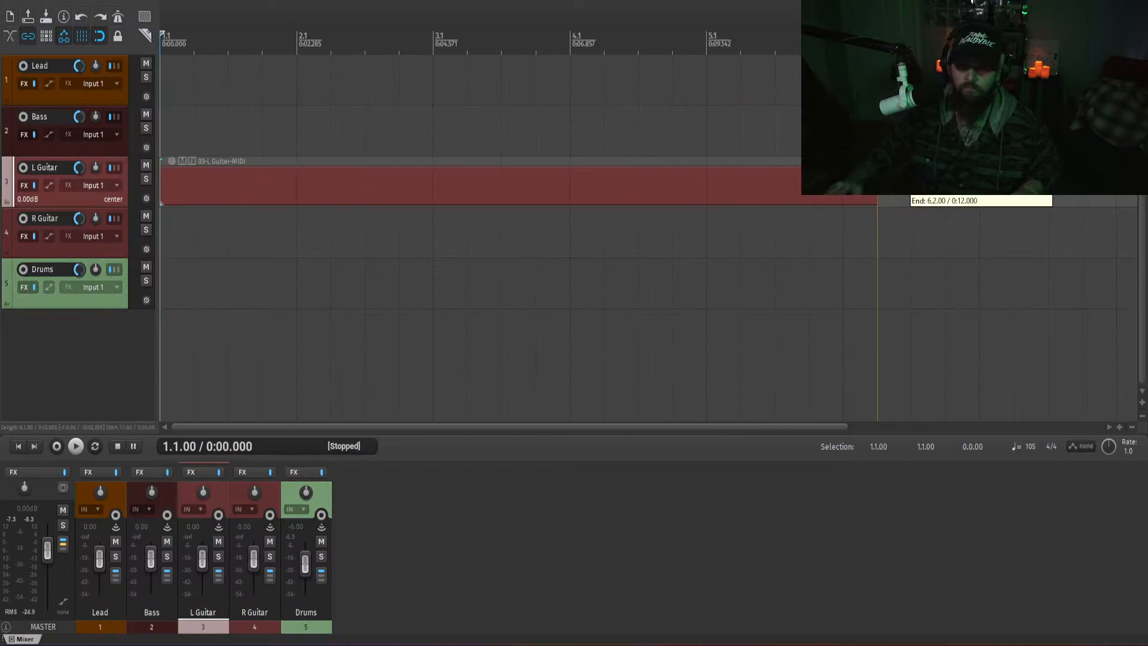
pyautogui.doubleClick(343, 191)
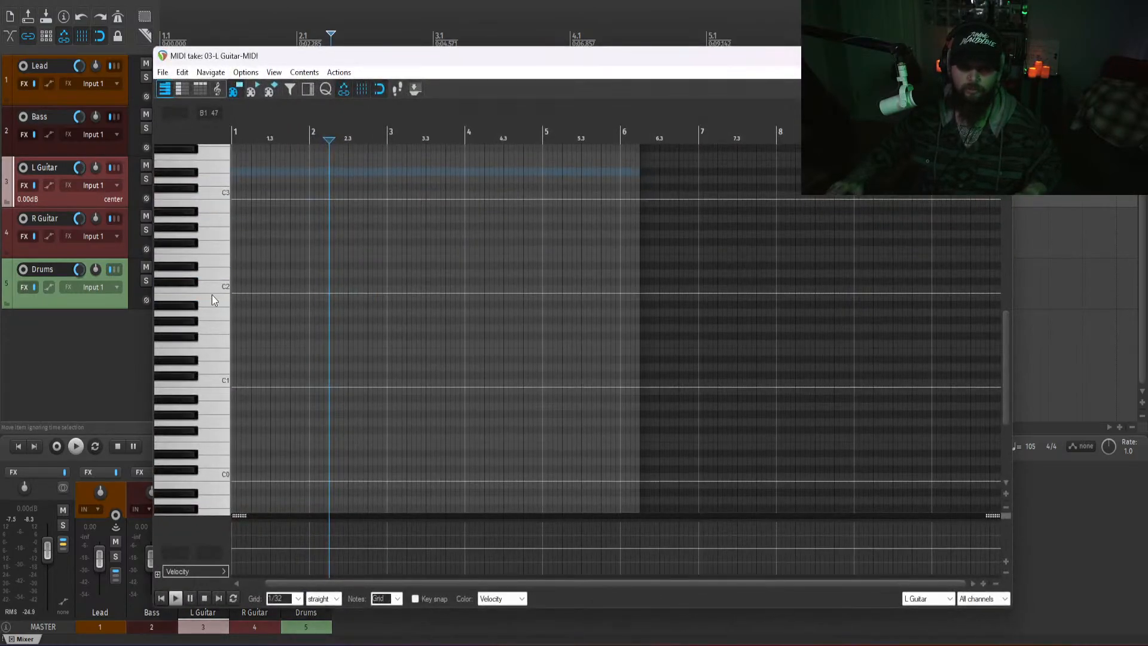
pyautogui.scroll(4, 212, 295)
pyautogui.click(218, 355)
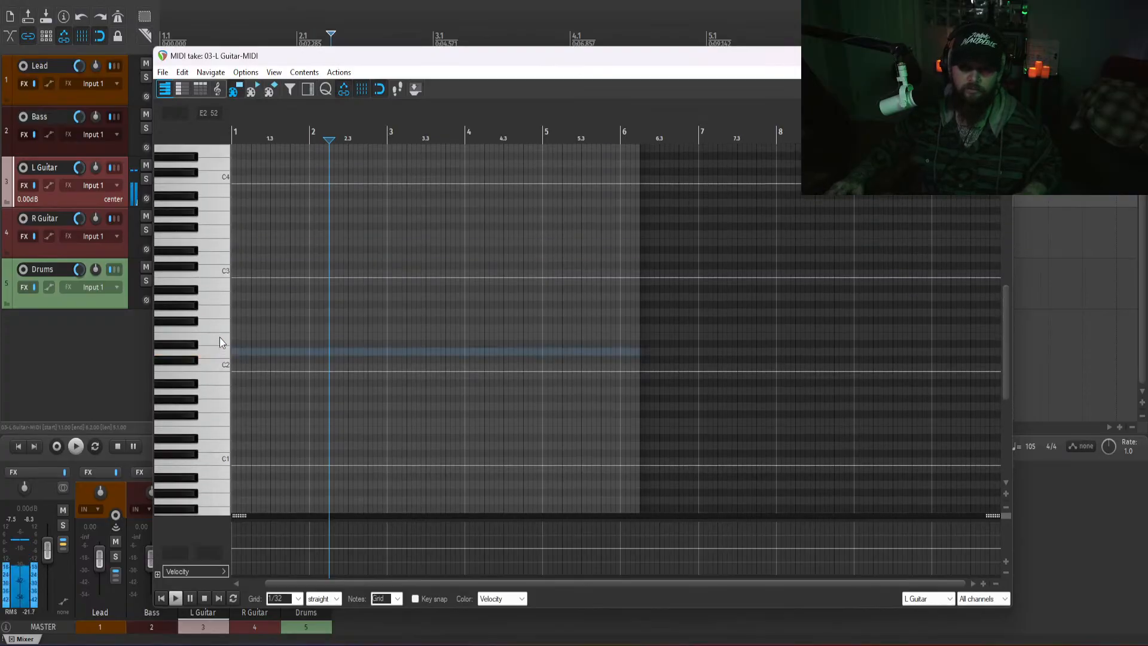
pyautogui.click(220, 337)
pyautogui.click(226, 486)
pyautogui.click(225, 428)
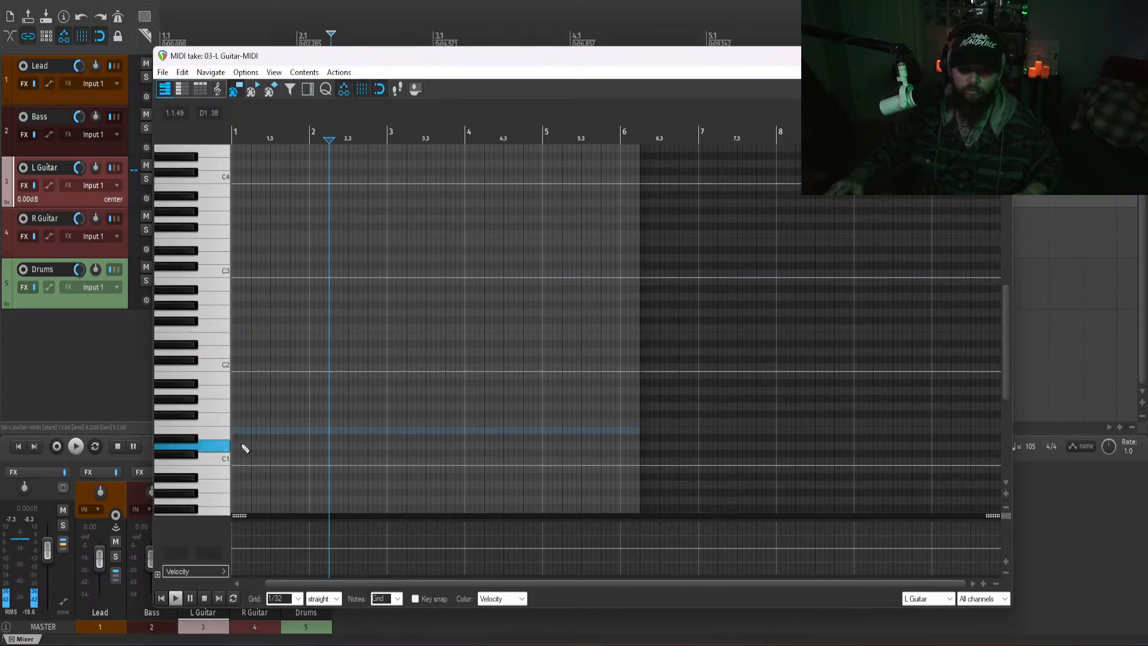
# - Place a sixteenth-length E1 note at the start of measure 1 in the L Guitar item
pyautogui.click(238, 431)
pyautogui.scroll(5, 227, 432)
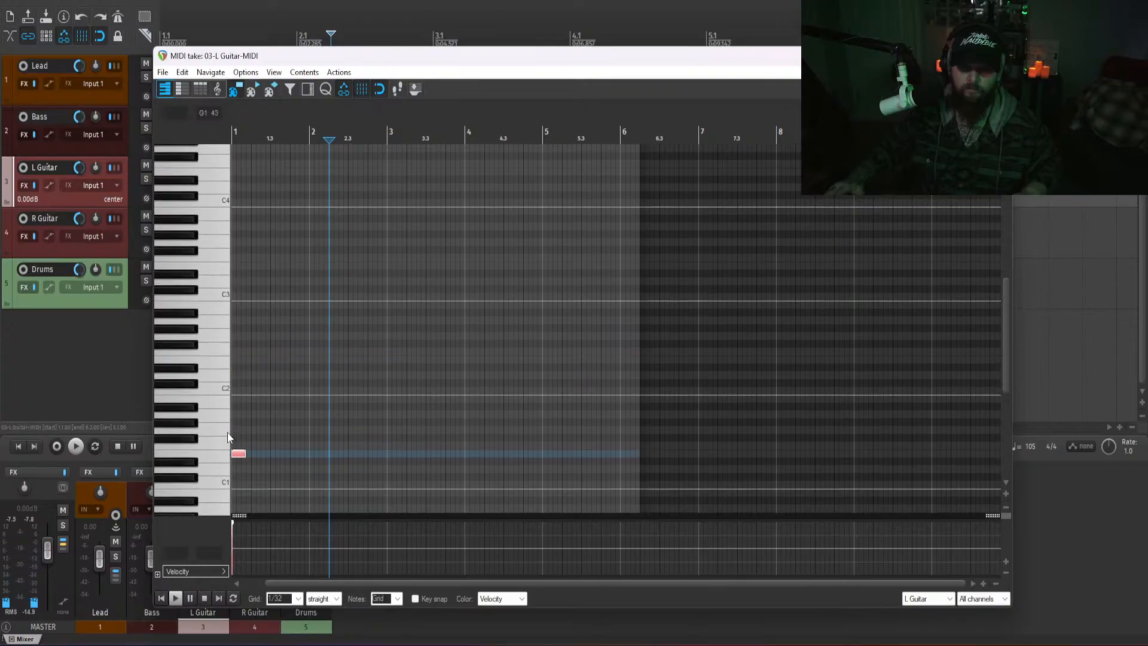
pyautogui.press('w')
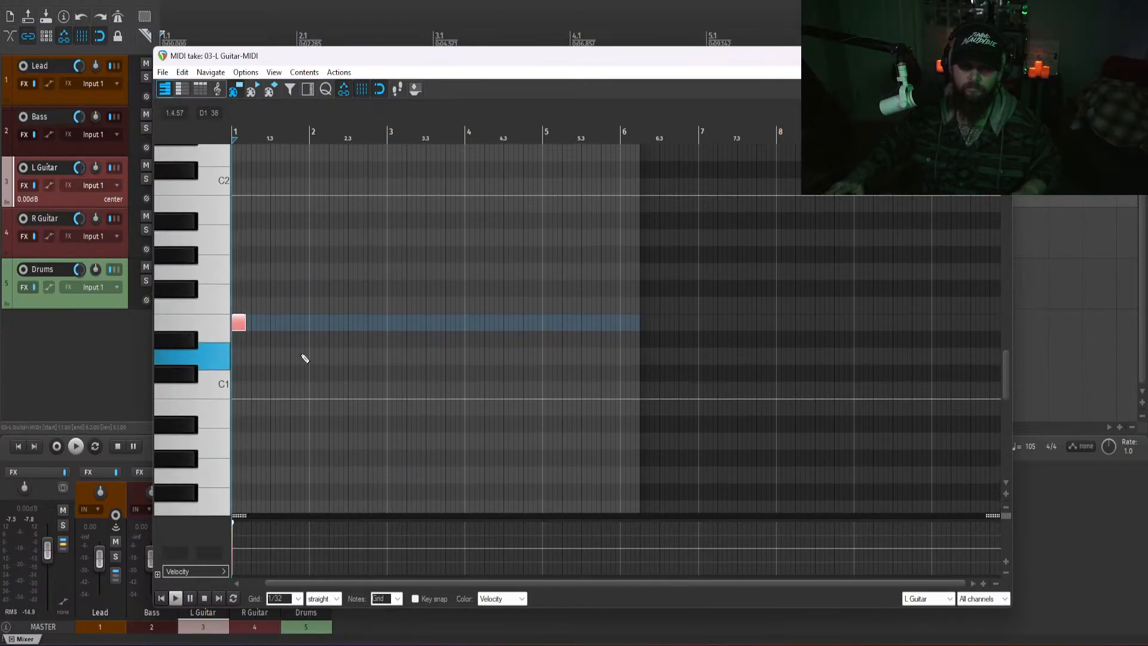
pyautogui.press('space')
pyautogui.scroll(7, 270, 334)
pyautogui.press('space')
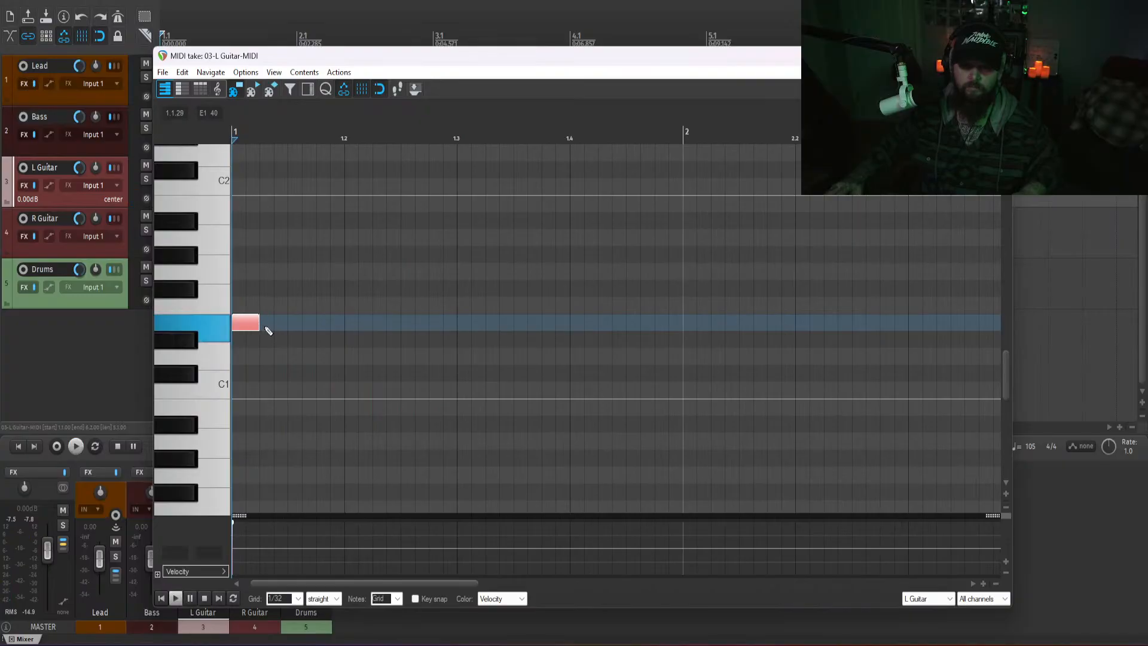
# - Add two more sixteenth-length E1 notes directly after the first, forming a group of three adjoining notes
pyautogui.moveTo(269, 331); pyautogui.dragTo(302, 331)
pyautogui.click(303, 330)
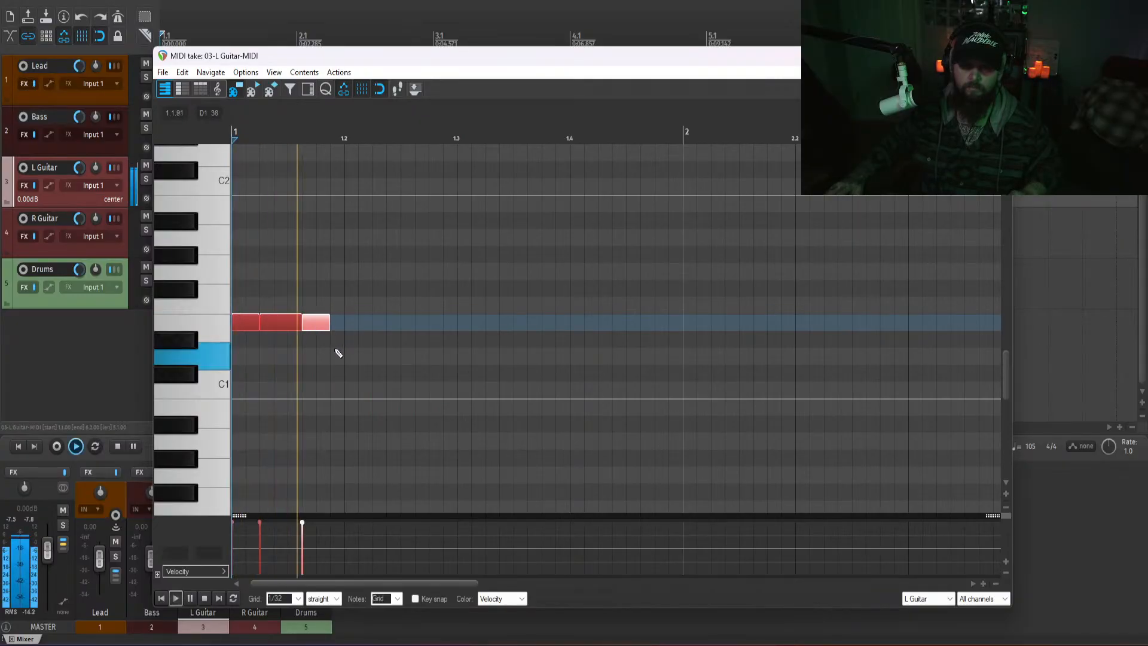
pyautogui.press('space')
pyautogui.click(288, 324)
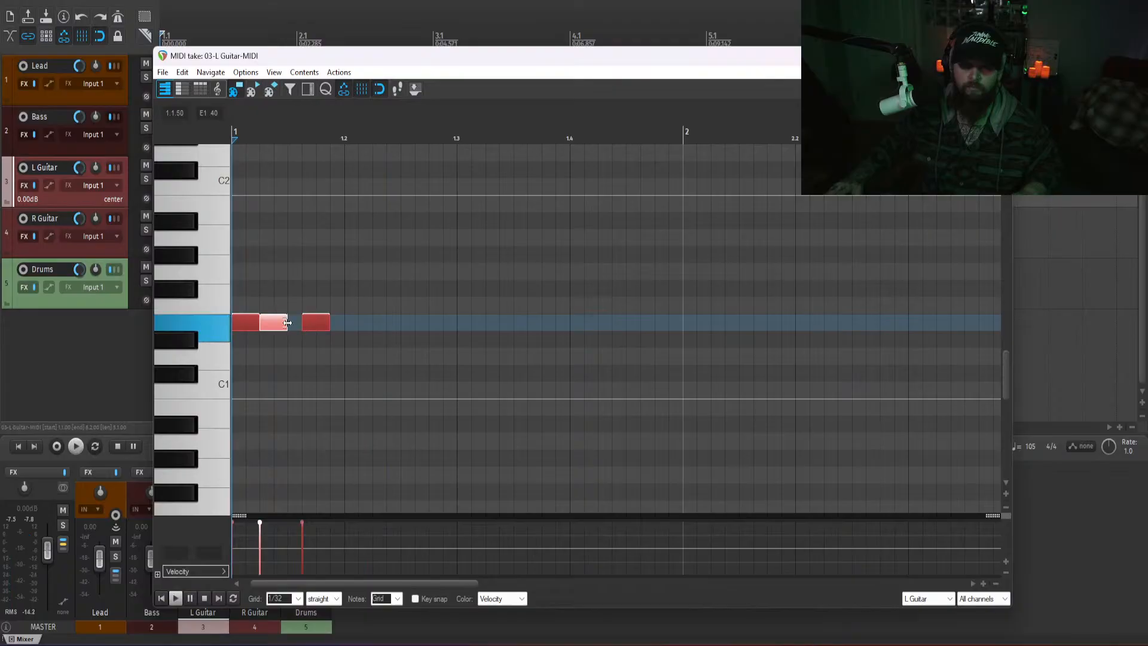
pyautogui.moveTo(323, 330); pyautogui.dragTo(309, 330)
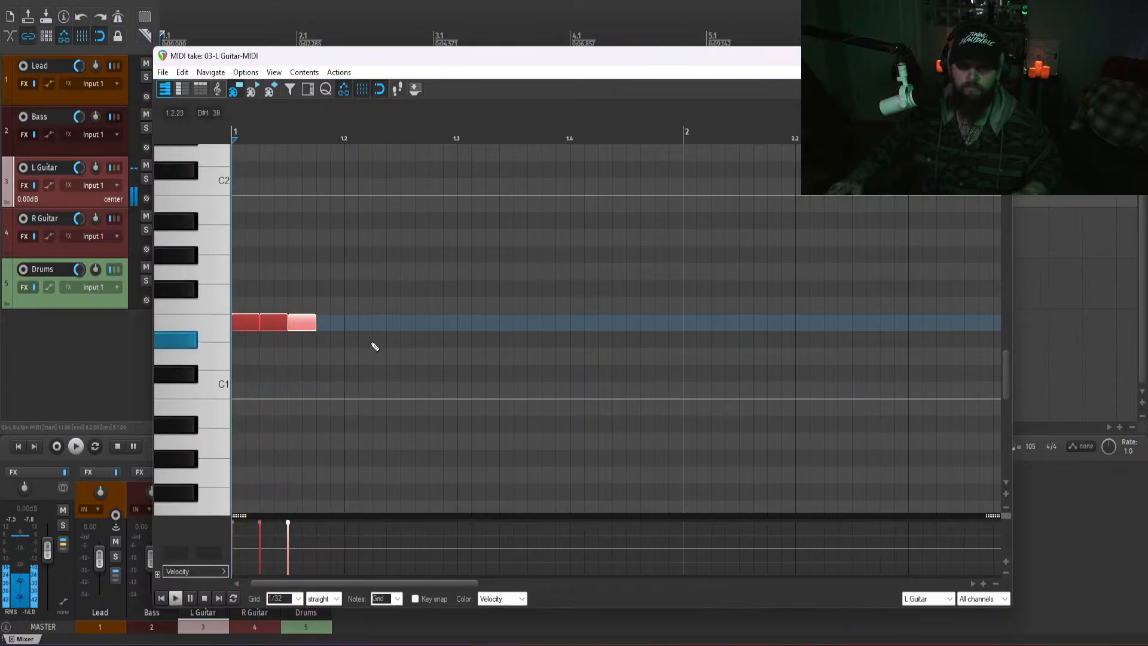
# - Copy the three-note E1 group to beats 2, 3 and 4, and duplicate the full measure into measure 2
pyautogui.moveTo(414, 344); pyautogui.dragTo(208, 287)
pyautogui.moveTo(249, 324); pyautogui.dragTo(365, 328)
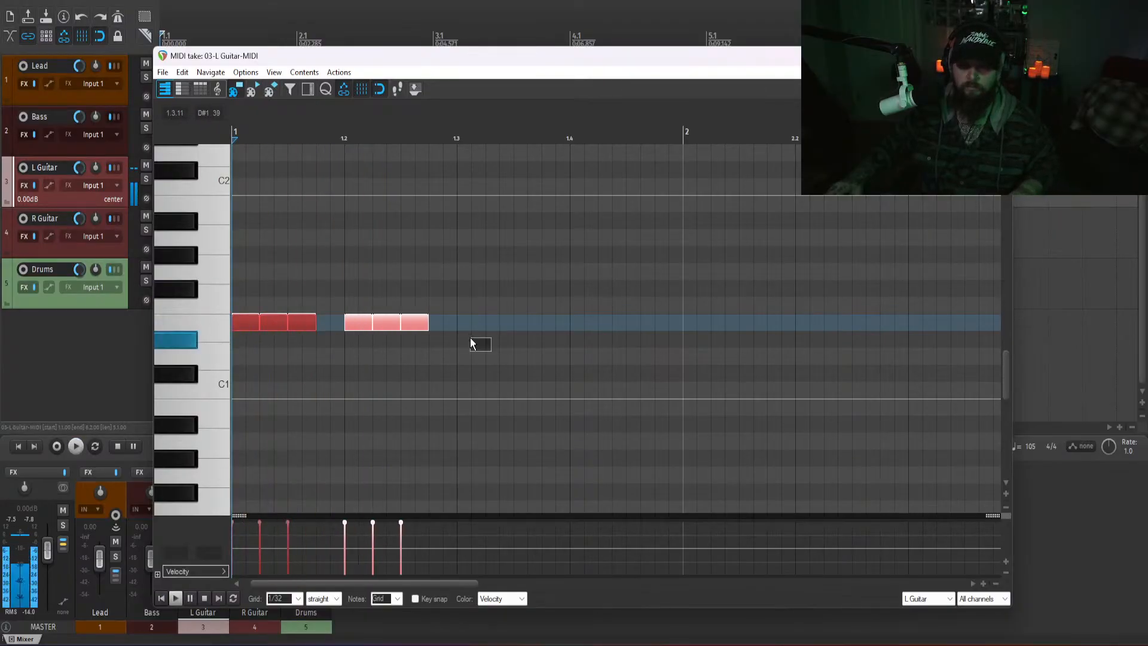
pyautogui.moveTo(470, 339)
pyautogui.mouseDown()
pyautogui.moveTo(245, 329)
pyautogui.moveTo(490, 329)
pyautogui.moveTo(467, 328)
pyautogui.mouseUp()
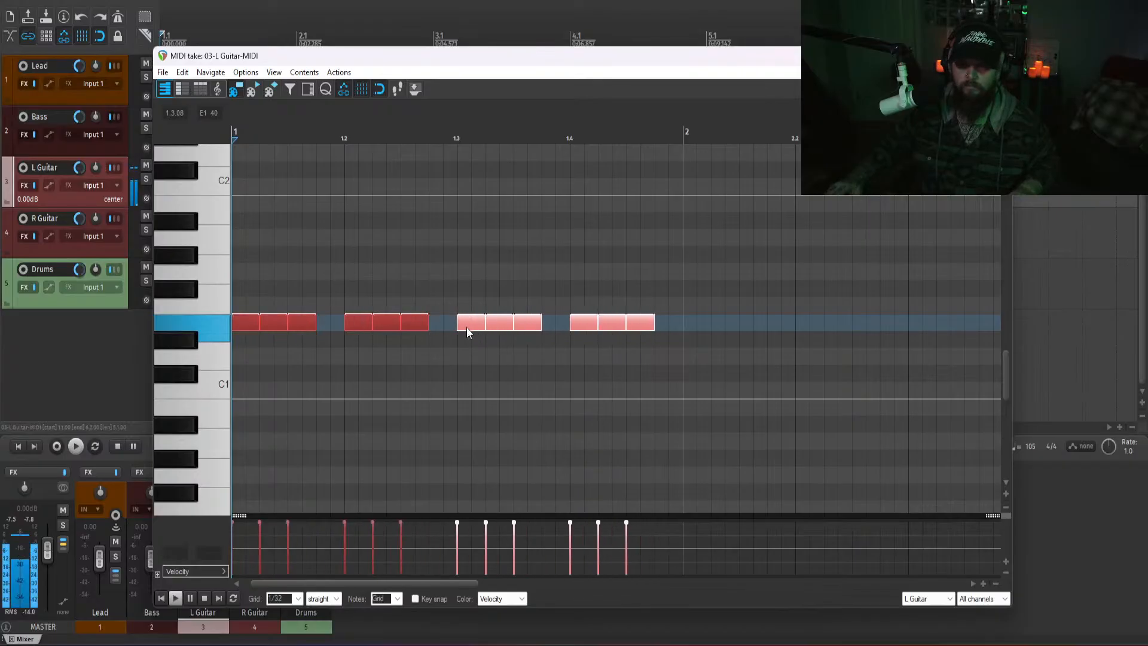
pyautogui.press('space')
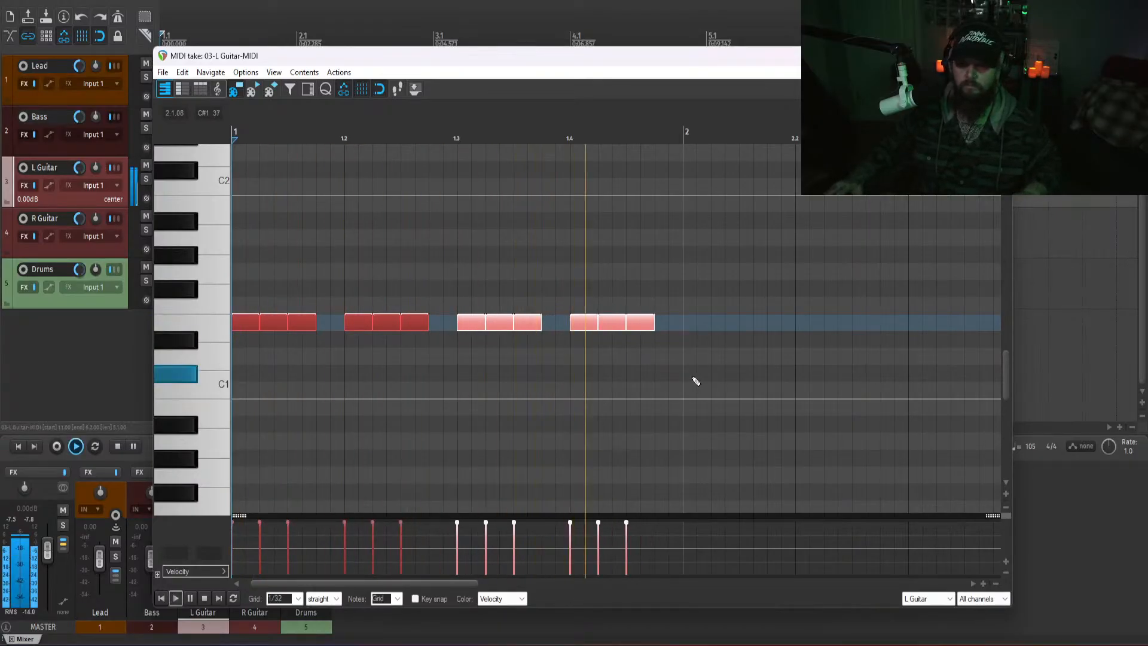
pyautogui.moveTo(710, 373); pyautogui.dragTo(699, 325)
pyautogui.scroll(-1, 551, 333)
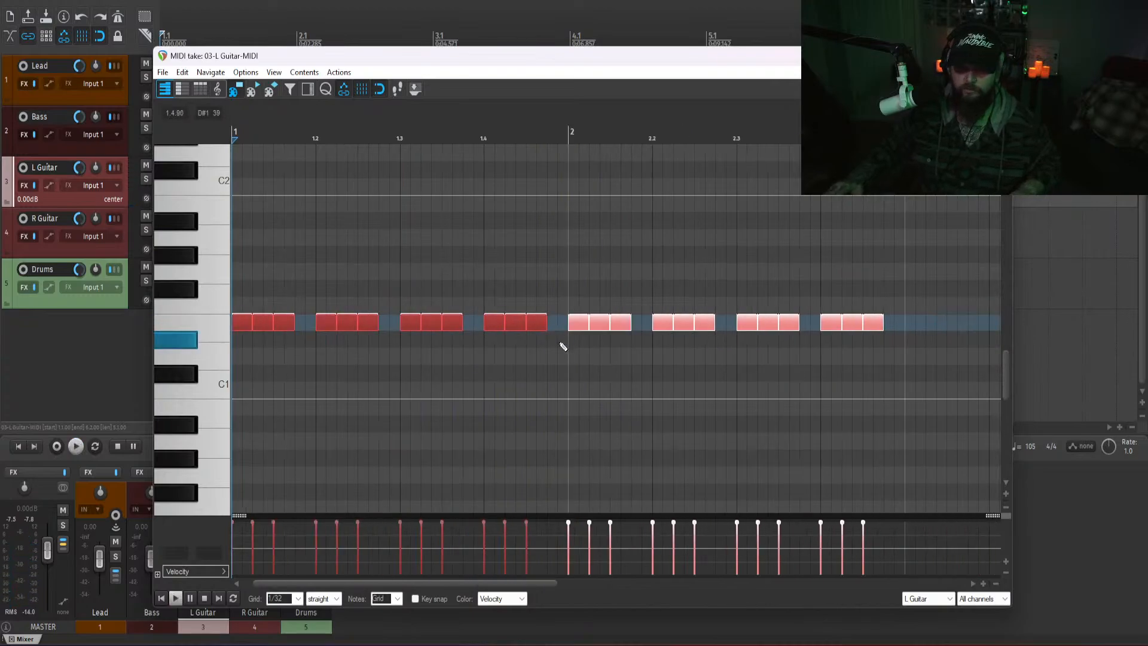
# - Split the L Guitar item at 3.1 and delete the part after the split
pyautogui.click(998, 56)
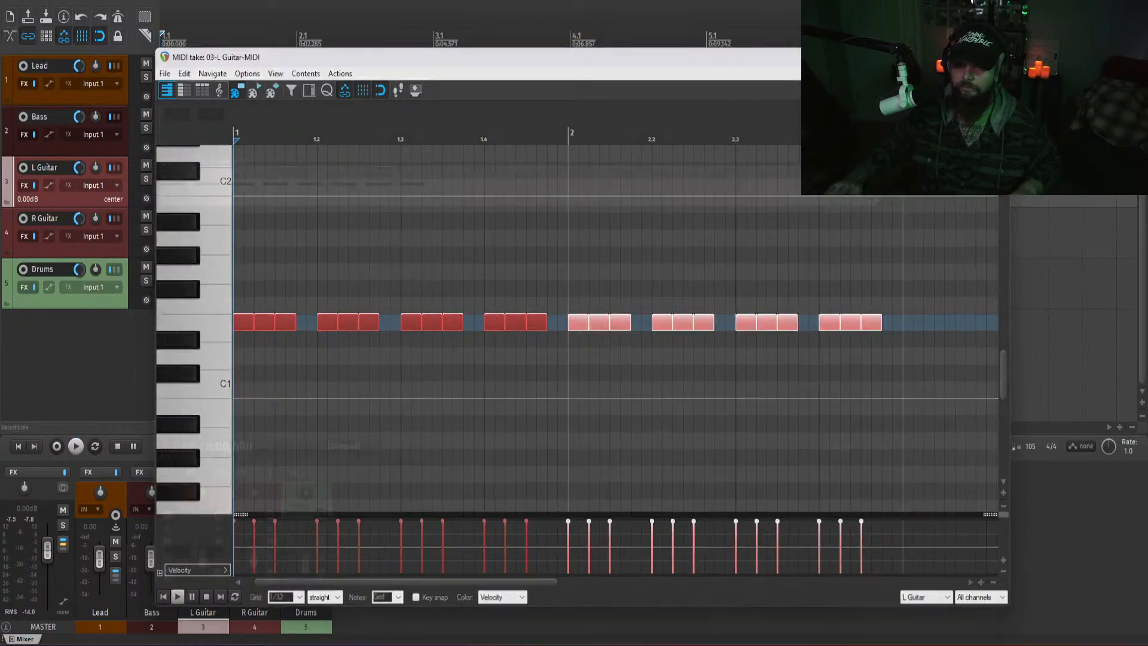
pyautogui.click(436, 189)
pyautogui.press('s')
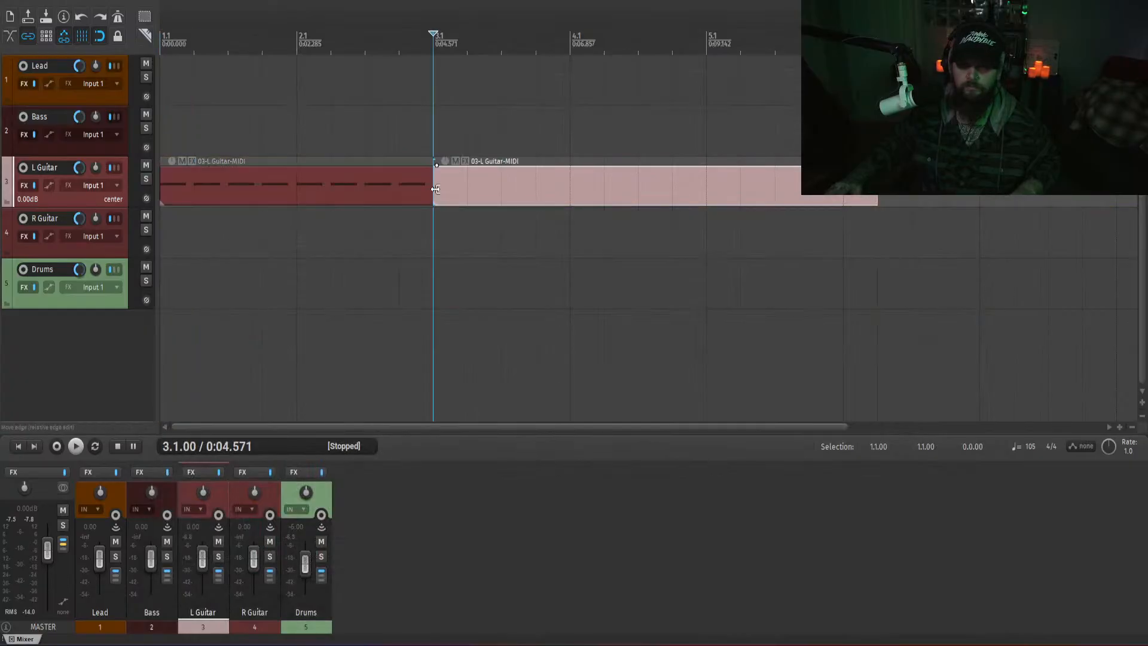
pyautogui.press('Delete')
# - Copy the L Guitar item to the start of the R Guitar track and play both from the beginning
pyautogui.moveTo(457, 185); pyautogui.dragTo(299, 163)
pyautogui.keyDown('ctrl'); pyautogui.moveTo(240, 181); pyautogui.dragTo(248, 239); pyautogui.keyUp('ctrl')
pyautogui.press('w')
pyautogui.press('space')
pyautogui.press('space')
# - Pan the L Guitar track 100% left and the R Guitar track to the right, and listen to the result
pyautogui.moveTo(203, 492); pyautogui.dragTo(203, 506)
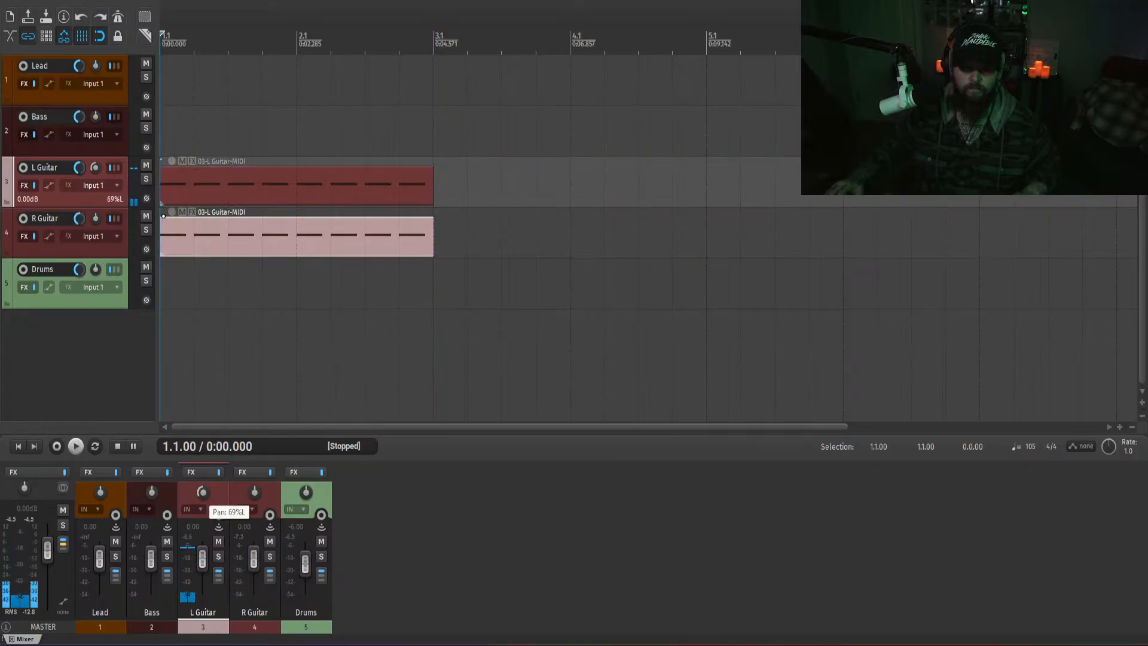
pyautogui.press('space')
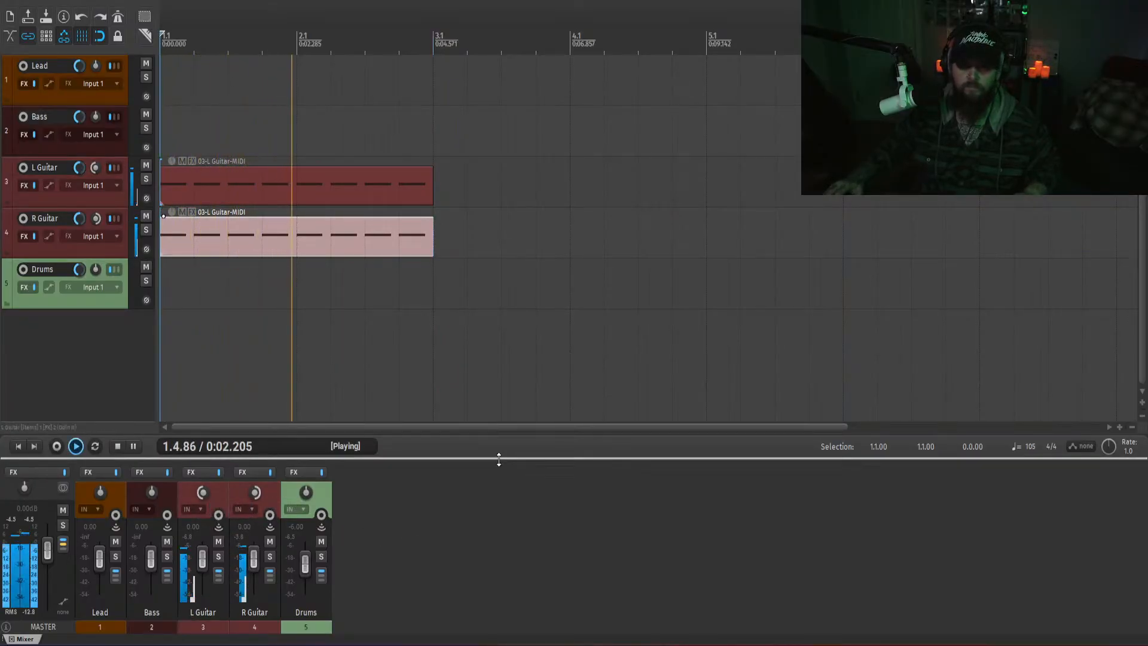
pyautogui.press('space')
# - Examine the Amped Roots amp and pedalboard settings on the L Guitar and R Guitar tracks, and listen to their sound
pyautogui.click(192, 472)
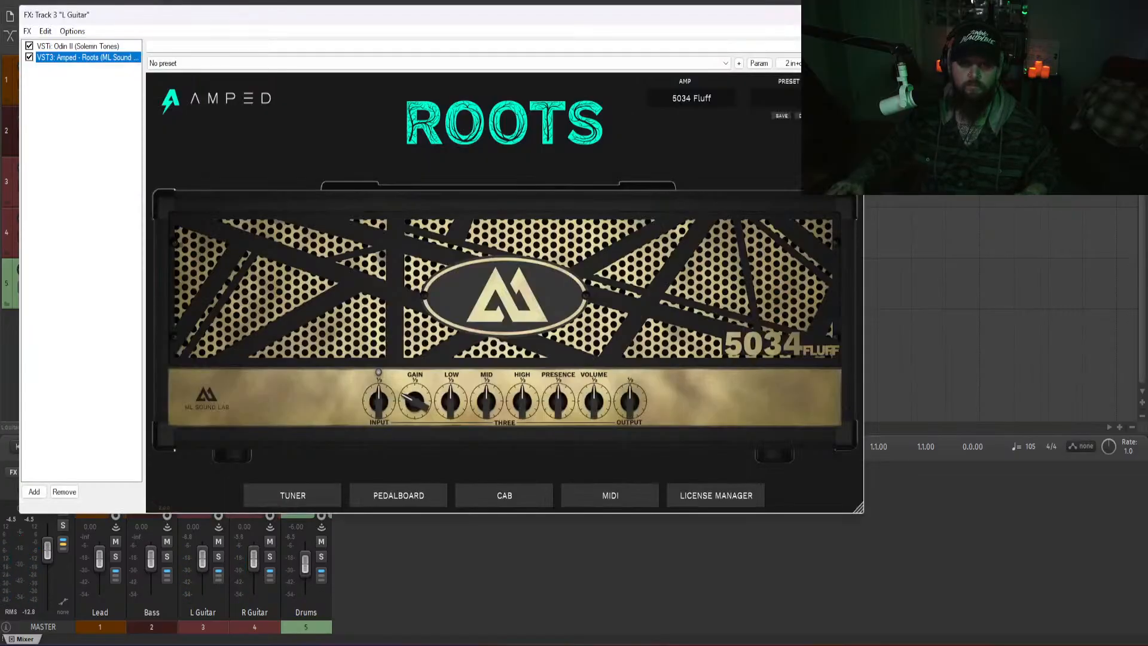
pyautogui.click(399, 496)
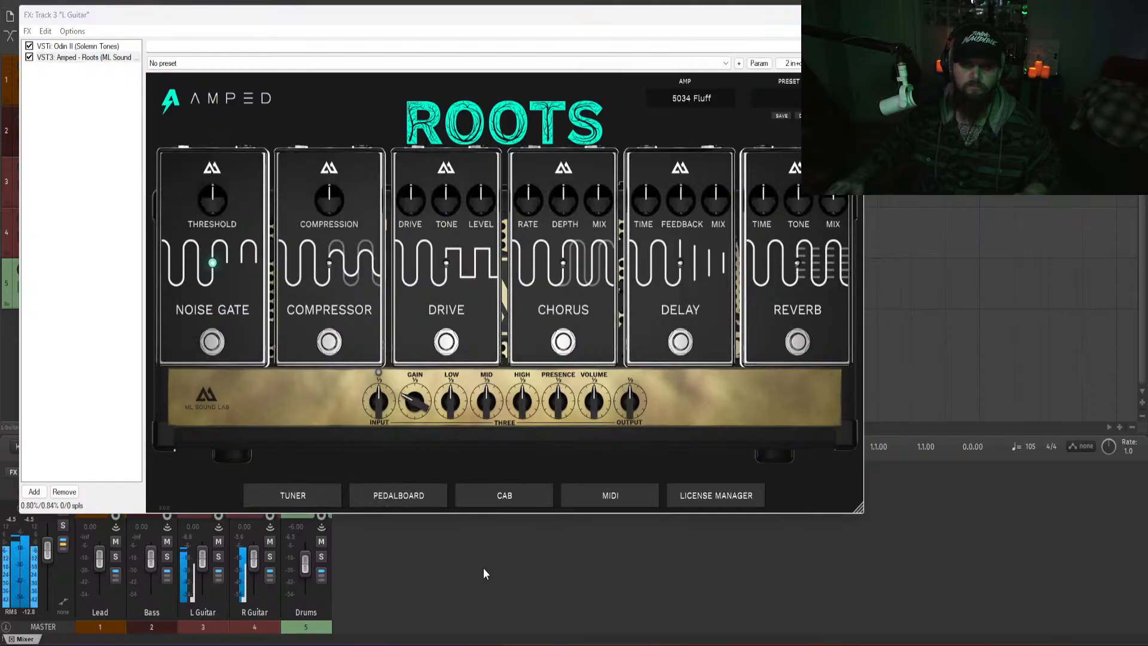
pyautogui.click(850, 14)
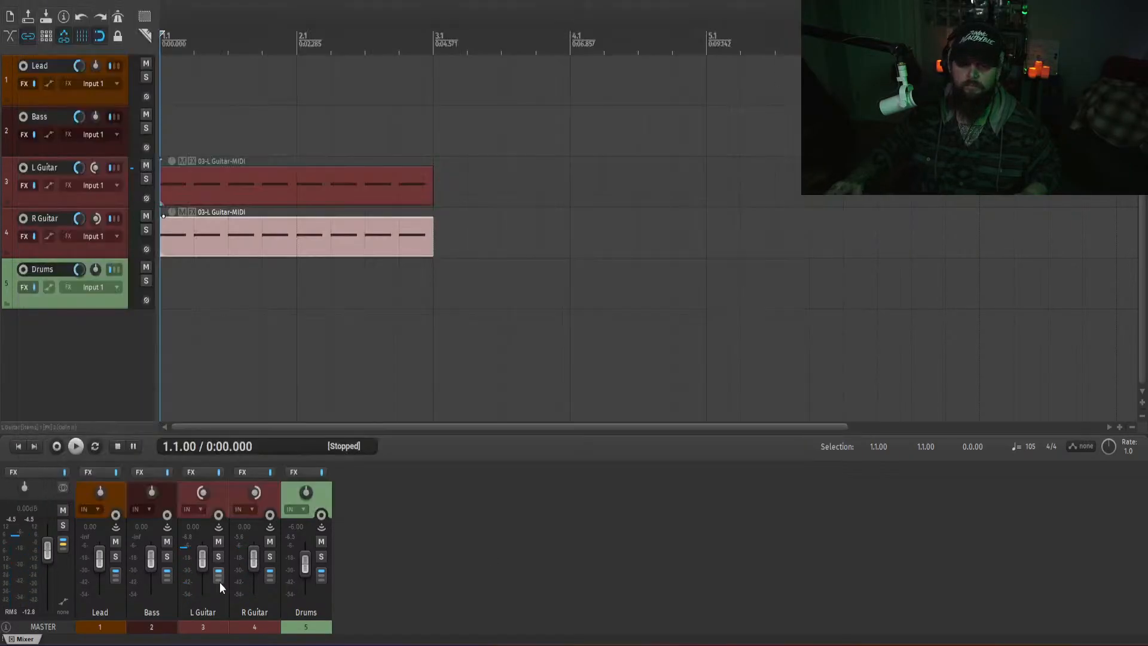
pyautogui.click(242, 474)
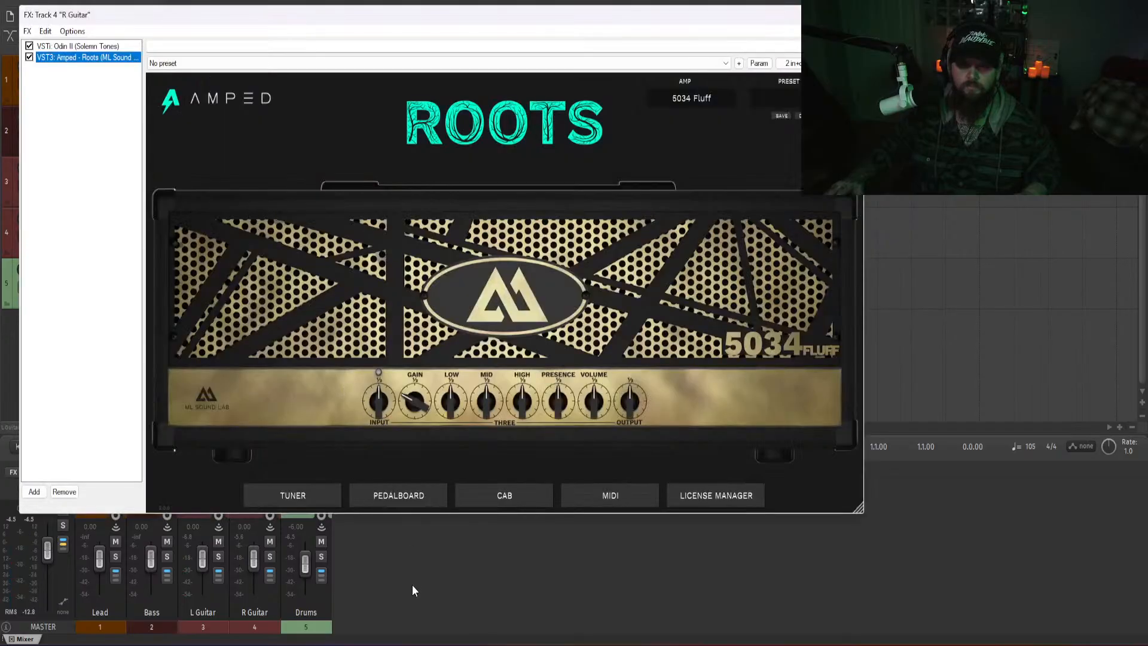
pyautogui.click(407, 494)
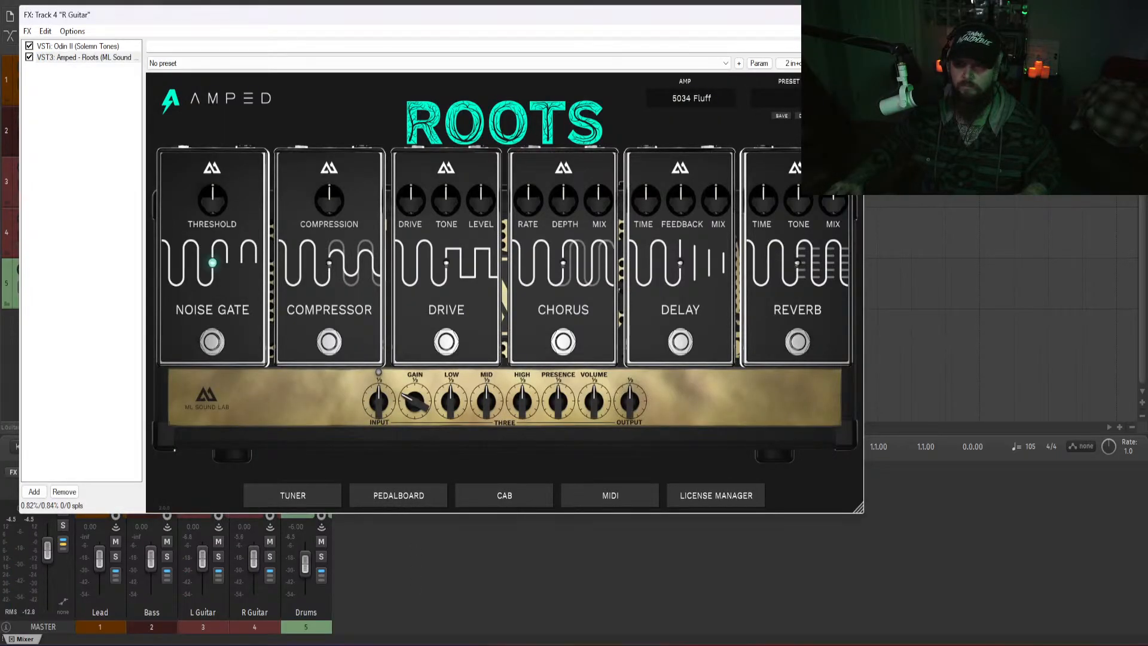
pyautogui.click(851, 15)
pyautogui.press('space')
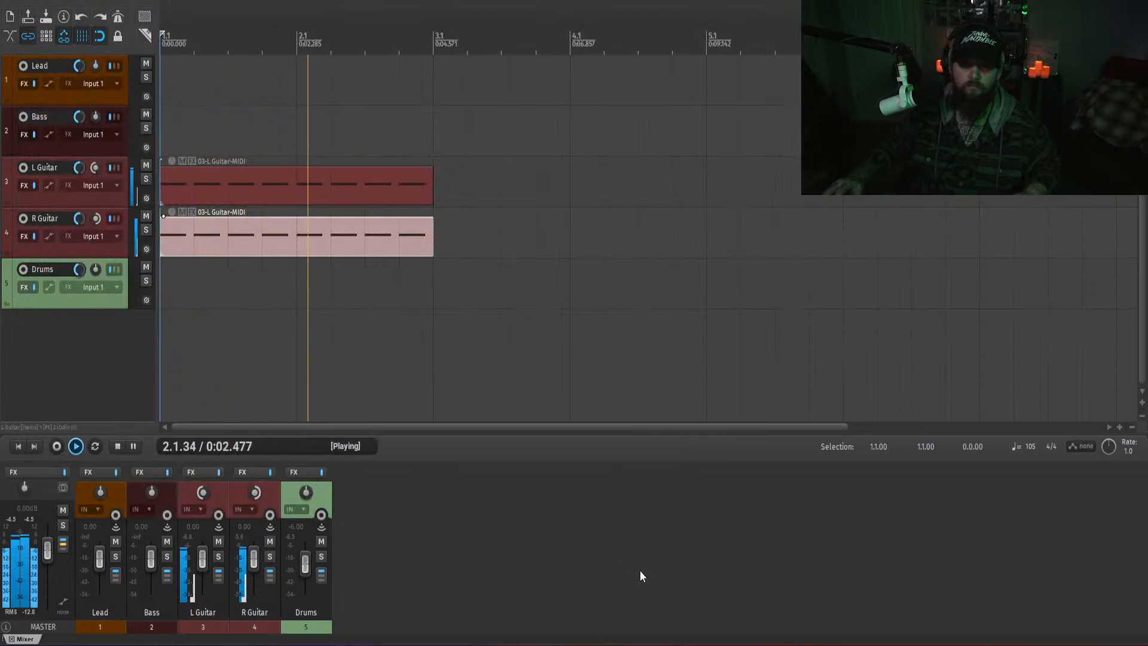
pyautogui.press('space')
# - Copy both guitar items to 3.1 and play them back, and duplicate all four items to start at 5.1
pyautogui.moveTo(562, 298); pyautogui.dragTo(386, 184)
pyautogui.moveTo(213, 190); pyautogui.dragTo(459, 198)
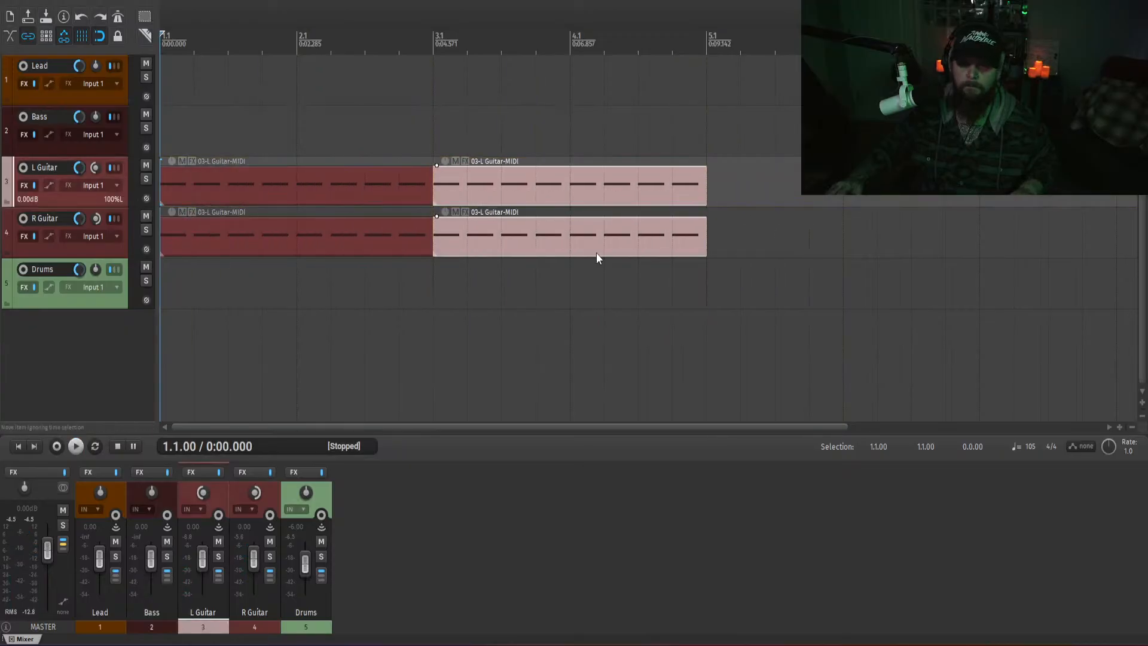
pyautogui.press('space')
pyautogui.scroll(-3, 375, 280)
pyautogui.click(442, 525)
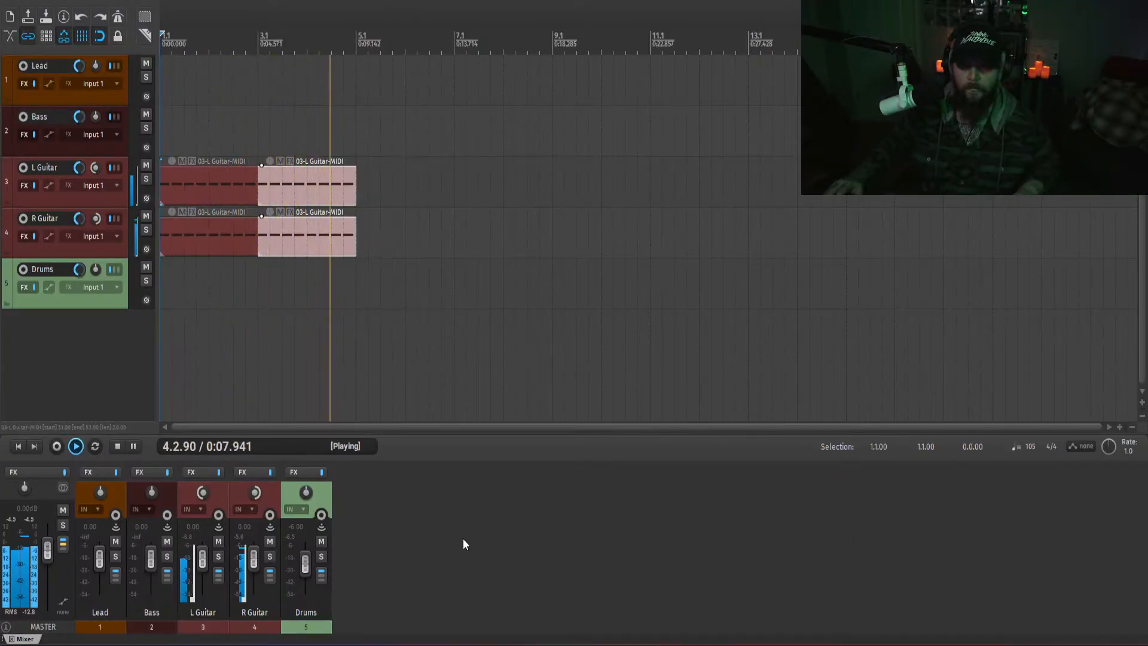
pyautogui.press('space')
pyautogui.moveTo(464, 265); pyautogui.dragTo(169, 137)
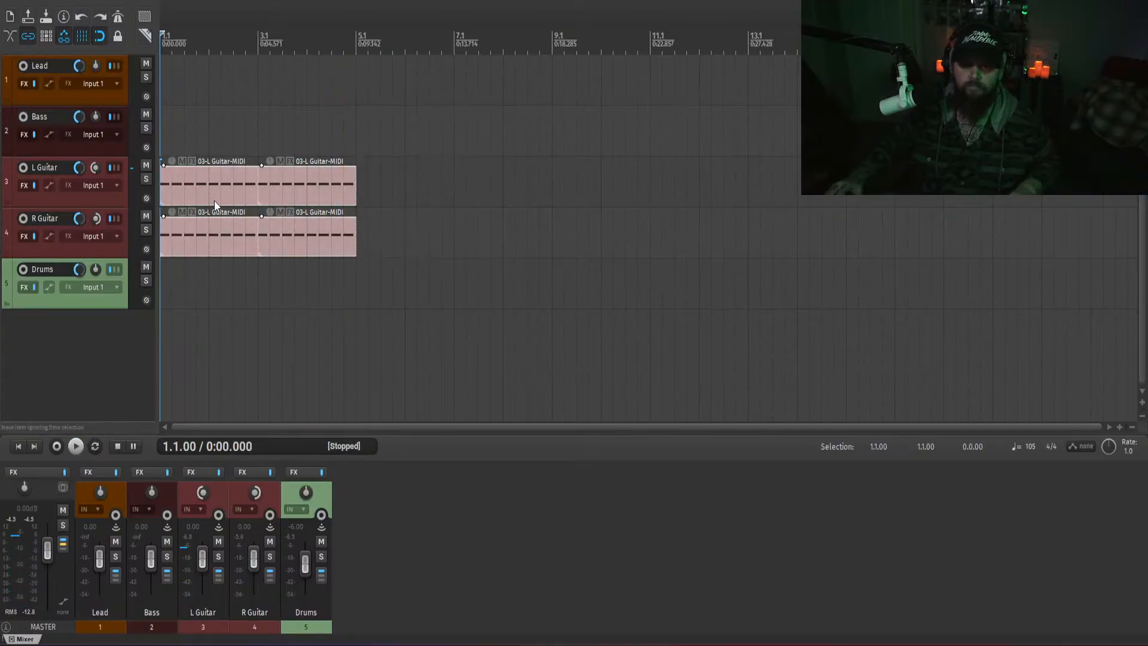
pyautogui.moveTo(214, 199); pyautogui.dragTo(407, 186)
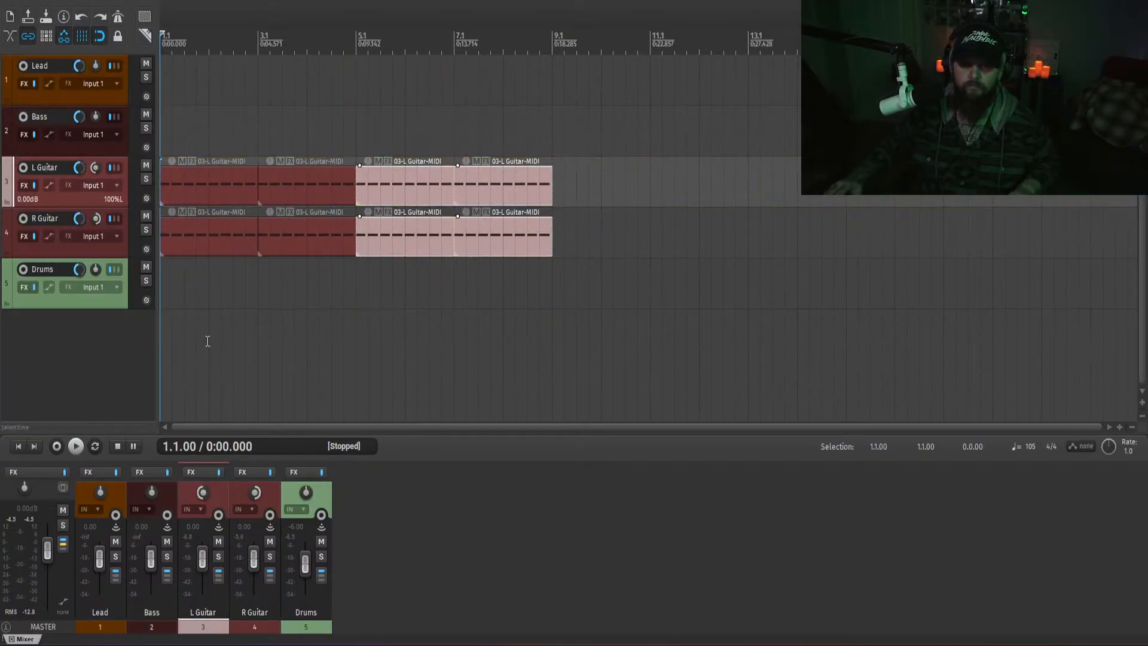
# - Create a MIDI item on the Drums track from 5.1 to 11.1 and audition the C1 key in its MIDI editor
pyautogui.click(362, 276)
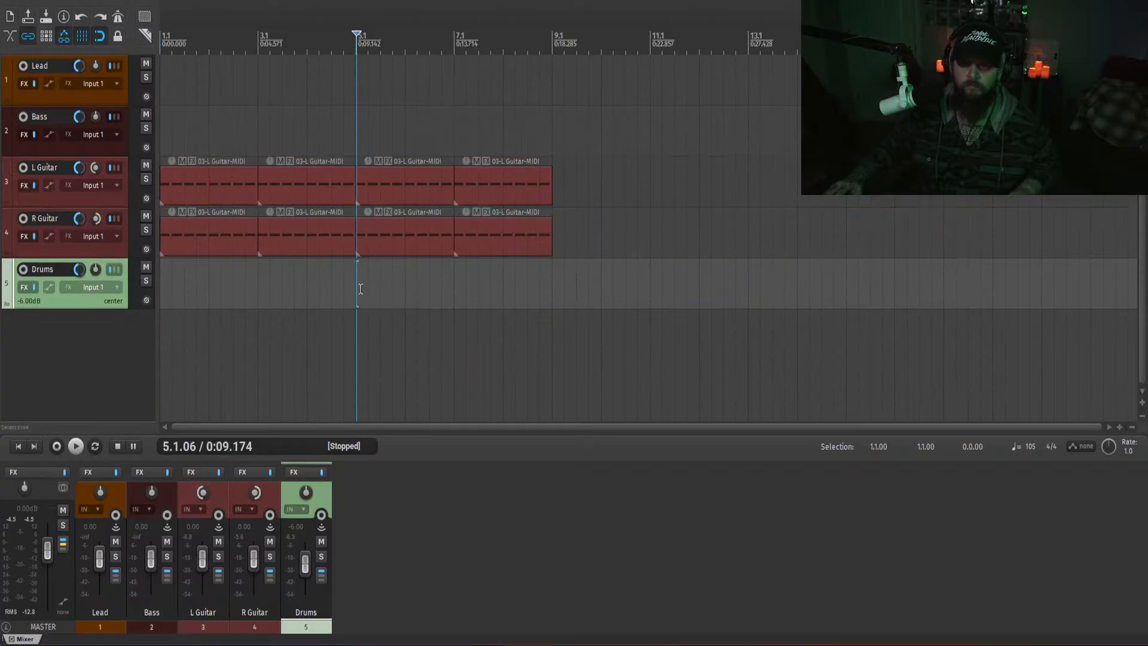
pyautogui.moveTo(356, 284); pyautogui.dragTo(649, 293)
pyautogui.doubleClick(534, 288)
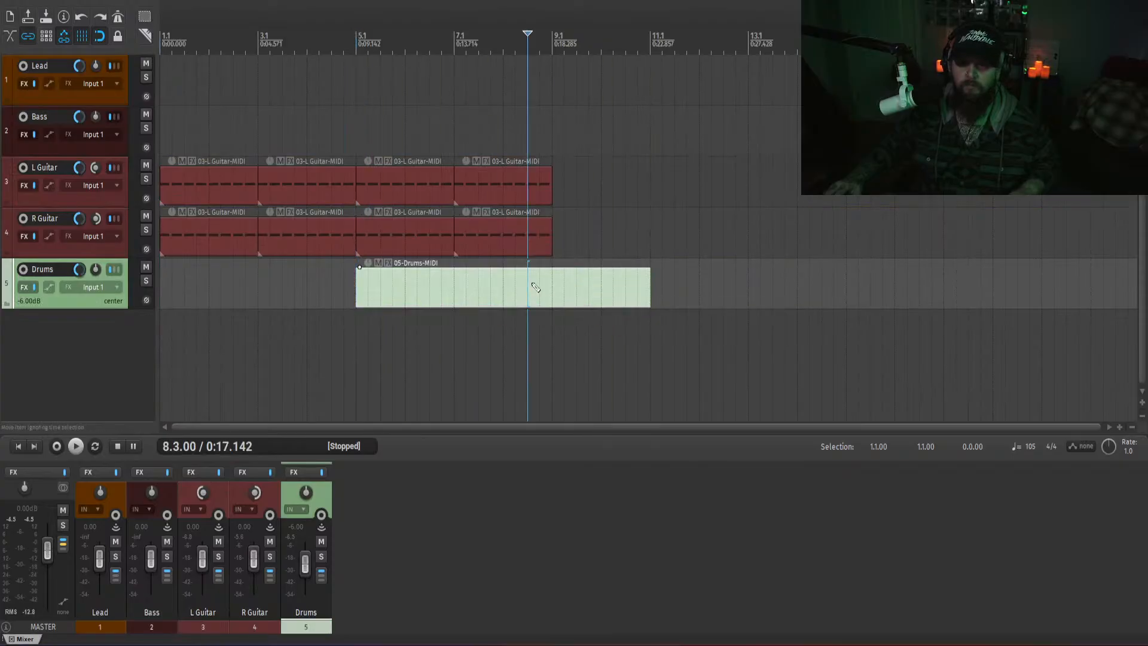
pyautogui.click(226, 379)
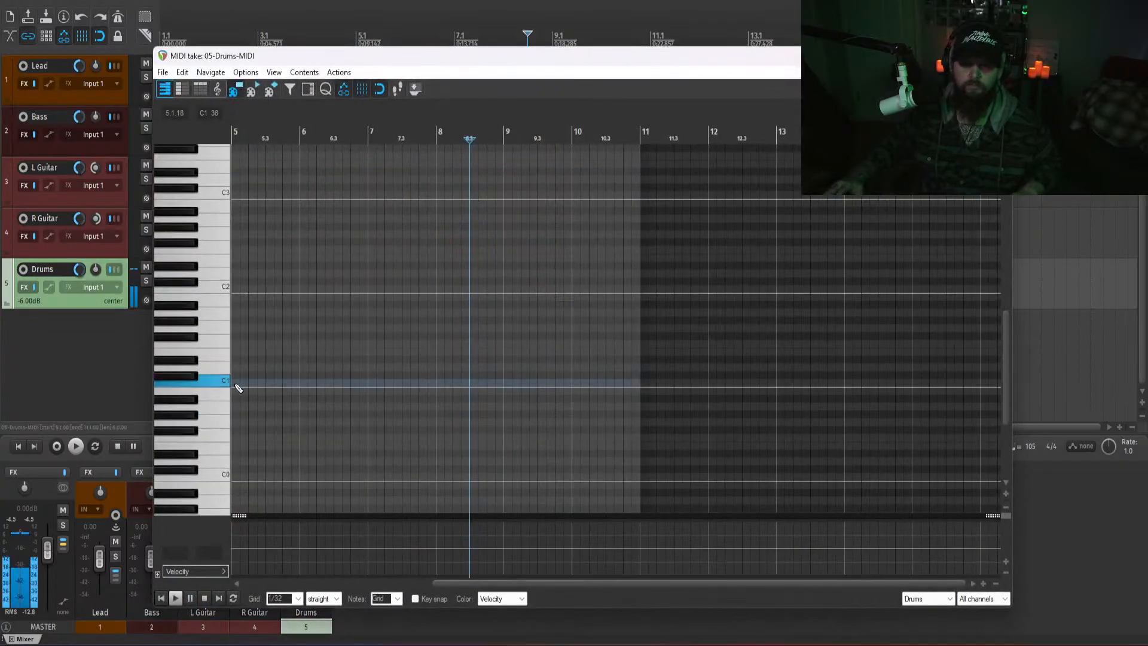
# - Place a one-beat C1 kick note at 5.1 in the drum item and play it back with the guitars
pyautogui.moveTo(242, 389); pyautogui.dragTo(243, 390)
pyautogui.press('space')
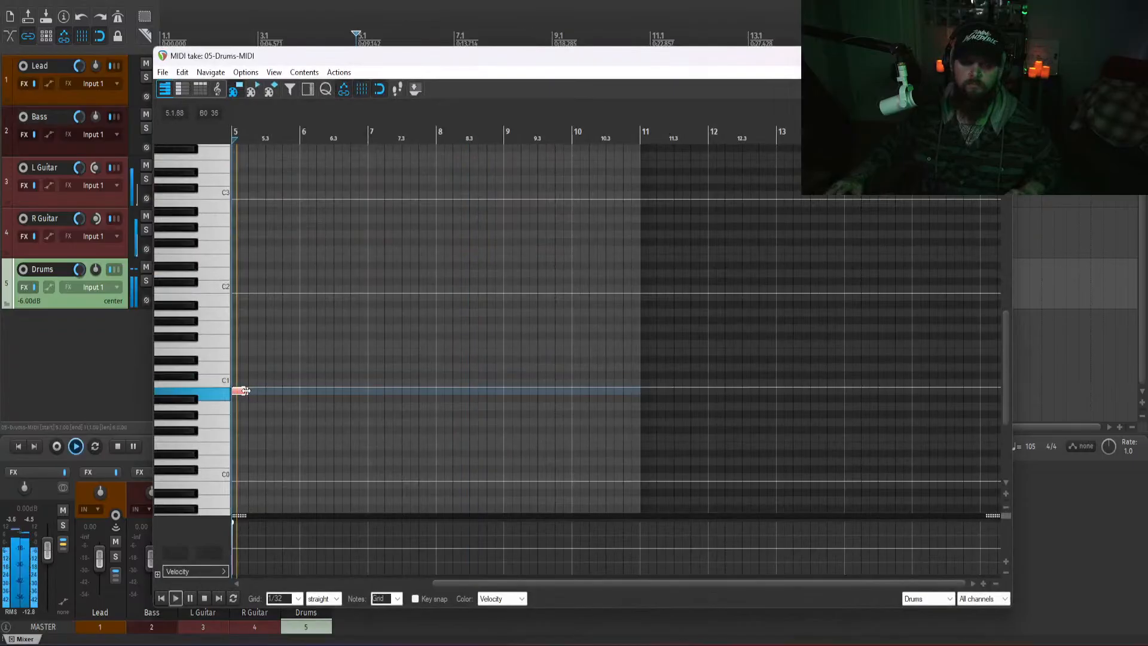
pyautogui.press('space')
pyautogui.scroll(4, 300, 371)
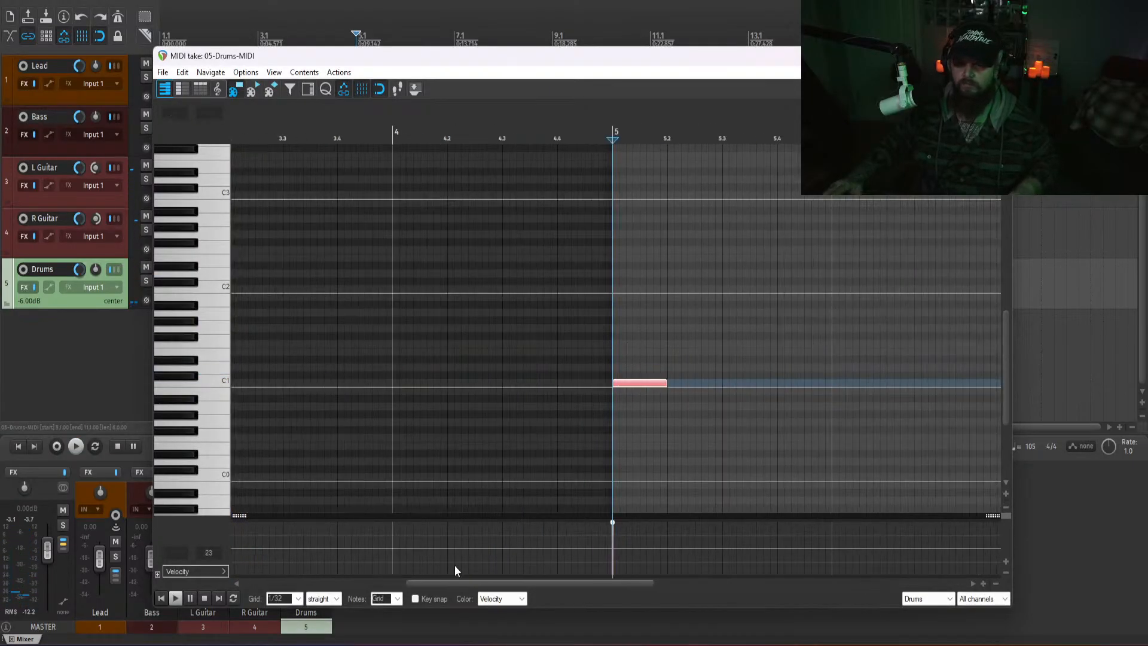
pyautogui.moveTo(530, 585); pyautogui.dragTo(619, 584)
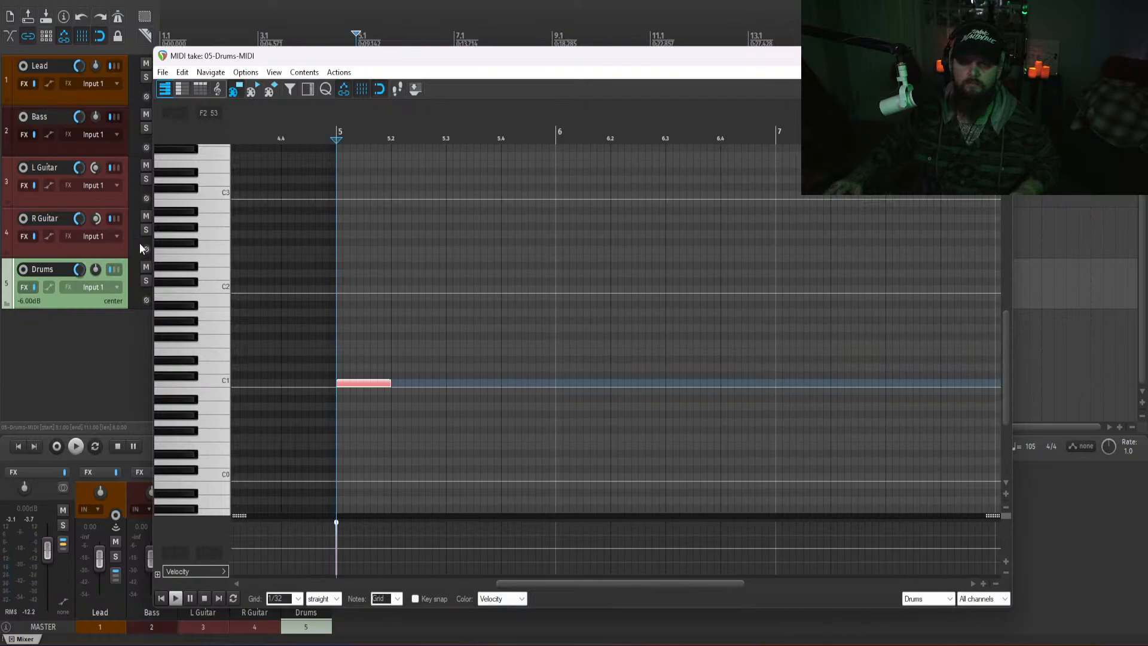
# - Audition the drum sounds between C2 and C3 and place a short A2 note at 5.1
pyautogui.click(226, 288)
pyautogui.click(224, 259)
pyautogui.click(224, 250)
pyautogui.click(222, 219)
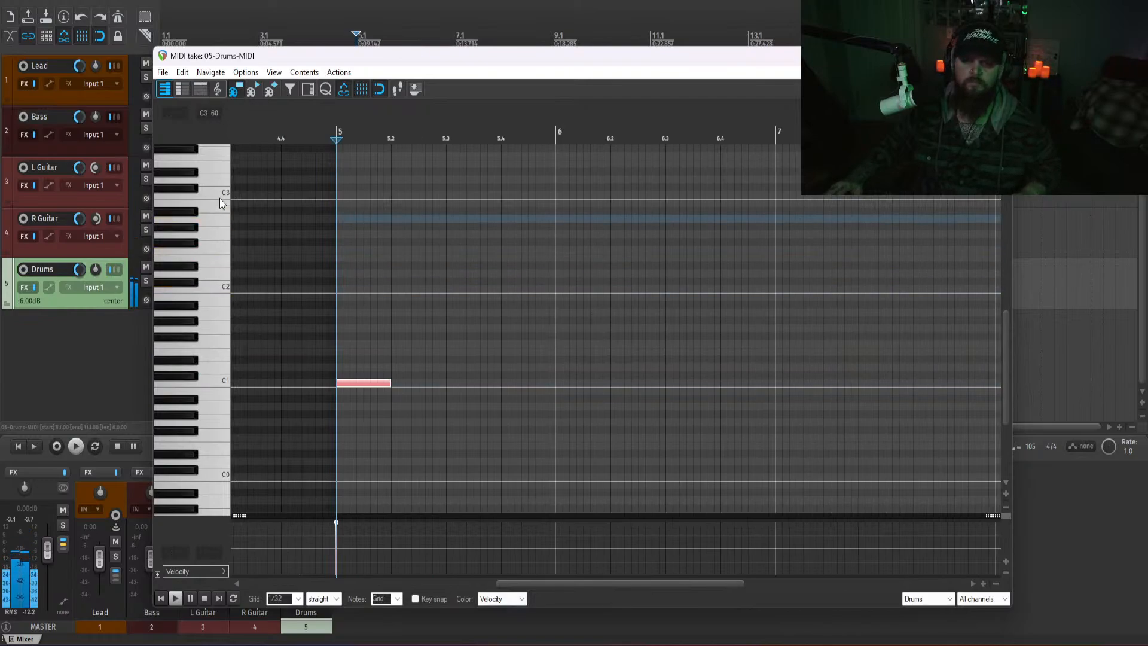
pyautogui.click(220, 199)
pyautogui.click(217, 223)
pyautogui.click(210, 259)
pyautogui.click(212, 235)
pyautogui.click(215, 215)
pyautogui.click(185, 225)
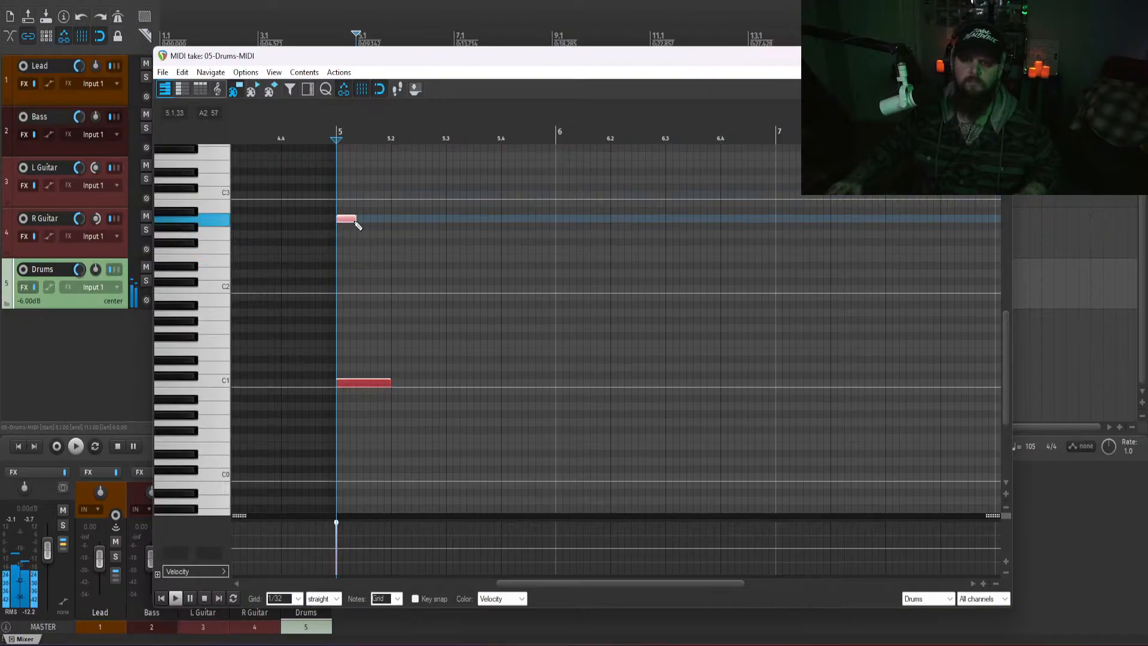
# - Audition the drum sounds around C2 to D2, add a half-beat C#2 note at 5.1, and play the hit back
pyautogui.click(204, 266)
pyautogui.click(188, 267)
pyautogui.click(214, 277)
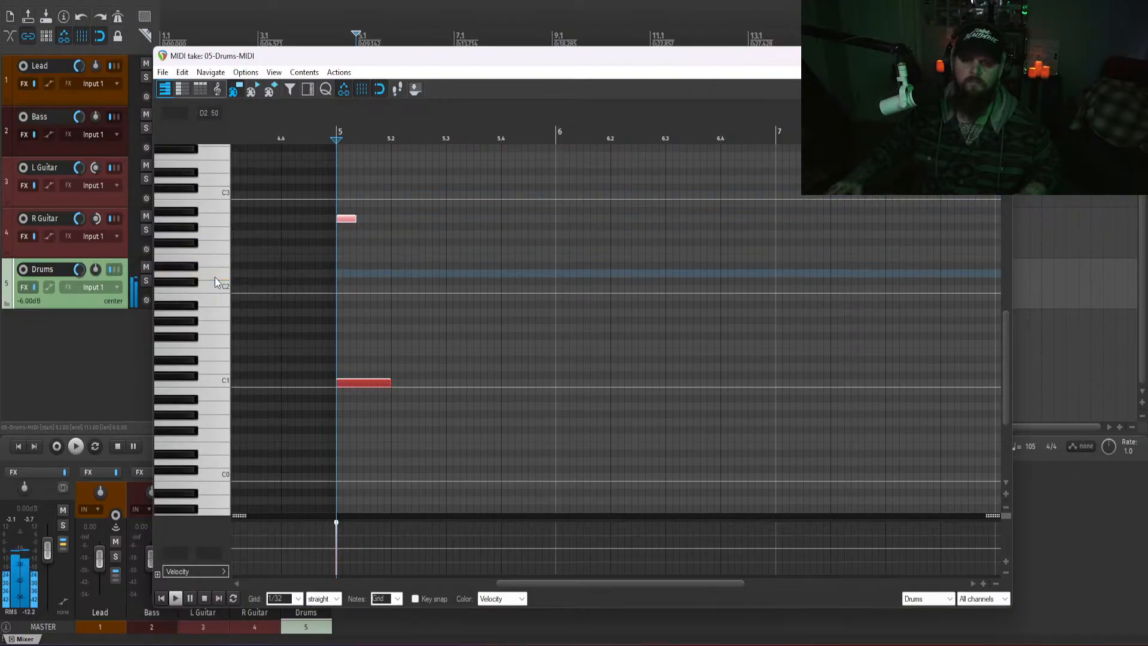
pyautogui.click(185, 281)
pyautogui.click(194, 288)
pyautogui.click(193, 283)
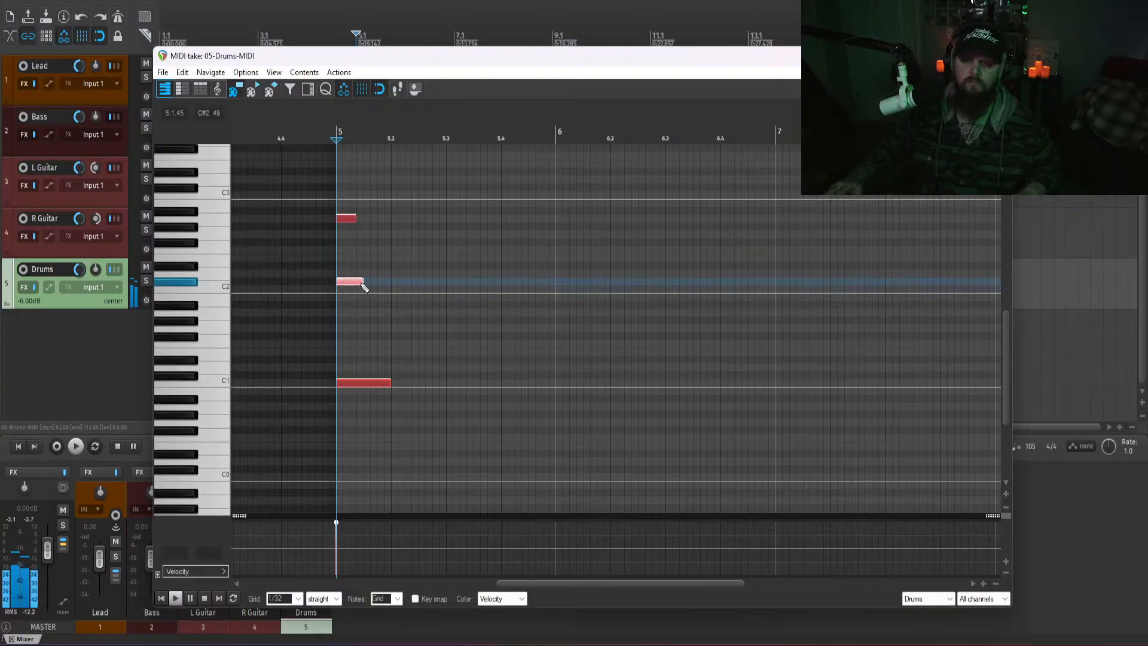
pyautogui.press('space')
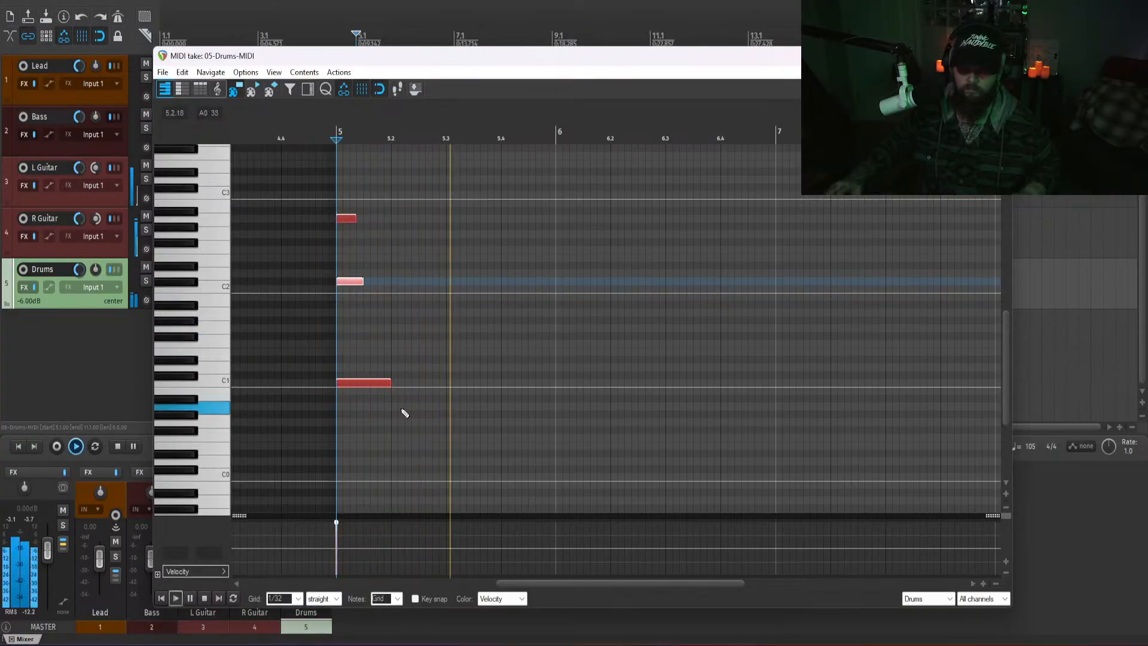
pyautogui.press('space')
# - Try D1 snare notes at 5.3 and then at 5.2 and 5.4, listen to them, and delete them
pyautogui.click(450, 367)
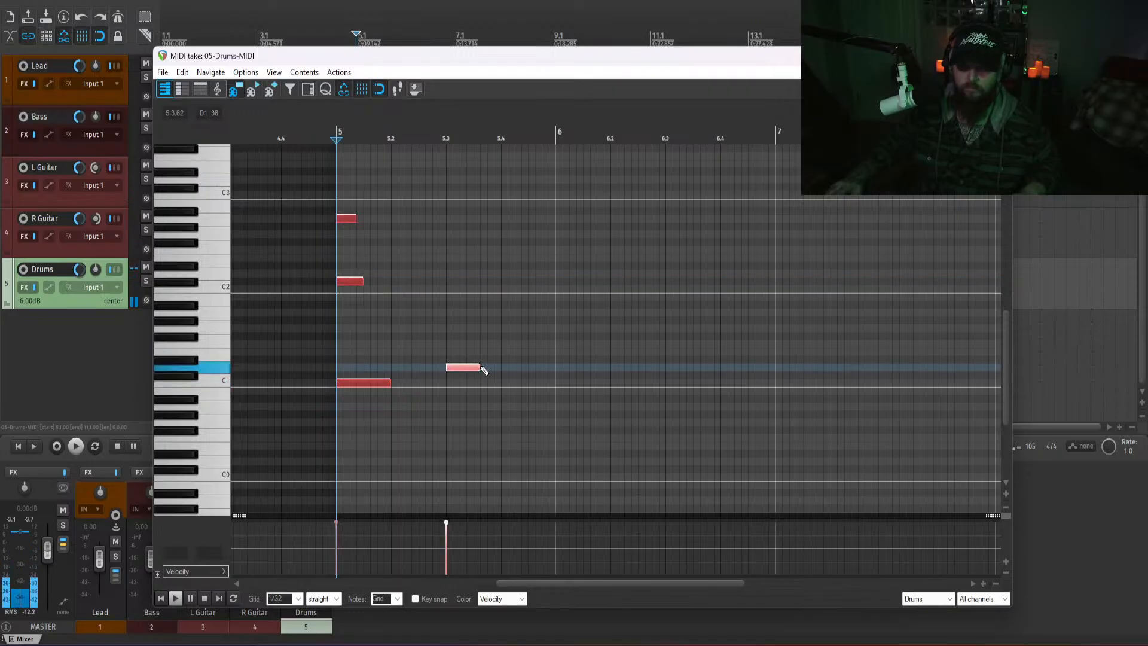
pyautogui.press('space')
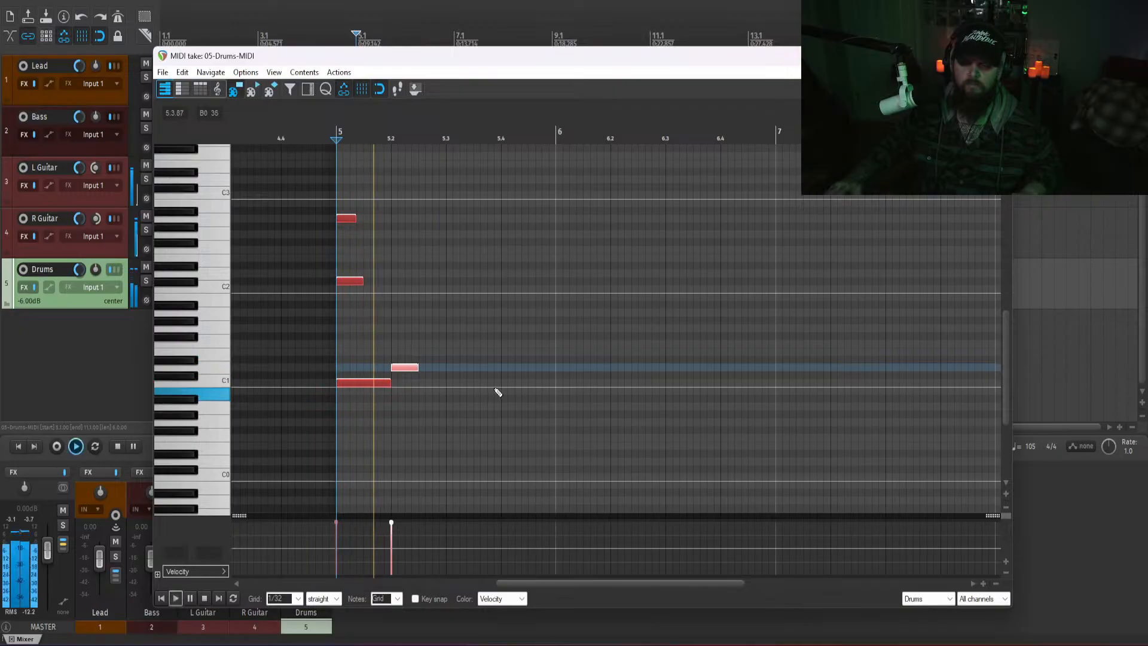
pyautogui.click(505, 375)
pyautogui.moveTo(523, 375); pyautogui.dragTo(528, 368)
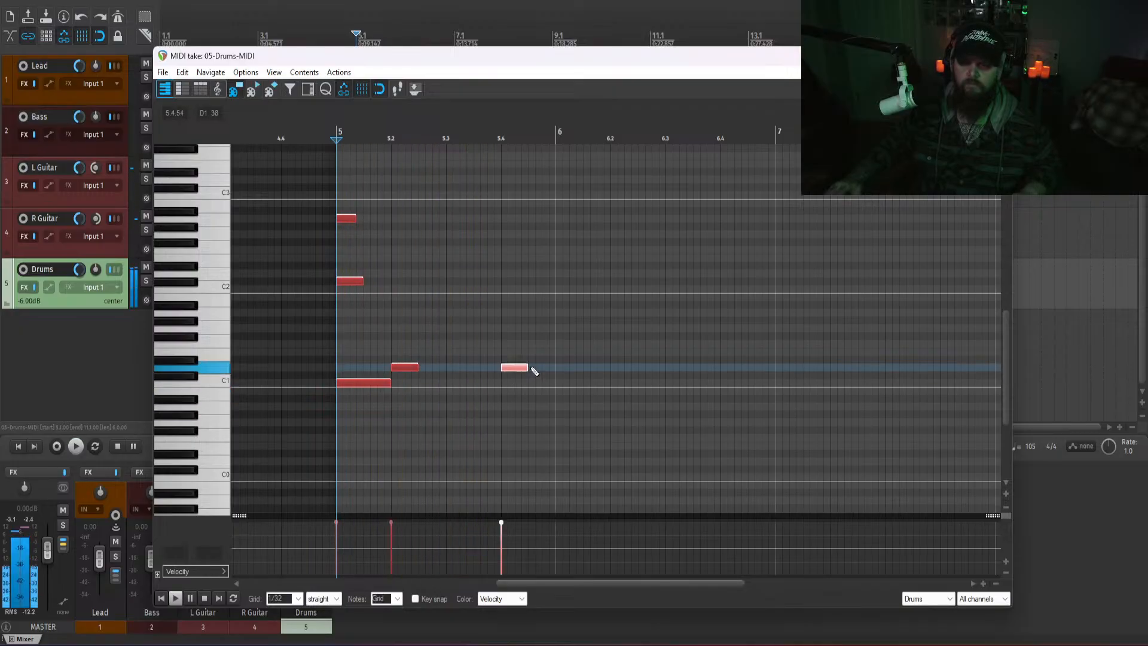
pyautogui.press('space')
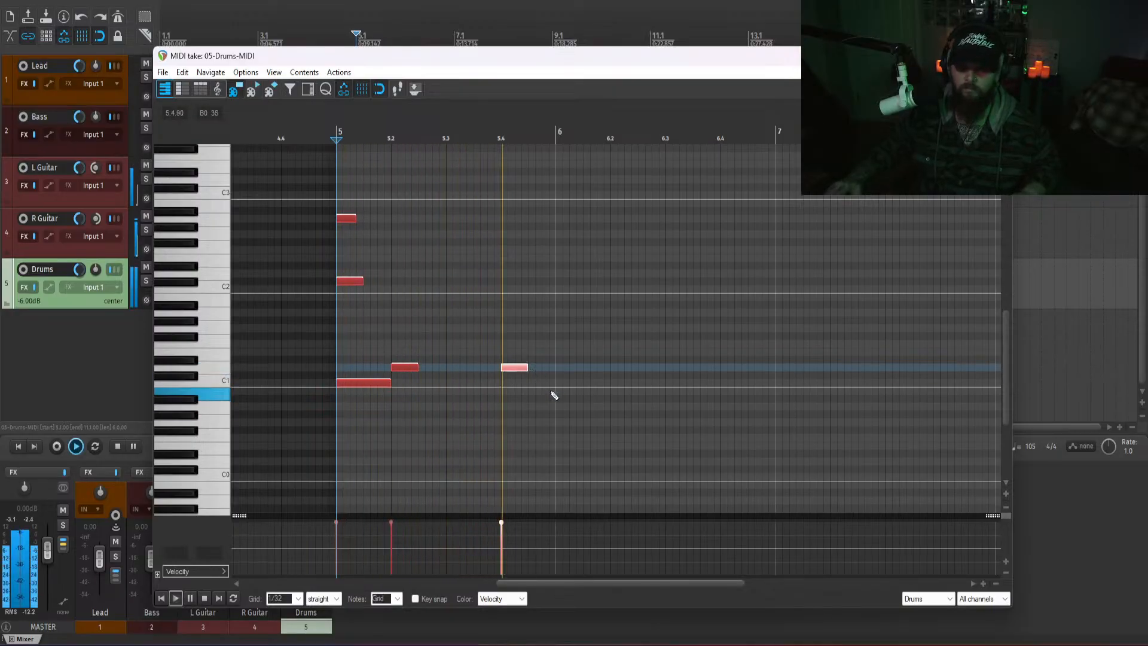
pyautogui.press('space')
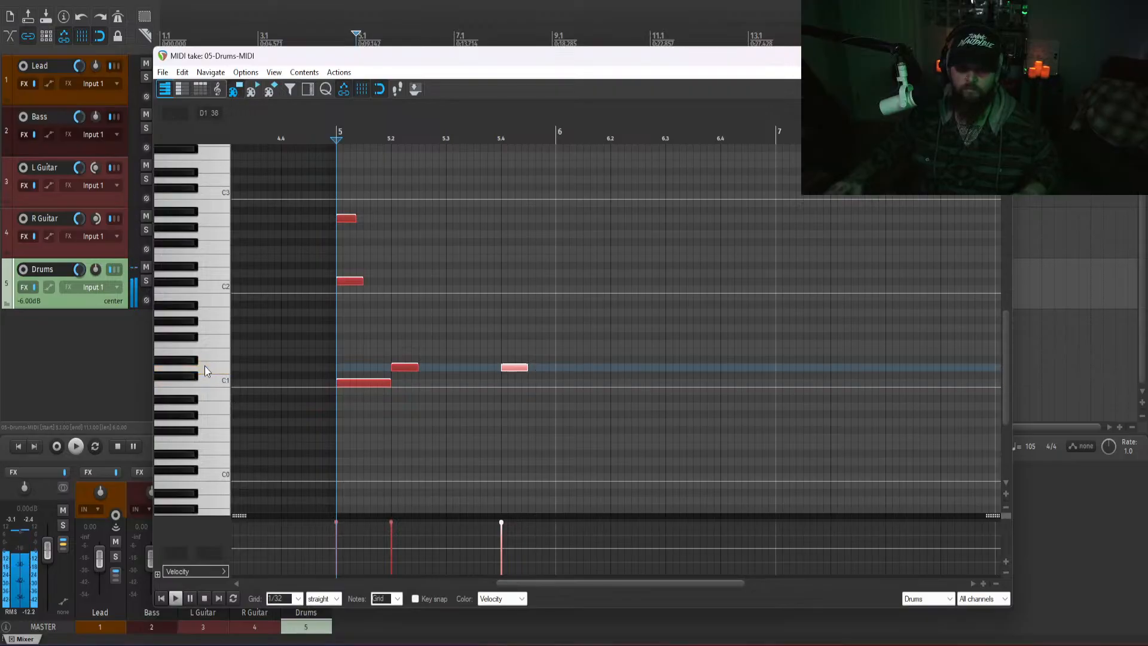
pyautogui.moveTo(569, 375); pyautogui.dragTo(631, 355)
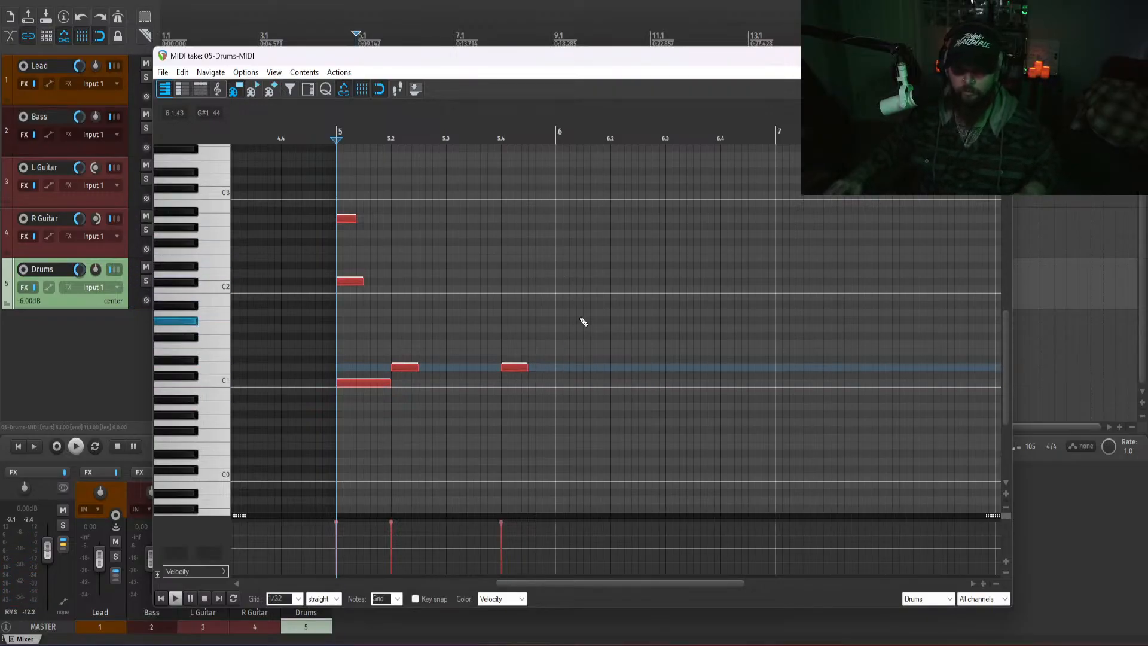
pyautogui.moveTo(537, 376); pyautogui.dragTo(409, 319)
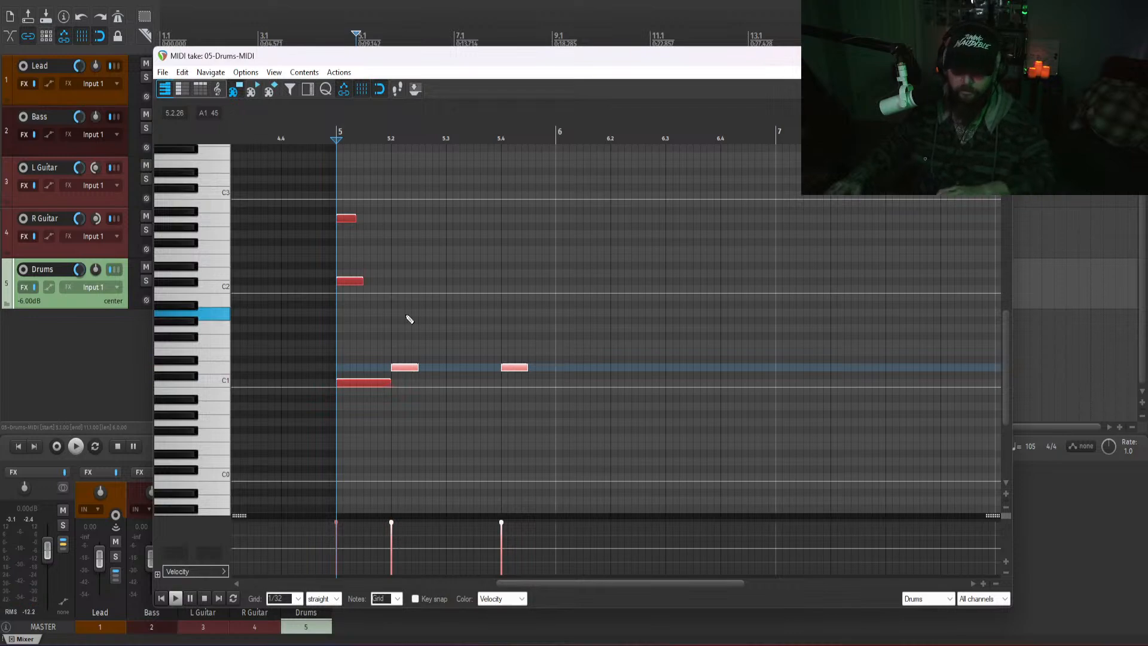
pyautogui.press('Delete')
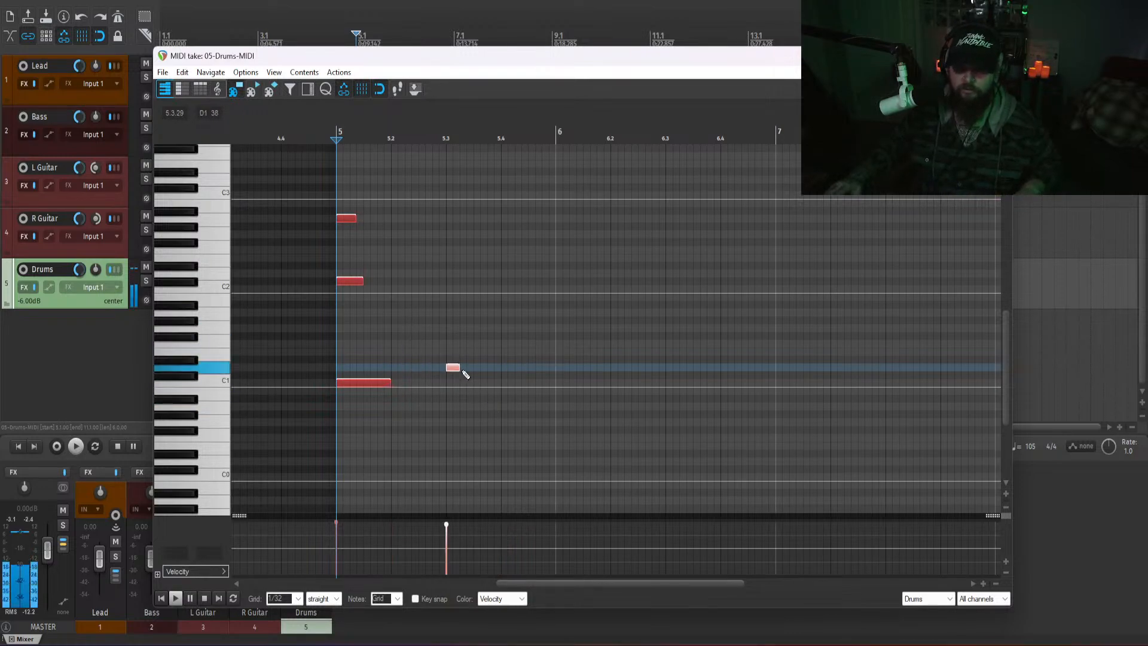
# - Place a half-beat D1 note at 5.3 and one-beat A#1 notes at 5.2, 5.3 and 5.4, and play the bar back
pyautogui.press('space')
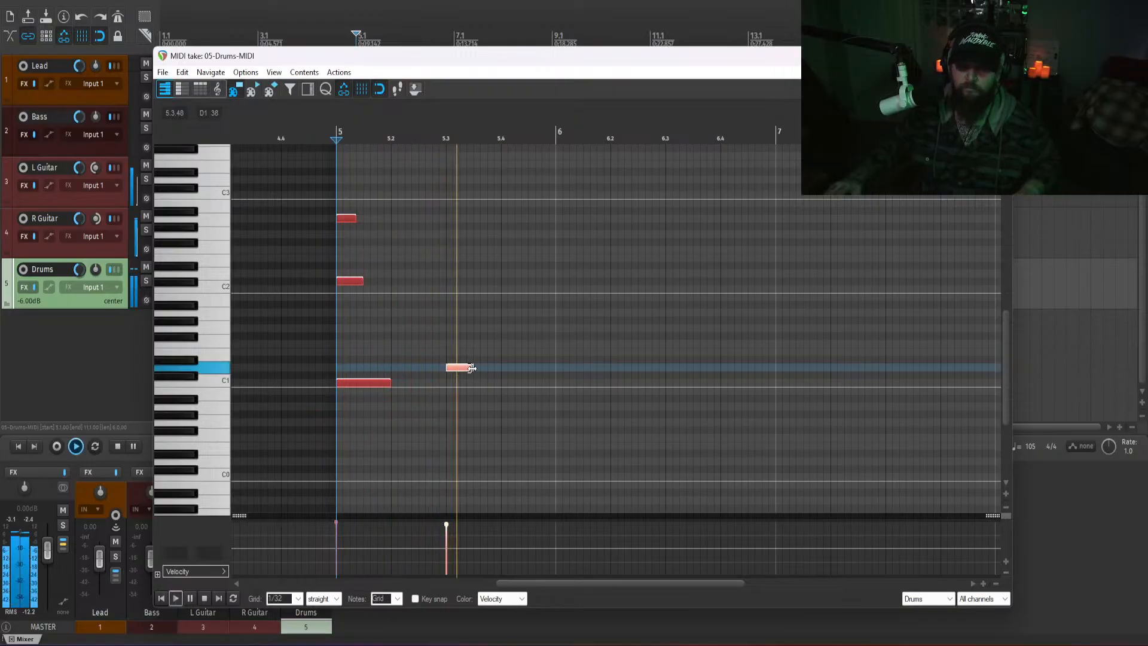
pyautogui.press('space')
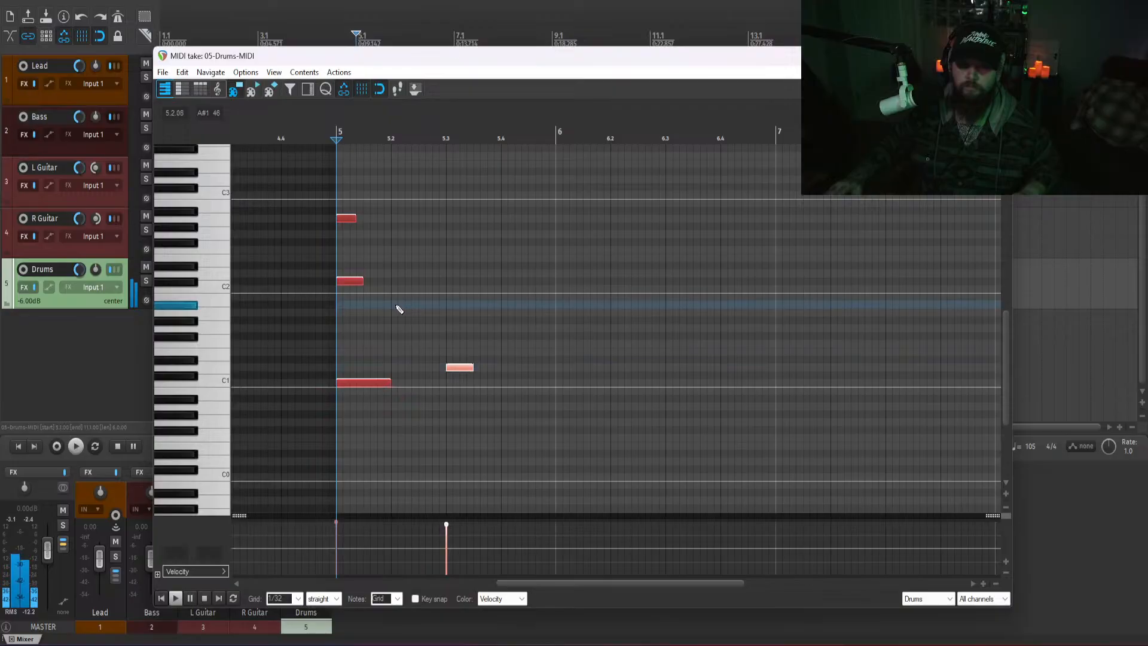
pyautogui.moveTo(400, 310); pyautogui.dragTo(538, 315)
pyautogui.press('space')
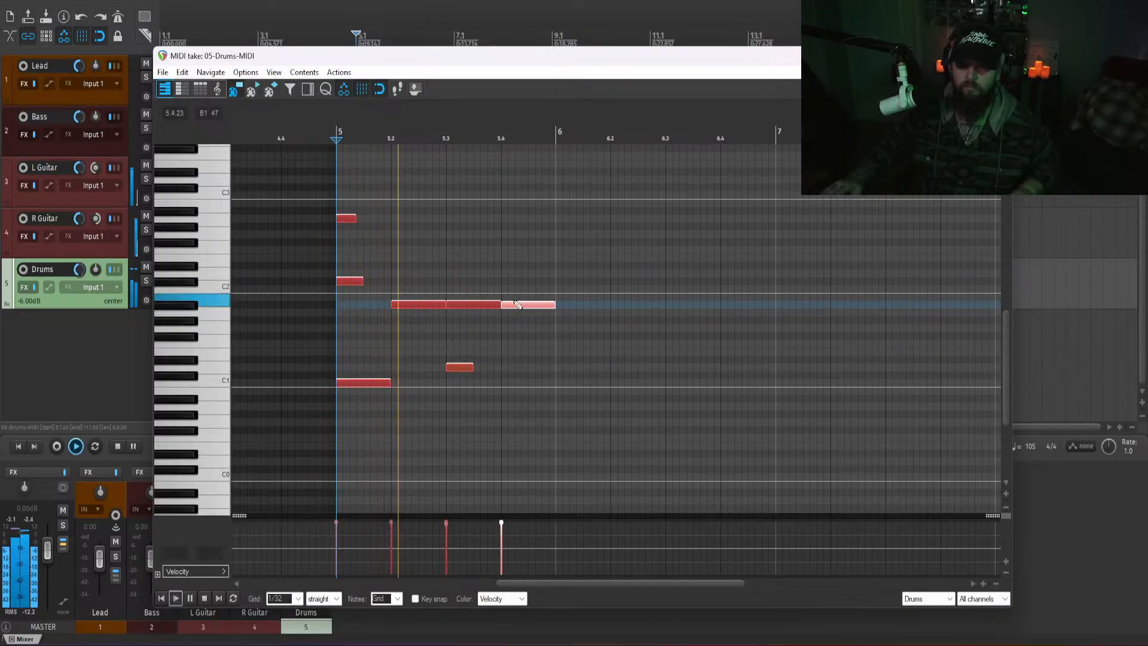
pyautogui.press('space')
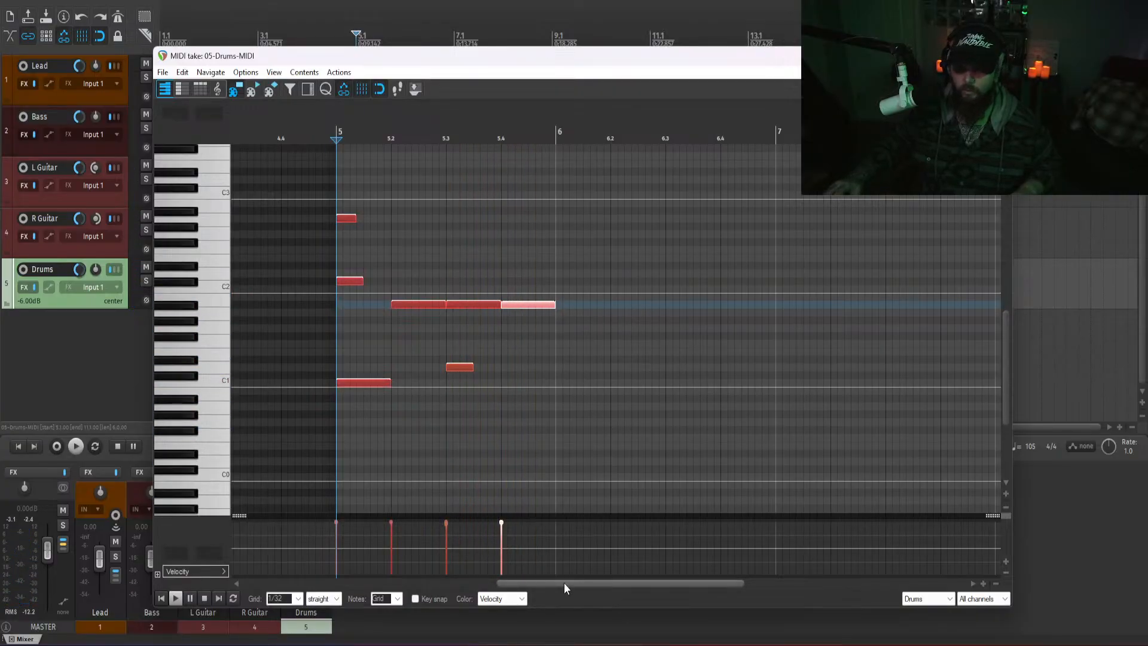
# - Copy the three A#1 notes to start at 6.1, duplicate the last one to 6.4, and play the pattern back
pyautogui.moveTo(556, 584); pyautogui.dragTo(583, 584)
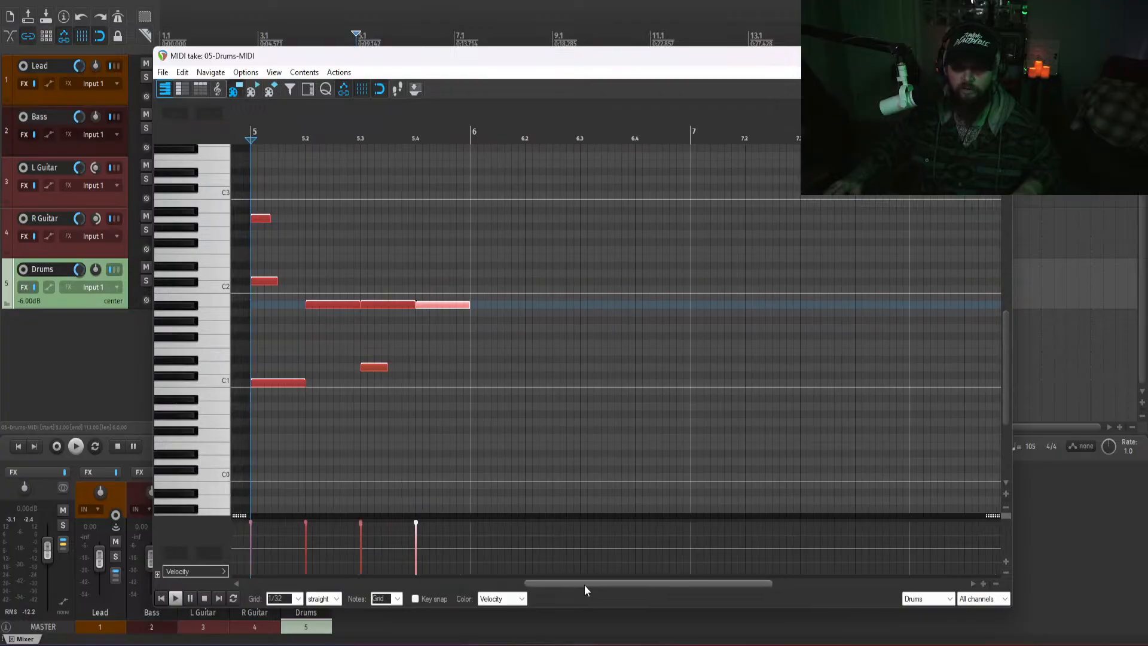
pyautogui.moveTo(500, 325); pyautogui.dragTo(296, 267)
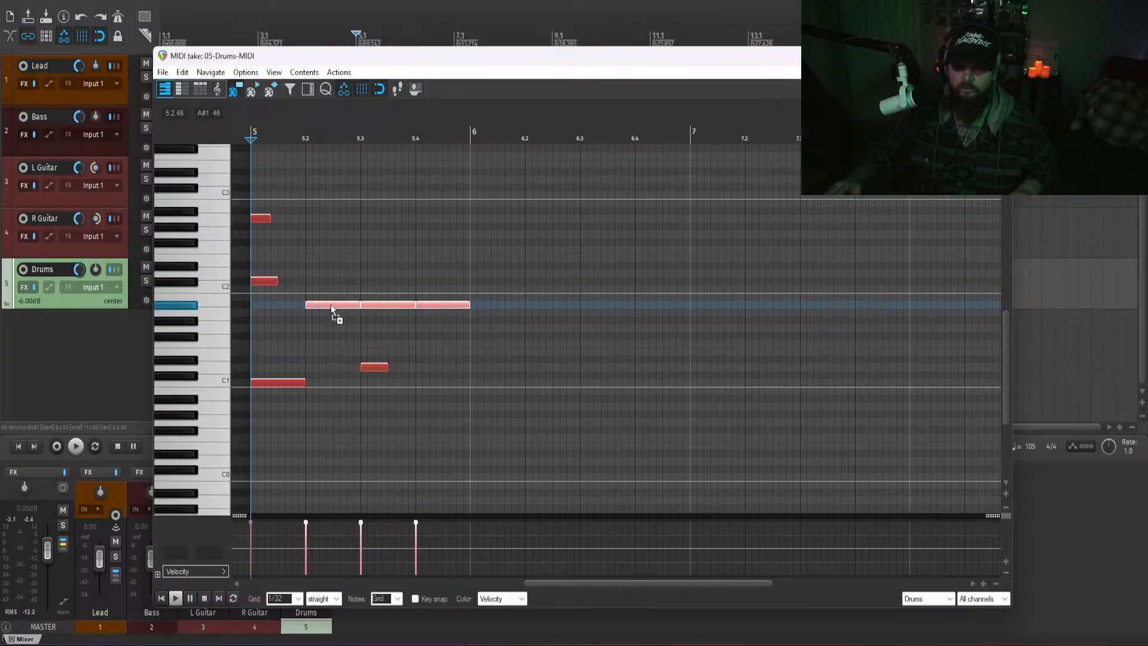
pyautogui.moveTo(331, 304); pyautogui.dragTo(502, 303)
pyautogui.click(610, 303)
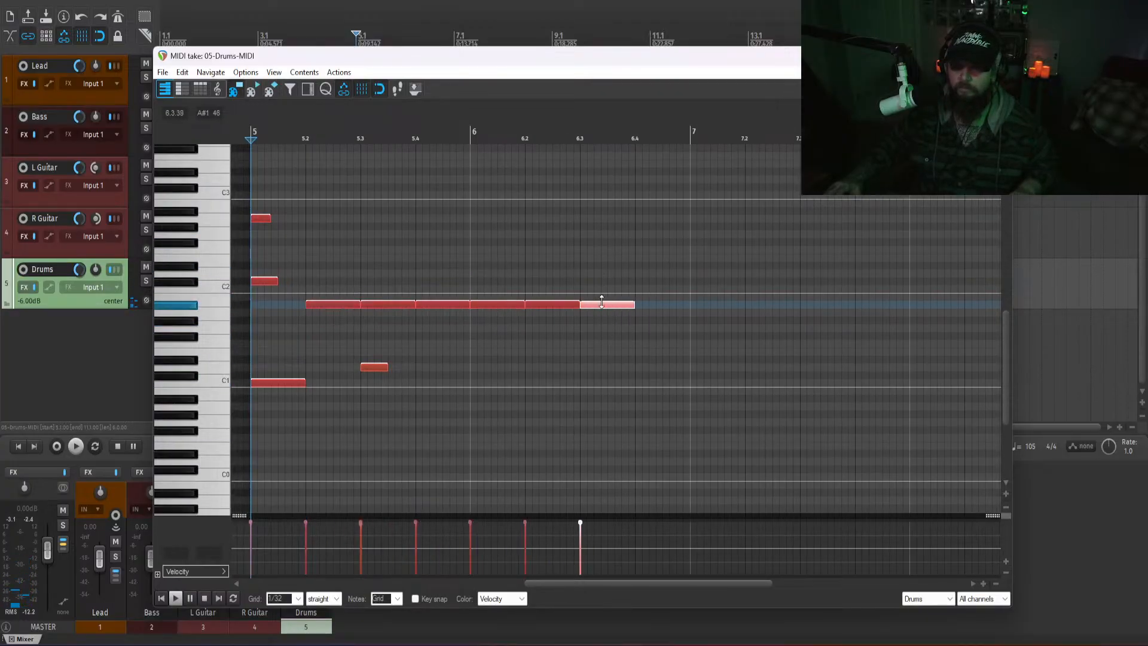
pyautogui.moveTo(612, 303); pyautogui.dragTo(666, 308)
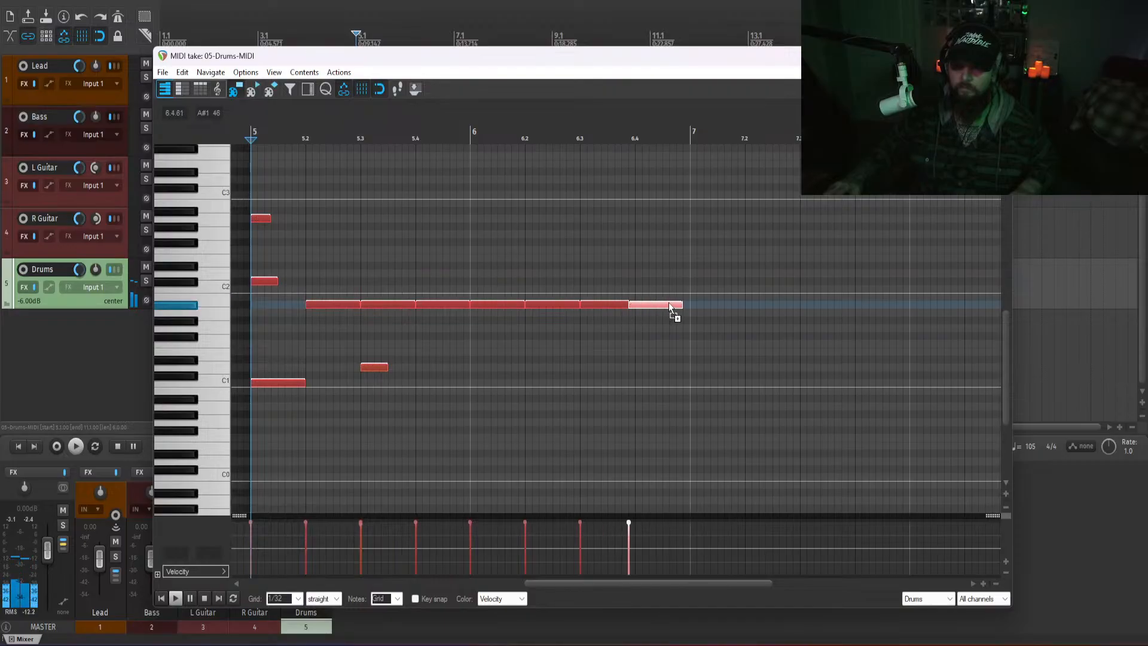
pyautogui.press('space')
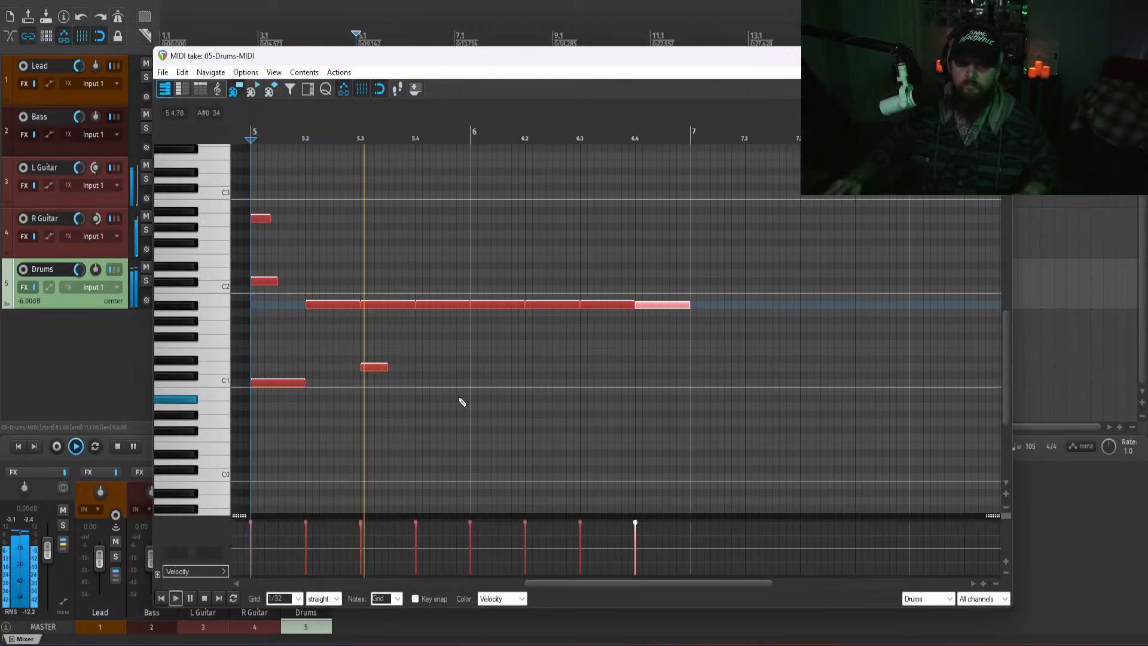
pyautogui.press('space')
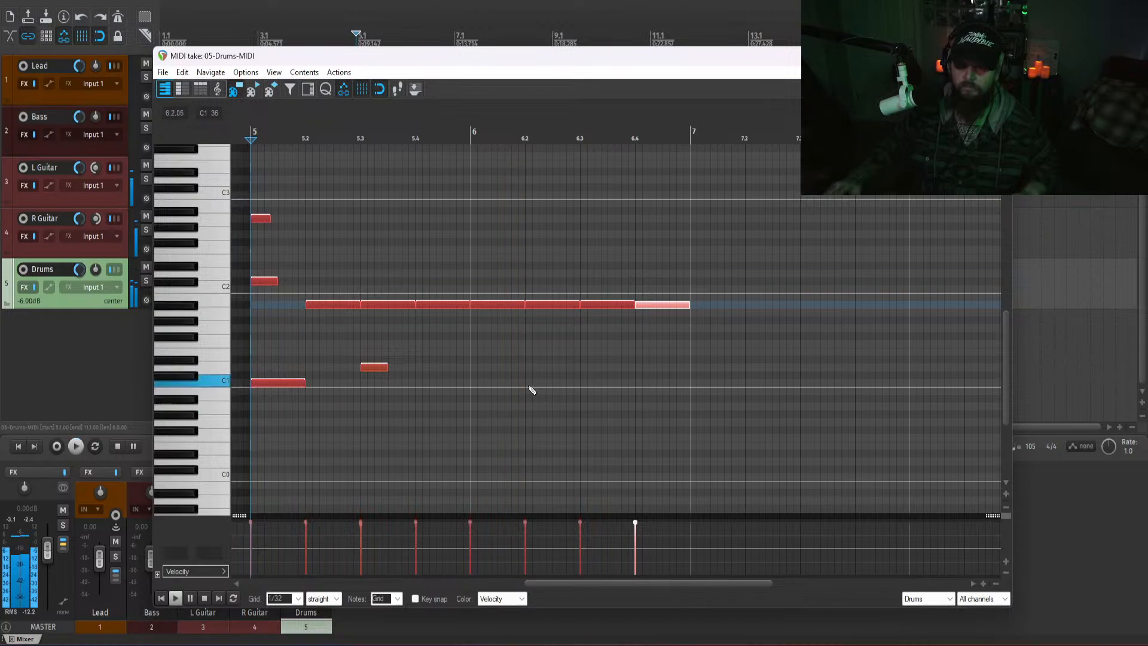
# - Add C1 kick notes at 6.2 and half a beat after it plus a D1 note at 6.3, and play the pattern
pyautogui.click(532, 383)
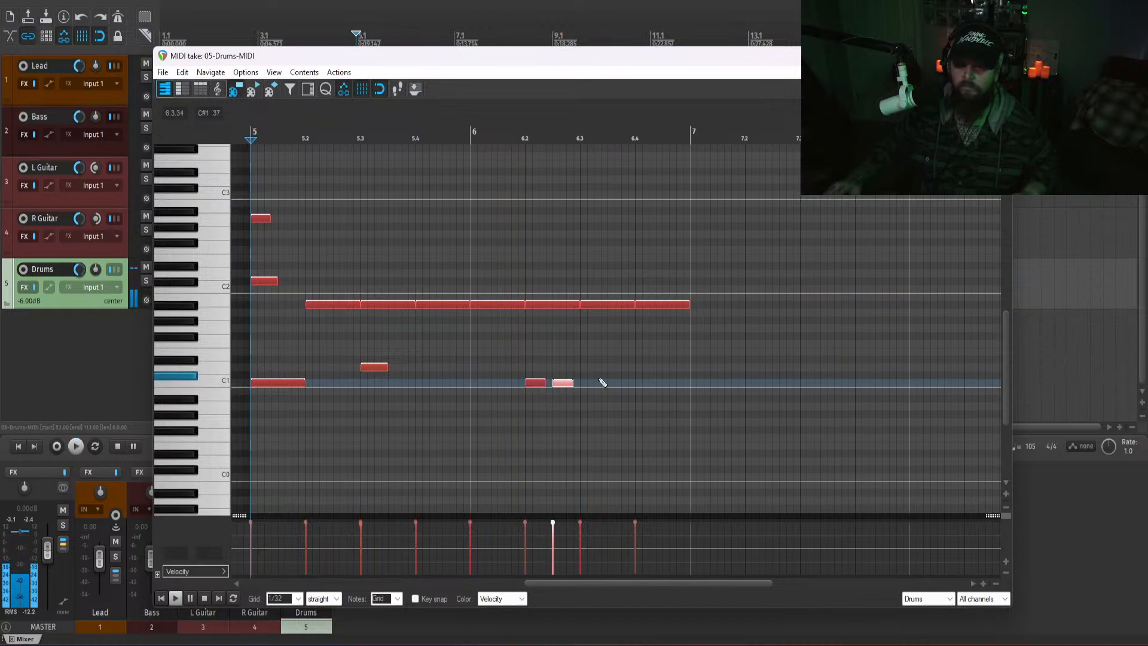
pyautogui.click(577, 367)
pyautogui.press('space')
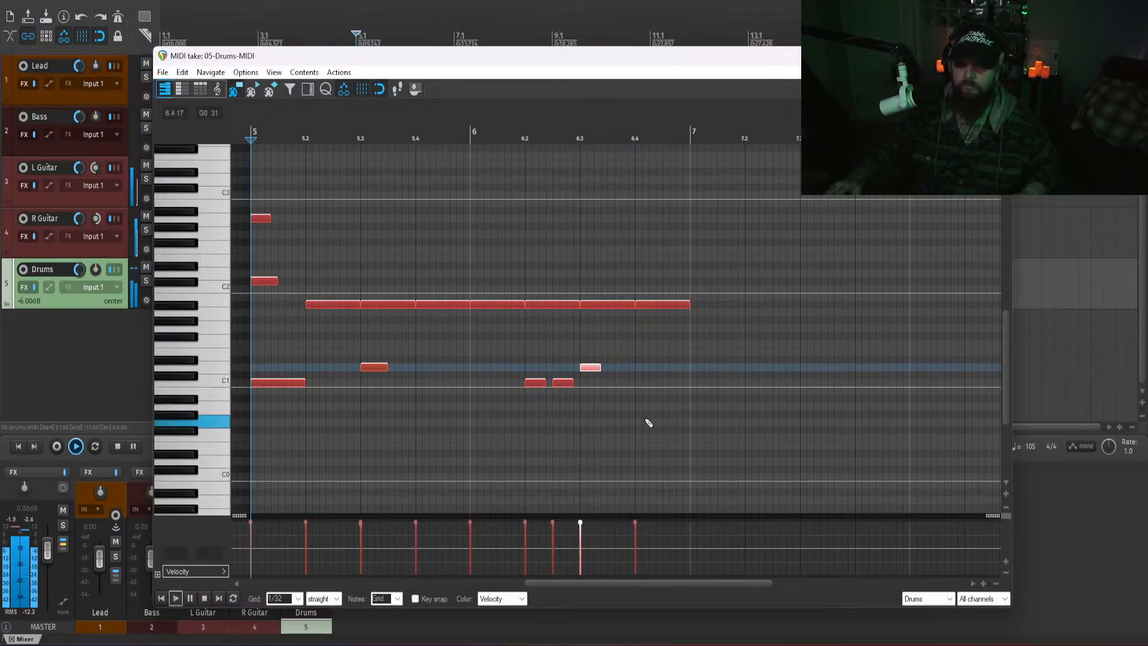
# - Close the drum MIDI editor and listen to the guitars and drums from 5.1 in the arrangement
pyautogui.moveTo(565, 456); pyautogui.dragTo(350, 352)
pyautogui.click(999, 56)
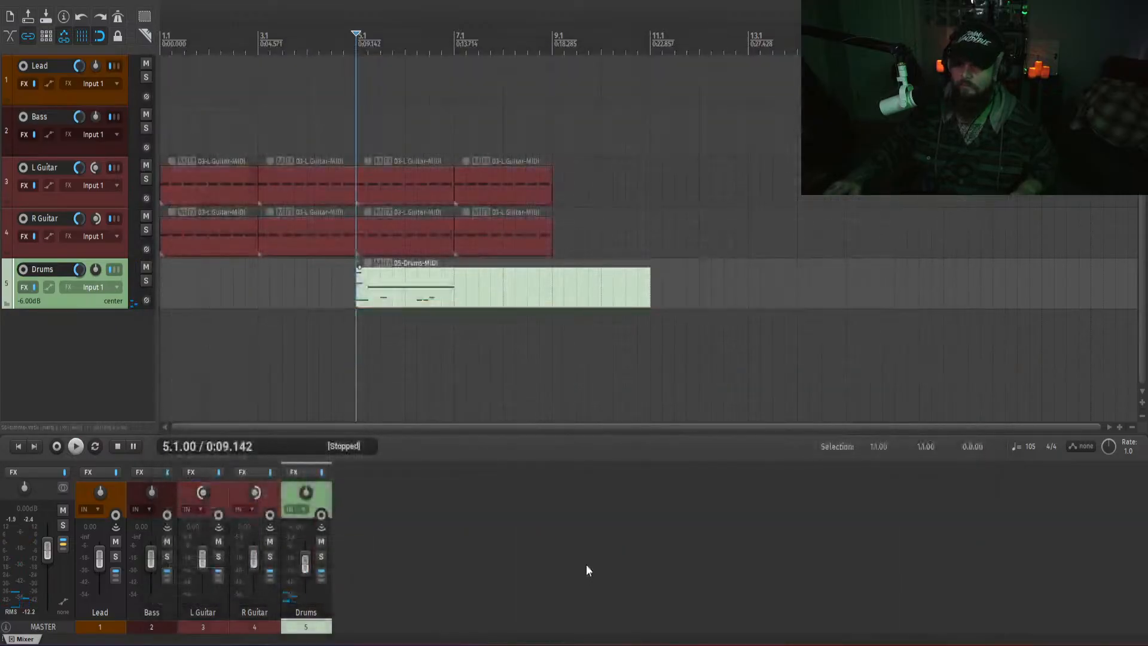
pyautogui.click(586, 565)
pyautogui.press('space')
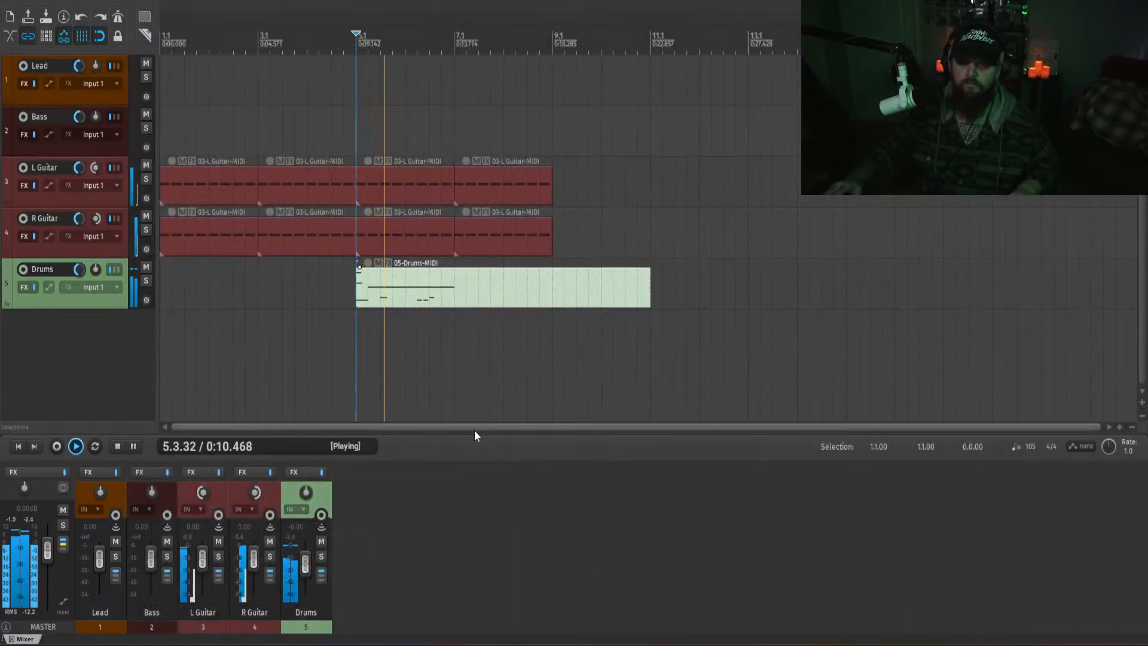
pyautogui.press('space')
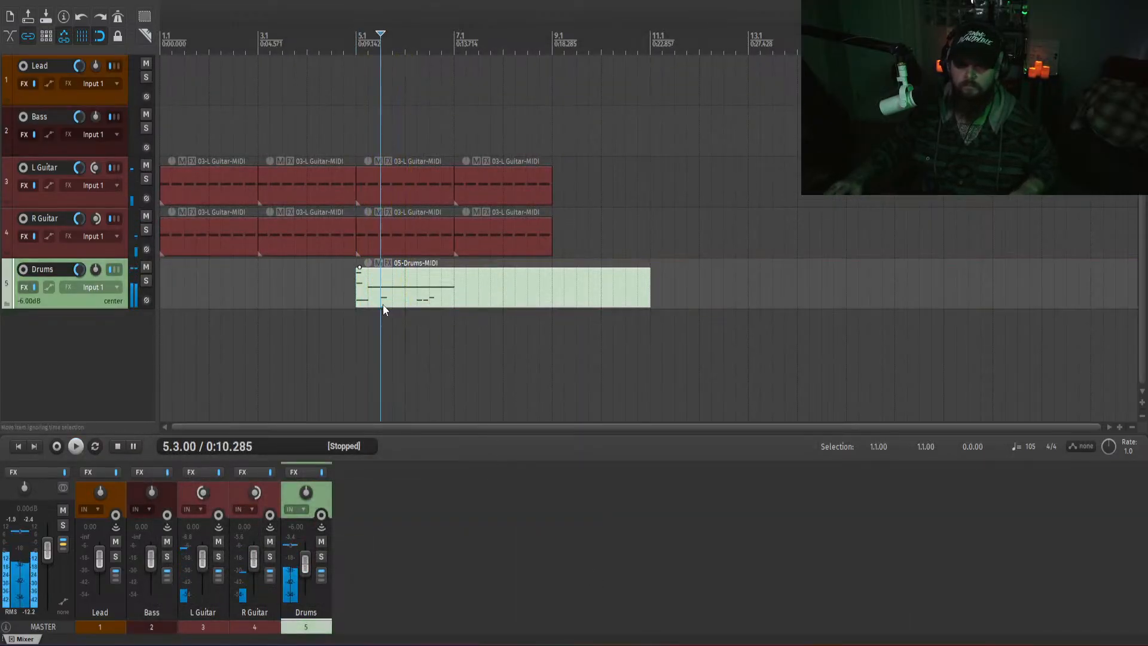
# - Reopen the drum item, delete the A#1 notes at 5.2 and 5.4, and listen to the pattern from 5.1
pyautogui.doubleClick(382, 304)
pyautogui.click(329, 305)
pyautogui.keyDown('ctrl'); pyautogui.click(435, 305); pyautogui.keyUp('ctrl')
pyautogui.press('Delete')
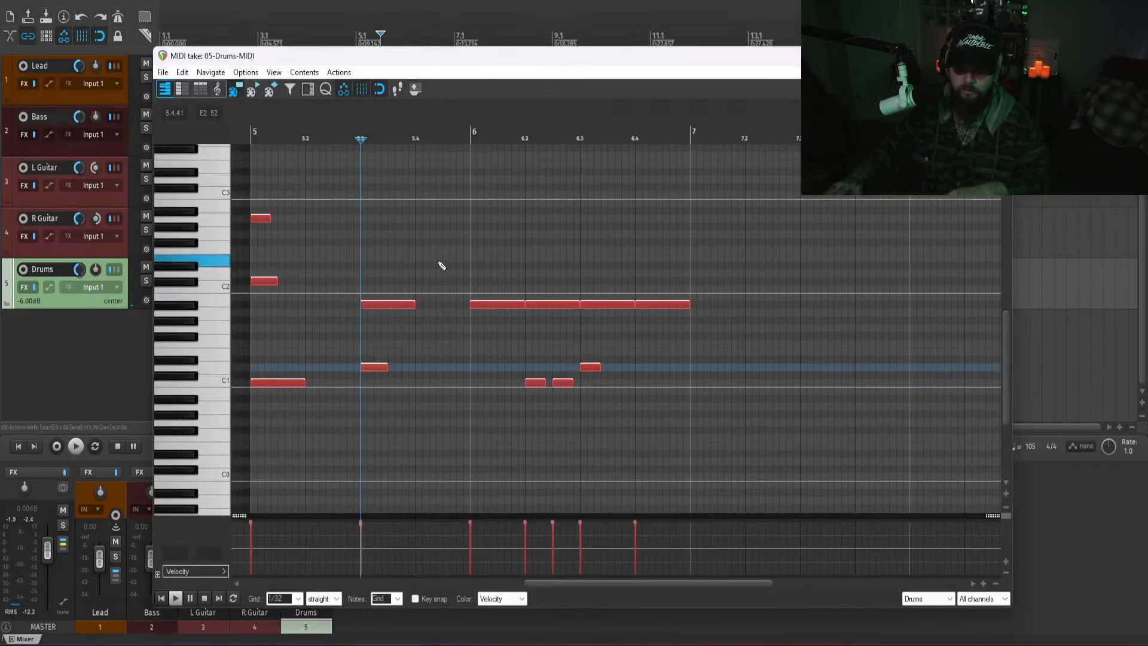
pyautogui.press('Home')
pyautogui.press('space')
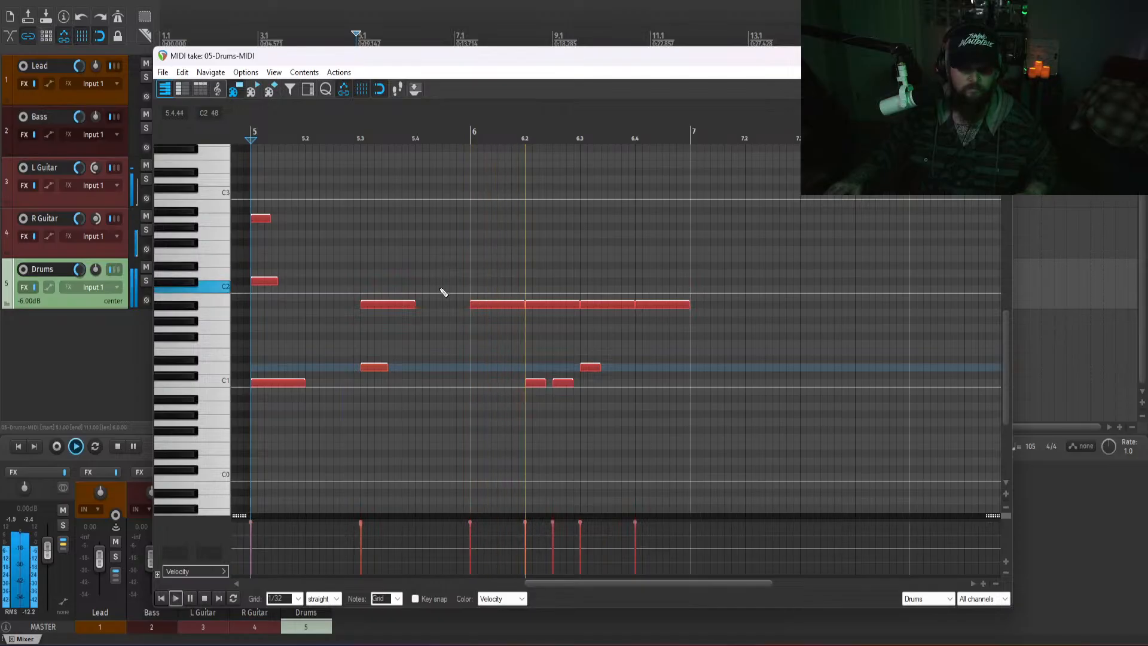
pyautogui.press('space')
# - Put the one-beat A#1 notes back at 5.4 and 5.2 and close the drum MIDI editor
pyautogui.click(442, 304)
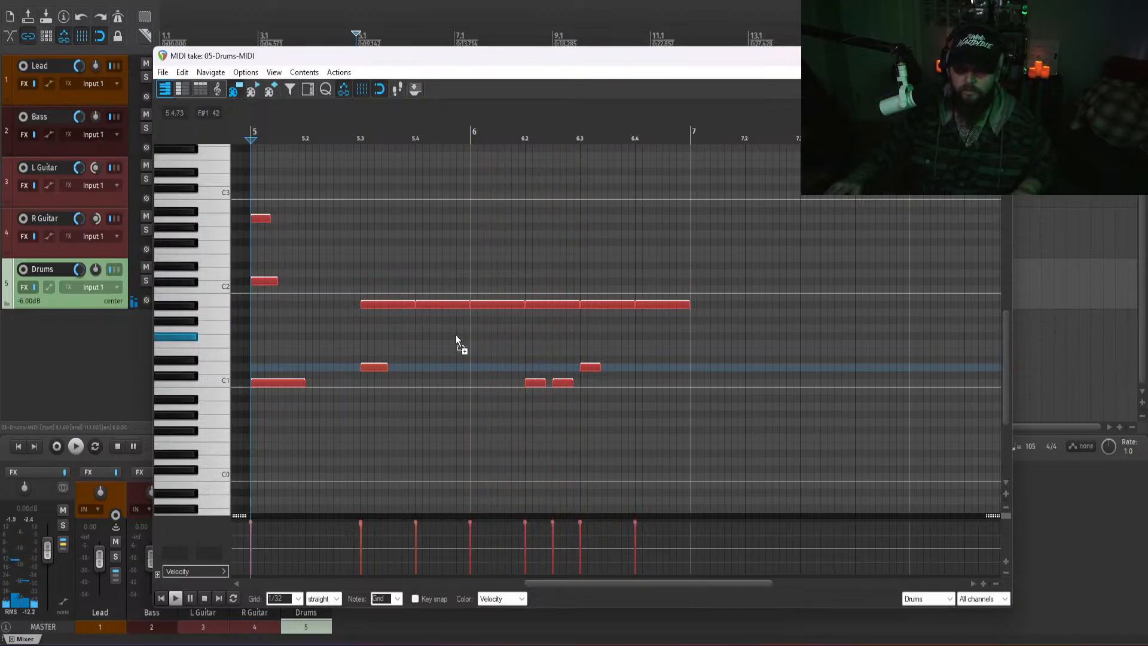
pyautogui.click(333, 304)
pyautogui.press('Escape')
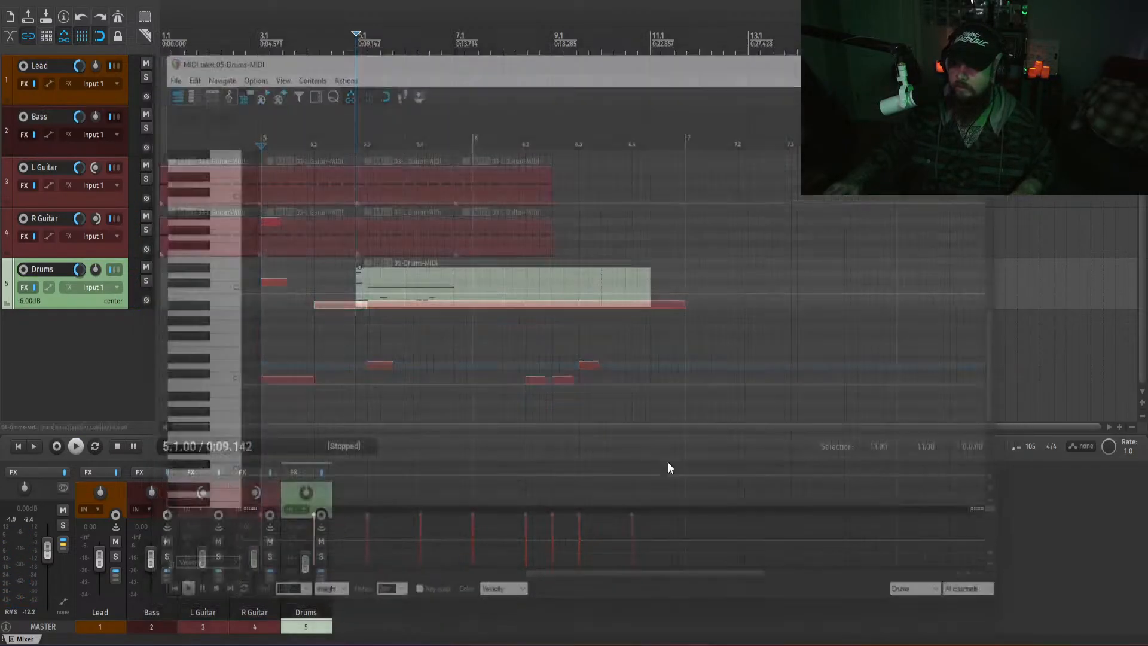
# - Create an empty MIDI item on the Bass track from 5.1 to 9.1 and open it in the MIDI editor
pyautogui.click(375, 125)
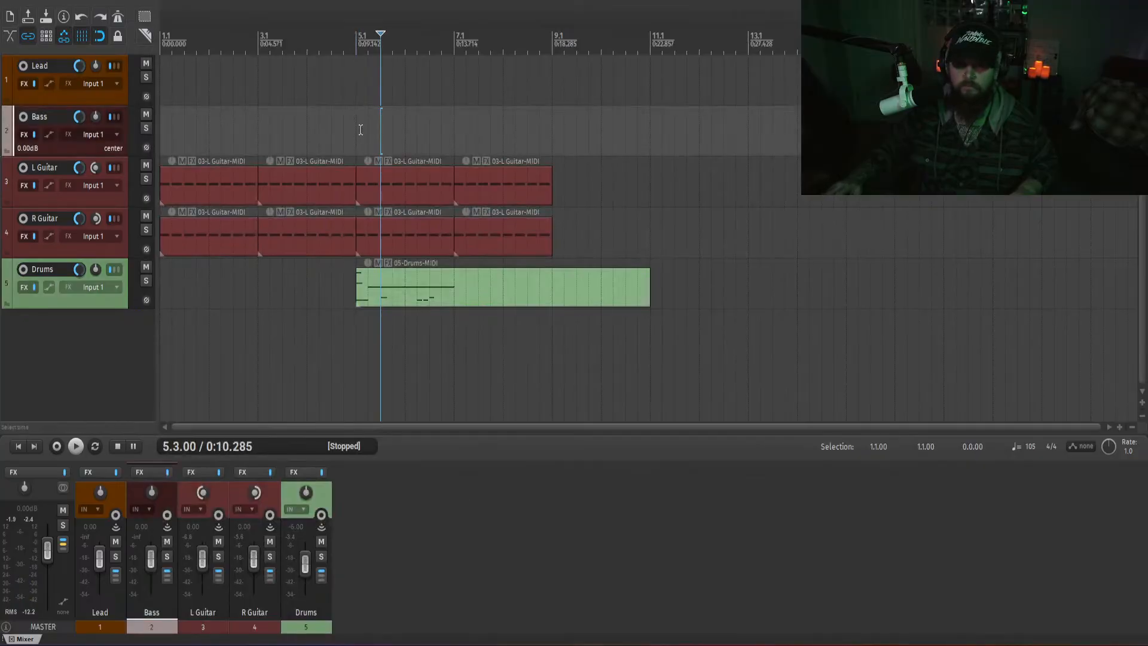
pyautogui.moveTo(356, 134); pyautogui.dragTo(553, 134)
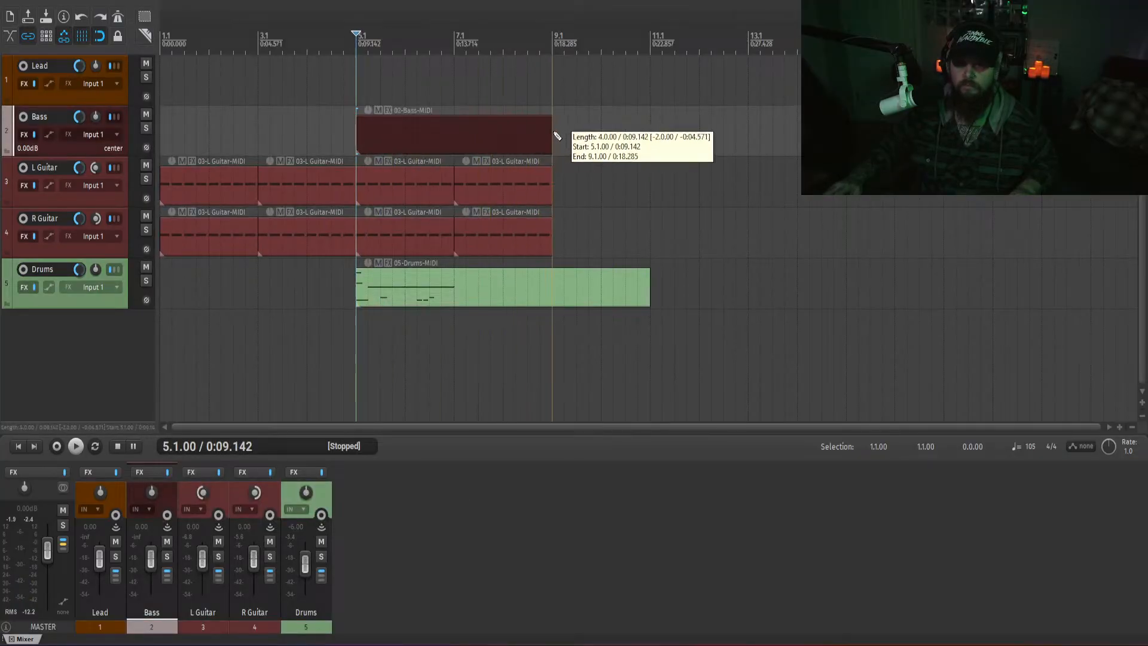
pyautogui.click(501, 134)
pyautogui.doubleClick(500, 134)
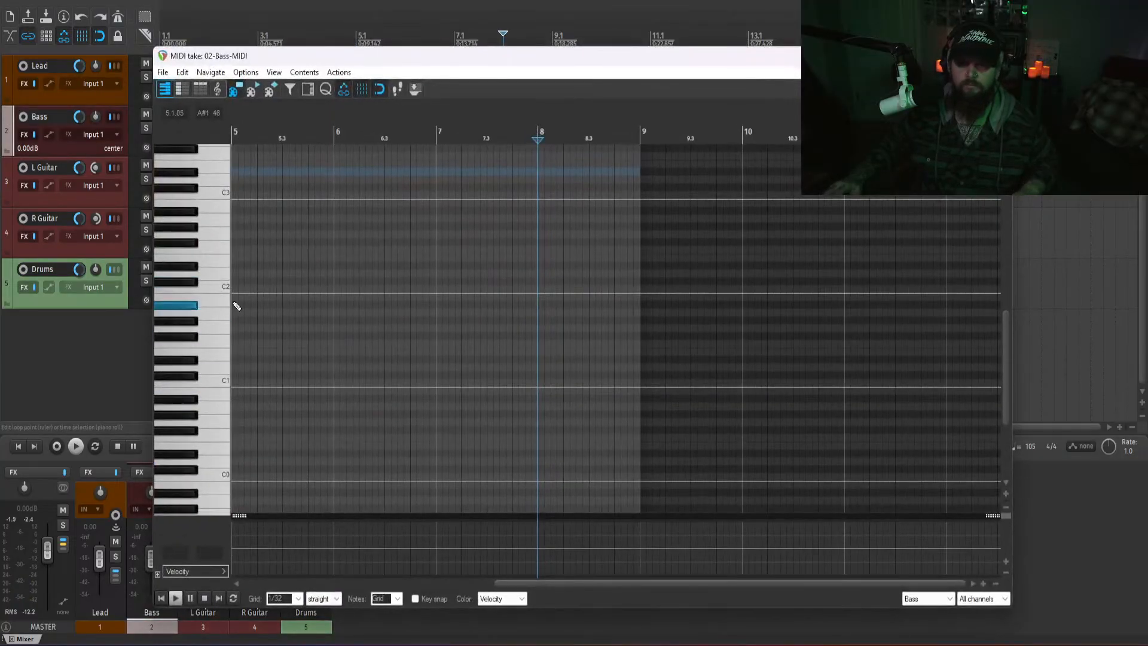
# - Find the bass riff's starting pitch and enter three consecutive quarter-beat E0 notes starting at 5.1
pyautogui.click(217, 352)
pyautogui.click(214, 463)
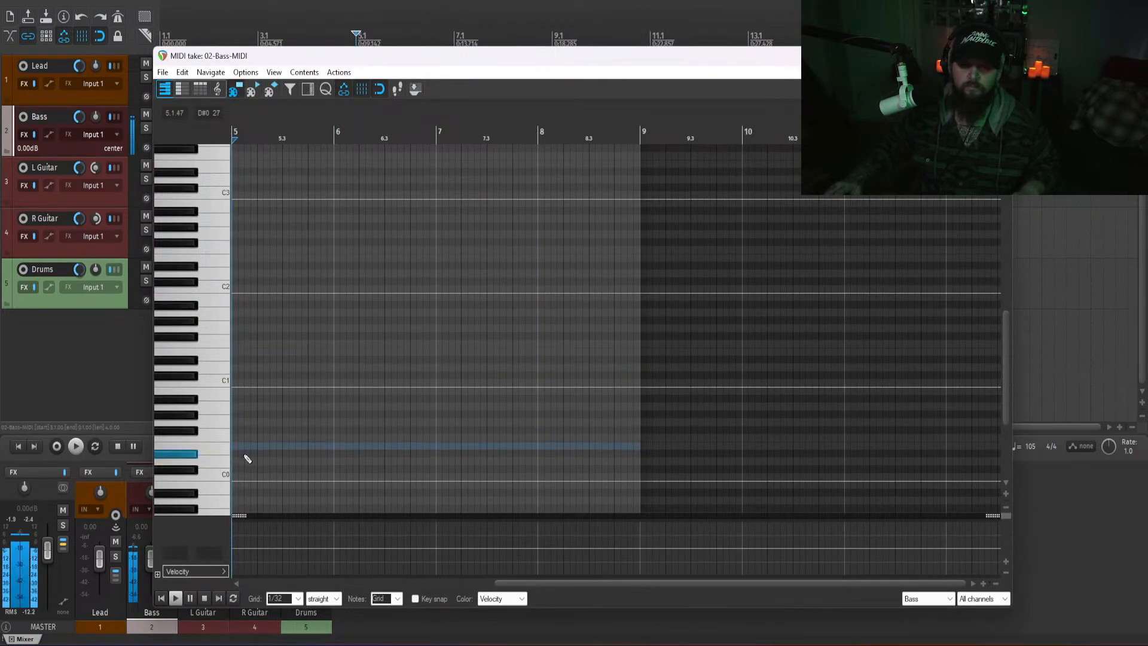
pyautogui.moveTo(236, 447); pyautogui.dragTo(254, 448)
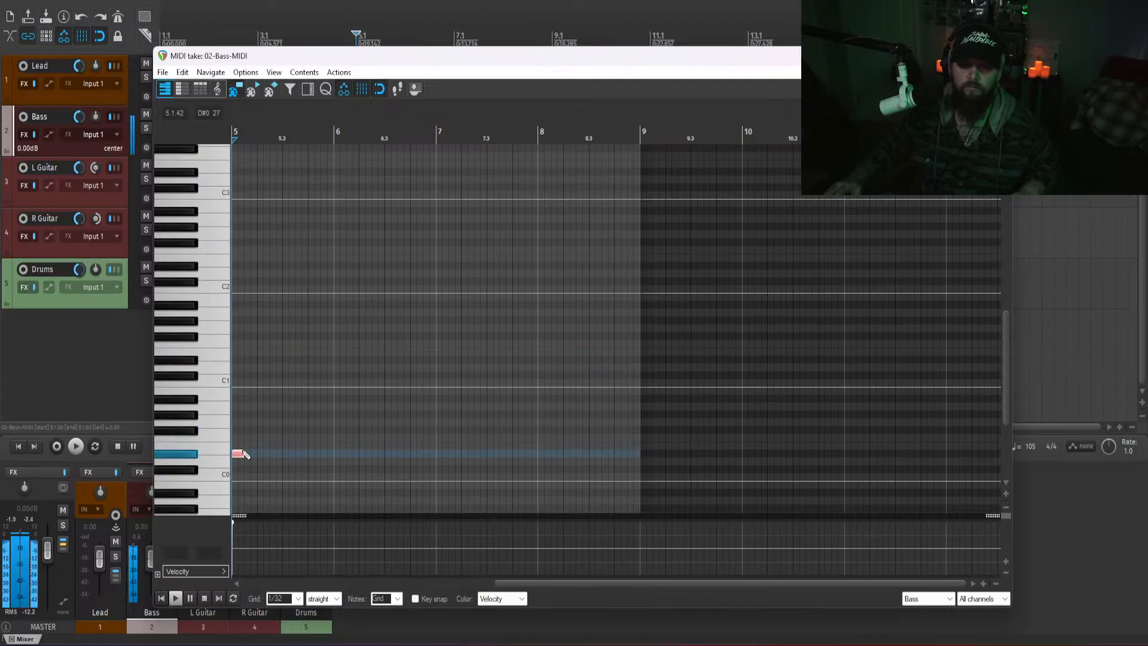
pyautogui.scroll(3, 249, 448)
pyautogui.scroll(1, 249, 448)
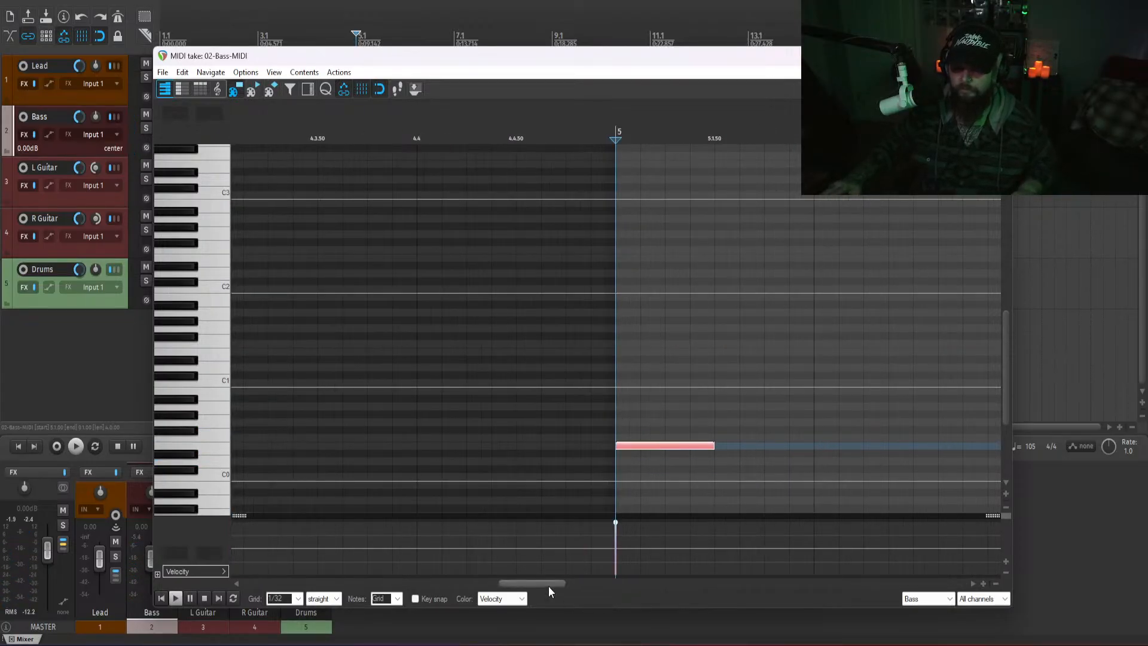
pyautogui.moveTo(548, 586); pyautogui.dragTo(303, 377)
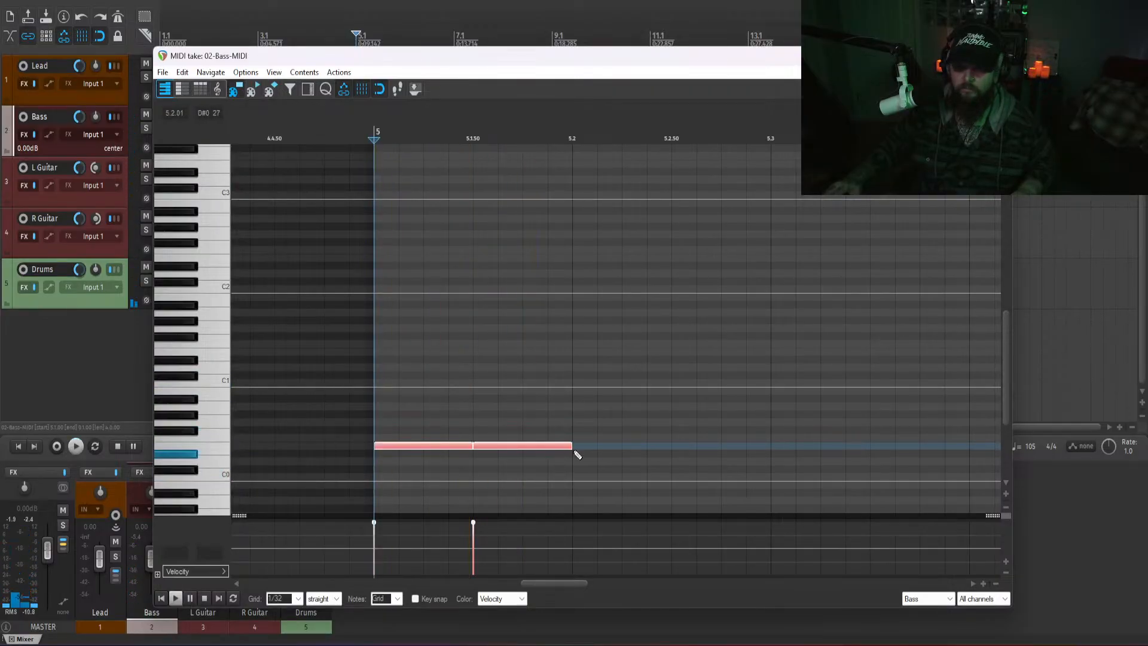
pyautogui.moveTo(568, 448); pyautogui.dragTo(522, 450)
pyautogui.moveTo(415, 448); pyautogui.dragTo(456, 449)
# - Copy the three bass notes and paste them at beats 5.2, 5.3 and 5.4
pyautogui.hotkey('ctrl', 'a')
pyautogui.hotkey('ctrl', 'c')
pyautogui.click(574, 463)
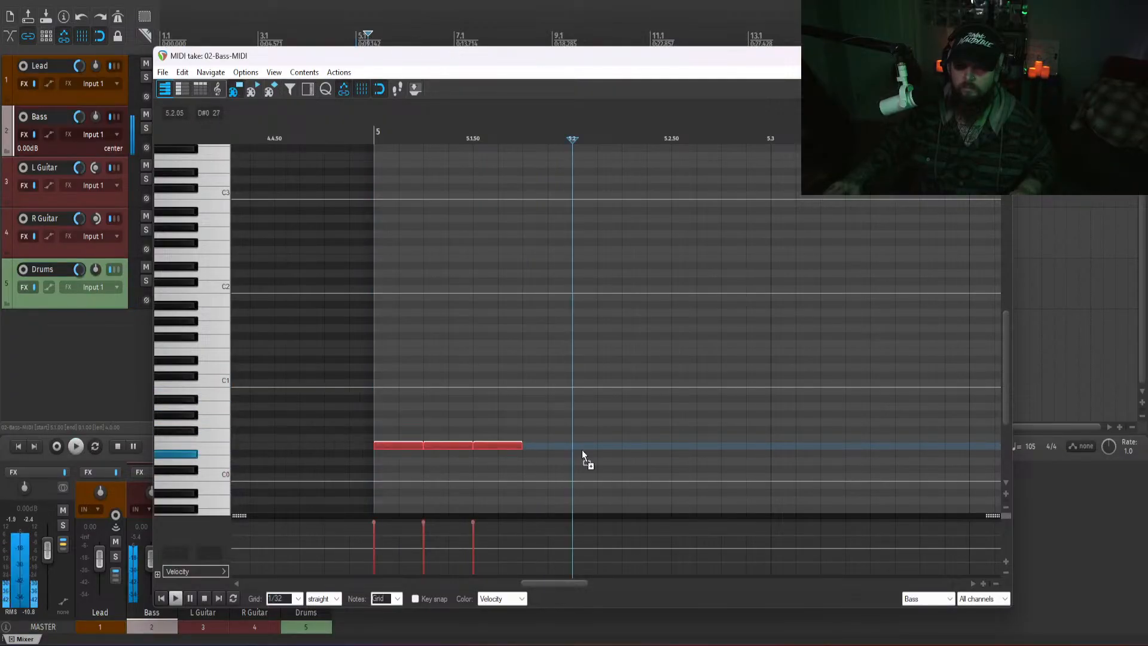
pyautogui.hotkey('ctrl', 'v')
pyautogui.hotkey('ctrl', 'v')
pyautogui.hotkey('ctrl', 'v')
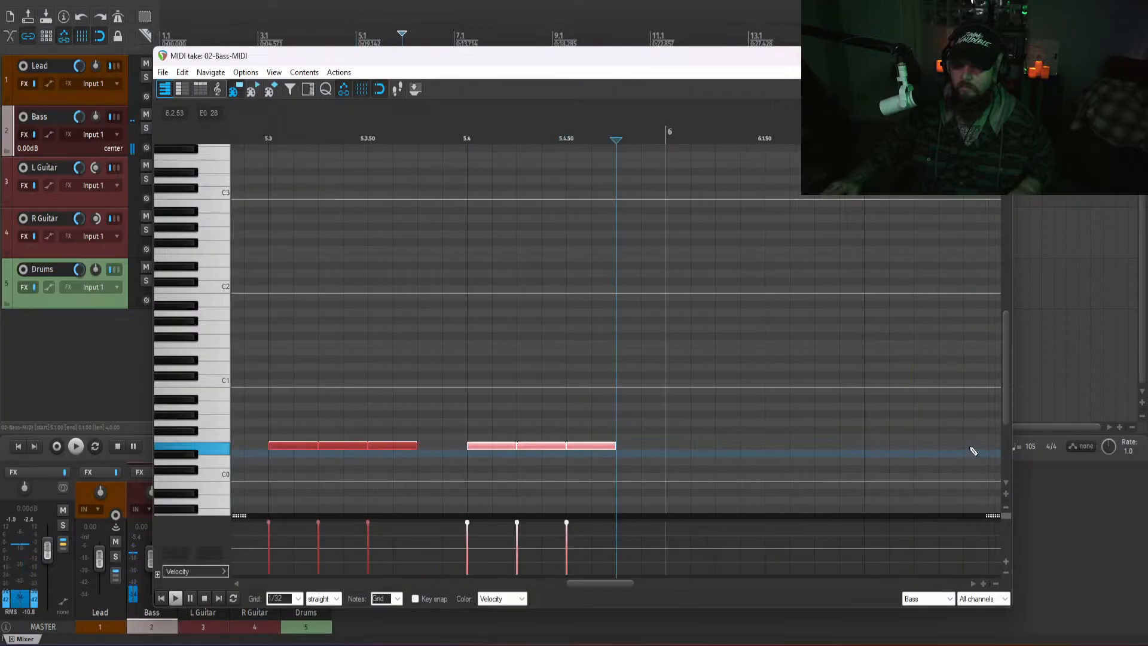
# - Play the arrangement from 5.1 with the new bass notes and close the bass MIDI editor
pyautogui.press('Home')
pyautogui.press('space')
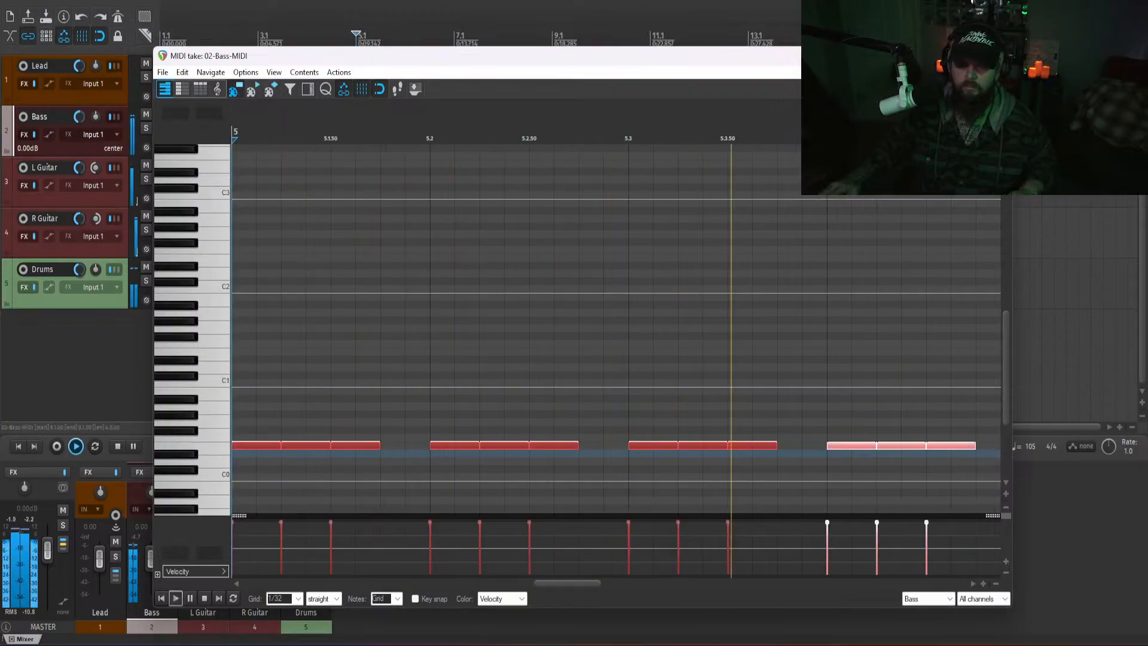
pyautogui.press('Escape')
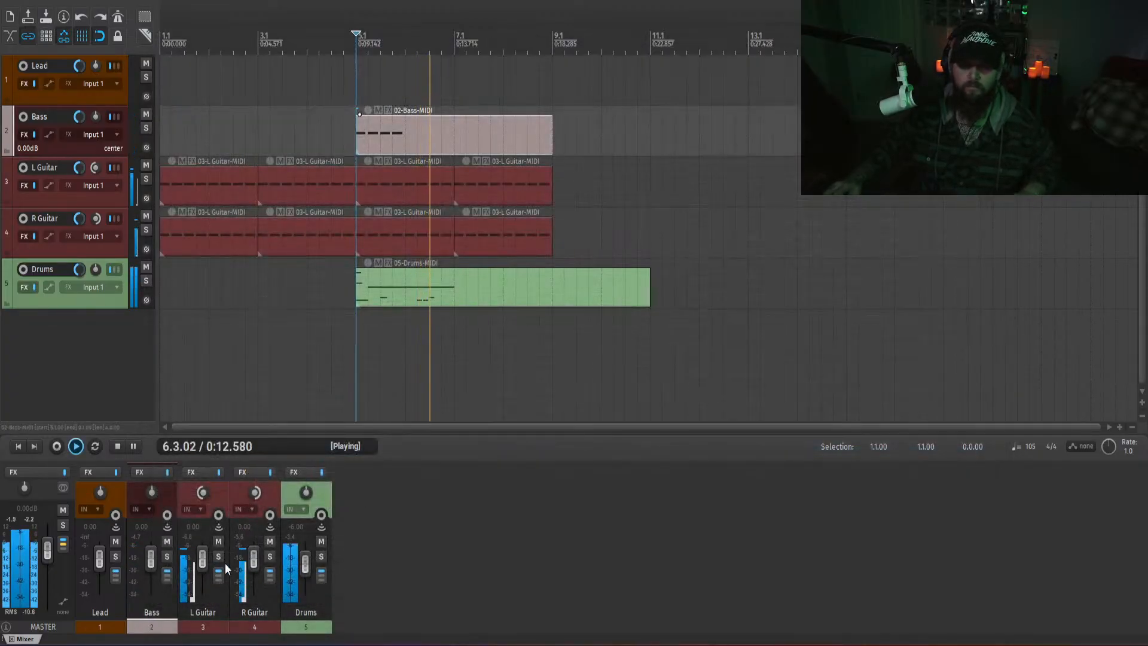
pyautogui.press('space')
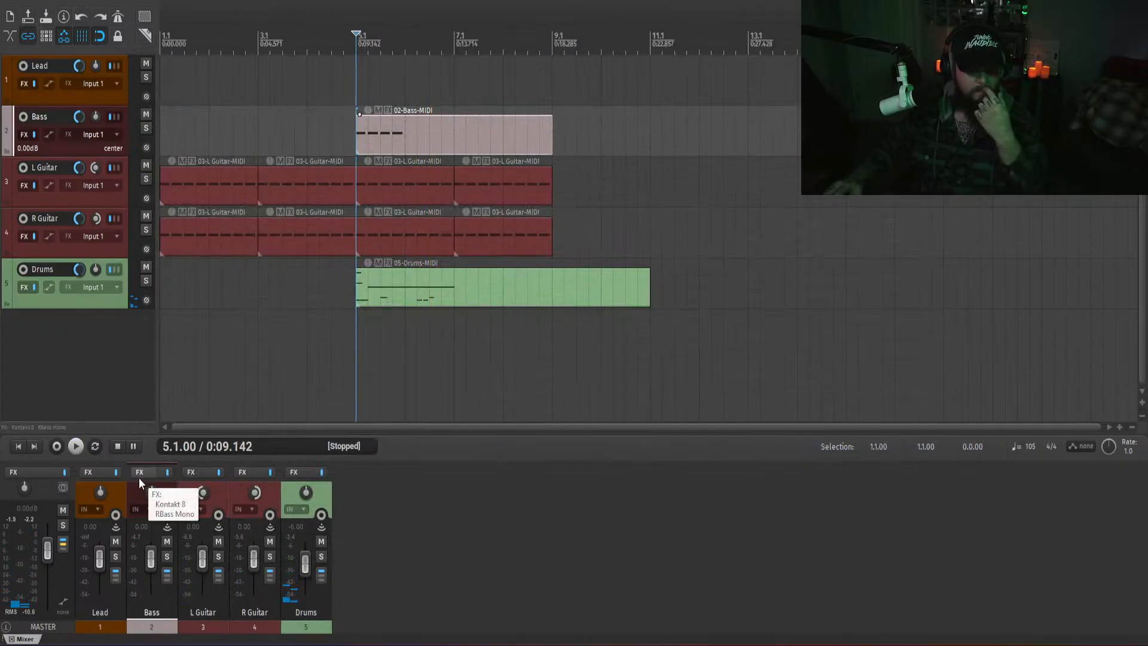
# - Listen to the whole arrangement from the project start at 1.1
pyautogui.click(539, 585)
pyautogui.press('Home')
pyautogui.press('space')
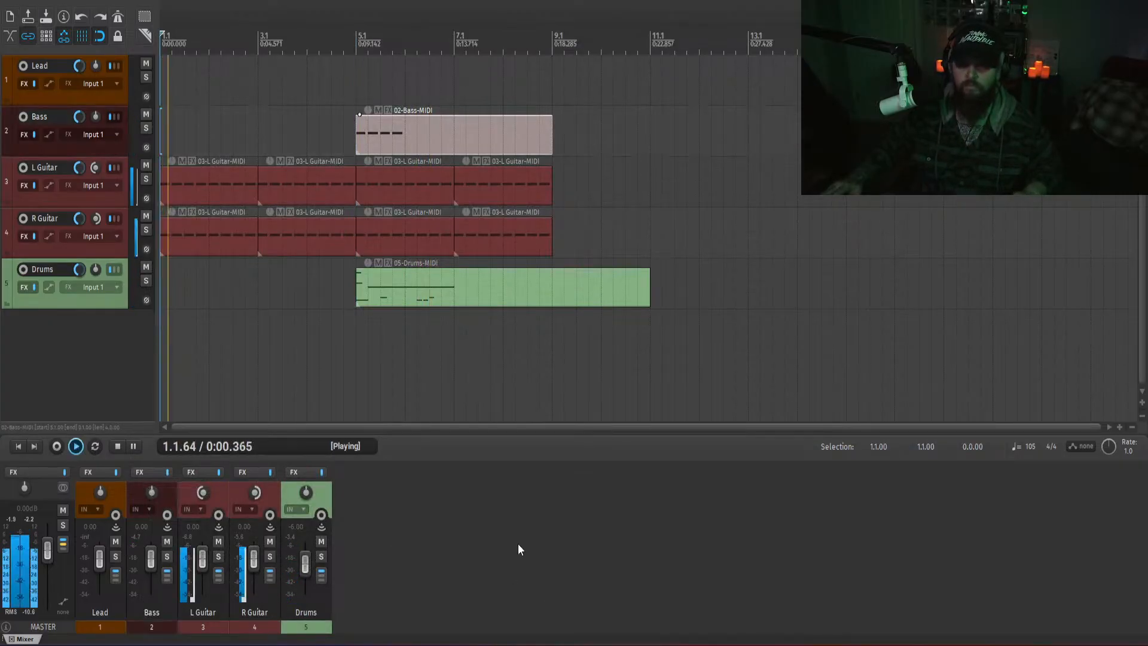
pyautogui.click(324, 276)
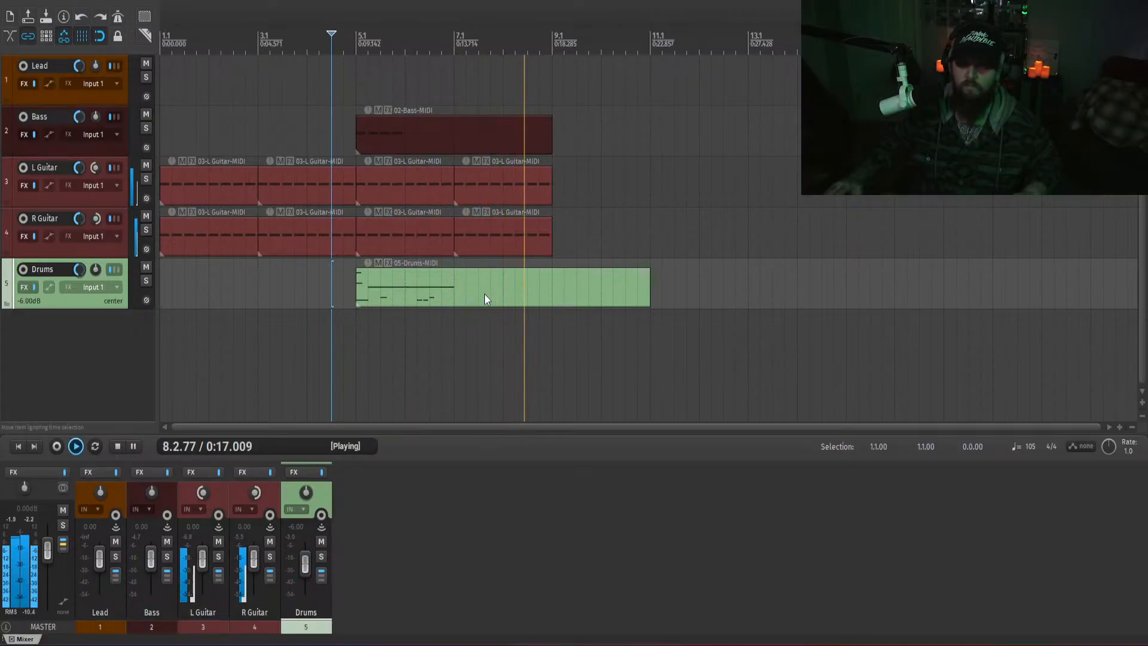
pyautogui.press('space')
# - Shorten the drum item to end at 9.1 and listen to the arrangement from 7.1 and from 5.1
pyautogui.moveTo(650, 290); pyautogui.dragTo(555, 303)
pyautogui.click(457, 298)
pyautogui.press('space')
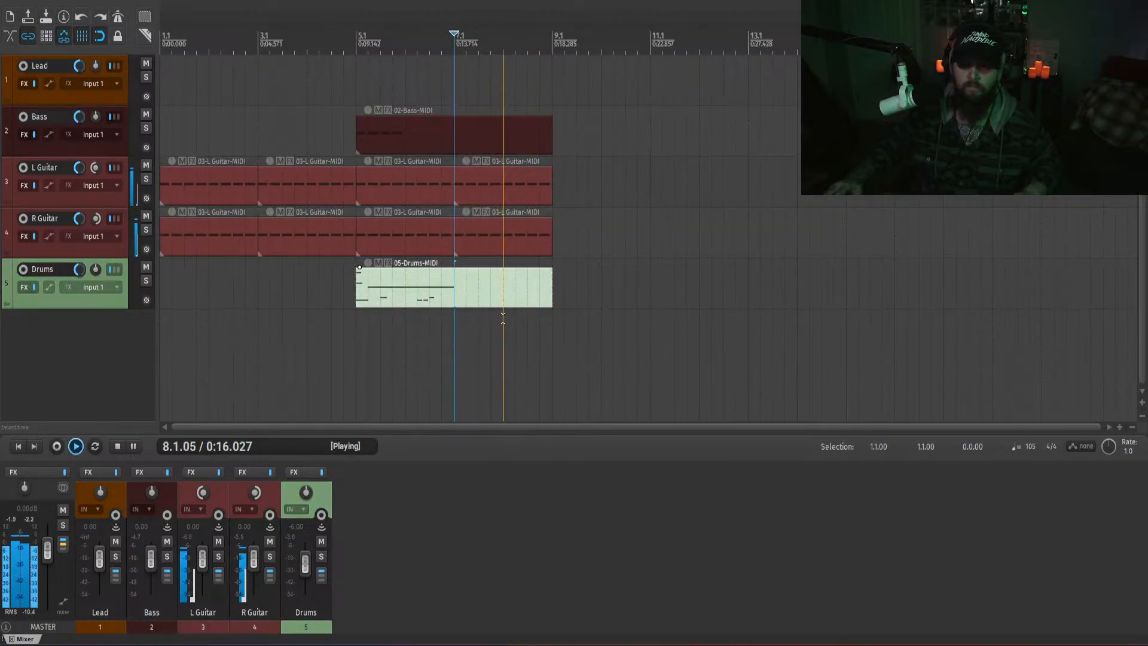
pyautogui.click(394, 194)
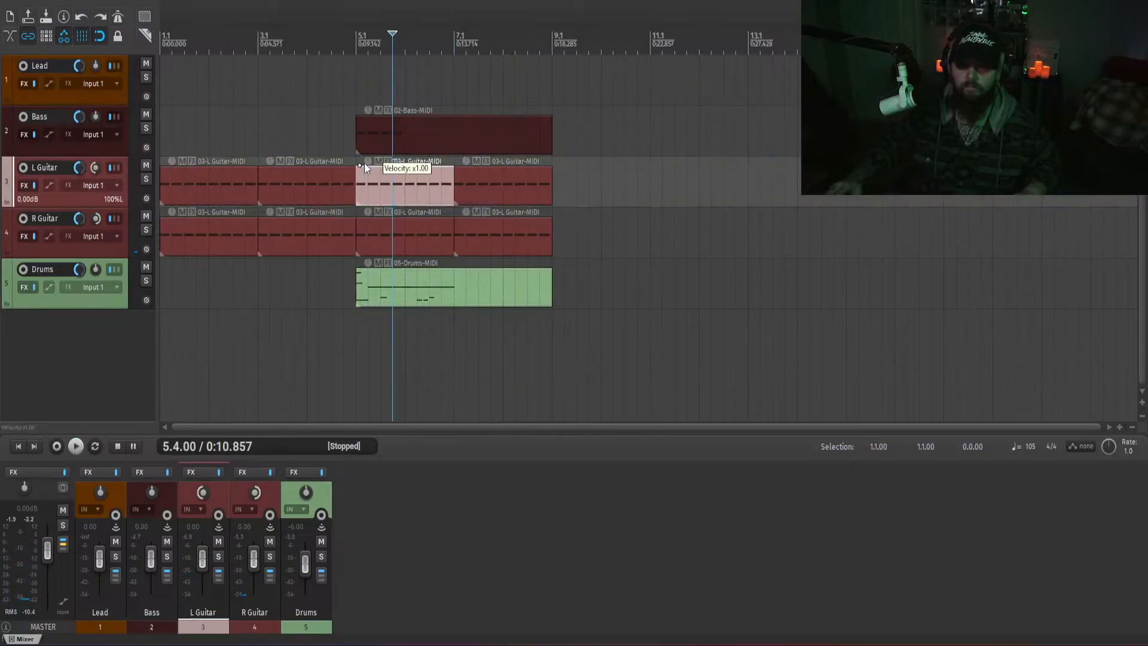
pyautogui.click(357, 133)
pyautogui.press('space')
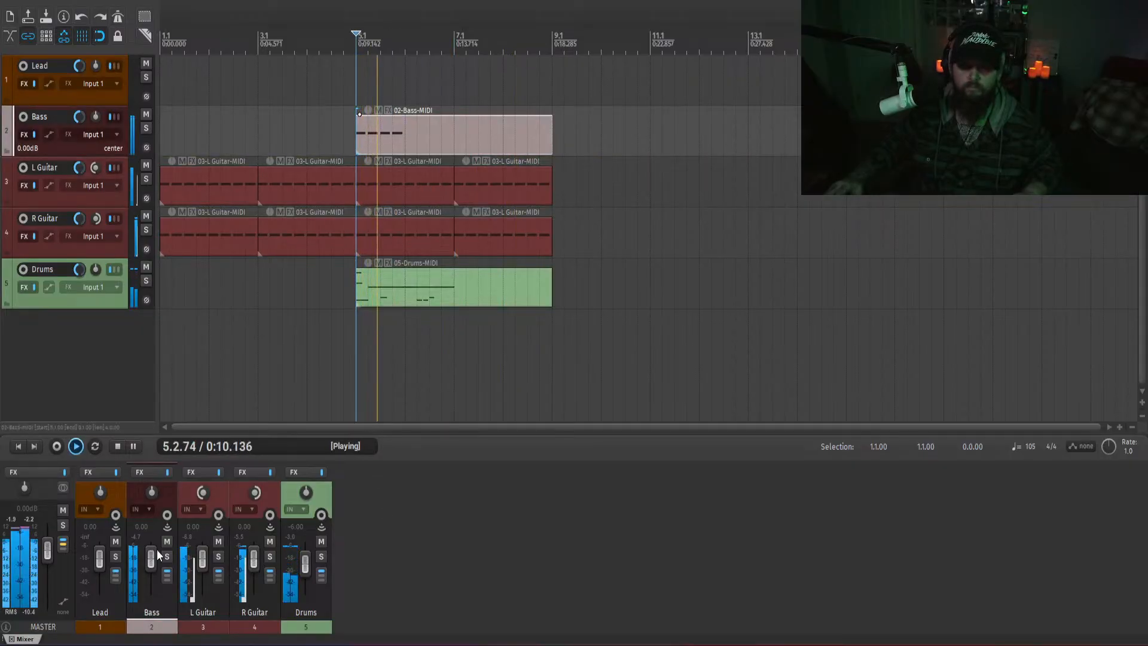
pyautogui.press('space')
# - Set the volume of both the L Guitar and R Guitar tracks to -2 dB and listen from 5.1
pyautogui.click(220, 502)
pyautogui.keyDown('ctrl'); pyautogui.click(239, 488); pyautogui.keyUp('ctrl')
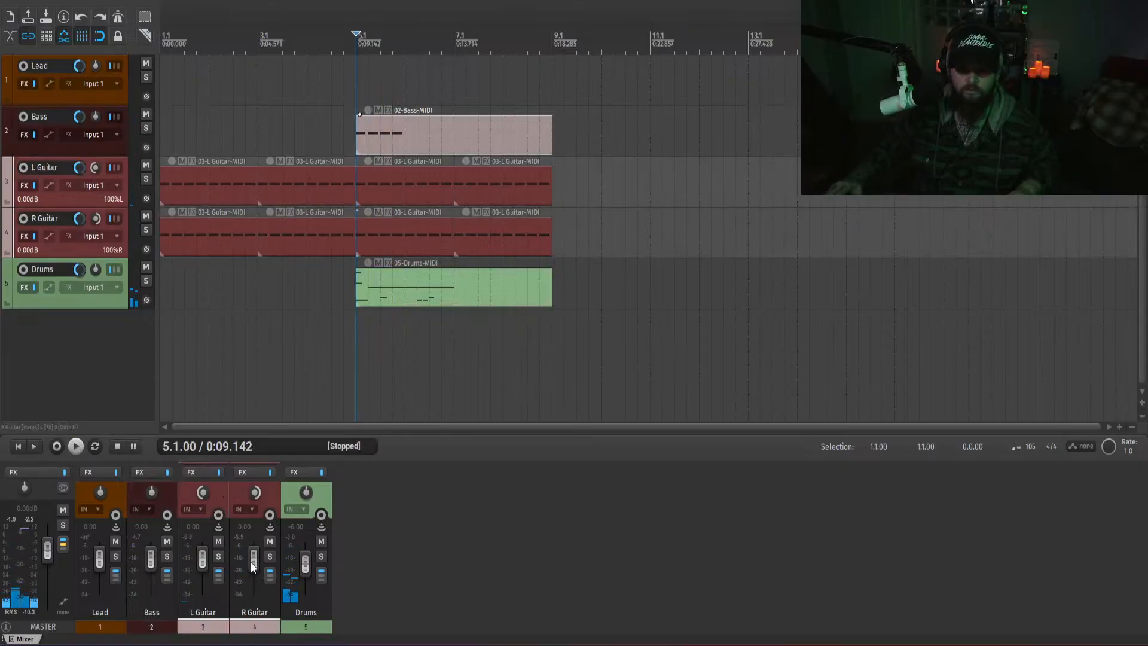
pyautogui.rightClick(250, 561)
pyautogui.write('-0')
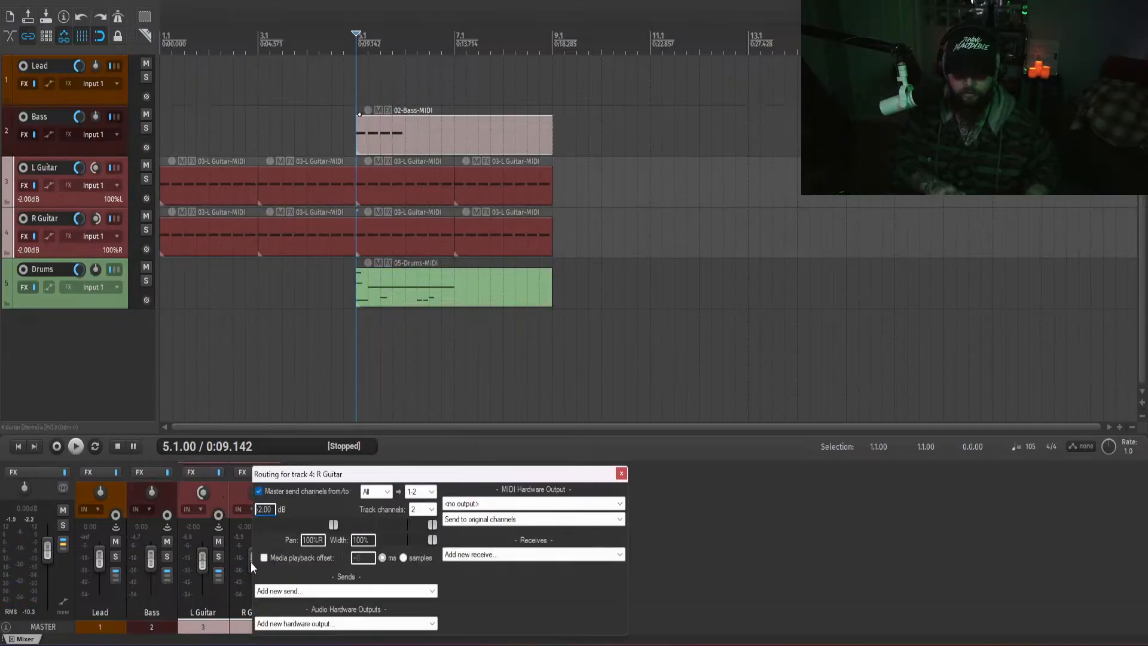
pyautogui.press('Return')
pyautogui.press('space')
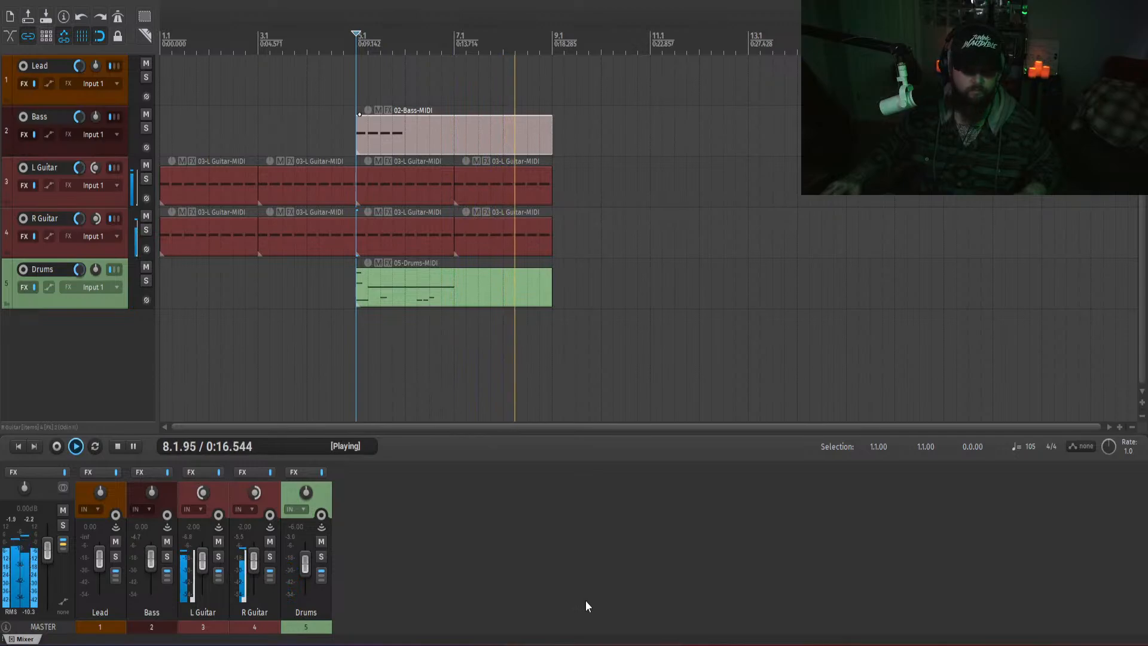
pyautogui.press('space')
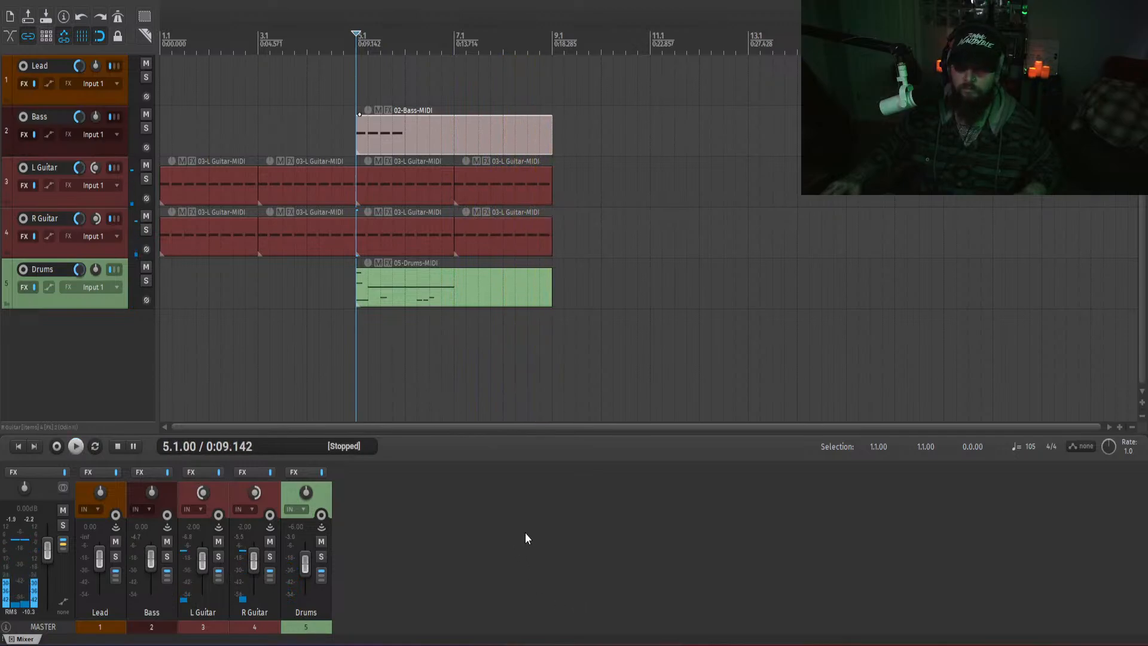
# - Reopen the drum item in the MIDI editor, listen to its pattern from 5.1, and close the editor
pyautogui.click(257, 304)
pyautogui.doubleClick(386, 288)
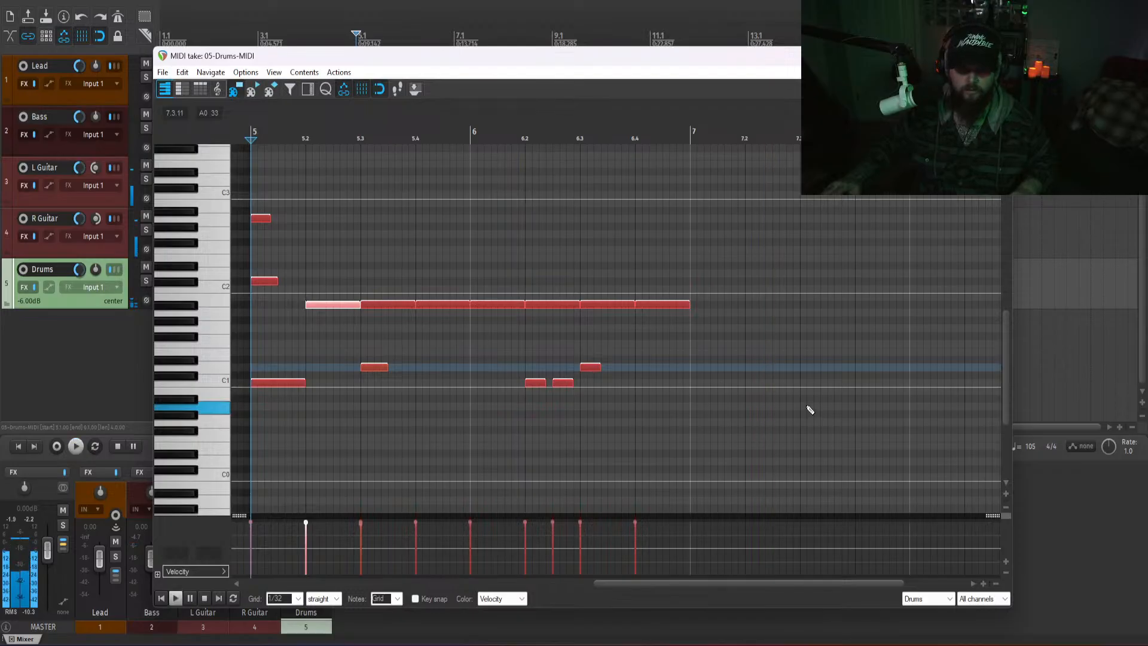
pyautogui.moveTo(785, 427); pyautogui.dragTo(594, 408)
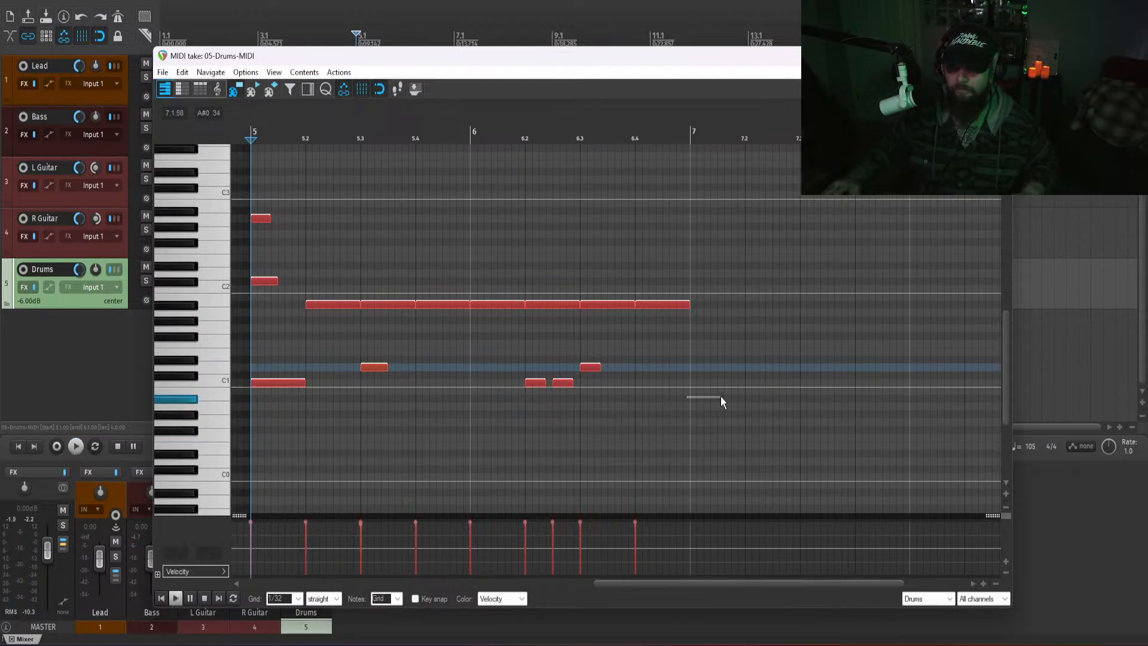
pyautogui.press('space')
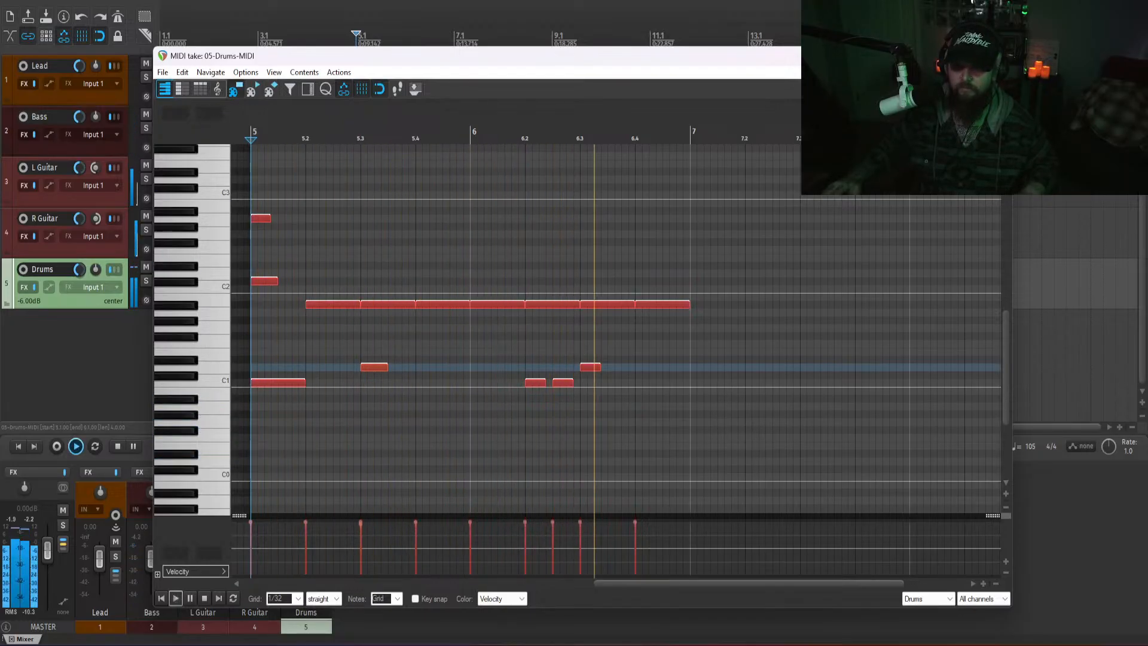
pyautogui.press('Escape')
pyautogui.press('space')
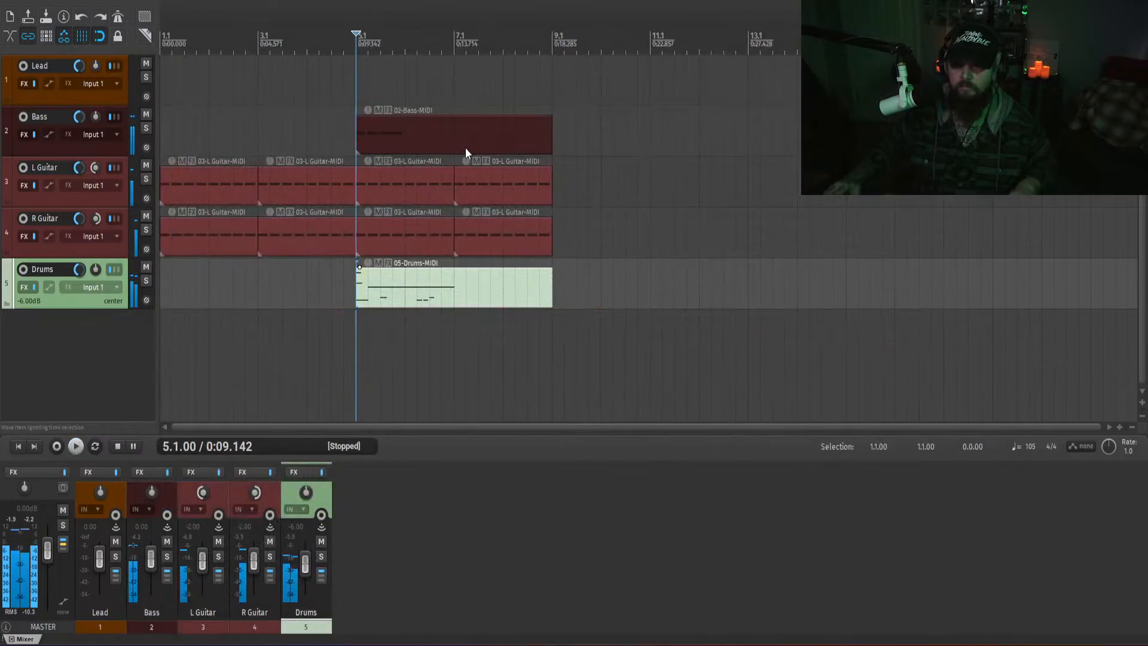
# - Repeat the measure 5 bass notes through measure 6, close the bass MIDI editor, and listen from 5.1
pyautogui.doubleClick(432, 134)
pyautogui.scroll(-5, 620, 392)
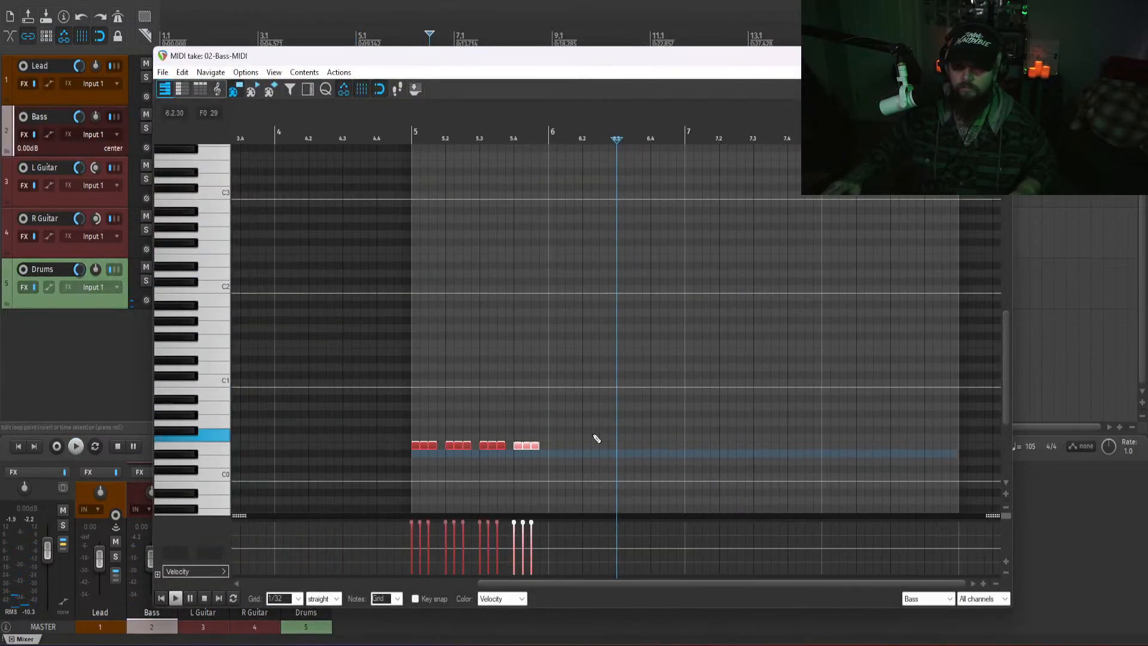
pyautogui.hotkey('ctrl', 'd')
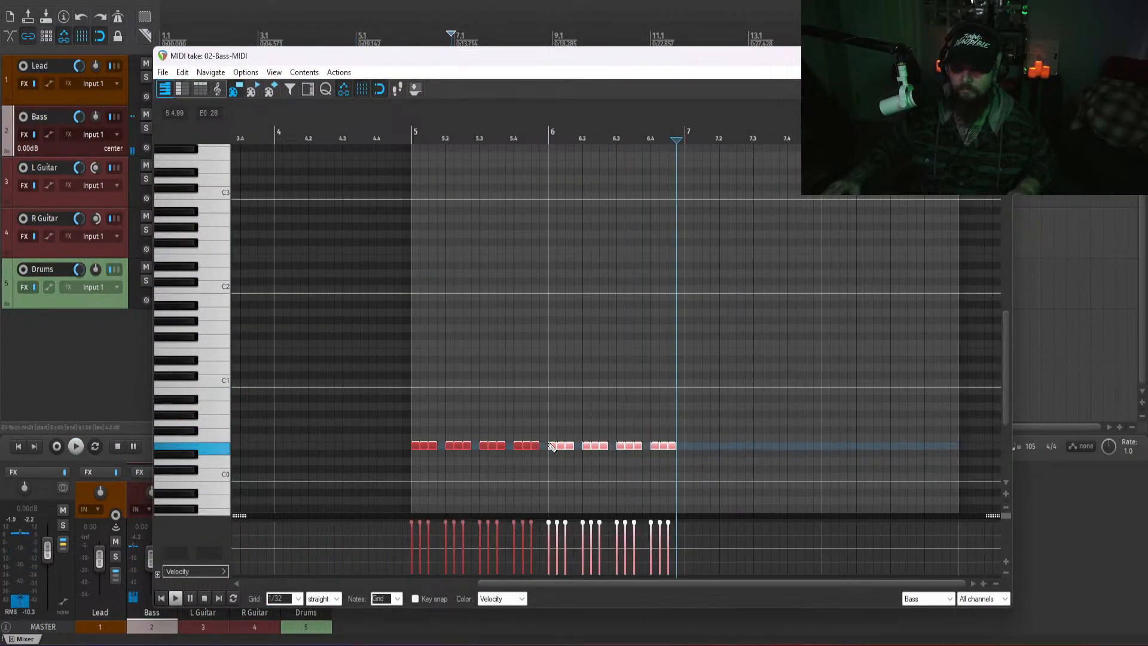
pyautogui.press('space')
pyautogui.press('Escape')
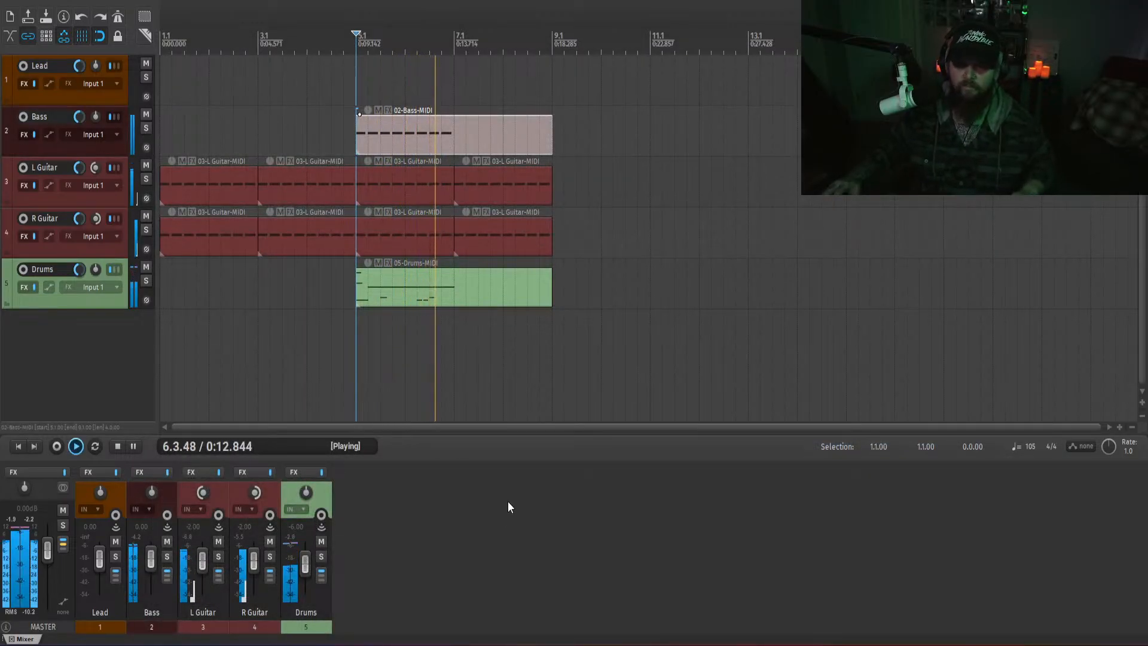
pyautogui.press('space')
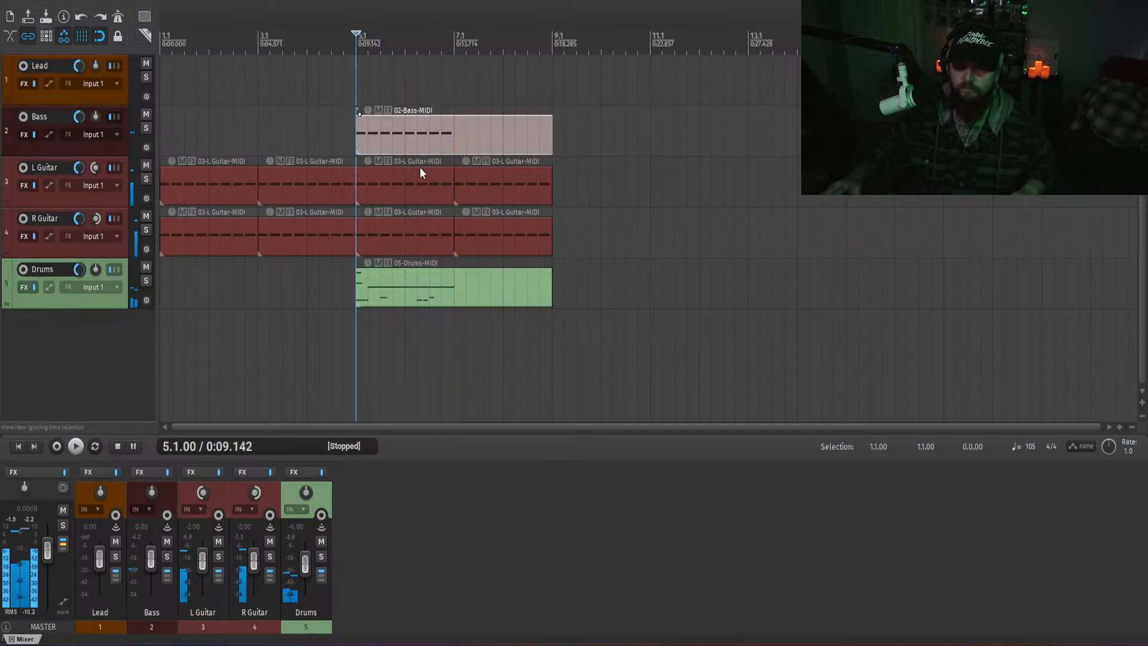
# - Open the drum item in the MIDI editor to check its notes and close it again
pyautogui.click(455, 132)
pyautogui.click(432, 288)
pyautogui.doubleClick(433, 289)
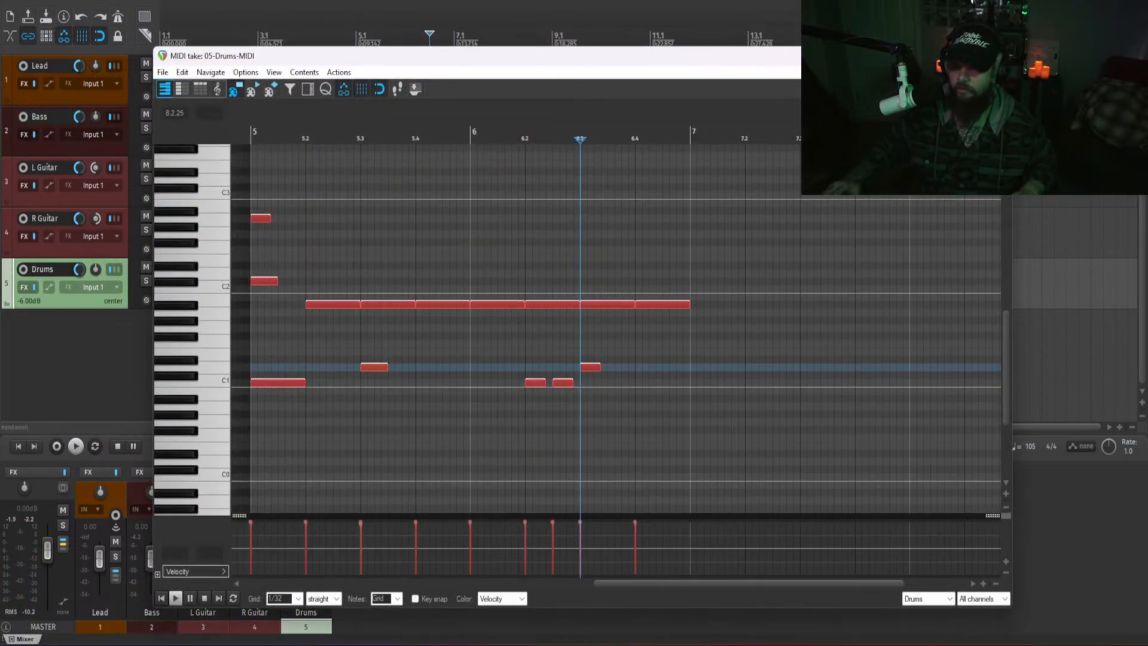
pyautogui.press('Escape')
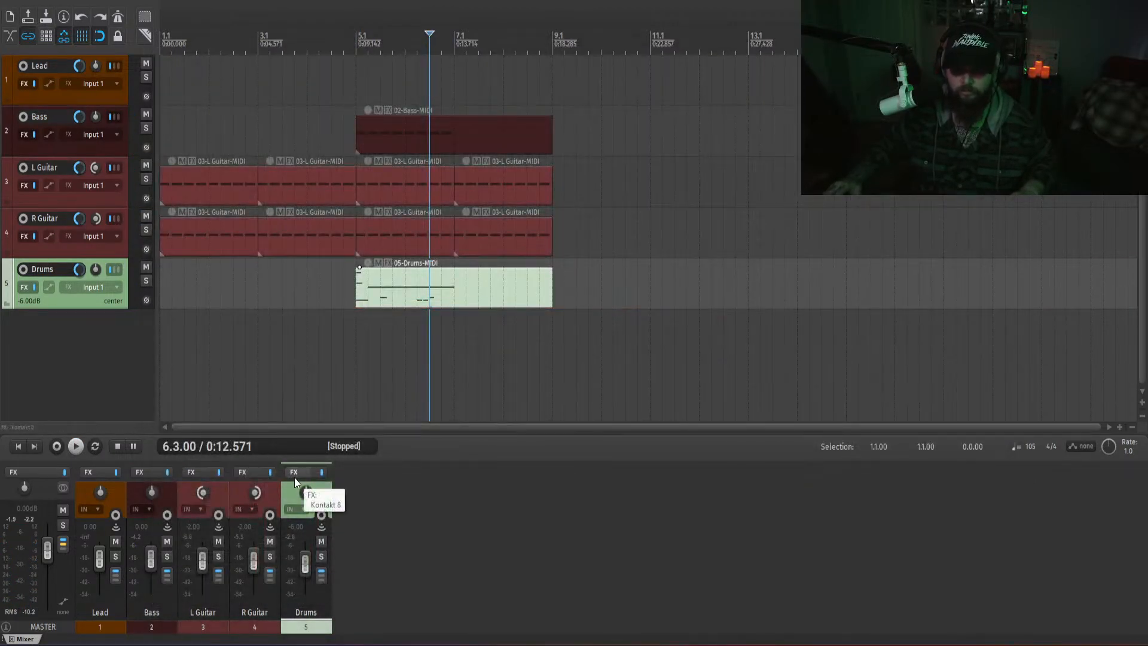
# - Open the Drums track's Kontakt 8 instrument, listen while viewing its drum mixer, and close the plugin window
pyautogui.click(294, 477)
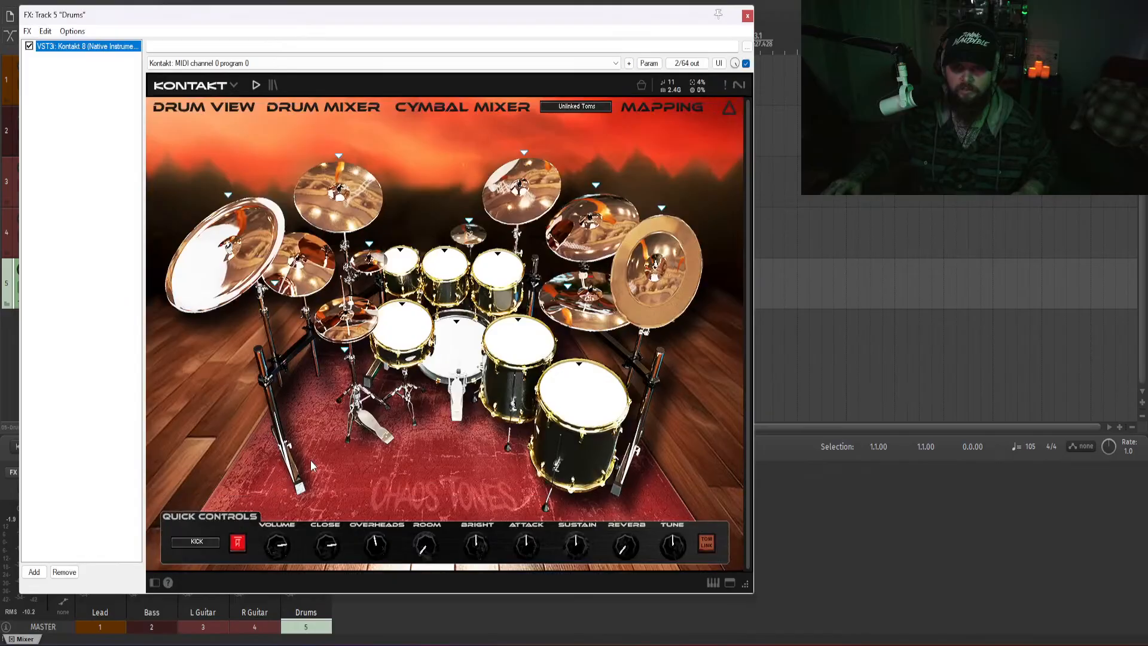
pyautogui.click(322, 114)
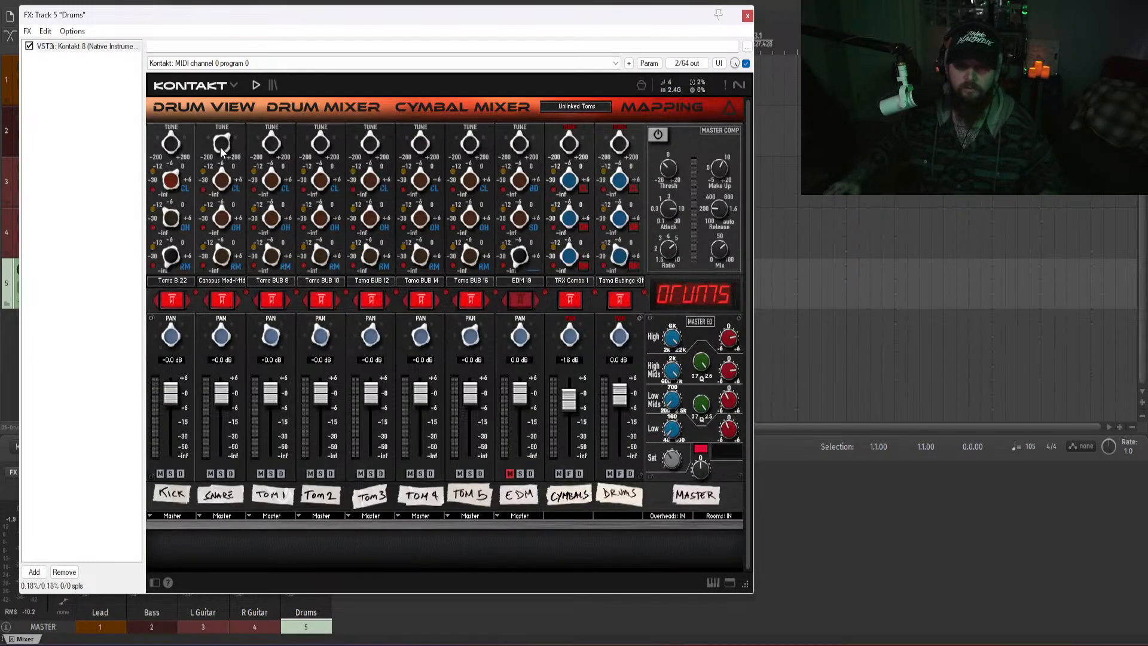
pyautogui.press('space')
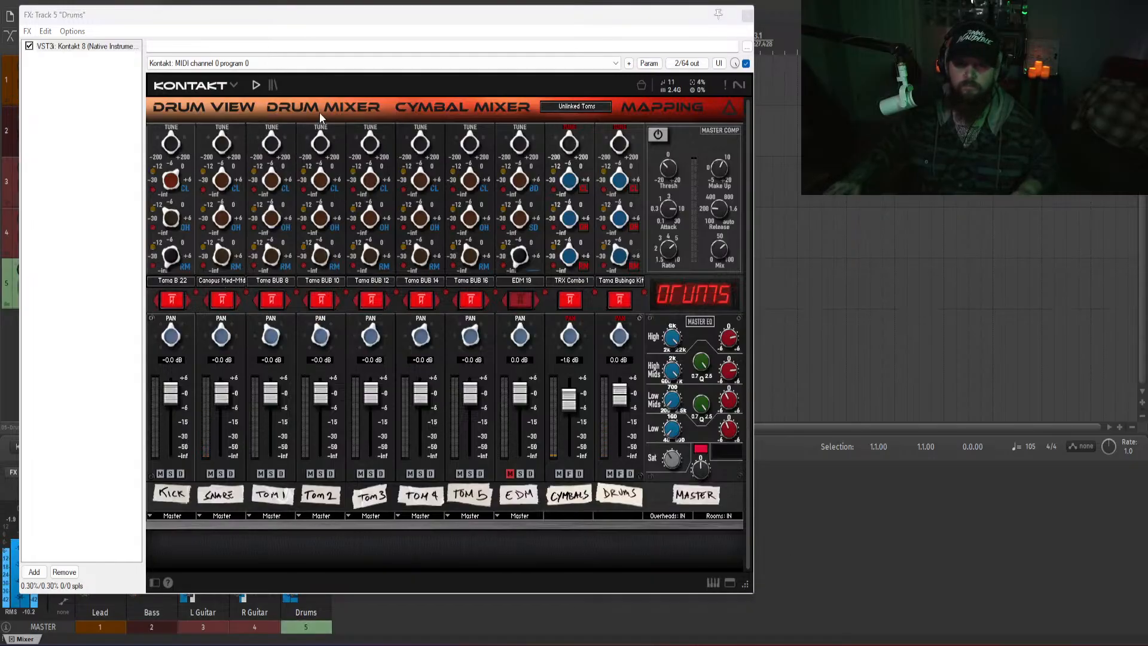
pyautogui.click(747, 17)
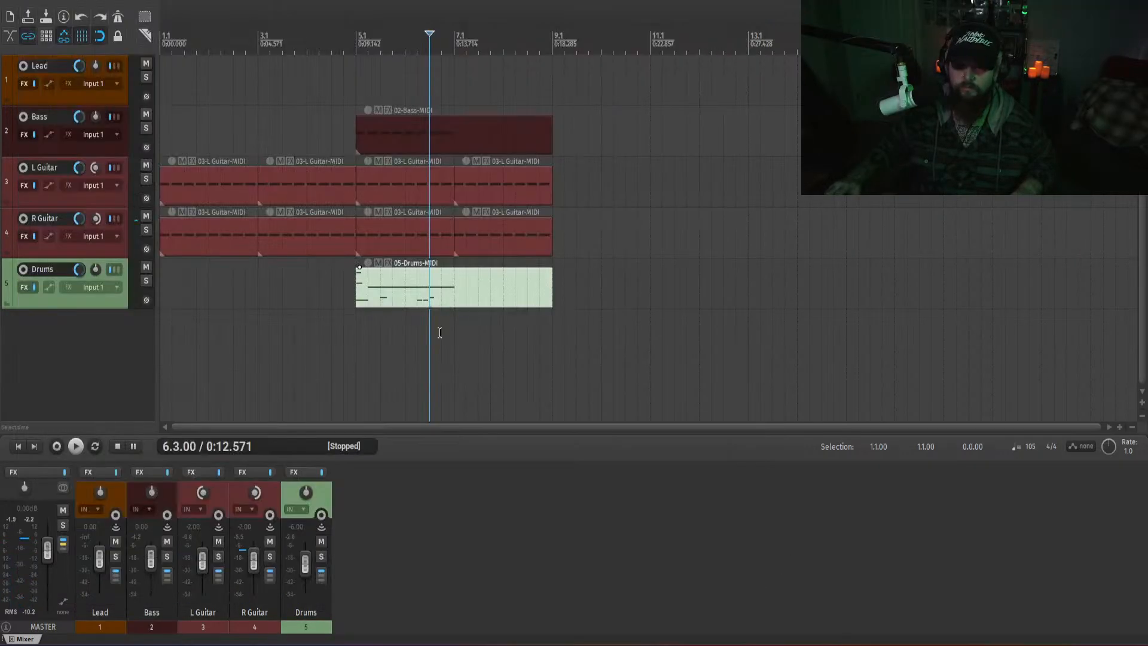
# - Solo the Drums track, open its MIDI item in the editor, and listen to the existing pattern from 5.1
pyautogui.click(321, 558)
pyautogui.click(360, 301)
pyautogui.press('space')
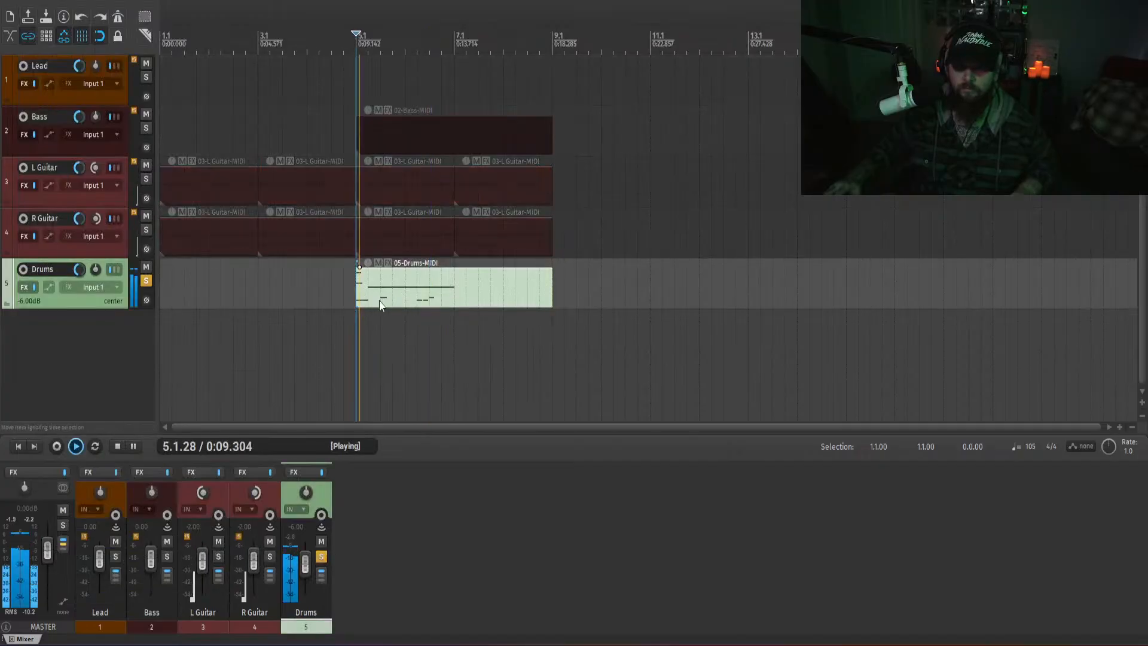
pyautogui.doubleClick(417, 283)
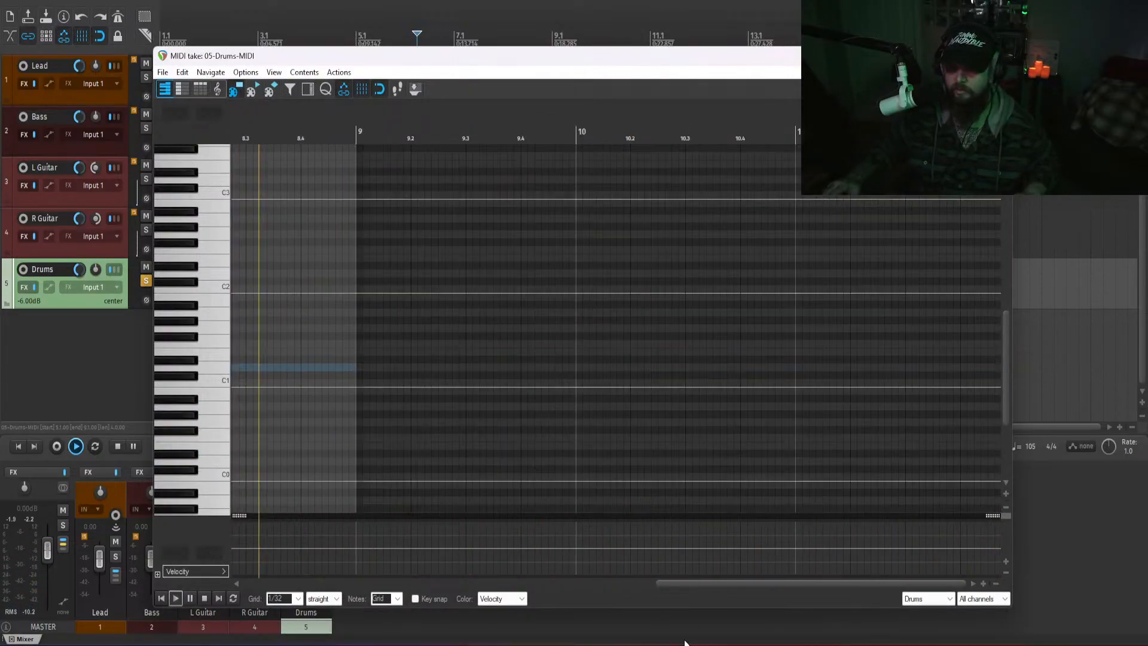
pyautogui.press('space')
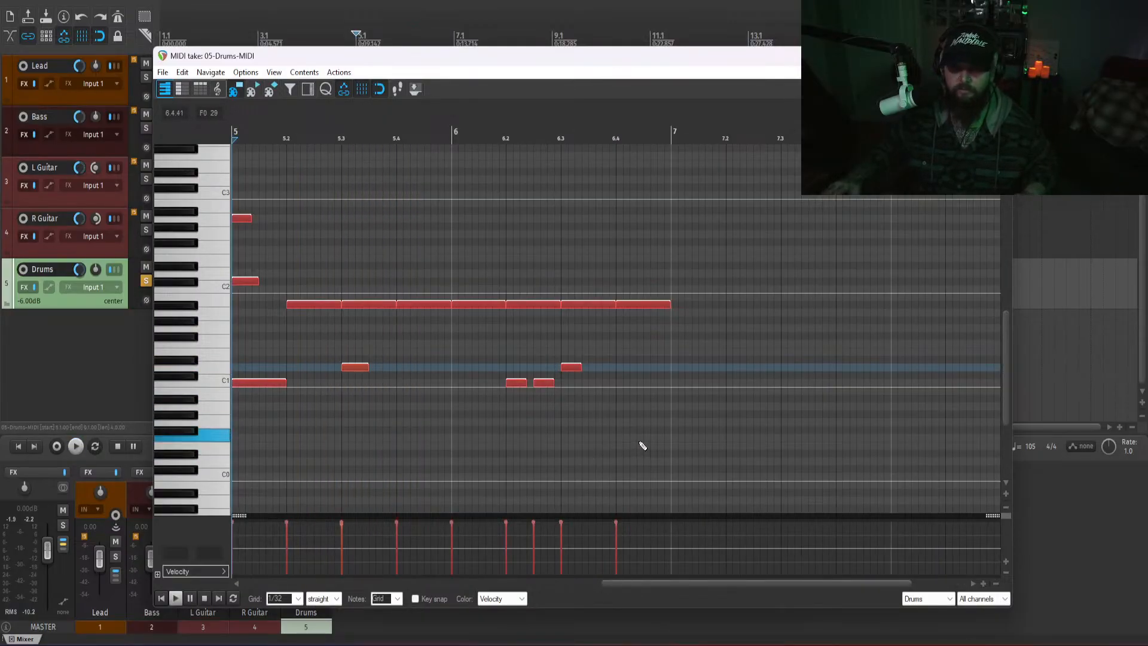
pyautogui.press('space')
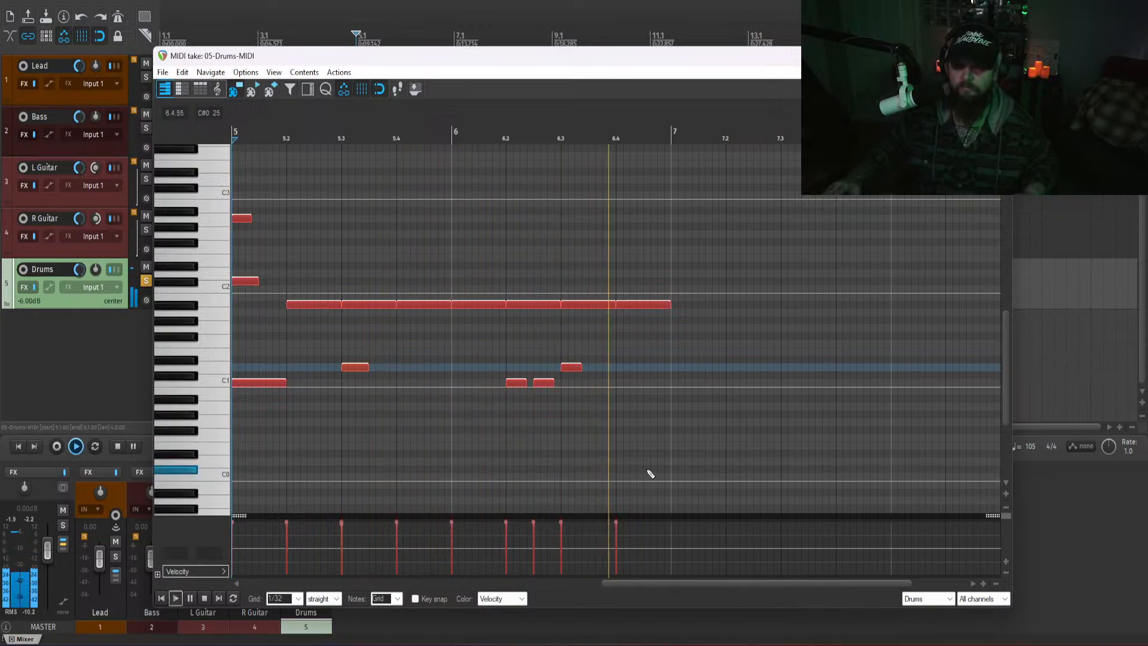
pyautogui.press('space')
# - Duplicate all drum notes of measures 5 and 6 so the copy starts at measure 7
pyautogui.hotkey('ctrl', 'a')
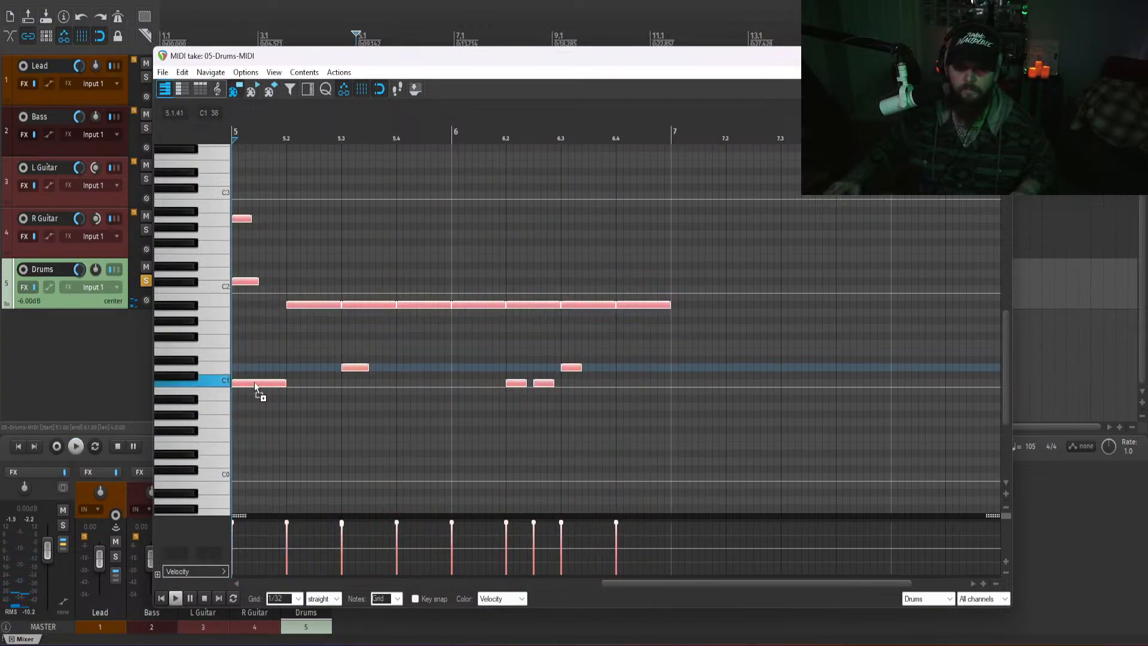
pyautogui.moveTo(254, 385); pyautogui.dragTo(694, 385)
pyautogui.scroll(-4, 658, 388)
# - Listen to the drum pattern from 5.1 through measure 8 and close the MIDI editor
pyautogui.press('space')
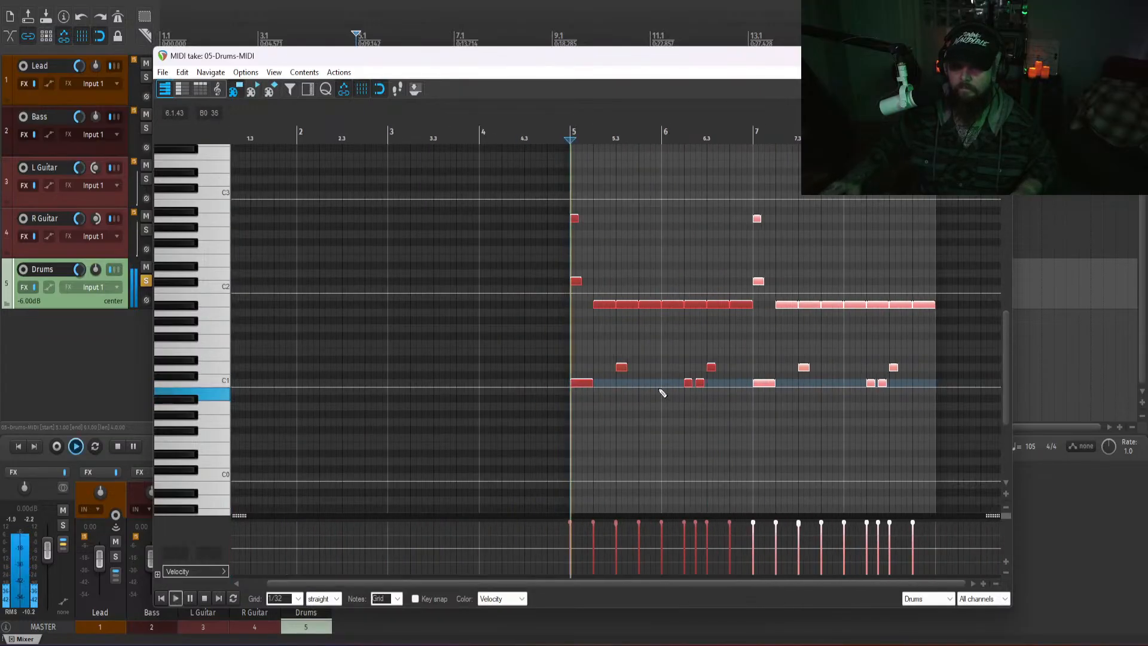
pyautogui.scroll(3, 688, 436)
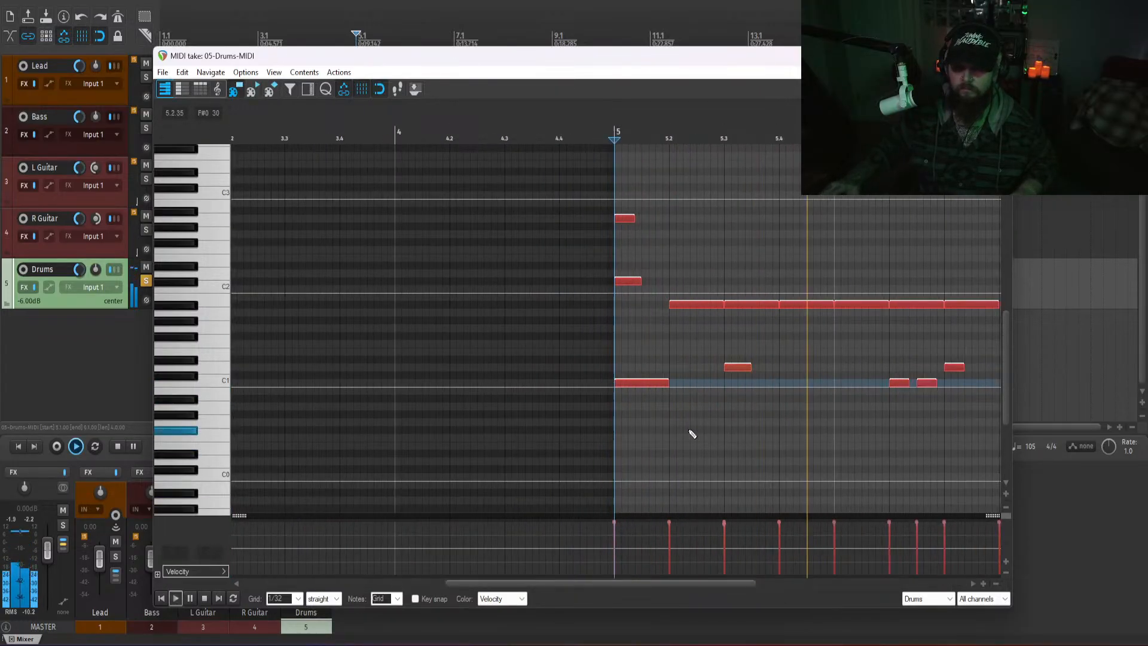
pyautogui.moveTo(595, 583); pyautogui.dragTo(838, 574)
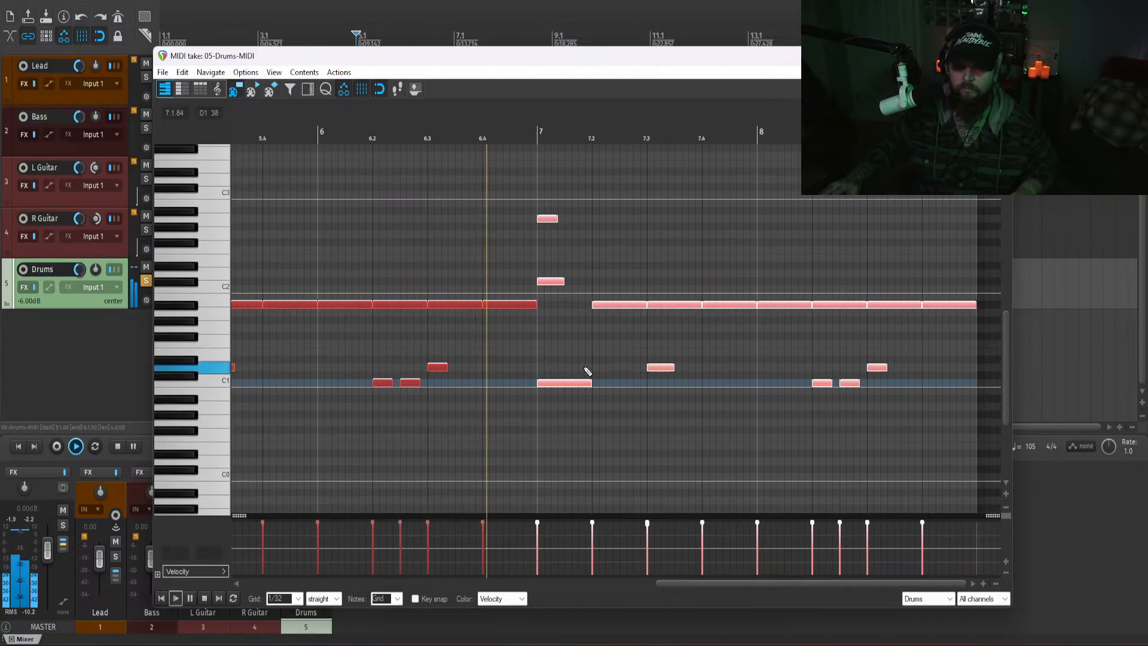
pyautogui.click(621, 433)
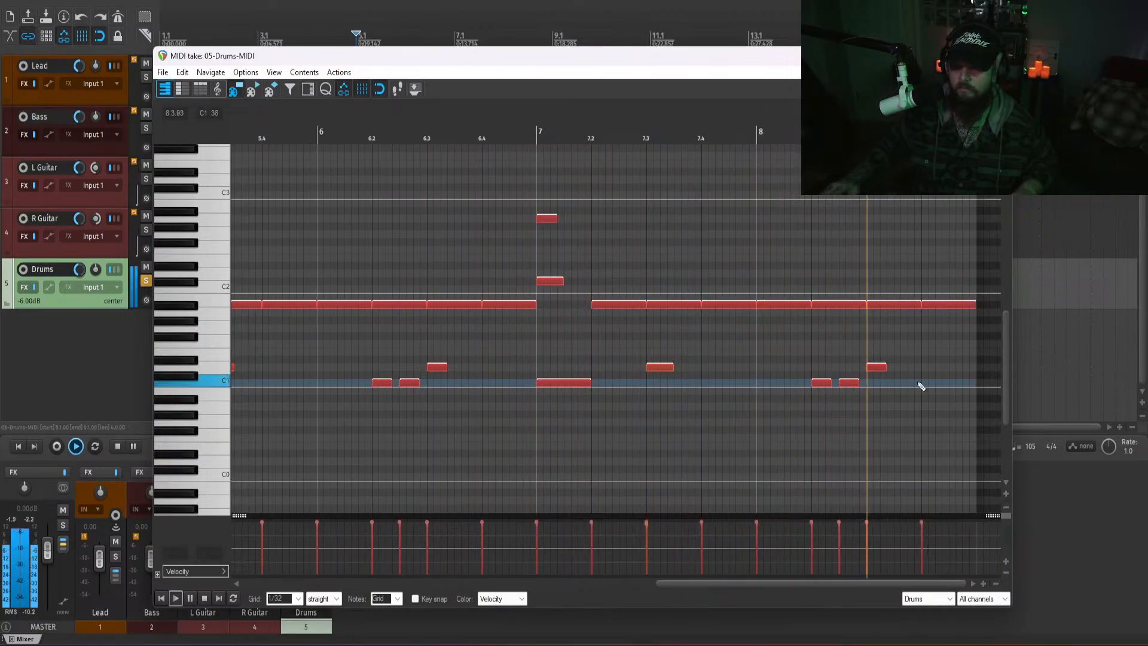
pyautogui.press('space')
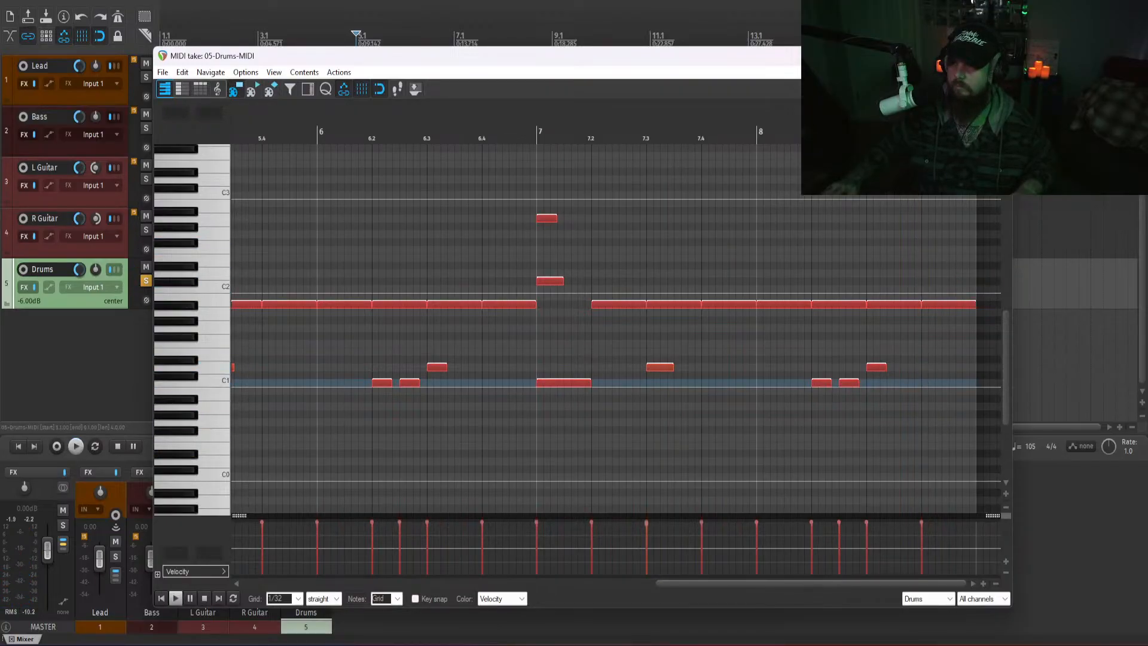
pyautogui.click(999, 55)
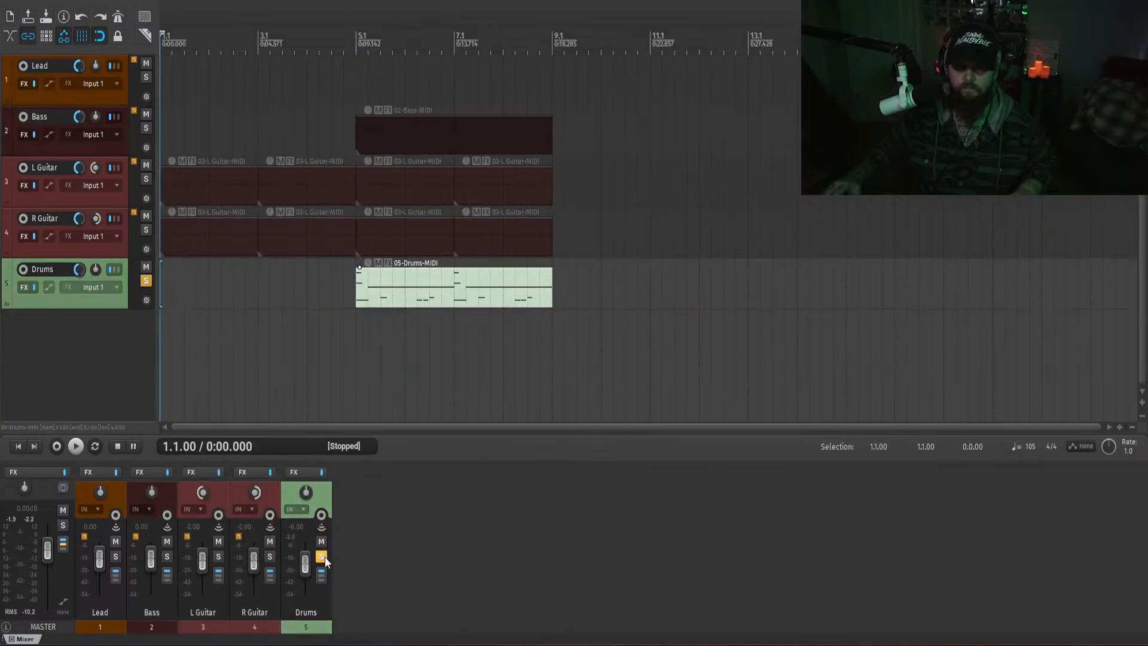
# - Unsolo the Drums track and play the full mix from 5.1
pyautogui.click(321, 557)
pyautogui.press('space')
pyautogui.click(354, 334)
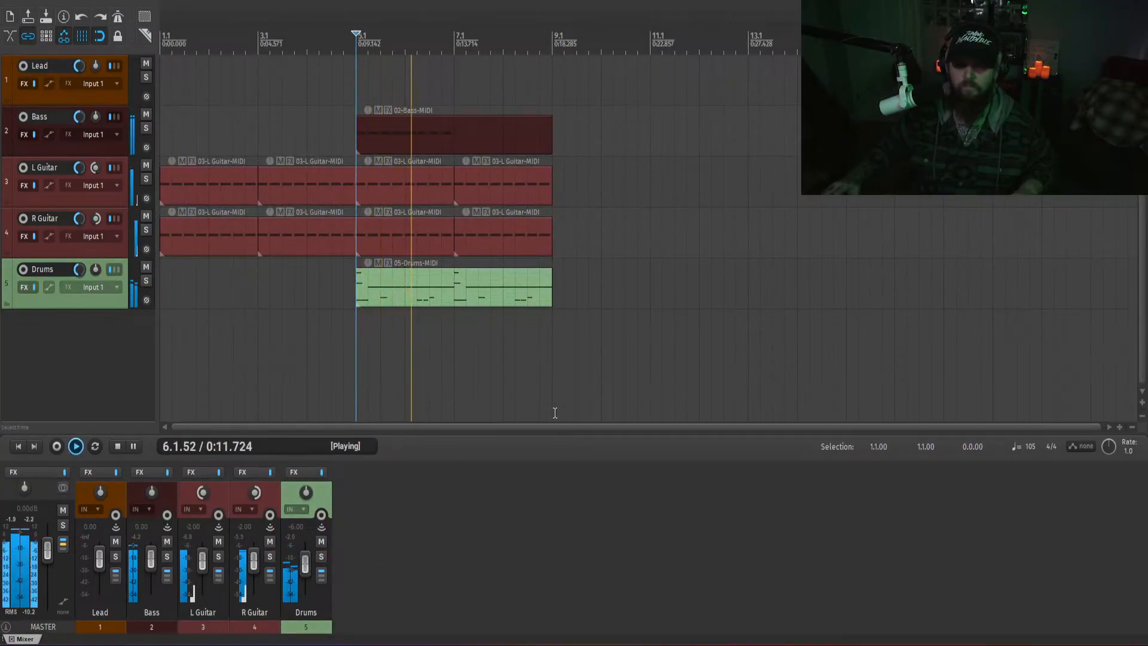
# - Trim the bass item's empty half by splitting it at 7.1, and copy the remaining two-measure item to 7.1
pyautogui.click(451, 142)
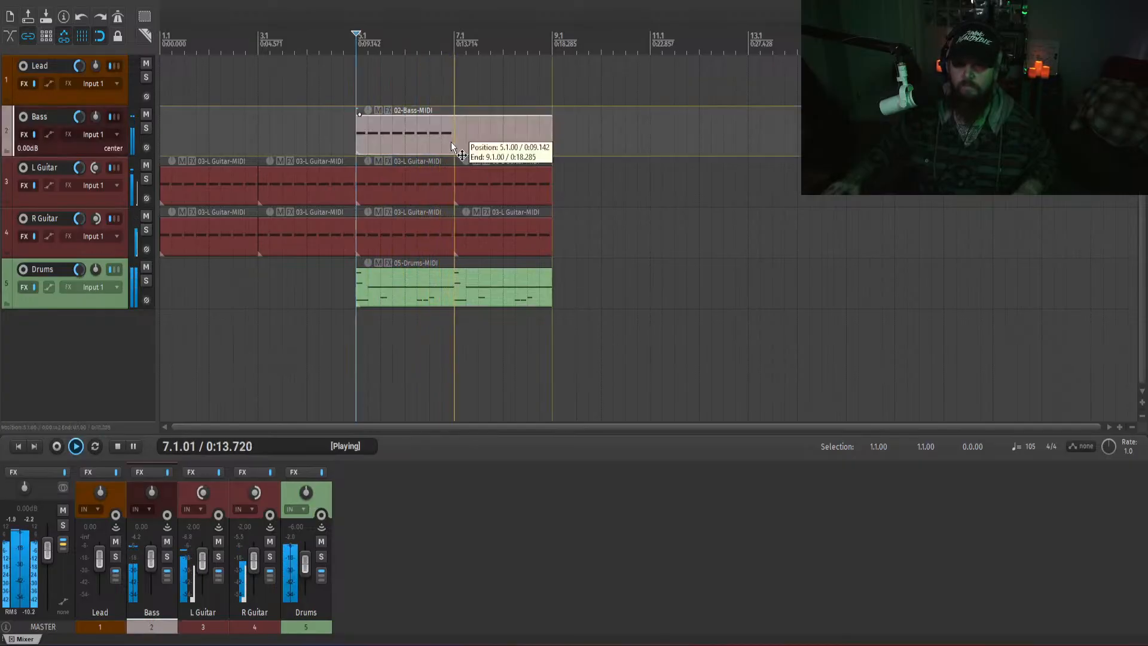
pyautogui.press('s')
pyautogui.press('Delete')
pyautogui.click(419, 134)
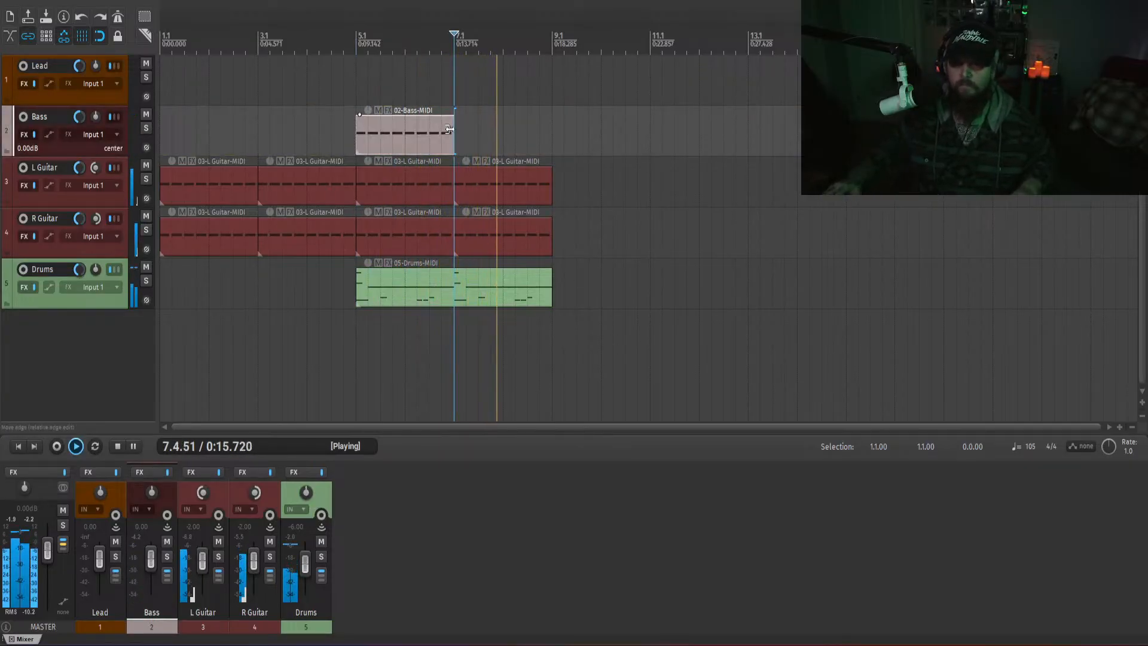
pyautogui.hotkey('ctrl', 'c')
pyautogui.hotkey('ctrl', 'v')
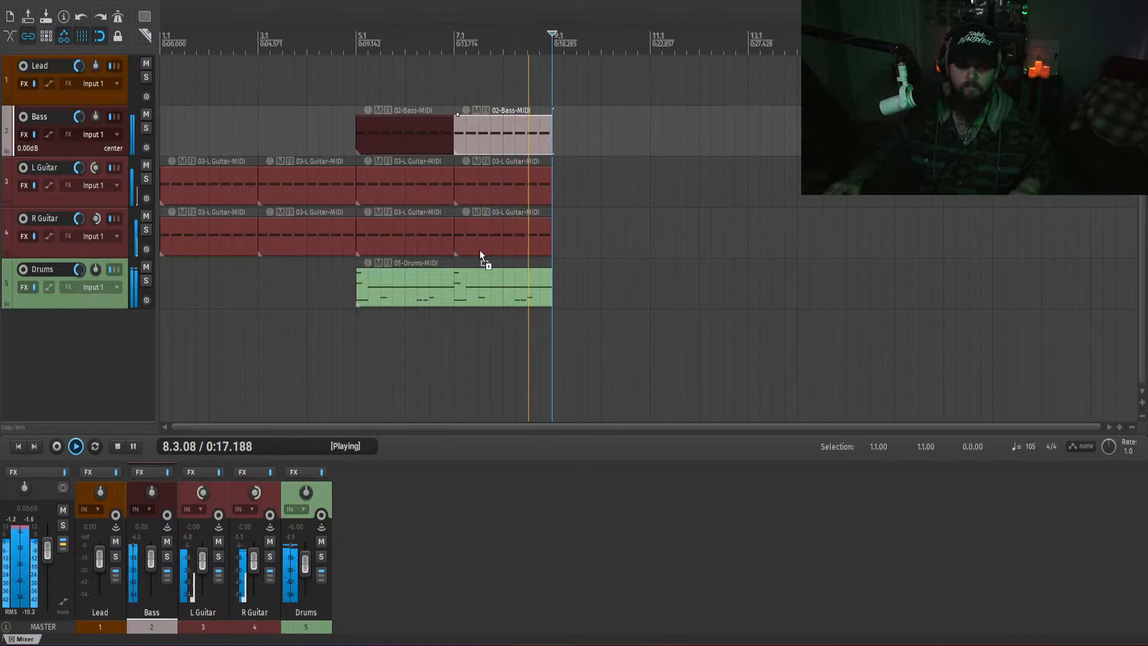
# - Listen to the full arrangement from 4.4 and stop playback
pyautogui.click(526, 540)
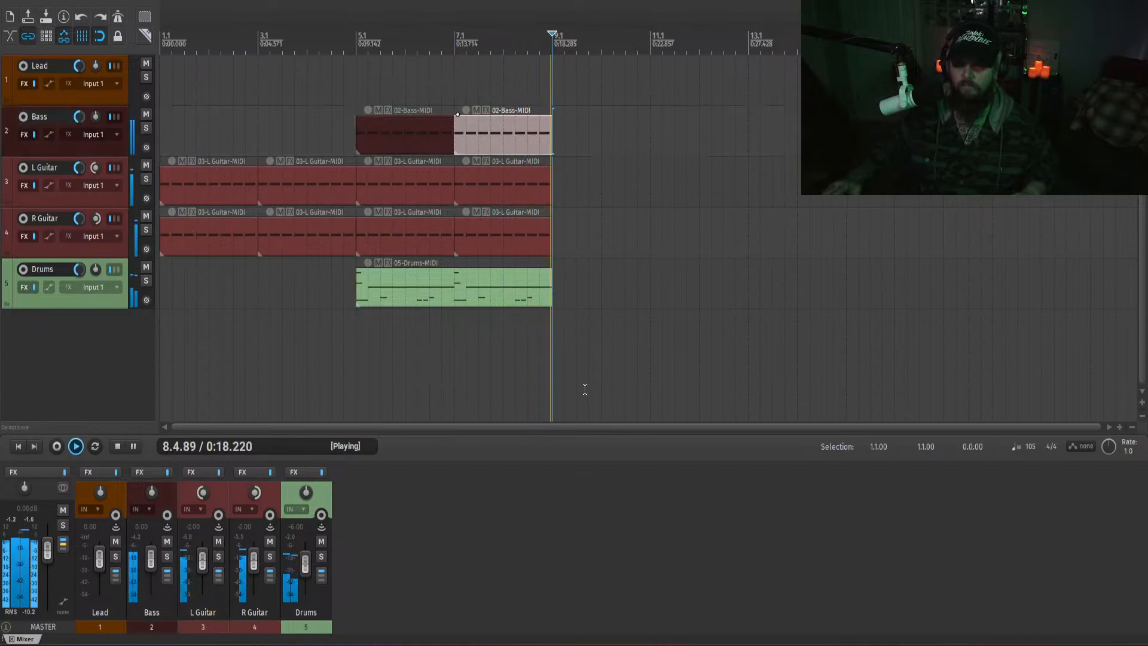
pyautogui.click(348, 280)
pyautogui.press('space')
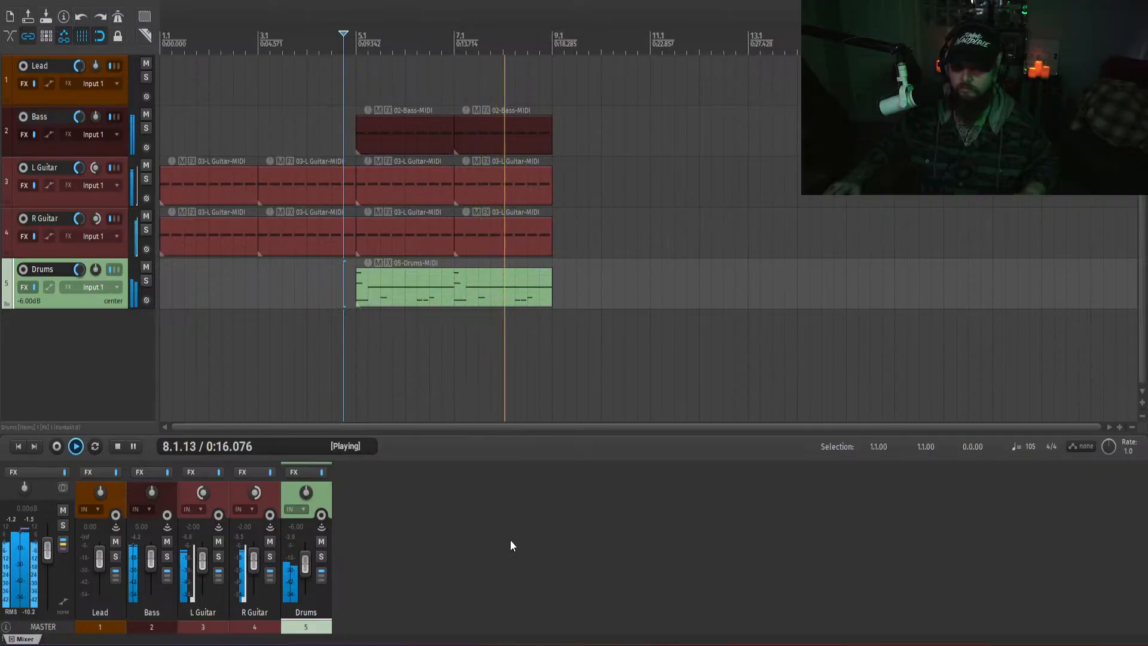
pyautogui.press('space')
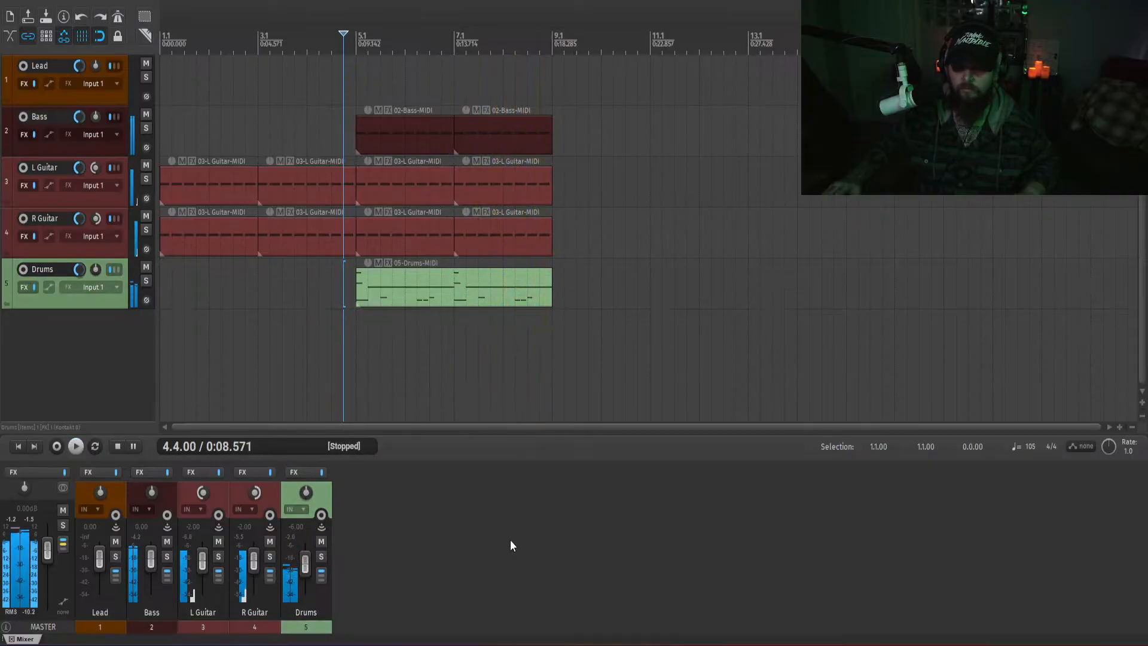
# - Solo the R Guitar track with the cursor at 5.1, open its Amped Roots plugin, and raise the amp's Low knob
pyautogui.click(360, 323)
pyautogui.scroll(3, 359, 322)
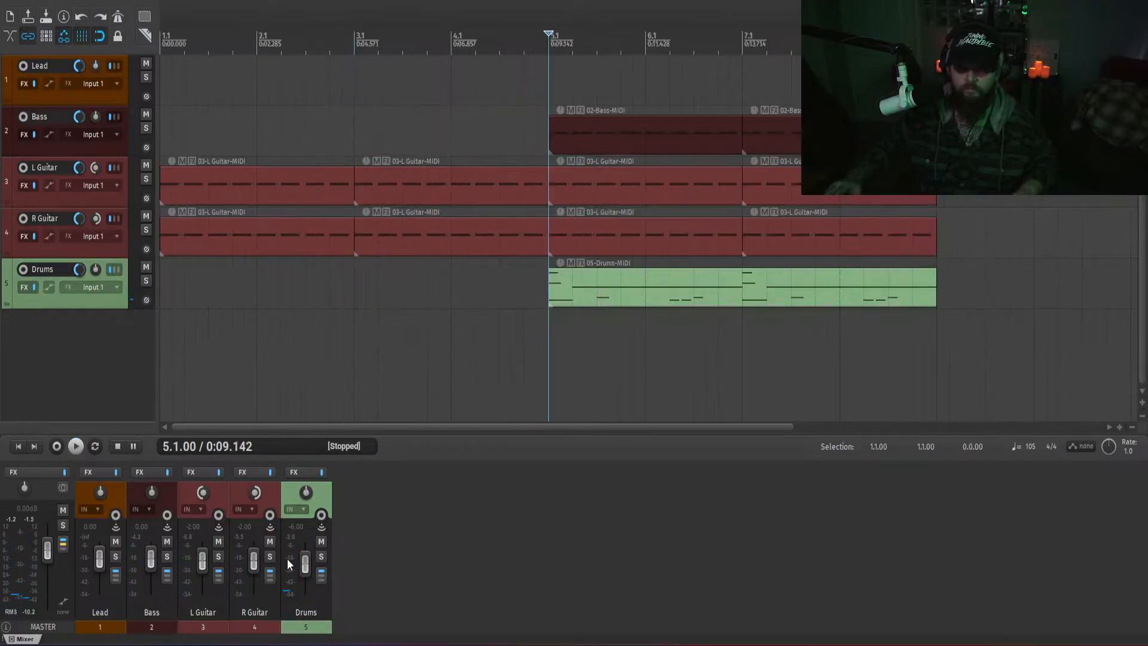
pyautogui.click(270, 556)
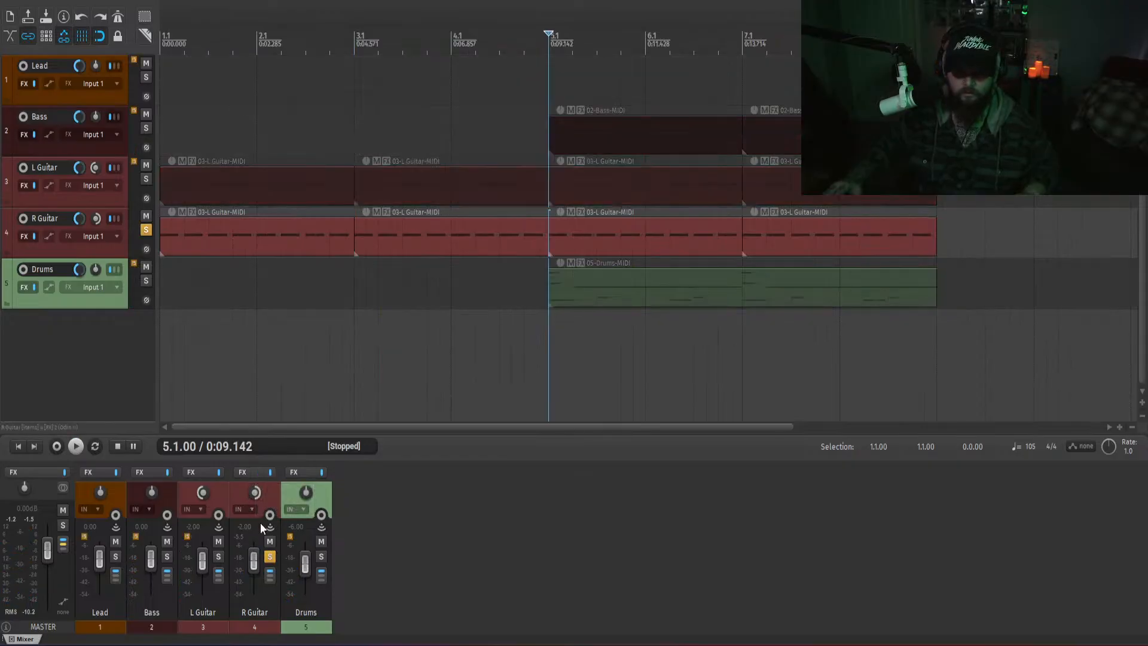
pyautogui.click(249, 474)
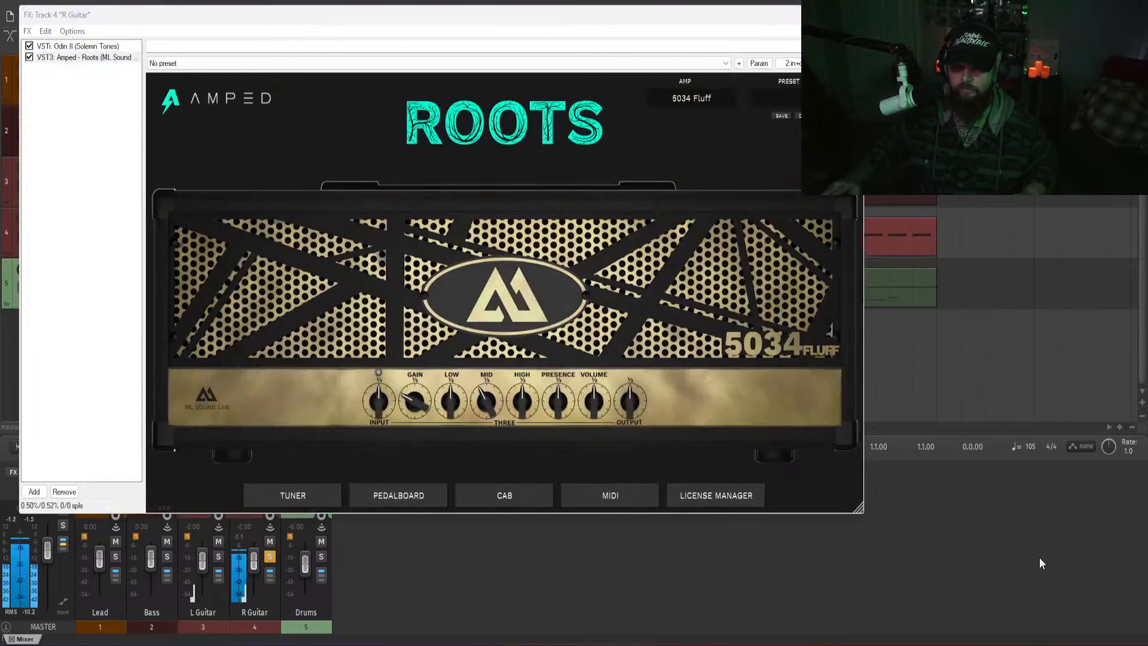
pyautogui.moveTo(497, 411); pyautogui.dragTo(491, 374)
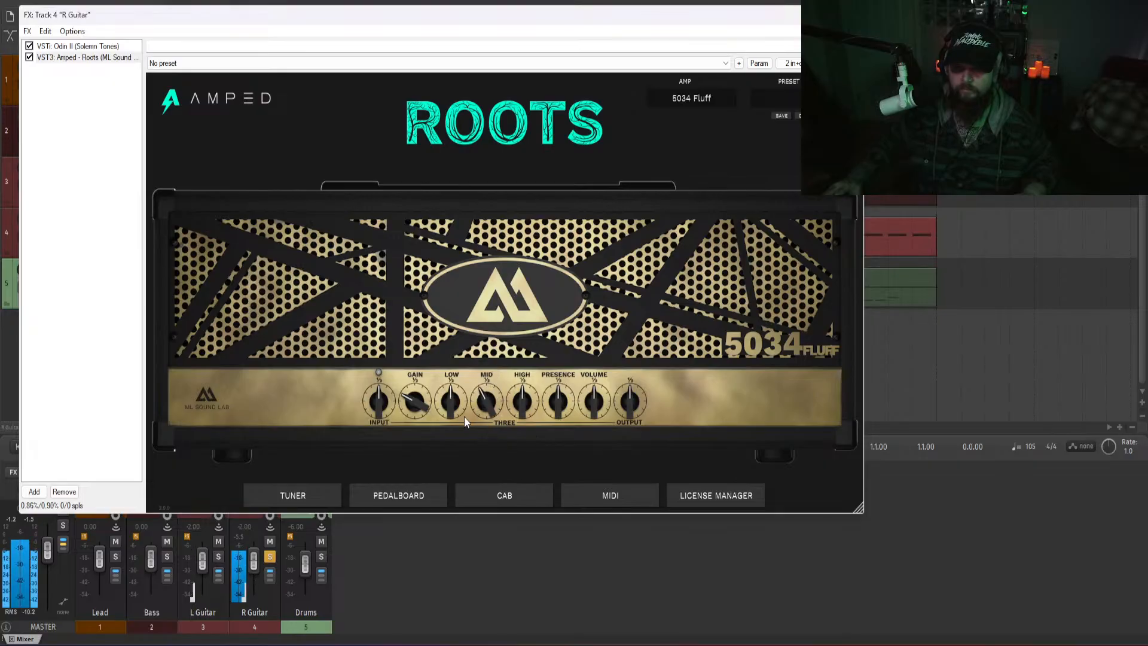
# - On the Roots pedalboard, turn down the Drive pedal's Tone, switch that pedal off, and close the plugin window
pyautogui.click(414, 497)
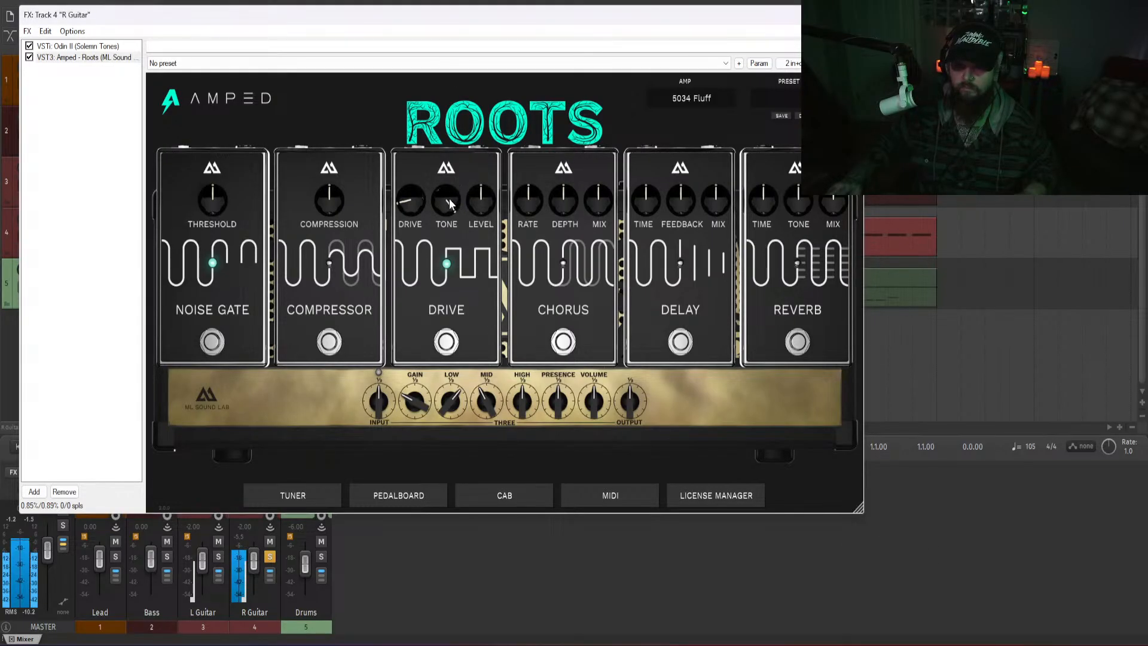
pyautogui.moveTo(450, 202); pyautogui.dragTo(450, 217)
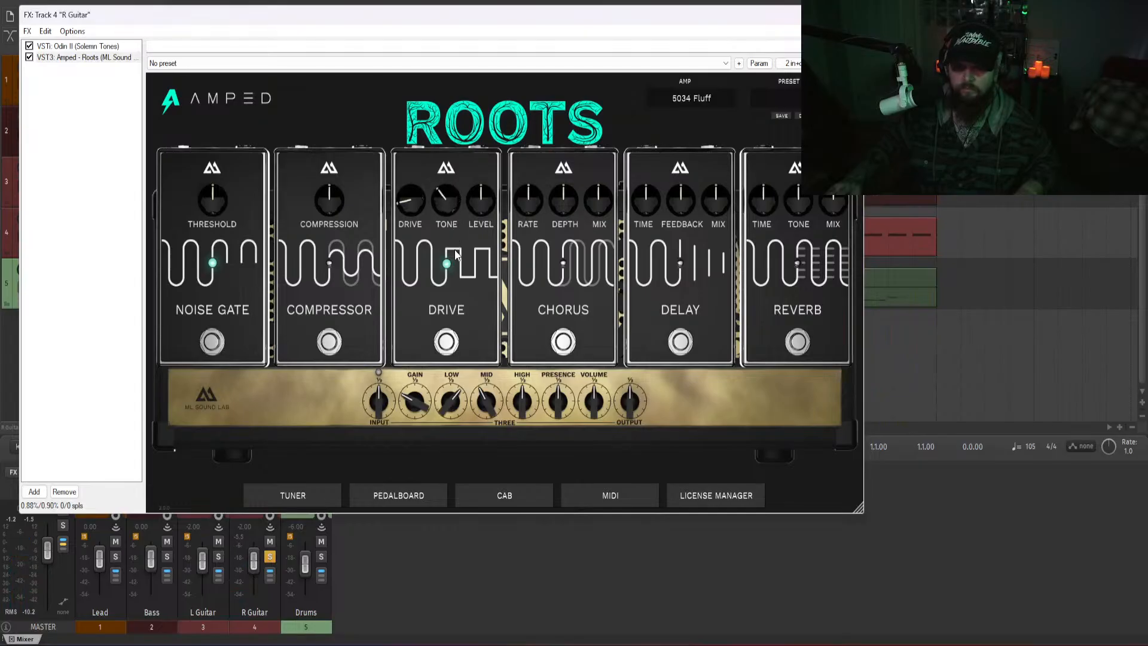
pyautogui.click(448, 346)
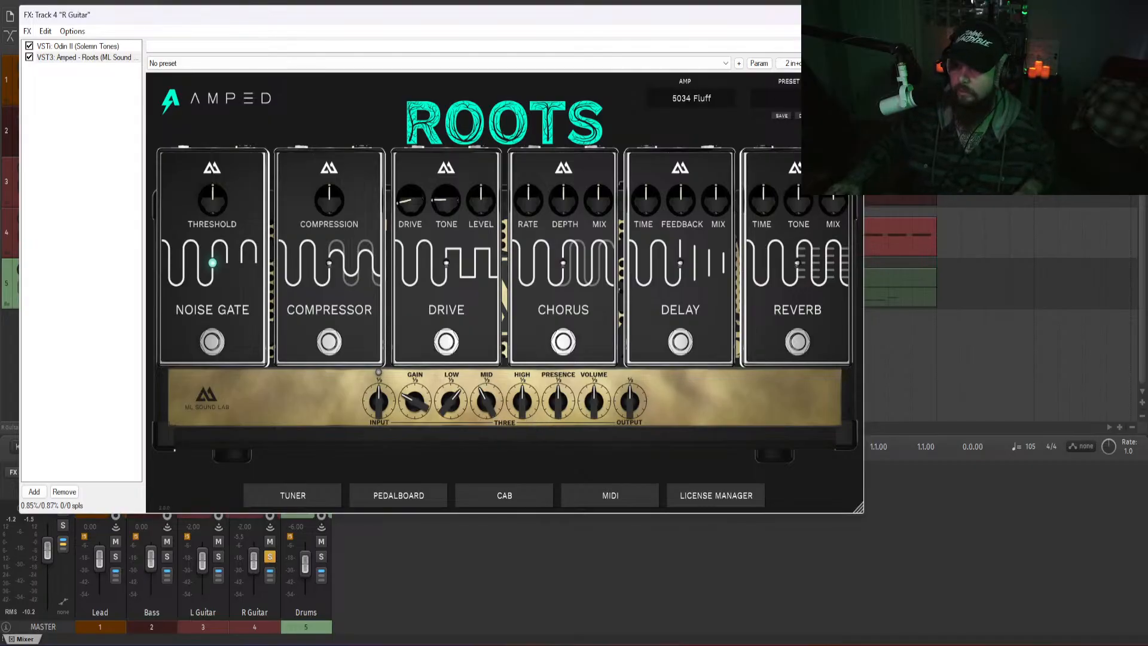
pyautogui.click(850, 15)
# - Pan the R Guitar track 100% right during playback from 5.1, and unsolo it
pyautogui.press('space')
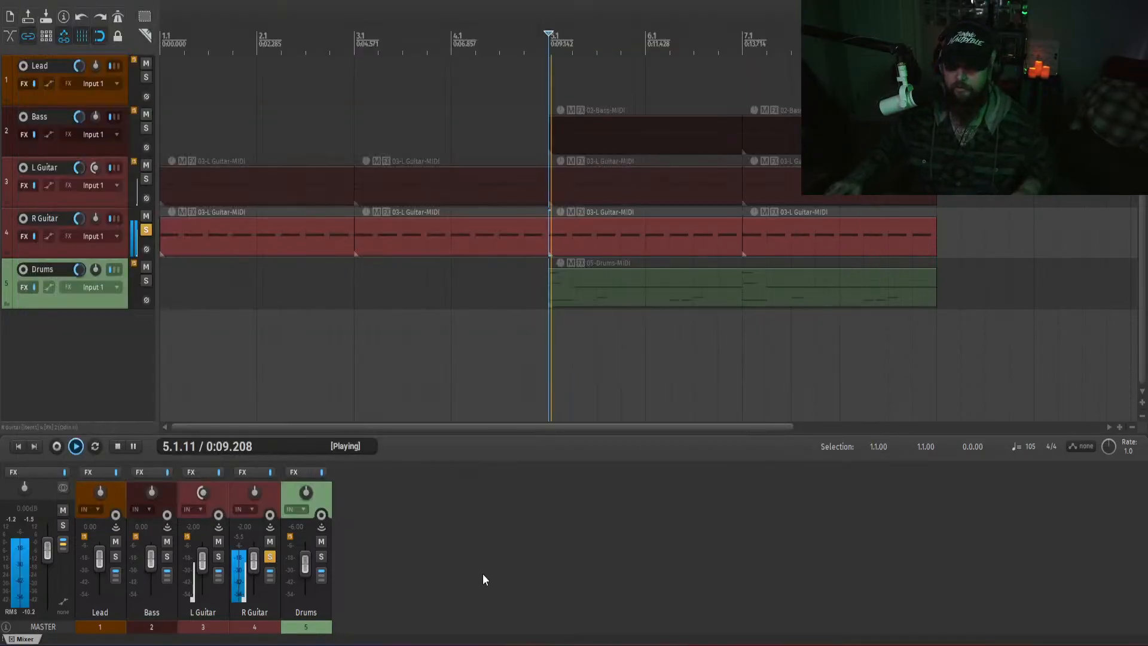
pyautogui.moveTo(254, 494); pyautogui.dragTo(255, 461)
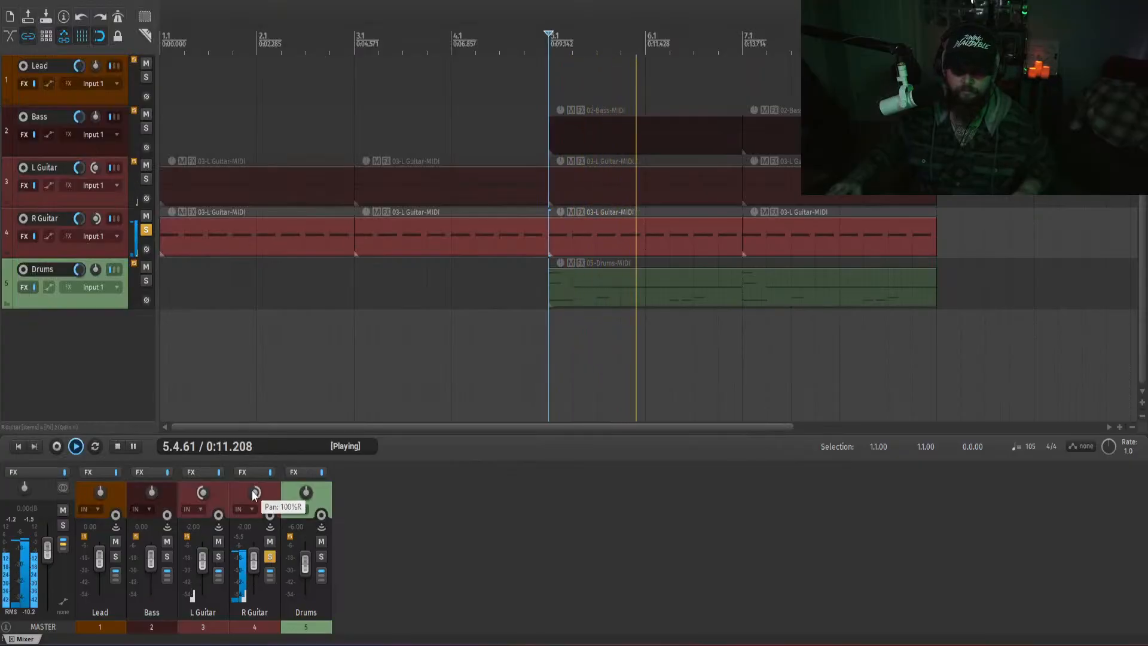
pyautogui.click(269, 557)
pyautogui.press('space')
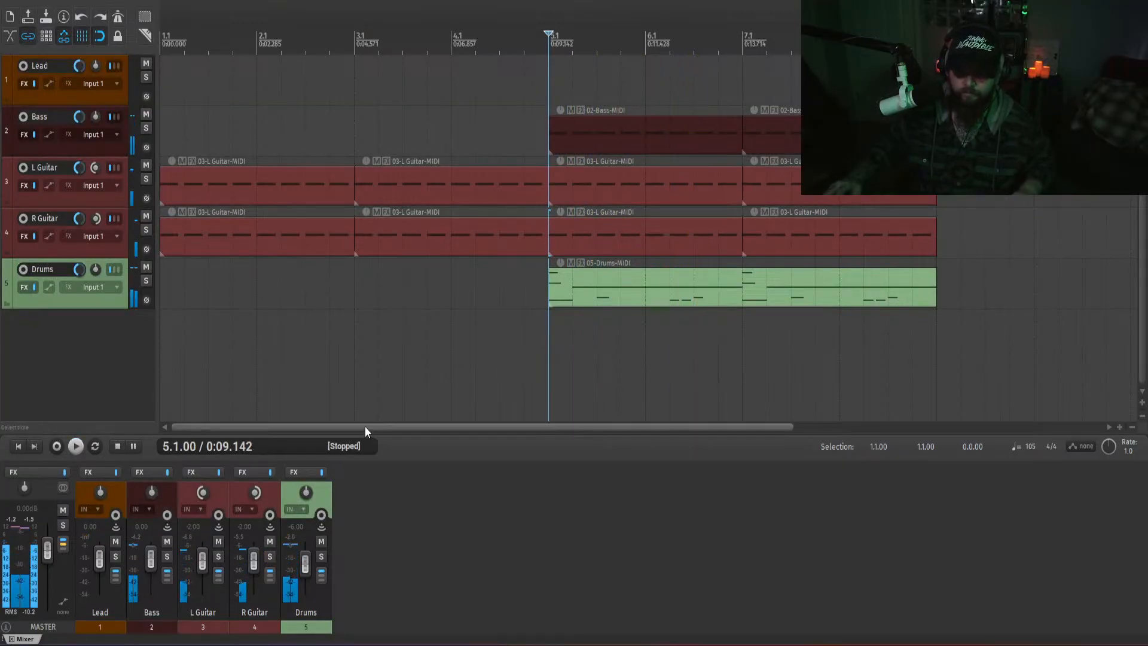
# - Open the drum item in the MIDI editor and listen to the full mix from 5.1 while viewing measures 5 to 8
pyautogui.moveTo(369, 427); pyautogui.dragTo(486, 429)
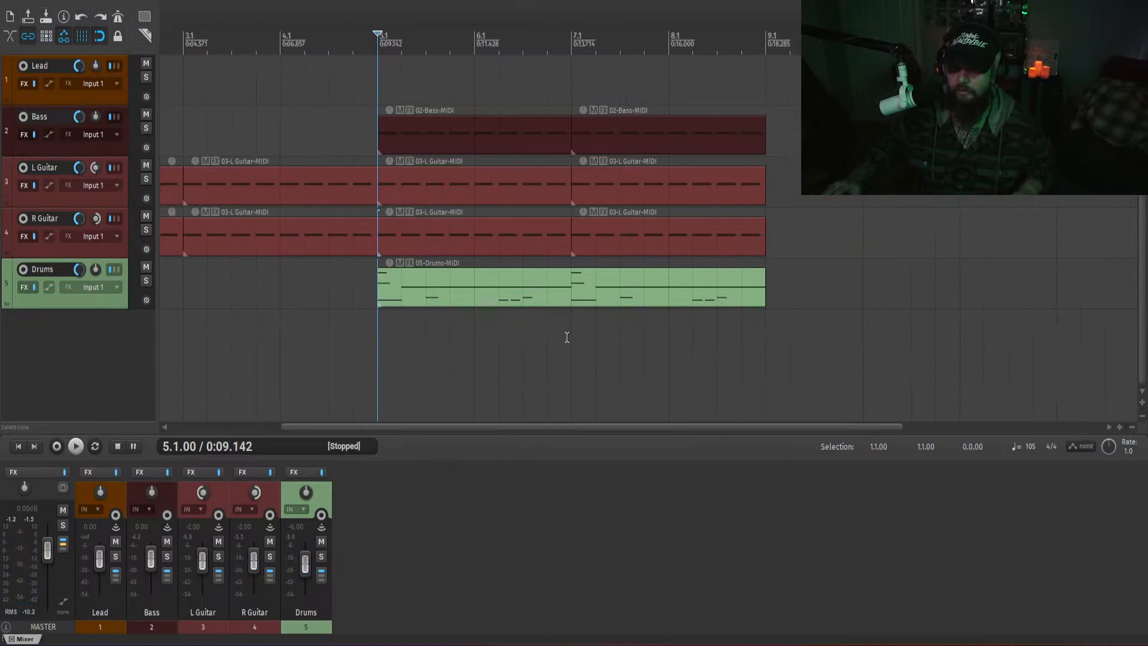
pyautogui.doubleClick(587, 292)
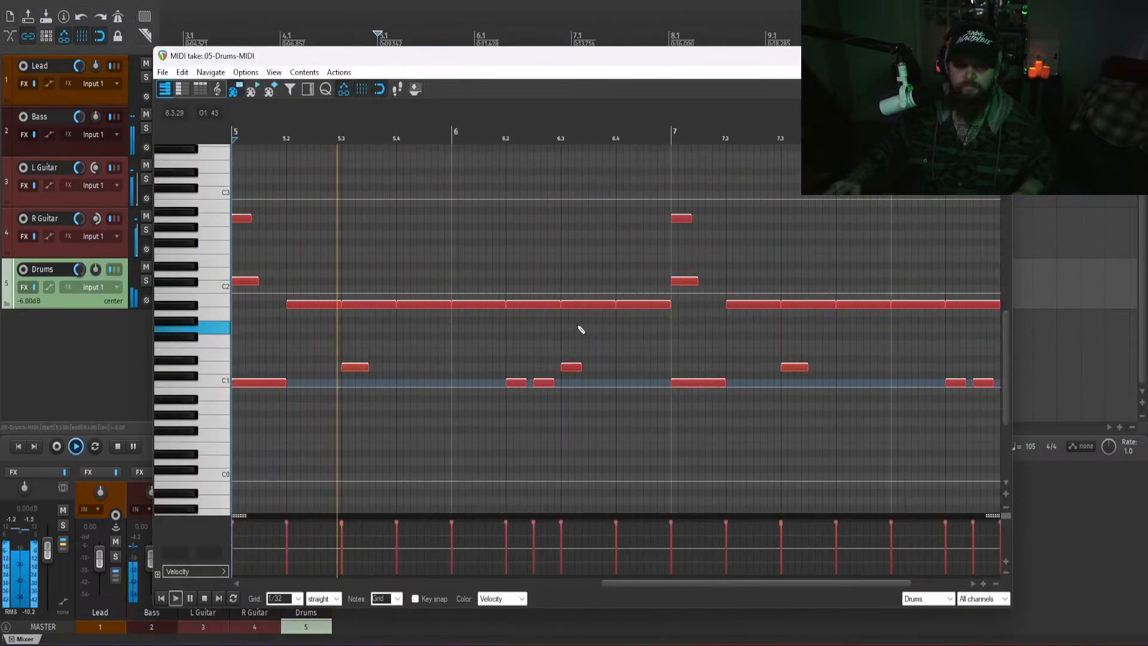
pyautogui.scroll(-3, 478, 380)
pyautogui.moveTo(570, 588); pyautogui.dragTo(596, 587)
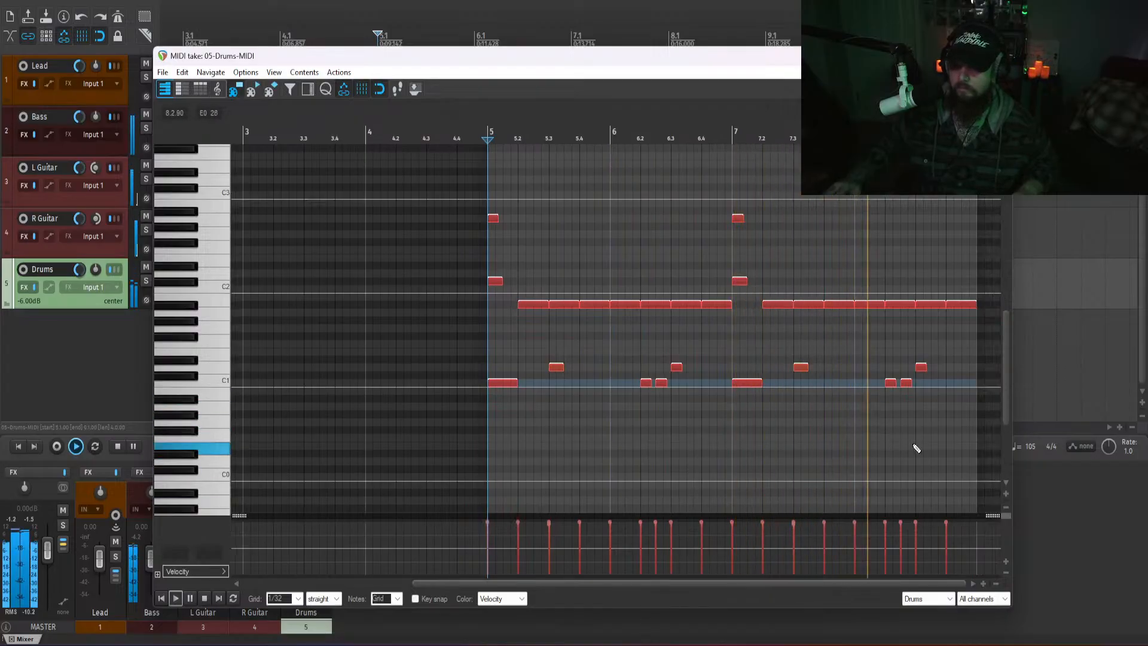
pyautogui.press('space')
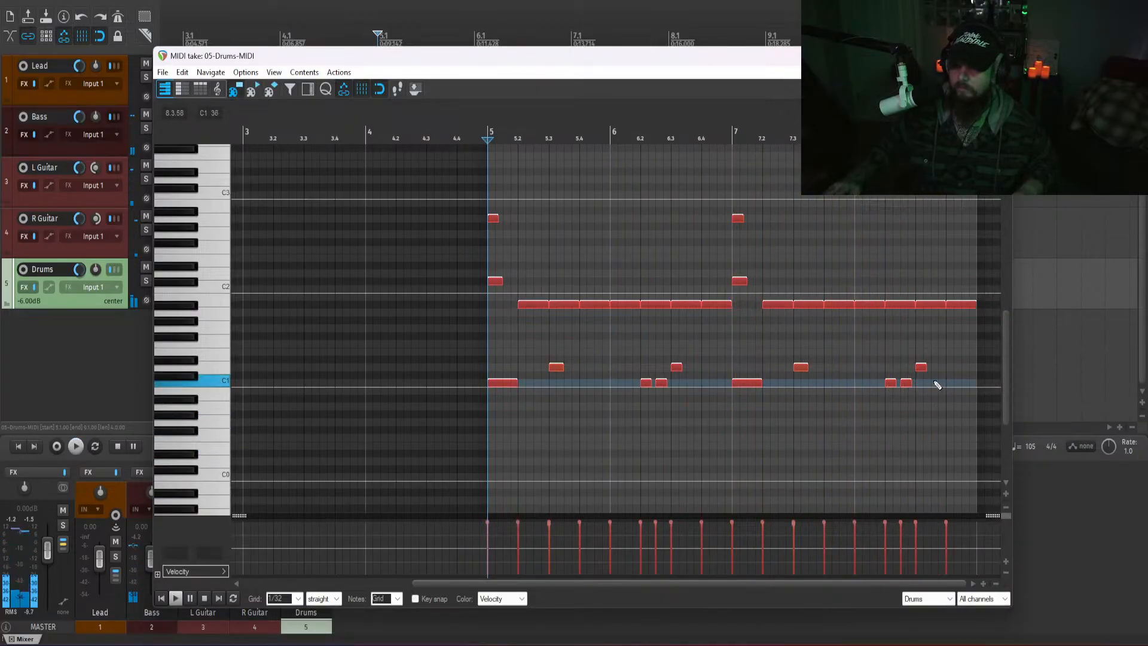
# - Add a short C1 kick note halfway between 8.3 and 8.4, and listen from about 8.1
pyautogui.scroll(5, 938, 385)
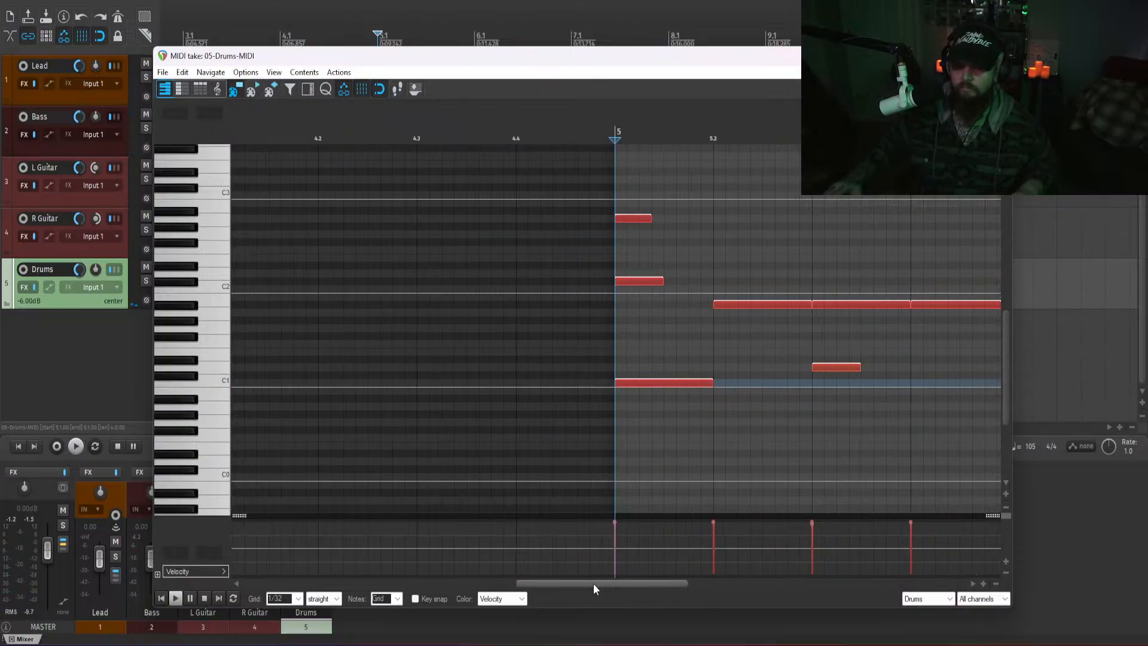
pyautogui.moveTo(593, 588); pyautogui.dragTo(801, 590)
pyautogui.click(906, 409)
pyautogui.press('space')
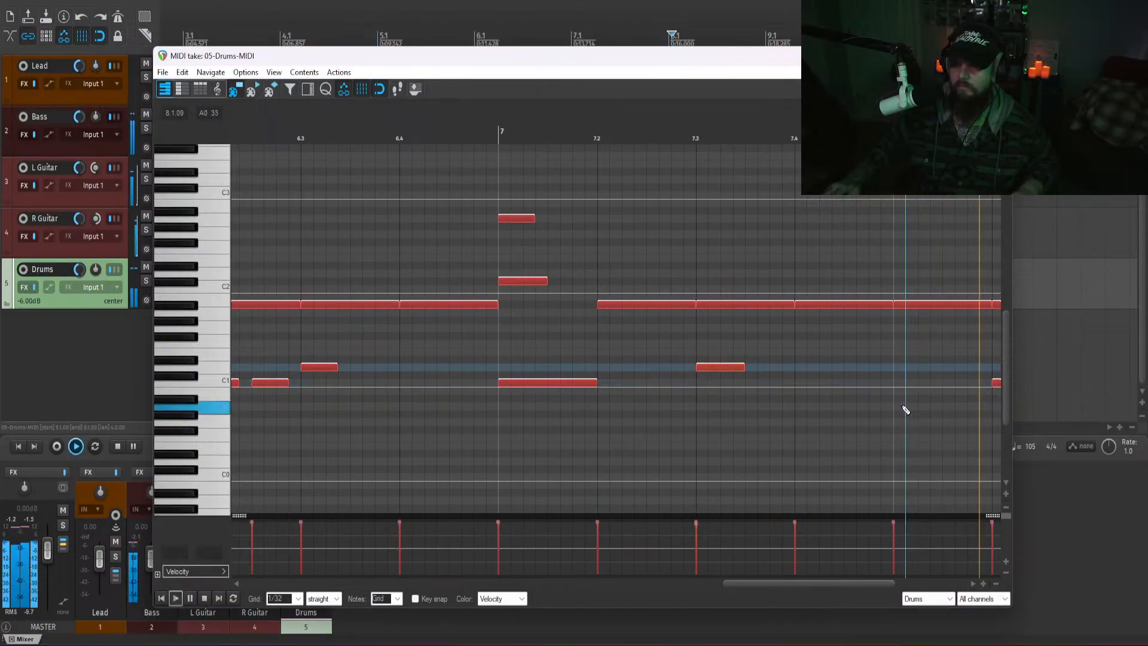
pyautogui.scroll(-3, 906, 410)
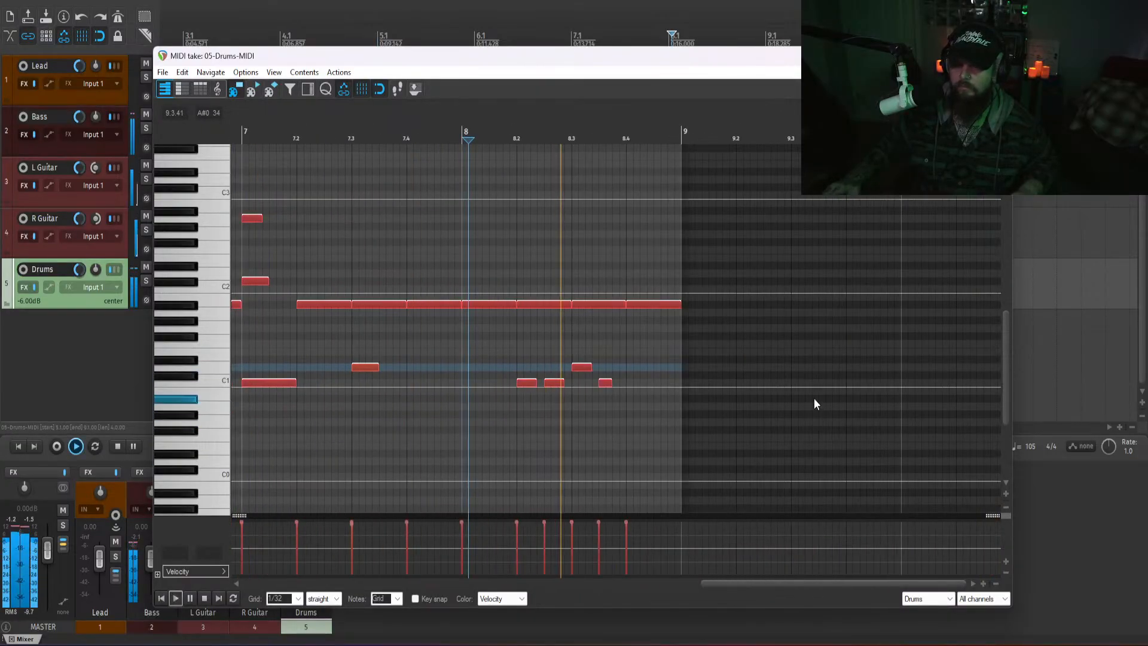
# - Add a short C1 kick just before 8.4, an A2 note at 8.4 and a G2 note halfway between 8.4 and 9.1
pyautogui.click(619, 384)
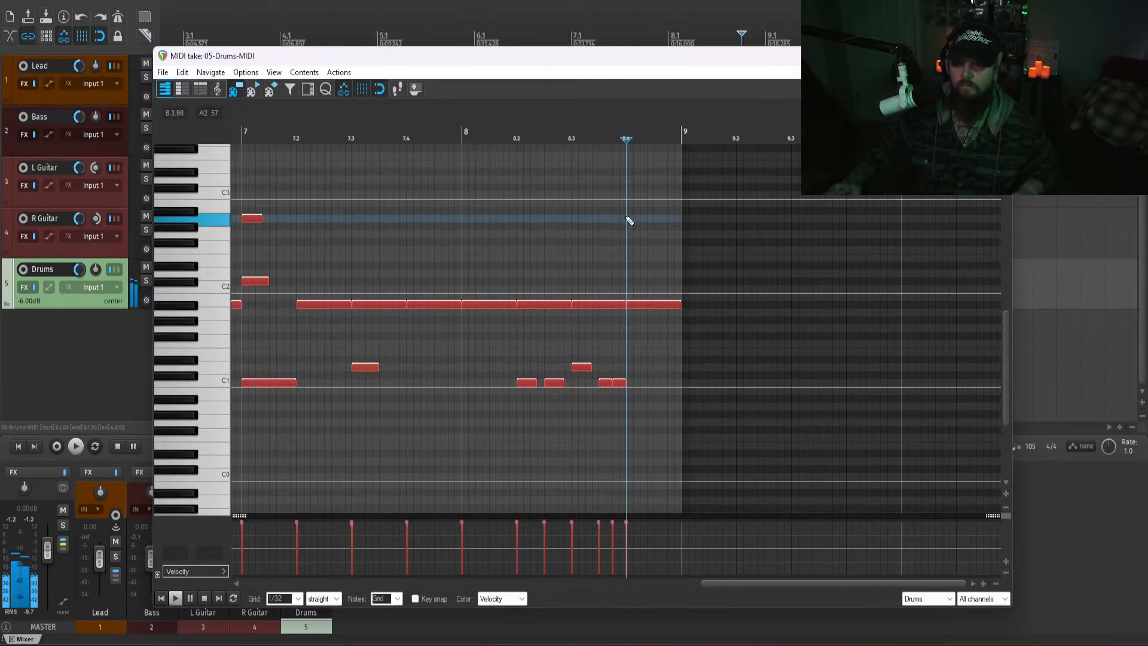
pyautogui.click(654, 233)
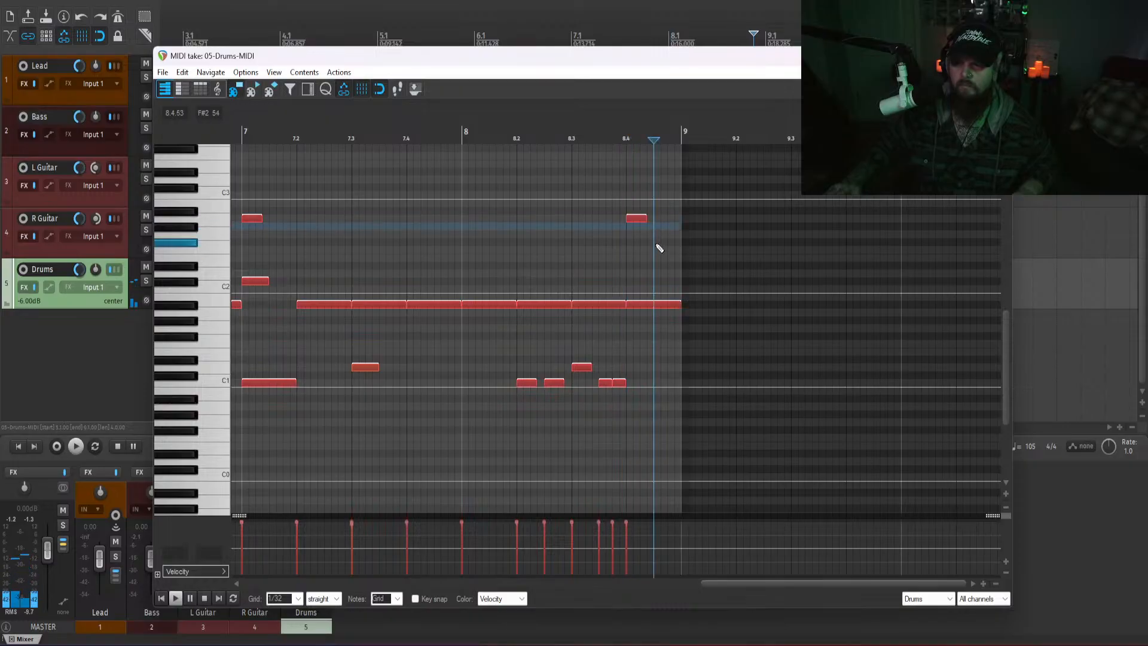
pyautogui.click(662, 236)
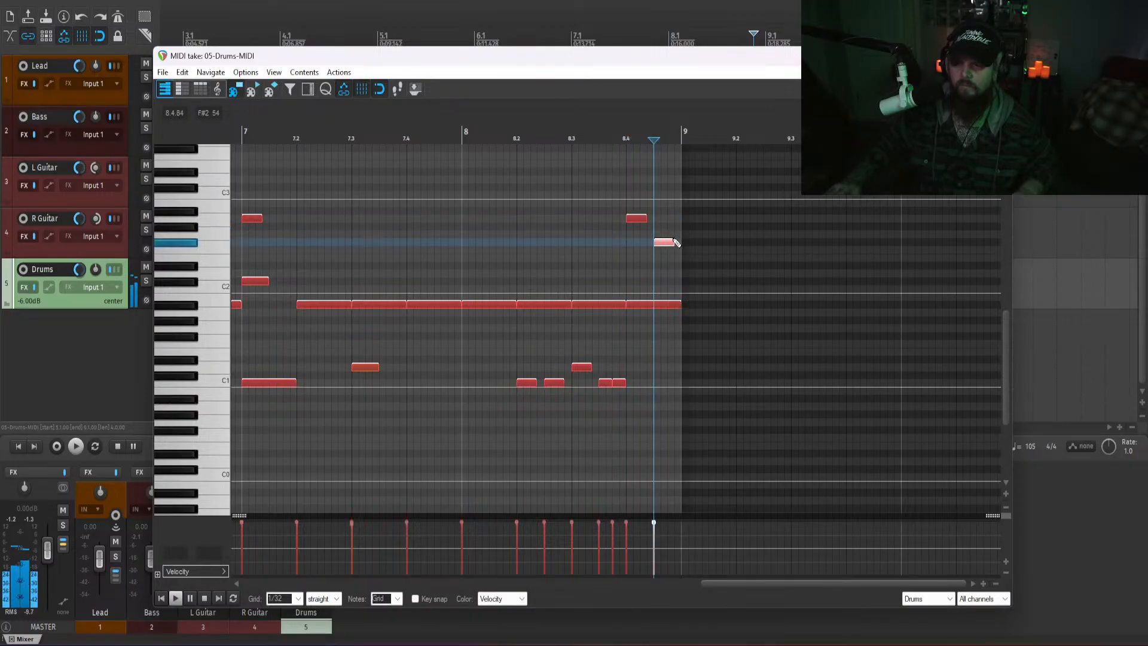
# - Delete the A#1 note that starts at 8.4, and listen to the fill from 7.4
pyautogui.click(650, 300)
pyautogui.press('Delete')
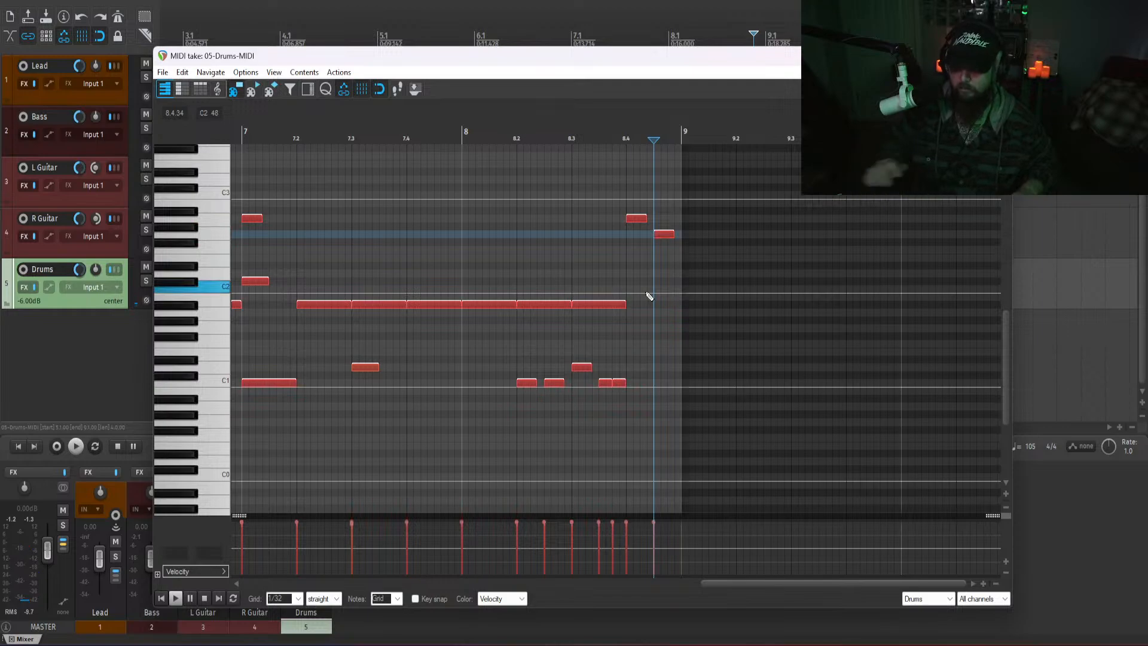
pyautogui.click(413, 230)
pyautogui.press('space')
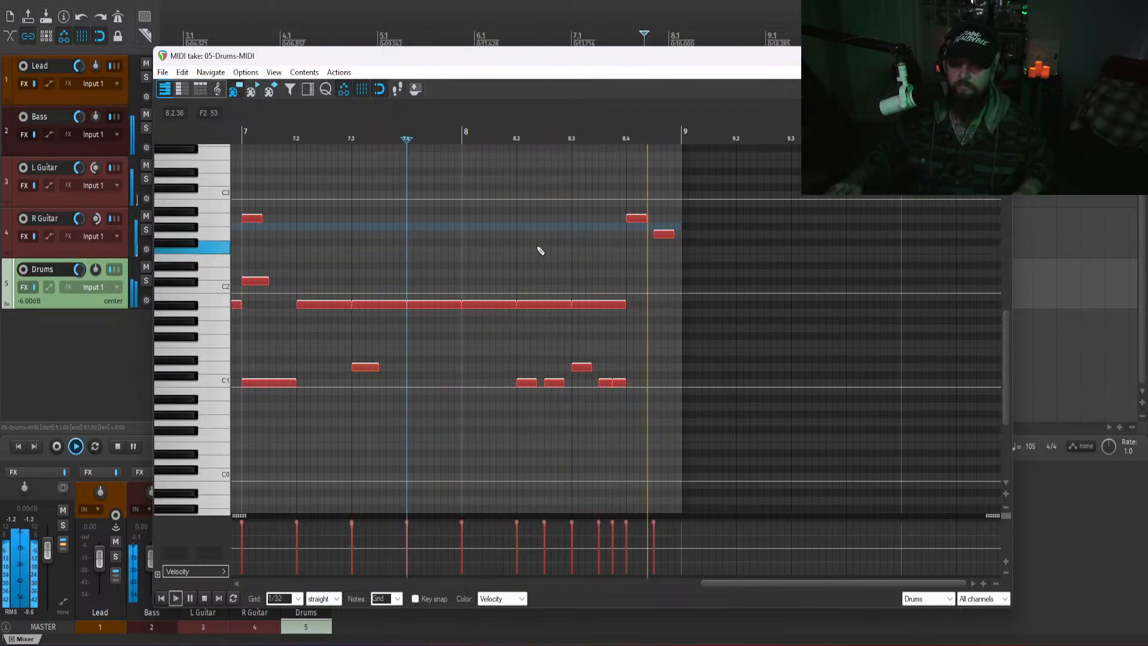
pyautogui.press('space')
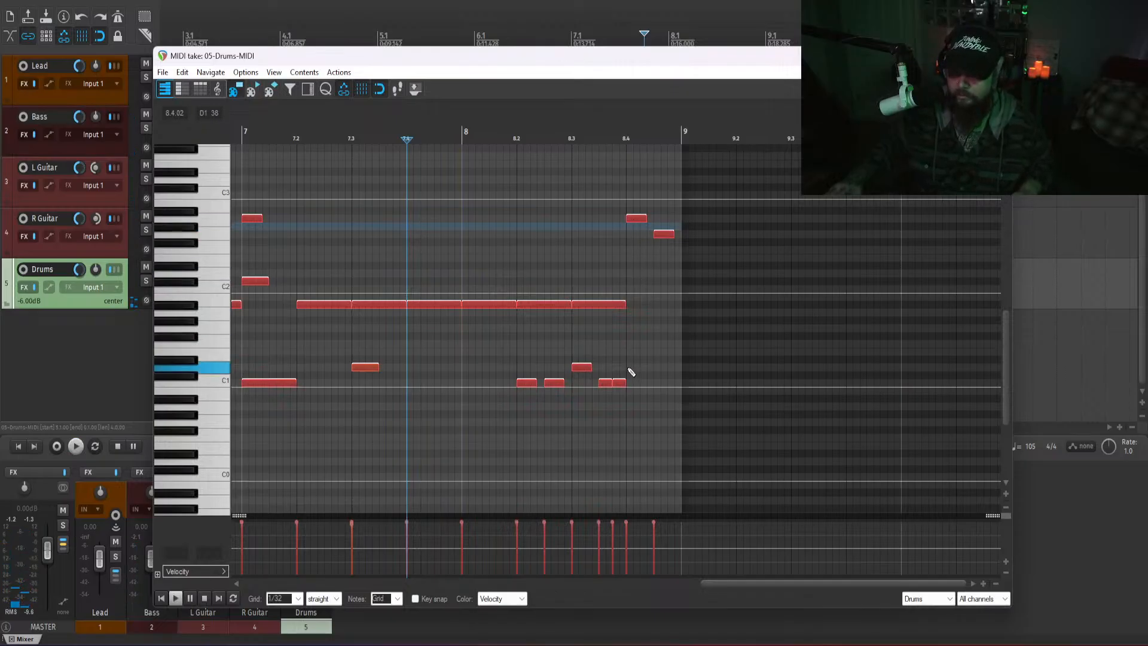
# - Add short C1 kicks at 8.4 and halfway between 8.4 and 9.1, close the MIDI editor, and listen from 5.1
pyautogui.click(632, 383)
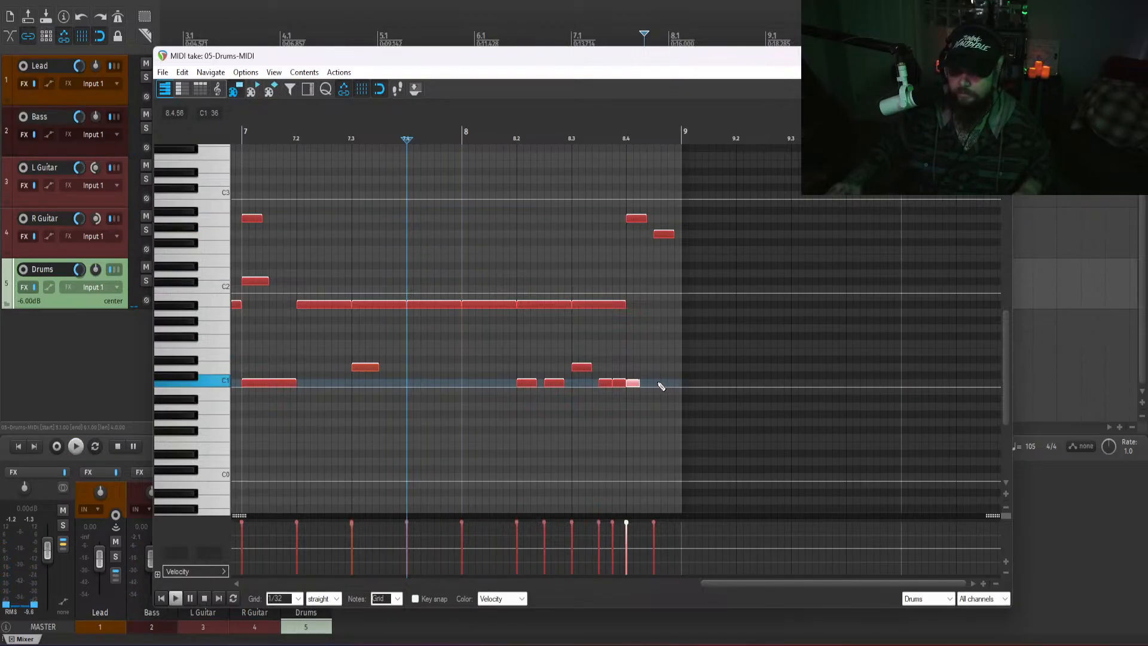
pyautogui.press('space')
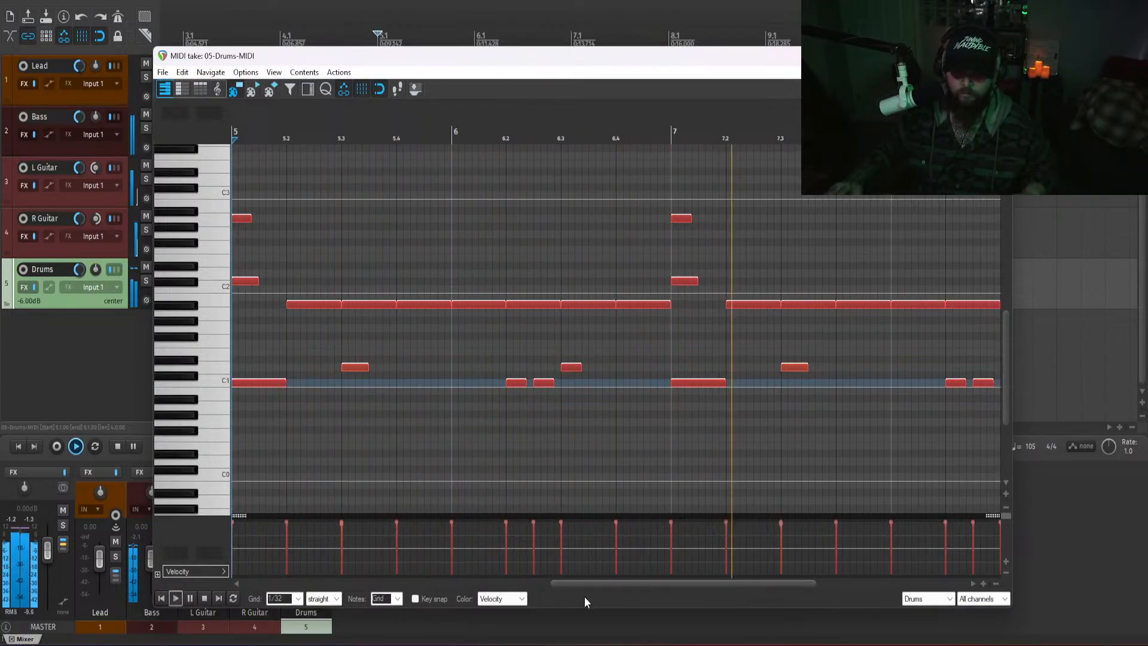
pyautogui.moveTo(595, 583); pyautogui.dragTo(744, 562)
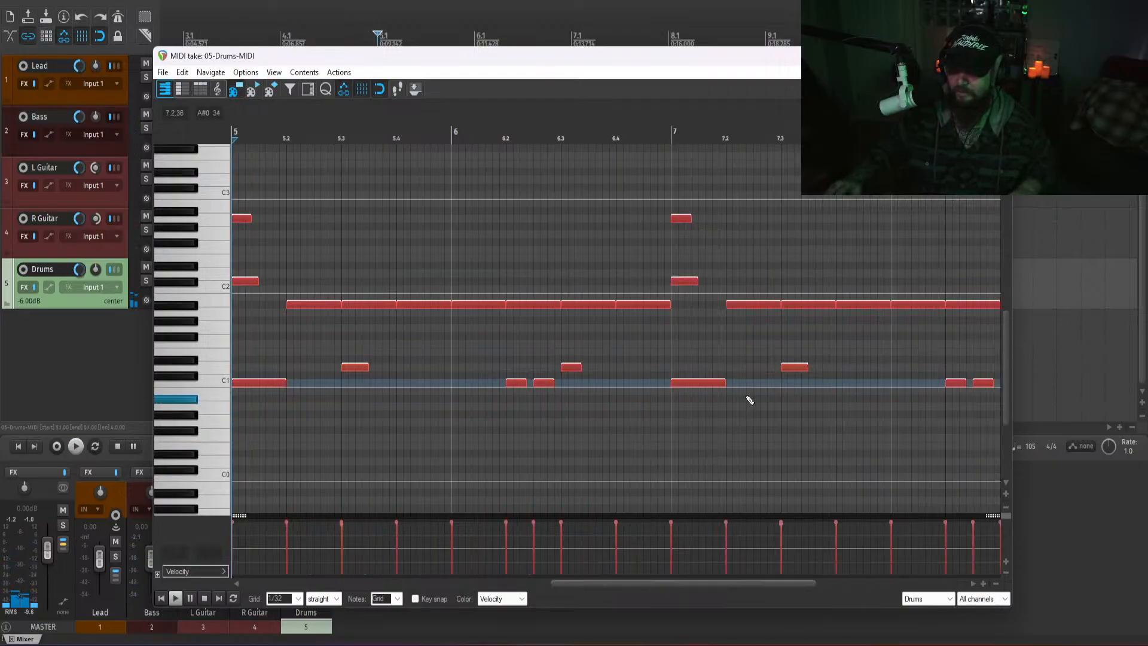
pyautogui.press('Escape')
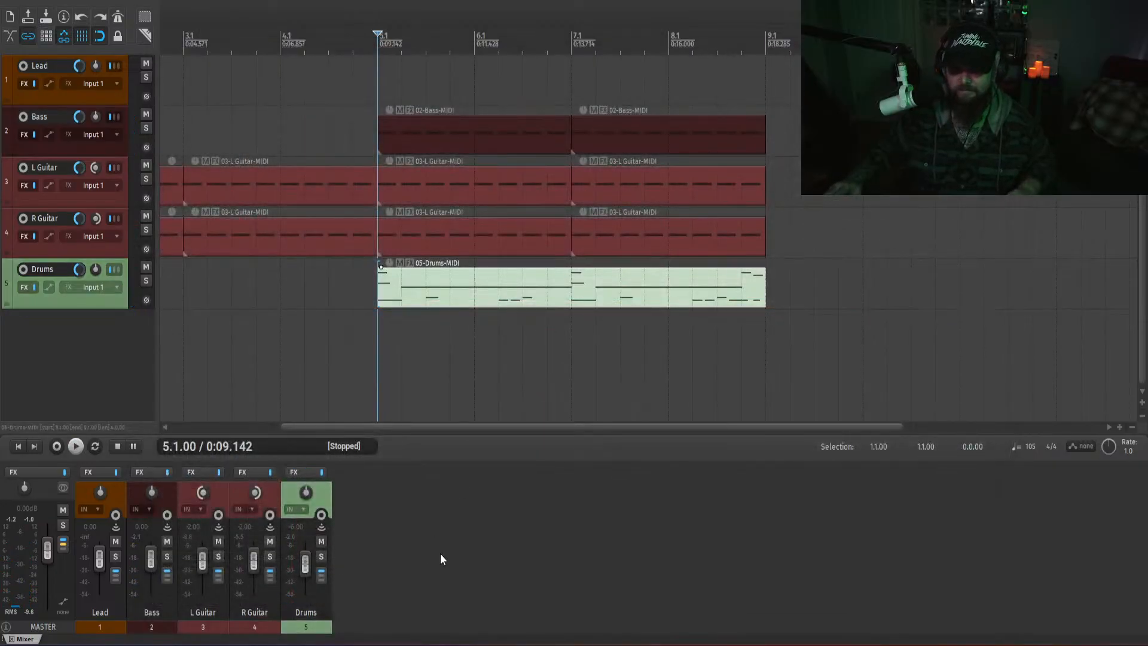
pyautogui.press('space')
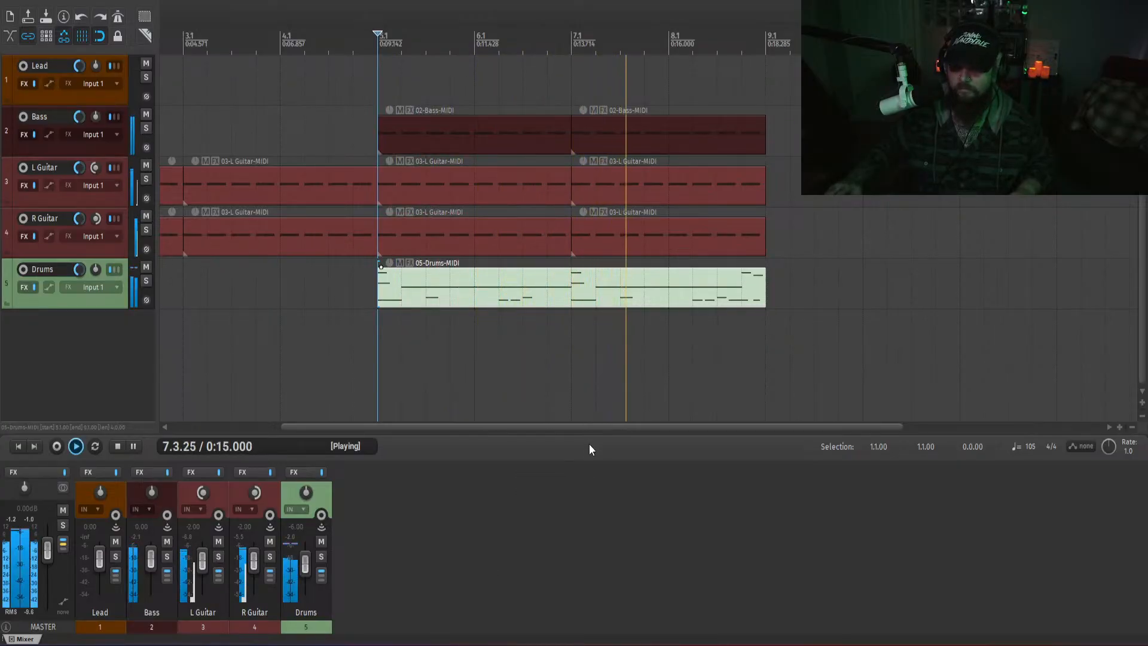
pyautogui.moveTo(556, 425); pyautogui.dragTo(640, 423)
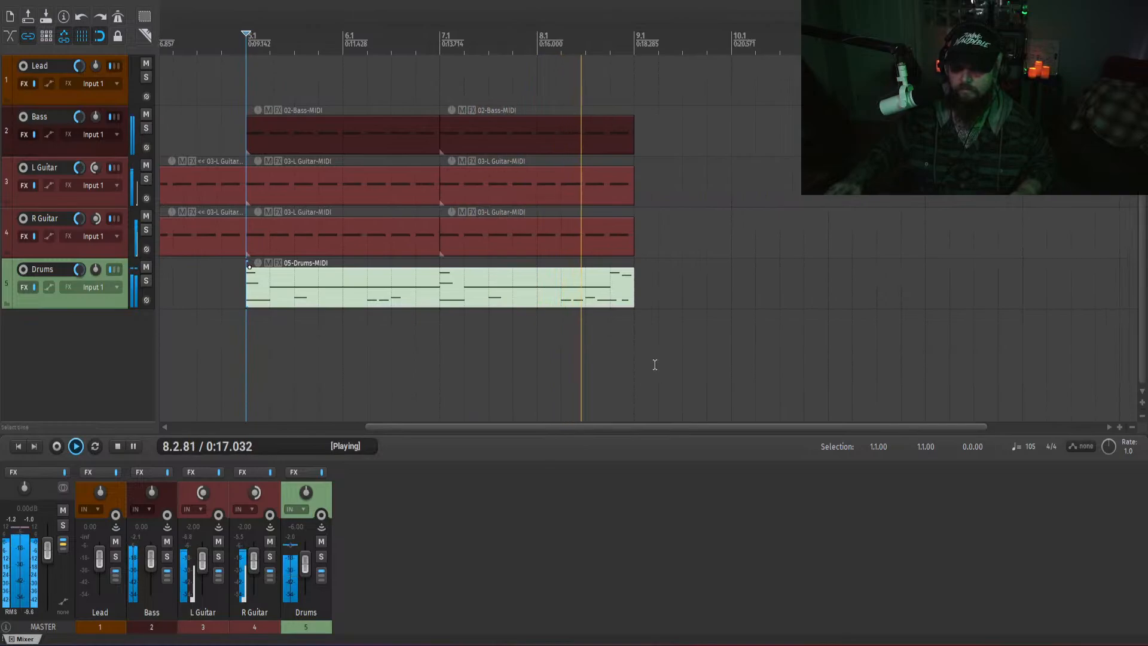
pyautogui.press('space')
# - Duplicate the bass, guitar and drum items of measures 5 to 8 into measures 9 to 12, and listen from about 9.2
pyautogui.moveTo(739, 373); pyautogui.dragTo(671, 131)
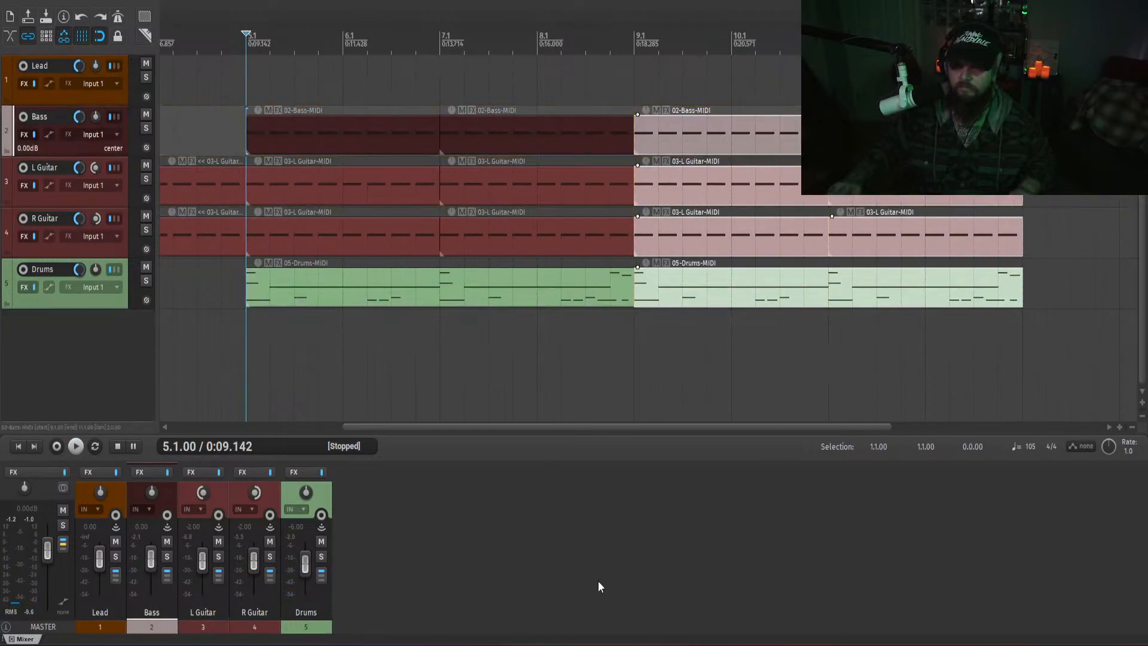
pyautogui.rightClick(625, 511)
pyautogui.click(618, 468)
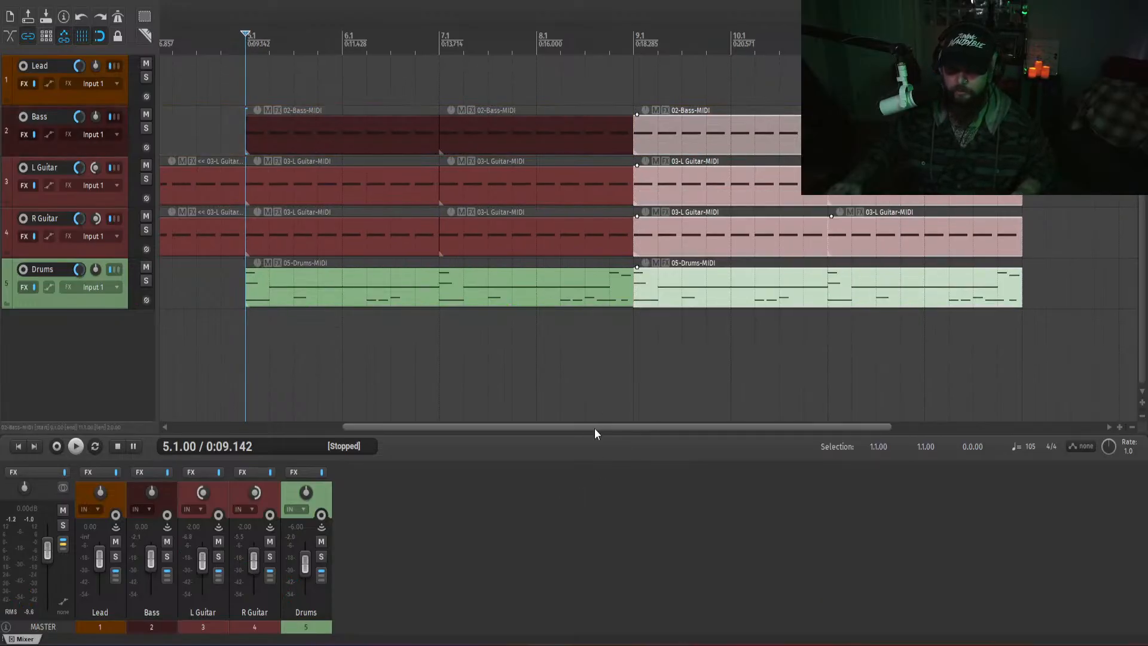
pyautogui.moveTo(594, 428); pyautogui.dragTo(388, 429)
pyautogui.scroll(-2, 518, 352)
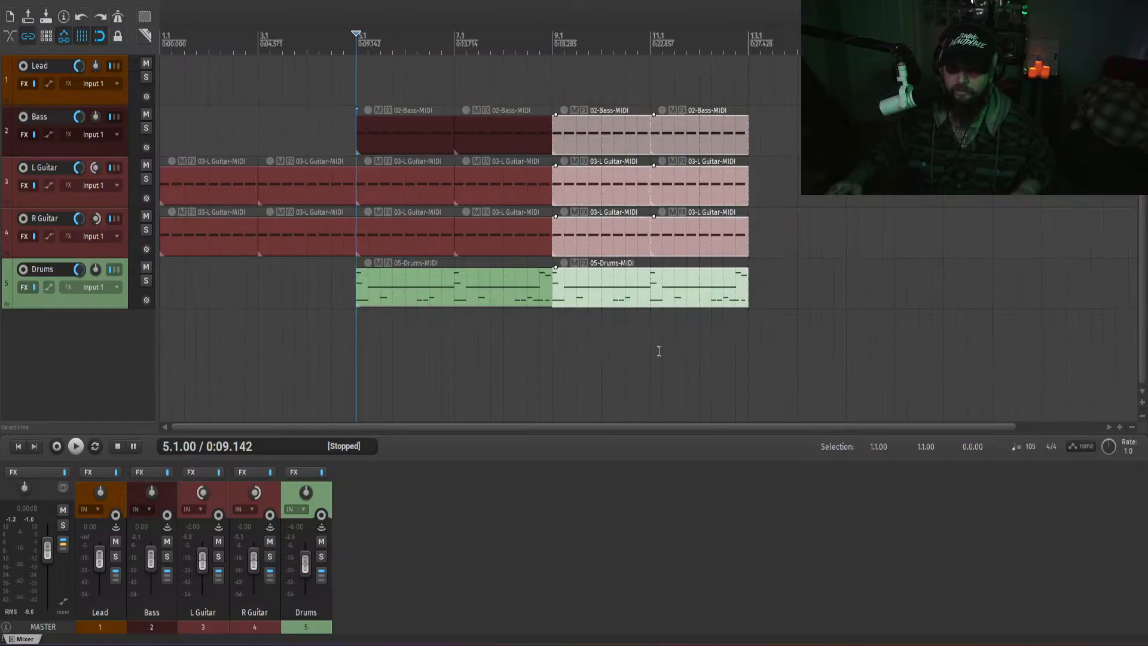
pyautogui.moveTo(798, 352); pyautogui.dragTo(161, 119)
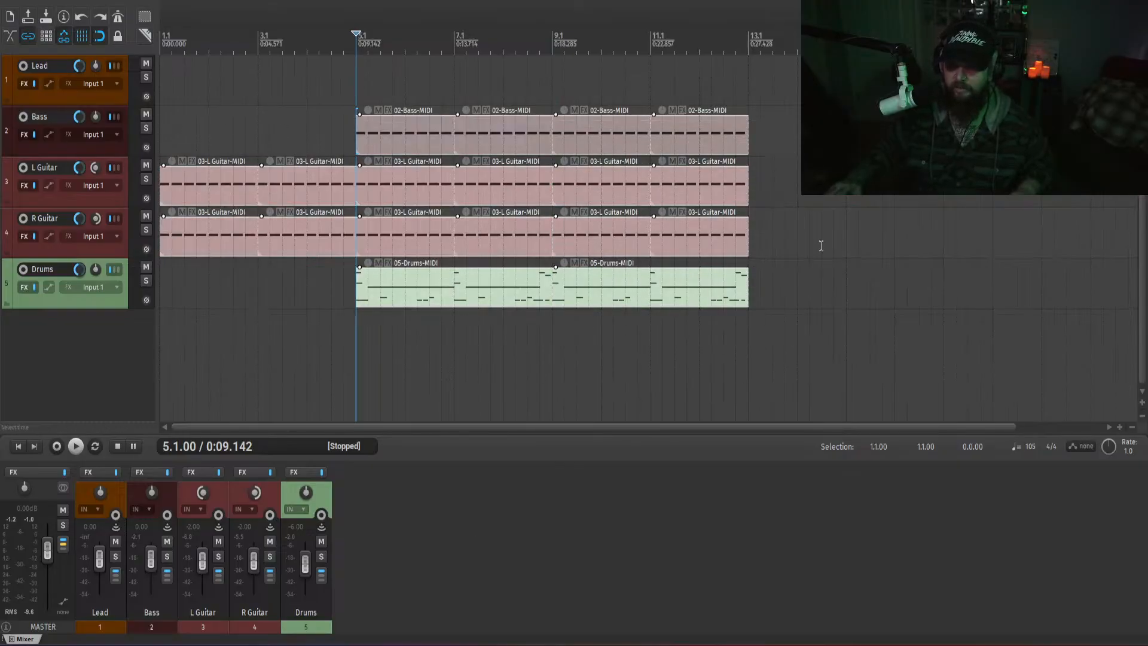
pyautogui.moveTo(459, 429); pyautogui.dragTo(489, 428)
pyautogui.click(526, 328)
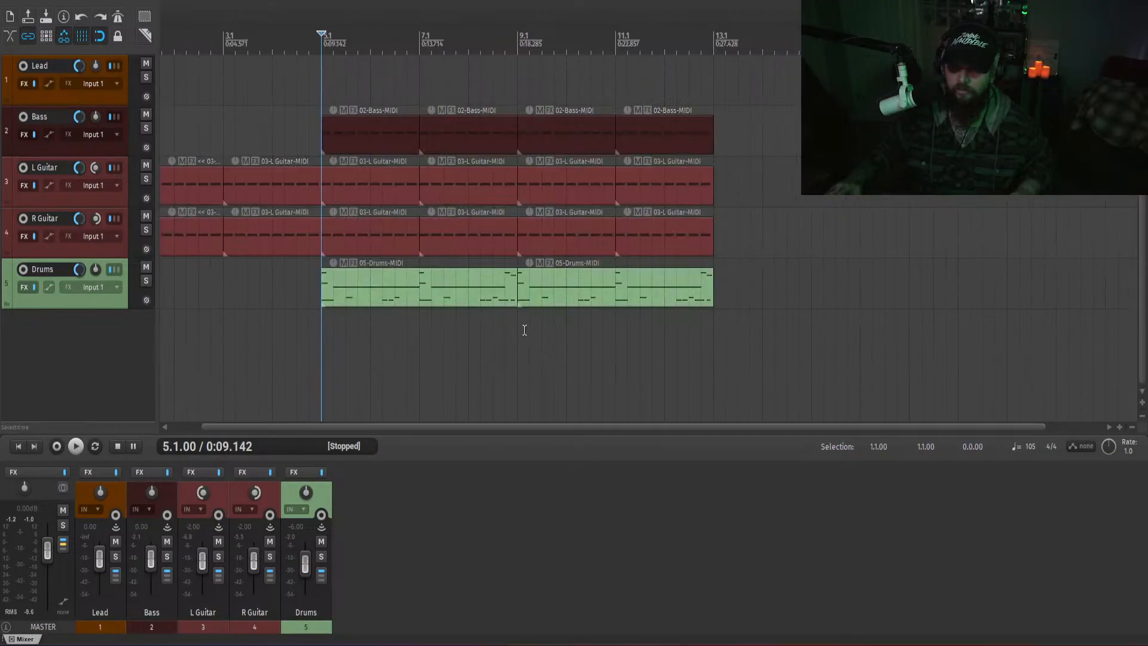
pyautogui.press('space')
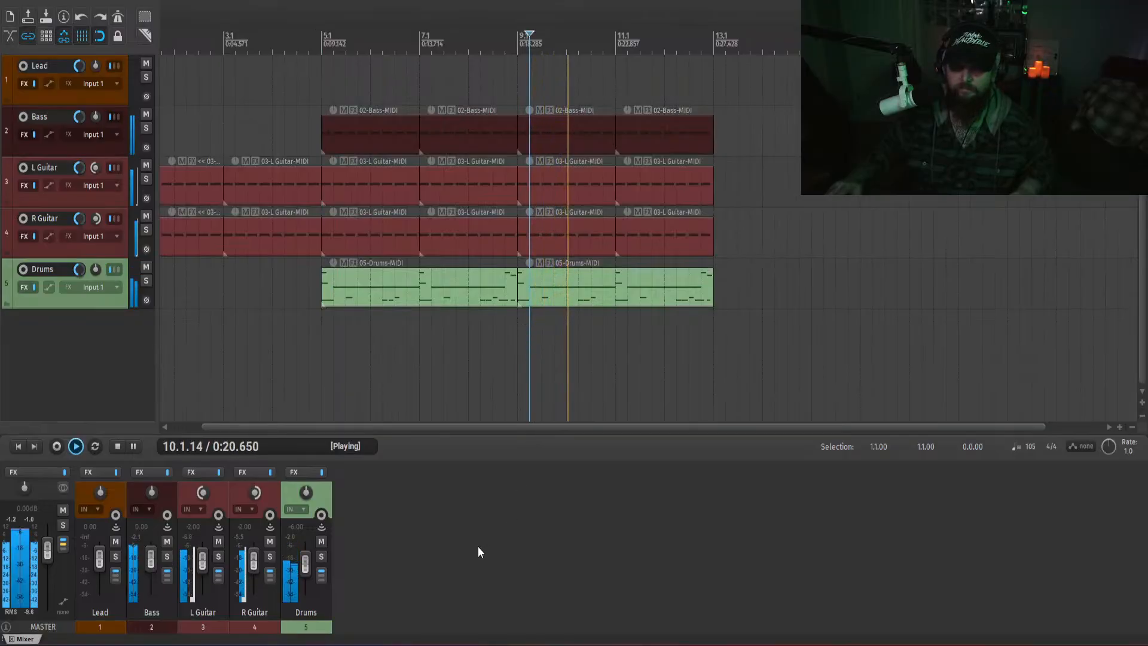
pyautogui.moveTo(150, 557)
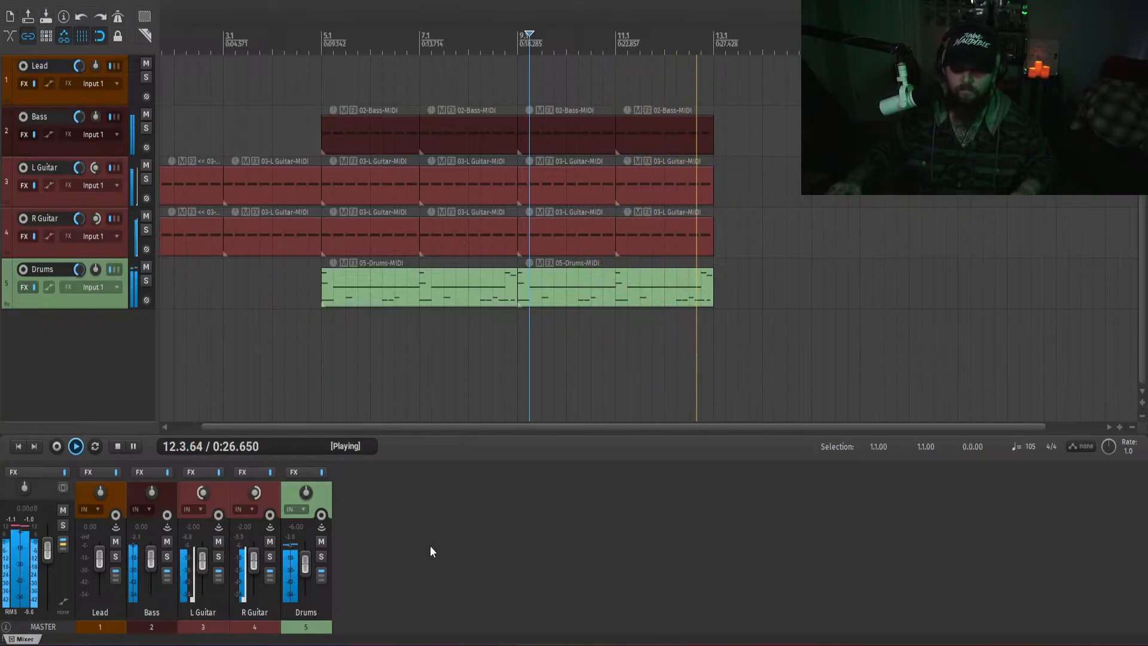
pyautogui.press('space')
# - Draw an empty MIDI item on the Drums track from 13.1 to about 18.2
pyautogui.click(702, 325)
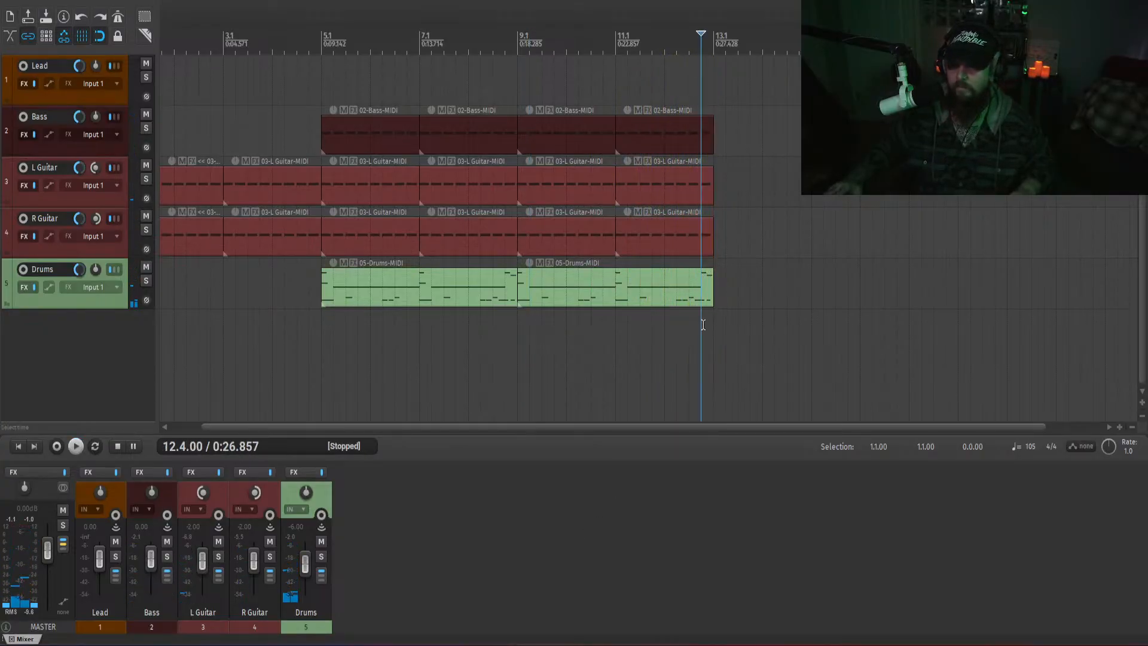
pyautogui.scroll(4, 700, 334)
pyautogui.hscroll(1, 719, 430)
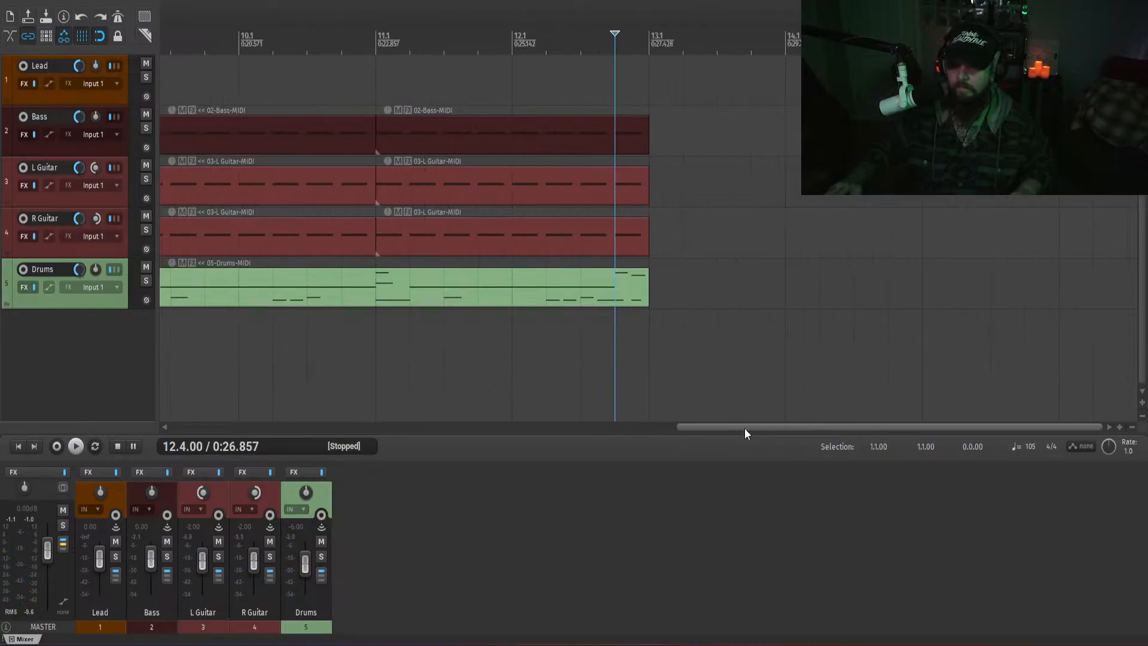
pyautogui.click(676, 304)
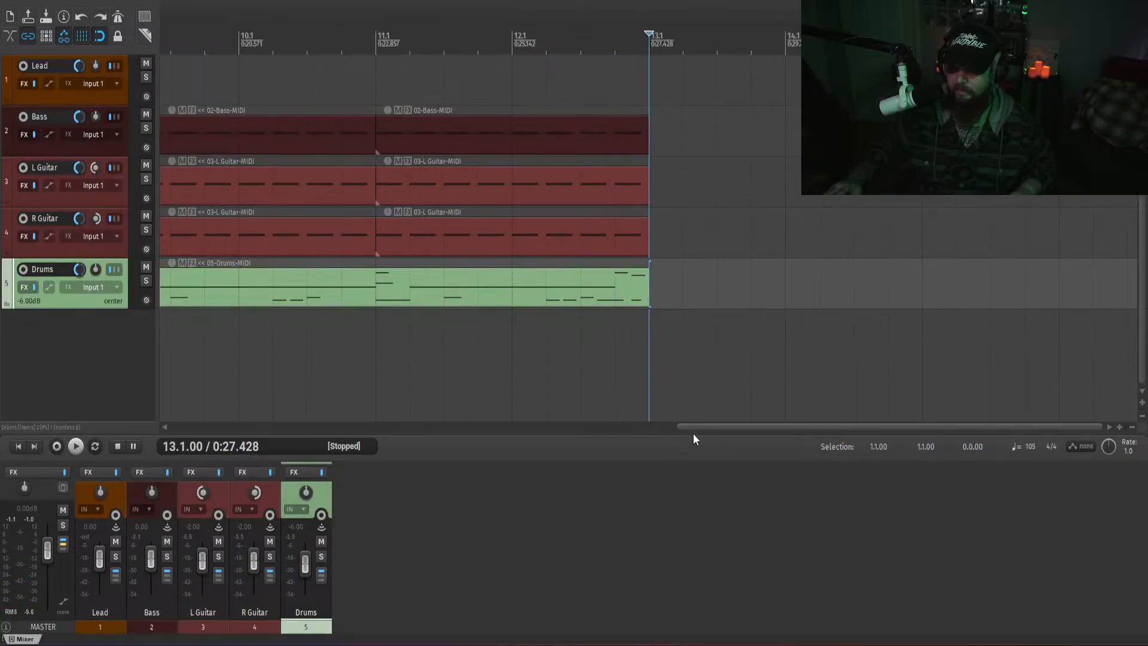
pyautogui.scroll(-2, 799, 301)
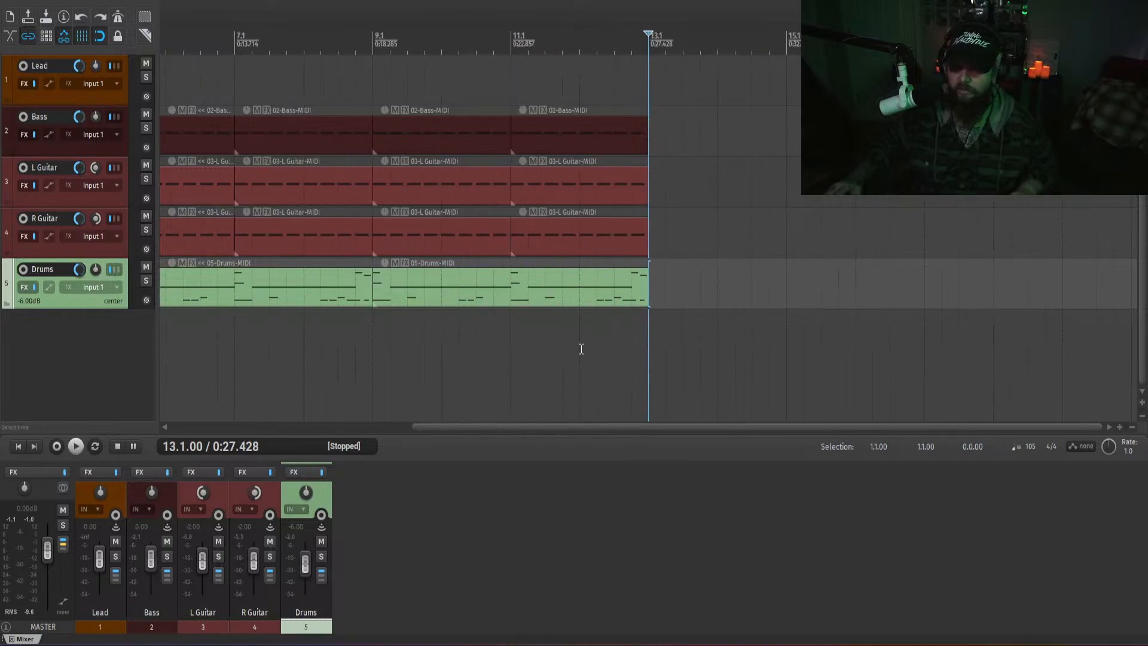
pyautogui.moveTo(608, 429); pyautogui.dragTo(526, 384)
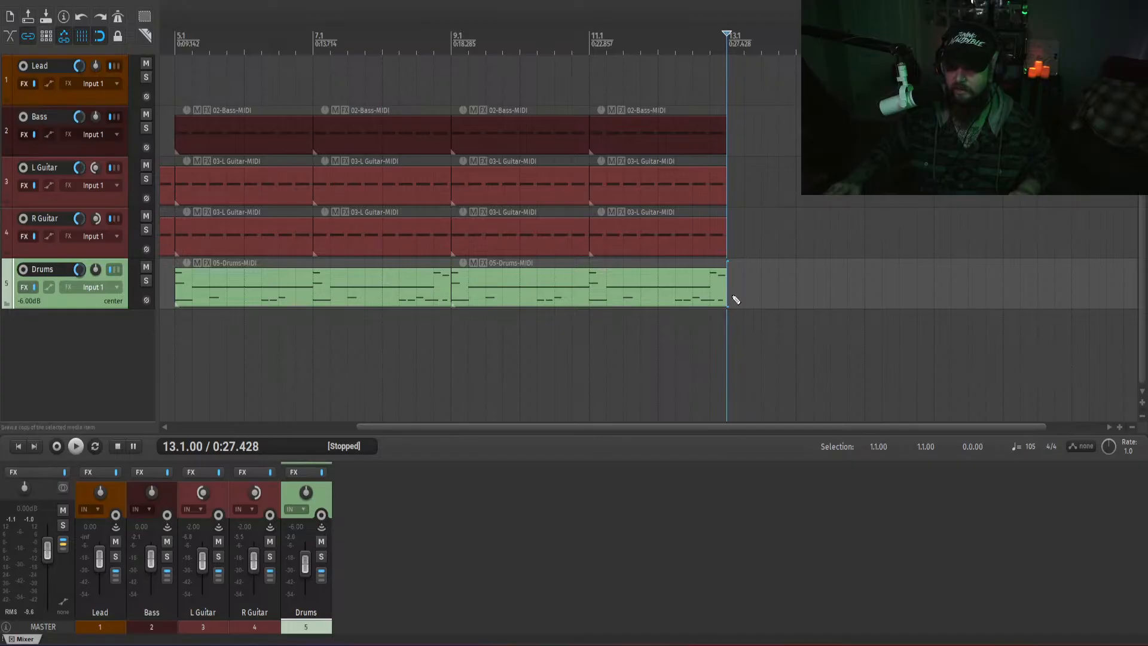
pyautogui.moveTo(736, 299); pyautogui.dragTo(1089, 297)
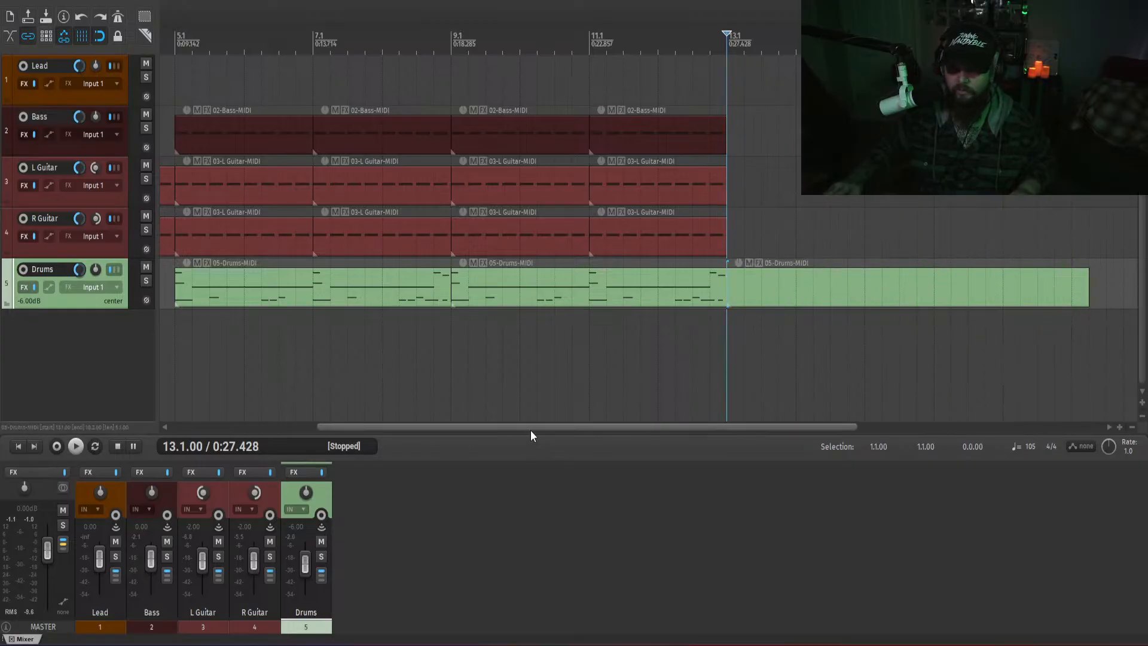
pyautogui.moveTo(531, 430); pyautogui.dragTo(723, 428)
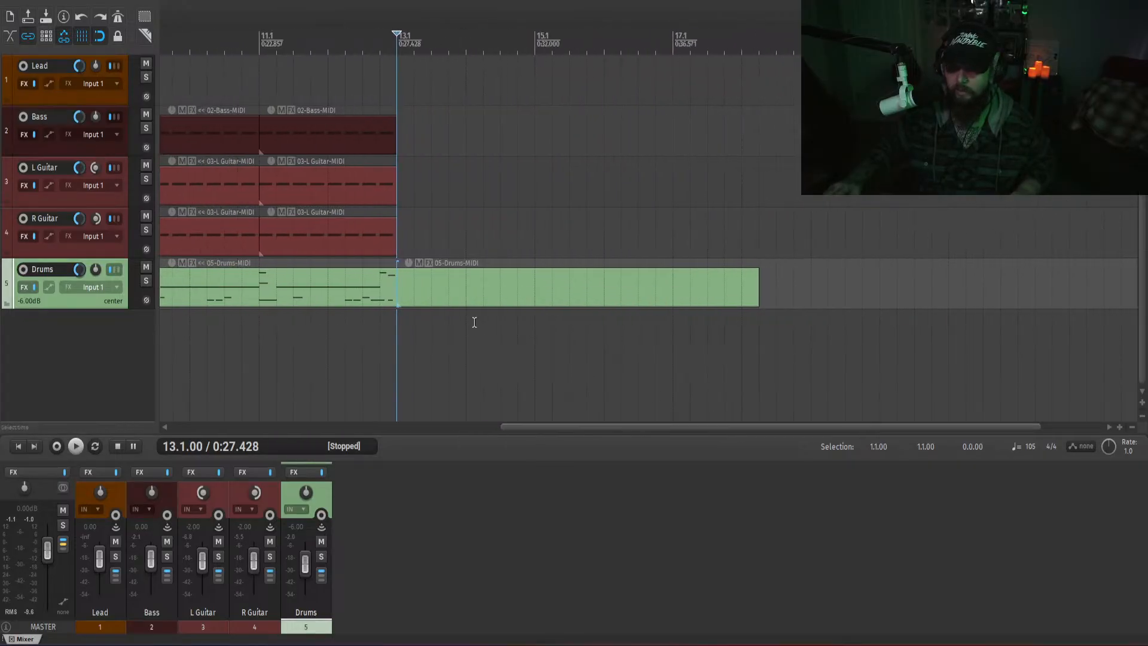
pyautogui.doubleClick(431, 283)
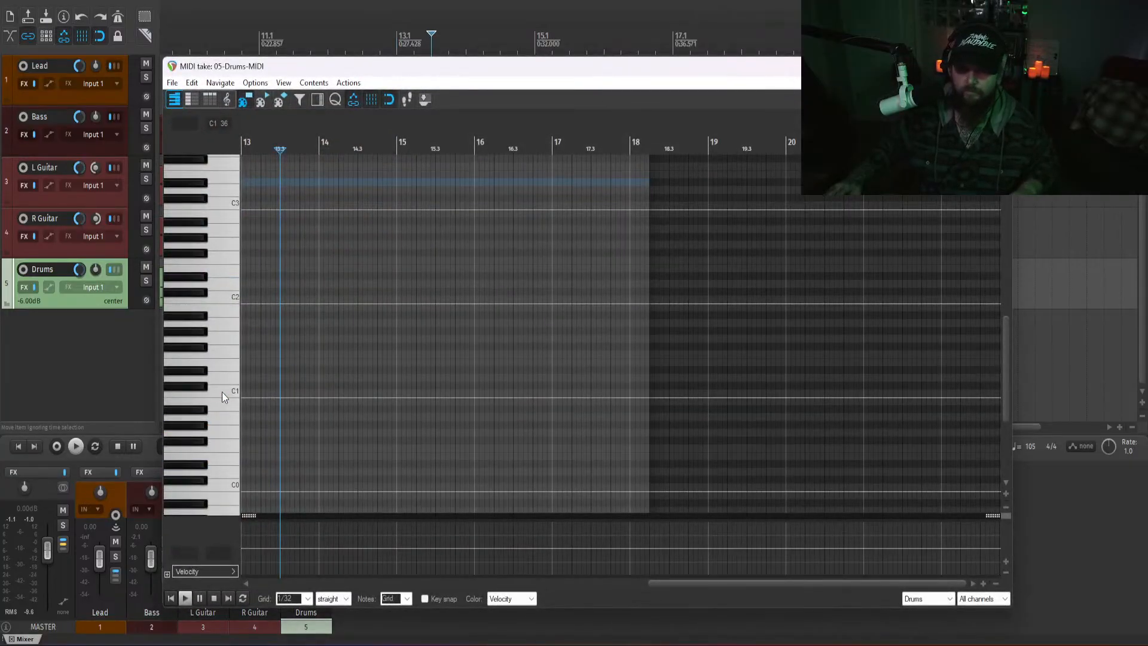
pyautogui.click(247, 394)
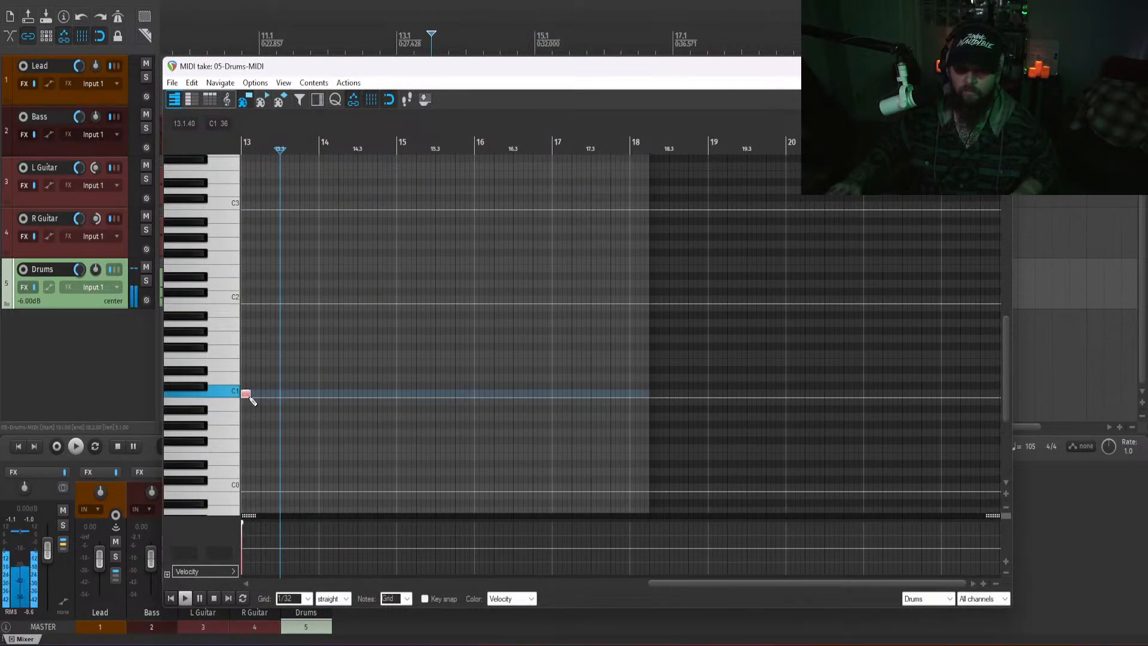
pyautogui.moveTo(249, 397); pyautogui.dragTo(238, 372)
pyautogui.press('Delete')
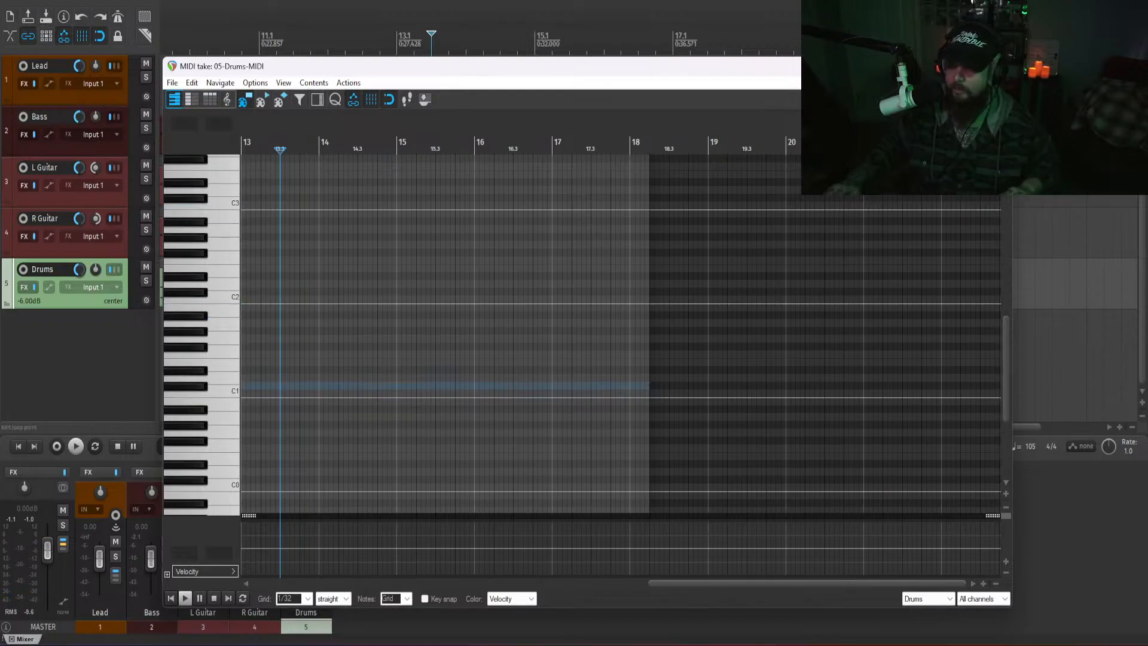
pyautogui.click(998, 67)
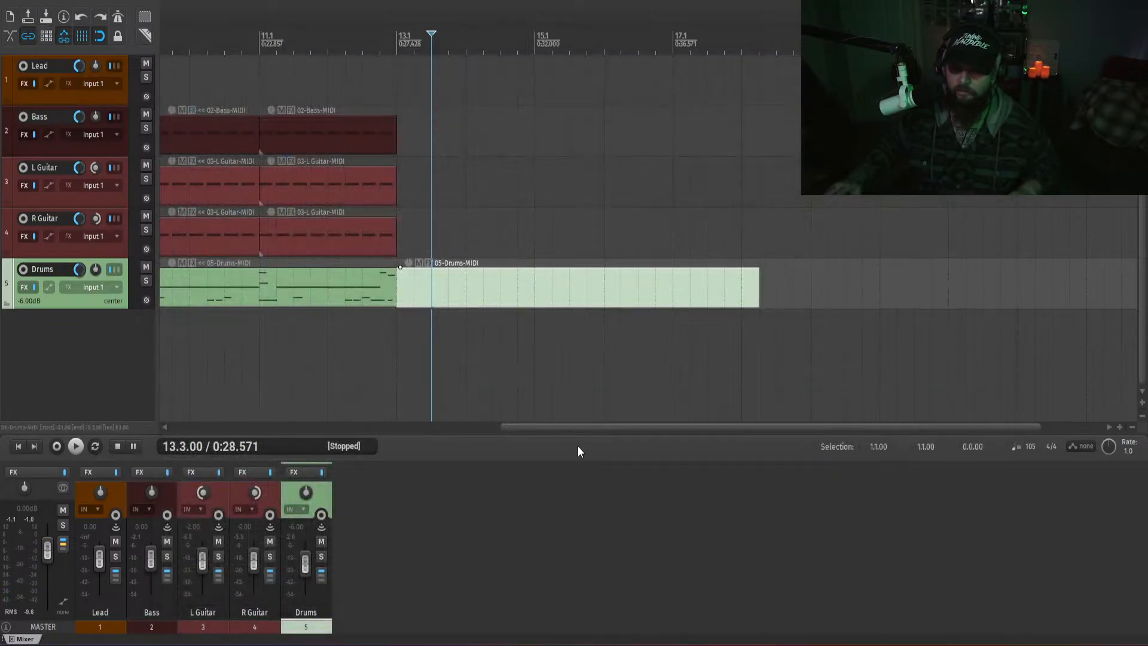
# - In the drum item at measure 5, shorten the first C1 kick to a quarter beat and add two equally short kicks directly after it
pyautogui.moveTo(570, 427); pyautogui.dragTo(230, 460)
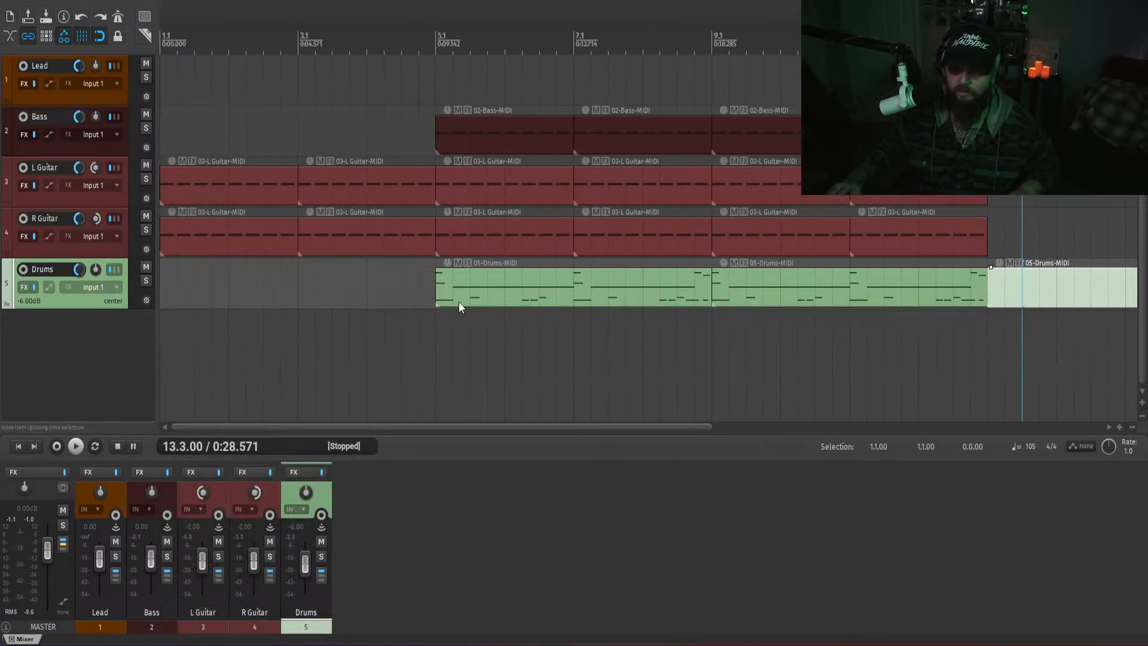
pyautogui.doubleClick(451, 281)
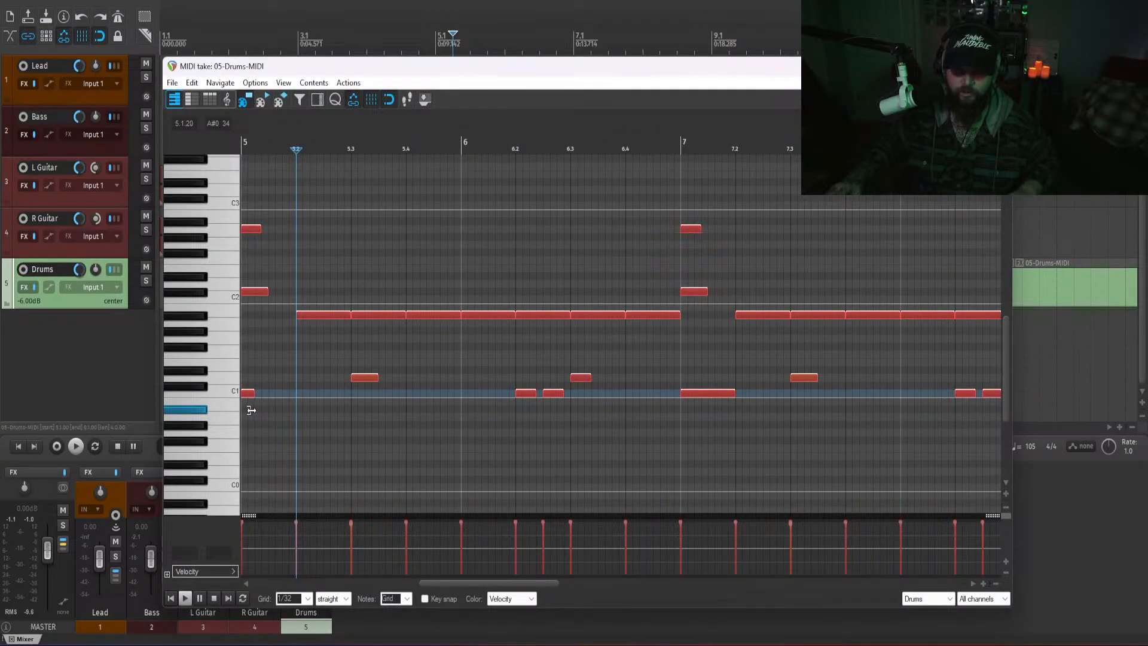
pyautogui.scroll(5, 256, 411)
pyautogui.press('space')
pyautogui.press('space')
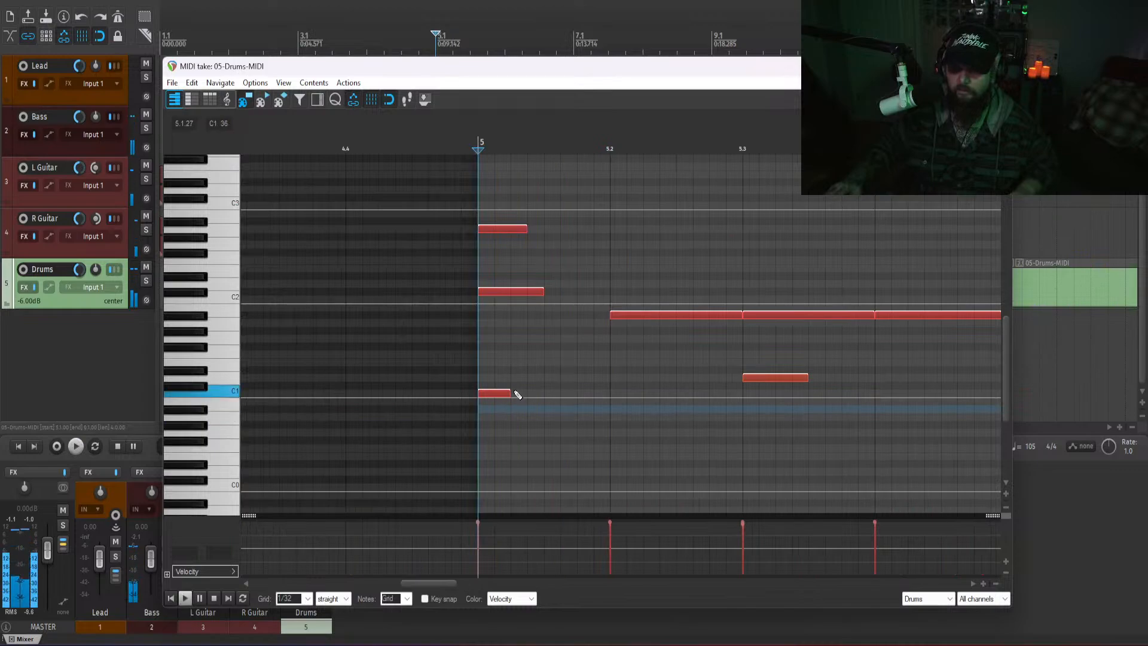
pyautogui.click(518, 394)
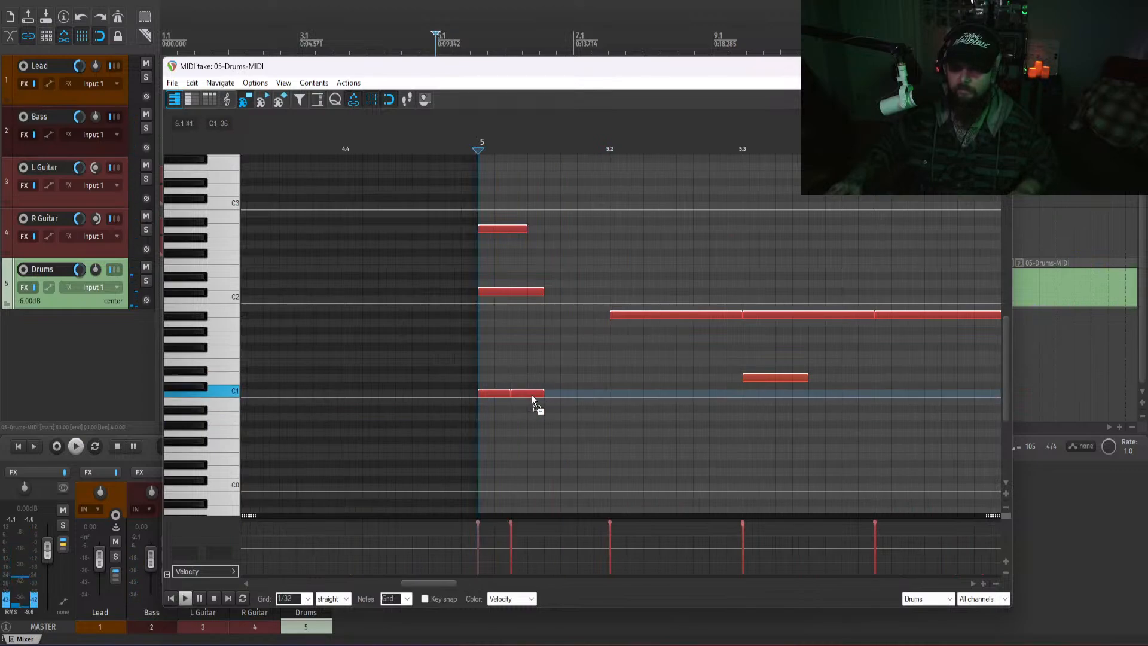
pyautogui.click(533, 397)
pyautogui.click(576, 396)
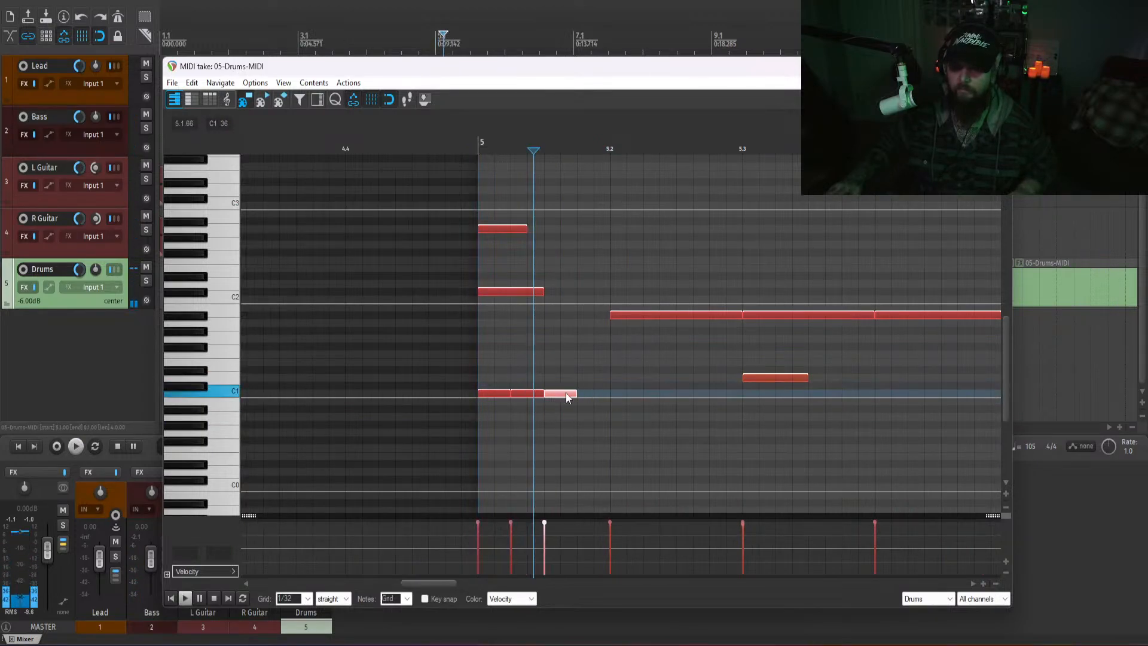
# - Try copying the three-kick C1 group from 5.1 to beats 5.2, 5.3 and 5.4, and listen from 5.1
pyautogui.press('w')
pyautogui.press('space')
pyautogui.press('space')
pyautogui.scroll(-3, 618, 433)
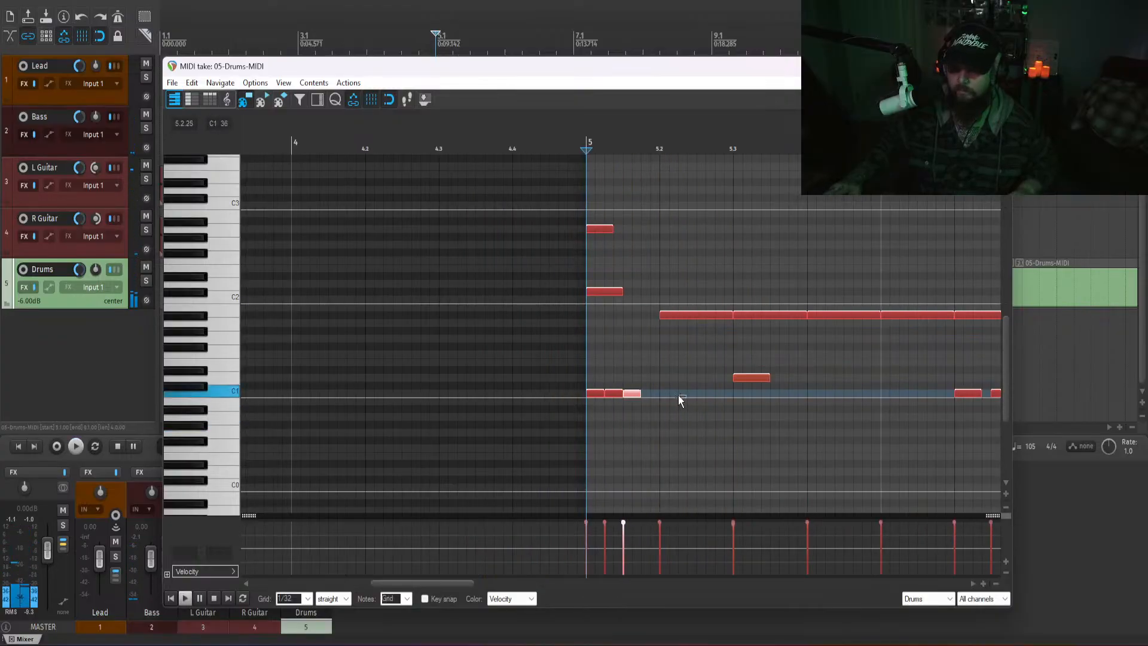
pyautogui.moveTo(680, 399)
pyautogui.mouseDown()
pyautogui.moveTo(591, 387)
pyautogui.moveTo(669, 398)
pyautogui.mouseUp()
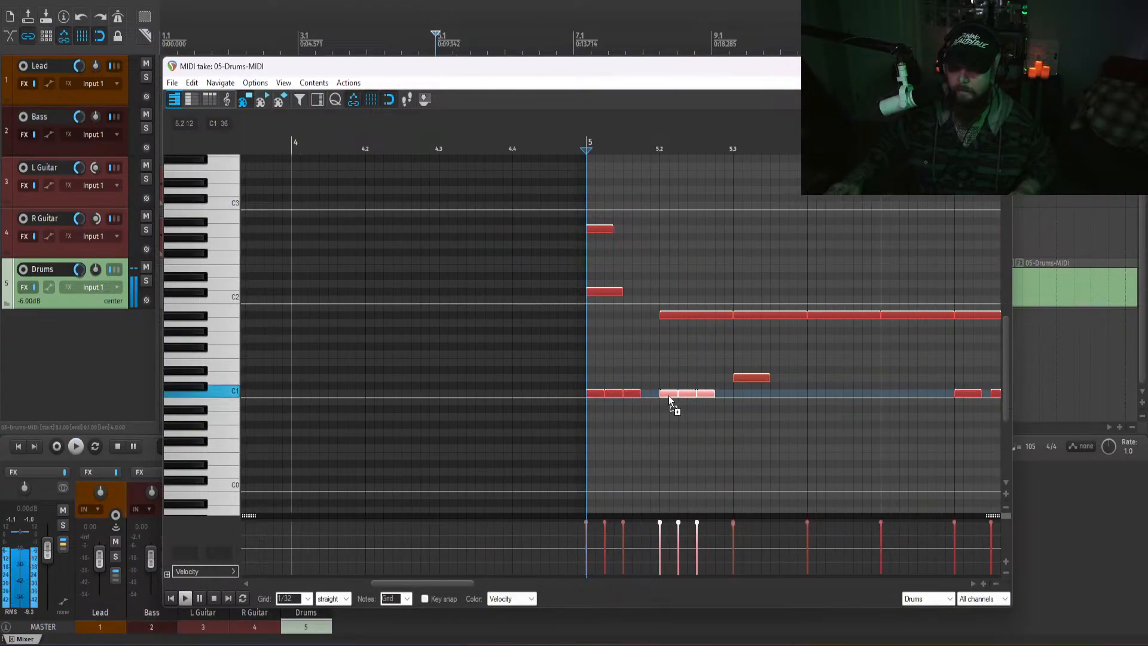
pyautogui.scroll(-2, 639, 422)
pyautogui.moveTo(458, 584); pyautogui.dragTo(538, 584)
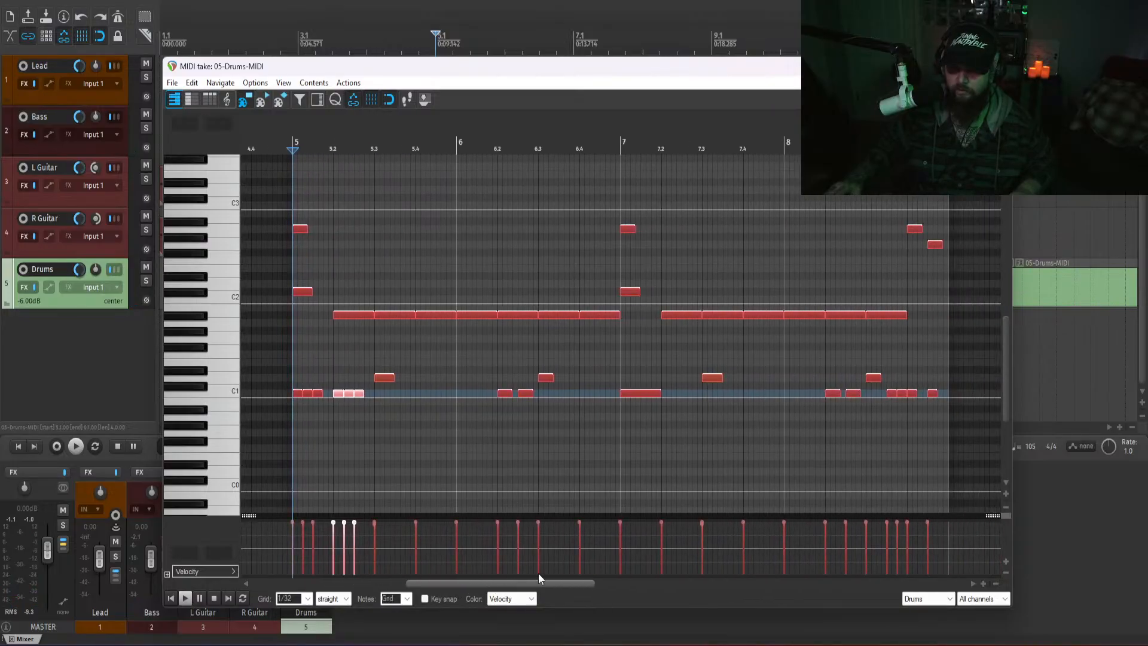
pyautogui.moveTo(364, 400)
pyautogui.mouseDown()
pyautogui.moveTo(309, 387)
pyautogui.moveTo(288, 396)
pyautogui.moveTo(389, 403)
pyautogui.moveTo(379, 400)
pyautogui.mouseUp()
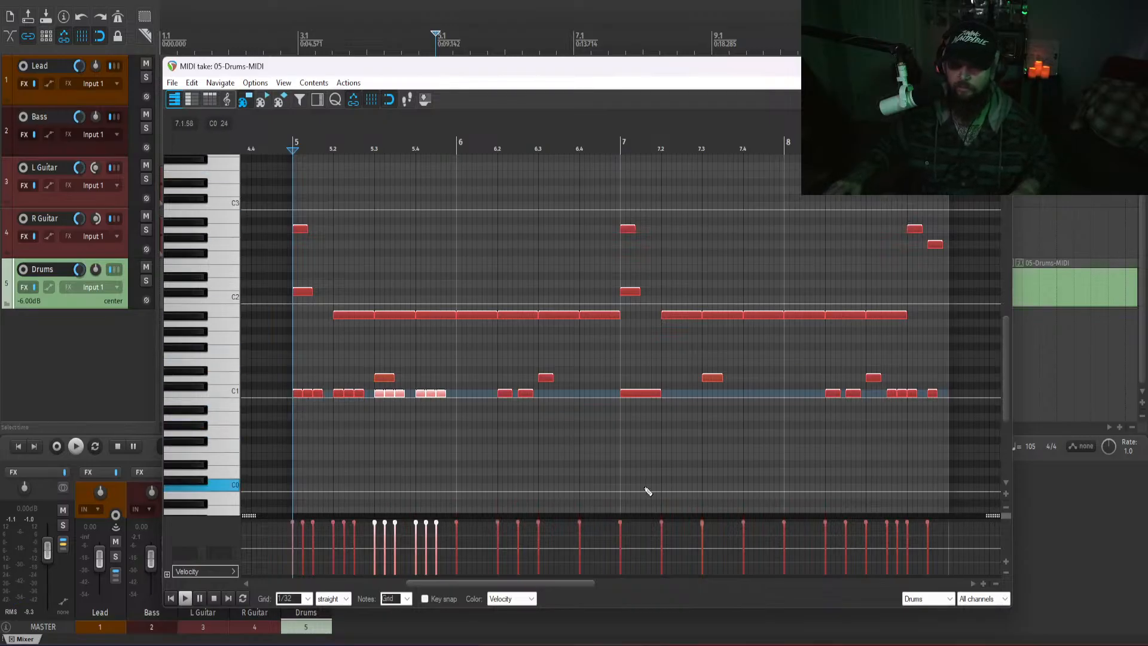
pyautogui.press('space')
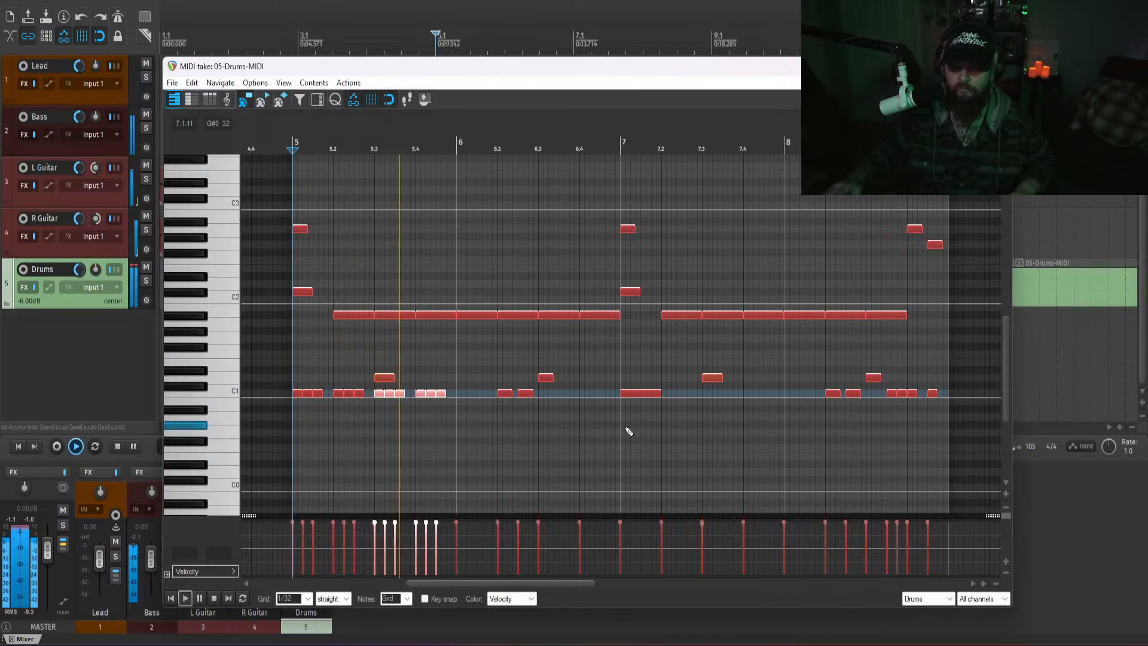
pyautogui.press('space')
# - Delete the C1 kicks on beats 5.2 to 5.4 and the two directly after the first kick, and close the MIDI editor
pyautogui.moveTo(451, 403); pyautogui.dragTo(329, 391)
pyautogui.press('Delete')
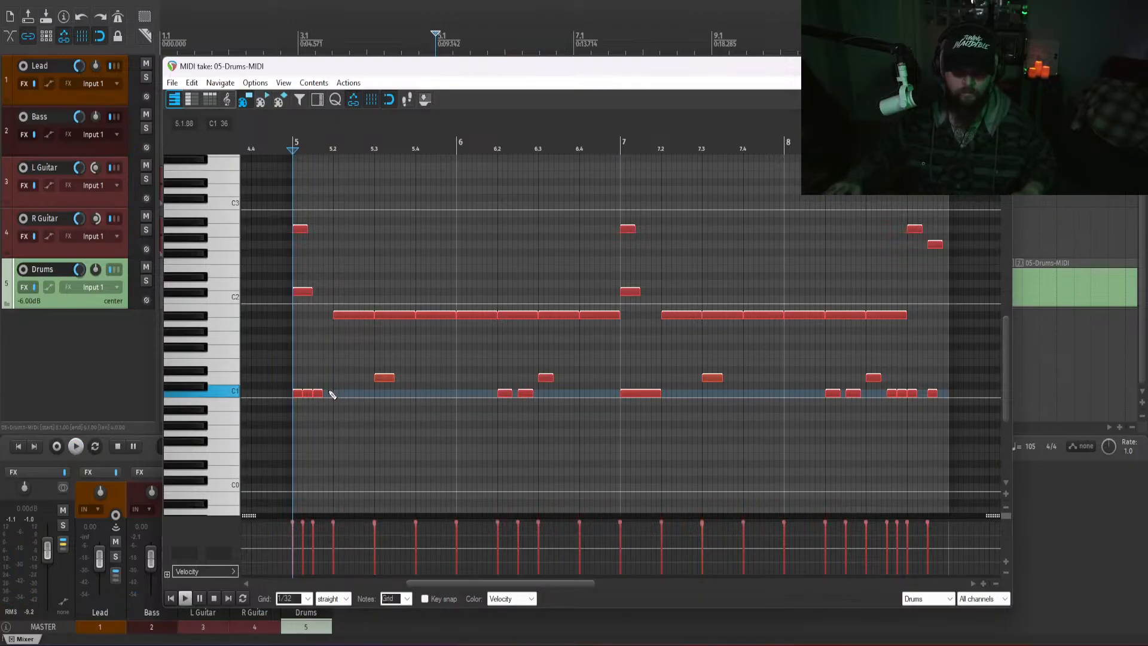
pyautogui.moveTo(307, 398); pyautogui.dragTo(309, 396)
pyautogui.press('Delete')
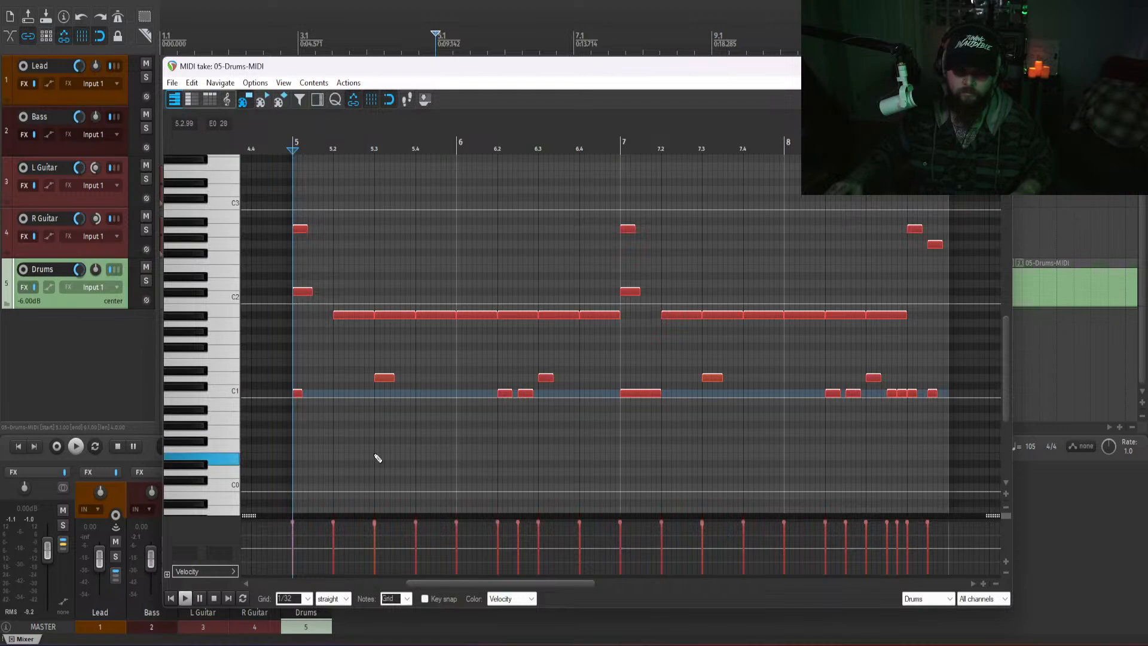
pyautogui.click(997, 66)
pyautogui.click(543, 512)
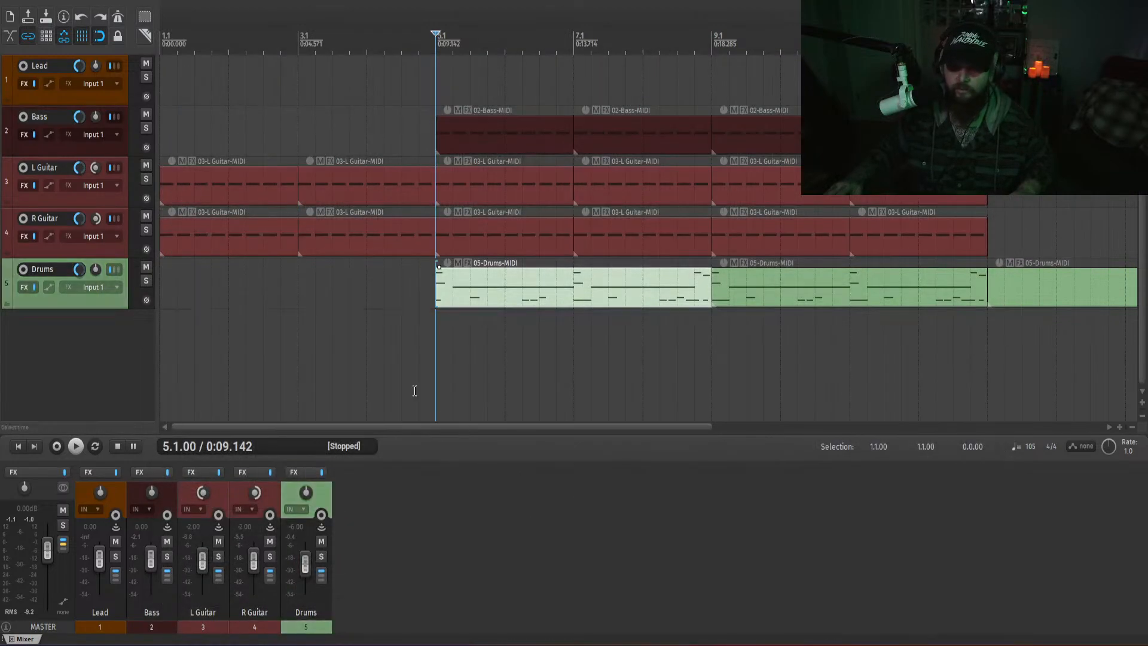
# - Open the empty drum item starting at 13.1 for MIDI editing
pyautogui.moveTo(403, 430); pyautogui.dragTo(520, 420)
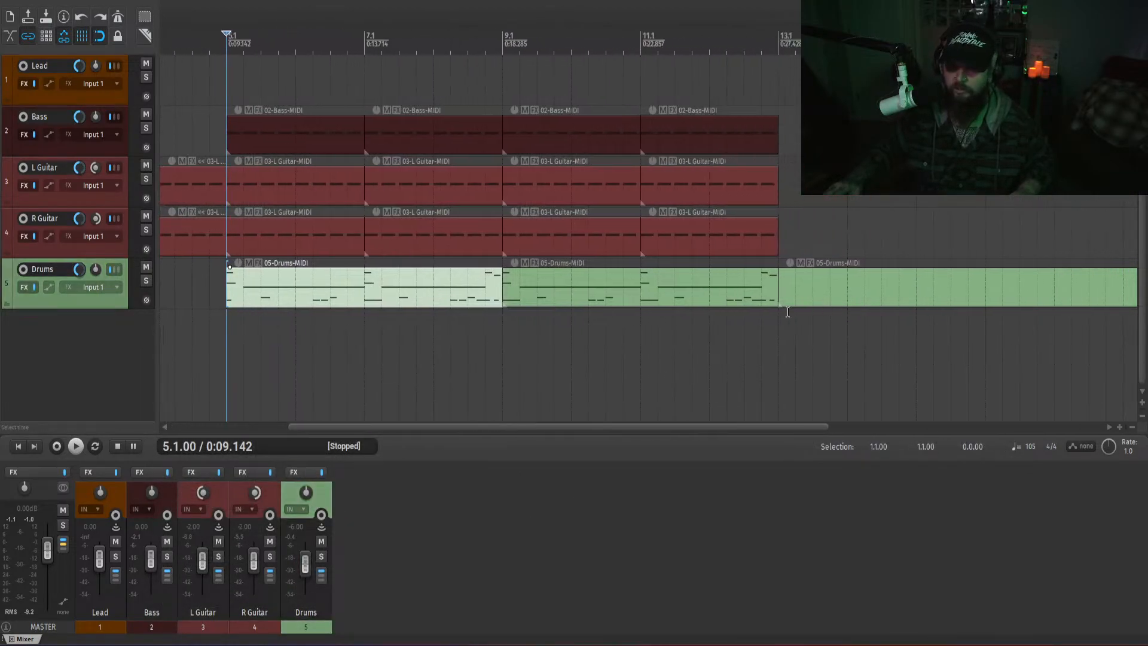
pyautogui.click(768, 320)
pyautogui.doubleClick(803, 284)
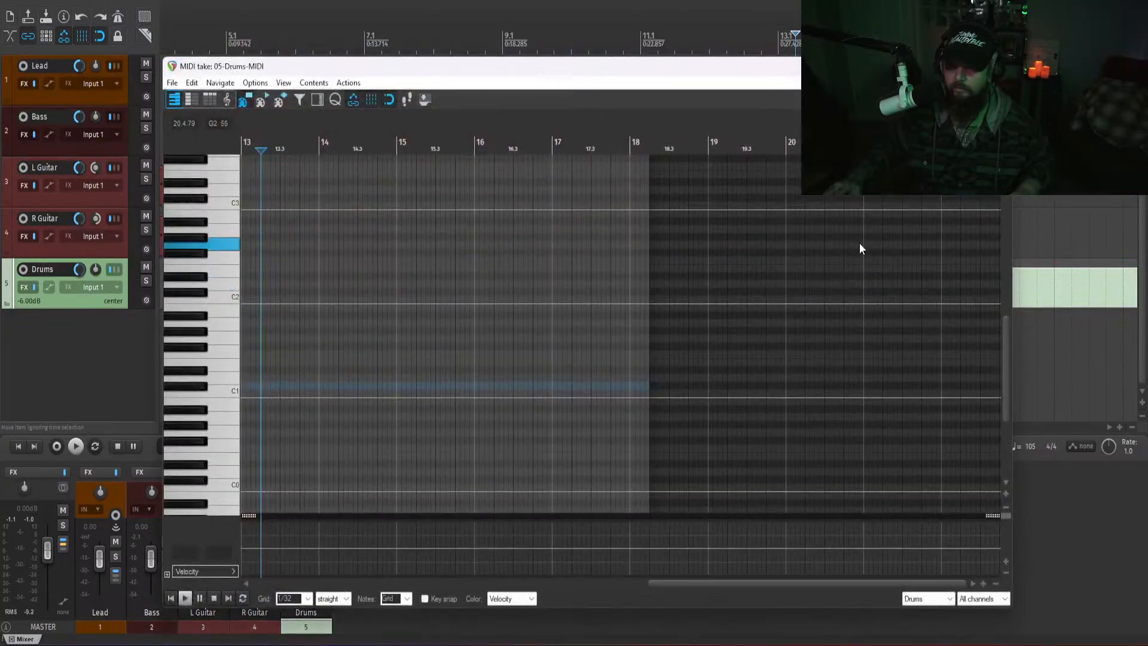
pyautogui.click(997, 67)
pyautogui.moveTo(849, 367); pyautogui.dragTo(988, 221)
pyautogui.doubleClick(837, 281)
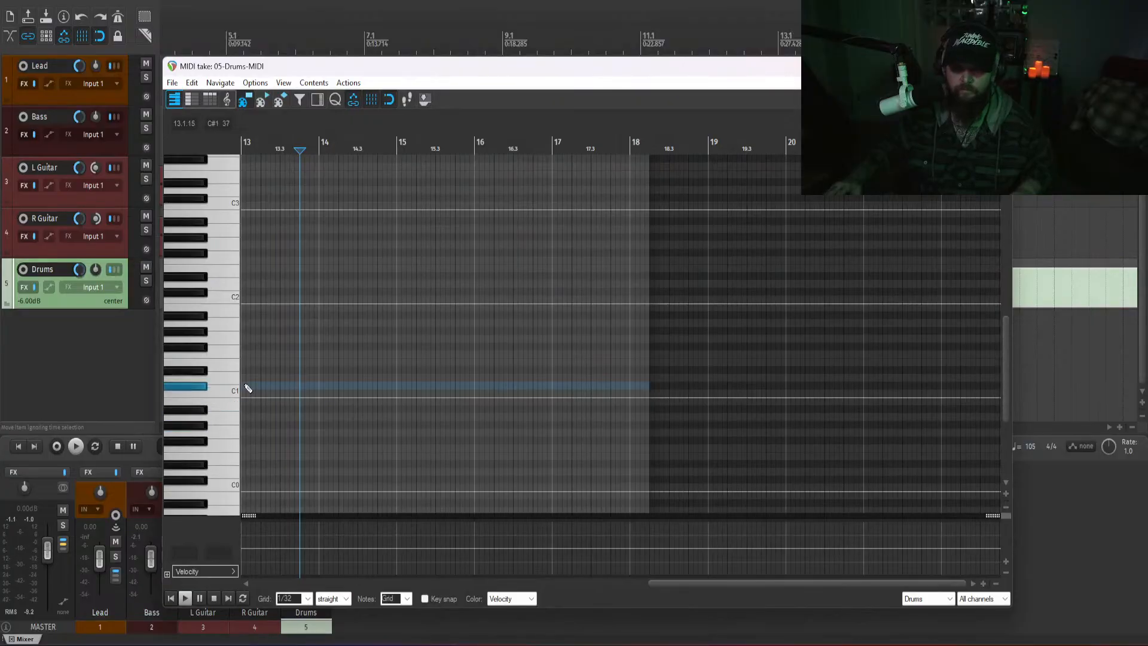
# - Place three quarter-beat C1 kicks back to back from 13.1 and copy the group
pyautogui.moveTo(245, 385); pyautogui.dragTo(245, 392)
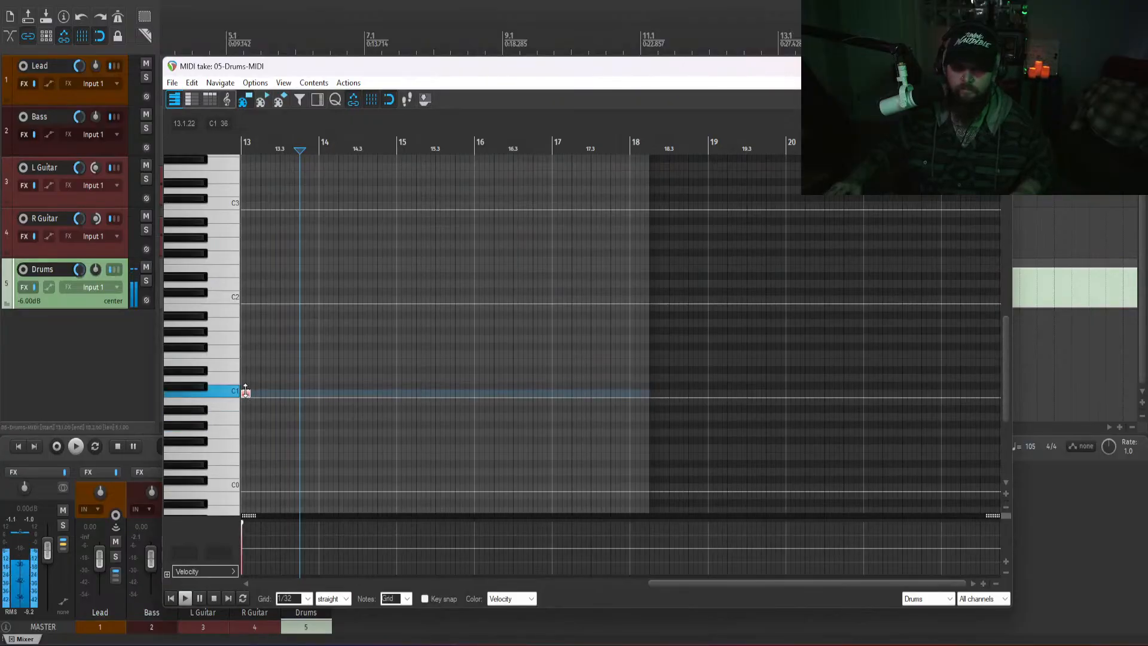
pyautogui.scroll(4, 251, 396)
pyautogui.click(471, 421)
pyautogui.press('space')
pyautogui.press('space')
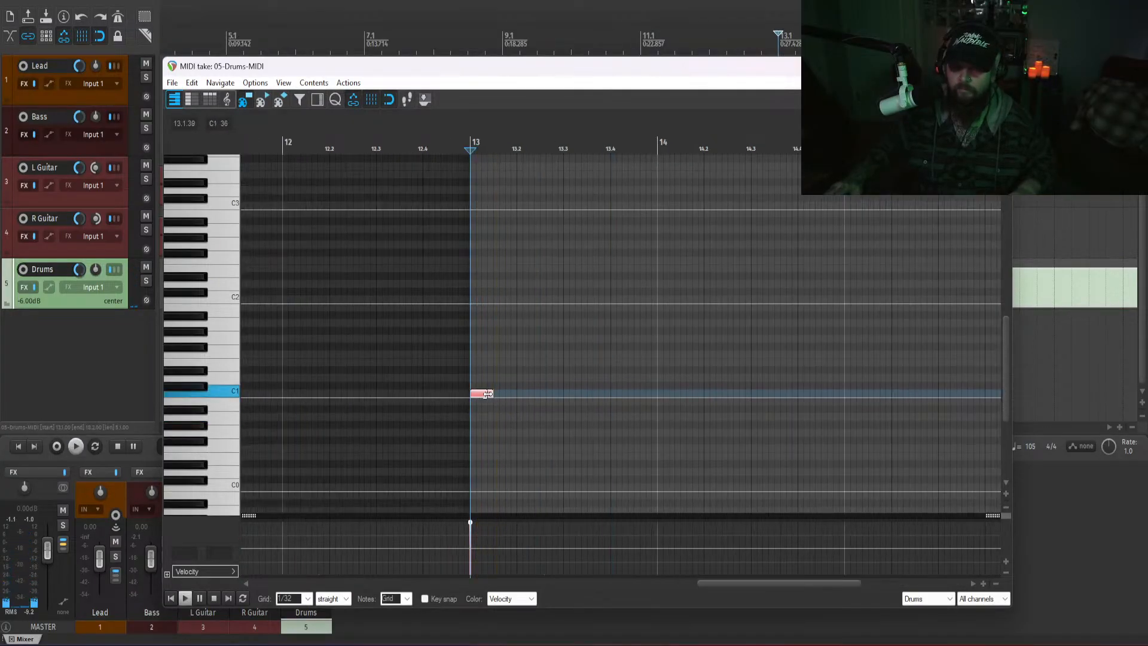
pyautogui.moveTo(477, 396)
pyautogui.keyDown('ctrl'); pyautogui.mouseDown()
pyautogui.moveTo(489, 402)
pyautogui.moveTo(476, 389)
pyautogui.mouseUp(); pyautogui.keyUp('ctrl')
pyautogui.hotkey('ctrl', 'c')
# - Paste the three-kick group at 13.2, 13.3 and 13.4, and listen from 13.1
pyautogui.click(519, 396)
pyautogui.hotkey('ctrl', 'v')
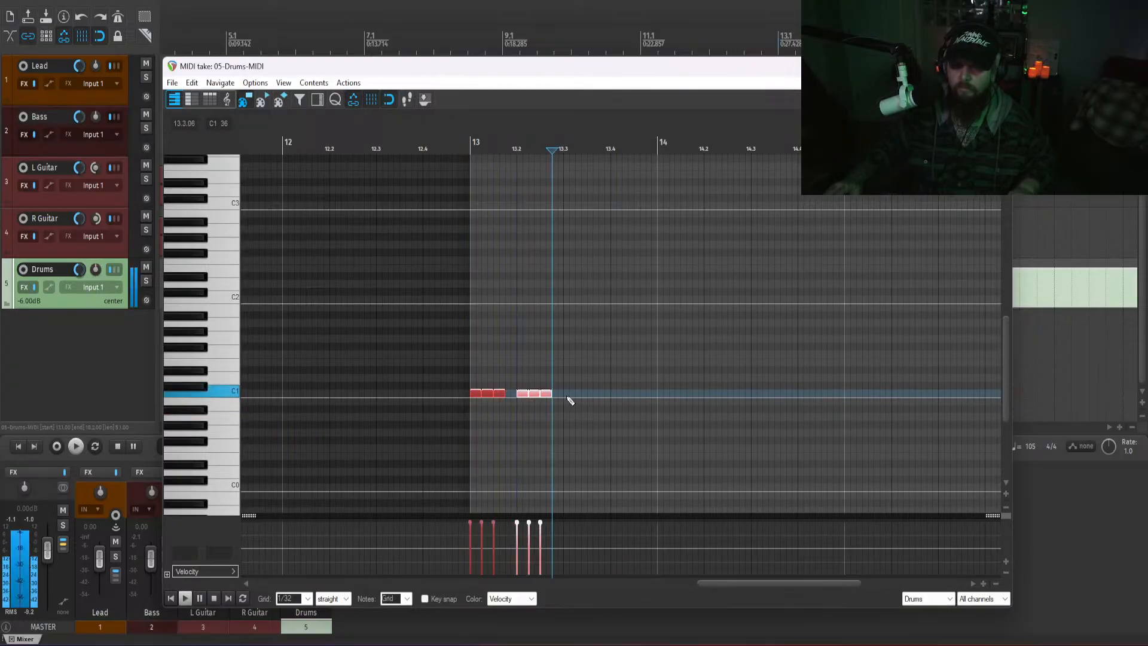
pyautogui.click(566, 397)
pyautogui.hotkey('ctrl', 'v')
pyautogui.click(612, 394)
pyautogui.hotkey('ctrl', 'v')
pyautogui.press('space')
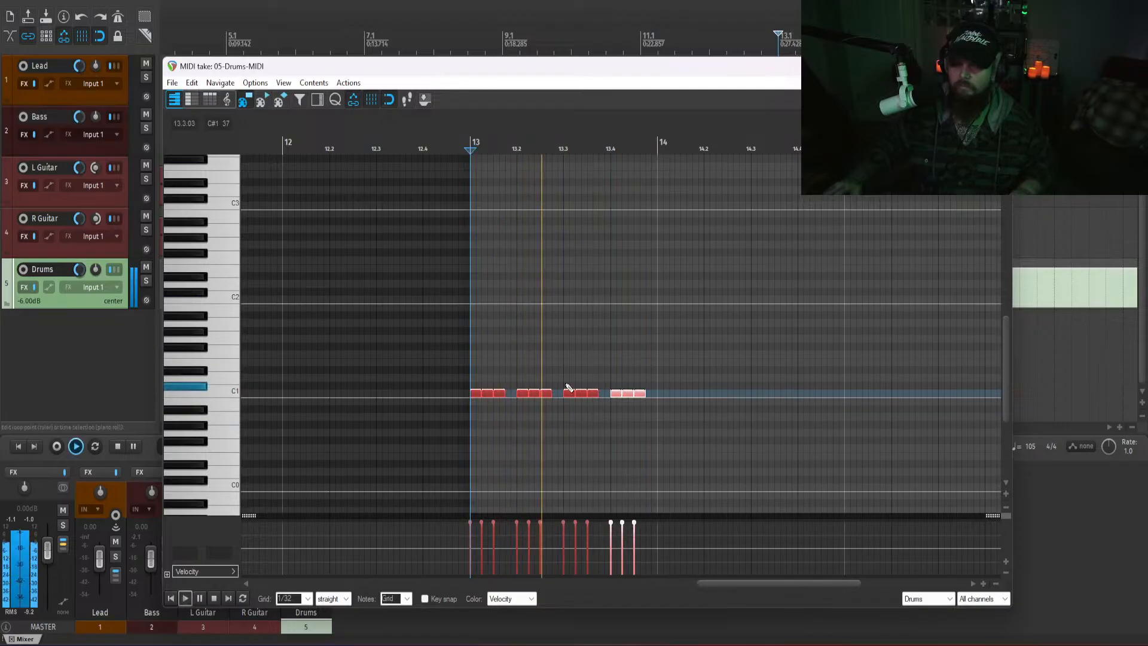
pyautogui.press('space')
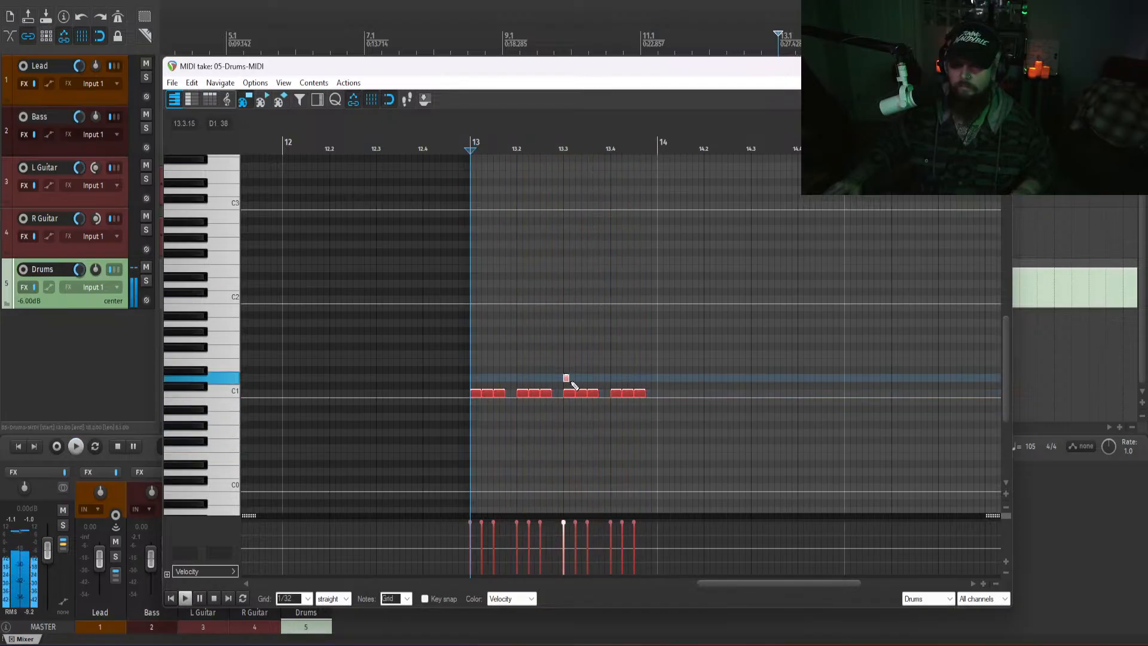
# - Add a quarter-beat D1 snare at 13.3 and E2 and A#2 notes at 13.1, auditioning neighbouring drum sounds
pyautogui.click(568, 385)
pyautogui.moveTo(575, 382); pyautogui.dragTo(574, 381)
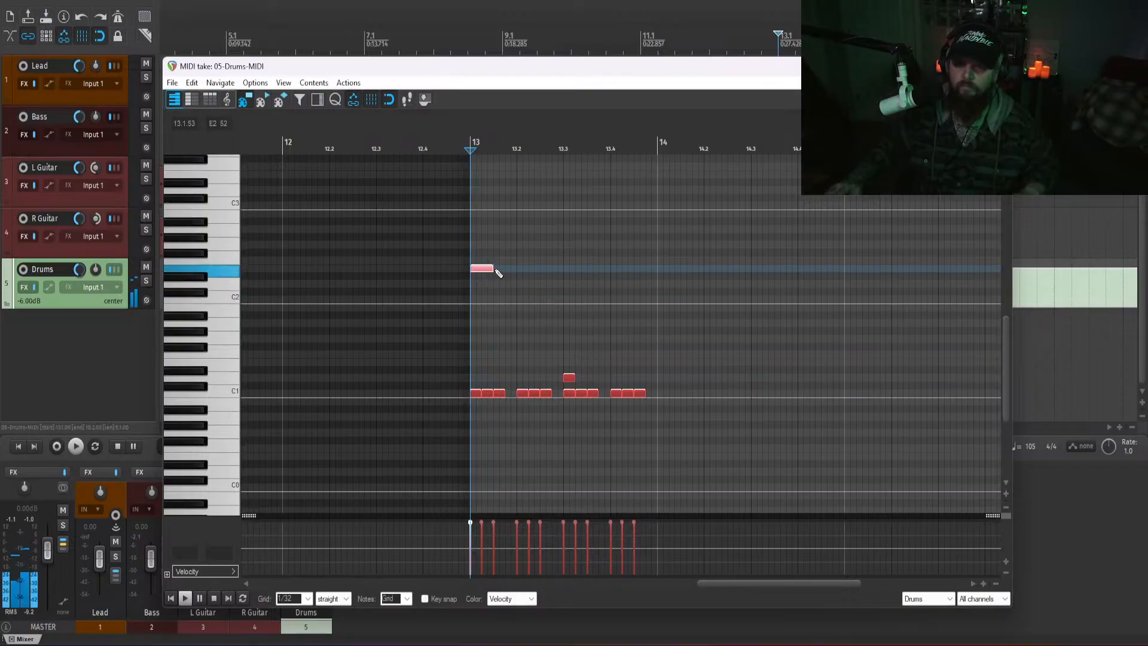
pyautogui.click(205, 207)
pyautogui.click(200, 192)
pyautogui.click(200, 183)
pyautogui.click(200, 175)
pyautogui.click(199, 222)
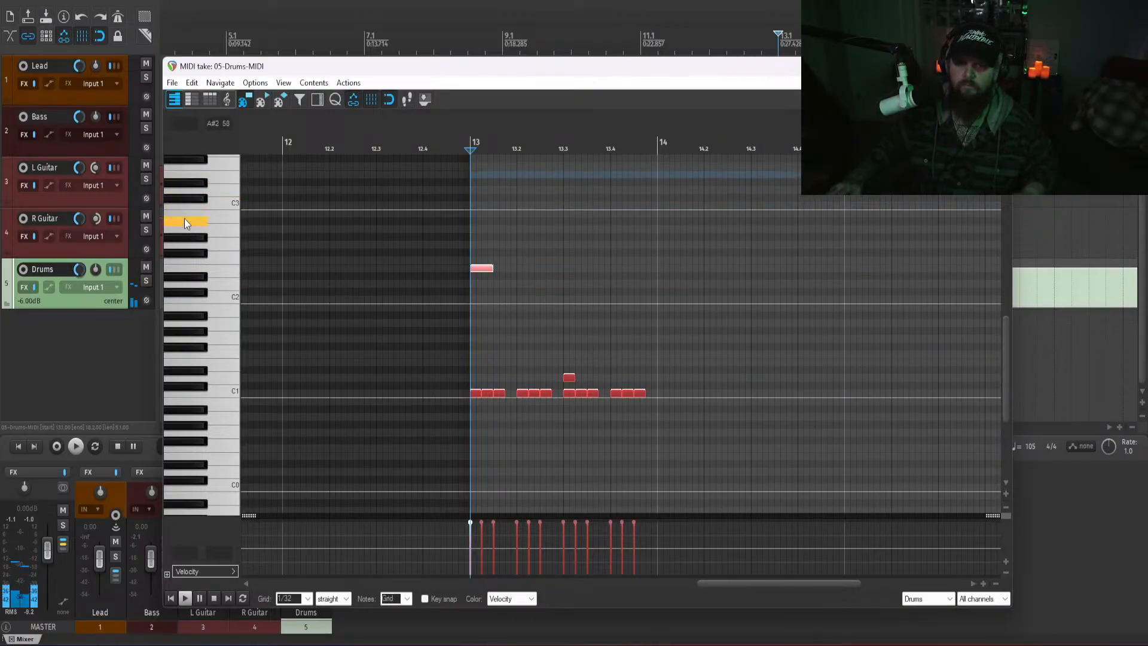
pyautogui.click(476, 225)
# - Close the MIDI editor and listen to the transition into measure 13 from 12.4
pyautogui.click(999, 66)
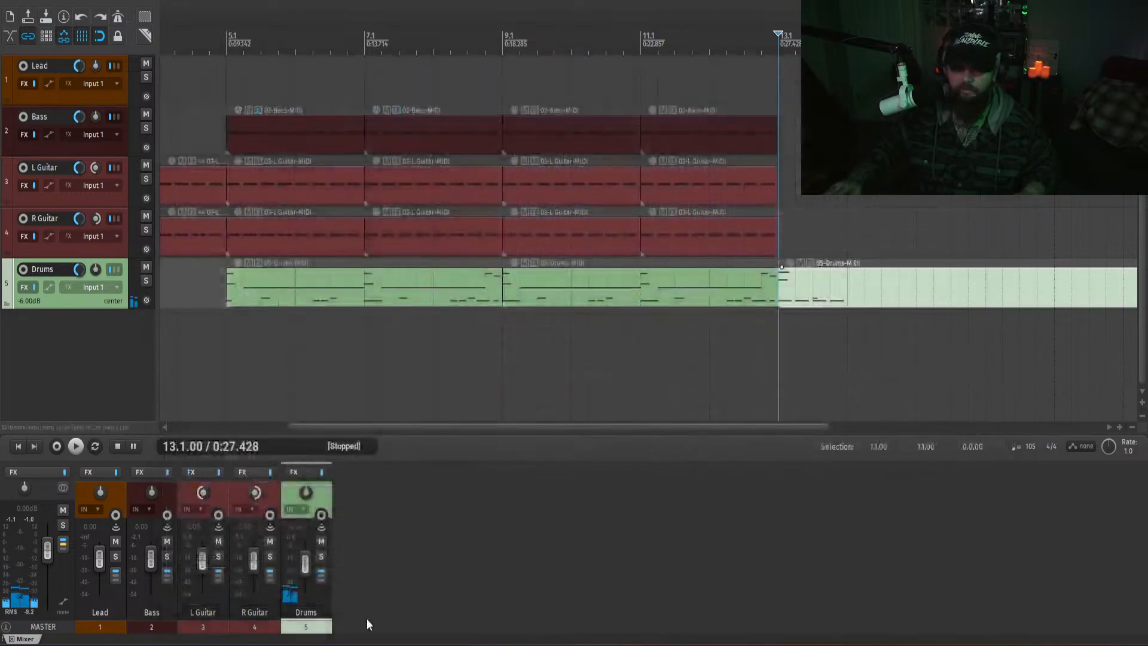
pyautogui.click(753, 354)
pyautogui.press('space')
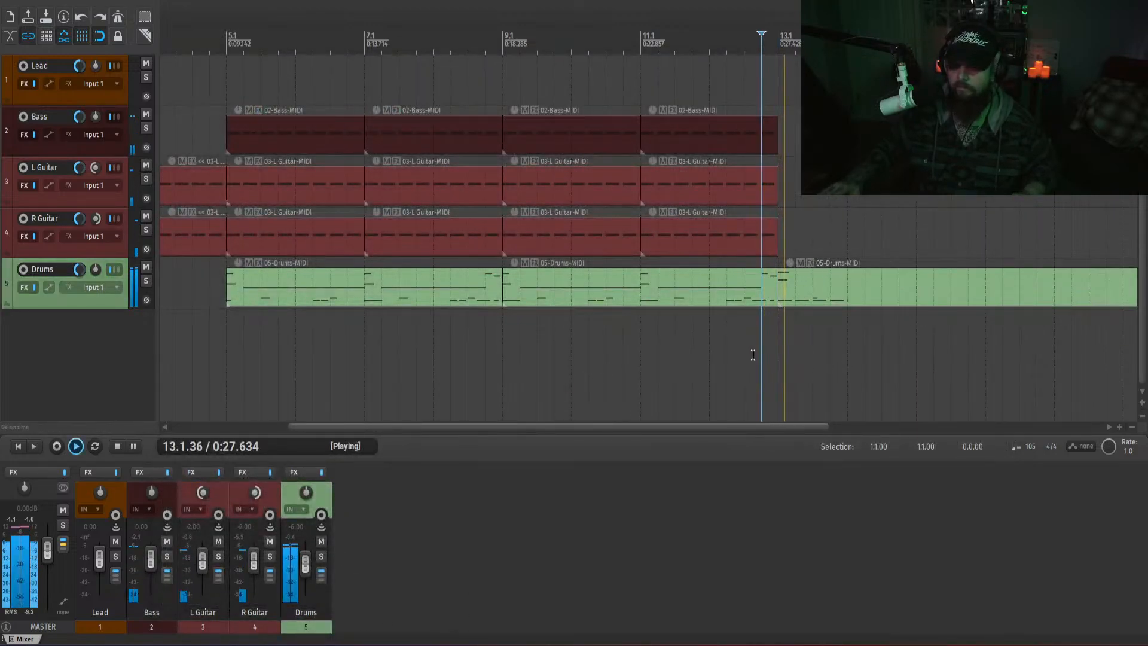
pyautogui.press('space')
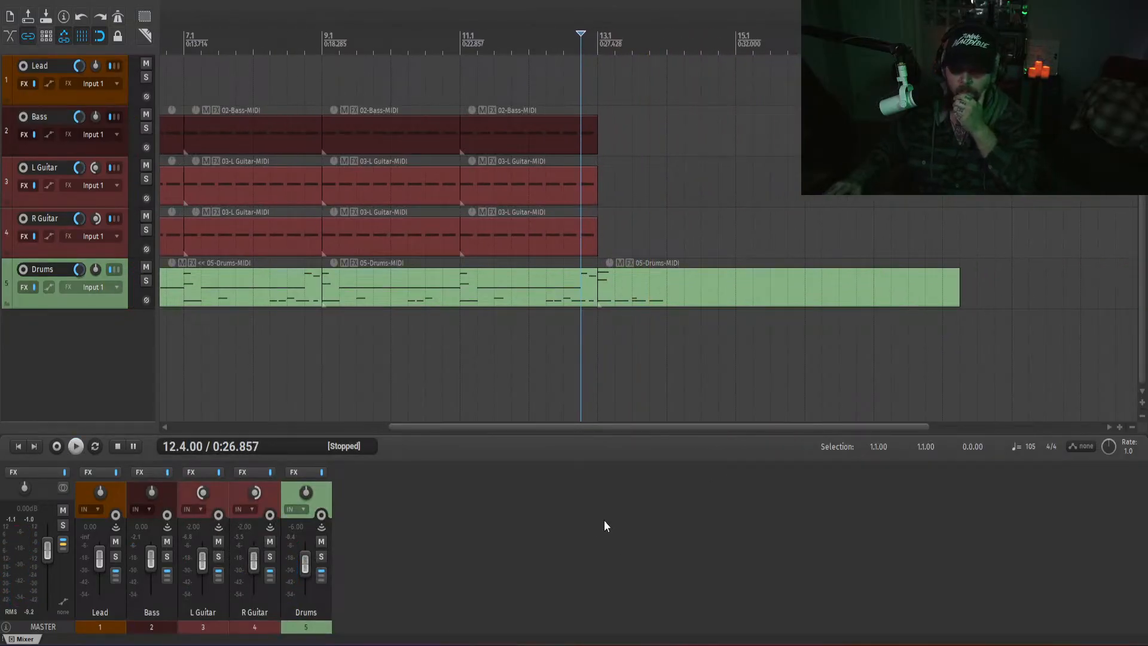
# - Duplicate the bass and both guitar items of measures 11 and 12 into measures 13 and 14
pyautogui.moveTo(631, 240); pyautogui.dragTo(567, 194)
pyautogui.moveTo(478, 153); pyautogui.dragTo(615, 135)
pyautogui.click(541, 329)
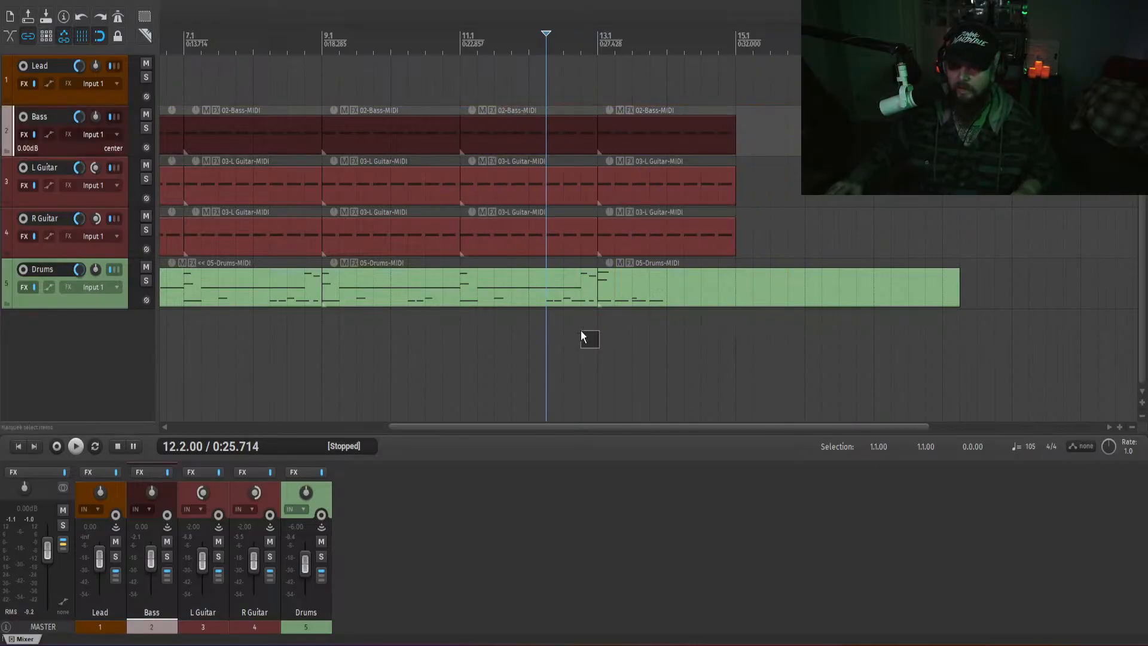
# - Open the drum item of measures 9 to 12 and listen to its closing fill leading into measure 13
pyautogui.click(579, 295)
pyautogui.scroll(3, 578, 295)
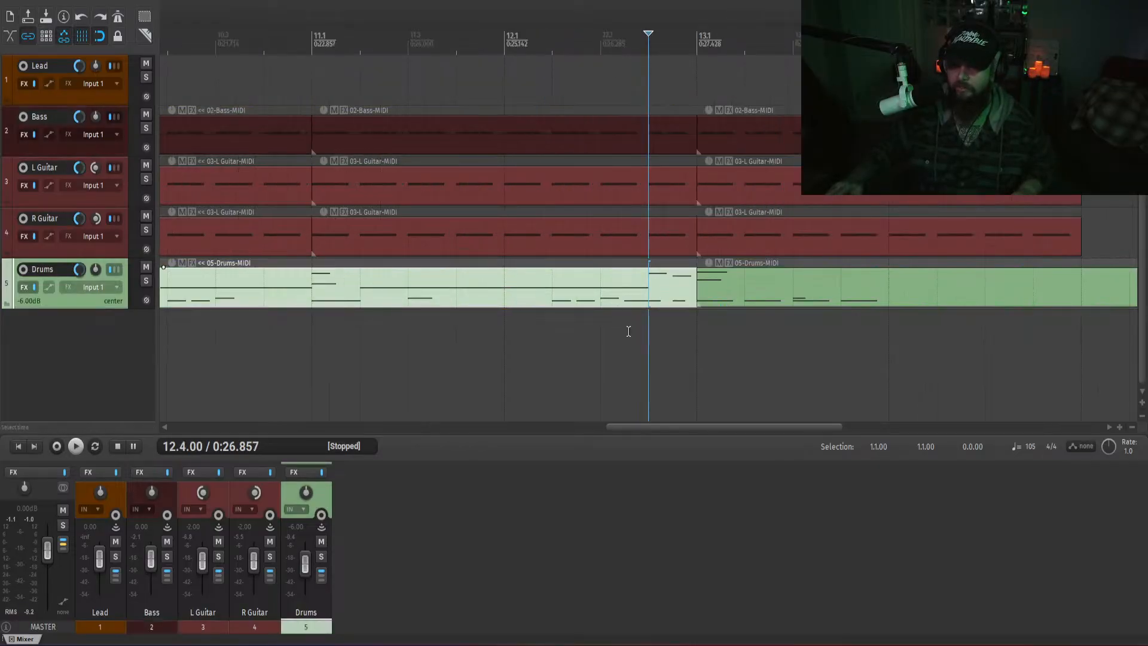
pyautogui.doubleClick(651, 290)
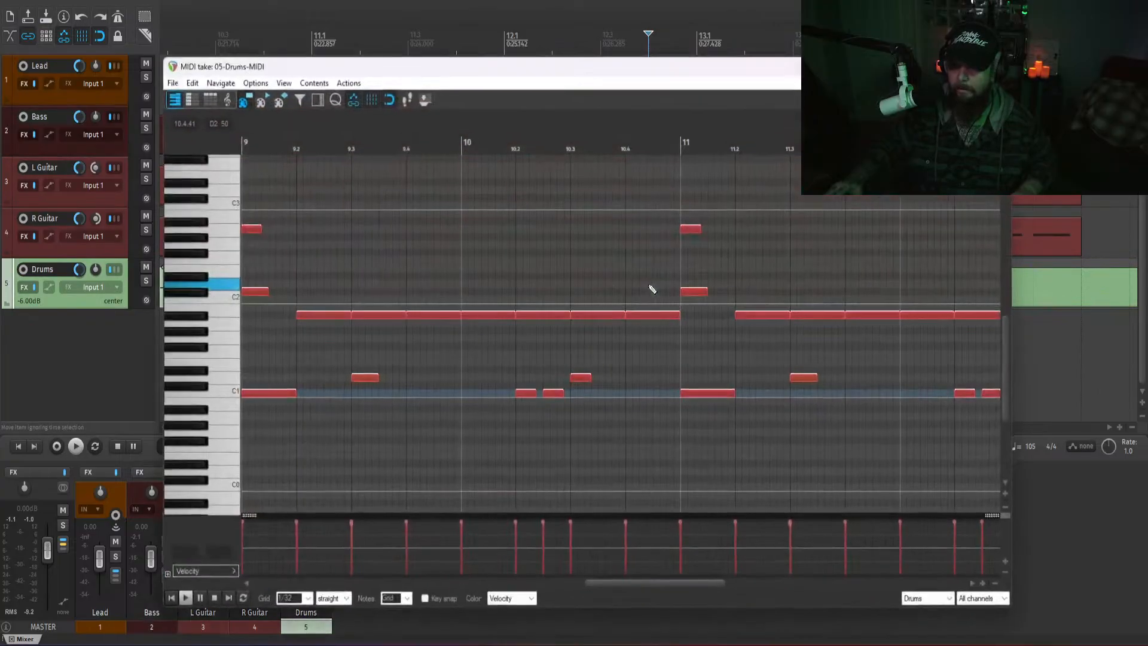
pyautogui.moveTo(625, 585); pyautogui.dragTo(742, 592)
pyautogui.press('space')
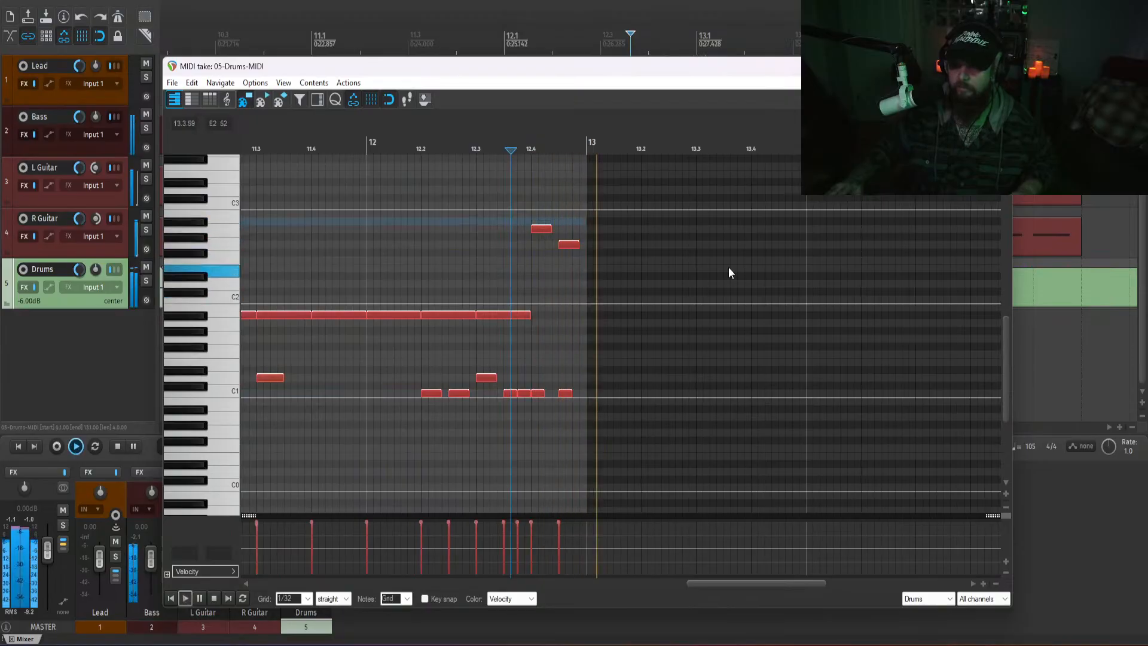
pyautogui.press('Escape')
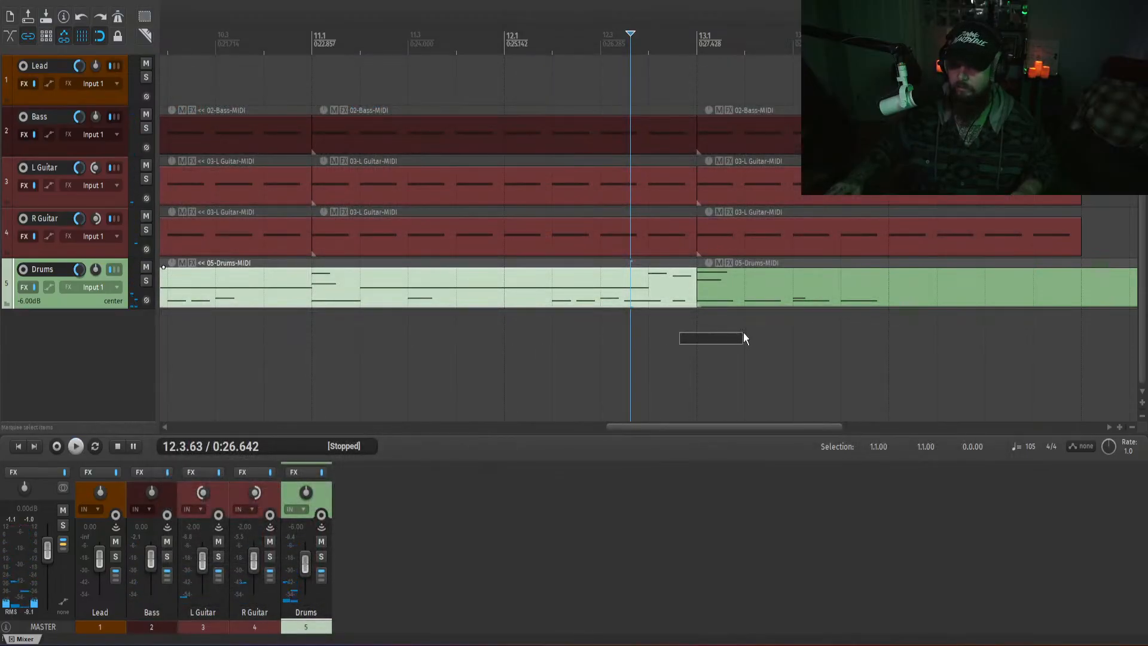
# - In the drum item at measure 13, add half-beat E2 notes at 13.2, just after 13.3 and at 13.4, and listen from 13.1
pyautogui.click(725, 287)
pyautogui.doubleClick(738, 298)
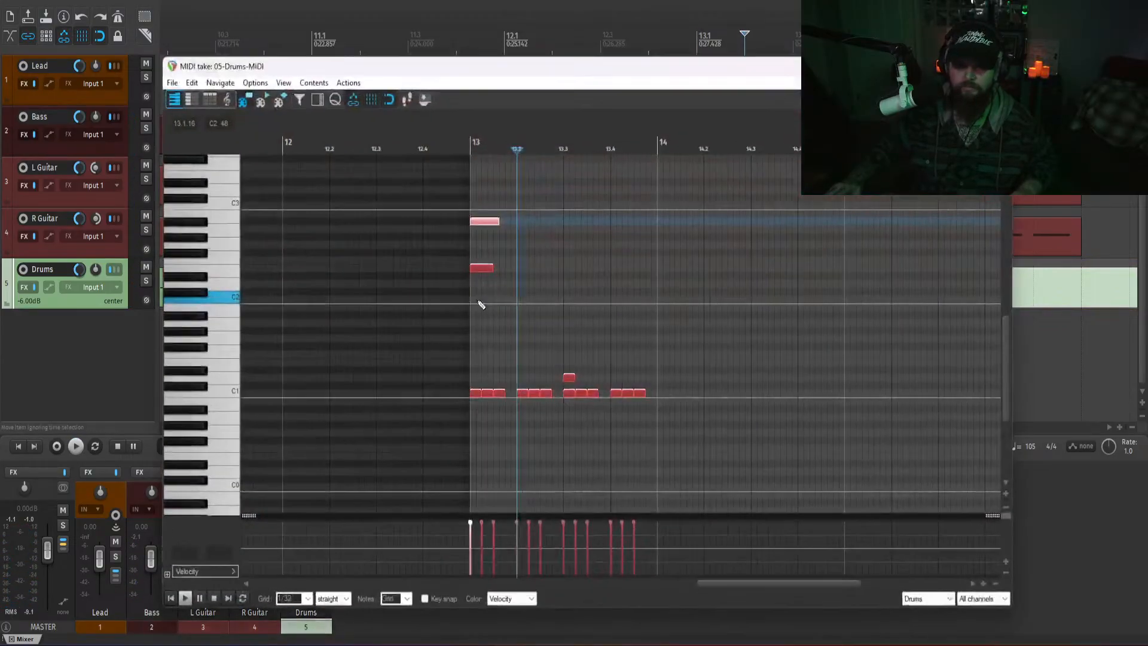
pyautogui.click(482, 267)
pyautogui.click(519, 269)
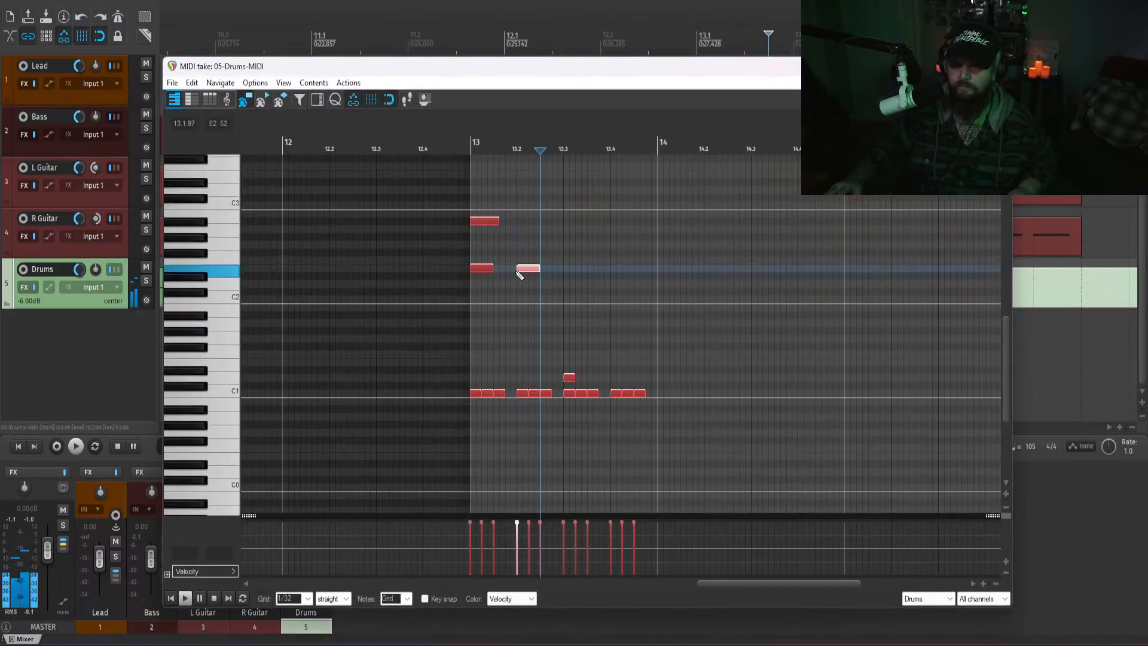
pyautogui.click(573, 269)
pyautogui.click(616, 269)
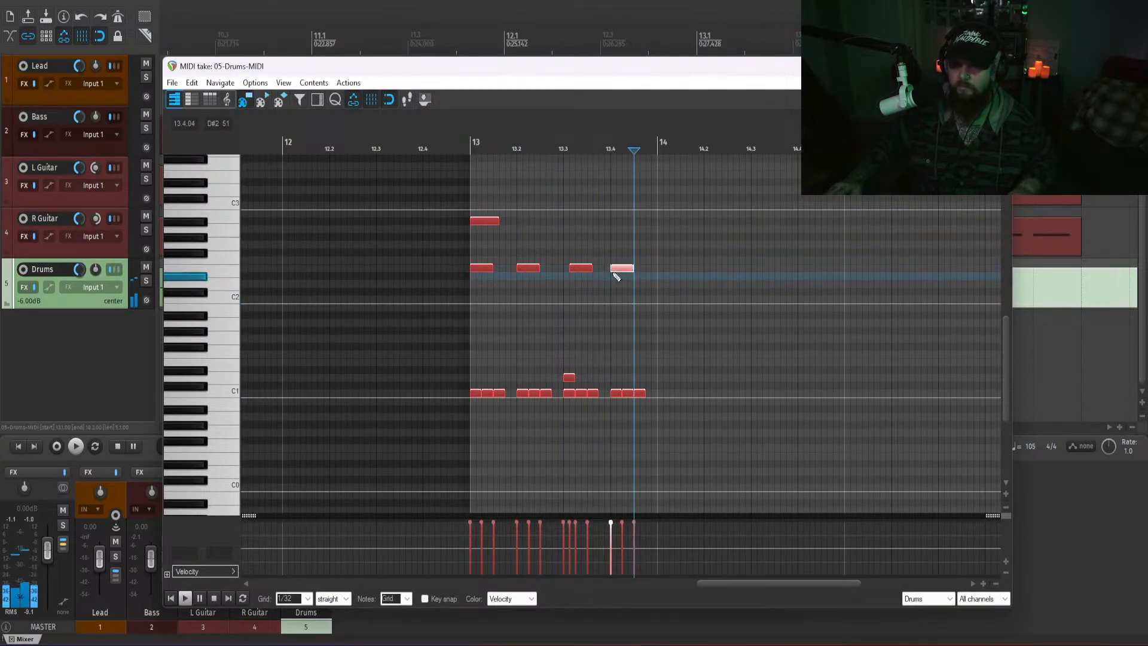
pyautogui.press('space')
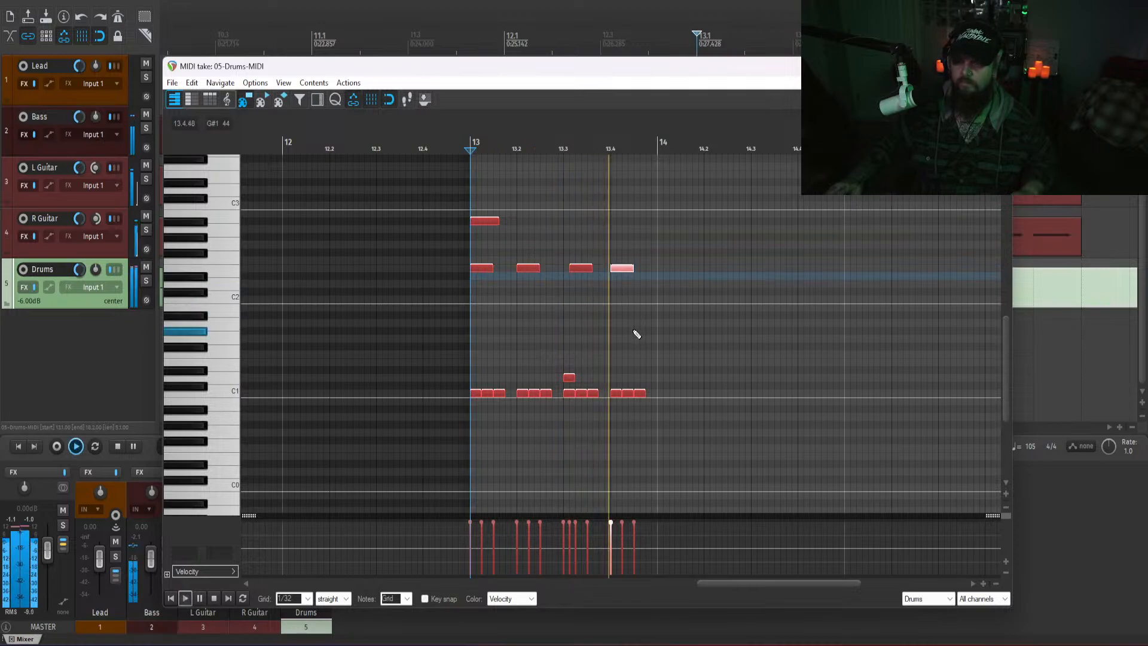
pyautogui.press('space')
# - Copy measure 13's C1 kicks and E2 notes into measure 14, and listen from 13.1
pyautogui.moveTo(712, 405); pyautogui.dragTo(666, 400)
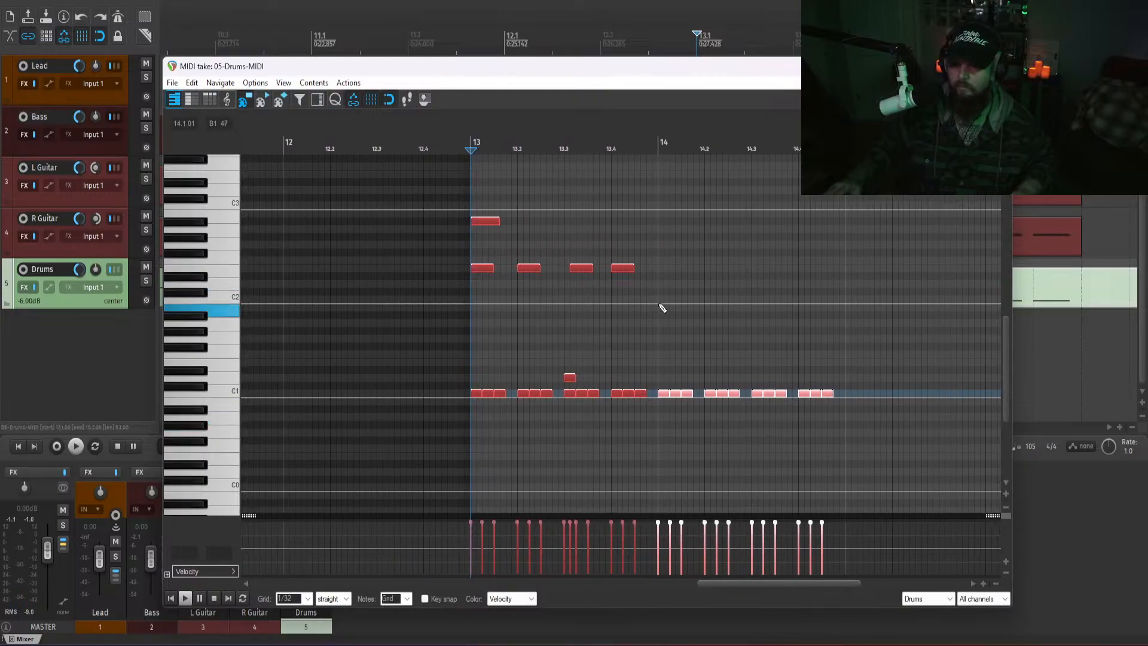
pyautogui.moveTo(661, 286)
pyautogui.mouseDown()
pyautogui.moveTo(441, 244)
pyautogui.moveTo(508, 268)
pyautogui.moveTo(674, 283)
pyautogui.moveTo(671, 273)
pyautogui.mouseUp()
pyautogui.moveTo(784, 330); pyautogui.dragTo(678, 296)
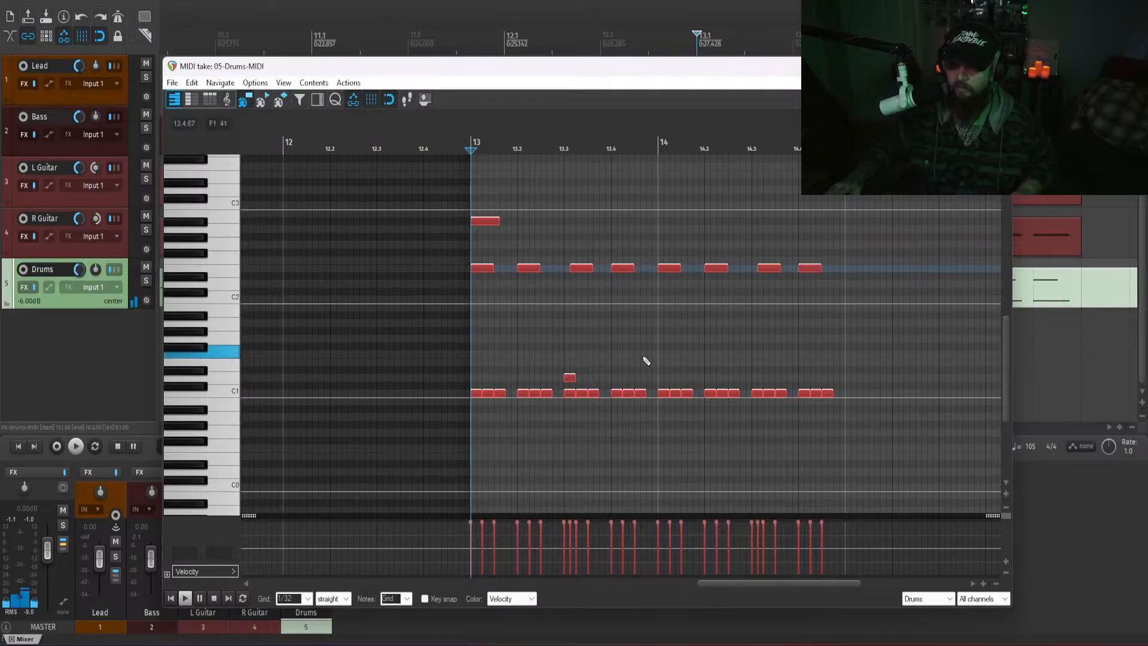
pyautogui.press('space')
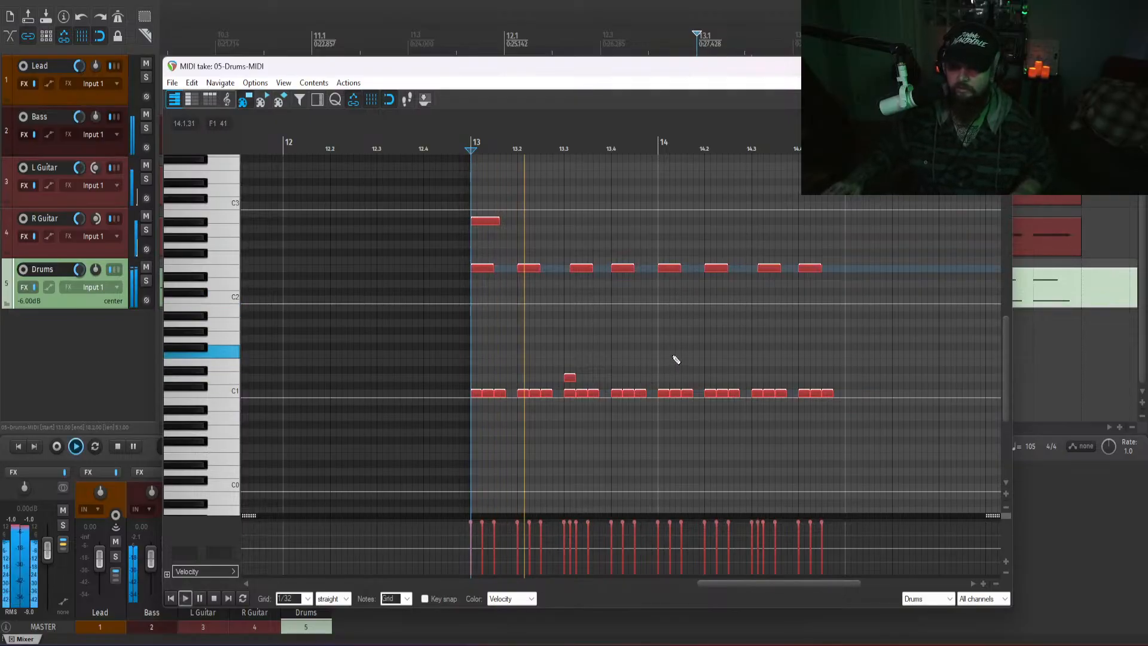
# - Add short D1 snares halfway between 13.4 and 14.1 and a quarter beat after 14.2
pyautogui.click(638, 378)
pyautogui.scroll(4, 665, 392)
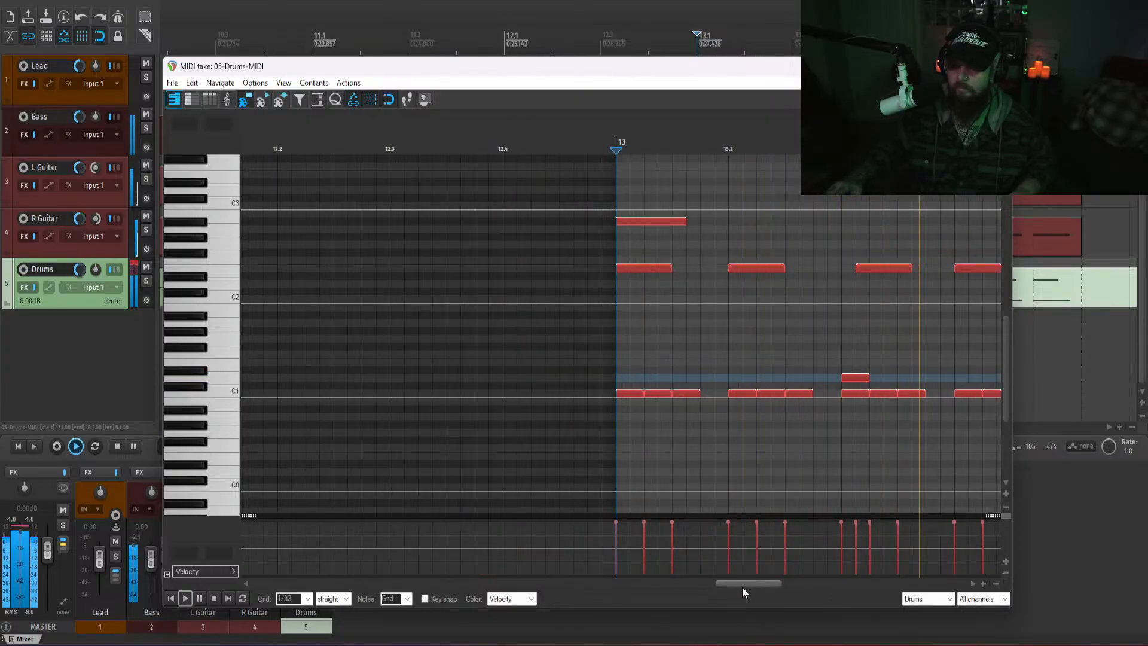
pyautogui.moveTo(741, 586); pyautogui.dragTo(800, 586)
pyautogui.click(589, 377)
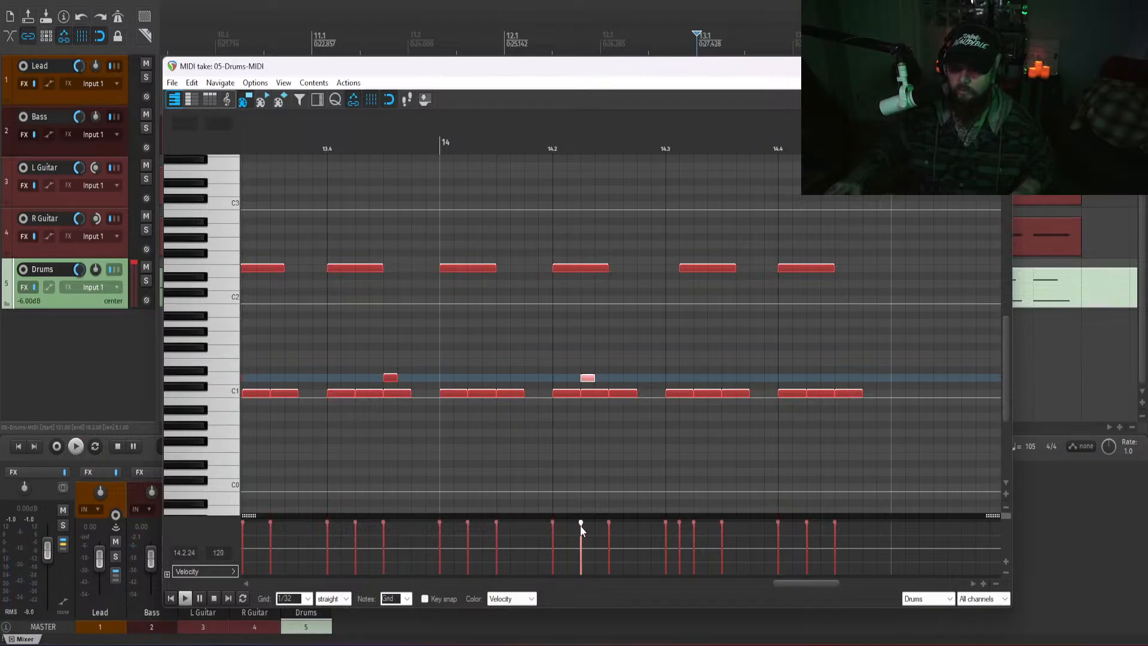
# - Lower the velocity of the short D1 snare a quarter beat after 14.2 and listen from 13.1
pyautogui.press('space')
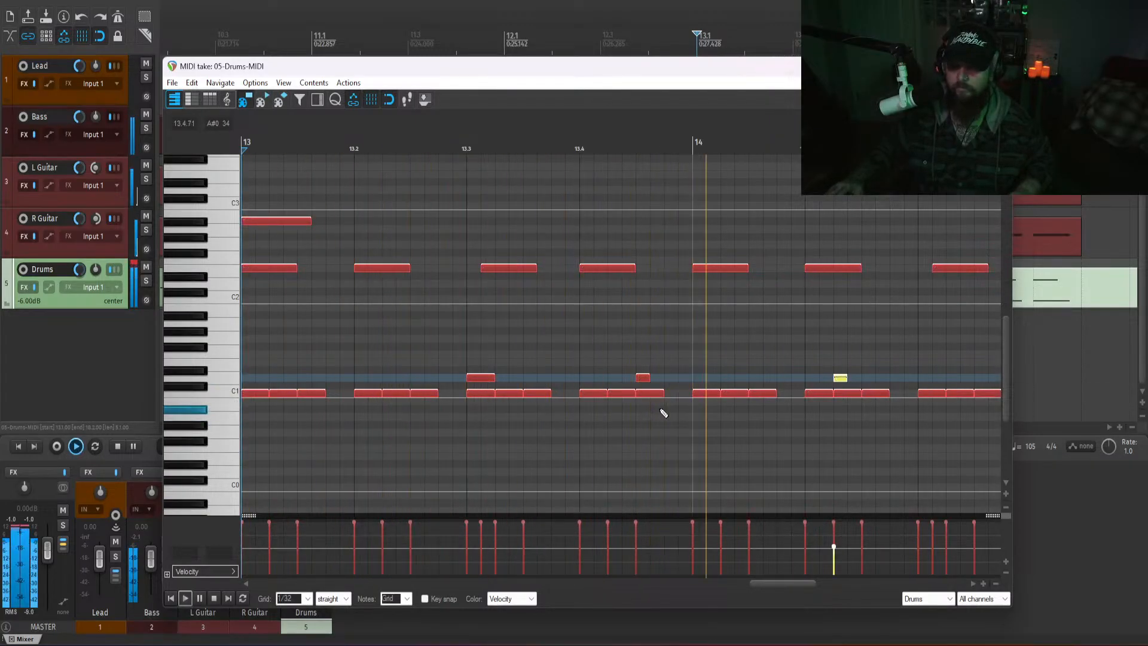
pyautogui.press('space')
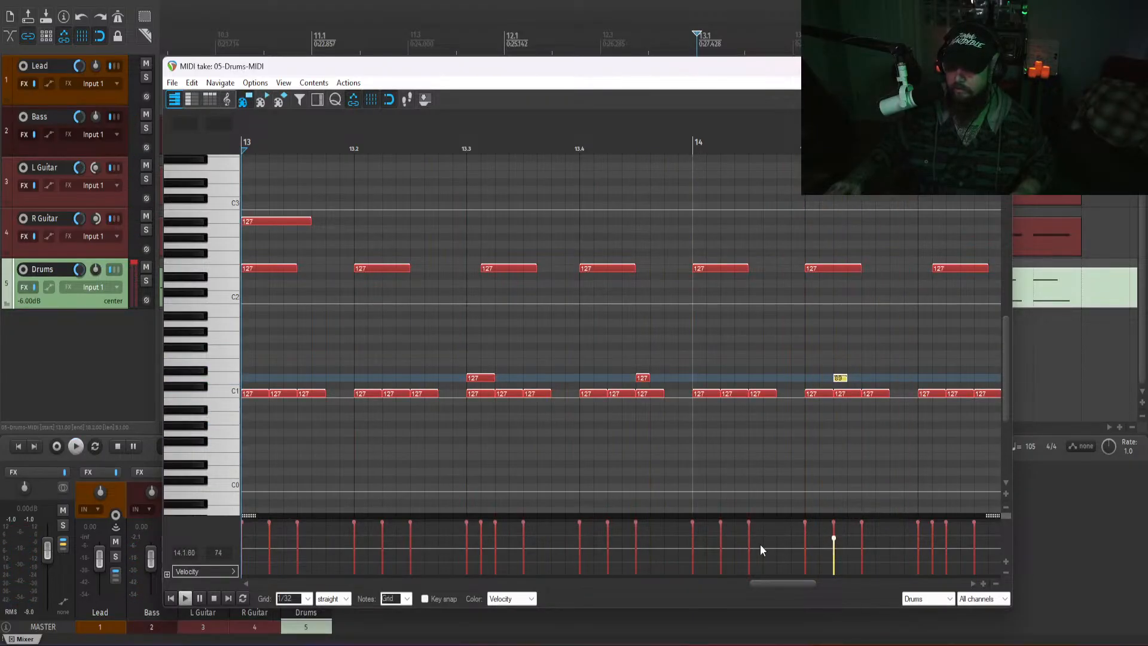
pyautogui.moveTo(792, 584); pyautogui.dragTo(799, 584)
pyautogui.press('space')
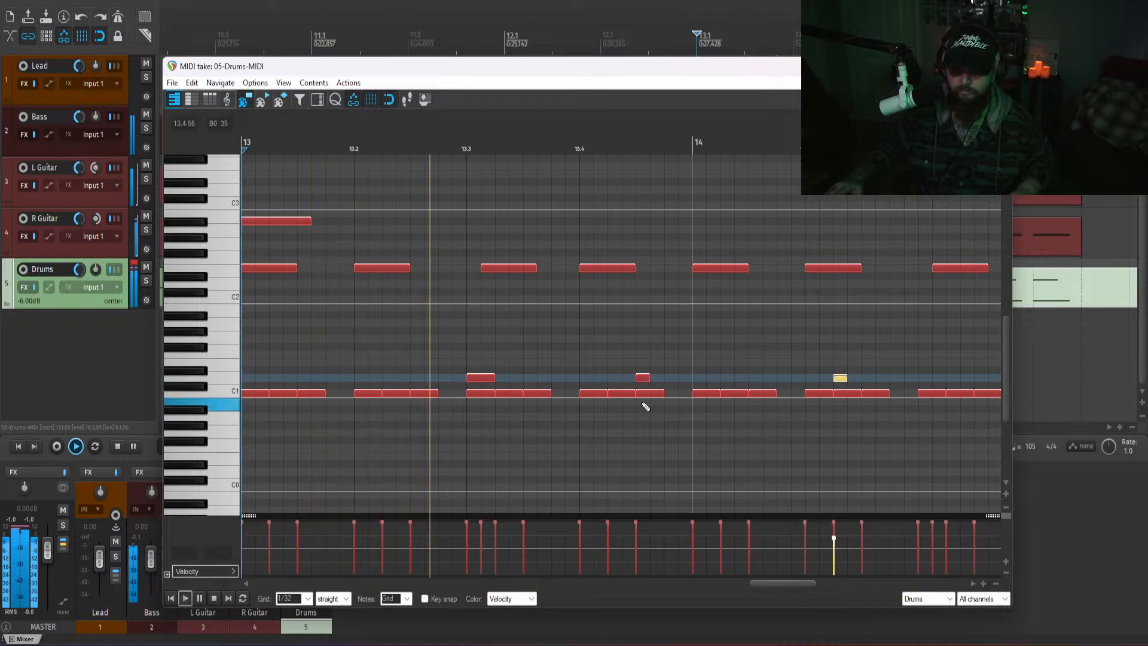
pyautogui.scroll(-2, 642, 404)
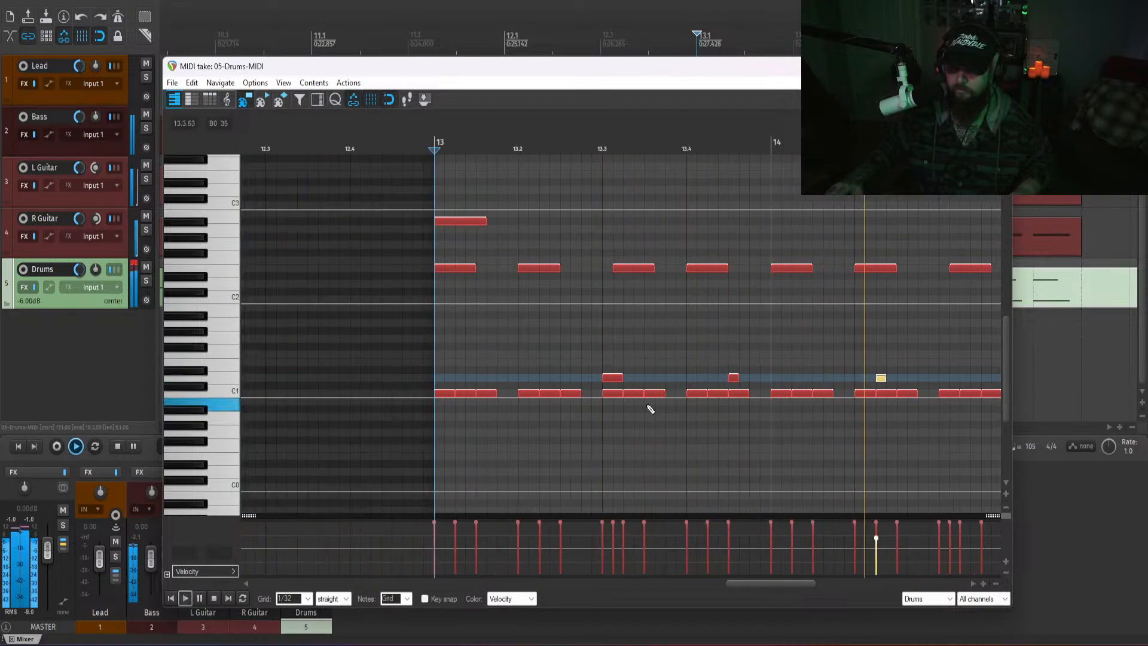
pyautogui.scroll(-2, 654, 409)
pyautogui.press('space')
# - Shift the last two E2 notes of measure 14 one 1/32 grid step earlier and listen from 13.1
pyautogui.moveTo(934, 283); pyautogui.dragTo(869, 279)
pyautogui.hotkey('ctrl', 'z')
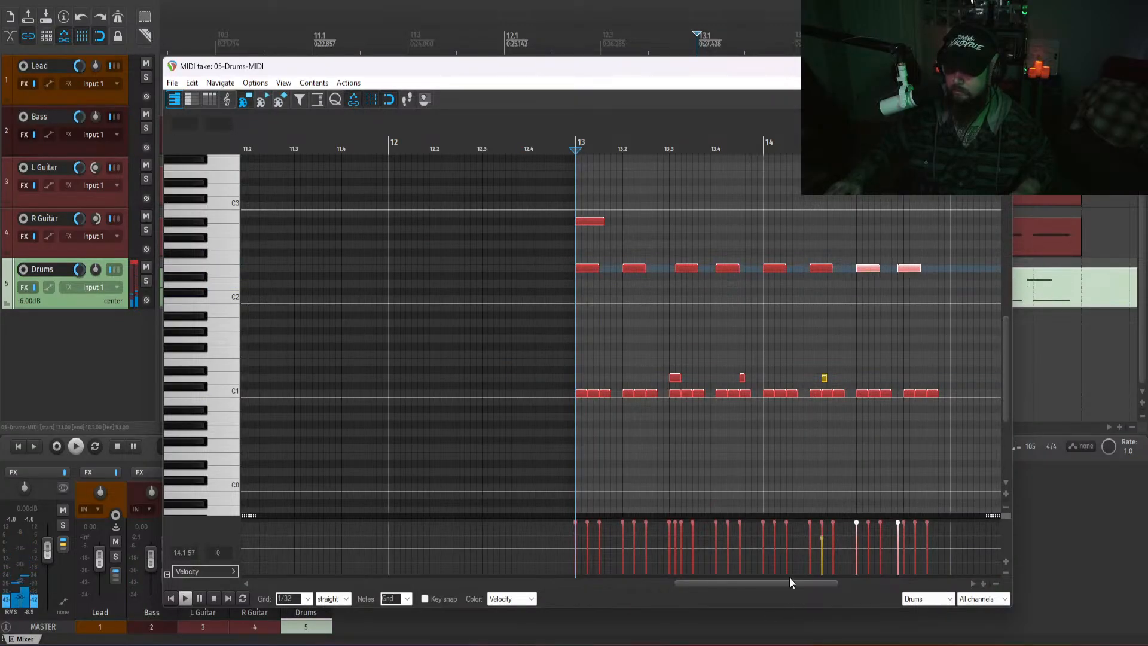
pyautogui.moveTo(792, 582); pyautogui.dragTo(813, 567)
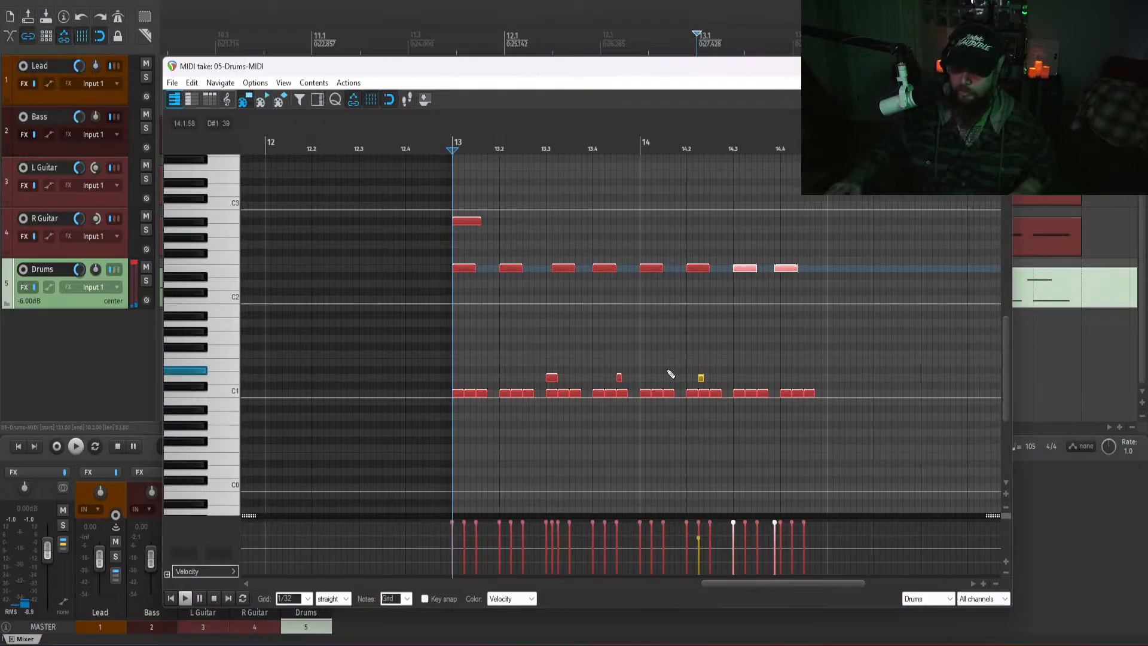
pyautogui.moveTo(736, 339); pyautogui.dragTo(486, 299)
pyautogui.scroll(3, 641, 348)
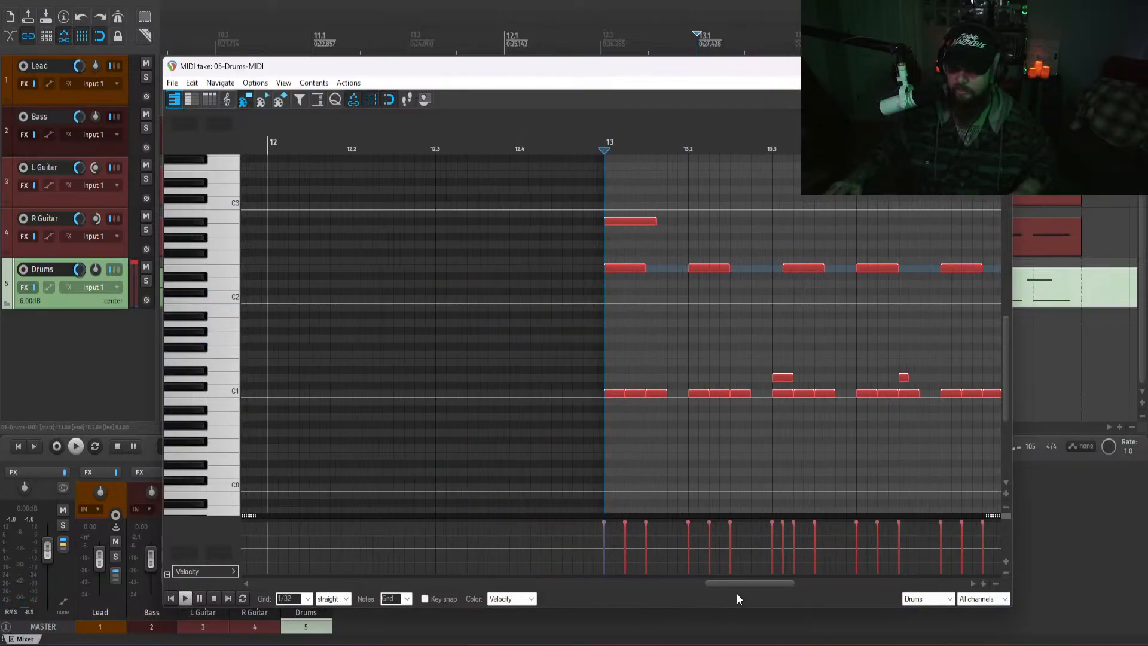
pyautogui.moveTo(734, 586); pyautogui.dragTo(774, 586)
pyautogui.press('space')
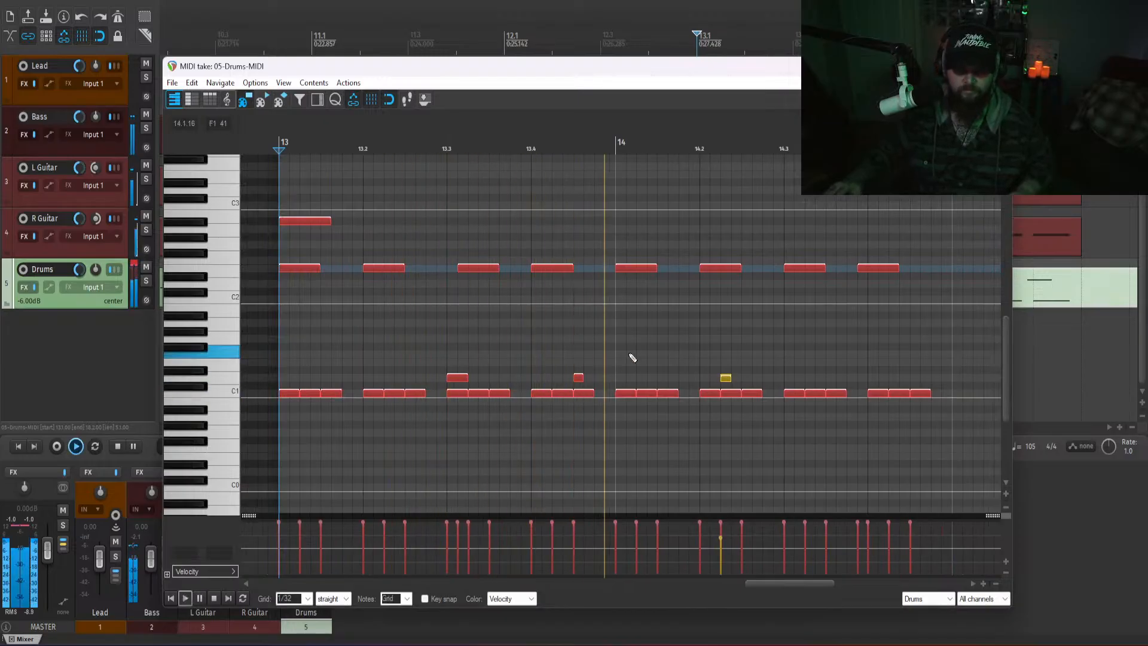
pyautogui.press('space')
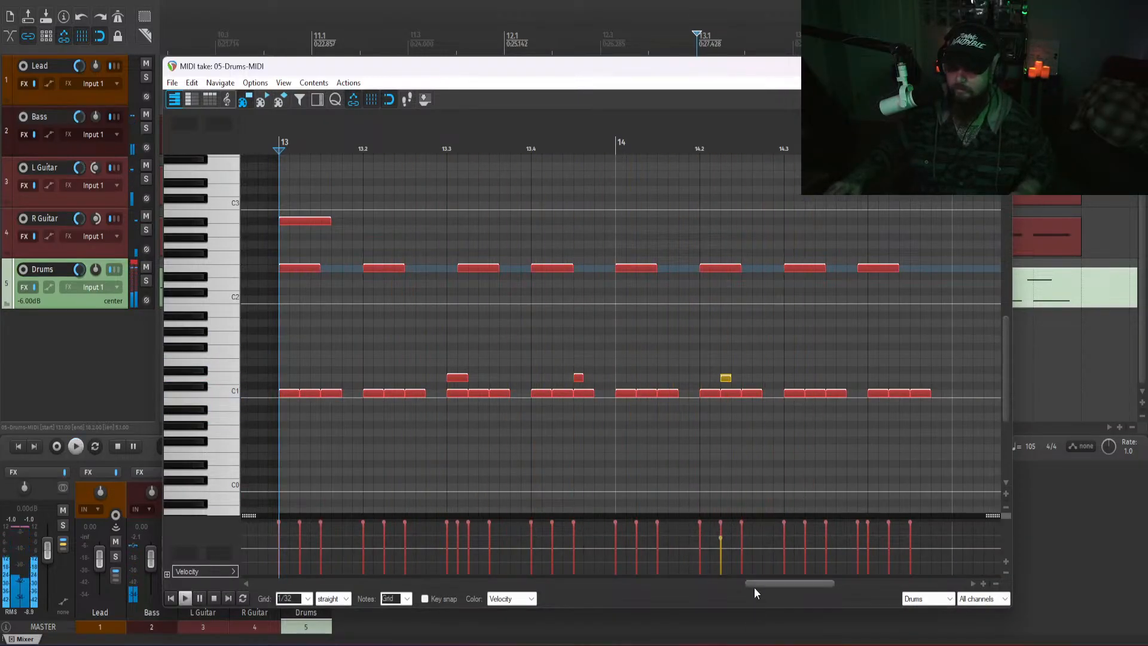
# - Add two short D1 snares half a beat and three quarters of a beat after 14.3, and listen from 13.1
pyautogui.moveTo(756, 583)
pyautogui.mouseDown()
pyautogui.moveTo(769, 583)
pyautogui.moveTo(755, 577)
pyautogui.mouseUp()
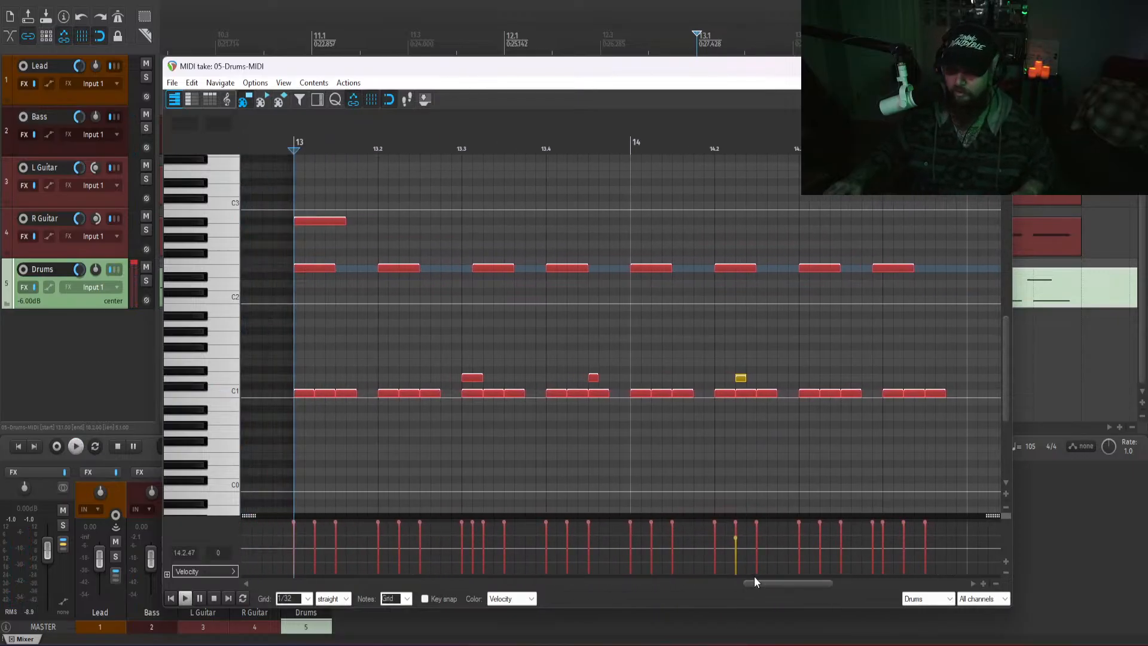
pyautogui.press('space')
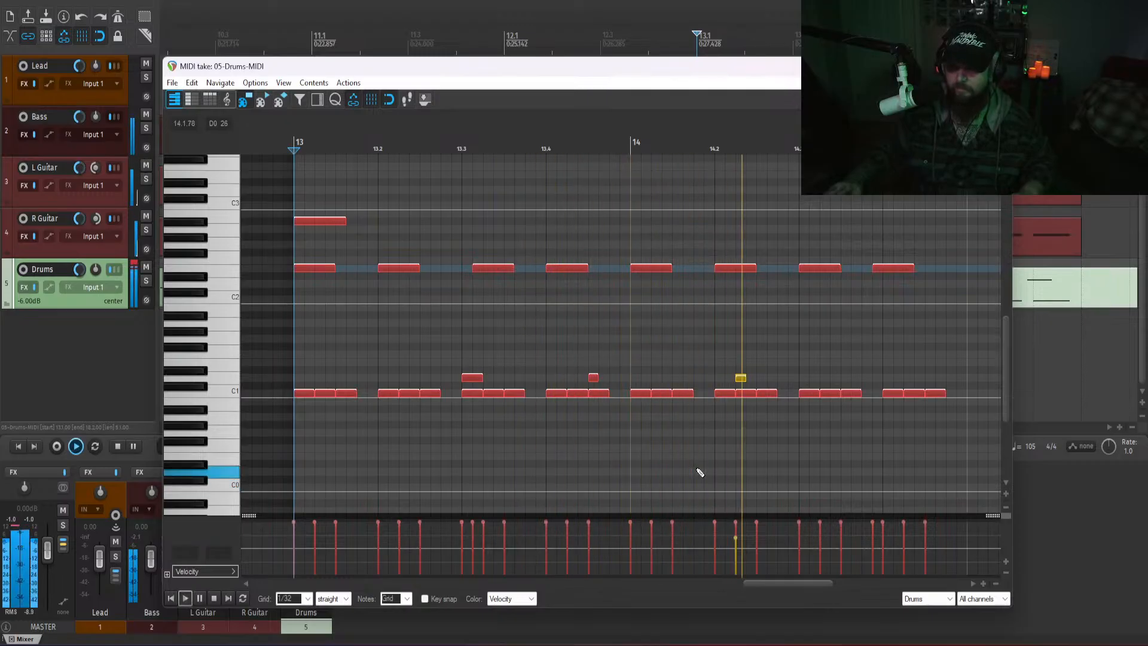
pyautogui.press('space')
pyautogui.click(834, 378)
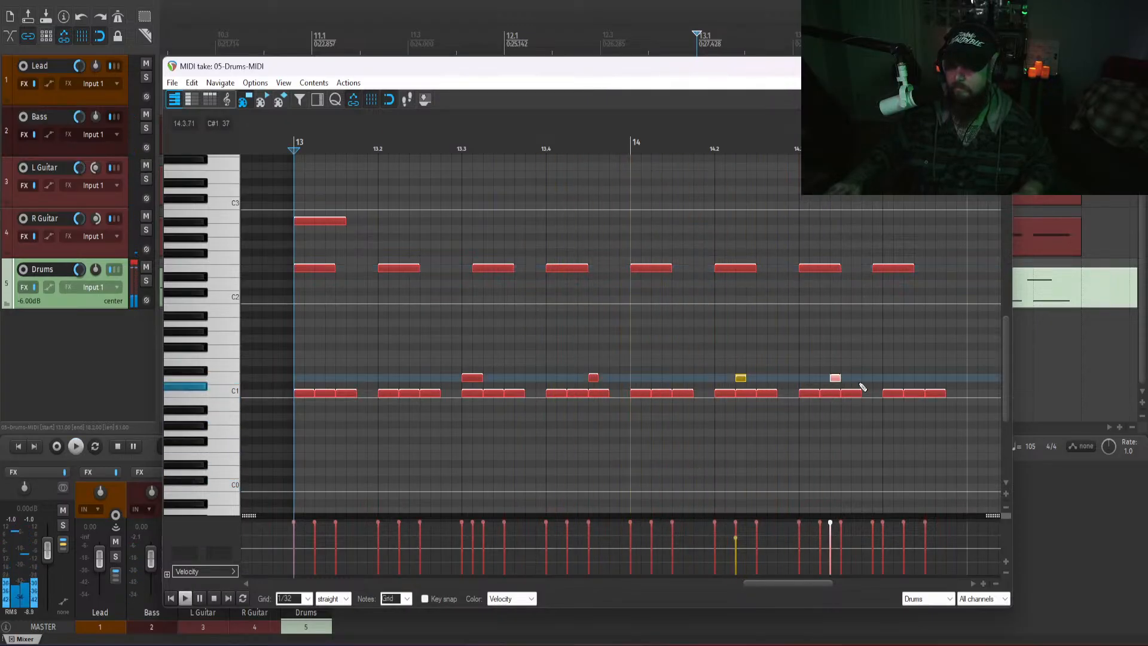
pyautogui.moveTo(865, 370); pyautogui.dragTo(844, 379)
pyautogui.press('space')
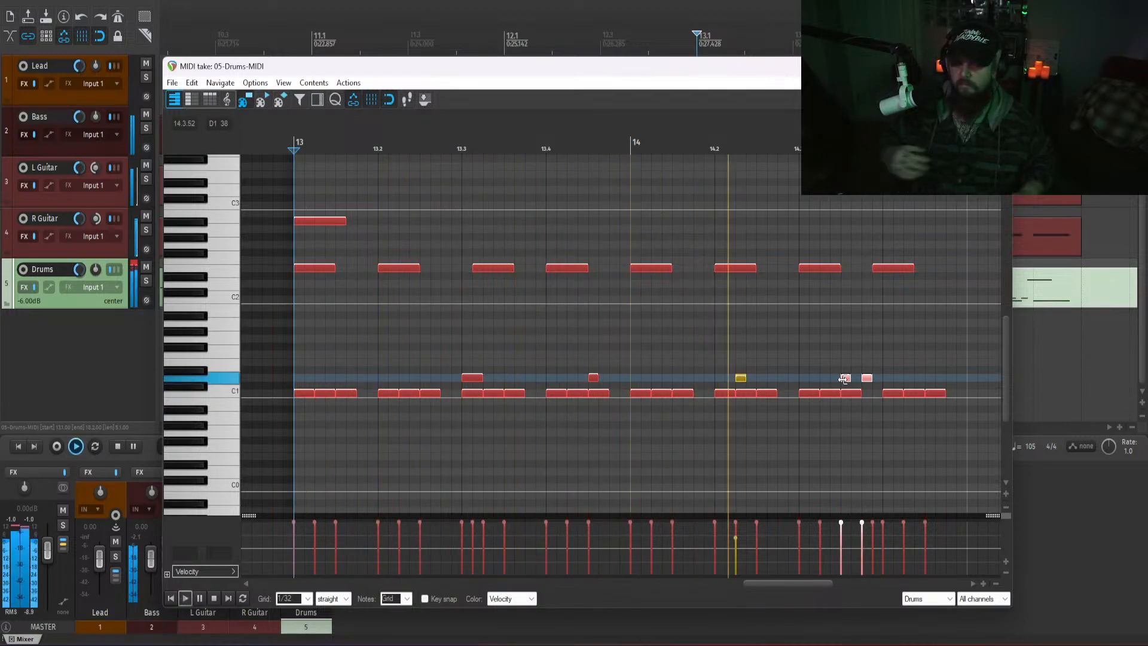
pyautogui.press('space')
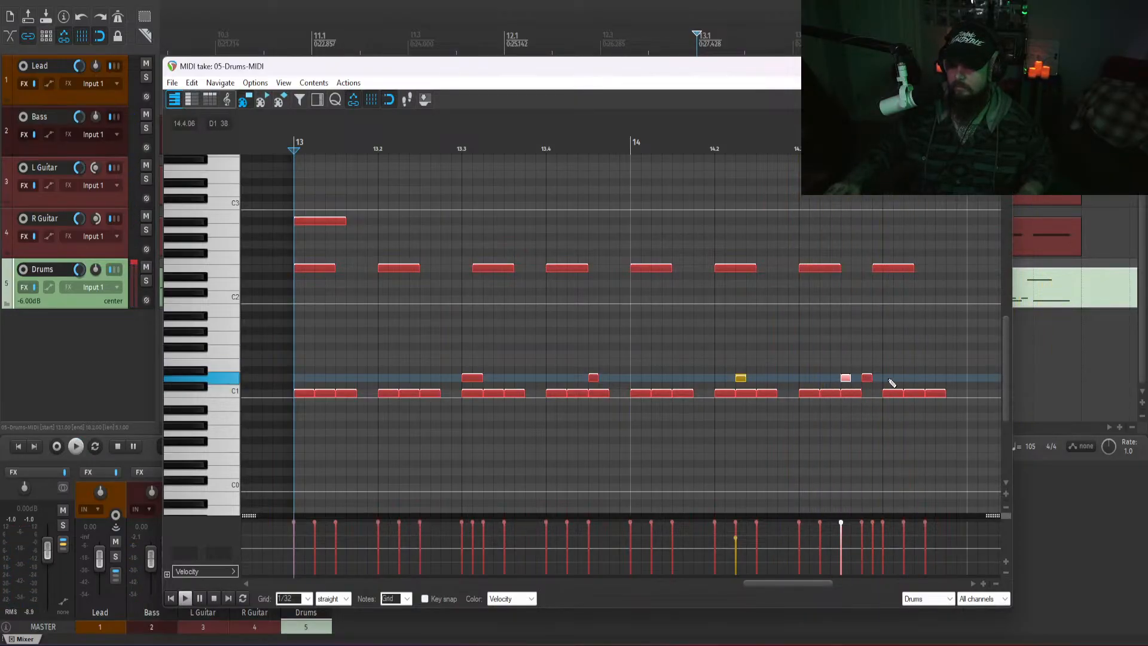
# - Lower the velocity of the two D1 snares between 14.3 and 14.4 to 99, humanize the selected notes, and listen from 13.1
pyautogui.moveTo(889, 381); pyautogui.dragTo(842, 366)
pyautogui.moveTo(840, 521); pyautogui.dragTo(842, 528)
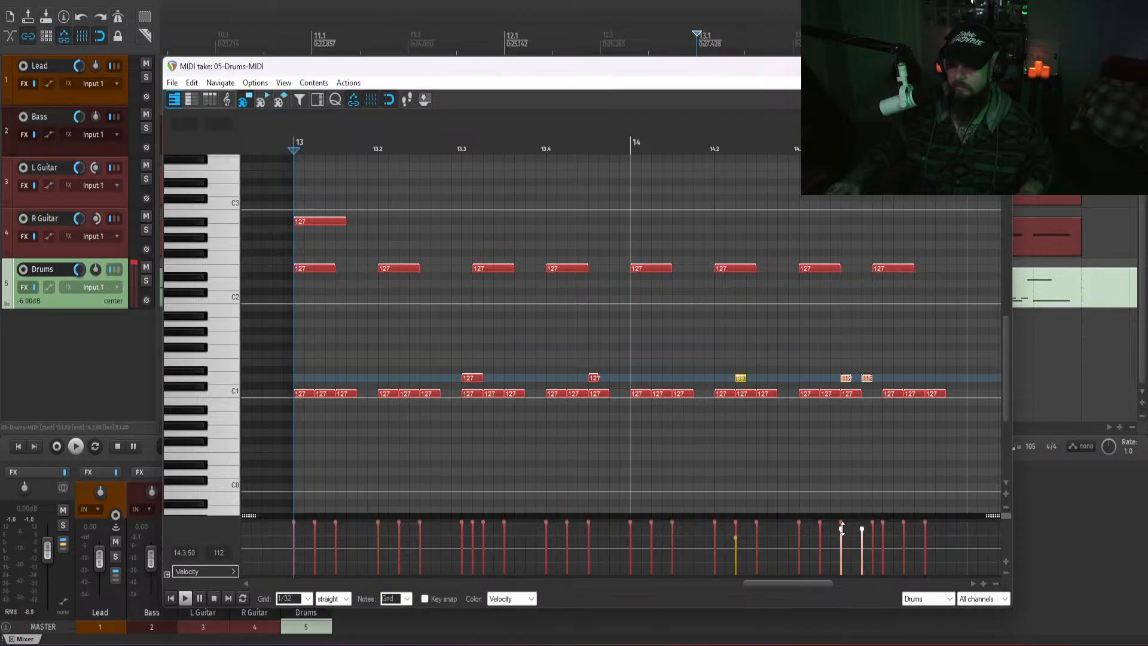
pyautogui.press('h')
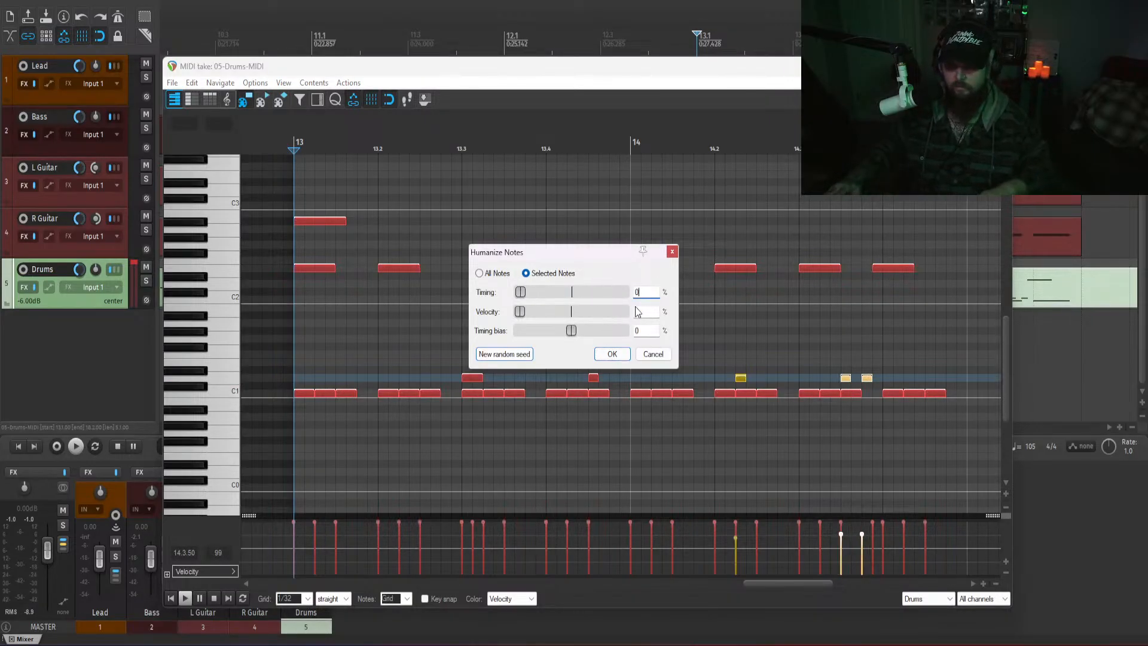
pyautogui.click(612, 354)
pyautogui.press('space')
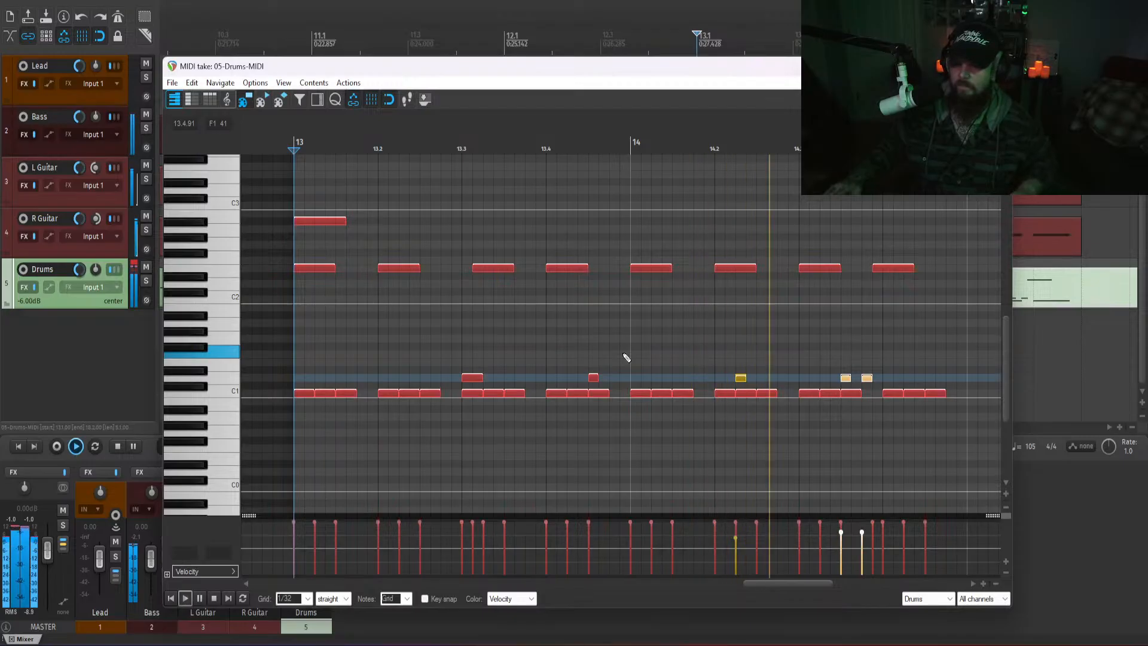
pyautogui.press('space')
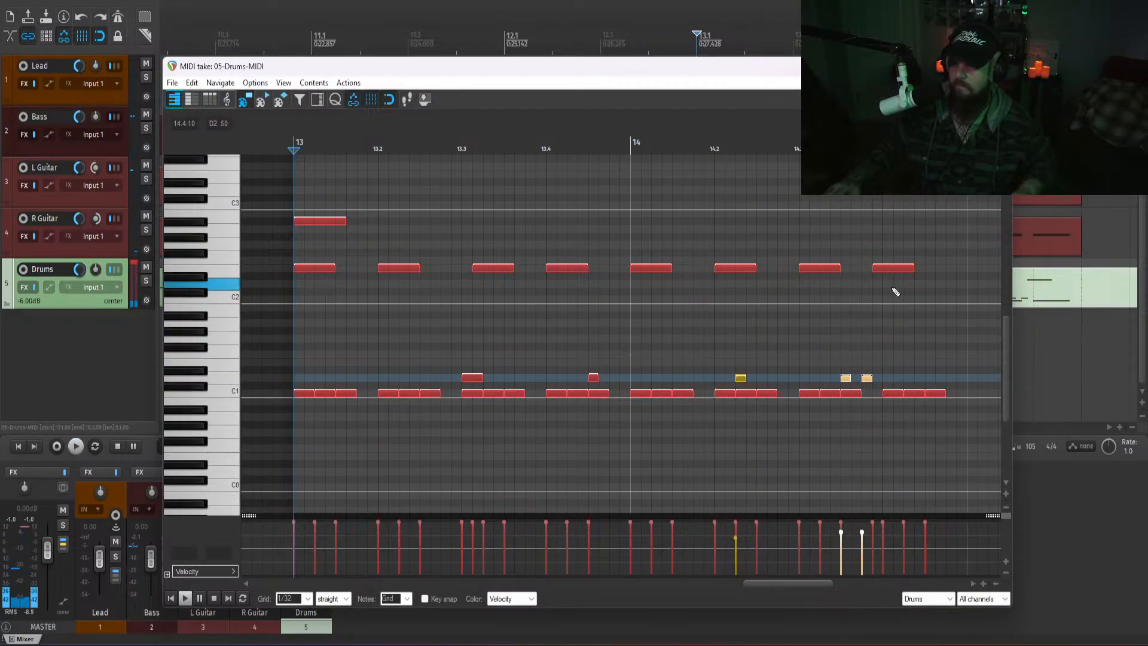
# - Move the last E2 note of measure 14 onto 14.4 and listen from 13.1
pyautogui.click(887, 266)
pyautogui.click(886, 267)
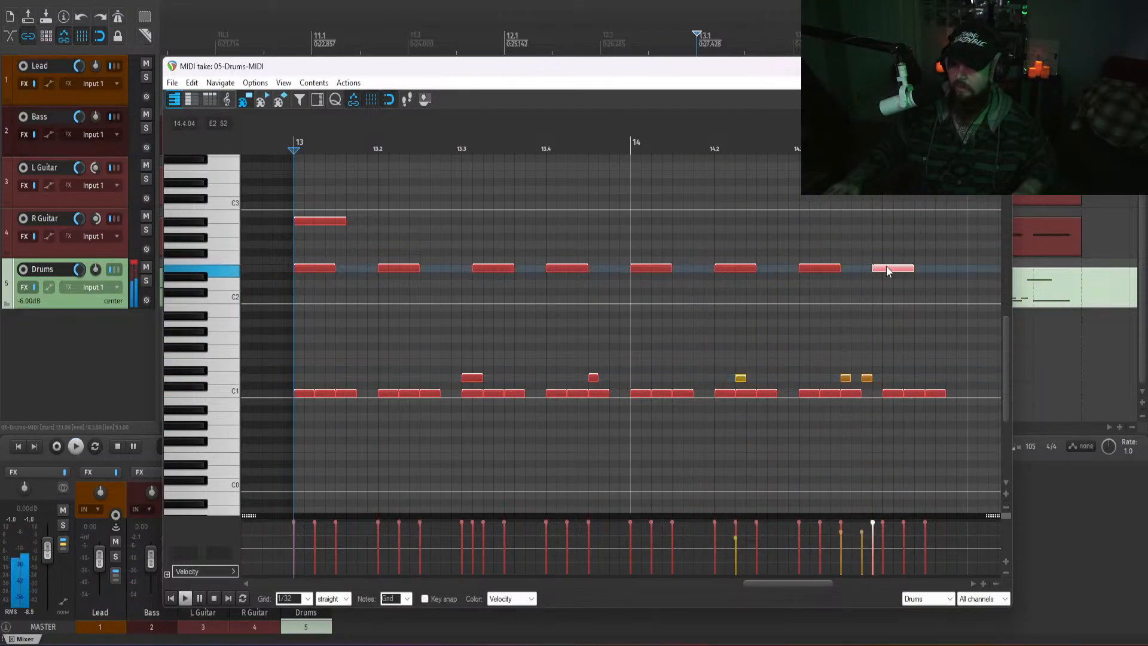
pyautogui.moveTo(773, 584); pyautogui.dragTo(787, 583)
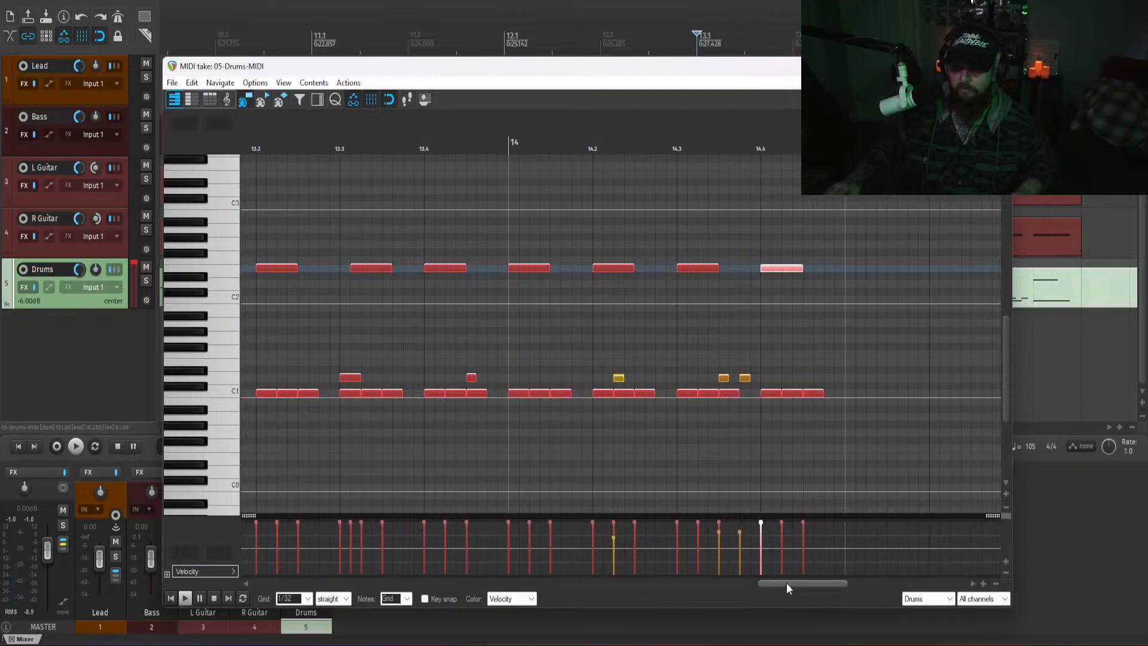
pyautogui.press('space')
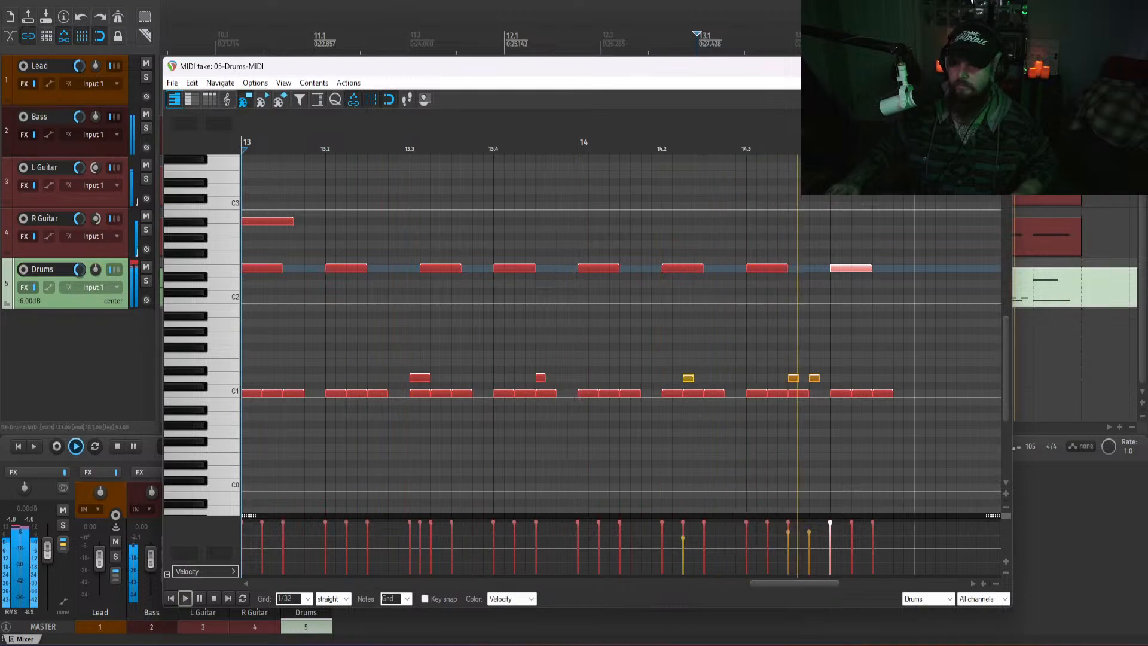
# - Close the drum item's MIDI editor and listen to the arrangement from measure 12
pyautogui.click(999, 66)
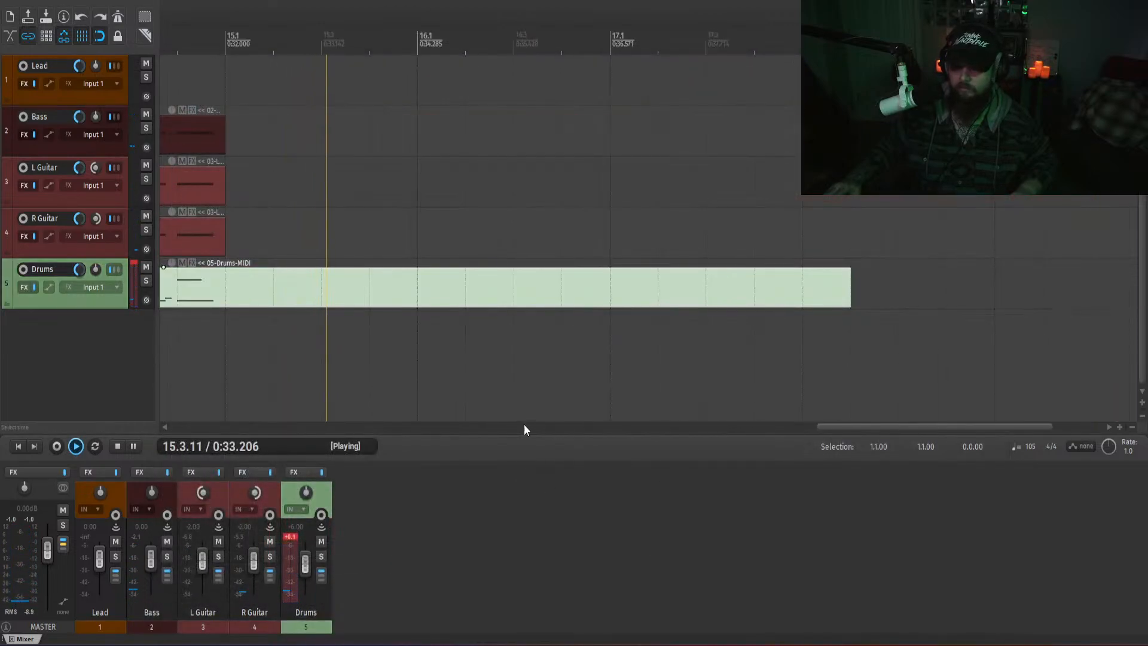
pyautogui.scroll(-6, 526, 383)
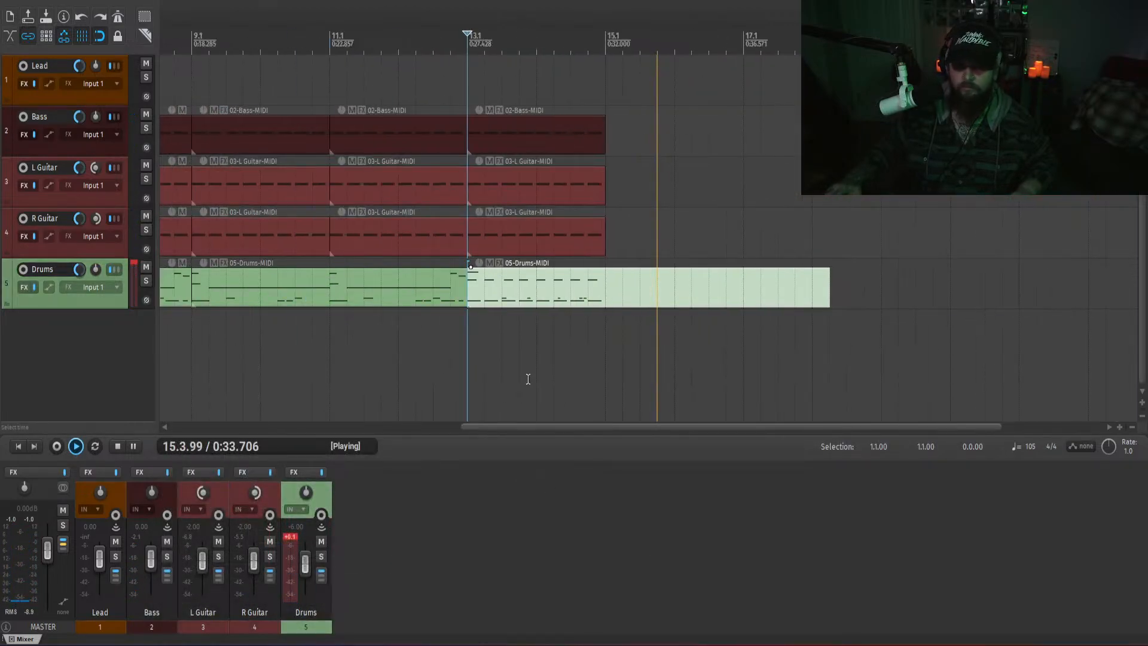
pyautogui.click(432, 326)
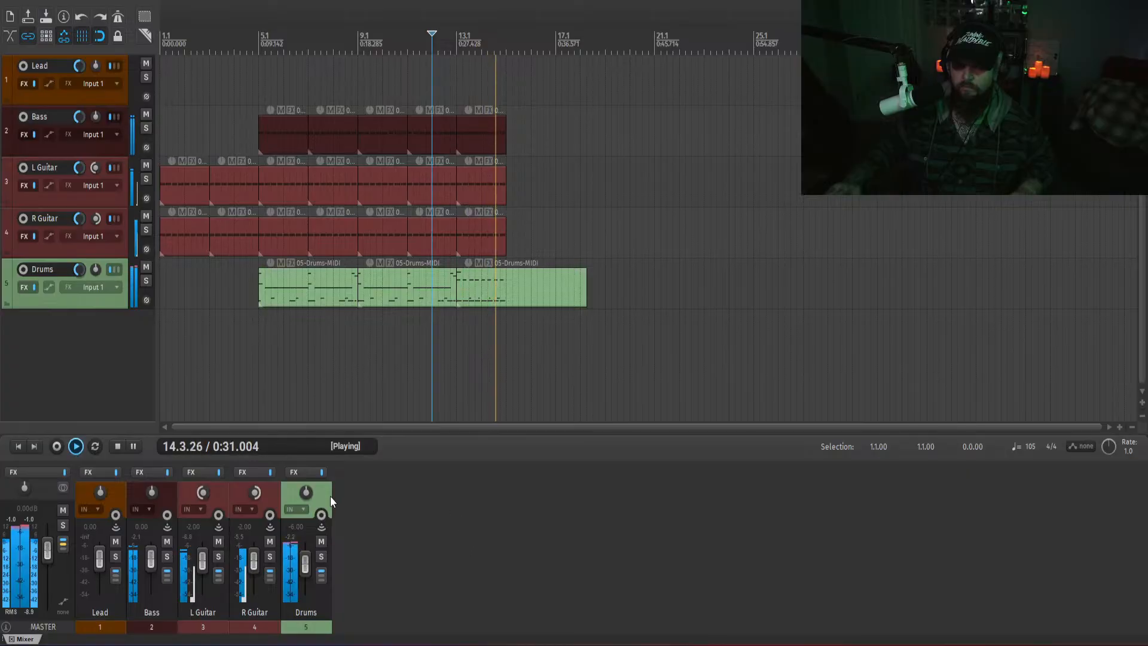
# - In the Drums track's Kontakt kit, load the Ghost 22in Kick and audition it
pyautogui.click(293, 474)
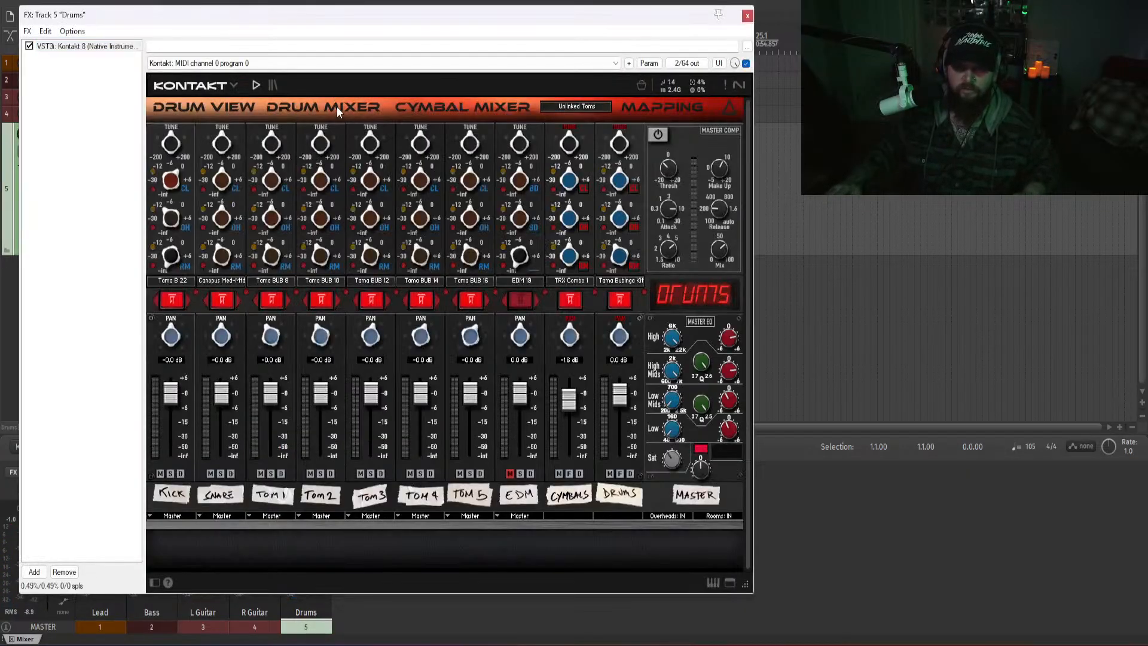
pyautogui.click(209, 107)
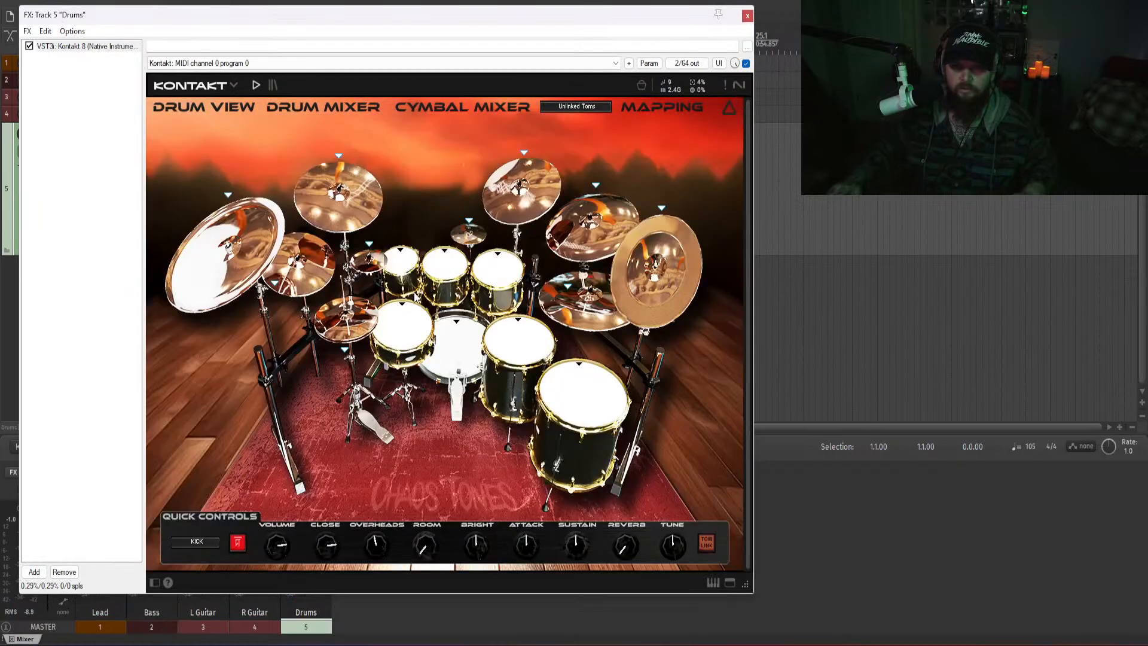
pyautogui.click(457, 323)
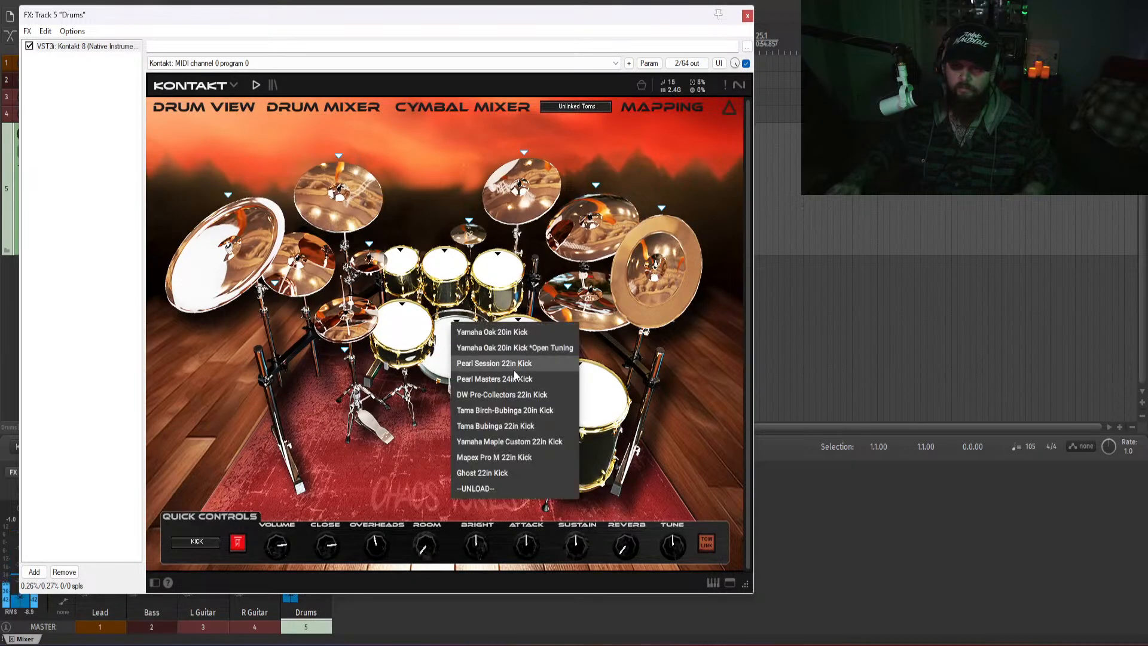
pyautogui.click(493, 471)
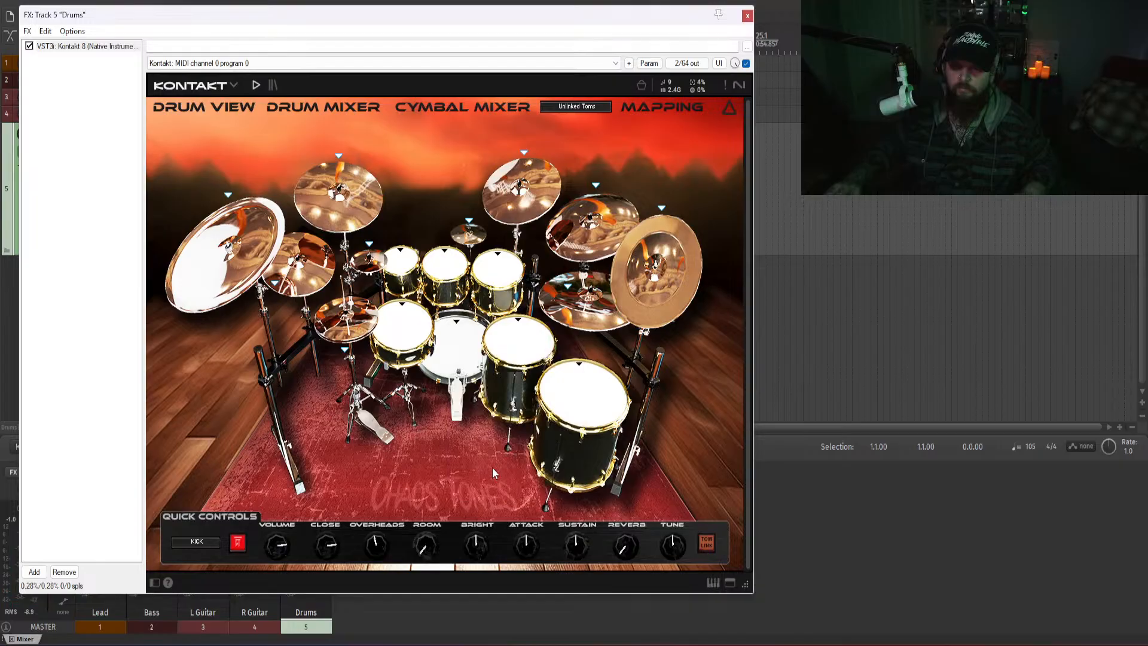
pyautogui.click(451, 350)
pyautogui.click(451, 350)
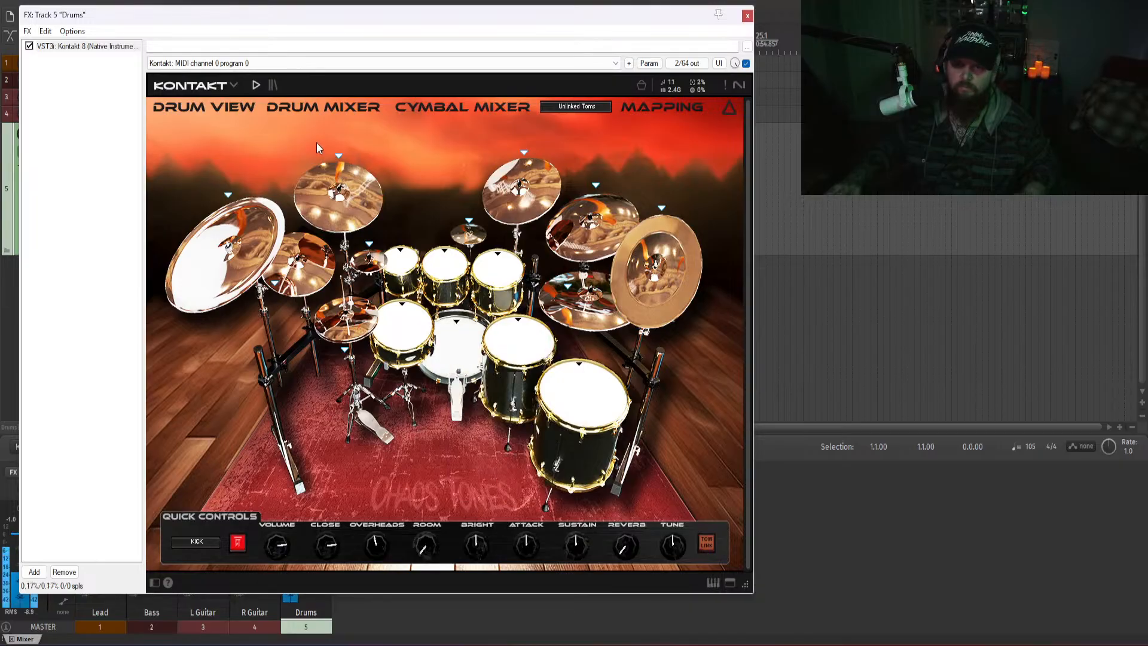
# - Switch the kick to MPX pro 22 in the drum mixer and audition it in the drum view
pyautogui.click(320, 109)
pyautogui.click(174, 281)
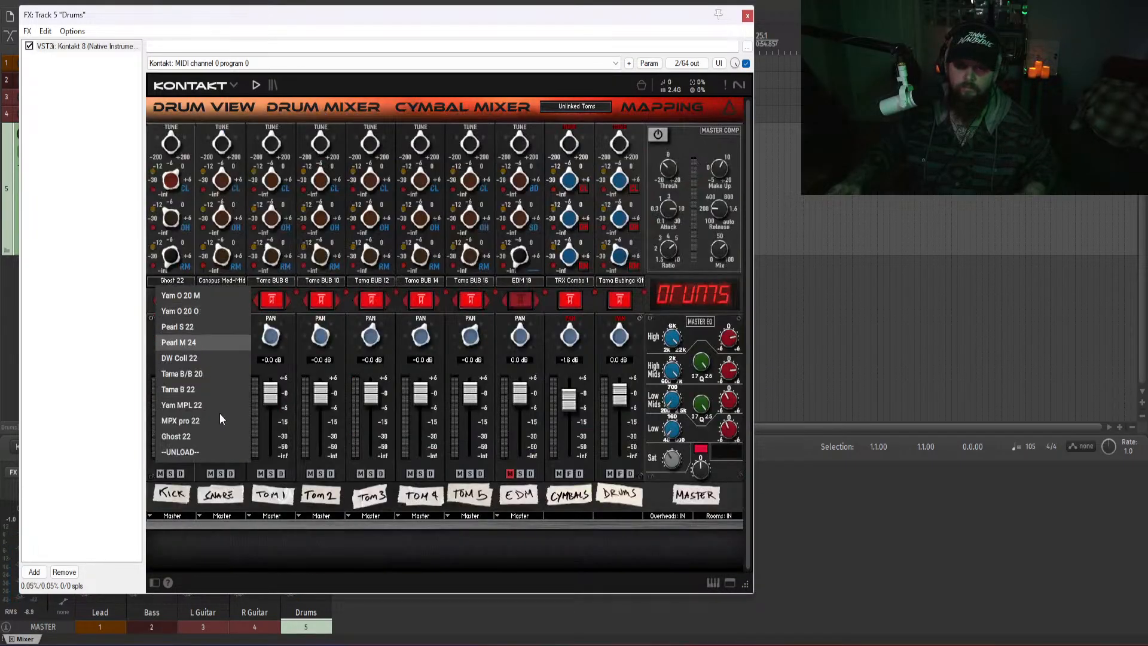
pyautogui.click(204, 422)
pyautogui.click(210, 106)
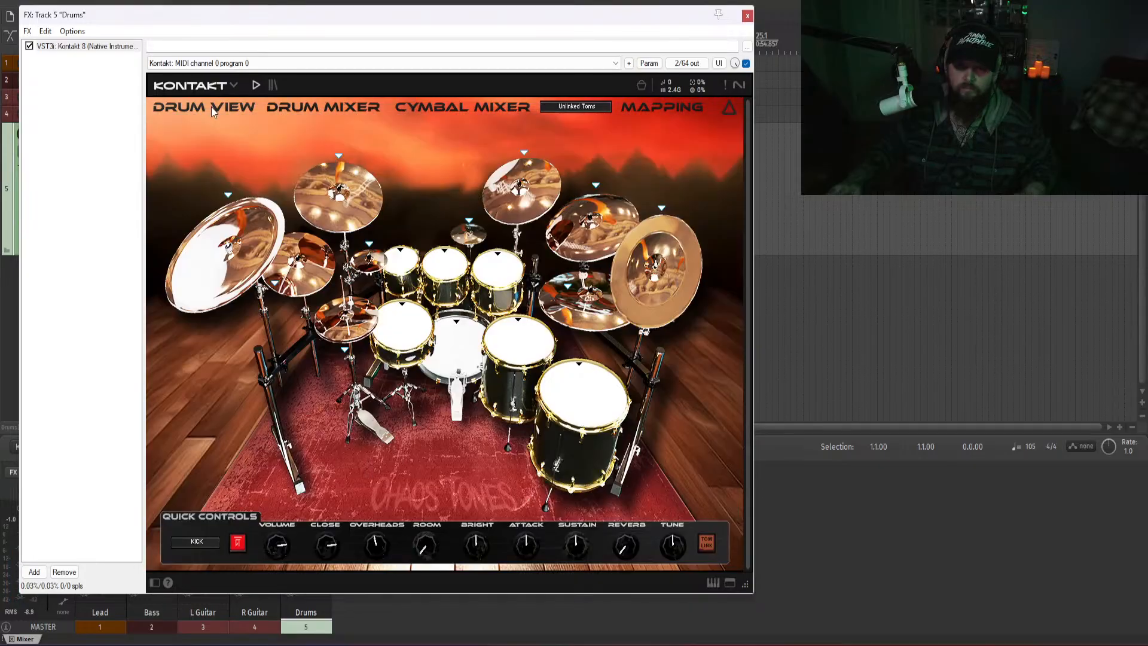
pyautogui.click(463, 353)
# - Lower the kick's tuning in the drum mixer and audition the kick in the drum view
pyautogui.click(285, 109)
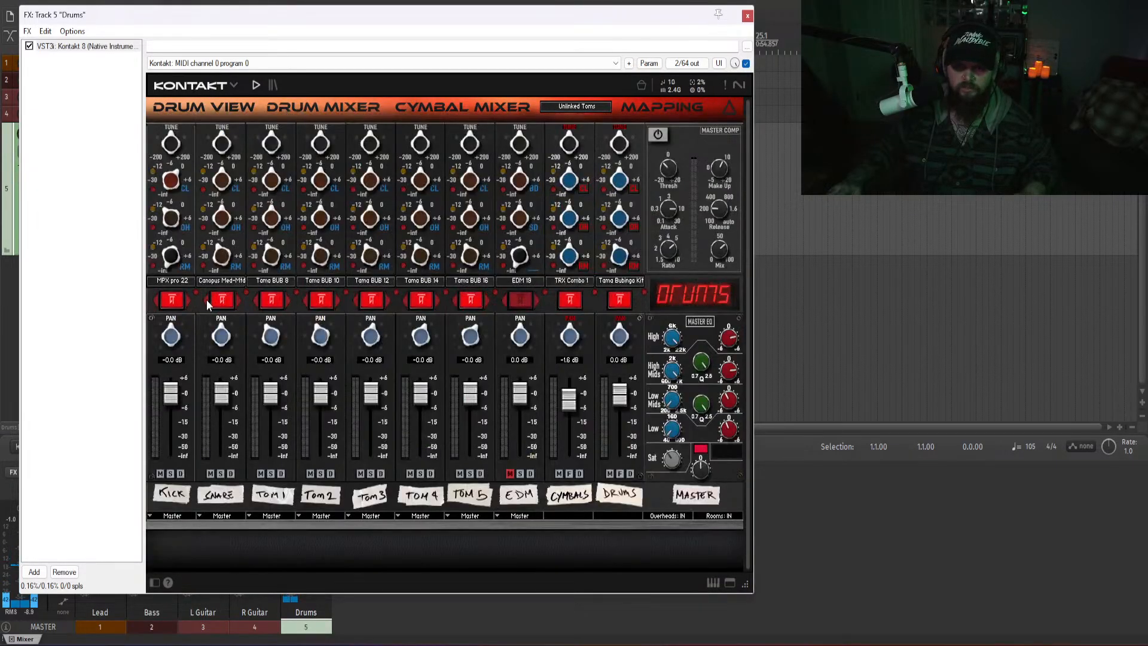
pyautogui.click(161, 281)
pyautogui.click(165, 281)
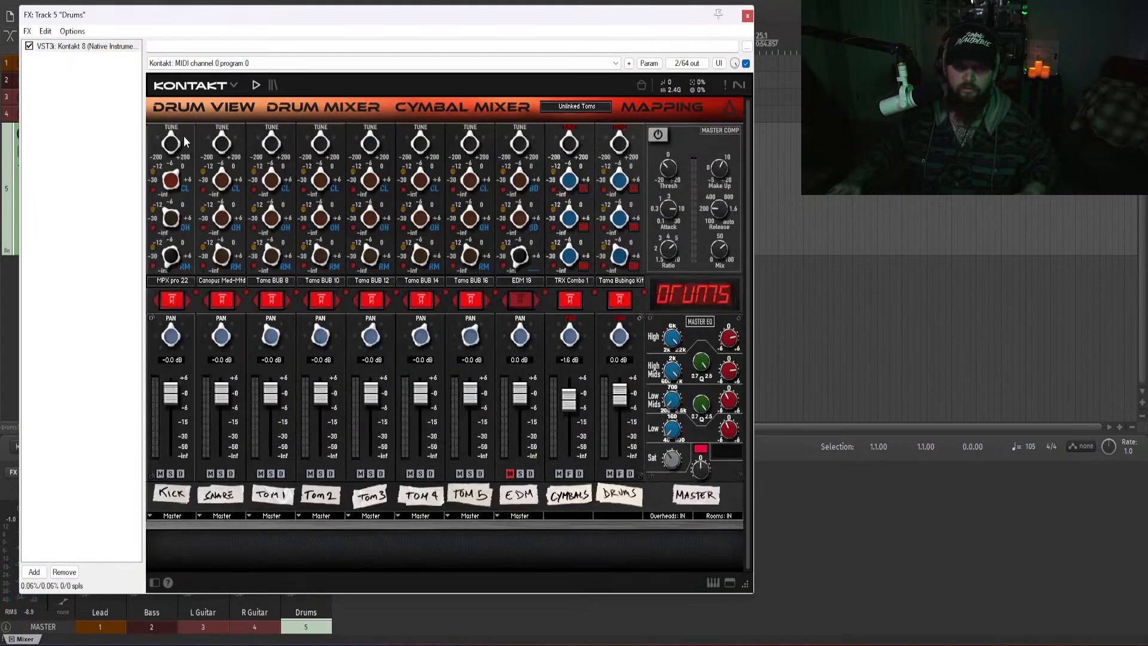
pyautogui.click(200, 110)
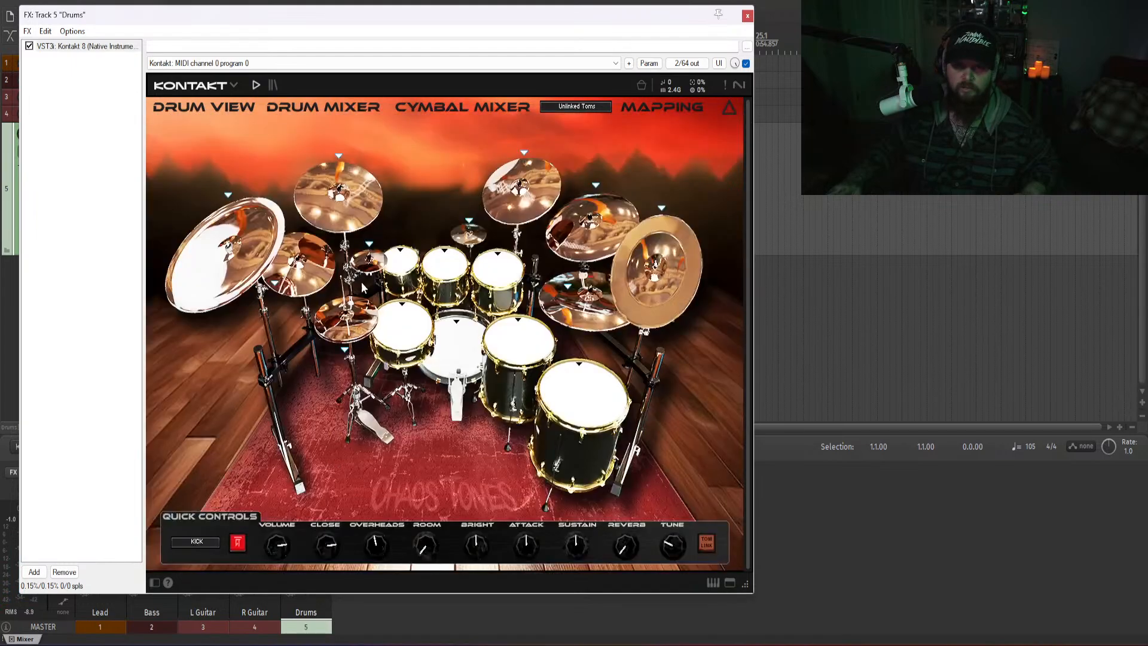
pyautogui.click(466, 354)
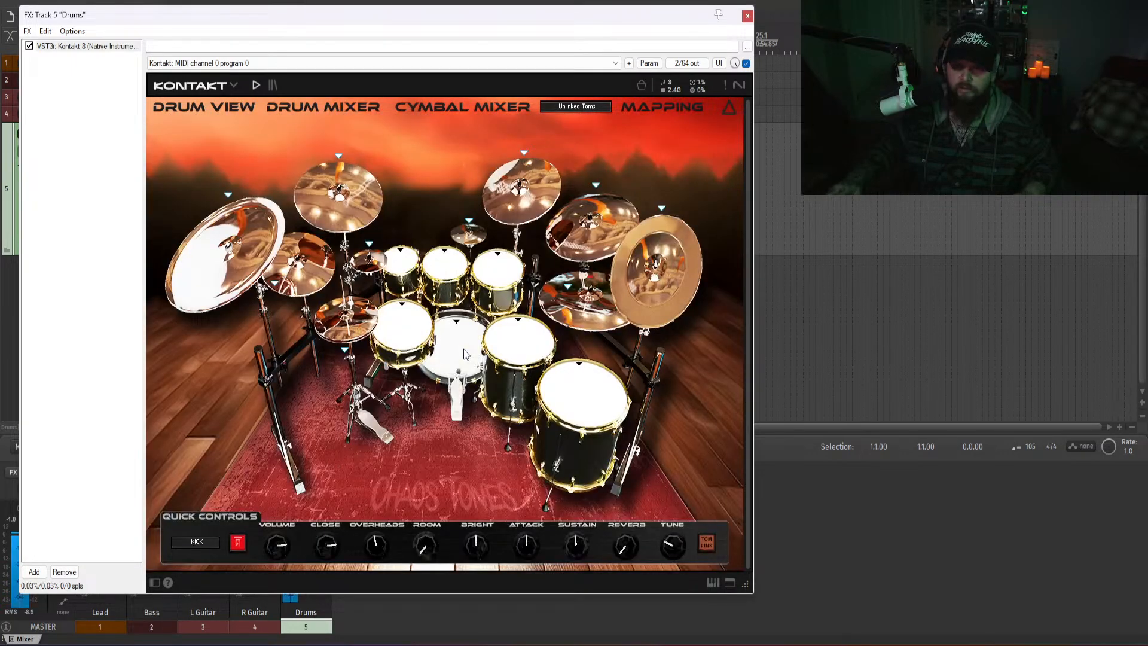
# - Switch the kick to Ghost 22 in the drum mixer and listen to the arrangement from measure 12
pyautogui.click(309, 114)
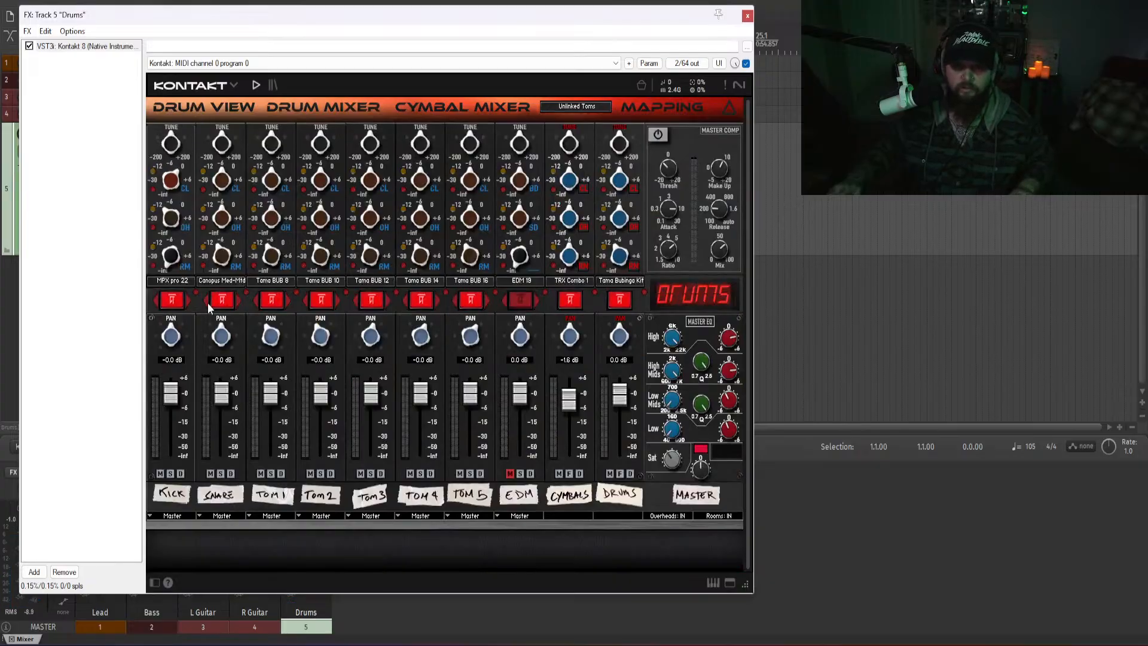
pyautogui.click(172, 283)
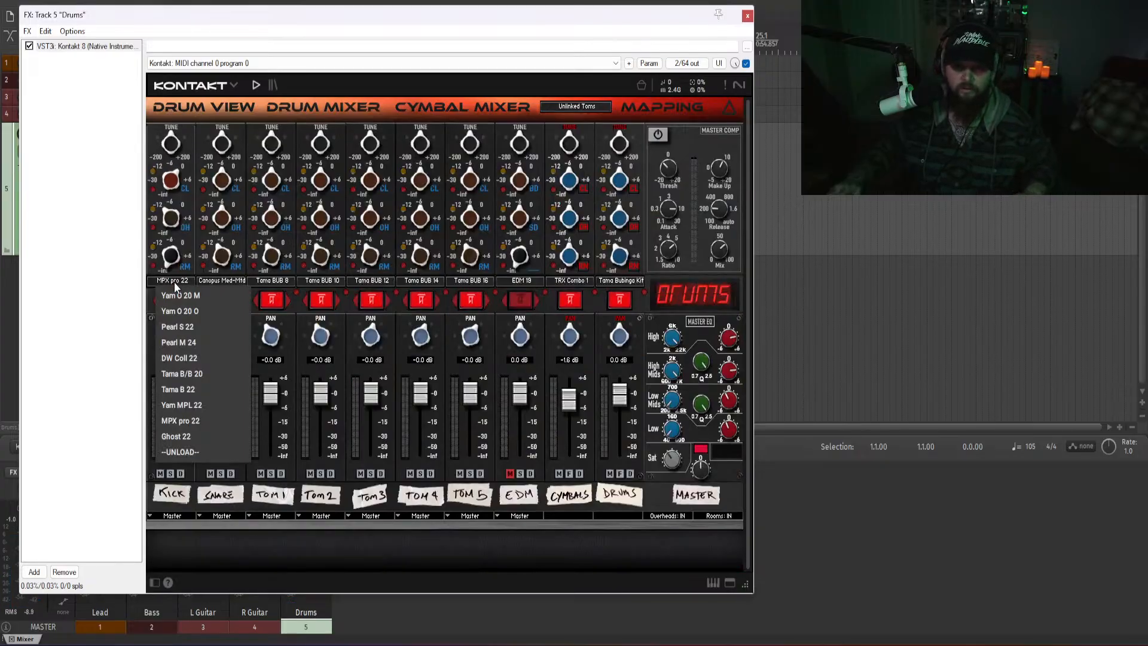
pyautogui.click(183, 439)
pyautogui.click(747, 16)
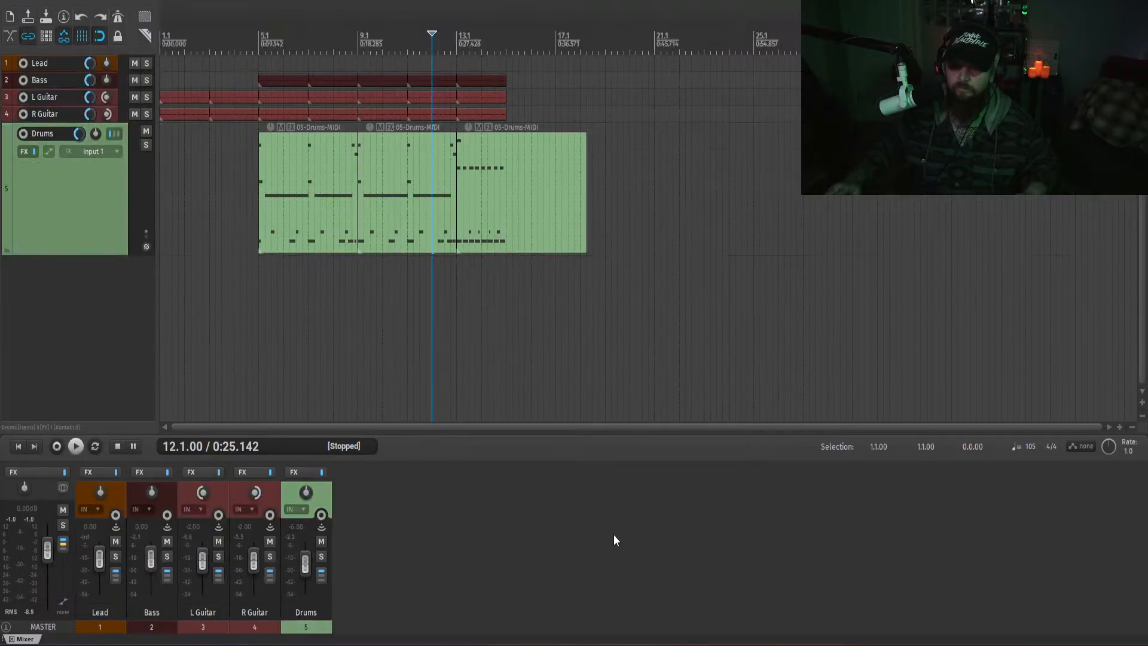
pyautogui.press('space')
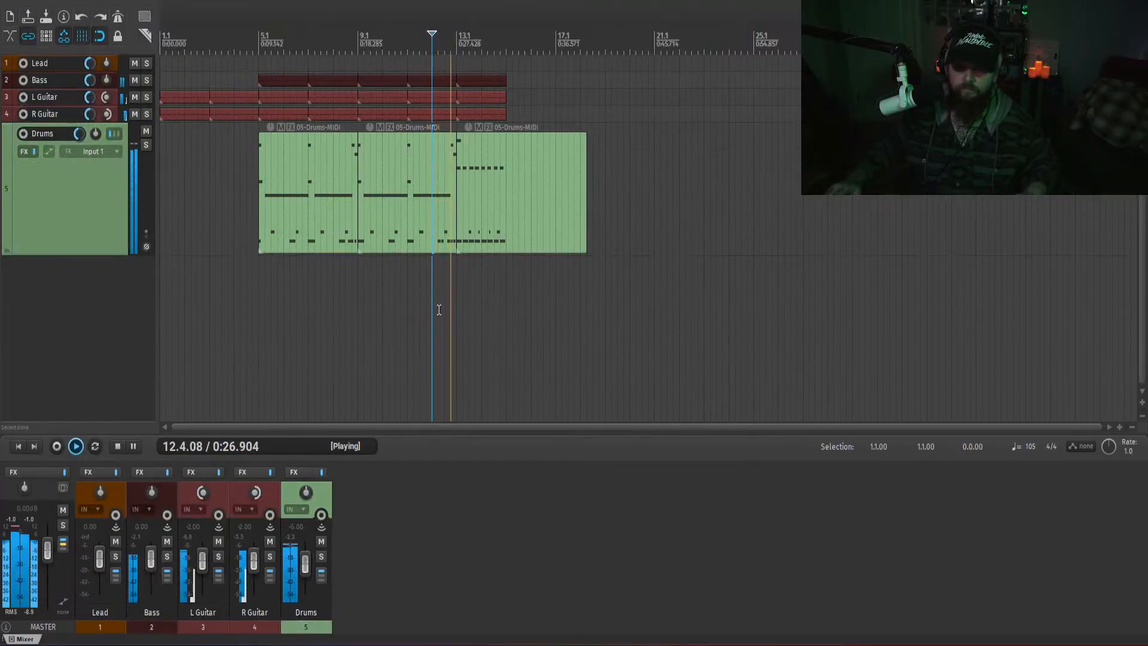
pyautogui.scroll(3, 532, 301)
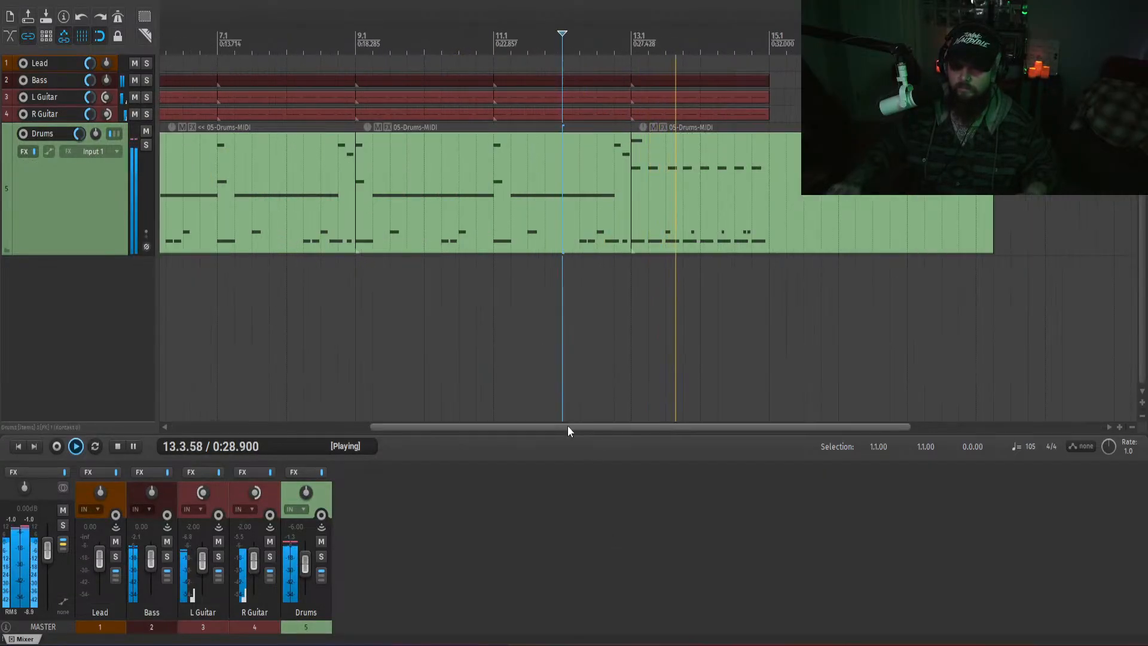
pyautogui.moveTo(568, 427); pyautogui.dragTo(696, 426)
pyautogui.press('space')
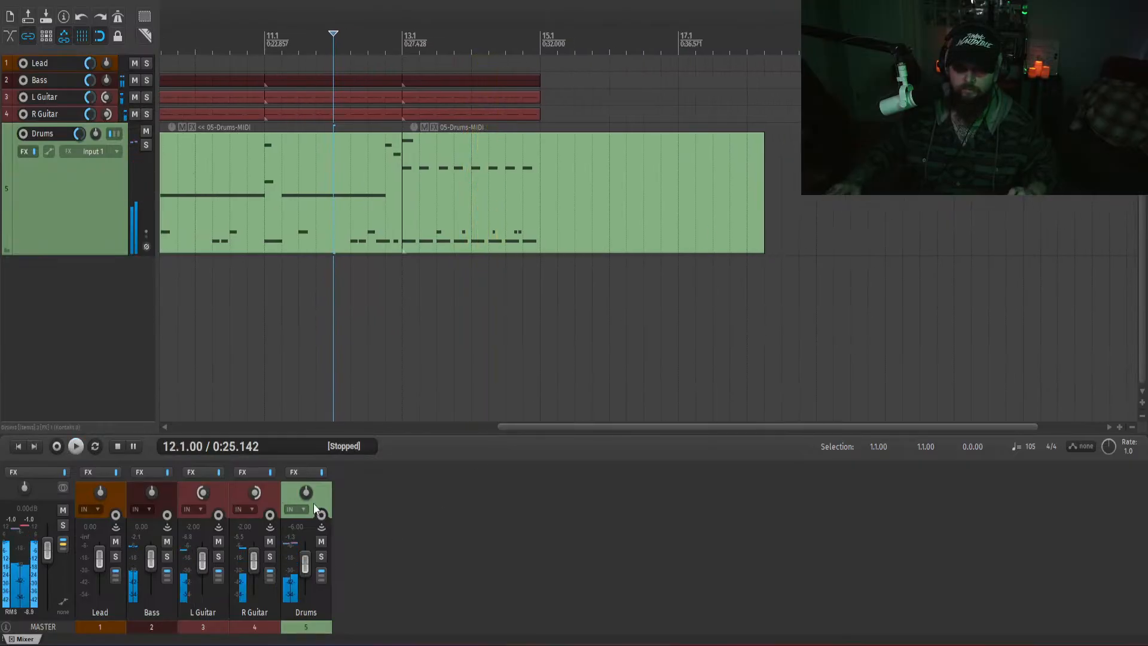
# - In the Drums track's Kontakt drum mixer, switch the kick to Tama B 22 and reset the kick's tuning
pyautogui.click(296, 472)
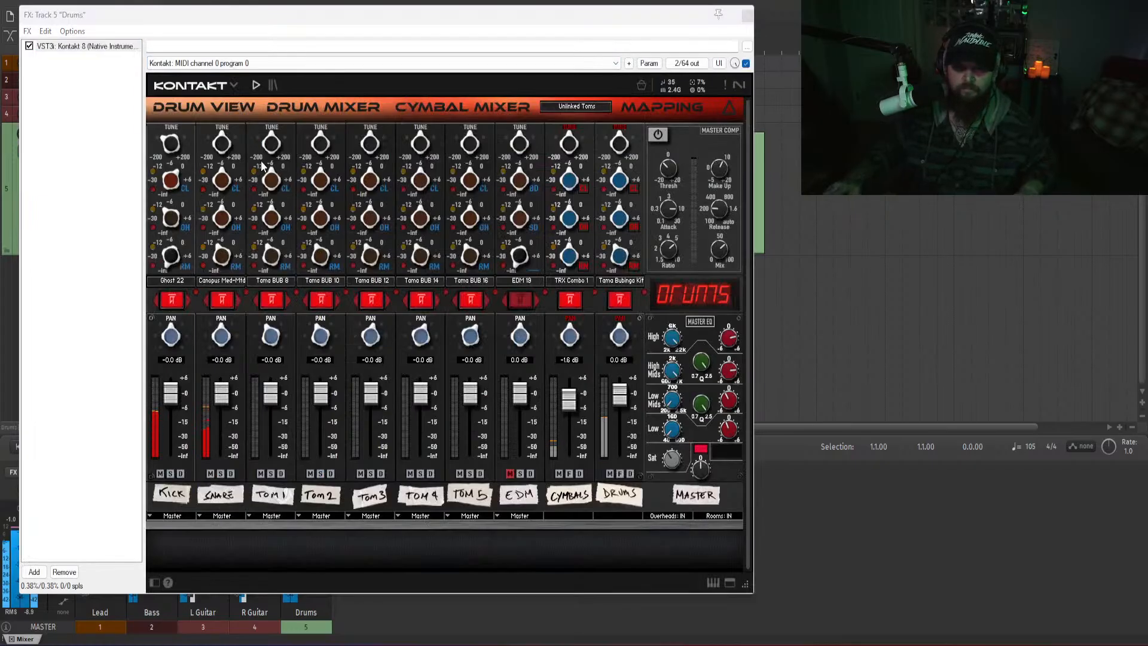
pyautogui.click(161, 285)
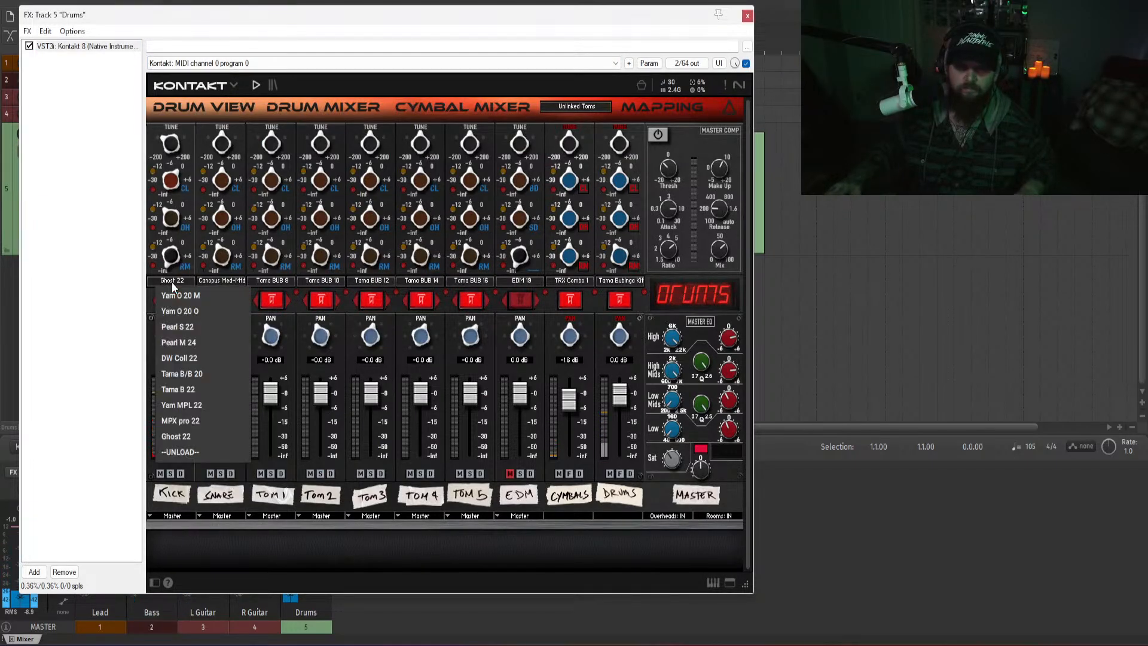
pyautogui.click(183, 394)
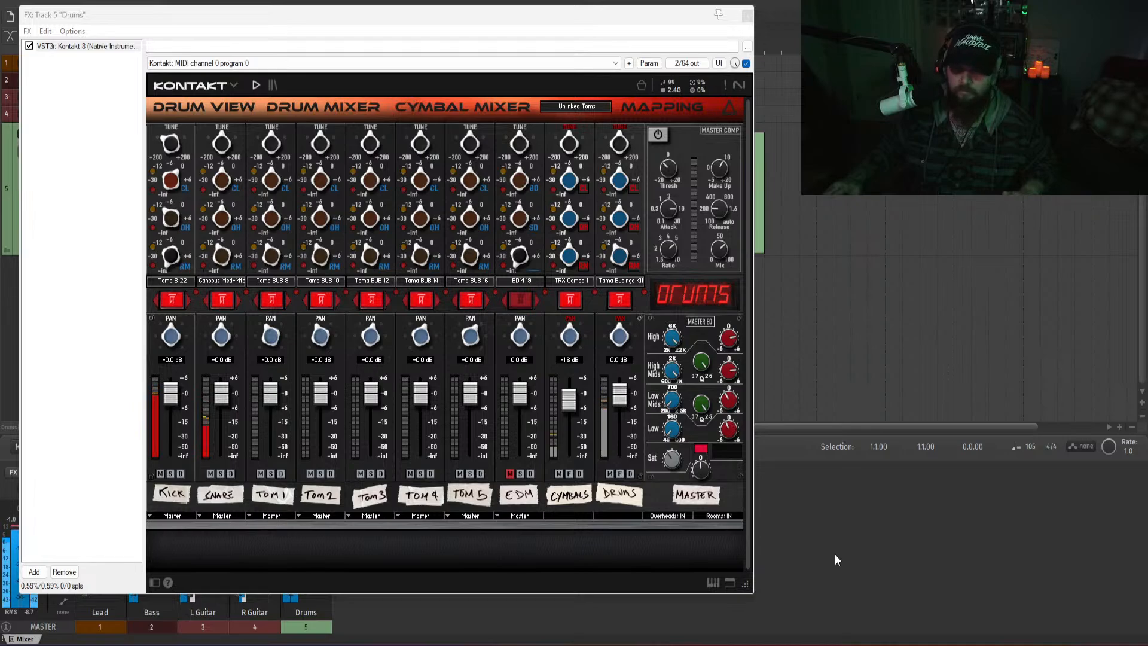
pyautogui.keyDown('ctrl'); pyautogui.click(176, 145); pyautogui.keyUp('ctrl')
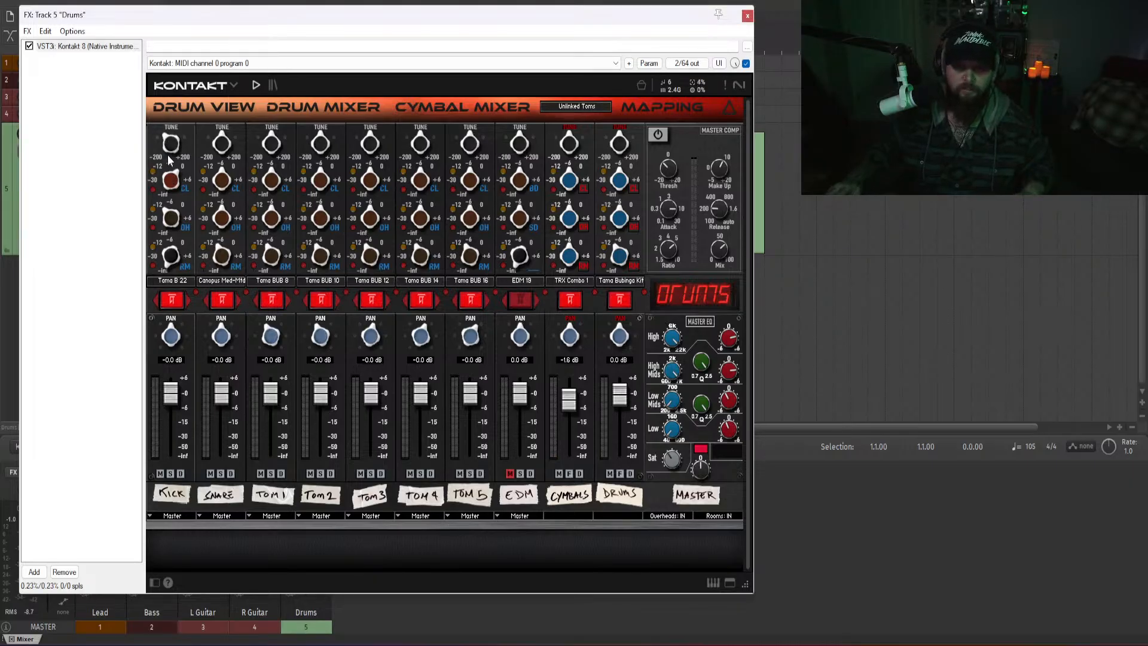
pyautogui.click(747, 18)
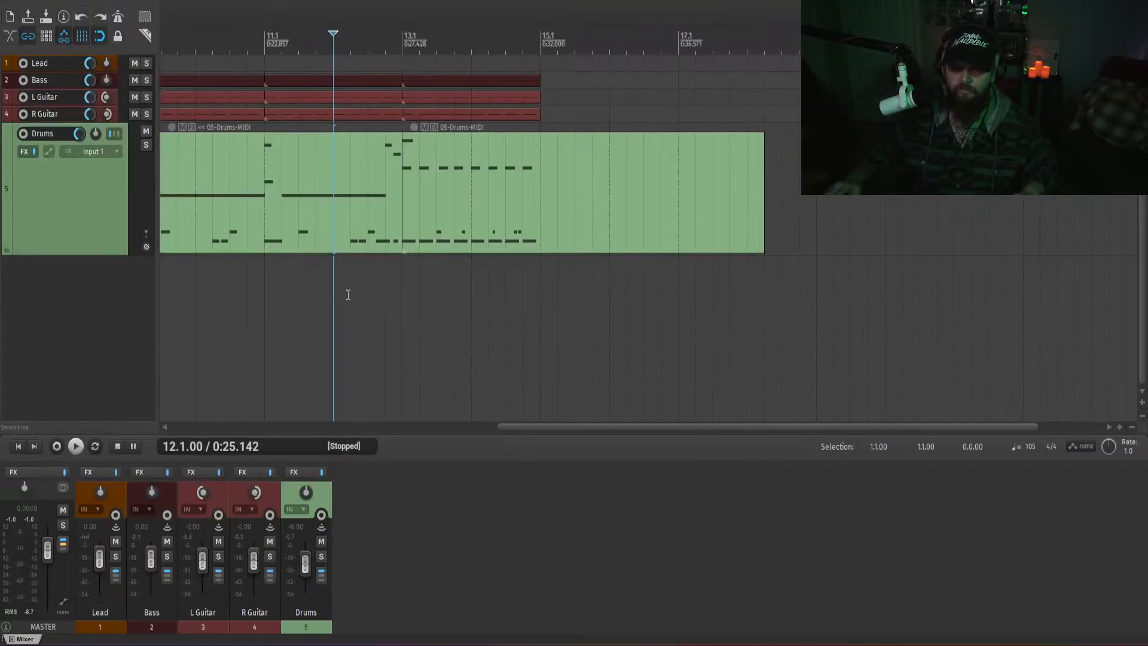
# - Listen to the arrangement from beat 11.4 to judge the kick in context
pyautogui.click(316, 272)
pyautogui.press('space')
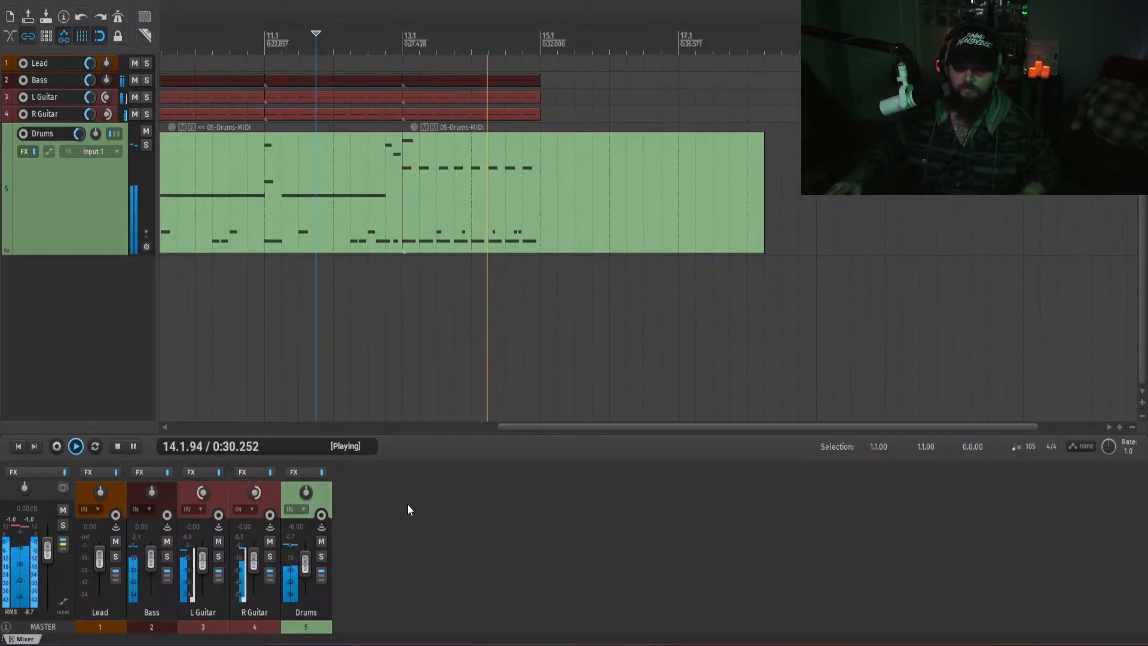
pyautogui.press('space')
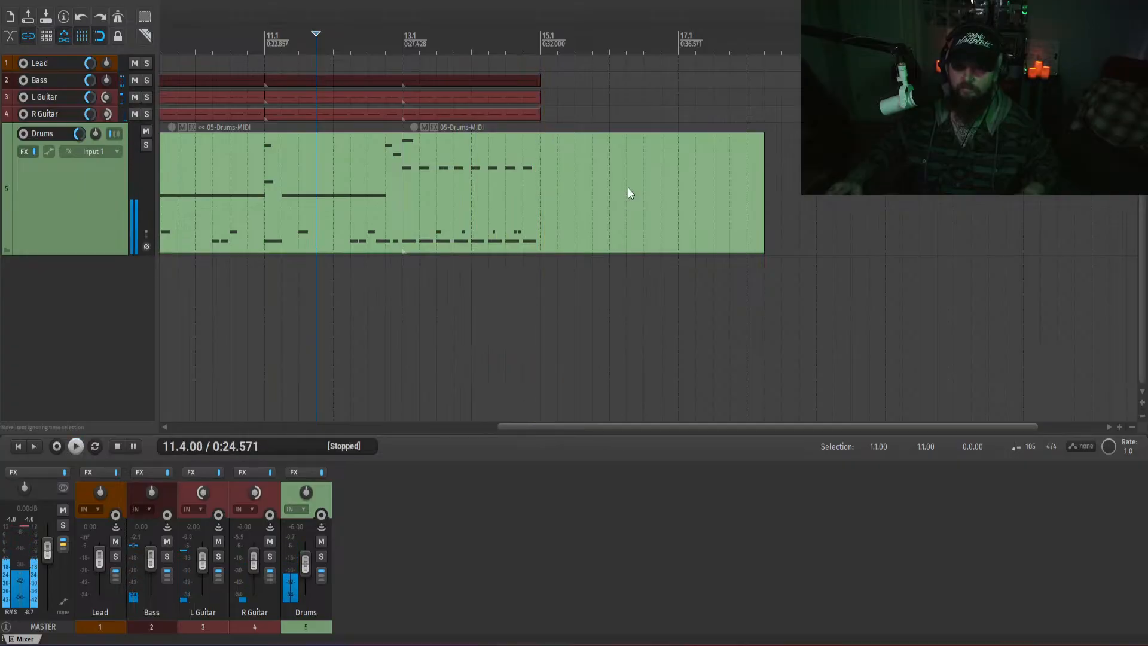
# - Trim the last drum item to end at measure 15 and duplicate it so the drums run up to measure 17
pyautogui.click(540, 213)
pyautogui.press('s')
pyautogui.press('Delete')
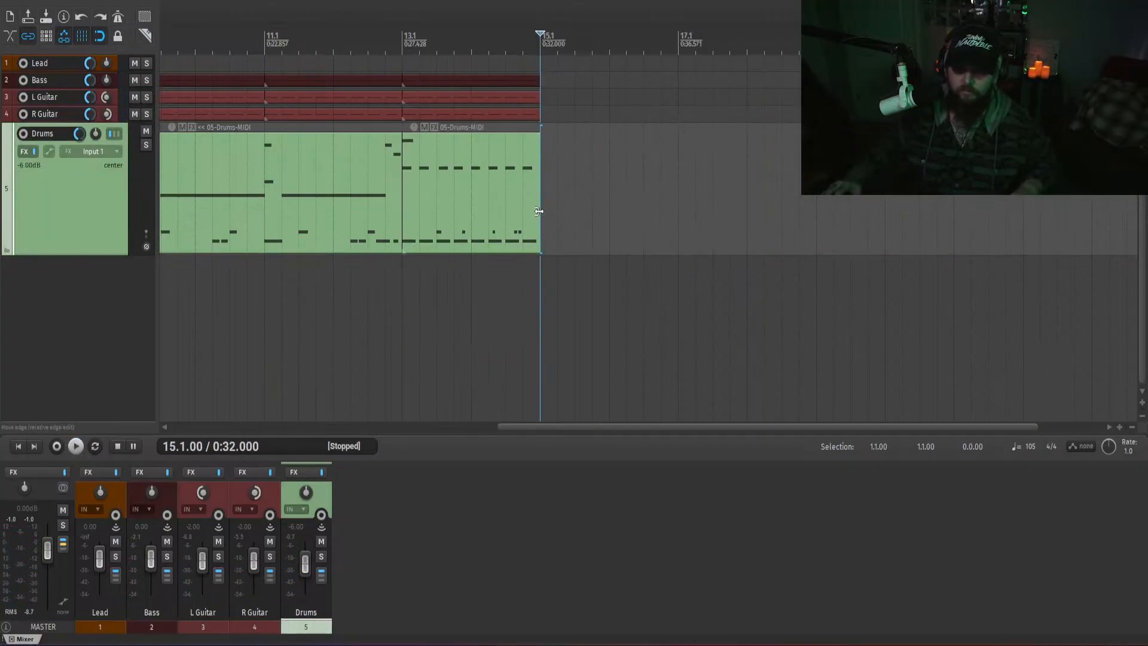
pyautogui.click(507, 187)
pyautogui.hotkey('ctrl', 'd')
# - Listen to the whole arrangement from the beginning of the project
pyautogui.doubleClick(38, 214)
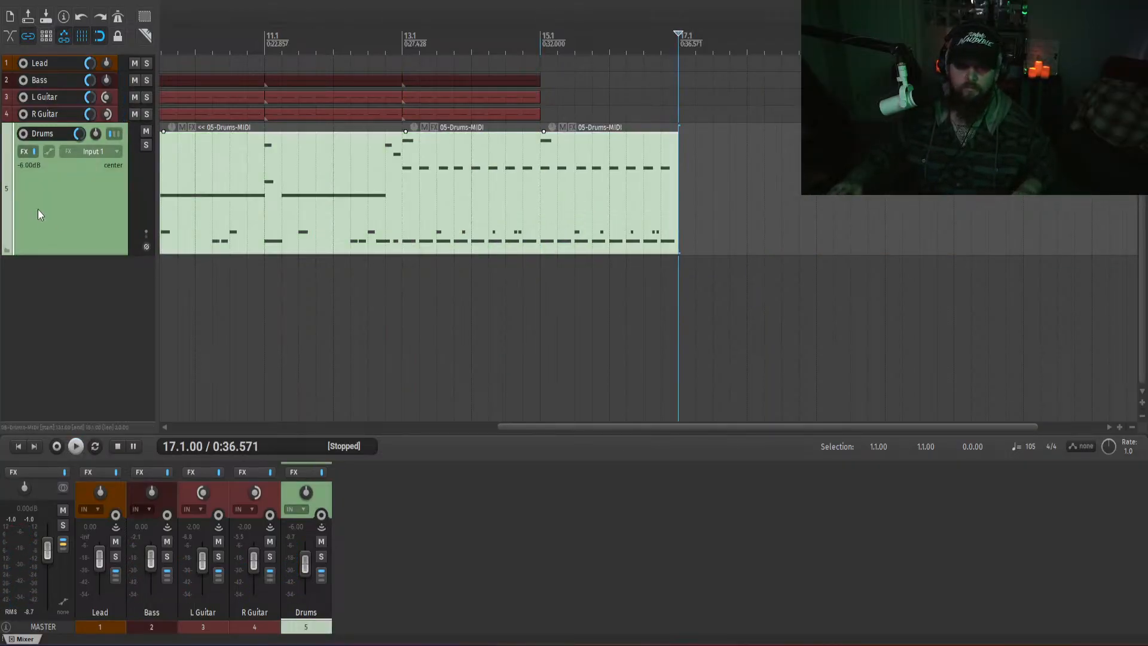
pyautogui.scroll(3, 81, 168)
pyautogui.scroll(4, 93, 178)
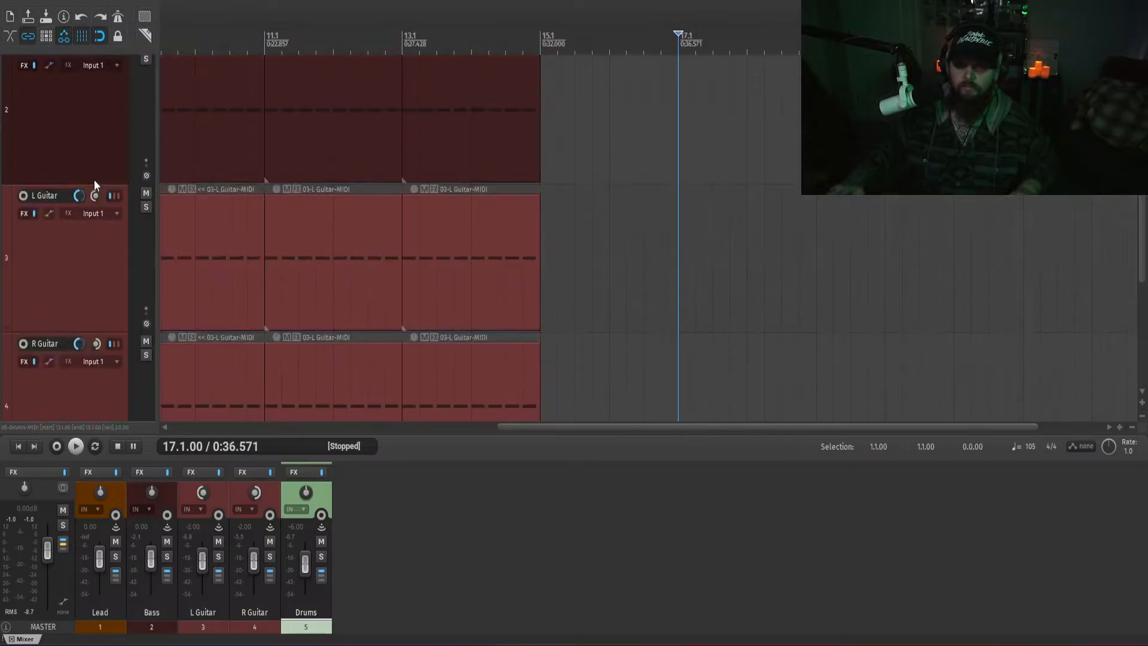
pyautogui.scroll(-3, 79, 198)
pyautogui.scroll(-2, 79, 199)
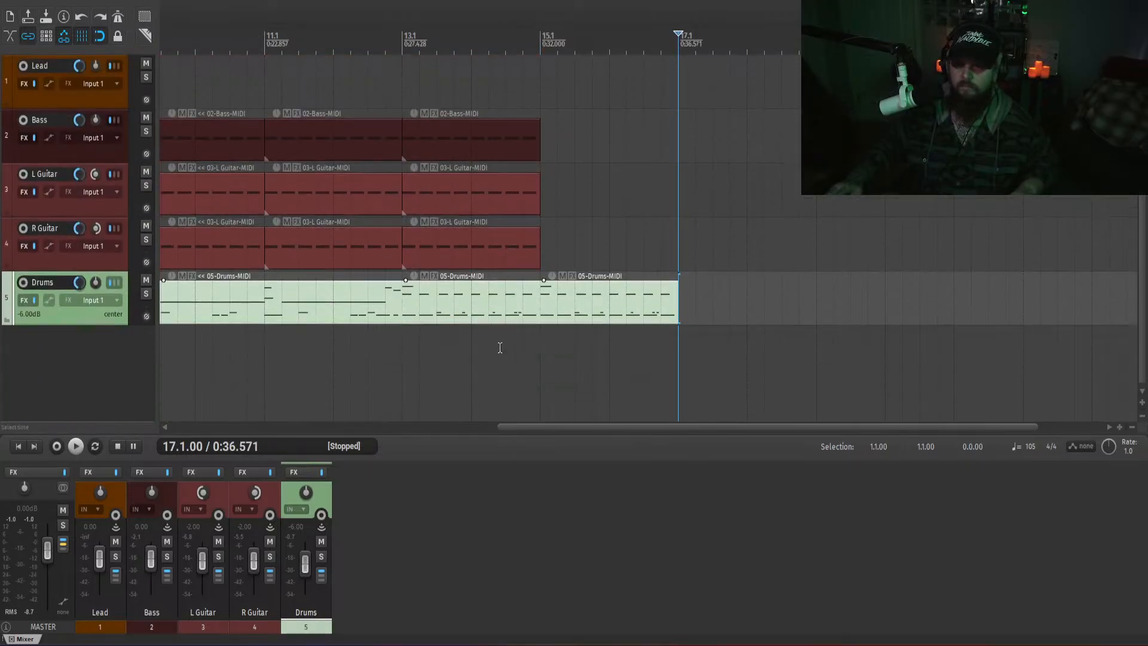
pyautogui.click(358, 358)
pyautogui.scroll(-4, 359, 357)
pyautogui.press('Home')
pyautogui.click(448, 577)
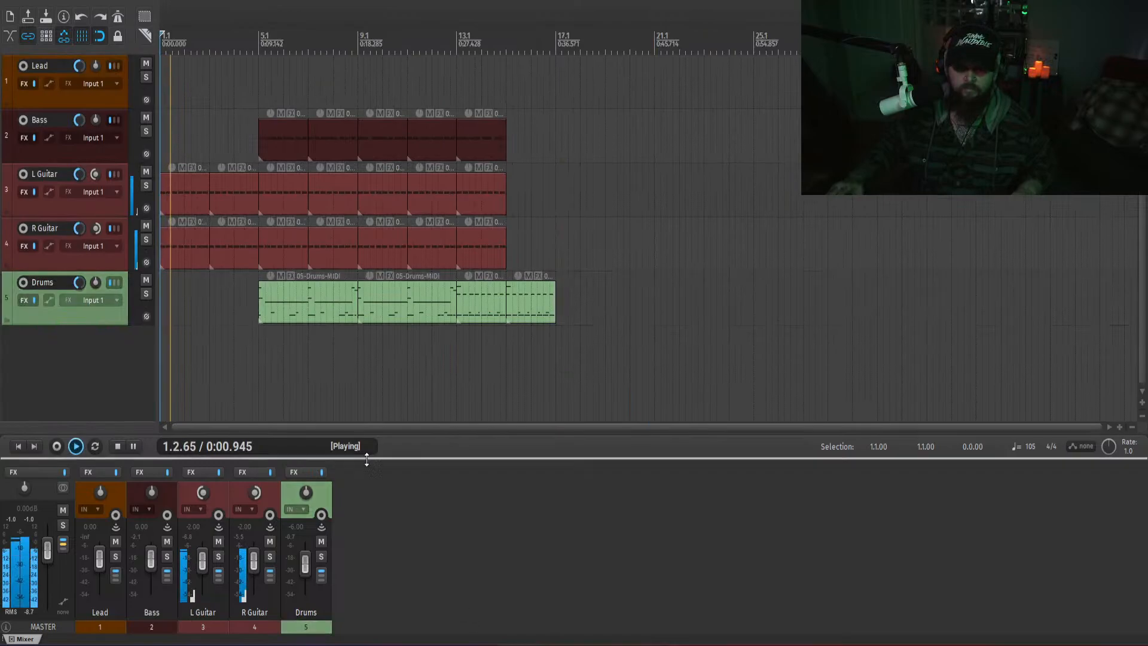
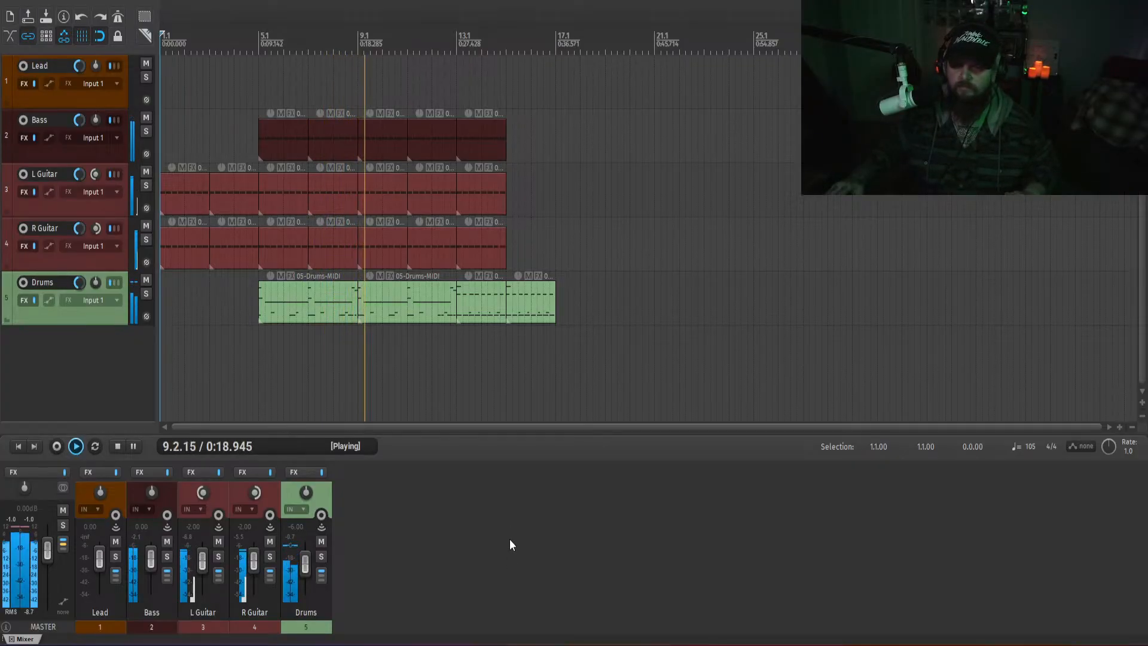
pyautogui.press('space')
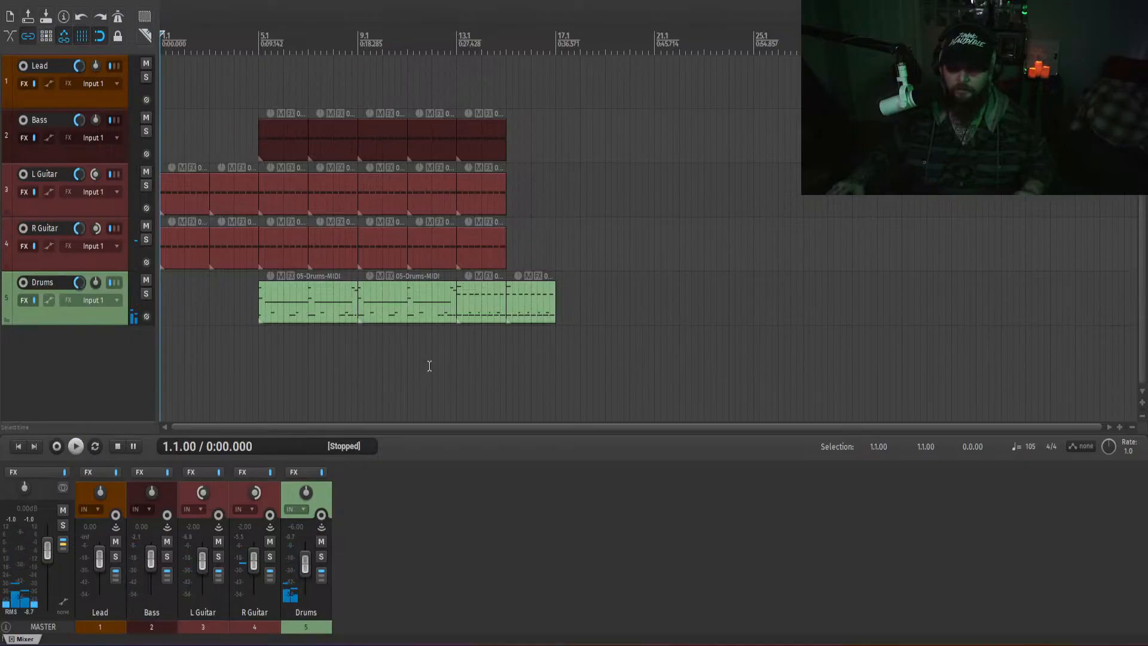
# - Listen from measure 14 into the duplicated drum item at measure 15
pyautogui.click(429, 366)
pyautogui.scroll(4, 440, 366)
pyautogui.moveTo(503, 428); pyautogui.dragTo(614, 426)
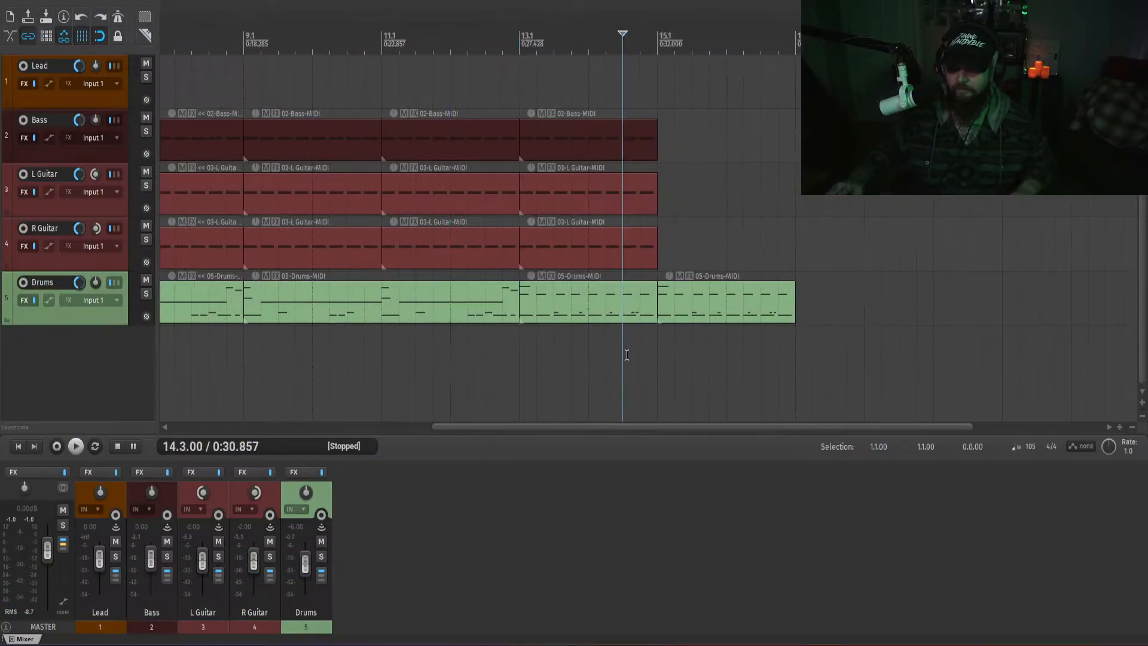
pyautogui.click(589, 357)
pyautogui.press('space')
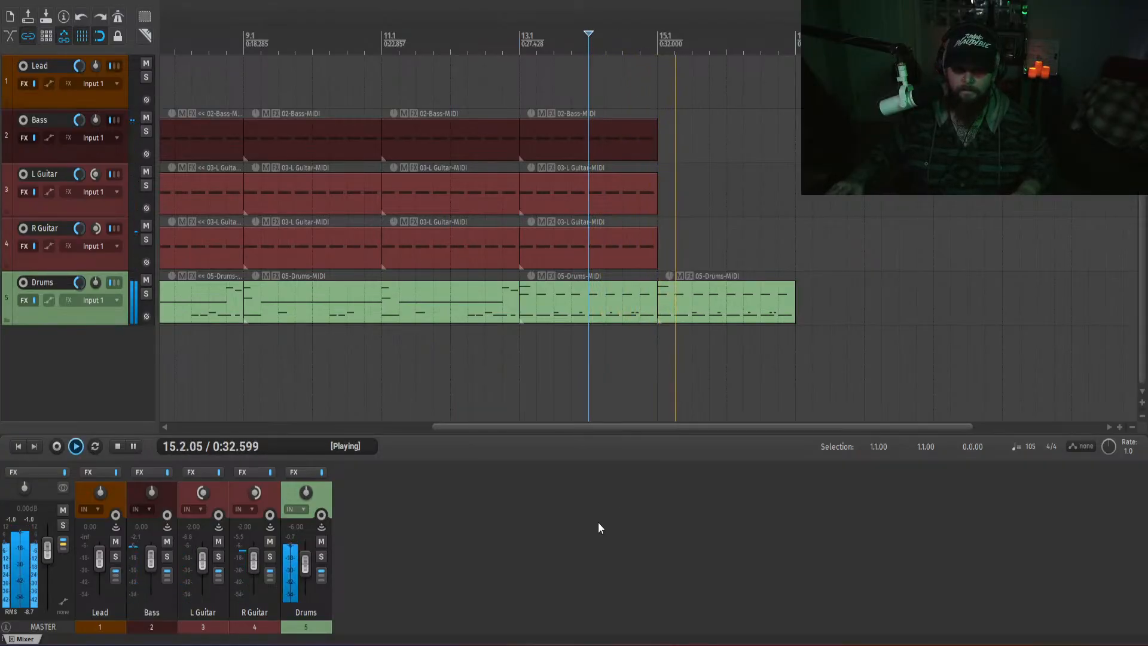
pyautogui.press('space')
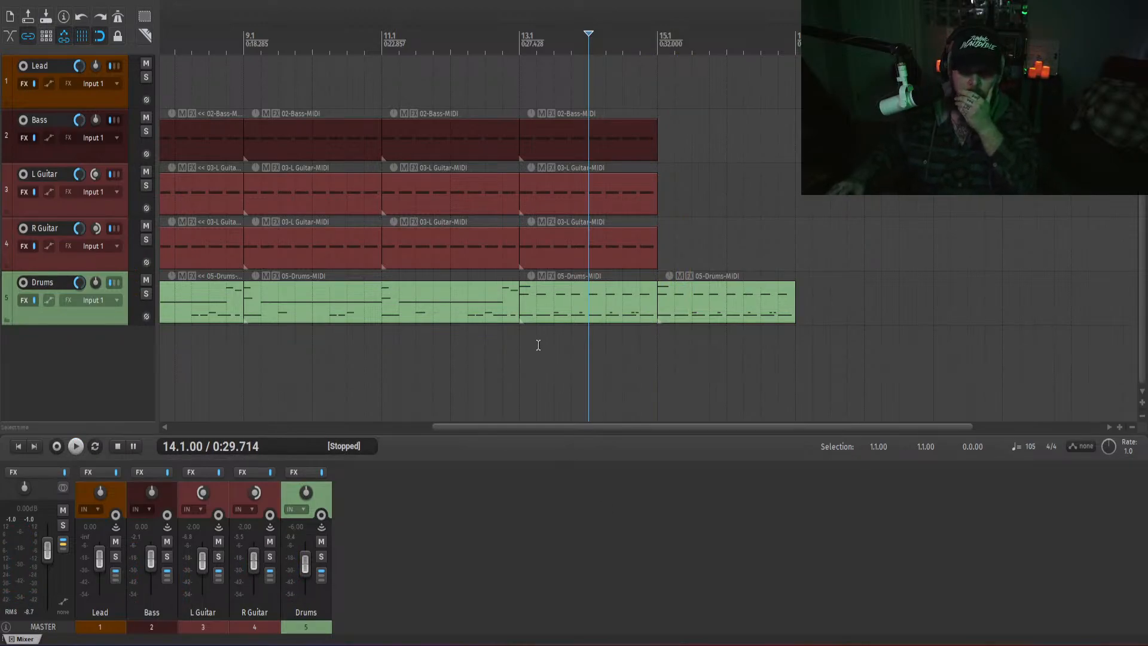
# - Open the measure 9-12 drum item in the MIDI editor and listen to it from measure 12 and from its start
pyautogui.click(469, 360)
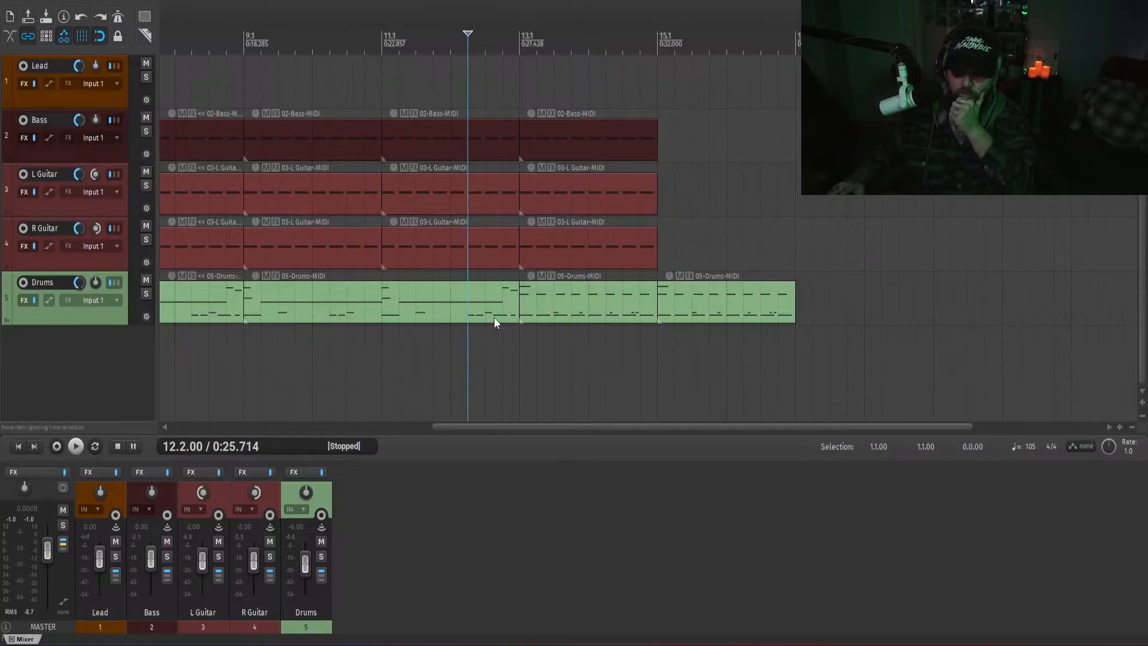
pyautogui.doubleClick(489, 310)
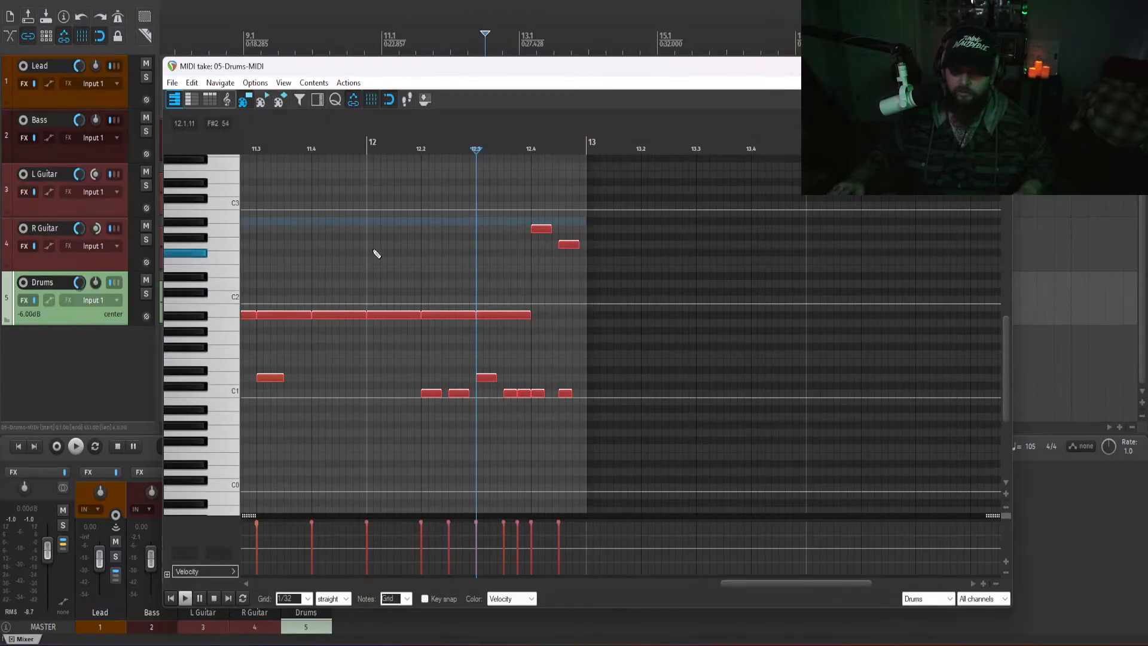
pyautogui.click(371, 235)
pyautogui.press('space')
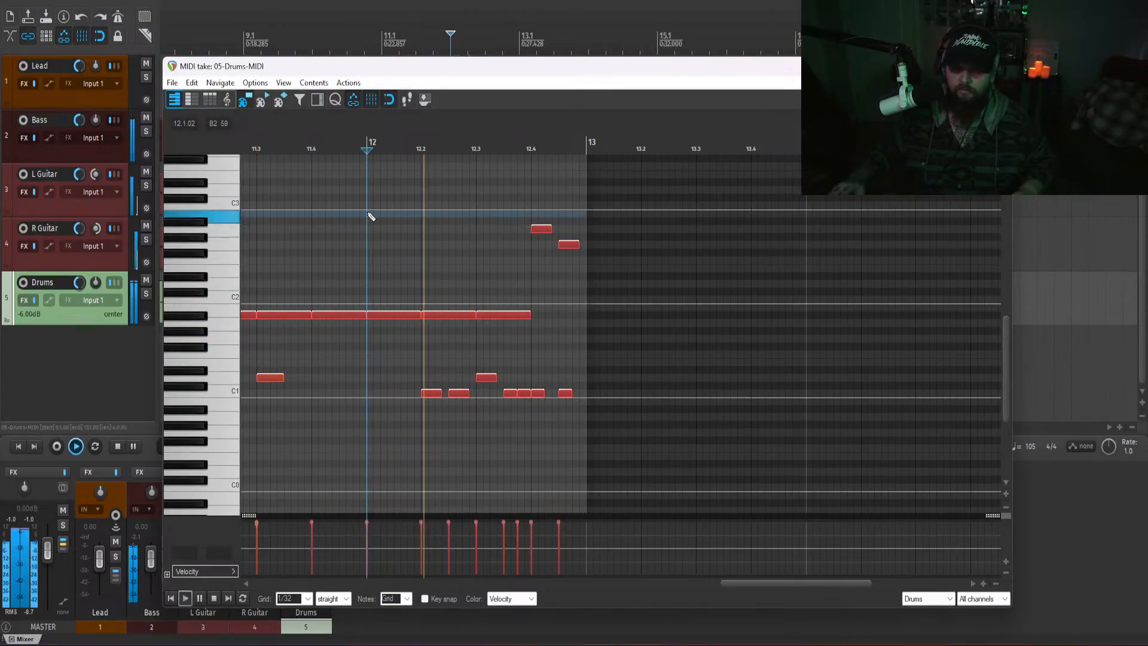
pyautogui.press('space')
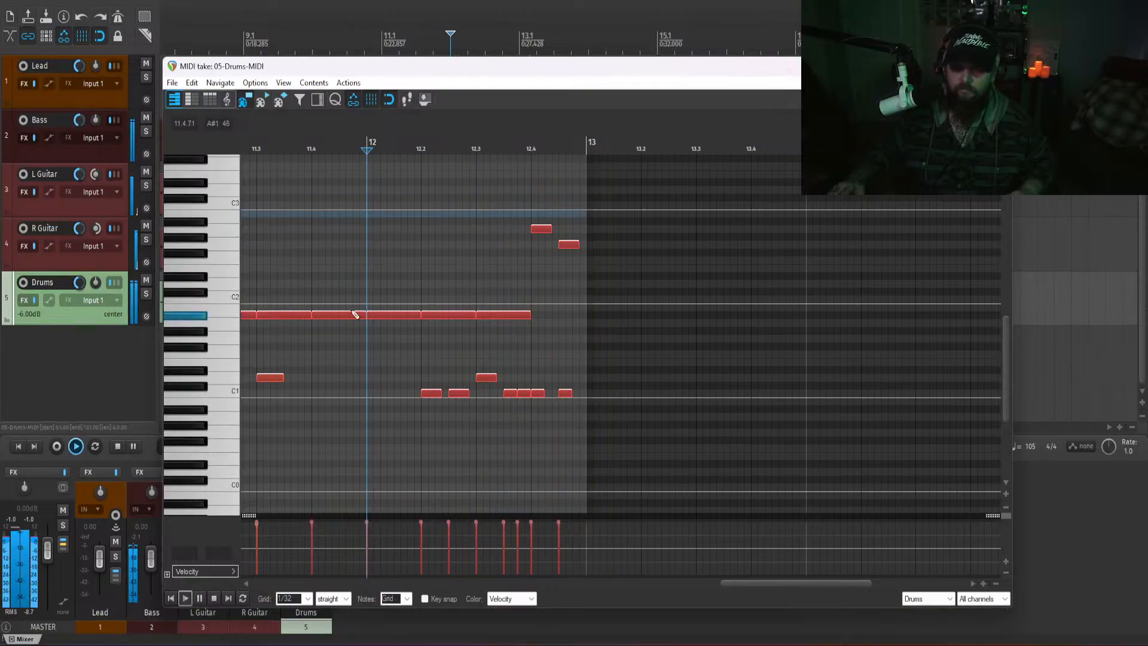
pyautogui.press('w')
pyautogui.press('space')
pyautogui.scroll(-3, 565, 363)
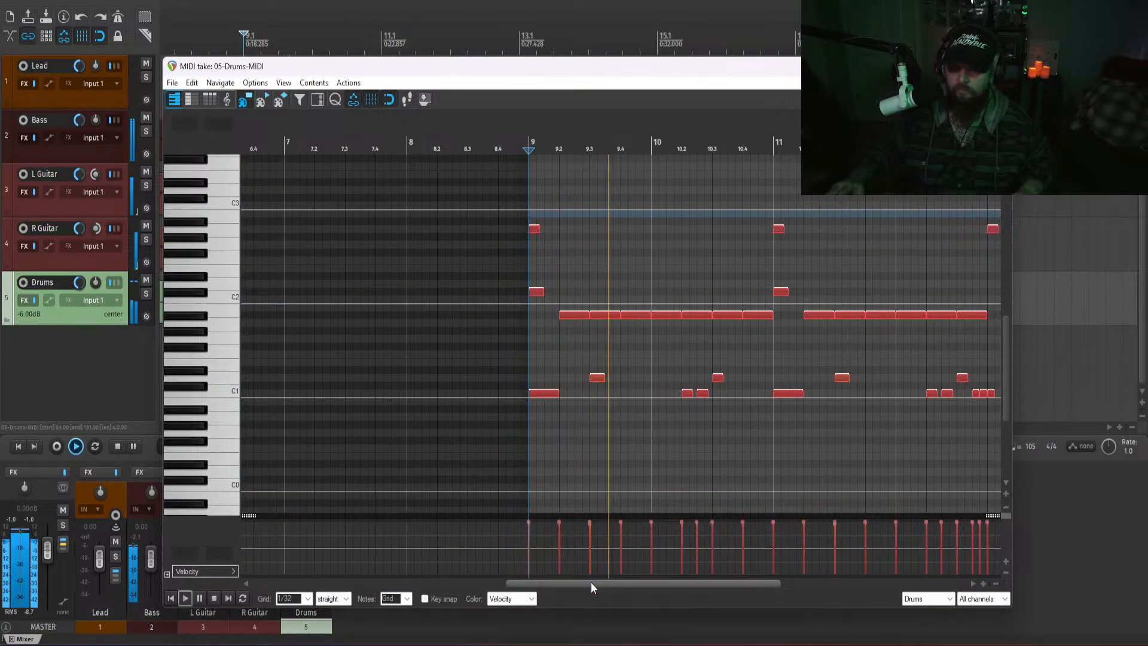
pyautogui.moveTo(591, 583); pyautogui.dragTo(695, 589)
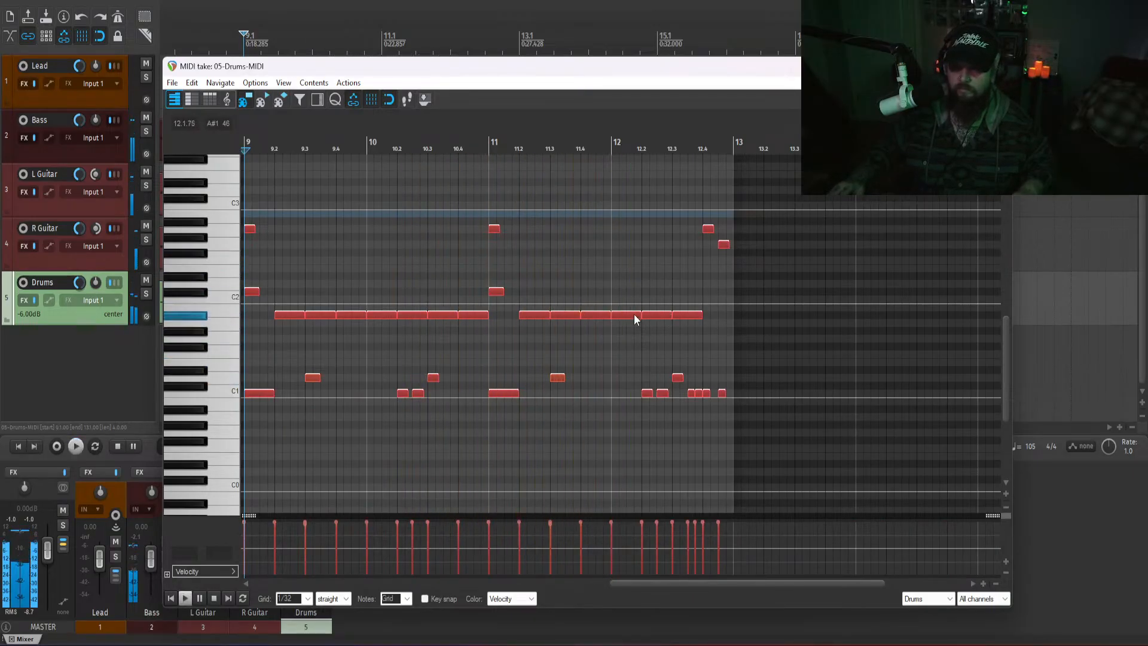
pyautogui.press('space')
# - Add two short D1 snare notes just before beat 12.2 and listen from measure 12
pyautogui.click(631, 378)
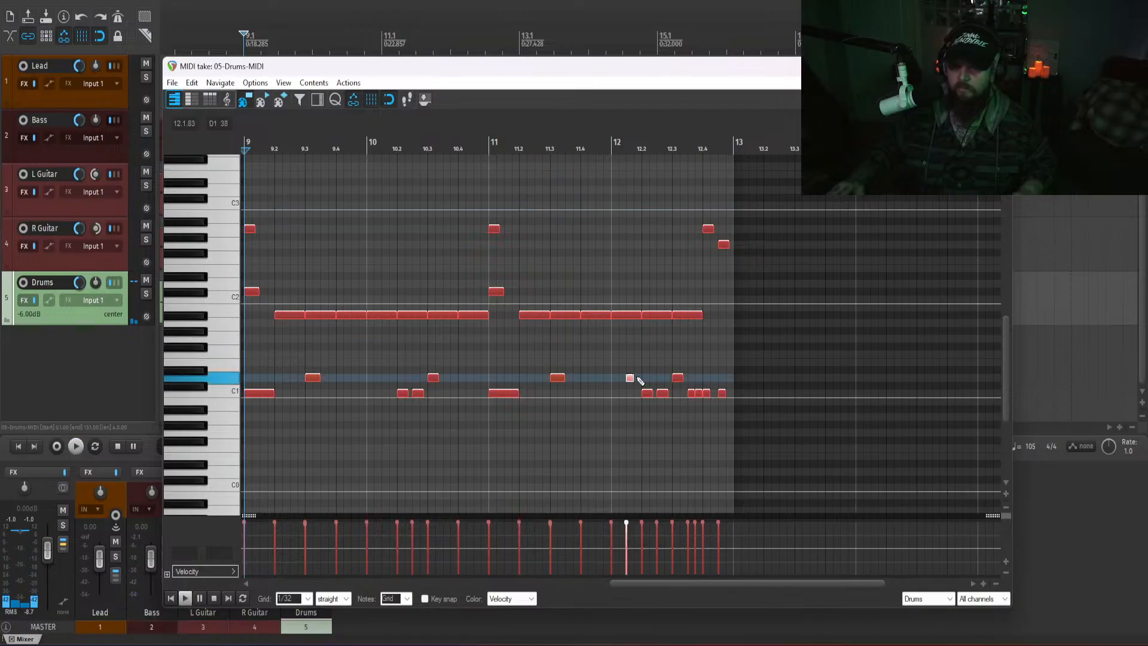
pyautogui.click(637, 379)
pyautogui.click(608, 238)
pyautogui.press('space')
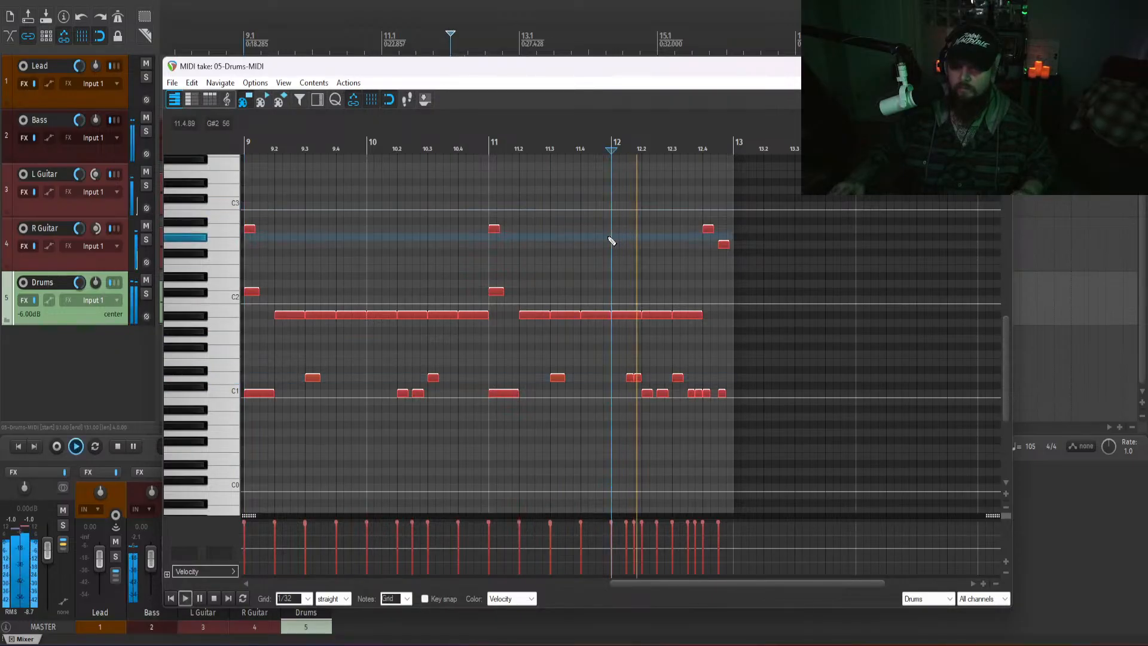
pyautogui.press('space')
# - Move the A#1 cymbal note at beat 12.2 up to A2
pyautogui.moveTo(655, 317); pyautogui.dragTo(659, 229)
pyautogui.click(643, 178)
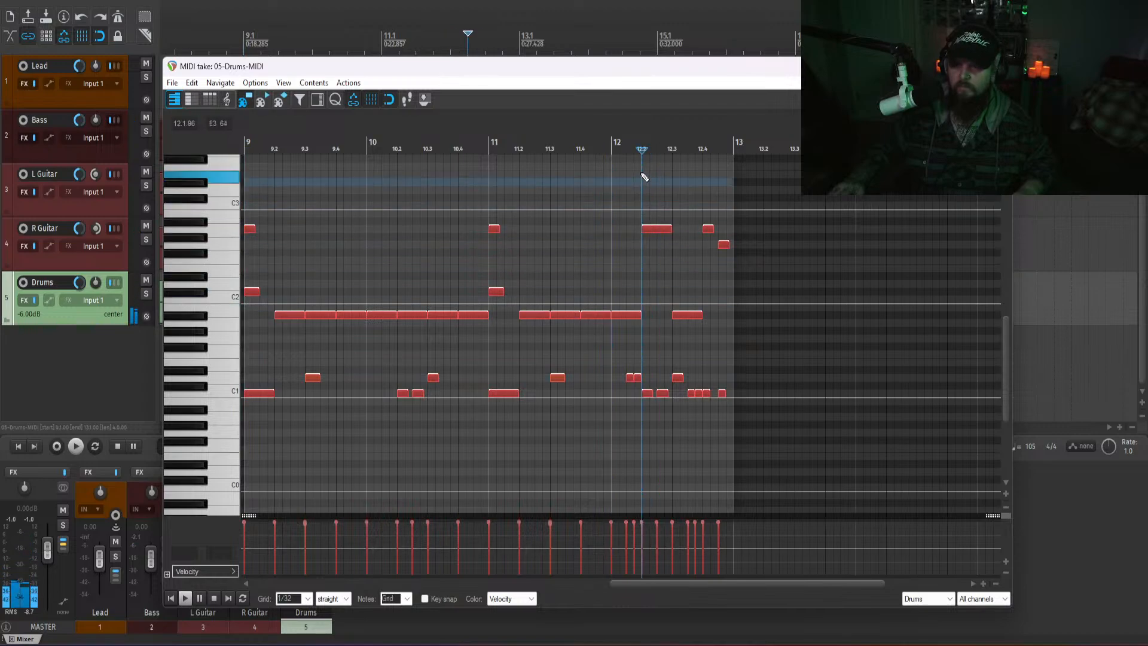
pyautogui.click(648, 160)
pyautogui.scroll(1, 220, 249)
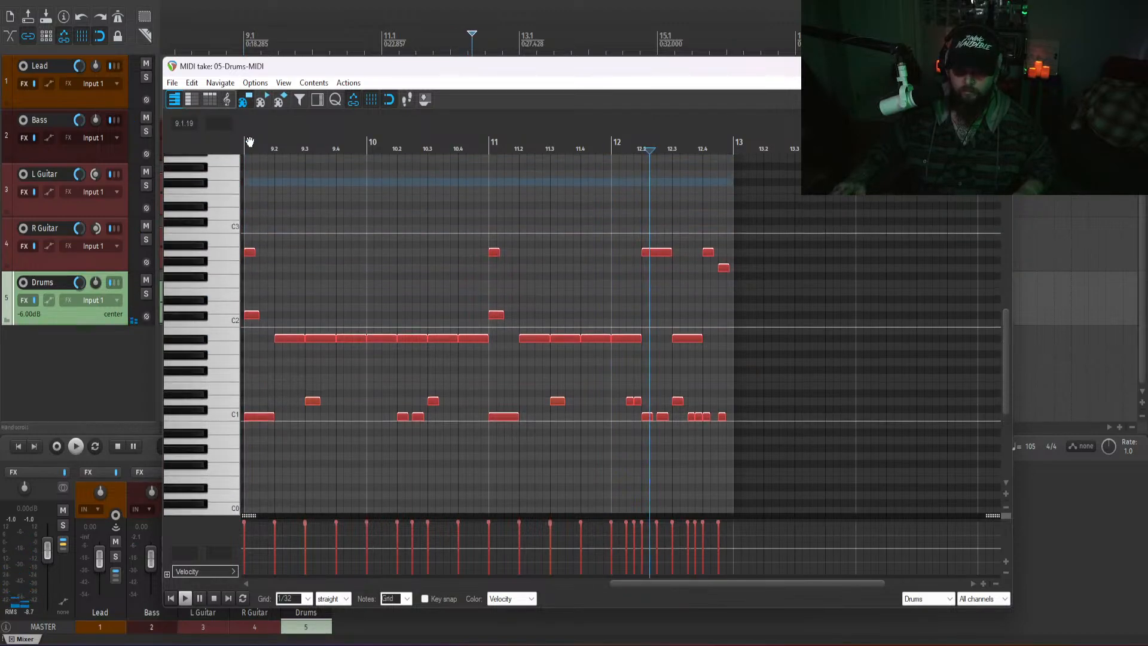
pyautogui.click(251, 167)
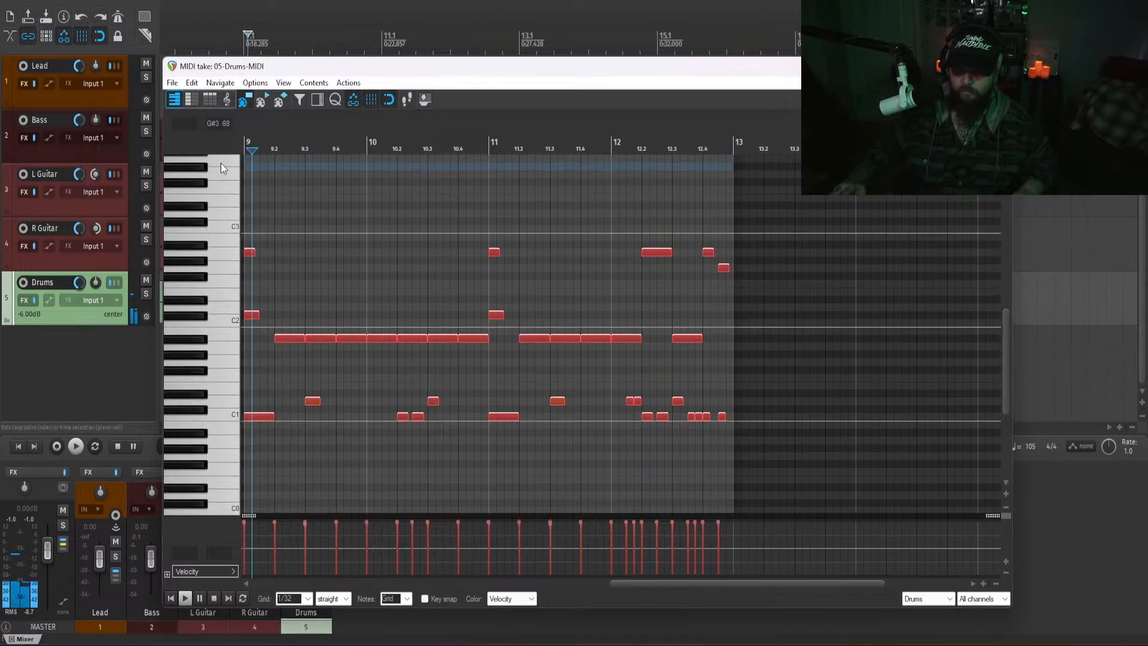
pyautogui.scroll(1, 219, 216)
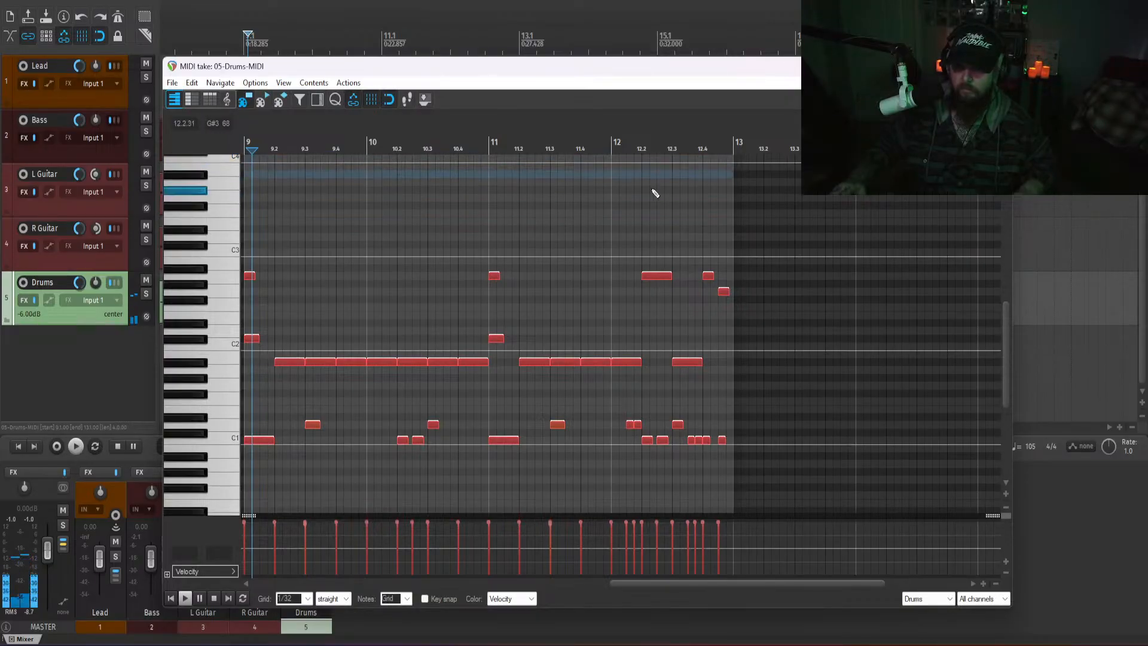
# - Replace the A2 cymbal note at beat 12.2 with a short A#3 note and listen from measure 12
pyautogui.moveTo(635, 182)
pyautogui.mouseDown()
pyautogui.moveTo(652, 182)
pyautogui.moveTo(649, 173)
pyautogui.mouseUp()
pyautogui.doubleClick(652, 275)
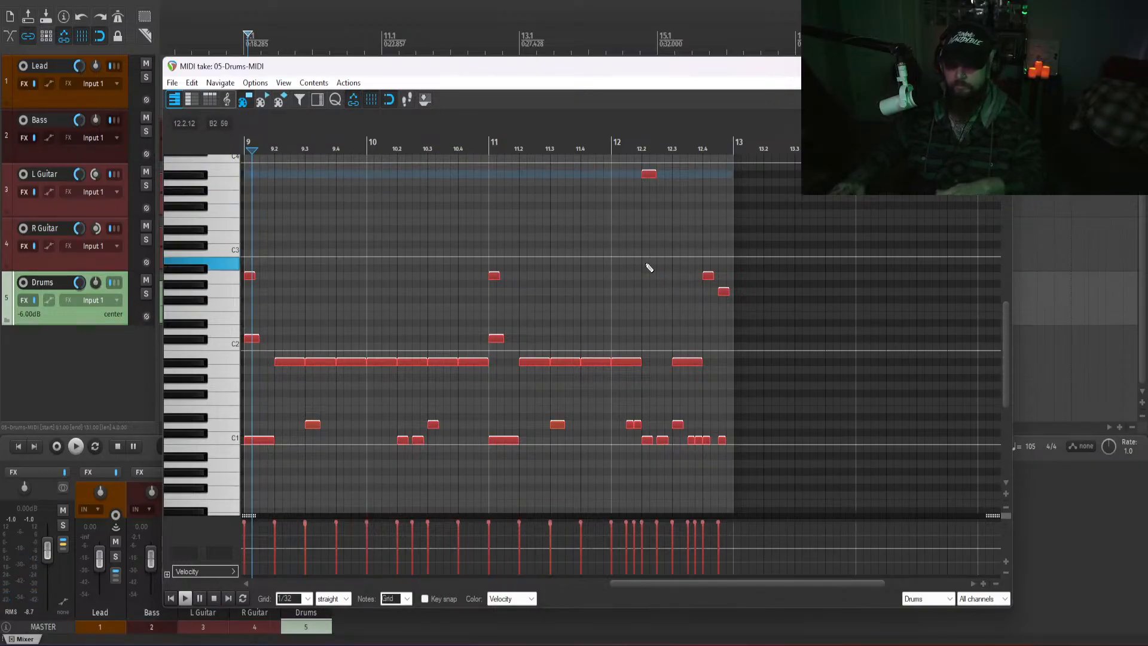
pyautogui.click(606, 261)
pyautogui.press('space')
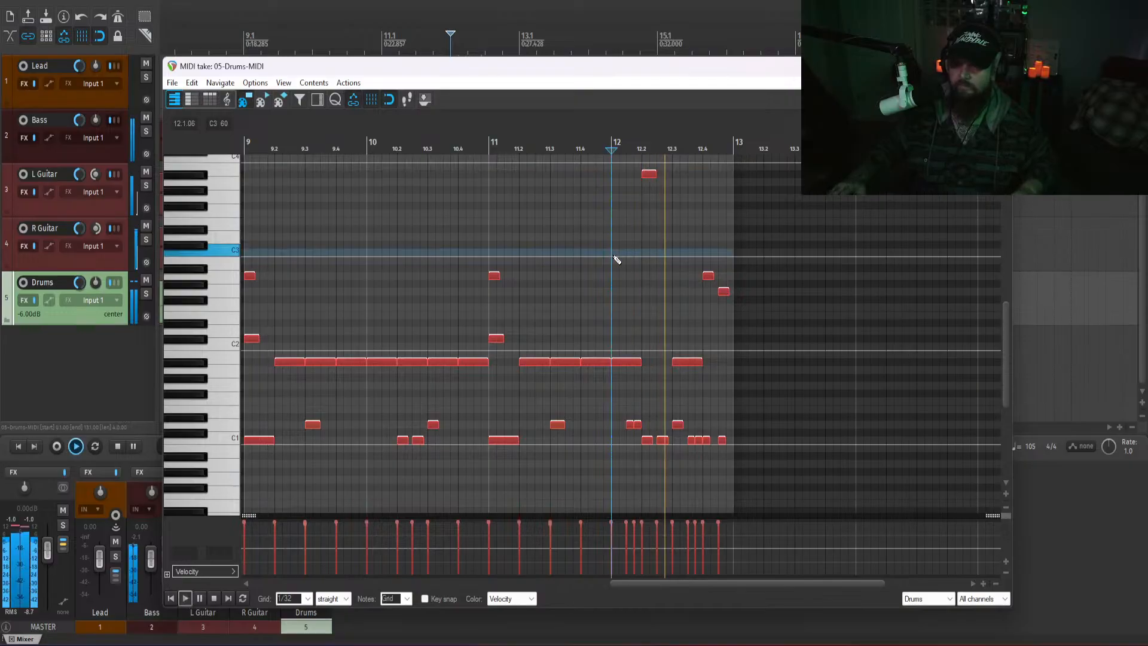
pyautogui.press('space')
pyautogui.press('space')
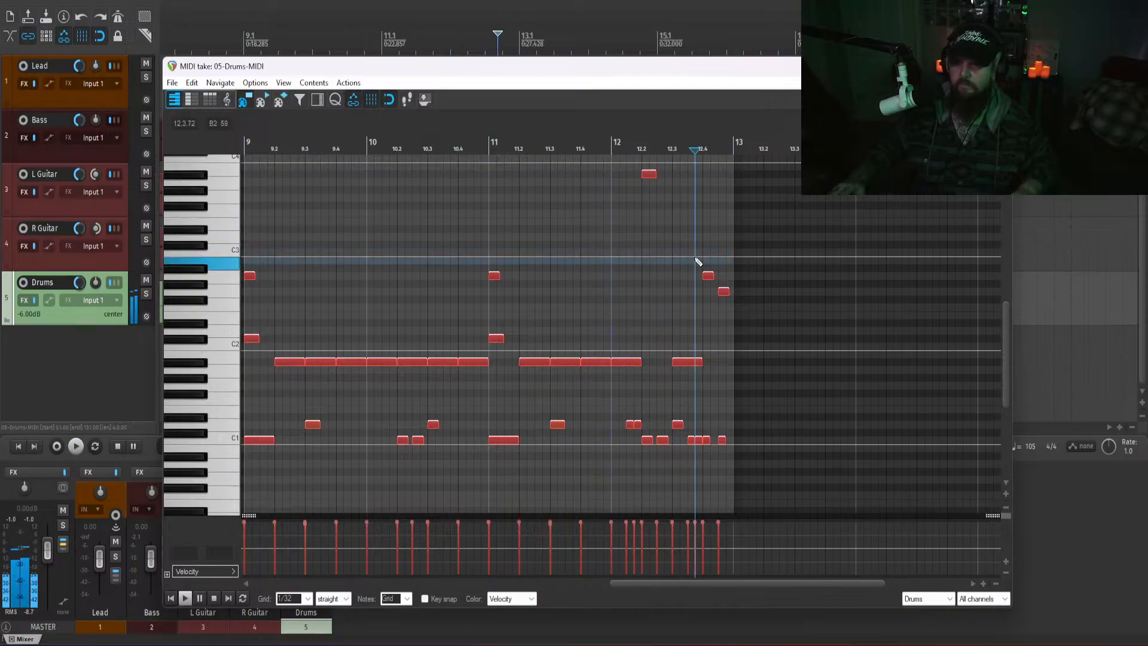
# - Replace the A#3 note at beat 12.2 with a short B2 note and listen to the end of measure 12
pyautogui.moveTo(653, 264); pyautogui.dragTo(658, 262)
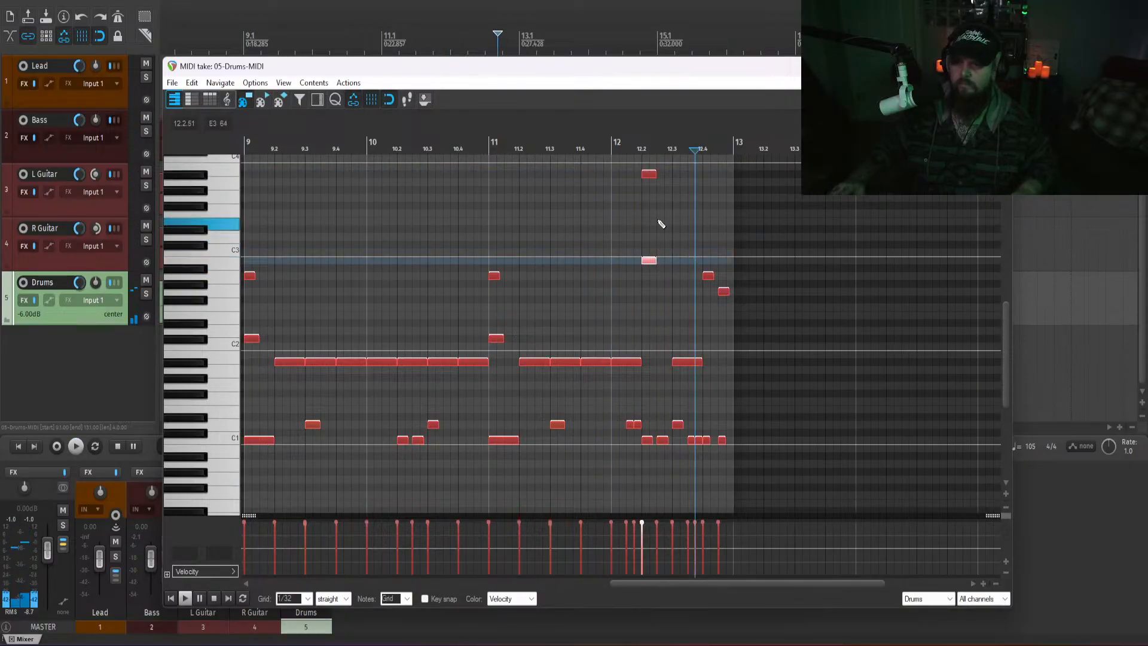
pyautogui.click(645, 173)
pyautogui.press('Delete')
pyautogui.press('space')
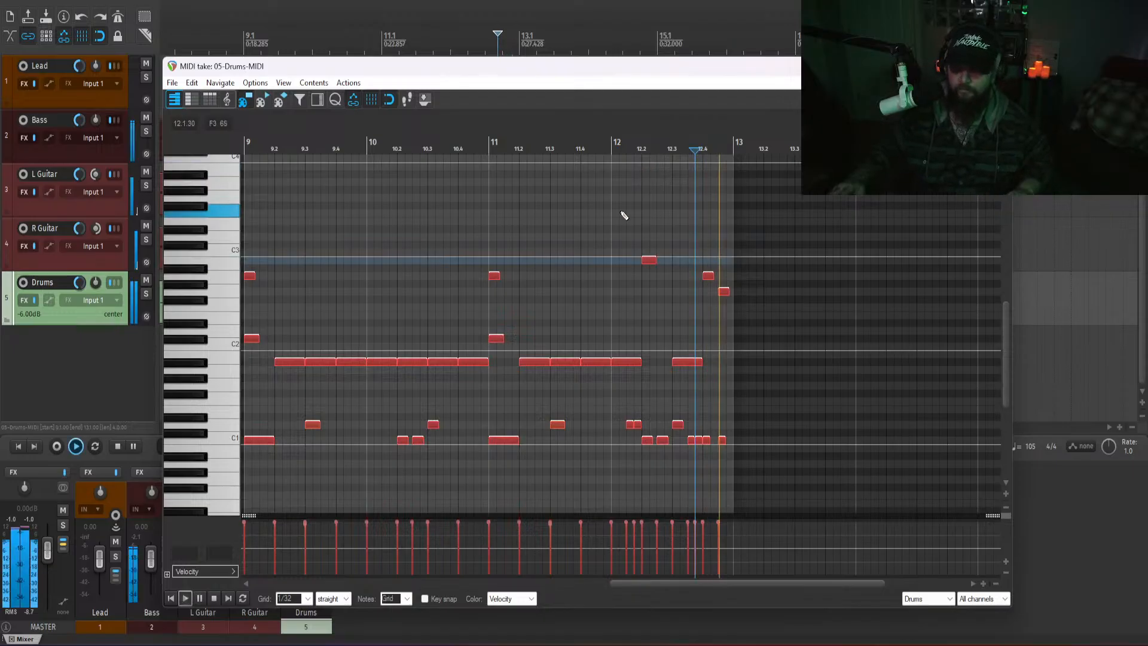
pyautogui.click(623, 213)
# - Examine the notes of the measure 12 fill up close and listen from midway between beats 12.1 and 12.2
pyautogui.scroll(4, 663, 288)
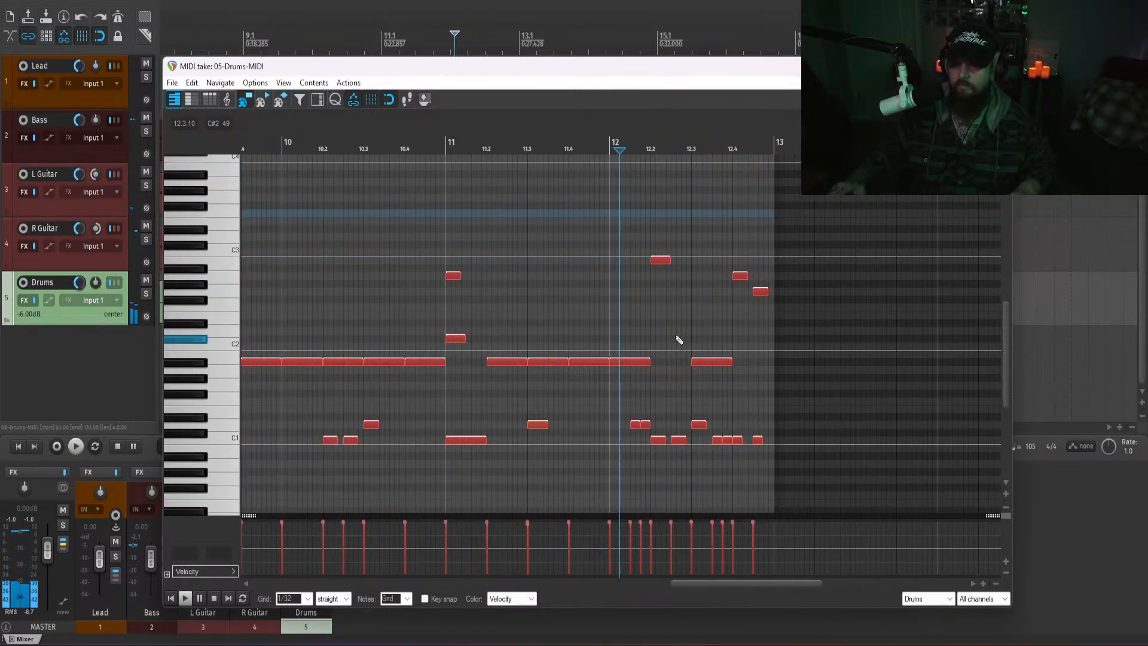
pyautogui.moveTo(705, 581); pyautogui.dragTo(726, 584)
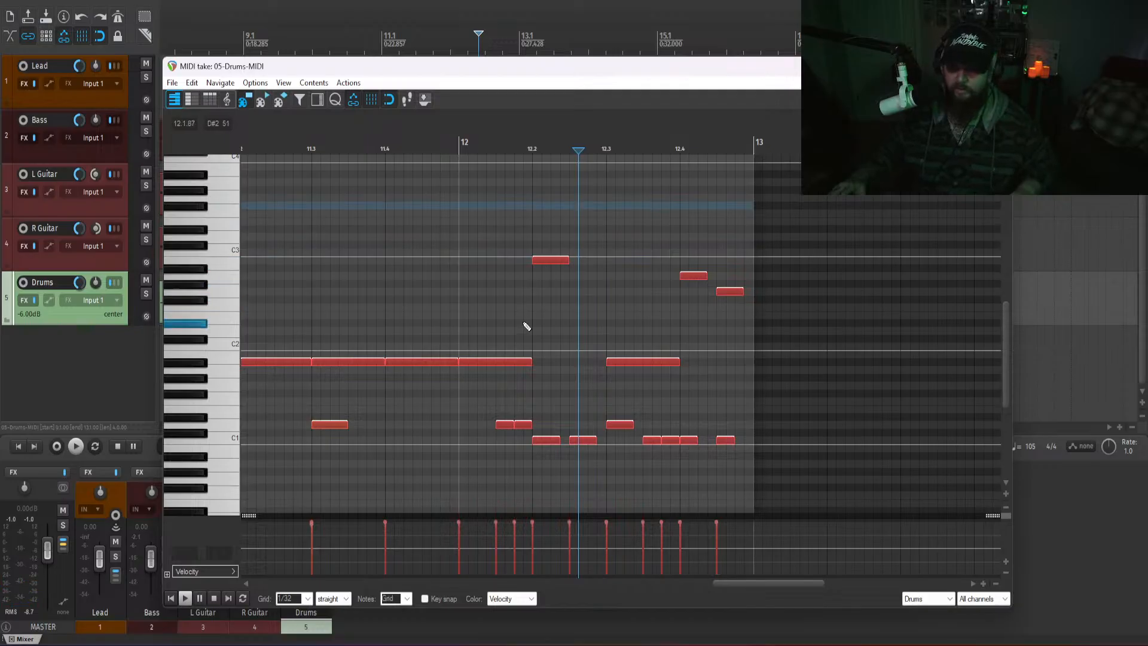
pyautogui.click(526, 305)
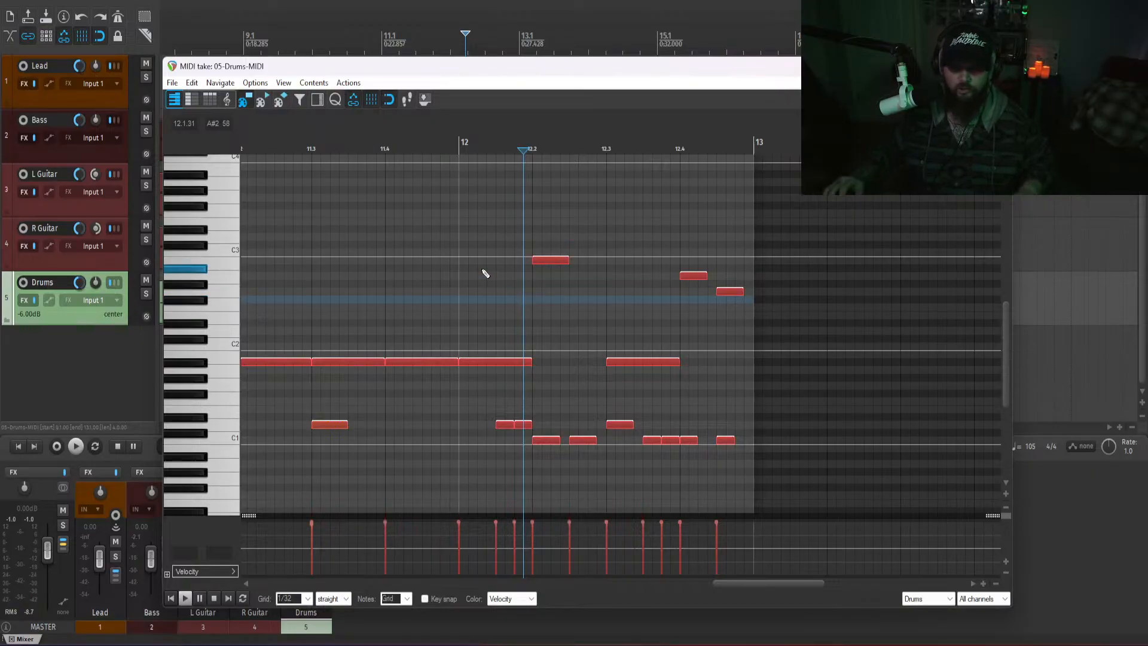
pyautogui.moveTo(493, 302)
pyautogui.mouseDown()
pyautogui.moveTo(417, 262)
pyautogui.moveTo(511, 309)
pyautogui.mouseUp()
pyautogui.moveTo(432, 293); pyautogui.dragTo(515, 320)
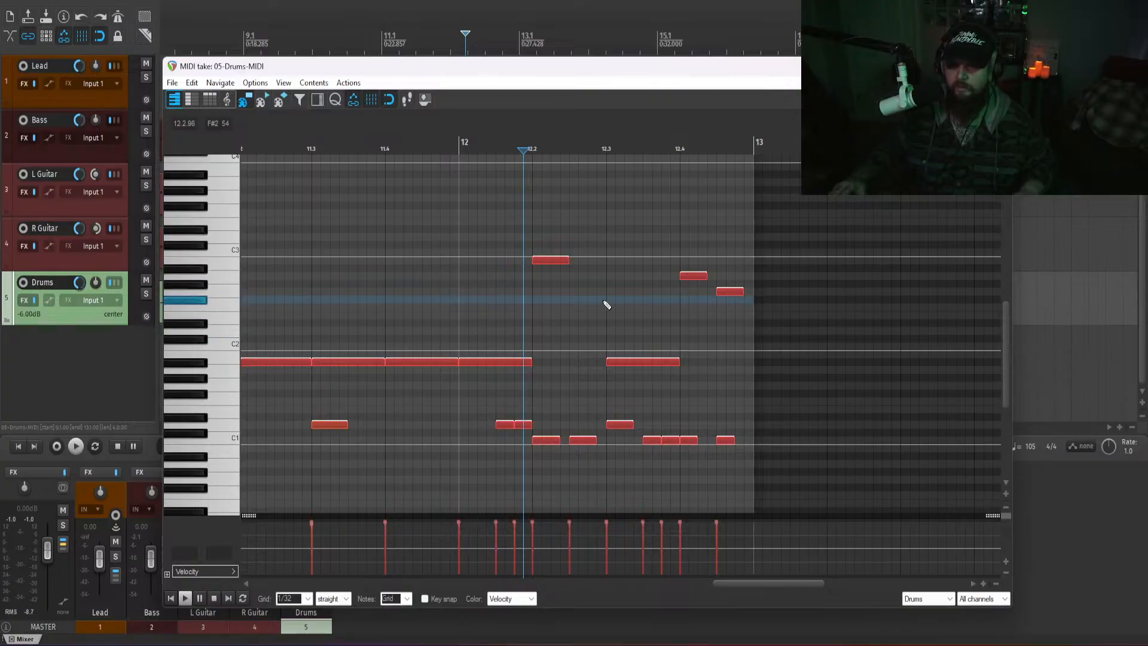
pyautogui.click(462, 265)
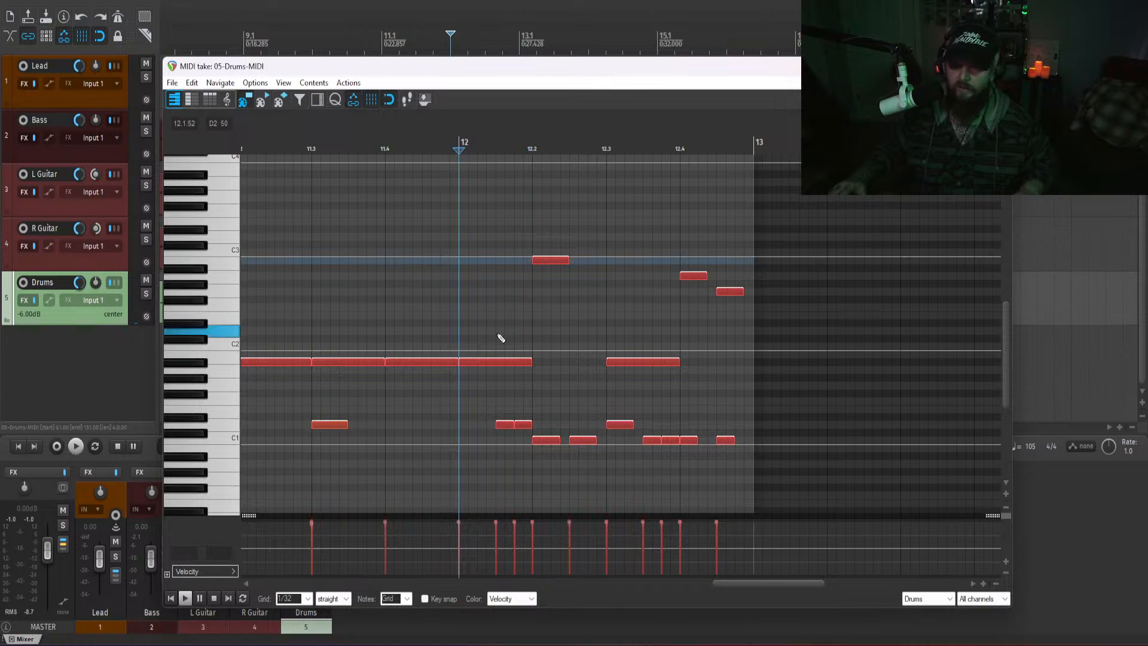
pyautogui.click(535, 331)
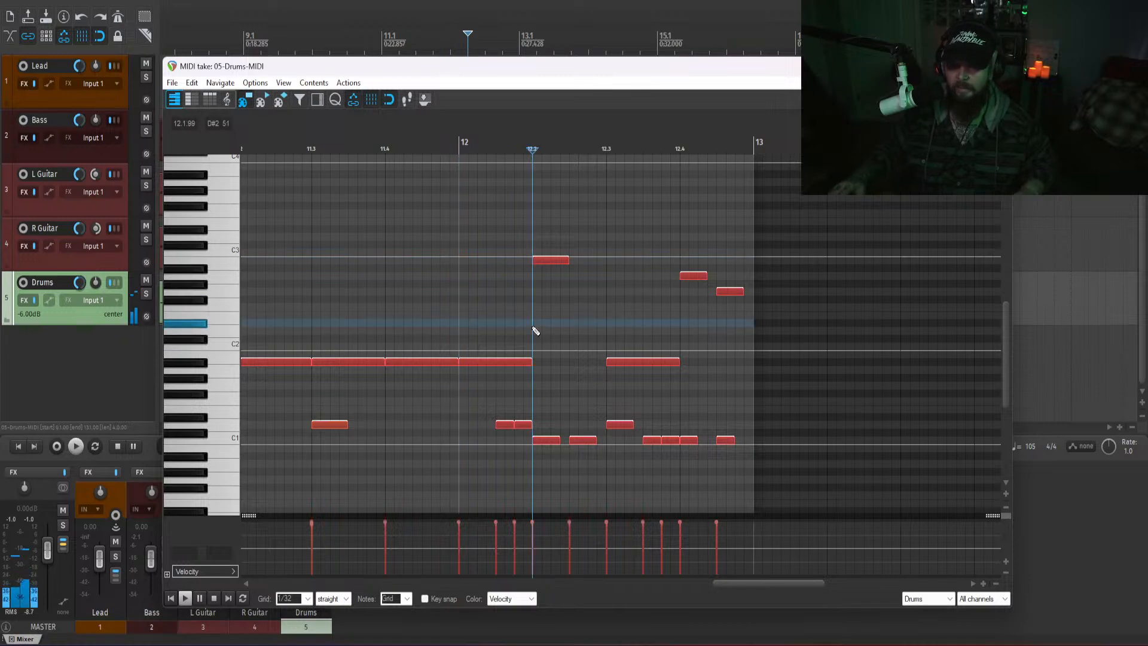
pyautogui.moveTo(502, 290); pyautogui.dragTo(446, 271)
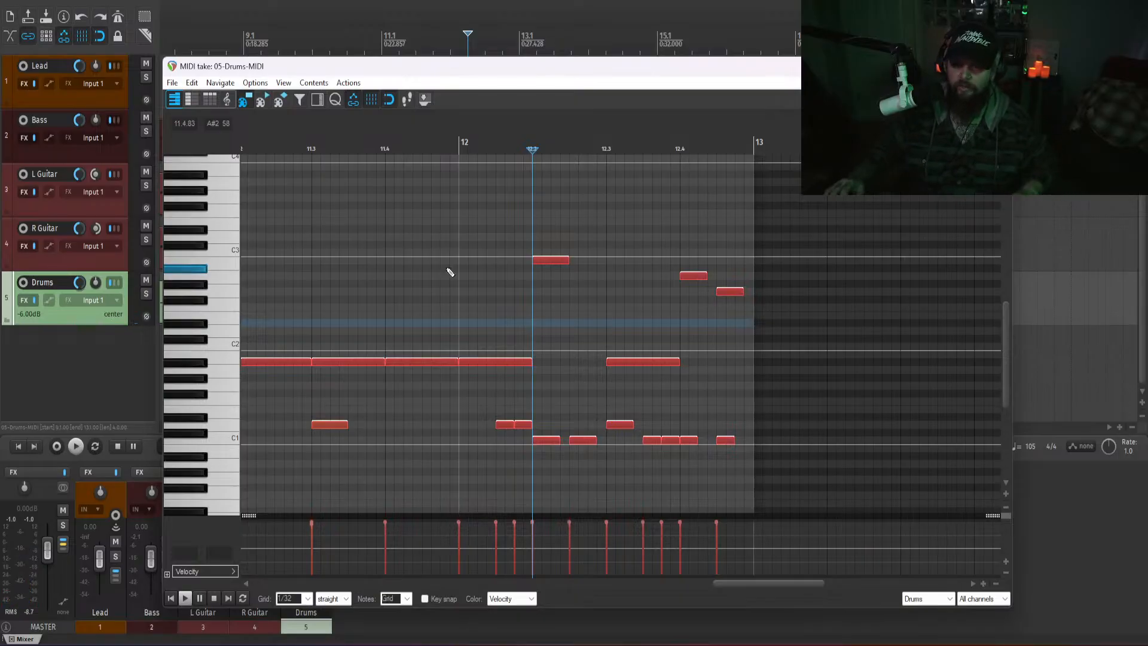
pyautogui.click(465, 291)
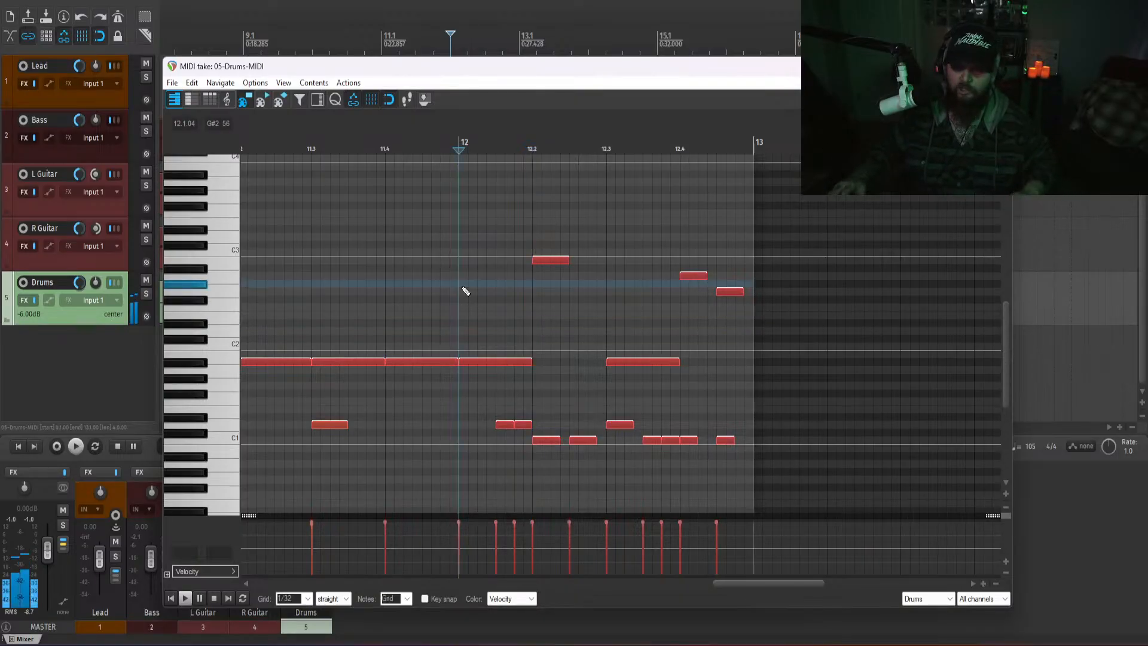
pyautogui.click(496, 289)
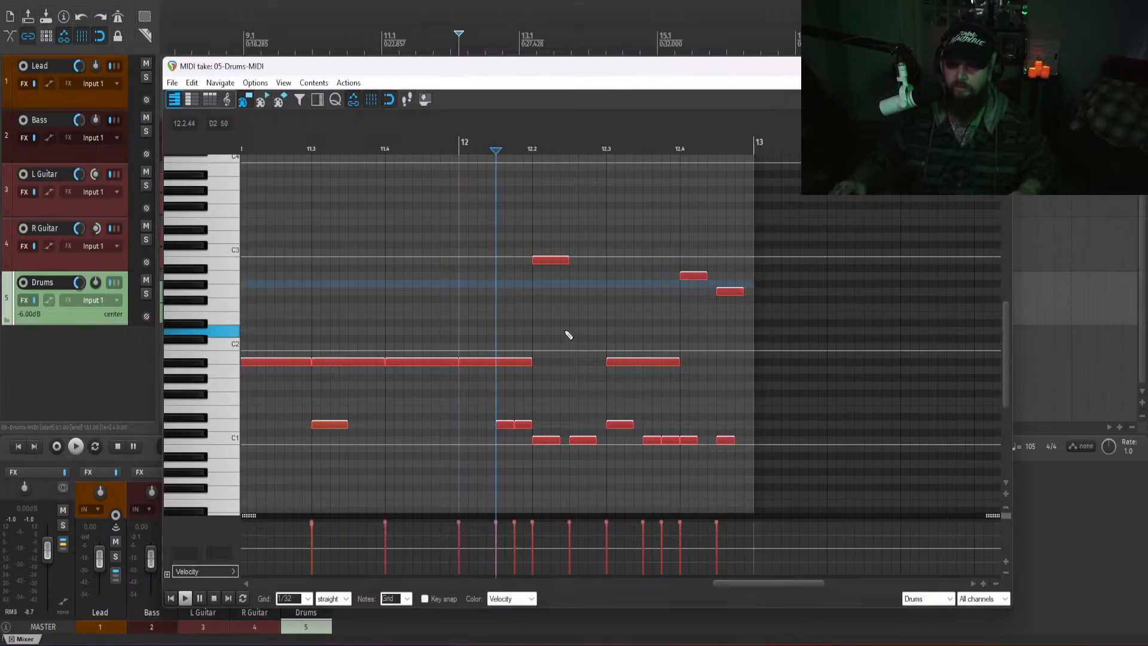
pyautogui.press('space')
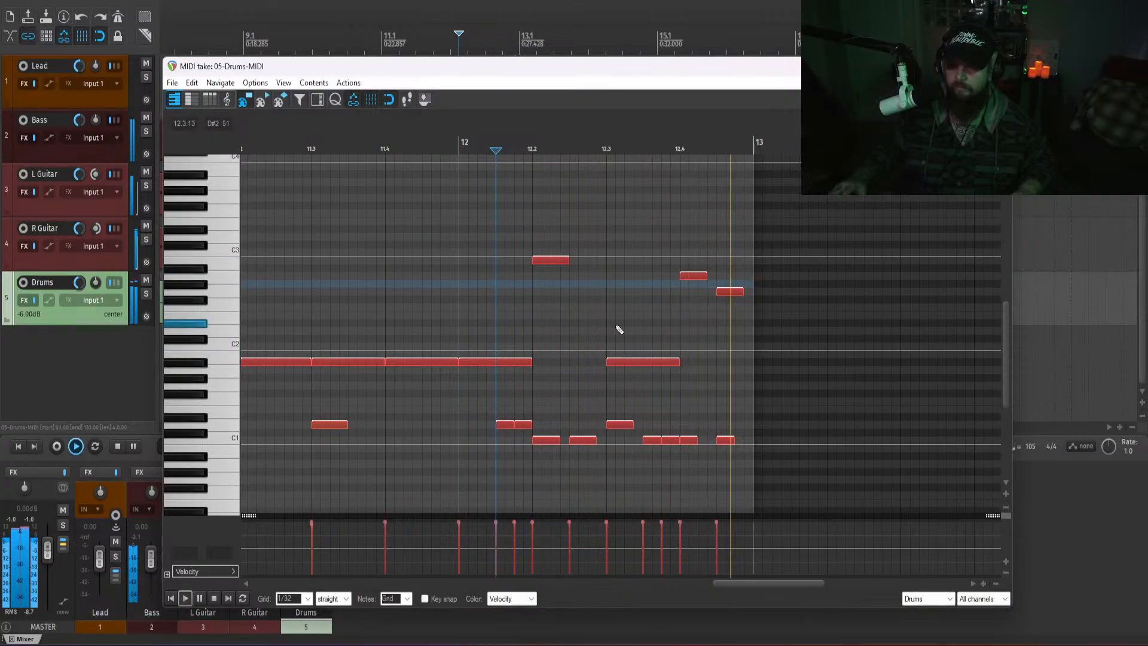
pyautogui.press('space')
# - Close the MIDI editor and open the Drums track's Kontakt 8 instrument
pyautogui.moveTo(746, 343); pyautogui.dragTo(686, 228)
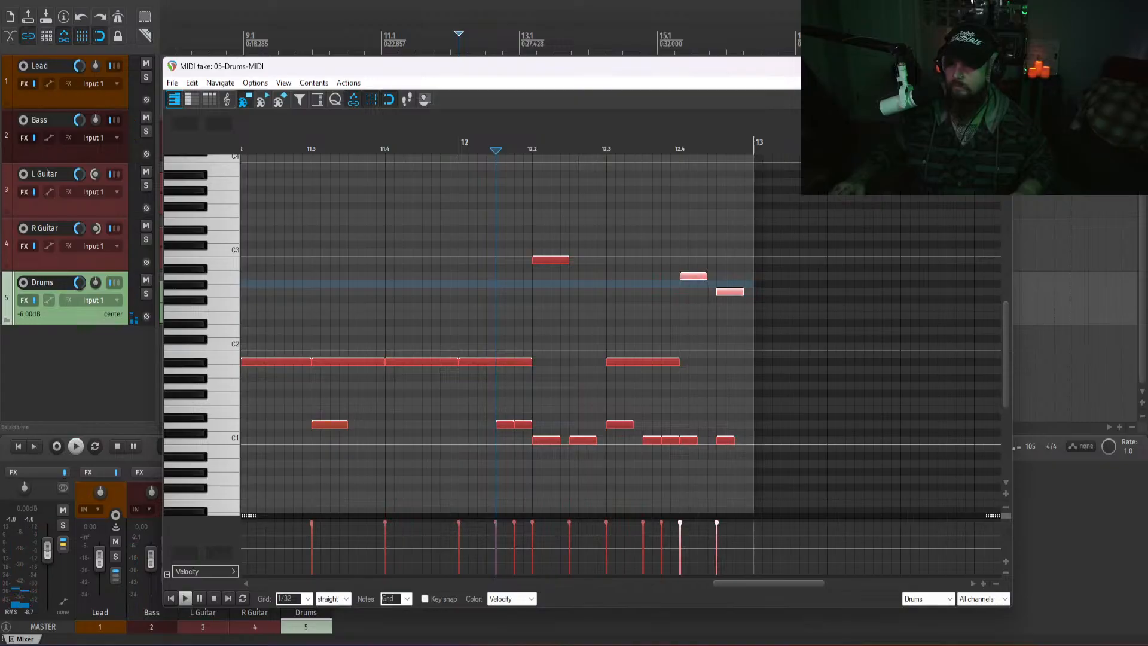
pyautogui.click(998, 65)
pyautogui.click(324, 490)
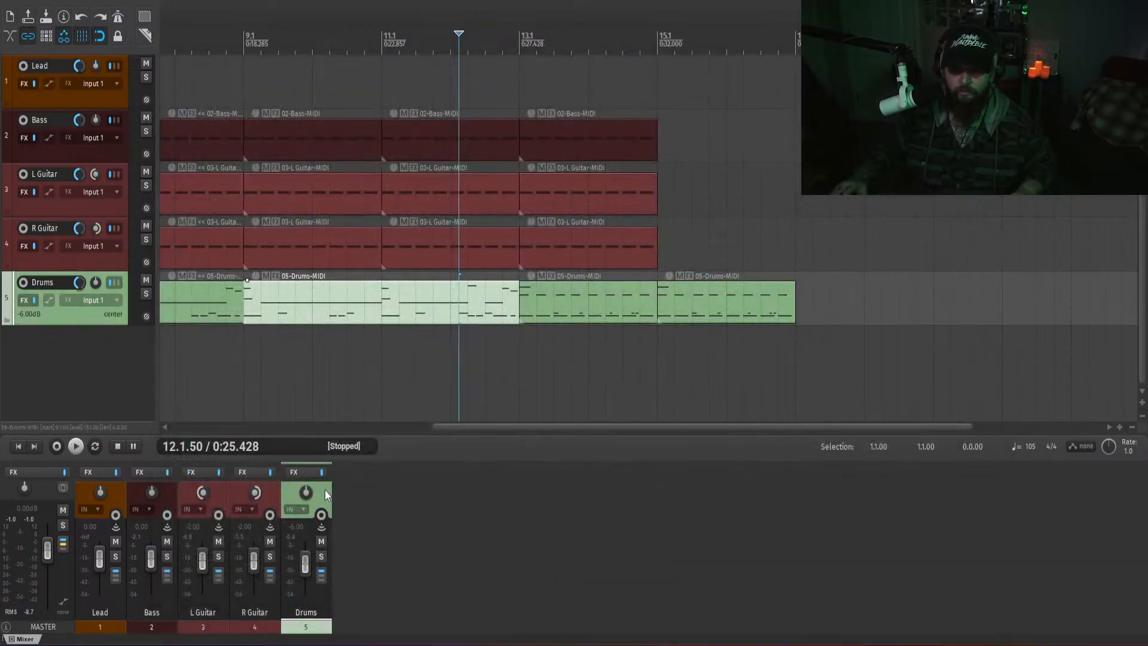
pyautogui.click(293, 473)
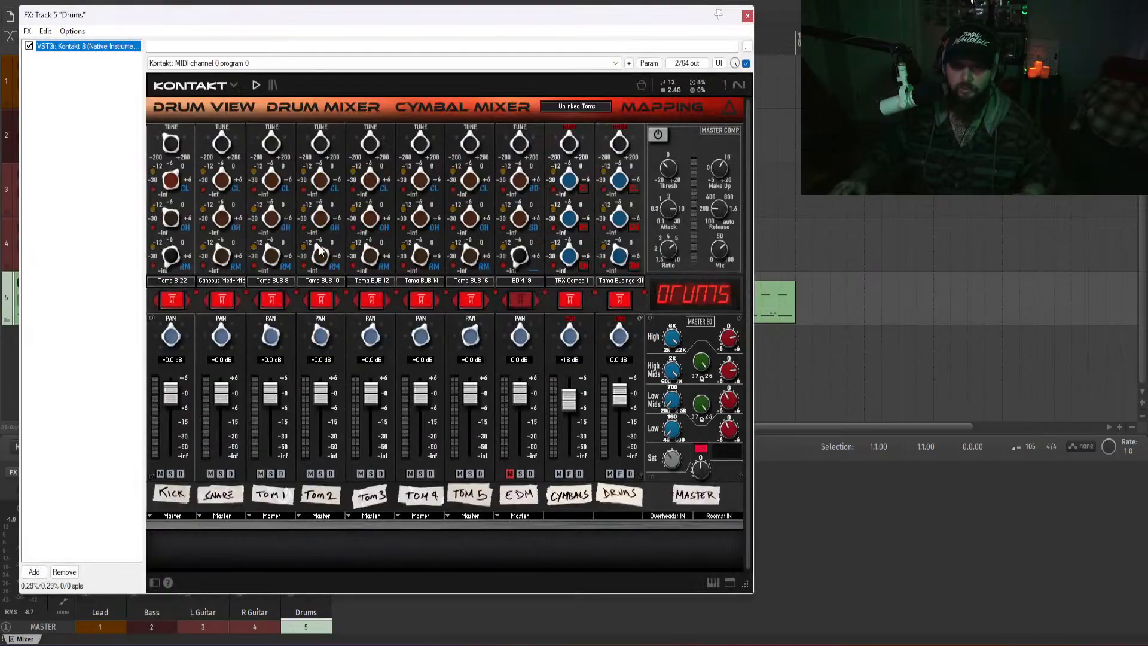
# - Route the kick and snare channels of the drum mixer to Out 2
pyautogui.click(183, 518)
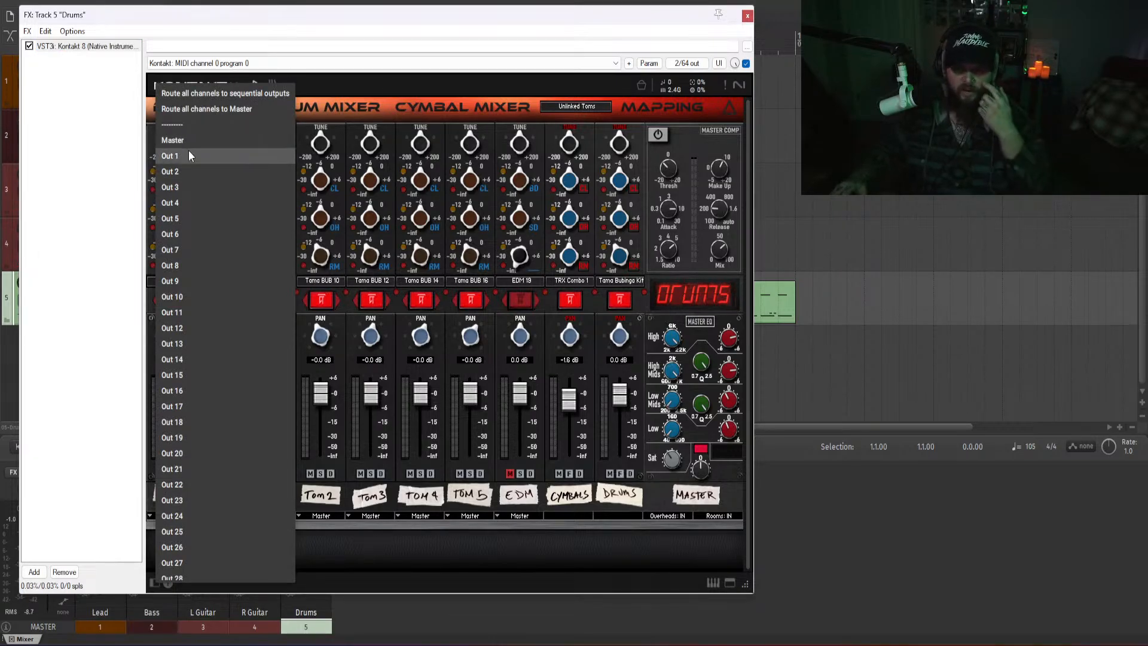
pyautogui.click(179, 171)
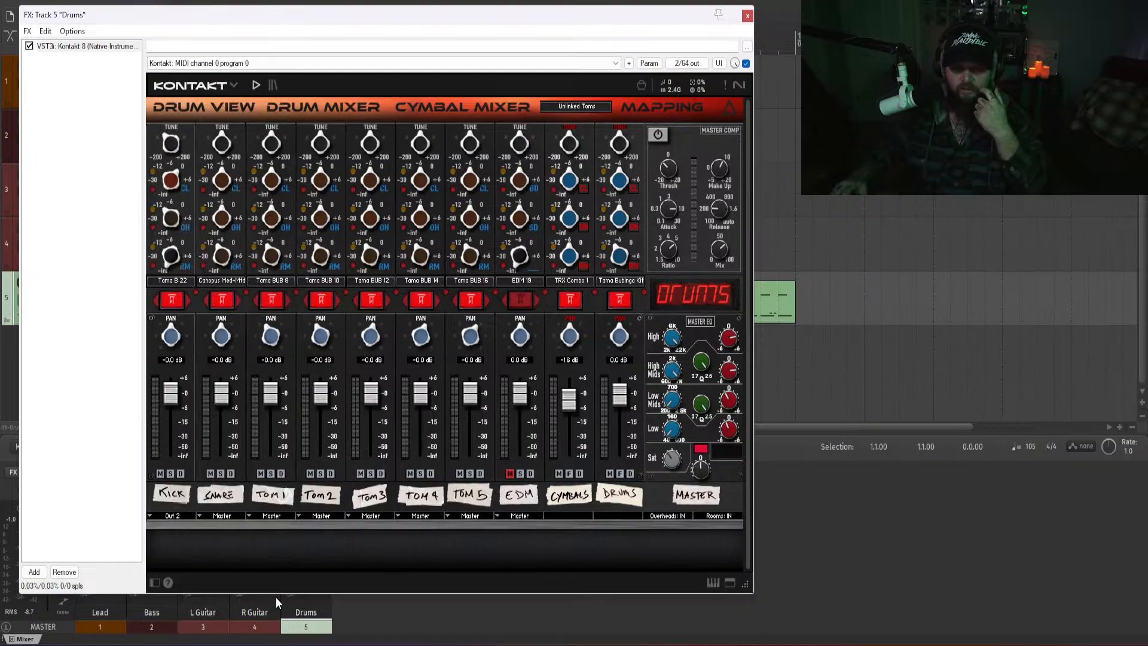
pyautogui.click(160, 518)
pyautogui.click(186, 159)
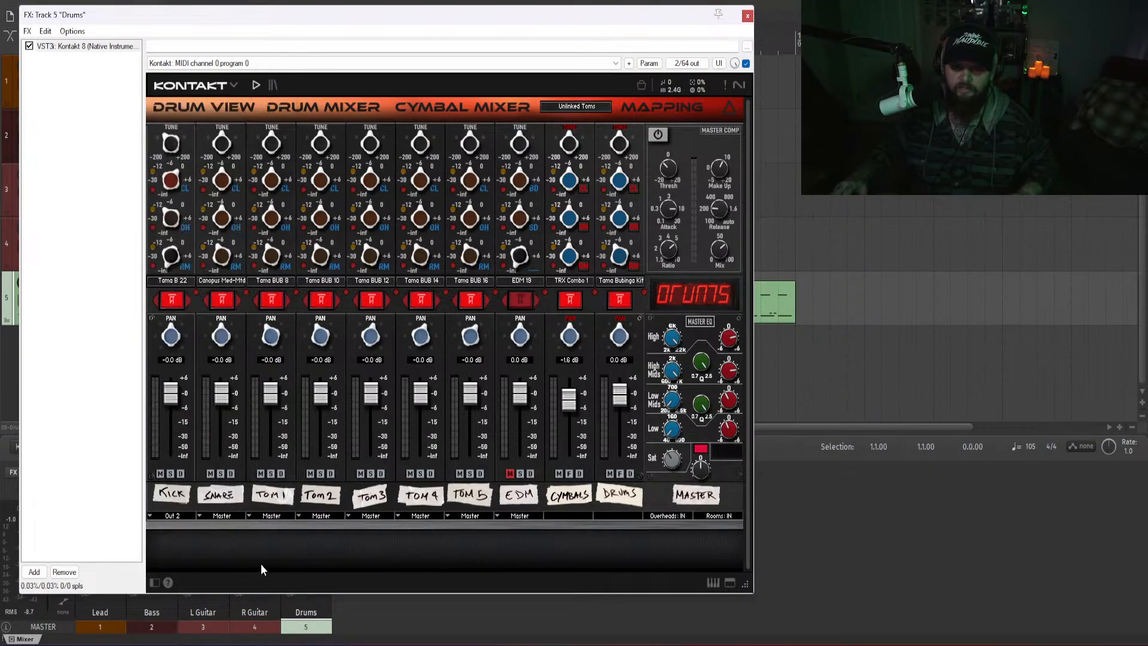
pyautogui.click(225, 518)
pyautogui.click(228, 171)
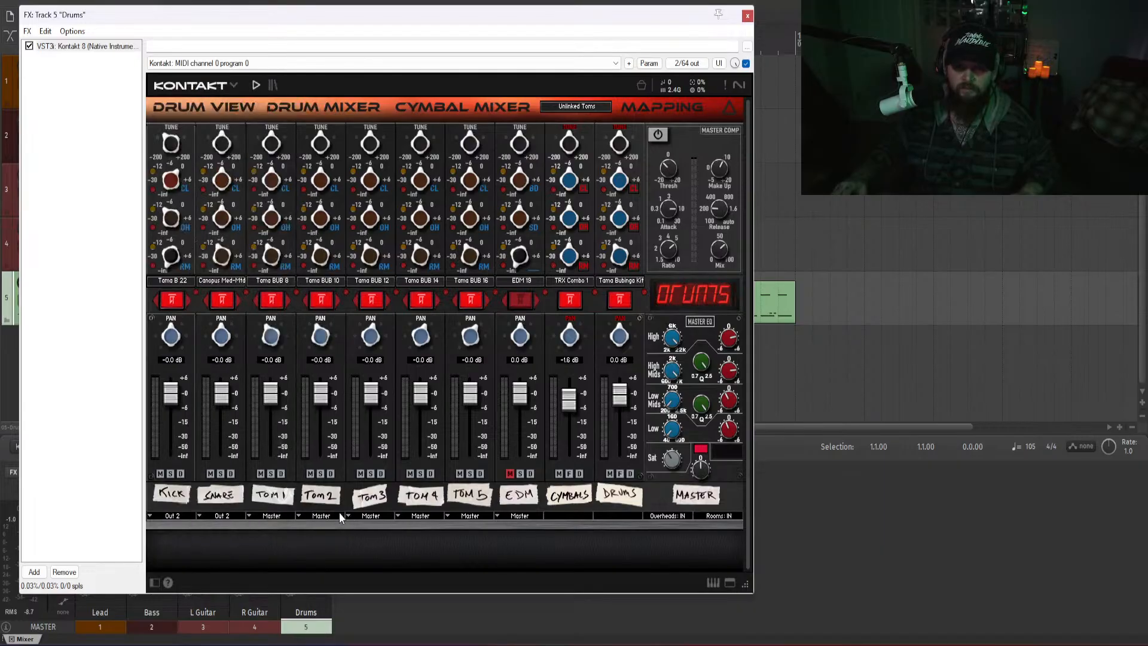
# - Route the channels Tom 1 through Tom 5 to Out 3
pyautogui.click(275, 515)
pyautogui.click(275, 179)
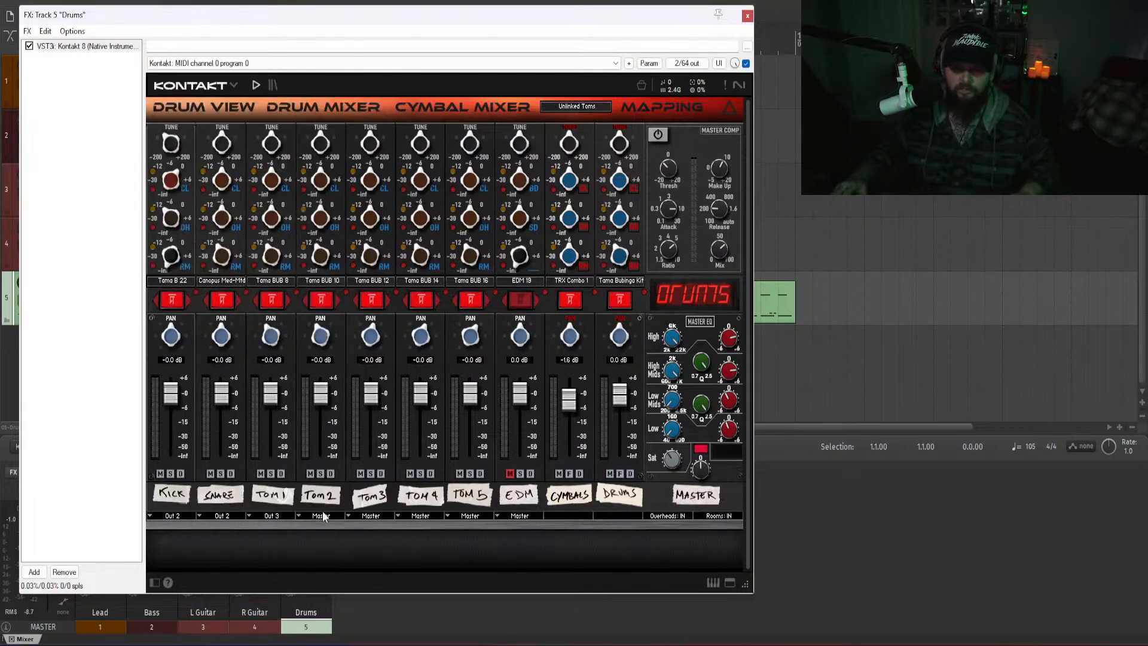
pyautogui.click(322, 516)
pyautogui.click(320, 190)
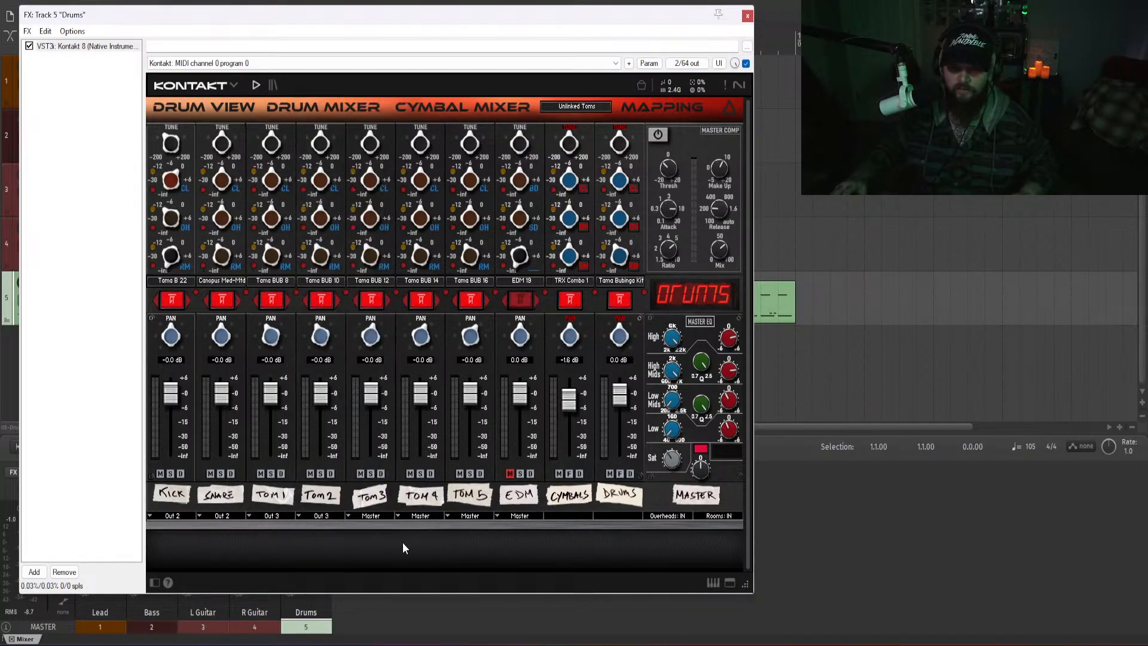
pyautogui.click(376, 515)
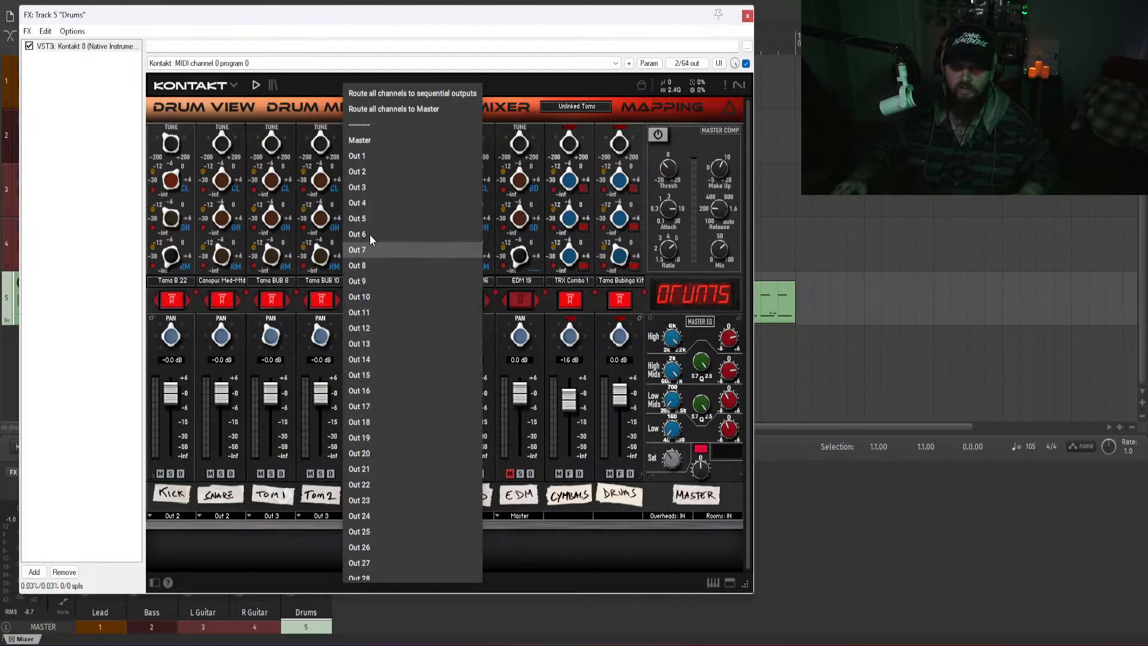
pyautogui.click(367, 188)
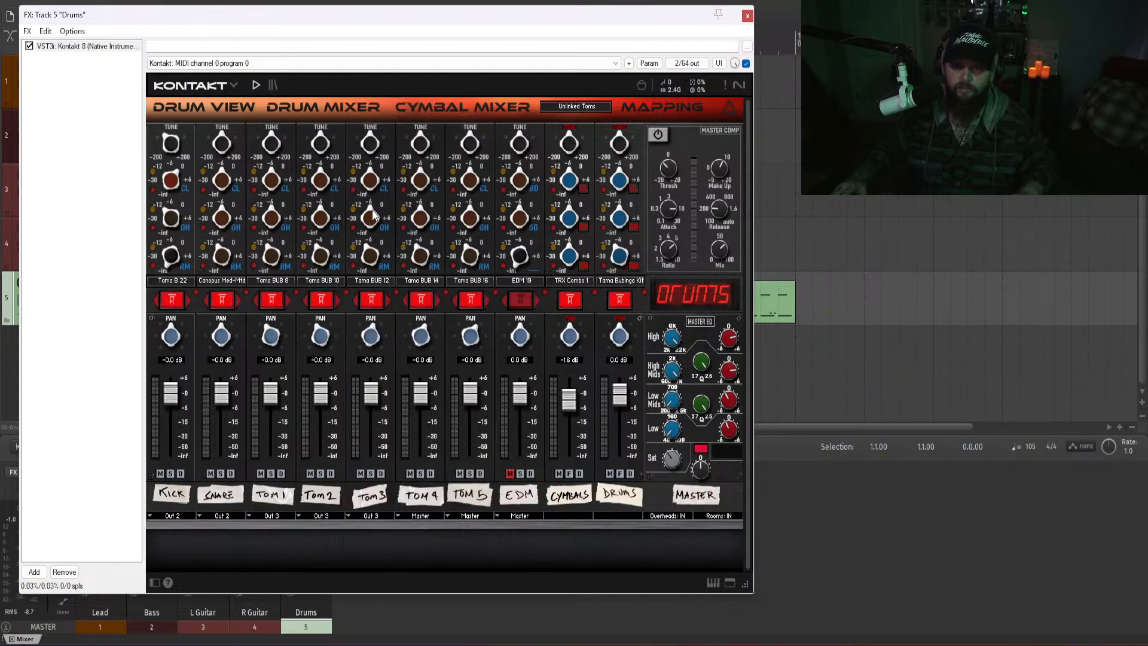
pyautogui.click(437, 515)
pyautogui.click(429, 190)
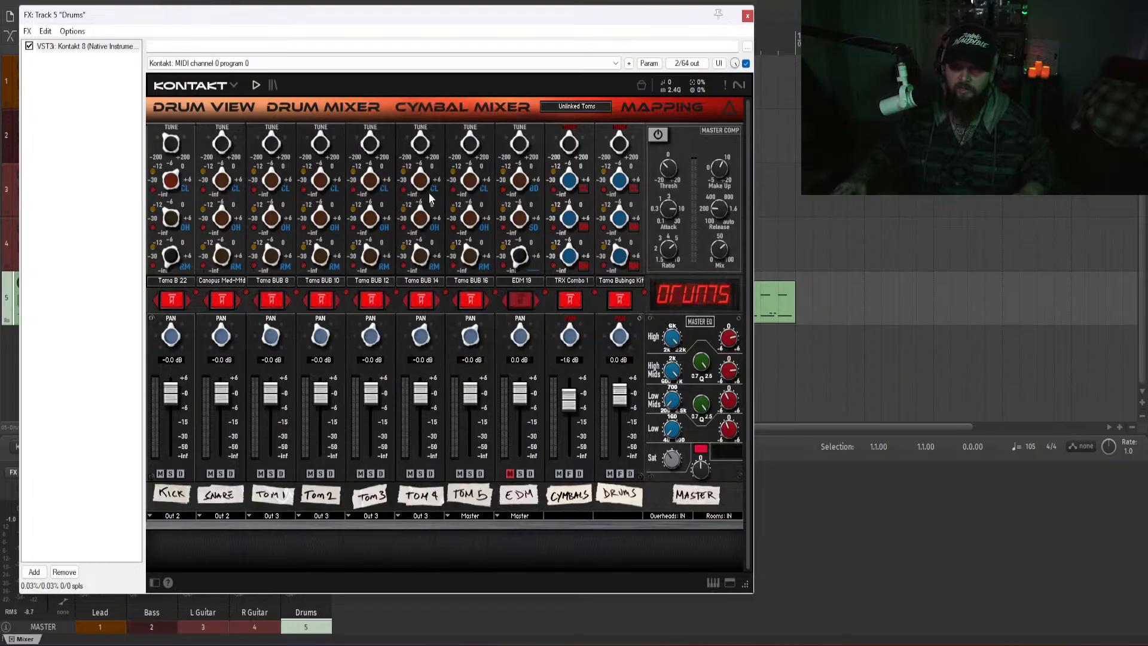
pyautogui.click(473, 517)
pyautogui.click(464, 196)
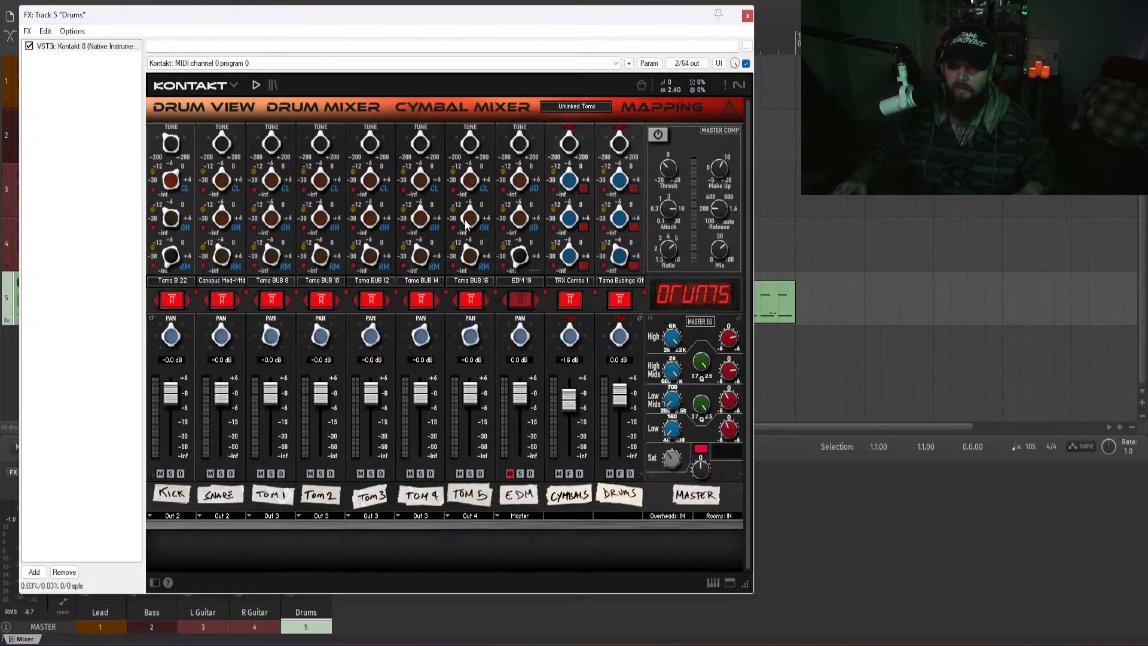
pyautogui.click(470, 517)
pyautogui.click(464, 188)
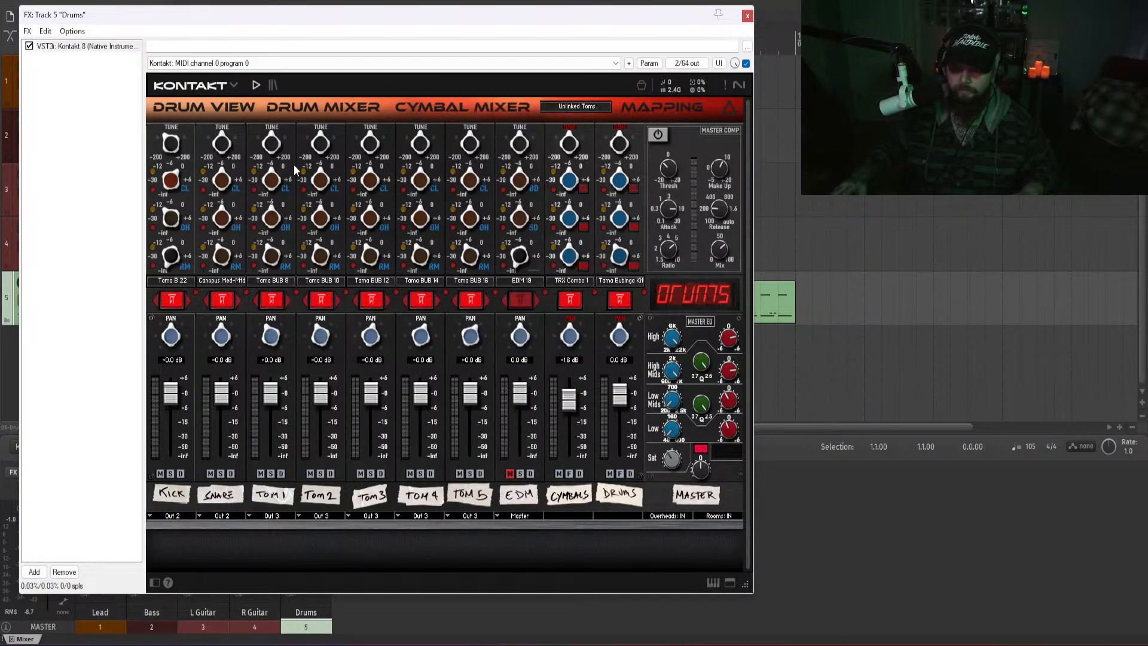
# - In the cymbal mixer, route the hi-hats to Out 4, the ride to Out 5 and Crash 1 to Out 6
pyautogui.click(493, 106)
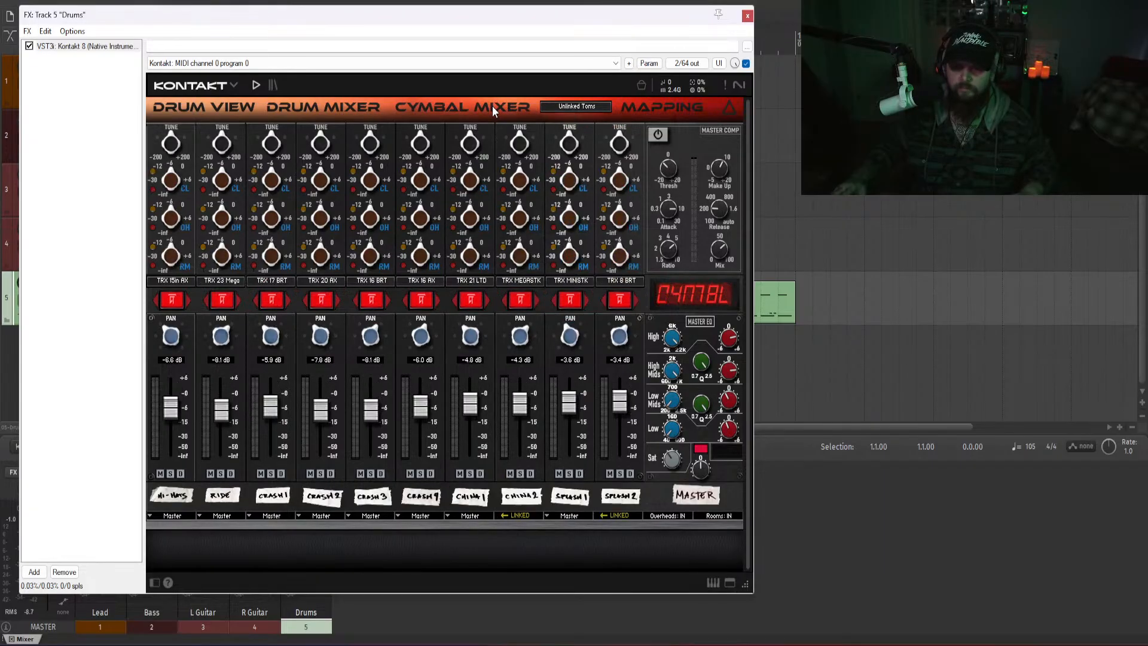
pyautogui.click(353, 106)
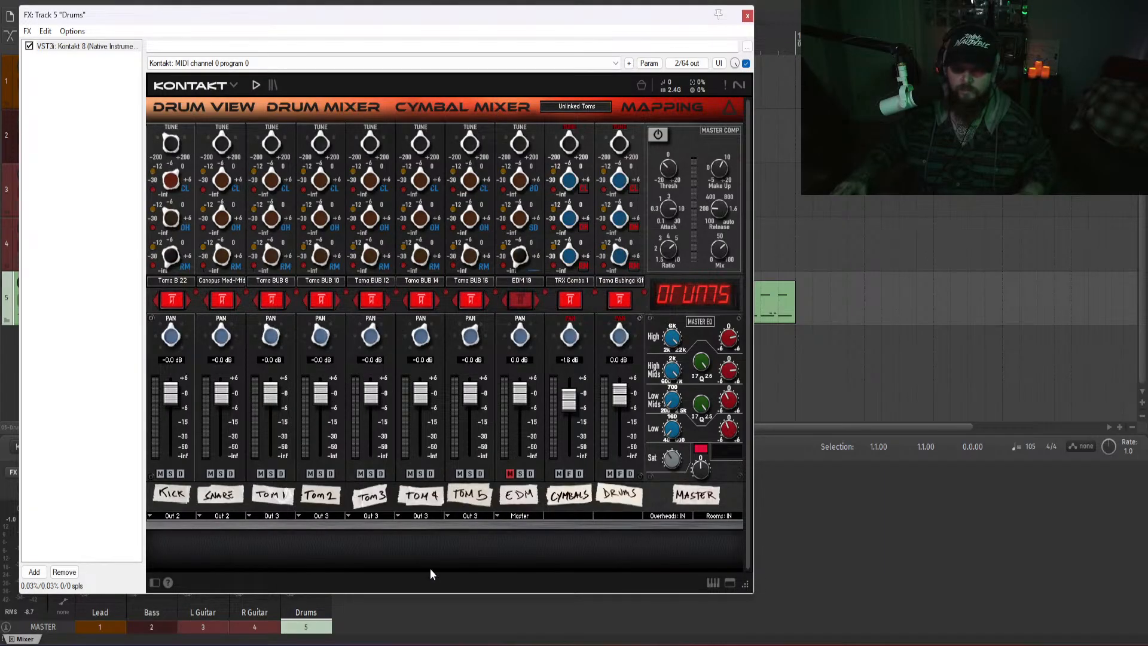
pyautogui.click(456, 112)
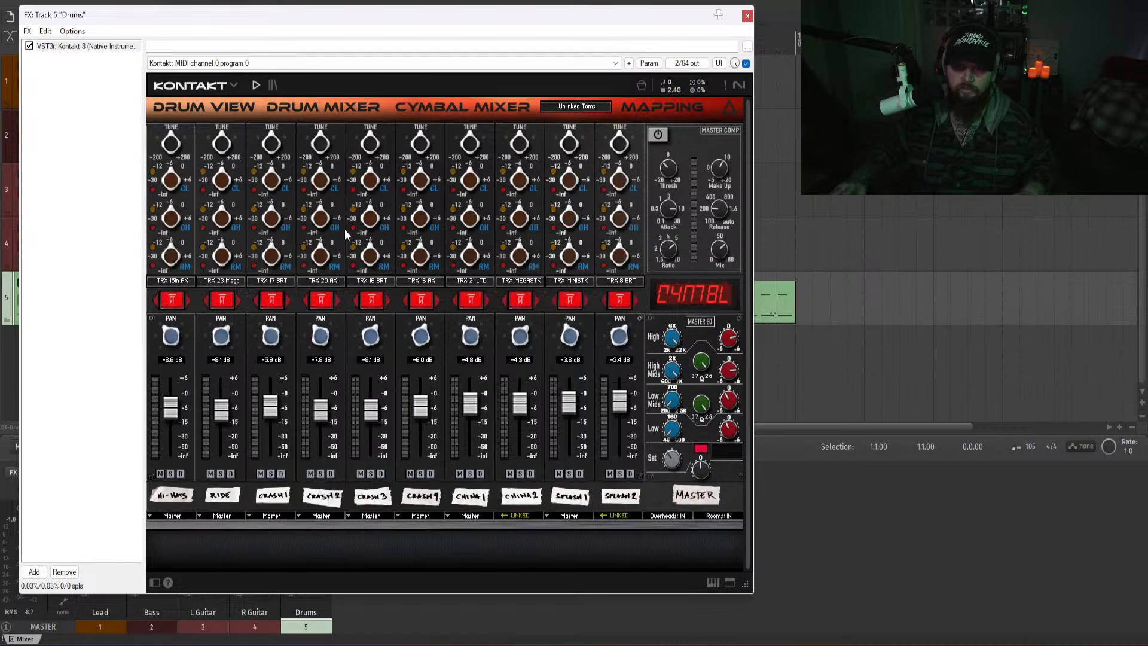
pyautogui.click(171, 515)
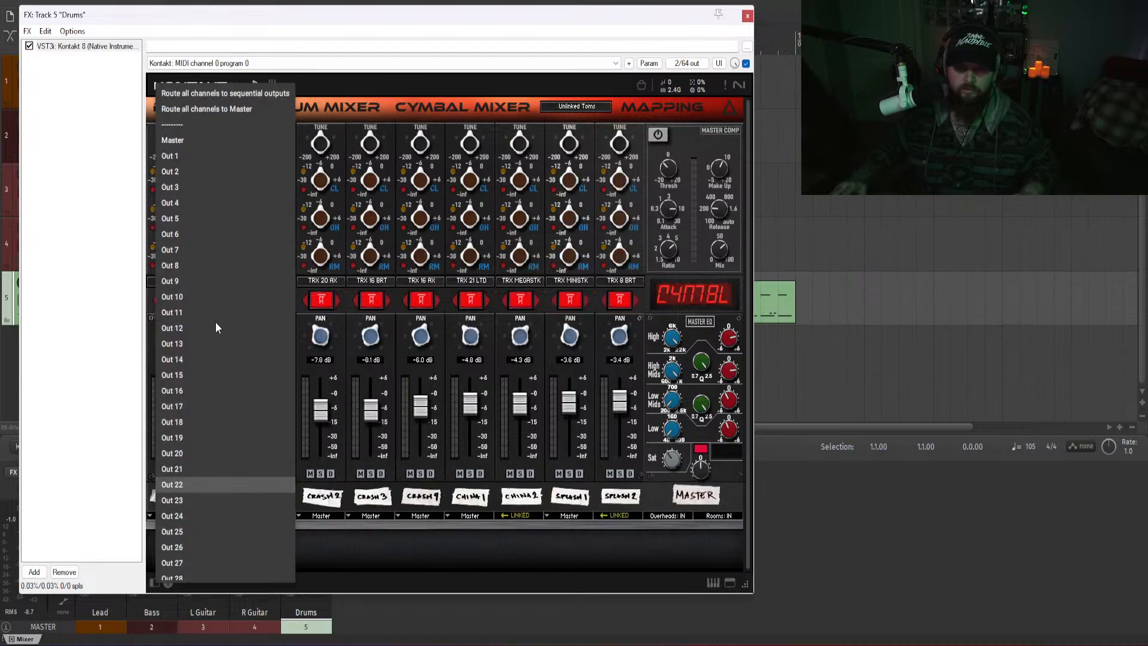
pyautogui.click(191, 205)
pyautogui.click(213, 514)
pyautogui.click(245, 222)
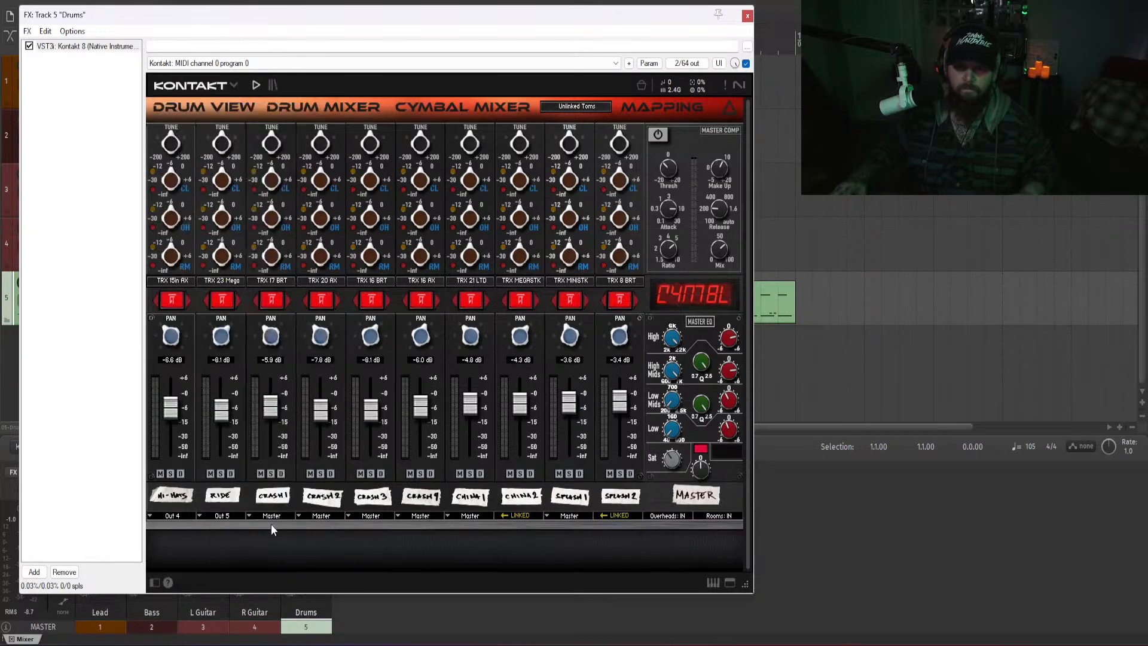
pyautogui.click(271, 515)
pyautogui.click(278, 236)
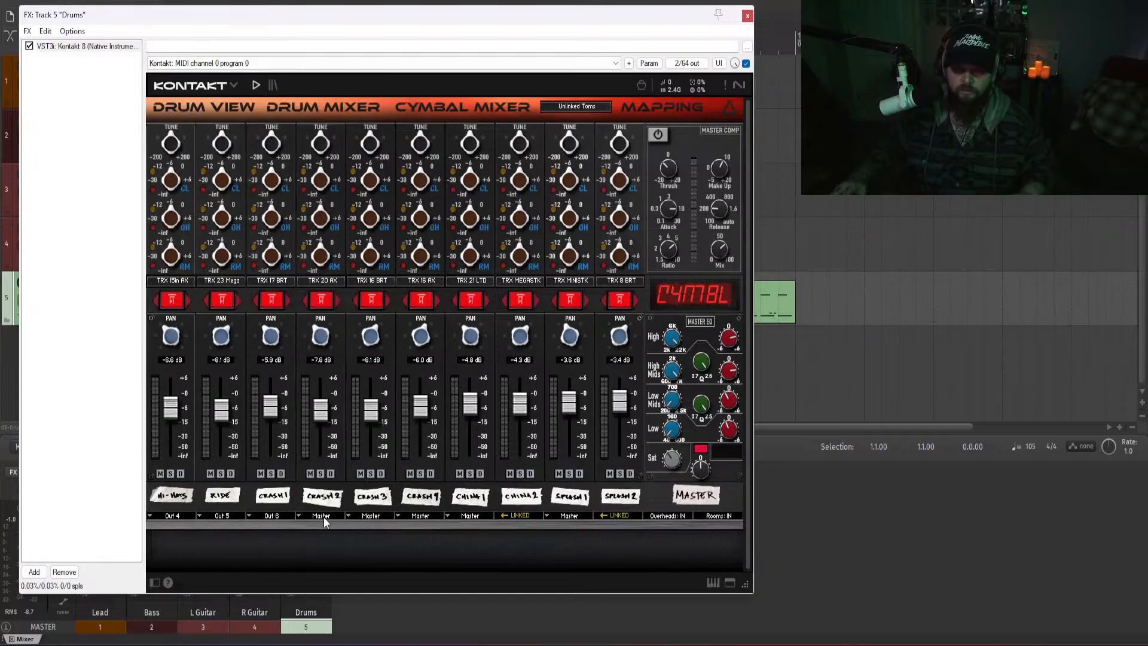
# - Route the Crash 2 and Crash 3 channels of the cymbal mixer to Out 6
pyautogui.click(324, 516)
pyautogui.click(335, 230)
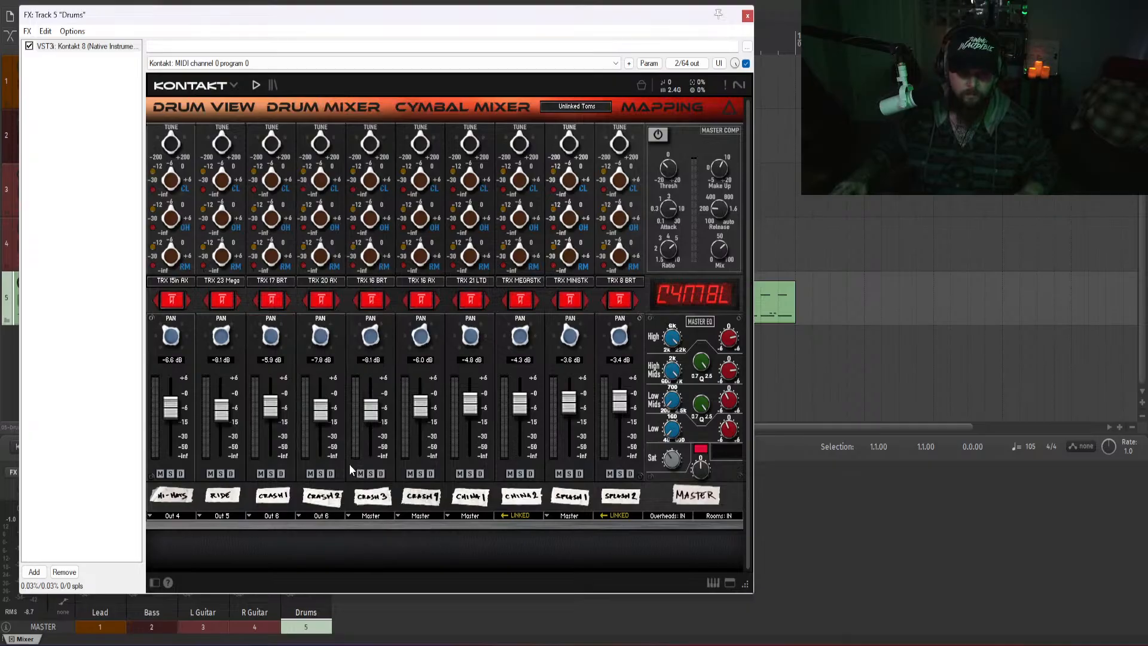
pyautogui.click(328, 514)
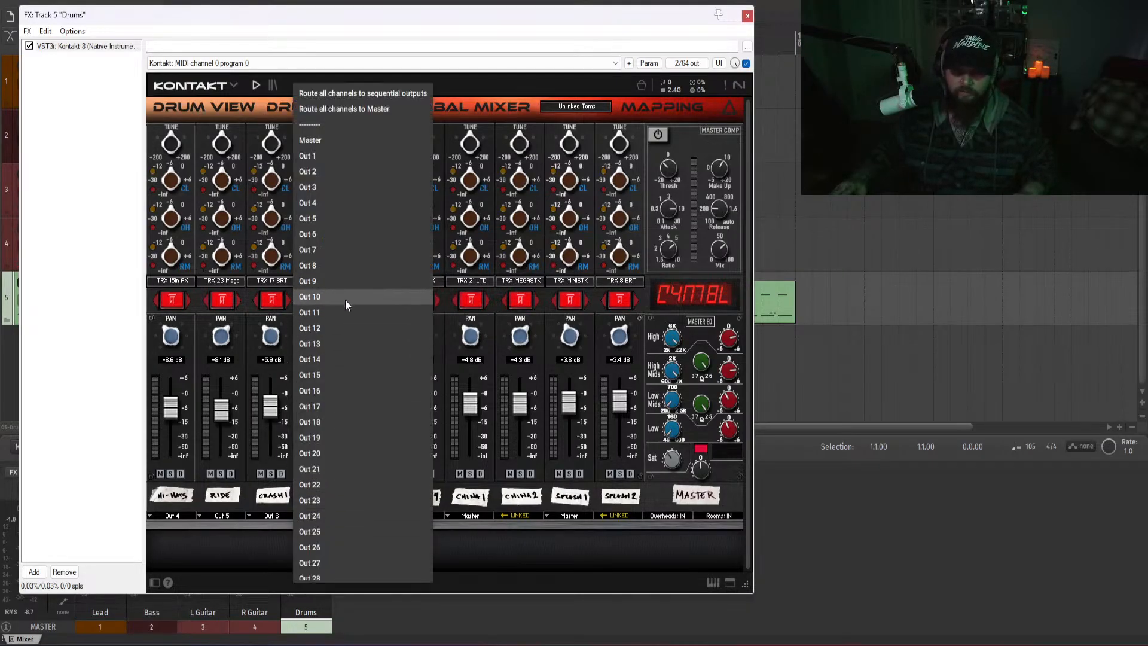
pyautogui.click(329, 219)
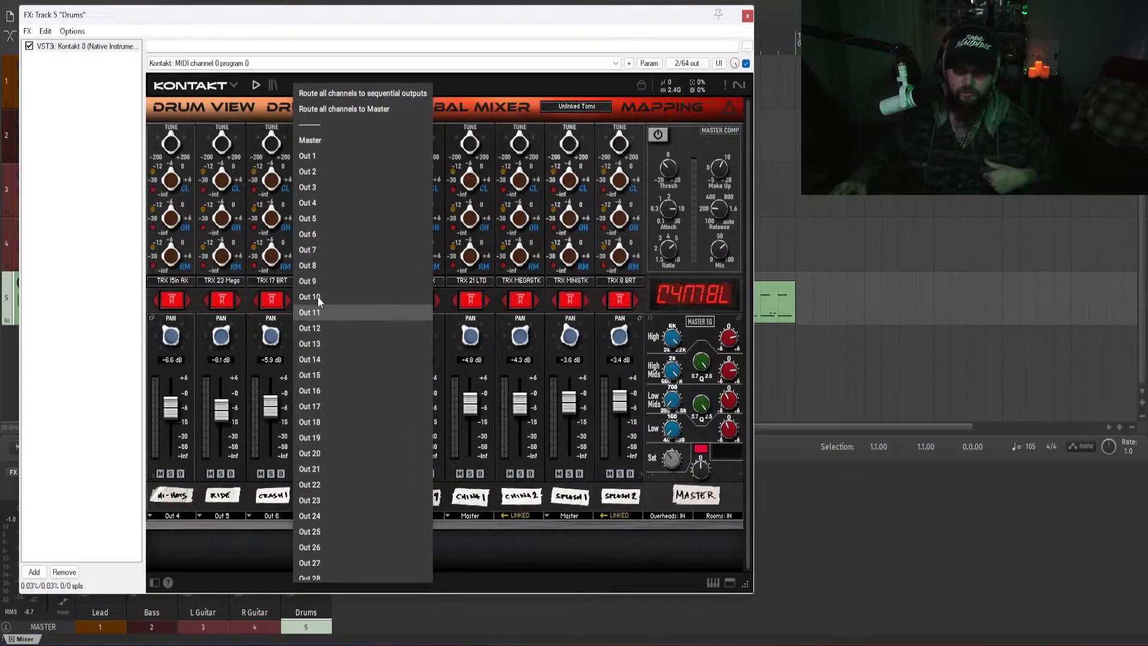
pyautogui.click(314, 233)
pyautogui.click(375, 516)
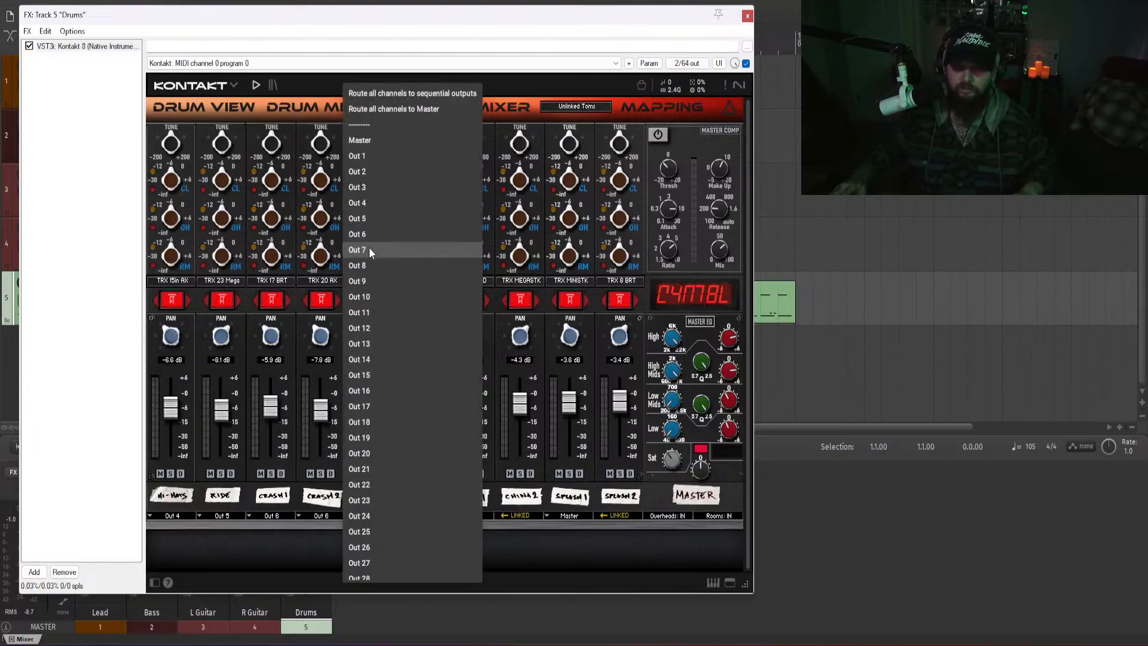
pyautogui.click(368, 231)
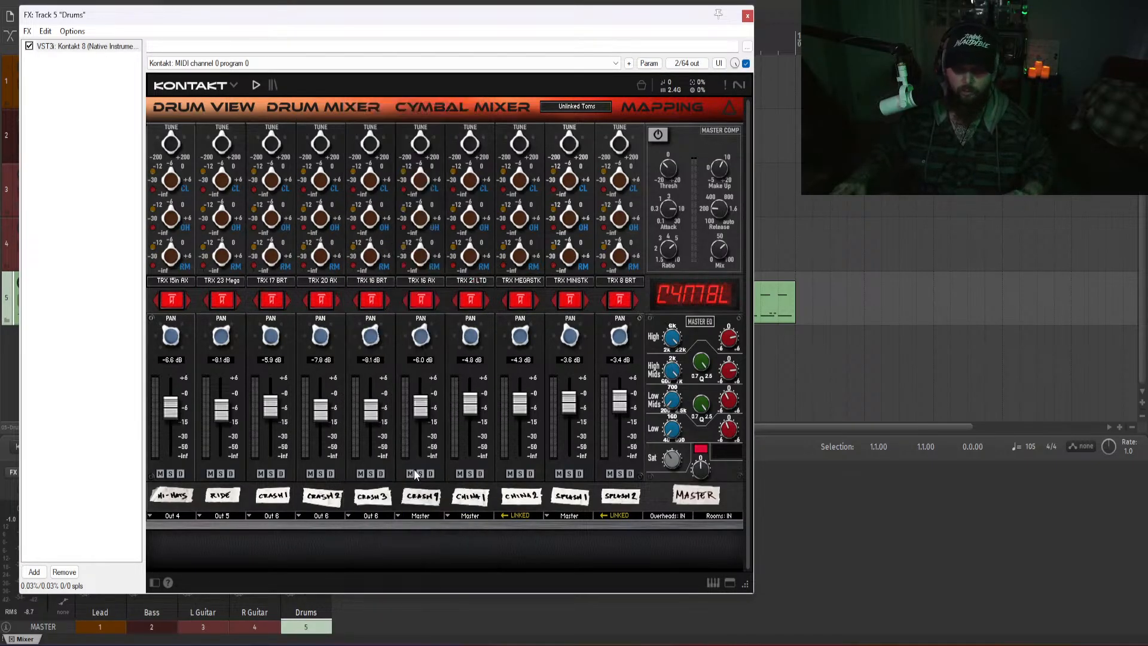
# - Route the Crash 4, China 1 and Splash 1 channels to Out 6 and close the drum instrument window
pyautogui.click(428, 515)
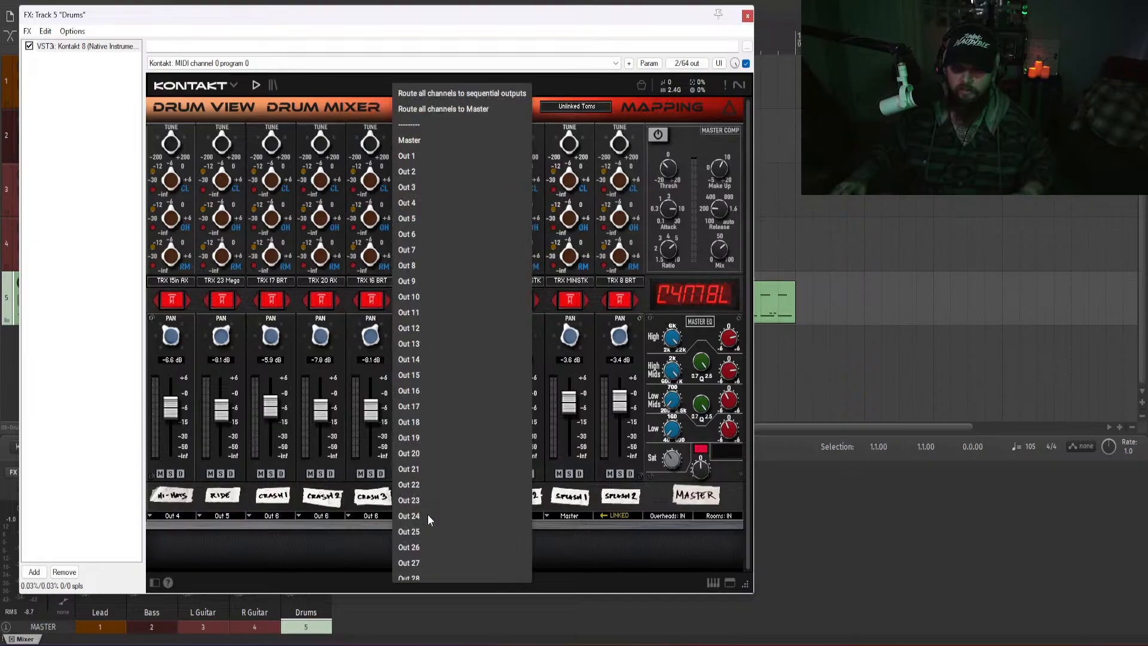
pyautogui.click(421, 232)
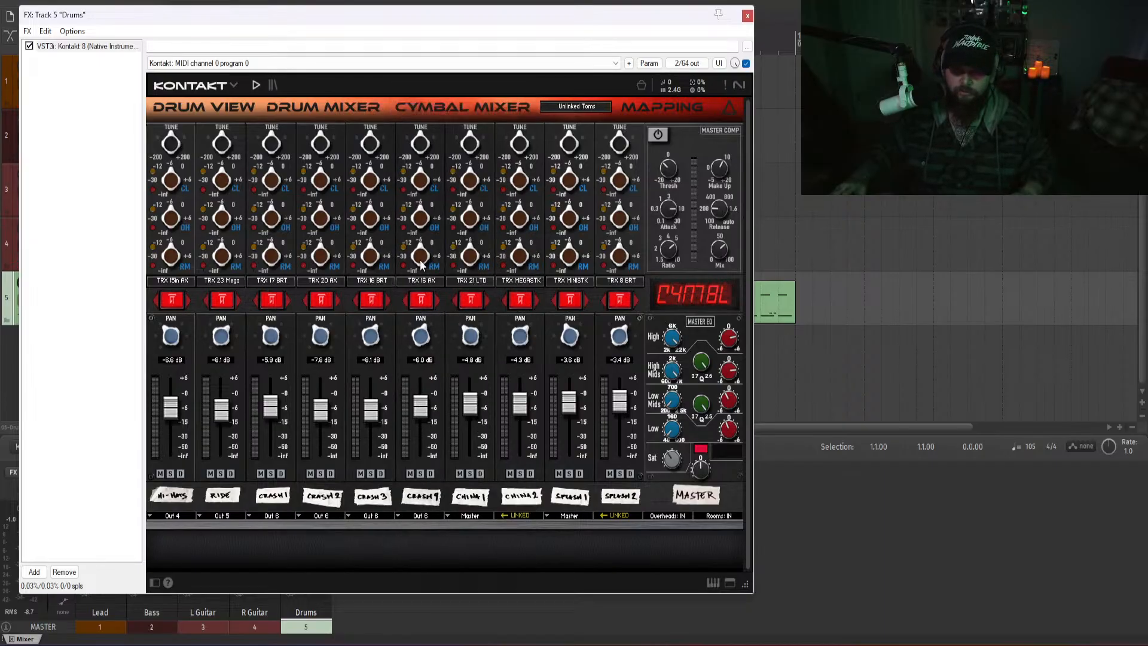
pyautogui.click(477, 514)
pyautogui.click(498, 215)
pyautogui.click(570, 516)
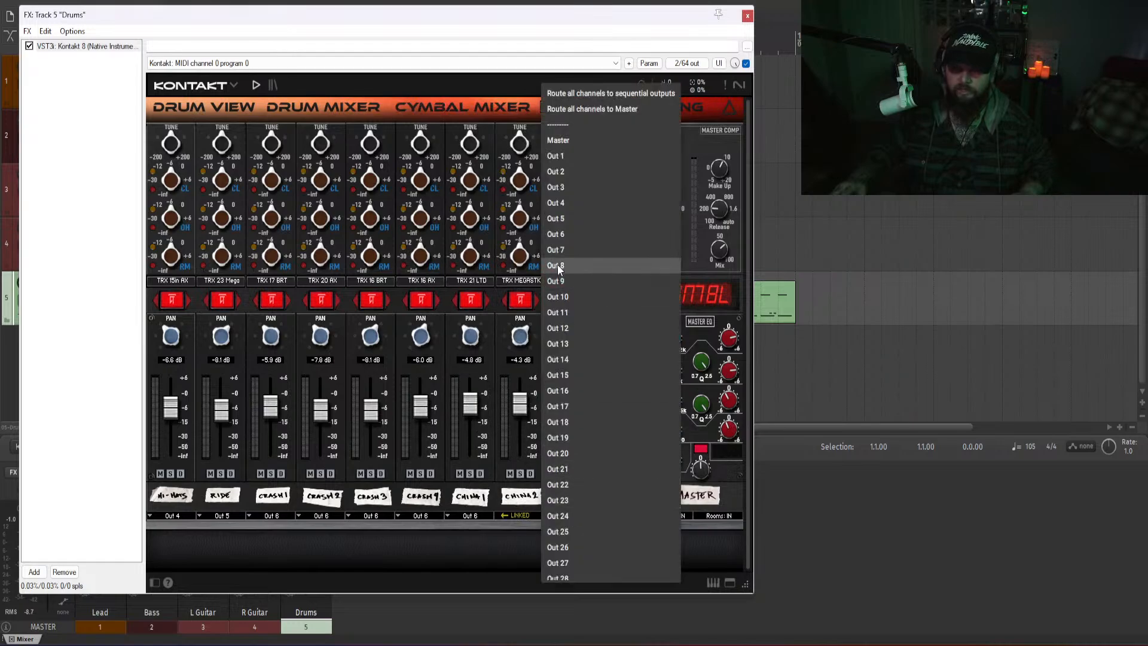
pyautogui.click(565, 234)
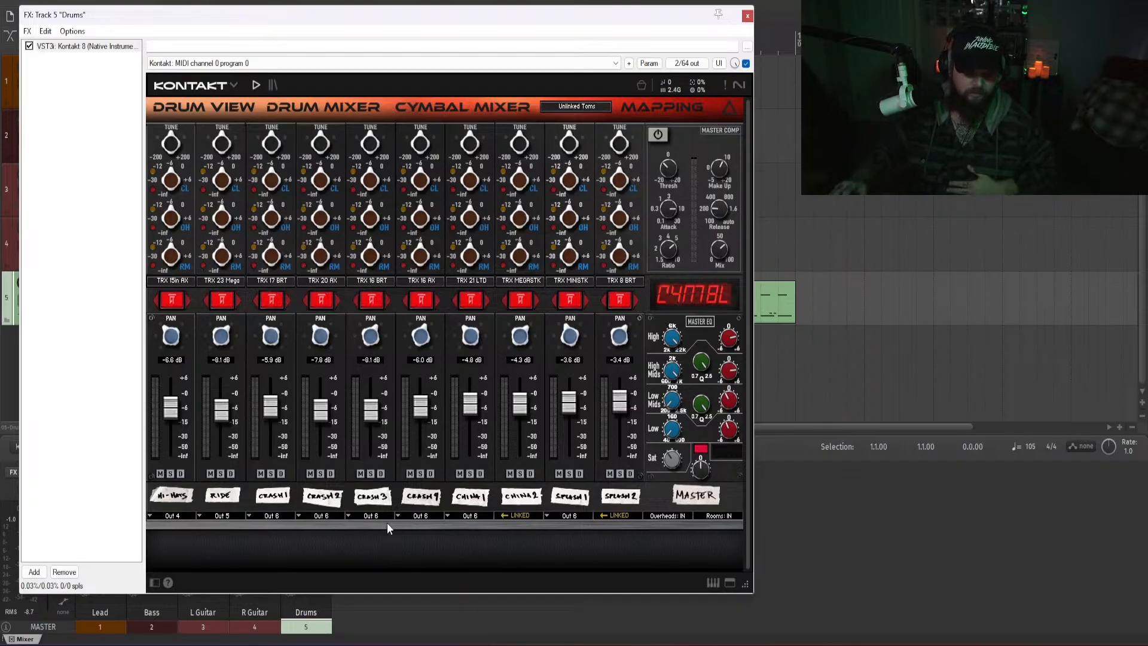
pyautogui.click(747, 16)
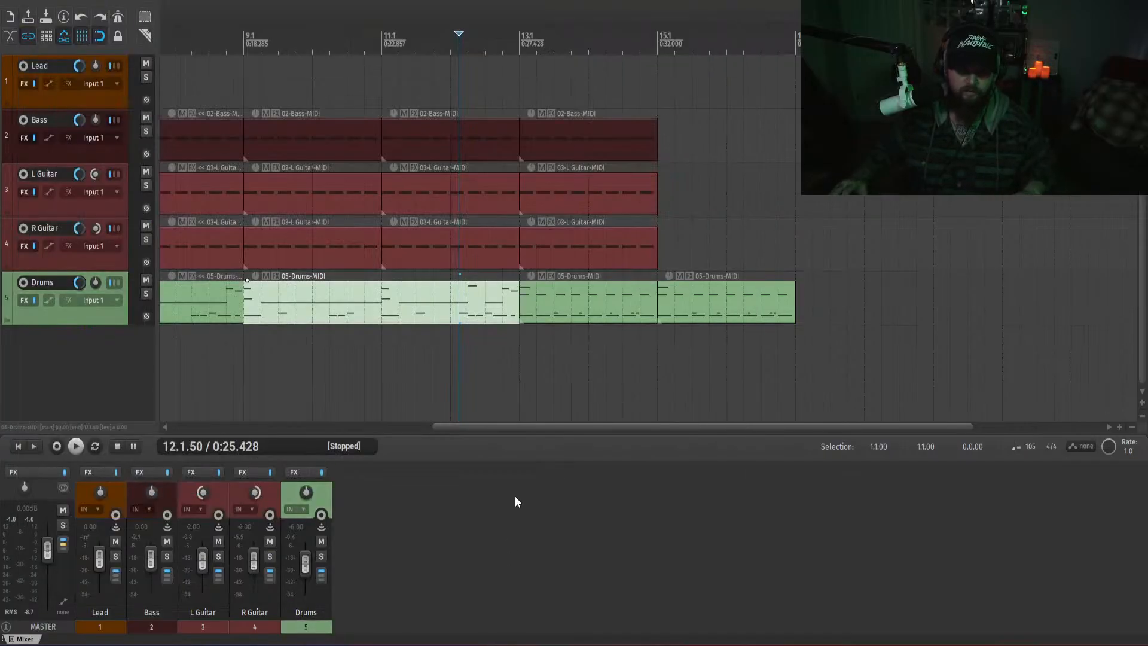
pyautogui.click(384, 343)
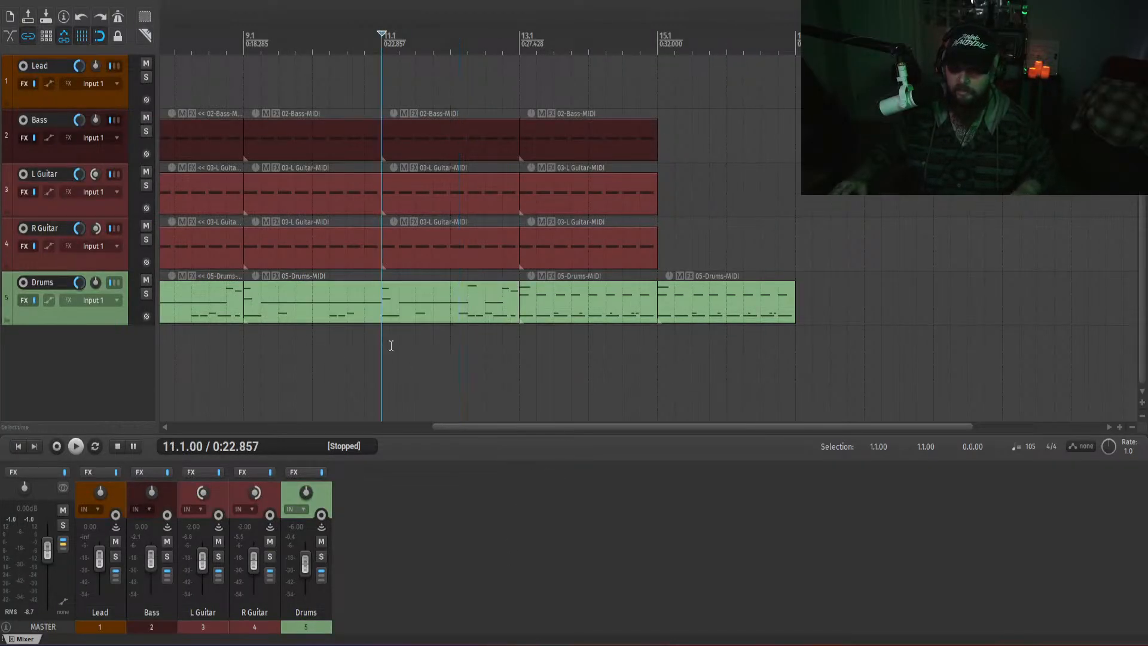
pyautogui.click(518, 357)
pyautogui.press('Right')
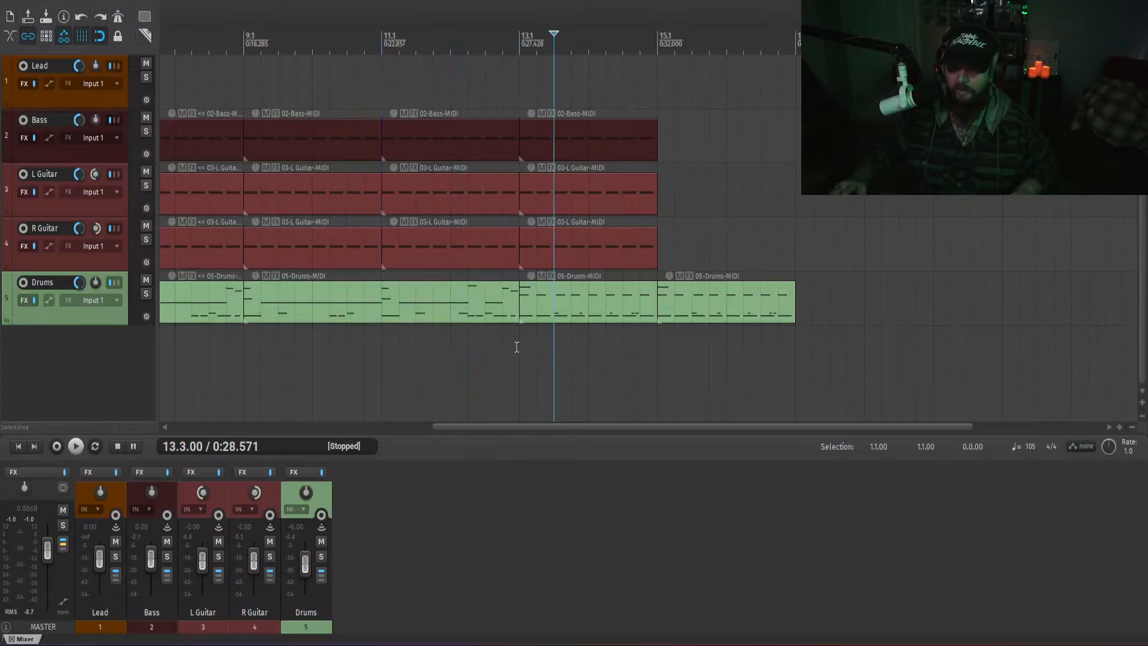
pyautogui.click(520, 346)
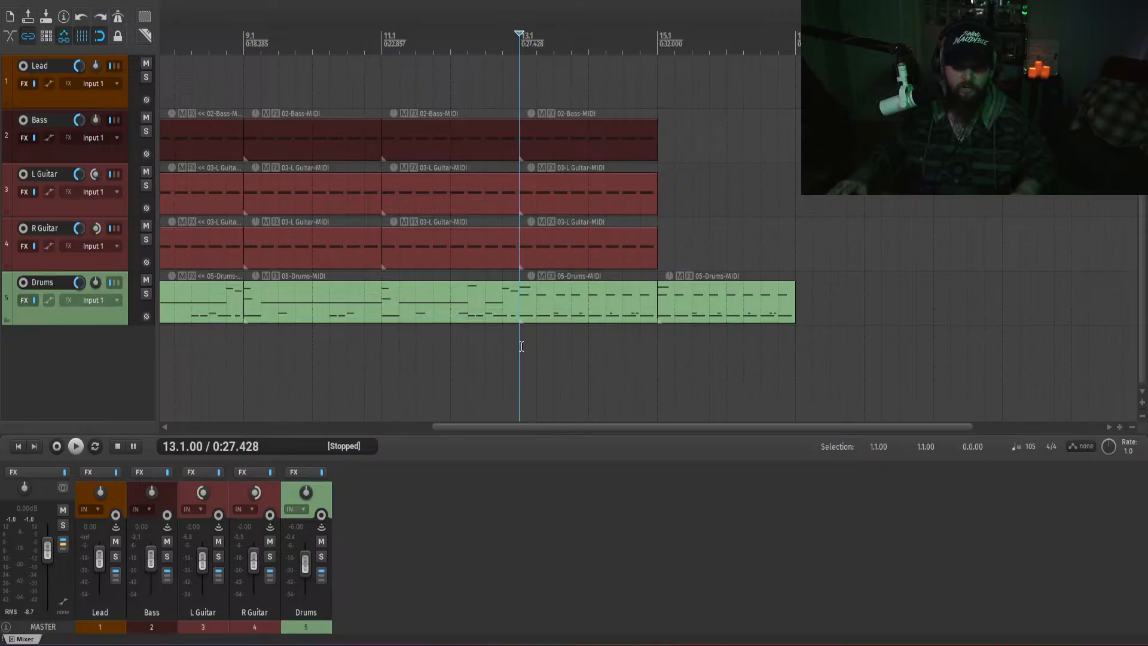
pyautogui.click(588, 354)
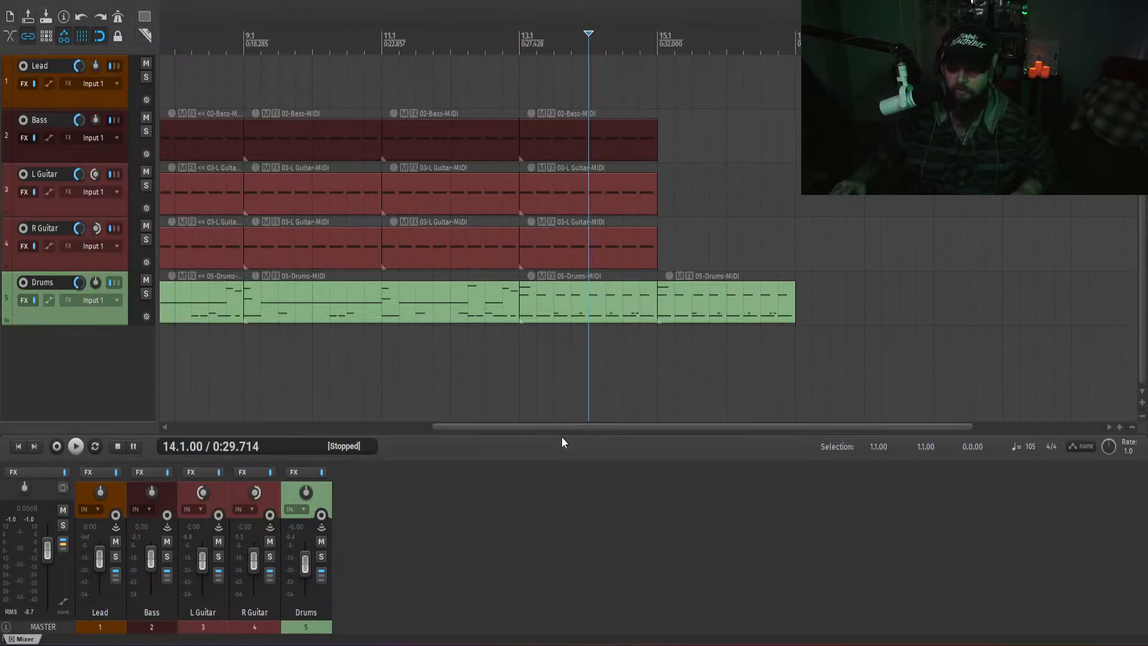
# - Play the last drum item from the start of measure 15 and stop after a few beats
pyautogui.moveTo(562, 427); pyautogui.dragTo(607, 427)
pyautogui.click(570, 366)
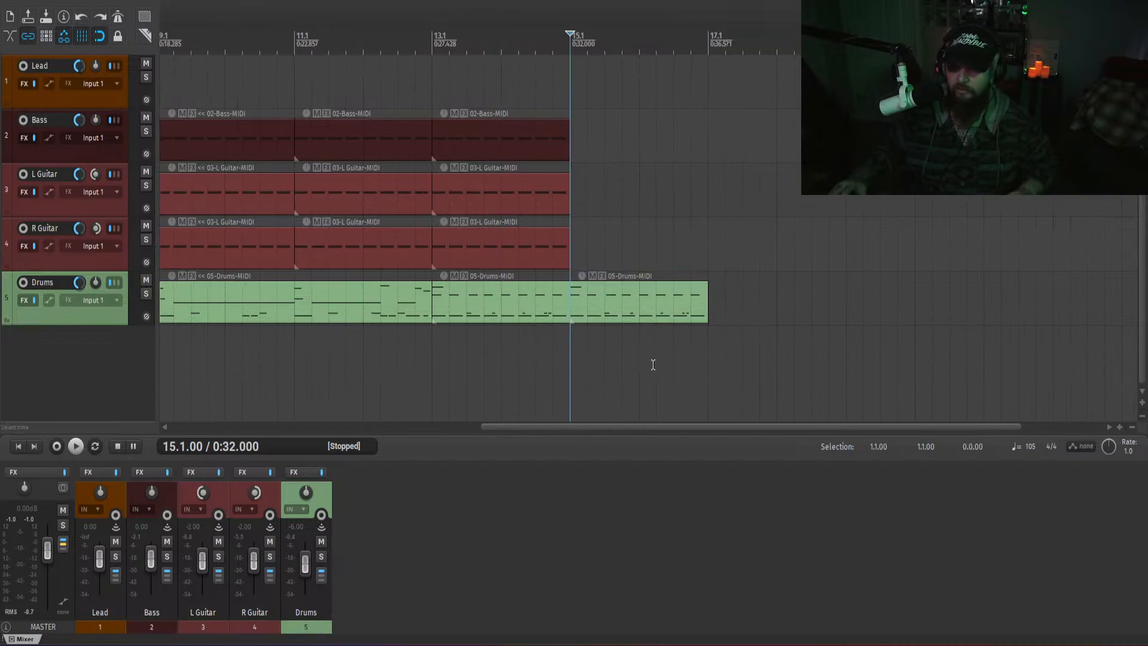
pyautogui.press('space')
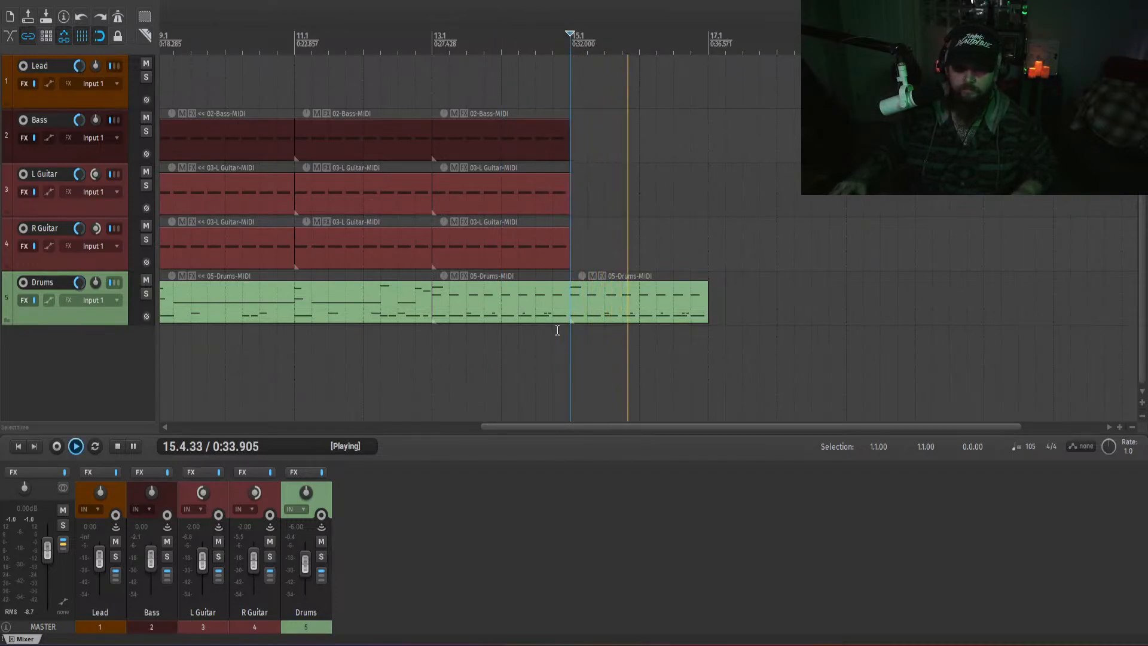
pyautogui.press('space')
pyautogui.click(415, 330)
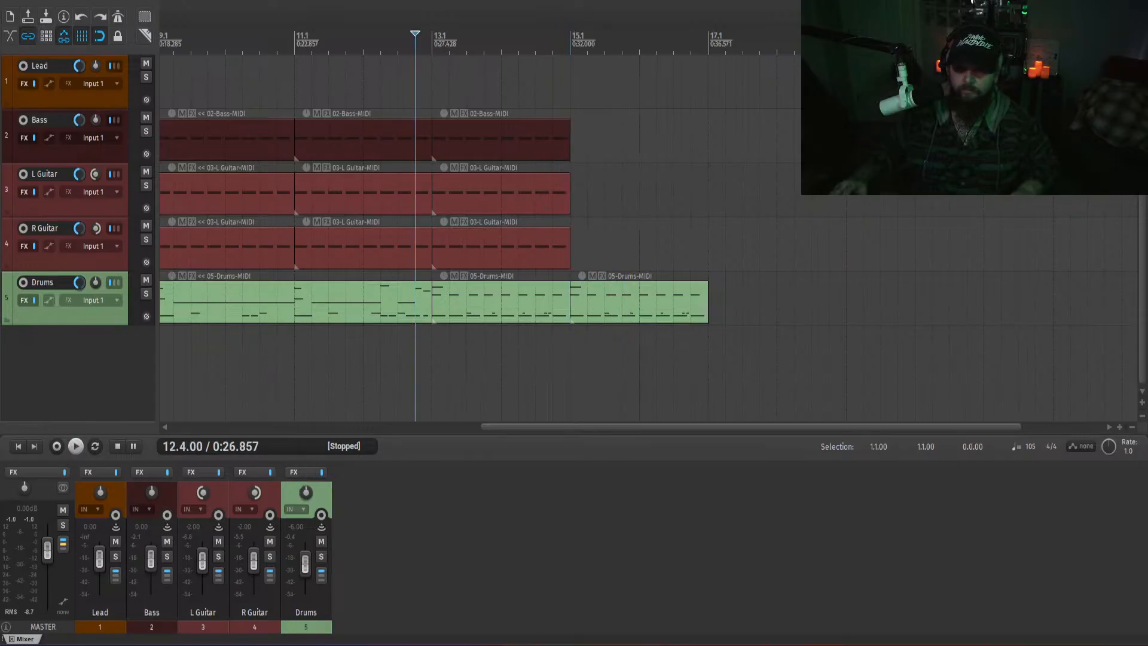
# - Build multichannel routing tracks for all outputs of the Kontakt 8 instrument on the Drums track and close its window
pyautogui.click(304, 472)
pyautogui.click(72, 31)
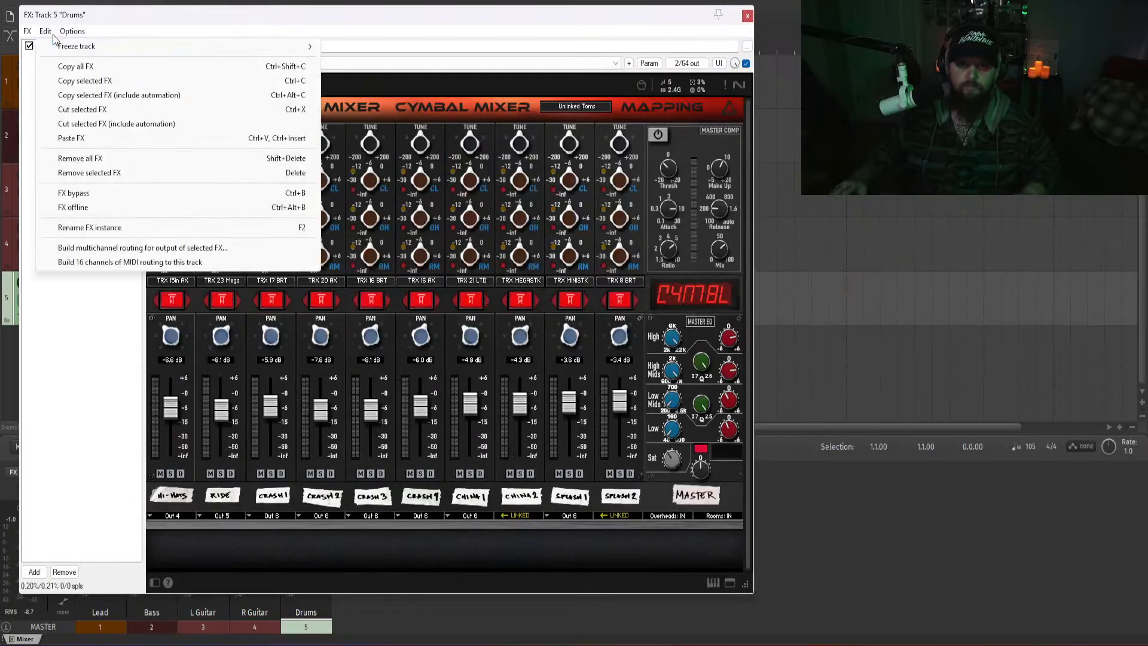
pyautogui.click(84, 249)
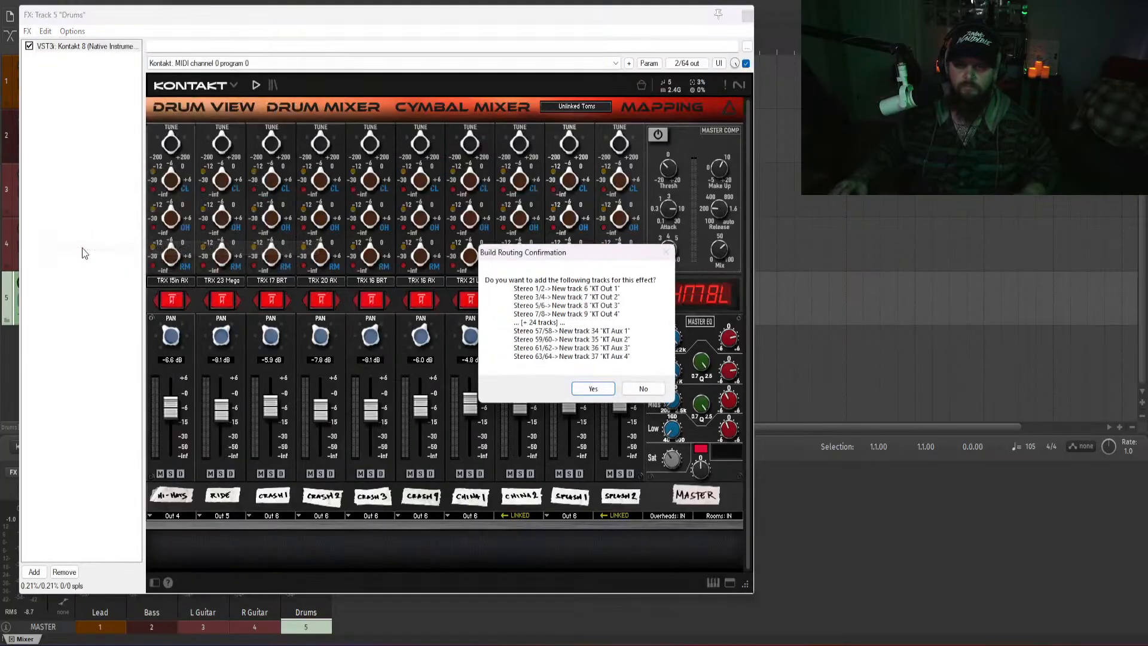
pyautogui.press('Return')
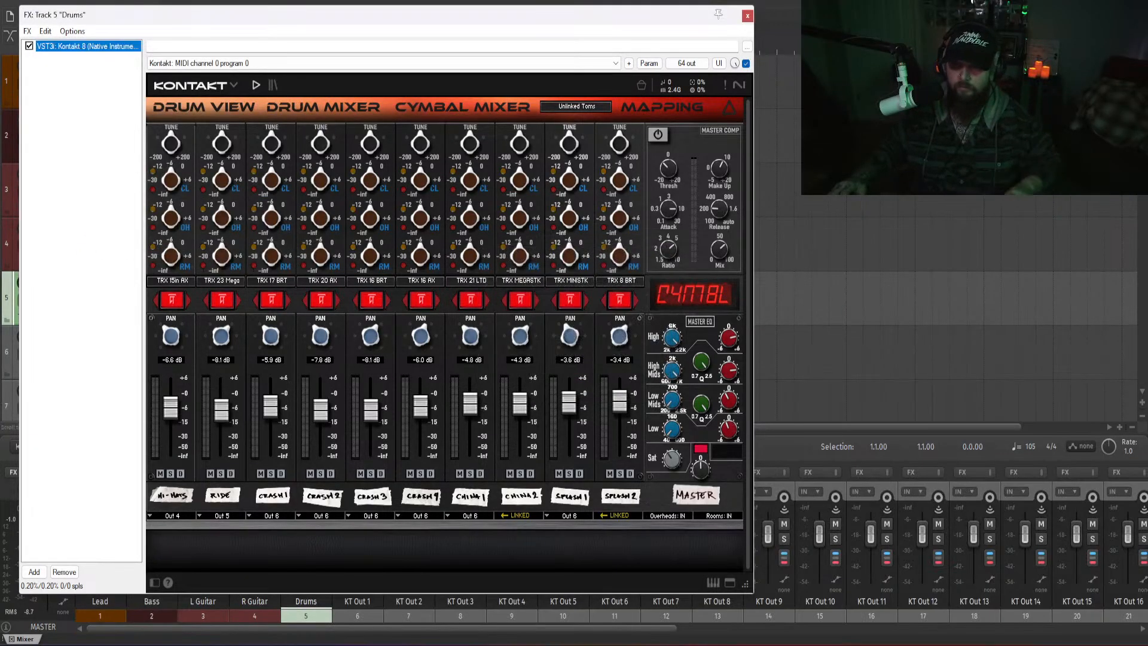
pyautogui.click(747, 17)
# - Delete the surplus output tracks KT Out 10 through KT Aux 4
pyautogui.click(781, 503)
pyautogui.scroll(-6, 802, 494)
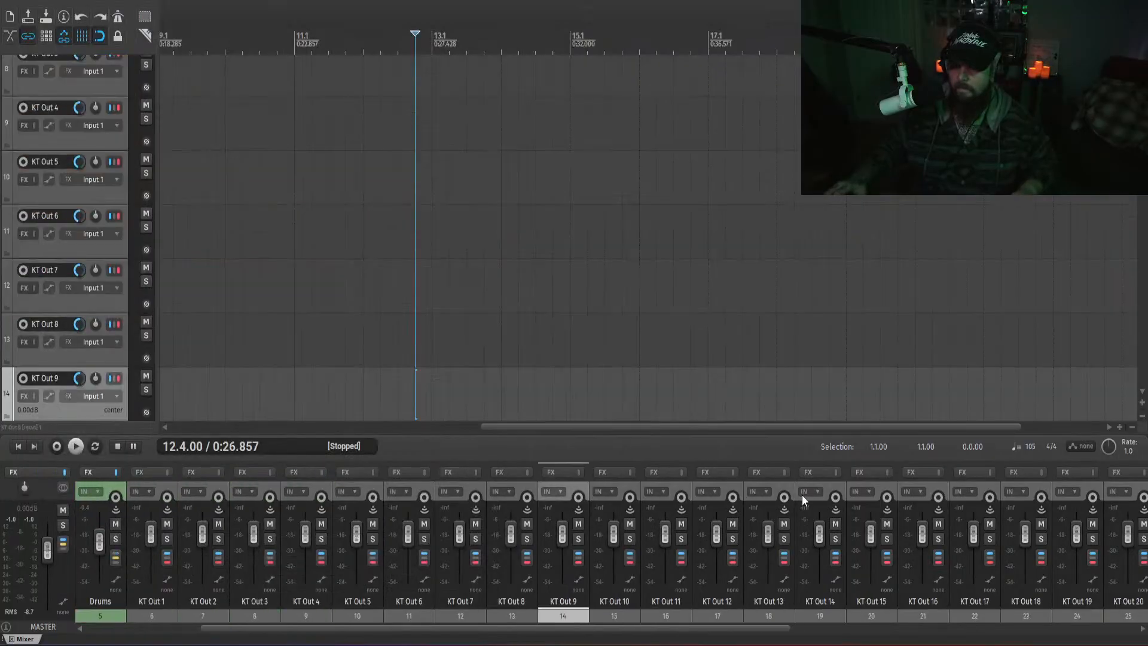
pyautogui.click(1142, 494)
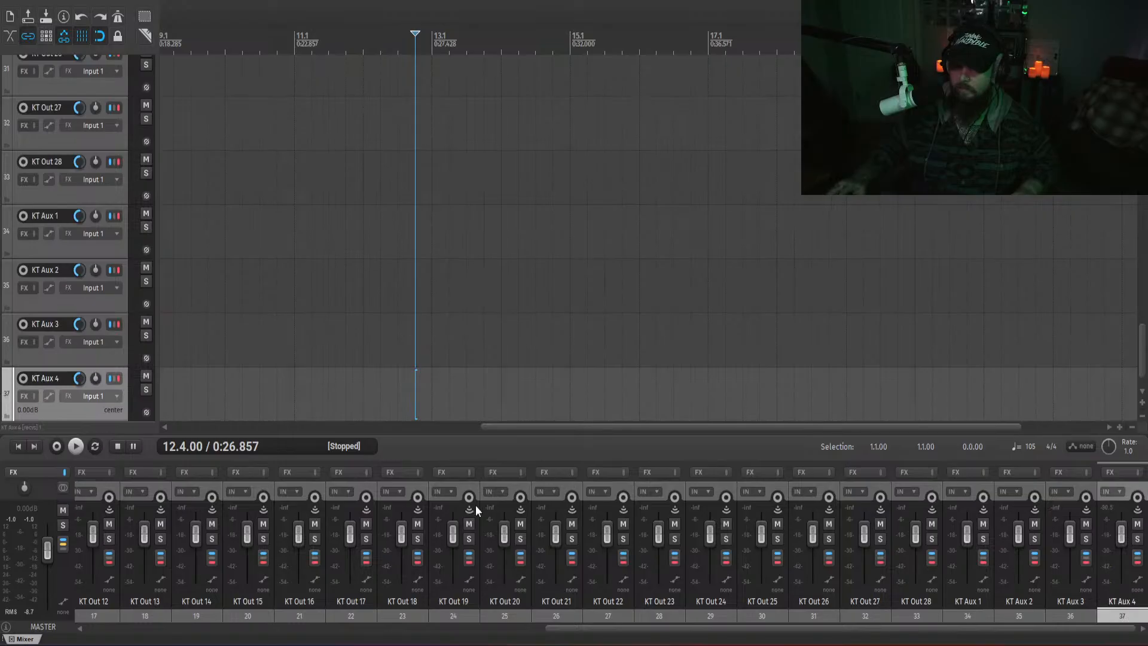
pyautogui.scroll(5, 358, 543)
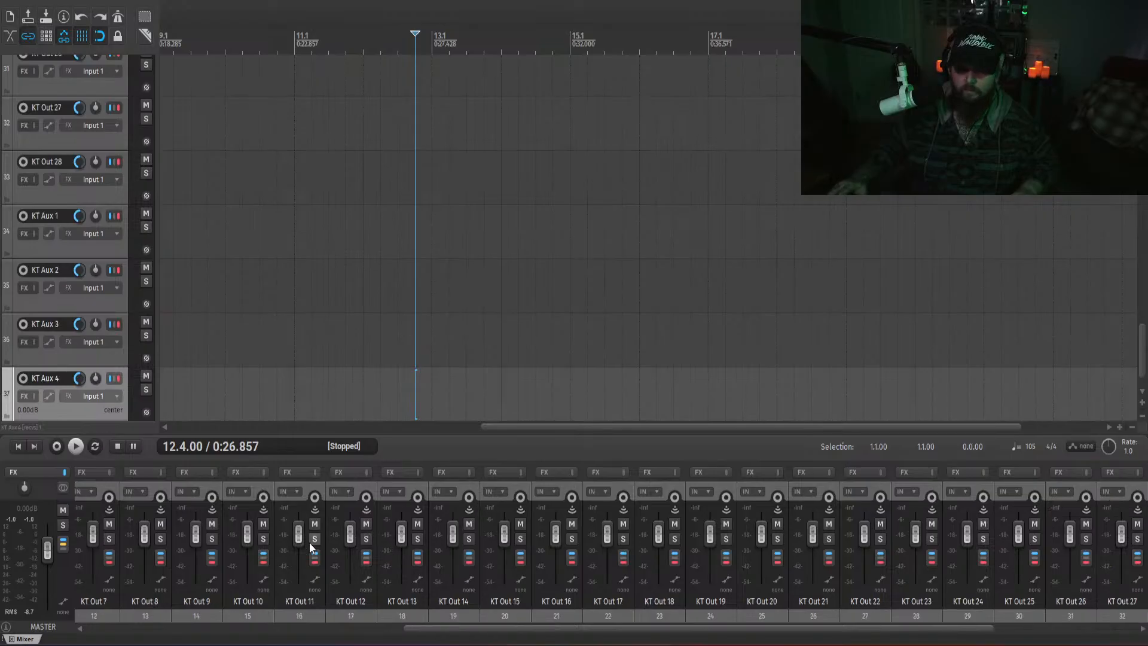
pyautogui.keyDown('shift'); pyautogui.click(262, 487); pyautogui.keyUp('shift')
pyautogui.press('Delete')
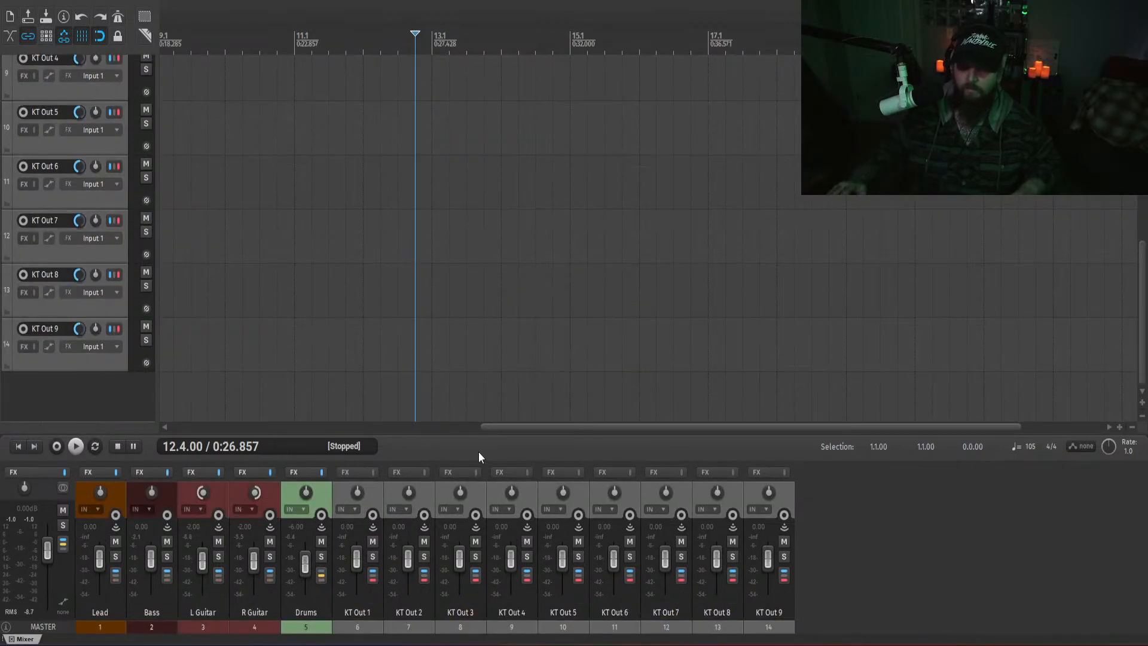
pyautogui.moveTo(1142, 284); pyautogui.dragTo(1141, 111)
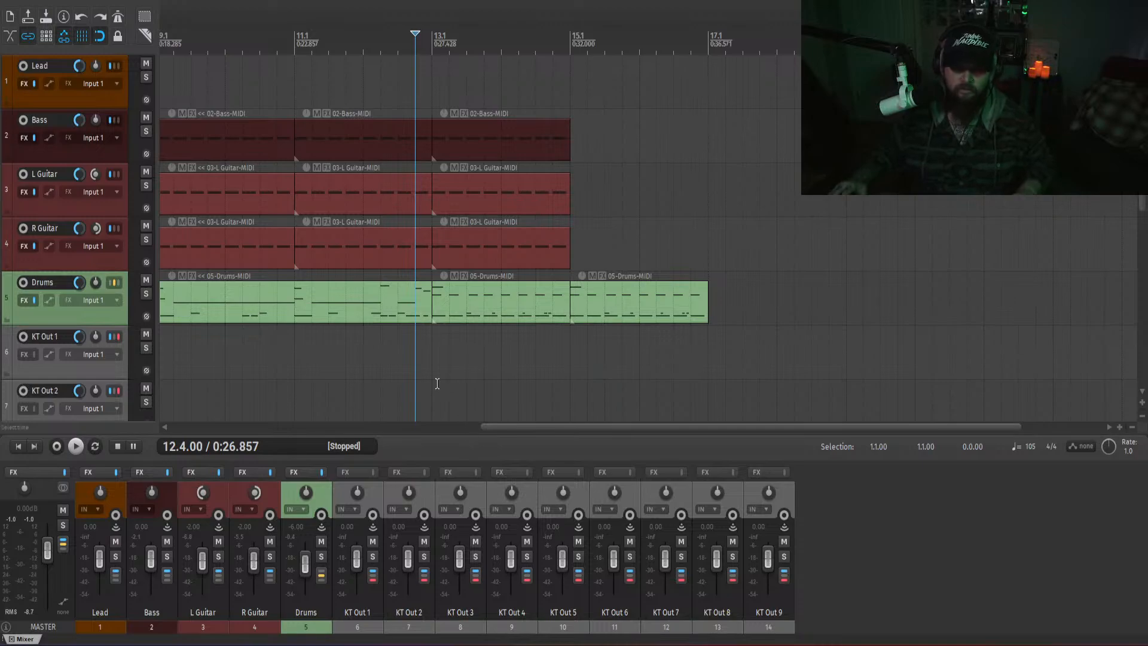
# - Play the arrangement from beat 4 of measure 14 to check the signal on the new KT output tracks
pyautogui.click(442, 367)
pyautogui.click(593, 348)
pyautogui.click(530, 338)
pyautogui.click(584, 346)
pyautogui.click(554, 344)
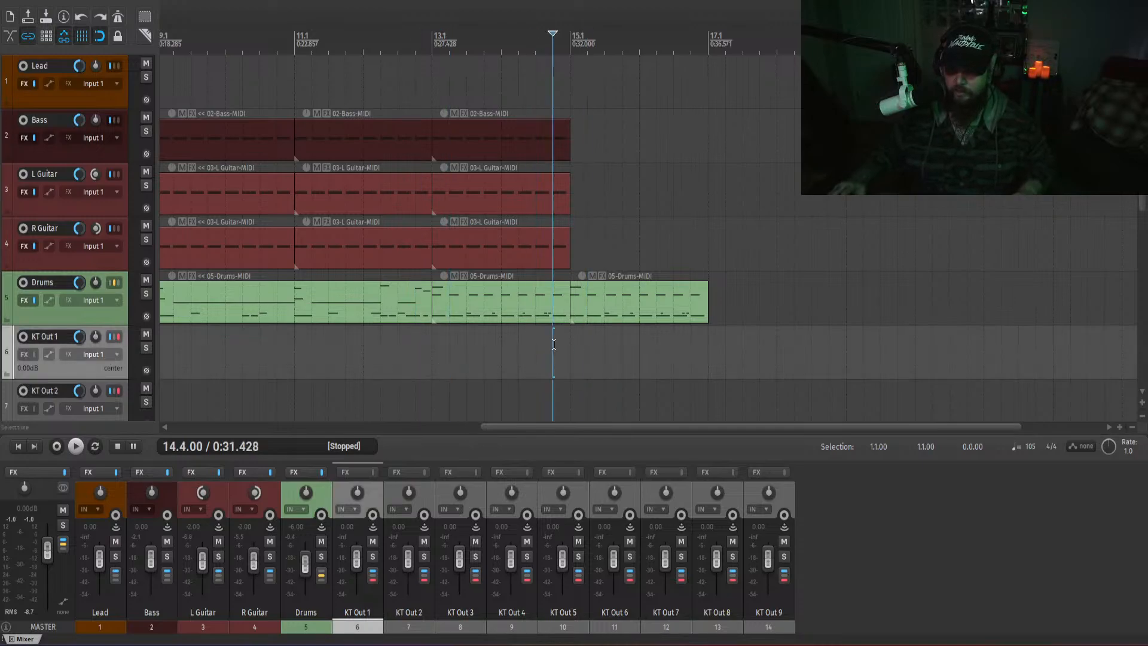
pyautogui.click(837, 536)
pyautogui.moveTo(571, 429)
pyautogui.mouseDown()
pyautogui.moveTo(542, 428)
pyautogui.moveTo(573, 436)
pyautogui.mouseUp()
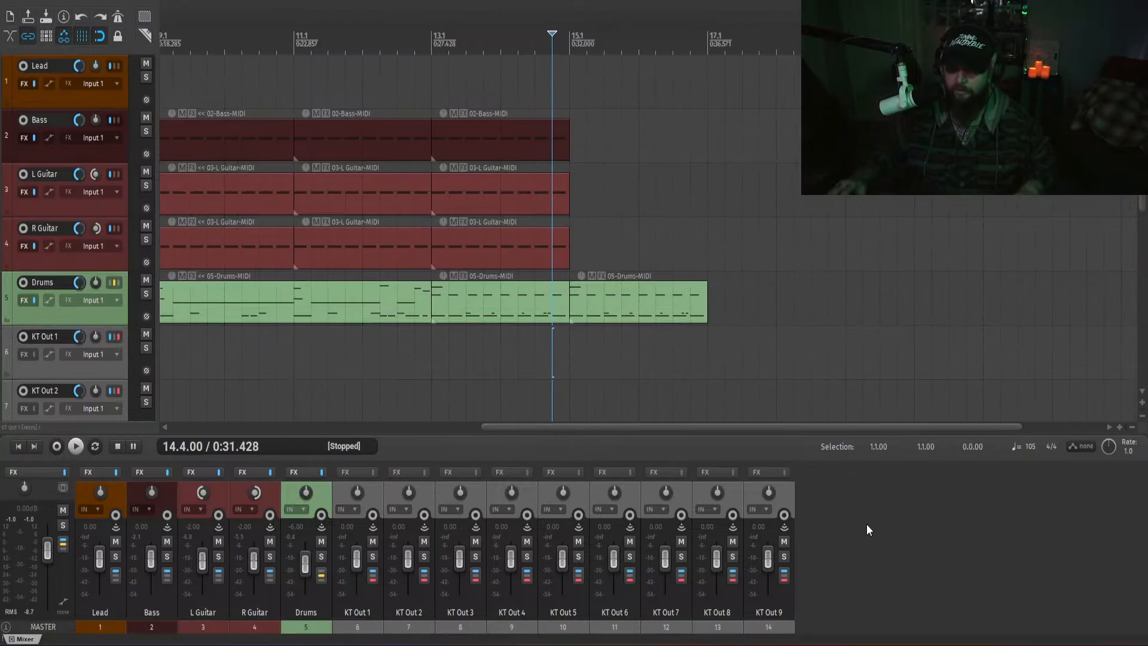
pyautogui.press('space')
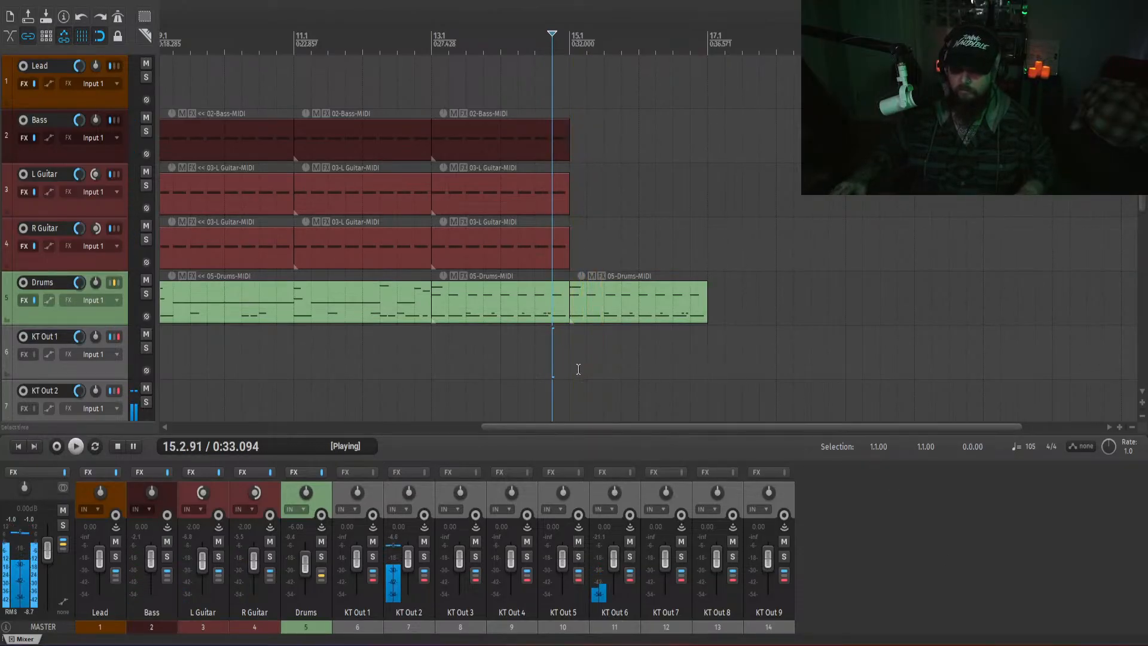
pyautogui.click(578, 369)
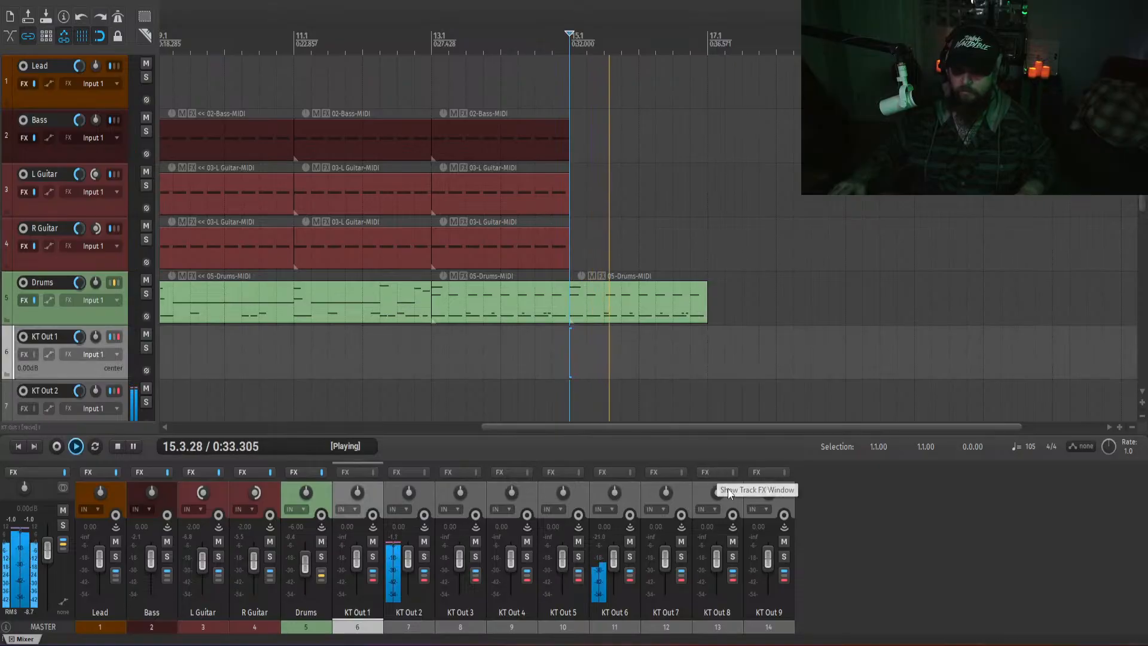
pyautogui.press('space')
# - Reopen the Drums track's Kontakt instrument, route the kick channel of the drum mixer to Out 1 and close the window
pyautogui.click(291, 480)
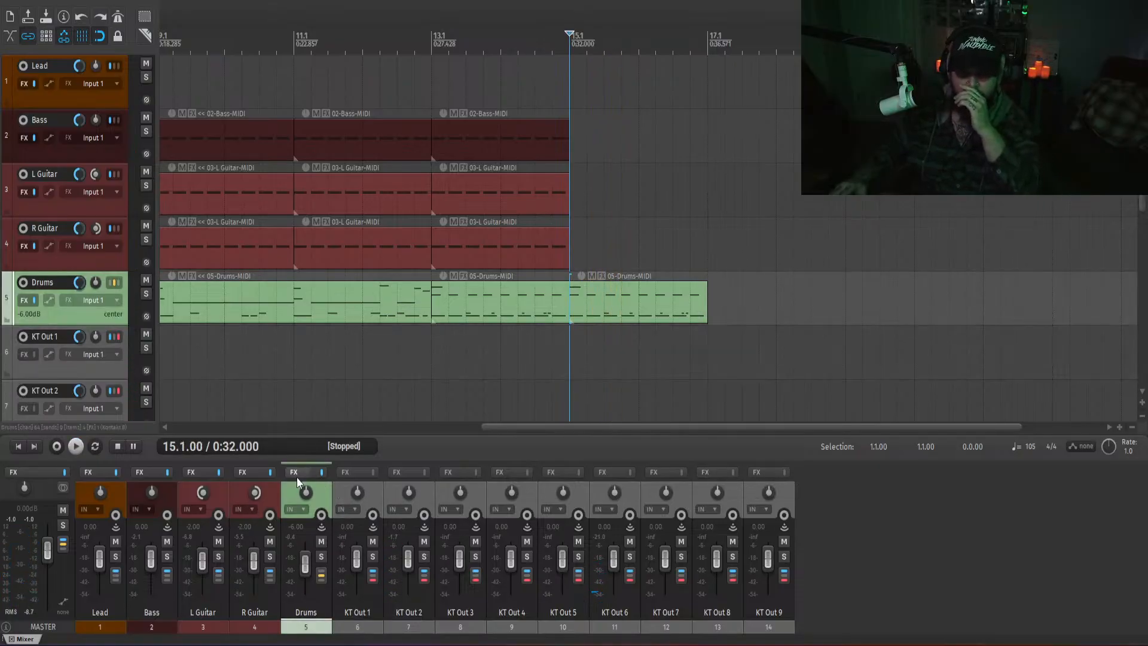
pyautogui.click(298, 475)
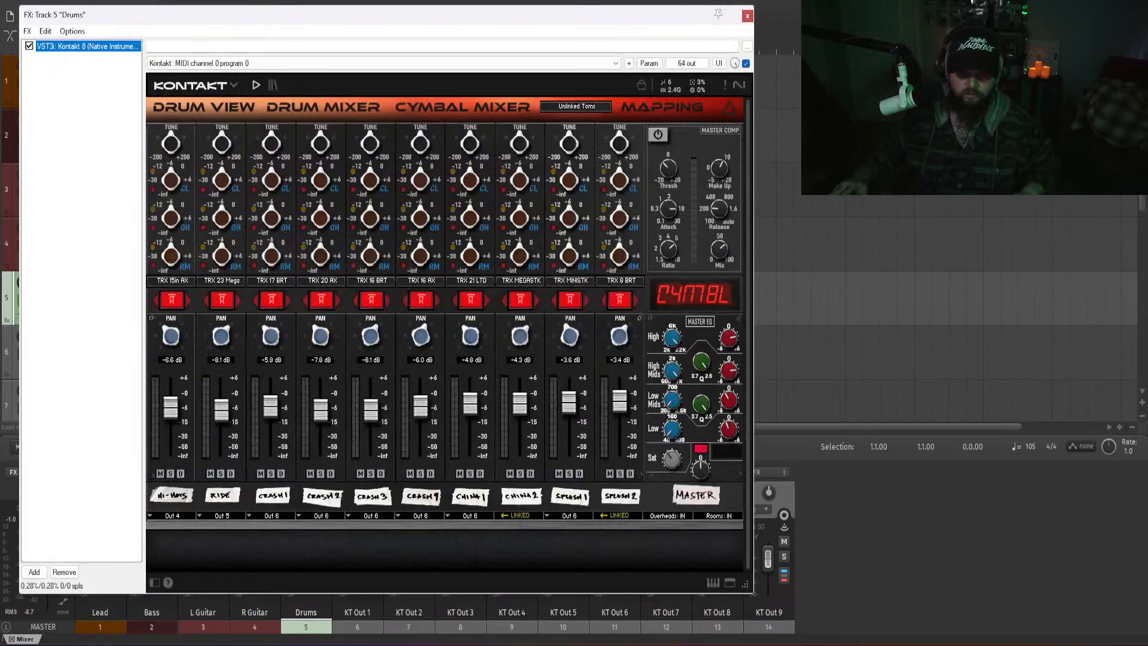
pyautogui.click(234, 106)
pyautogui.click(336, 108)
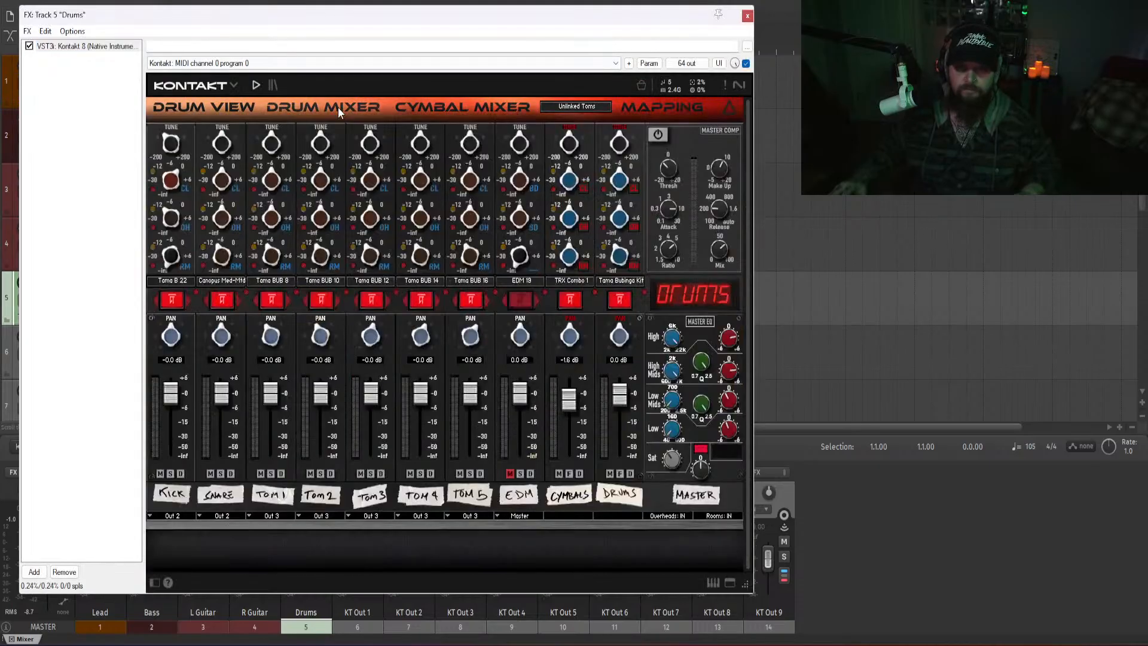
pyautogui.click(182, 517)
pyautogui.click(192, 159)
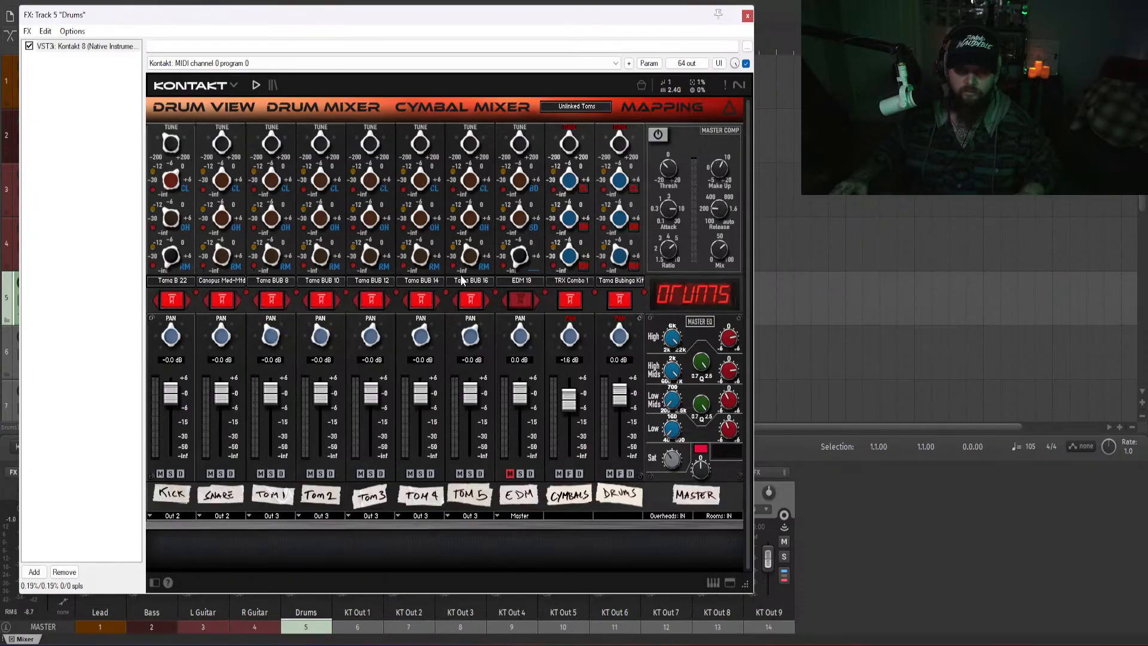
pyautogui.click(176, 523)
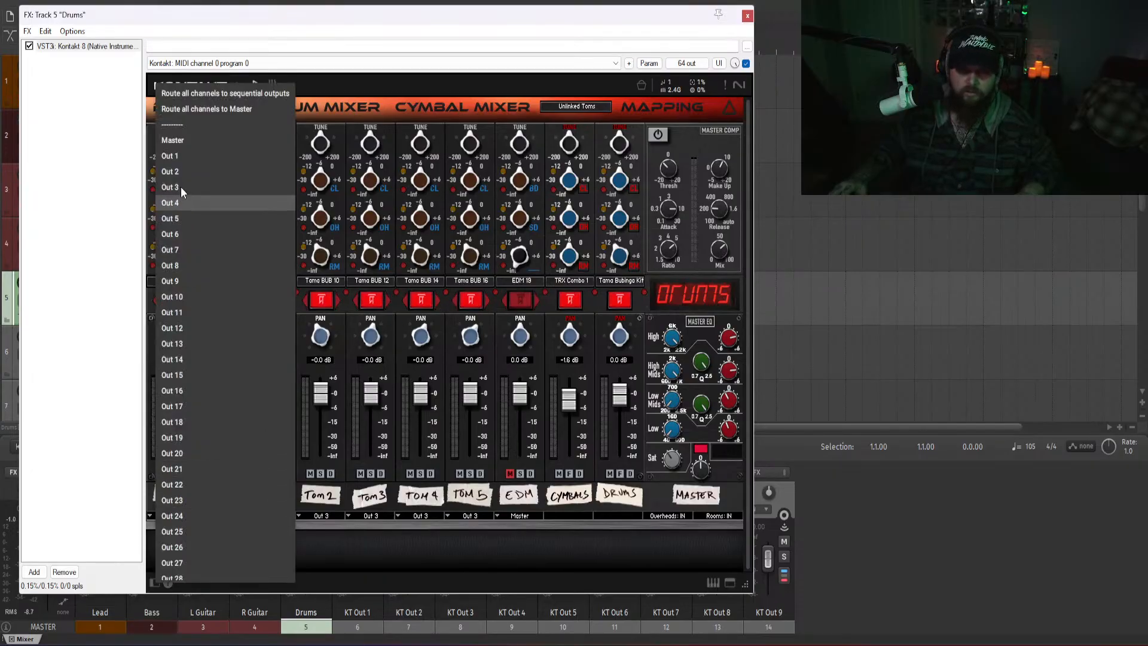
pyautogui.click(181, 154)
pyautogui.click(748, 18)
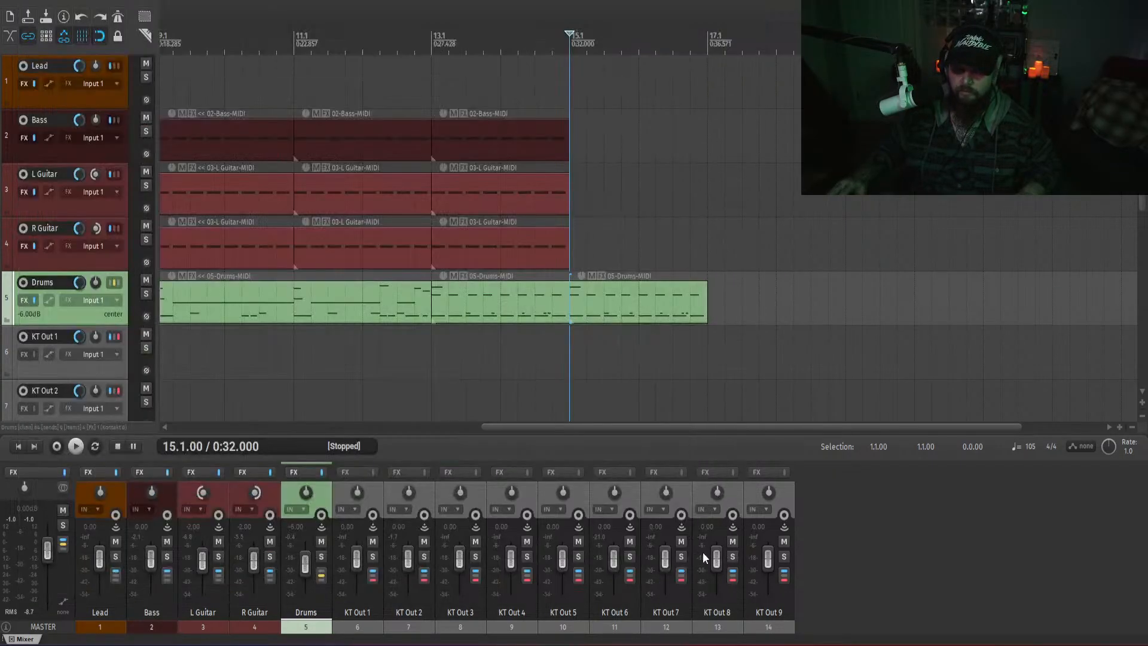
# - Play from measure 15 to check the KT output signals, and undo the output track deletion and the multichannel routing build
pyautogui.press('space')
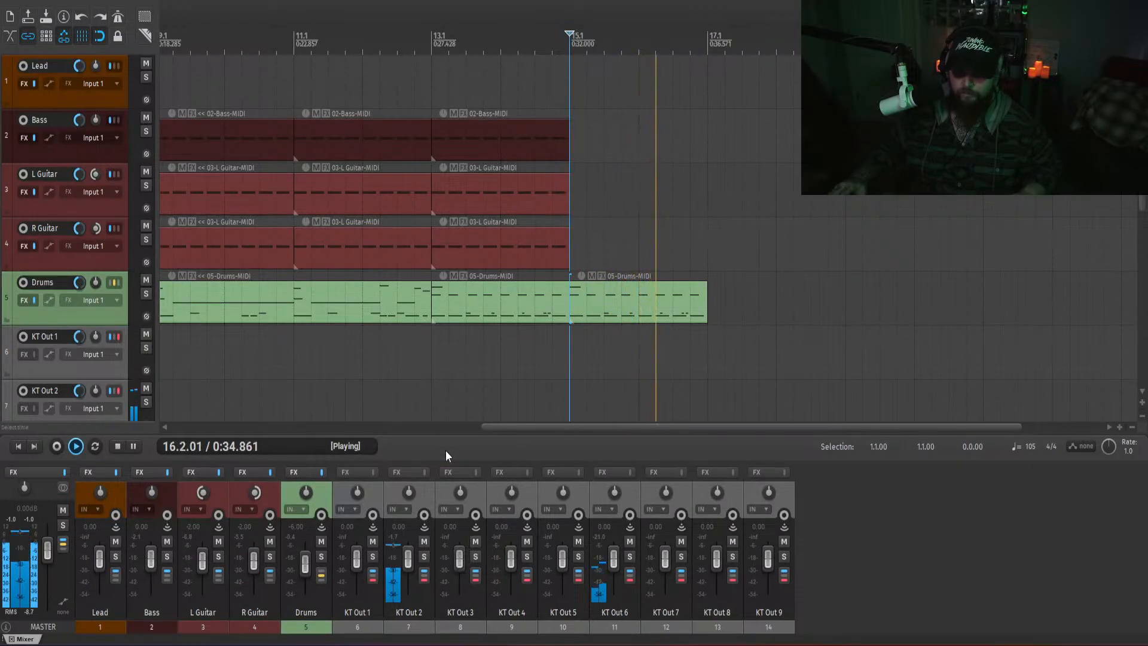
pyautogui.press('space')
pyautogui.hotkey('ctrl', 'z')
pyautogui.hotkey('ctrl', 'z')
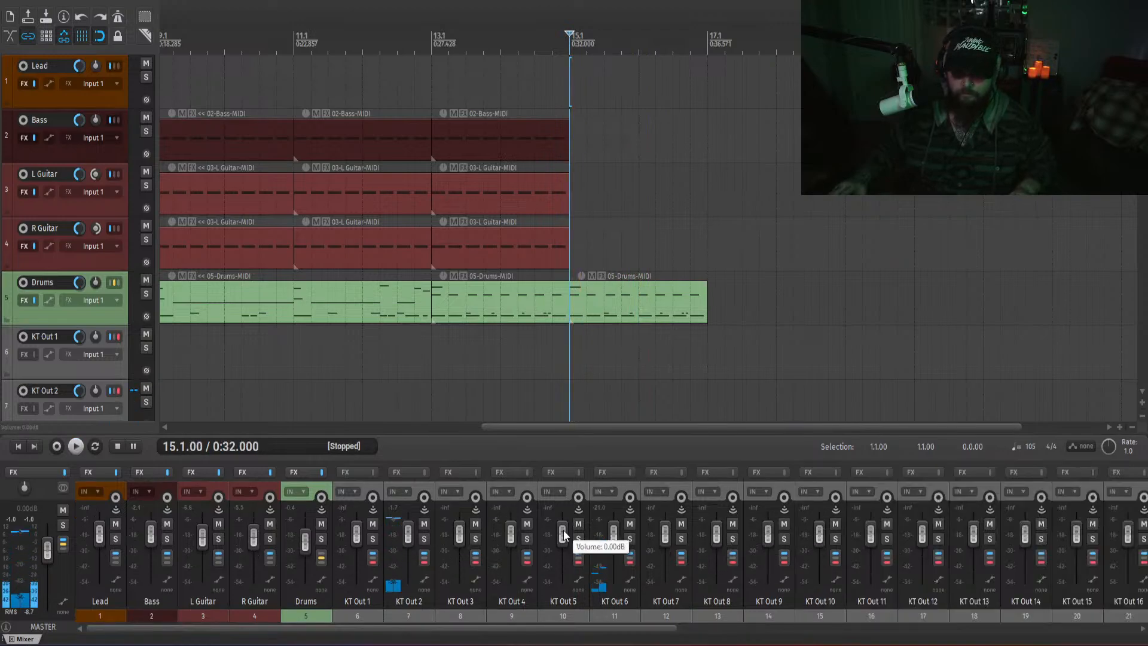
pyautogui.hotkey('ctrl', 'z')
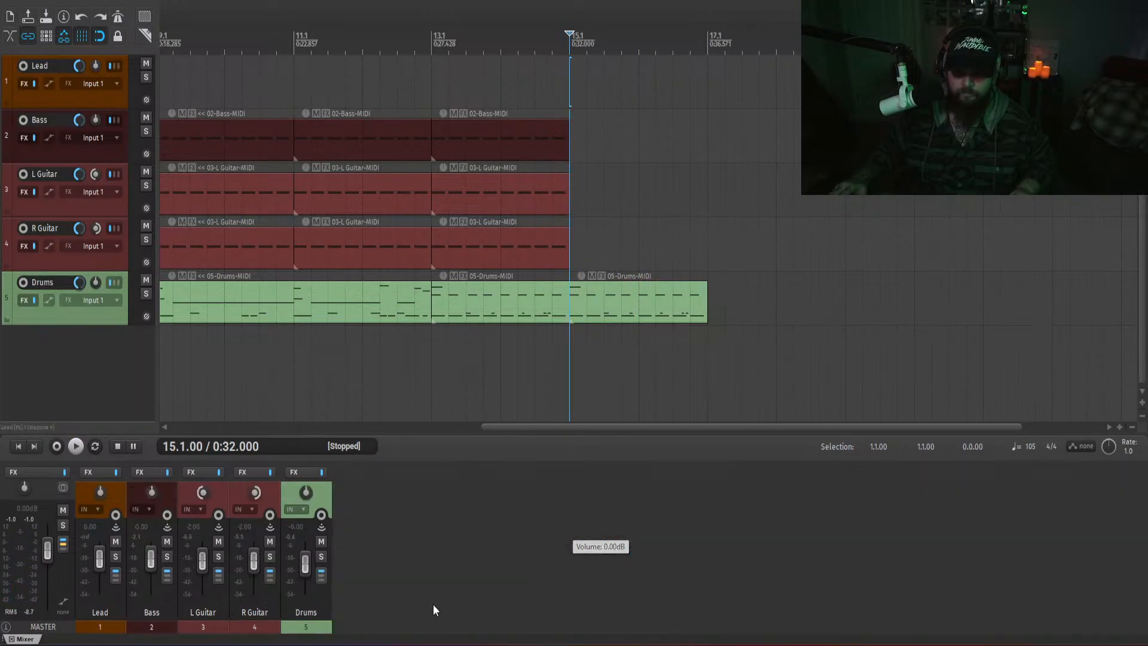
# - Reopen the Drums track's Kontakt instrument and route the kick channel of the drum mixer to Out 13
pyautogui.click(290, 472)
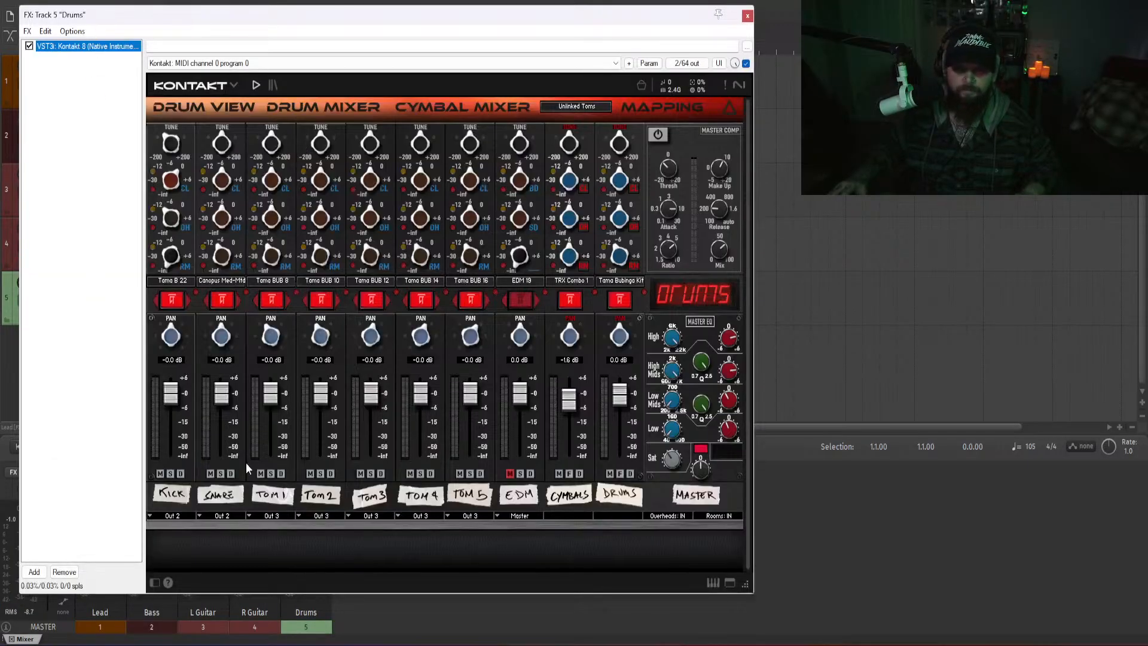
pyautogui.click(172, 516)
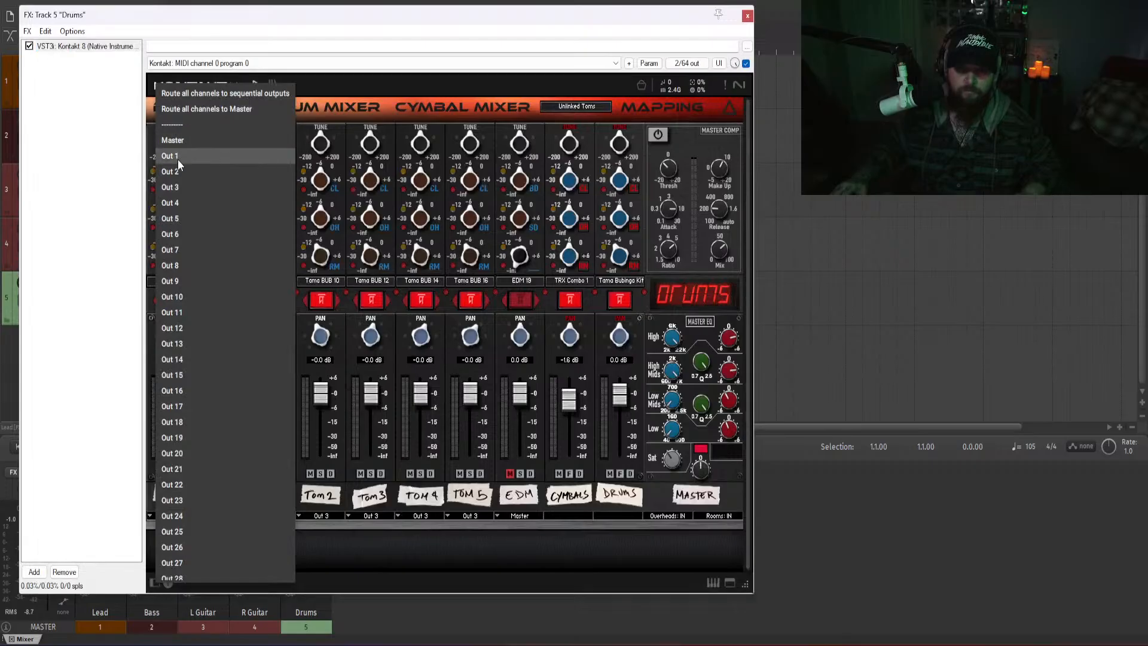
pyautogui.click(178, 159)
pyautogui.click(173, 514)
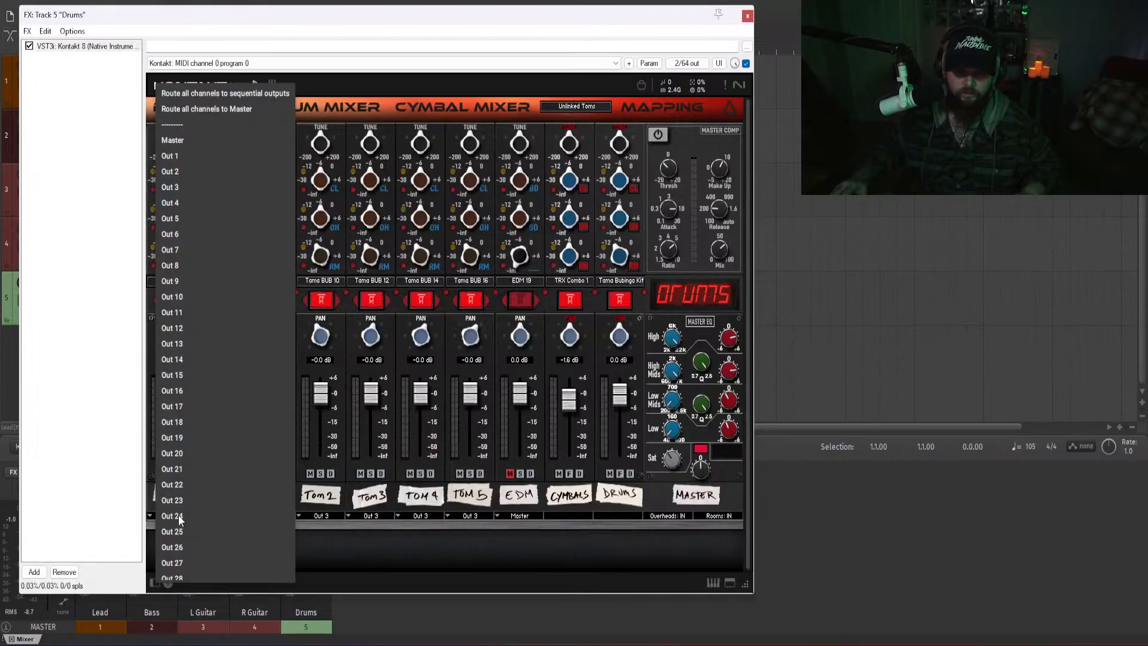
pyautogui.click(173, 156)
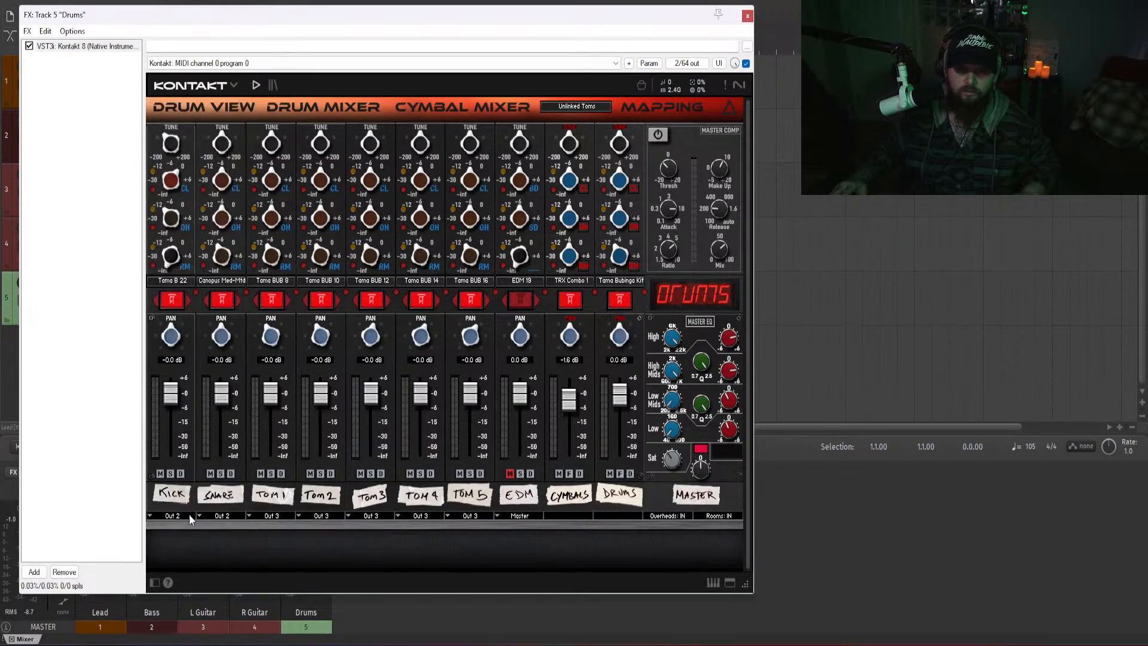
pyautogui.click(151, 514)
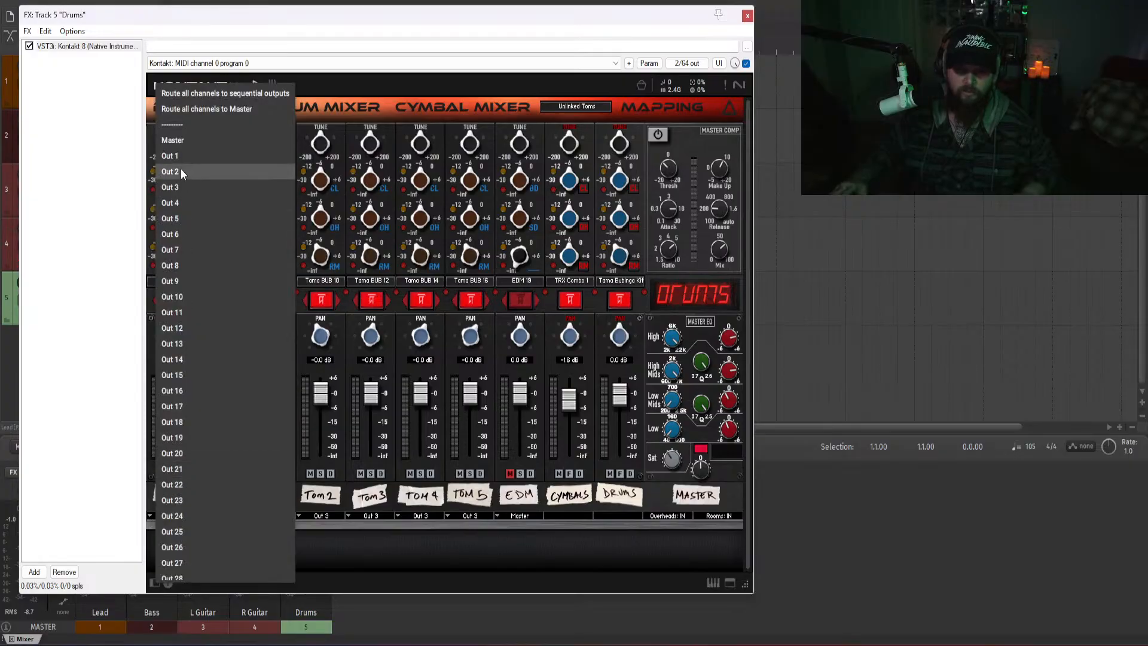
pyautogui.click(199, 344)
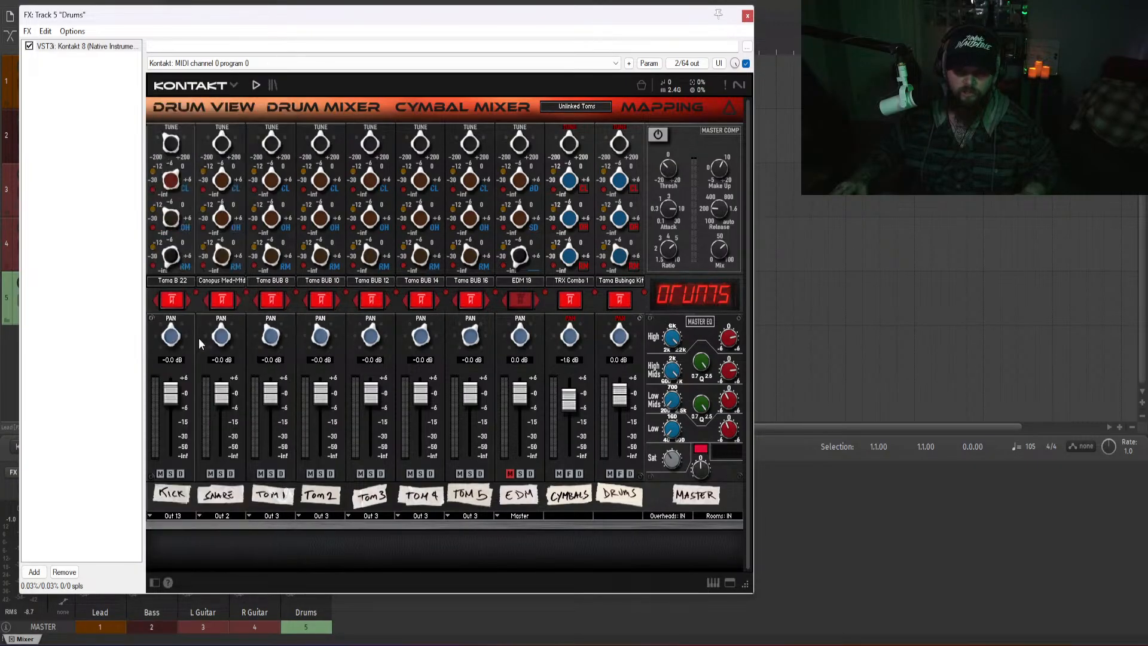
pyautogui.click(178, 516)
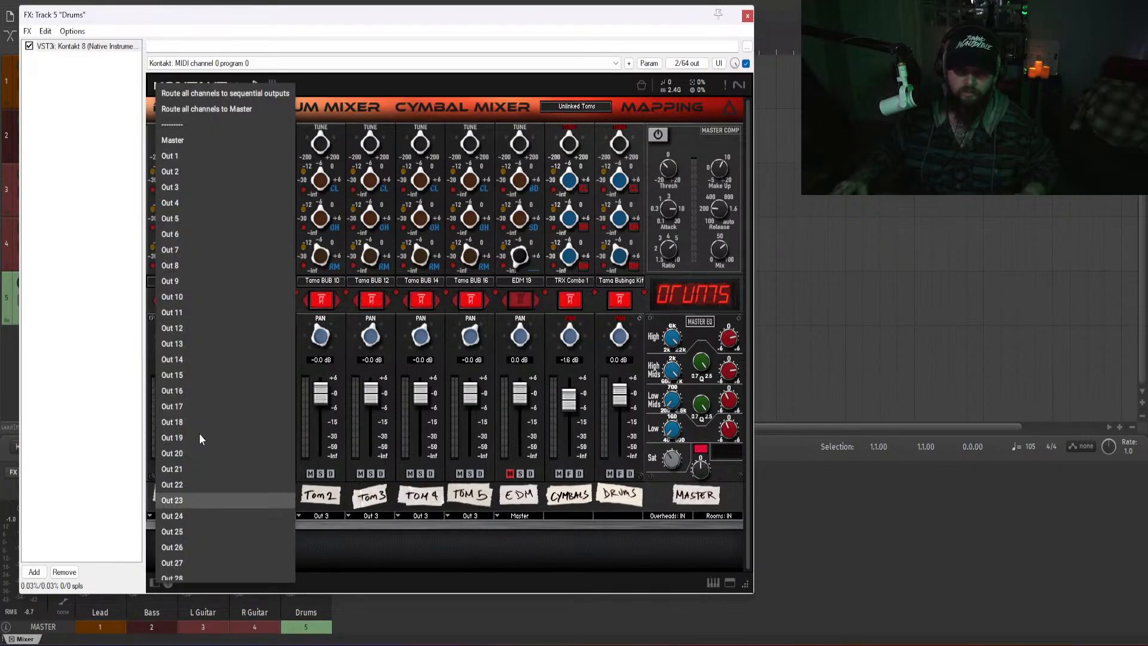
pyautogui.click(186, 347)
# - Build multichannel routing tracks for the Drums track's Kontakt 8 outputs again and close the instrument window
pyautogui.click(70, 33)
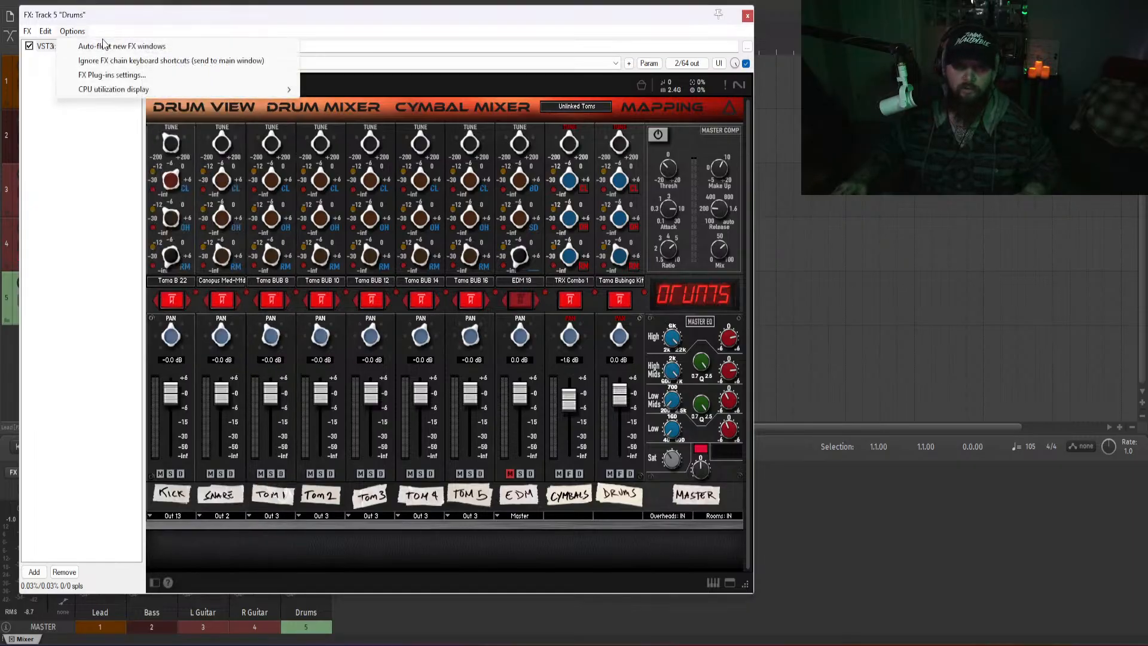
pyautogui.moveTo(27, 31)
pyautogui.click(82, 250)
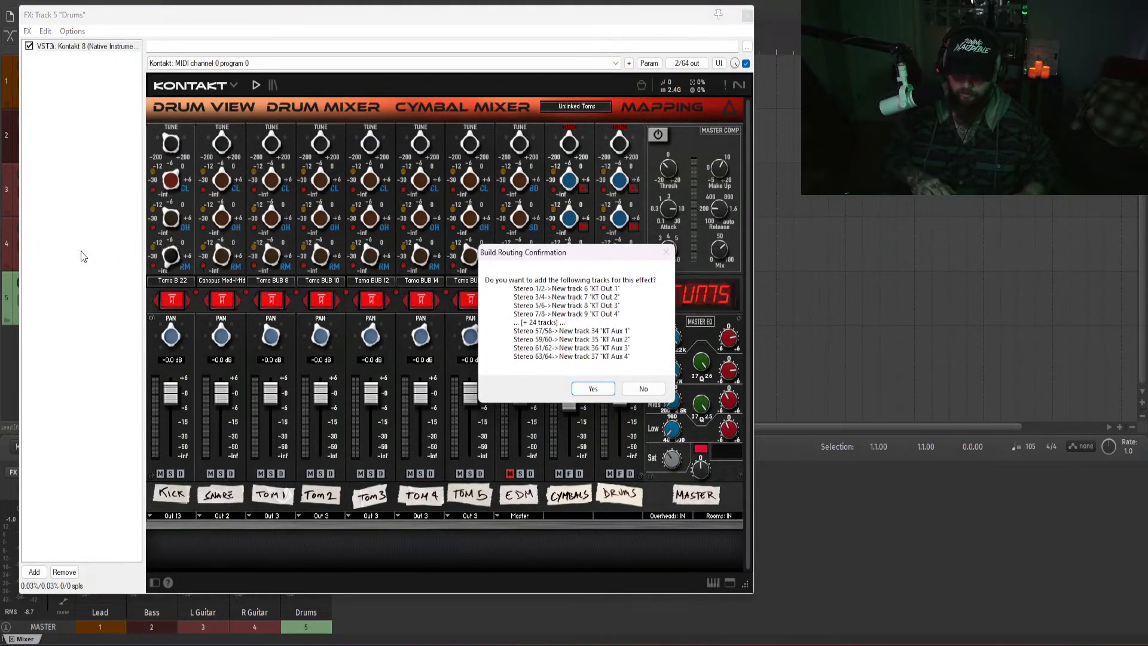
pyautogui.press('Return')
pyautogui.click(747, 16)
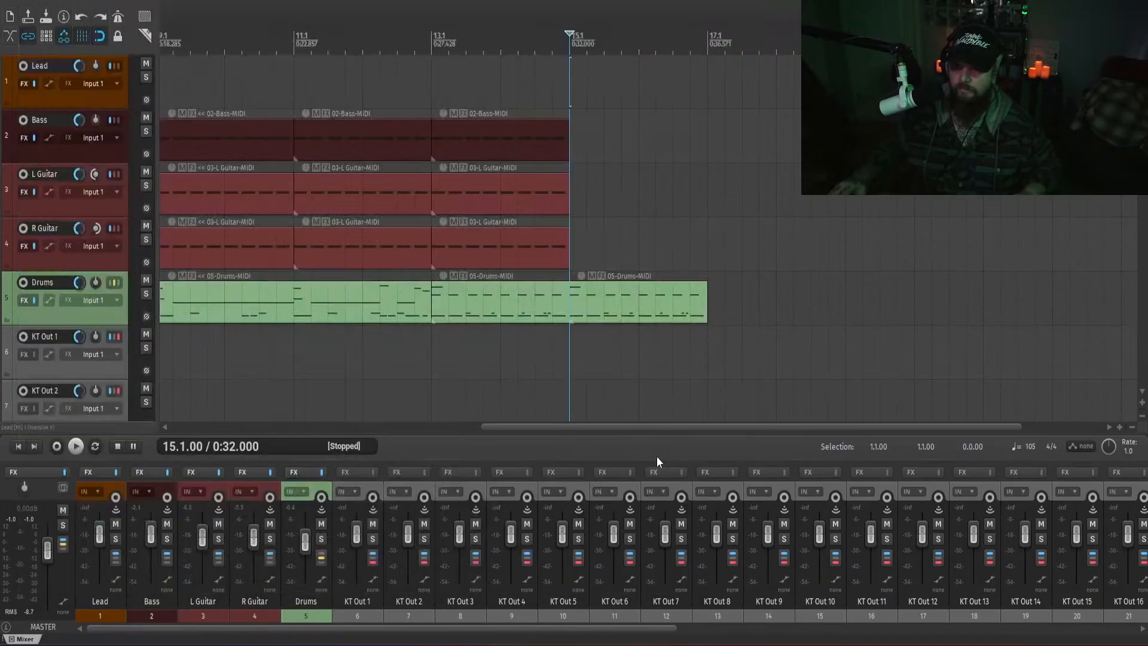
# - Play briefly from measure 15 to check which KT output track receives the kick signal
pyautogui.moveTo(591, 626); pyautogui.dragTo(652, 626)
pyautogui.press('space')
pyautogui.press('space')
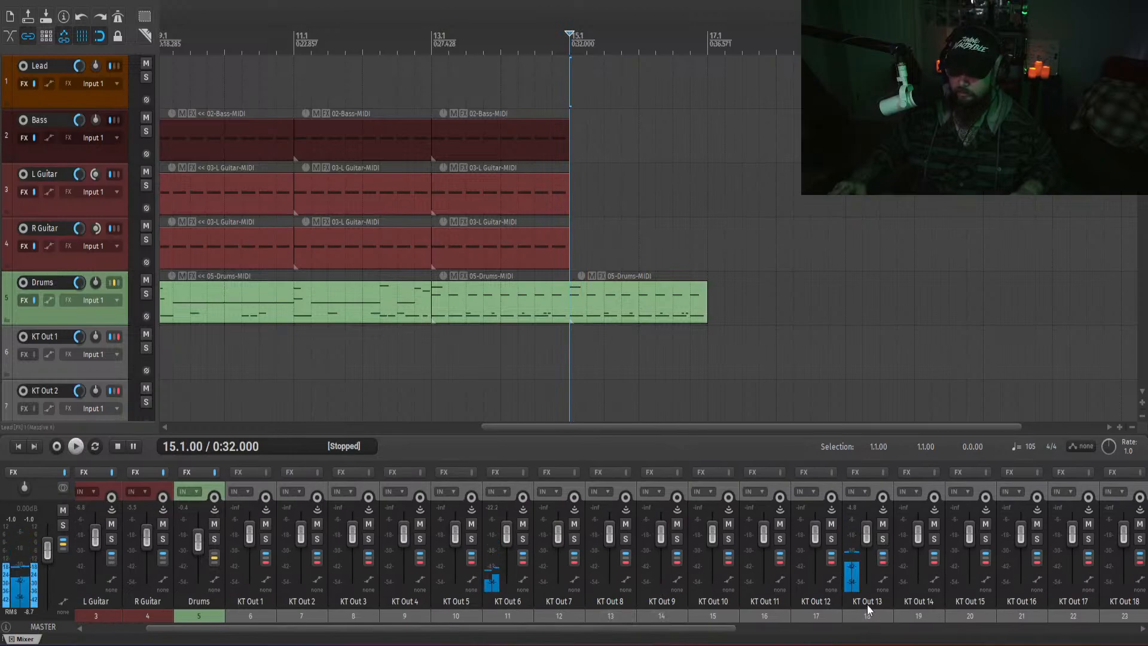
# - Rename the KT Out 13 track to Kick and move it directly after the Drums track
pyautogui.doubleClick(867, 601)
pyautogui.write('Kick')
pyautogui.press('Return')
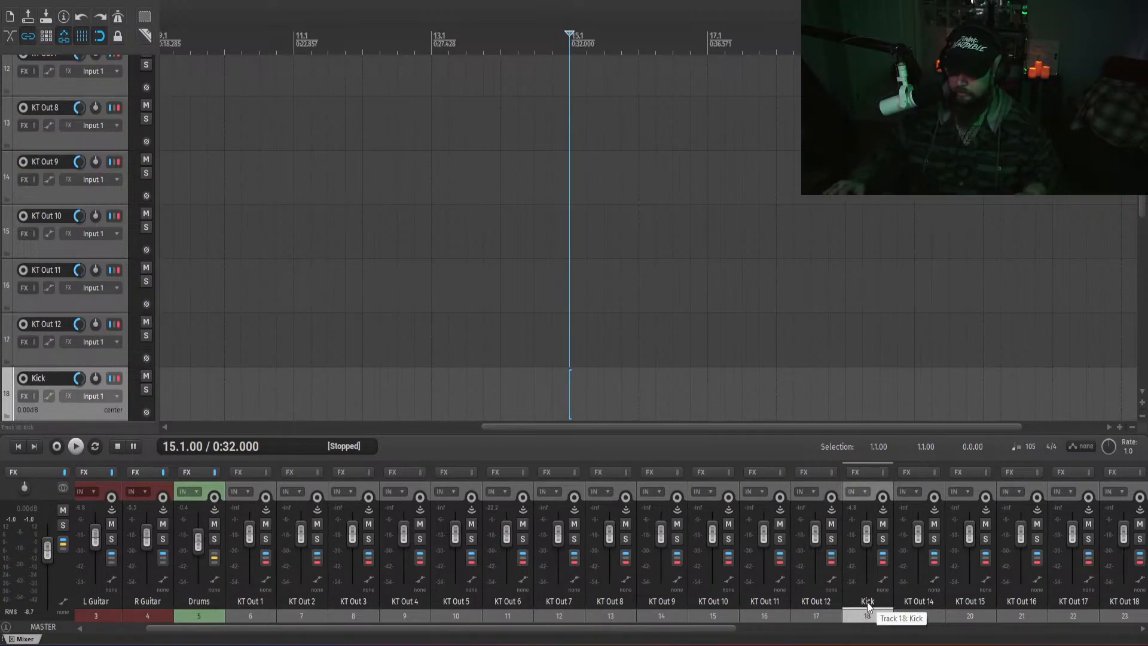
pyautogui.moveTo(884, 486); pyautogui.dragTo(238, 512)
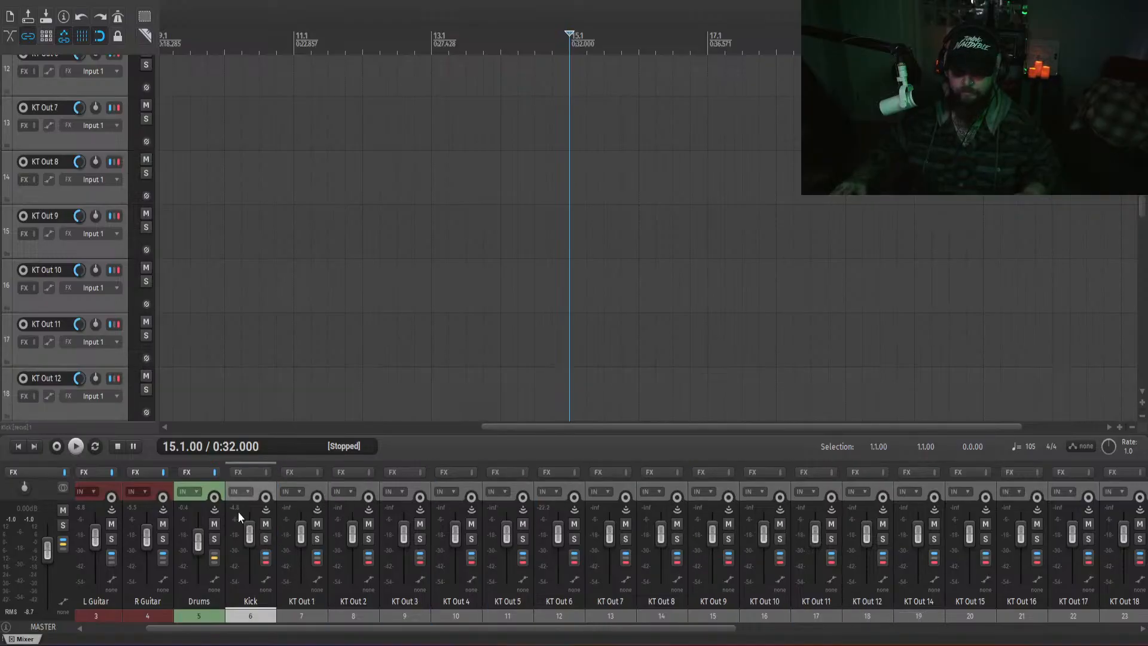
# - Delete the surplus output tracks from KT Out 10 through KT Aux 4, keeping the Kick track
pyautogui.click(779, 492)
pyautogui.hscroll(7, 811, 529)
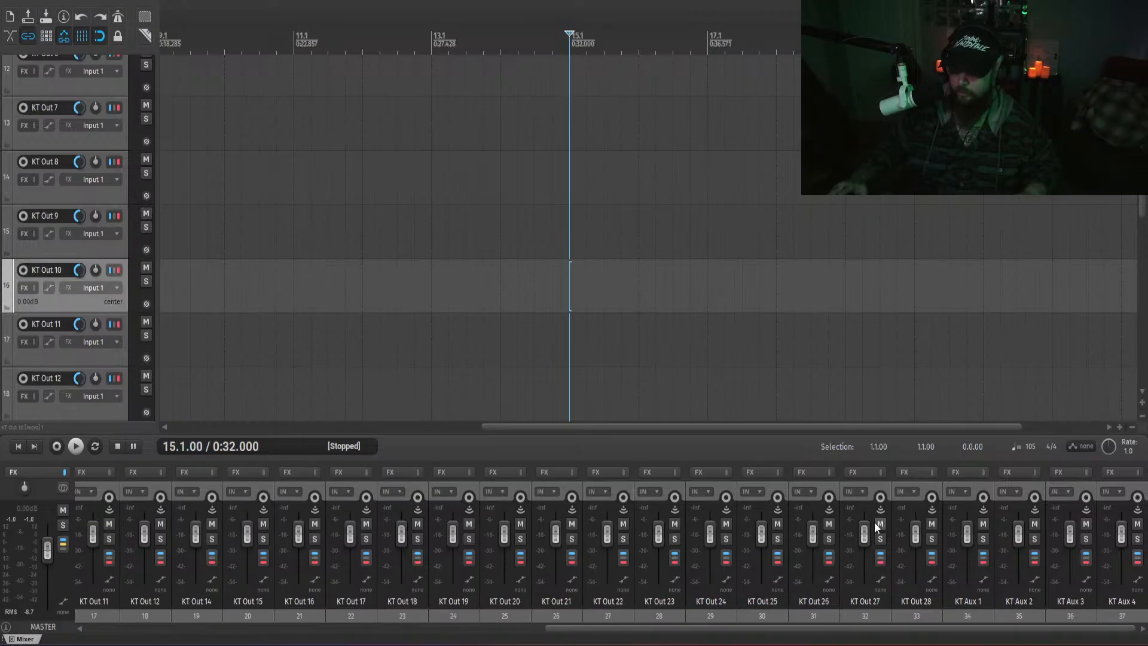
pyautogui.keyDown('shift'); pyautogui.click(1143, 490); pyautogui.keyUp('shift')
pyautogui.press('Delete')
pyautogui.press('Return')
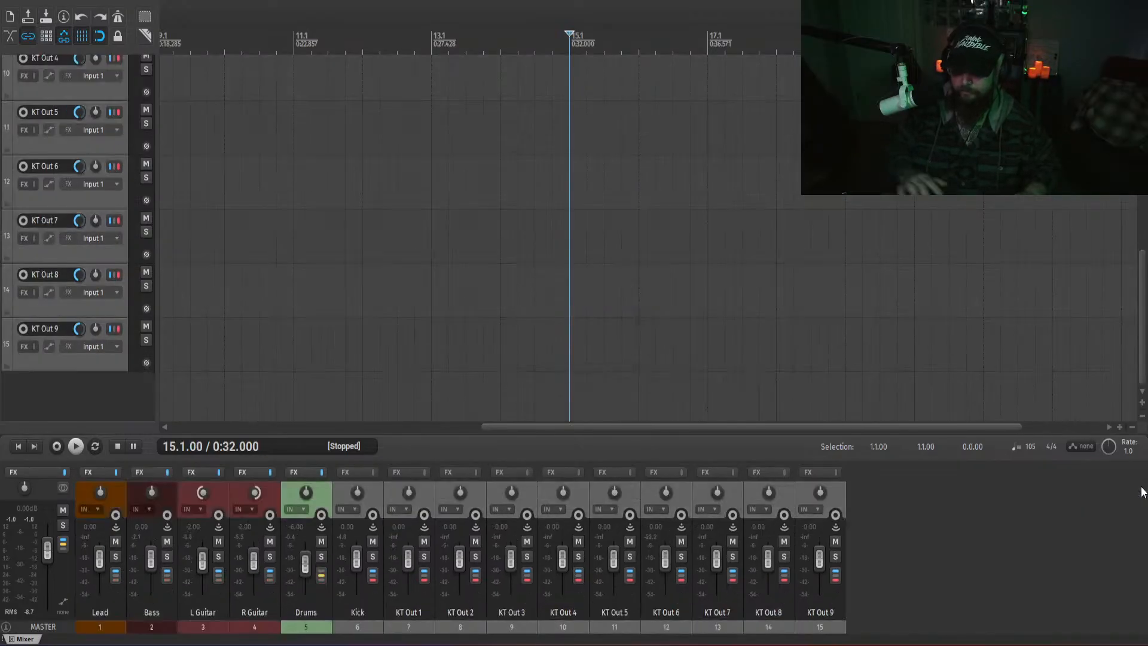
pyautogui.moveTo(605, 426); pyautogui.dragTo(296, 426)
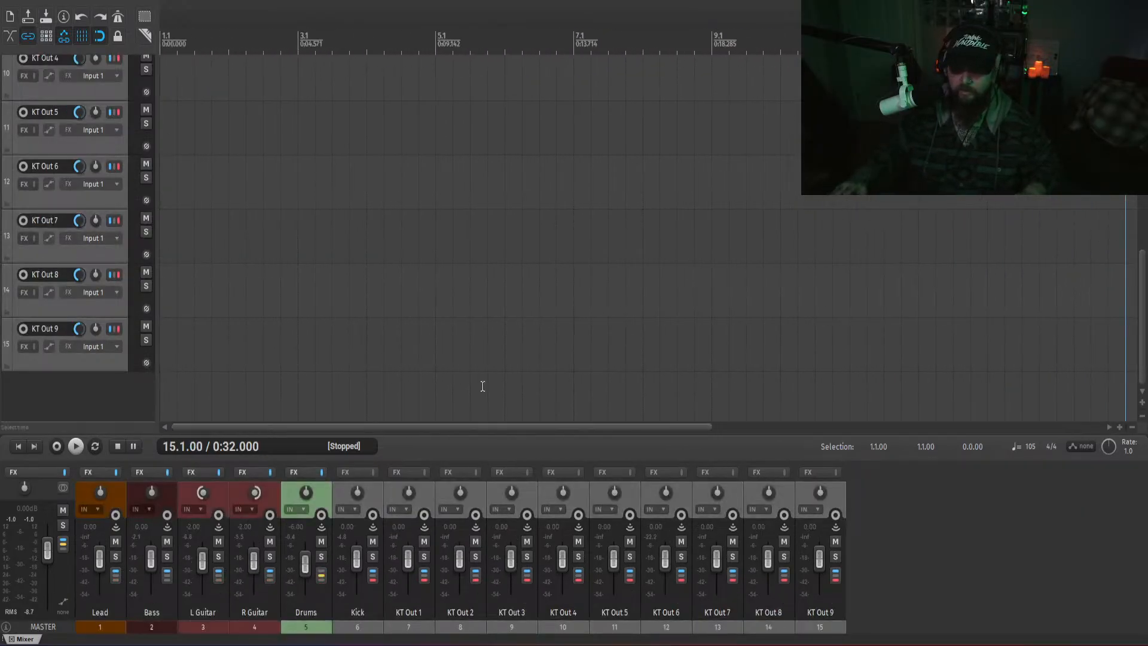
pyautogui.scroll(8, 598, 239)
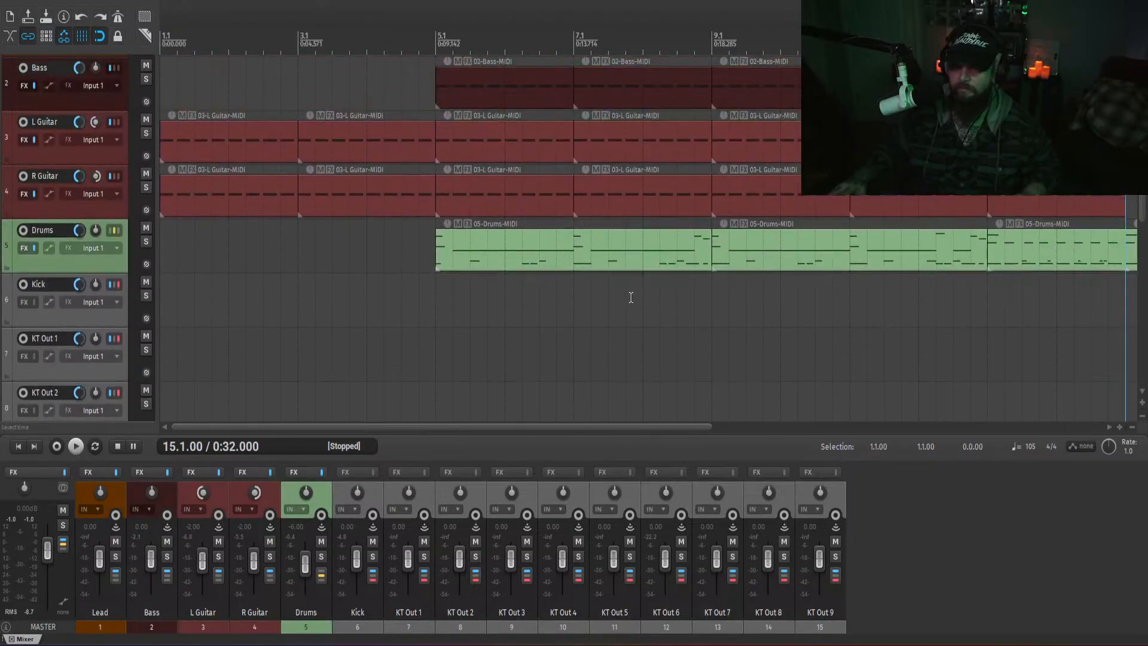
# - Play the song from about bar 7.4 and solo the Drums track to listen to the drum outputs
pyautogui.click(625, 297)
pyautogui.press('space')
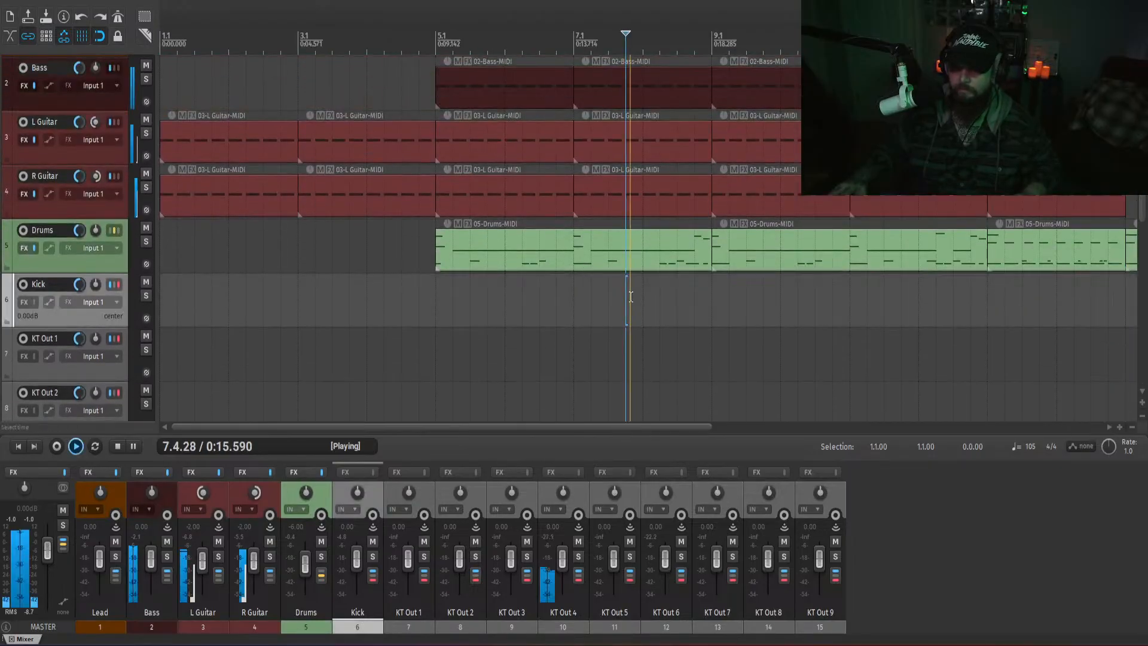
pyautogui.click(322, 556)
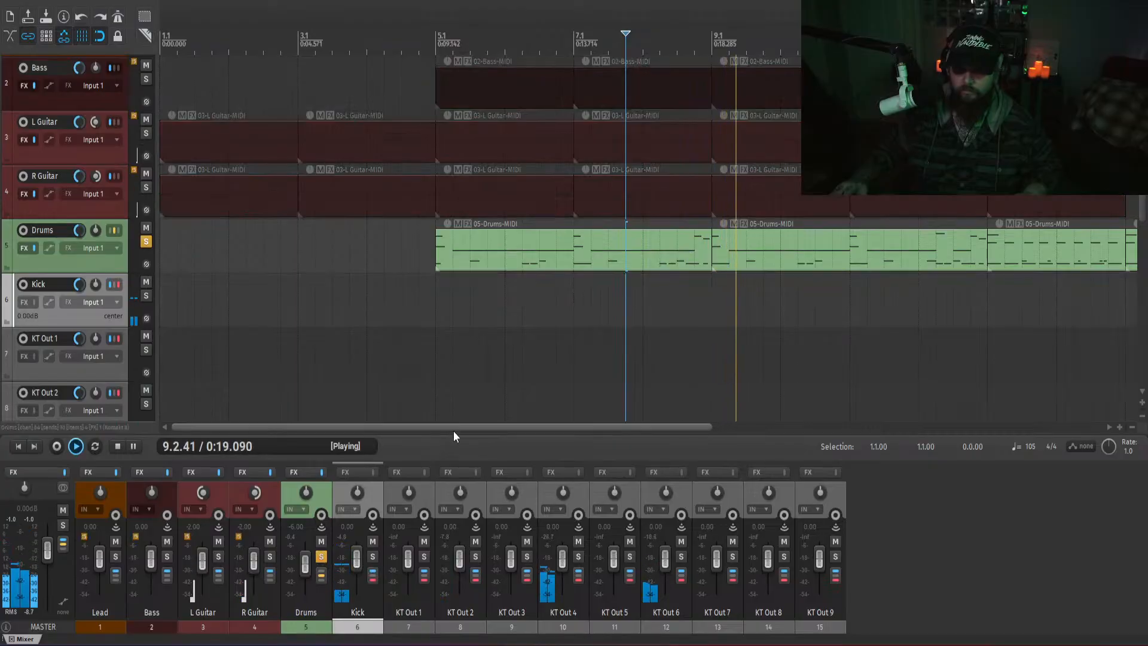
pyautogui.moveTo(454, 427); pyautogui.dragTo(674, 430)
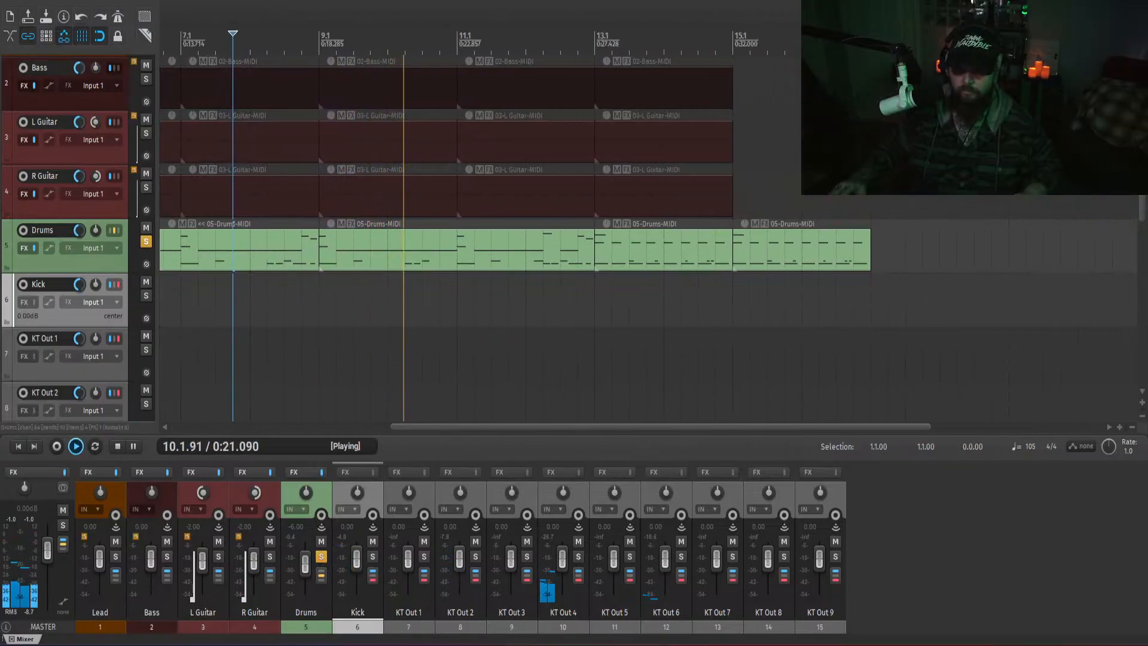
pyautogui.press('space')
# - Delete the unused KT Out 1 track
pyautogui.click(425, 486)
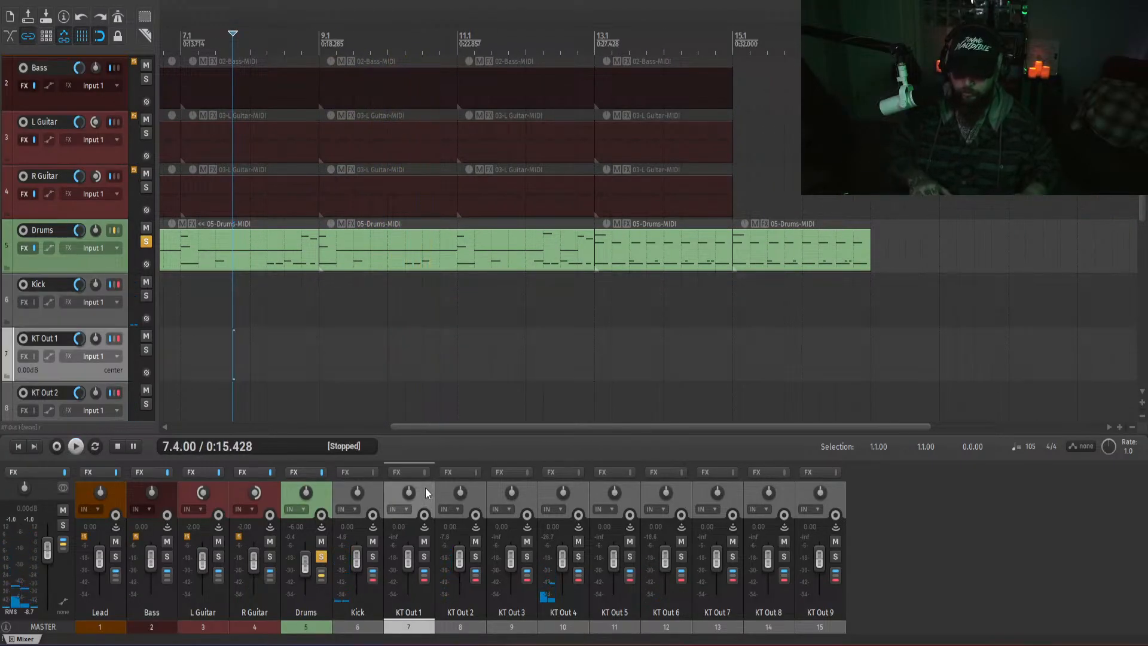
pyautogui.press('Delete')
pyautogui.press('Return')
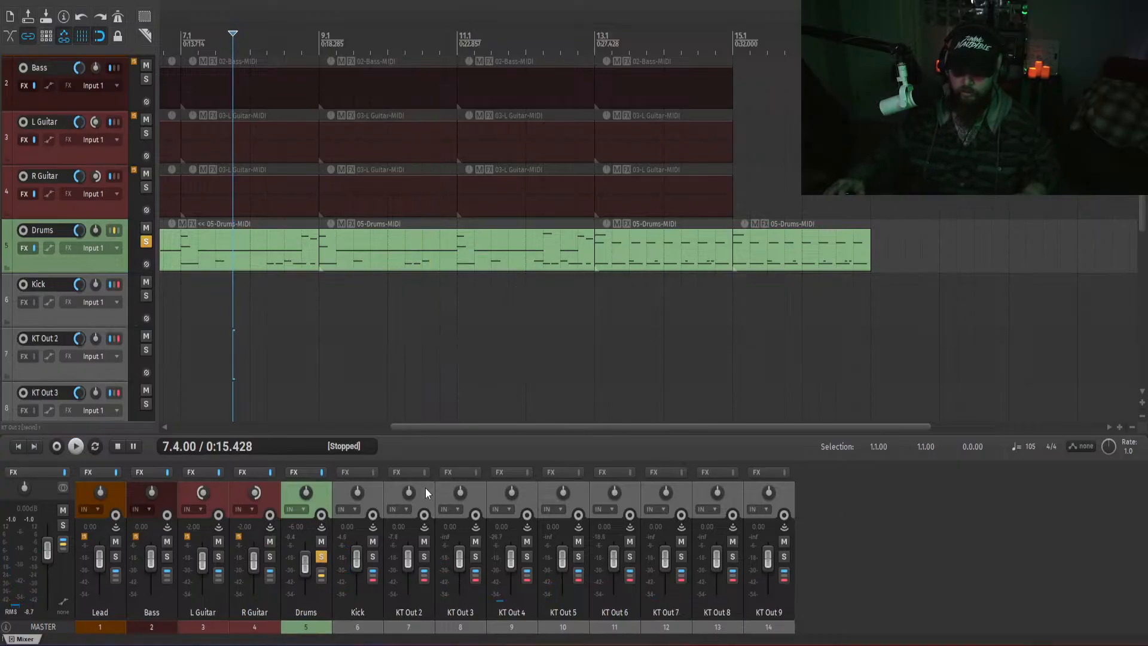
# - Rename the KT Out 2 track as Snare and the KT Out 3 track as Toms
pyautogui.doubleClick(409, 612)
pyautogui.write('Snare')
pyautogui.press('Return')
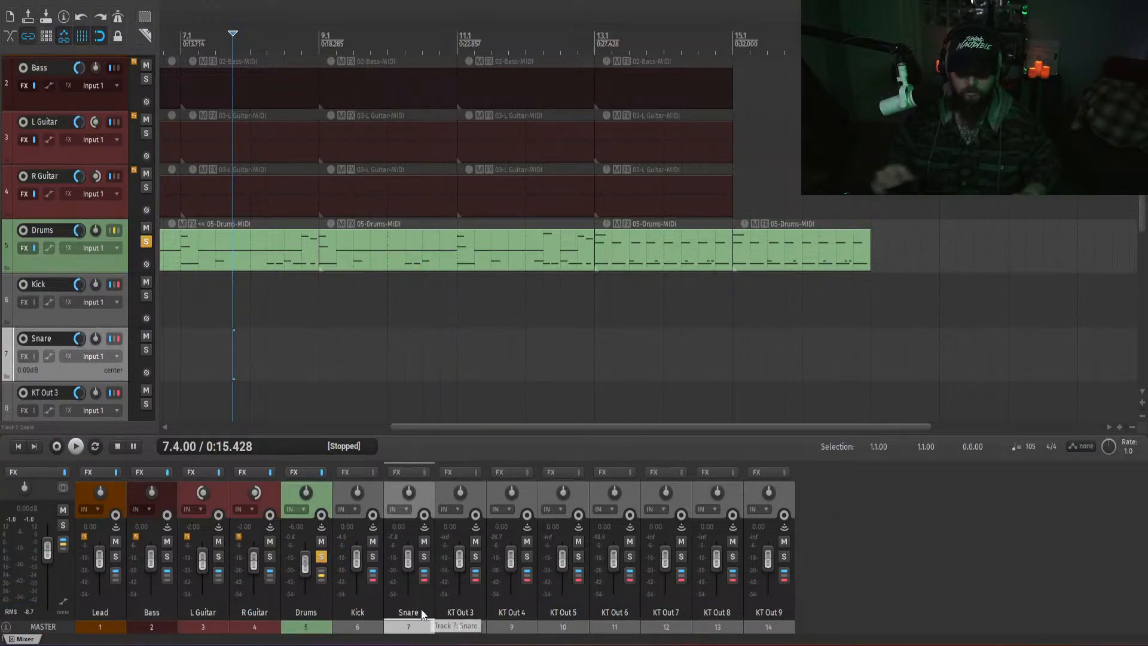
pyautogui.doubleClick(460, 613)
pyautogui.write('Toms')
pyautogui.press('Return')
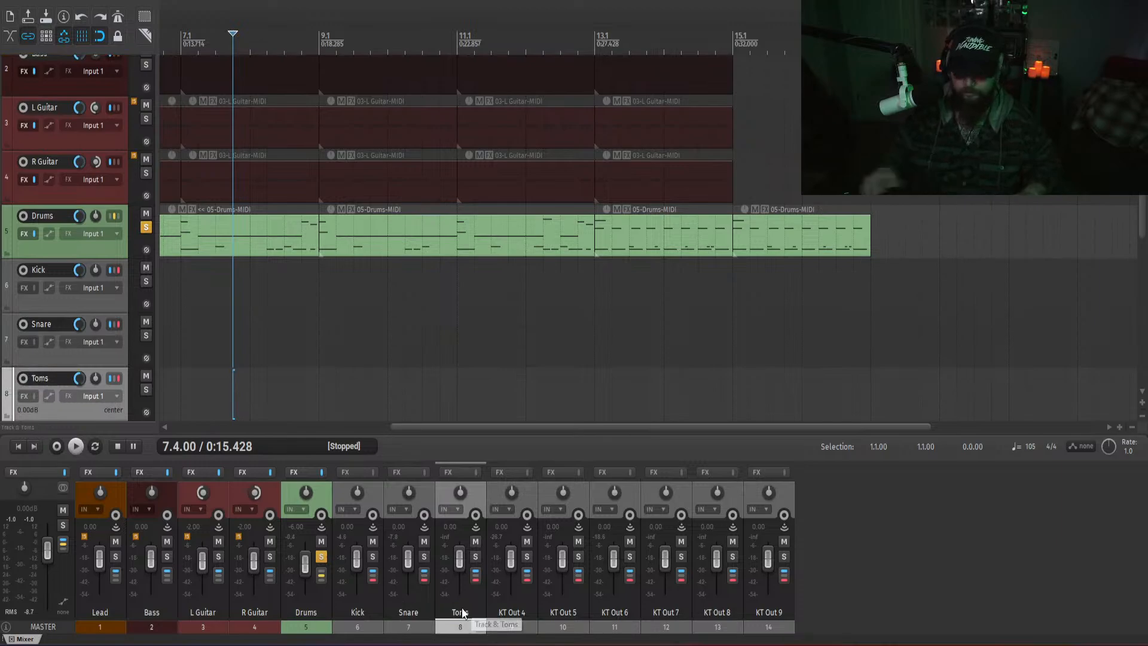
# - Identify the sounding outputs during playback, renaming KT Out 4 as Hat and KT Out 6 as Cymbals
pyautogui.press('space')
pyautogui.doubleClick(518, 612)
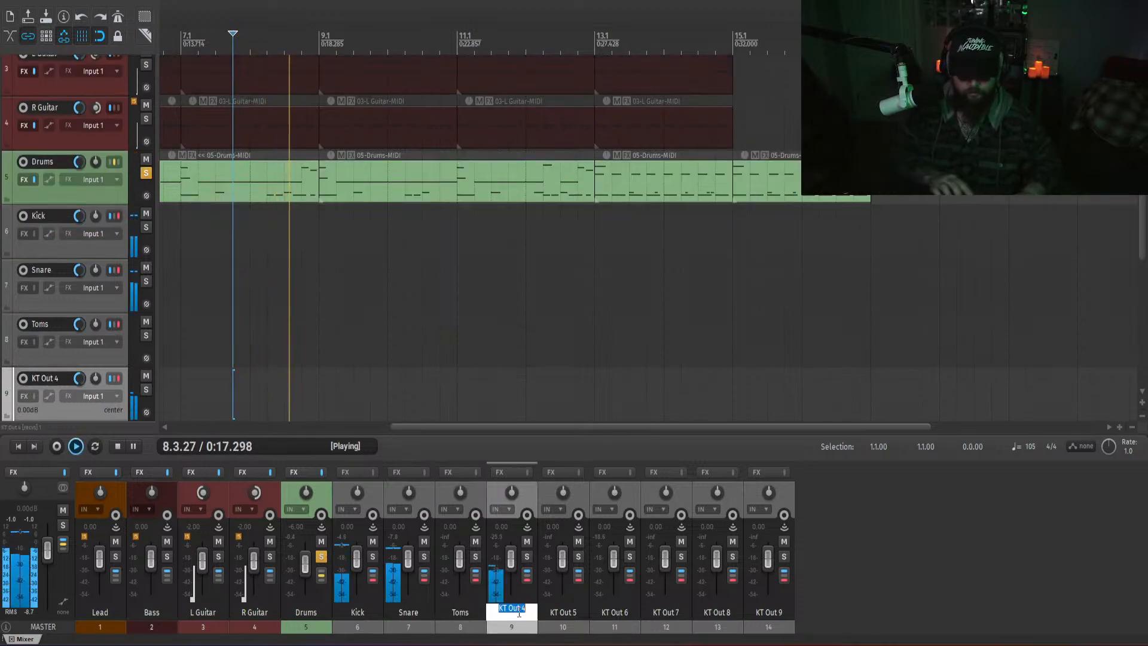
pyautogui.write('Hat')
pyautogui.press('Return')
pyautogui.click(615, 612)
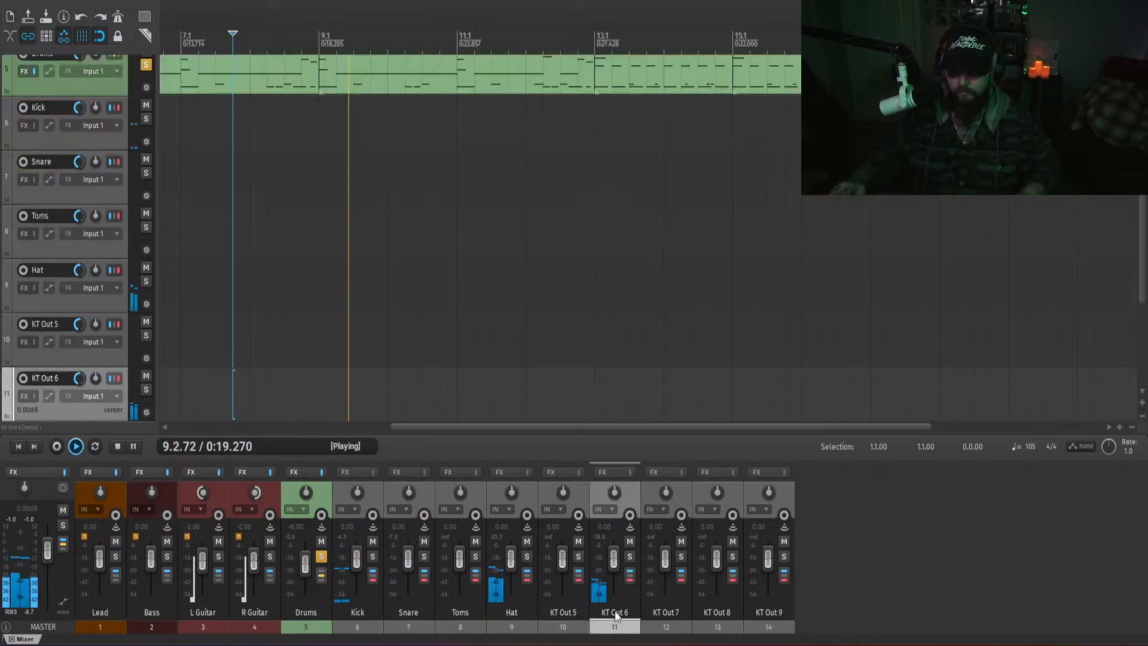
pyautogui.doubleClick(614, 612)
pyautogui.write('Cymbals')
pyautogui.press('Return')
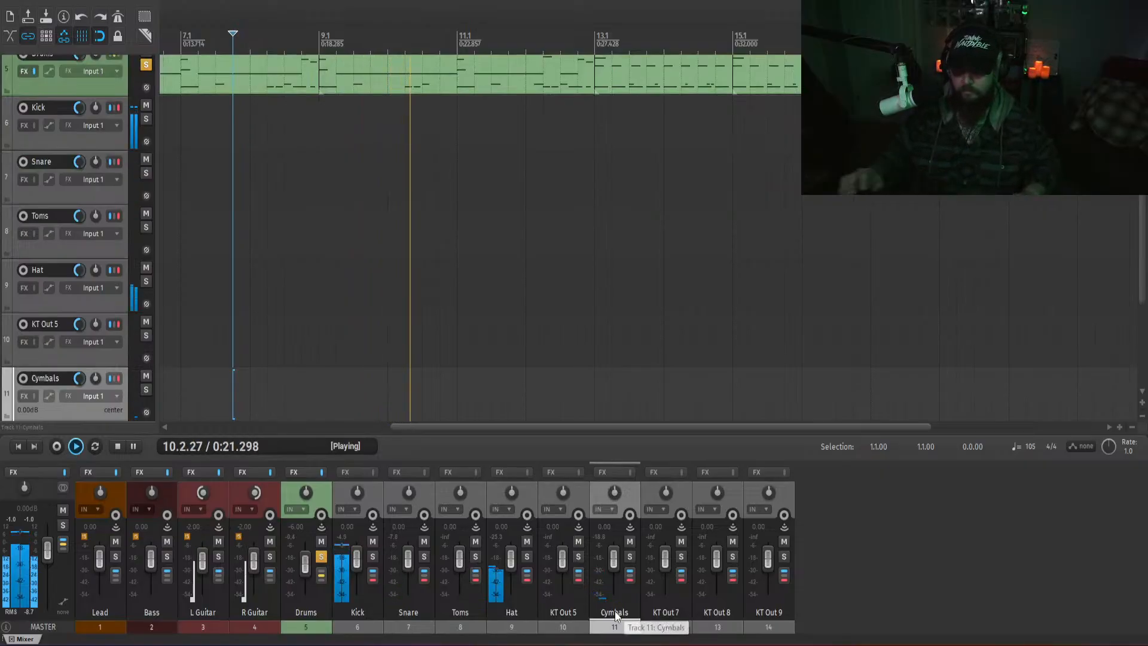
# - Rename the KT Out 5 track as Ride and stop playback
pyautogui.doubleClick(561, 612)
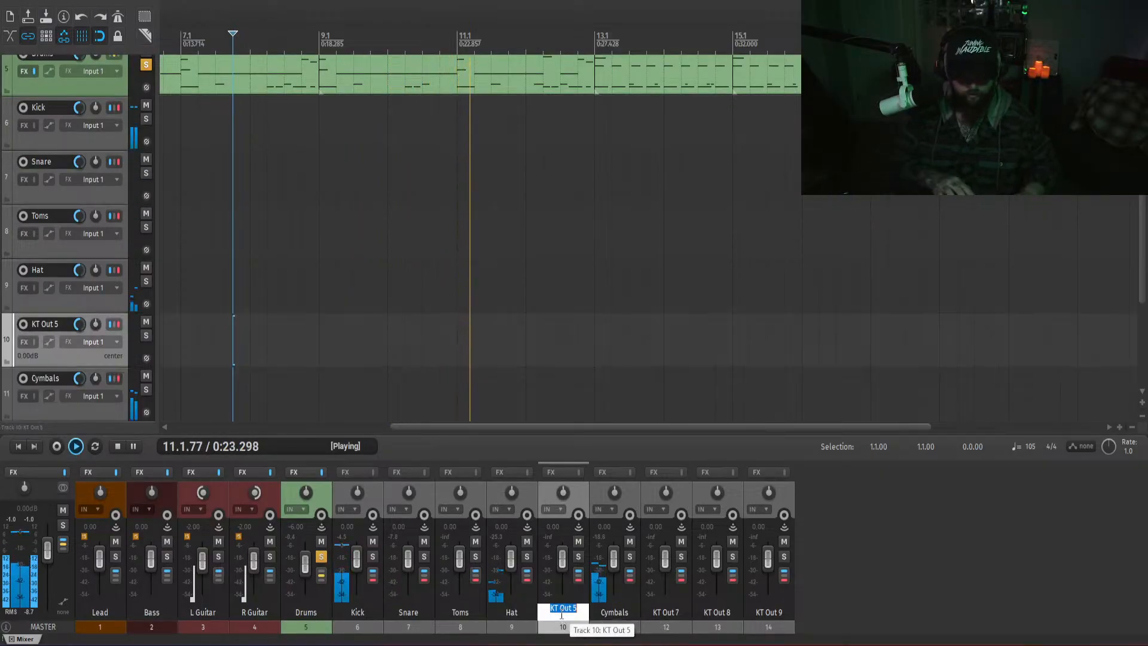
pyautogui.write('Ride')
pyautogui.press('Return')
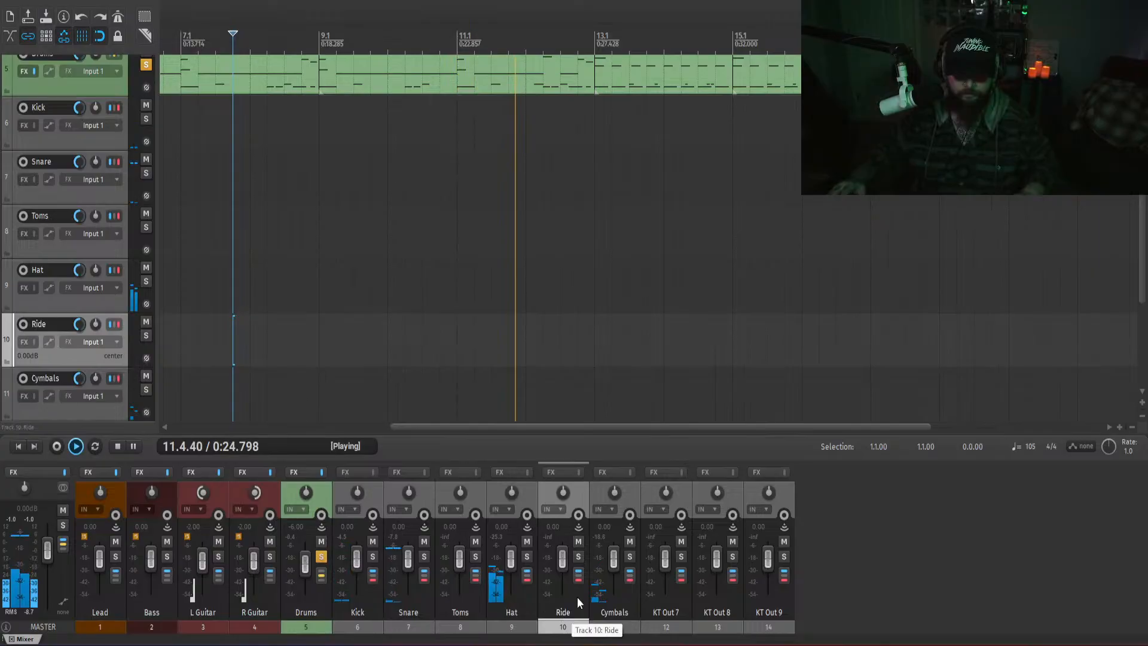
pyautogui.click(908, 555)
pyautogui.press('space')
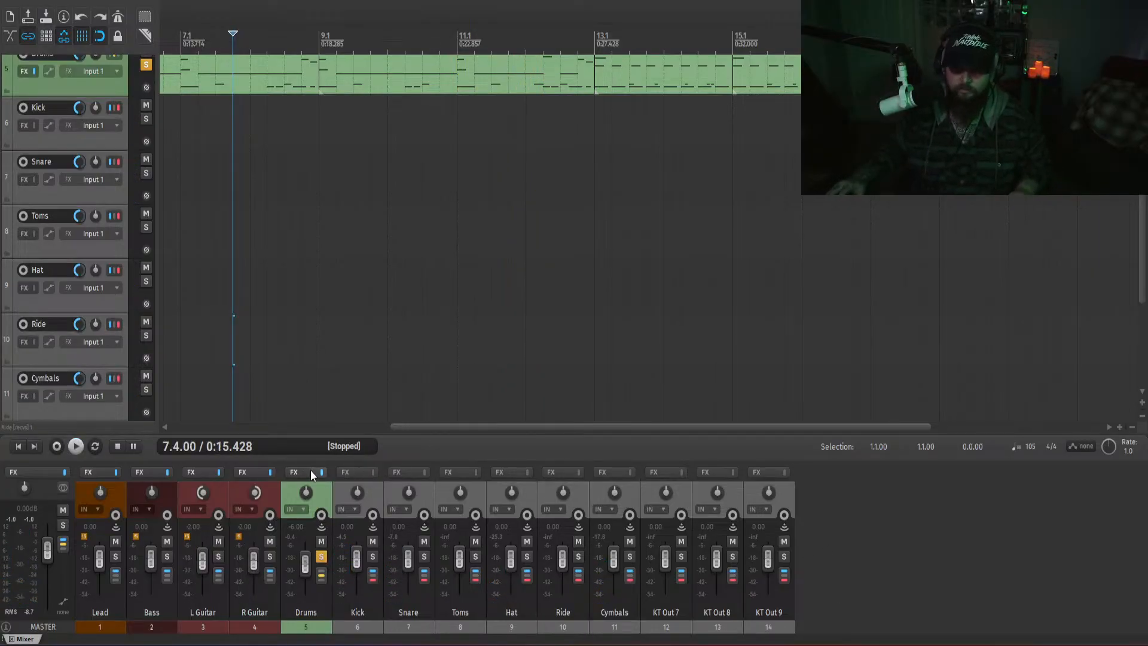
# - Review the Kontakt drum mixer and its output assignments on the Drums track
pyautogui.click(295, 472)
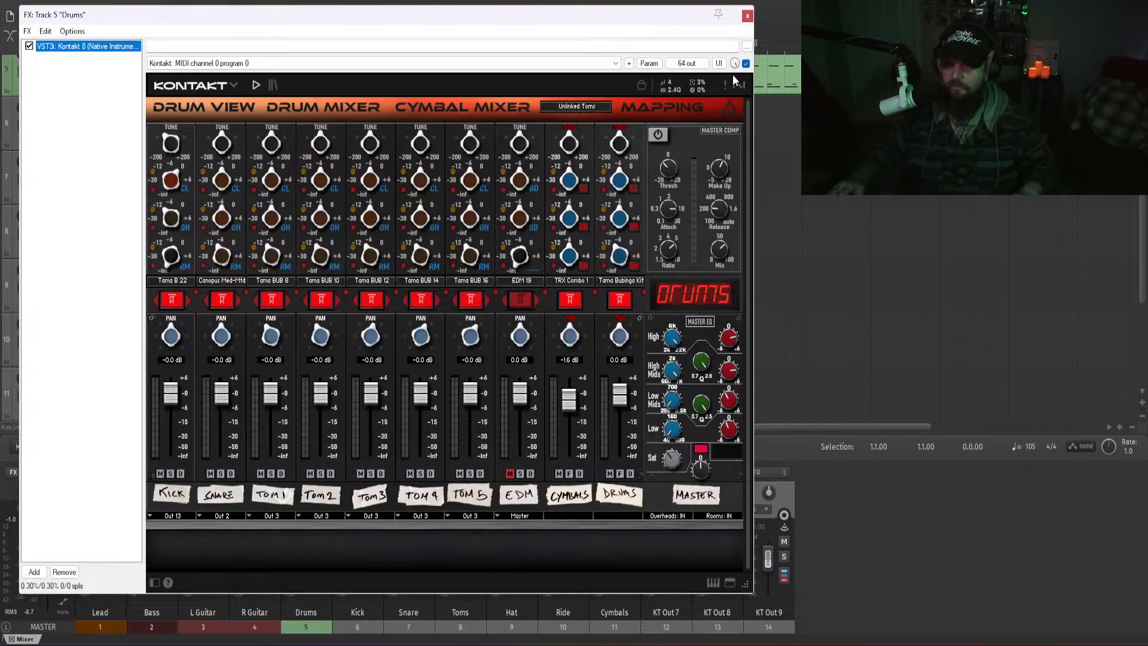
pyautogui.click(747, 16)
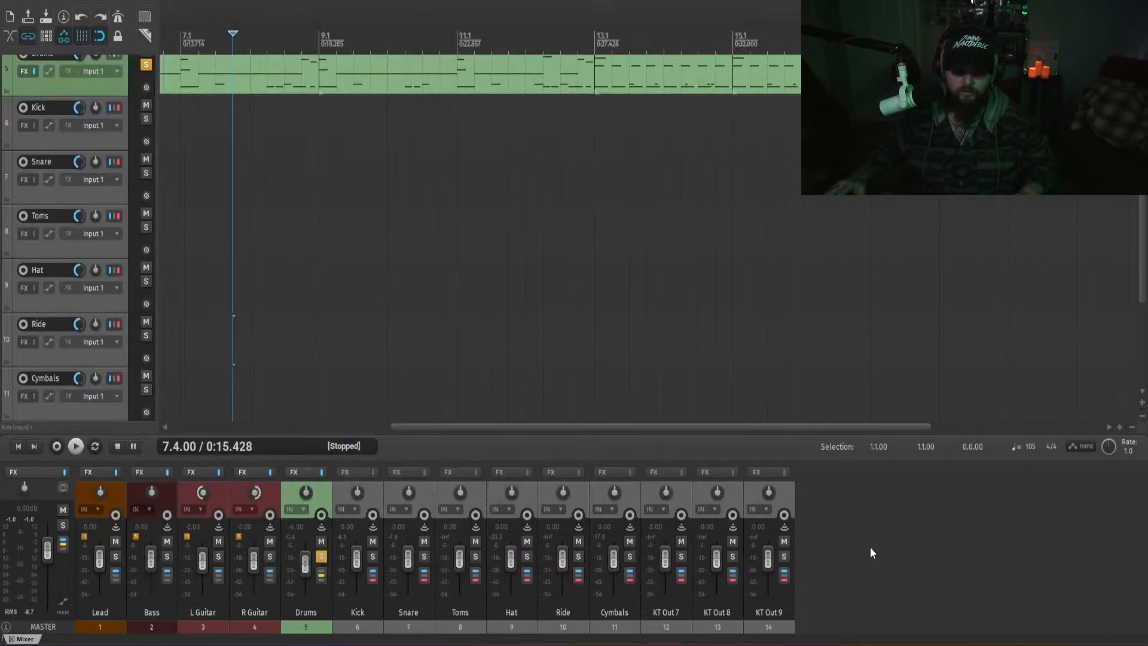
pyautogui.moveTo(431, 427); pyautogui.dragTo(420, 427)
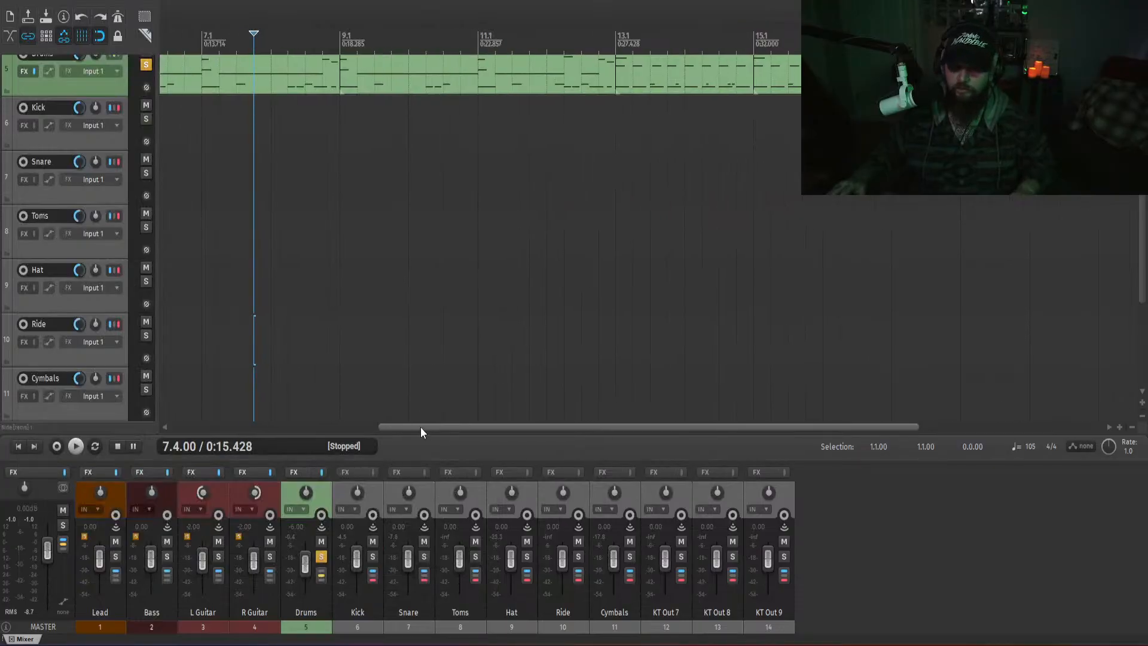
pyautogui.moveTo(1143, 244); pyautogui.dragTo(1144, 152)
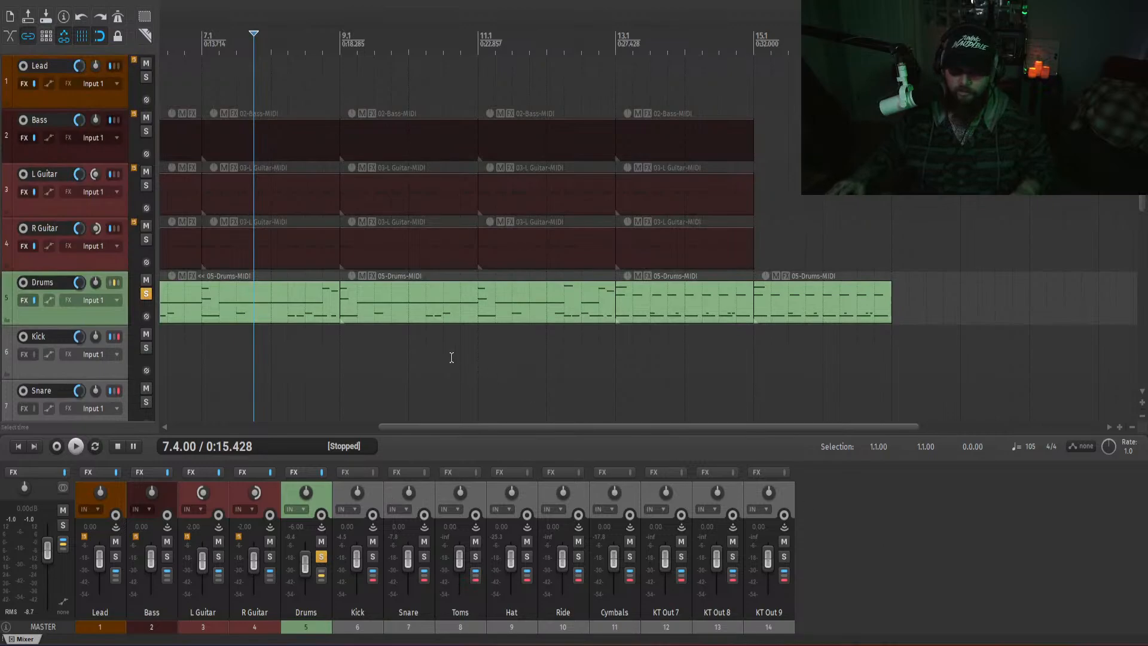
# - Set the Kick track's volume to -4 dB while the soloed drums play
pyautogui.press('space')
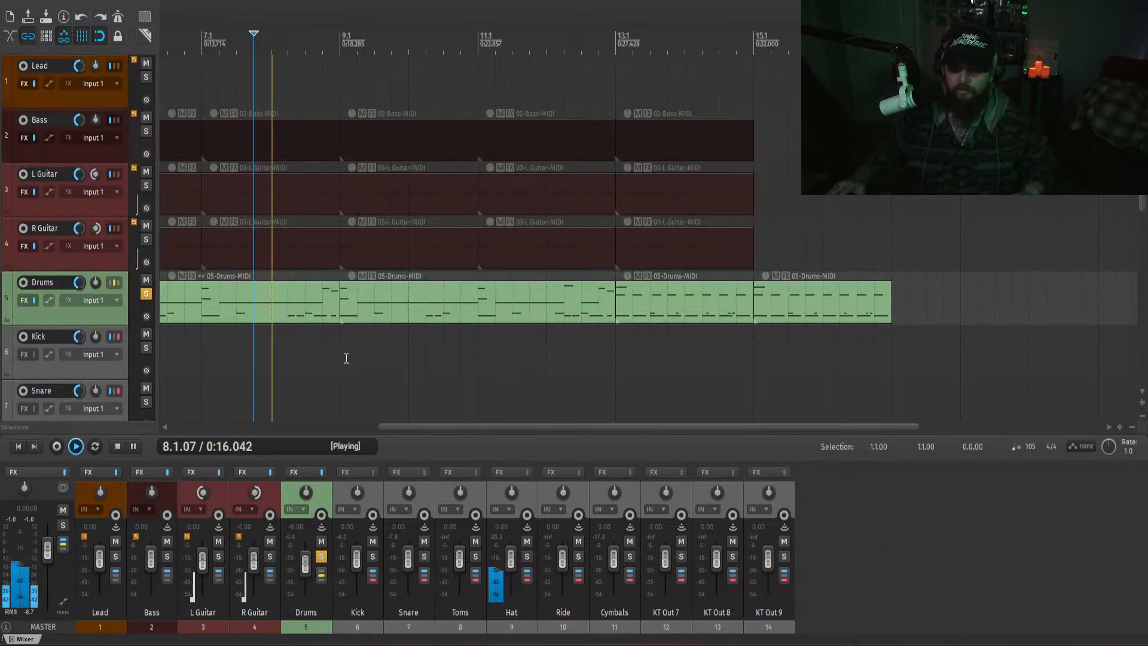
pyautogui.rightClick(358, 557)
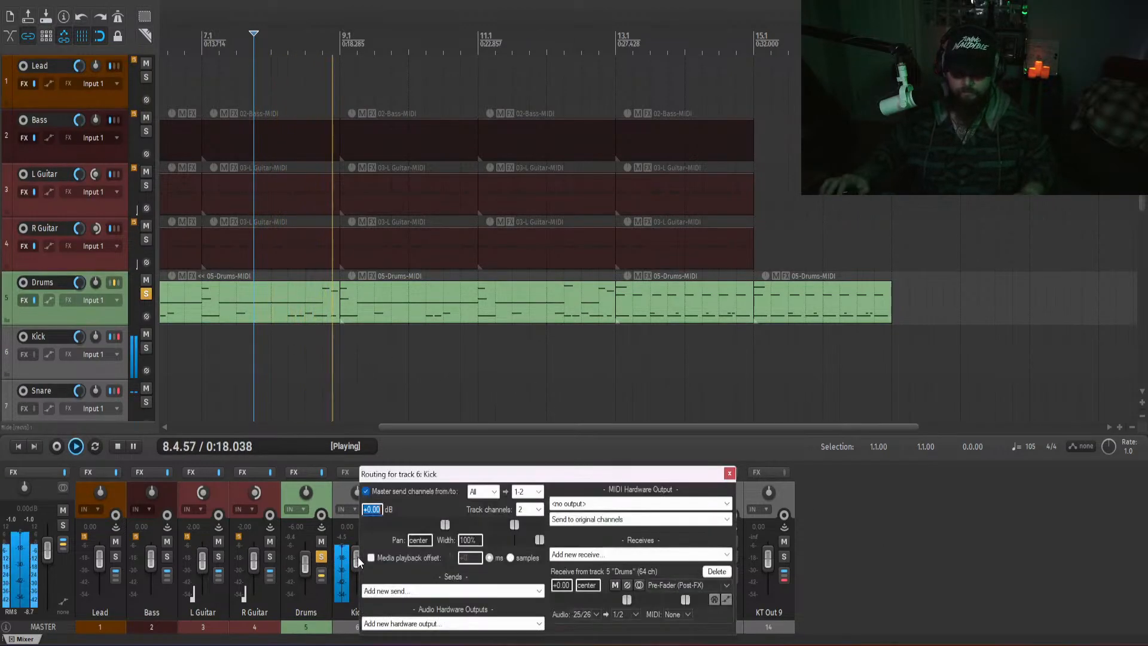
pyautogui.write('-4')
pyautogui.press('Return')
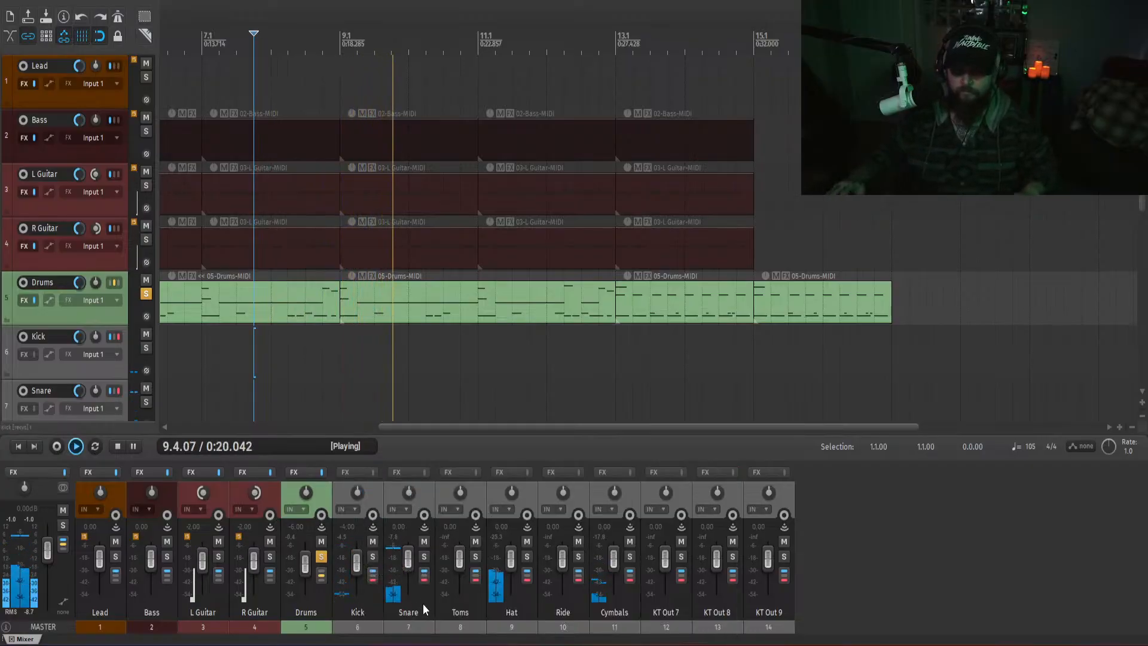
# - Unsolo the Drums track and listen to the drums within the full mix
pyautogui.moveTo(404, 426); pyautogui.dragTo(507, 425)
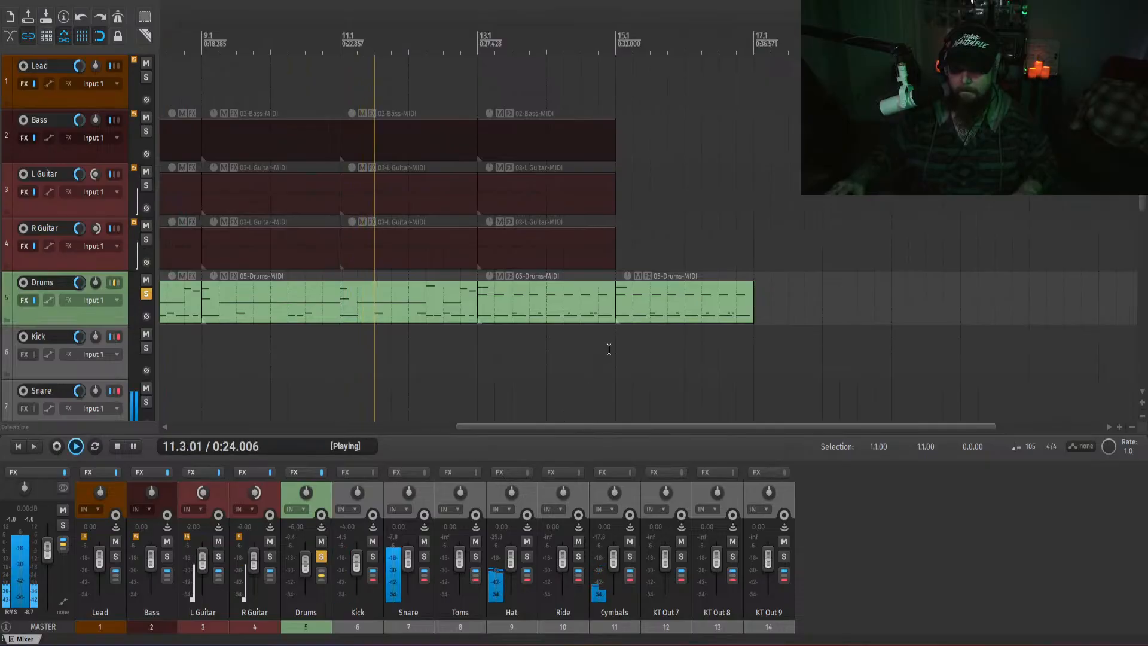
pyautogui.click(321, 557)
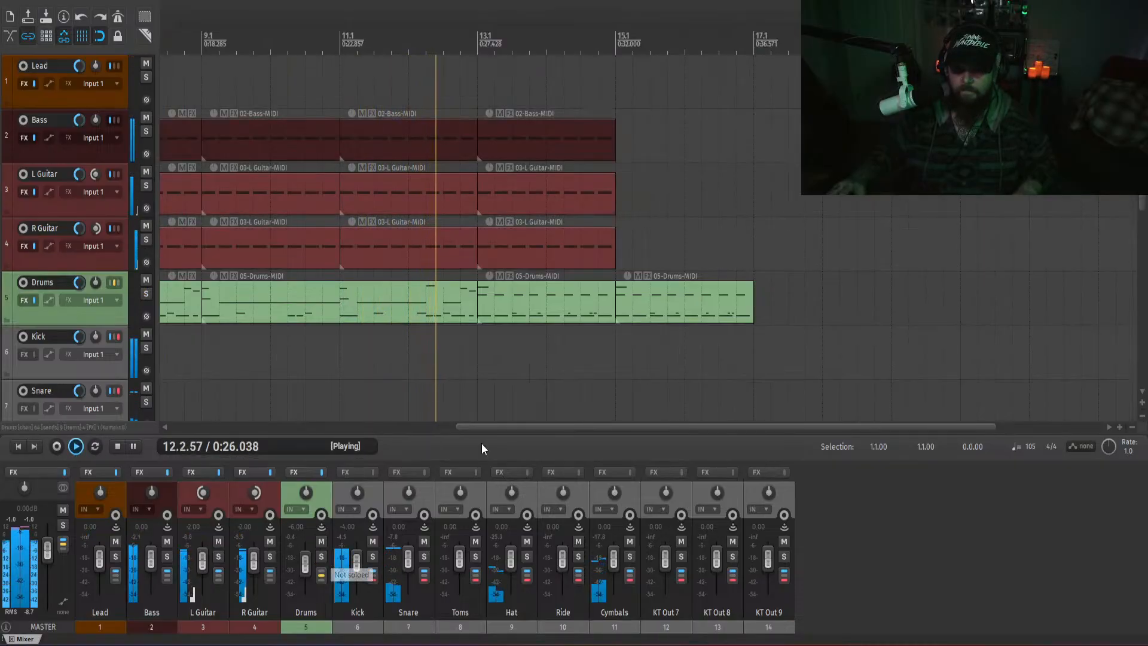
pyautogui.moveTo(493, 429); pyautogui.dragTo(547, 431)
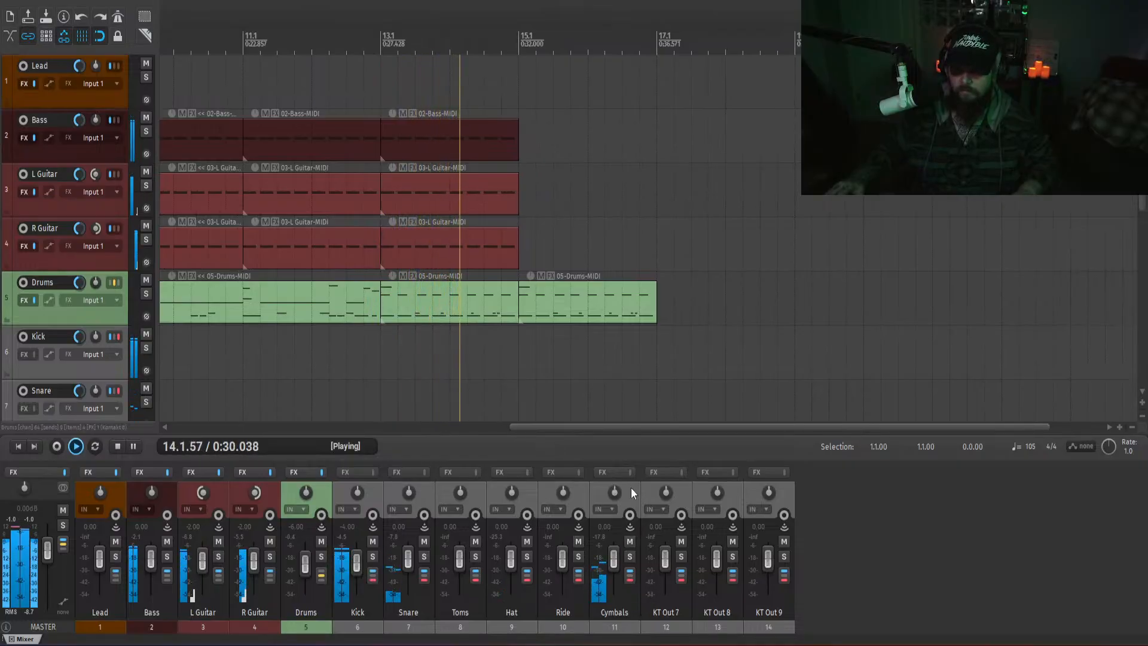
pyautogui.press('space')
# - Add the Xfer OTT compressor to the Cymbals track and set its depth to 22%
pyautogui.click(602, 472)
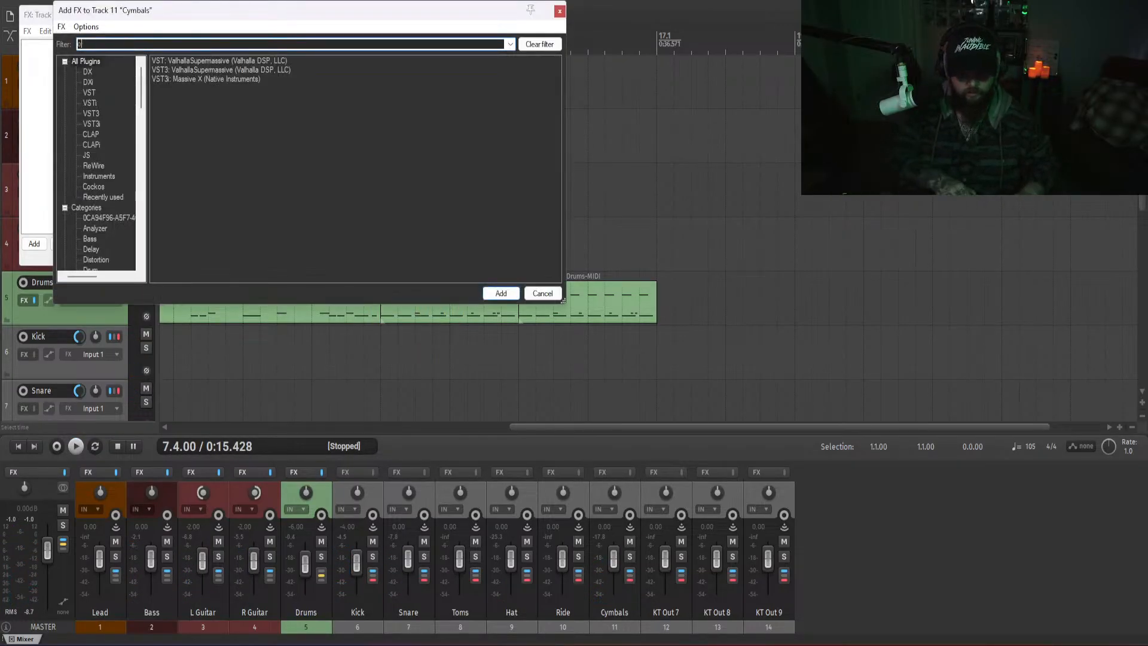
pyautogui.write('ott')
pyautogui.click(190, 79)
pyautogui.doubleClick(190, 79)
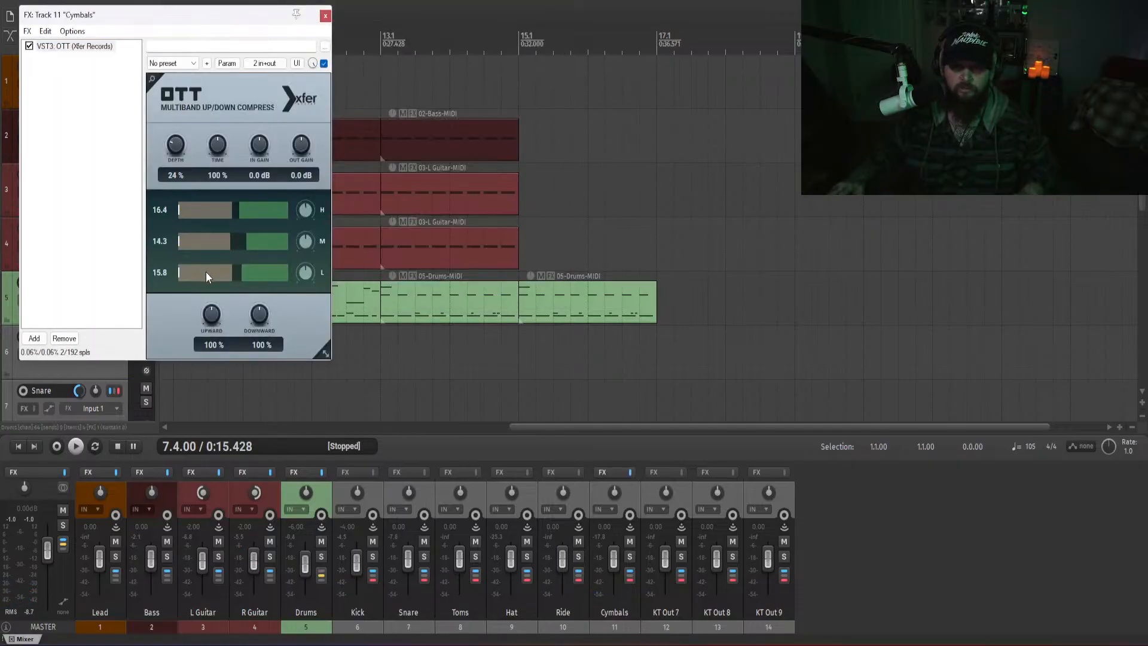
# - Listen to the OTT effect on the cymbals in the drums-only section from bar 15 and close the effect window
pyautogui.press('space')
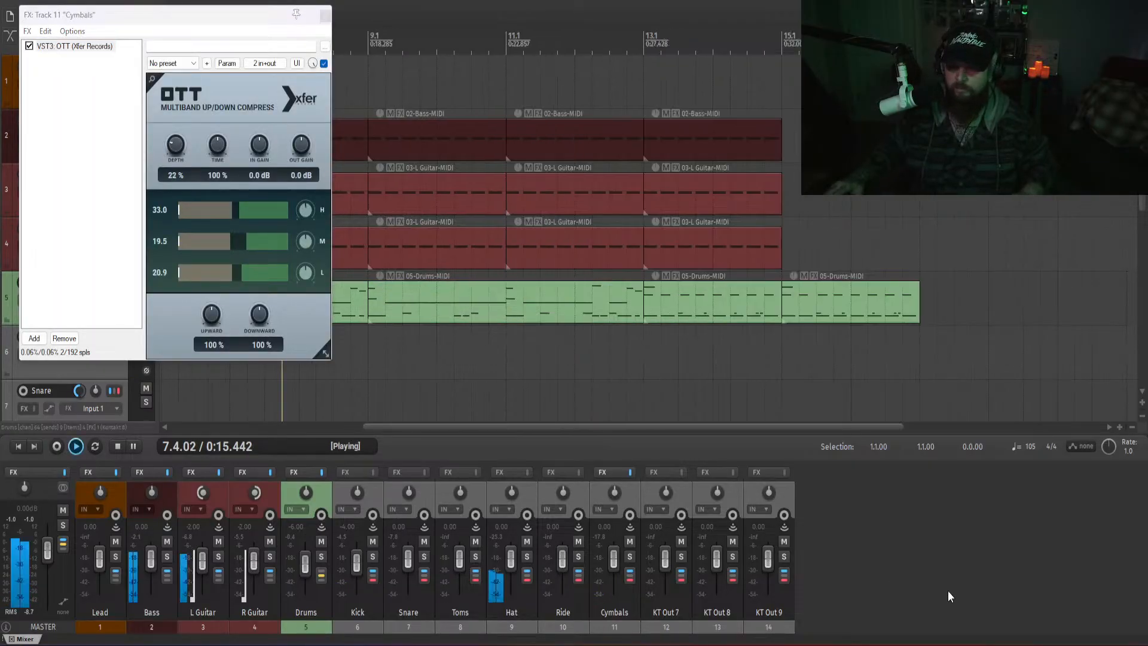
pyautogui.click(783, 361)
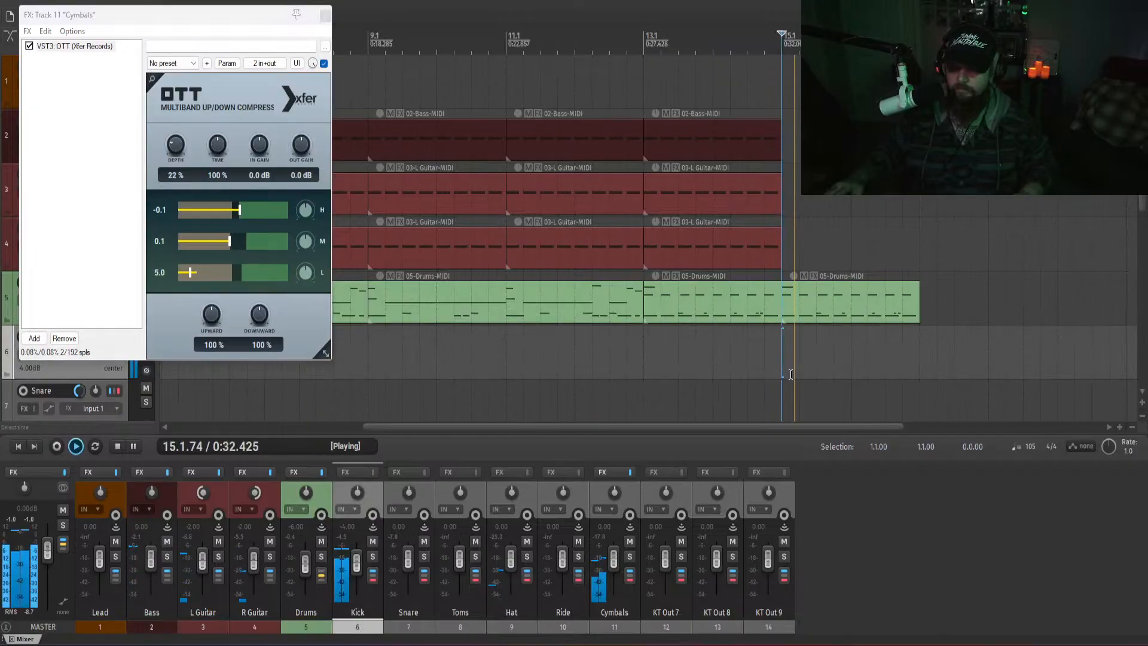
pyautogui.click(30, 48)
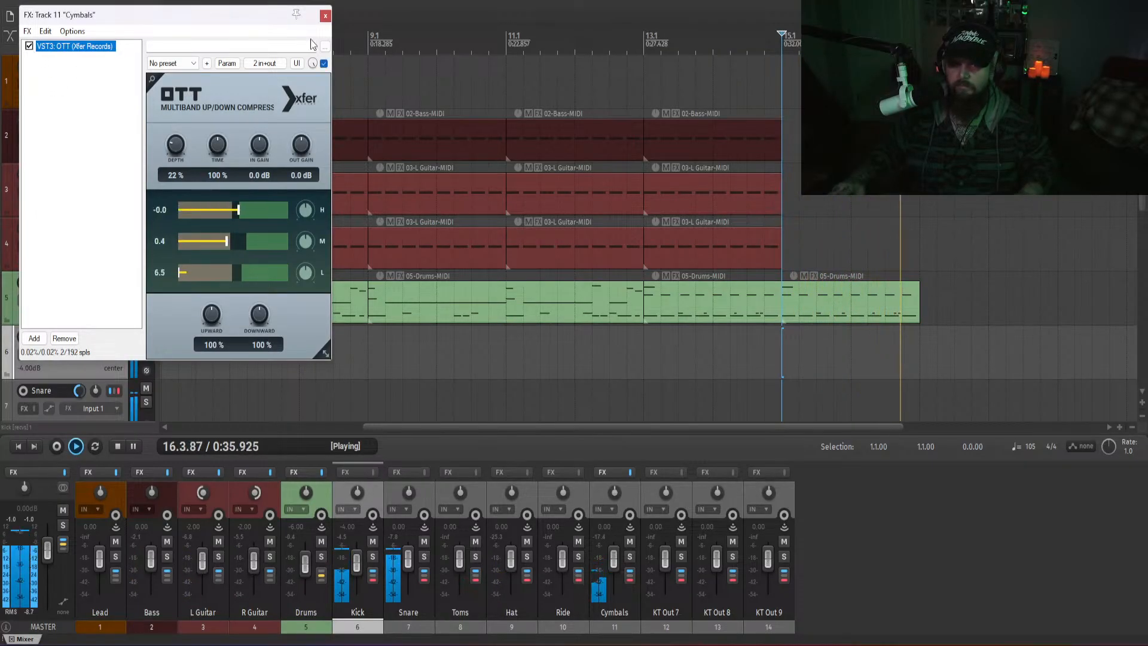
pyautogui.click(325, 15)
pyautogui.press('space')
# - Play the full mix from bar 13 to check the drum balance
pyautogui.click(643, 364)
pyautogui.press('space')
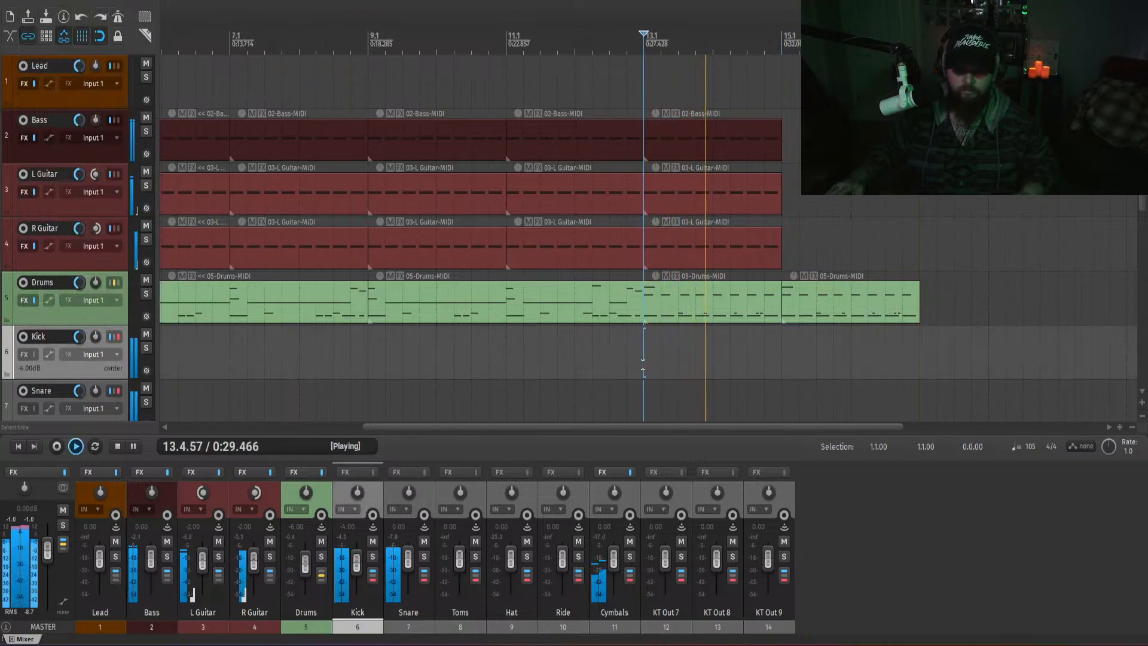
pyautogui.click(846, 546)
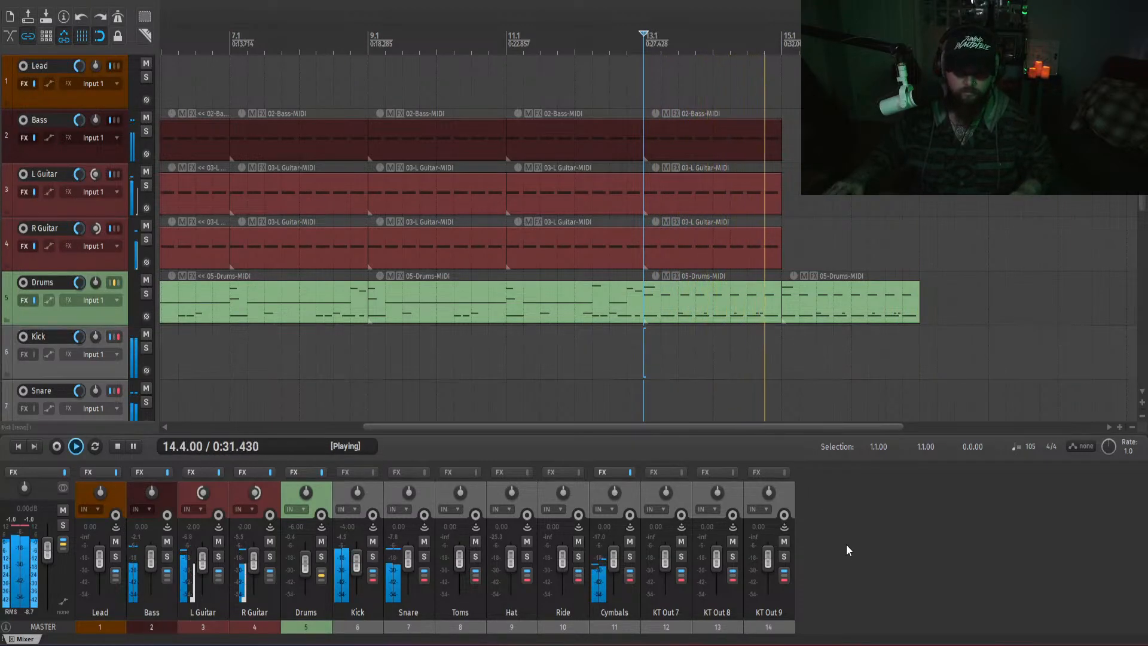
pyautogui.press('space')
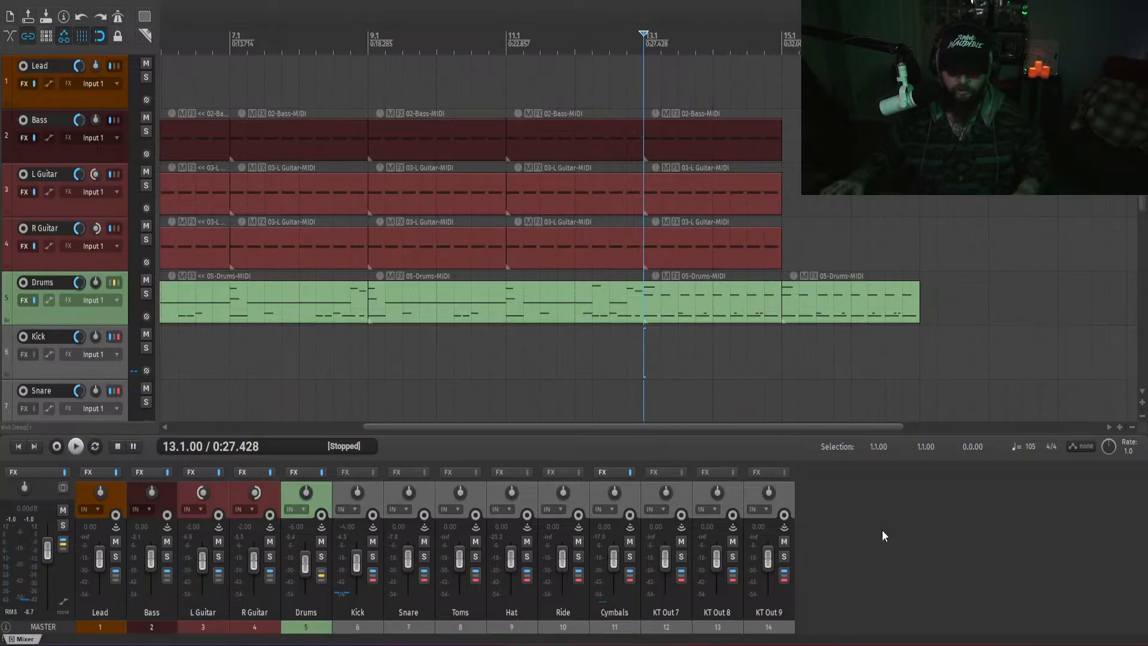
# - Play the passage from bar 14 into the drums-only section starting at bar 15
pyautogui.moveTo(568, 427); pyautogui.dragTo(665, 427)
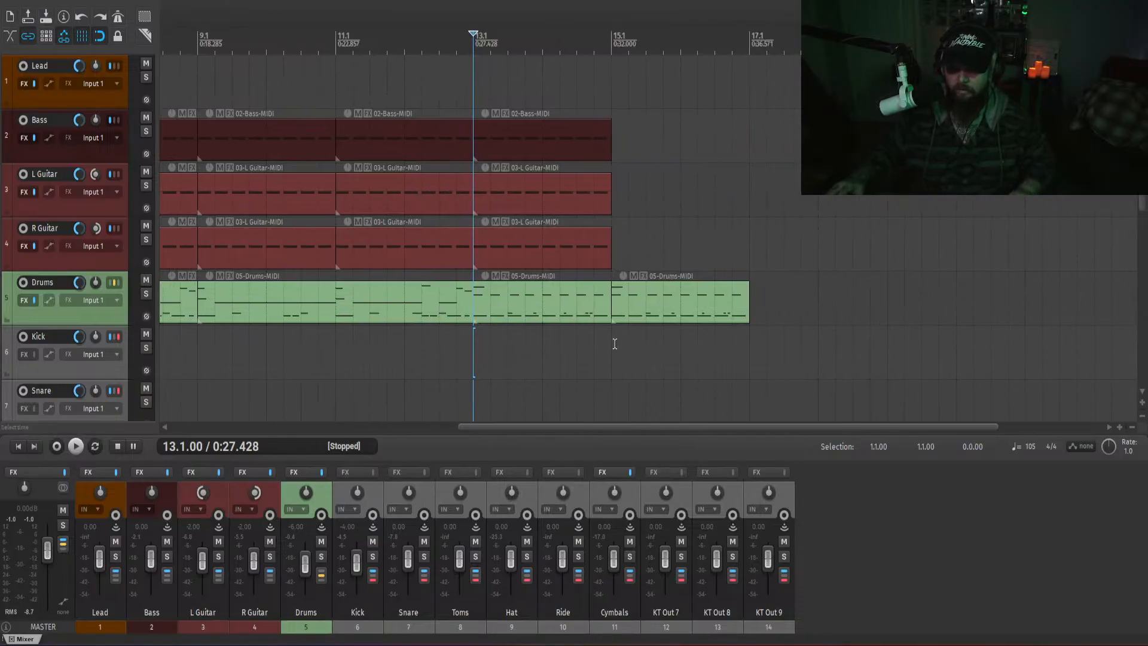
pyautogui.click(547, 351)
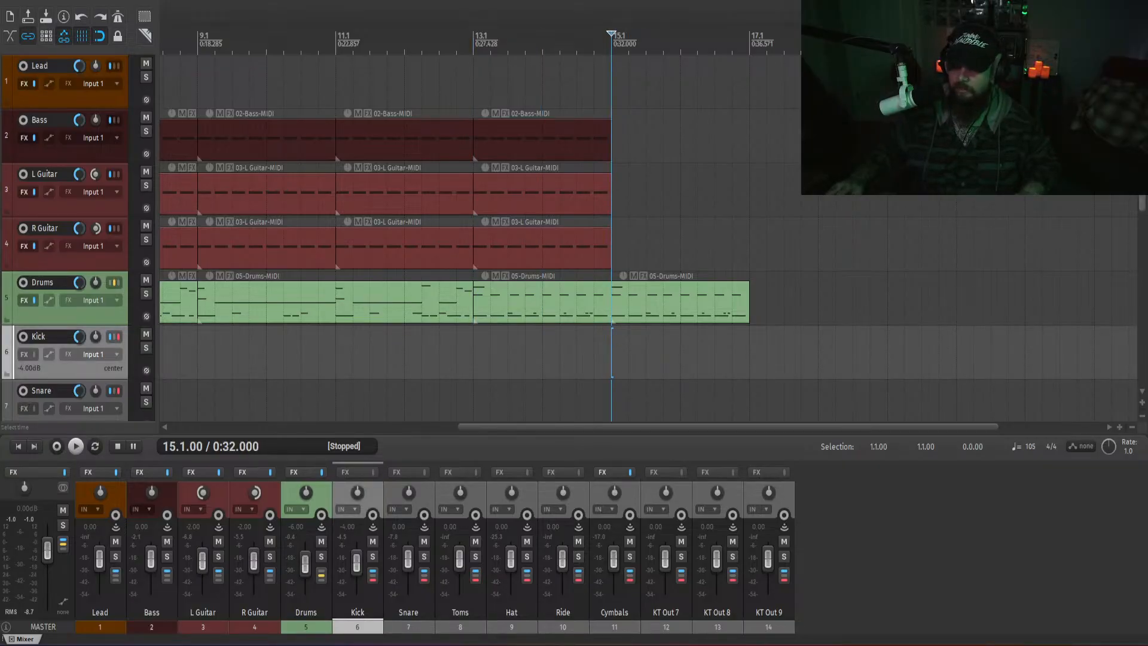
pyautogui.click(559, 359)
pyautogui.scroll(3, 571, 364)
pyautogui.press('space')
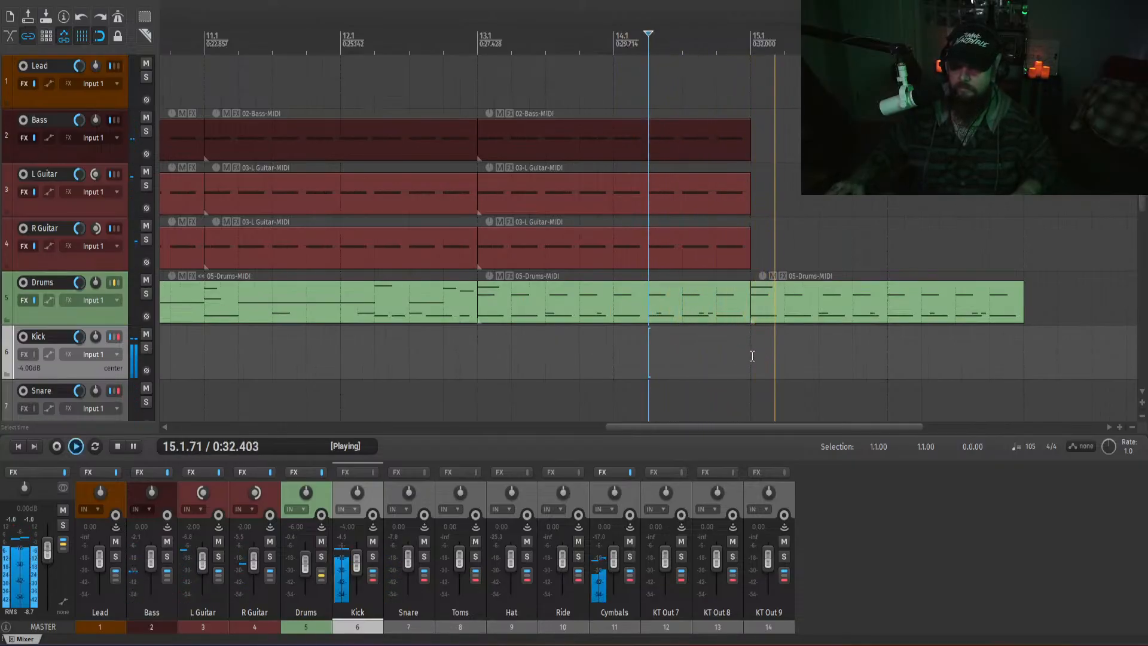
pyautogui.scroll(-2, 747, 356)
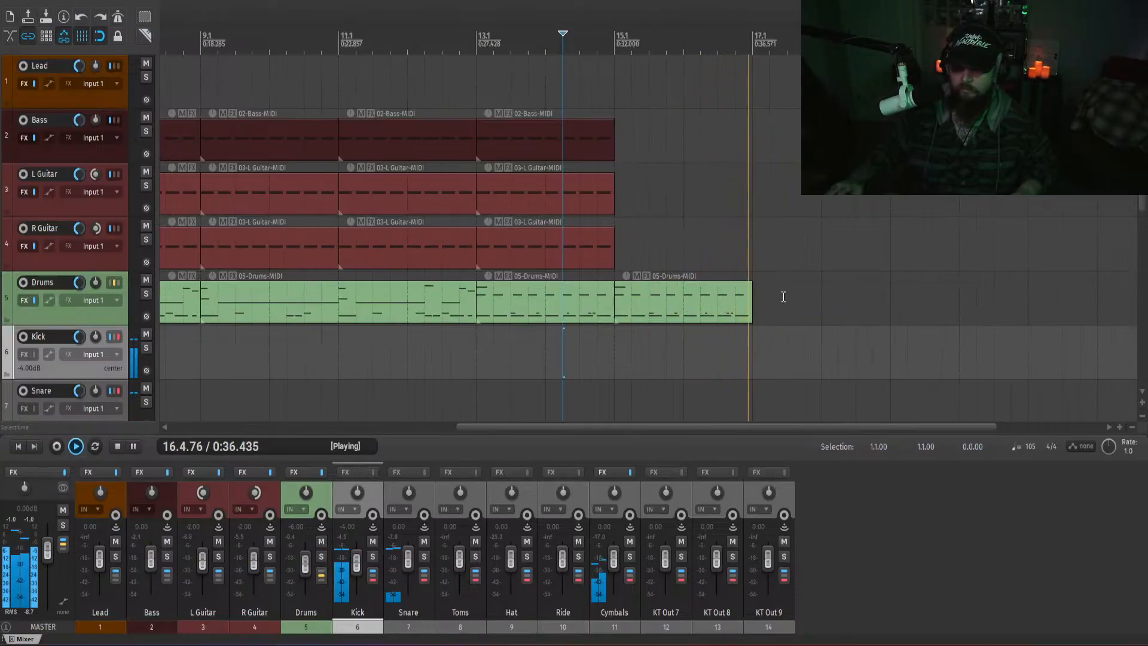
# - Solo the Drums track while playing from bar 14 into the drums-only section and stop with the cursor at bar 14
pyautogui.press('space')
pyautogui.press('space')
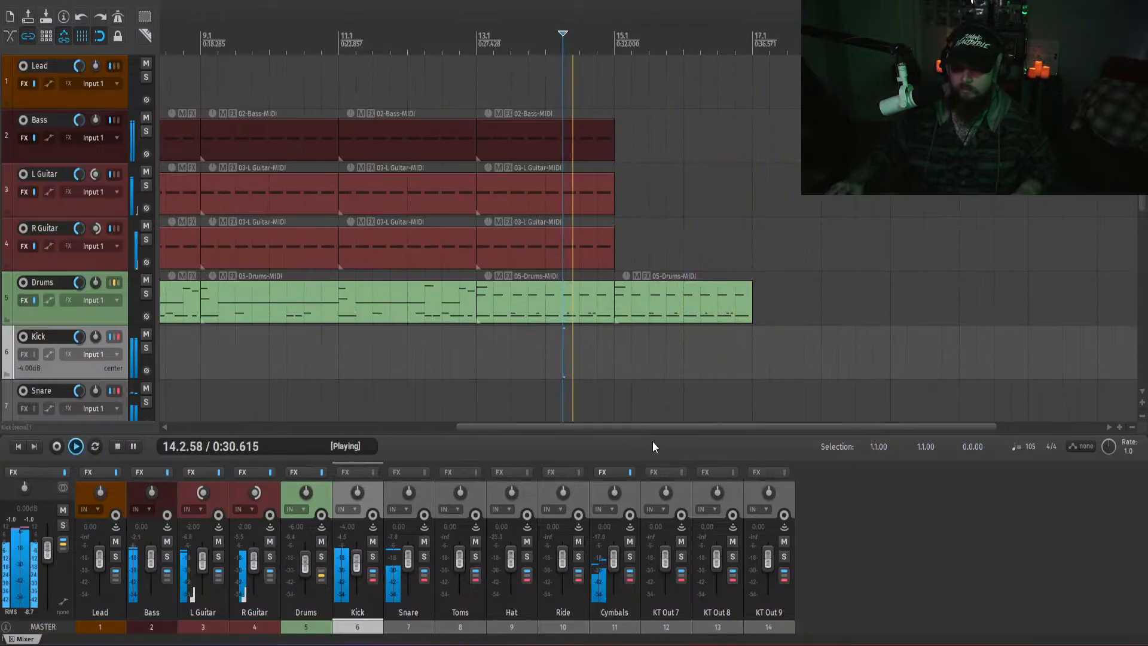
pyautogui.click(321, 556)
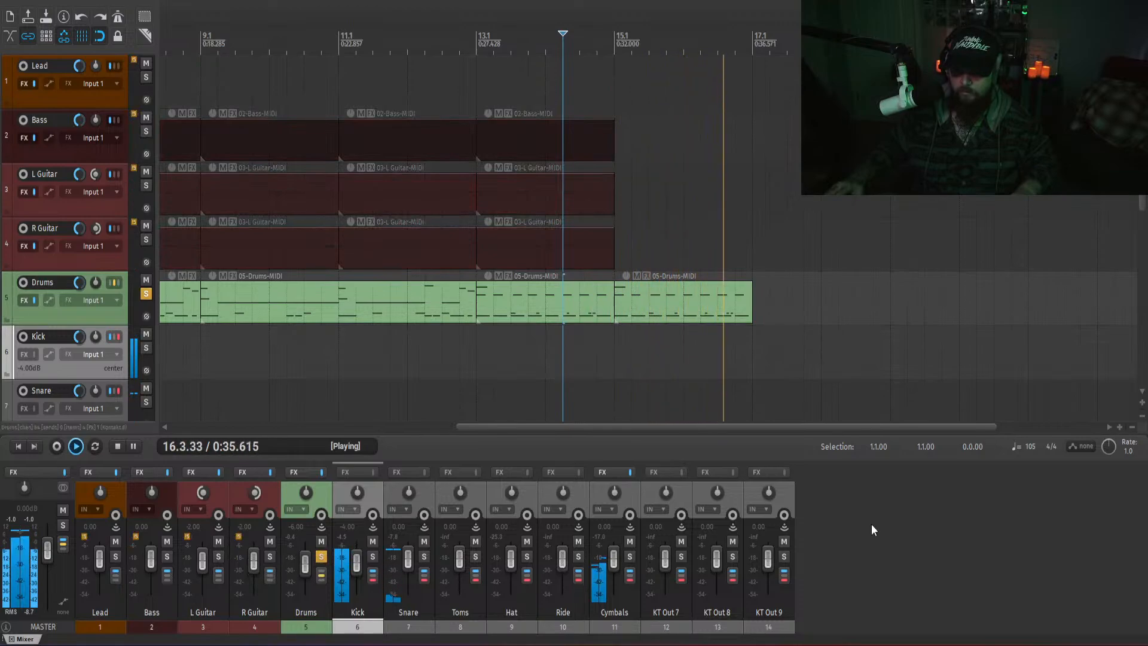
pyautogui.press('space')
pyautogui.click(549, 356)
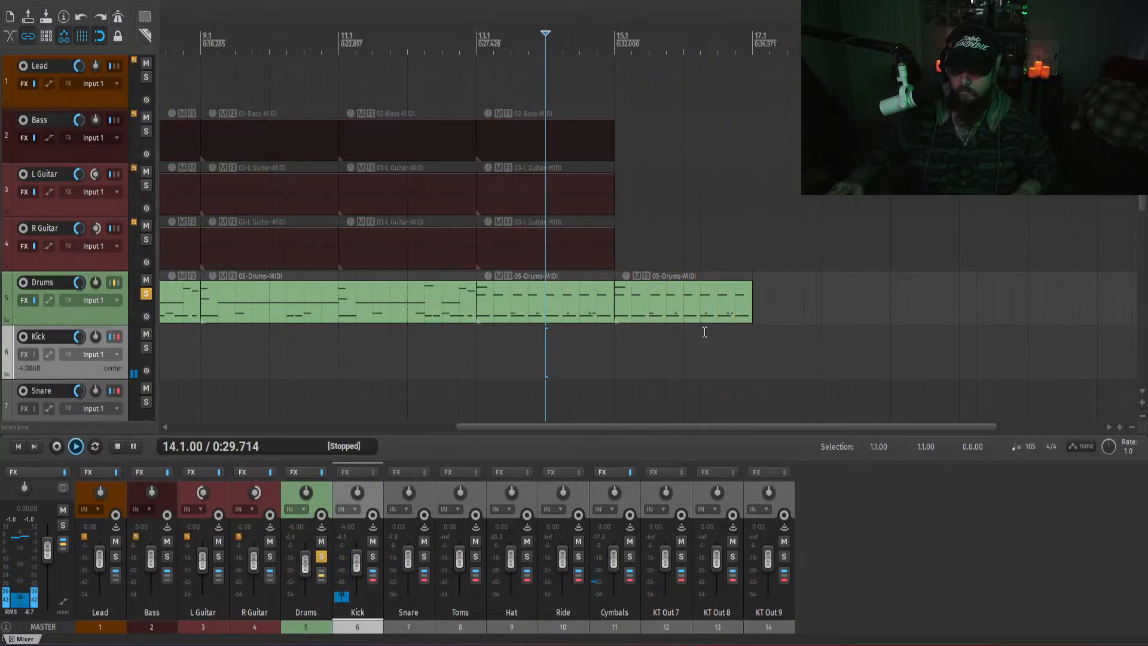
# - Move the late cymbal note near 15.3 in the Drums item at bar 15 onto the beat, check it by playback and close the editor
pyautogui.doubleClick(661, 311)
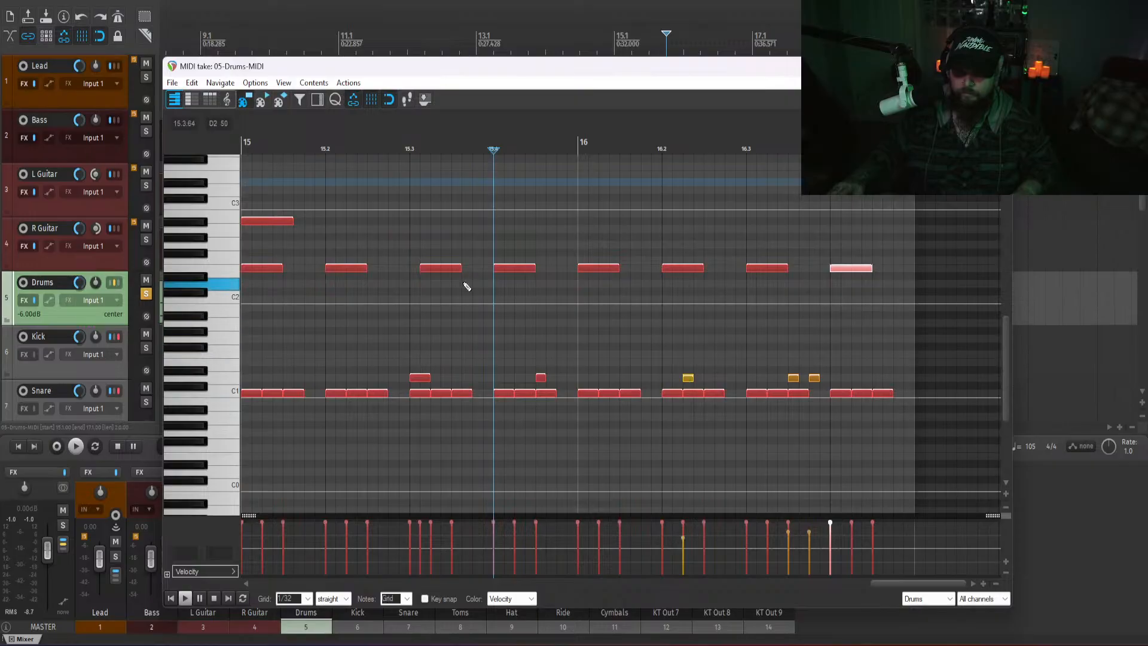
pyautogui.click(441, 268)
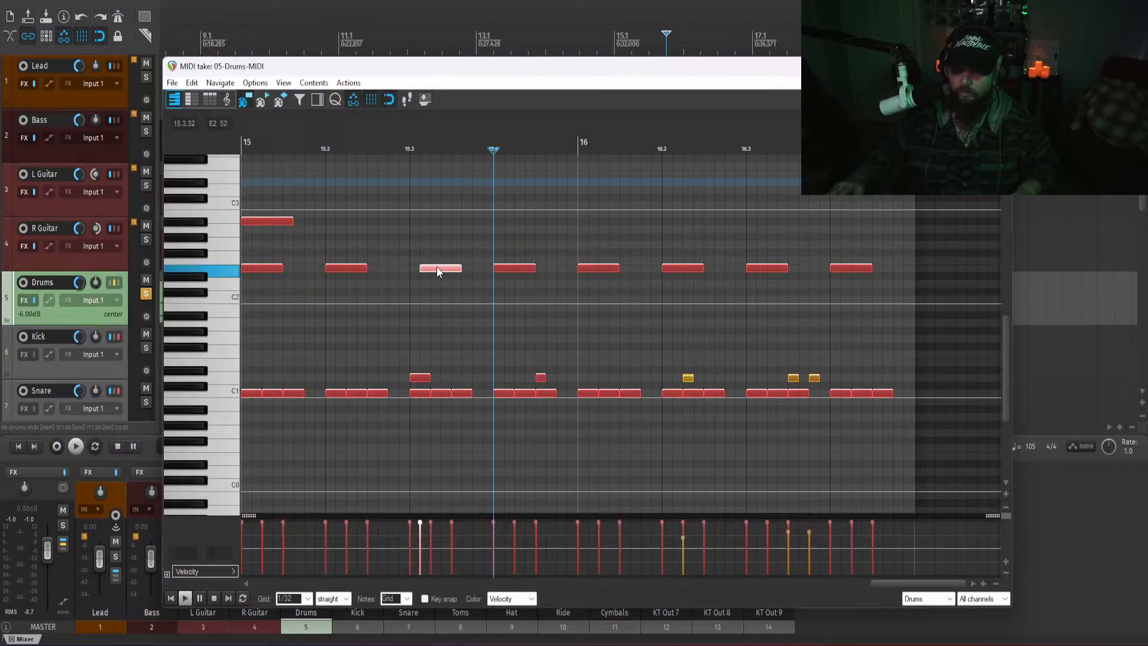
pyautogui.moveTo(437, 270); pyautogui.dragTo(429, 269)
pyautogui.press('space')
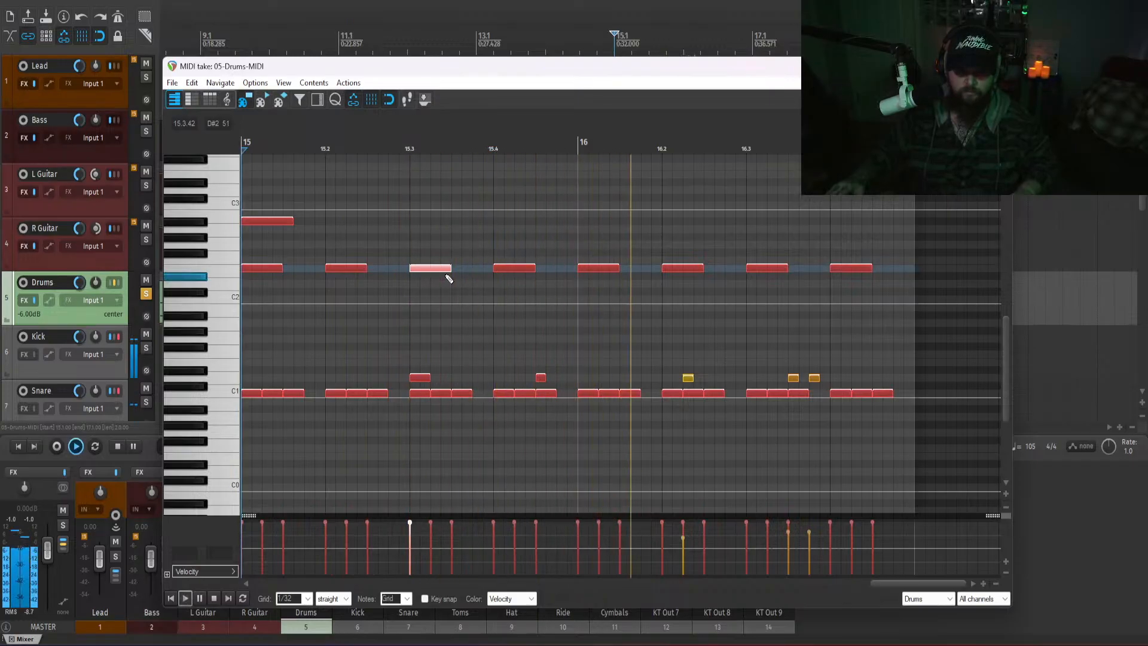
pyautogui.press('space')
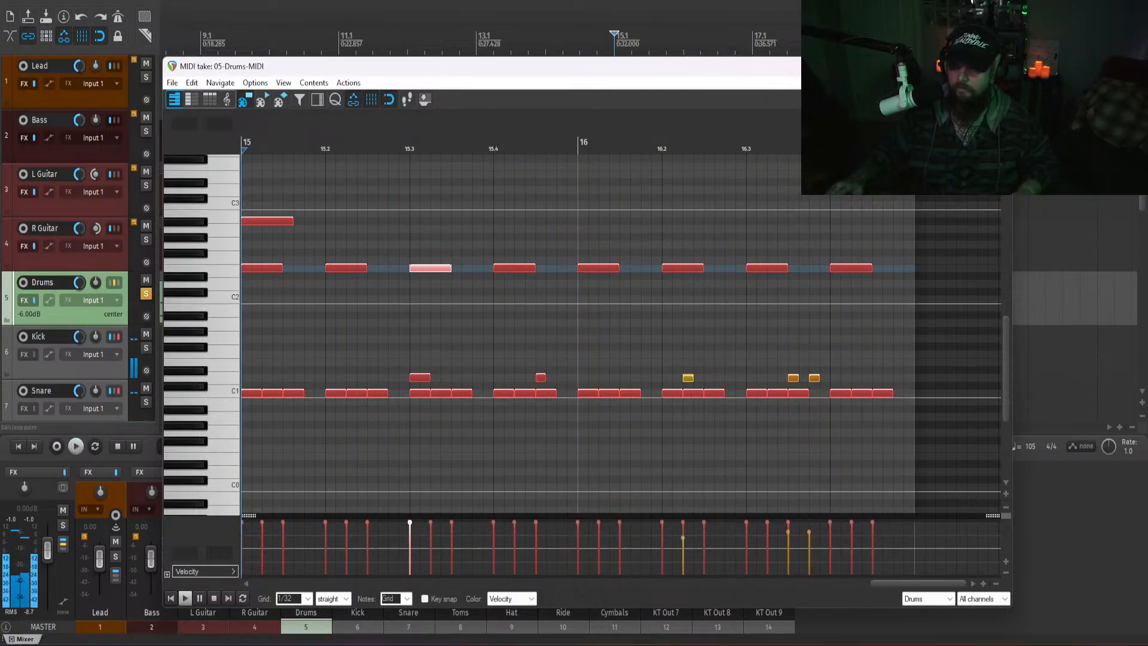
pyautogui.click(998, 66)
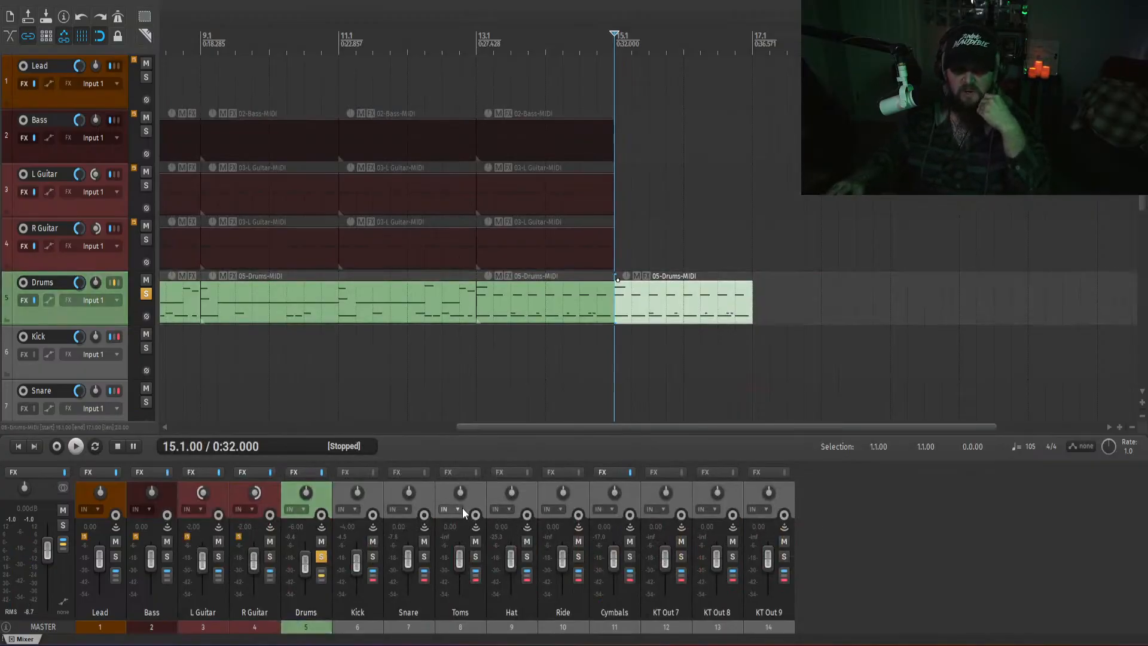
# - Review the output assignments in the Drums track's Kontakt mixer and close the effect window
pyautogui.click(296, 473)
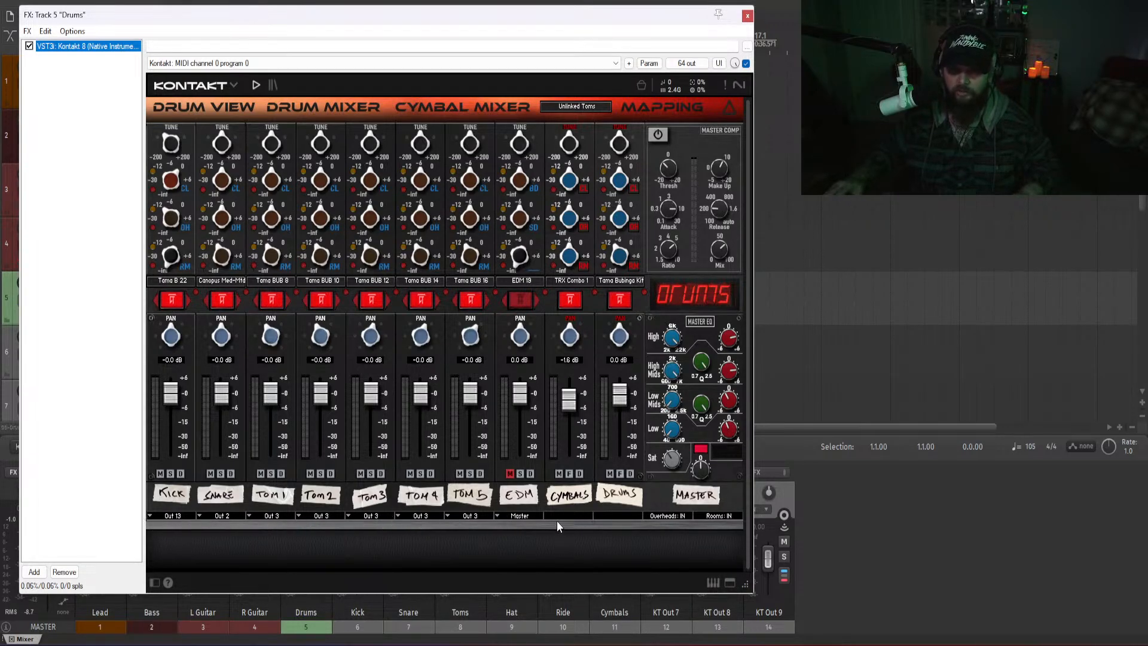
pyautogui.click(45, 31)
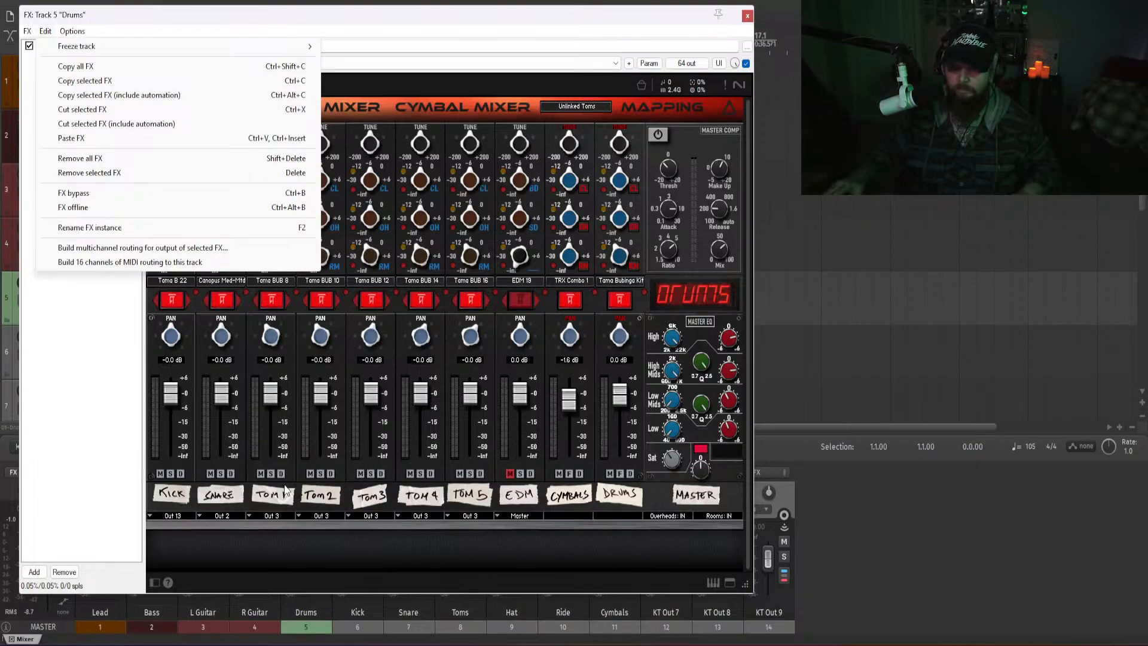
pyautogui.click(124, 390)
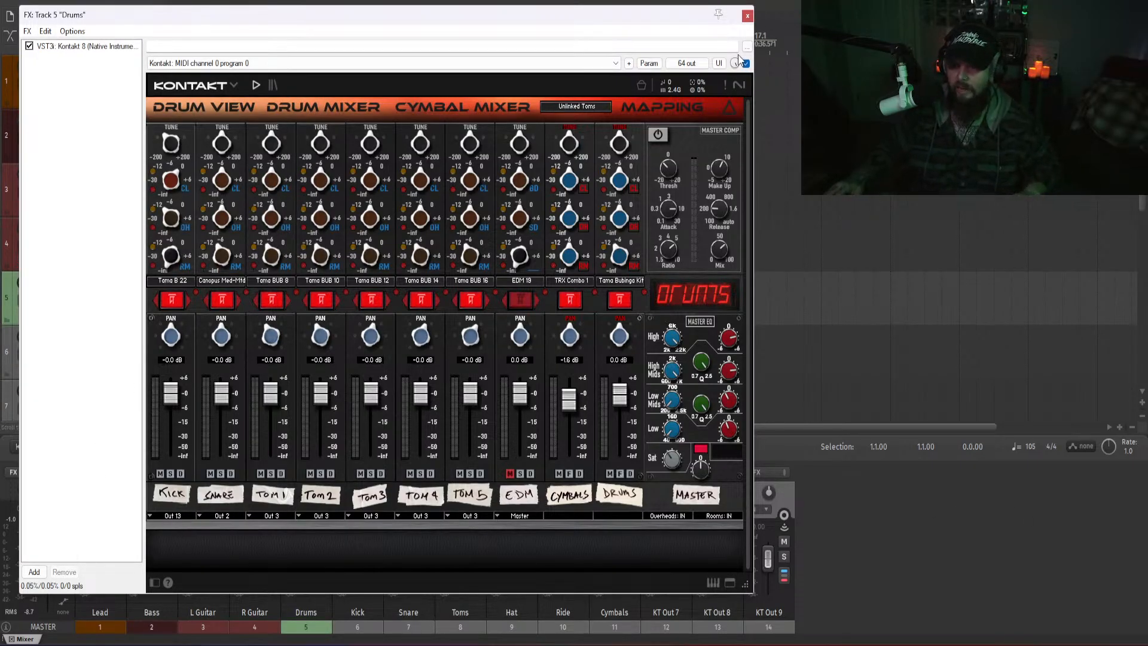
pyautogui.click(748, 17)
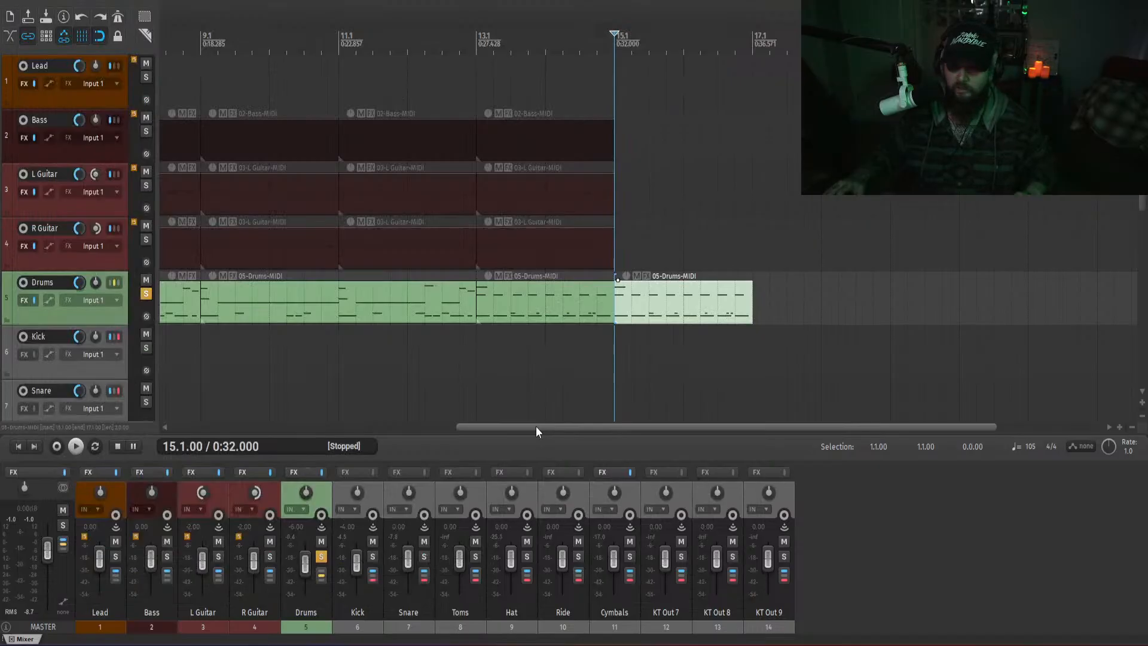
# - Listen to the soloed drums from bar 15 to check the corrected cymbal timing
pyautogui.moveTo(536, 426); pyautogui.dragTo(554, 427)
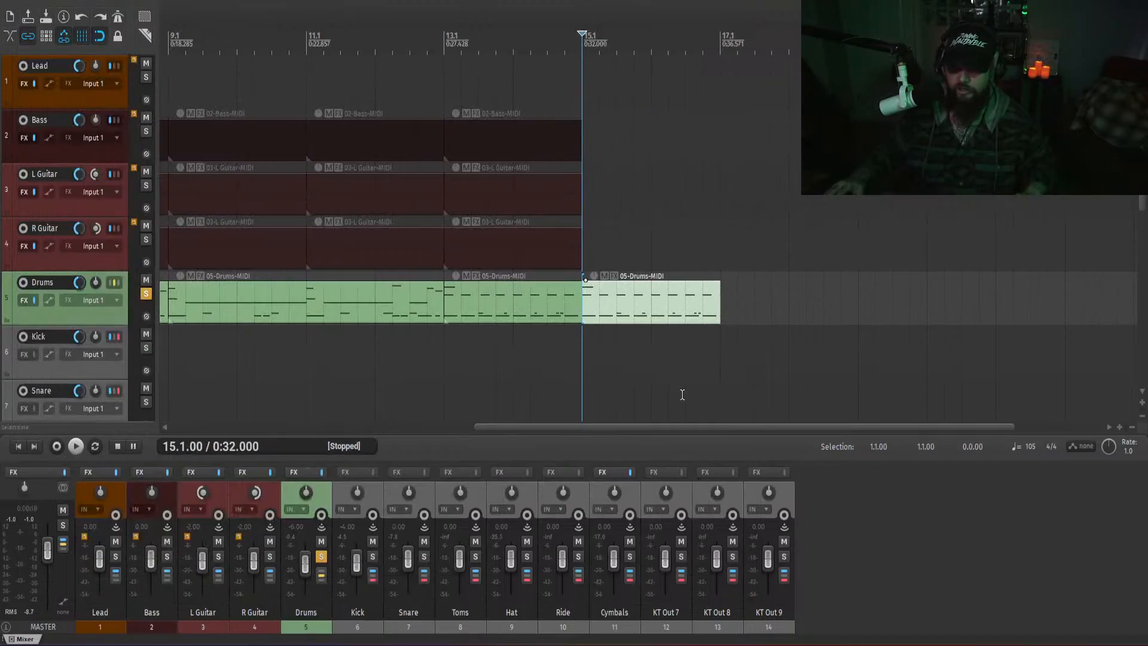
pyautogui.moveTo(652, 426); pyautogui.dragTo(667, 426)
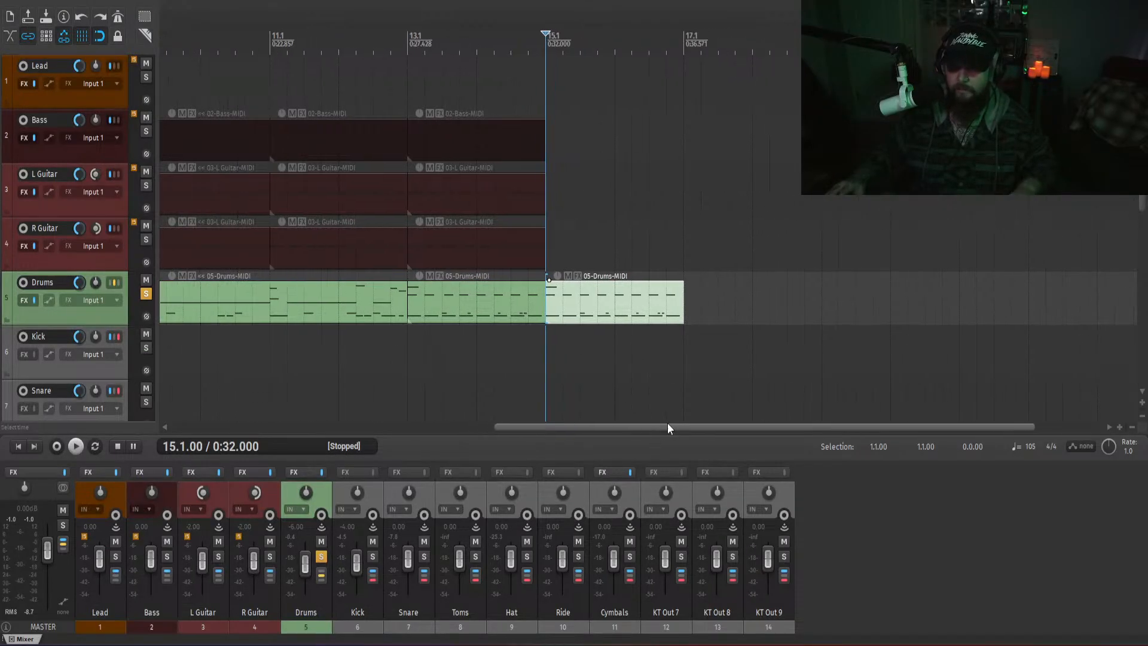
pyautogui.click(561, 345)
pyautogui.click(545, 347)
pyautogui.click(560, 348)
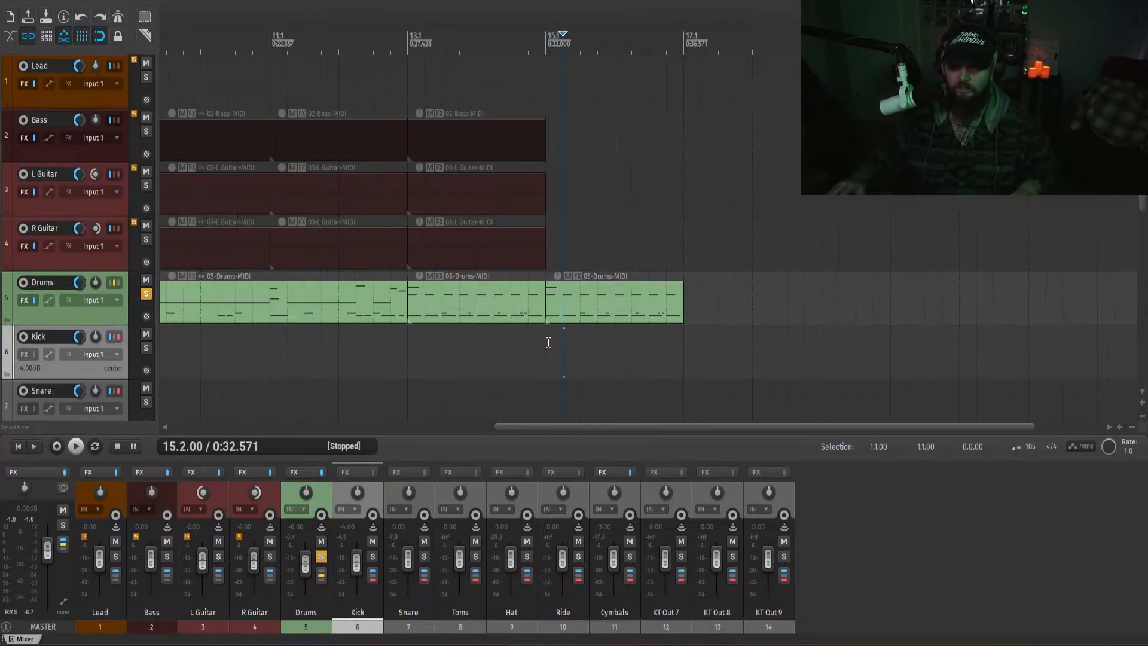
pyautogui.click(841, 548)
pyautogui.press('space')
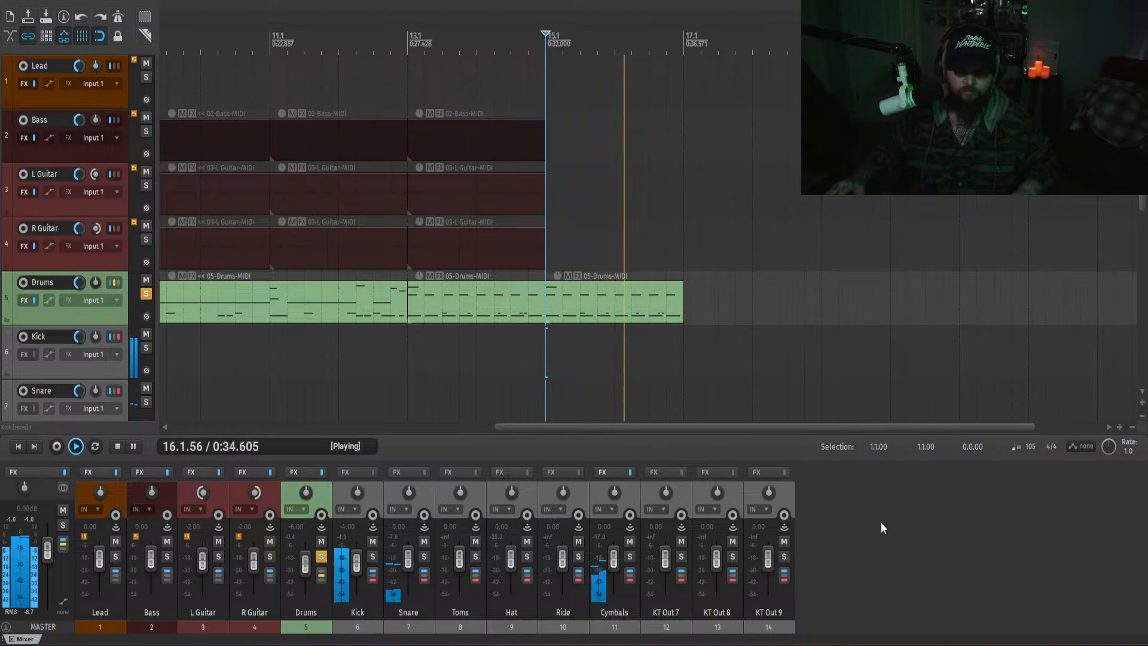
pyautogui.press('space')
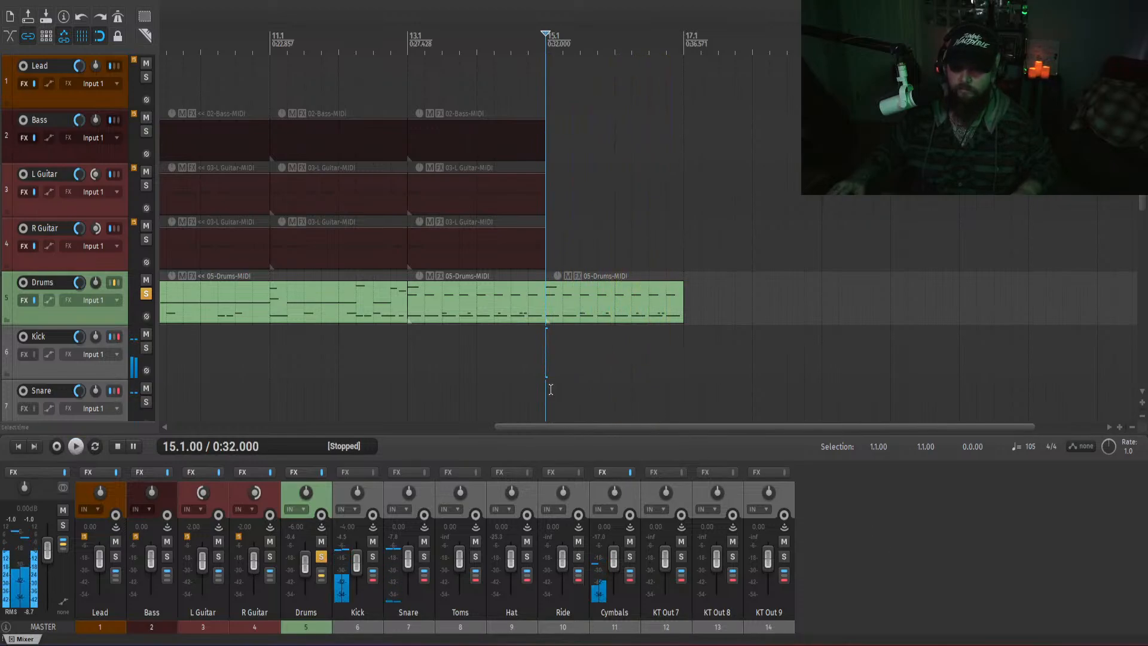
pyautogui.click(549, 370)
pyautogui.scroll(3, 549, 370)
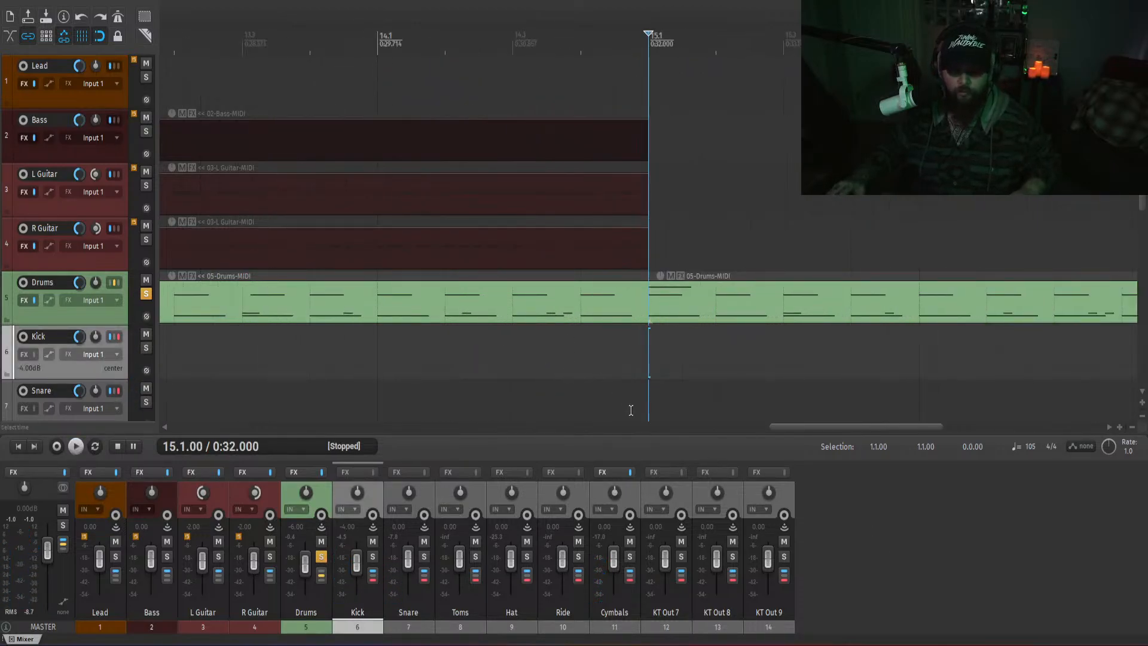
pyautogui.moveTo(794, 426); pyautogui.dragTo(831, 426)
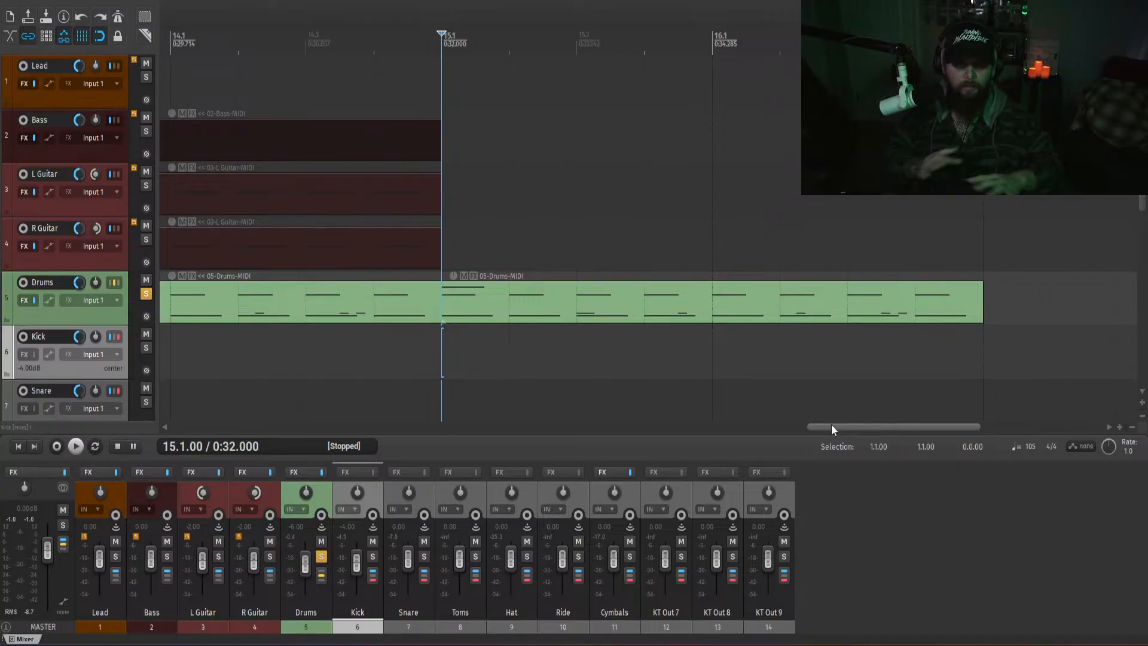
pyautogui.moveTo(831, 425)
pyautogui.mouseDown()
pyautogui.moveTo(821, 423)
pyautogui.moveTo(840, 424)
pyautogui.mouseUp()
pyautogui.click(839, 531)
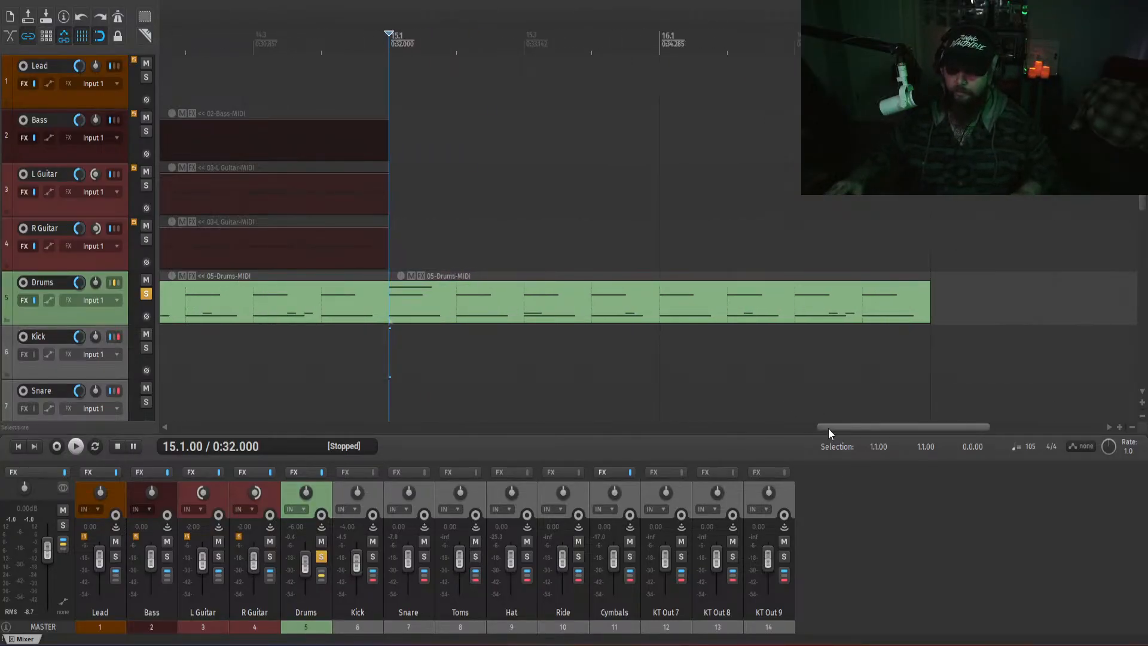
pyautogui.moveTo(827, 428); pyautogui.dragTo(820, 425)
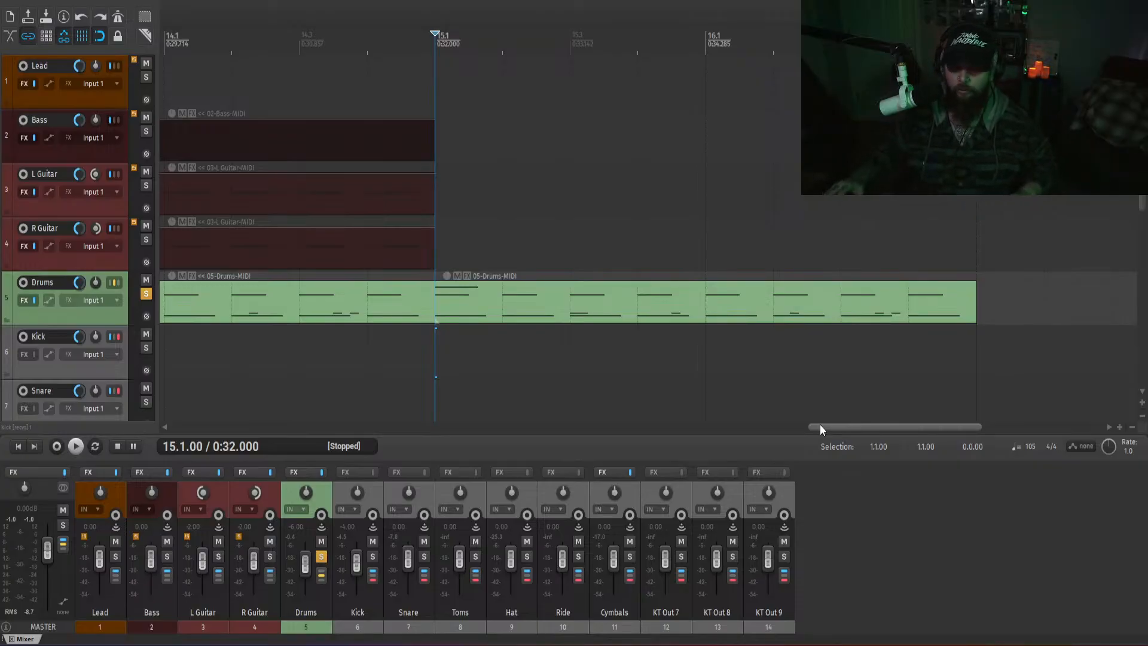
pyautogui.moveTo(819, 428); pyautogui.dragTo(801, 428)
pyautogui.click(477, 358)
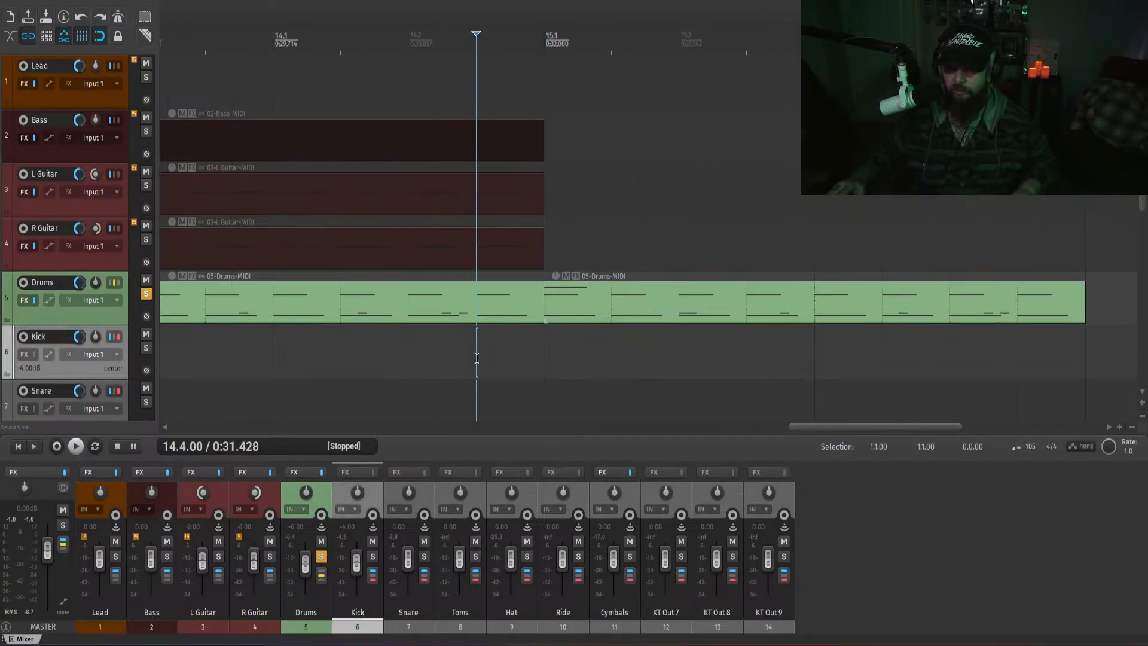
pyautogui.scroll(-2, 542, 365)
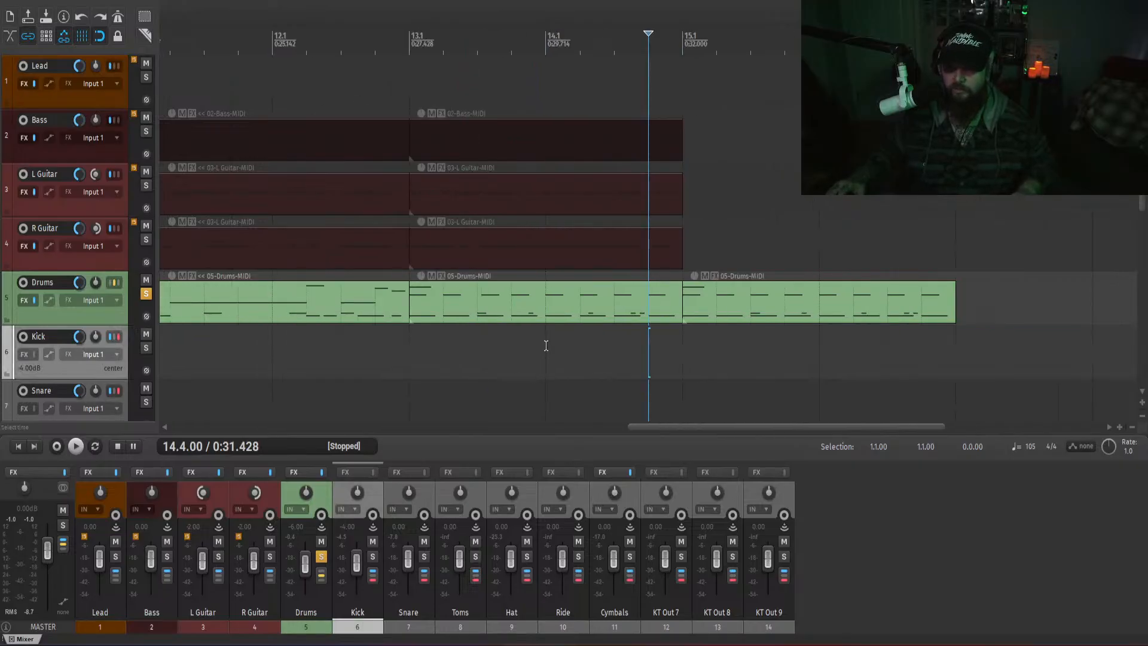
# - Play from bar 15, clear all track solos, and hear the full mix lead from bar 13 into the drums-only section
pyautogui.click(682, 345)
pyautogui.press('space')
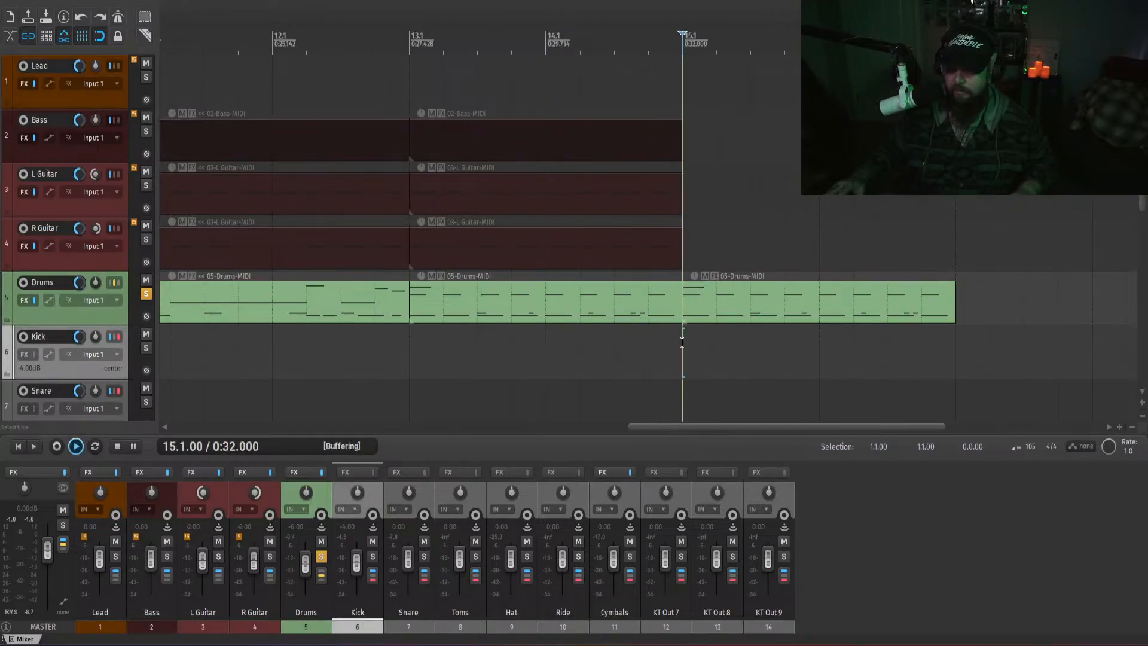
pyautogui.hotkey('ctrl', 'alt', 'F9')
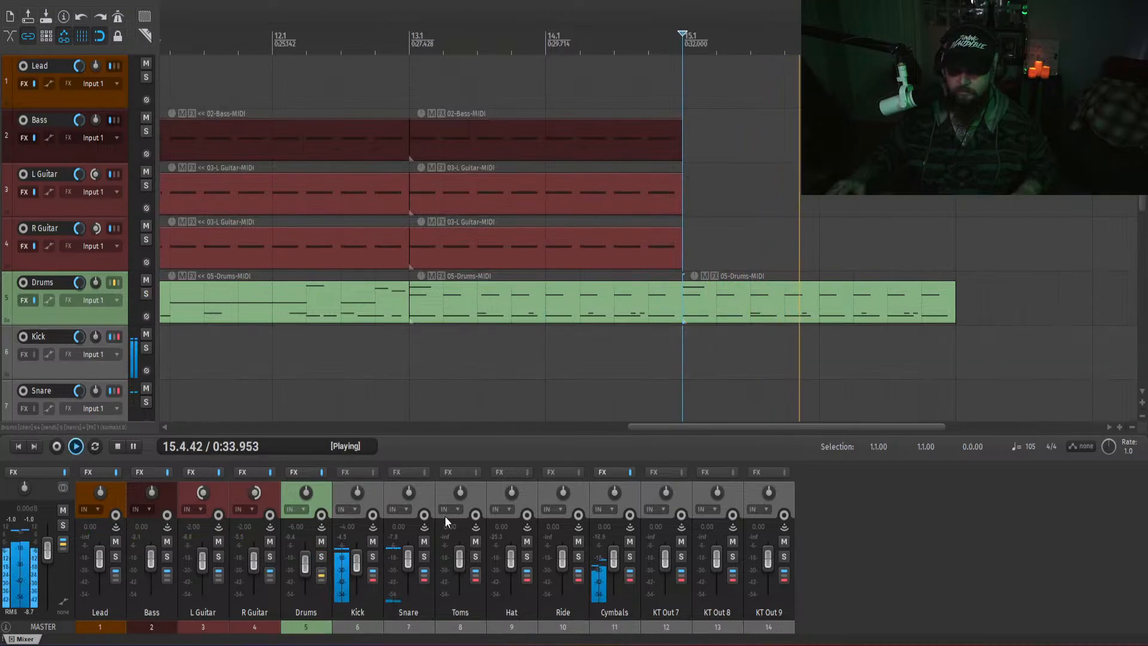
pyautogui.click(512, 356)
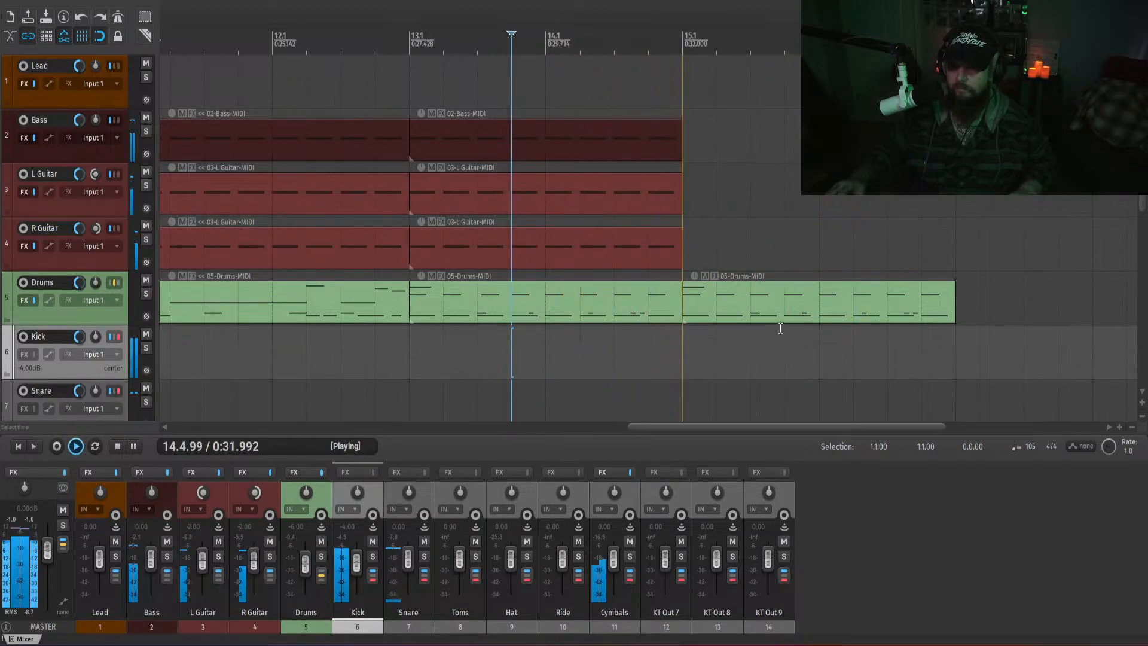
pyautogui.press('space')
# - Replace the Drums item at bar 13 with a copy of the corrected item from bar 15
pyautogui.click(546, 310)
pyautogui.press('Delete')
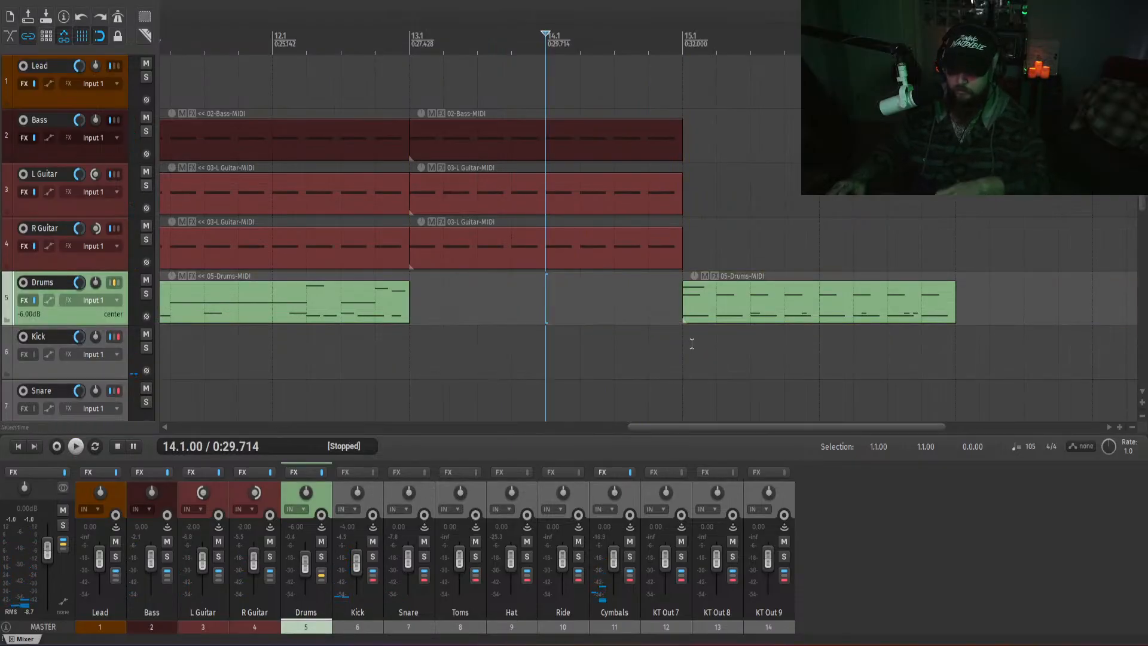
pyautogui.click(709, 311)
pyautogui.moveTo(478, 302); pyautogui.dragTo(454, 306)
# - Play the full mix from 12.3 through the replaced drum item
pyautogui.click(345, 386)
pyautogui.press('space')
pyautogui.click(970, 537)
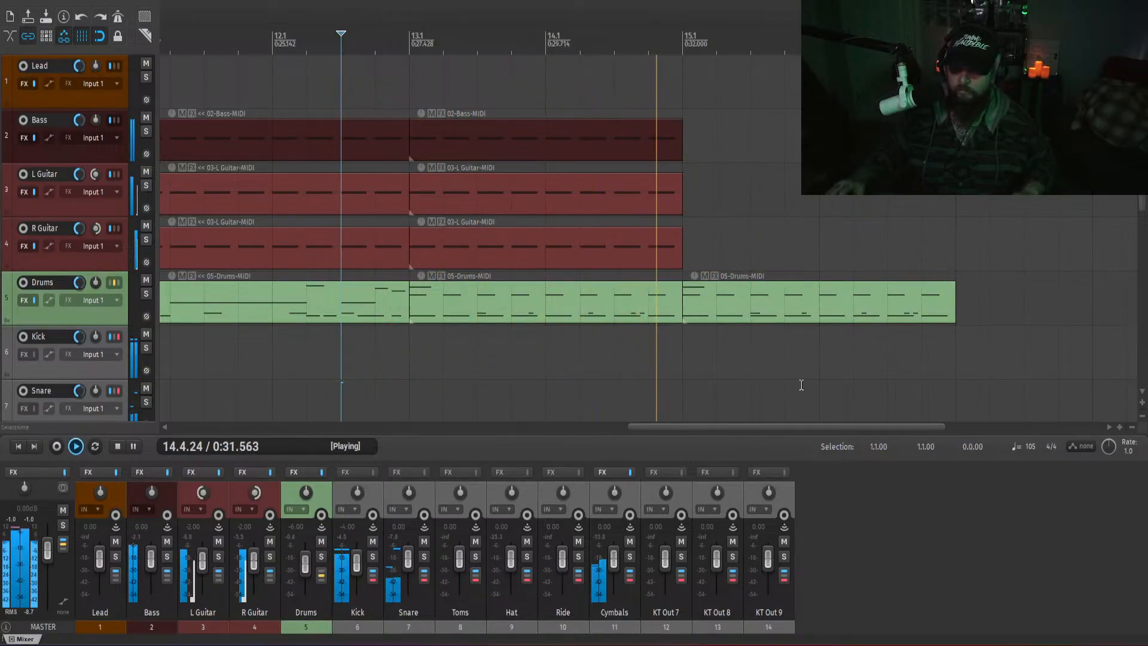
pyautogui.press('space')
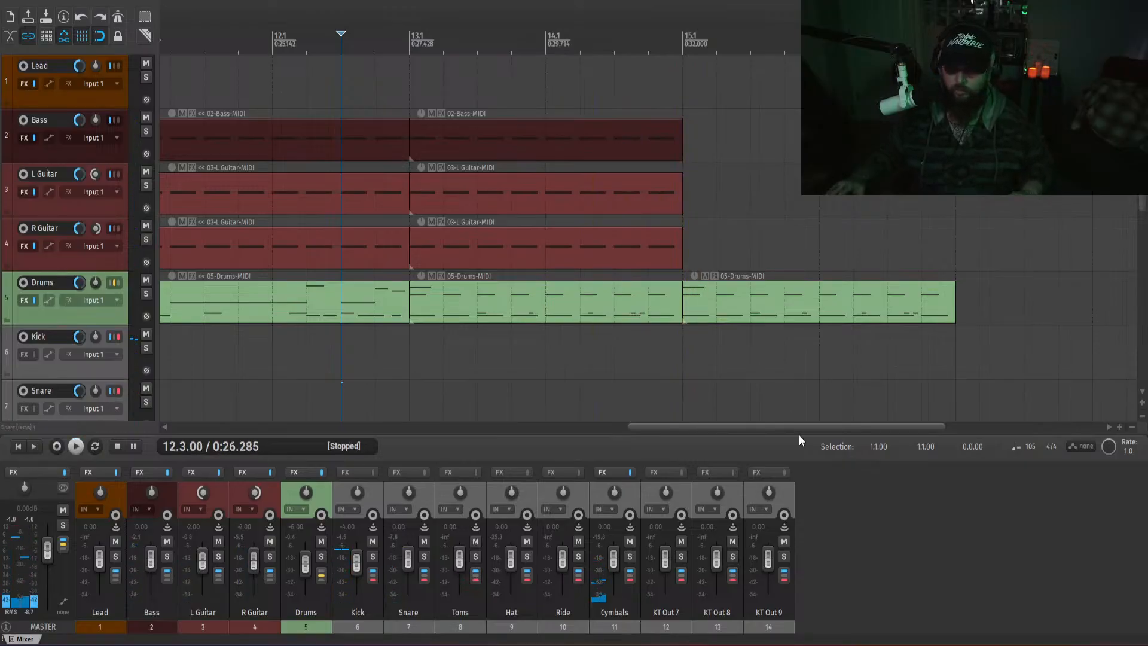
# - Play the full mix from 12.4 through bar 13 and into the drums-only section at bar 15
pyautogui.moveTo(796, 427); pyautogui.dragTo(772, 426)
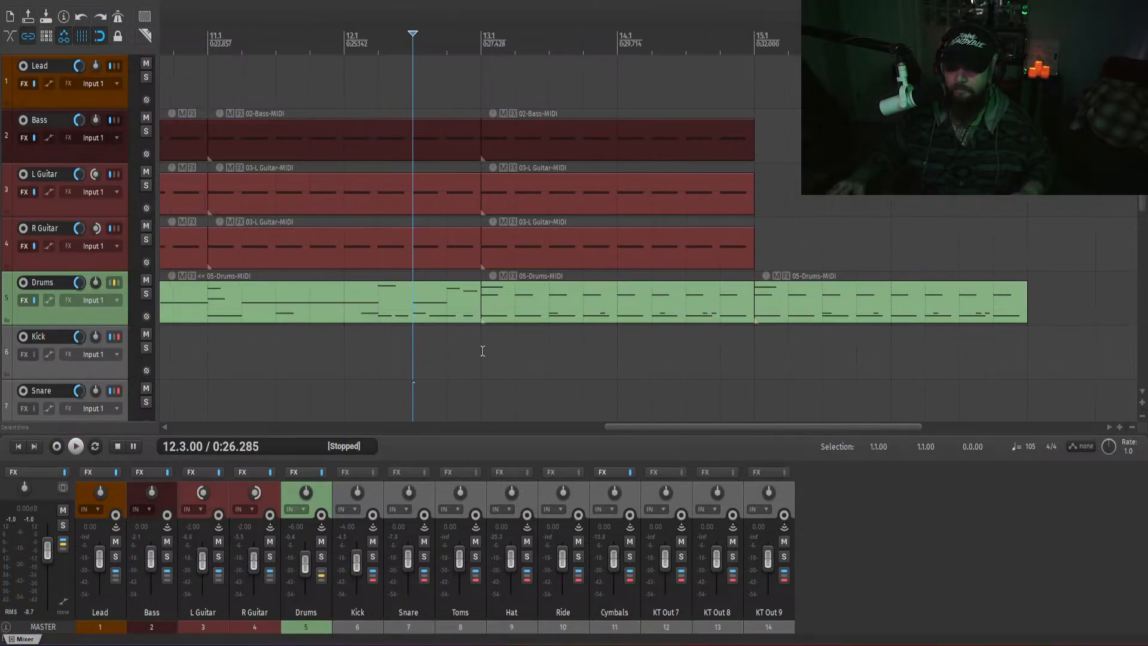
pyautogui.click(459, 349)
pyautogui.press('space')
pyautogui.scroll(-3, 459, 349)
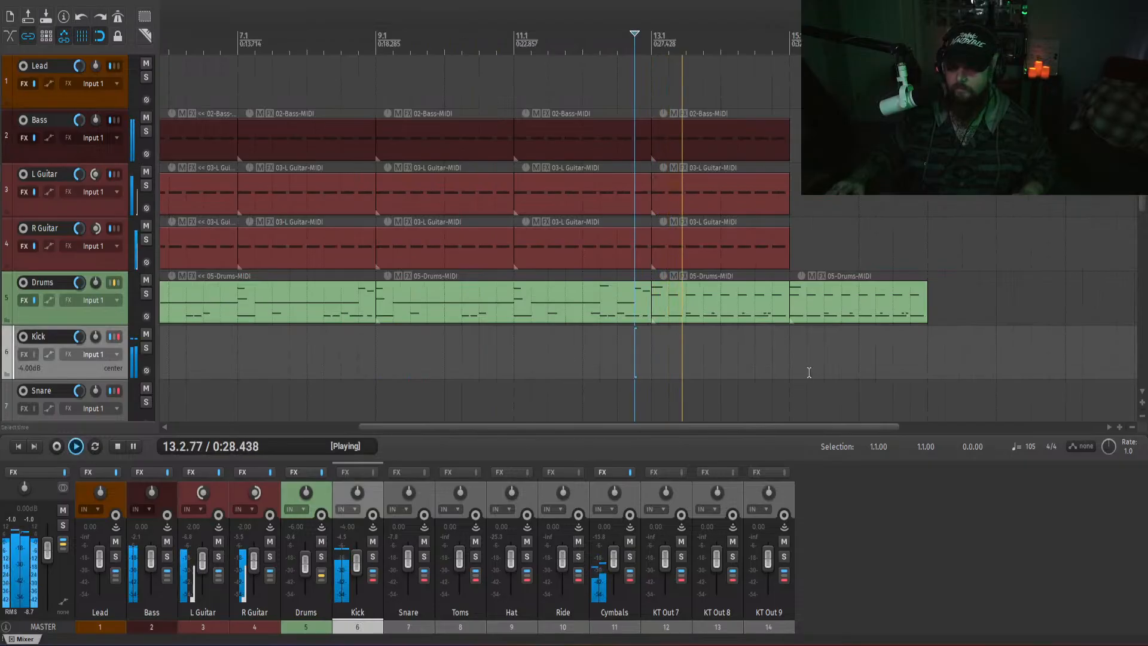
pyautogui.moveTo(719, 427); pyautogui.dragTo(770, 430)
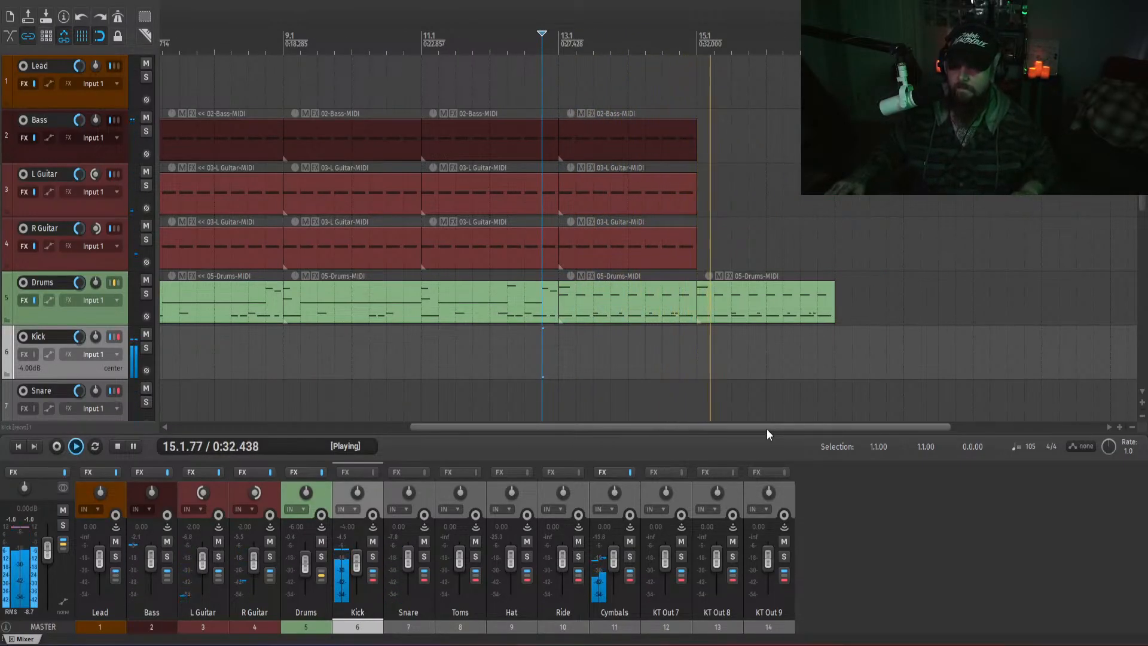
pyautogui.press('space')
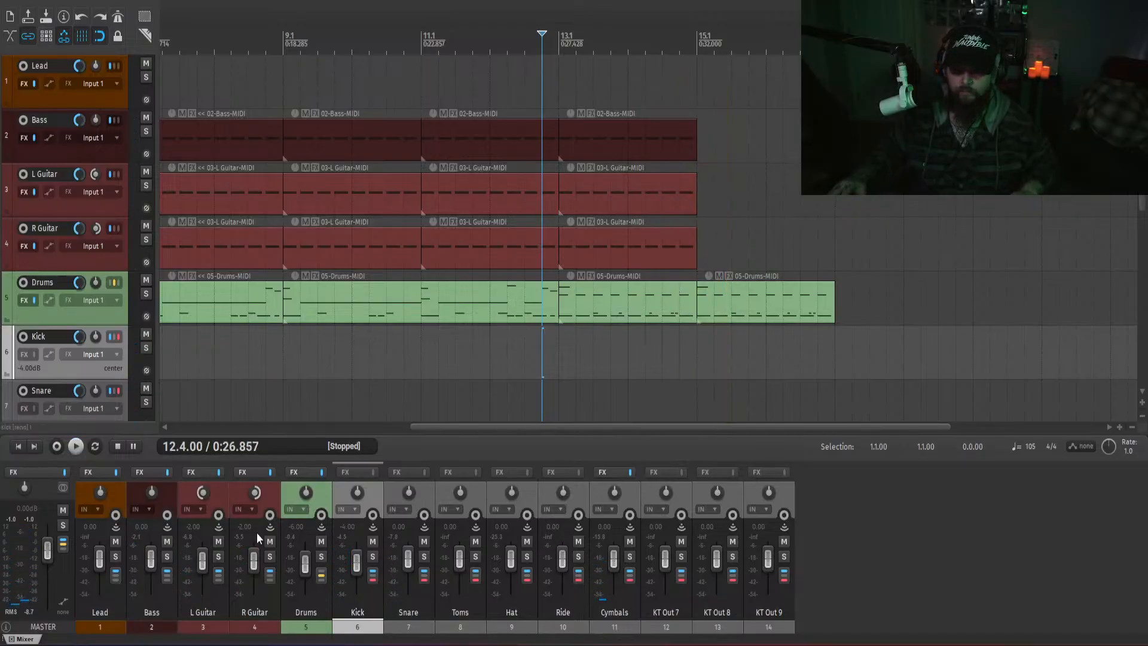
# - Solo R Guitar and try shortening all the notes in its MIDI item at bar 13
pyautogui.click(270, 556)
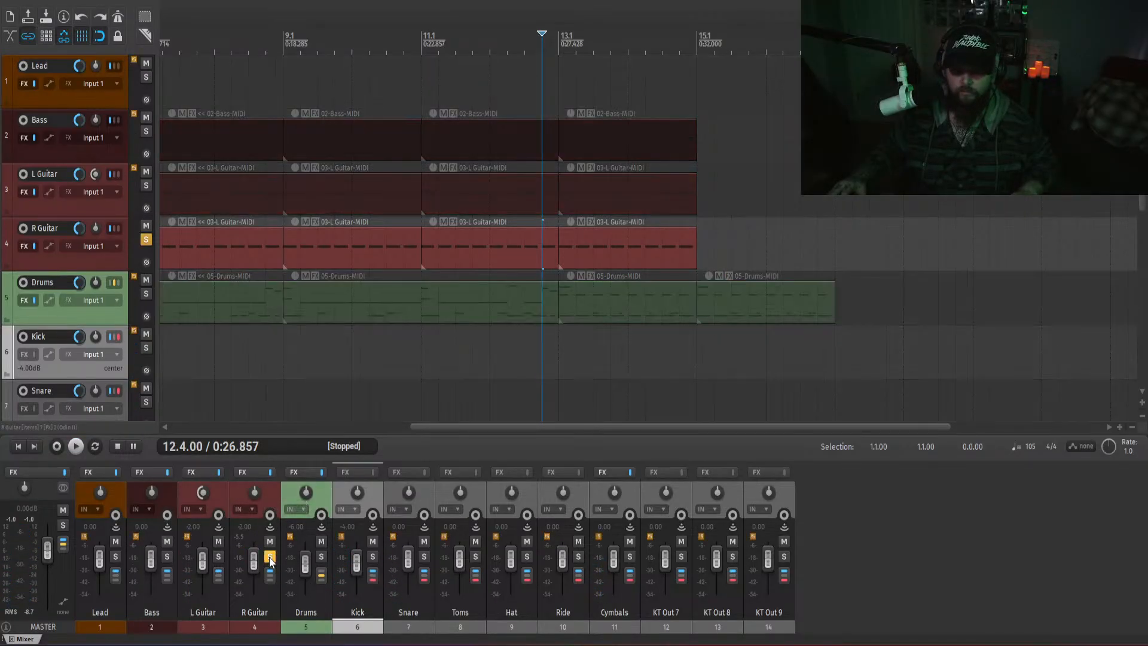
pyautogui.doubleClick(576, 251)
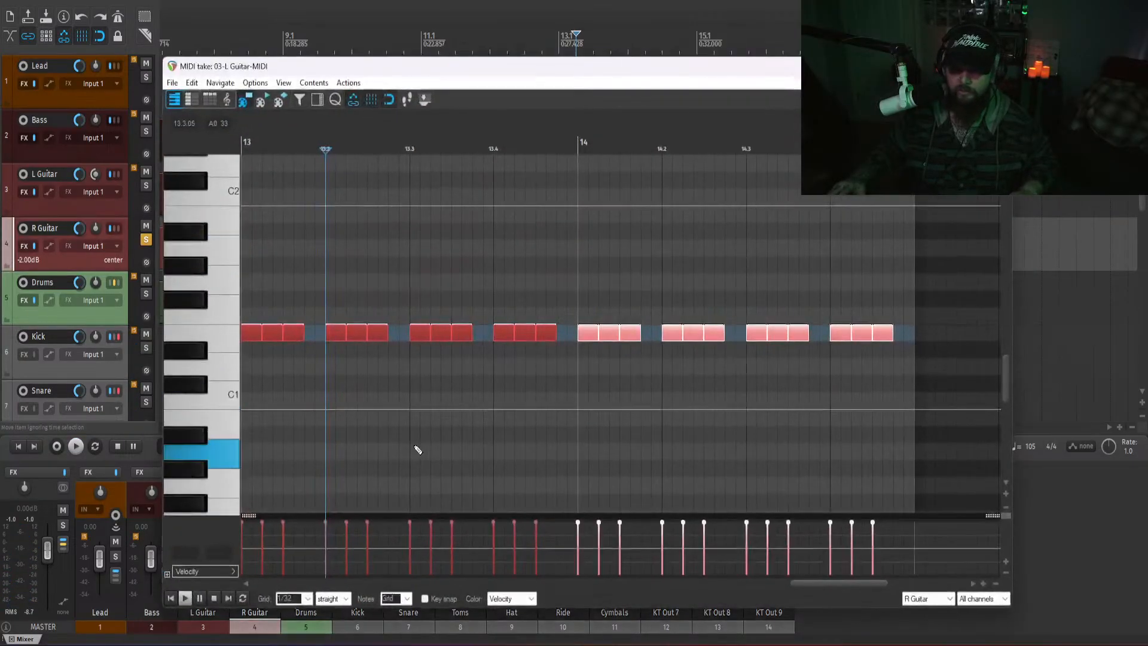
pyautogui.click(911, 361)
pyautogui.moveTo(302, 335); pyautogui.dragTo(291, 336)
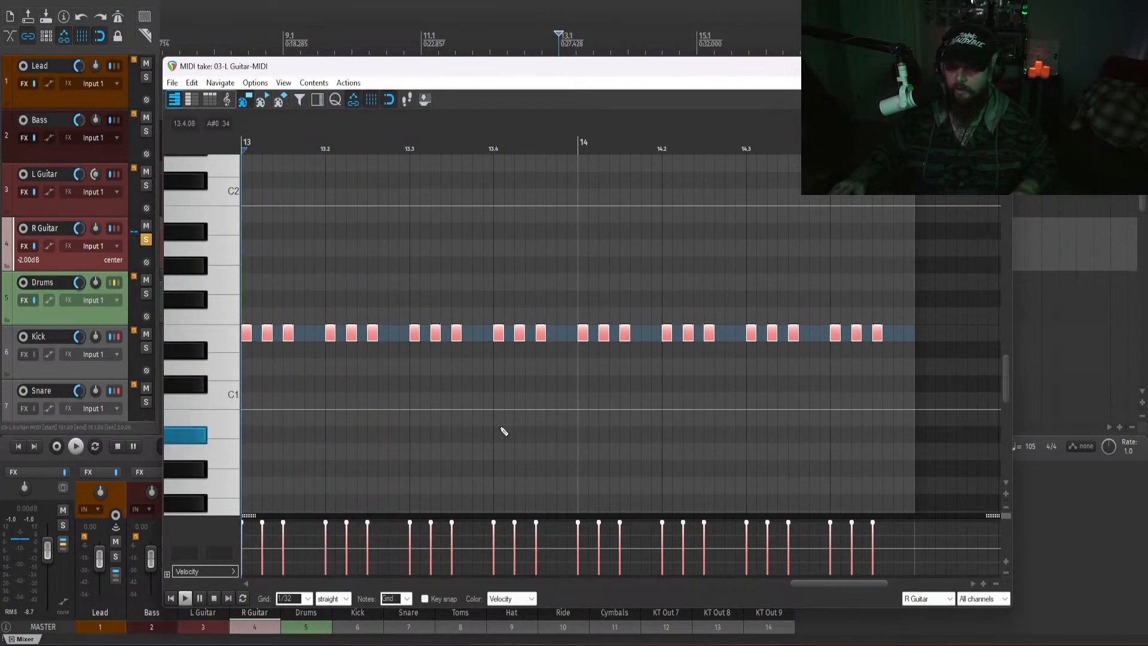
pyautogui.hotkey('ctrl', 'z')
pyautogui.press('Escape')
# - Play R Guitar from bar 13, pan it 100% right, and clear its solo to hear the full mix
pyautogui.press('space')
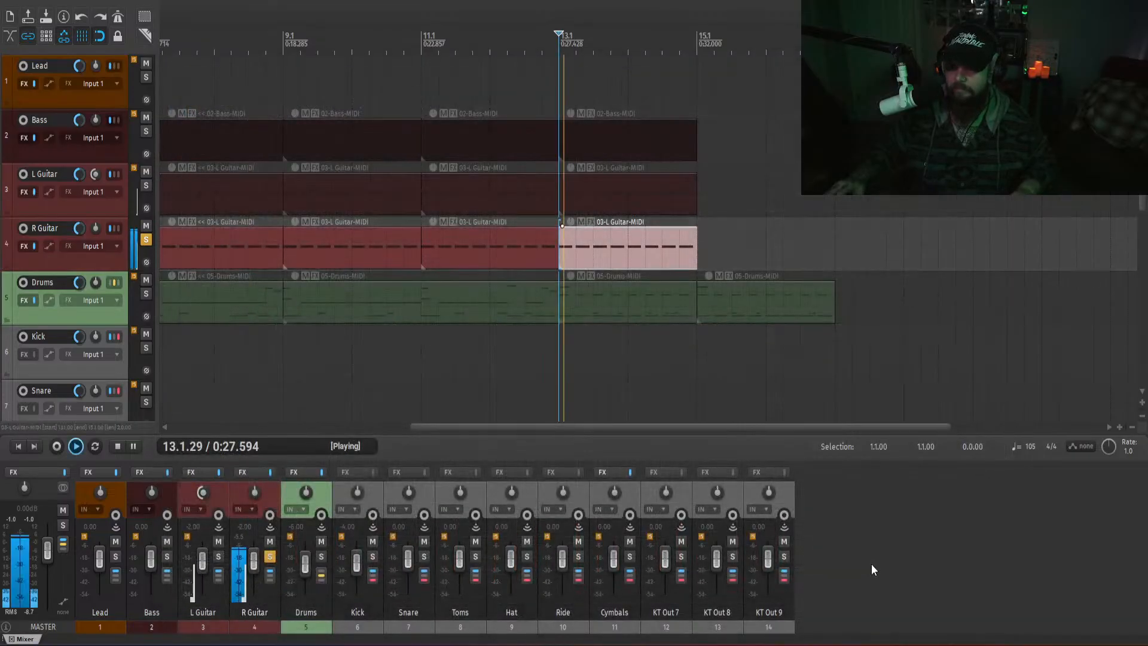
pyautogui.moveTo(256, 489); pyautogui.dragTo(257, 482)
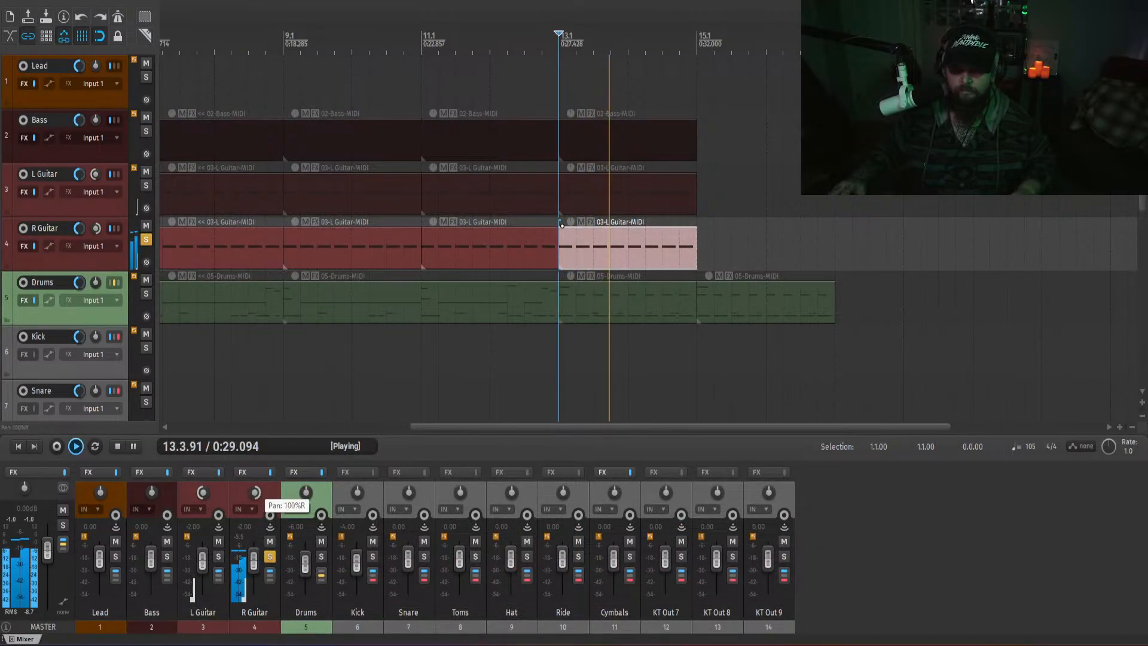
pyautogui.click(269, 557)
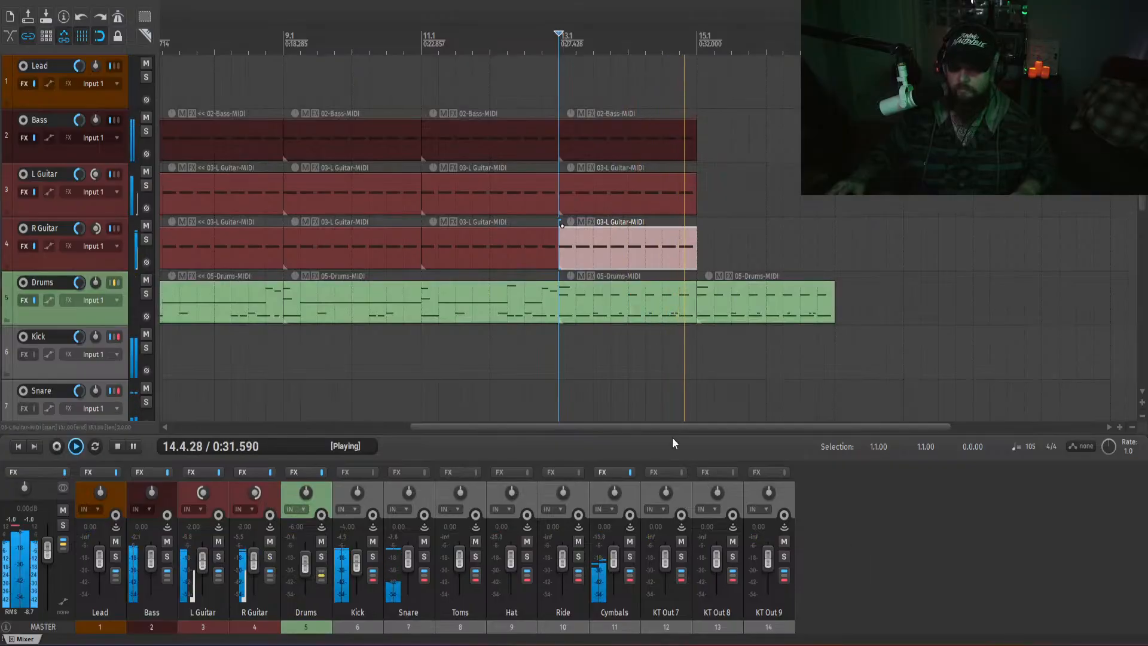
pyautogui.moveTo(676, 427); pyautogui.dragTo(723, 432)
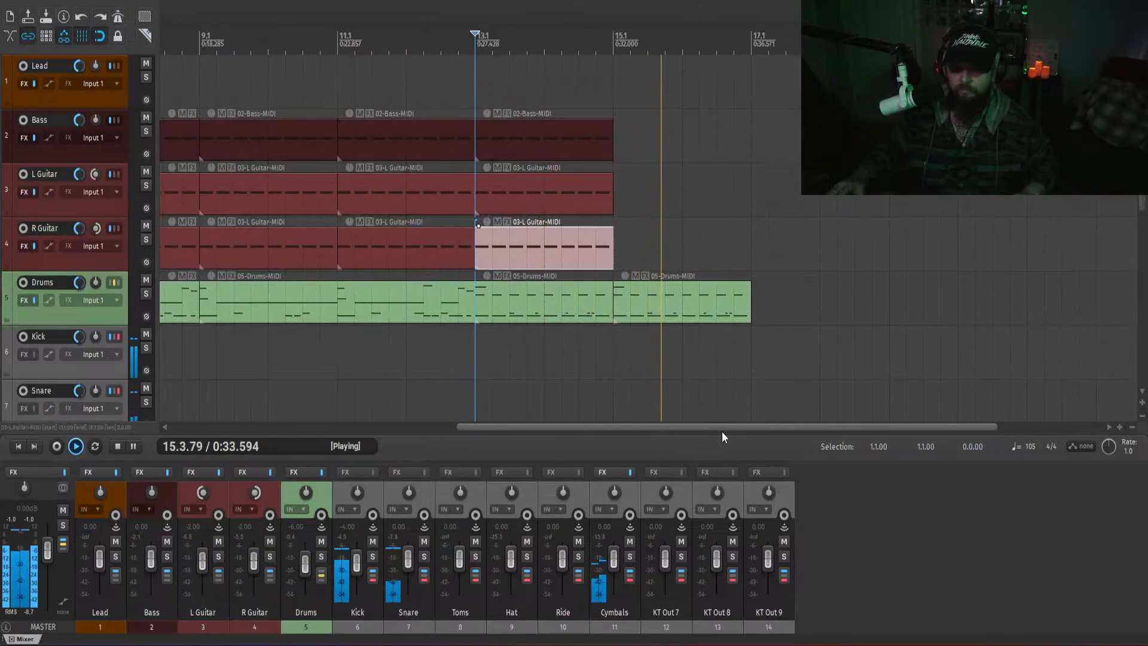
pyautogui.press('space')
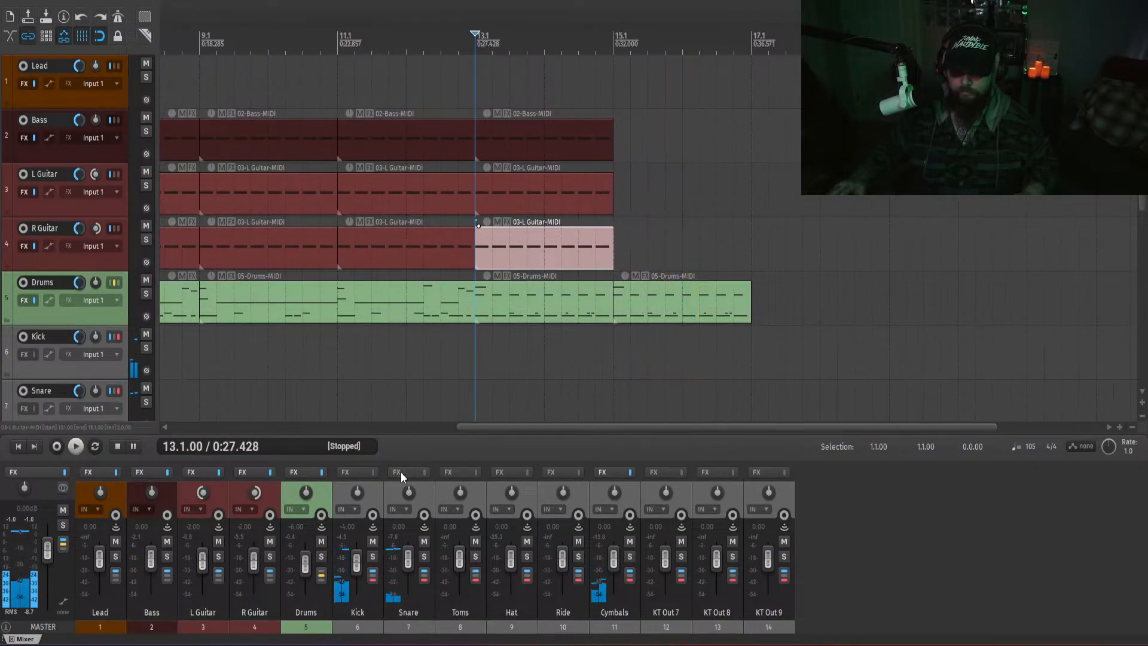
# - Add the FabFilter Pro-Q 4 VST3 plug-in to the Snare track
pyautogui.click(400, 472)
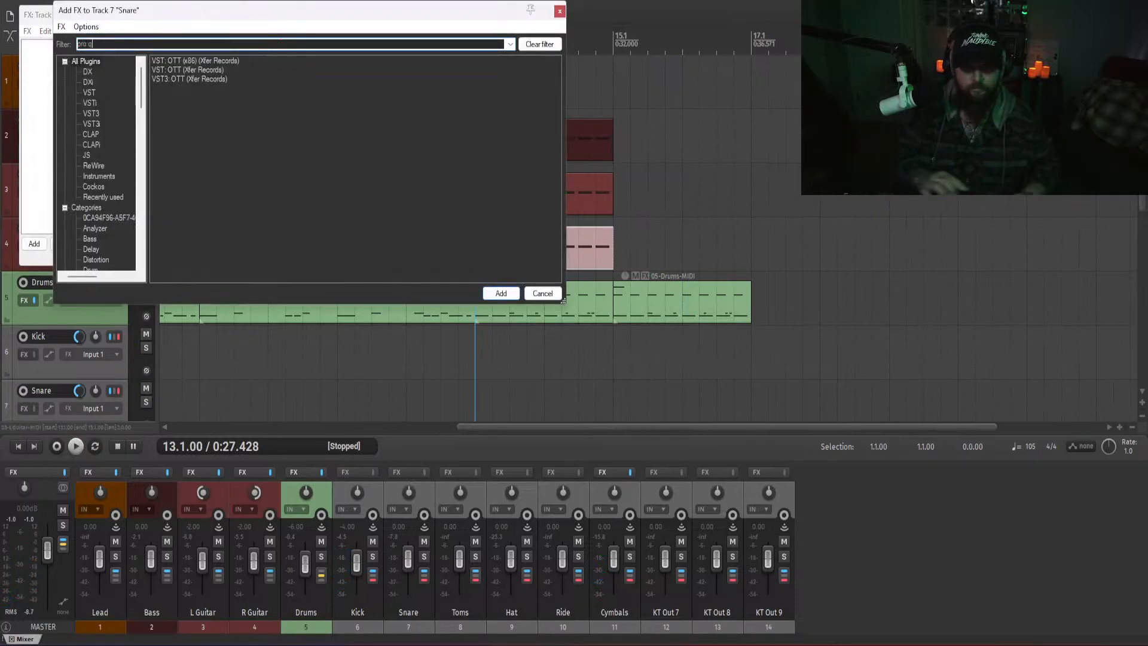
pyautogui.write('pro q')
pyautogui.click(184, 62)
pyautogui.doubleClick(193, 70)
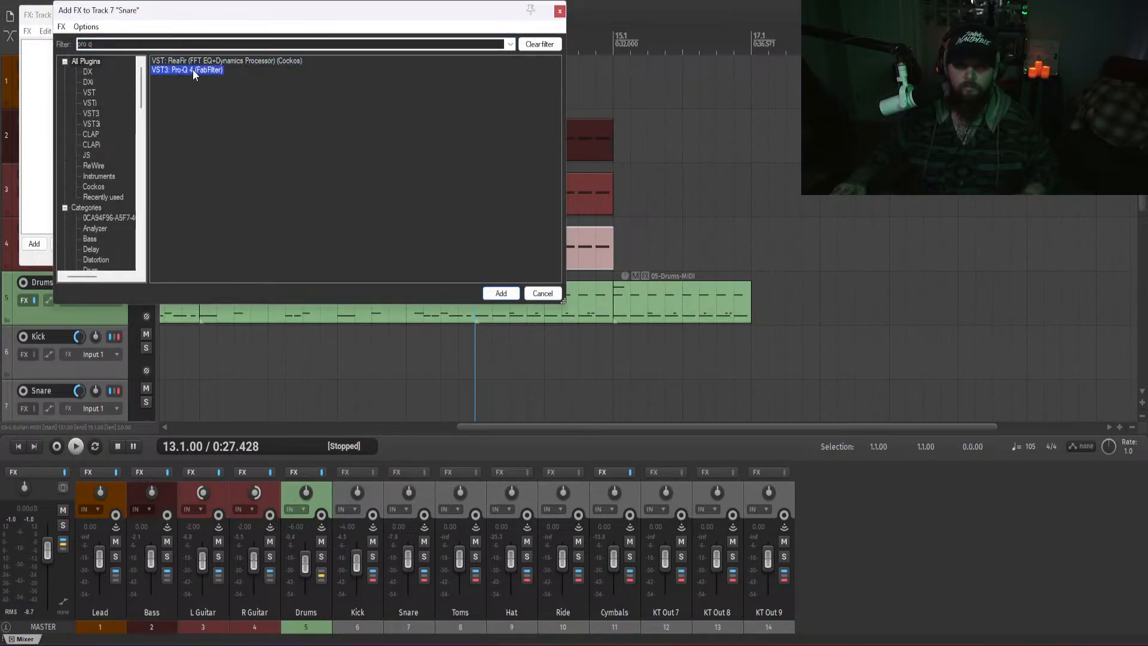
# - Boost the snare by 2 dB at 450 Hz with a bell band and play the mix from bar 13
pyautogui.click(347, 212)
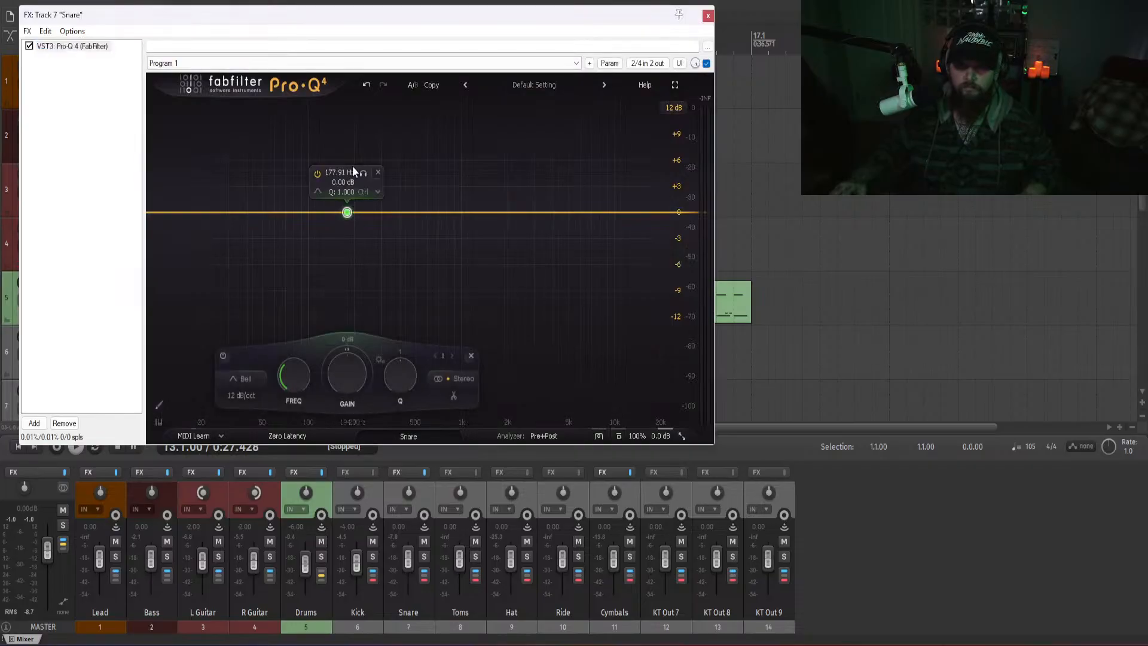
pyautogui.doubleClick(338, 170)
pyautogui.write('450')
pyautogui.press('Return')
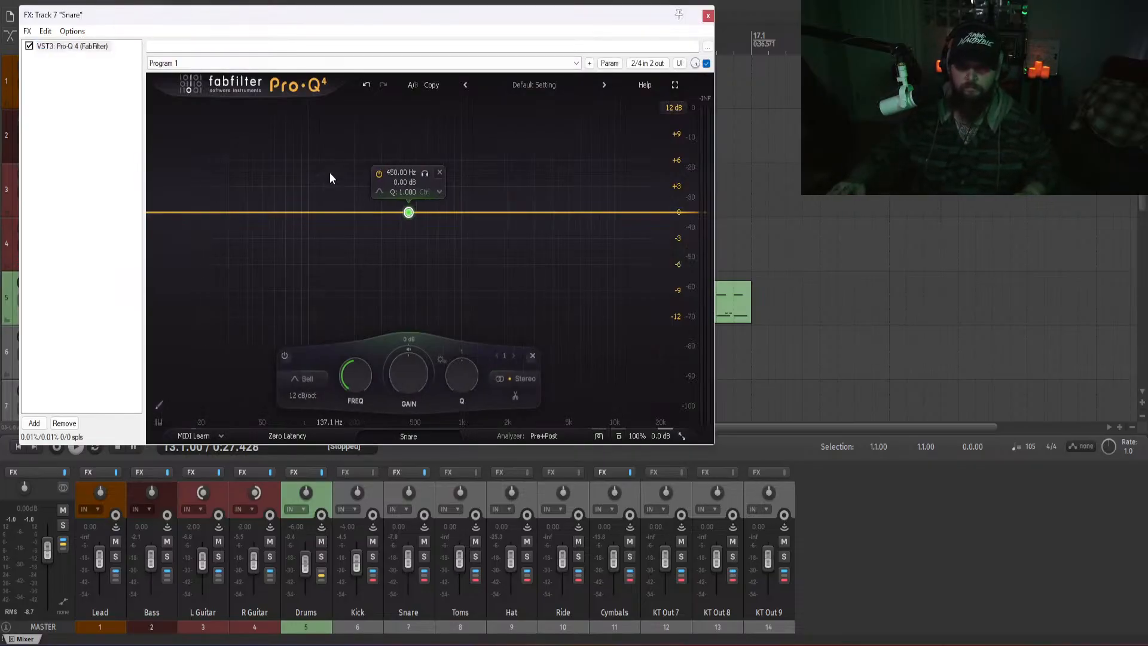
pyautogui.write('3')
pyautogui.press('Return')
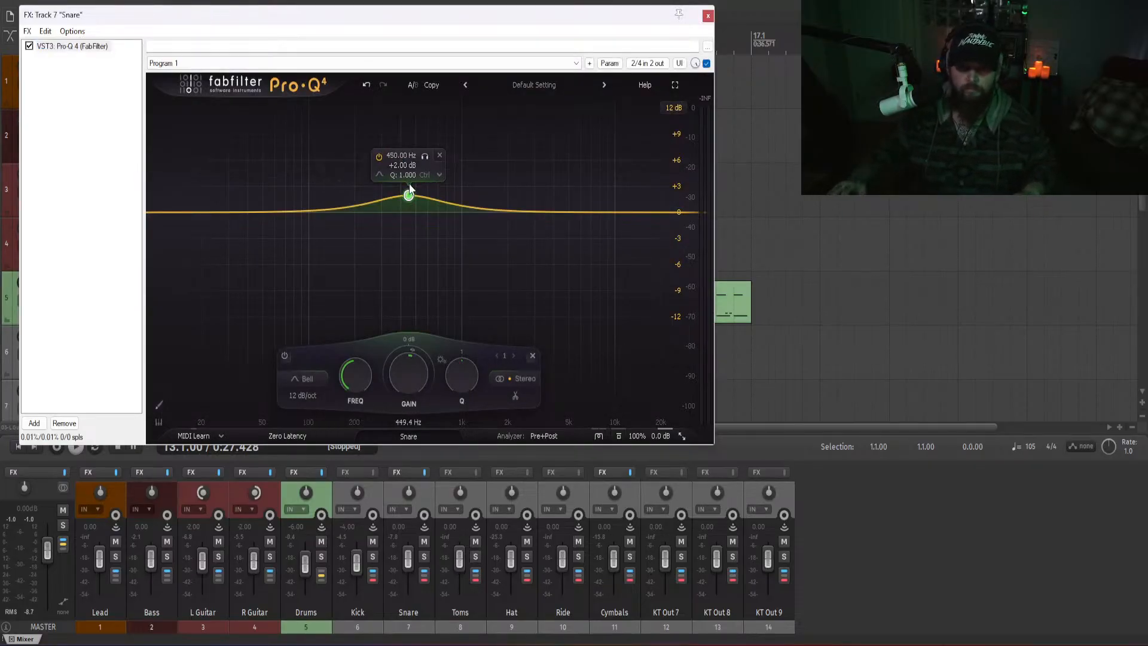
pyautogui.click(707, 15)
pyautogui.press('space')
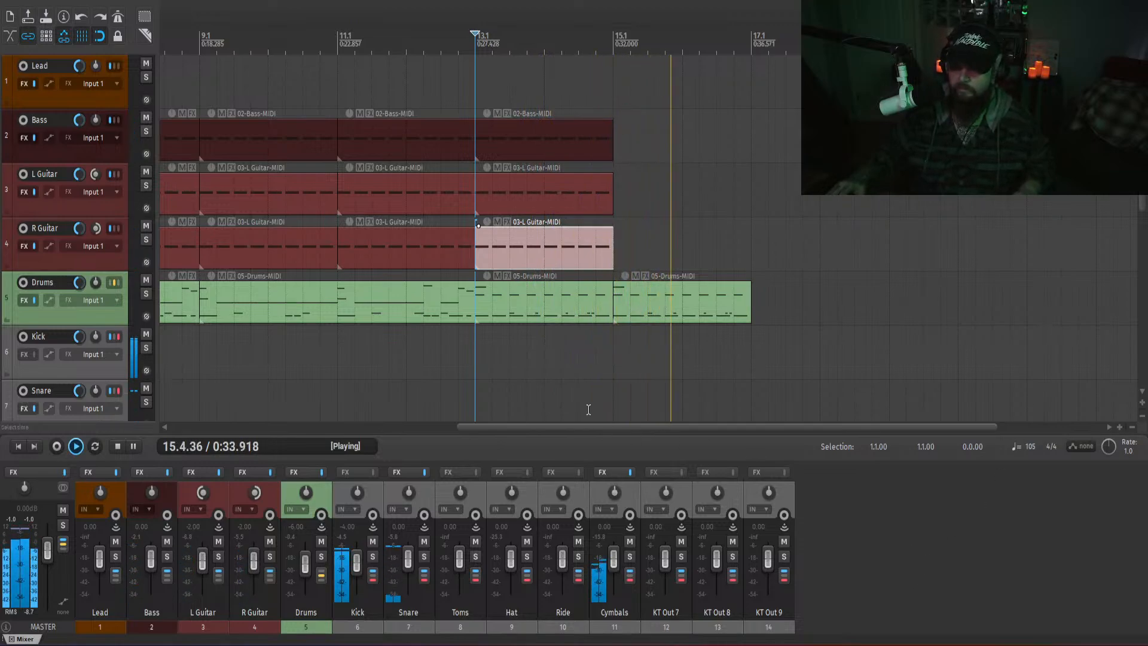
pyautogui.press('space')
# - Copy the Bass, L Guitar and R Guitar items from bar 13 to bar 15
pyautogui.moveTo(664, 251); pyautogui.dragTo(481, 85)
pyautogui.moveTo(518, 139); pyautogui.dragTo(652, 133)
pyautogui.moveTo(551, 428); pyautogui.dragTo(594, 428)
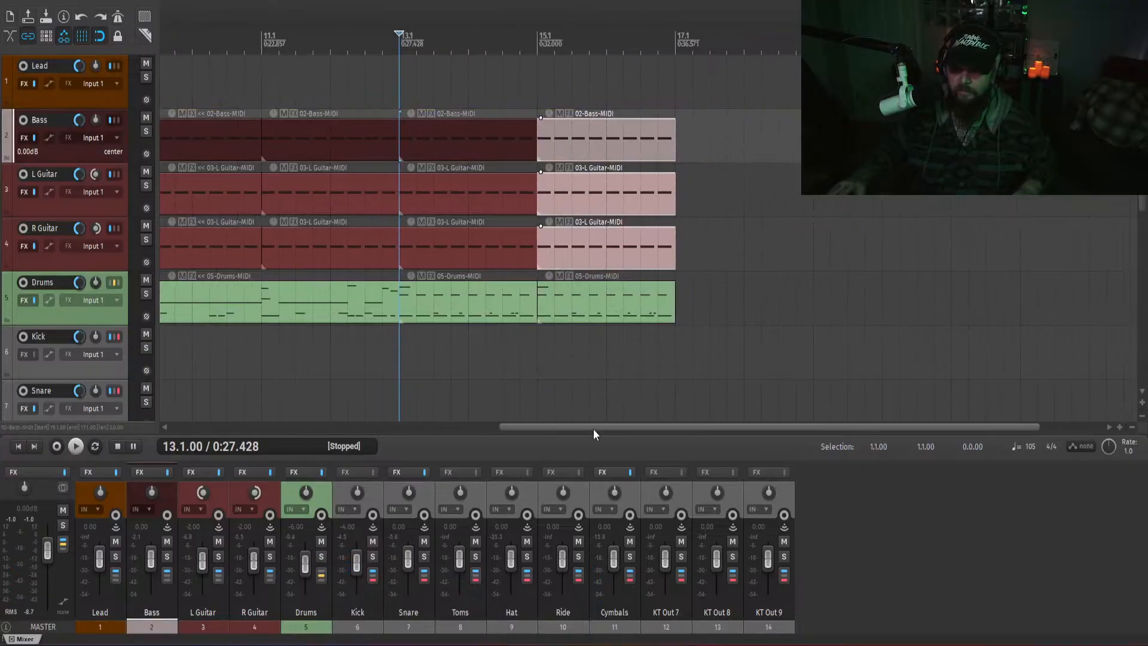
# - Duplicate the Bass, guitar and Drums items of bars 13 through 16 at bar 17
pyautogui.moveTo(814, 353); pyautogui.dragTo(722, 150)
pyautogui.click(676, 378)
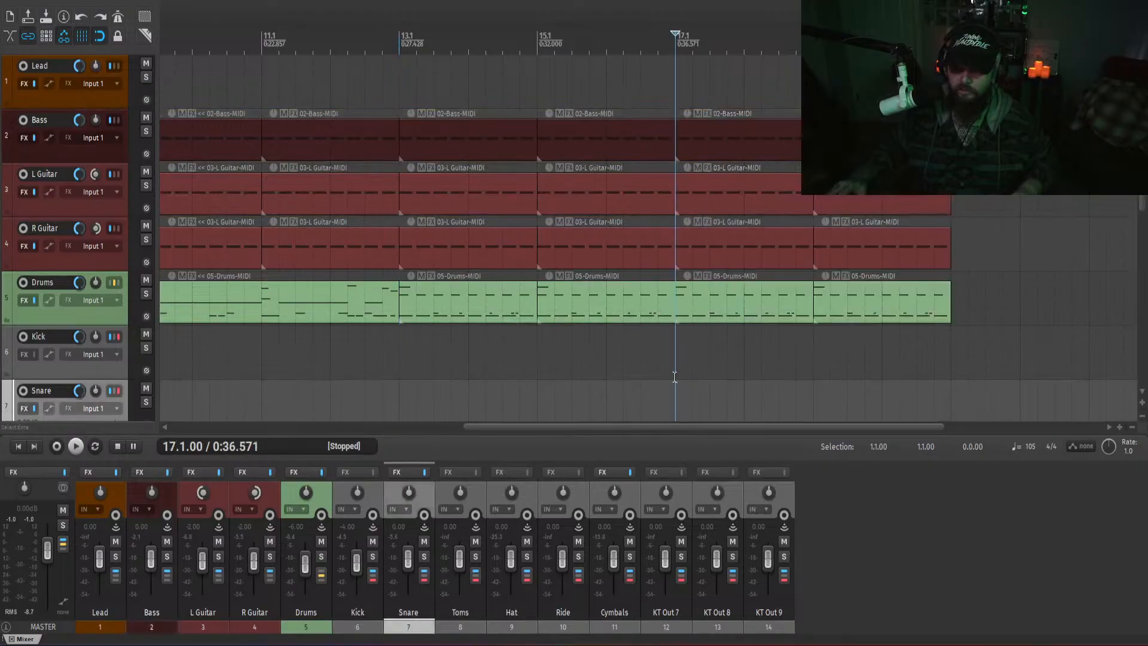
pyautogui.scroll(-2, 676, 376)
pyautogui.moveTo(645, 428); pyautogui.dragTo(677, 428)
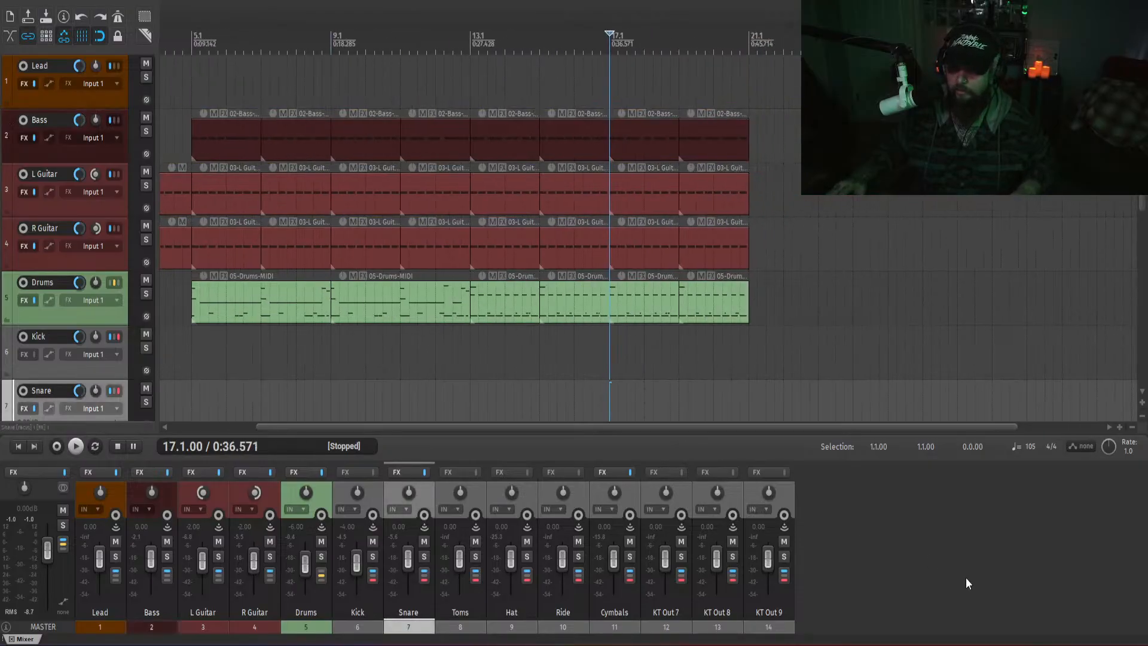
pyautogui.click(966, 576)
pyautogui.moveTo(469, 326); pyautogui.dragTo(836, 401)
pyautogui.moveTo(780, 357); pyautogui.dragTo(490, 305)
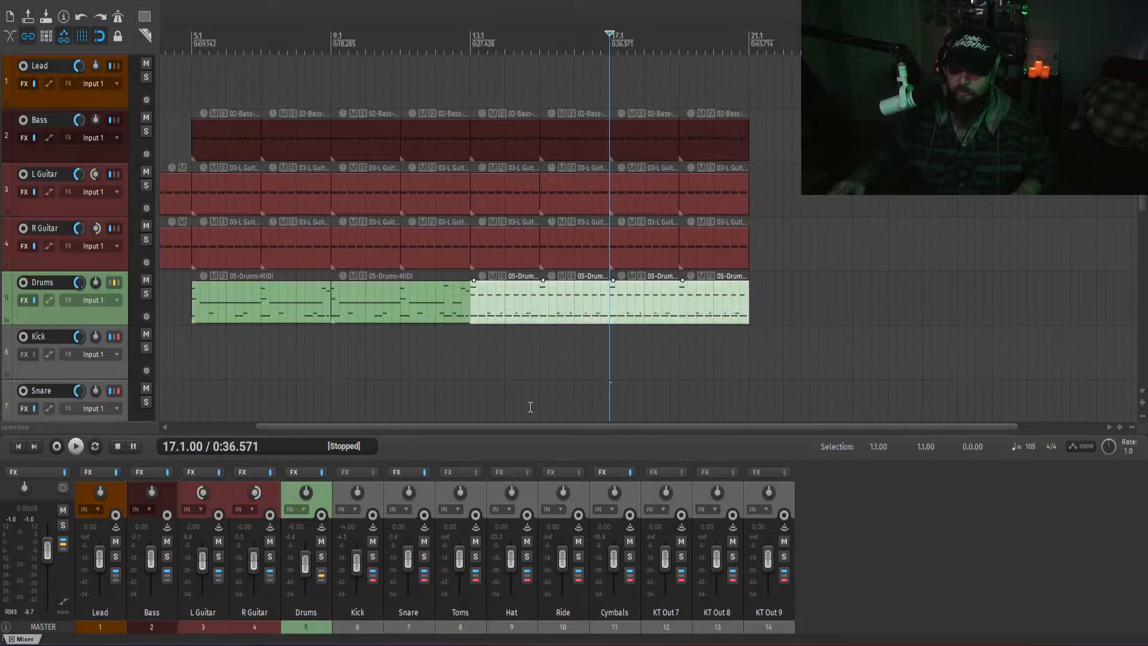
# - Open the Drums MIDI item that starts at bar 9 and play its fill in bar 12
pyautogui.click(444, 349)
pyautogui.scroll(4, 446, 347)
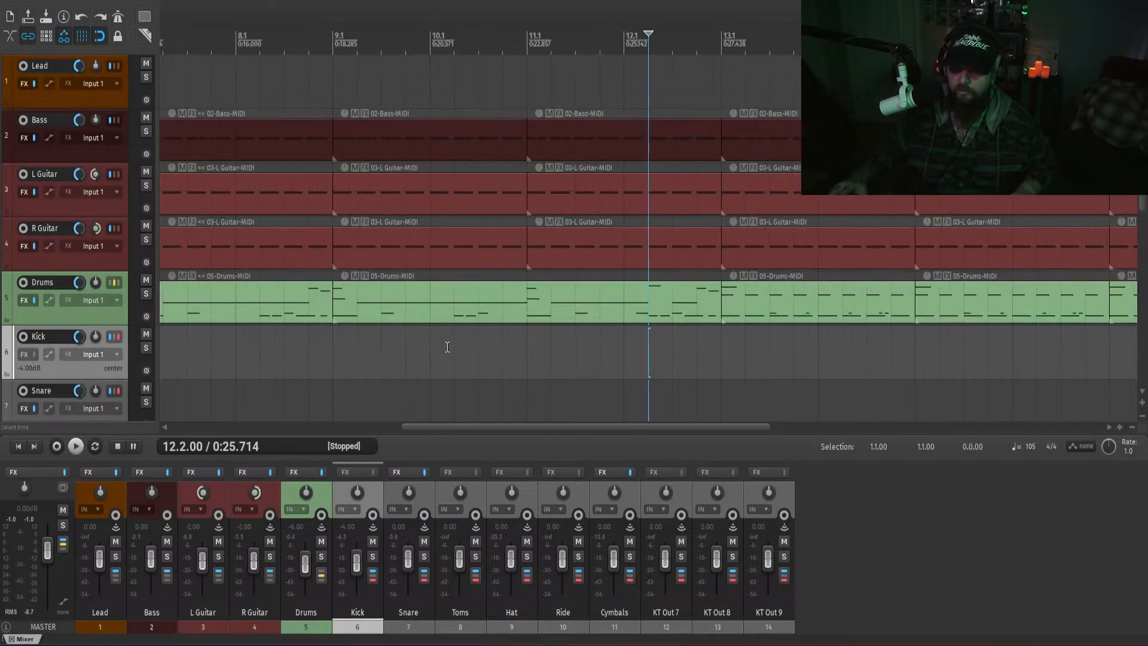
pyautogui.doubleClick(673, 312)
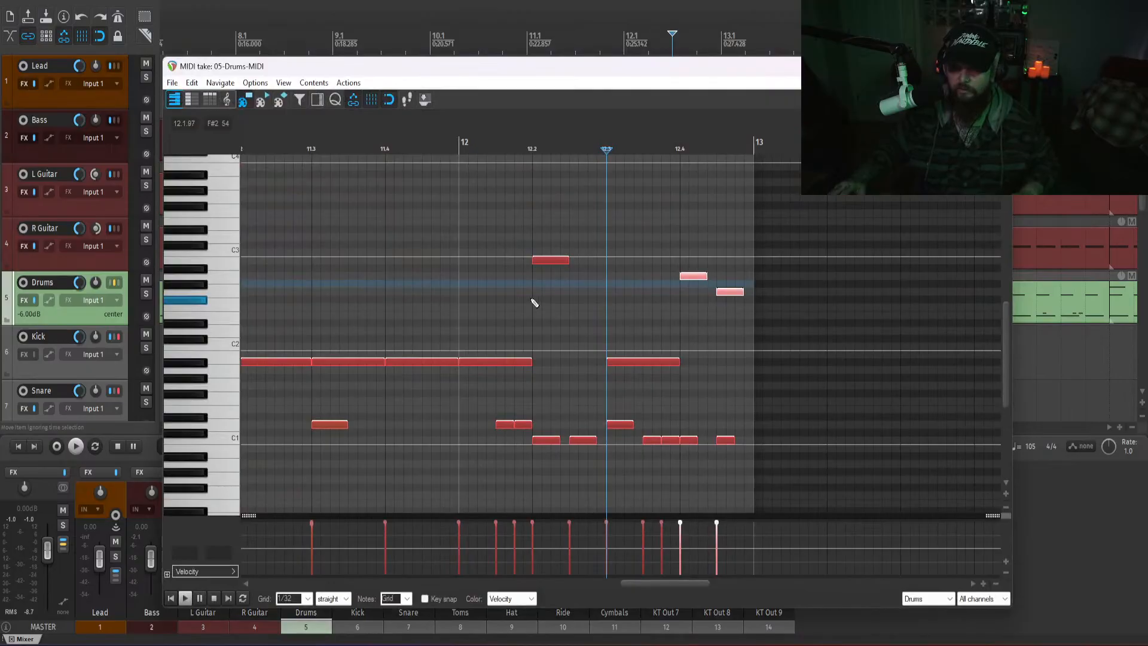
pyautogui.press('space')
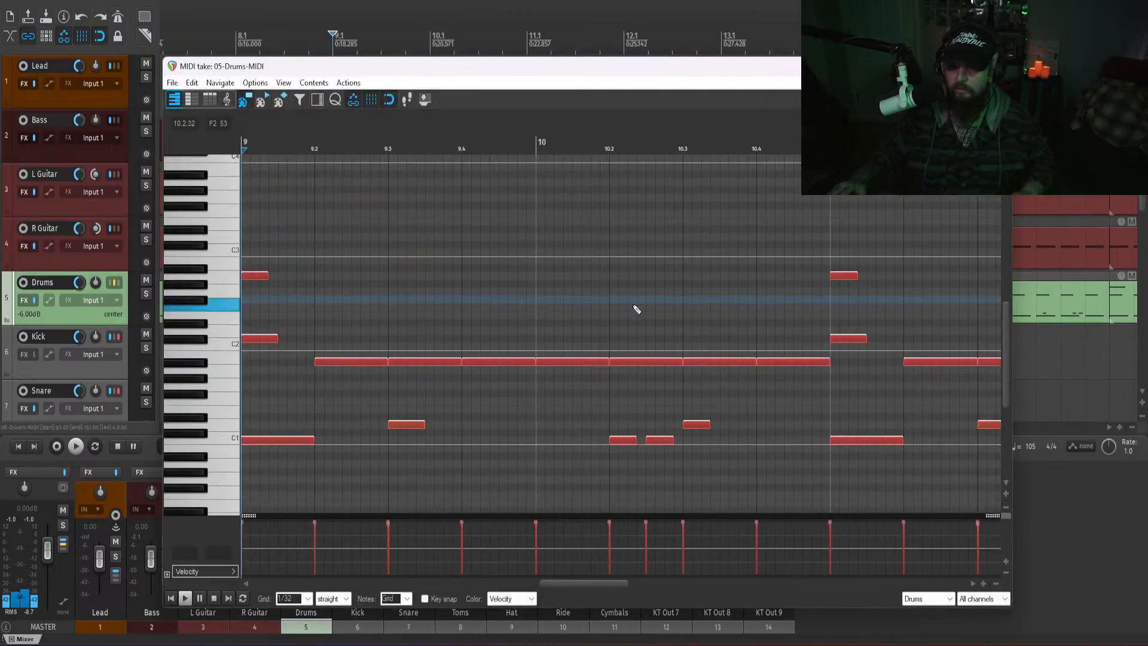
pyautogui.scroll(-3, 637, 309)
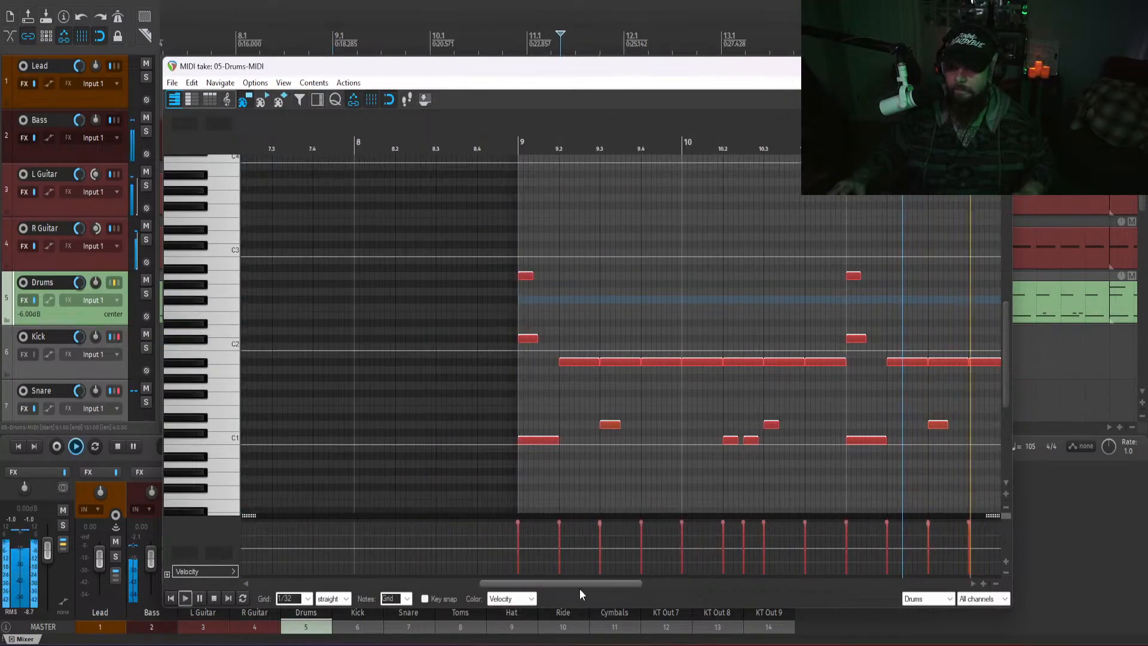
pyautogui.moveTo(579, 589); pyautogui.dragTo(697, 583)
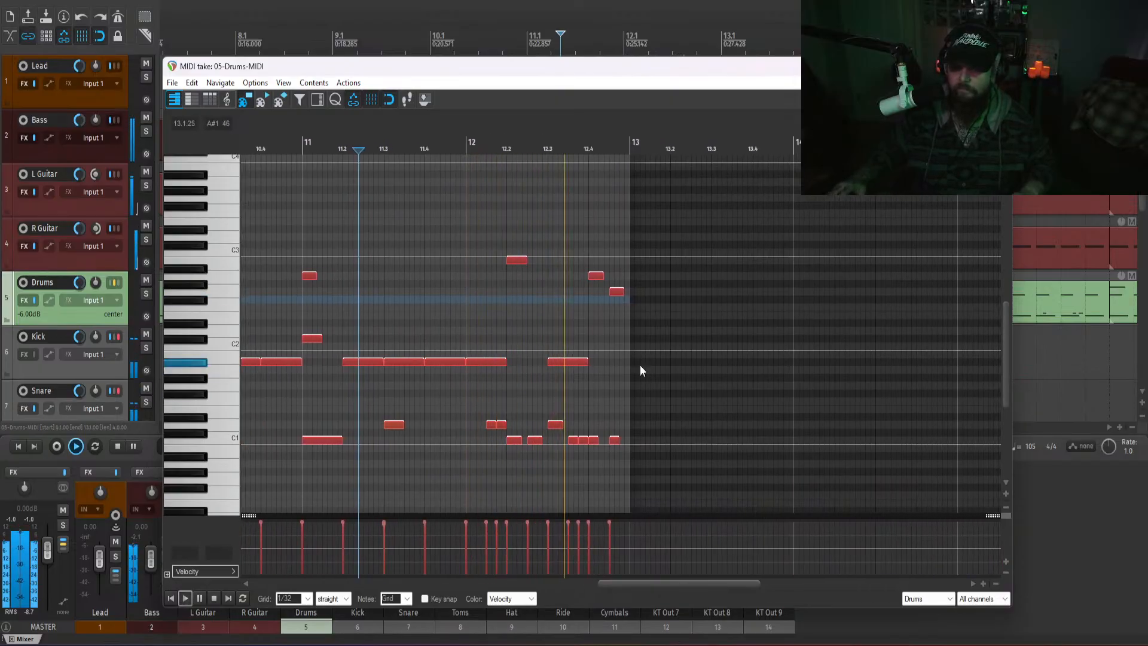
pyautogui.press('space')
# - Turn the B2 drum note at 12.2 into a run of three sixteenth-note hits and play the fill
pyautogui.click(515, 261)
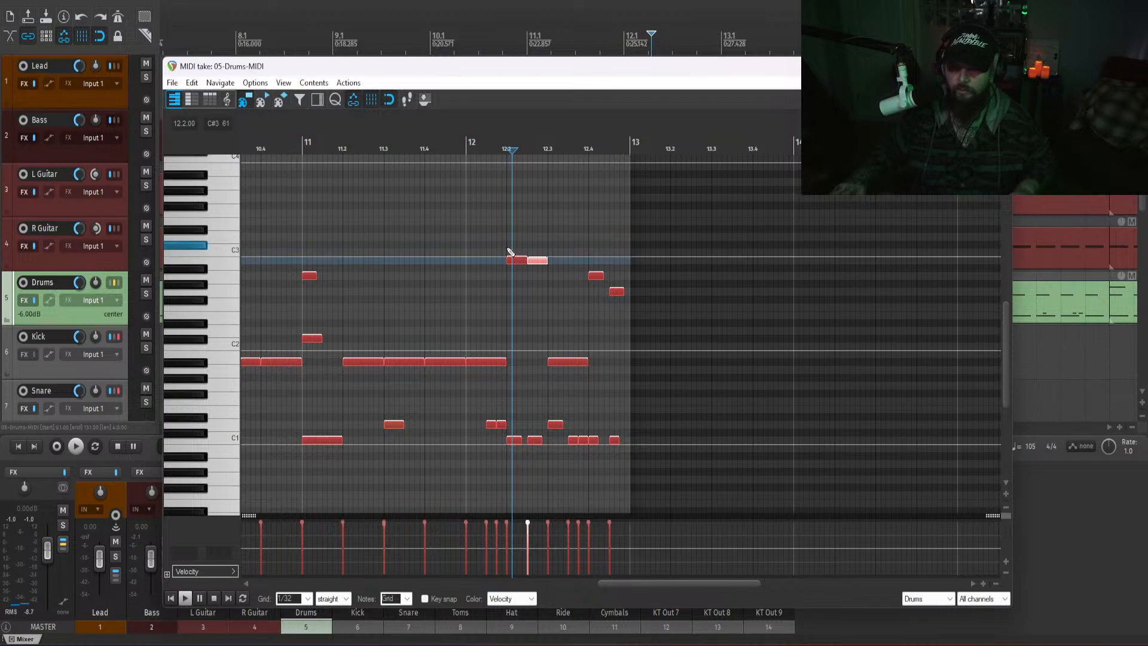
pyautogui.click(507, 248)
pyautogui.press('space')
pyautogui.press('space')
pyautogui.moveTo(518, 240); pyautogui.dragTo(528, 268)
pyautogui.press('space')
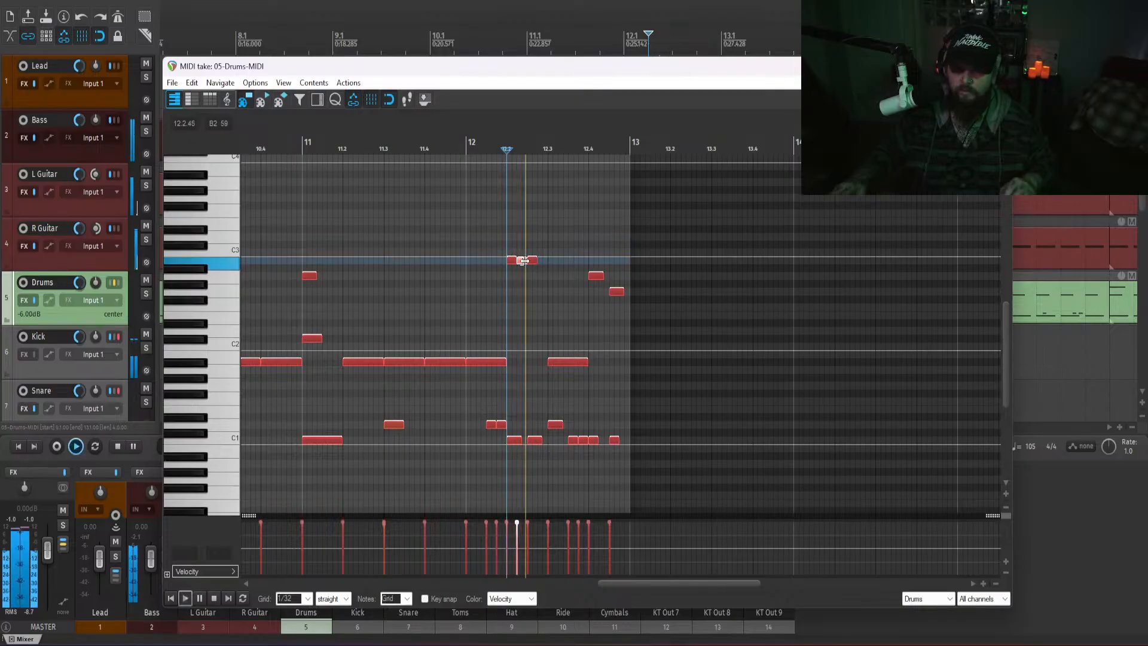
pyautogui.scroll(4, 526, 358)
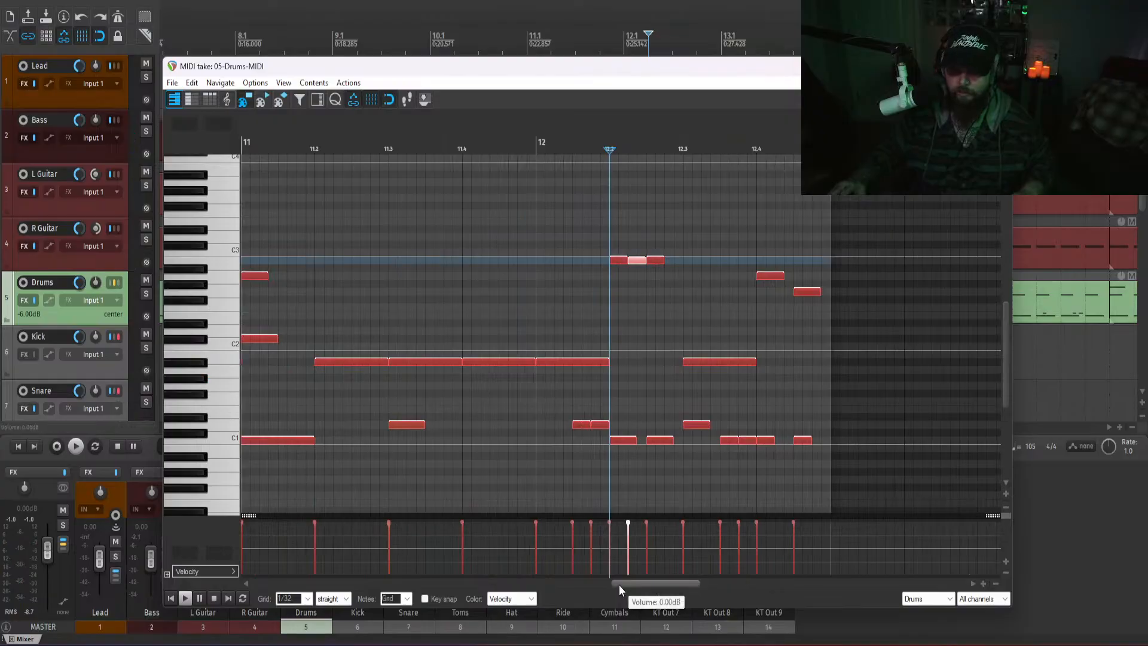
# - Delete the third B2 hit of the run at 12.2 and play the fill from the start of bar 12
pyautogui.scroll(-5, 619, 585)
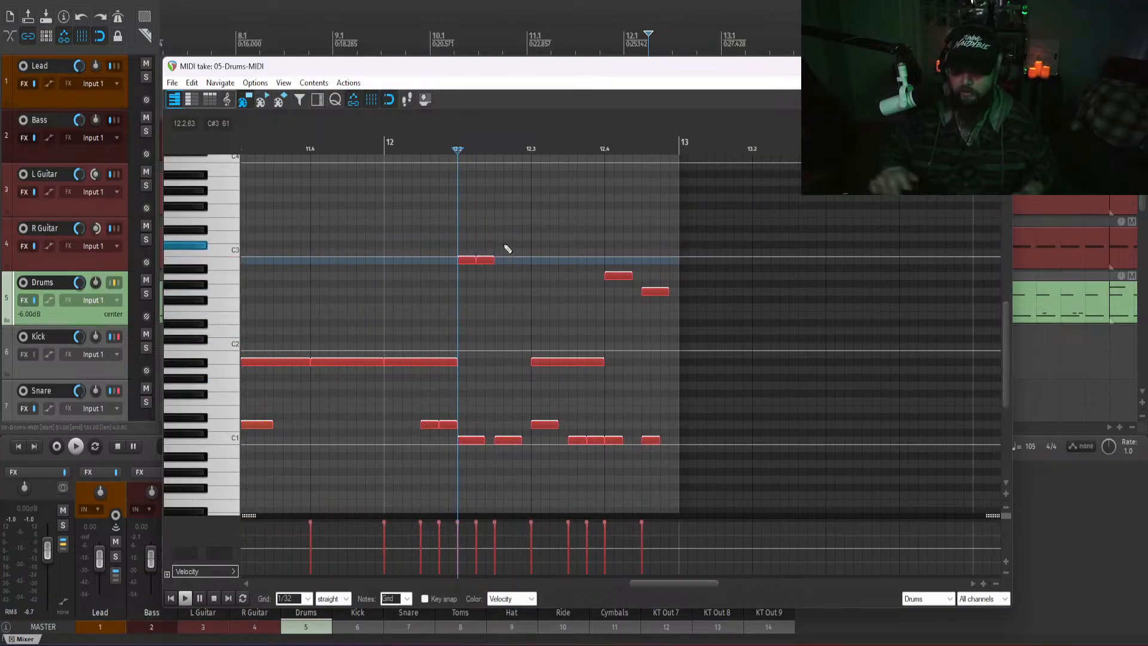
pyautogui.press('space')
pyautogui.press('Delete')
pyautogui.click(402, 248)
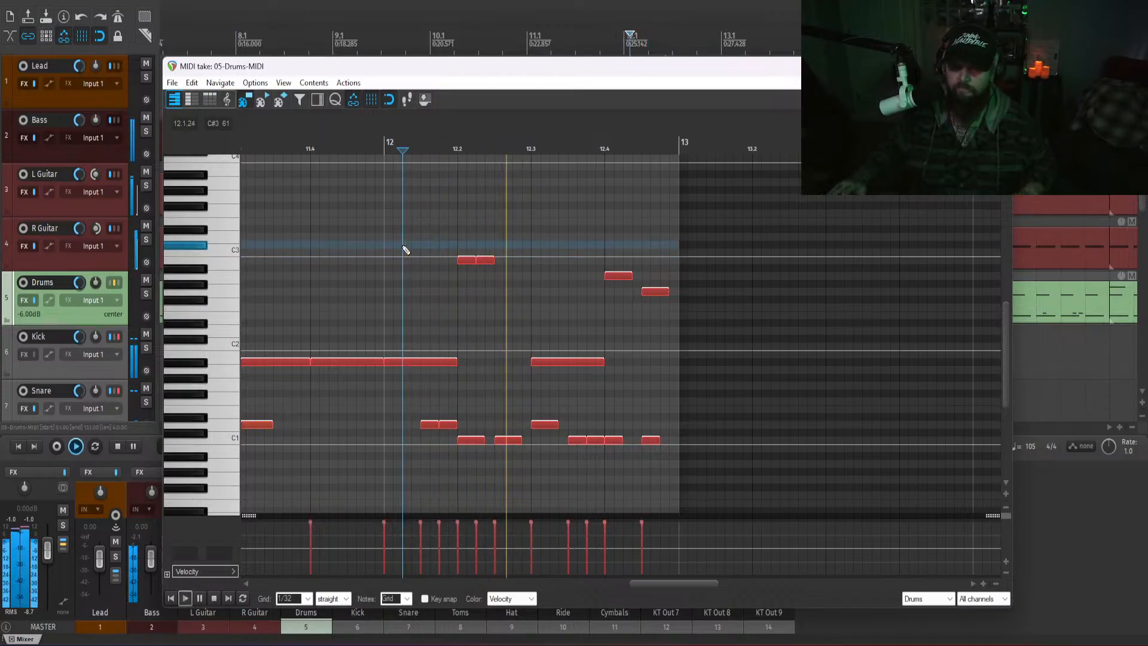
pyautogui.press('space')
# - Add sixteenth-note drum hits on A#2 at 12.2.50 and G2 at 12.2.75, and play the fill
pyautogui.click(503, 278)
pyautogui.click(500, 269)
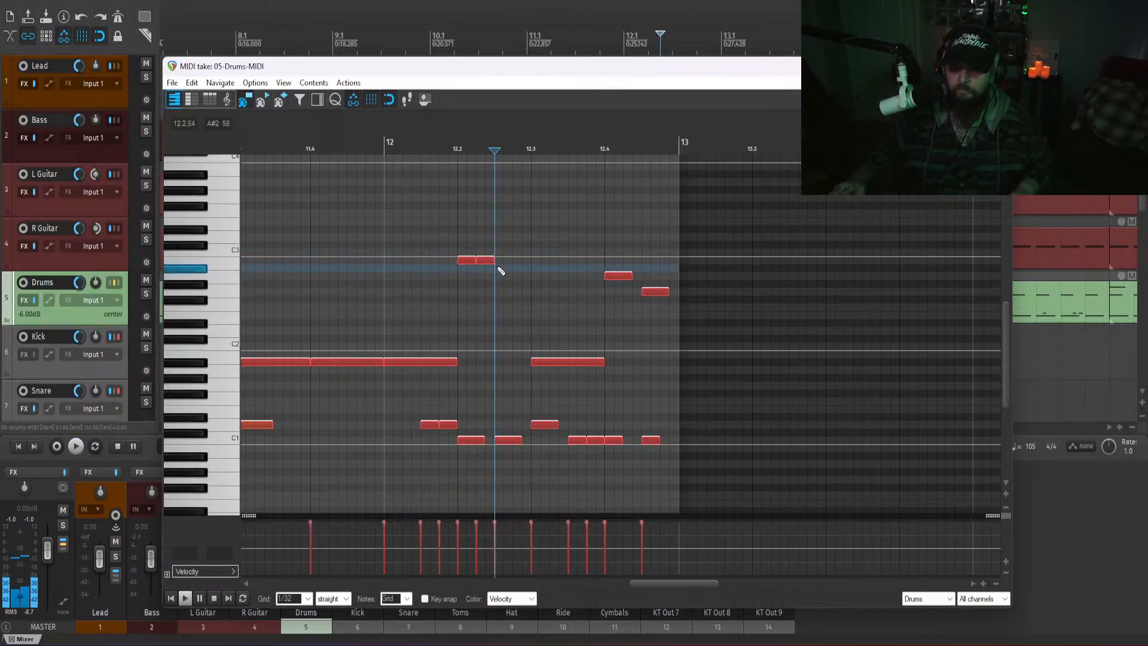
pyautogui.click(519, 298)
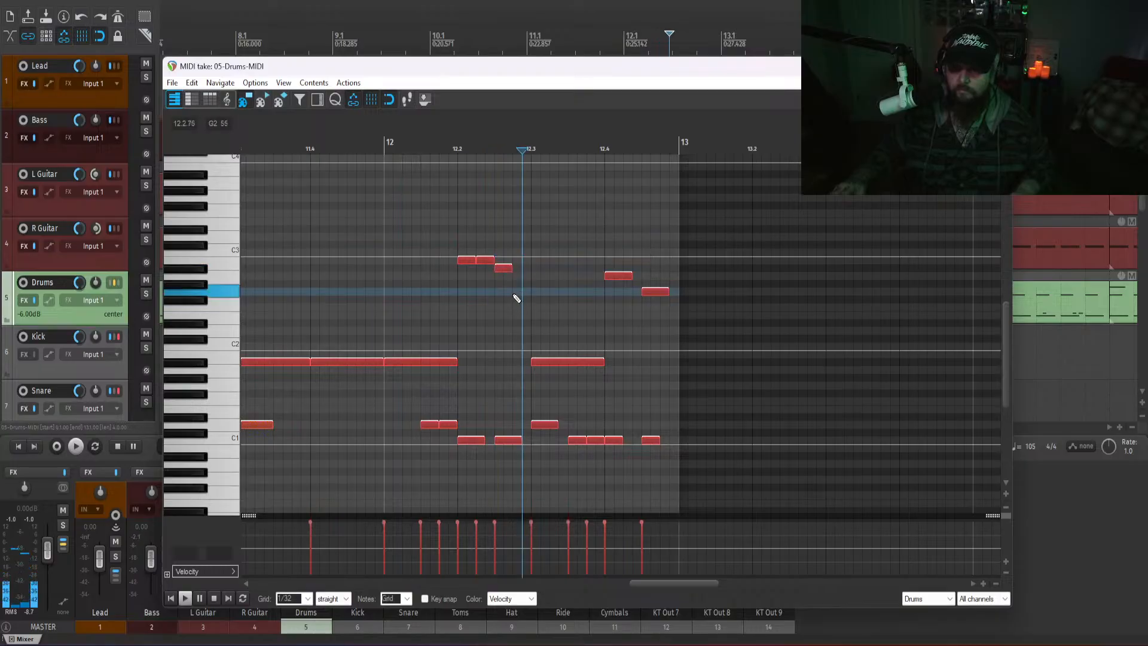
pyautogui.click(431, 303)
pyautogui.press('space')
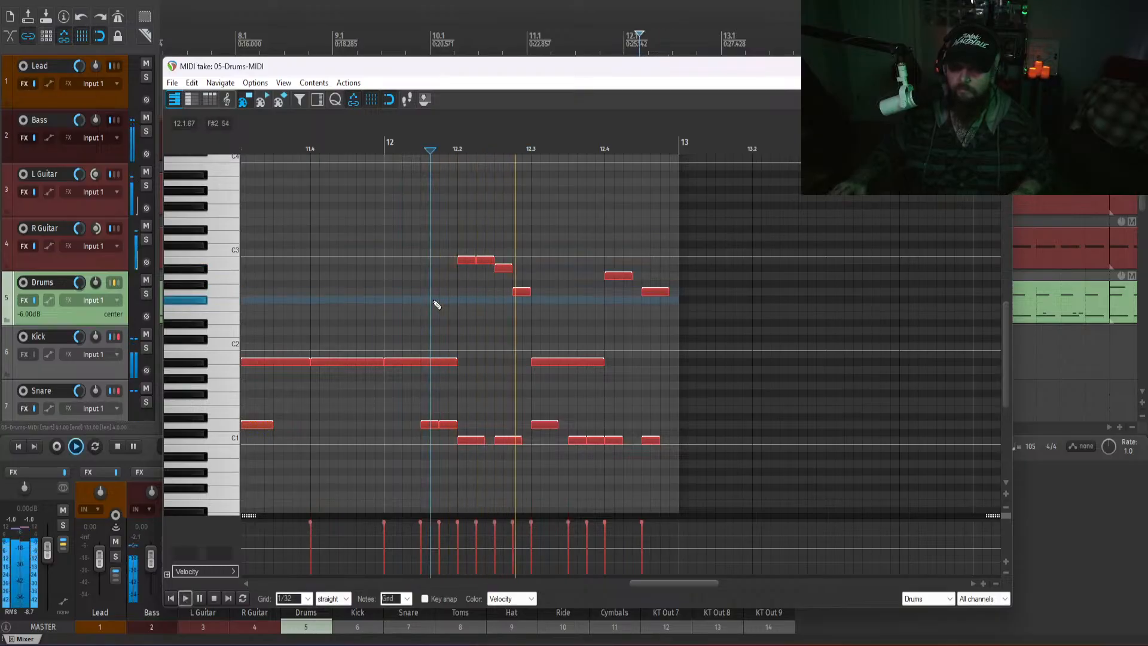
pyautogui.press('space')
# - Move the G2 hit to 12.3 in place of the long A#1 note and play the fill
pyautogui.click(551, 363)
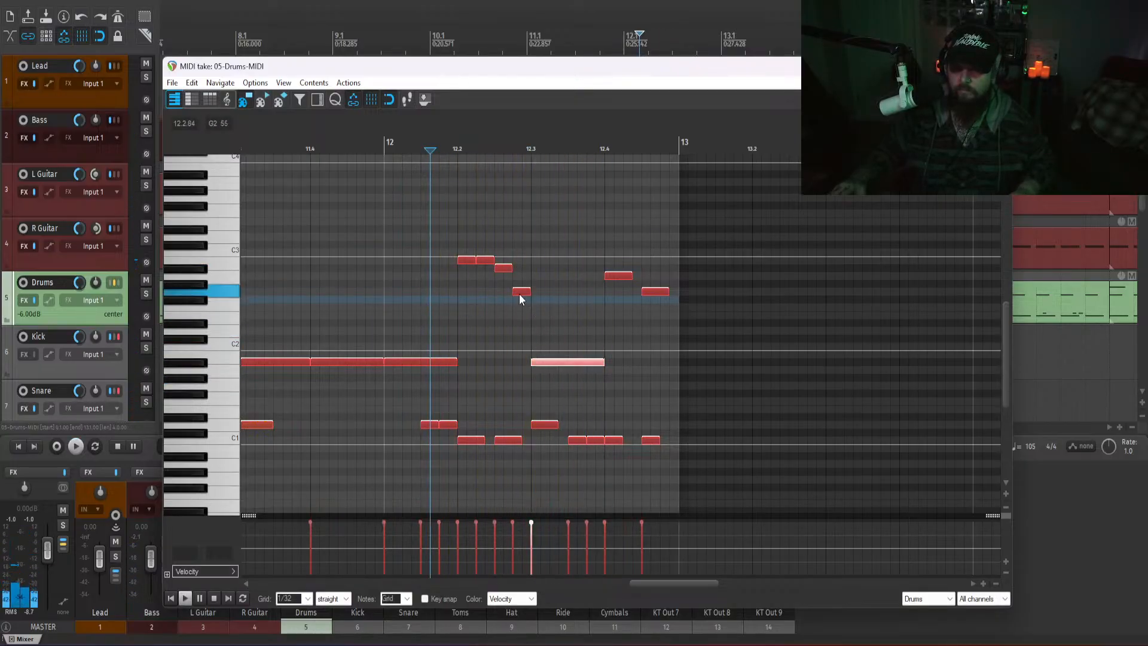
pyautogui.moveTo(519, 295); pyautogui.dragTo(545, 291)
pyautogui.click(564, 359)
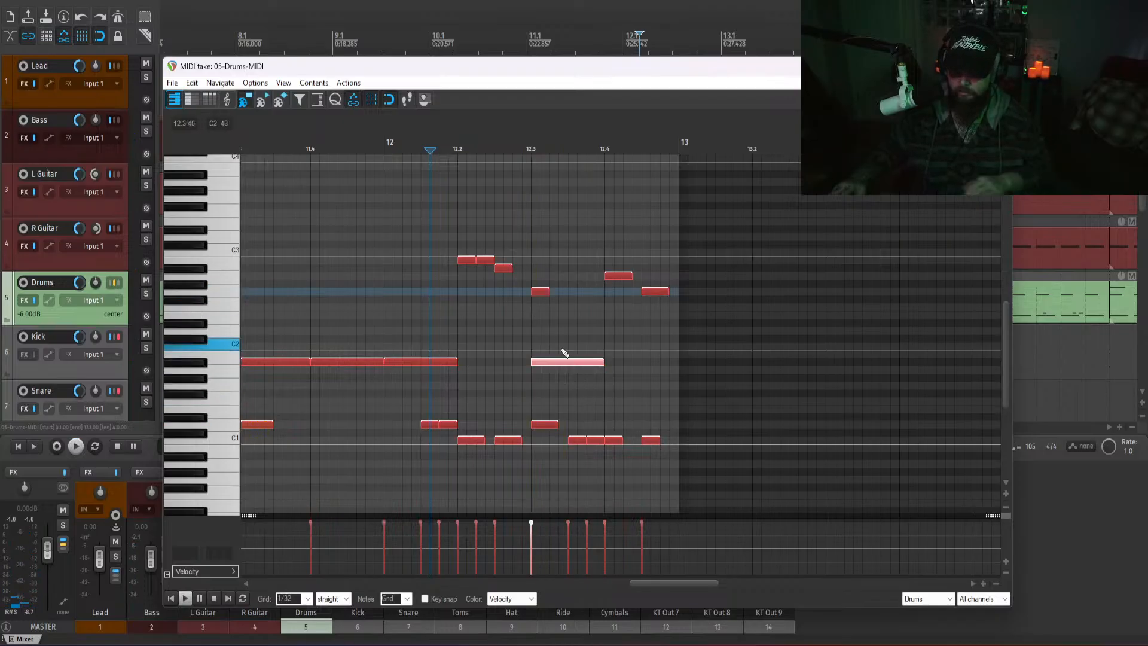
pyautogui.press('Delete')
pyautogui.press('space')
pyautogui.press('space')
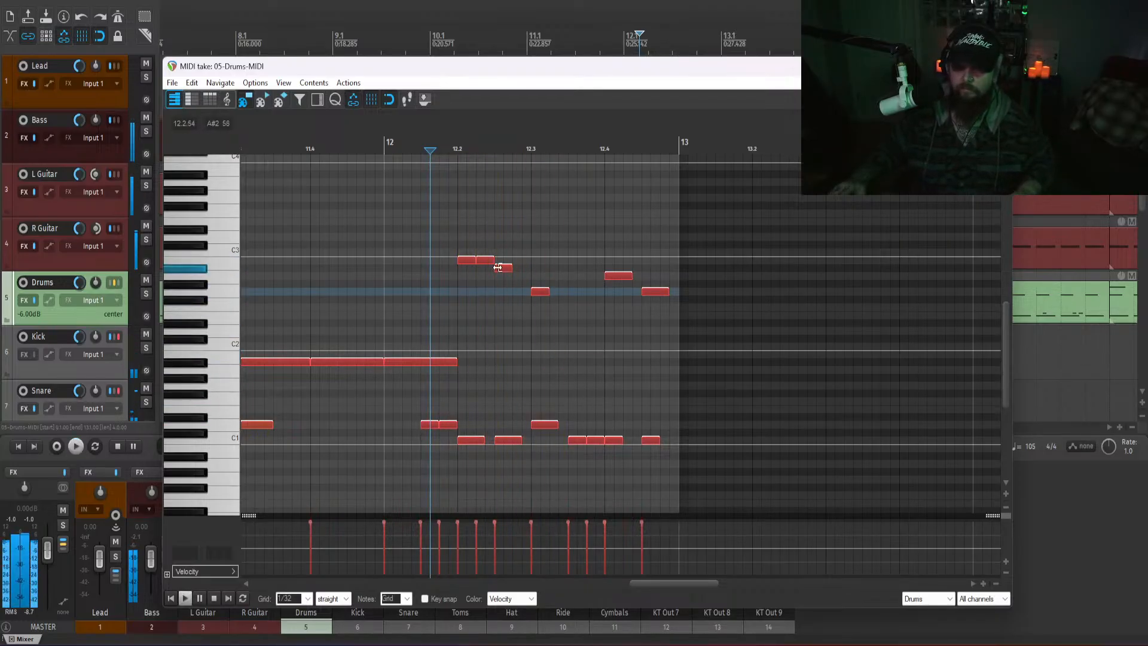
pyautogui.click(507, 267)
pyautogui.click(516, 362)
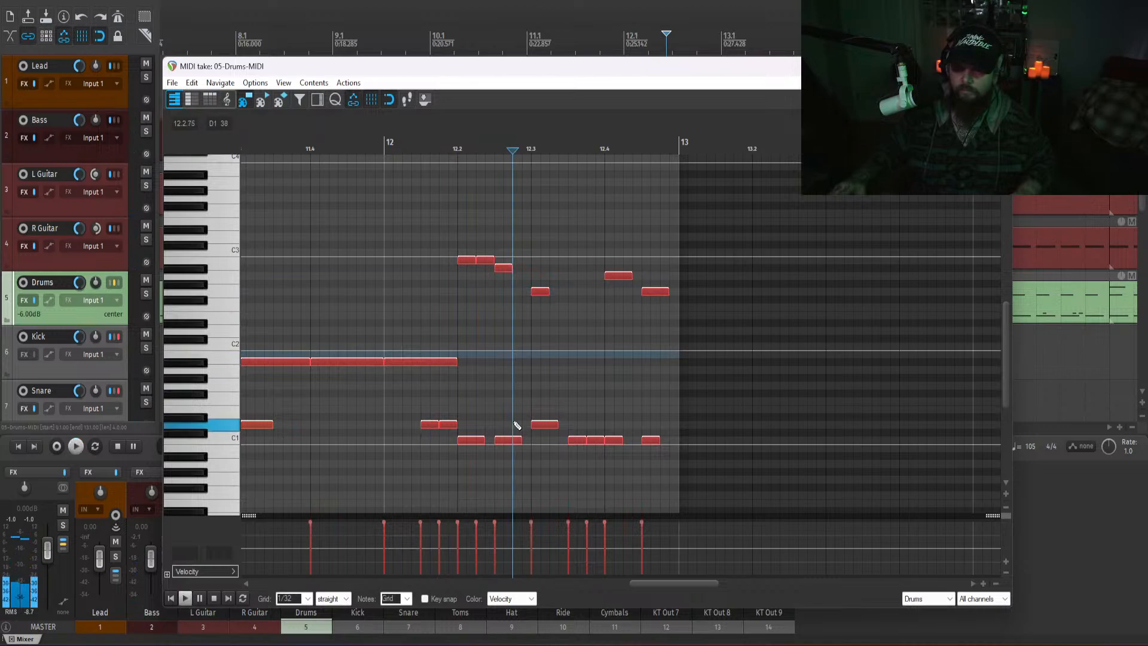
# - Try a D1 hit at 12.2.75 in the drum fill, play it, and delete the hit
pyautogui.moveTo(514, 425); pyautogui.dragTo(532, 429)
pyautogui.press('space')
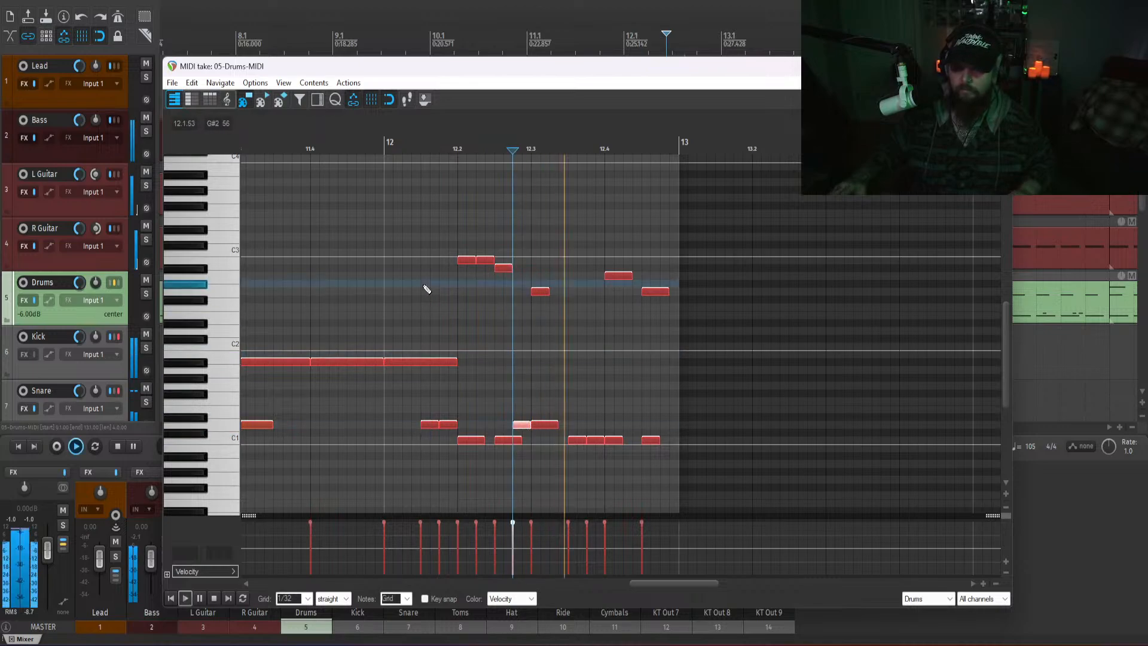
pyautogui.click(426, 285)
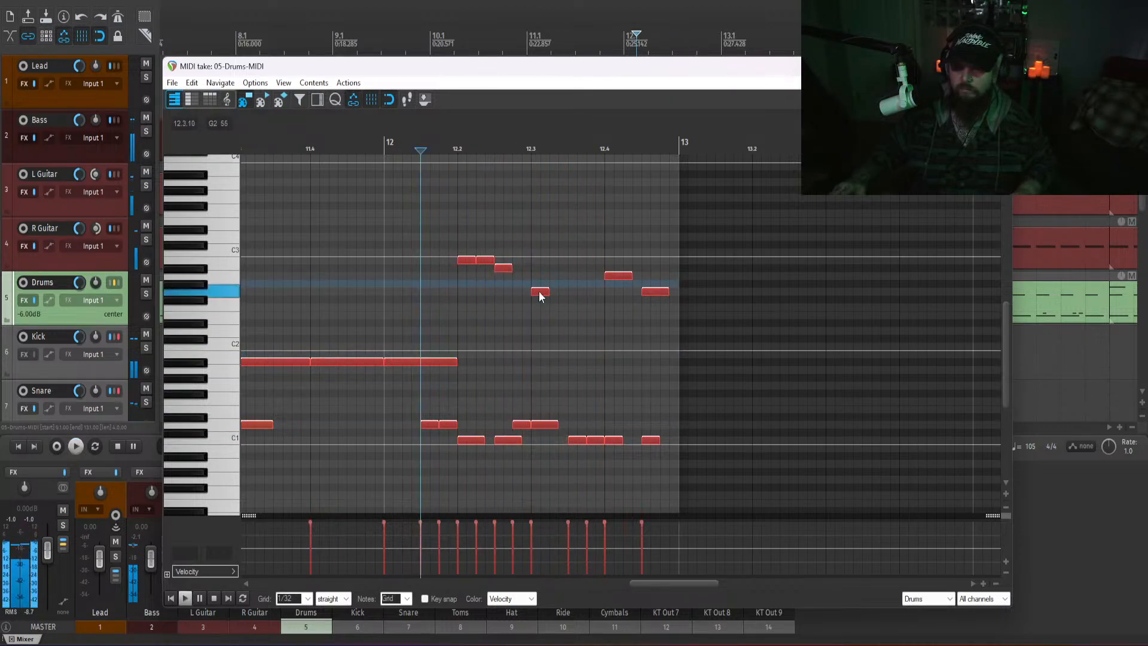
pyautogui.click(518, 425)
pyautogui.press('Delete')
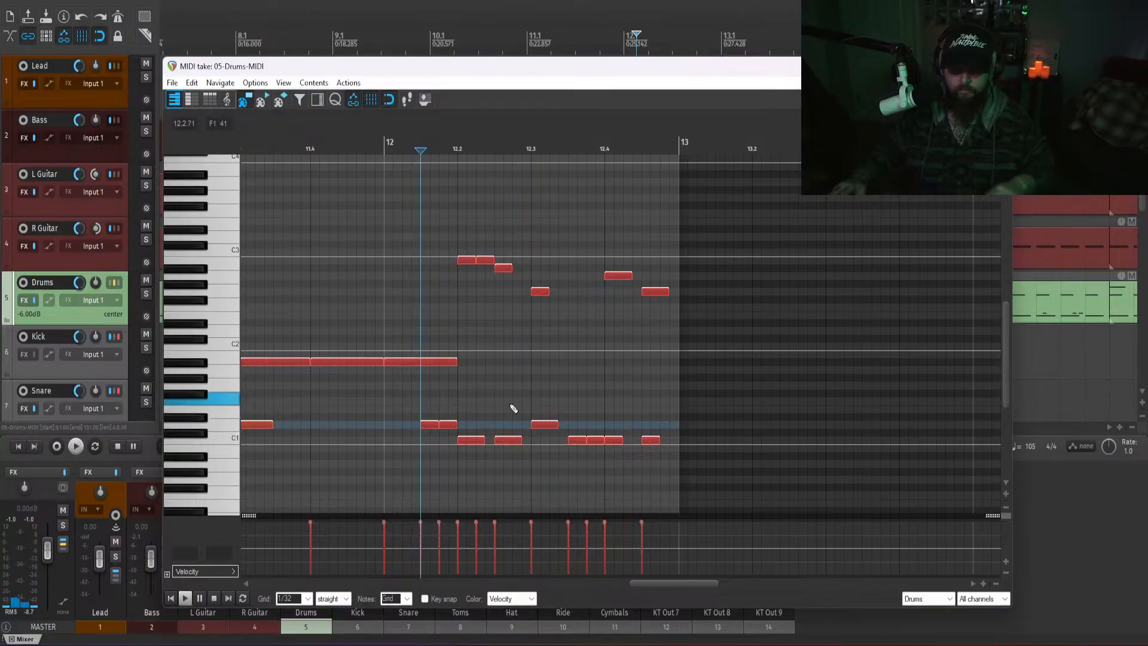
# - Play the fill, add a short A2 hit at 12.2.75 after the A#2 hit, and play it again
pyautogui.click(412, 239)
pyautogui.press('space')
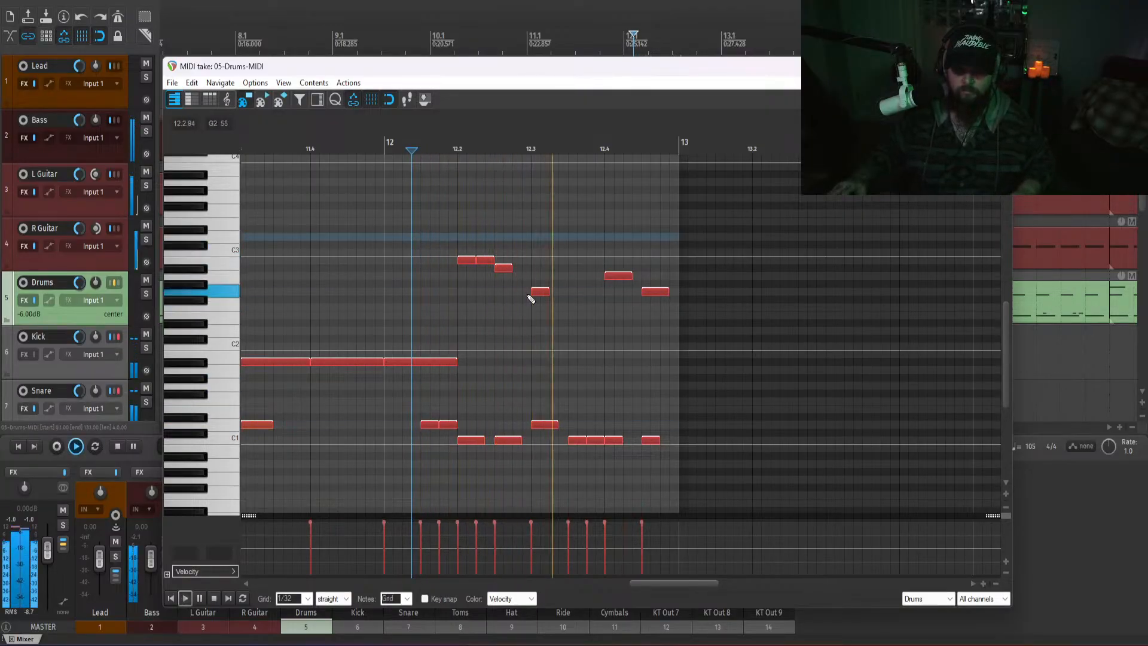
pyautogui.press('space')
pyautogui.click(466, 262)
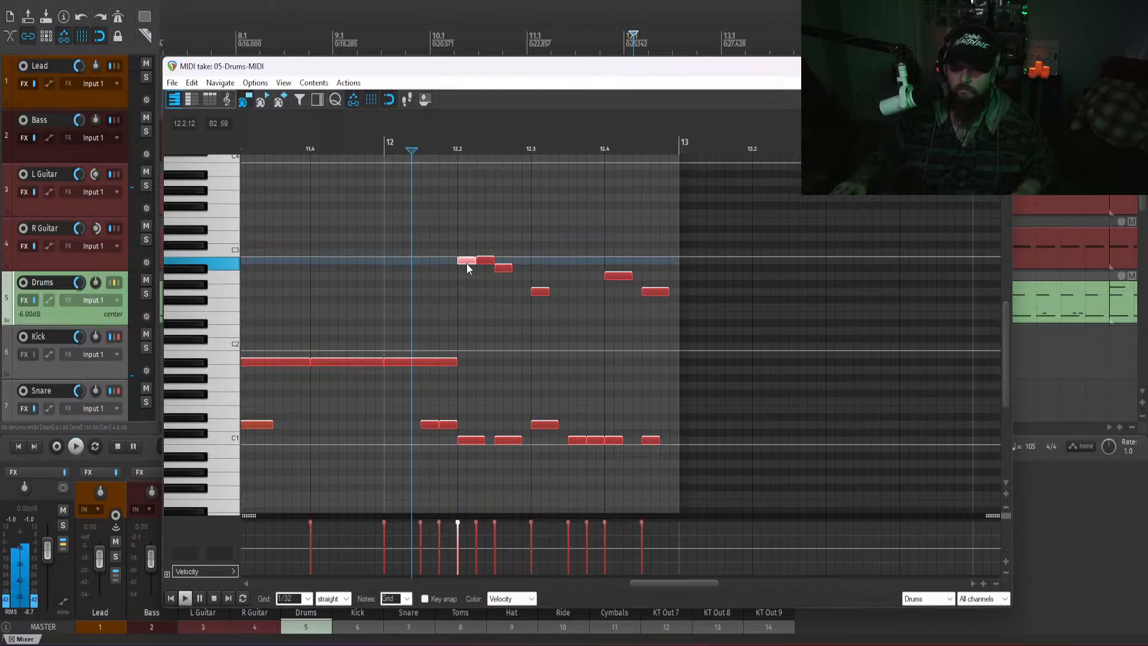
pyautogui.click(503, 275)
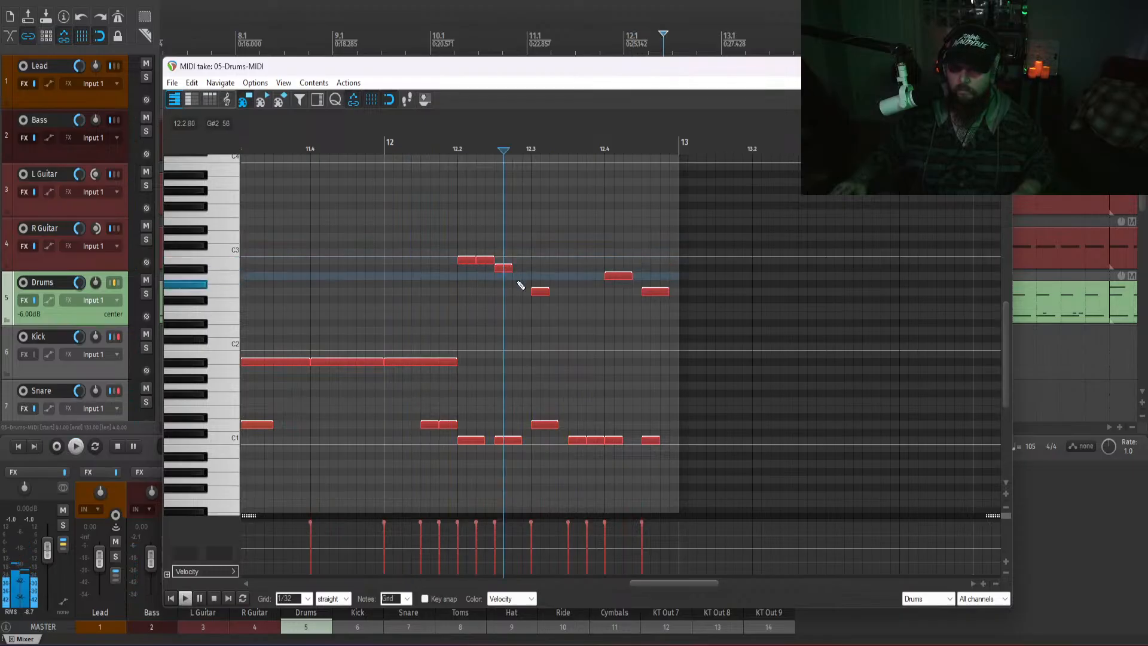
pyautogui.click(417, 231)
pyautogui.press('space')
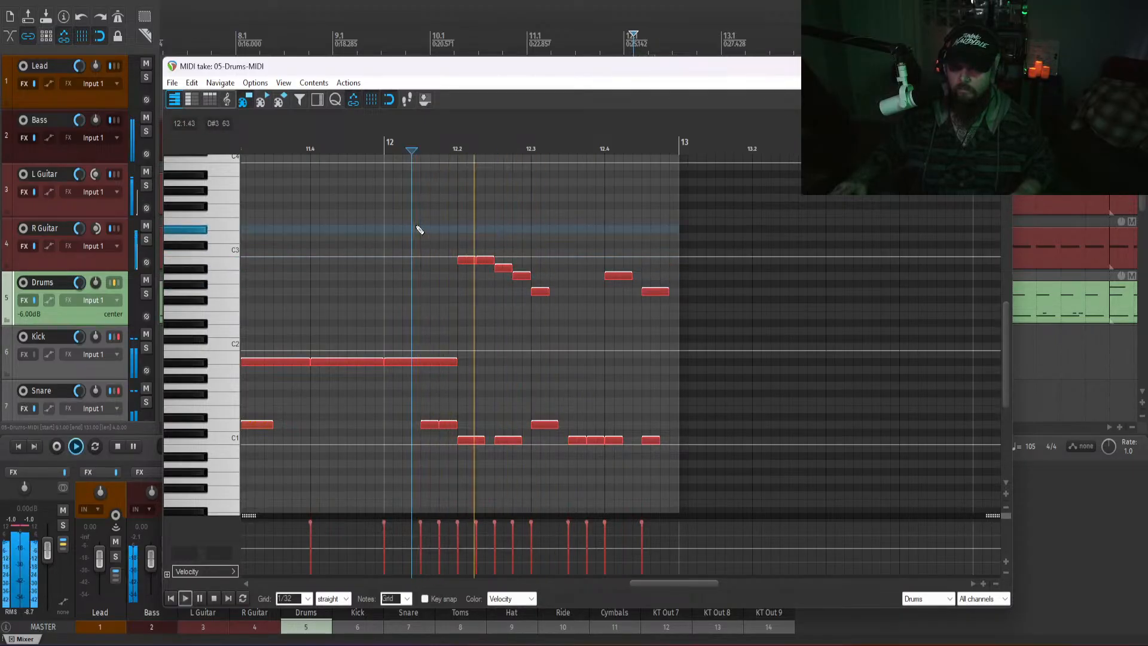
# - Replace the A#2 and A2 hits before 12.3 with one A2 hit spanning 12.2.50 to 12.3, and play the fill
pyautogui.moveTo(504, 267); pyautogui.dragTo(523, 280)
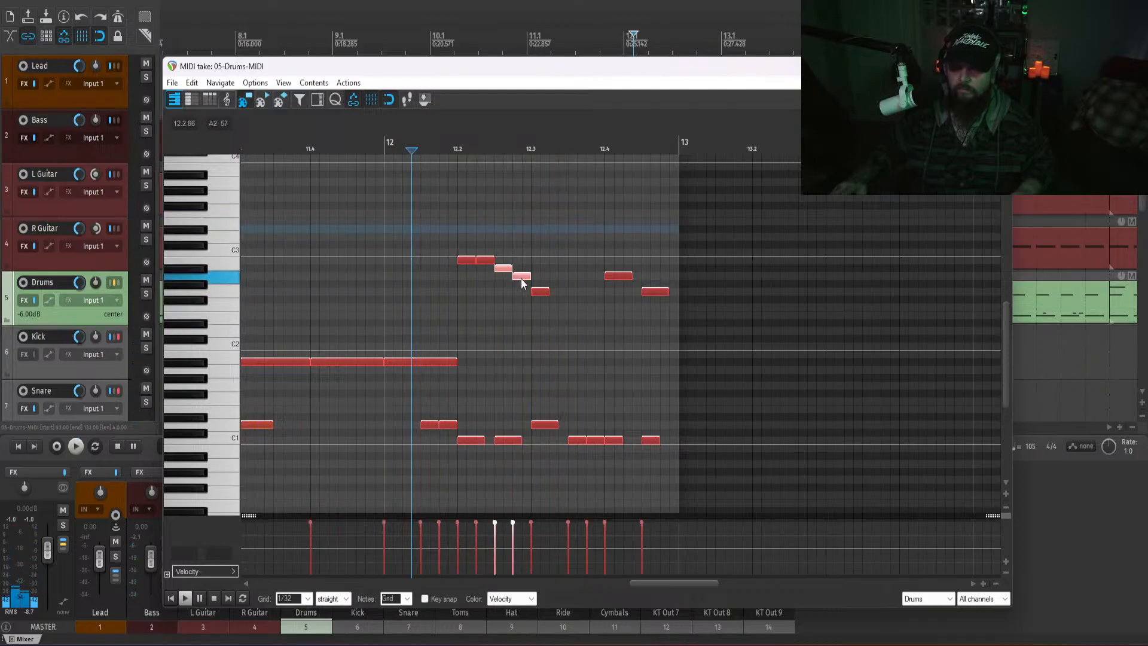
pyautogui.click(533, 293)
pyautogui.click(512, 275)
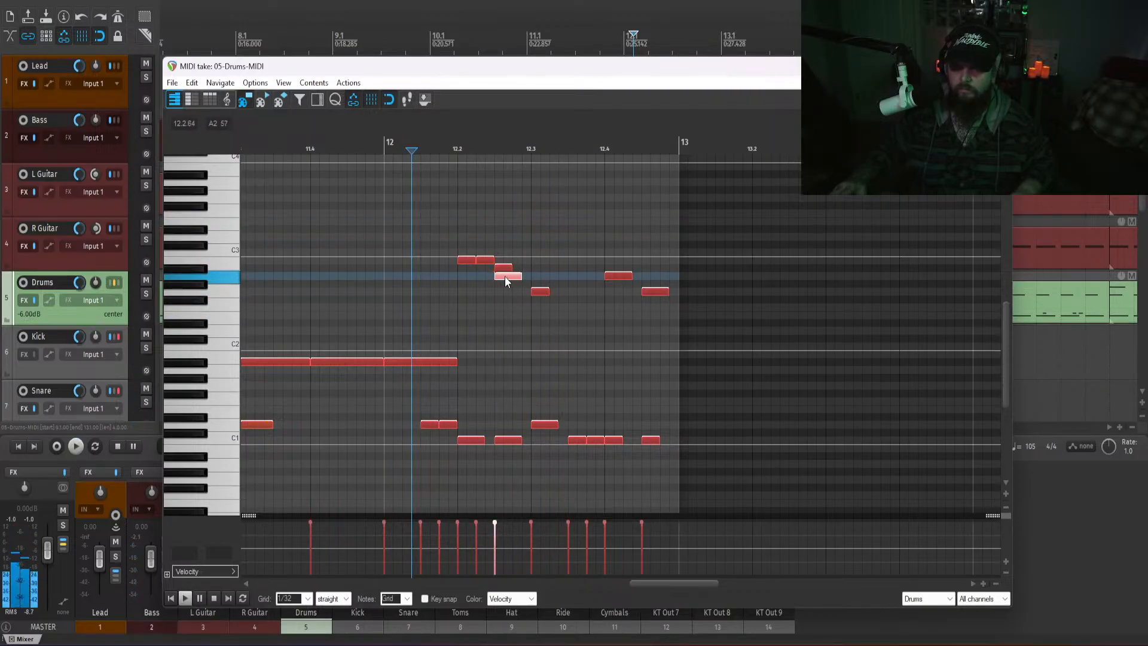
pyautogui.rightClick(508, 264)
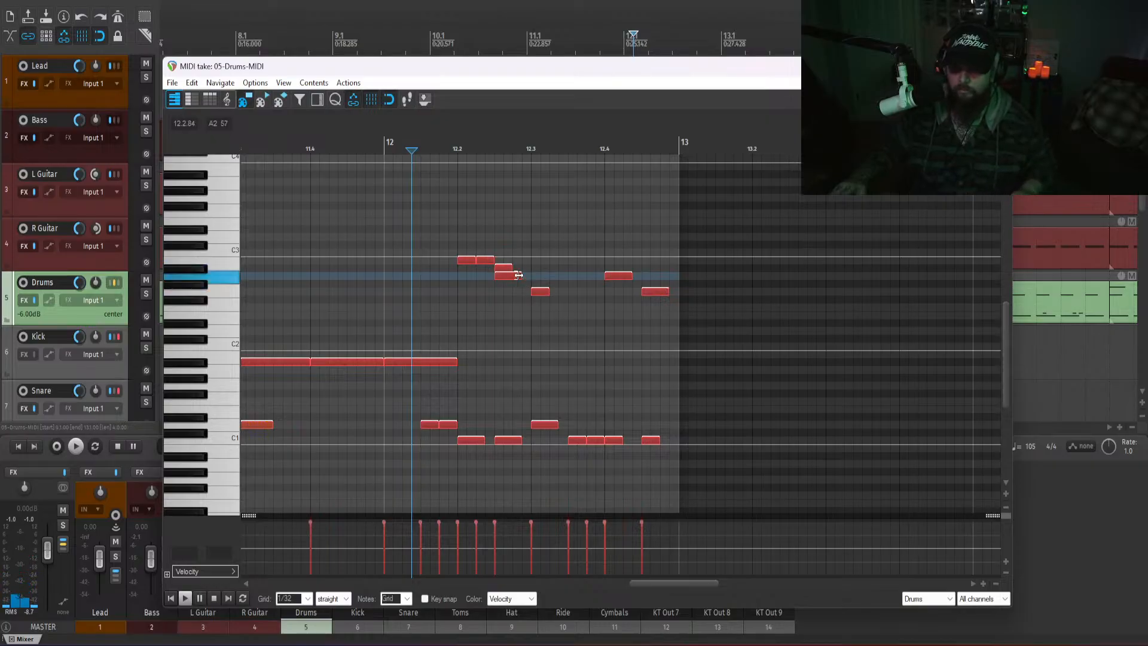
pyautogui.click(505, 267)
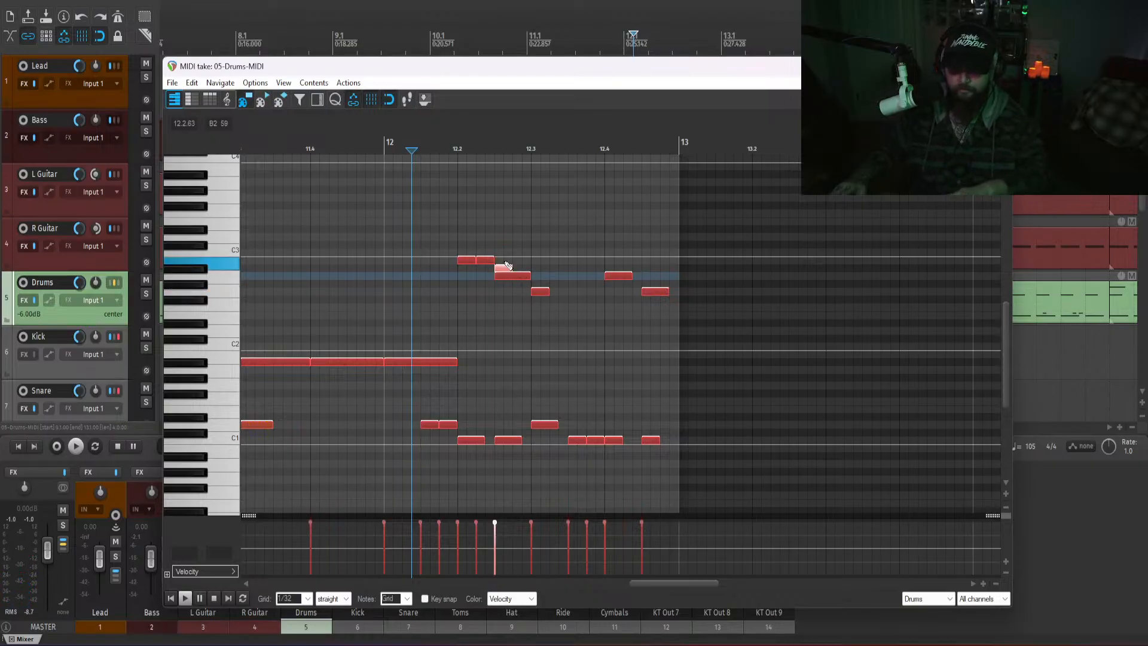
pyautogui.scroll(3, 649, 435)
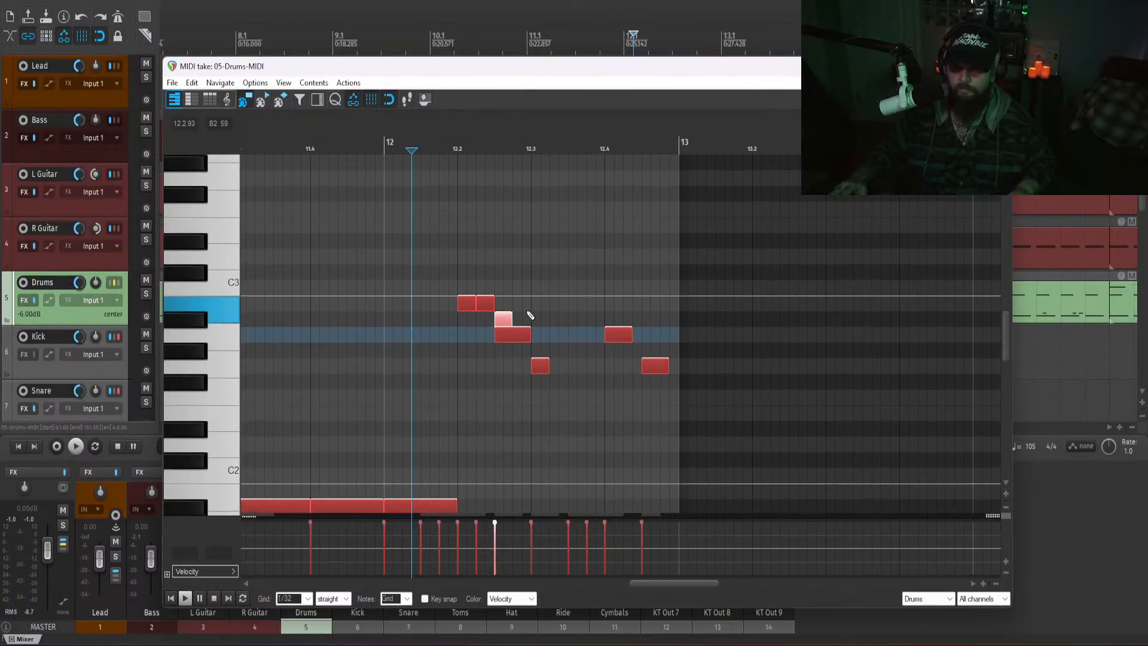
pyautogui.doubleClick(507, 318)
pyautogui.scroll(-4, 1011, 326)
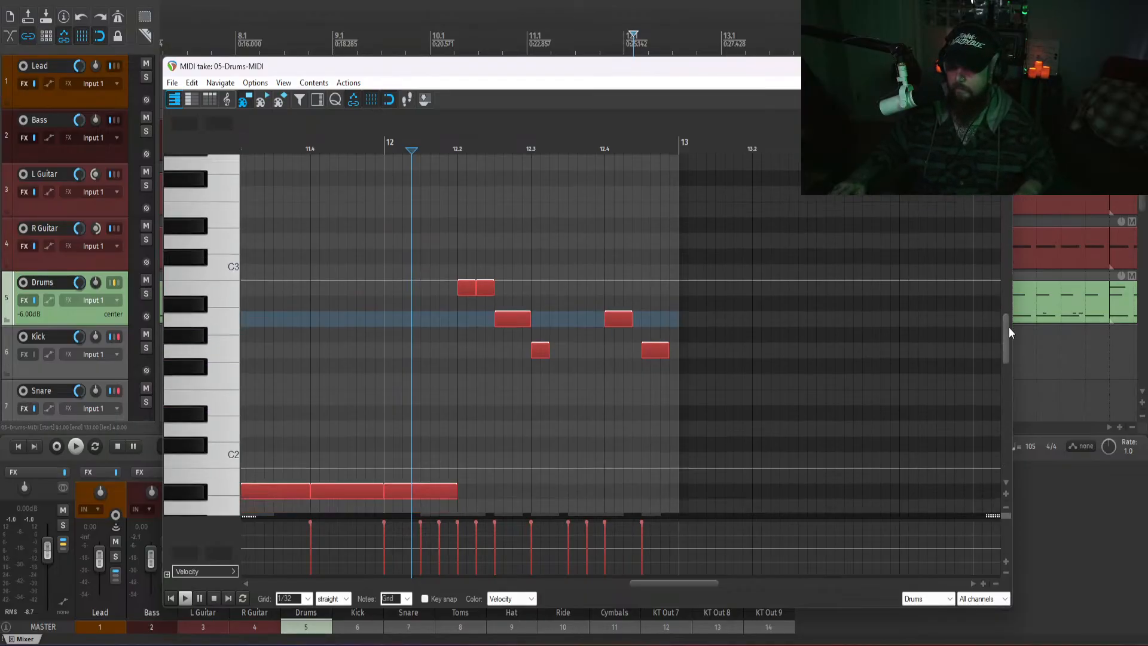
pyautogui.press('space')
pyautogui.scroll(-4, 209, 389)
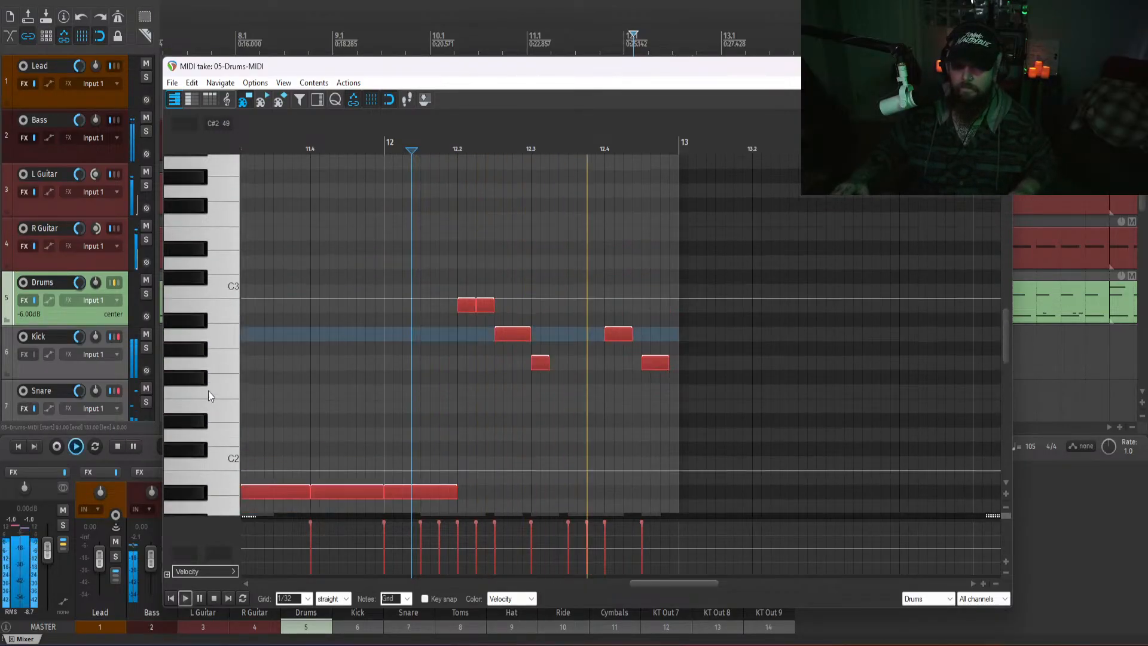
pyautogui.scroll(-1, 208, 382)
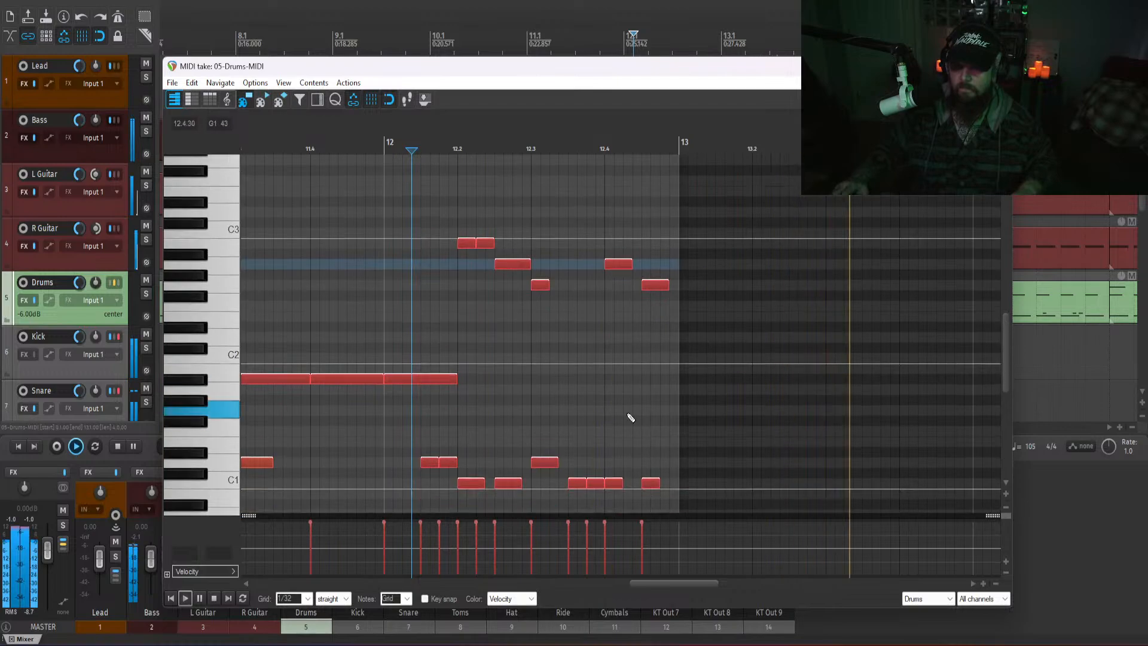
# - Play from just before 12.2 and audition the B2, A2 and G2 hits of the fill one by one
pyautogui.click(452, 234)
pyautogui.press('space')
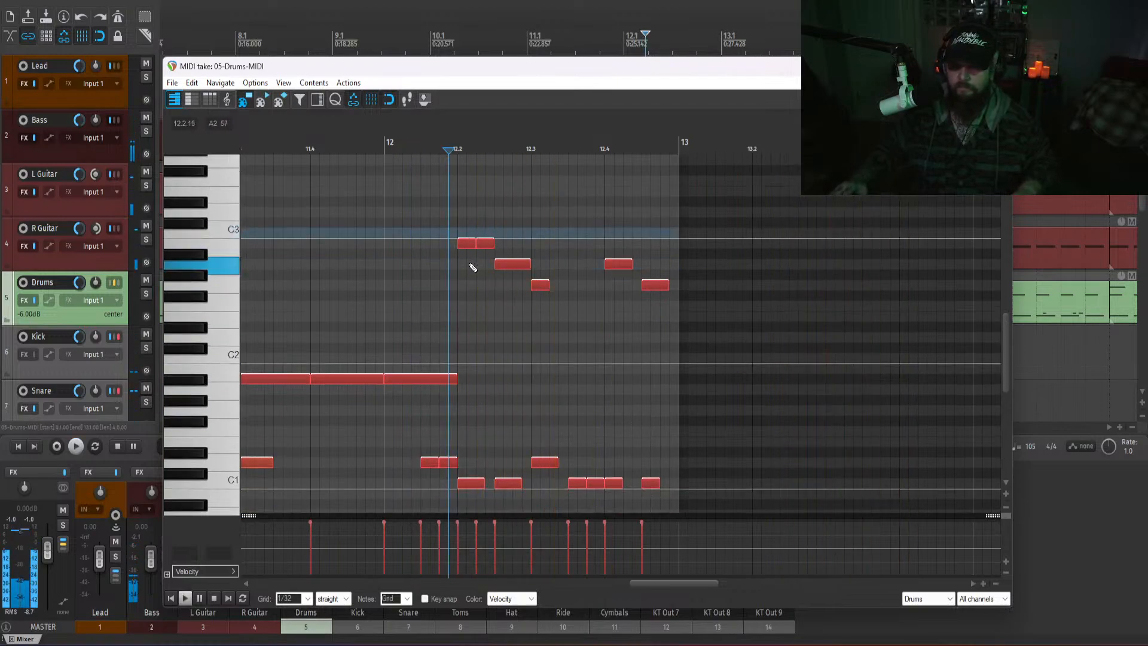
pyautogui.click(466, 243)
pyautogui.click(485, 243)
pyautogui.click(513, 264)
pyautogui.click(541, 286)
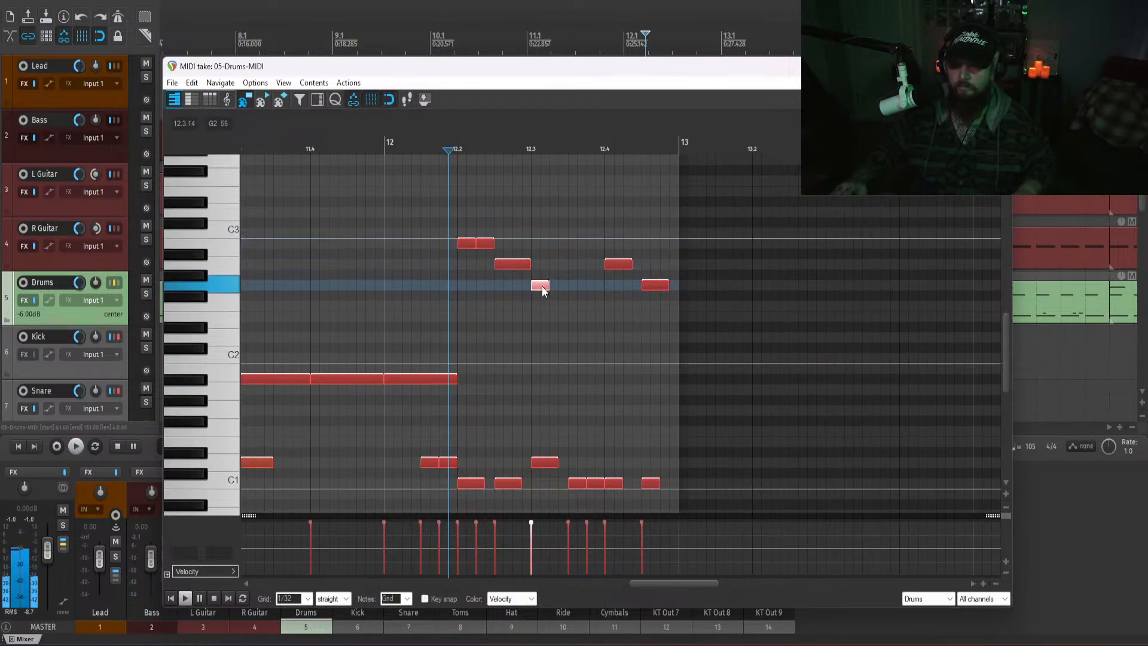
# - Move the G2 hit at 12.3 up to A#2, delete the A2 hit at 12.2.50, and play the fill
pyautogui.moveTo(540, 287); pyautogui.dragTo(543, 258)
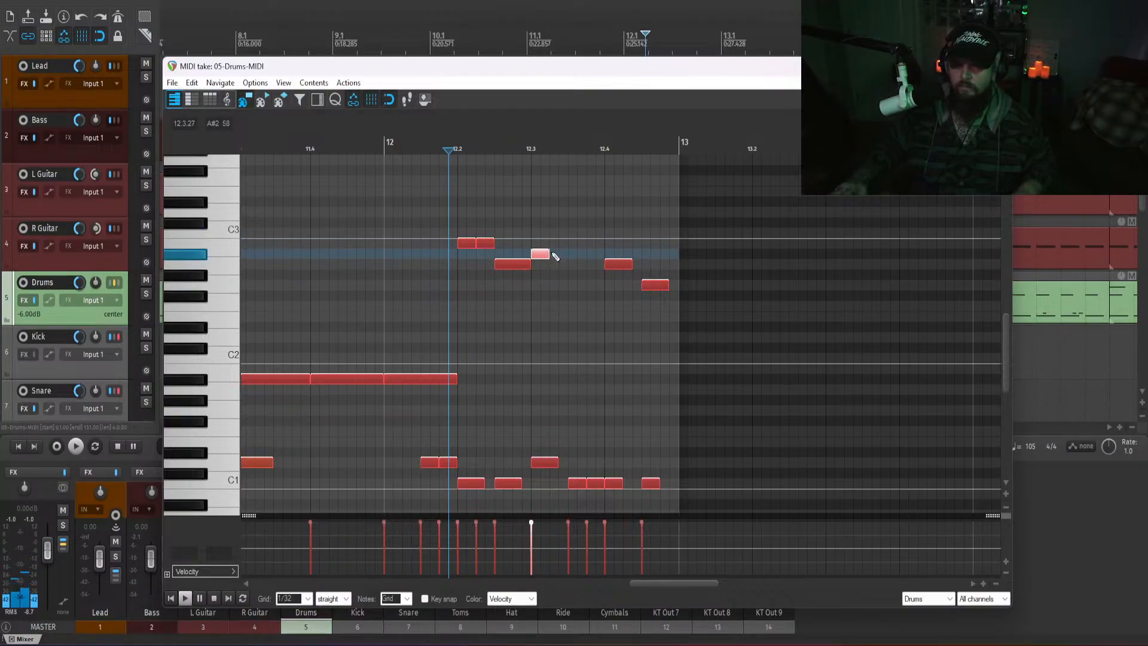
pyautogui.click(513, 264)
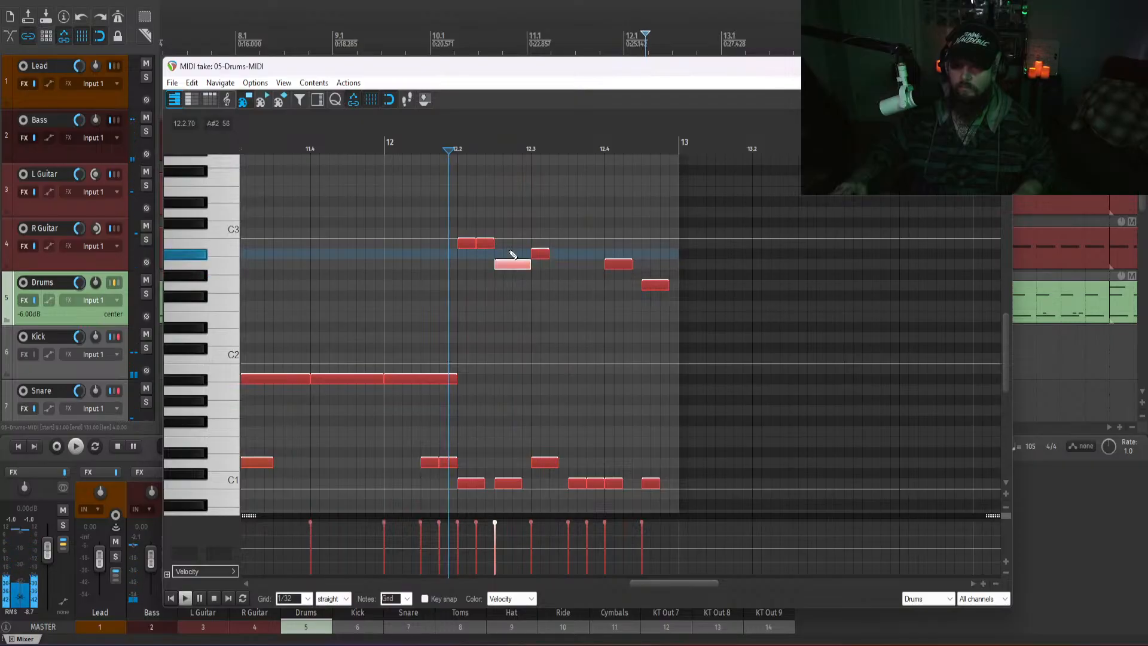
pyautogui.press('Delete')
pyautogui.moveTo(1007, 353); pyautogui.dragTo(1006, 357)
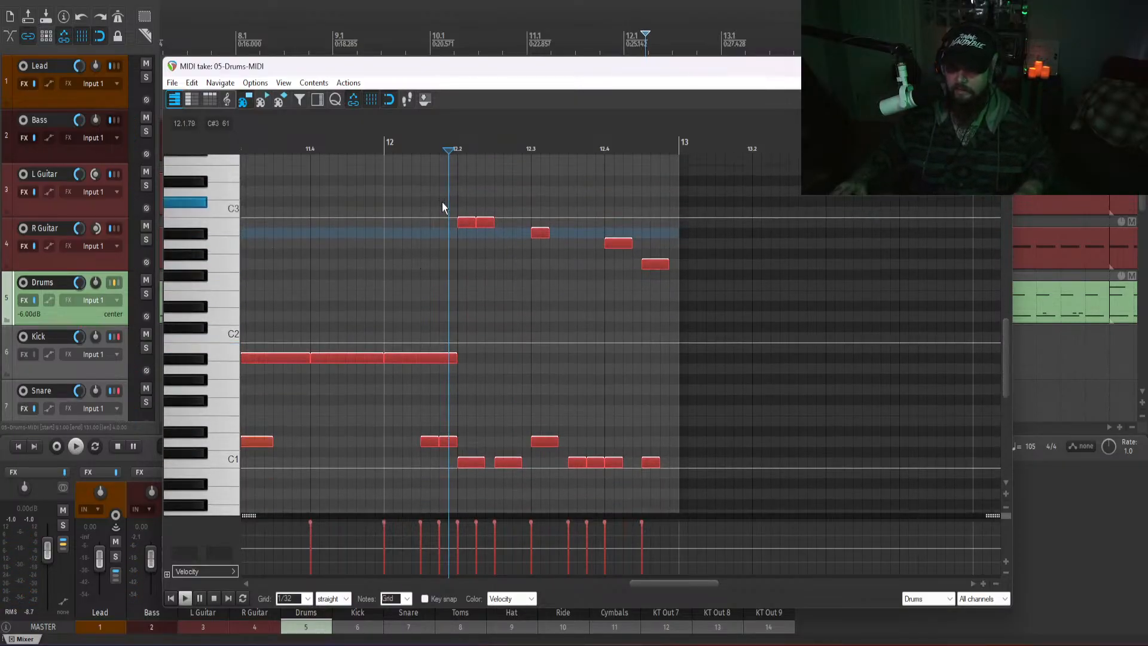
pyautogui.moveTo(443, 202); pyautogui.dragTo(679, 285)
pyautogui.click(497, 317)
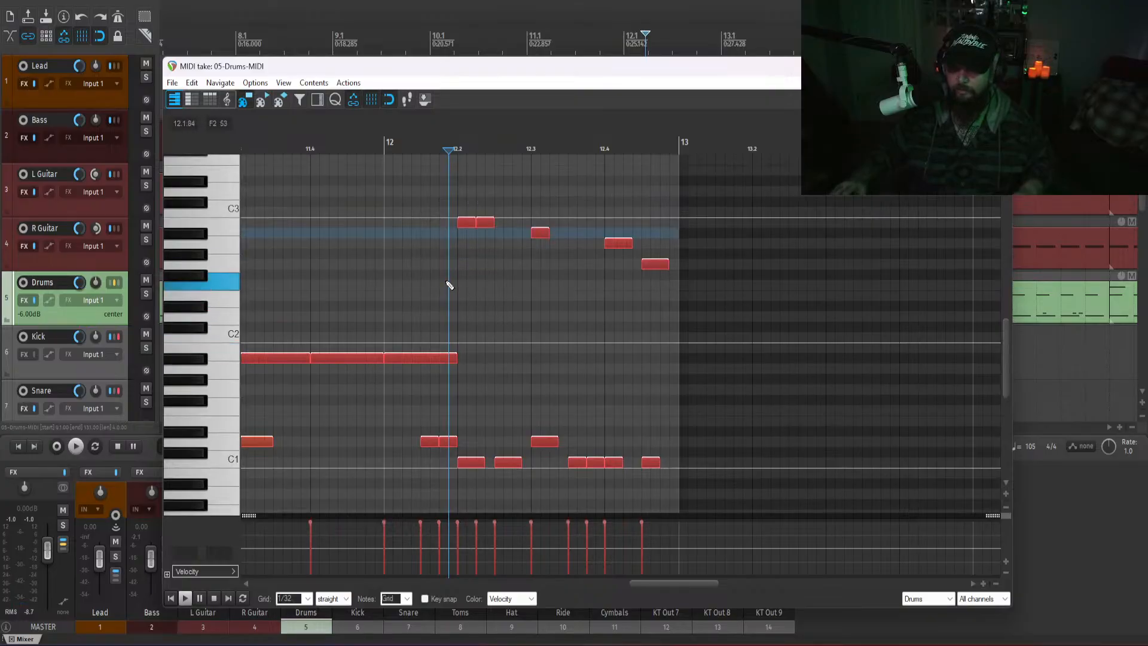
pyautogui.click(457, 179)
pyautogui.press('space')
pyautogui.press('space')
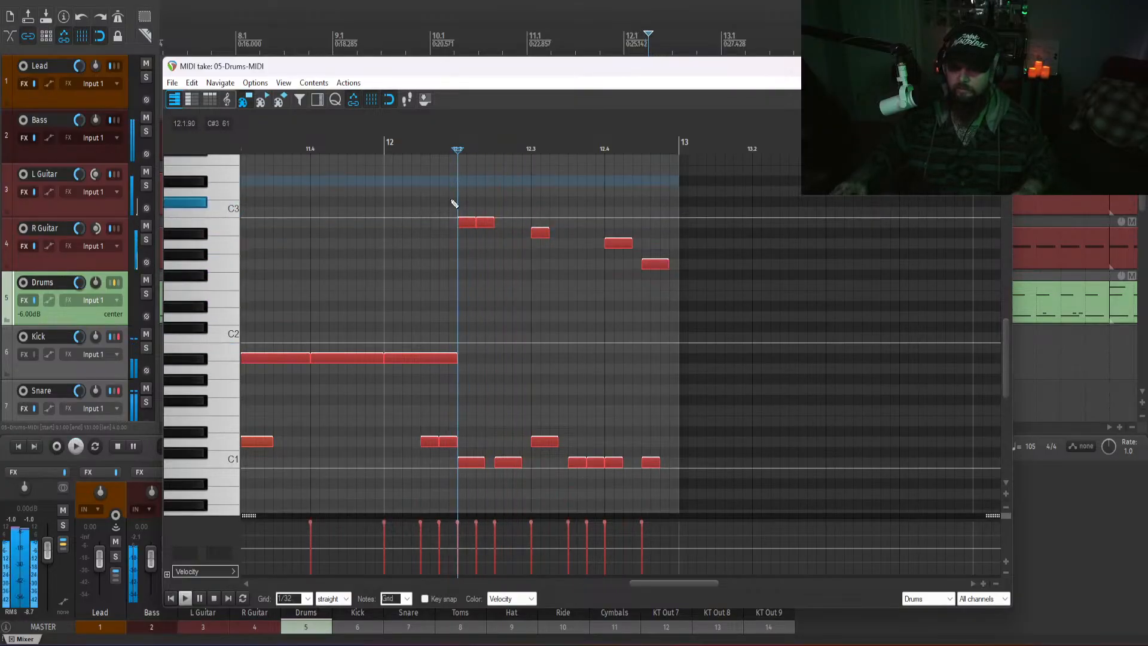
pyautogui.moveTo(507, 240)
pyautogui.mouseDown()
pyautogui.moveTo(464, 213)
pyautogui.moveTo(524, 226)
pyautogui.mouseUp()
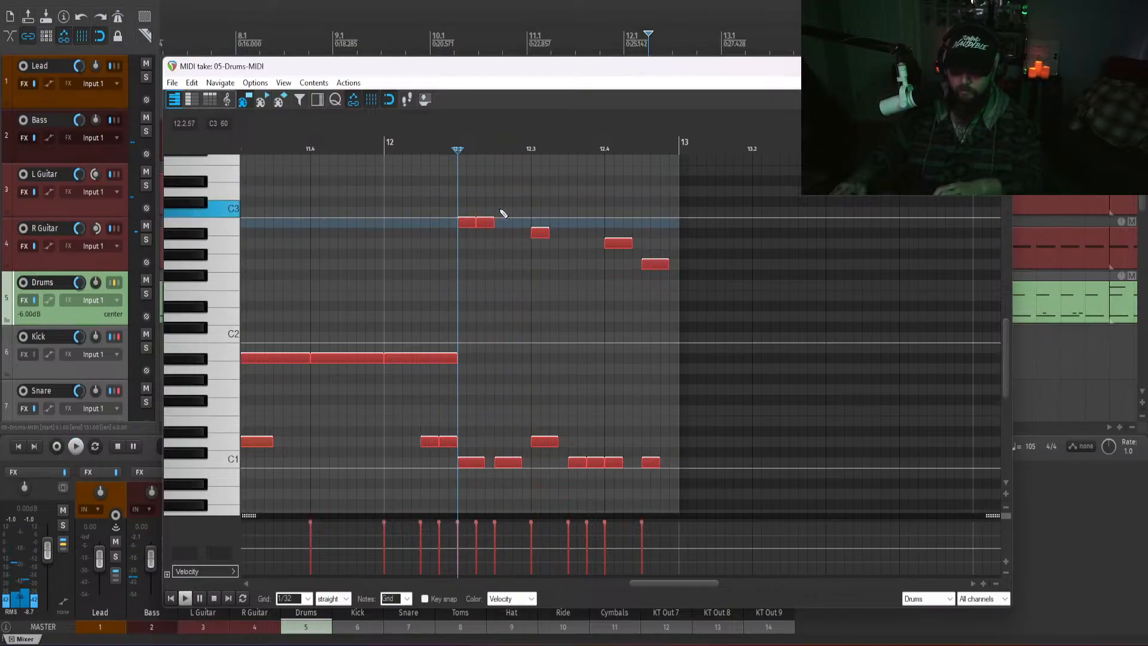
pyautogui.hotkey('ctrl', 'z')
pyautogui.click(449, 205)
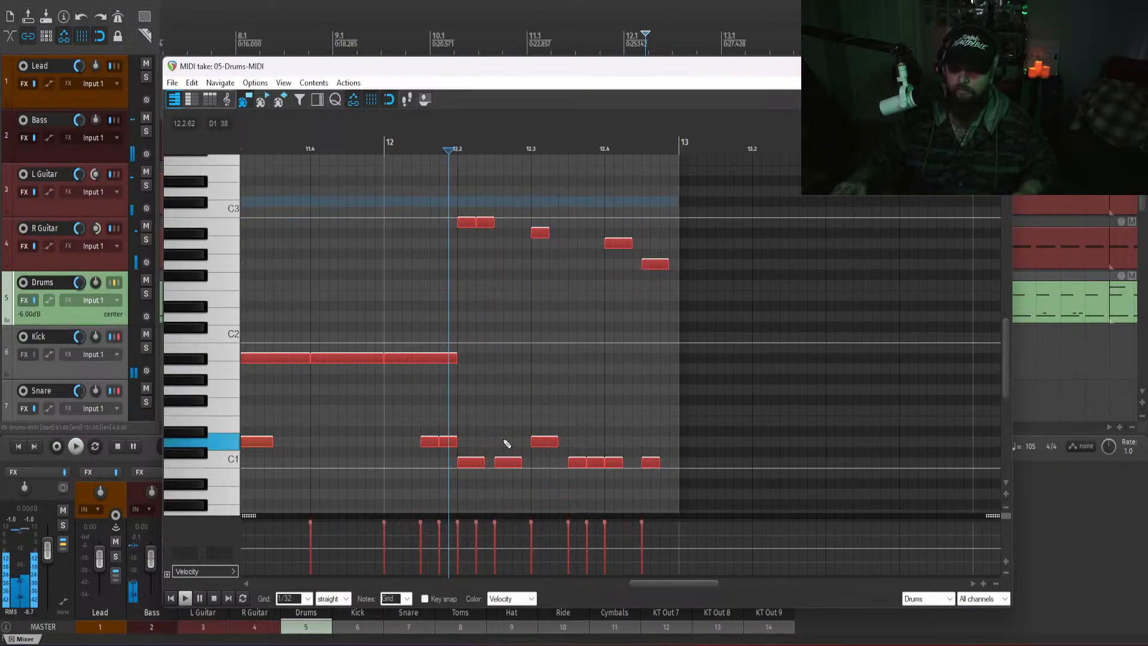
# - Add two D1 hits at 12.2.50 and 12.2.75 and play the fill from just before 12.2
pyautogui.click(499, 444)
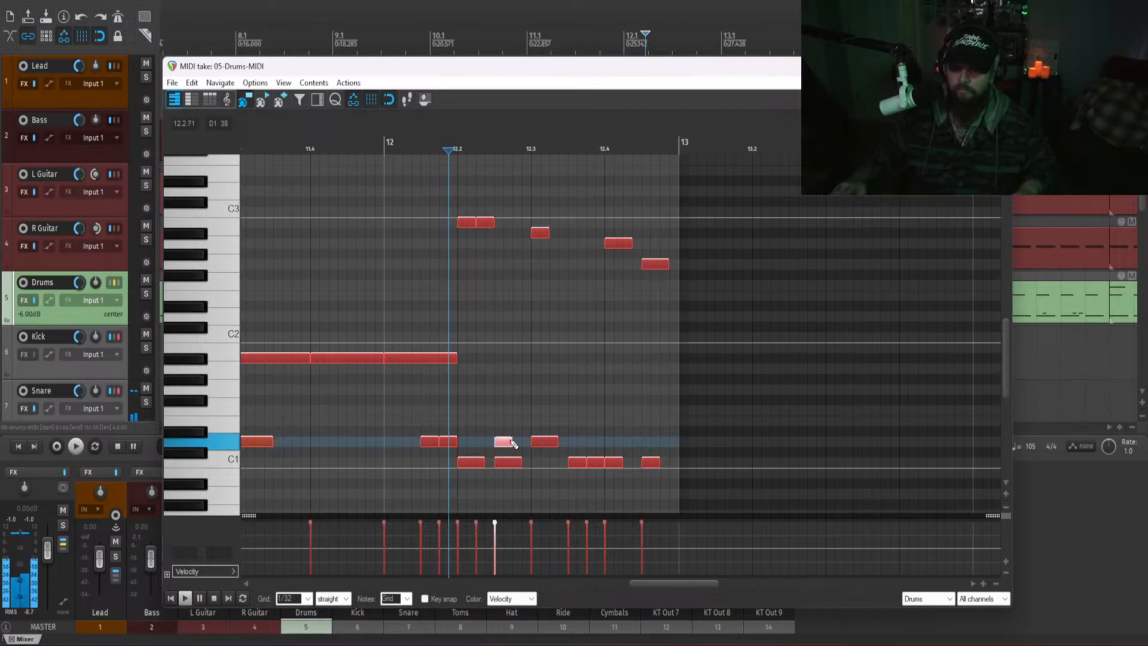
pyautogui.moveTo(503, 448); pyautogui.dragTo(509, 450)
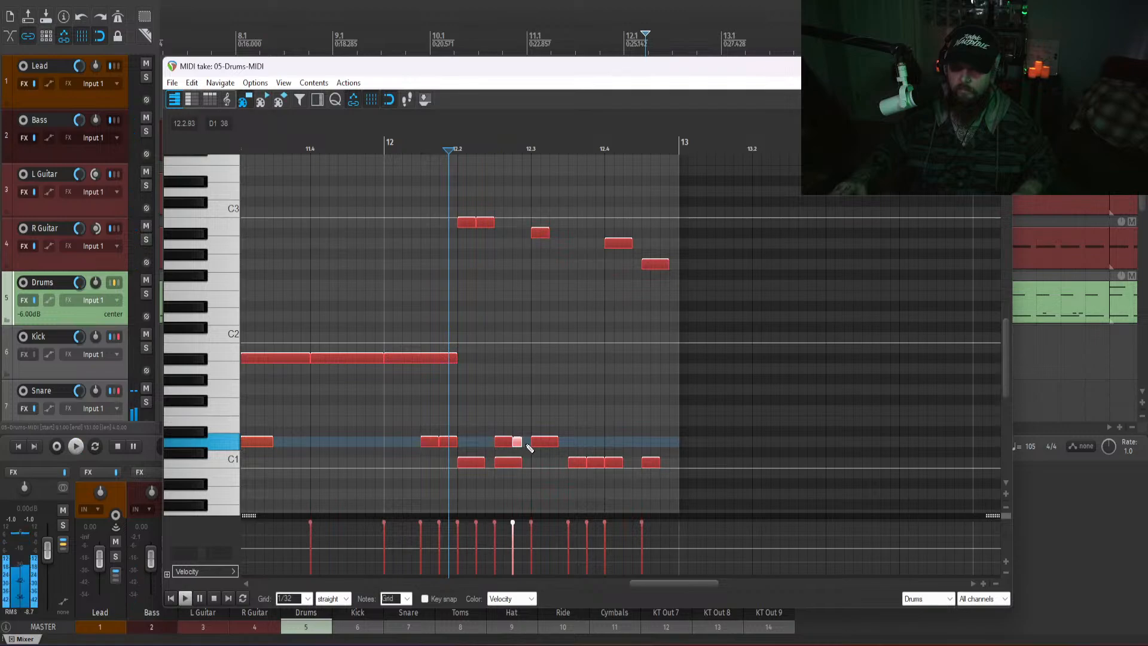
pyautogui.press('space')
pyautogui.click(442, 296)
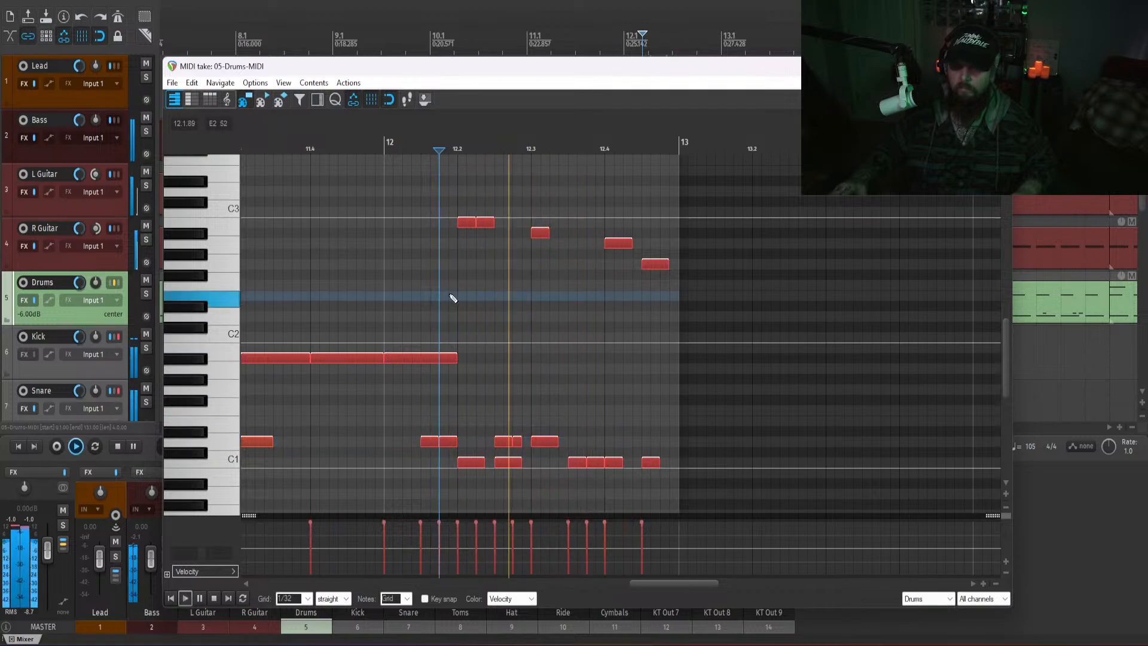
pyautogui.press('space')
# - Lower the A#2 hit at 12.3 to E2, add D1 hits at 12.3.50 and 12.3.75, and play the fill
pyautogui.moveTo(539, 233); pyautogui.dragTo(537, 299)
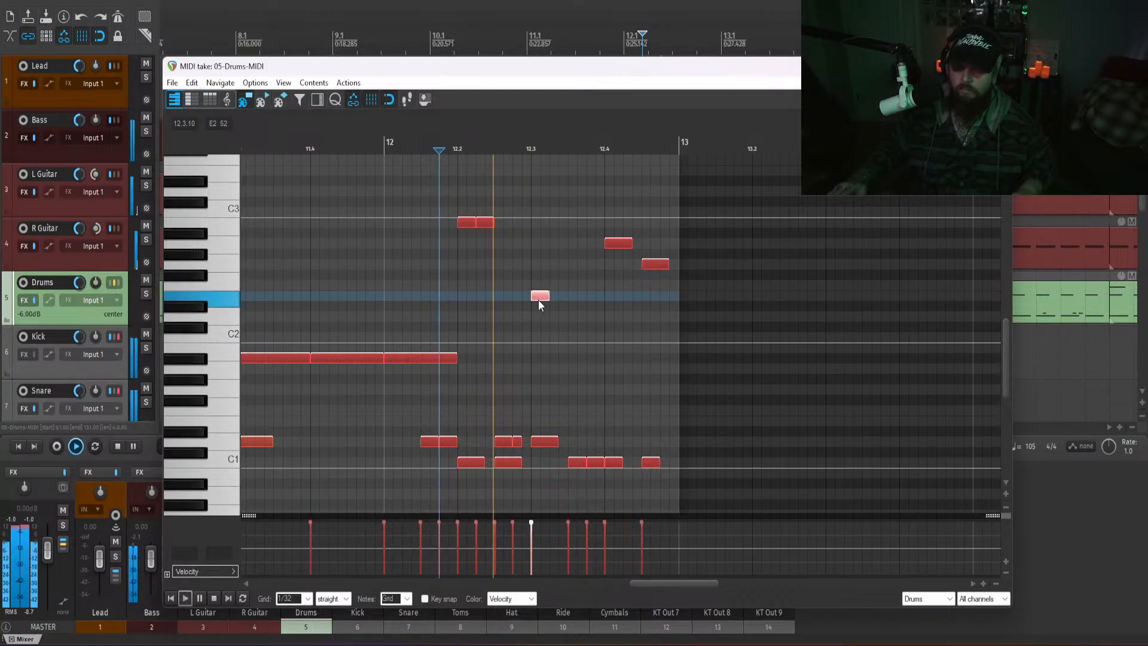
pyautogui.press('space')
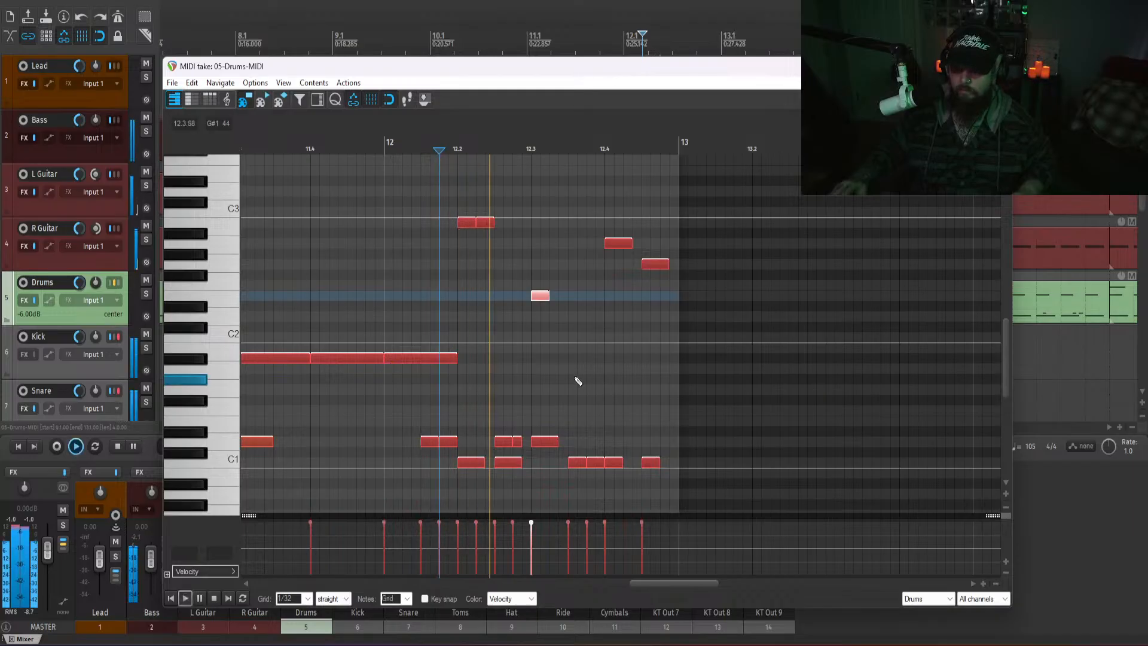
pyautogui.moveTo(572, 443); pyautogui.dragTo(587, 442)
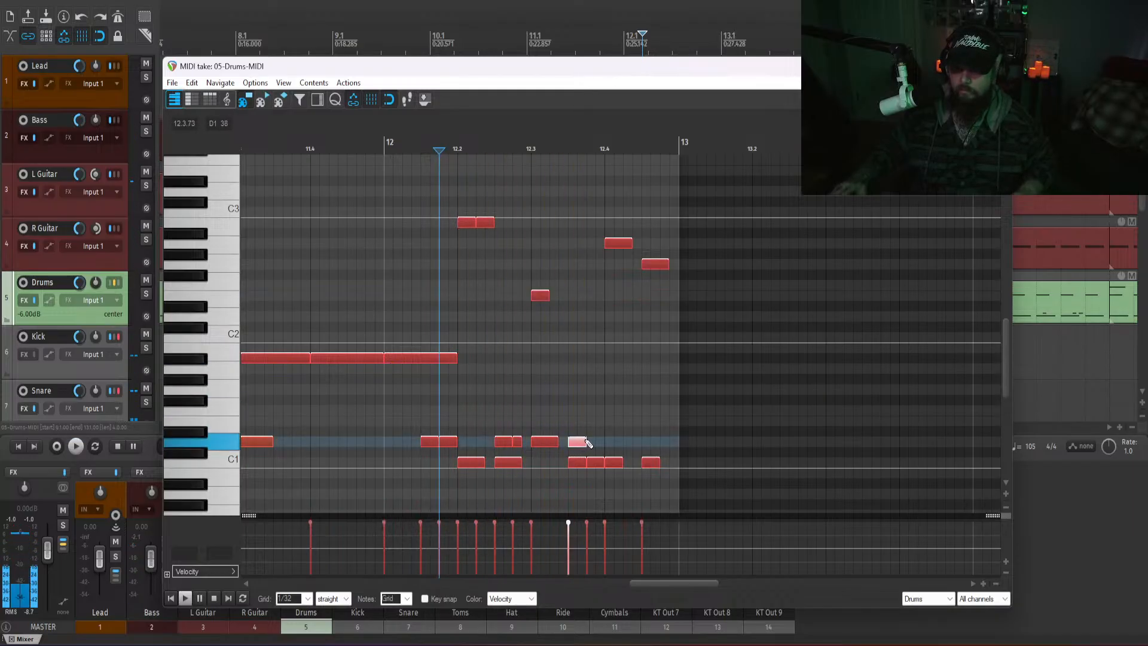
pyautogui.click(595, 443)
pyautogui.press('space')
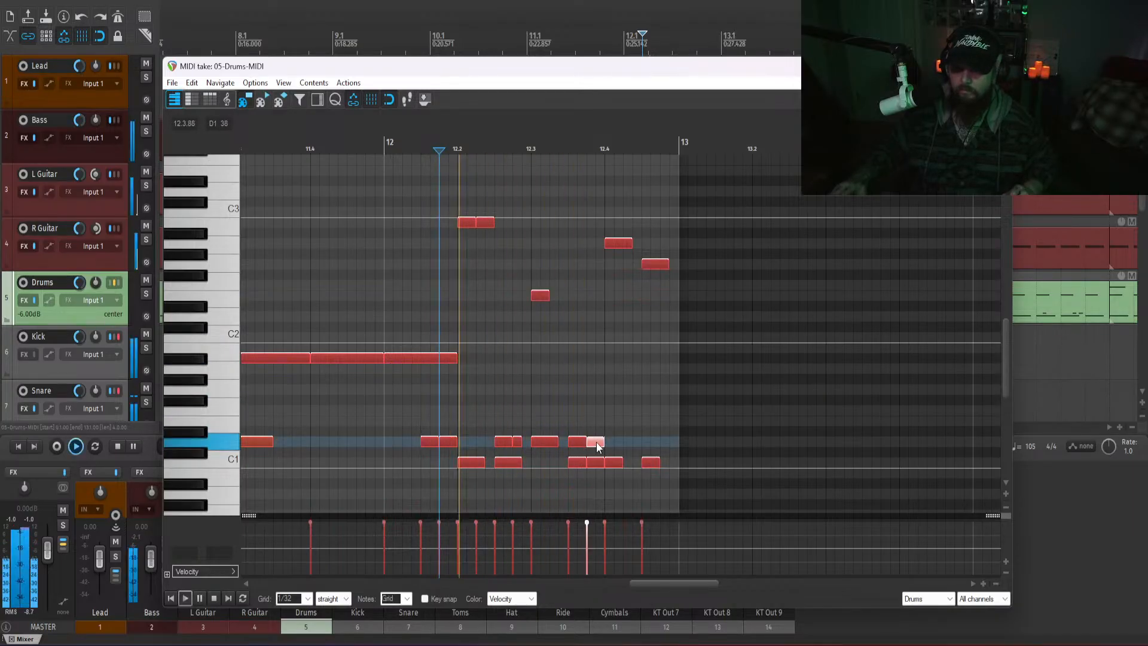
# - Lower the G2 hit at 12.4.50 to F#2 and play the end of the fill
pyautogui.moveTo(598, 235); pyautogui.dragTo(653, 276)
pyautogui.click(613, 246)
pyautogui.click(653, 264)
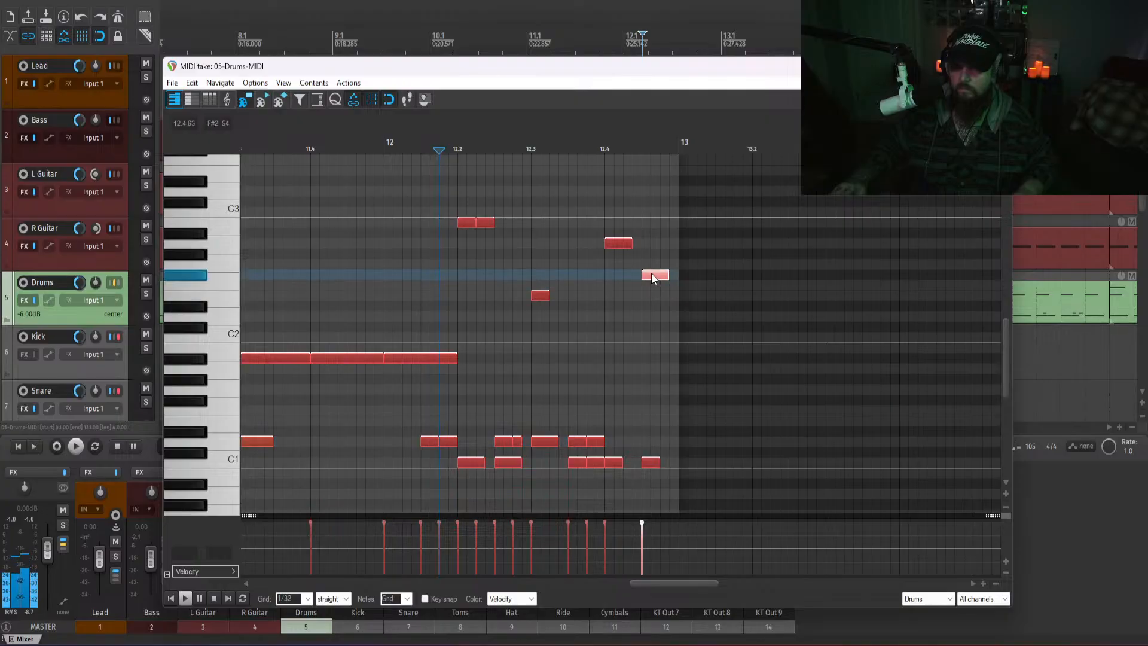
pyautogui.press('space')
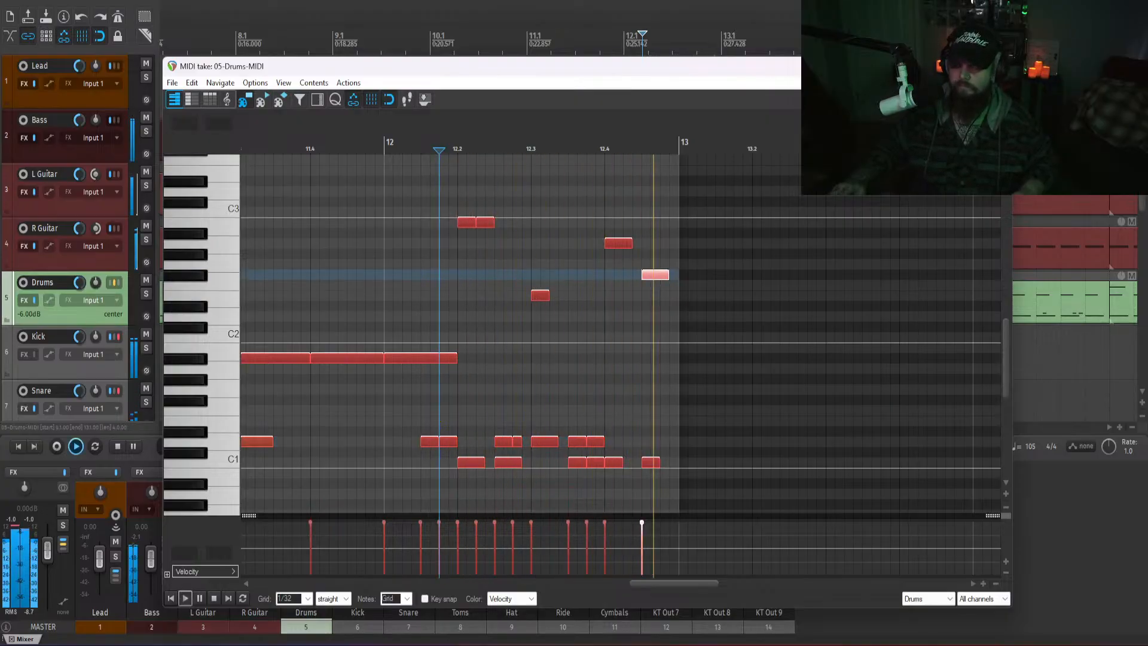
pyautogui.press('Escape')
pyautogui.press('space')
# - Replace the A2 hit at 12.4 and the F#2 hit at 12.4.50 with a G1 hit at 12.4
pyautogui.doubleClick(656, 296)
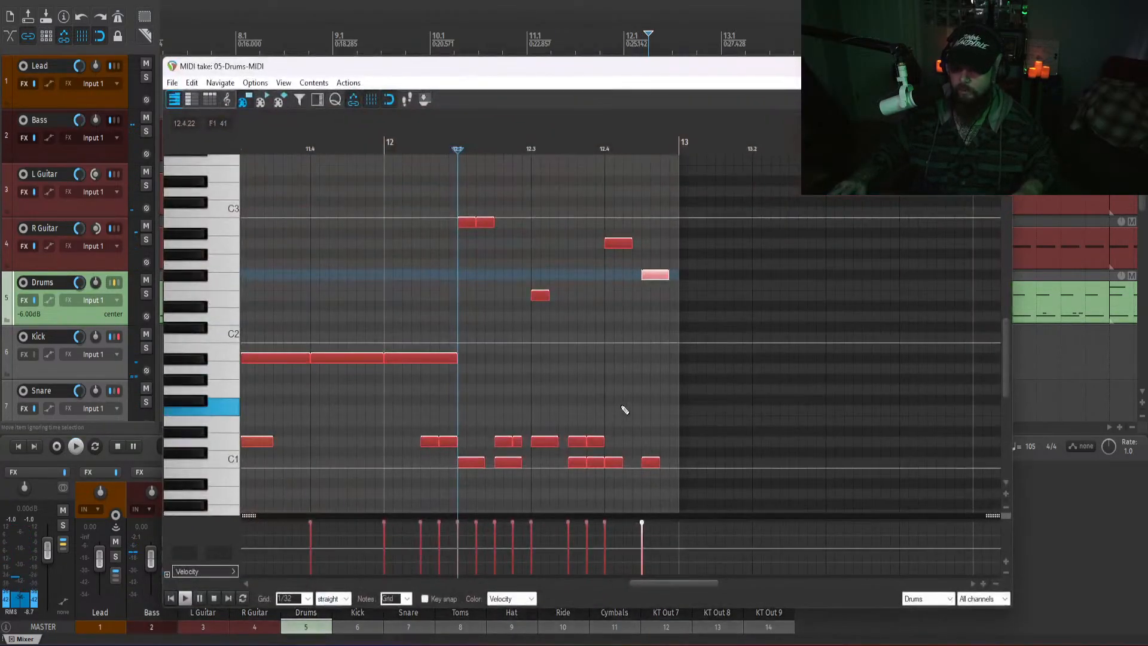
pyautogui.moveTo(670, 308); pyautogui.dragTo(622, 222)
pyautogui.press('Delete')
pyautogui.click(611, 381)
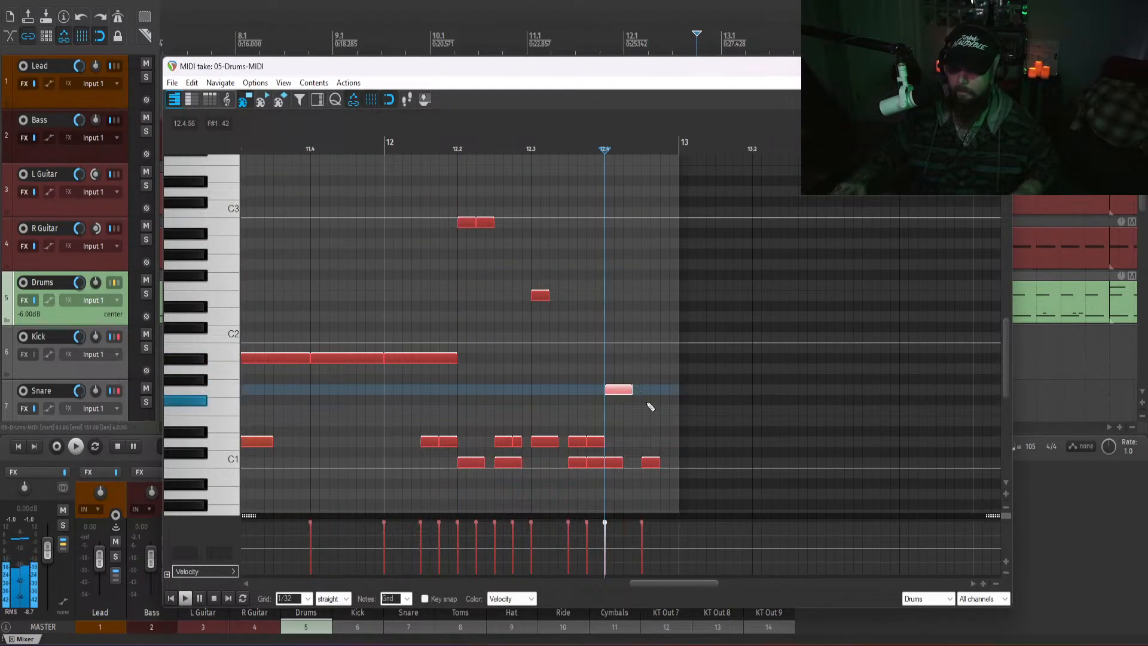
# - Move the G1 hit to 12.4.50, add an A1 hit at 12.4, fit each to a half beat, and play the fill's end
pyautogui.click(642, 378)
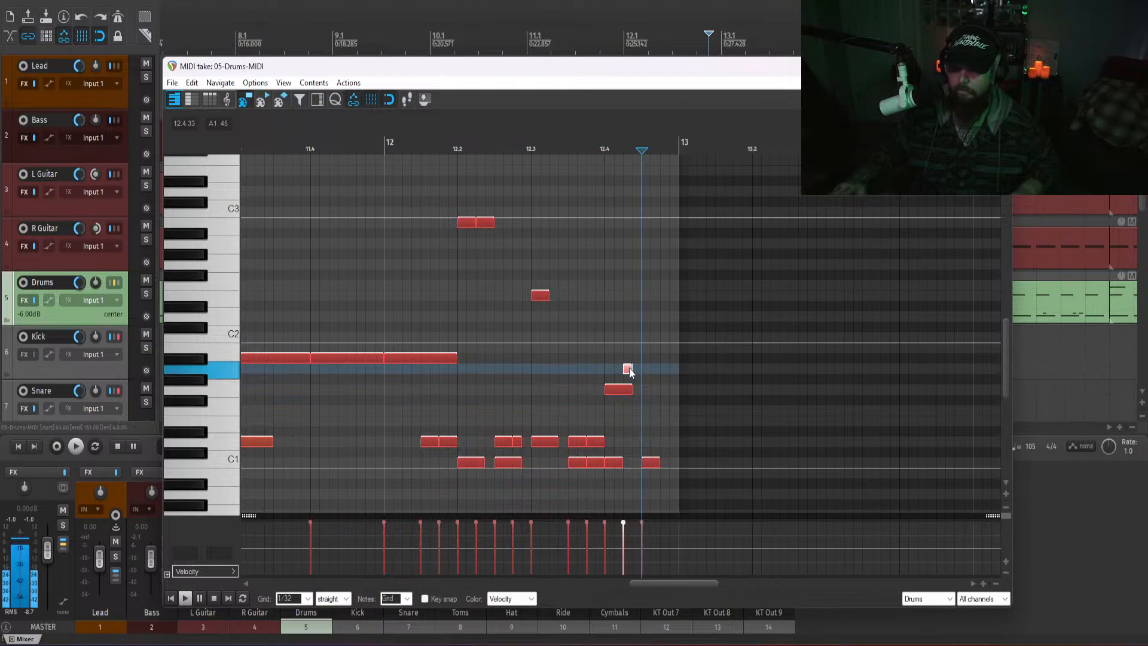
pyautogui.moveTo(629, 371); pyautogui.dragTo(668, 393)
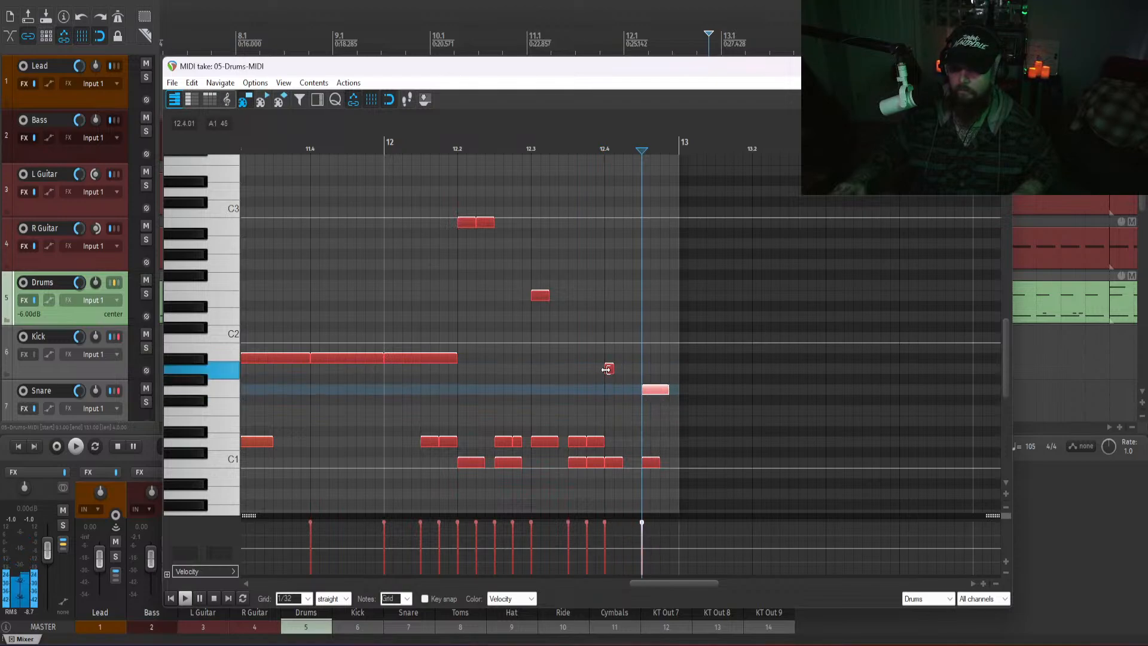
pyautogui.moveTo(607, 370); pyautogui.dragTo(678, 390)
pyautogui.click(587, 339)
pyautogui.press('space')
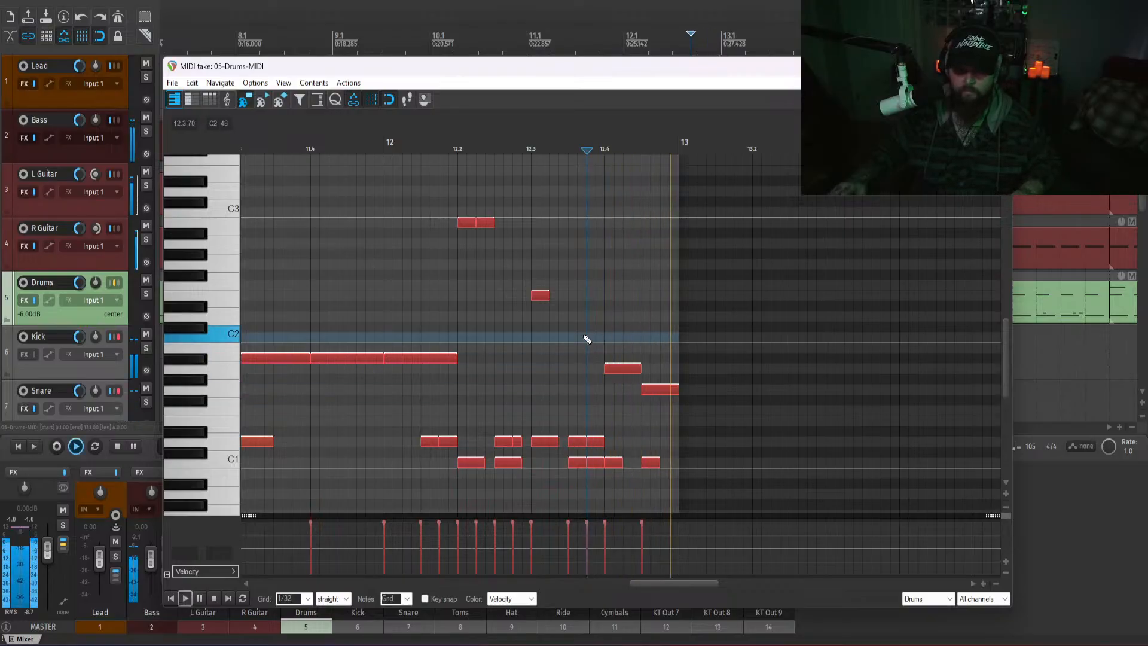
pyautogui.press('space')
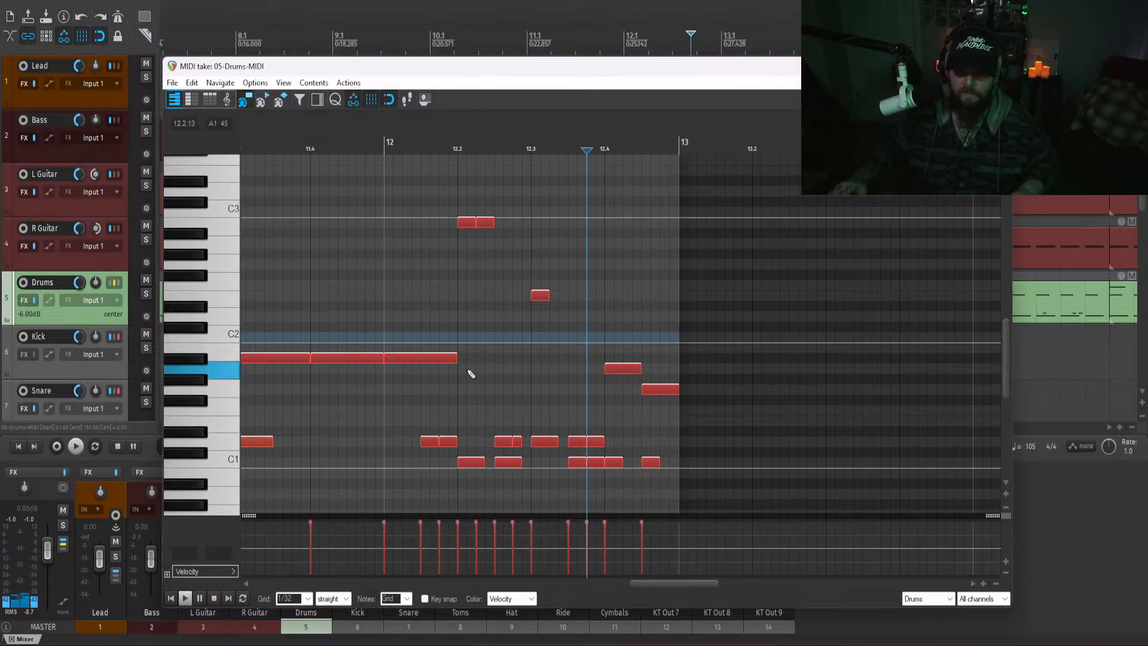
# - Close the MIDI editor and open the Drums track's Kontakt instrument in its drum view
pyautogui.click(450, 298)
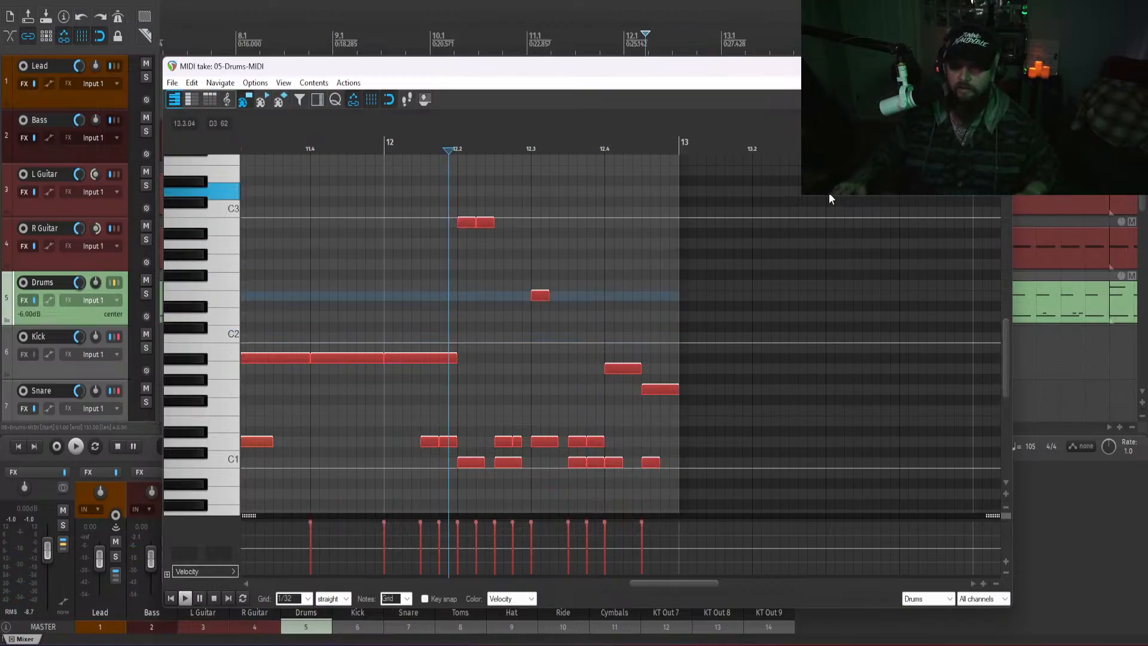
pyautogui.click(998, 66)
pyautogui.click(848, 525)
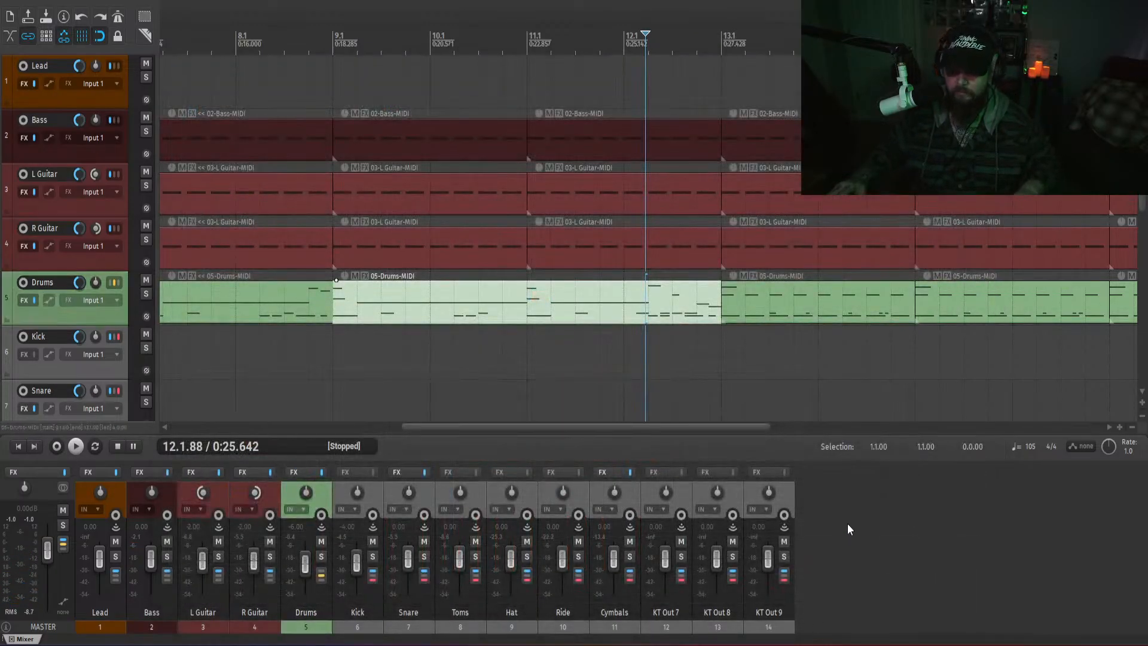
pyautogui.click(299, 472)
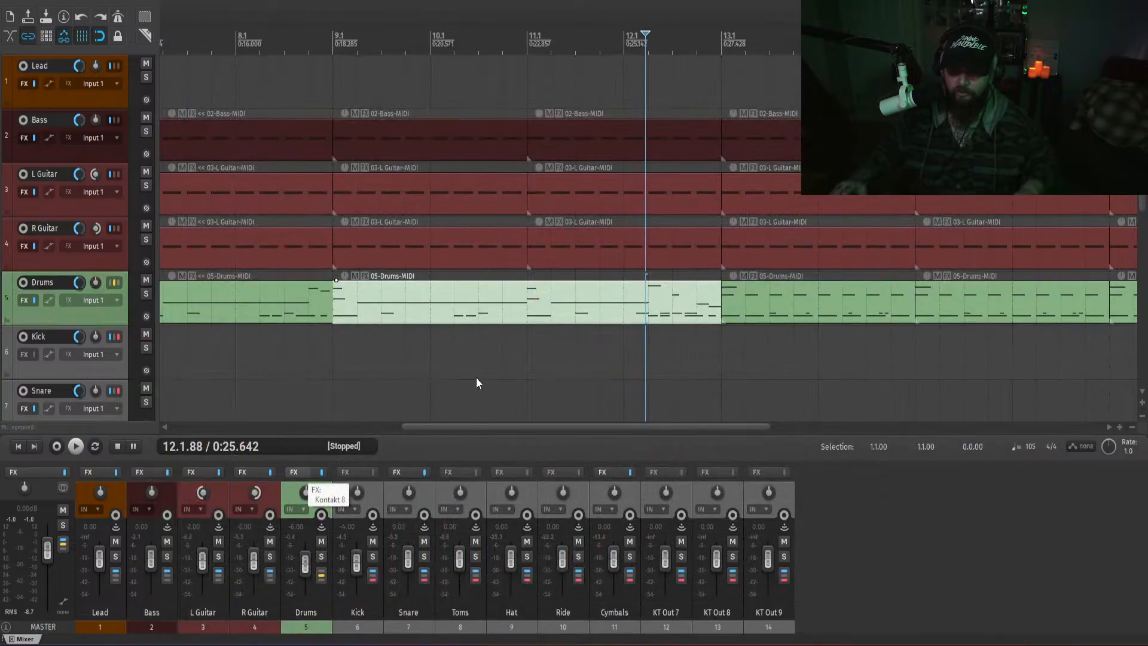
pyautogui.click(234, 109)
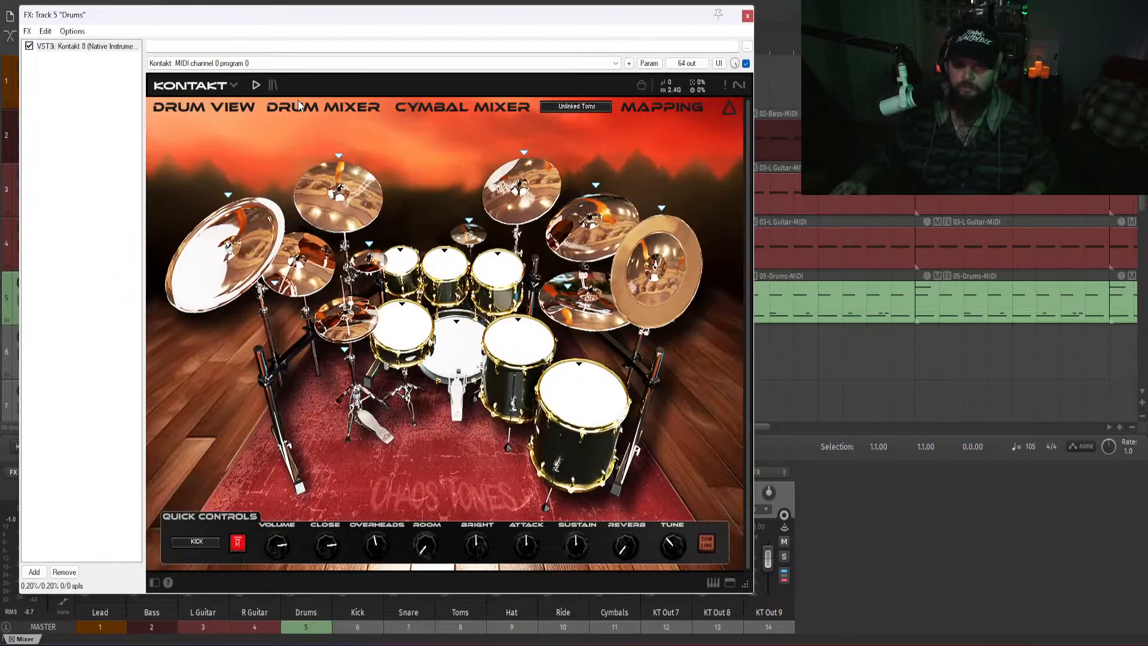
# - Examine the snare and kick models available for the kit without changing the loaded drums
pyautogui.click(402, 306)
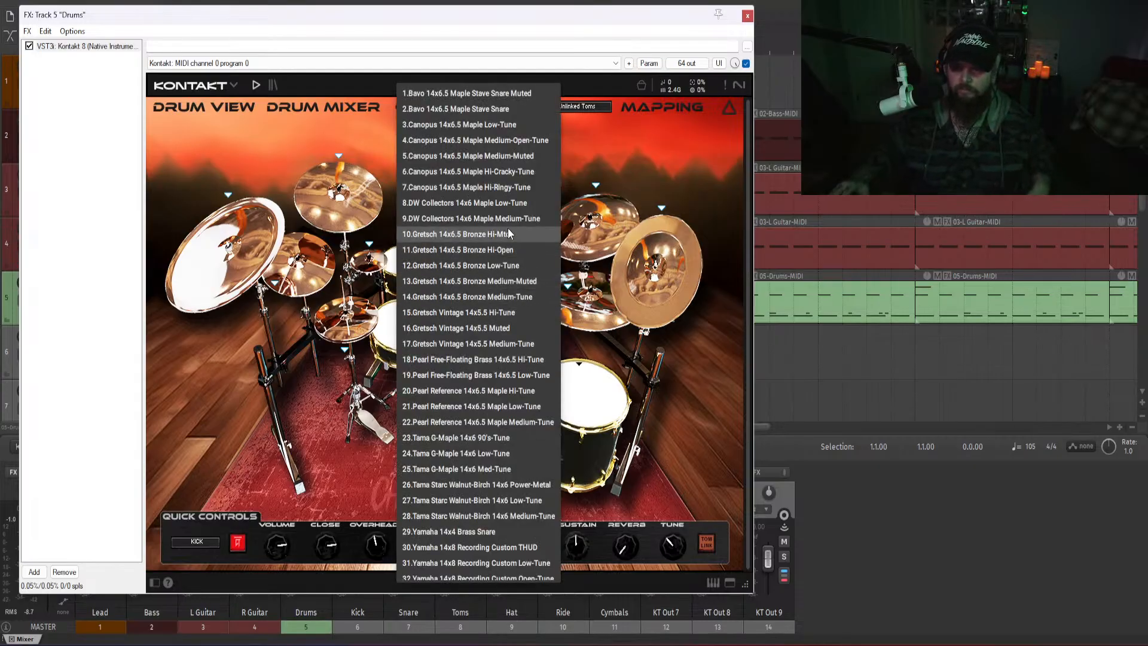
pyautogui.scroll(-1, 507, 228)
pyautogui.scroll(-8, 507, 228)
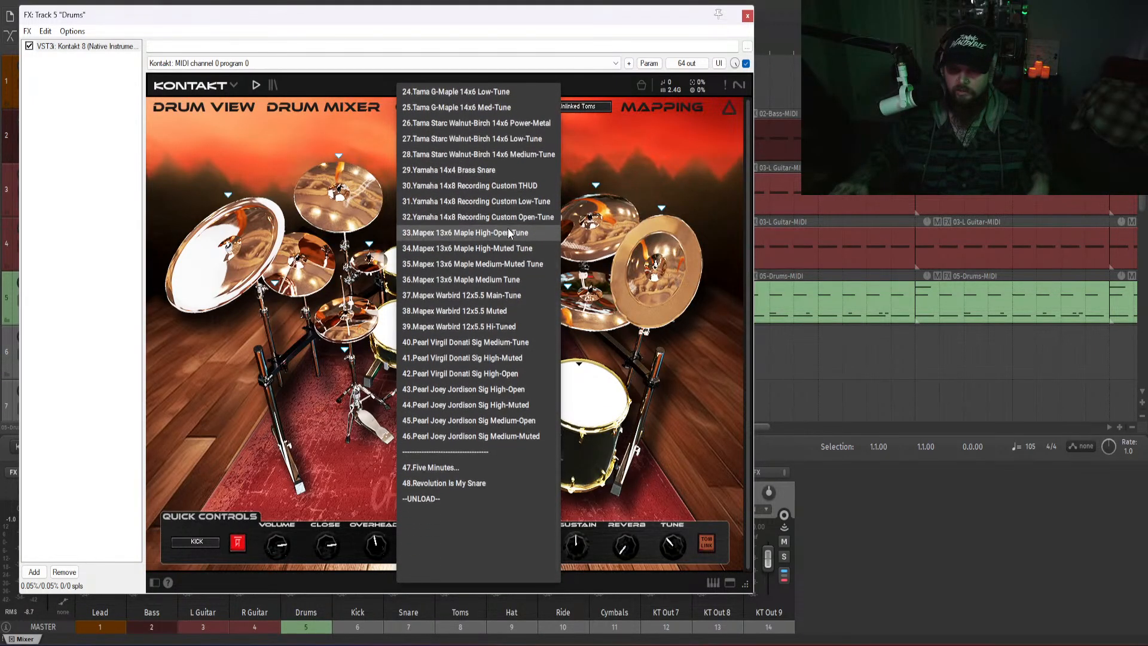
pyautogui.scroll(12, 508, 228)
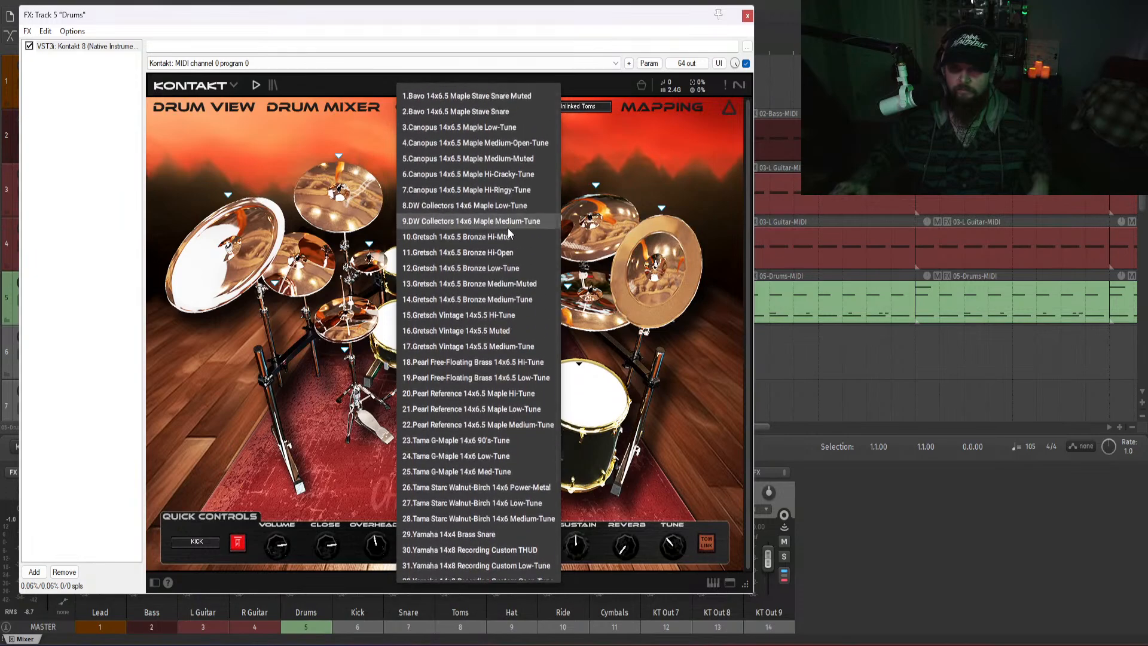
pyautogui.click(353, 191)
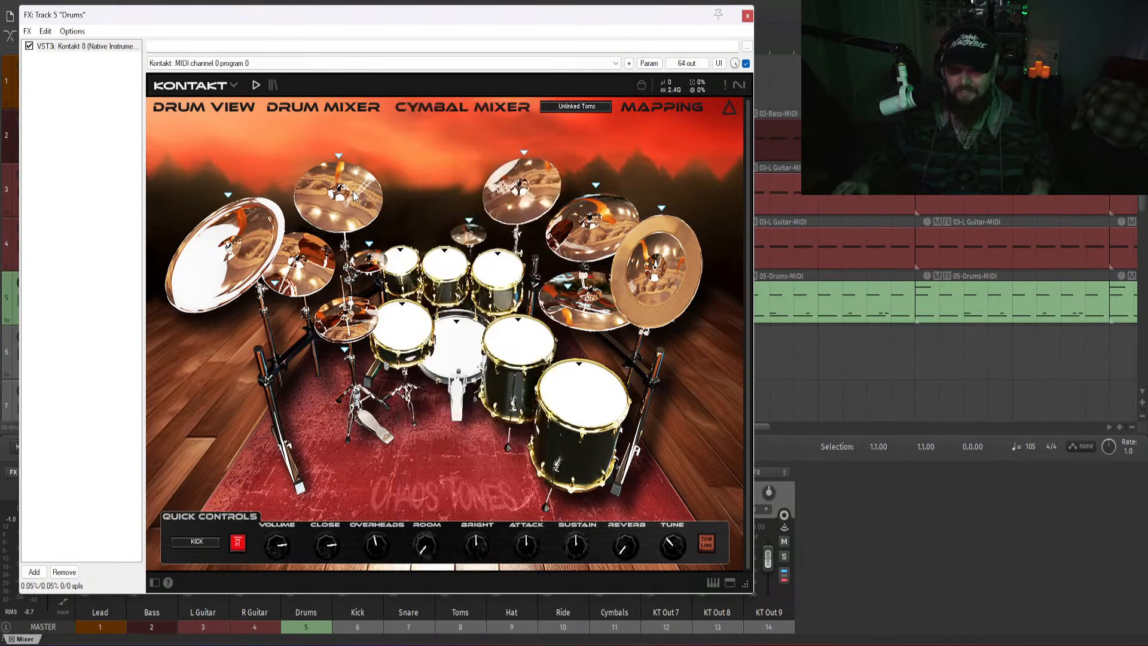
pyautogui.click(458, 325)
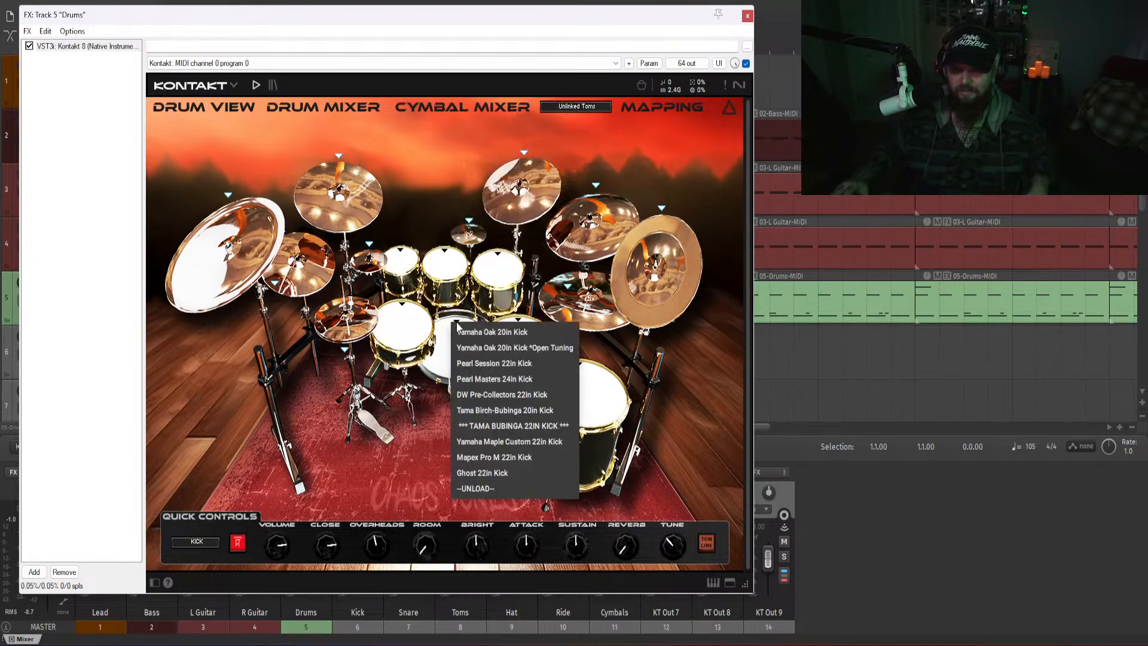
pyautogui.click(400, 310)
pyautogui.click(401, 306)
pyautogui.click(589, 391)
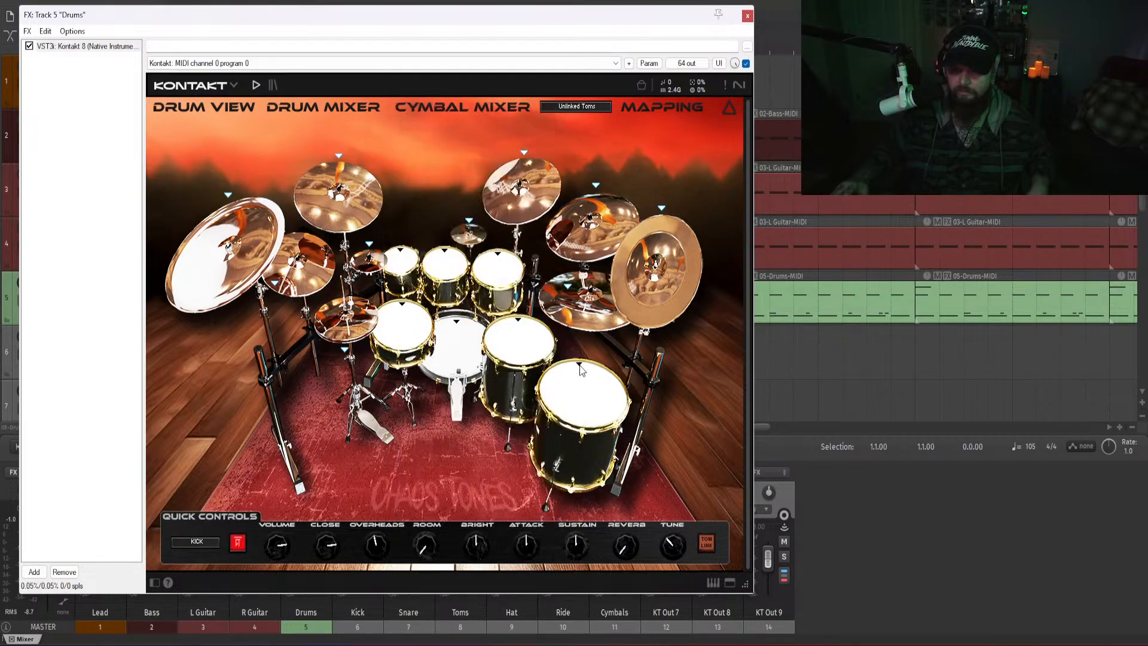
# - Examine the replacement models available for each of the kit's toms, keeping the loaded ones
pyautogui.click(579, 366)
pyautogui.click(521, 331)
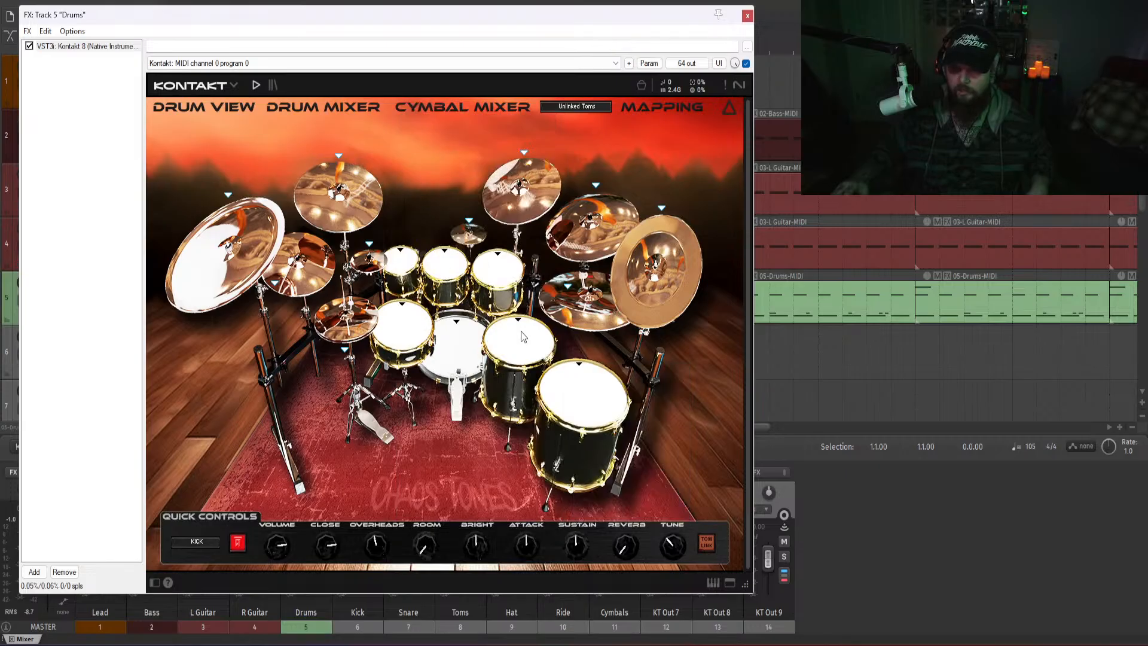
pyautogui.click(518, 319)
pyautogui.click(495, 265)
pyautogui.click(500, 255)
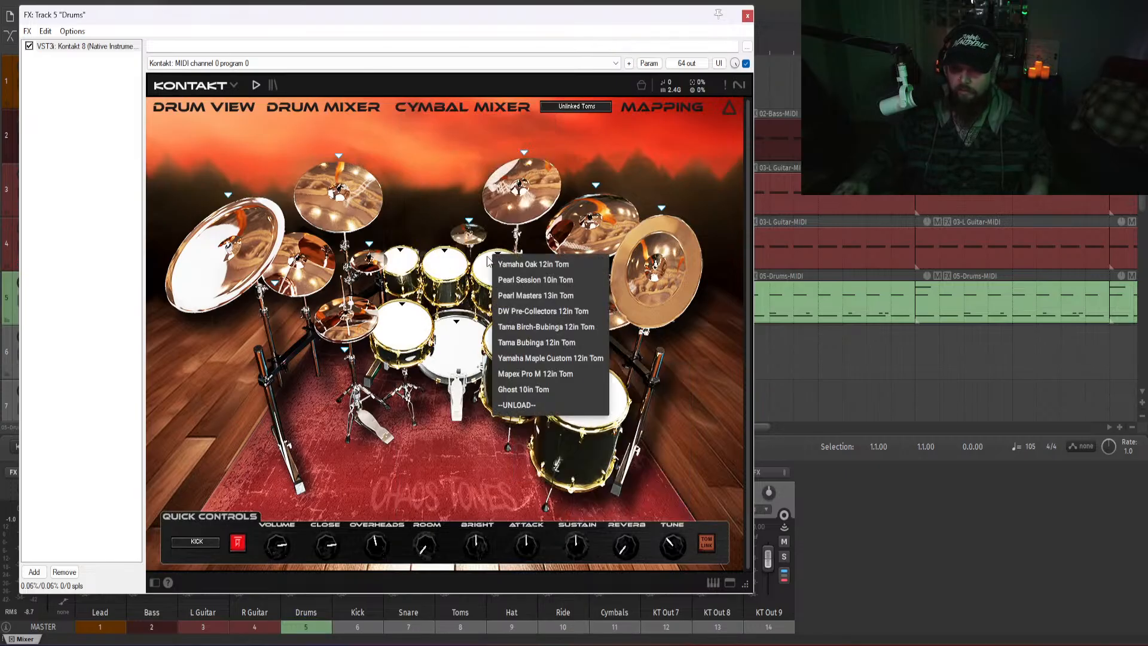
pyautogui.click(479, 271)
pyautogui.click(447, 254)
pyautogui.click(422, 264)
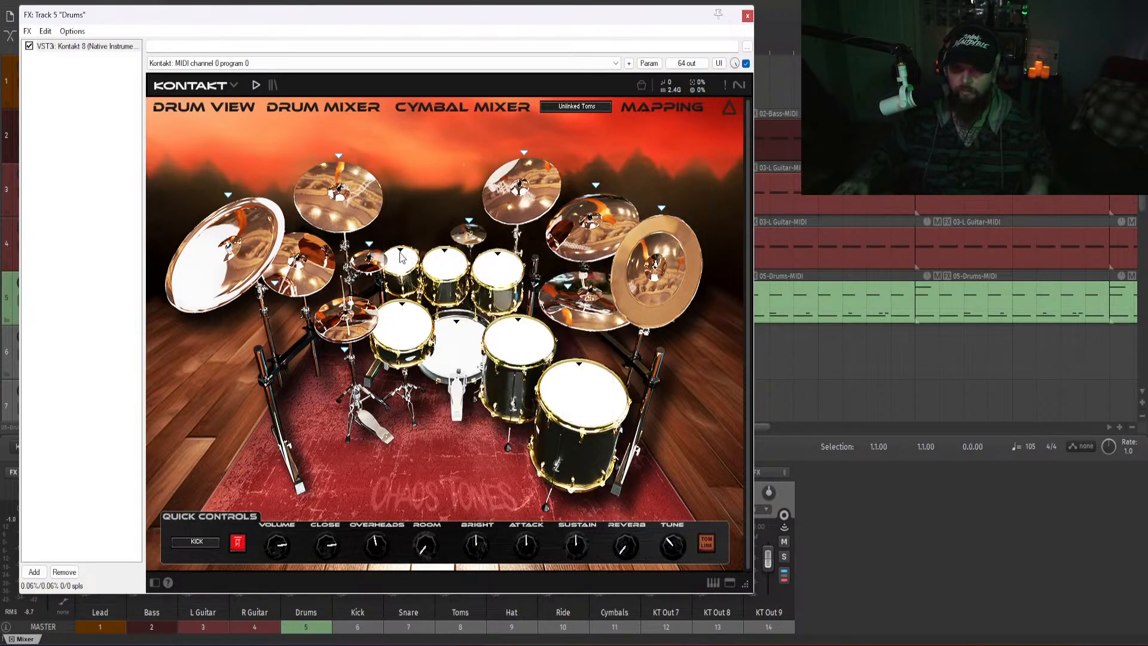
pyautogui.click(401, 255)
pyautogui.click(404, 263)
# - Examine the available models for the china and the two upper crash cymbals, keeping the loaded ones
pyautogui.click(228, 196)
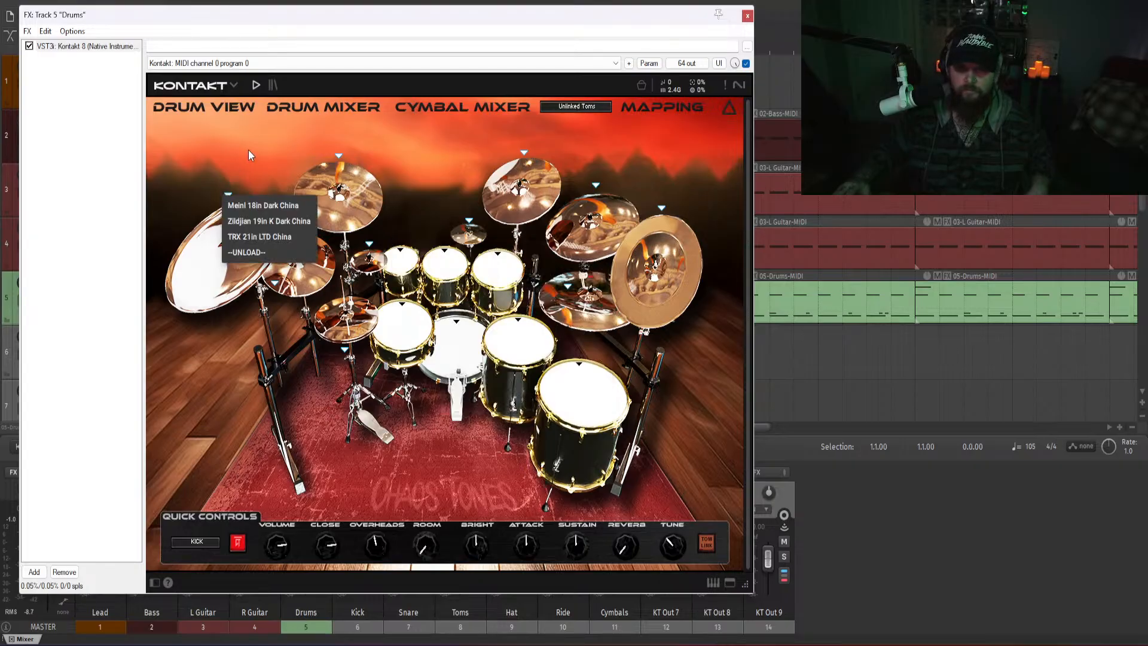
pyautogui.click(248, 150)
pyautogui.click(338, 156)
pyautogui.click(374, 135)
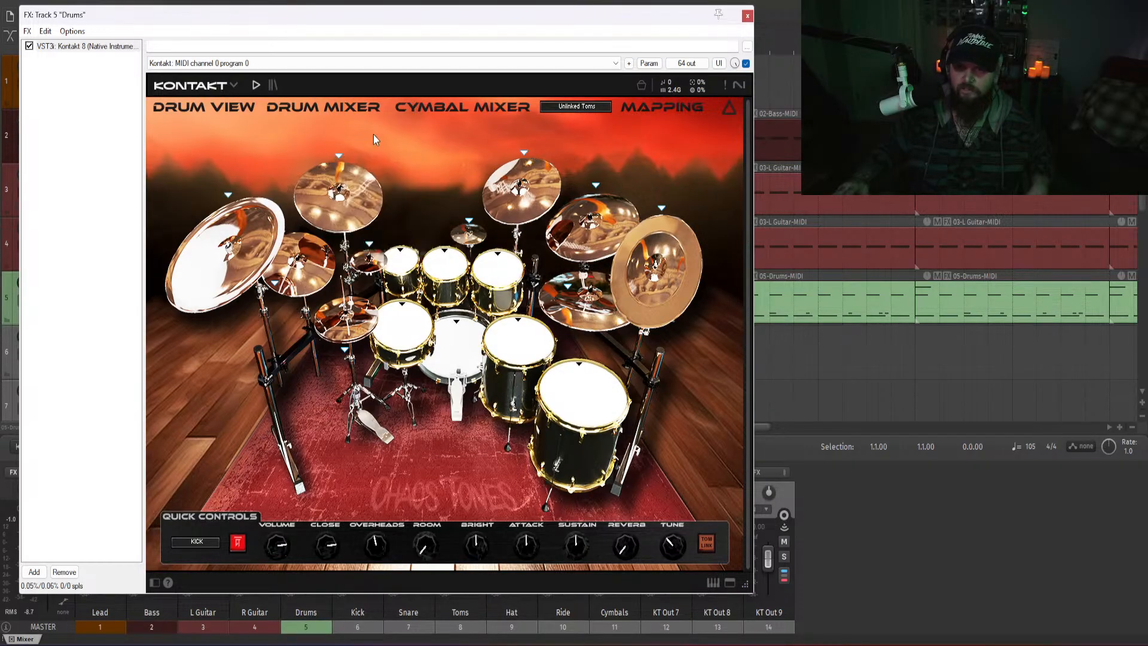
pyautogui.click(523, 158)
pyautogui.click(619, 208)
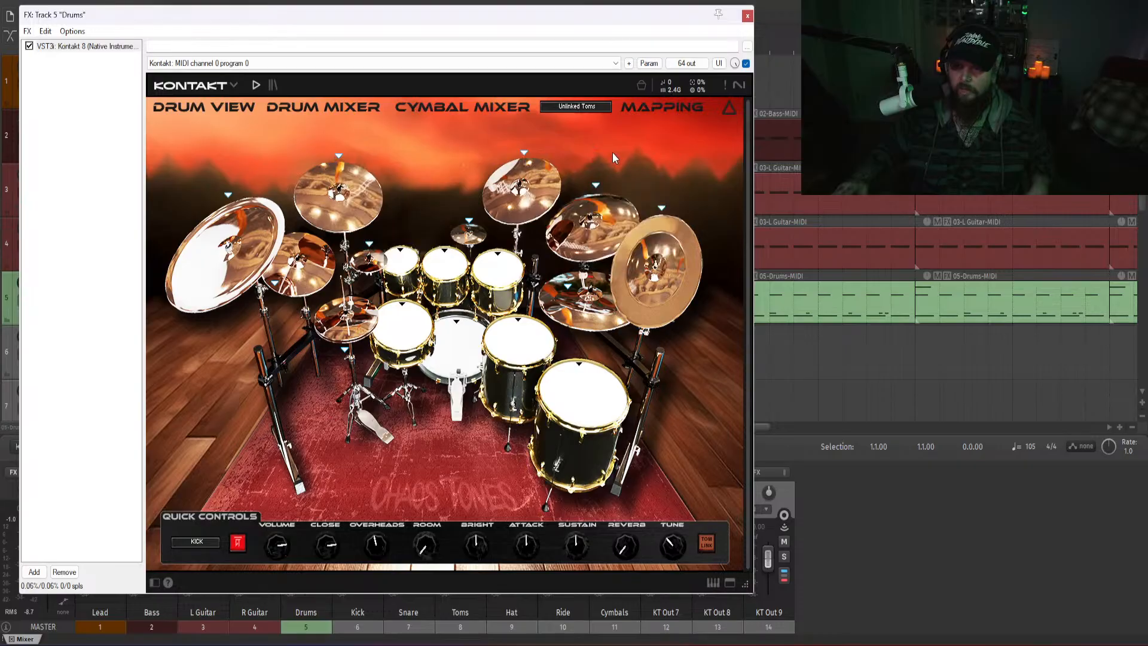
# - Review the kit presets and the drum mixer, and close the instrument window
pyautogui.click(595, 107)
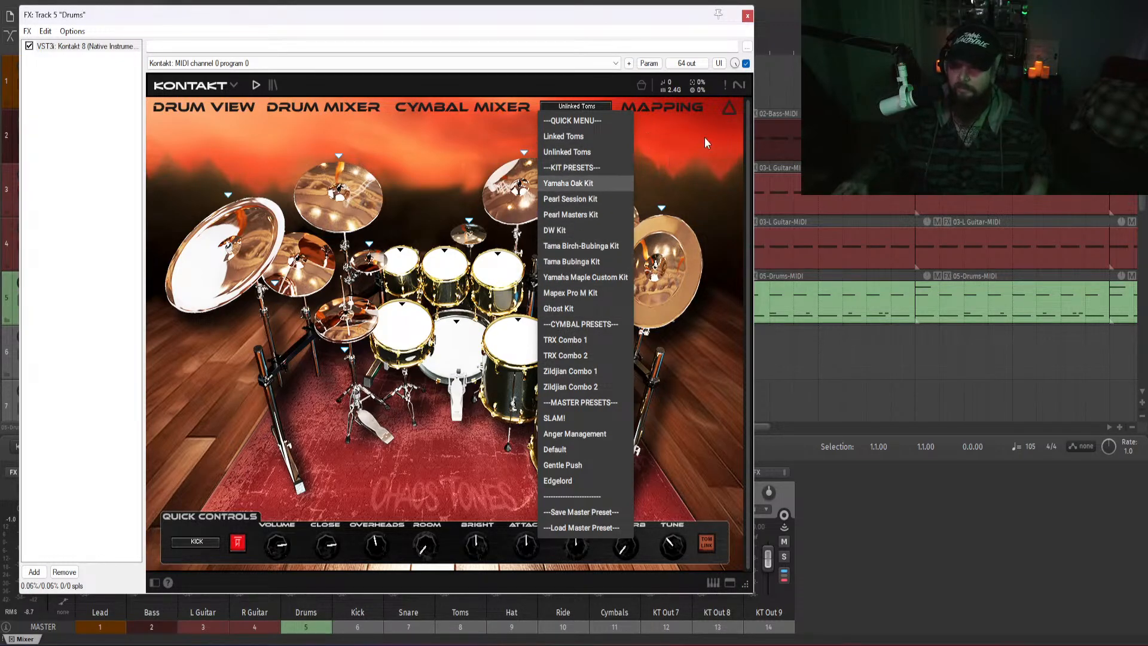
pyautogui.click(335, 107)
pyautogui.click(342, 110)
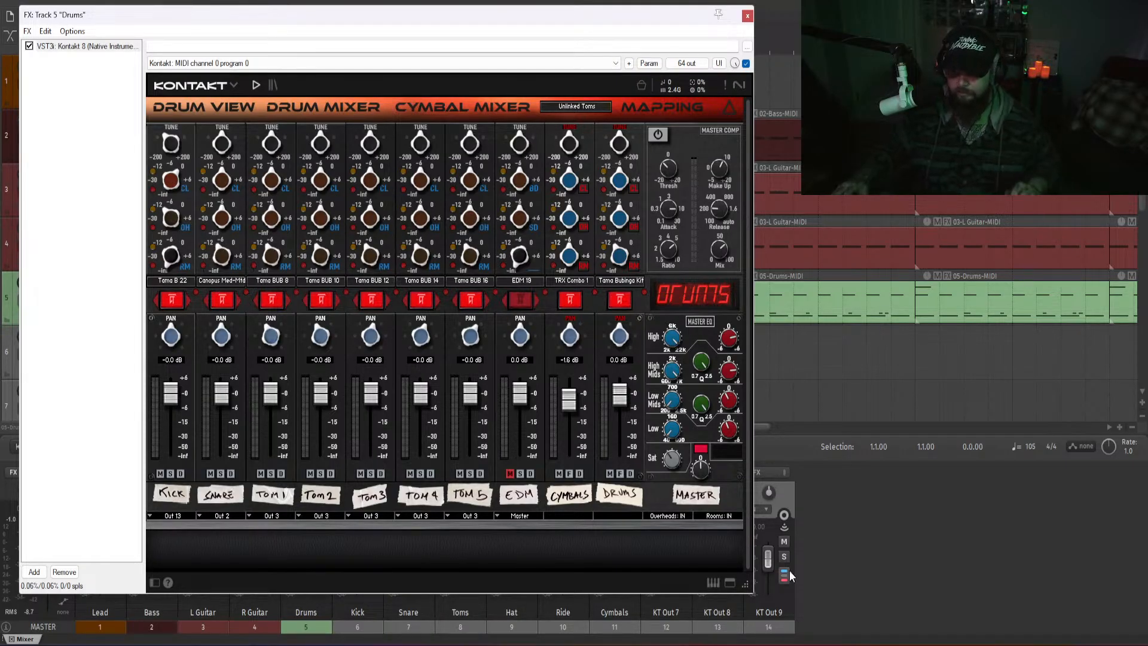
pyautogui.click(747, 18)
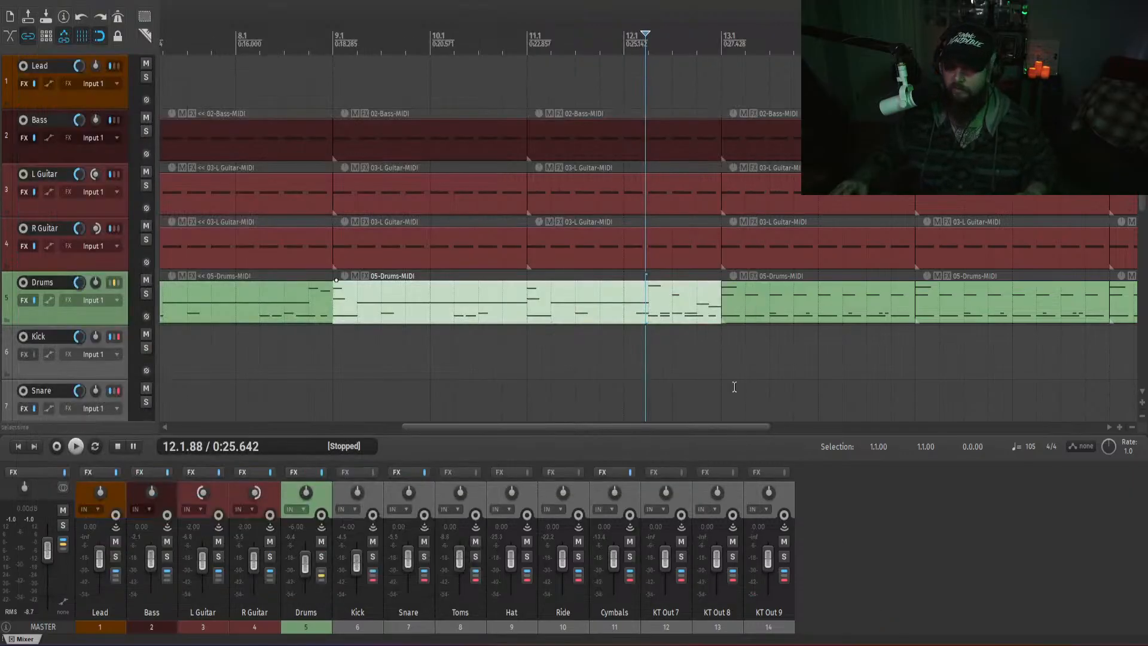
# - Play the arrangement from bar 16 until past bar 19 and stop playback
pyautogui.click(675, 352)
pyautogui.click(648, 349)
pyautogui.scroll(-3, 649, 351)
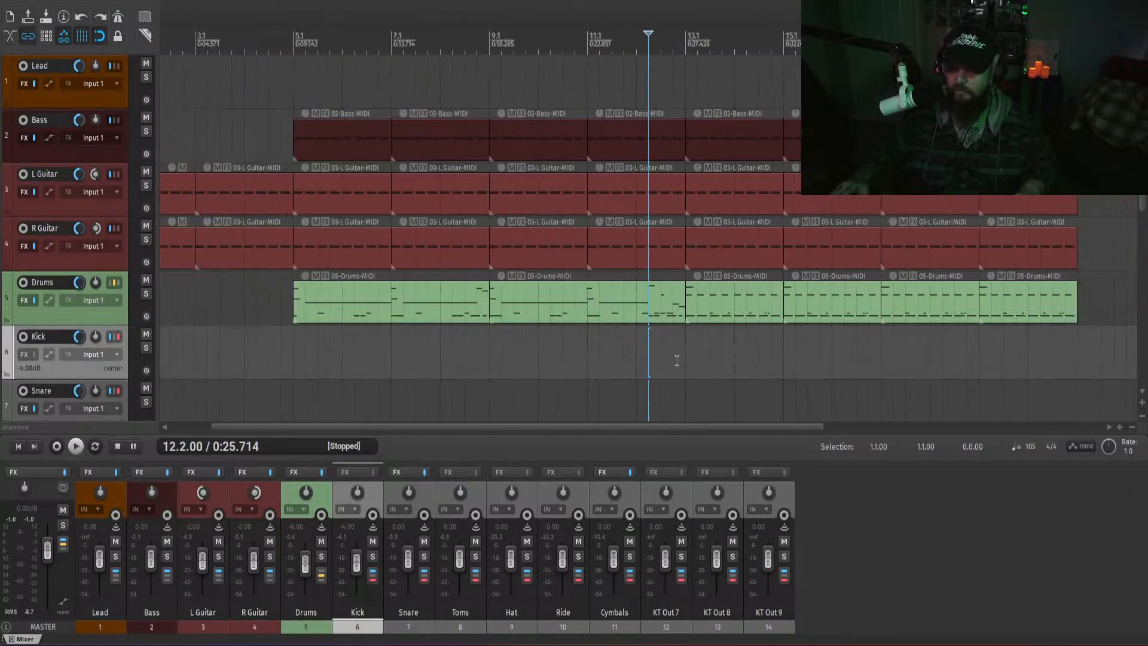
pyautogui.click(670, 419)
pyautogui.moveTo(678, 426); pyautogui.dragTo(811, 429)
pyautogui.click(731, 345)
pyautogui.press('space')
pyautogui.click(896, 557)
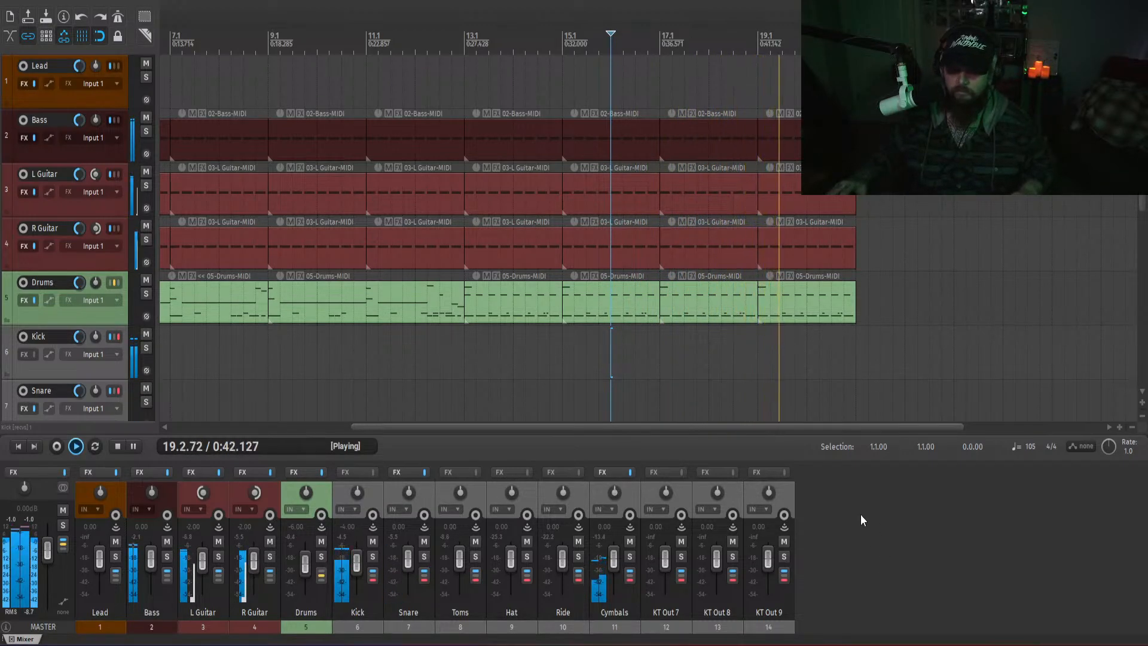
pyautogui.press('space')
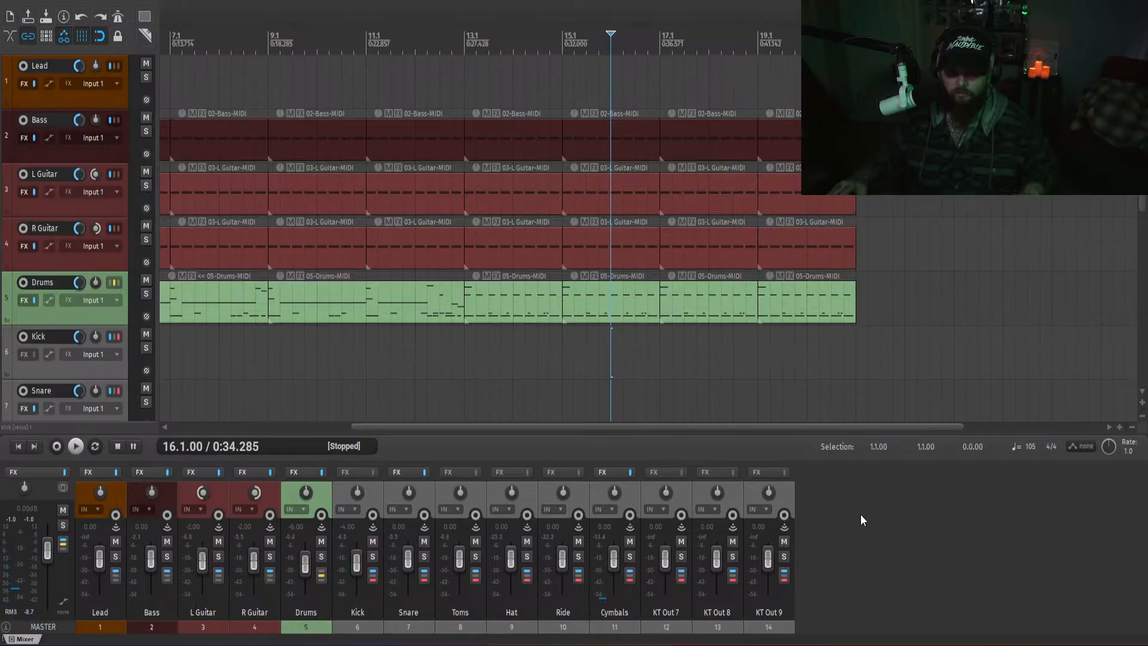
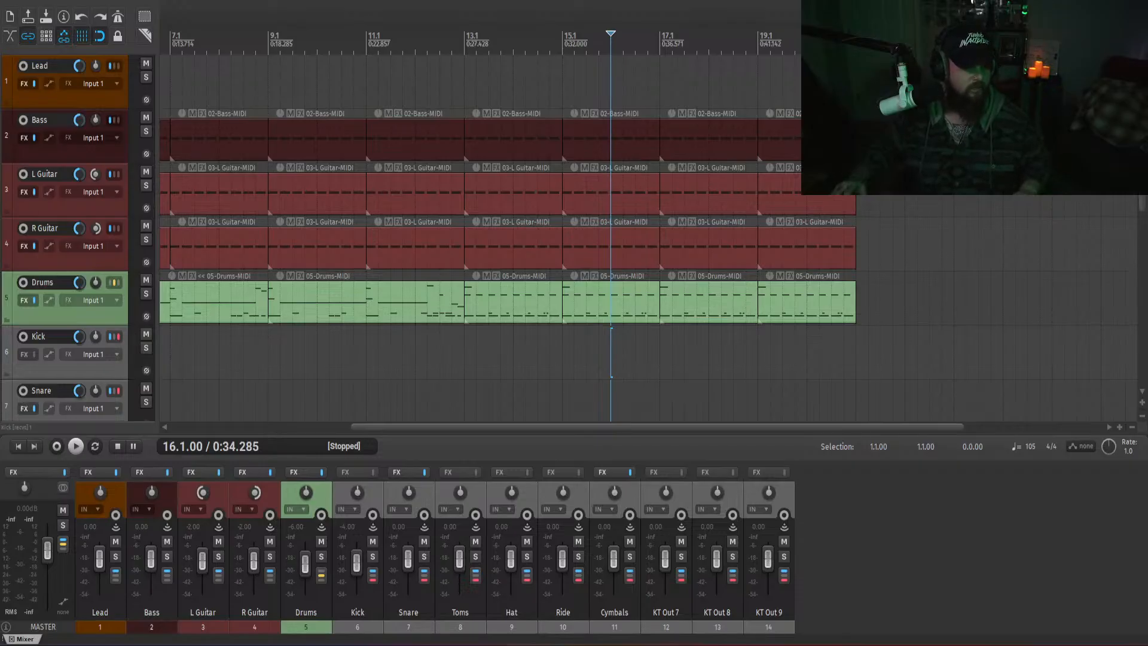
# - Switch to the web browser and open the Deviant Drums FULL product page from the Chaos Tones virtual instruments collection
pyautogui.moveTo(0, 106); pyautogui.dragTo(375, 23)
pyautogui.click(785, 12)
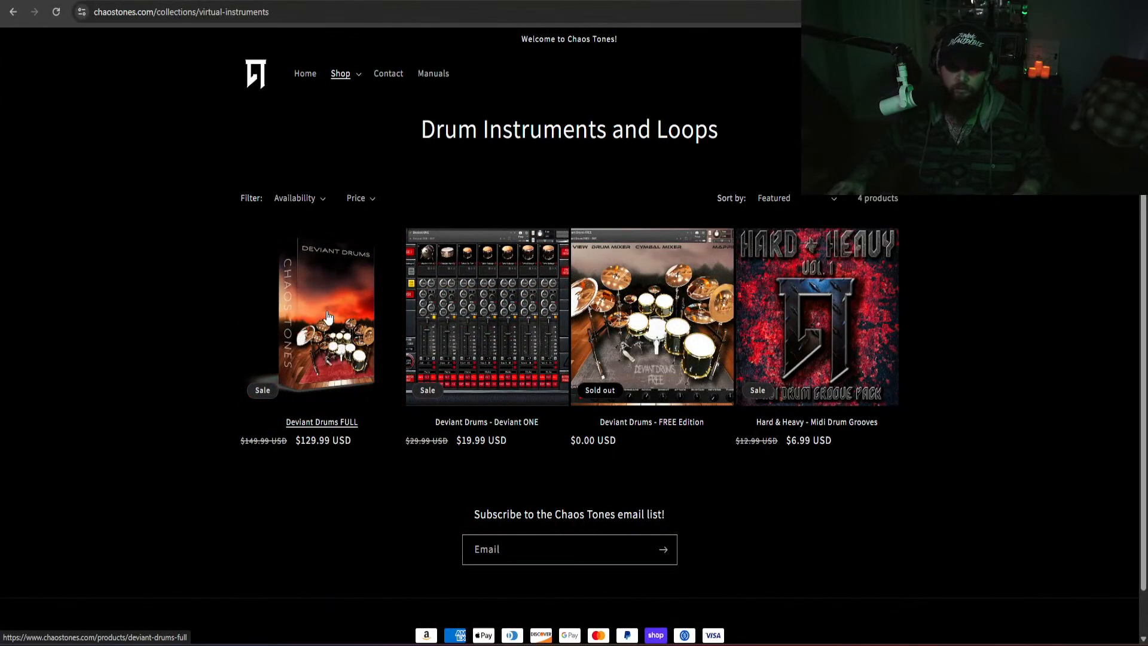
pyautogui.click(327, 311)
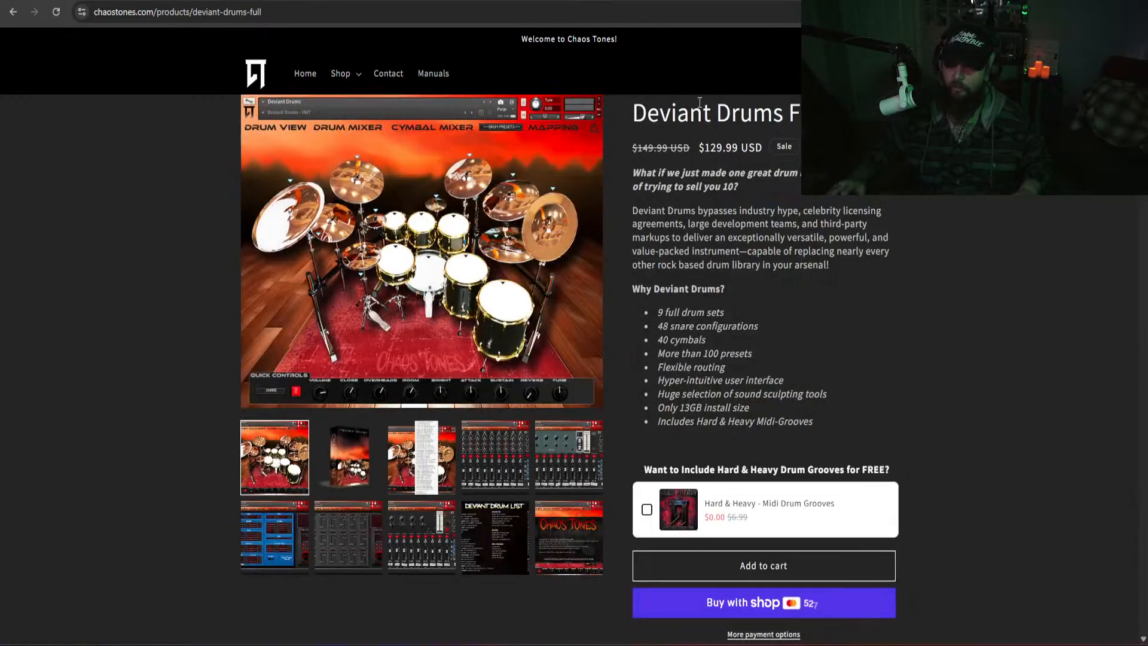
pyautogui.scroll(-1, 718, 323)
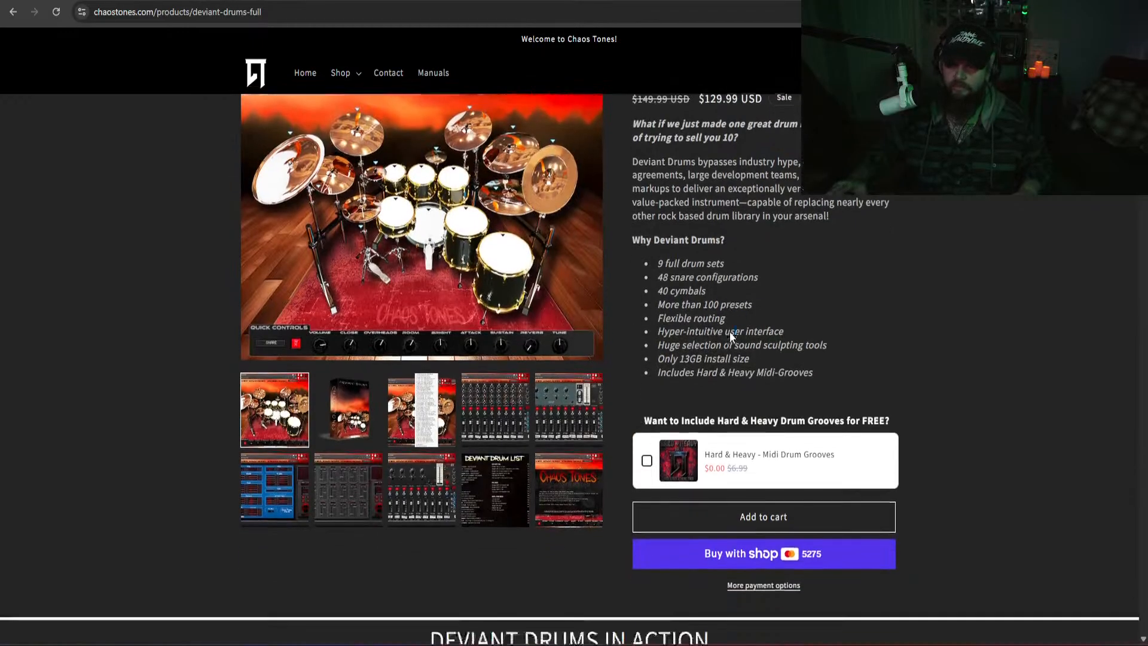
# - Look through the product's gallery images, including the mixer and drum mapping views, and check the sale price
pyautogui.click(443, 409)
pyautogui.click(507, 433)
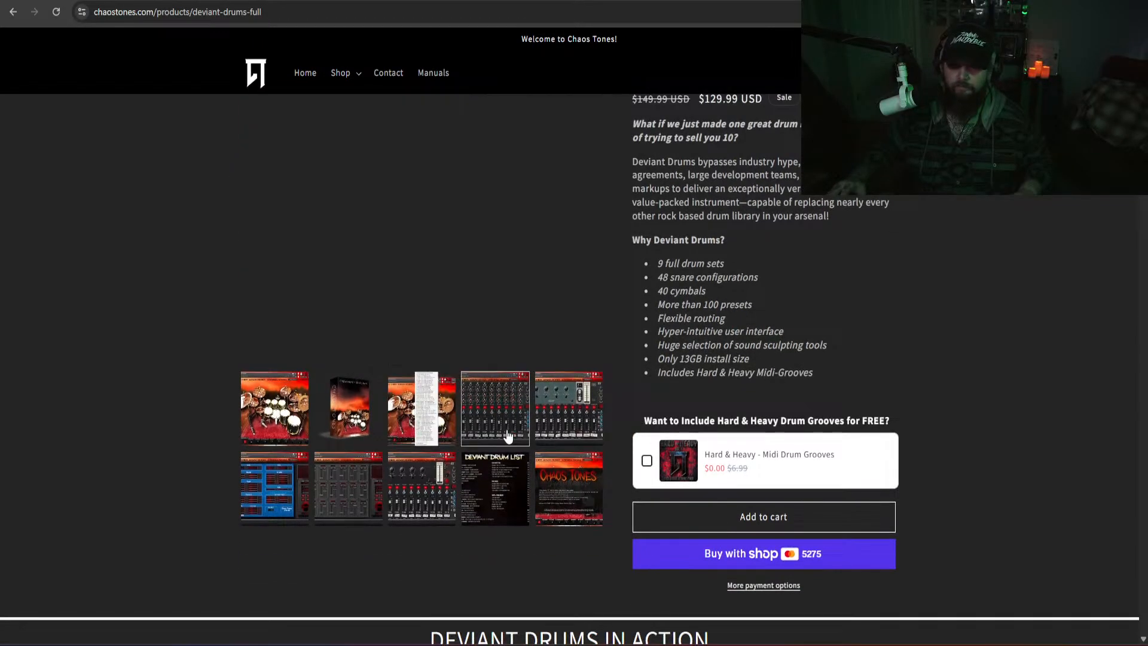
pyautogui.click(583, 420)
pyautogui.click(421, 497)
pyautogui.click(374, 498)
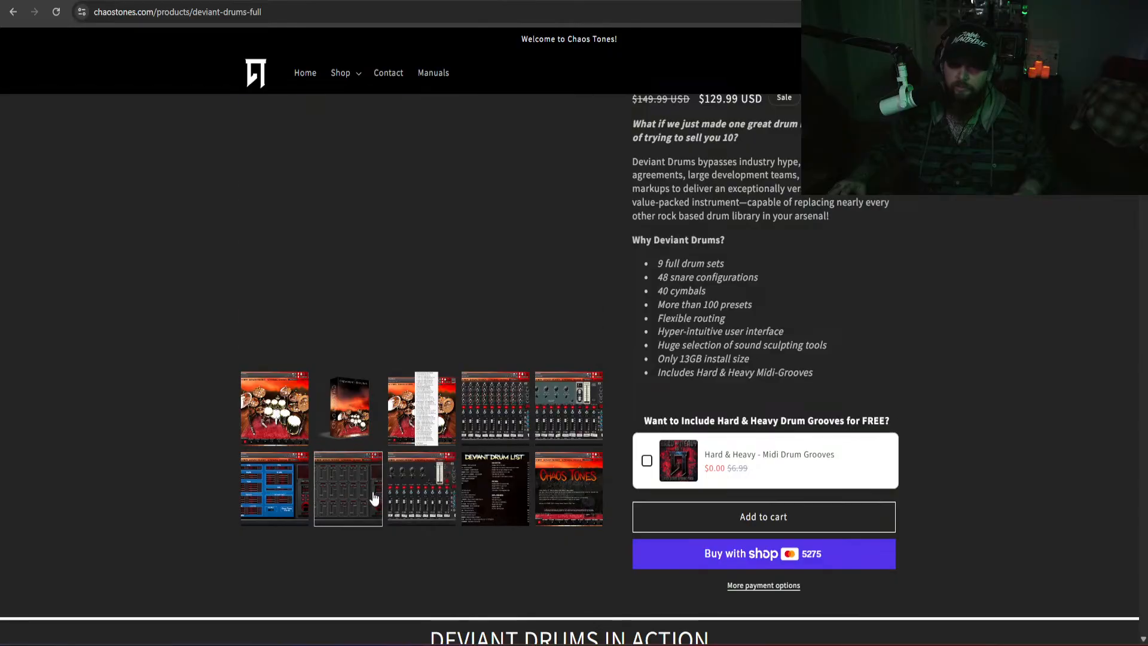
pyautogui.click(278, 491)
pyautogui.scroll(1, 658, 287)
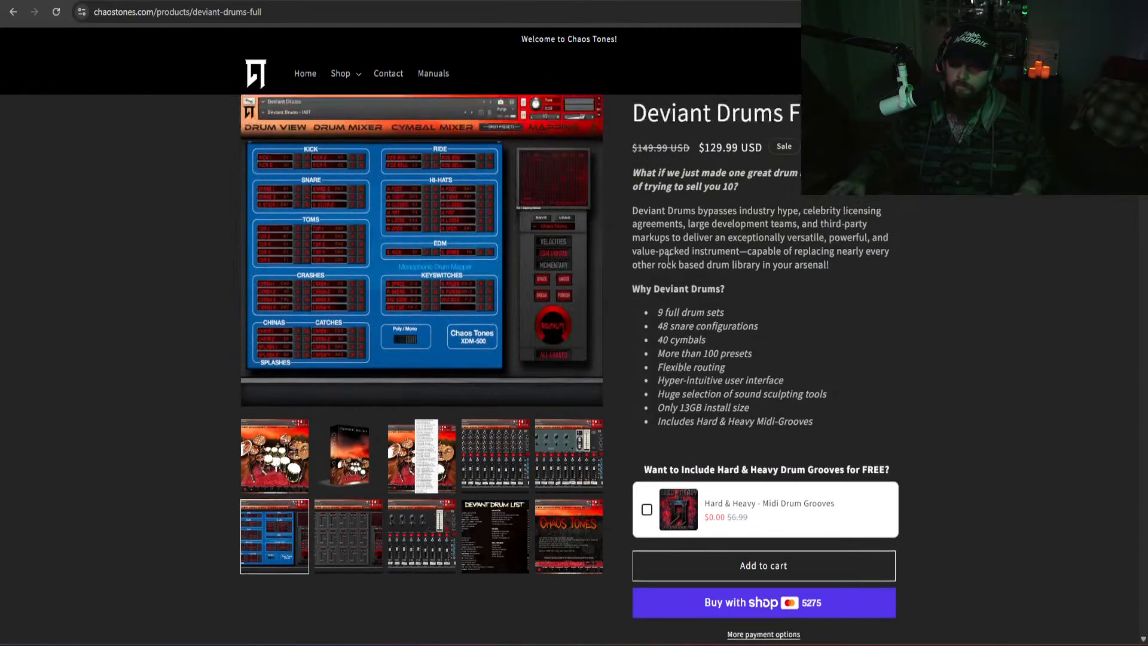
pyautogui.moveTo(700, 145); pyautogui.dragTo(754, 145)
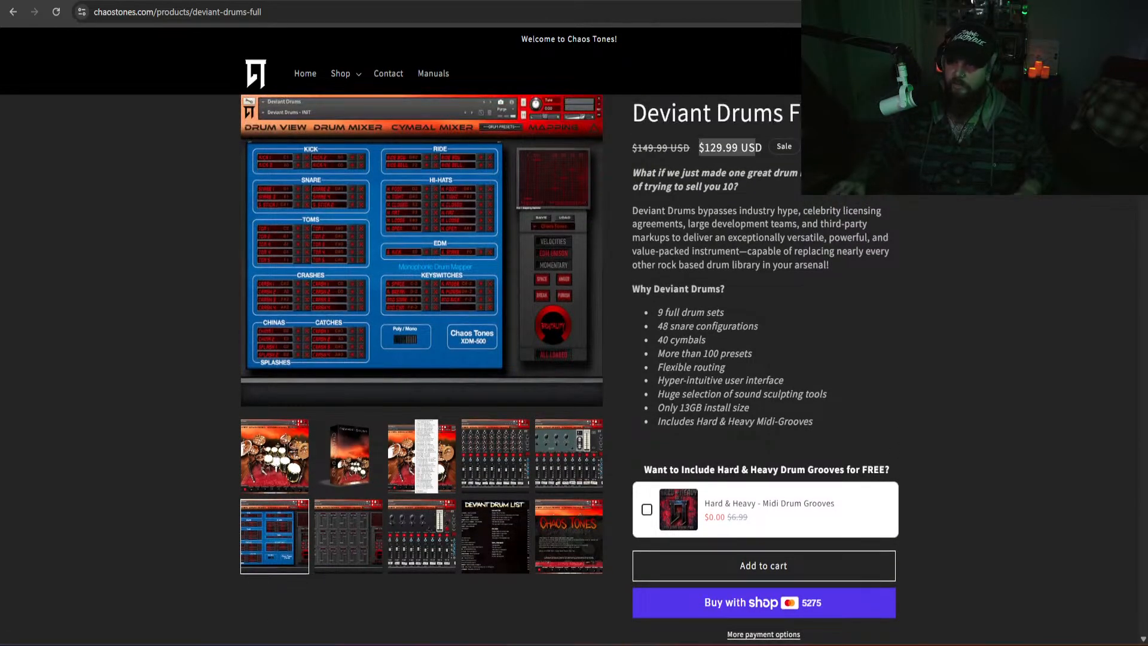
pyautogui.click(715, 270)
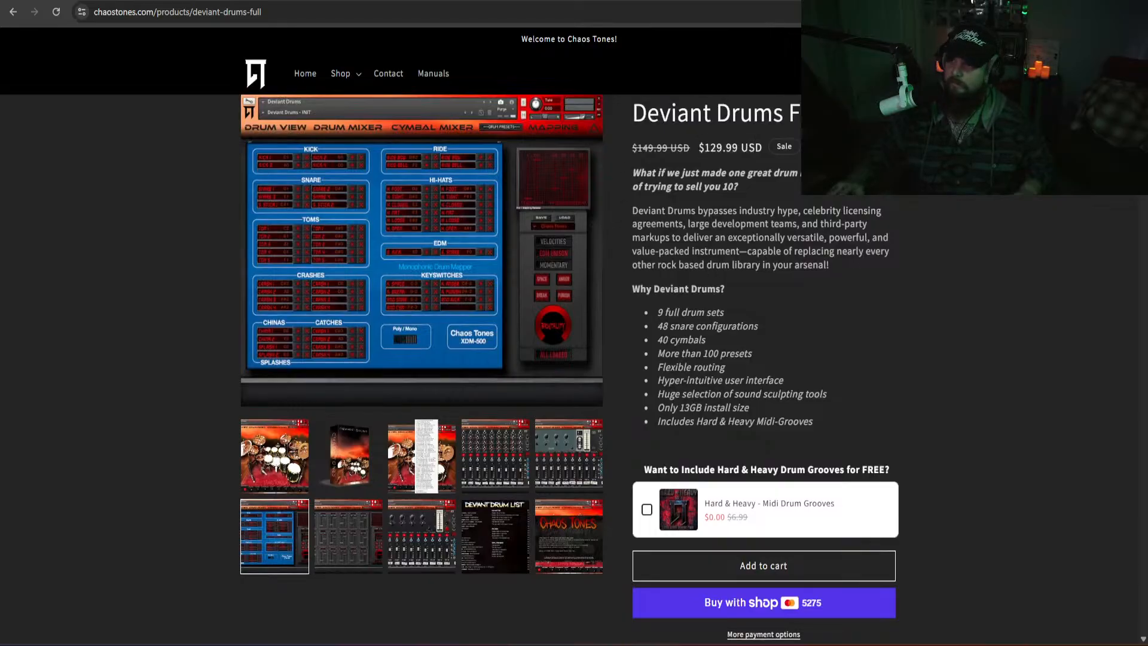
# - Switch back to REAPER, solo the Drums track and open its Kontakt instrument, with the edit cursor at bar 19
pyautogui.hotkey('alt', 'Tab')
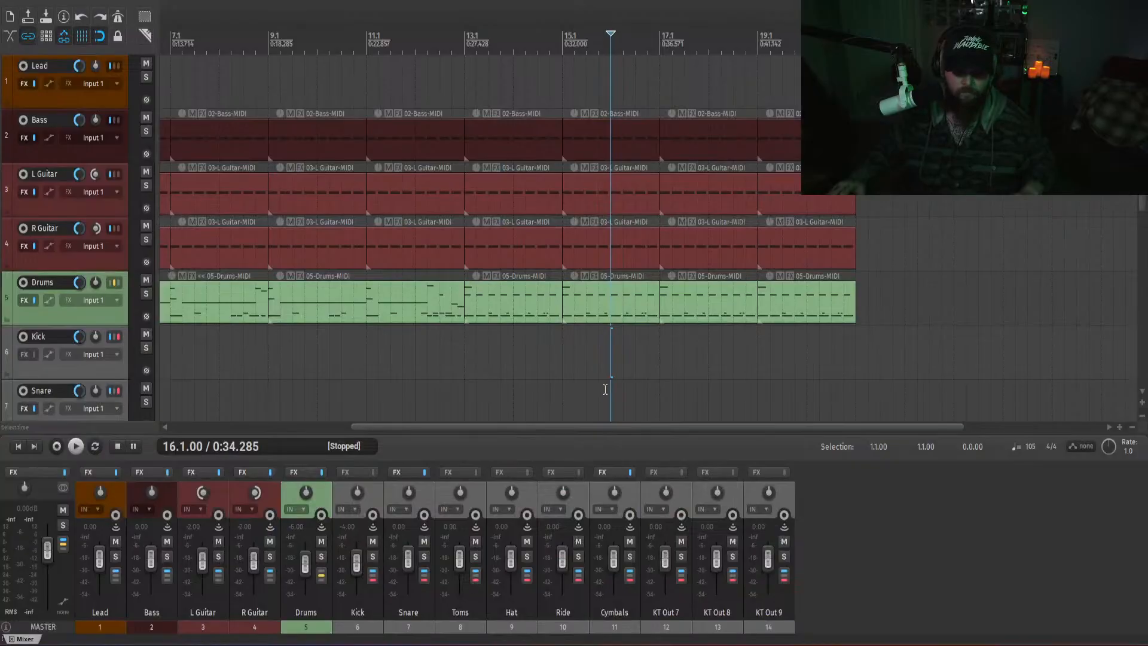
pyautogui.click(611, 354)
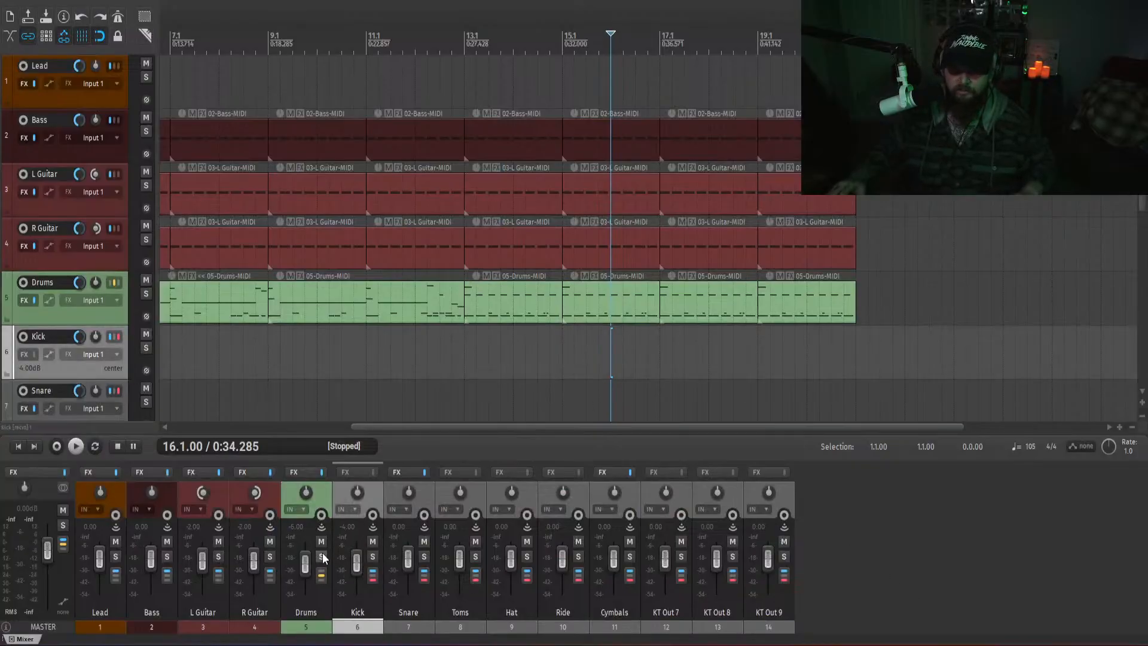
pyautogui.click(322, 555)
pyautogui.click(304, 476)
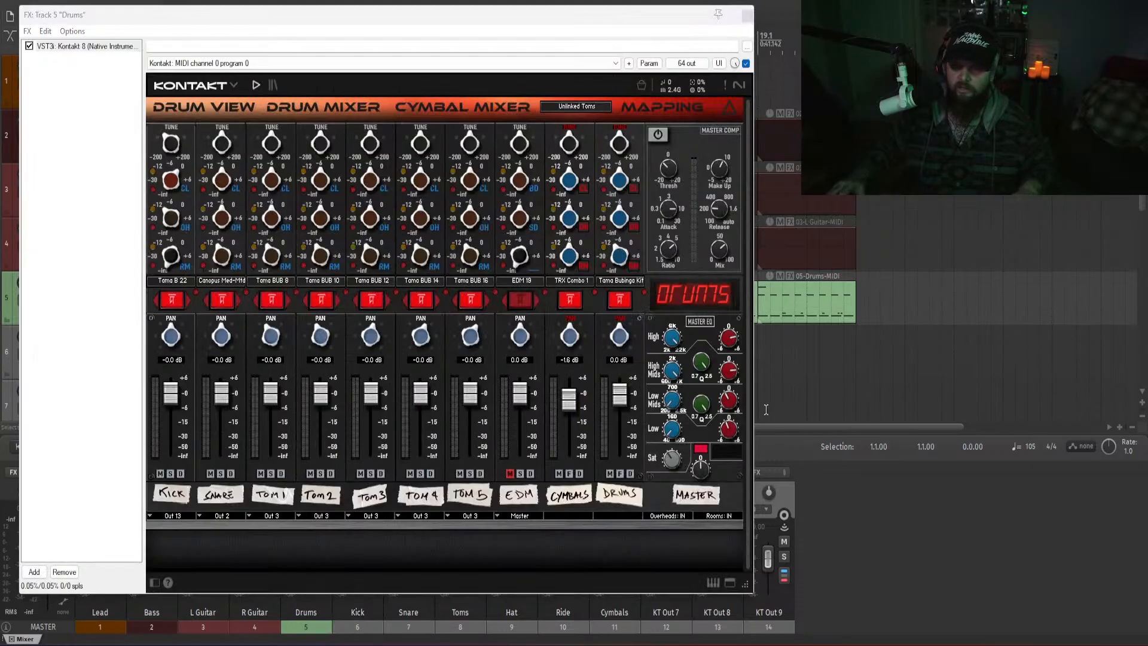
pyautogui.click(763, 345)
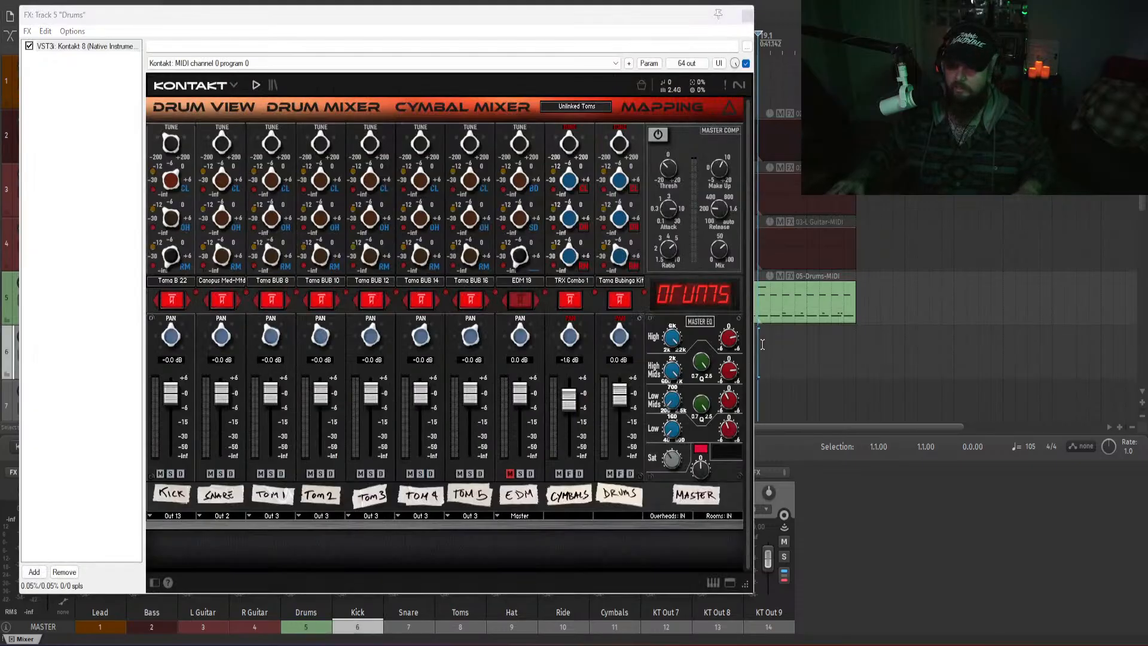
# - Load the Canopus Hi-Mtd snare in the drum mixer and audition the soloed drums from bar 19
pyautogui.click(227, 293)
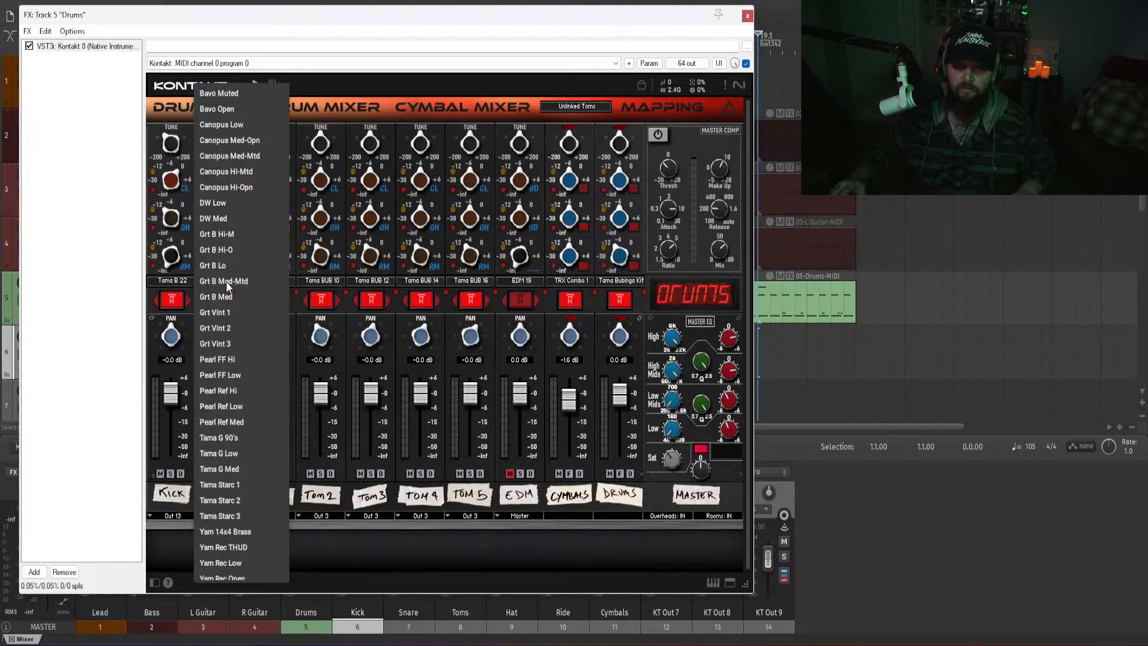
pyautogui.click(238, 171)
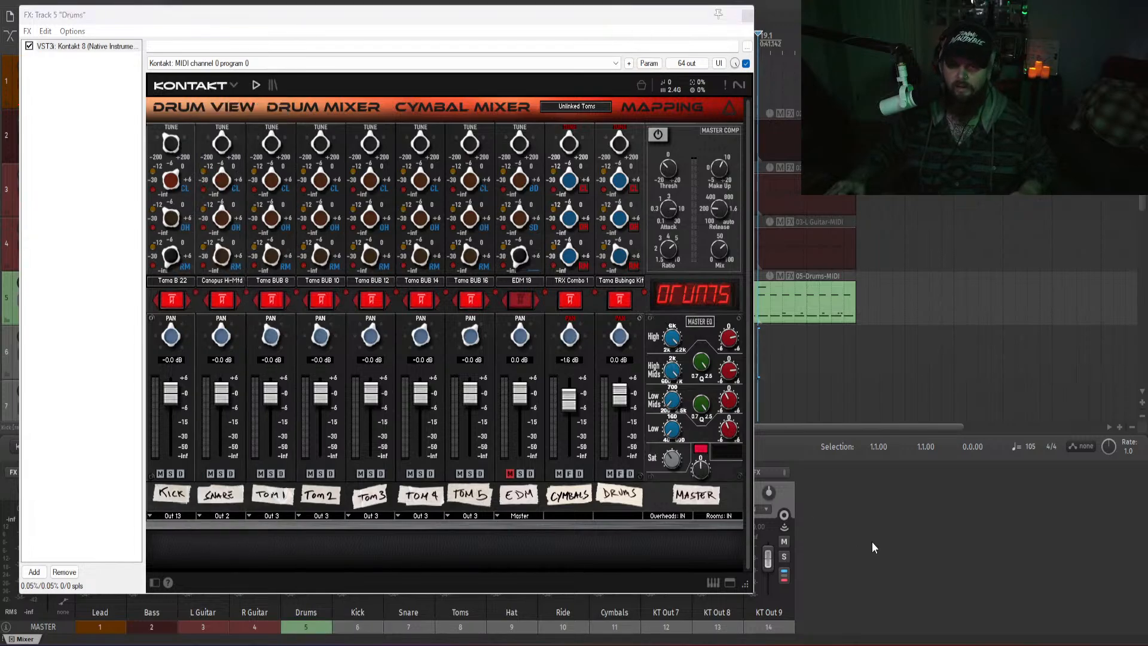
pyautogui.press('space')
pyautogui.press('space')
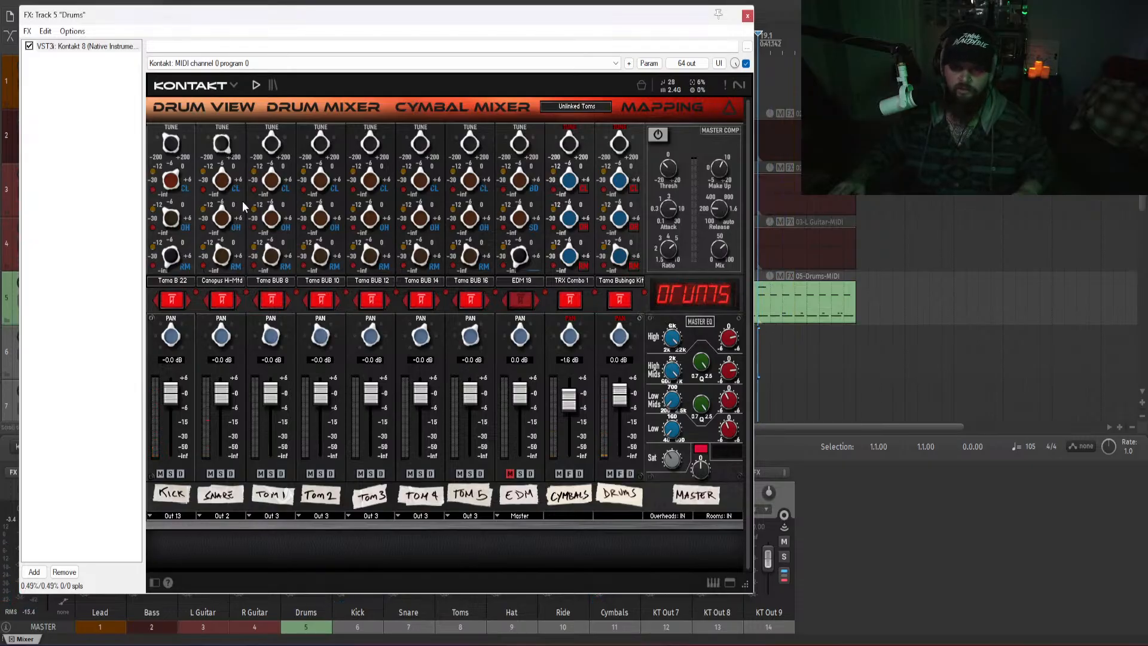
pyautogui.press('space')
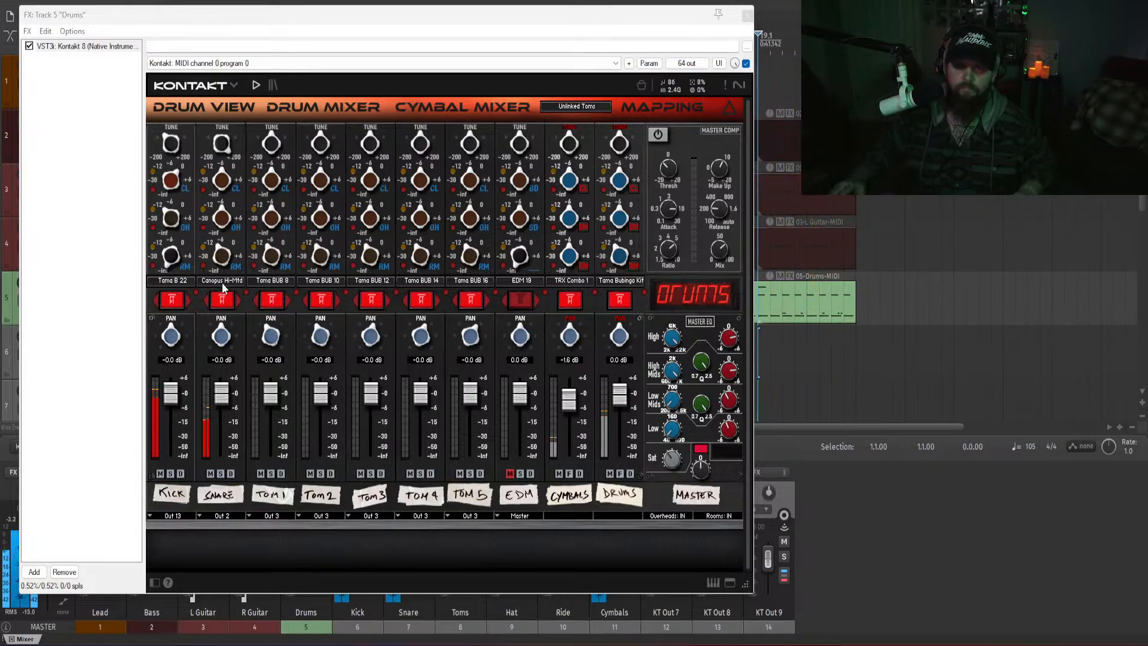
# - Try the upper bands of the snare channel's EQ while auditioning the drums, and return to the full drum mixer
pyautogui.click(217, 500)
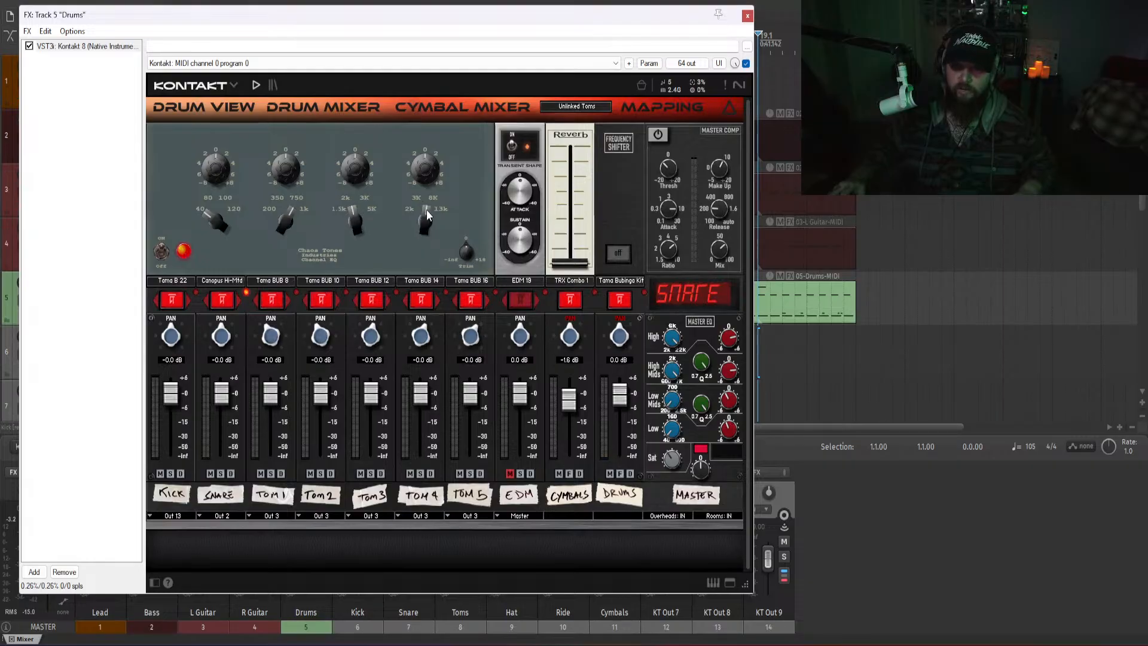
pyautogui.moveTo(422, 230); pyautogui.dragTo(417, 243)
pyautogui.click(1009, 590)
pyautogui.press('space')
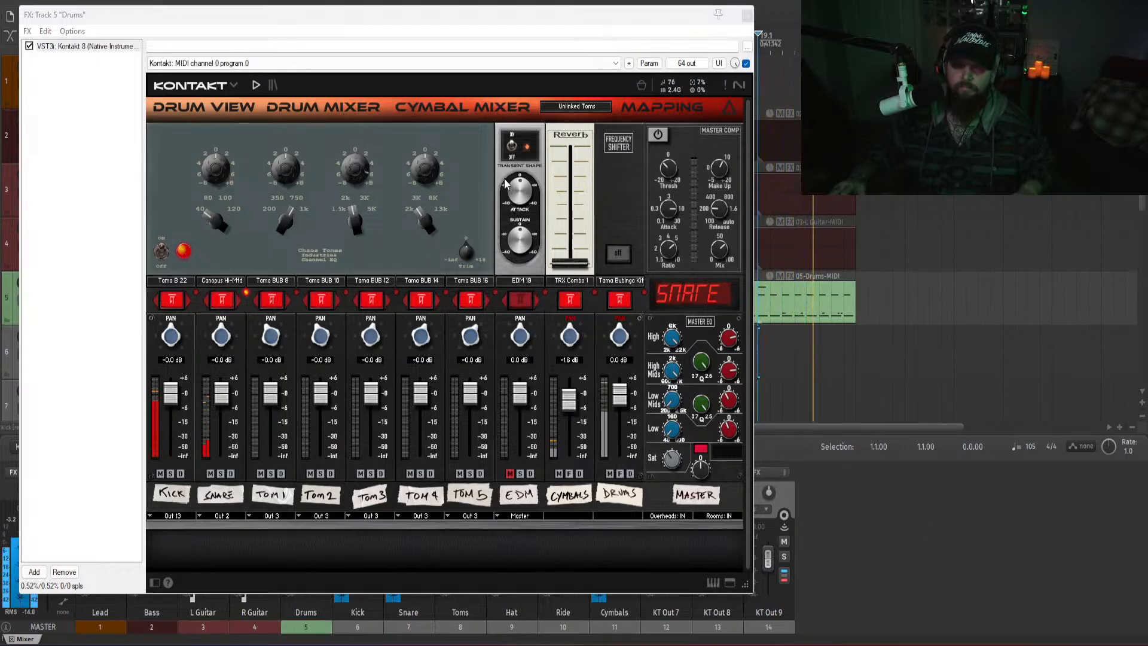
pyautogui.press('space')
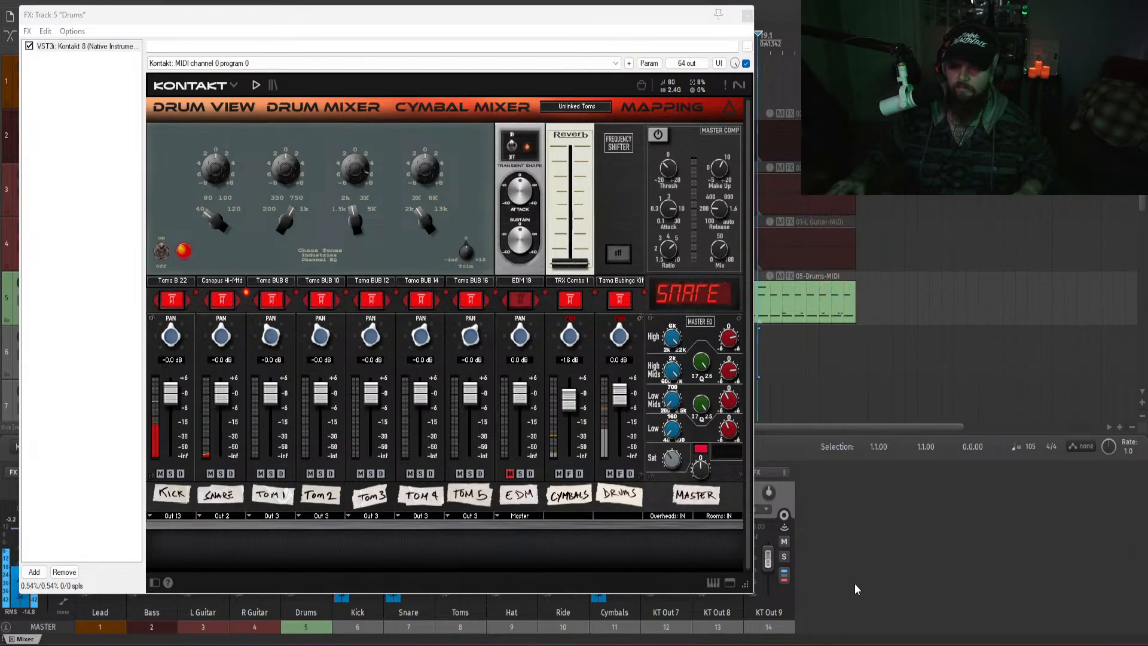
pyautogui.click(359, 168)
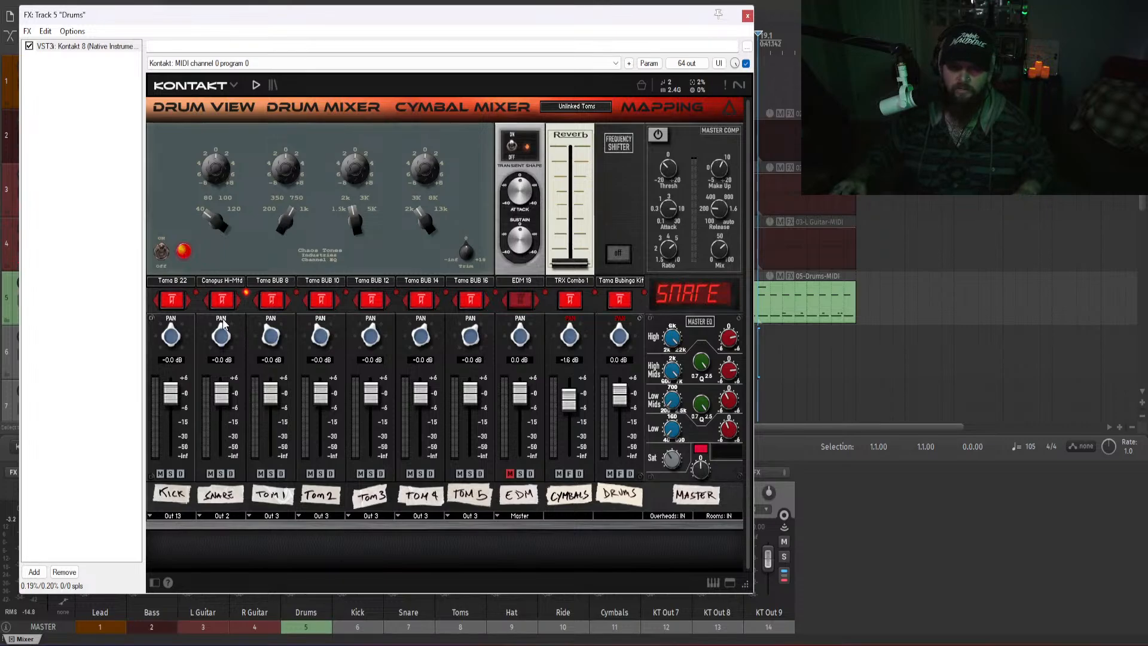
pyautogui.click(221, 496)
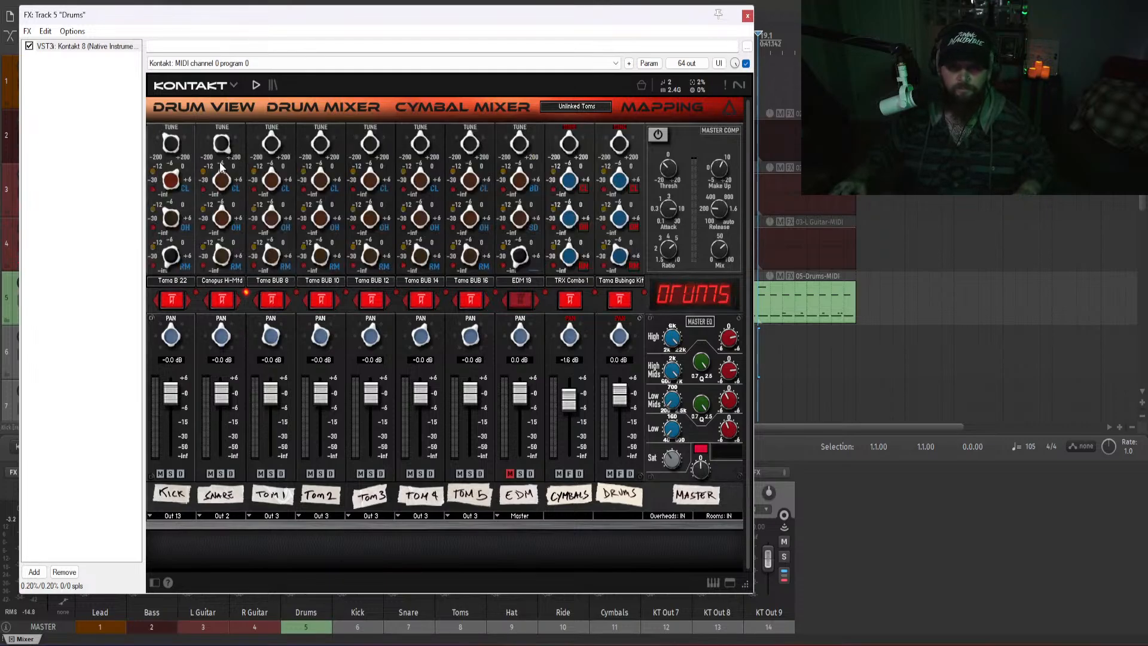
# - Load the Canopus Med-Mtd snare, audition it briefly and close the instrument window
pyautogui.click(220, 281)
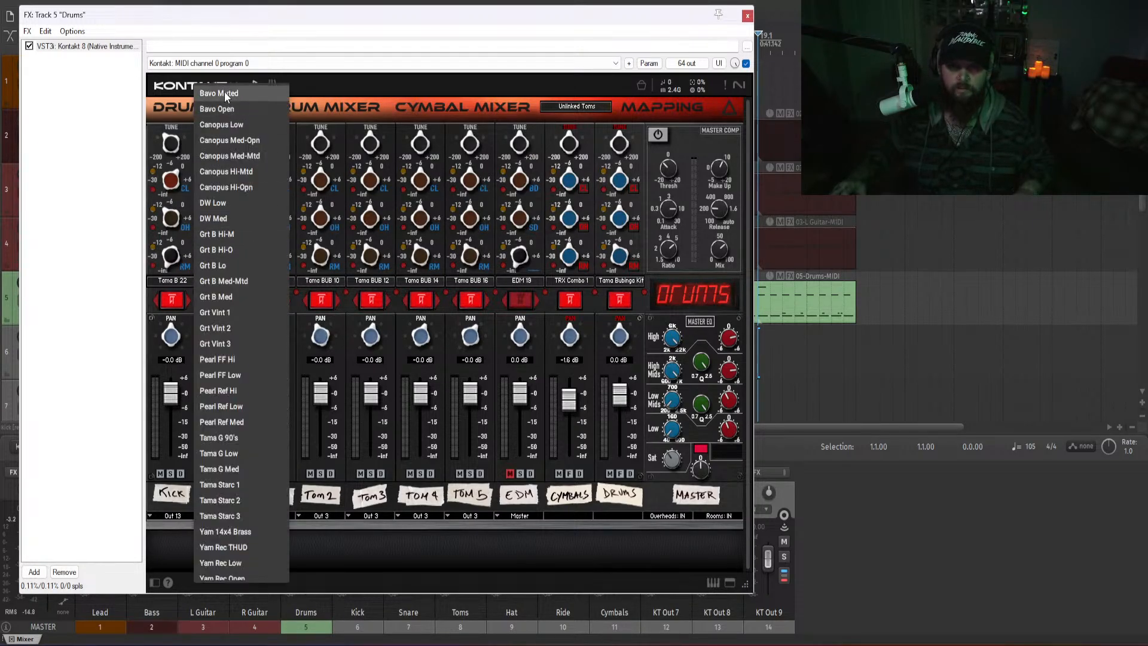
pyautogui.click(243, 156)
pyautogui.press('space')
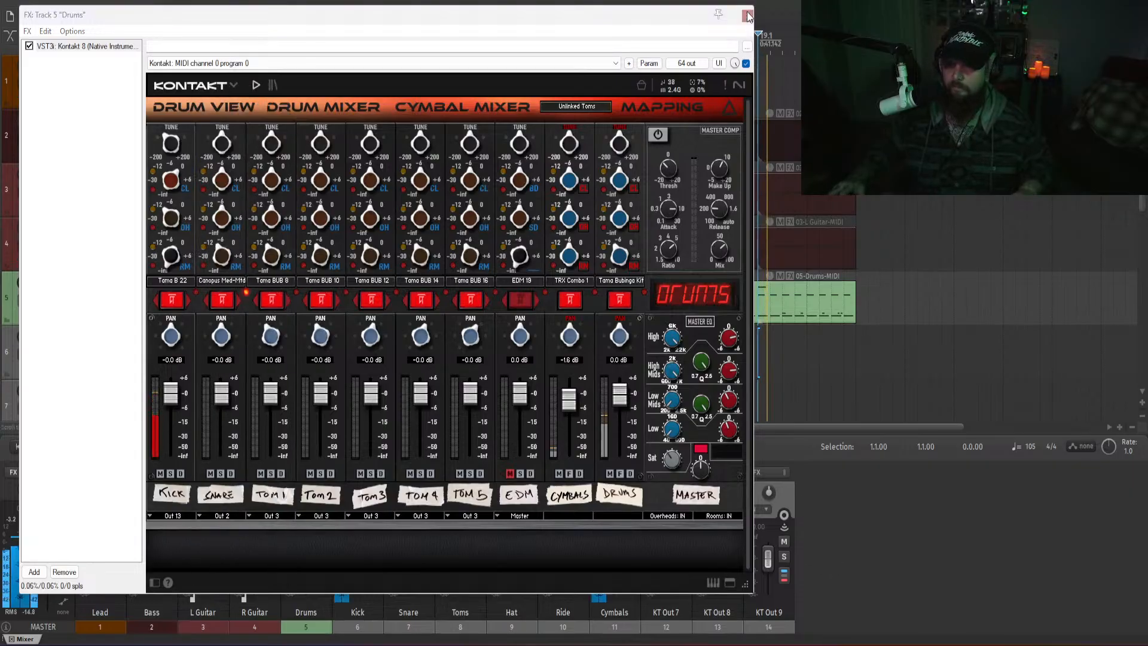
pyautogui.click(747, 16)
pyautogui.press('space')
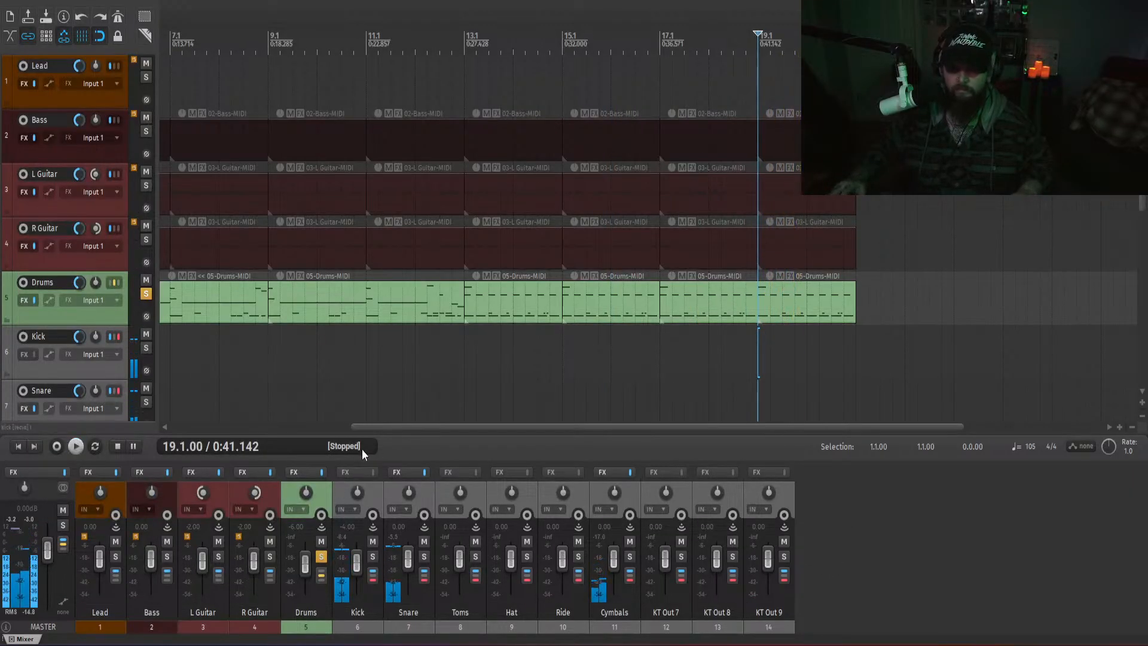
# - Play the song from bar 19, unsolo the Drums track during playback and stop near the end of the arrangement
pyautogui.moveTo(378, 428); pyautogui.dragTo(459, 426)
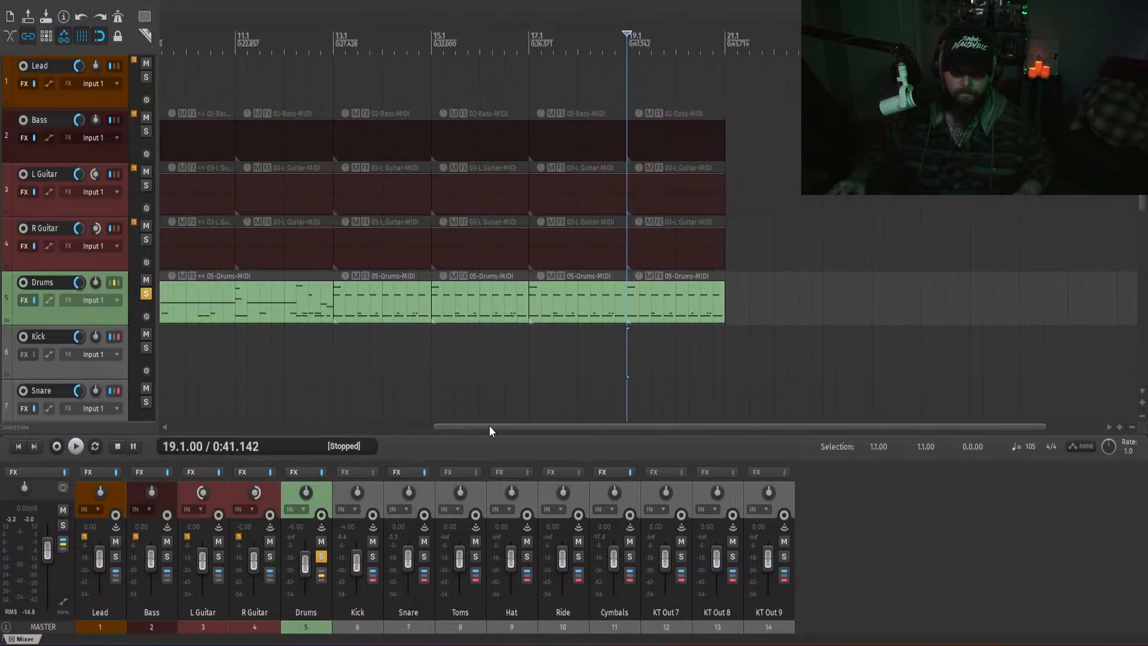
pyautogui.click(578, 353)
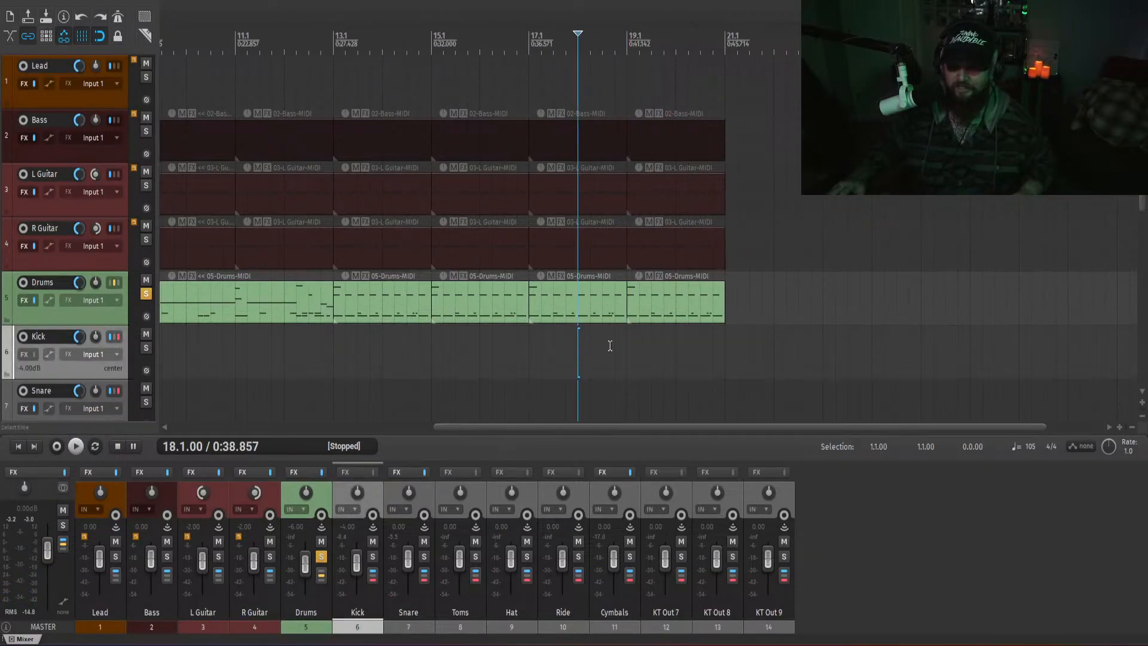
pyautogui.click(614, 347)
pyautogui.click(629, 349)
pyautogui.click(932, 546)
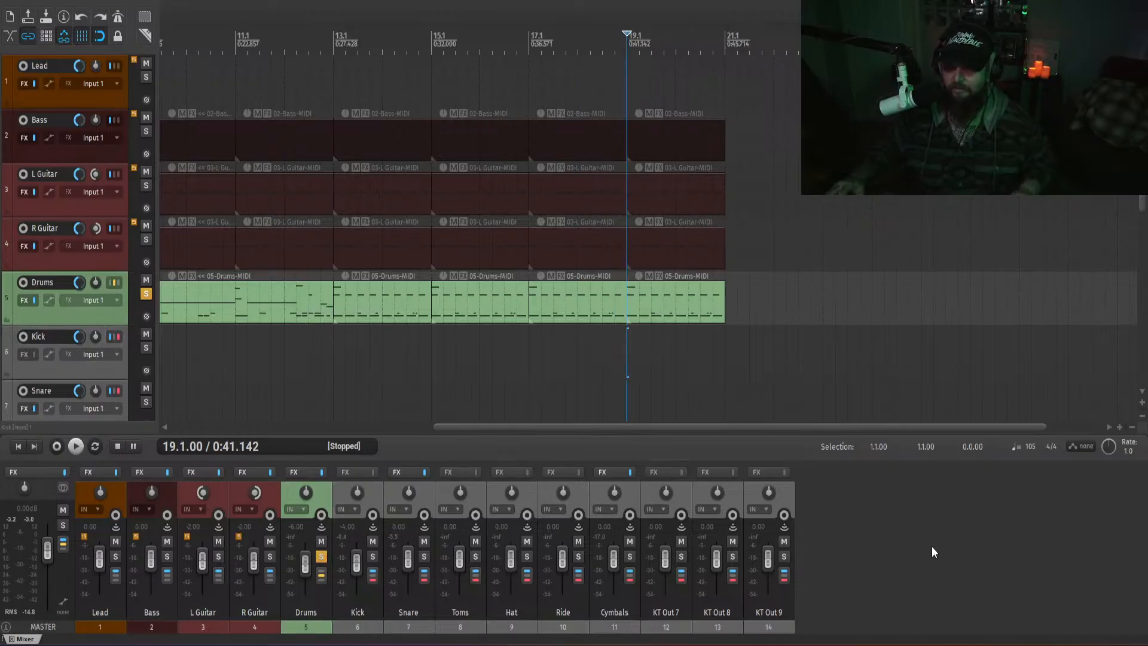
pyautogui.press('space')
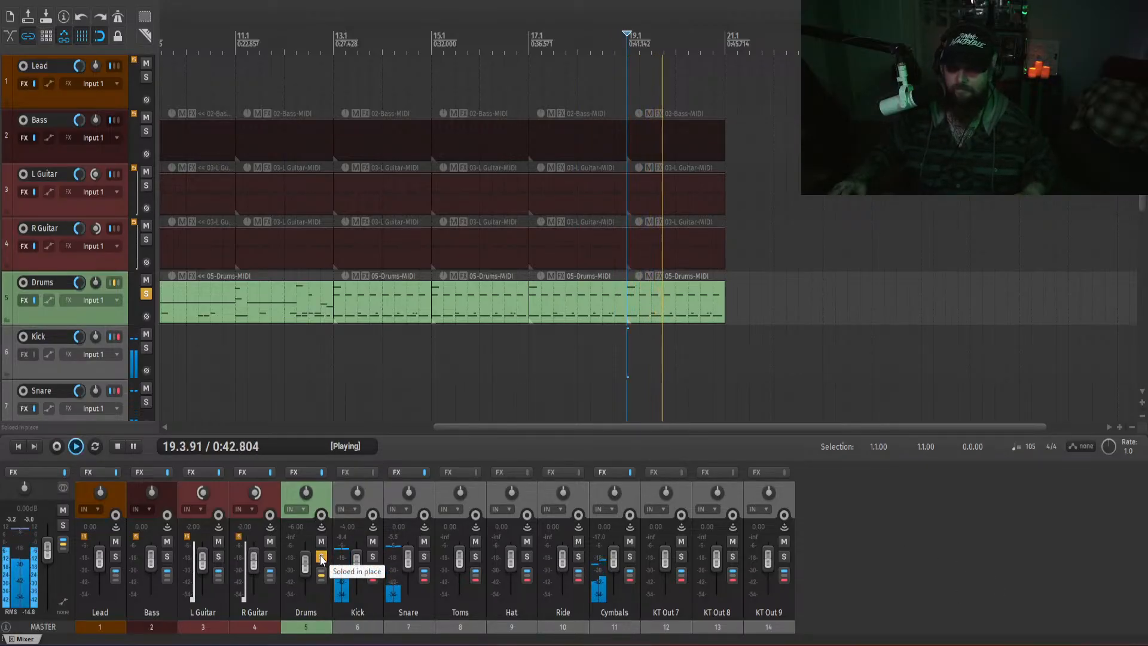
pyautogui.click(321, 559)
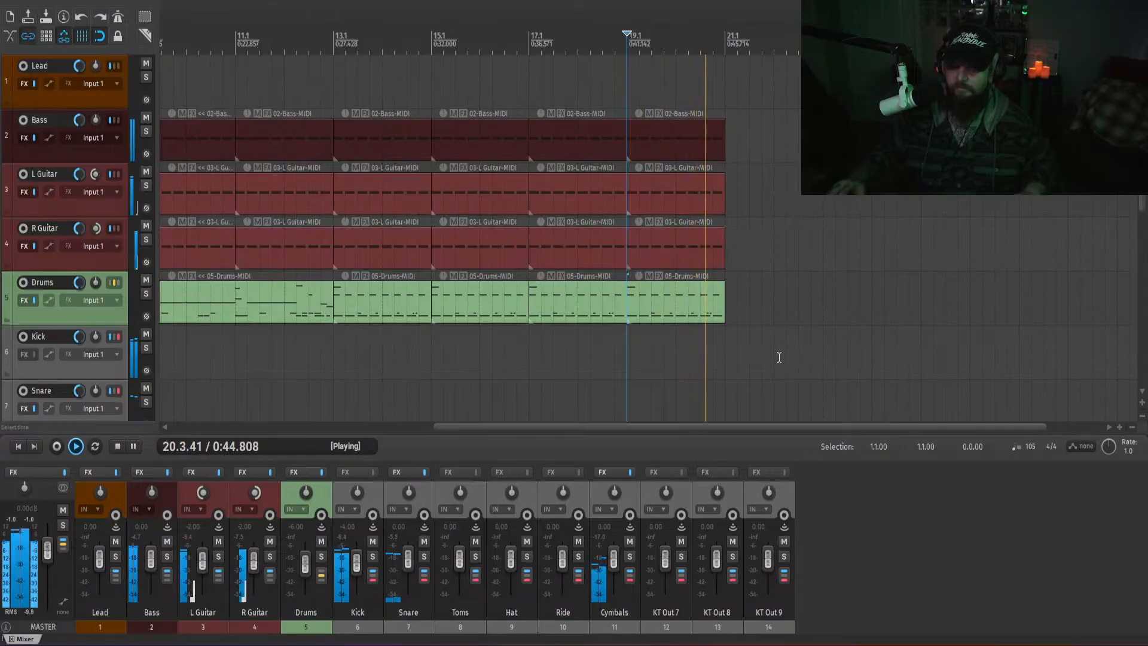
pyautogui.press('space')
# - Create an empty MIDI item about 4.75 bars long on the L Guitar track from bar 21 and open it in the MIDI editor
pyautogui.click(731, 309)
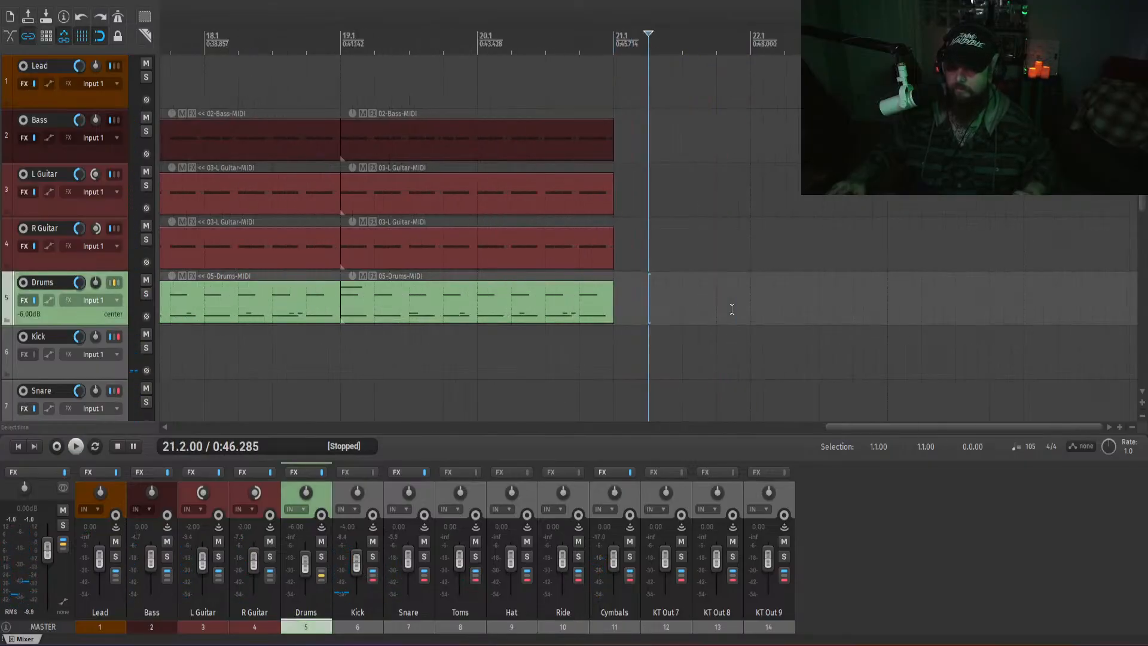
pyautogui.scroll(-3, 663, 310)
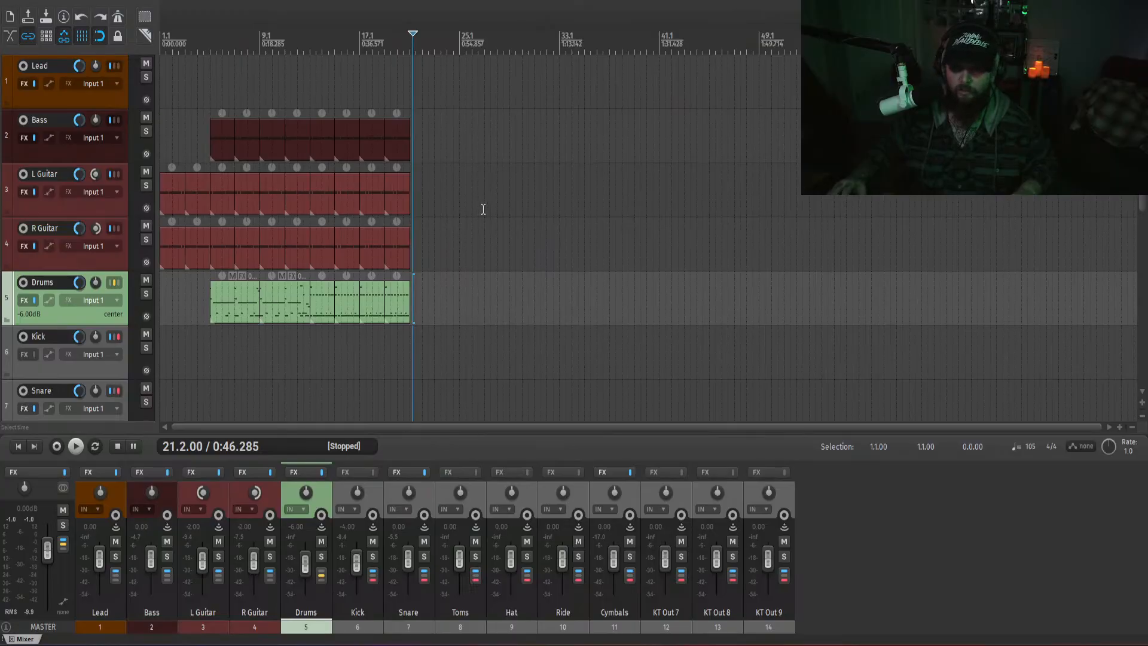
pyautogui.scroll(6, 451, 196)
pyautogui.moveTo(601, 207); pyautogui.dragTo(1057, 198)
pyautogui.click(619, 174)
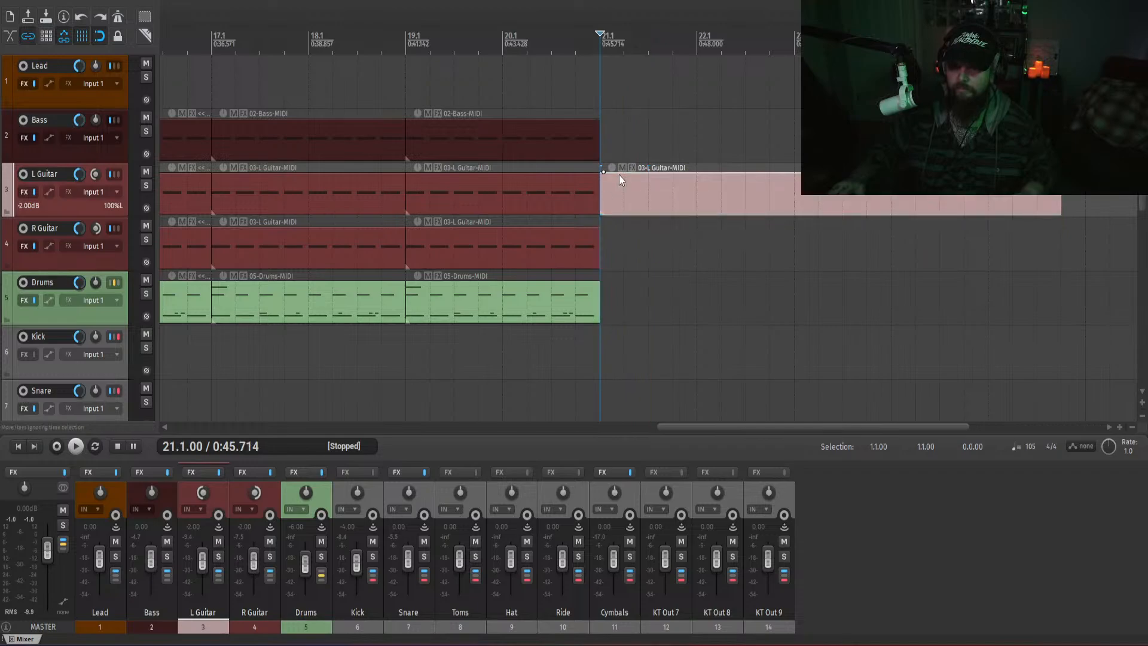
pyautogui.doubleClick(616, 193)
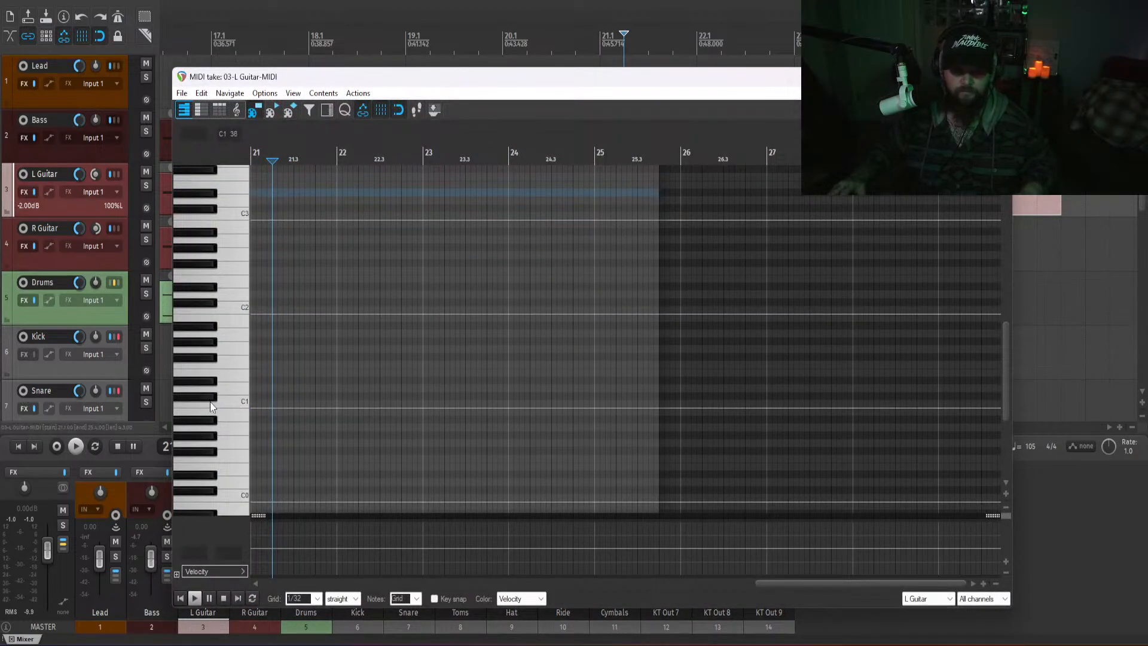
# - Enter a half-bar E1 note at the start of bar 21 and a half-beat F2 note on beat 2
pyautogui.click(238, 376)
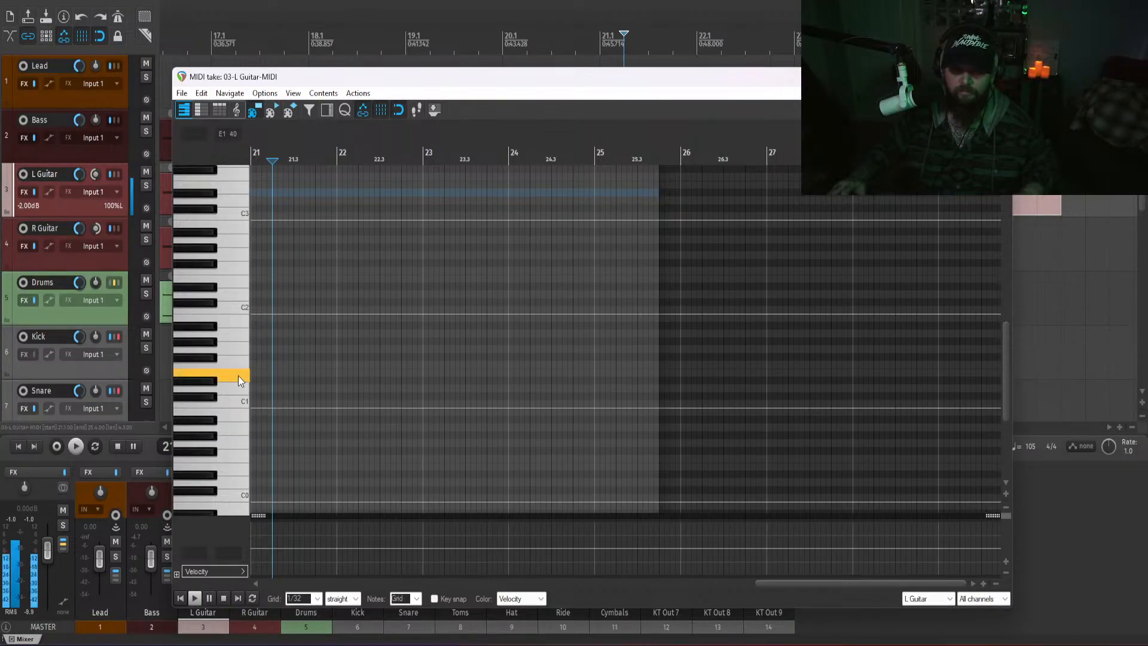
pyautogui.moveTo(256, 374); pyautogui.dragTo(295, 375)
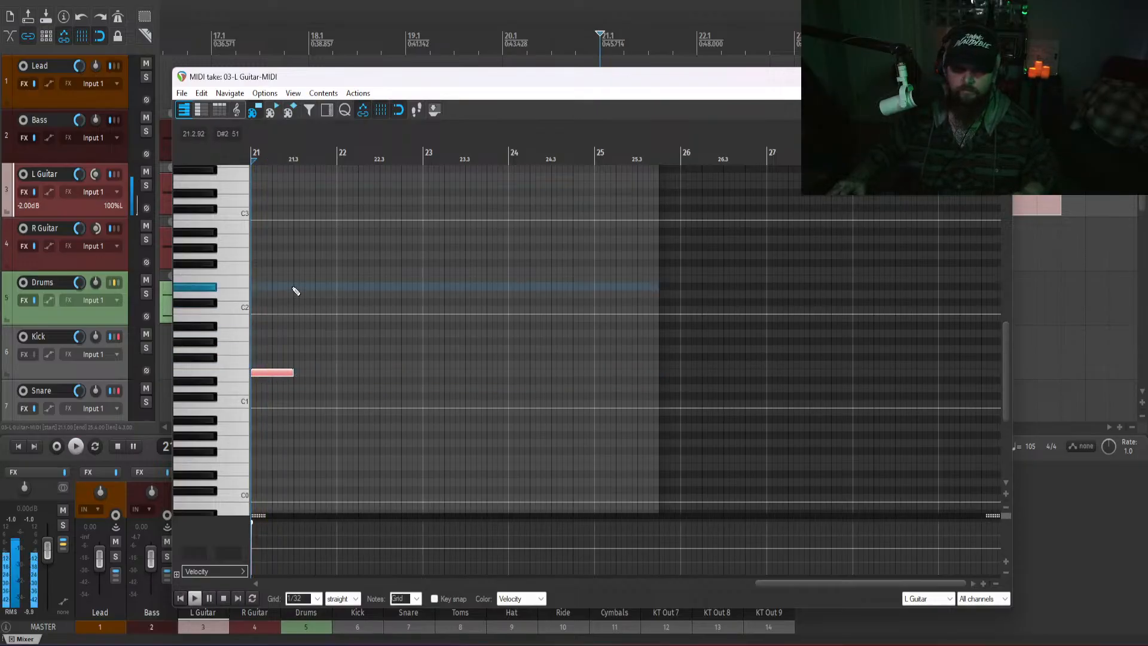
pyautogui.click(267, 272)
pyautogui.moveTo(268, 272); pyautogui.dragTo(277, 263)
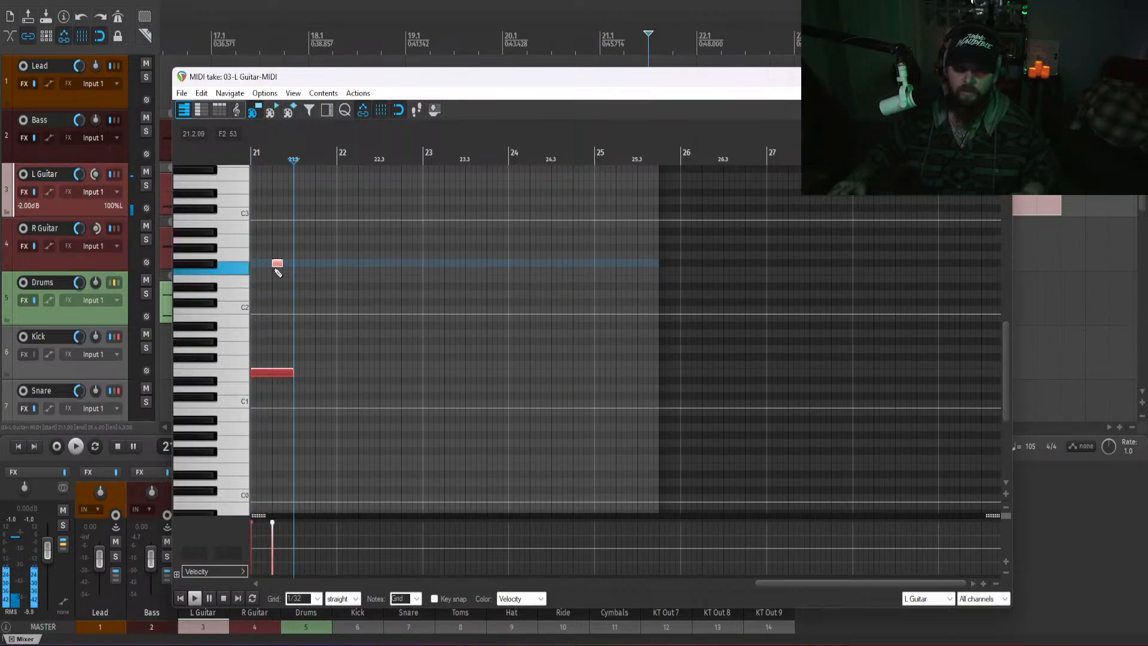
# - Shorten the E1 note to one beat so it ends where the F2 note starts, and audition from bar 21
pyautogui.scroll(4, 292, 288)
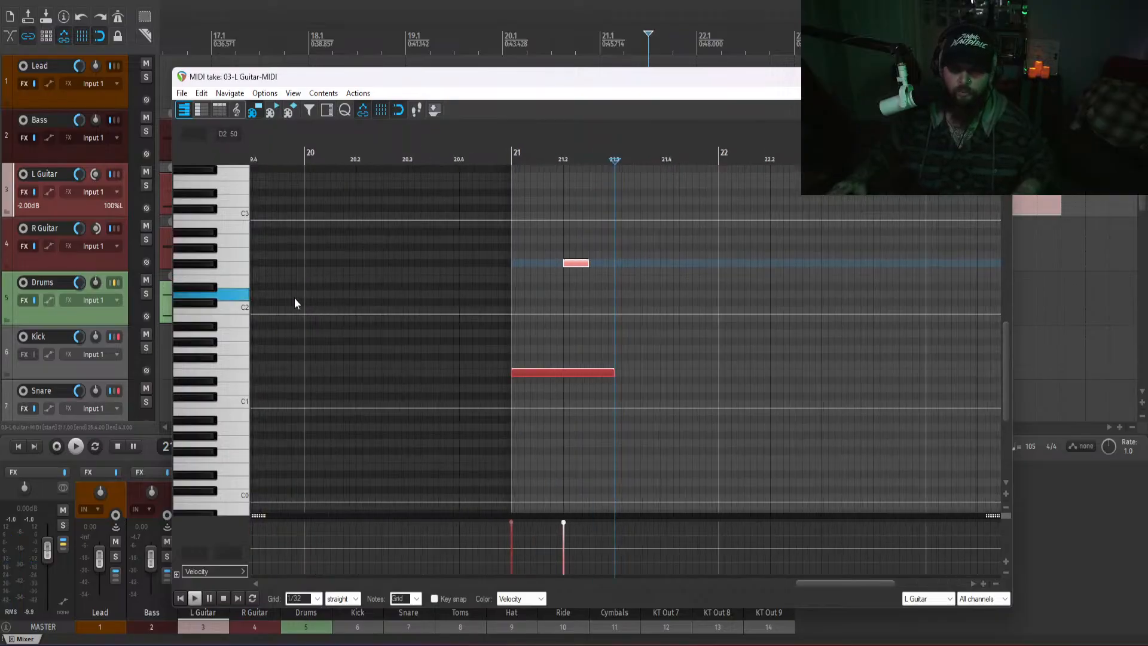
pyautogui.scroll(3, 225, 335)
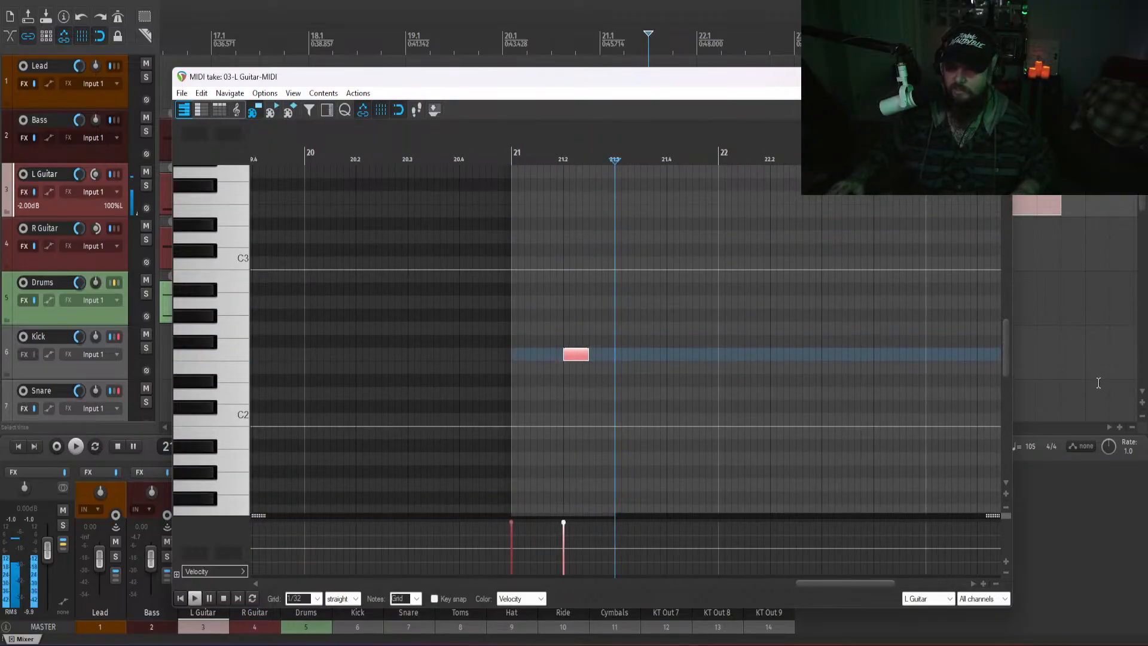
pyautogui.moveTo(1006, 357); pyautogui.dragTo(1002, 382)
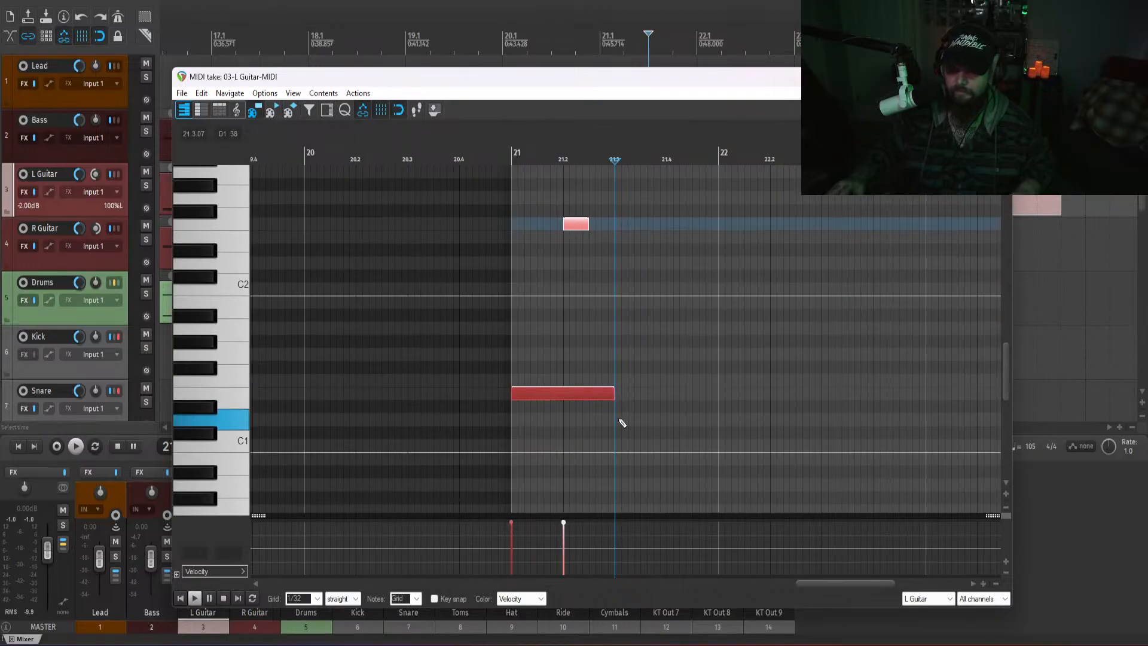
pyautogui.moveTo(613, 394); pyautogui.dragTo(562, 408)
pyautogui.moveTo(705, 372); pyautogui.dragTo(625, 333)
pyautogui.press('Home')
pyautogui.press('space')
pyautogui.press('space')
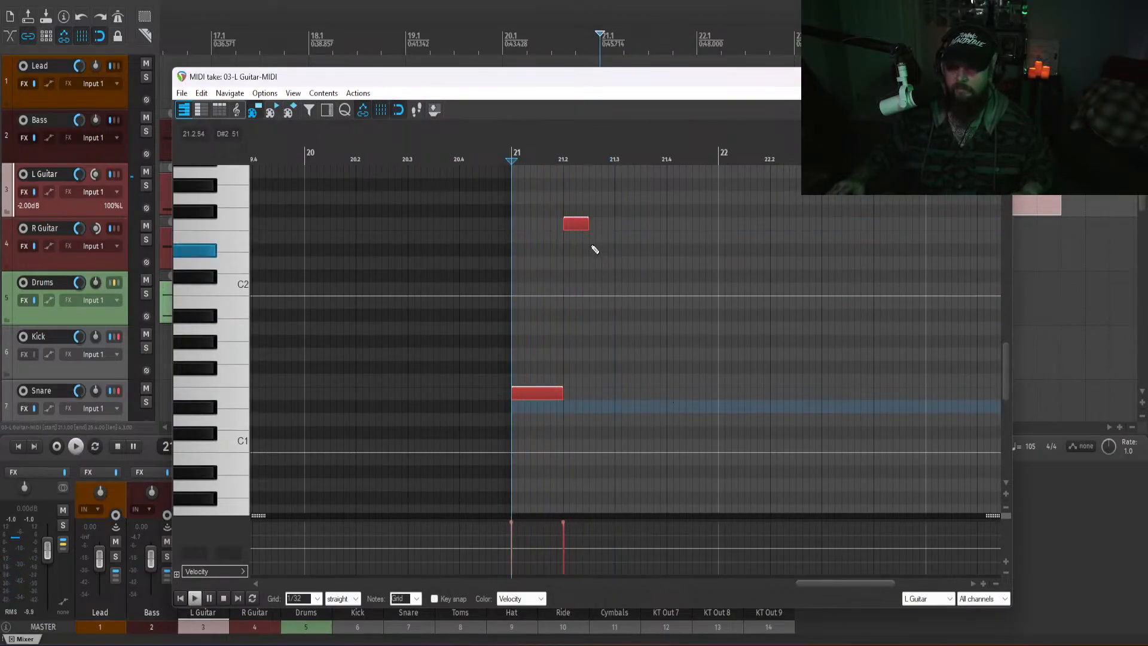
# - Add a one-beat E2 note directly after the F2 note and play the phrase
pyautogui.moveTo(619, 239)
pyautogui.mouseDown()
pyautogui.moveTo(673, 240)
pyautogui.moveTo(605, 233)
pyautogui.mouseUp()
pyautogui.press('space')
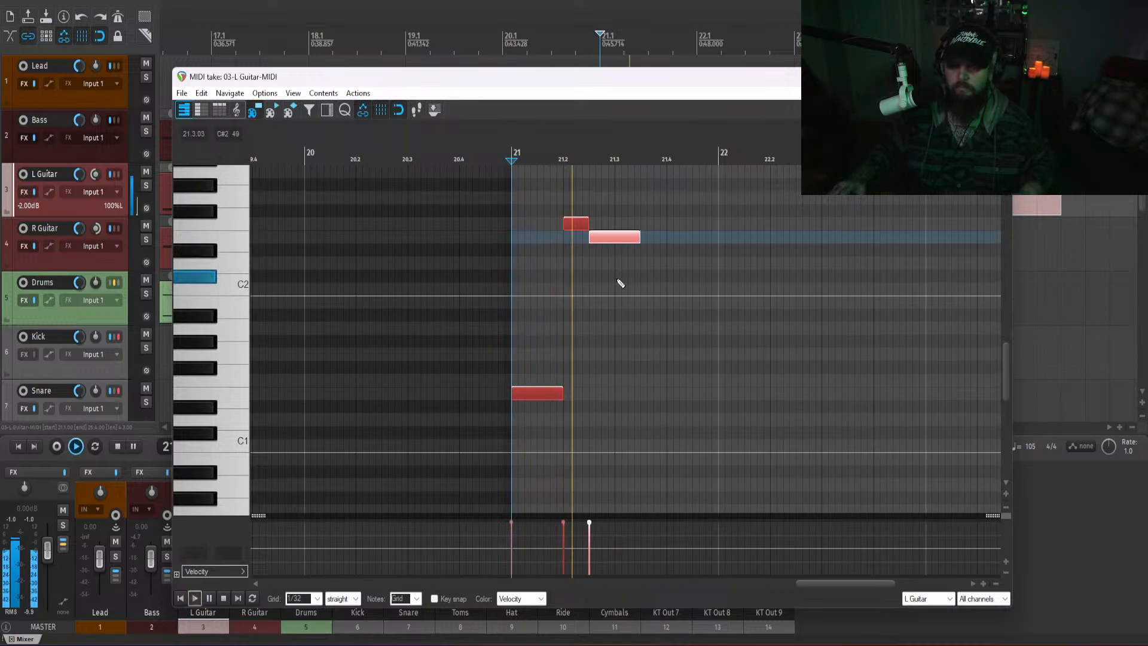
pyautogui.press('space')
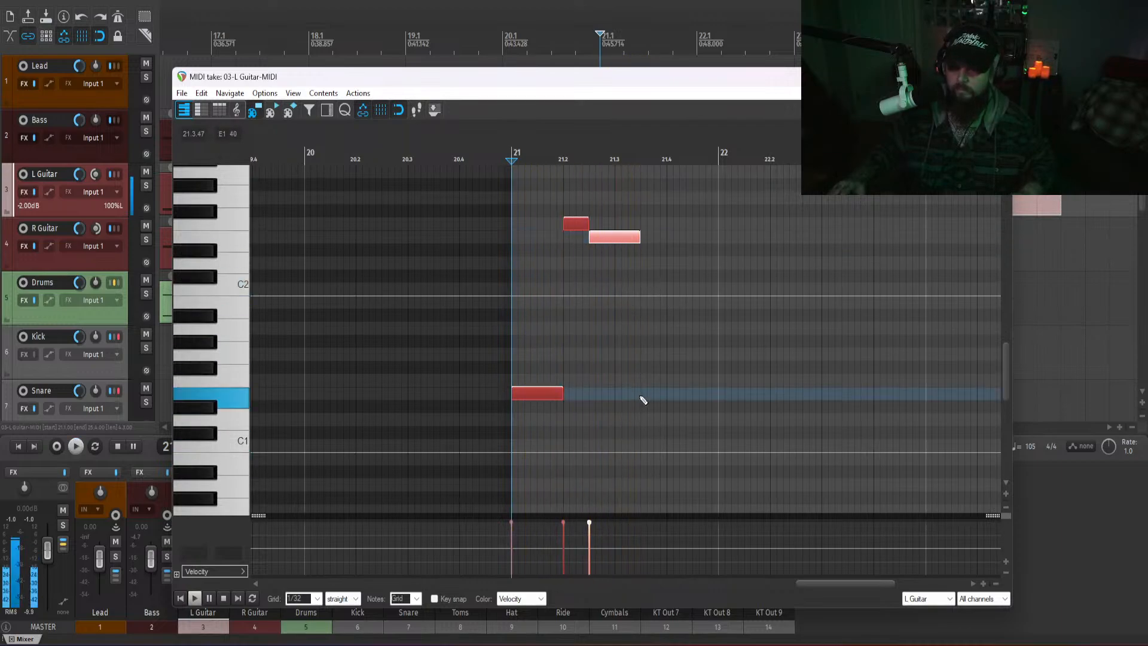
# - Add three consecutive half-beat E1 notes after the E2 note up to bar 22, and play the riff
pyautogui.click(637, 393)
pyautogui.moveTo(637, 396); pyautogui.dragTo(695, 399)
pyautogui.press('space')
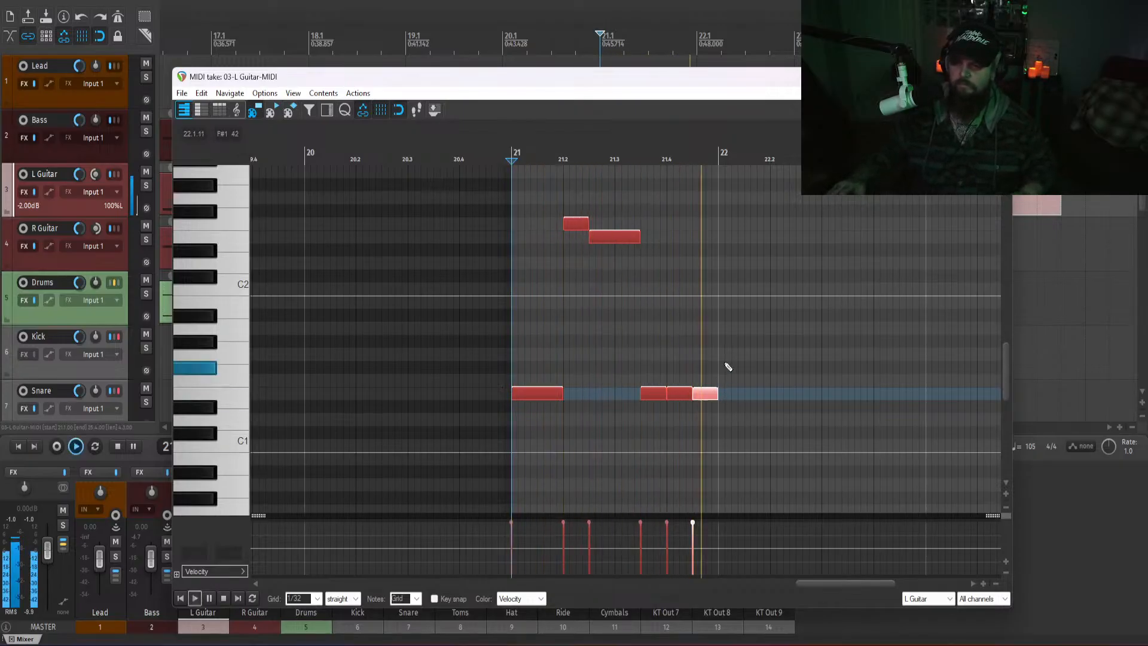
# - Add a one-beat D2 note at the start of bar 22 and a one-beat F2 note on beat 2, and audition from bar 21
pyautogui.press('space')
pyautogui.click(722, 270)
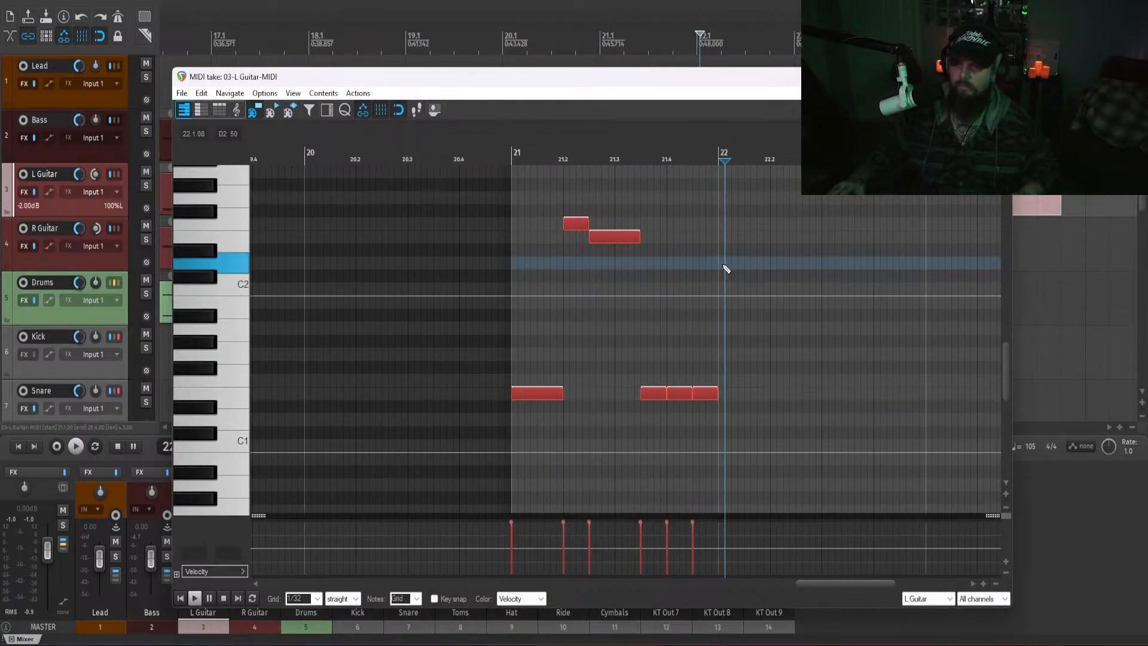
pyautogui.moveTo(771, 265); pyautogui.dragTo(804, 227)
pyautogui.press('Home')
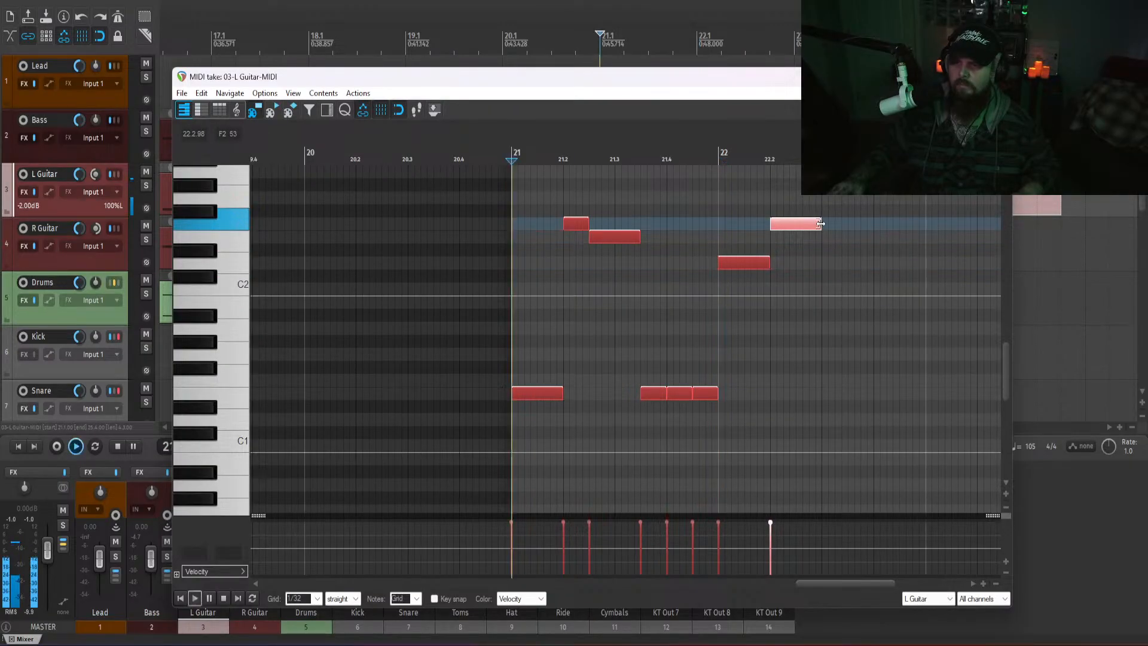
pyautogui.press('space')
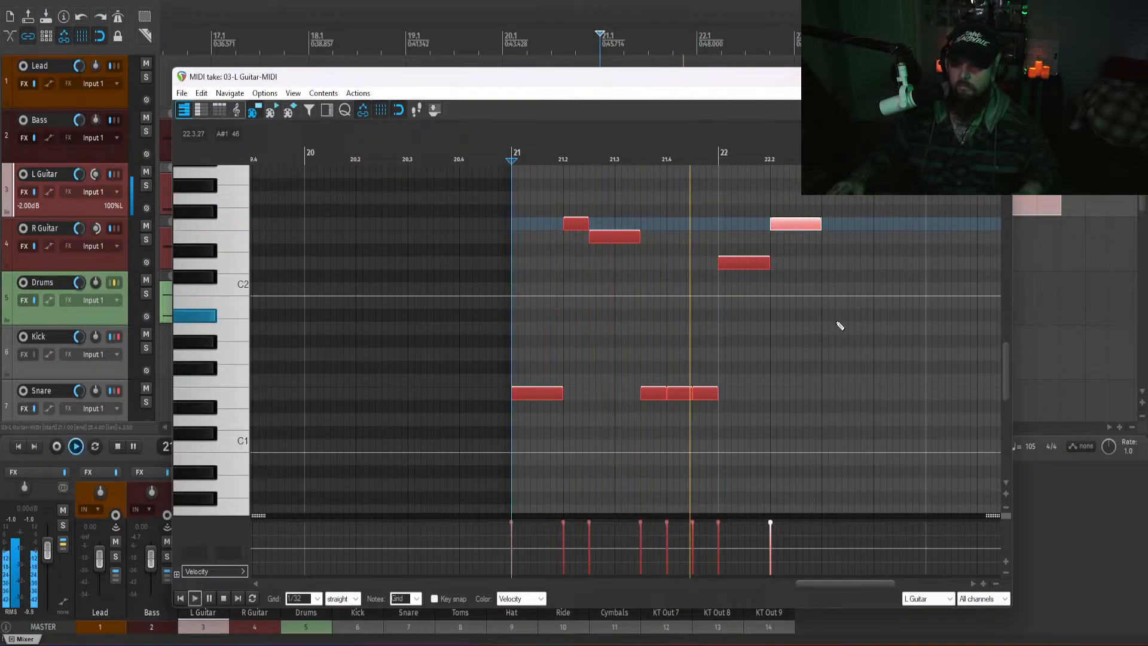
pyautogui.press('space')
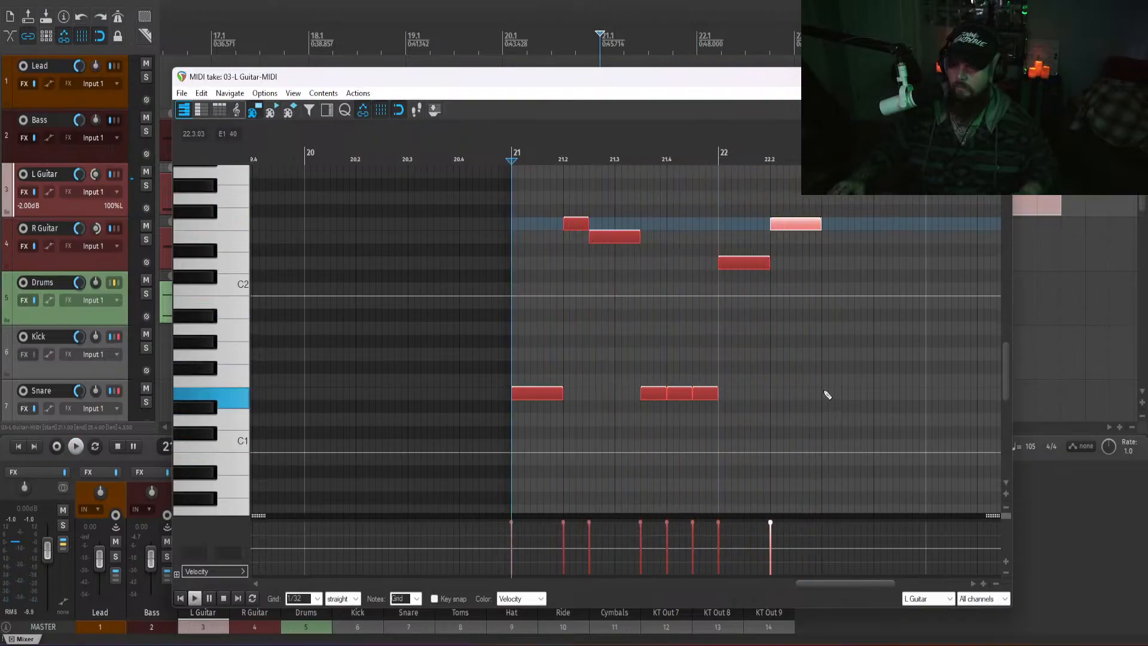
# - Fill beat 3 of bar 22 with one half-beat and two quarter-beat E1 notes, and play the riff
pyautogui.click(828, 393)
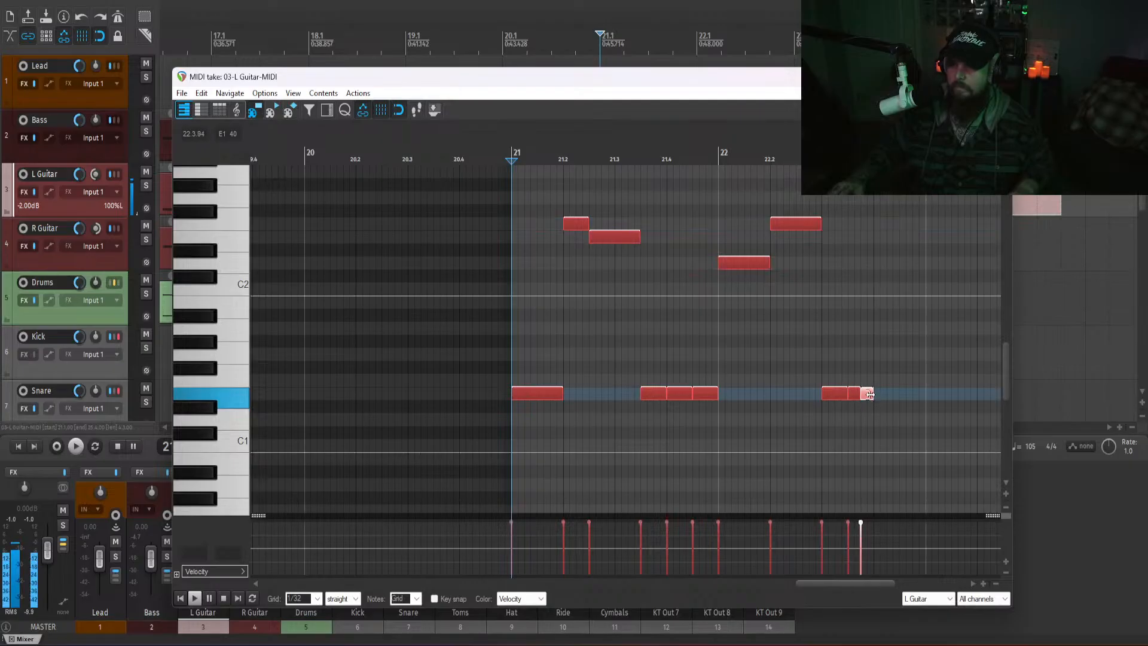
pyautogui.press('space')
pyautogui.moveTo(815, 580); pyautogui.dragTo(845, 578)
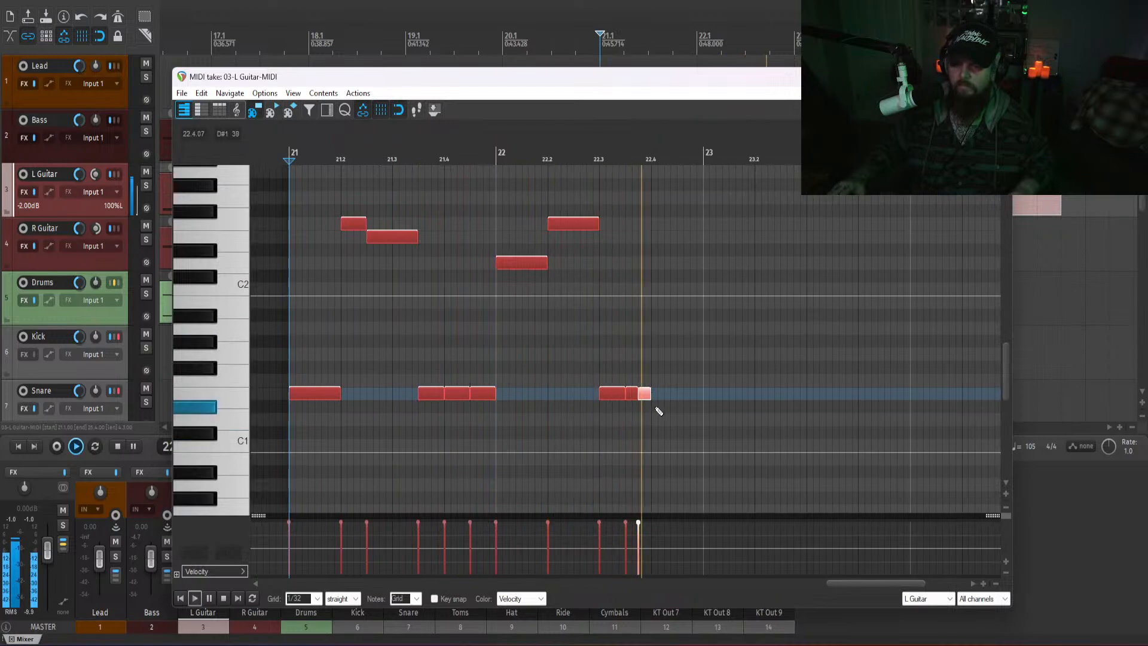
pyautogui.press('space')
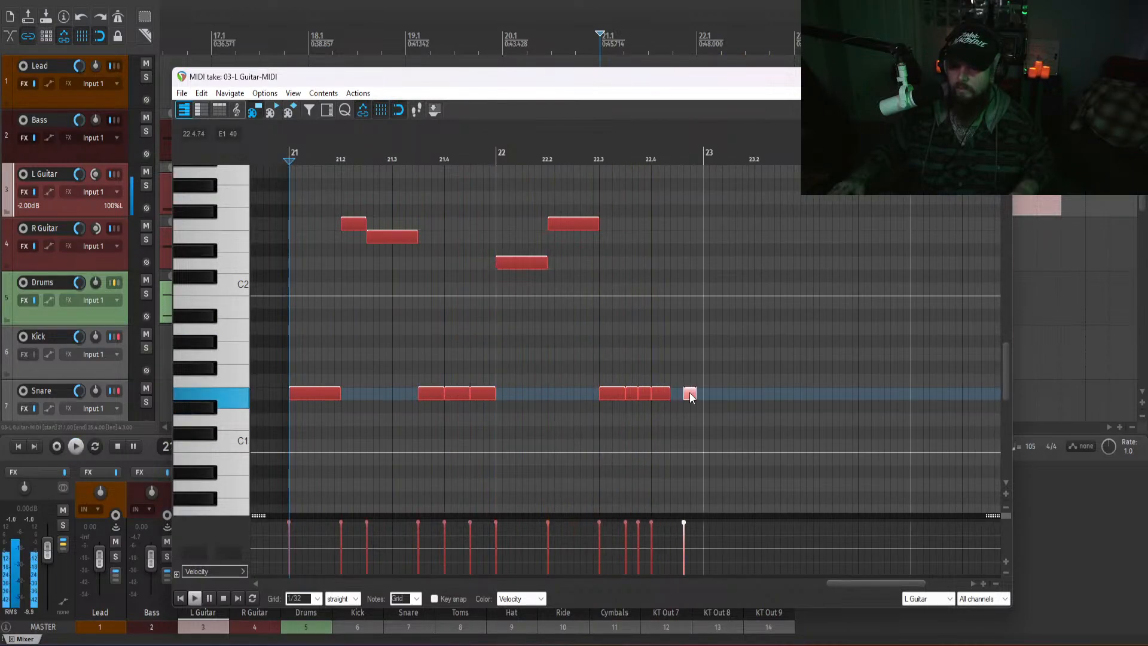
# - Fill beat 4 of bar 22 with two half-beat E1 notes ending at bar 23, and play the riff
pyautogui.moveTo(699, 394); pyautogui.dragTo(704, 393)
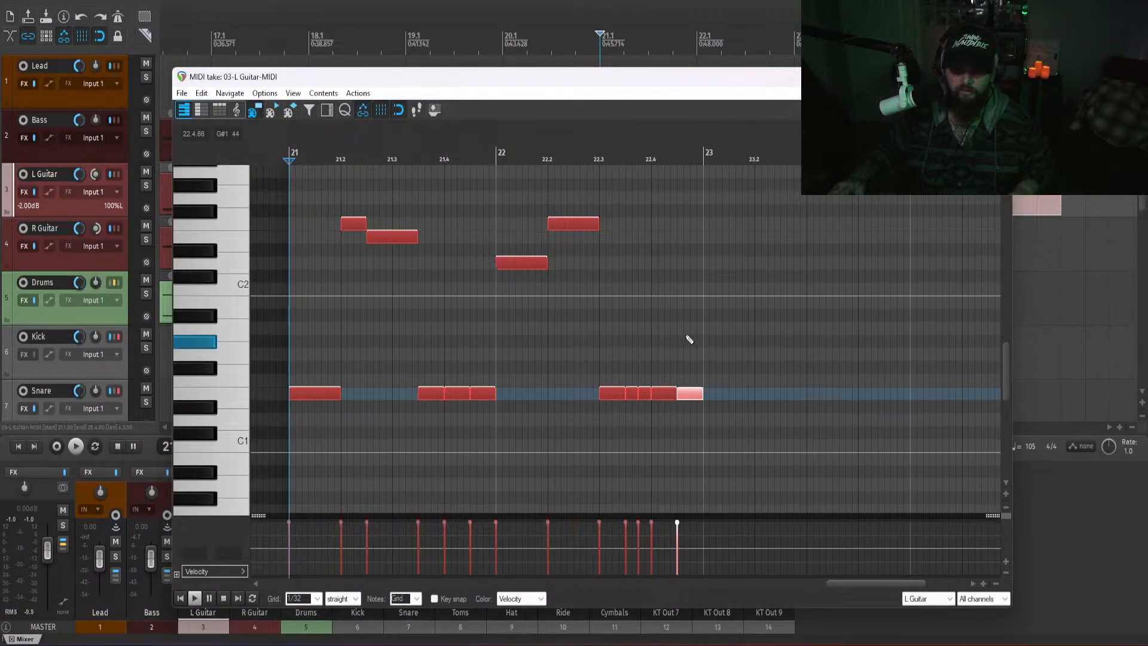
pyautogui.click(645, 323)
pyautogui.press('space')
# - Close the MIDI editor and reset the L Guitar track's pan to centre while listening to the riff
pyautogui.press('Escape')
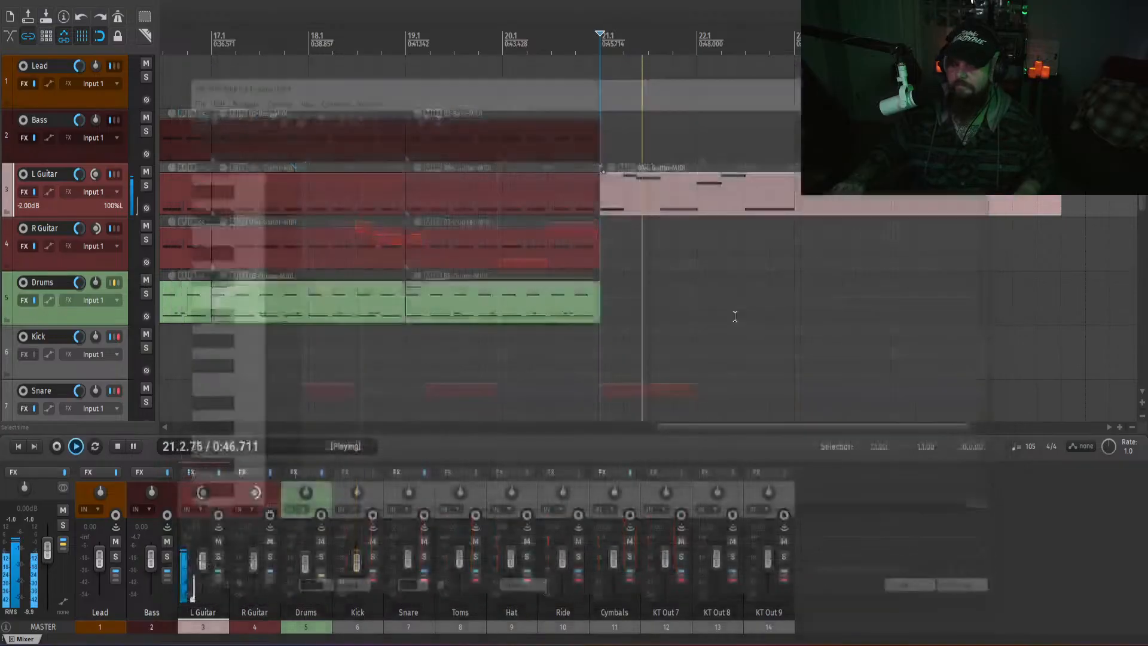
pyautogui.doubleClick(199, 495)
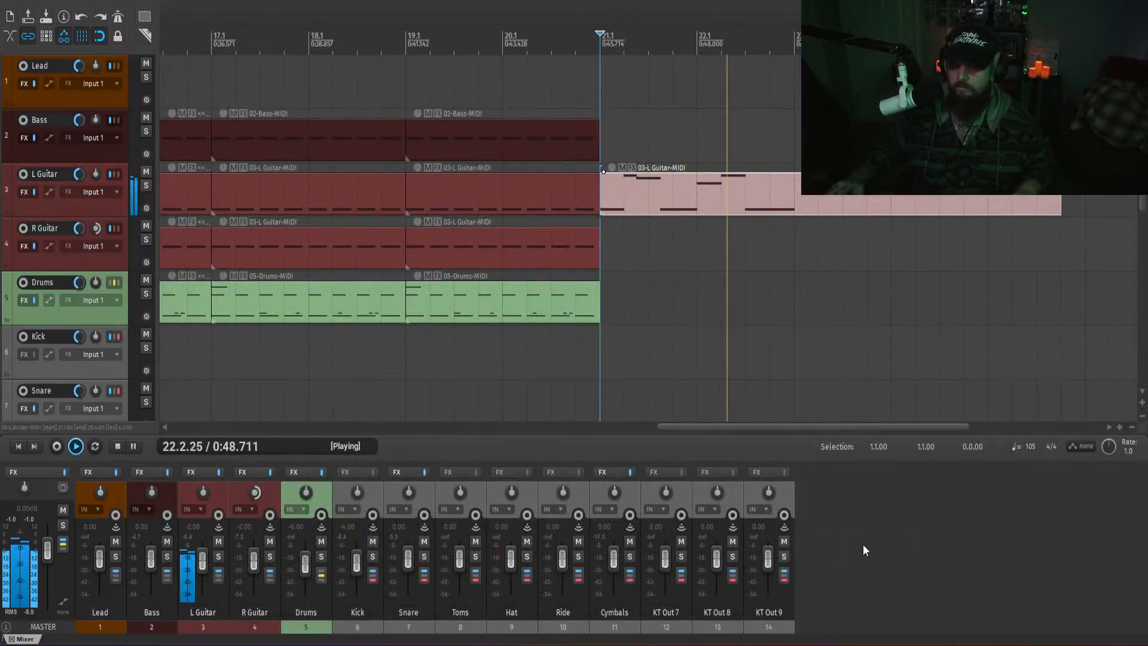
pyautogui.press('space')
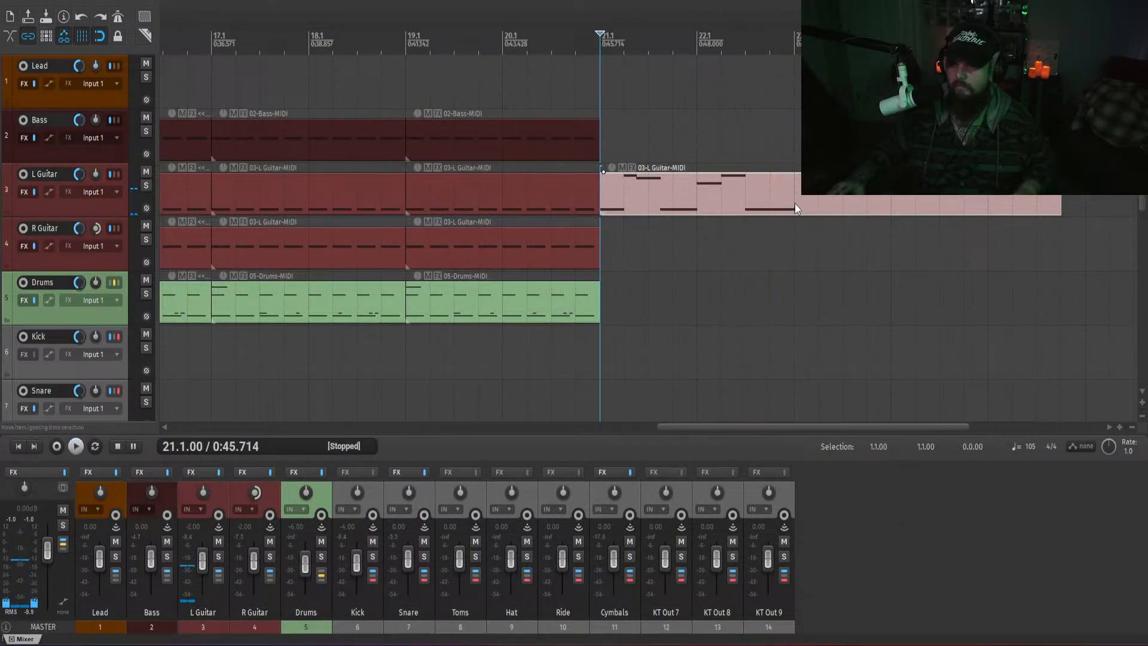
# - Reopen the L Guitar riff, copy all notes of bars 21 and 22 to bars 23 and 24, and play from bar 21
pyautogui.doubleClick(646, 200)
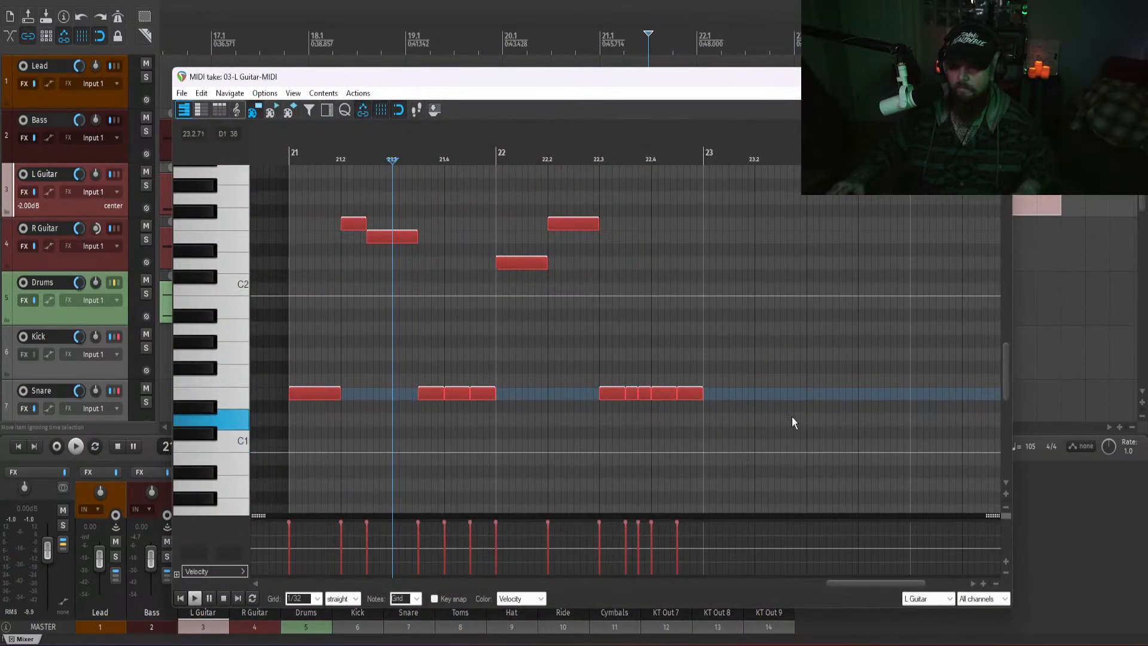
pyautogui.moveTo(792, 418); pyautogui.dragTo(263, 161)
pyautogui.moveTo(318, 420); pyautogui.dragTo(737, 419)
pyautogui.click(616, 363)
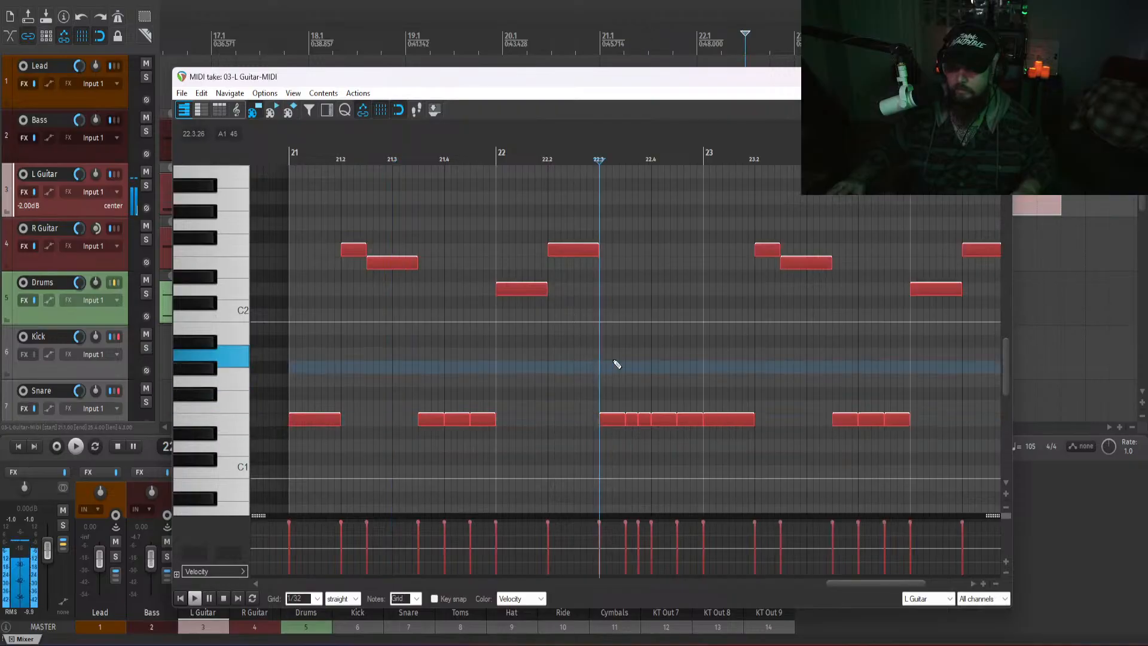
pyautogui.press('Home')
pyautogui.press('space')
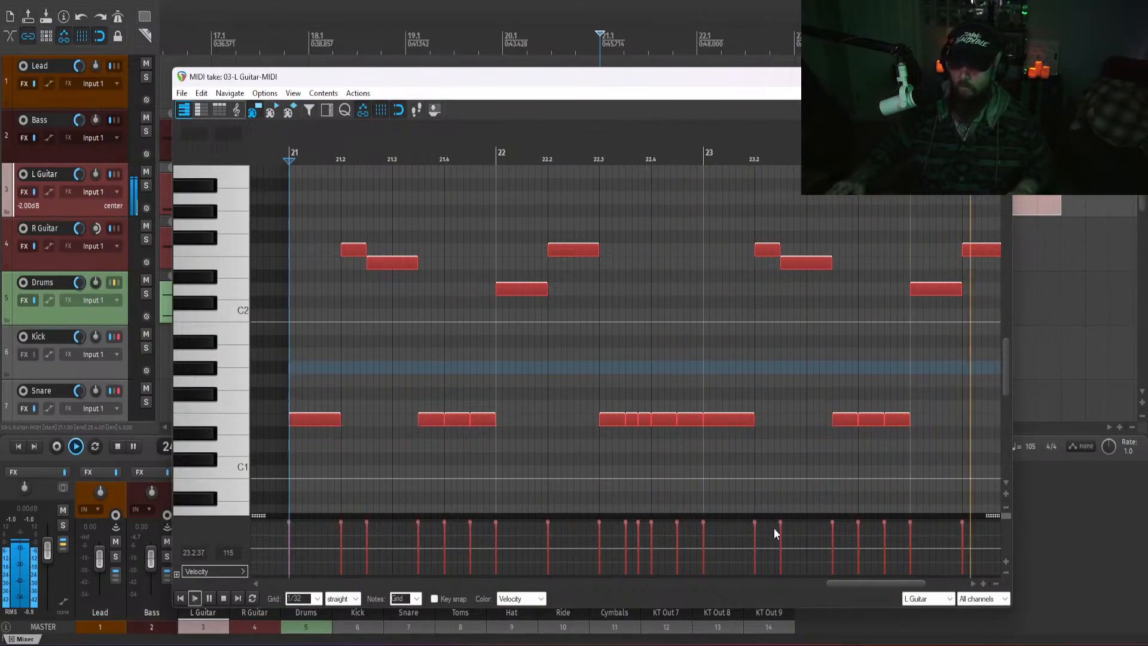
pyautogui.press('space')
# - Replace the E1 notes in the second half of bar 24 with four consecutive 1/32 E1 notes from beat 3, and audition them
pyautogui.moveTo(384, 438); pyautogui.dragTo(264, 416)
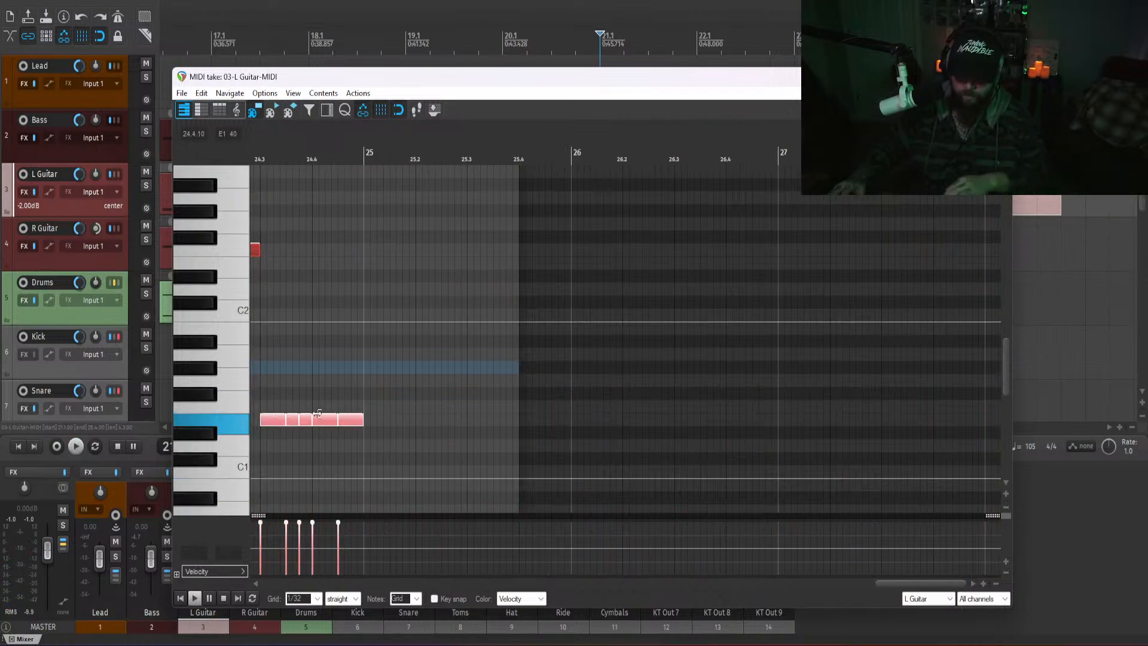
pyautogui.press('Delete')
pyautogui.click(265, 421)
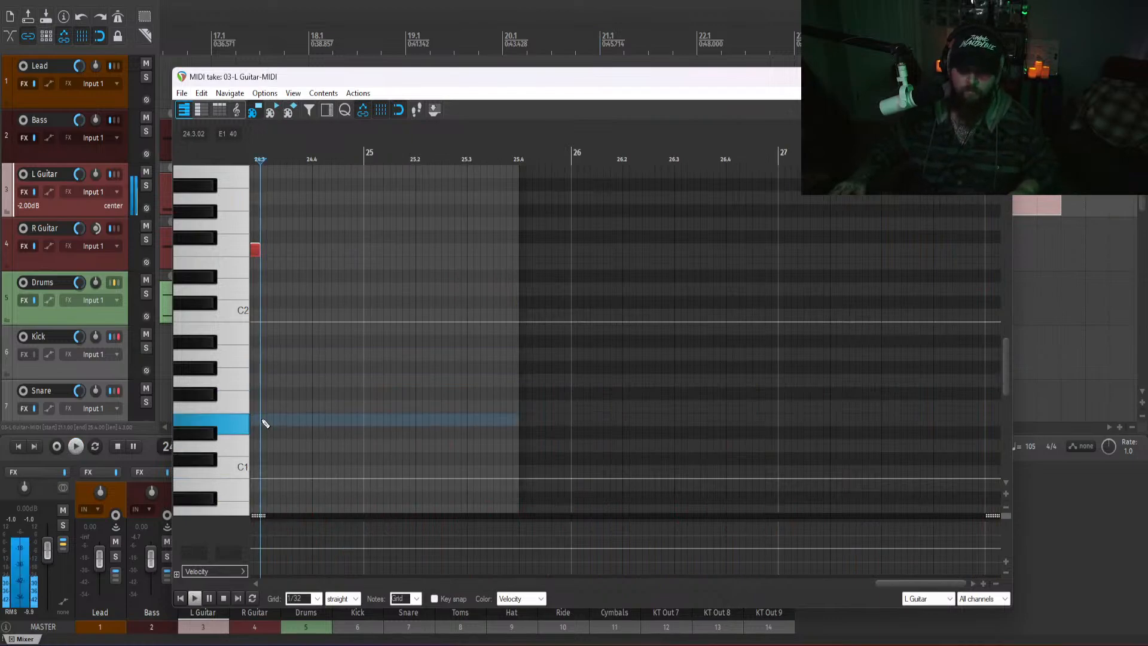
pyautogui.scroll(3, 357, 452)
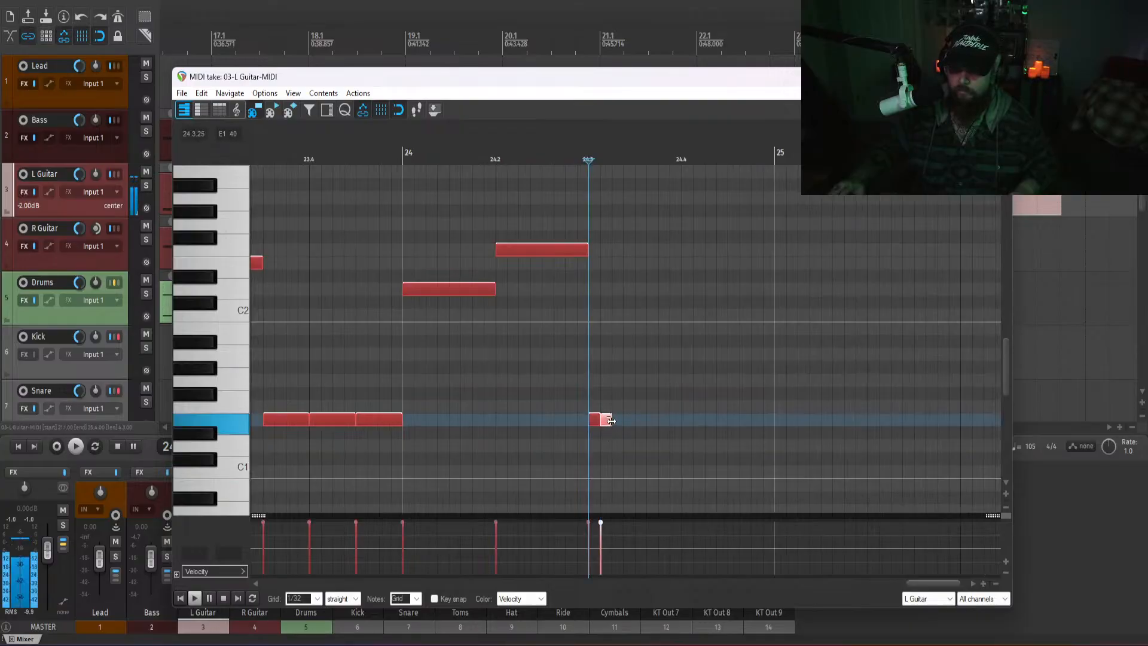
pyautogui.click(629, 419)
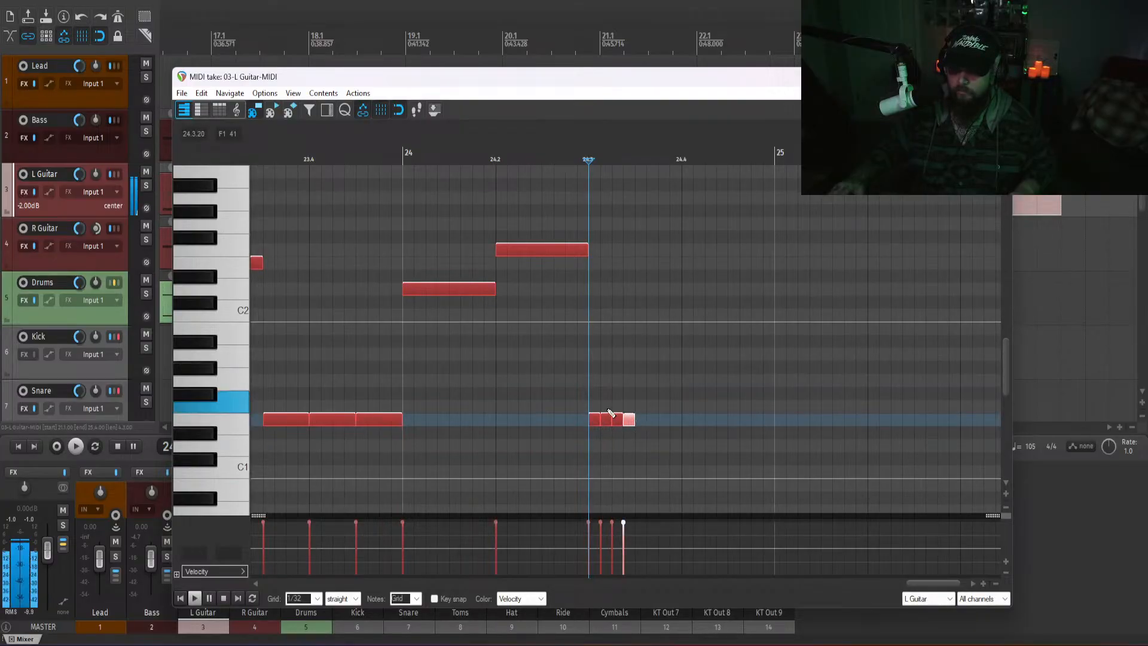
pyautogui.click(574, 361)
pyautogui.click(438, 393)
pyautogui.press('space')
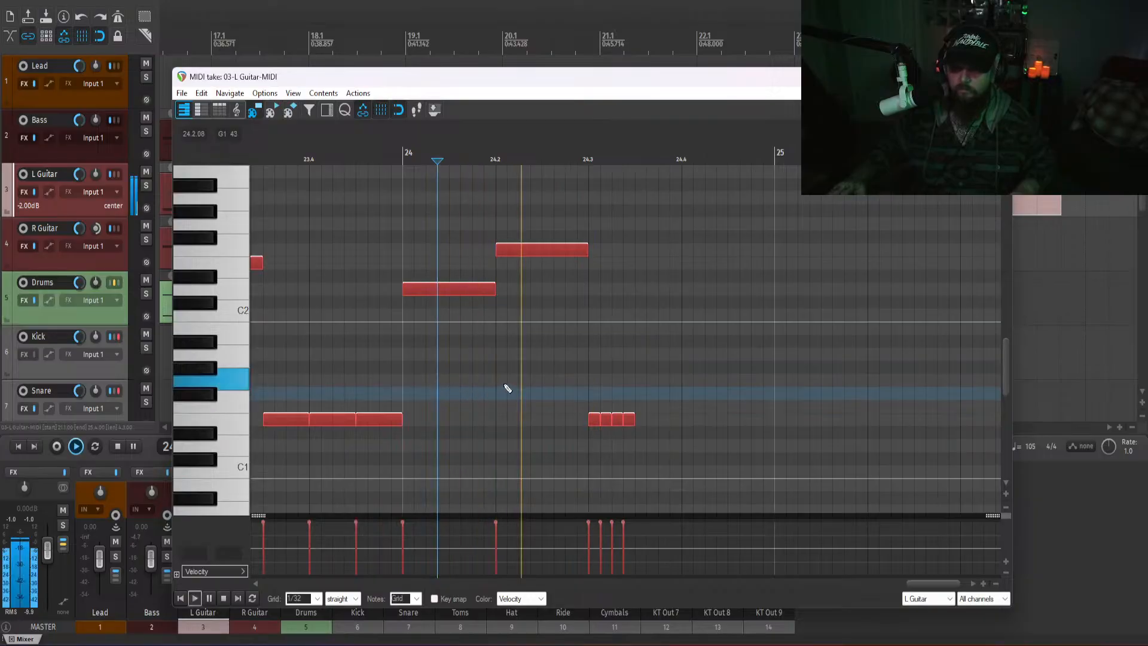
pyautogui.press('space')
# - Add a half-beat E1 note up to beat 4 of bar 24, two quarter-beat E1 notes, and fill the remainder up to bar 25
pyautogui.moveTo(640, 422); pyautogui.dragTo(656, 423)
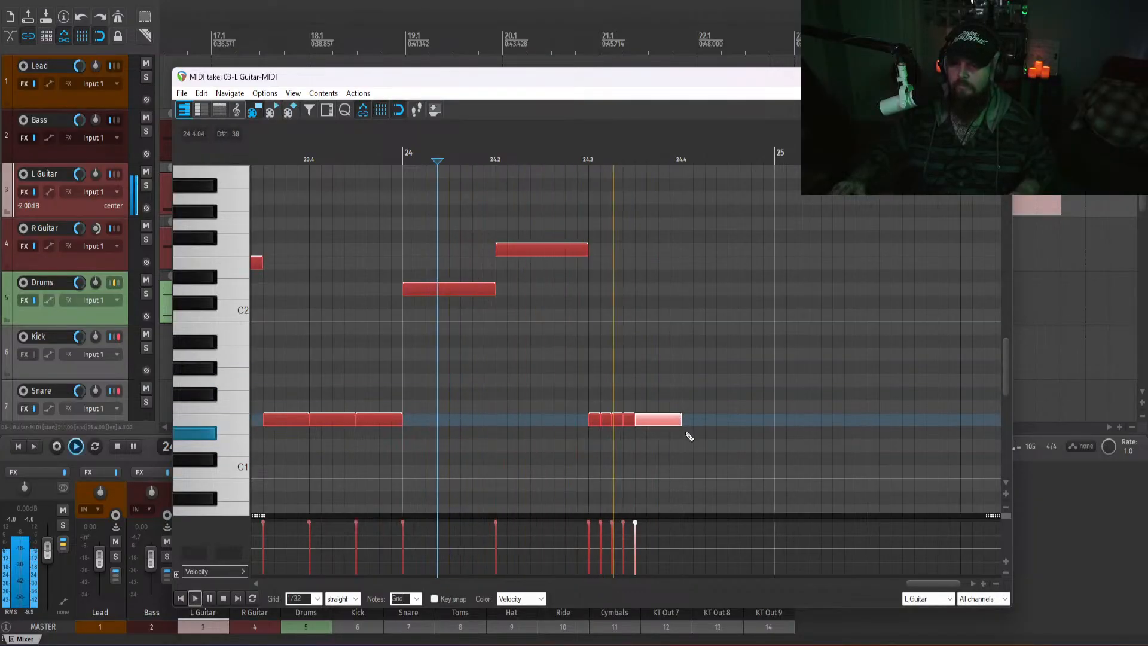
pyautogui.press('space')
pyautogui.click(688, 420)
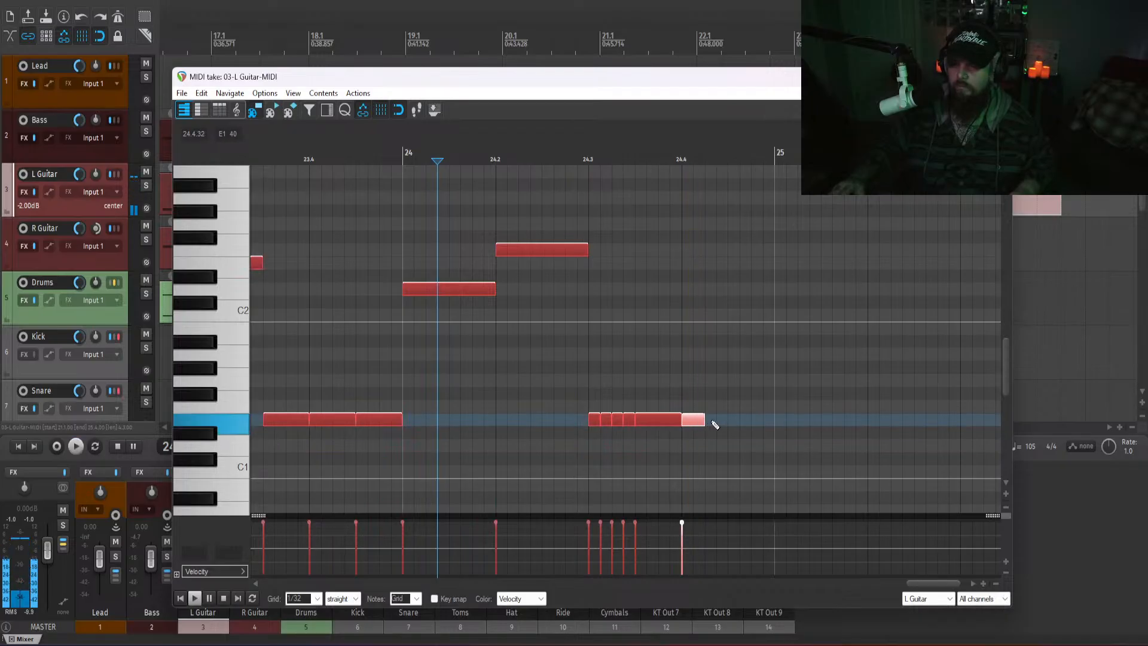
pyautogui.press('space')
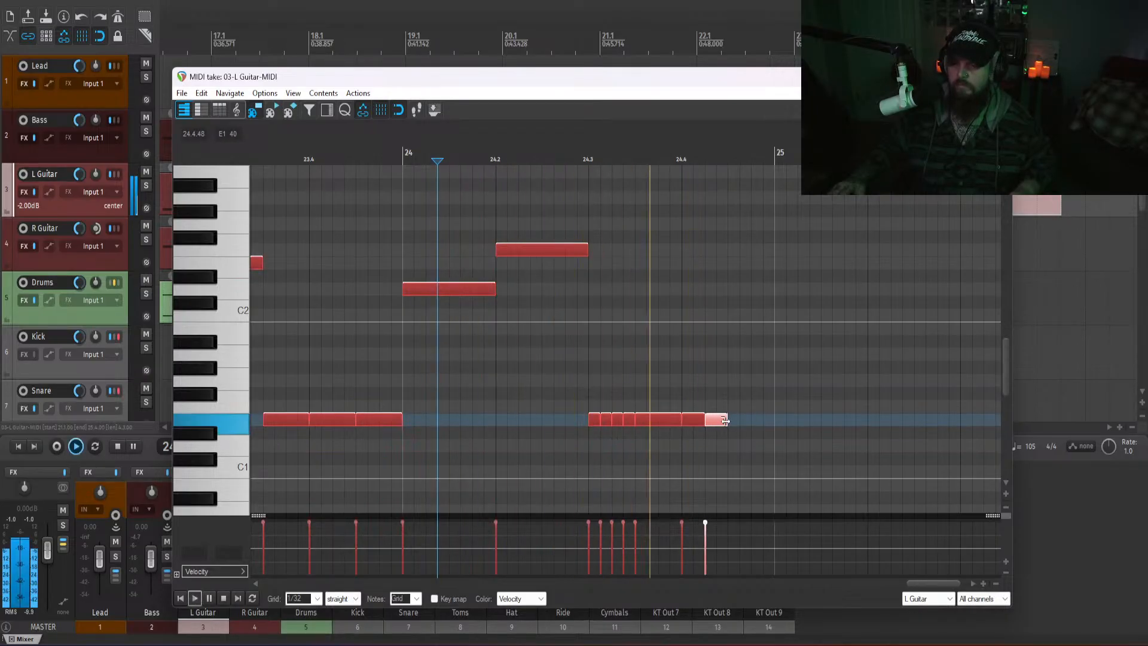
pyautogui.moveTo(725, 418); pyautogui.dragTo(775, 418)
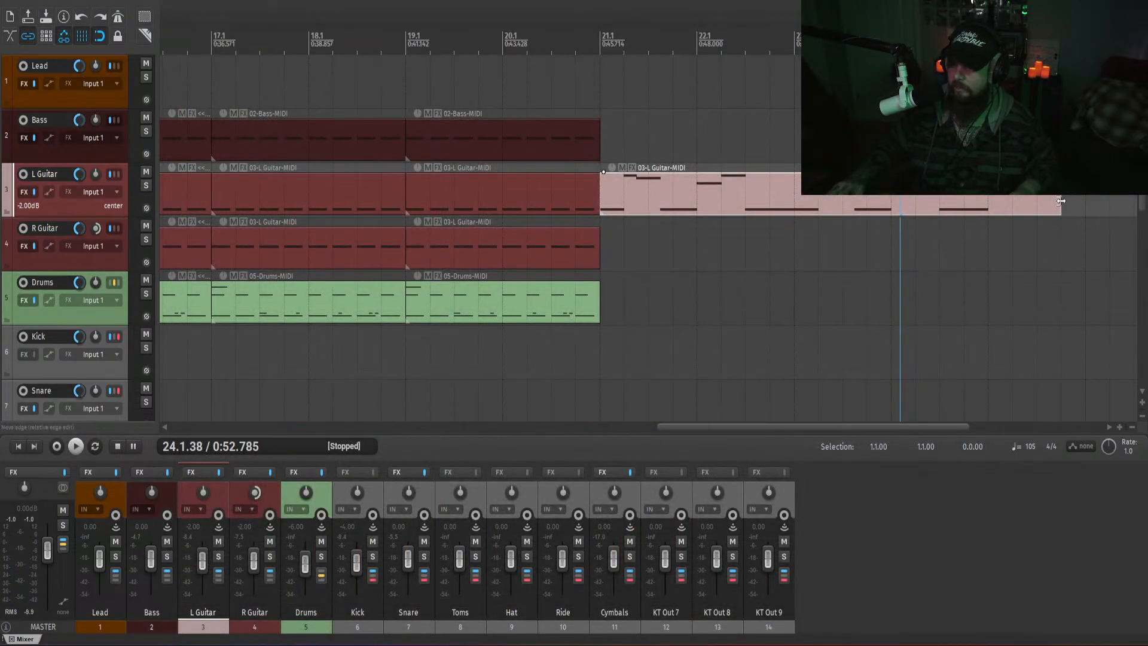
# - Trim the end of the L Guitar riff item to bar 25 and copy the item onto the R Guitar track at bar 21
pyautogui.moveTo(1061, 201); pyautogui.dragTo(987, 202)
pyautogui.click(651, 202)
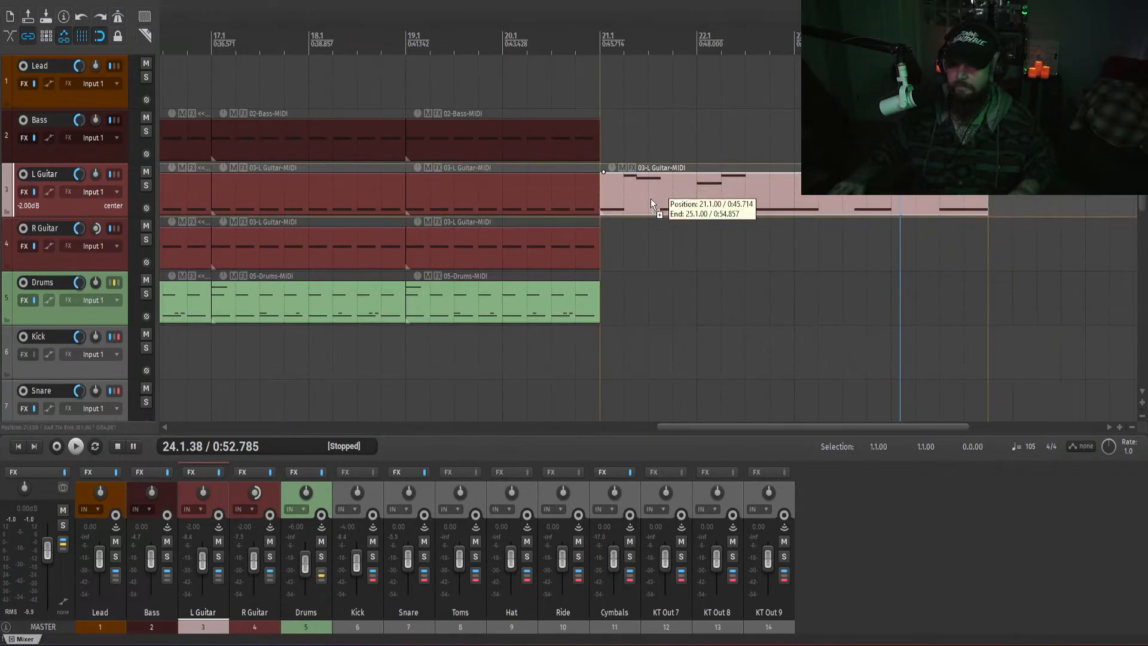
pyautogui.moveTo(651, 204); pyautogui.dragTo(634, 247)
pyautogui.hotkey('ctrl', 'z')
# - Play both guitars from 20.3 and pan the L Guitar track hard left
pyautogui.click(544, 251)
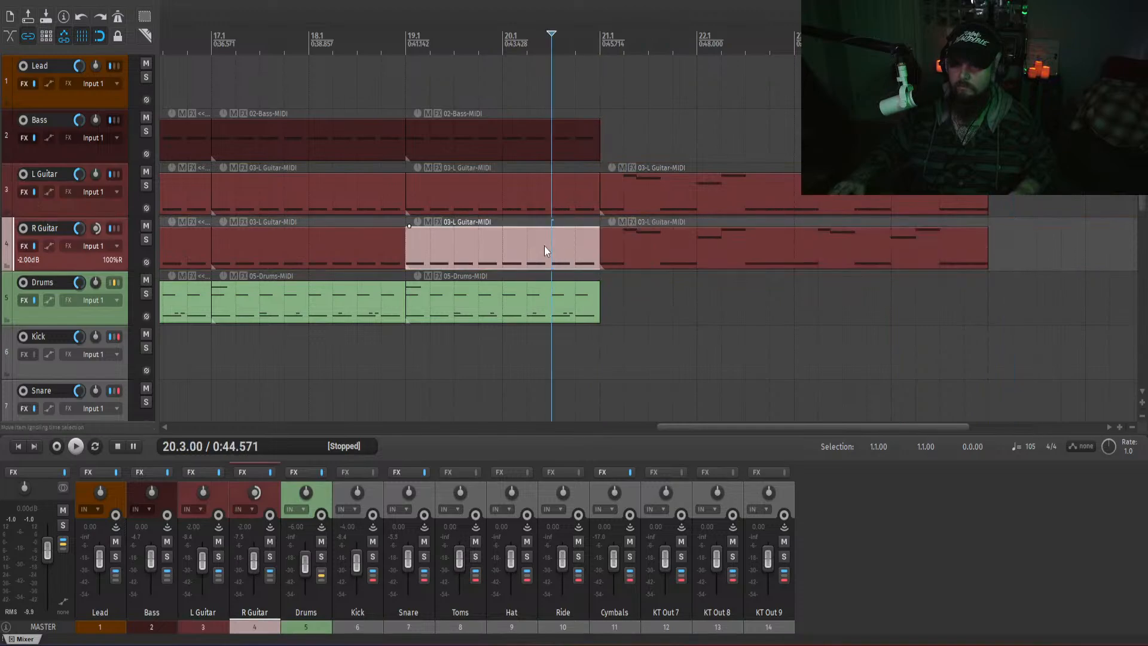
pyautogui.press('space')
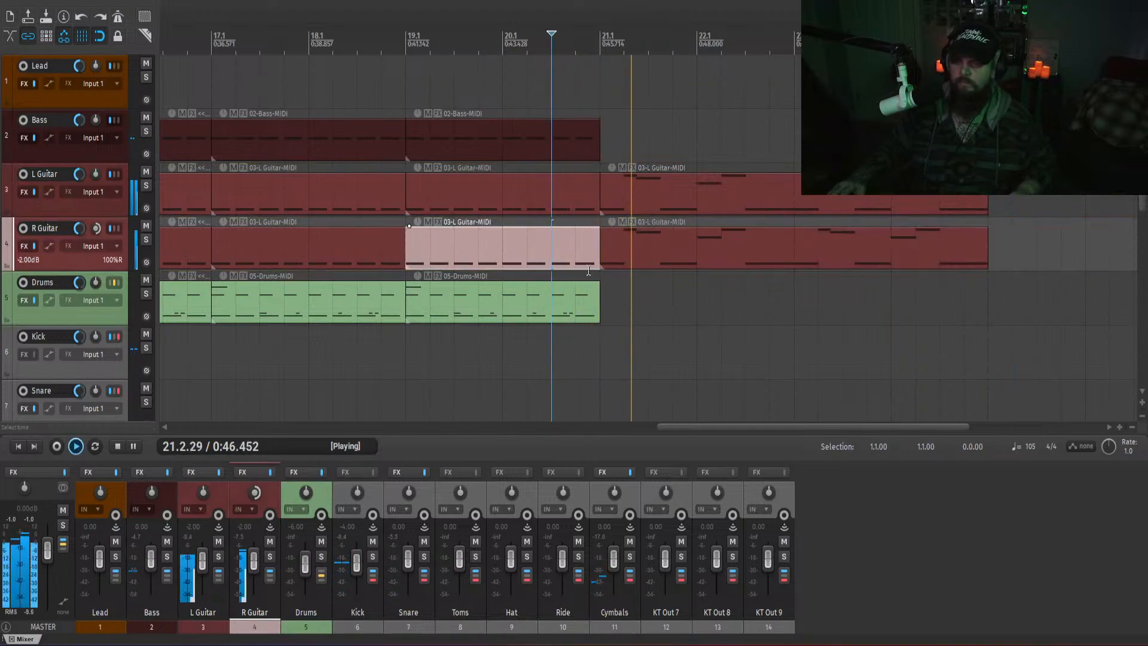
pyautogui.moveTo(203, 493); pyautogui.dragTo(202, 550)
pyautogui.click(863, 525)
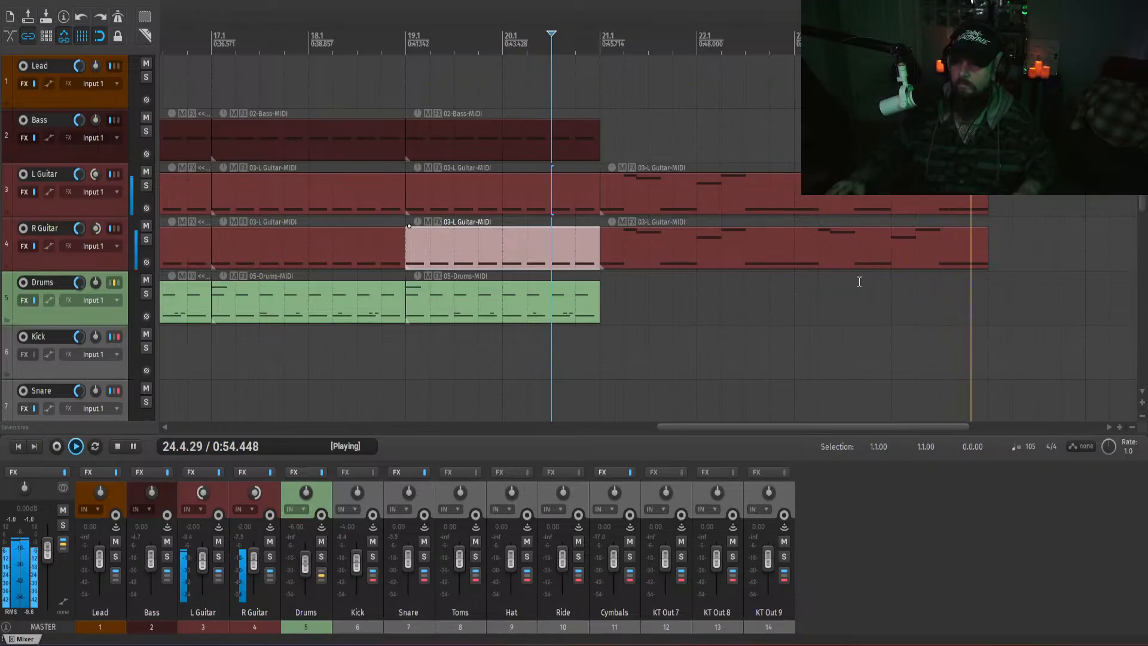
pyautogui.click(718, 354)
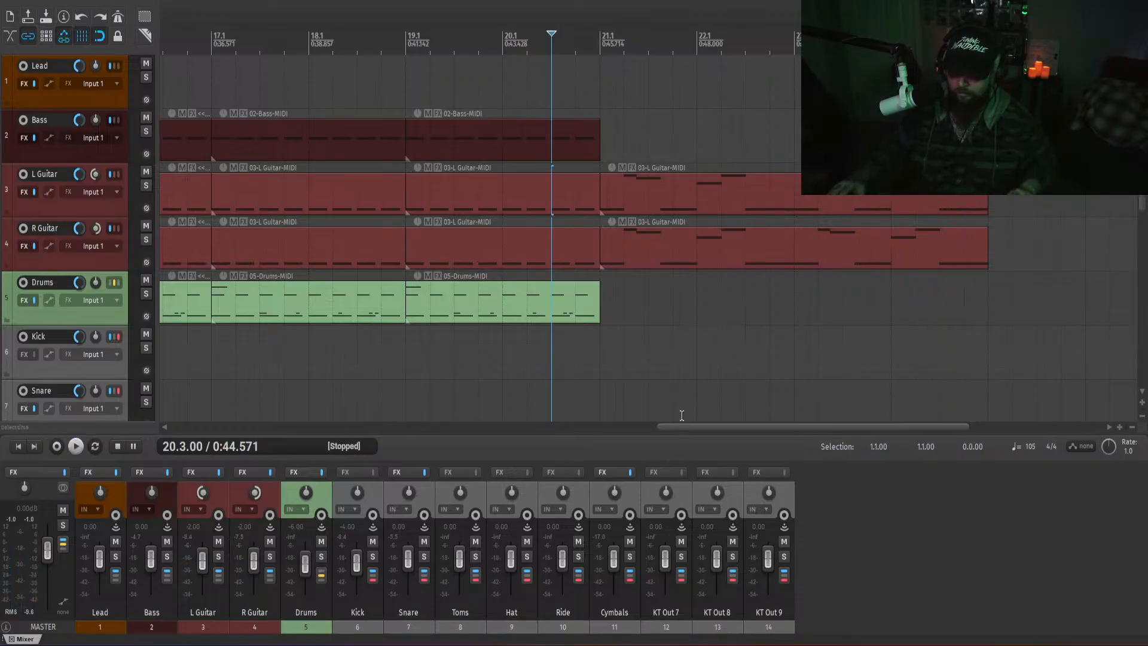
# - Insert an empty MIDI item on the Drums track from bar 21 to bar 25
pyautogui.moveTo(682, 427); pyautogui.dragTo(735, 426)
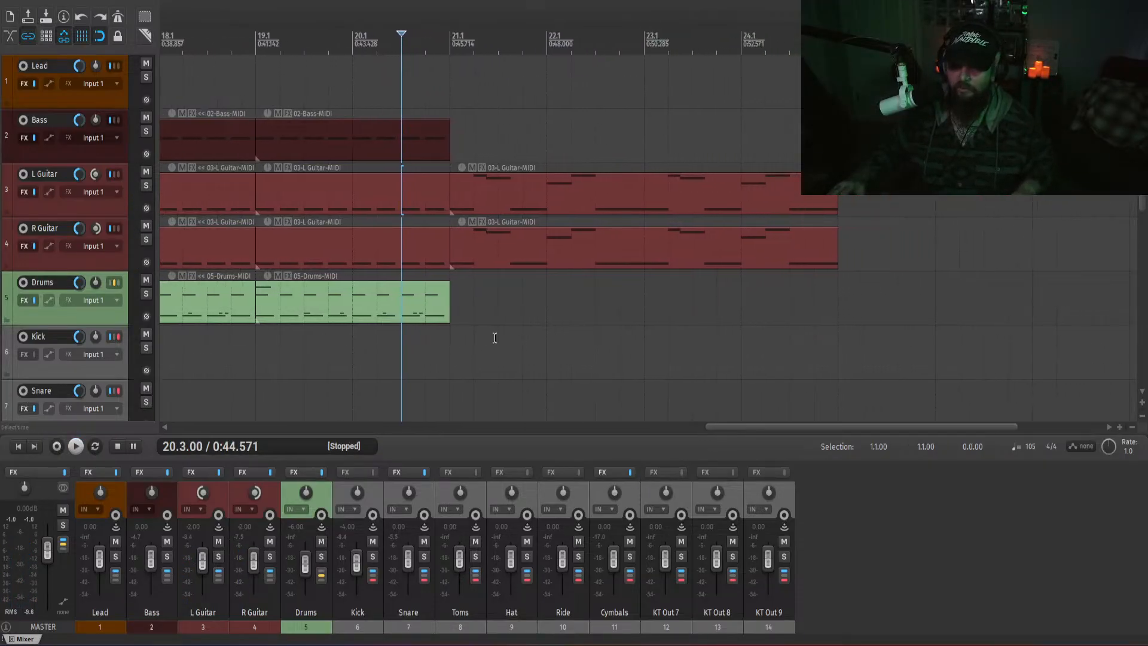
pyautogui.click(791, 284)
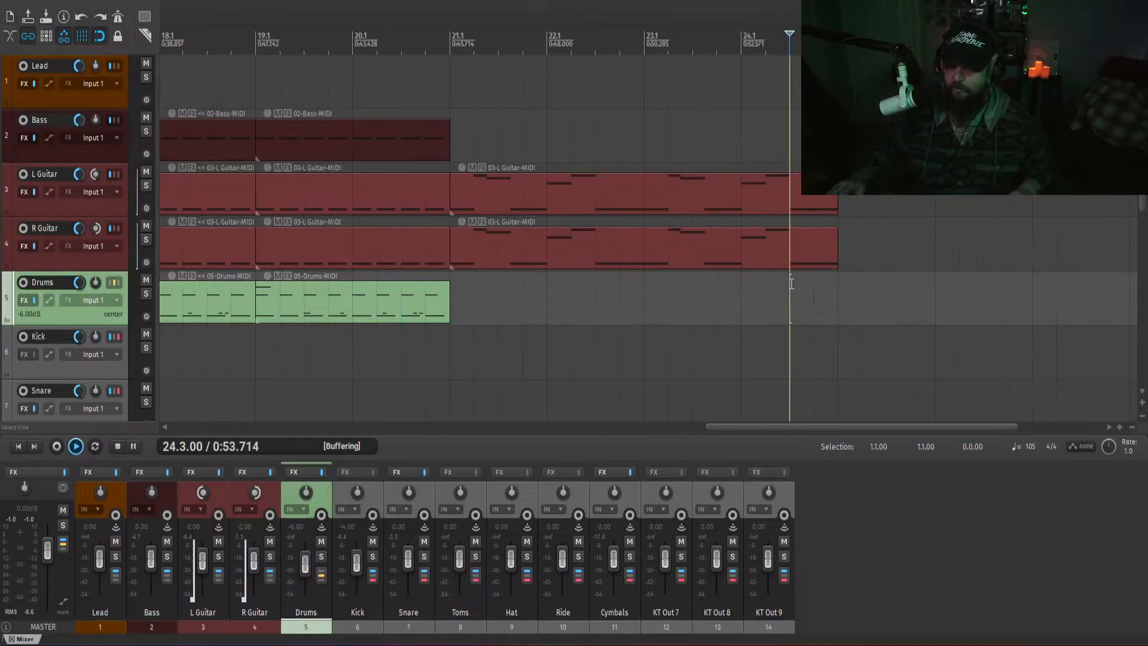
pyautogui.click(469, 315)
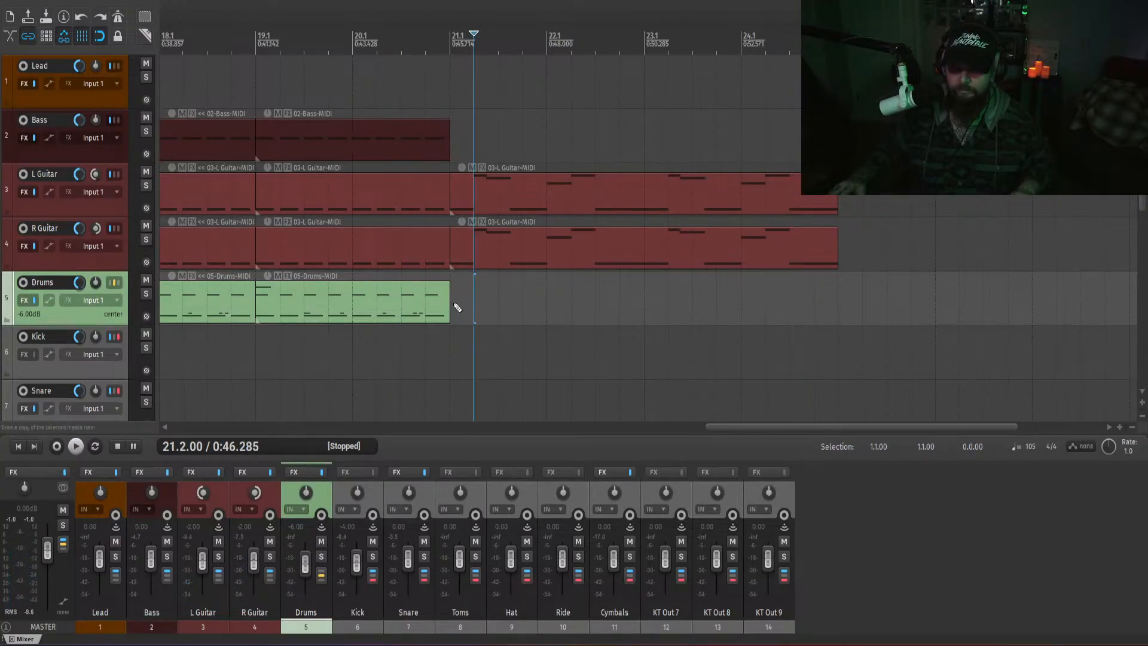
pyautogui.moveTo(457, 307)
pyautogui.mouseDown()
pyautogui.moveTo(937, 304)
pyautogui.moveTo(838, 319)
pyautogui.mouseUp()
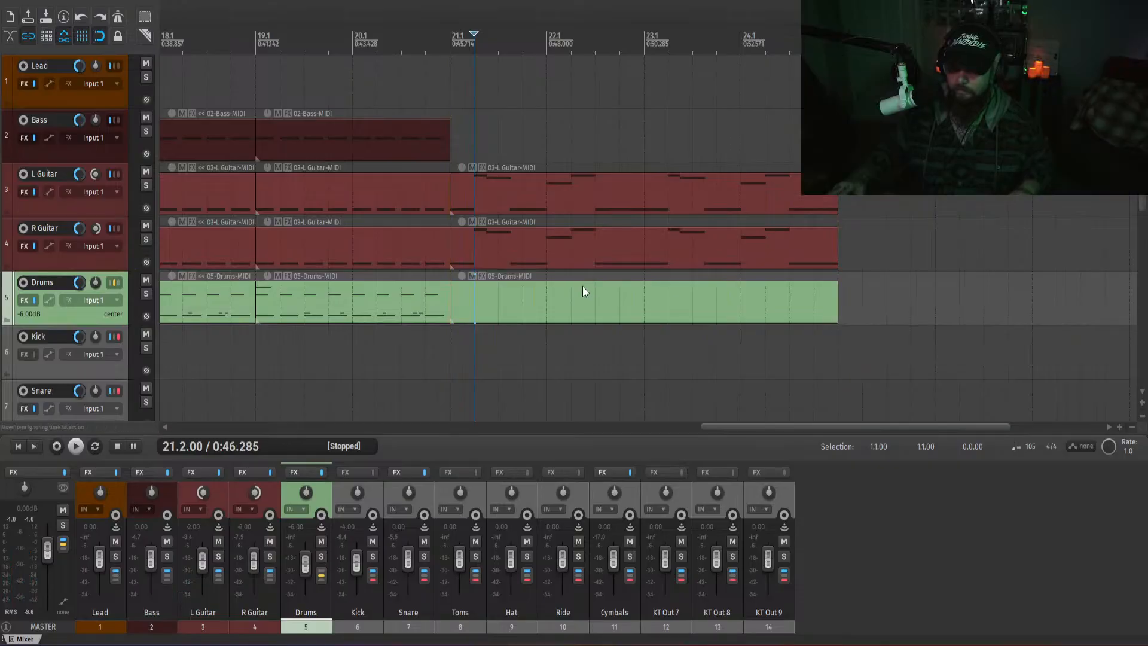
# - Open the new Drums item, preview the C1 sound, add a one-beat C1 note at the start of bar 21, and play it
pyautogui.doubleClick(473, 304)
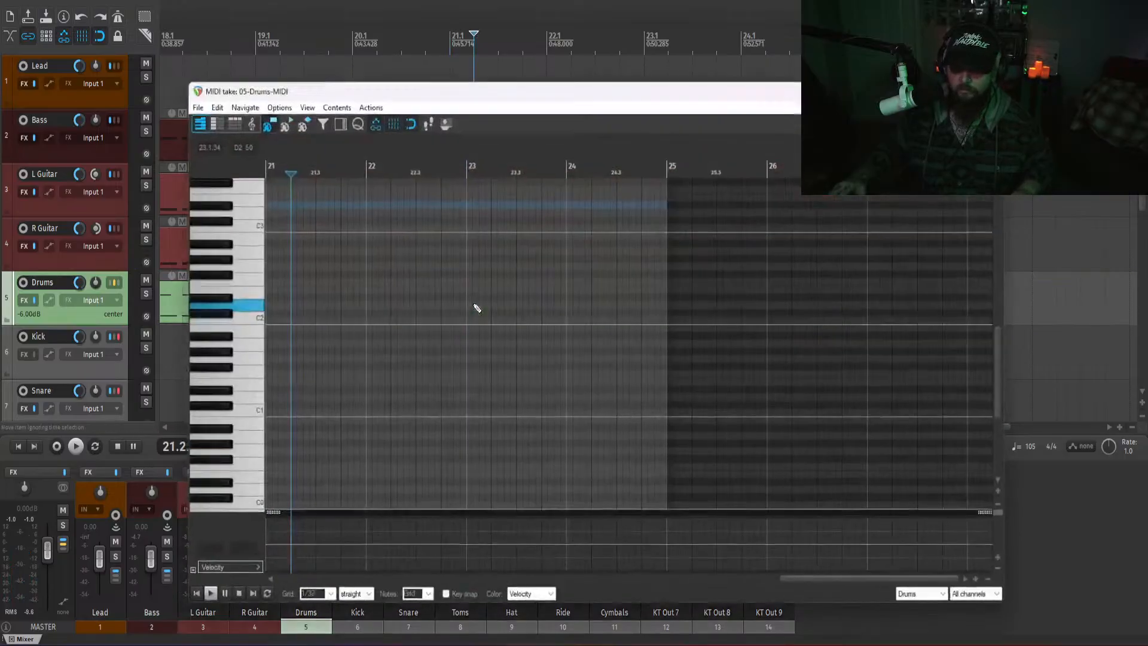
pyautogui.click(248, 410)
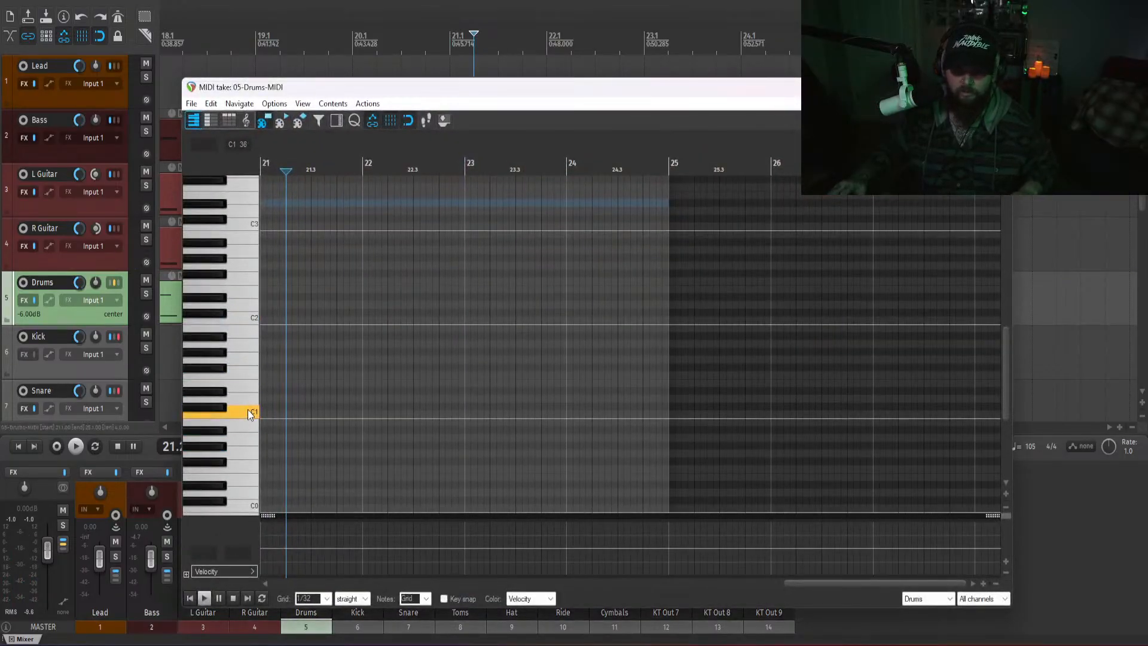
pyautogui.click(263, 414)
pyautogui.press('w')
pyautogui.press('space')
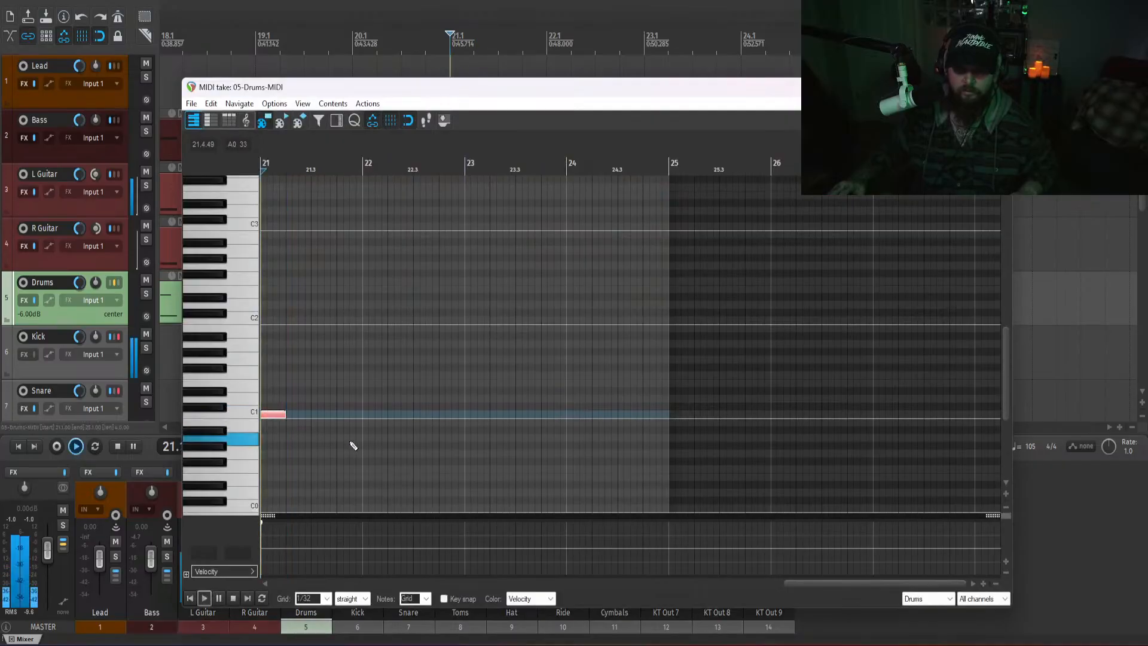
# - Add half-beat C1 notes at 21.2.00 and 21.2.50 in the Drums item and play them back
pyautogui.scroll(3, 365, 443)
pyautogui.press('space')
pyautogui.moveTo(687, 417); pyautogui.dragTo(740, 416)
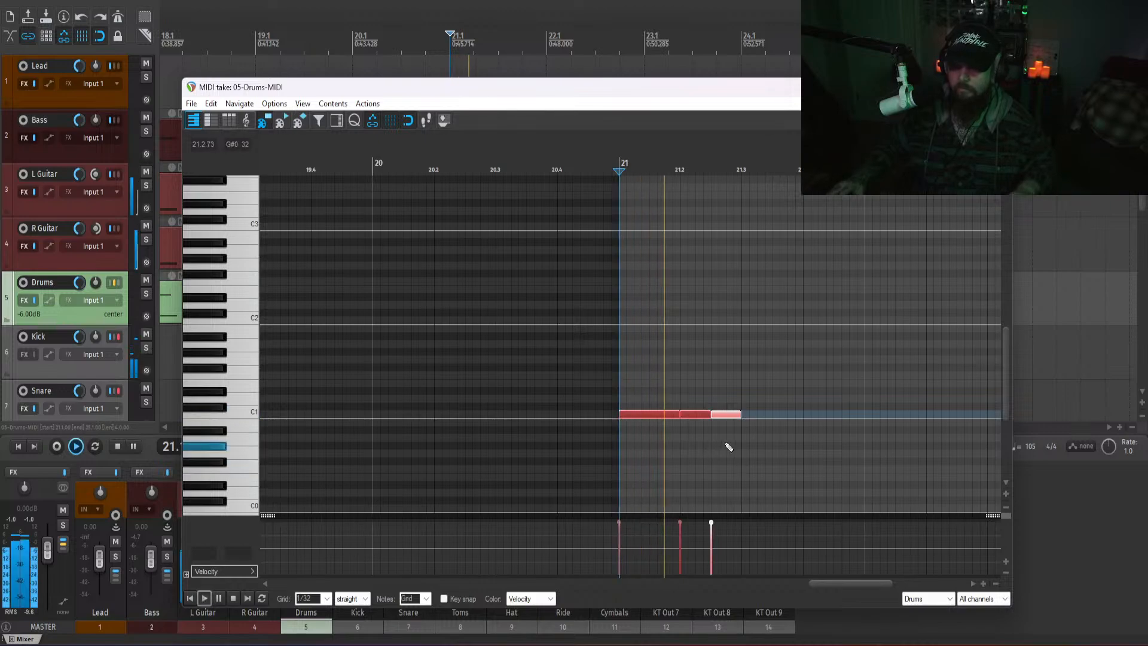
pyautogui.press('space')
# - Add 1/16 C1 notes at 21.3.50, 21.4.00 and 21.4.50, remove the extra note behind them, and play bar 21
pyautogui.moveTo(773, 414); pyautogui.dragTo(847, 415)
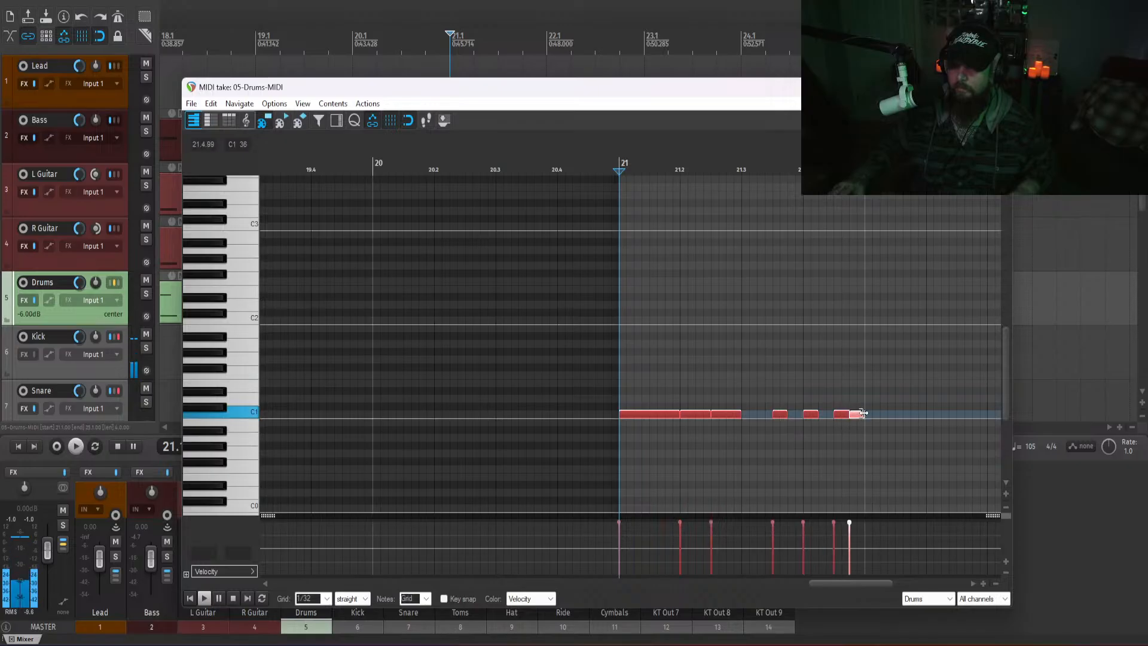
pyautogui.press('Delete')
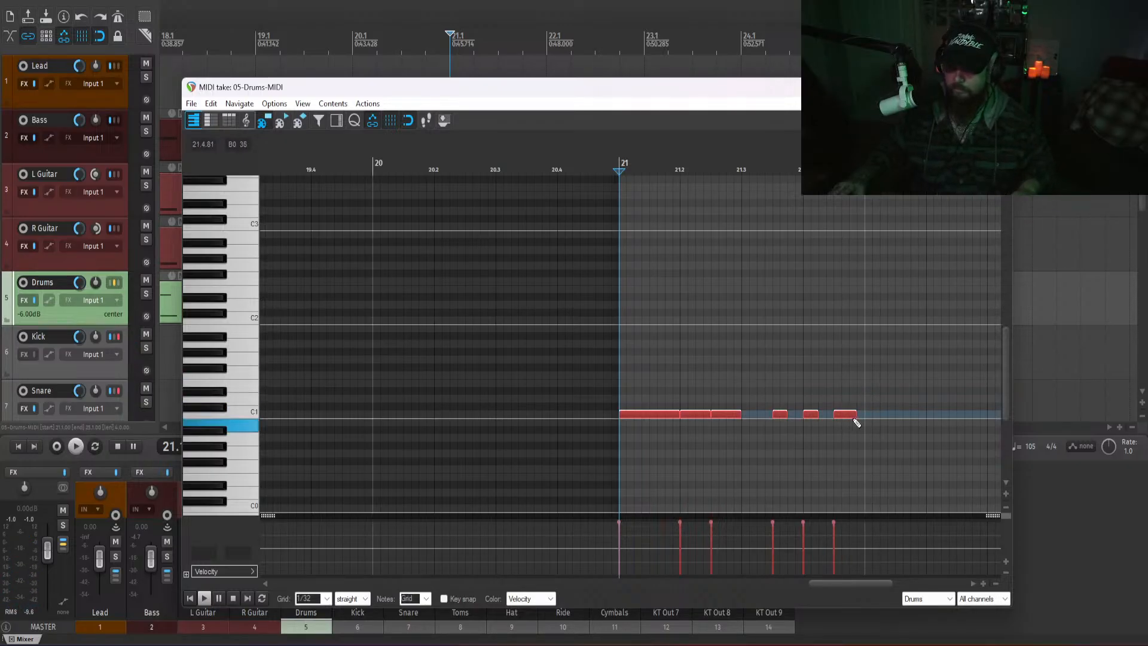
pyautogui.press('space')
pyautogui.moveTo(854, 415); pyautogui.dragTo(848, 415)
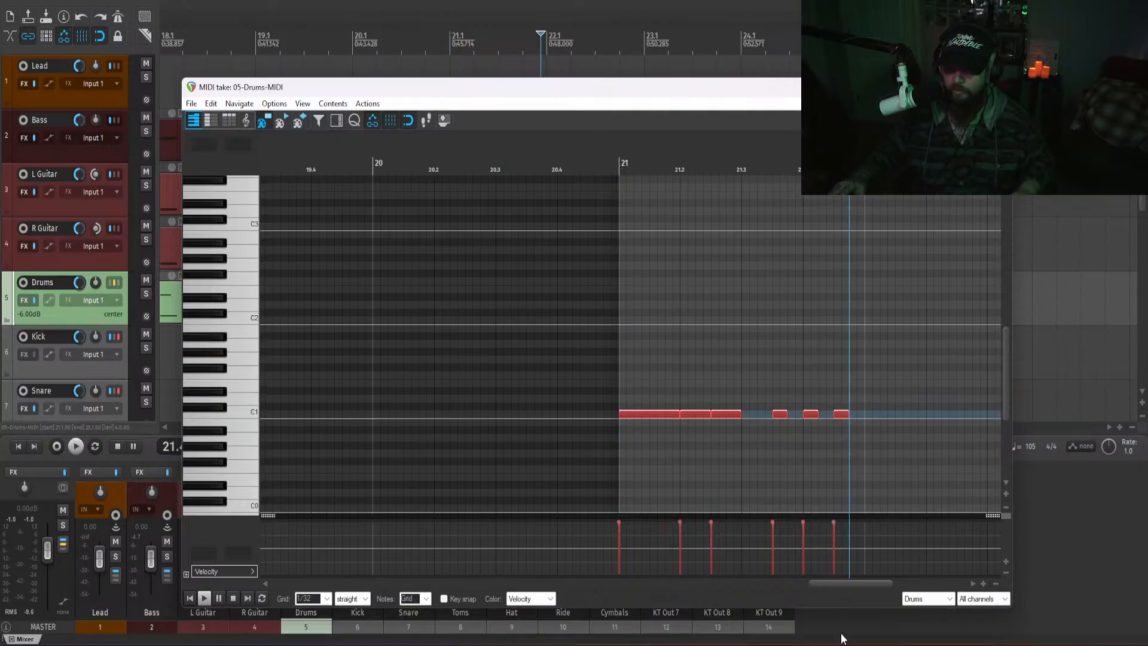
pyautogui.moveTo(827, 584); pyautogui.dragTo(862, 580)
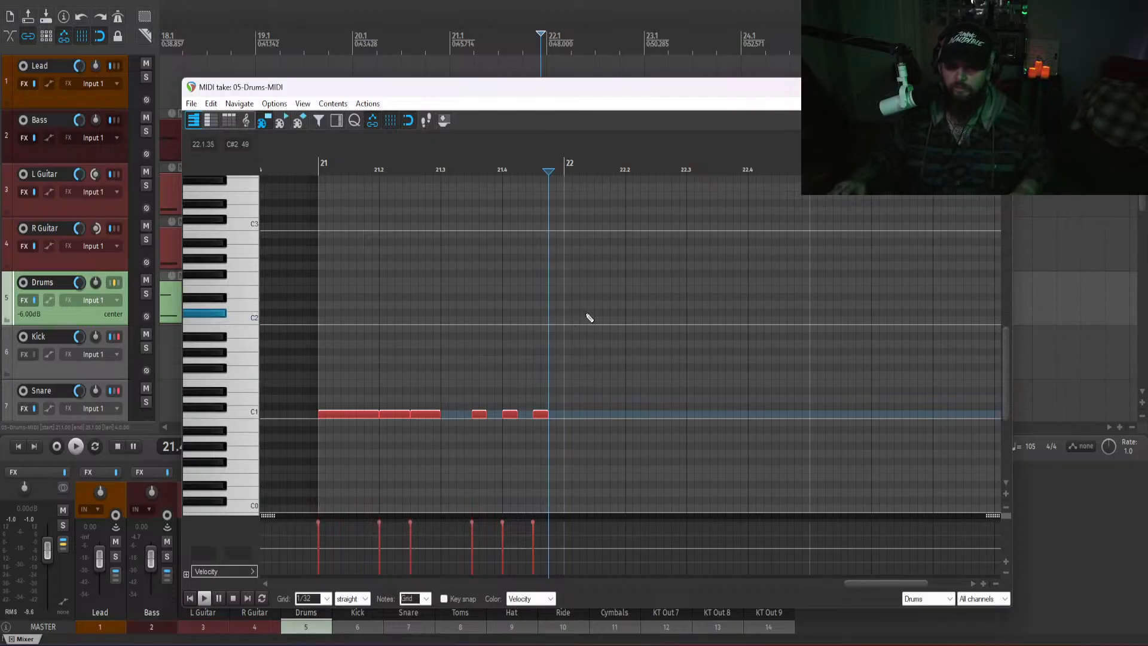
pyautogui.press('space')
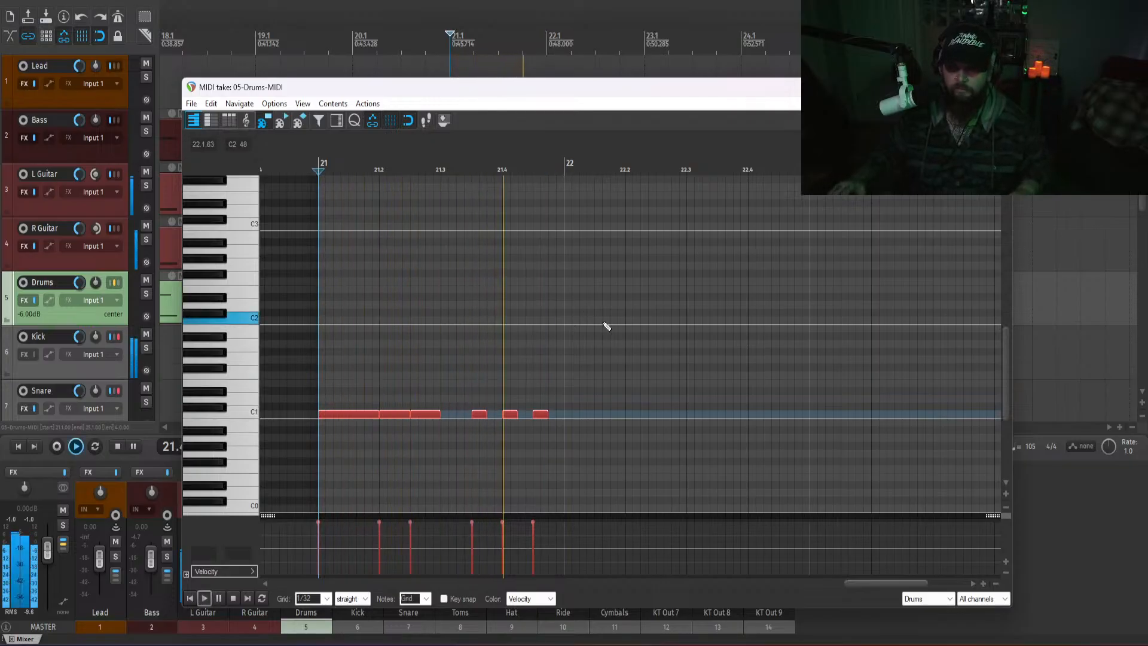
# - Add C1 notes on beats 1, 2 and 3 of bar 22 and check them with playback from bar 21
pyautogui.press('space')
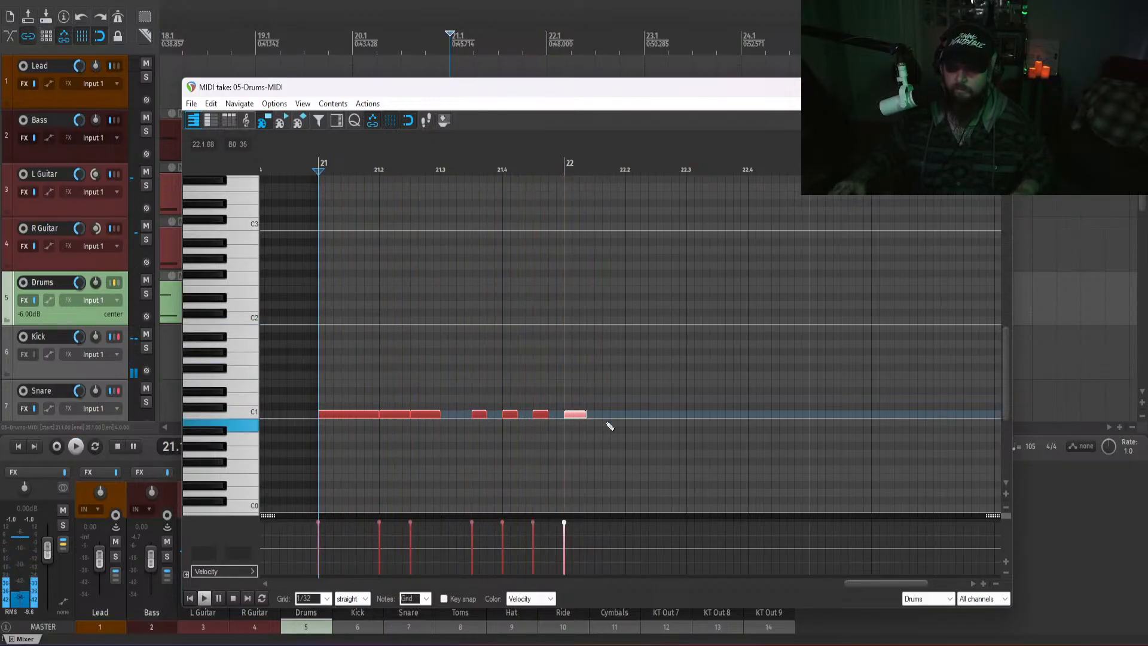
pyautogui.moveTo(603, 415)
pyautogui.mouseDown()
pyautogui.moveTo(624, 417)
pyautogui.moveTo(601, 417)
pyautogui.mouseUp()
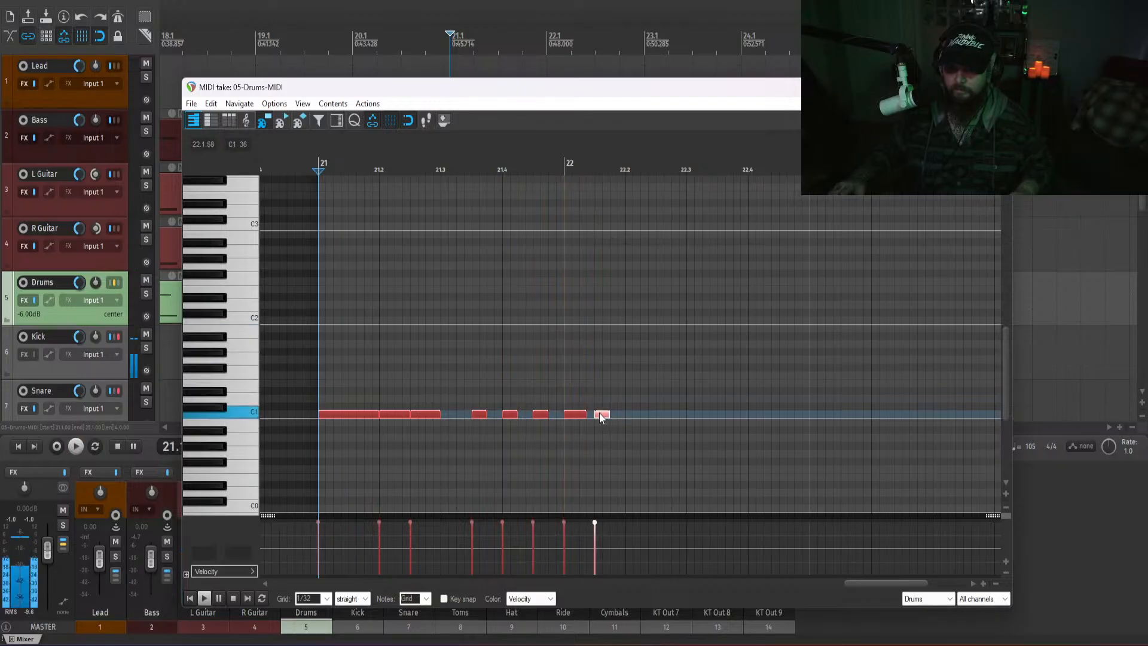
pyautogui.press('space')
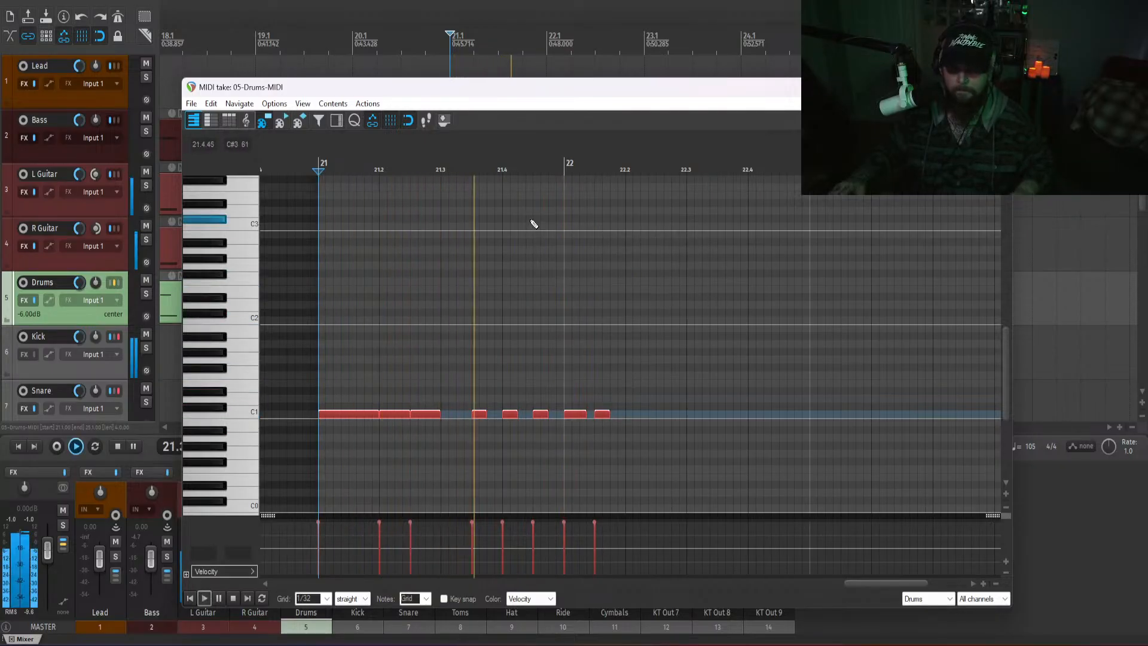
pyautogui.press('space')
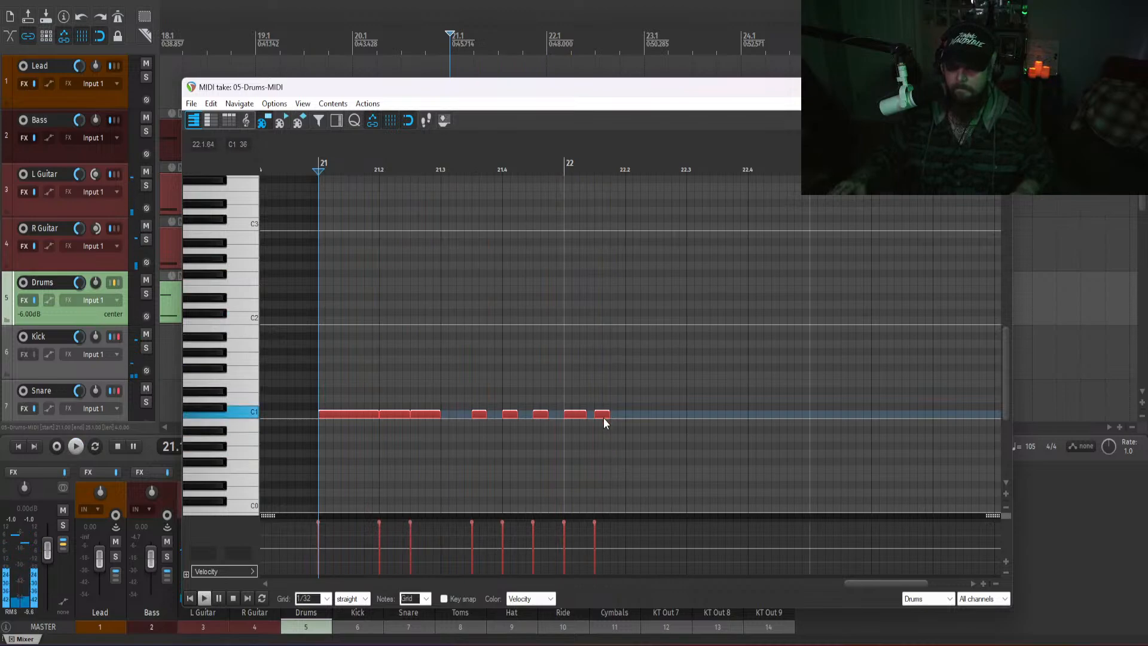
pyautogui.moveTo(602, 415); pyautogui.dragTo(637, 416)
pyautogui.press('space')
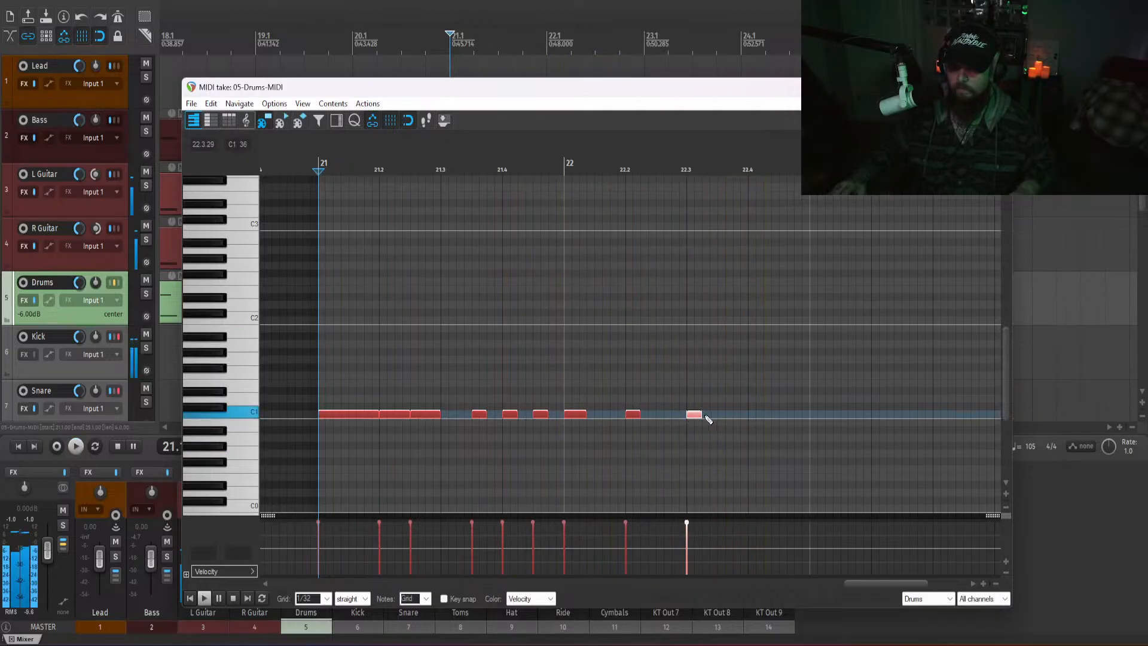
# - Add two short C1 notes, one between 22.3.50 and 22.4.00 and one at 22.4.00, and play from bar 21
pyautogui.click(729, 415)
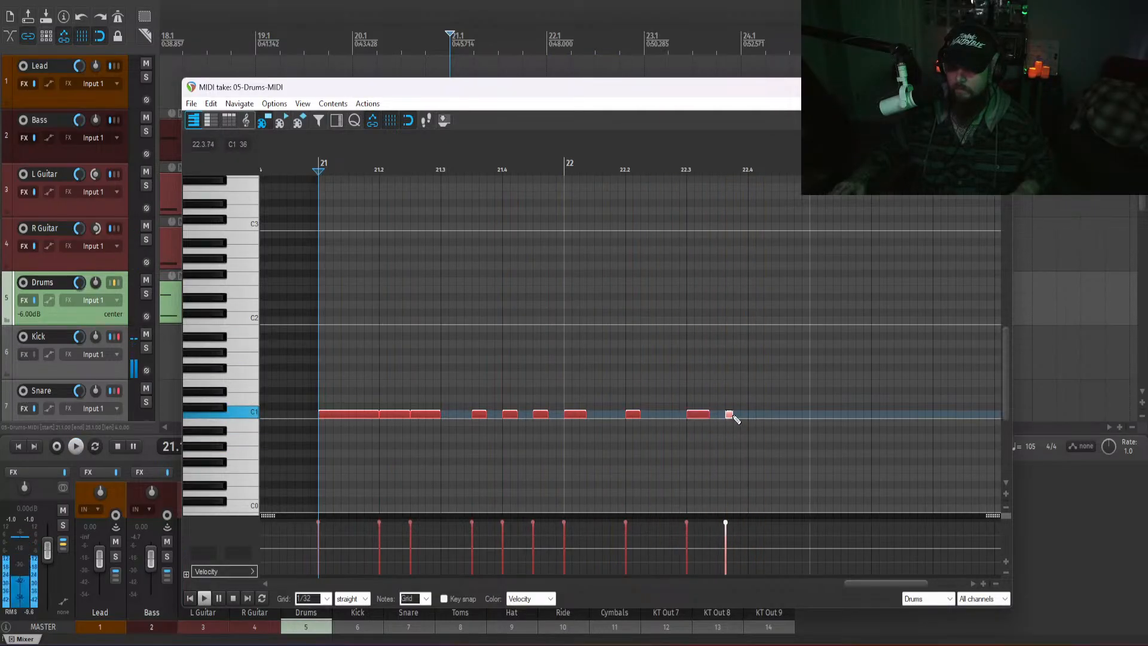
pyautogui.keyDown('ctrl'); pyautogui.click(729, 415); pyautogui.keyUp('ctrl')
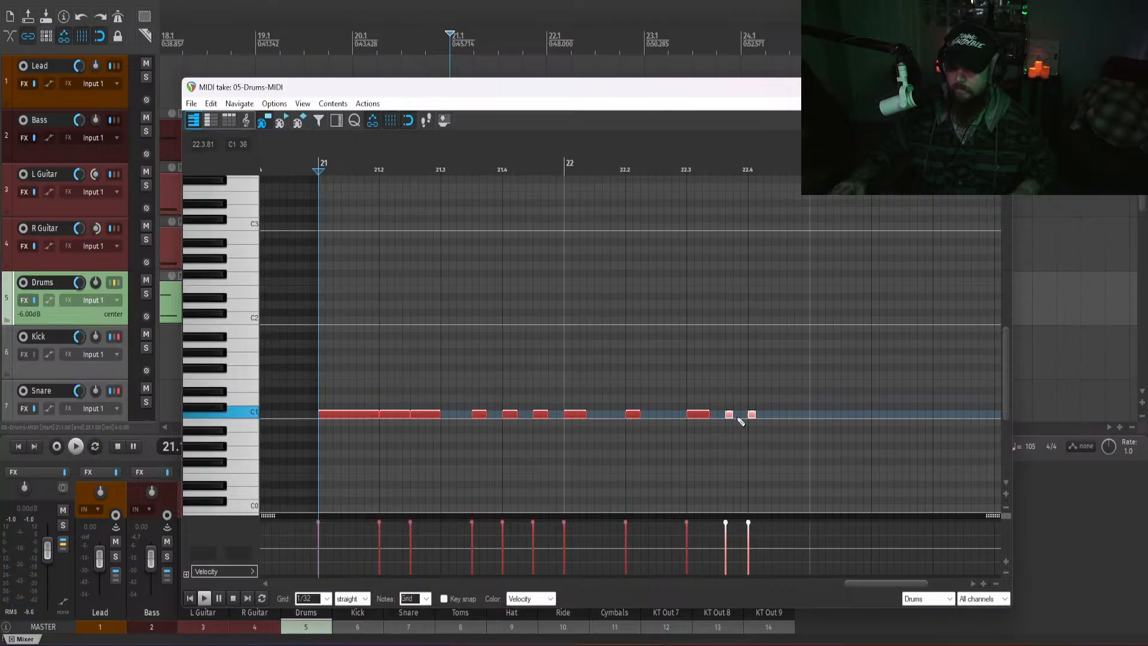
pyautogui.click(730, 416)
pyautogui.scroll(3, 675, 408)
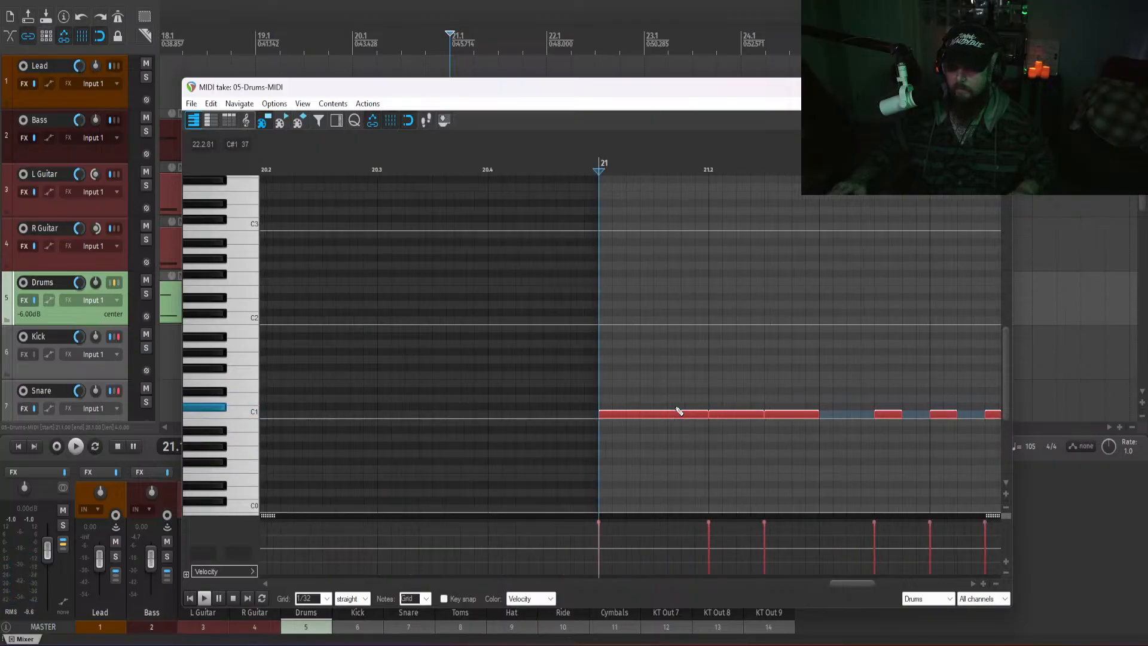
pyautogui.moveTo(856, 583); pyautogui.dragTo(898, 583)
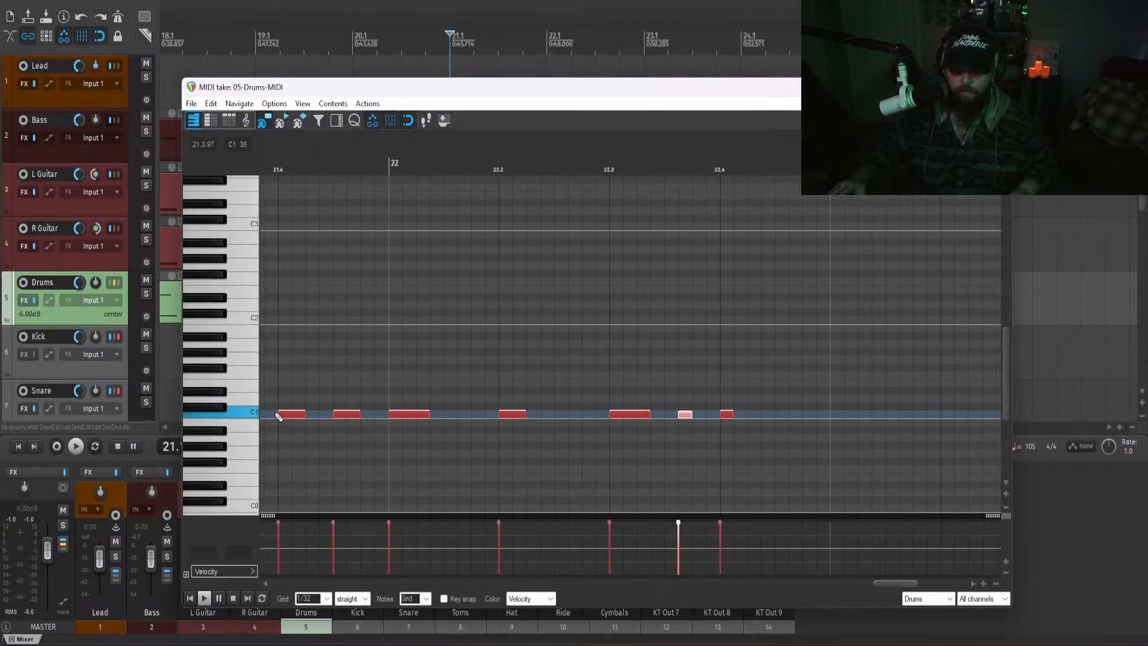
pyautogui.scroll(3, 231, 403)
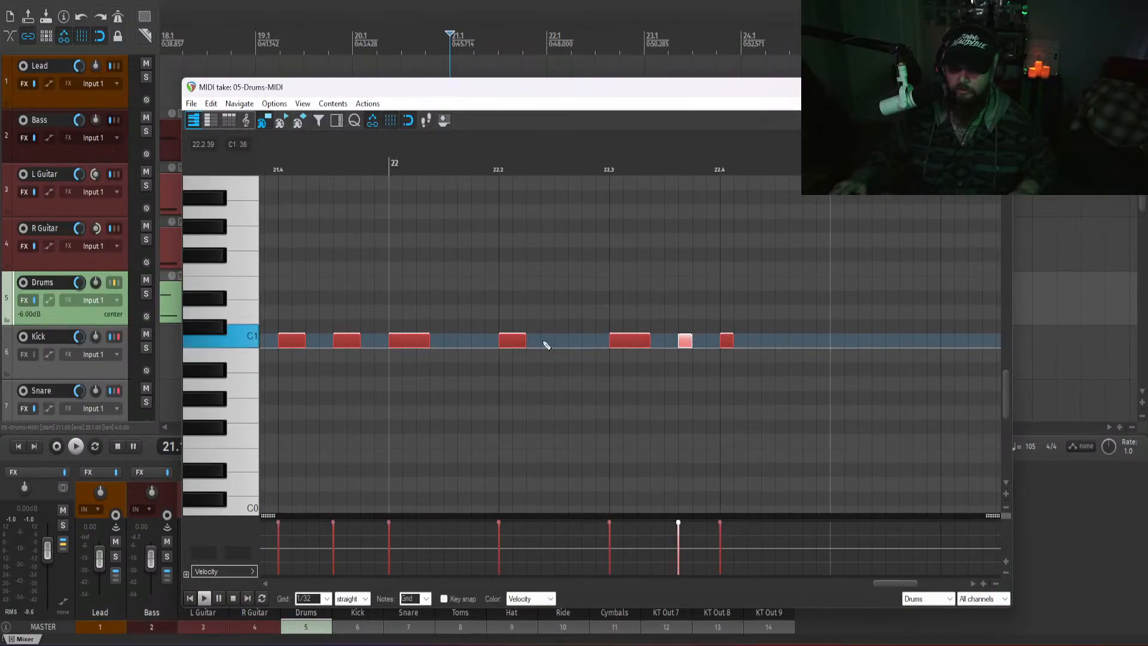
pyautogui.hscroll(-5, 547, 339)
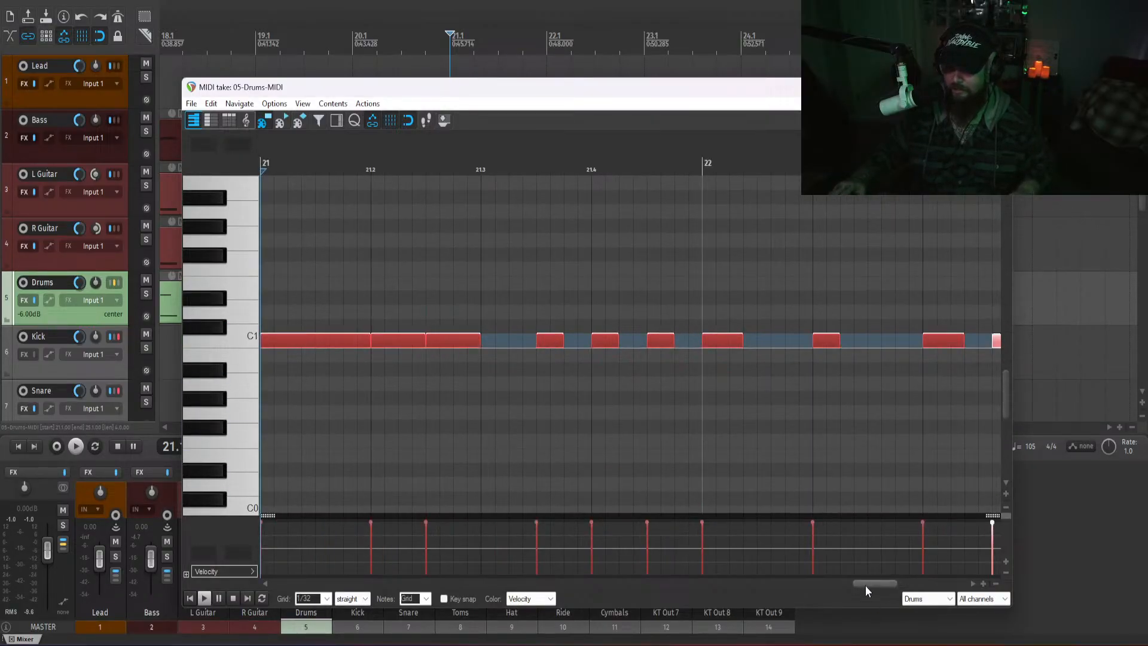
pyautogui.moveTo(866, 585); pyautogui.dragTo(872, 584)
pyautogui.press('space')
pyautogui.scroll(-2, 789, 454)
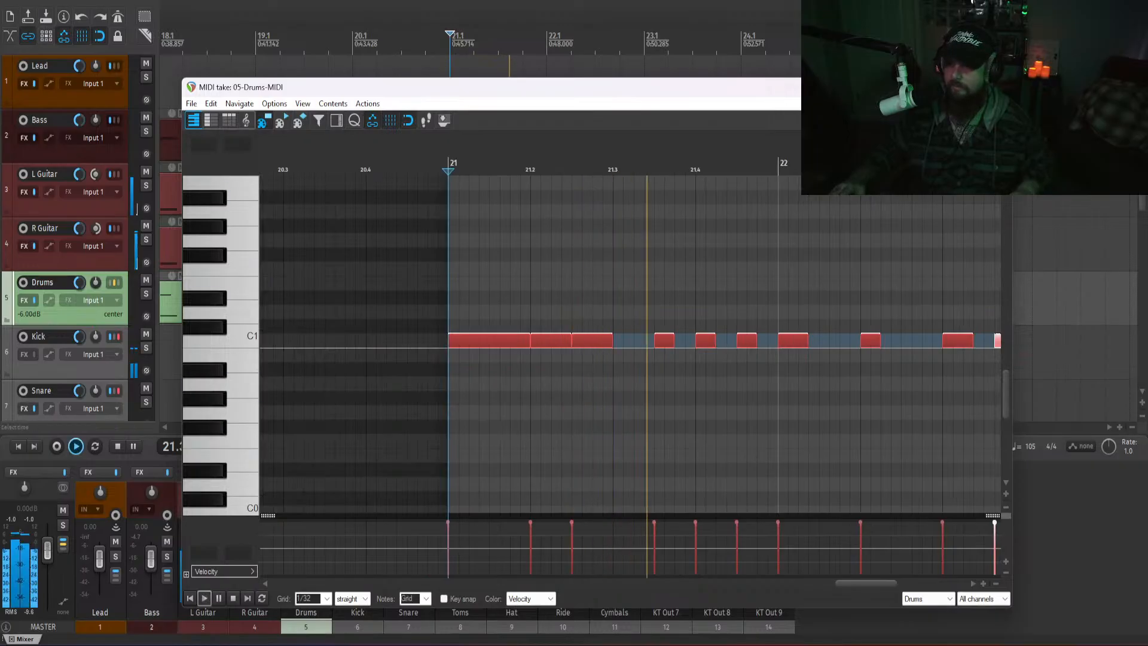
# - Maximize the MIDI editor and rework the end of bar 22 with C1 notes at 22.3.50, 22.3.75, 22.4.00 and 22.4.50, checking by playback
pyautogui.click(971, 87)
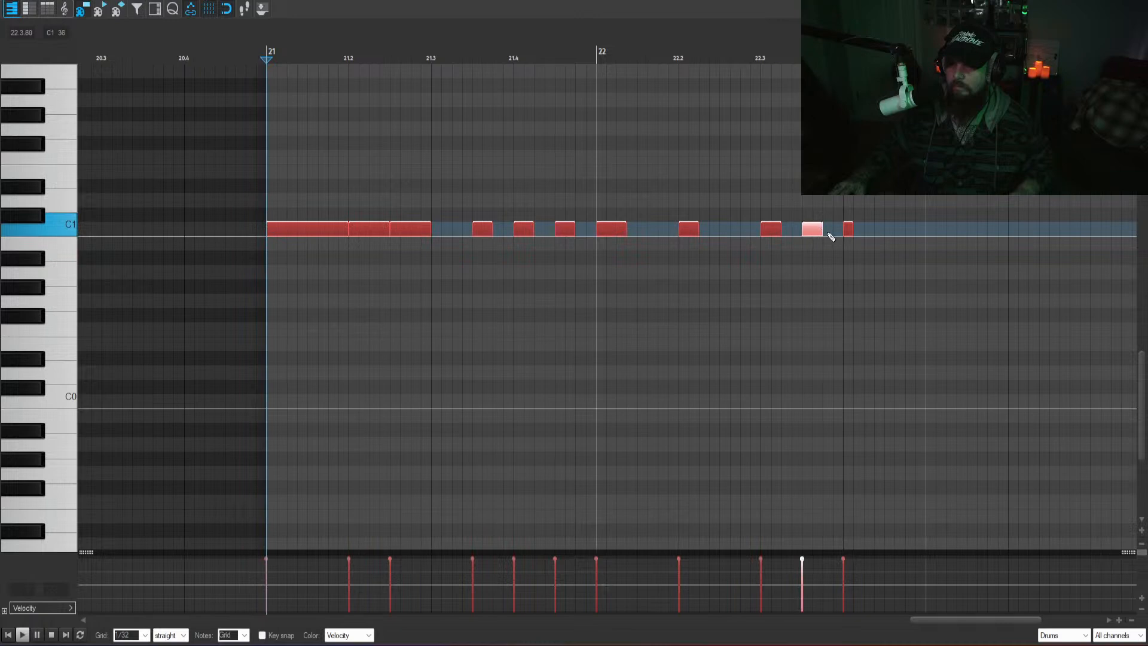
pyautogui.click(831, 233)
pyautogui.rightClick(851, 230)
pyautogui.press('Escape')
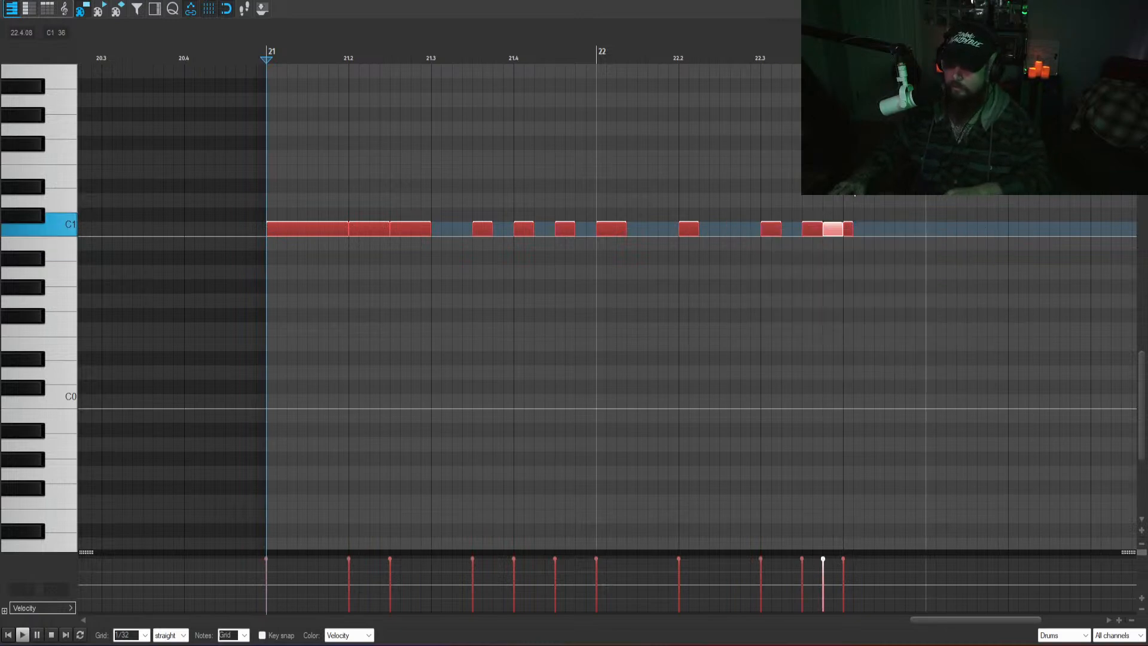
pyautogui.rightClick(849, 184)
pyautogui.click(851, 240)
pyautogui.click(851, 231)
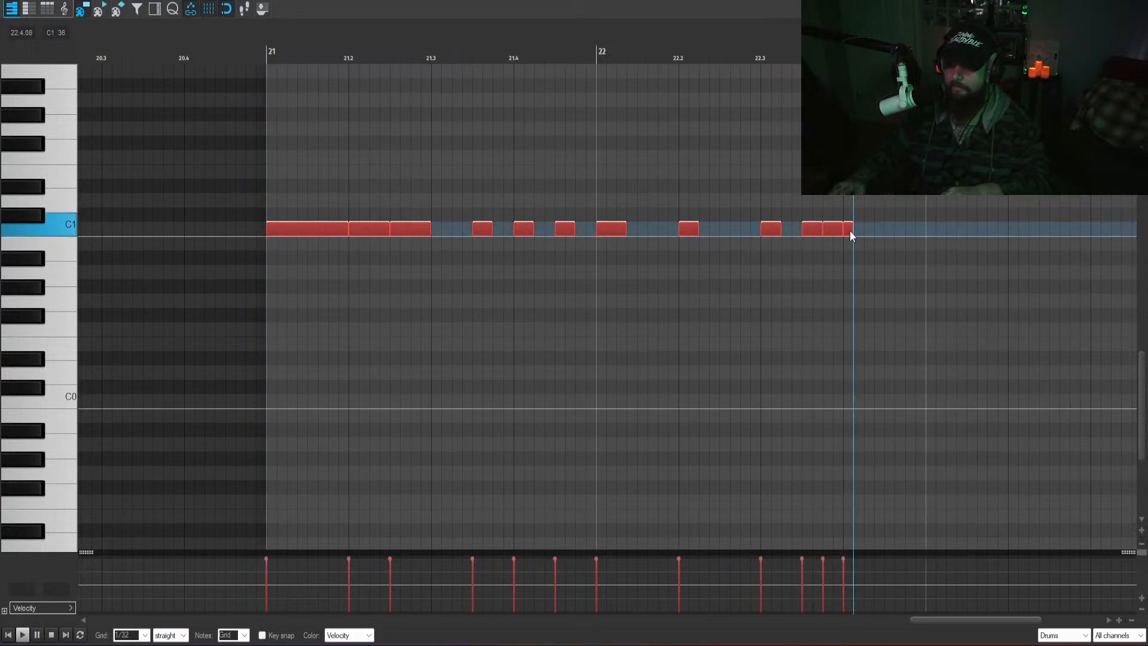
pyautogui.doubleClick(851, 231)
pyautogui.click(504, 186)
pyautogui.press('space')
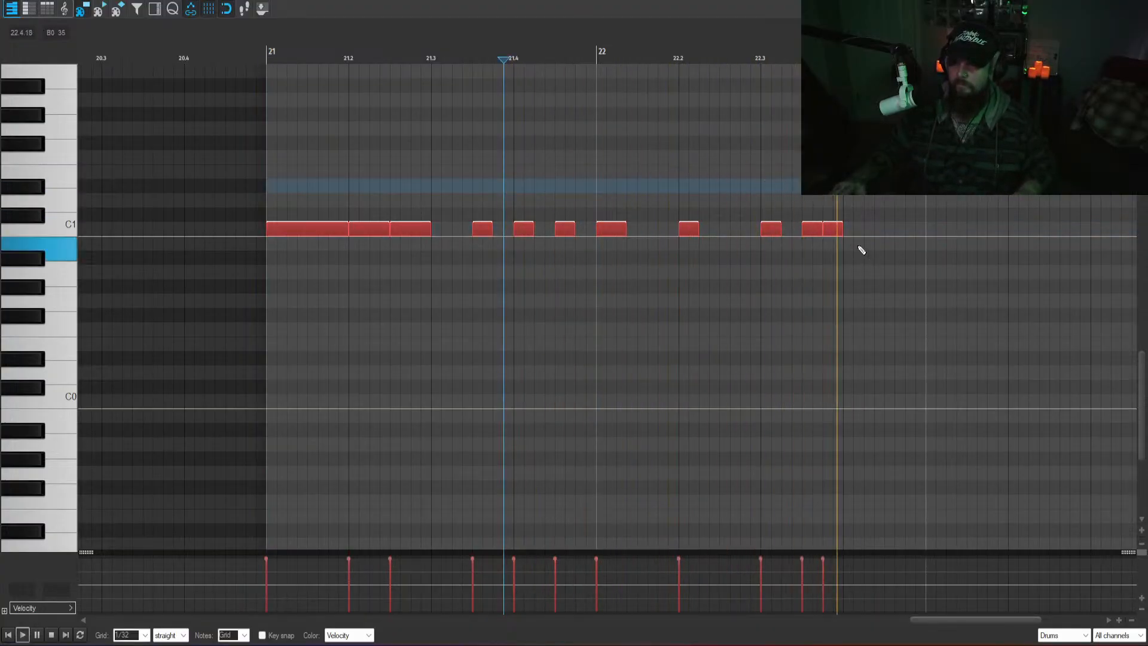
pyautogui.moveTo(846, 233); pyautogui.dragTo(876, 237)
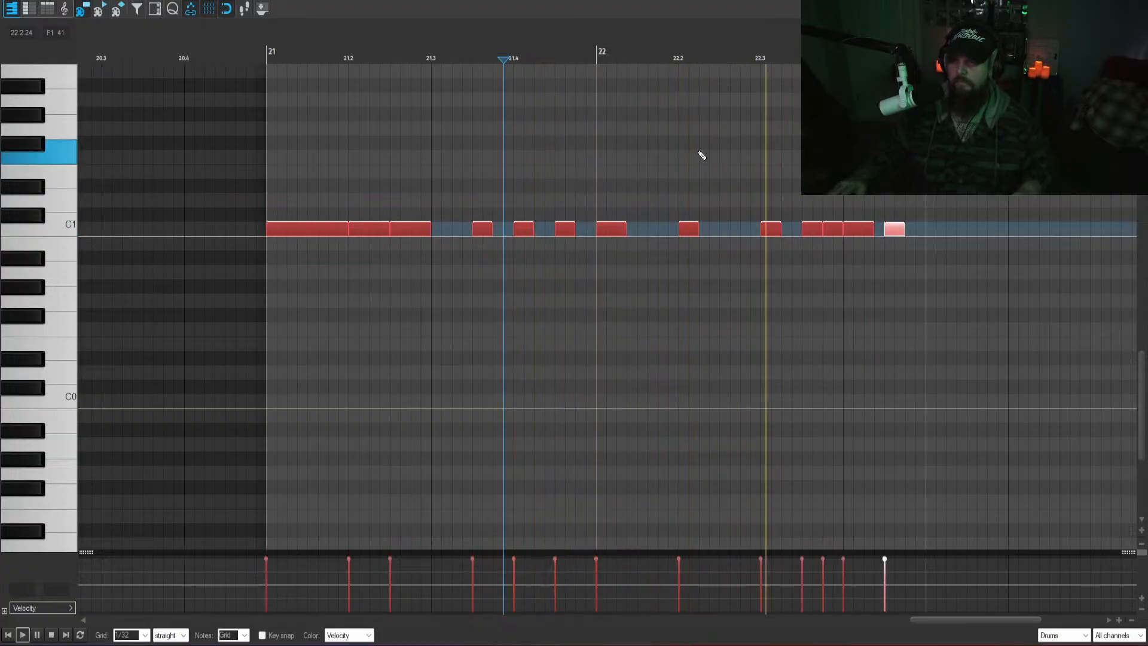
pyautogui.scroll(-4, 660, 308)
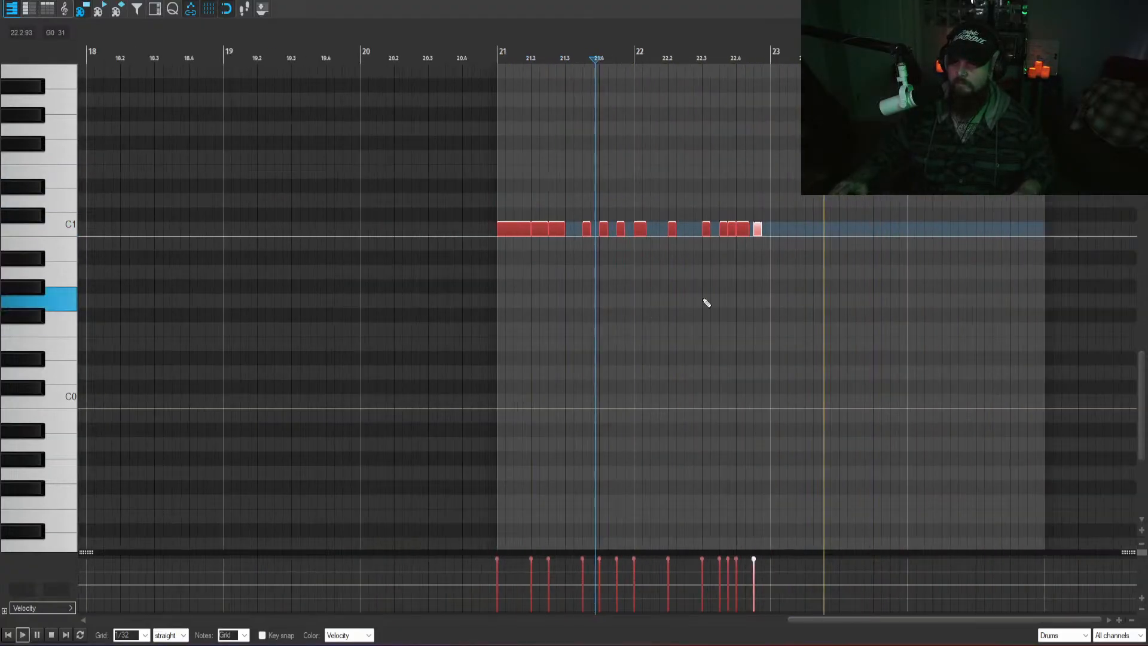
# - Copy all the C1 notes of bars 21 and 22 and paste them at the start of bar 23
pyautogui.hotkey('ctrl', 'a')
pyautogui.hotkey('ctrl', 'c')
pyautogui.click(775, 233)
pyautogui.hotkey('ctrl', 'v')
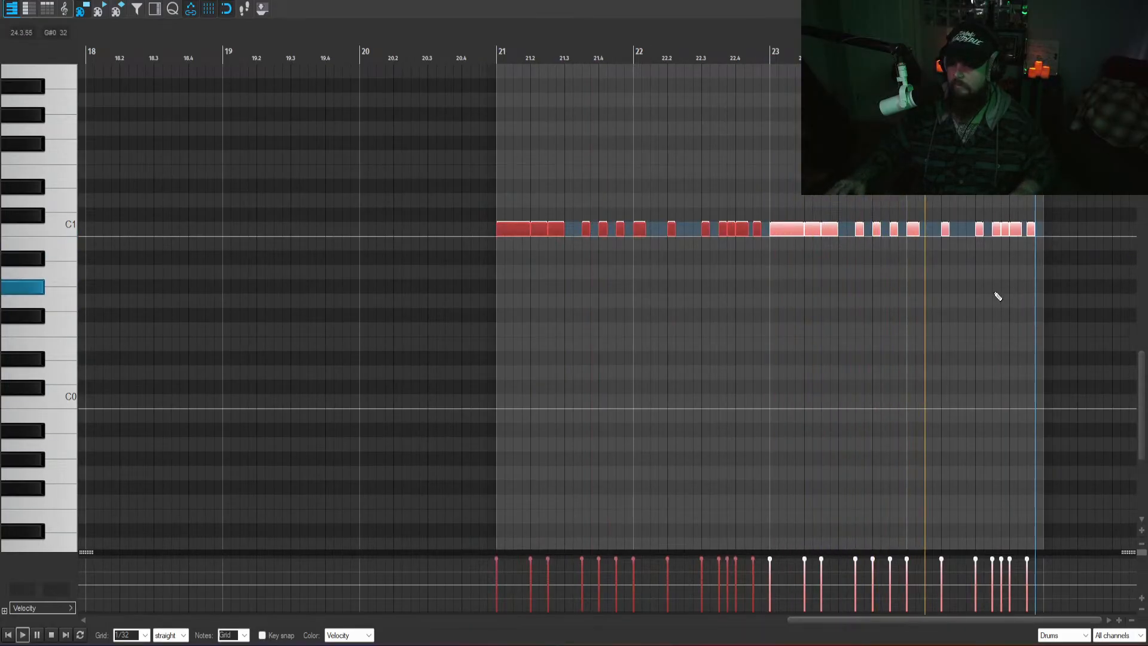
# - Put four consecutive 1/32 C1 notes at 24.3.00, delete the notes from 24.4.00 onward, and play the fill
pyautogui.click(976, 256)
pyautogui.scroll(4, 977, 256)
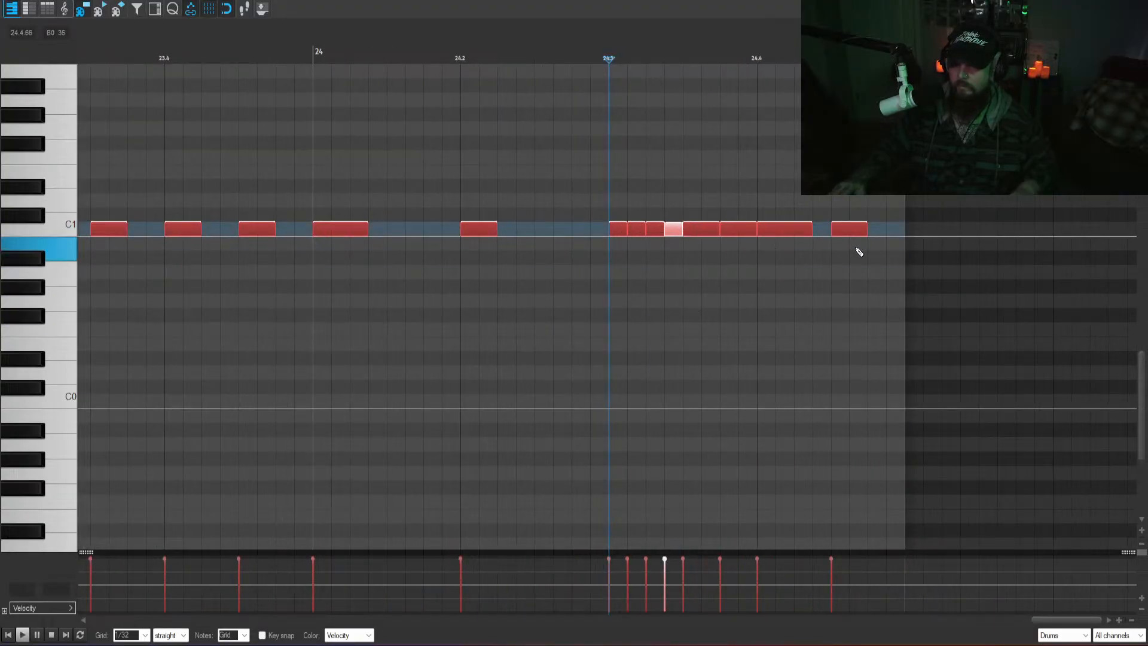
pyautogui.moveTo(871, 244); pyautogui.dragTo(763, 195)
pyautogui.click(579, 160)
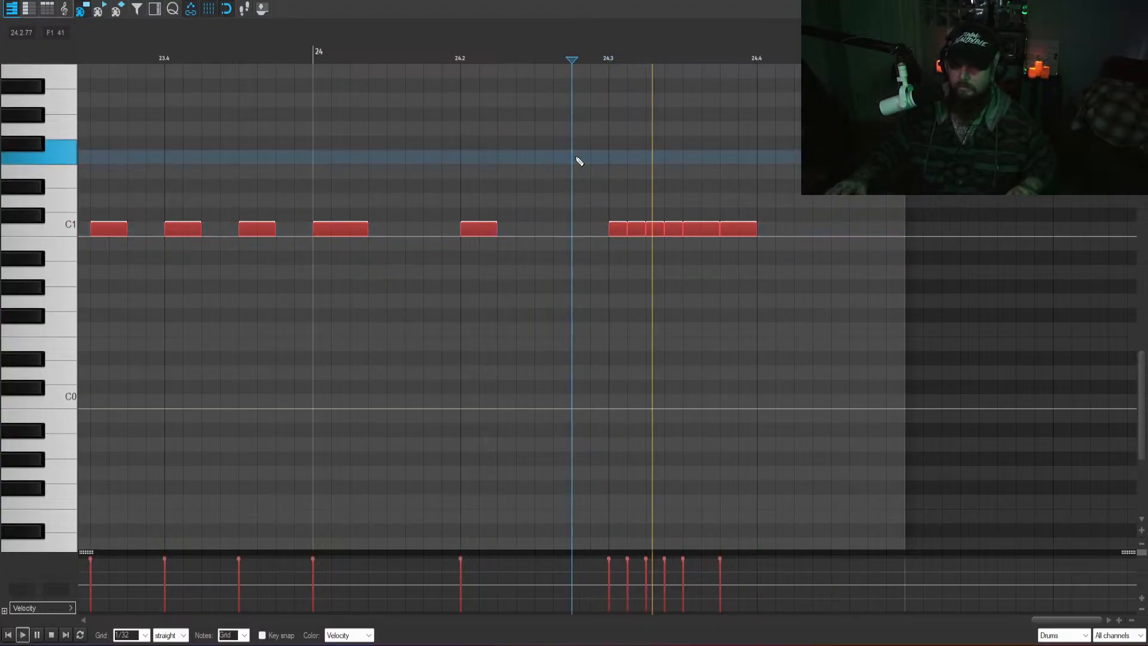
# - Delete the C1 note at 24.3.75, place 1/16 C1 notes at 24.4.00 and 24.4.25, and play the fill
pyautogui.click(737, 227)
pyautogui.press('Delete')
pyautogui.click(600, 175)
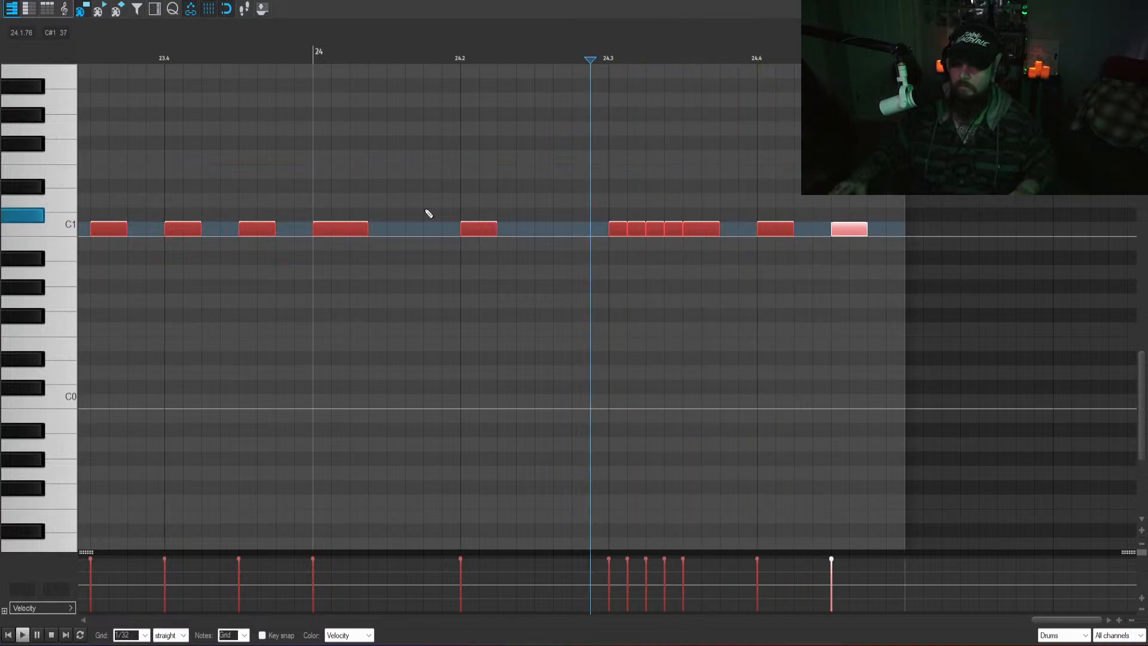
pyautogui.moveTo(837, 231); pyautogui.dragTo(818, 233)
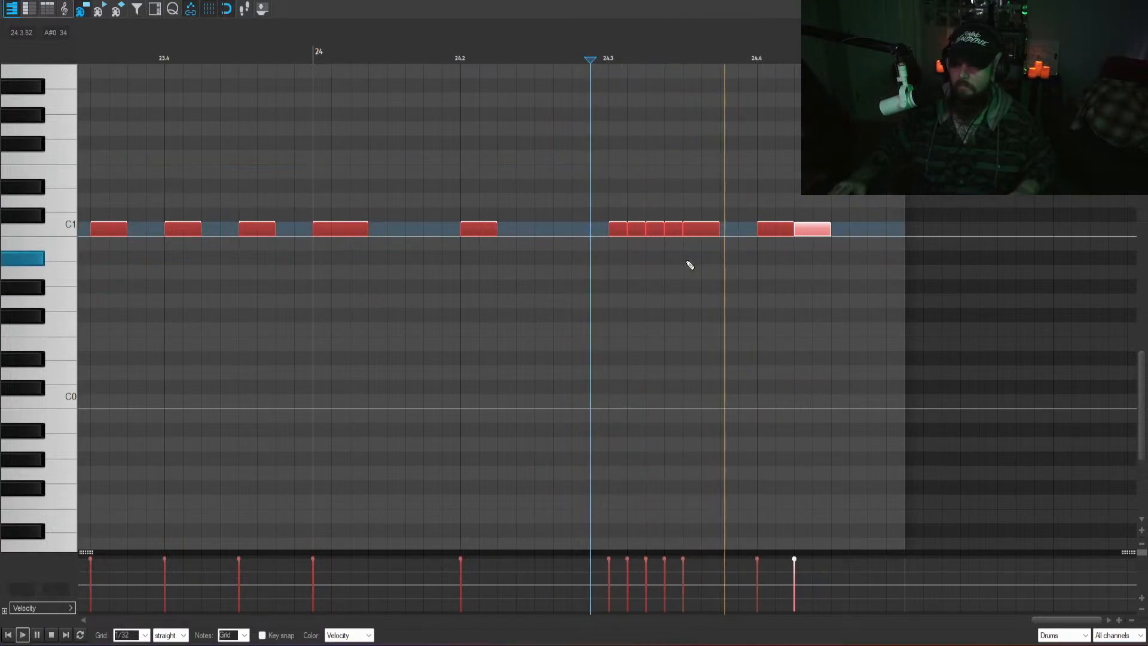
# - Close the Drums MIDI editor and play the arrangement from the start of bar 21
pyautogui.scroll(-5, 595, 311)
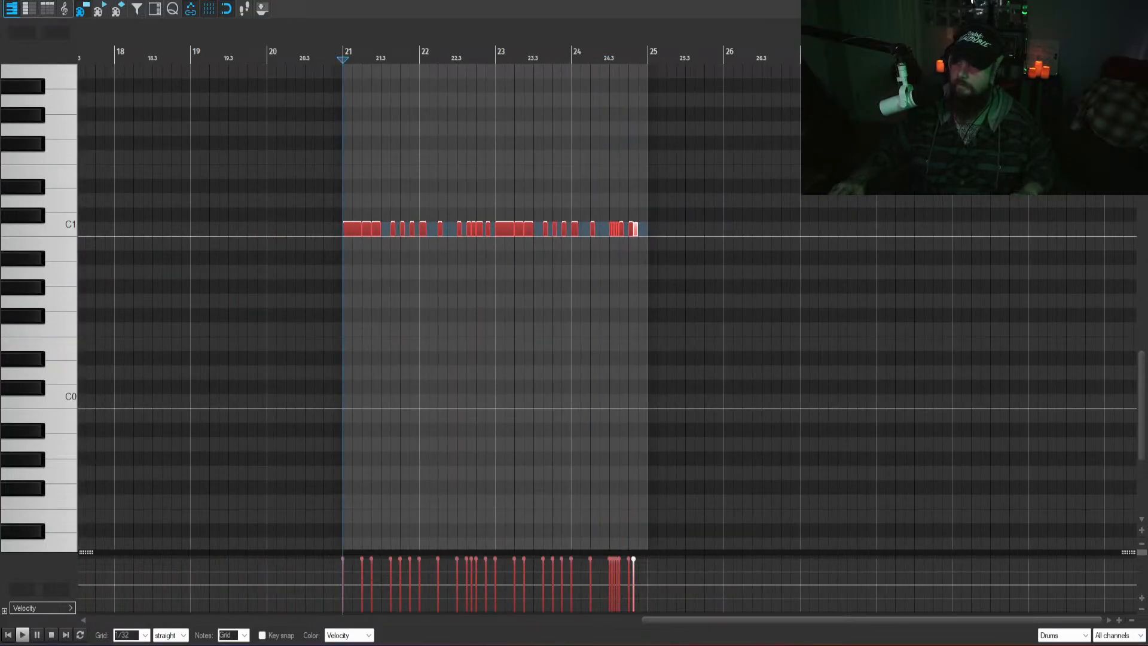
pyautogui.press('Escape')
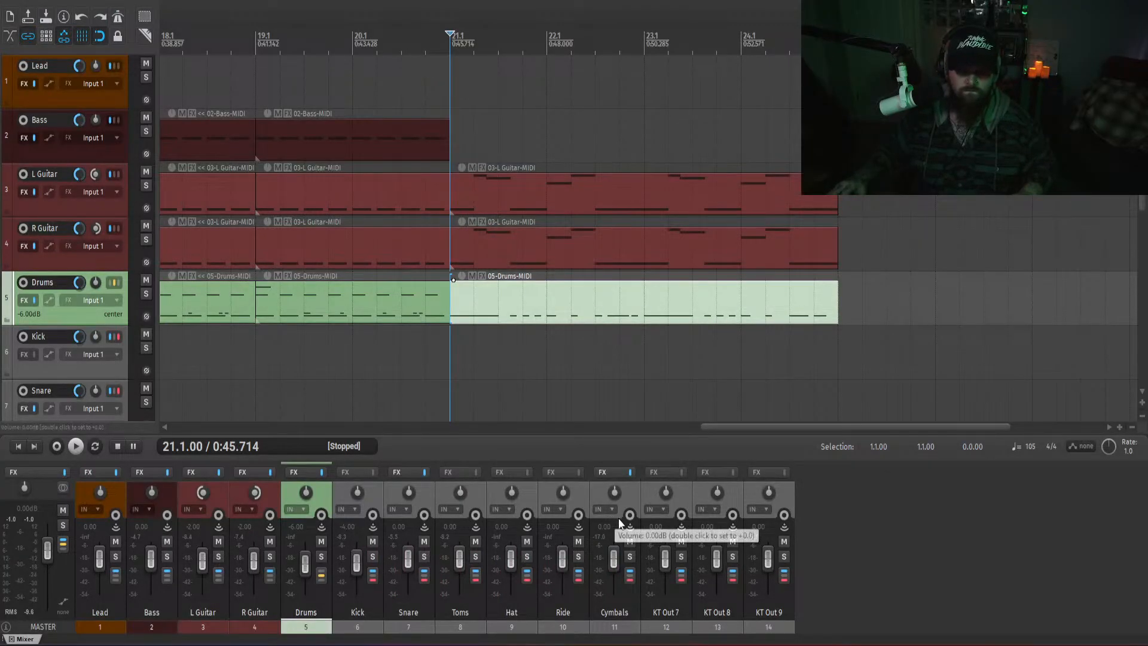
pyautogui.click(497, 351)
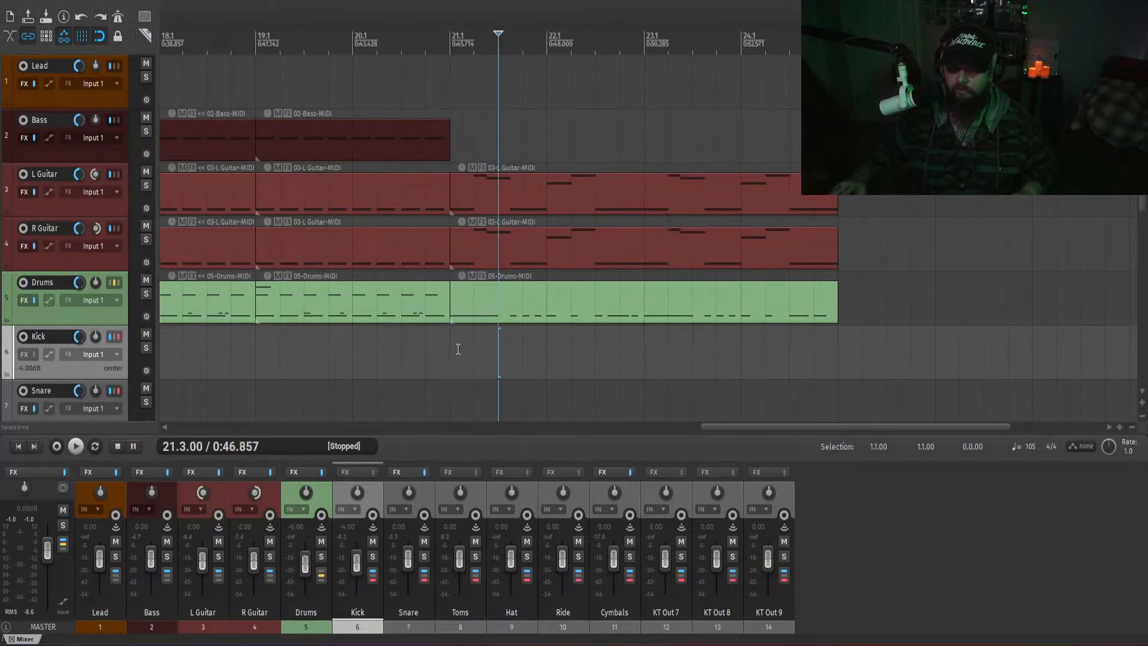
pyautogui.scroll(3, 472, 353)
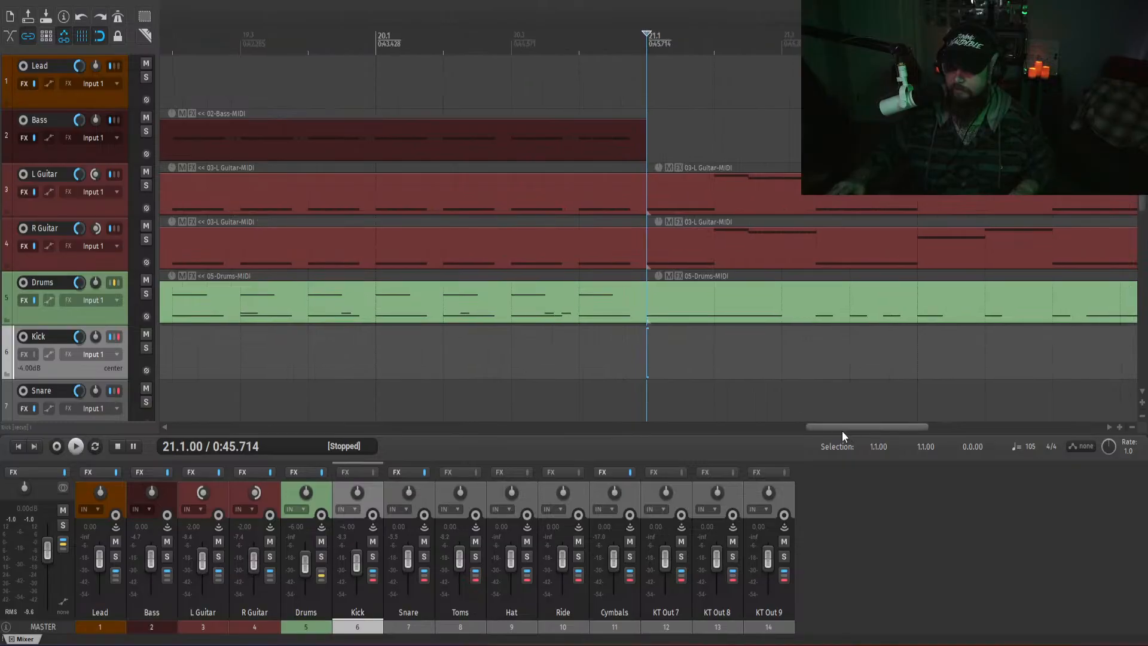
pyautogui.scroll(-3, 669, 380)
pyautogui.press('space')
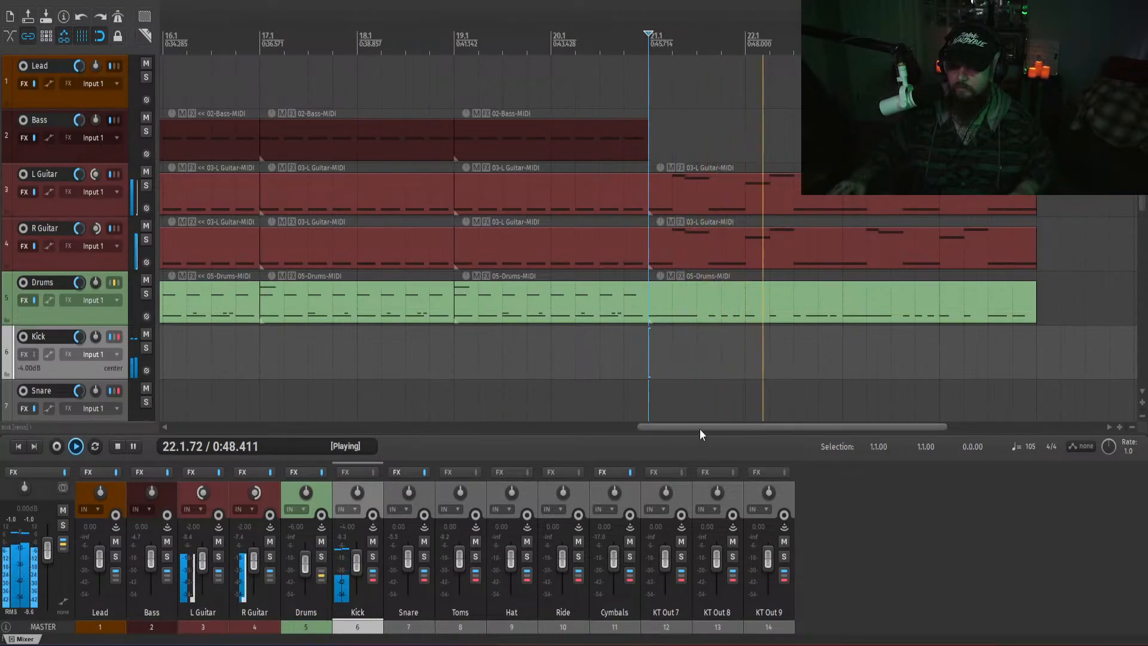
pyautogui.moveTo(700, 429); pyautogui.dragTo(770, 431)
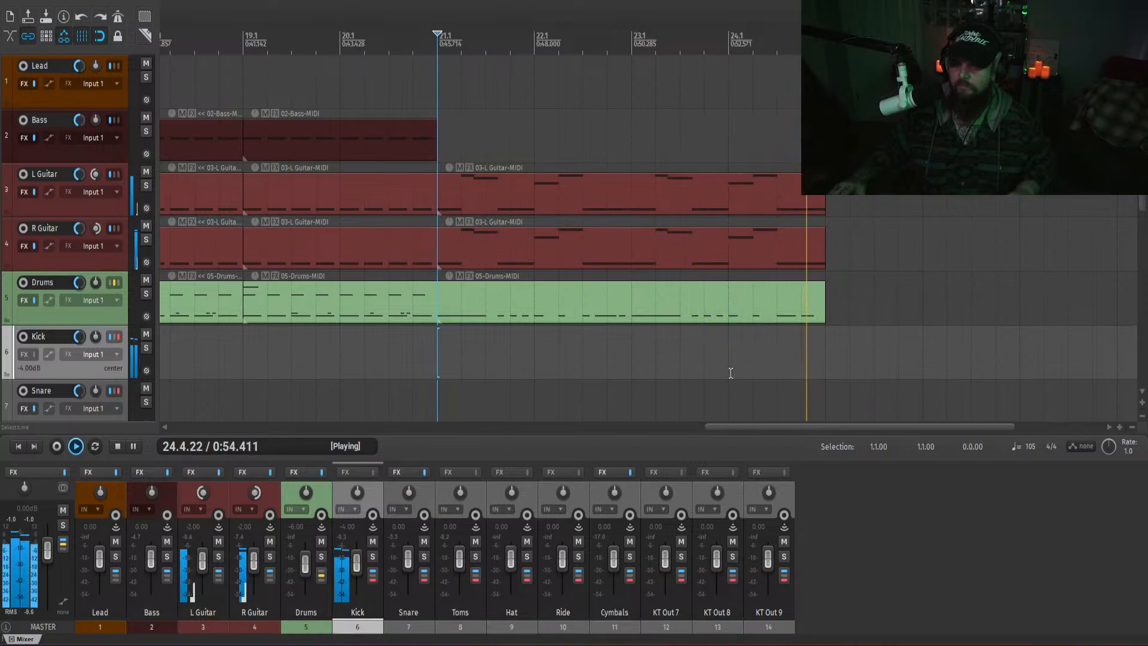
# - Copy the L Guitar item at bar 21 onto the Bass track at the start of bar 21
pyautogui.click(484, 202)
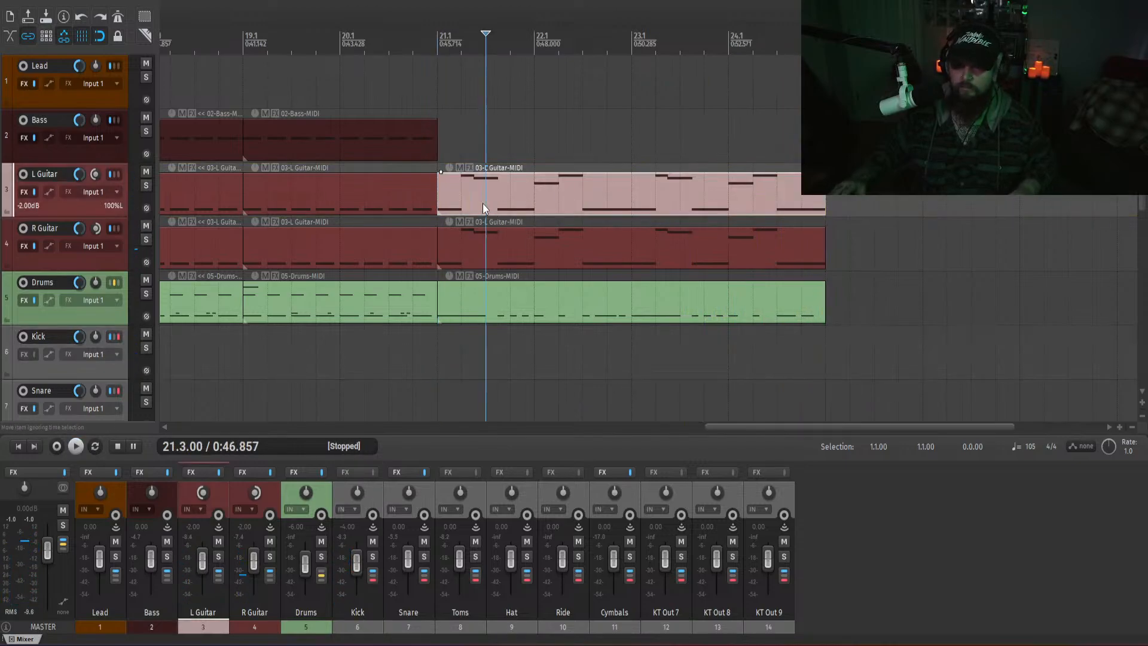
pyautogui.click(448, 142)
pyautogui.hotkey('ctrl', 'v')
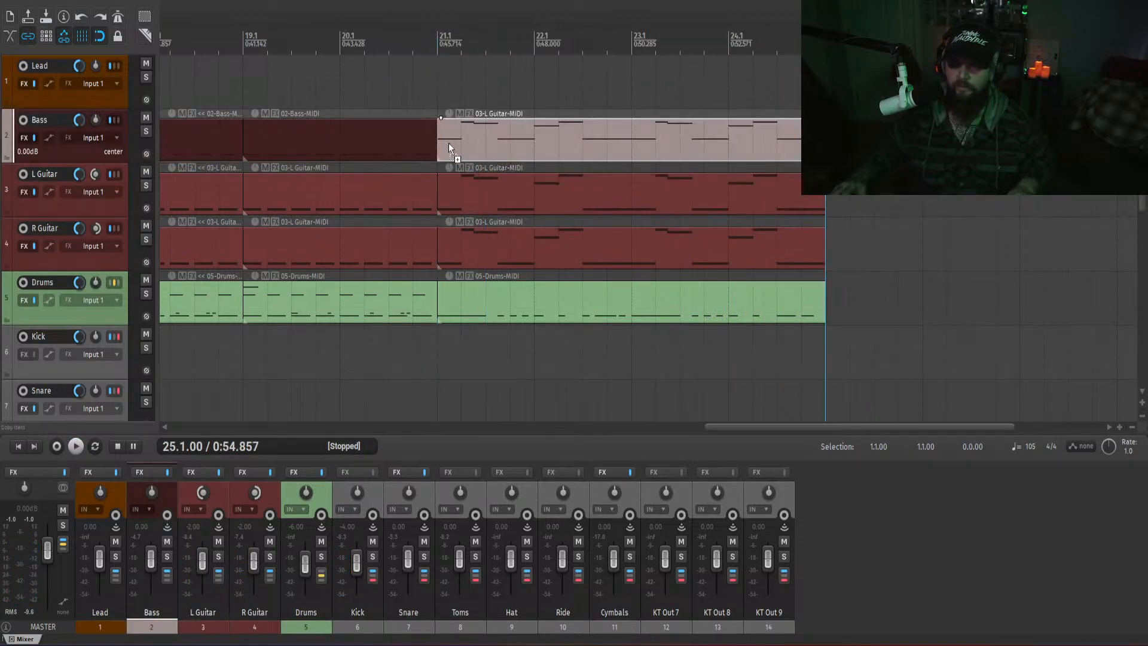
# - Transpose all notes of the new Bass item at bar 21 down 12 semitones and close its MIDI editor
pyautogui.doubleClick(452, 143)
pyautogui.hotkey('ctrl', 'a')
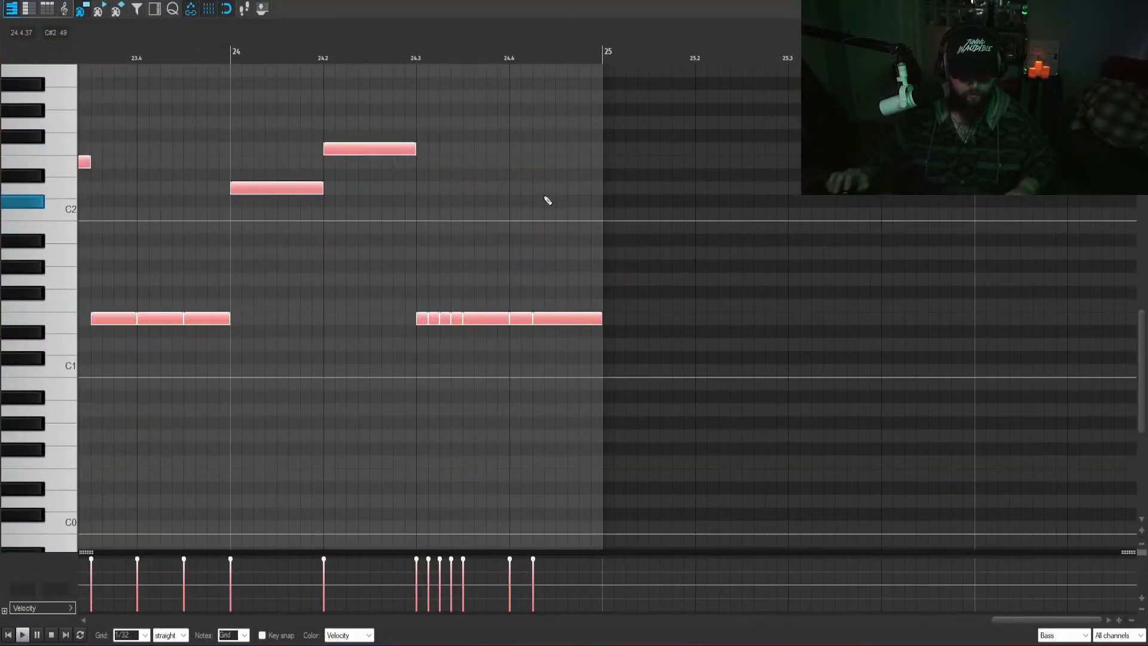
pyautogui.hotkey('ctrl', 't')
pyautogui.write('-12')
pyautogui.press('Return')
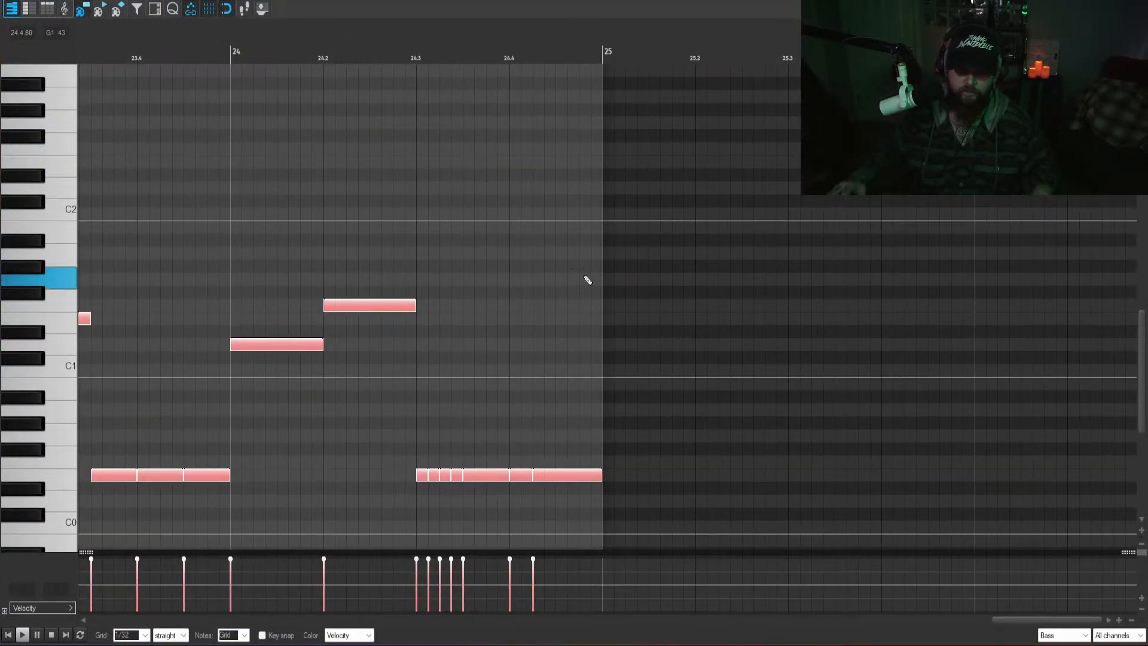
pyautogui.press('Escape')
# - Play the Bass track soloed from the start of bar 21, then play the full mix unsoloed from the same point
pyautogui.click(437, 102)
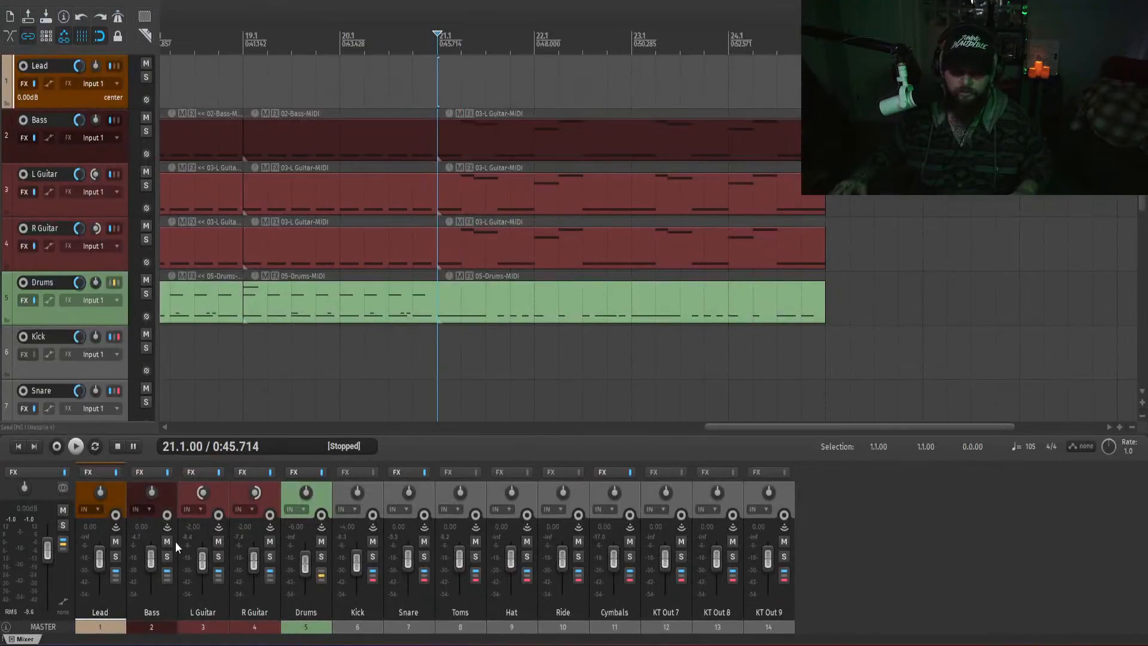
pyautogui.click(167, 556)
pyautogui.press('space')
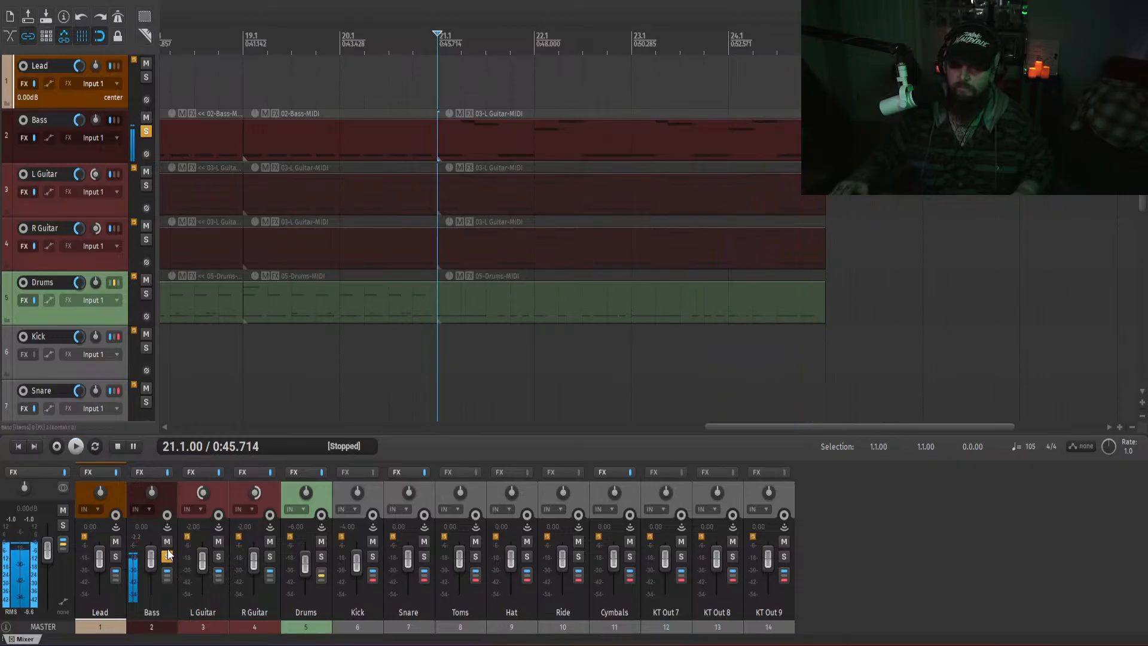
pyautogui.click(168, 560)
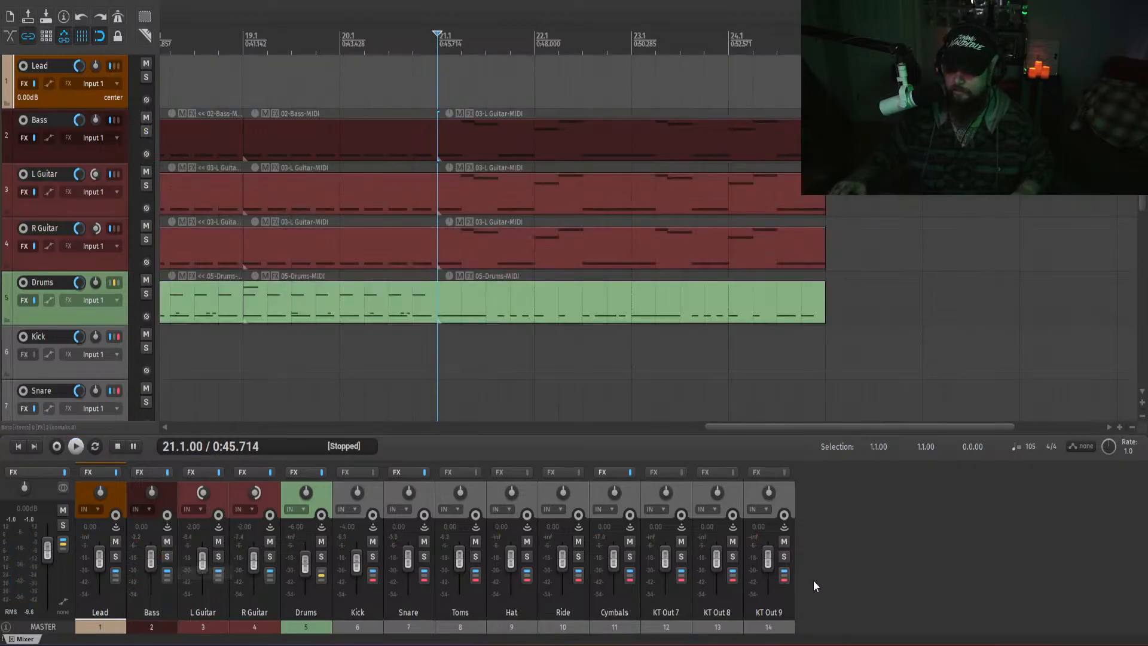
pyautogui.press('space')
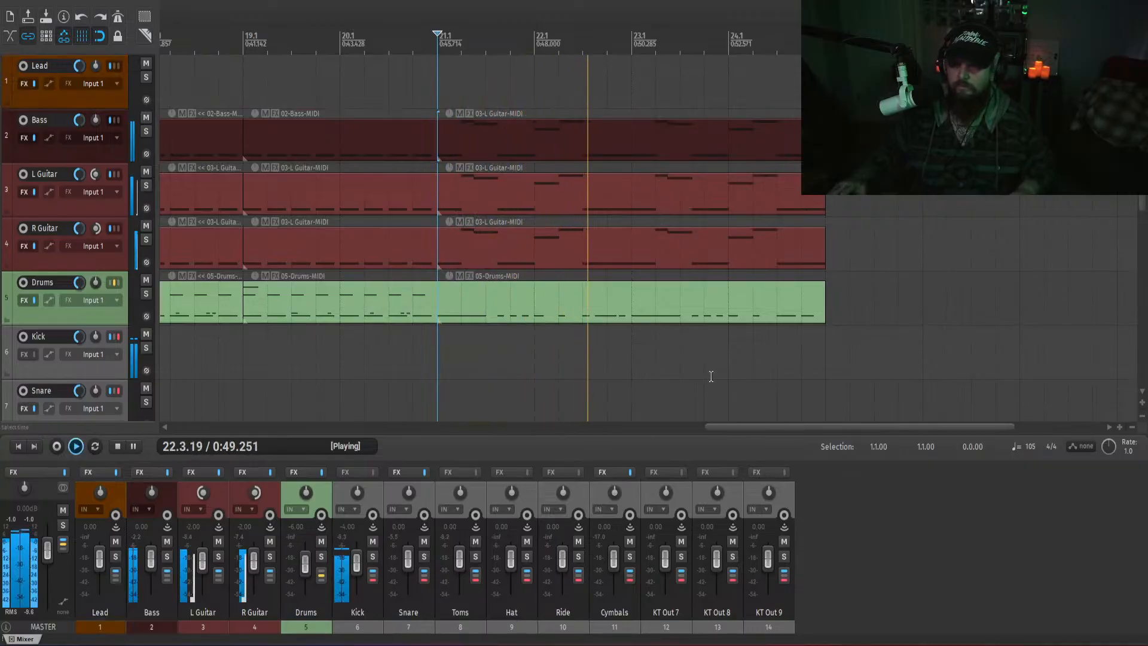
# - Copy the bar 21 to 24 items of Bass, both guitars and Drums, and paste them at bars 25, 29 and 33
pyautogui.moveTo(922, 358); pyautogui.dragTo(543, 117)
pyautogui.click(825, 141)
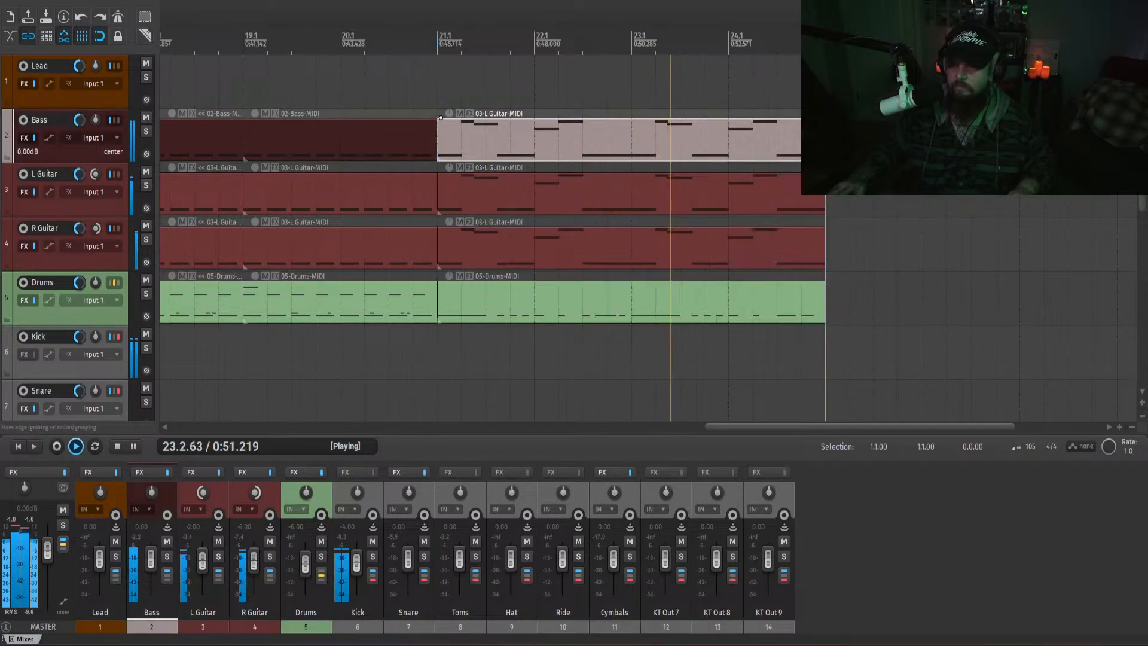
pyautogui.hotkey('ctrl', 'v')
pyautogui.scroll(-4, 436, 262)
pyautogui.hotkey('ctrl', 'v')
pyautogui.hotkey('ctrl', 'v')
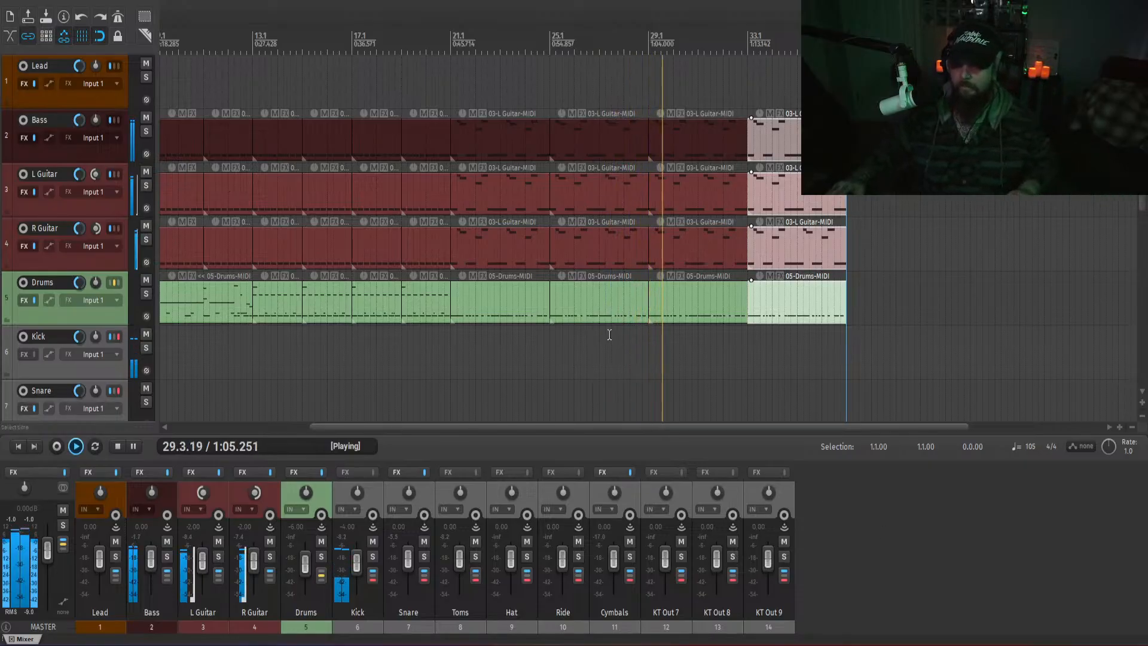
# - Open the Drums item at bar 21, set the grid to 1/16, and place D1 snare notes at 21.3.00 and 22.3.00
pyautogui.click(473, 276)
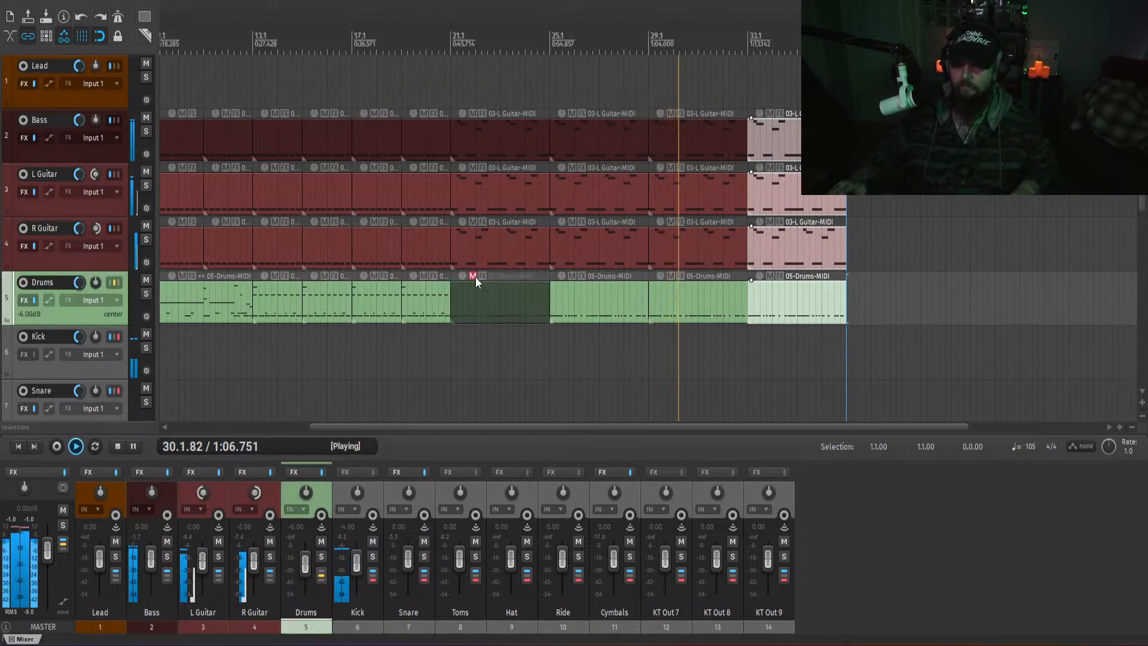
pyautogui.doubleClick(461, 306)
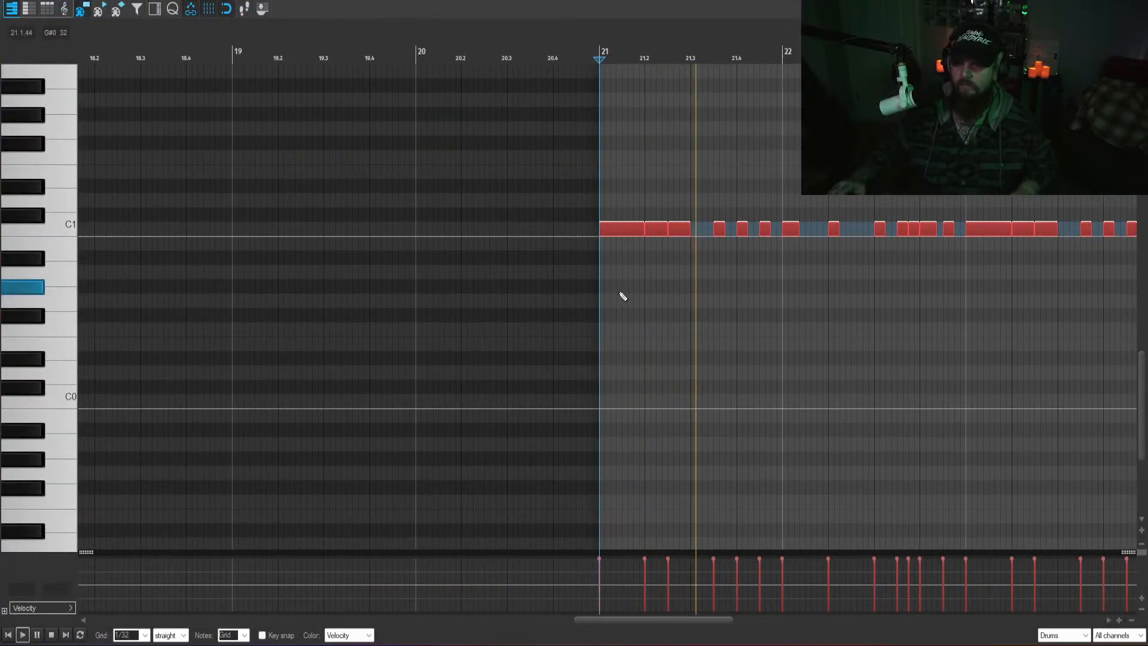
pyautogui.moveTo(612, 620); pyautogui.dragTo(656, 621)
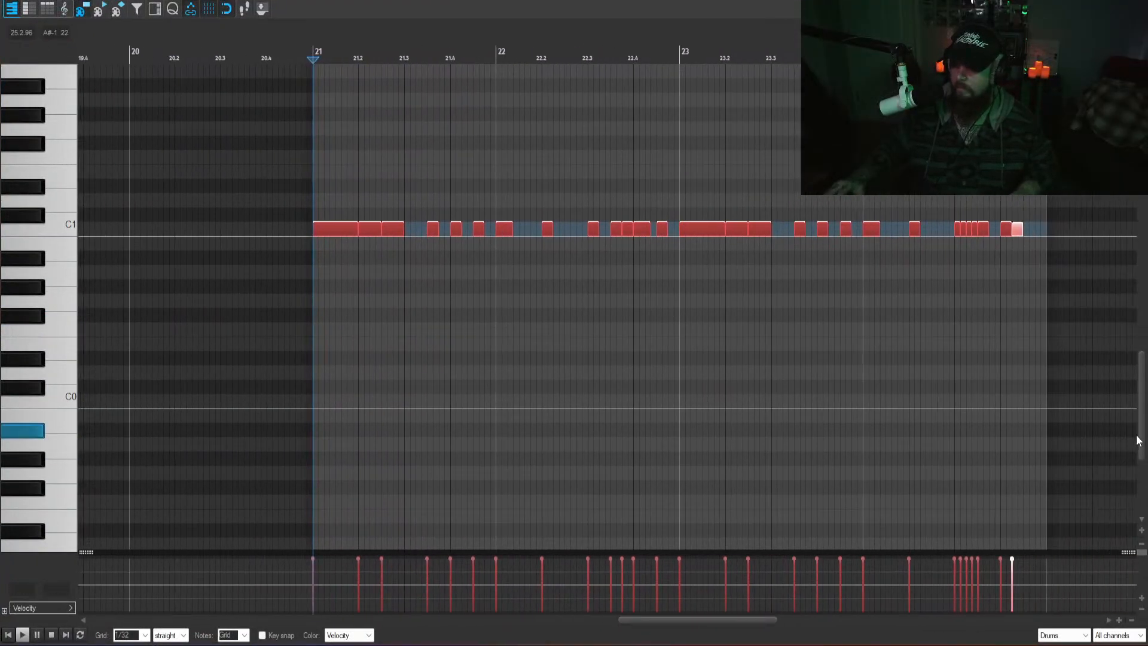
pyautogui.scroll(5, 357, 320)
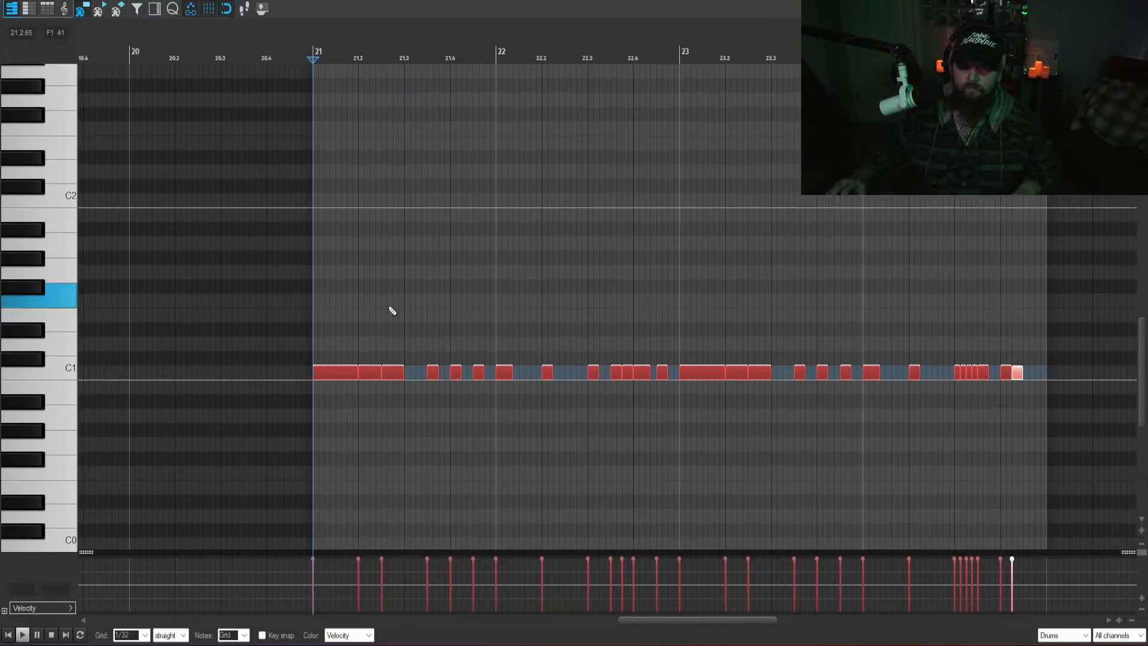
pyautogui.click(410, 345)
pyautogui.moveTo(419, 345); pyautogui.dragTo(422, 345)
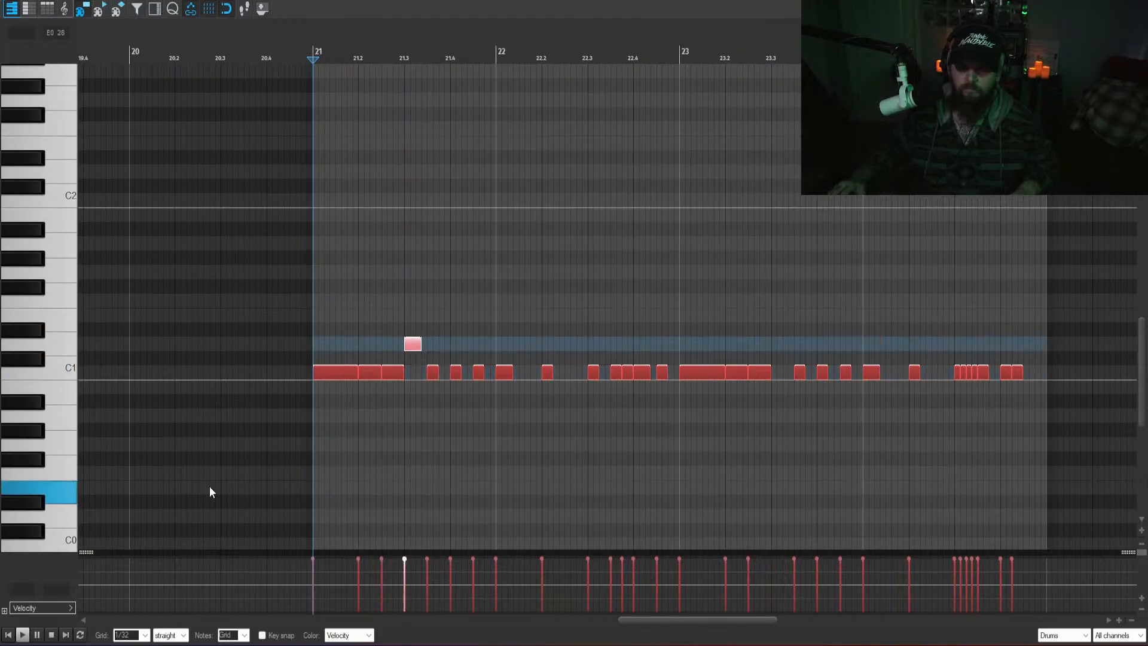
pyautogui.click(147, 634)
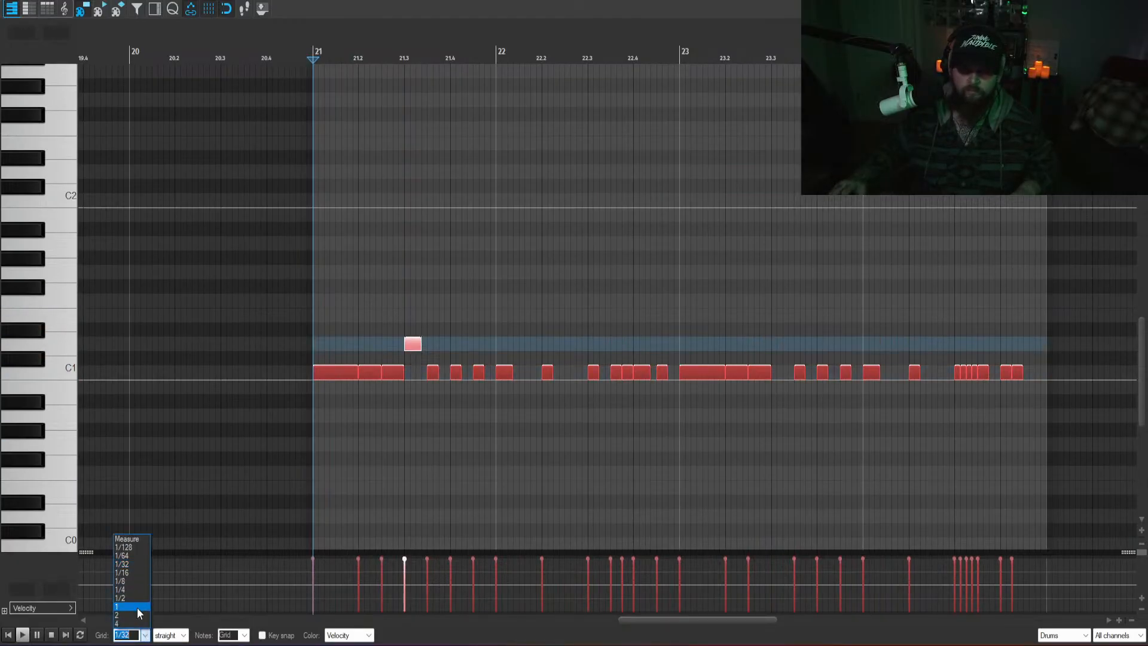
pyautogui.click(138, 573)
# - Copy the two D1 snare notes, paste them at 23.3.00 to cover bars 23 and 24, and play the drum pattern
pyautogui.moveTo(629, 345); pyautogui.dragTo(372, 318)
pyautogui.hotkey('ctrl', 'c')
pyautogui.click(773, 343)
pyautogui.hotkey('ctrl', 'v')
pyautogui.press('space')
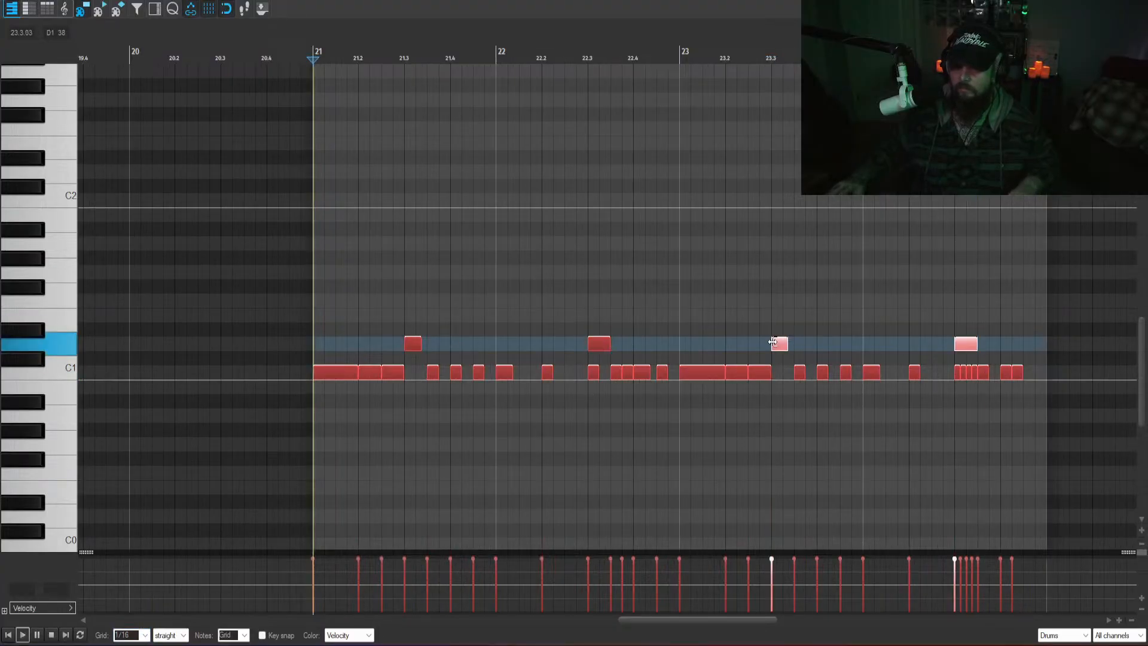
pyautogui.moveTo(596, 270); pyautogui.dragTo(532, 248)
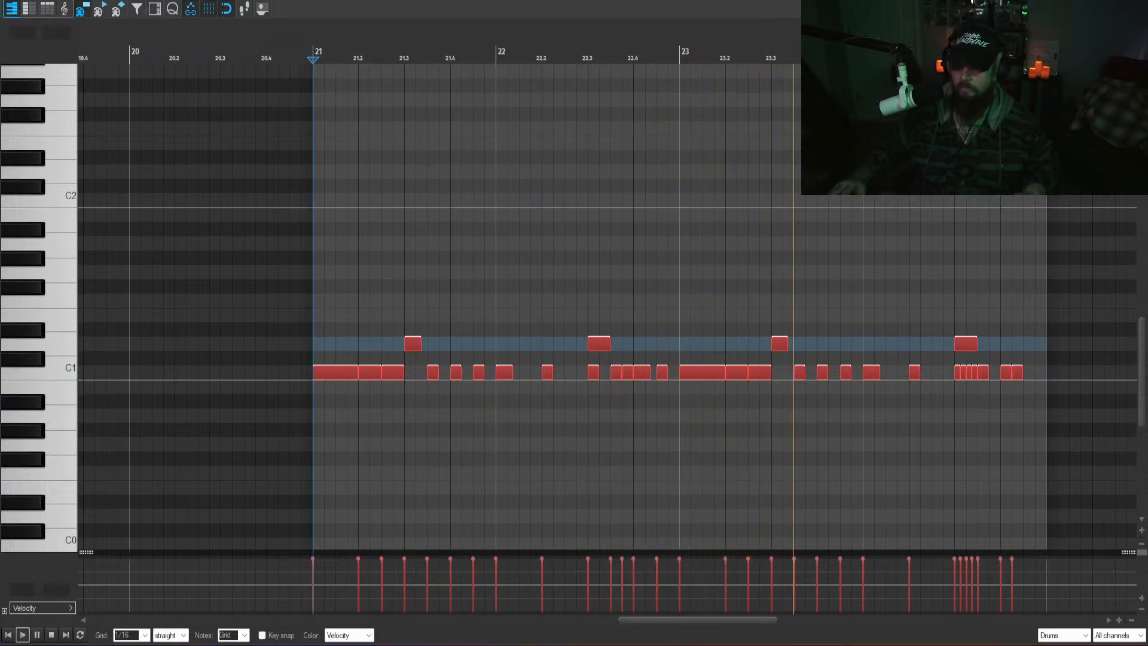
pyautogui.moveTo(715, 620); pyautogui.dragTo(756, 621)
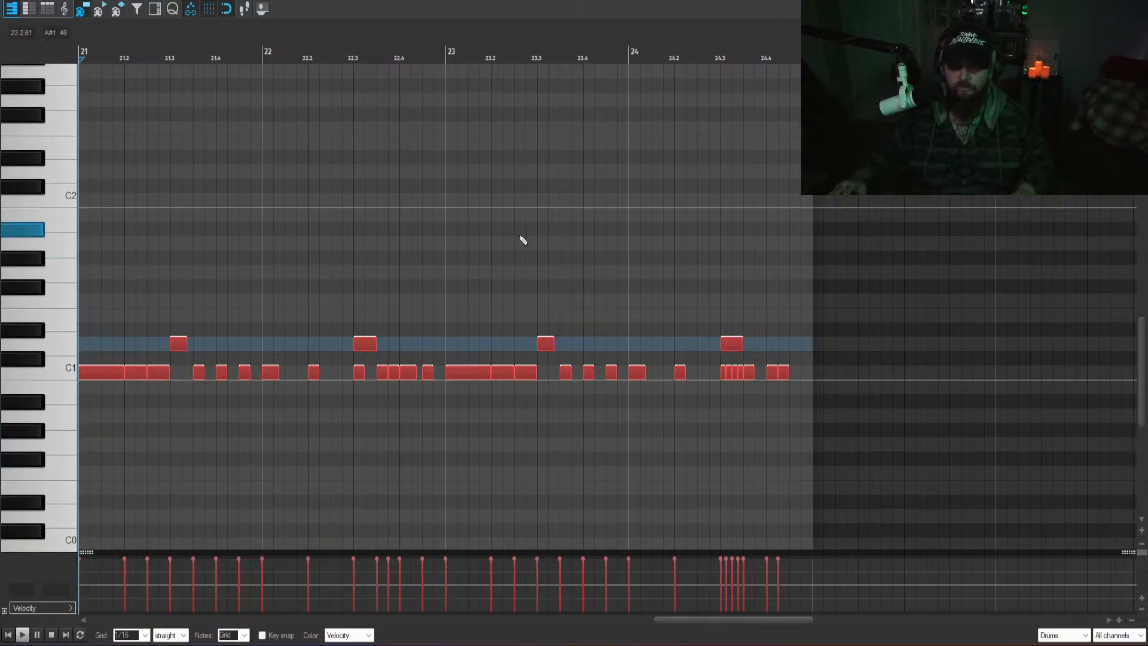
# - Place a D2 cymbal note at 21.1.00, close the MIDI editor, and play the transition from 20.2.00
pyautogui.click(46, 174)
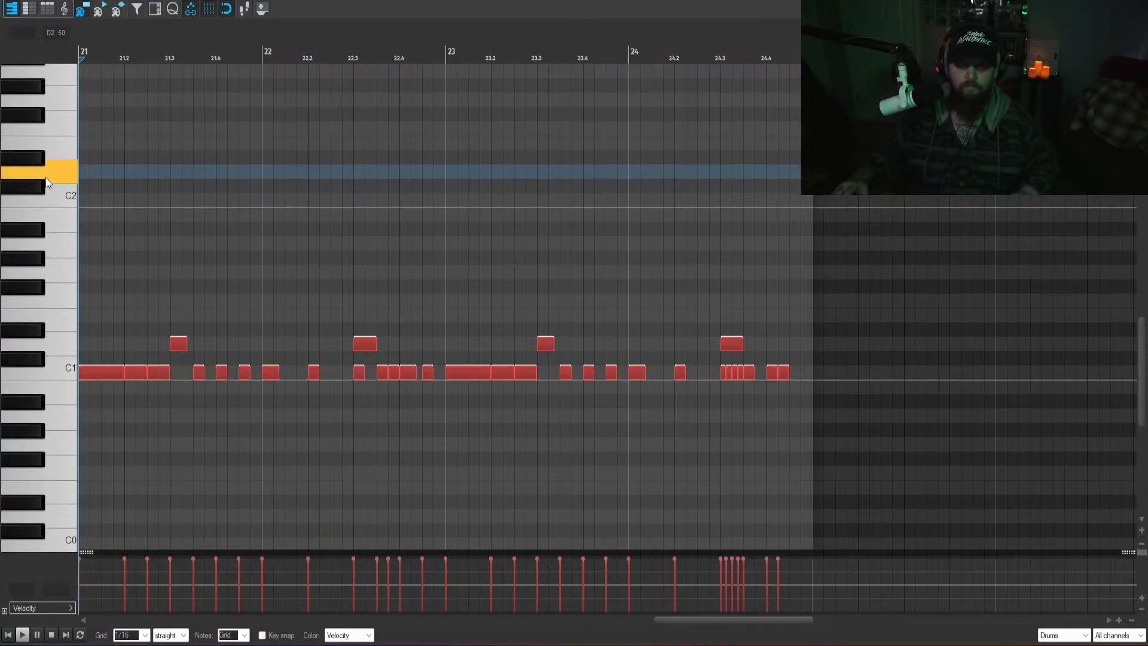
pyautogui.click(89, 172)
pyautogui.press('Escape')
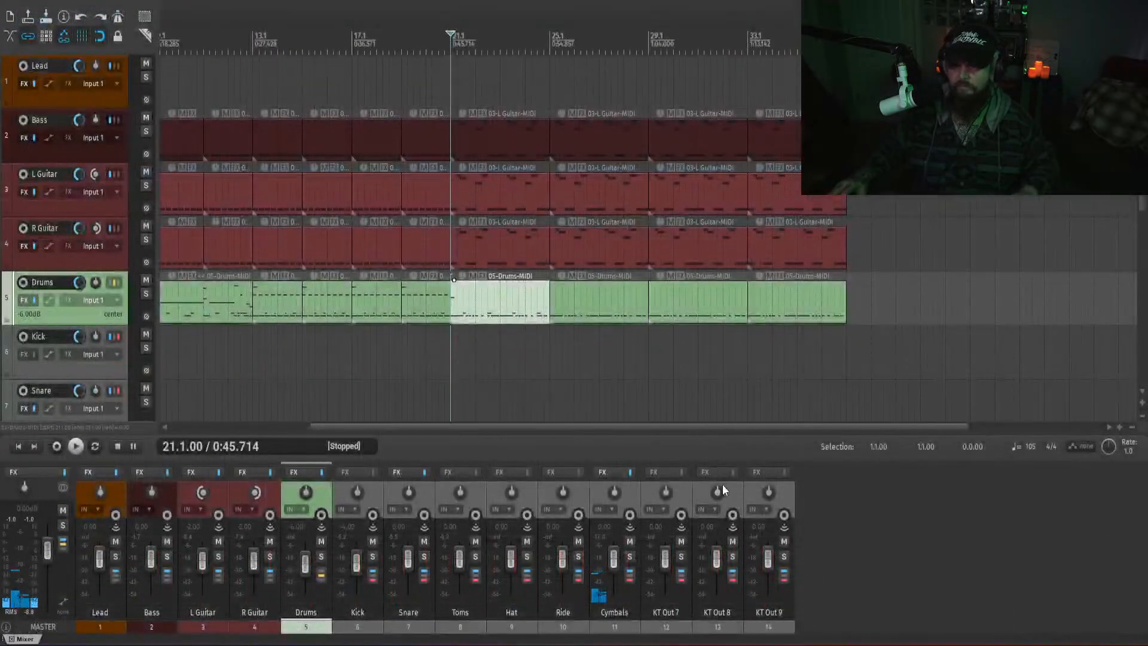
pyautogui.click(483, 303)
pyautogui.scroll(3, 500, 302)
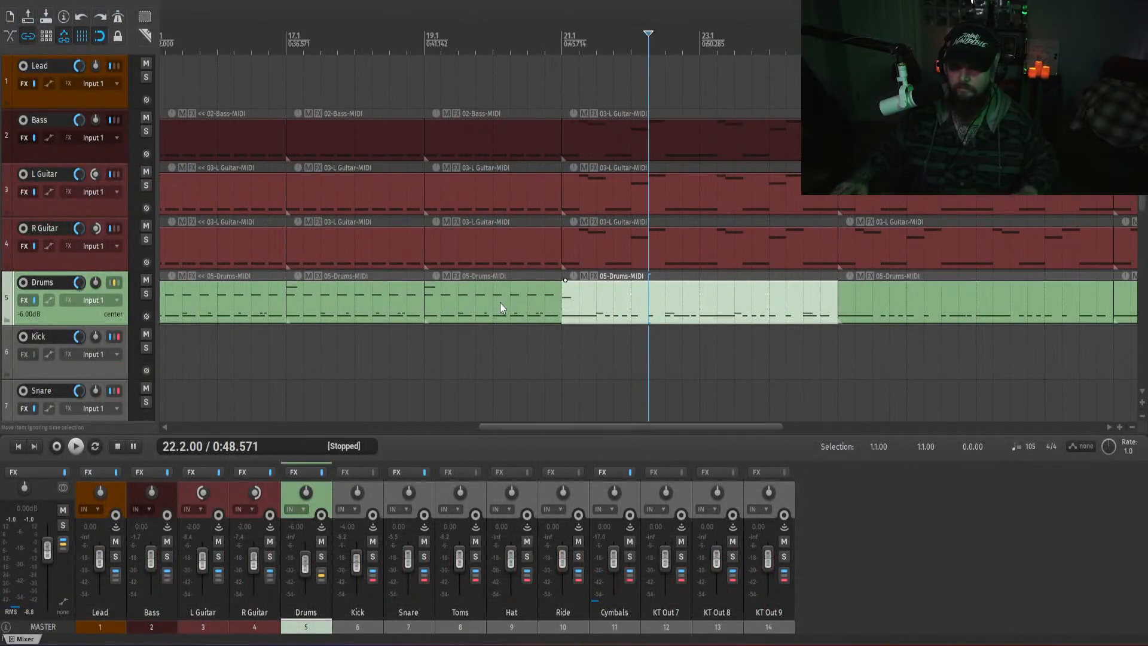
pyautogui.click(501, 332)
pyautogui.press('space')
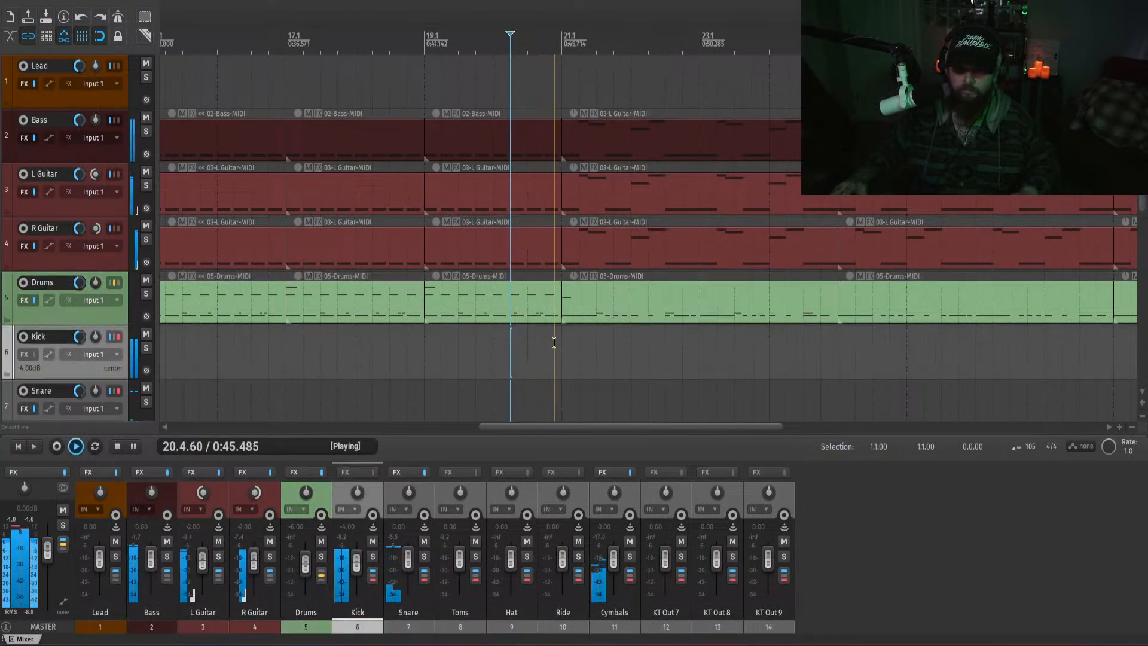
pyautogui.press('space')
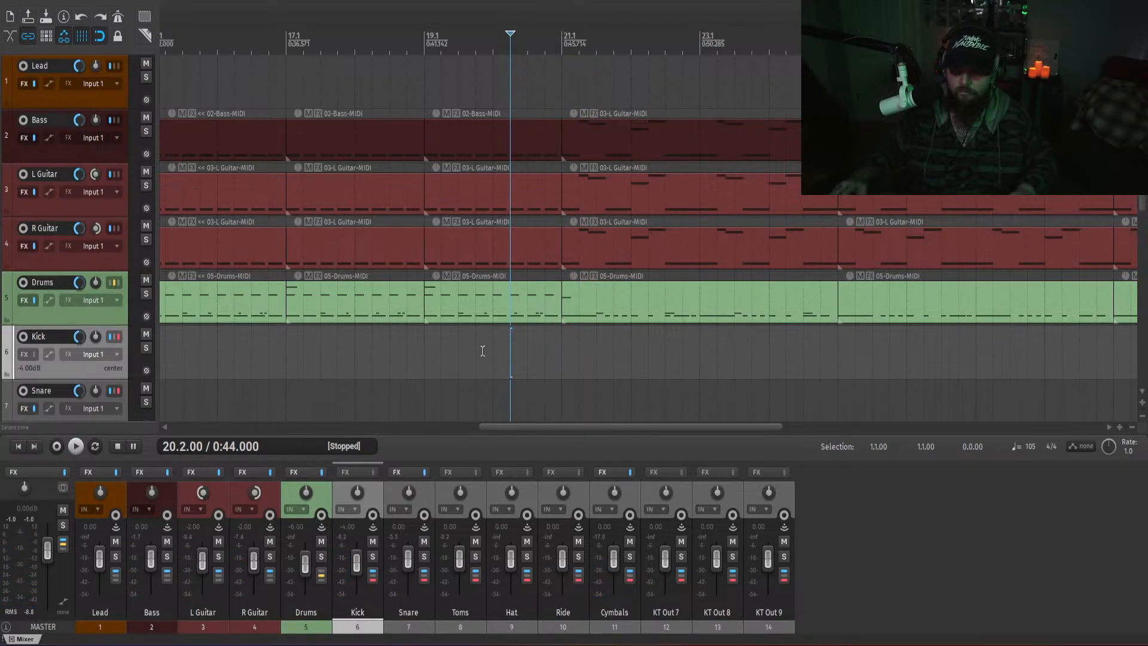
# - Reopen the bar 21 Drums item, add D2 notes on beats 2, 3 and 4, and raise all four D2 velocities to maximum
pyautogui.doubleClick(580, 313)
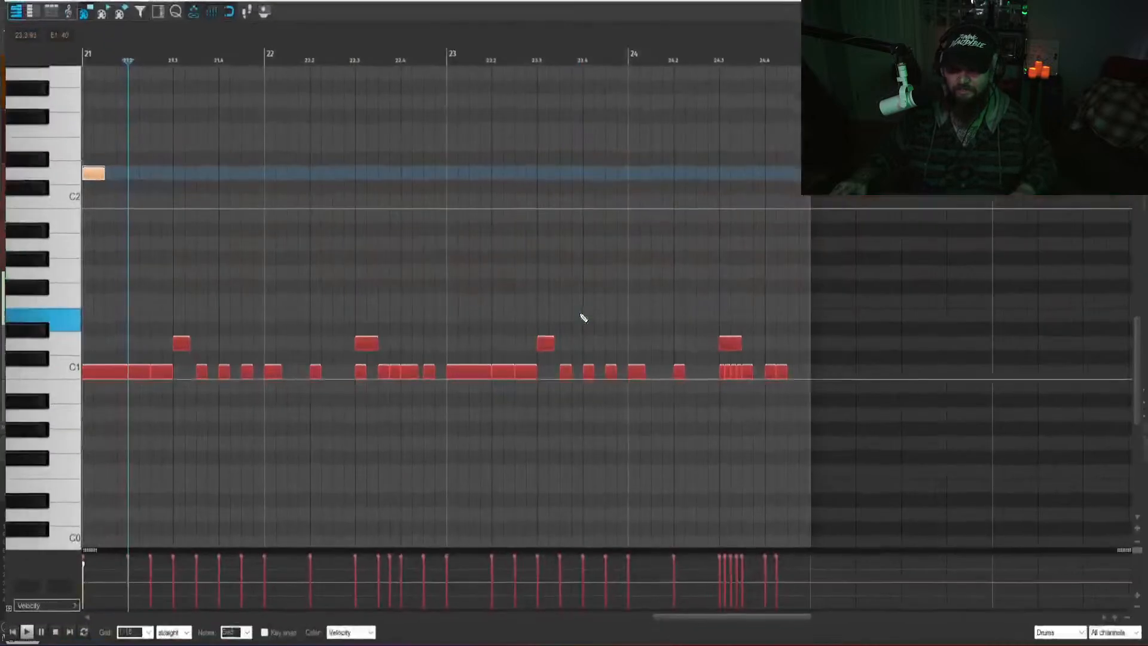
pyautogui.click(129, 172)
pyautogui.click(175, 171)
pyautogui.doubleClick(214, 173)
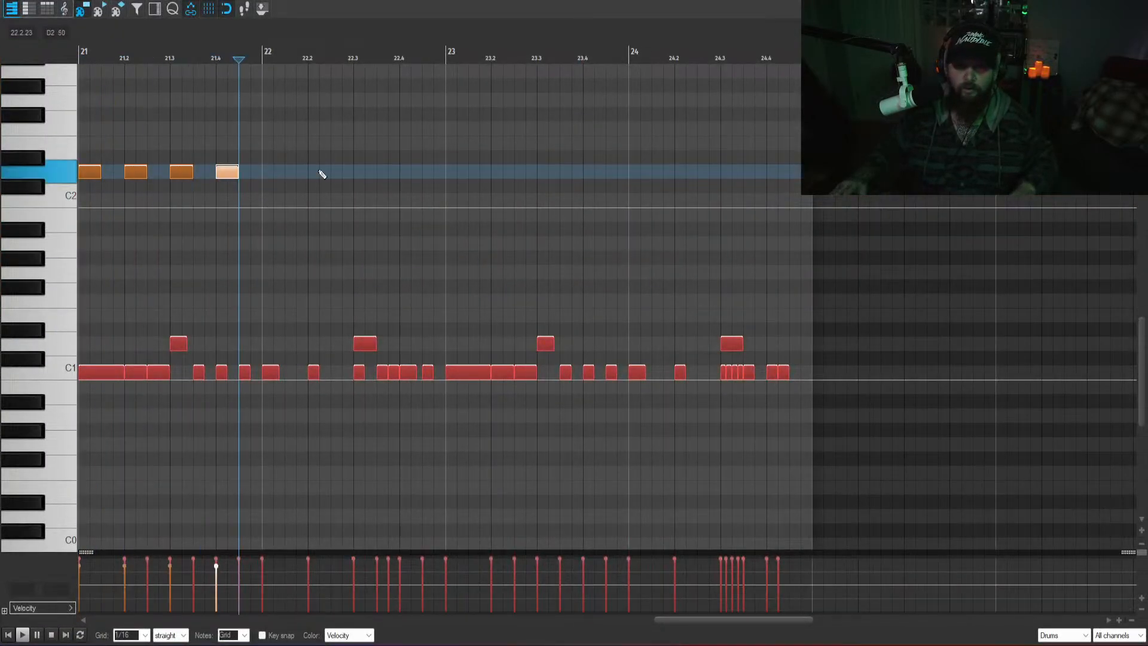
pyautogui.moveTo(301, 200); pyautogui.dragTo(43, 126)
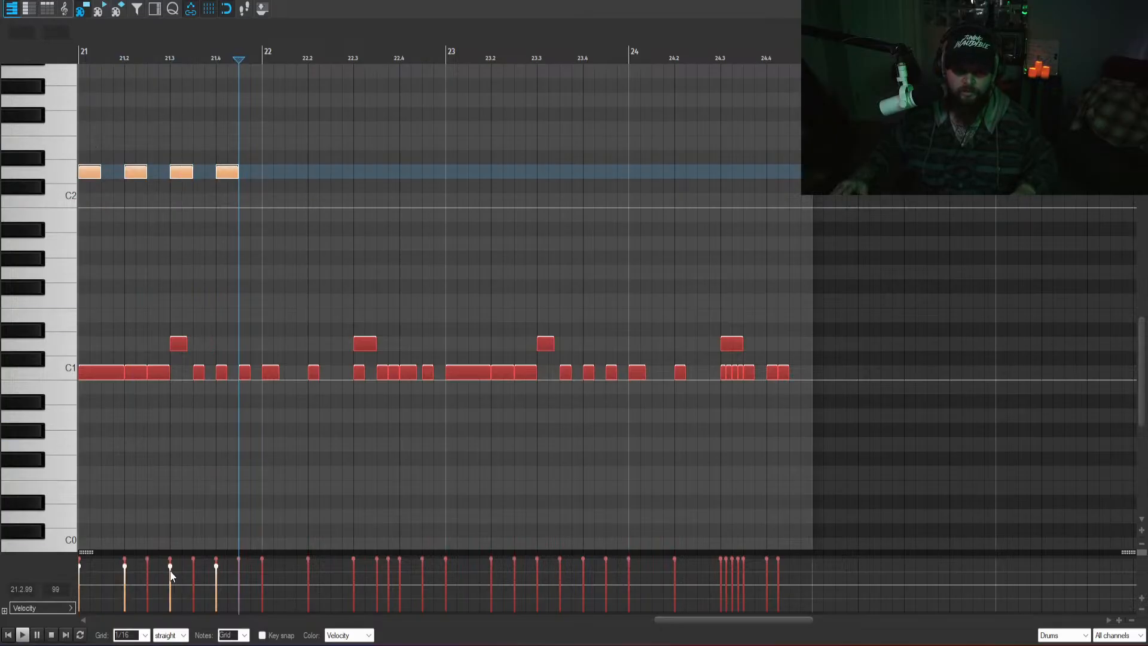
pyautogui.moveTo(170, 567); pyautogui.dragTo(169, 541)
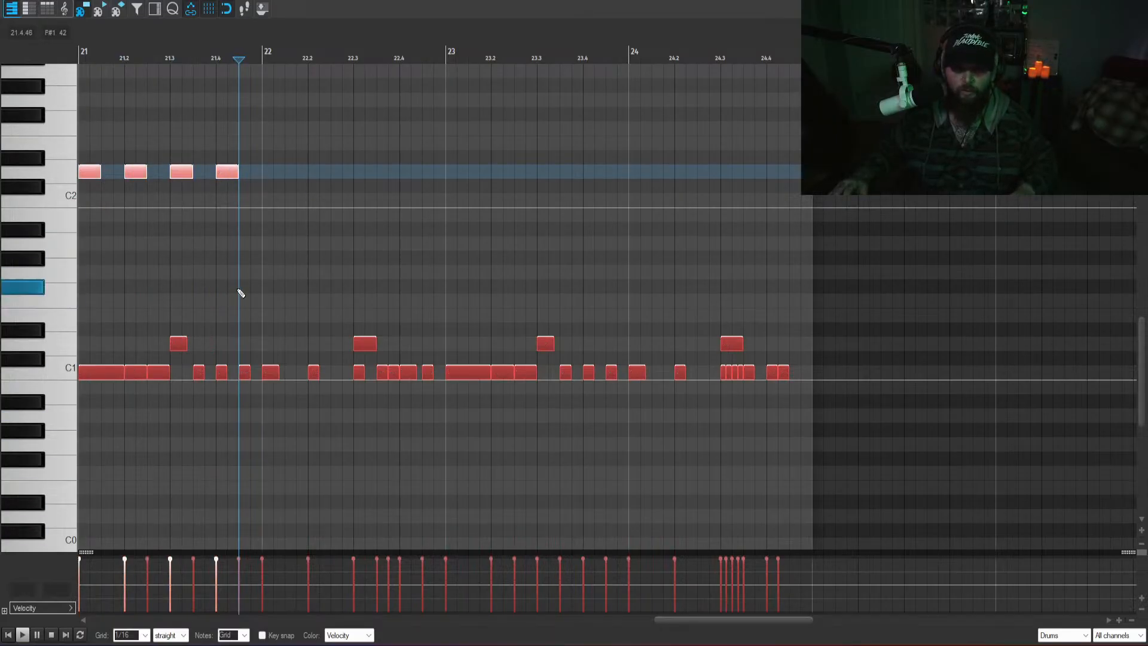
pyautogui.press('Escape')
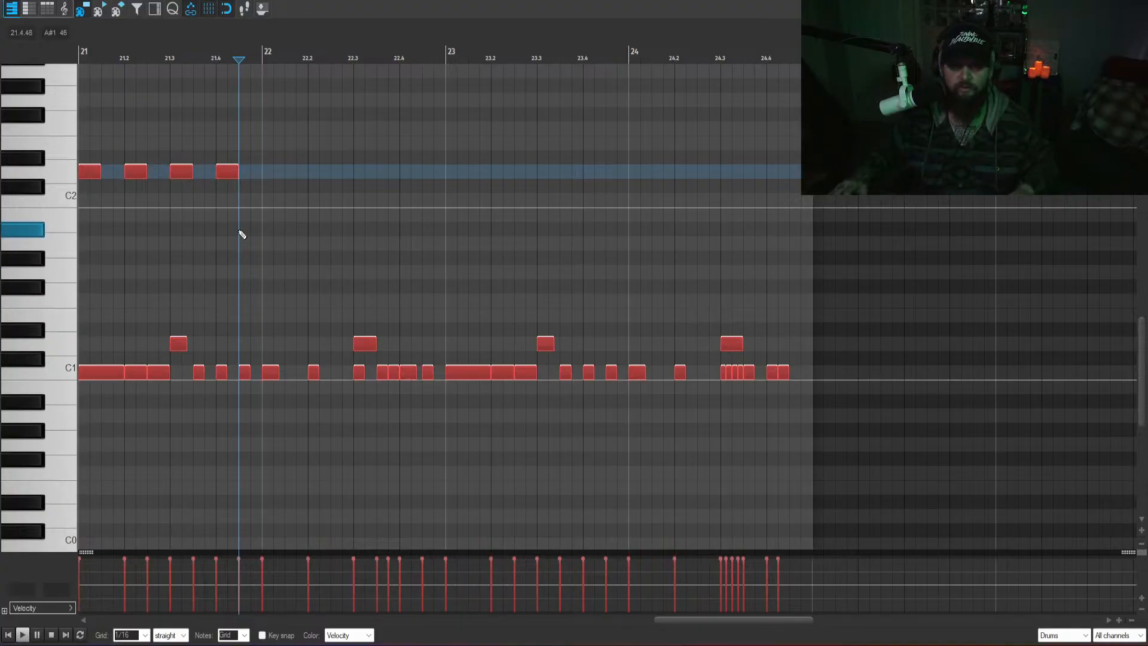
# - Place an A2 cymbal note at 21.1.00 and play the drums from the start of bar 21
pyautogui.scroll(3, 48, 249)
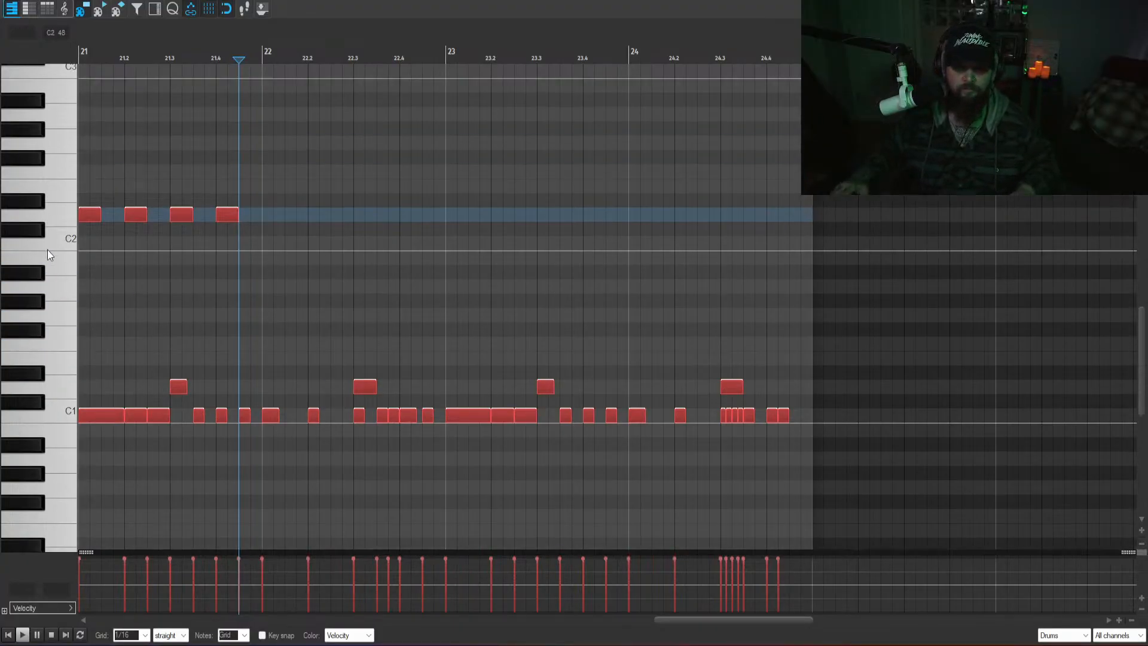
pyautogui.scroll(1, 43, 243)
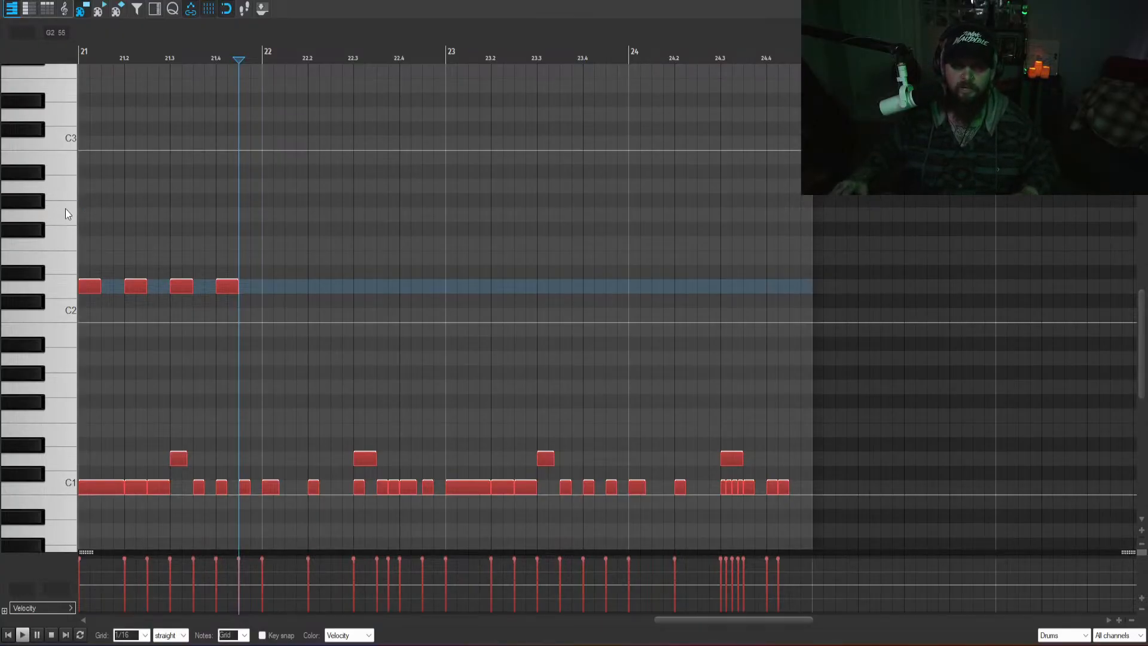
pyautogui.click(87, 188)
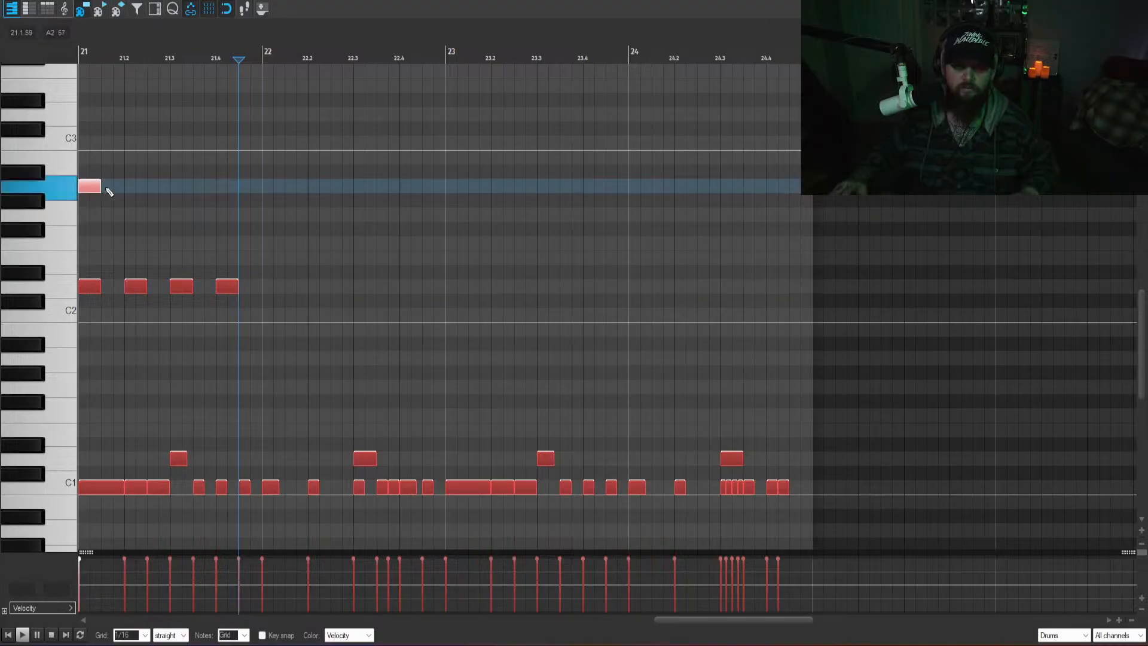
pyautogui.press('space')
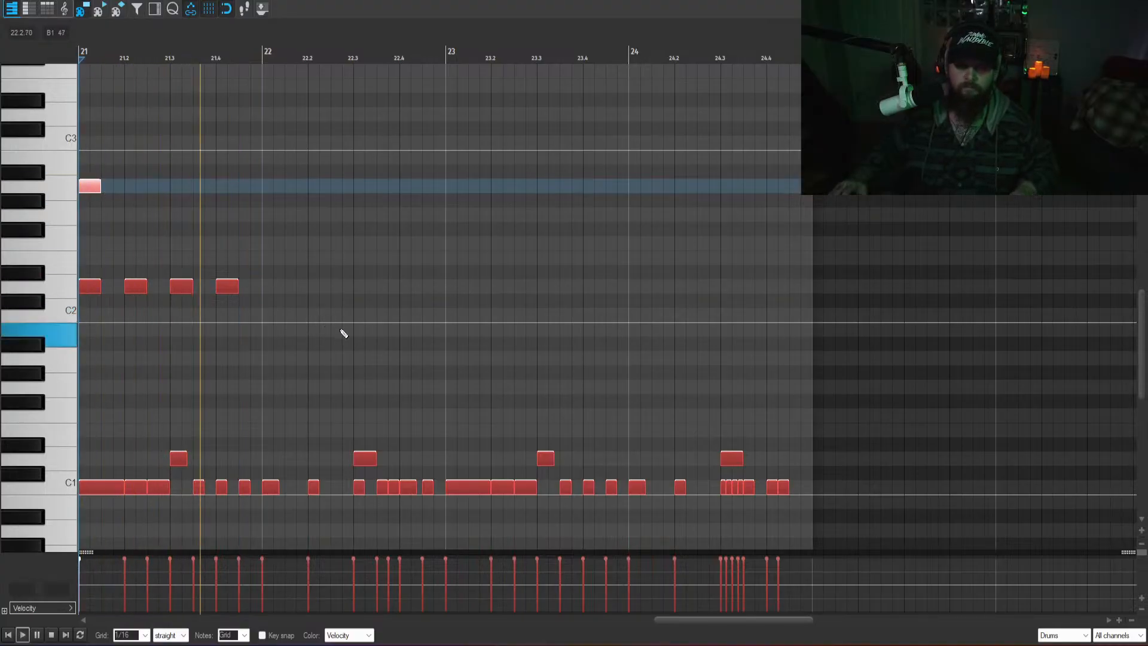
pyautogui.press('space')
# - Copy the four D2 notes of bar 21, paste them into bars 22, 23 and 24, and play from bar 21
pyautogui.moveTo(378, 341); pyautogui.dragTo(81, 212)
pyautogui.click(269, 287)
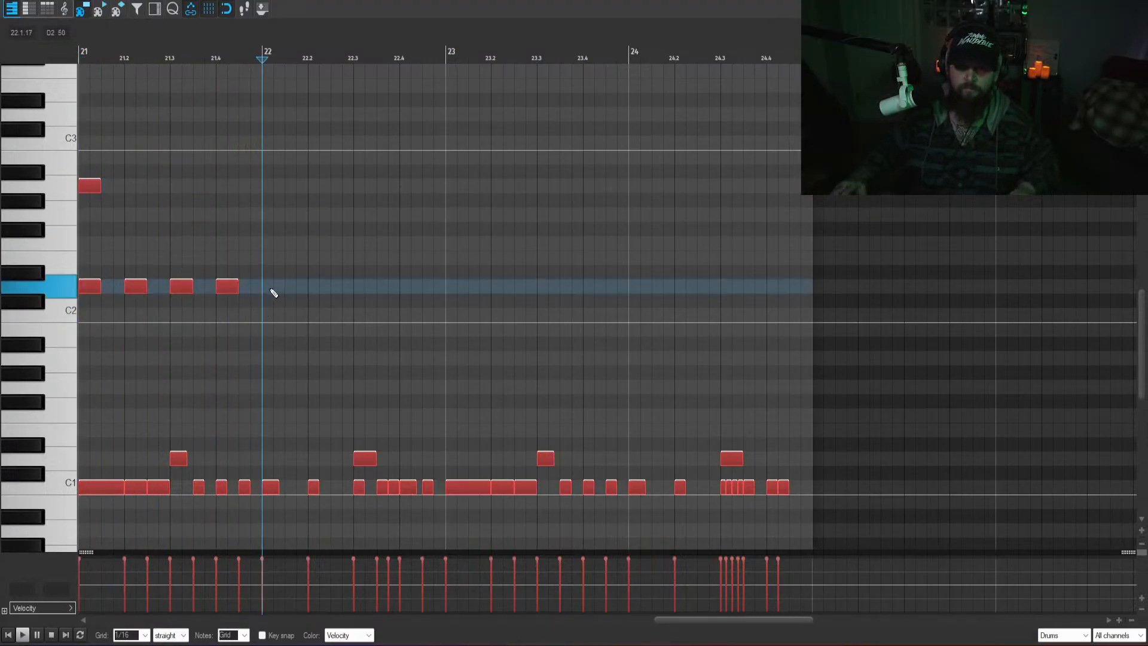
pyautogui.hotkey('ctrl', 'v')
pyautogui.click(455, 289)
pyautogui.hotkey('ctrl', 'v')
pyautogui.click(635, 285)
pyautogui.hotkey('ctrl', 'v')
pyautogui.press('space')
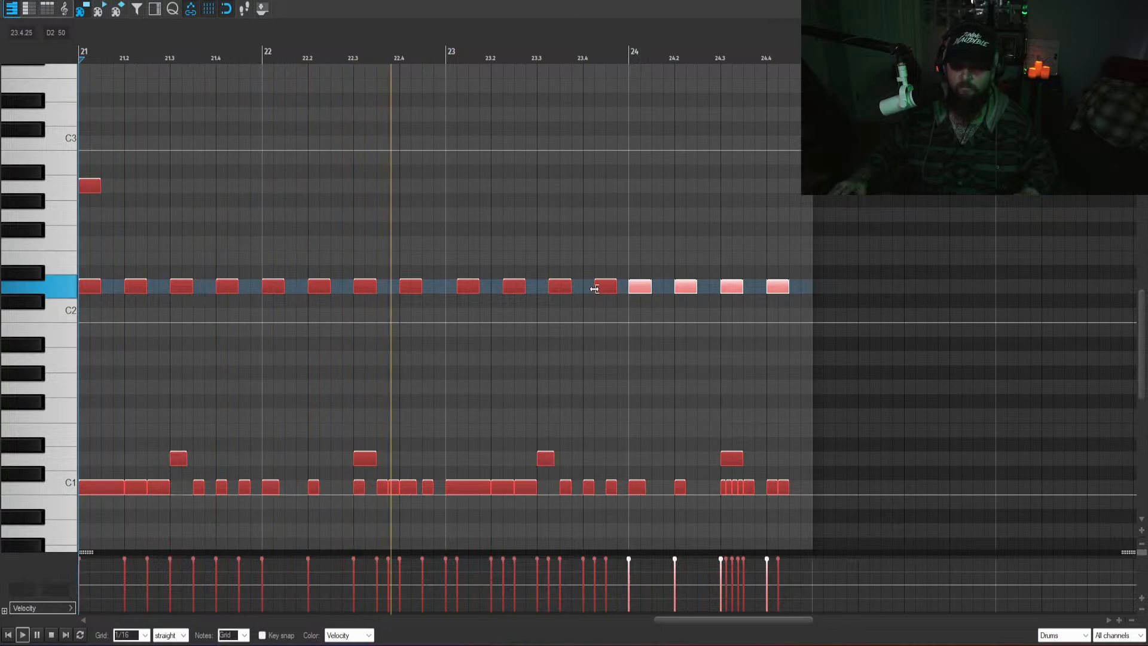
# - Move the four D2 notes of bar 23 back onto the beats and play the drums from bar 21
pyautogui.moveTo(596, 297); pyautogui.dragTo(457, 288)
pyautogui.click(460, 244)
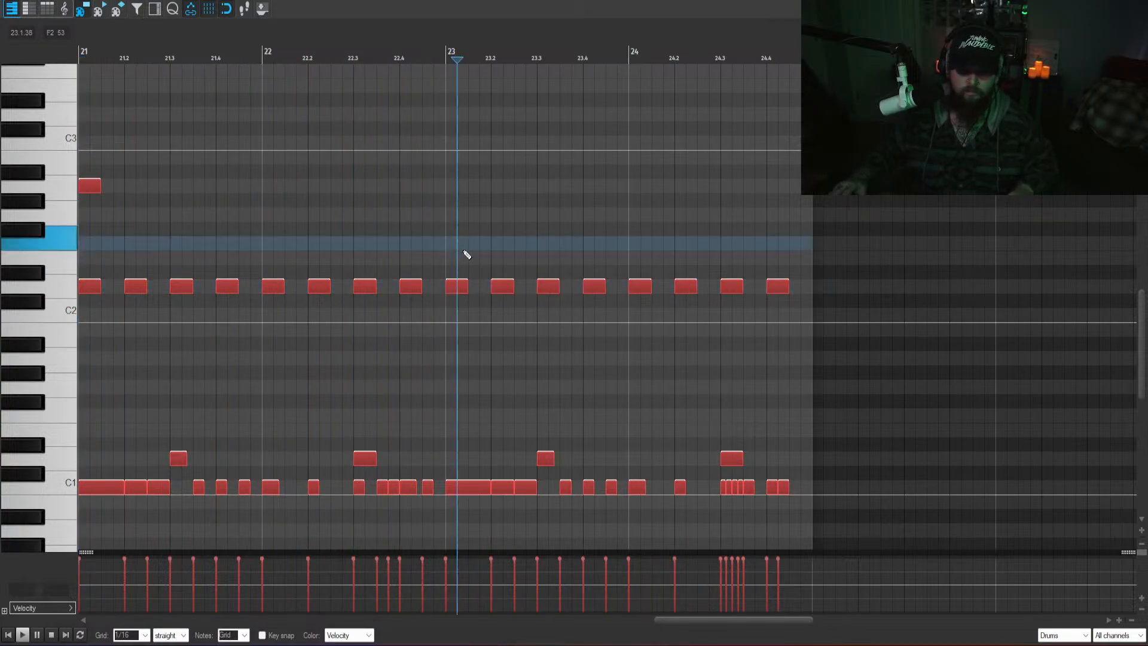
pyautogui.press('space')
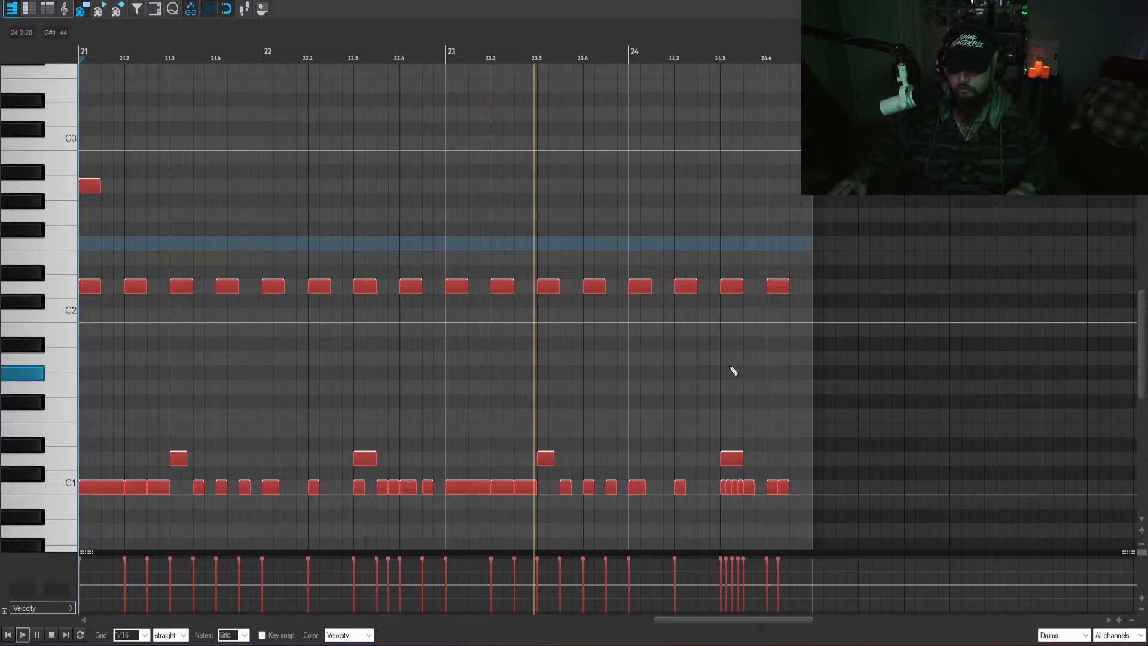
pyautogui.press('space')
# - Humanize the D2 notes of bars 21 to 24 with 25% velocity and 0% timing, and play the result
pyautogui.moveTo(765, 300); pyautogui.dragTo(66, 226)
pyautogui.press('h')
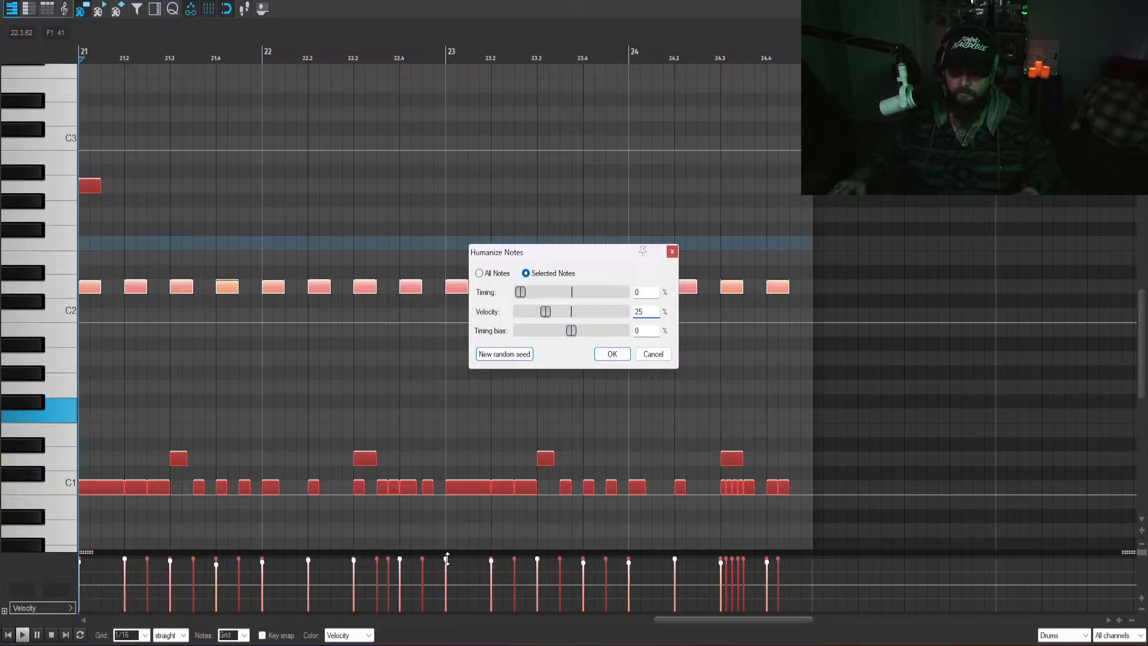
pyautogui.moveTo(448, 560); pyautogui.dragTo(450, 565)
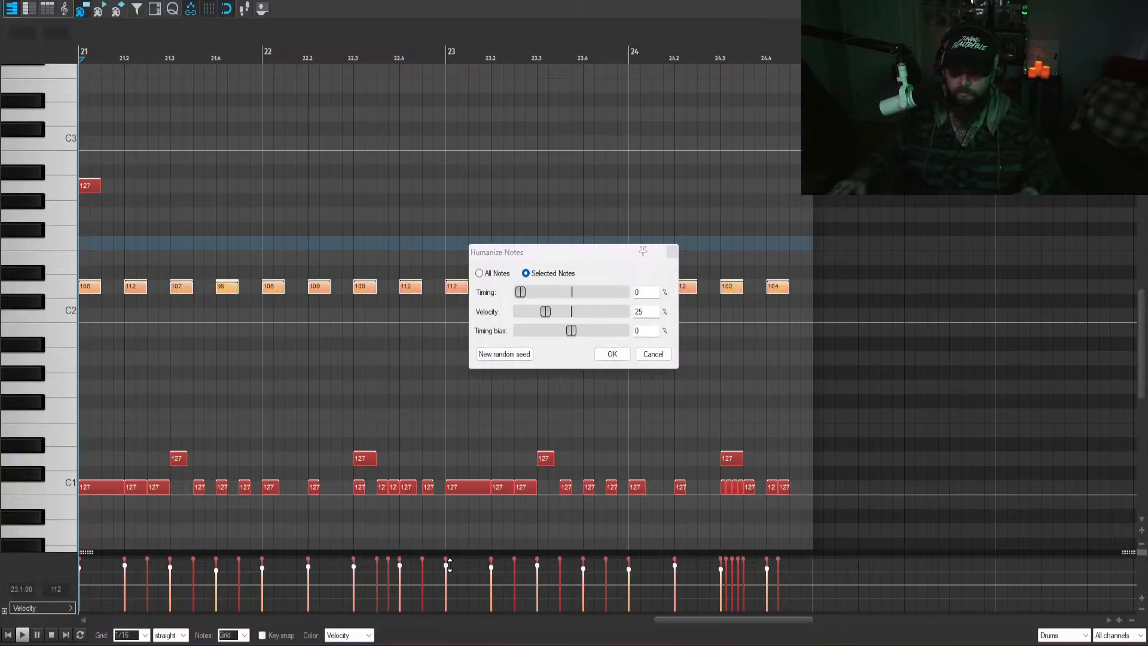
pyautogui.click(611, 355)
pyautogui.press('space')
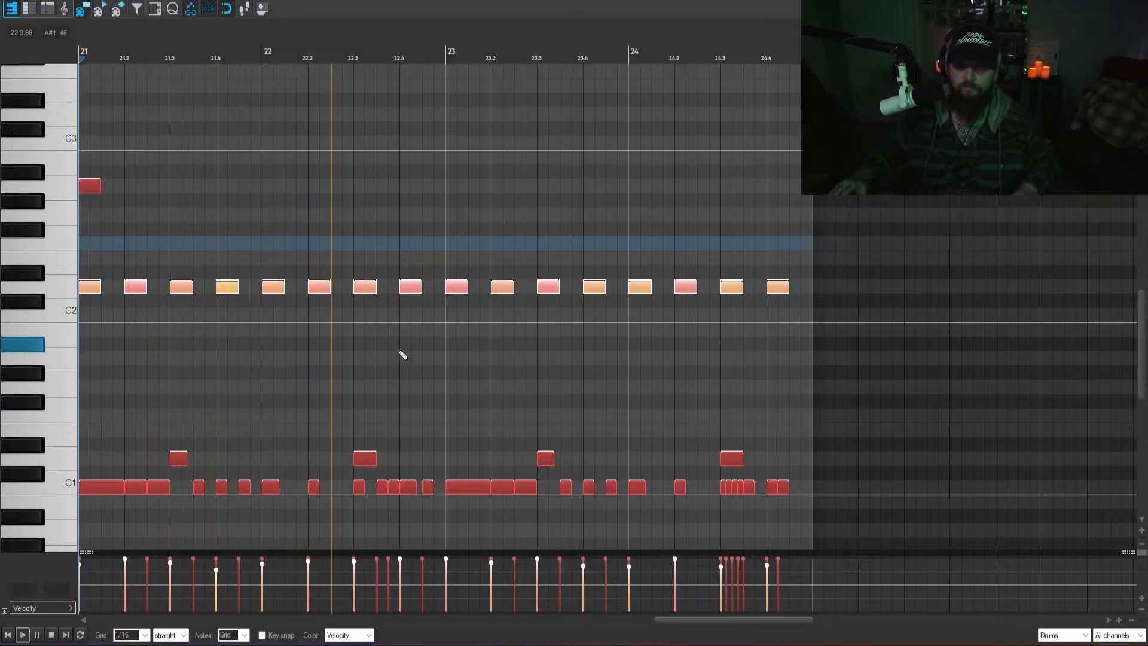
pyautogui.moveTo(543, 374); pyautogui.dragTo(455, 359)
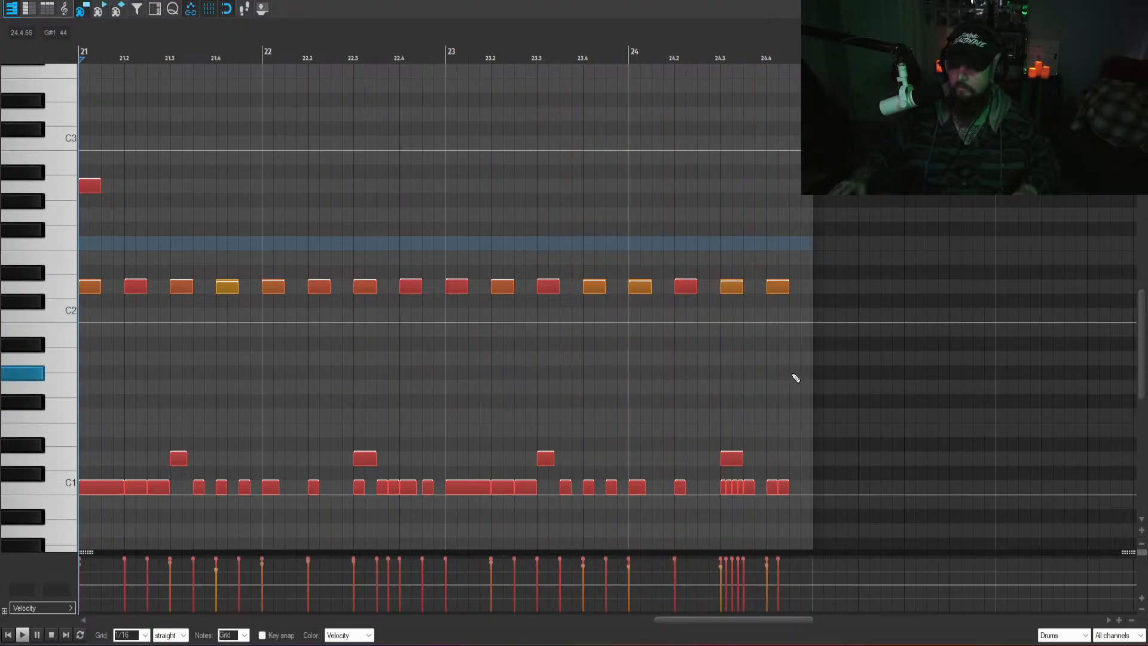
# - Replace the D2 note at 24.4.00 with an A2 cymbal and an F#2 at 24.4.50, and play the ending
pyautogui.moveTo(713, 620); pyautogui.dragTo(728, 622)
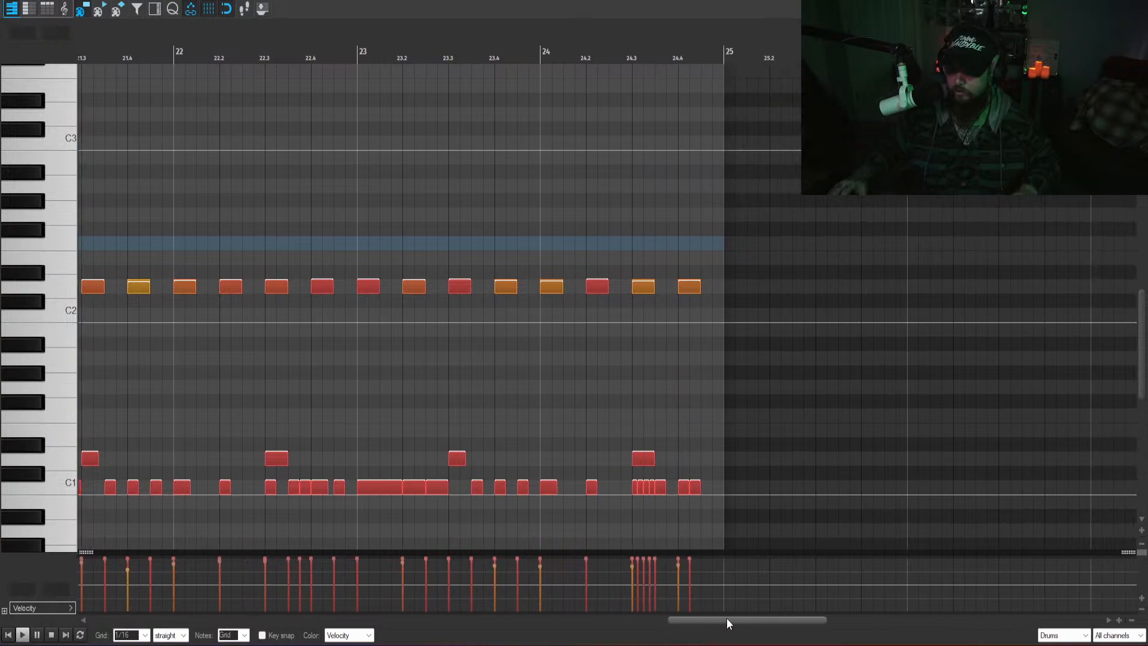
pyautogui.click(691, 289)
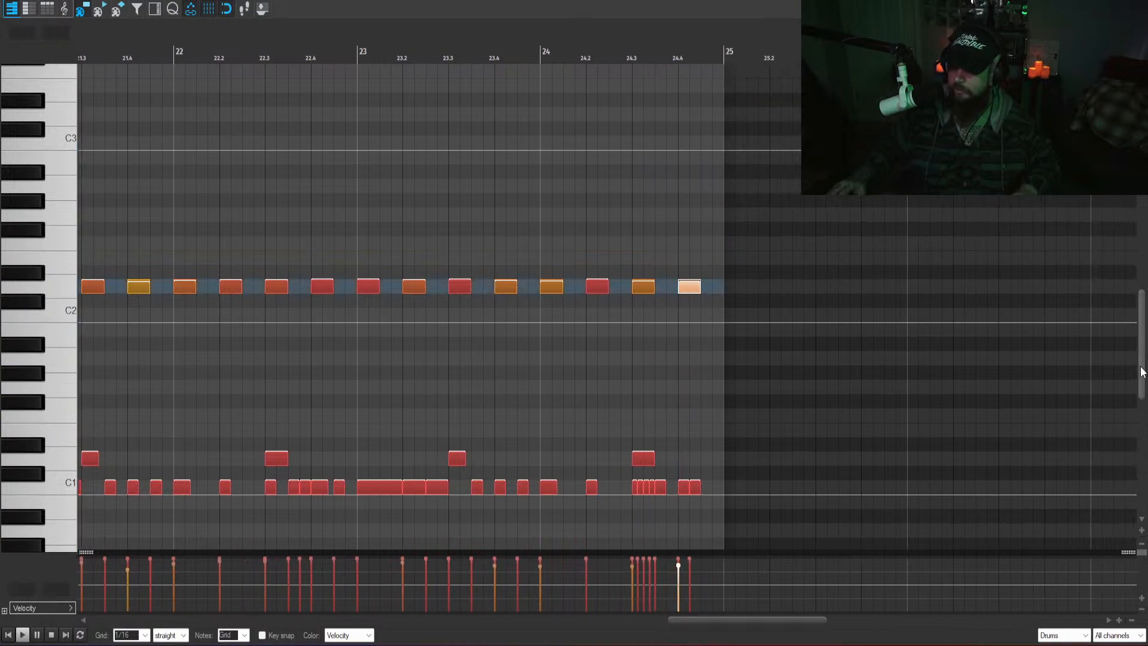
pyautogui.moveTo(1142, 371); pyautogui.dragTo(1141, 379)
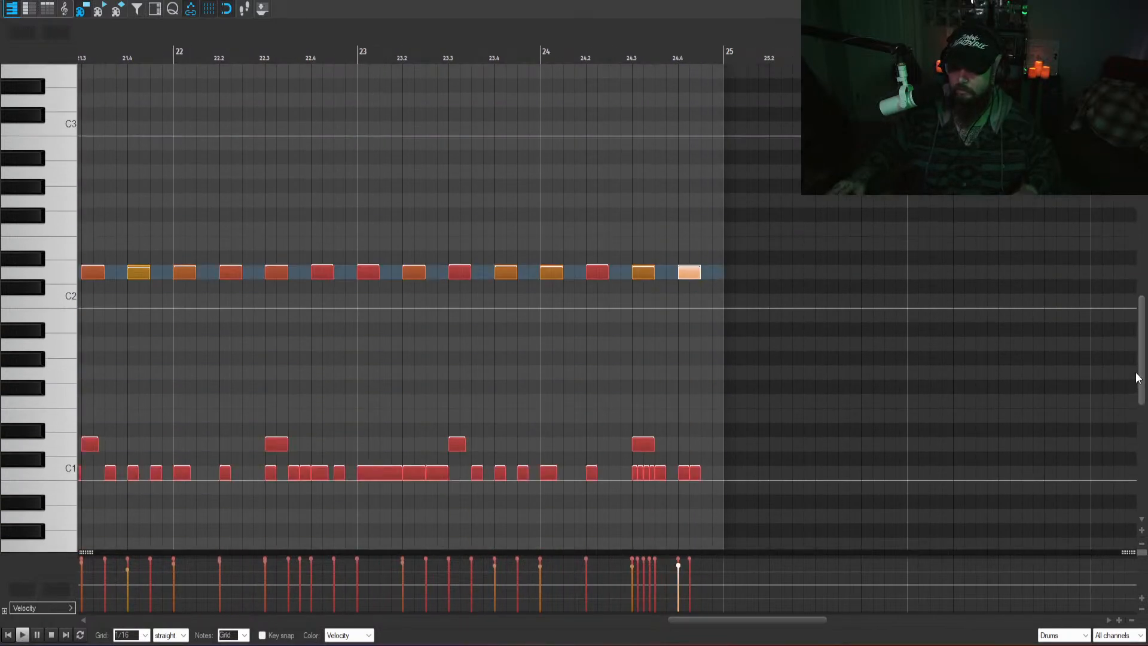
pyautogui.click(683, 197)
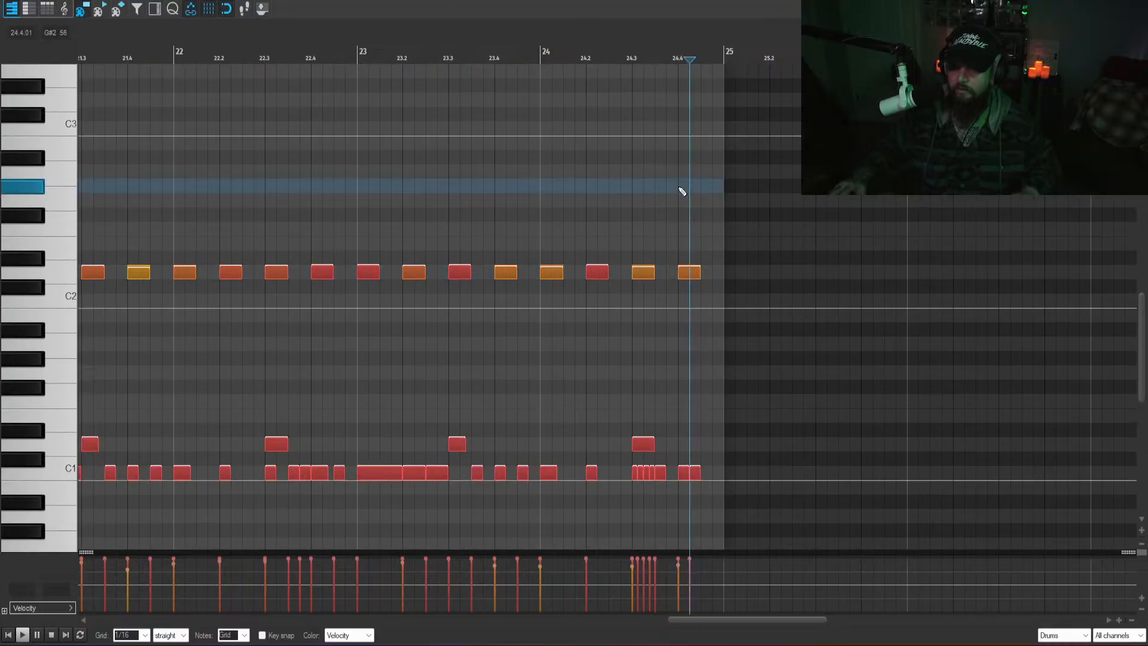
pyautogui.click(706, 202)
pyautogui.moveTo(710, 205); pyautogui.dragTo(710, 216)
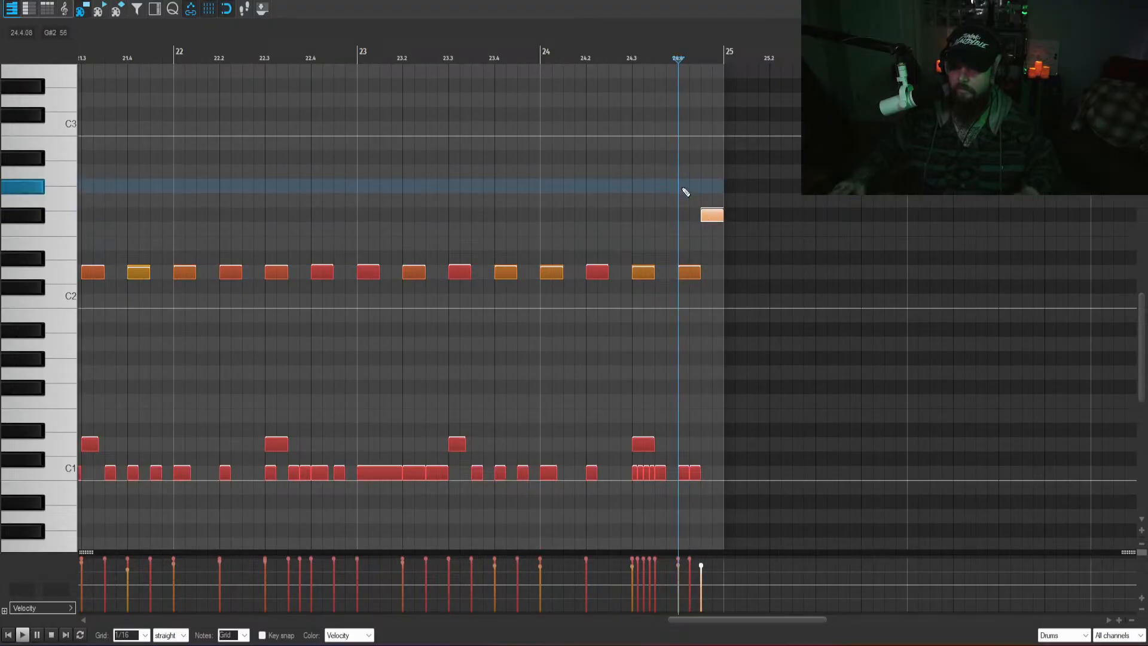
pyautogui.click(684, 174)
pyautogui.click(686, 271)
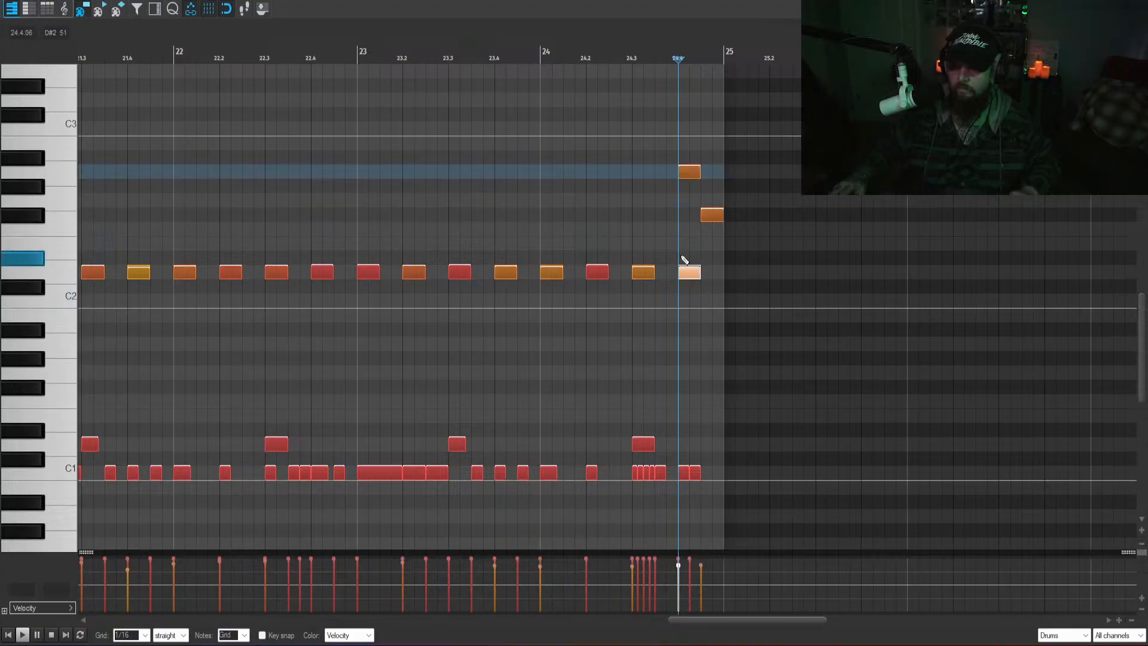
pyautogui.press('Delete')
pyautogui.click(615, 185)
pyautogui.press('space')
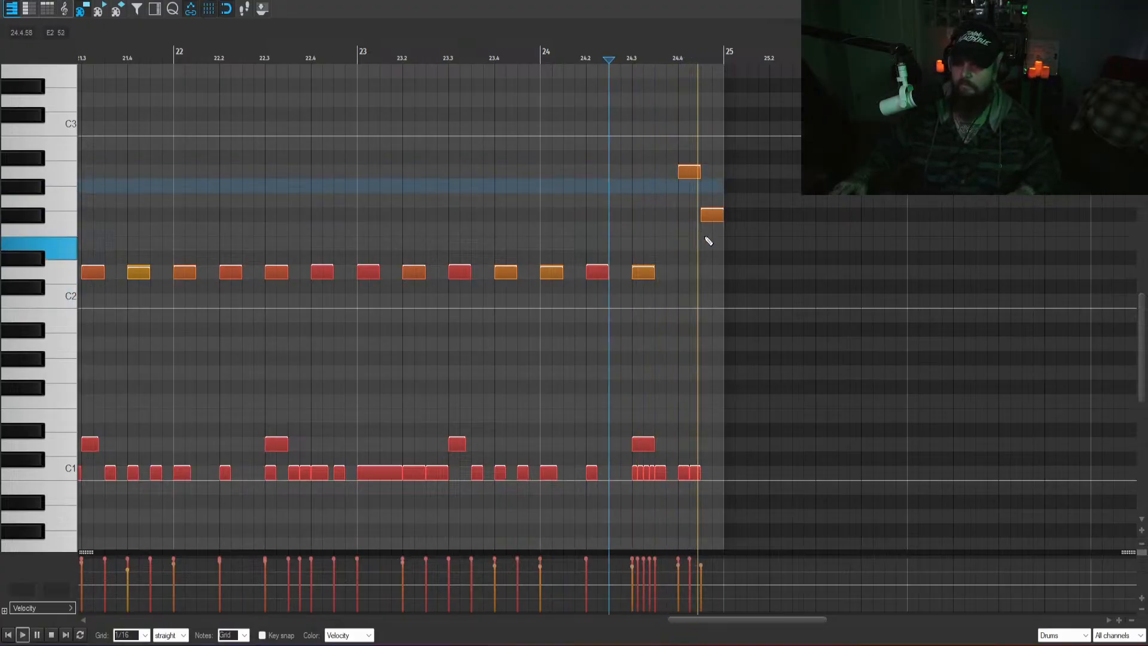
pyautogui.press('space')
# - Move the F#2 note to 24.4.25, shorten the A2 note to a sixteenth, raise both velocities to maximum, and play from 24.3.00
pyautogui.moveTo(714, 215); pyautogui.dragTo(703, 215)
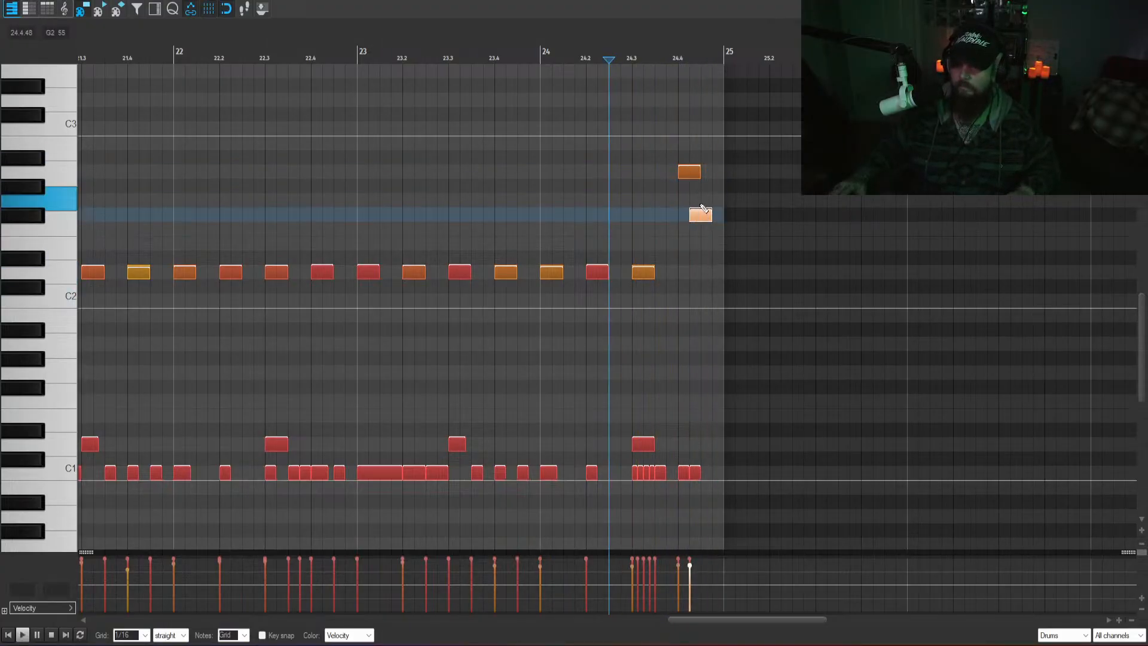
pyautogui.moveTo(692, 173); pyautogui.dragTo(681, 173)
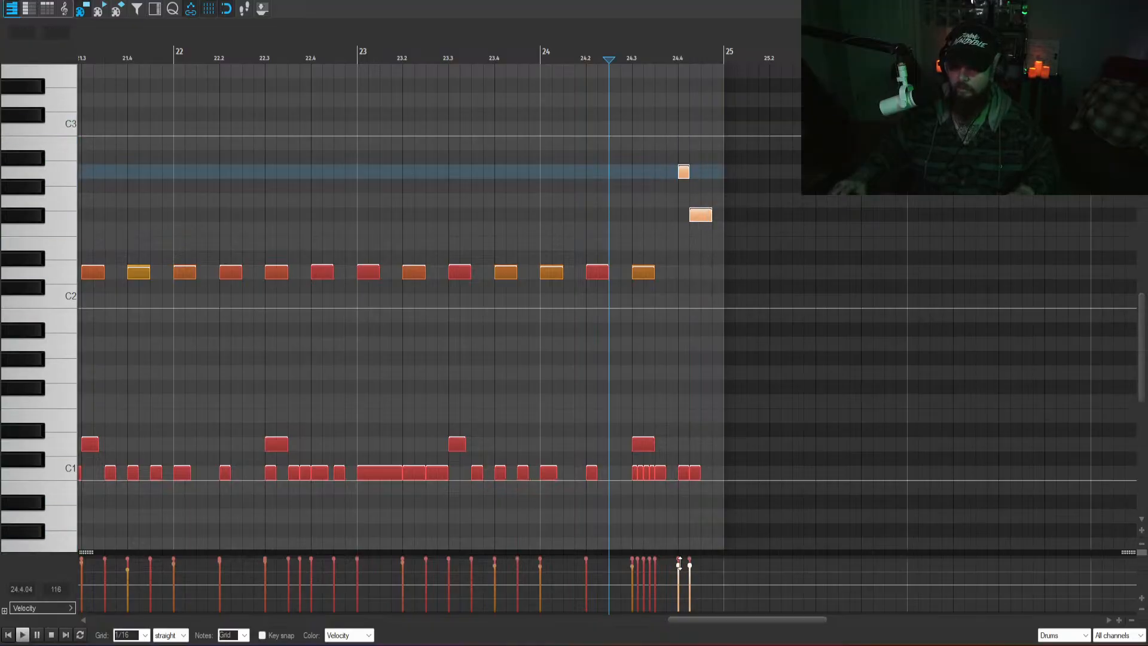
pyautogui.click(632, 161)
pyautogui.press('space')
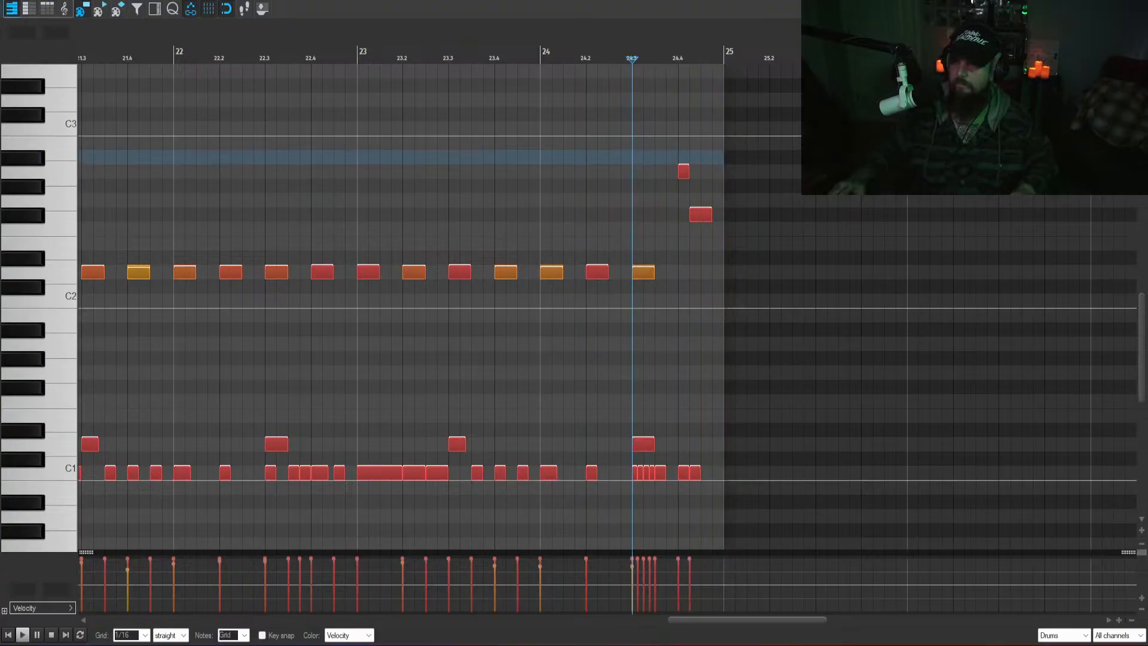
# - Close the MIDI editor and delete the old Drums items from bar 25 onward
pyautogui.press('Escape')
pyautogui.click(859, 317)
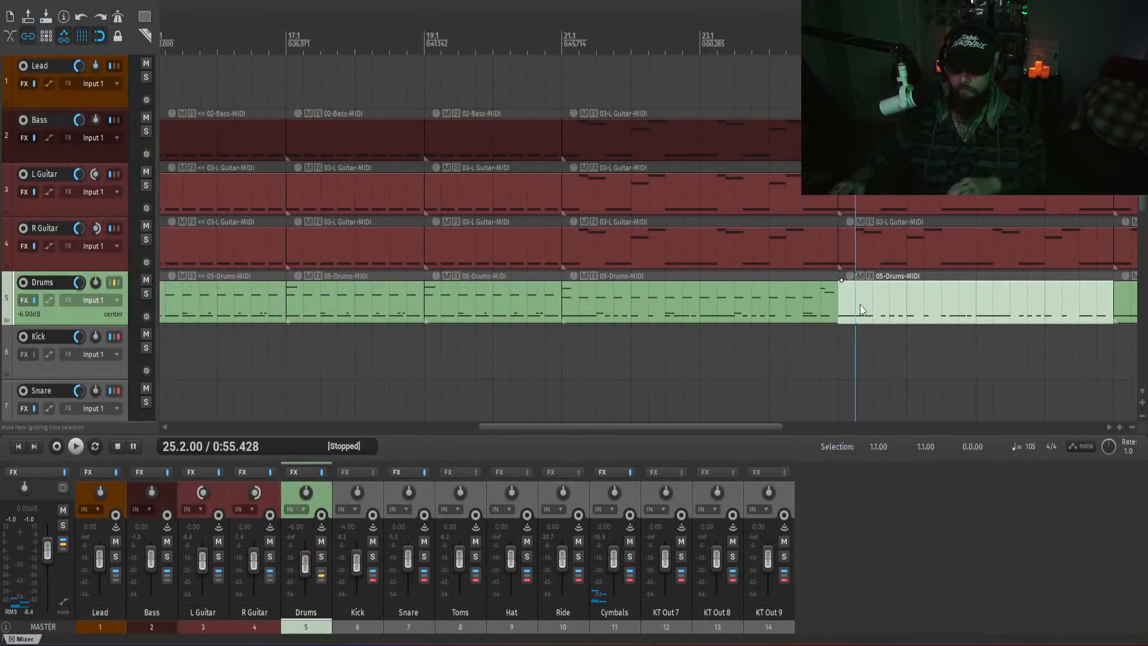
pyautogui.press('Delete')
pyautogui.scroll(-3, 860, 303)
pyautogui.click(778, 315)
pyautogui.press('Delete')
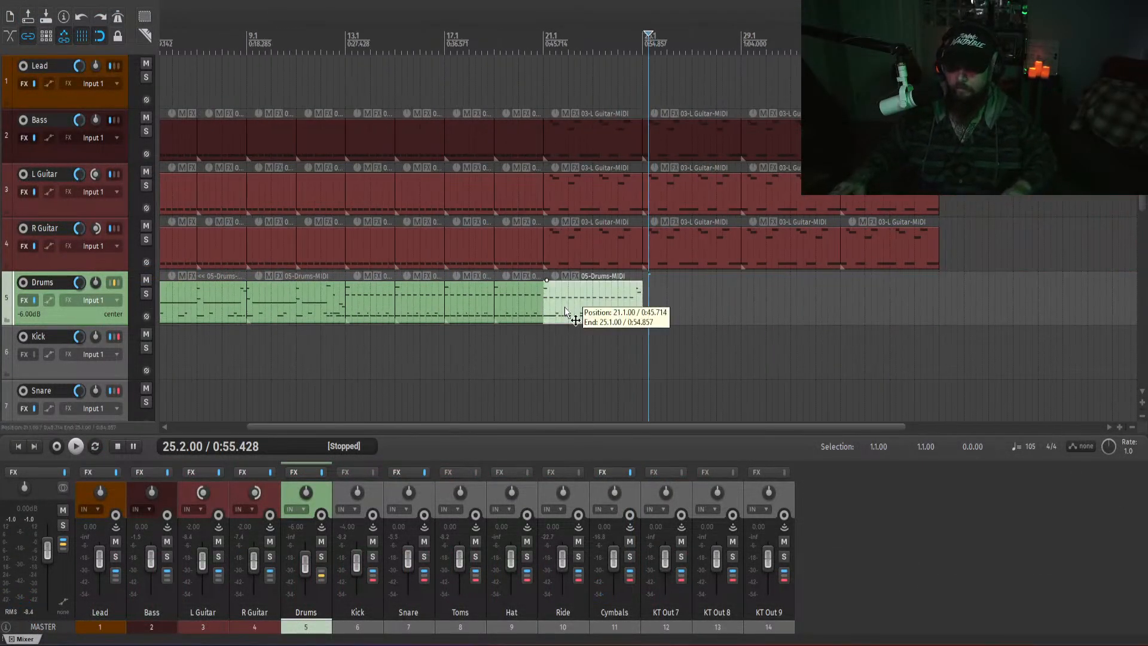
# - Duplicate the bar 21 Drums item three times to fill the track through bar 36
pyautogui.click(562, 307)
pyautogui.click(642, 311)
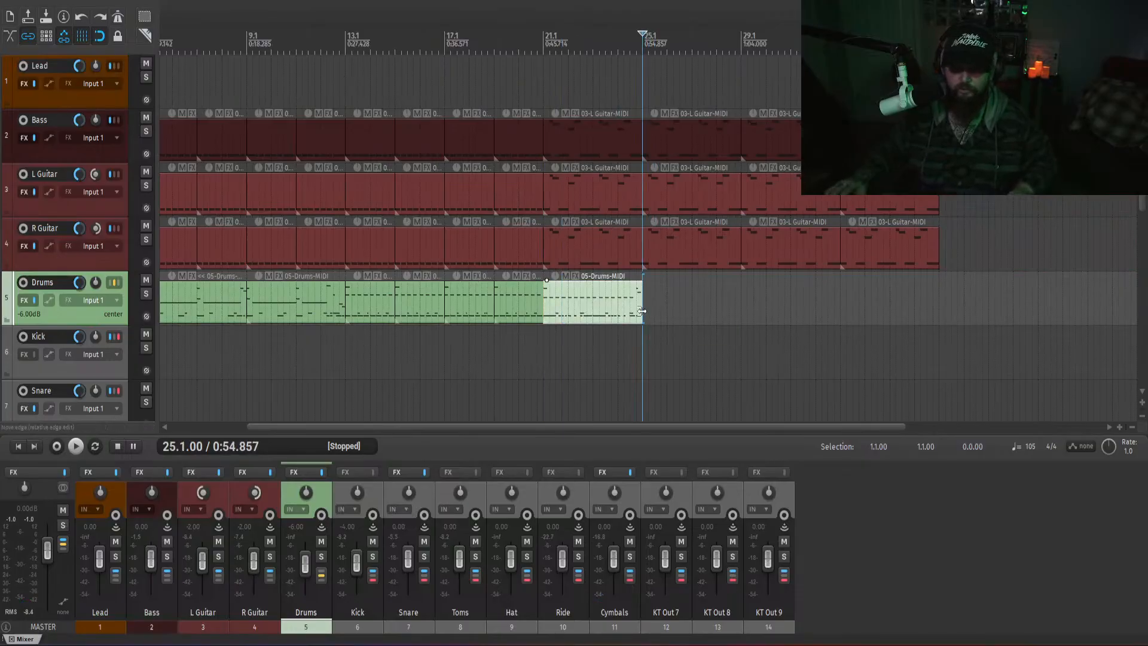
pyautogui.hotkey('ctrl', 'd')
pyautogui.hotkey('ctrl', 'd')
pyautogui.hotkey('ctrl', 'd')
# - Play the full arrangement from 21.2.00 to check the new cymbal hits at the end of bar 24
pyautogui.click(524, 370)
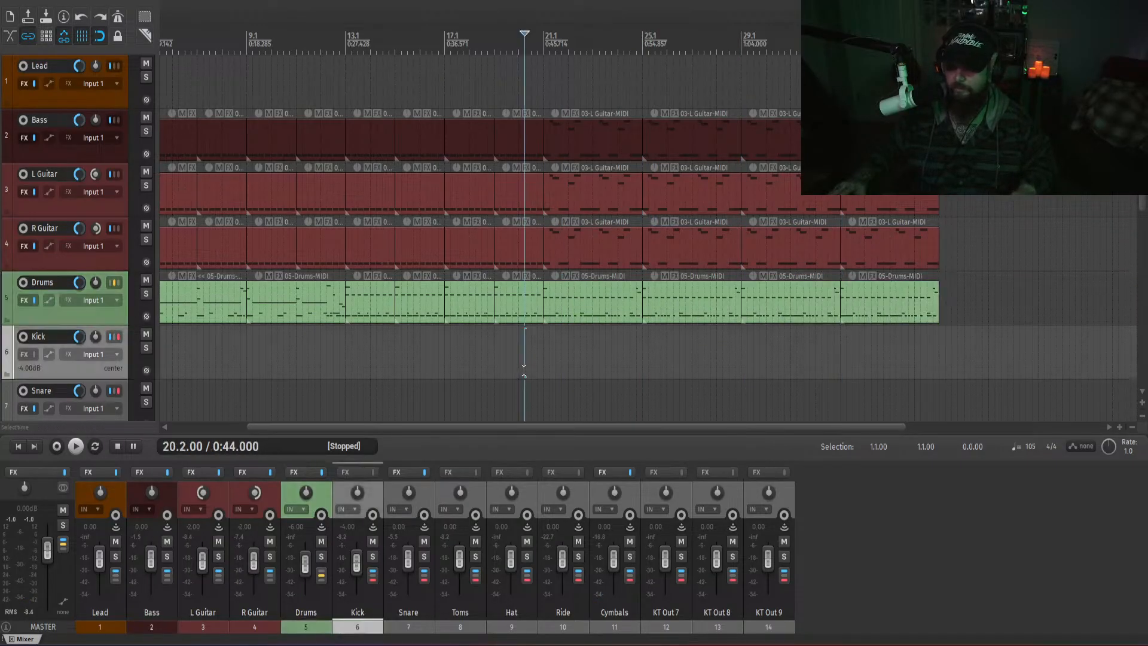
pyautogui.scroll(-3, 557, 365)
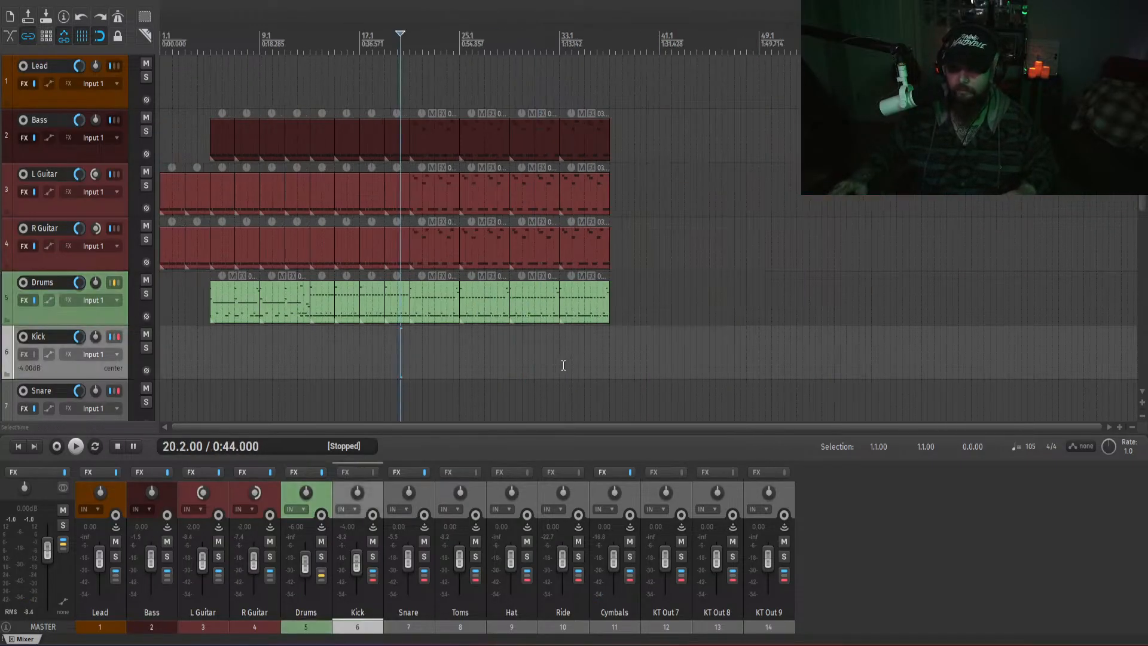
pyautogui.click(414, 340)
pyautogui.scroll(3, 415, 340)
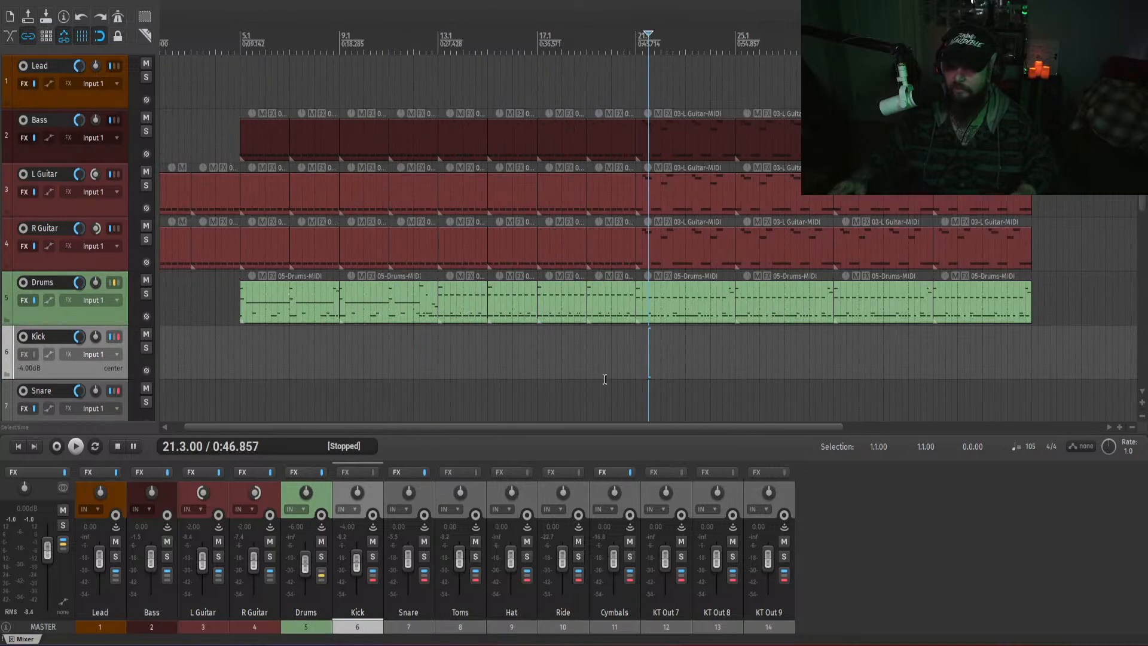
pyautogui.click(637, 343)
pyautogui.press('space')
pyautogui.click(892, 559)
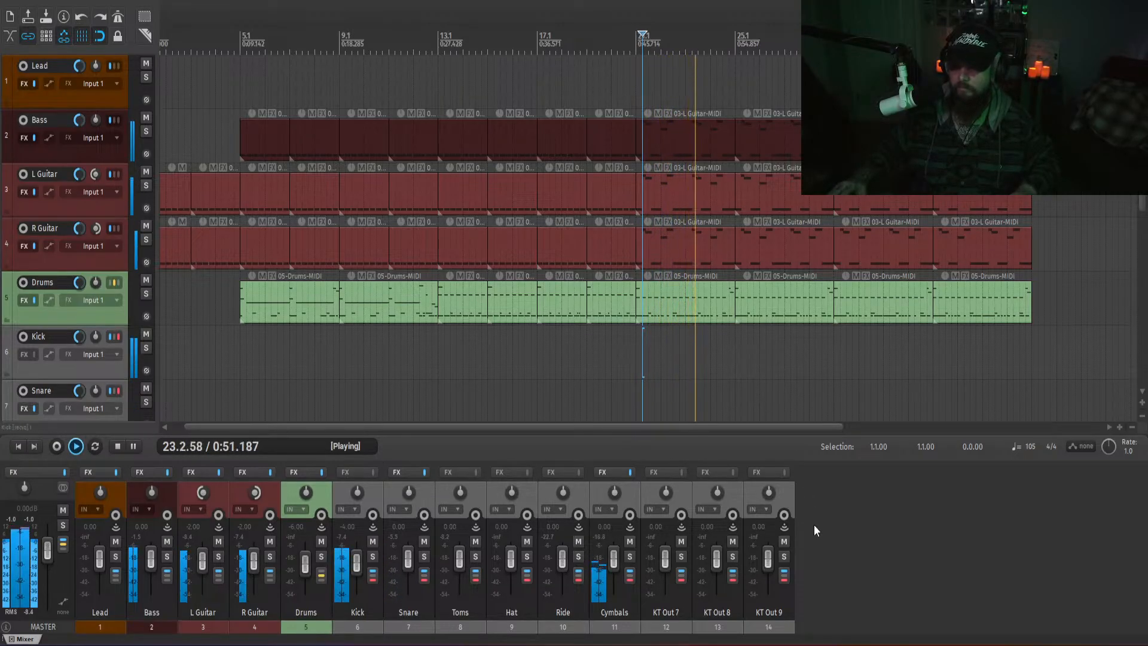
pyautogui.moveTo(700, 427); pyautogui.dragTo(798, 427)
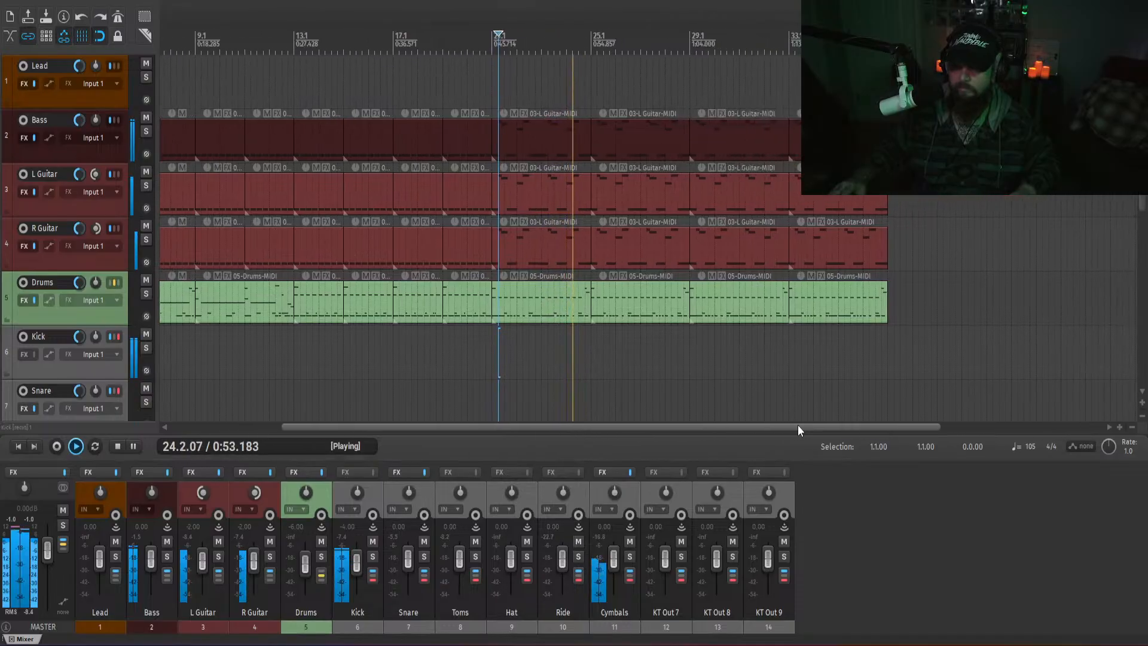
pyautogui.press('space')
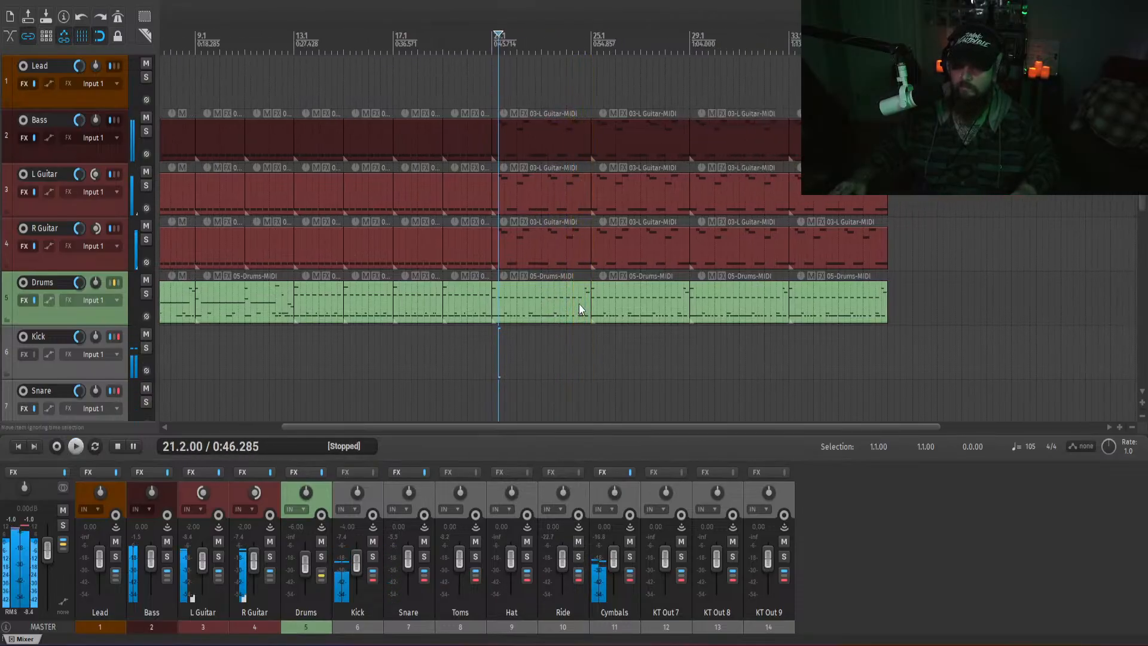
# - Reopen the bar 21 Drums item, change the closing cymbals to F#2 at 24.4.00 and E2 at 24.4.25, and close the editor
pyautogui.doubleClick(579, 302)
pyautogui.click(685, 174)
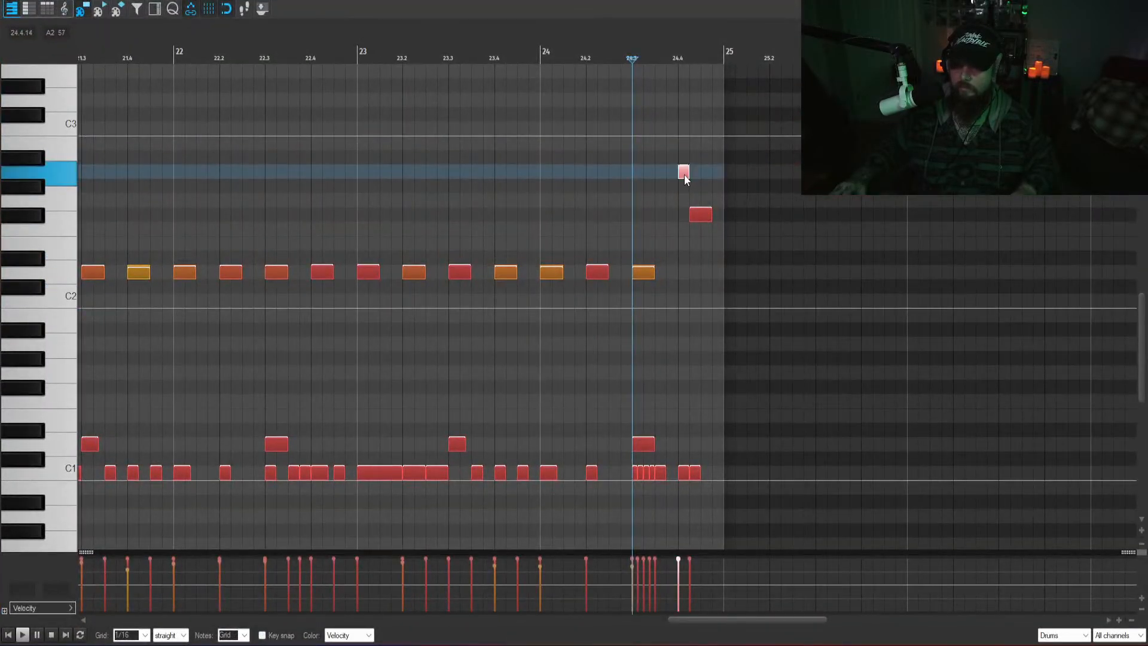
pyautogui.moveTo(685, 179); pyautogui.dragTo(687, 246)
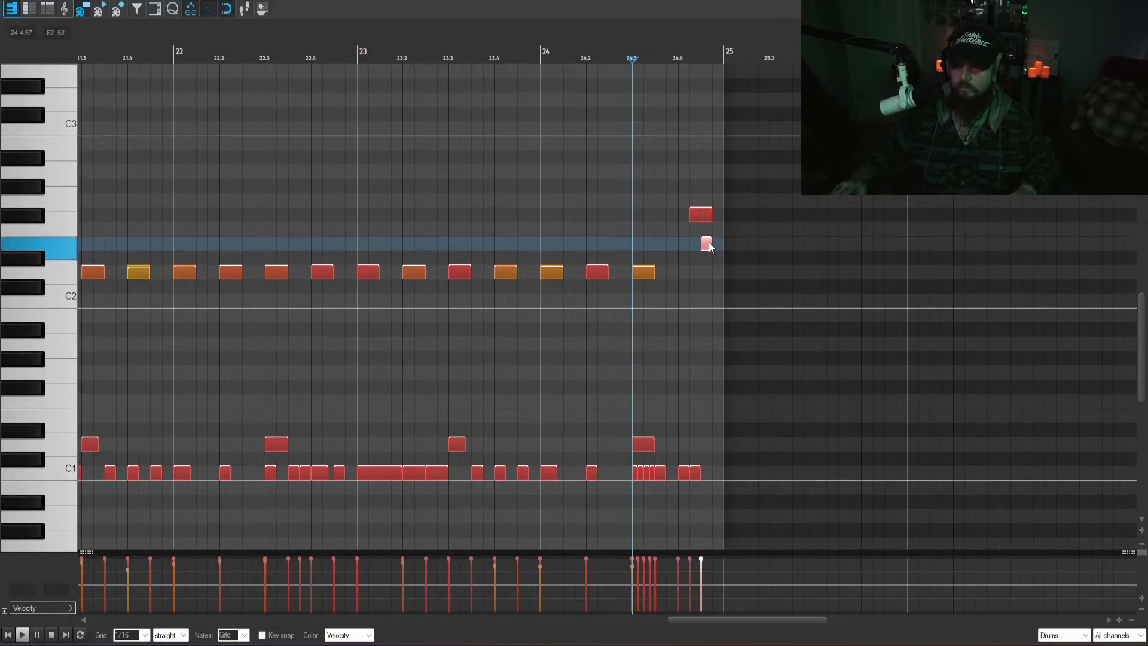
pyautogui.click(699, 217)
pyautogui.click(658, 180)
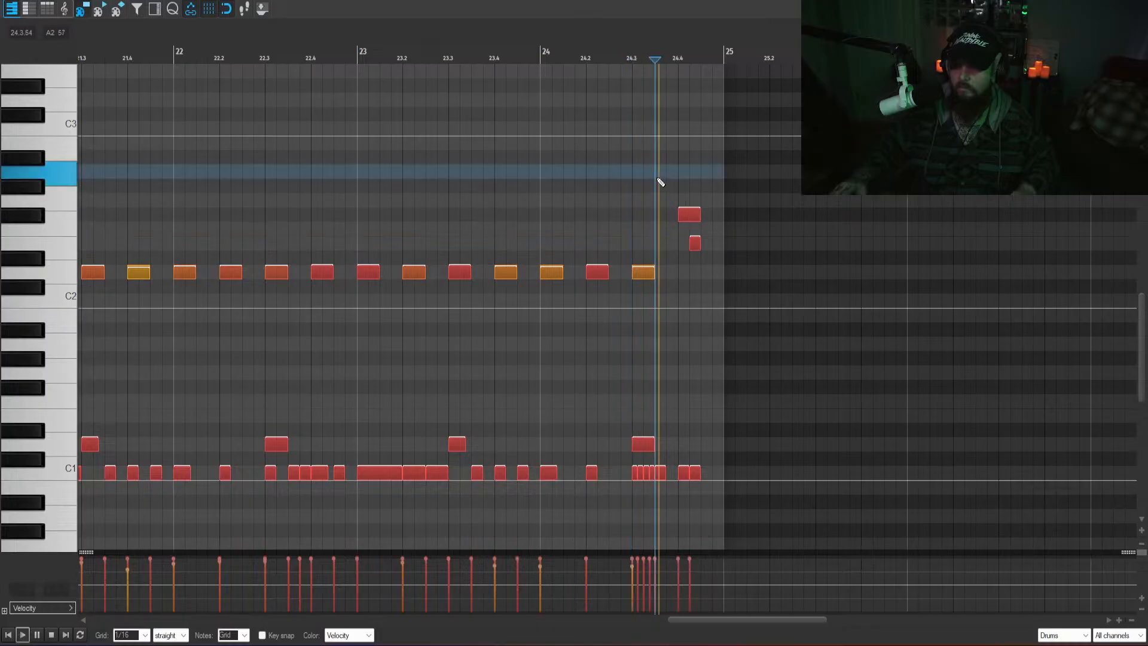
pyautogui.press('Escape')
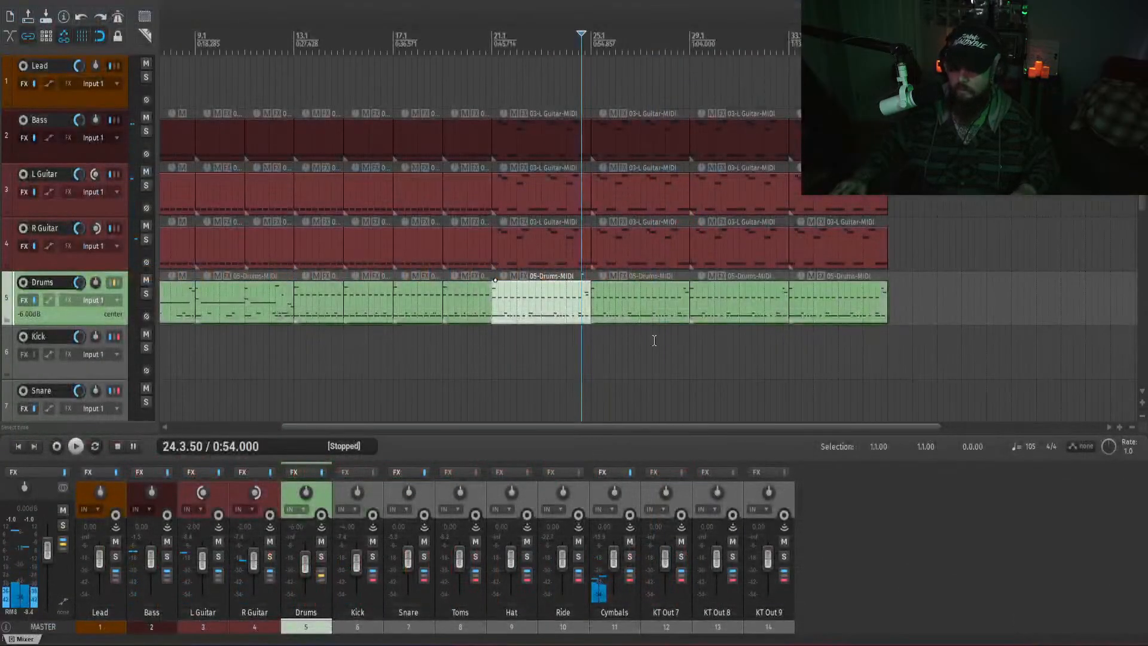
# - Replace the Drums items after bar 25 with three duplicates of the edited bar 21 item
pyautogui.moveTo(643, 314); pyautogui.dragTo(854, 325)
pyautogui.press('Delete')
pyautogui.click(531, 303)
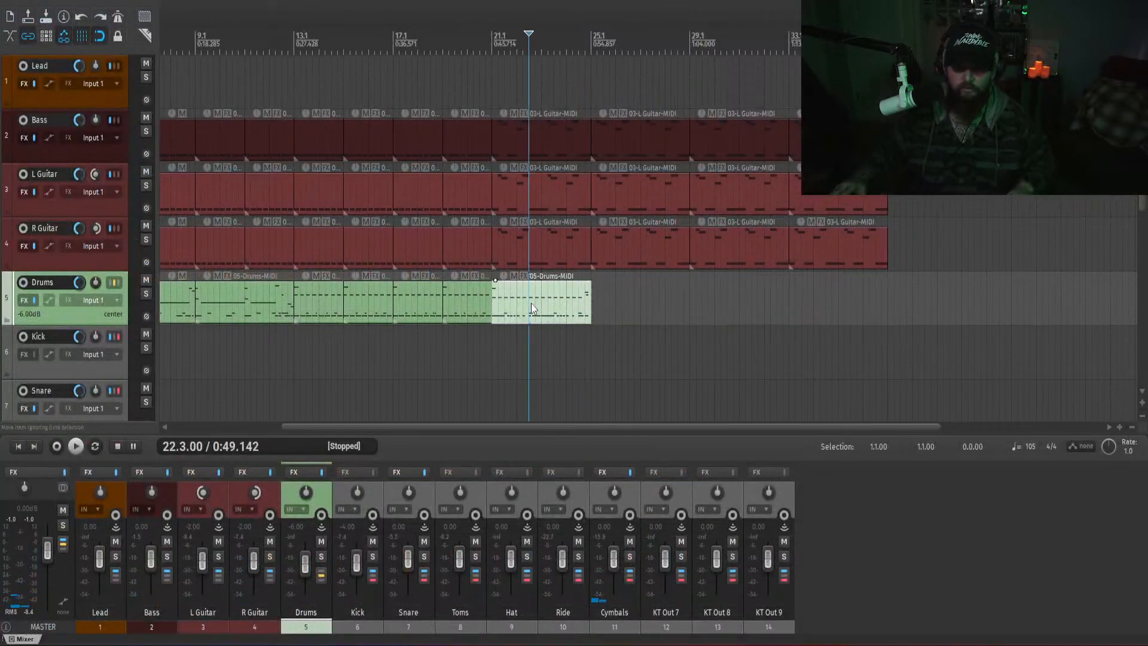
pyautogui.hotkey('ctrl', 'd')
pyautogui.hotkey('ctrl', 'd')
pyautogui.hotkey('ctrl', 'd')
# - Play the full arrangement from 20.2.00 into bar 29 to check the revised drums
pyautogui.click(474, 353)
pyautogui.press('space')
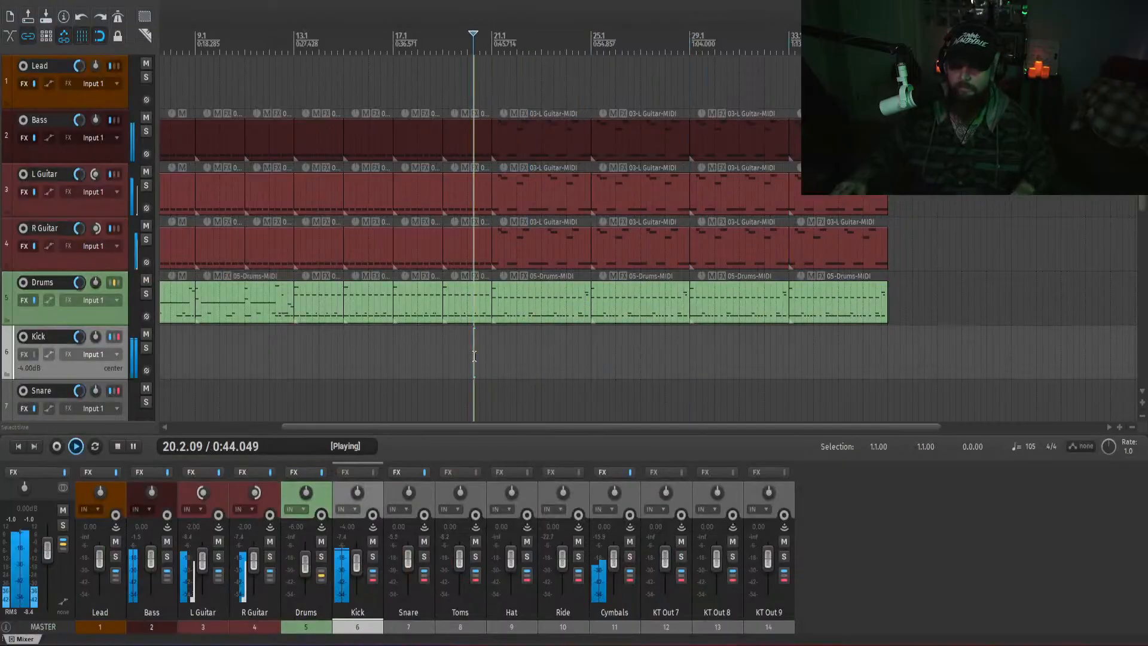
pyautogui.click(914, 569)
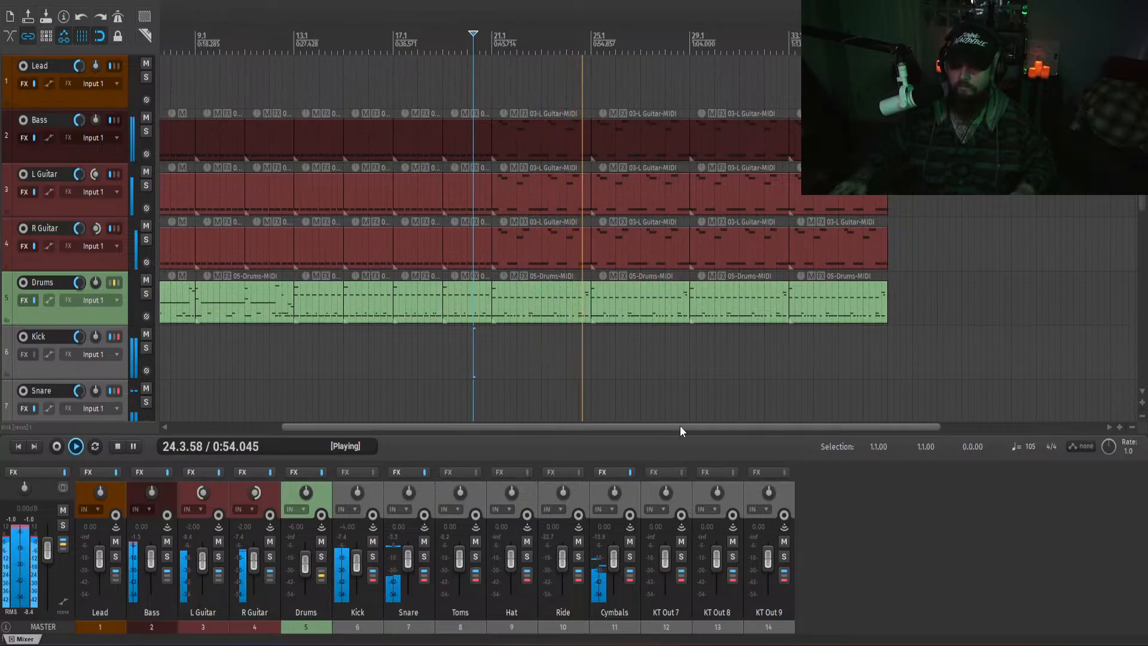
pyautogui.moveTo(680, 425); pyautogui.dragTo(705, 424)
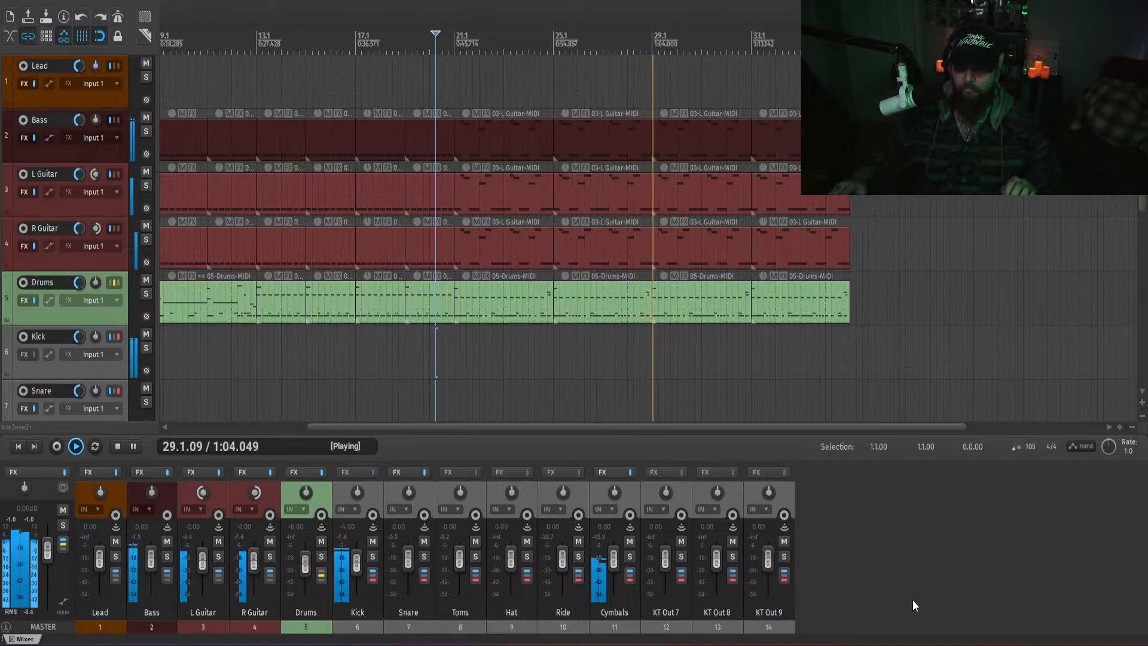
pyautogui.press('space')
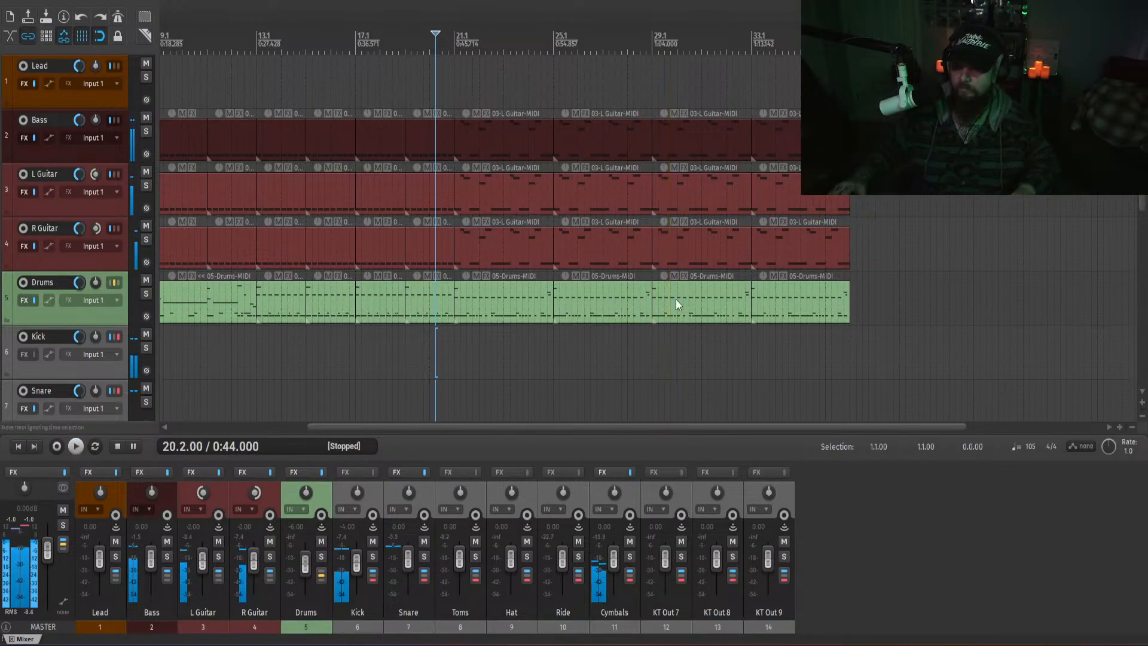
# - Open the bar 29 Drums item, raise the D2 cymbal notes after the first to F#2, and play from bar 29
pyautogui.doubleClick(677, 302)
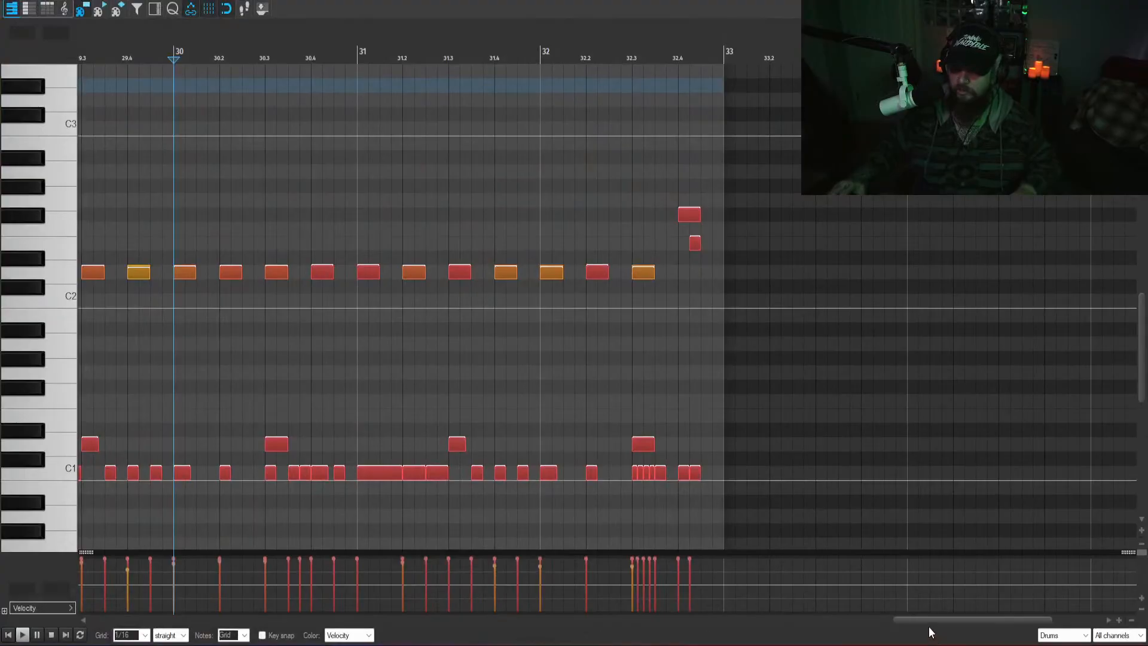
pyautogui.moveTo(930, 629); pyautogui.dragTo(889, 628)
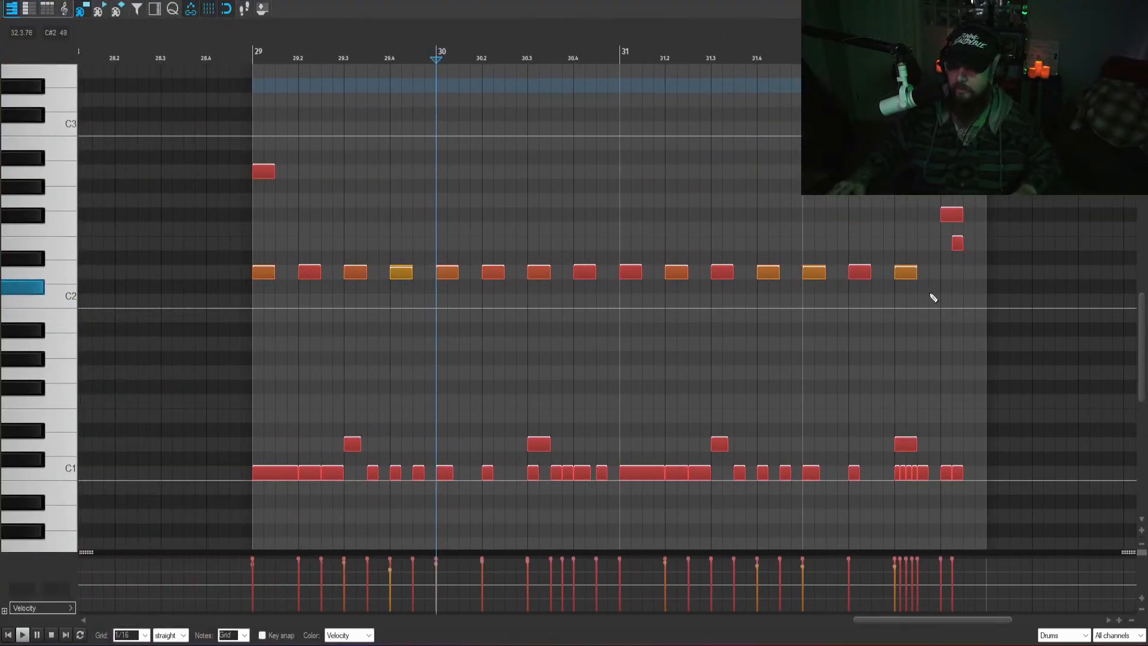
pyautogui.moveTo(926, 287); pyautogui.dragTo(311, 224)
pyautogui.press('space')
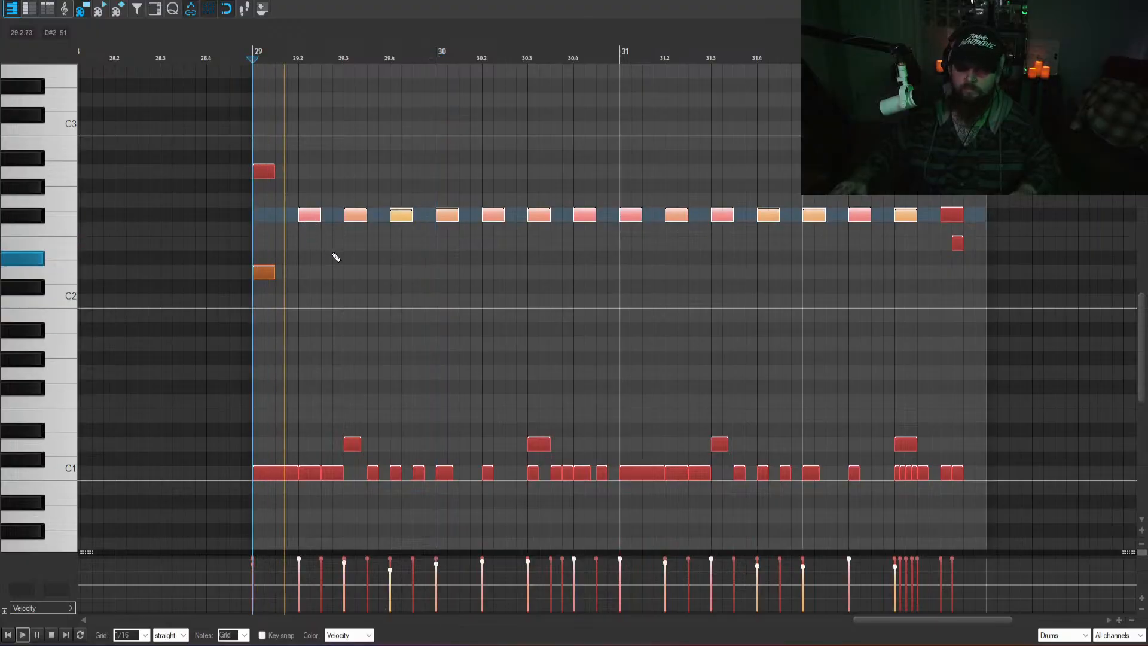
pyautogui.press('space')
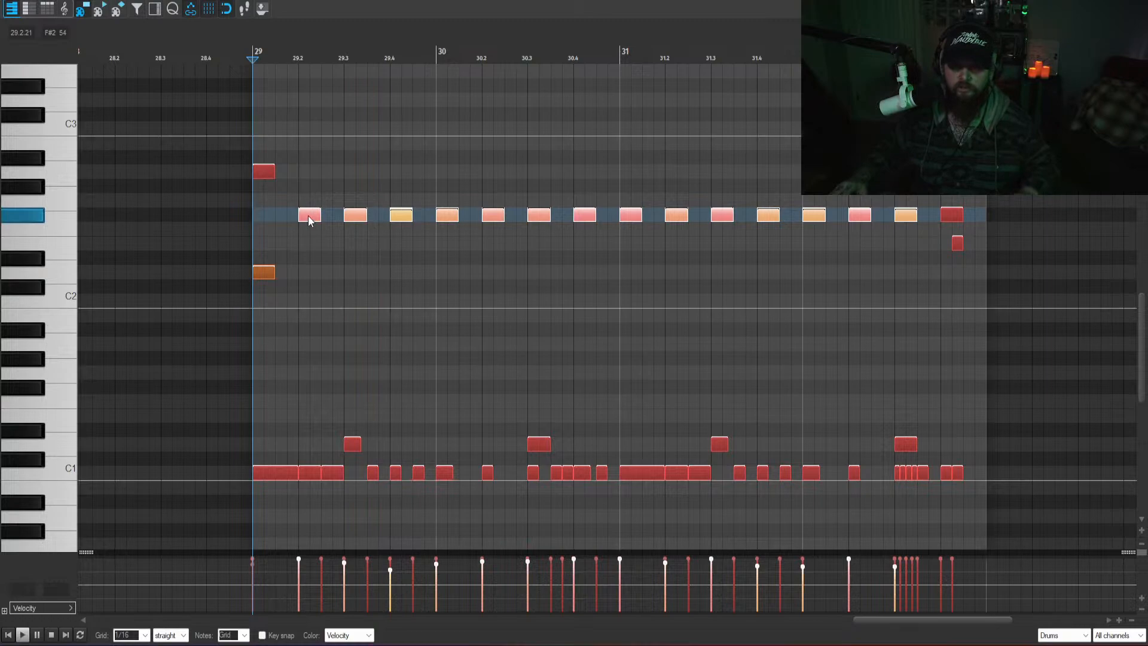
# - Move the whole repeated cymbal line to E2, including its first note at bar 29, play from 32.1.25, and close the editor
pyautogui.moveTo(310, 220); pyautogui.dragTo(311, 250)
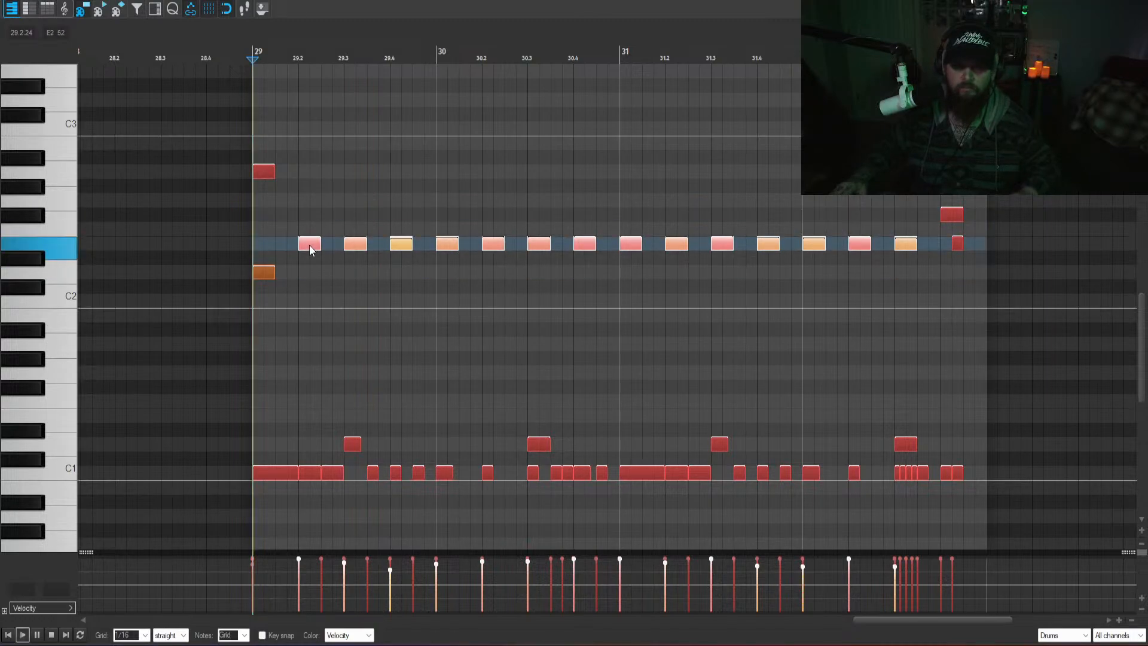
pyautogui.press('space')
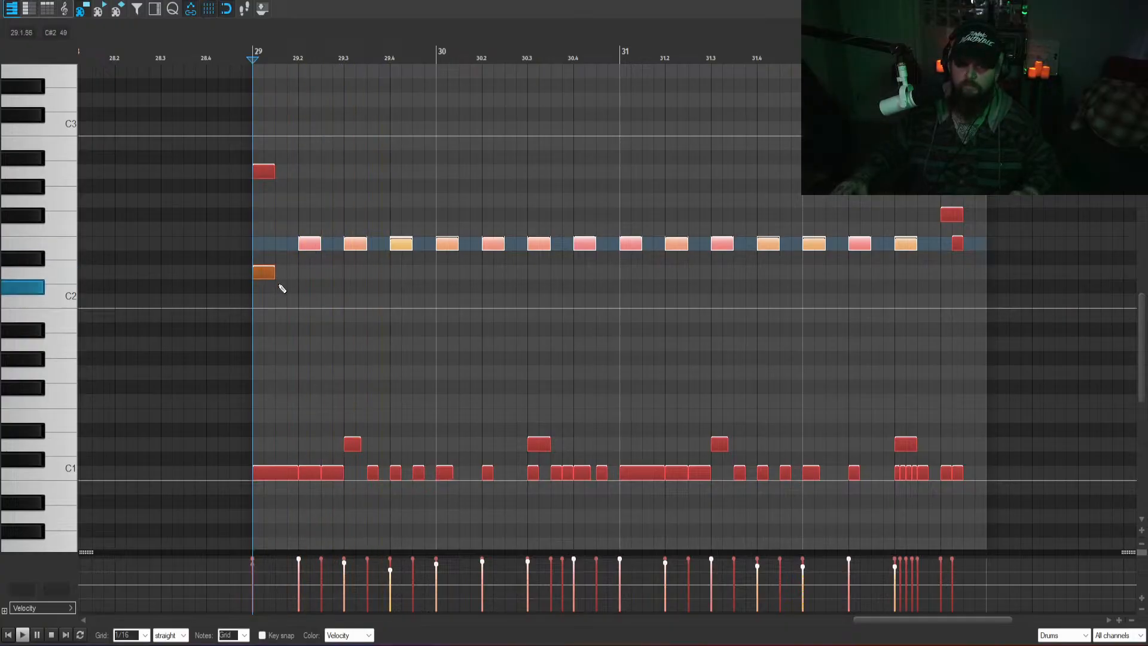
pyautogui.moveTo(264, 273); pyautogui.dragTo(263, 246)
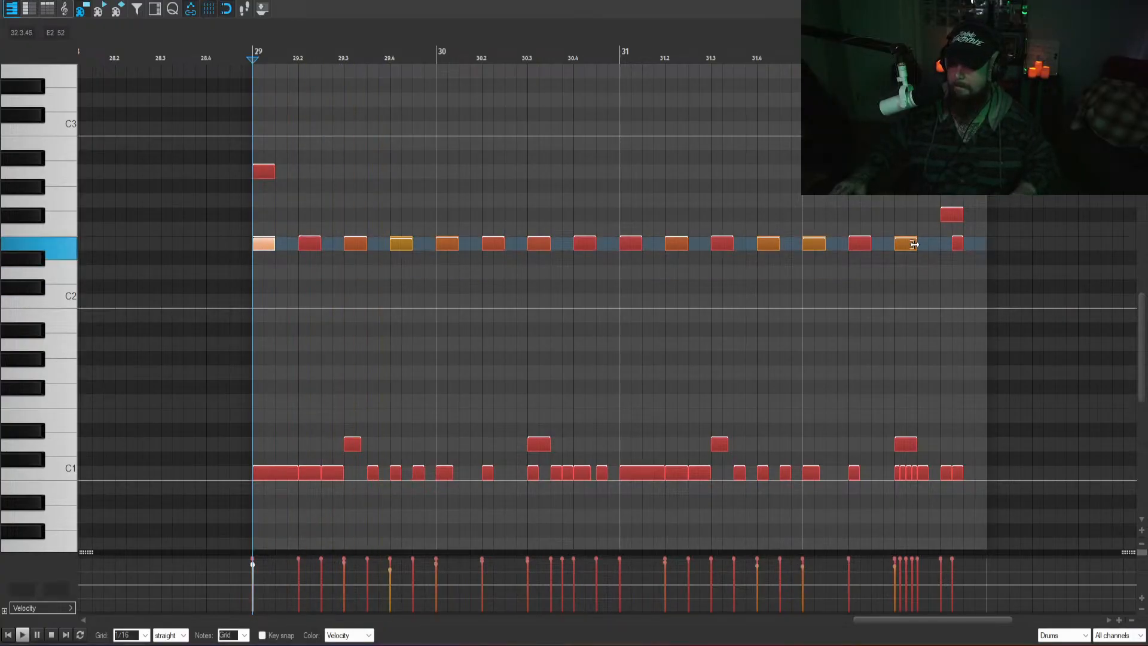
pyautogui.click(818, 186)
pyautogui.press('space')
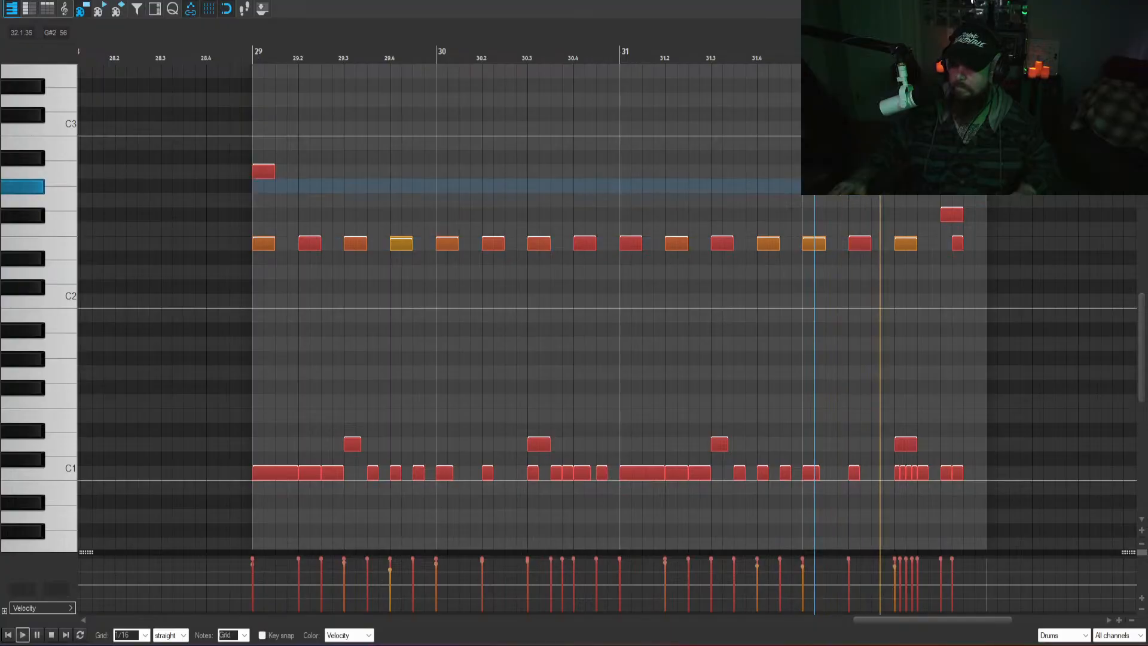
pyautogui.press('space')
pyautogui.click(1135, 2)
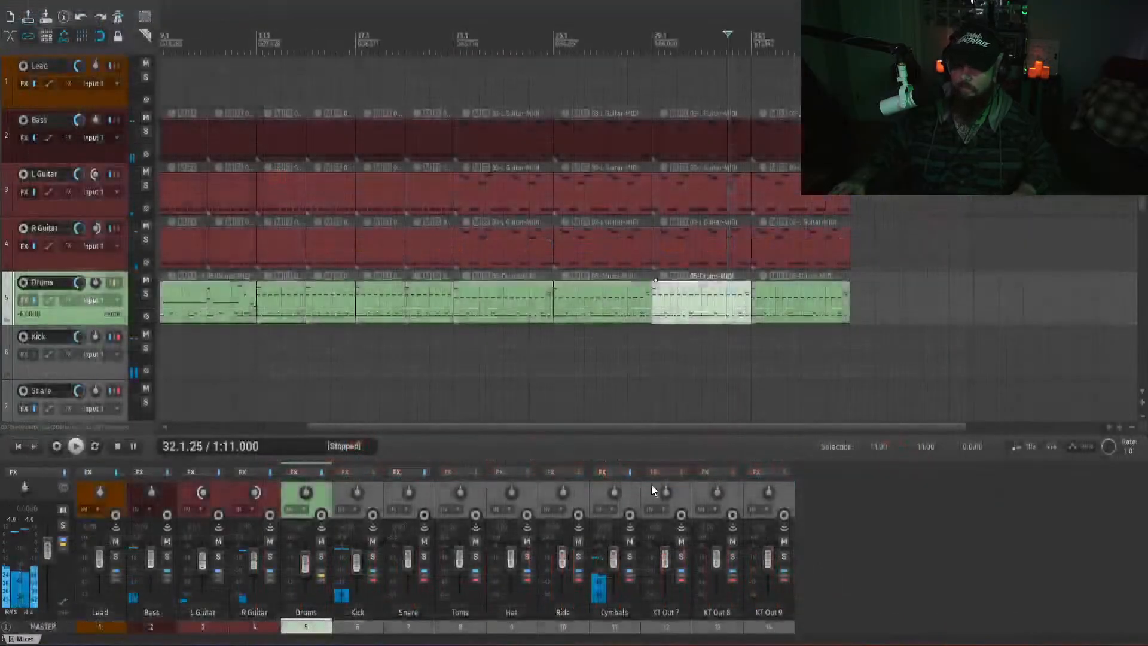
# - Replace the bar 33 Drums item with a repeat of the edited bar 29 item, reaching the end of bar 36
pyautogui.click(790, 312)
pyautogui.press('Delete')
pyautogui.click(708, 314)
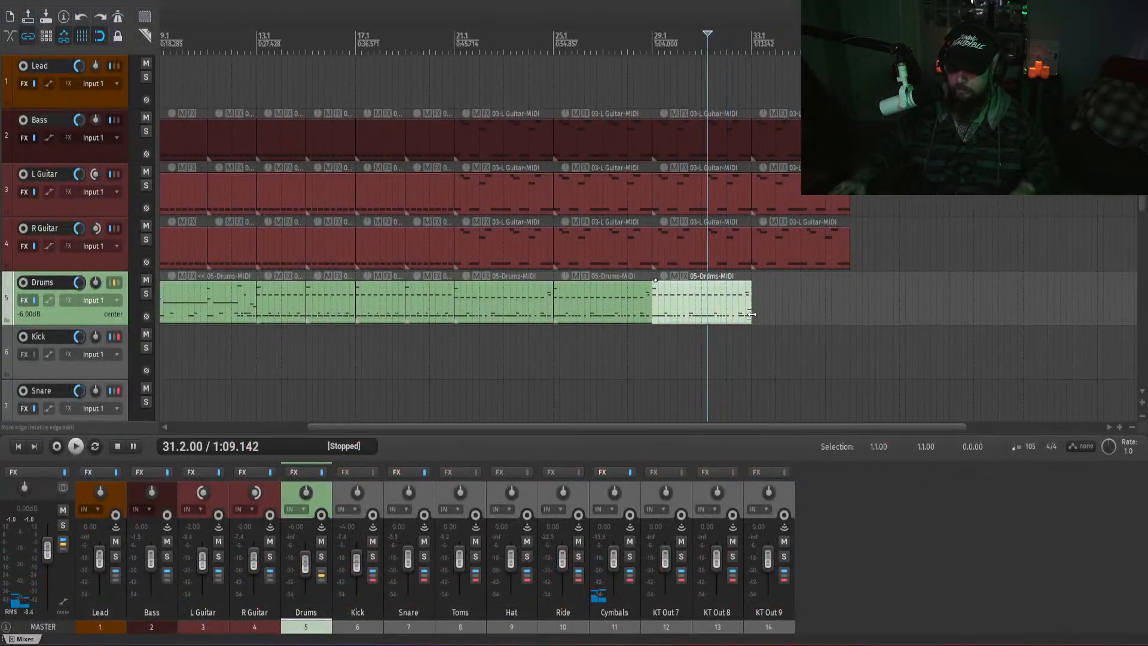
pyautogui.moveTo(751, 313); pyautogui.dragTo(850, 313)
# - Play the full arrangement from 27.1.00 through bar 36 to check the changed cymbals in the second half of the riff
pyautogui.click(604, 367)
pyautogui.press('space')
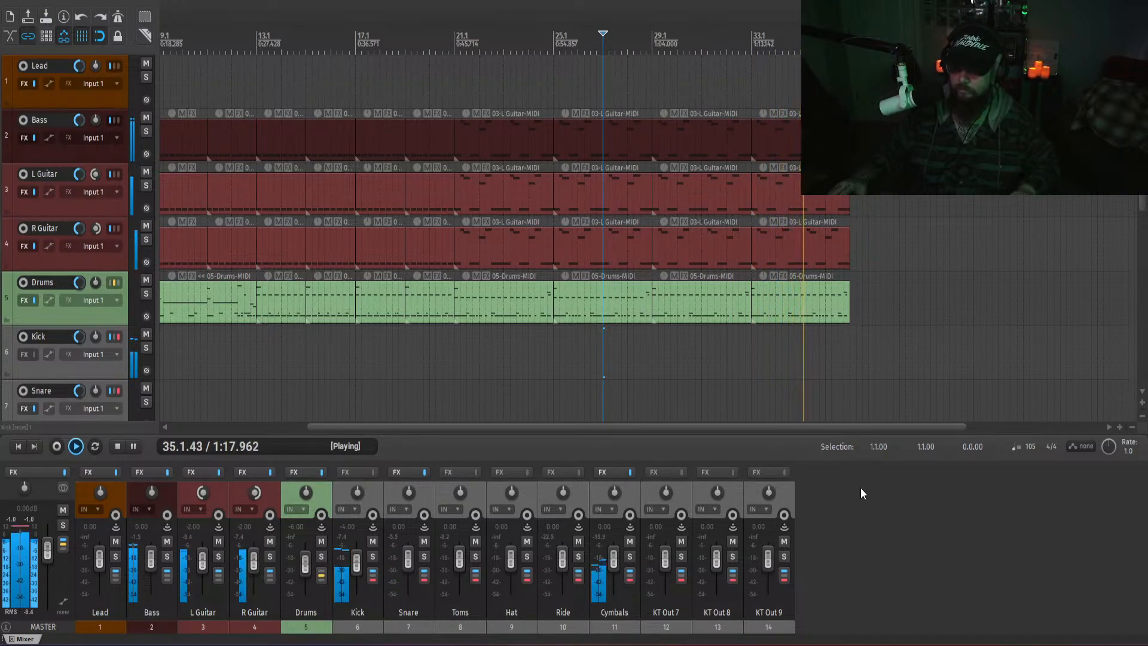
pyautogui.moveTo(783, 428); pyautogui.dragTo(764, 427)
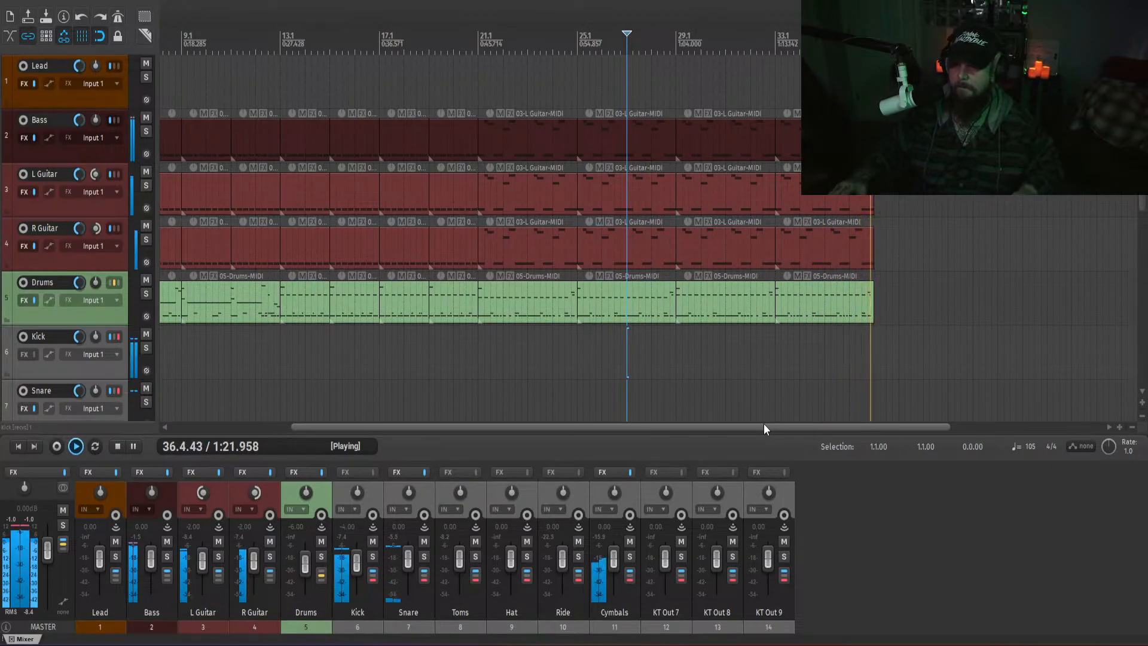
pyautogui.press('space')
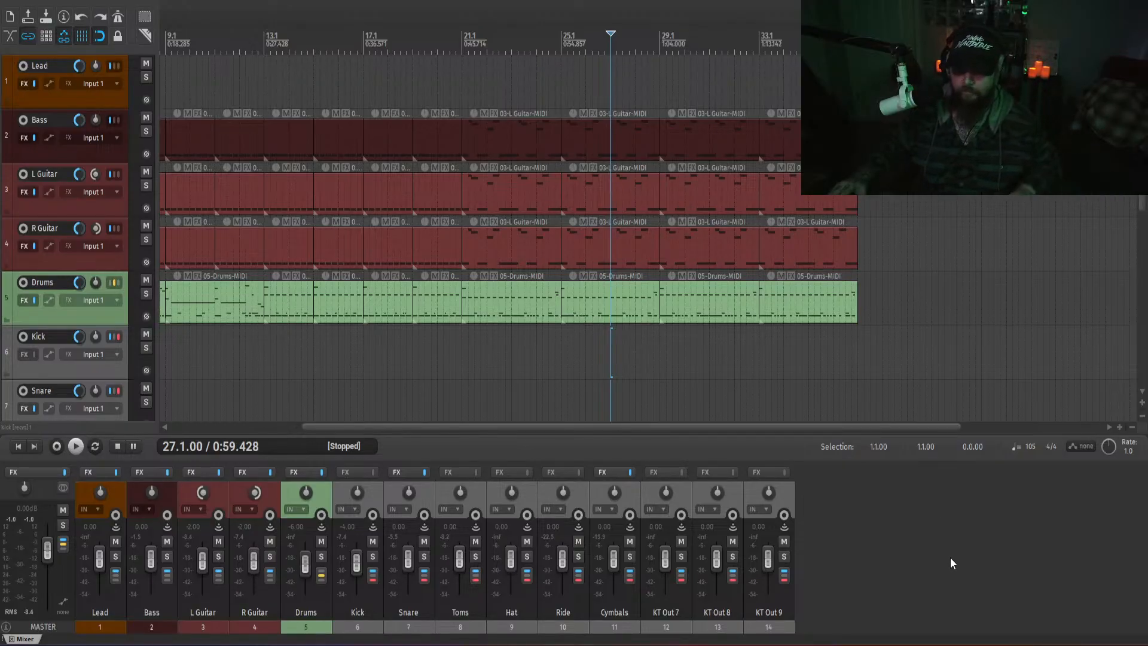
# - Play the song's opening from bar 4 and from 6.1.00 to review the earlier sections
pyautogui.scroll(-2, 530, 307)
pyautogui.click(198, 353)
pyautogui.press('space')
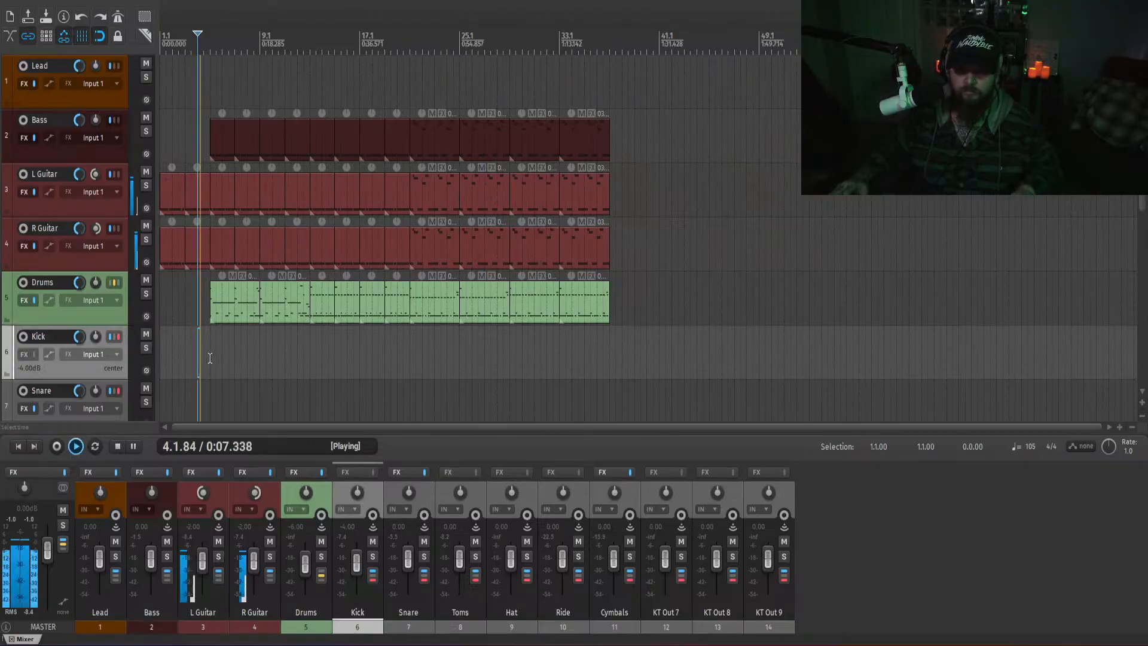
pyautogui.click(222, 359)
pyautogui.scroll(3, 422, 390)
pyautogui.hscroll(1, 475, 426)
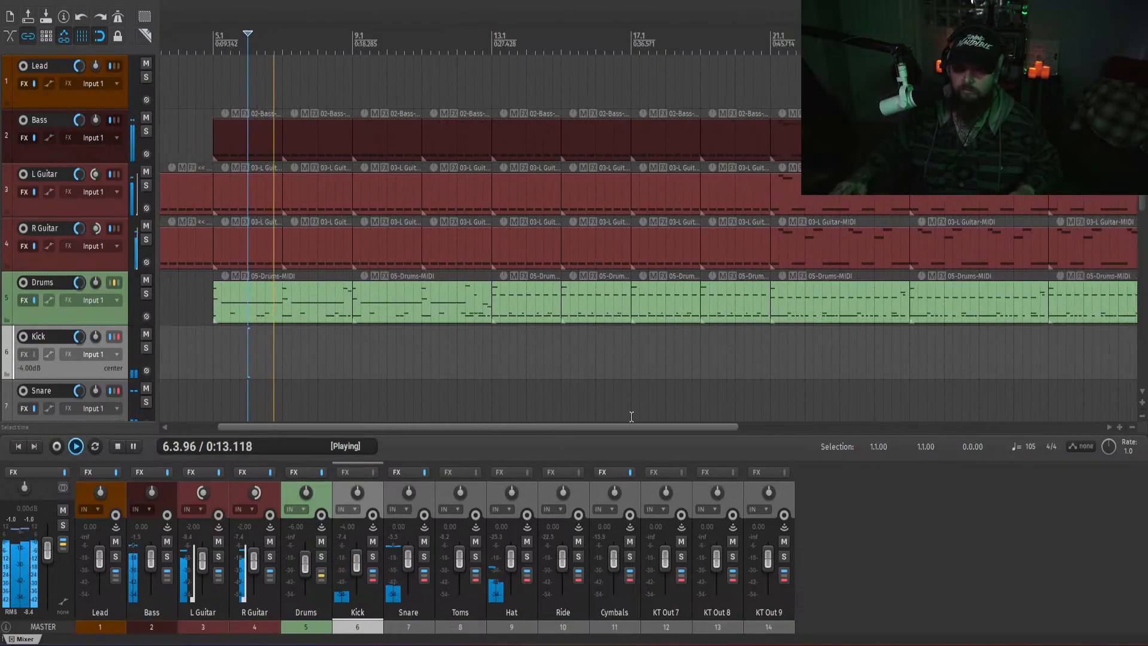
pyautogui.press('space')
# - Copy the Bass, L Guitar, R Guitar and Drums items of bars 13 to 20 and paste them at bar 37
pyautogui.moveTo(583, 424); pyautogui.dragTo(773, 420)
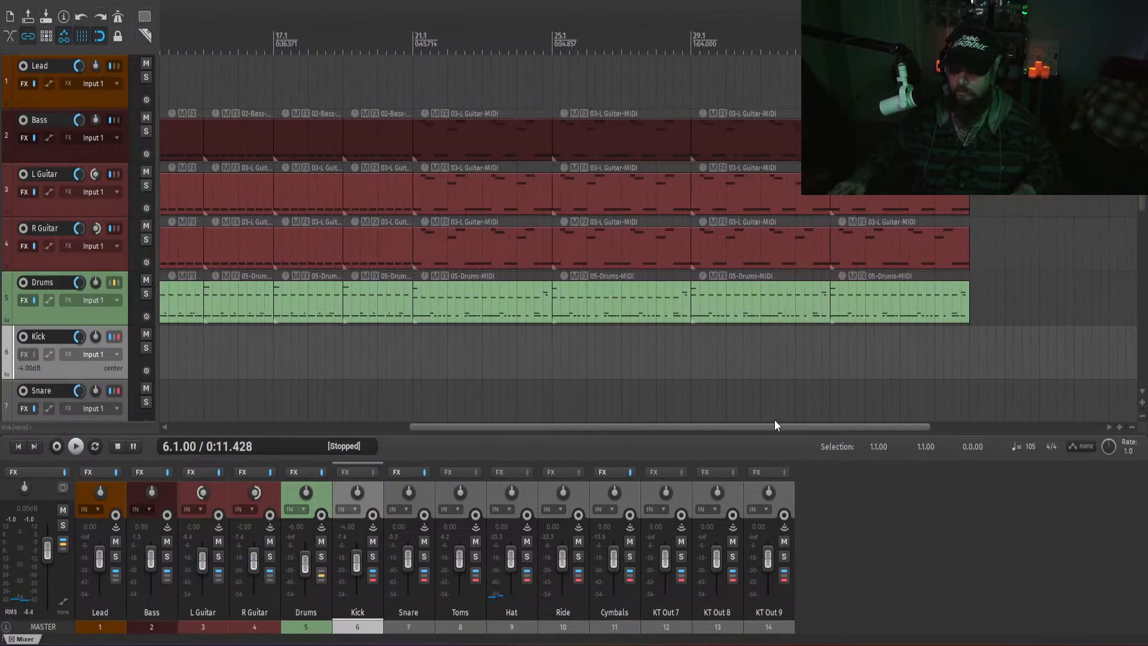
pyautogui.scroll(-2, 790, 366)
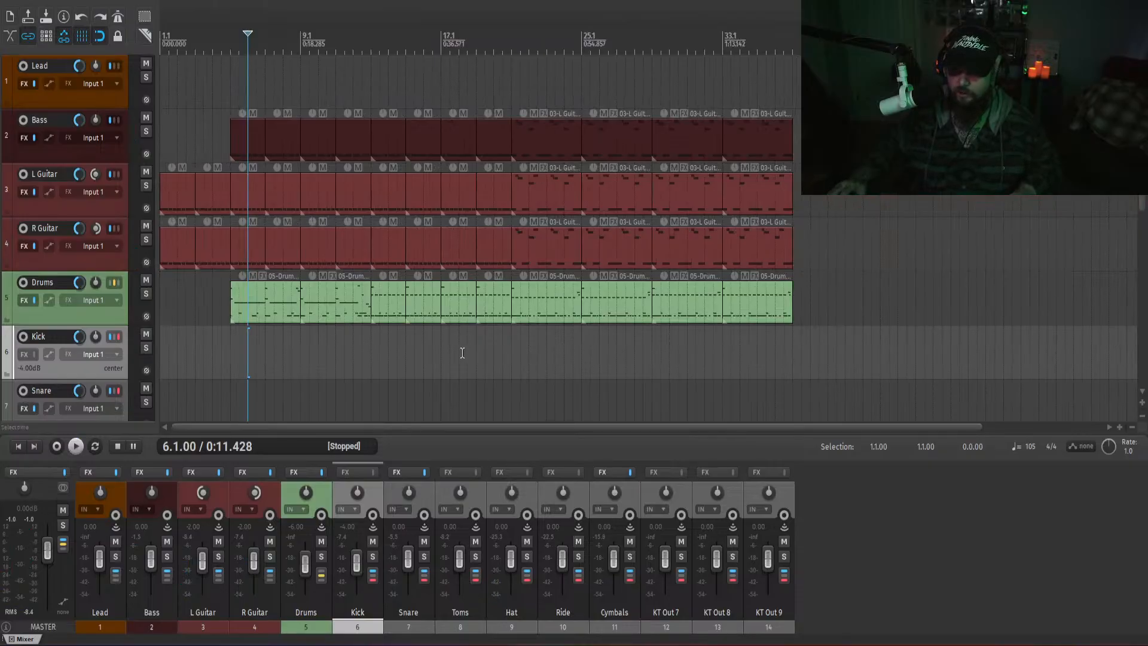
pyautogui.moveTo(485, 328); pyautogui.dragTo(393, 120)
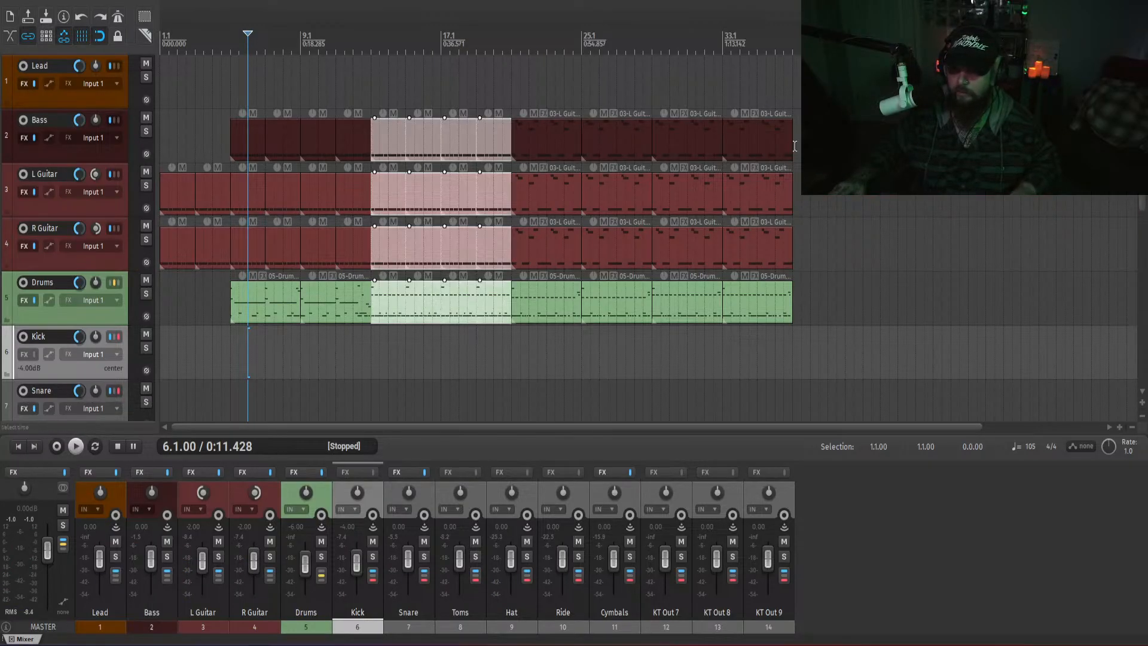
pyautogui.click(794, 147)
pyautogui.hotkey('ctrl', 'v')
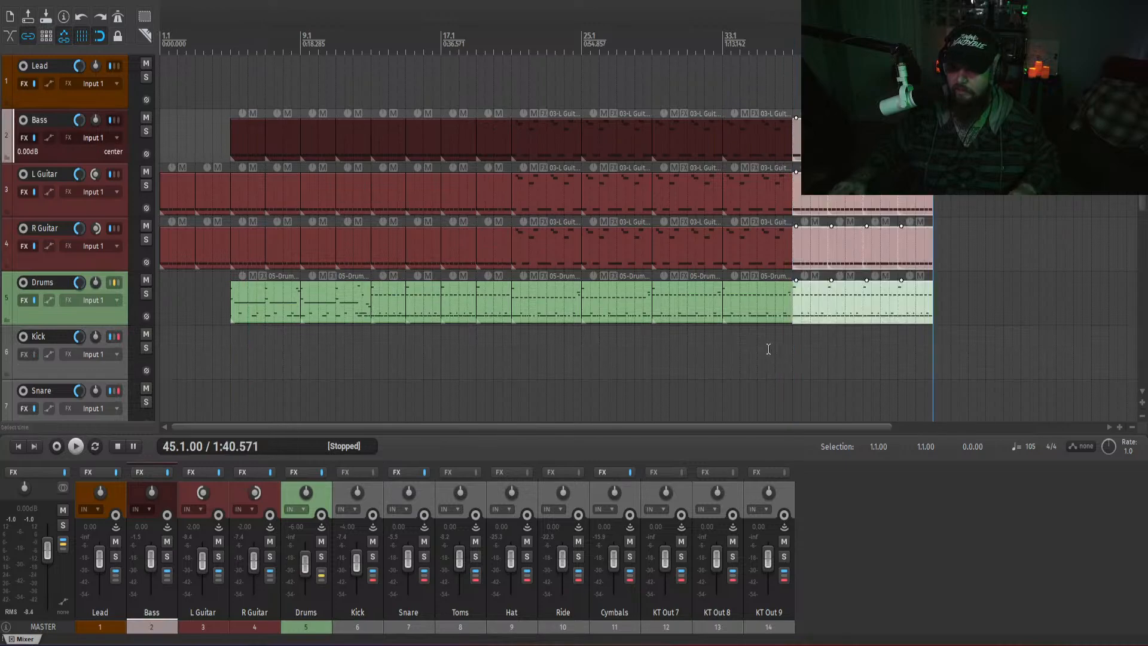
# - Play the full arrangement from 35.1.00 to check the transition into the pasted section at bar 37
pyautogui.click(754, 340)
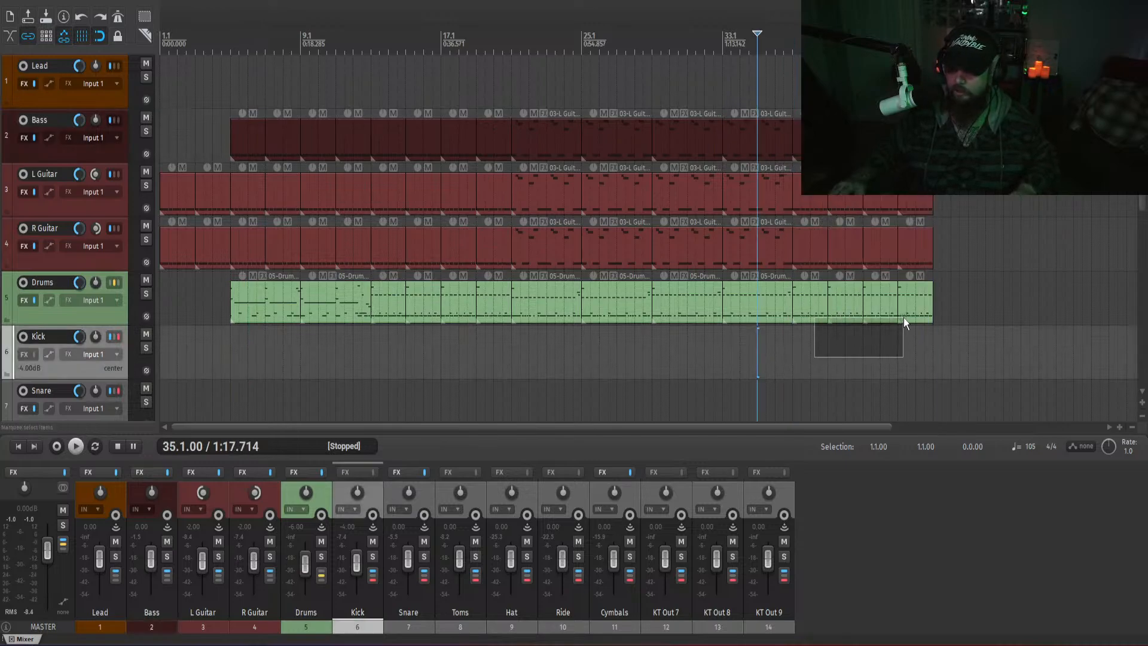
pyautogui.moveTo(903, 323); pyautogui.dragTo(921, 351)
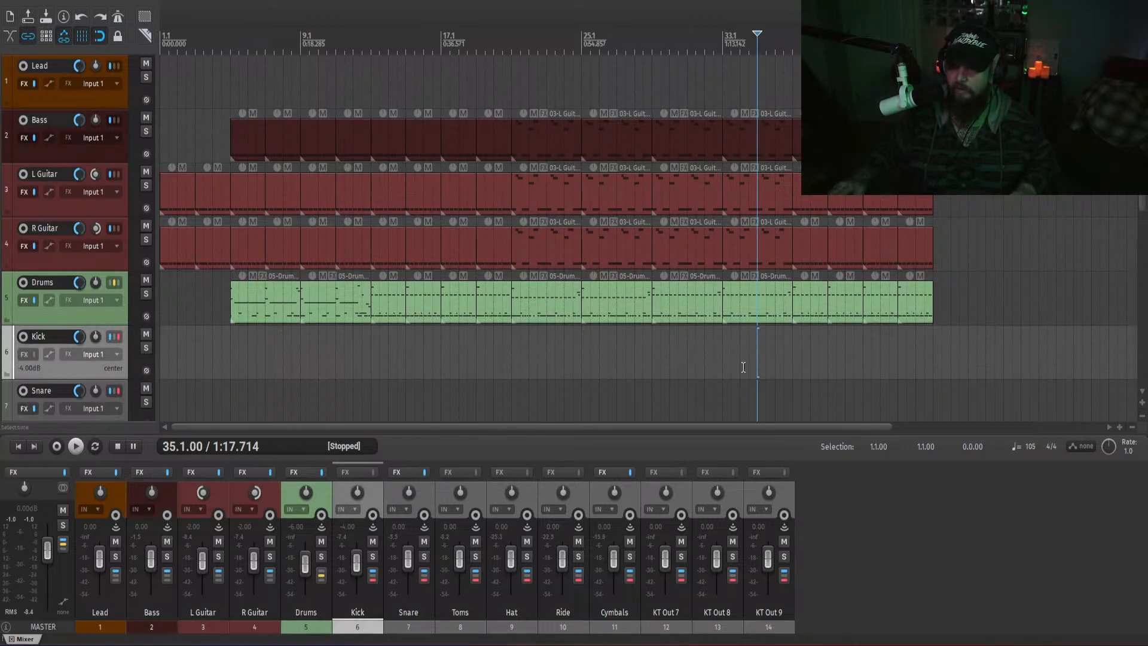
pyautogui.press('space')
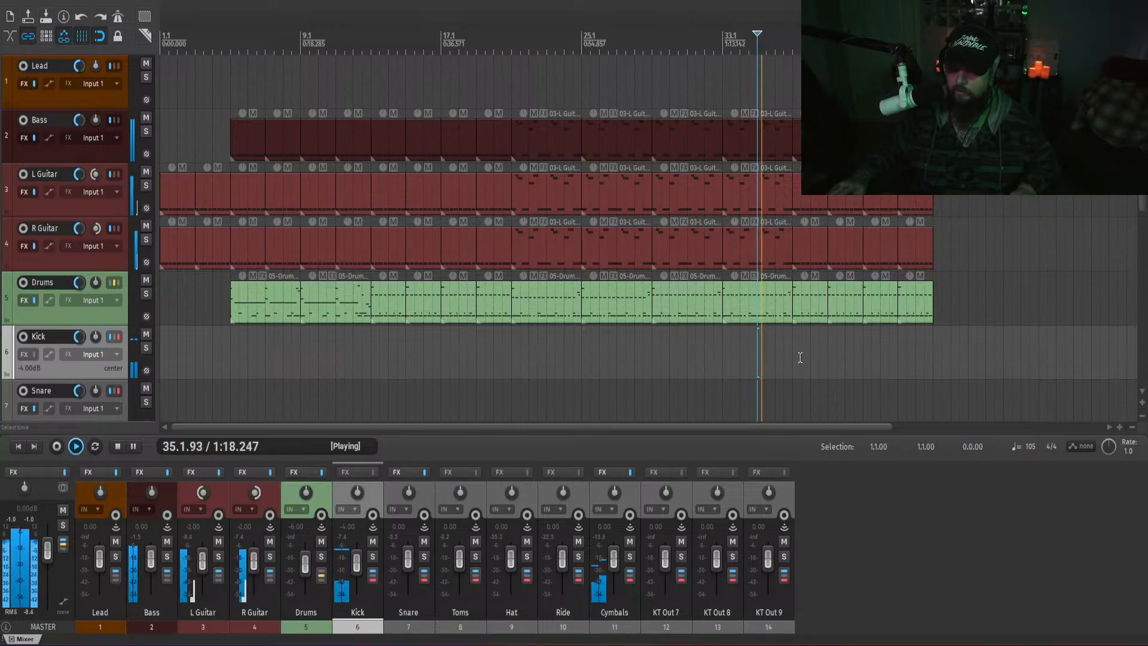
pyautogui.click(844, 528)
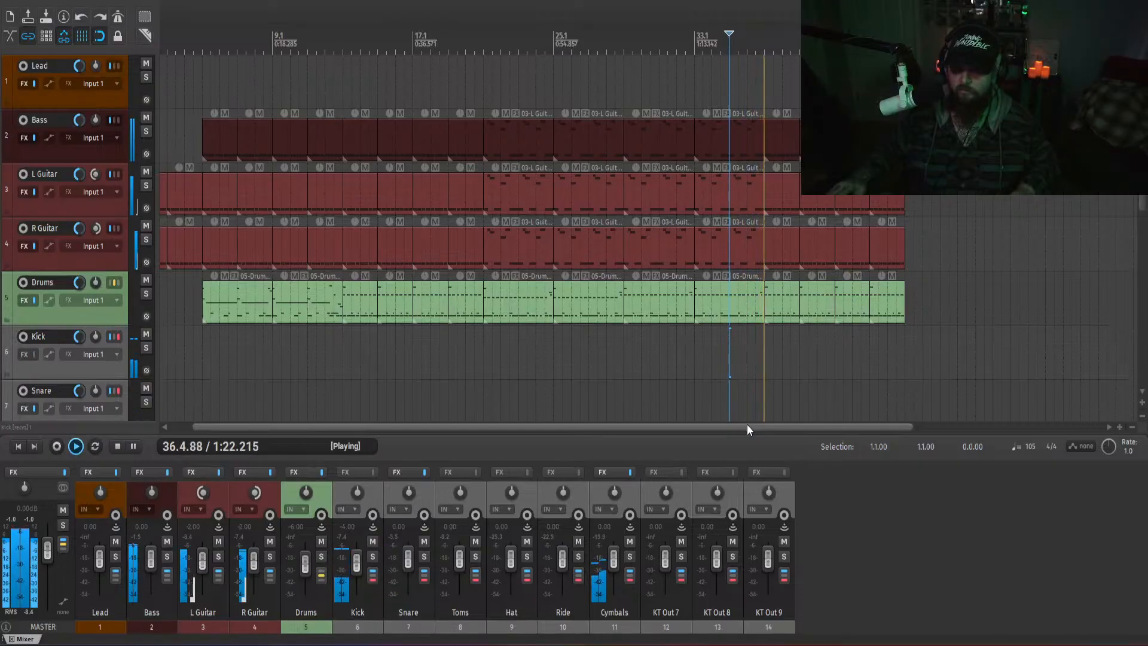
# - Stop playback and inspect the tuner and pedalboard of the Amped Roots plugin on the L Guitar track
pyautogui.moveTo(748, 427); pyautogui.dragTo(774, 436)
pyautogui.press('space')
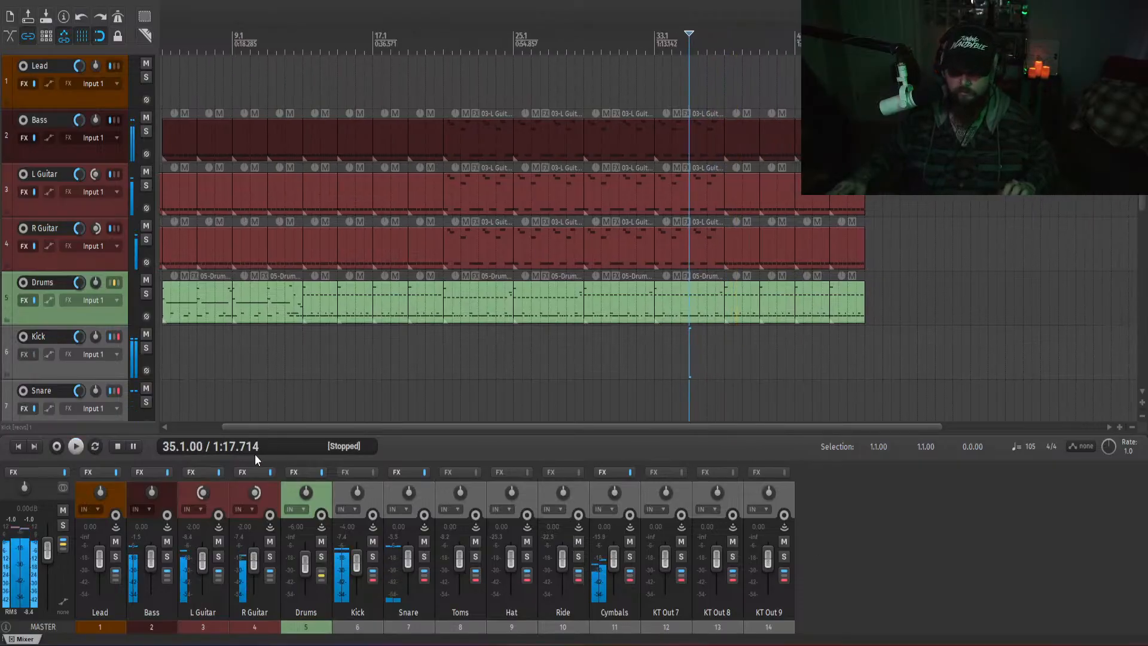
pyautogui.click(194, 472)
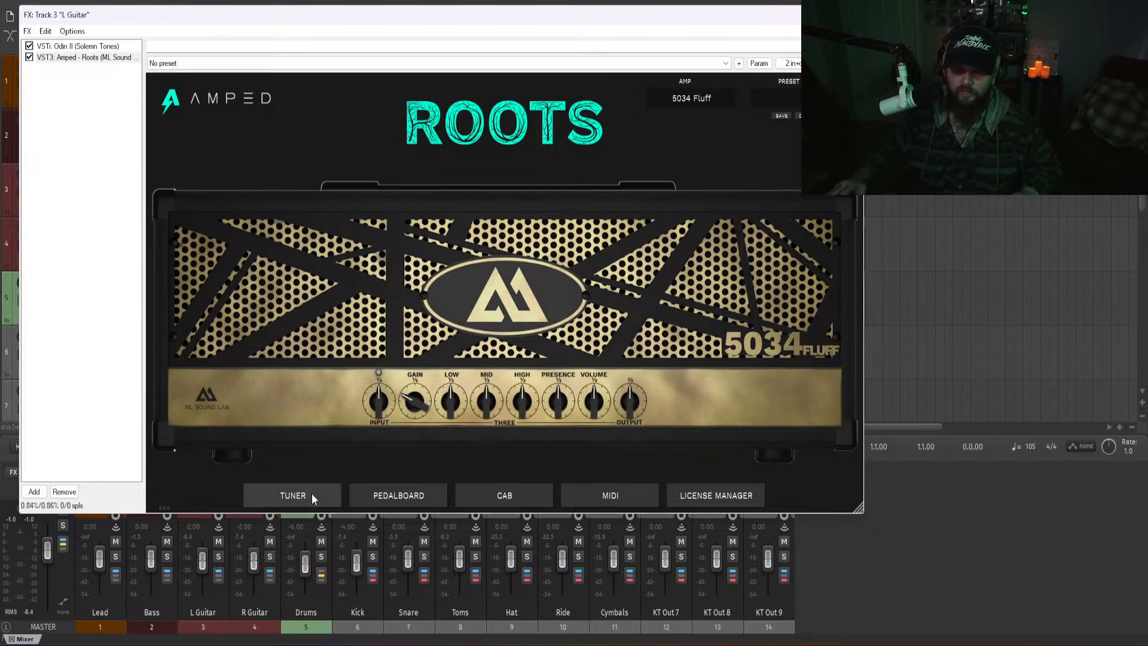
pyautogui.click(296, 496)
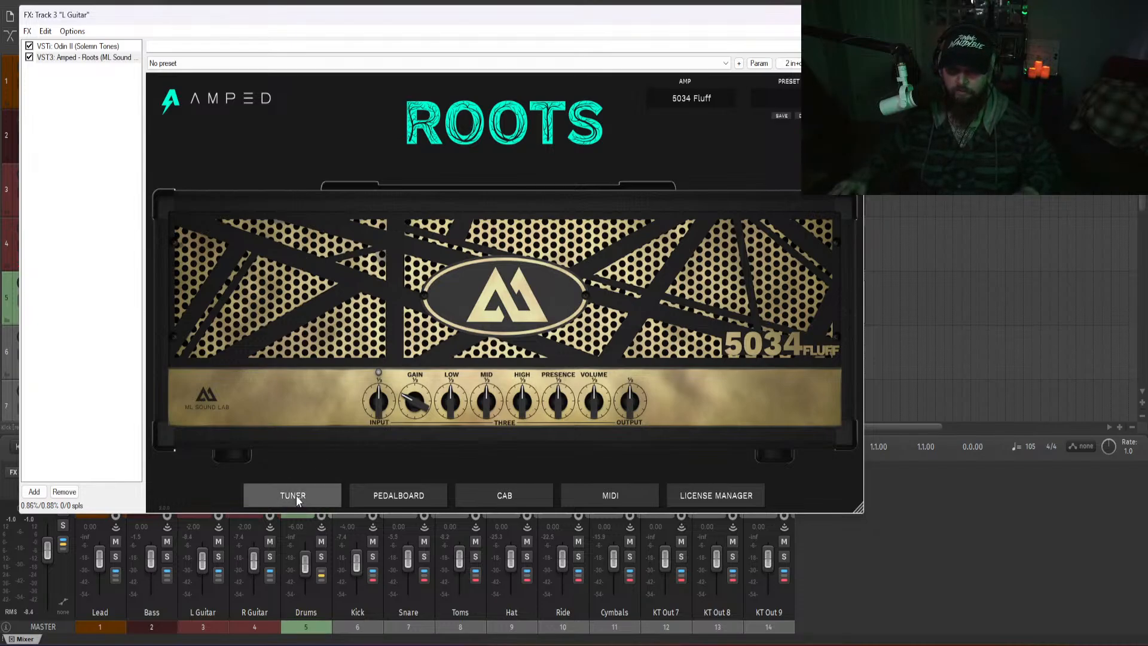
pyautogui.click(209, 280)
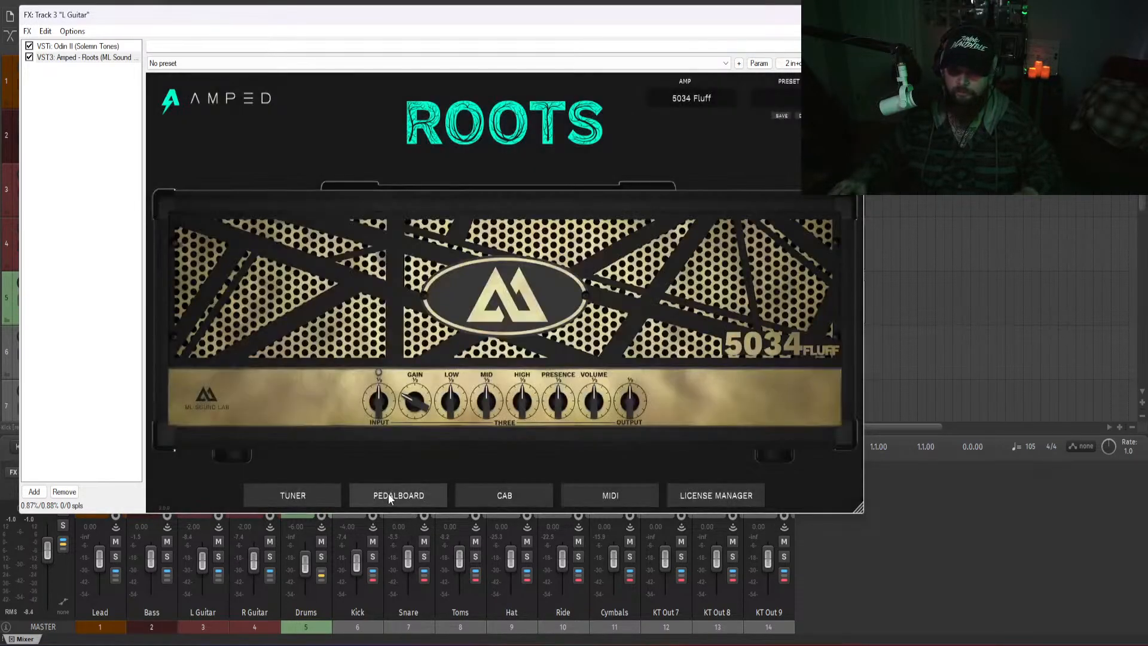
pyautogui.click(389, 496)
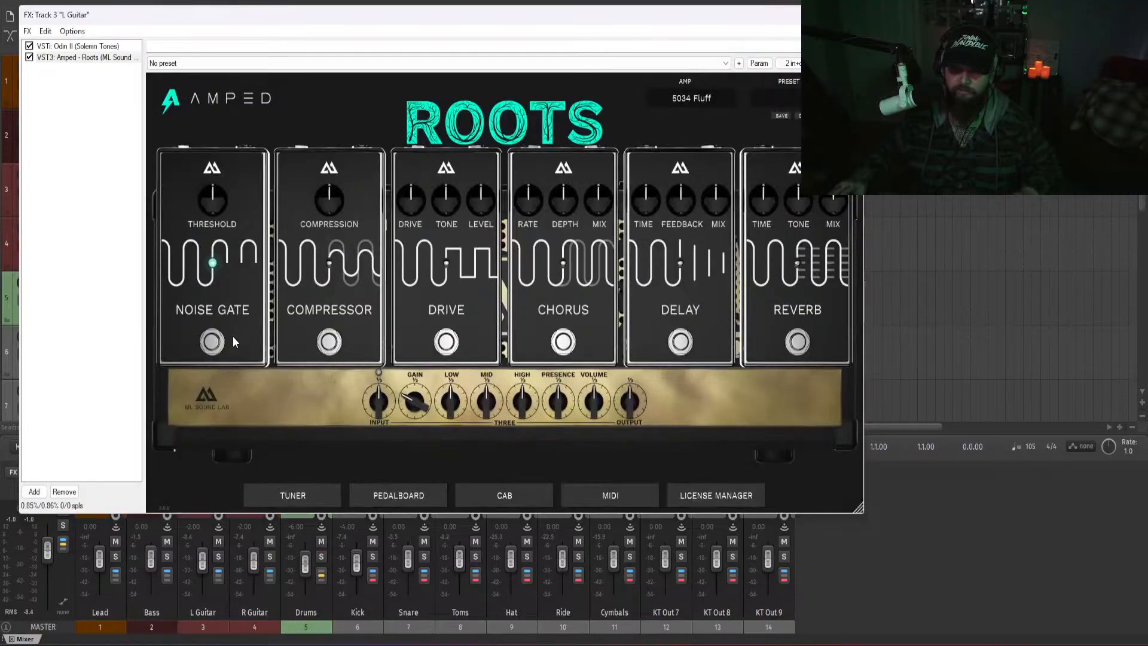
# - Examine the cab section's Speaker 1 and Mic 1 choices in Amped Roots and return to the amp view
pyautogui.click(495, 496)
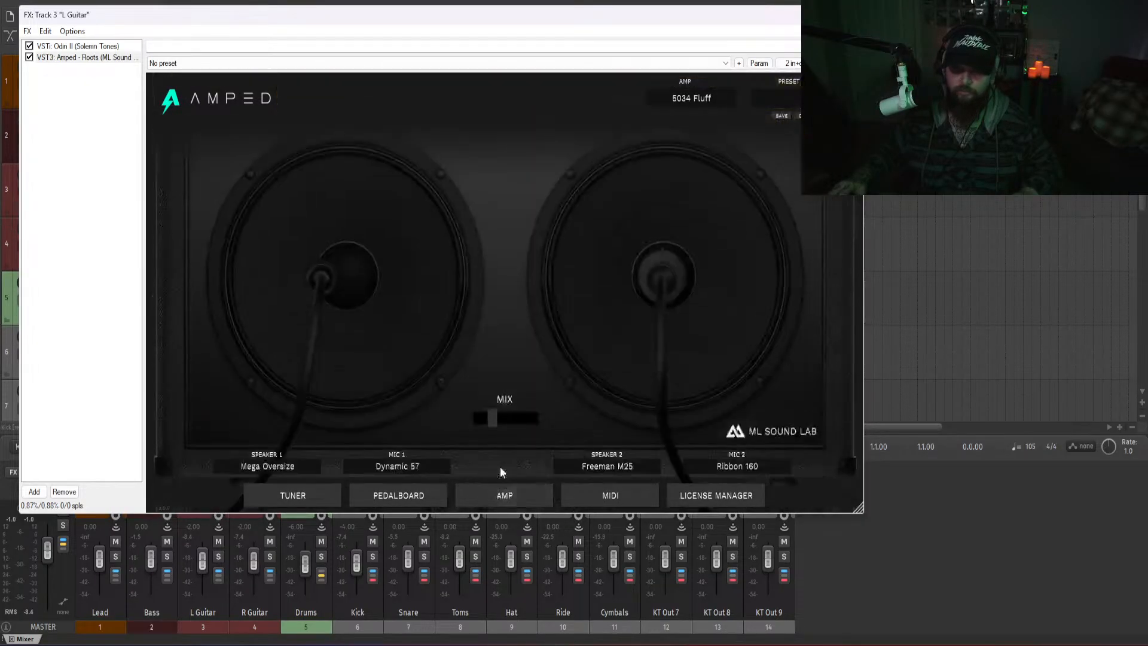
pyautogui.click(277, 471)
pyautogui.click(277, 468)
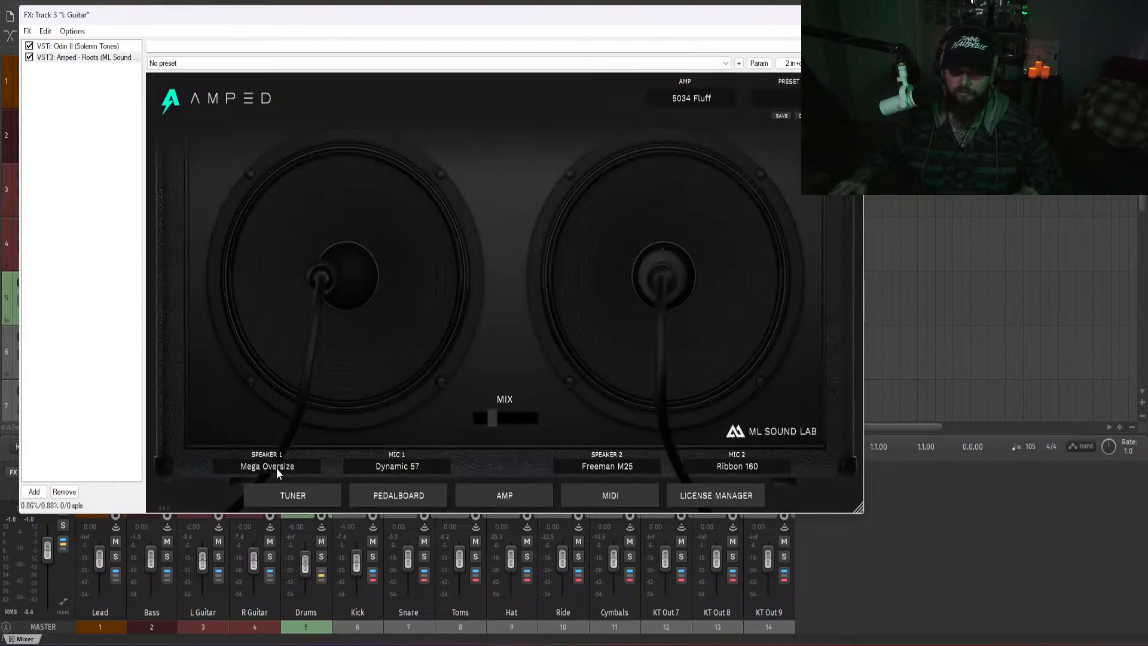
pyautogui.click(401, 466)
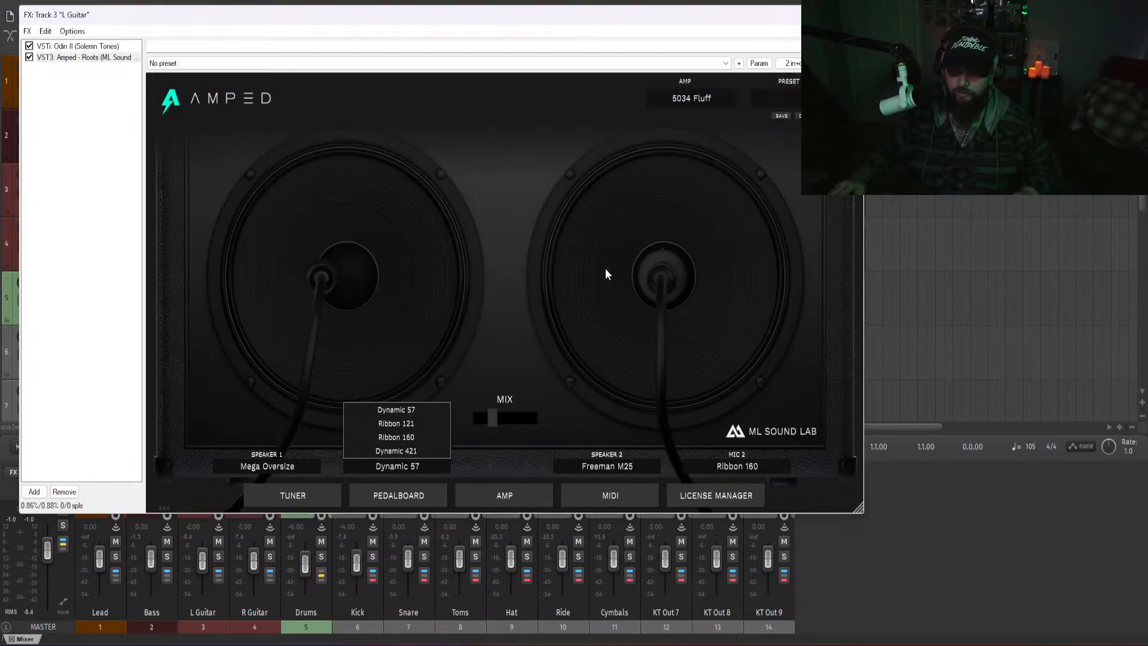
pyautogui.click(484, 281)
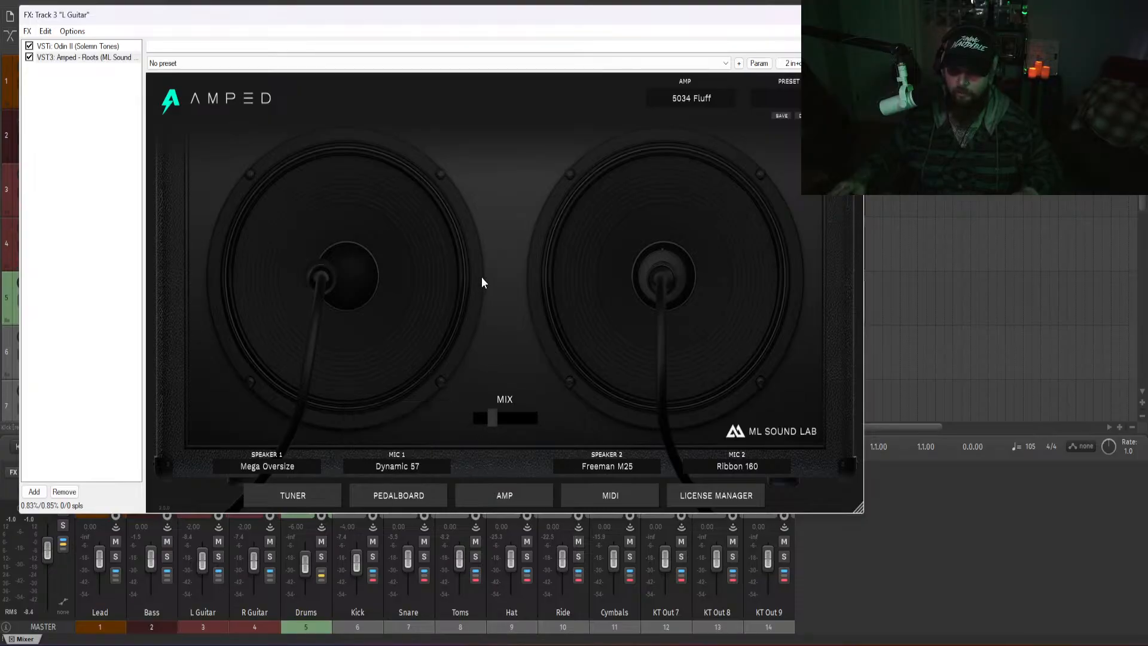
pyautogui.click(518, 500)
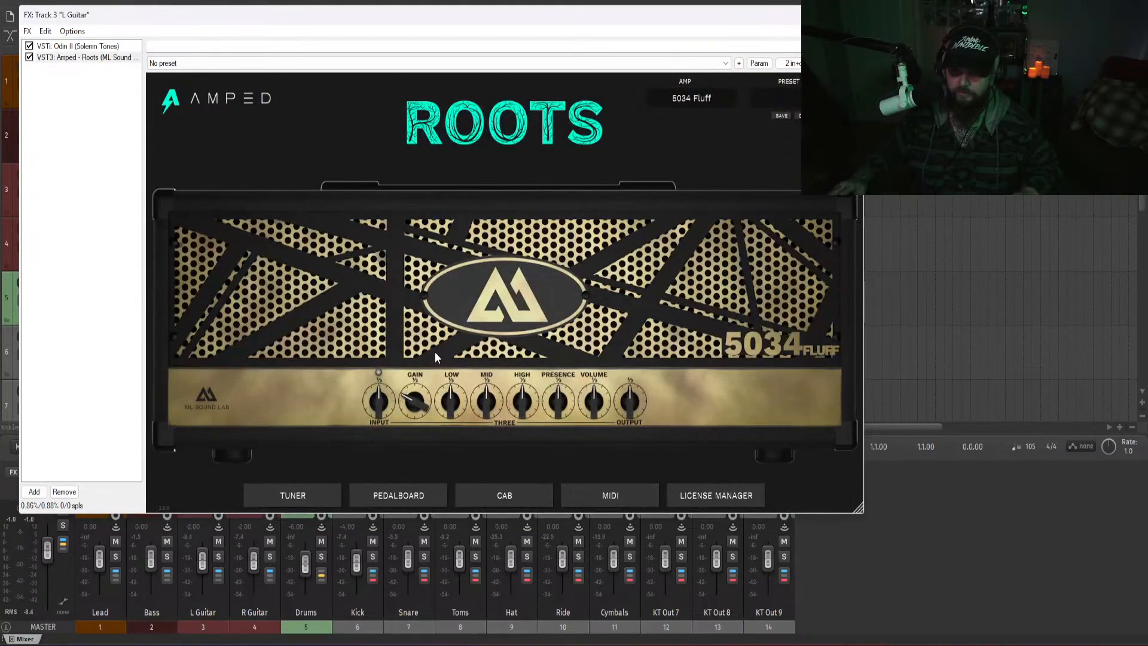
# - View the MIDI parameter mapping of Amped Roots and close the L Guitar effects window
pyautogui.click(599, 499)
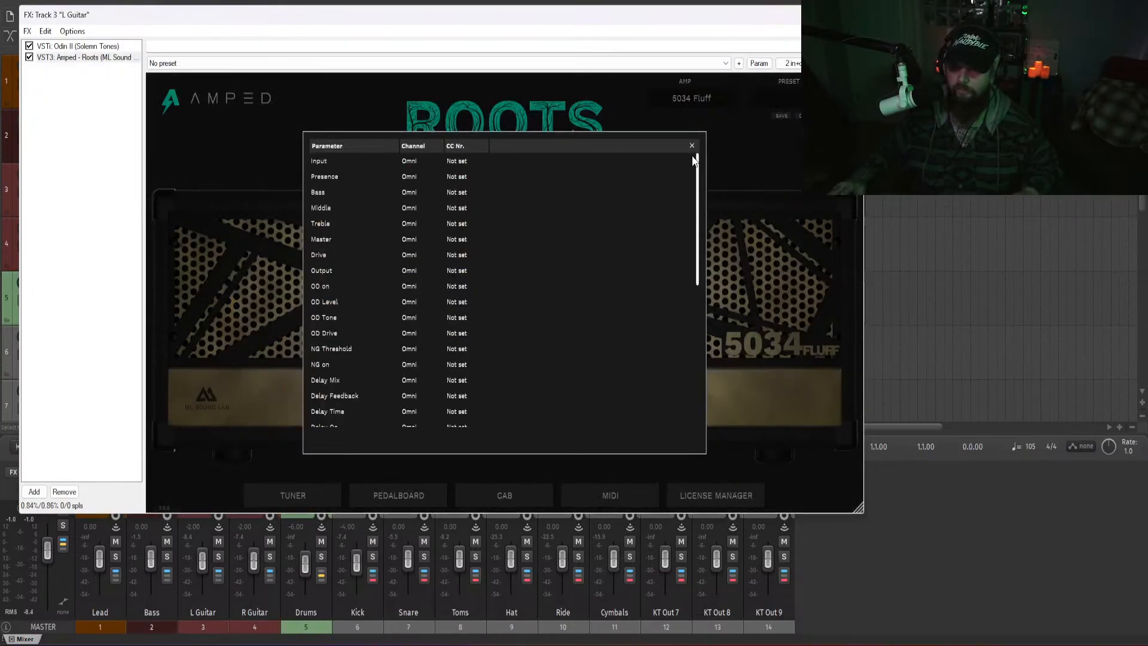
pyautogui.click(693, 146)
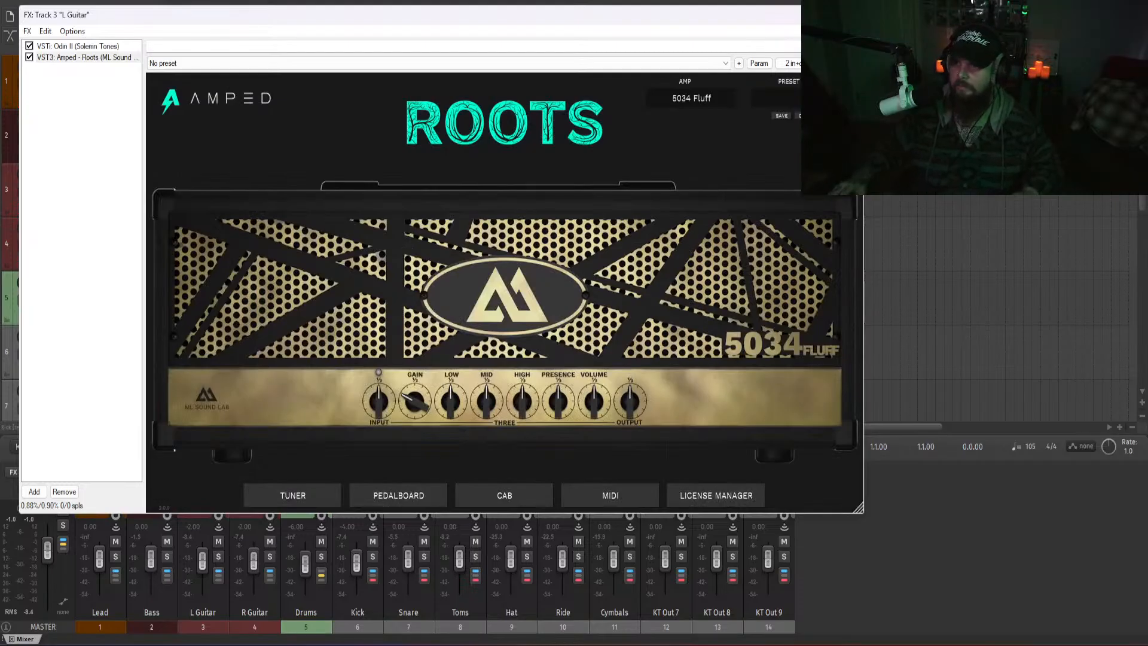
pyautogui.click(850, 15)
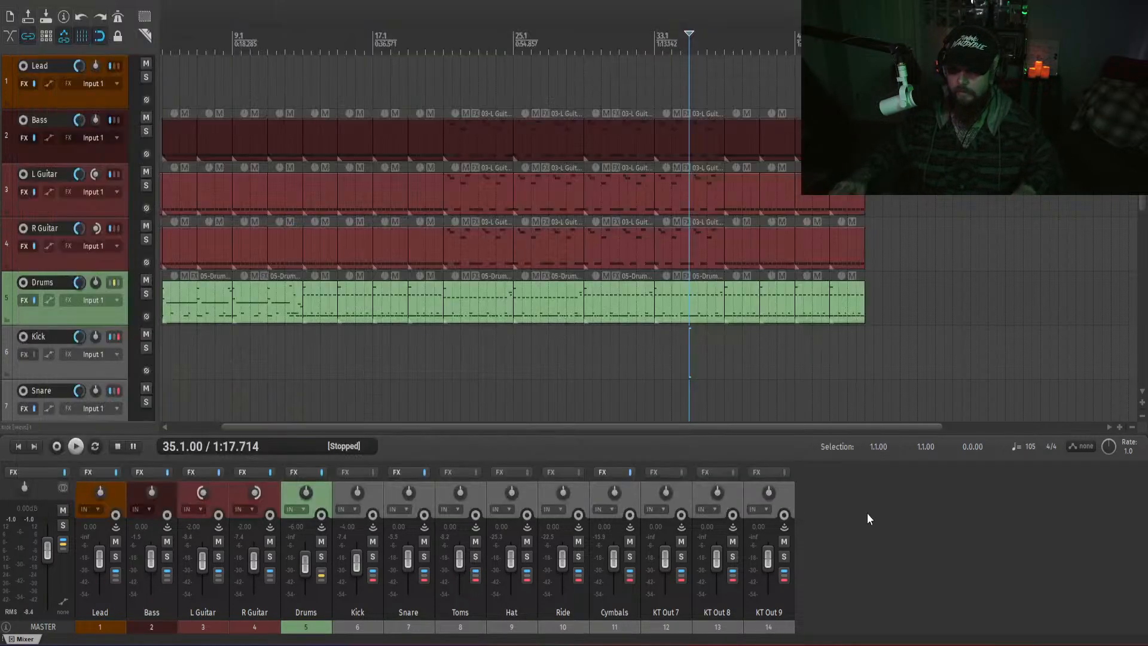
# - Play the song with only the L and R Guitar tracks soloed, clear the solos and listen to the full mix
pyautogui.press('space')
pyautogui.click(270, 557)
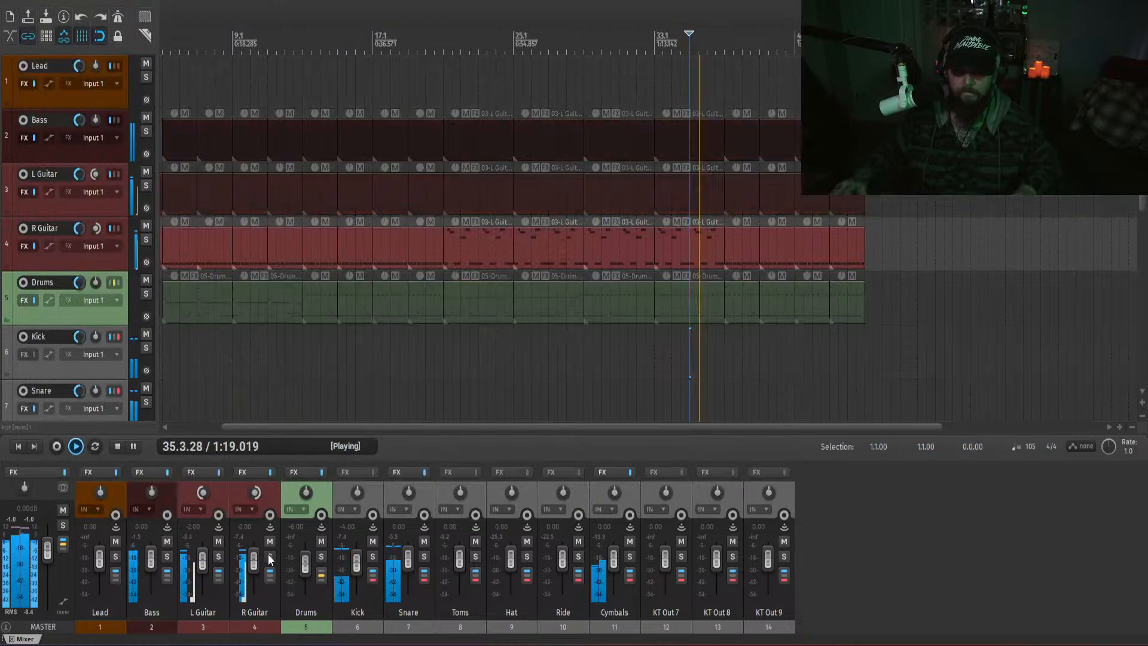
pyautogui.click(219, 556)
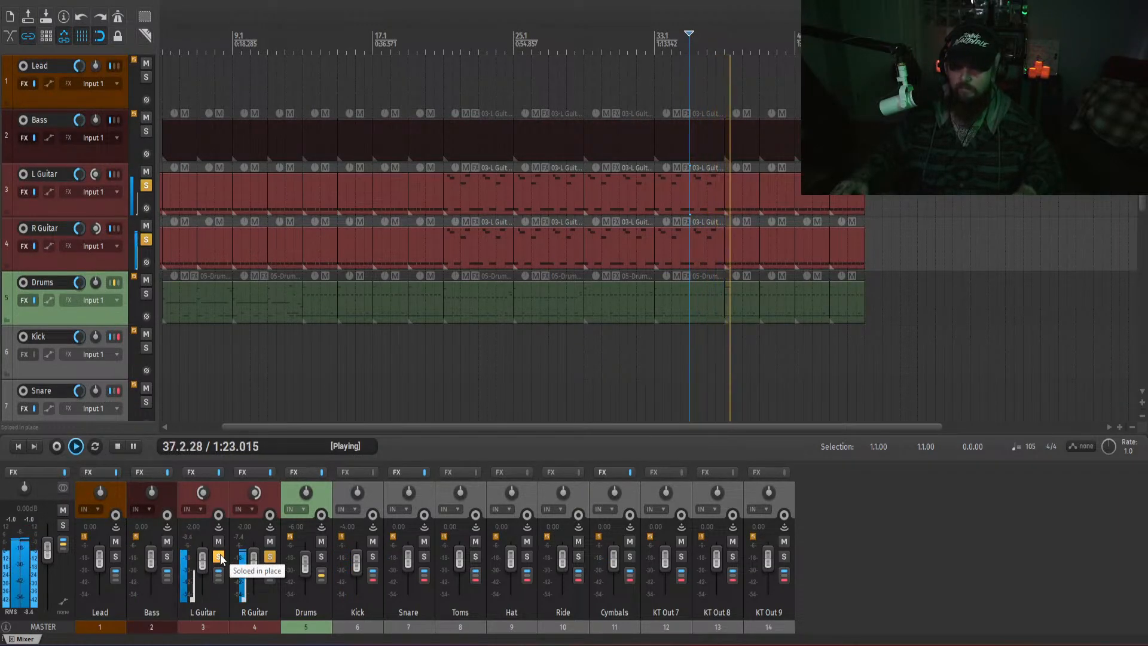
pyautogui.keyDown('ctrl'); pyautogui.click(220, 558); pyautogui.keyUp('ctrl')
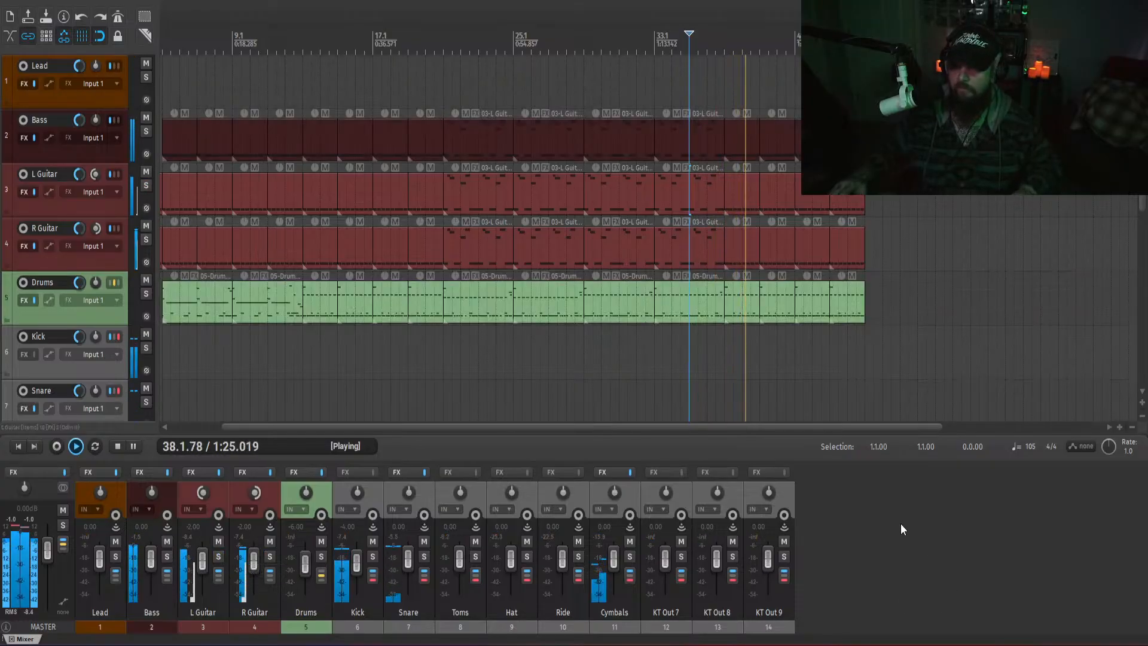
pyautogui.moveTo(726, 431); pyautogui.dragTo(868, 431)
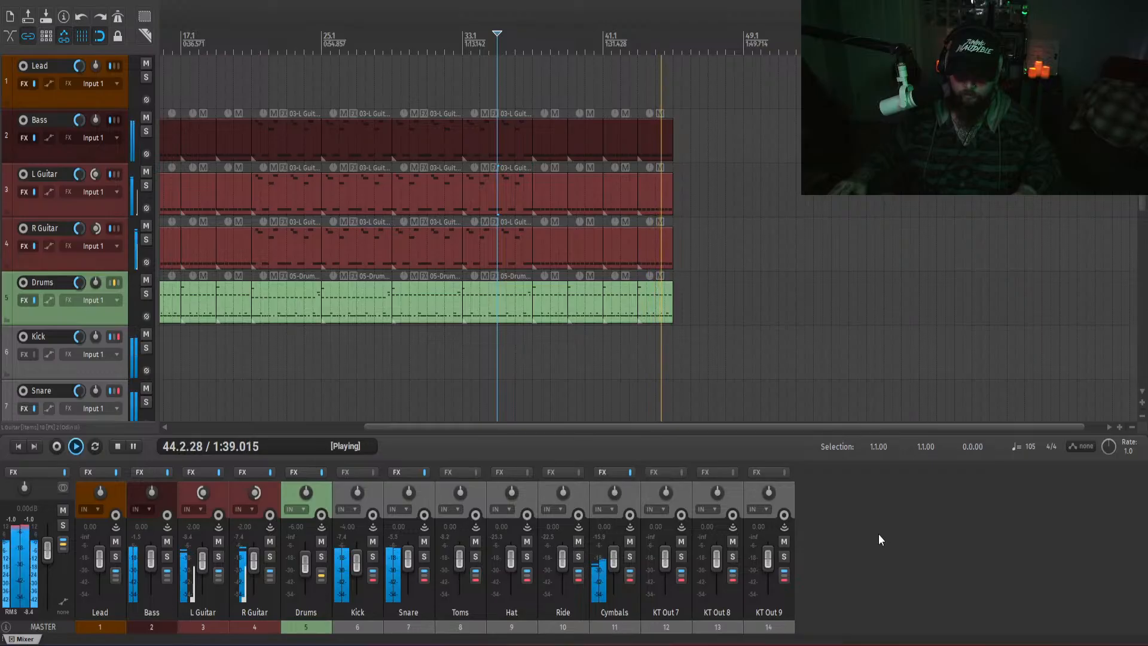
pyautogui.press('space')
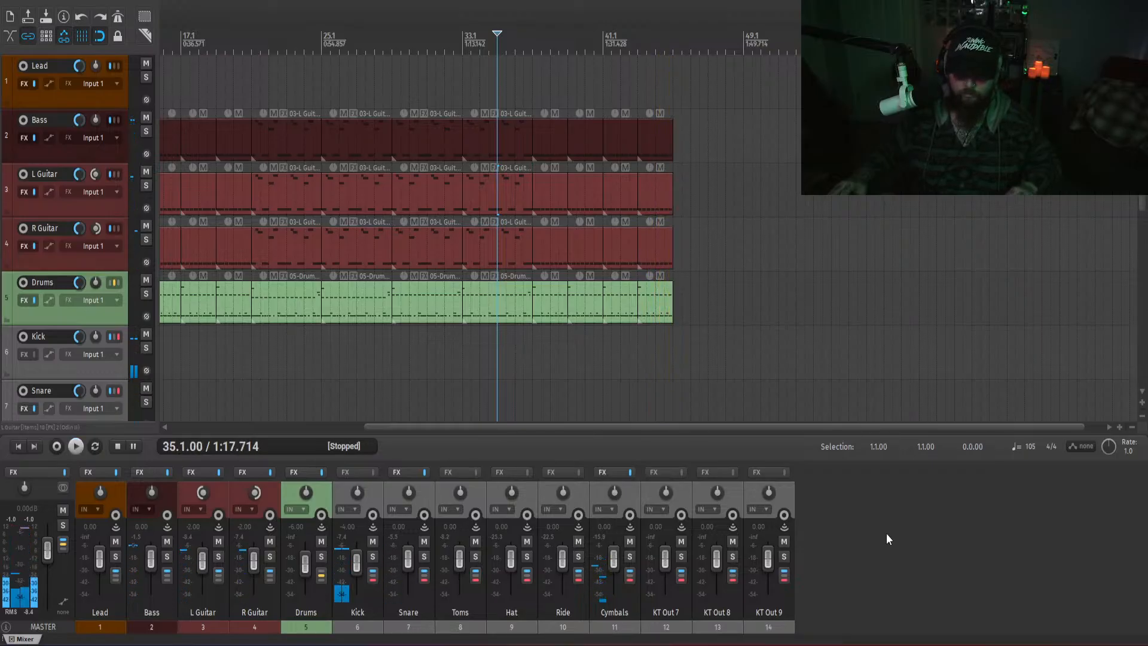
# - Add the AtlasDSP DI Ken plugin to the R Guitar track and place it before Amped Roots in the effects chain
pyautogui.click(243, 473)
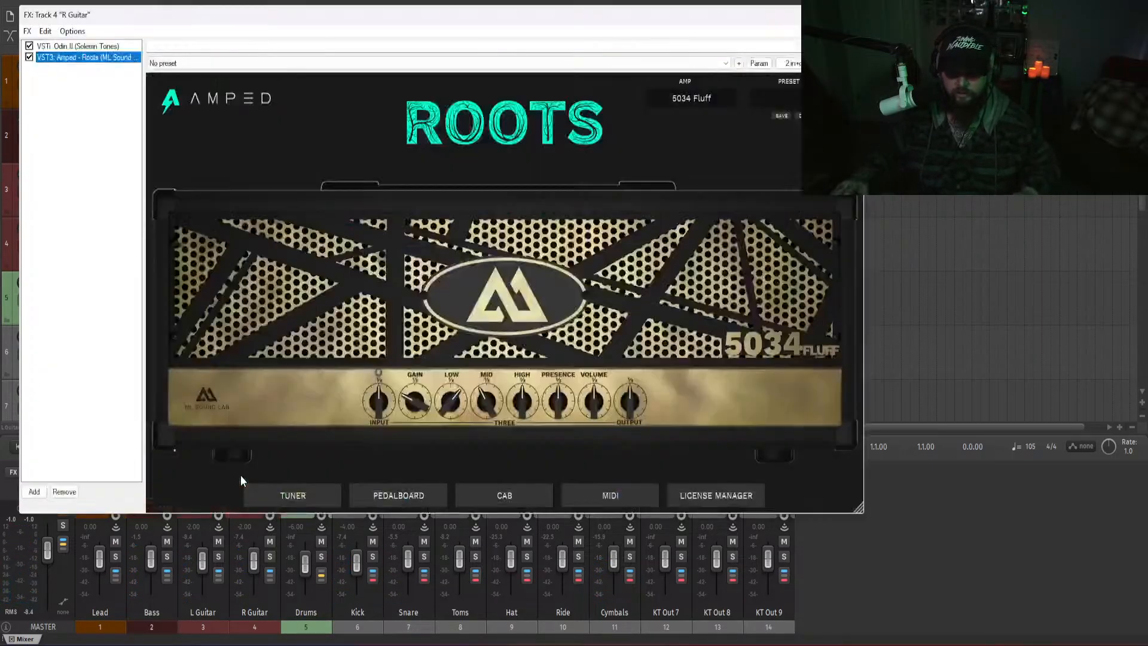
pyautogui.doubleClick(82, 210)
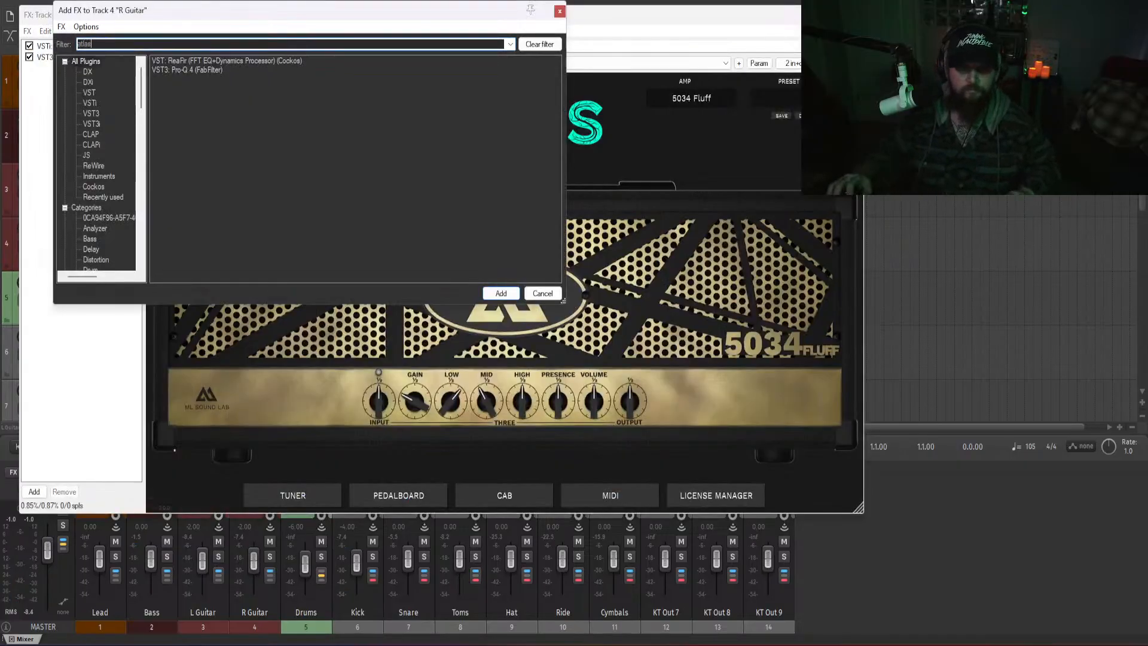
pyautogui.doubleClick(215, 70)
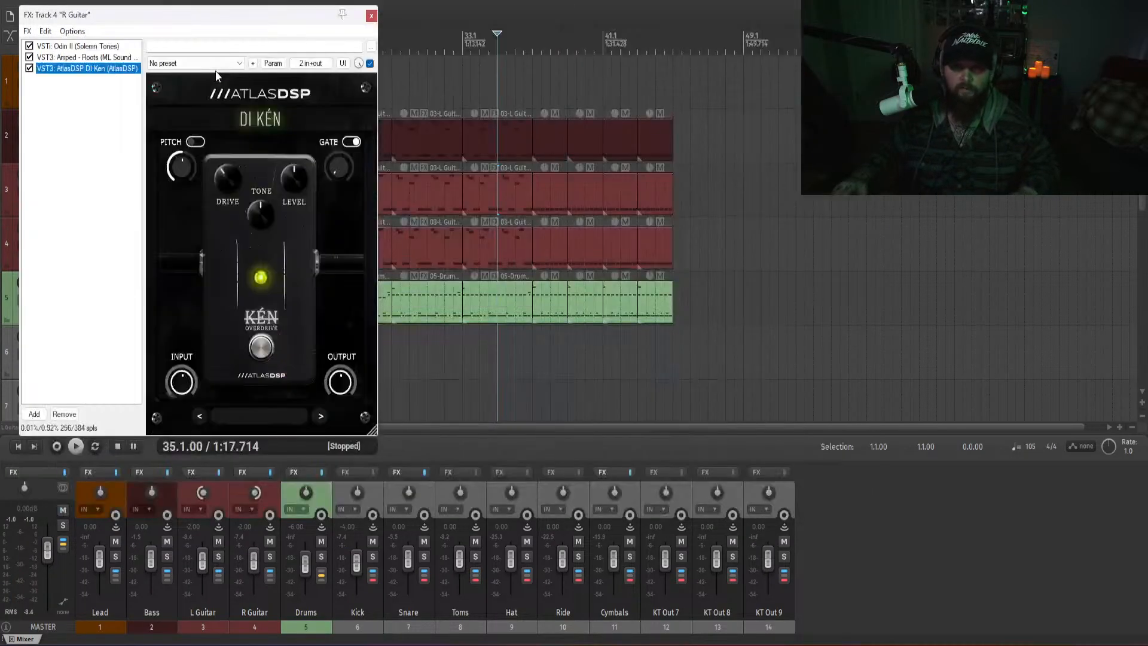
pyautogui.moveTo(85, 72); pyautogui.dragTo(90, 56)
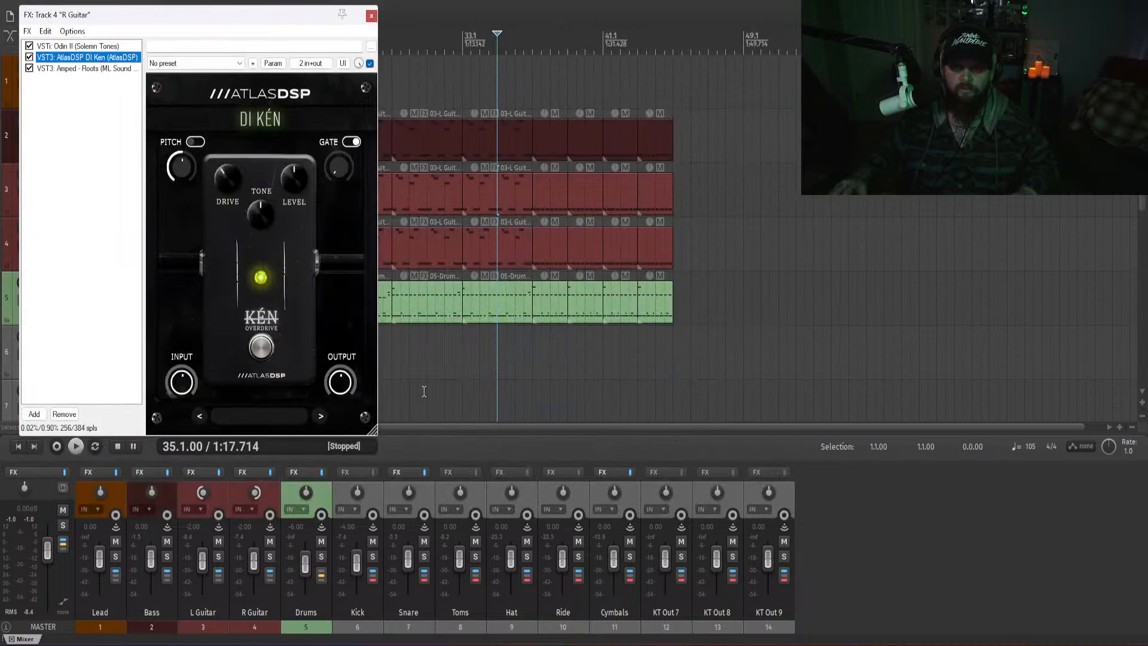
# - Turn down the Tone and Drive of the DI Kén pedal and play the mix briefly
pyautogui.moveTo(260, 220); pyautogui.dragTo(260, 245)
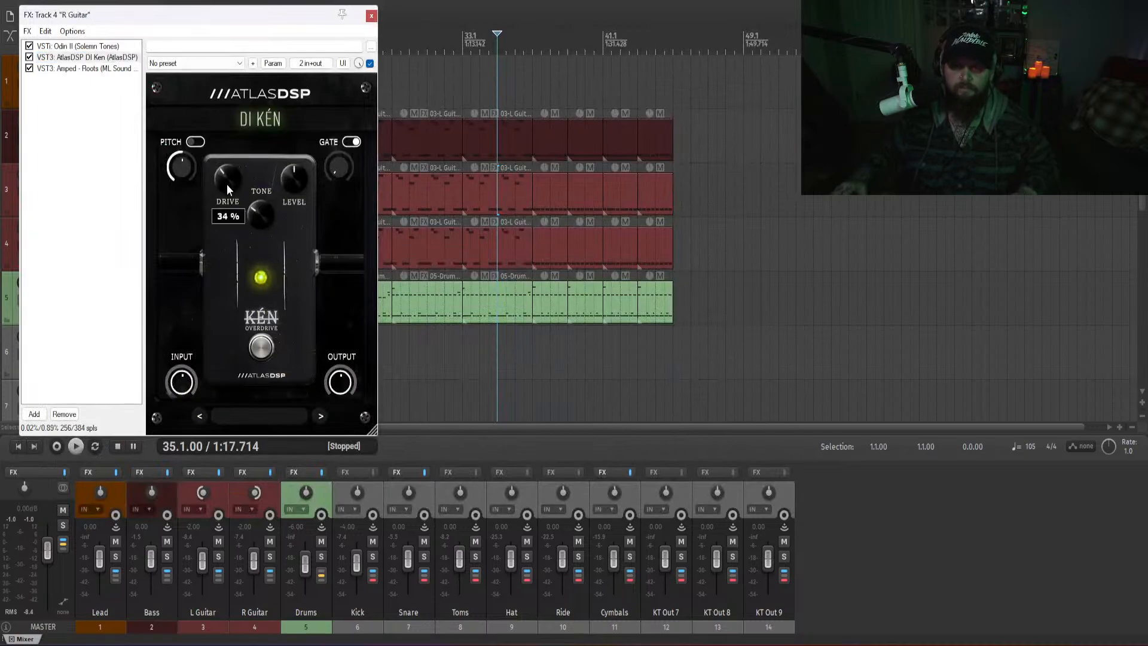
pyautogui.click(958, 569)
pyautogui.press('space')
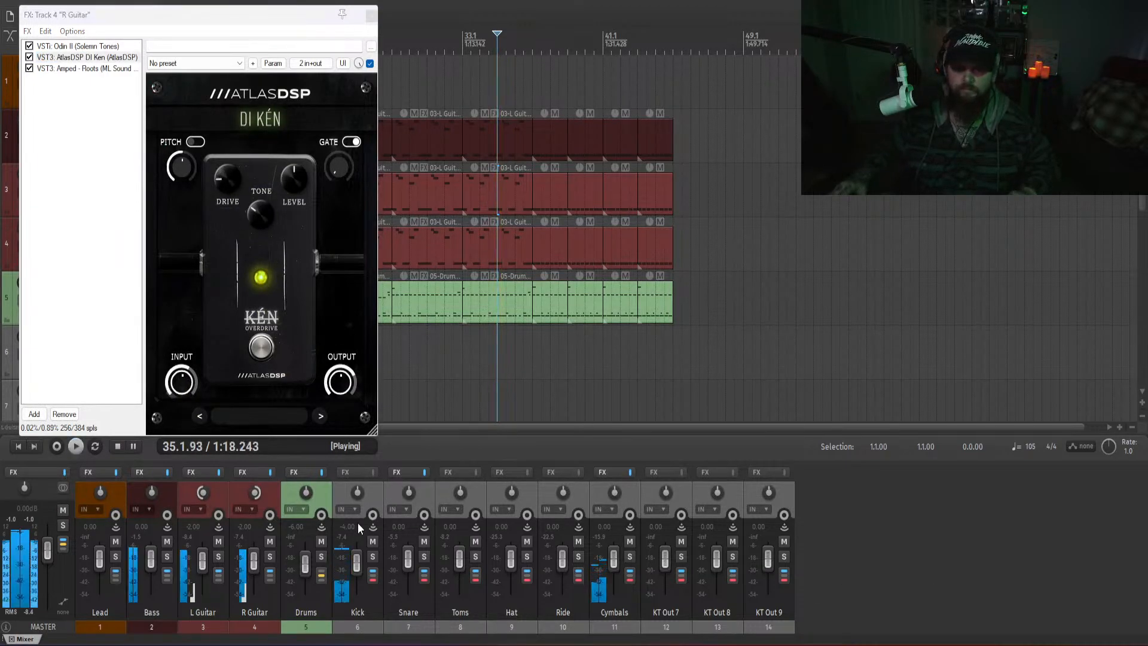
pyautogui.press('space')
# - Solo the R Guitar track with its pan centred and play it with the DI Kén pedal bypassed and re-engaged
pyautogui.click(270, 557)
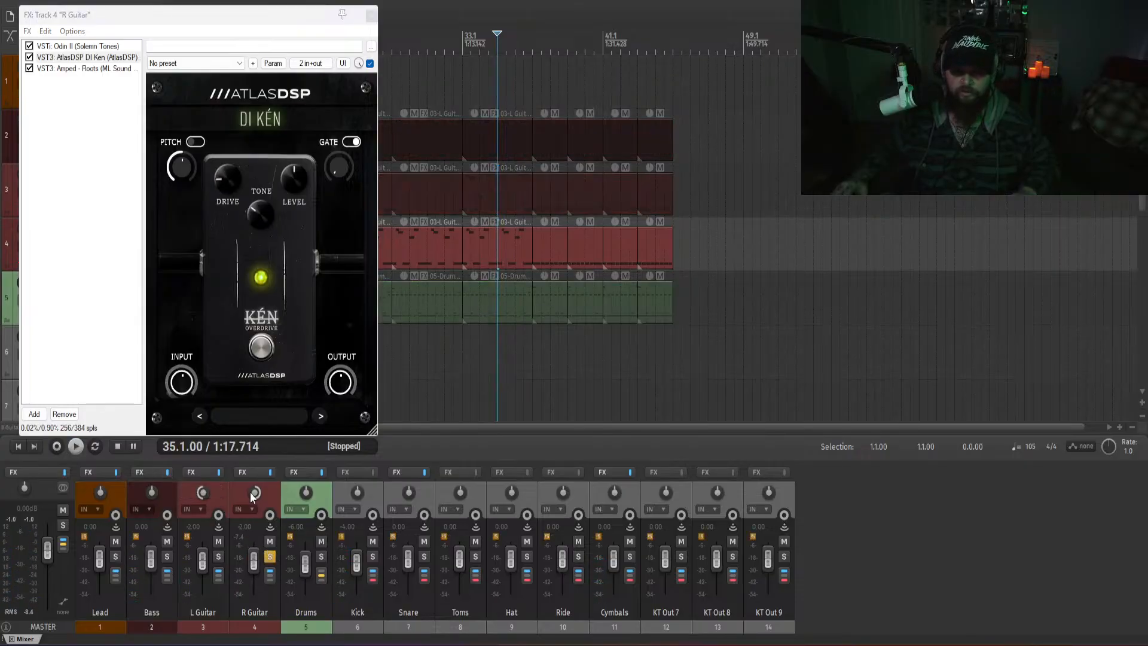
pyautogui.click(260, 349)
pyautogui.click(916, 527)
pyautogui.press('space')
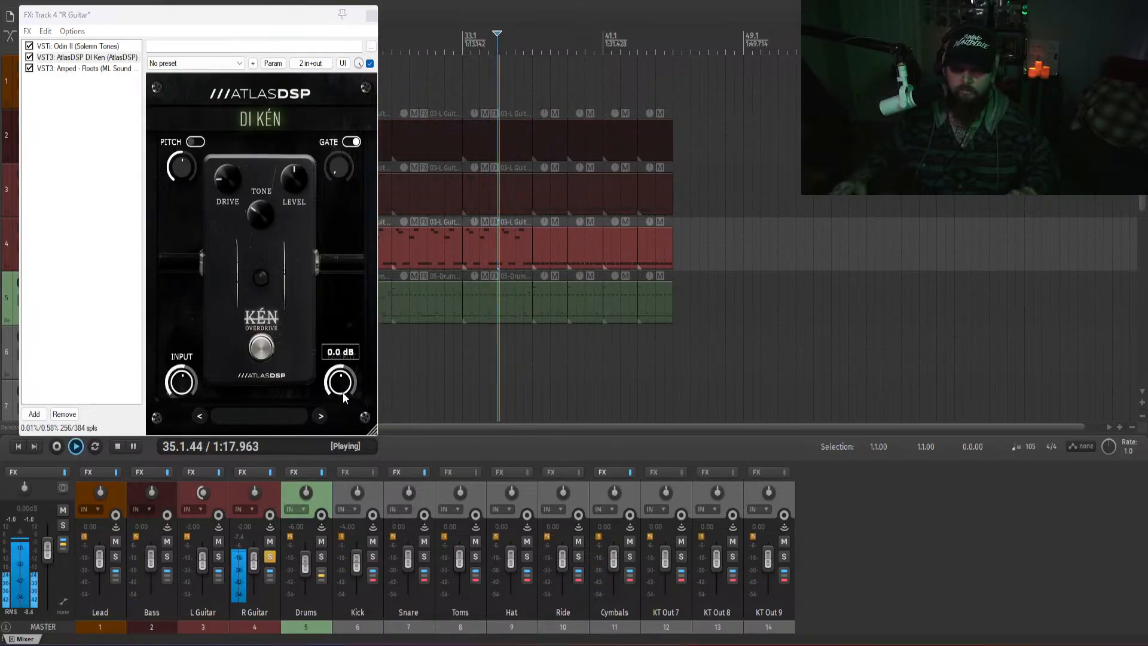
pyautogui.click(262, 350)
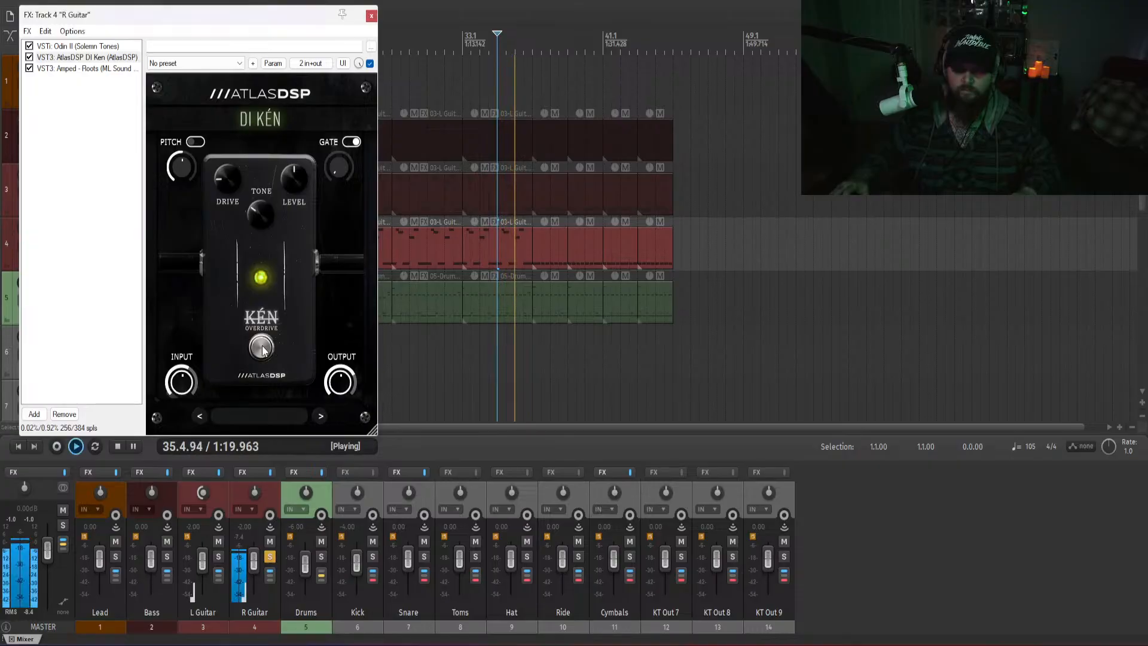
# - Audition the DI Kén pedal's Tone at 0 %, compare it with bypass, and raise the Tone past 56 %
pyautogui.moveTo(269, 225); pyautogui.dragTo(270, 311)
pyautogui.click(260, 218)
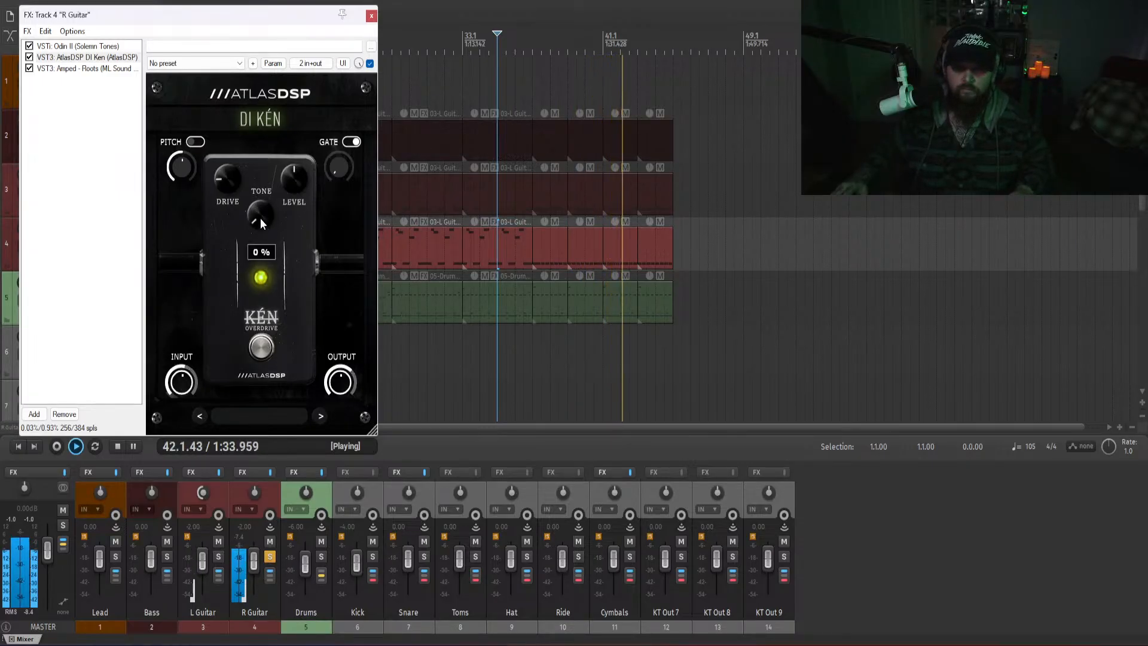
pyautogui.click(266, 349)
pyautogui.click(267, 349)
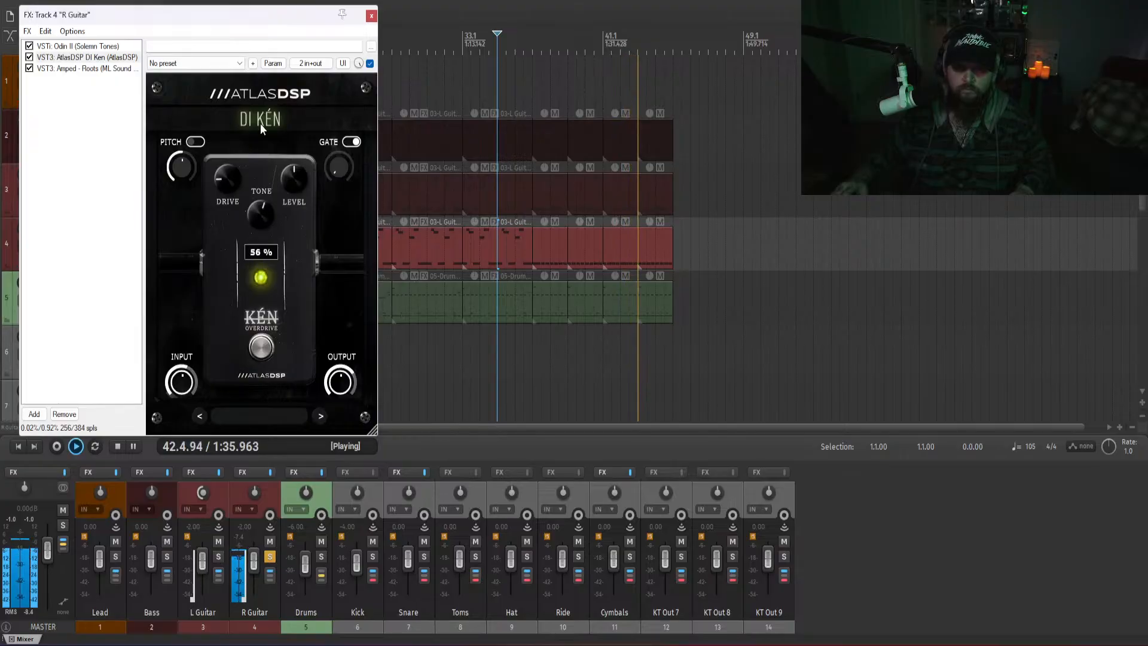
pyautogui.moveTo(262, 214); pyautogui.dragTo(262, 189)
pyautogui.press('space')
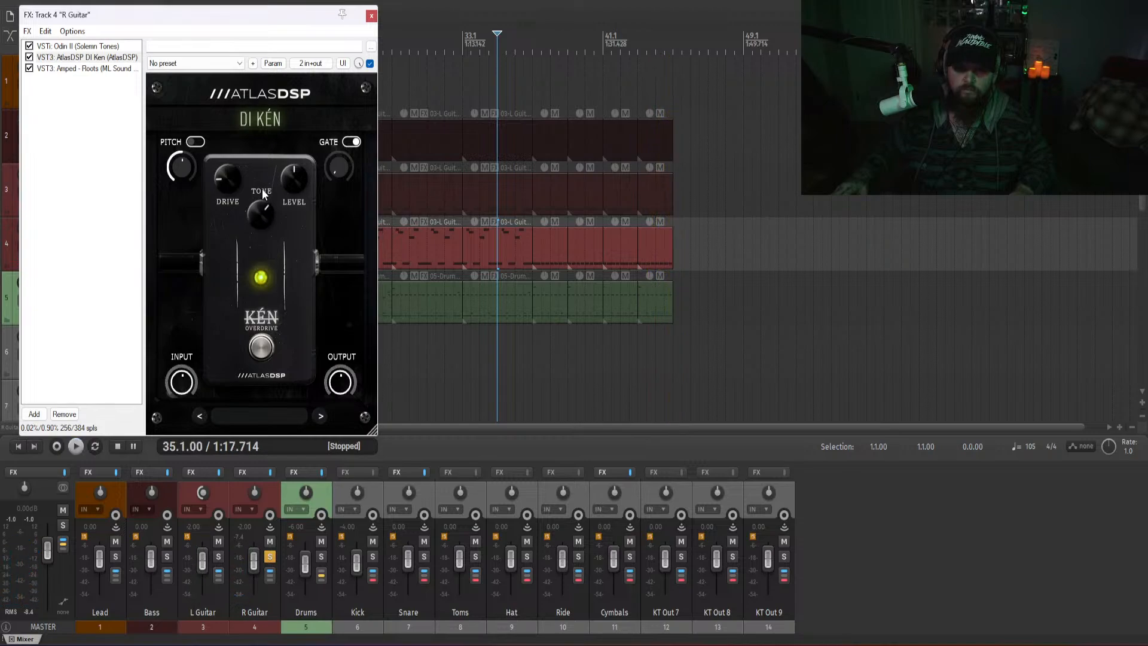
# - Add the AtlasDSP DI Crank plugin to the R Guitar track before Amped Roots, with DI Ken disabled
pyautogui.doubleClick(108, 247)
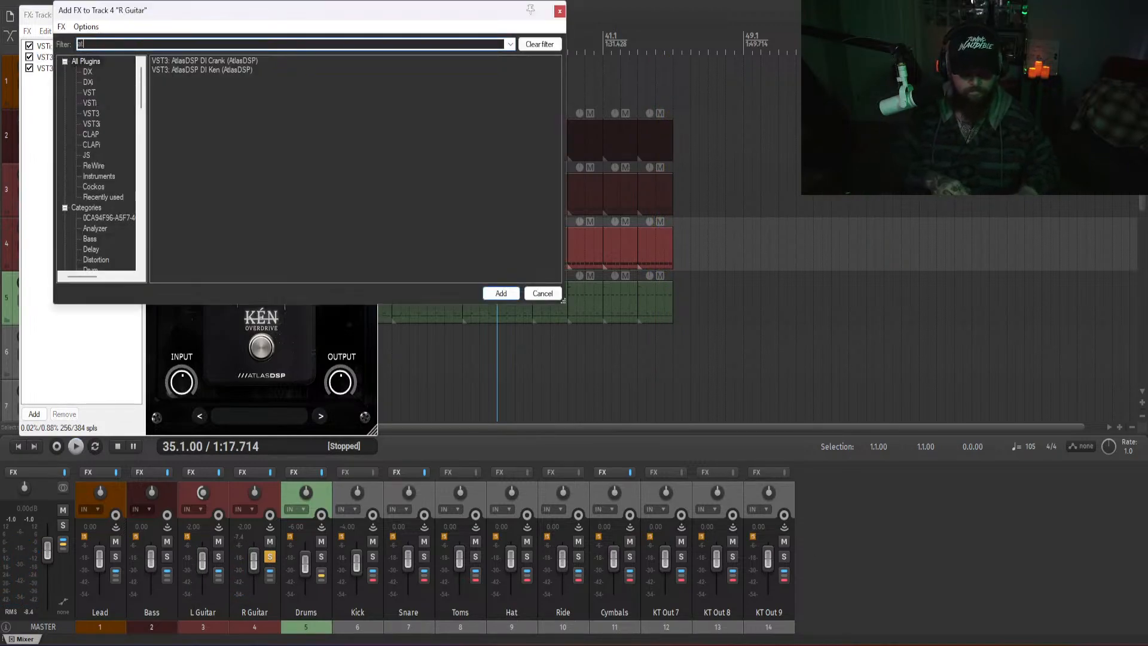
pyautogui.doubleClick(210, 61)
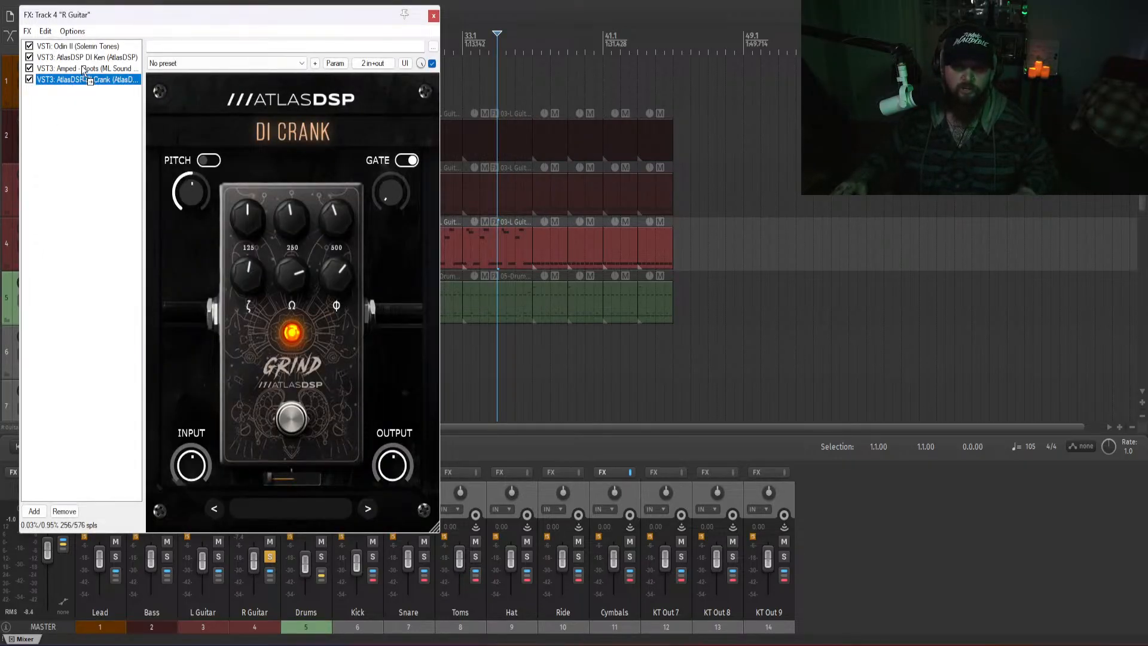
pyautogui.moveTo(82, 77); pyautogui.dragTo(75, 55)
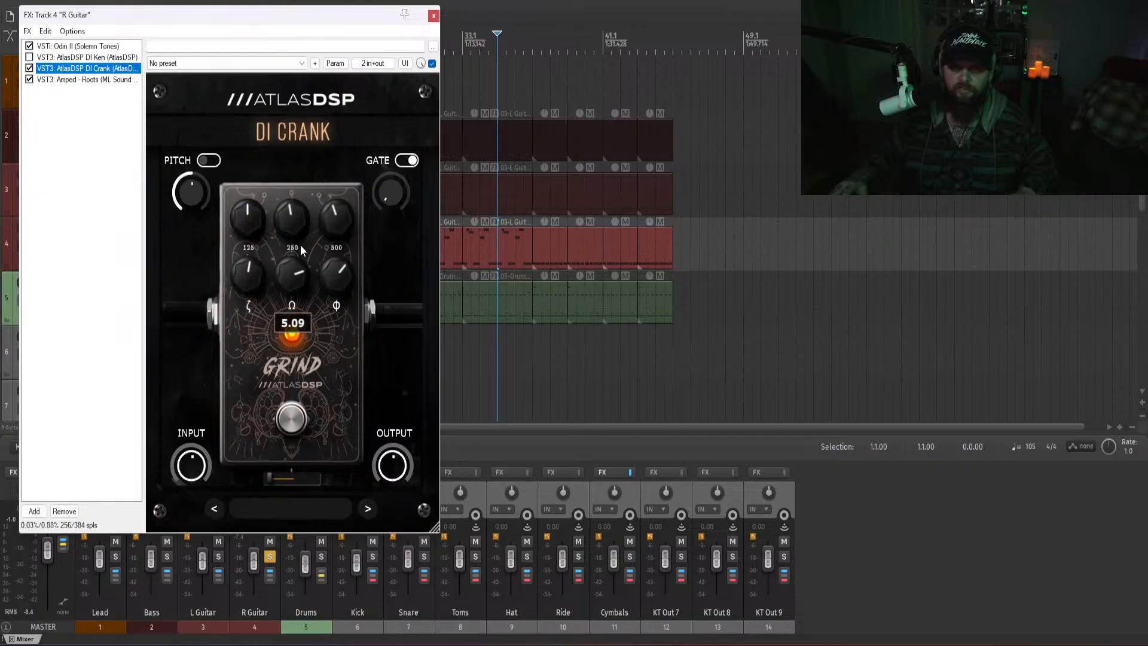
# - Play the soloed R Guitar track while bypassing and re-engaging the DI Crank pedal to compare the tone
pyautogui.click(858, 538)
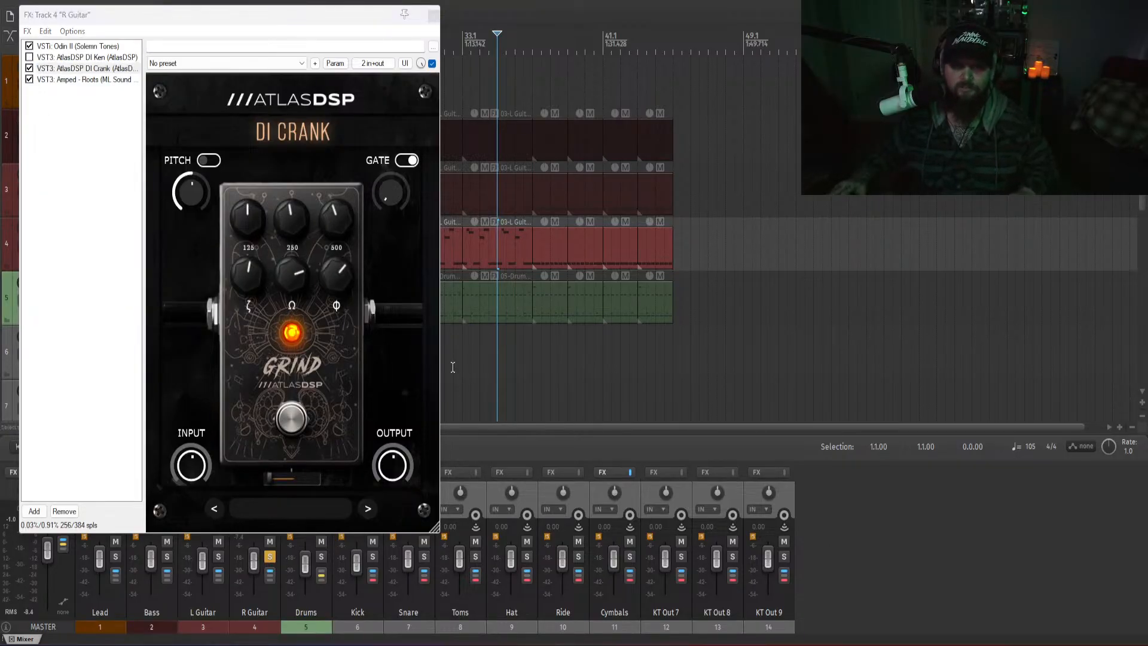
pyautogui.press('space')
pyautogui.click(292, 420)
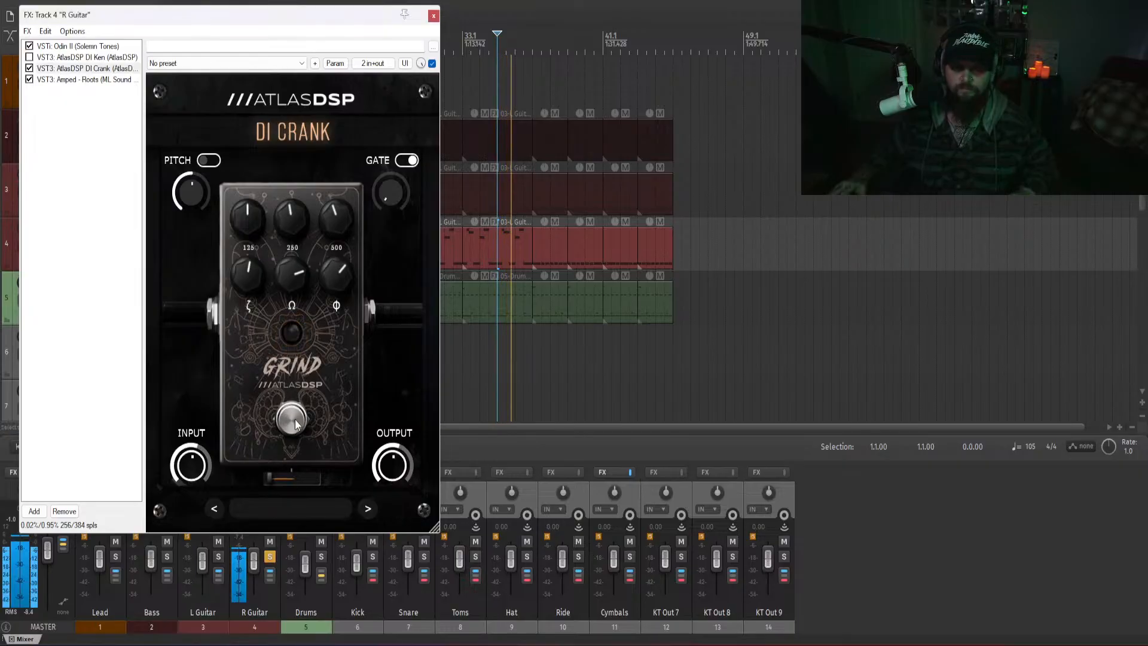
pyautogui.click(295, 422)
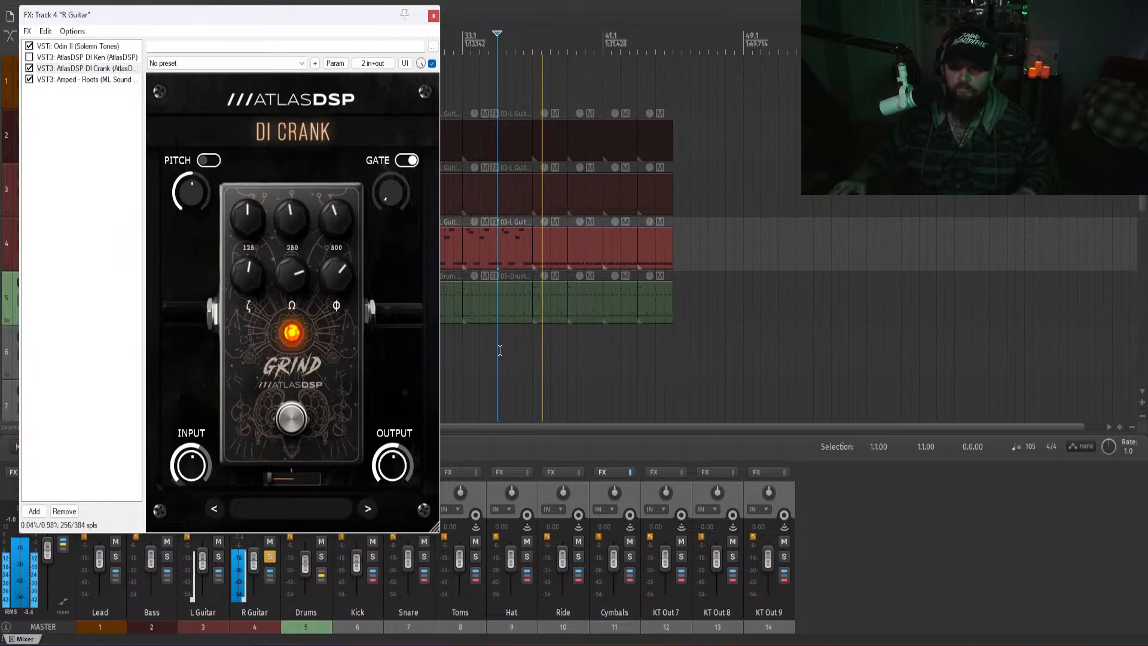
pyautogui.click(507, 350)
pyautogui.click(293, 419)
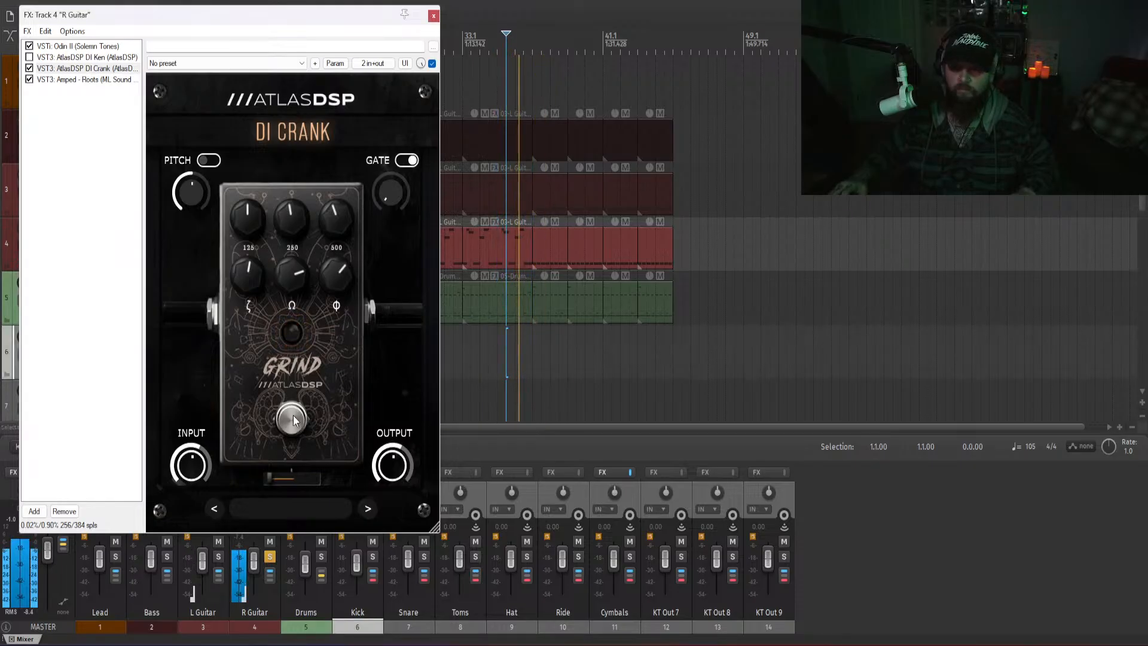
pyautogui.click(293, 420)
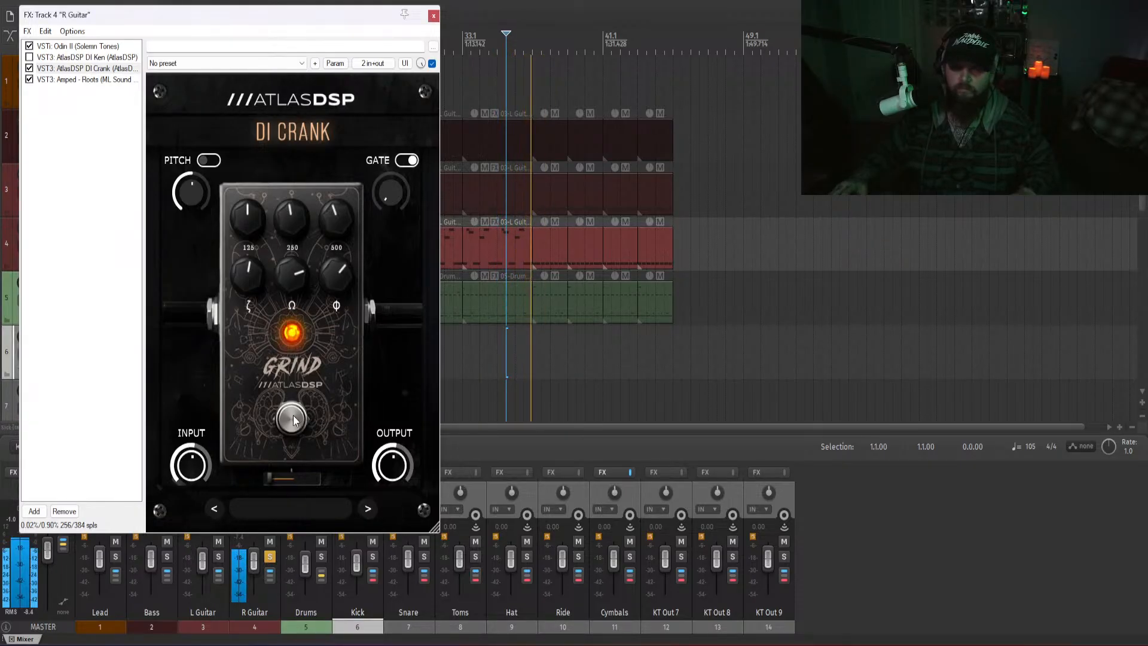
pyautogui.click(916, 525)
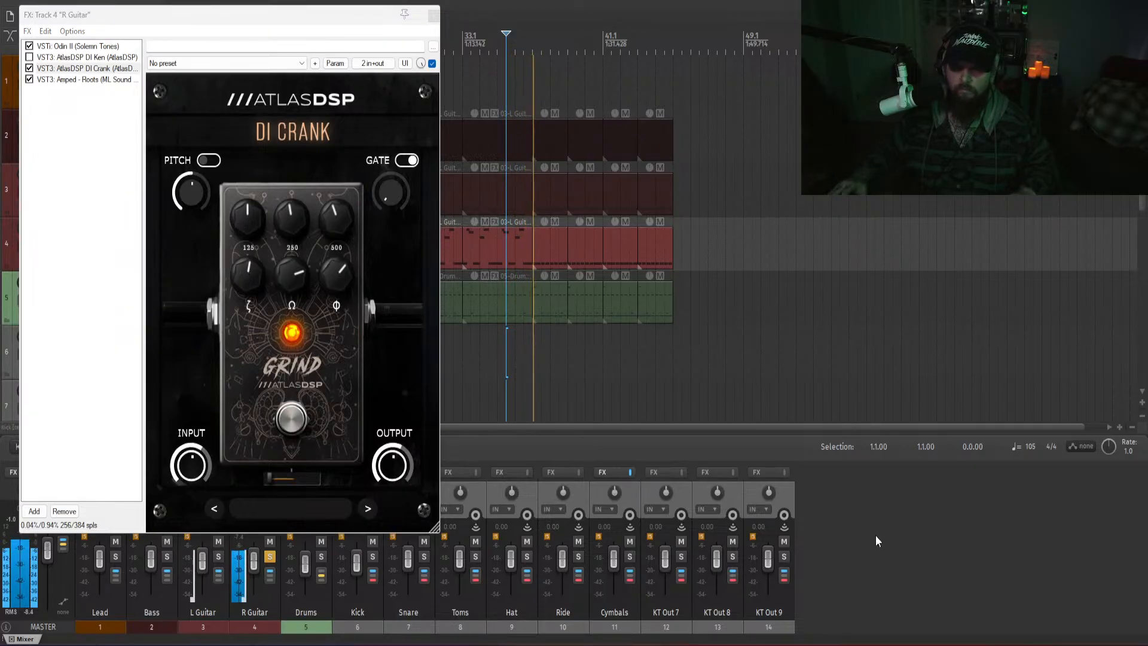
pyautogui.press('space')
# - Copy the DI Crank plugin from the R Guitar track to the L Guitar track and place it before Amped Roots
pyautogui.click(524, 261)
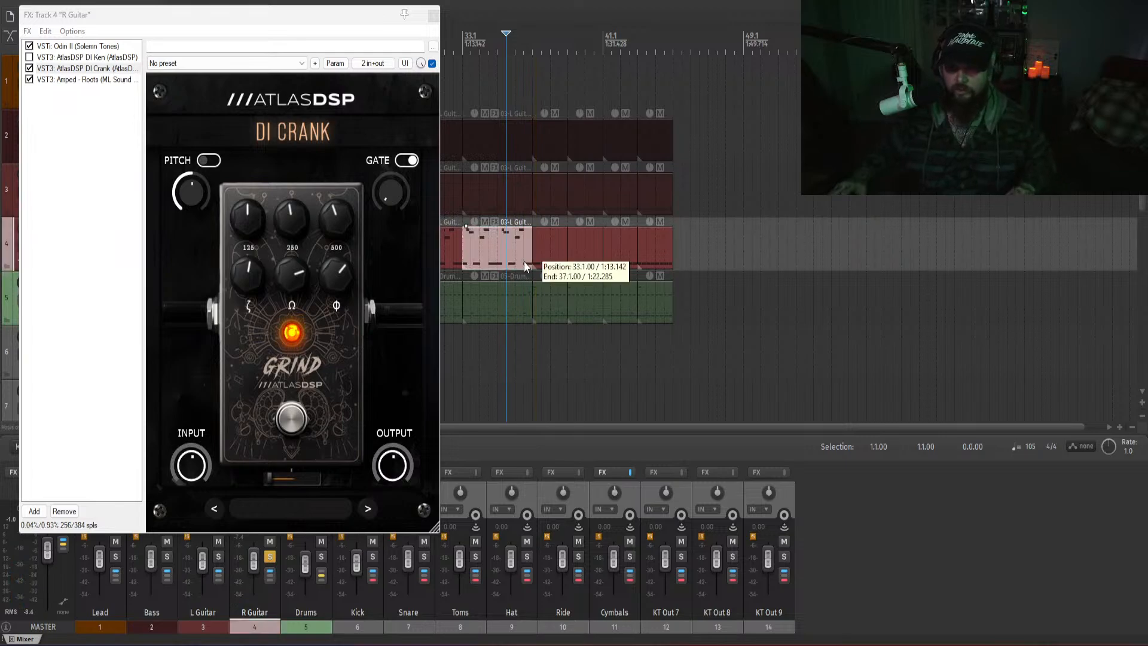
pyautogui.scroll(5, 536, 268)
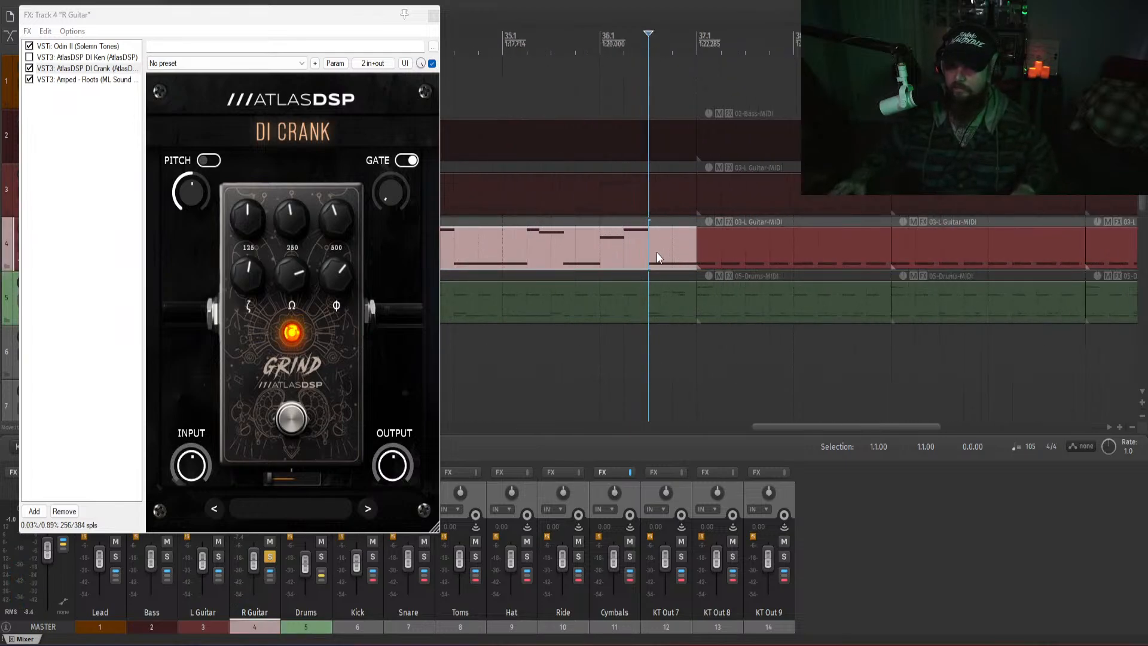
pyautogui.click(78, 157)
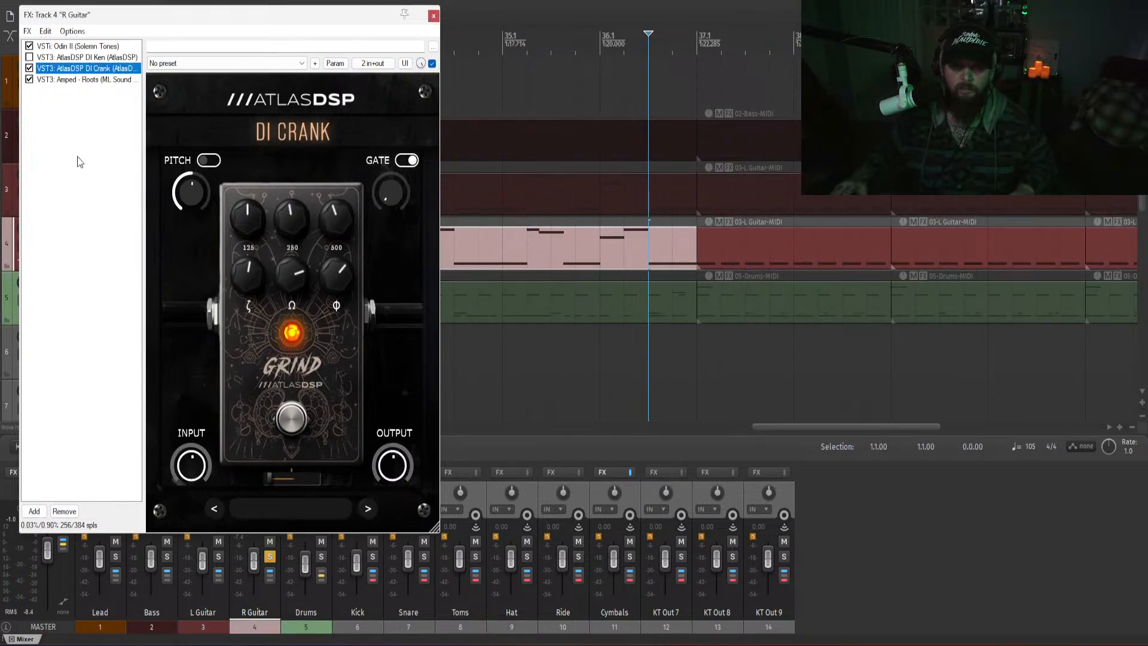
pyautogui.click(435, 16)
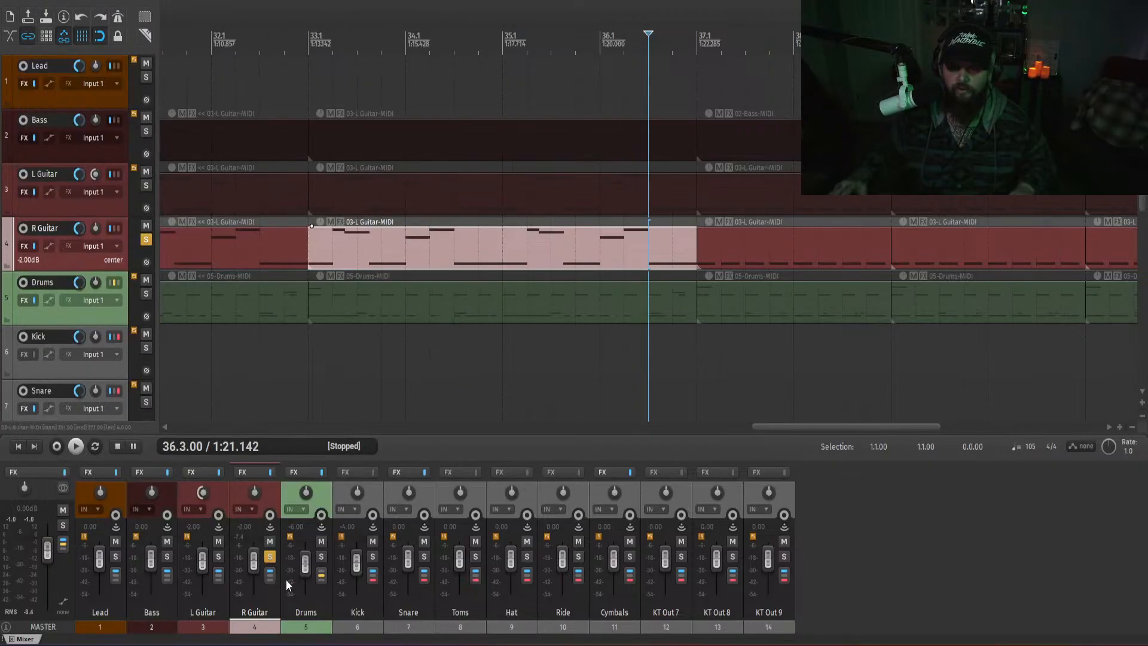
pyautogui.click(195, 473)
pyautogui.click(79, 69)
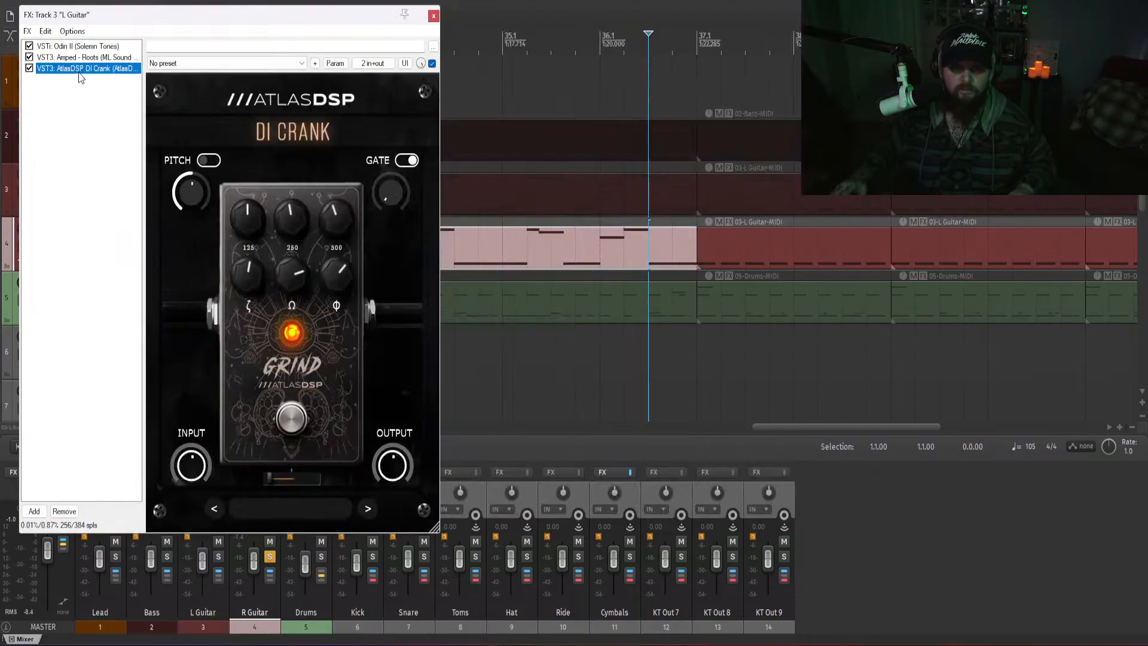
pyautogui.moveTo(83, 55); pyautogui.dragTo(83, 56)
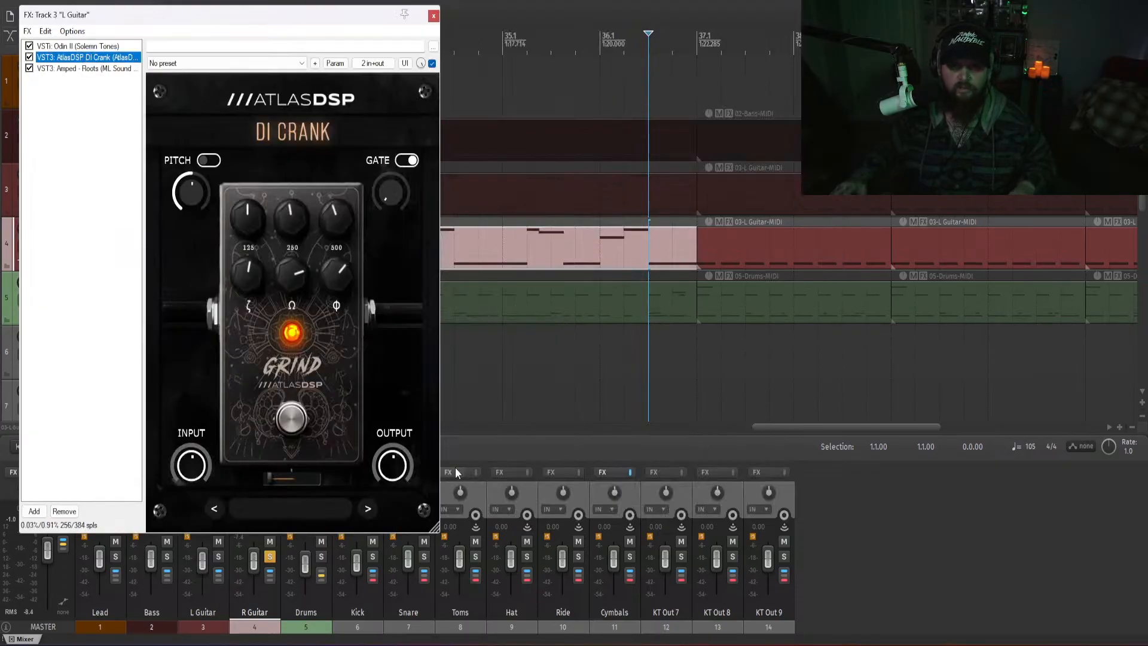
# - Unsolo the R Guitar track, pan it 100 % right, and close the L Guitar effects window
pyautogui.click(891, 557)
pyautogui.click(269, 556)
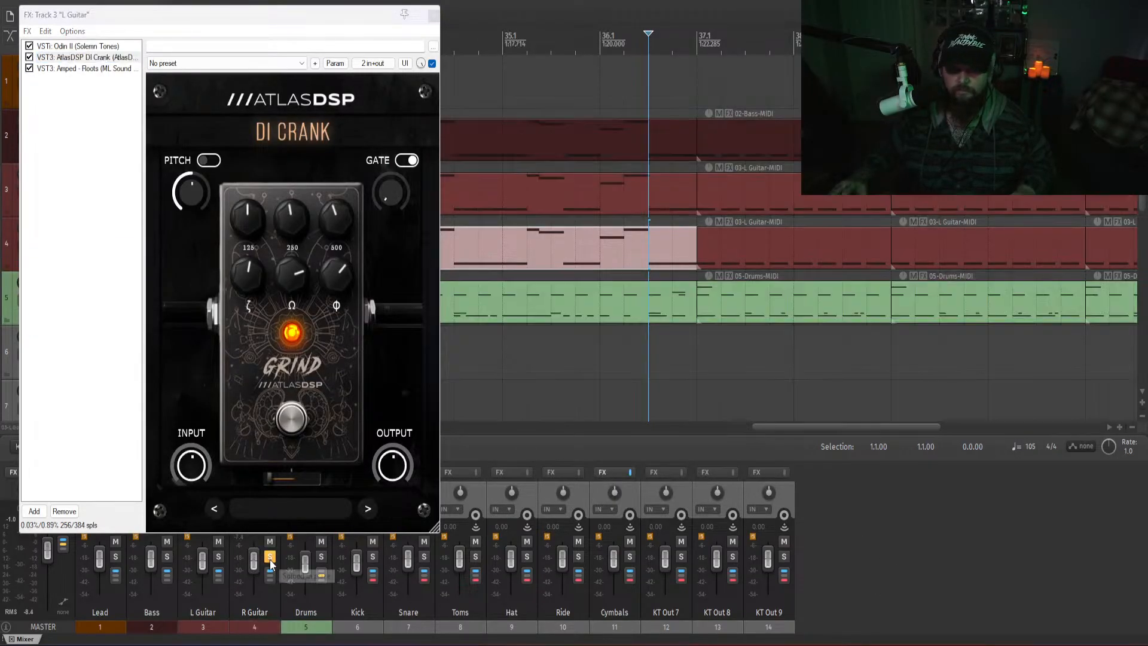
pyautogui.click(434, 17)
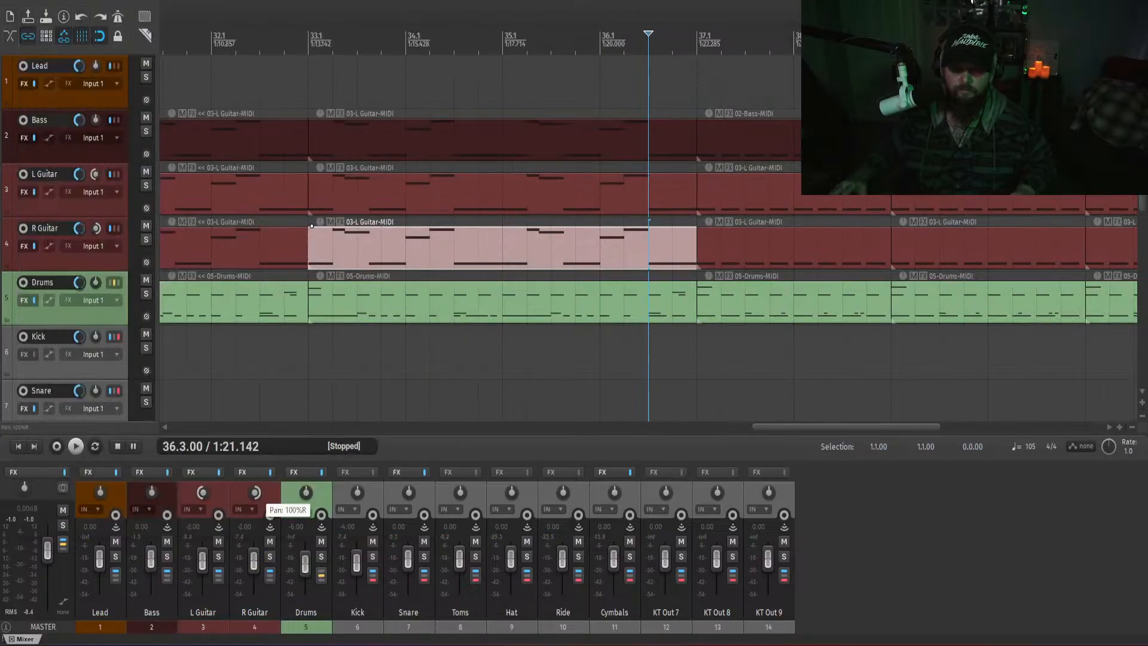
# - Play the full mix briefly from 35.4 to hear both guitars with DI Crank
pyautogui.click(595, 342)
pyautogui.click(663, 370)
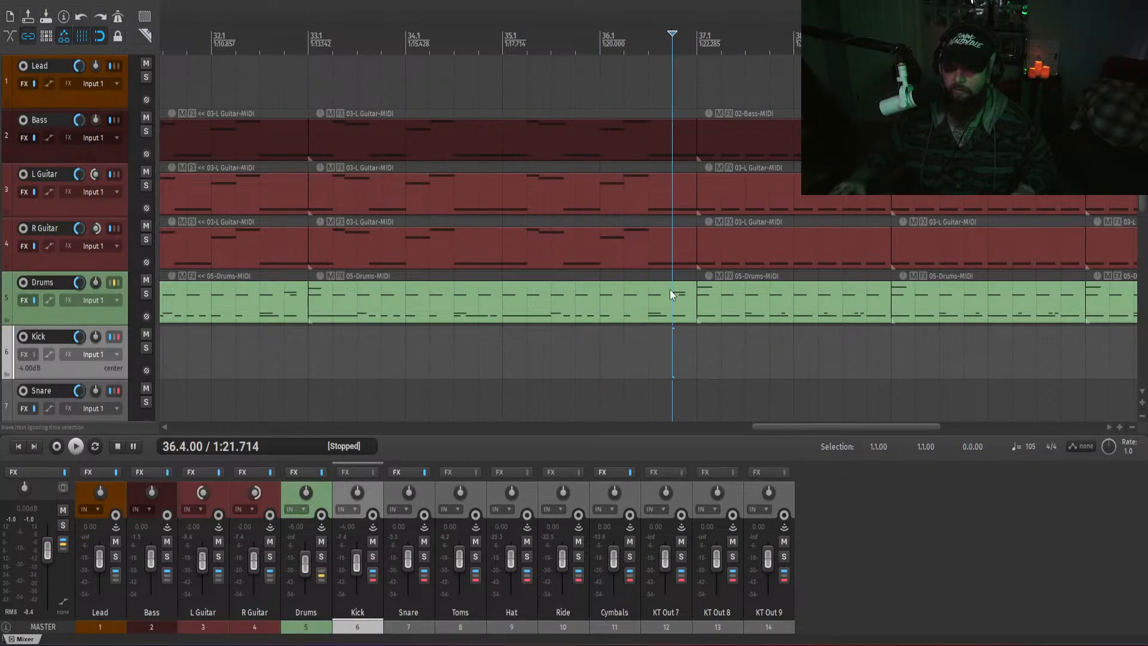
pyautogui.click(563, 350)
pyautogui.press('space')
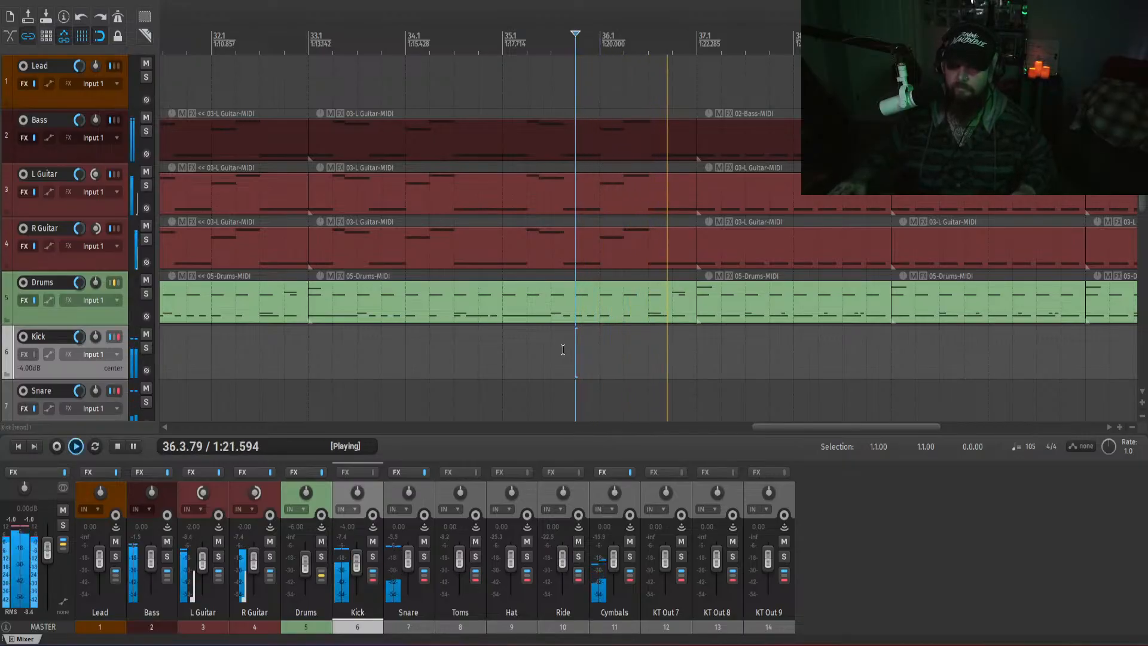
pyautogui.press('space')
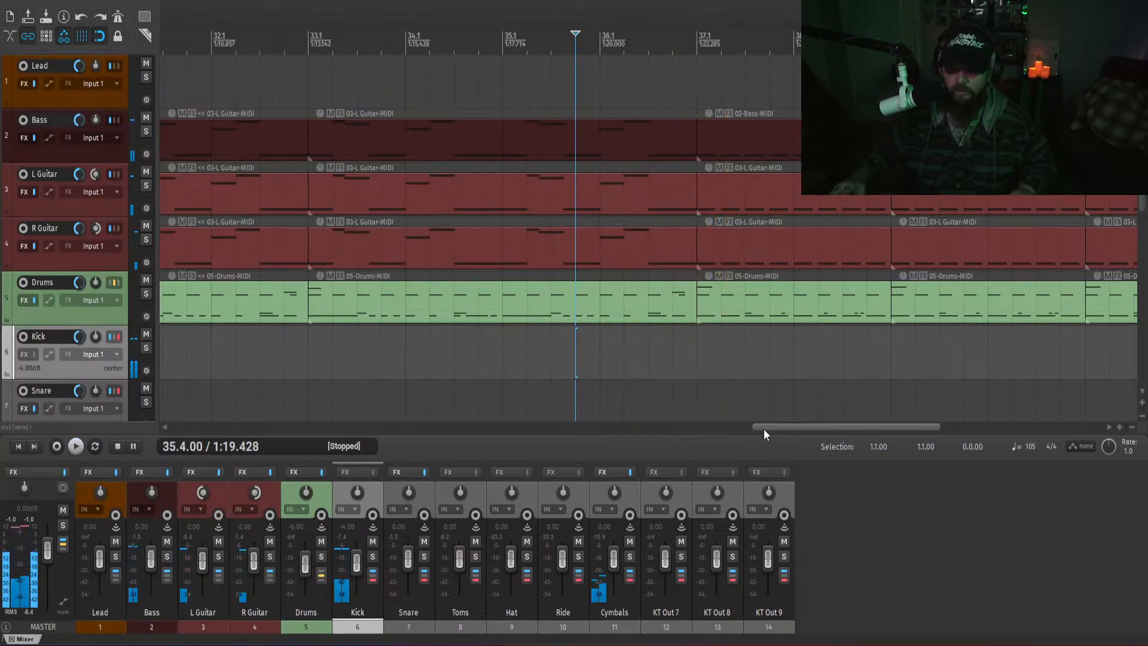
# - Play the closing section of the arrangement from 40.2 with all tracks
pyautogui.moveTo(763, 429); pyautogui.dragTo(785, 431)
pyautogui.scroll(-3, 594, 361)
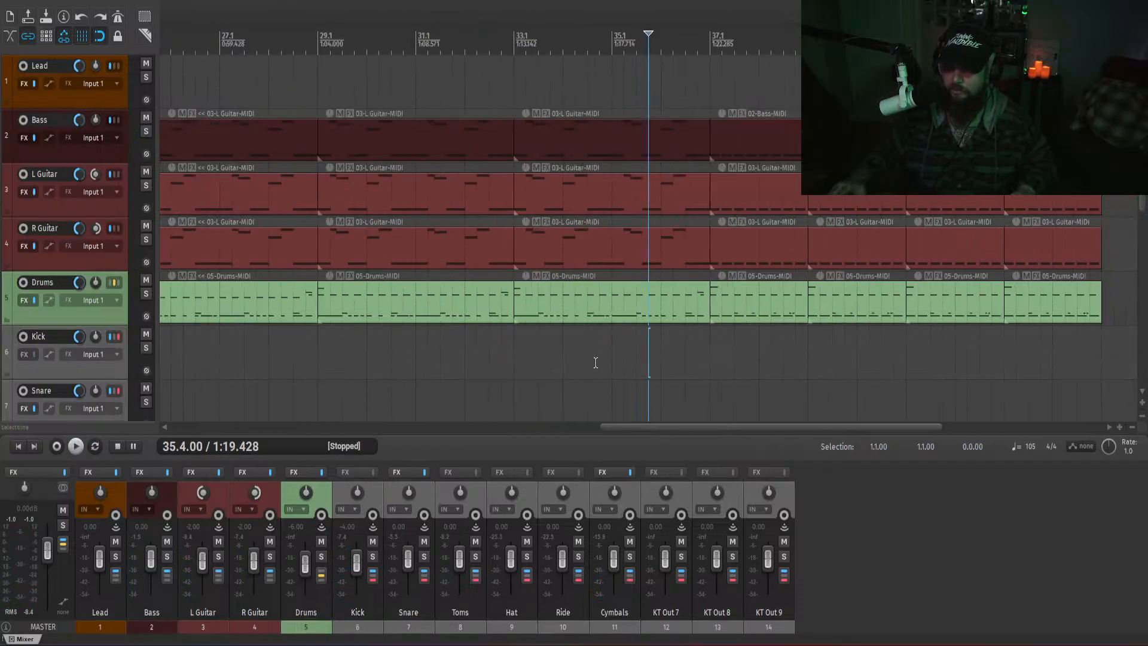
pyautogui.click(805, 352)
pyautogui.press('space')
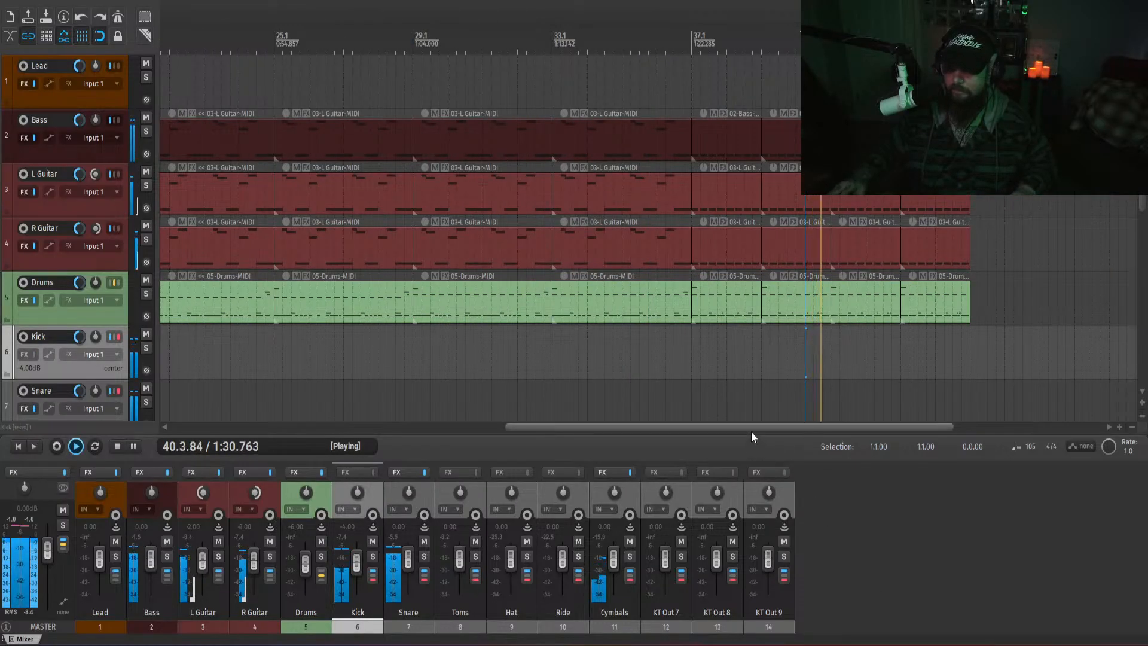
pyautogui.moveTo(751, 429); pyautogui.dragTo(827, 429)
pyautogui.click(842, 537)
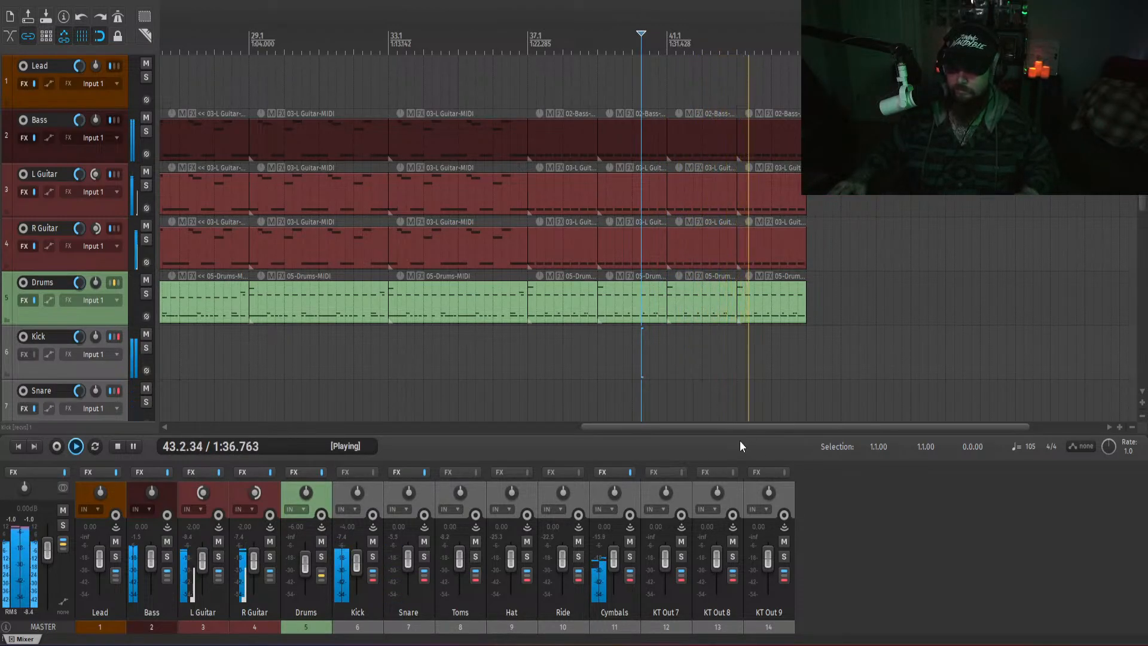
pyautogui.moveTo(756, 427); pyautogui.dragTo(830, 428)
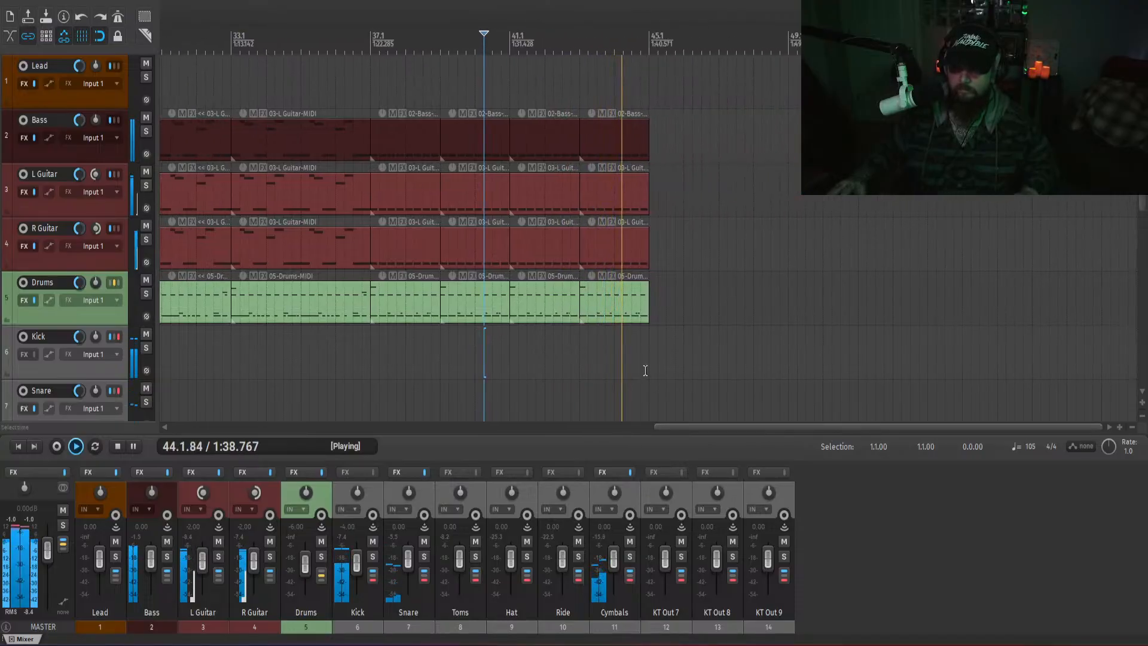
pyautogui.press('space')
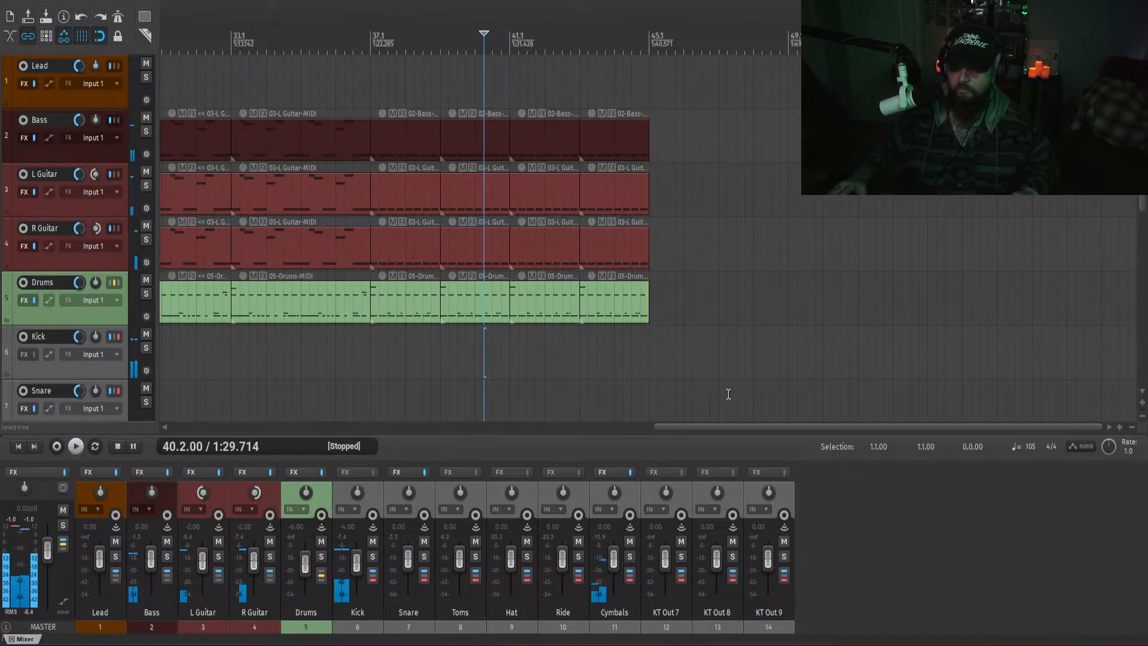
# - Insert an empty four-bar MIDI item on the Lead track from bar 45 to bar 49
pyautogui.click(650, 90)
pyautogui.moveTo(656, 97)
pyautogui.mouseDown()
pyautogui.moveTo(840, 90)
pyautogui.moveTo(794, 94)
pyautogui.mouseUp()
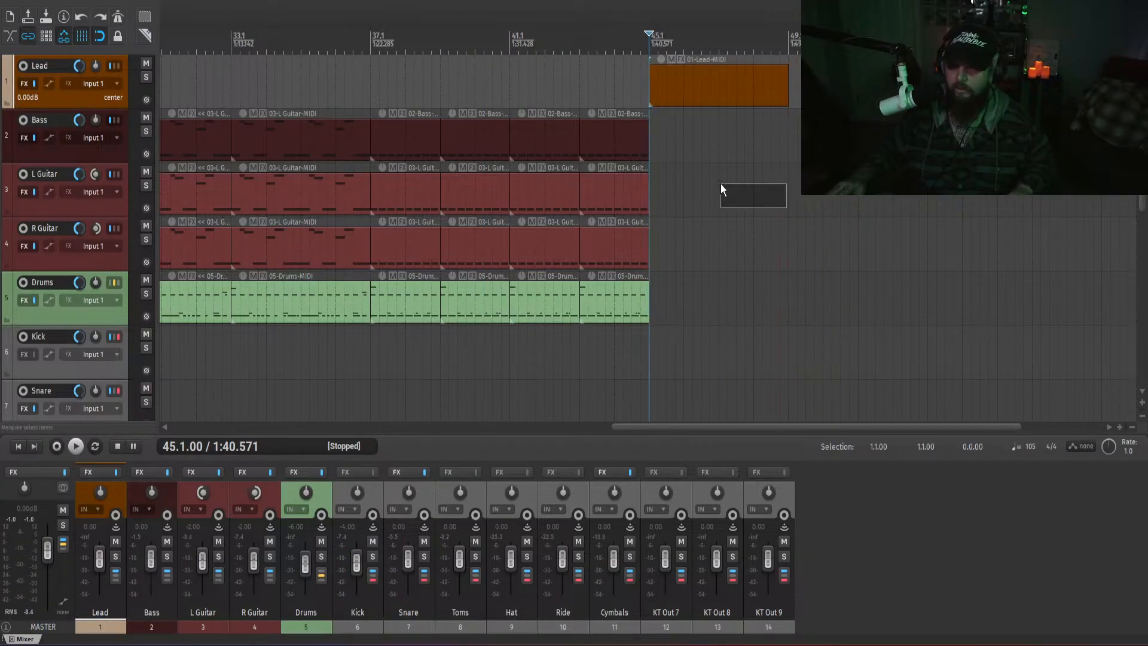
pyautogui.moveTo(708, 387); pyautogui.dragTo(929, 198)
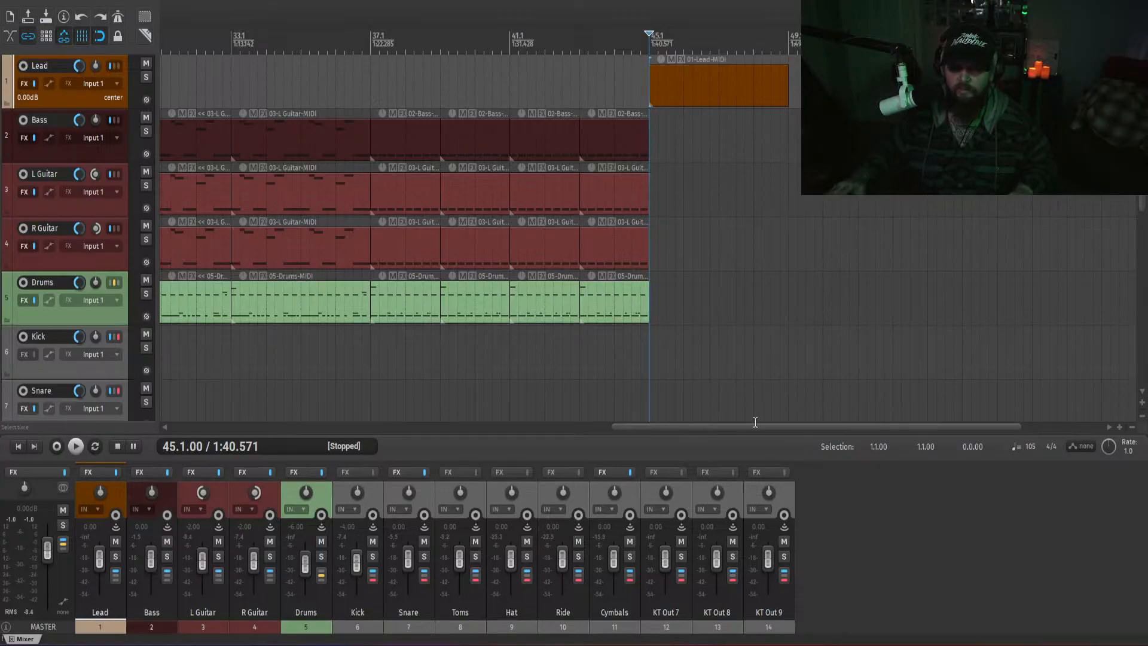
pyautogui.click(105, 101)
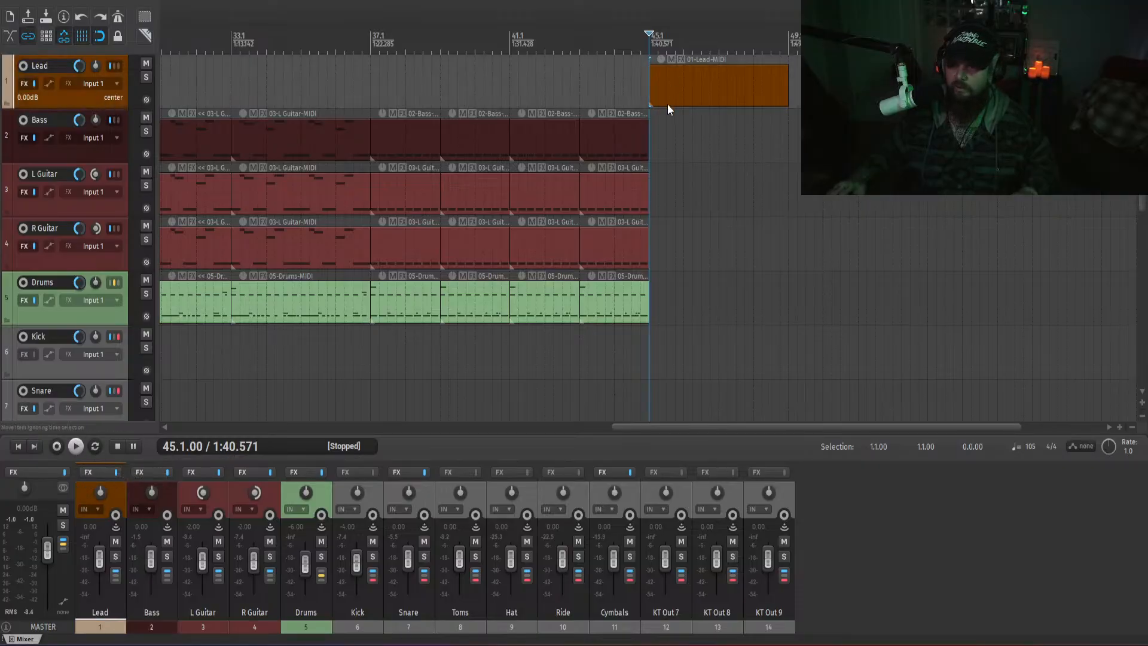
# - Draw an E0 note spanning the whole four-bar Lead MIDI item and play it from the start
pyautogui.doubleClick(666, 88)
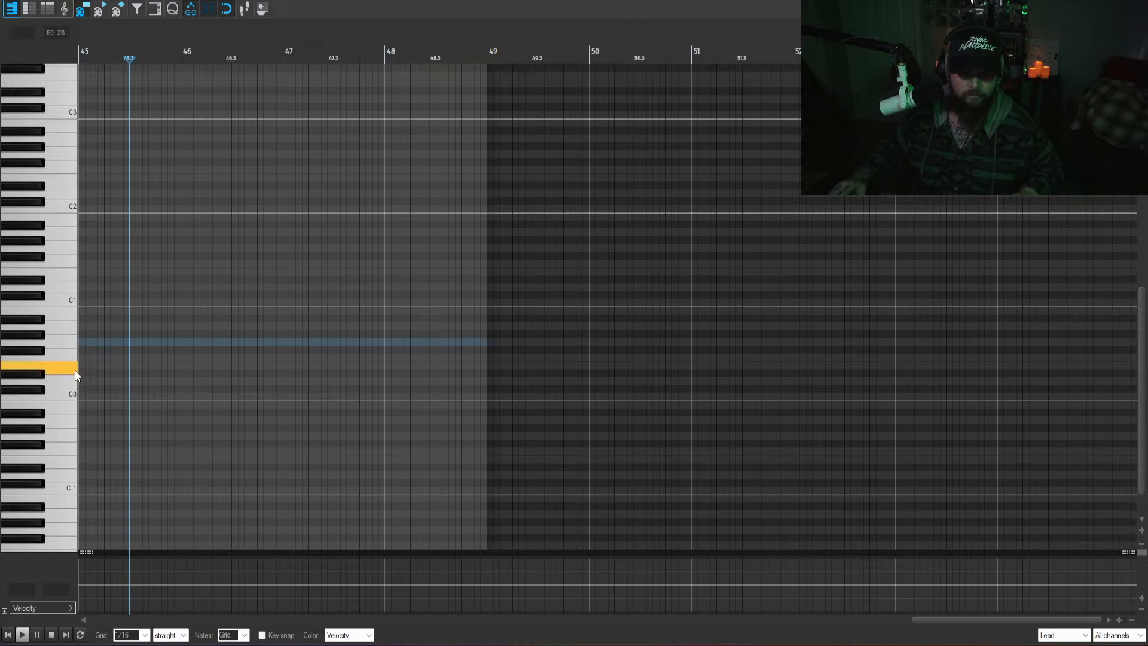
pyautogui.moveTo(129, 366); pyautogui.dragTo(494, 369)
pyautogui.press('Home')
pyautogui.press('space')
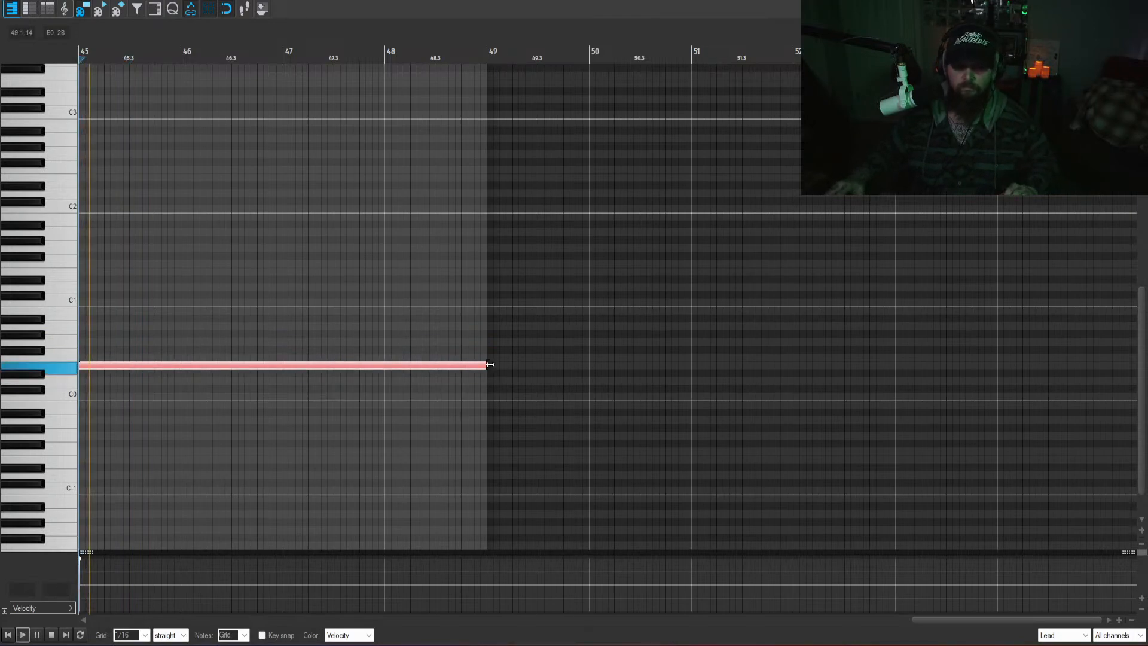
# - Close the MIDI editor, stop playback, and shorten the Lead item to two bars so it ends at bar 47
pyautogui.click(1135, 3)
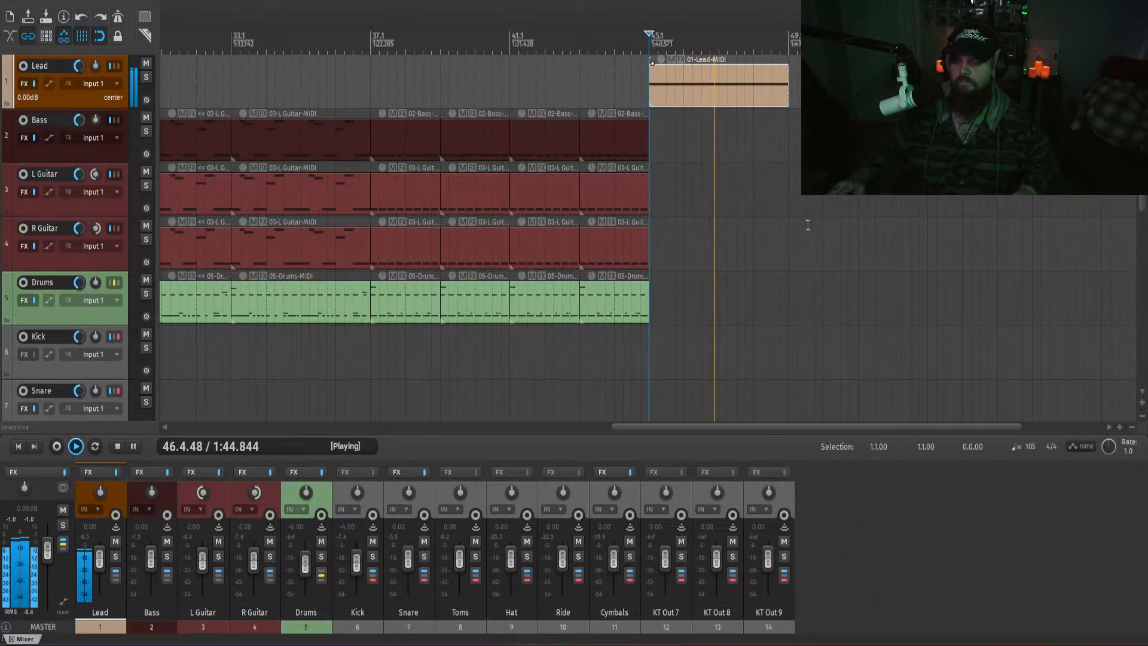
pyautogui.press('space')
pyautogui.moveTo(788, 96); pyautogui.dragTo(720, 96)
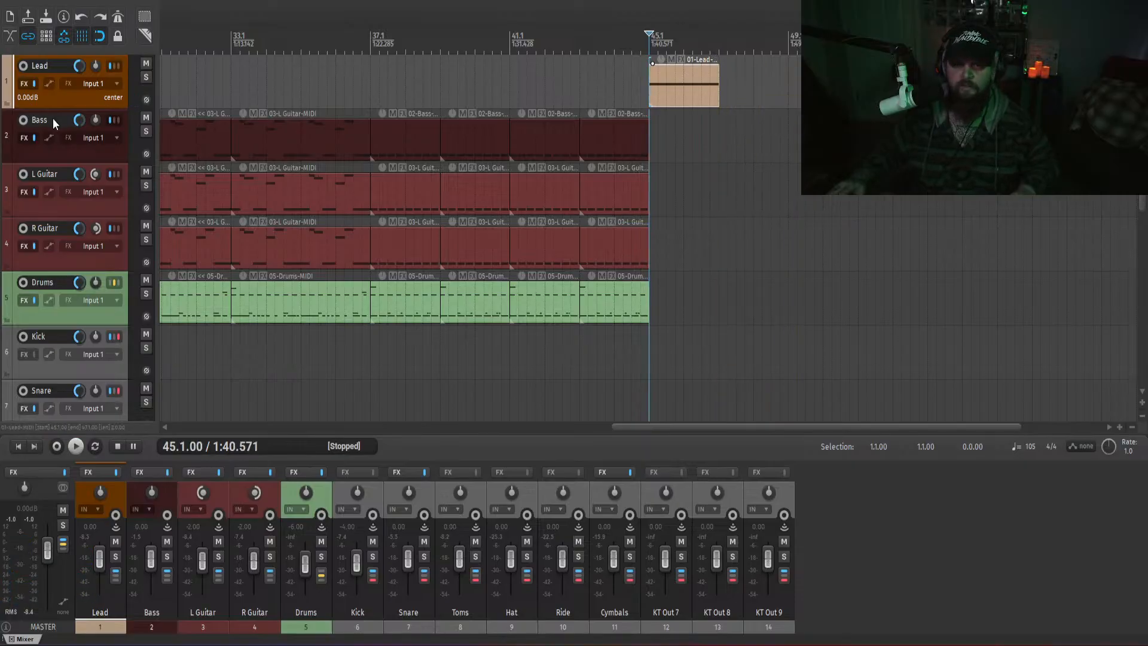
# - Adjust the Lead track's Massive X Prime Lead sound: switch off the Animator, raise Reso, and turn Noise and Tone fully down
pyautogui.click(88, 472)
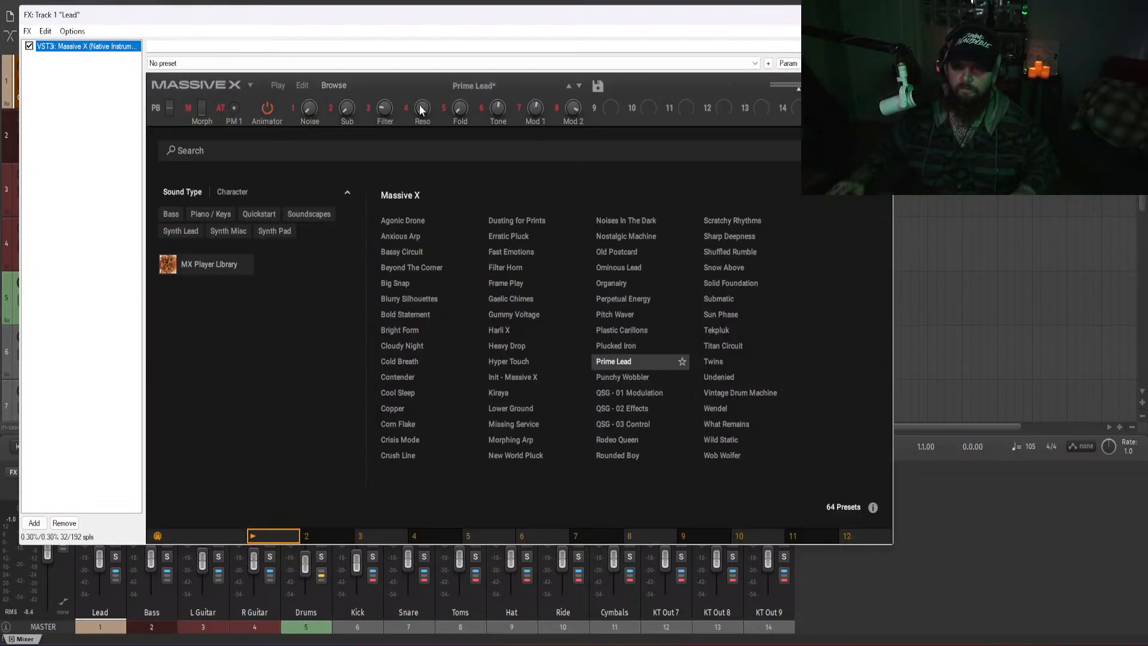
pyautogui.click(277, 86)
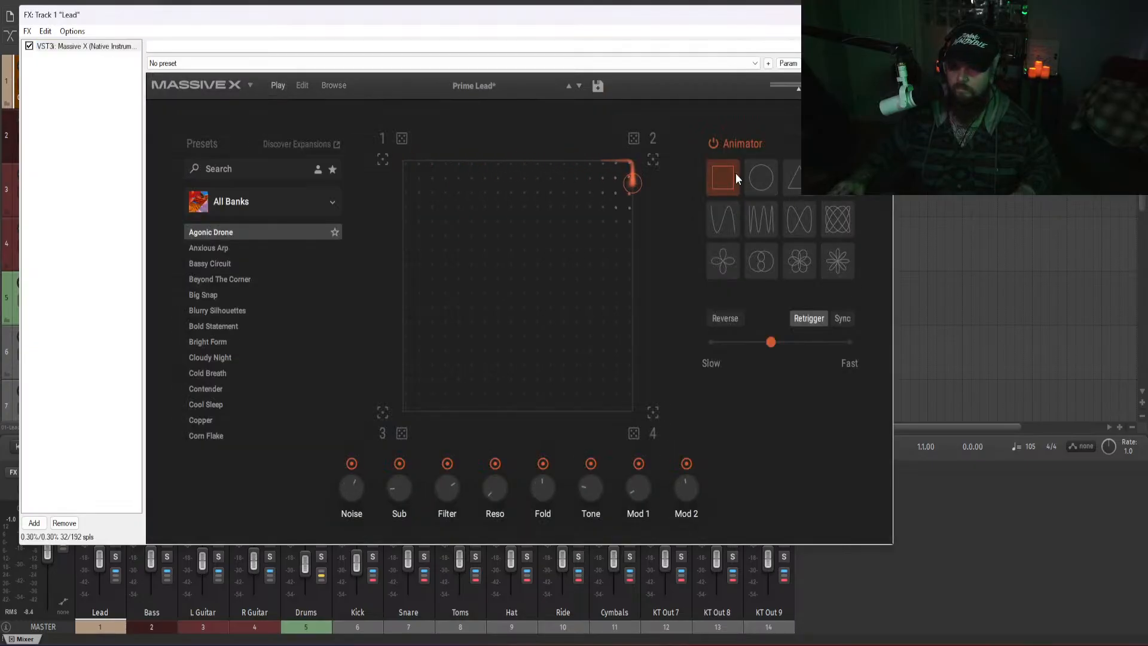
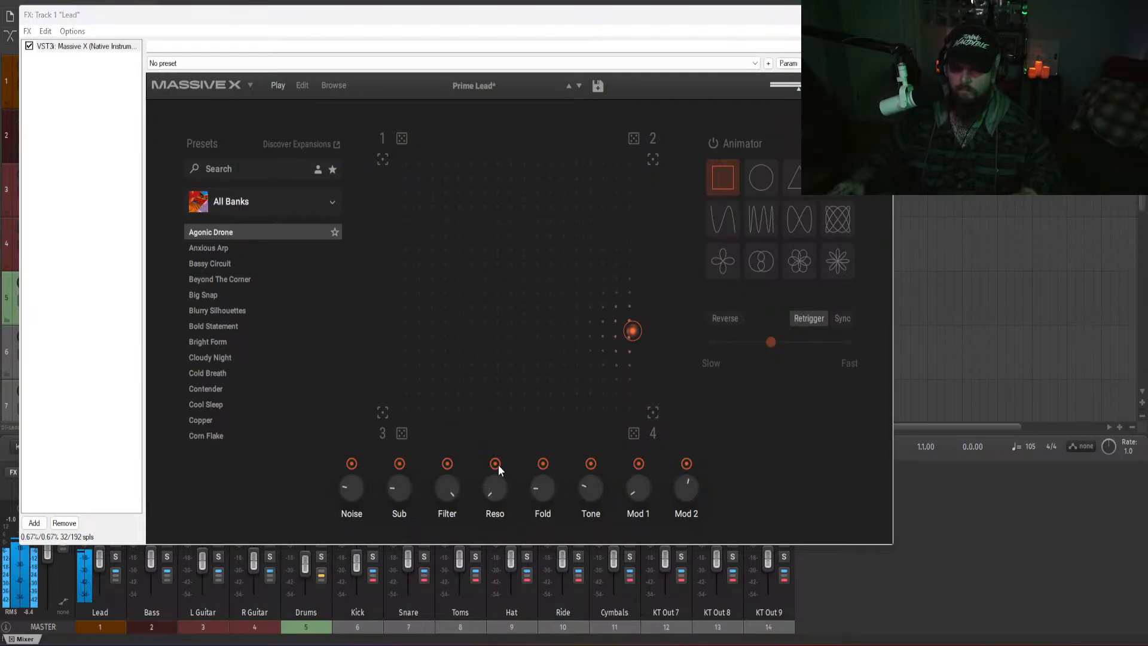
pyautogui.moveTo(496, 492); pyautogui.dragTo(496, 490)
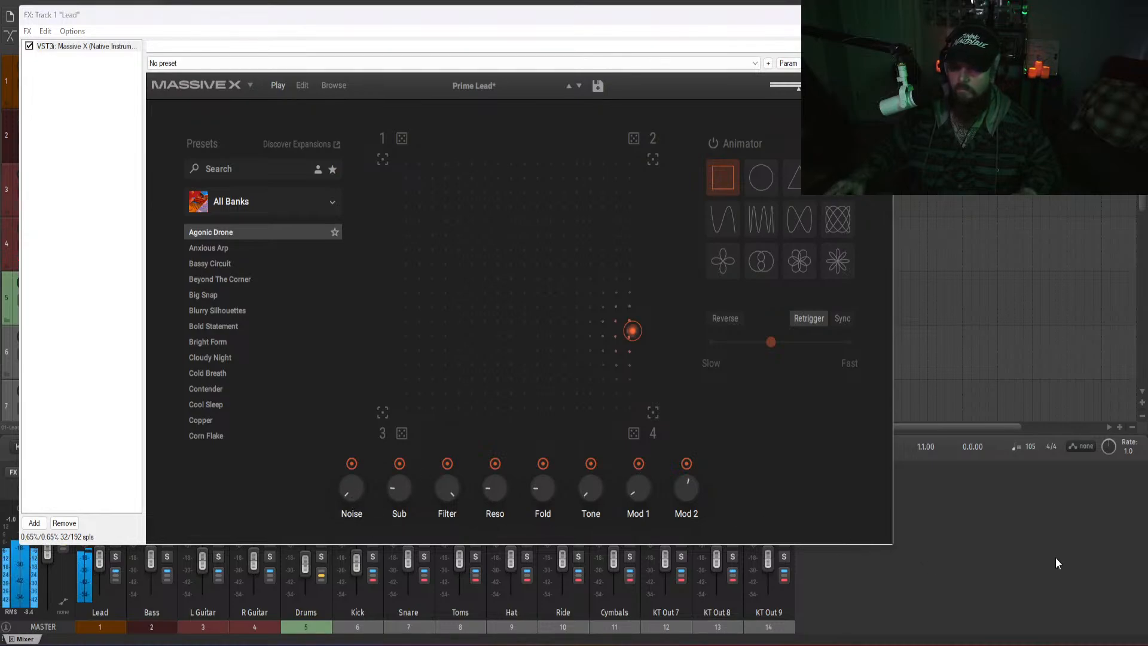
pyautogui.click(879, 15)
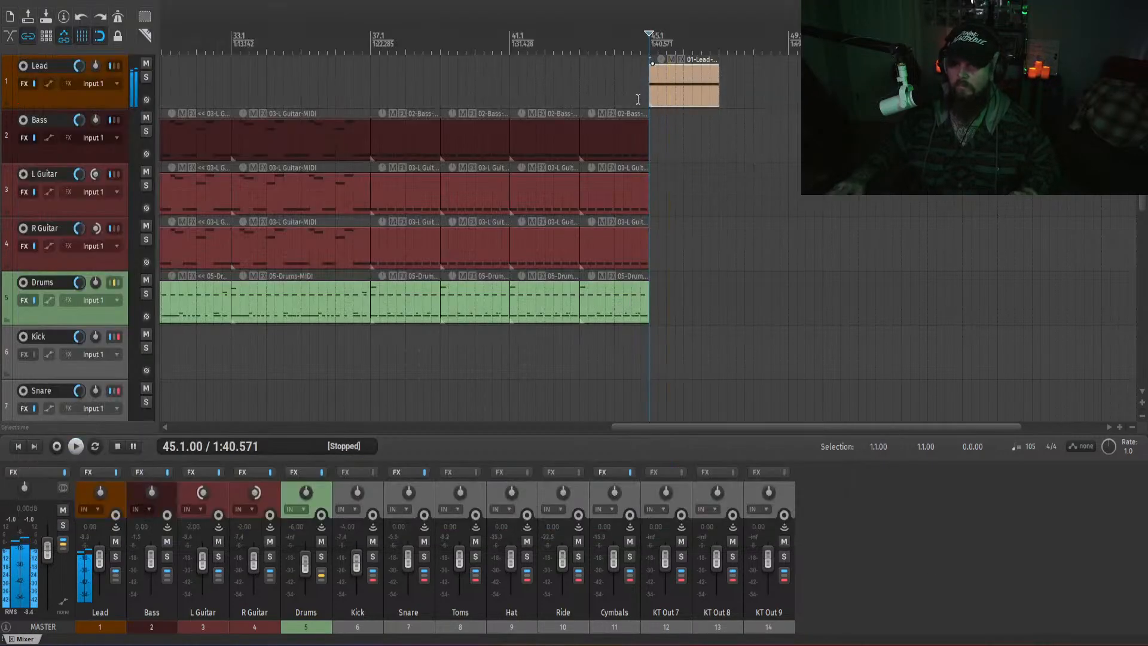
# - Transpose the Lead item's note down 12 semitones and play back the lead-in to bar 45
pyautogui.doubleClick(694, 89)
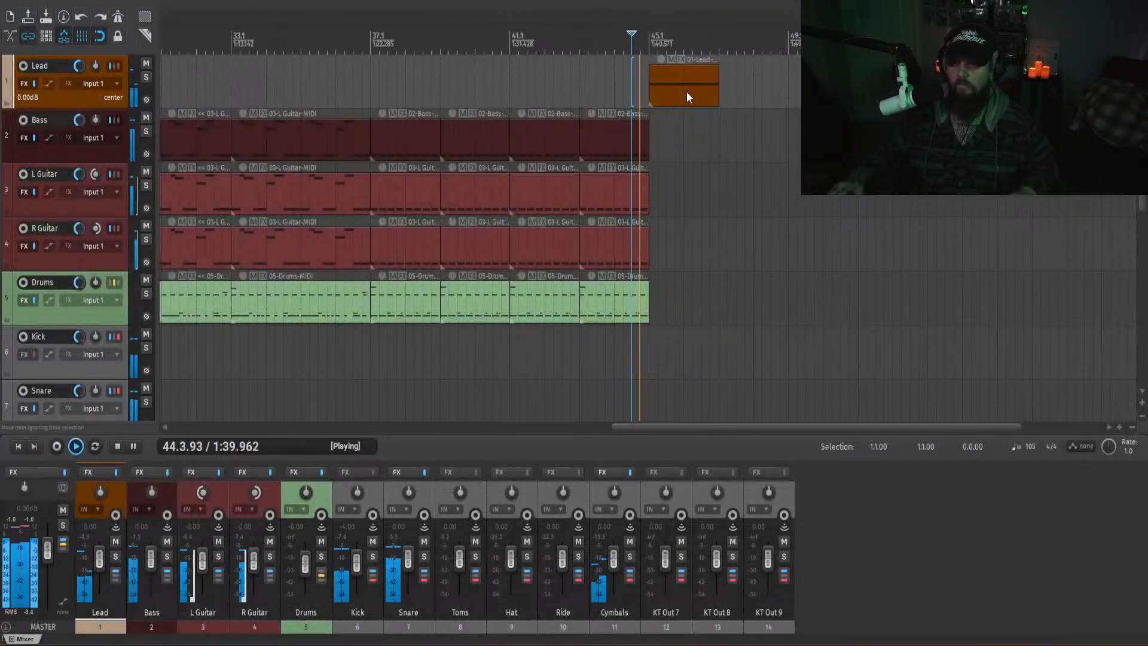
pyautogui.doubleClick(680, 86)
pyautogui.write('t')
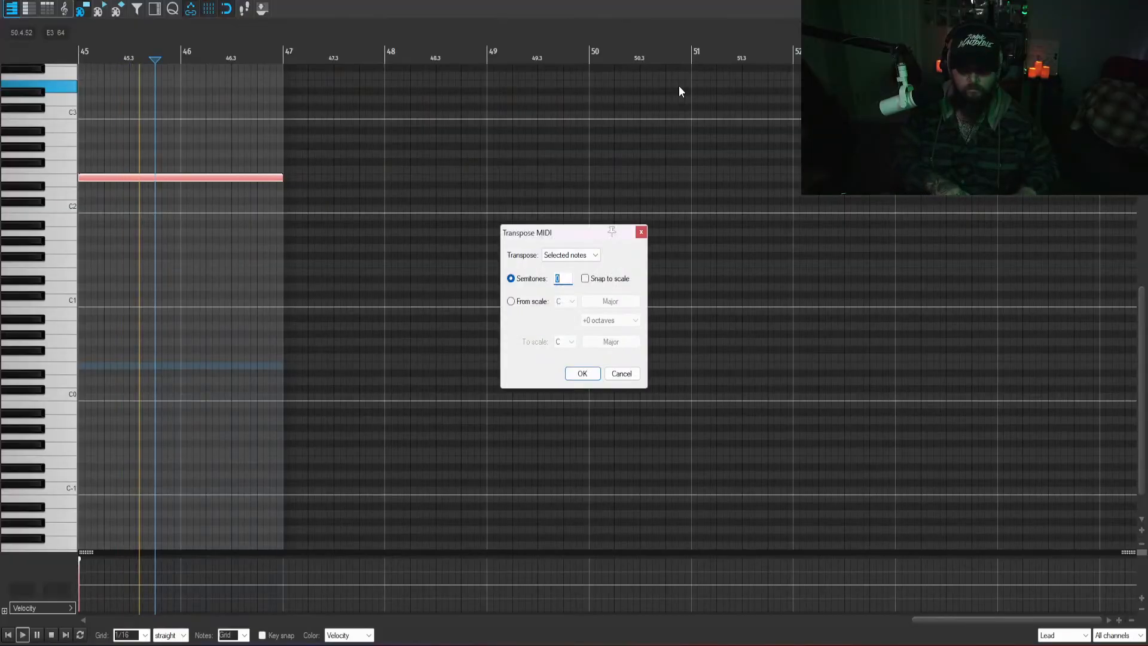
pyautogui.write('-12')
pyautogui.press('Return')
pyautogui.press('Escape')
pyautogui.click(616, 87)
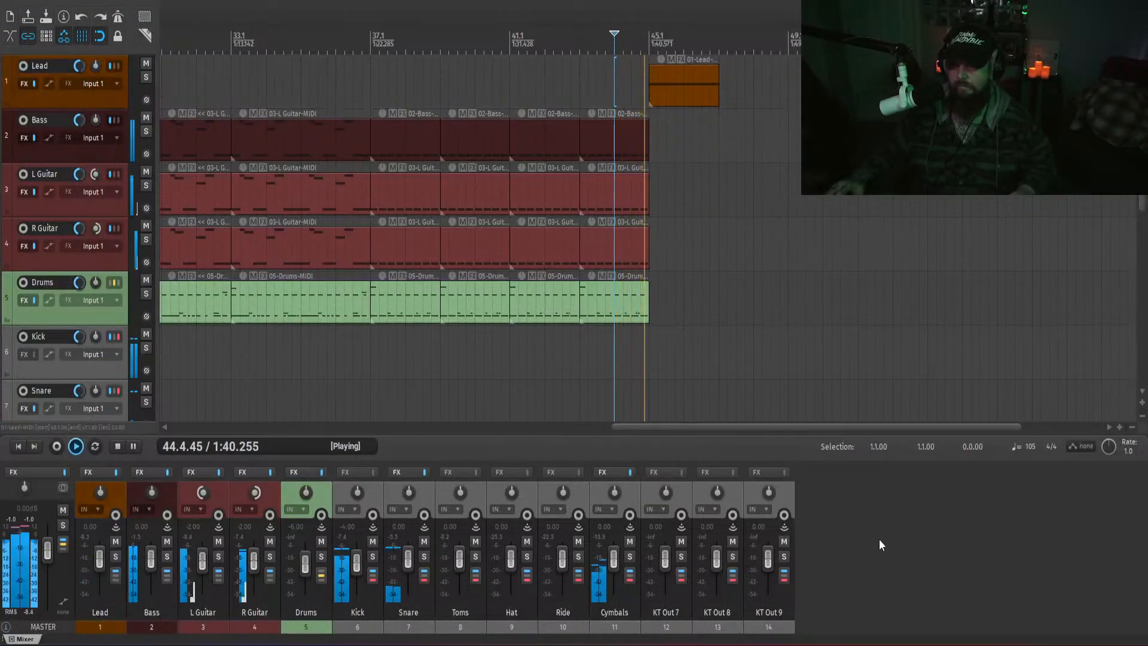
# - Add a short fade-in to the start of the Lead item and transpose its note down another 12 semitones to E0, auditioning the transition
pyautogui.moveTo(652, 67); pyautogui.dragTo(661, 67)
pyautogui.click(637, 73)
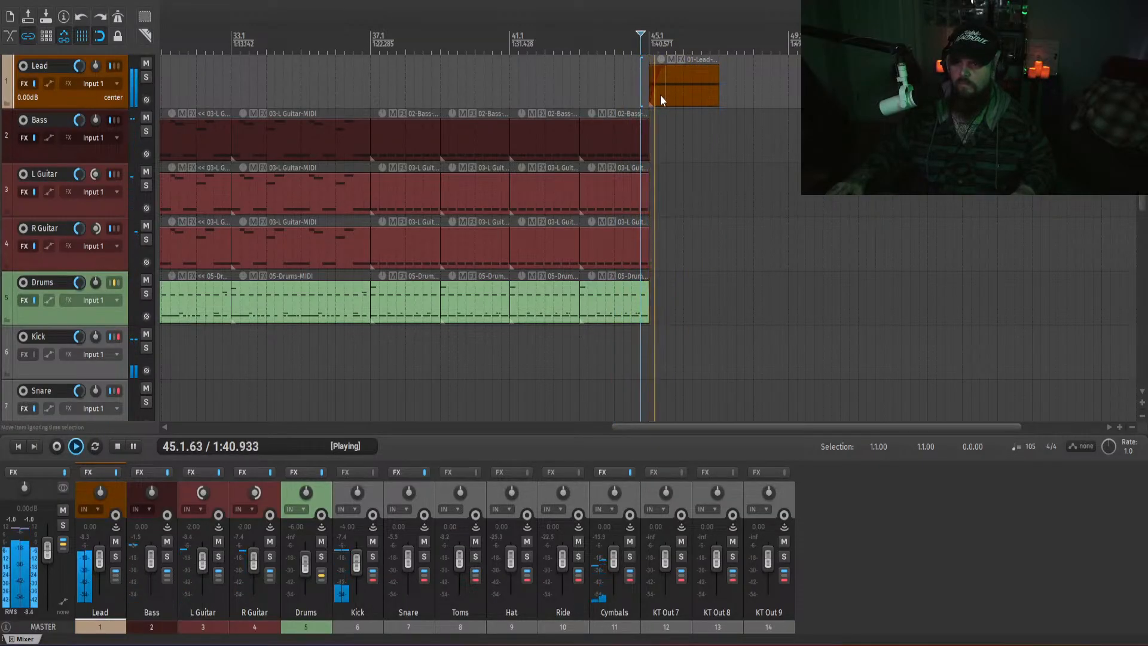
pyautogui.doubleClick(691, 85)
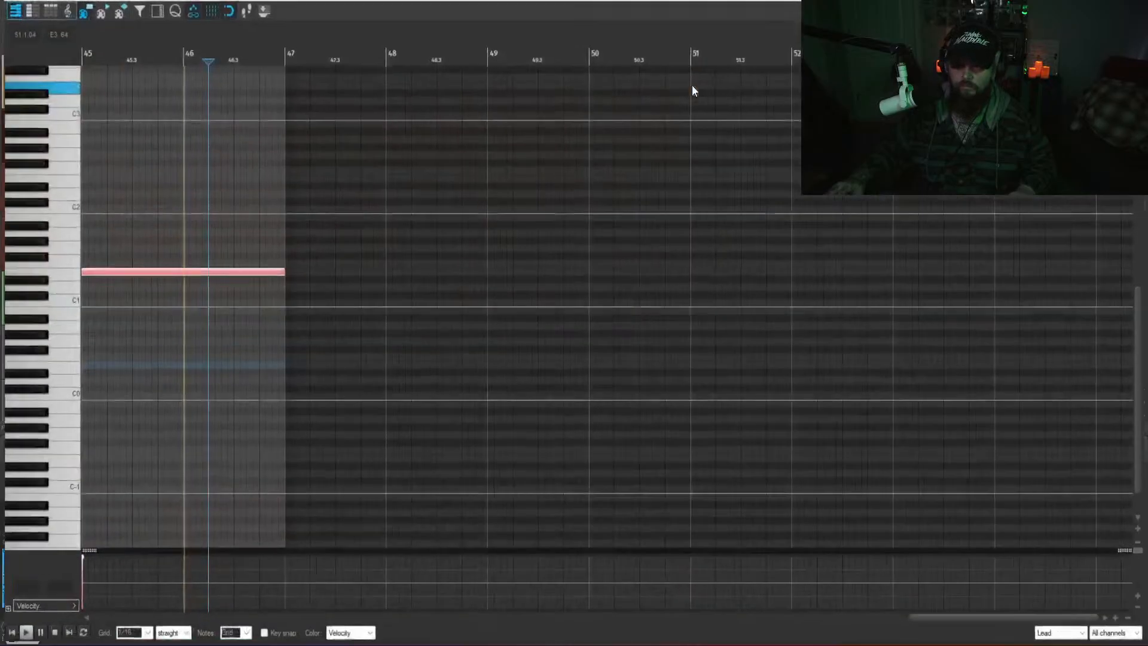
pyautogui.write('n-12')
pyautogui.press('Return')
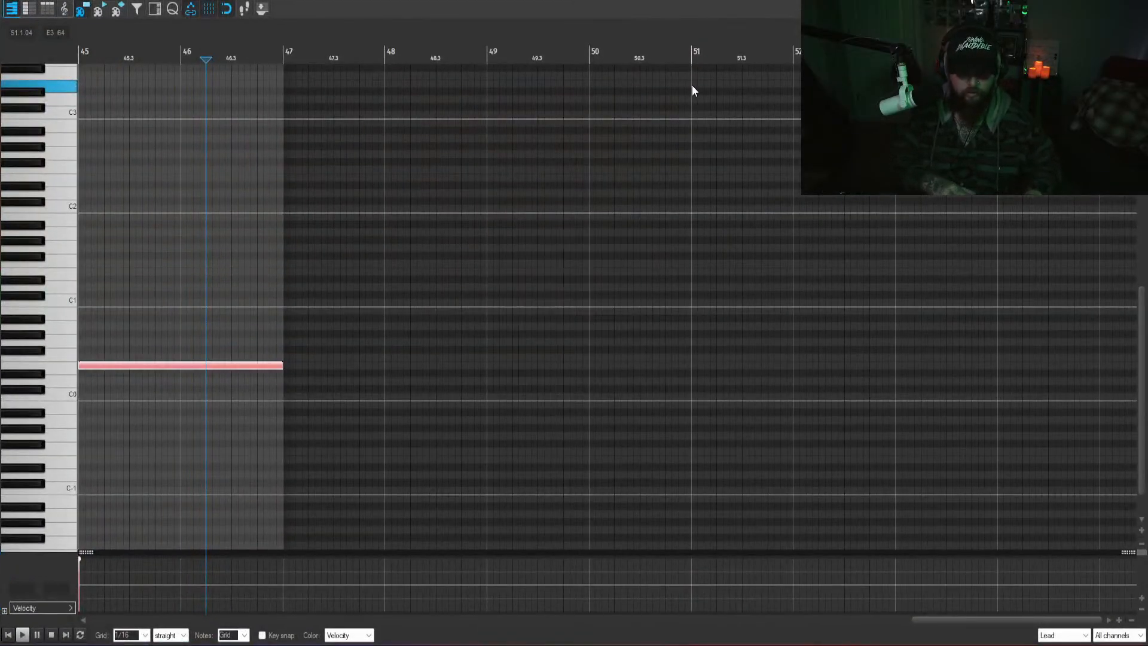
pyautogui.press('Escape')
pyautogui.press('space')
pyautogui.click(632, 82)
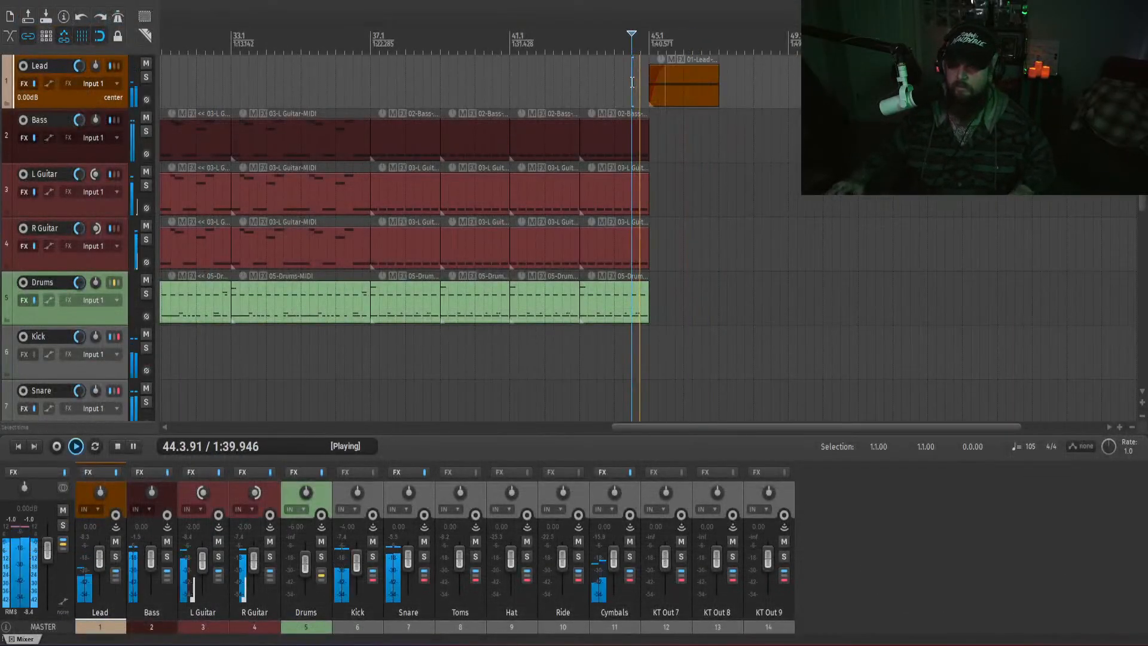
# - Lower the Lead note's velocity to 79, play it from bar 45, and close the MIDI editor
pyautogui.doubleClick(683, 84)
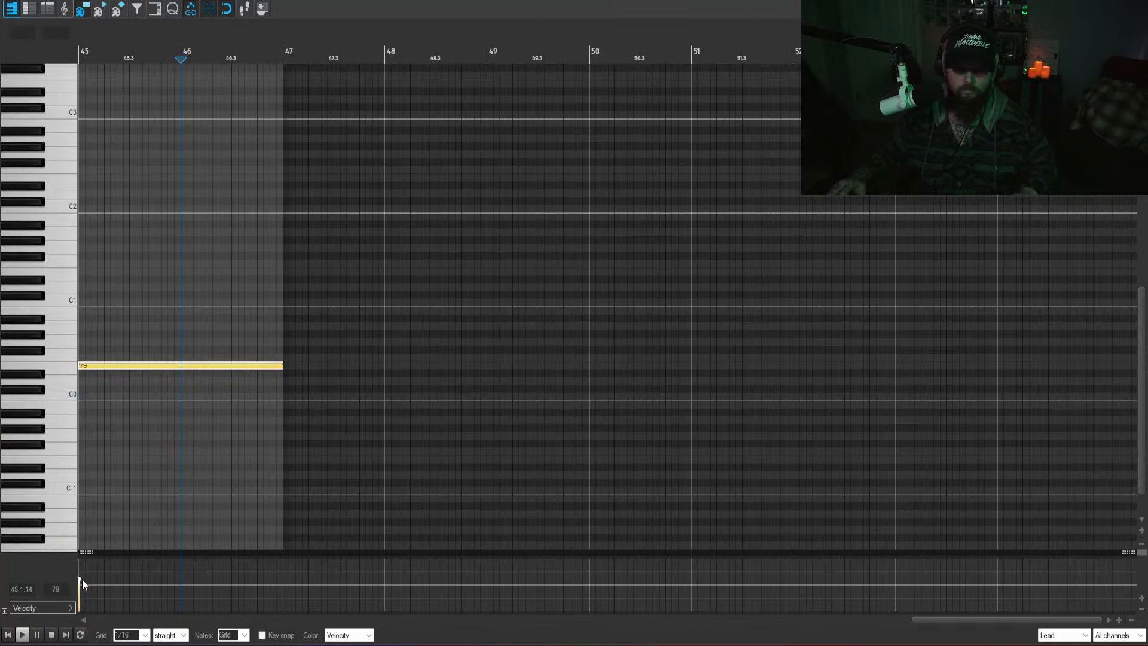
pyautogui.press('space')
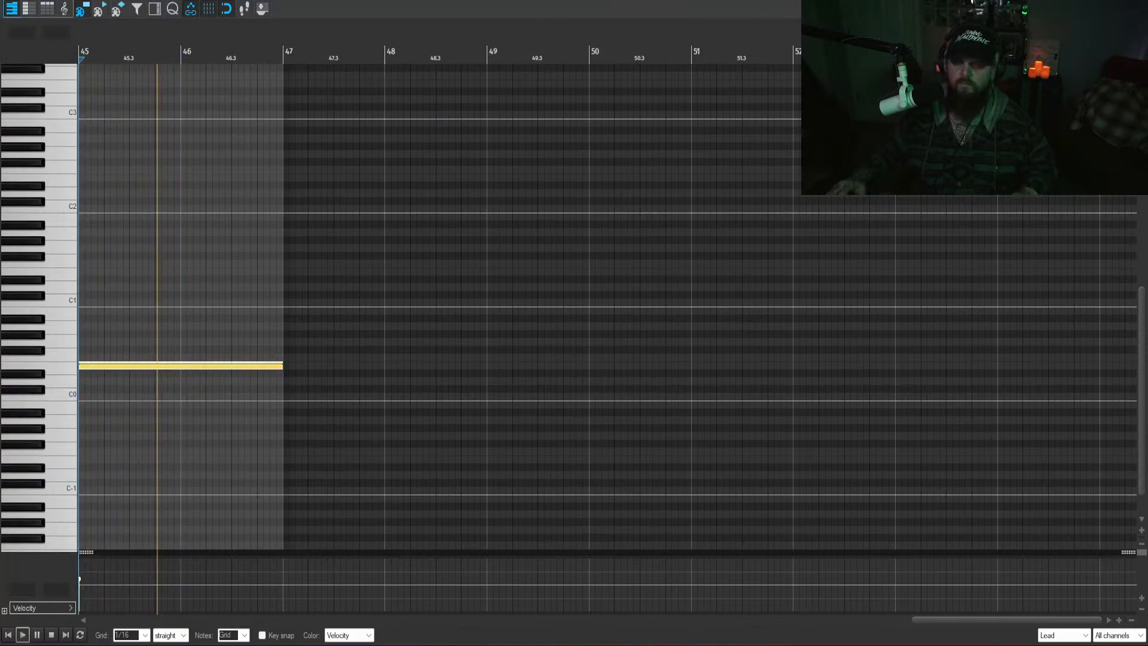
pyautogui.press('Escape')
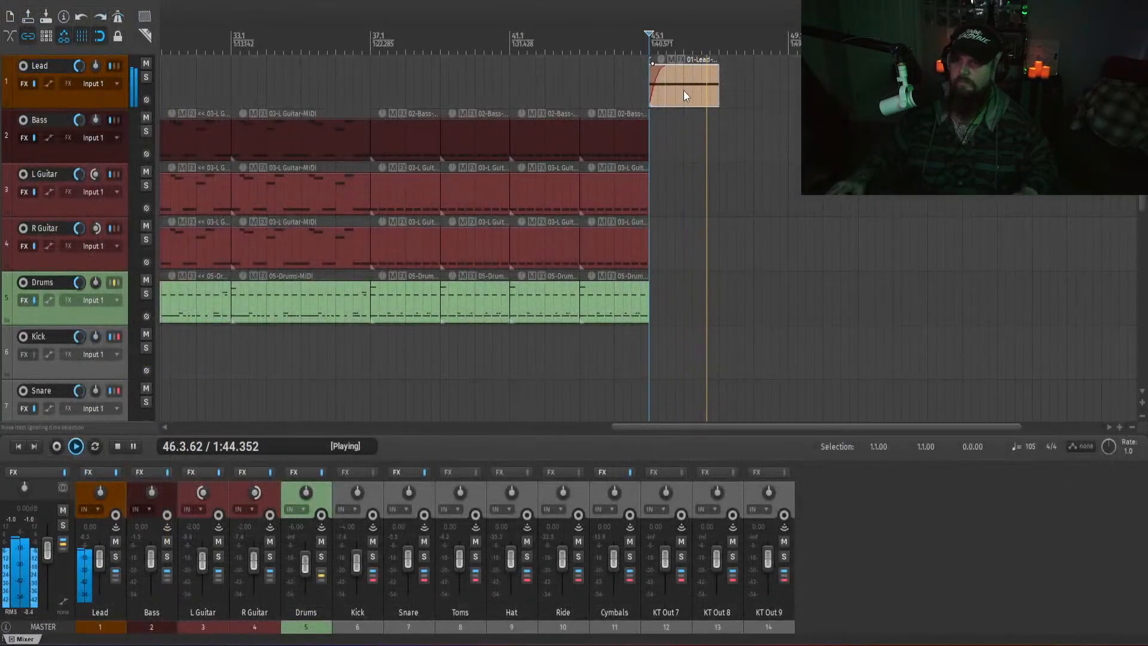
pyautogui.press('space')
pyautogui.click(680, 93)
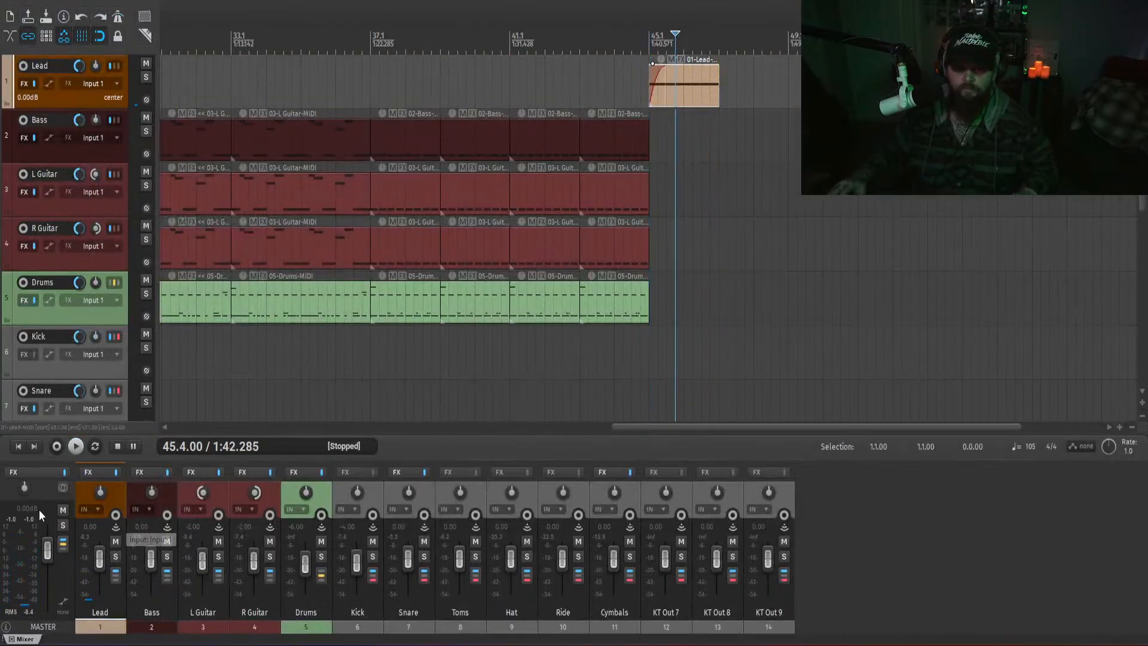
# - Add the kHs Comb Filter effect after Massive X on the Lead track
pyautogui.click(88, 474)
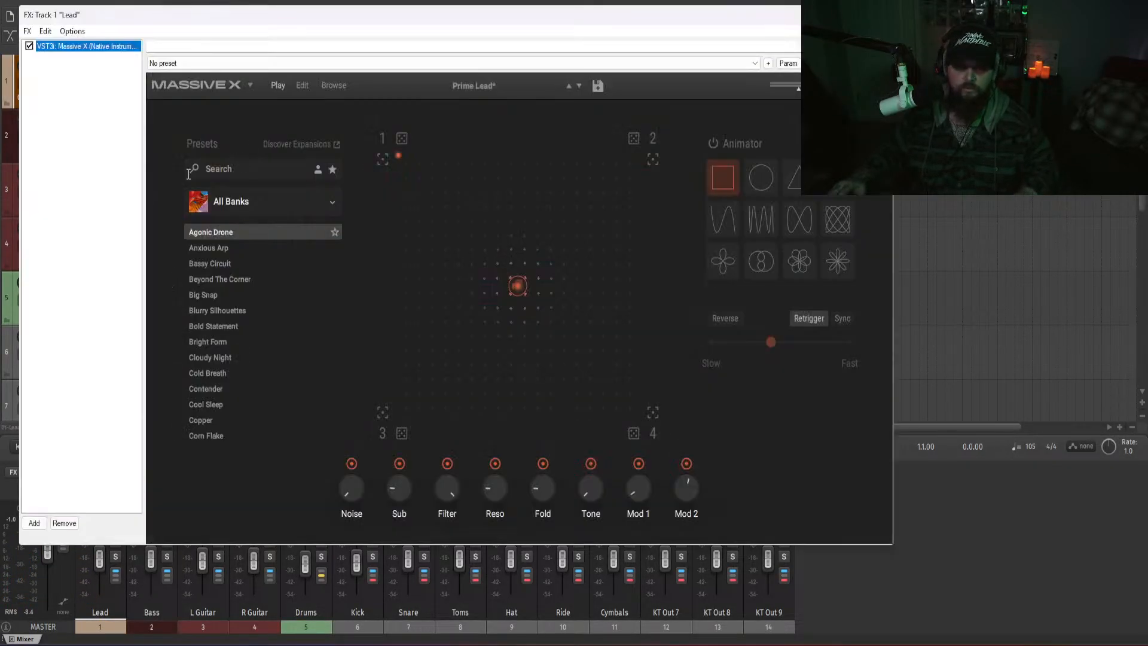
pyautogui.doubleClick(92, 197)
pyautogui.write('comb')
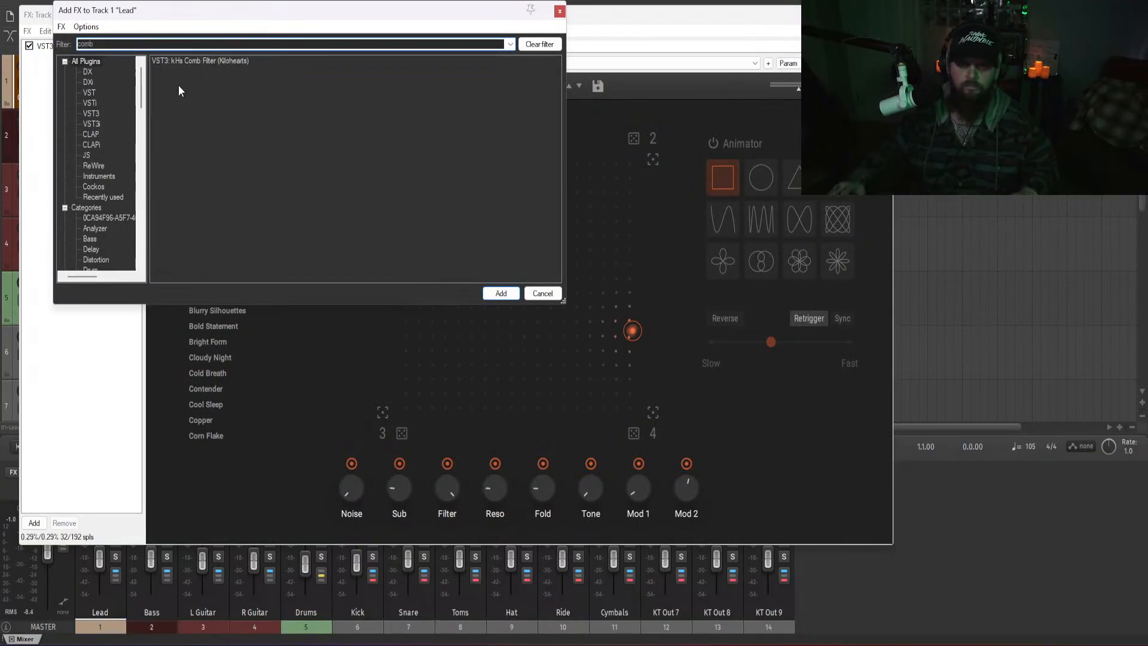
pyautogui.doubleClick(185, 62)
# - Sweep the Comb Filter's cutoff down to 20.0 Hz during playback, and bring it up to 1.46 kHz on a second pass
pyautogui.press('space')
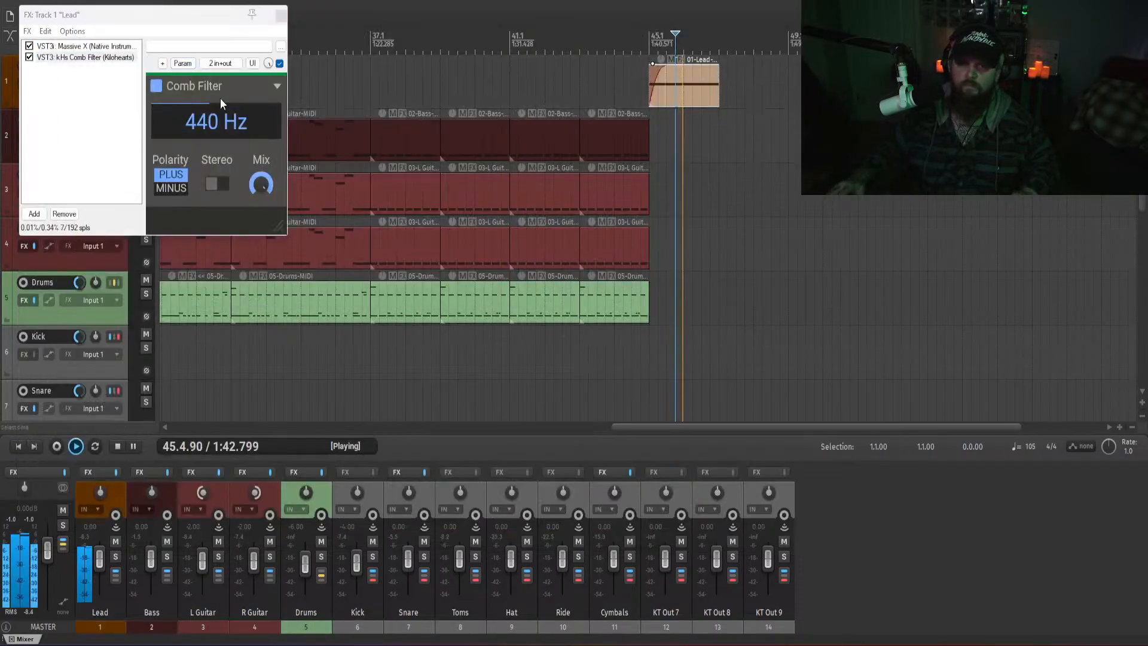
pyautogui.moveTo(220, 98); pyautogui.dragTo(221, 156)
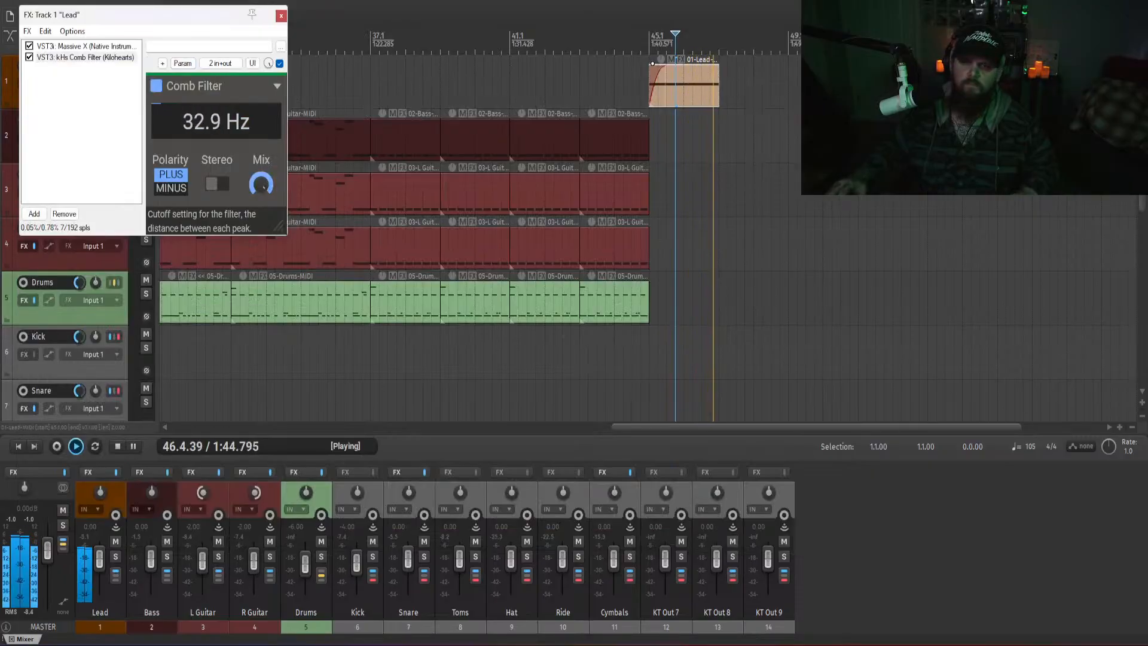
pyautogui.press('space')
pyautogui.click(643, 95)
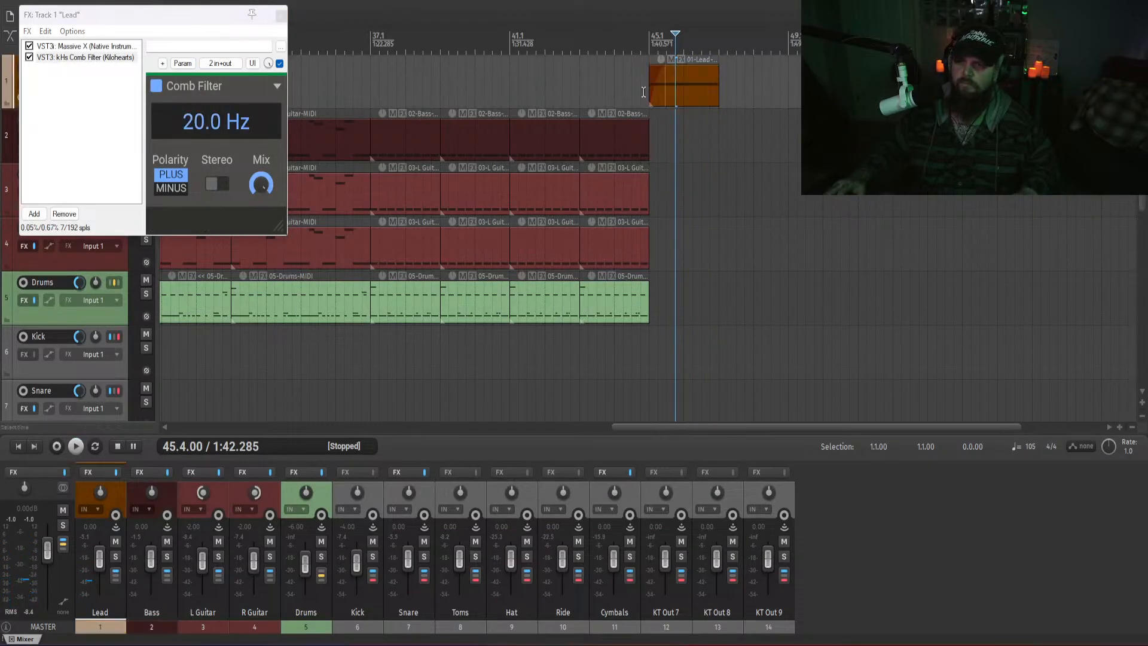
pyautogui.press('space')
pyautogui.moveTo(205, 121)
pyautogui.mouseDown()
pyautogui.moveTo(205, 22)
pyautogui.moveTo(201, 132)
pyautogui.mouseUp()
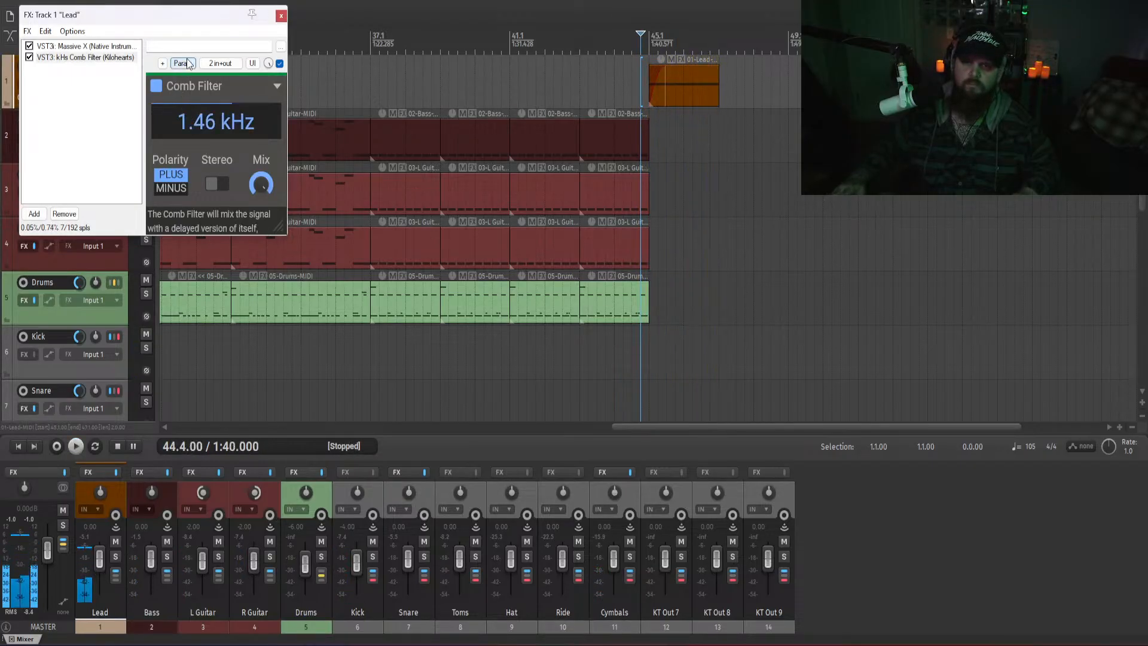
# - Show the Comb Filter's Cutoff envelope, ramp it from 1.46 kHz at bar 45 to 20.0 Hz at bar 47, and play it
pyautogui.click(183, 64)
pyautogui.click(248, 109)
pyautogui.click(723, 207)
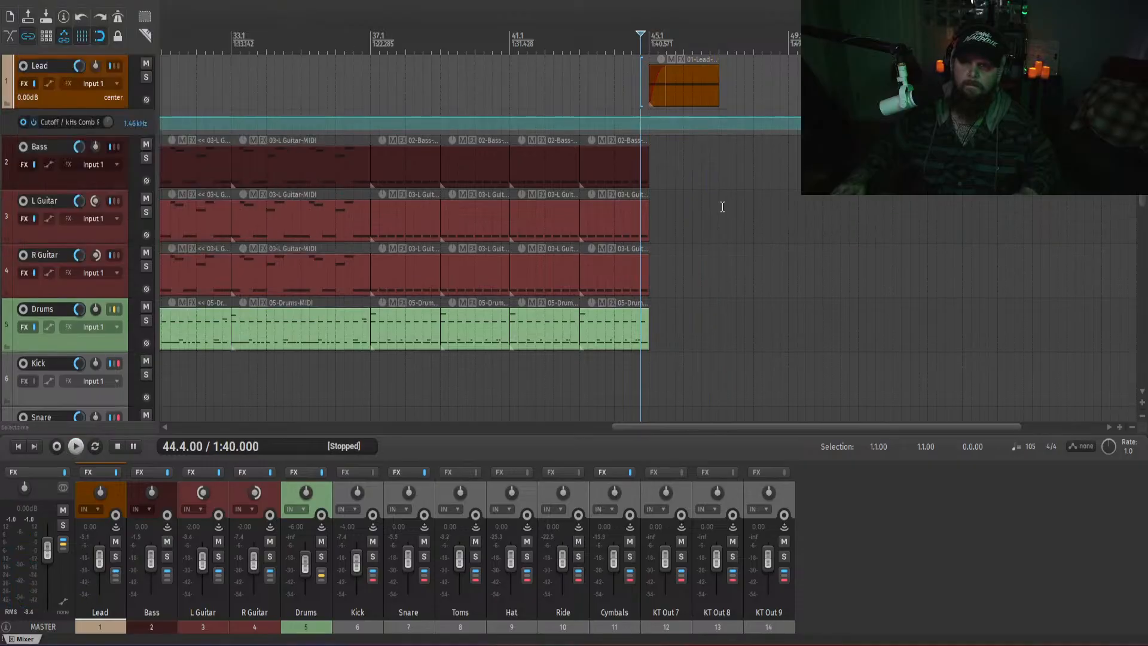
pyautogui.keyDown('shift'); pyautogui.click(650, 117); pyautogui.keyUp('shift')
pyautogui.keyDown('shift'); pyautogui.click(716, 130); pyautogui.keyUp('shift')
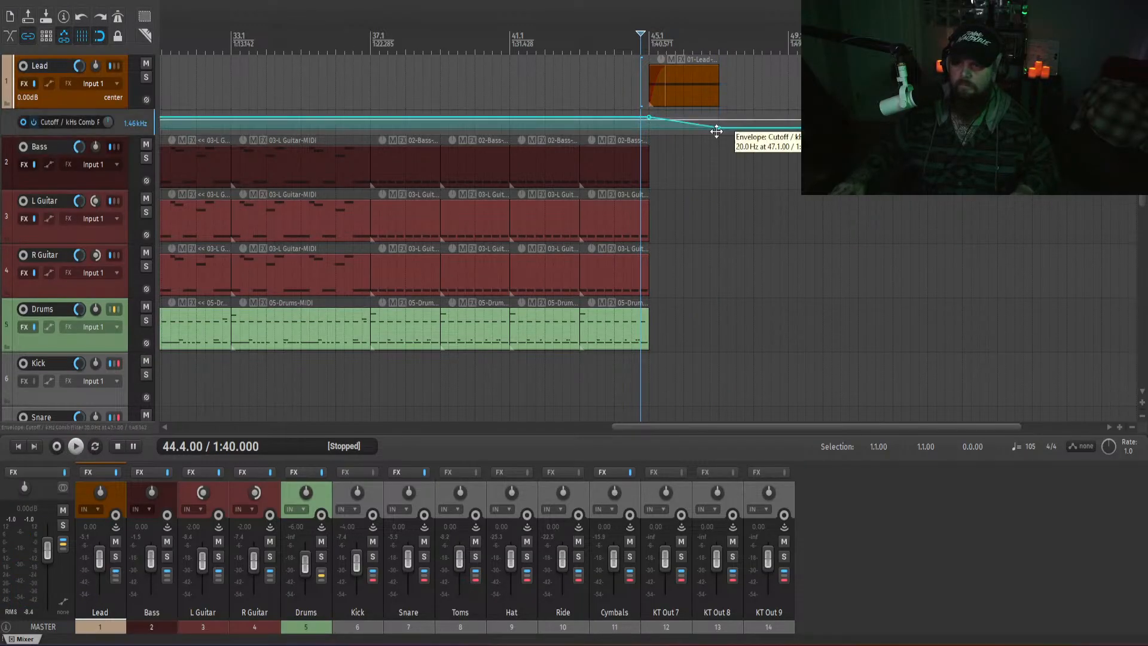
pyautogui.press('space')
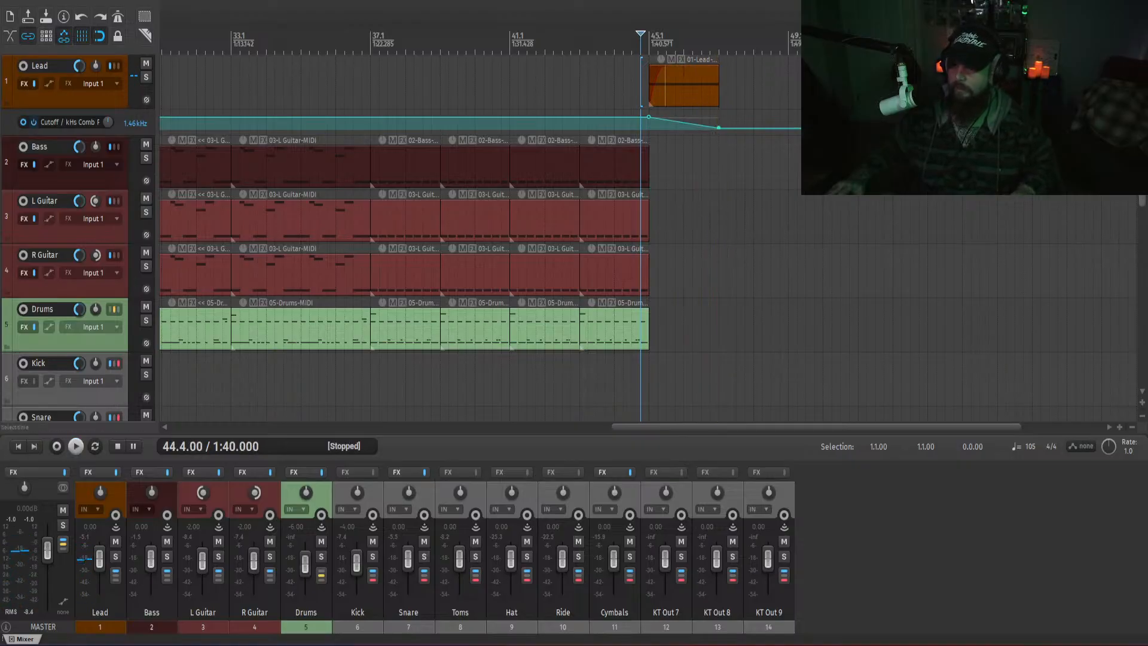
pyautogui.click(625, 61)
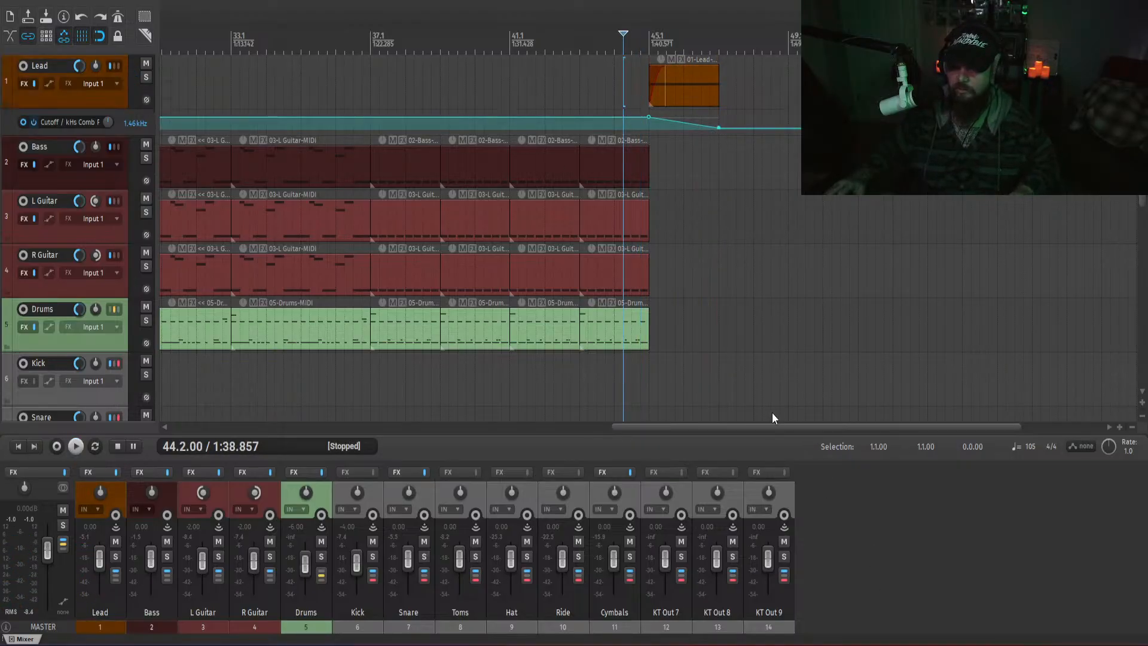
# - Draw an empty MIDI item on the R Guitar track from bar 47 to about the middle of bar 52
pyautogui.click(724, 174)
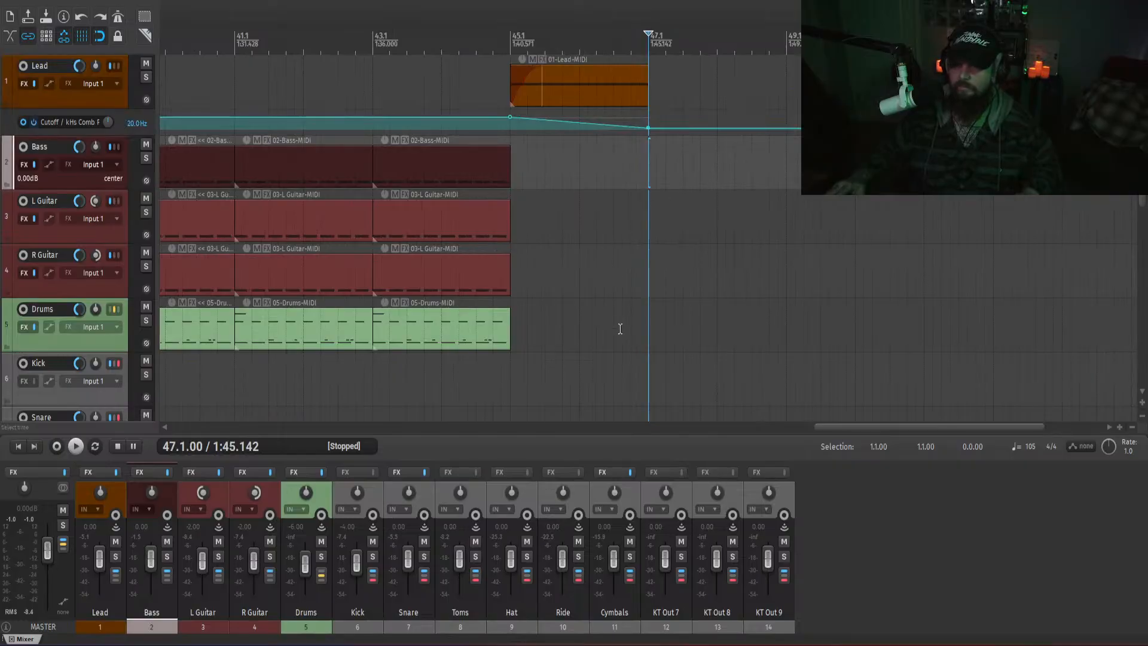
pyautogui.rightClick(457, 284)
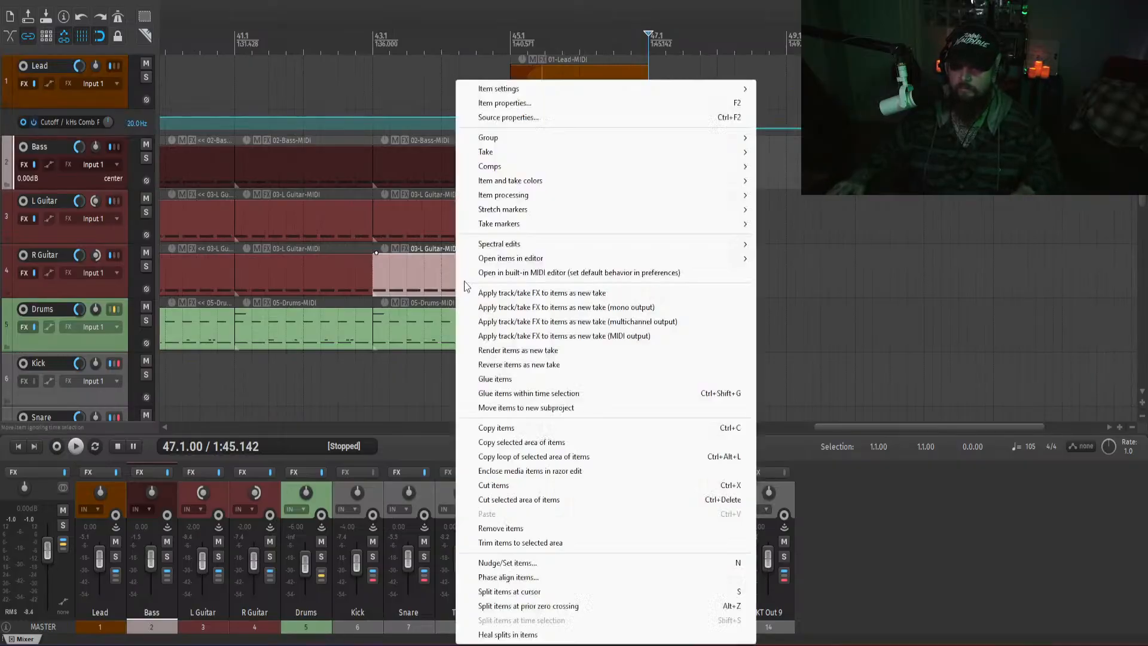
pyautogui.click(820, 279)
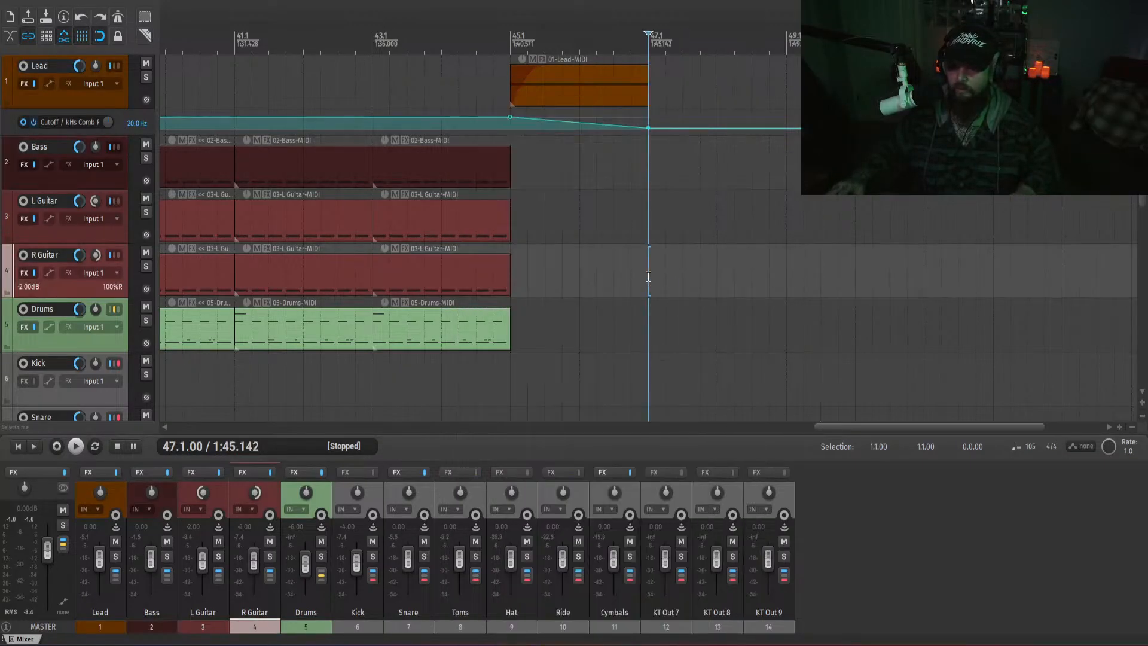
pyautogui.moveTo(650, 269); pyautogui.dragTo(1028, 276)
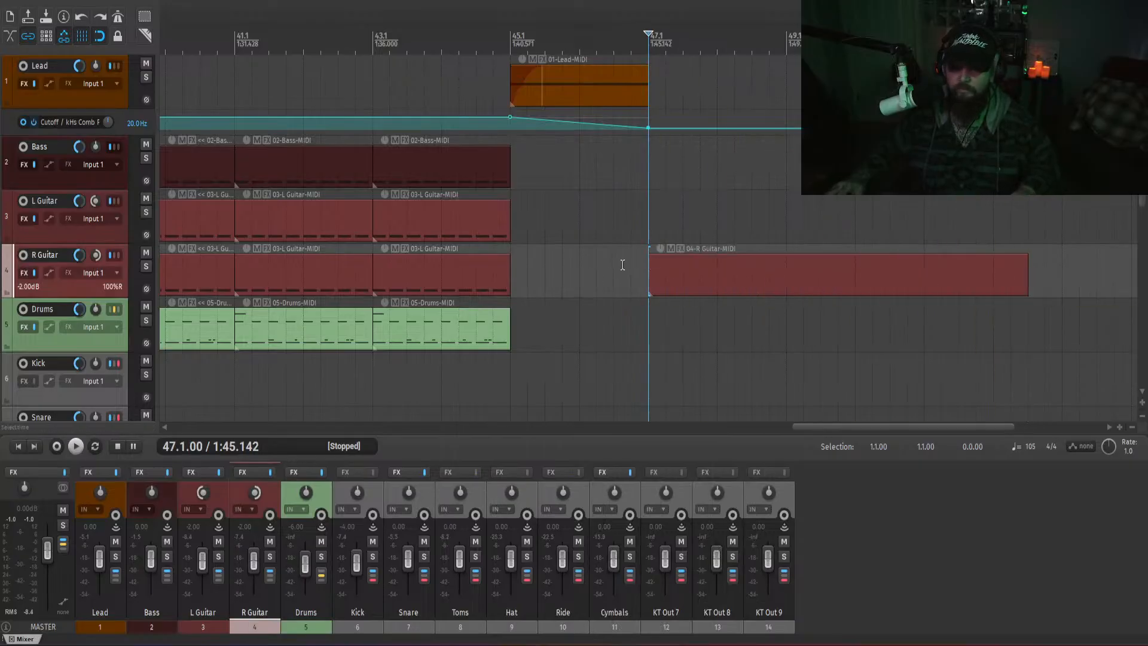
pyautogui.click(648, 223)
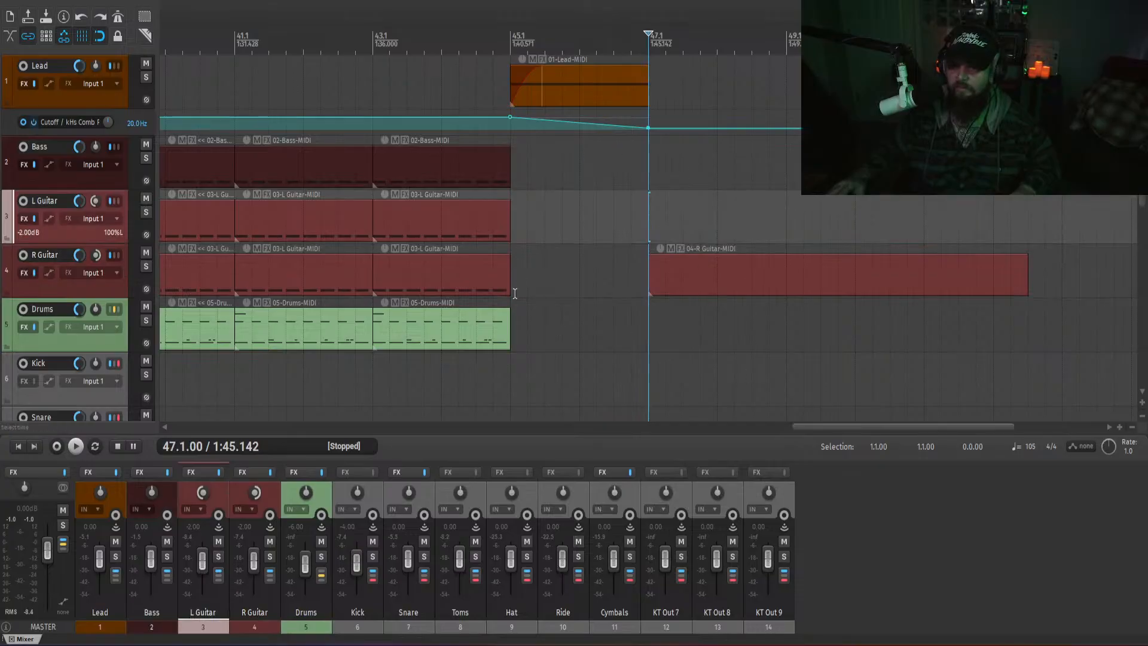
# - Open the new R Guitar item in the MIDI editor, audition low keys including B1, B0 and E1, and close it
pyautogui.doubleClick(678, 277)
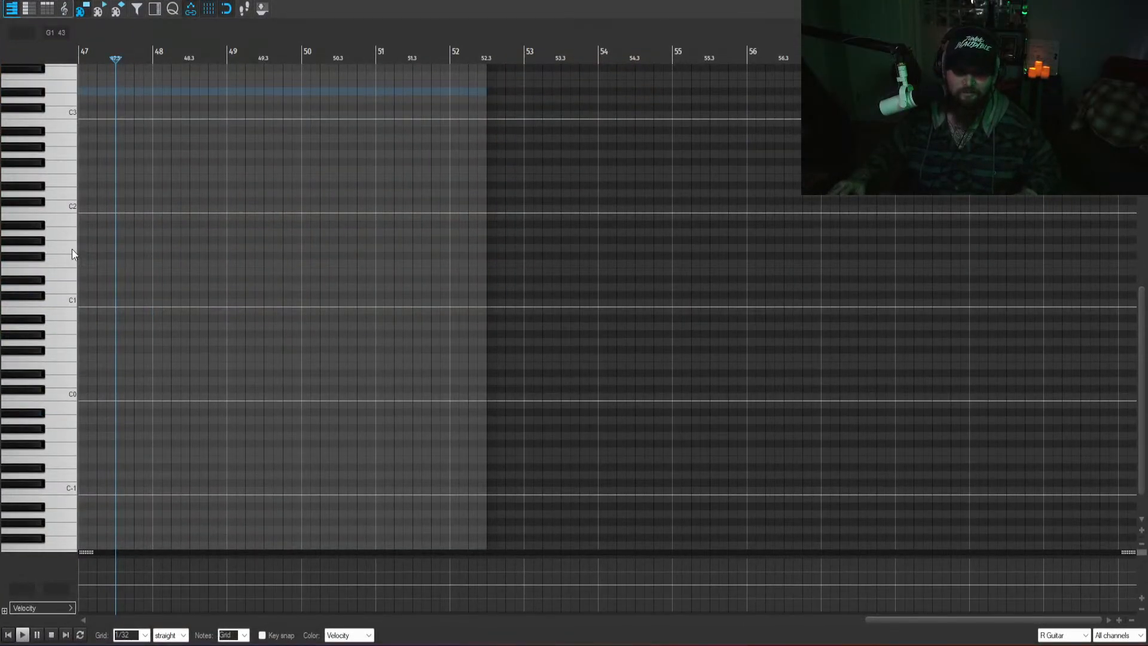
pyautogui.click(66, 218)
pyautogui.click(64, 314)
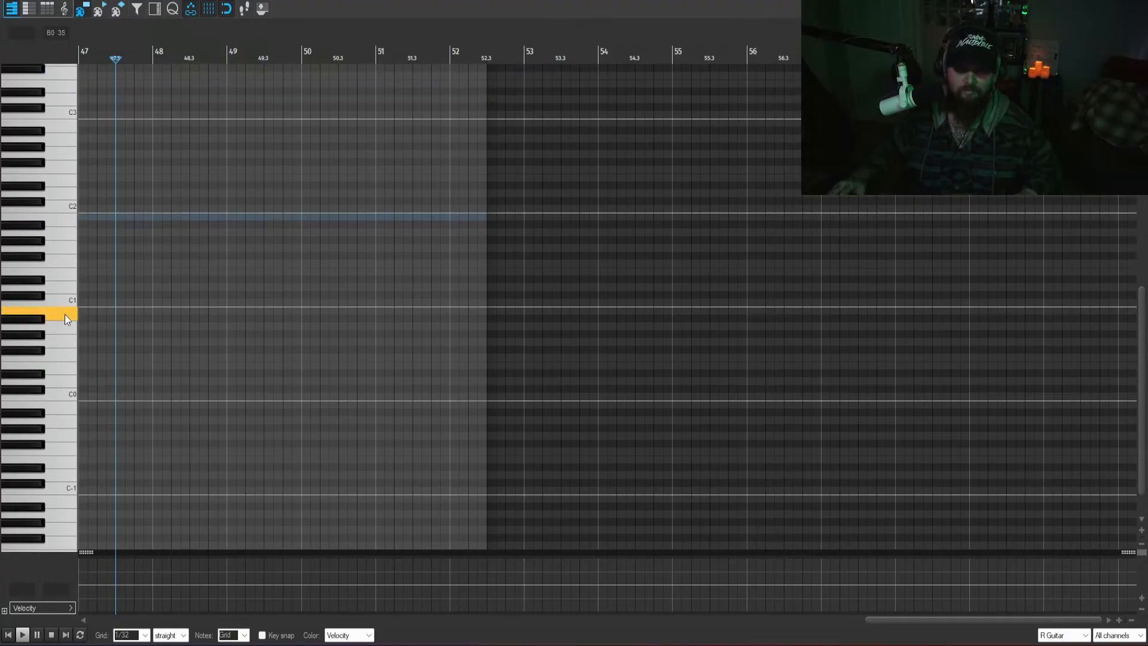
pyautogui.click(66, 262)
pyautogui.click(52, 279)
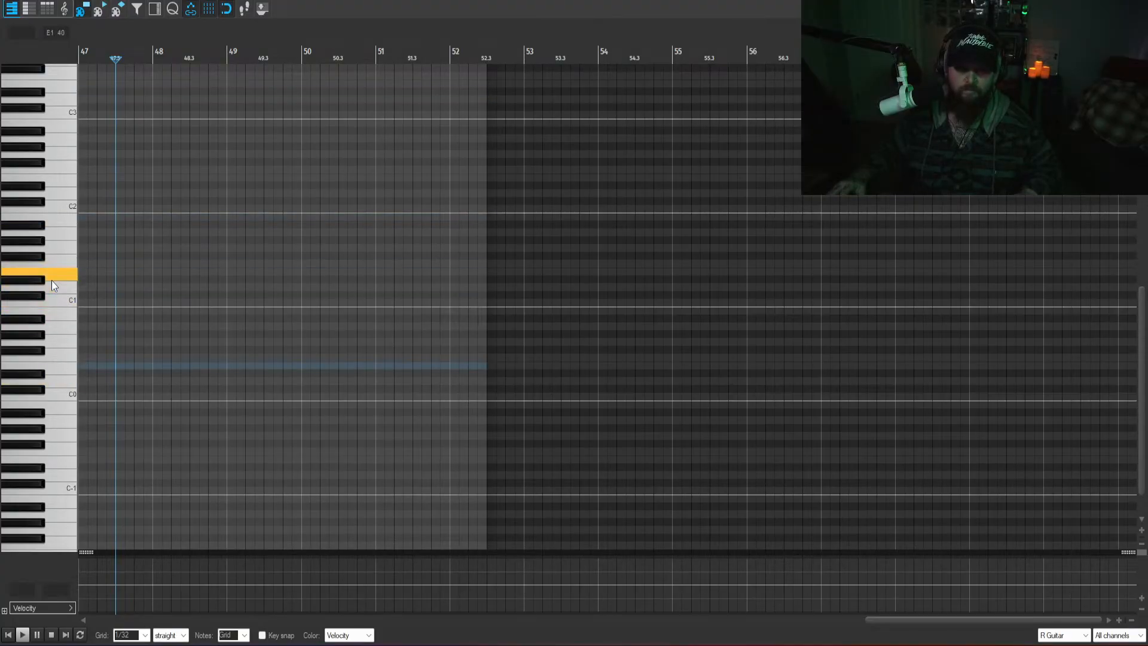
pyautogui.press('Escape')
# - Center the R Guitar track's pan and draw a one-beat E1 note at bar 47 in its new item
pyautogui.moveTo(650, 274); pyautogui.dragTo(650, 274)
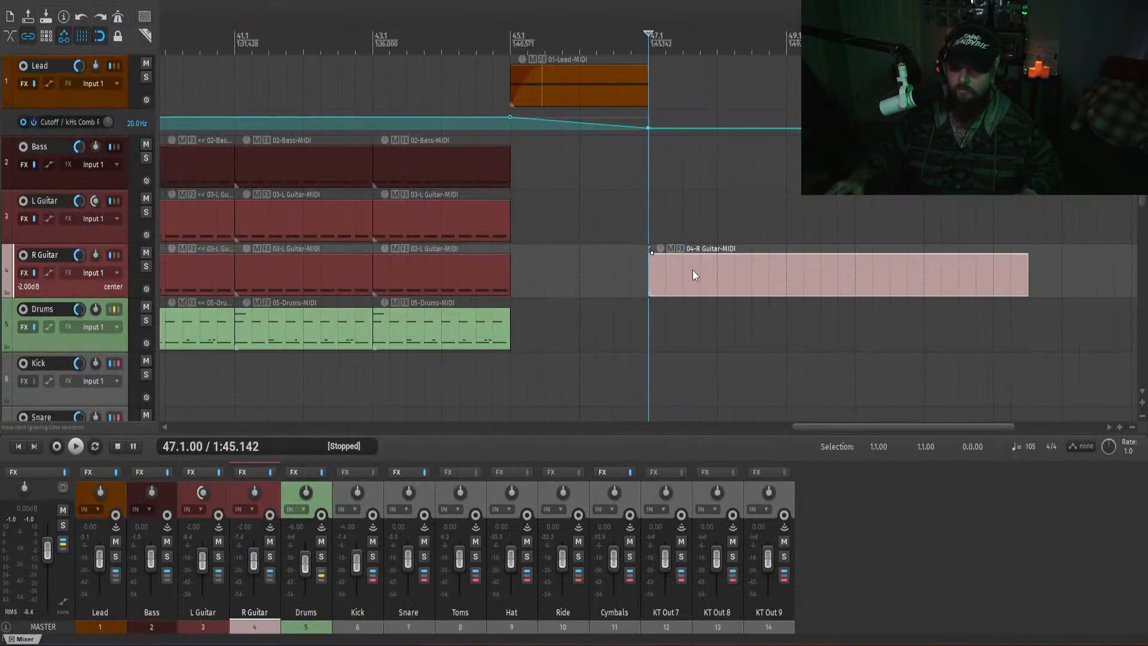
pyautogui.doubleClick(673, 264)
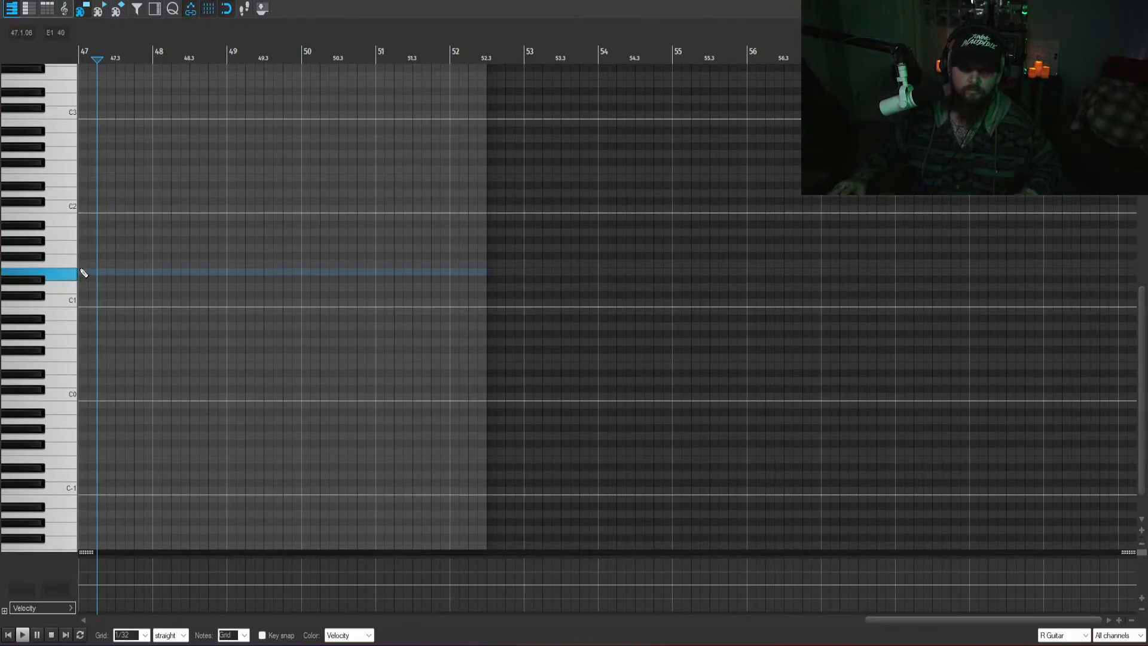
pyautogui.press('space')
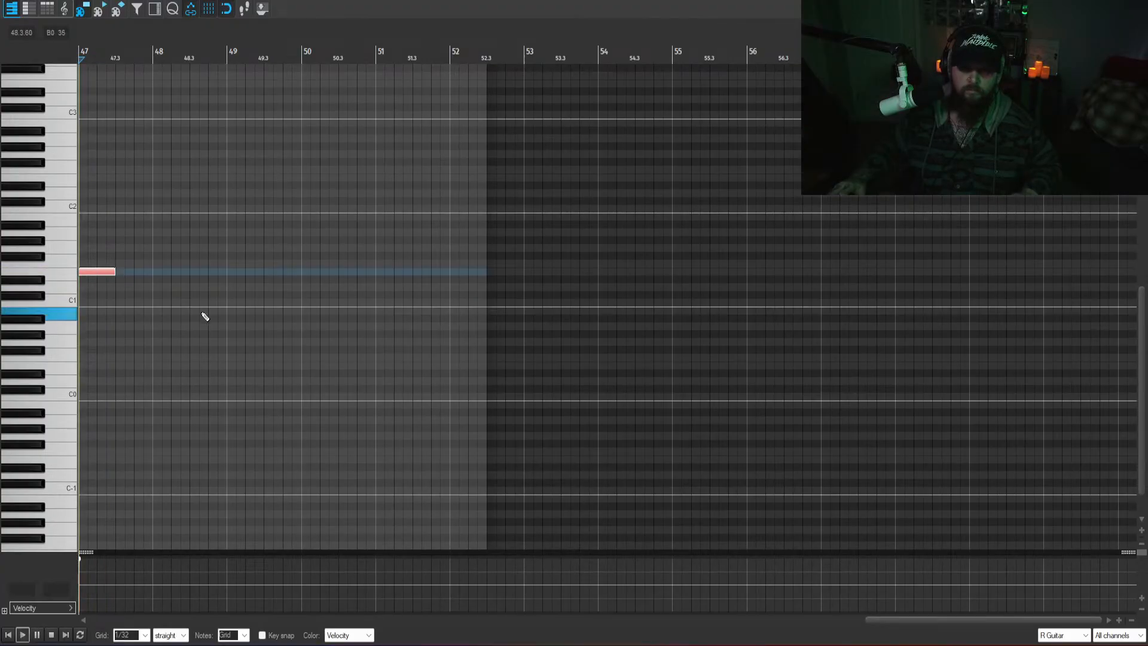
pyautogui.scroll(3, 70, 314)
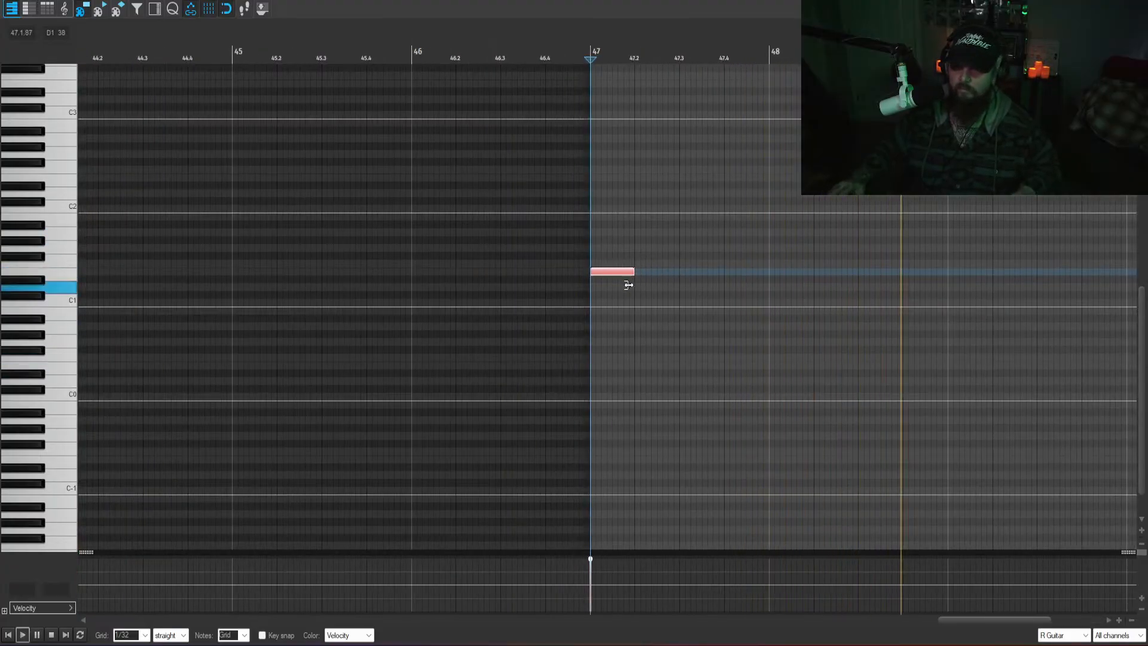
pyautogui.press('Escape')
# - Play back the Lead sweep into the new R Guitar note, starting just before bar 45
pyautogui.click(595, 244)
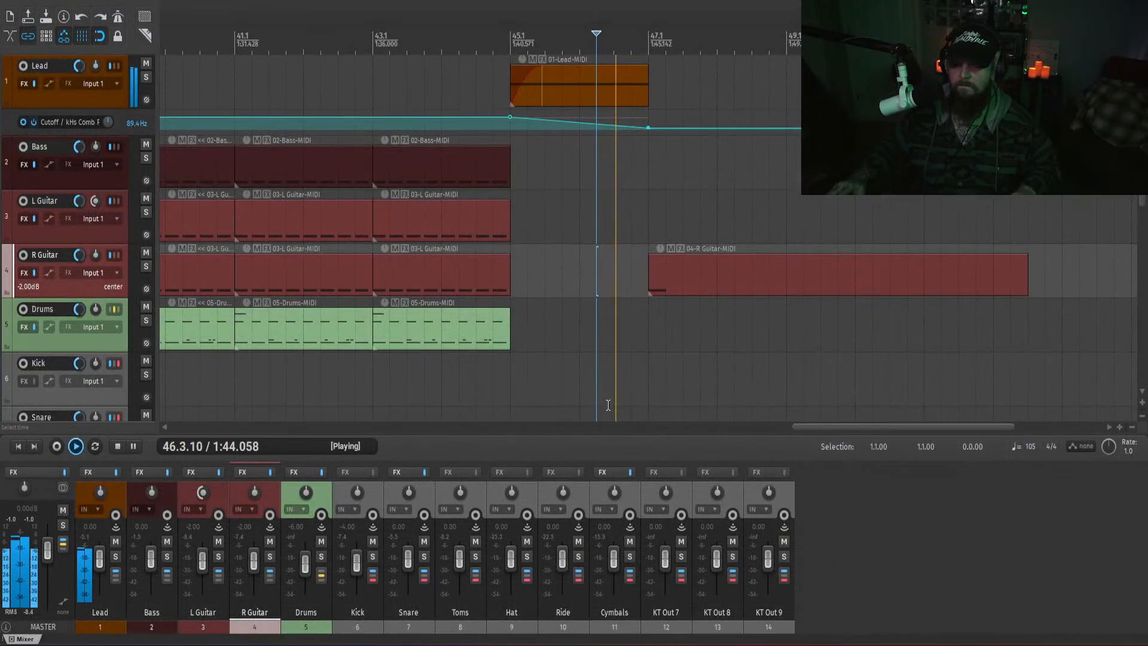
pyautogui.click(493, 78)
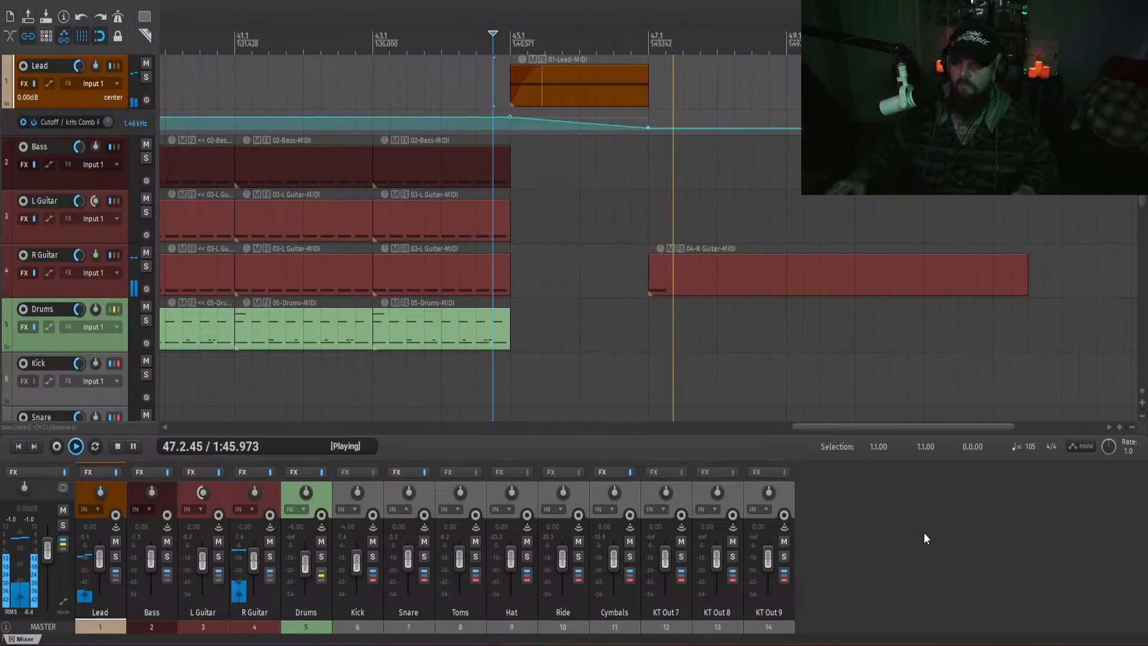
# - Copy the bar 47 E1 note in the R Guitar item to beat 2 and transpose the copy up 12 semitones to E2
pyautogui.press('space')
pyautogui.click(483, 174)
pyautogui.click(706, 287)
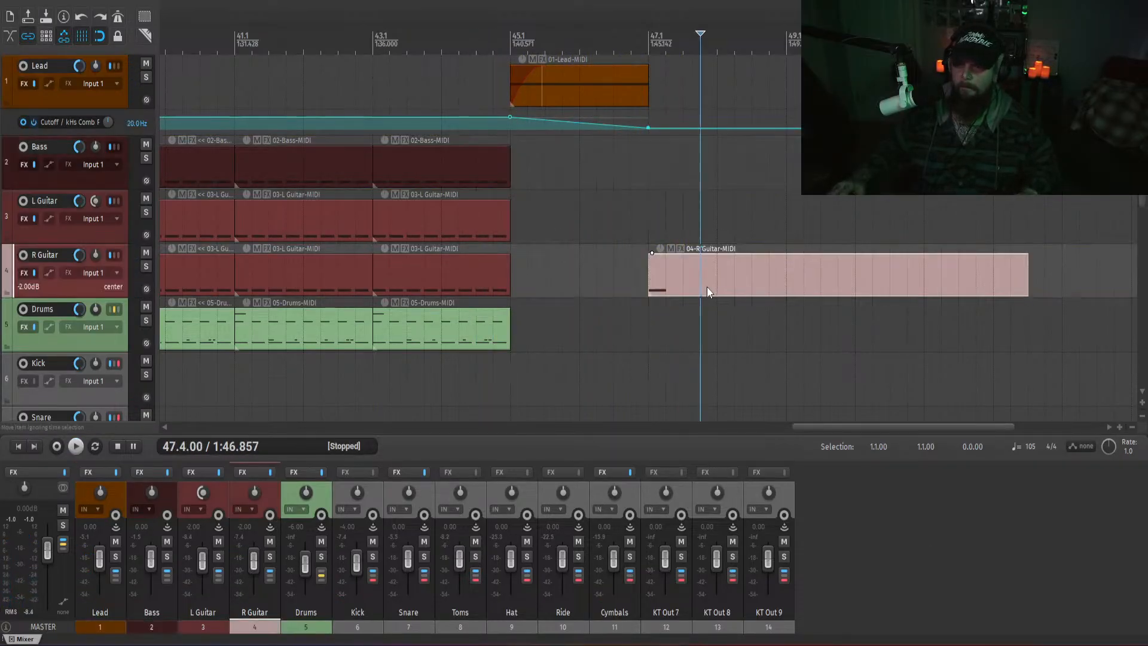
pyautogui.doubleClick(706, 287)
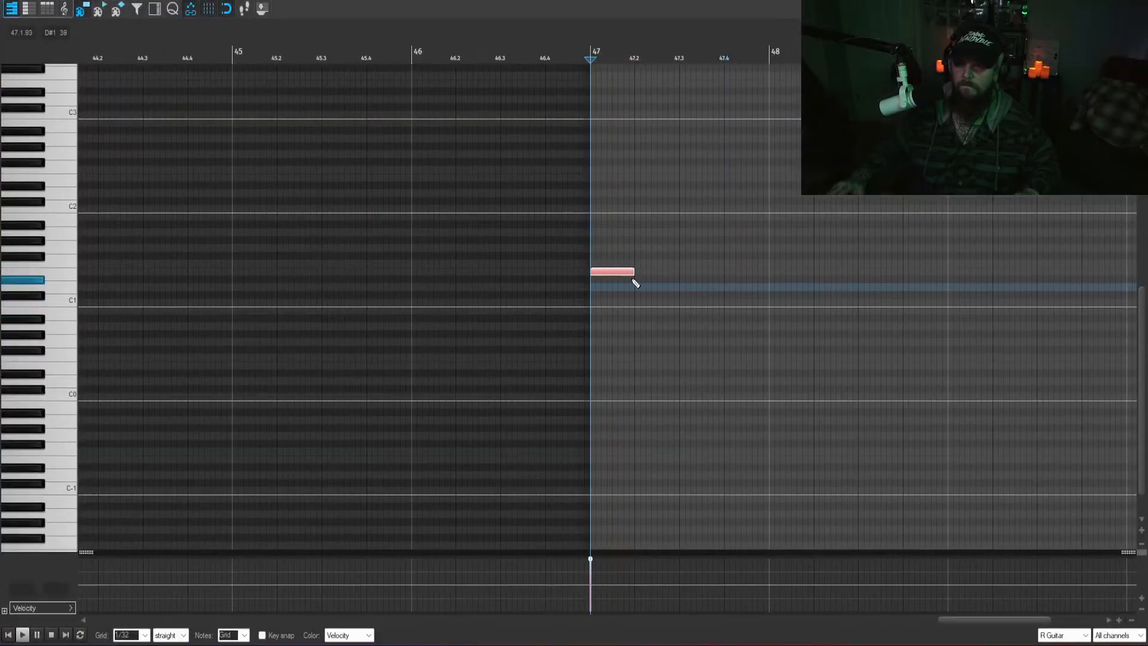
pyautogui.moveTo(968, 620); pyautogui.dragTo(1043, 623)
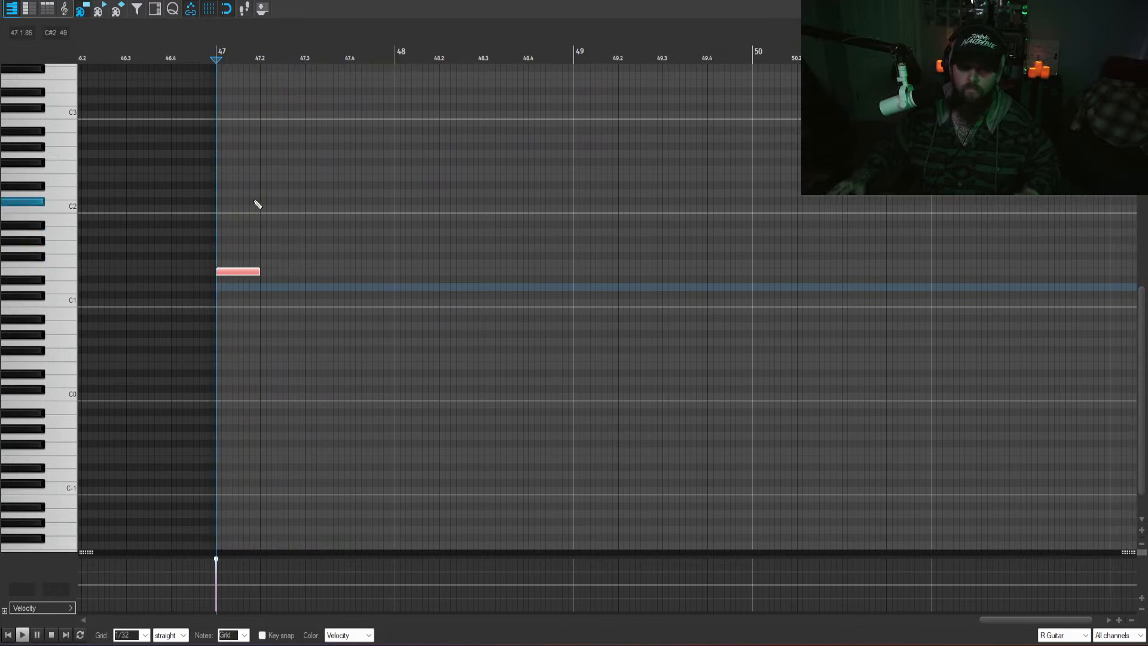
pyautogui.click(269, 172)
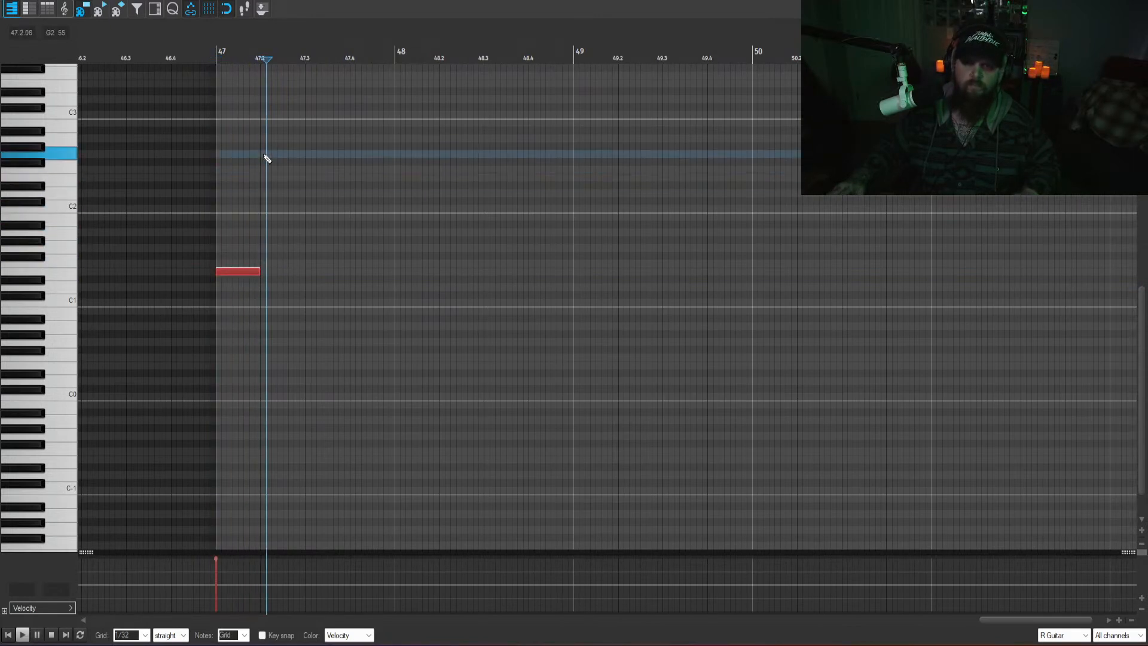
pyautogui.click(262, 155)
pyautogui.click(249, 268)
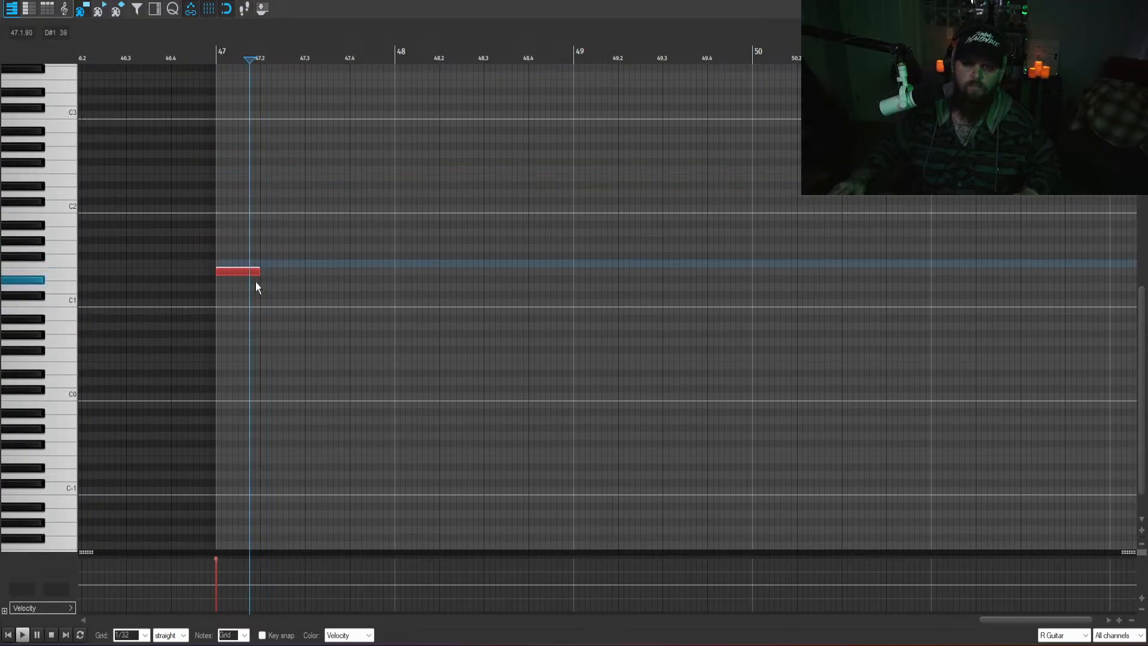
pyautogui.click(288, 272)
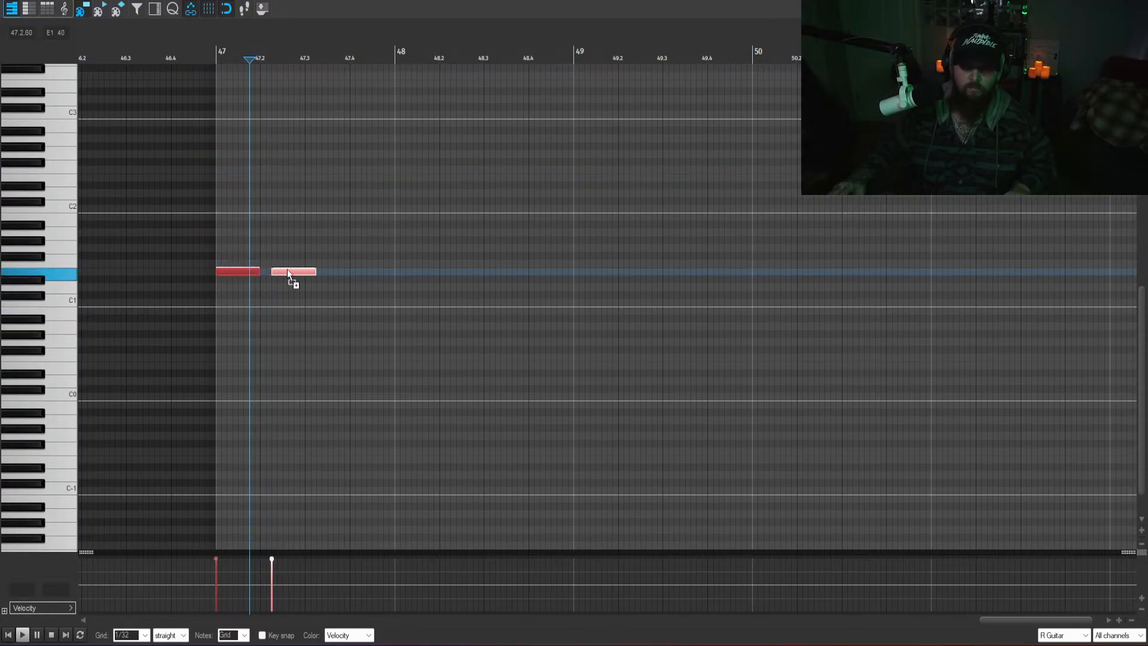
pyautogui.write('t12')
pyautogui.press('Return')
# - Play back the two R Guitar notes from bar 47 a few times and close the MIDI editor
pyautogui.press('space')
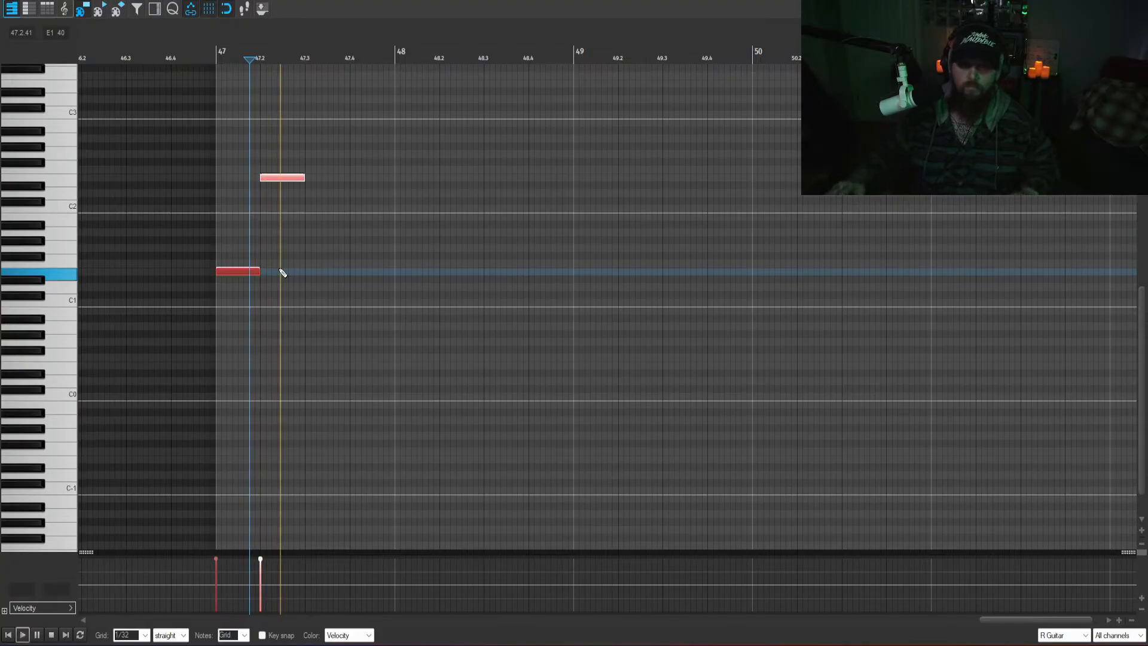
pyautogui.press('space')
pyautogui.press('Home')
pyautogui.press('space')
pyautogui.press('space')
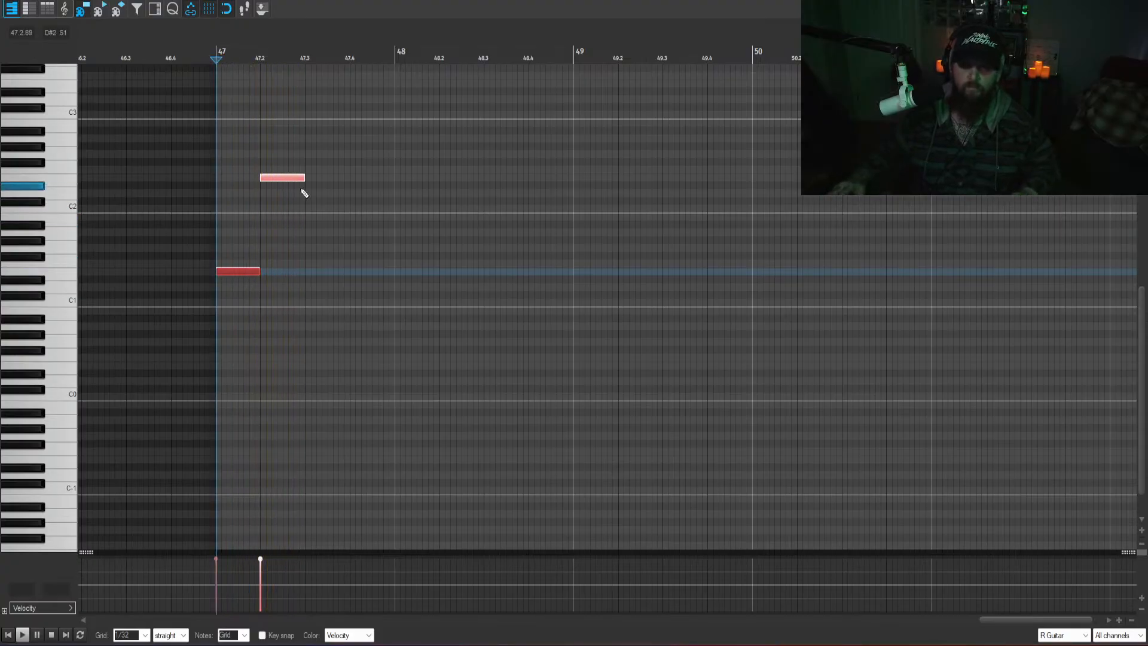
pyautogui.click(297, 246)
pyautogui.press('space')
pyautogui.press('space')
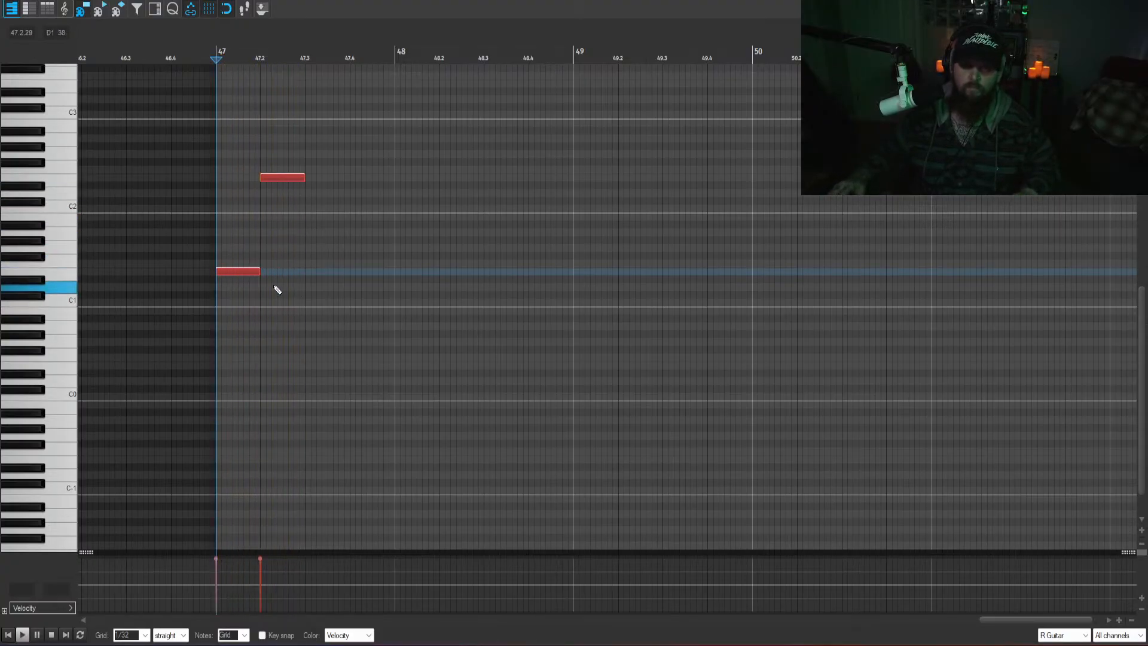
pyautogui.click(292, 181)
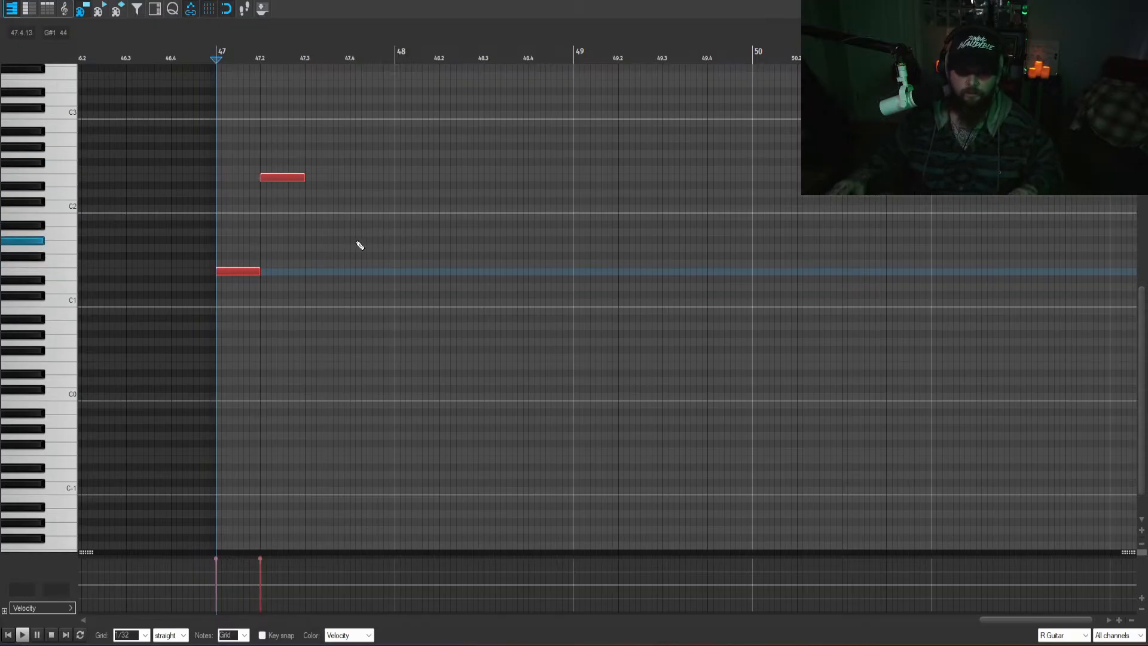
pyautogui.press('space')
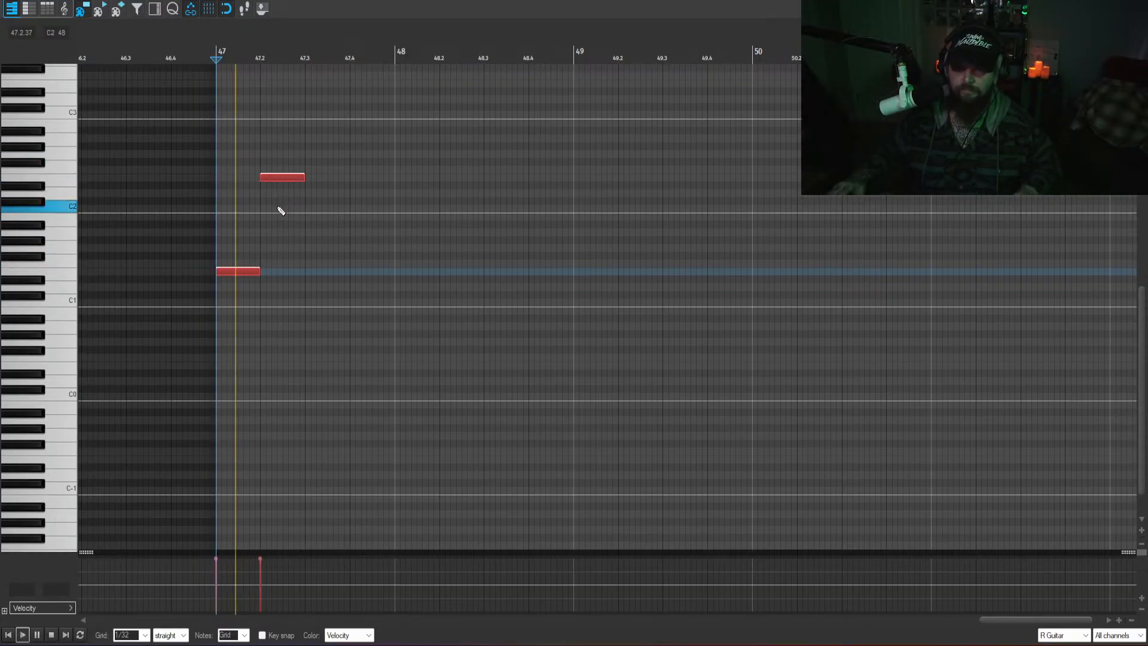
pyautogui.press('space')
pyautogui.click(1135, 3)
# - Draw a Drums item from bar 47 to about the middle of bar 53, with C1 at bar 47 and D1 on beat 3
pyautogui.click(651, 350)
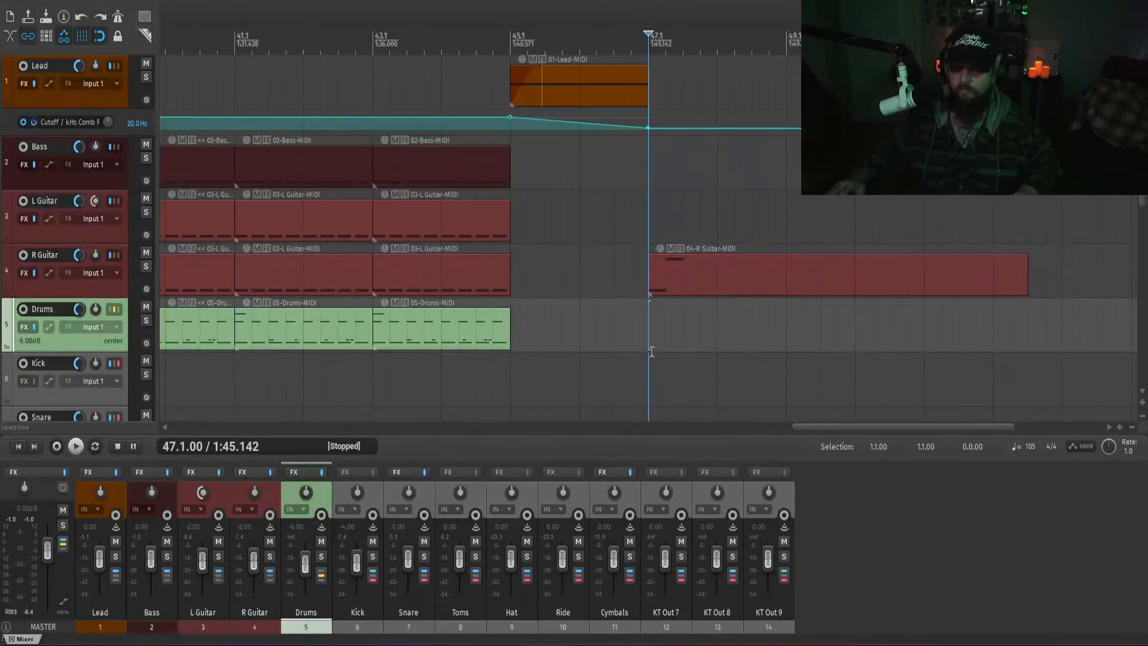
pyautogui.moveTo(652, 343); pyautogui.dragTo(1095, 334)
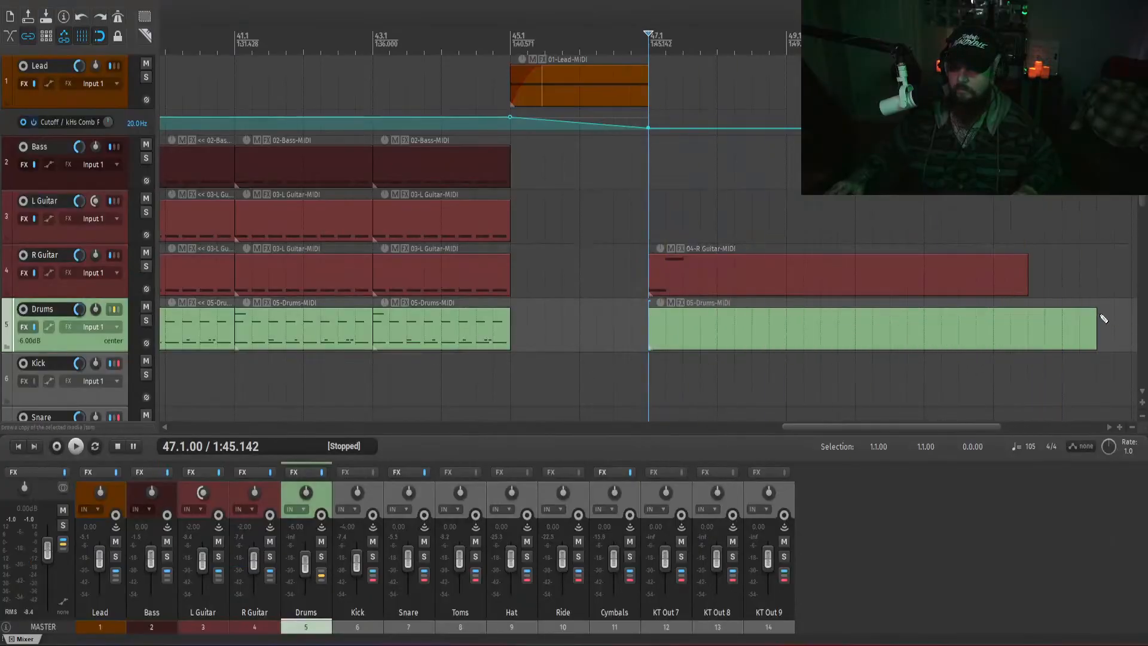
pyautogui.doubleClick(917, 326)
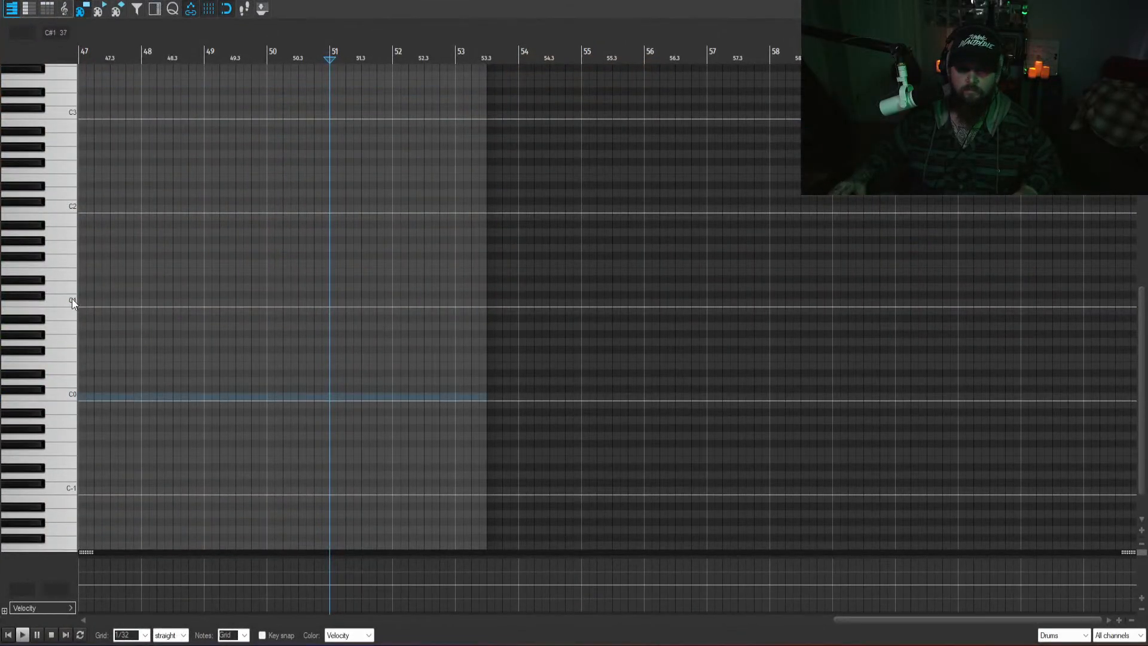
pyautogui.click(113, 288)
# - Play back the new drum notes, close the MIDI editor, and play the transition from the middle of bar 44
pyautogui.press('space')
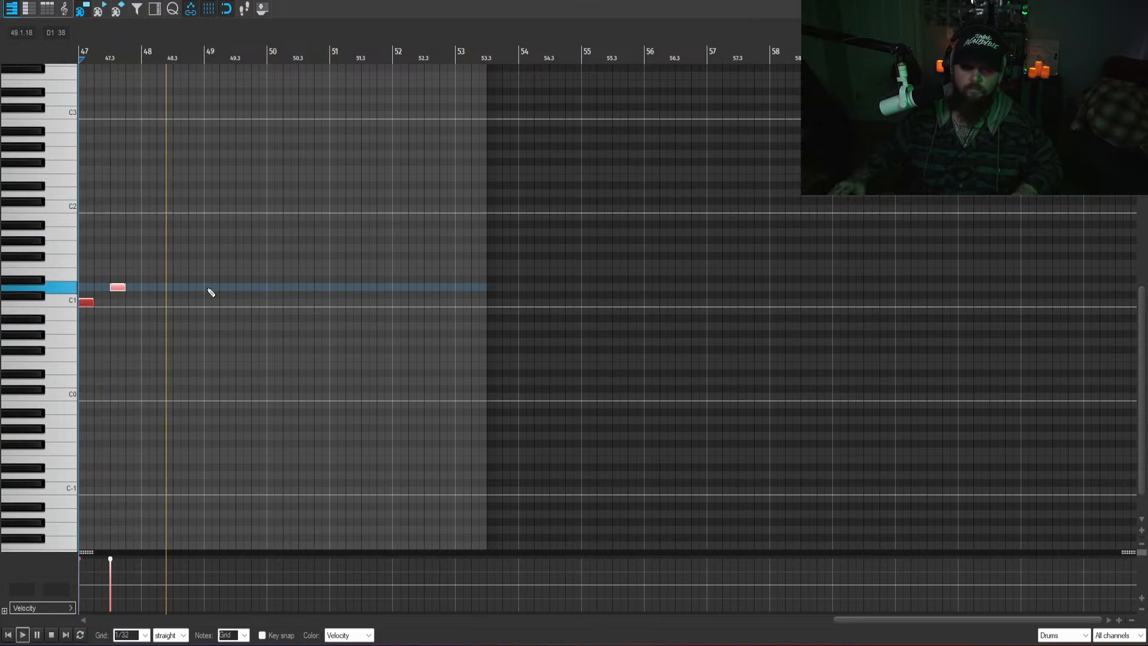
pyautogui.scroll(1, 246, 343)
pyautogui.click(1134, 2)
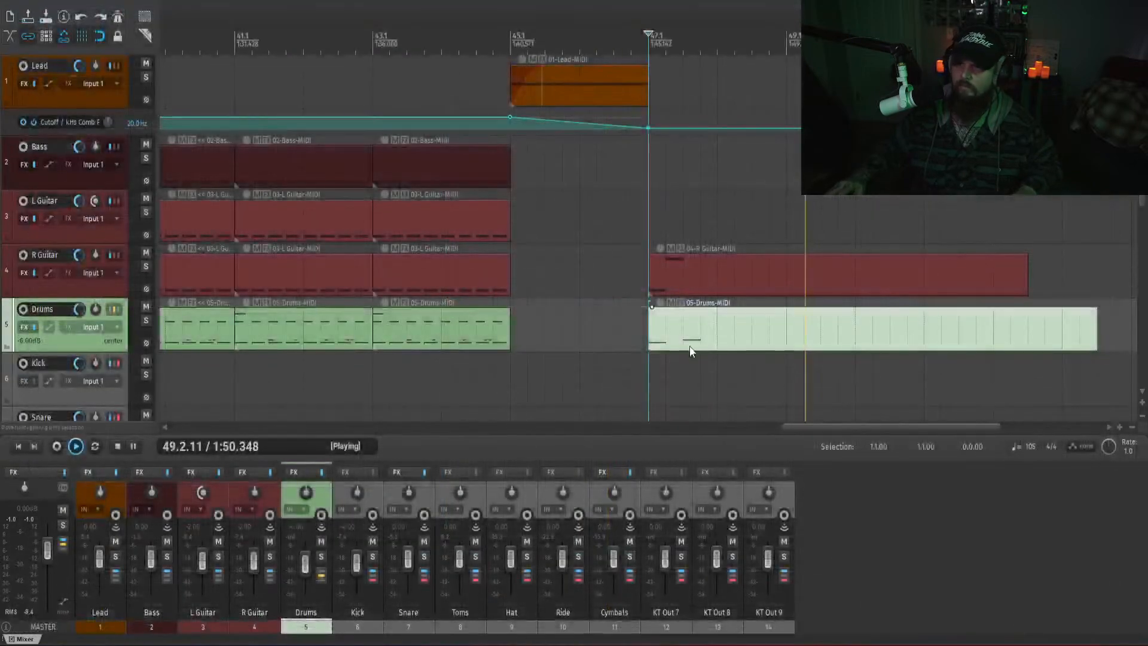
pyautogui.click(631, 321)
pyautogui.click(475, 389)
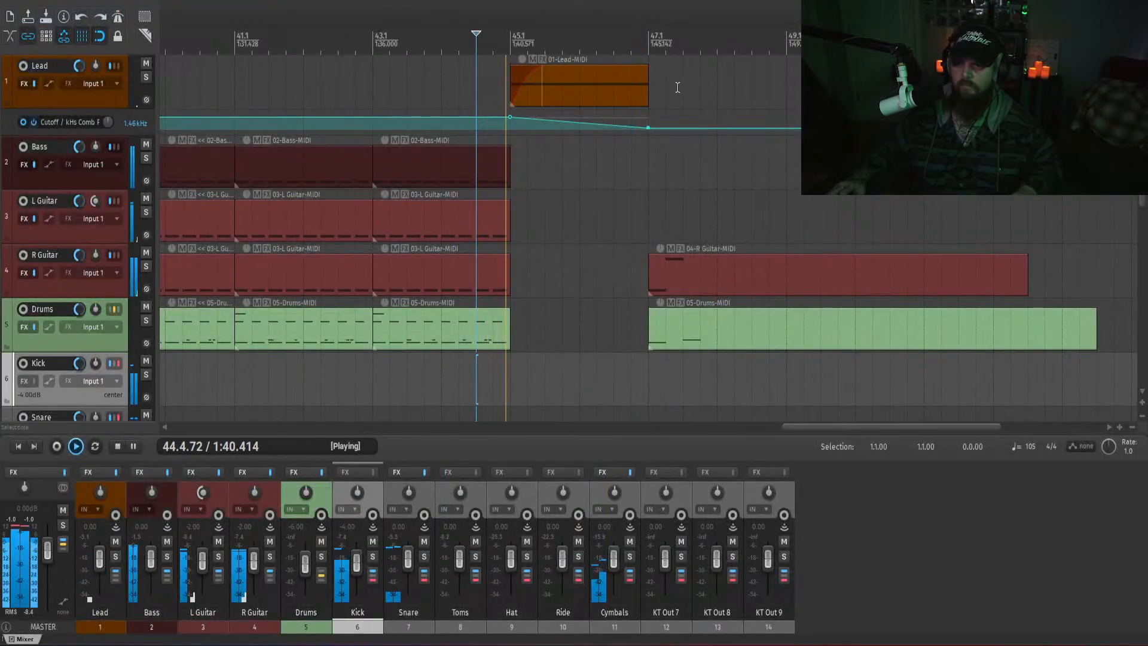
# - Draw a Lead MIDI item from bar 47 to about bar 59 and fill its whole length with one sustained E1 note
pyautogui.click(653, 96)
pyautogui.press('space')
pyautogui.moveTo(653, 93)
pyautogui.mouseDown()
pyautogui.moveTo(1130, 92)
pyautogui.moveTo(1105, 93)
pyautogui.mouseUp()
pyautogui.doubleClick(745, 91)
pyautogui.click(62, 298)
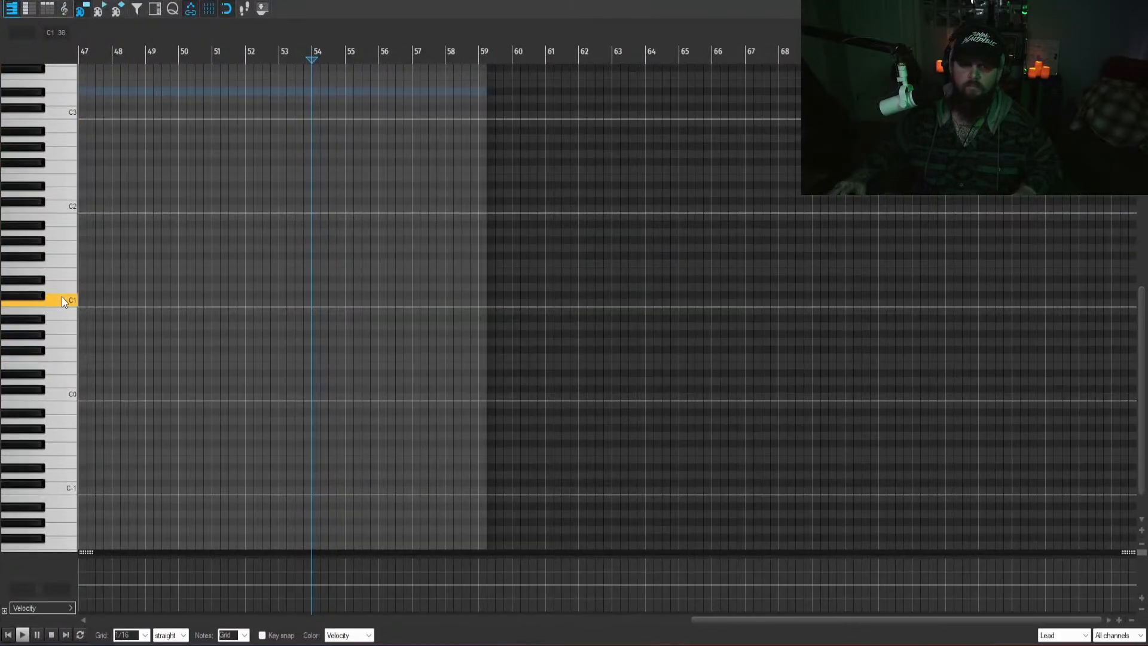
pyautogui.click(53, 397)
pyautogui.click(59, 313)
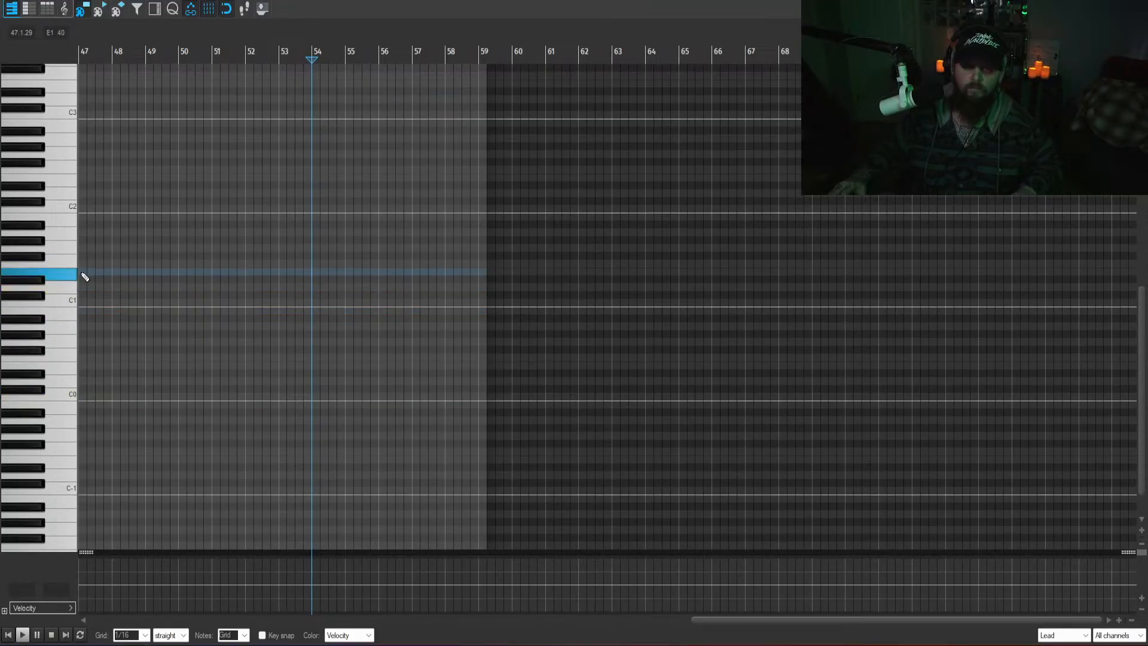
pyautogui.moveTo(85, 277); pyautogui.dragTo(499, 278)
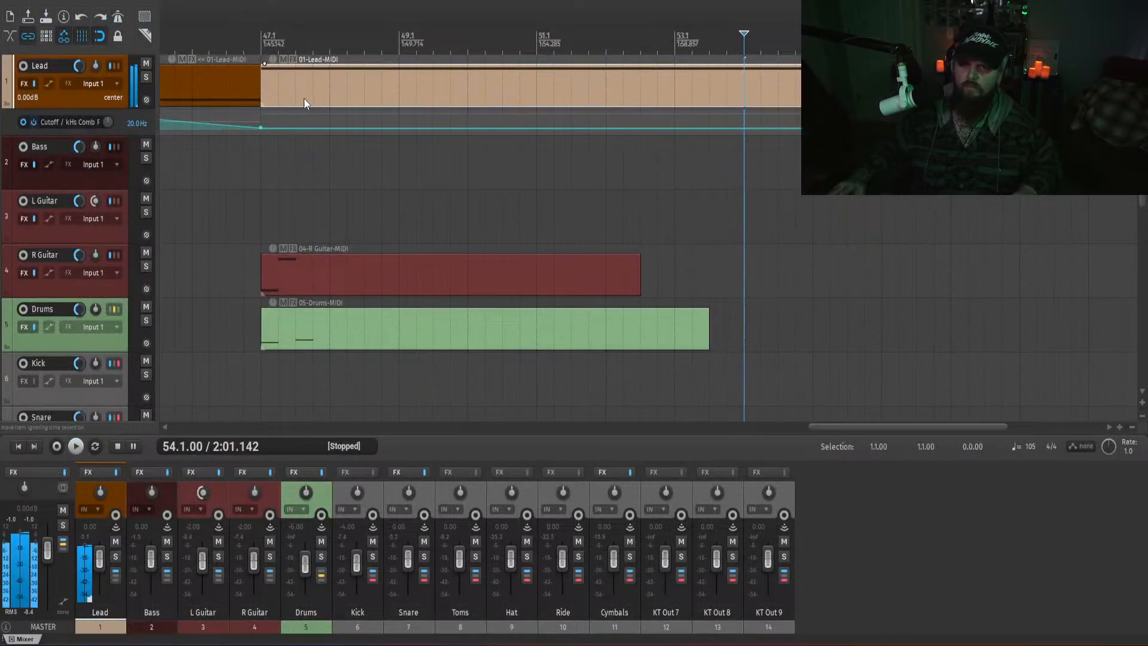
# - Transpose the new Lead item's sustained note to match the preceding Lead item's pitch, and play it back around bar 47
pyautogui.doubleClick(303, 100)
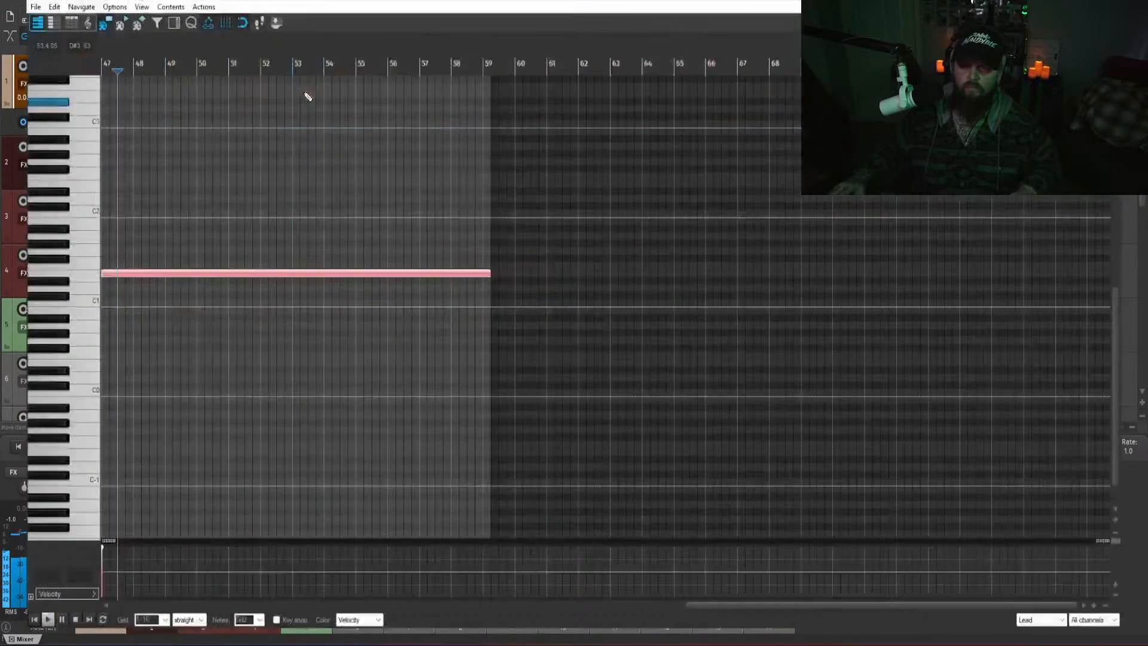
pyautogui.press('t')
pyautogui.press('Return')
pyautogui.press('Escape')
pyautogui.press('space')
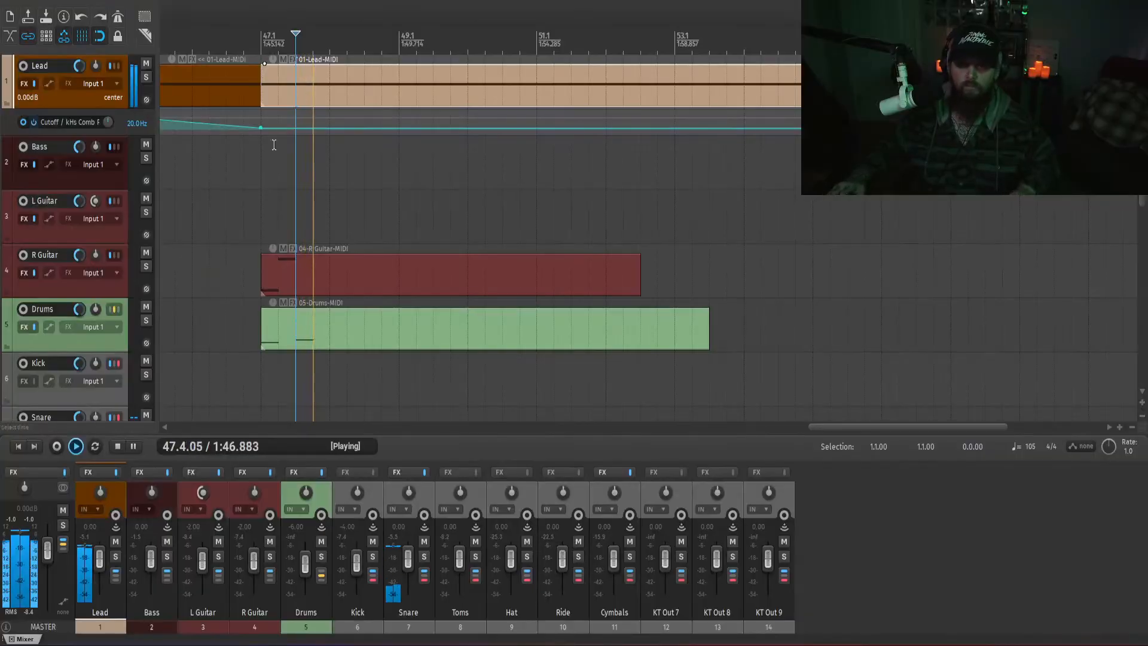
pyautogui.click(226, 187)
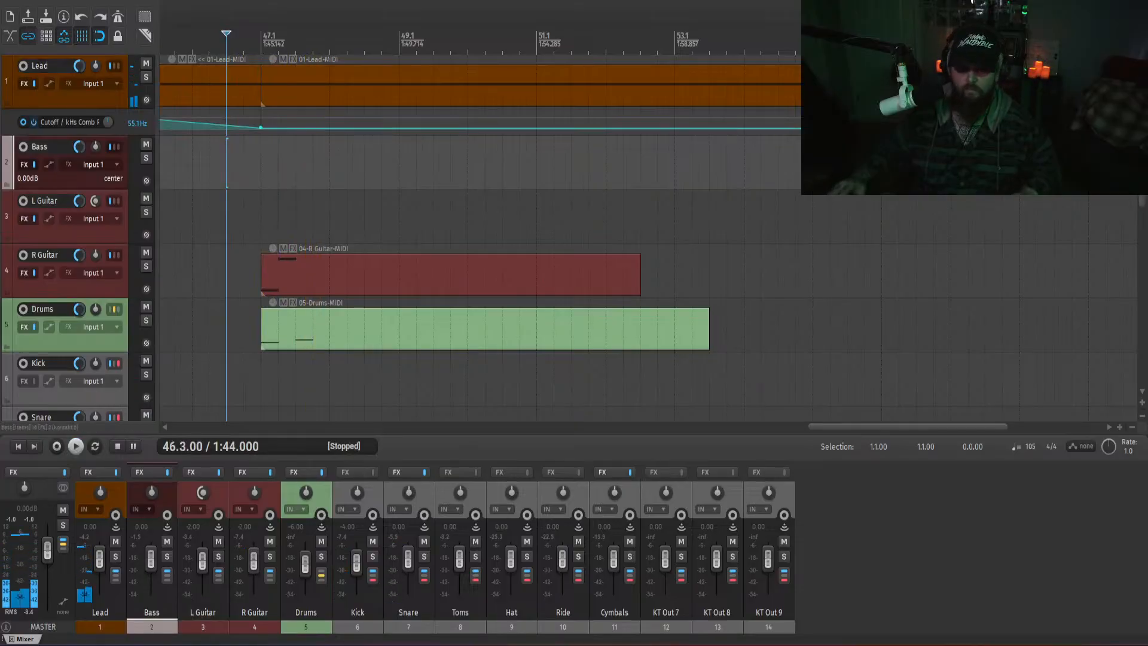
# - Set the Lead track's volume to -6 dB and play back the entry into bar 47 from beat 3 of bar 46
pyautogui.rightClick(99, 561)
pyautogui.write('-6')
pyautogui.press('Return')
pyautogui.press('space')
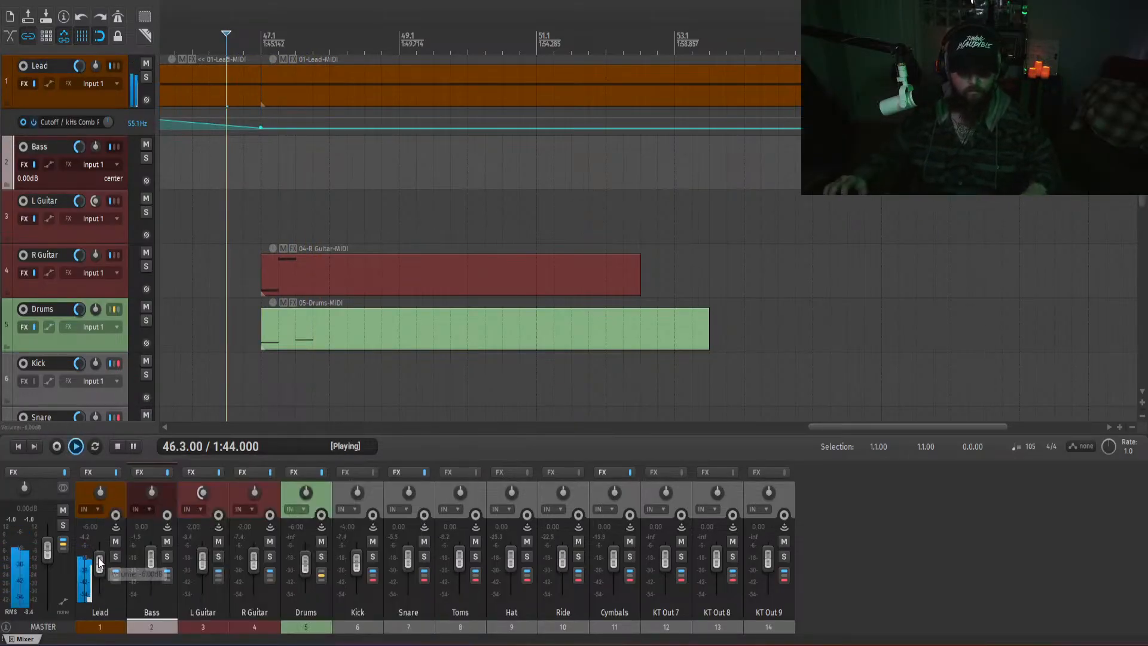
pyautogui.scroll(-2, 442, 352)
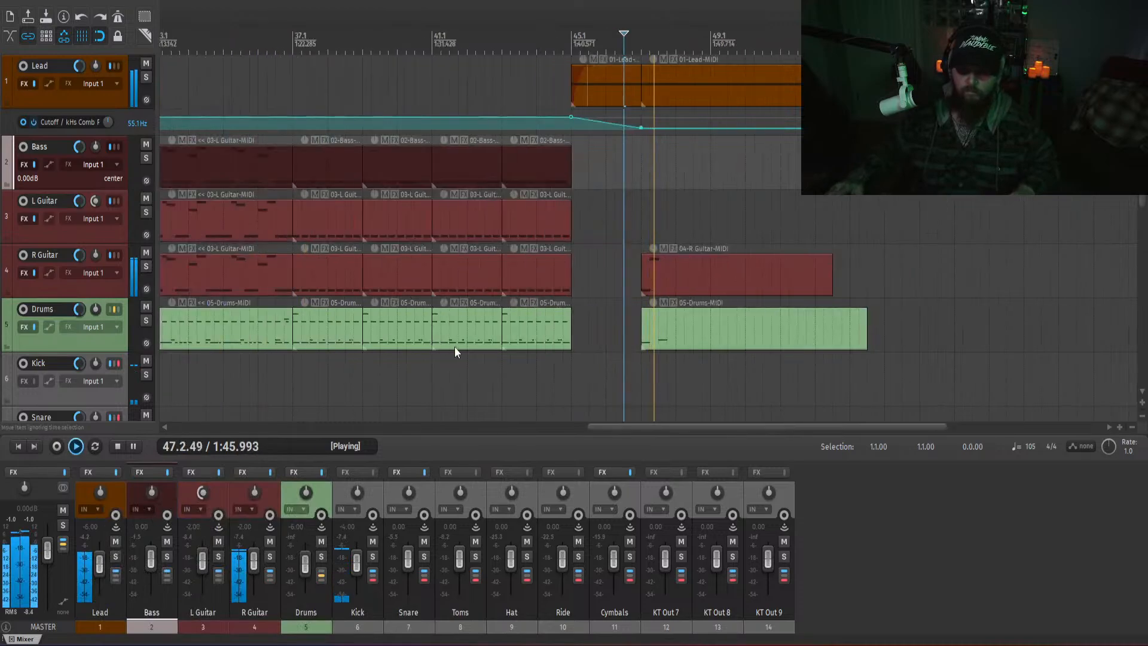
pyautogui.press('space')
# - Play the arrangement from the project start and pan the R Guitar track to the right, opposite the L Guitar
pyautogui.click(423, 378)
pyautogui.scroll(-2, 433, 378)
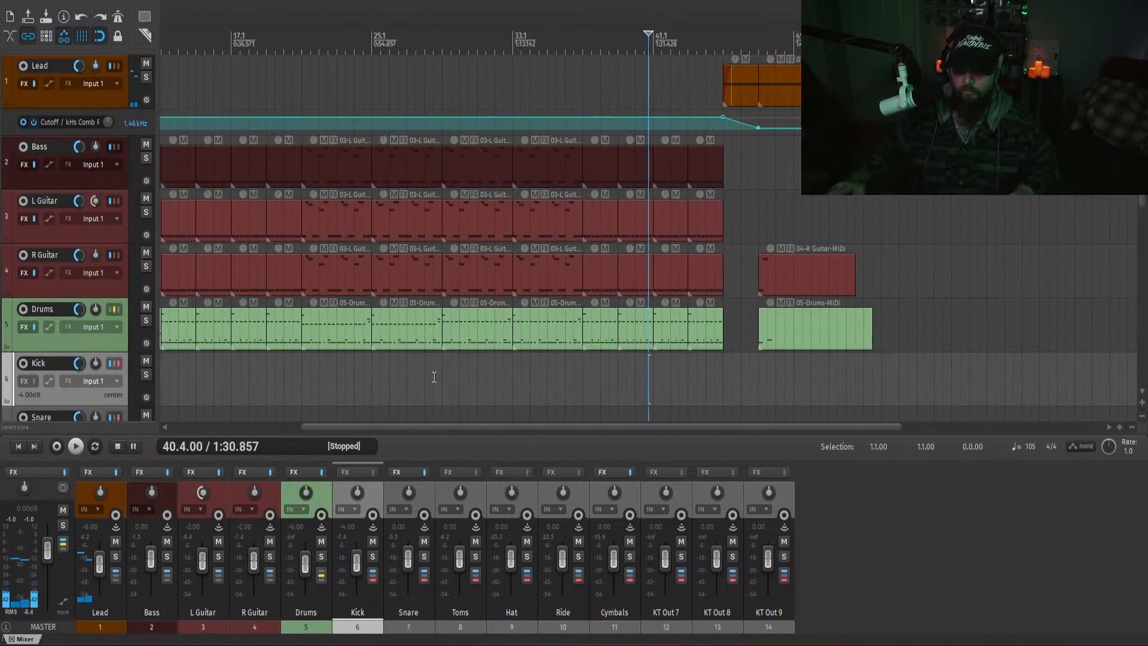
pyautogui.press('w')
pyautogui.press('space')
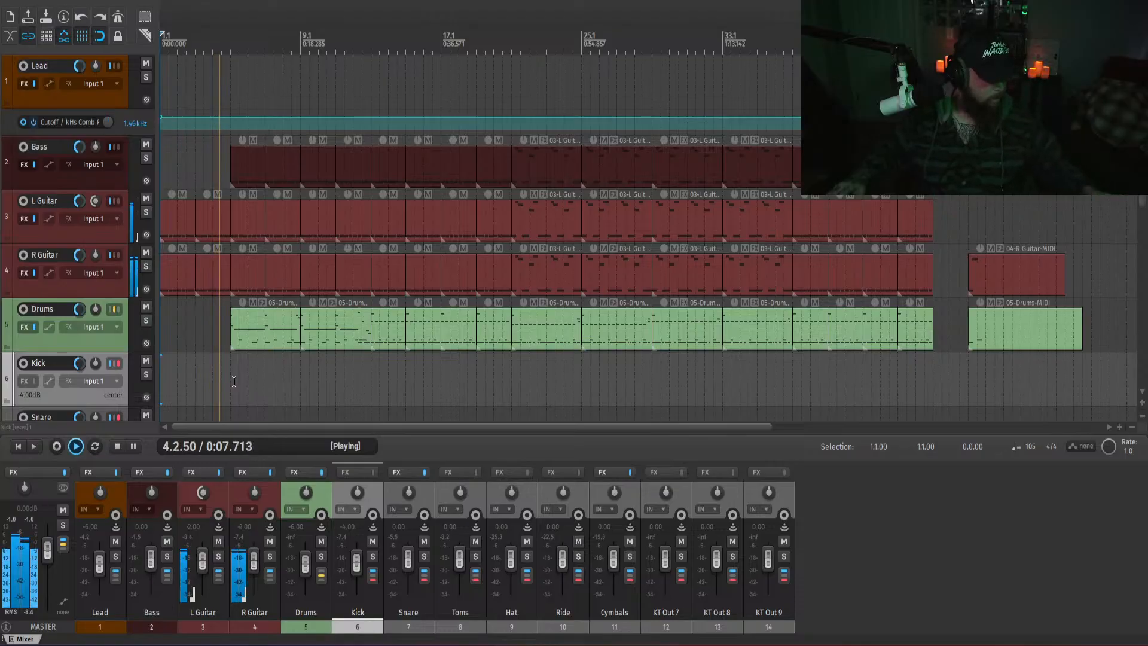
pyautogui.click(865, 526)
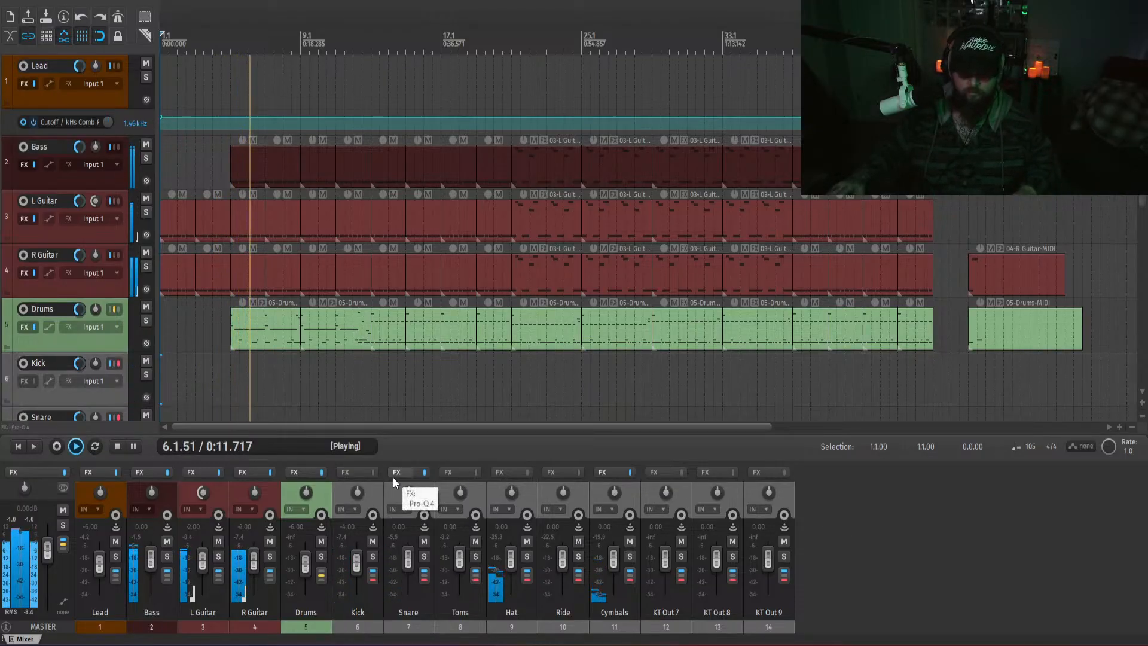
pyautogui.moveTo(255, 492); pyautogui.dragTo(255, 436)
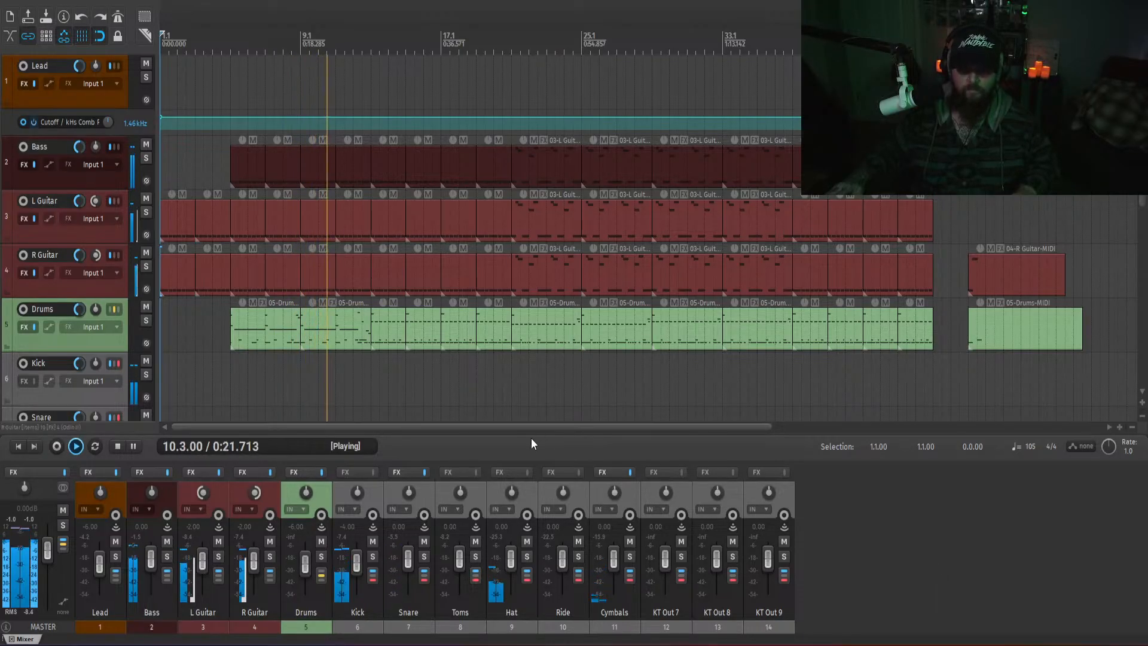
pyautogui.moveTo(400, 425); pyautogui.dragTo(442, 428)
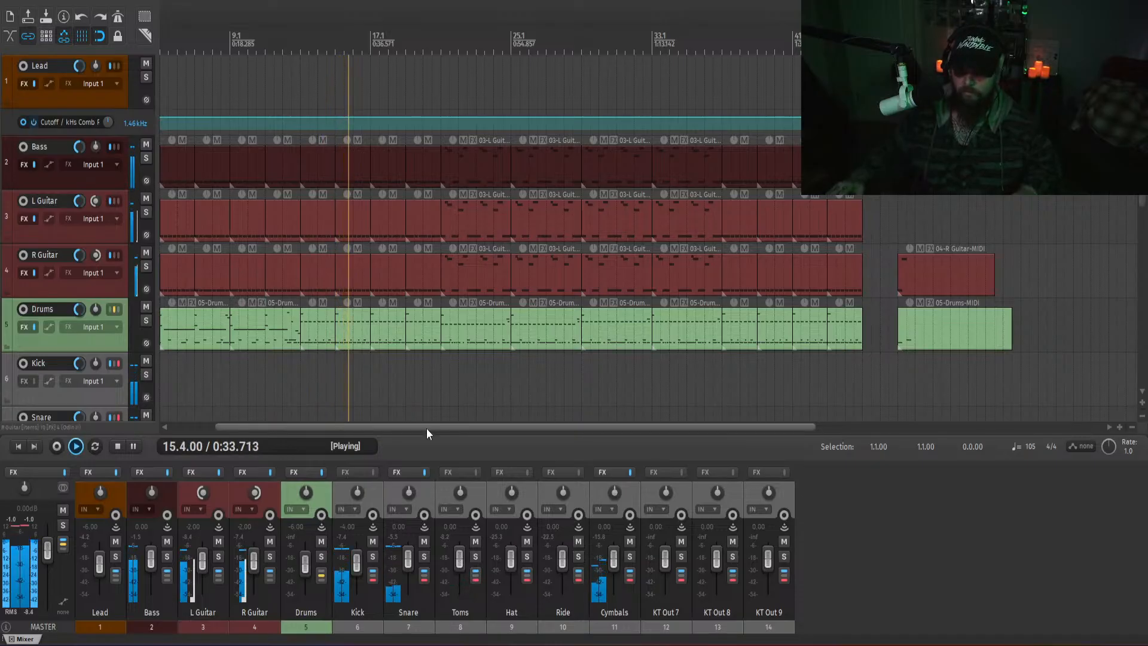
# - Add FabFilter Pro-Q 4 to the Cymbals track and place it before OTT in the effects chain
pyautogui.click(603, 473)
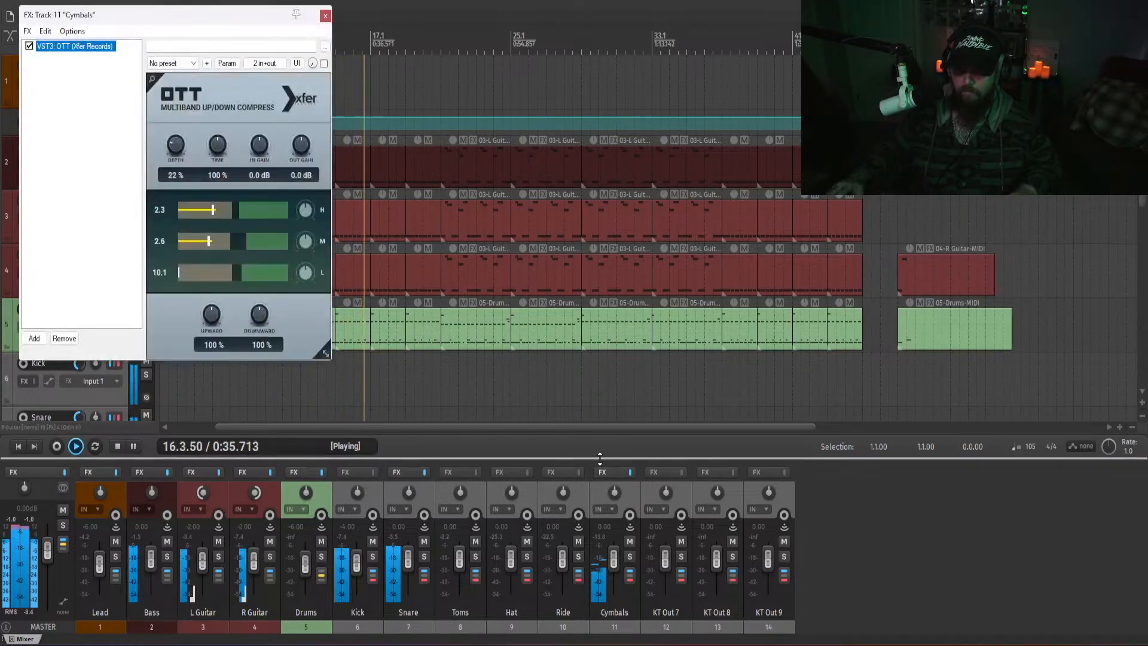
pyautogui.doubleClick(65, 159)
pyautogui.write('pro')
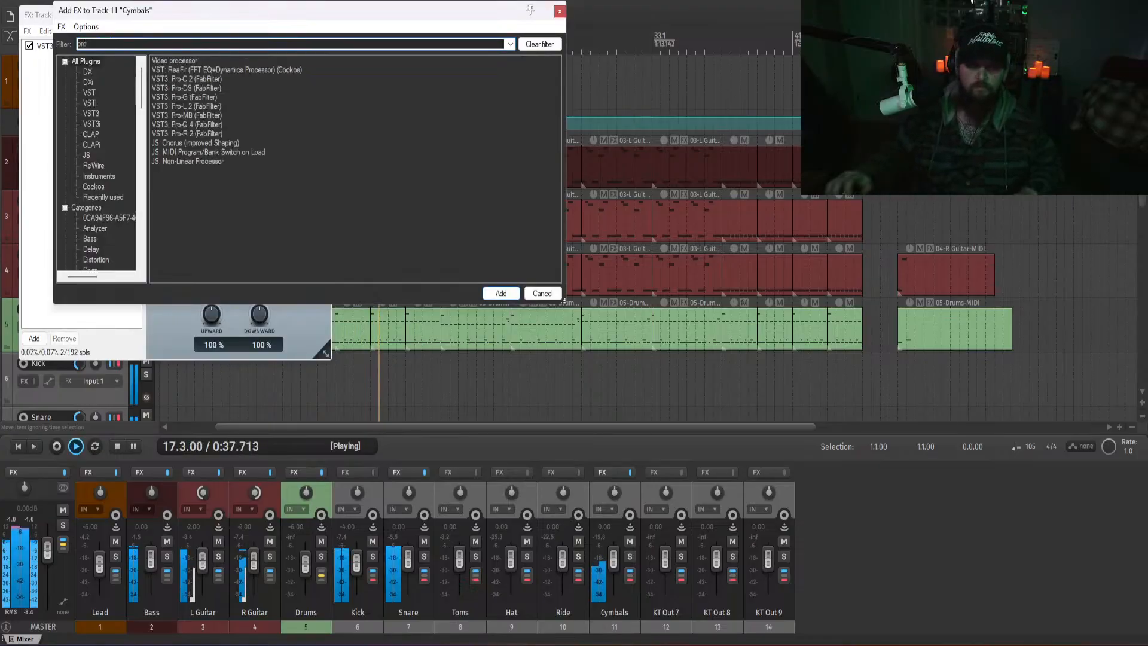
pyautogui.write(' q')
pyautogui.doubleClick(196, 70)
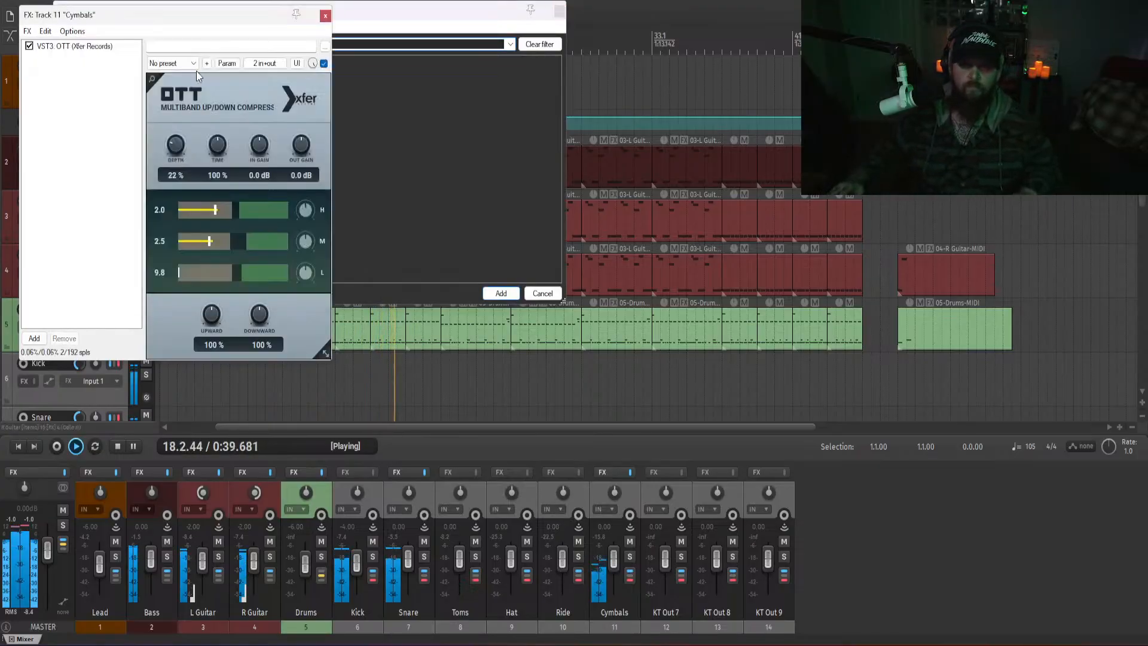
pyautogui.moveTo(78, 56); pyautogui.dragTo(82, 45)
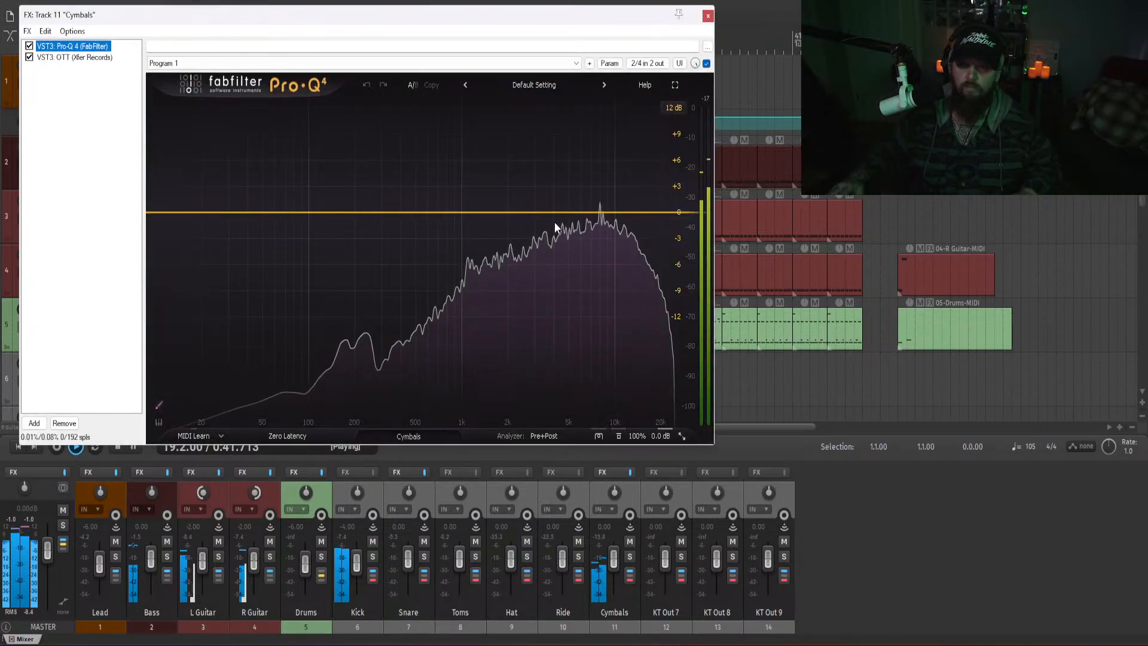
# - Add an EQ band at 7000 Hz to the Cymbals track's Pro-Q 4 and set its gain to +3 dB
pyautogui.click(571, 213)
pyautogui.click(562, 172)
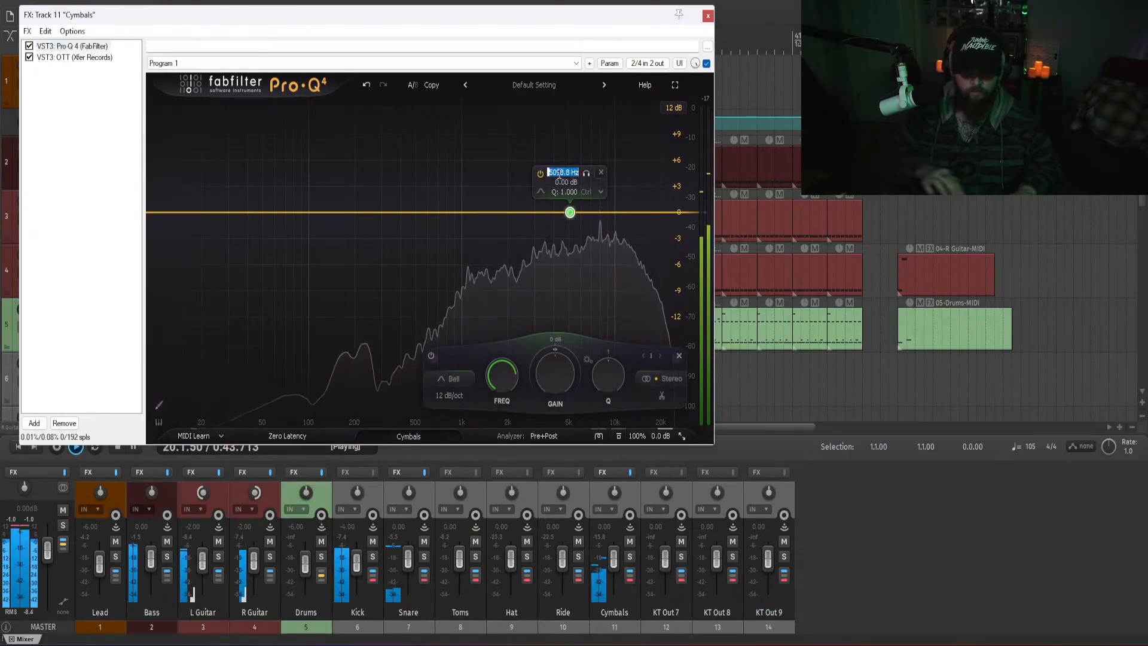
pyautogui.write('7k')
pyautogui.press('Return')
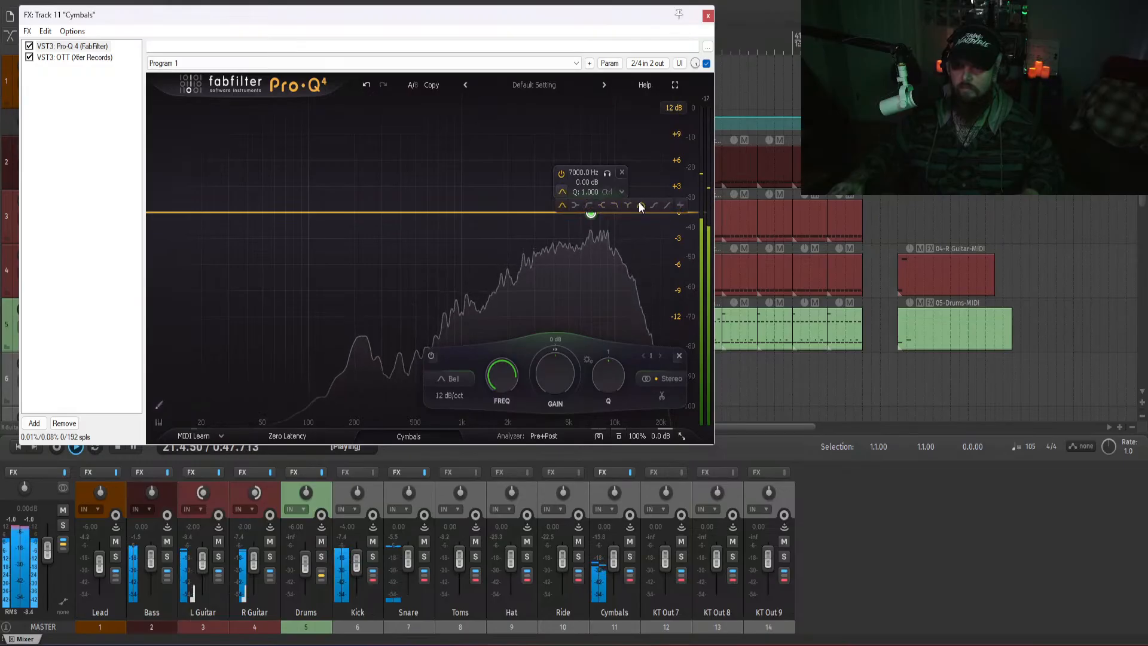
pyautogui.click(573, 204)
pyautogui.doubleClick(588, 183)
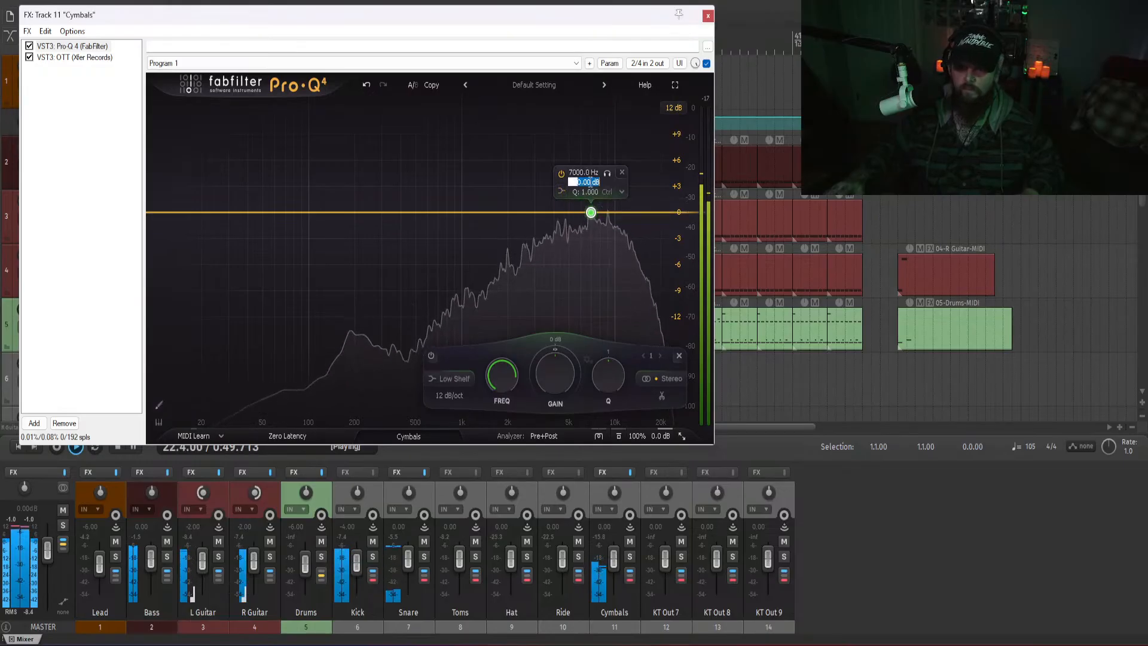
pyautogui.write('3')
pyautogui.press('Return')
# - Change the Cymbals EQ band's shape to High Shelf and close the effects window
pyautogui.click(561, 178)
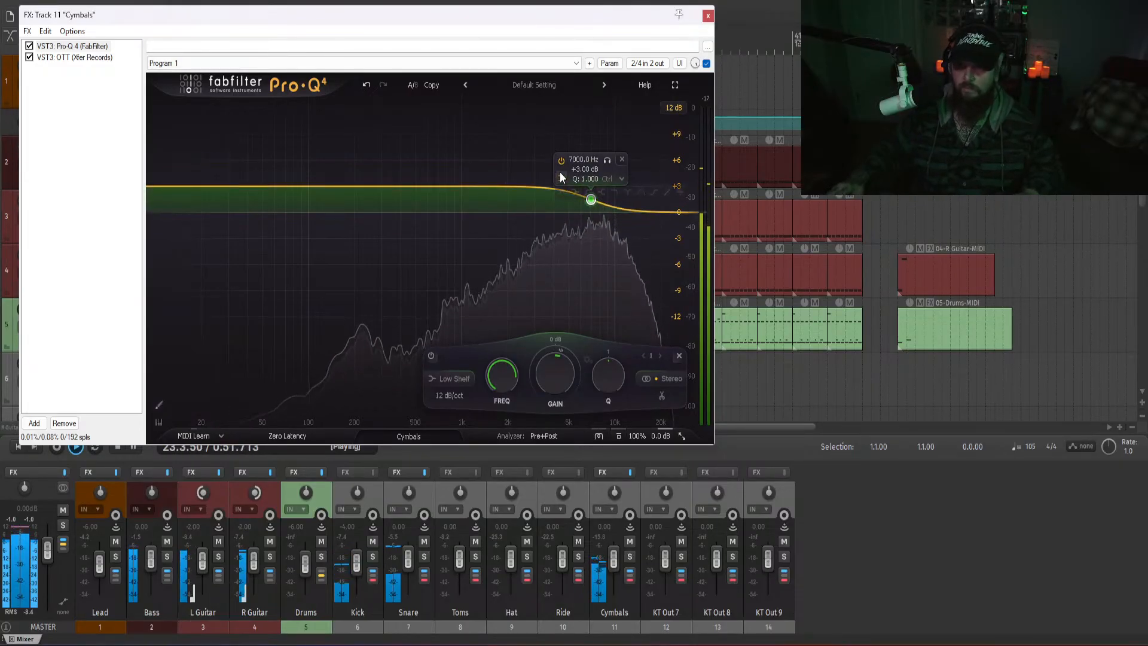
pyautogui.click(607, 195)
pyautogui.click(558, 175)
pyautogui.click(559, 174)
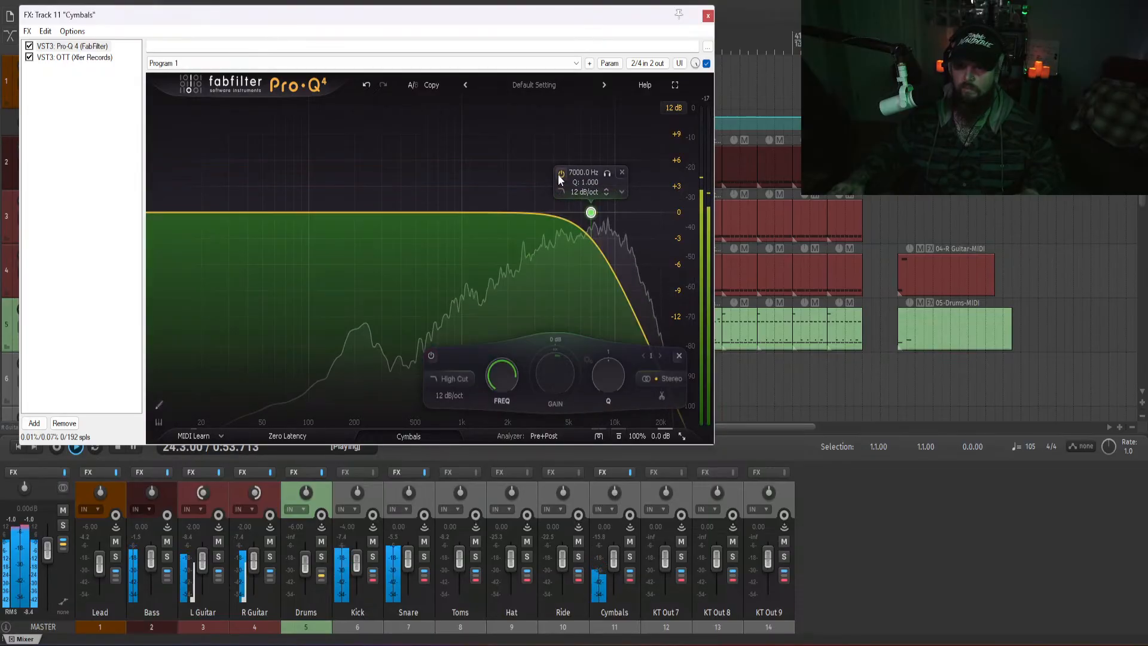
pyautogui.click(560, 190)
pyautogui.click(598, 206)
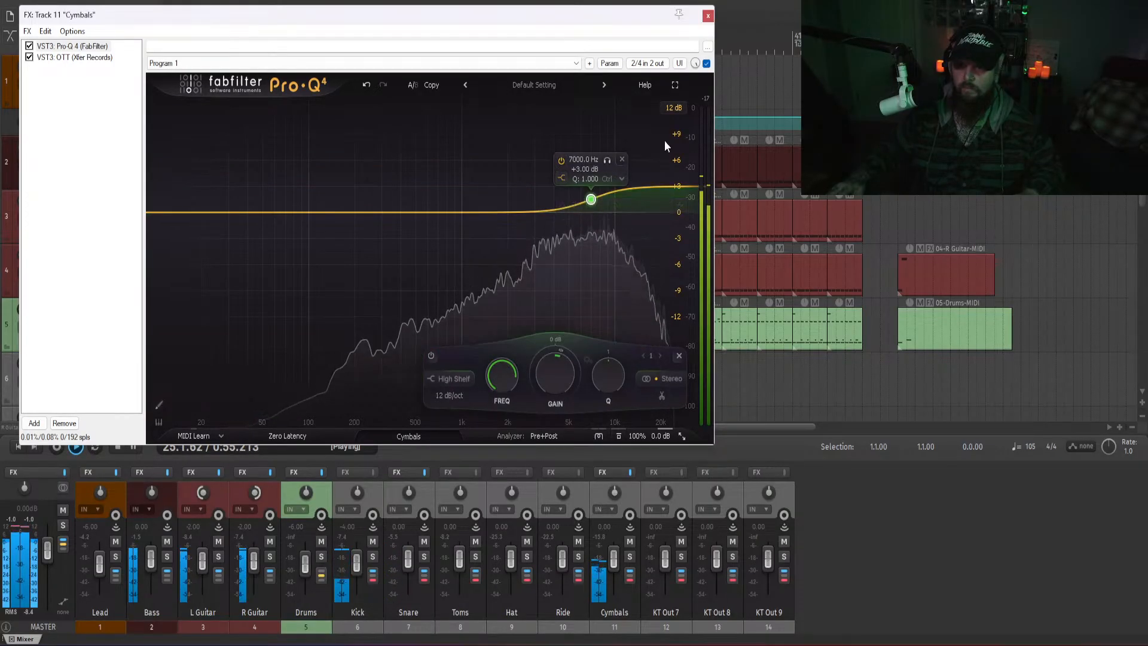
pyautogui.click(708, 17)
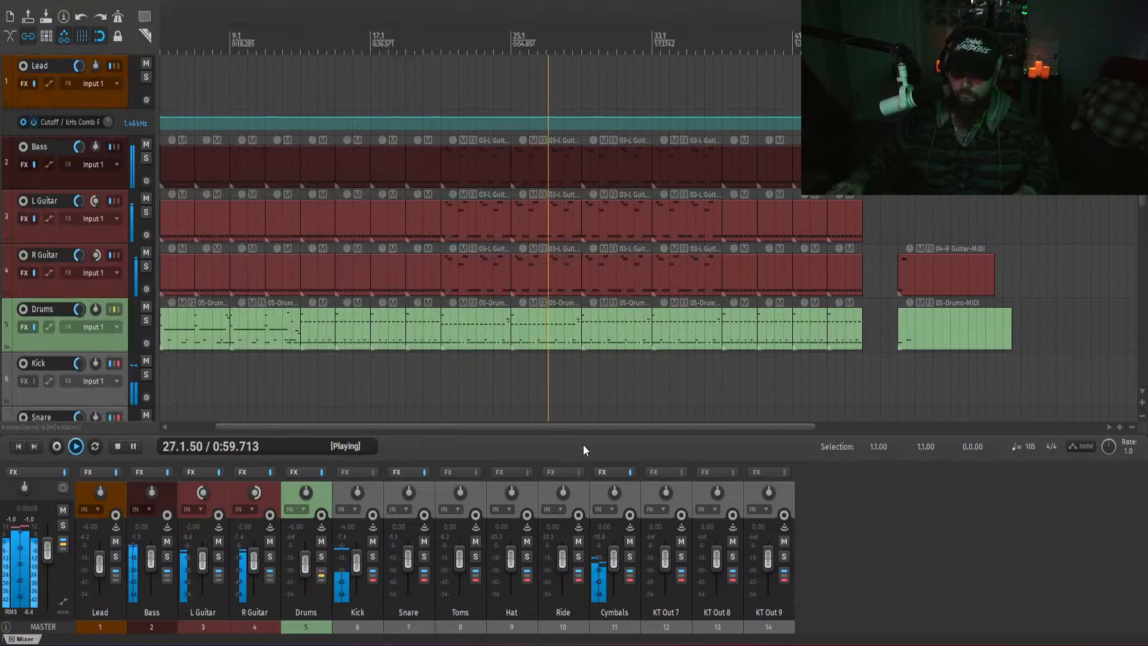
# - In the R Guitar item at bar 47, delete the higher beat-2 note, shorten the opening E1 note to half a beat, and audition it
pyautogui.moveTo(578, 428); pyautogui.dragTo(590, 429)
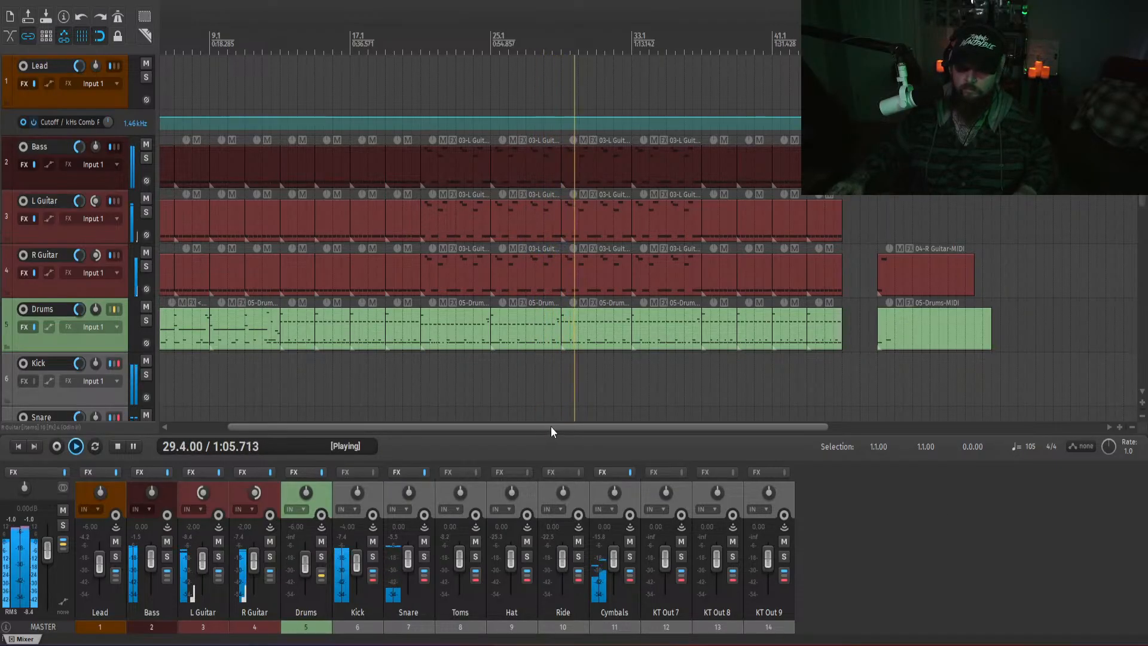
pyautogui.moveTo(551, 427); pyautogui.dragTo(610, 432)
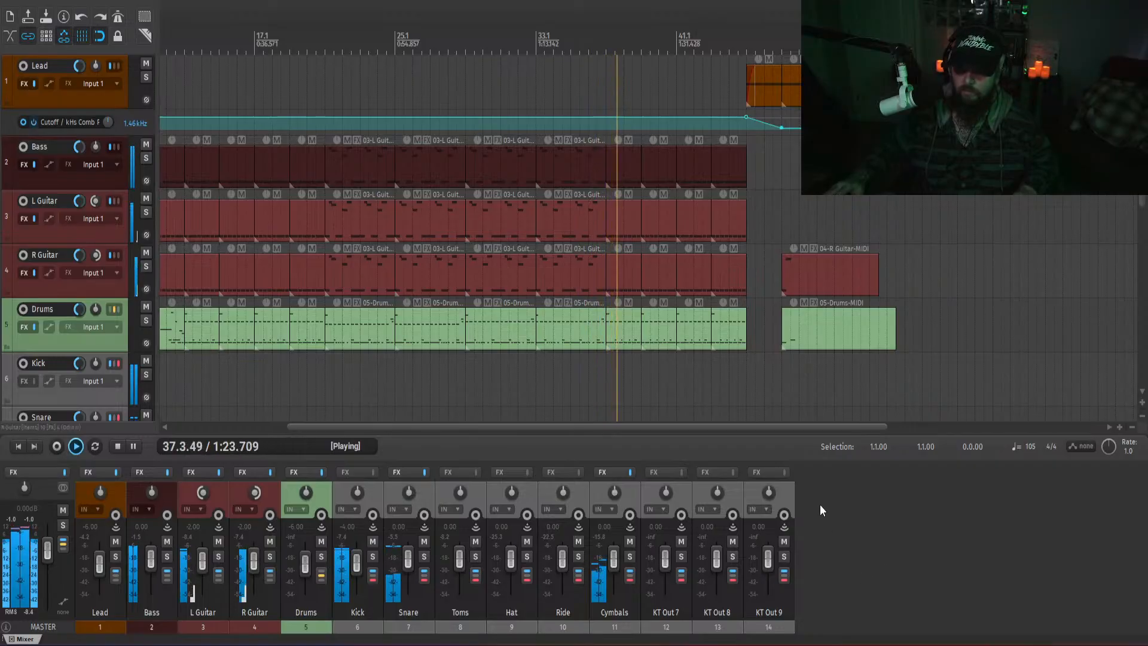
pyautogui.moveTo(730, 429); pyautogui.dragTo(833, 429)
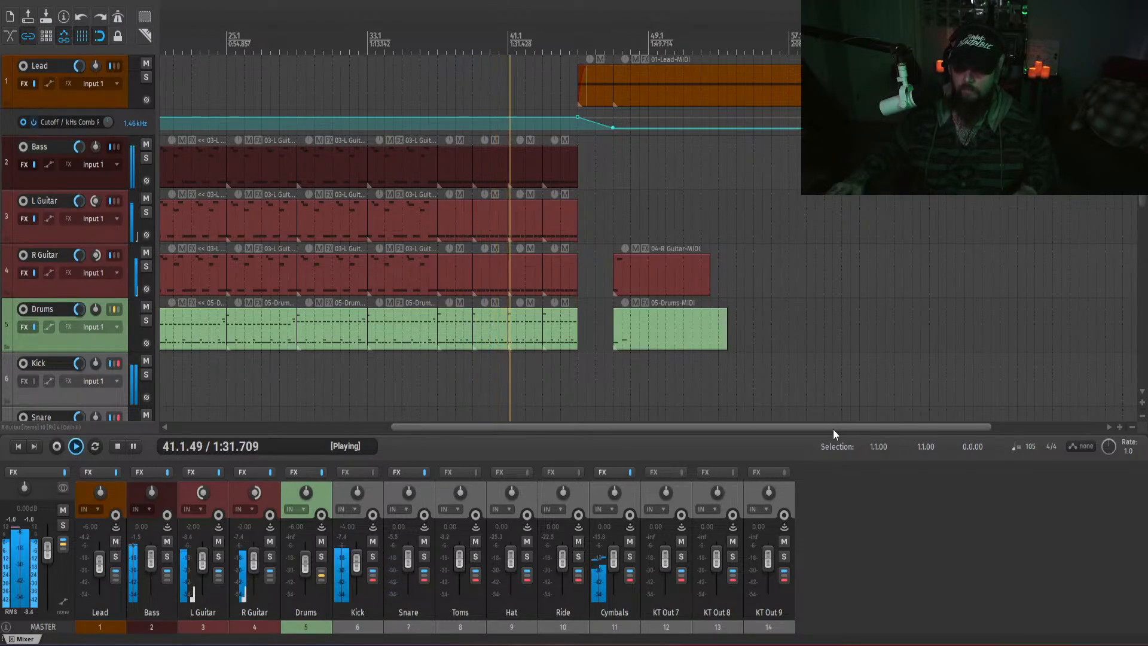
pyautogui.moveTo(833, 428); pyautogui.dragTo(853, 432)
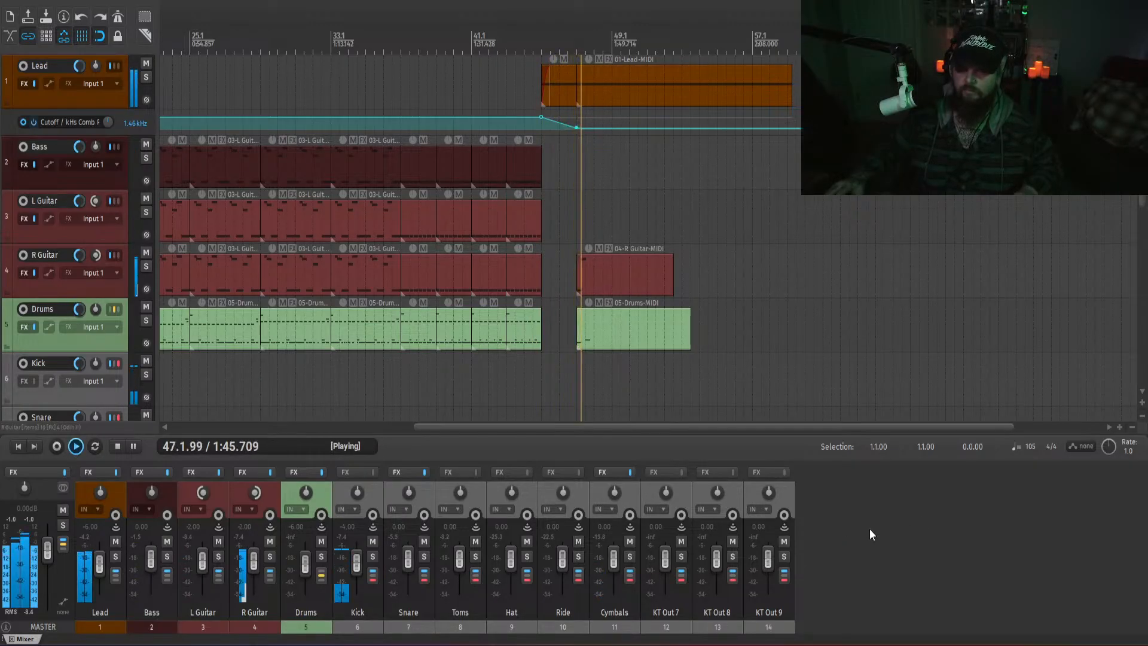
pyautogui.doubleClick(587, 281)
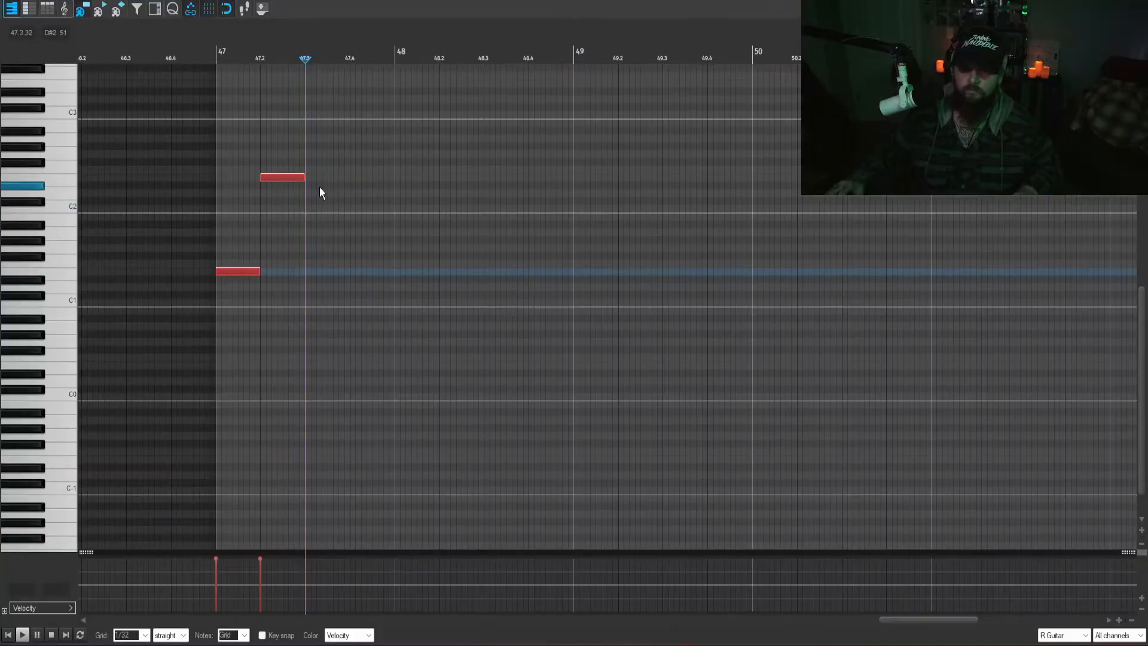
pyautogui.moveTo(319, 186); pyautogui.dragTo(265, 134)
pyautogui.press('Delete')
pyautogui.moveTo(256, 269); pyautogui.dragTo(250, 270)
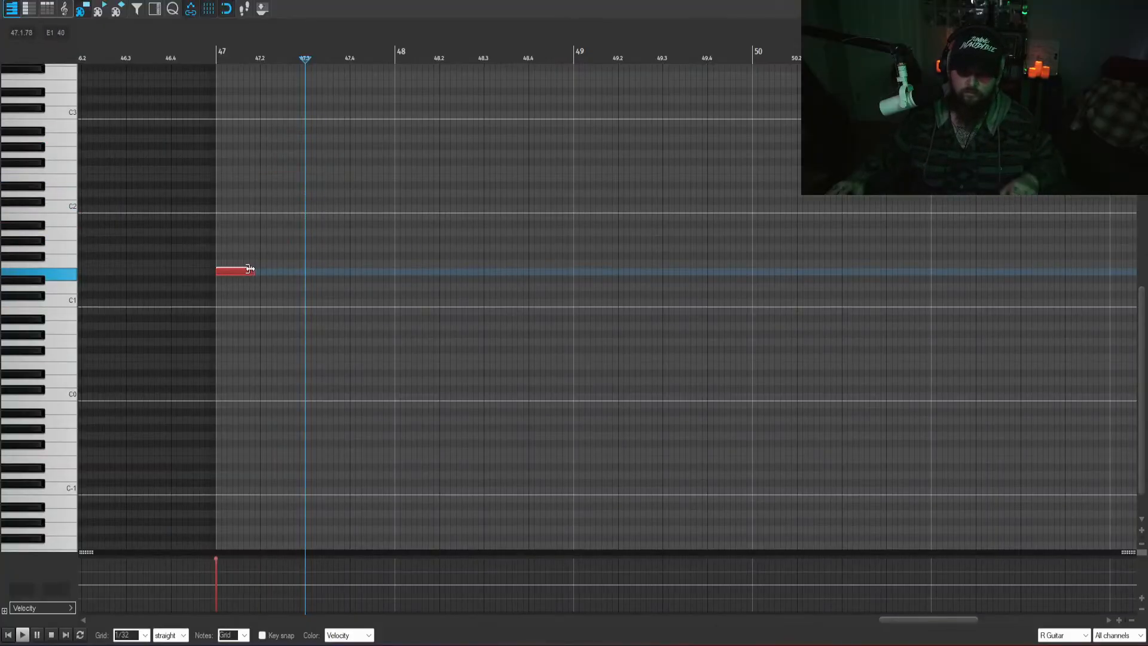
pyautogui.click(234, 274)
pyautogui.press('space')
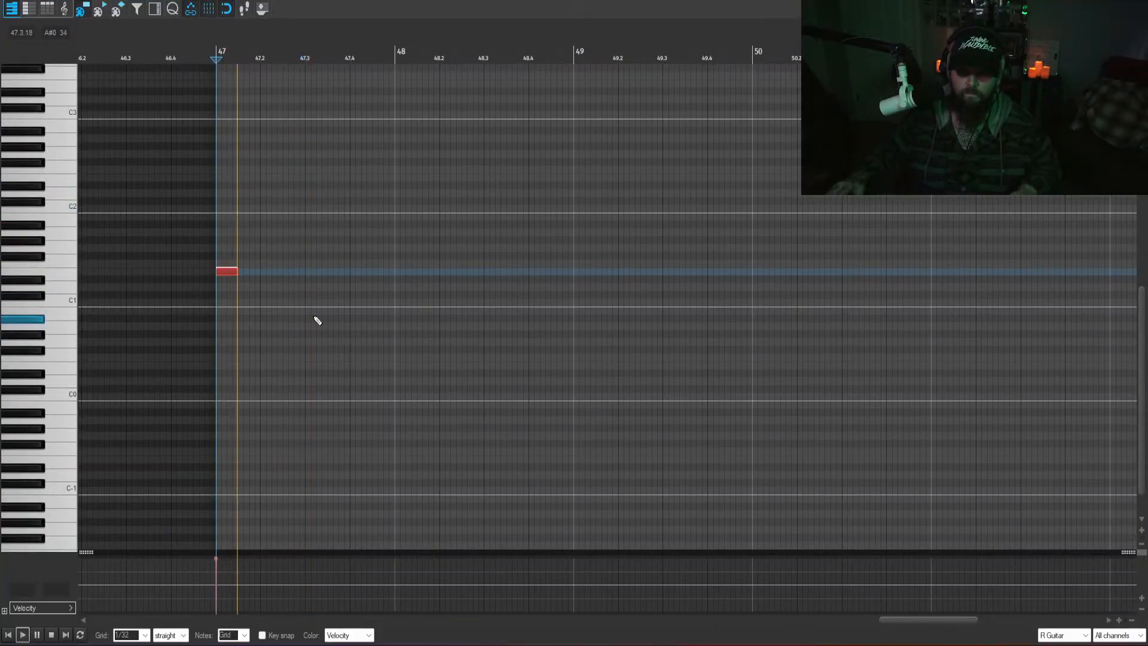
pyautogui.press('space')
# - Center the R Guitar track's pan and add two adjacent sixteenth-length E1 notes around beat 2 of its bar 47 item
pyautogui.press('Escape')
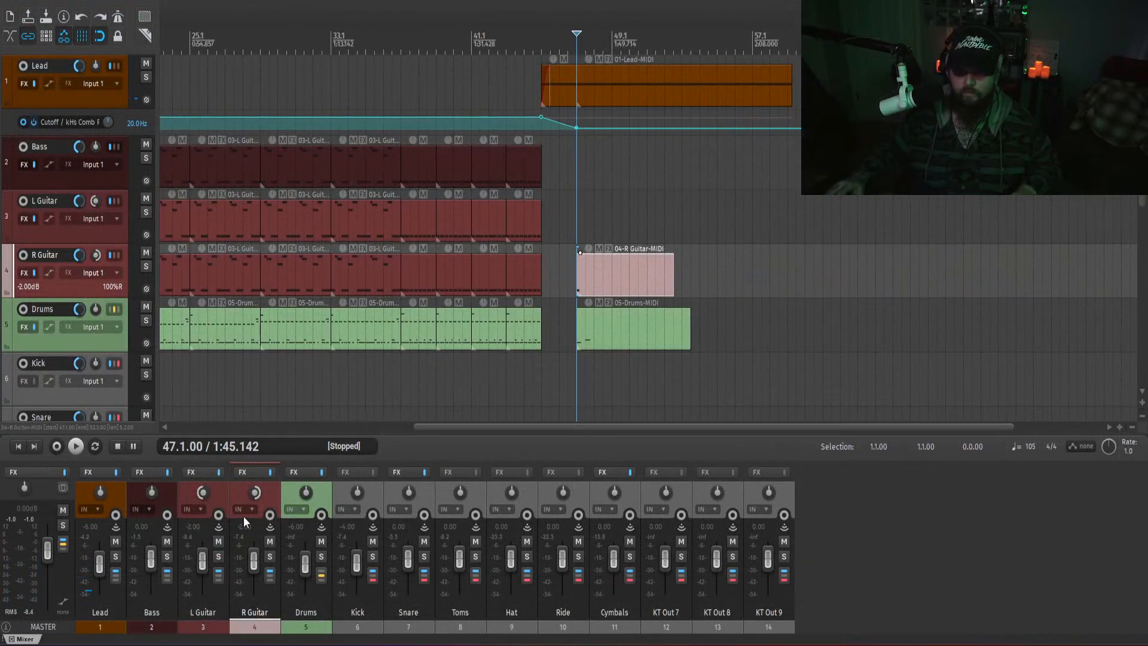
pyautogui.doubleClick(616, 277)
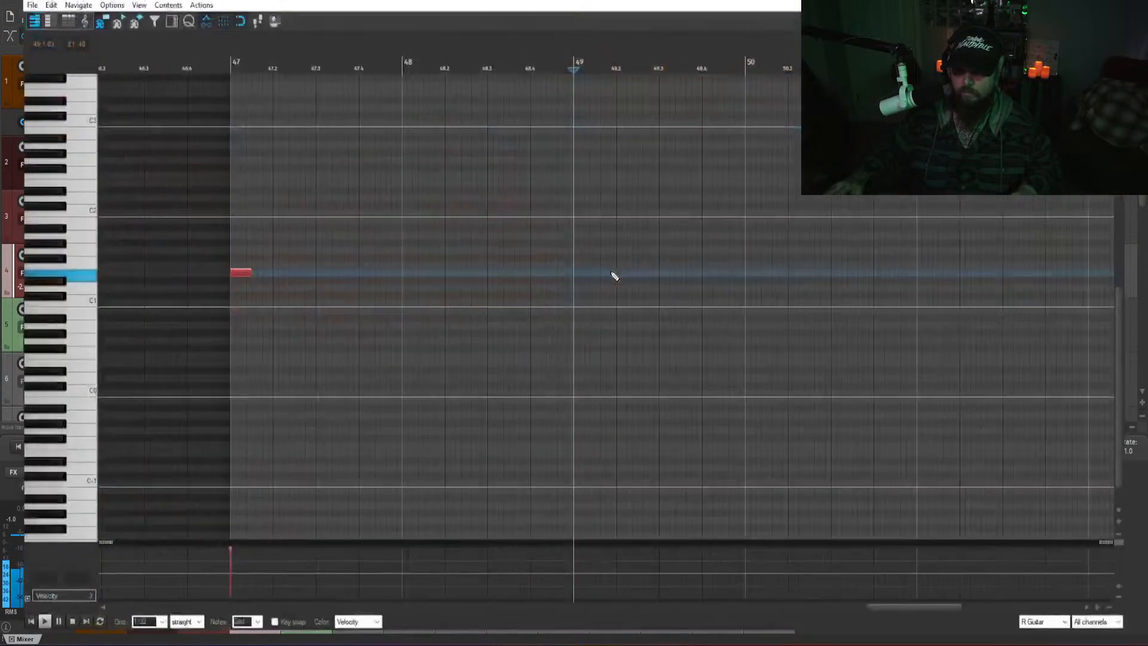
pyautogui.click(217, 315)
pyautogui.press('space')
pyautogui.press('space')
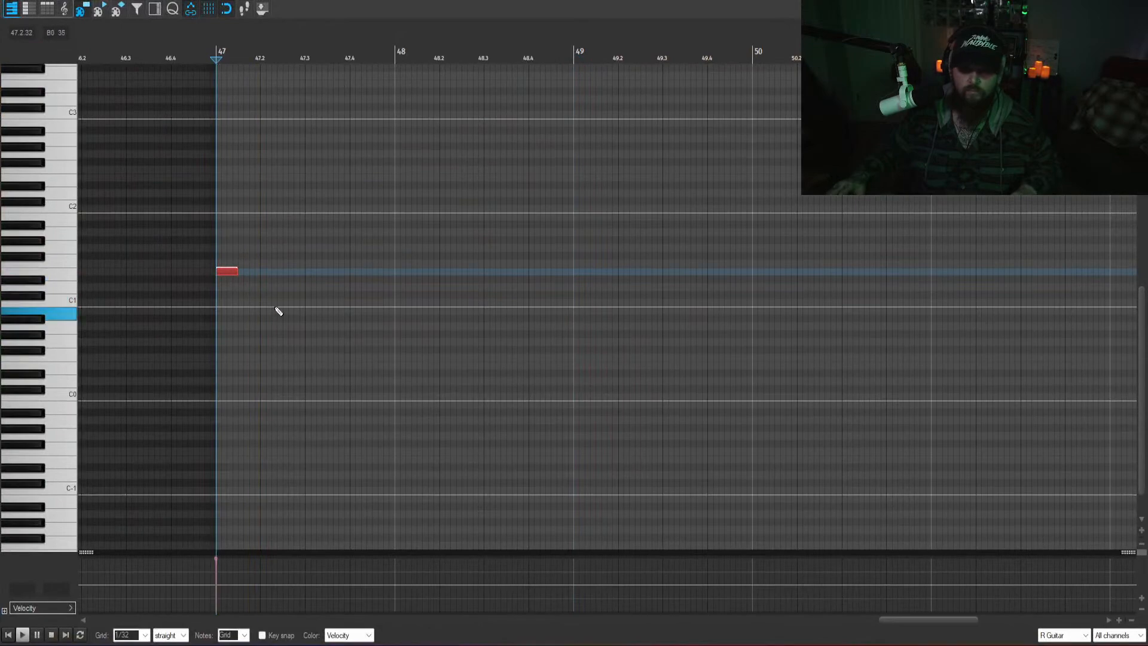
pyautogui.press('space')
pyautogui.press('space')
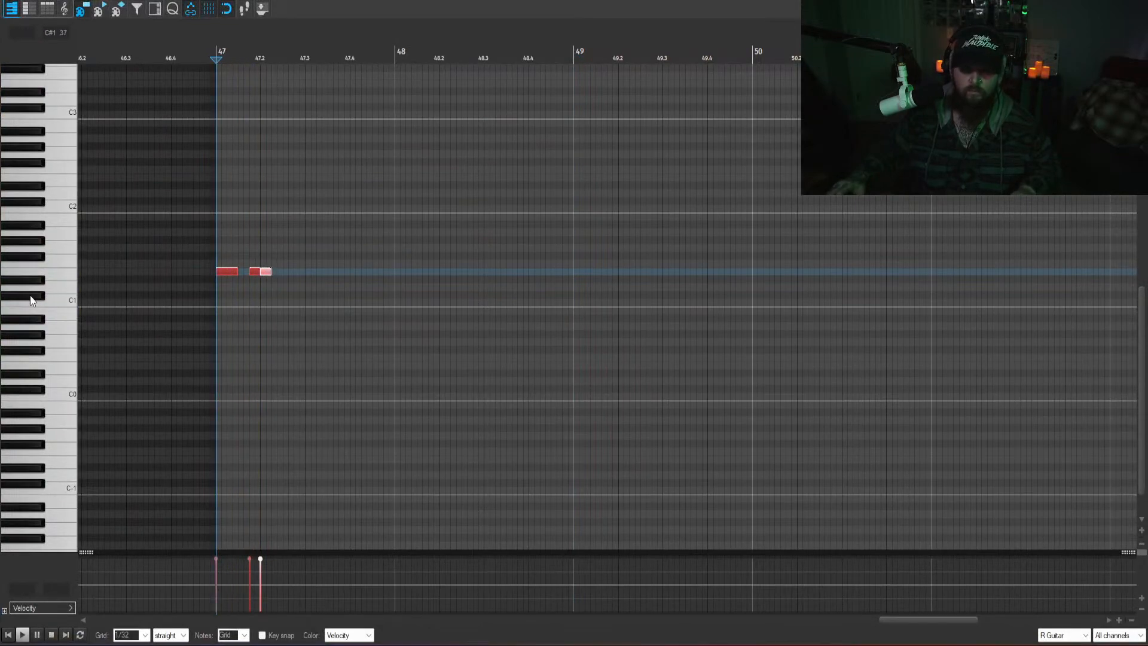
# - Move the pair of short E1 guitar notes to start exactly on beat 2 of bar 47, and play it back
pyautogui.scroll(4, 31, 295)
pyautogui.press('space')
pyautogui.press('space')
pyautogui.moveTo(281, 328); pyautogui.dragTo(257, 317)
pyautogui.press('space')
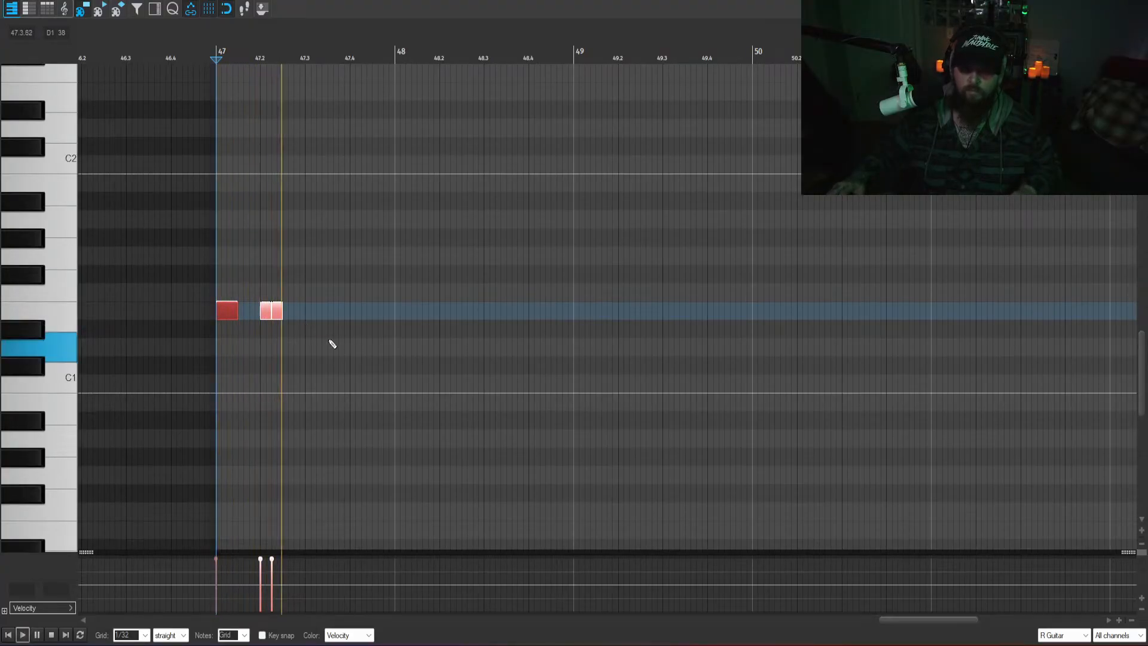
pyautogui.press('space')
# - Add short E1 note pairs to the R Guitar item halfway through beats 47.3, 47.4 and 48.1 and on 48.2, and close the editor
pyautogui.press('space')
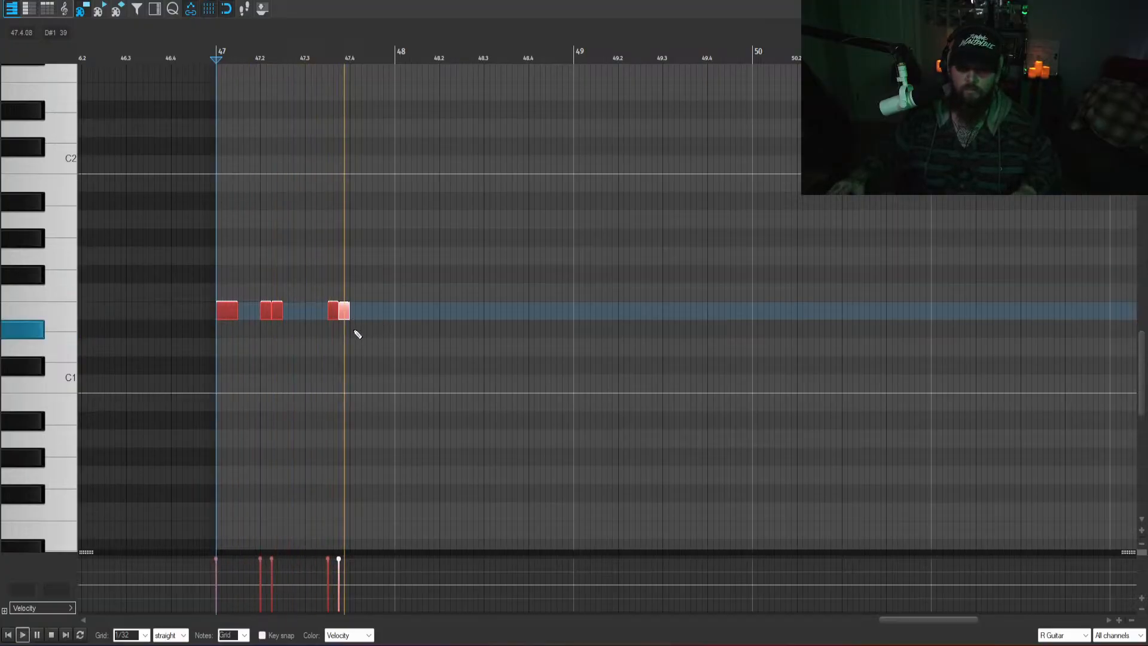
pyautogui.moveTo(320, 297); pyautogui.dragTo(382, 331)
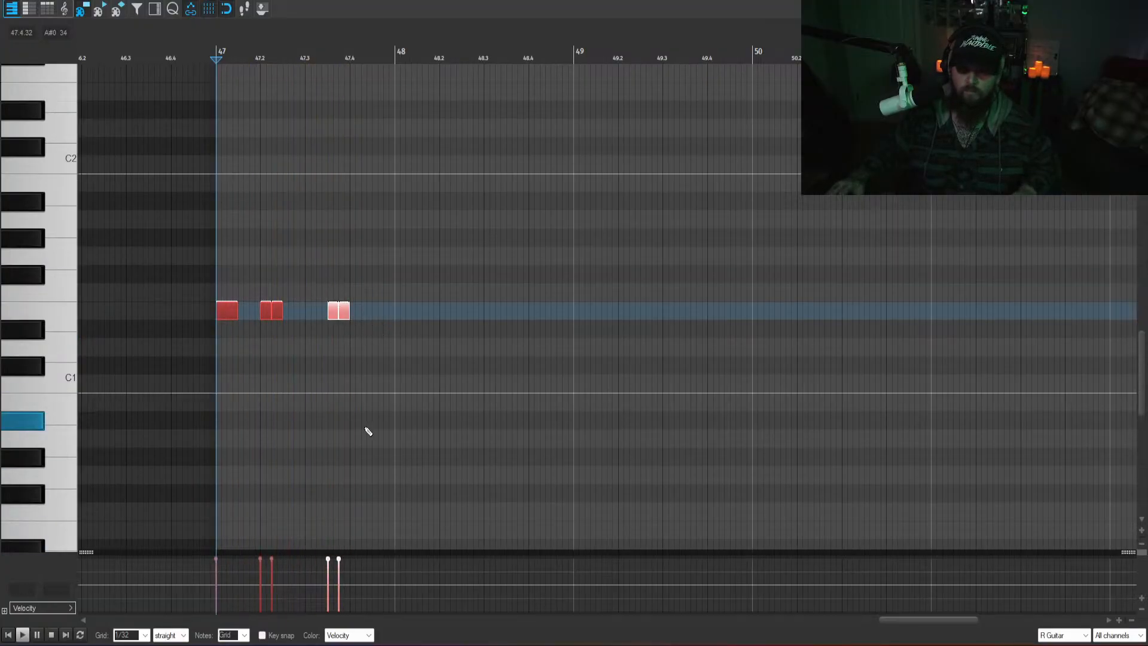
pyautogui.press('space')
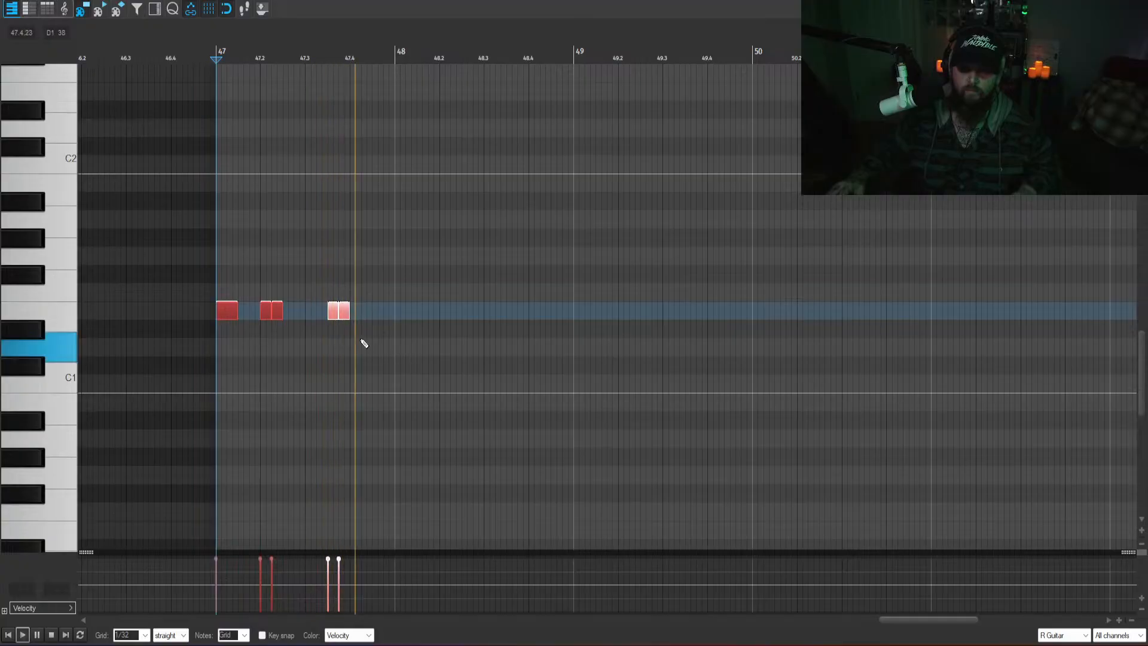
pyautogui.moveTo(375, 330); pyautogui.dragTo(295, 292)
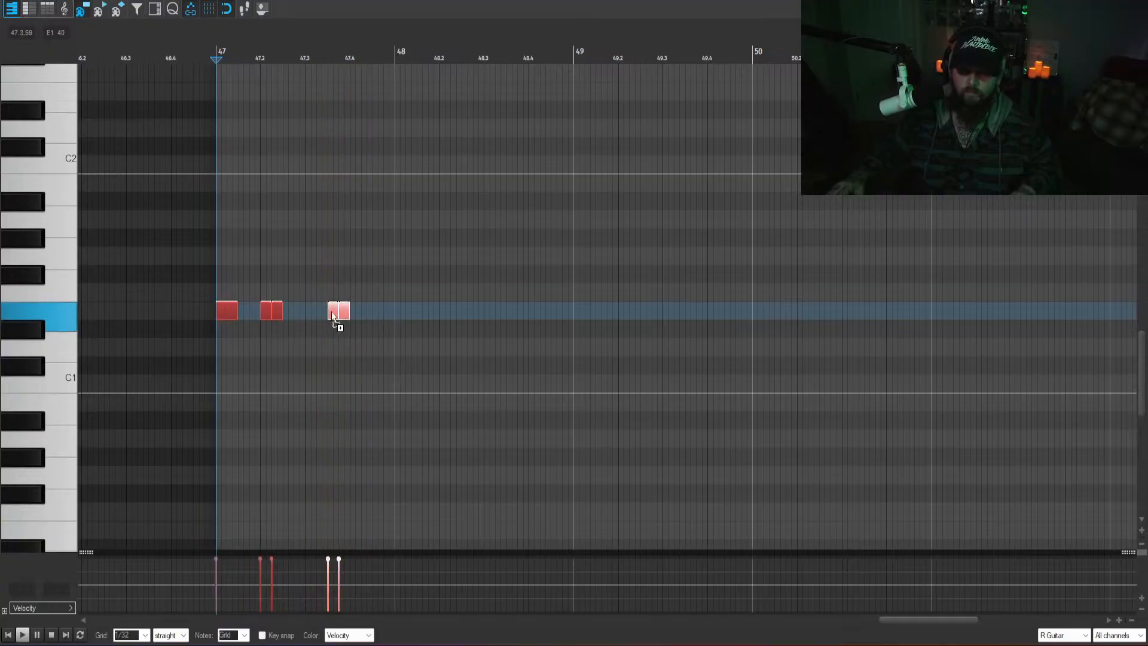
pyautogui.press('space')
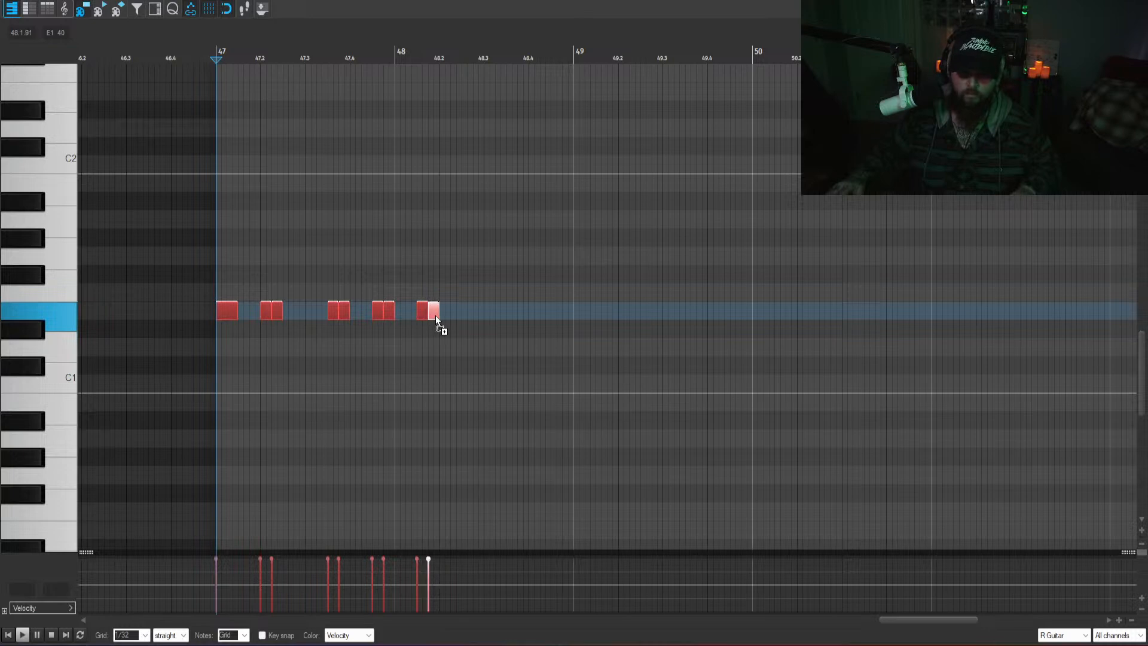
pyautogui.moveTo(484, 321); pyautogui.dragTo(420, 314)
pyautogui.press('space')
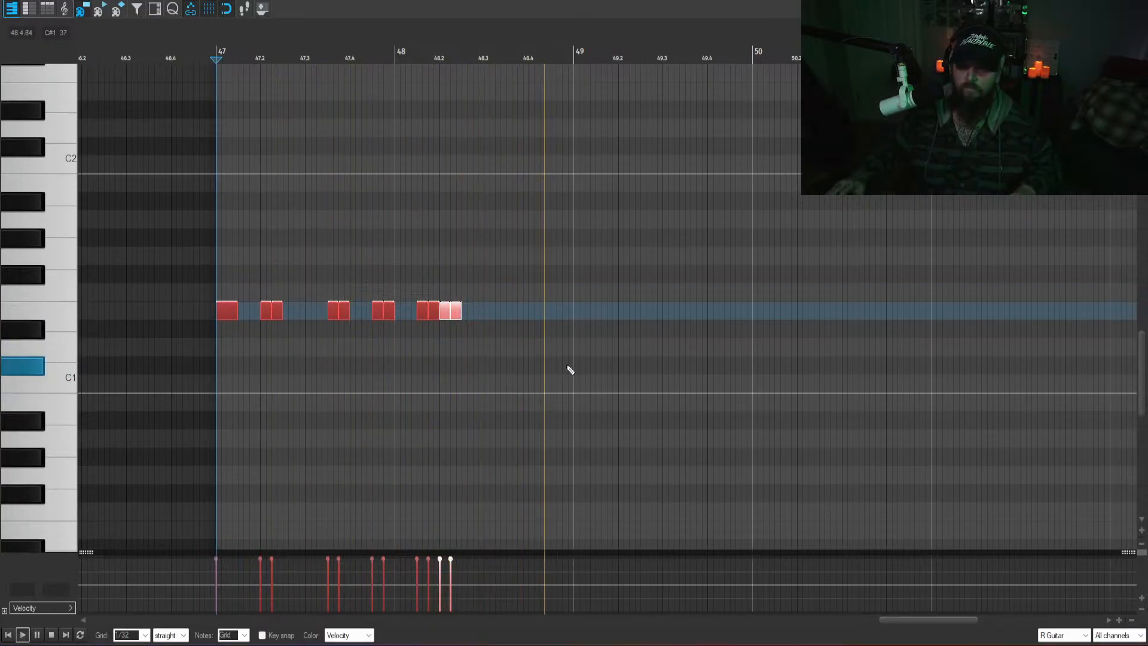
pyautogui.press('space')
pyautogui.click(1134, 3)
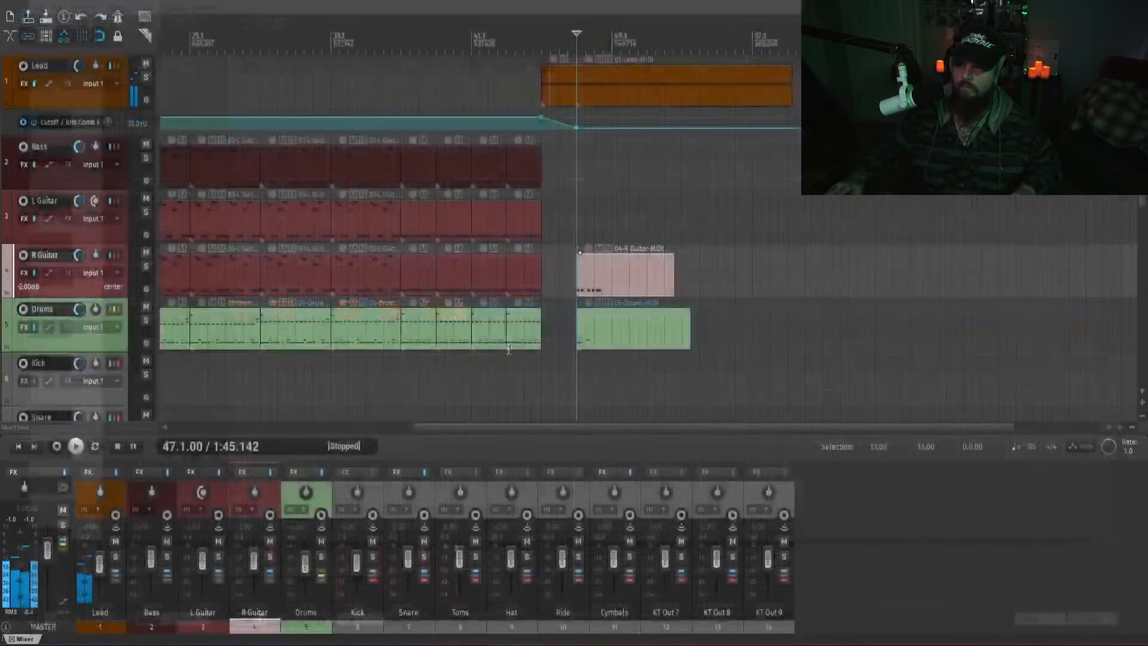
# - Add two adjacent sixteenth-length C1 kick notes on beat 2 of bar 47 in the Drums item
pyautogui.click(577, 225)
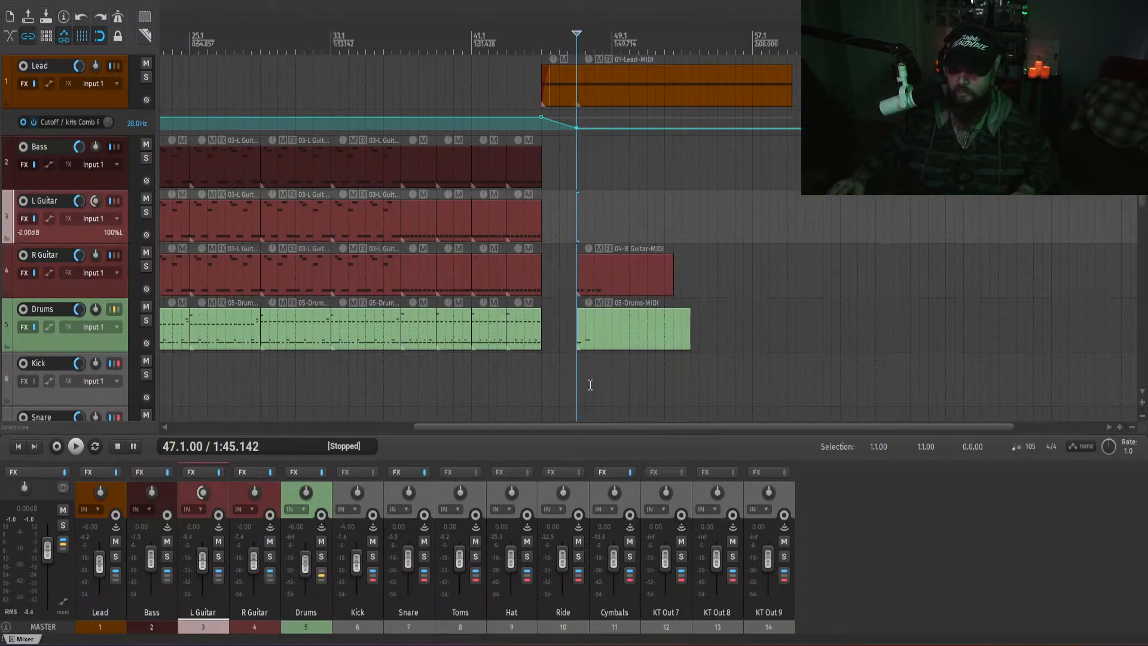
pyautogui.doubleClick(592, 342)
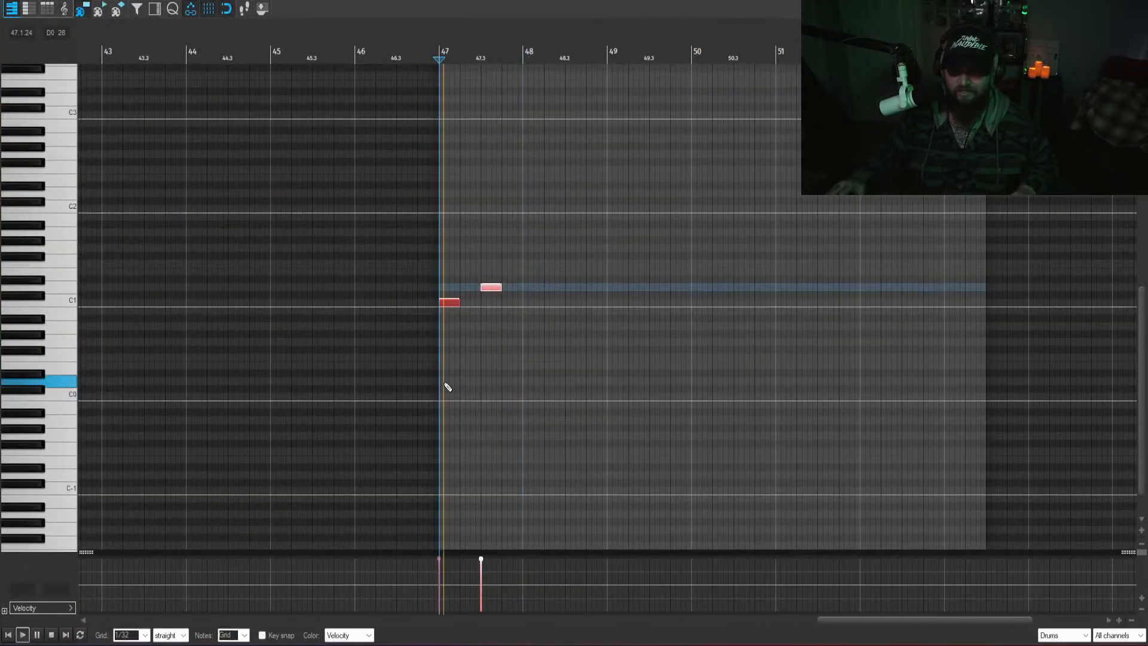
pyautogui.scroll(3, 513, 337)
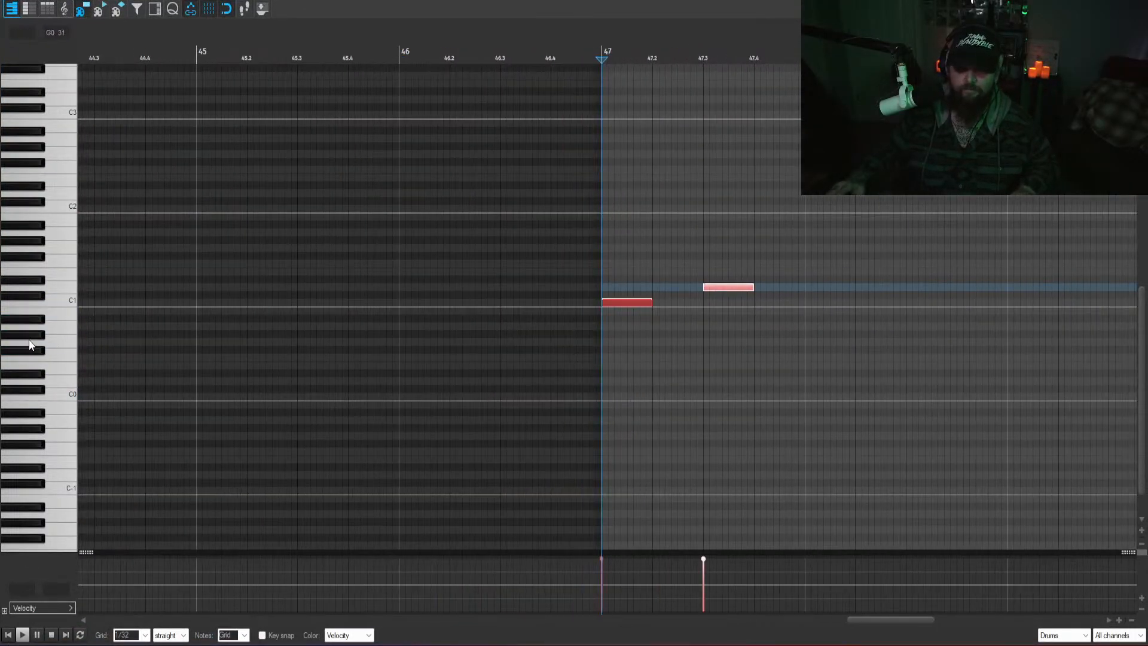
pyautogui.scroll(4, 30, 344)
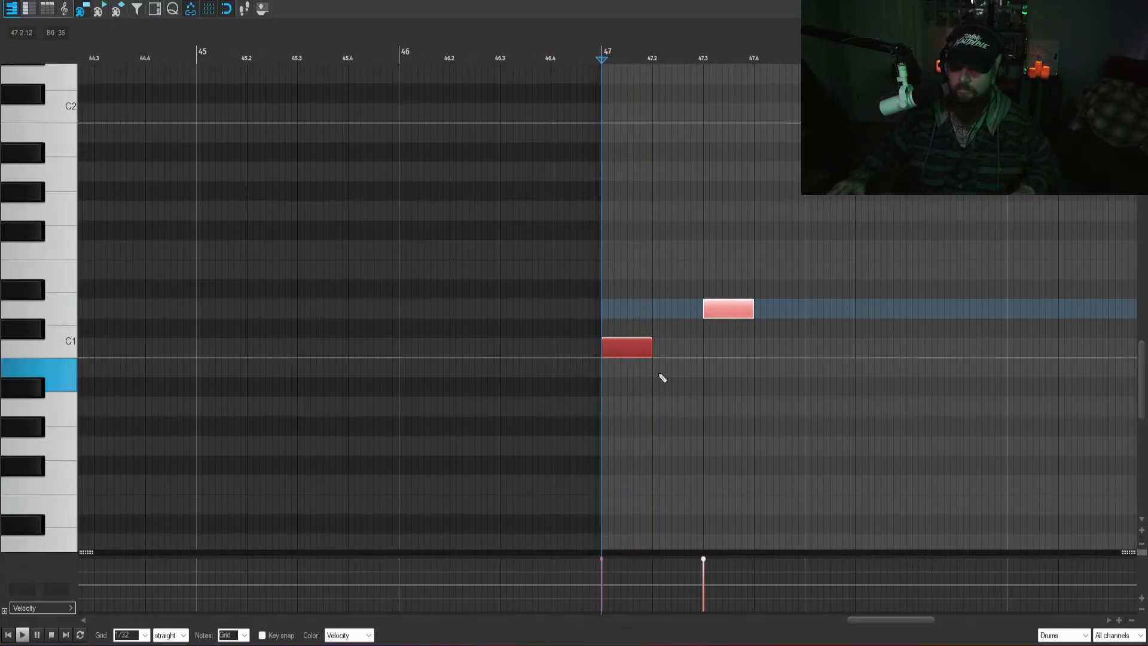
pyautogui.moveTo(661, 353); pyautogui.dragTo(674, 354)
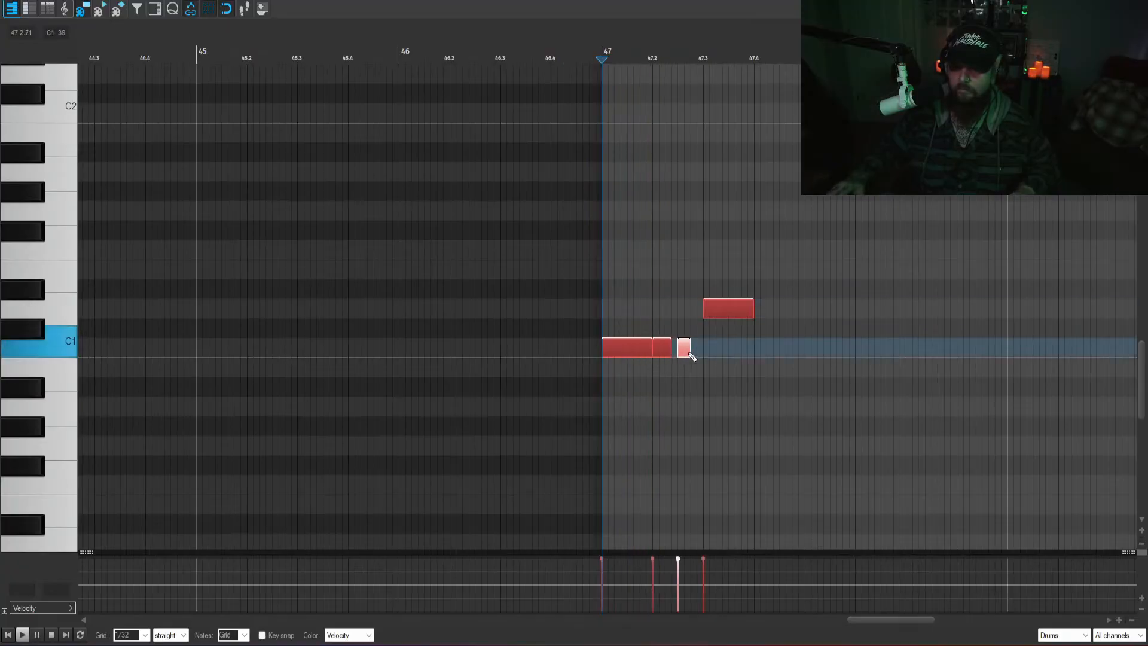
pyautogui.press('space')
pyautogui.press('space')
pyautogui.moveTo(684, 352); pyautogui.dragTo(666, 352)
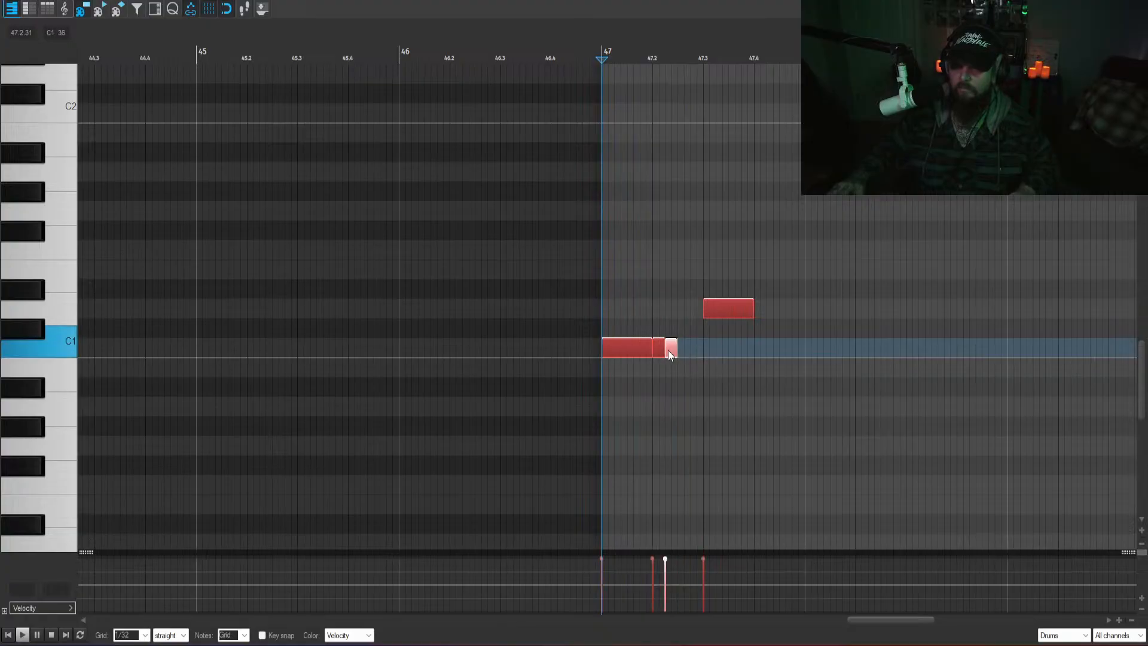
# - Add C1 kick pairs to the Drums item halfway through beats 47.3, 47.4 and 48.1 and on 48.2, and play them back
pyautogui.press('space')
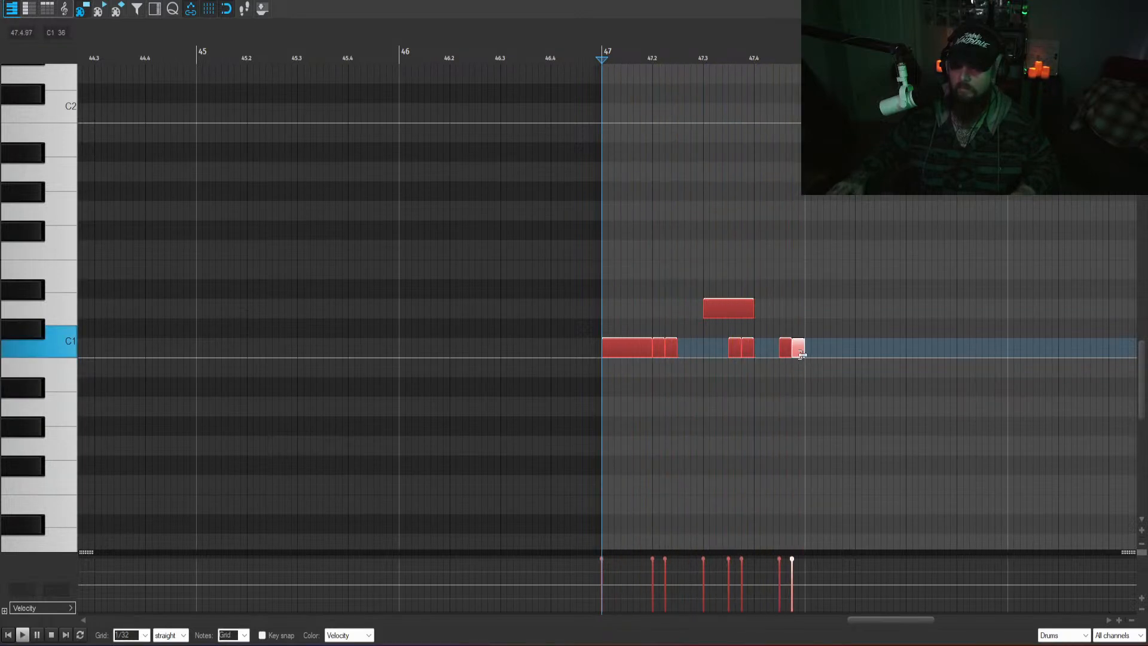
pyautogui.press('space')
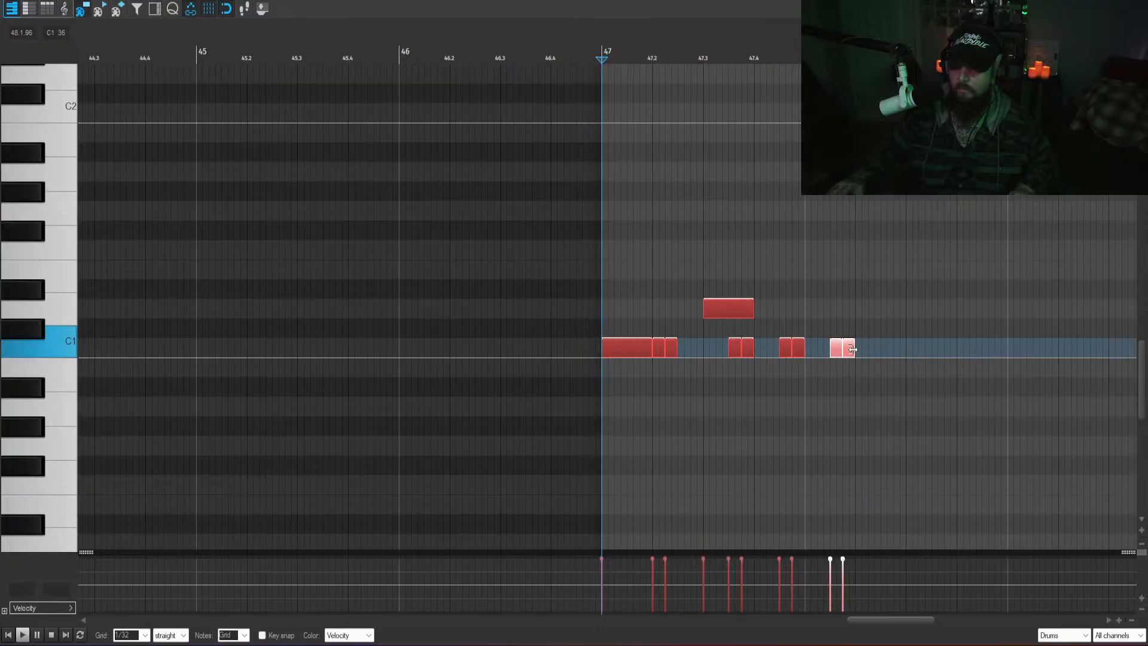
pyautogui.moveTo(608, 353); pyautogui.dragTo(865, 352)
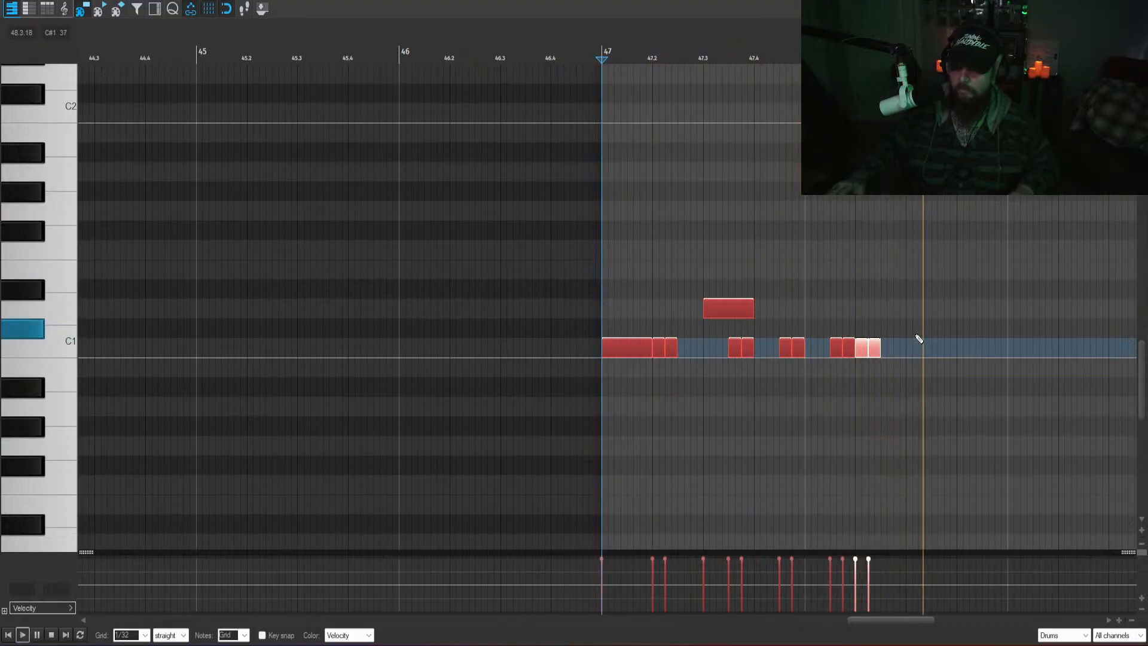
# - Add a one-beat D1 snare note on beat 48.3 in the Drums item, play it back and close the editor
pyautogui.click(914, 310)
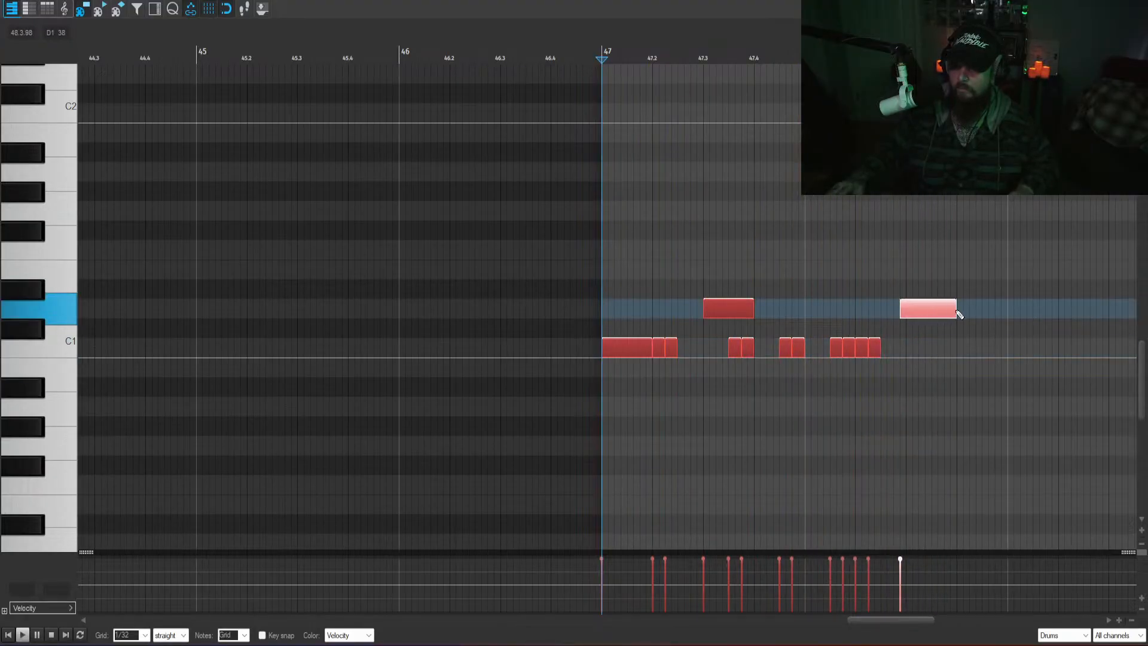
pyautogui.moveTo(944, 314); pyautogui.dragTo(955, 314)
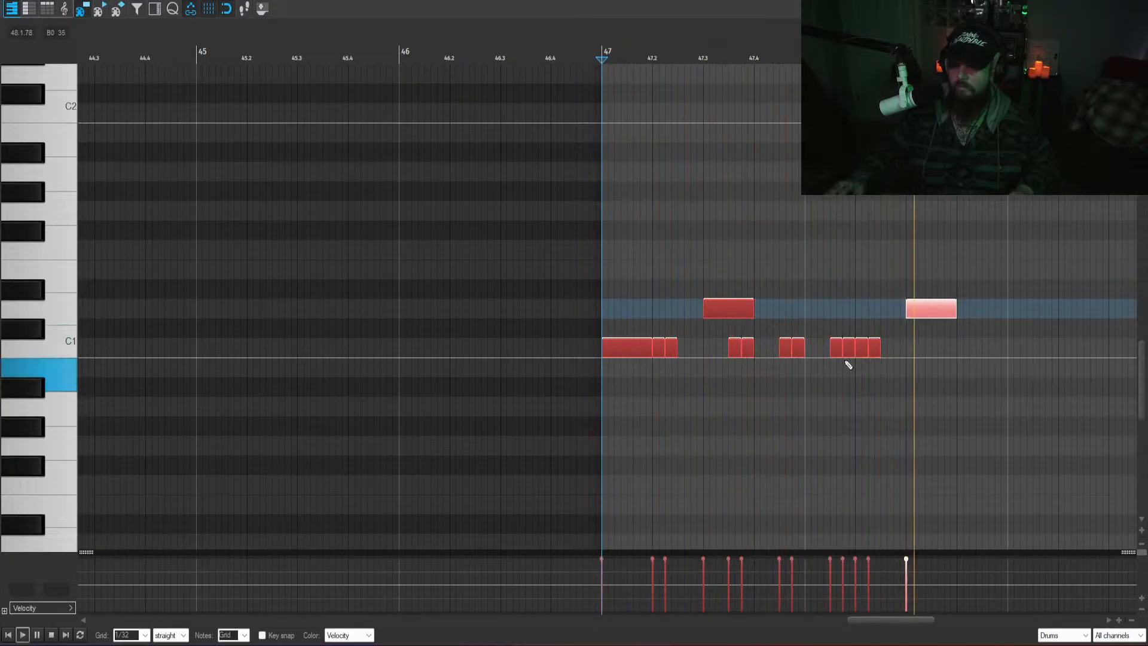
pyautogui.press('space')
pyautogui.press('Escape')
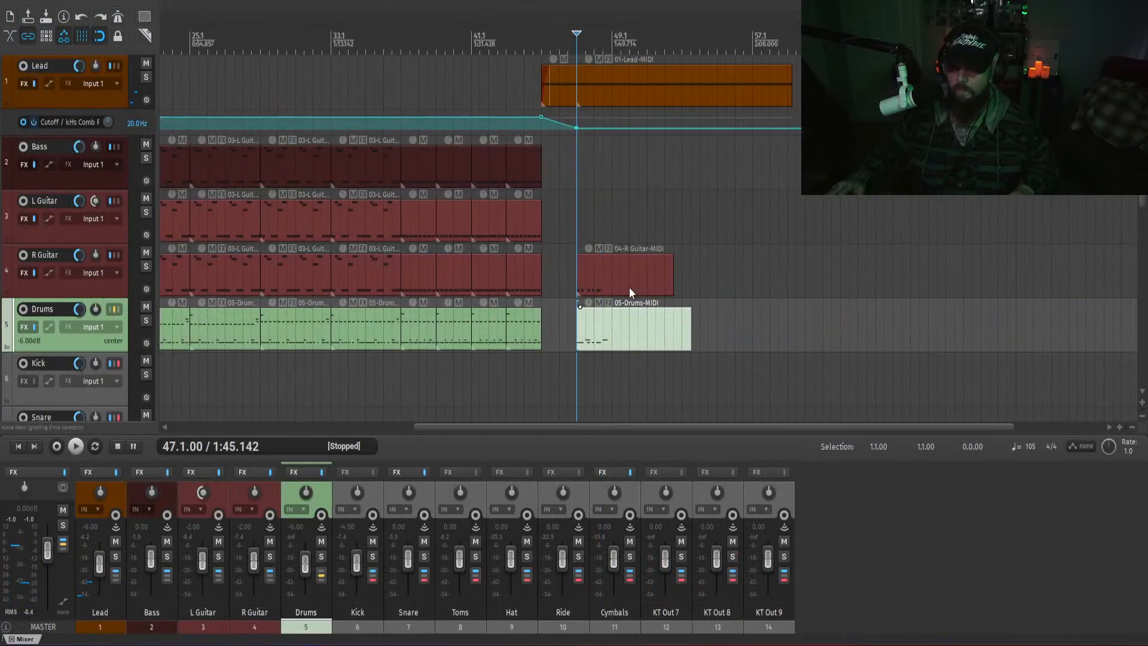
# - Copy the R Guitar item at bar 47 onto the L Guitar track at the same position
pyautogui.click(596, 277)
pyautogui.click(578, 221)
pyautogui.hotkey('ctrl', 'v')
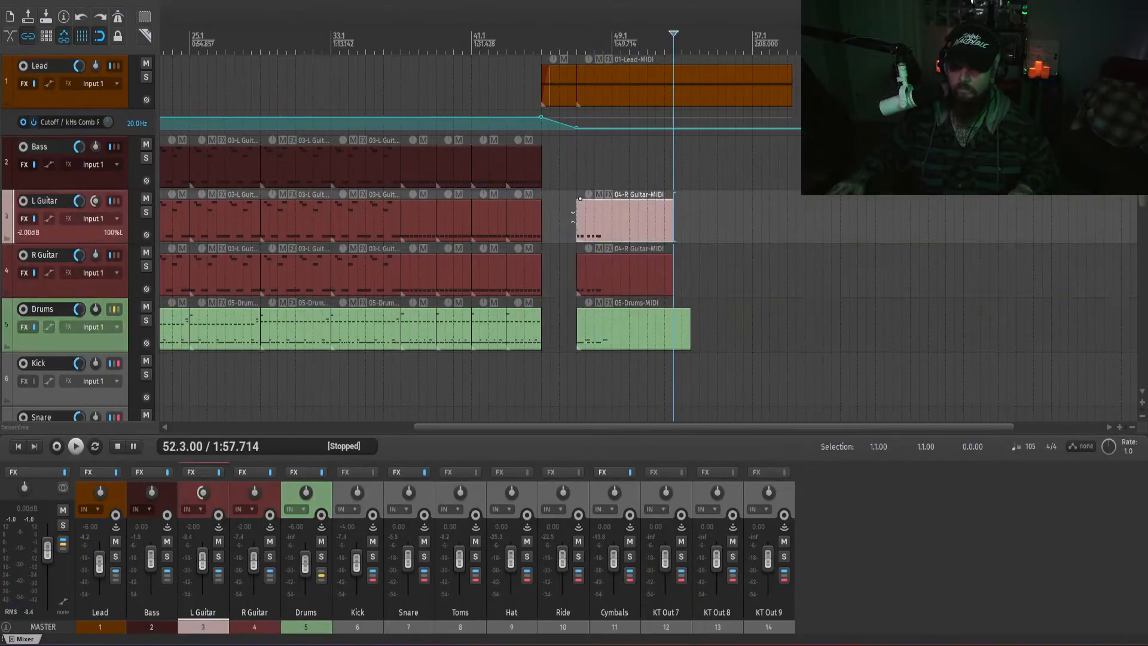
# - Play the doubled guitars from bar 47 and pan the R Guitar track 100% right
pyautogui.click(574, 218)
pyautogui.press('space')
pyautogui.press('space')
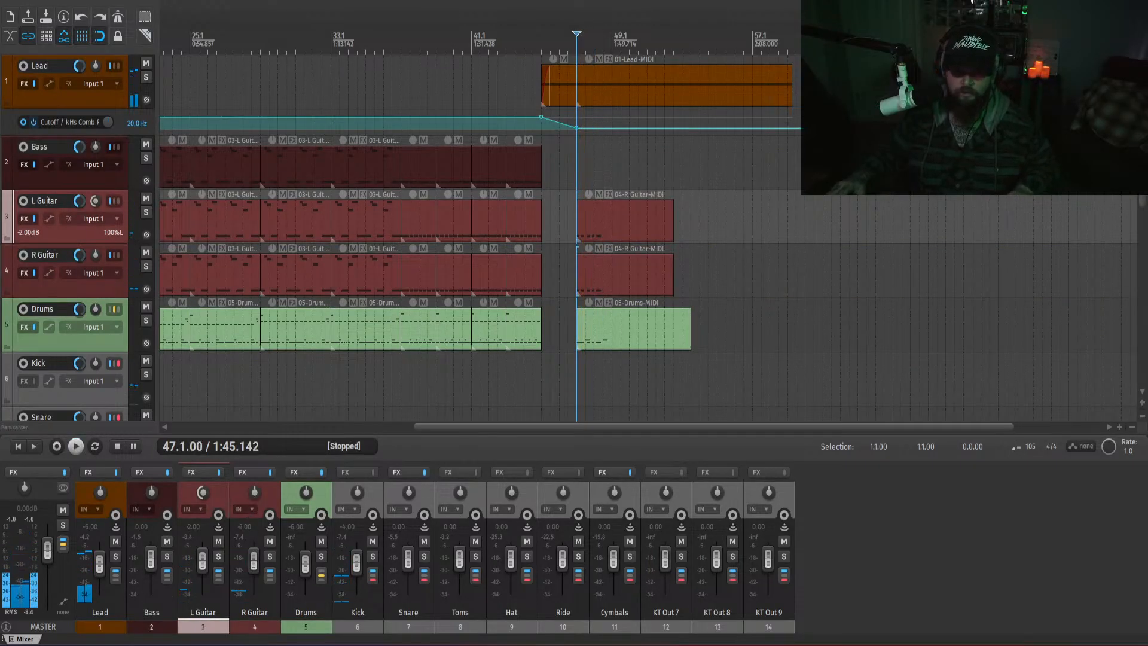
pyautogui.moveTo(255, 492); pyautogui.dragTo(255, 461)
pyautogui.click(892, 531)
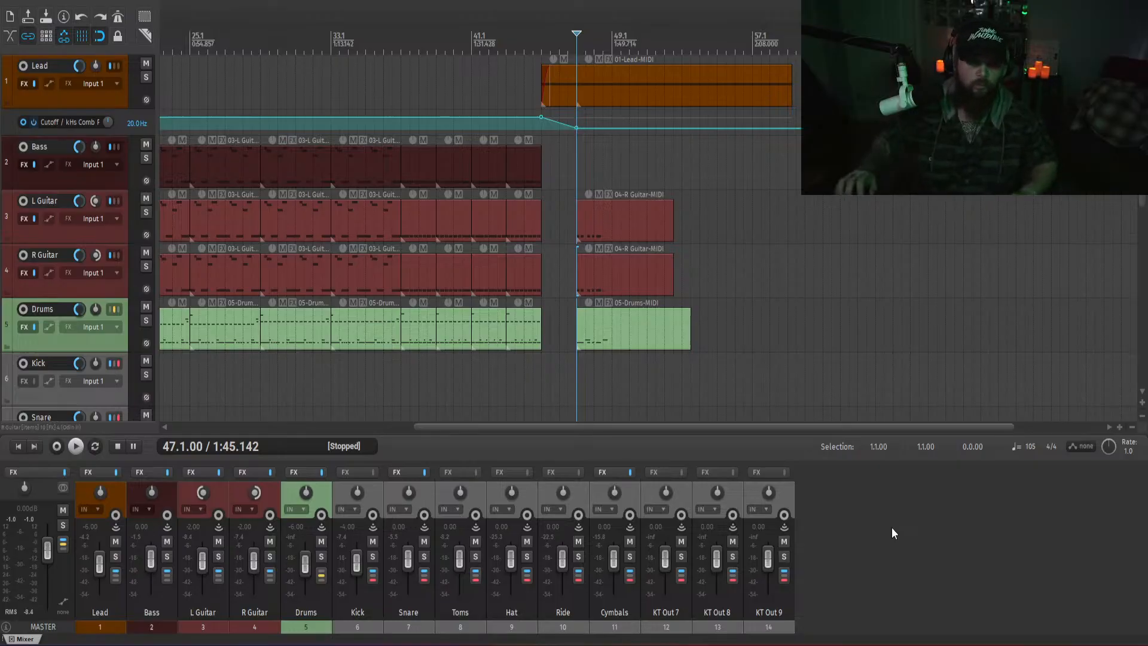
# - Play the section from bar 47 and copy the L Guitar item there onto the Bass track at bar 47
pyautogui.click(551, 224)
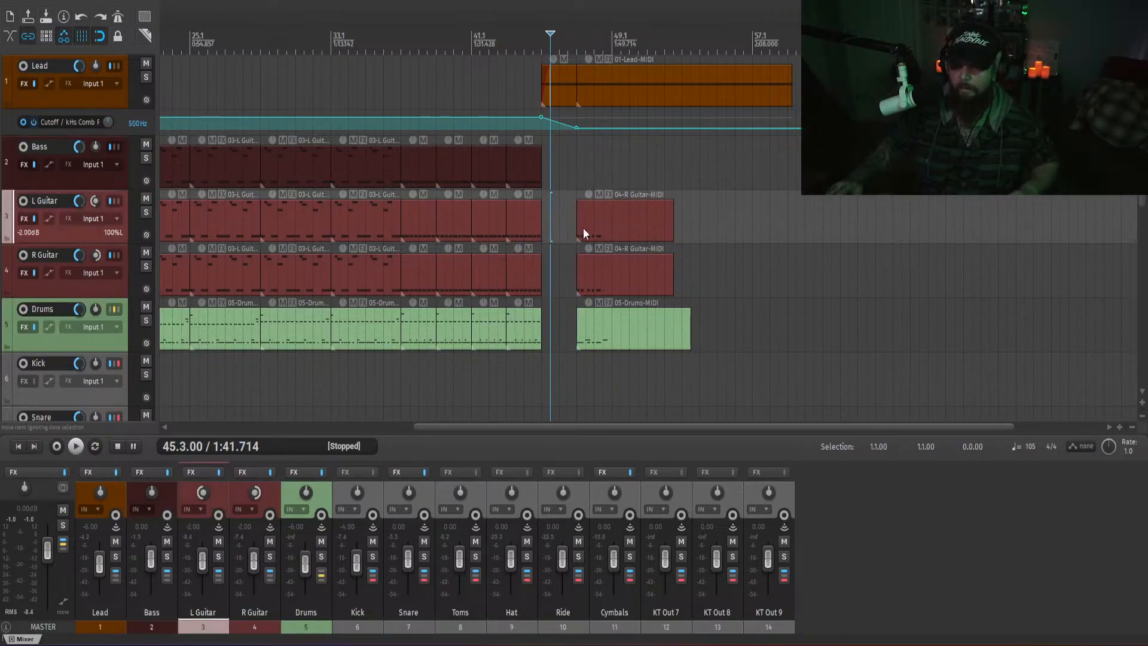
pyautogui.moveTo(575, 190); pyautogui.dragTo(645, 278)
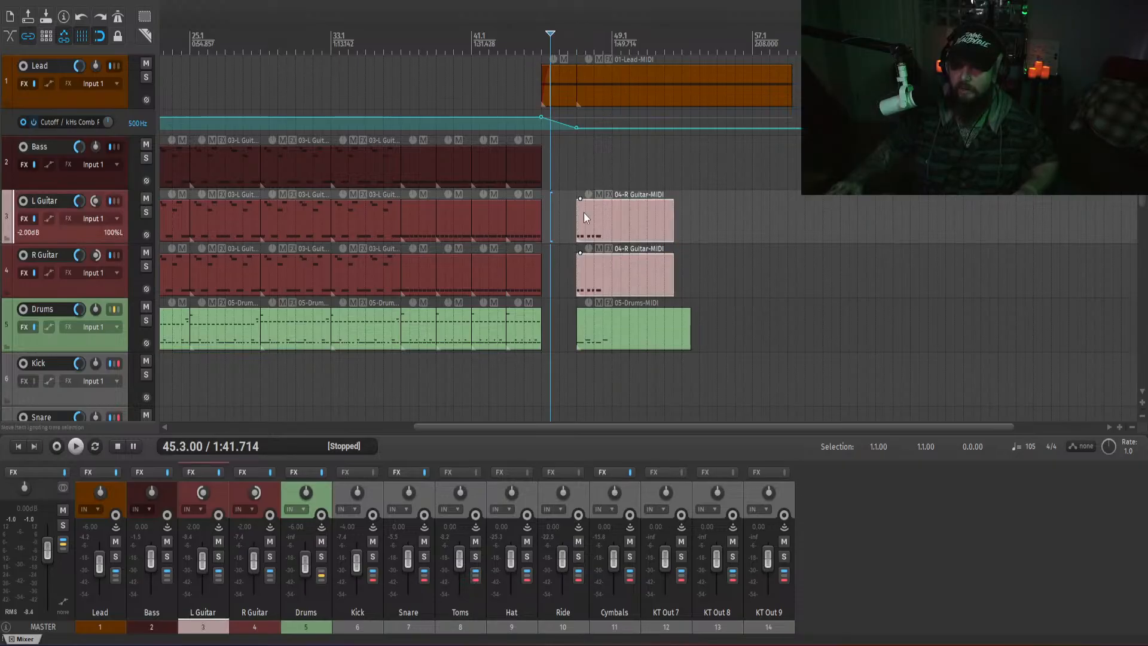
pyautogui.click(576, 185)
pyautogui.press('=')
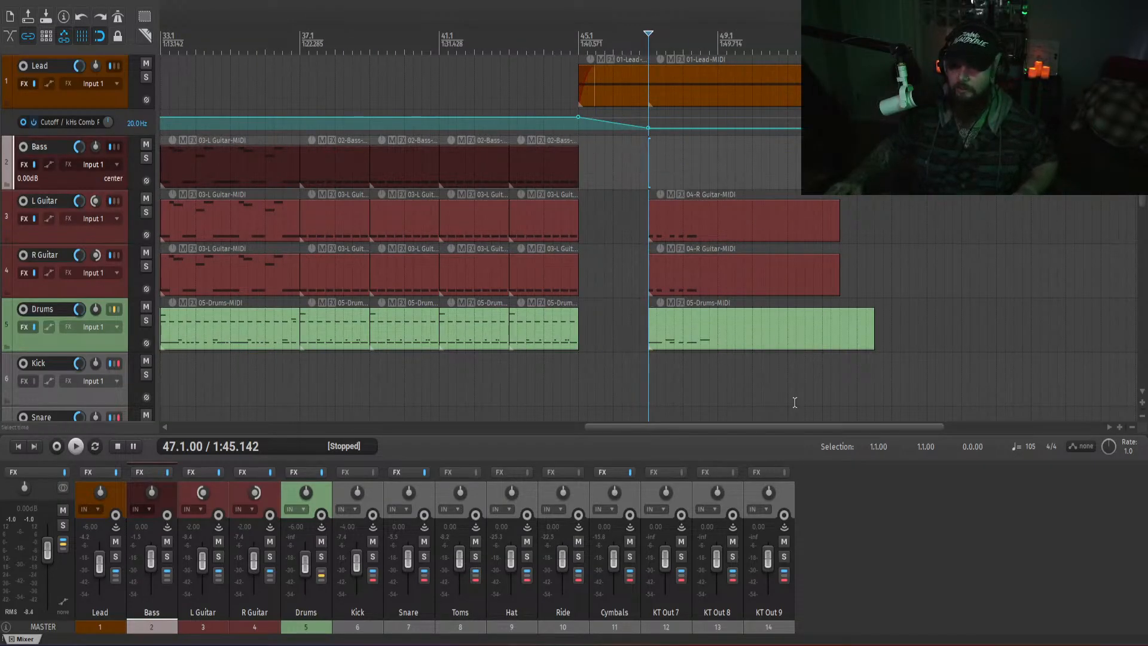
pyautogui.click(859, 573)
pyautogui.press('space')
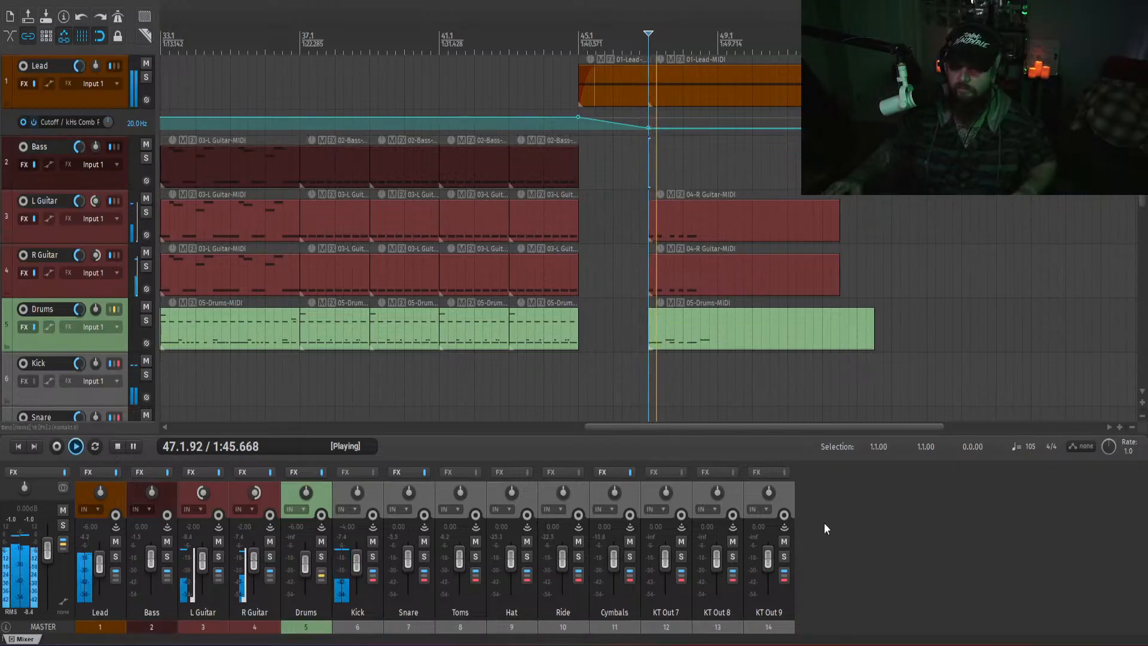
pyautogui.moveTo(676, 231); pyautogui.dragTo(658, 163)
# - Transpose all notes of the copied Bass item at bar 47 by -12 semitones and close the editor
pyautogui.doubleClick(659, 163)
pyautogui.hotkey('ctrl', 'a')
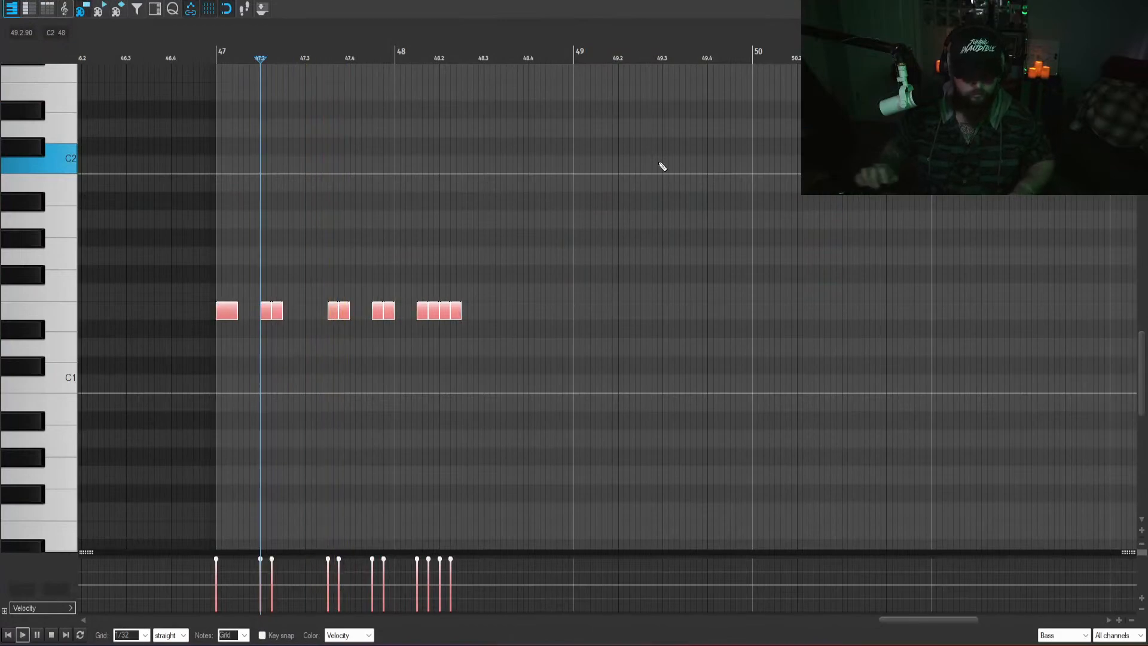
pyautogui.write('n-12')
pyautogui.press('Return')
pyautogui.press('Escape')
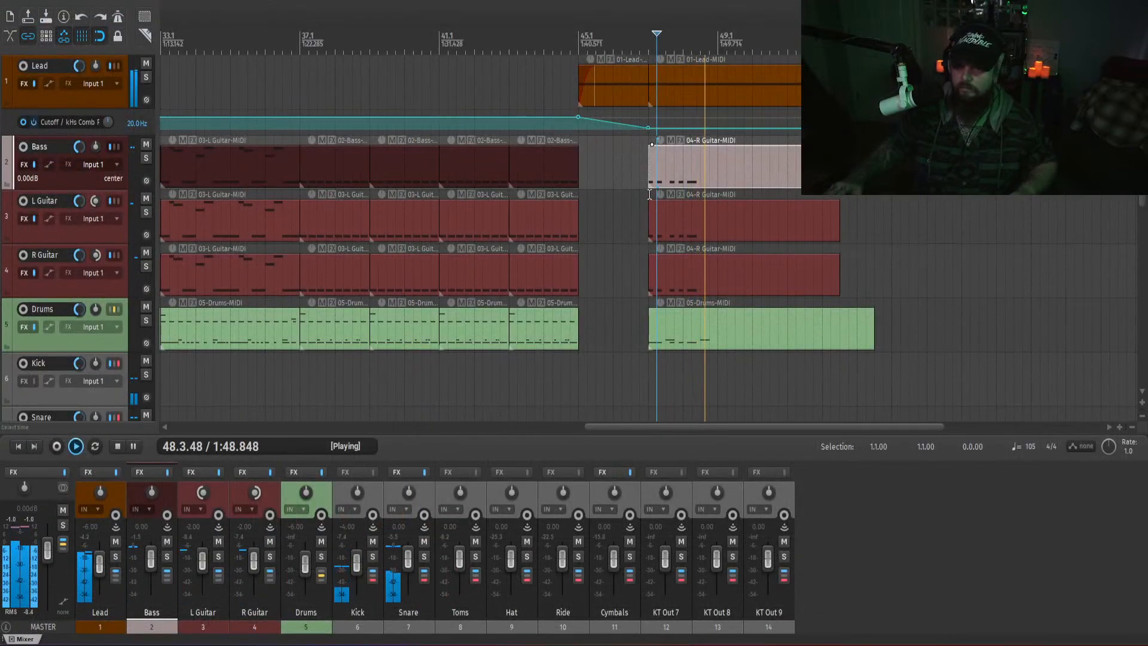
# - Play the section from just before bar 47 and briefly solo the Bass track to check its sound
pyautogui.click(640, 179)
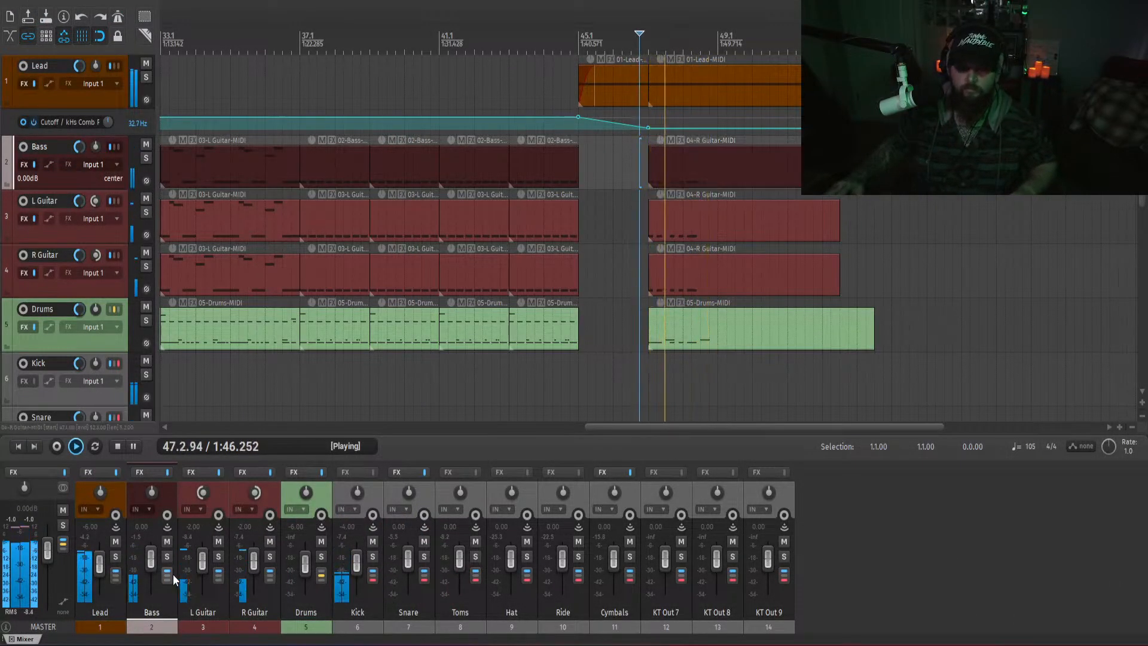
pyautogui.click(167, 558)
pyautogui.click(167, 557)
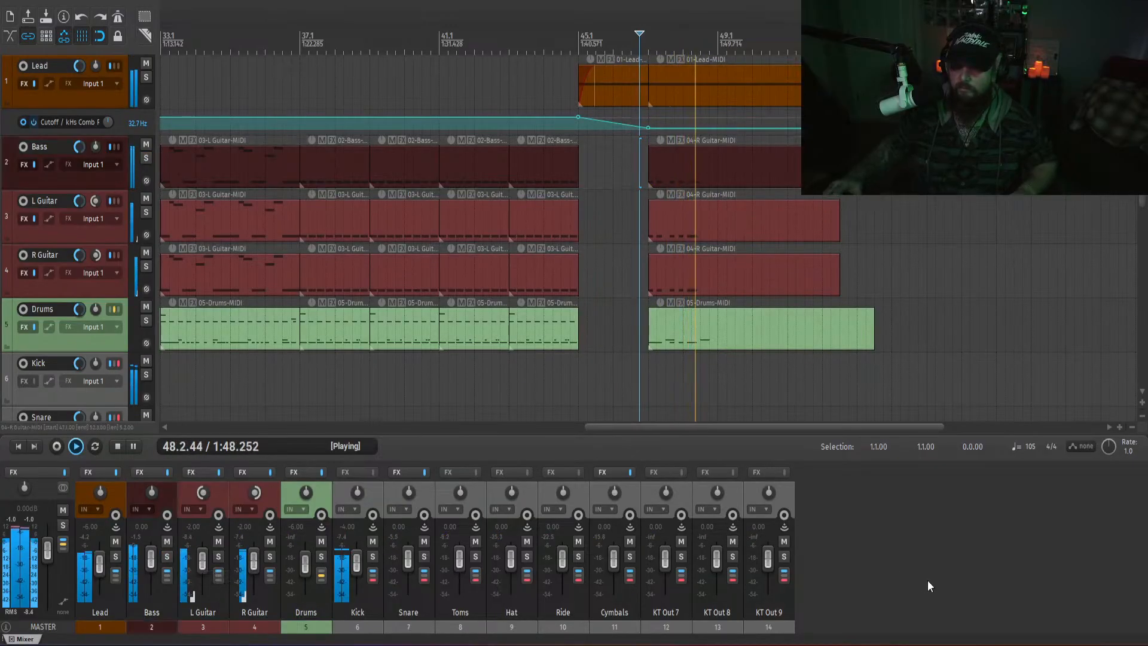
pyautogui.press('space')
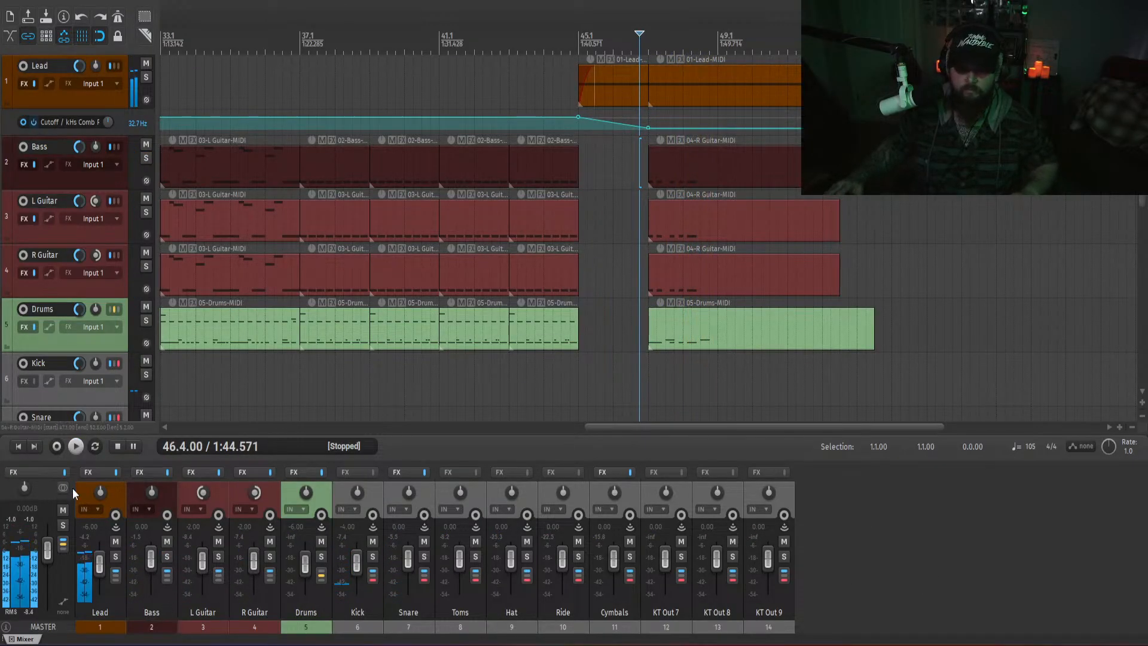
# - Turn on the amplifier in the Bass track's DjinnBass instrument and audition the bass soloed and in the mix
pyautogui.click(139, 475)
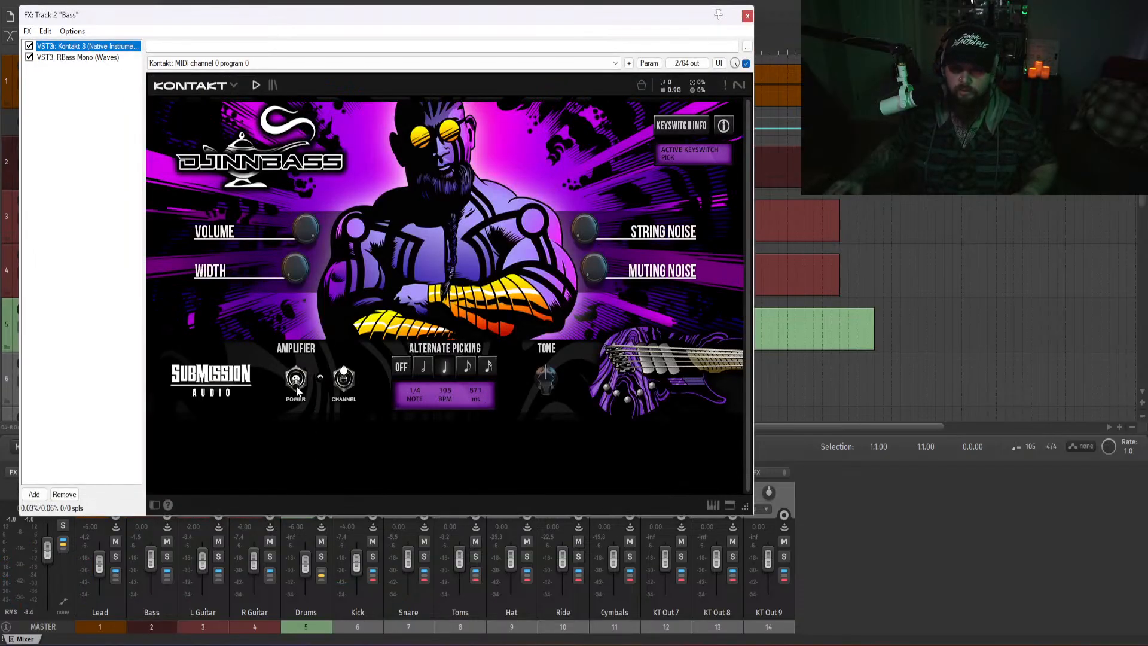
pyautogui.click(297, 388)
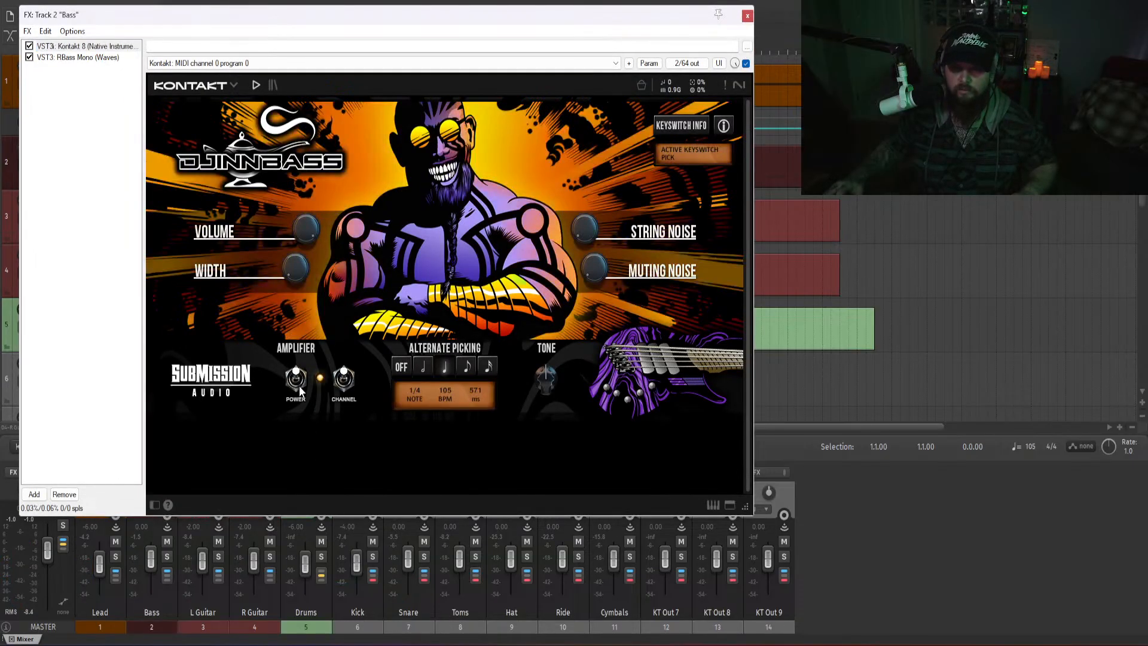
pyautogui.click(748, 15)
pyautogui.press('space')
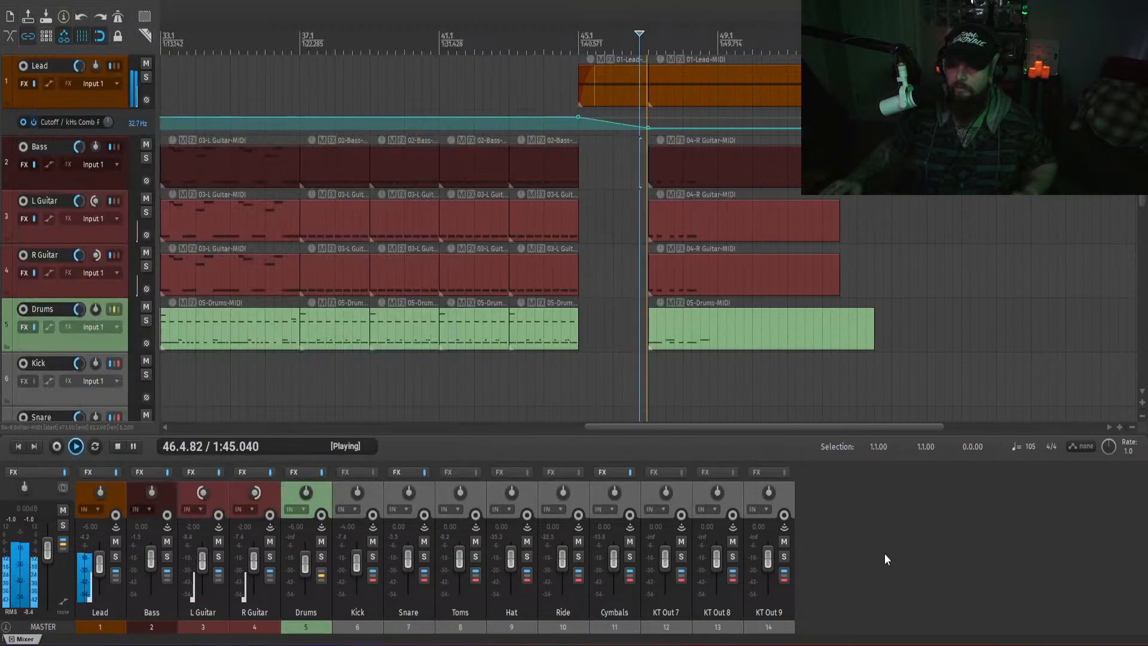
pyautogui.click(167, 556)
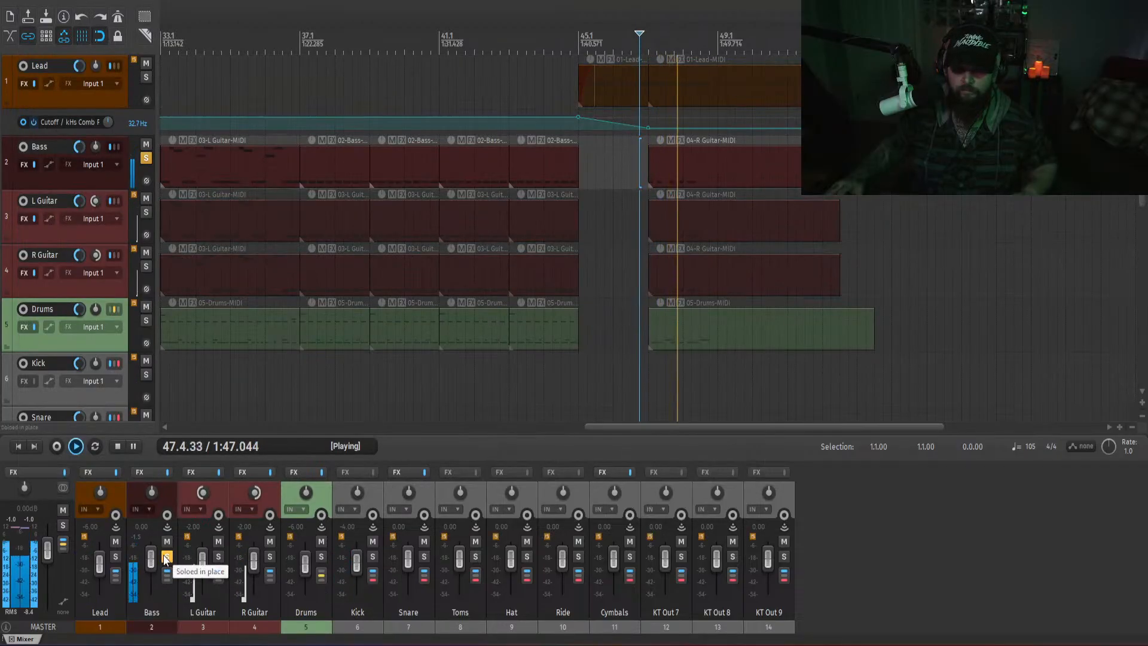
pyautogui.click(167, 557)
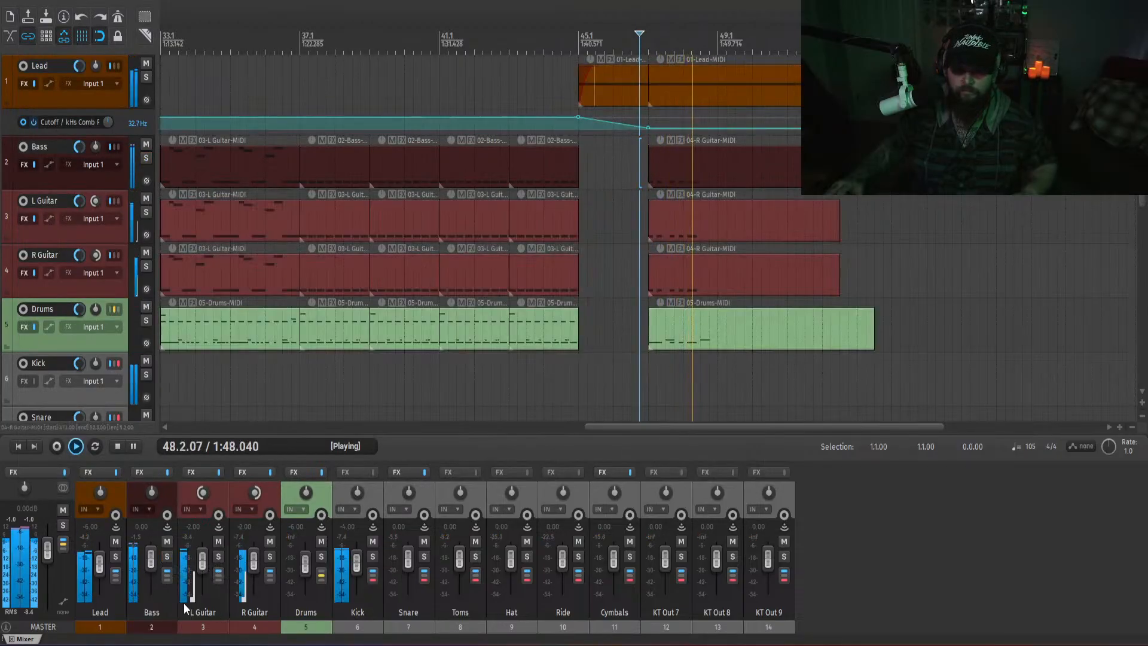
# - Lower the Bass track volume to -4.00 dB and replay the section leading into bar 47
pyautogui.click(150, 557)
pyautogui.press('Escape')
pyautogui.press('space')
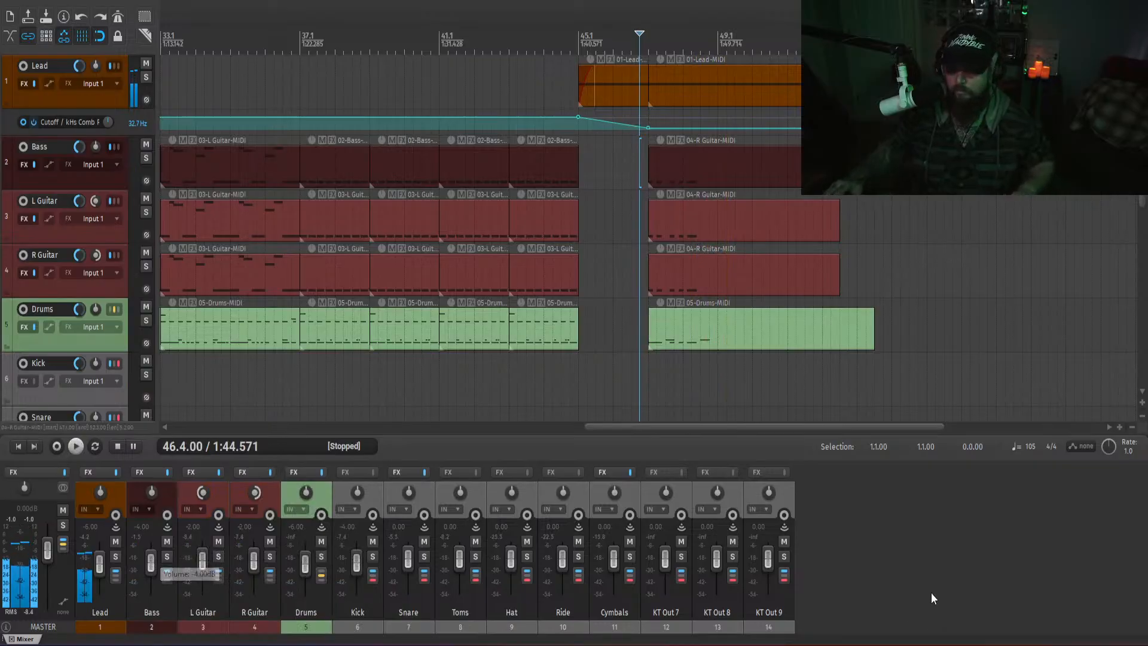
pyautogui.press('space')
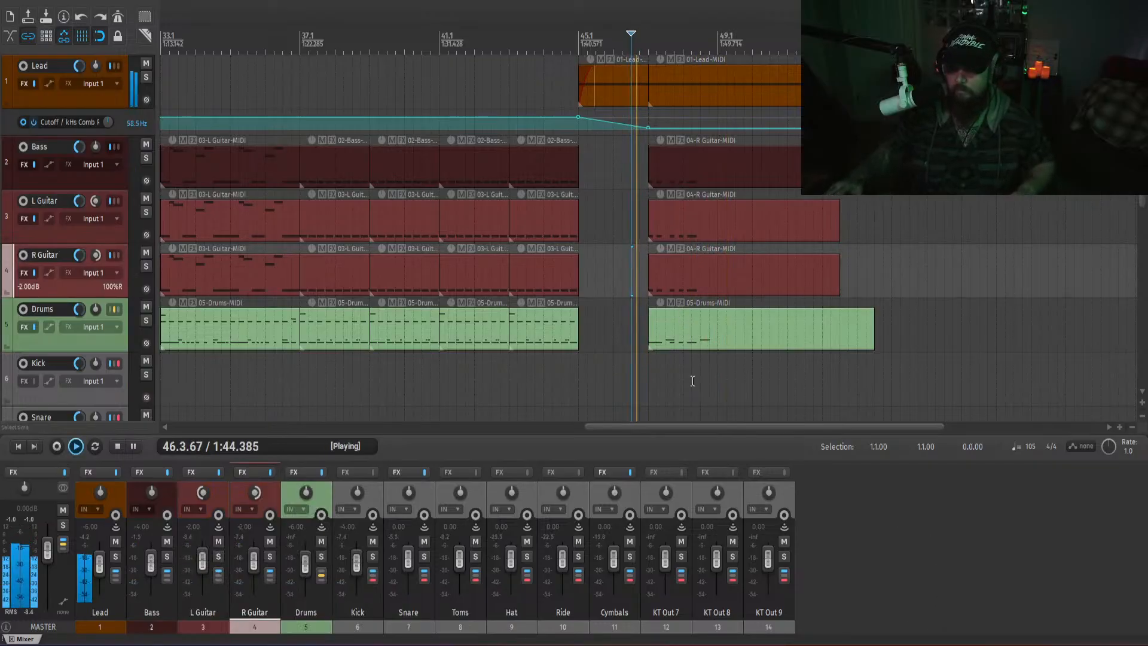
# - Add a one-beat D2 cymbal note on beat 1 of bar 47 in the Drums item and close the editor
pyautogui.click(679, 335)
pyautogui.doubleClick(680, 335)
pyautogui.click(69, 179)
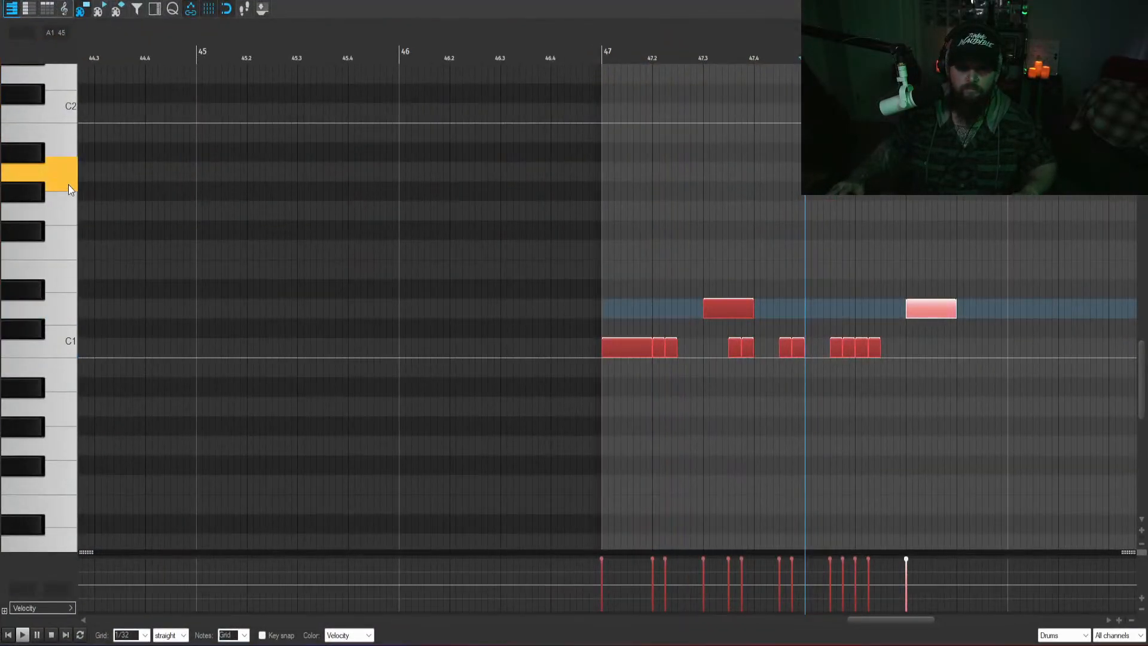
pyautogui.click(63, 85)
pyautogui.click(65, 85)
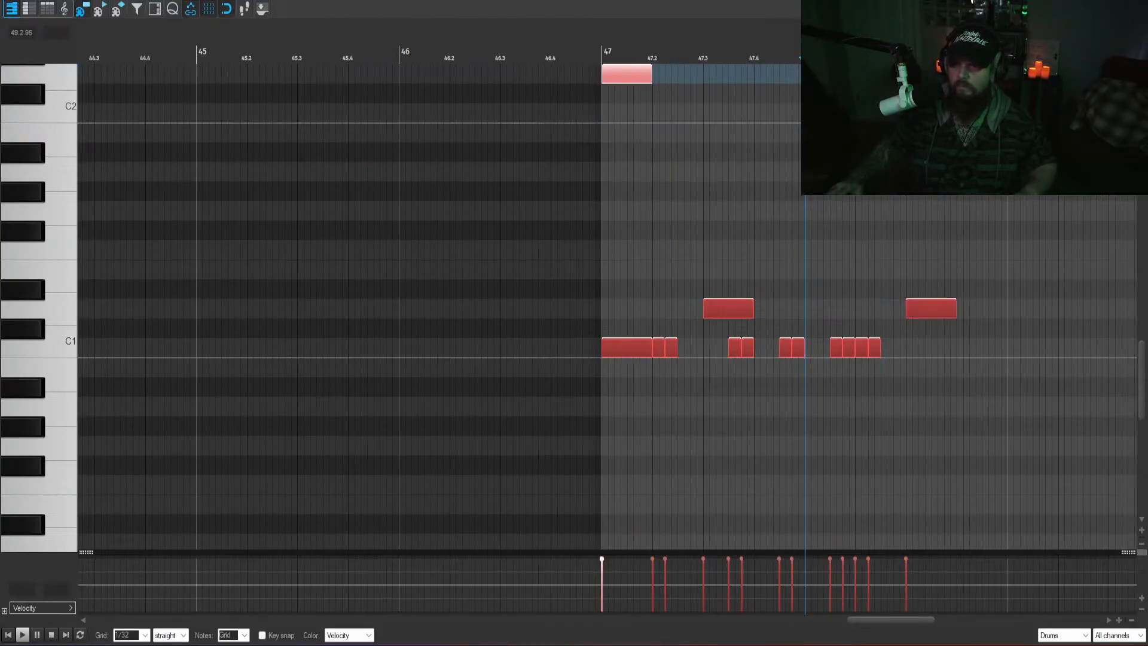
pyautogui.click(1134, 3)
# - Audition the cymbal keys used in the Drums item at bar 43, and play back the new section from bar 46
pyautogui.click(555, 327)
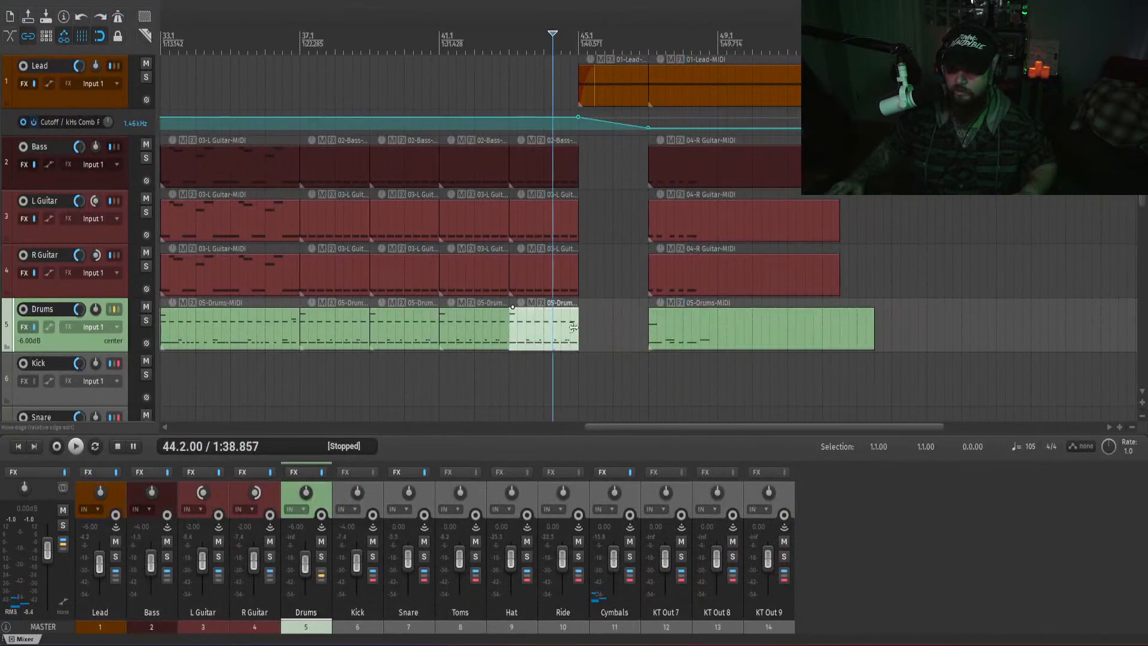
pyautogui.doubleClick(529, 331)
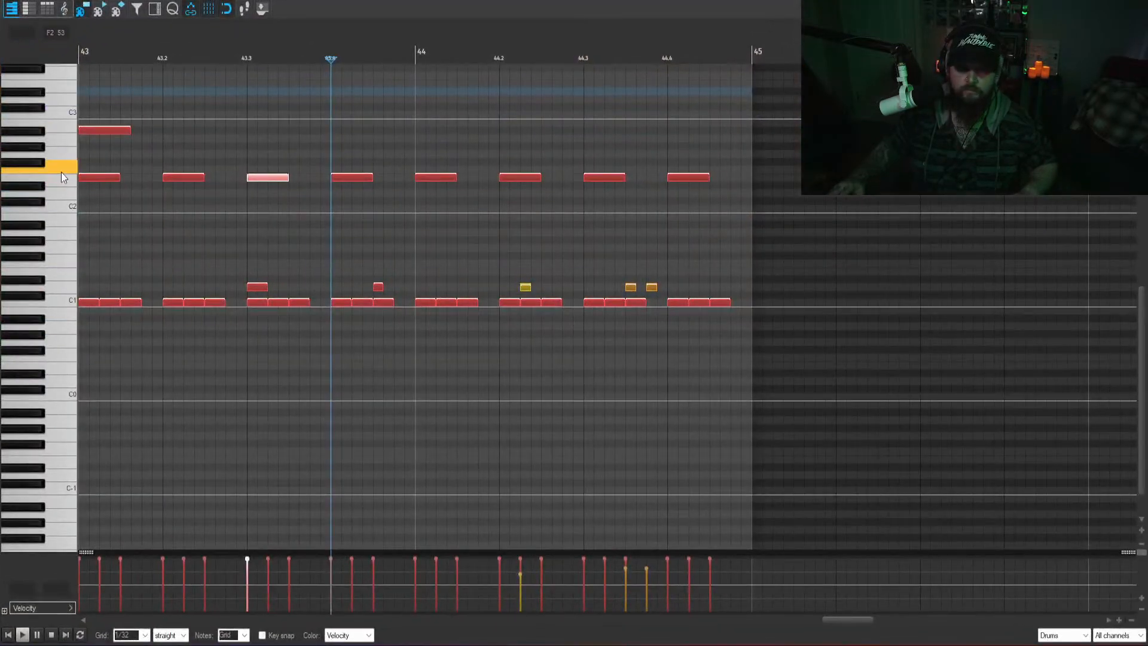
pyautogui.click(59, 177)
pyautogui.click(60, 177)
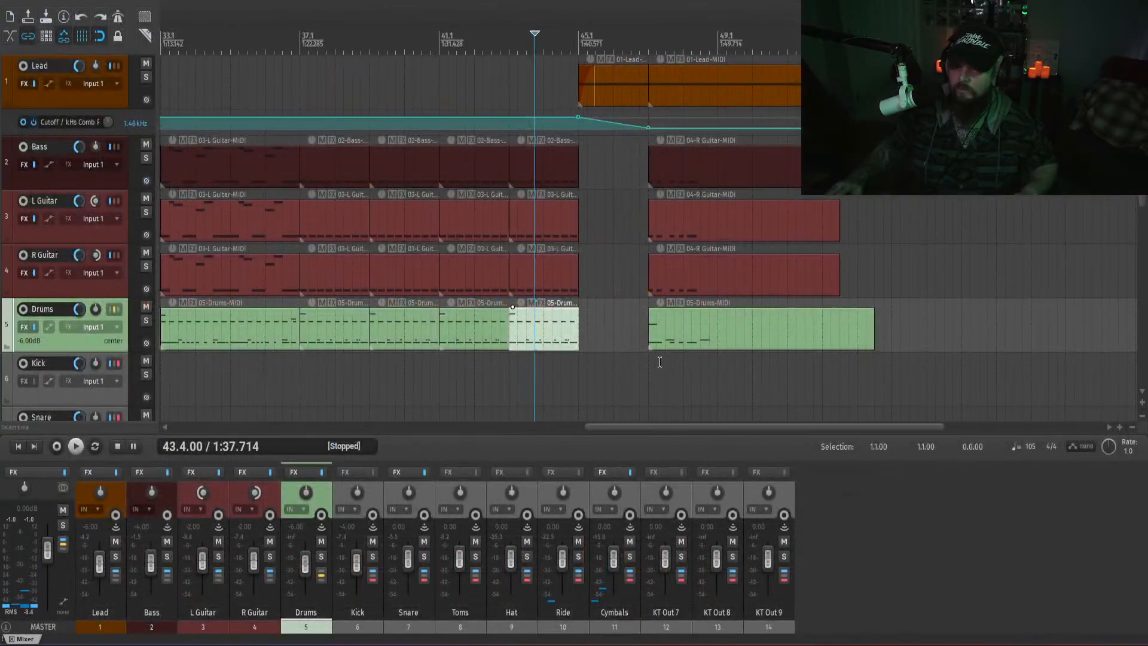
pyautogui.doubleClick(663, 337)
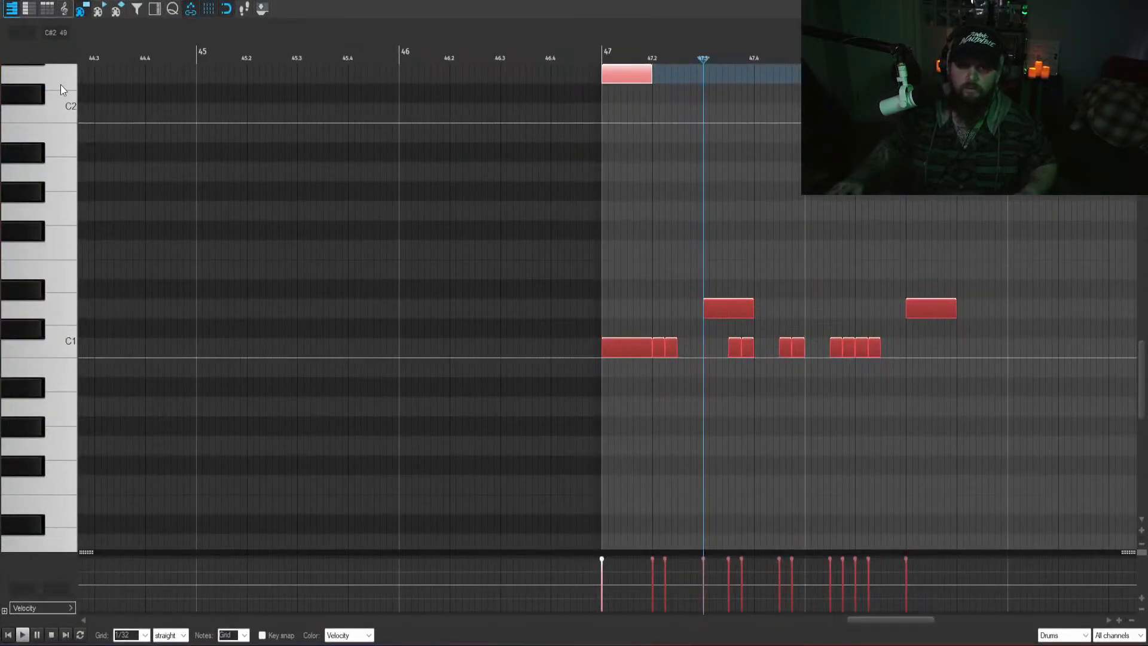
pyautogui.press('Escape')
pyautogui.press('space')
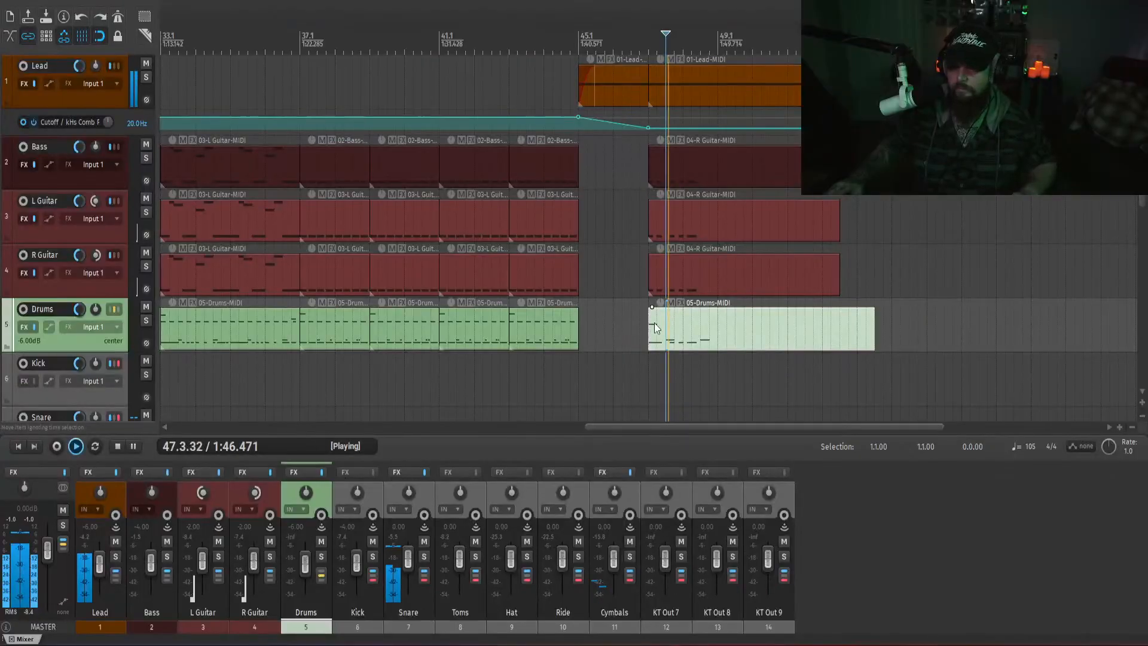
pyautogui.click(614, 326)
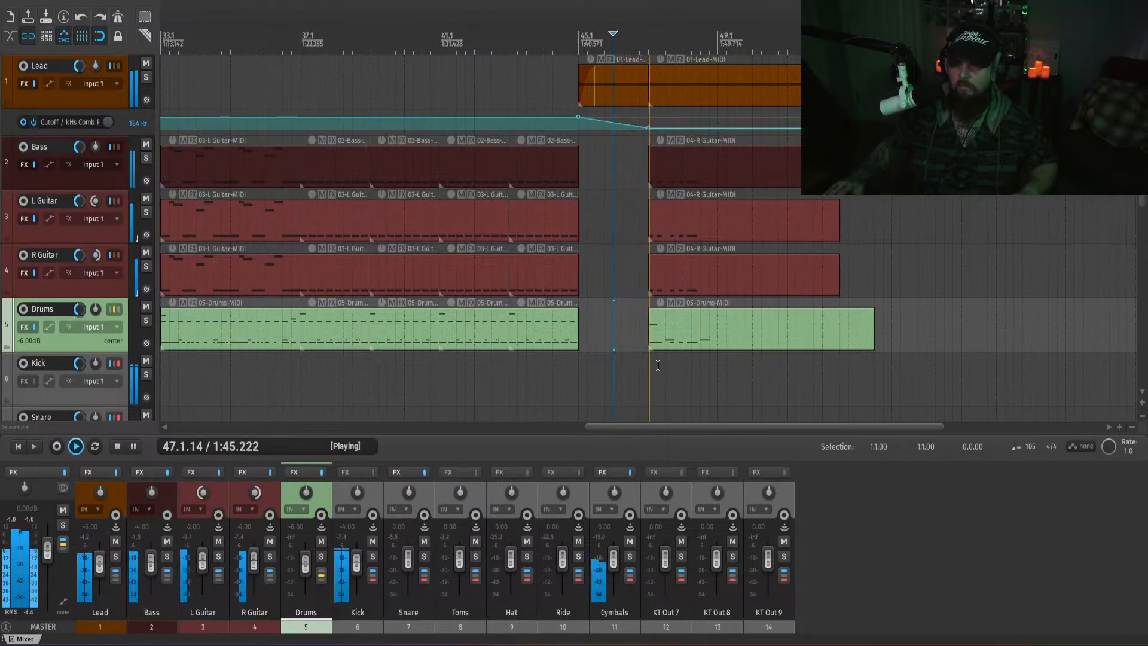
# - Add D2 cymbal notes on beats 47.3, 48.1 and 48.3 and an E2 note on 47.1 in the Drums item, and play them back
pyautogui.doubleClick(659, 332)
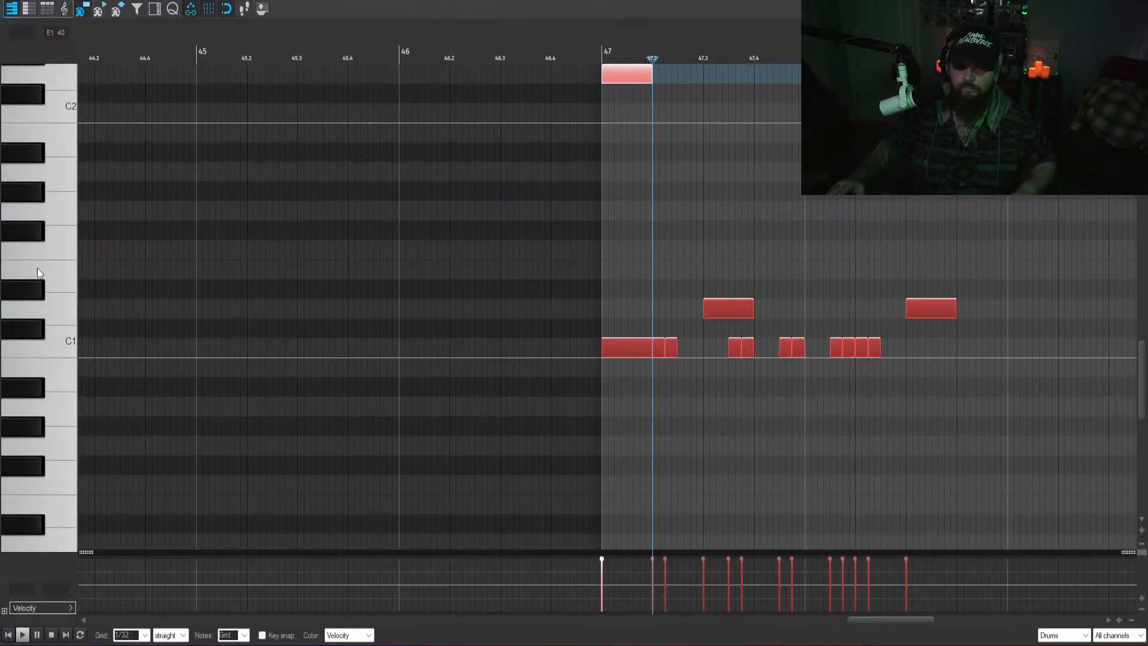
pyautogui.scroll(5, 38, 273)
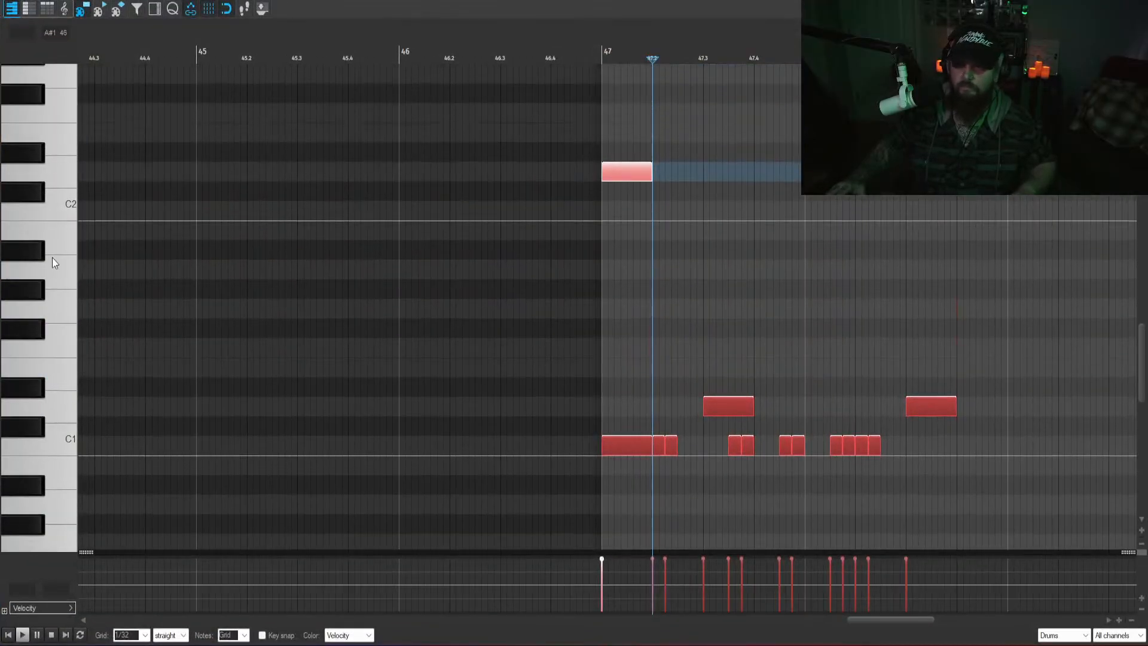
pyautogui.click(707, 174)
pyautogui.click(816, 172)
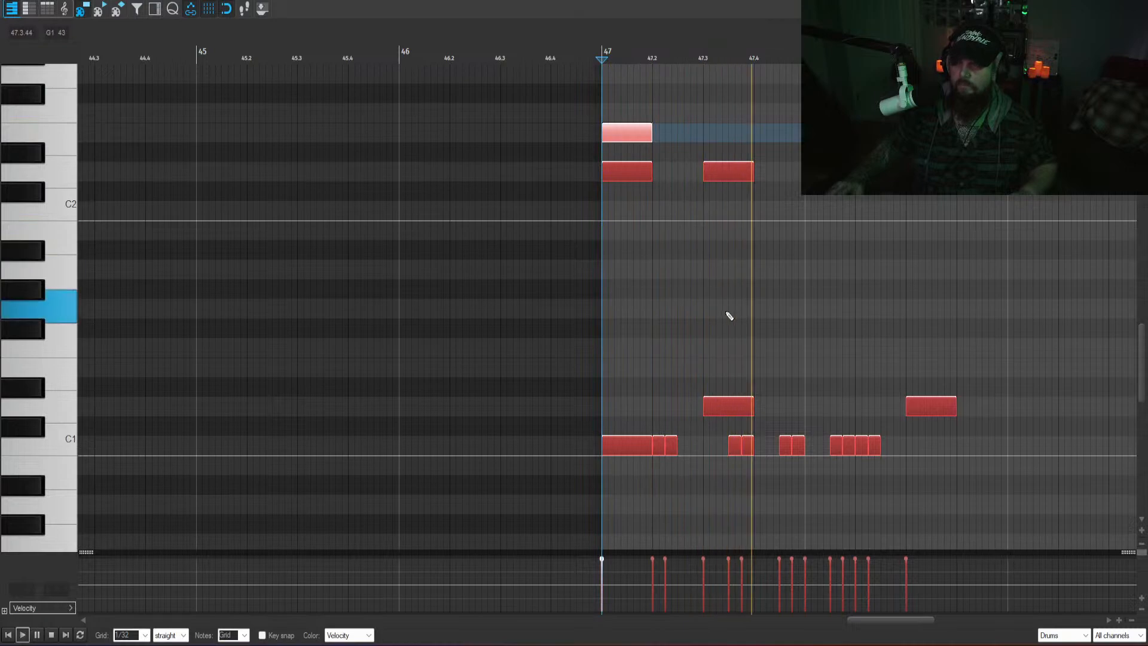
pyautogui.press('Escape')
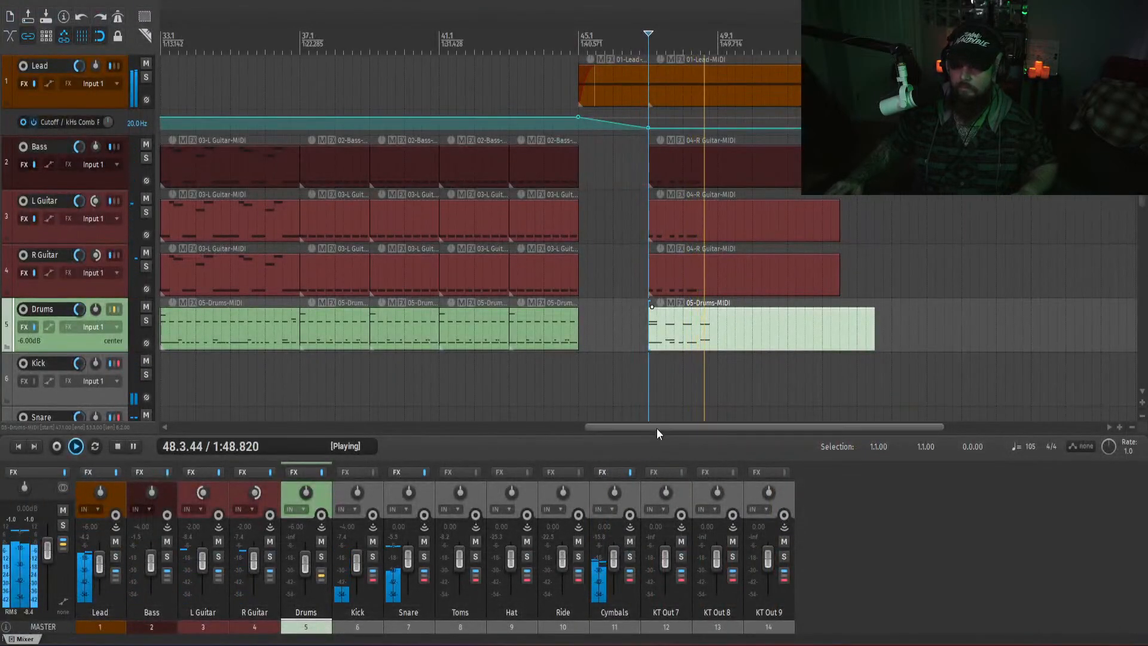
pyautogui.moveTo(657, 428); pyautogui.dragTo(730, 432)
pyautogui.press('space')
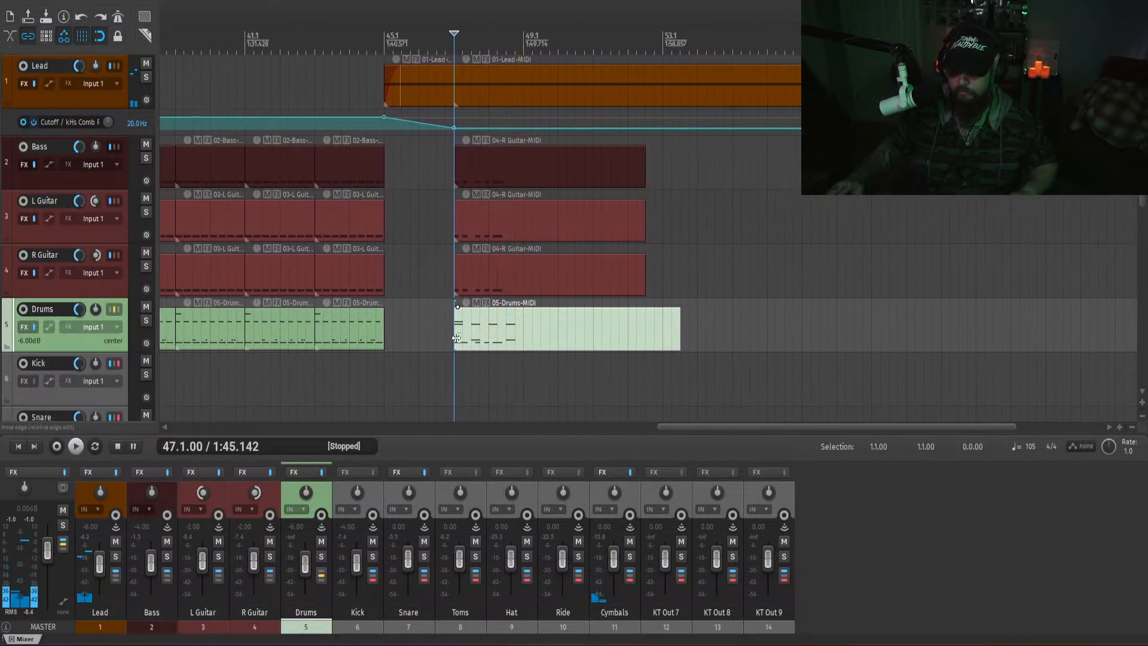
# - Play back the new section from beat 46.3 to hear the added cymbals
pyautogui.click(437, 334)
pyautogui.press('space')
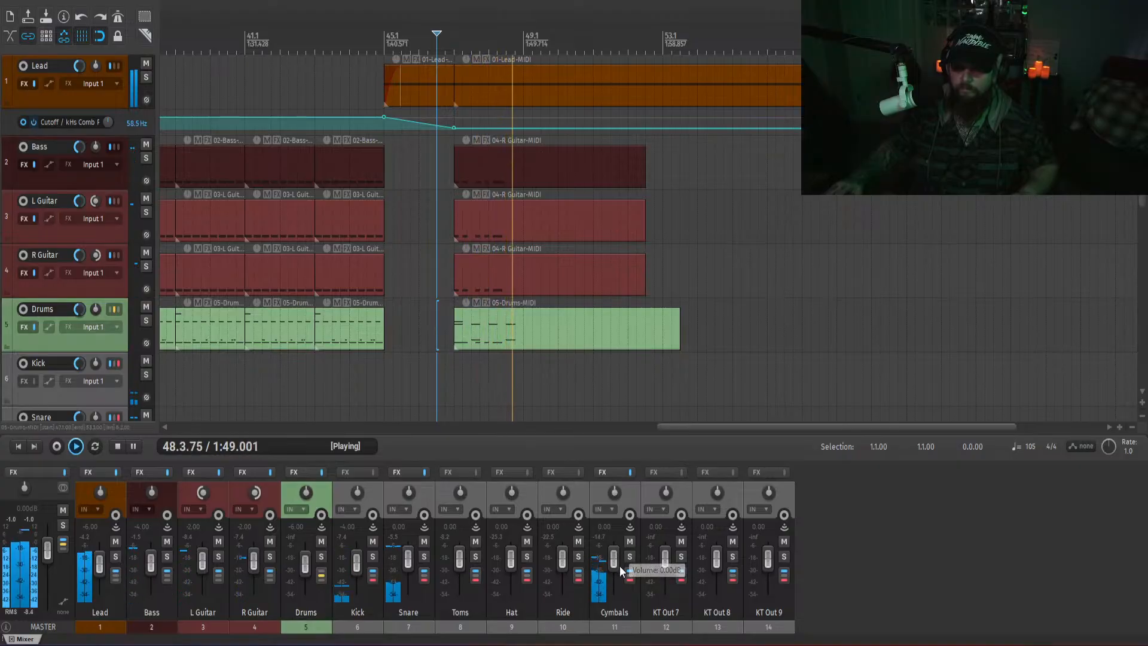
pyautogui.press('space')
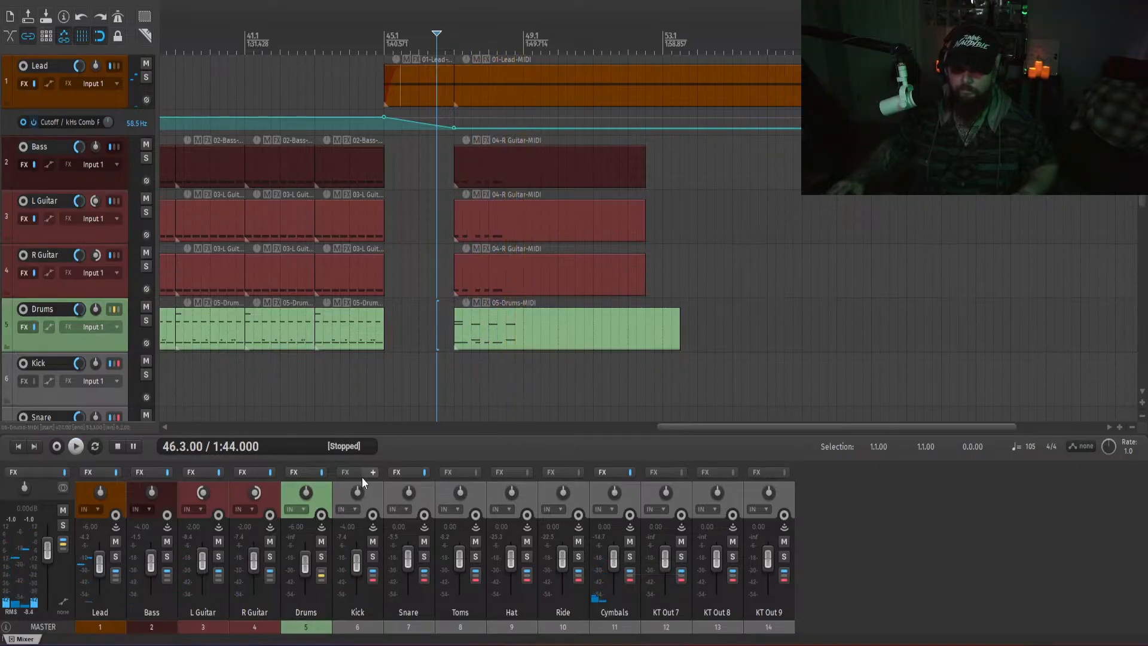
pyautogui.click(444, 340)
pyautogui.click(323, 413)
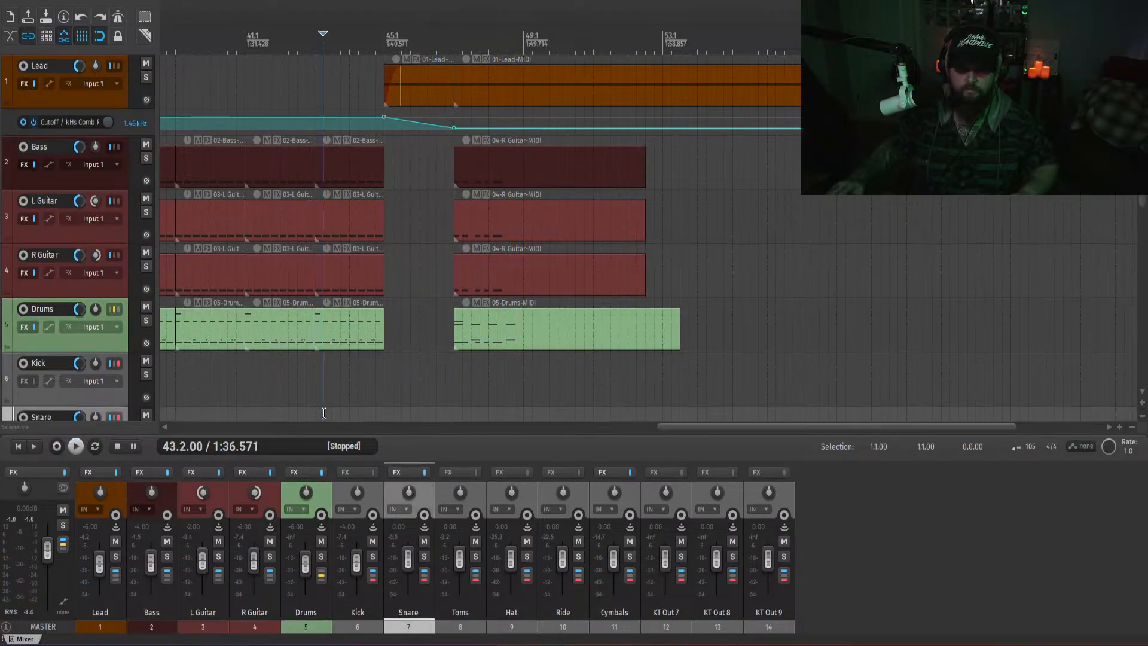
# - Add one-beat A#1 hat notes on beats 47.2 and 47.3 in the Drums item at bar 47
pyautogui.click(453, 328)
pyautogui.doubleClick(478, 333)
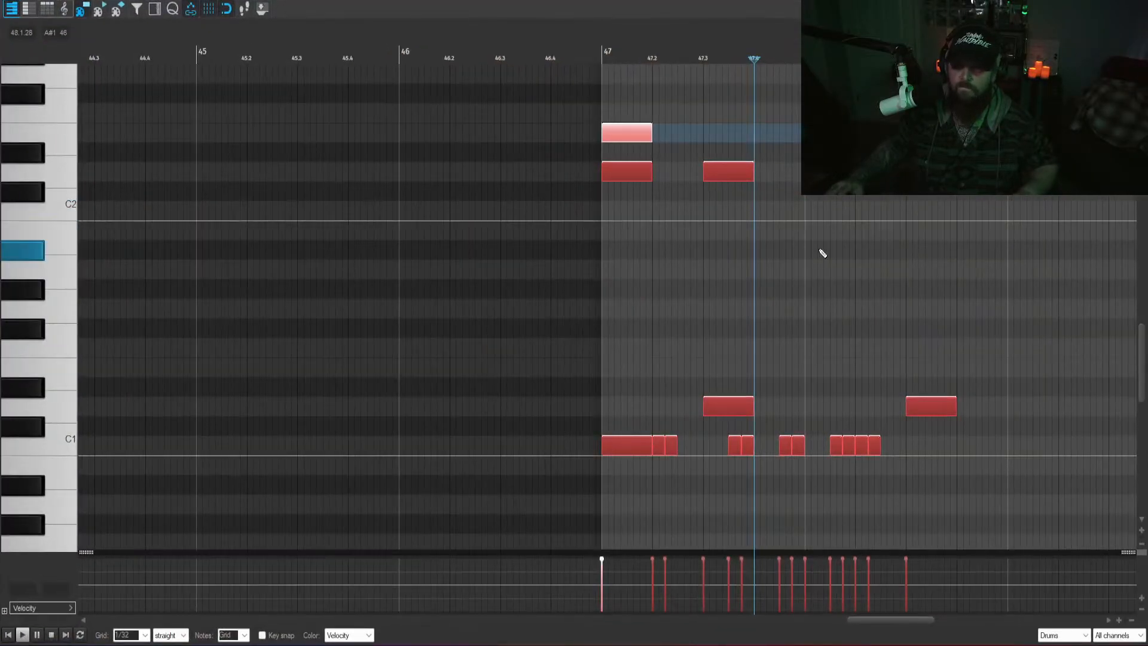
pyautogui.moveTo(882, 622); pyautogui.dragTo(902, 623)
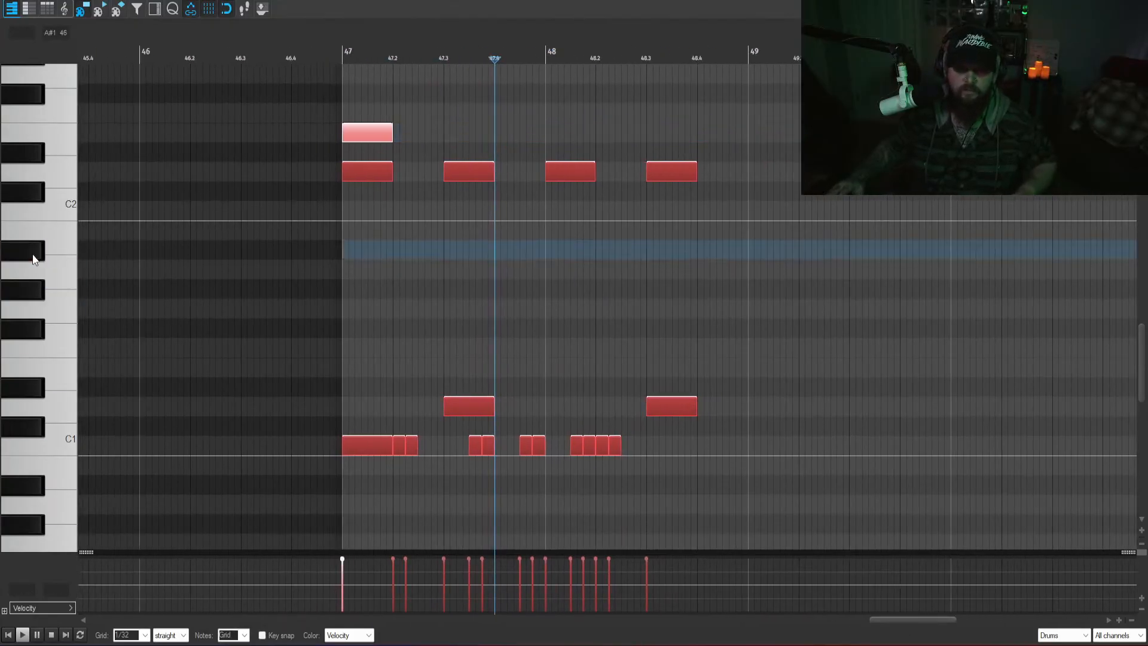
pyautogui.moveTo(397, 251); pyautogui.dragTo(445, 255)
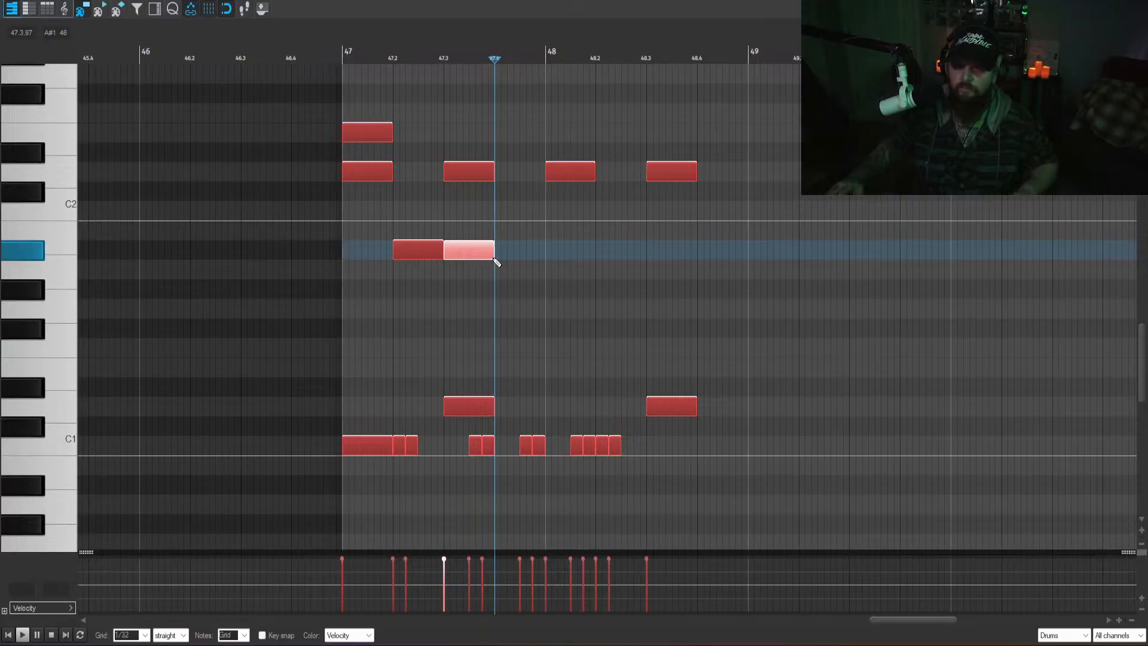
# - Delete the D2 notes on 47.3, 48.1 and 48.3, and duplicate the A#1 hat notes onto beat 47.4
pyautogui.moveTo(713, 183); pyautogui.dragTo(430, 157)
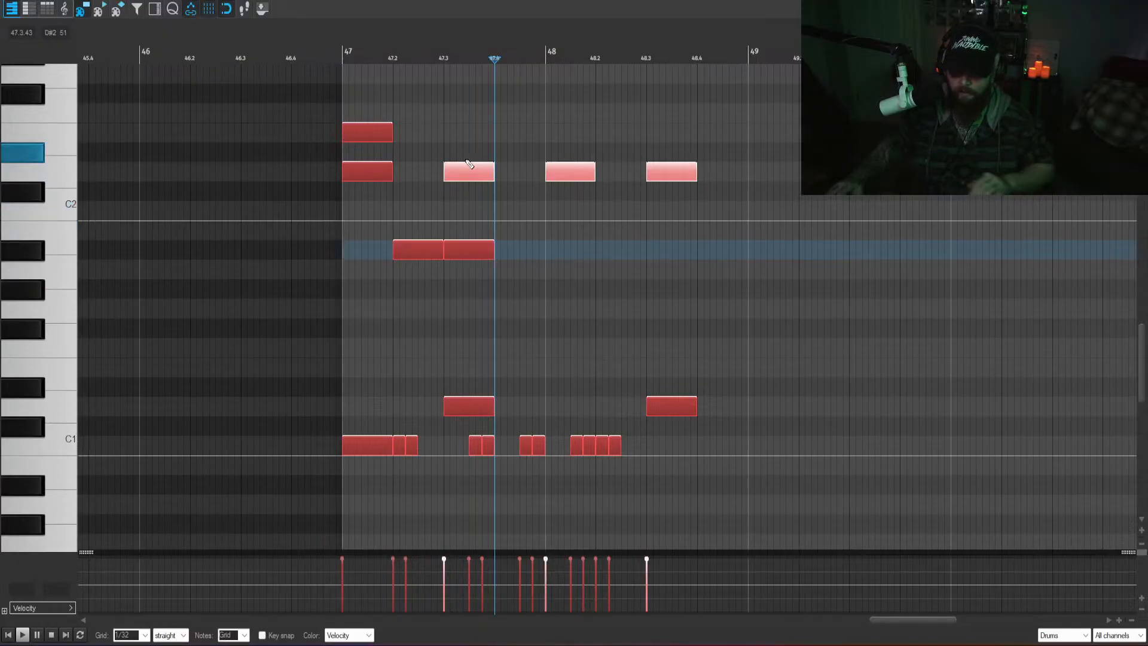
pyautogui.press('Delete')
pyautogui.moveTo(501, 277); pyautogui.dragTo(392, 231)
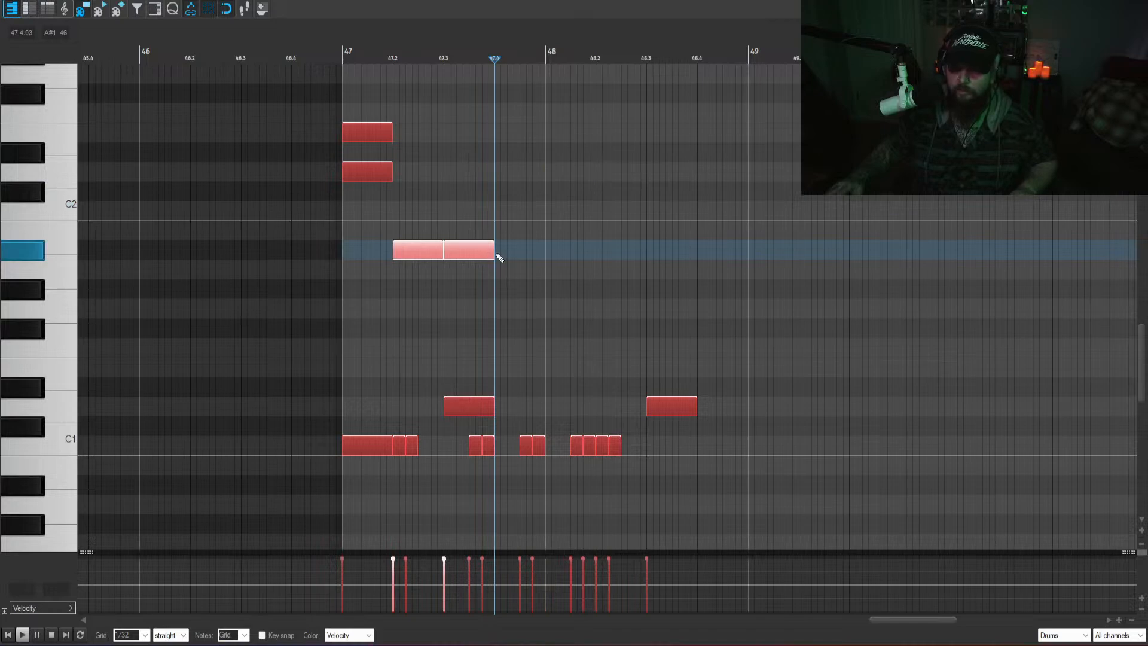
pyautogui.hotkey('ctrl', 'd')
pyautogui.doubleClick(581, 249)
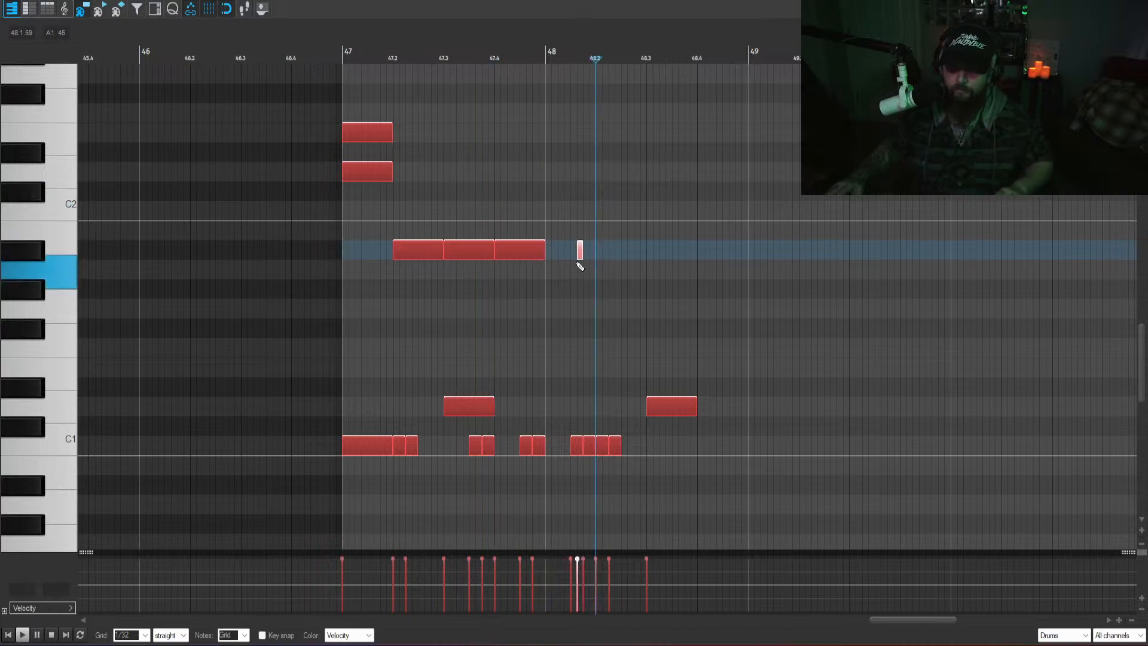
pyautogui.moveTo(601, 259); pyautogui.dragTo(389, 249)
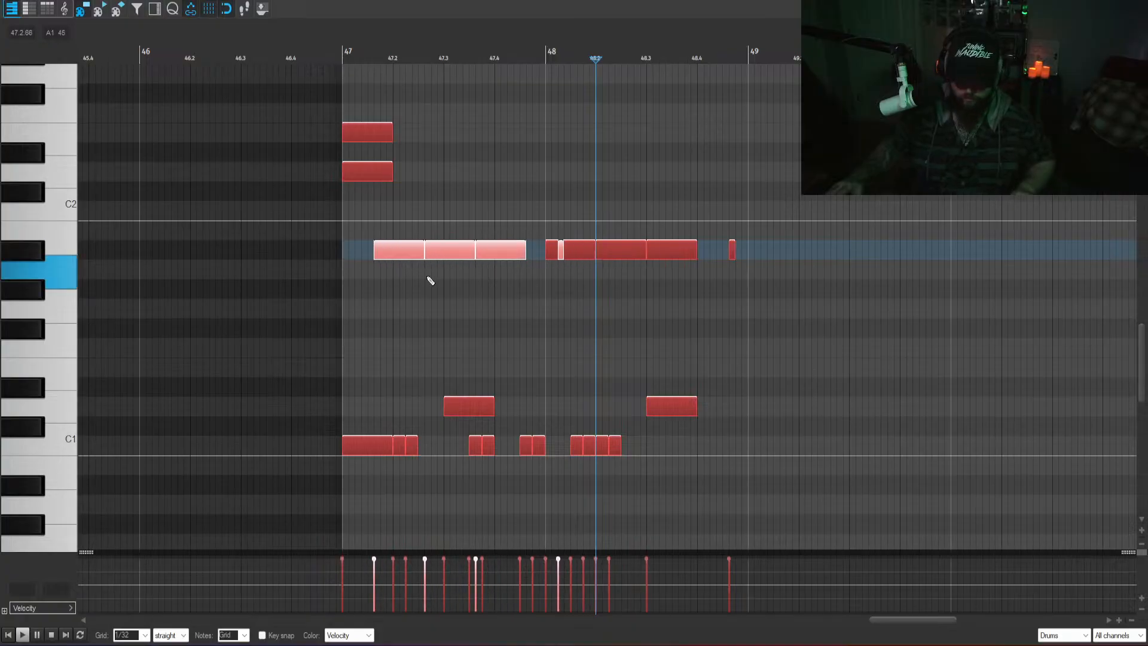
pyautogui.hotkey('ctrl', 'z')
pyautogui.hotkey('ctrl', 'z')
pyautogui.doubleClick(579, 250)
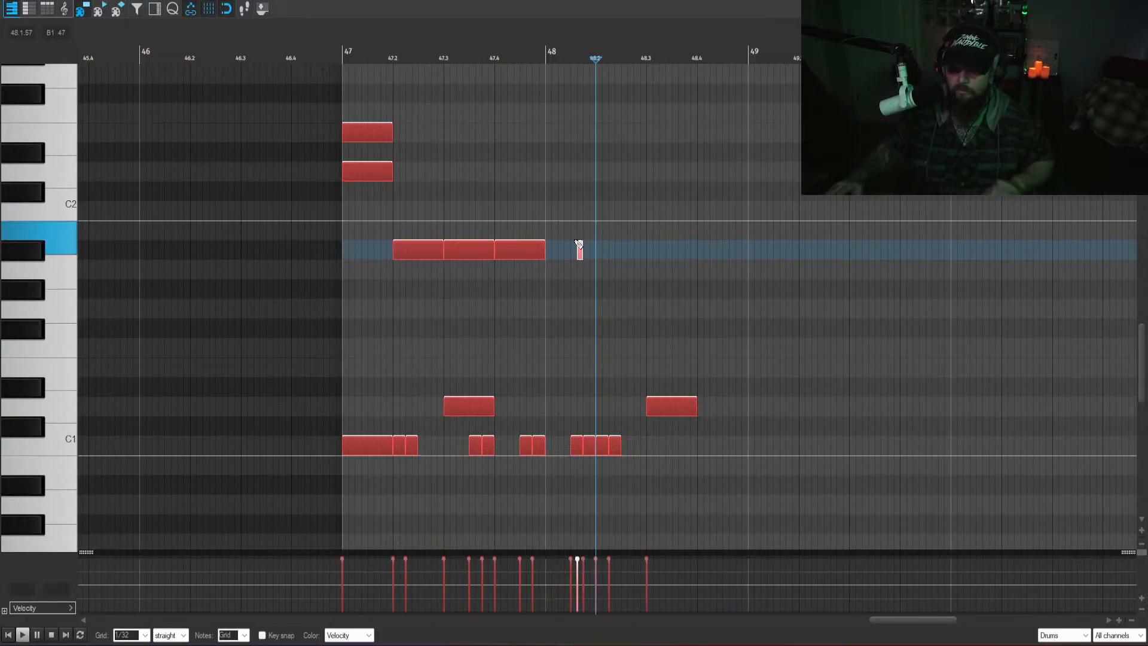
# - Fill beats 48.1 to 48.4 with one-beat A#1 hat notes, play the pattern back and close the editor
pyautogui.moveTo(561, 270)
pyautogui.mouseDown()
pyautogui.moveTo(431, 248)
pyautogui.moveTo(565, 249)
pyautogui.mouseUp()
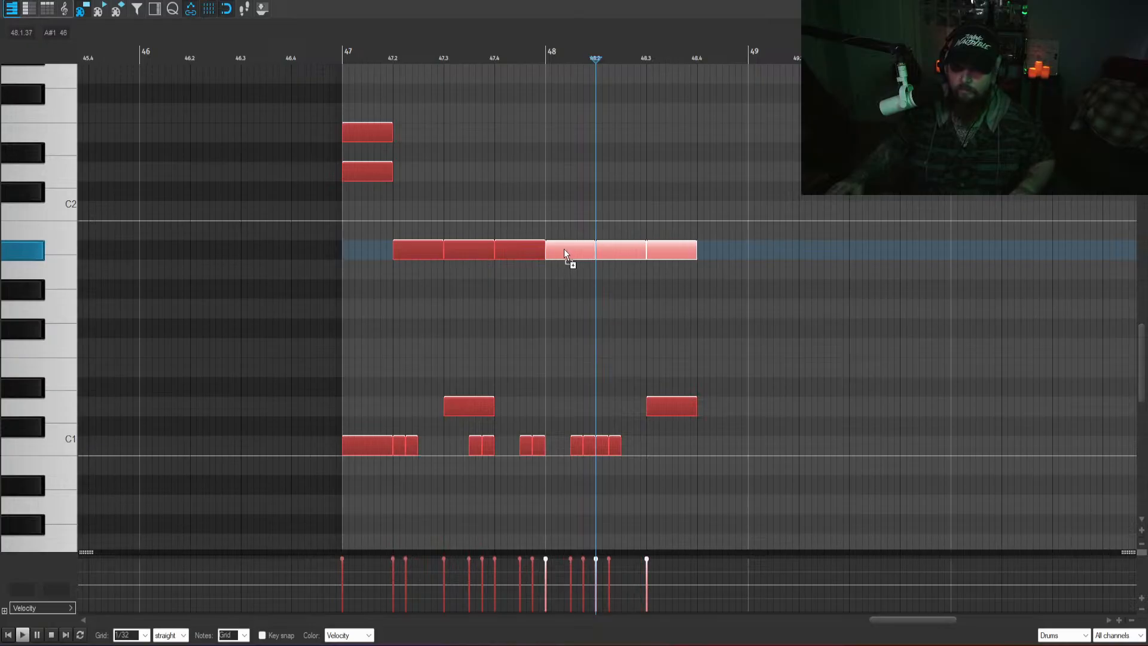
pyautogui.moveTo(679, 271); pyautogui.dragTo(716, 250)
pyautogui.press('space')
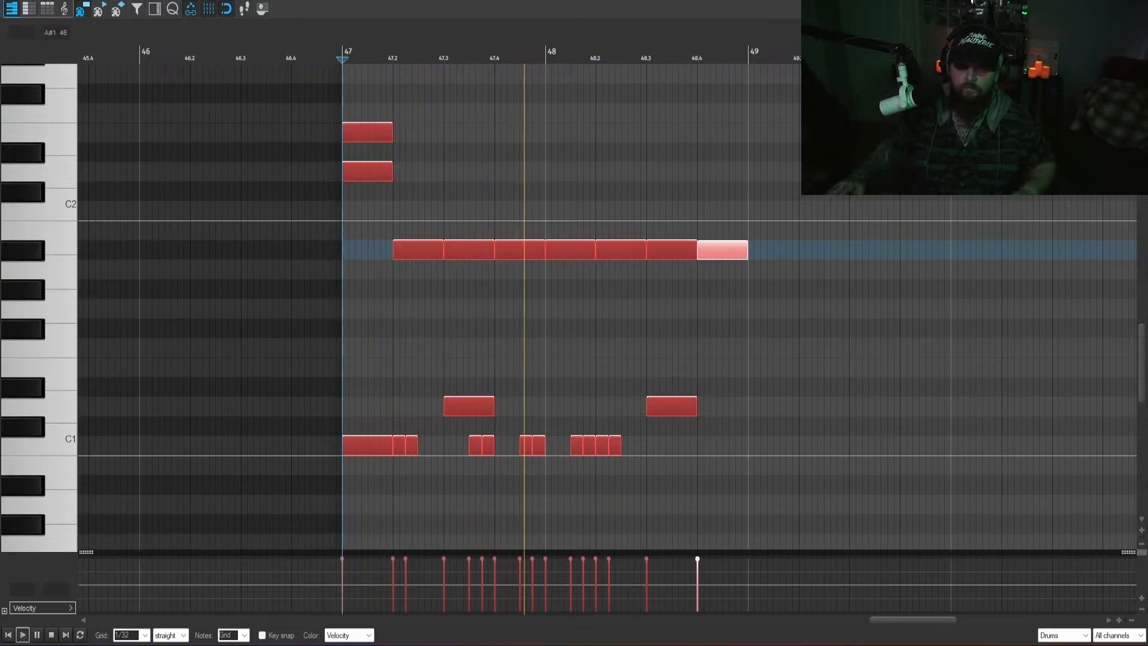
pyautogui.click(40, 250)
pyautogui.press('Escape')
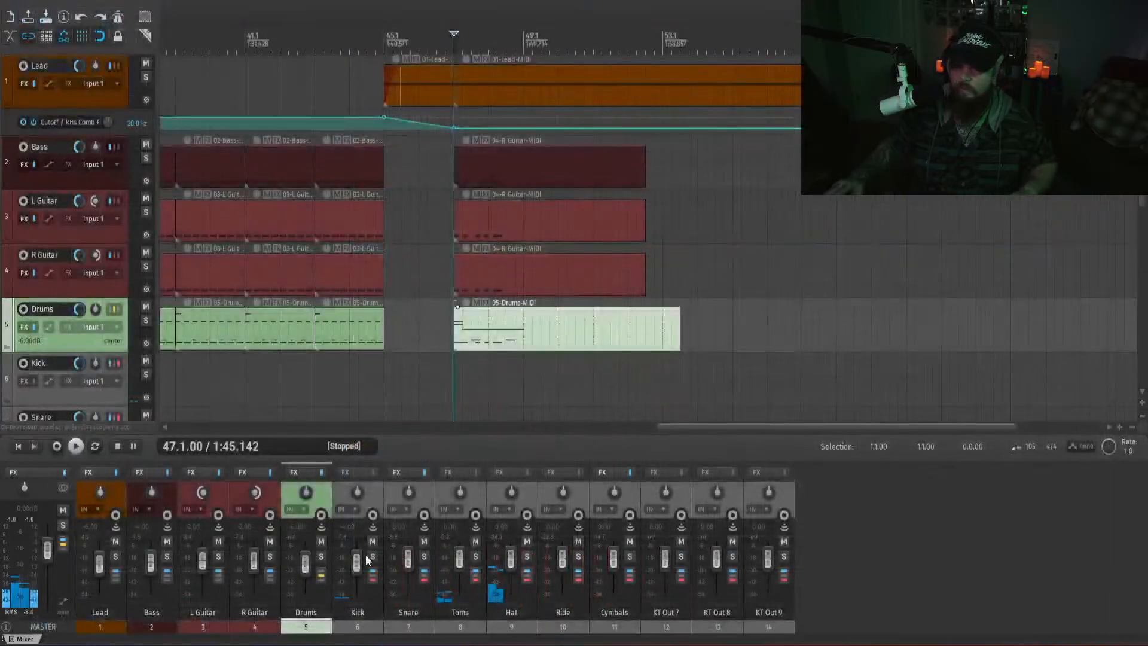
# - Mute the Lead track and play back the section from bar 47
pyautogui.click(115, 543)
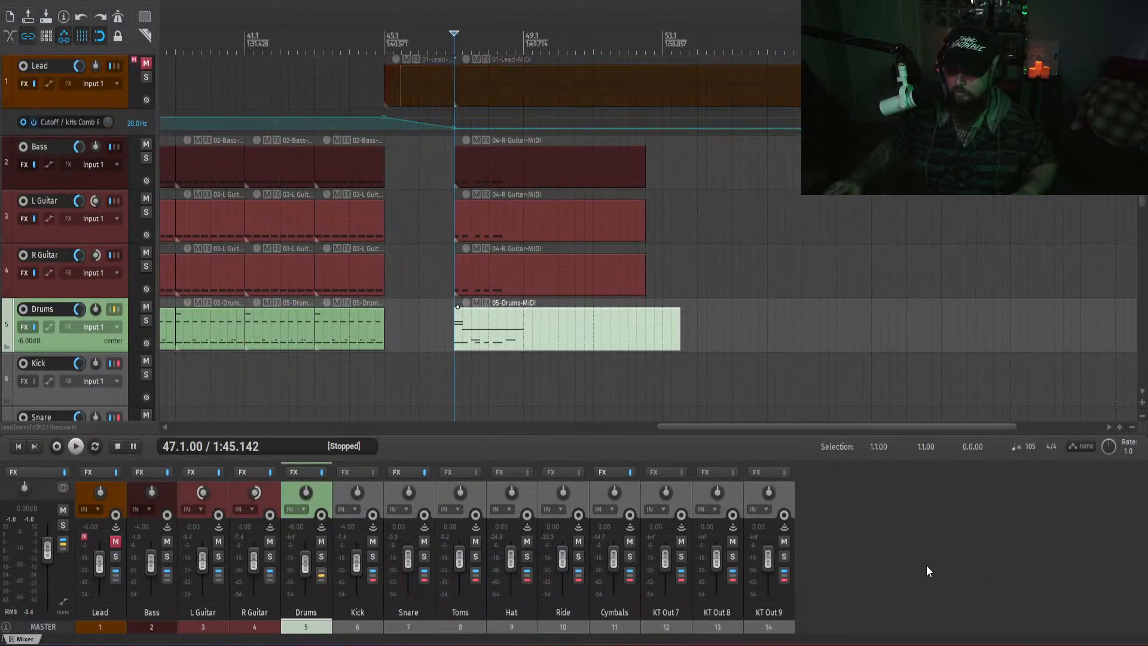
pyautogui.press('space')
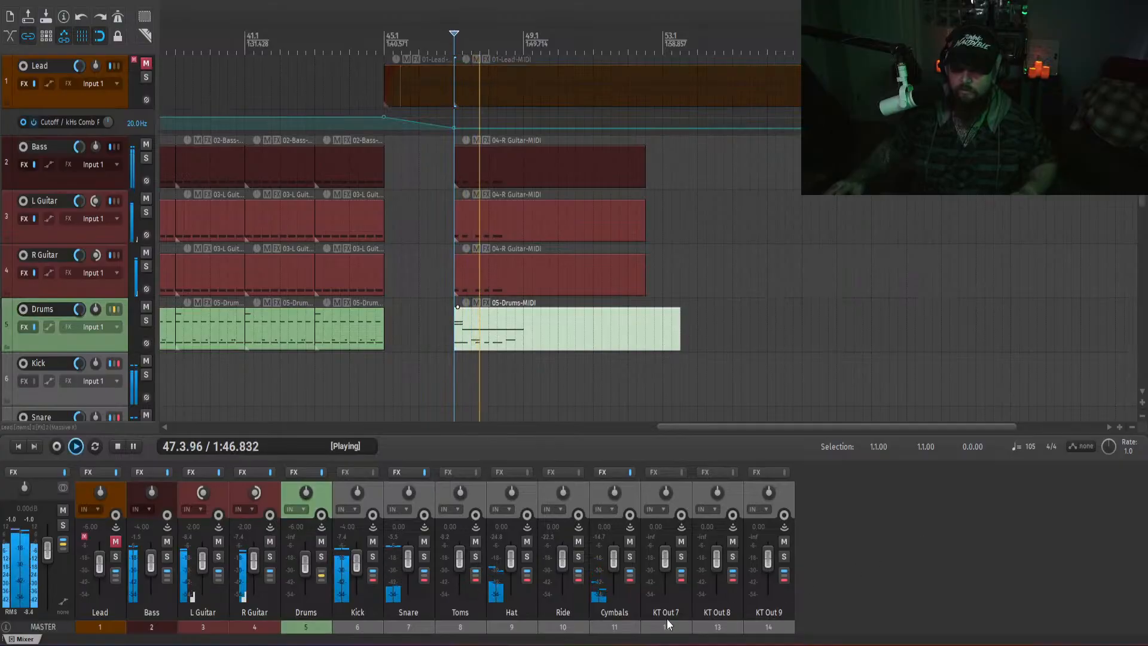
pyautogui.press('space')
# - Add the FabFilter Pro-Q 4 equalizer to the Hat track and start playback from bar 47
pyautogui.click(500, 472)
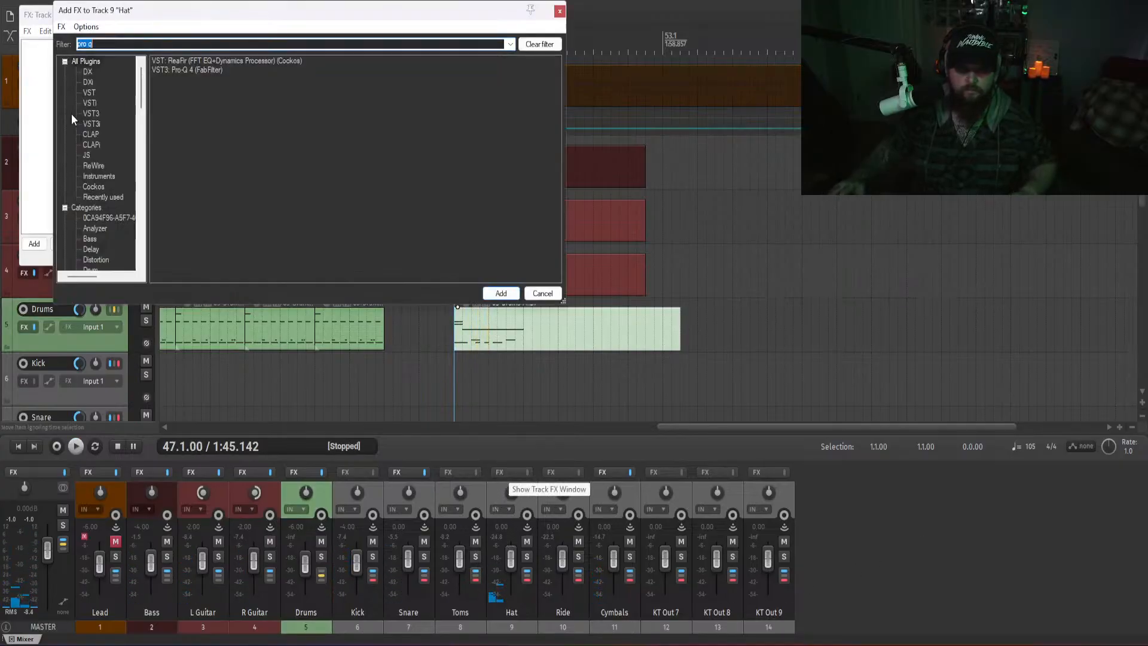
pyautogui.write('pro q')
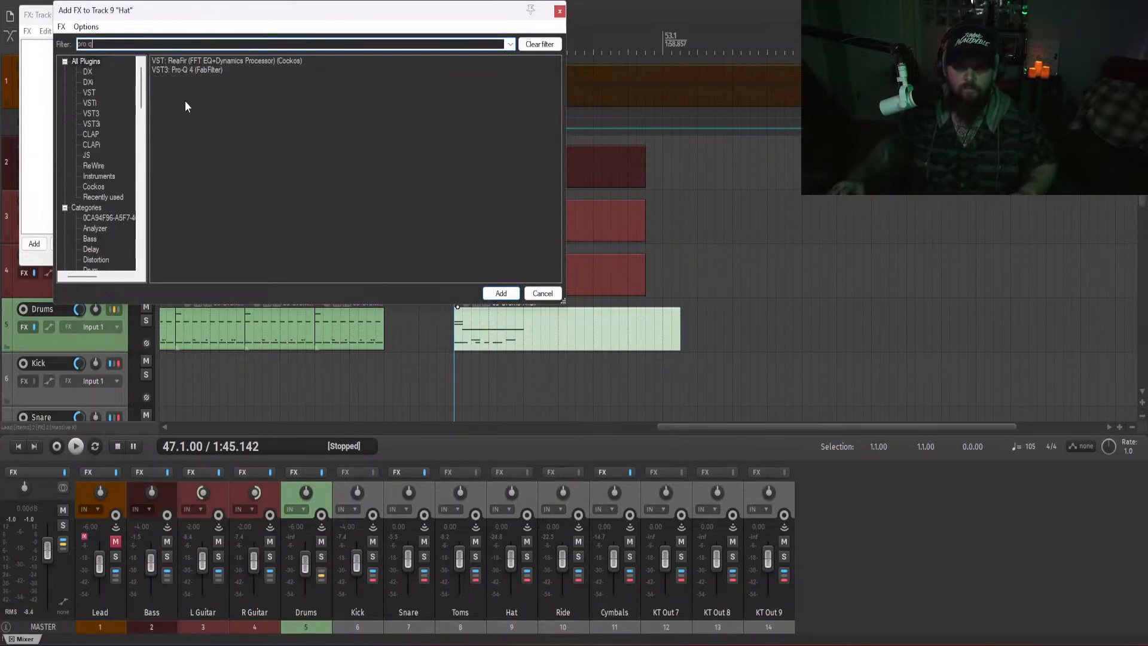
pyautogui.doubleClick(183, 70)
pyautogui.press('space')
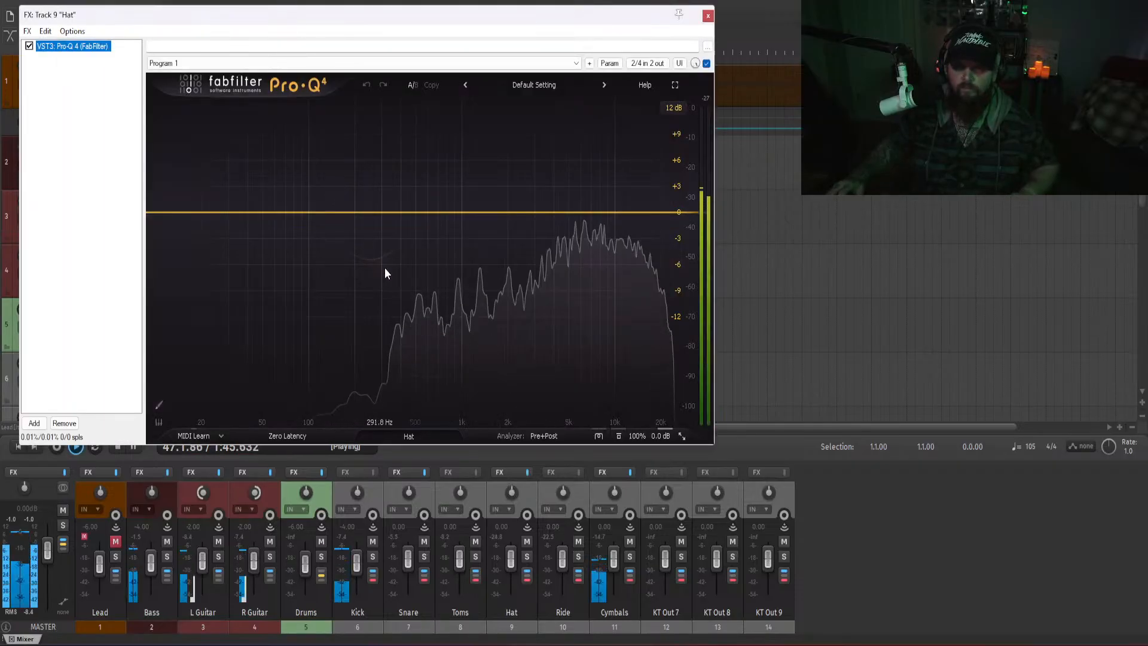
# - Create a 5000 Hz high shelf with +3 dB gain in the Hat track's Pro-Q 4 and play it back
pyautogui.click(563, 214)
pyautogui.press('space')
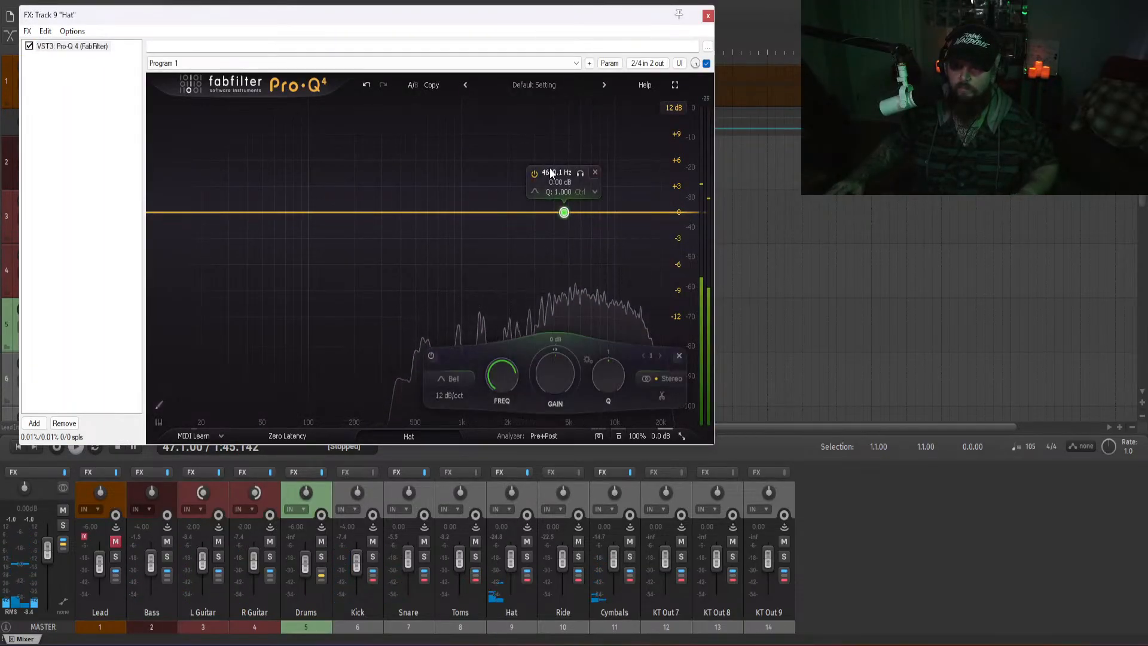
pyautogui.click(532, 193)
pyautogui.click(574, 201)
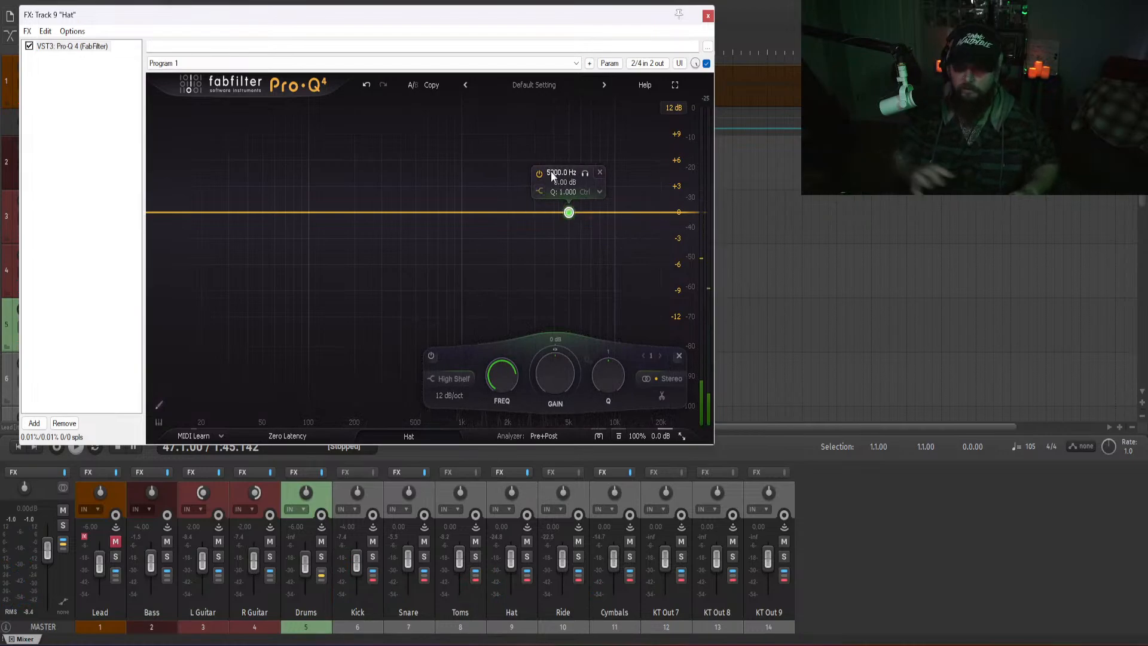
pyautogui.scroll(3, 564, 184)
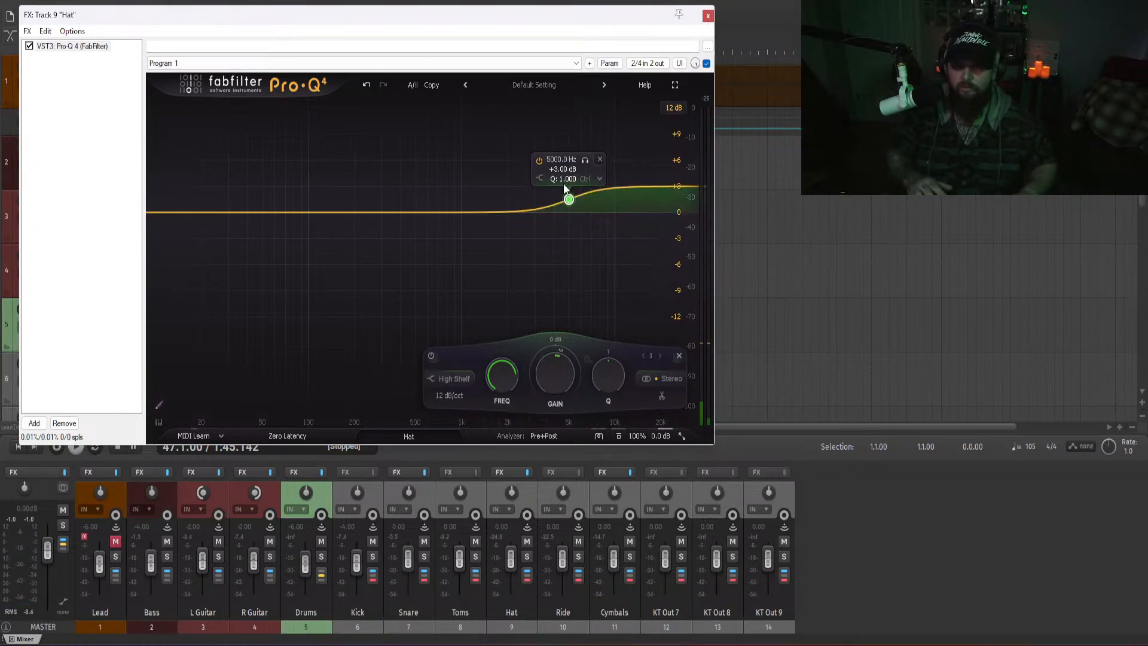
pyautogui.press('space')
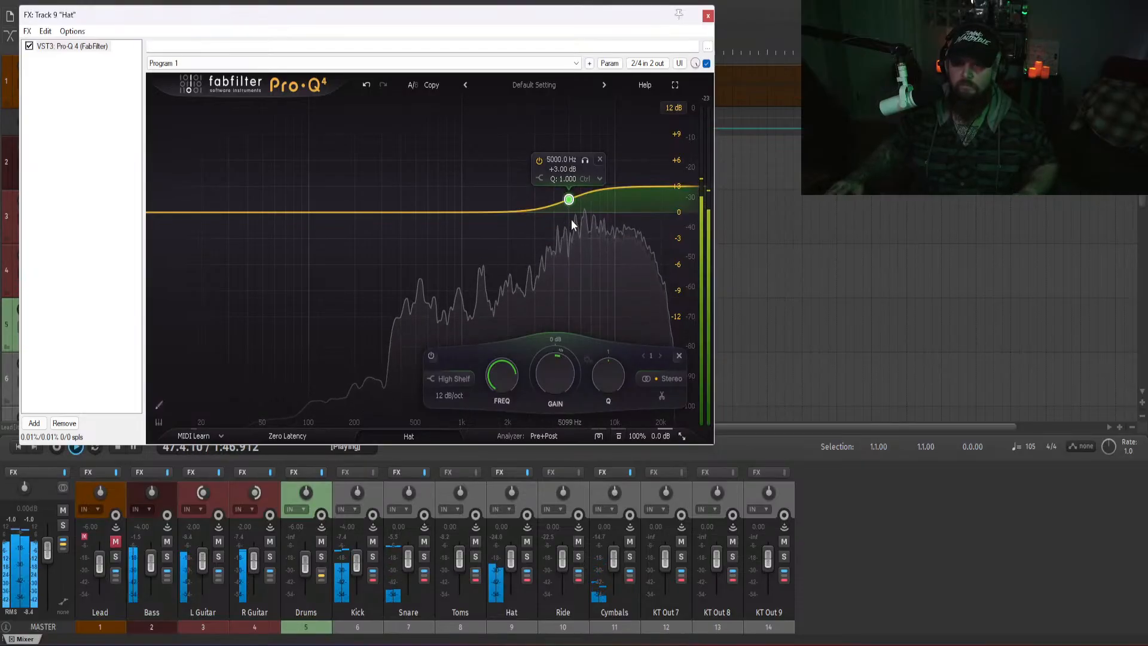
# - Set the Hat high shelf's gain to +7 dB, play back the section and close the effects window
pyautogui.click(561, 168)
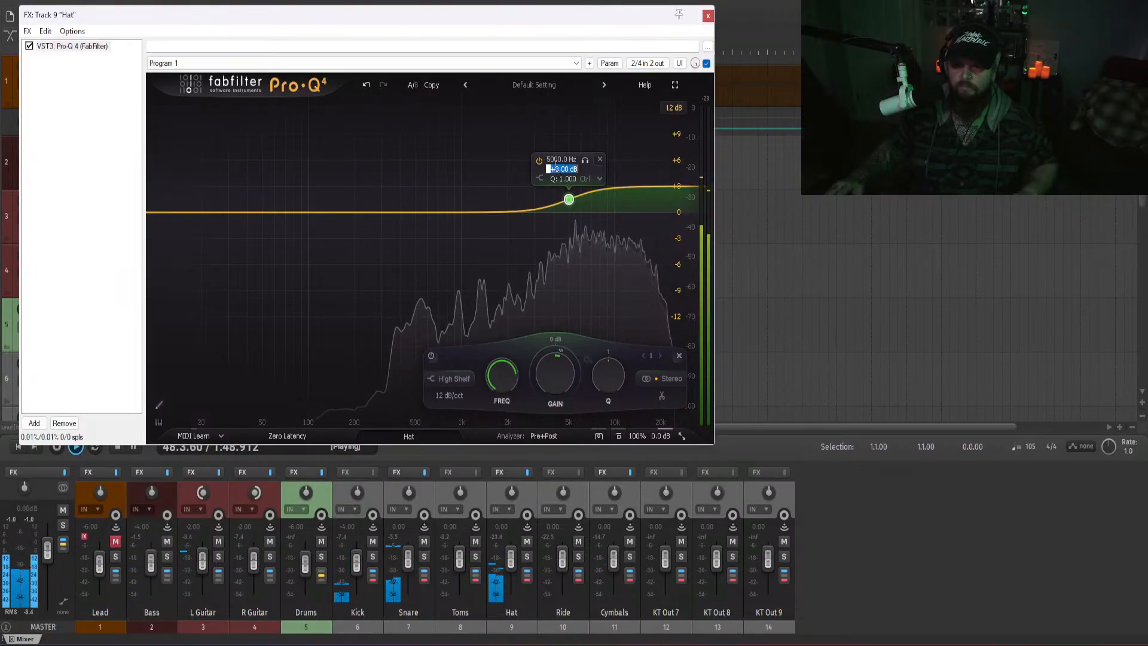
pyautogui.press('space')
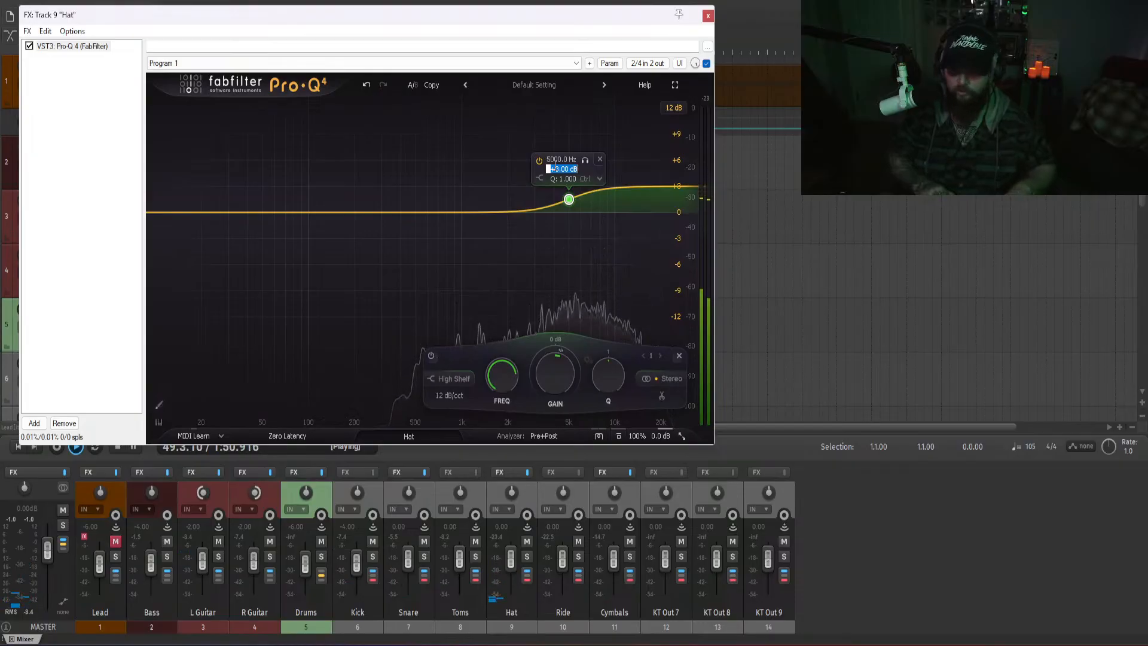
pyautogui.write('7')
pyautogui.press('Return')
pyautogui.click(886, 558)
pyautogui.press('space')
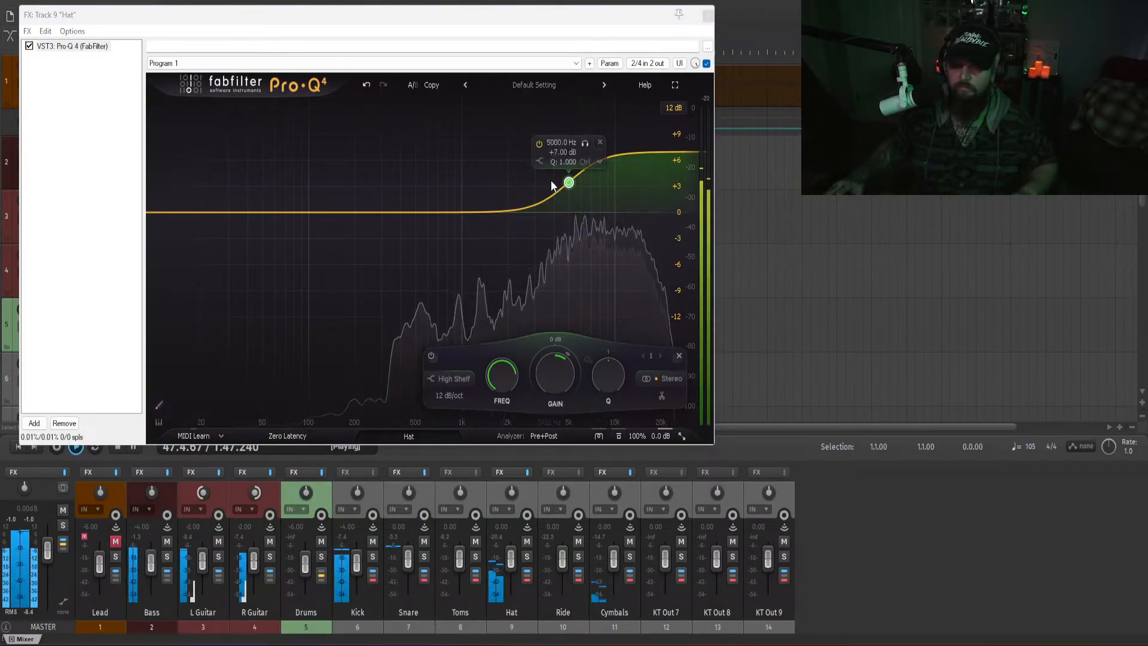
pyautogui.click(708, 18)
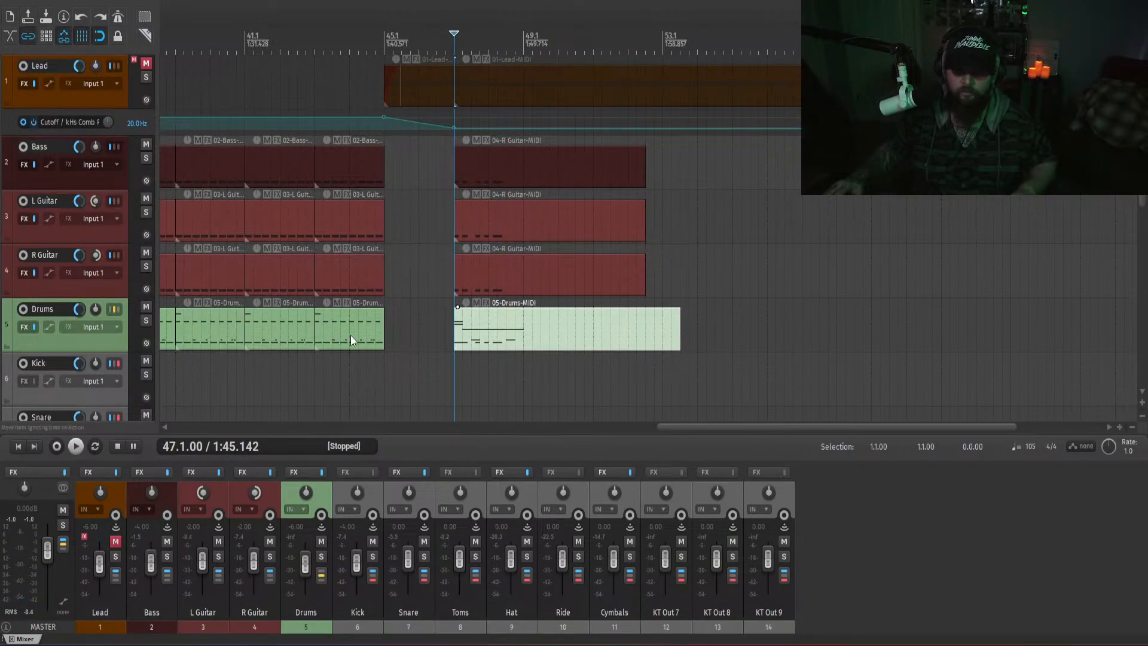
# - Audition the D2 and E2 cymbals on beat 47.1 of the Drums item, and move the D2 note down to A#1
pyautogui.click(434, 316)
pyautogui.scroll(2, 505, 366)
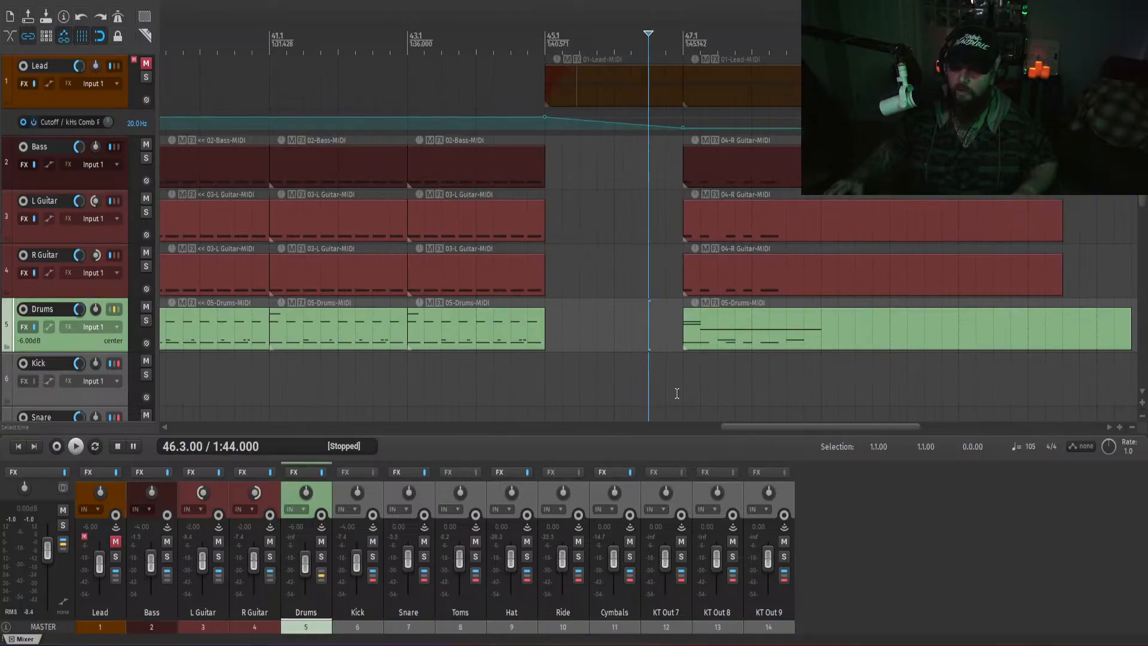
pyautogui.moveTo(760, 429); pyautogui.dragTo(794, 428)
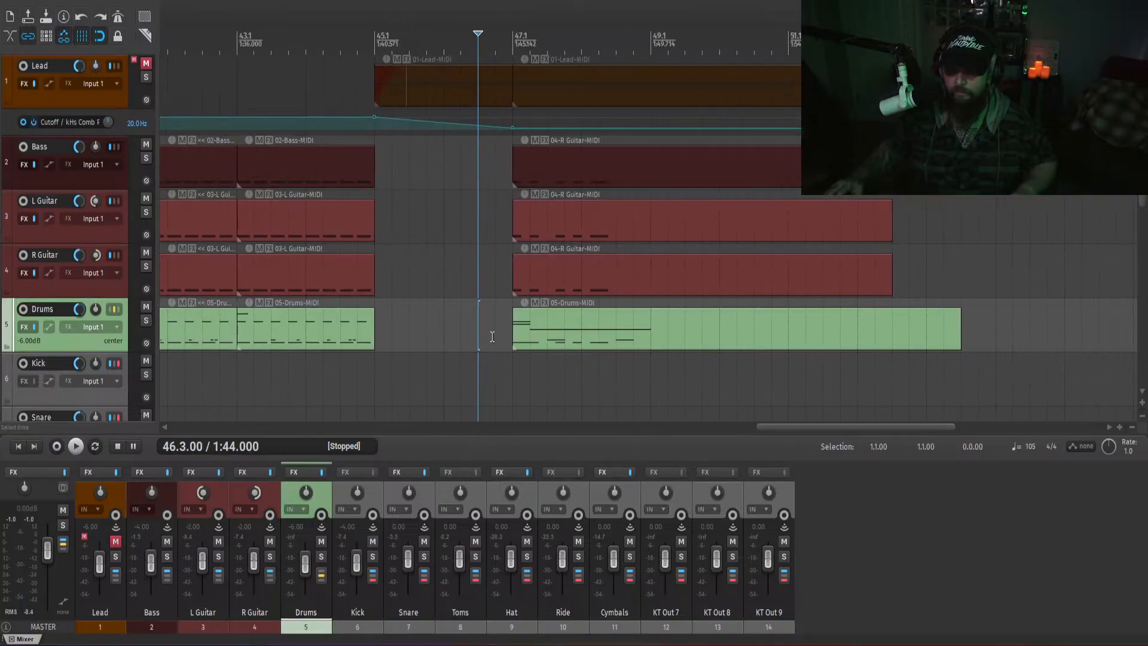
pyautogui.doubleClick(543, 314)
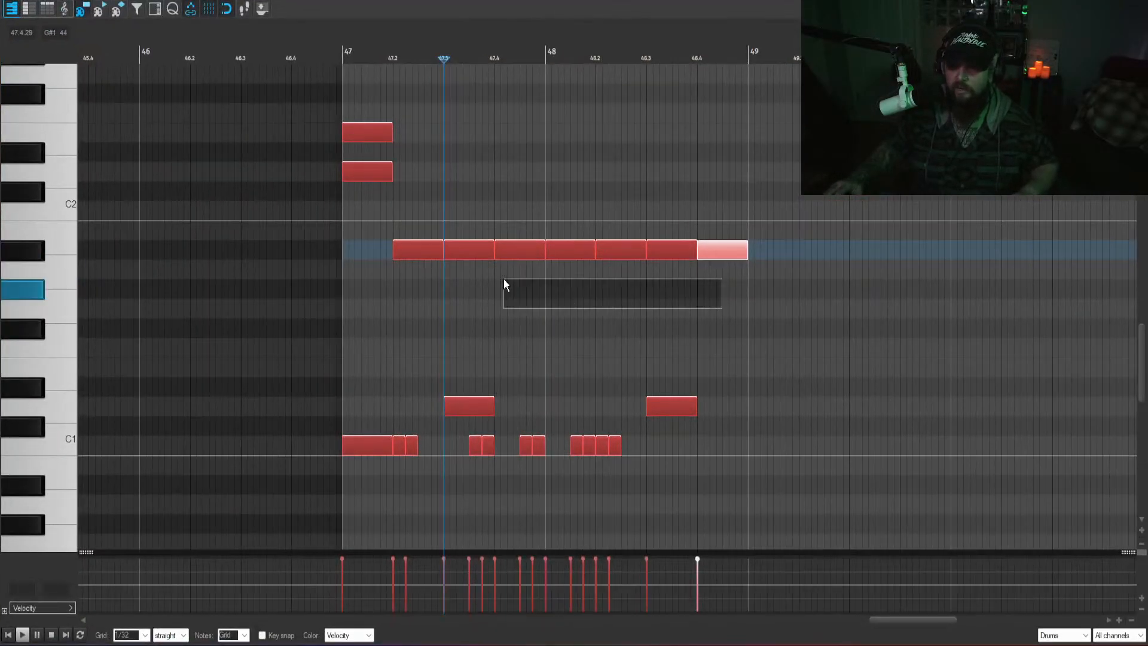
pyautogui.click(367, 173)
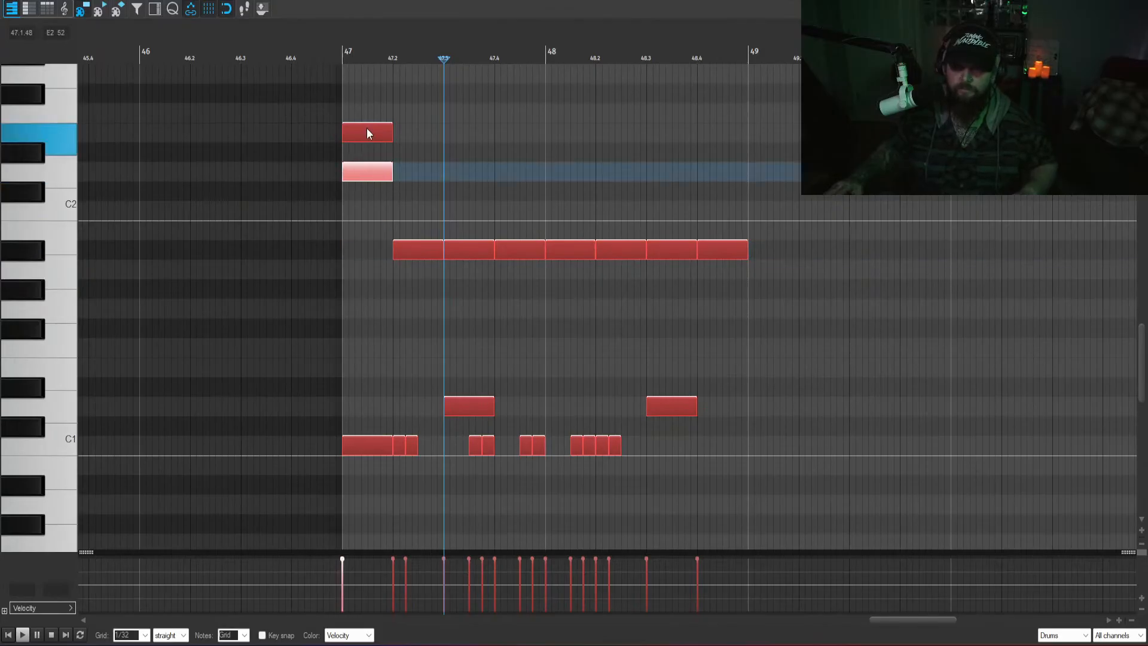
pyautogui.click(367, 130)
pyautogui.click(358, 175)
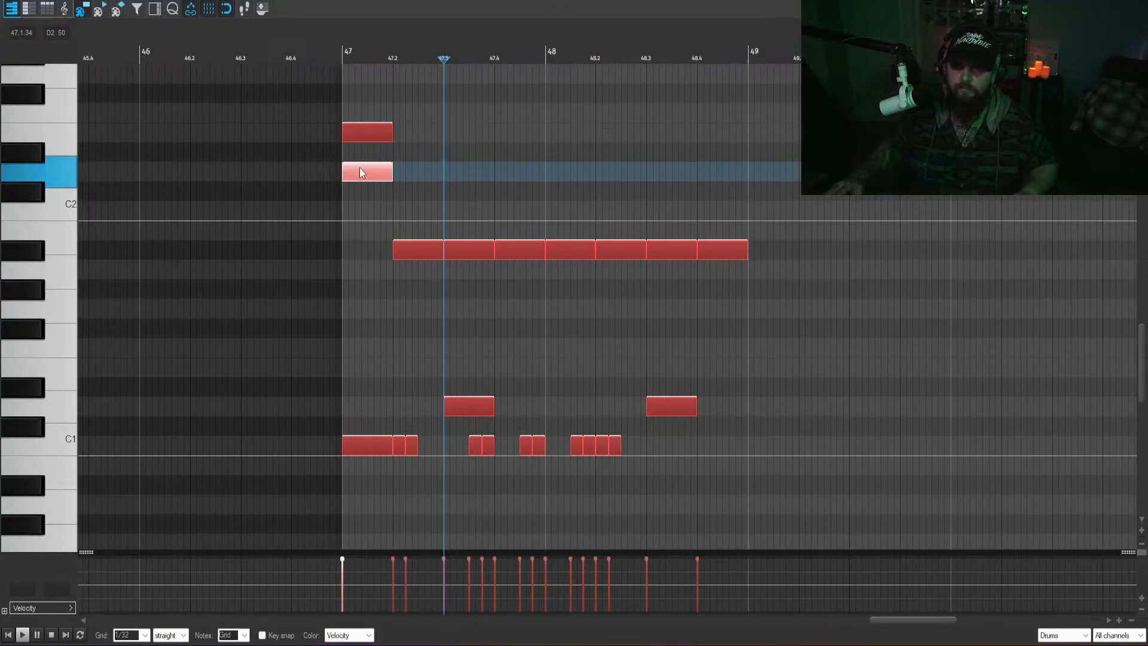
pyautogui.moveTo(360, 169); pyautogui.dragTo(353, 248)
pyautogui.click(323, 300)
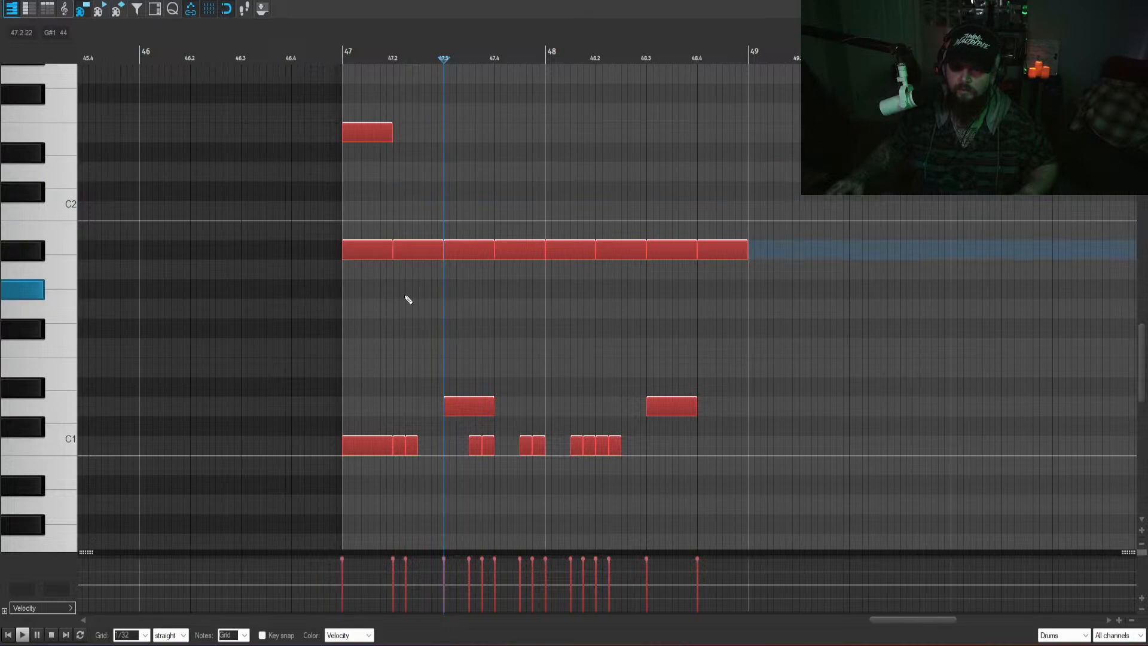
# - Highlight the A#1 hat notes, the E2 cymbal note and the A#1 note on beat 47.1 in turn
pyautogui.moveTo(424, 231); pyautogui.dragTo(833, 302)
pyautogui.click(431, 154)
pyautogui.moveTo(436, 162); pyautogui.dragTo(327, 121)
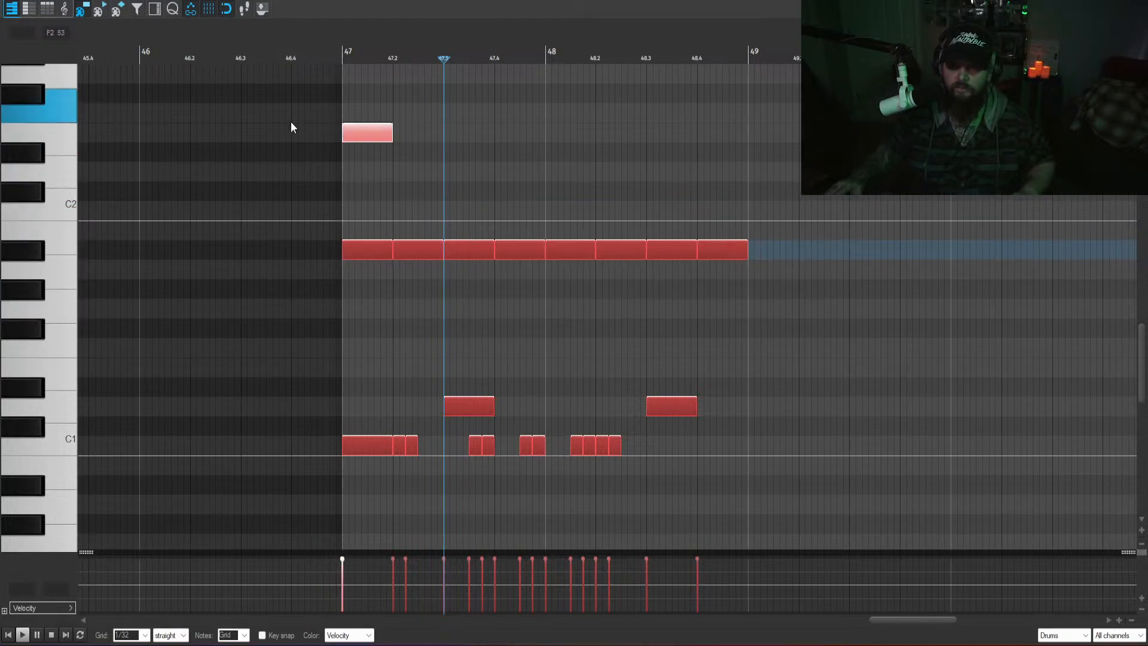
pyautogui.moveTo(351, 222); pyautogui.dragTo(371, 289)
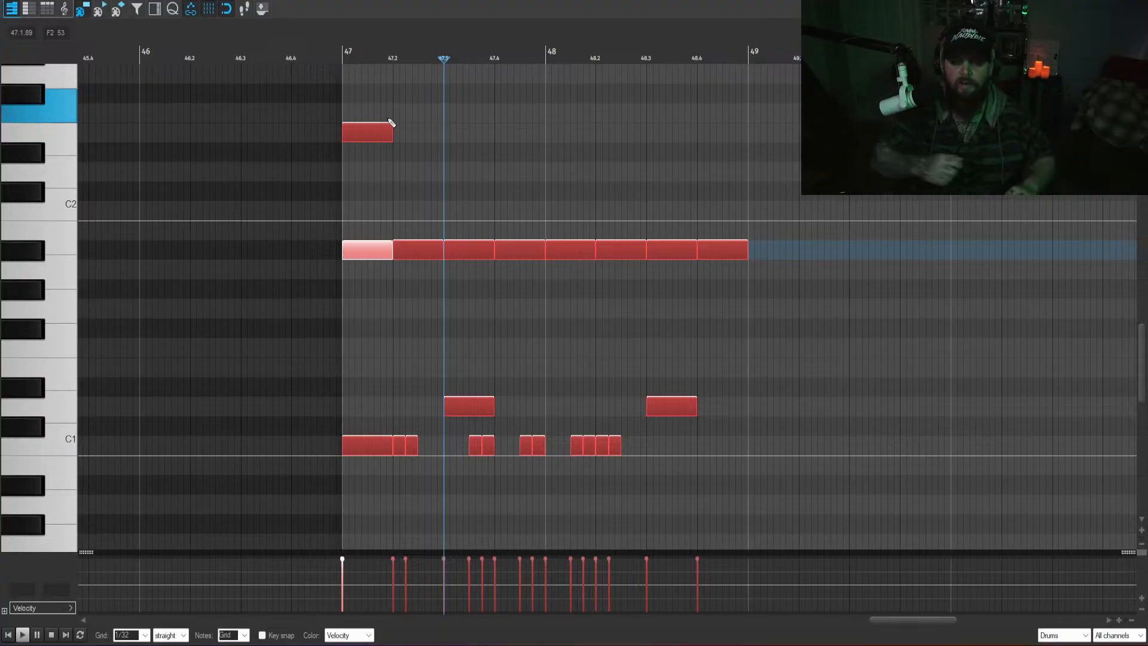
# - Move the last A#1 hat note on beat 48.4 down to F#1 as two consecutive 1/32 notes and play it back
pyautogui.click(443, 153)
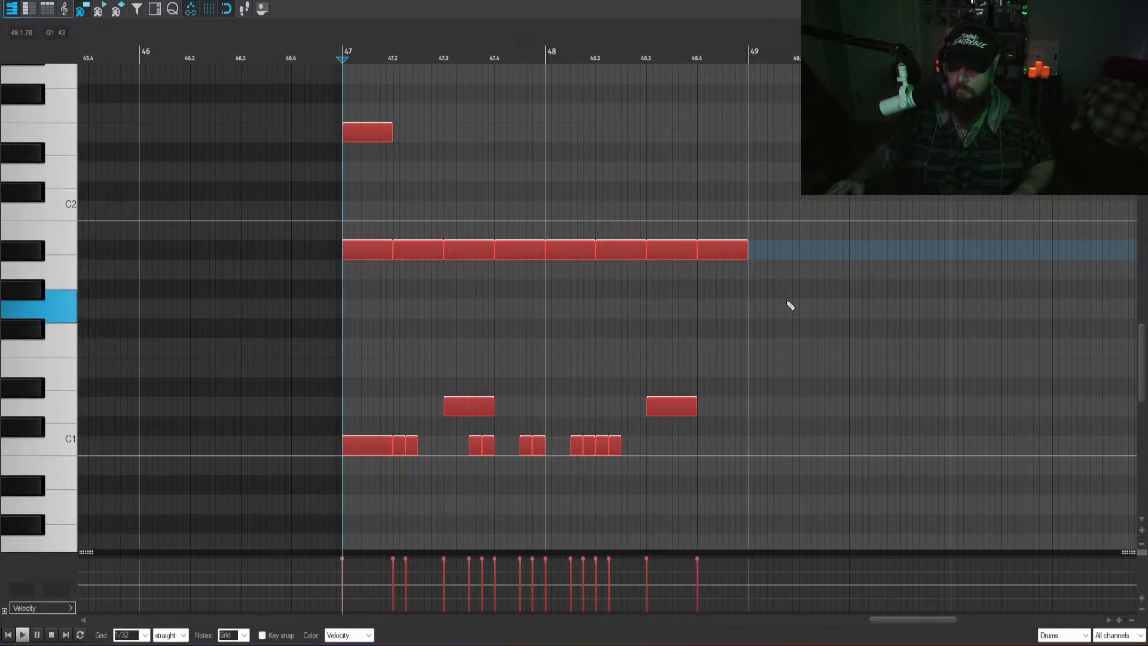
pyautogui.click(745, 251)
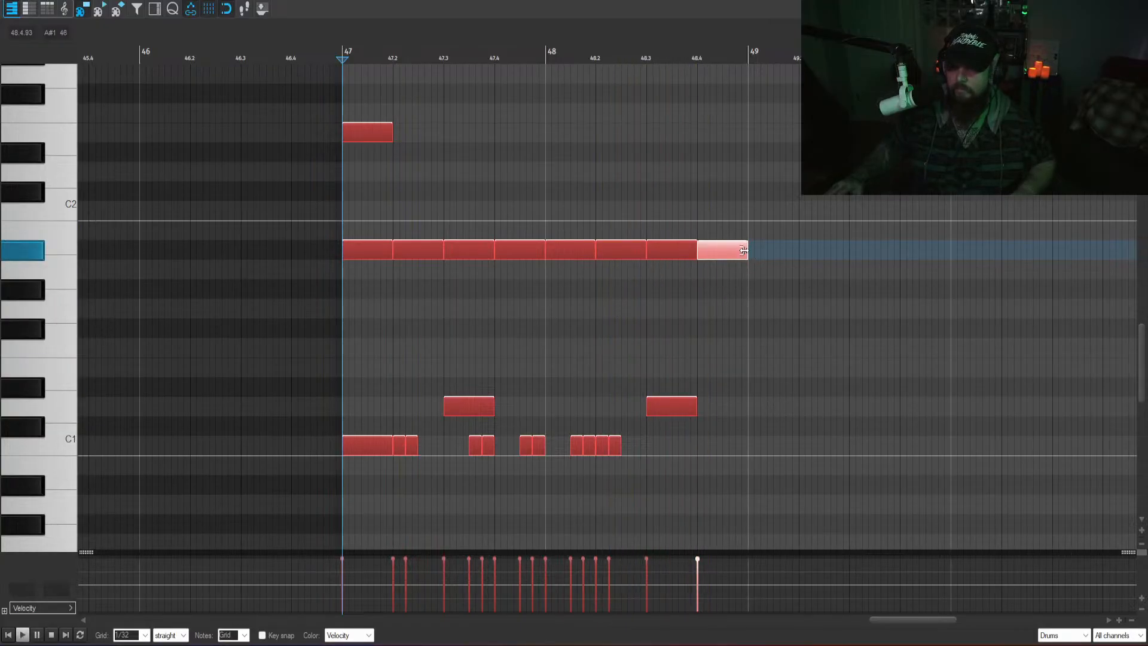
pyautogui.moveTo(744, 251); pyautogui.dragTo(701, 328)
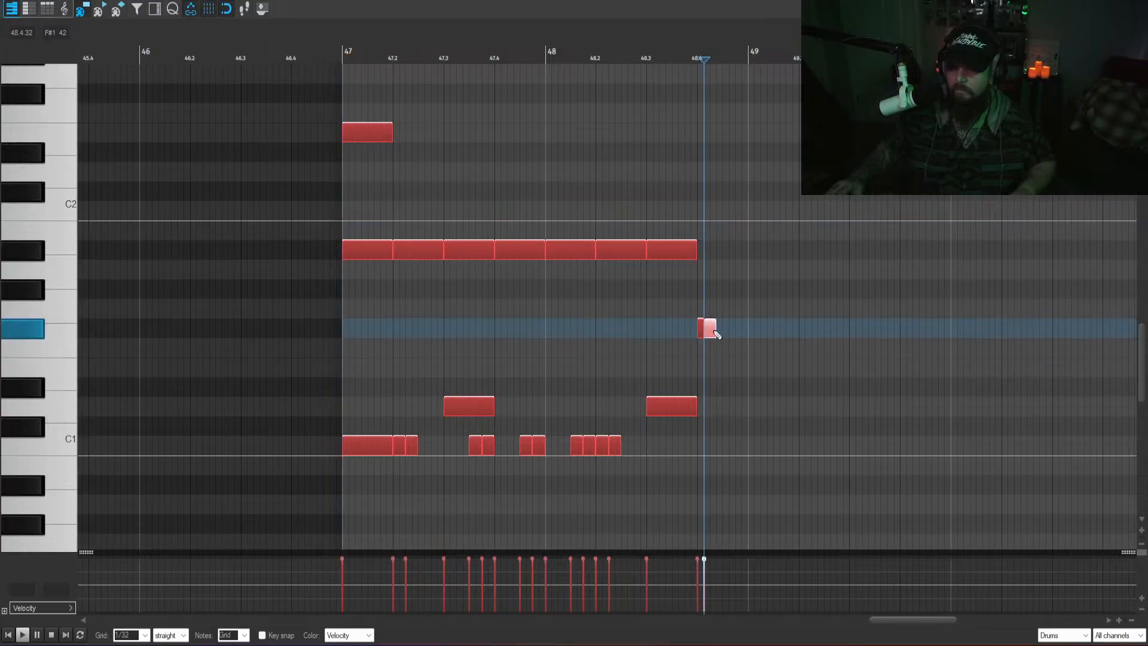
pyautogui.scroll(2, 714, 330)
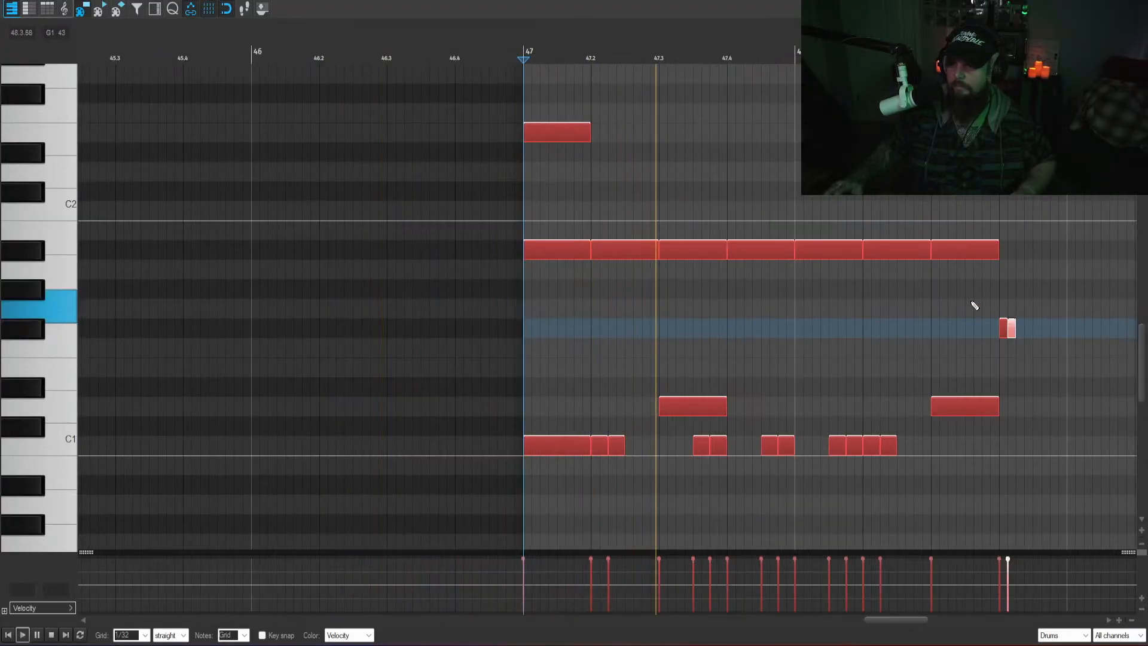
pyautogui.press('space')
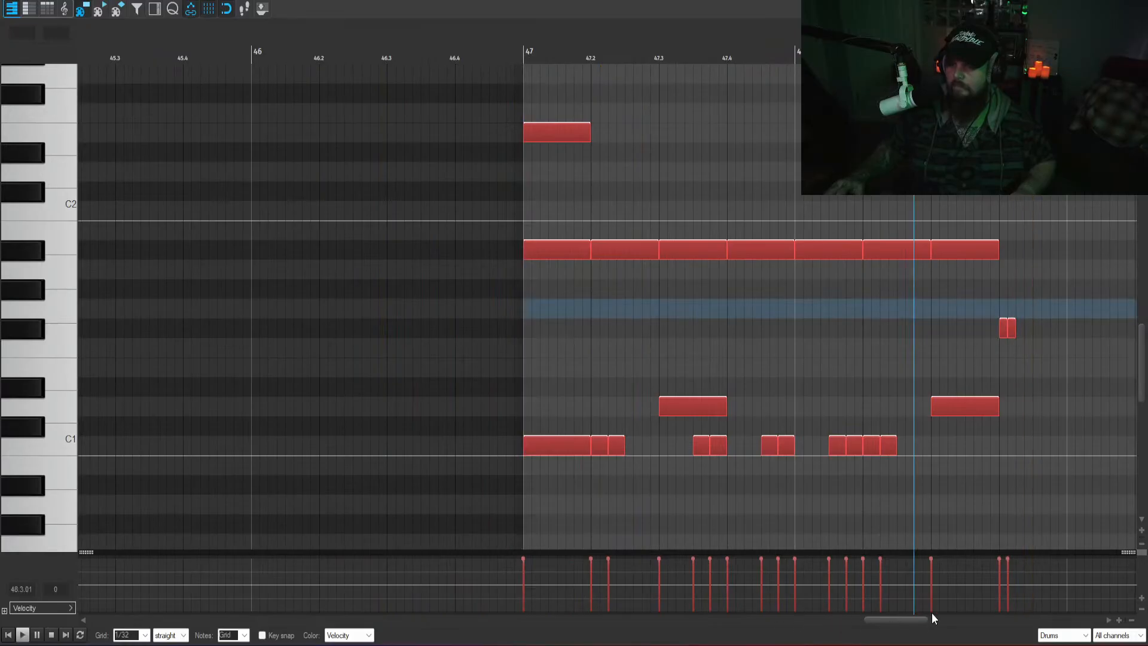
# - Shorten the A#1 hat note on beat 48.3 to an eighth and move the two F#1 notes back to follow it directly
pyautogui.moveTo(883, 621); pyautogui.dragTo(926, 624)
pyautogui.click(250, 309)
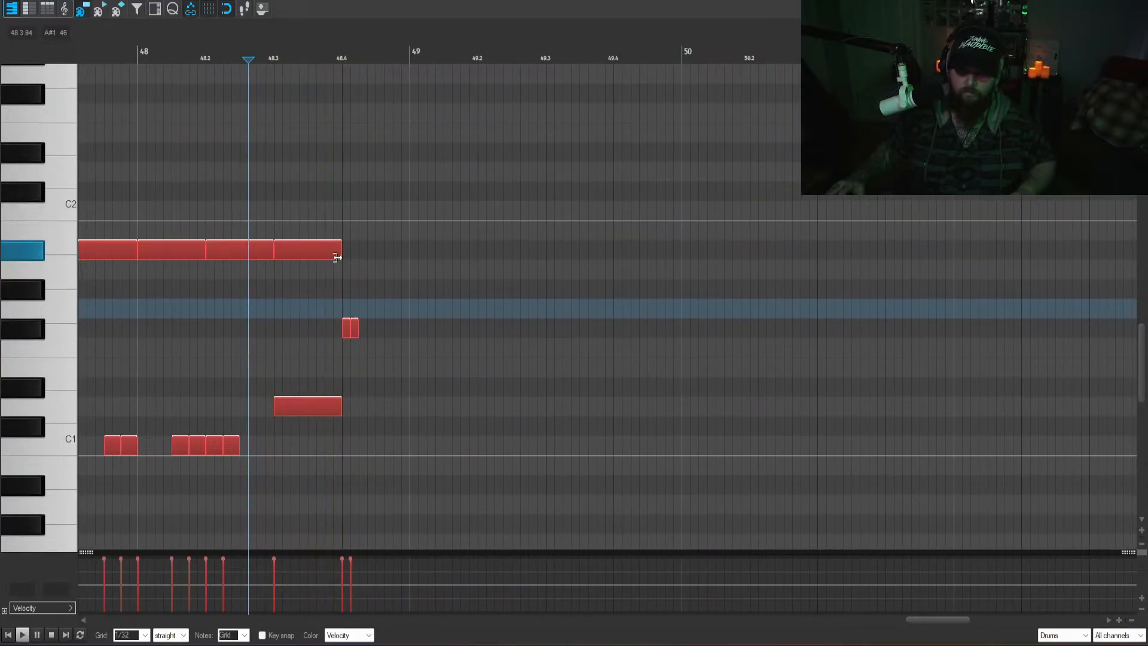
pyautogui.moveTo(340, 254); pyautogui.dragTo(297, 259)
pyautogui.click(350, 329)
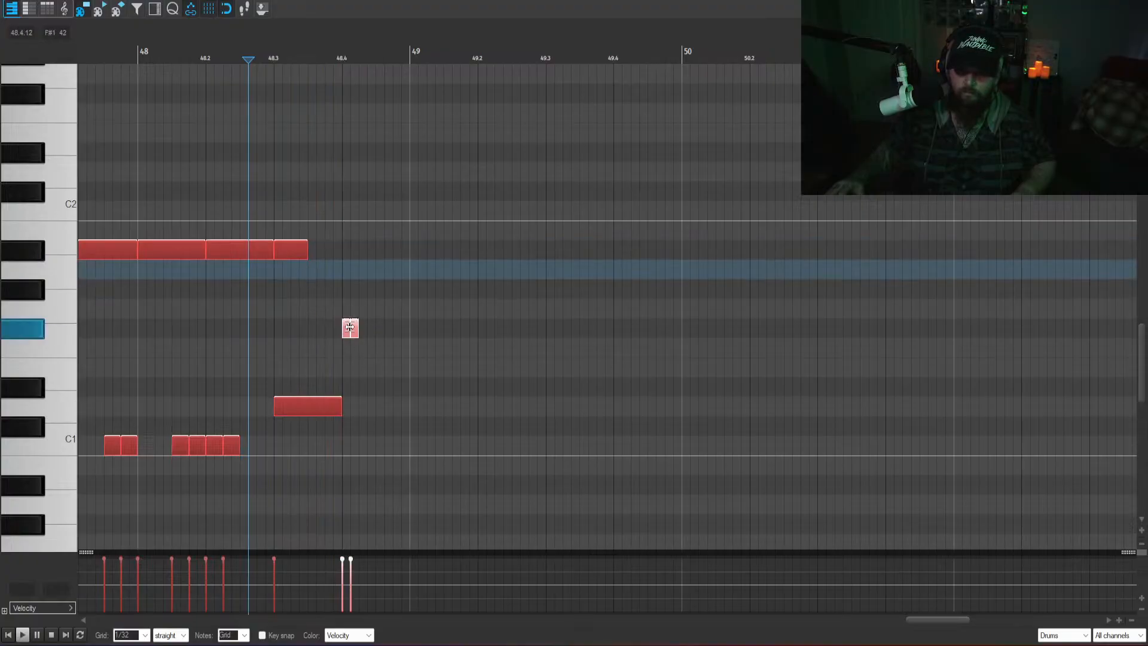
pyautogui.moveTo(306, 331); pyautogui.dragTo(314, 335)
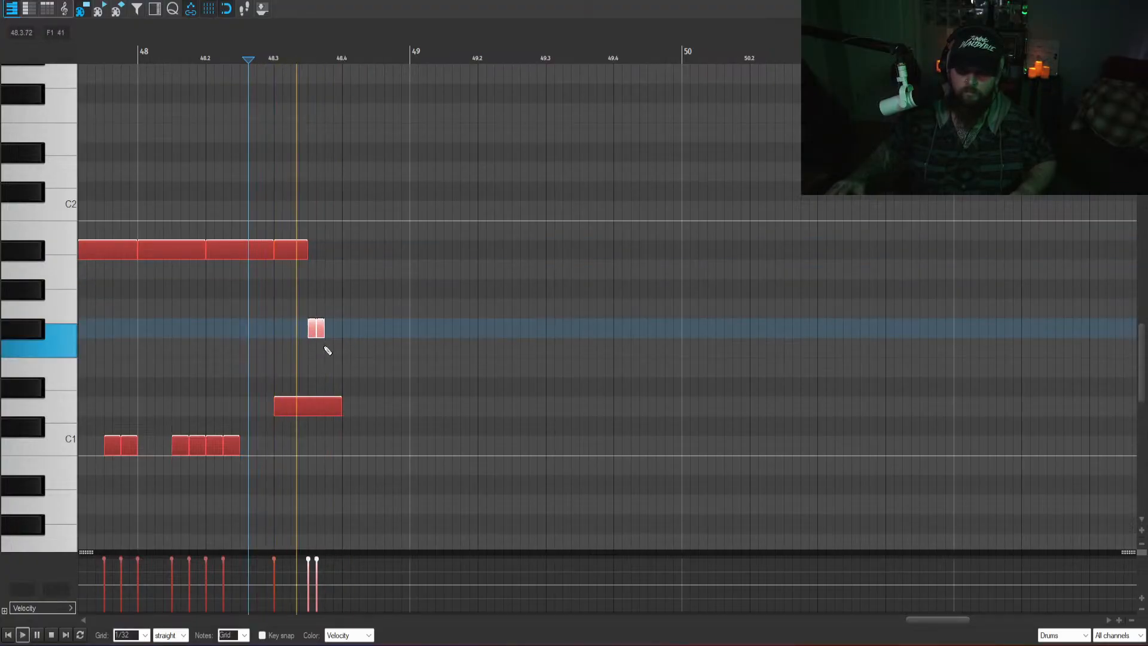
# - Audition the drum sounds between D1 and the D2 octave on the piano keys to find a suitable hat articulation
pyautogui.click(47, 347)
pyautogui.click(65, 381)
pyautogui.click(36, 391)
pyautogui.click(59, 412)
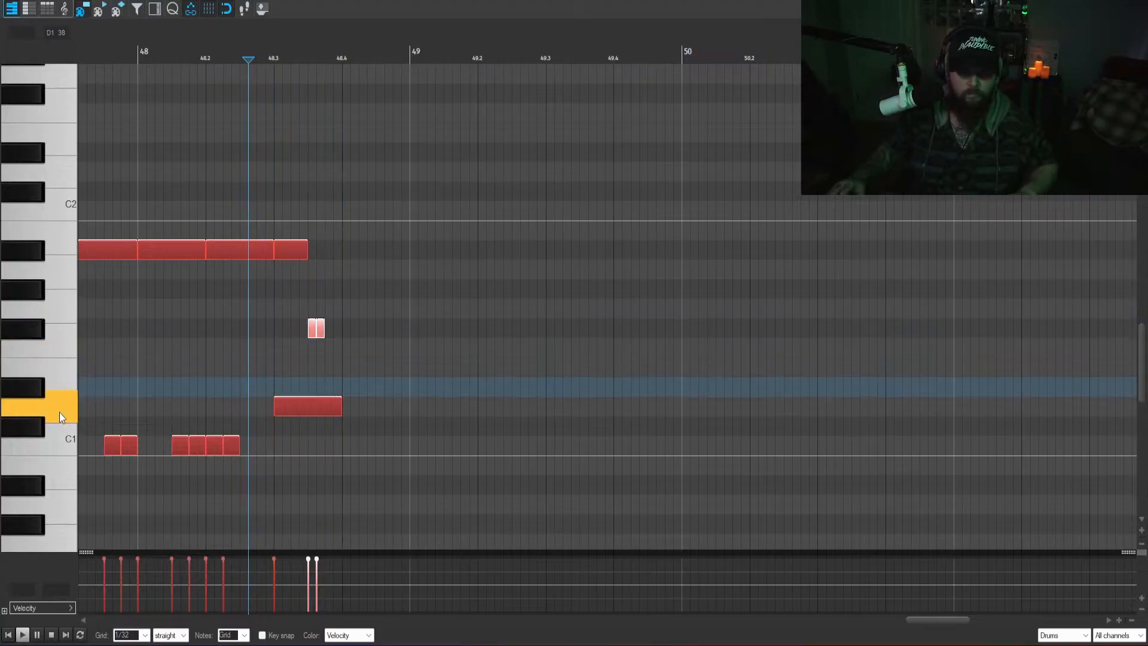
pyautogui.click(34, 390)
pyautogui.click(48, 369)
pyautogui.click(49, 341)
pyautogui.click(42, 292)
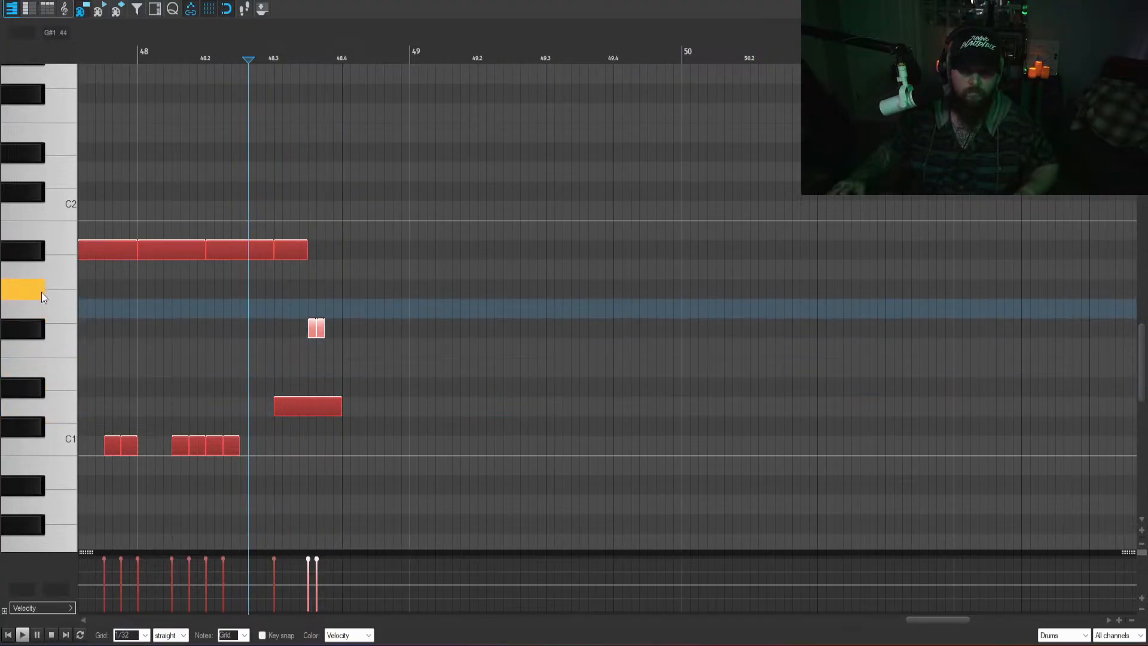
pyautogui.click(60, 211)
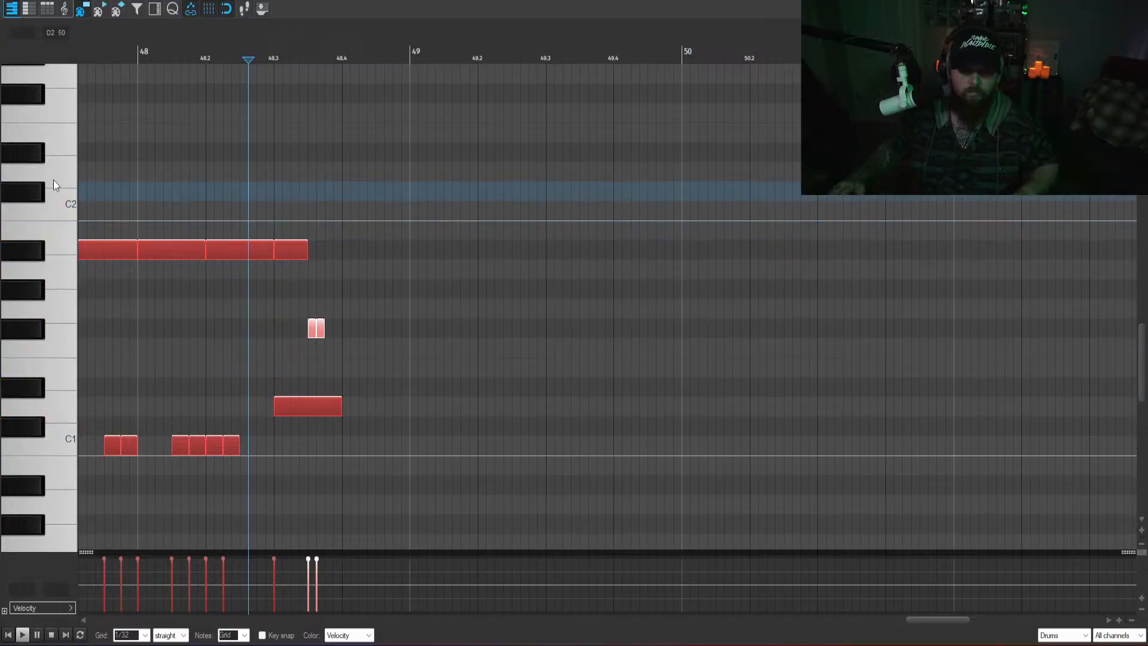
pyautogui.click(34, 153)
pyautogui.click(42, 196)
pyautogui.click(48, 242)
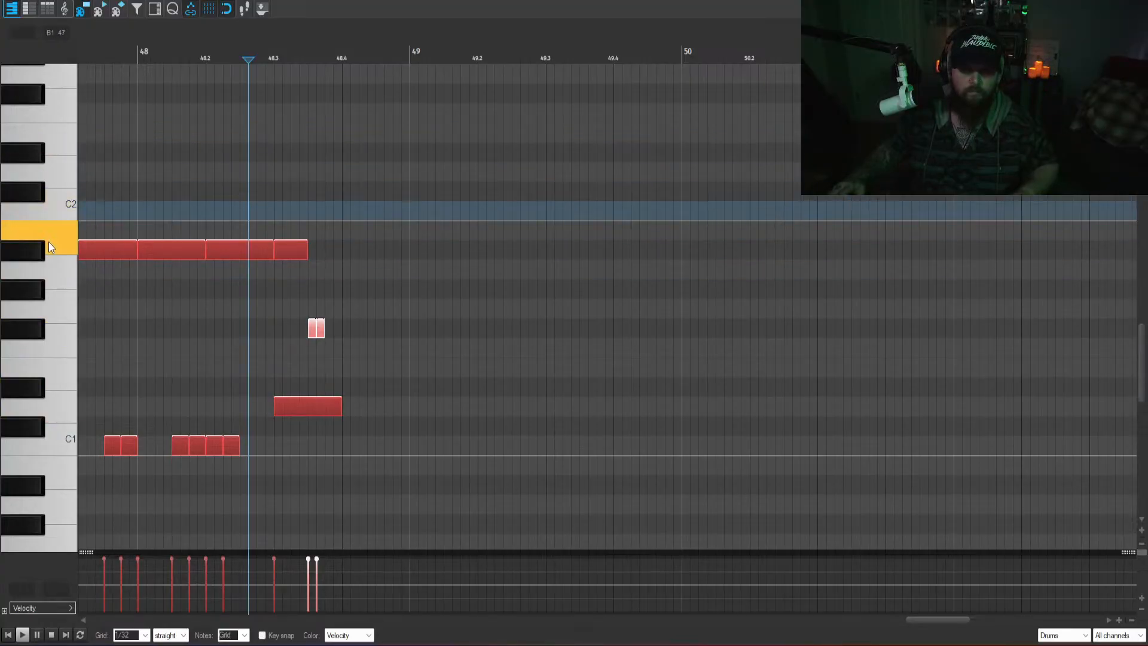
pyautogui.click(57, 279)
pyautogui.click(56, 313)
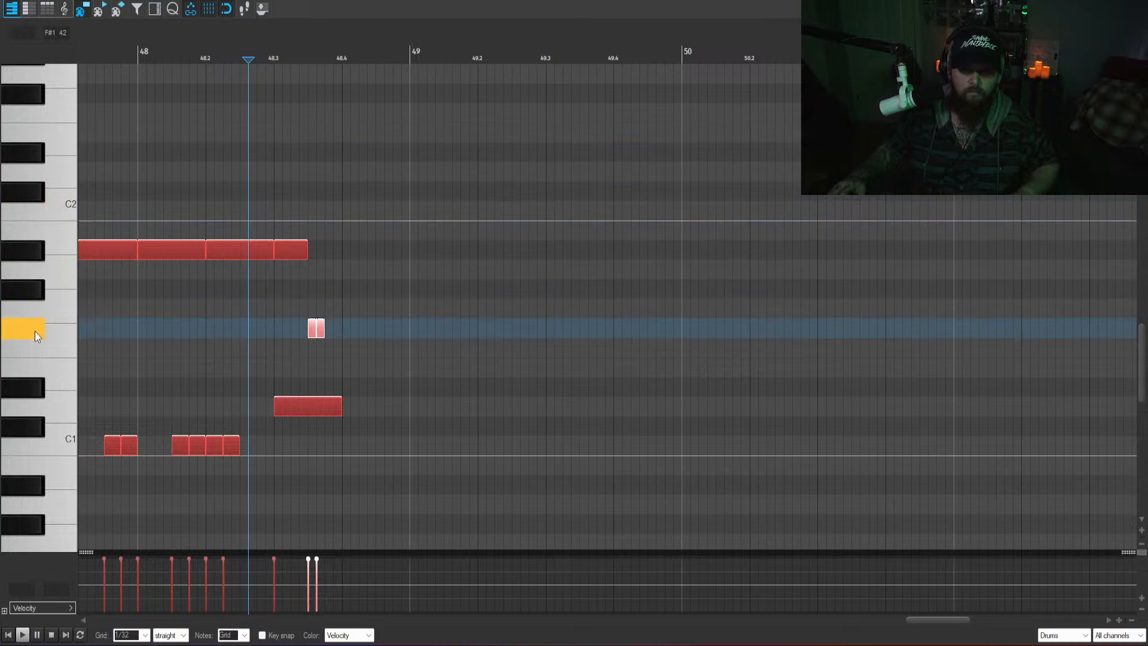
pyautogui.click(34, 388)
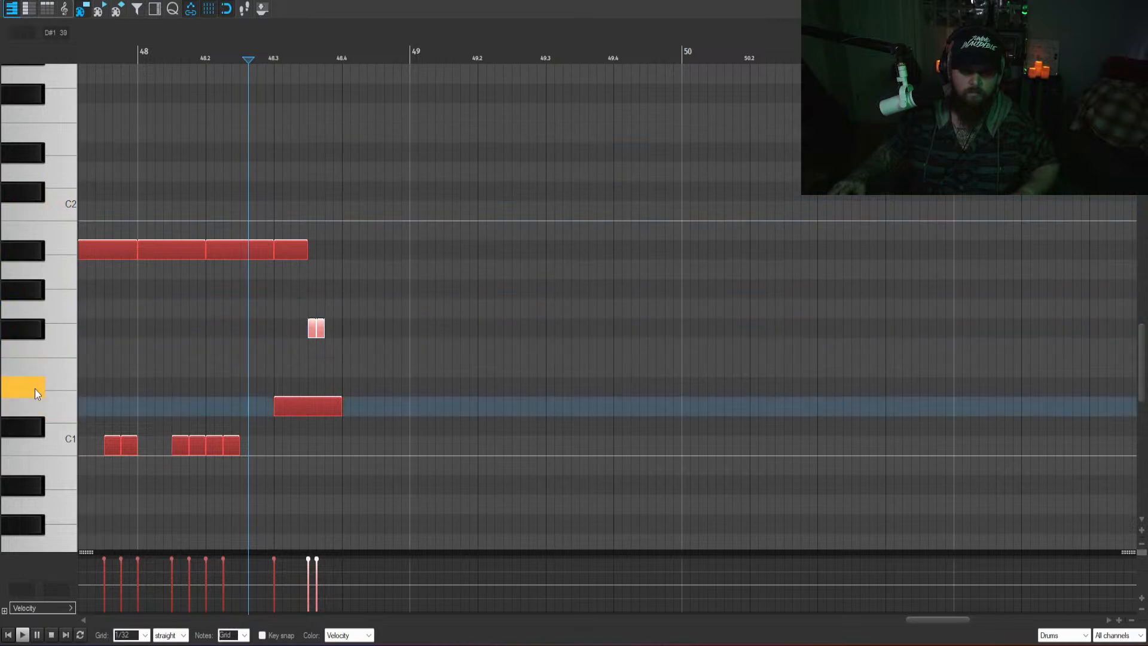
pyautogui.click(37, 331)
# - Raise the two short F#1 hat notes to G#1, shift the second one 1/32 later, play back and close the MIDI editor
pyautogui.moveTo(348, 337); pyautogui.dragTo(238, 313)
pyautogui.moveTo(308, 328); pyautogui.dragTo(309, 289)
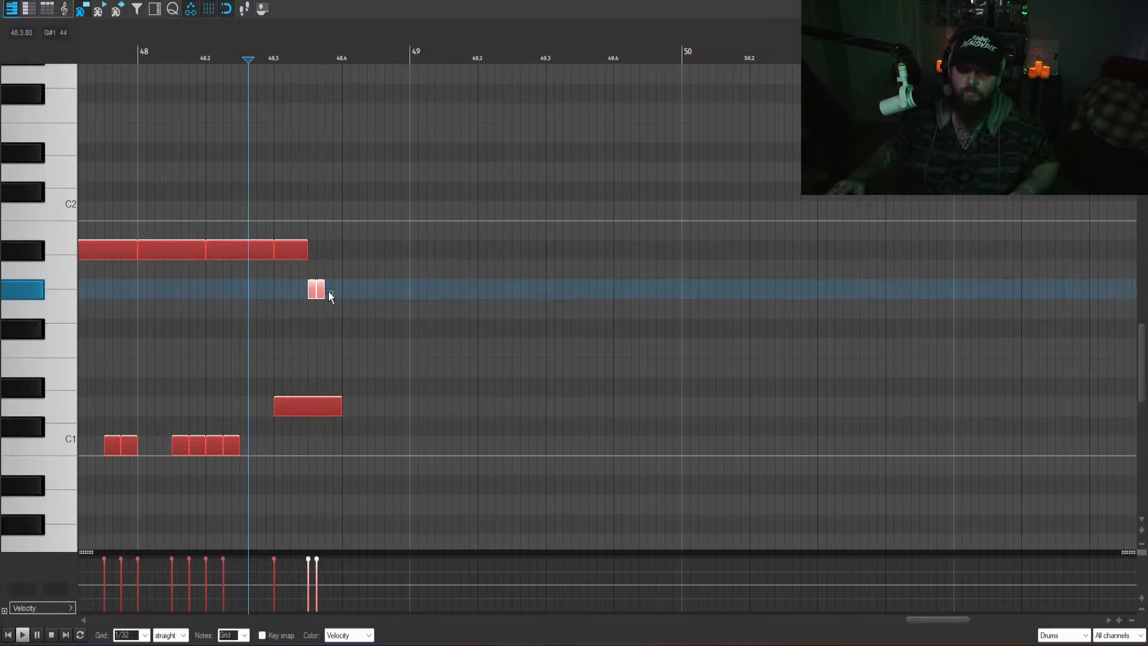
pyautogui.press('space')
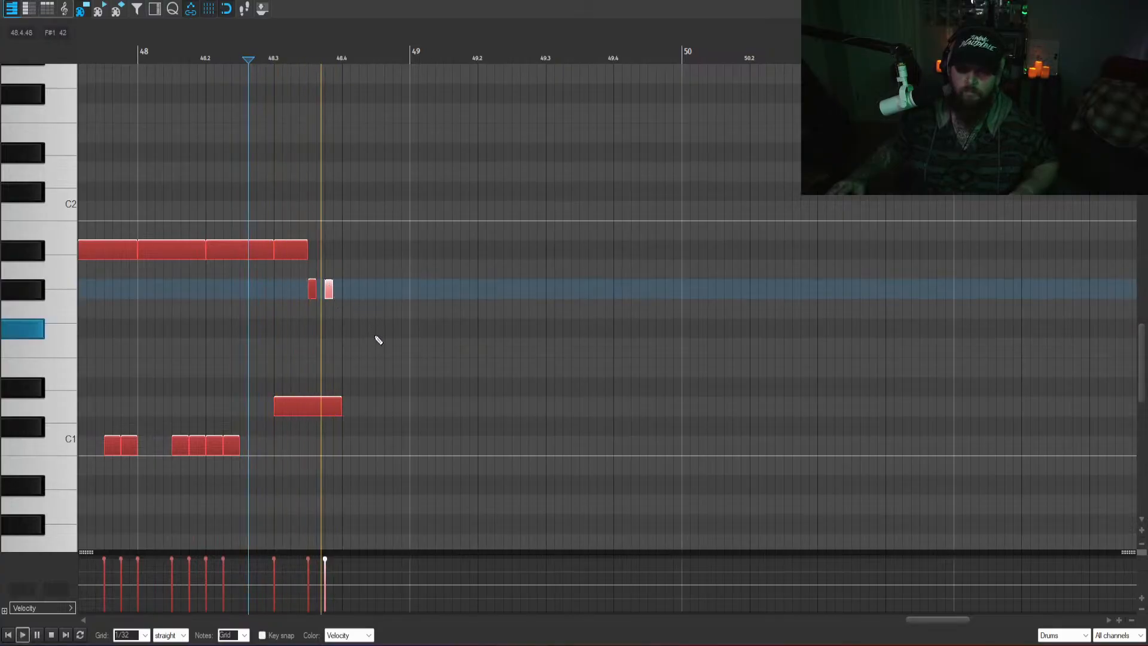
pyautogui.press('space')
pyautogui.click(1135, 4)
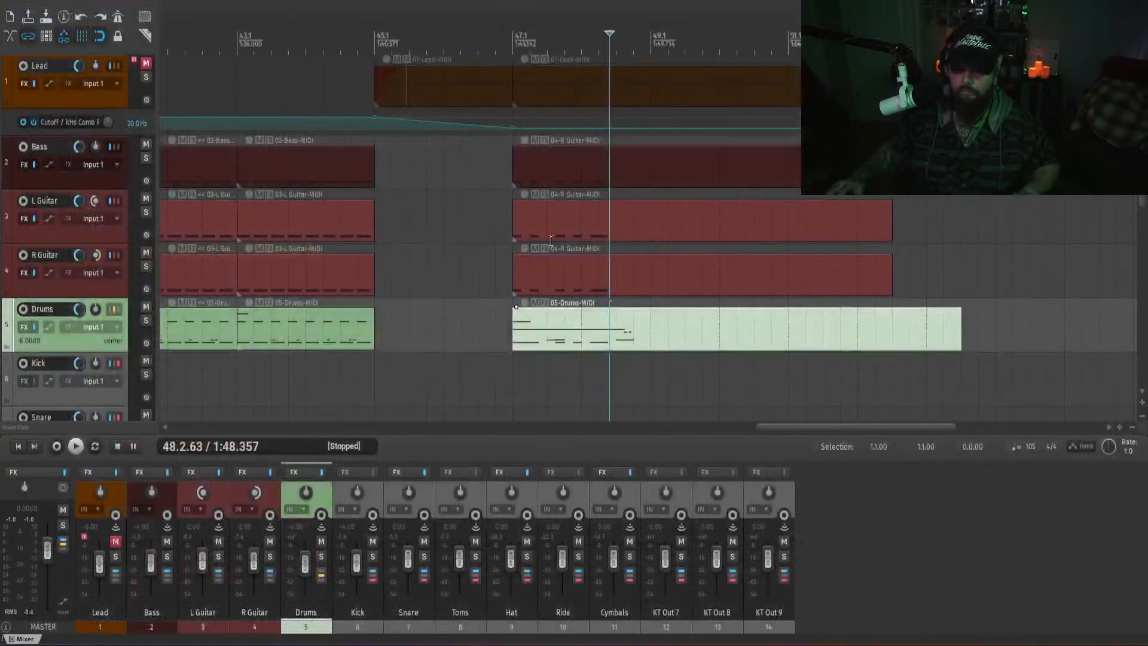
# - Open the Drums track's Kontakt instrument, look over the drum view and the drum mixer, and show the cymbal mixer
pyautogui.click(294, 473)
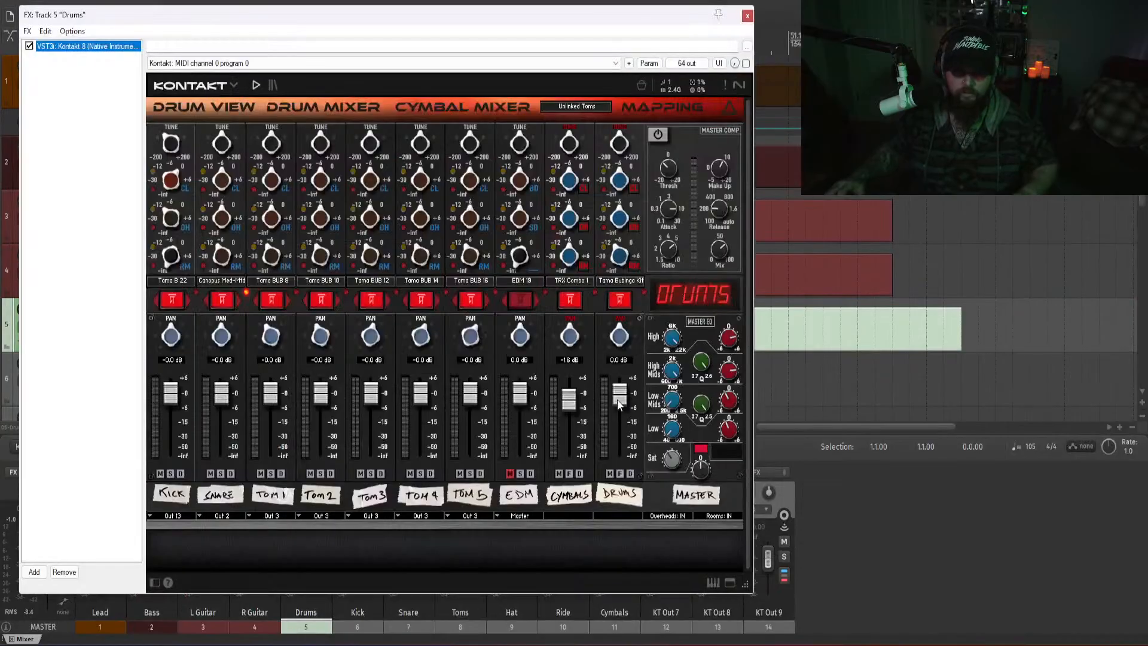
pyautogui.click(232, 105)
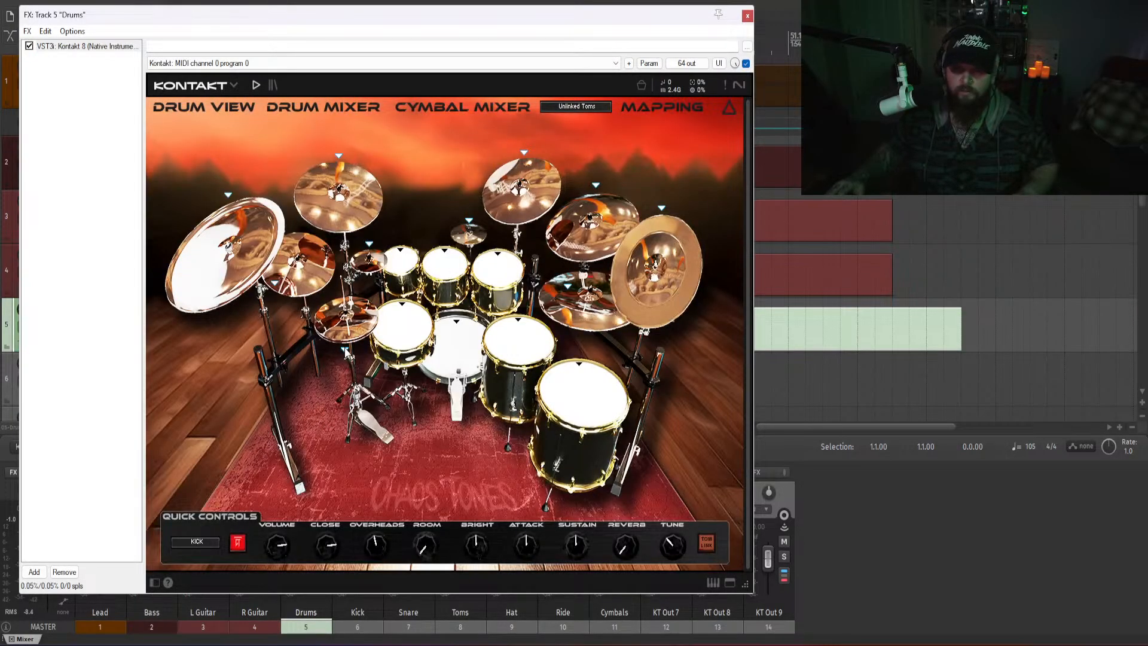
pyautogui.click(345, 352)
pyautogui.click(335, 163)
pyautogui.click(302, 107)
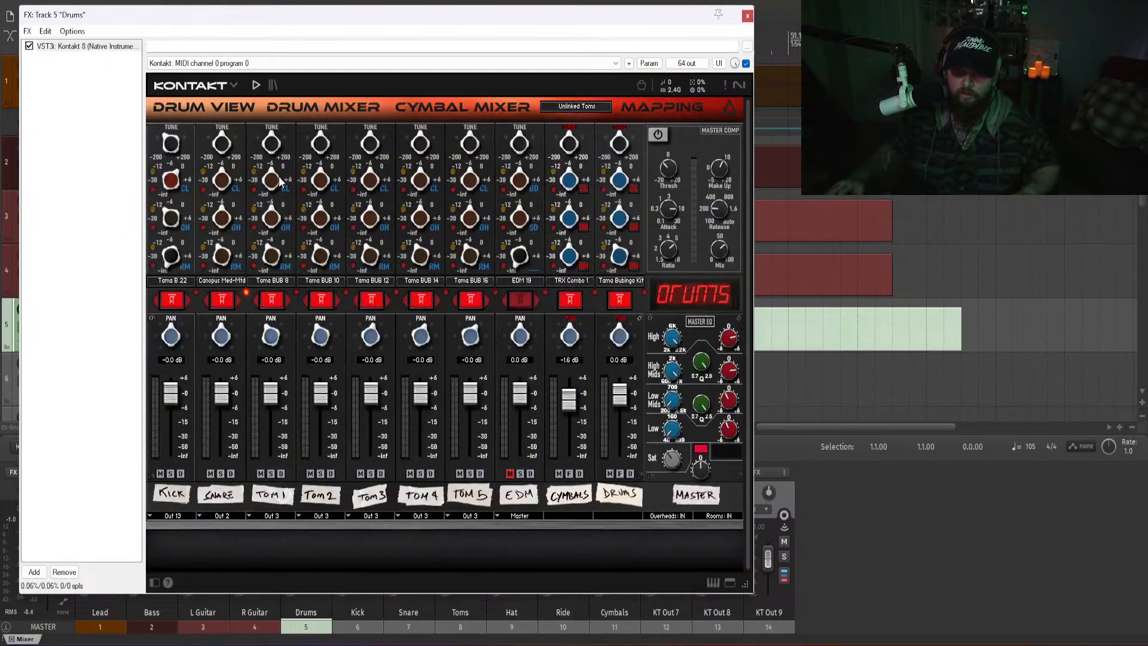
pyautogui.click(471, 112)
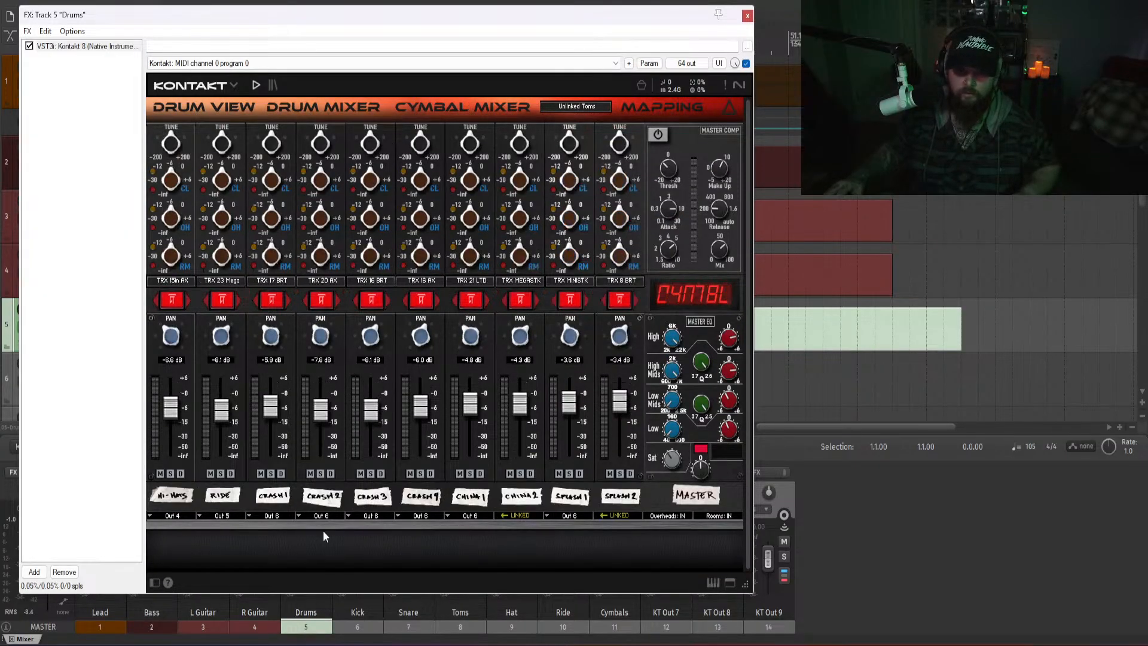
# - Try the TRX 14in B/M, TRX 15in AX, Pst Sig 14 and Zil 14in Z hi-hats during playback and close the instrument window
pyautogui.click(170, 281)
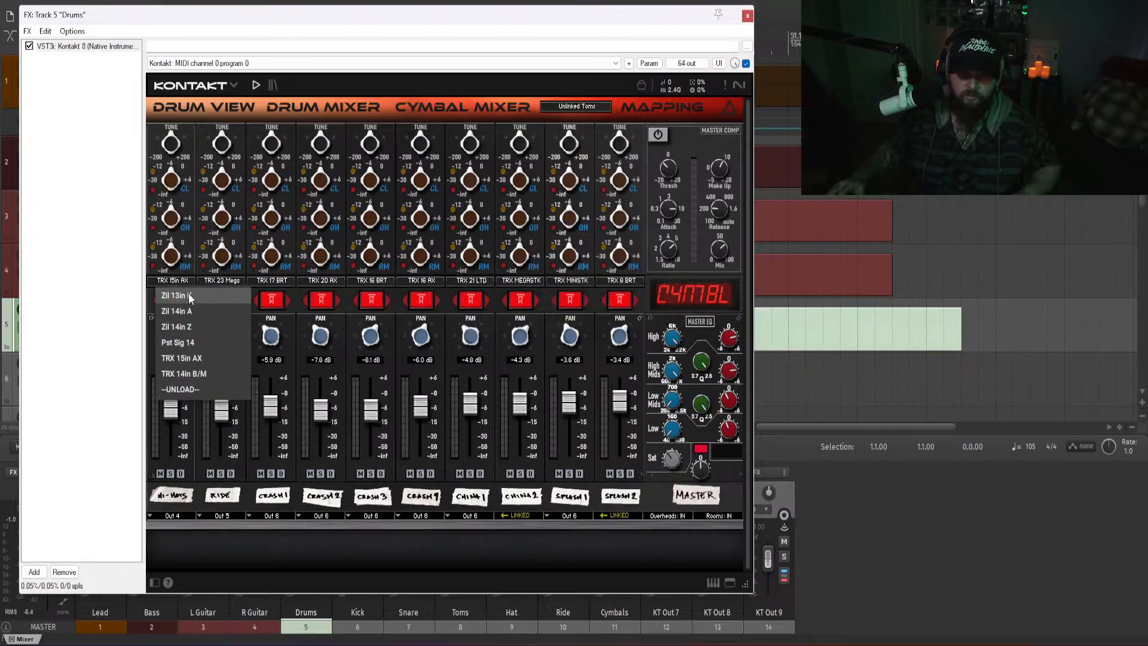
pyautogui.click(193, 374)
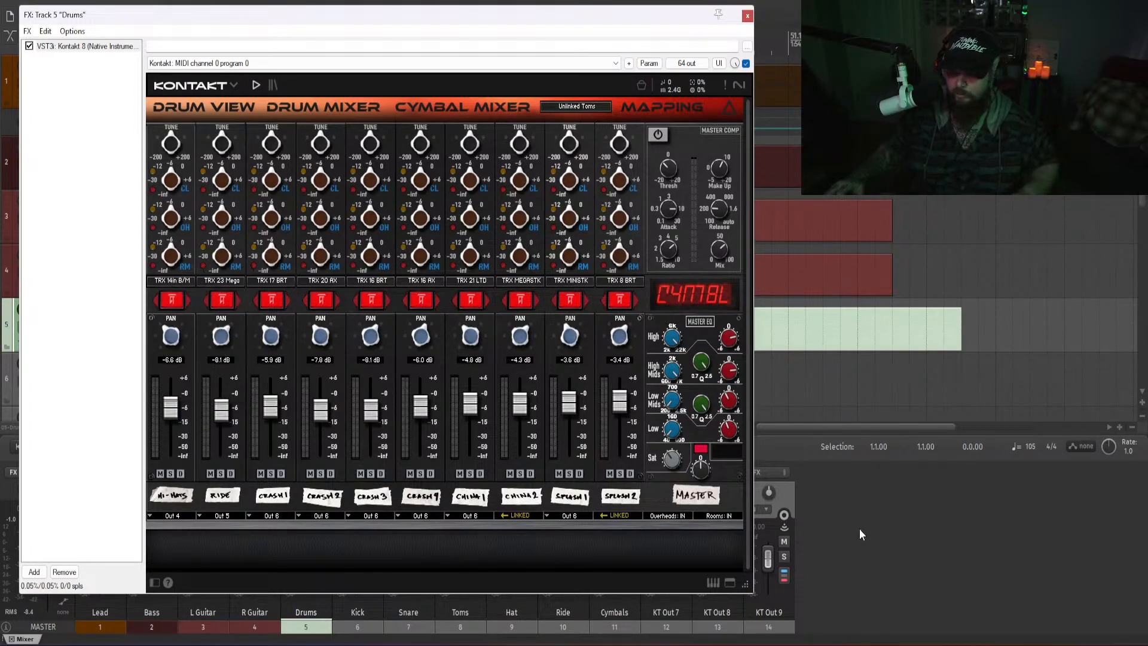
pyautogui.click(172, 281)
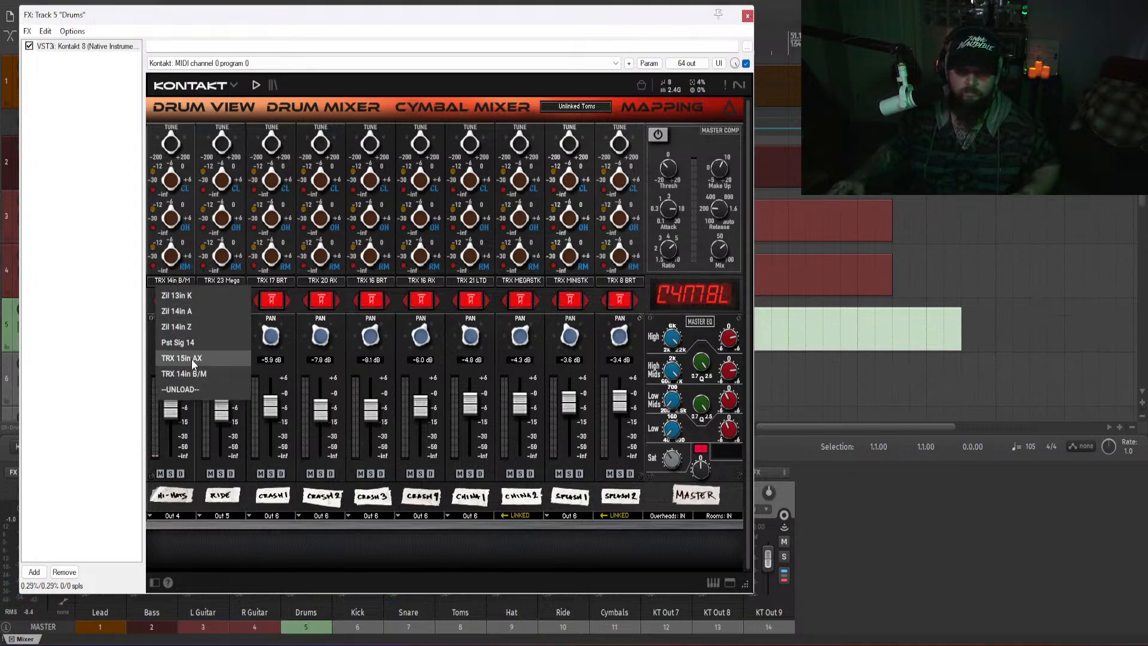
pyautogui.click(192, 366)
pyautogui.click(172, 281)
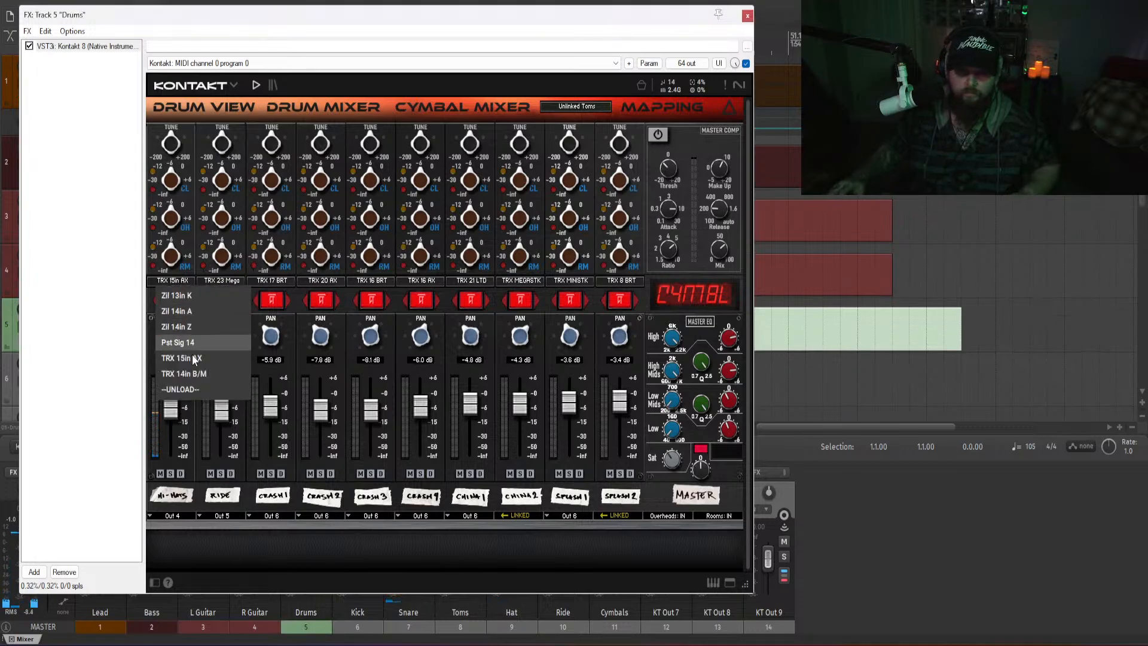
pyautogui.click(191, 357)
pyautogui.click(170, 281)
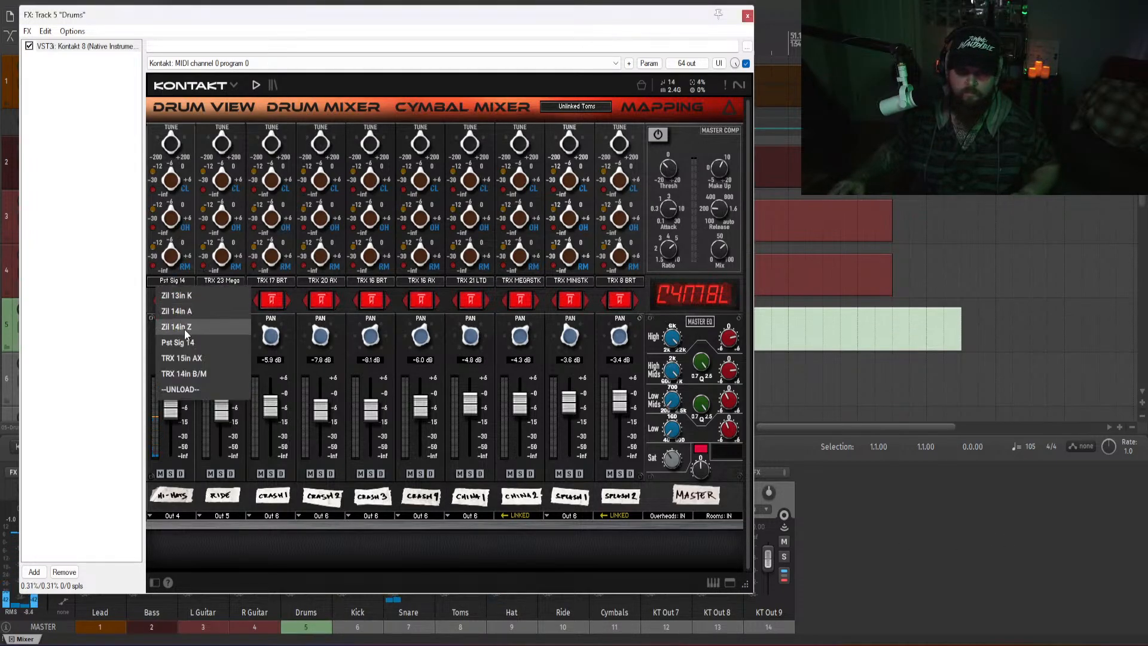
pyautogui.click(184, 329)
pyautogui.click(172, 281)
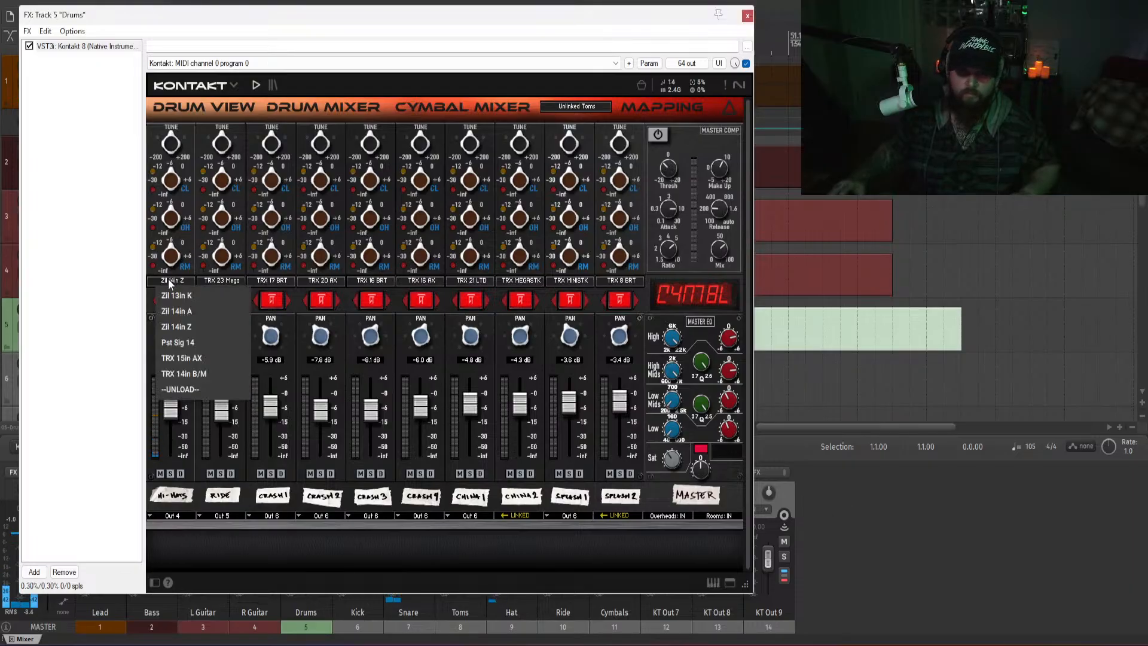
pyautogui.click(747, 16)
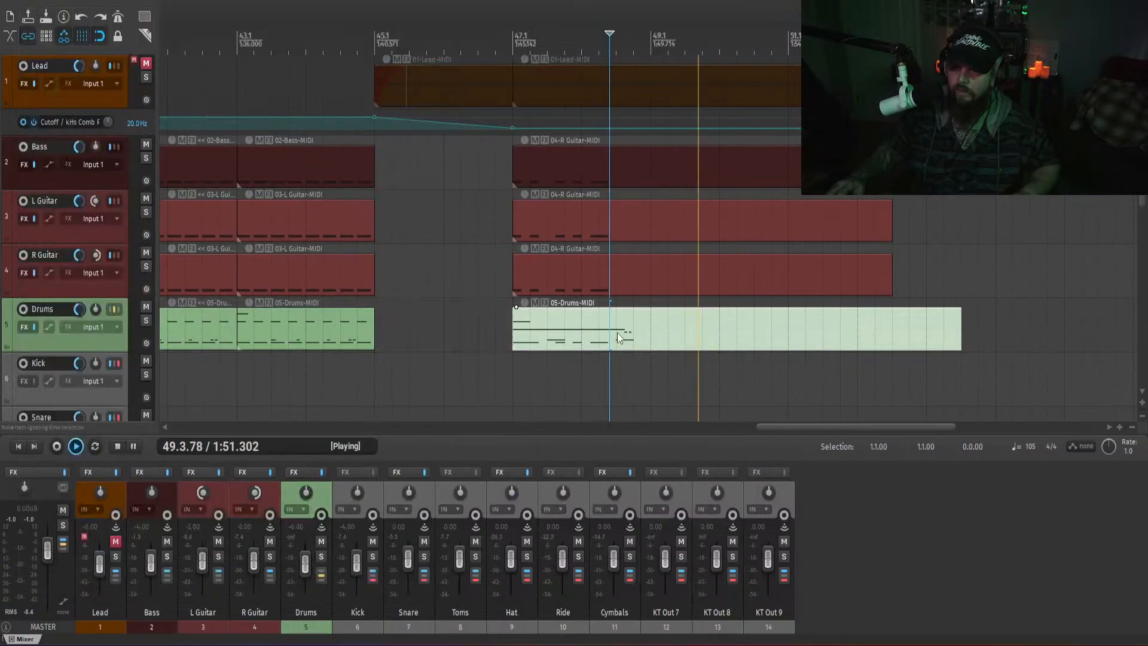
# - Reopen the Drums item, turn the two short G#1 notes into three consecutive 1/16 notes starting midway through beat 48.3, and play from bar 47
pyautogui.scroll(1, 619, 338)
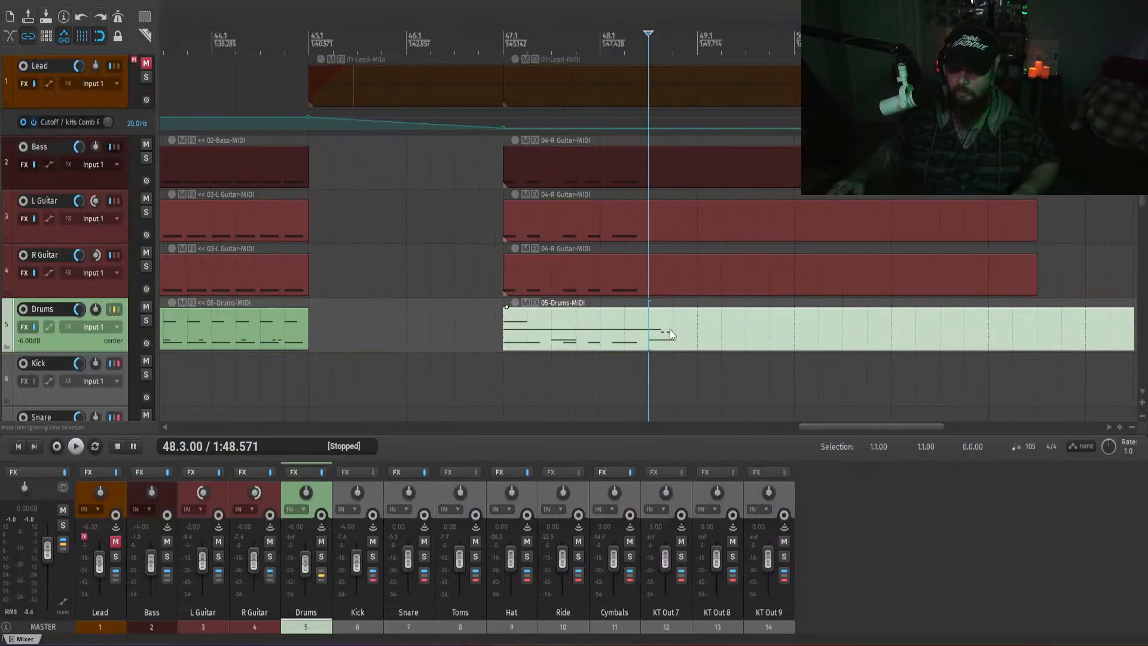
pyautogui.doubleClick(630, 323)
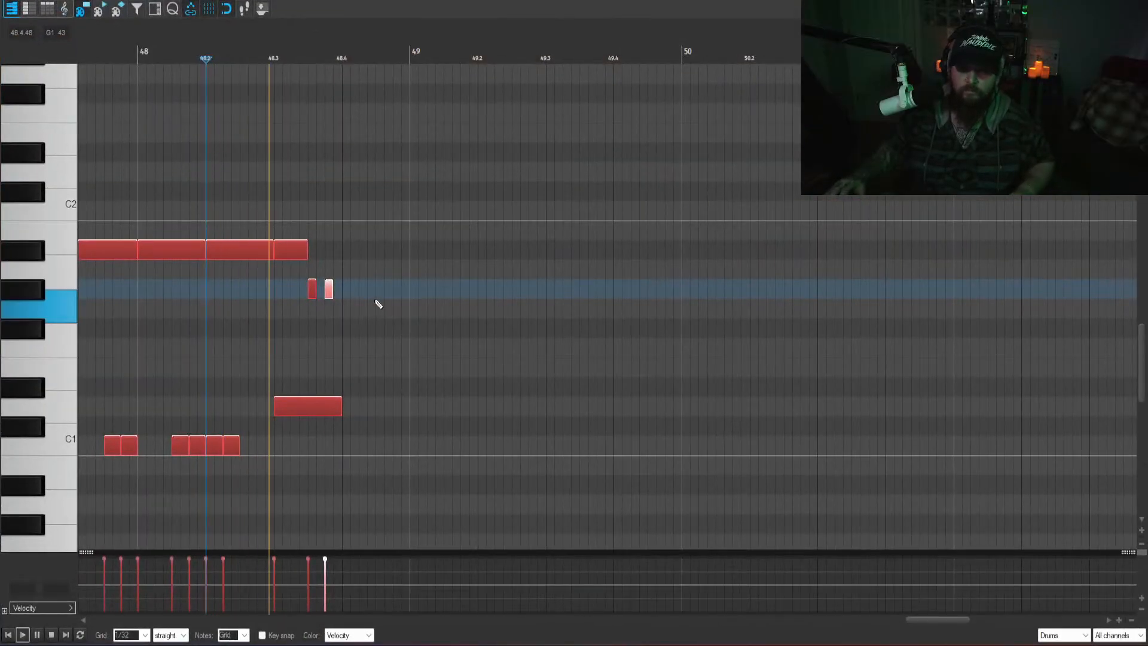
pyautogui.moveTo(340, 299); pyautogui.dragTo(294, 303)
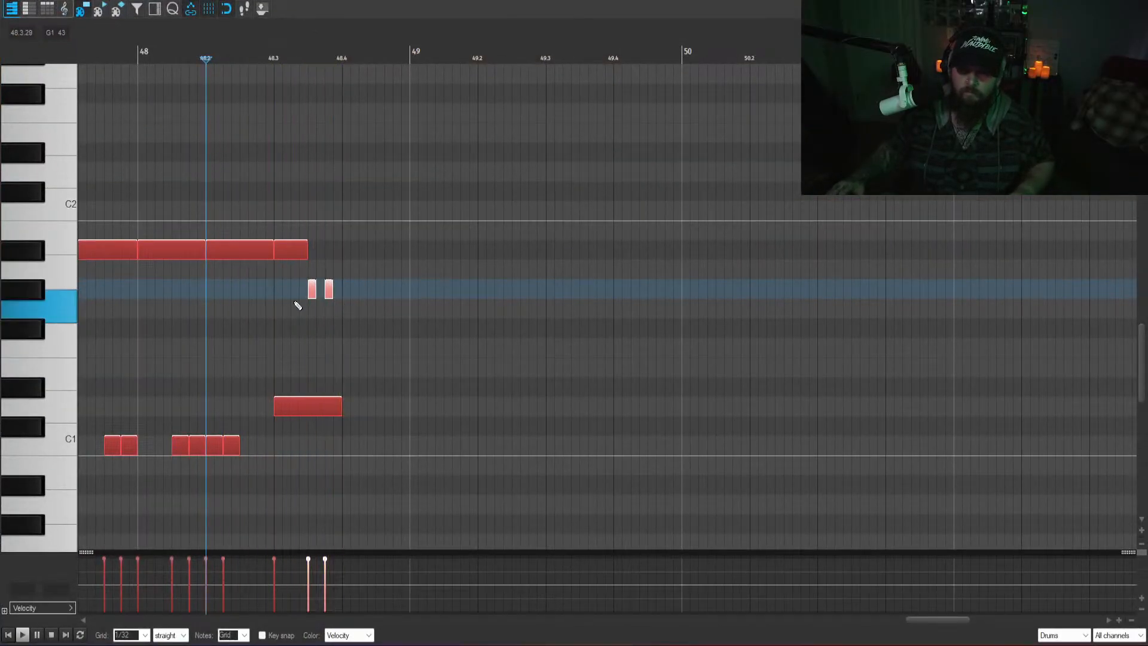
pyautogui.click(331, 292)
pyautogui.press('space')
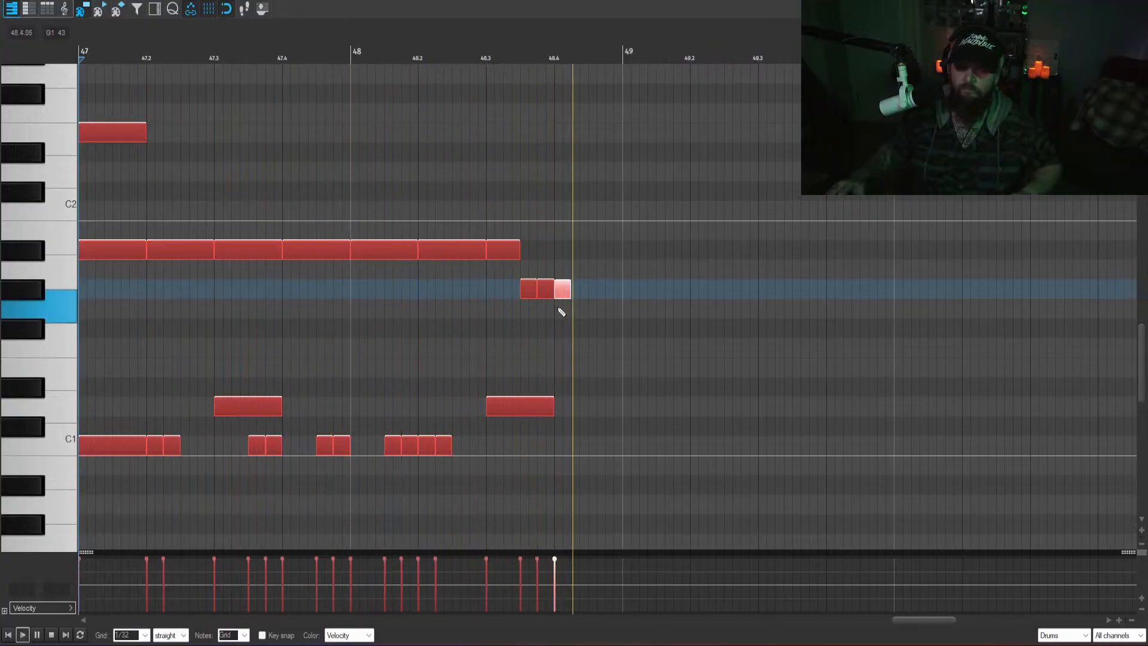
# - Move the three G#1 hat notes around beat 48.4 down to F#1 and play the section
pyautogui.moveTo(584, 291); pyautogui.dragTo(517, 284)
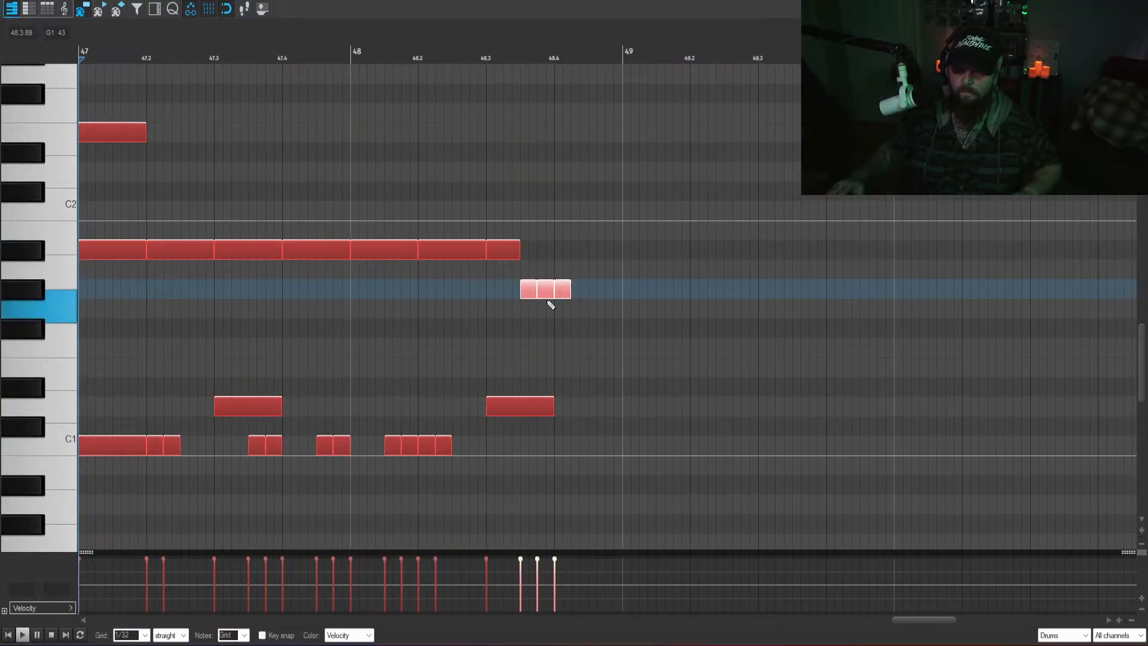
pyautogui.click(251, 330)
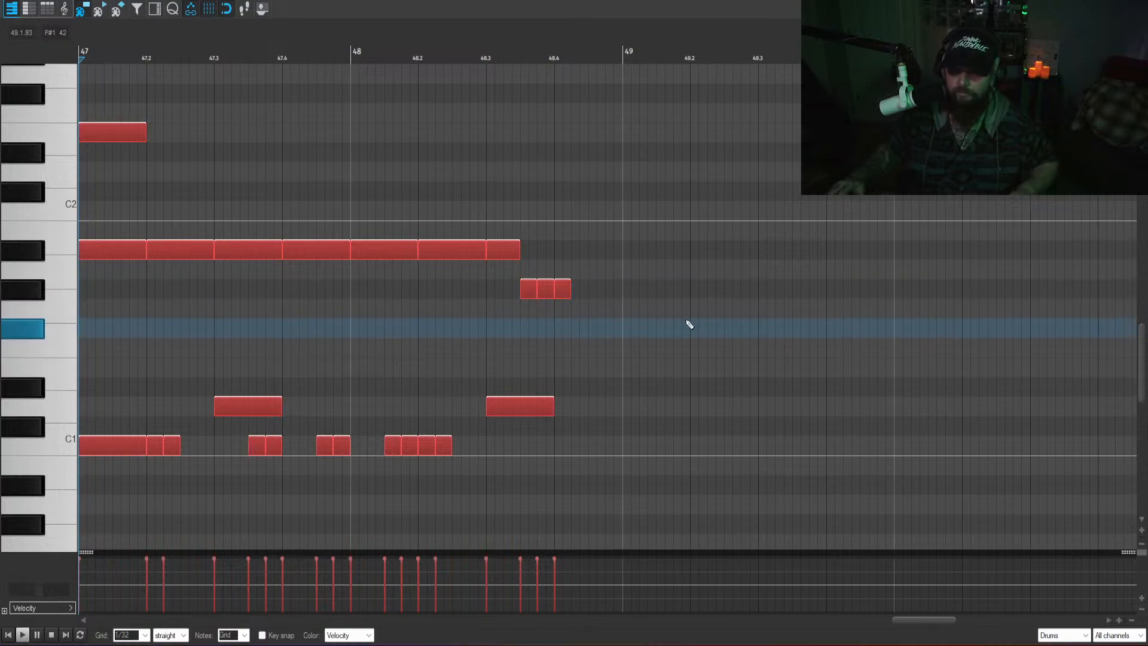
pyautogui.moveTo(583, 302); pyautogui.dragTo(534, 330)
pyautogui.press('space')
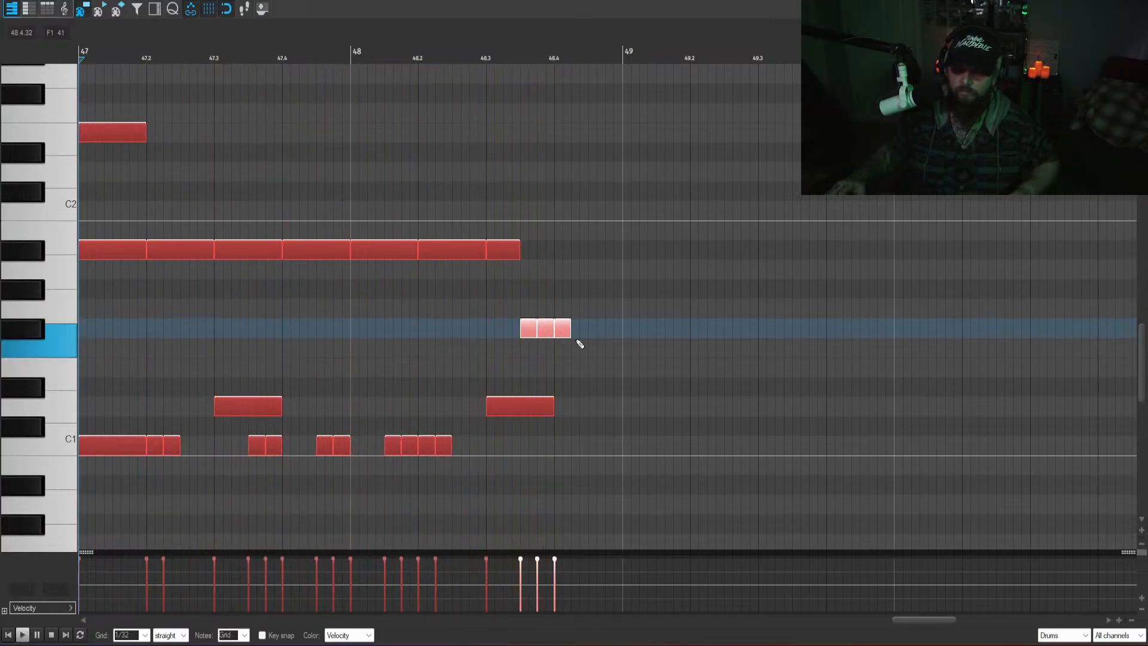
# - Replace the three F#1 hat notes with four consecutive short notes filling the second half of beat 48.3, and play from 48.3
pyautogui.moveTo(600, 352); pyautogui.dragTo(517, 306)
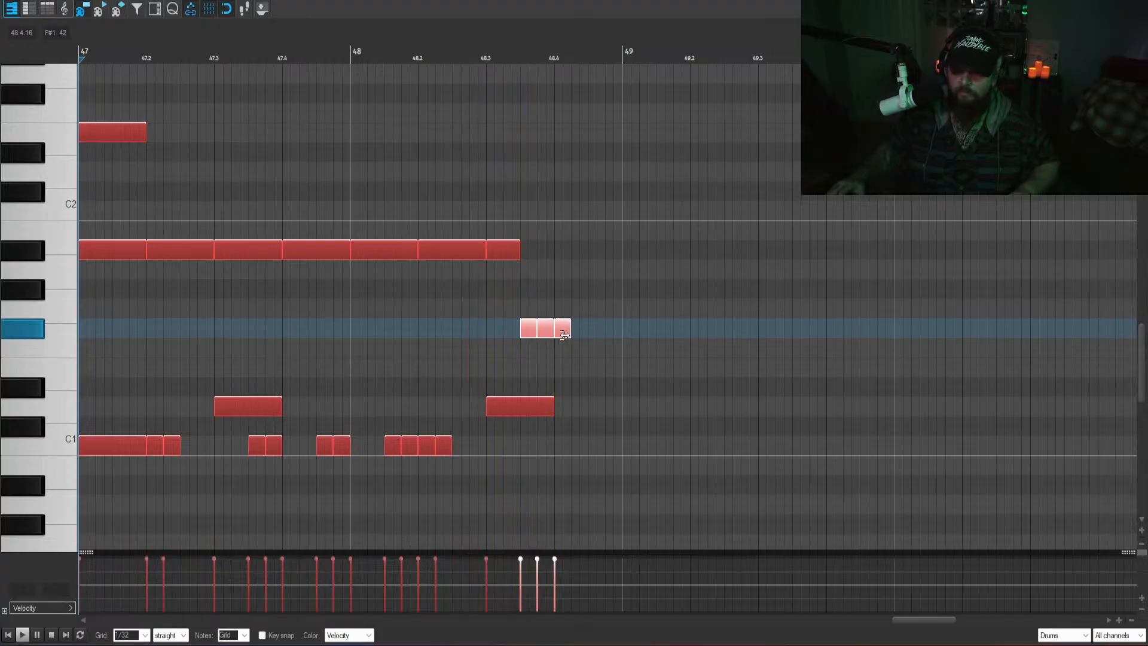
pyautogui.moveTo(564, 335)
pyautogui.mouseDown()
pyautogui.moveTo(529, 330)
pyautogui.moveTo(559, 332)
pyautogui.mouseUp()
pyautogui.press('Delete')
pyautogui.click(491, 290)
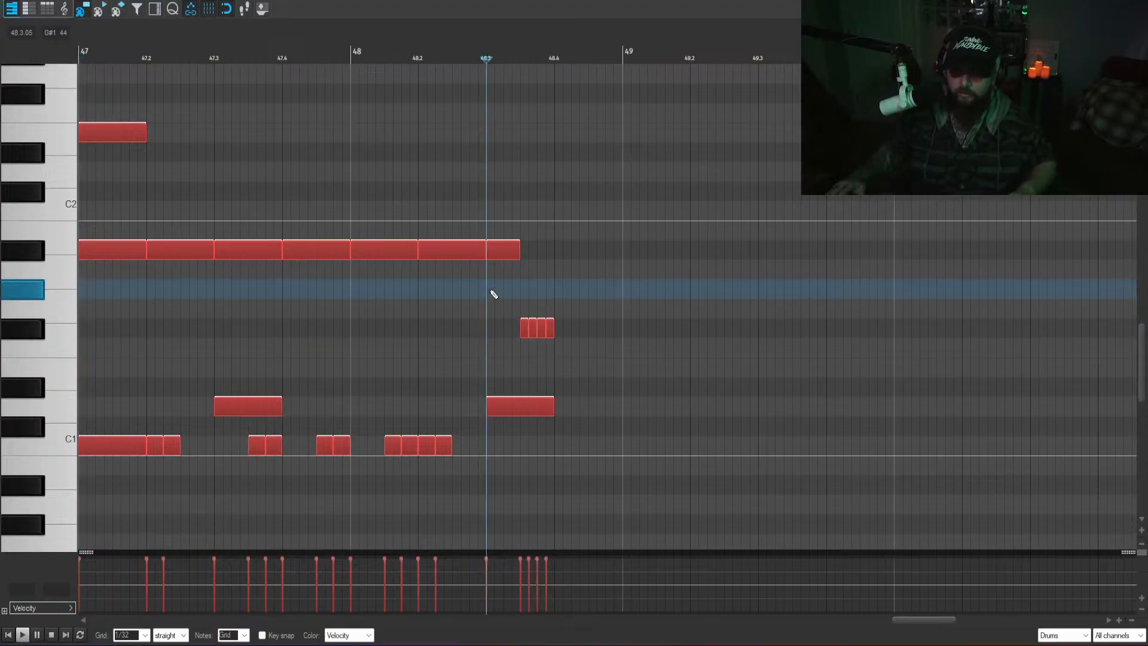
pyautogui.press('space')
pyautogui.press('space')
# - Try the four short hat notes on G#1 and play them from beat 48.3 and from bar 47
pyautogui.moveTo(560, 345); pyautogui.dragTo(528, 298)
pyautogui.press('space')
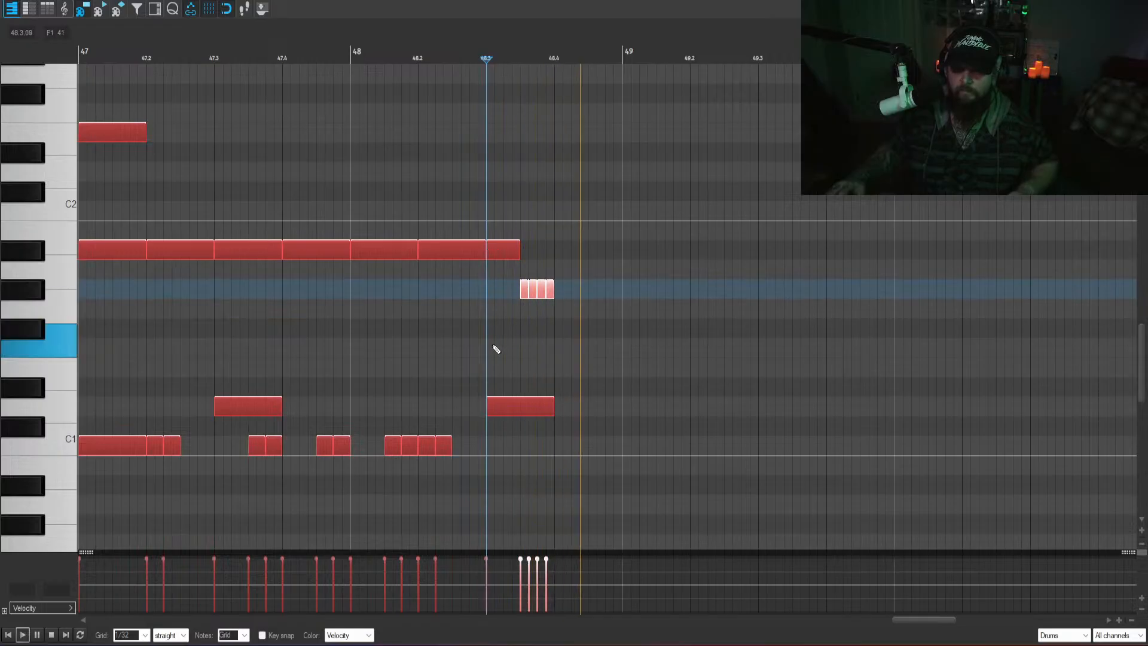
pyautogui.press('space')
pyautogui.press('Home')
pyautogui.press('space')
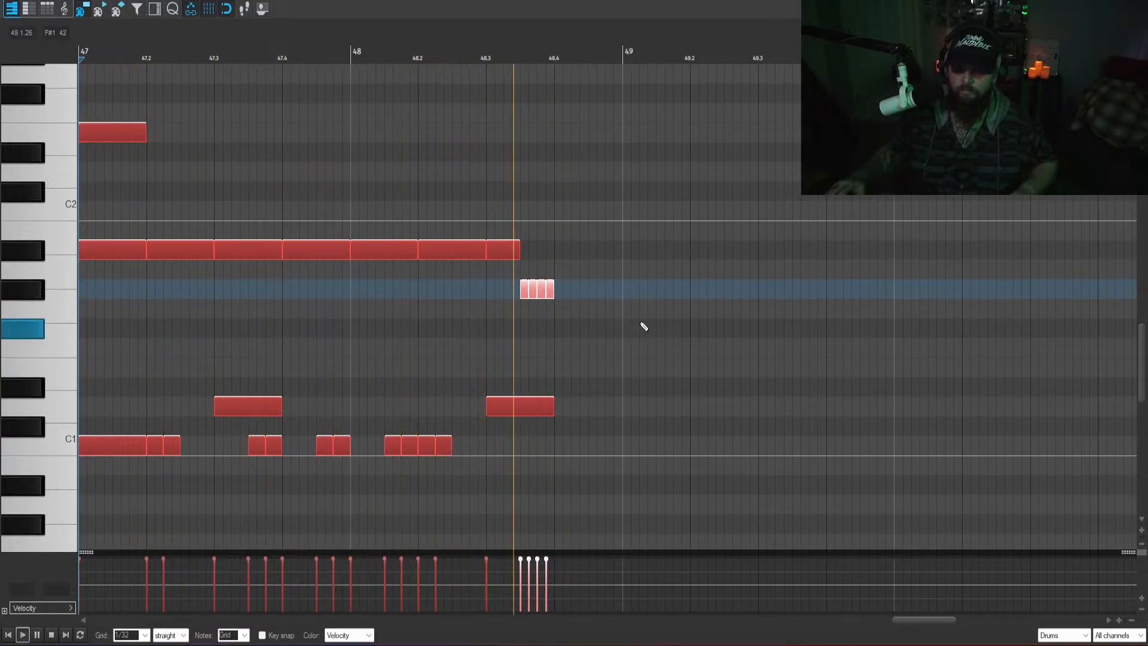
pyautogui.press('space')
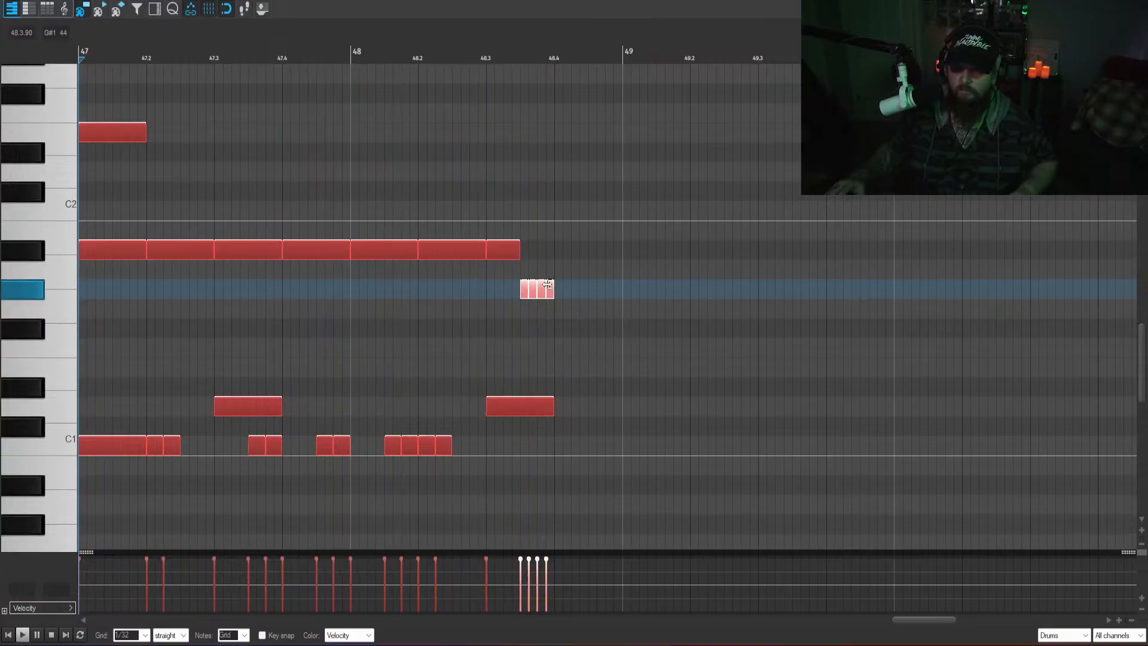
# - Add an E2 note on the first half of beat 48.4 and a D2 note on the second half, and play the fill
pyautogui.click(563, 181)
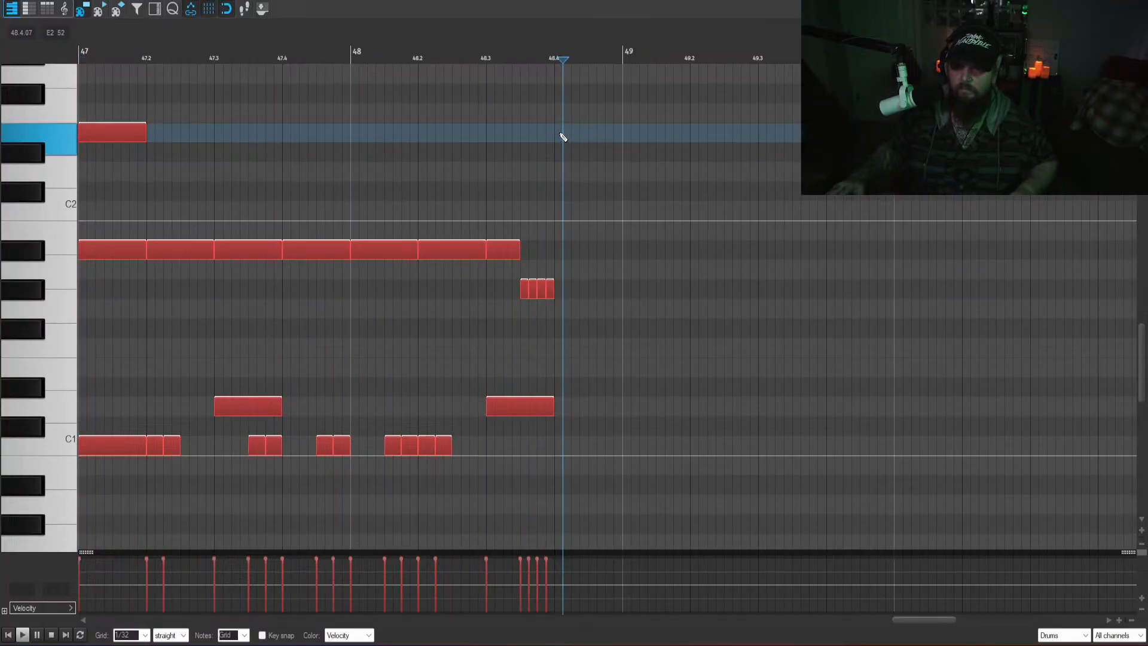
pyautogui.click(597, 171)
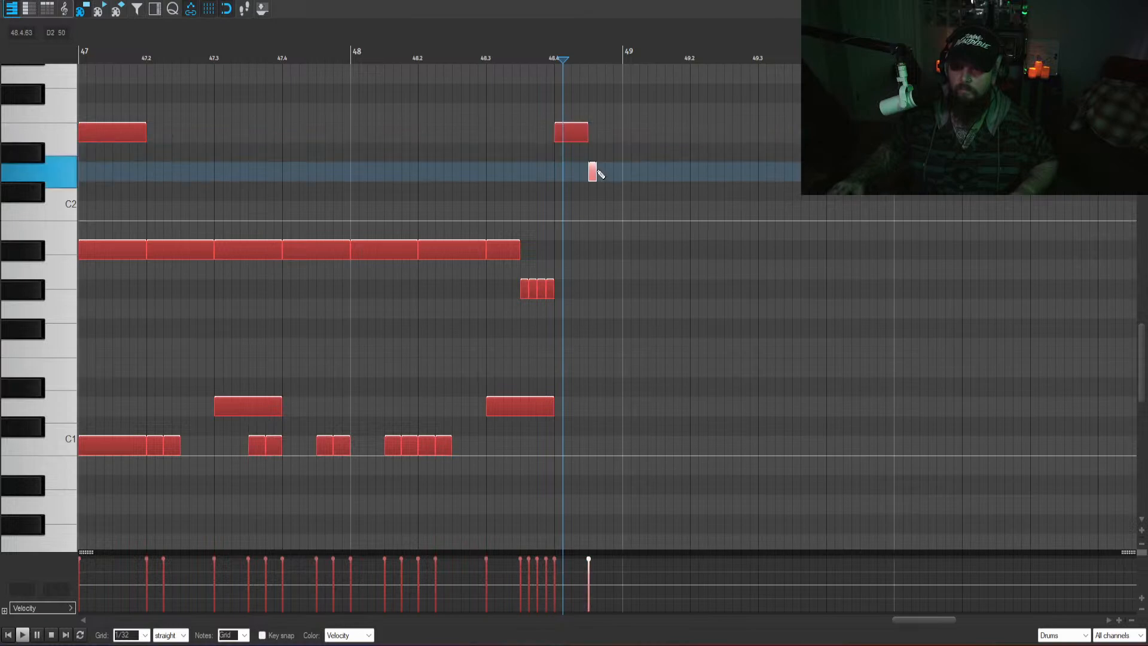
pyautogui.press('space')
pyautogui.click(538, 154)
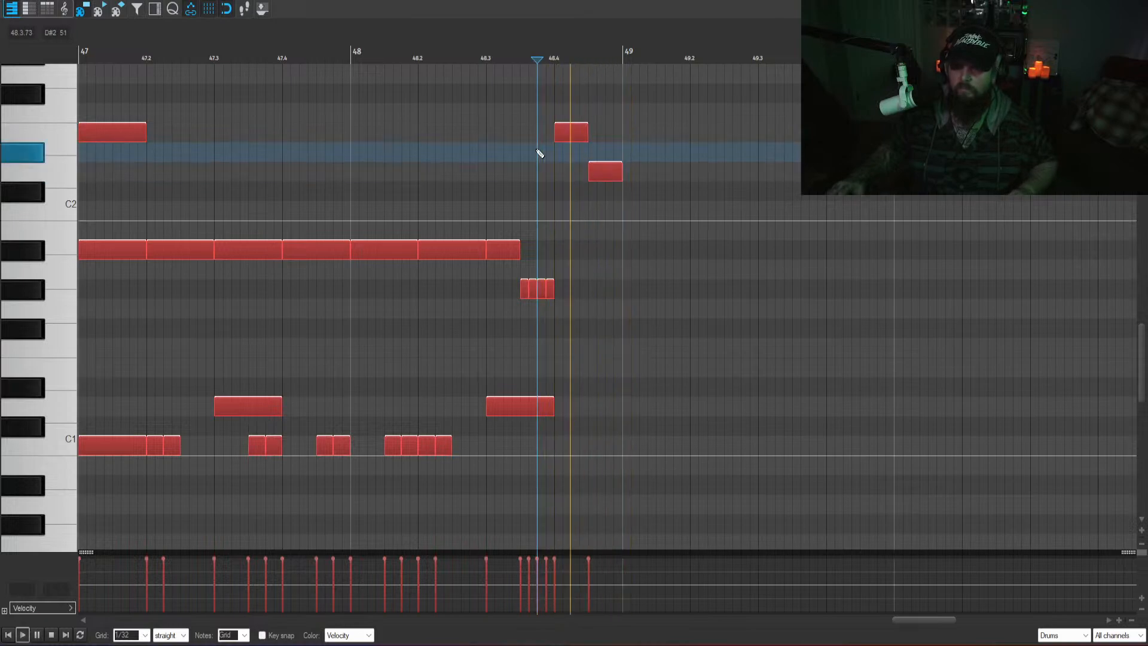
pyautogui.click(427, 160)
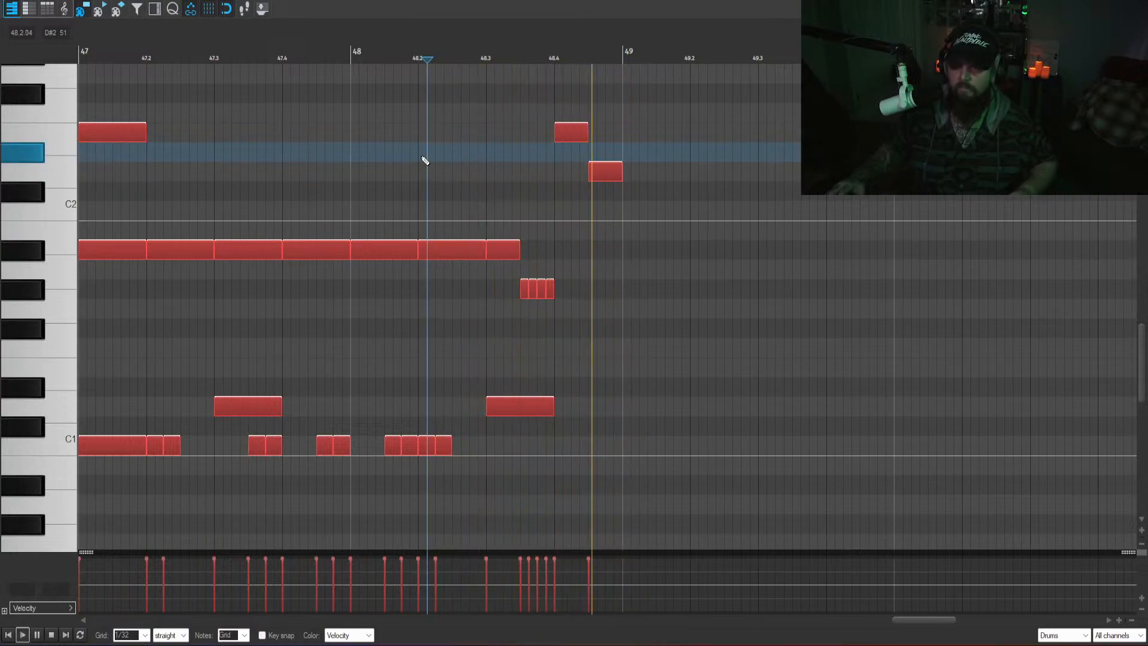
# - Move the four short notes up to F2, delete the second and fourth, play from bar 47 and close the MIDI editor
pyautogui.moveTo(572, 297); pyautogui.dragTo(507, 301)
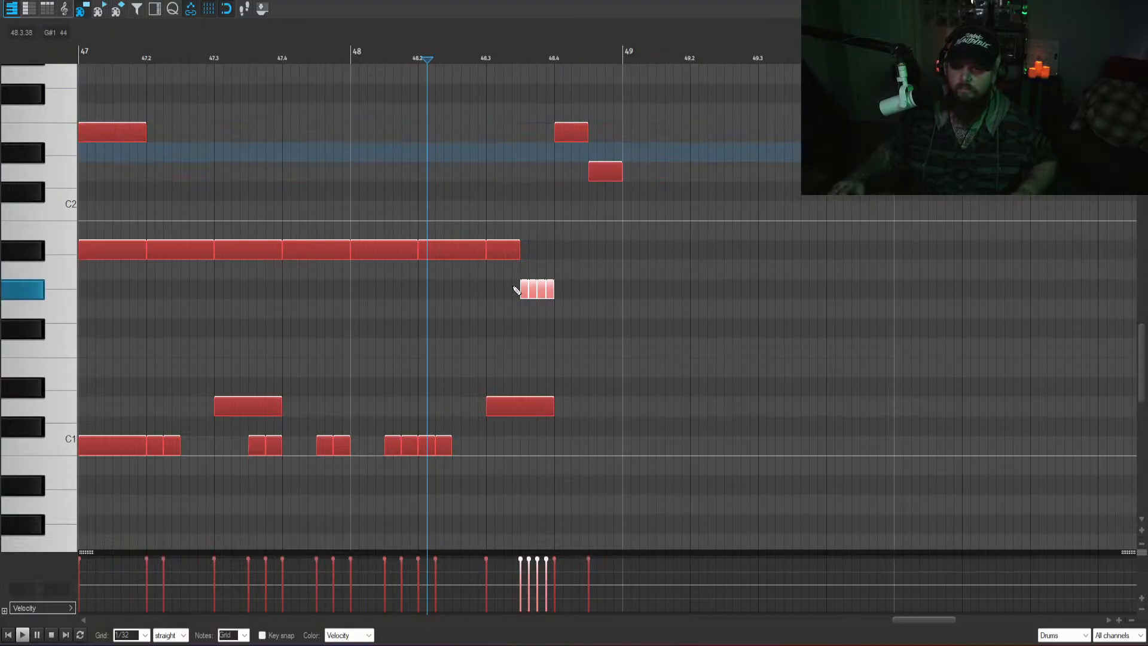
pyautogui.moveTo(525, 292); pyautogui.dragTo(522, 158)
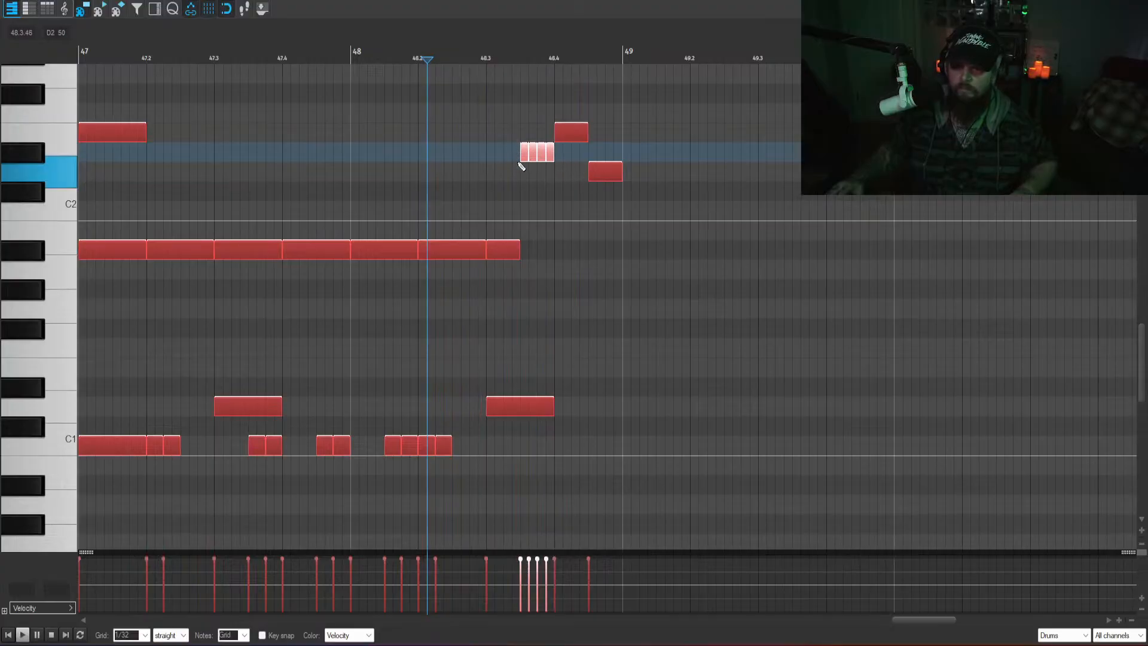
pyautogui.moveTo(525, 156); pyautogui.dragTo(529, 121)
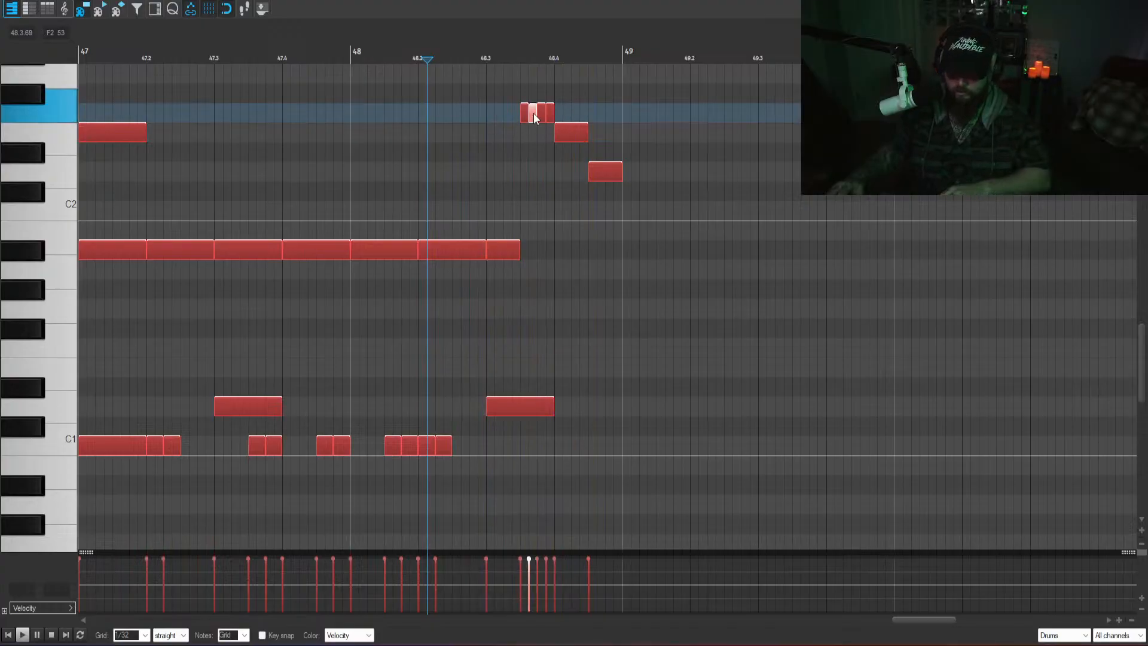
pyautogui.press('Delete')
pyautogui.press('Delete')
pyautogui.press('space')
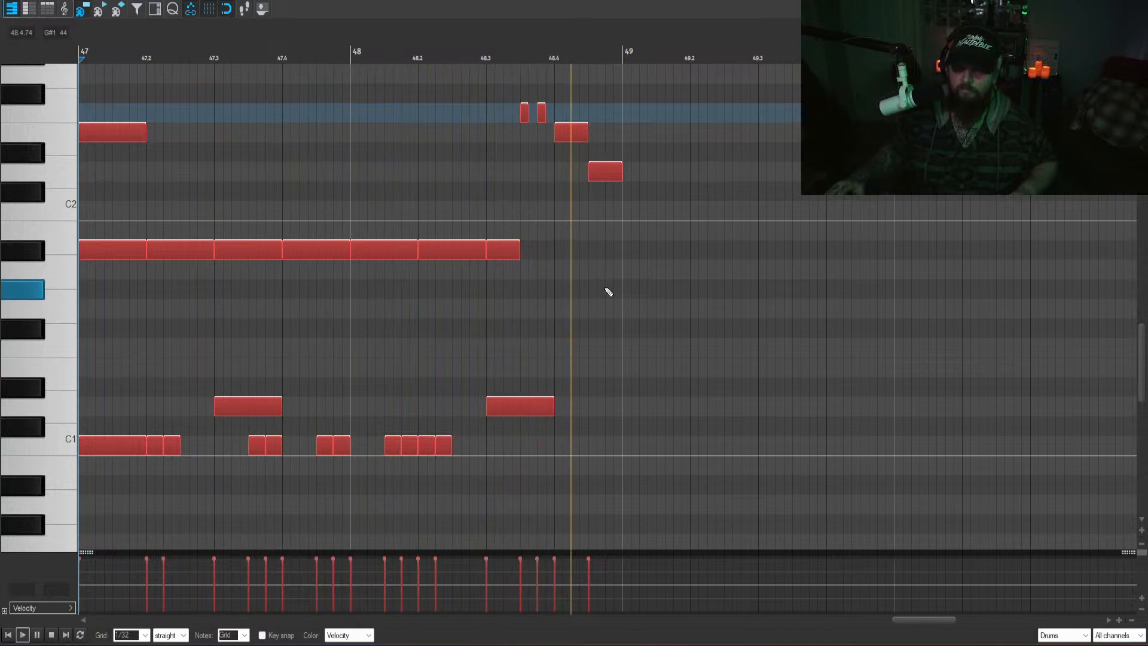
pyautogui.press('Escape')
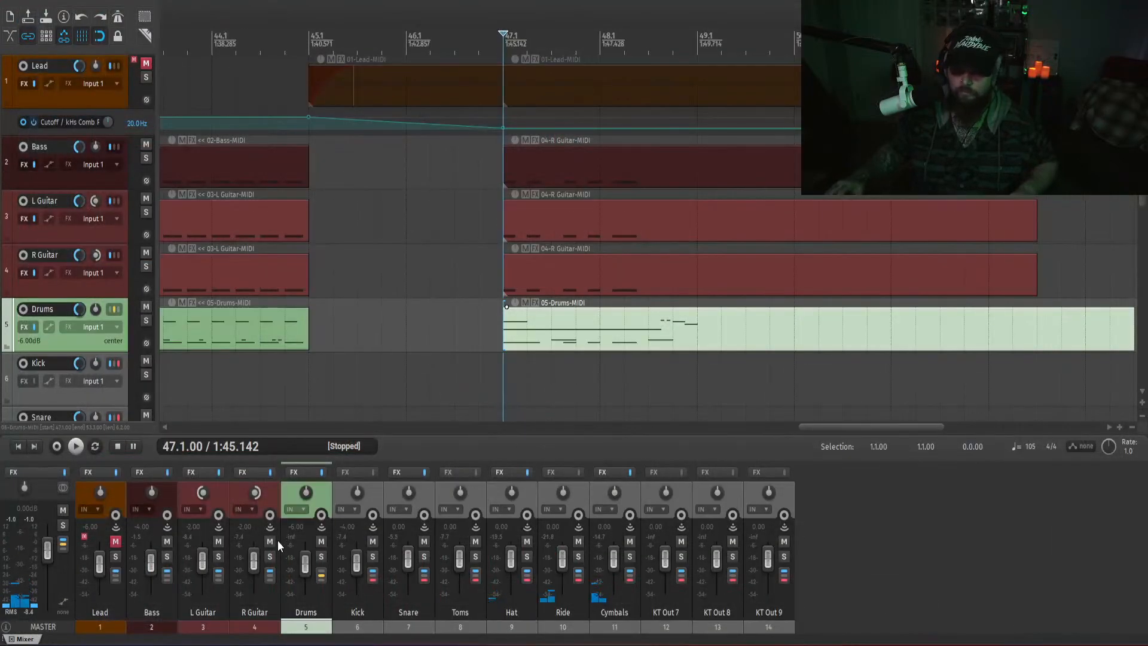
# - Open the Drums track's Kontakt instrument, try the TRX 15in AX and TRX 14in B/M hi-hats during playback, and load Zil 13in K
pyautogui.click(295, 471)
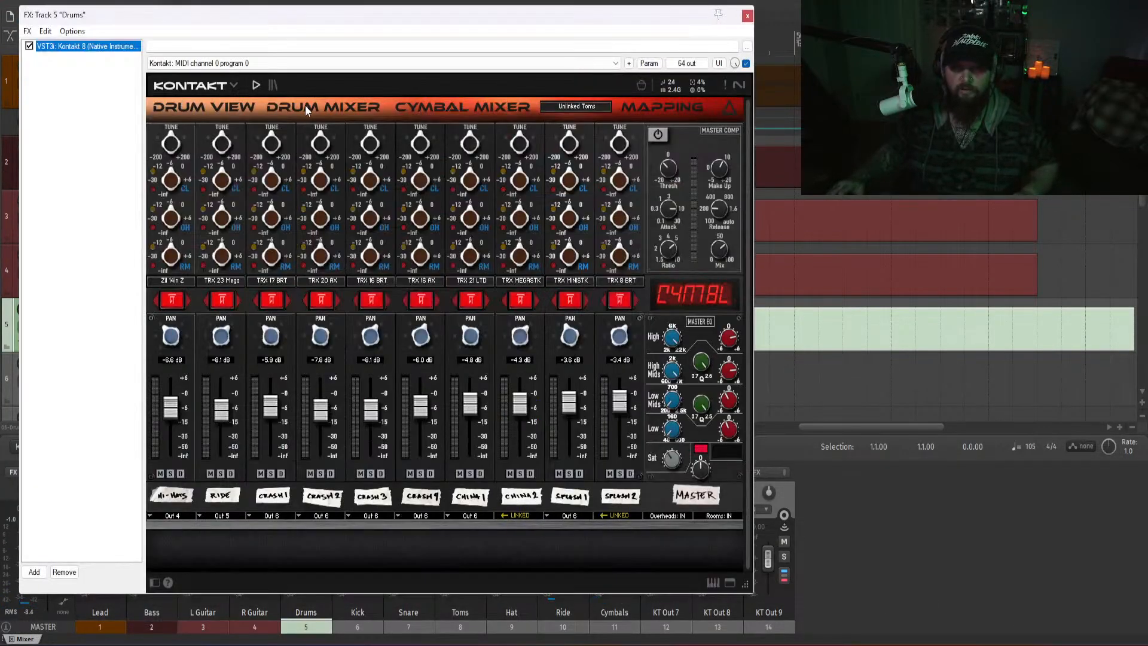
pyautogui.click(308, 108)
pyautogui.click(358, 113)
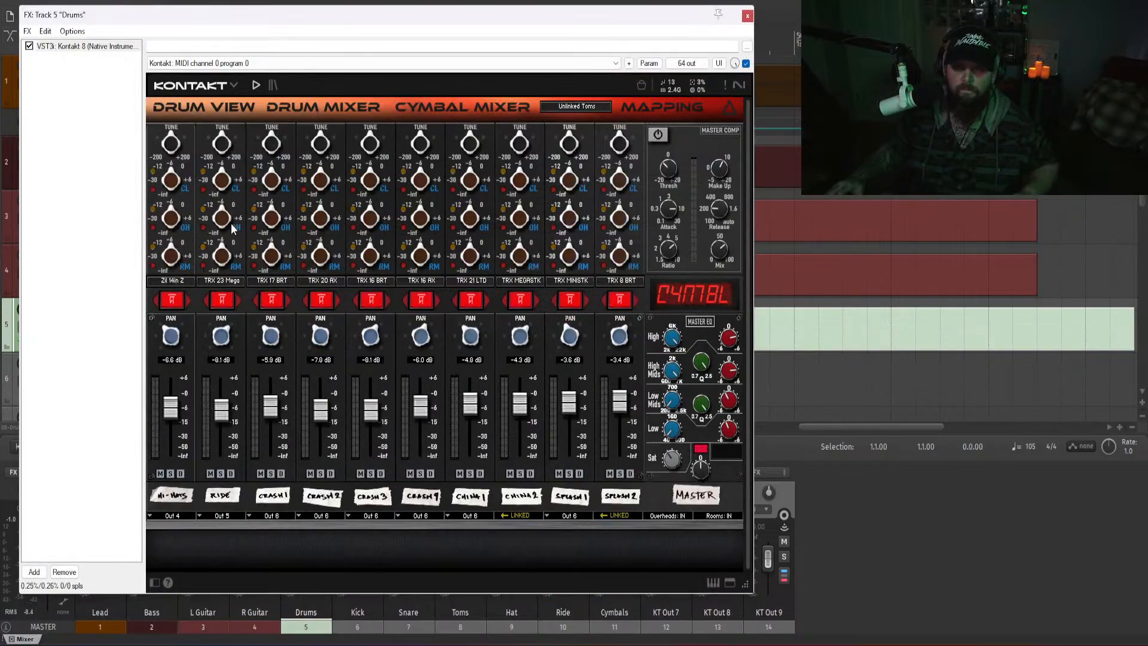
pyautogui.click(180, 282)
pyautogui.click(185, 360)
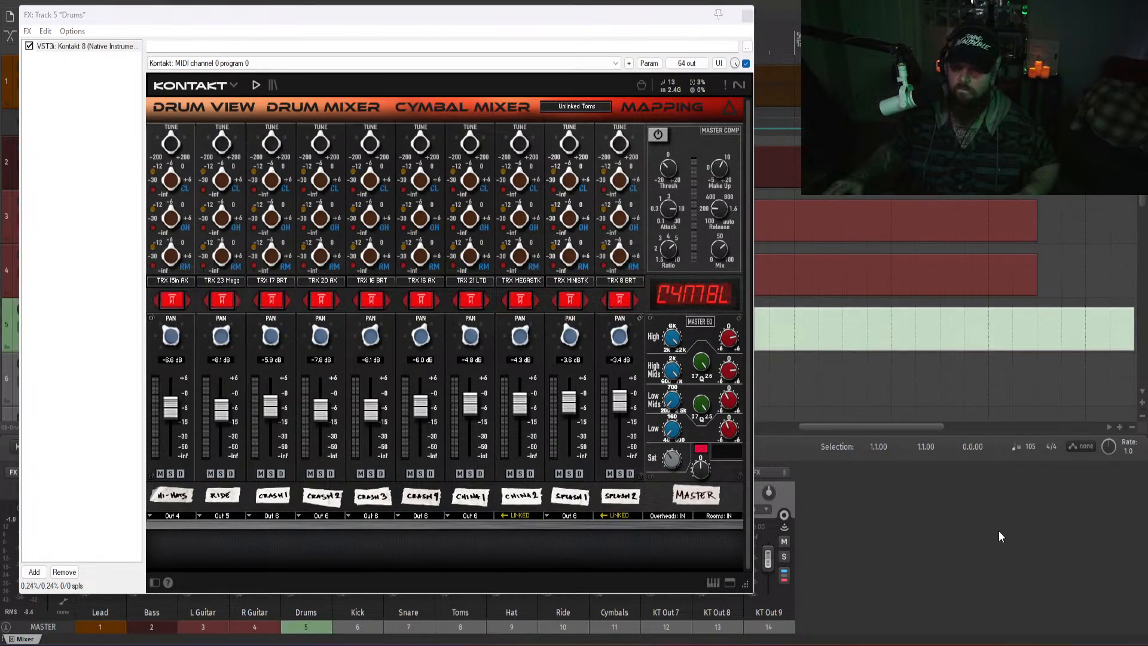
pyautogui.click(171, 282)
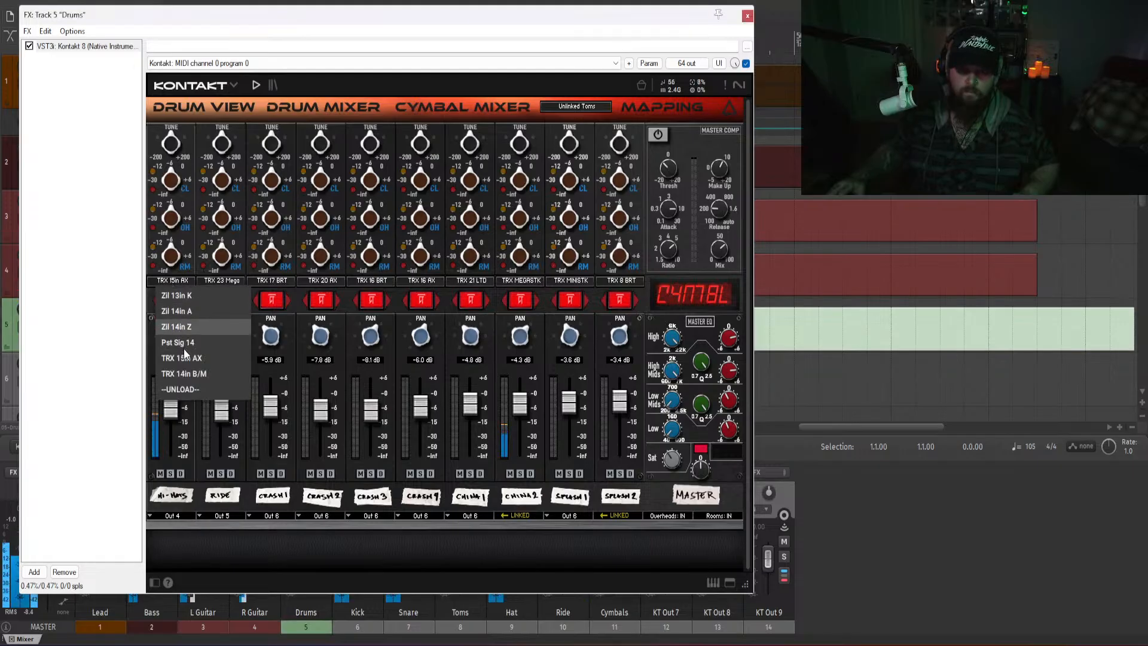
pyautogui.click(186, 371)
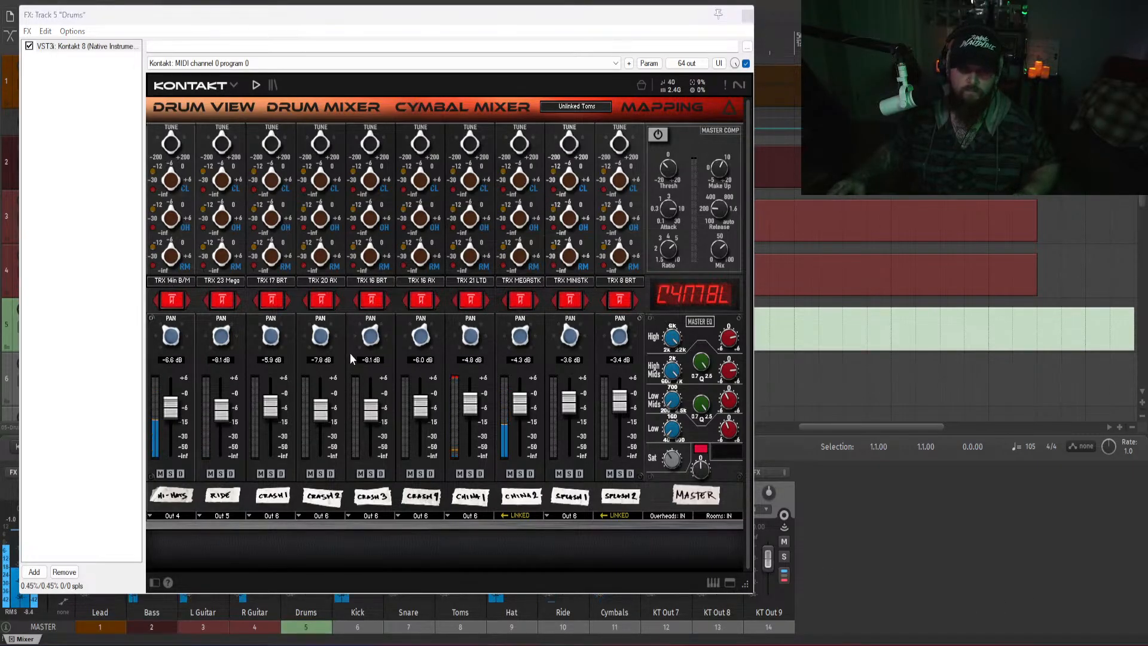
pyautogui.click(166, 279)
pyautogui.click(186, 302)
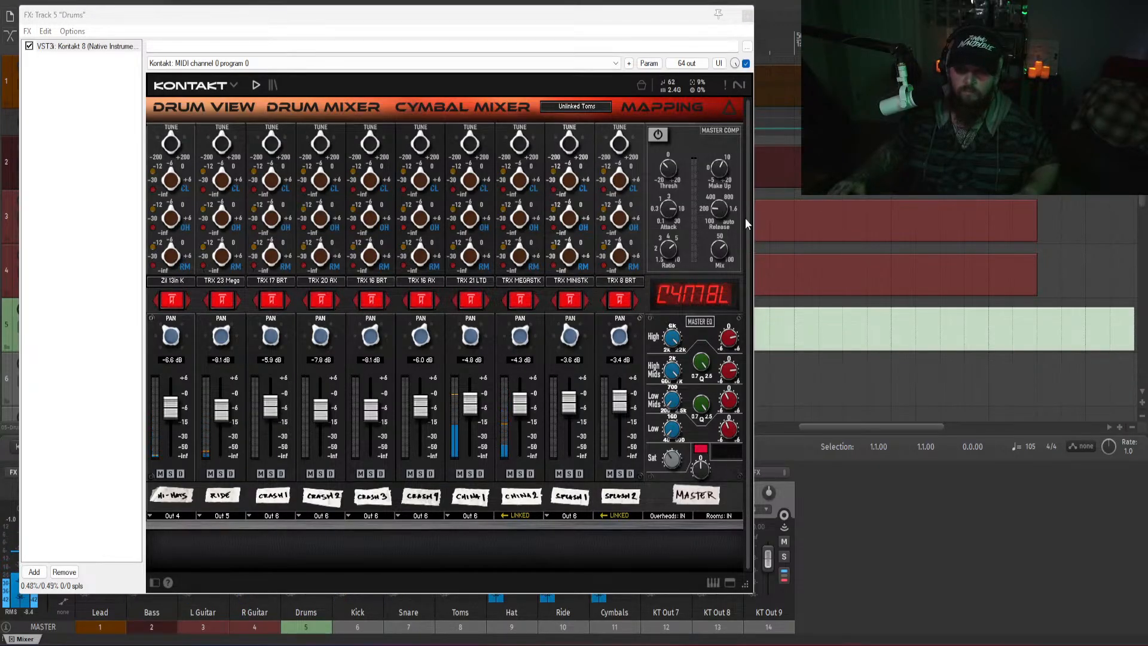
# - Check the hi-hat note assignments in the drum instrument's mapping view, stop playback and close the instrument window
pyautogui.click(648, 109)
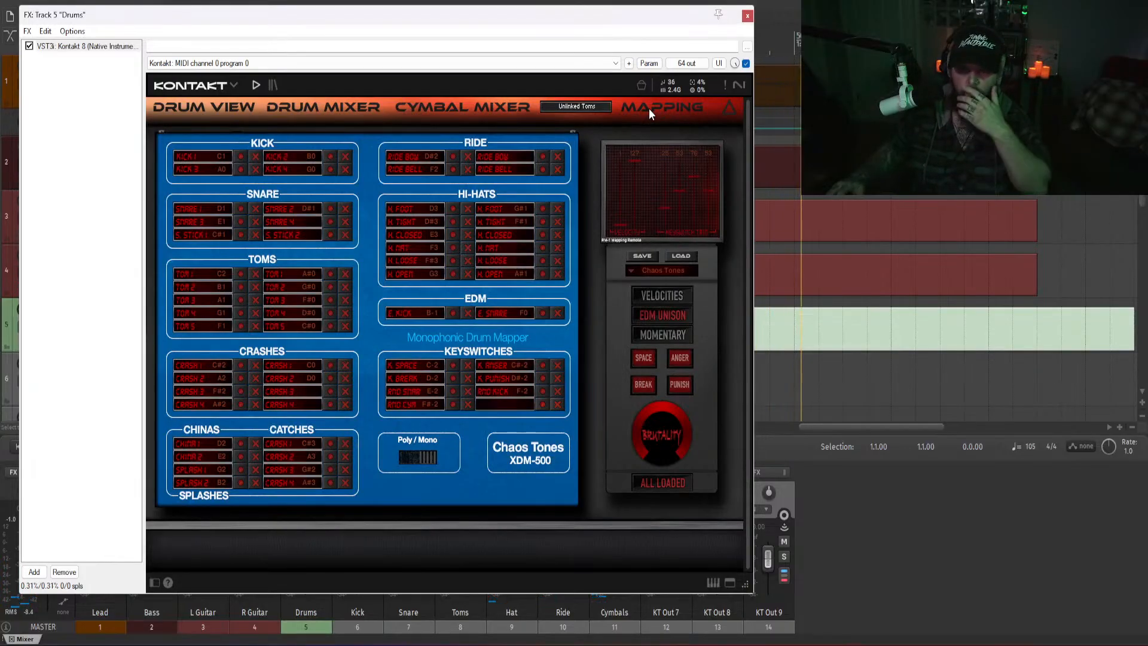
pyautogui.click(919, 546)
pyautogui.press('space')
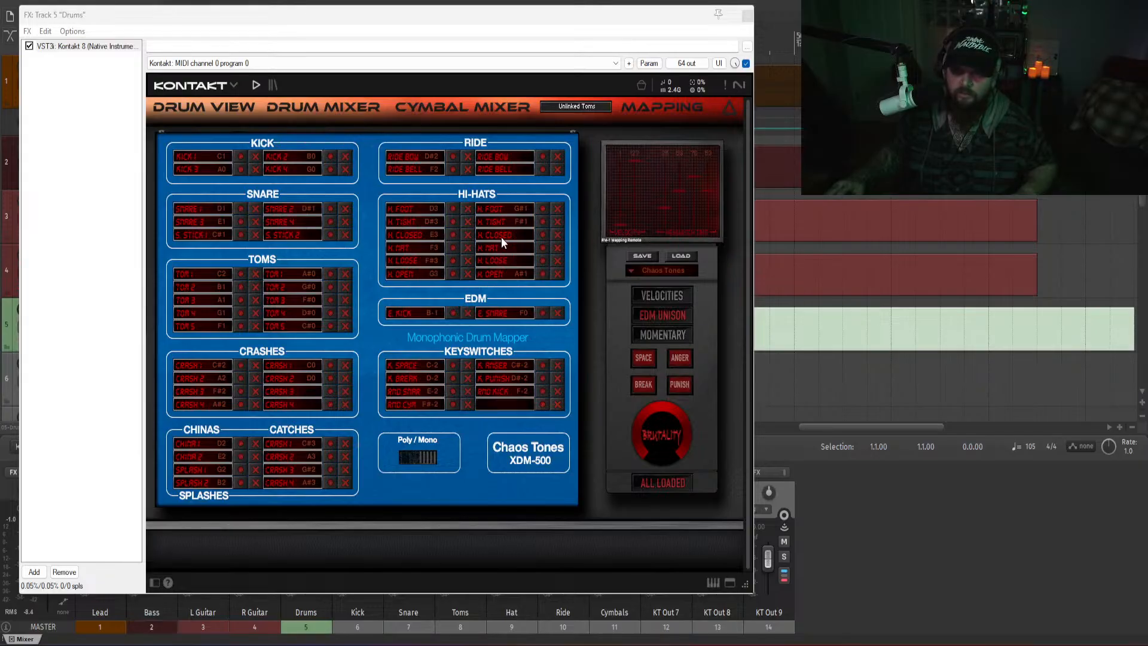
pyautogui.click(747, 14)
# - Reopen the Drums item at bar 47 and audition the hi-hat keys around E3 on the piano keyboard
pyautogui.doubleClick(565, 318)
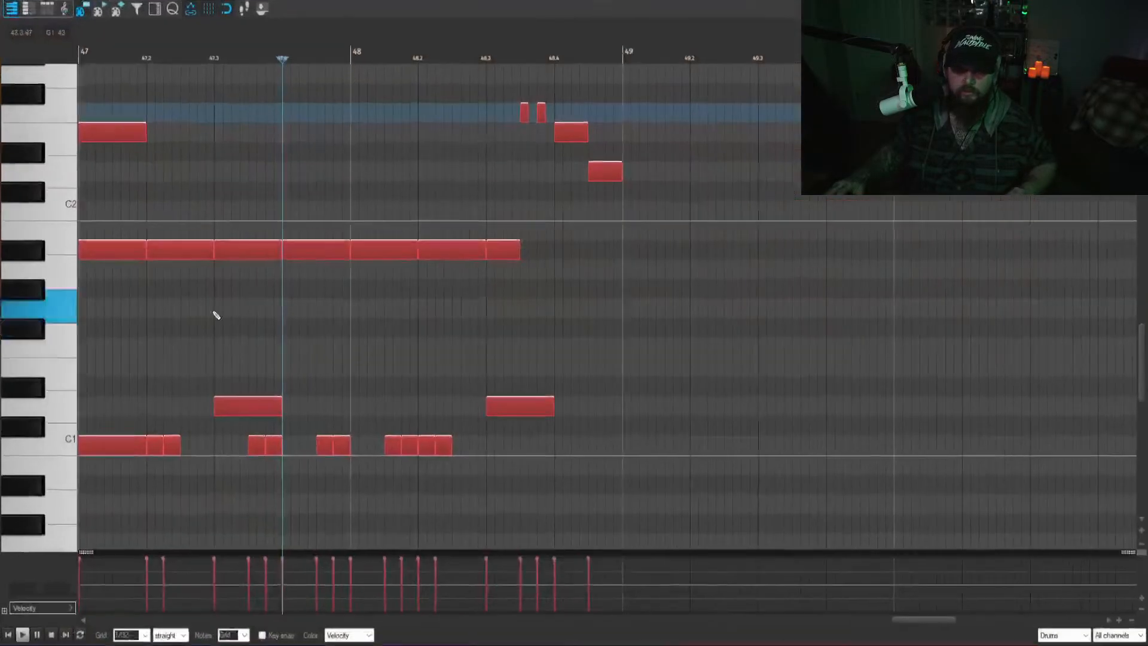
pyautogui.click(54, 205)
pyautogui.scroll(5, 53, 199)
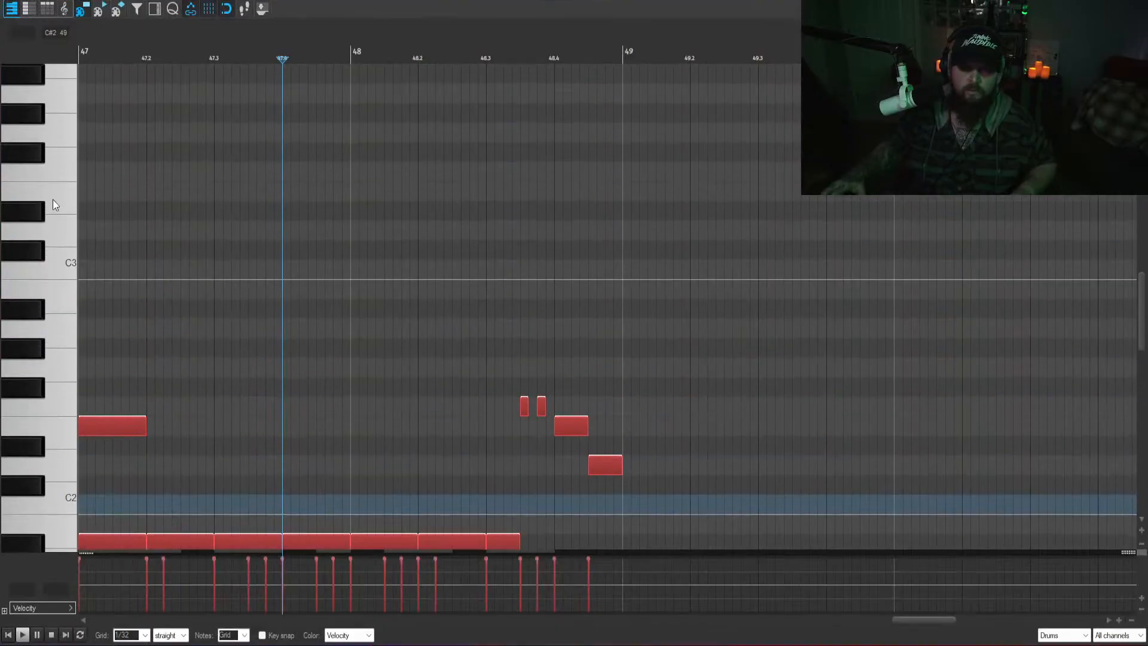
pyautogui.click(53, 198)
pyautogui.click(58, 159)
pyautogui.click(64, 196)
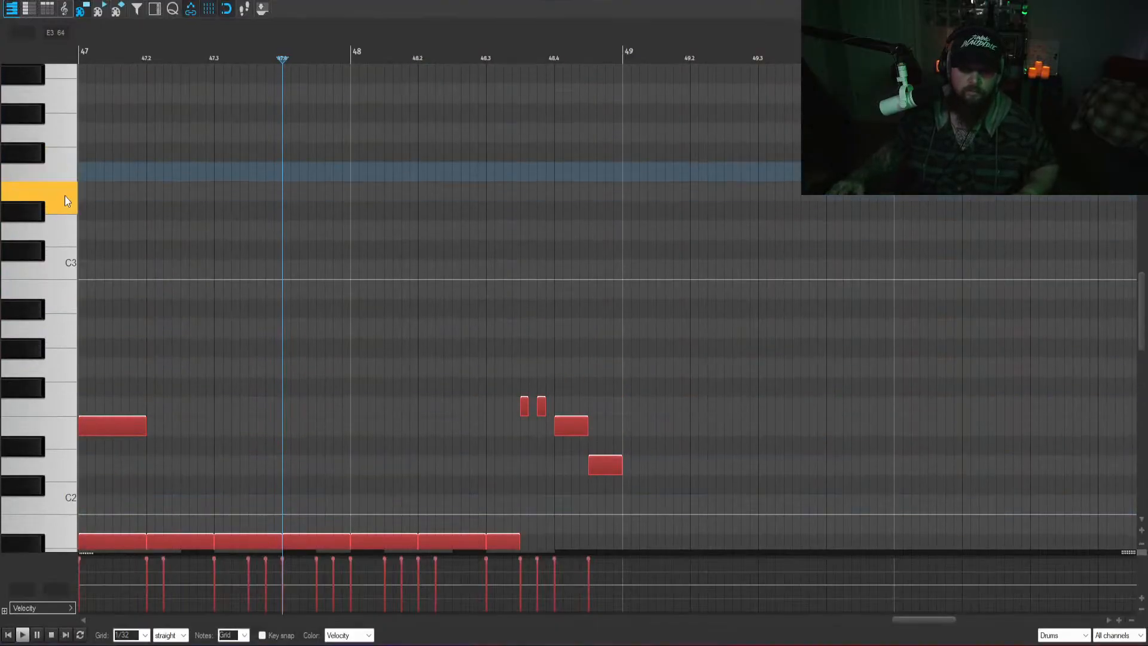
pyautogui.click(56, 161)
pyautogui.click(56, 161)
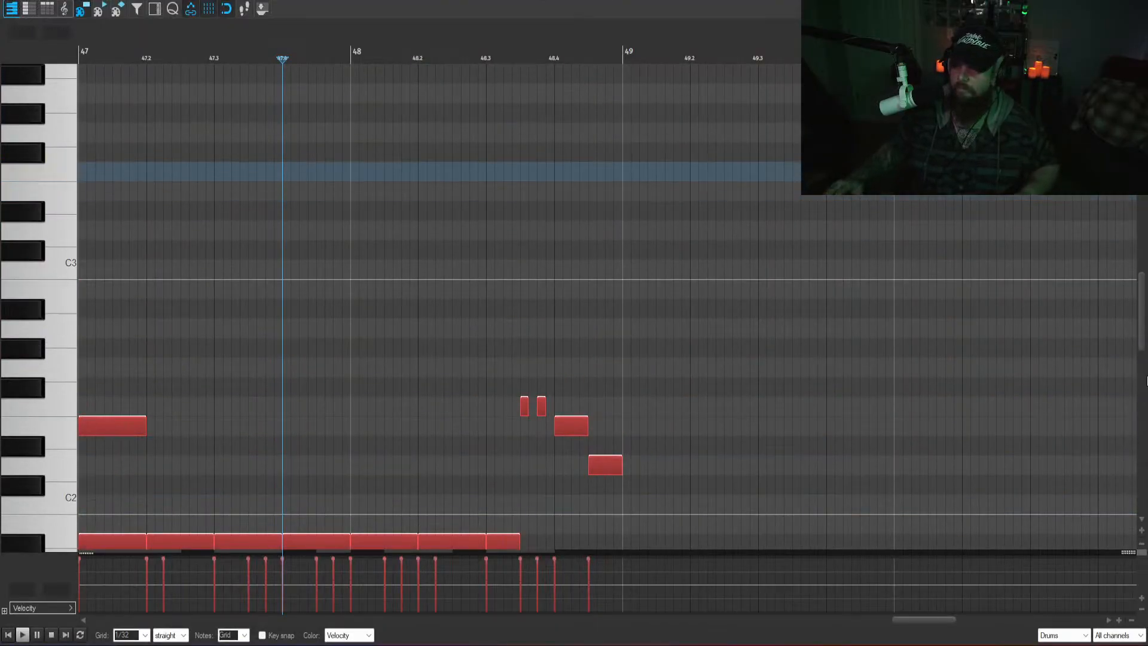
# - Move the two short F2 notes in beat 48.3 up to F#3 and play the passage
pyautogui.scroll(-3, 47, 342)
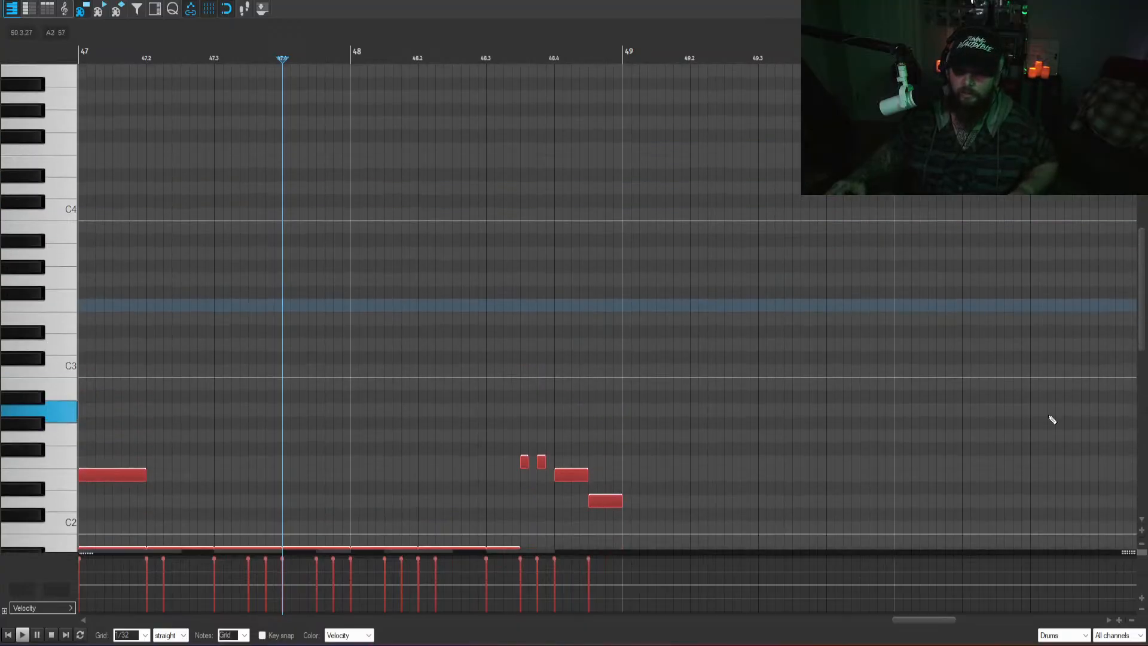
pyautogui.moveTo(553, 469); pyautogui.dragTo(526, 301)
pyautogui.press('space')
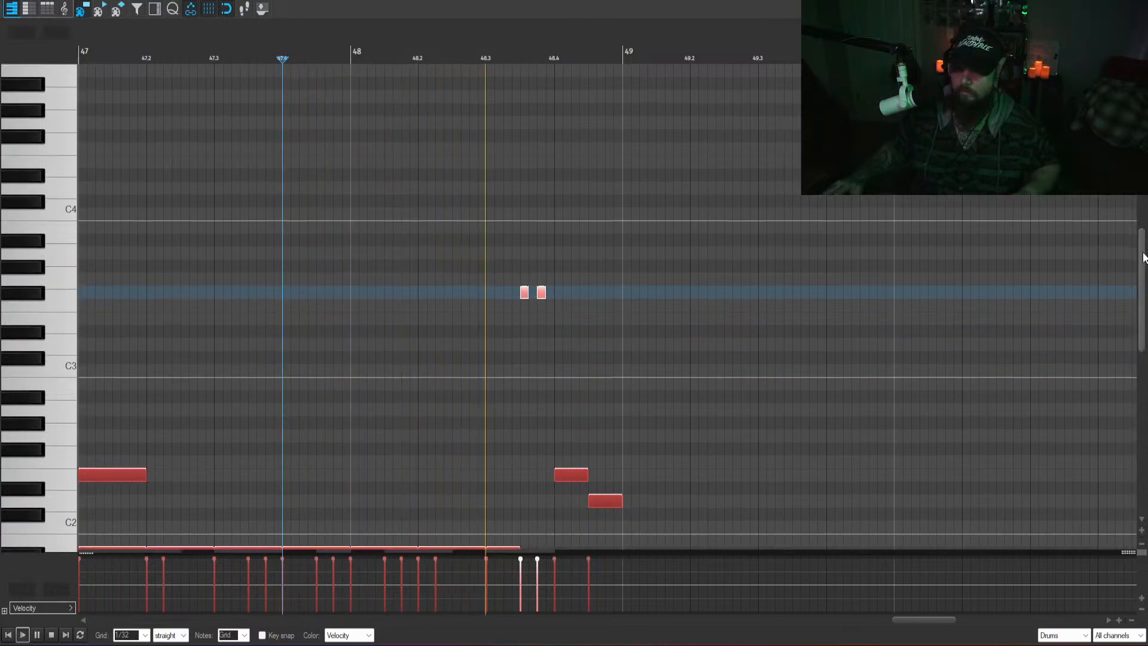
pyautogui.moveTo(1143, 257); pyautogui.dragTo(1143, 282)
pyautogui.press('space')
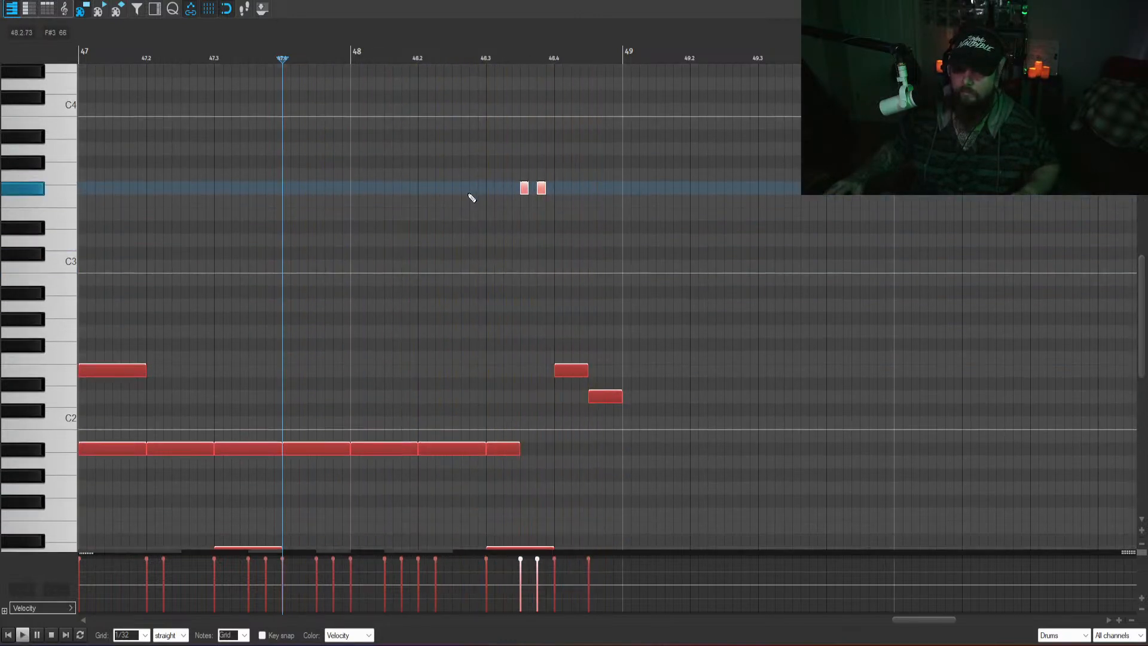
# - Play the revised drum pattern from bar 47 and close the MIDI editor
pyautogui.moveTo(583, 319); pyautogui.dragTo(487, 257)
pyautogui.press('space')
pyautogui.press('space')
pyautogui.press('Home')
pyautogui.press('space')
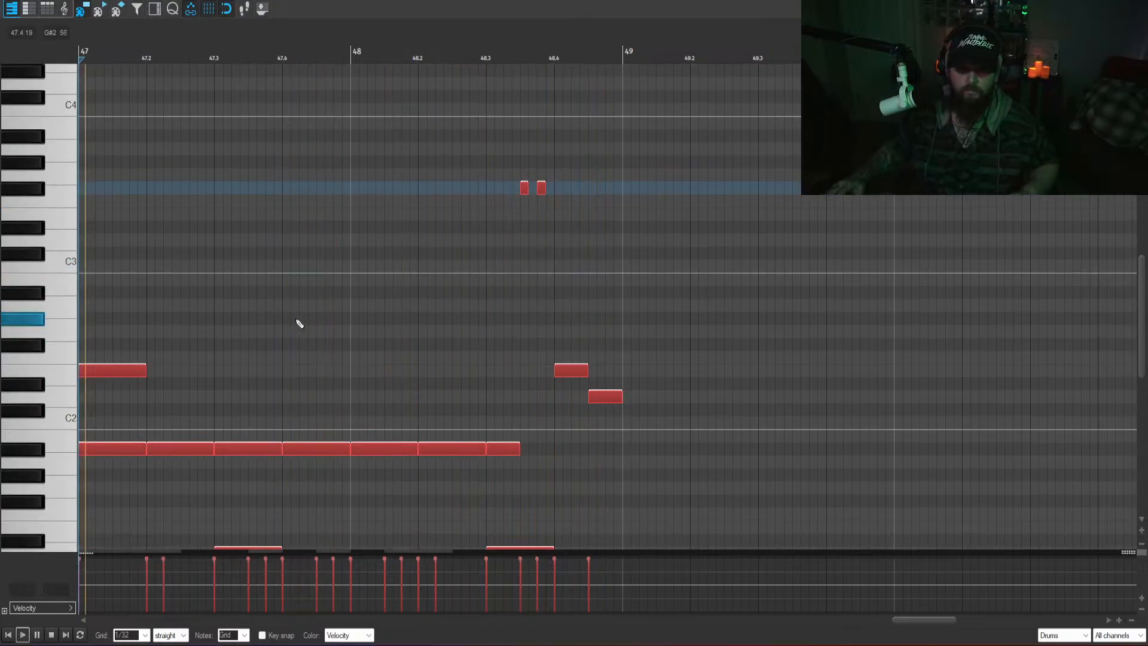
pyautogui.press('space')
pyautogui.press('space')
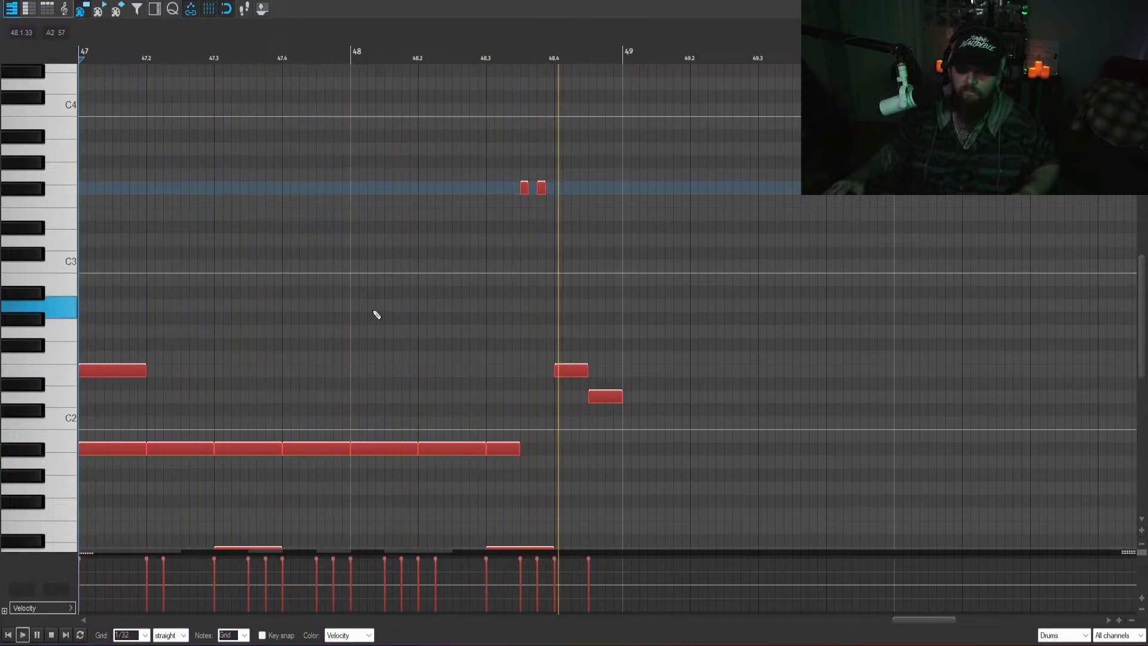
pyautogui.moveTo(610, 418); pyautogui.dragTo(343, 193)
pyautogui.press('space')
pyautogui.press('Escape')
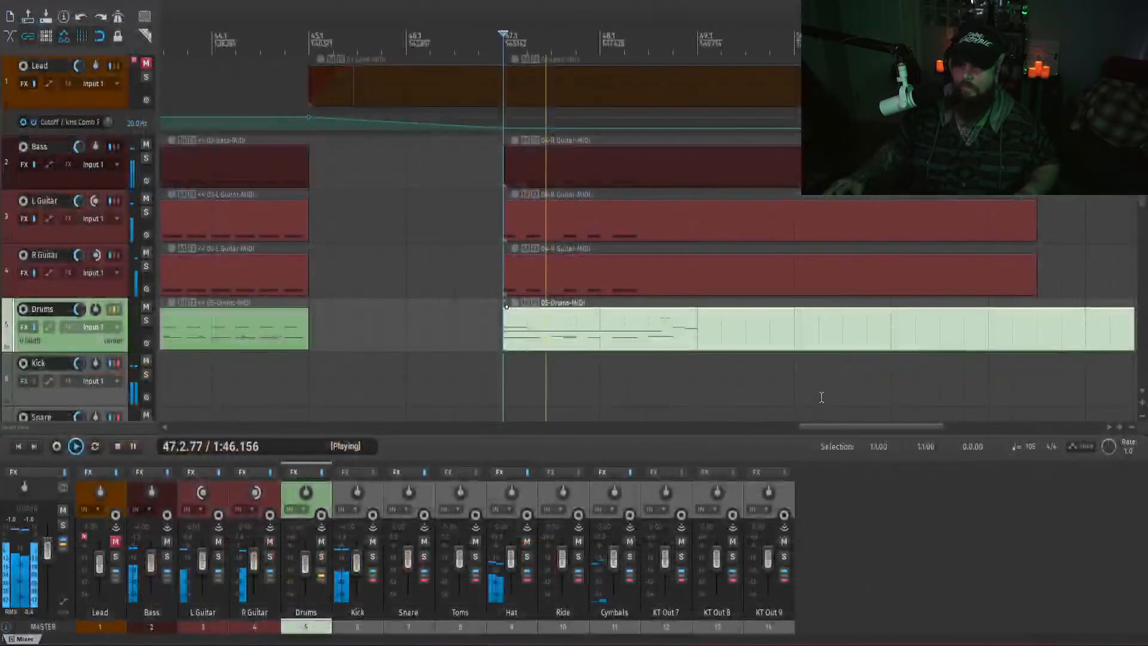
# - Open the R Guitar item that starts at bar 47 and draw an E1 note at the start of bar 49
pyautogui.scroll(-3, 624, 346)
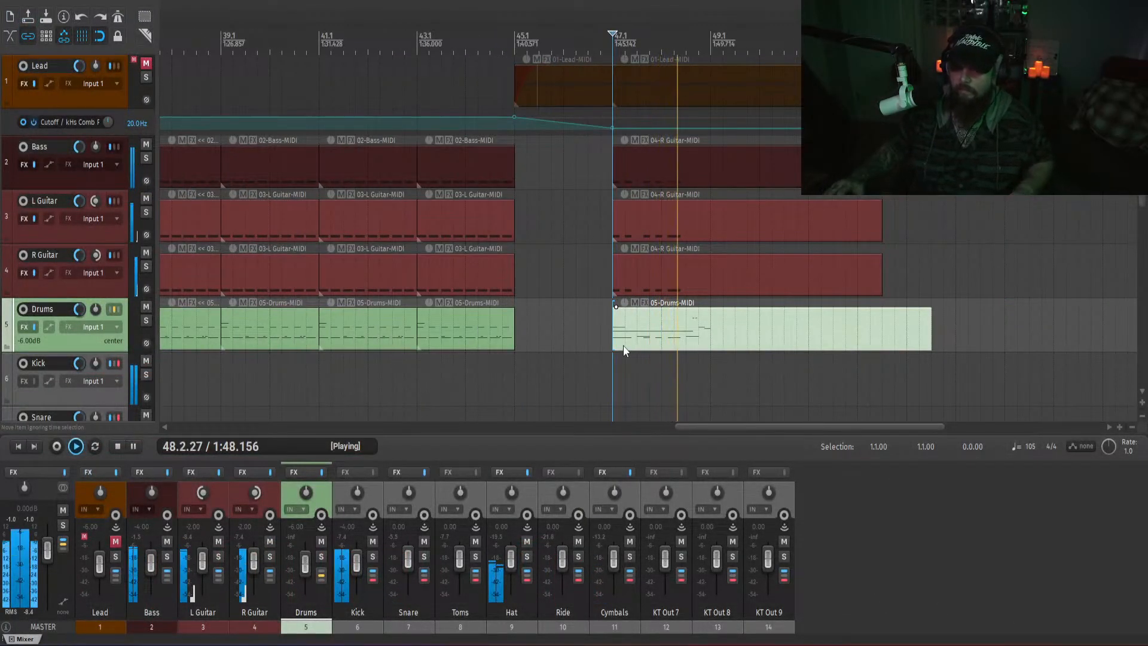
pyautogui.doubleClick(708, 280)
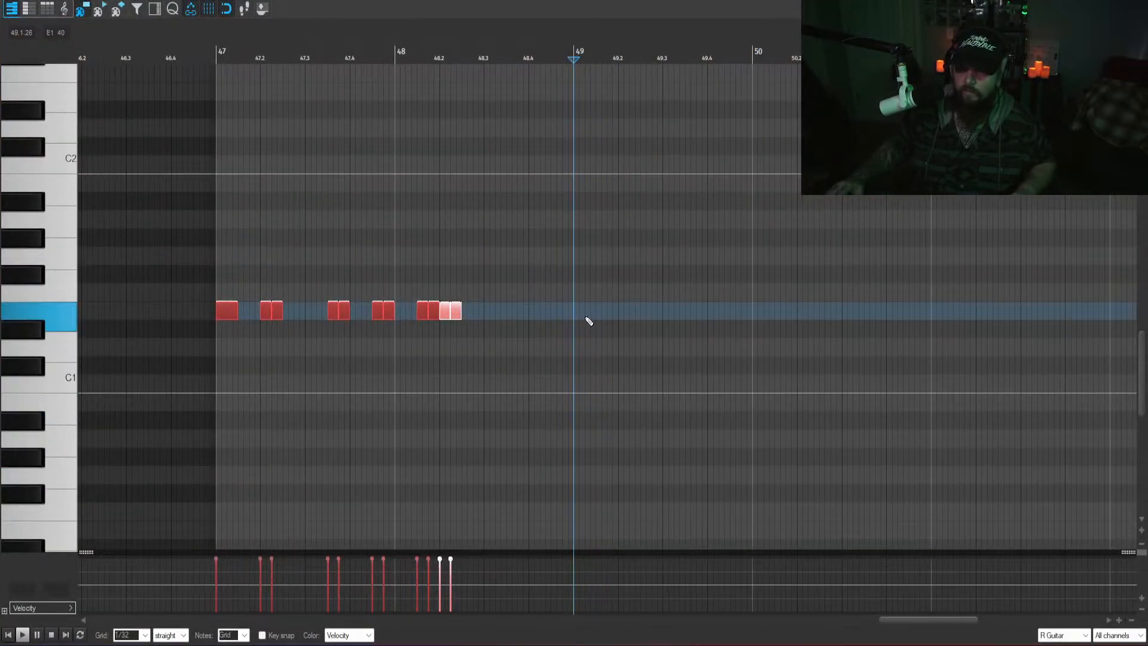
pyautogui.moveTo(587, 311); pyautogui.dragTo(584, 311)
pyautogui.click(513, 276)
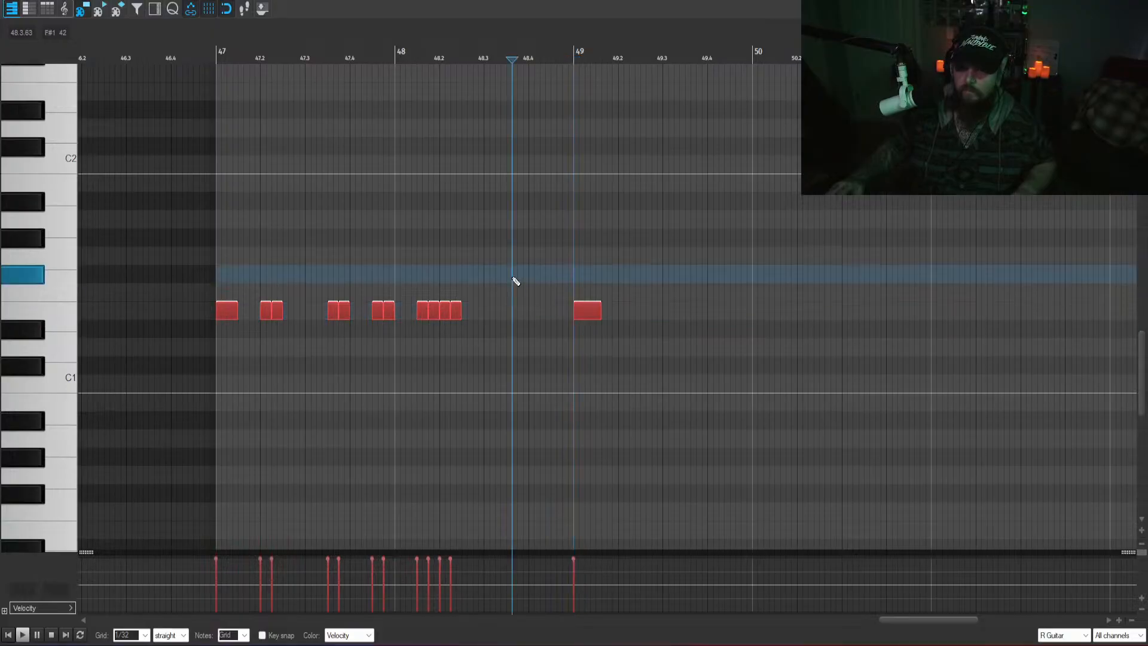
# - Add two more E1 notes to the R Guitar part, back to back through the first half of beat 49.2, and close the editor
pyautogui.press('space')
pyautogui.press('space')
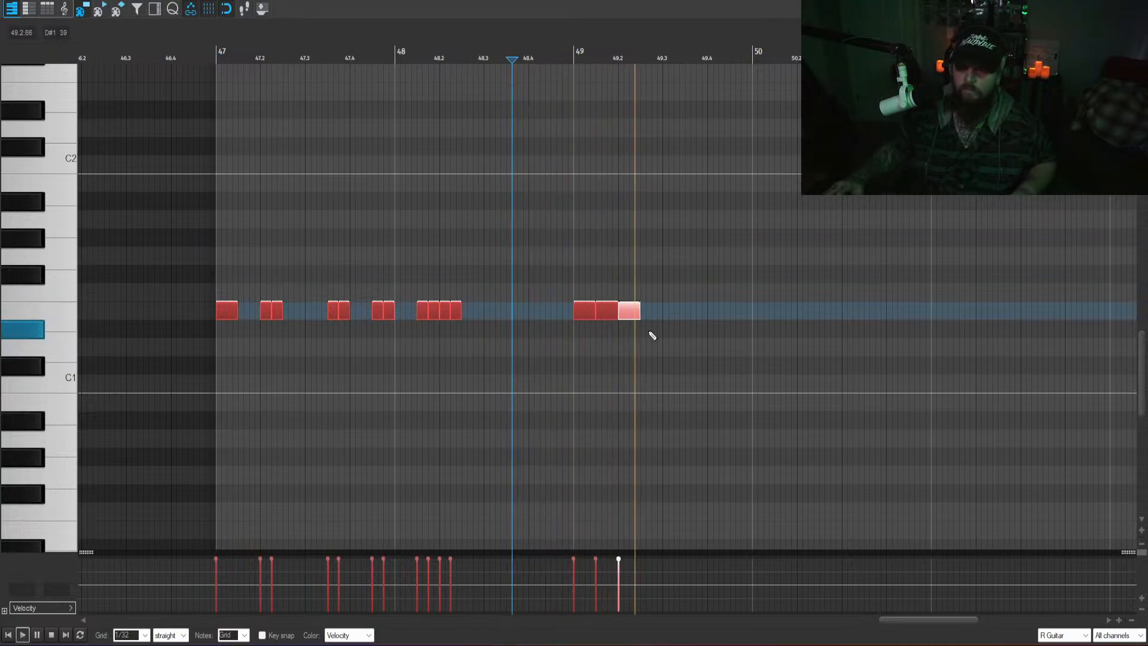
pyautogui.press('space')
pyautogui.press('Escape')
# - Play the arrangement from just before bar 47 through bar 49 to hear the new guitar notes
pyautogui.click(588, 269)
pyautogui.press('space')
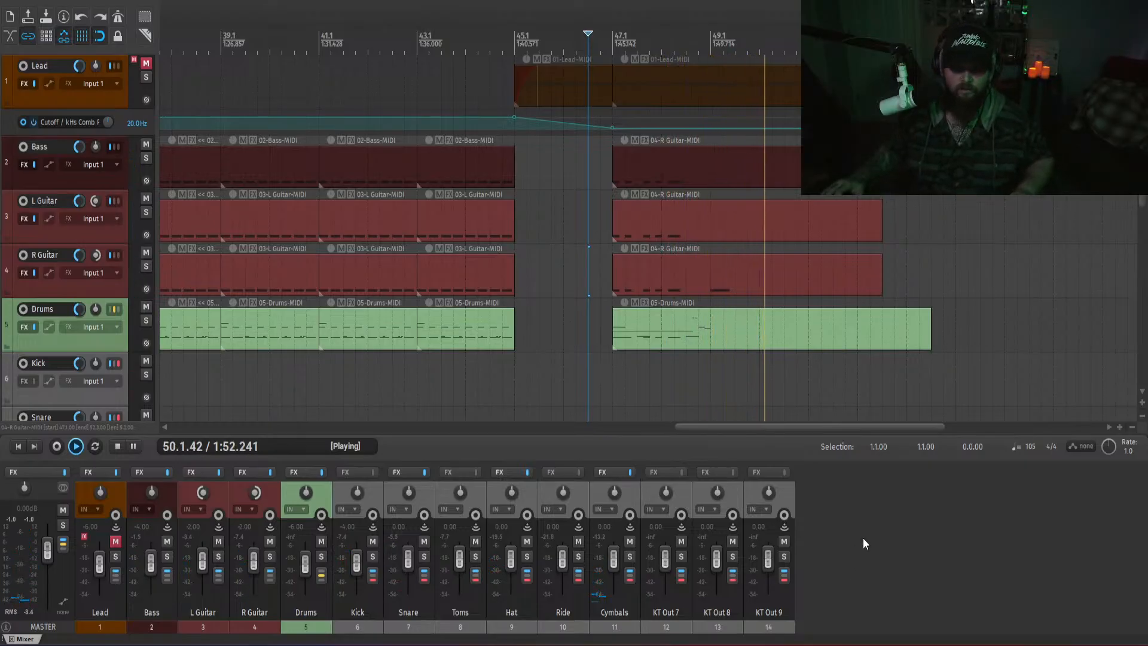
pyautogui.press('space')
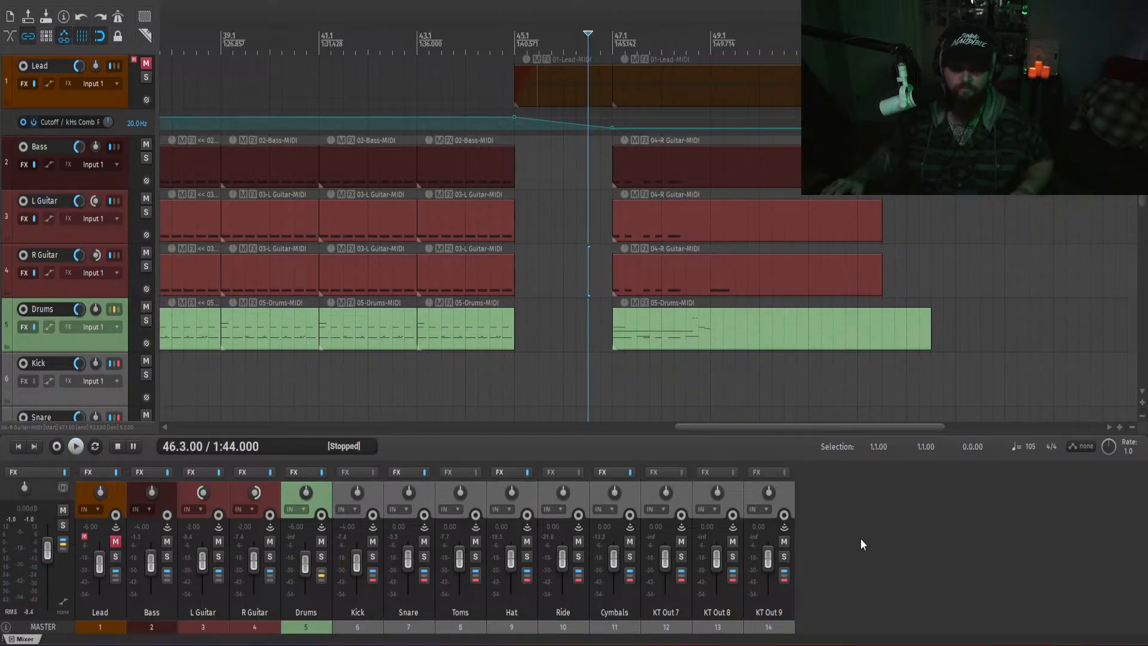
pyautogui.click(601, 268)
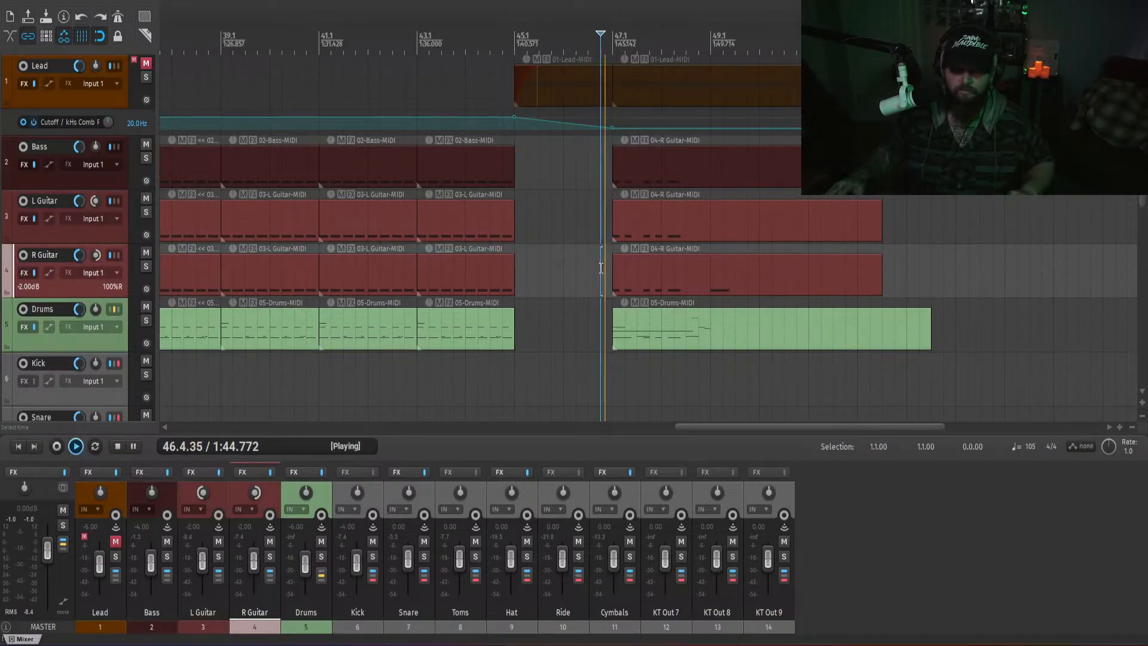
pyautogui.click(856, 548)
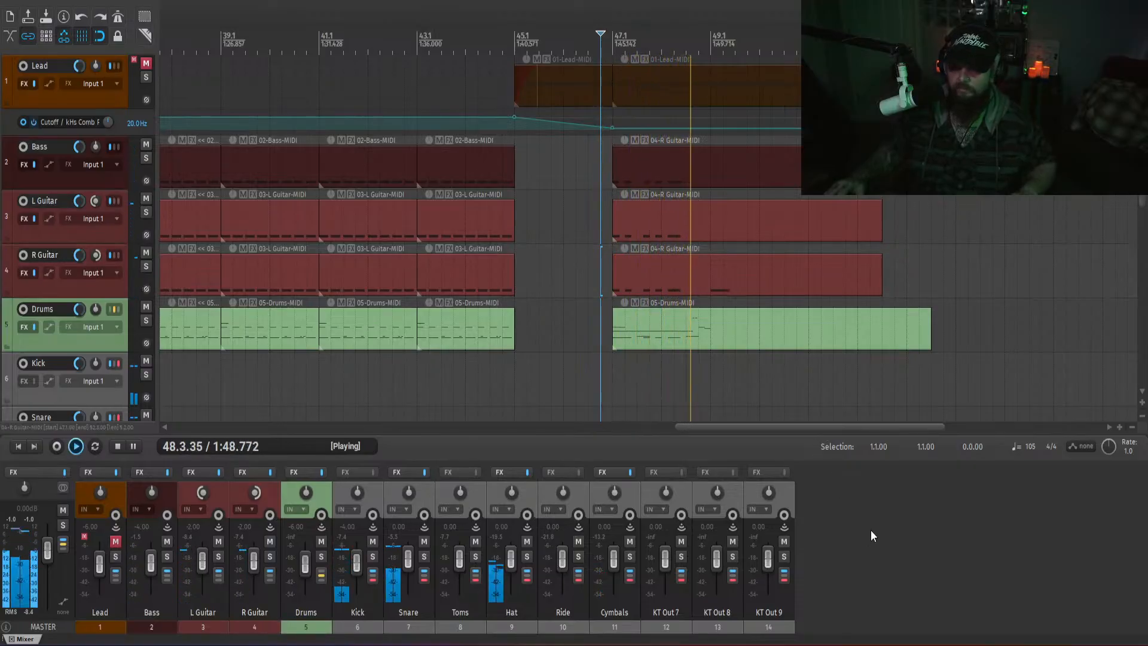
pyautogui.press('space')
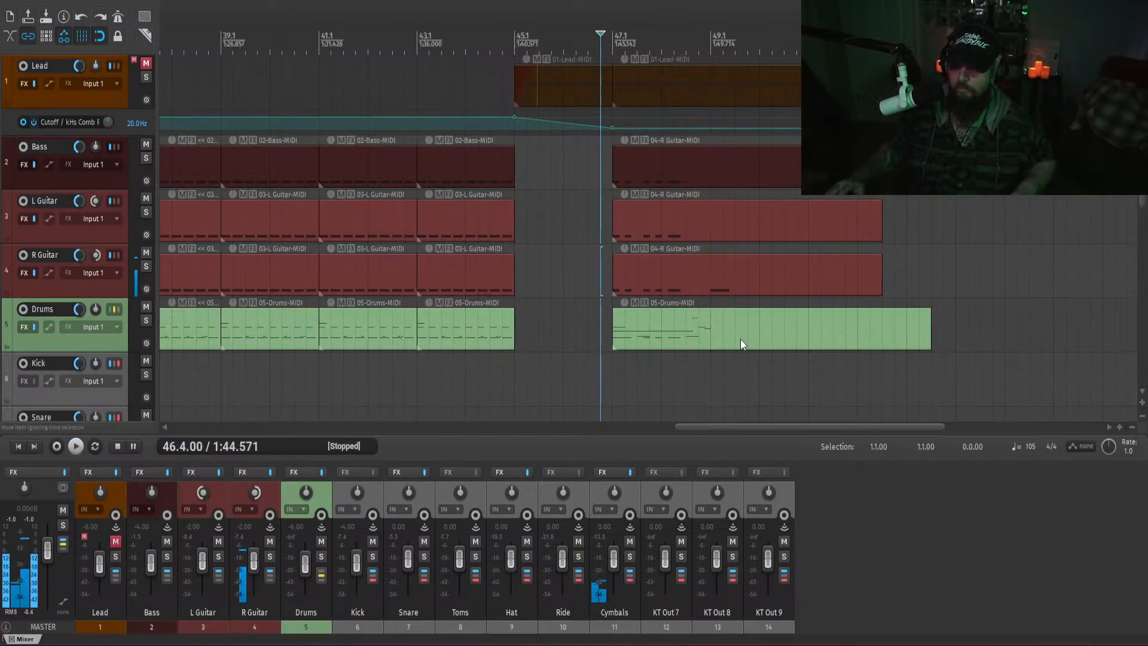
# - In the Drums item at bar 47, draw three short C1 kicks from bar 49 to beat 49.2 and D1 snares at 49.3 and 50.3
pyautogui.doubleClick(705, 324)
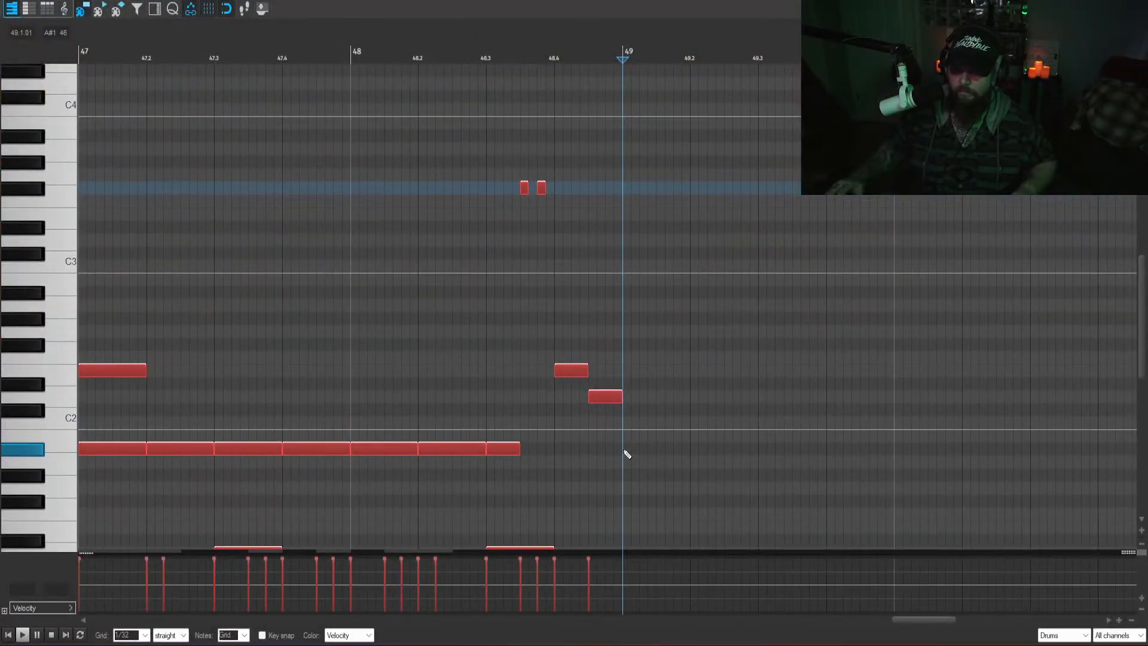
pyautogui.click(627, 452)
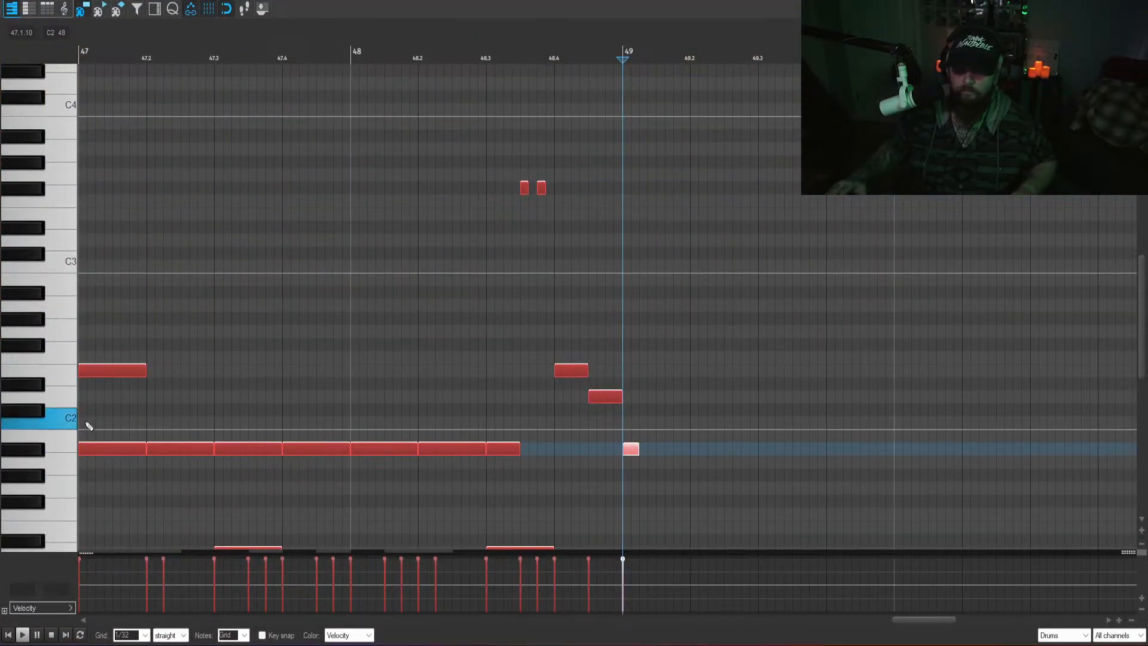
pyautogui.scroll(-3, 84, 428)
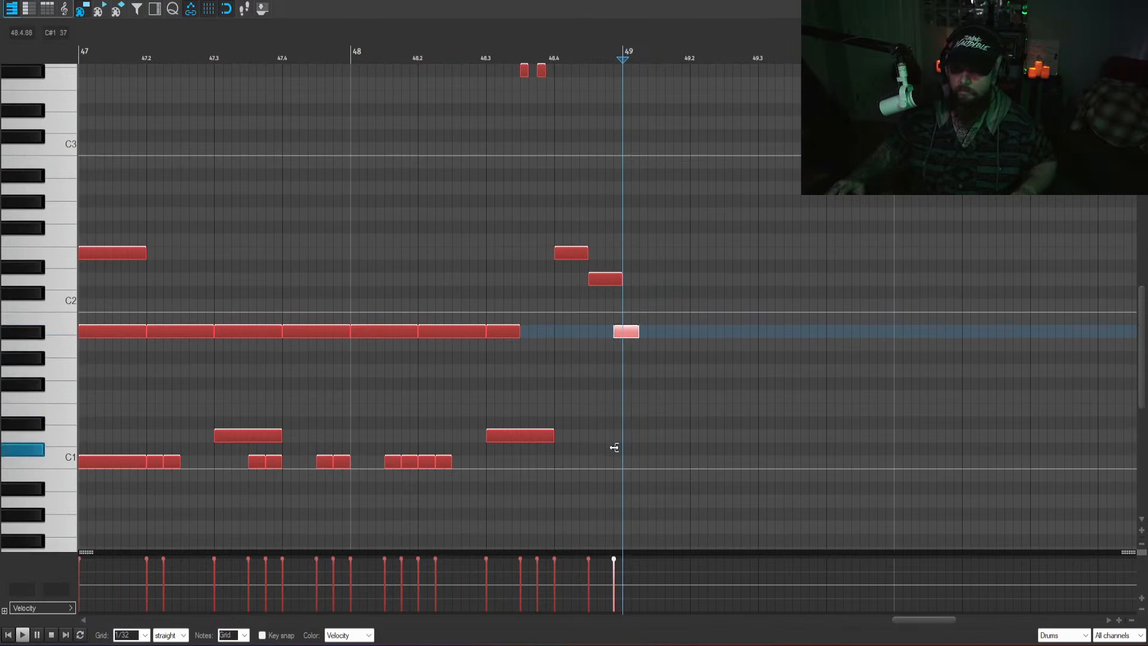
pyautogui.moveTo(631, 335)
pyautogui.mouseDown()
pyautogui.moveTo(631, 465)
pyautogui.moveTo(716, 472)
pyautogui.mouseUp()
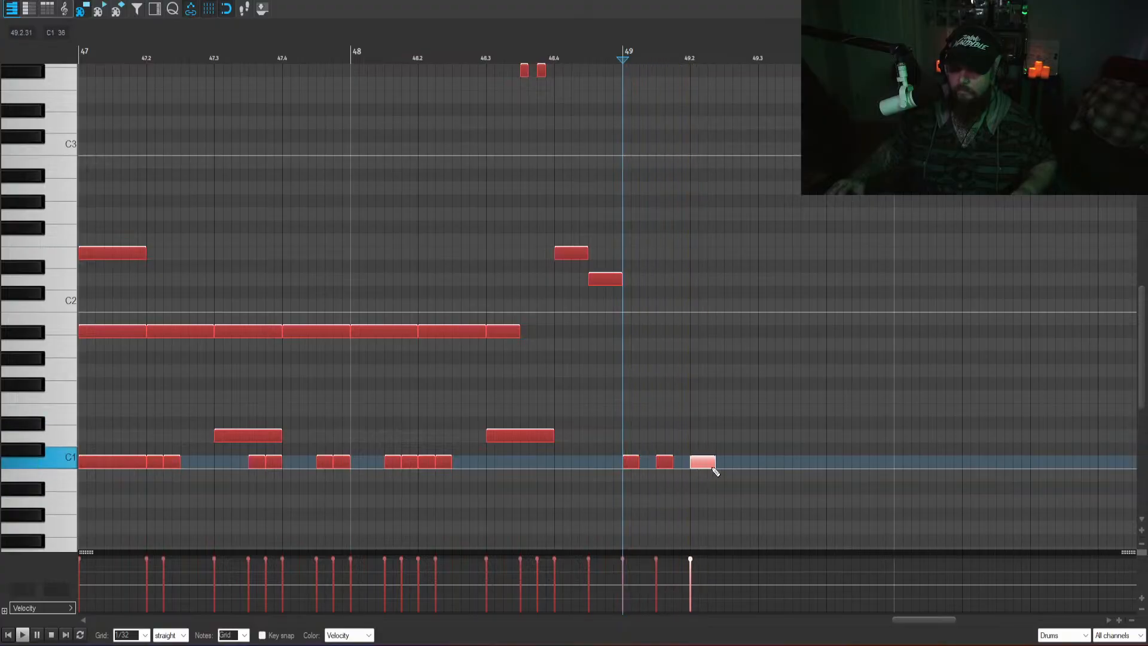
pyautogui.press('space')
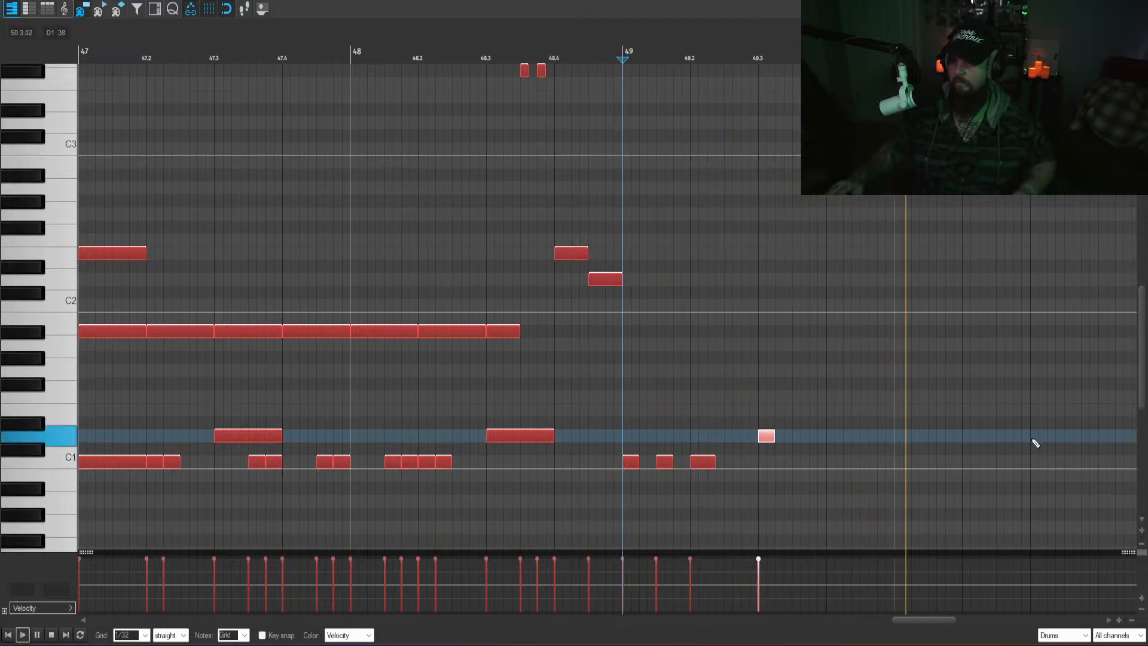
pyautogui.moveTo(1035, 438); pyautogui.dragTo(1049, 431)
pyautogui.press('Escape')
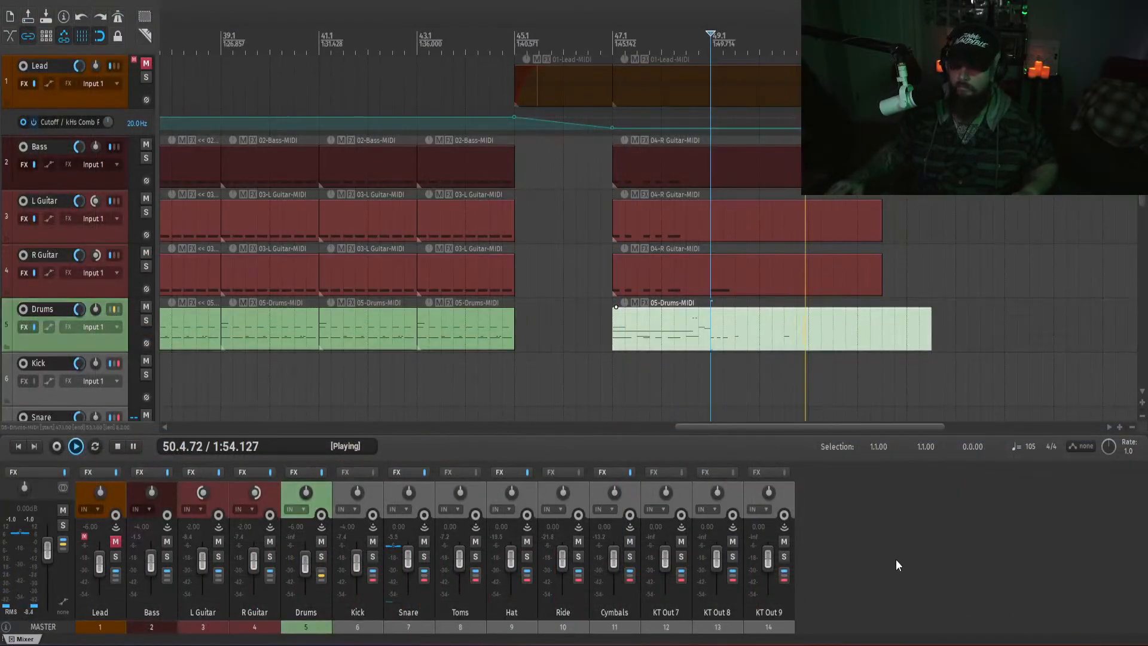
# - Play the new kick and snare hits from bar 49, then restart playback just before bar 47
pyautogui.press('space')
pyautogui.press('space')
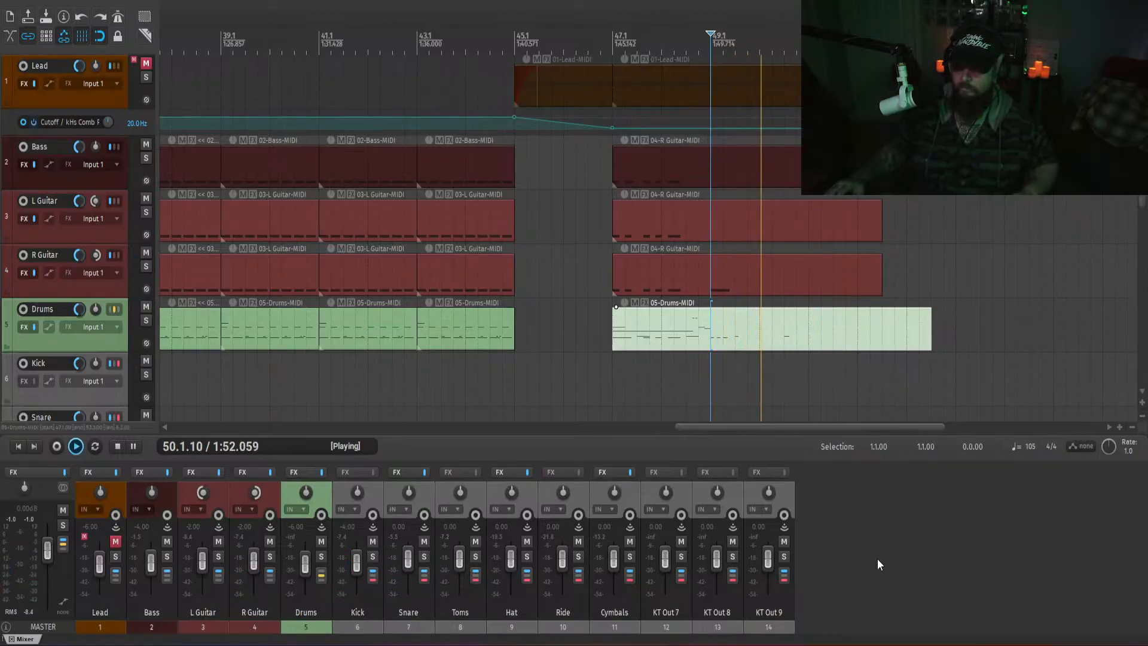
pyautogui.click(601, 326)
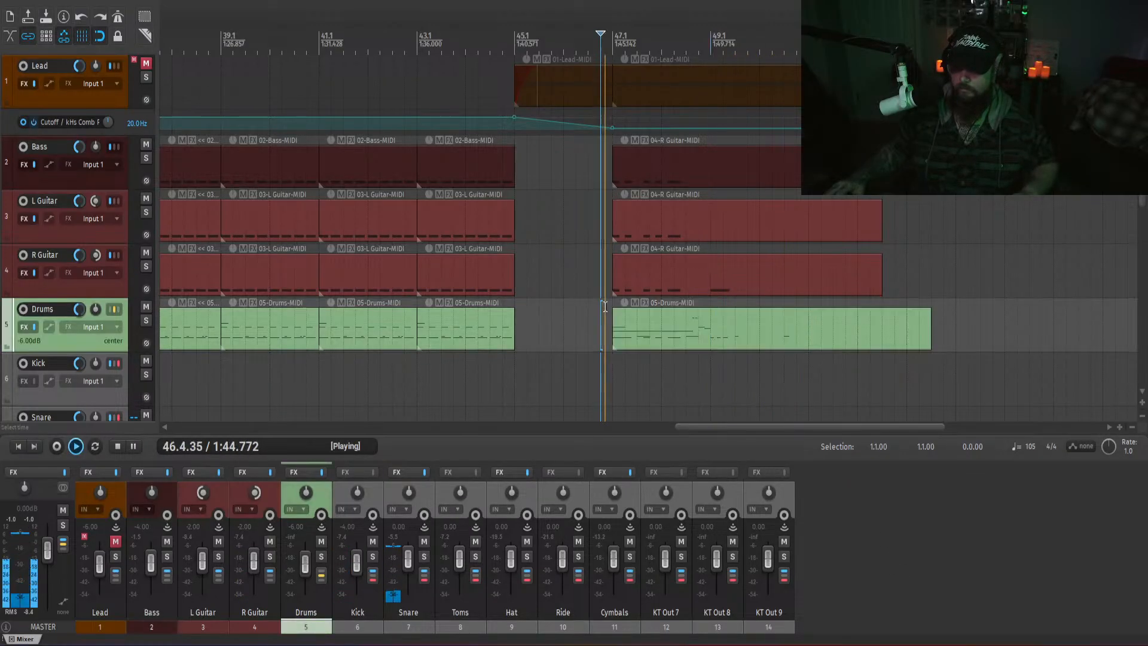
# - Replace the L Guitar item at bar 47 with a copy of the R Guitar item and play from just before it
pyautogui.click(710, 279)
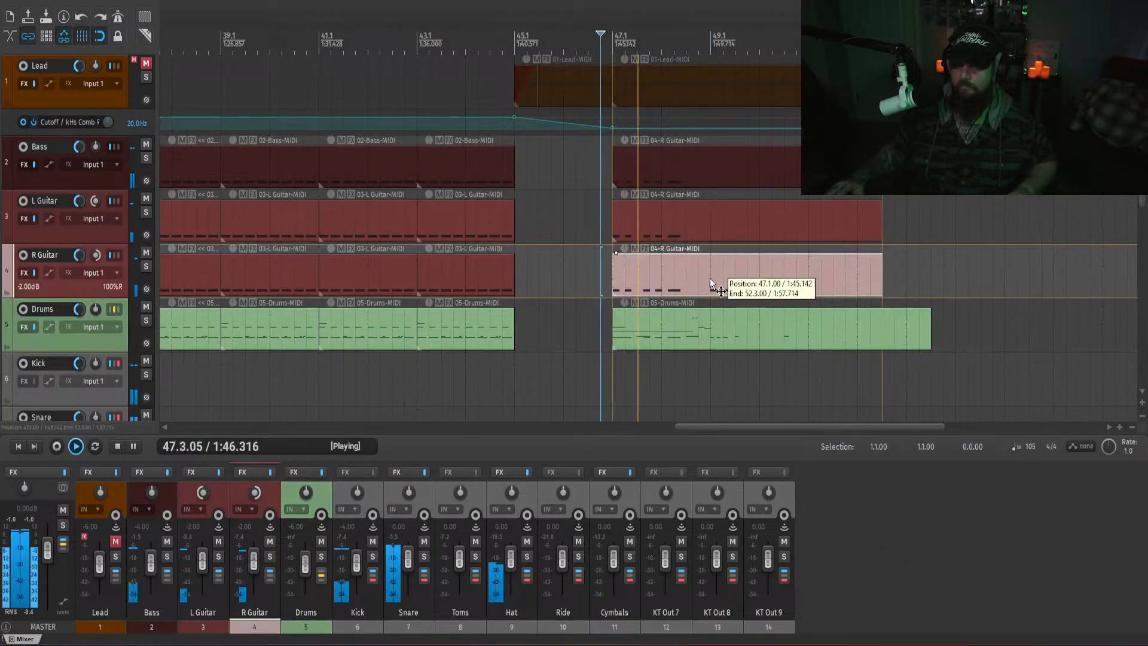
pyautogui.click(615, 230)
pyautogui.press('space')
pyautogui.hotkey('ctrl', 'v')
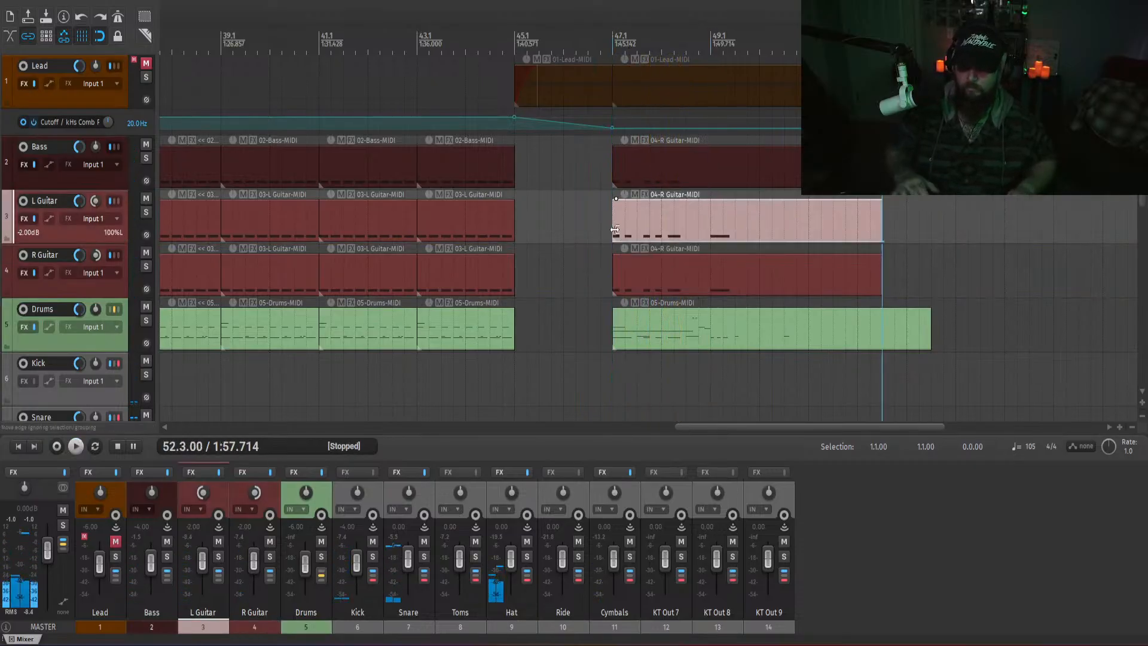
pyautogui.click(605, 223)
pyautogui.press('space')
# - Open the Bass item at bar 47 and draw three back-to-back E0 notes from bar 49 through the first half of beat 49.2
pyautogui.doubleClick(701, 172)
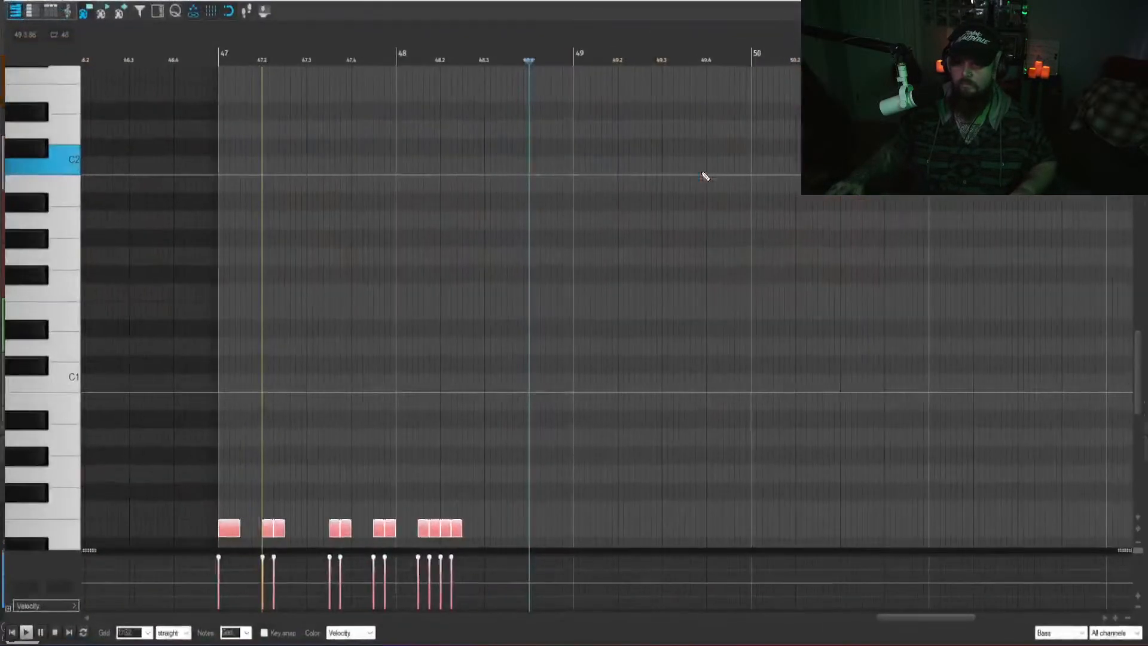
pyautogui.moveTo(1145, 369); pyautogui.dragTo(1145, 403)
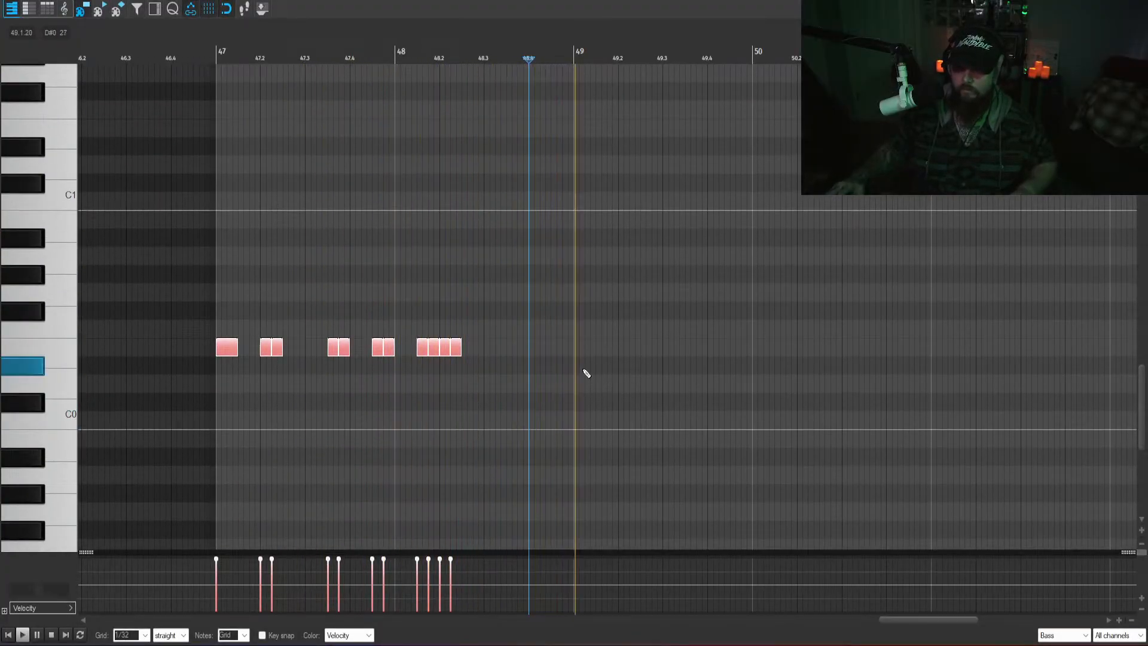
pyautogui.click(585, 350)
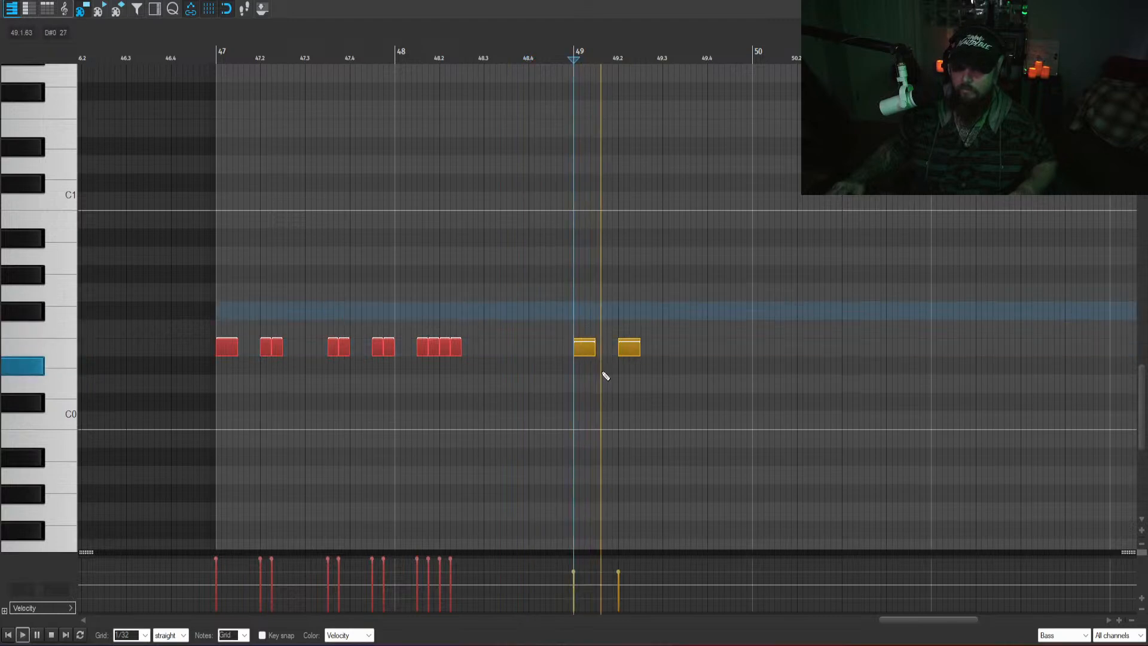
pyautogui.click(606, 348)
pyautogui.moveTo(608, 347); pyautogui.dragTo(603, 345)
pyautogui.press('space')
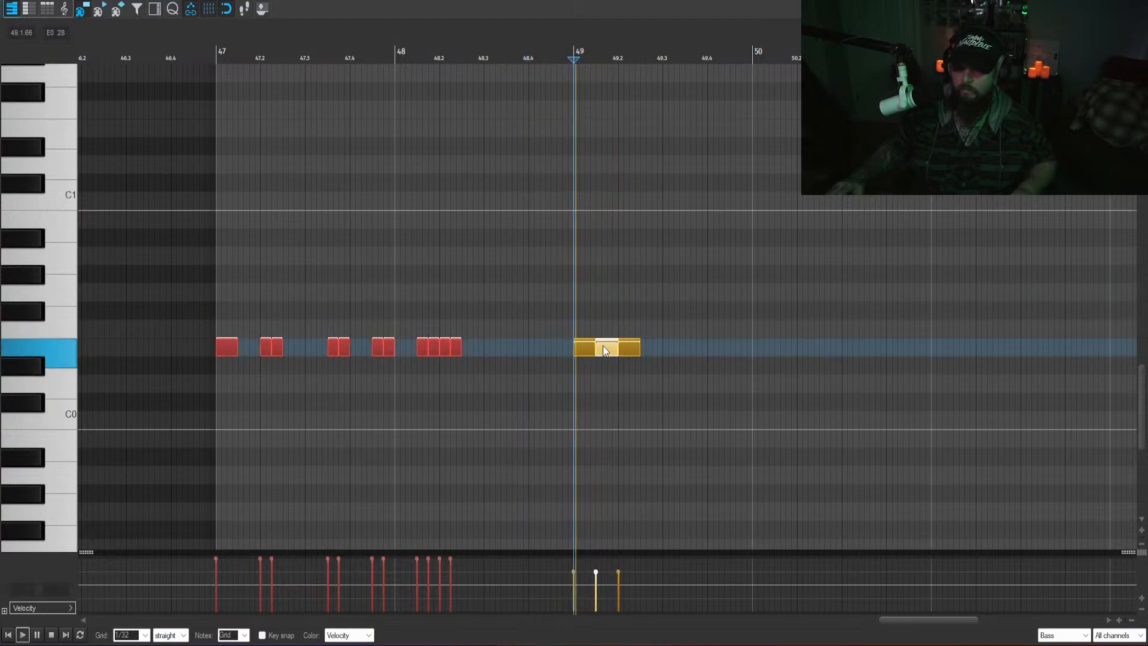
pyautogui.press('space')
# - Raise the velocity of the three new bass notes to match the earlier notes and close the editor
pyautogui.moveTo(659, 384); pyautogui.dragTo(579, 347)
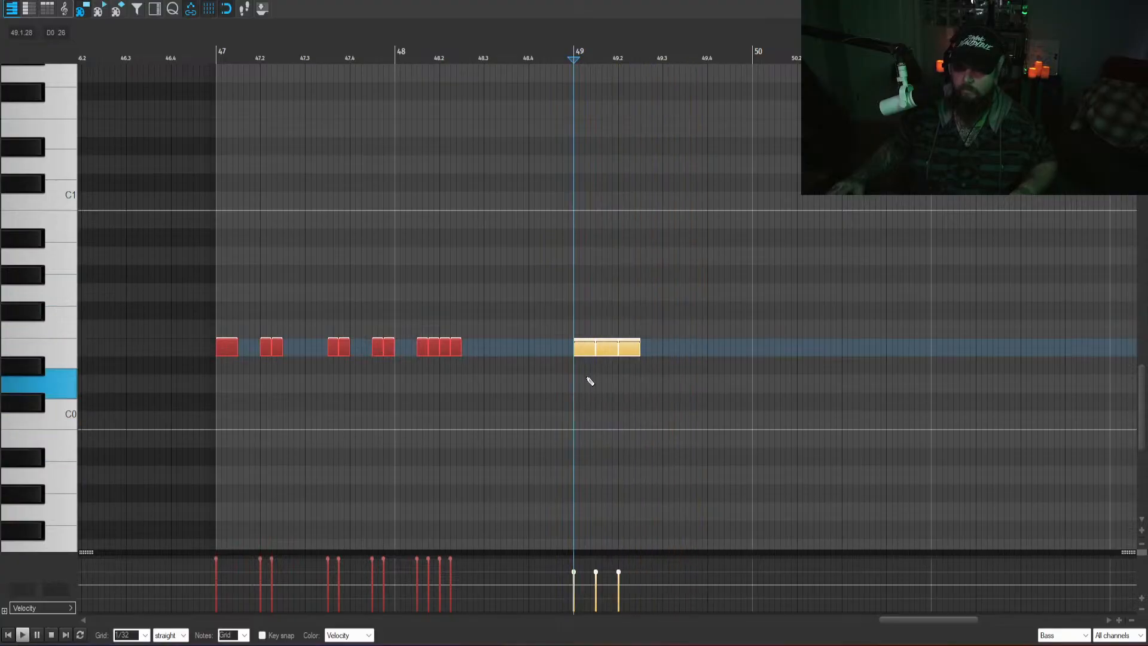
pyautogui.moveTo(620, 572); pyautogui.dragTo(622, 521)
pyautogui.press('space')
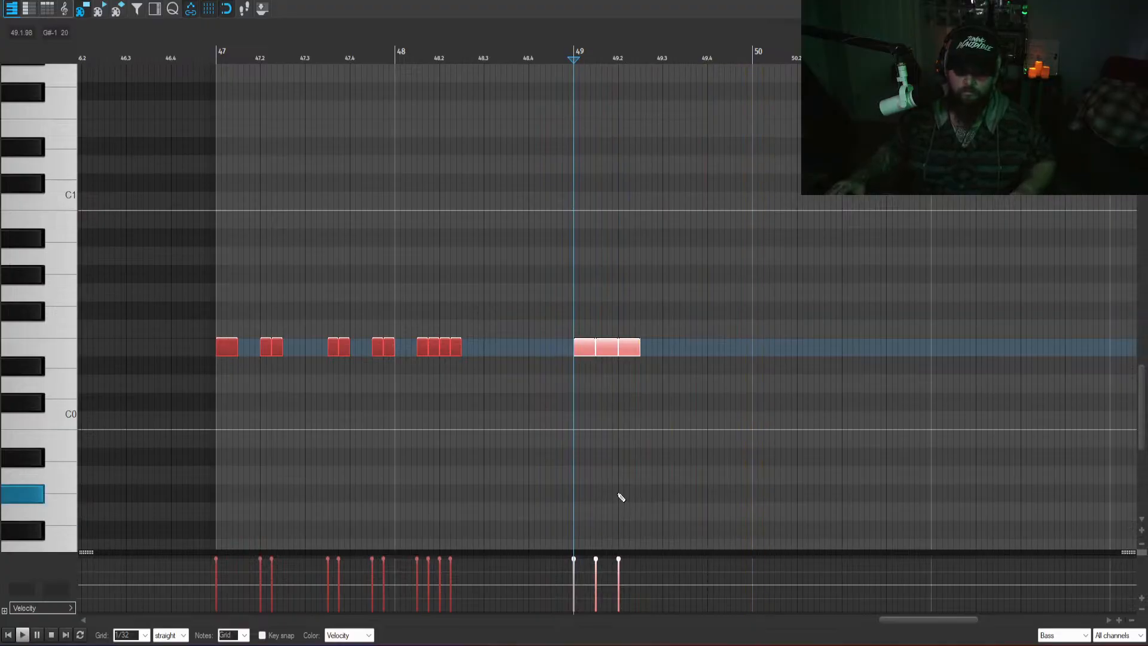
pyautogui.press('Escape')
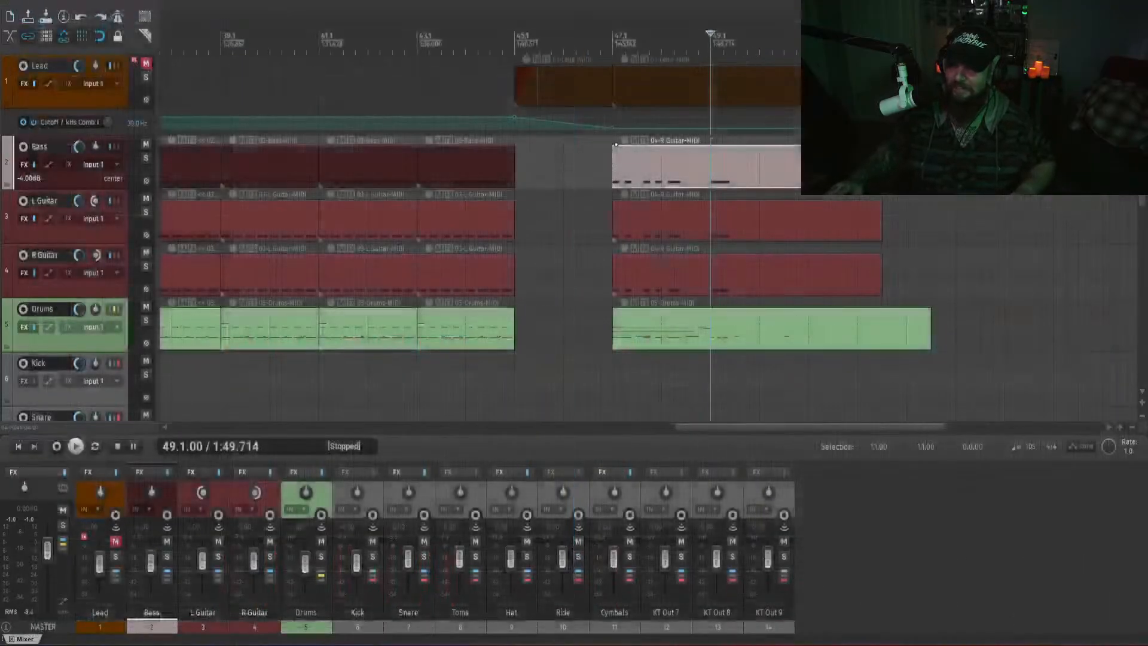
# - Trim the end of the Drums item at bar 47 back to 52.3, level with the guitar items, and play from just before bar 47
pyautogui.click(859, 557)
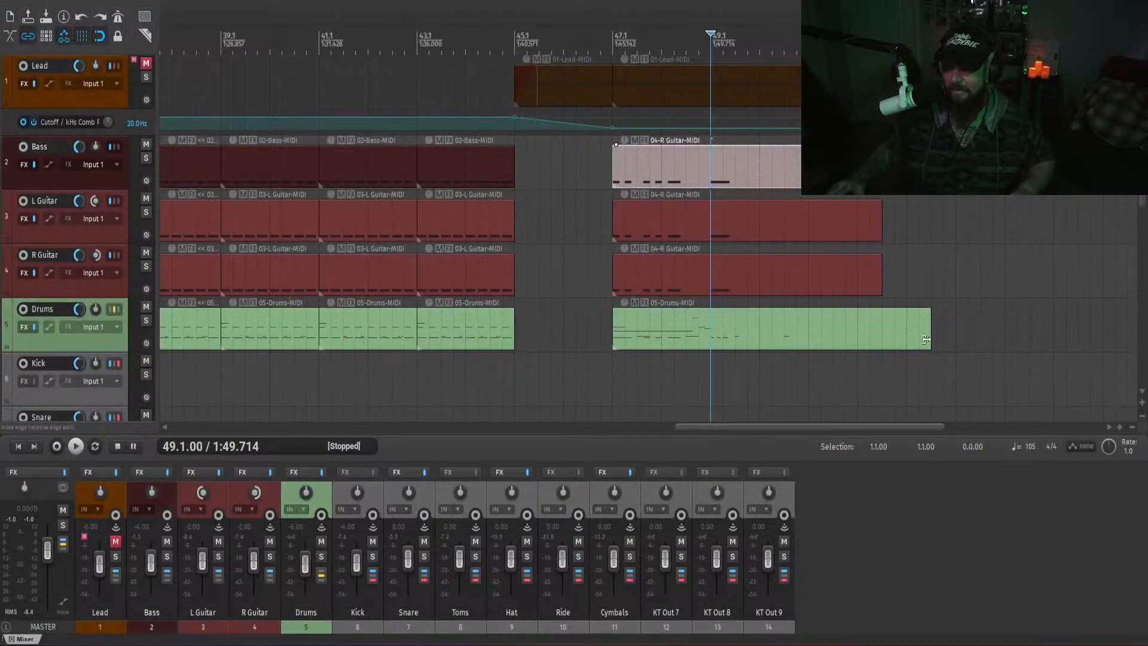
pyautogui.moveTo(926, 339); pyautogui.dragTo(883, 339)
pyautogui.click(590, 331)
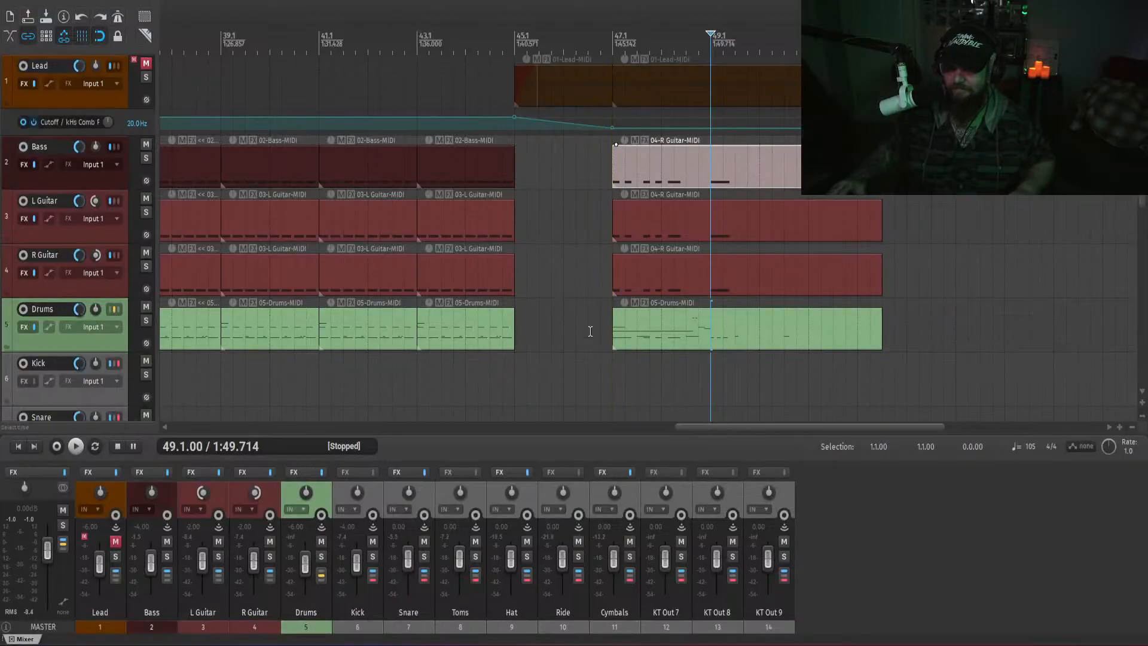
pyautogui.click(598, 270)
pyautogui.press('space')
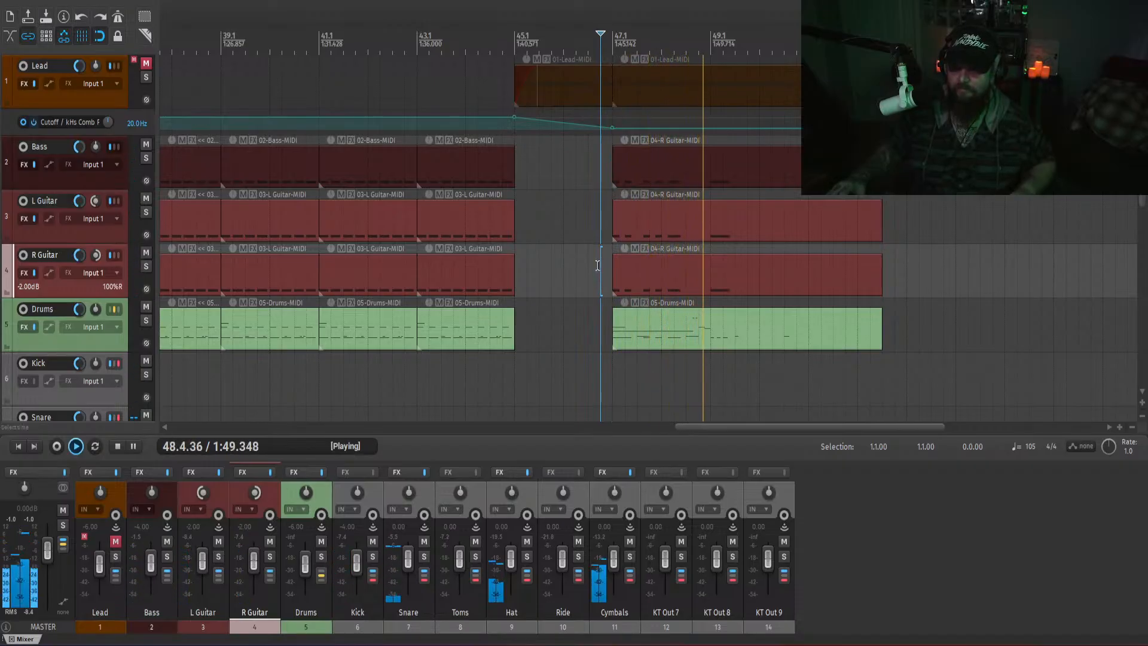
# - In the Drums item, add an F#2 note at bar 49, an A2 note half a beat later and a D2 note at 49.2, and play them
pyautogui.doubleClick(778, 335)
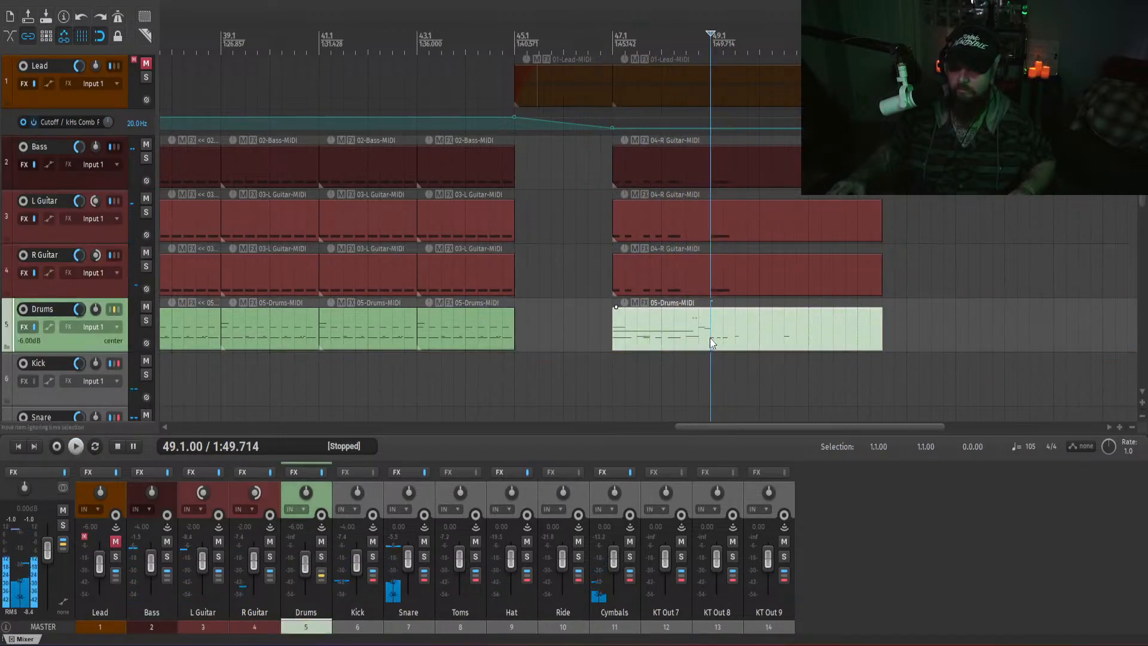
pyautogui.scroll(3, 948, 415)
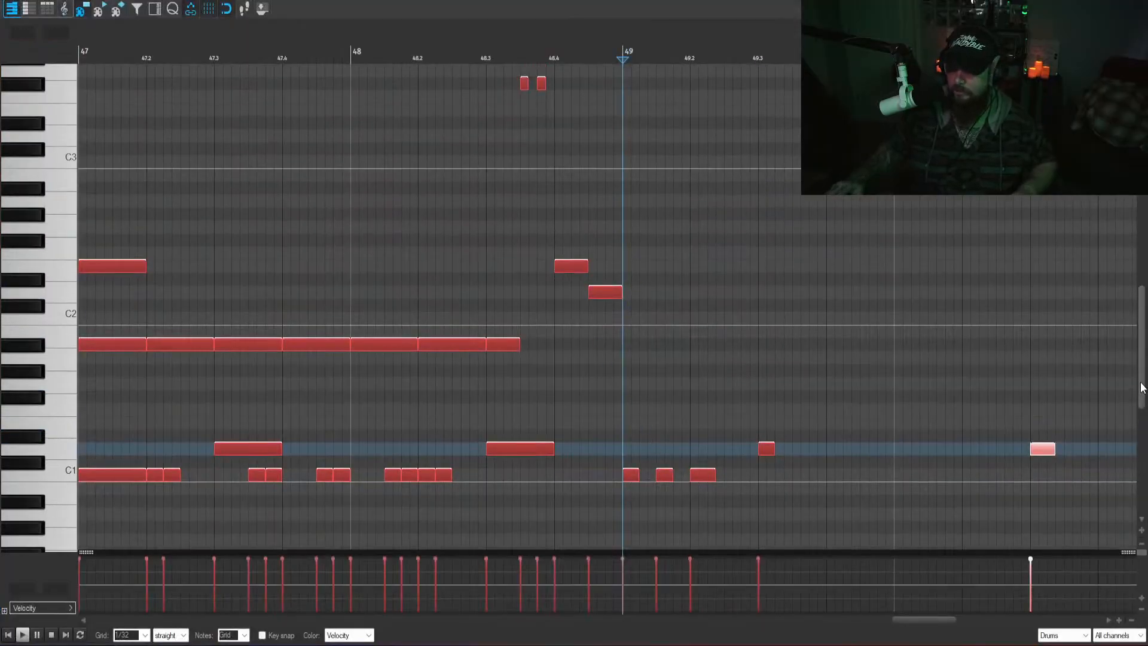
pyautogui.moveTo(523, 410); pyautogui.dragTo(359, 392)
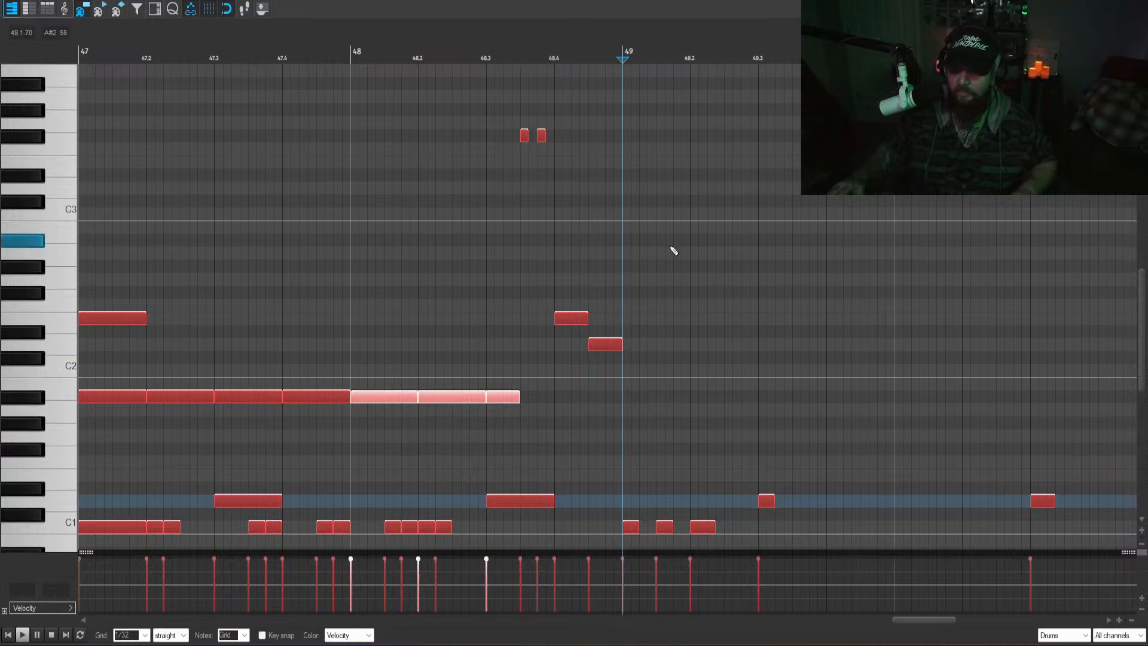
pyautogui.moveTo(543, 303); pyautogui.dragTo(635, 294)
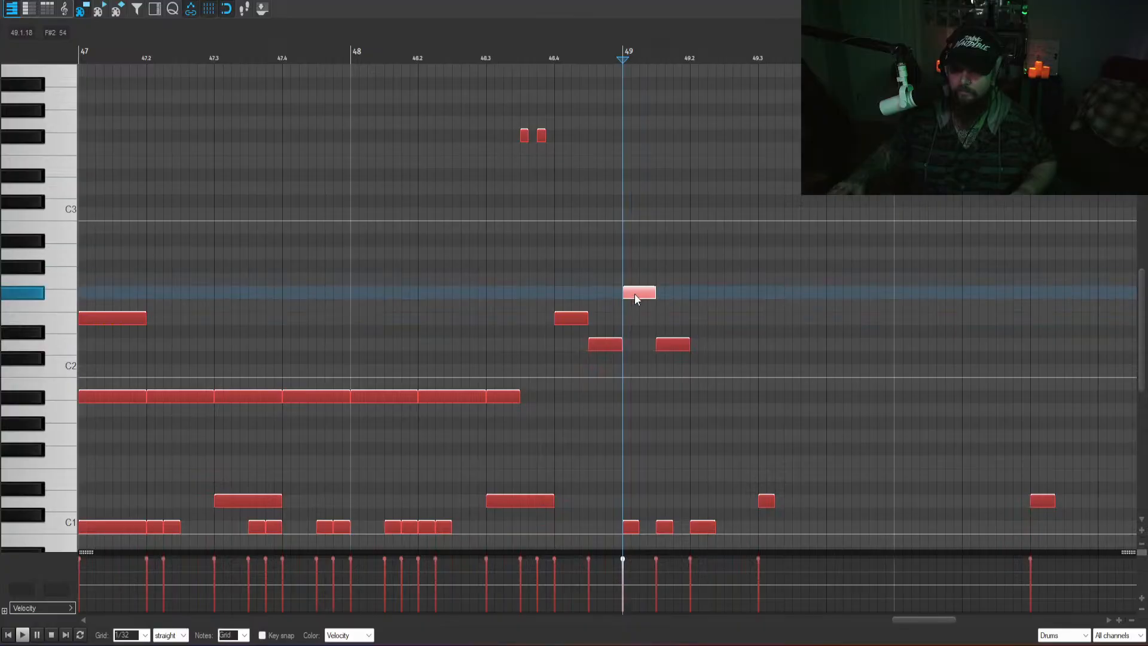
pyautogui.click(662, 346)
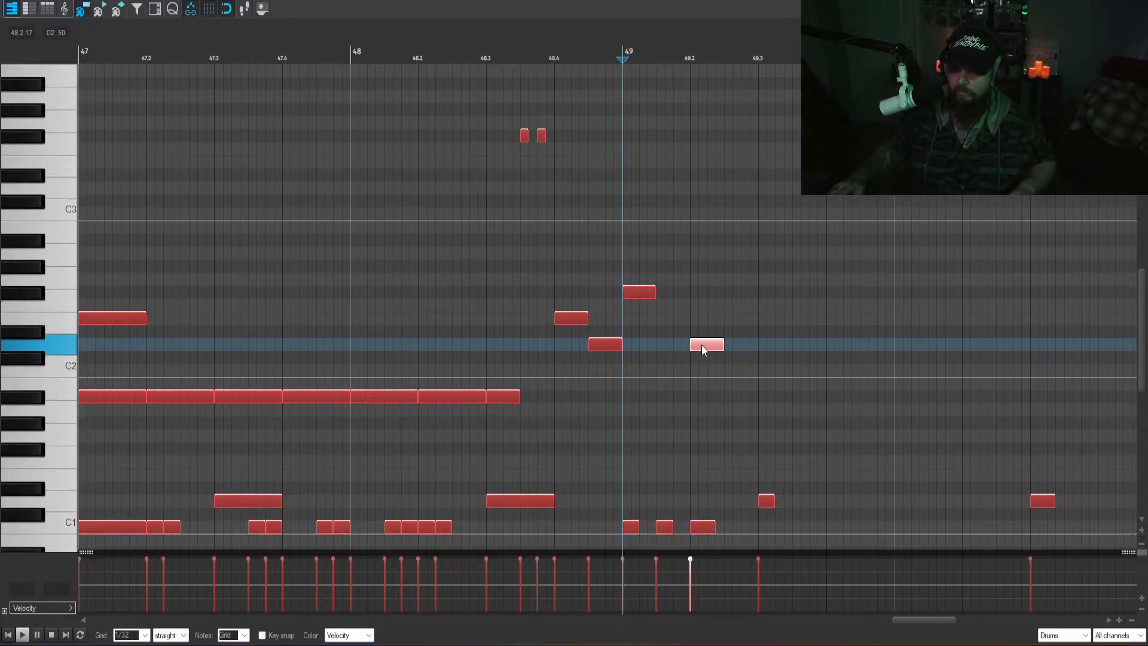
pyautogui.click(665, 326)
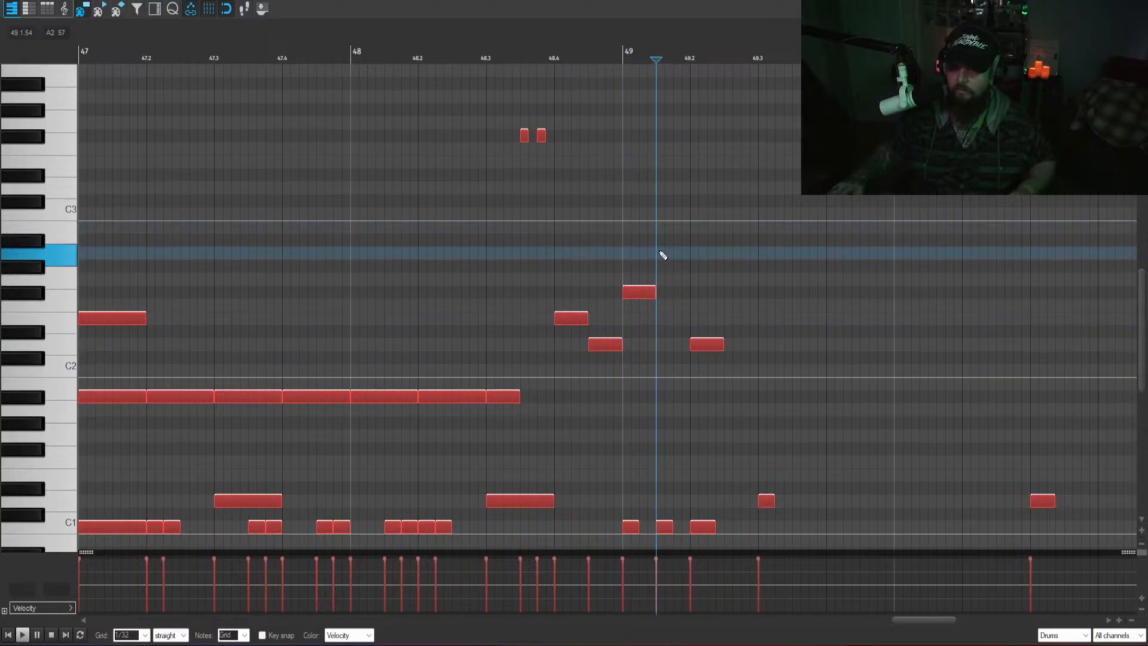
pyautogui.click(590, 253)
pyautogui.press('space')
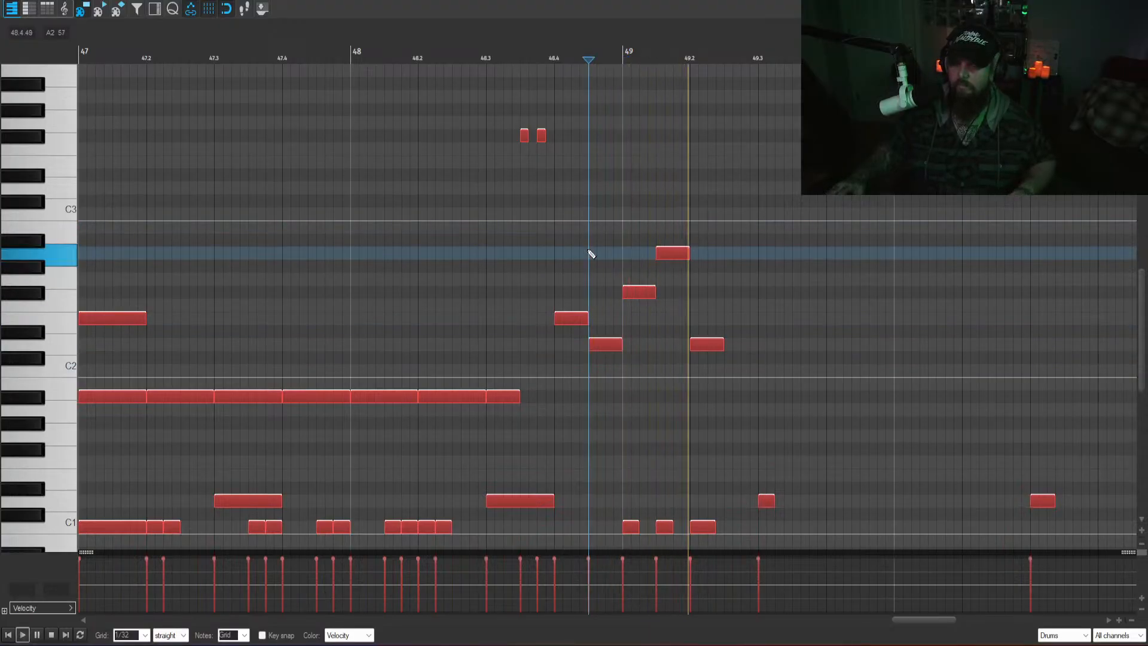
# - In the Drums item, add half-beat D2 notes at 49.3 and 49.4, play it from bar 47 and close the editor
pyautogui.click(762, 345)
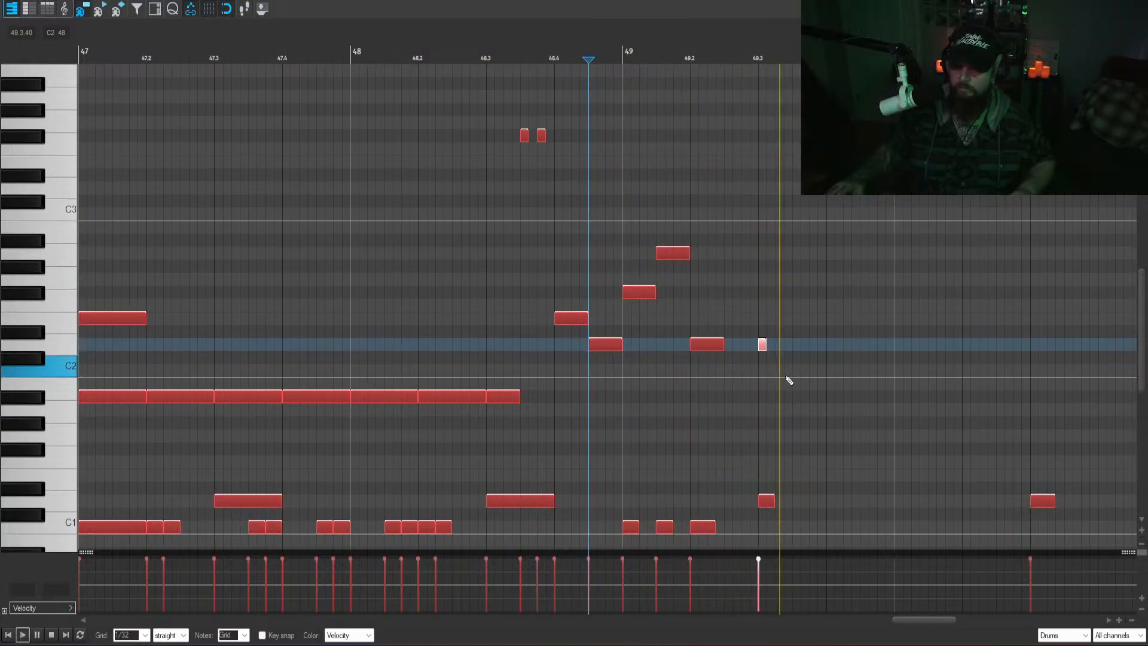
pyautogui.press('space')
pyautogui.moveTo(853, 351); pyautogui.dragTo(861, 351)
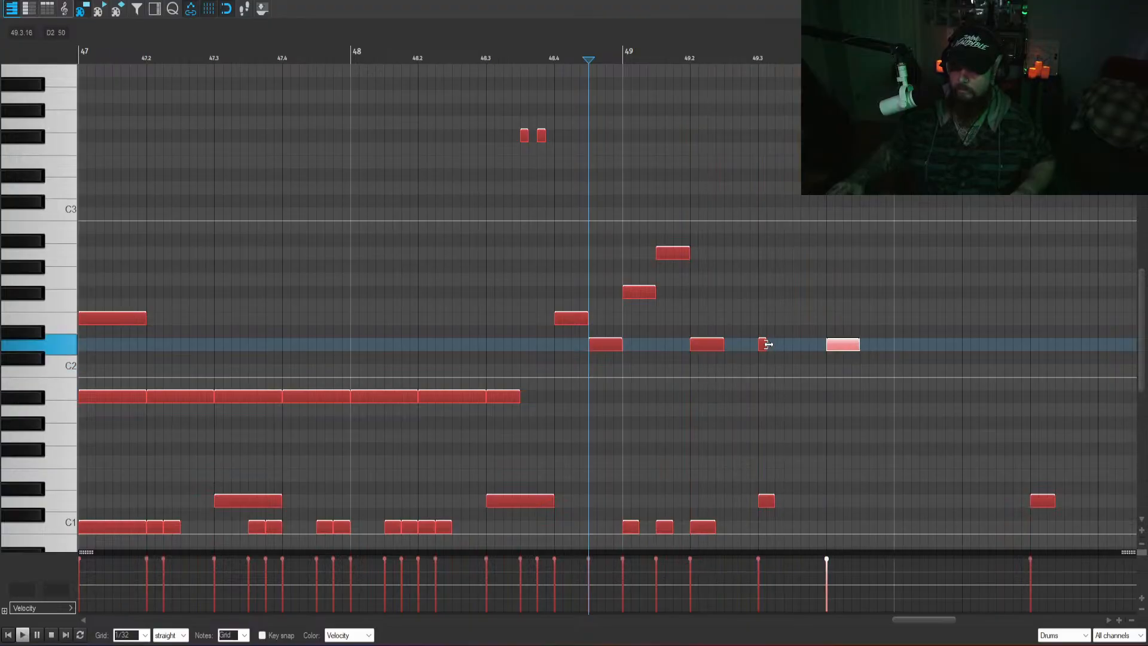
pyautogui.press('Home')
pyautogui.press('space')
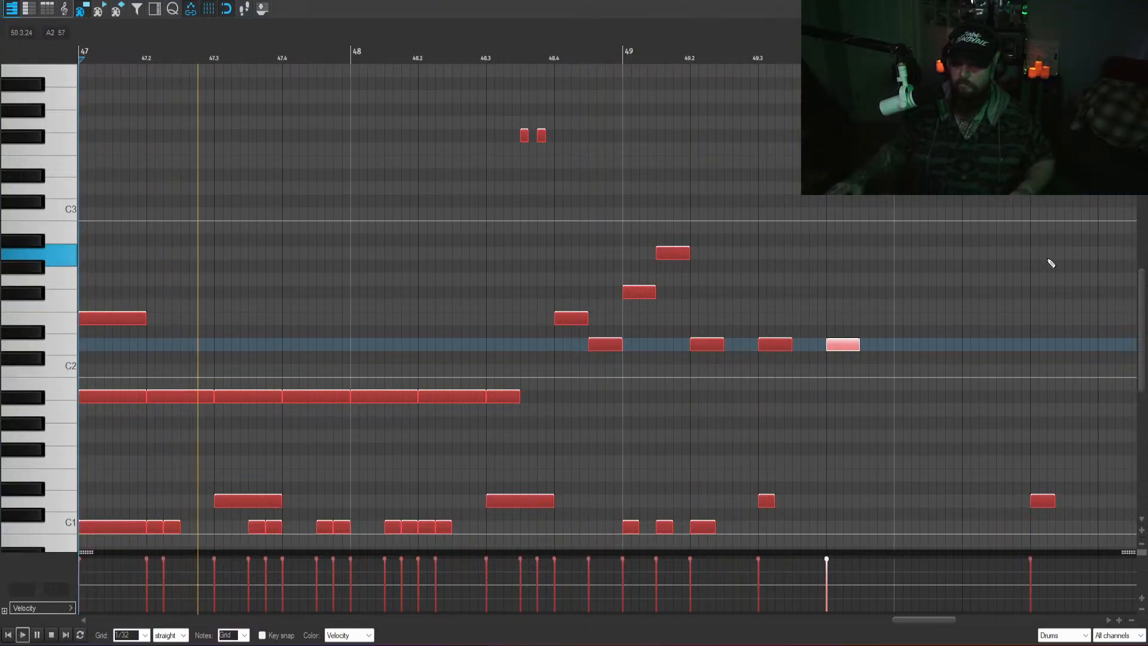
pyautogui.moveTo(1144, 322); pyautogui.dragTo(1144, 325)
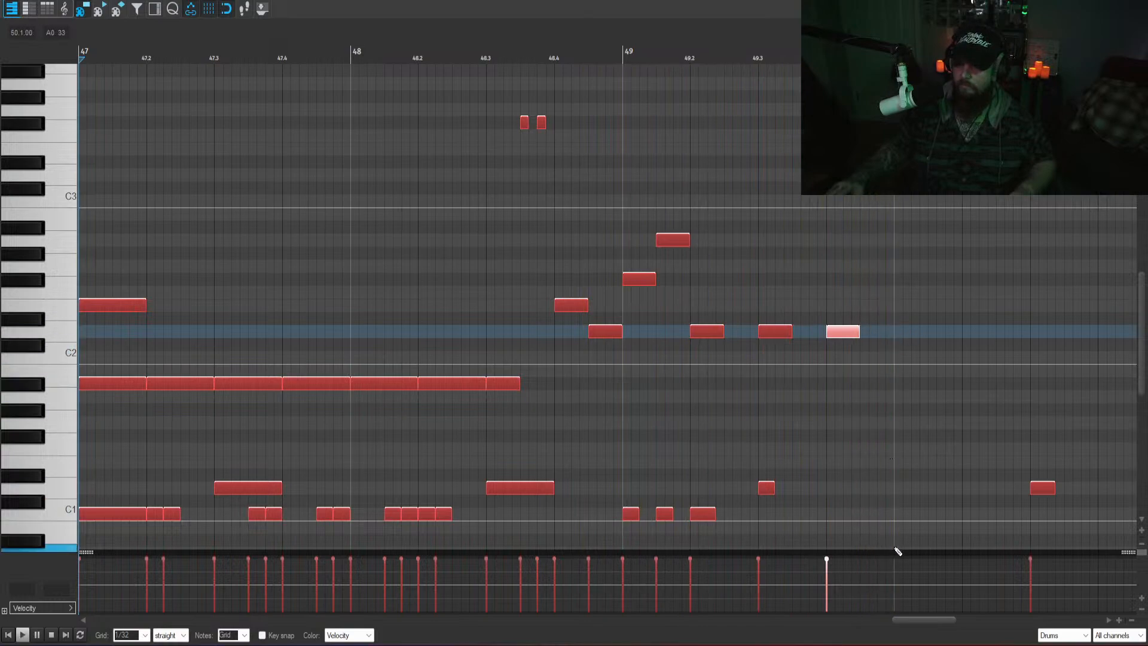
pyautogui.press('Escape')
# - Play the arrangement from bar 44 into the lead break and unmute the Lead track
pyautogui.click(485, 377)
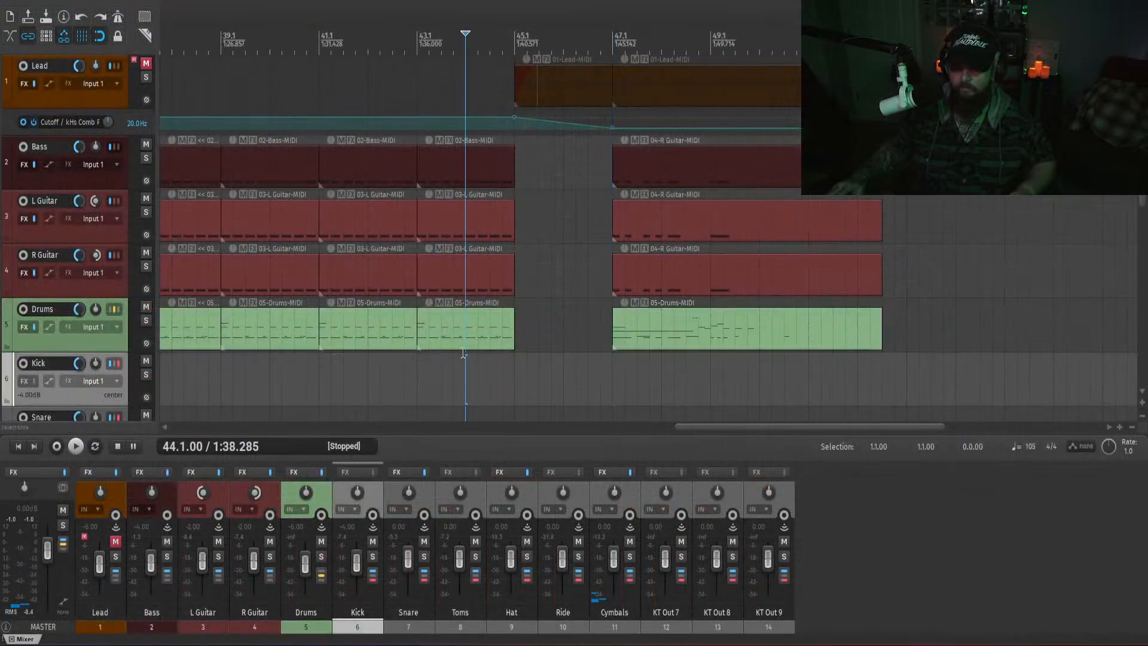
pyautogui.press('space')
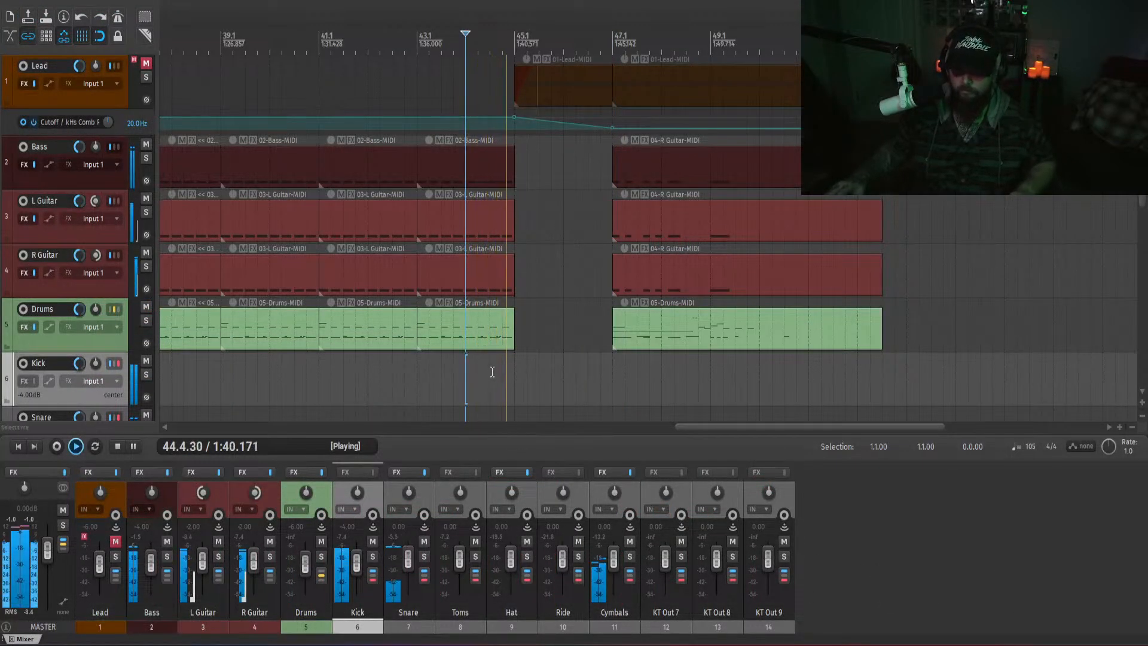
pyautogui.scroll(-3, 517, 379)
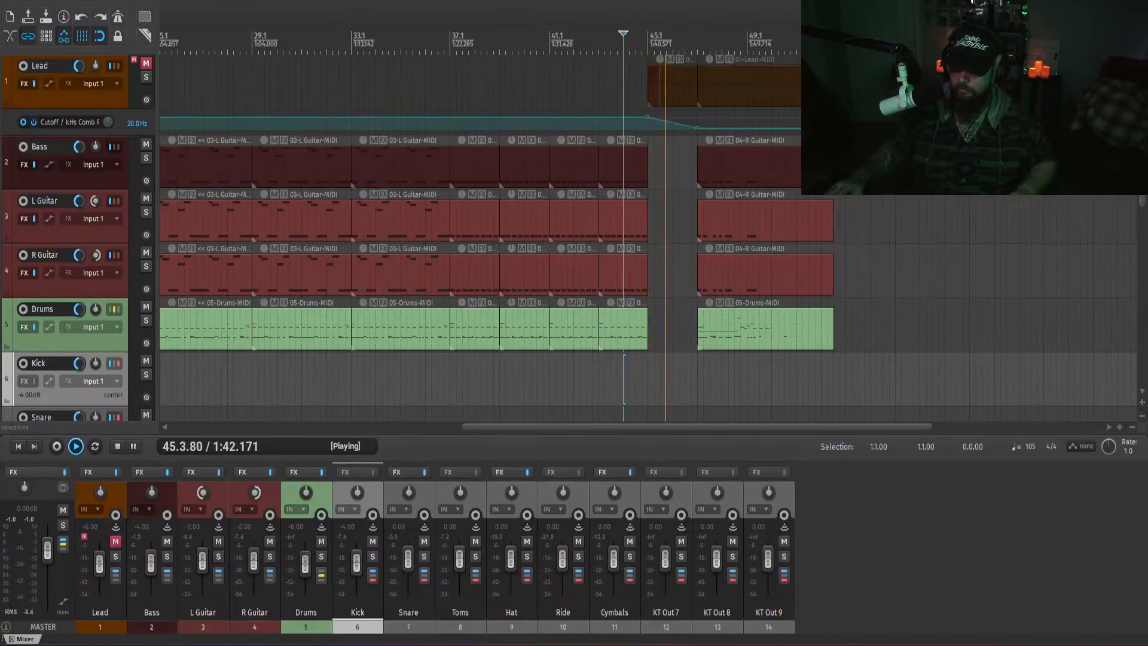
pyautogui.click(116, 541)
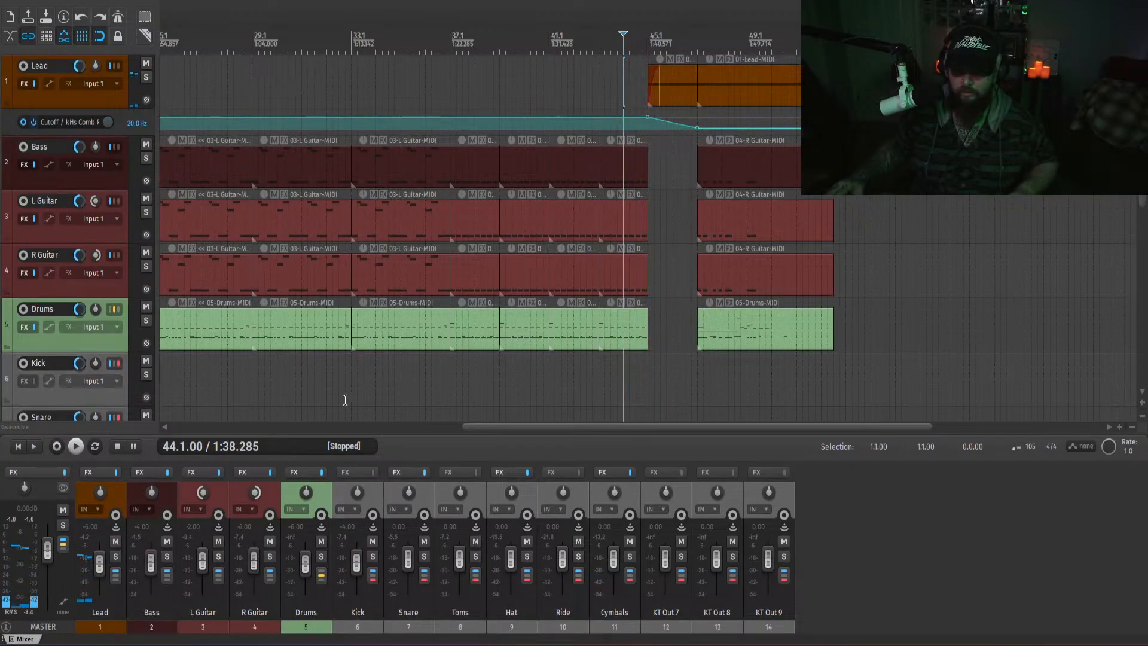
# - Play the arrangement from bar 12 through the lead break into the bar 49 section, then stop
pyautogui.scroll(-3, 379, 359)
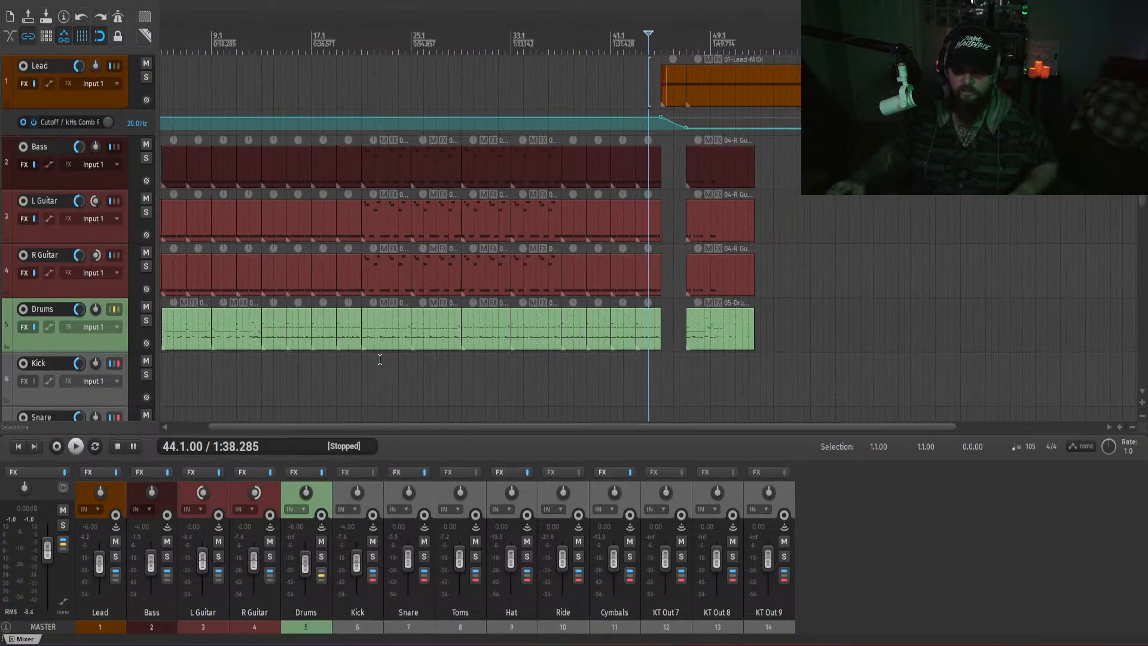
pyautogui.click(294, 387)
pyautogui.press('space')
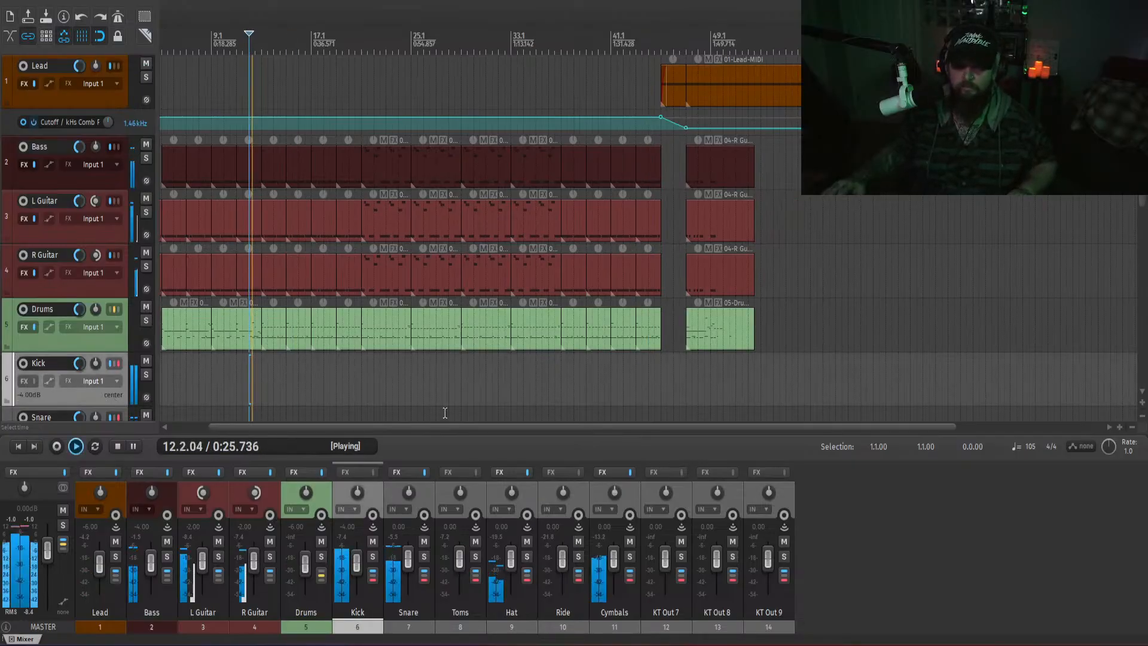
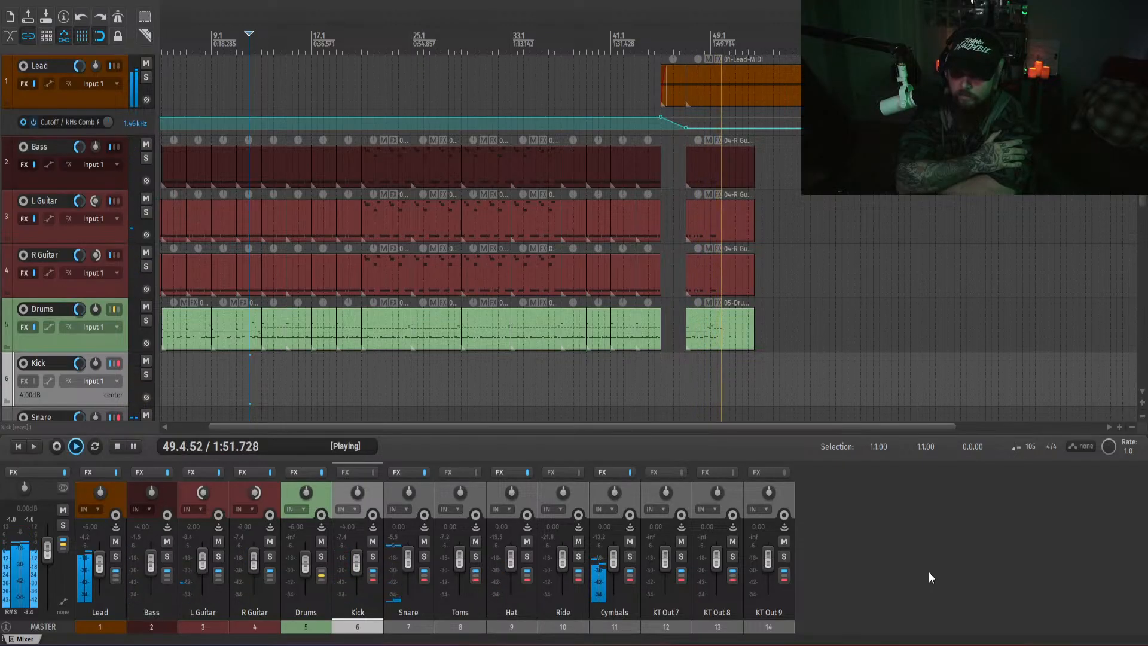
pyautogui.press('space')
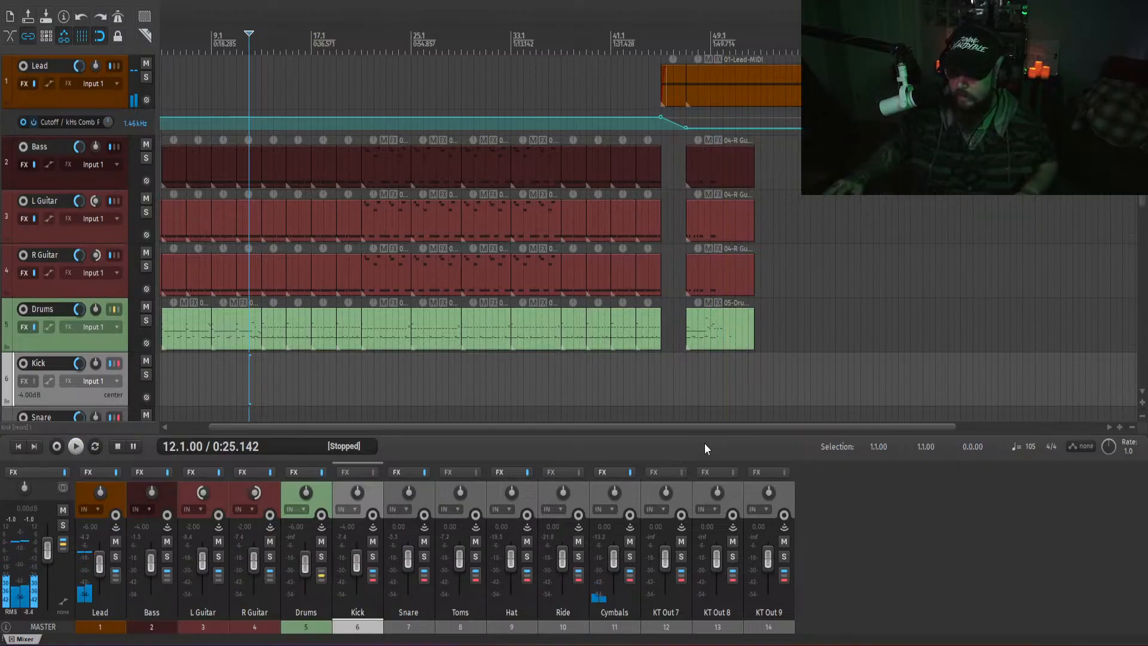
# - Examine the beats of bars 43 and 44 leading up to the lead break at bar 45
pyautogui.click(643, 379)
pyautogui.scroll(5, 646, 376)
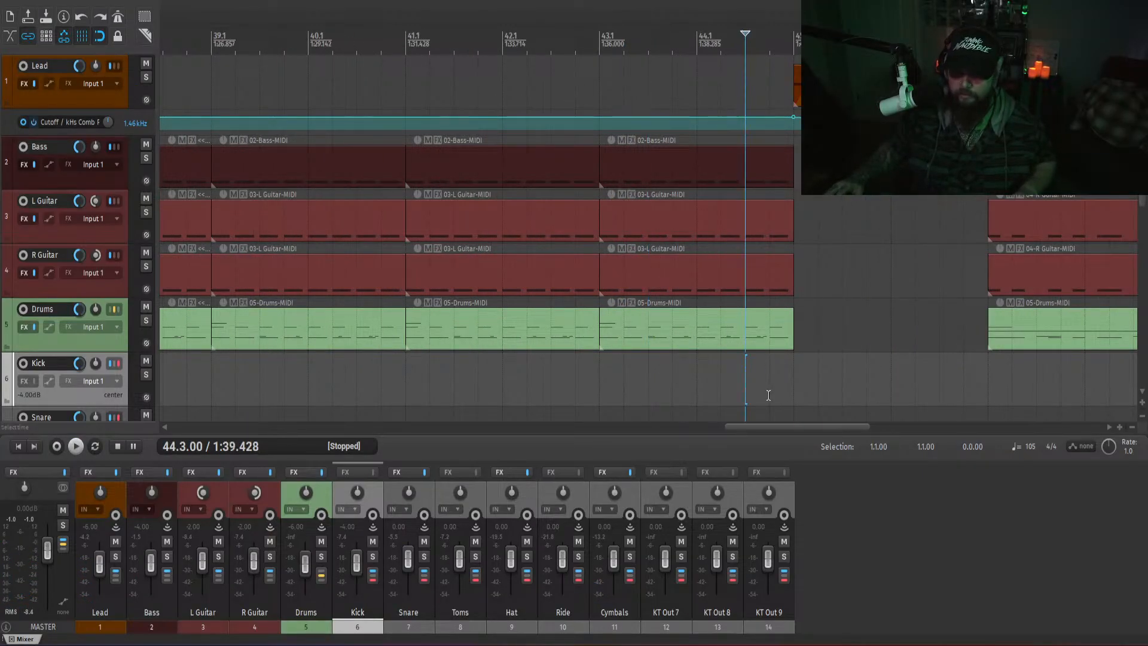
pyautogui.click(795, 387)
pyautogui.click(746, 383)
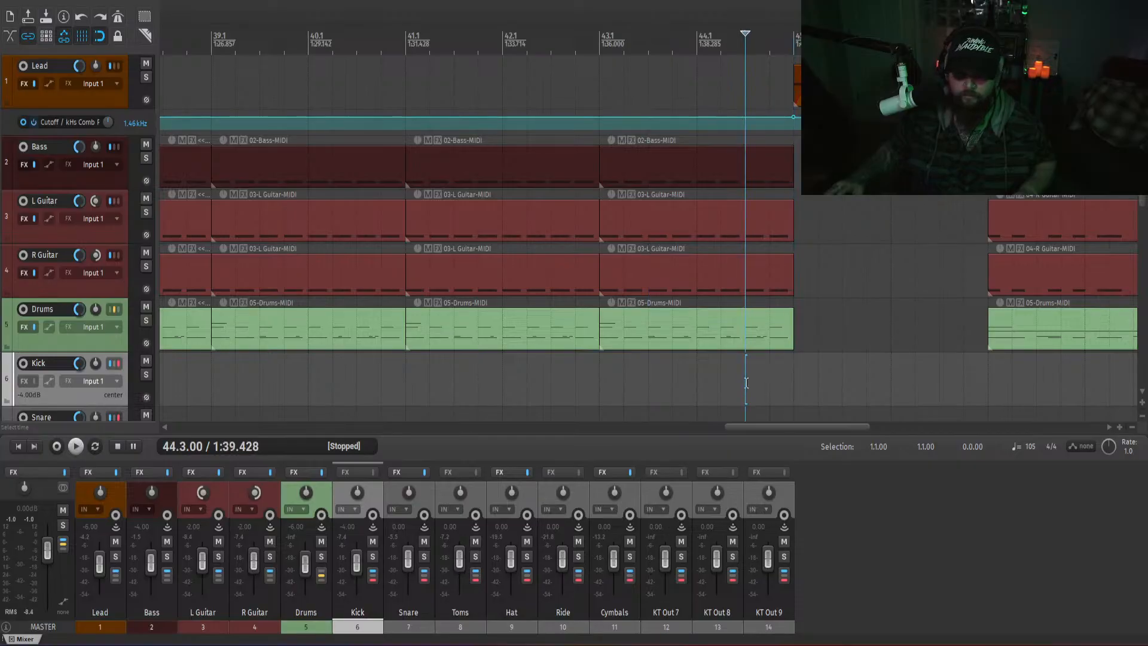
pyautogui.moveTo(761, 428); pyautogui.dragTo(803, 468)
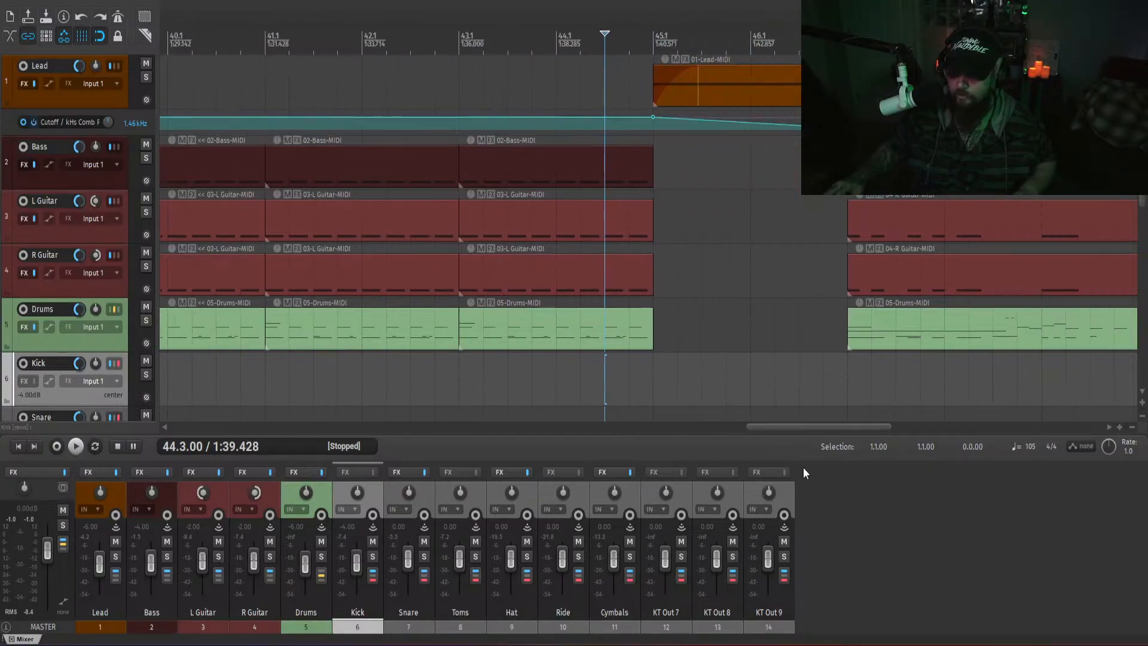
pyautogui.click(569, 381)
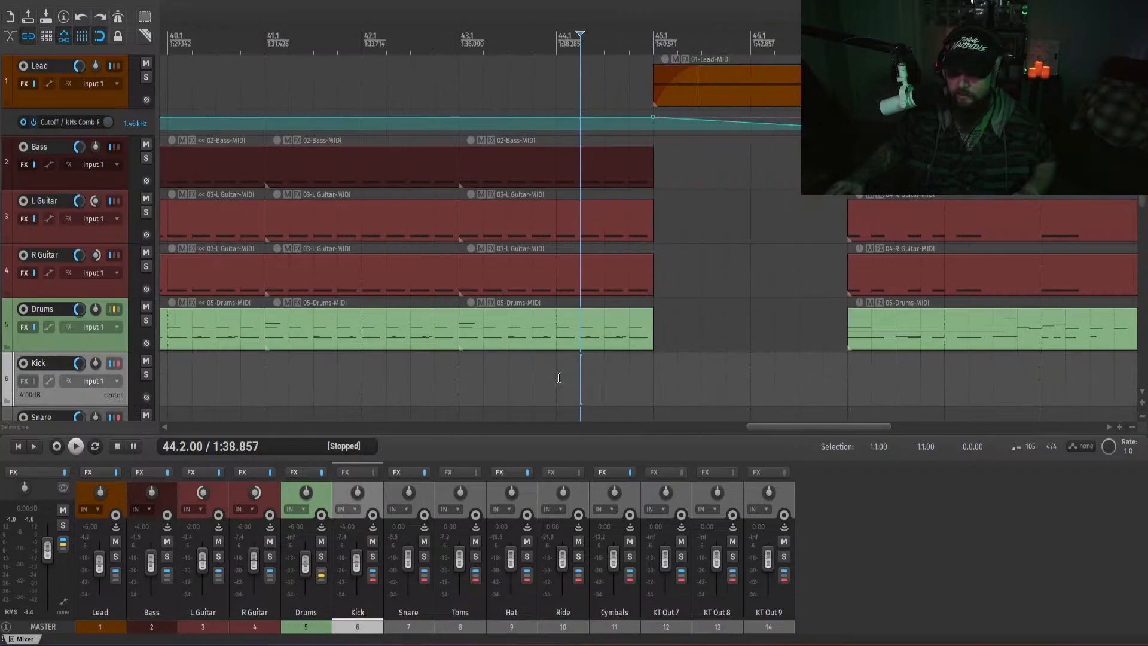
pyautogui.click(600, 383)
pyautogui.click(627, 385)
pyautogui.click(654, 383)
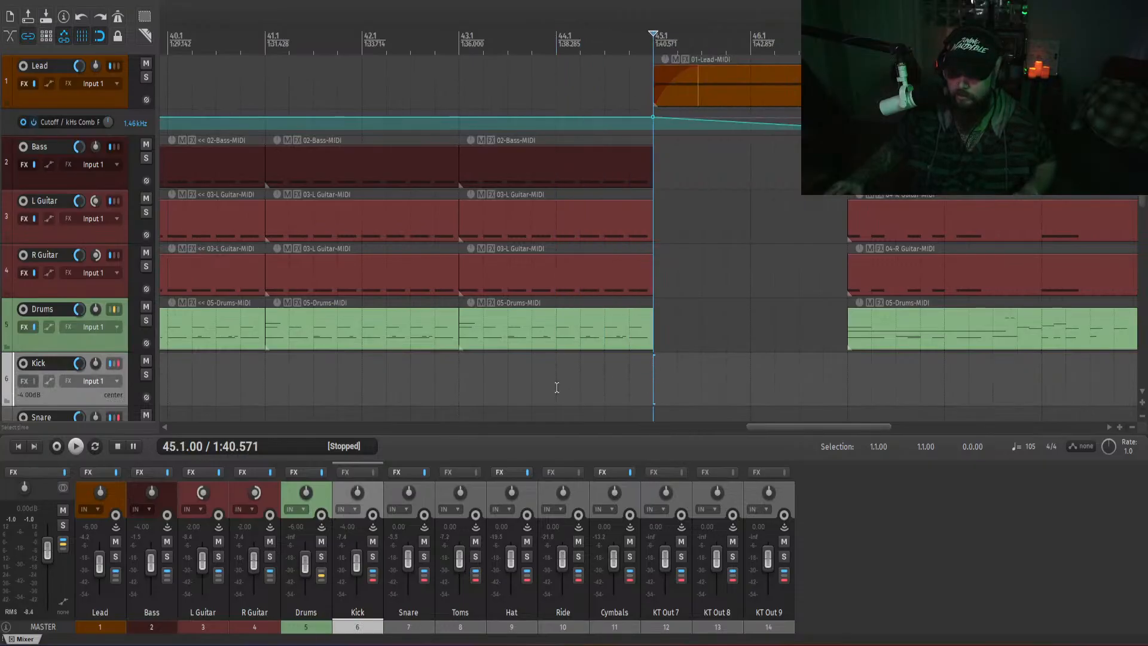
pyautogui.click(519, 389)
pyautogui.click(457, 380)
pyautogui.click(484, 379)
pyautogui.click(510, 375)
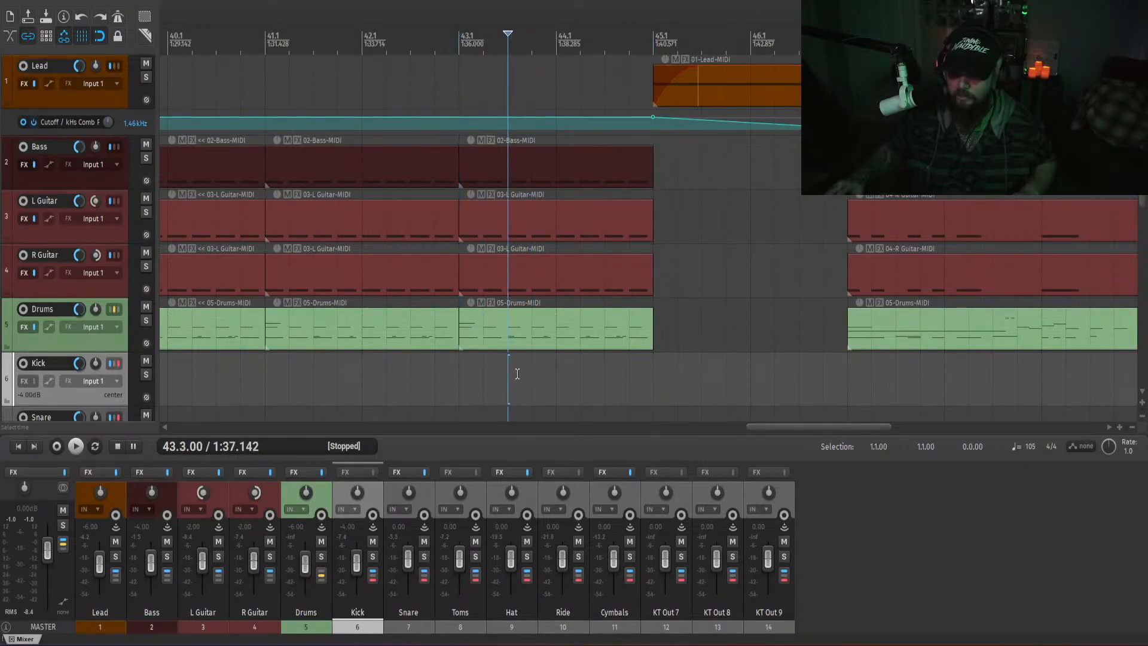
# - Open the Drums item at bar 43 and add three back-to-back quarter-beat D1 notes starting at 44.4
pyautogui.doubleClick(622, 327)
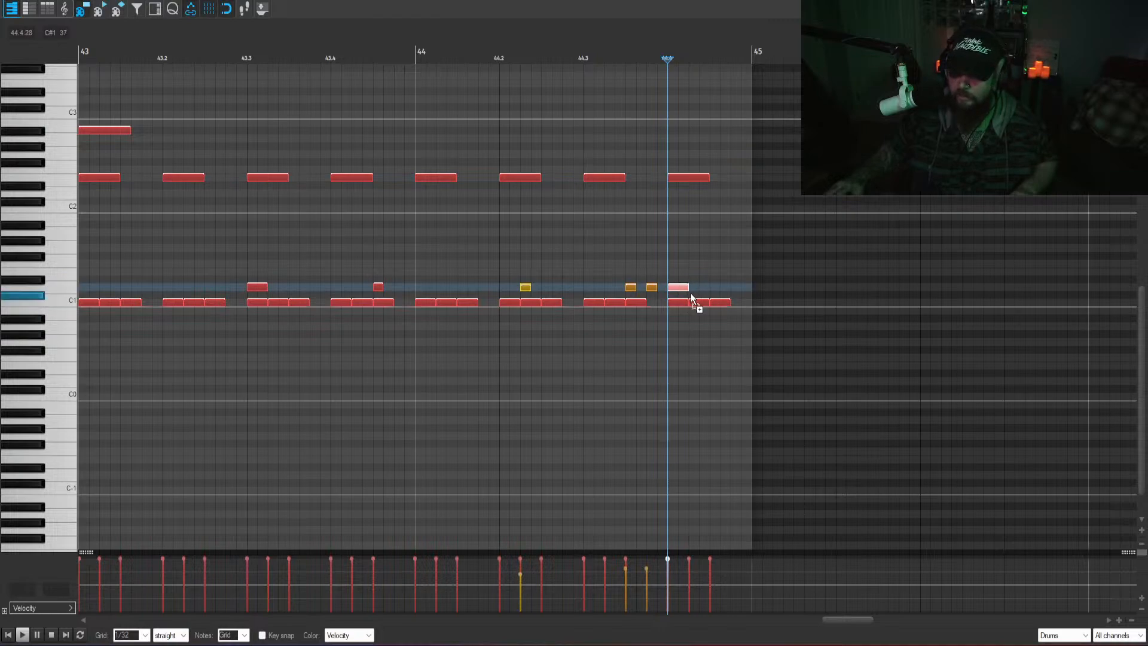
pyautogui.click(699, 287)
pyautogui.click(720, 287)
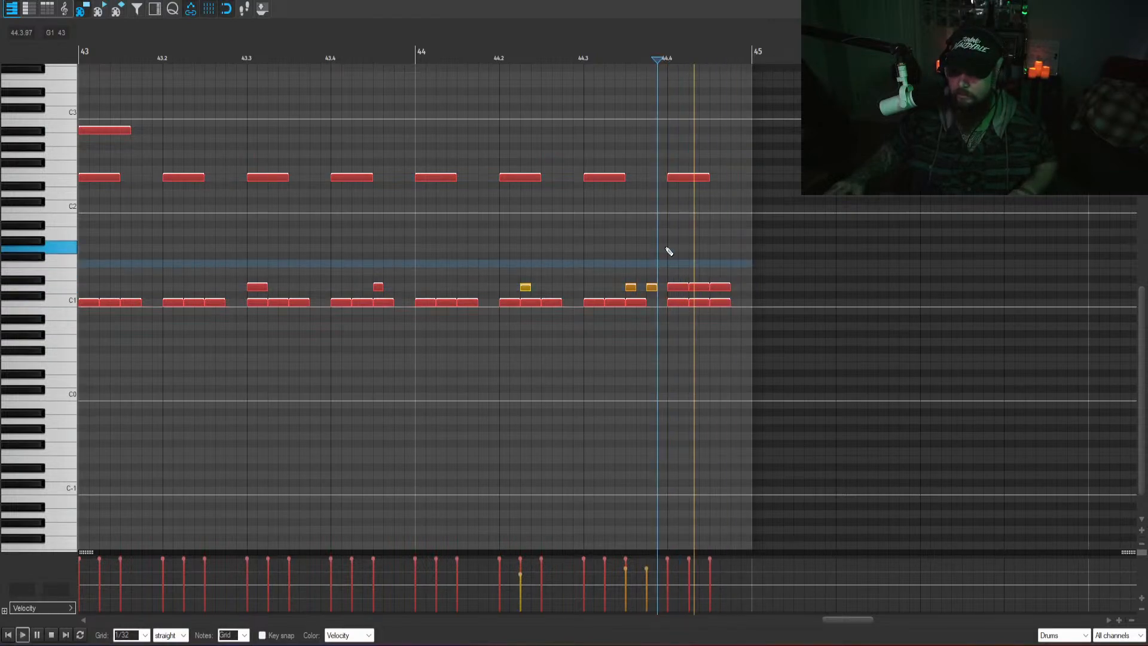
# - Delete the E2 note at 44.4 in the Drums item, play from just after 44.3 and close the editor
pyautogui.press('Delete')
pyautogui.click(604, 246)
pyautogui.press('space')
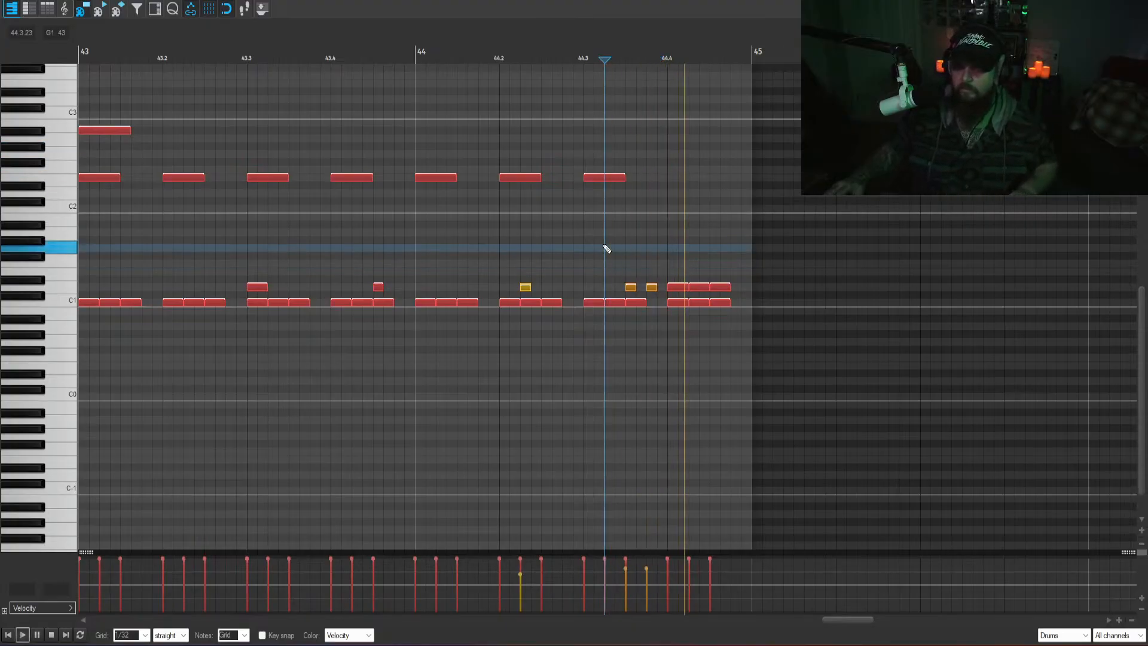
pyautogui.press('Escape')
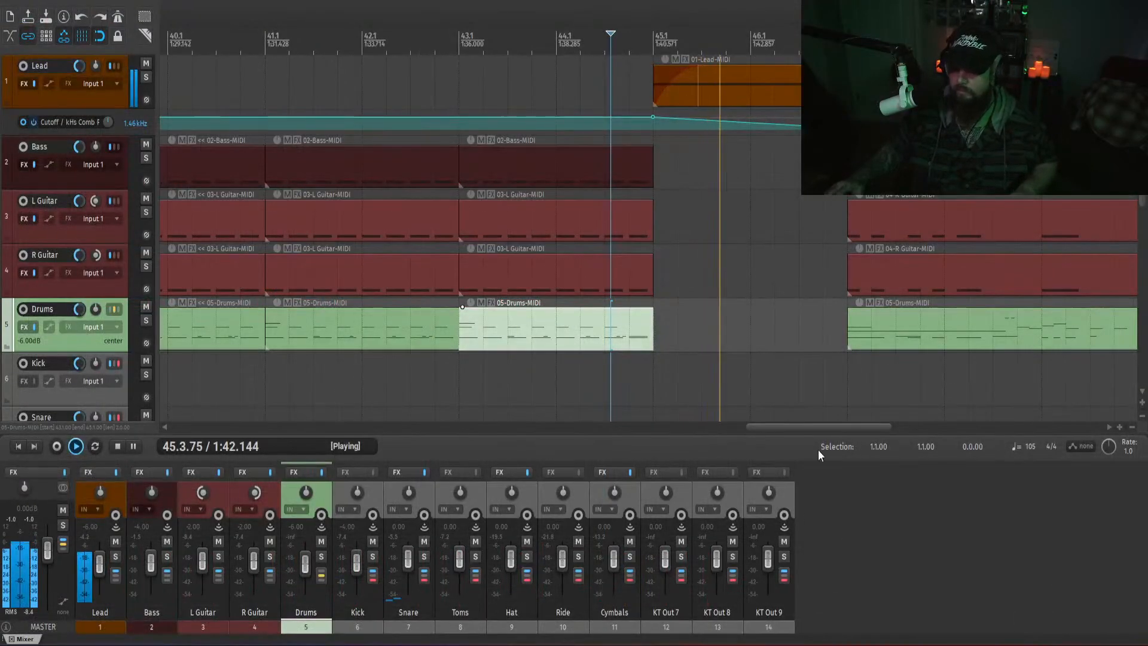
# - Listen through the lead break into bar 47, stop playback and place the edit cursor at bar 47
pyautogui.moveTo(806, 427); pyautogui.dragTo(863, 426)
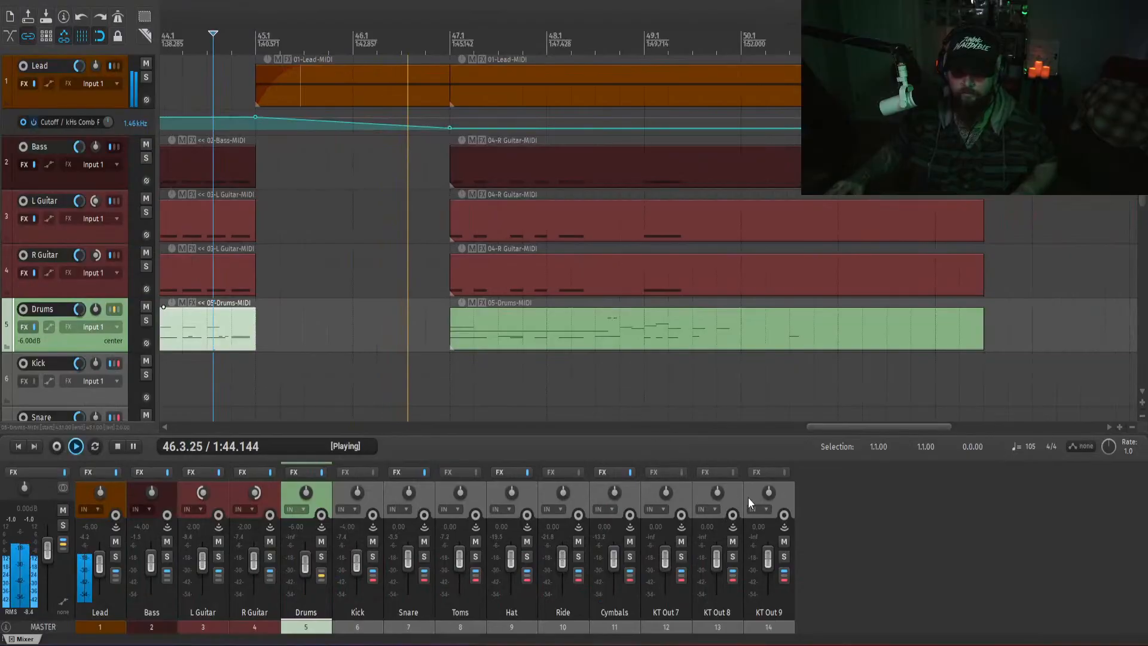
pyautogui.click(864, 530)
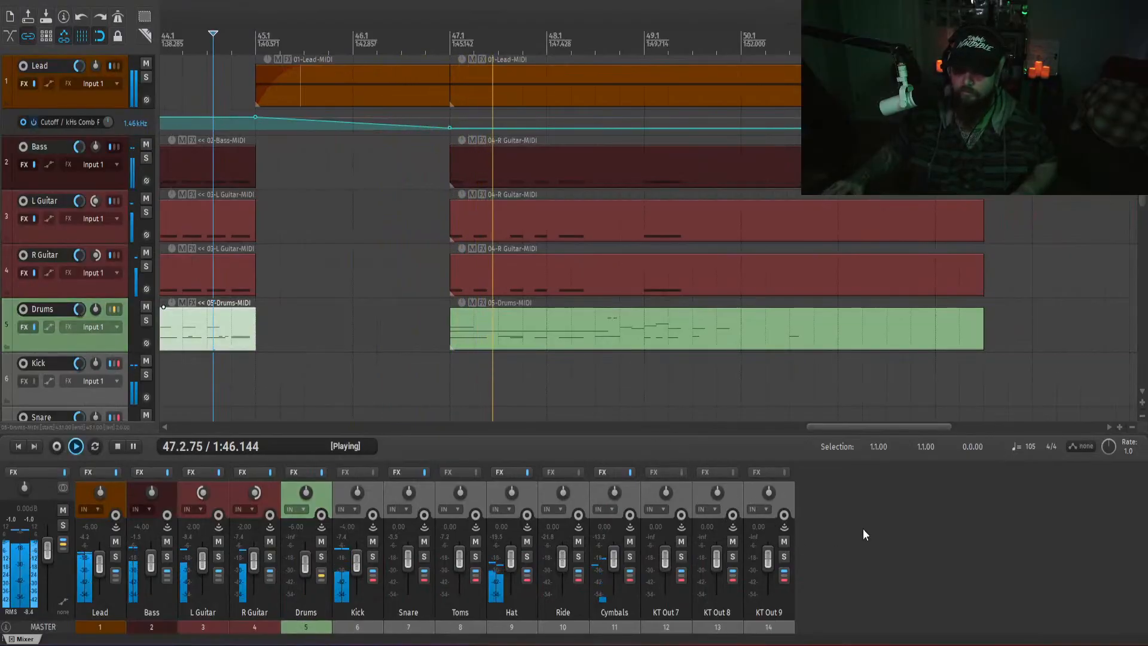
pyautogui.press('space')
pyautogui.click(439, 370)
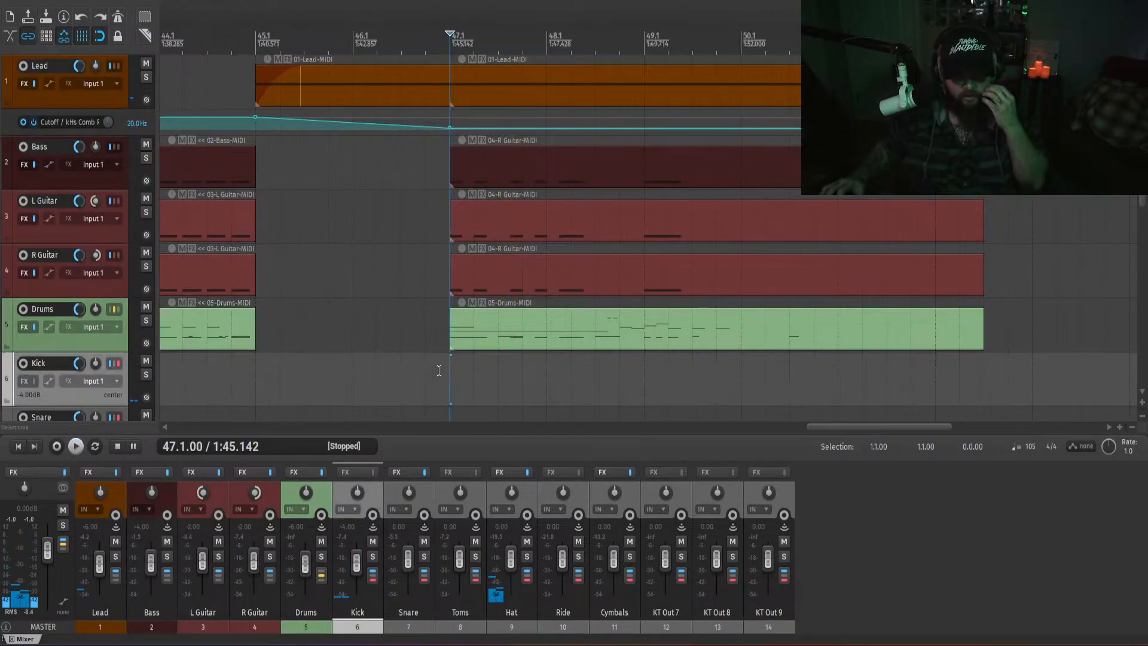
pyautogui.click(865, 554)
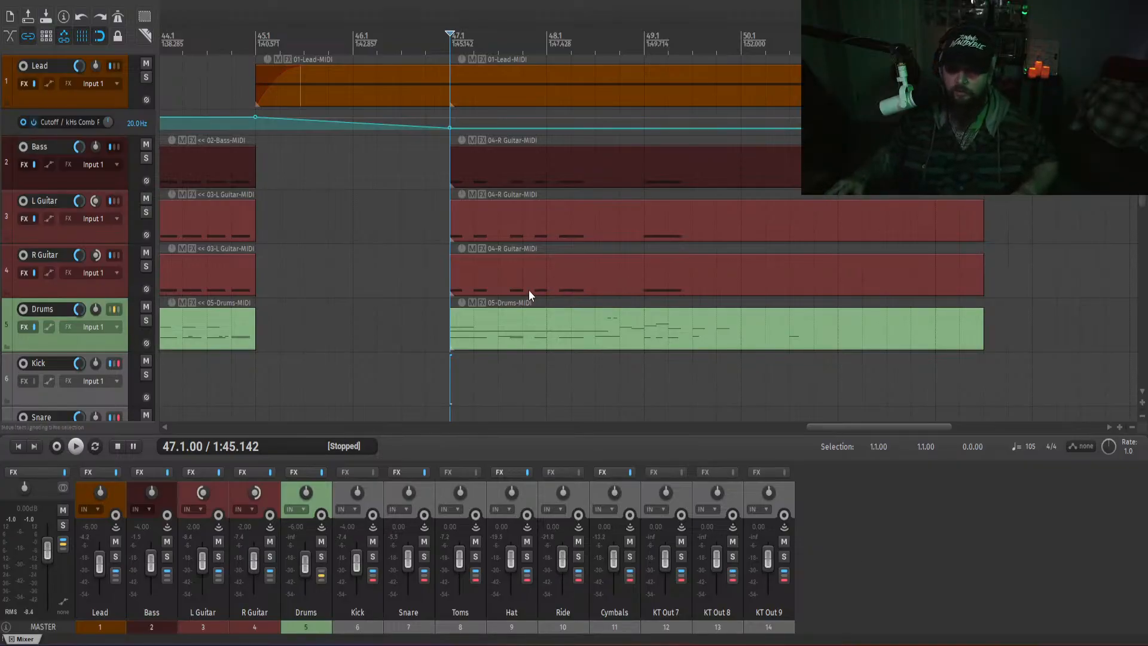
# - Play the arrangement from position 46.4 to hear the full band section that starts at bar 47
pyautogui.click(422, 252)
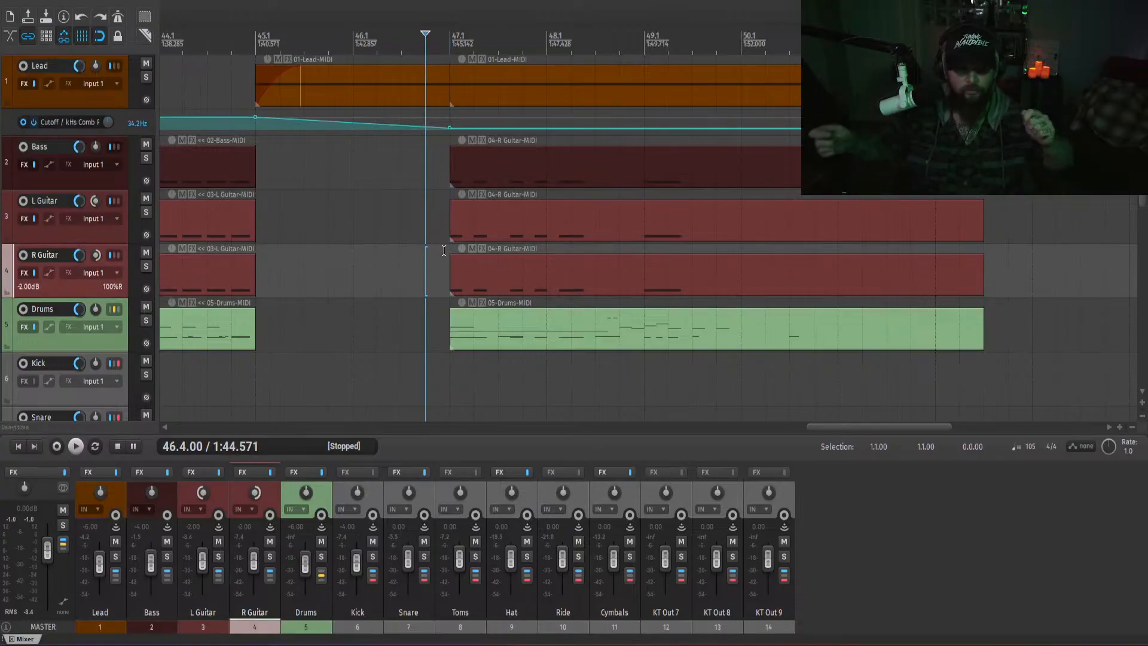
pyautogui.click(442, 232)
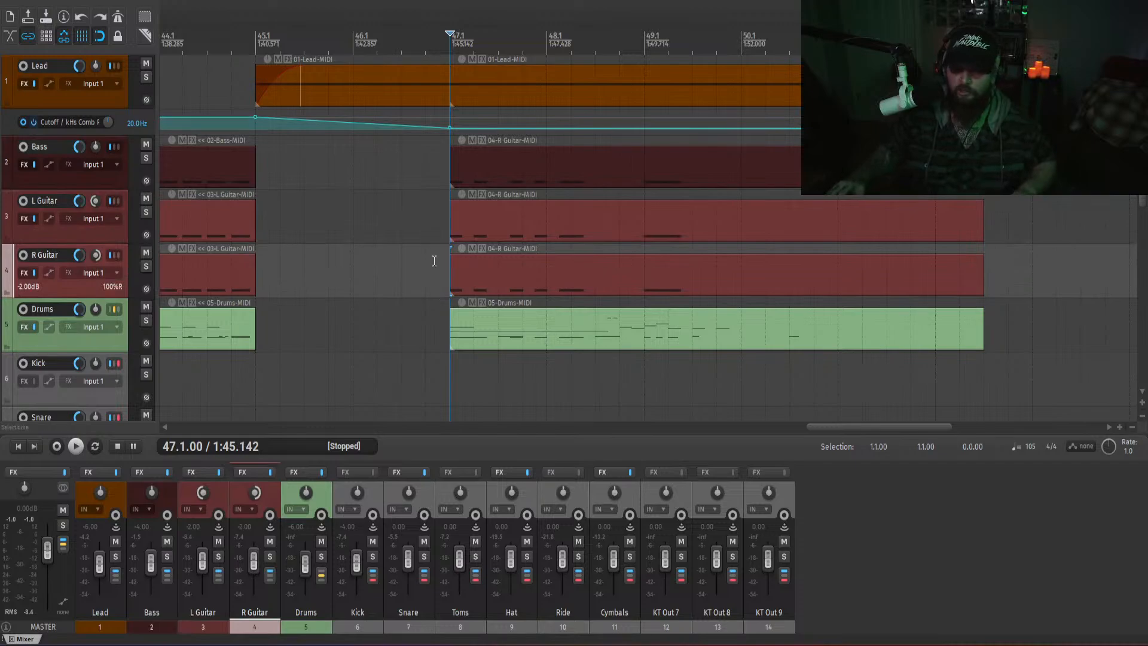
pyautogui.click(431, 261)
pyautogui.click(851, 531)
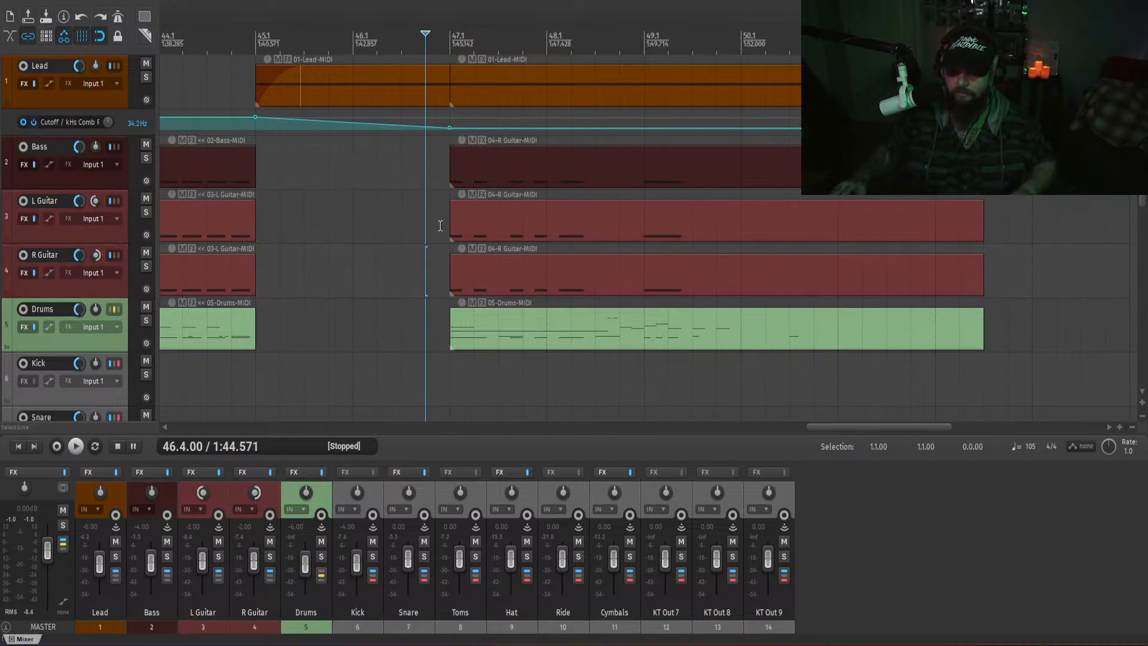
pyautogui.click(420, 210)
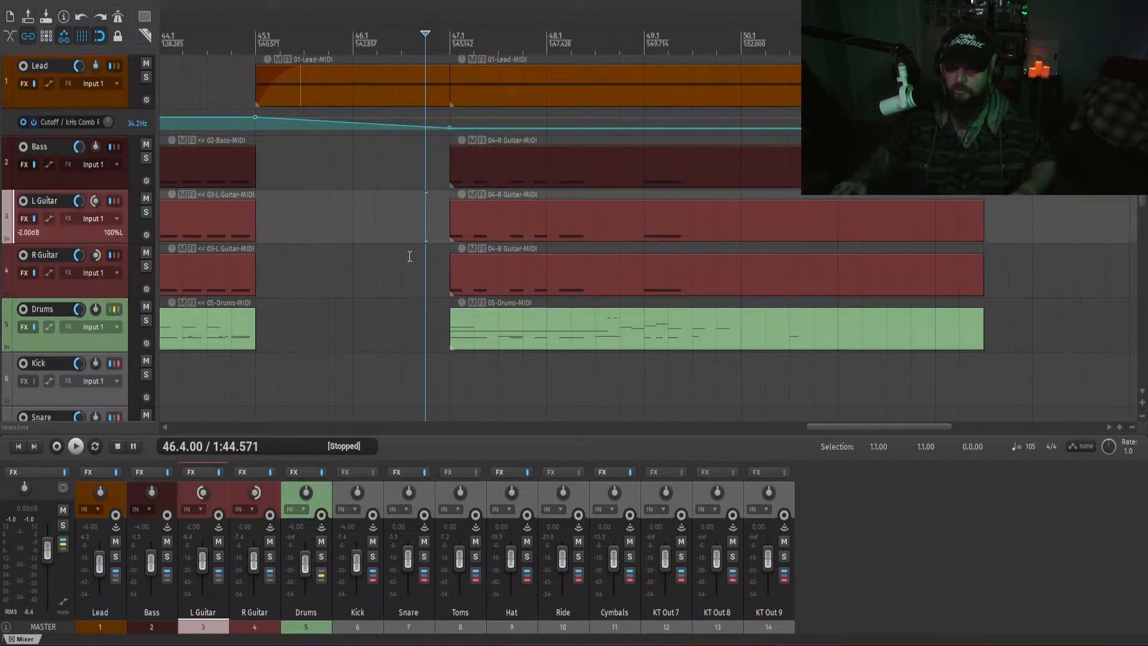
pyautogui.press('space')
pyautogui.click(905, 559)
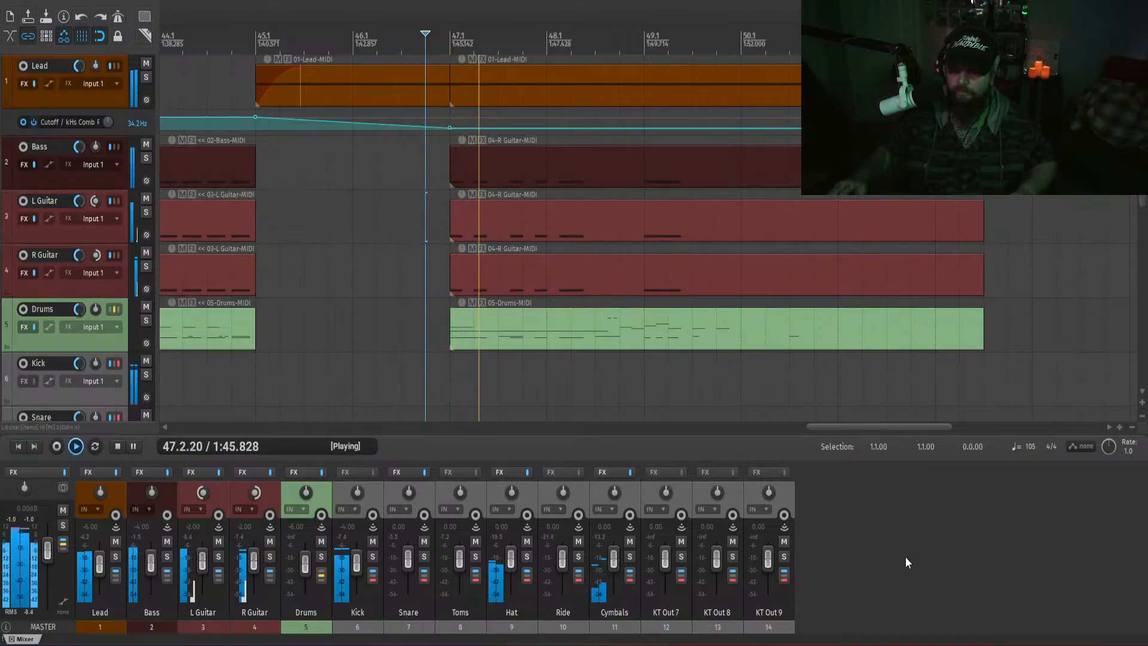
pyautogui.press('space')
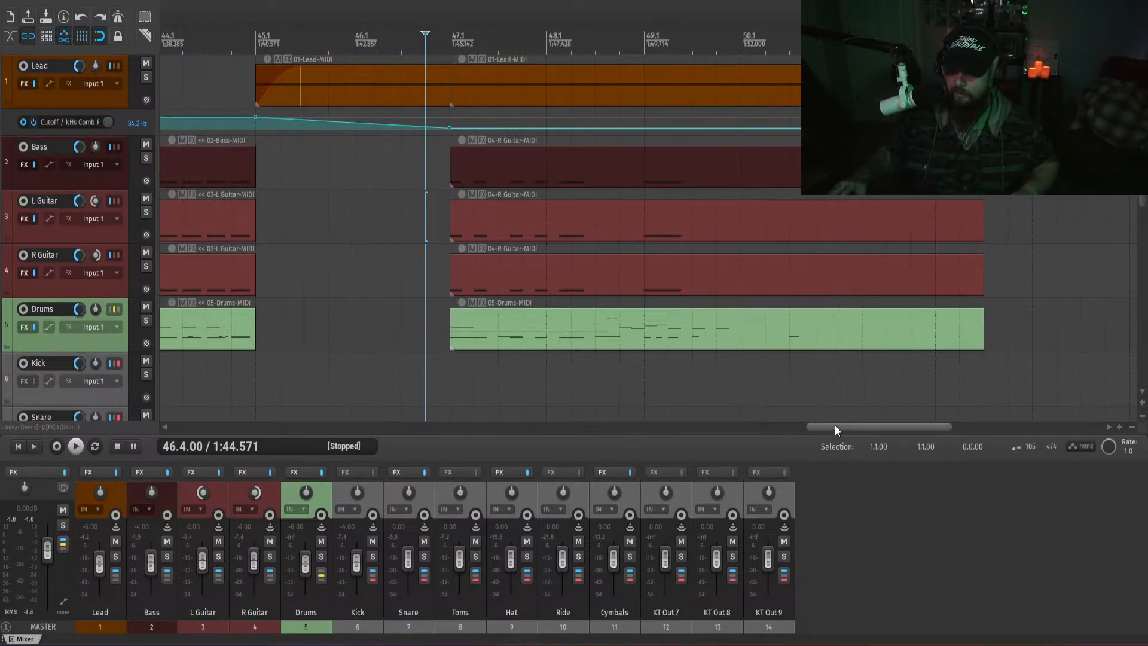
# - Replay the entry into bar 47 from position 46.4, stopping playback after bar 48 begins
pyautogui.moveTo(835, 426); pyautogui.dragTo(832, 427)
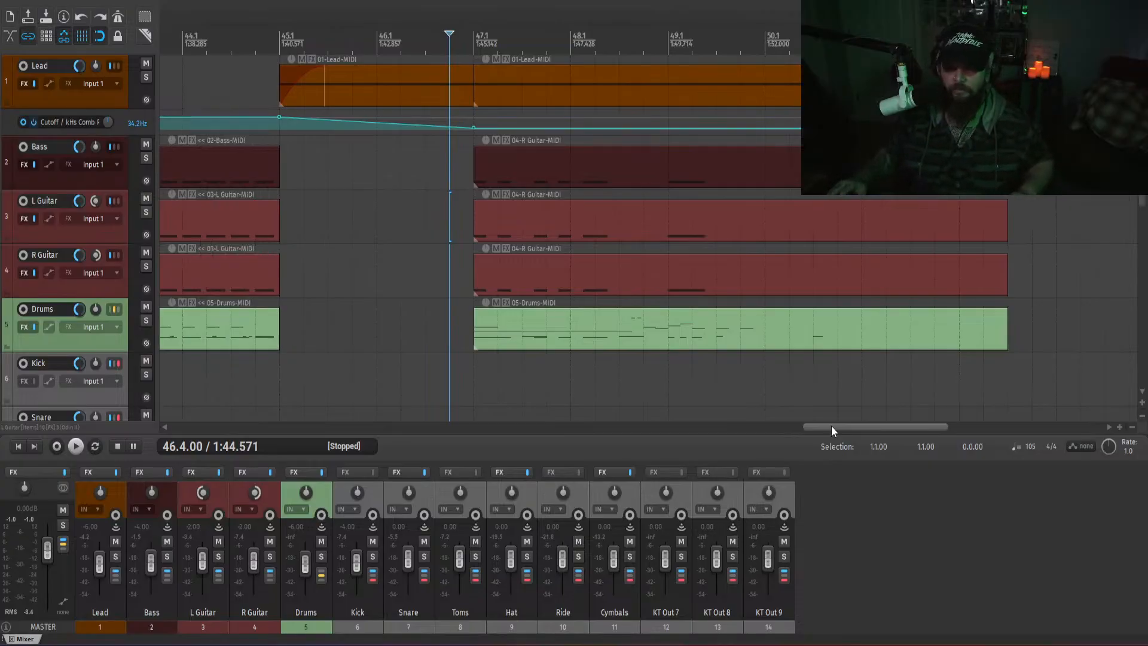
pyautogui.hscroll(3, 831, 425)
pyautogui.click(403, 247)
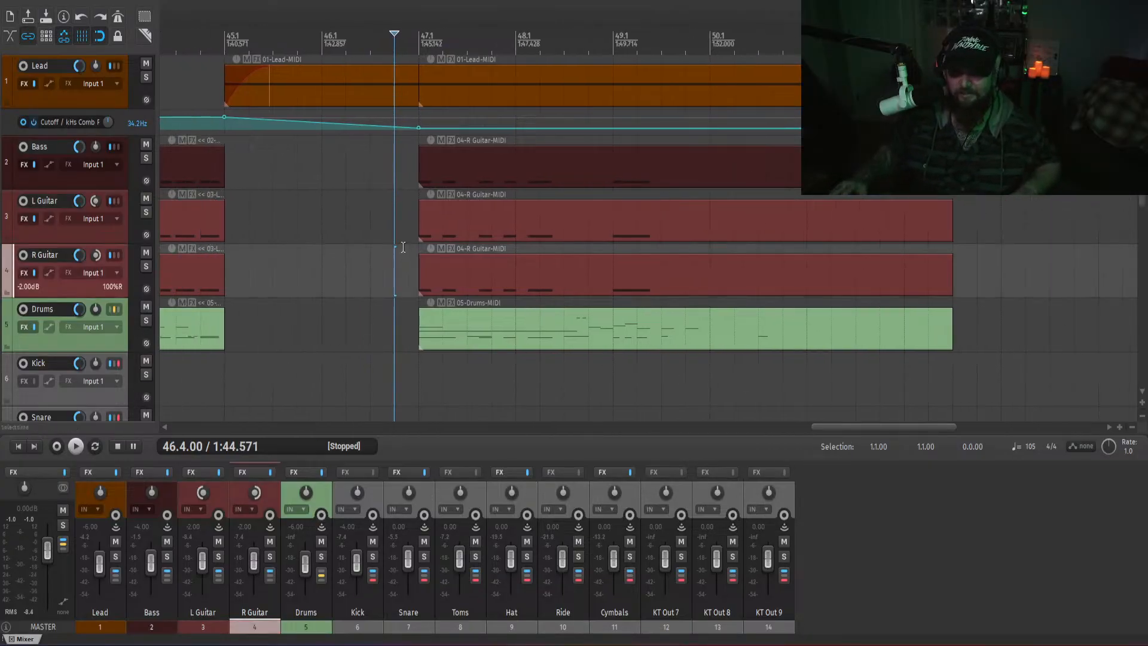
pyautogui.click(397, 214)
pyautogui.press('space')
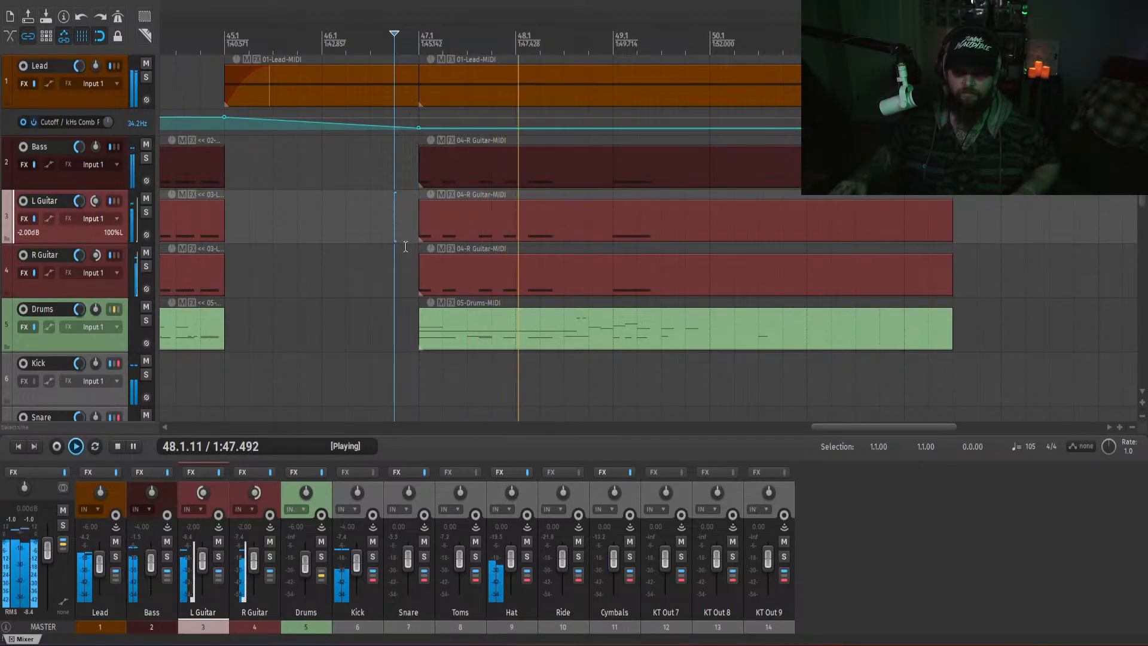
pyautogui.press('space')
pyautogui.click(859, 519)
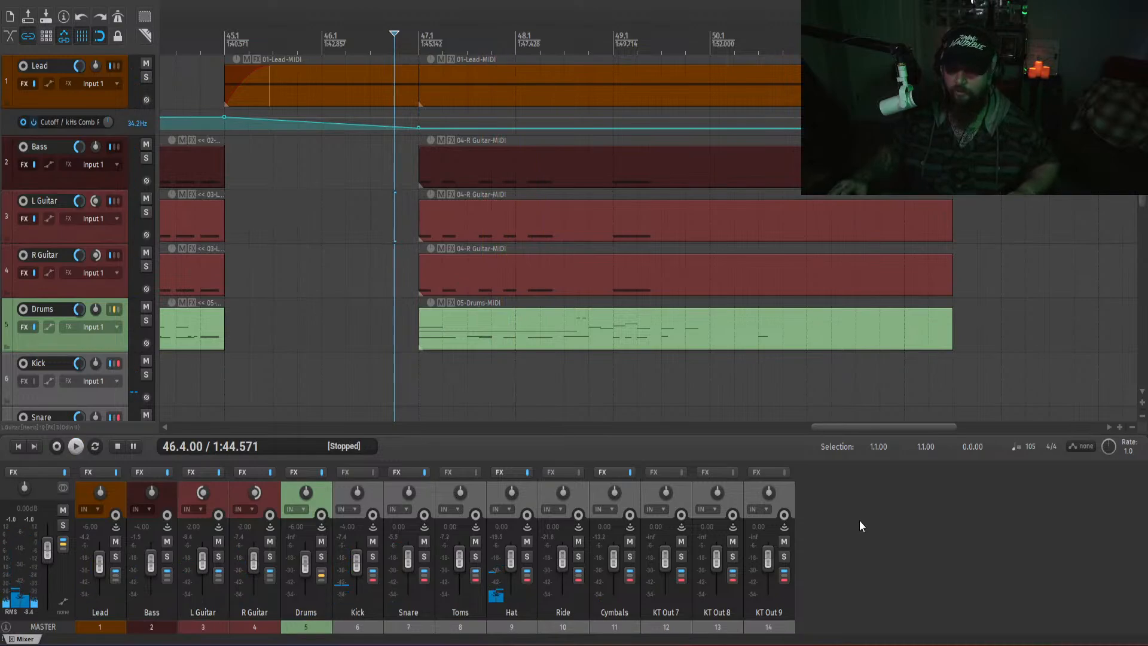
# - Play from bar 49, and audition the drum part that starts at bar 47 in the MIDI editor
pyautogui.click(600, 365)
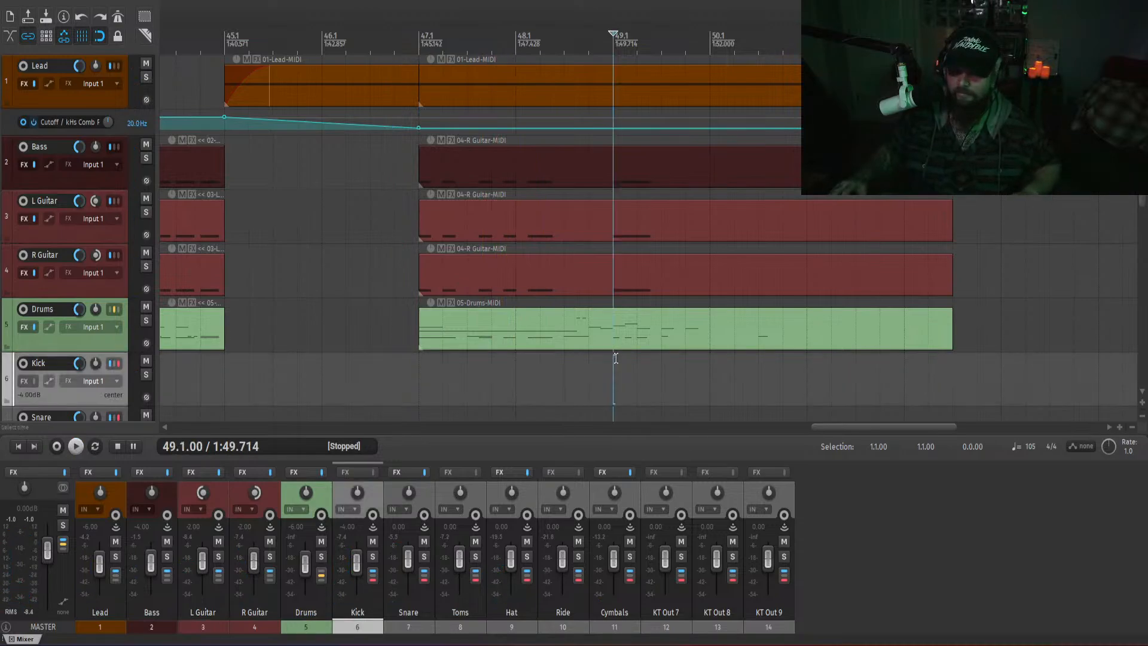
pyautogui.press('space')
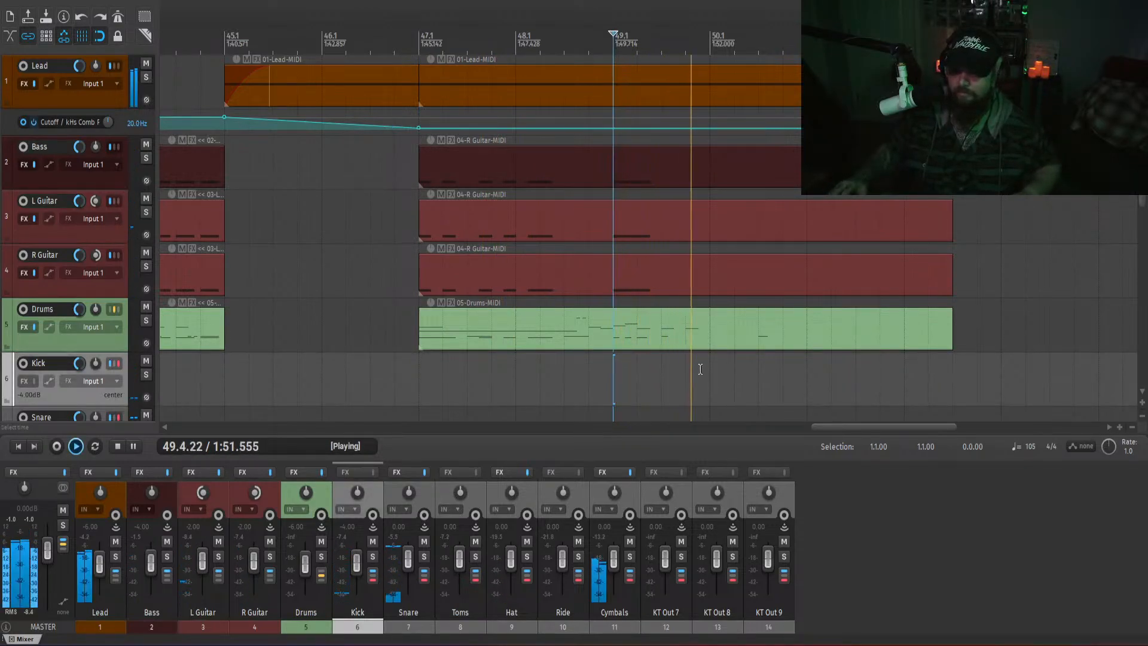
pyautogui.doubleClick(701, 329)
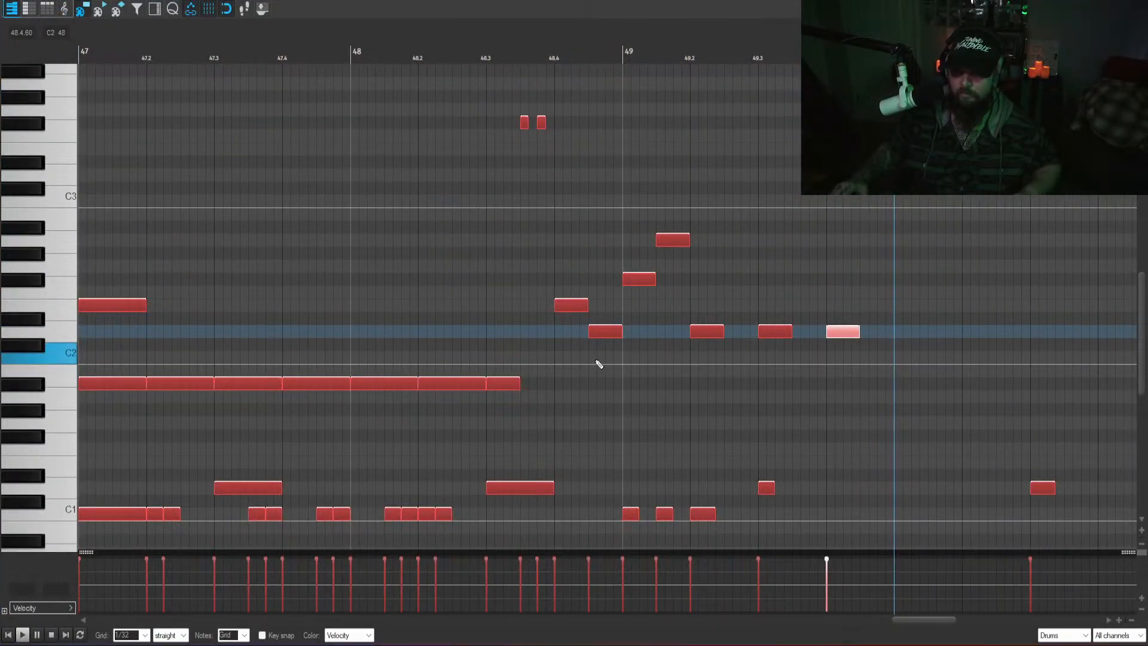
pyautogui.press('space')
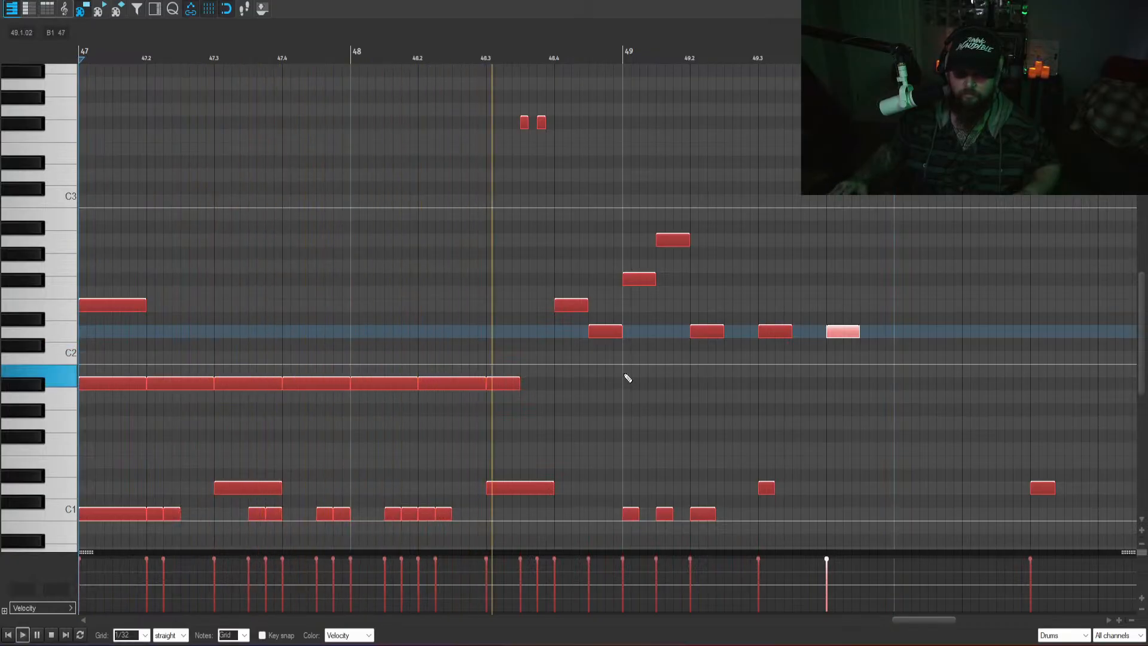
pyautogui.press('space')
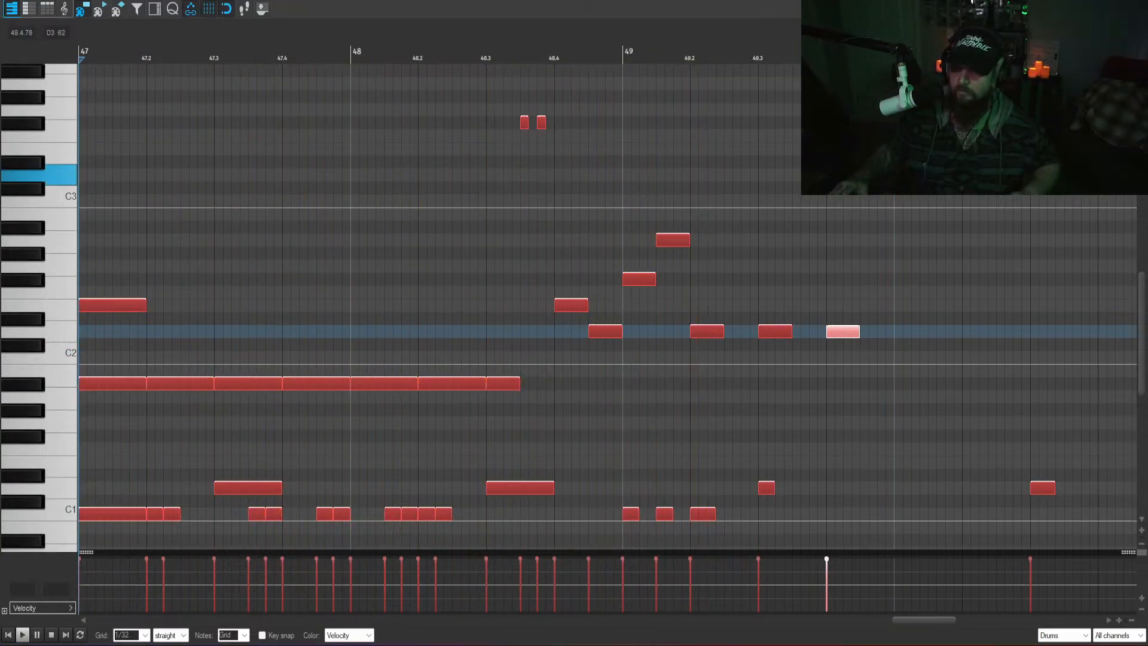
pyautogui.click(1135, 2)
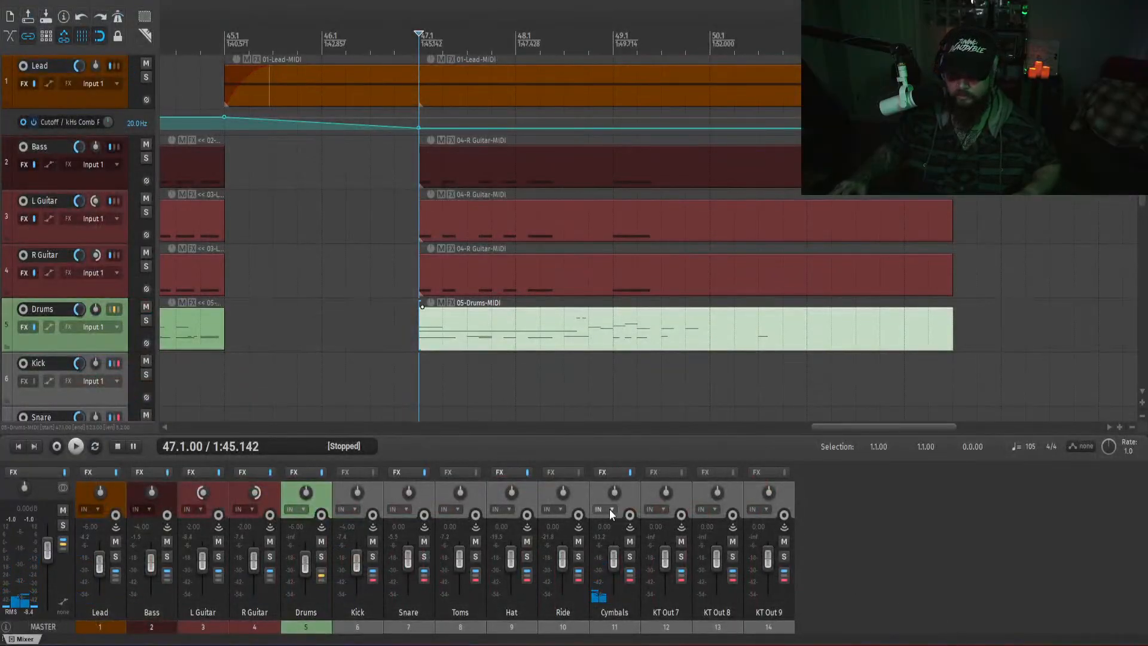
# - Add a second bell band at 5000 Hz with +3 dB gain and a Q of 3 to the Snare track's Pro-Q 4
pyautogui.click(403, 476)
pyautogui.press('space')
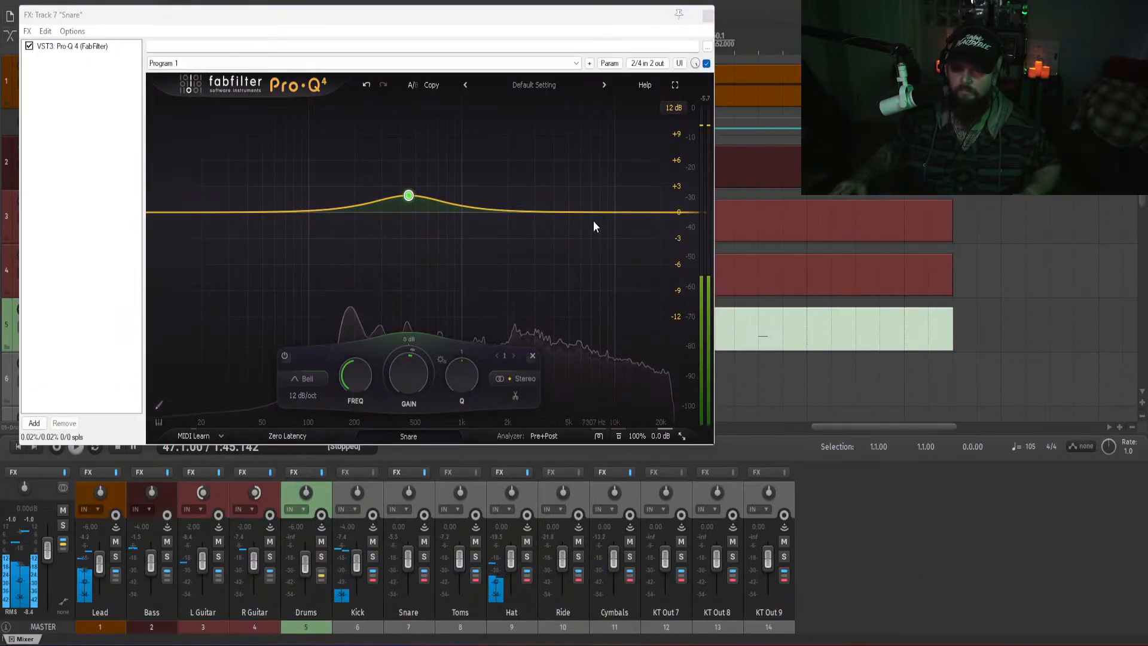
pyautogui.click(591, 206)
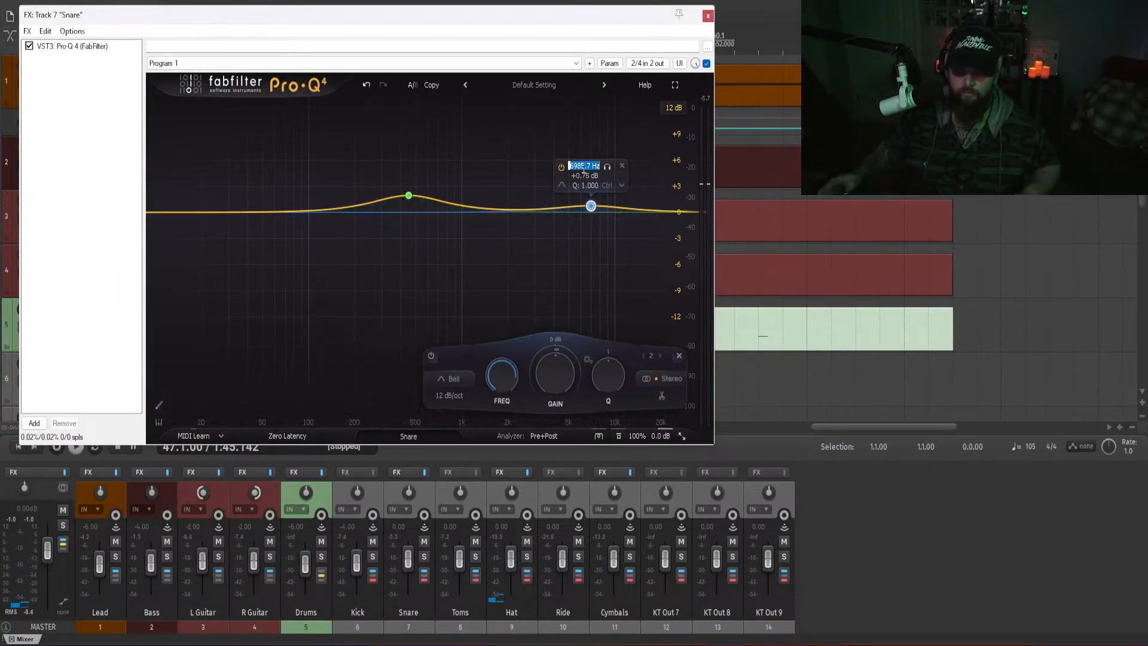
pyautogui.write('5000')
pyautogui.press('Tab')
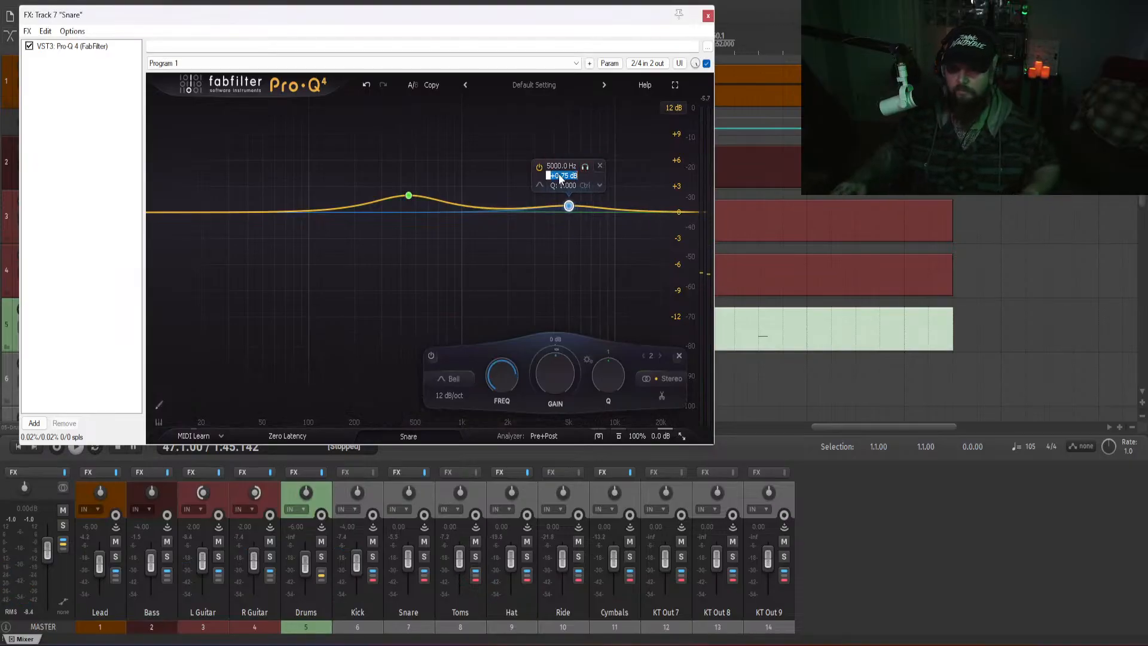
pyautogui.write('3')
pyautogui.press('Return')
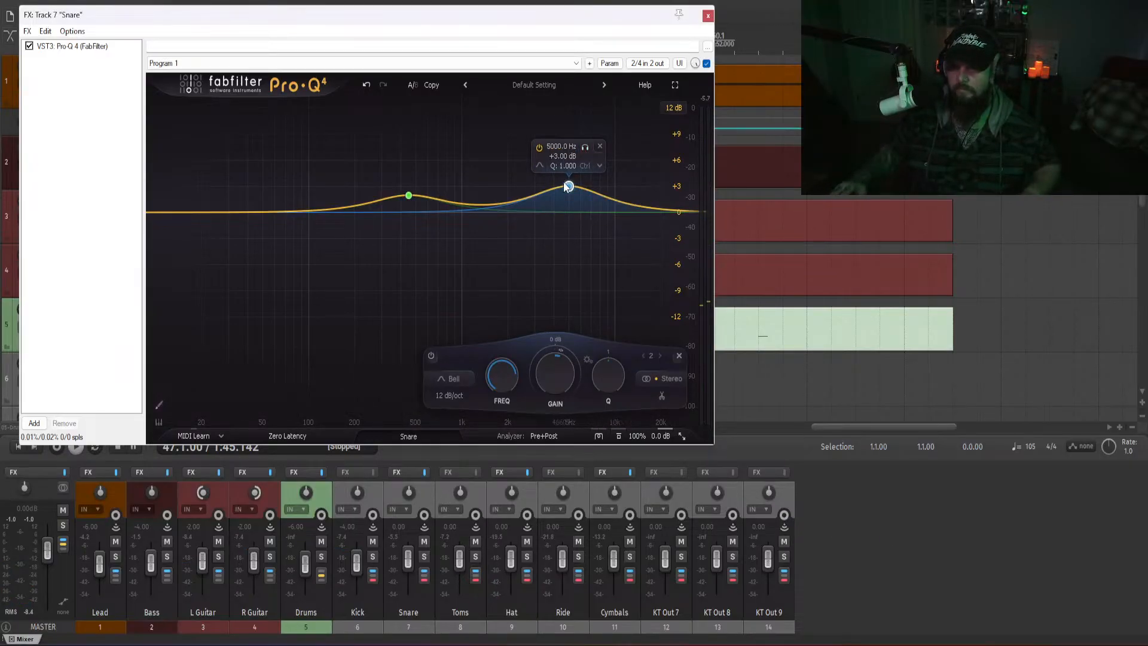
pyautogui.click(565, 162)
pyautogui.write('3')
pyautogui.press('Return')
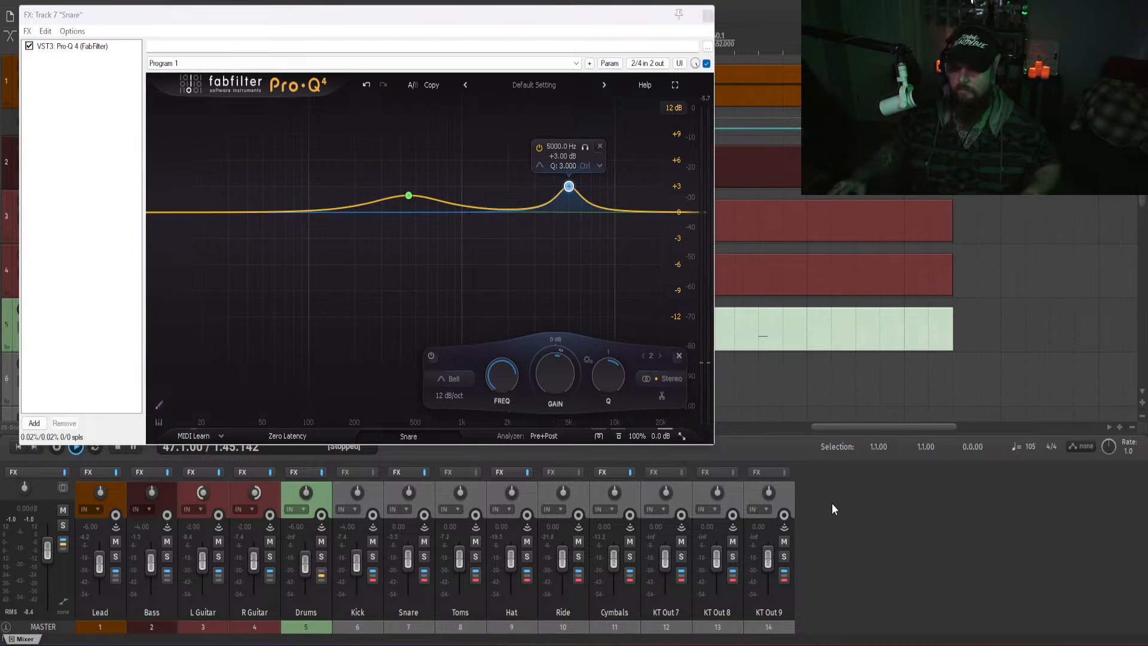
# - Play the section from bar 47 with the new snare EQ, close the plug-in window and return to position 46.4
pyautogui.press('space')
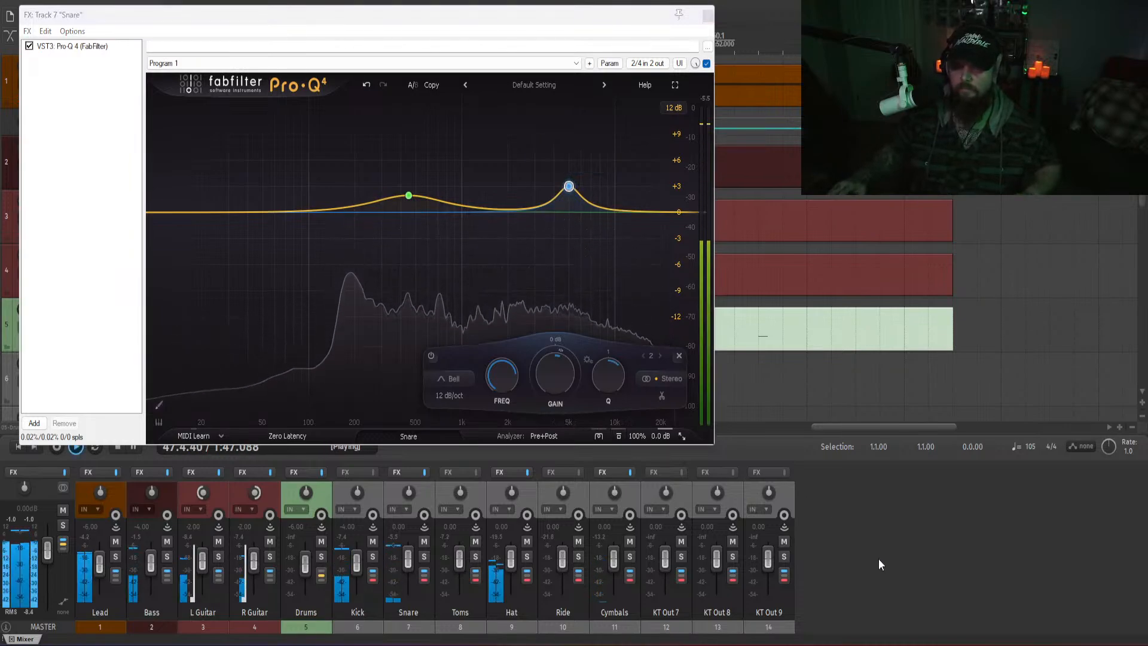
pyautogui.click(707, 15)
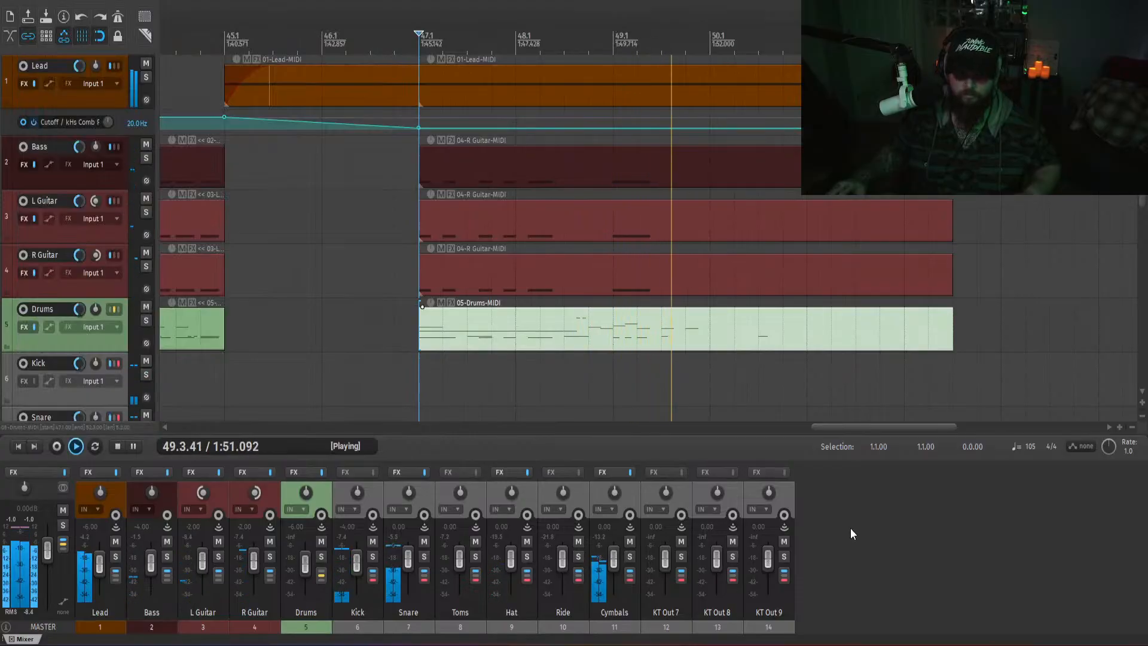
pyautogui.press('space')
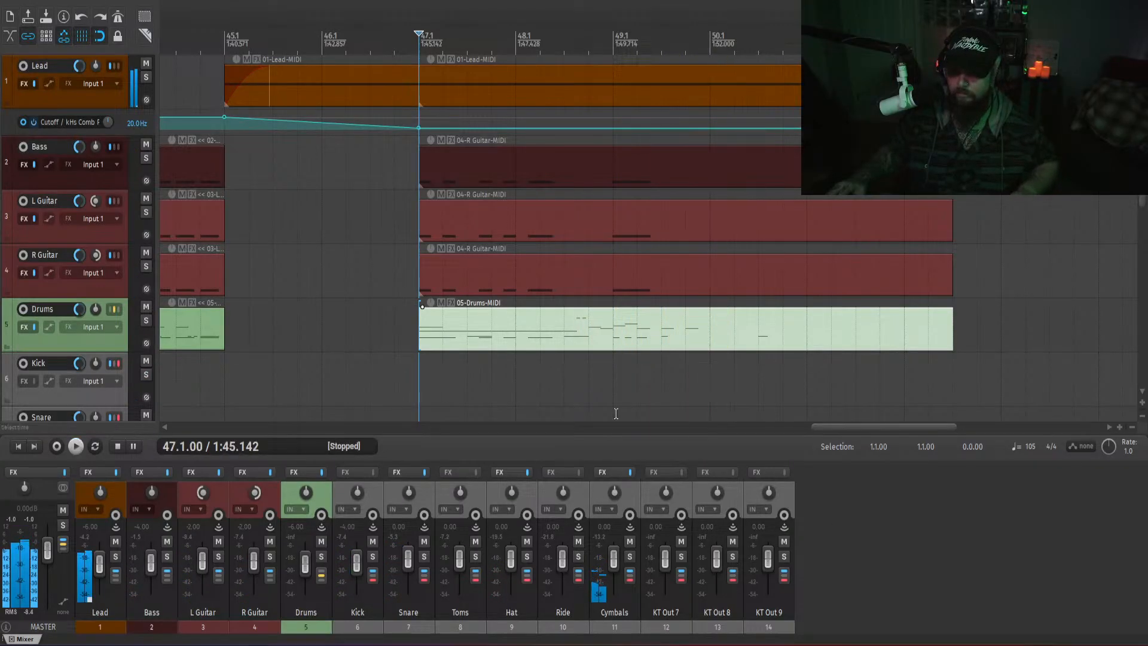
pyautogui.click(397, 328)
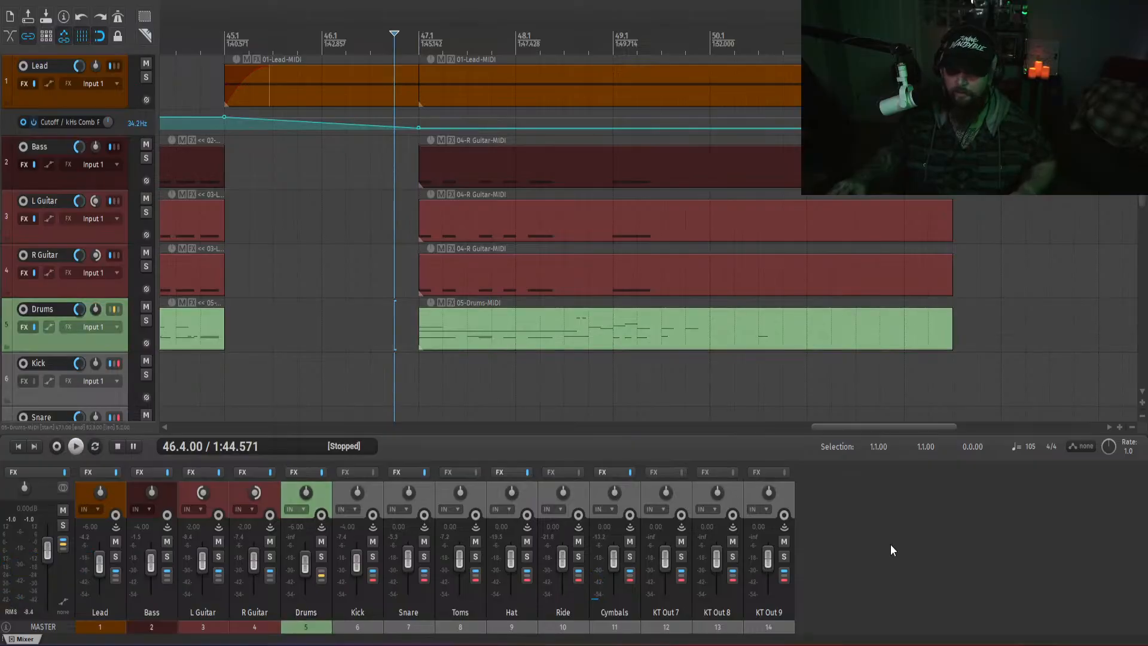
# - Add C1 kick notes to the last drum item: one at 50.1 and two consecutive 1/32 notes starting at 50.2
pyautogui.doubleClick(753, 341)
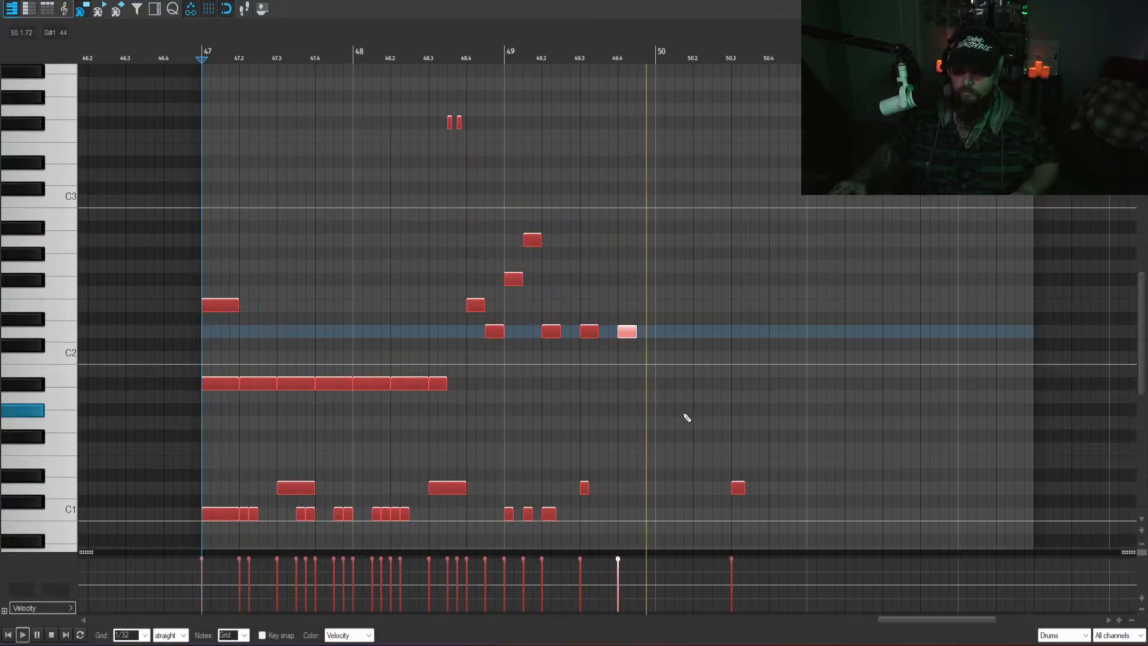
pyautogui.click(659, 514)
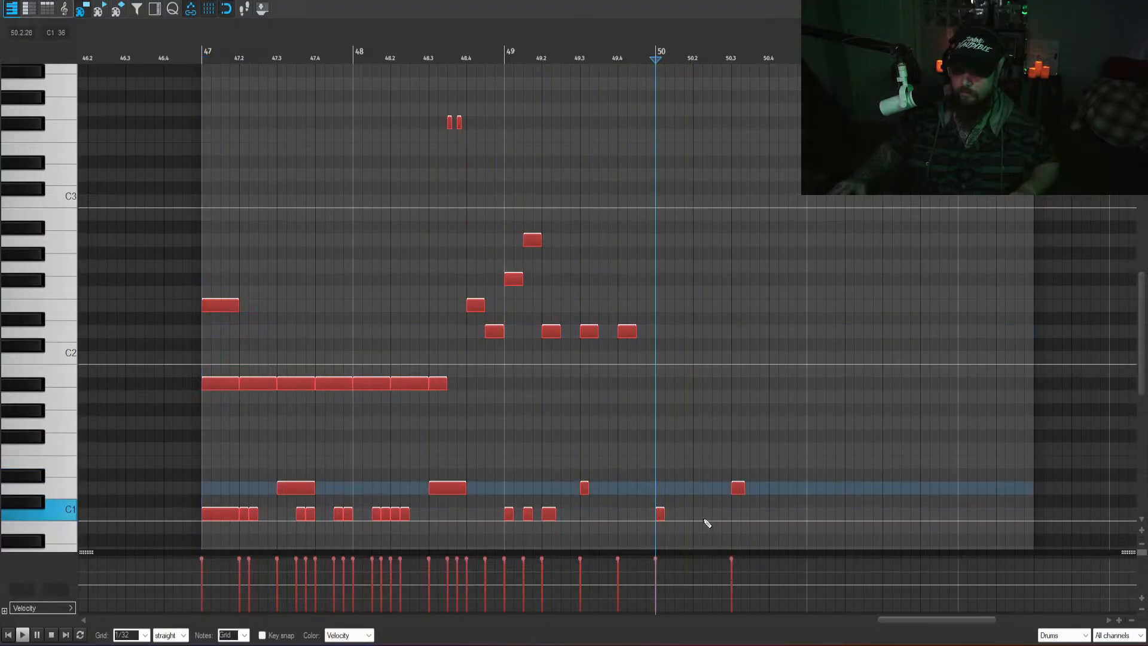
pyautogui.click(681, 516)
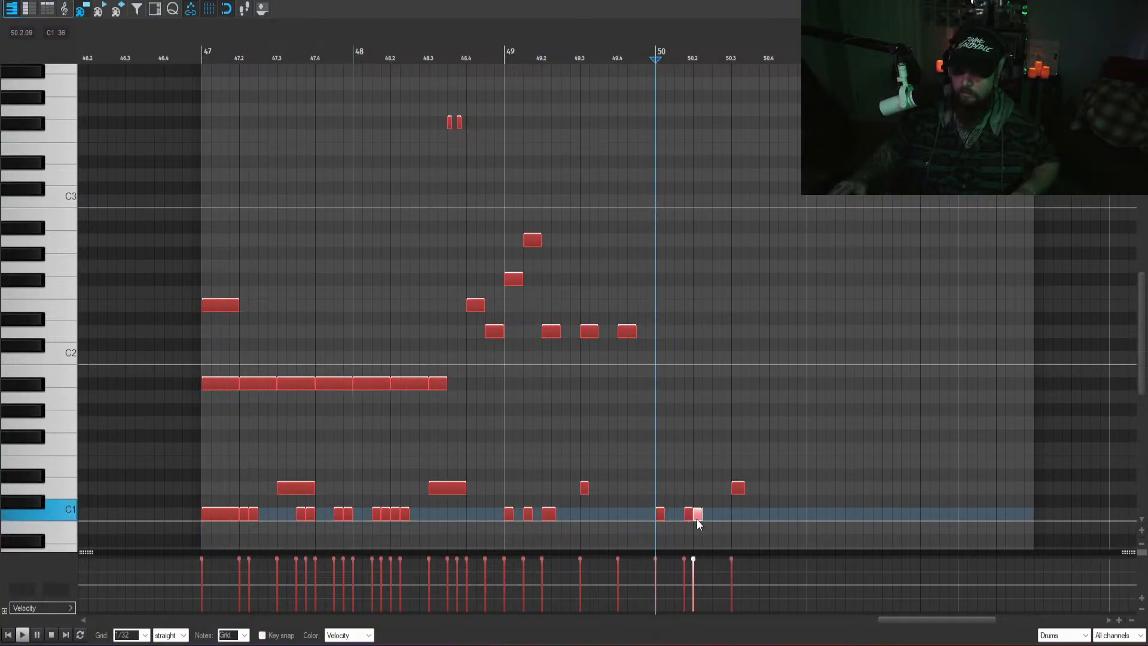
pyautogui.click(689, 516)
pyautogui.click(705, 514)
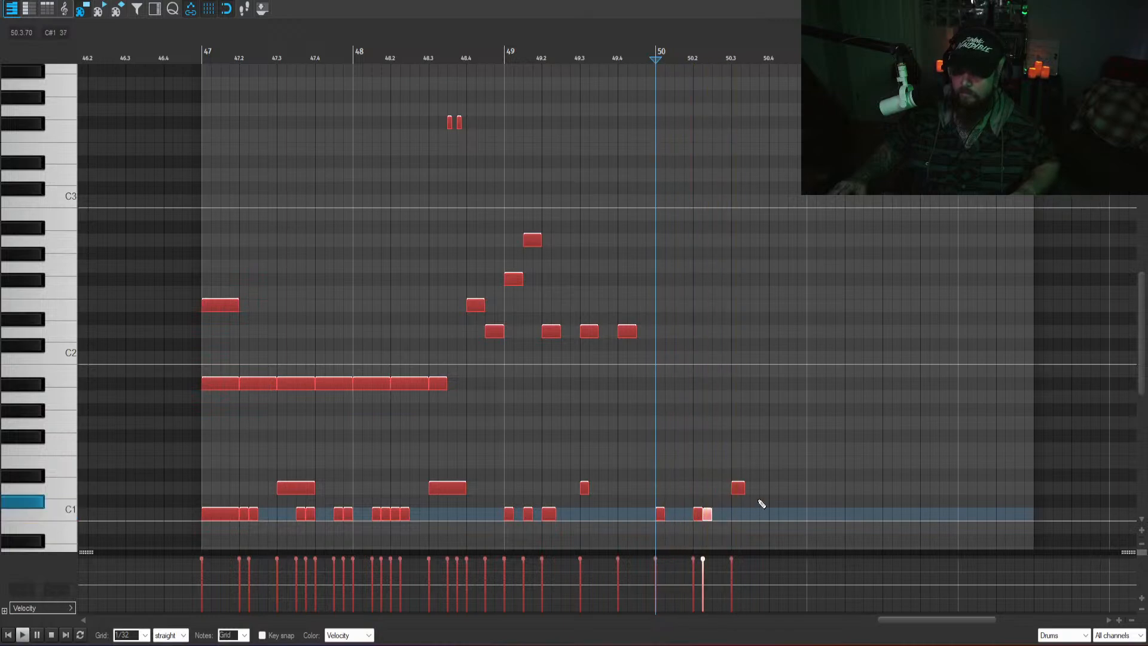
# - Add stacked notes on G1 and A1 at 50.1, and pairs of 1/32 notes on F1 and G1 starting at 50.2
pyautogui.click(662, 450)
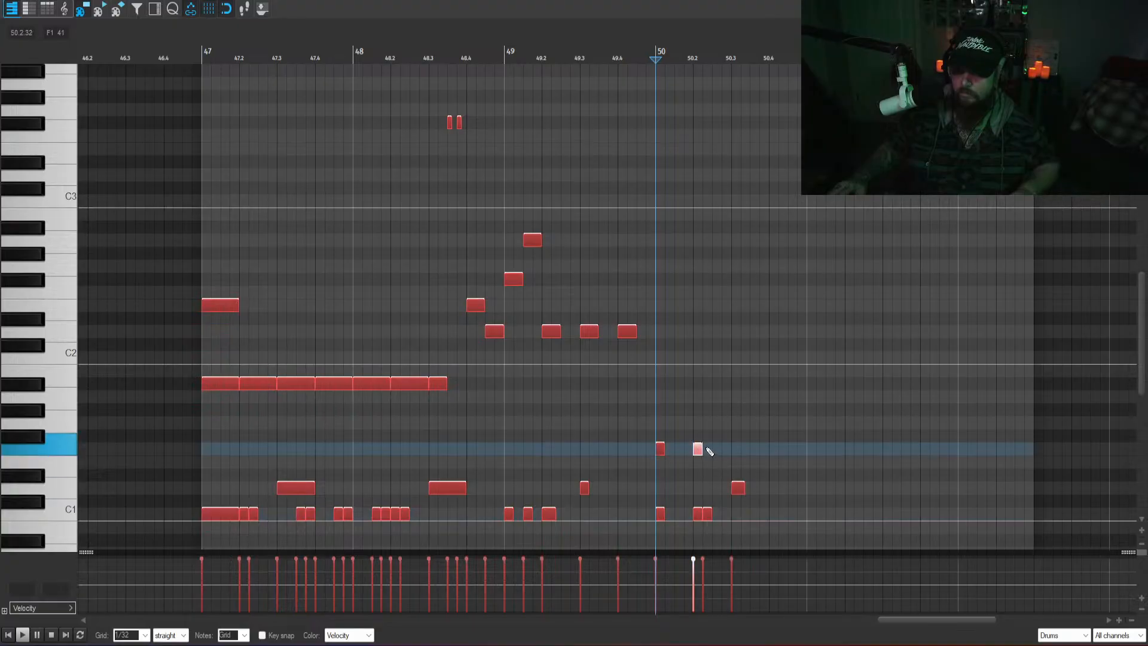
pyautogui.moveTo(662, 451); pyautogui.dragTo(661, 425)
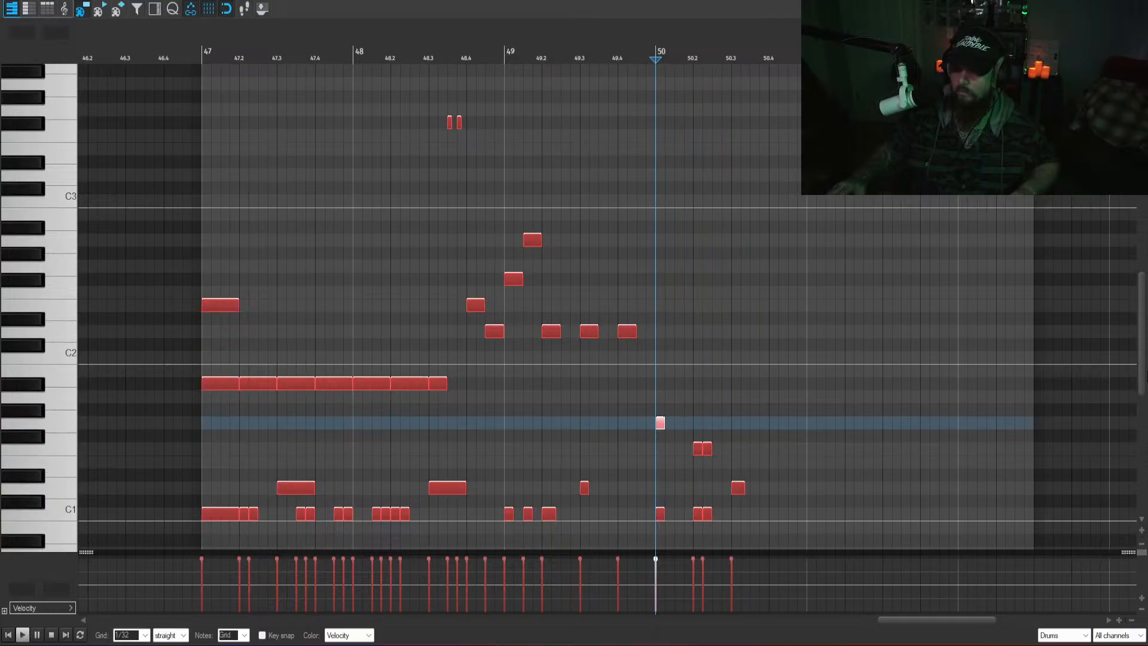
pyautogui.moveTo(658, 472); pyautogui.dragTo(657, 462)
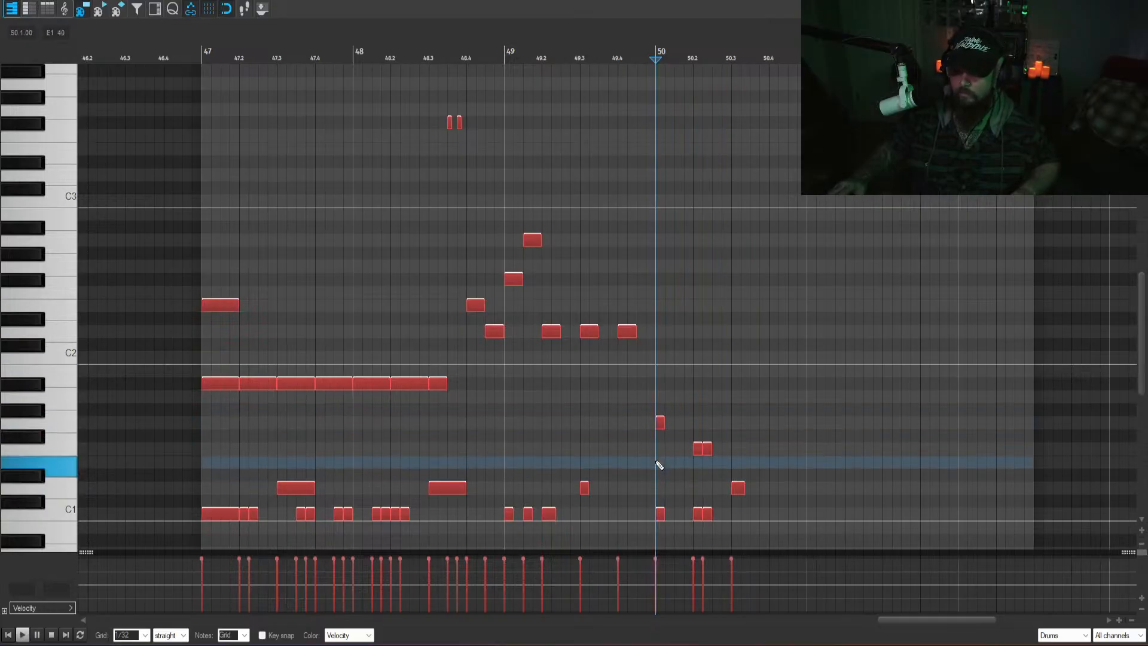
pyautogui.click(660, 397)
pyautogui.click(698, 422)
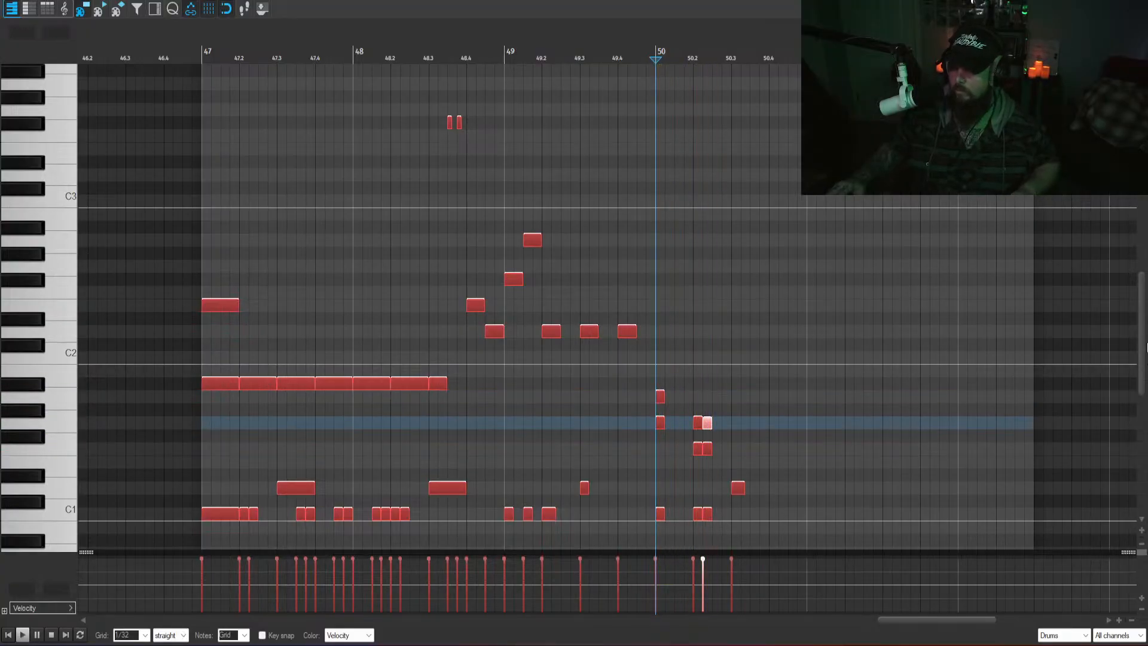
# - Try the fill without the C1 kick notes in bar 50, undoing their deletion after a short playback
pyautogui.moveTo(1144, 348); pyautogui.dragTo(1143, 366)
pyautogui.scroll(3, 708, 388)
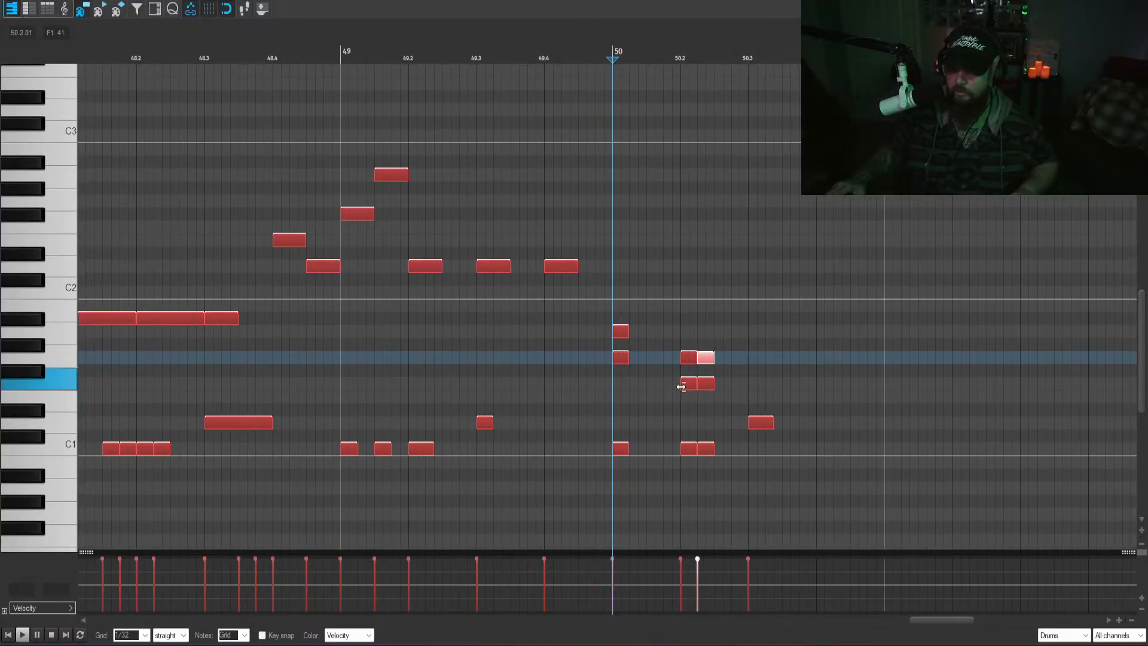
pyautogui.scroll(3, 682, 387)
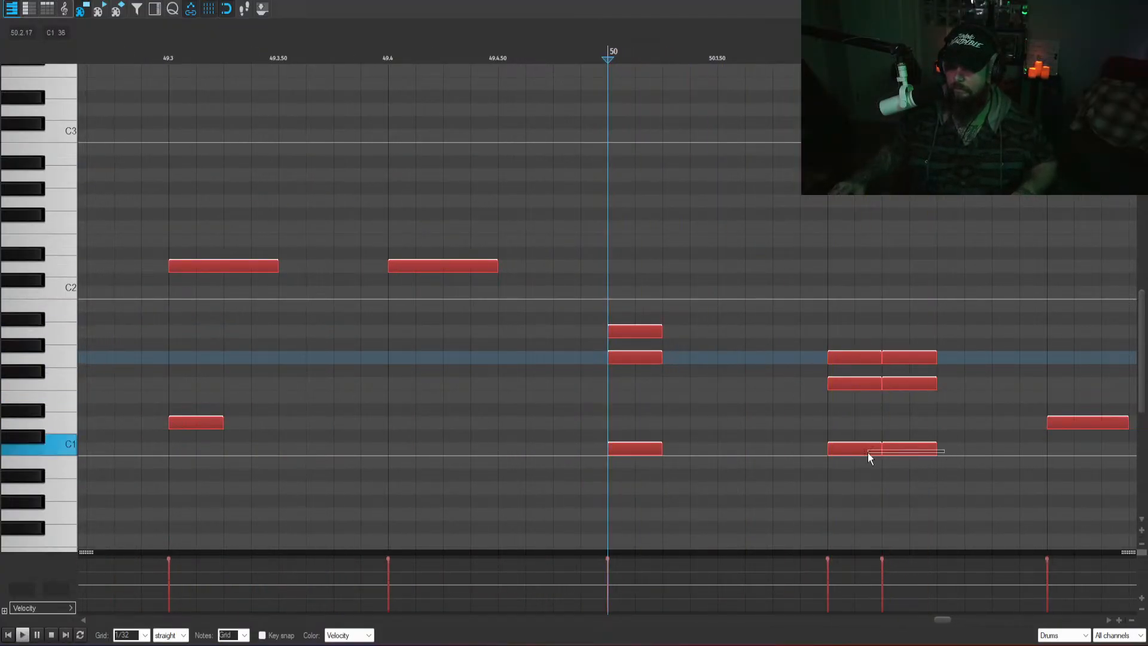
pyautogui.moveTo(867, 453); pyautogui.dragTo(573, 451)
pyautogui.press('Delete')
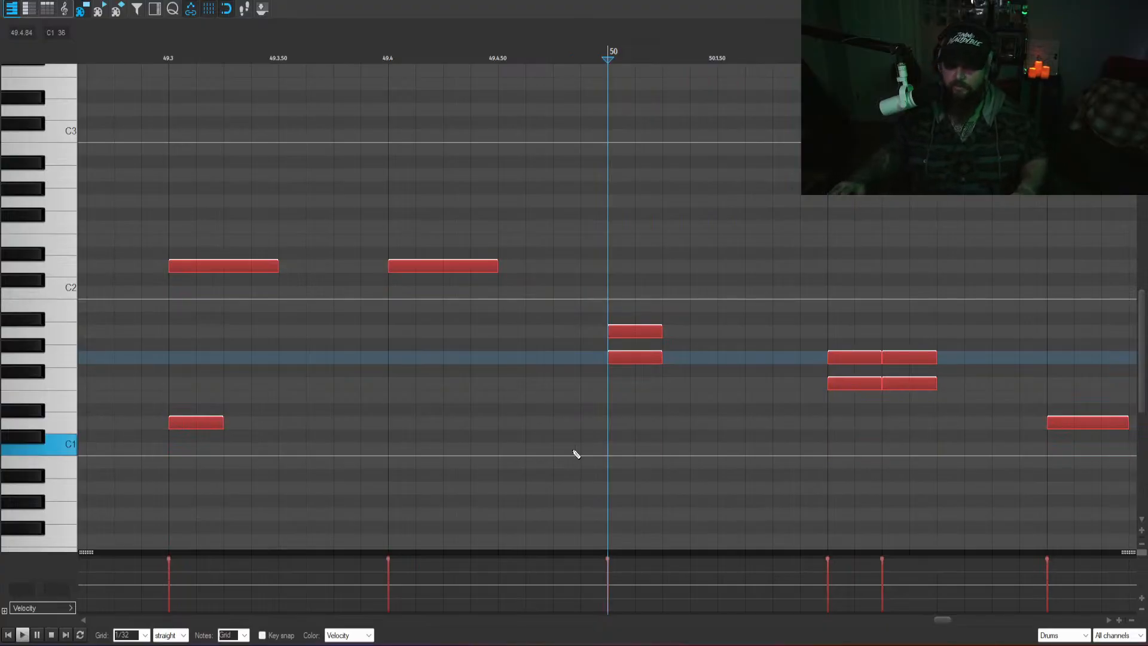
pyautogui.press('space')
pyautogui.hotkey('ctrl', 'z')
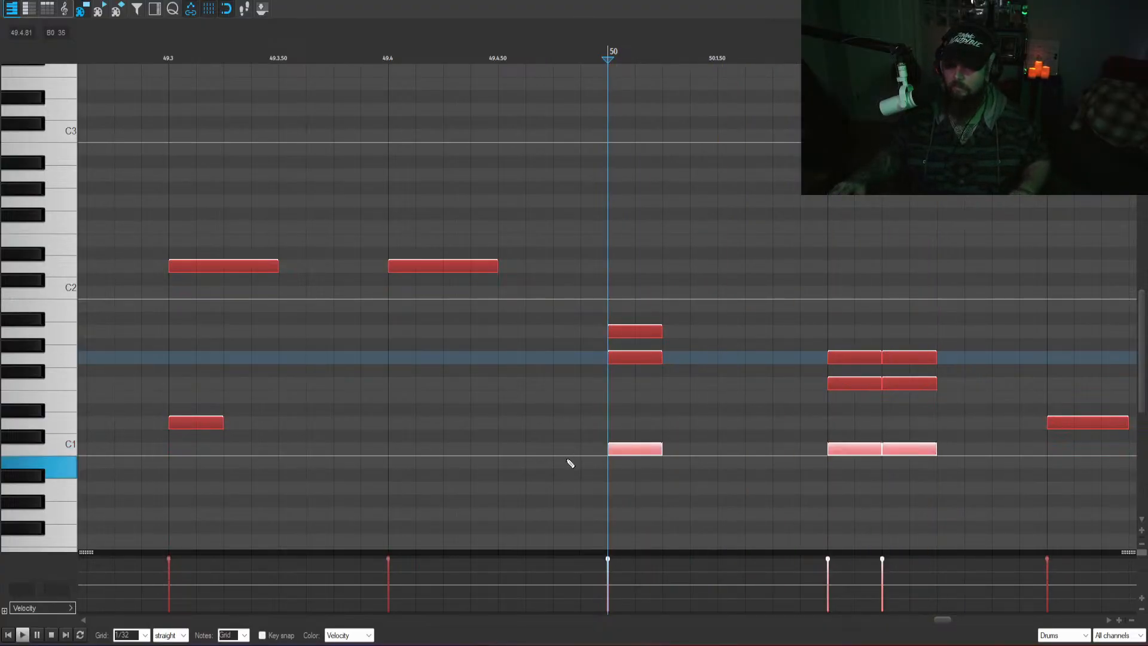
# - Play the fill from just before bar 50 with its C1 kicks and close the MIDI editor
pyautogui.press('space')
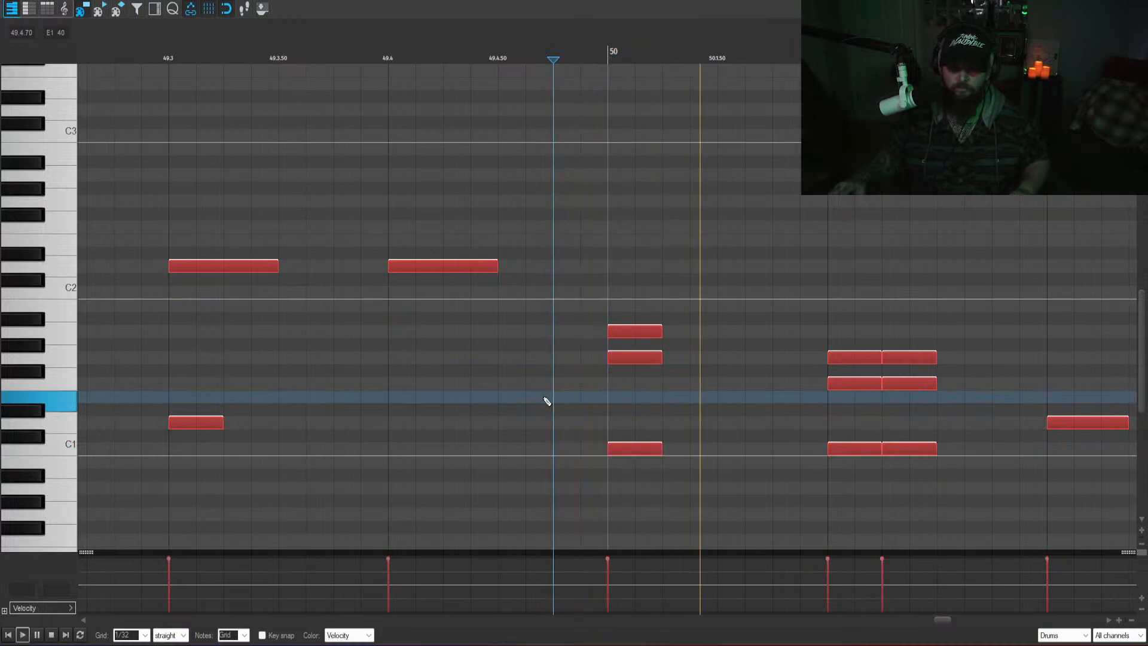
pyautogui.scroll(-4, 580, 409)
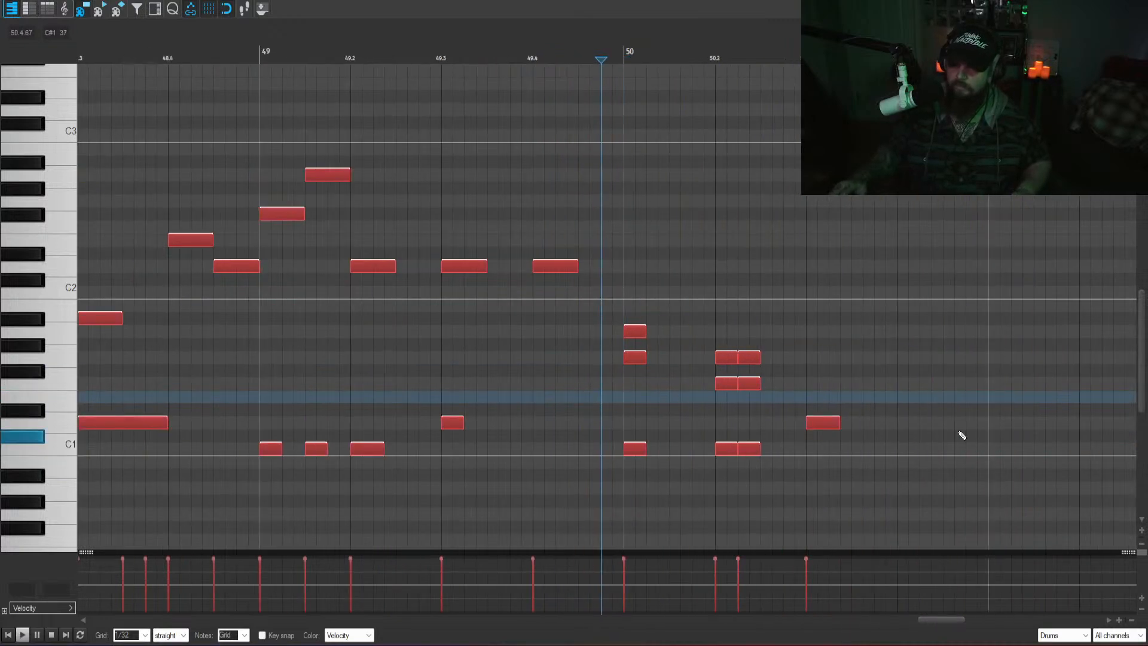
pyautogui.click(824, 422)
pyautogui.press('Escape')
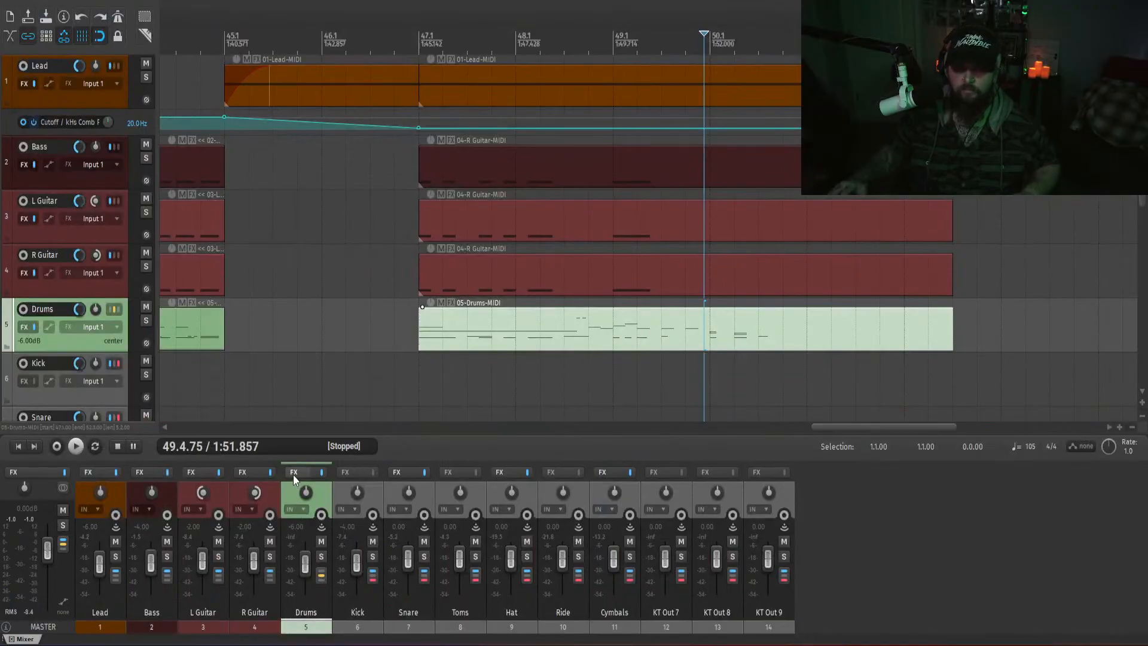
# - Check the fill in the Drums track's Kontakt mixer during playback, view the Snare channel settings and close the plug-in window
pyautogui.click(293, 475)
pyautogui.click(283, 111)
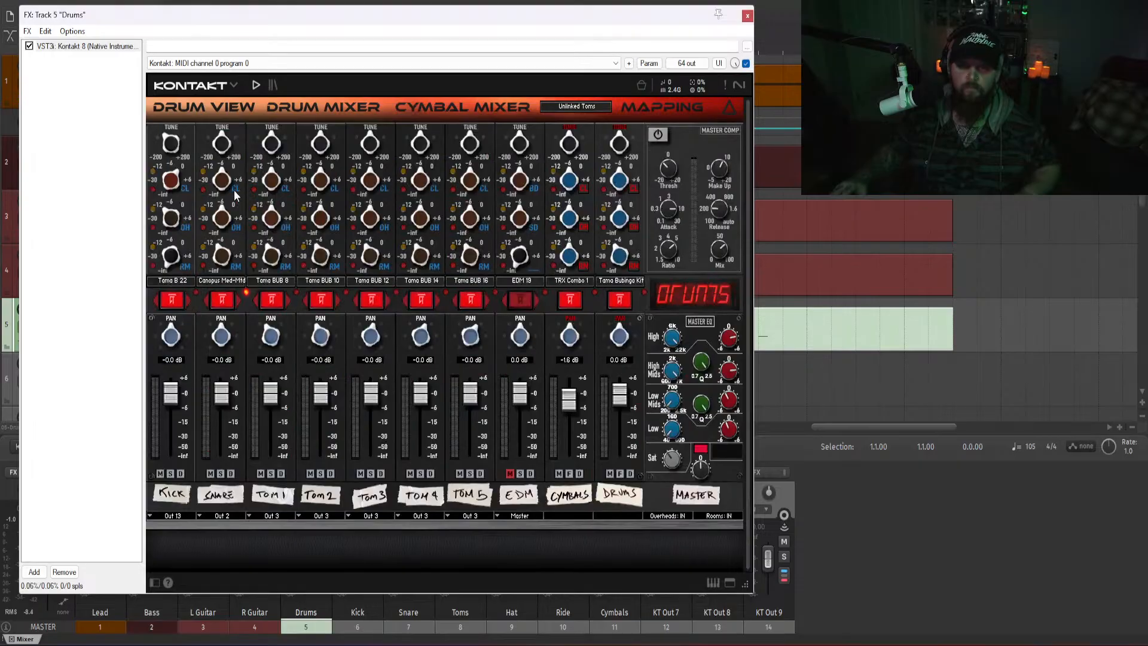
pyautogui.click(910, 546)
pyautogui.press('space')
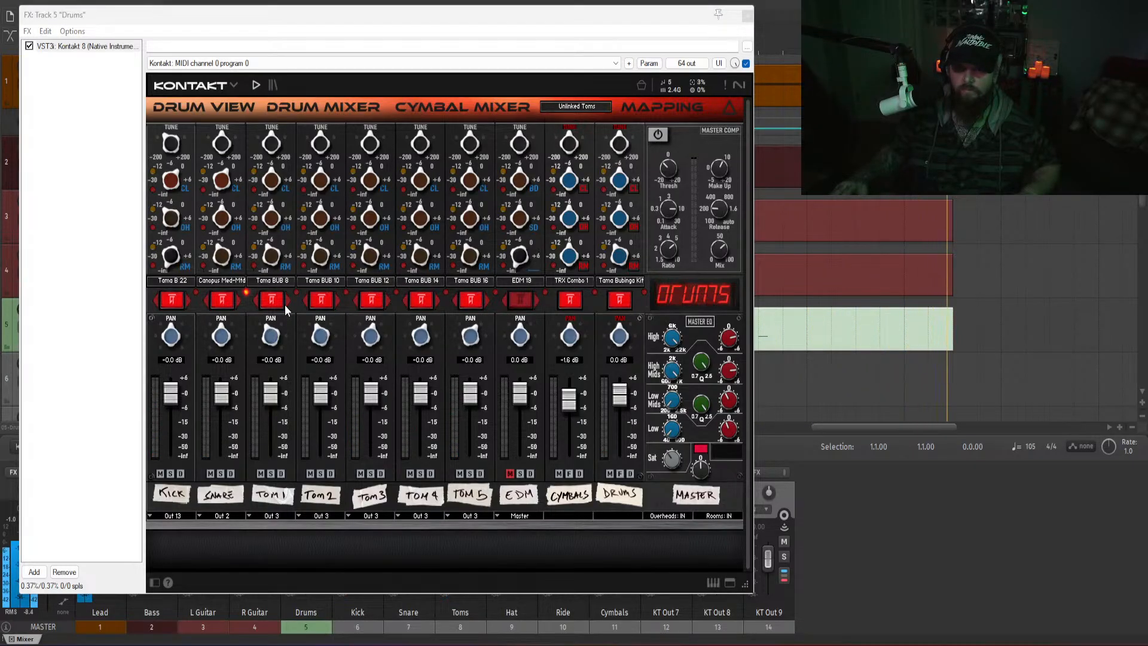
pyautogui.click(233, 500)
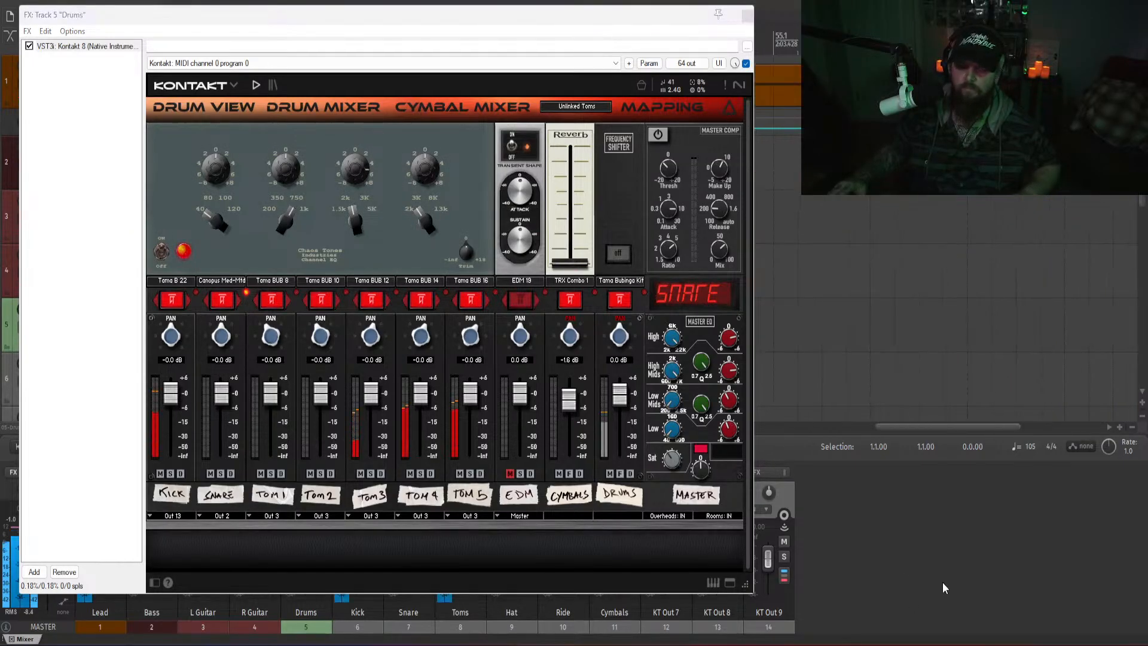
pyautogui.click(747, 16)
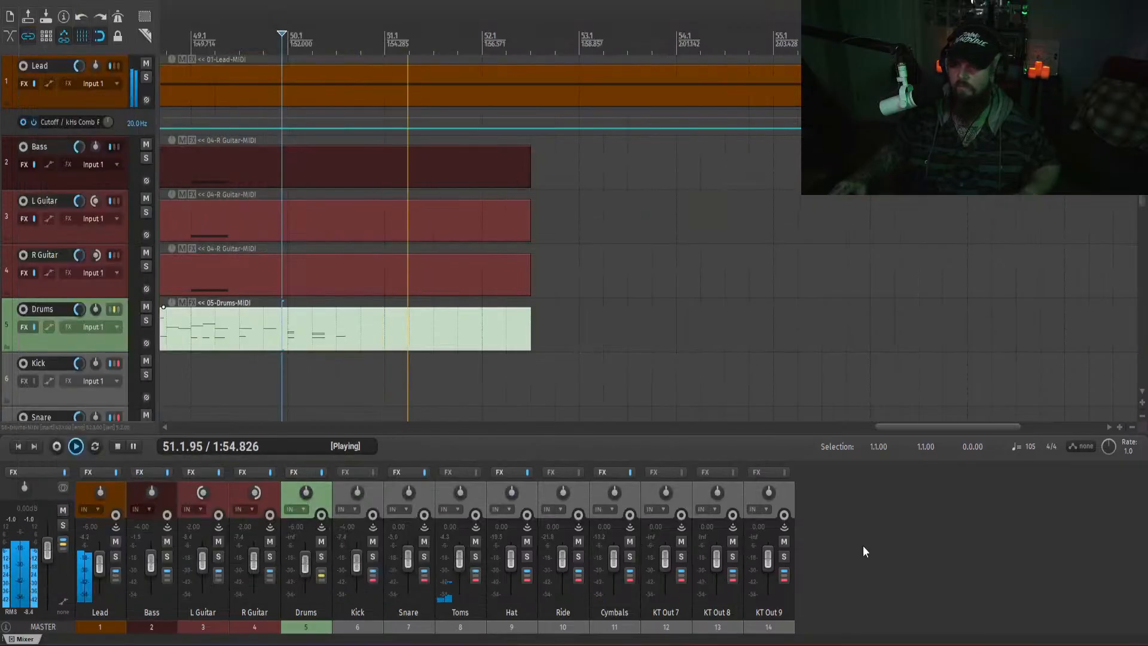
# - Play the arrangement from 47.2 through the fill at bar 50 and stop playback
pyautogui.scroll(-3, 362, 403)
pyautogui.click(498, 372)
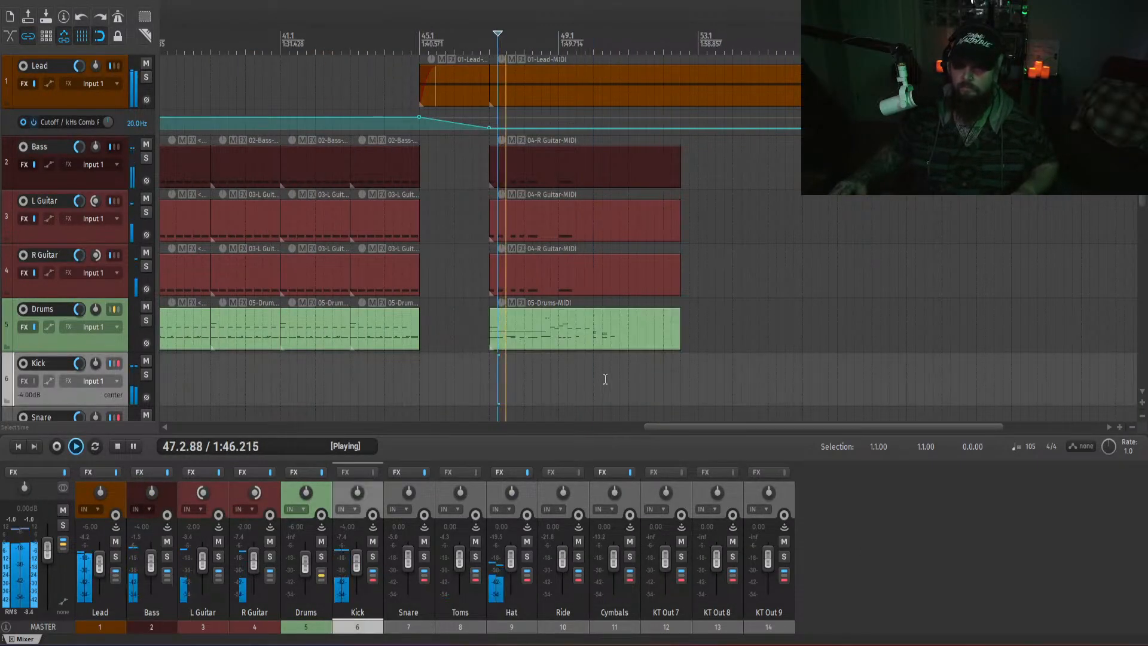
pyautogui.scroll(3, 616, 371)
pyautogui.moveTo(806, 427); pyautogui.dragTo(830, 426)
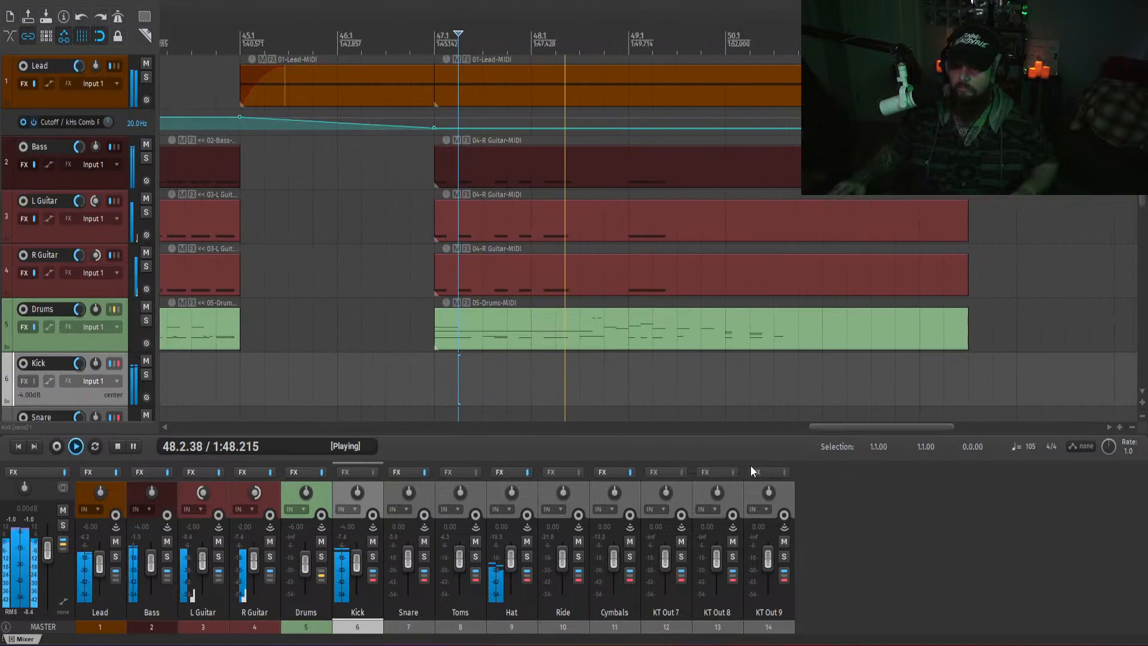
pyautogui.click(871, 551)
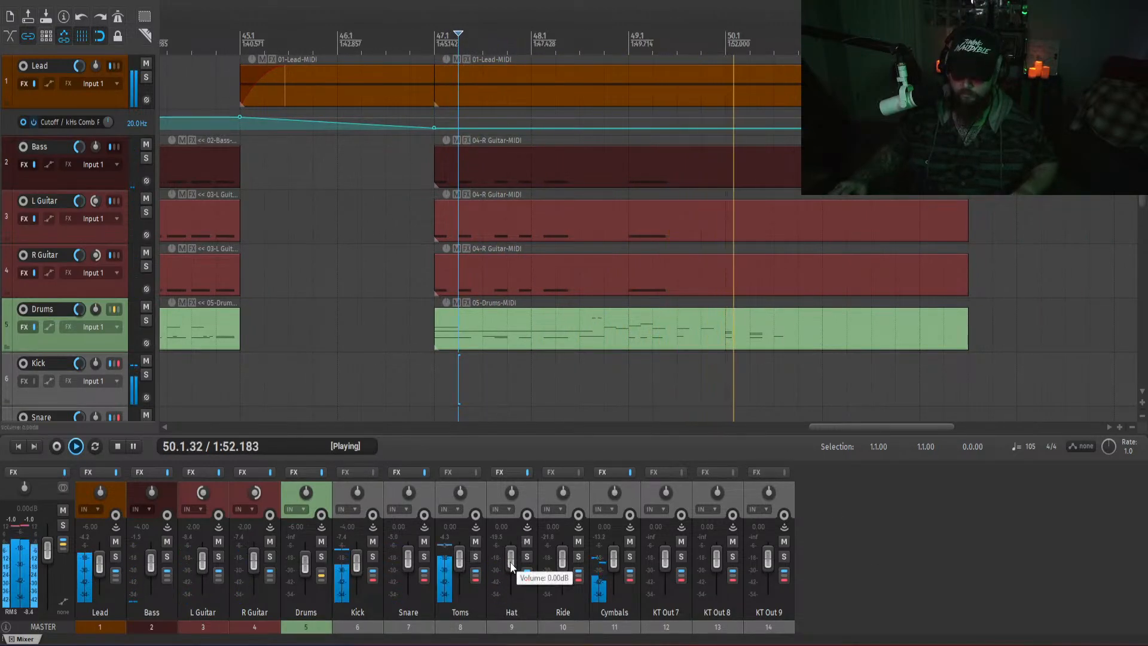
pyautogui.press('space')
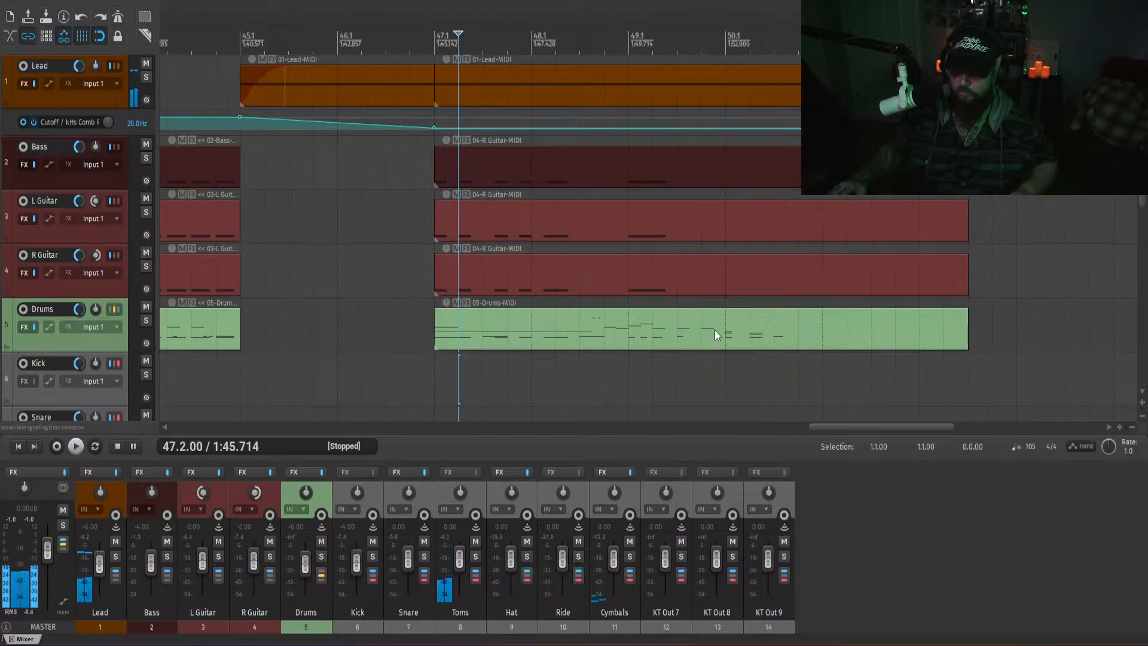
# - Reopen the last drum item in the MIDI editor and audition the fill from just after 49.3
pyautogui.doubleClick(727, 334)
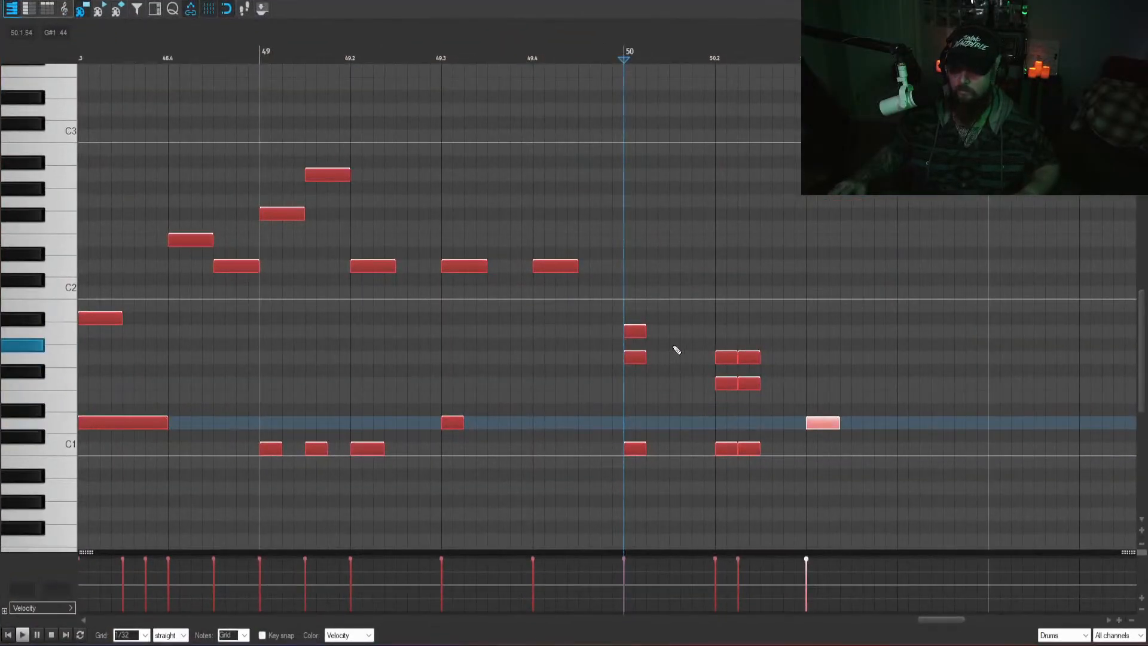
pyautogui.moveTo(656, 289); pyautogui.dragTo(762, 409)
pyautogui.click(765, 296)
pyautogui.moveTo(594, 425); pyautogui.dragTo(752, 480)
pyautogui.click(730, 205)
pyautogui.click(455, 213)
pyautogui.press('space')
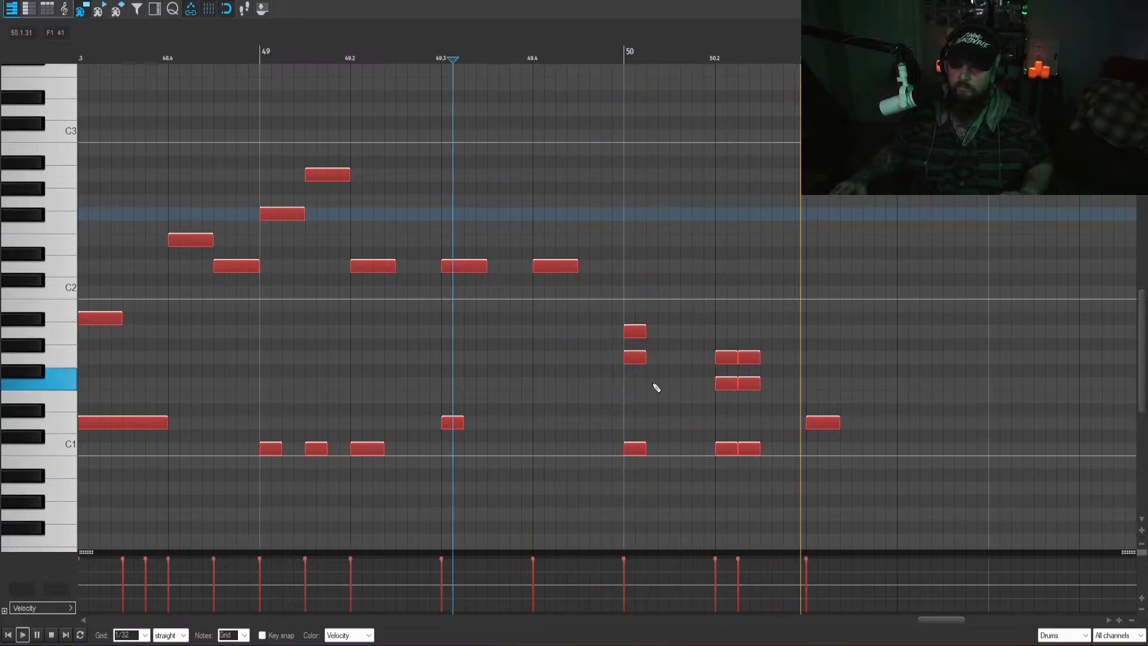
pyautogui.click(811, 384)
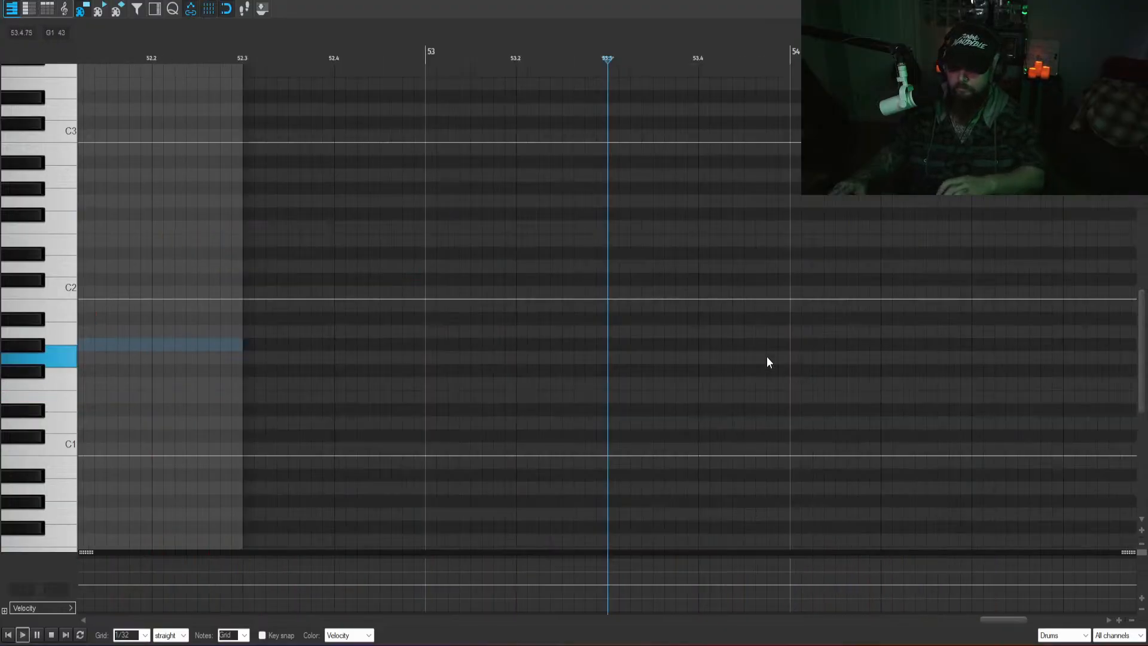
pyautogui.press('space')
pyautogui.press('space')
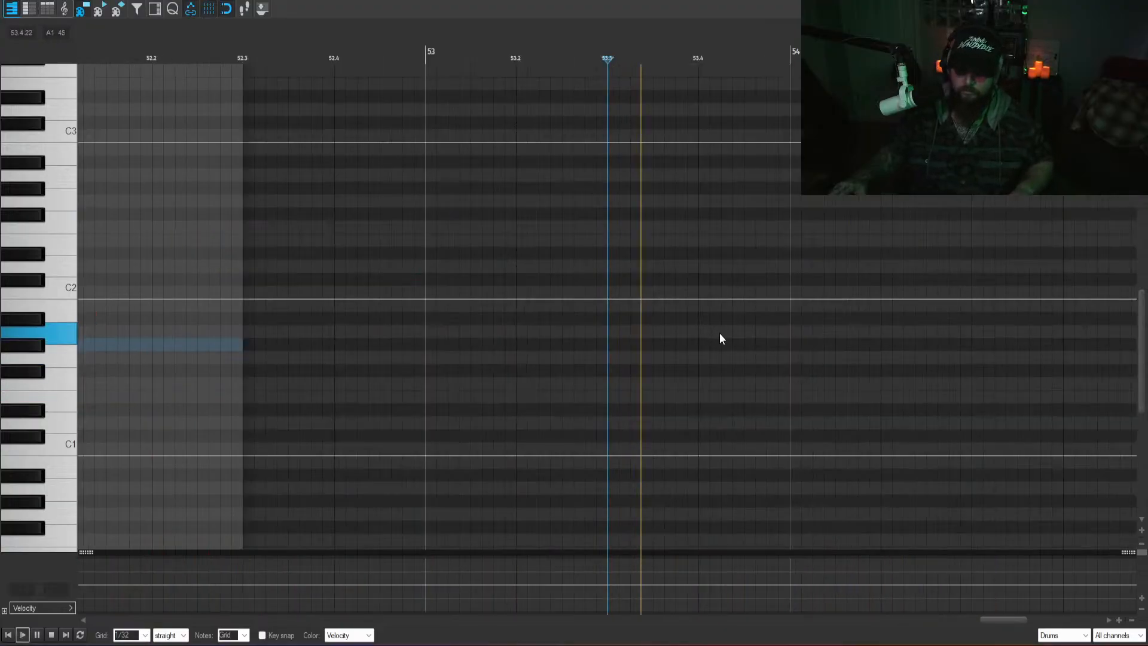
# - Delete the three C1 kick notes at 50.1 and 50.2 from the last drum item
pyautogui.scroll(-7, 725, 333)
pyautogui.scroll(6, 769, 397)
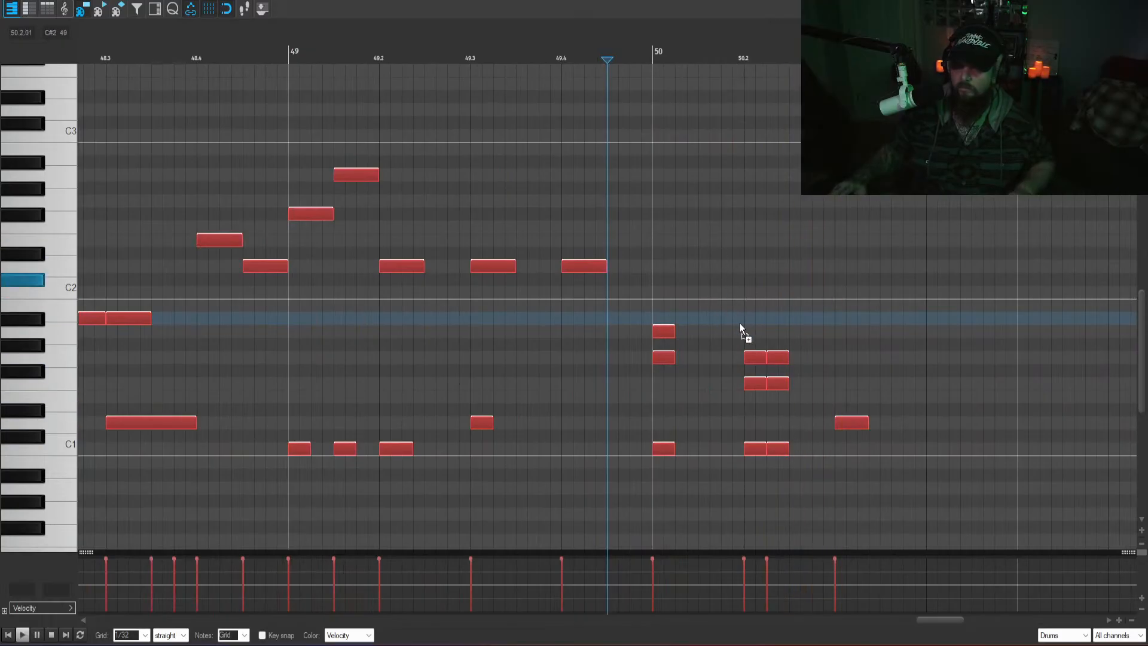
pyautogui.scroll(2, 740, 323)
pyautogui.scroll(-2, 683, 418)
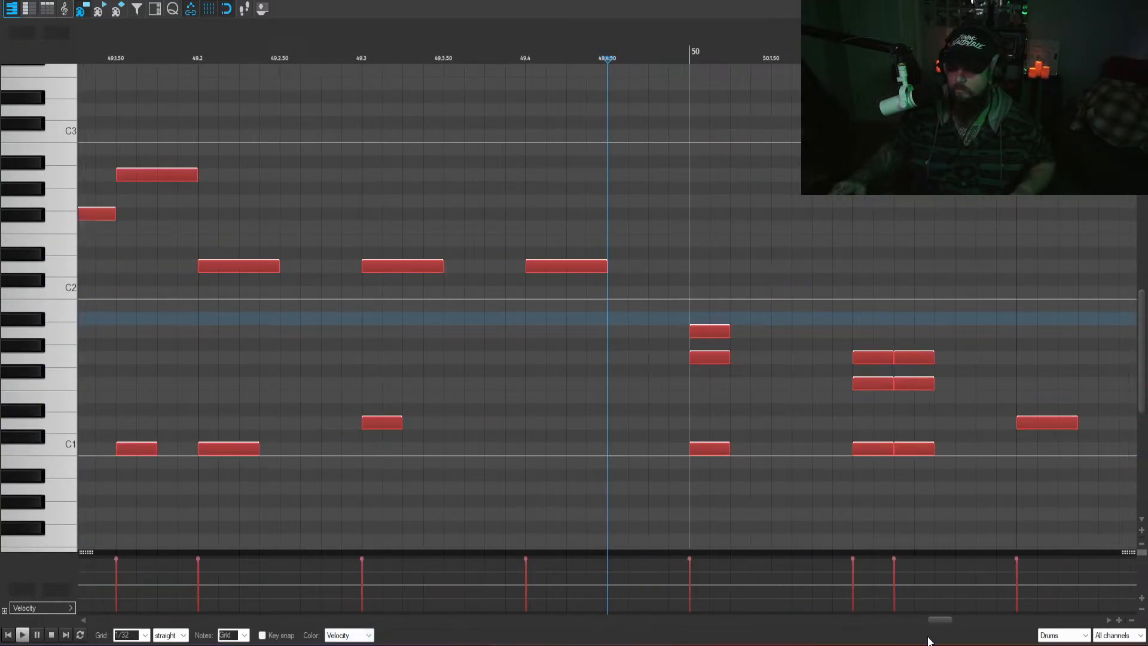
pyautogui.moveTo(937, 619); pyautogui.dragTo(949, 624)
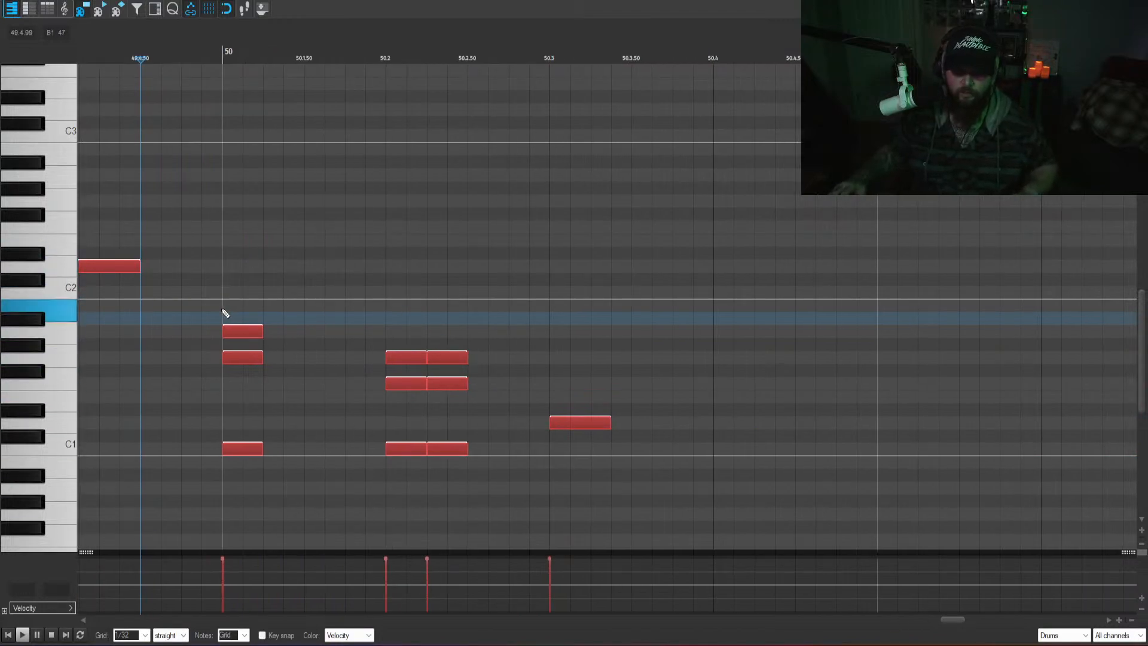
pyautogui.moveTo(210, 443); pyautogui.dragTo(476, 461)
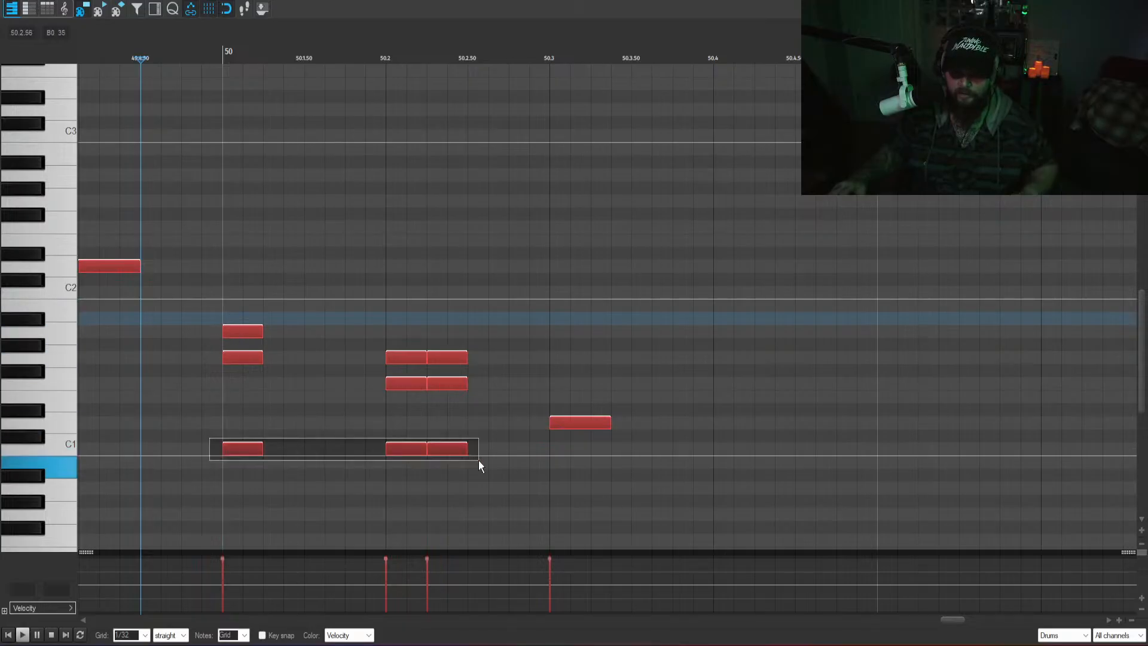
pyautogui.press('Delete')
# - Solo the Drums track and play the fill from 50.1 without the kick notes
pyautogui.click(223, 293)
pyautogui.press('space')
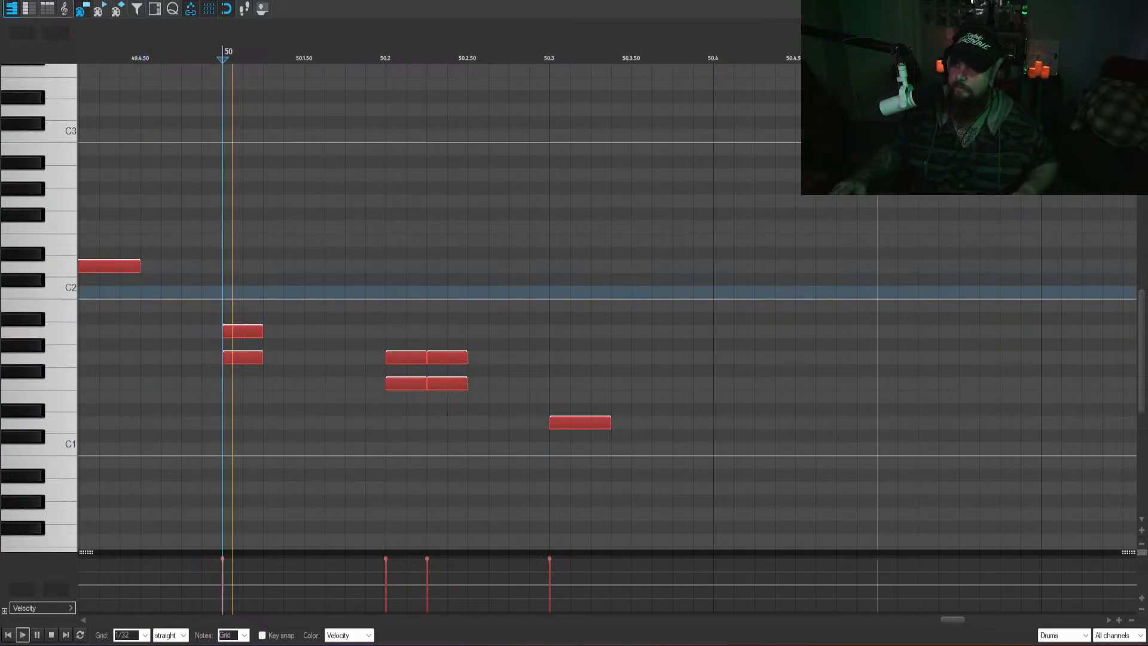
pyautogui.press('Escape')
pyautogui.press('space')
pyautogui.click(322, 557)
pyautogui.press('space')
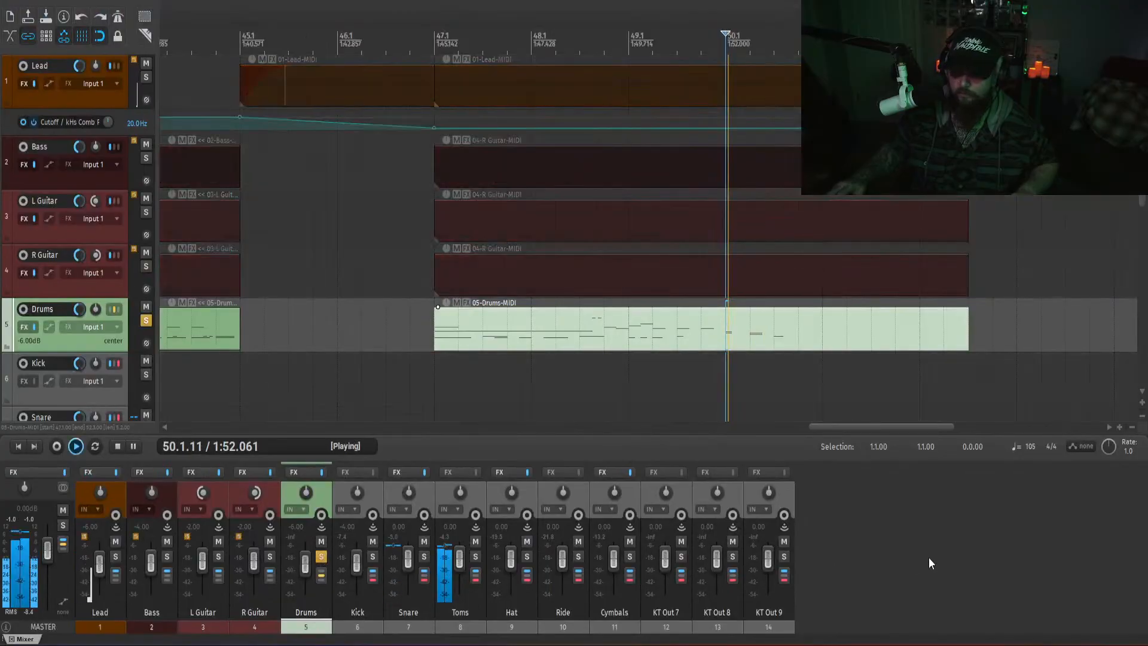
# - Humanize the A1 note at 50.1 with 15% timing and 0% velocity, and play it from just before bar 50
pyautogui.doubleClick(756, 332)
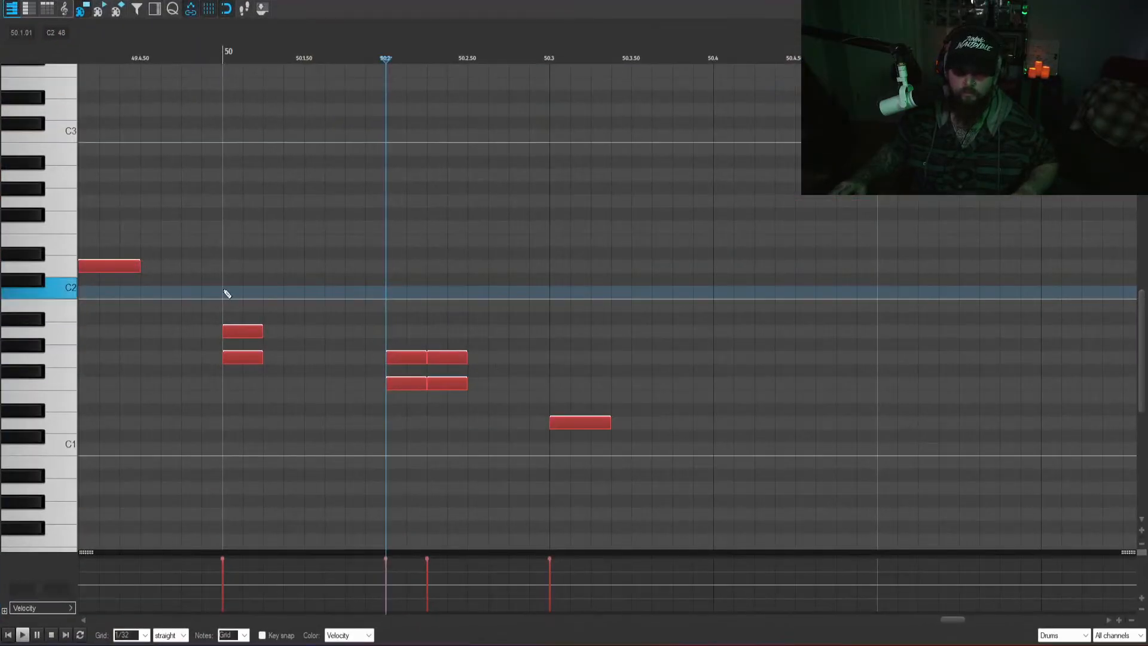
pyautogui.click(258, 334)
pyautogui.press('h')
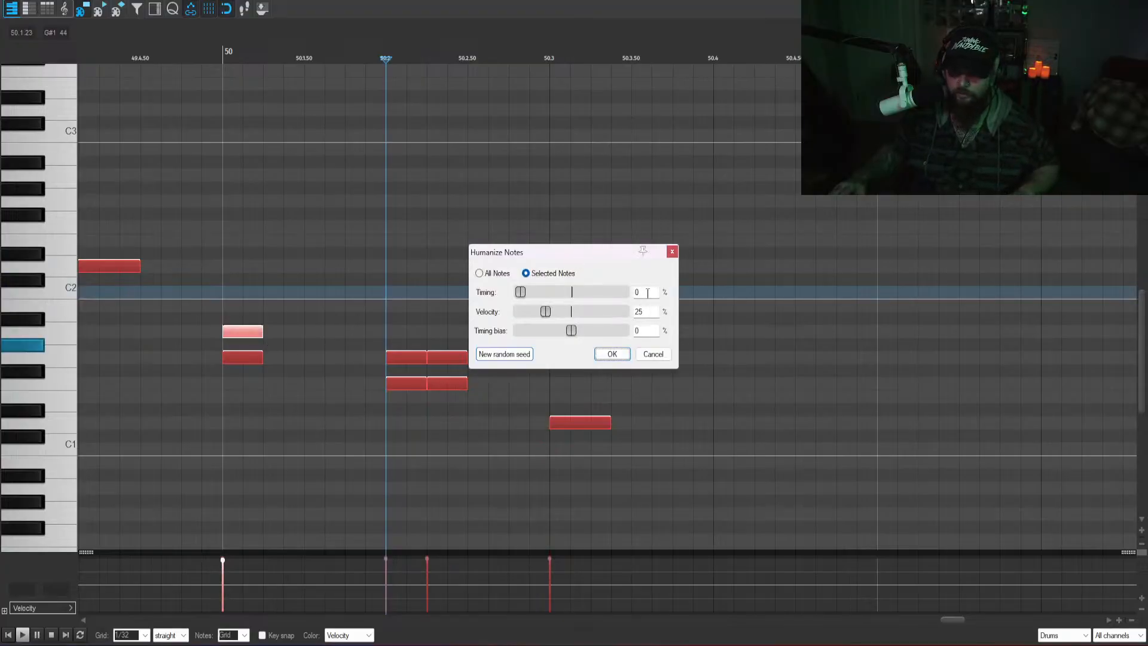
pyautogui.write('84')
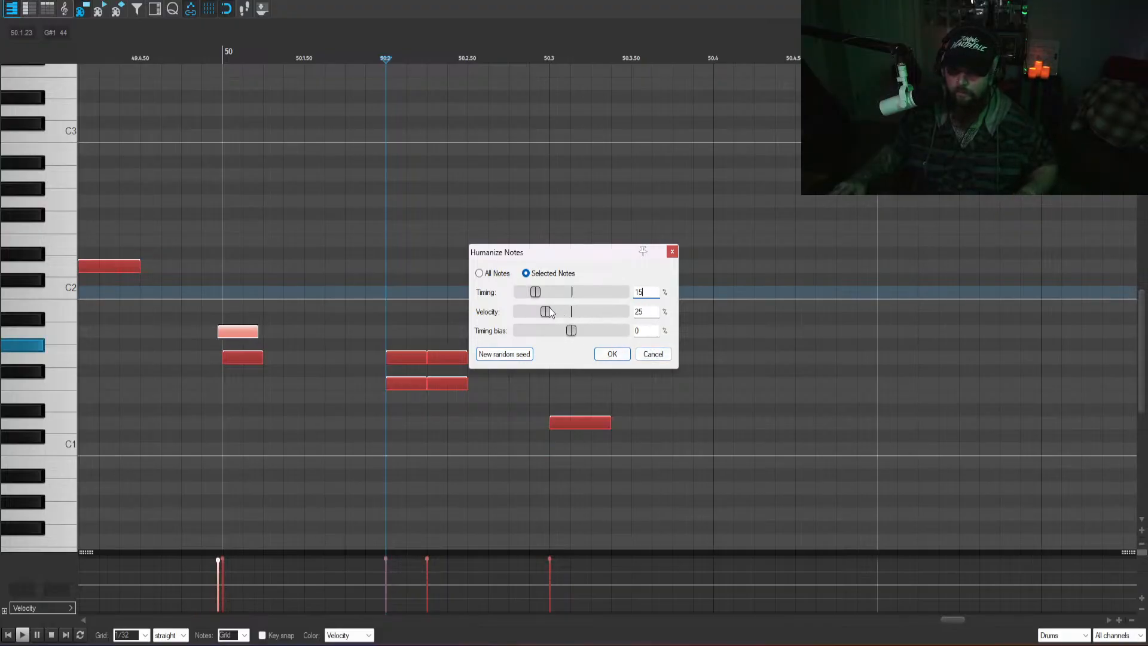
pyautogui.moveTo(545, 312); pyautogui.dragTo(460, 316)
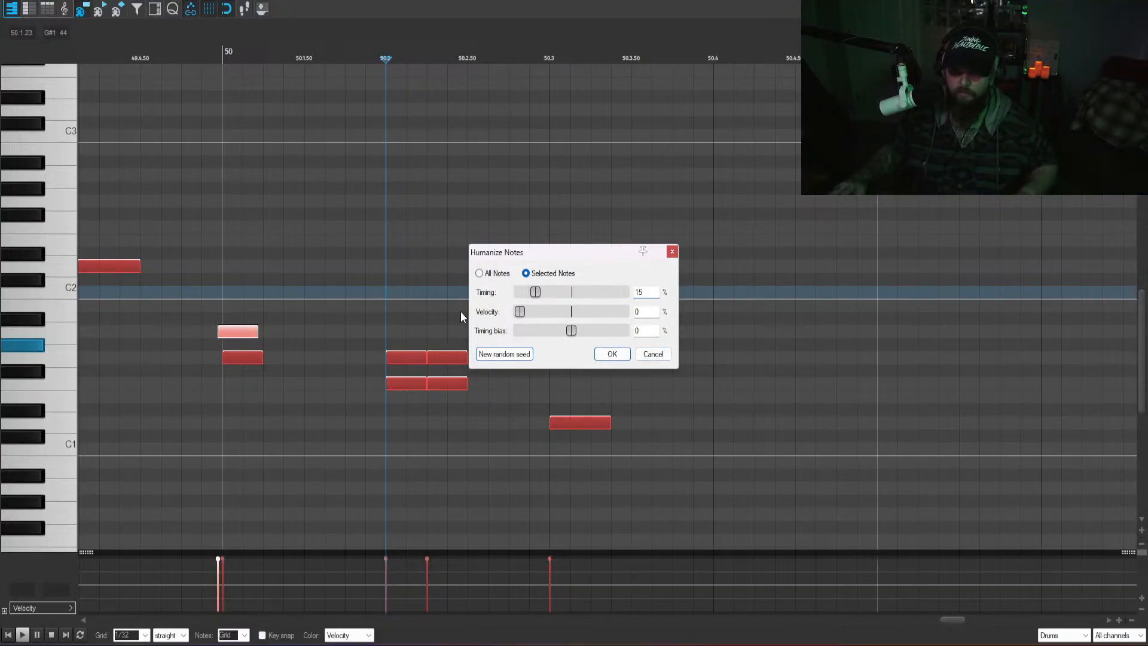
pyautogui.click(615, 354)
pyautogui.click(165, 258)
pyautogui.press('space')
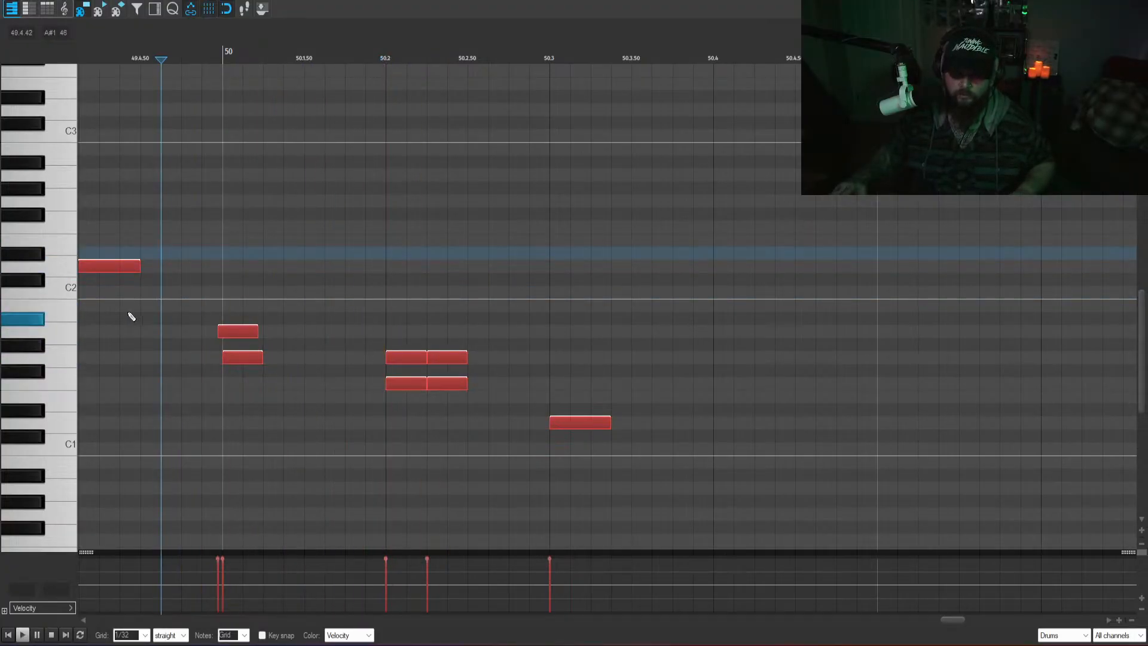
# - Move the A1 note back to 50.1 and humanize it again with 15% timing and 0% velocity
pyautogui.moveTo(242, 329); pyautogui.dragTo(254, 328)
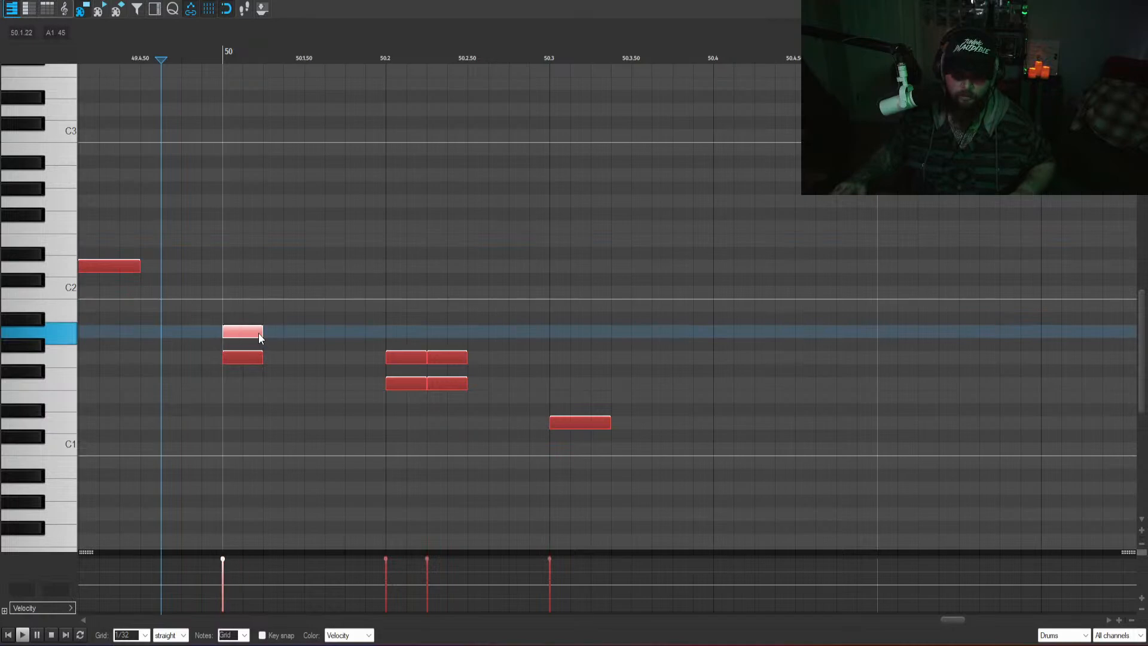
pyautogui.press('h')
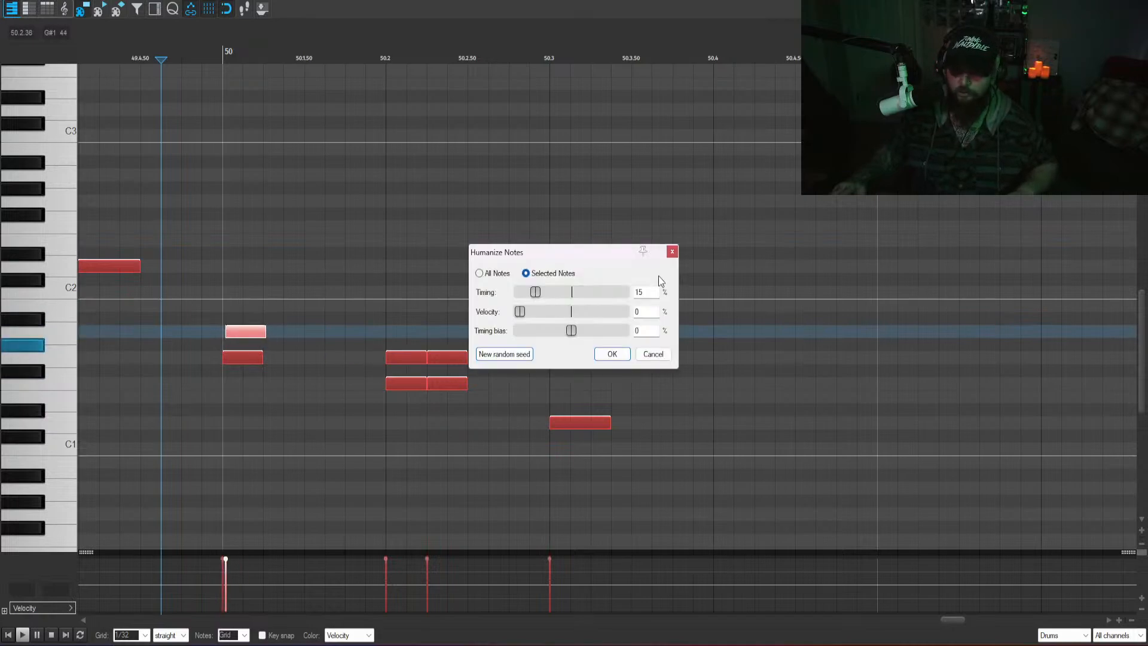
pyautogui.click(601, 354)
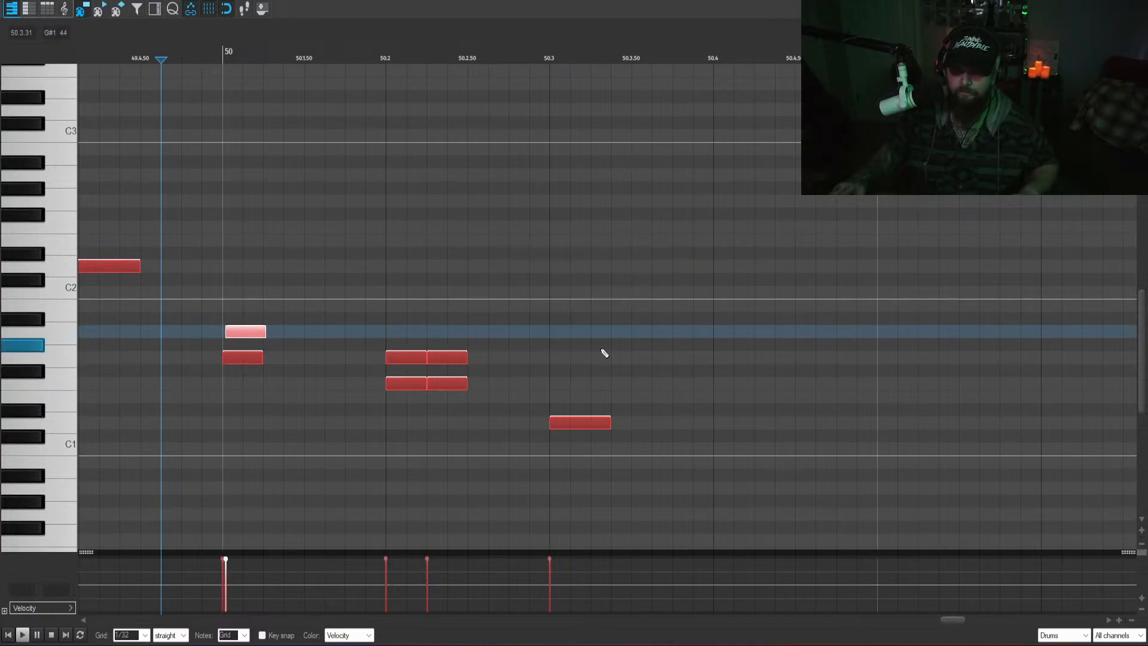
# - Humanize the two G1 notes at 50.2 in the drum fill with 15% timing and 0% velocity
pyautogui.moveTo(471, 363); pyautogui.dragTo(417, 347)
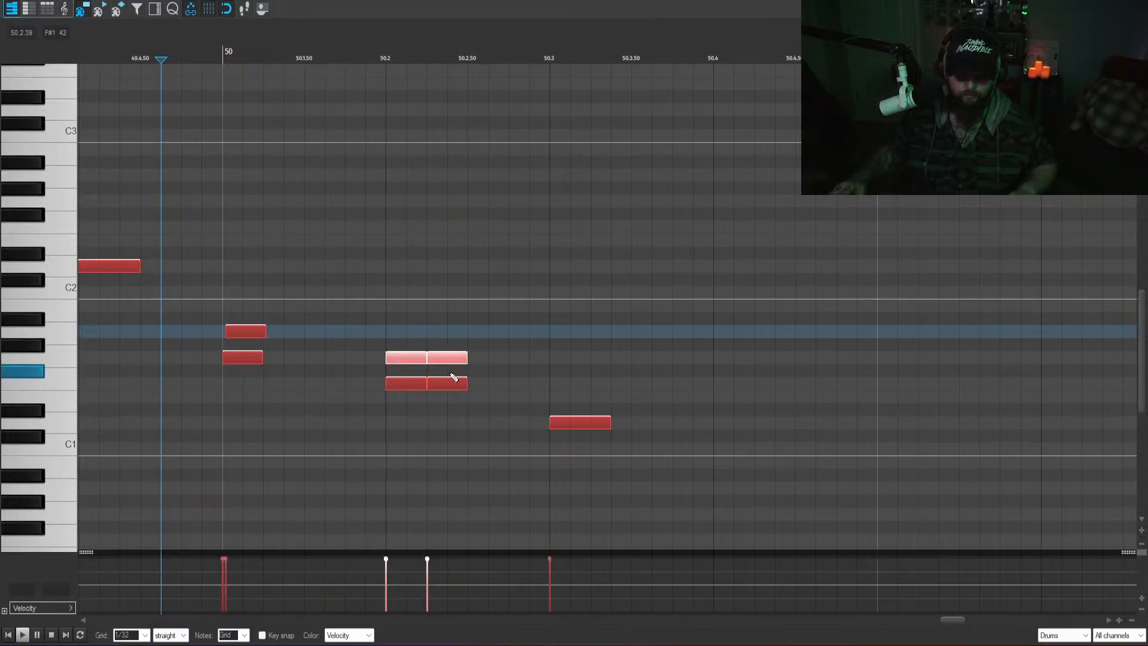
pyautogui.press('h')
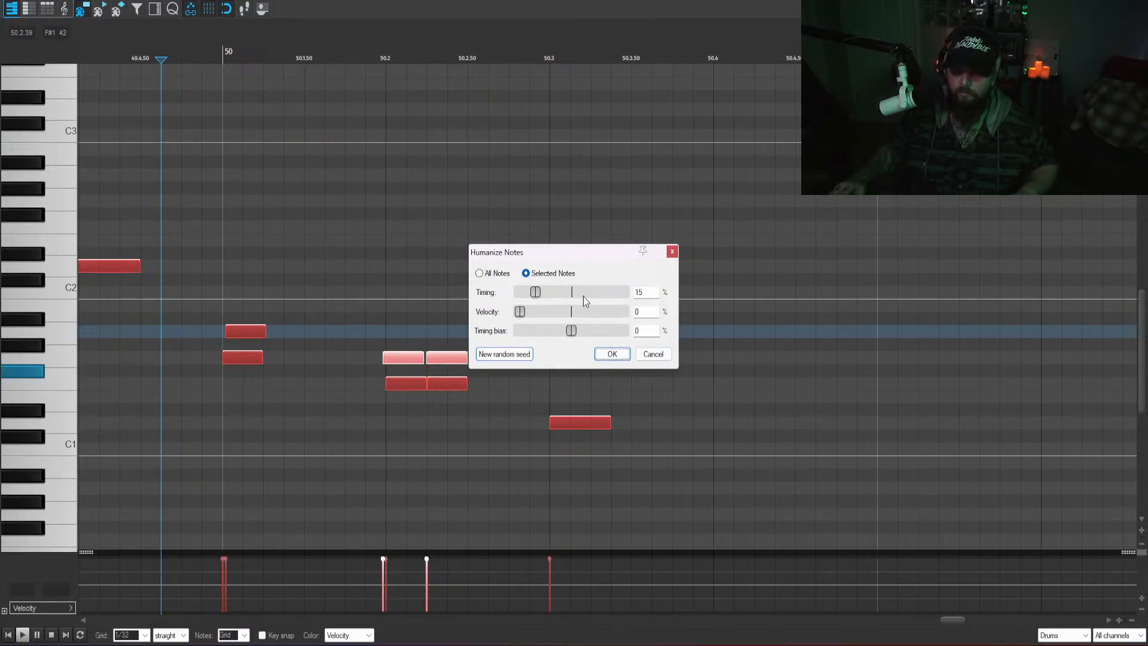
pyautogui.click(513, 355)
pyautogui.click(612, 353)
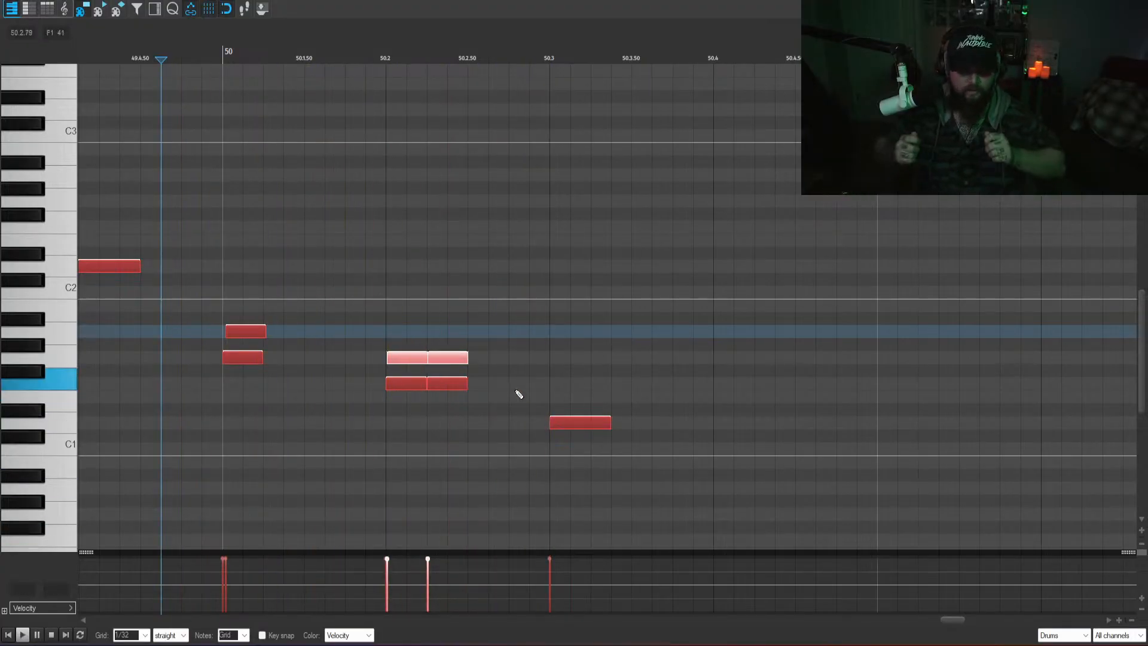
pyautogui.click(439, 233)
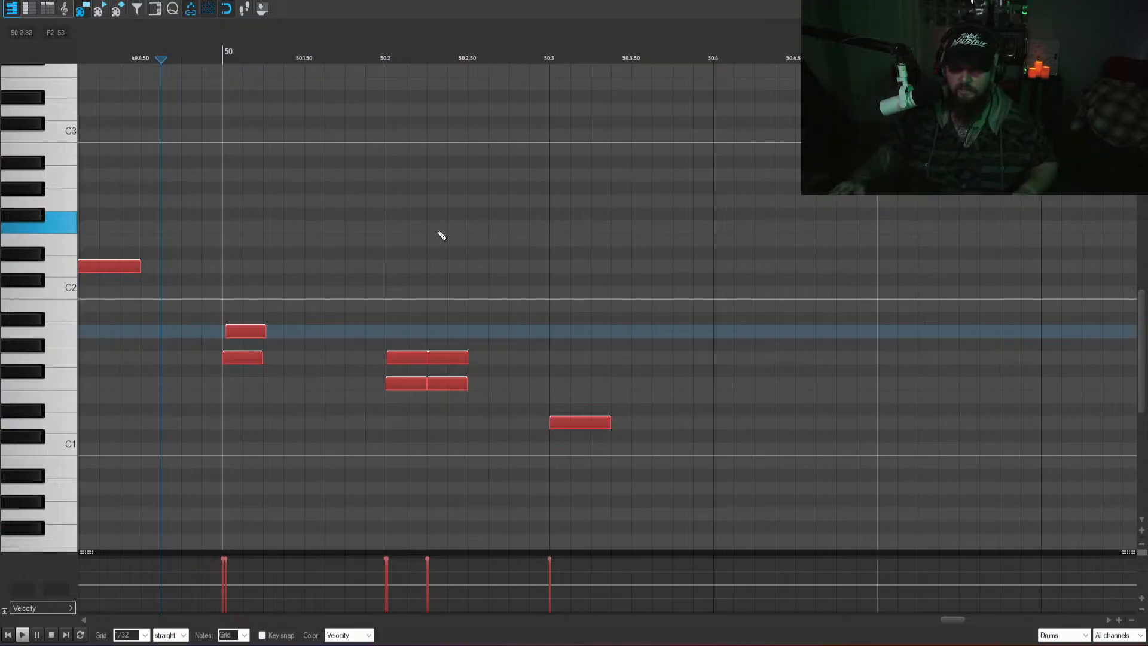
# - Examine up close the timing offset between the A1 and G1 notes at the start of bar 50
pyautogui.scroll(5, 413, 364)
pyautogui.scroll(-3, 436, 358)
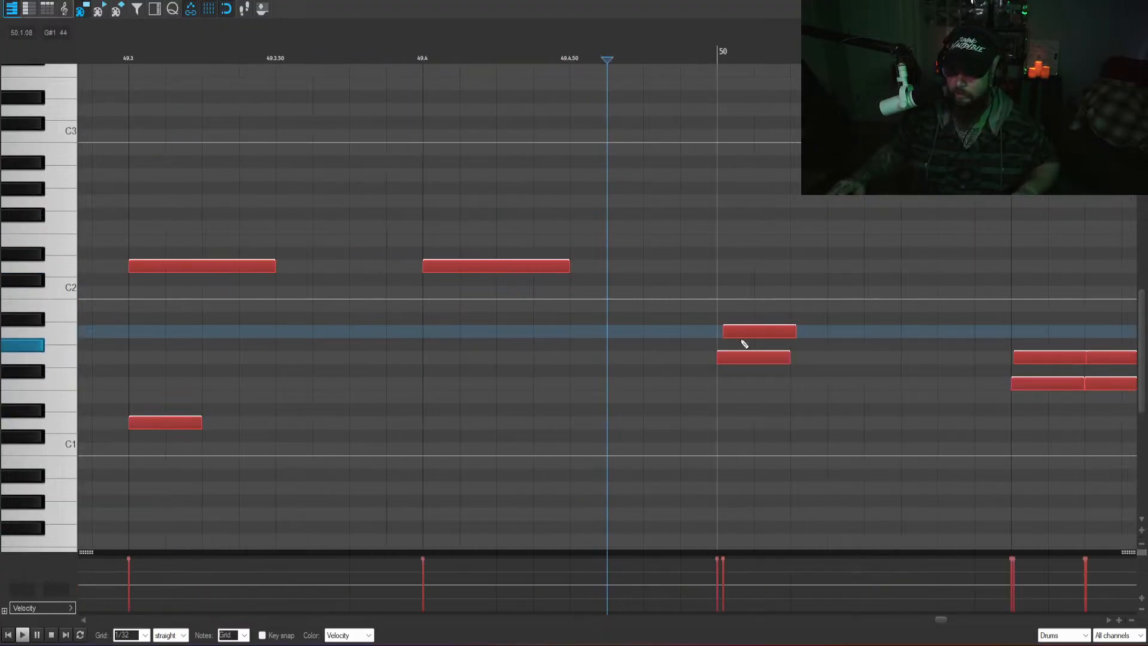
pyautogui.scroll(5, 724, 327)
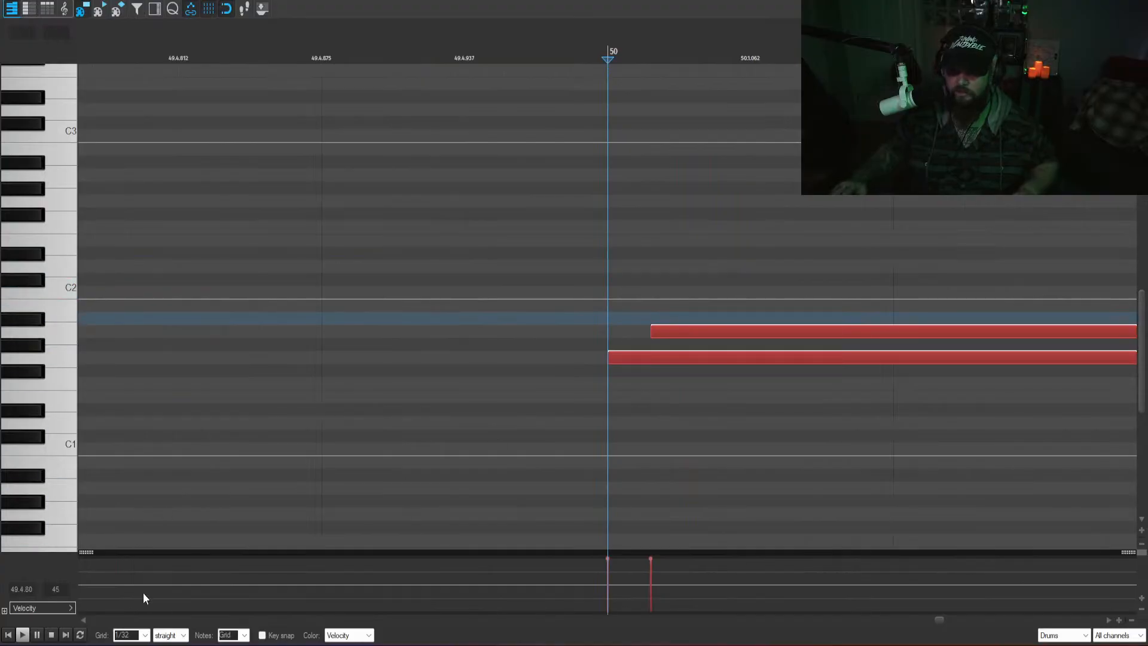
pyautogui.click(146, 635)
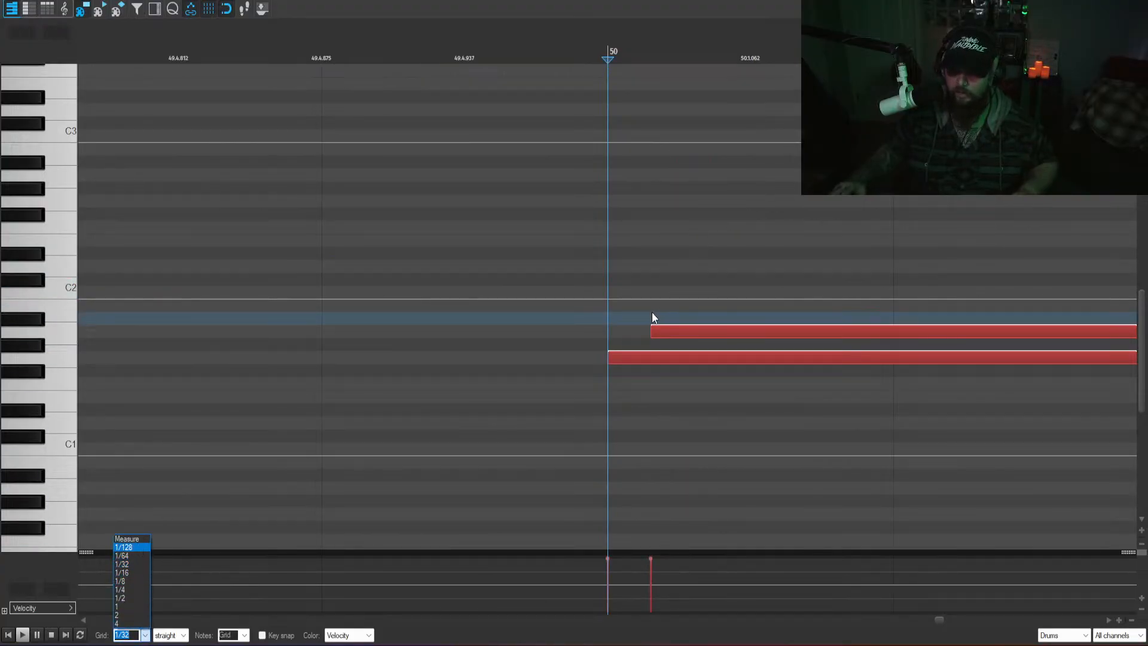
pyautogui.click(659, 330)
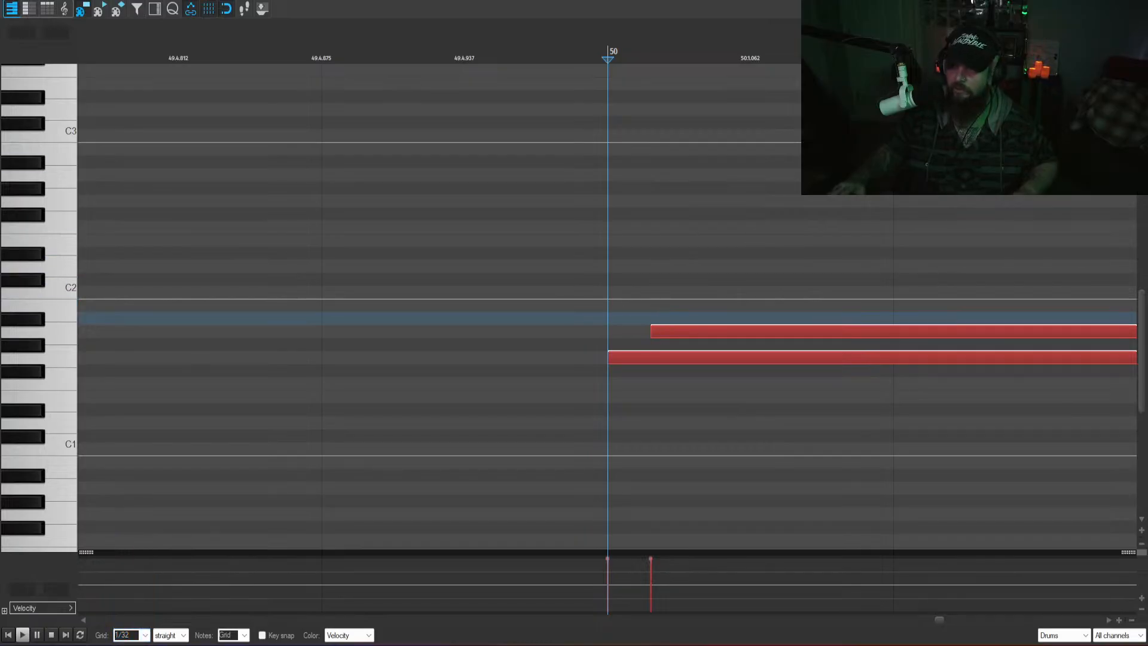
pyautogui.press('Escape')
# - Solo the Bass track alongside the drums and play both from 47.1 into the bar 50 fill
pyautogui.press('space')
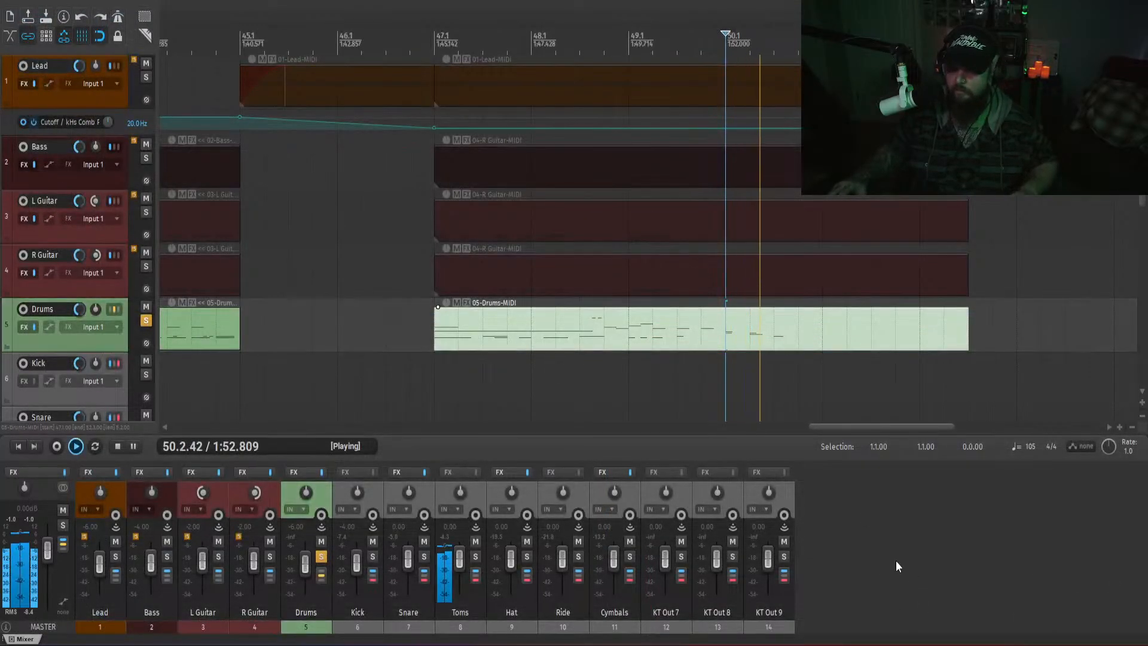
pyautogui.click(434, 372)
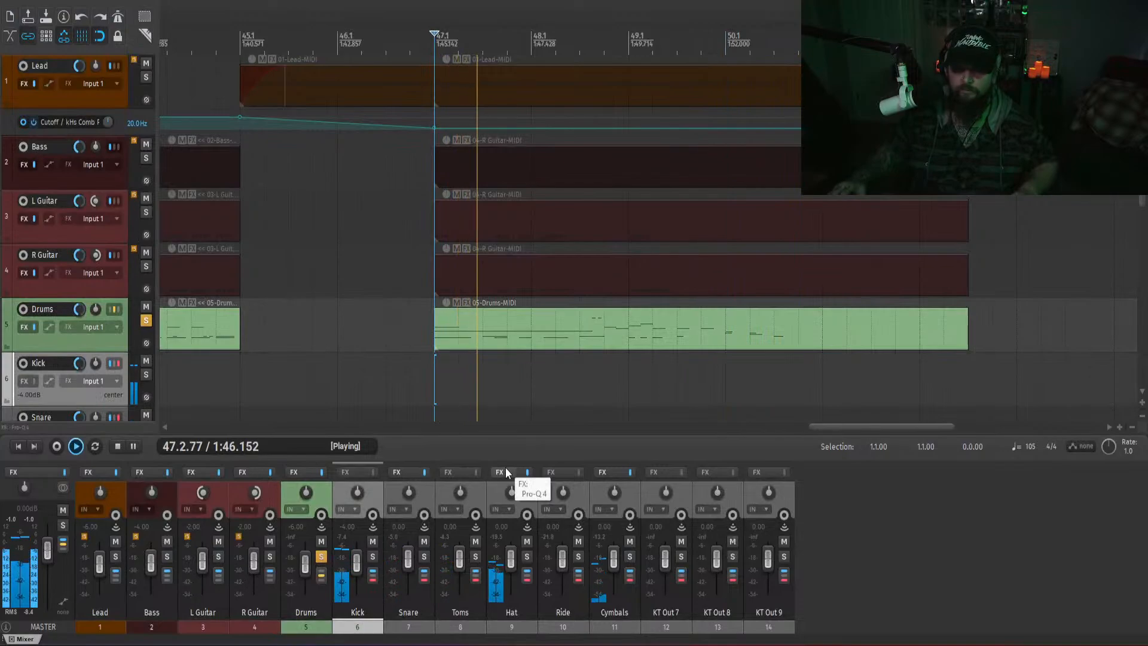
pyautogui.click(167, 557)
pyautogui.click(832, 556)
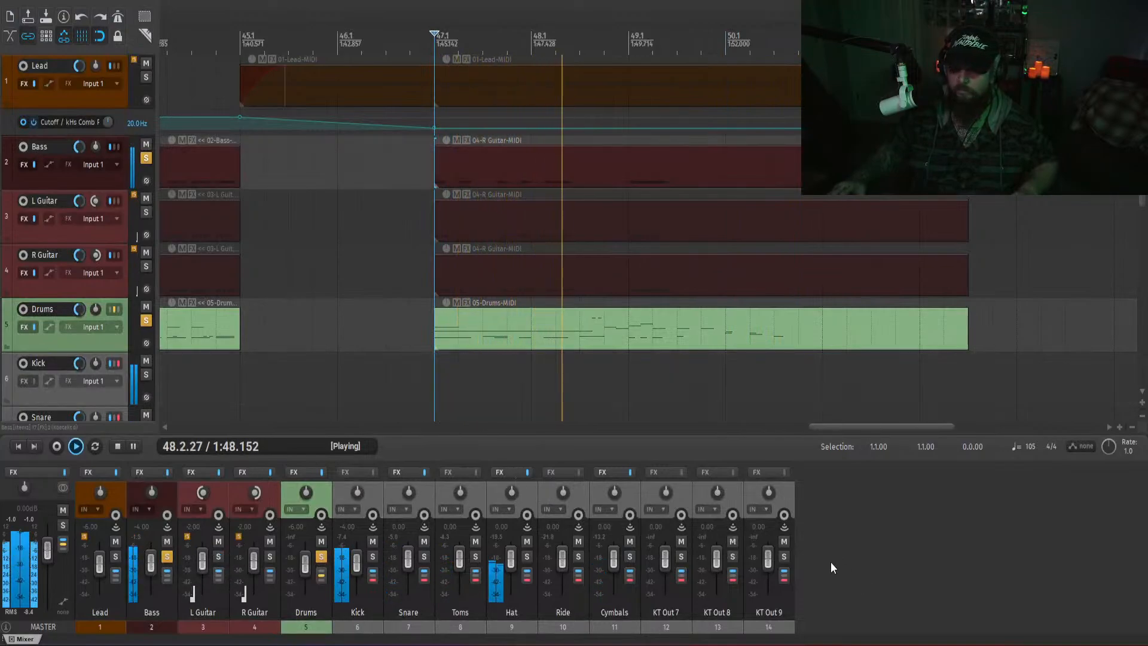
pyautogui.hscroll(3, 825, 426)
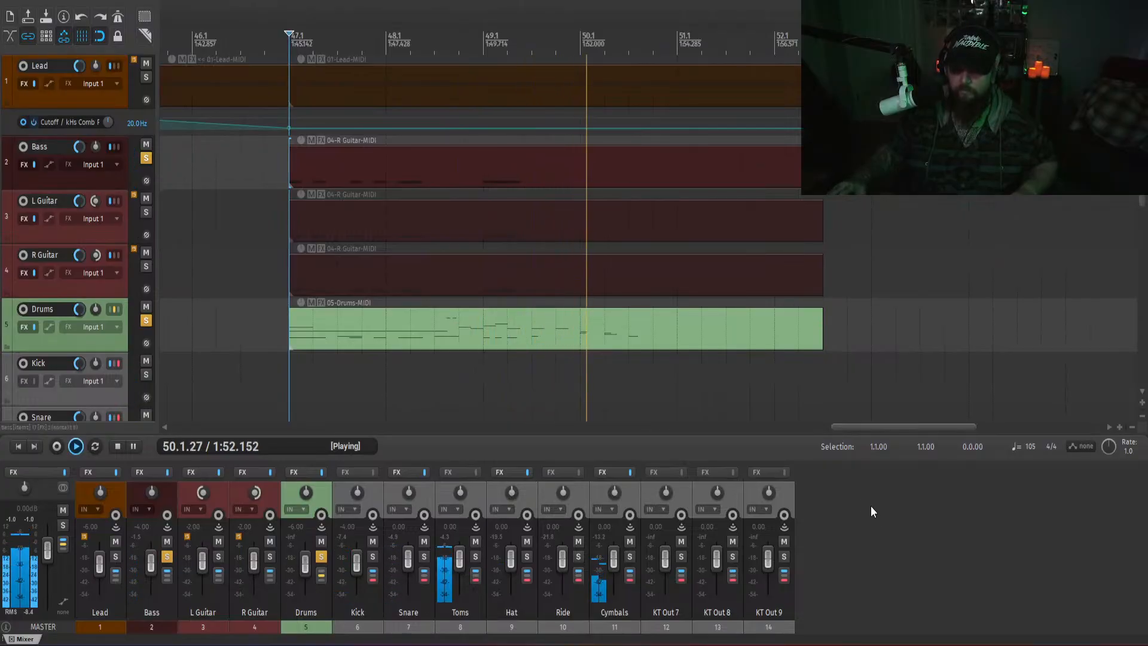
pyautogui.press('space')
# - Add D2 notes at 50.3 and 50.4 in the last drum item, playing the fill from just before bar 50
pyautogui.doubleClick(608, 329)
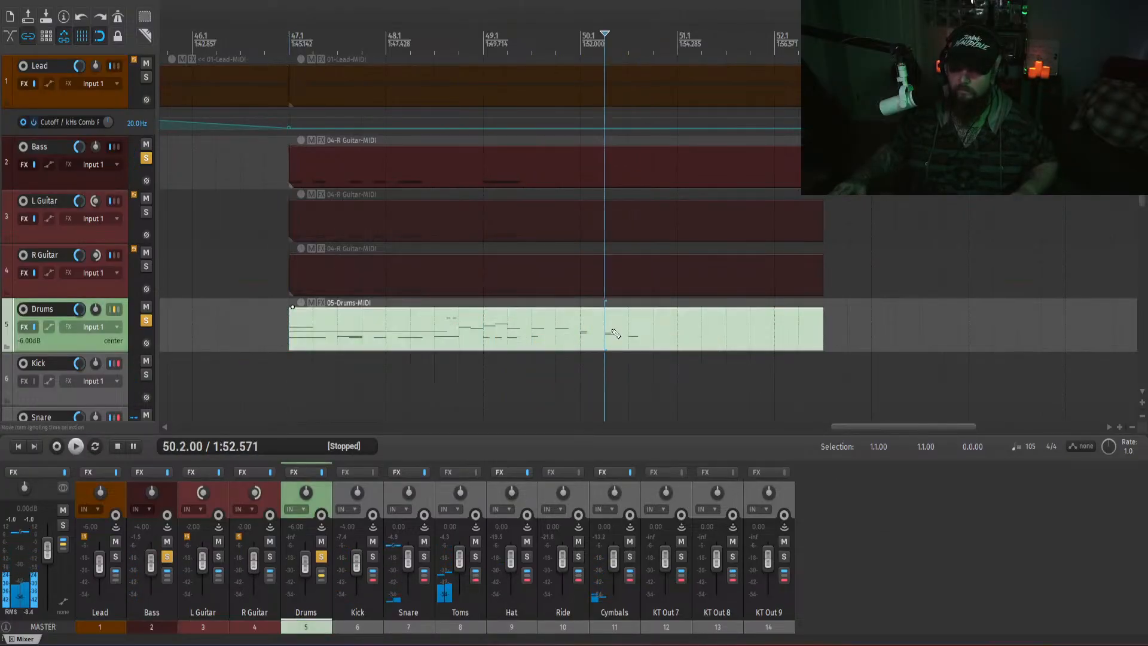
pyautogui.scroll(-8, 508, 429)
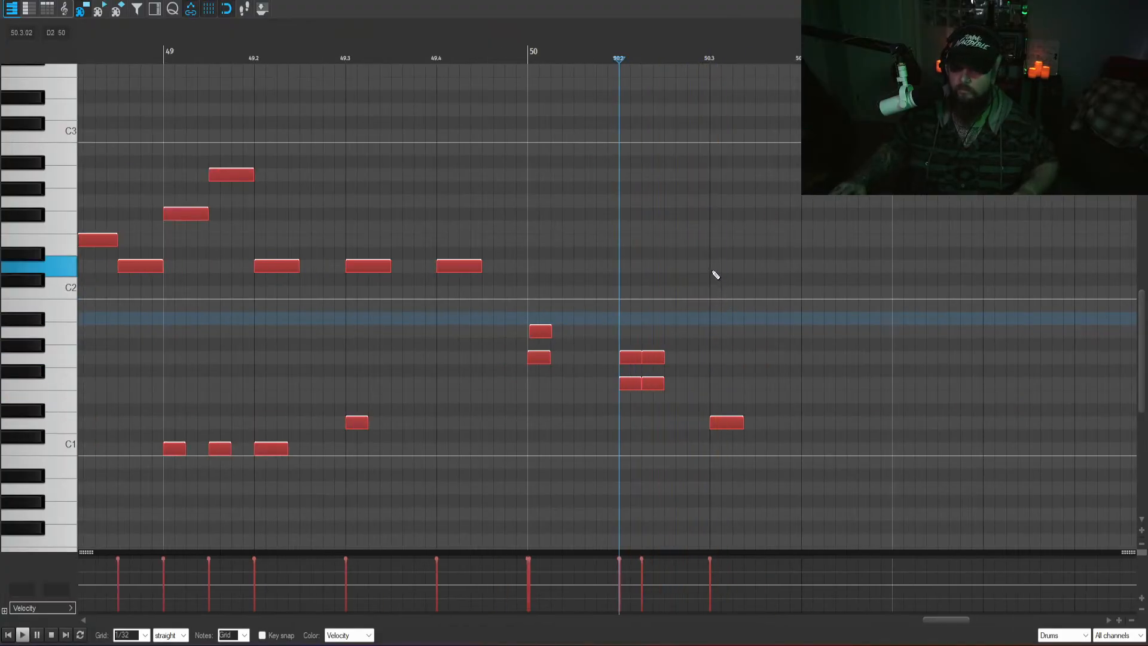
pyautogui.click(506, 203)
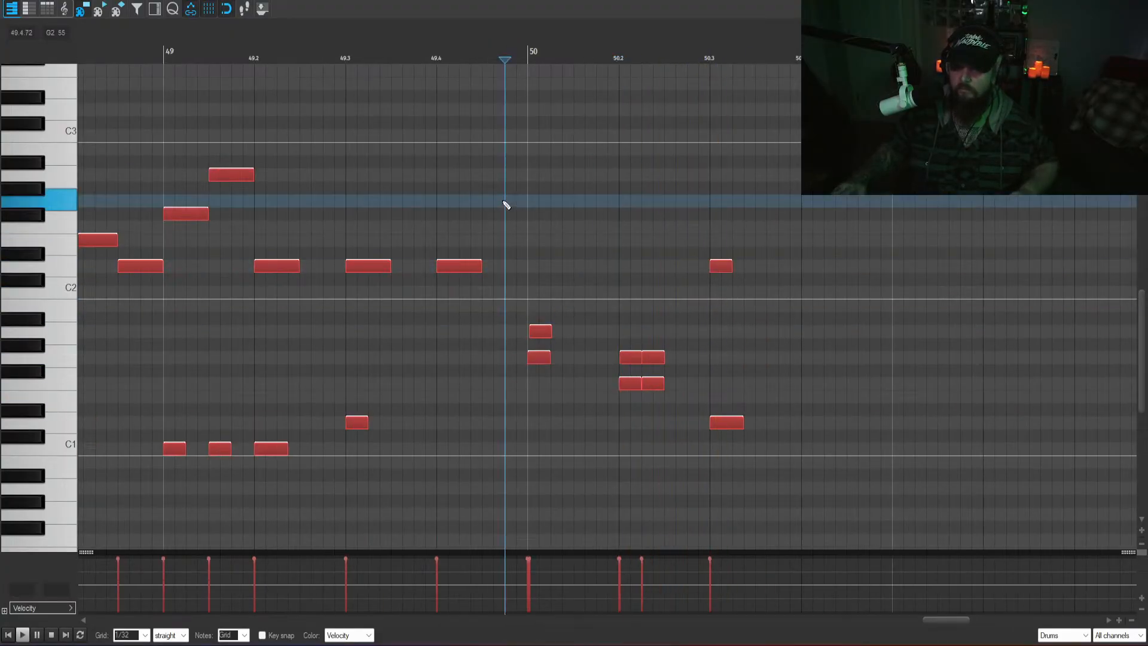
pyautogui.press('space')
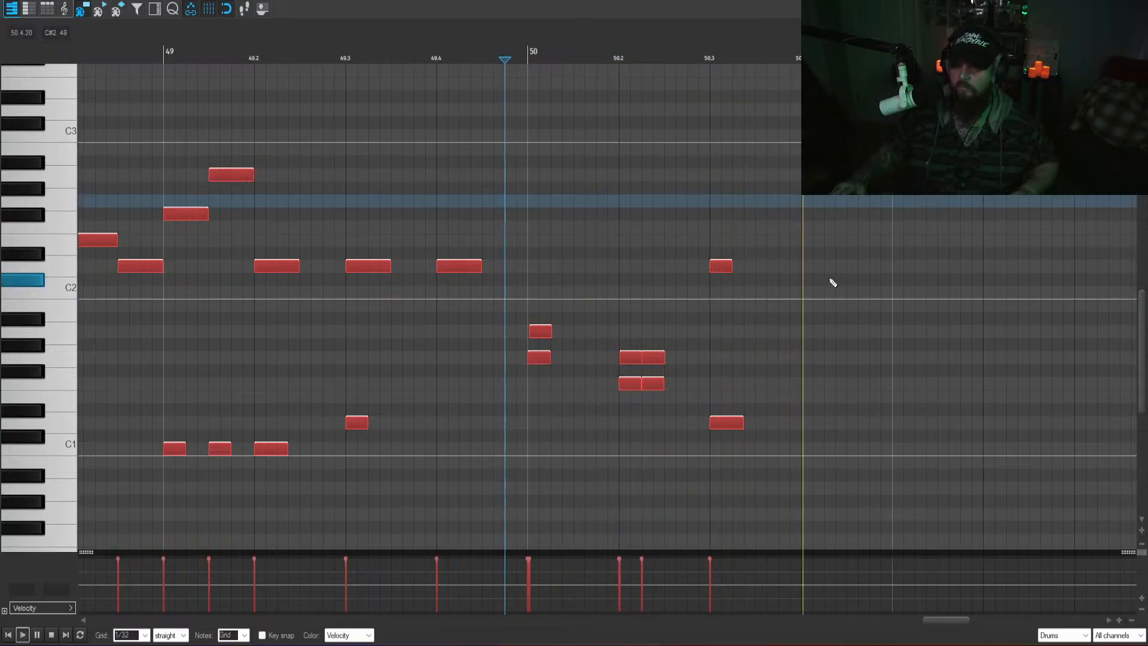
pyautogui.click(818, 269)
pyautogui.press('space')
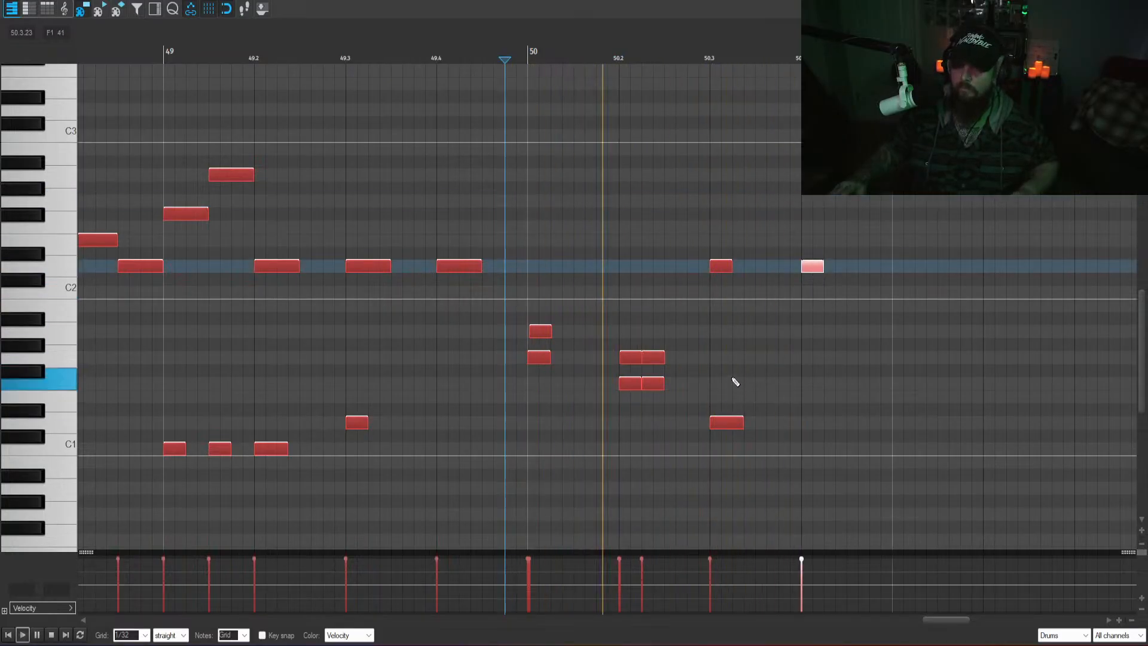
# - Add four consecutive 1/32 C1 kick notes from 50.3.50 up to 50.4
pyautogui.click(763, 450)
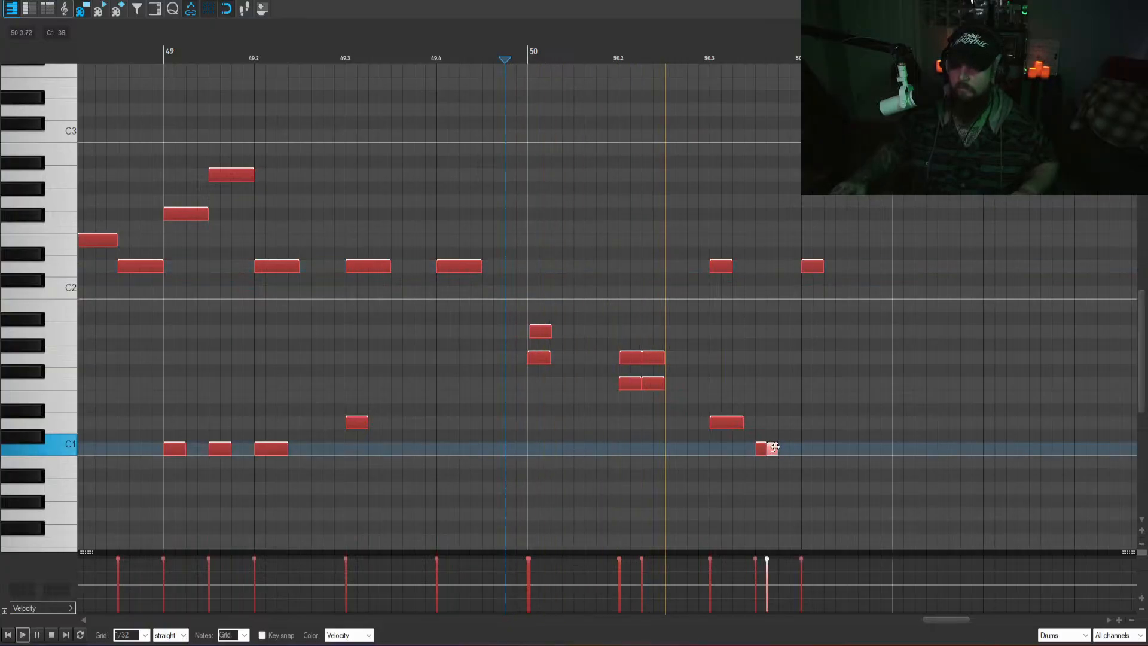
pyautogui.click(787, 449)
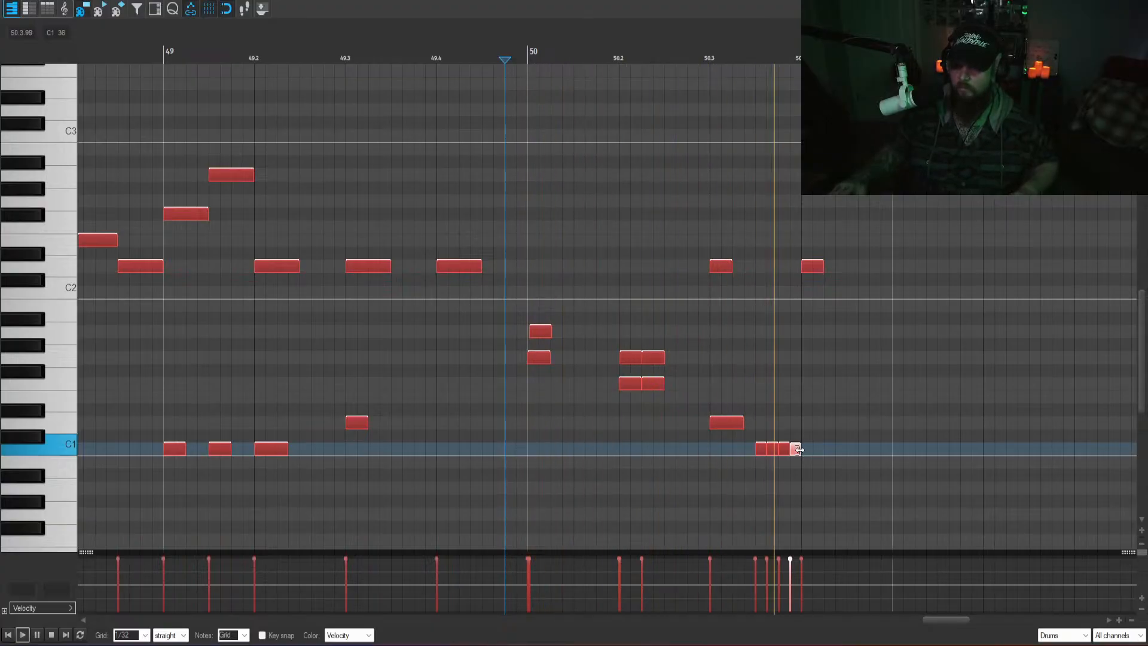
pyautogui.click(812, 266)
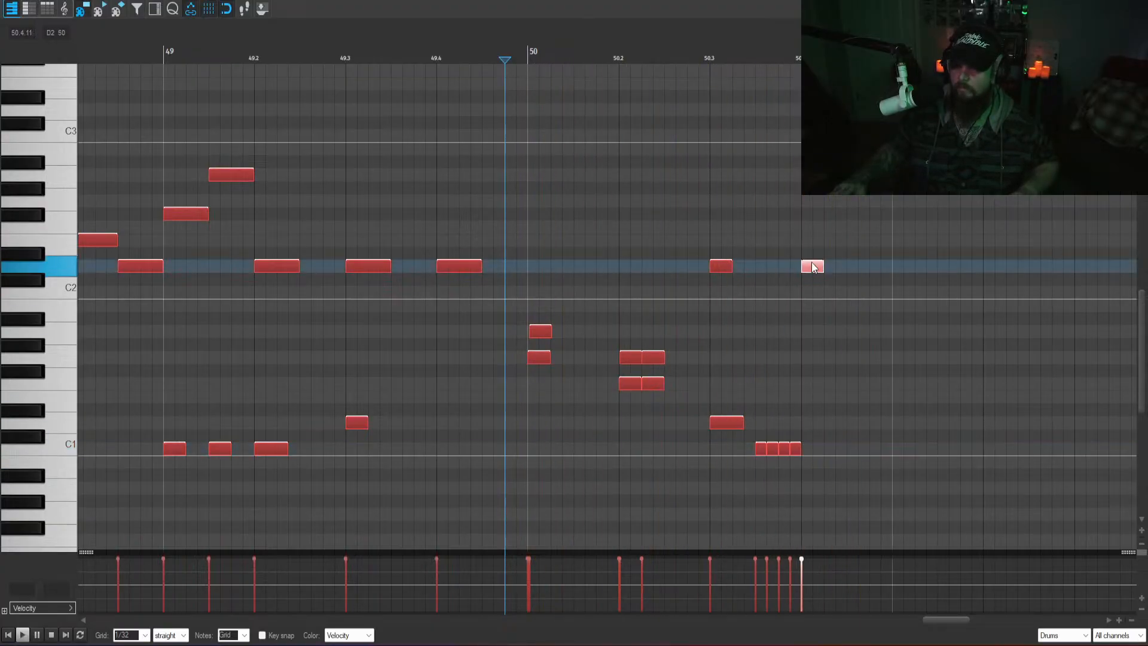
# - Add an F2 note after the D2 hit at 50.4, audition it, and position it at 50.4.50
pyautogui.click(850, 233)
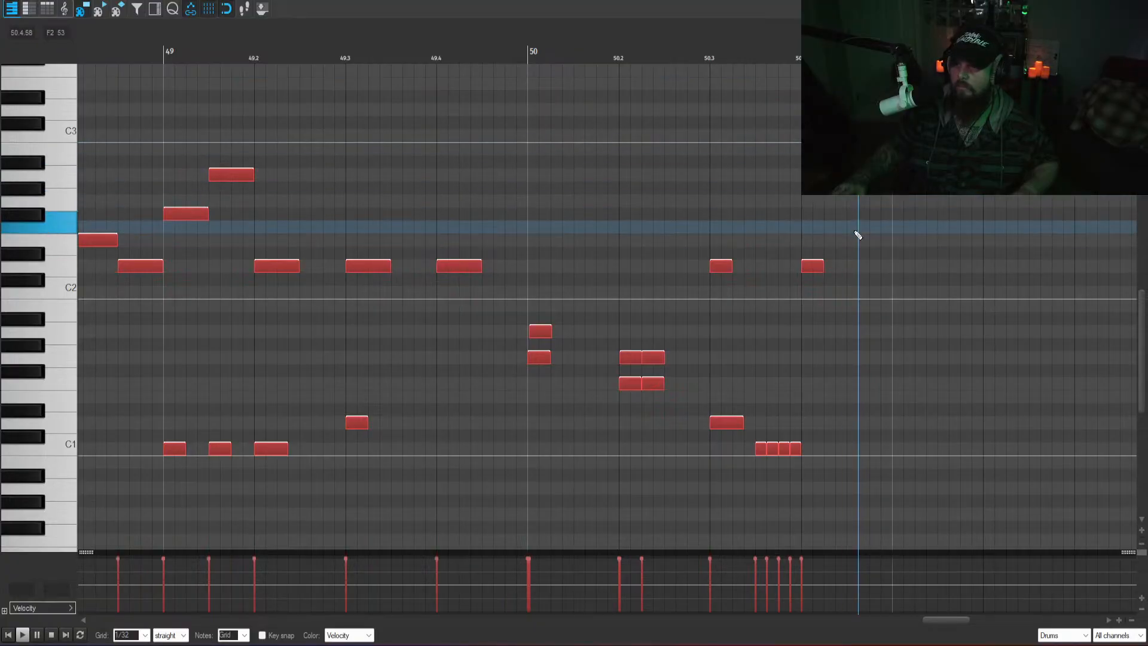
pyautogui.moveTo(865, 227); pyautogui.dragTo(870, 220)
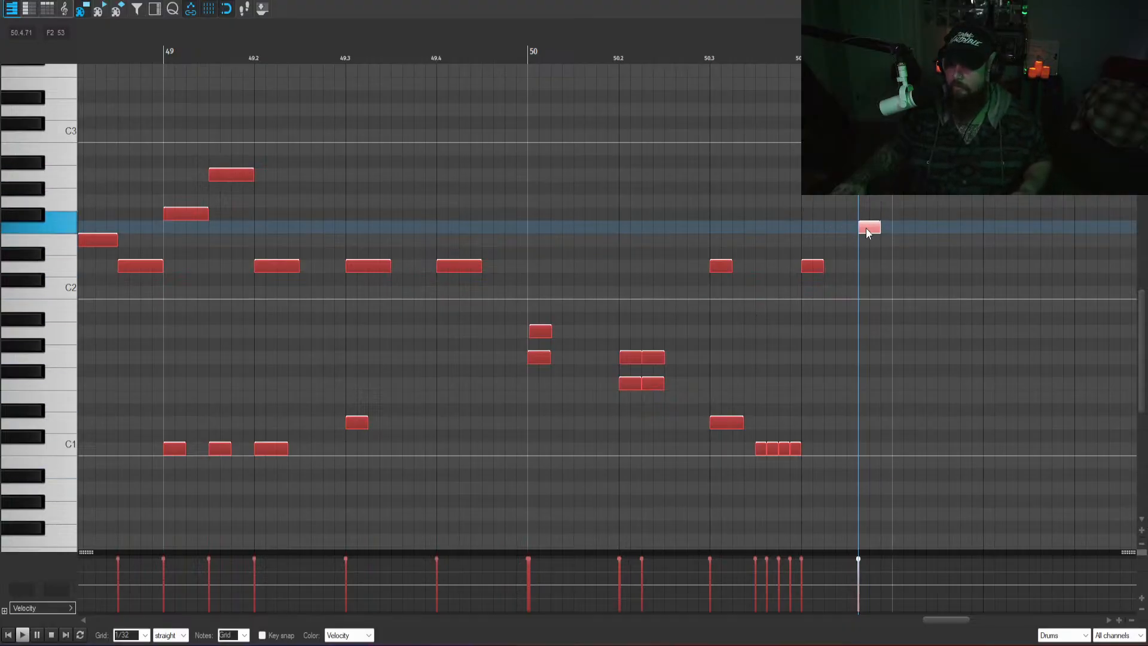
pyautogui.click(770, 207)
pyautogui.press('space')
pyautogui.press('space')
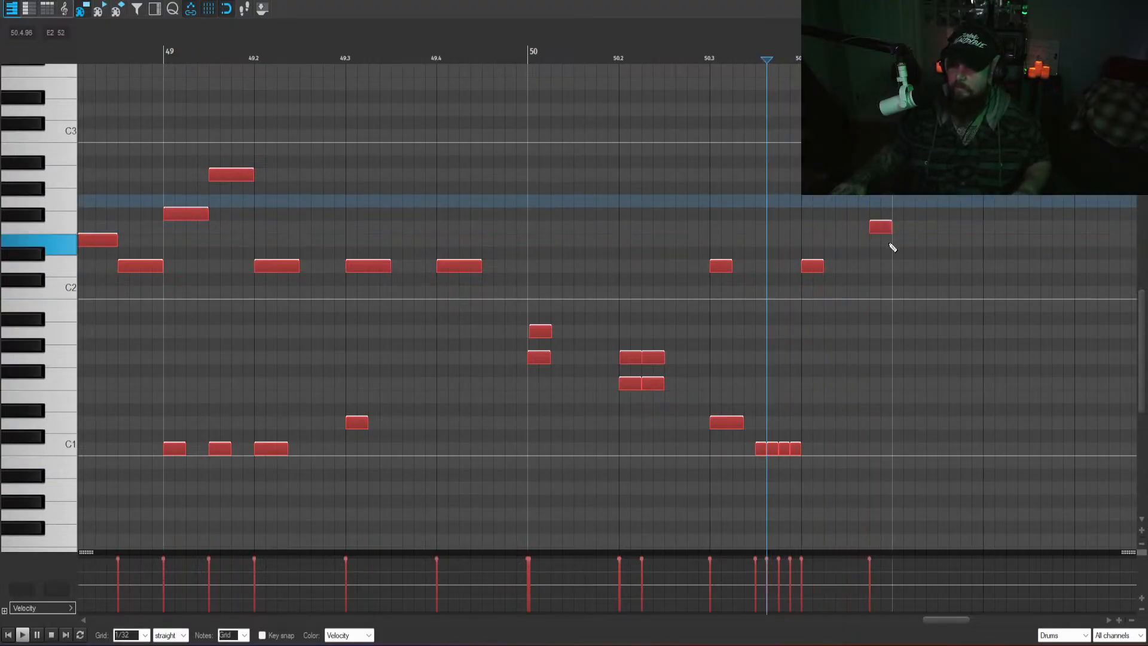
pyautogui.moveTo(883, 228); pyautogui.dragTo(860, 228)
pyautogui.press('space')
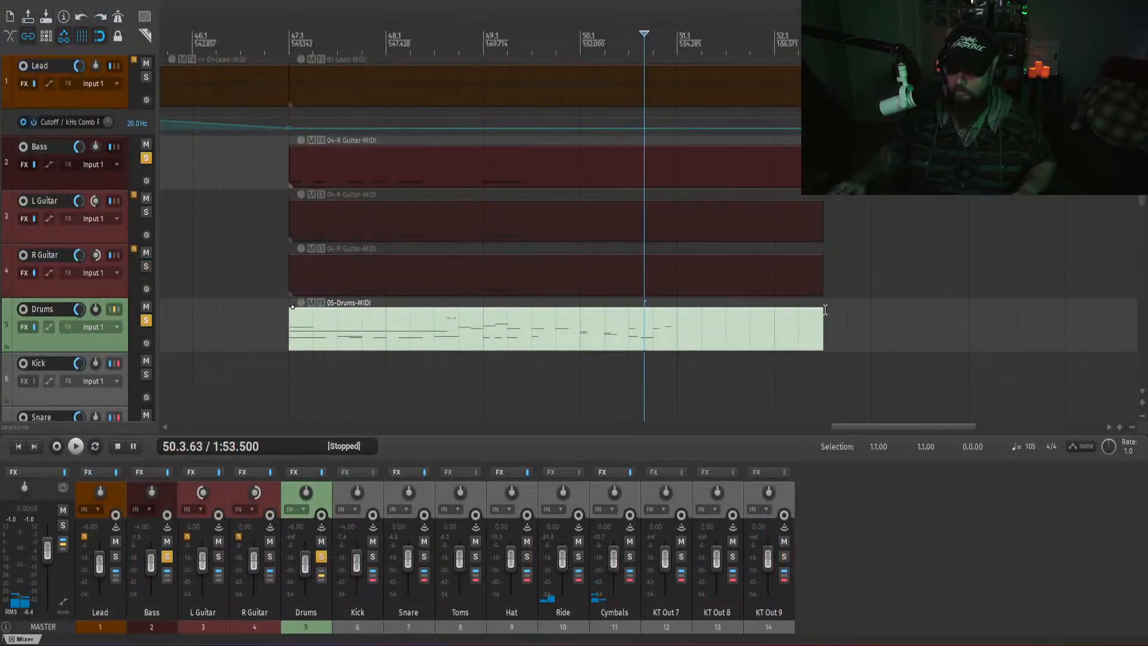
# - Trim the end of the last drum item to 51.1 and play it with the bass from 47.1
pyautogui.moveTo(825, 310); pyautogui.dragTo(669, 358)
pyautogui.click(291, 390)
pyautogui.press('space')
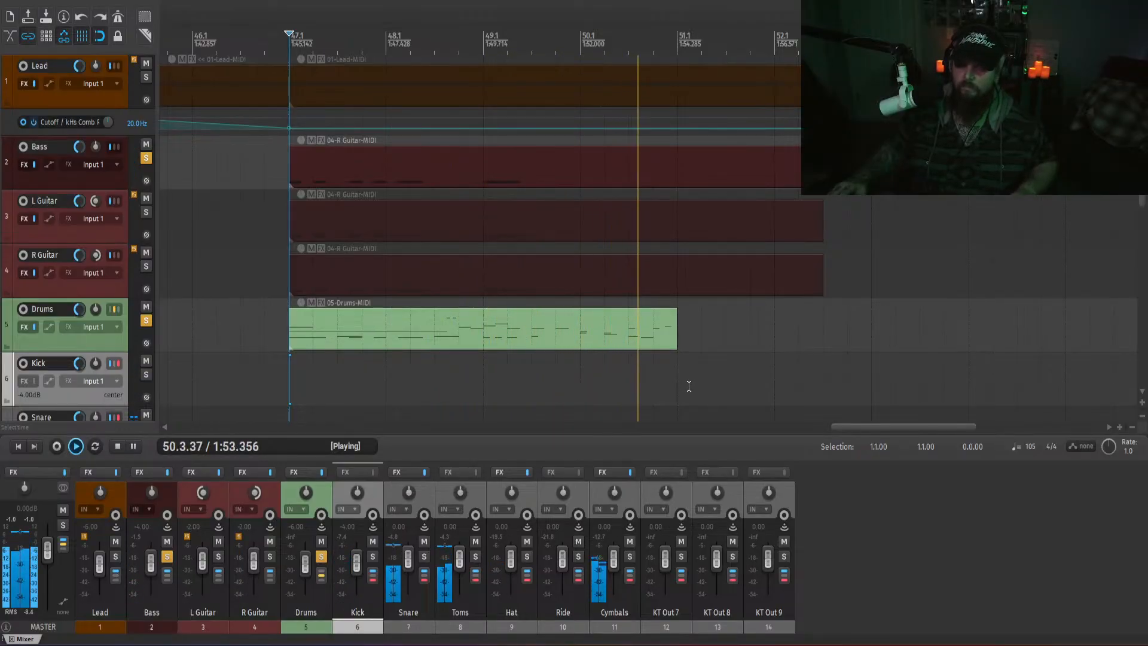
pyautogui.press('space')
# - Add two 1/8 C1 kick notes at 50.4 and 50.4.50, and play the fill from just before 50.2
pyautogui.doubleClick(651, 334)
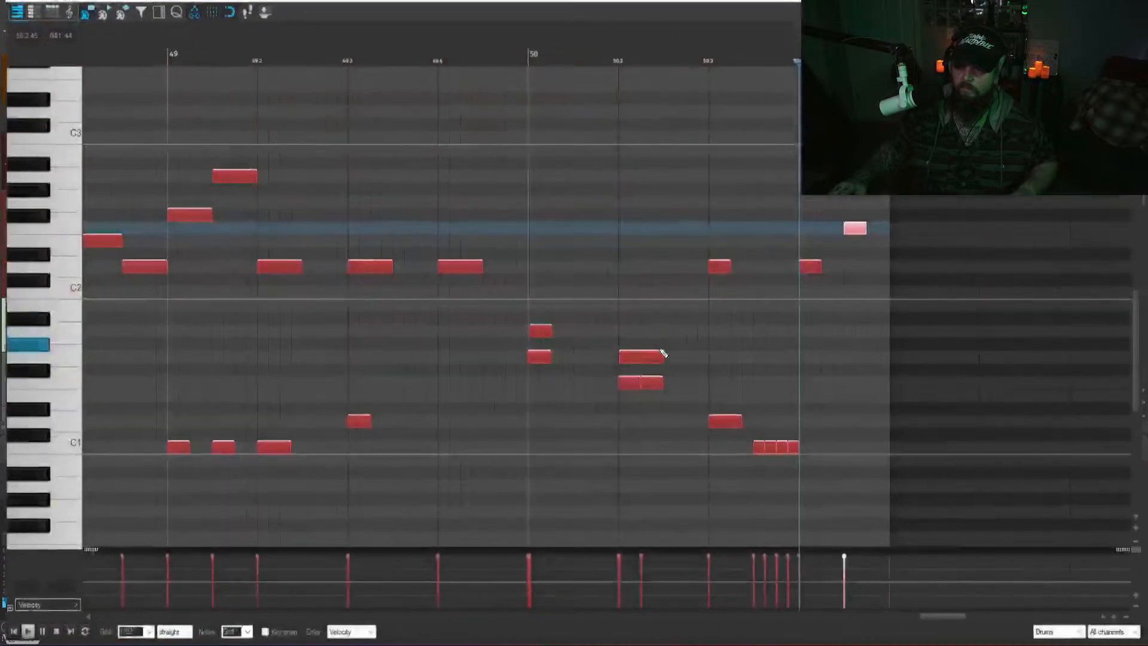
pyautogui.click(804, 449)
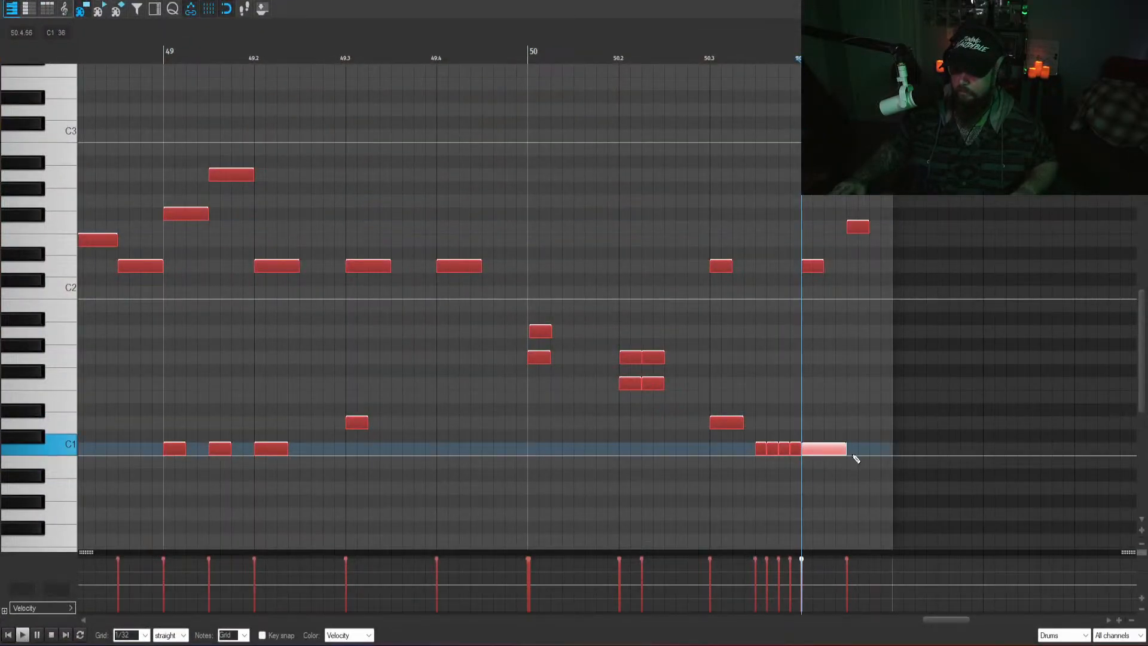
pyautogui.click(595, 403)
pyautogui.press('space')
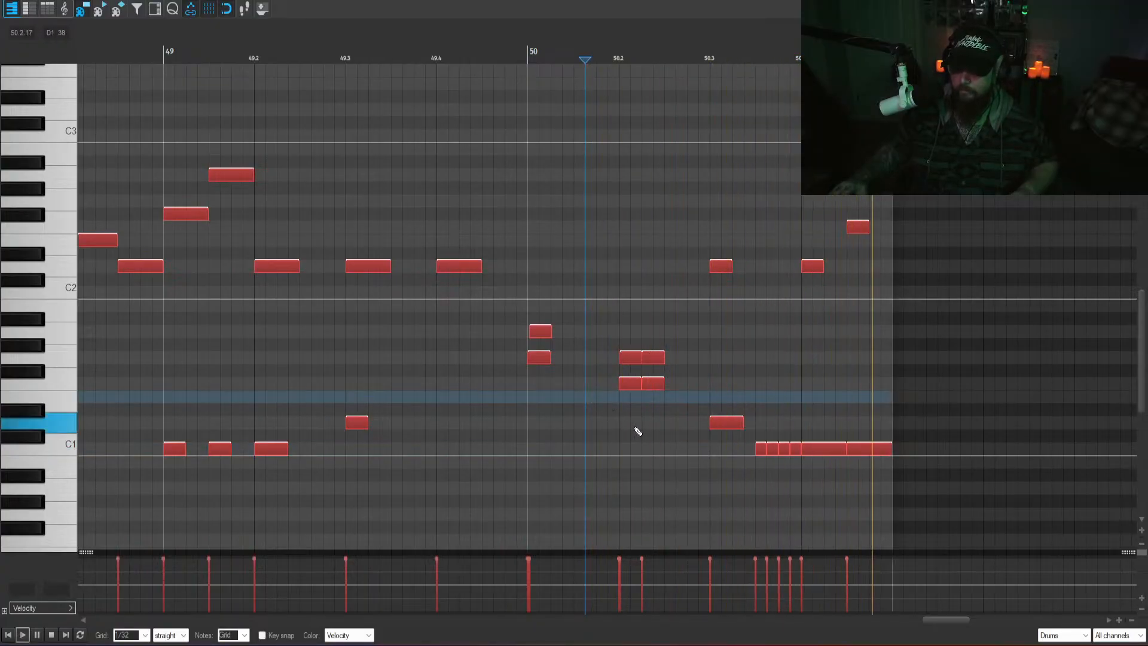
pyautogui.press('space')
pyautogui.press('Escape')
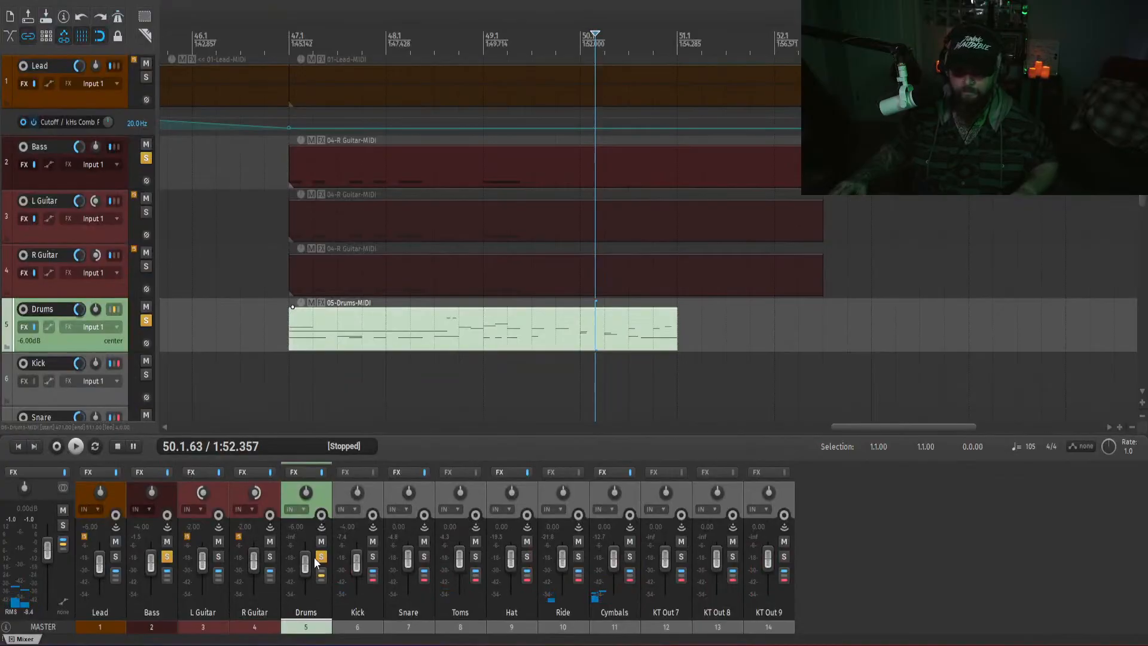
# - Unsolo the Drums and Bass tracks, mute the Lead track, and start playback
pyautogui.click(320, 557)
pyautogui.click(167, 557)
pyautogui.click(116, 542)
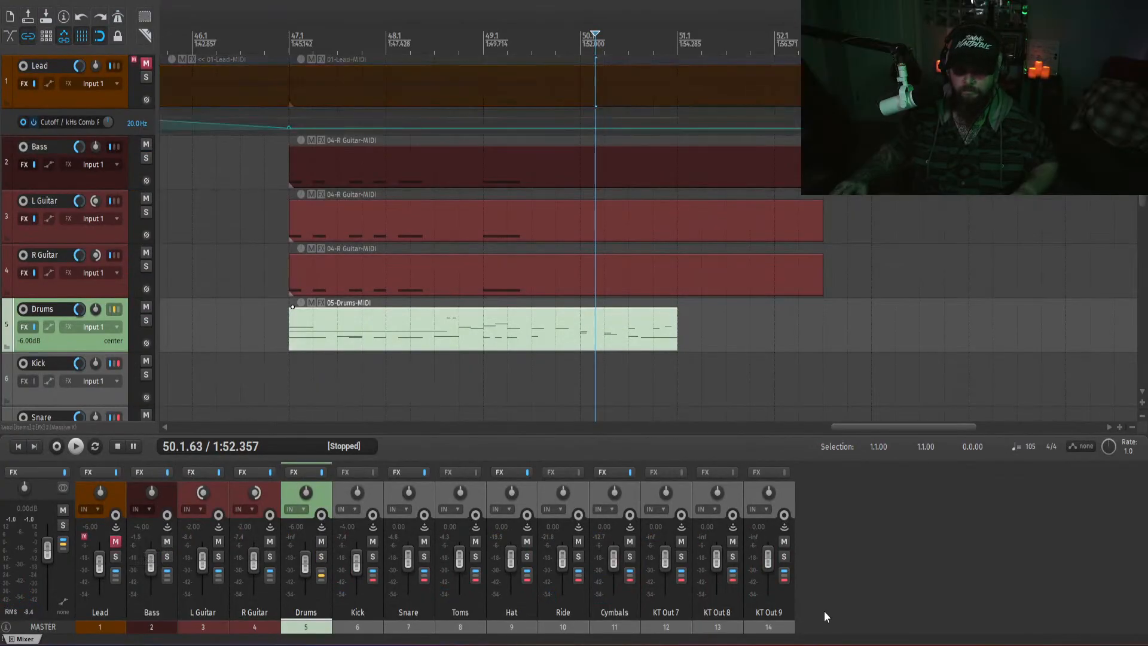
pyautogui.press('space')
# - In the last Bass item, add four 1/32 E0 notes from 50.3.50 and two 1/8 E0 notes from 50.4, all at velocity 127
pyautogui.doubleClick(515, 173)
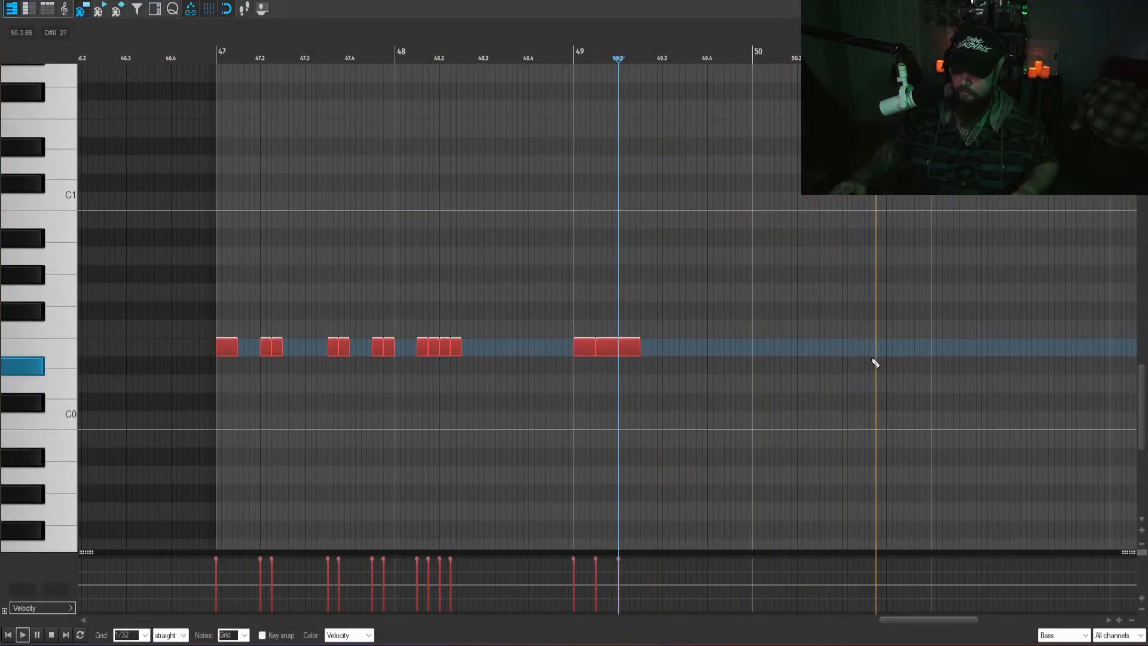
pyautogui.scroll(3, 881, 354)
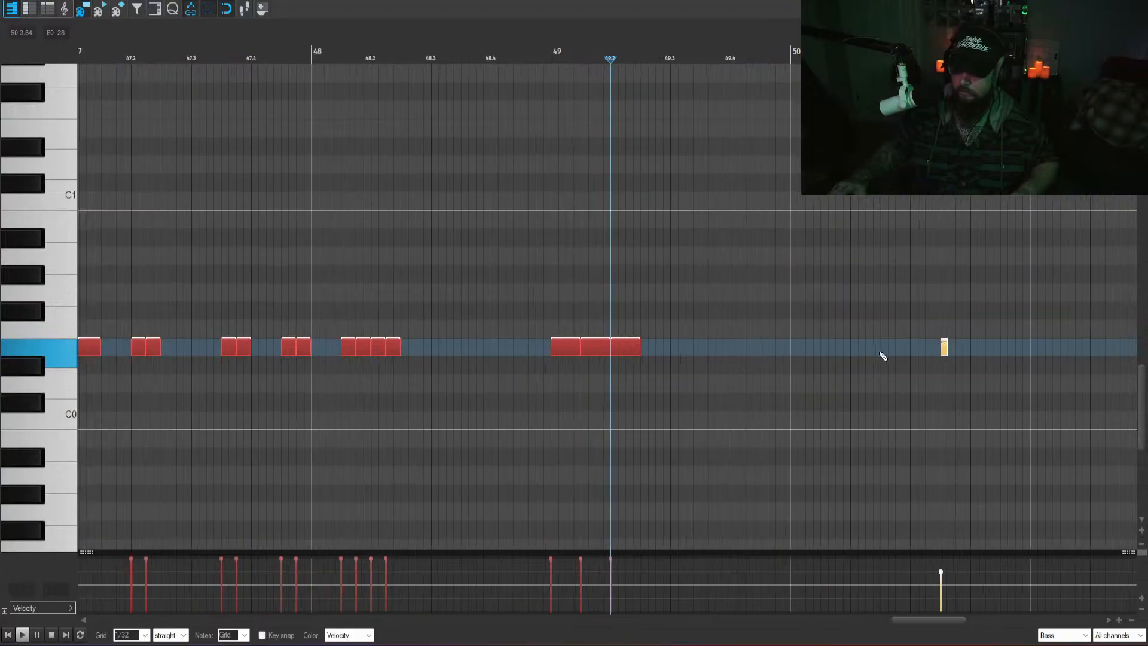
pyautogui.scroll(-3, 877, 377)
pyautogui.scroll(3, 857, 320)
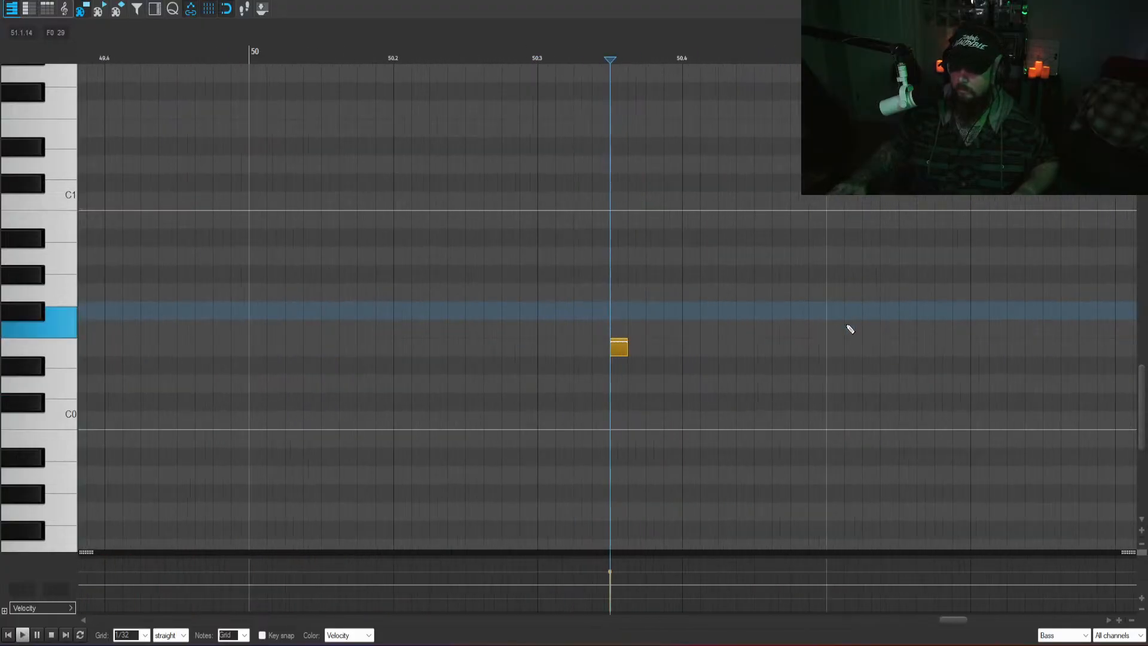
pyautogui.click(638, 350)
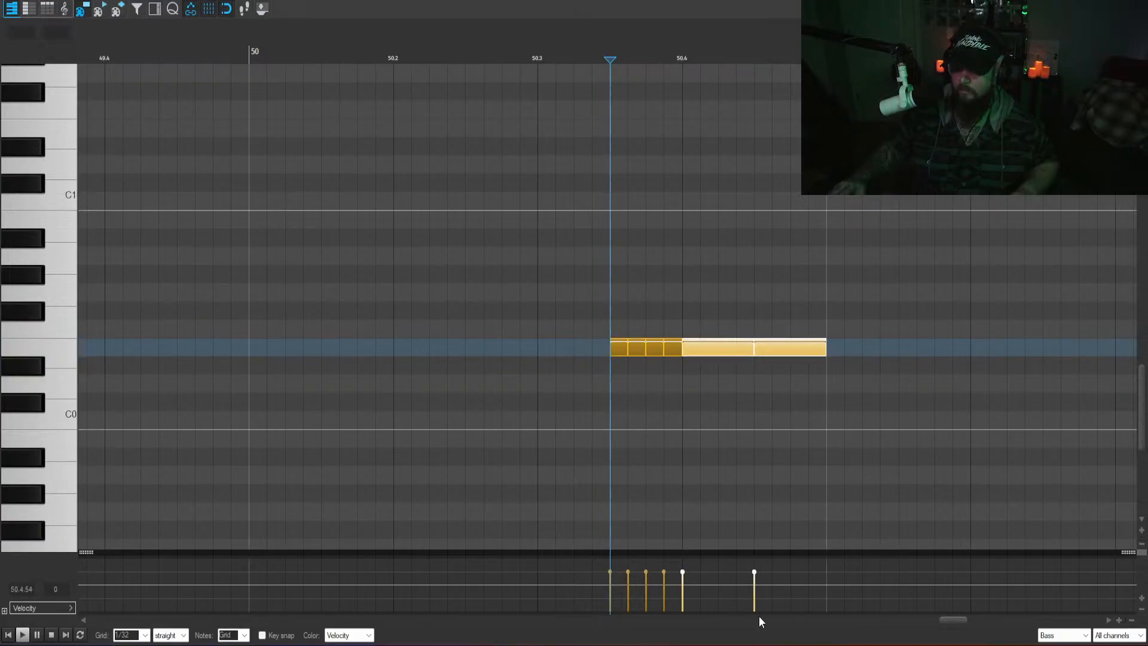
pyautogui.moveTo(880, 427); pyautogui.dragTo(541, 232)
pyautogui.moveTo(646, 571); pyautogui.dragTo(658, 518)
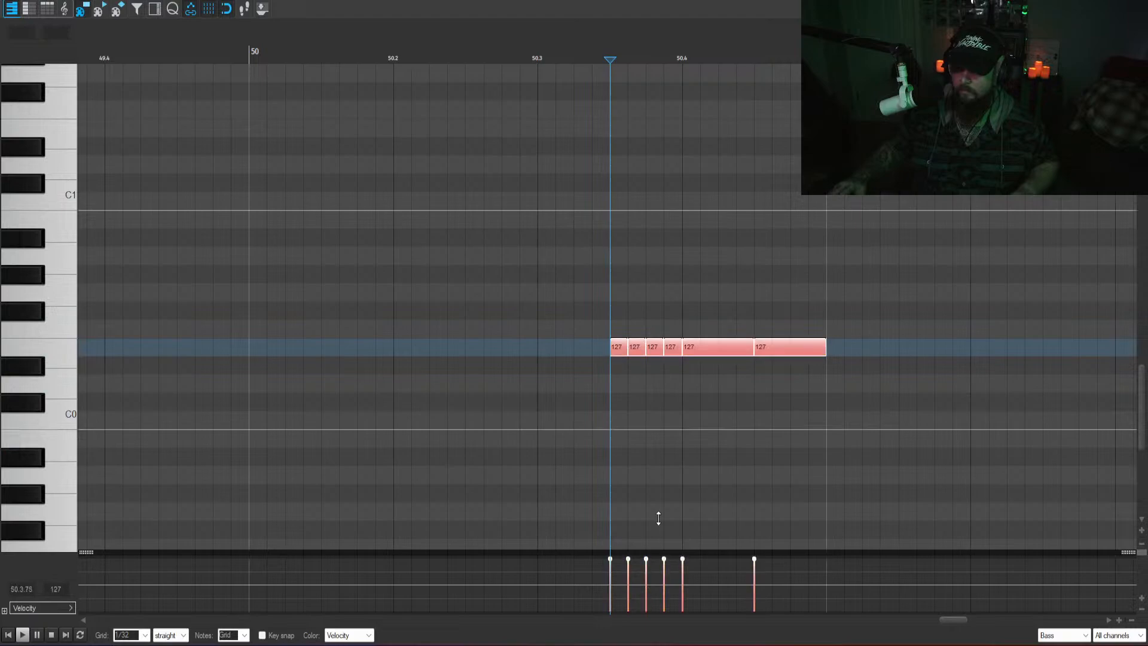
# - Play the section from 47.3 with the new bass notes
pyautogui.press('space')
pyautogui.click(1134, 4)
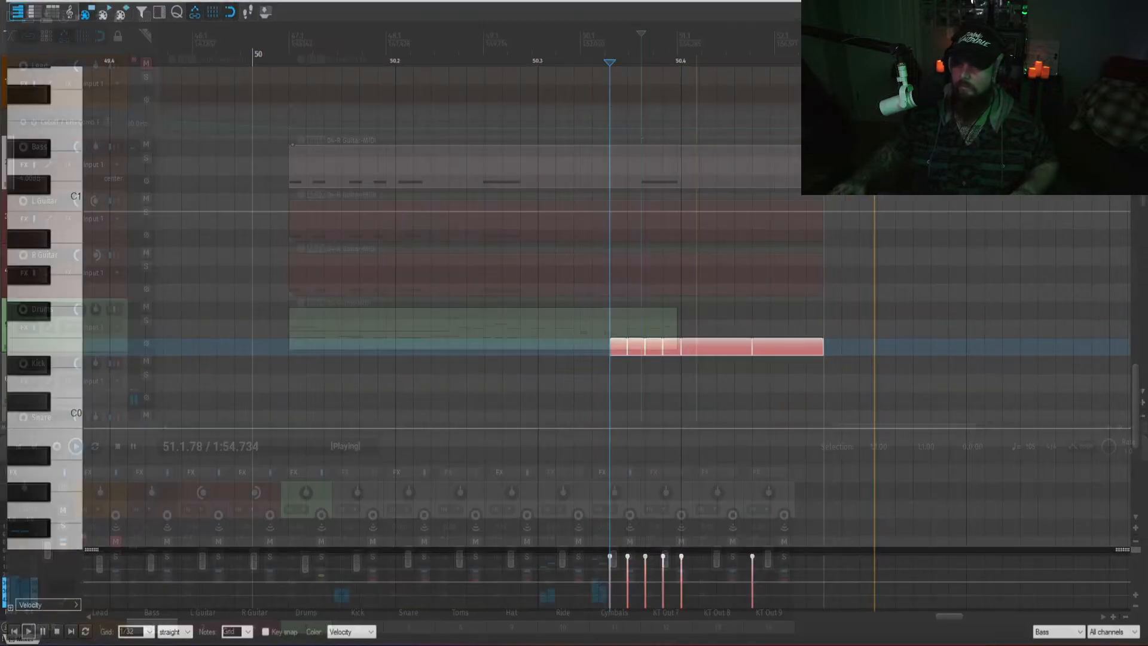
pyautogui.click(334, 264)
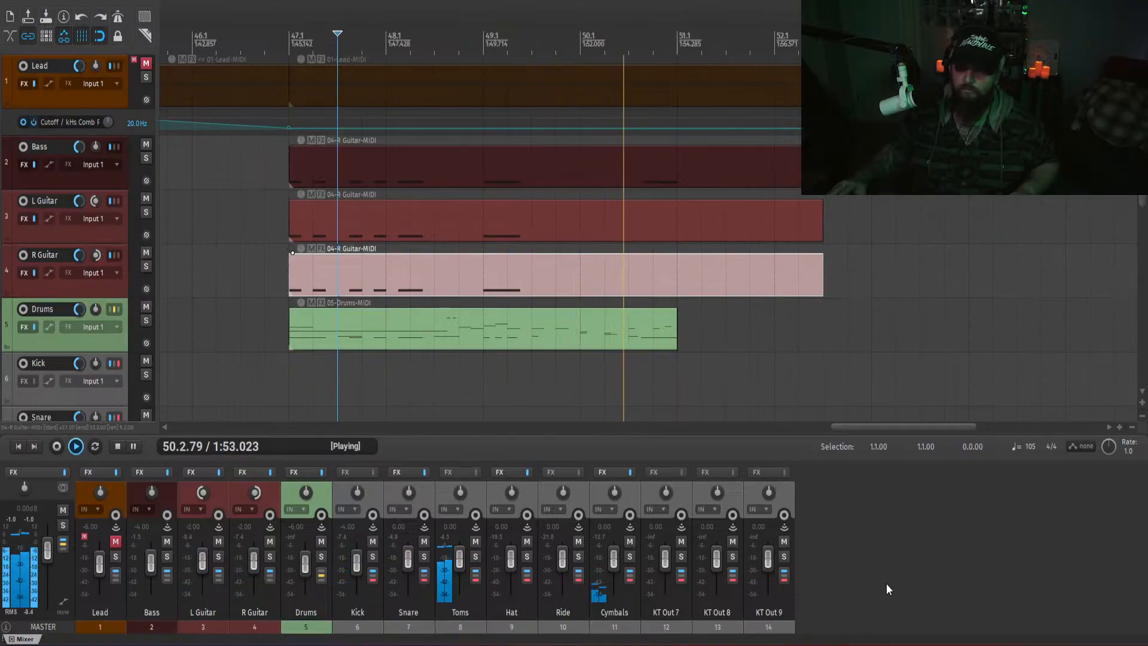
pyautogui.press('space')
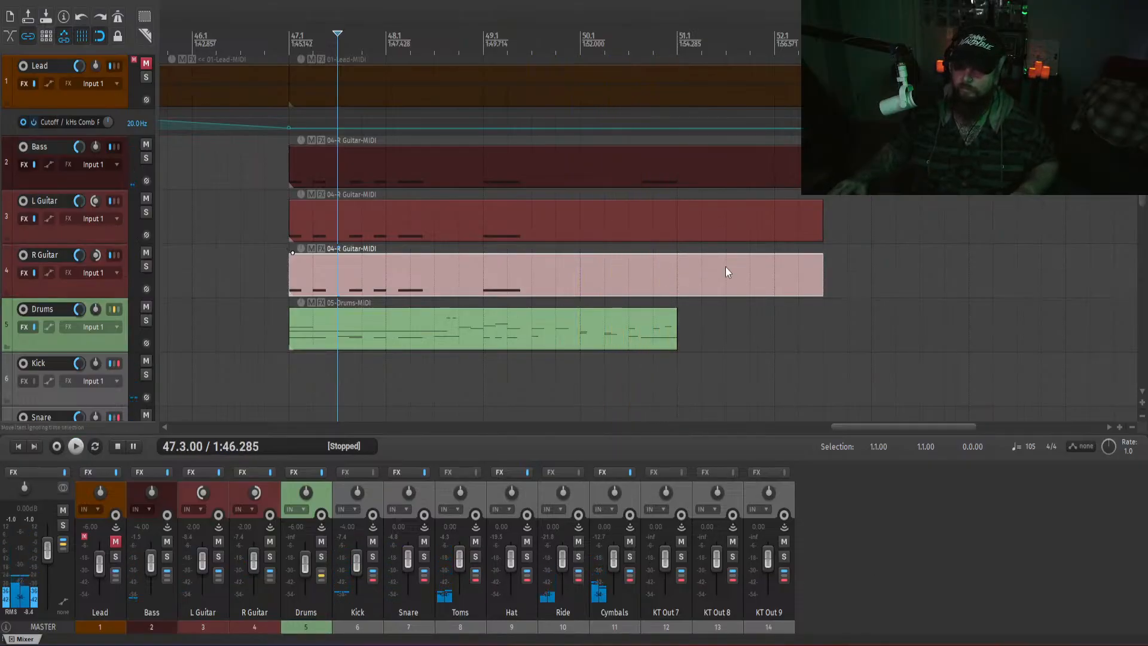
# - Trim the ends of the last Bass, L Guitar and R Guitar items to 51.1
pyautogui.moveTo(823, 279); pyautogui.dragTo(677, 179)
pyautogui.click(605, 177)
pyautogui.click(528, 164)
pyautogui.click(497, 220)
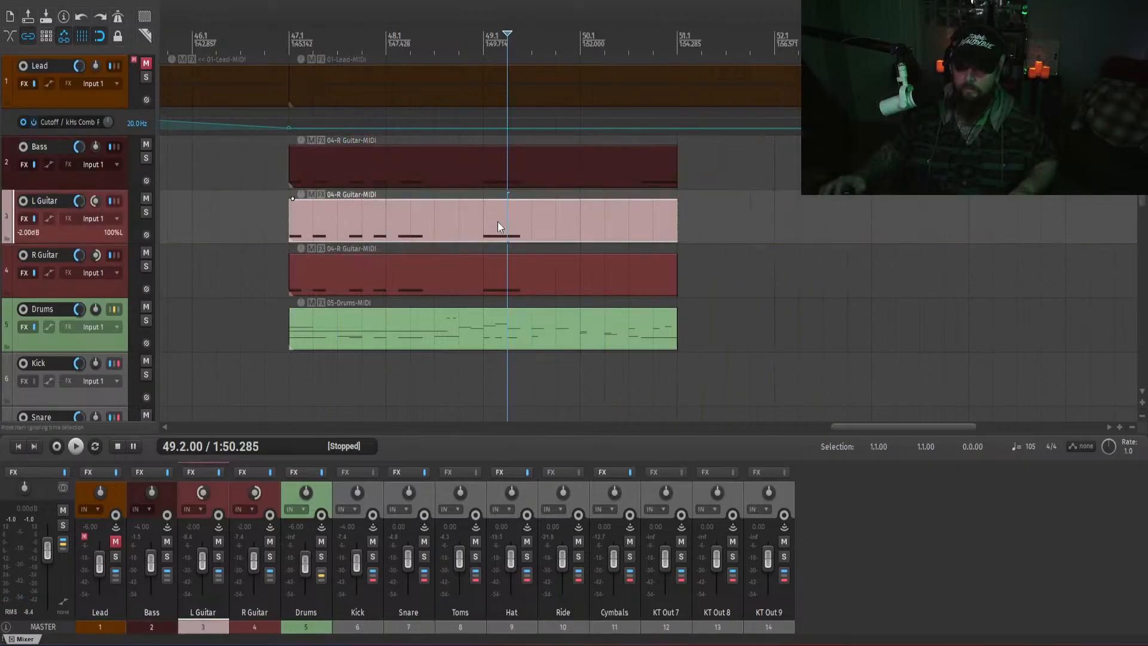
# - Replace the last L Guitar item with a copy of the Bass item at 47.1 and play it briefly
pyautogui.hotkey('ctrl', 'x')
pyautogui.hotkey('ctrl', 'v')
pyautogui.moveTo(511, 219); pyautogui.dragTo(344, 218)
pyautogui.click(284, 218)
pyautogui.press('space')
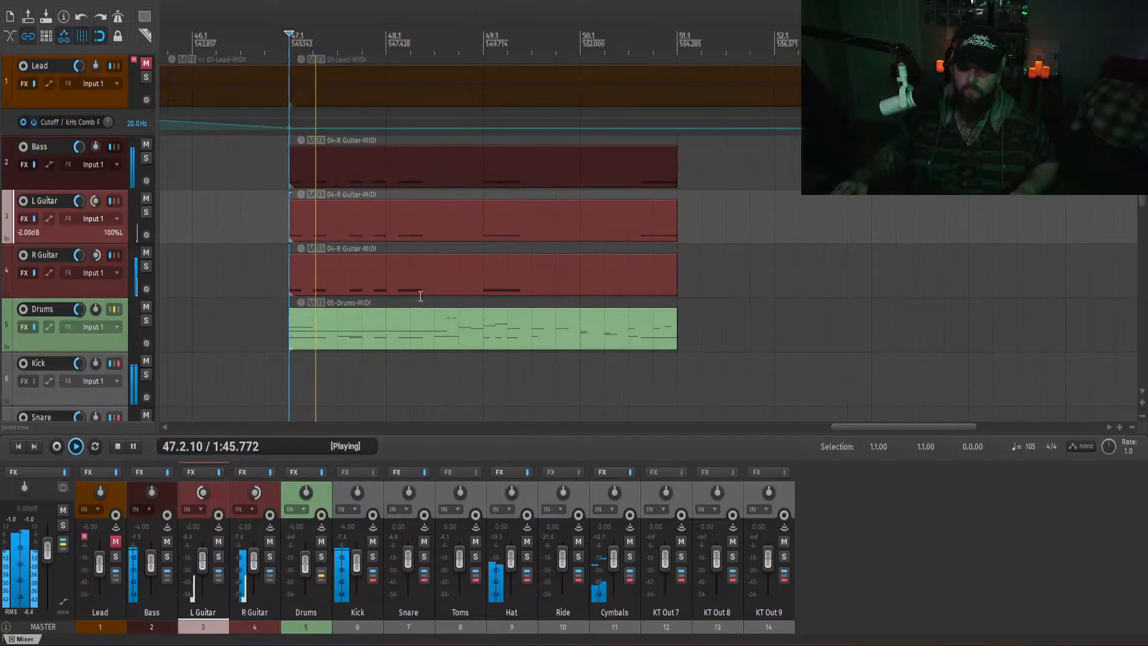
pyautogui.press('space')
# - Transpose all notes in the pasted L Guitar item up 12 semitones and play from 47.3
pyautogui.doubleClick(346, 215)
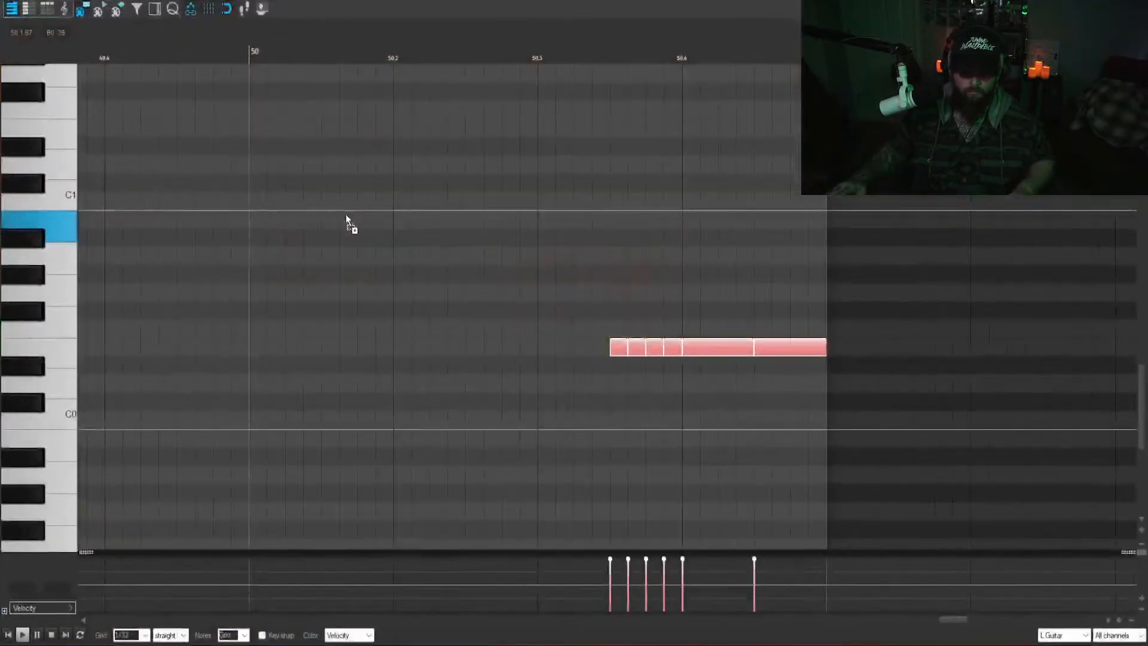
pyautogui.write('t12')
pyautogui.press('Return')
pyautogui.press('Escape')
pyautogui.press('space')
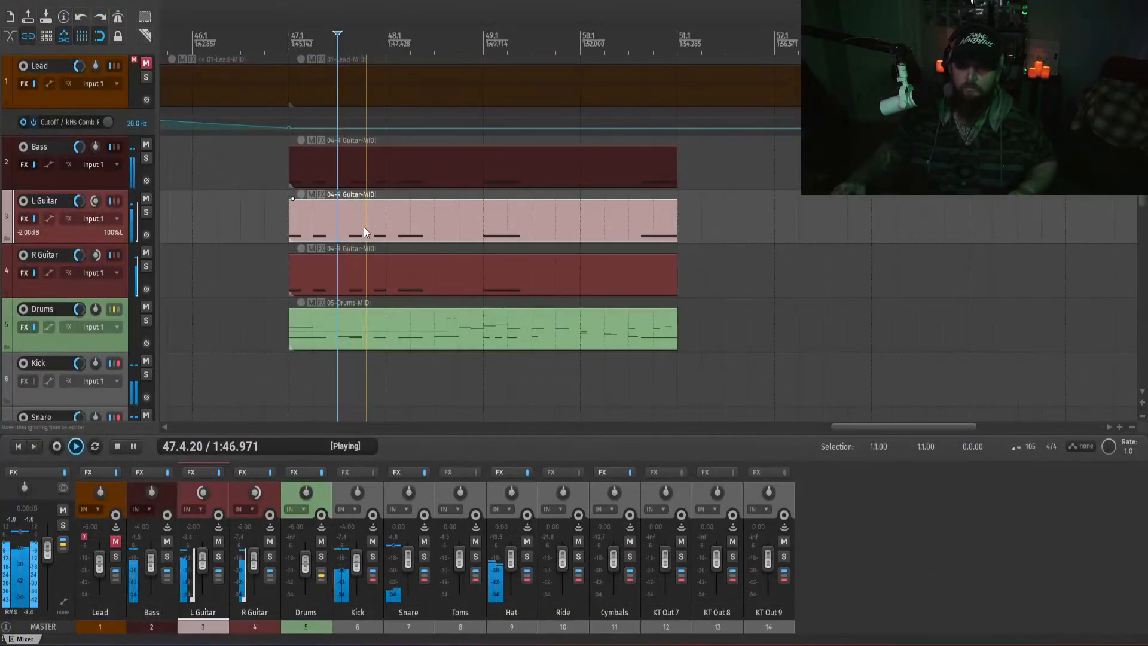
# - Replace the R Guitar item at 47.1 with a copy of the transposed L Guitar item and play the section
pyautogui.click(382, 235)
pyautogui.click(293, 285)
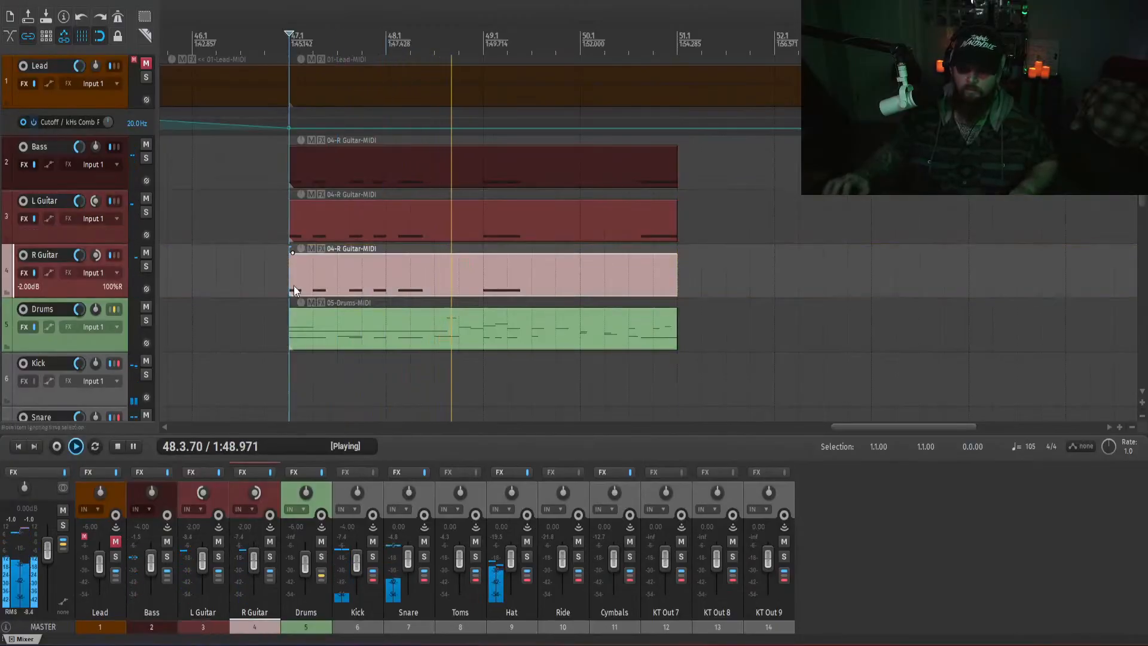
pyautogui.click(965, 579)
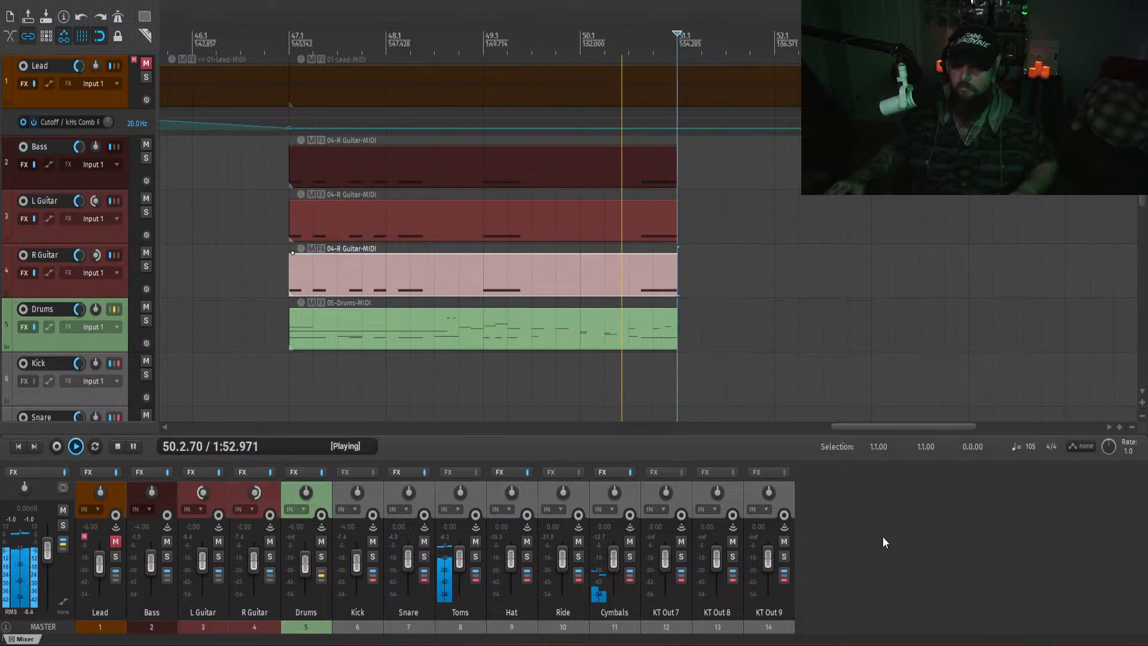
pyautogui.click(276, 220)
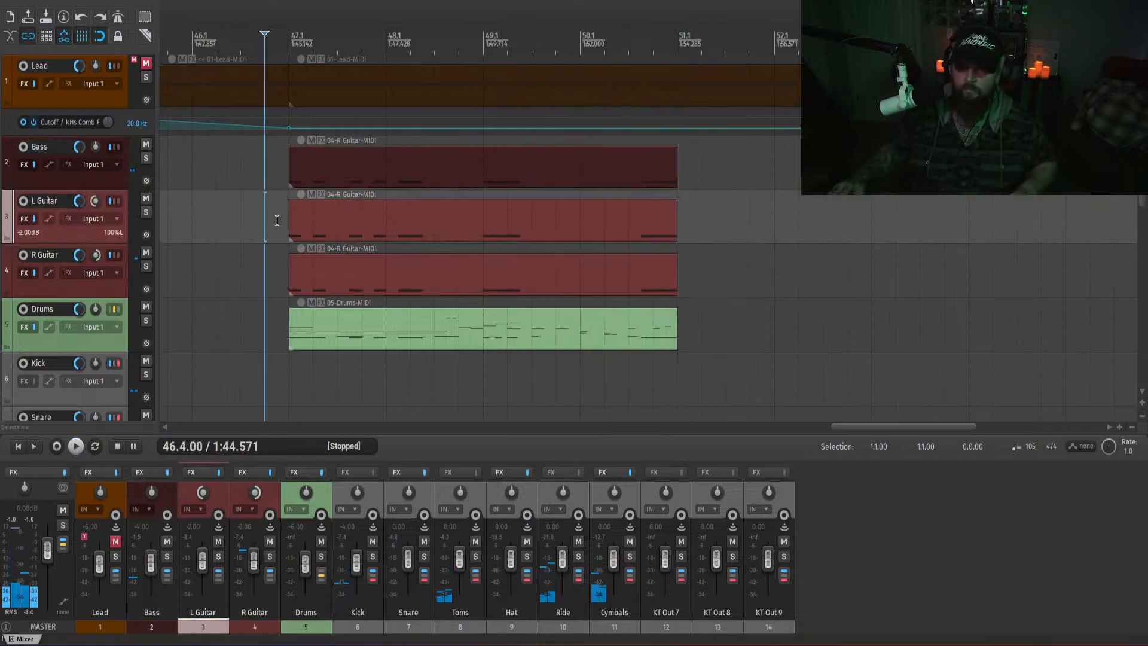
# - Open the last Drums item in the MIDI editor and play the drum fill from around 49.3
pyautogui.click(573, 365)
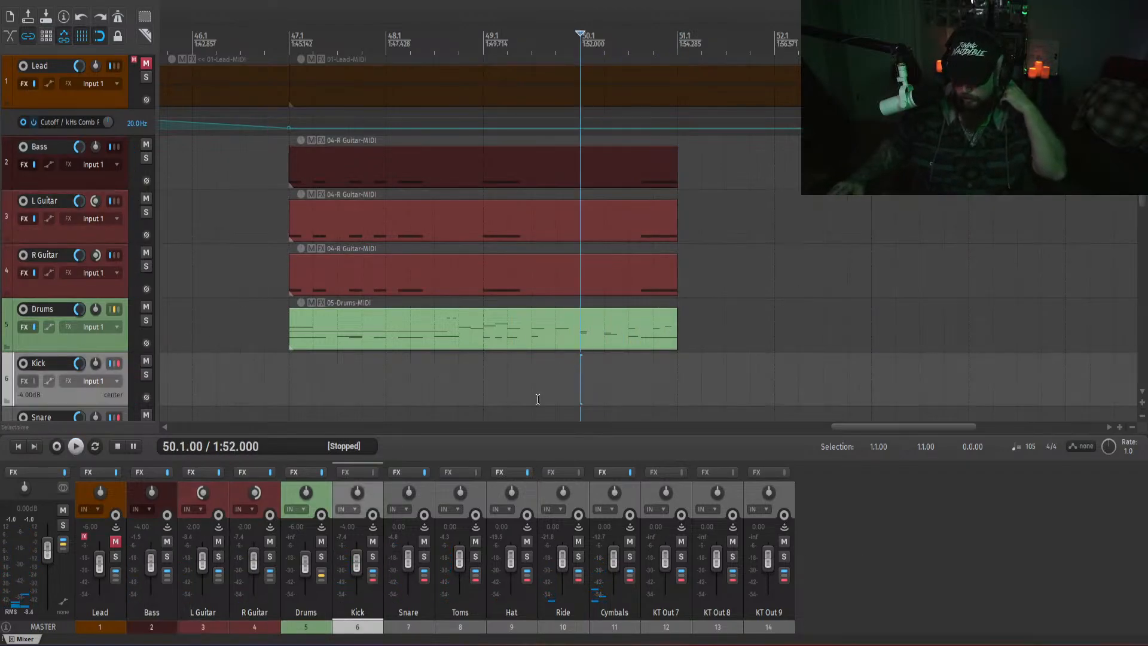
pyautogui.doubleClick(589, 339)
pyautogui.click(404, 341)
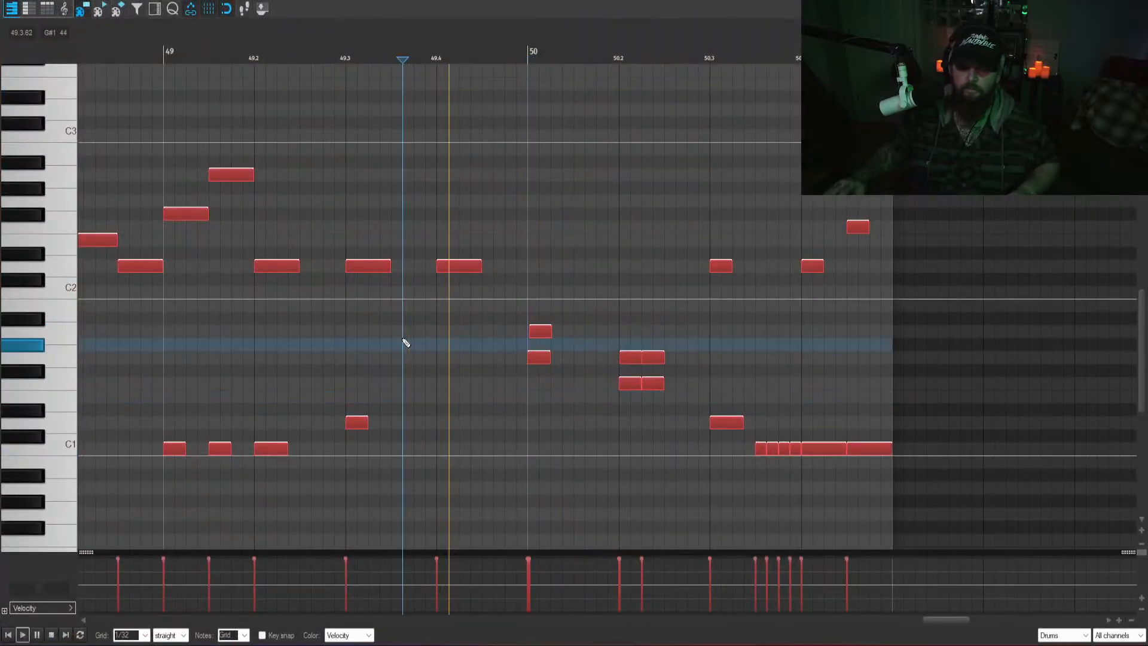
pyautogui.click(357, 154)
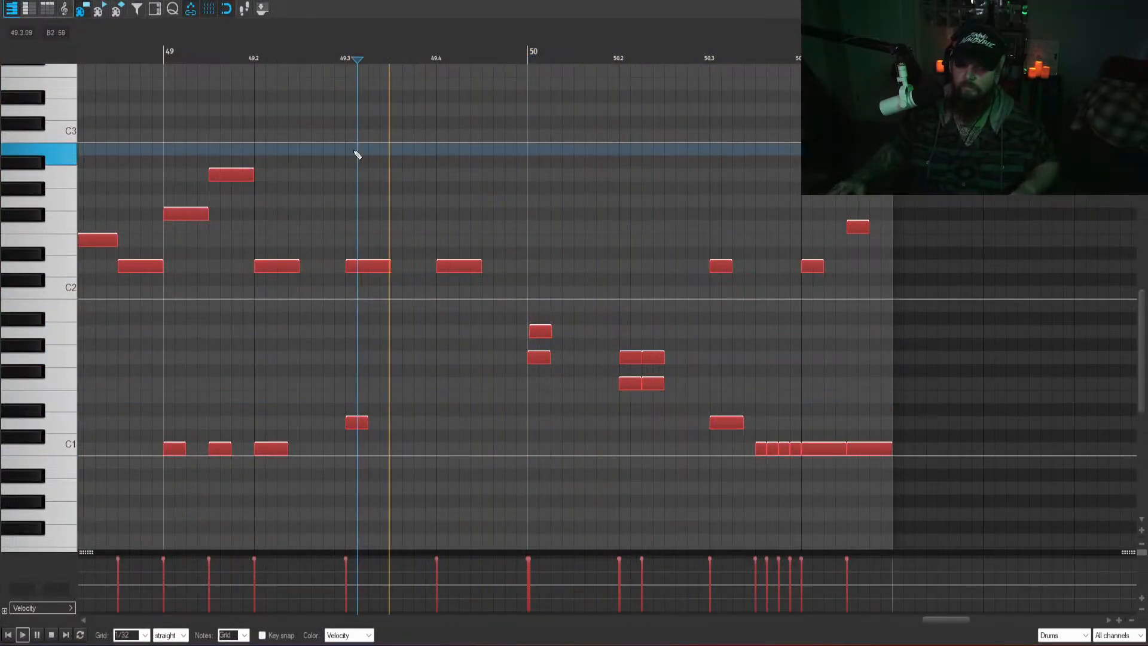
pyautogui.press('space')
pyautogui.press('Escape')
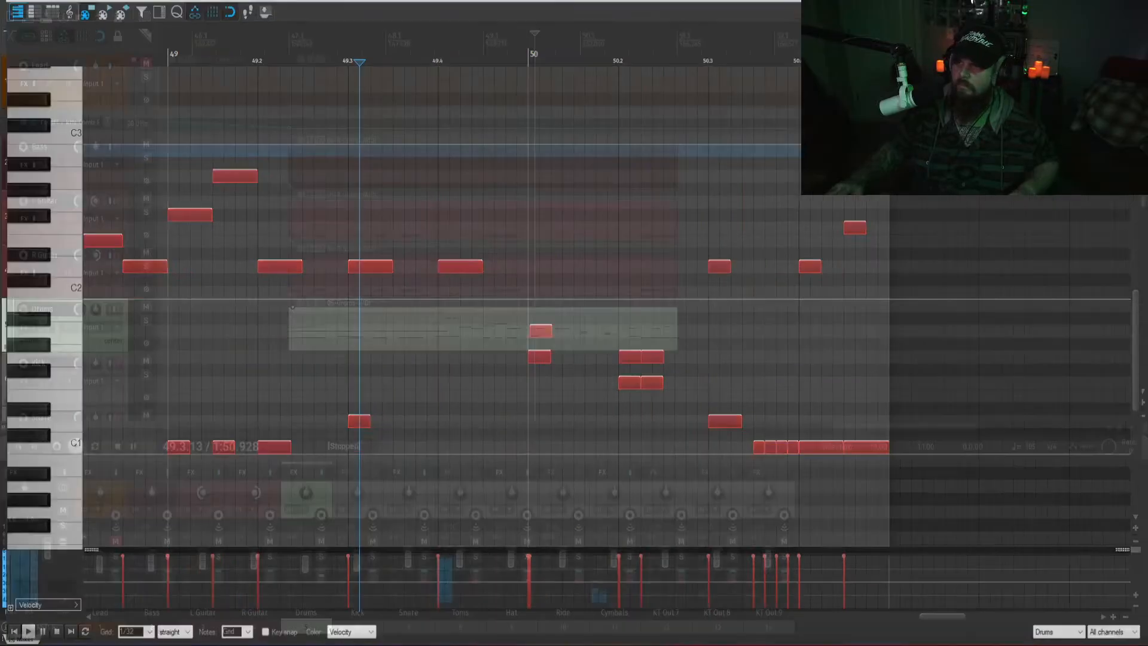
# - In the last R Guitar item, add a 1/4 F1 note at 50.1 and a 1/4 E1 note at 50.2, and play them
pyautogui.click(528, 284)
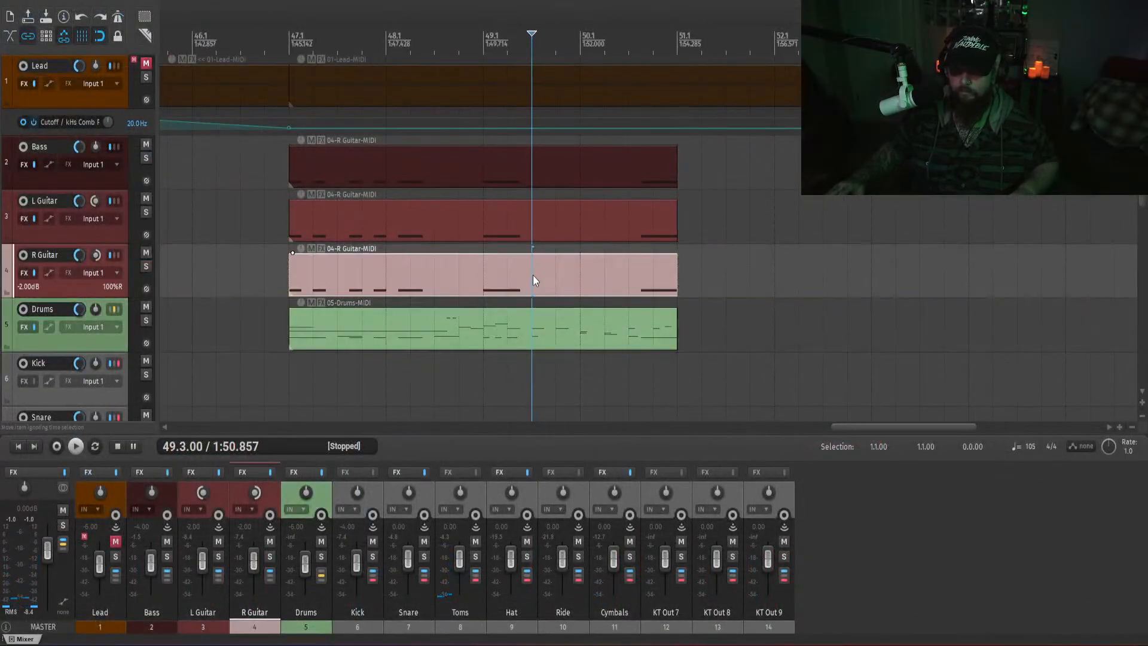
pyautogui.doubleClick(531, 280)
pyautogui.press('space')
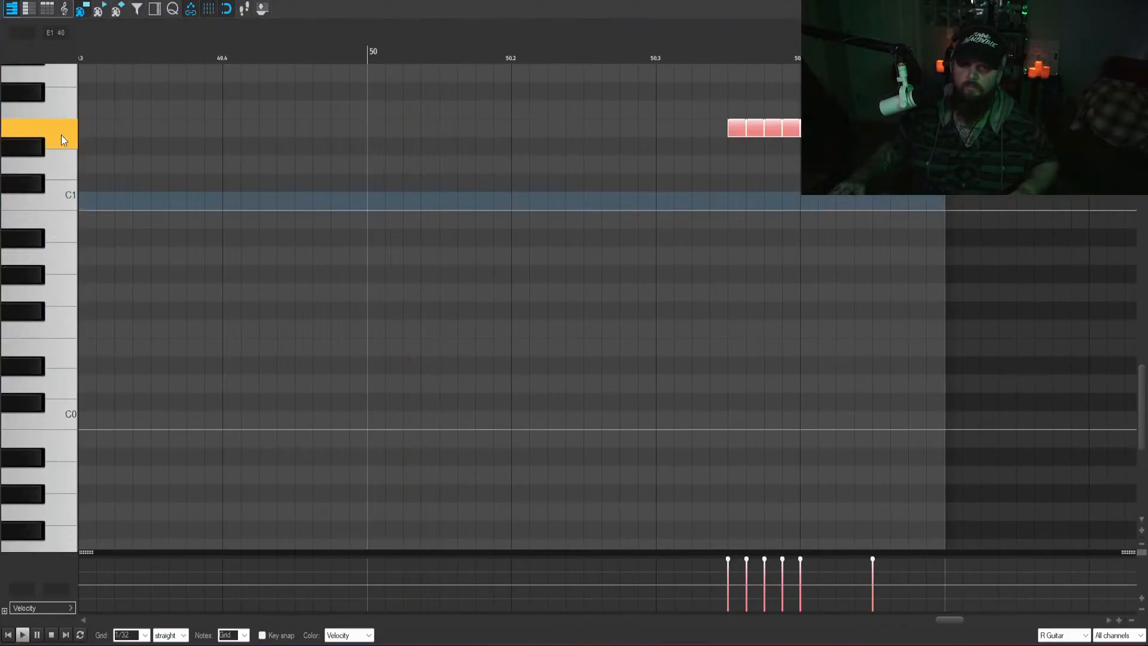
pyautogui.click(383, 110)
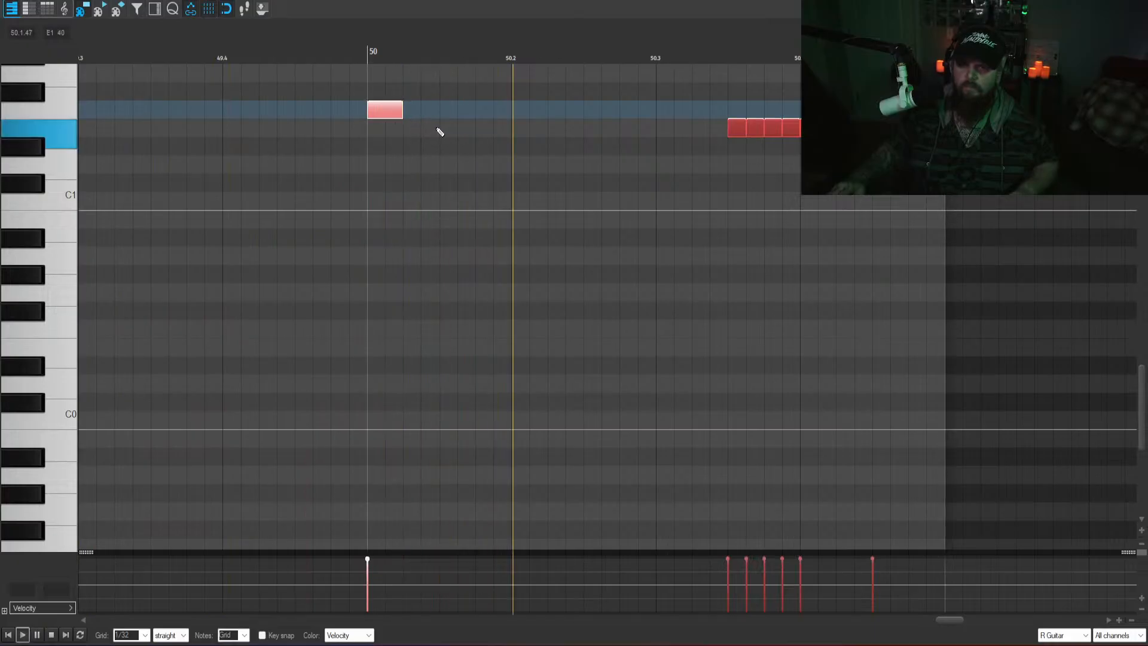
pyautogui.moveTo(401, 110)
pyautogui.mouseDown()
pyautogui.moveTo(517, 106)
pyautogui.moveTo(669, 129)
pyautogui.moveTo(615, 128)
pyautogui.mouseUp()
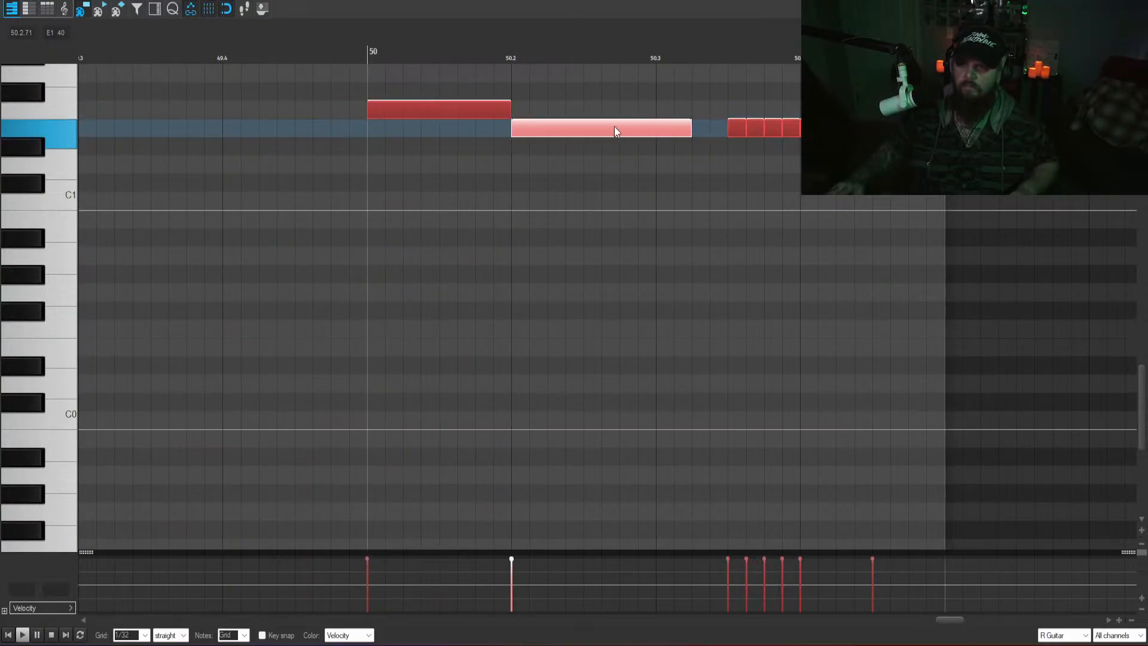
pyautogui.moveTo(692, 128); pyautogui.dragTo(658, 131)
pyautogui.press('space')
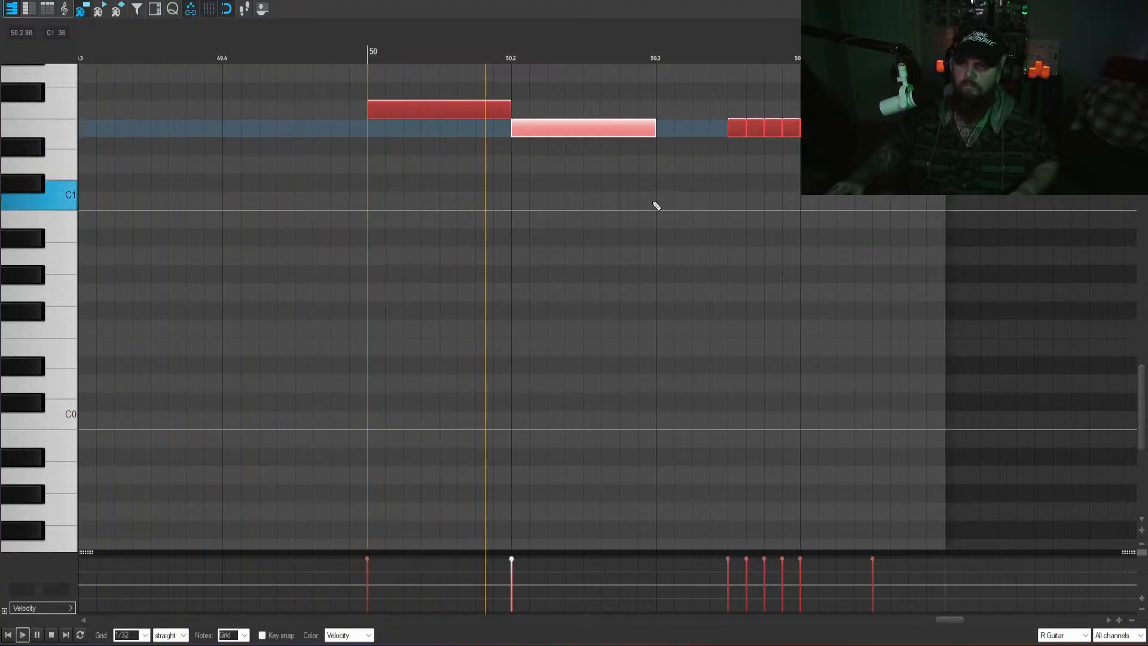
# - Replace the 1/4 E1 note at 50.2 with two consecutive 1/8 E1 notes and play the passage
pyautogui.press('space')
pyautogui.moveTo(622, 131)
pyautogui.mouseDown()
pyautogui.moveTo(586, 131)
pyautogui.moveTo(658, 129)
pyautogui.mouseUp()
pyautogui.press('space')
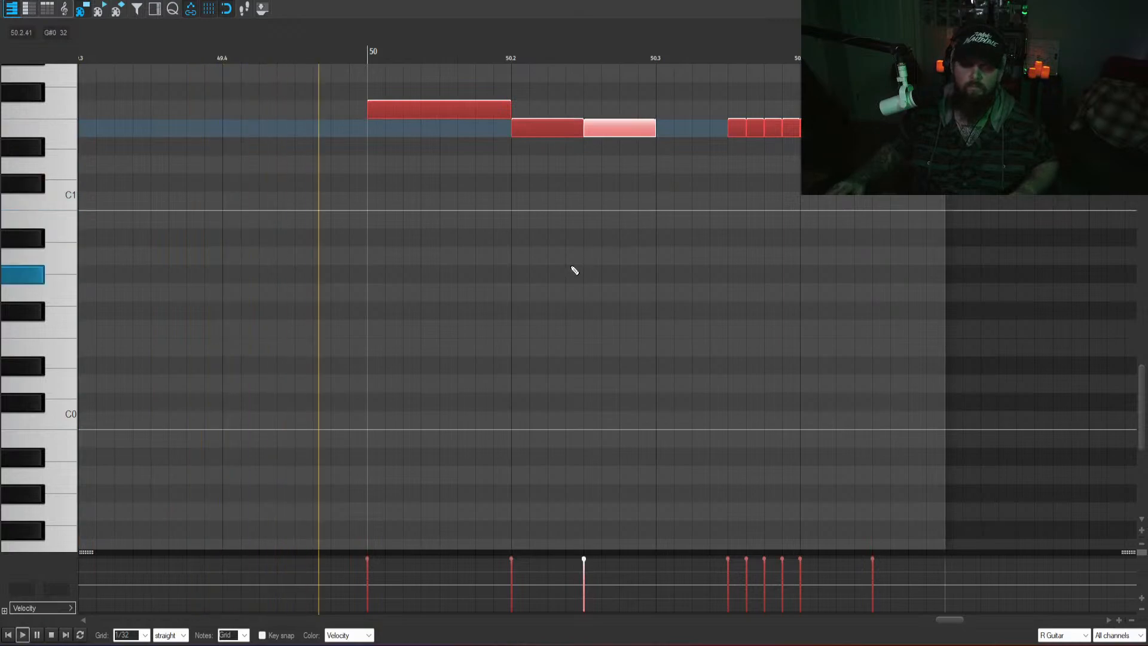
pyautogui.press('space')
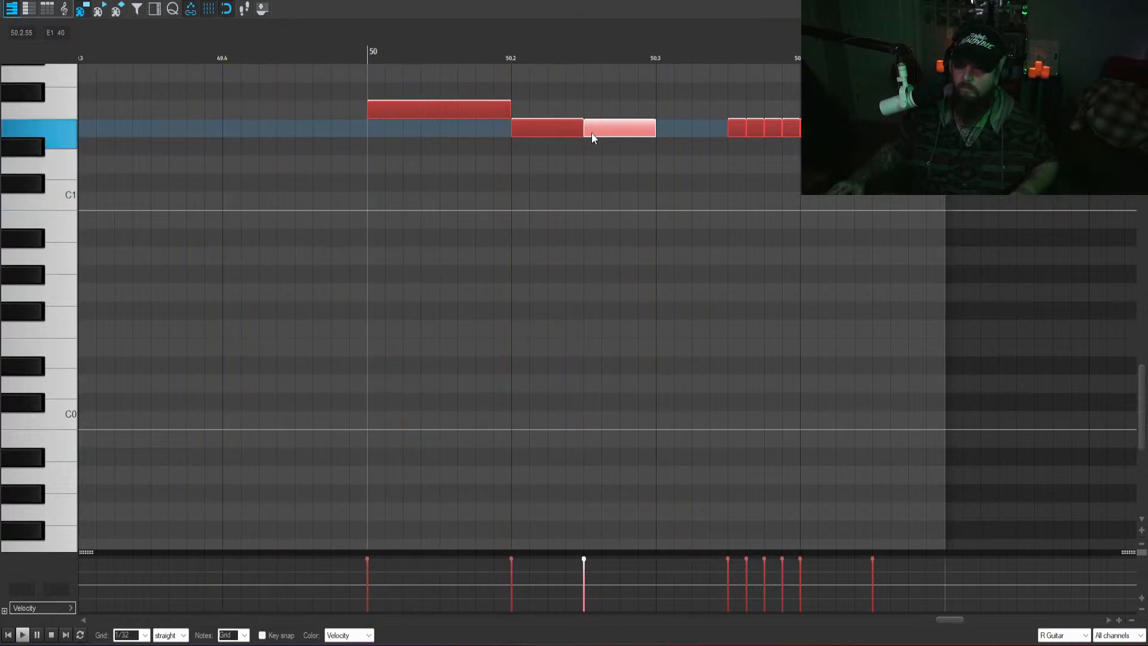
# - Shorten the two E1 notes from 50.2 to 1/16 each, keep them back to back, and play the passage
pyautogui.moveTo(1139, 415); pyautogui.dragTo(1140, 379)
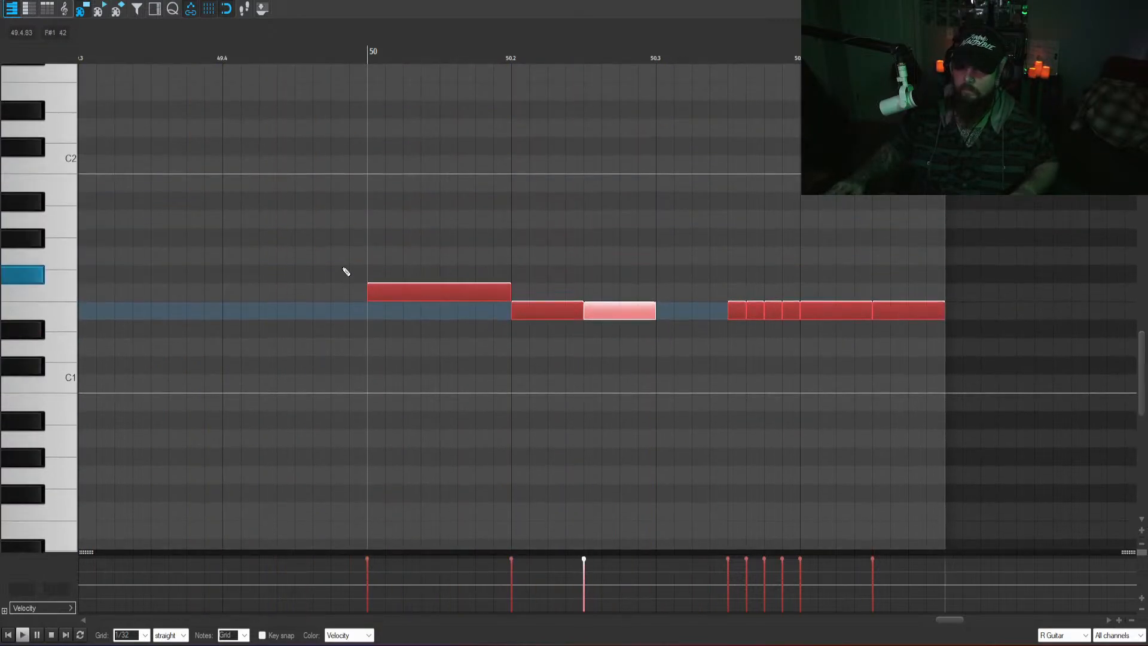
pyautogui.click(573, 314)
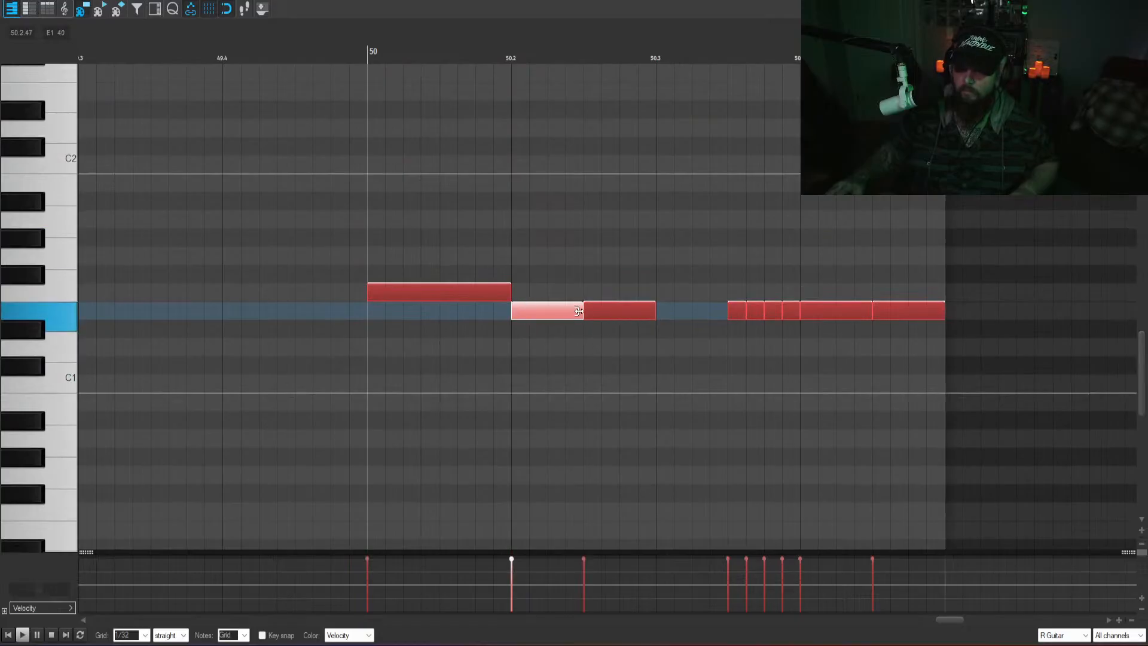
pyautogui.press('space')
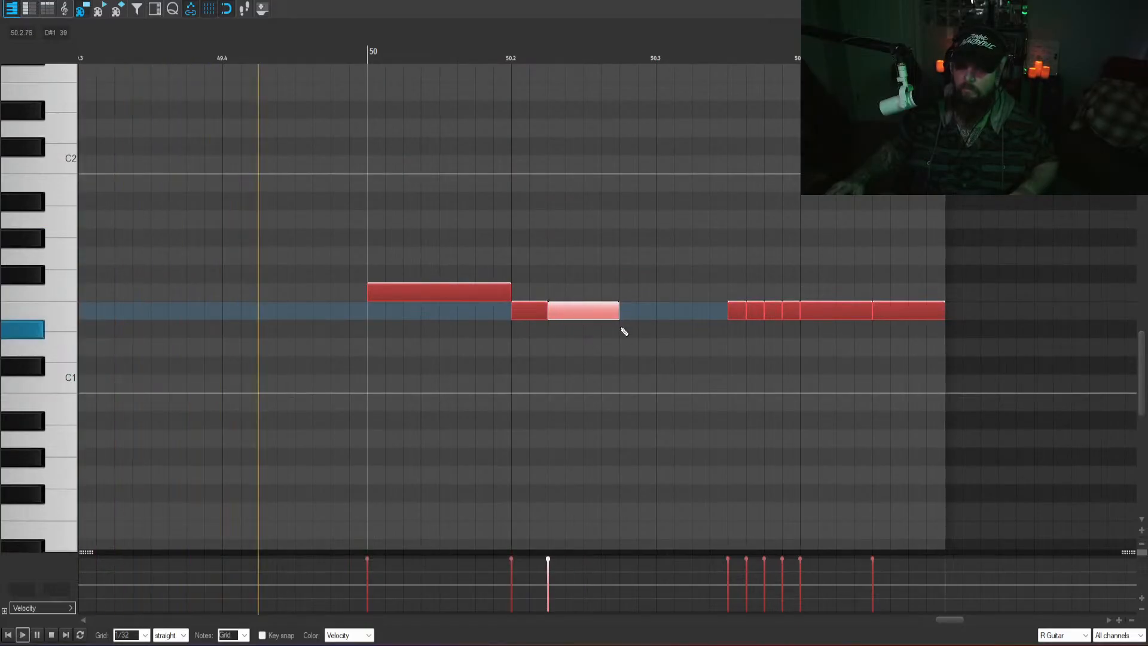
pyautogui.press('space')
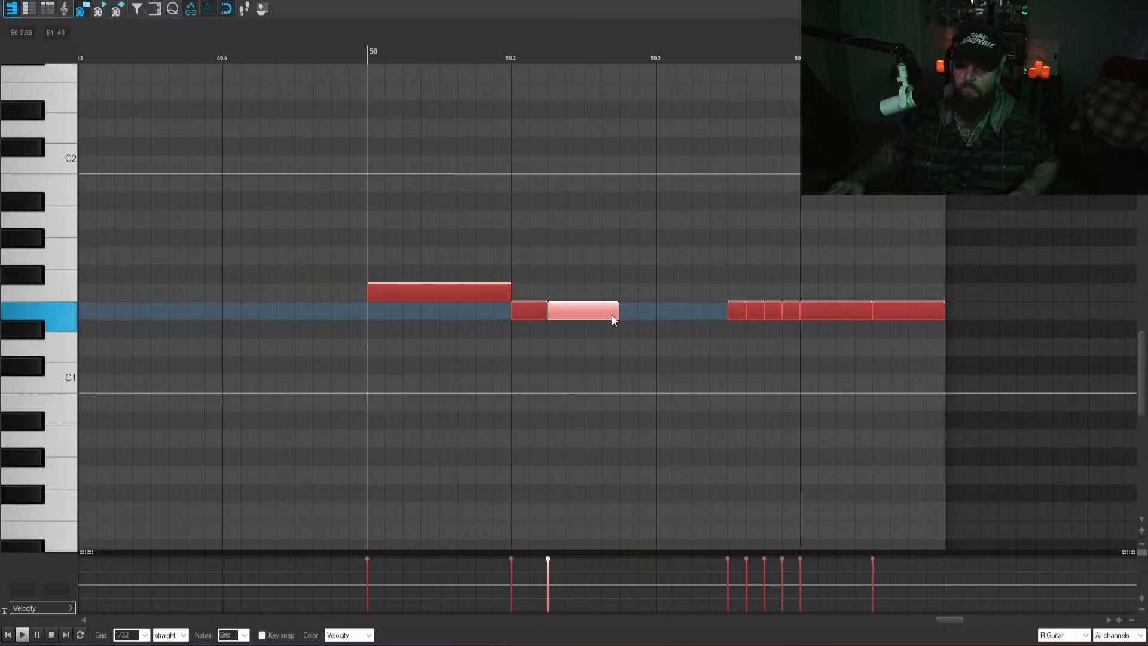
pyautogui.moveTo(592, 318); pyautogui.dragTo(585, 323)
pyautogui.press('space')
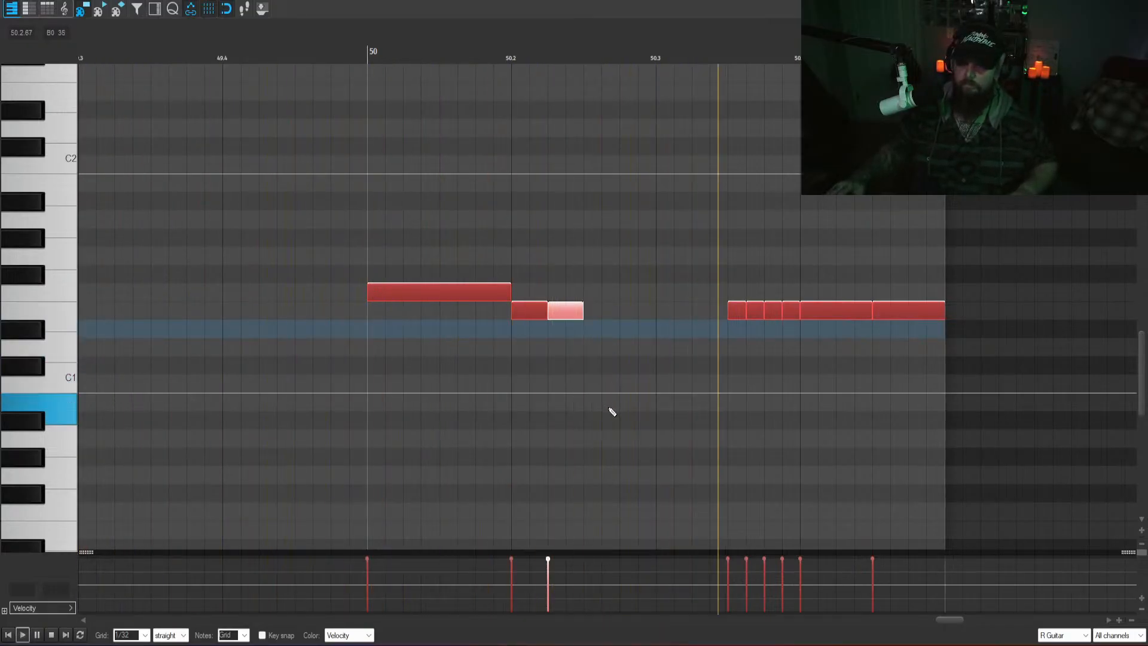
pyautogui.press('Escape')
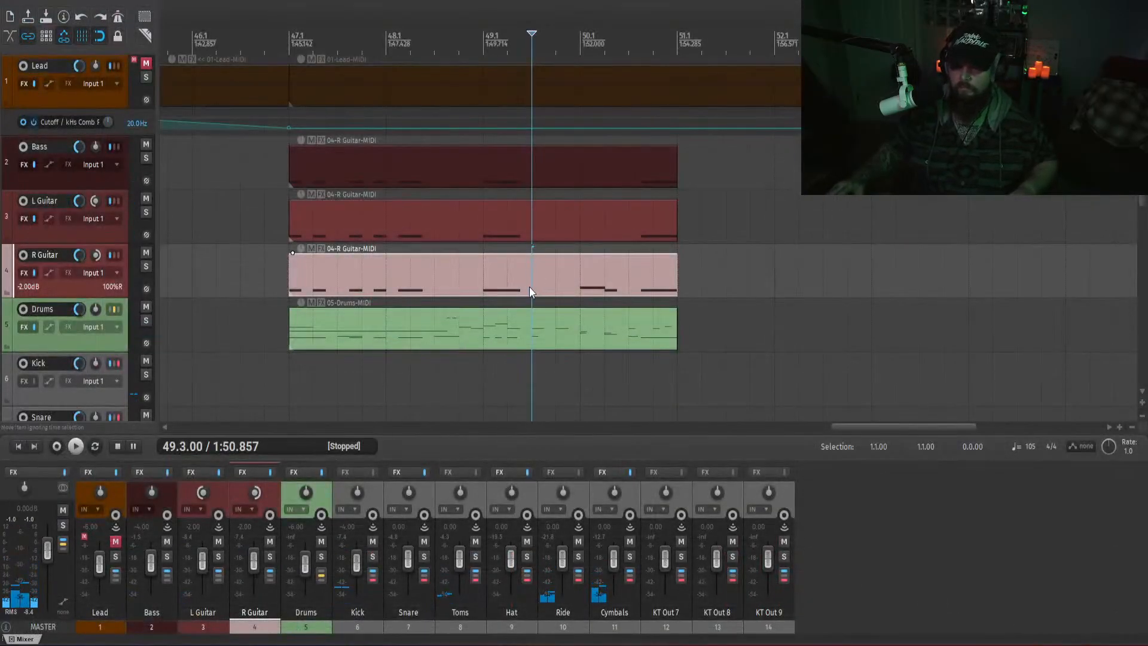
# - Replace the L Guitar and Bass items at 47.1 with copies of the edited R Guitar item
pyautogui.click(291, 225)
pyautogui.press('Delete')
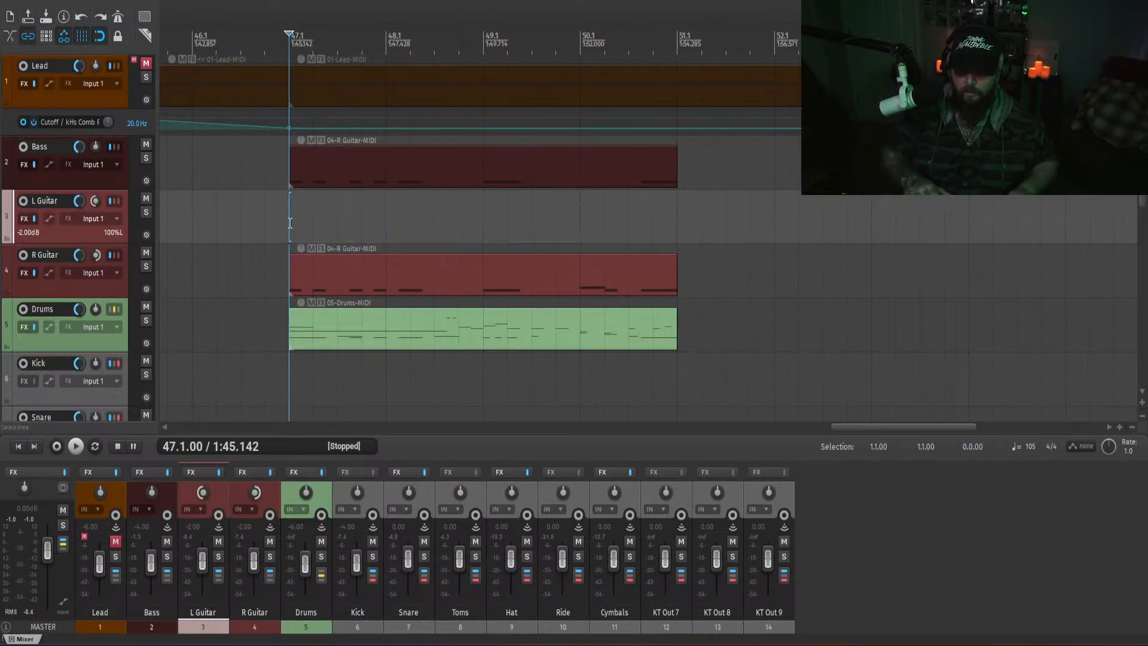
pyautogui.hotkey('ctrl', 'v')
pyautogui.click(293, 177)
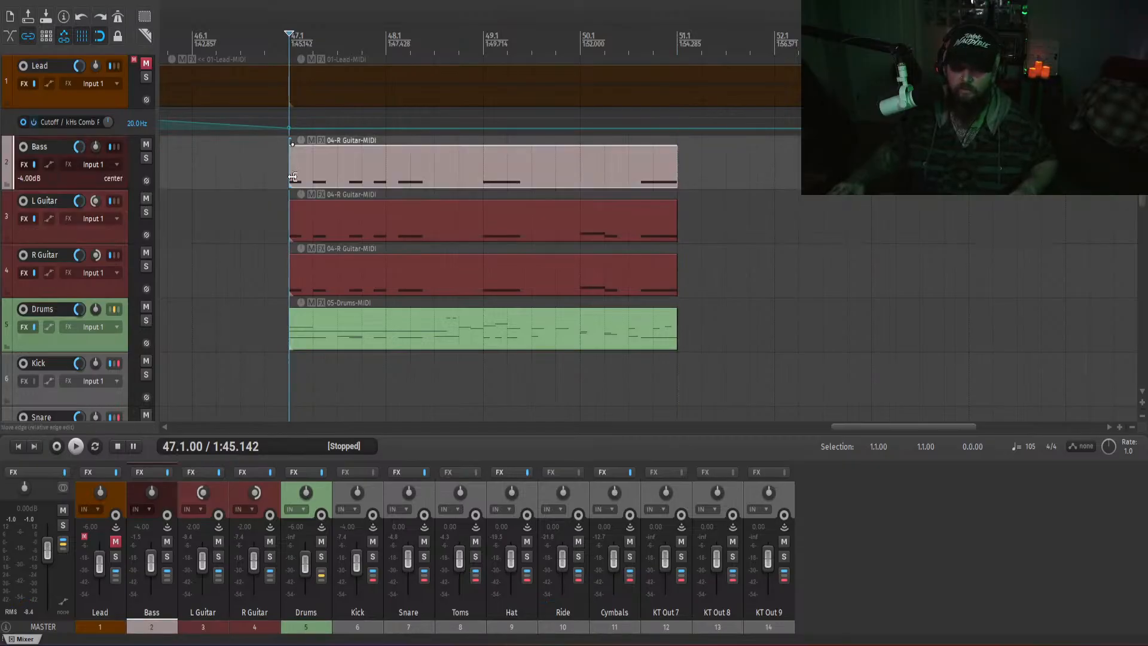
pyautogui.press('Delete')
pyautogui.hotkey('ctrl', 'v')
# - Transpose the notes in the pasted Bass item down and play the section from 47.4
pyautogui.doubleClick(342, 172)
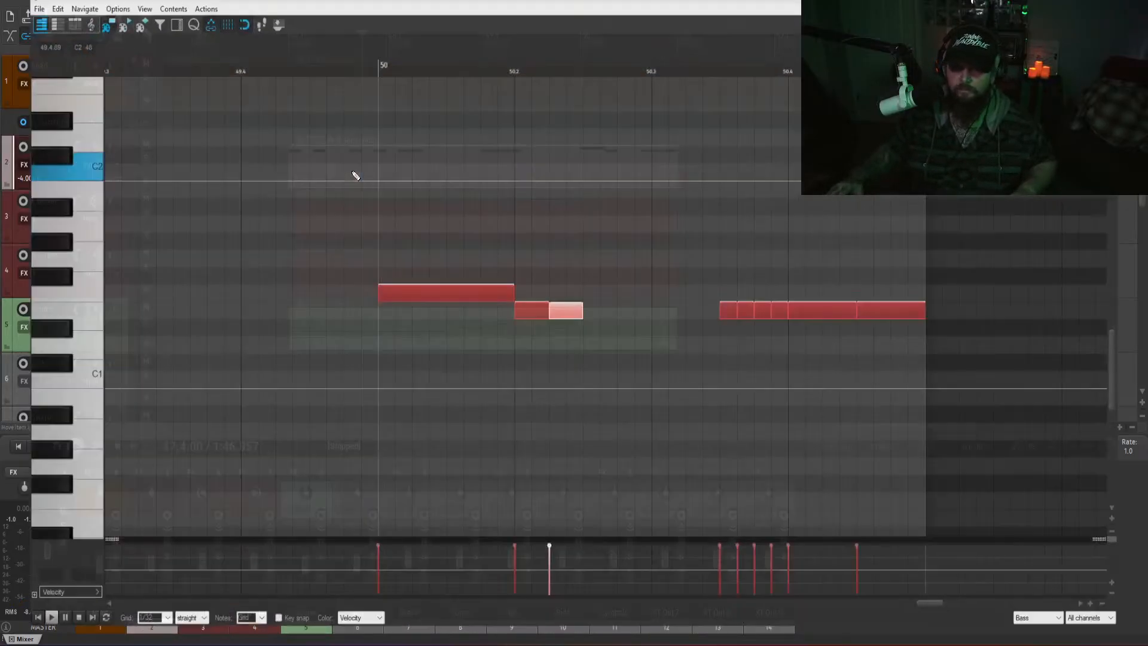
pyautogui.hotkey('ctrl', 't')
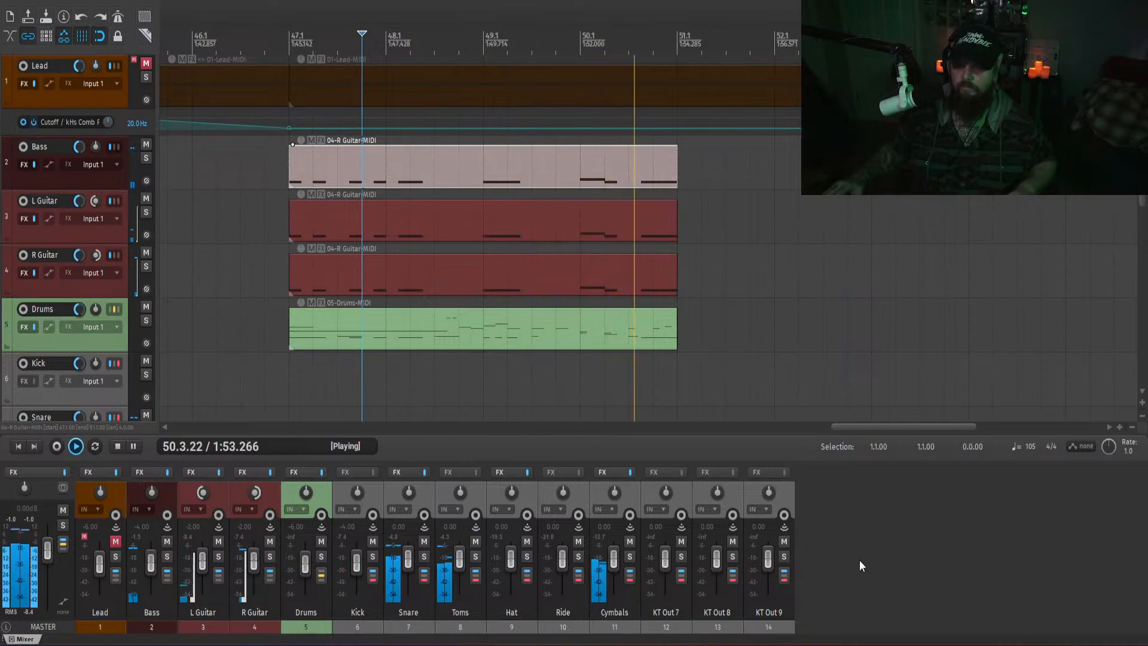
pyautogui.press('space')
# - Duplicate the Bass, L Guitar, R Guitar and Drums items from 47.1 to 51.1 and play both passes from 46.4
pyautogui.moveTo(777, 394); pyautogui.dragTo(379, 210)
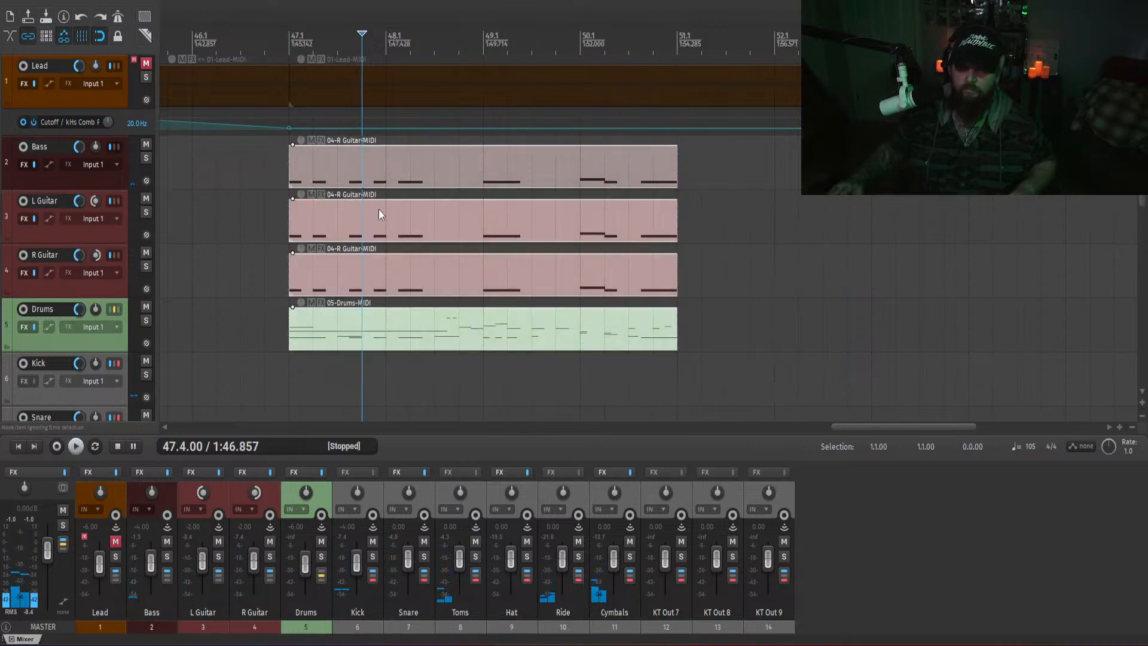
pyautogui.moveTo(317, 171); pyautogui.dragTo(717, 177)
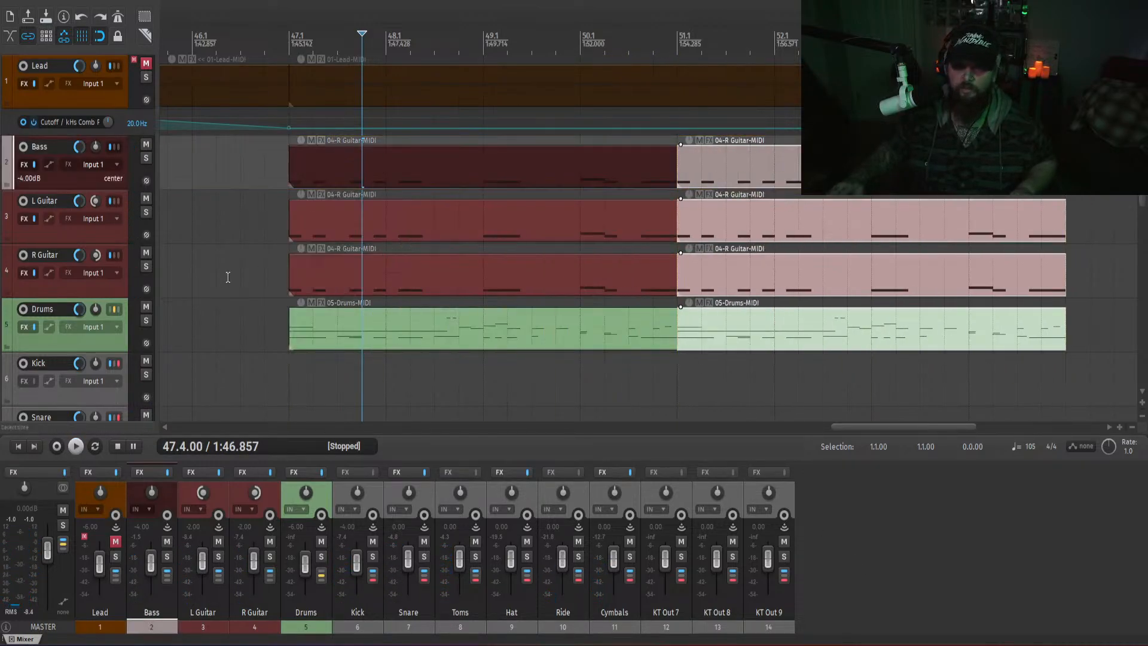
pyautogui.click(267, 219)
pyautogui.click(889, 544)
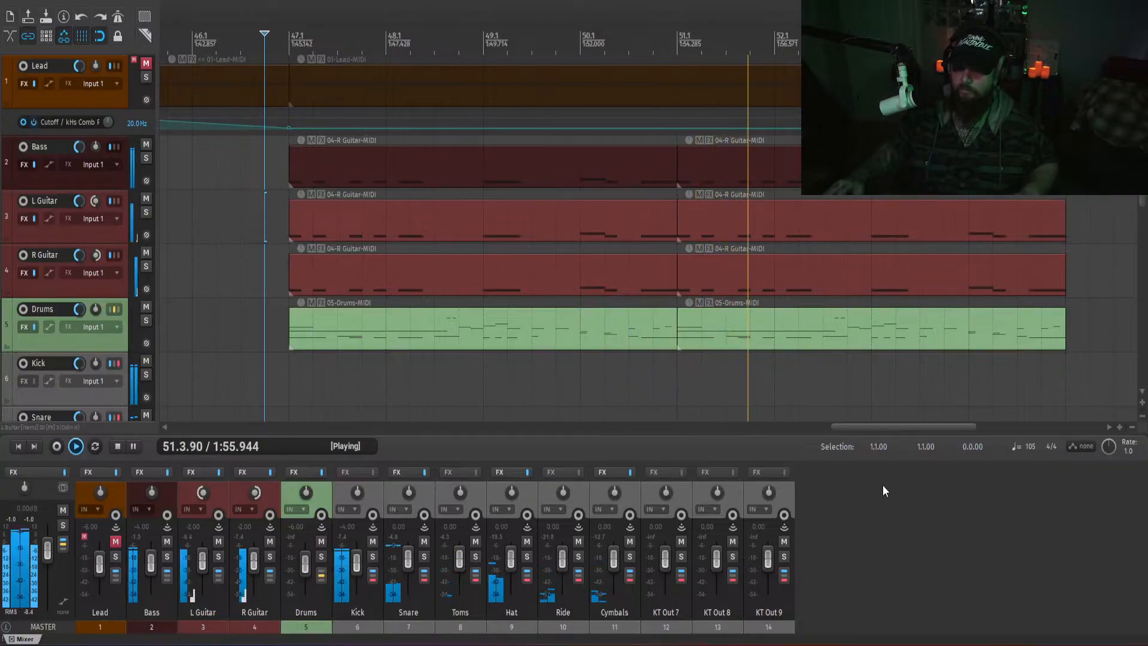
pyautogui.scroll(-2, 637, 329)
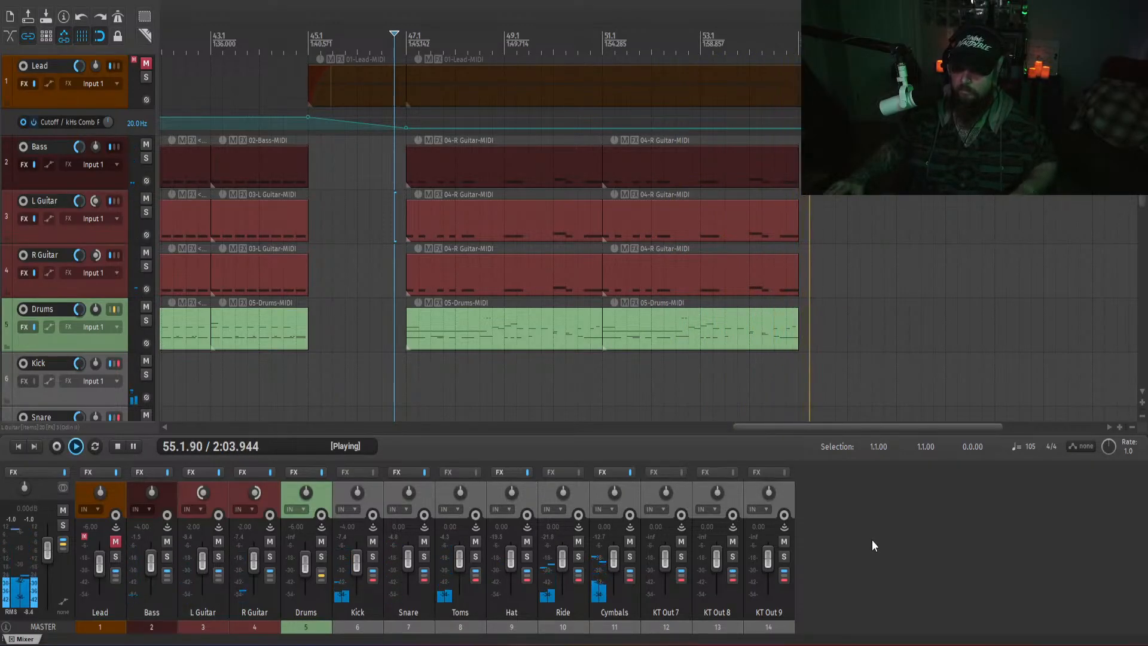
# - Play the arrangement from 41.1, unmute the Lead track, and play again from 43.1 through the repeated section
pyautogui.scroll(-3, 552, 387)
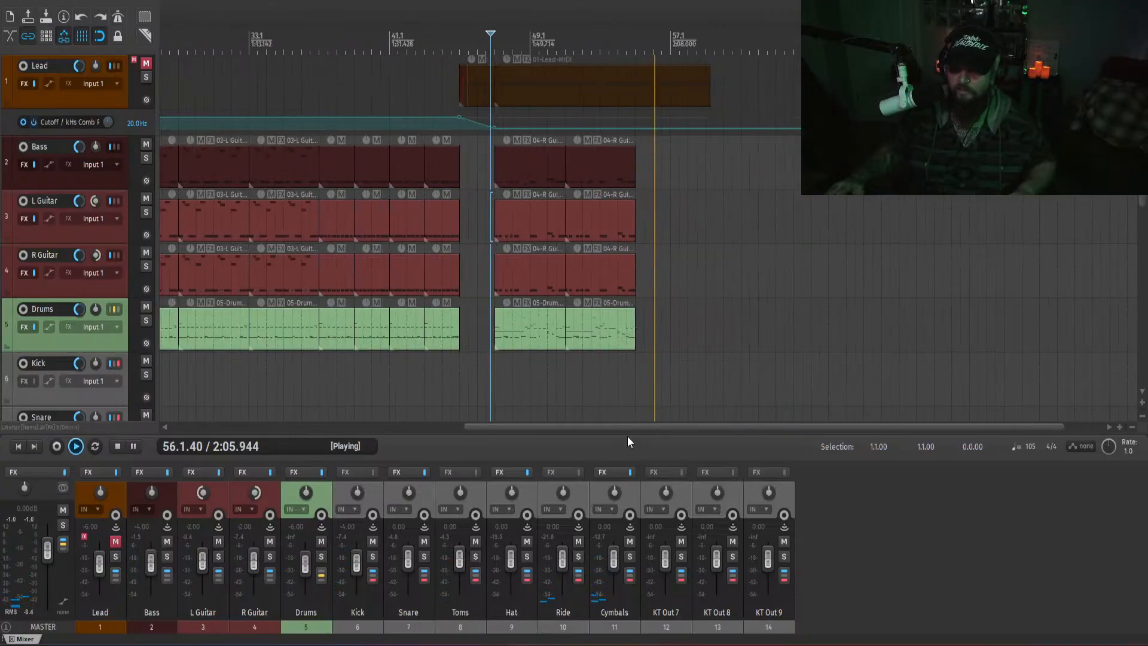
pyautogui.click(387, 379)
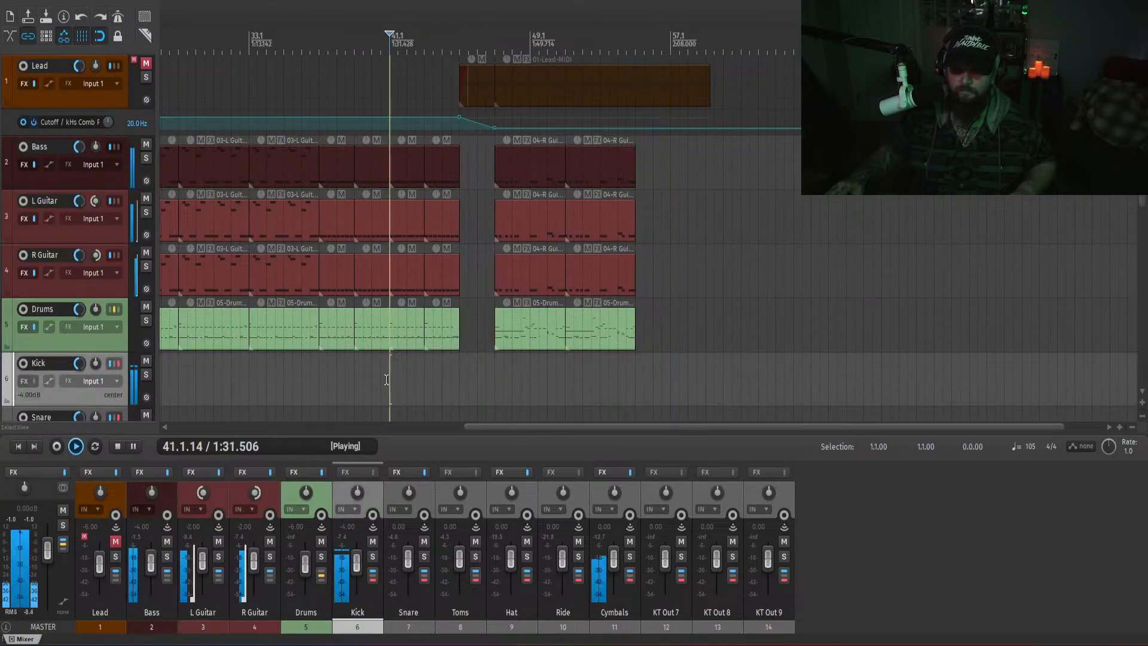
pyautogui.click(959, 543)
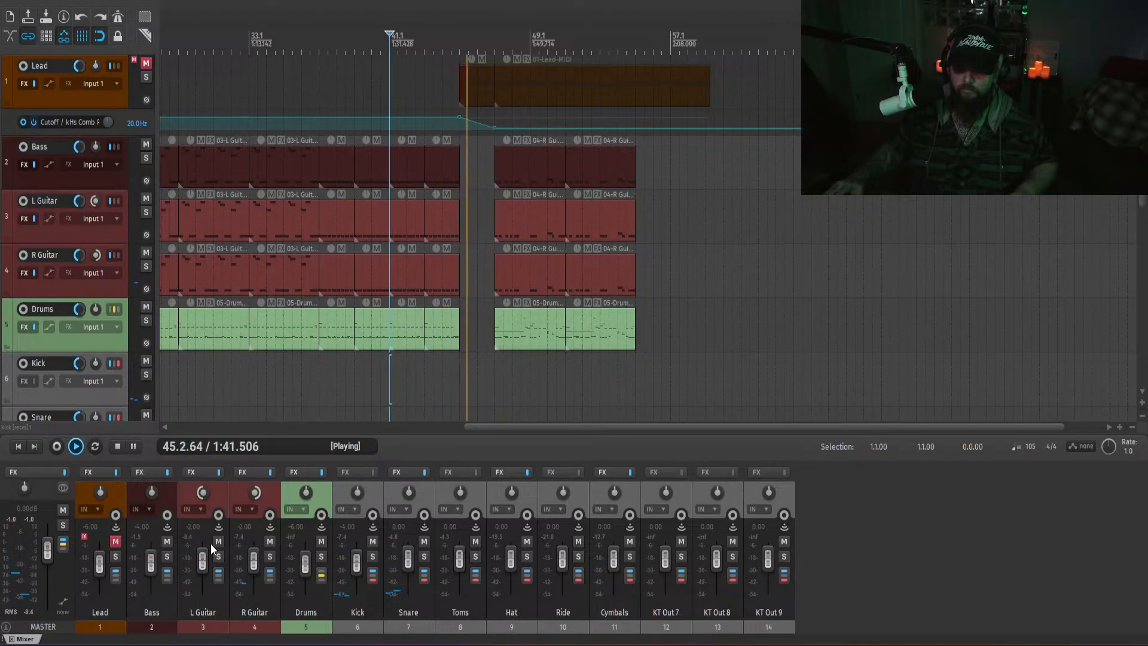
pyautogui.click(119, 540)
pyautogui.press('space')
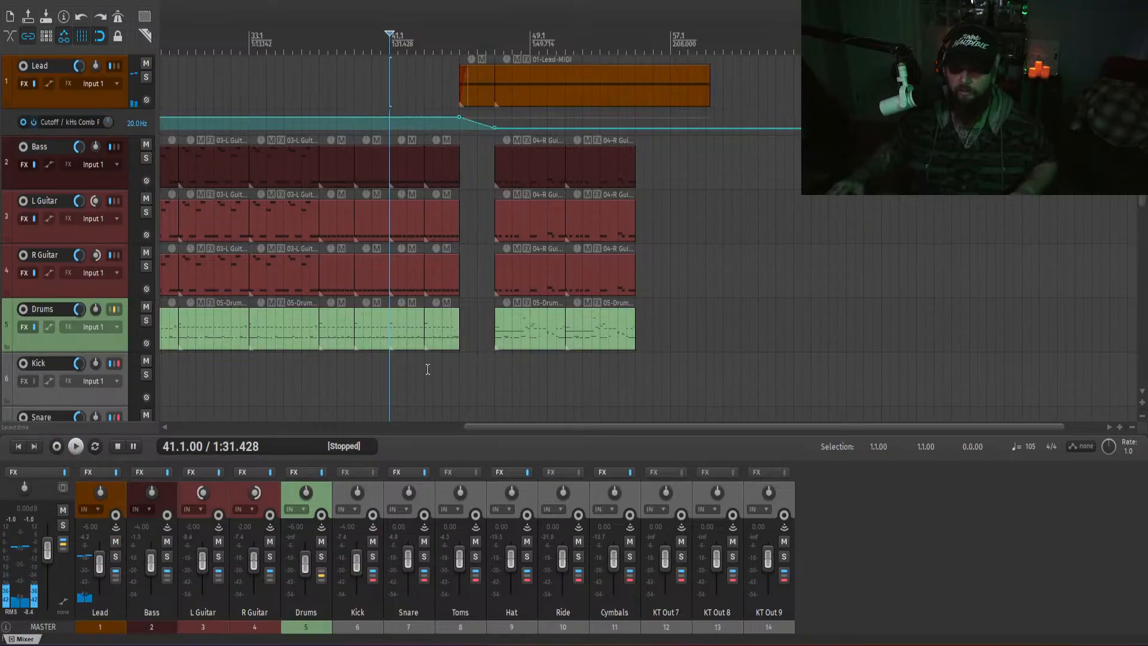
pyautogui.click(425, 376)
pyautogui.click(908, 562)
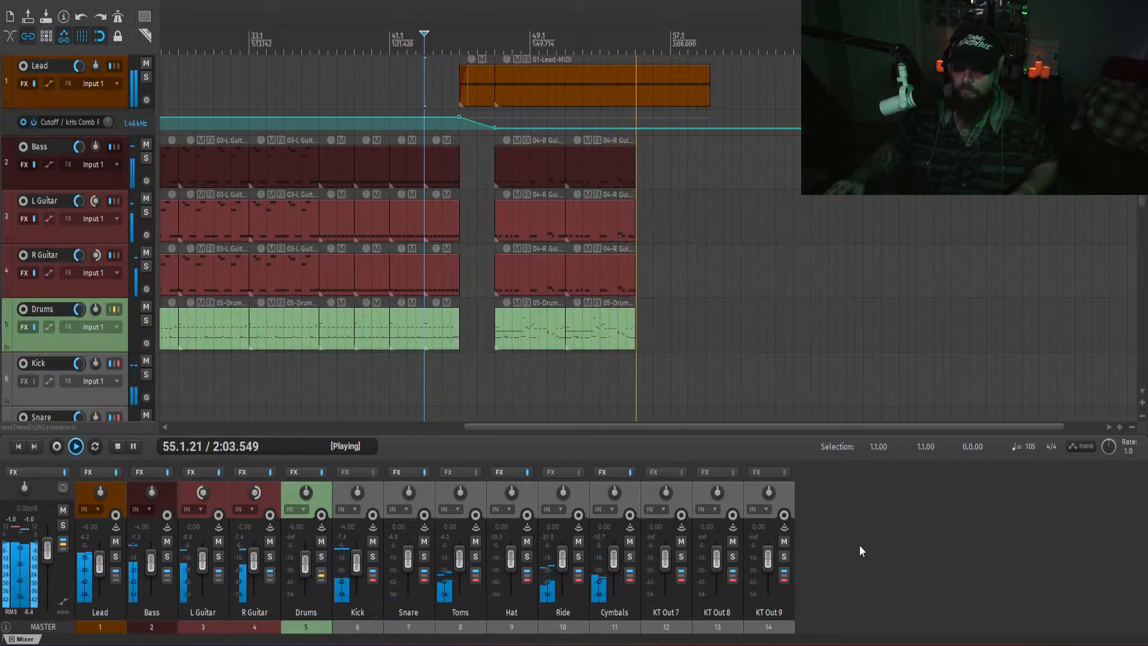
pyautogui.press('space')
# - Add a new track after KT Out 9 and load the ReaSynth instrument on it
pyautogui.hscroll(-1, 764, 431)
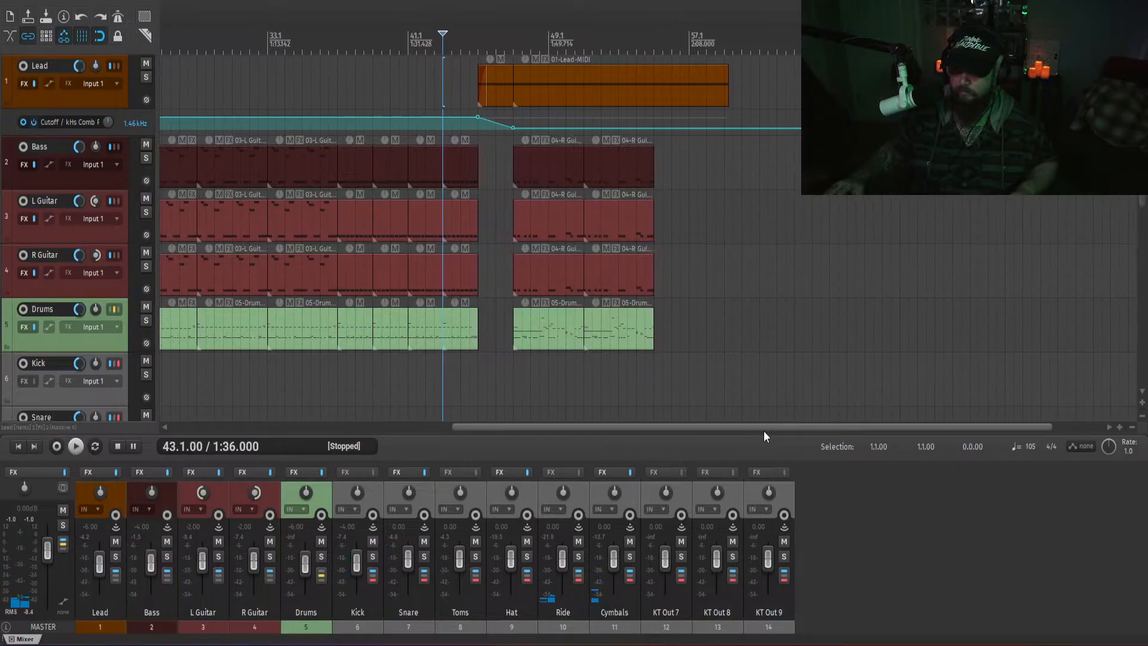
pyautogui.doubleClick(866, 572)
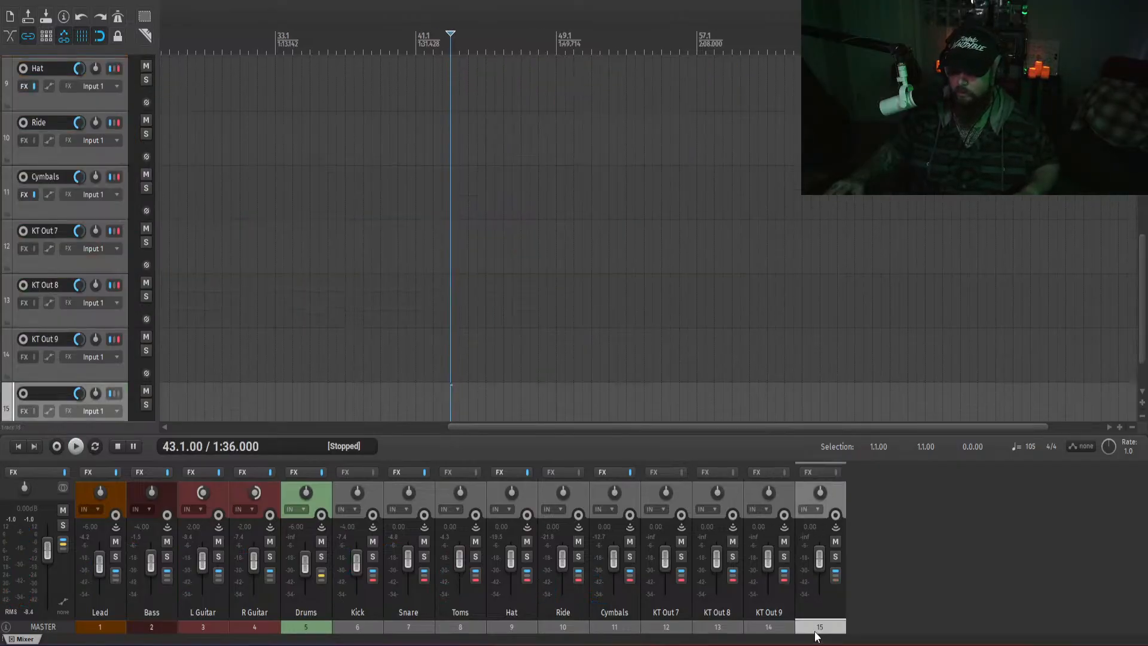
pyautogui.click(808, 472)
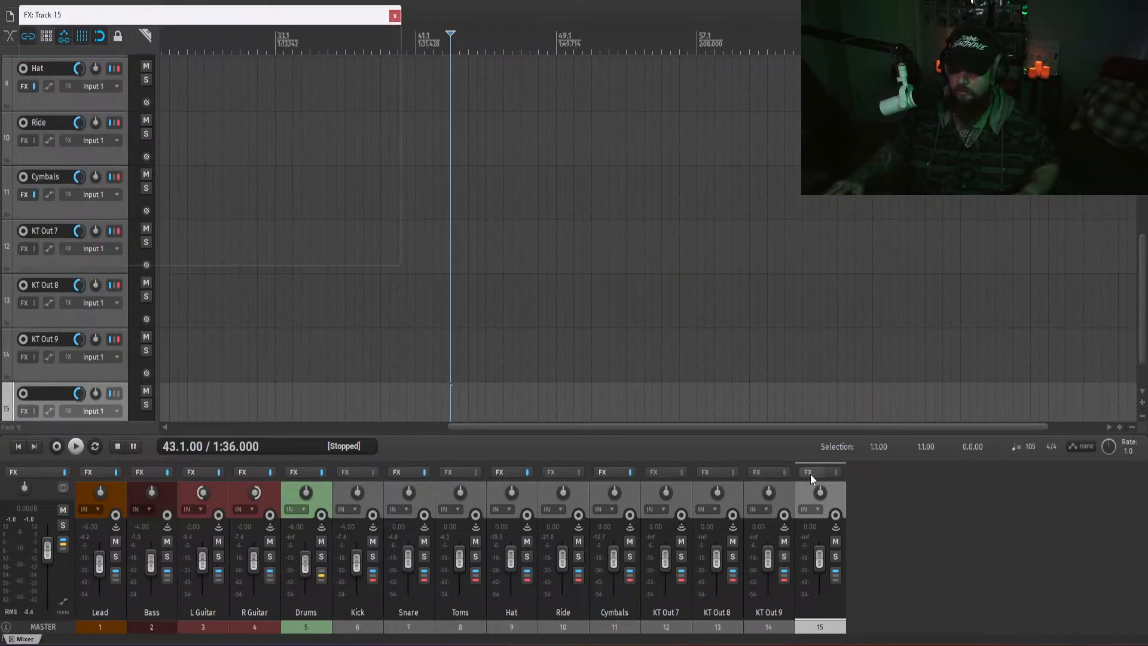
pyautogui.write('rea')
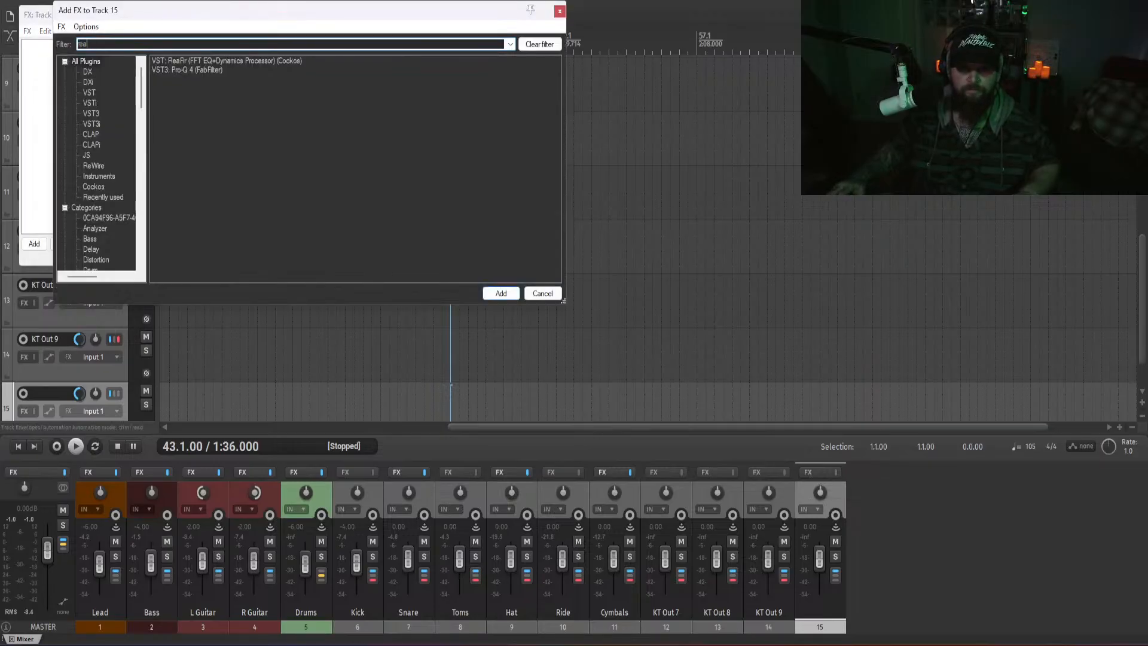
pyautogui.write('s')
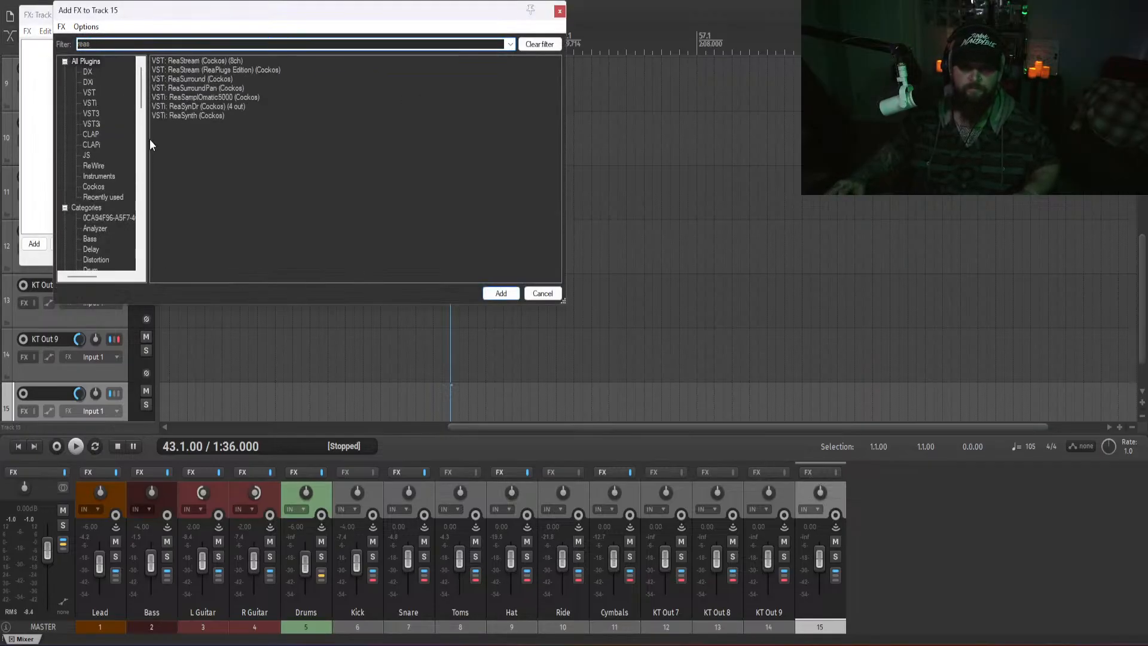
pyautogui.doubleClick(204, 116)
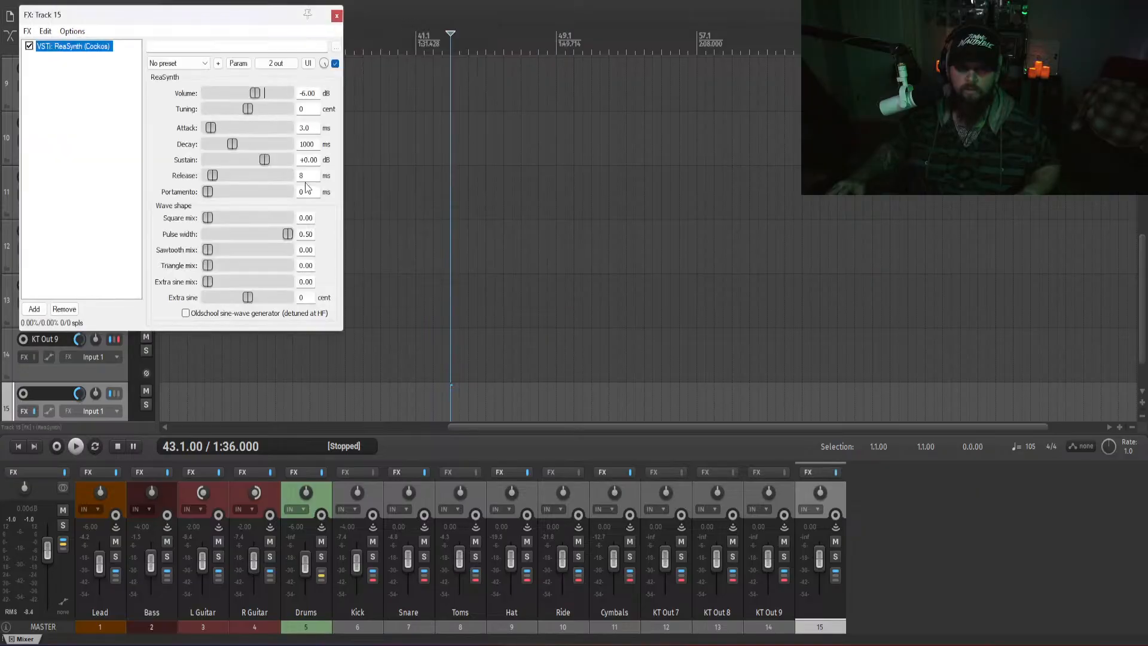
pyautogui.click(338, 10)
# - Name the new ReaSynth track b and move it between the R Guitar and Drums tracks
pyautogui.moveTo(1144, 308); pyautogui.dragTo(1143, 142)
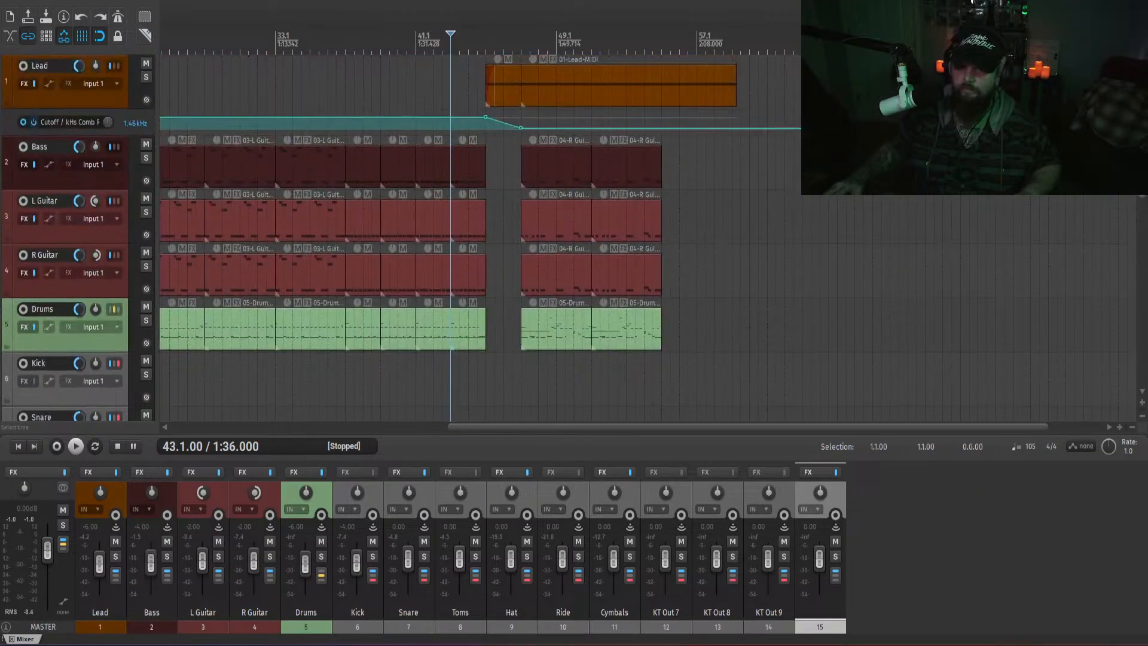
pyautogui.doubleClick(825, 609)
pyautogui.write('b')
pyautogui.press('Return')
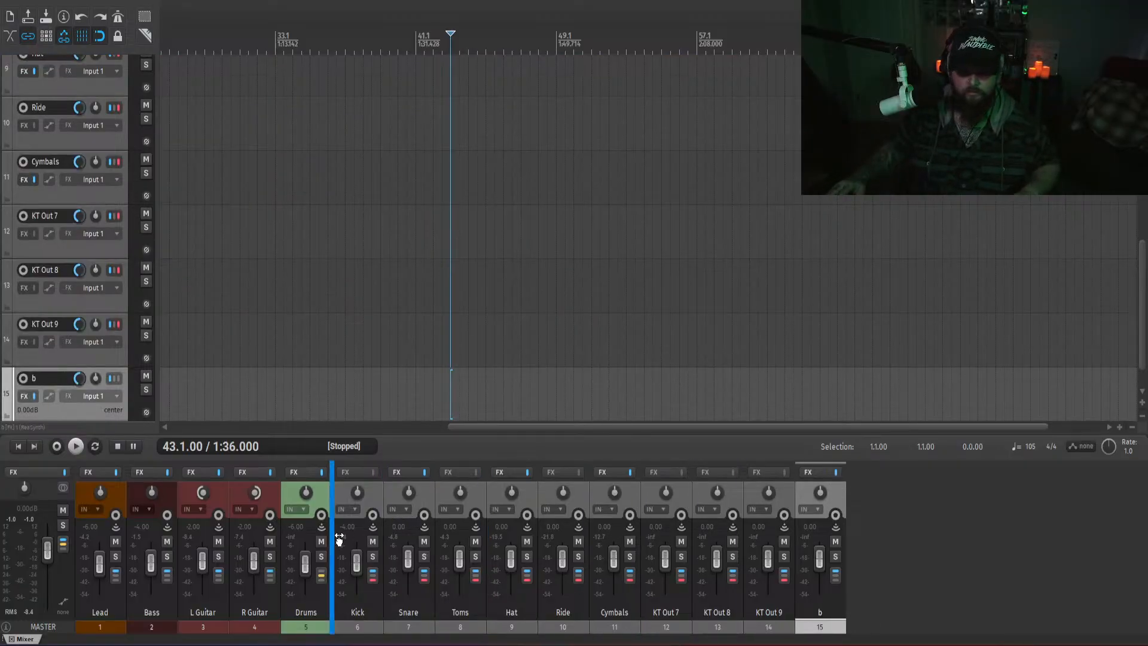
pyautogui.moveTo(339, 540); pyautogui.dragTo(282, 547)
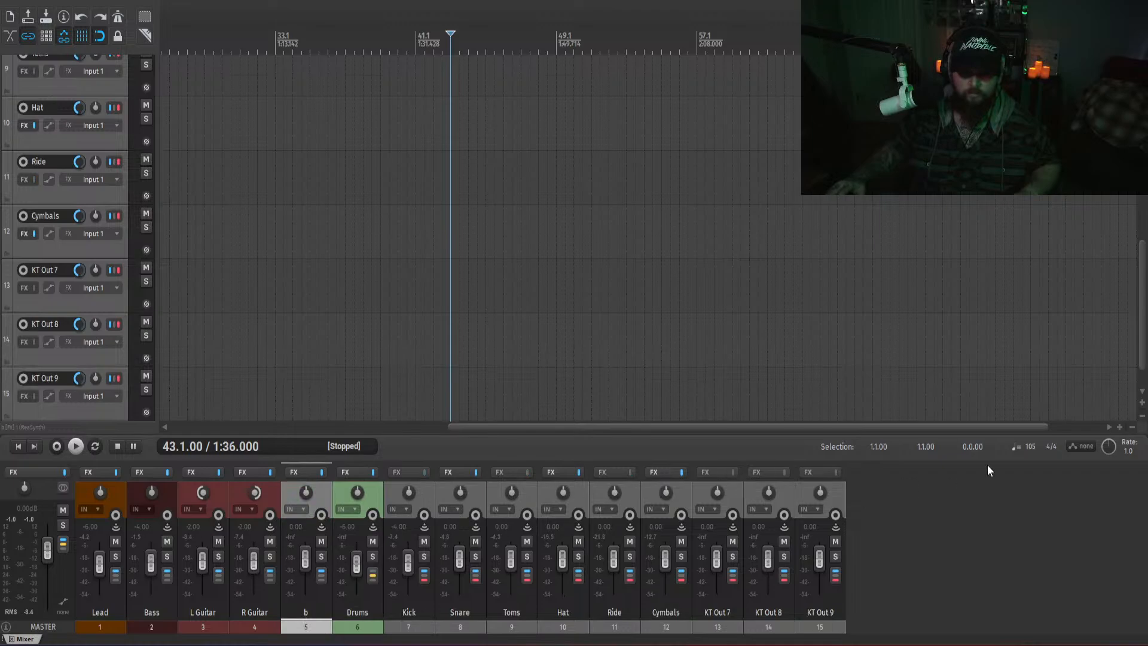
pyautogui.moveTo(1143, 358); pyautogui.dragTo(1138, 210)
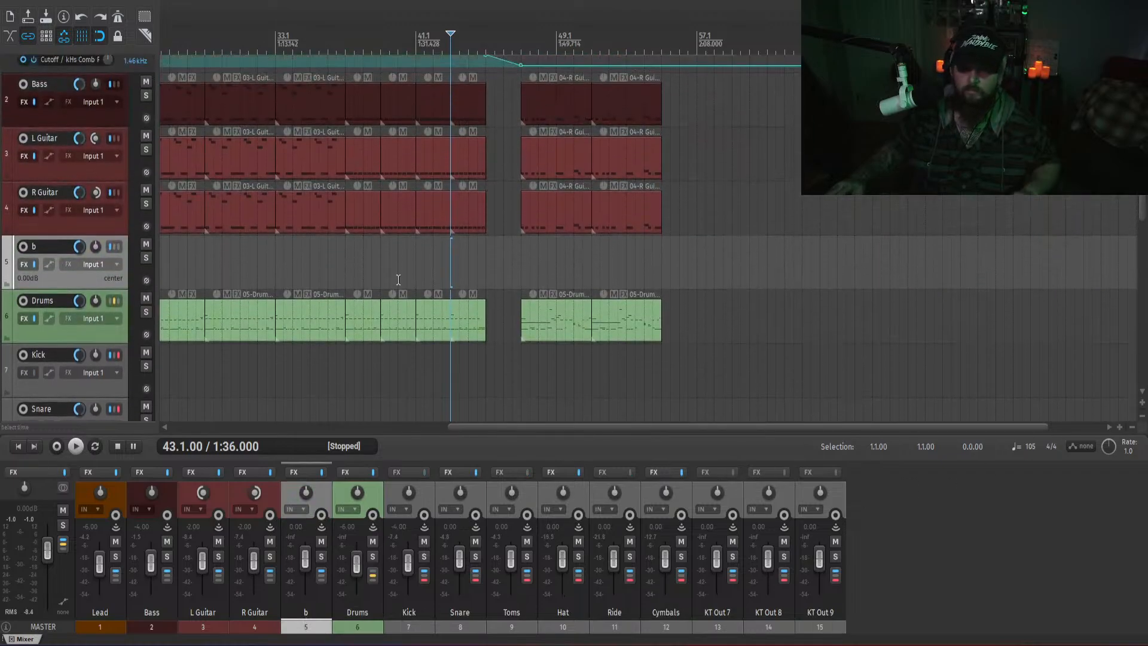
# - Play the section from 46.1 and create a four-bar MIDI item on track b from 47.1 to 51.1
pyautogui.click(503, 276)
pyautogui.press('space')
pyautogui.scroll(5, 552, 290)
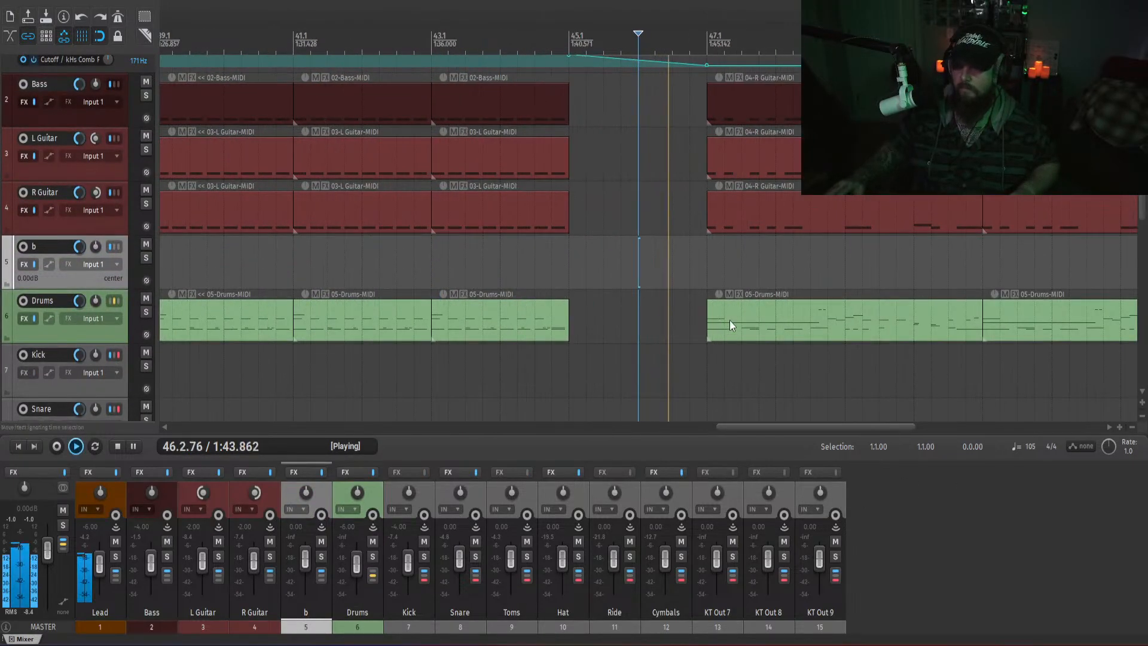
pyautogui.press('space')
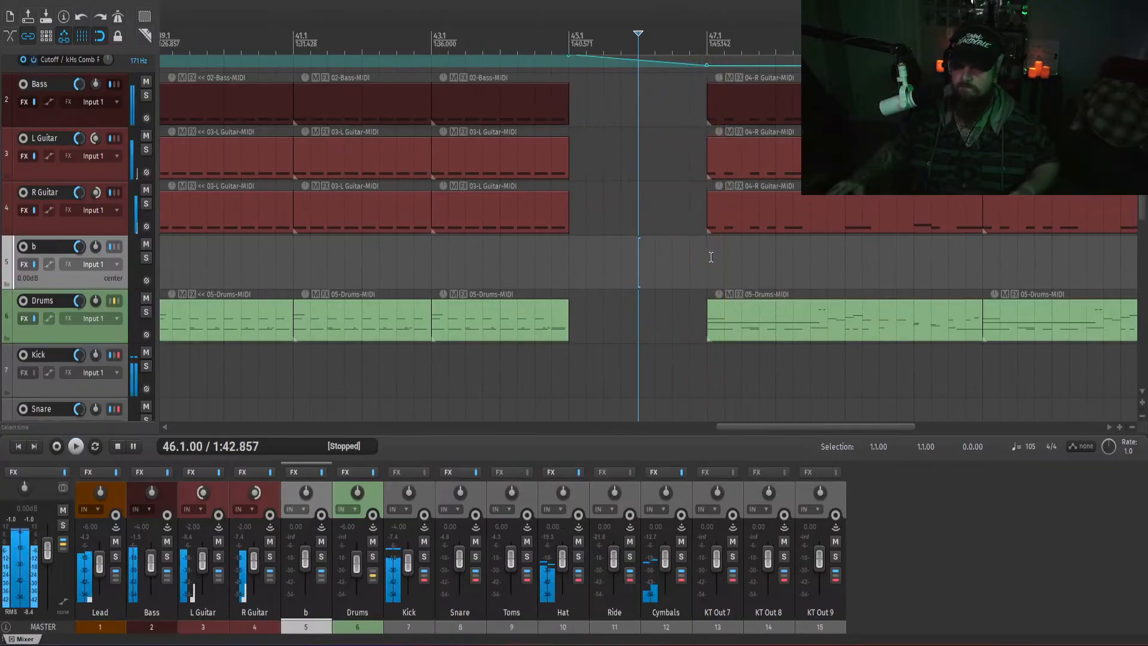
pyautogui.click(711, 258)
pyautogui.moveTo(713, 269); pyautogui.dragTo(985, 274)
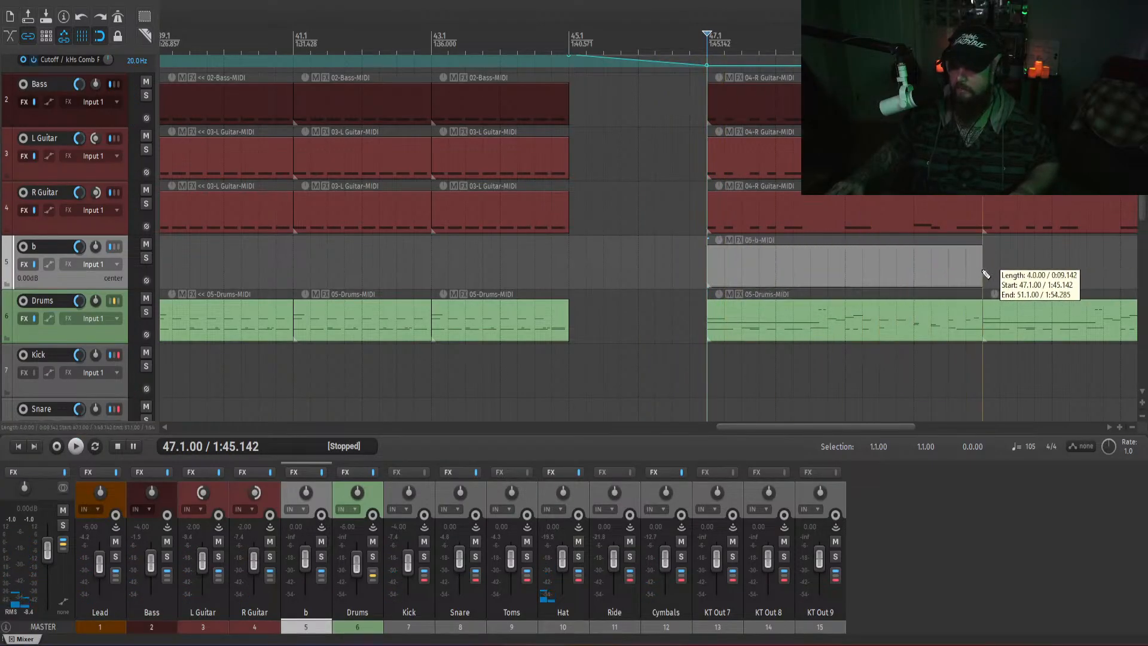
# - Draw one sustained E1 note across all four bars of track b's MIDI item
pyautogui.click(729, 266)
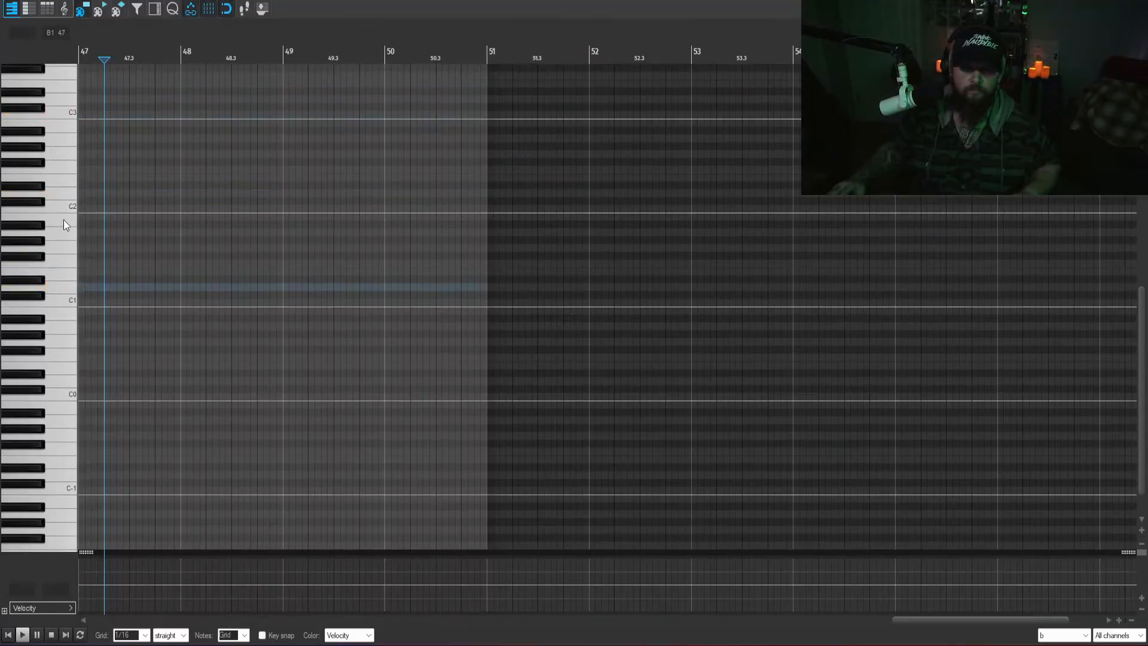
pyautogui.scroll(1, 63, 277)
pyautogui.scroll(3, 52, 296)
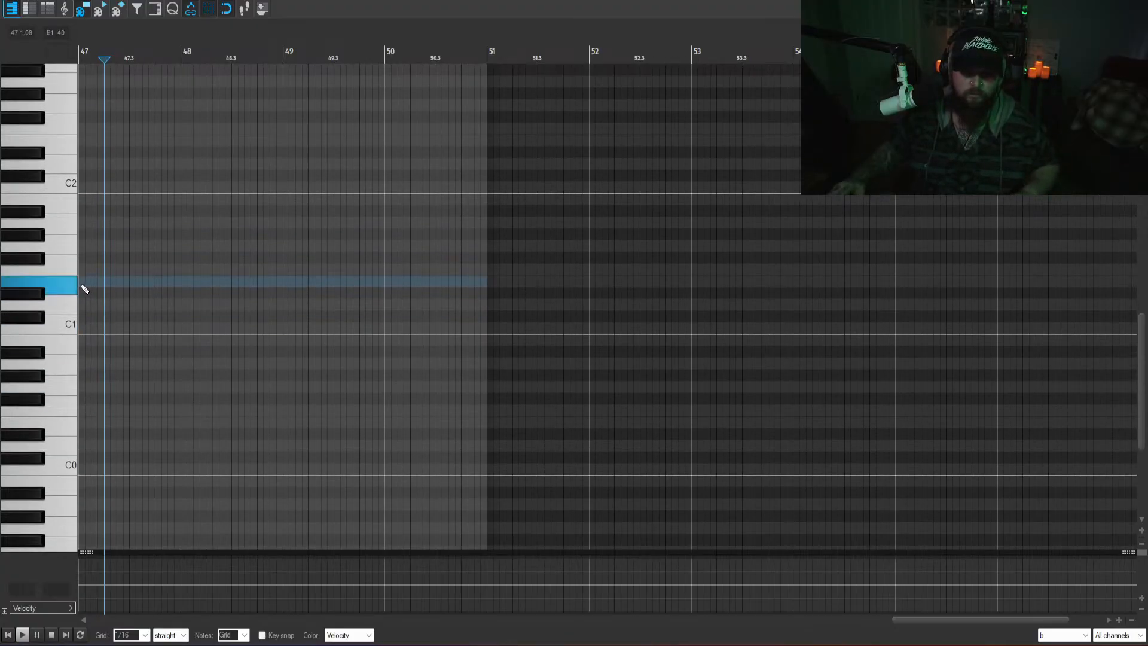
pyautogui.moveTo(82, 286); pyautogui.dragTo(468, 286)
# - Try the sustained note 12 semitones lower, then transpose it back up 12 semitones and play it
pyautogui.moveTo(237, 328); pyautogui.dragTo(213, 220)
pyautogui.write('t-12')
pyautogui.press('Return')
pyautogui.press('space')
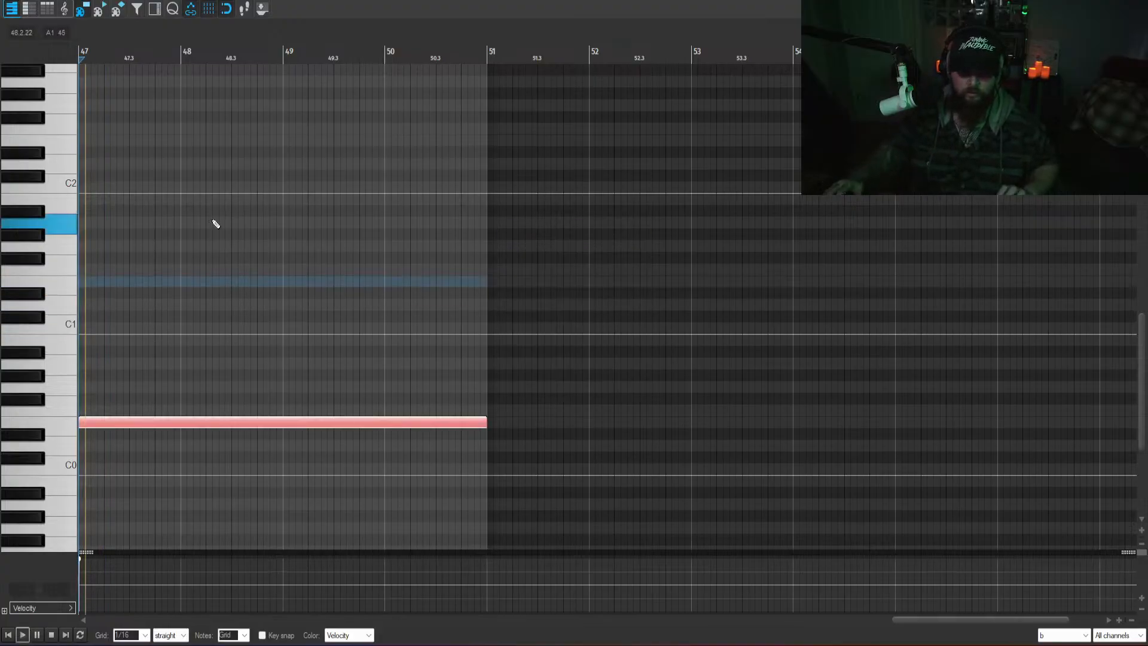
pyautogui.press('space')
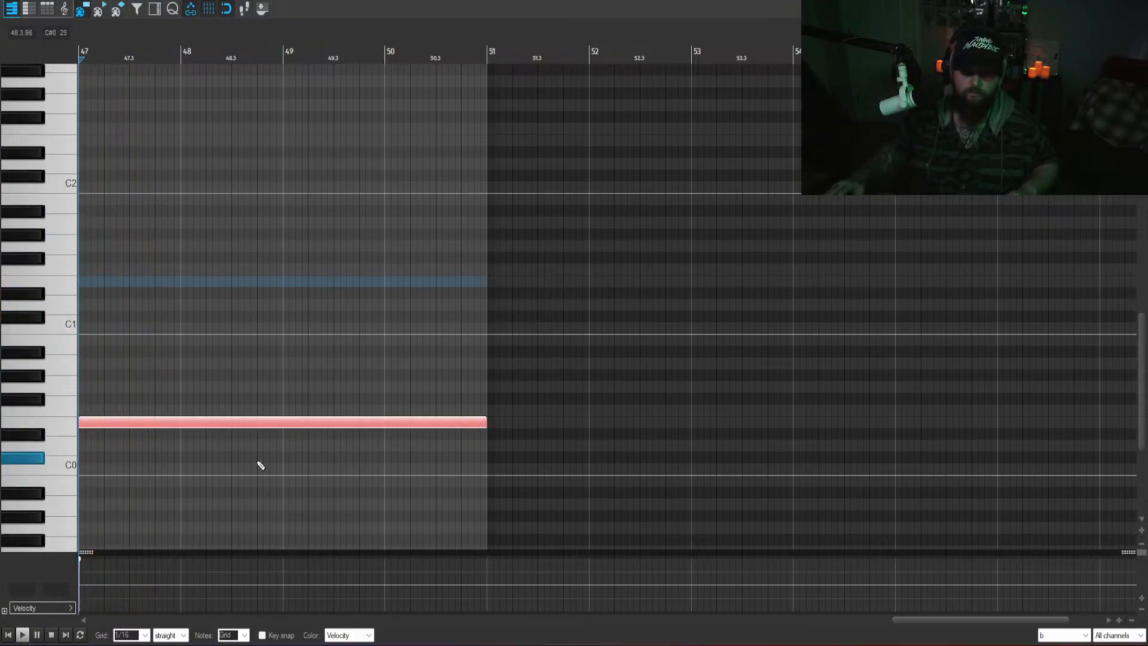
pyautogui.moveTo(339, 457); pyautogui.dragTo(134, 351)
pyautogui.write('t12')
pyautogui.press('Return')
pyautogui.press('space')
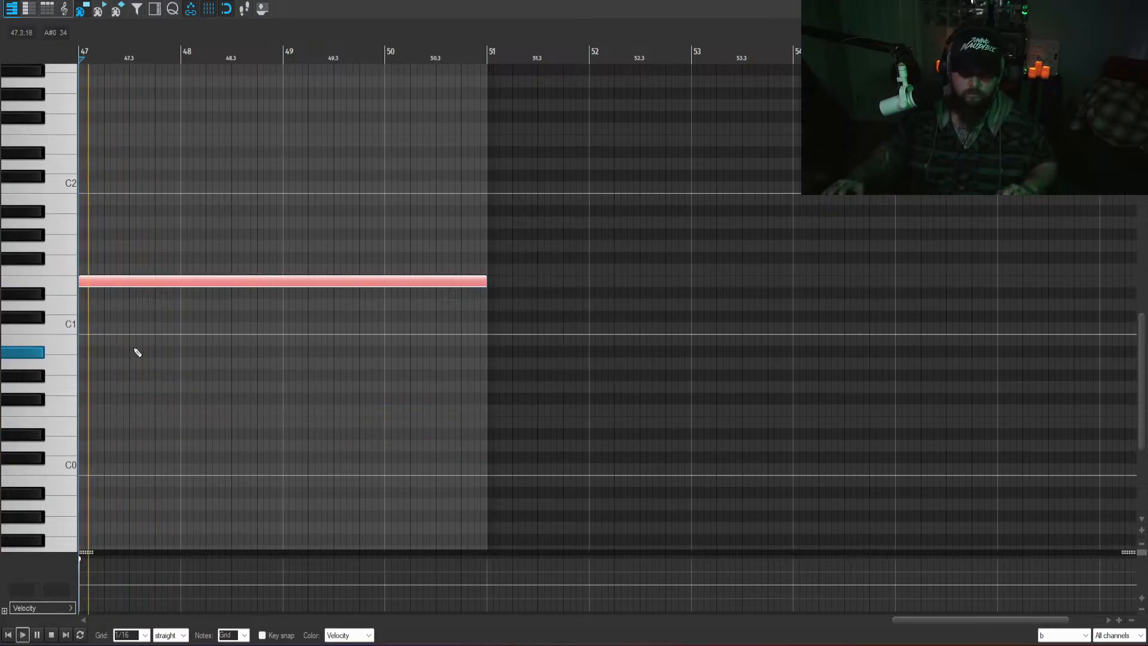
pyautogui.press('space')
# - Set track b's volume to -12 dB, play from 47.1, and shorten its item so it ends at 49.1
pyautogui.click(1134, 2)
pyautogui.click(949, 513)
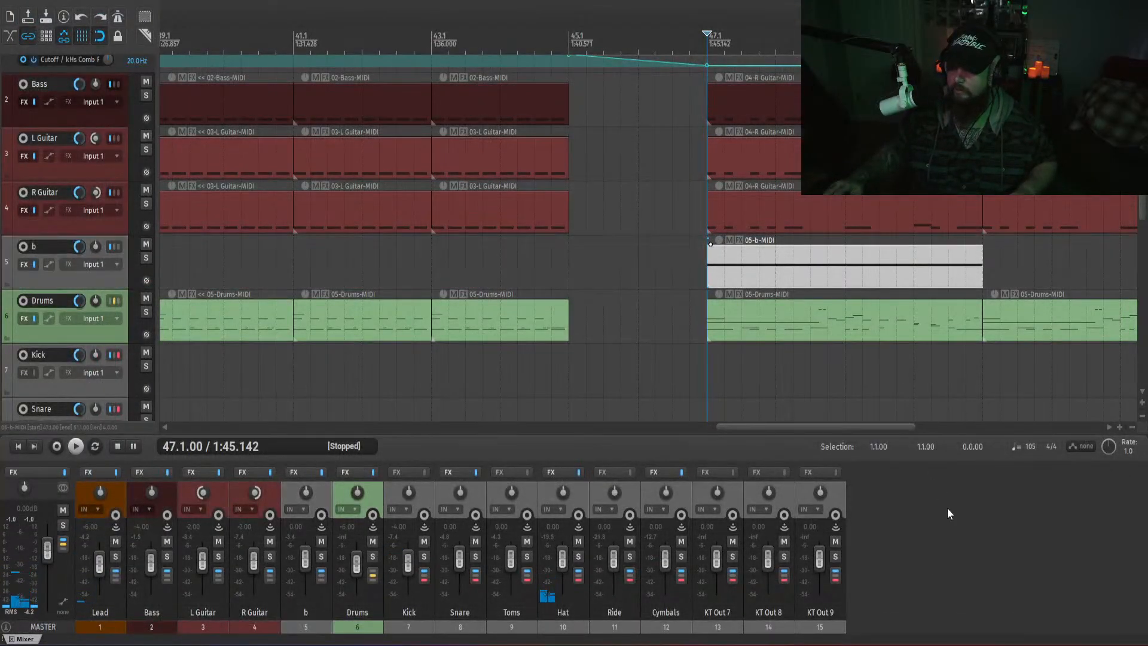
pyautogui.rightClick(308, 565)
pyautogui.write('-12')
pyautogui.press('Return')
pyautogui.press('space')
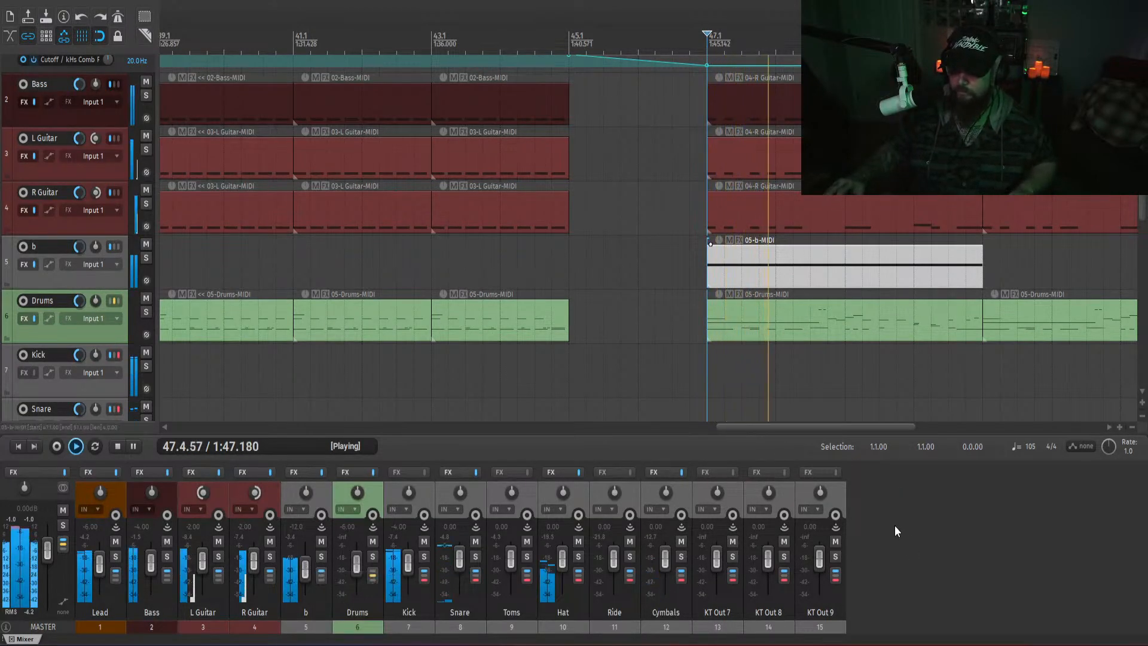
pyautogui.press('space')
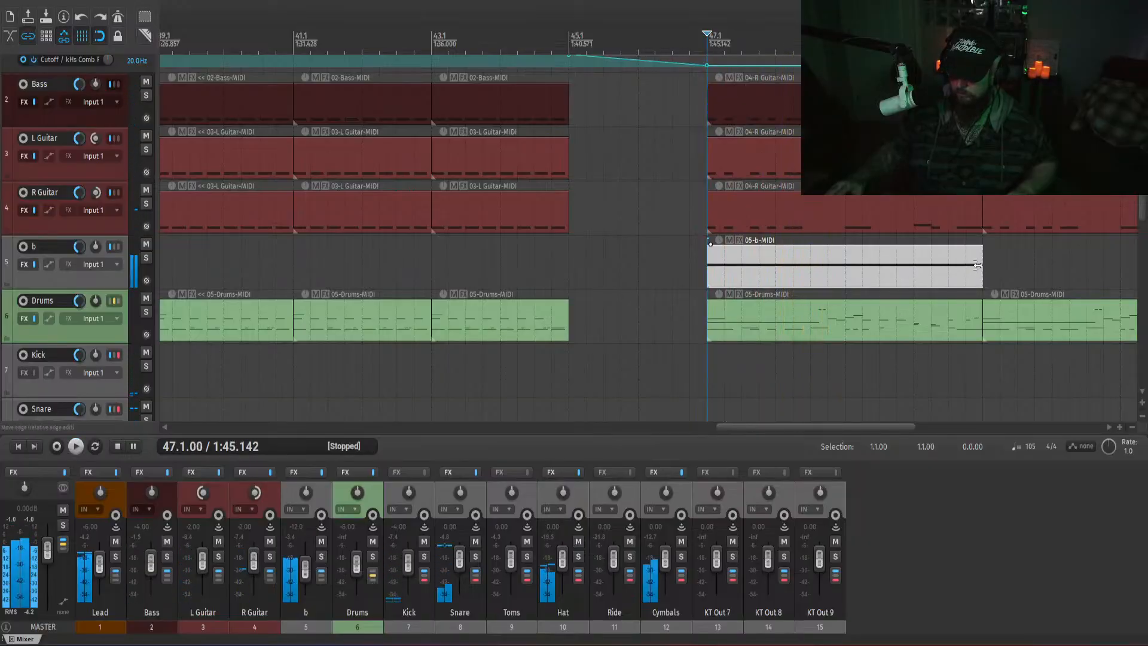
pyautogui.moveTo(983, 275); pyautogui.dragTo(846, 276)
pyautogui.click(947, 583)
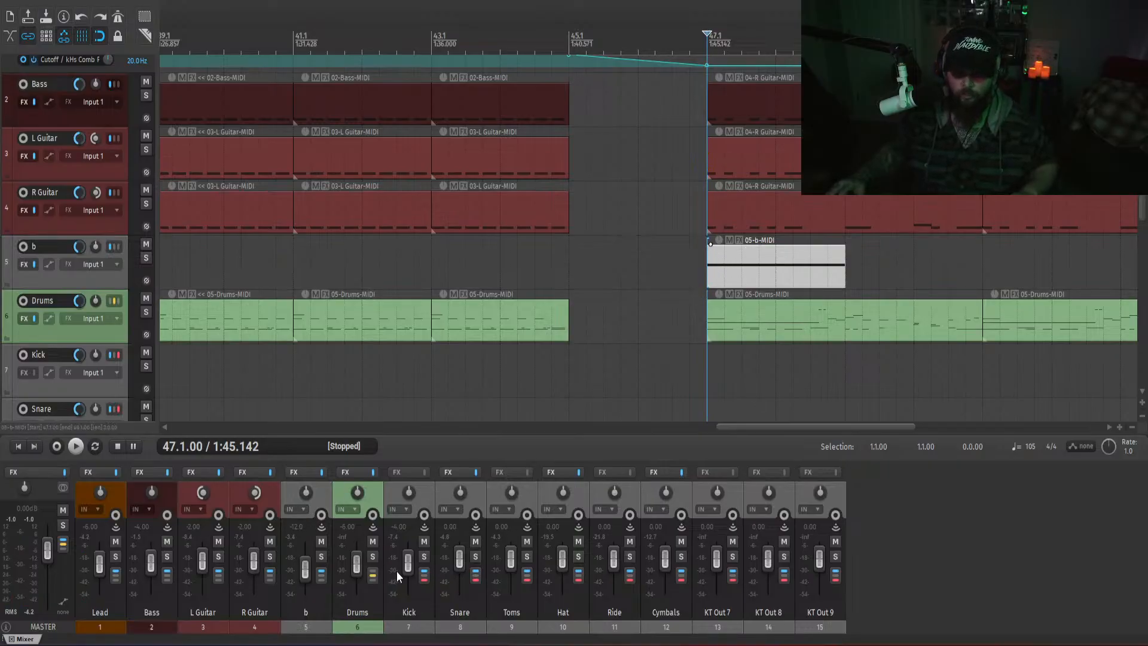
# - Add the kHs Pitch Shifter after ReaSynth in track b's effects chain
pyautogui.click(296, 473)
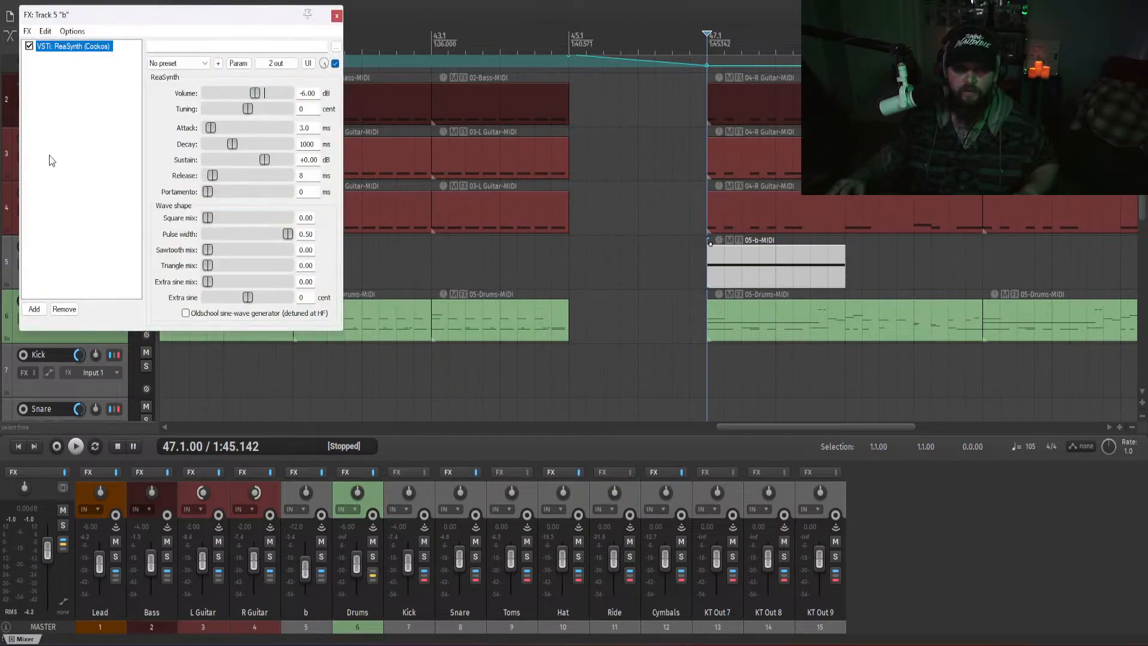
pyautogui.doubleClick(66, 161)
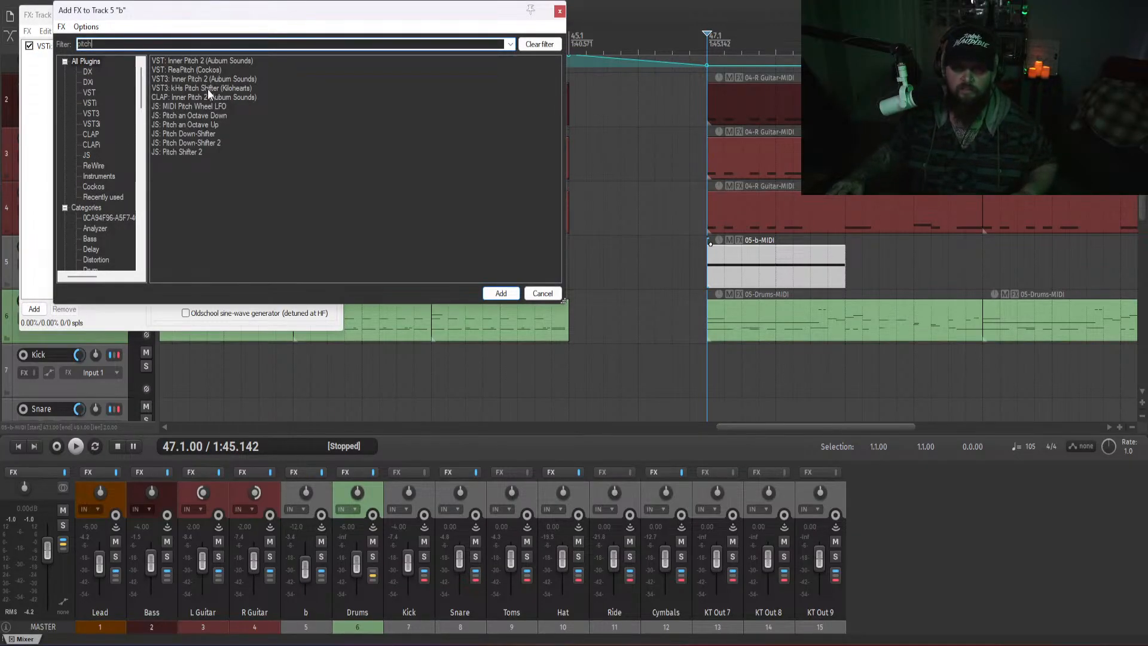
pyautogui.doubleClick(209, 90)
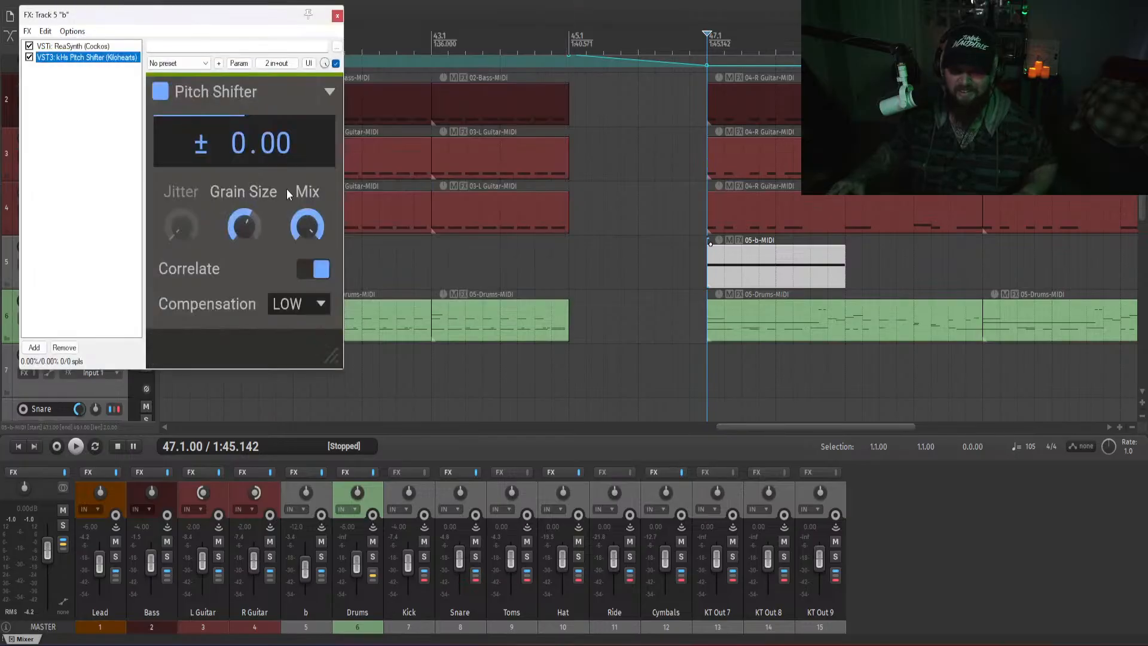
# - Touch the Pitch Shifter's pitch value, reset it to 0.00, and show the Pitch parameter's track envelope
pyautogui.moveTo(223, 146); pyautogui.dragTo(222, 156)
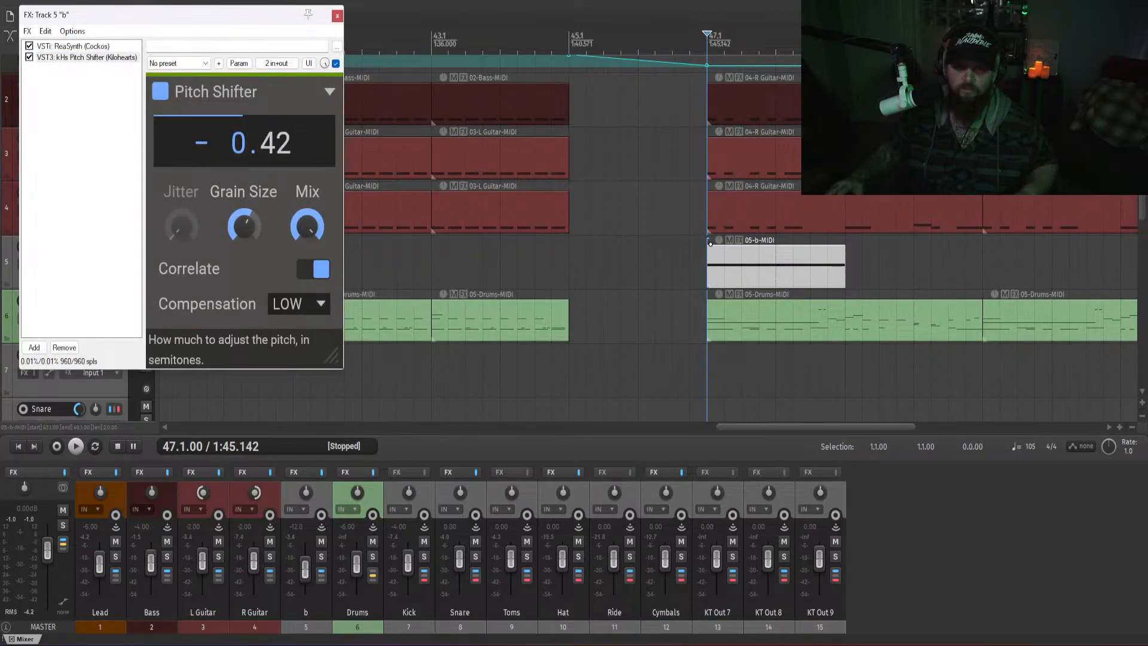
pyautogui.doubleClick(275, 144)
pyautogui.click(239, 64)
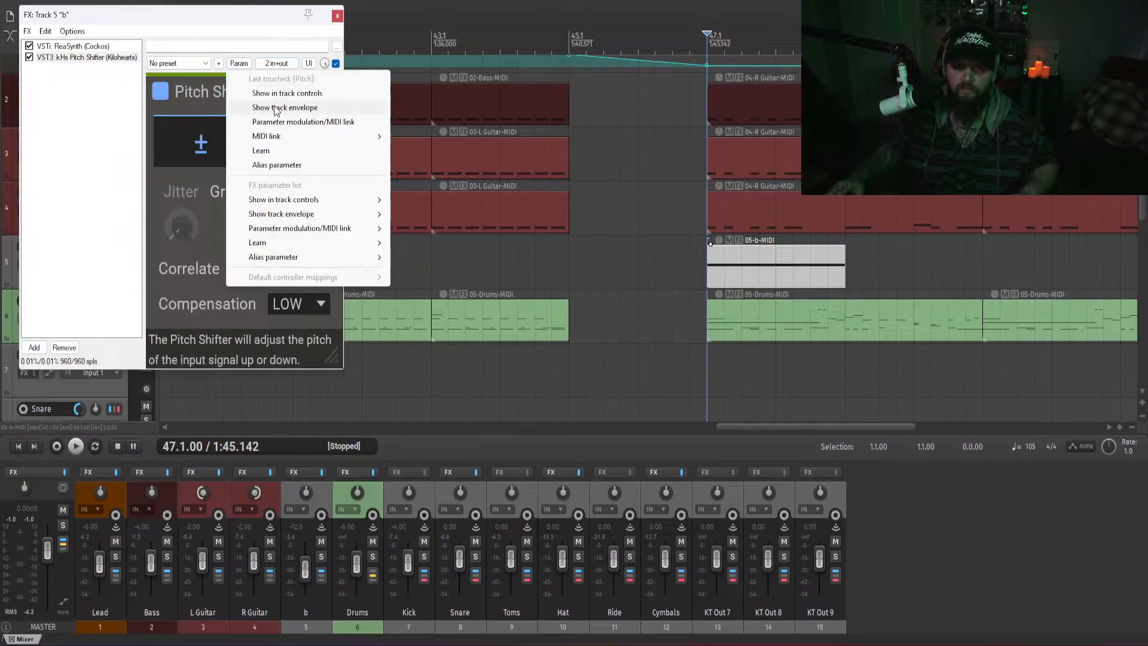
pyautogui.click(276, 108)
pyautogui.click(338, 17)
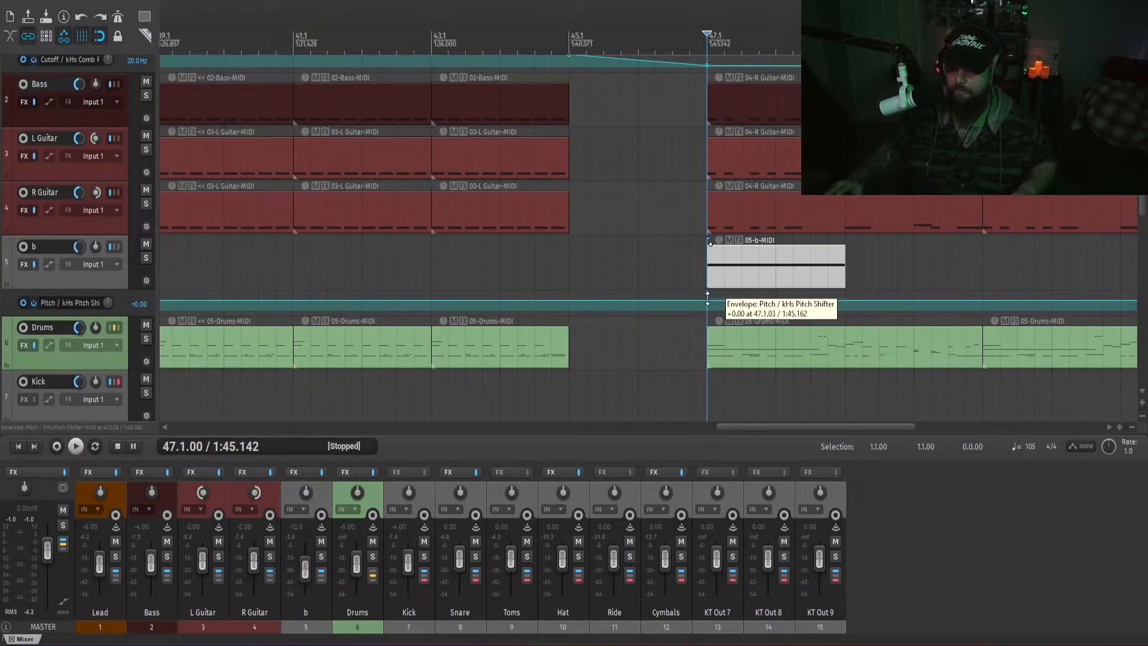
# - Ramp track b's Pitch envelope downward with a point at 47.1 and a lower one at 49.1
pyautogui.click(707, 301)
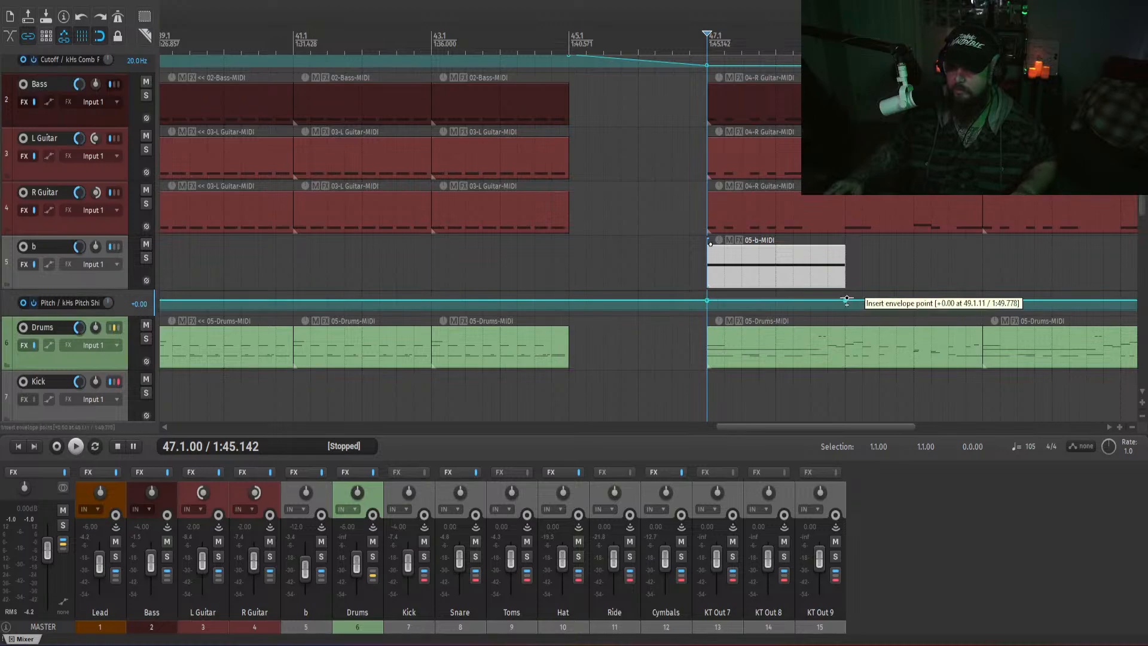
pyautogui.moveTo(845, 301)
pyautogui.mouseDown()
pyautogui.moveTo(848, 402)
pyautogui.moveTo(838, 317)
pyautogui.mouseUp()
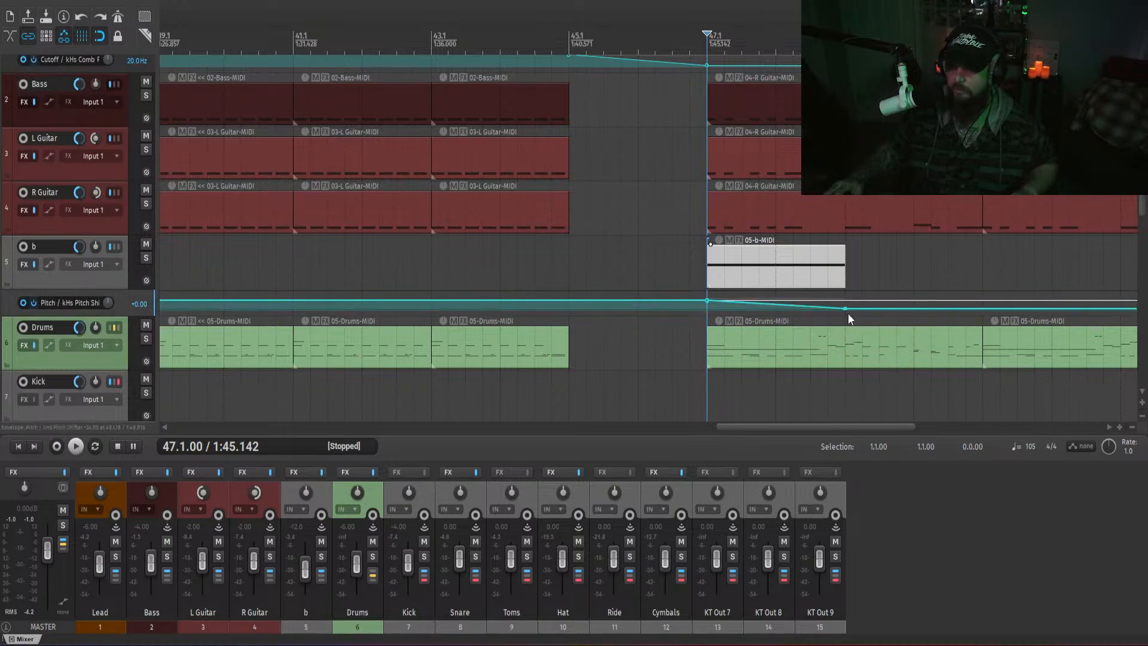
# - Play the section from 47.1, solo track b, and raise its volume to -8 dB
pyautogui.press('space')
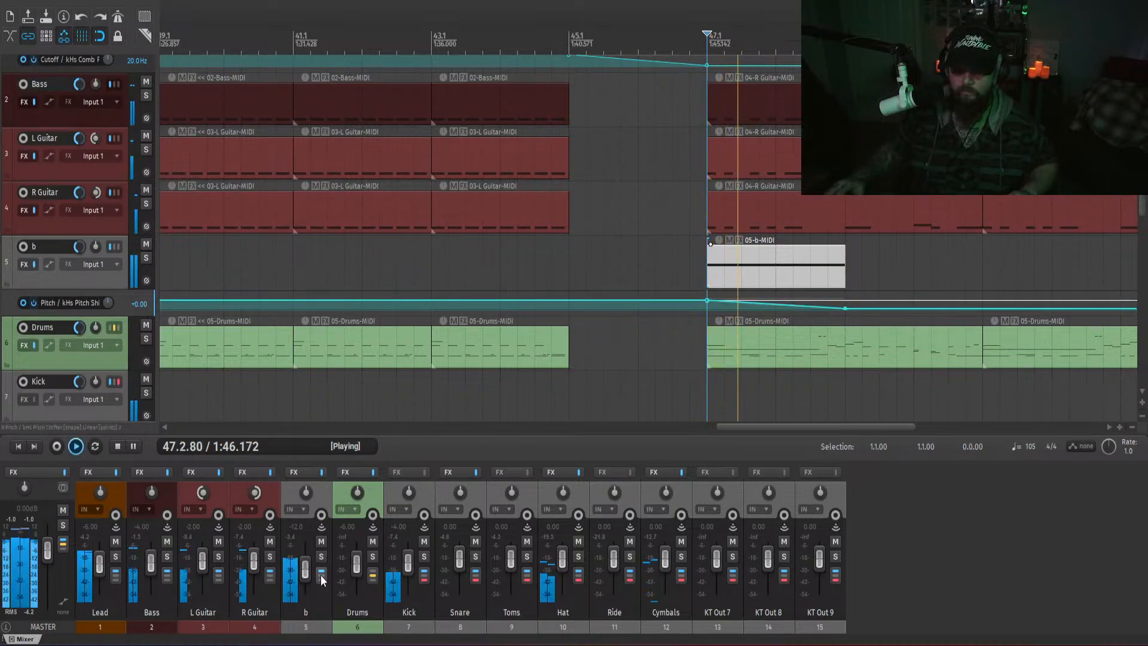
pyautogui.click(321, 557)
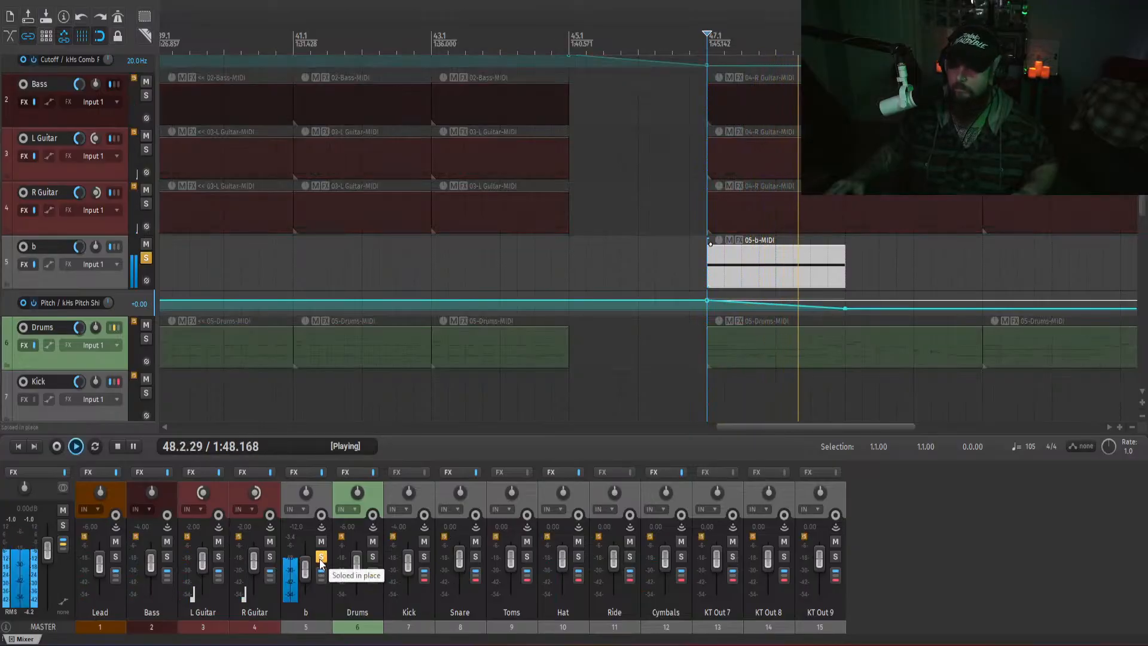
pyautogui.press('space')
pyautogui.rightClick(306, 572)
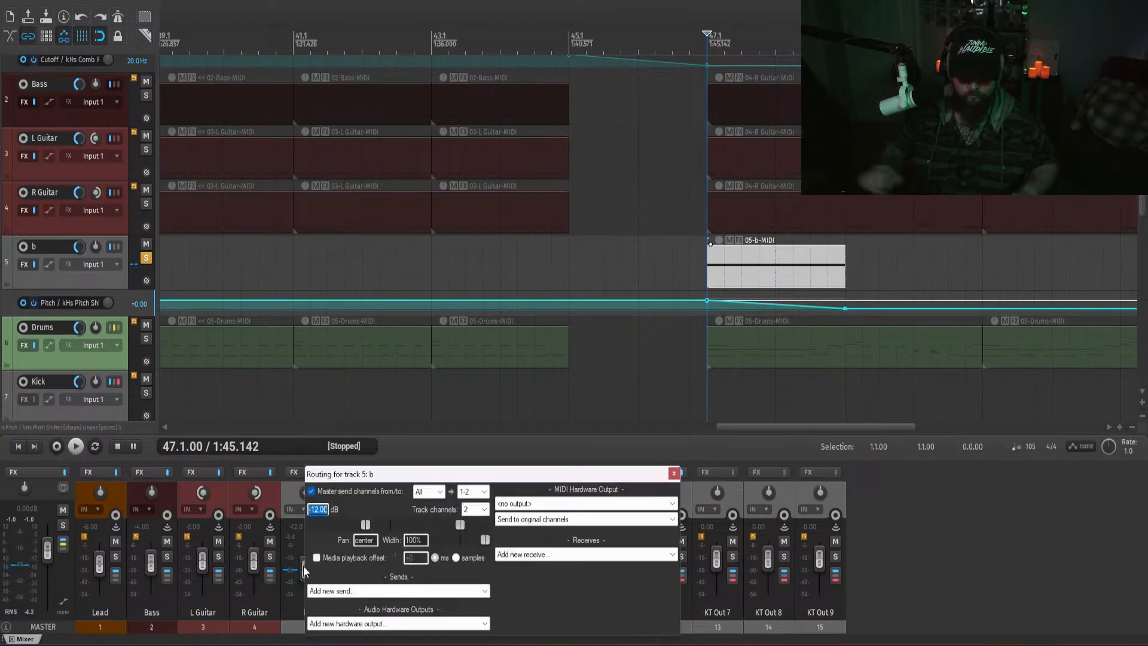
pyautogui.moveTo(306, 572); pyautogui.dragTo(305, 569)
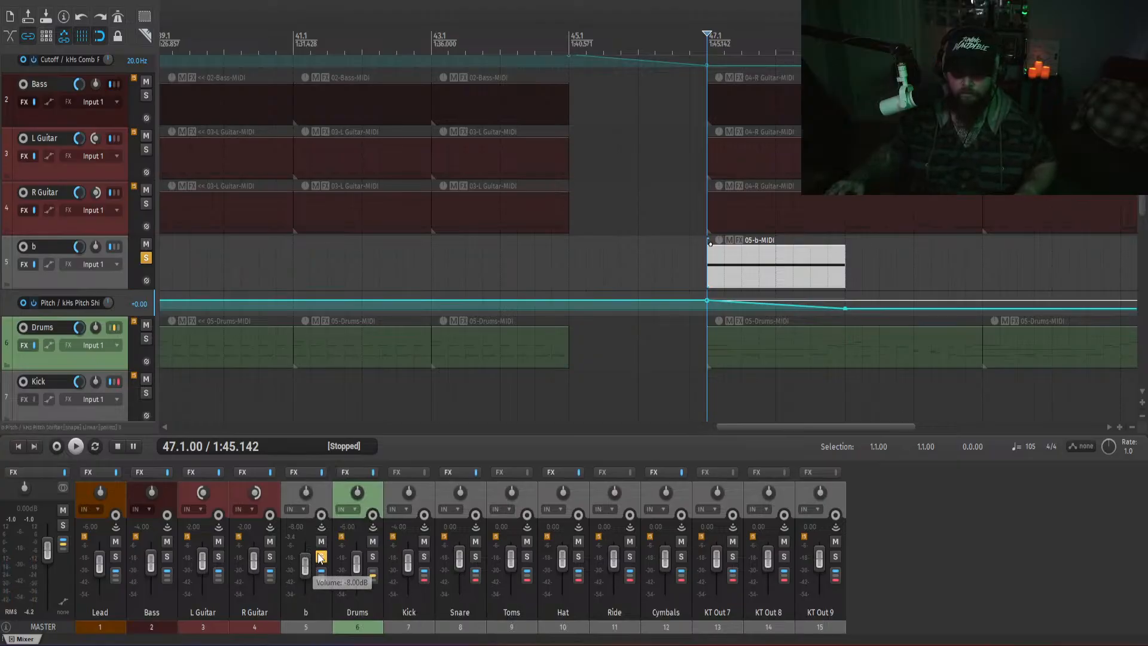
# - Play the soloed track b from 46.4 to hear its pitch drop alone
pyautogui.click(706, 265)
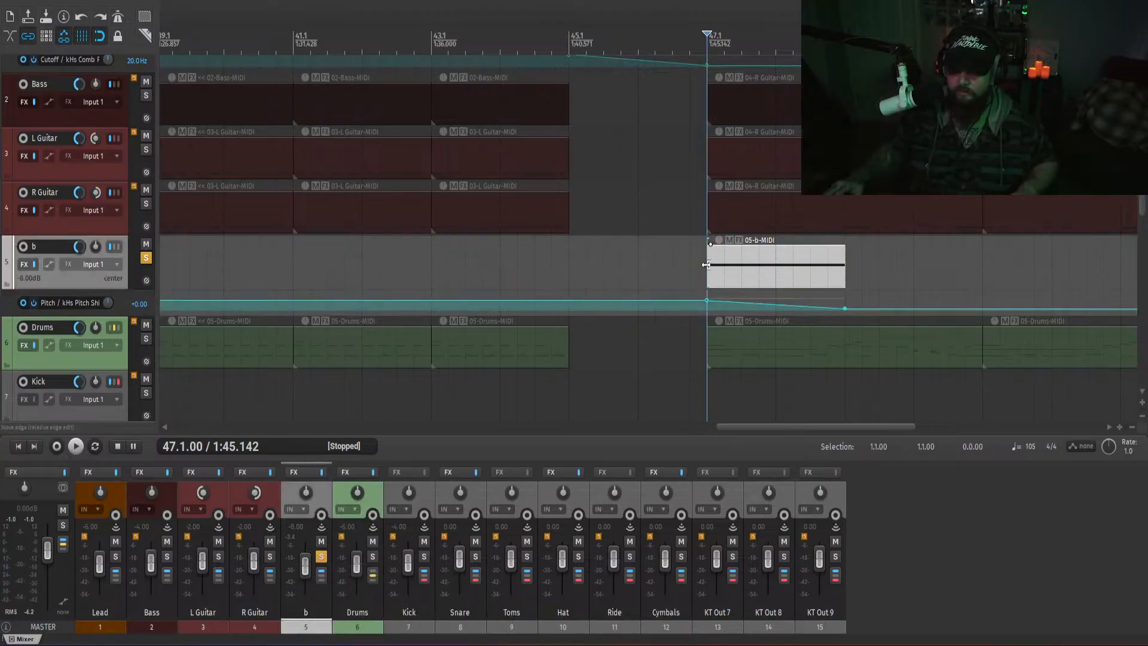
pyautogui.click(691, 269)
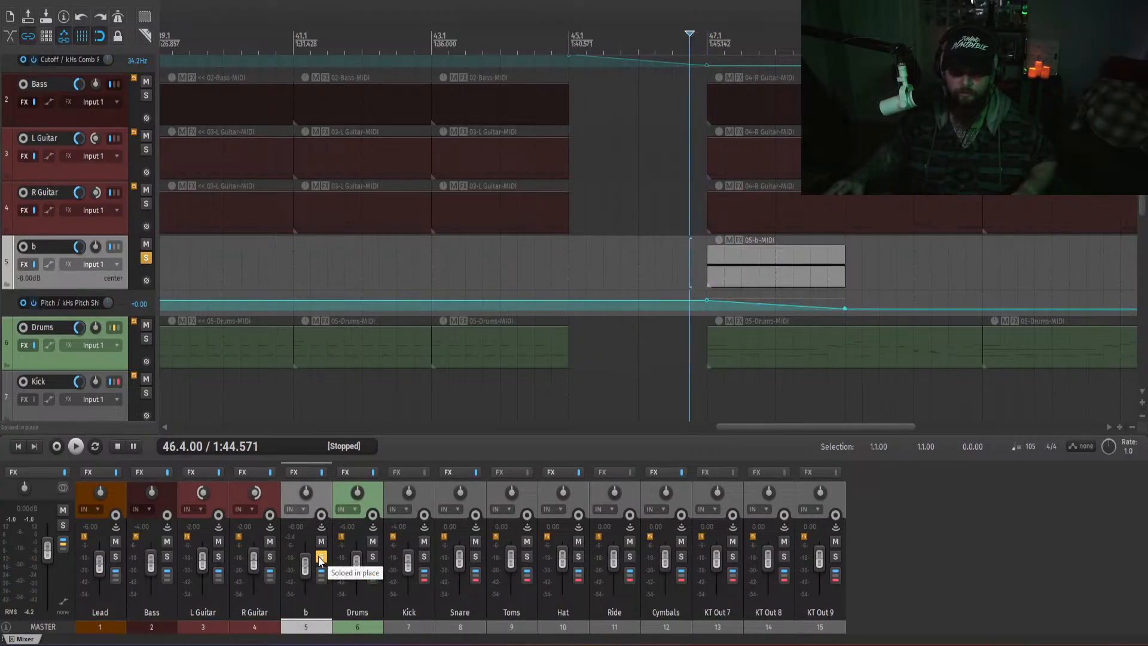
pyautogui.click(703, 258)
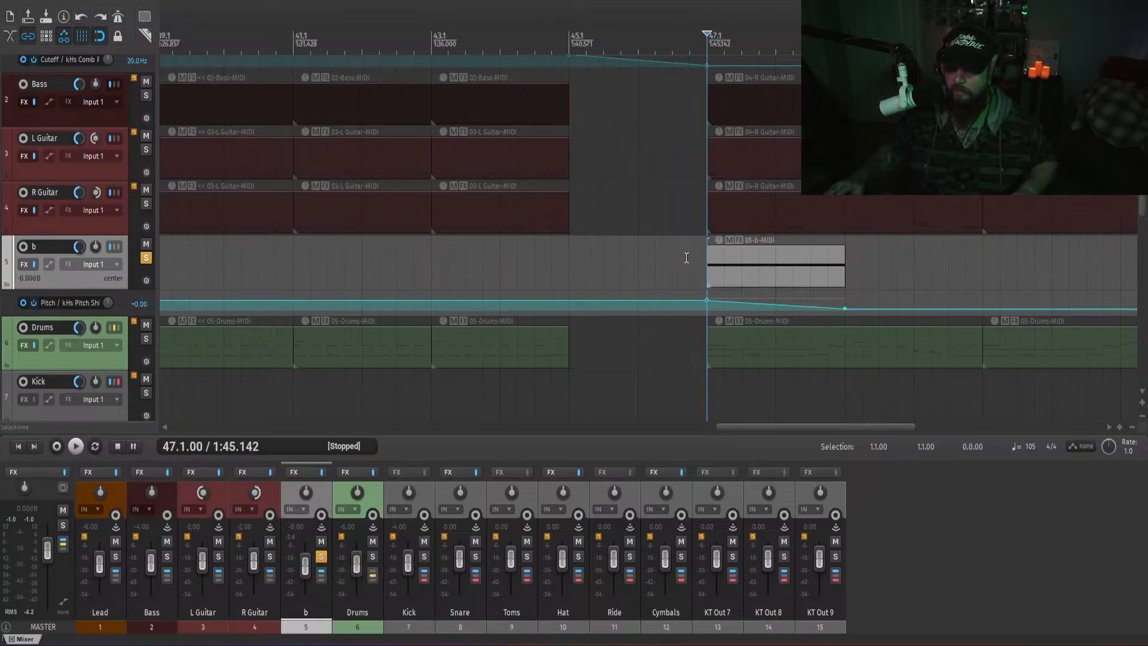
pyautogui.click(686, 257)
pyautogui.click(677, 256)
pyautogui.click(685, 257)
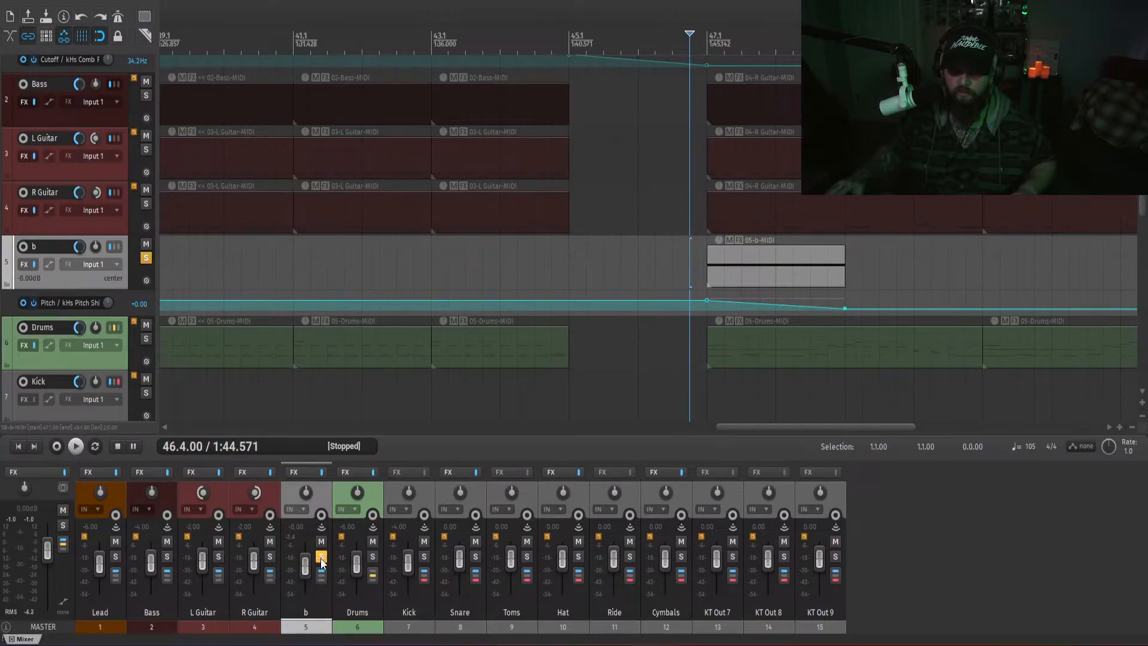
pyautogui.press('space')
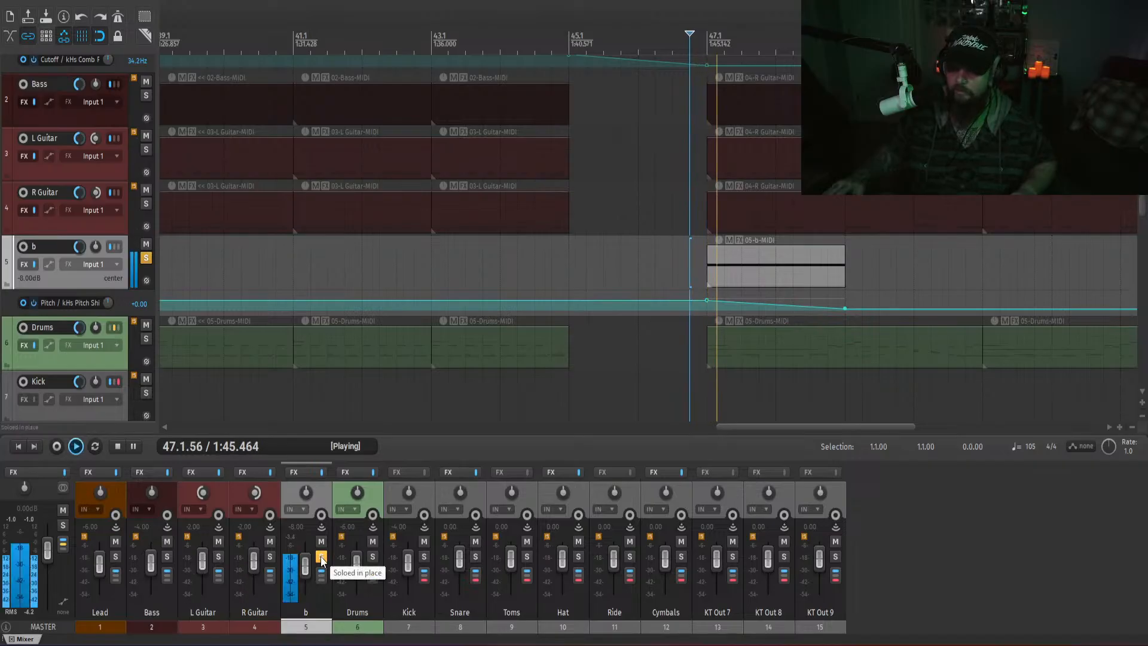
pyautogui.press('space')
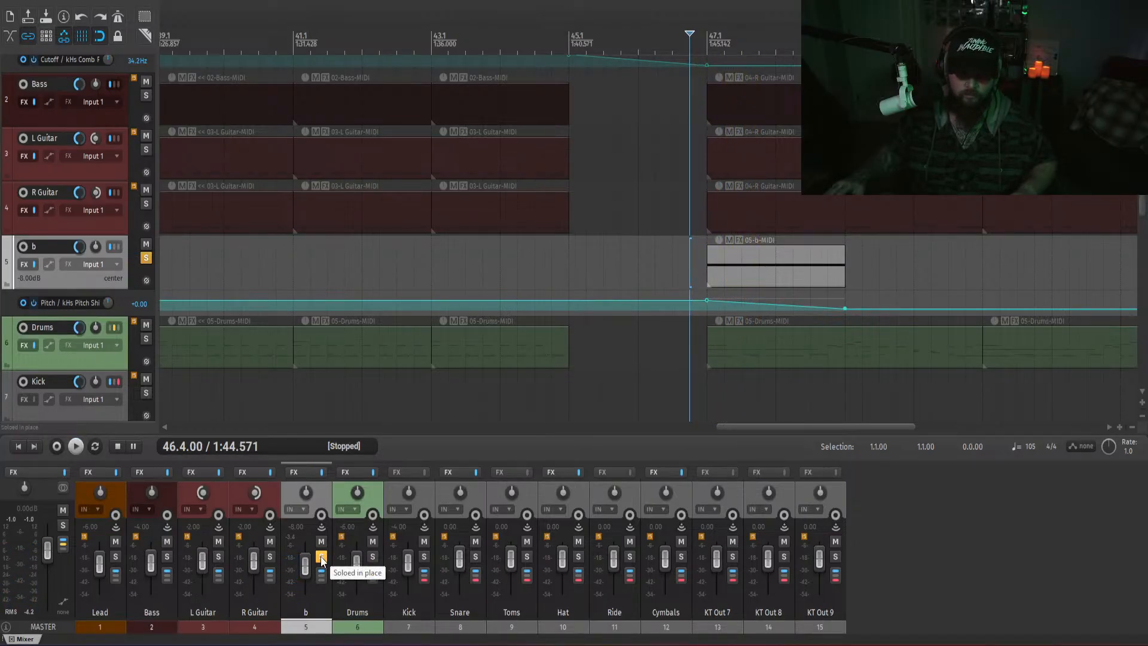
# - Unsolo track b and play the full mix from 46.4
pyautogui.click(321, 557)
pyautogui.press('space')
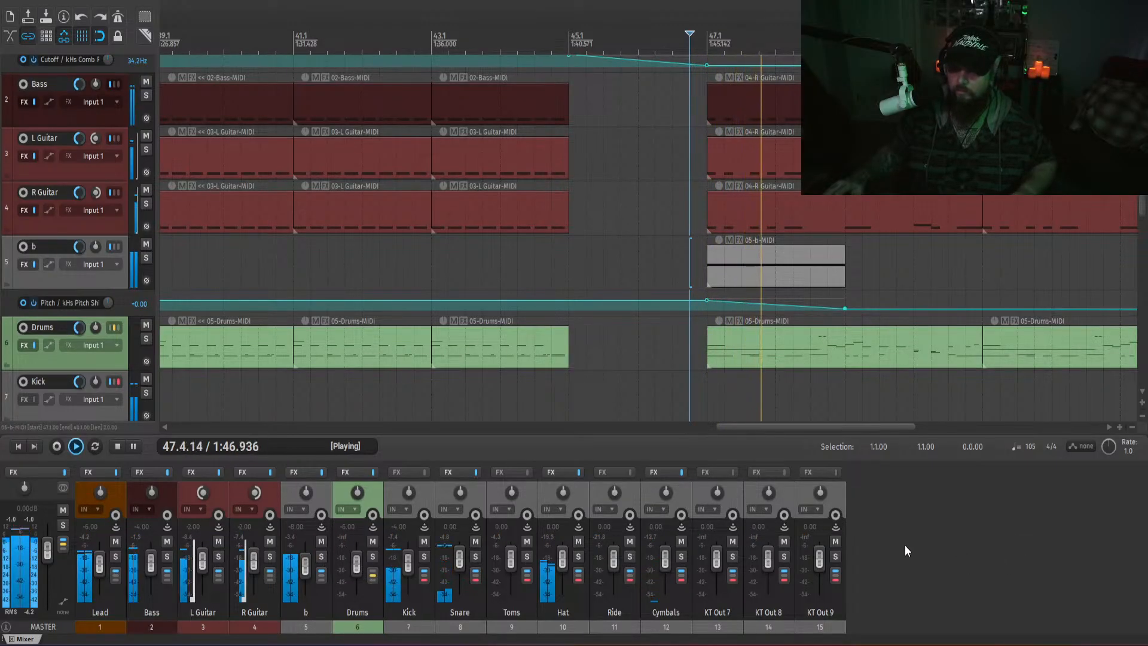
pyautogui.press('space')
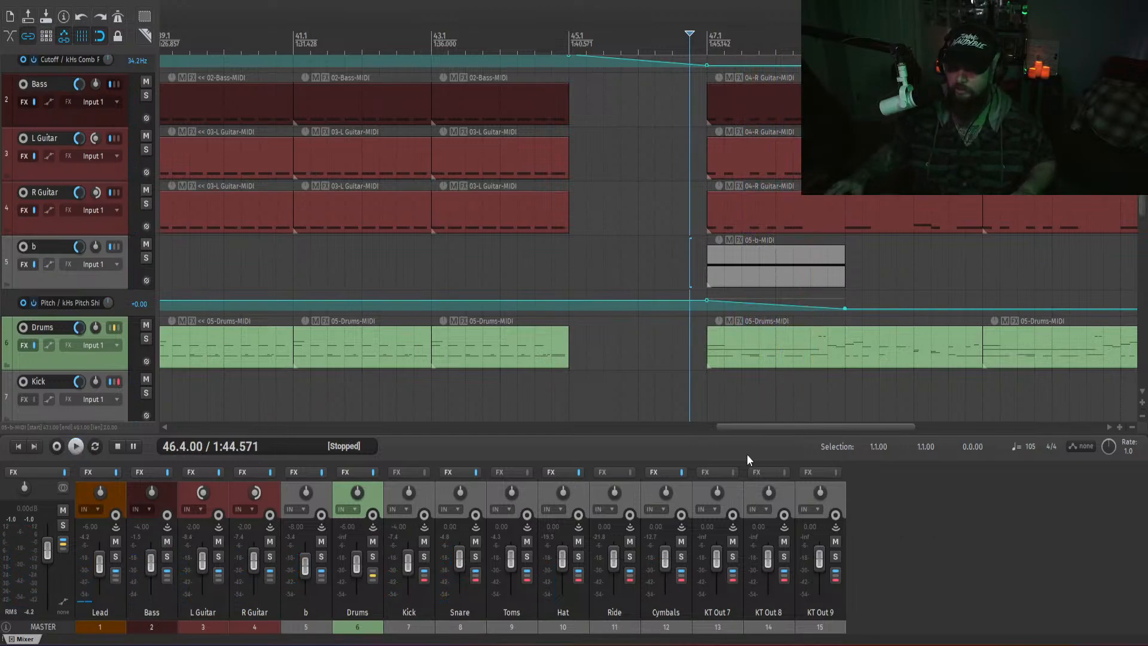
pyautogui.moveTo(755, 427); pyautogui.dragTo(754, 420)
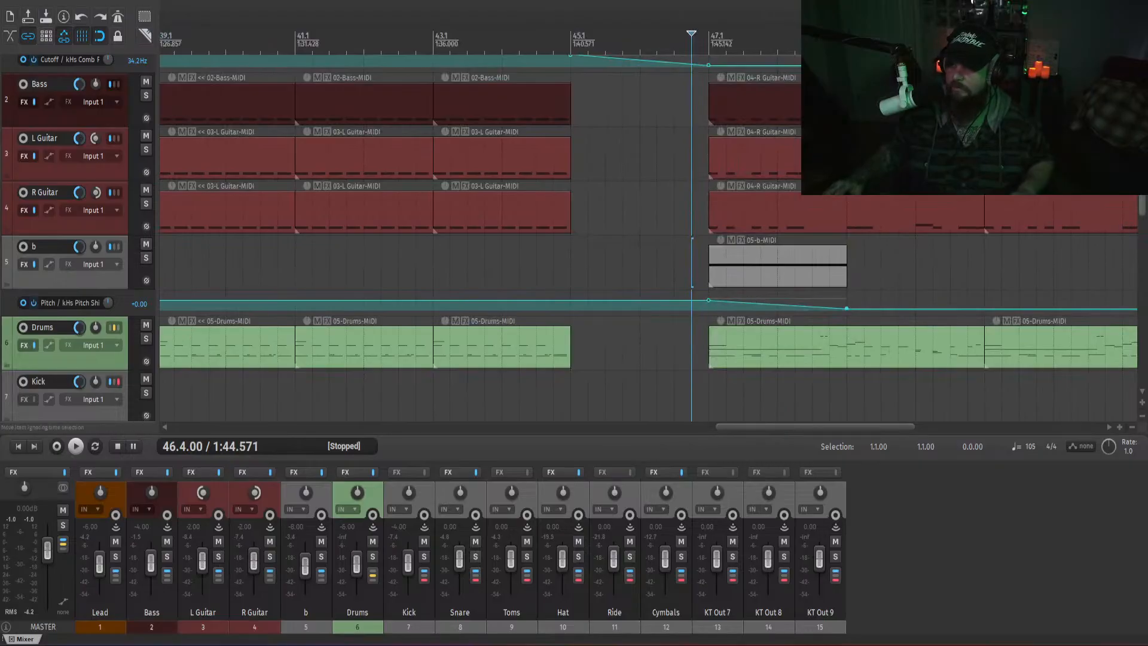
pyautogui.scroll(1, 652, 239)
pyautogui.click(653, 327)
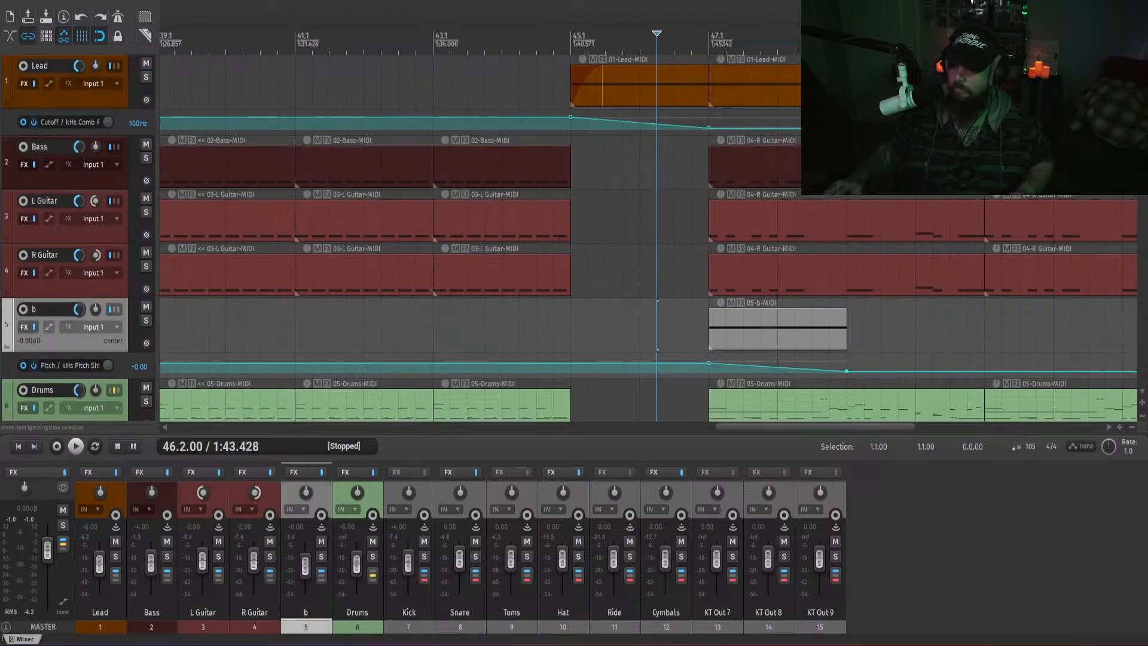
pyautogui.scroll(-1, 648, 240)
pyautogui.scroll(-2, 581, 325)
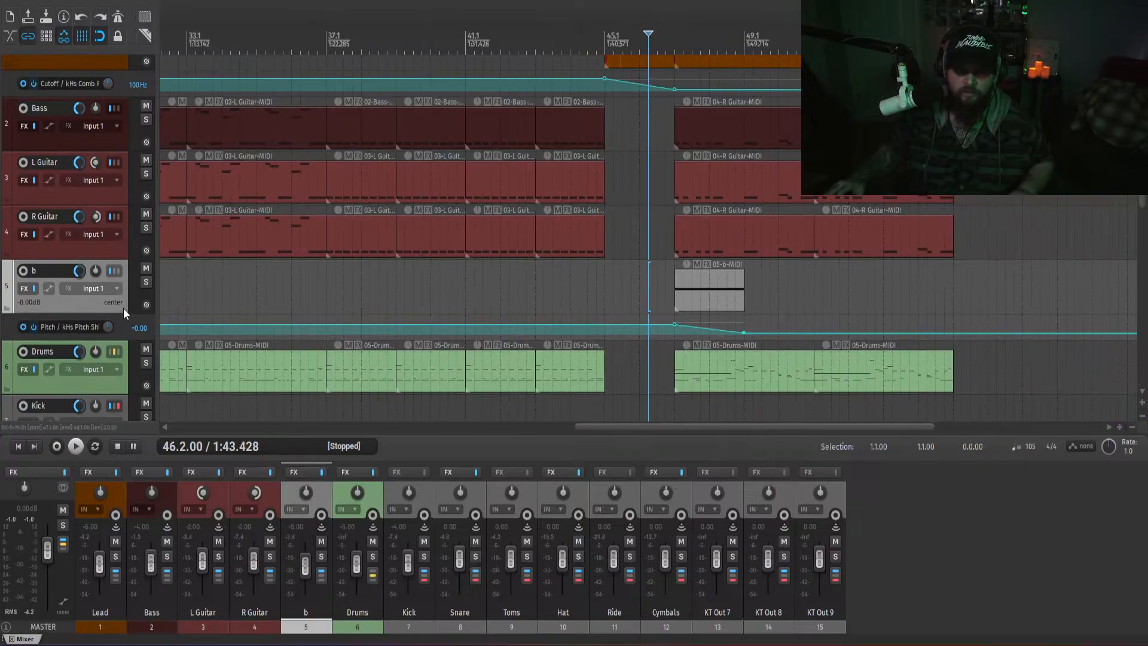
pyautogui.scroll(-2, 120, 300)
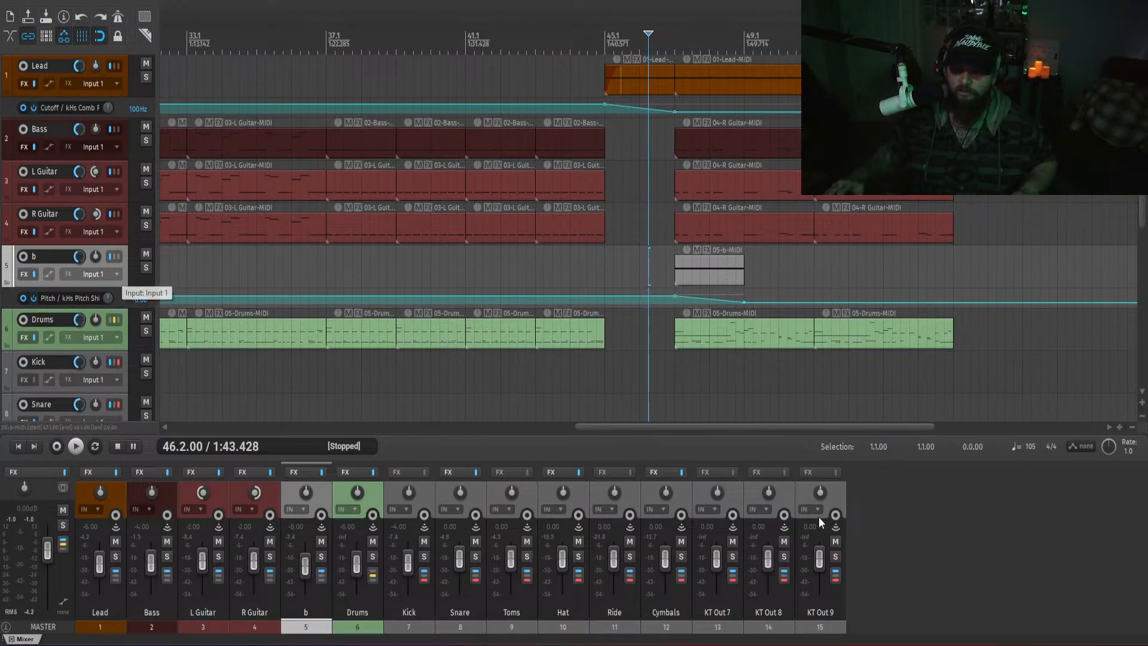
pyautogui.click(904, 508)
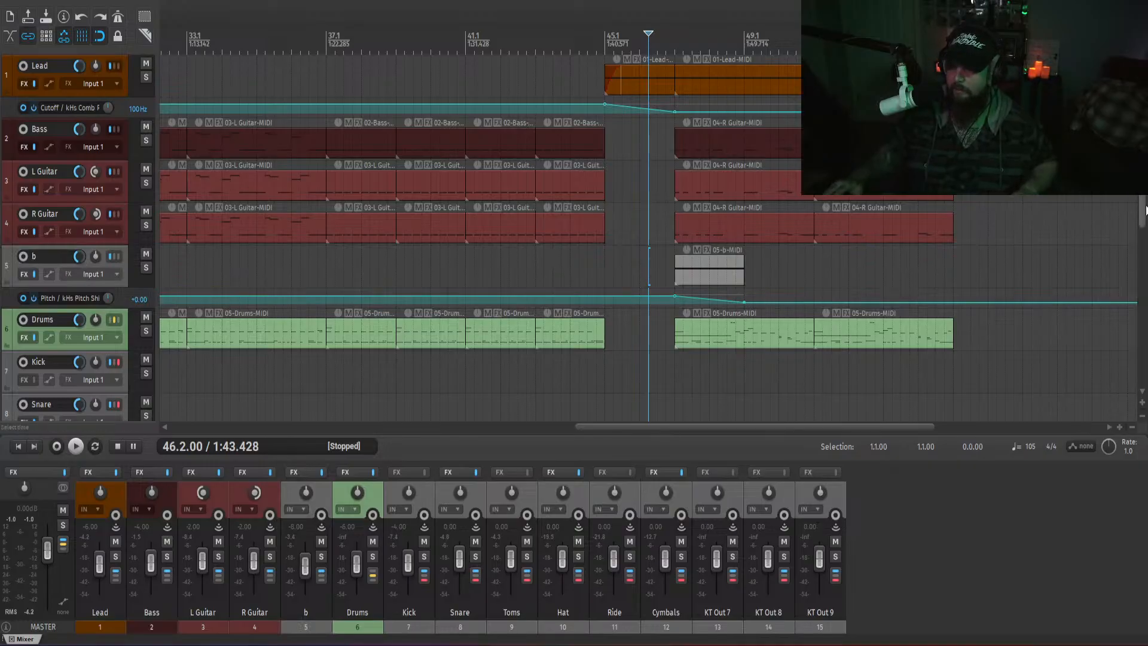
# - Select track b's MIDI item and play the full mix from 47.1
pyautogui.click(643, 263)
pyautogui.click(655, 266)
pyautogui.click(667, 271)
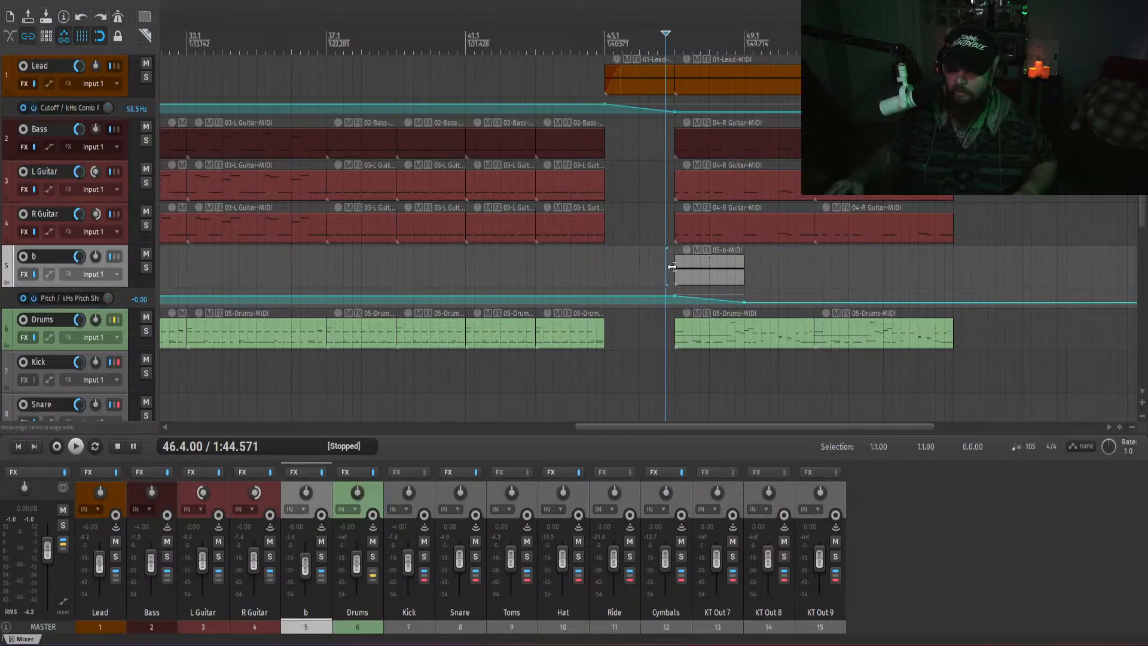
pyautogui.click(678, 266)
pyautogui.scroll(5, 715, 277)
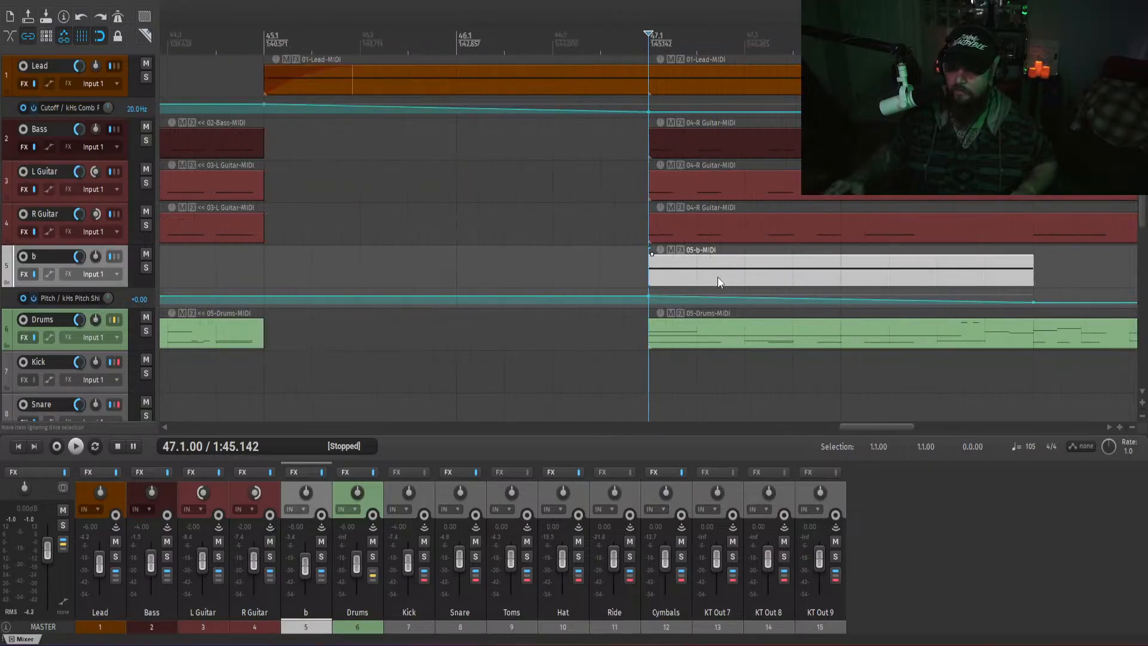
pyautogui.moveTo(867, 427); pyautogui.dragTo(877, 433)
pyautogui.click(983, 576)
pyautogui.press('space')
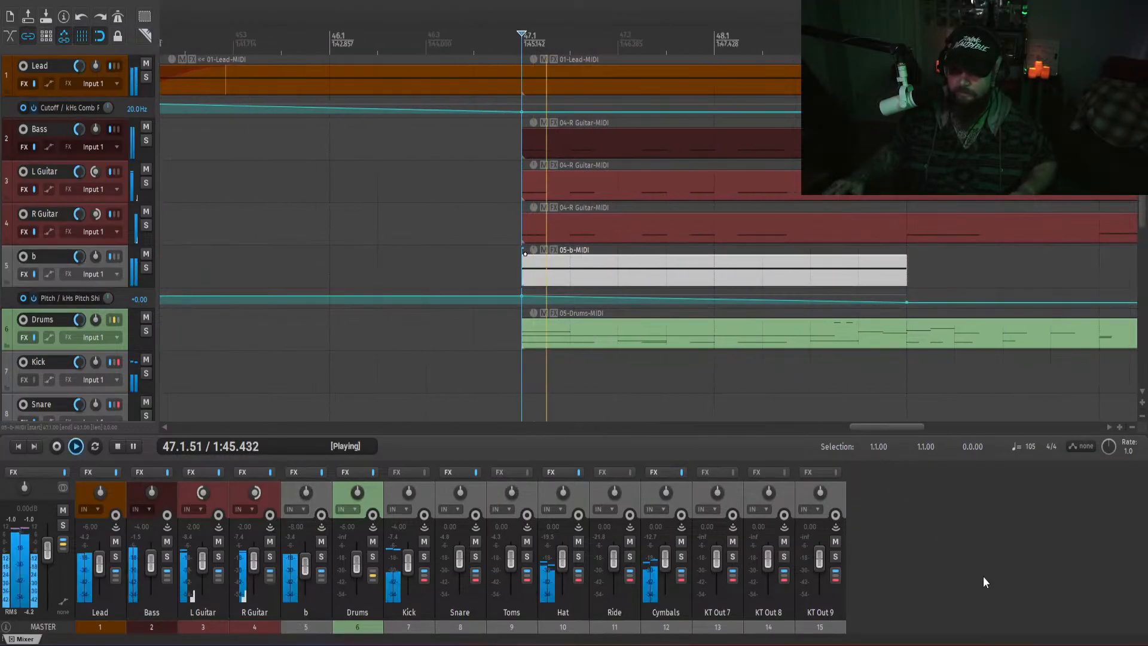
# - Transpose the note in track b's MIDI item down 12 semitones and play it from 47.1
pyautogui.doubleClick(600, 274)
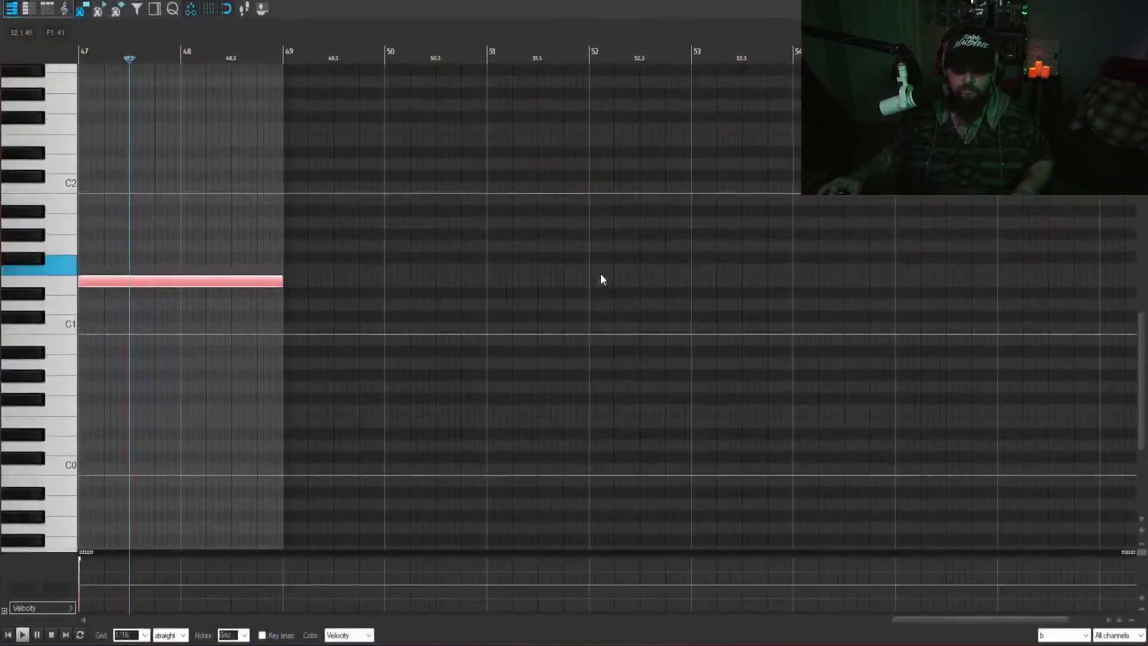
pyautogui.write('t-12')
pyautogui.press('Return')
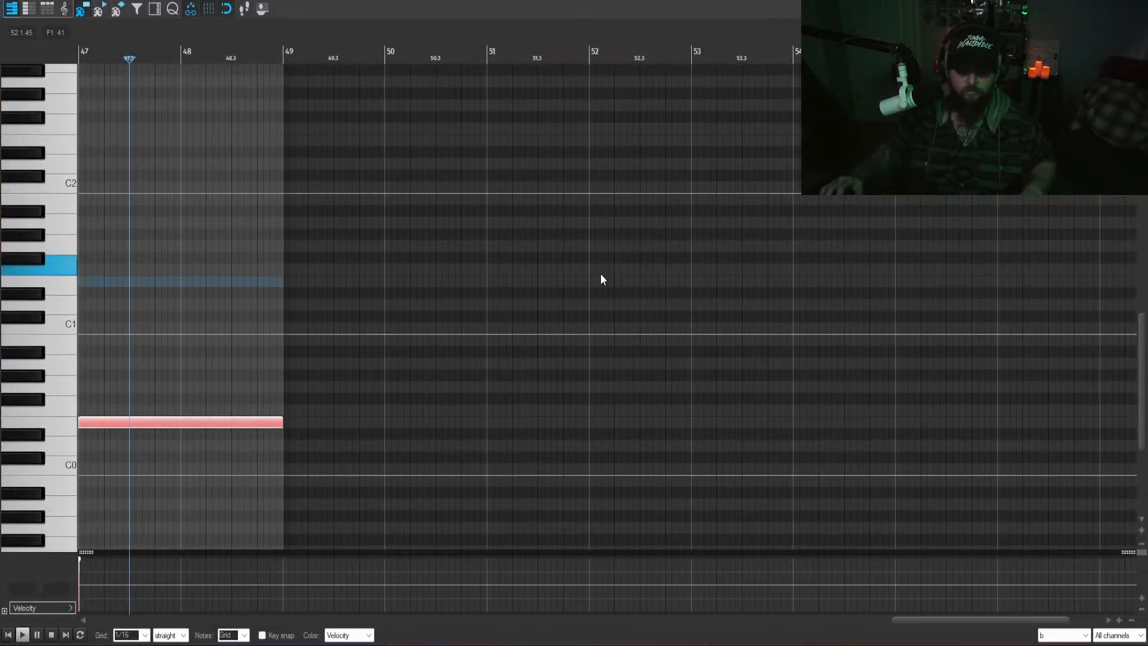
pyautogui.press('Home')
pyautogui.press('space')
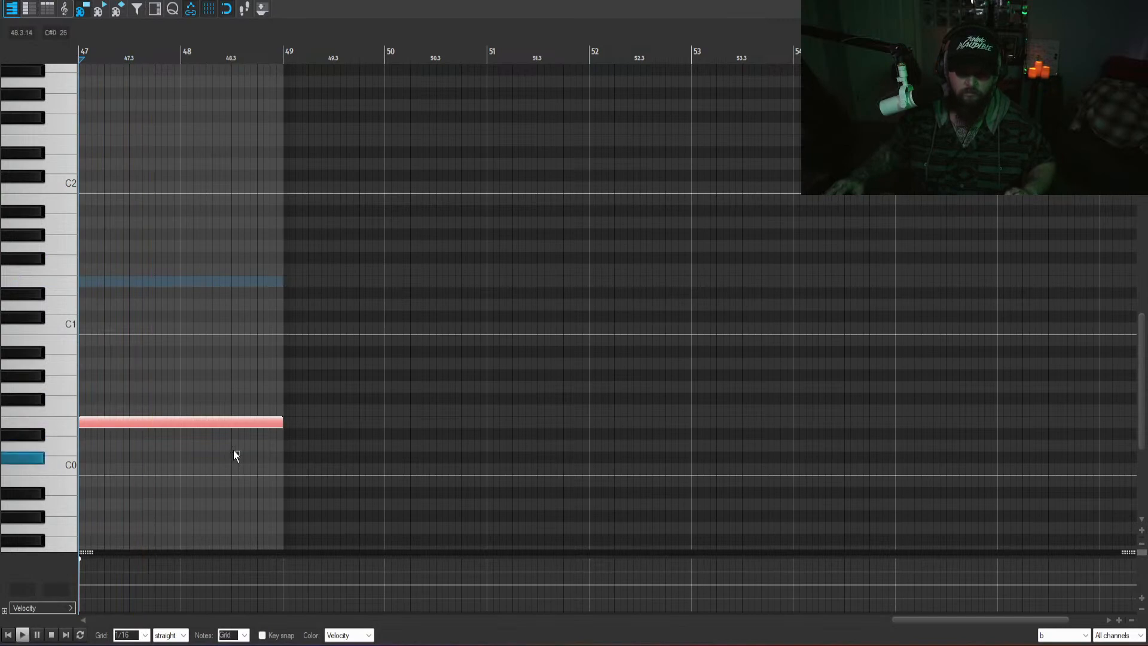
pyautogui.click(1135, 4)
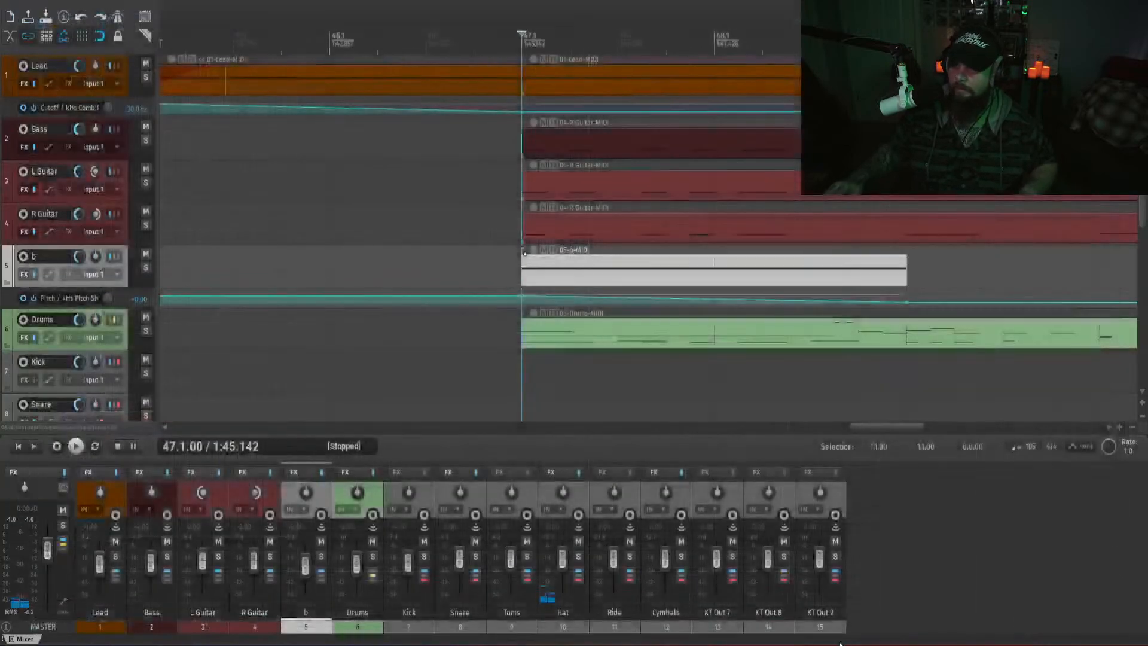
# - Transpose the note in track b's MIDI item back up 12 semitones and audition low keys in the piano roll
pyautogui.click(914, 534)
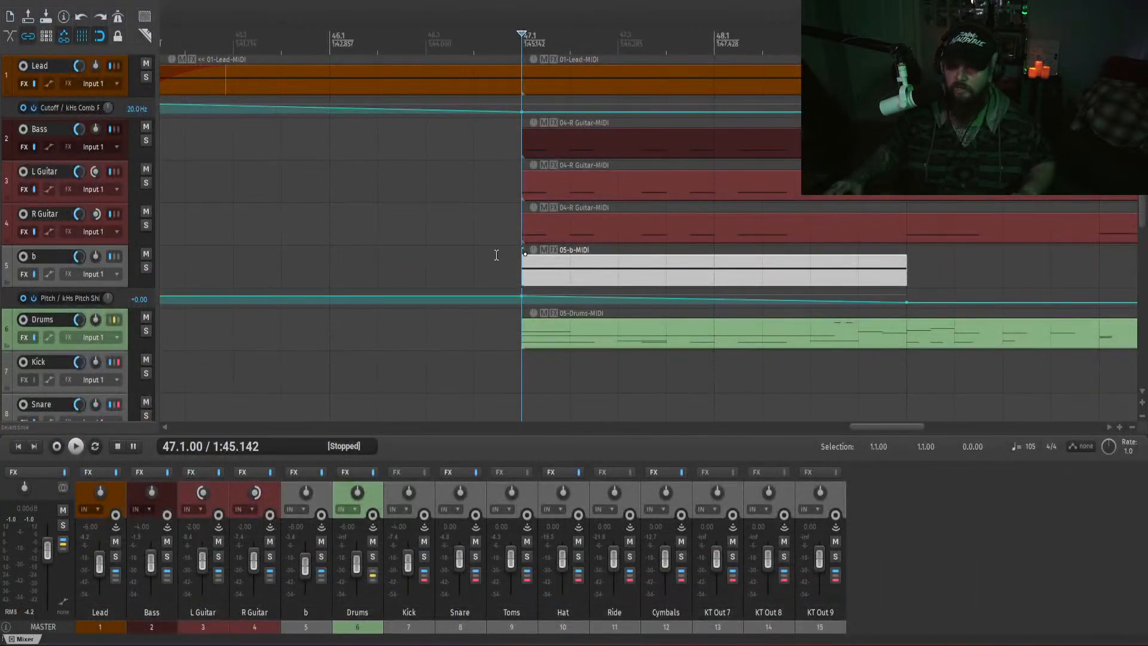
pyautogui.click(496, 255)
pyautogui.click(555, 270)
pyautogui.click(483, 275)
pyautogui.click(540, 269)
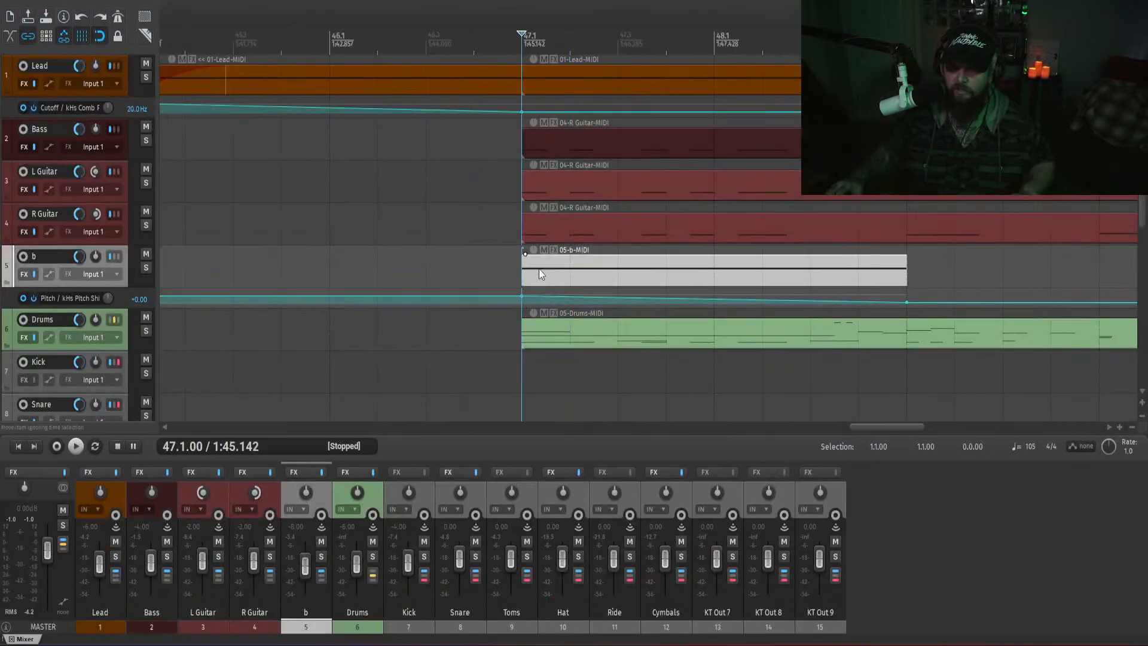
pyautogui.doubleClick(602, 260)
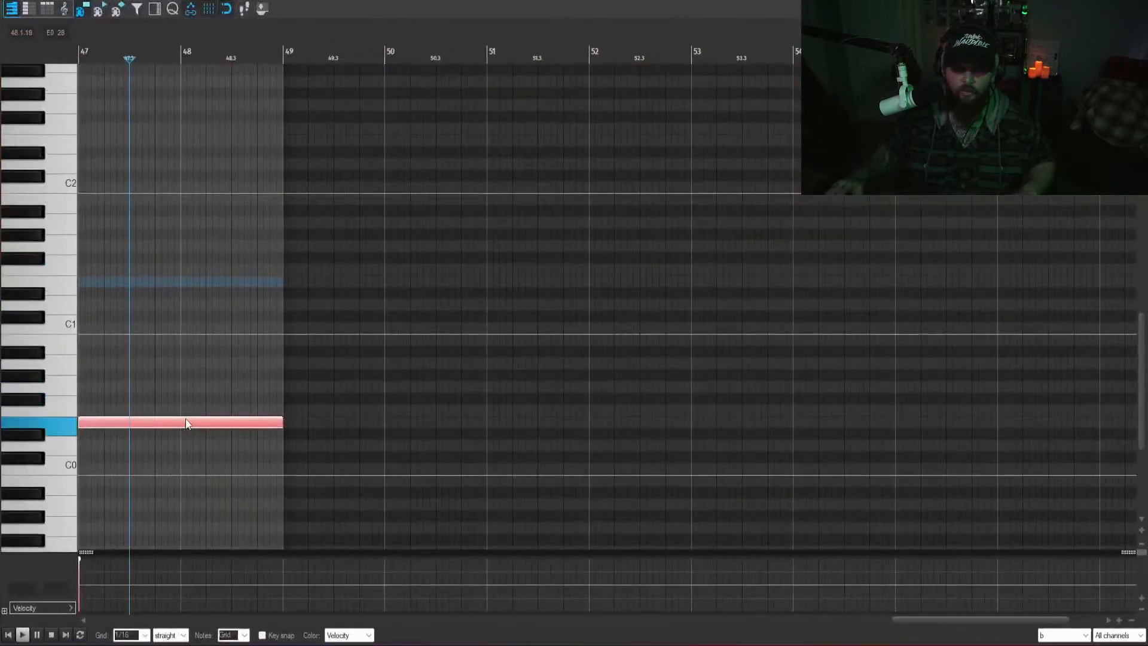
pyautogui.click(66, 429)
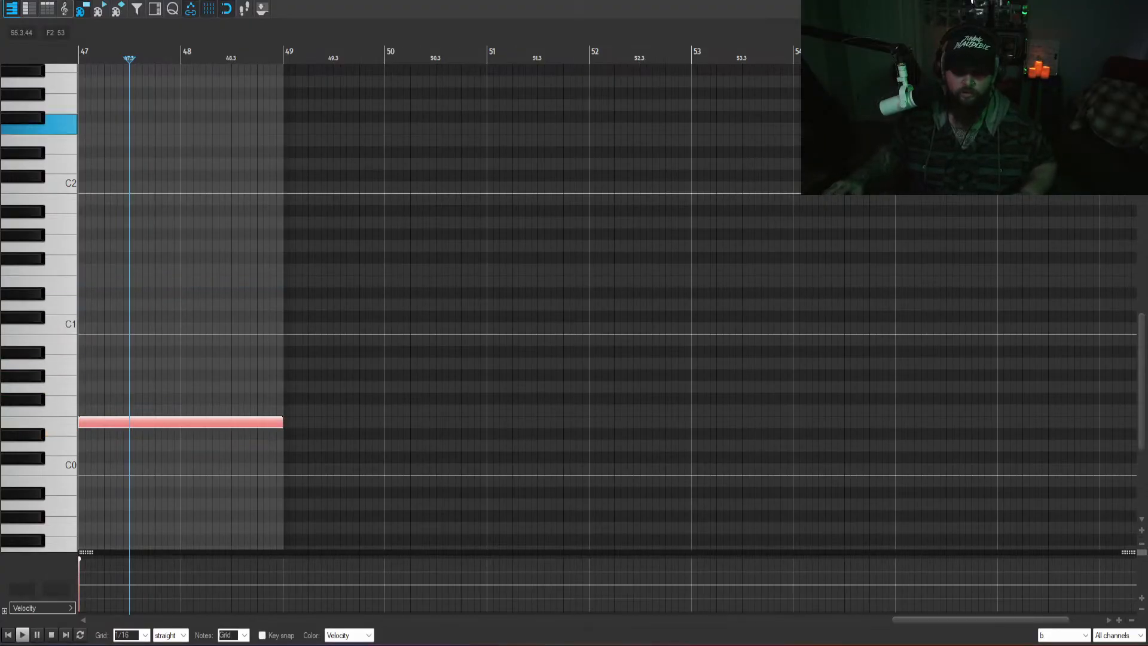
pyautogui.write('t')
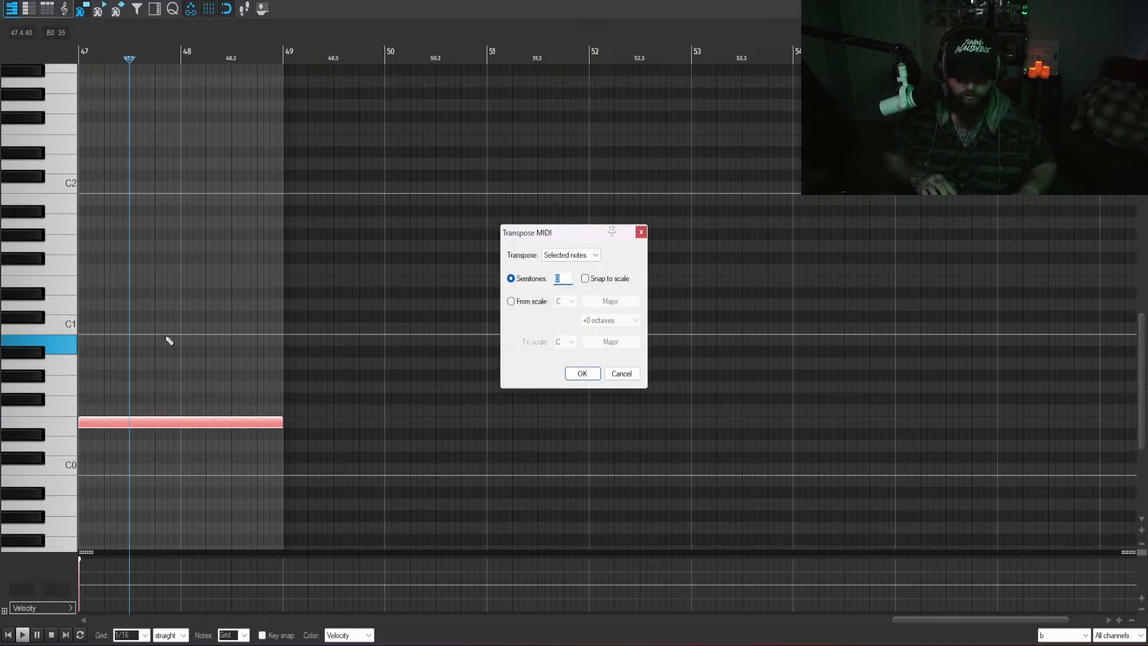
pyautogui.write('12')
pyautogui.press('Return')
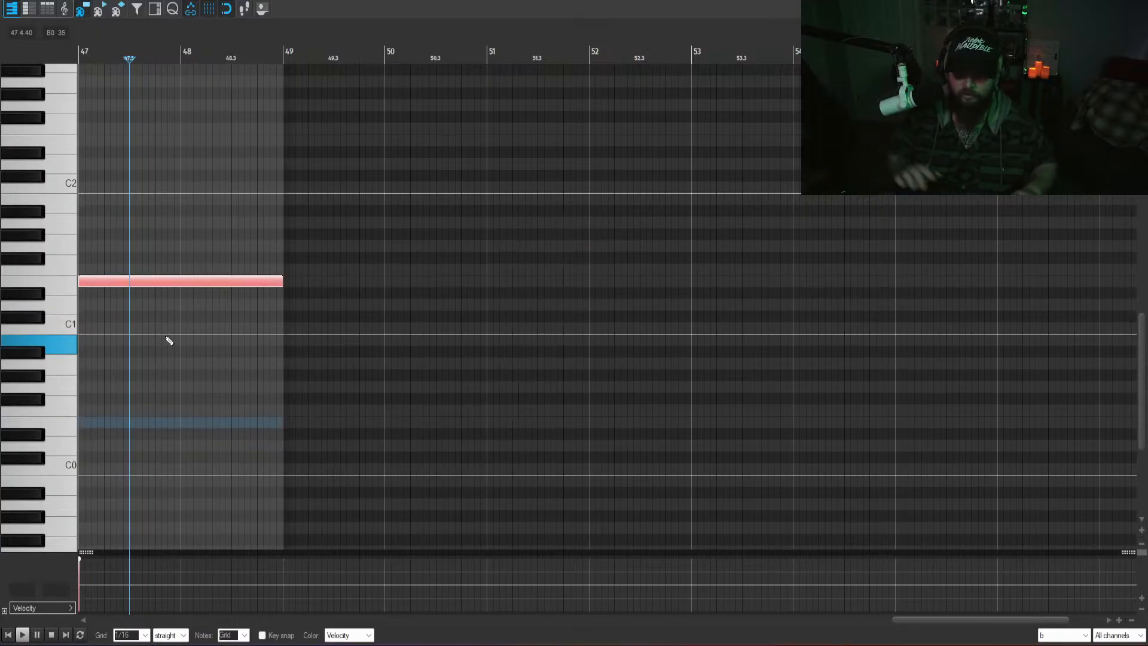
pyautogui.click(61, 289)
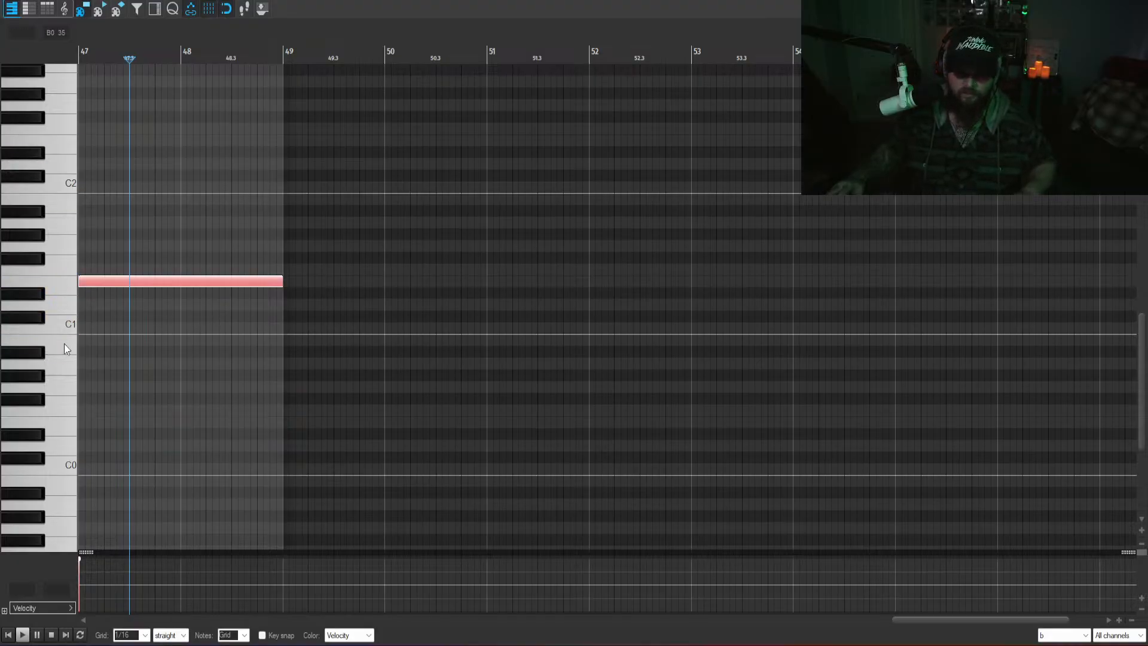
pyautogui.click(65, 447)
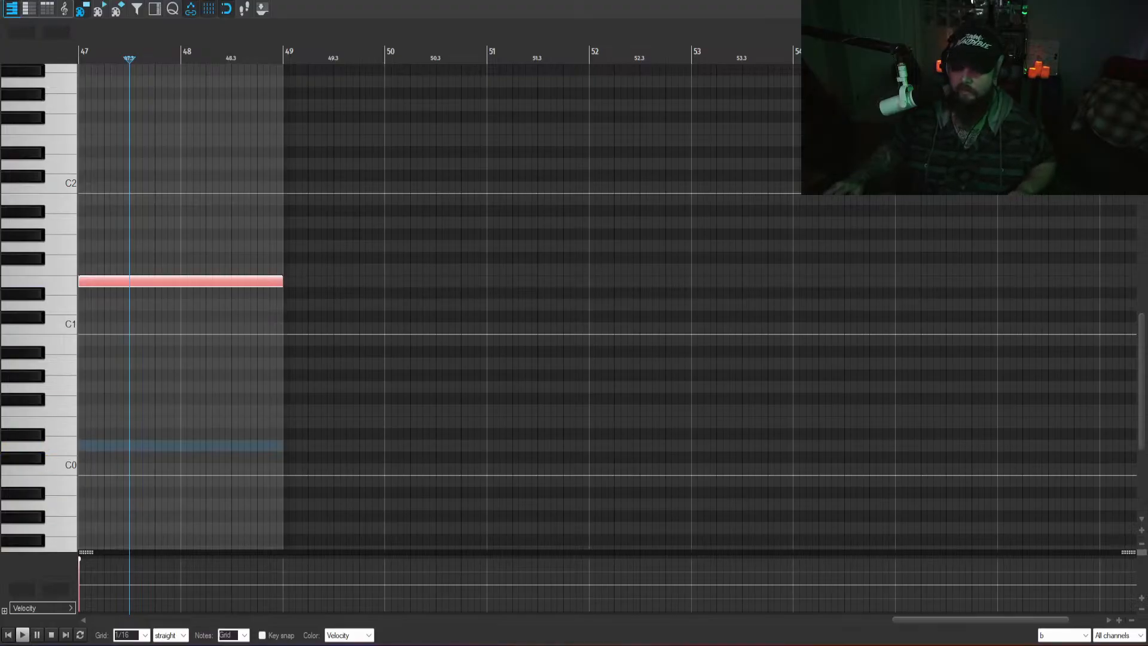
pyautogui.press('Escape')
# - Play the full mix from 46.4 through the pitch drop on track b
pyautogui.click(948, 537)
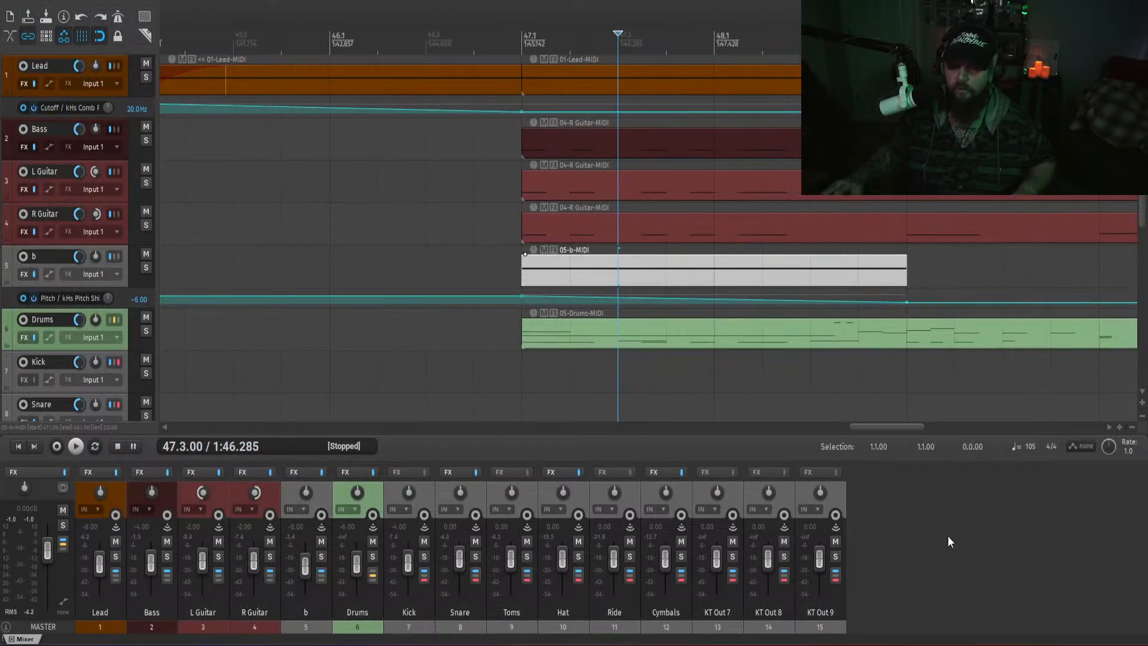
pyautogui.click(456, 257)
pyautogui.press('space')
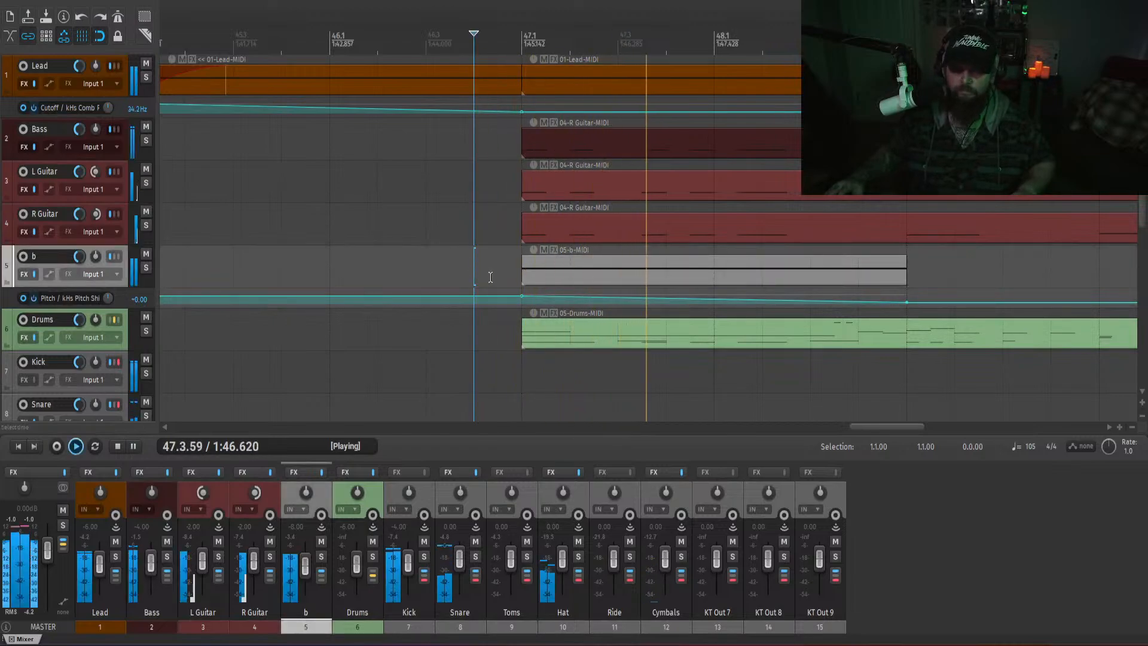
pyautogui.click(953, 530)
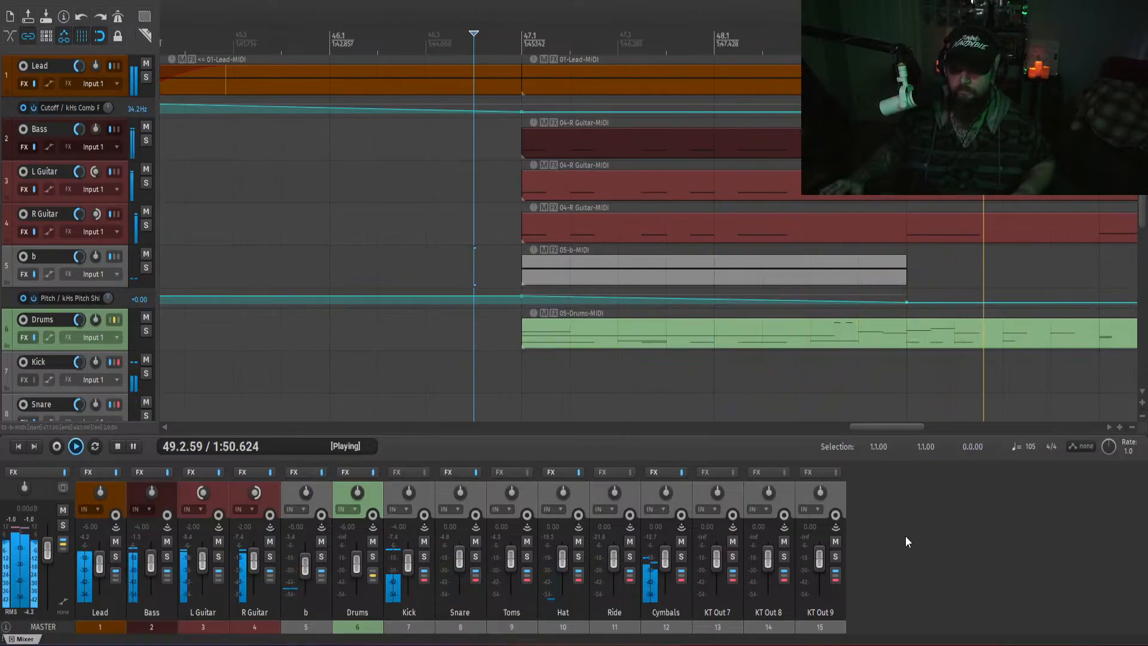
# - Delete the KT Out 7, KT Out 8 and KT Out 9 tracks, stop playback and add an empty track after Cymbals
pyautogui.scroll(-3, 539, 271)
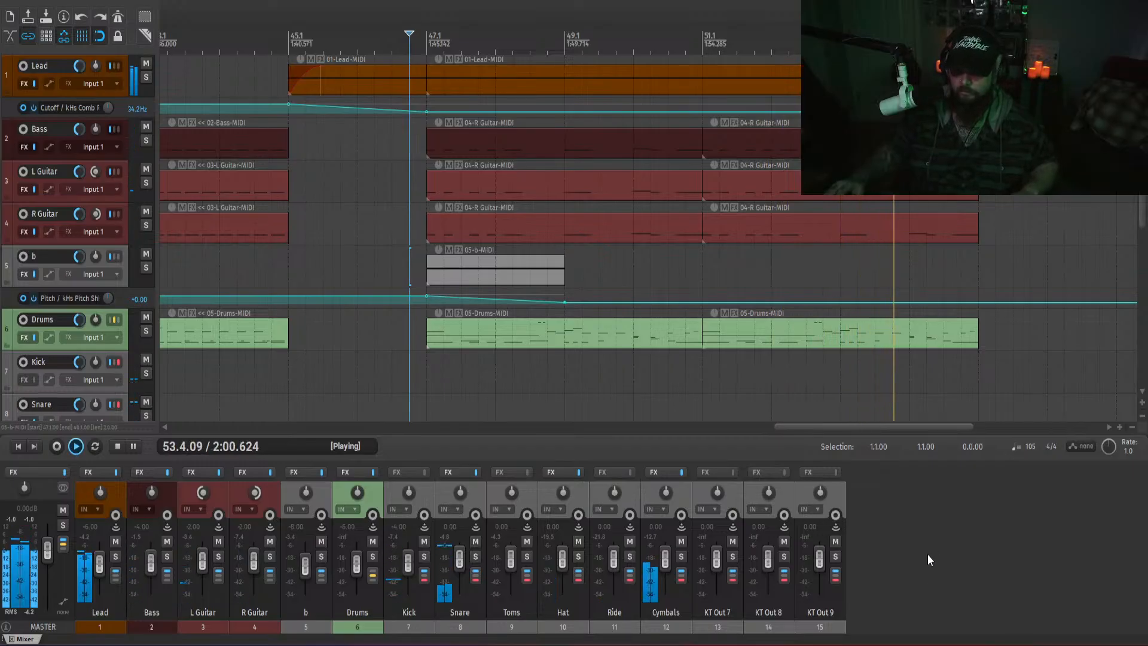
pyautogui.click(737, 486)
pyautogui.keyDown('shift'); pyautogui.click(802, 487); pyautogui.keyUp('shift')
pyautogui.press('Delete')
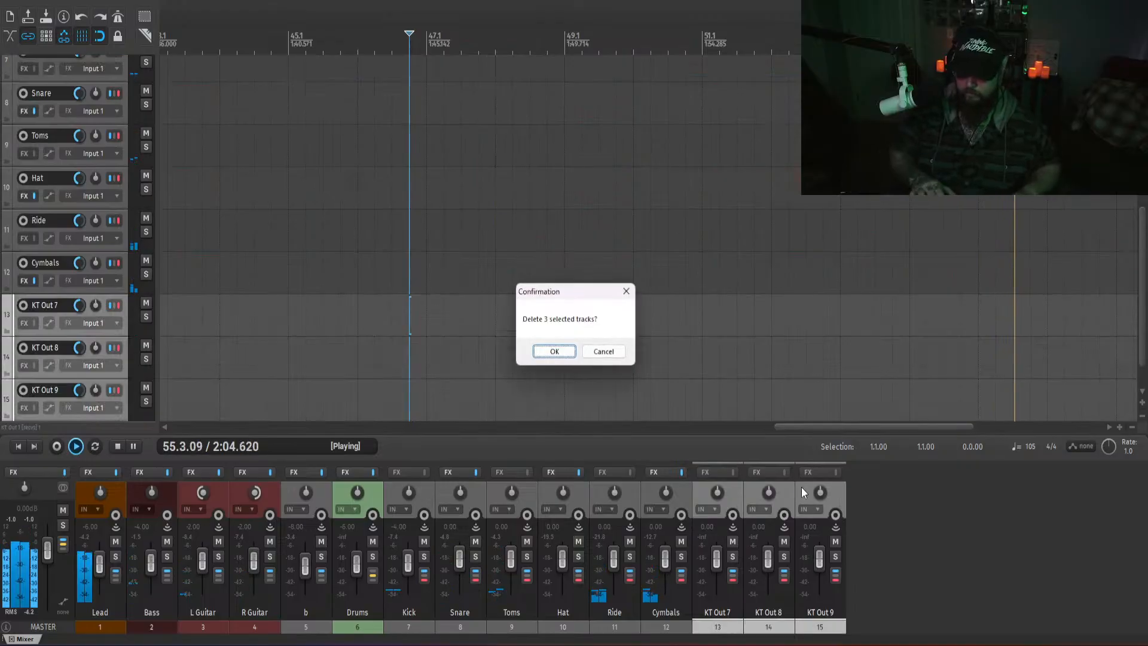
pyautogui.press('Return')
pyautogui.press('space')
pyautogui.moveTo(1143, 320); pyautogui.dragTo(1143, 183)
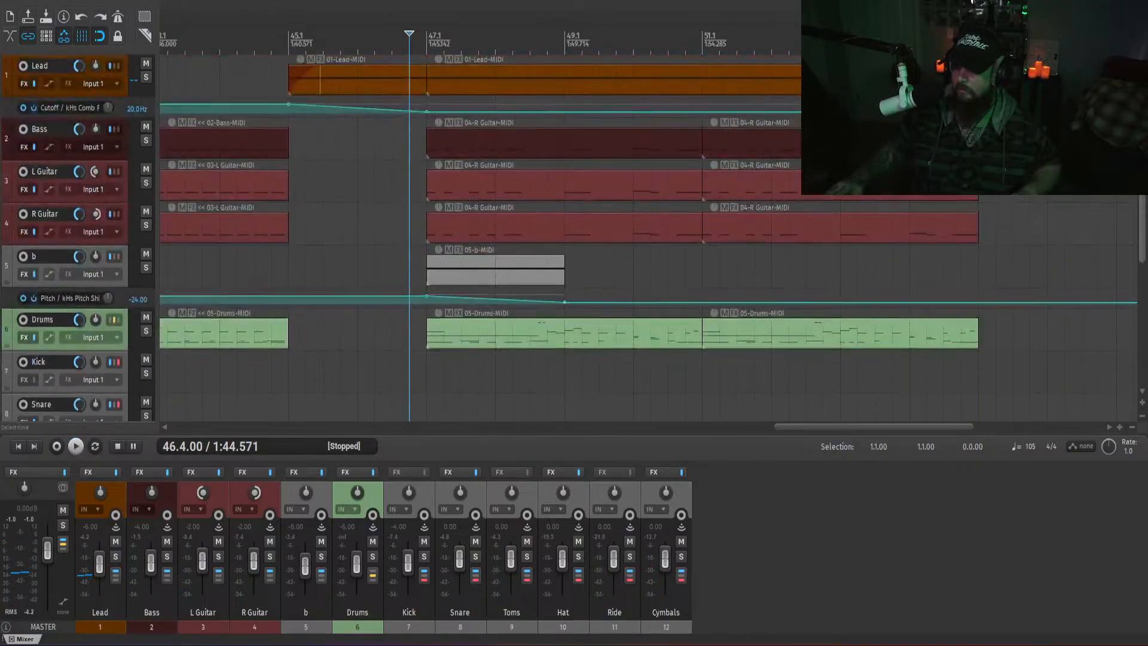
pyautogui.doubleClick(719, 541)
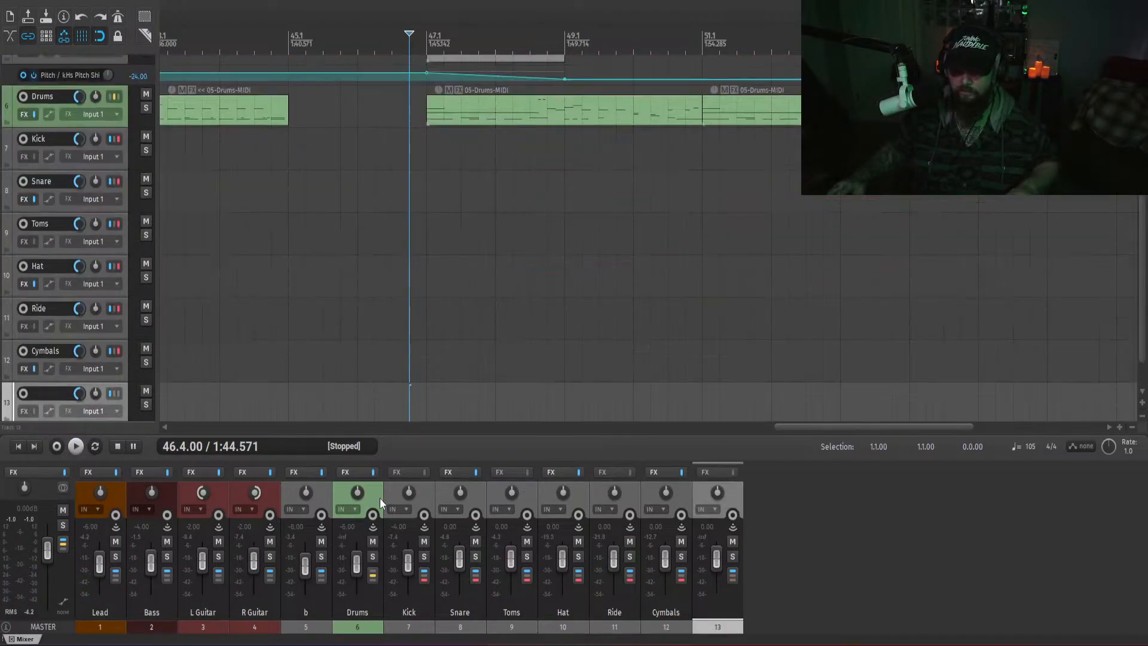
pyautogui.click(429, 493)
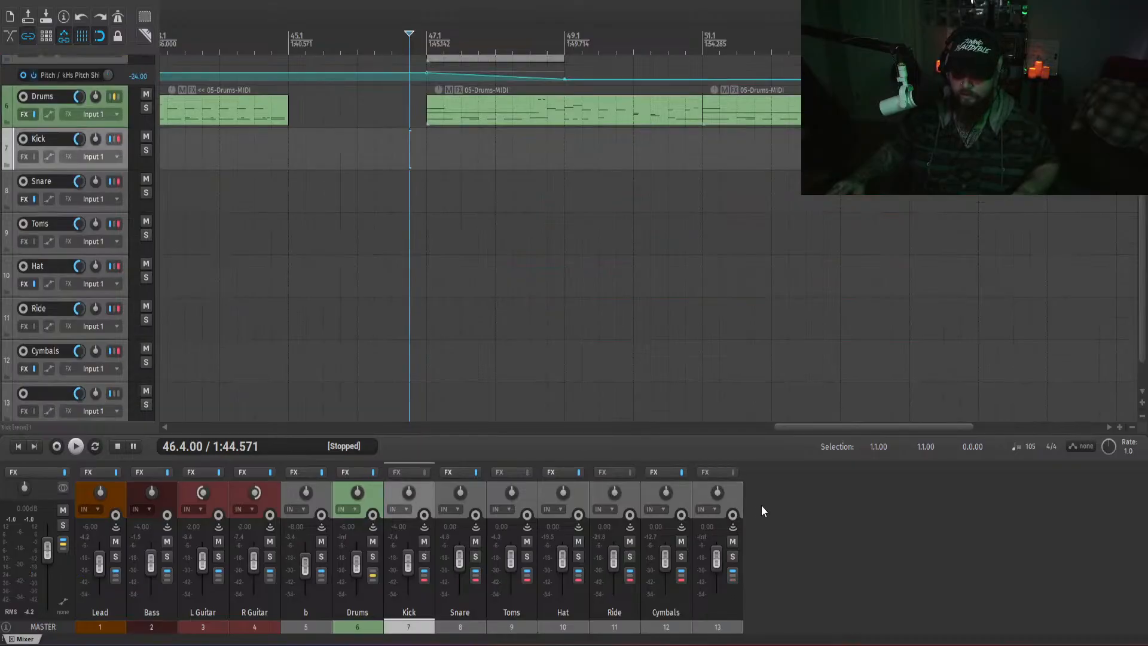
pyautogui.keyDown('shift'); pyautogui.click(681, 490); pyautogui.keyUp('shift')
pyautogui.moveTo(680, 491)
pyautogui.mouseDown()
pyautogui.moveTo(736, 549)
pyautogui.moveTo(736, 581)
pyautogui.moveTo(731, 545)
pyautogui.moveTo(729, 568)
pyautogui.mouseUp()
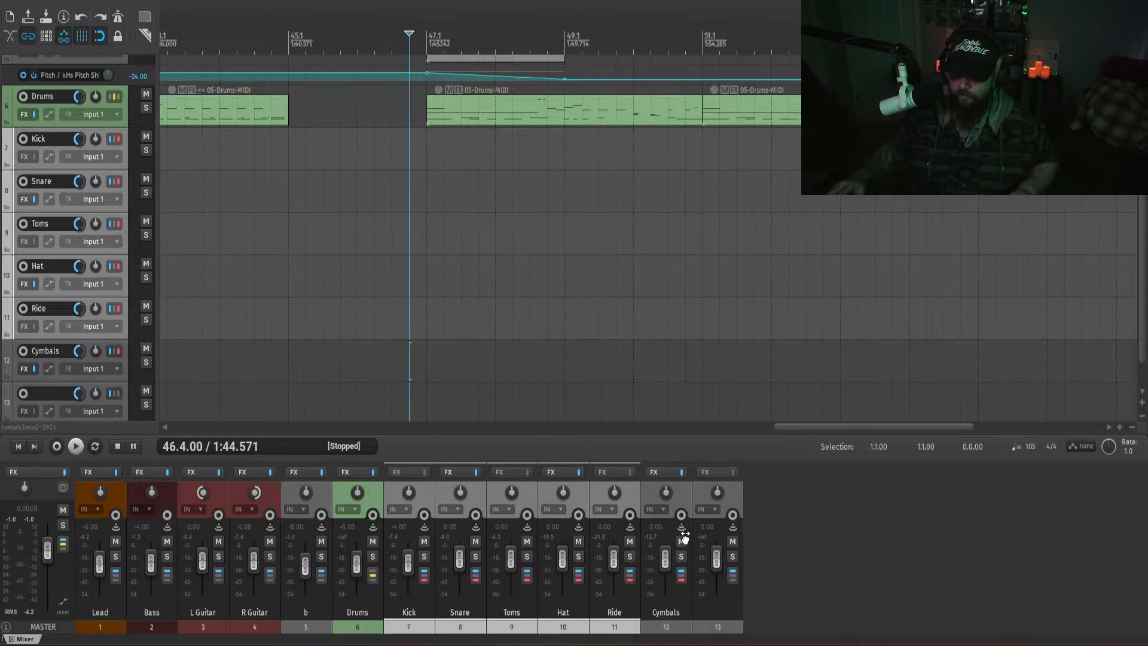
pyautogui.moveTo(684, 537); pyautogui.dragTo(733, 583)
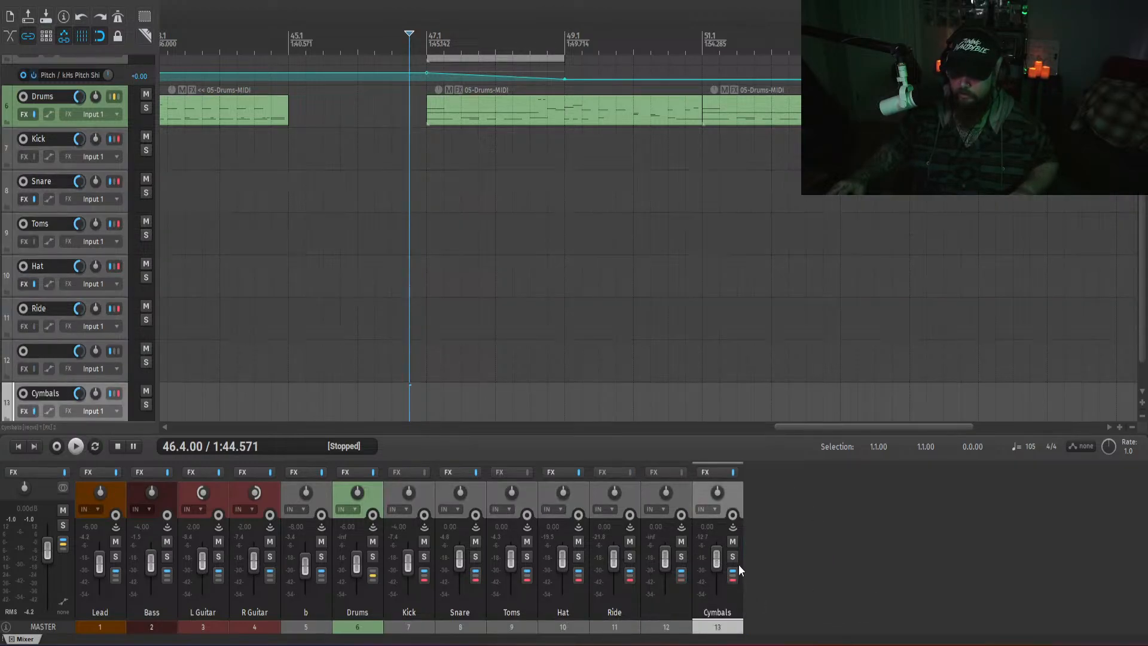
pyautogui.click(737, 572)
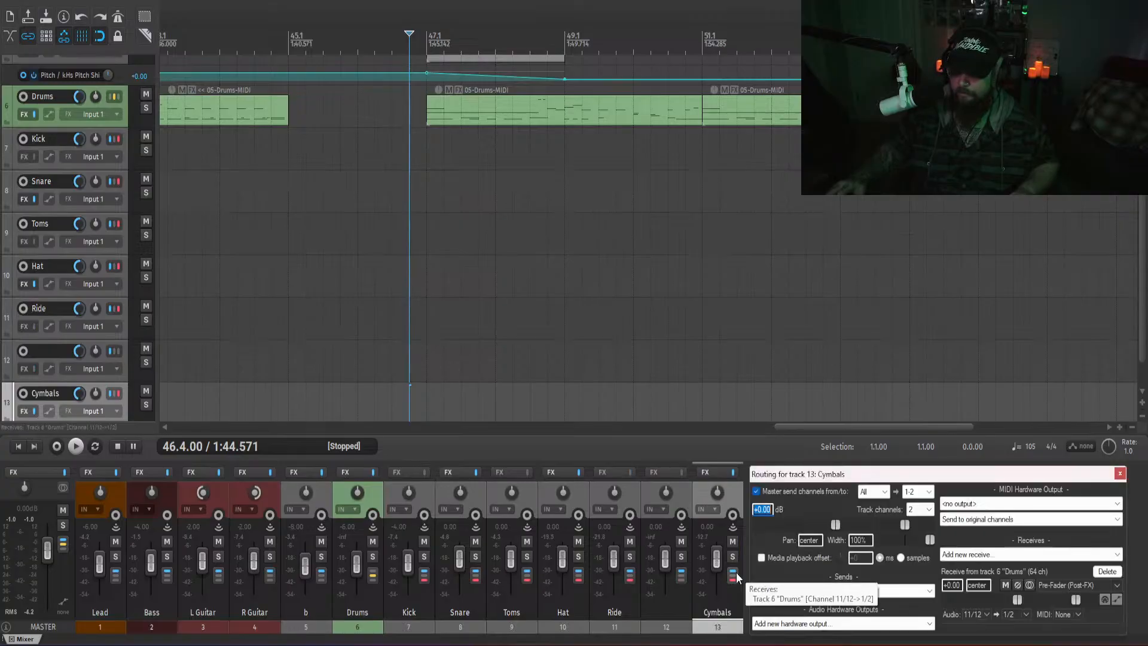
pyautogui.click(1120, 473)
pyautogui.hotkey('ctrl', 'z')
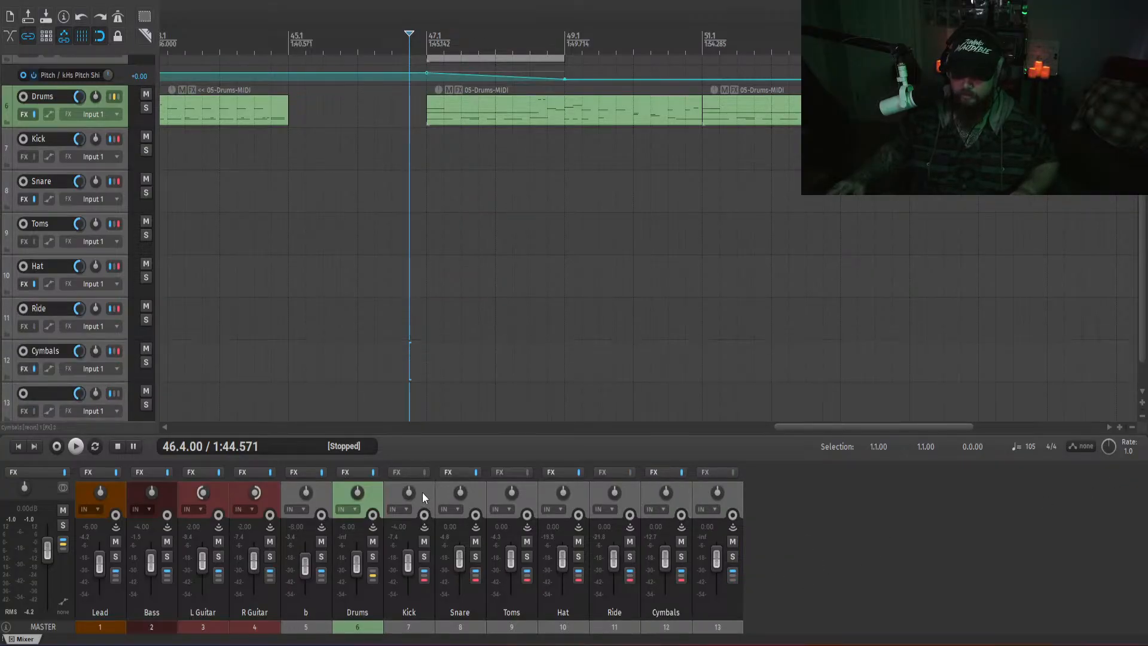
# - Select the Kick through Cymbals tracks, create a send from Cymbals to track 13 and check track 13's routing
pyautogui.click(422, 492)
pyautogui.keyDown('shift'); pyautogui.click(683, 491); pyautogui.keyUp('shift')
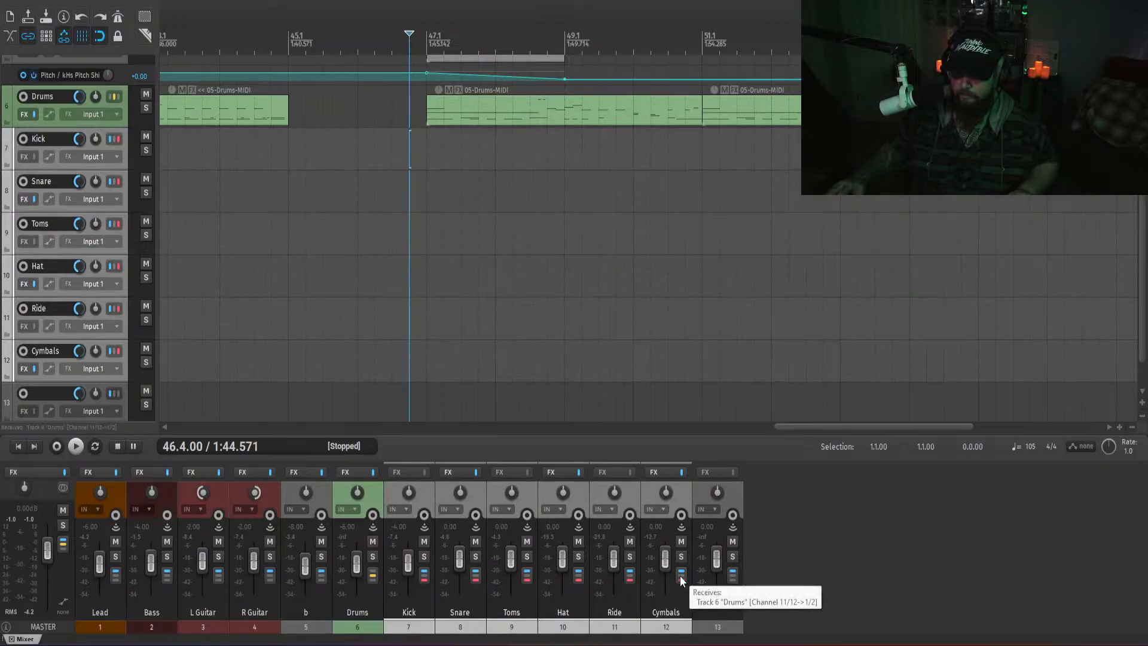
pyautogui.click(730, 578)
pyautogui.click(915, 571)
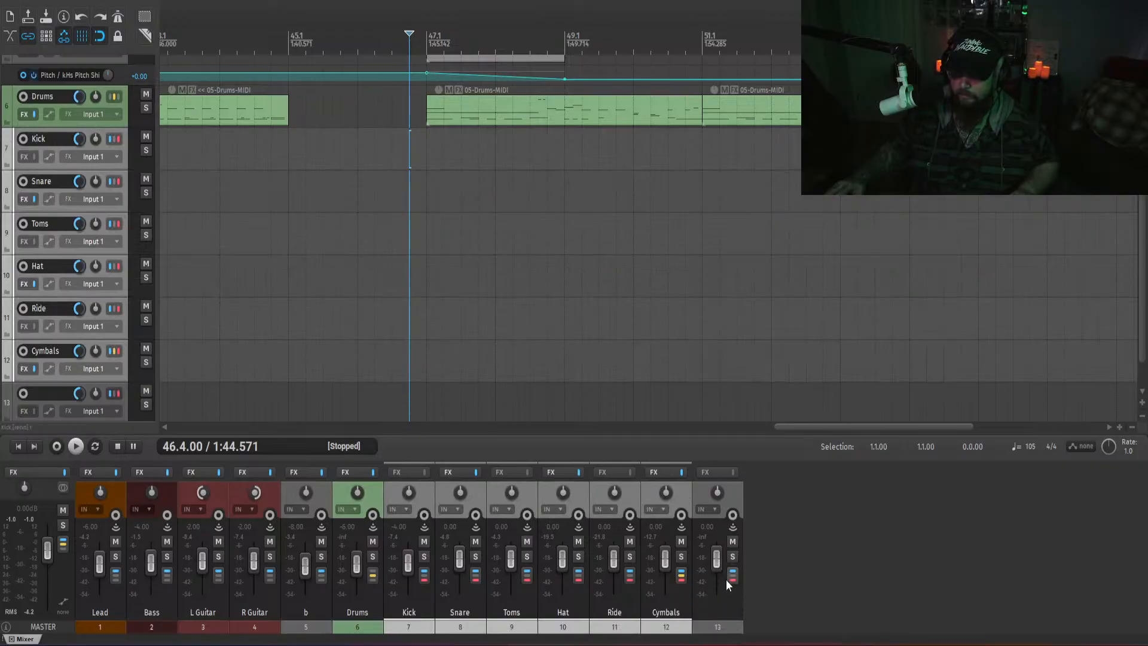
pyautogui.click(733, 577)
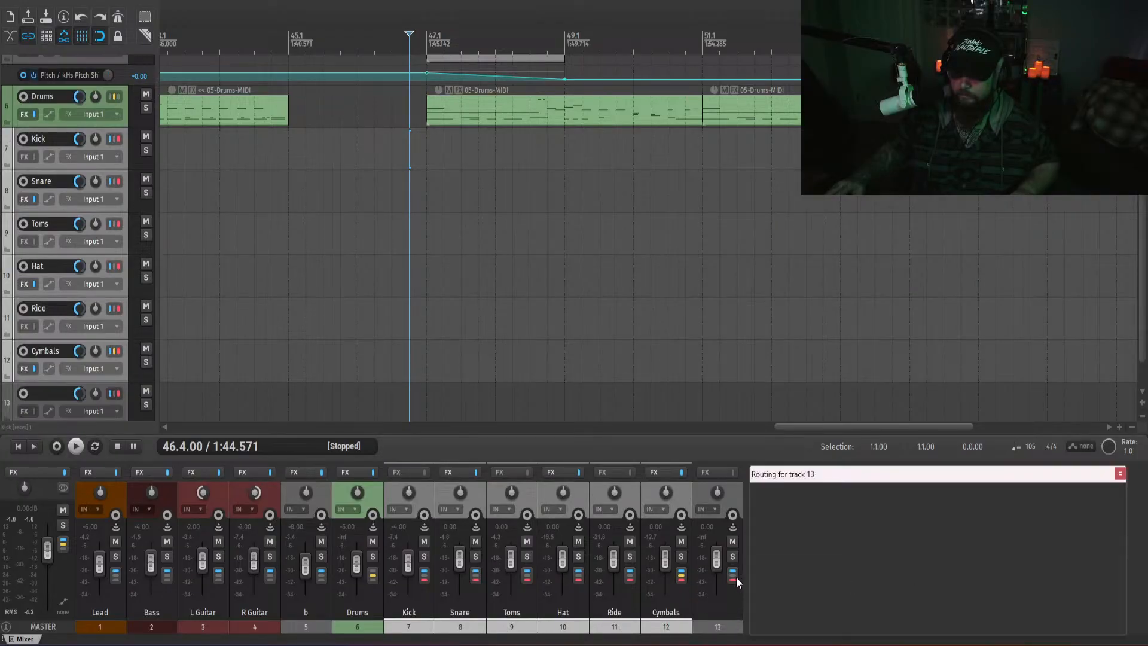
pyautogui.click(1120, 475)
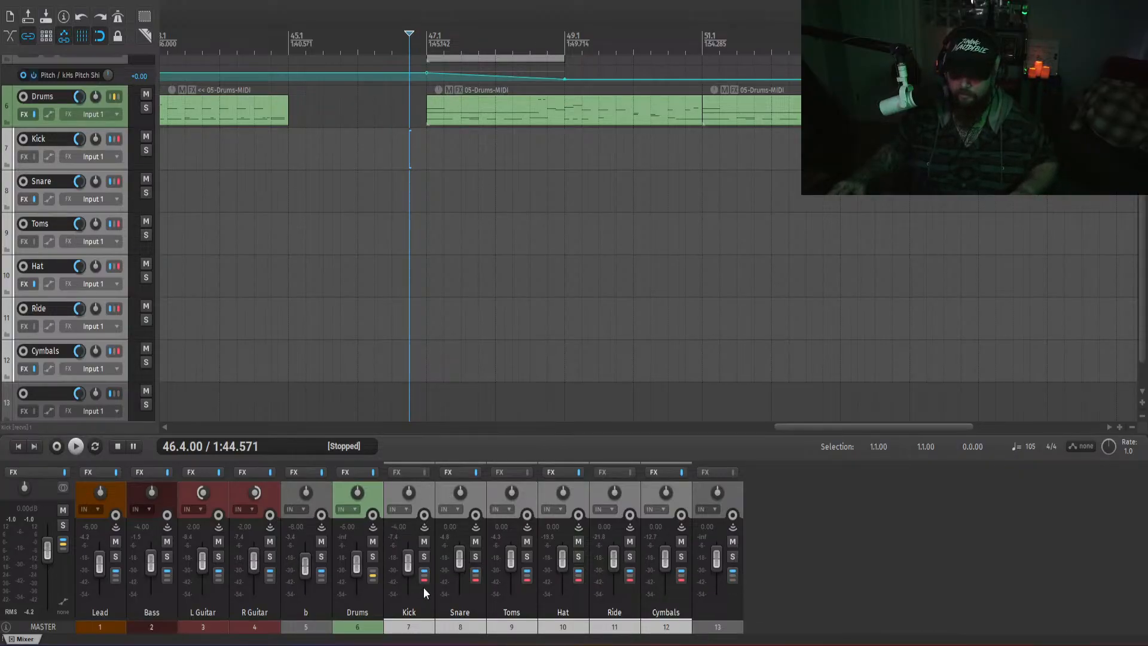
# - Create sends from the Kick, Snare, Toms, Hat and Ride tracks to track 13
pyautogui.moveTo(424, 577); pyautogui.dragTo(734, 582)
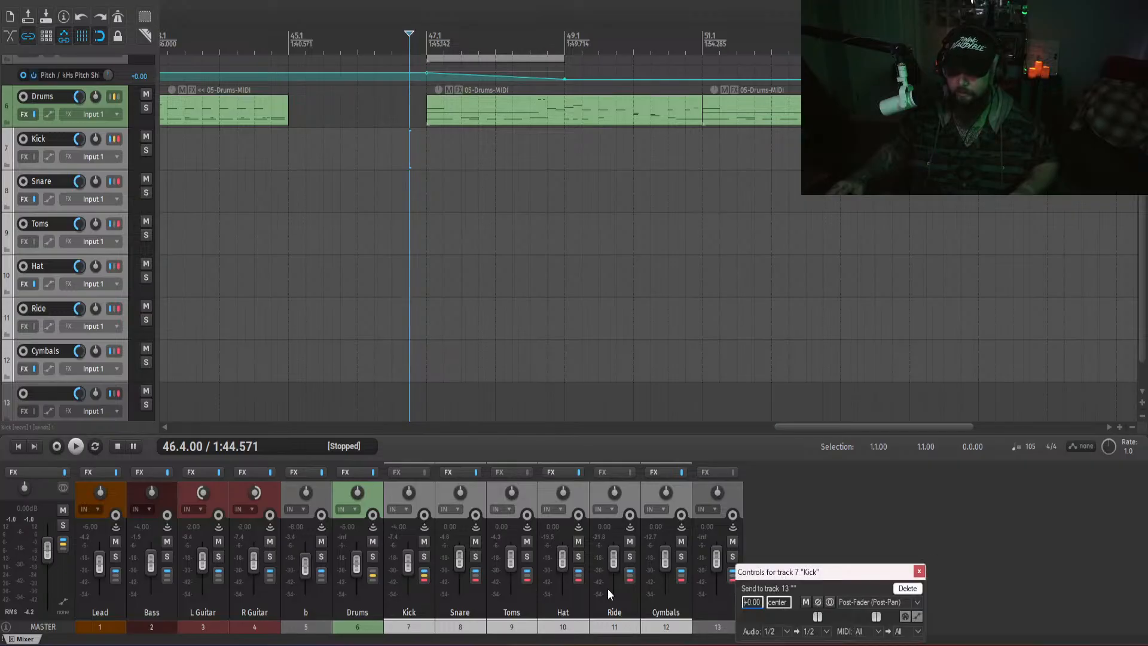
pyautogui.moveTo(476, 579); pyautogui.dragTo(738, 574)
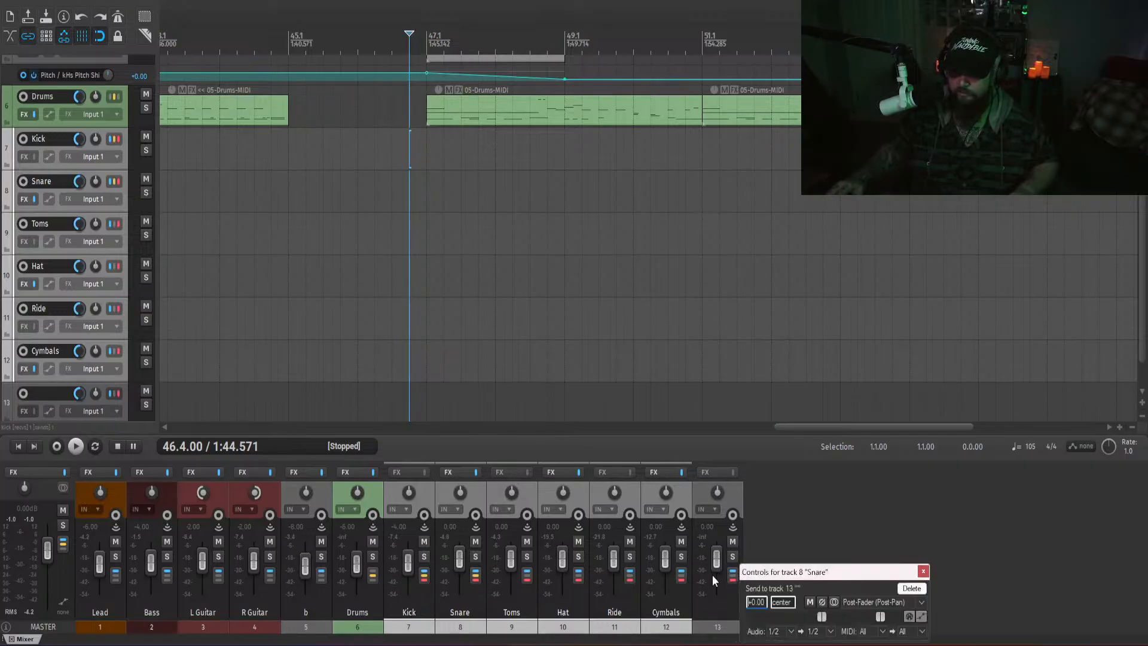
pyautogui.moveTo(527, 575); pyautogui.dragTo(735, 583)
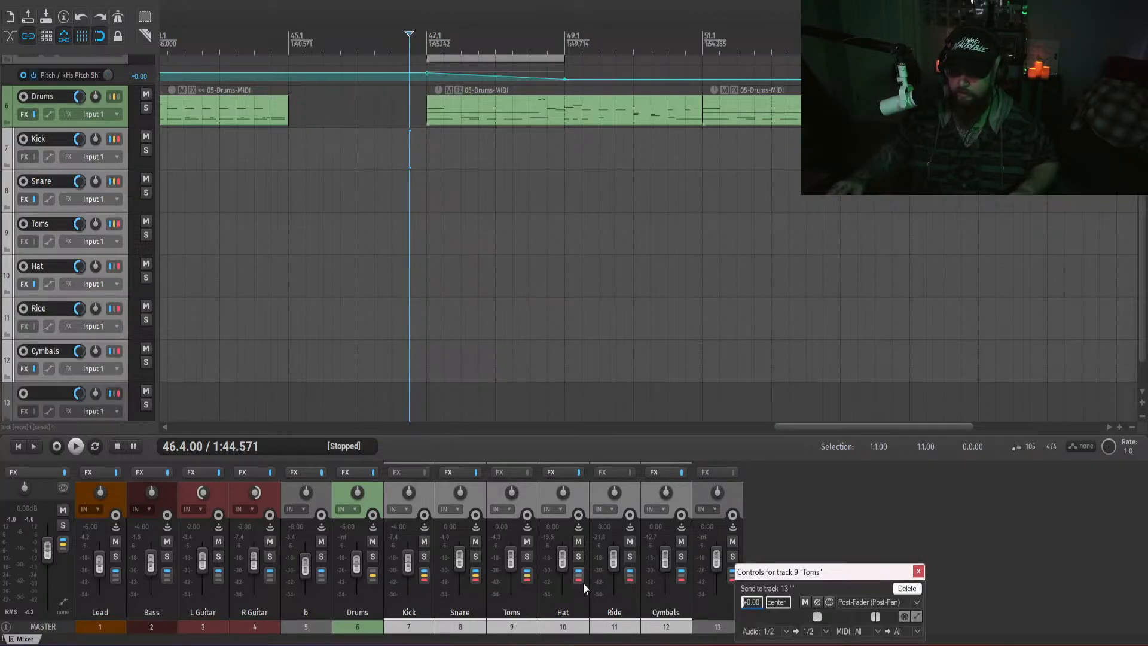
pyautogui.moveTo(578, 577); pyautogui.dragTo(734, 574)
pyautogui.moveTo(629, 575); pyautogui.dragTo(735, 578)
# - Name track 13 "Room" and set its volume to -6 dB
pyautogui.doubleClick(719, 610)
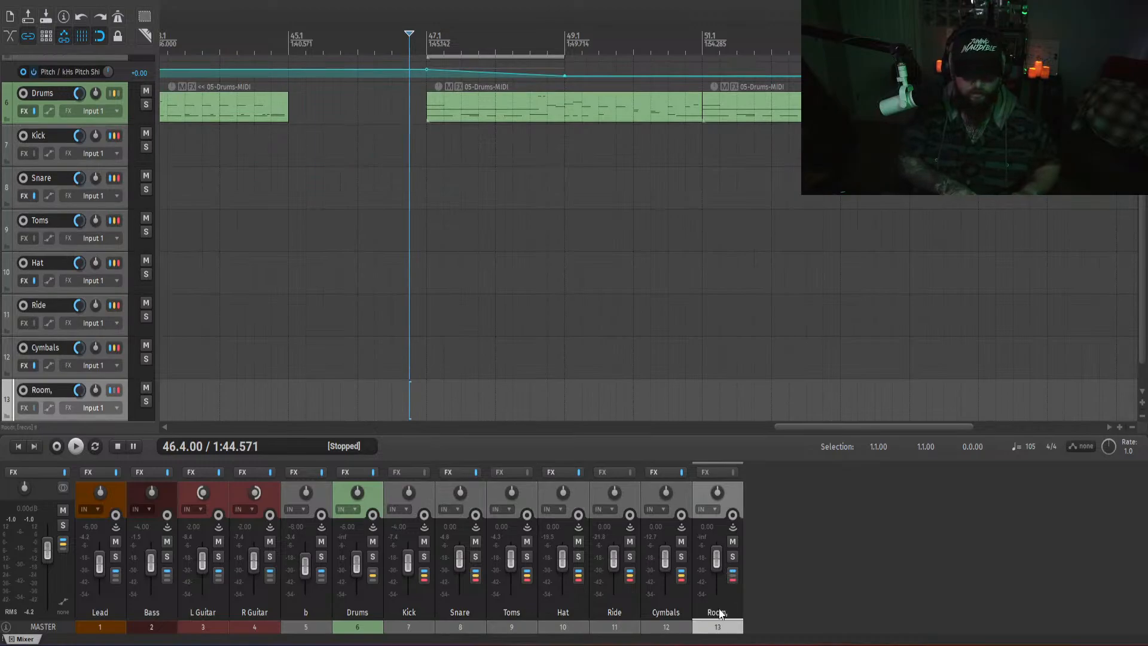
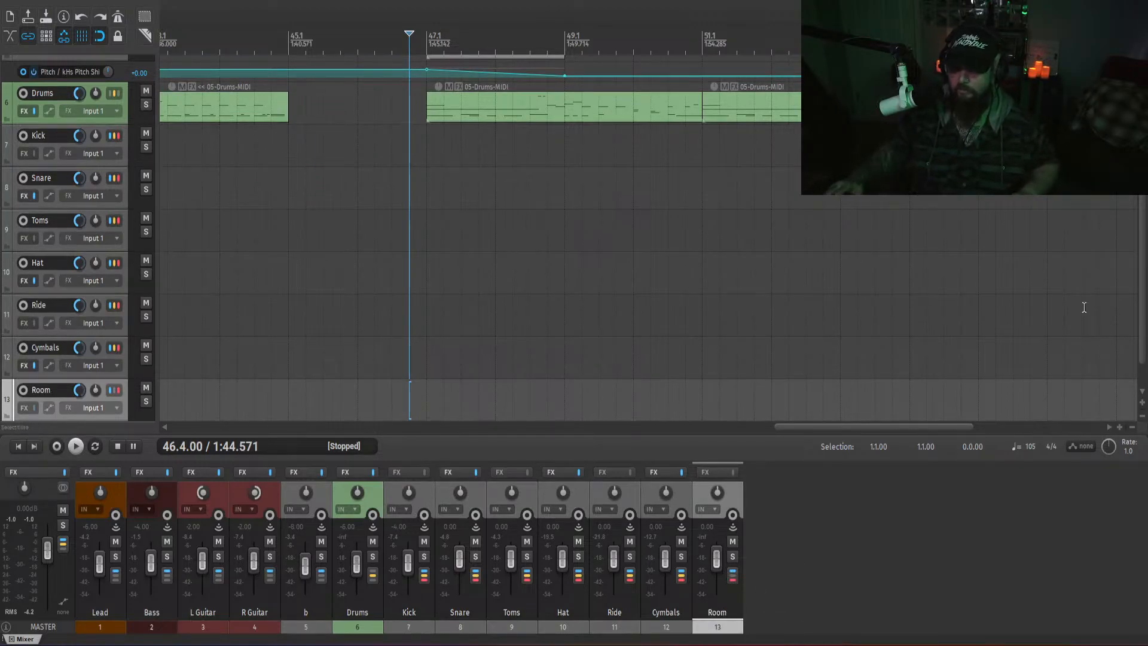
pyautogui.scroll(5, 1141, 275)
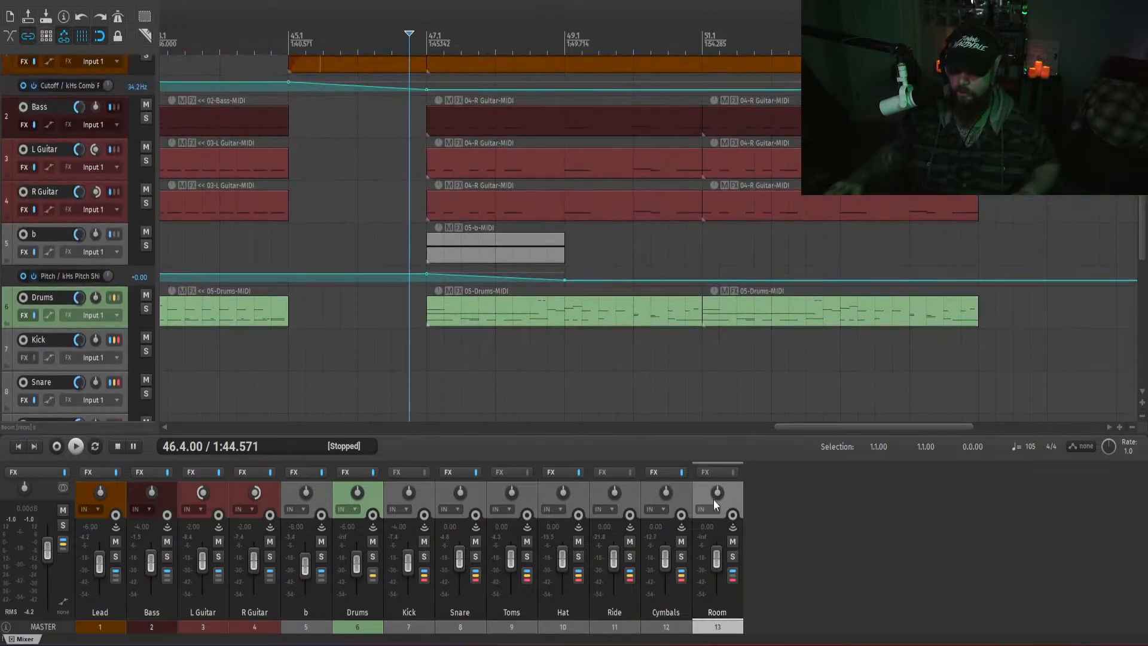
pyautogui.click(732, 573)
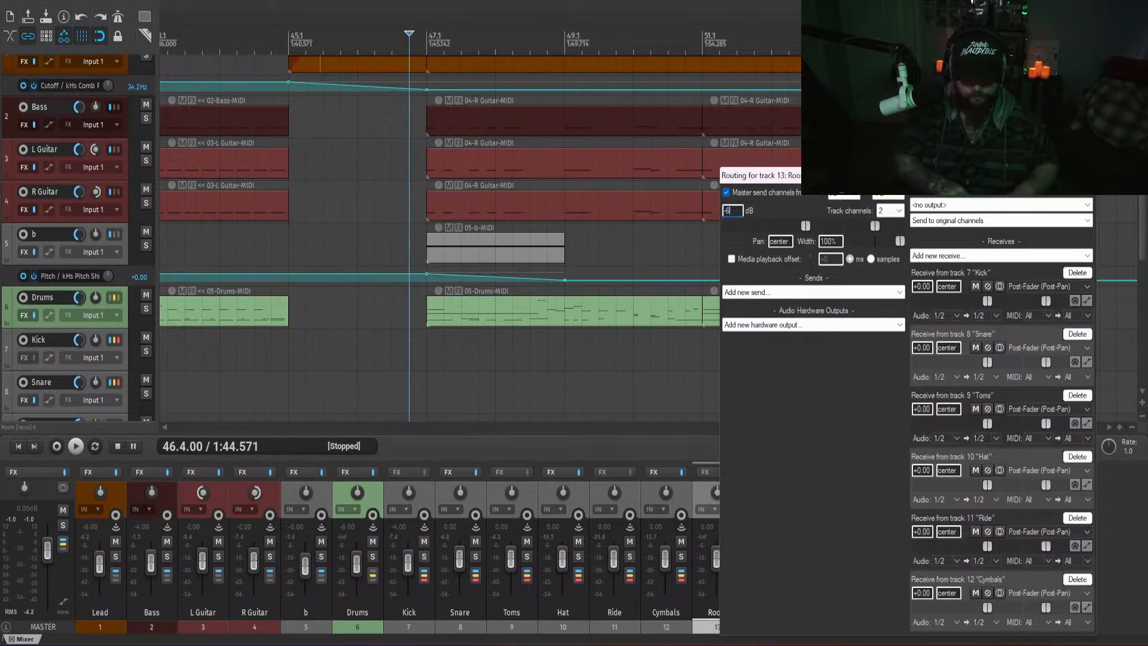
pyautogui.press('Return')
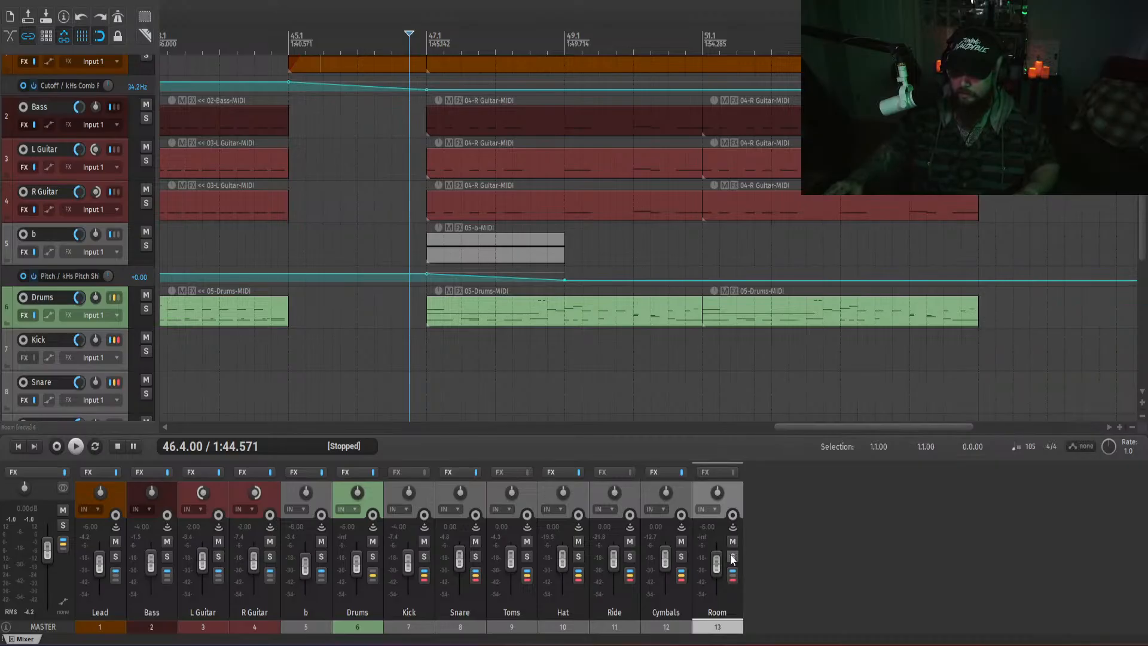
# - Solo the Room track and play it from 47.1
pyautogui.click(732, 557)
pyautogui.press('space')
pyautogui.click(425, 353)
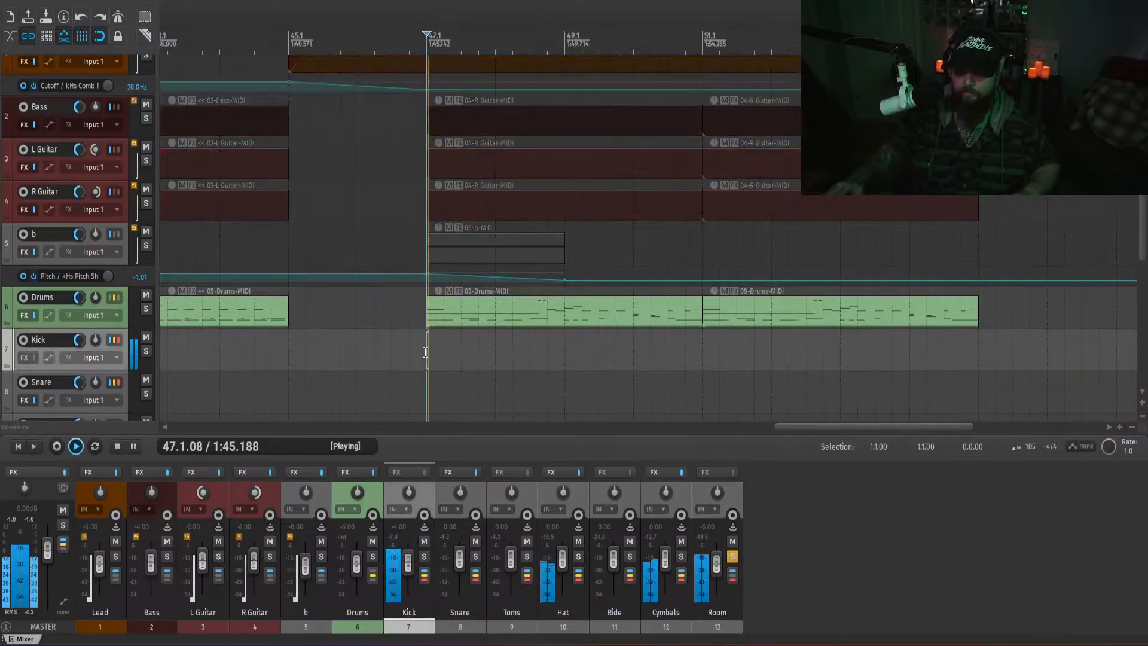
# - Stop playback and add the FabFilter Pro-Q 4 plug-in to the Room track
pyautogui.click(705, 474)
pyautogui.press('space')
pyautogui.doubleClick(101, 156)
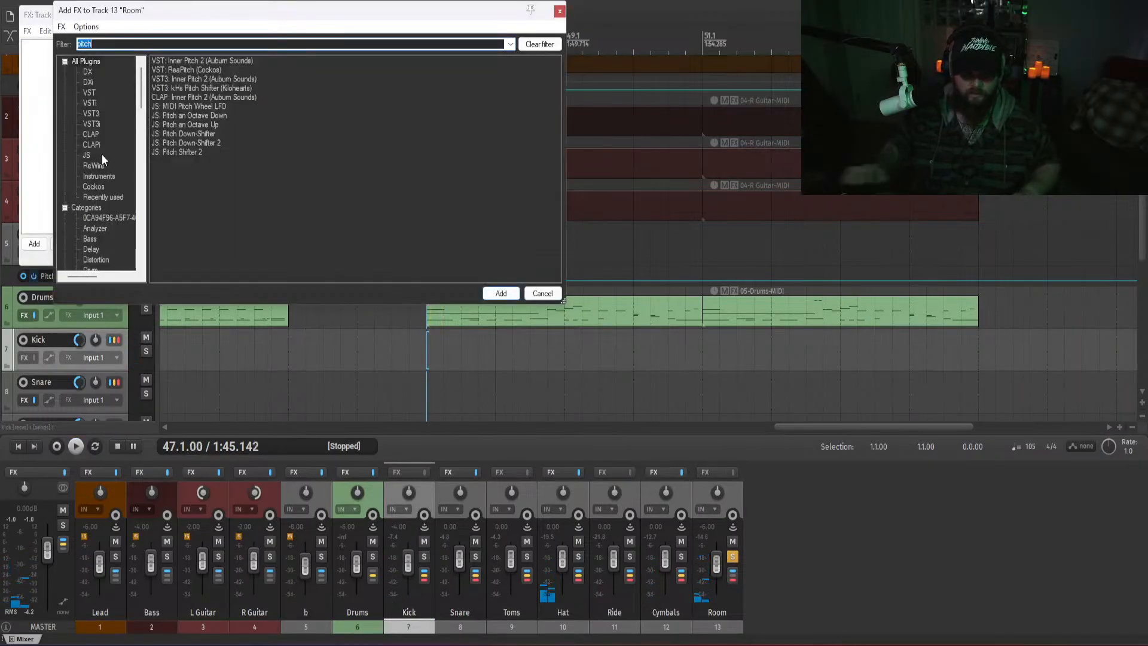
pyautogui.write('pro q')
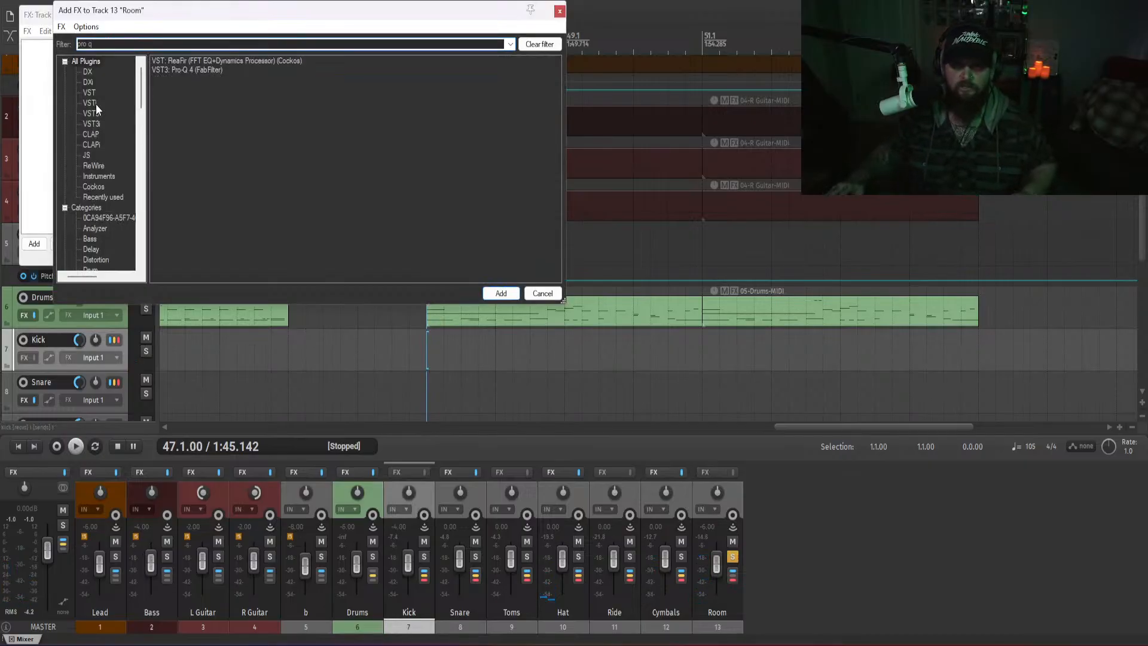
pyautogui.doubleClick(188, 70)
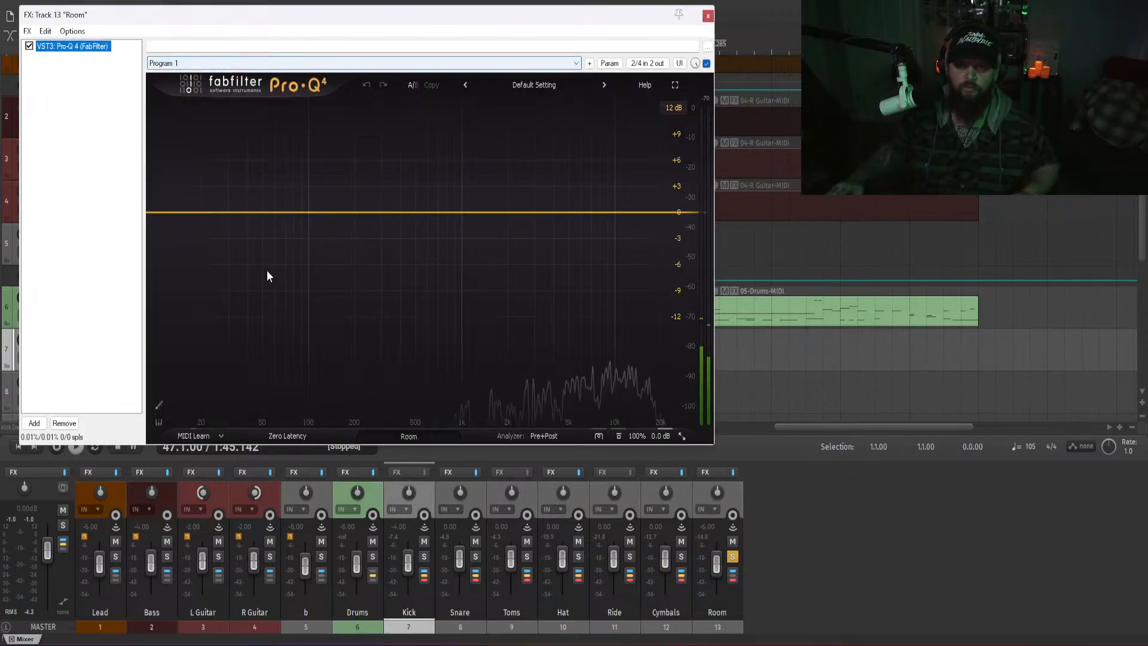
# - Add a low-cut band at 400 Hz to the Room track's EQ and play the result
pyautogui.click(152, 213)
pyautogui.write('400')
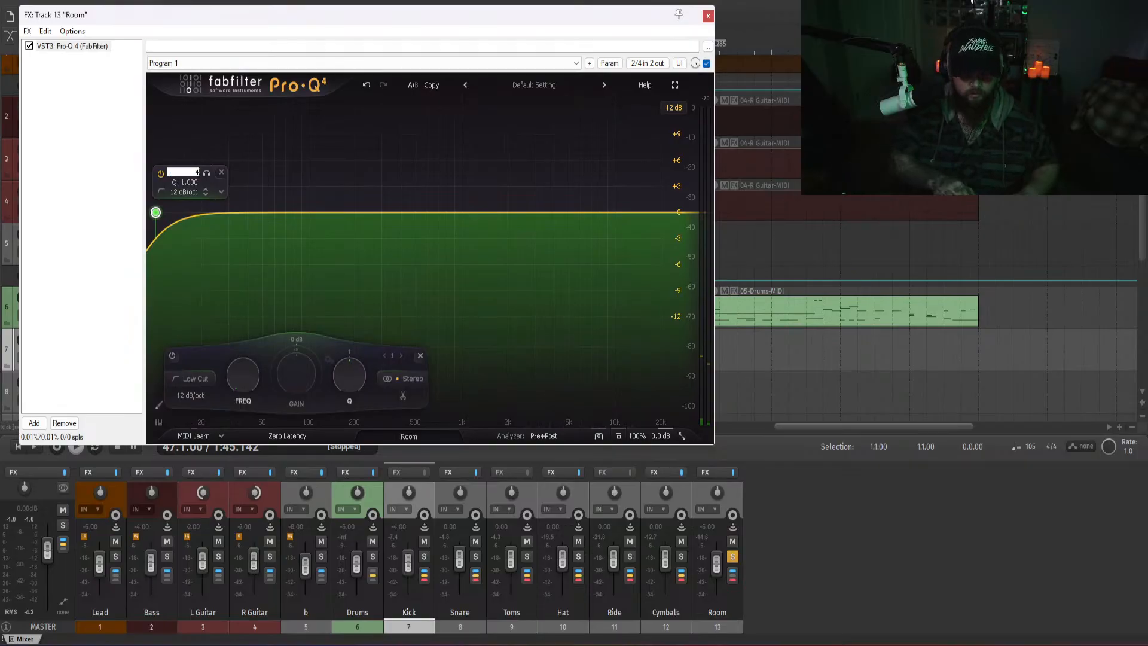
pyautogui.press('Return')
pyautogui.press('space')
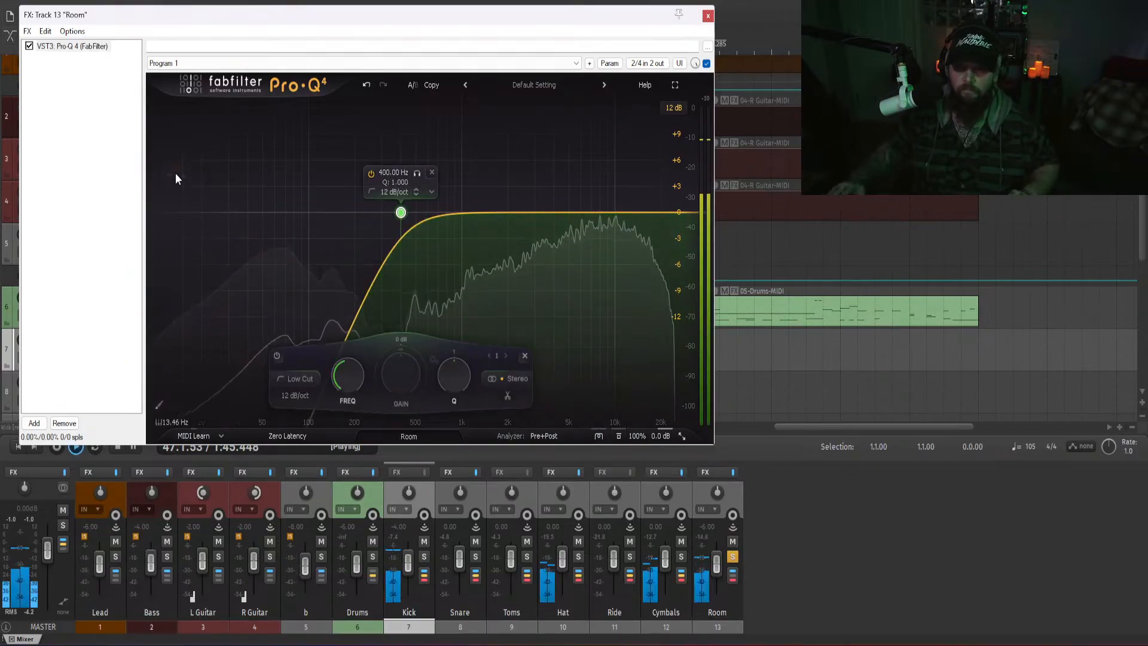
# - Add a high-cut band at 7000 Hz to the Room track's EQ
pyautogui.click(676, 213)
pyautogui.click(628, 174)
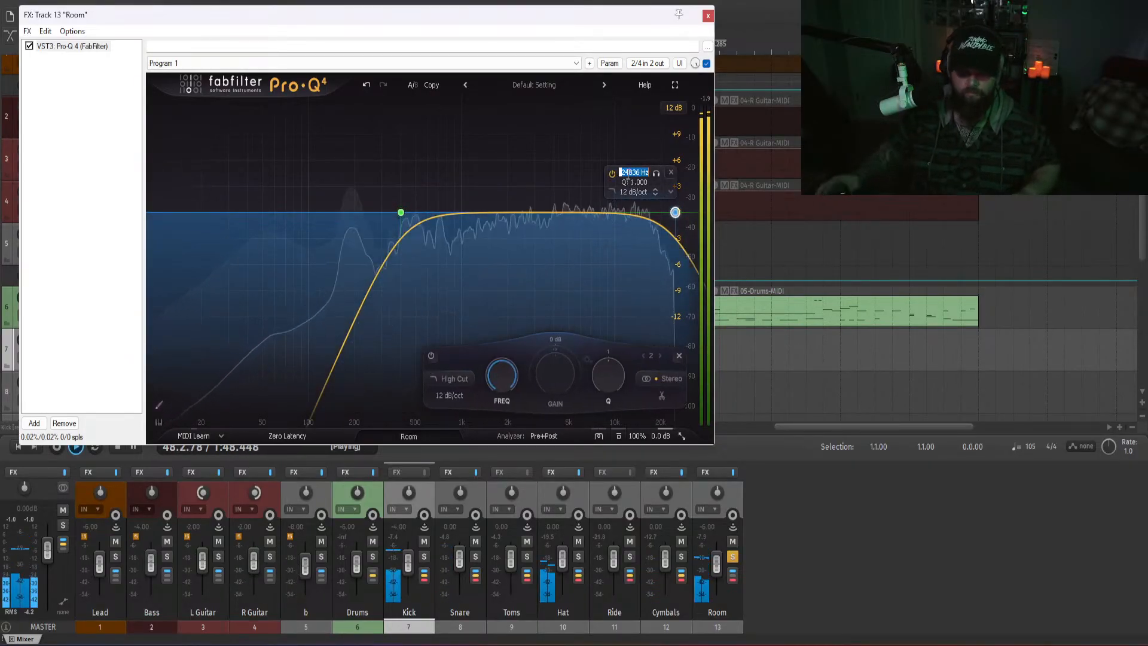
pyautogui.write('7000')
pyautogui.press('Return')
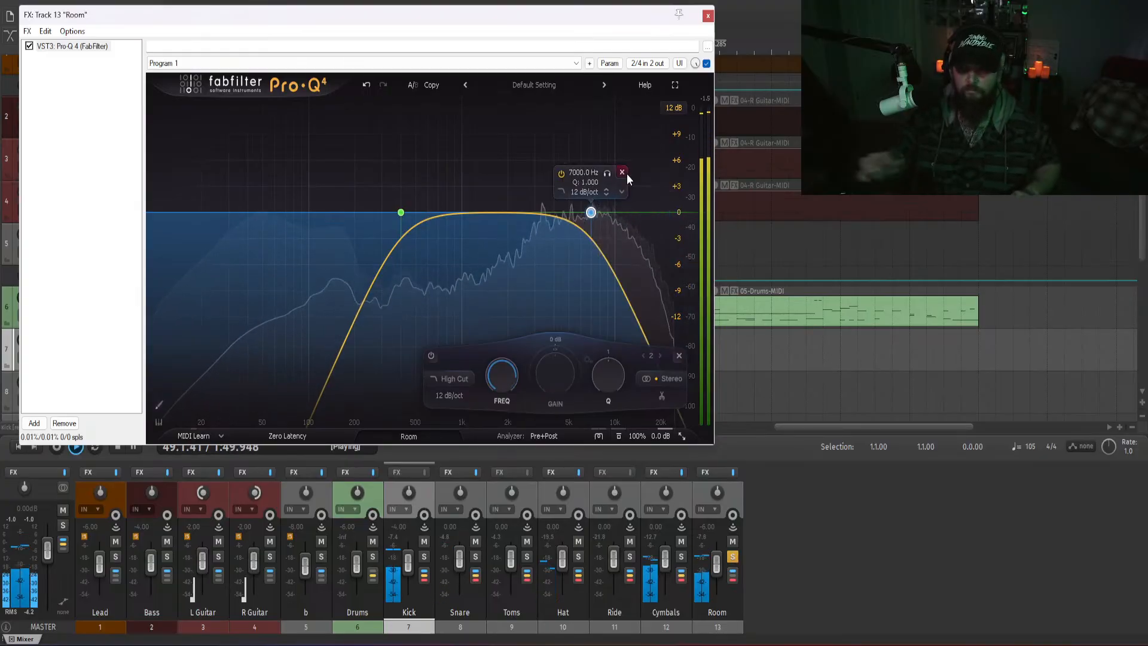
# - Set the Room EQ's high-cut frequency to 4000 Hz, listen to it, then stop playback and close the plug-in window
pyautogui.click(576, 174)
pyautogui.write('4000')
pyautogui.press('Return')
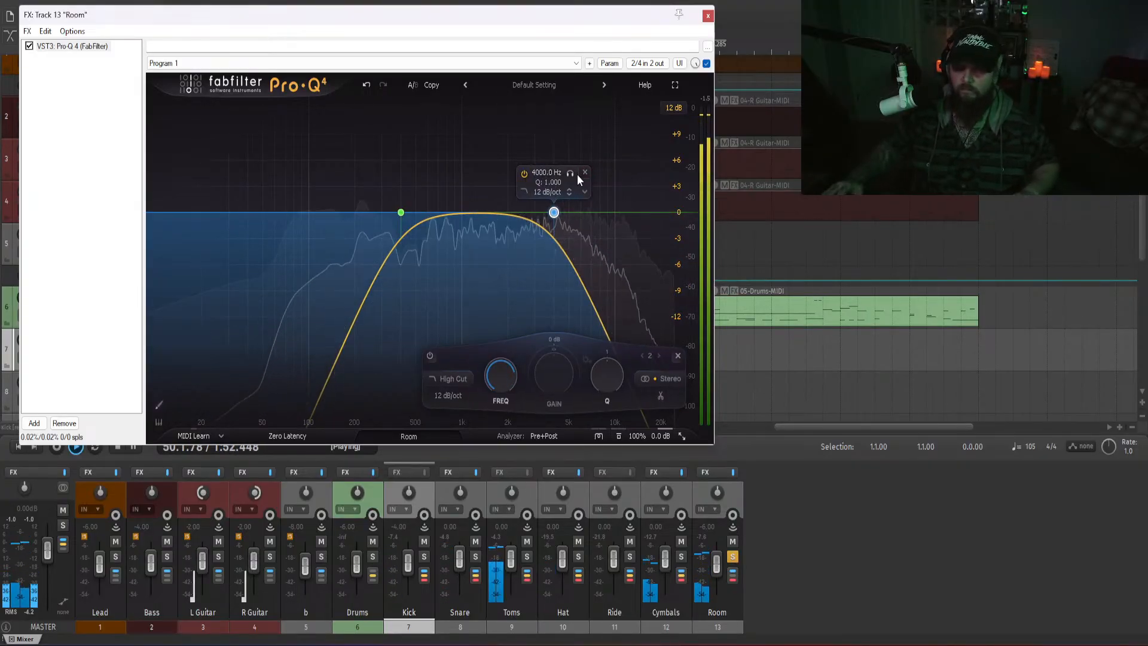
pyautogui.click(871, 547)
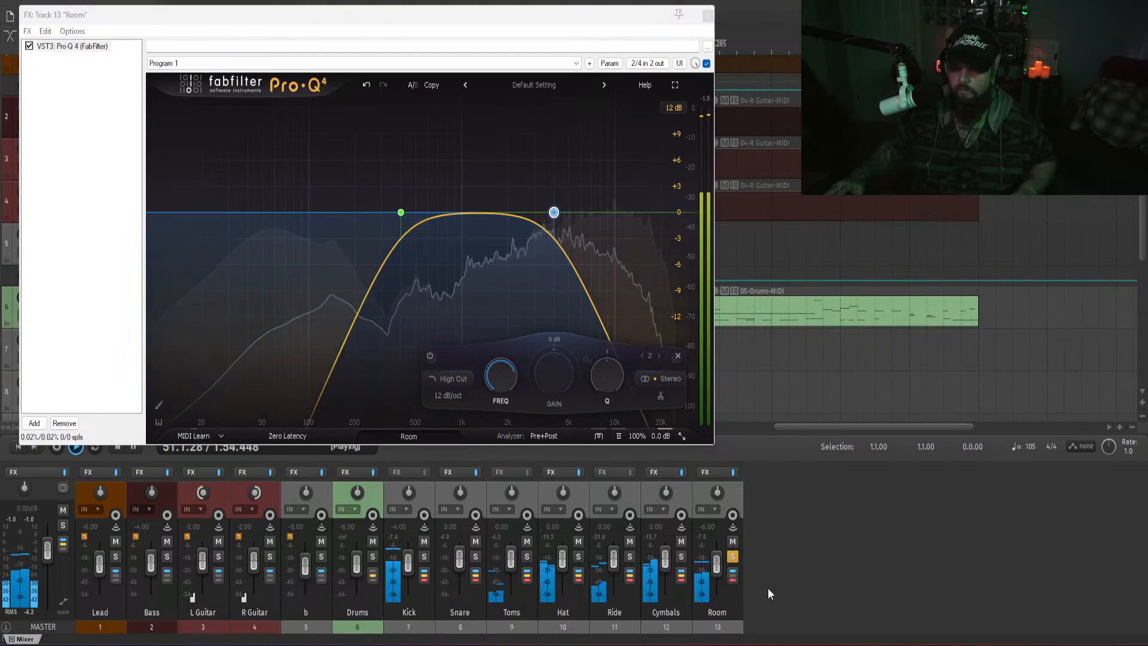
pyautogui.press('space')
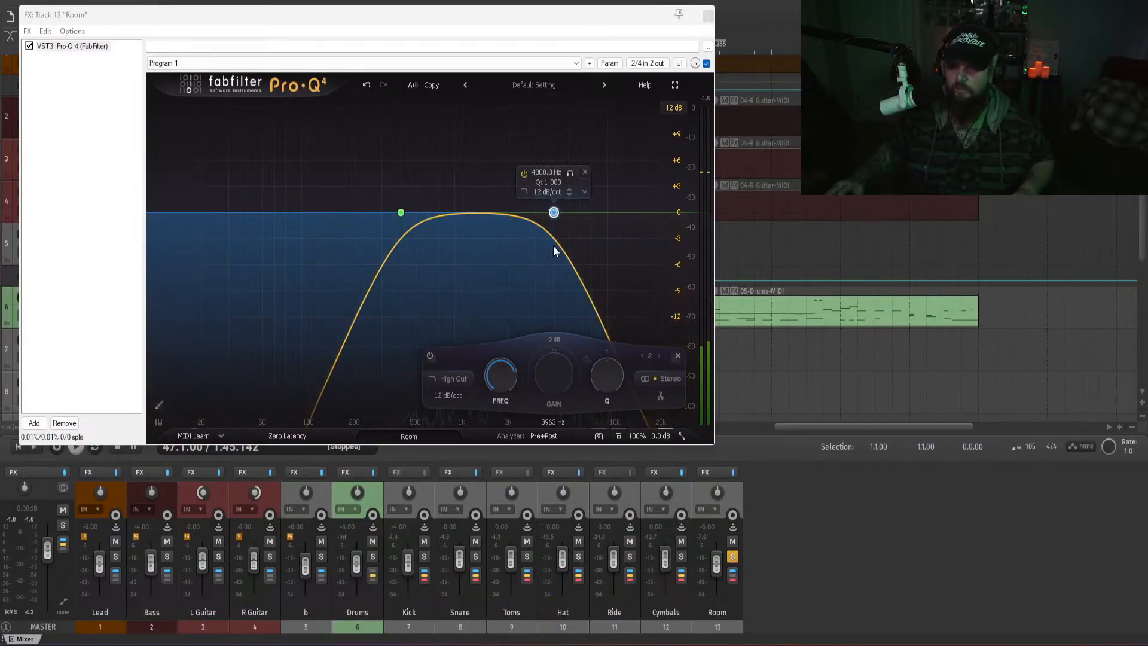
pyautogui.click(708, 16)
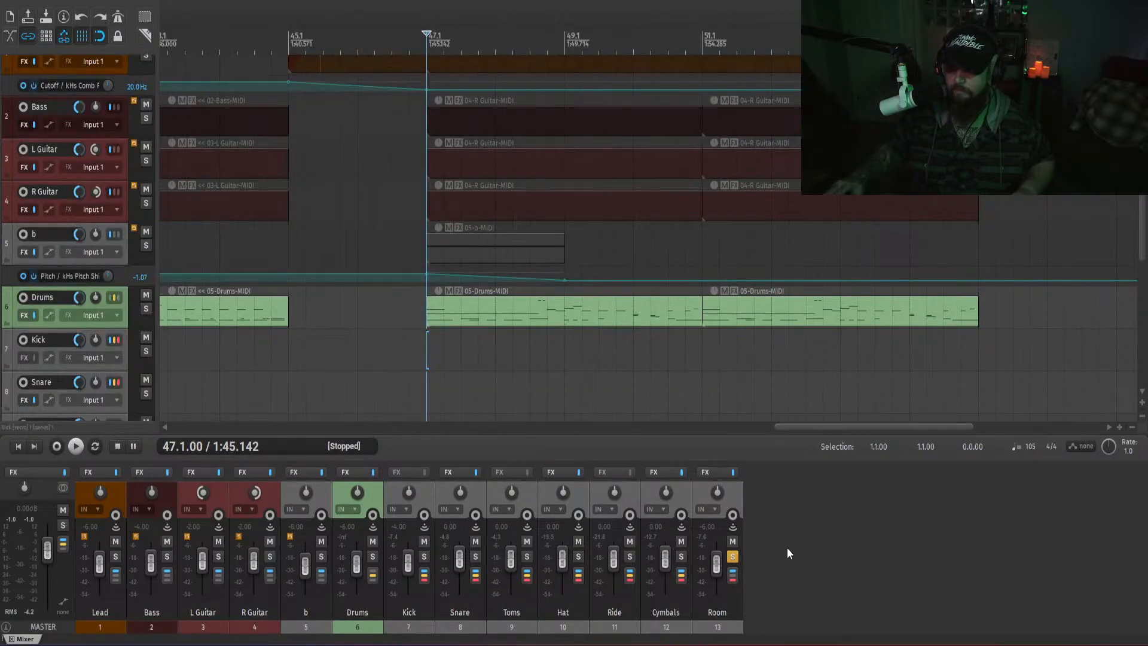
# - Unsolo the Room track, play the full mix from 47.1 and mute Room to compare
pyautogui.click(734, 557)
pyautogui.press('space')
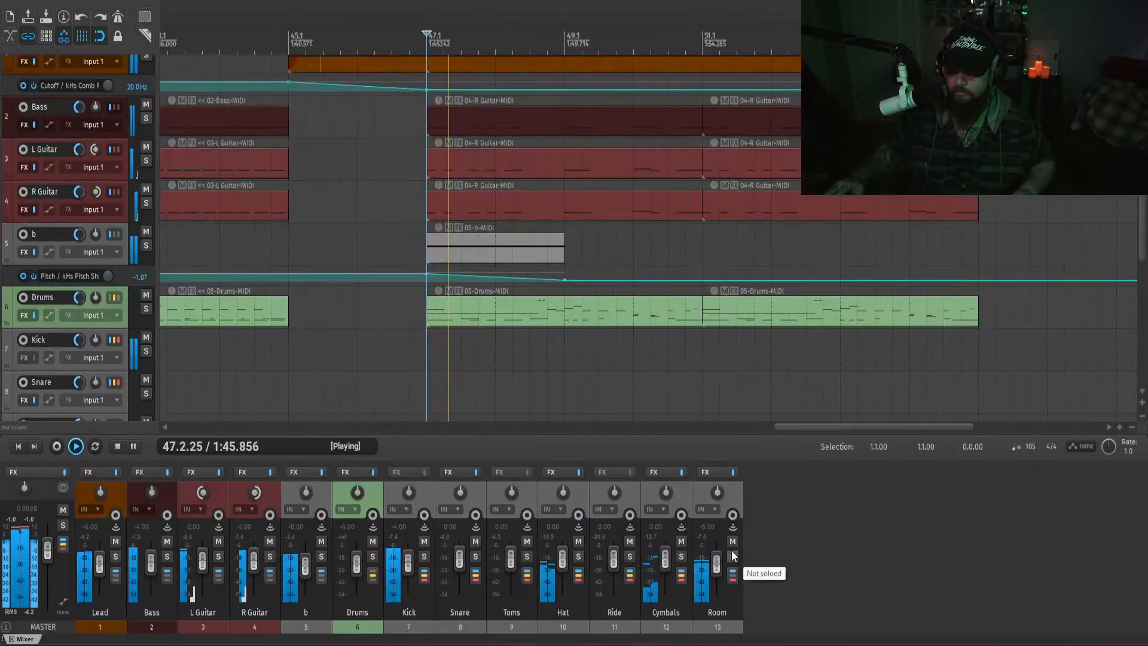
pyautogui.click(733, 543)
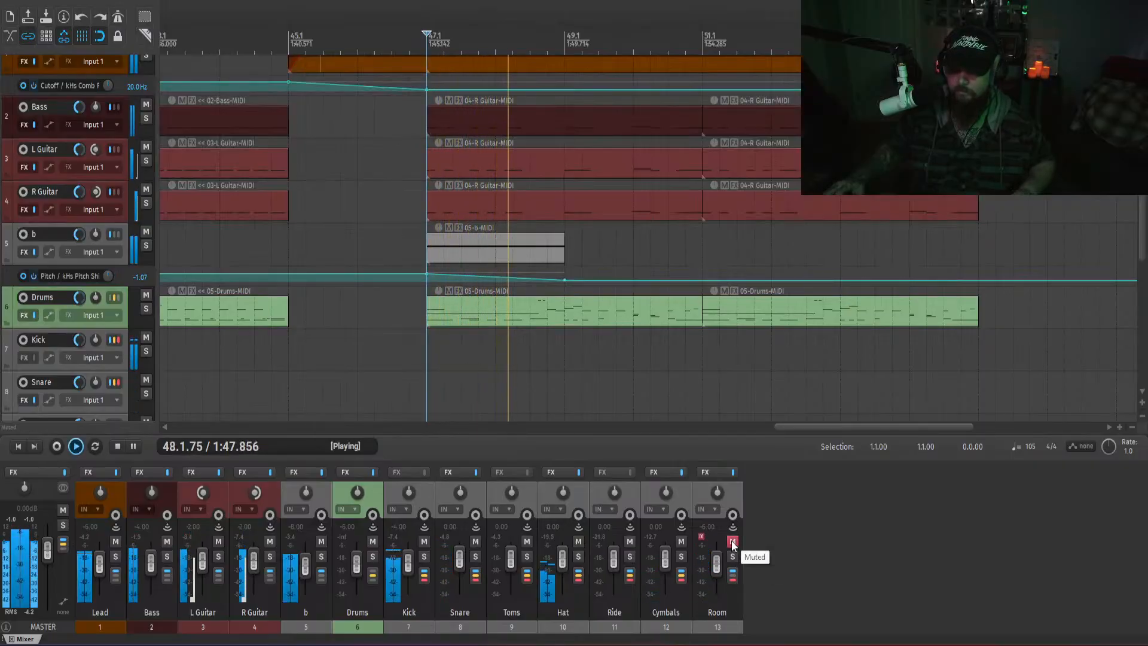
# - Unmute the Room track, set its volume to -4 dB while the mix plays, and stop playback
pyautogui.click(732, 542)
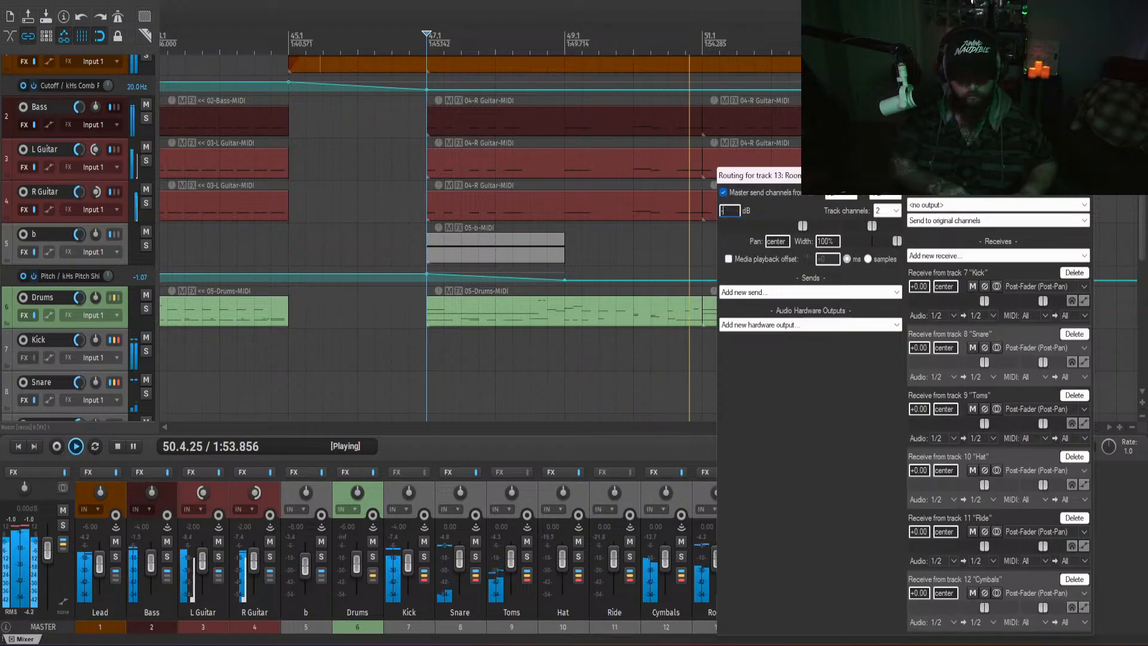
pyautogui.scroll(-4, 715, 561)
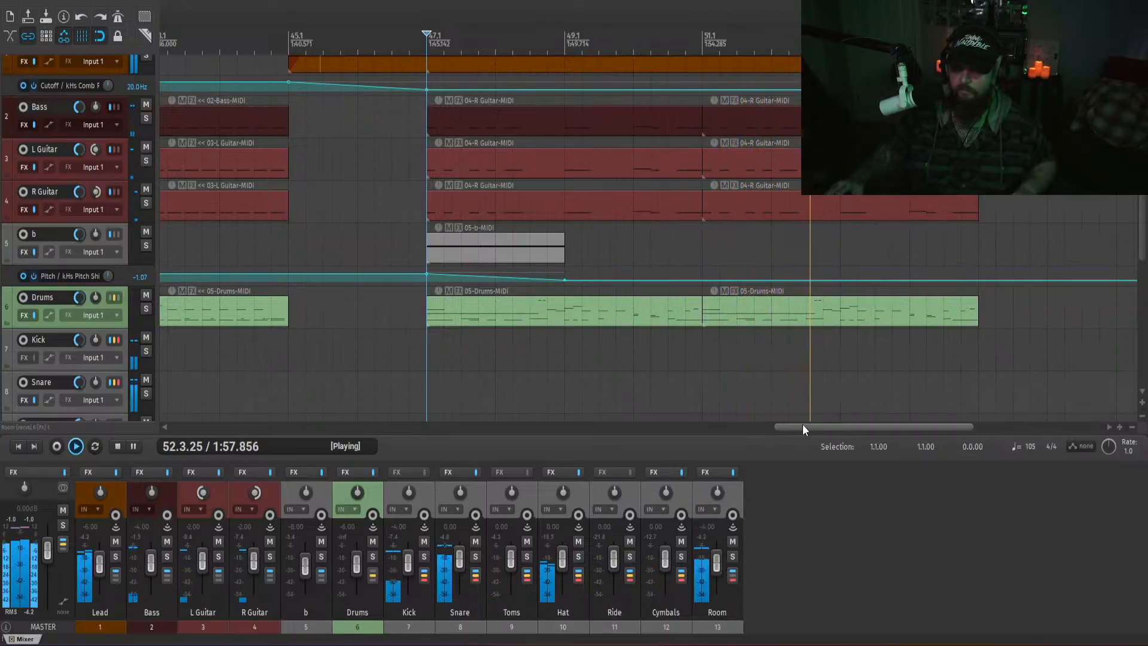
pyautogui.moveTo(803, 425); pyautogui.dragTo(846, 432)
pyautogui.press('space')
# - Add a new track after Room and send the Kick, Snare, Toms, Hat, Ride and Cymbals tracks to it
pyautogui.doubleClick(800, 584)
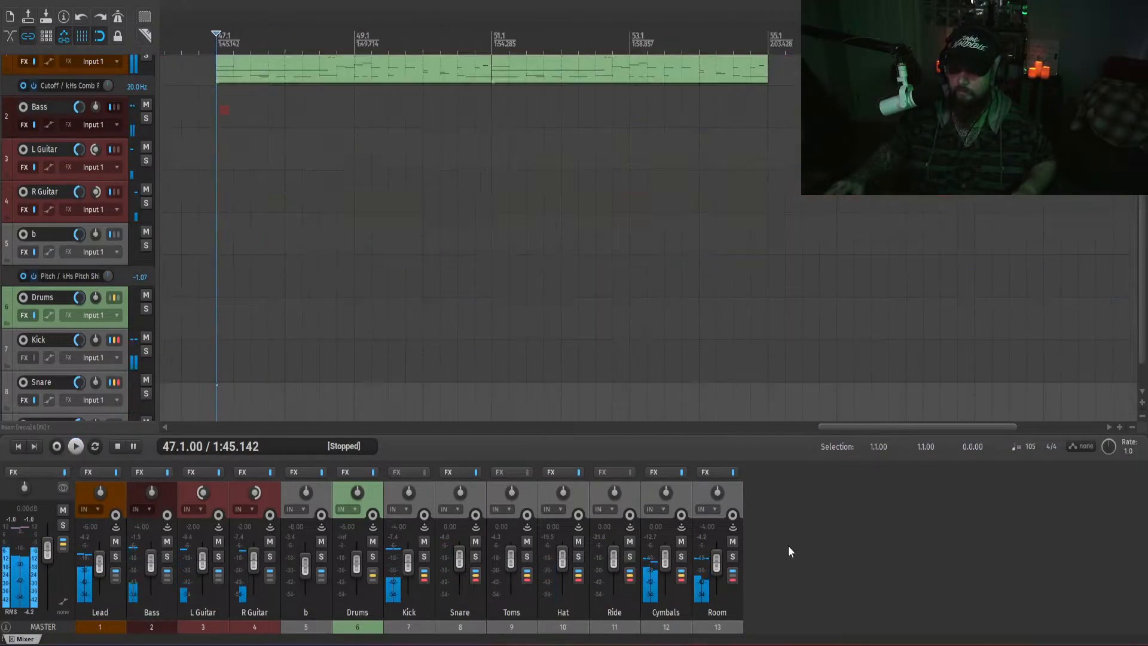
pyautogui.click(422, 493)
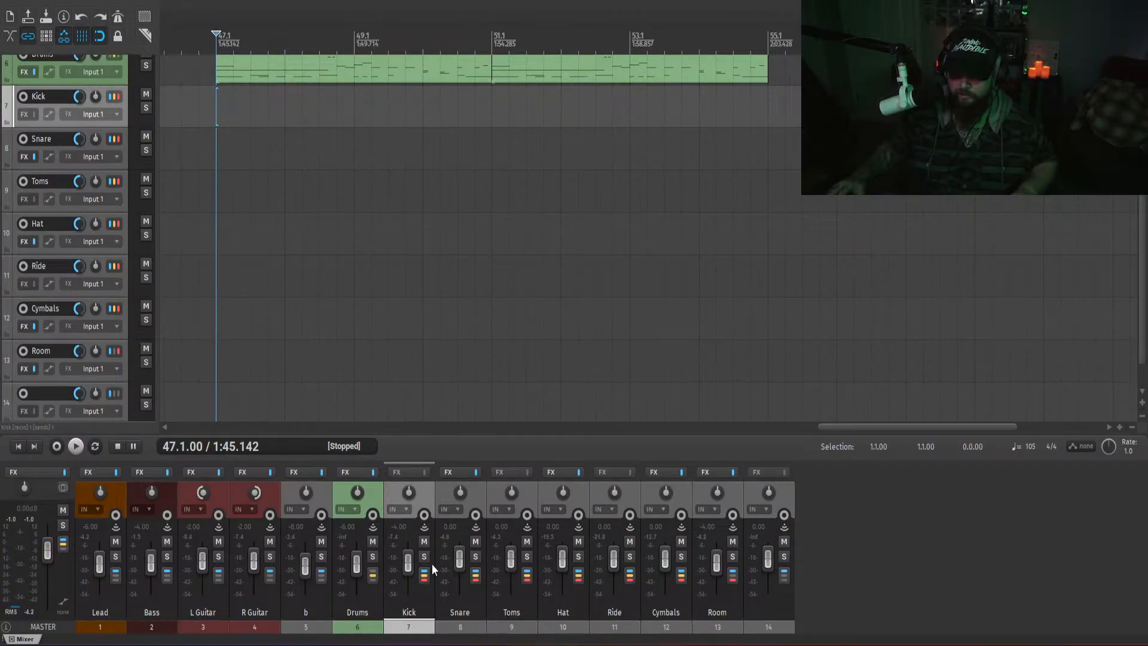
pyautogui.moveTo(422, 575); pyautogui.dragTo(777, 584)
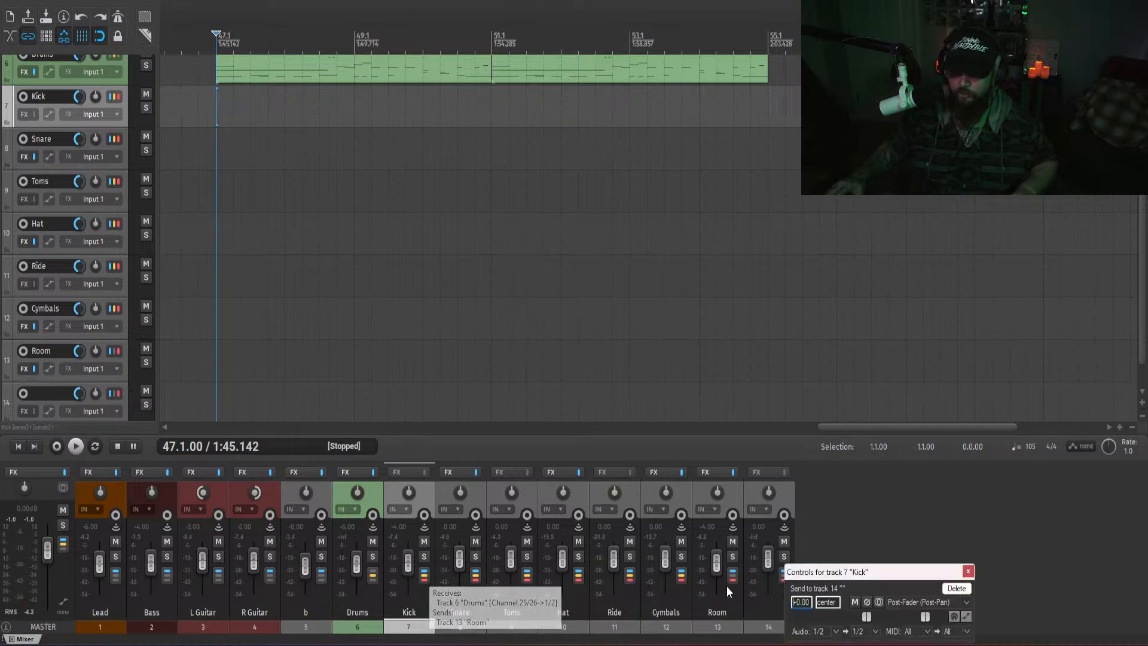
pyautogui.moveTo(476, 576); pyautogui.dragTo(788, 579)
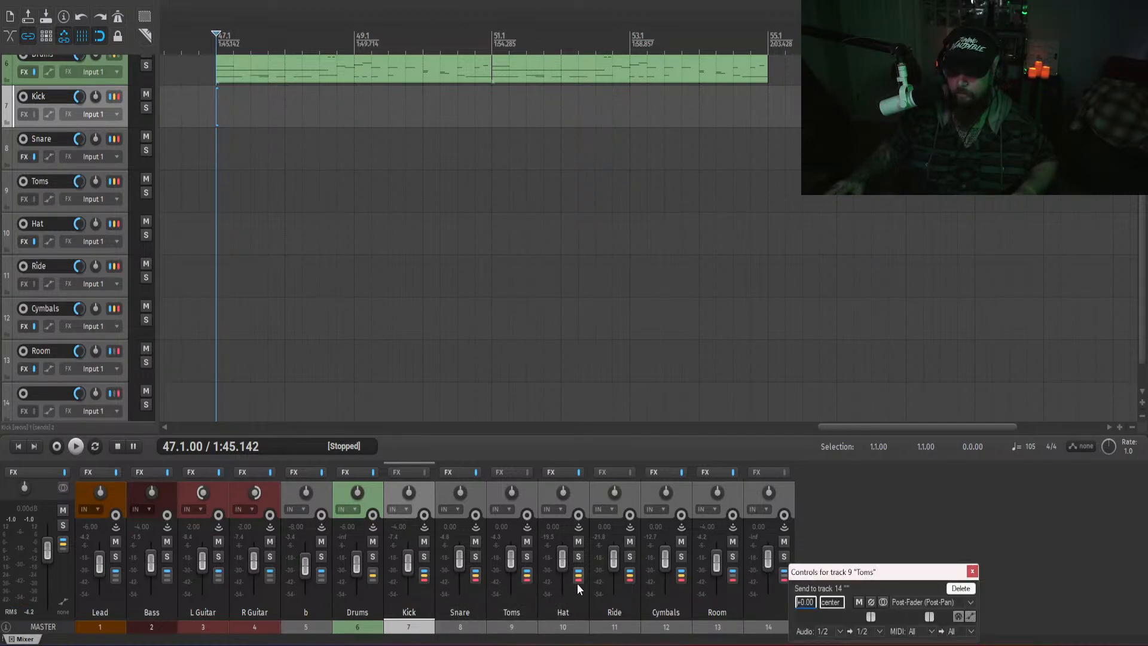
pyautogui.moveTo(578, 580); pyautogui.dragTo(781, 573)
pyautogui.moveTo(626, 577); pyautogui.dragTo(770, 537)
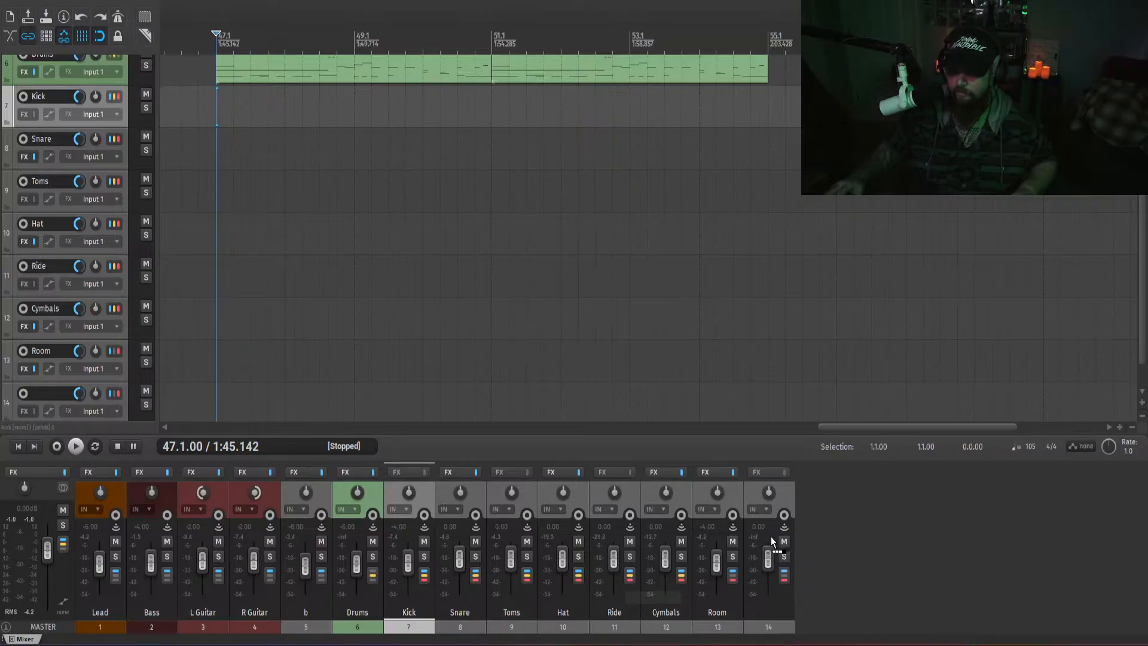
pyautogui.moveTo(787, 575); pyautogui.dragTo(787, 575)
pyautogui.moveTo(681, 576); pyautogui.dragTo(785, 575)
pyautogui.click(970, 572)
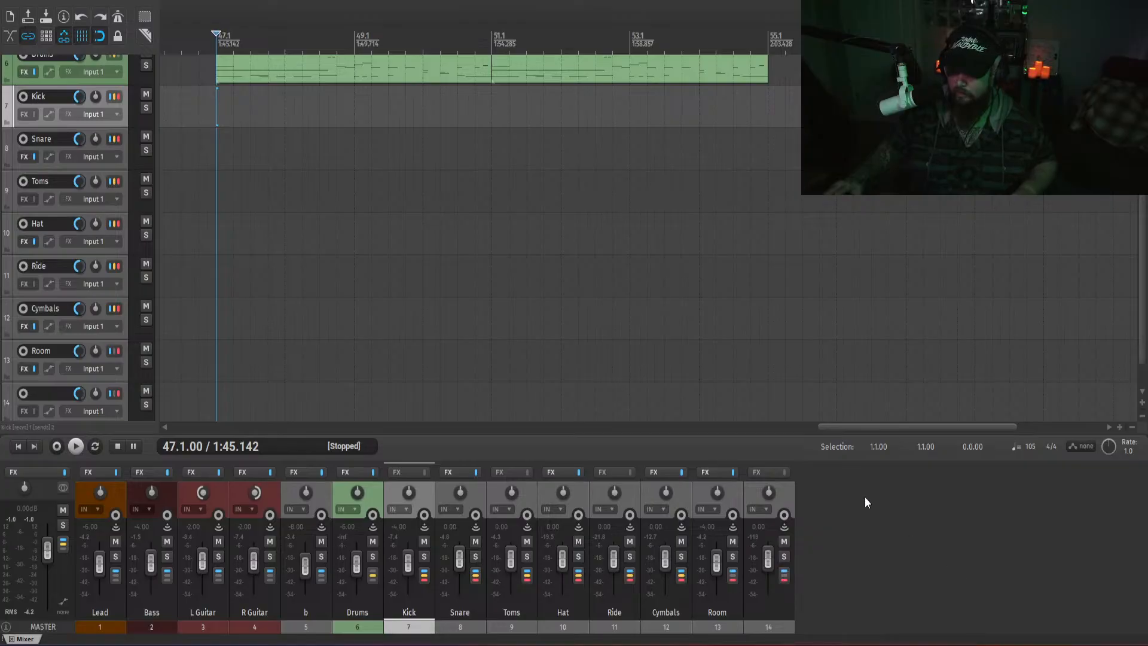
pyautogui.click(865, 498)
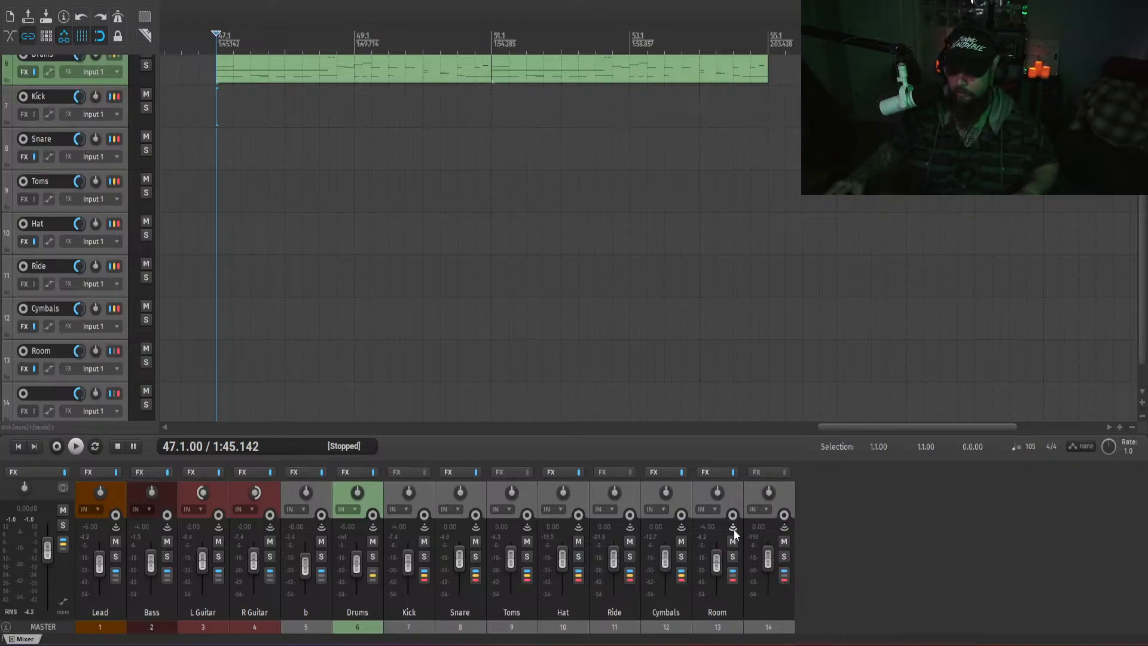
# - Name the new track 14 Parcomp and solo it
pyautogui.doubleClick(761, 611)
pyautogui.write('Parcomp')
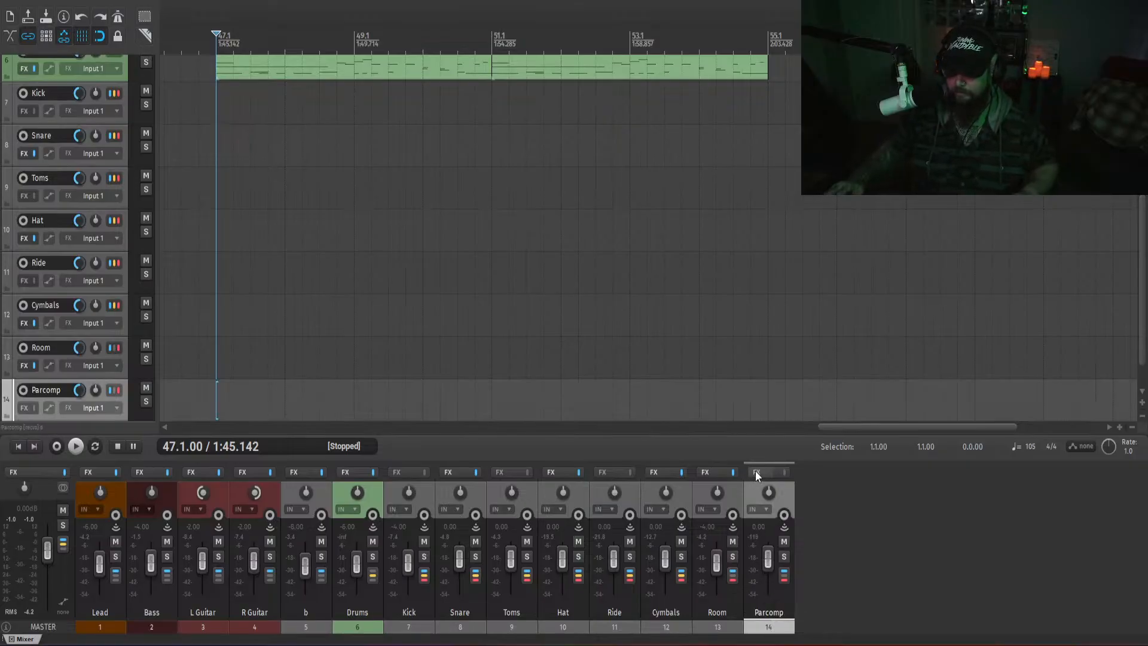
pyautogui.click(784, 557)
# - Add the VST3 kHs Compressor to the Parcomp track
pyautogui.click(756, 473)
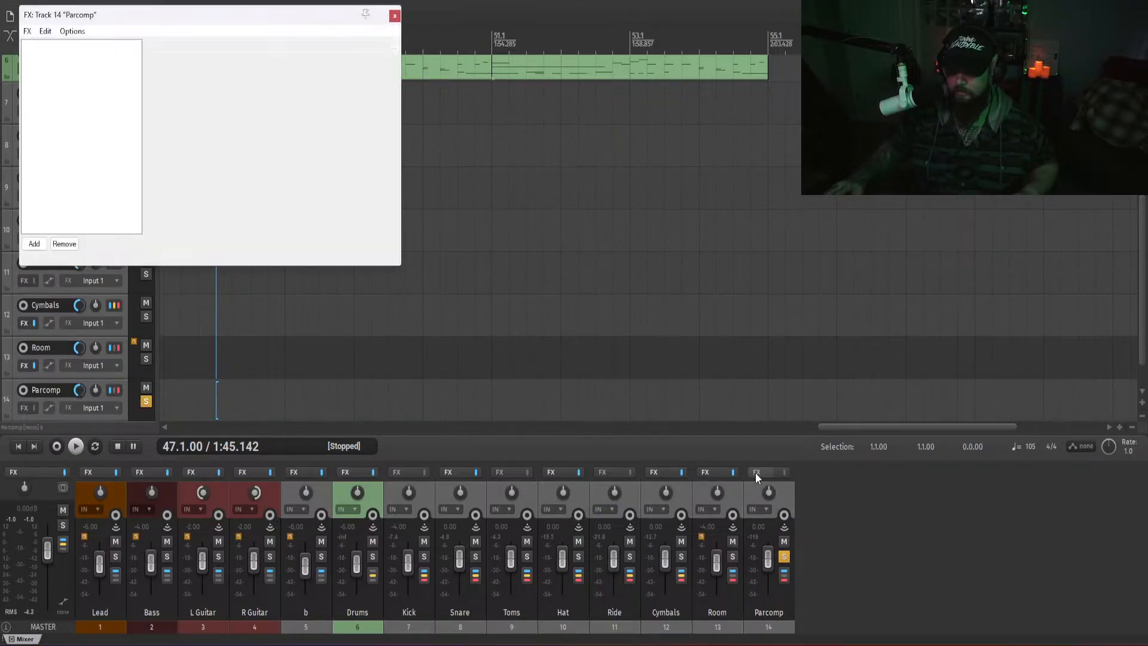
pyautogui.doubleClick(77, 156)
pyautogui.write('comp')
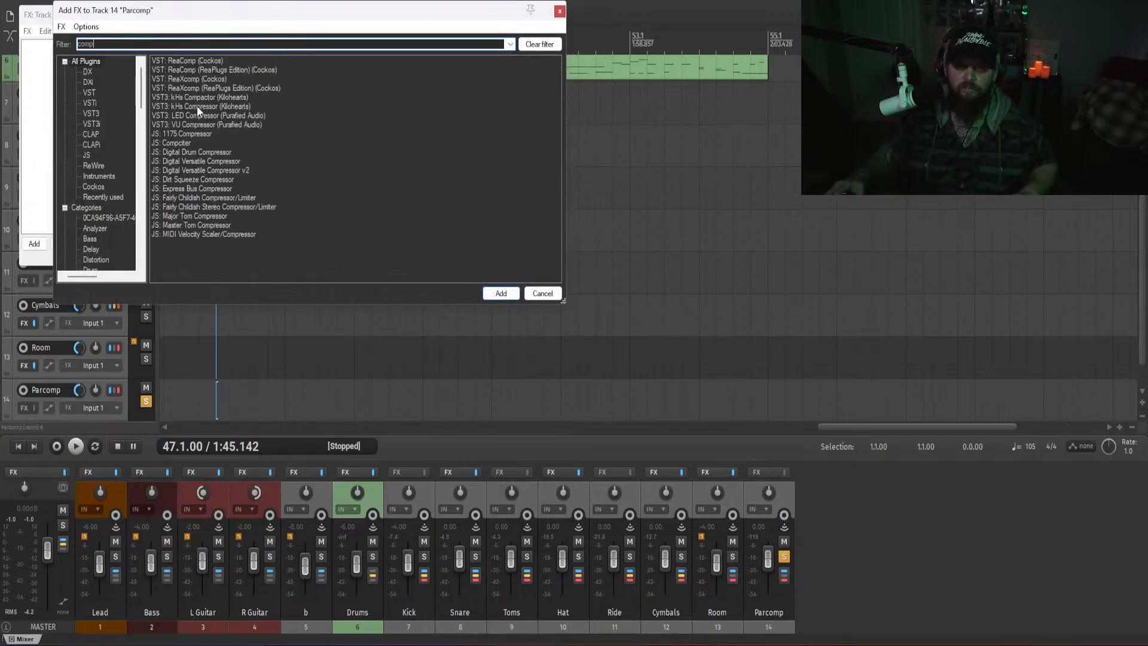
pyautogui.doubleClick(210, 107)
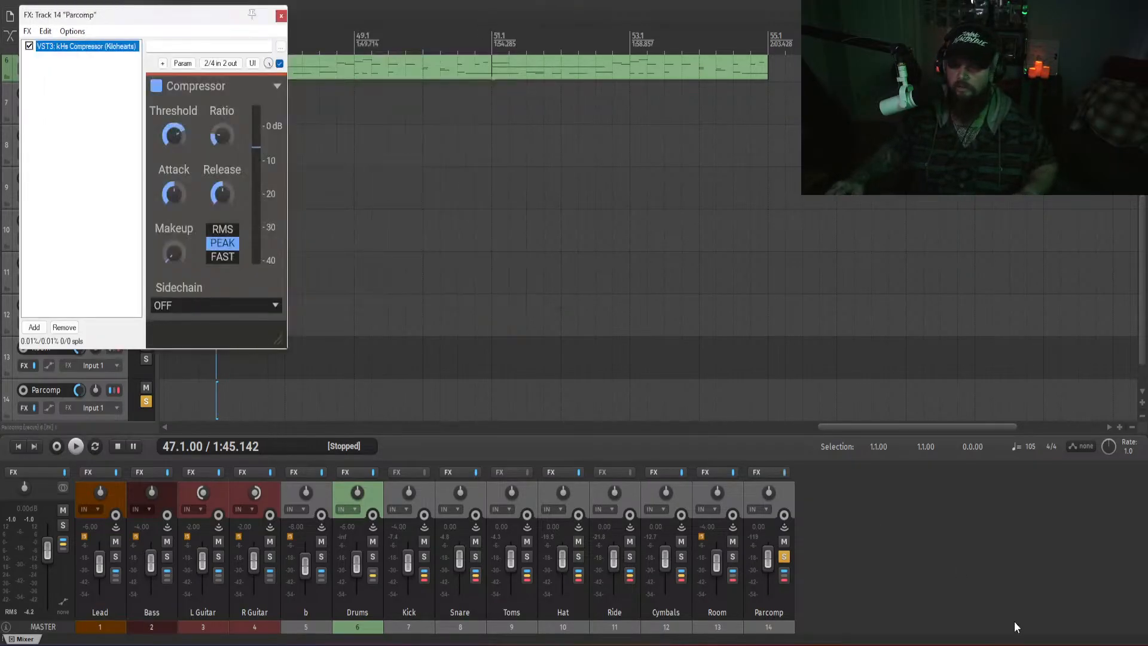
# - Play from 47.1 and set the compressor's attack to 0 ms and its release to 30 ms
pyautogui.press('space')
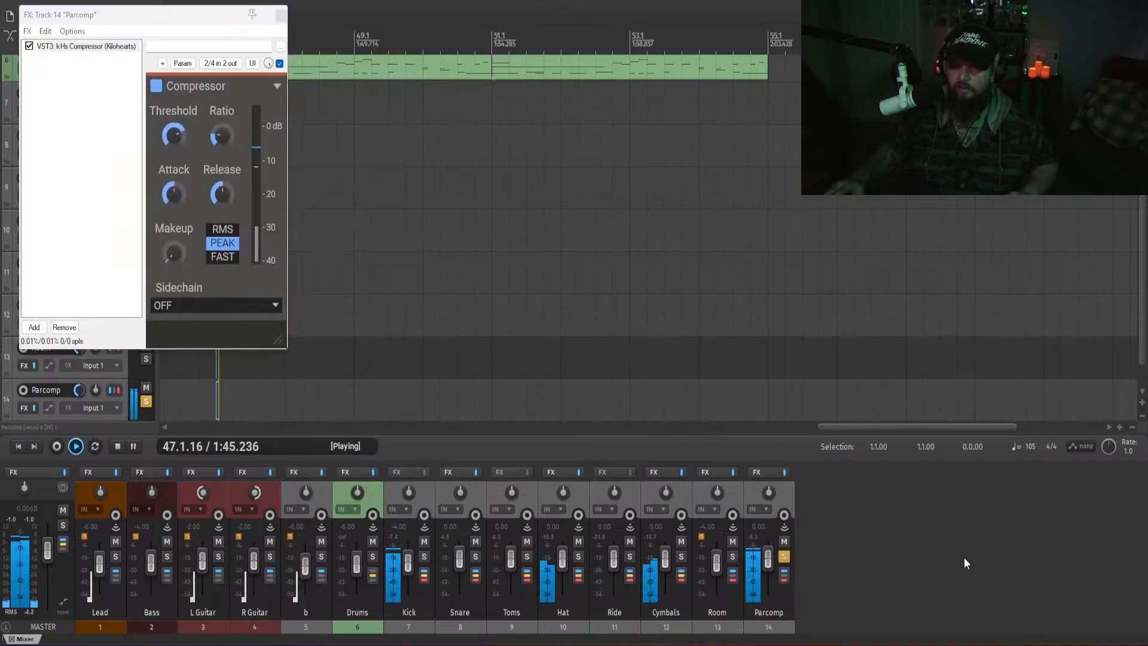
pyautogui.doubleClick(173, 190)
pyautogui.write('0 ms')
pyautogui.press('Return')
pyautogui.doubleClick(223, 194)
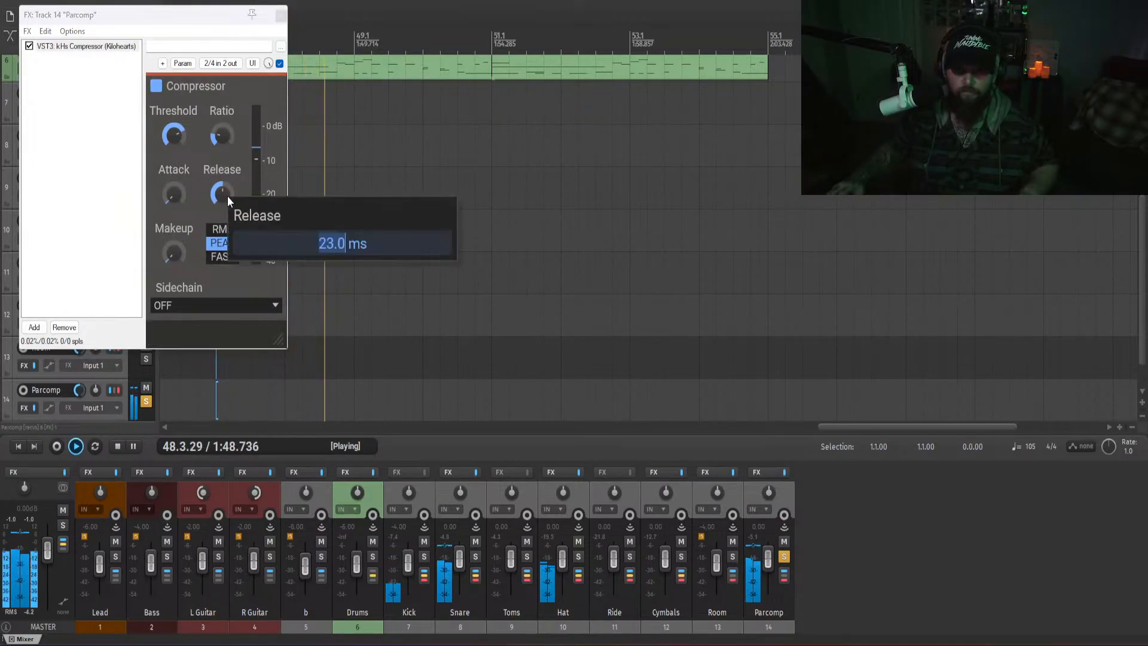
pyautogui.write('30')
pyautogui.press('Return')
# - Lower the compressor's threshold and raise its ratio to the maximum while listening to the soloed Parcomp track
pyautogui.click(869, 557)
pyautogui.press('space')
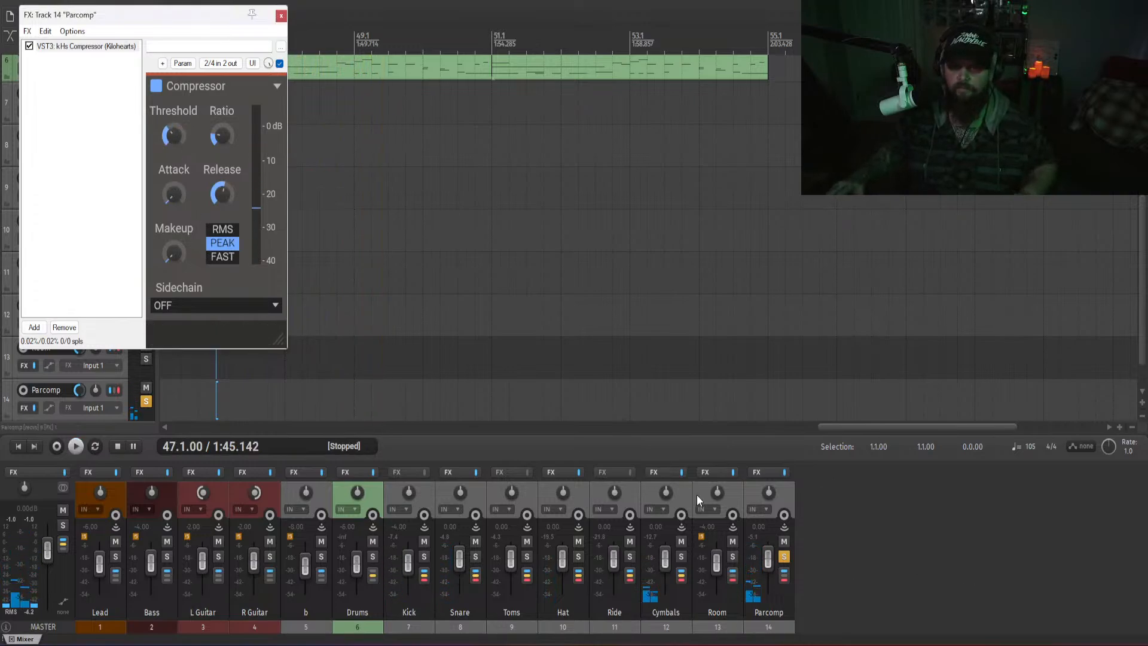
pyautogui.press('space')
pyautogui.moveTo(172, 135)
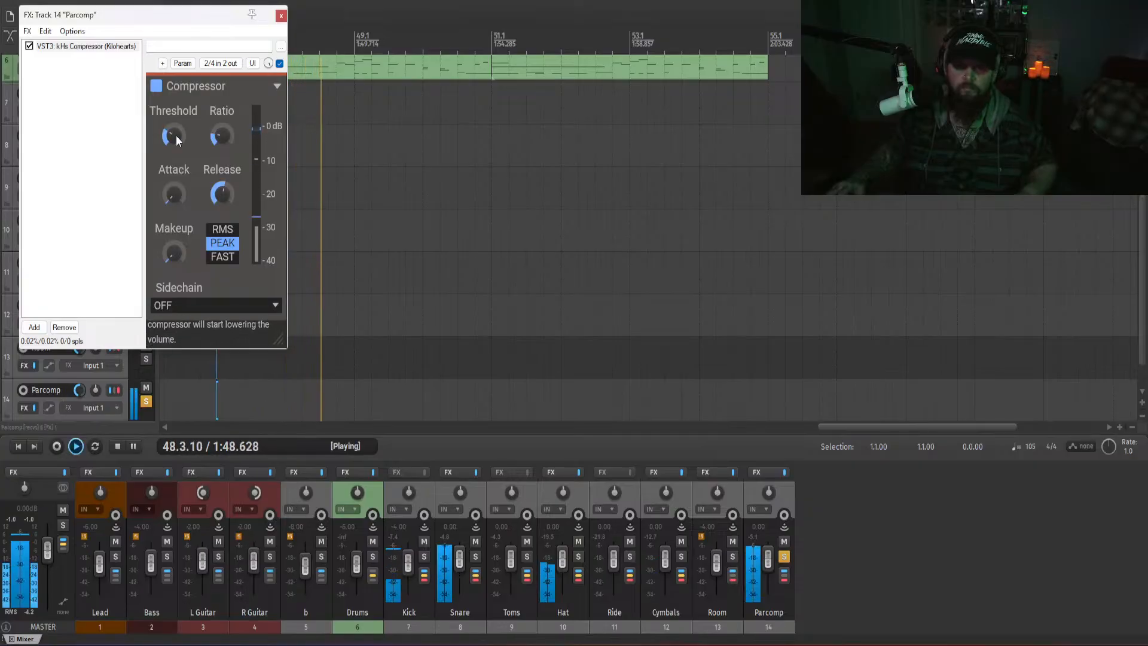
pyautogui.moveTo(224, 138)
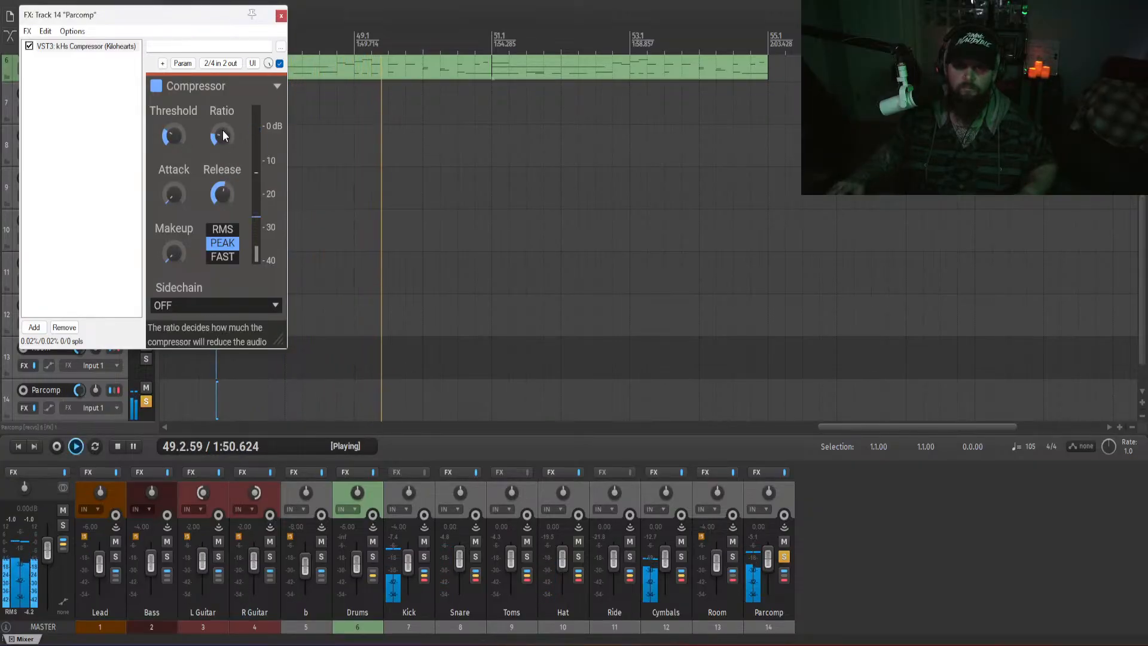
pyautogui.moveTo(222, 135); pyautogui.dragTo(223, 60)
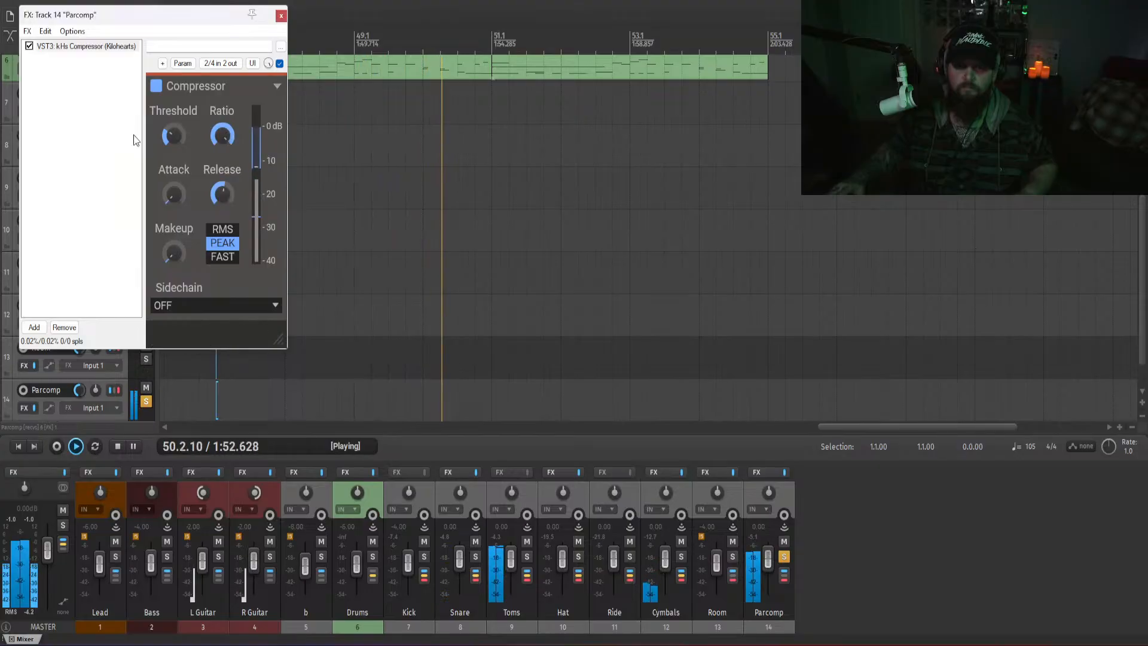
# - Set the compressor's threshold to -22 dB, listen to the result from 47.1 and stop playback
pyautogui.moveTo(179, 141); pyautogui.dragTo(178, 135)
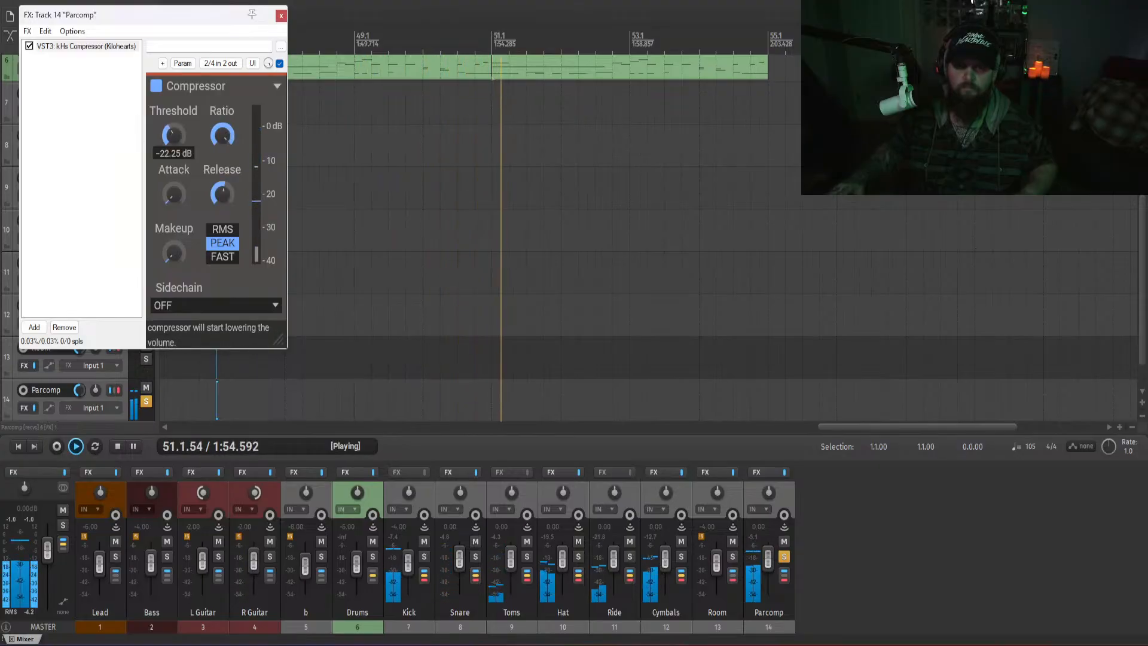
pyautogui.press('space')
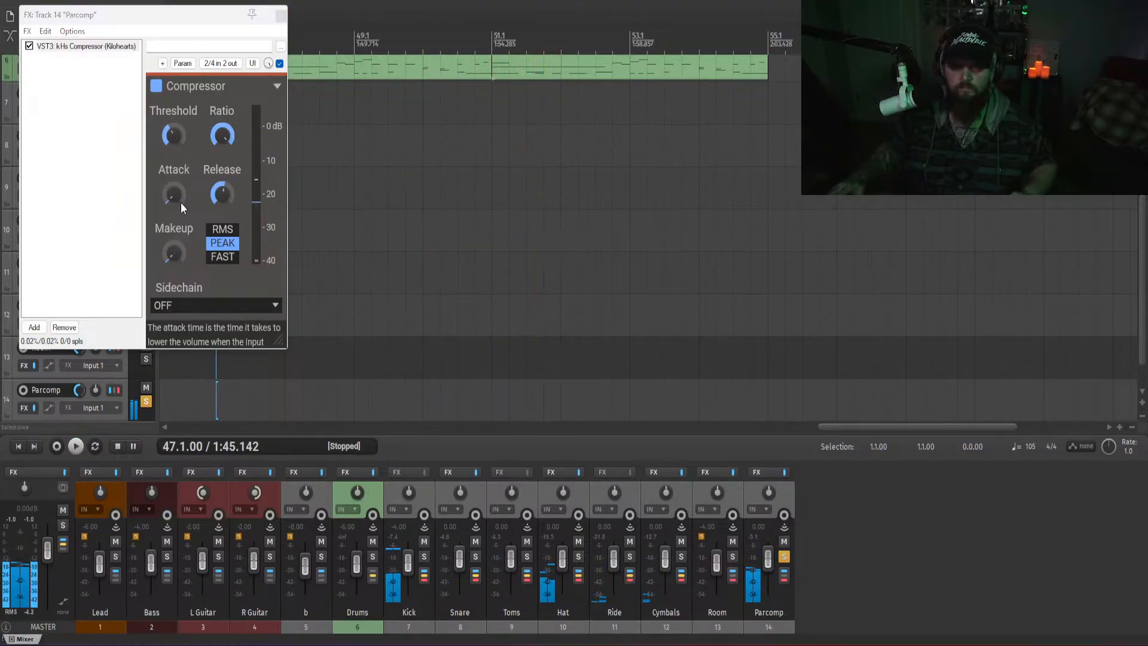
pyautogui.doubleClick(178, 146)
pyautogui.write('-22')
pyautogui.press('Return')
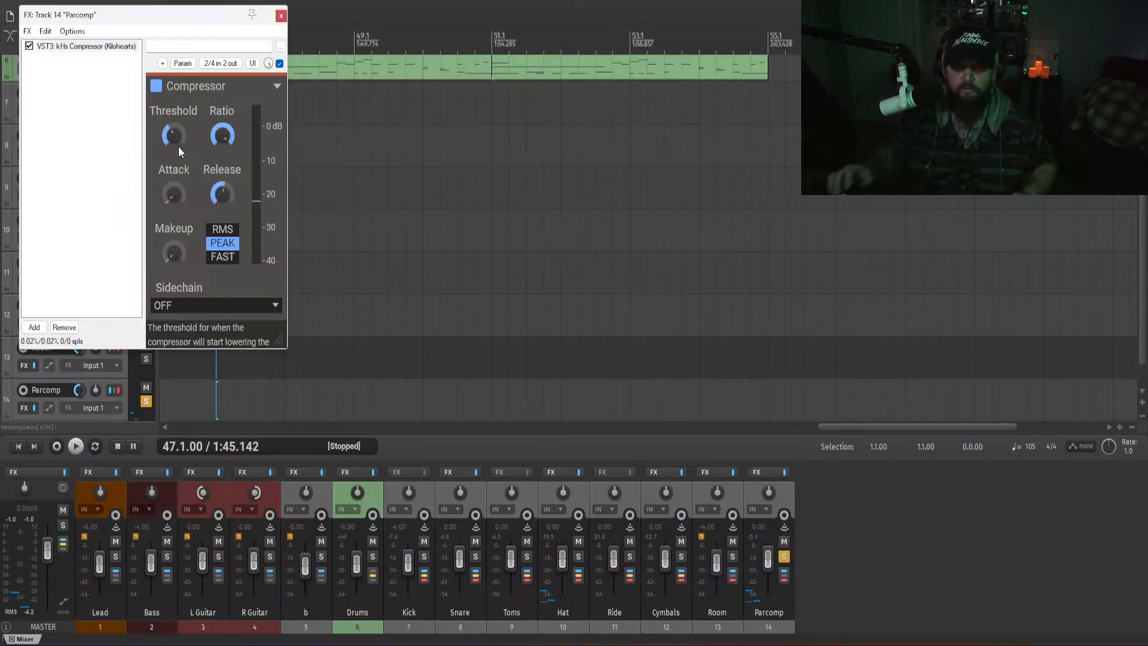
pyautogui.press('space')
pyautogui.click(842, 576)
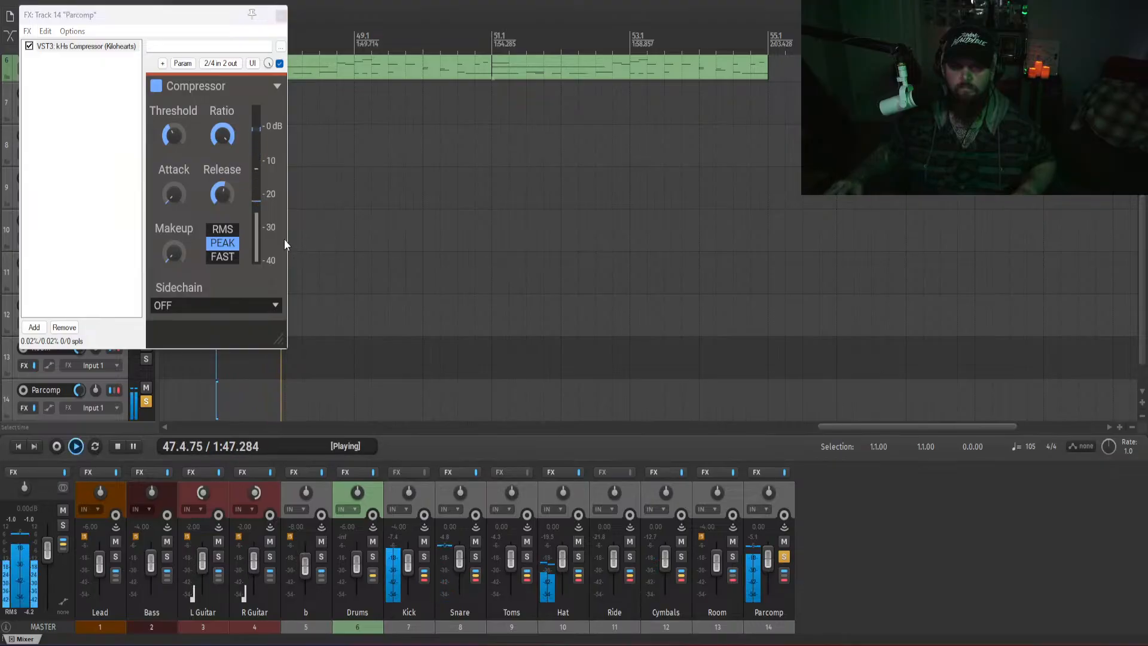
pyautogui.press('space')
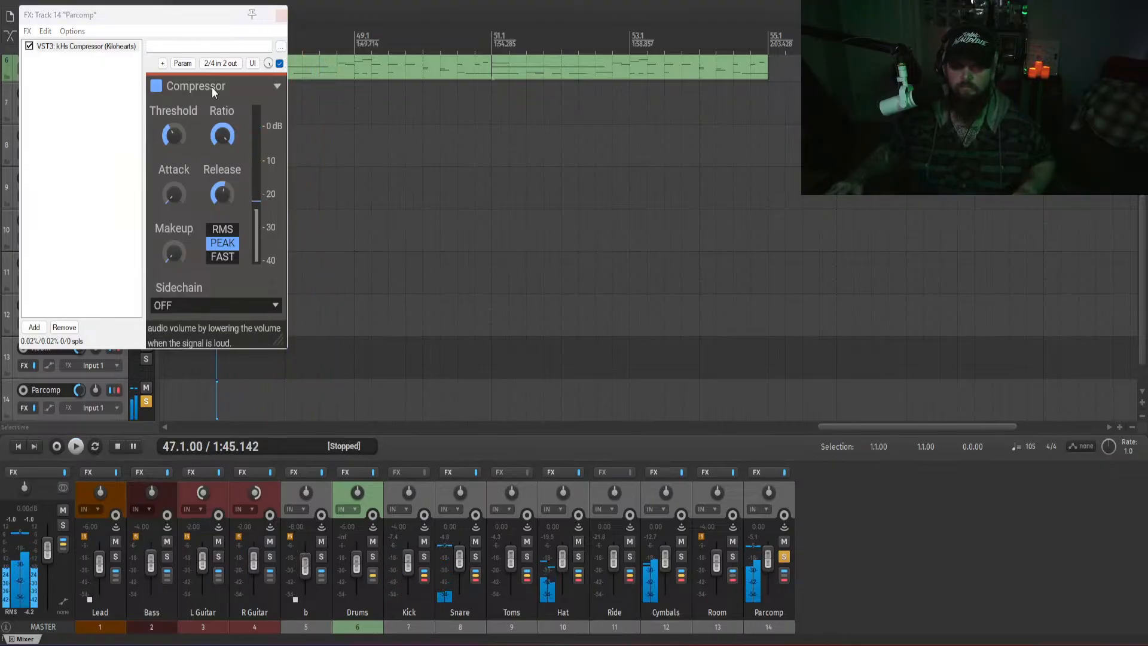
# - Add the VST3 OTT multiband compressor after the kHs Compressor on Parcomp and reduce its depth to 22 %
pyautogui.doubleClick(79, 164)
pyautogui.write('ott')
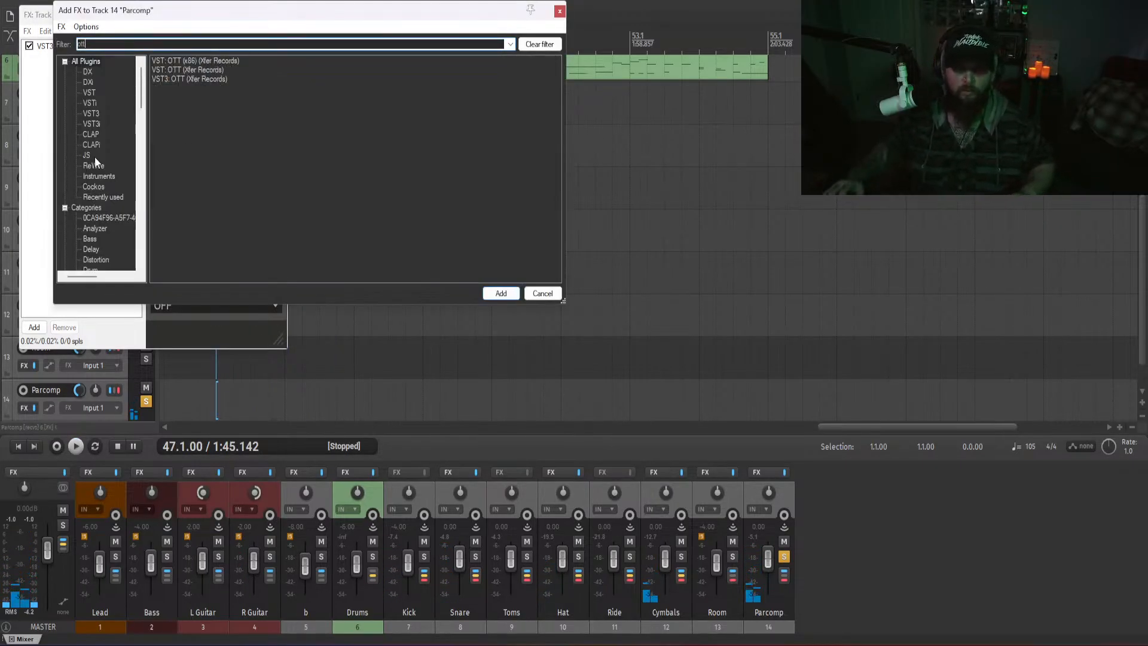
pyautogui.doubleClick(192, 79)
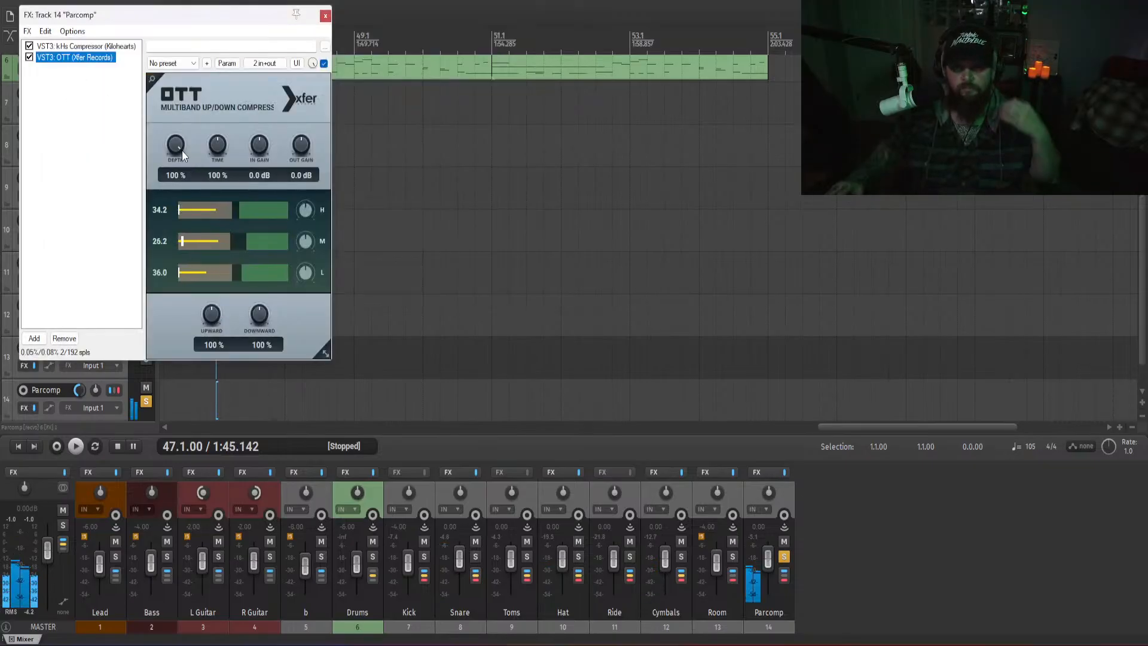
pyautogui.moveTo(175, 146); pyautogui.dragTo(174, 246)
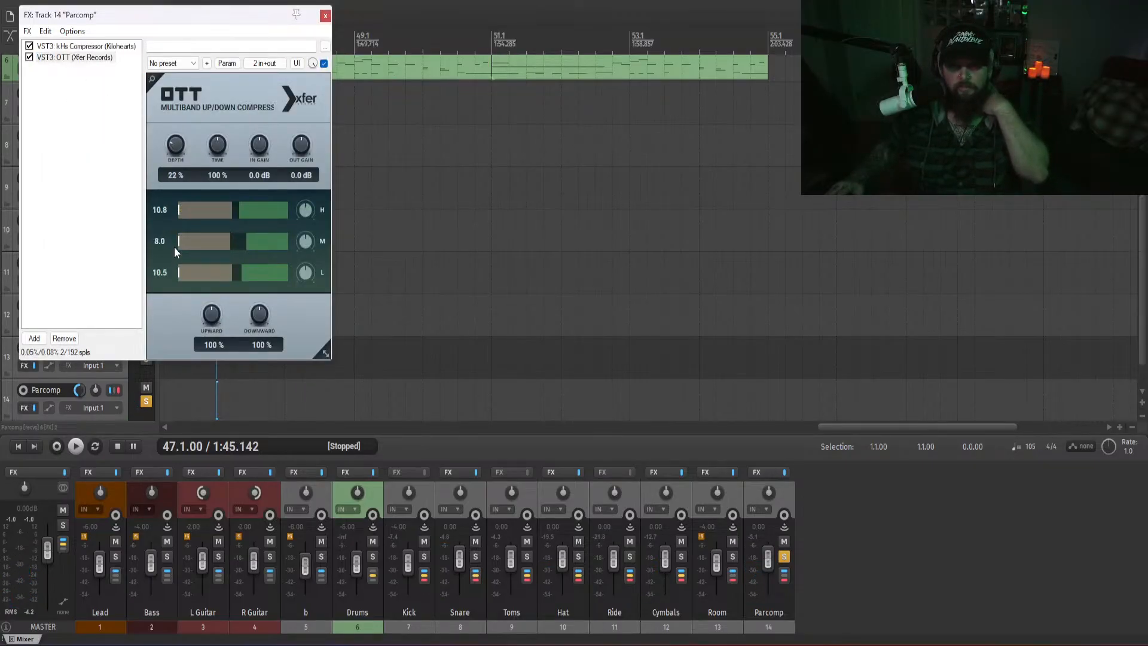
# - Play the Parcomp track, try OTT ahead of the kHs Compressor, and restore the original plug-in order
pyautogui.click(807, 545)
pyautogui.press('space')
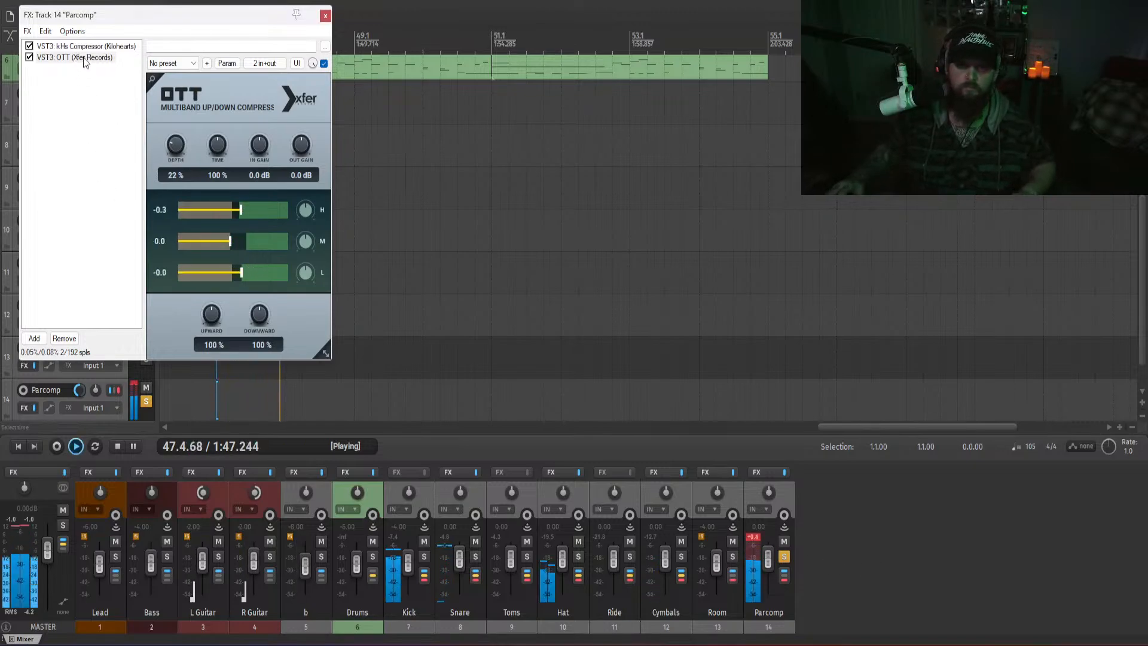
pyautogui.moveTo(84, 57); pyautogui.dragTo(87, 52)
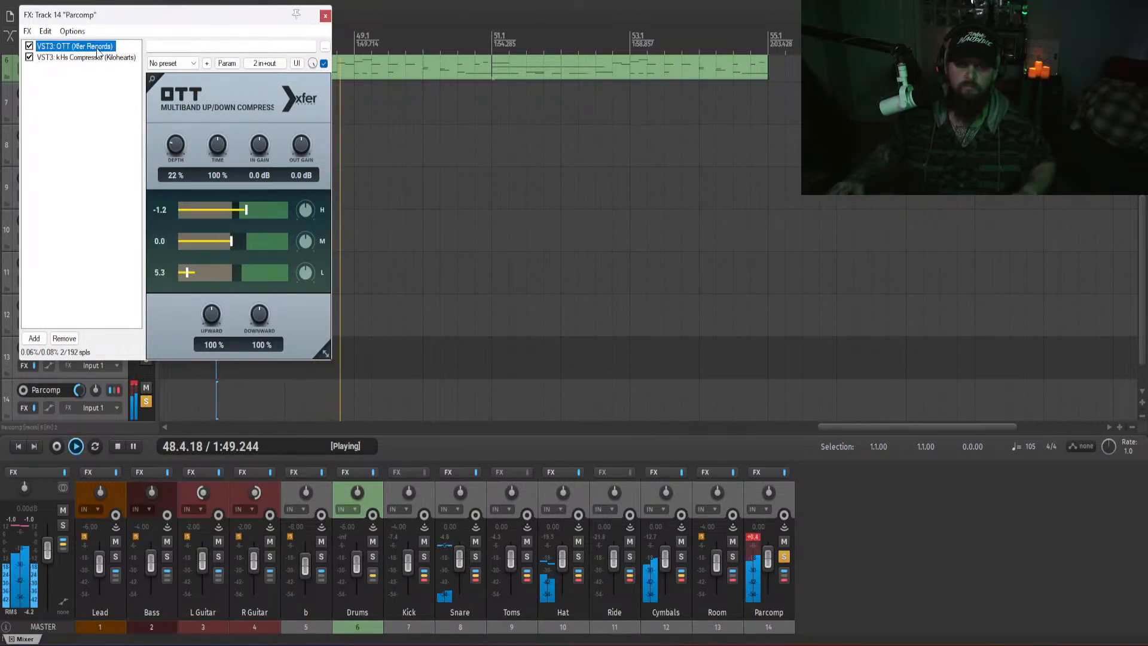
pyautogui.moveTo(98, 49); pyautogui.dragTo(98, 71)
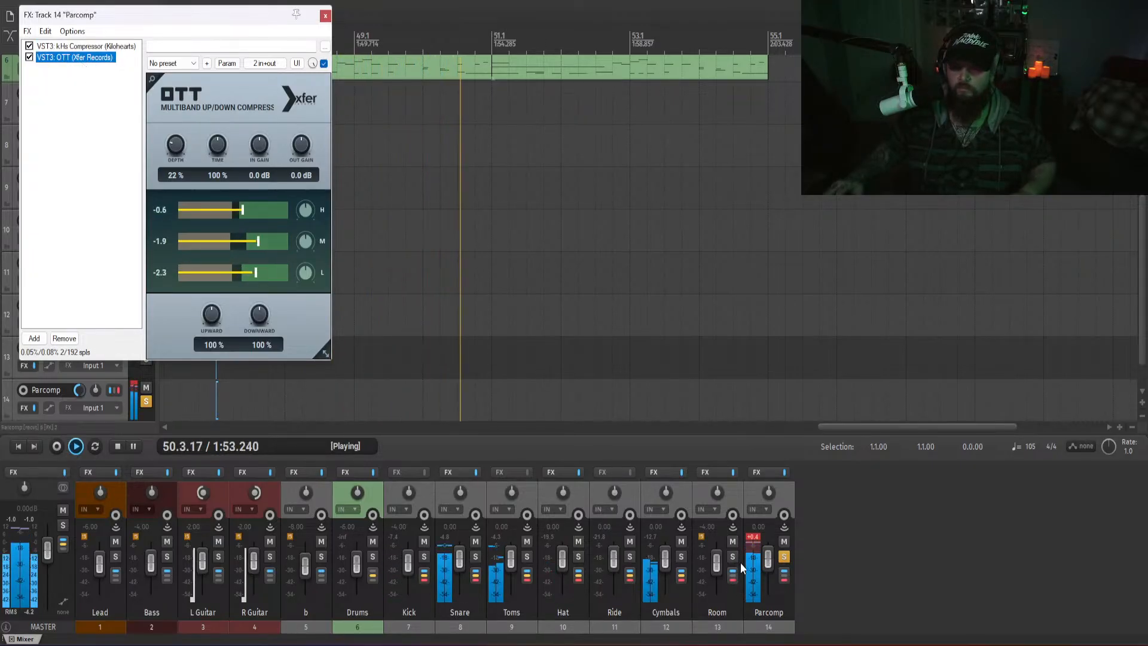
# - Stop playback, set the Parcomp track's volume to -12 dB and close its plug-in window
pyautogui.rightClick(766, 558)
pyautogui.press('space')
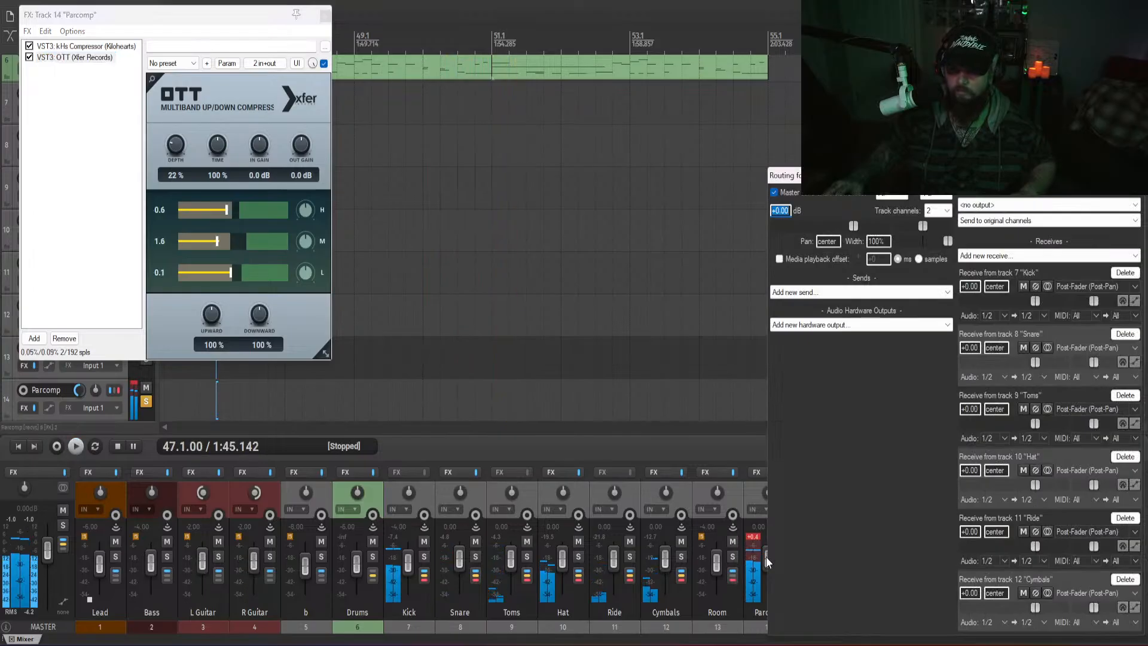
pyautogui.press('Escape')
pyautogui.rightClick(768, 565)
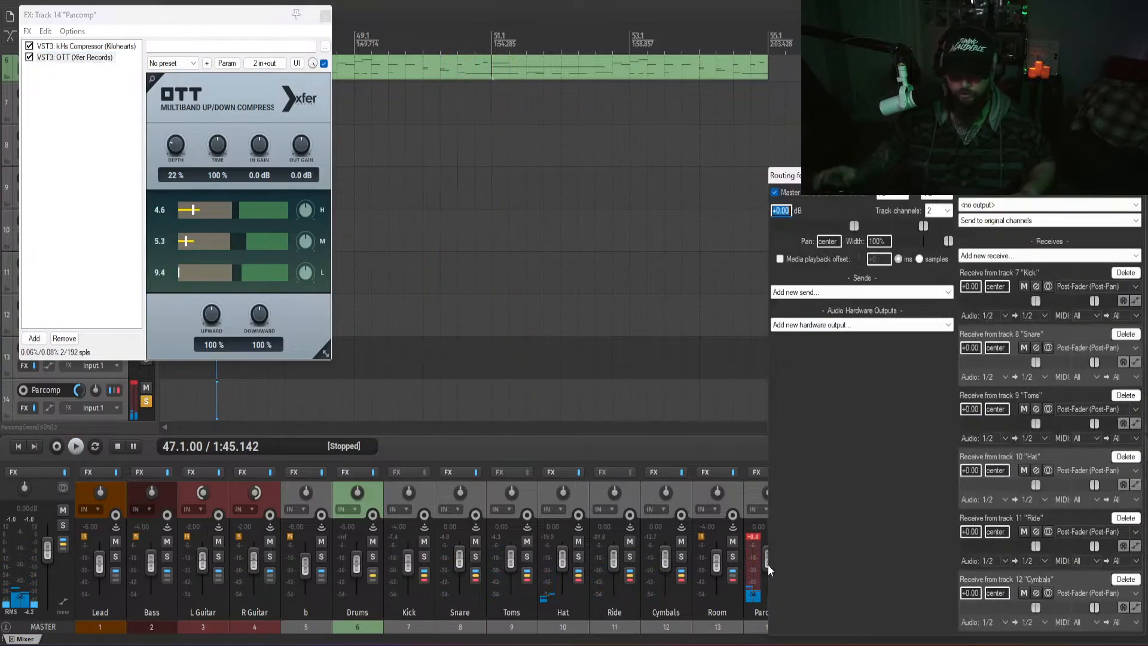
pyautogui.write('-12')
pyautogui.press('Return')
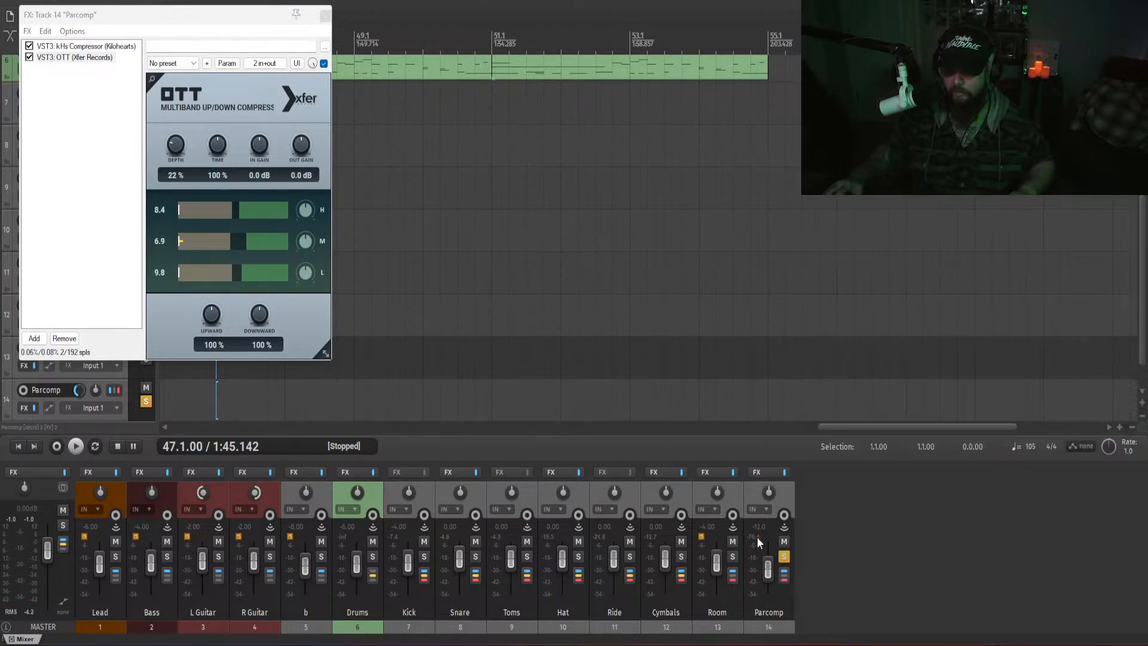
pyautogui.click(325, 16)
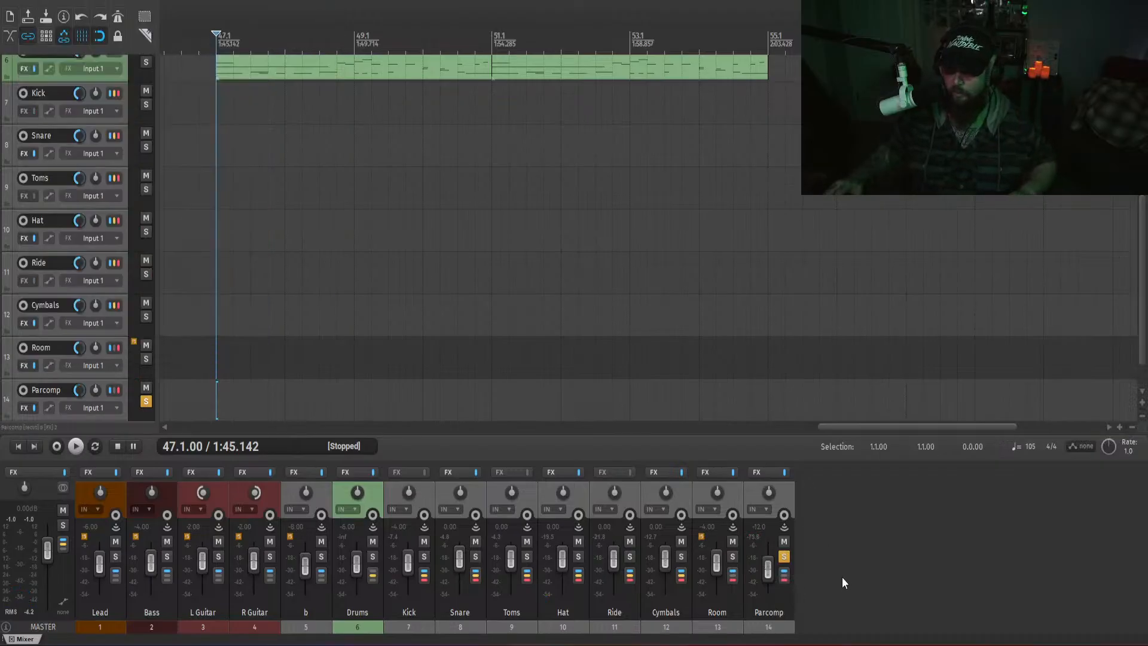
pyautogui.scroll(5, 1143, 287)
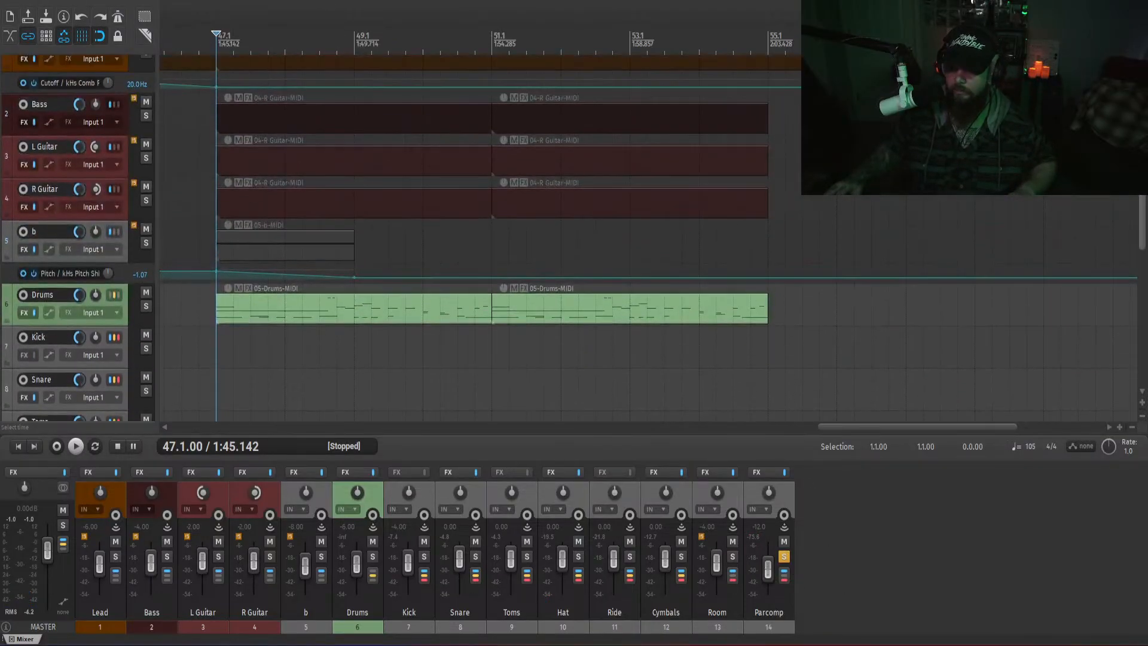
# - Unsolo the Parcomp track, play the full mix from 51.1, set Parcomp's volume to -6 dB and stop playback
pyautogui.click(493, 360)
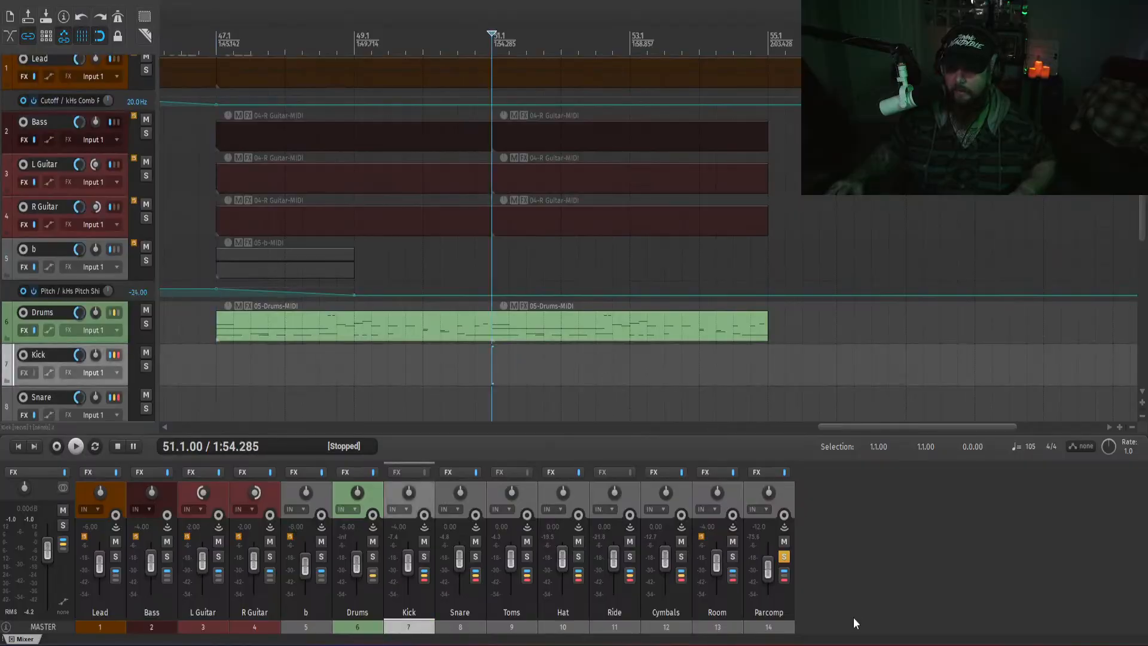
pyautogui.click(784, 556)
pyautogui.press('space')
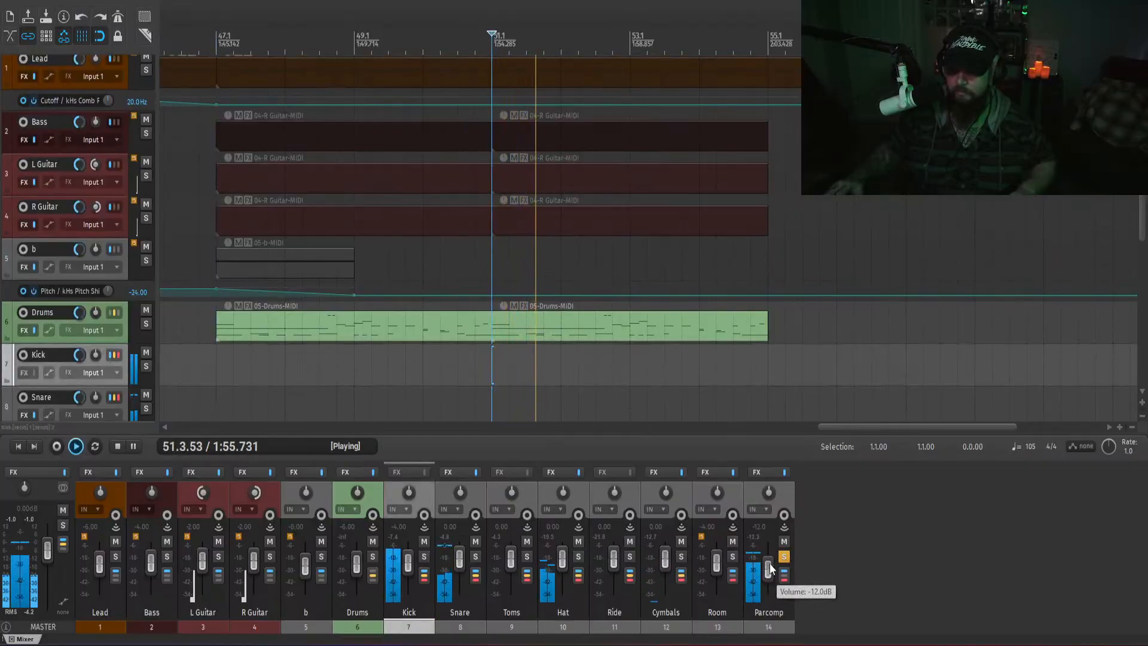
pyautogui.moveTo(766, 572); pyautogui.dragTo(765, 568)
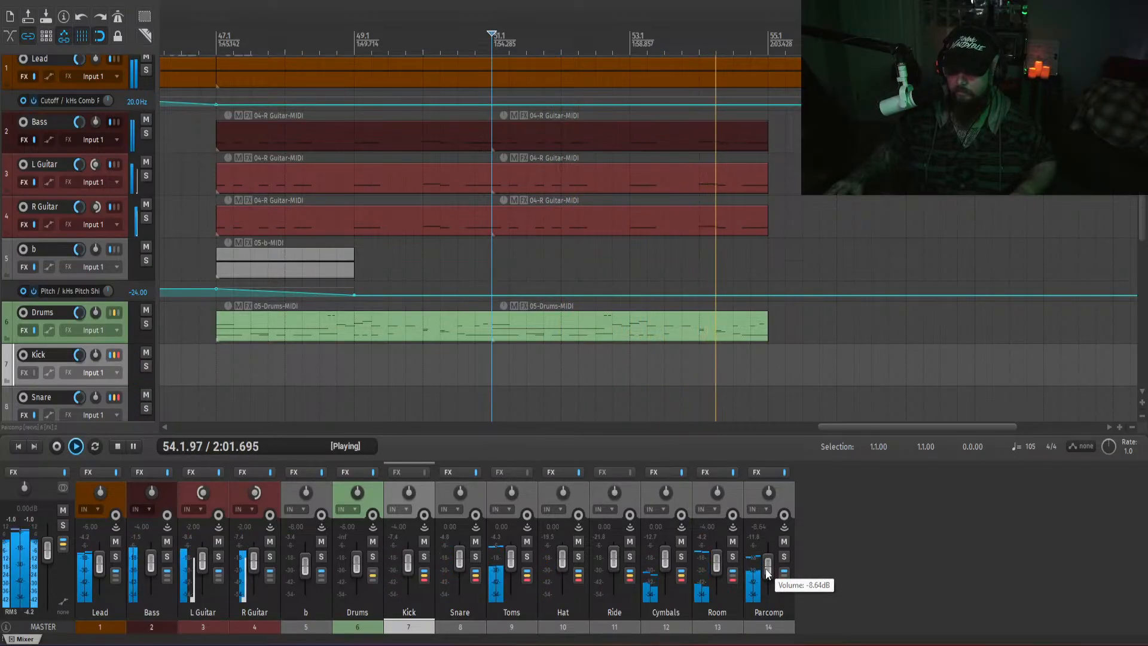
pyautogui.moveTo(765, 568); pyautogui.dragTo(768, 568)
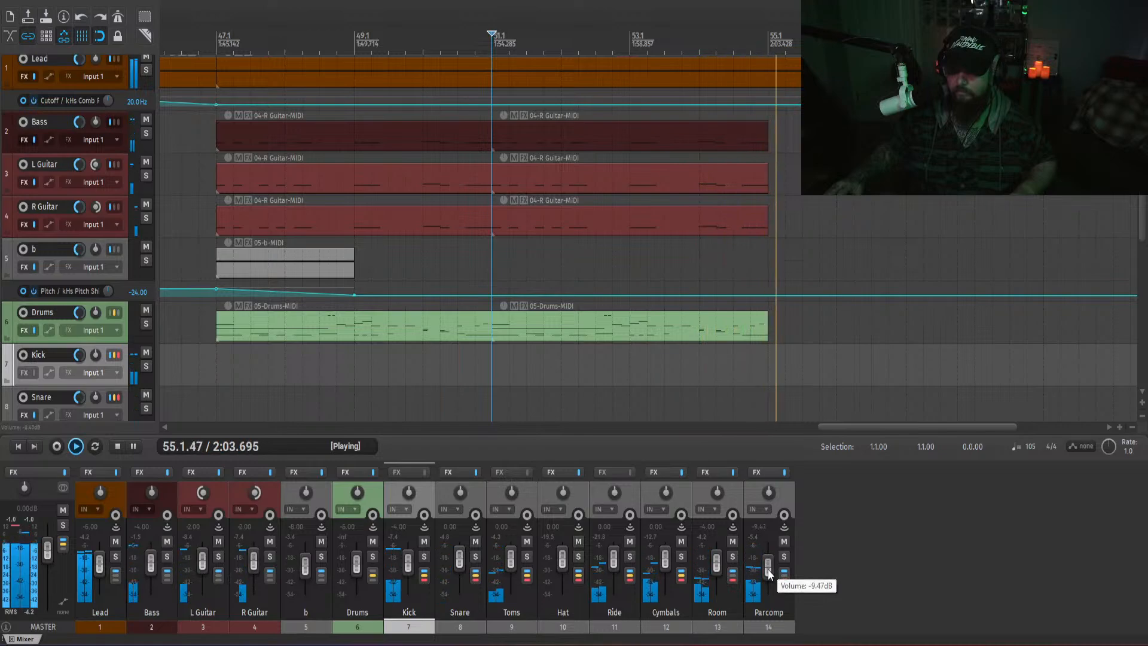
pyautogui.rightClick(768, 568)
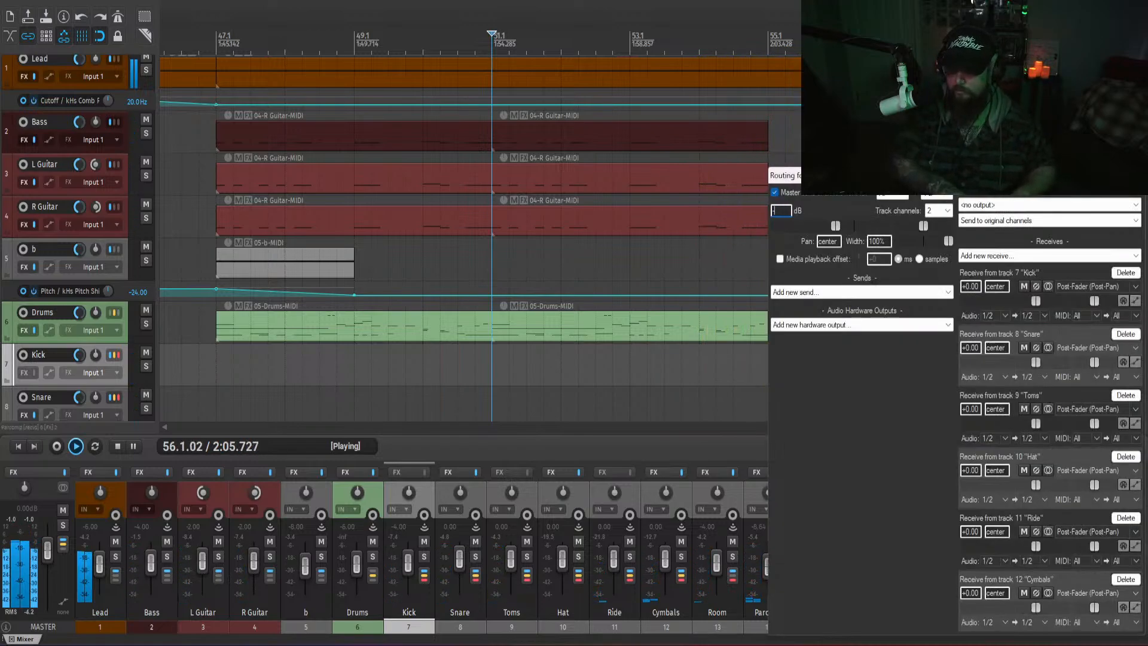
pyautogui.press('Escape')
pyautogui.click(873, 568)
pyautogui.press('space')
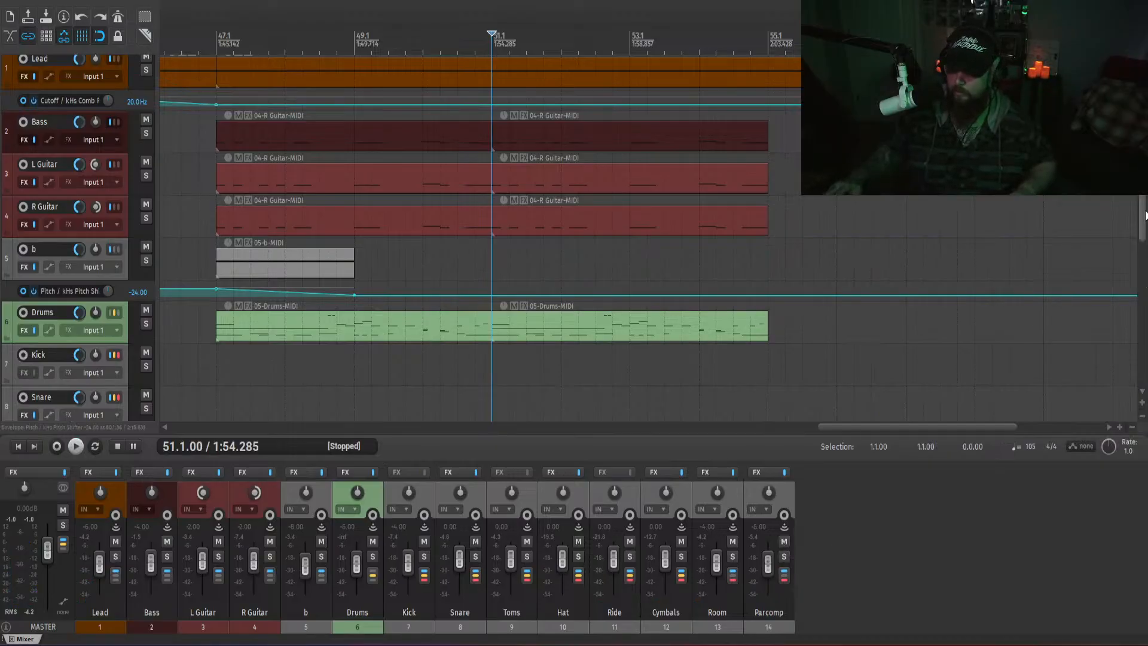
# - Compare the soloed drums from 47.1 with Parcomp muted and unmuted, then stop playback and unsolo the Drums track
pyautogui.scroll(1, 1145, 216)
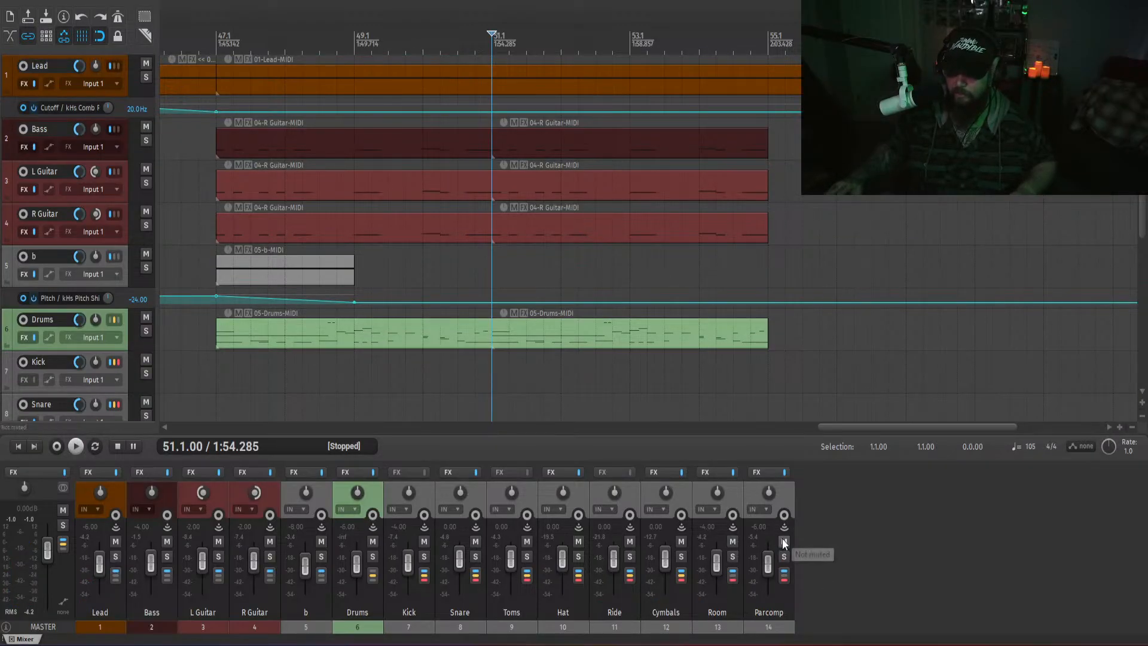
pyautogui.click(374, 557)
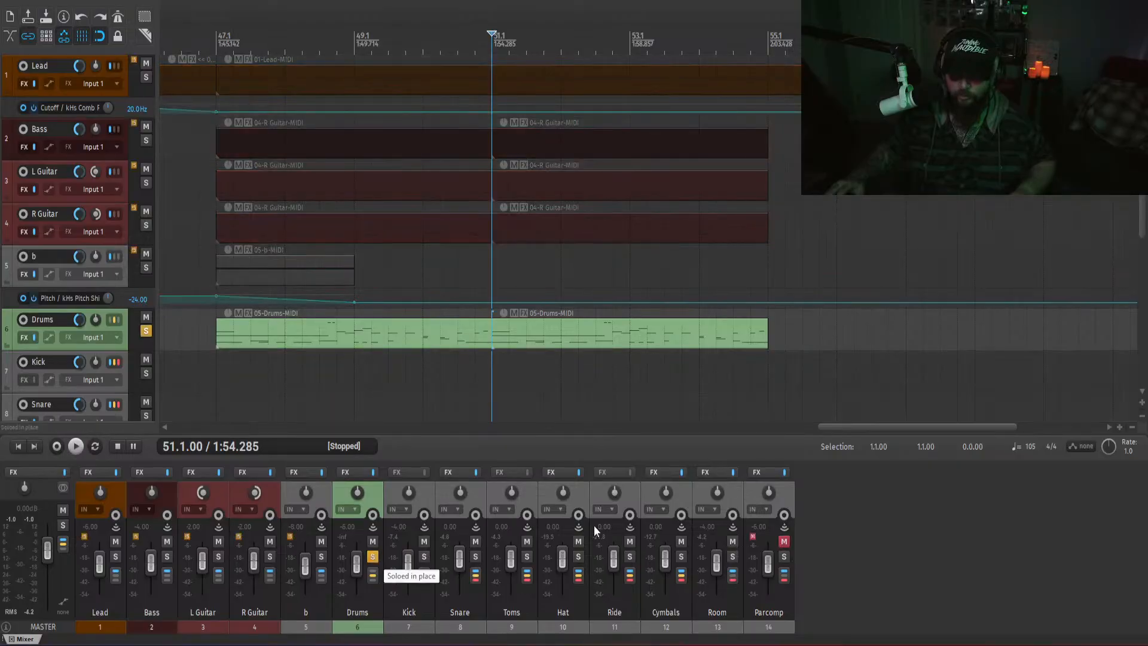
pyautogui.click(214, 372)
pyautogui.press('space')
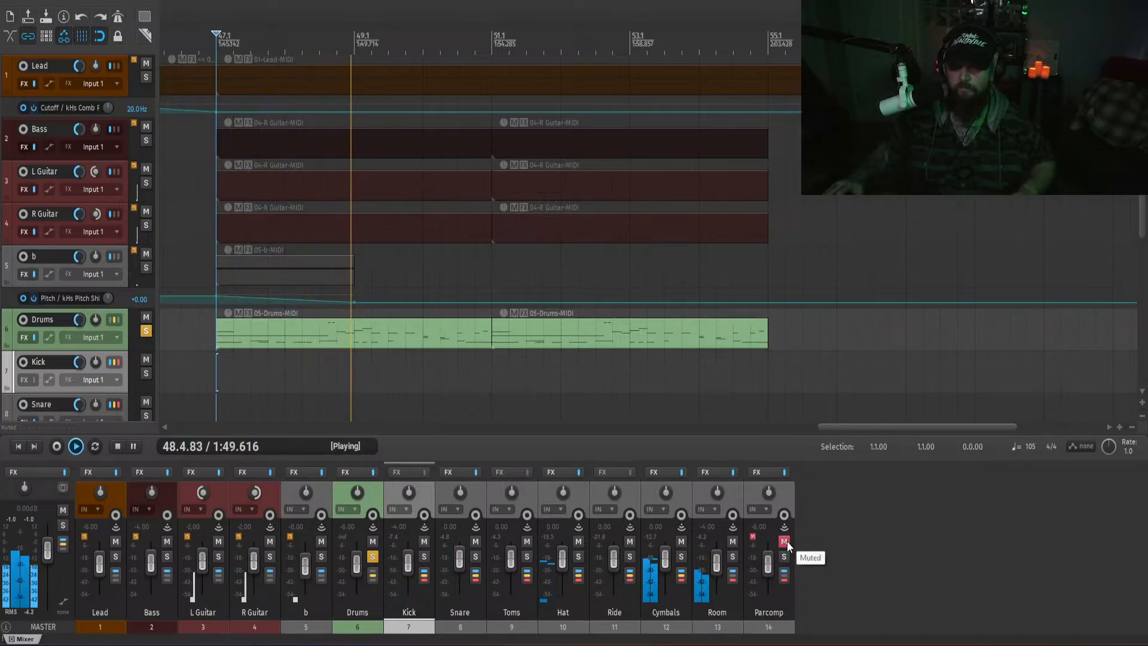
pyautogui.click(784, 542)
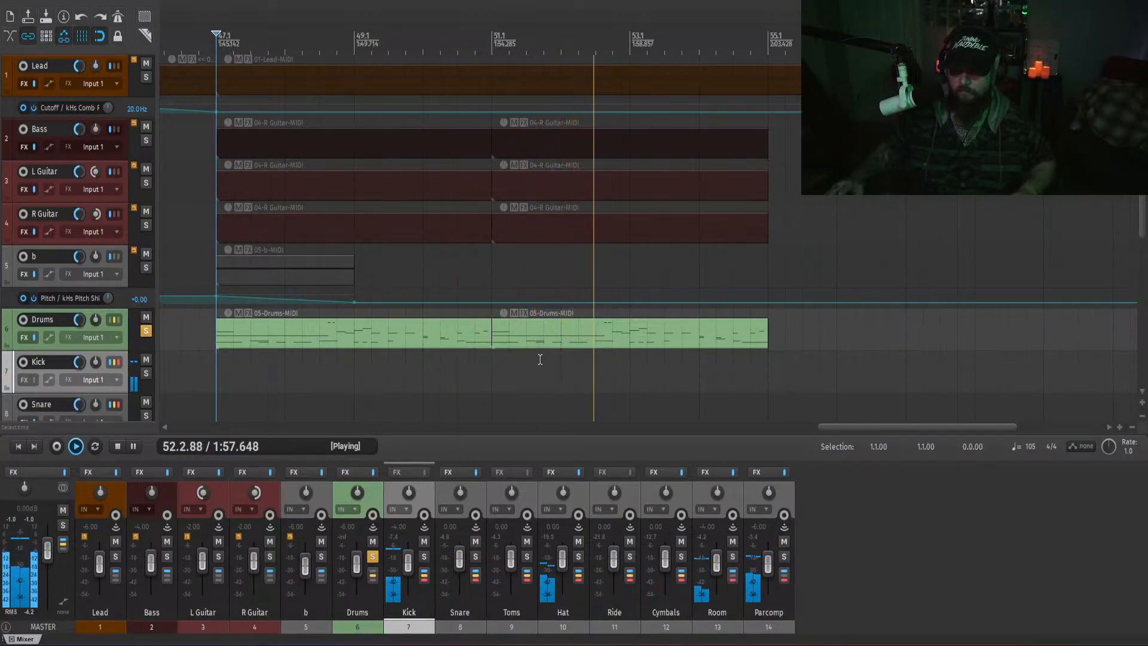
pyautogui.click(936, 593)
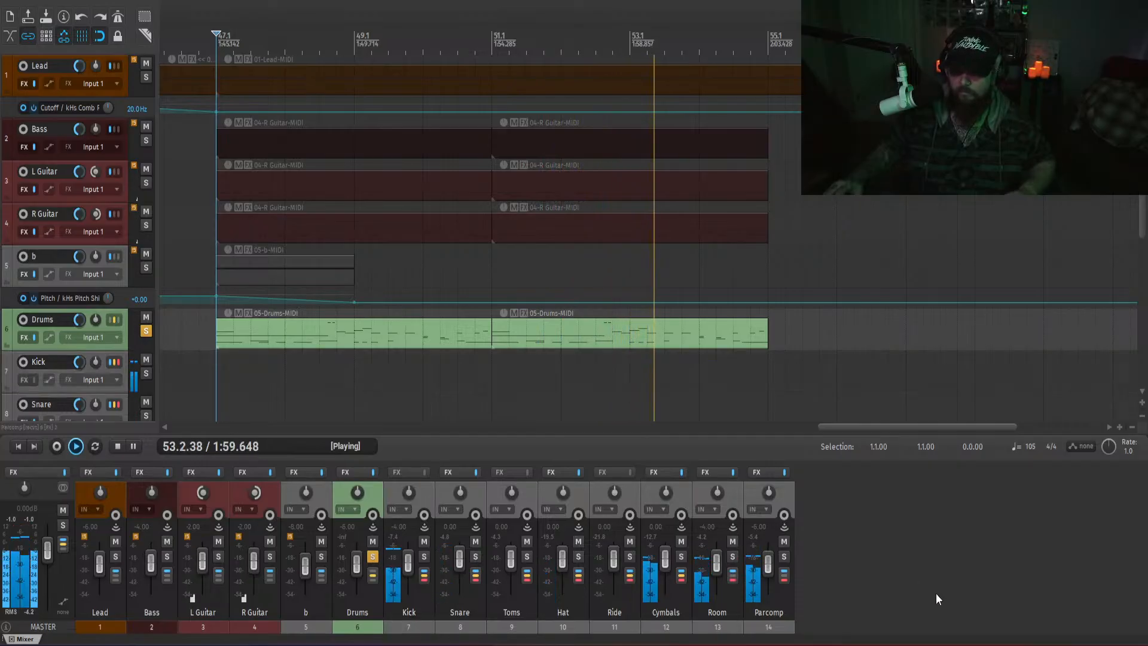
pyautogui.press('space')
pyautogui.click(372, 558)
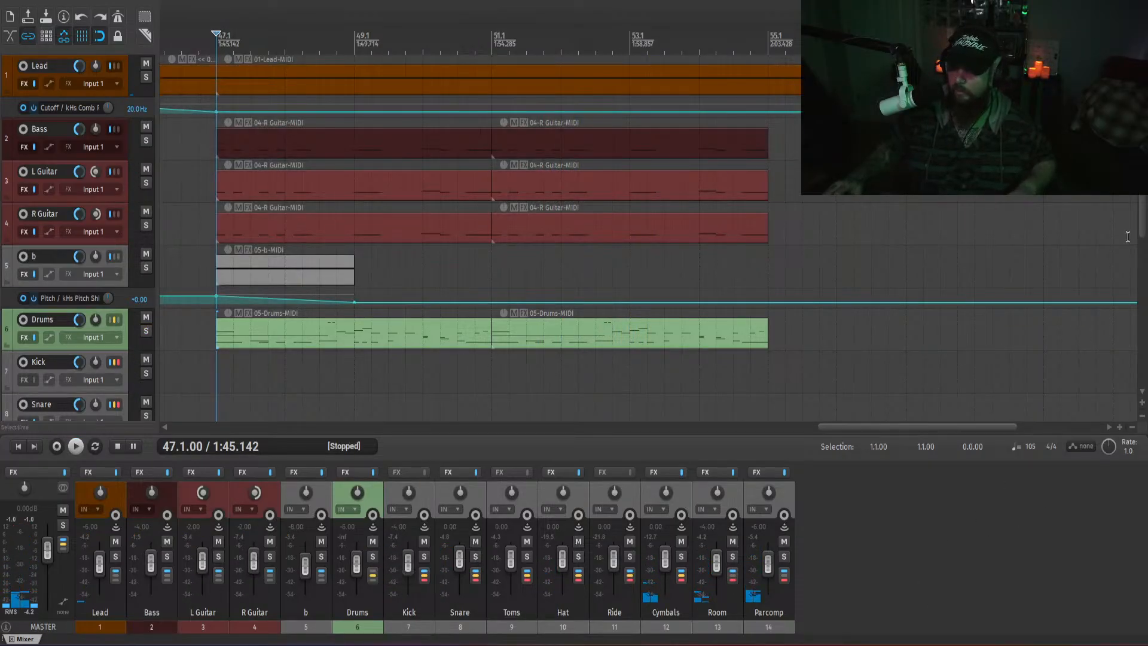
# - Play the full mix from 46.4 to check the balance of the drums against the guitars and lead
pyautogui.click(203, 218)
pyautogui.press('space')
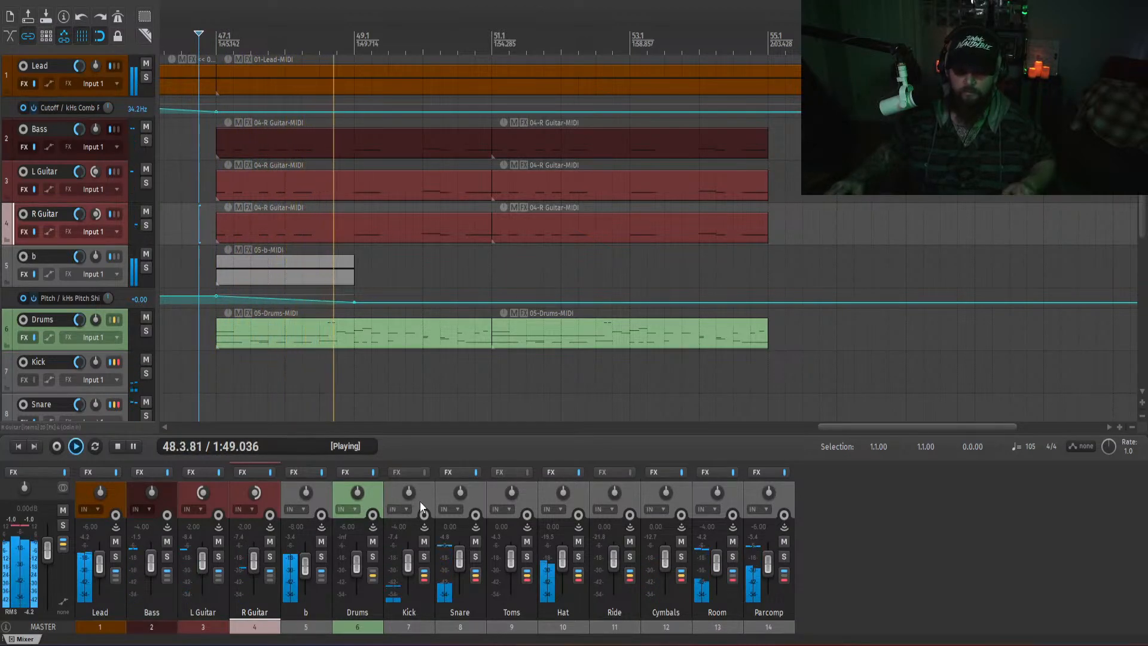
pyautogui.click(319, 491)
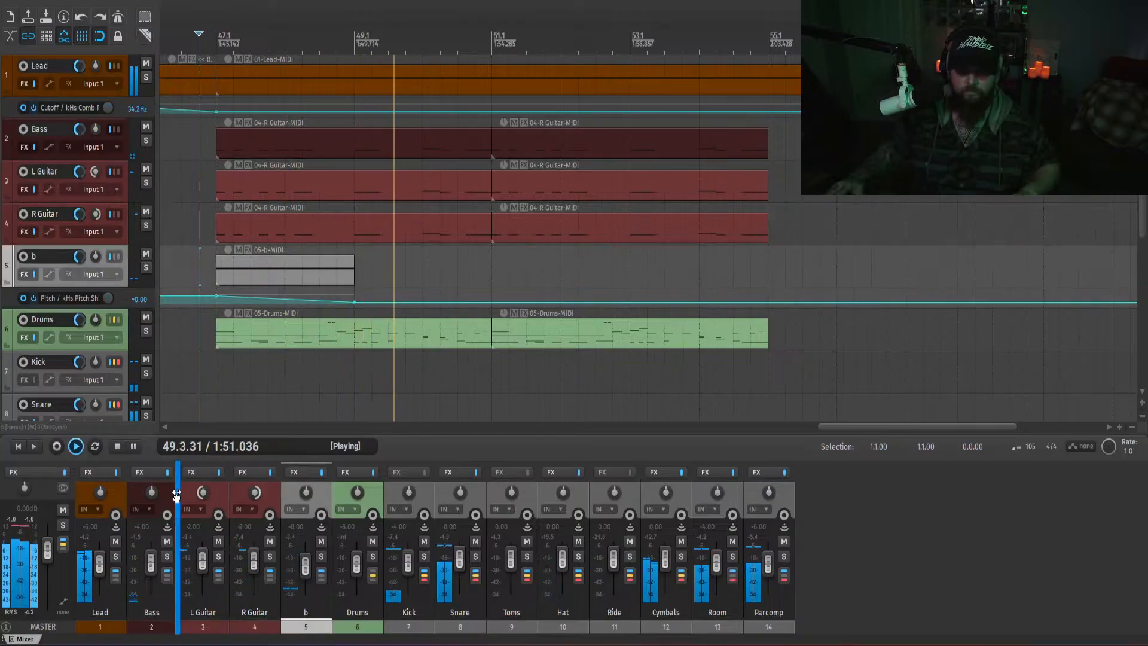
pyautogui.click(936, 565)
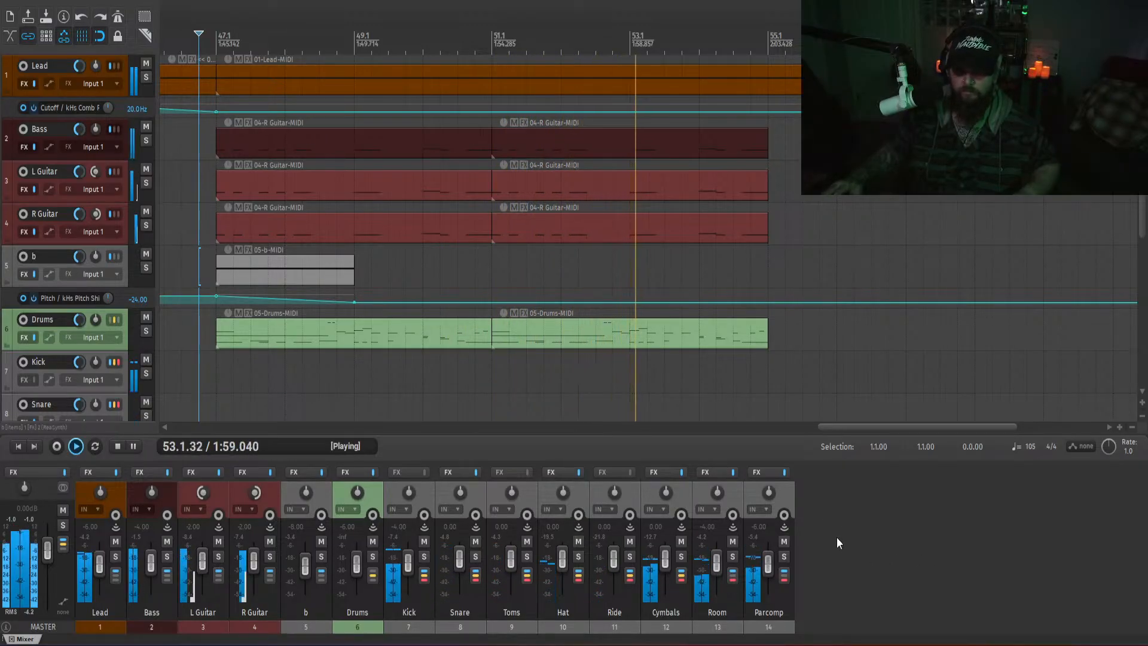
# - Try the Canopus Hi-Mtd snare in the Drums track's Kontakt drum mixer, play the mix and close the plug-in window
pyautogui.click(348, 472)
pyautogui.click(321, 109)
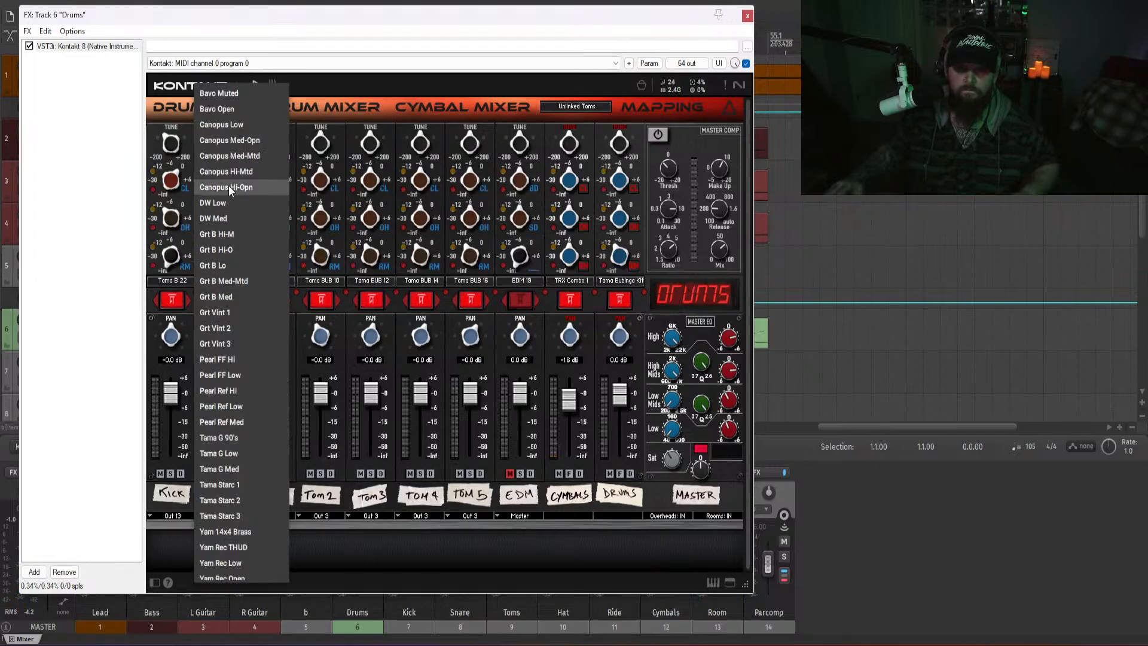
pyautogui.click(238, 173)
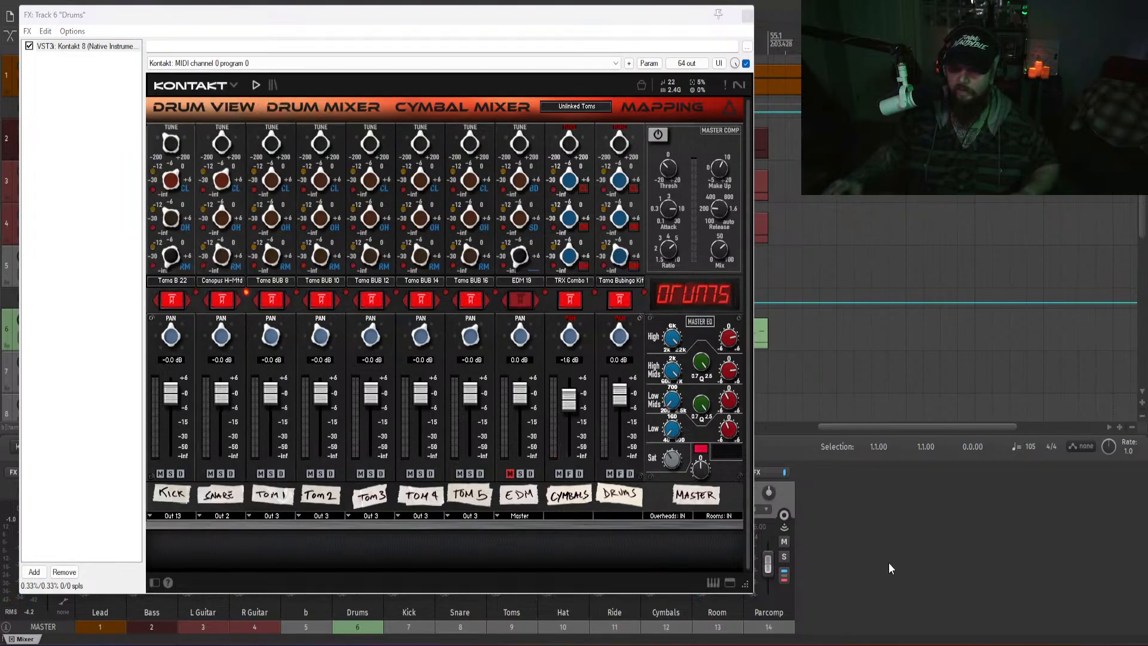
pyautogui.press('space')
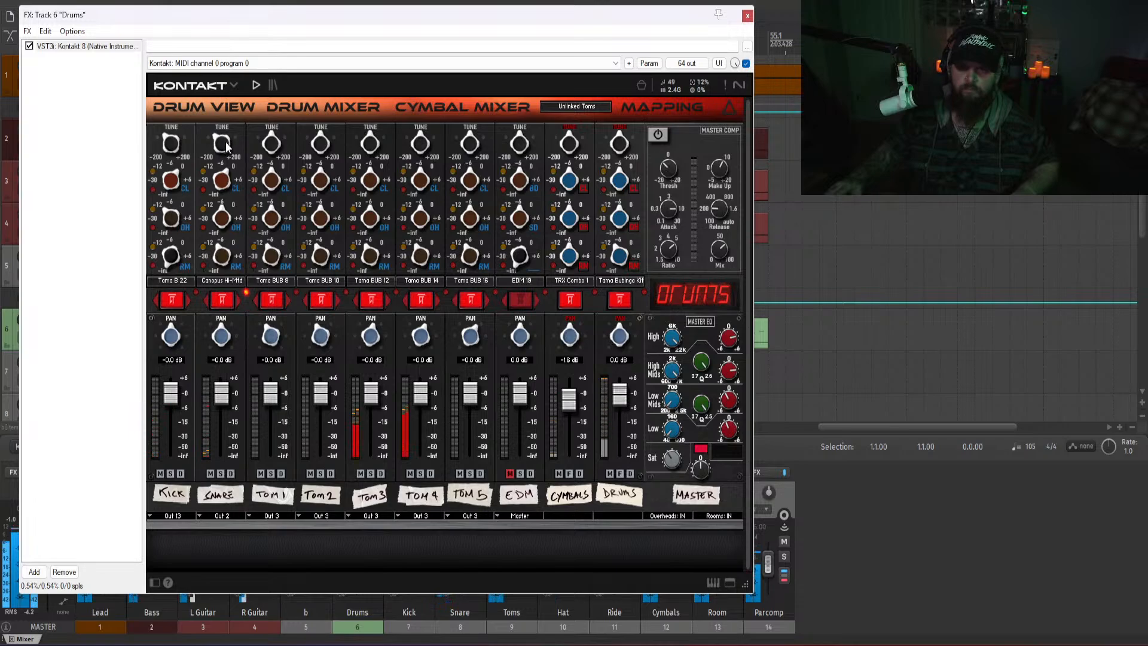
pyautogui.click(748, 16)
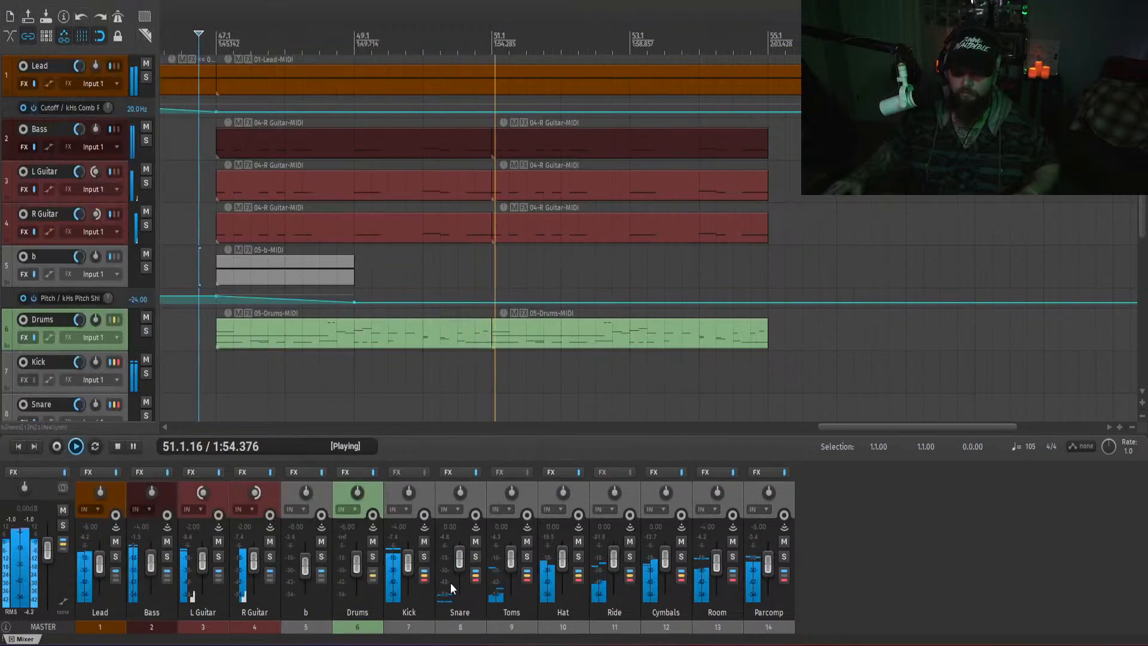
# - Try the Snare track at -6 dB during playback, set its volume to -2 dB and stop playback
pyautogui.click(458, 558)
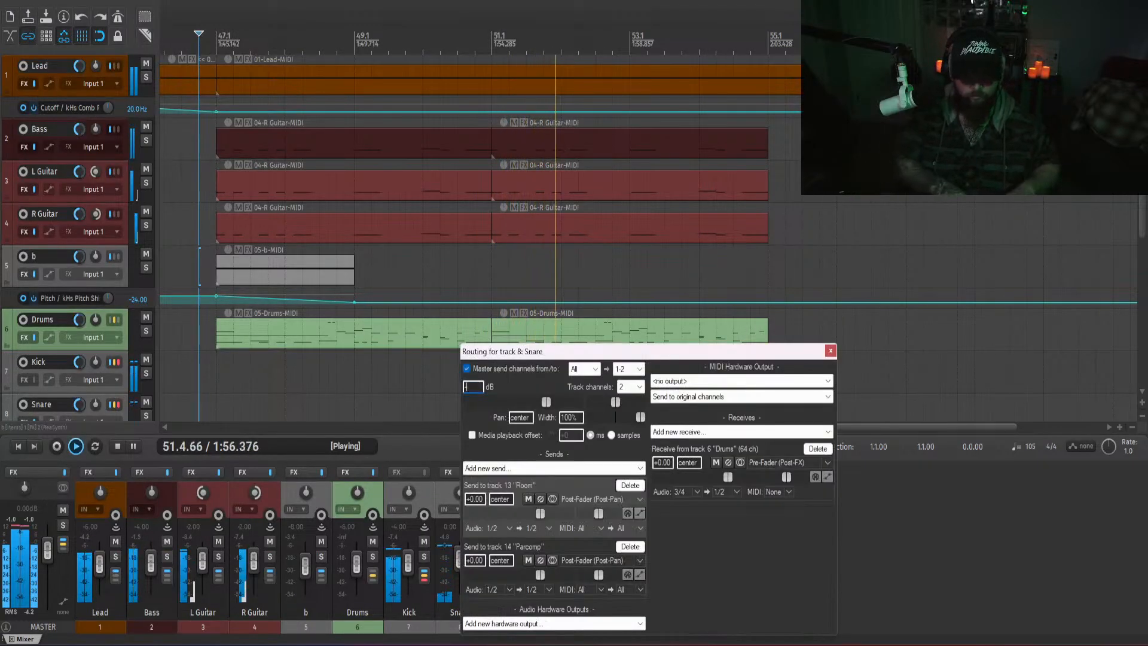
pyautogui.click(458, 558)
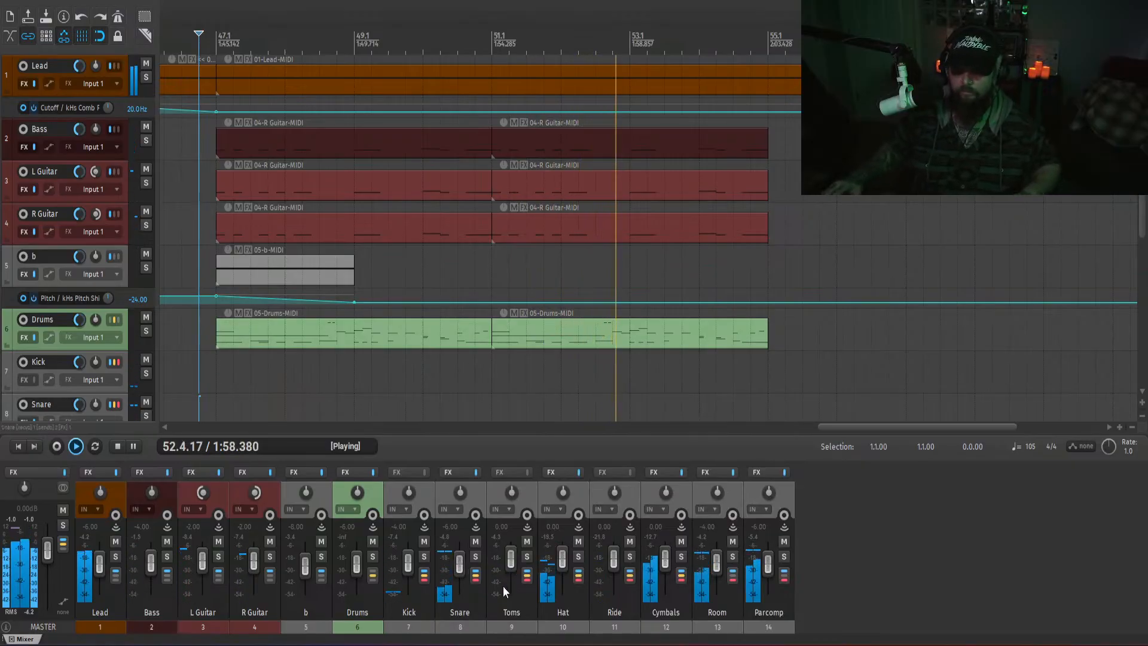
pyautogui.scroll(4, 459, 565)
pyautogui.click(459, 567)
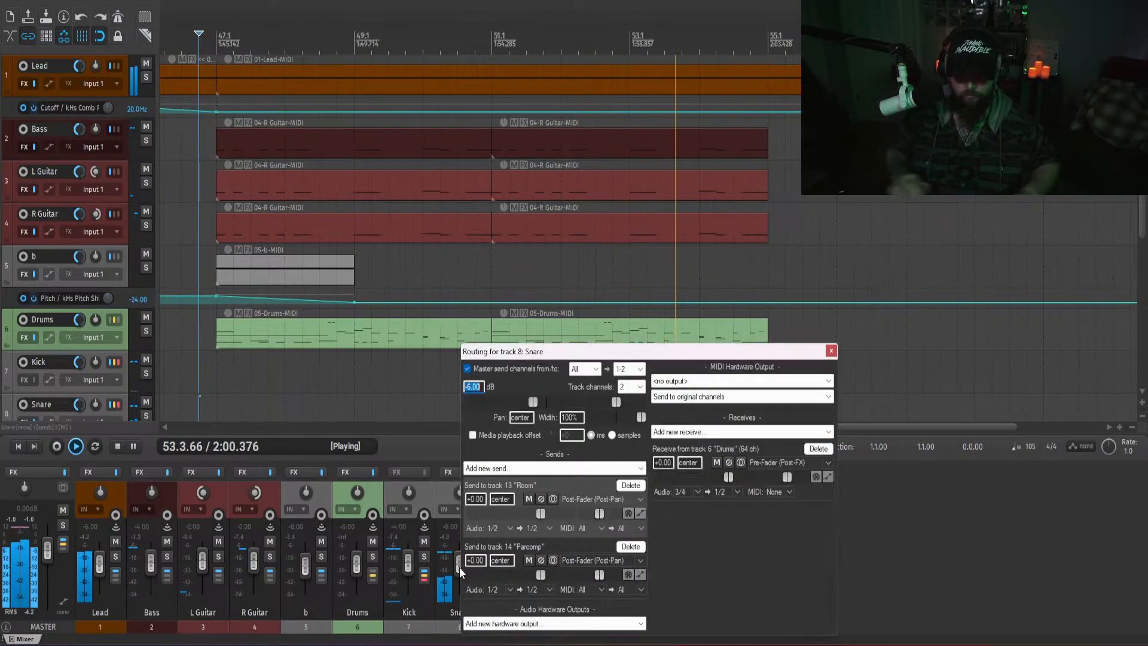
pyautogui.click(460, 567)
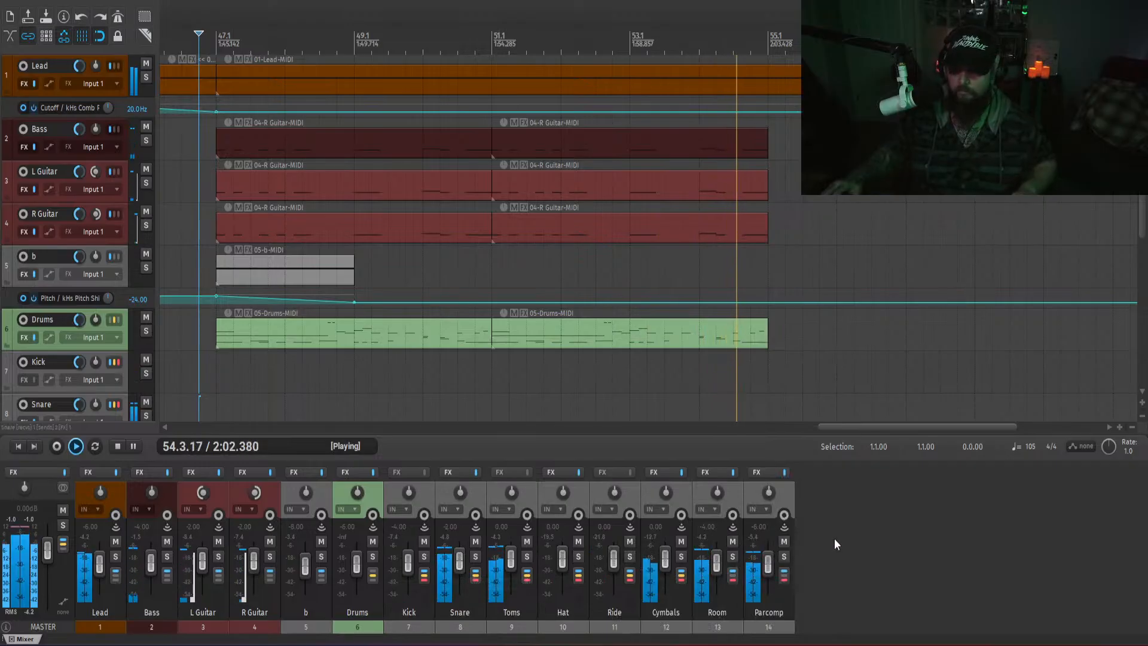
pyautogui.press('space')
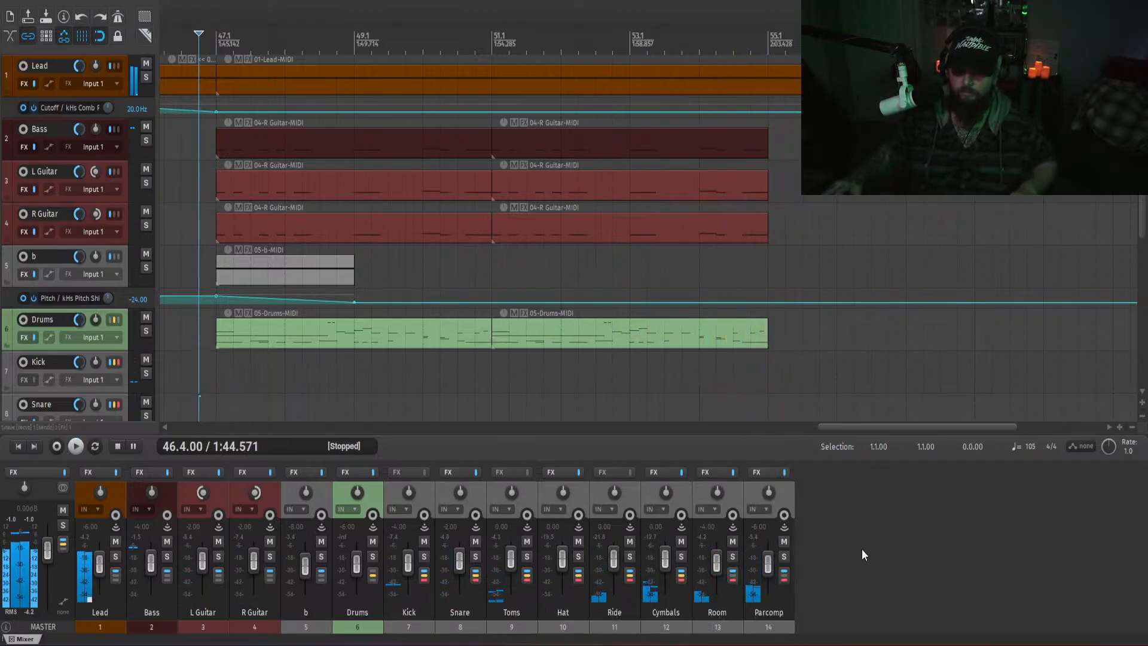
# - Reopen the Drums track's Kontakt drum mixer and switch the snare to Canopus Hi-Opn
pyautogui.click(352, 475)
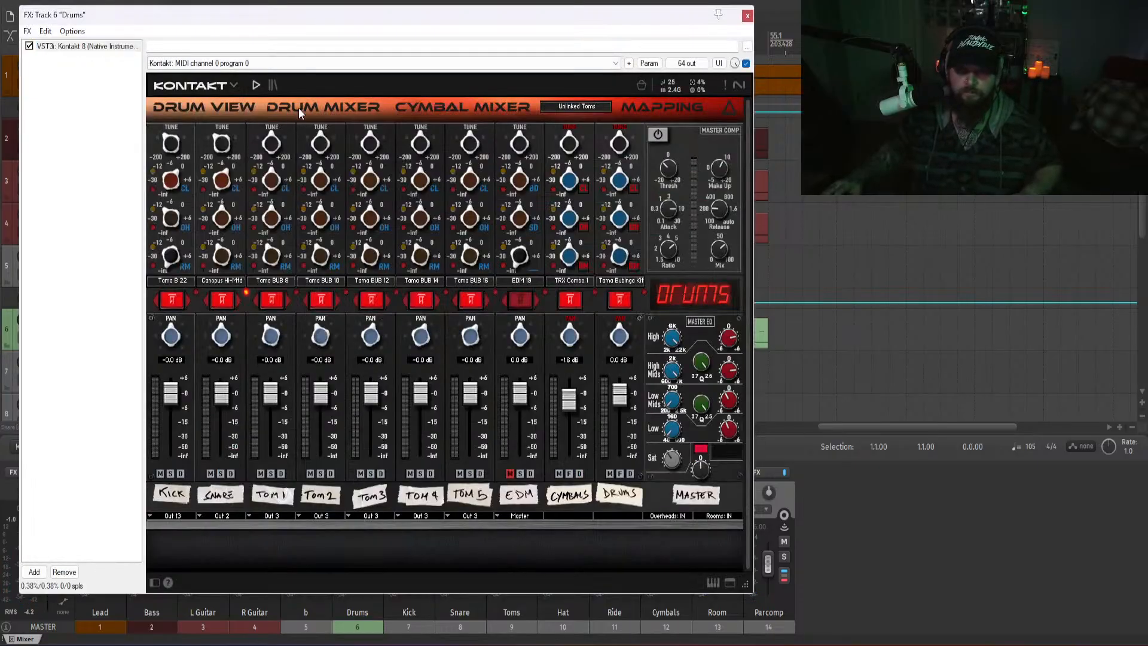
pyautogui.click(481, 106)
pyautogui.click(220, 109)
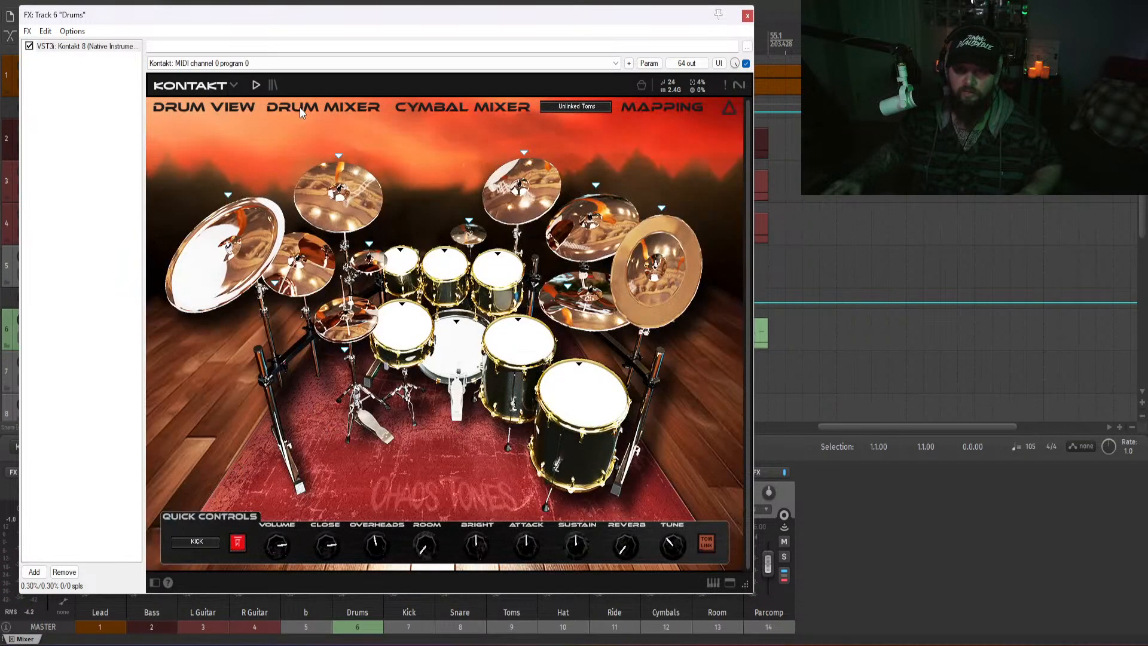
pyautogui.click(299, 106)
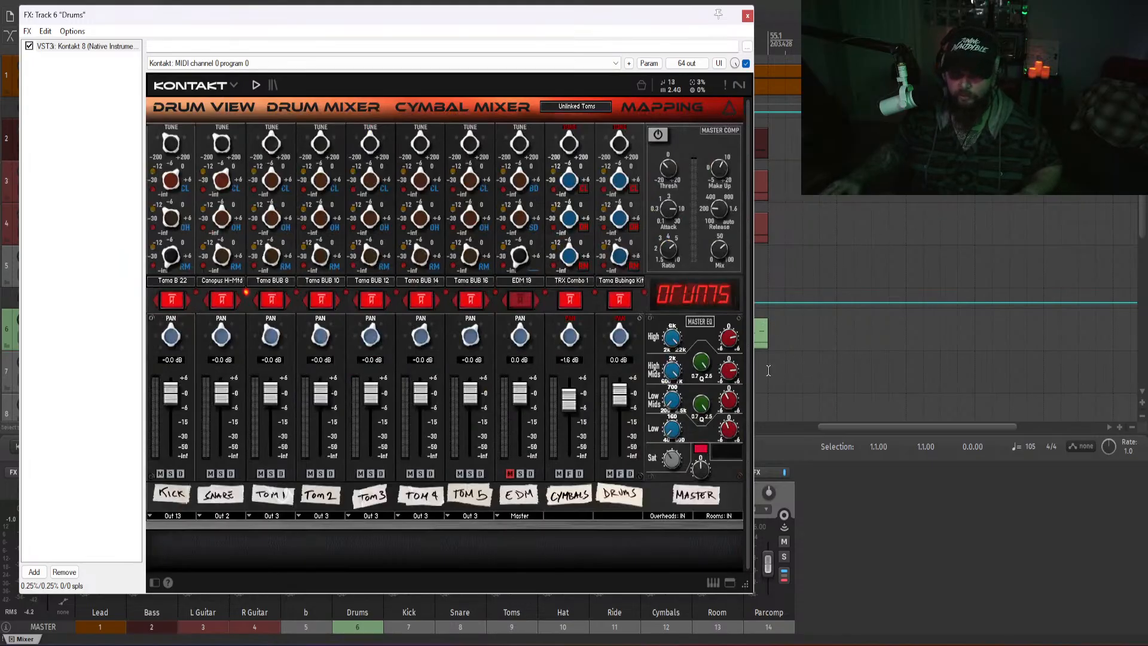
pyautogui.click(229, 280)
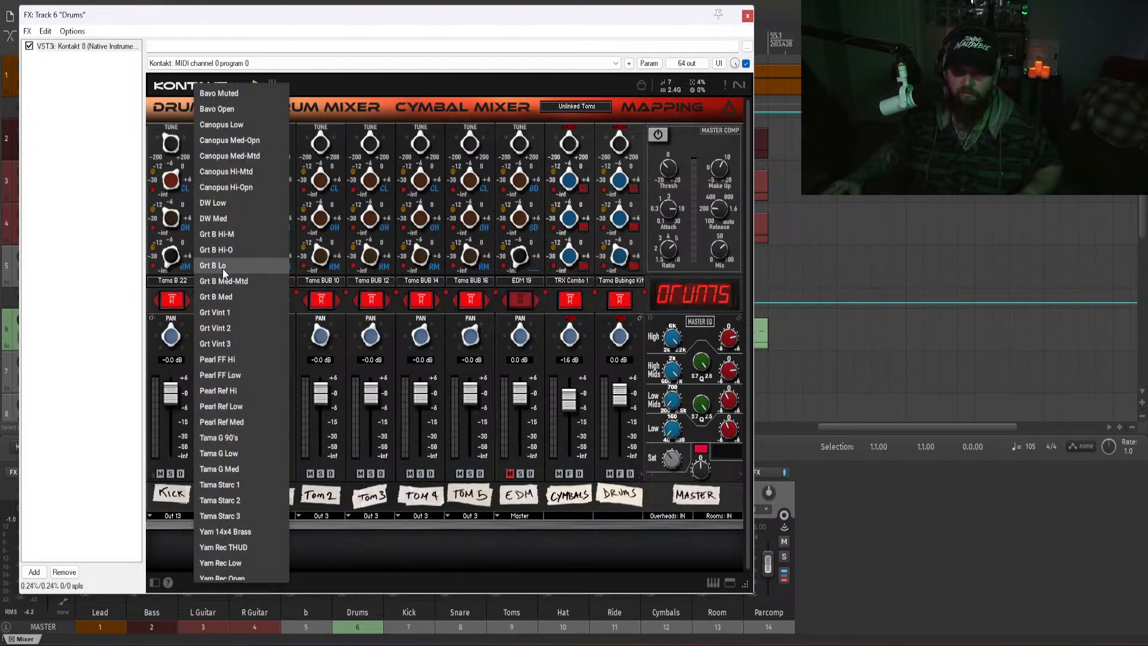
pyautogui.click(240, 187)
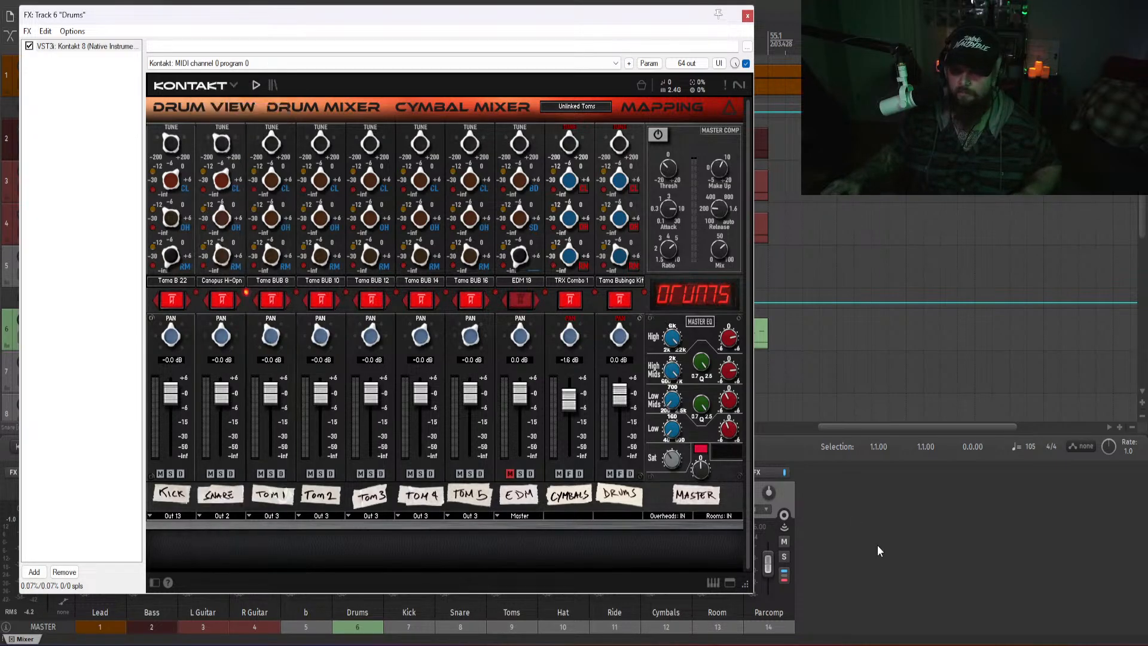
# - Audition the Canopus Med-Opn and Med-Mtd snares, settle on Med-Opn, close Kontakt, stop playback and place the edit cursor at 46.4
pyautogui.click(231, 281)
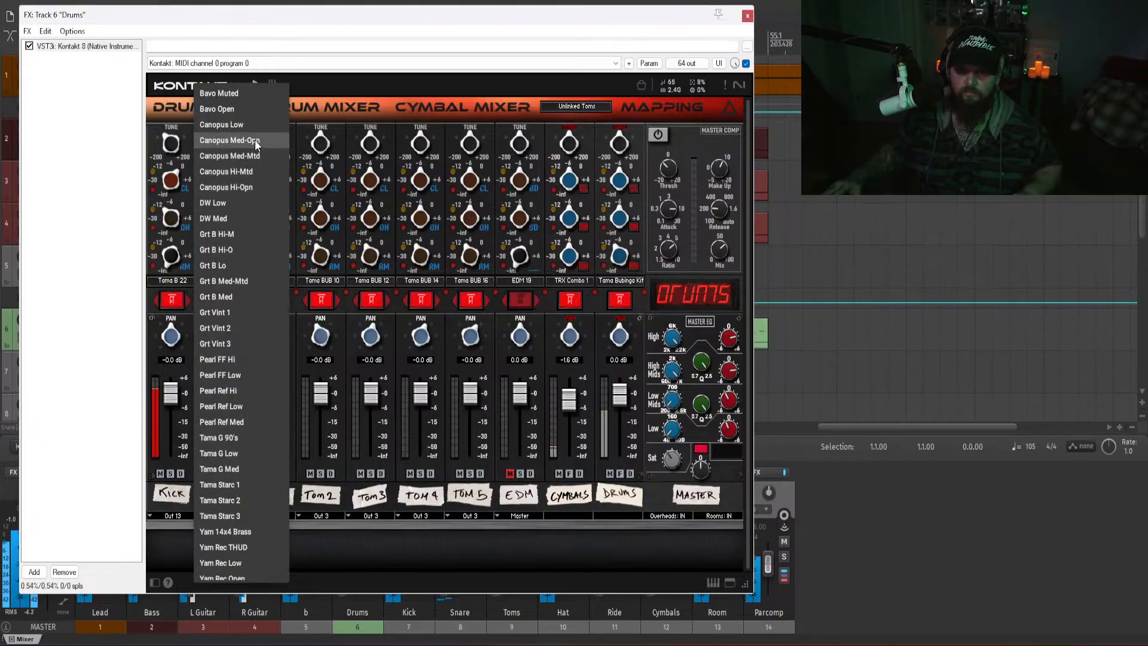
pyautogui.click(254, 139)
pyautogui.click(229, 283)
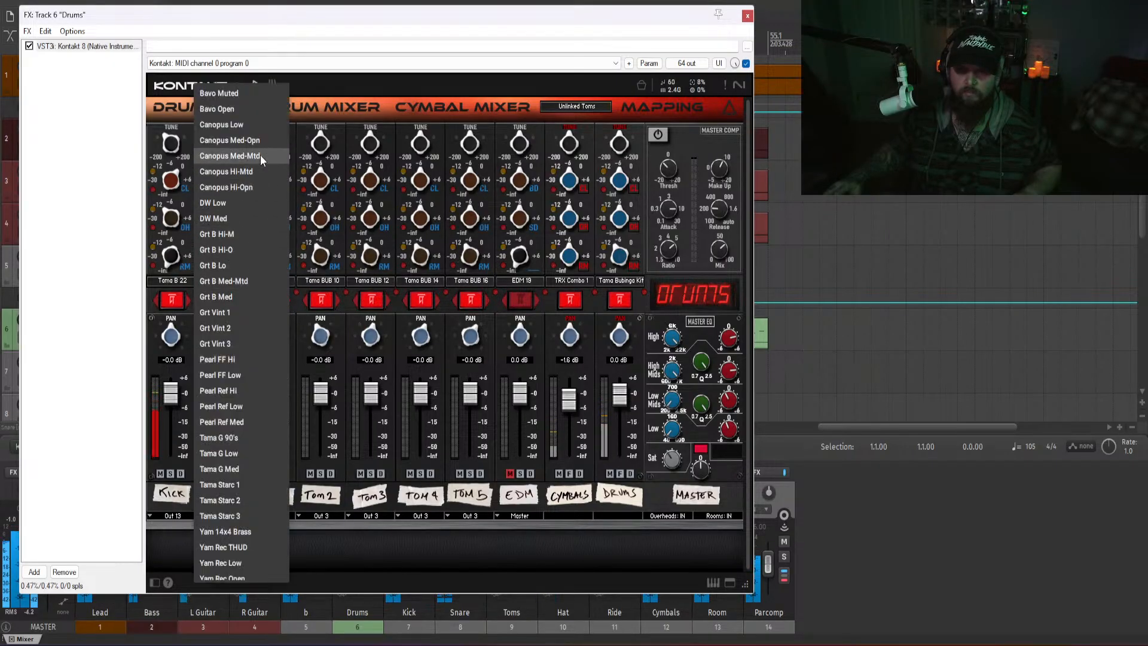
pyautogui.click(260, 156)
pyautogui.click(228, 283)
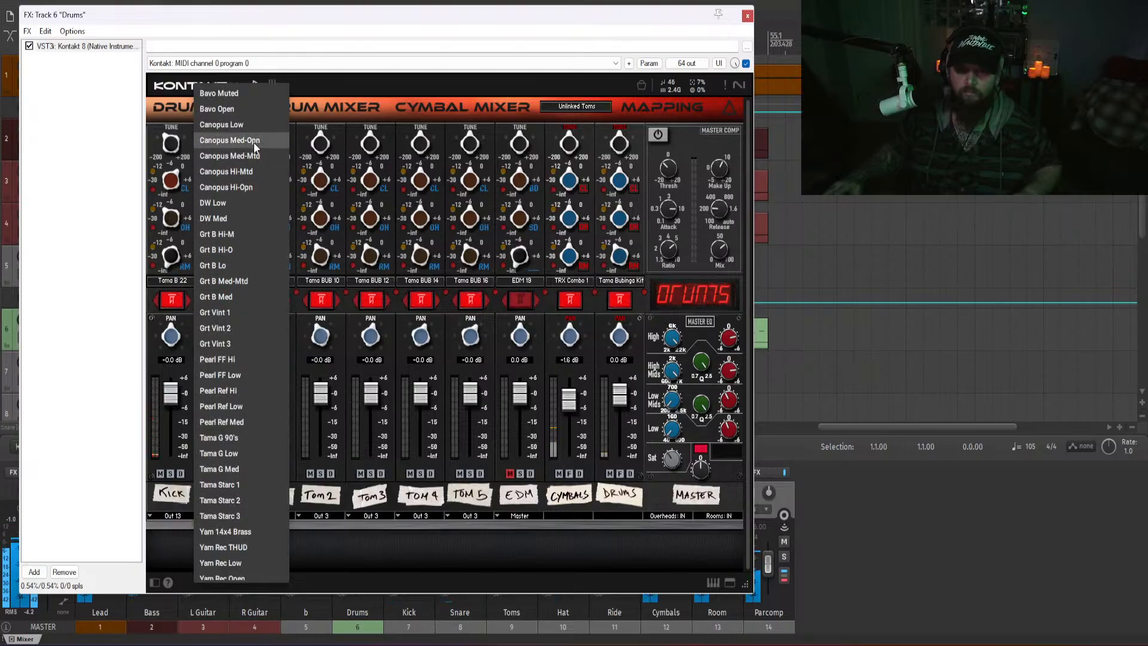
pyautogui.click(245, 141)
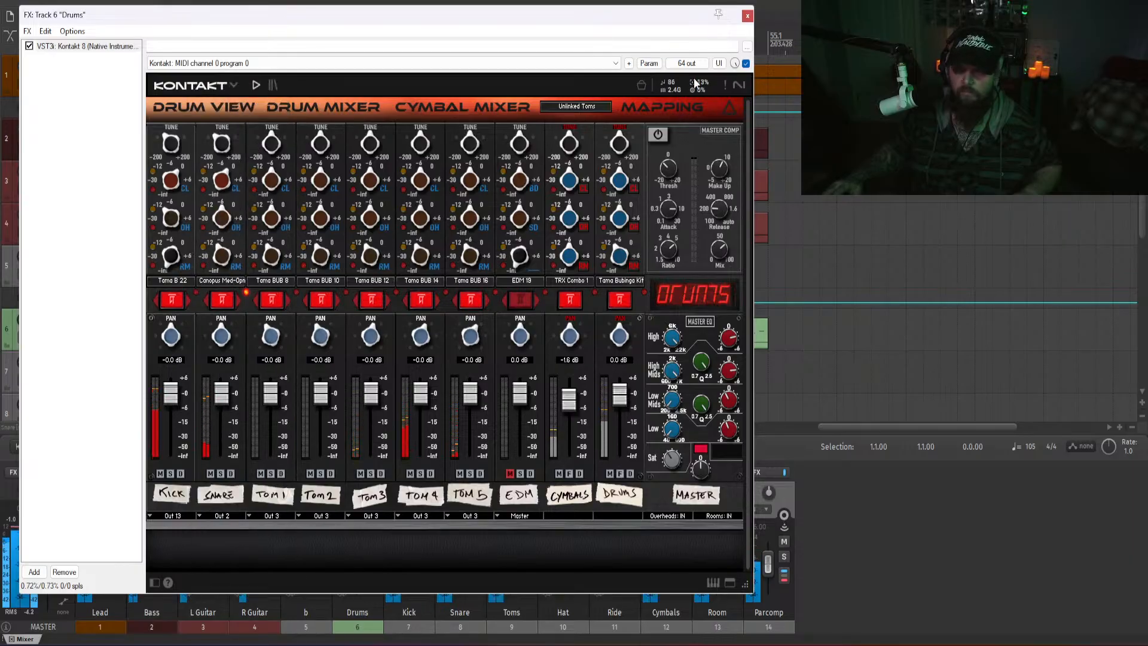
pyautogui.click(747, 18)
pyautogui.press('space')
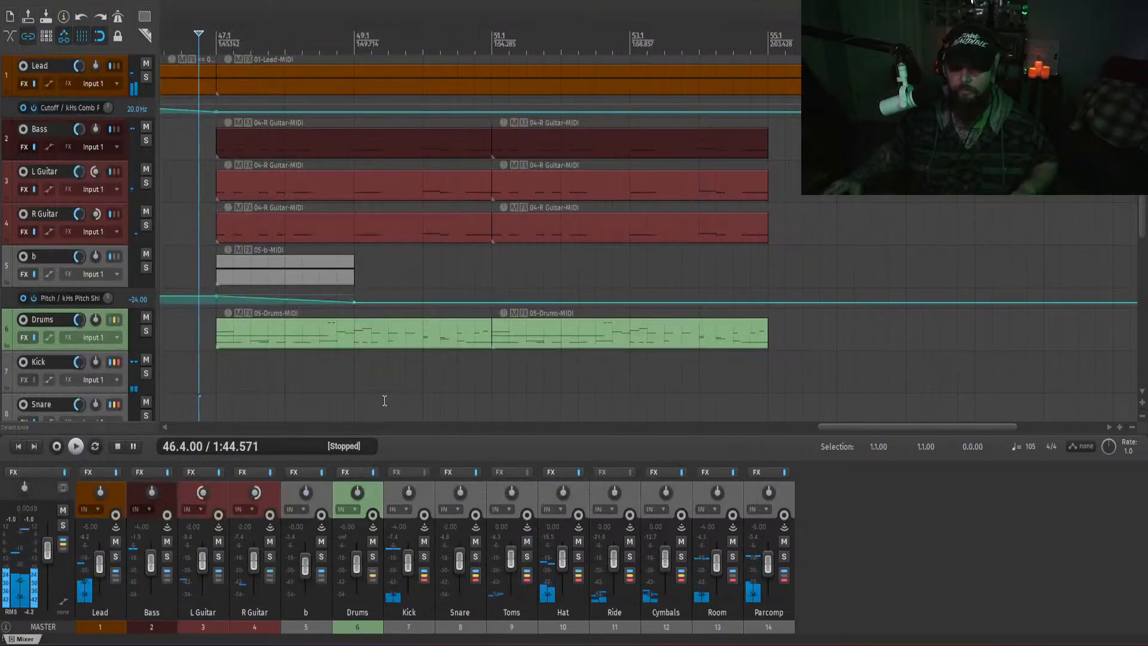
pyautogui.click(214, 375)
pyautogui.click(197, 368)
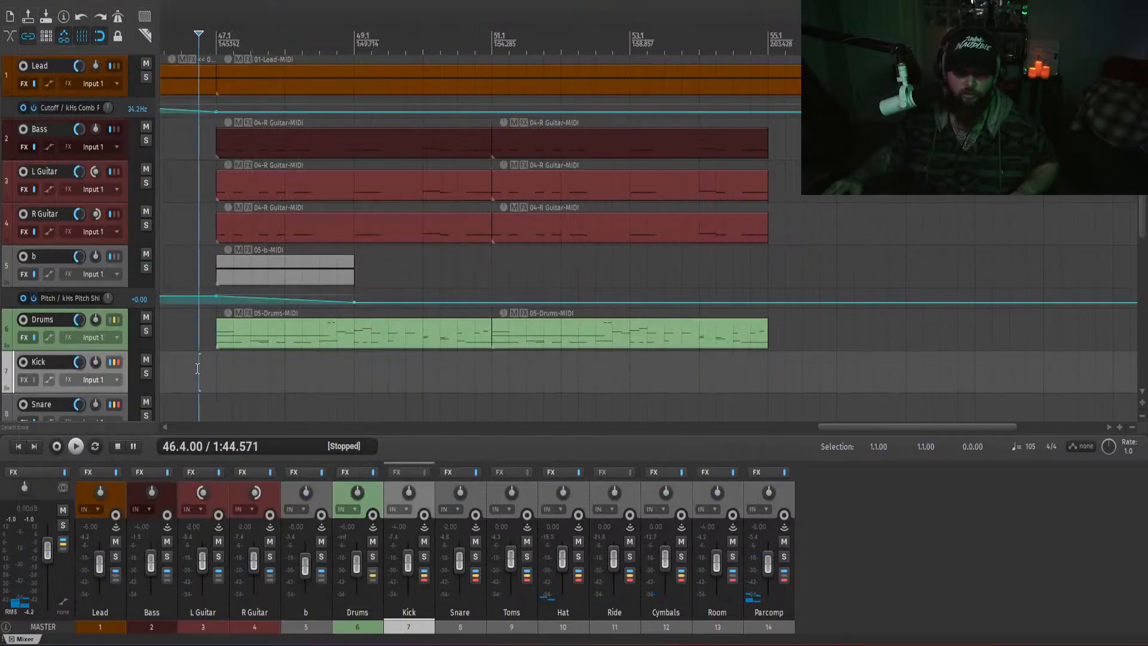
# - Play the song briefly from around bar 37 and stop playback
pyautogui.scroll(-3, 398, 341)
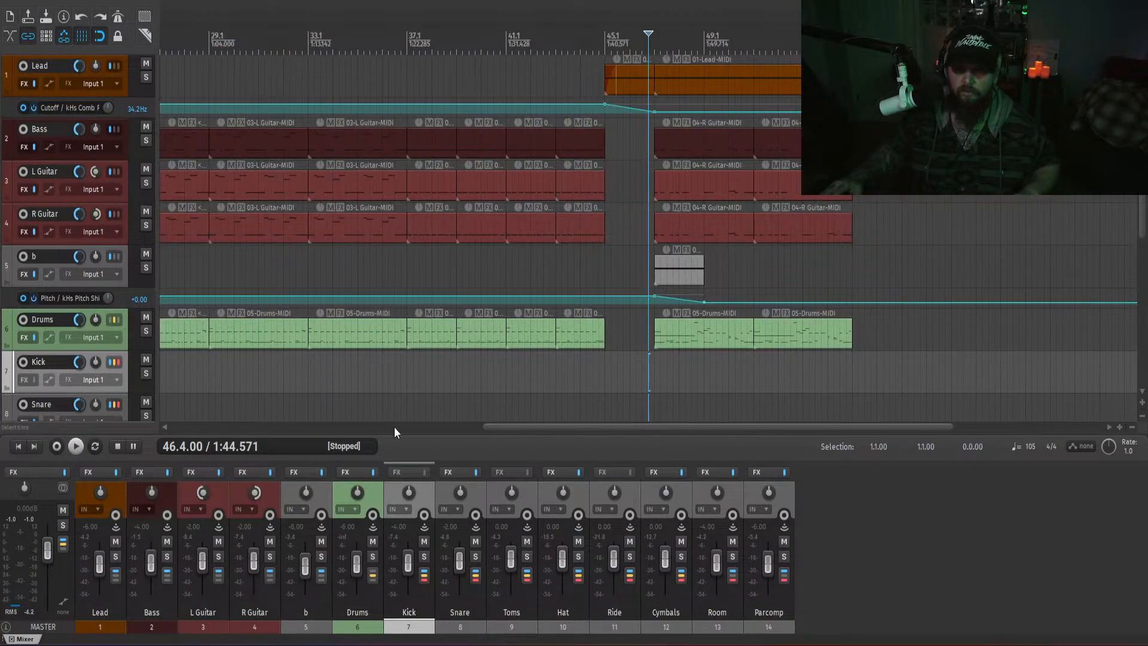
pyautogui.click(421, 397)
pyautogui.press('space')
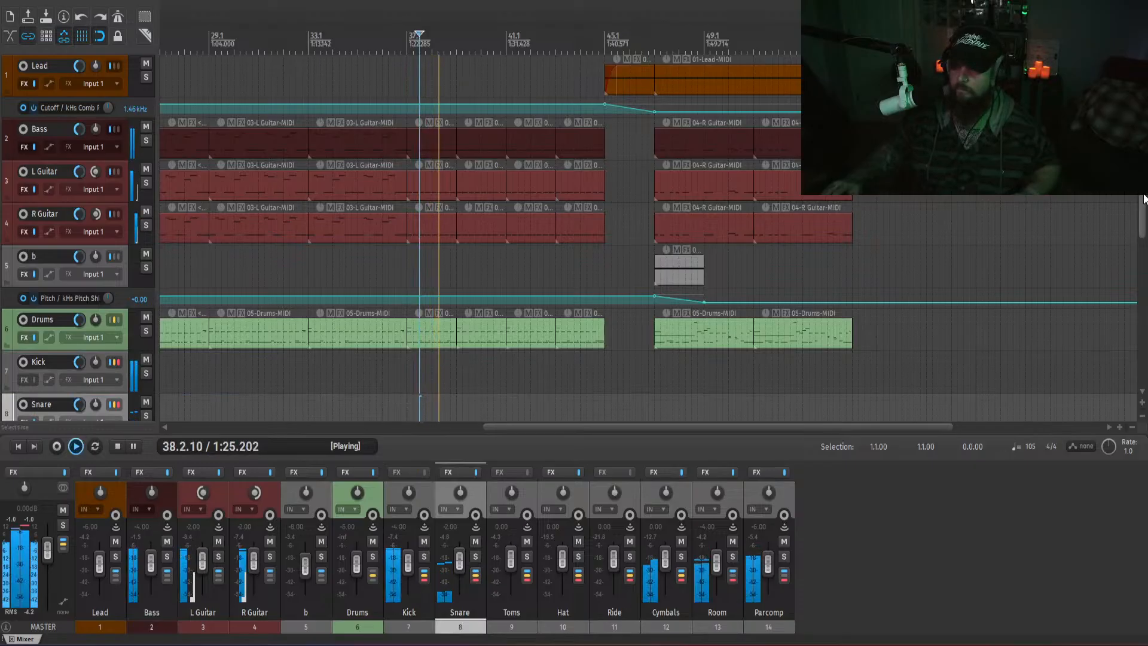
pyautogui.press('space')
# - Copy the Lead item at bar 47 to bar 5 on the Lead track and trim its end to bar 17
pyautogui.click(685, 76)
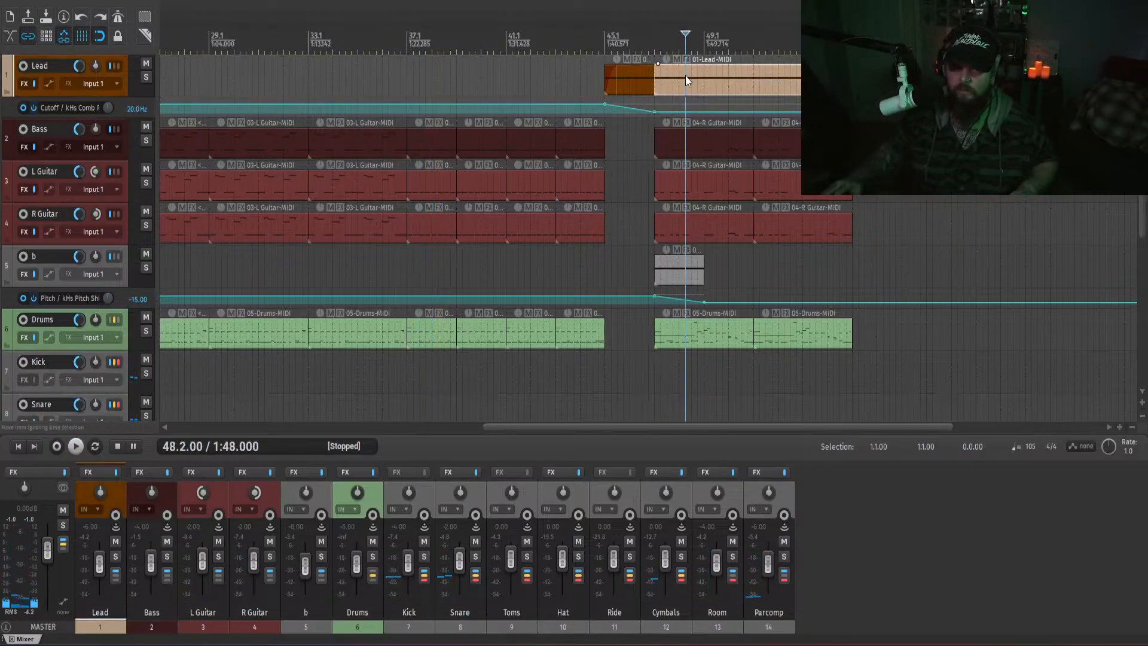
pyautogui.click(185, 82)
pyautogui.hotkey('ctrl', 'v')
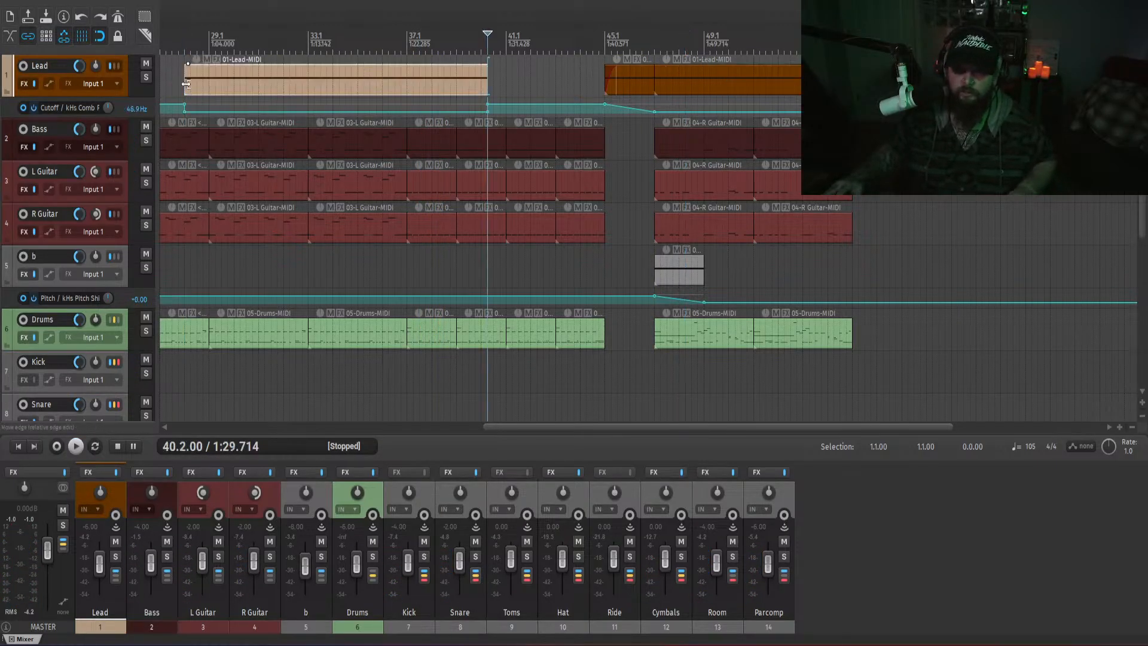
pyautogui.scroll(-3, 339, 114)
pyautogui.moveTo(523, 79); pyautogui.dragTo(231, 71)
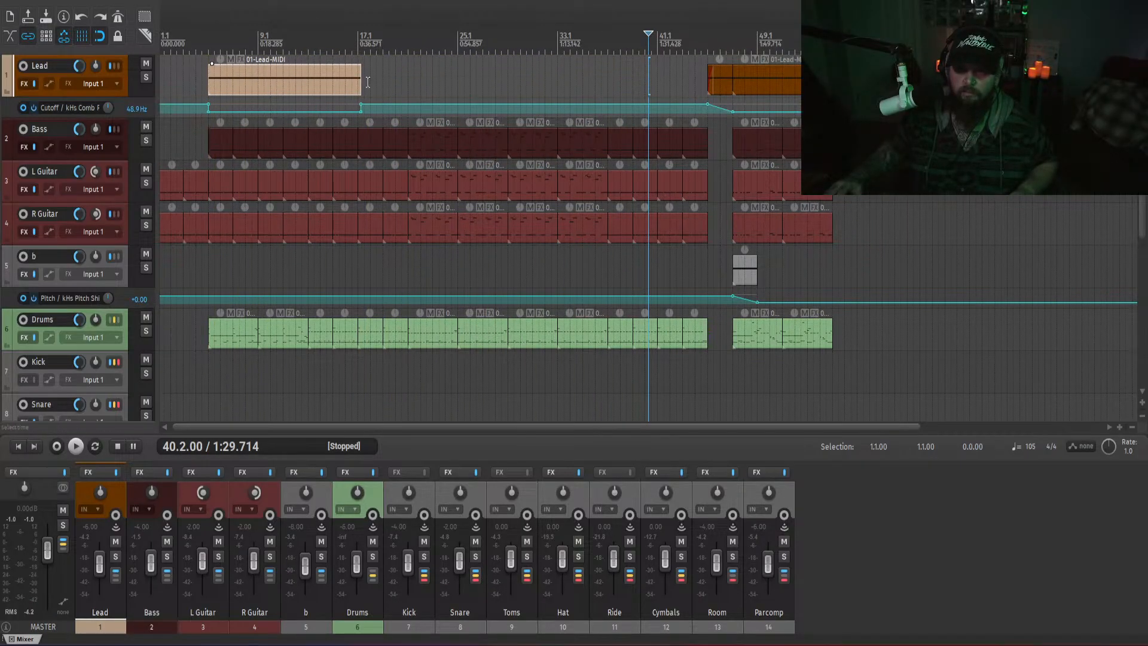
pyautogui.moveTo(361, 82); pyautogui.dragTo(358, 82)
# - Place the edit cursor at 4.3 and set the Lead track's volume to -12 dB
pyautogui.click(263, 87)
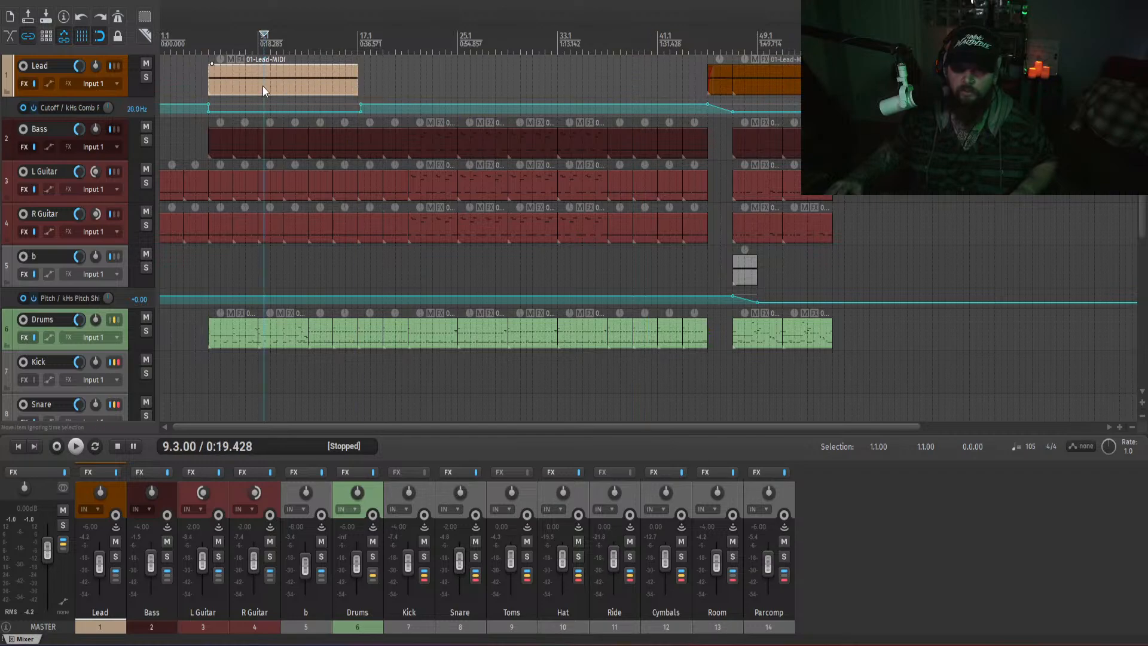
pyautogui.click(201, 87)
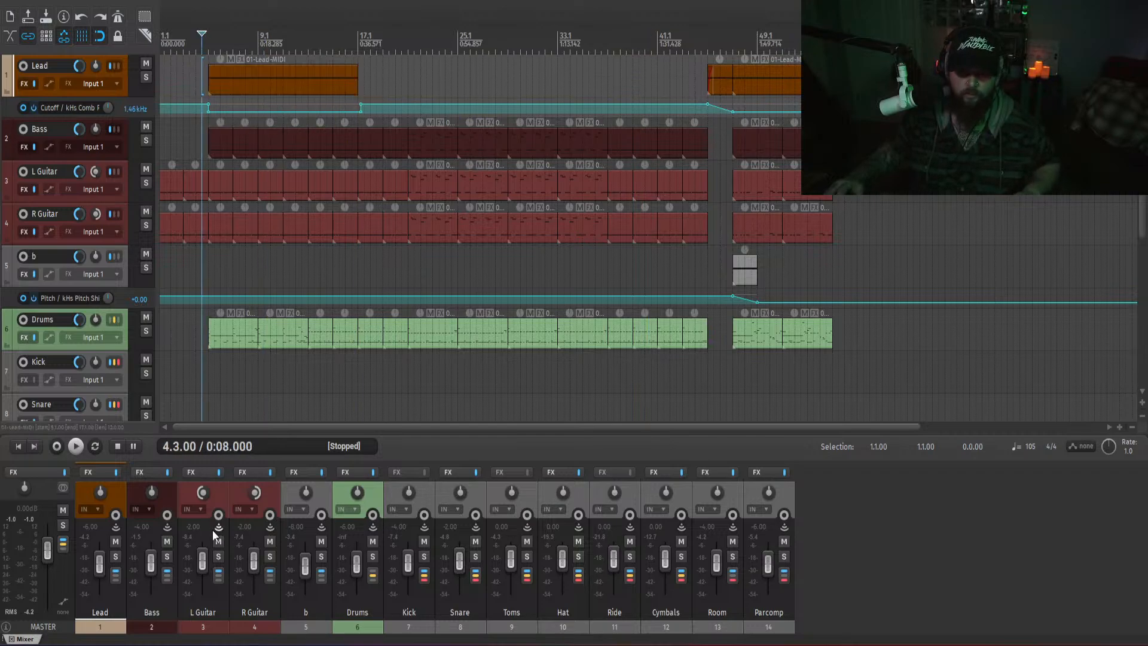
pyautogui.doubleClick(101, 565)
pyautogui.write('-12')
pyautogui.press('Return')
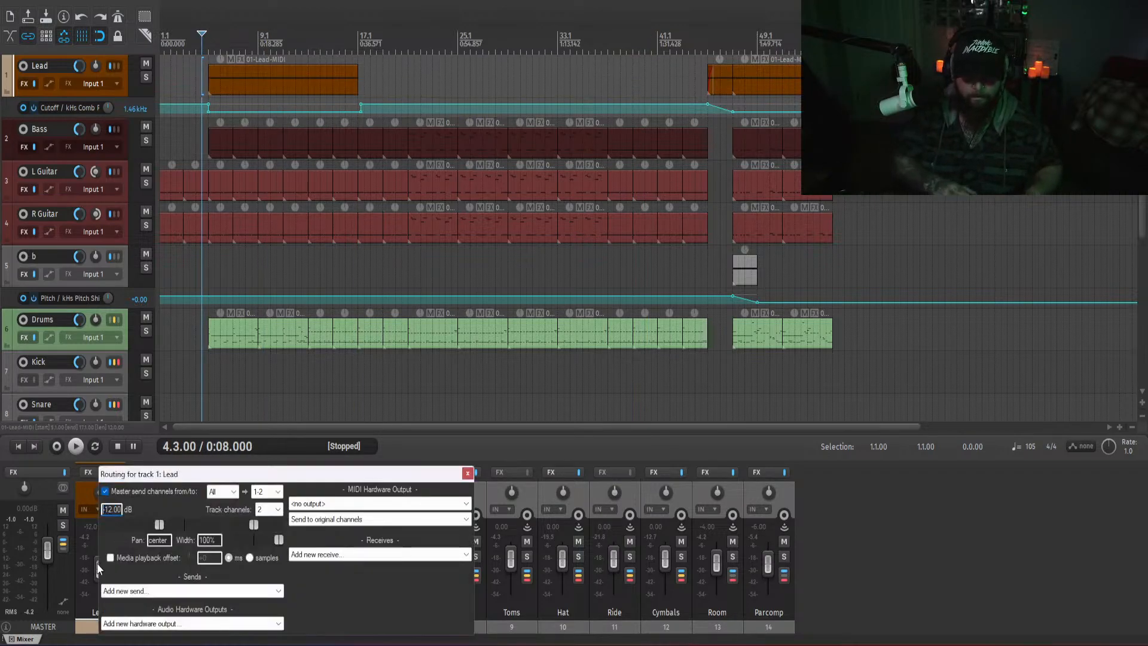
pyautogui.press('Escape')
# - Play from 4.3, muting and unmuting the Lead track to compare the mix, and stop playback
pyautogui.press('space')
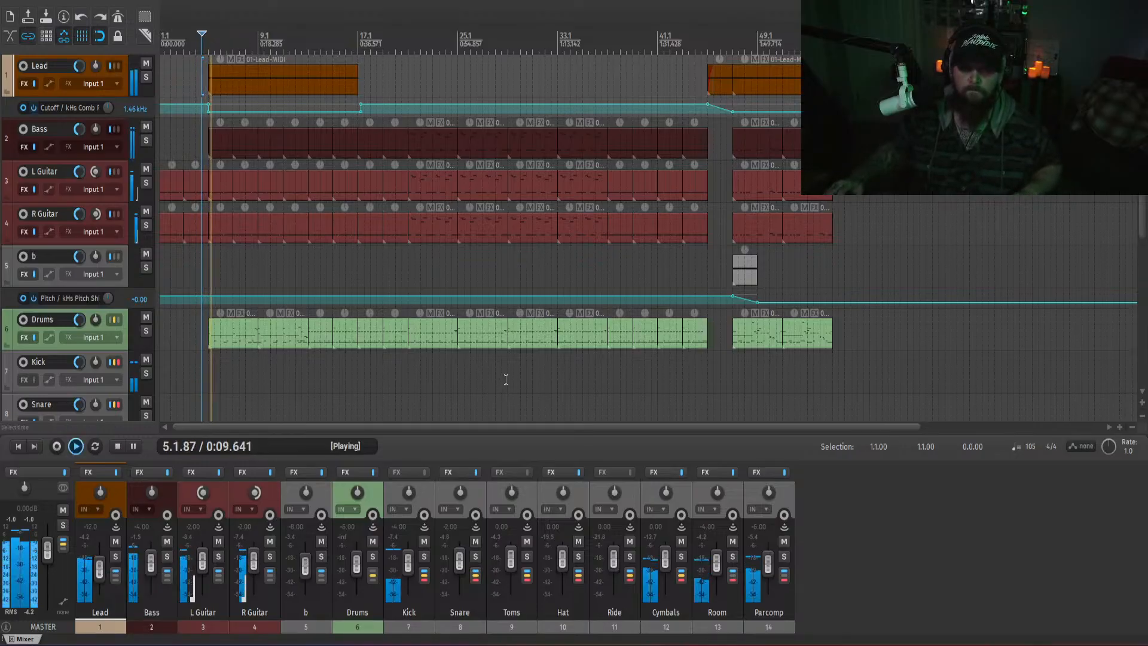
pyautogui.click(115, 541)
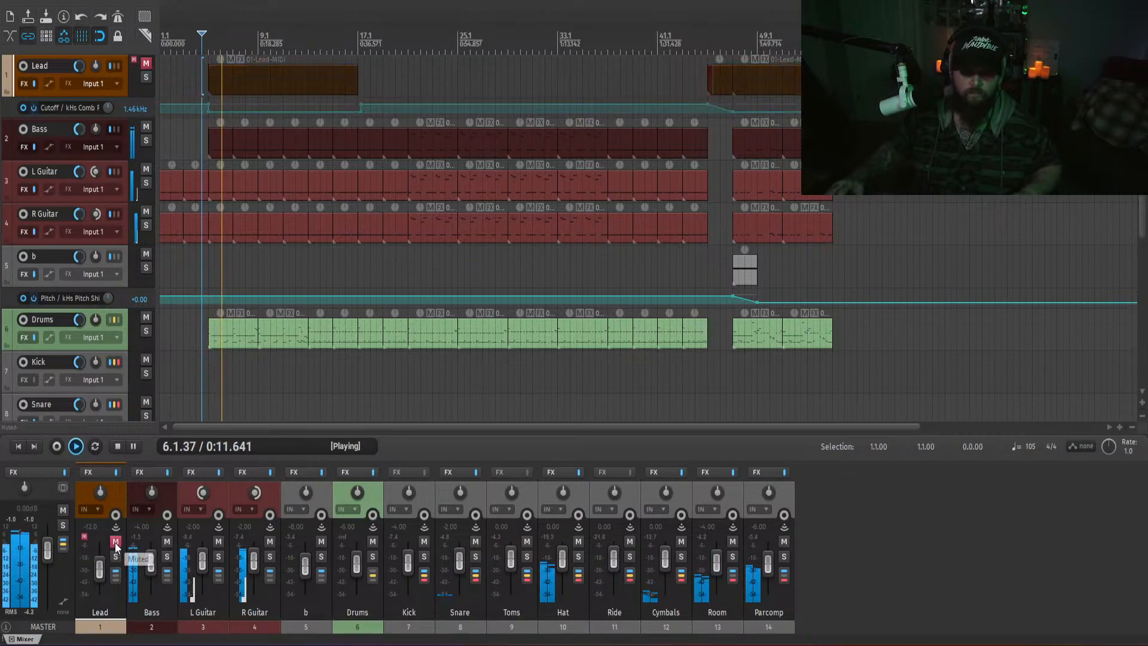
pyautogui.click(116, 541)
pyautogui.press('space')
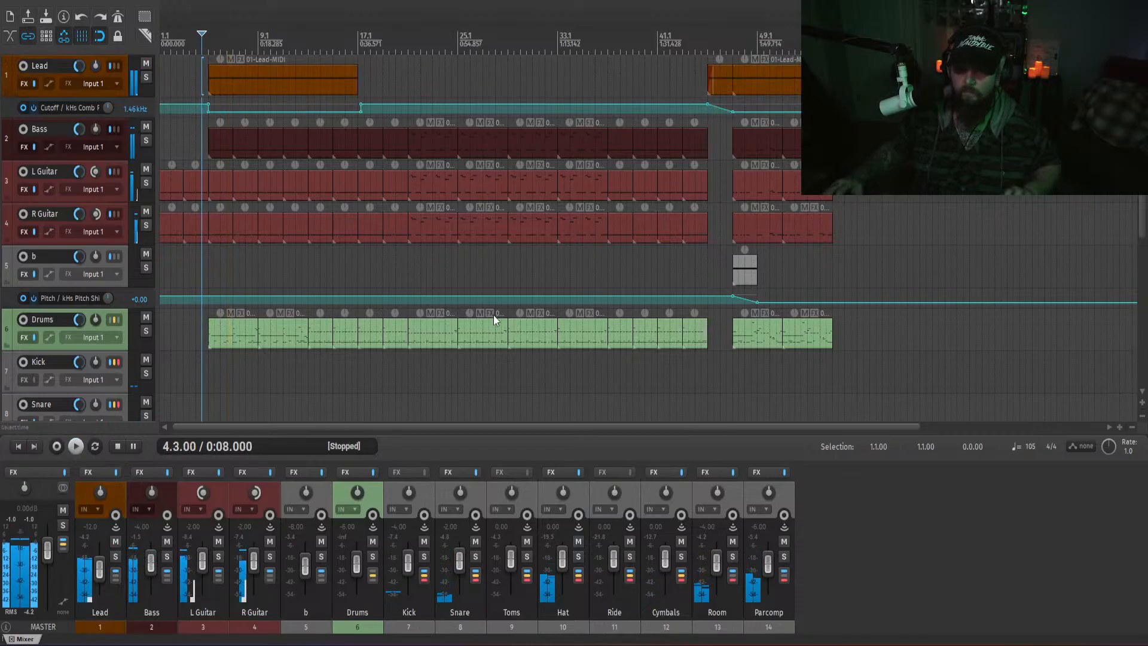
# - Play from bar 5 with the Lead track muted, unmute it during playback and stop
pyautogui.click(212, 84)
pyautogui.scroll(5, 270, 102)
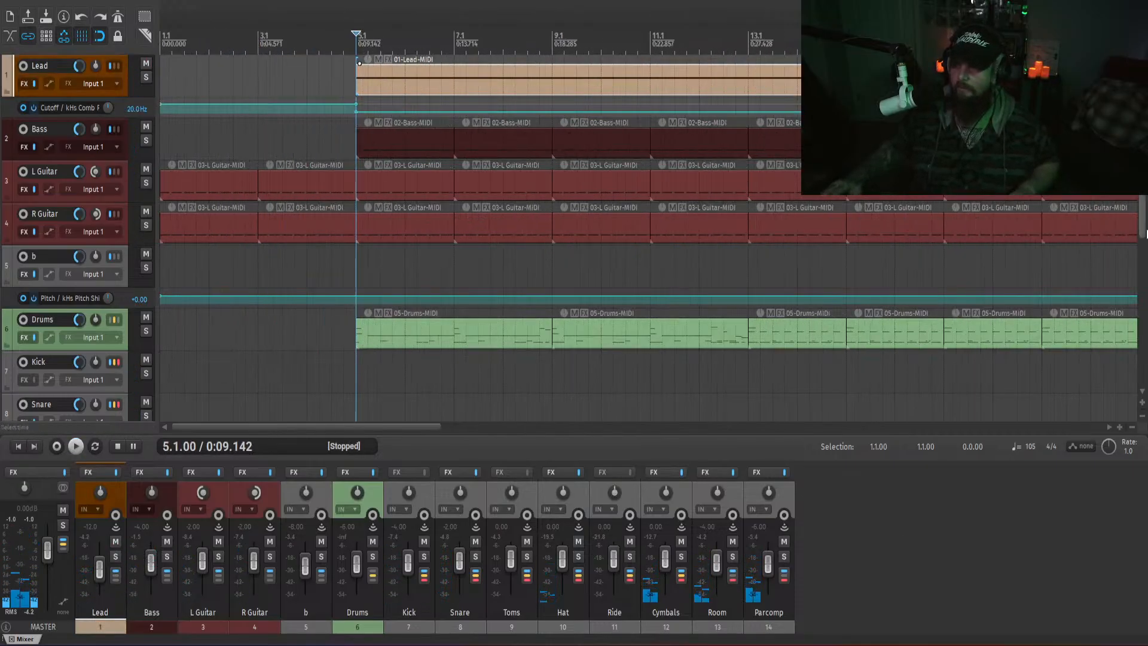
pyautogui.click(116, 541)
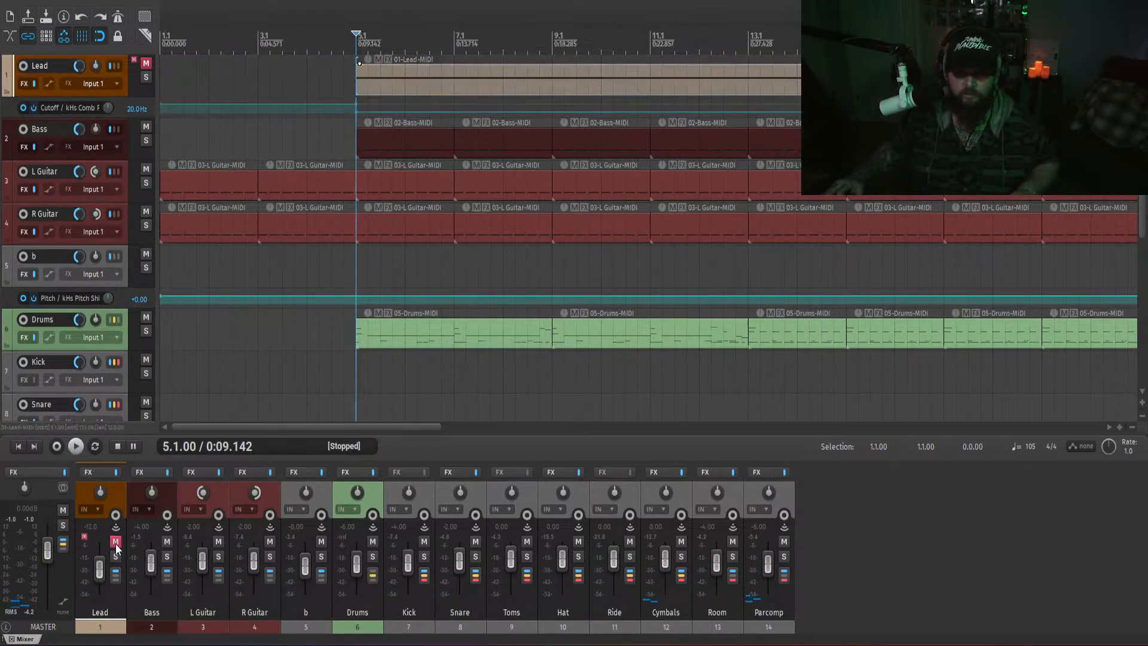
pyautogui.press('space')
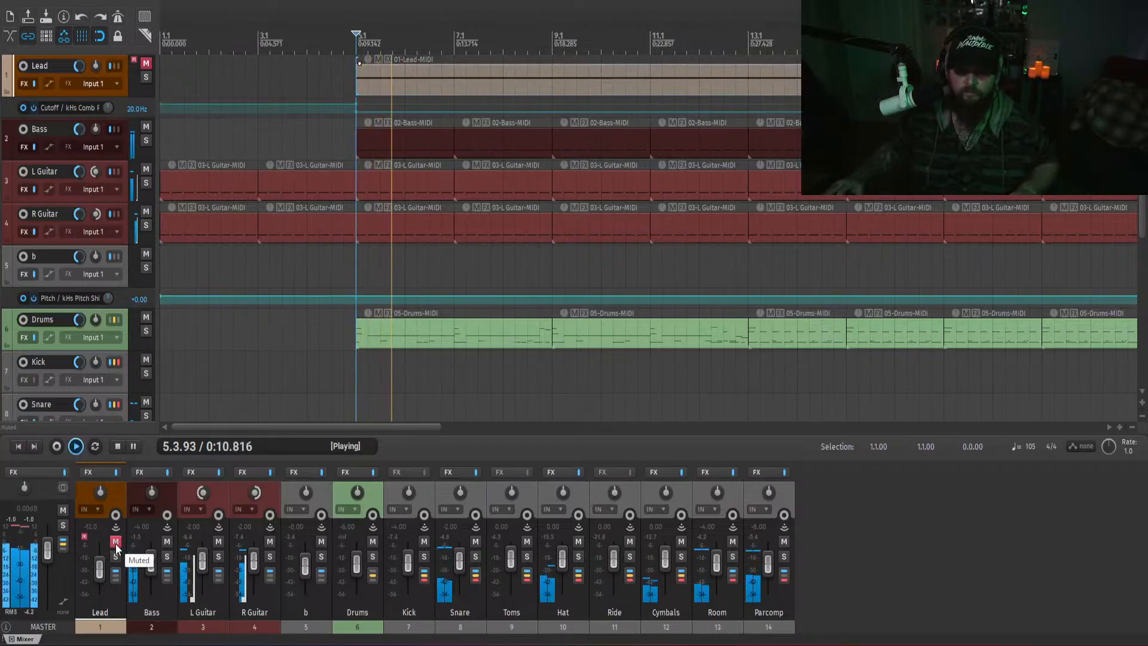
pyautogui.click(116, 543)
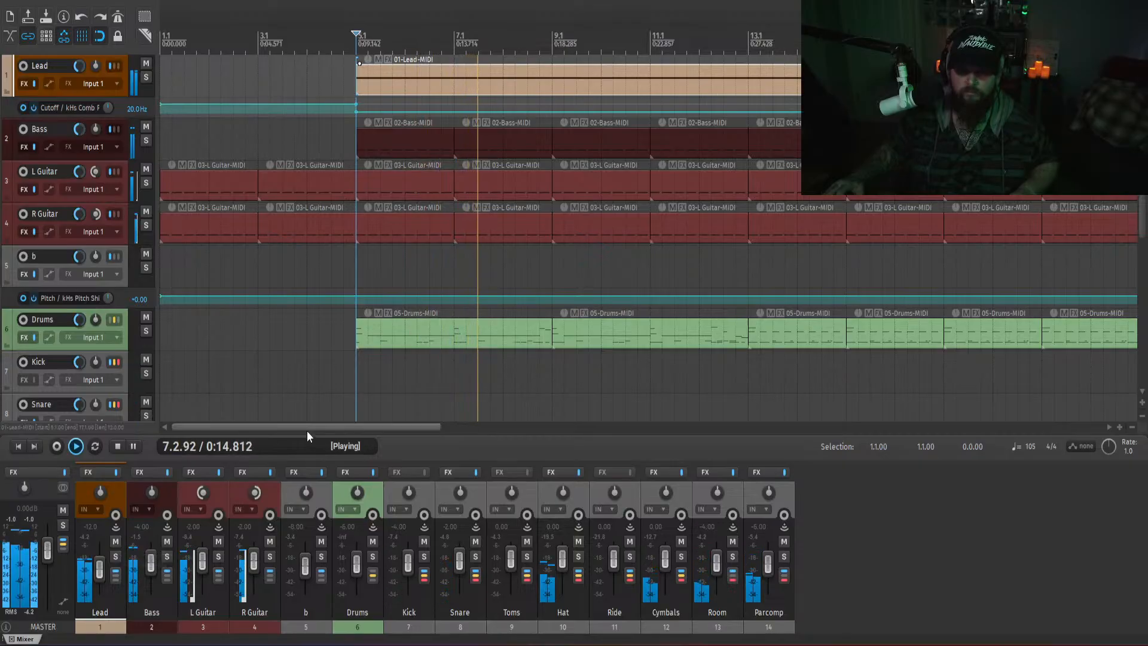
pyautogui.moveTo(307, 430); pyautogui.dragTo(517, 429)
pyautogui.scroll(-4, 516, 301)
pyautogui.press('space')
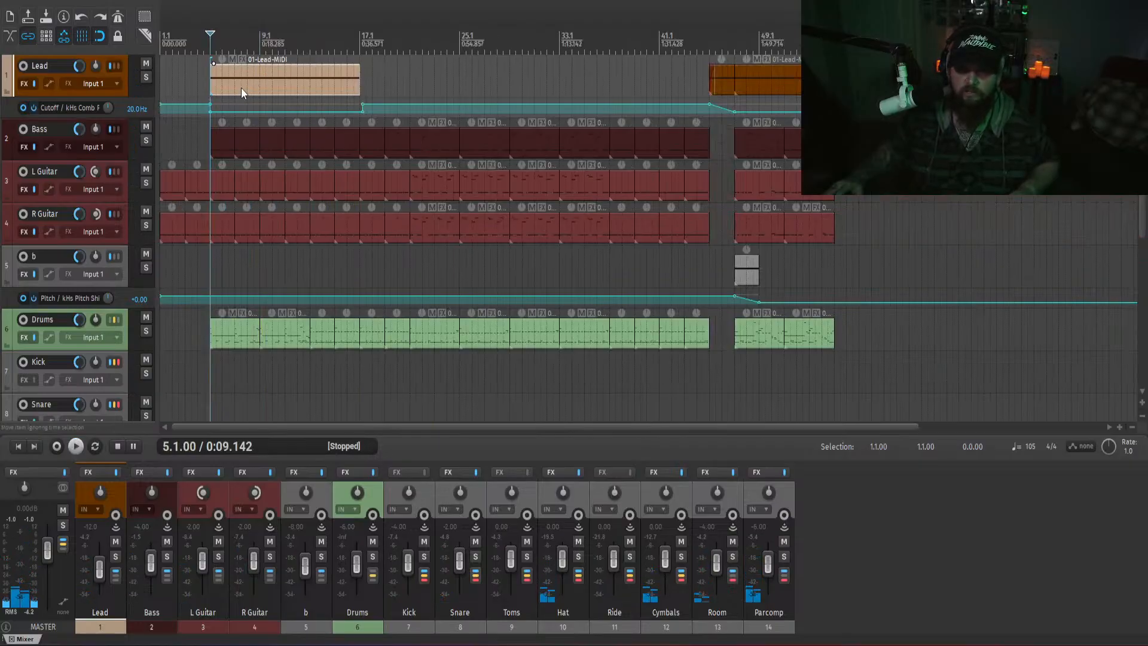
# - Split the early Lead item at bar 9, copy its first four bars to bar 1, play from the start and stop
pyautogui.moveTo(211, 84); pyautogui.dragTo(248, 84)
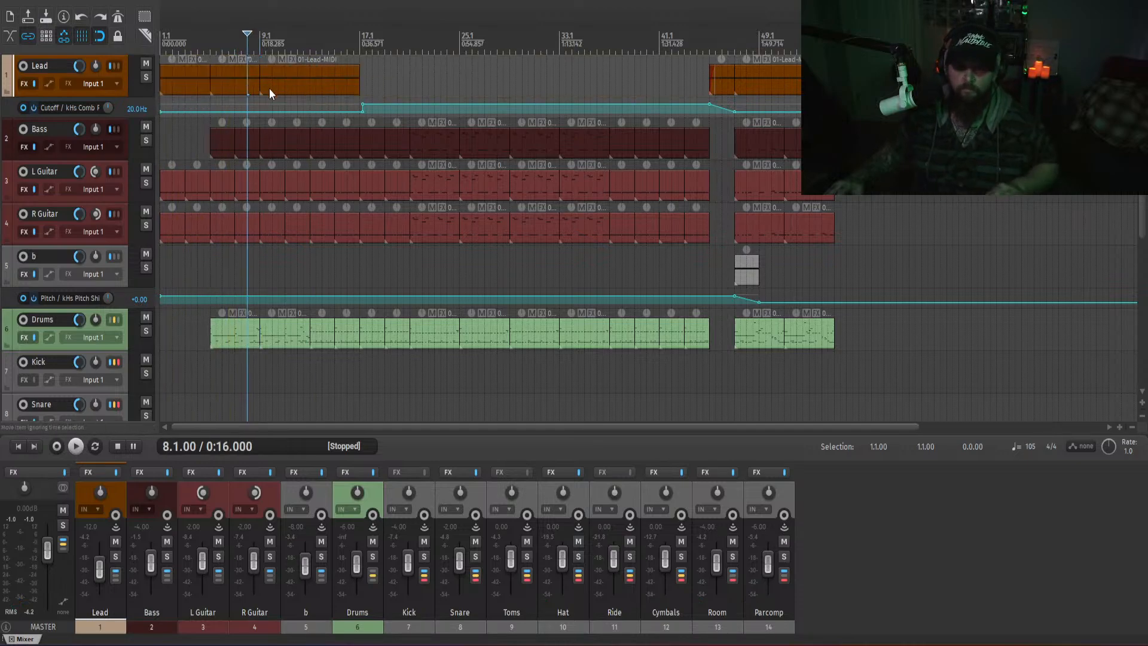
pyautogui.press('space')
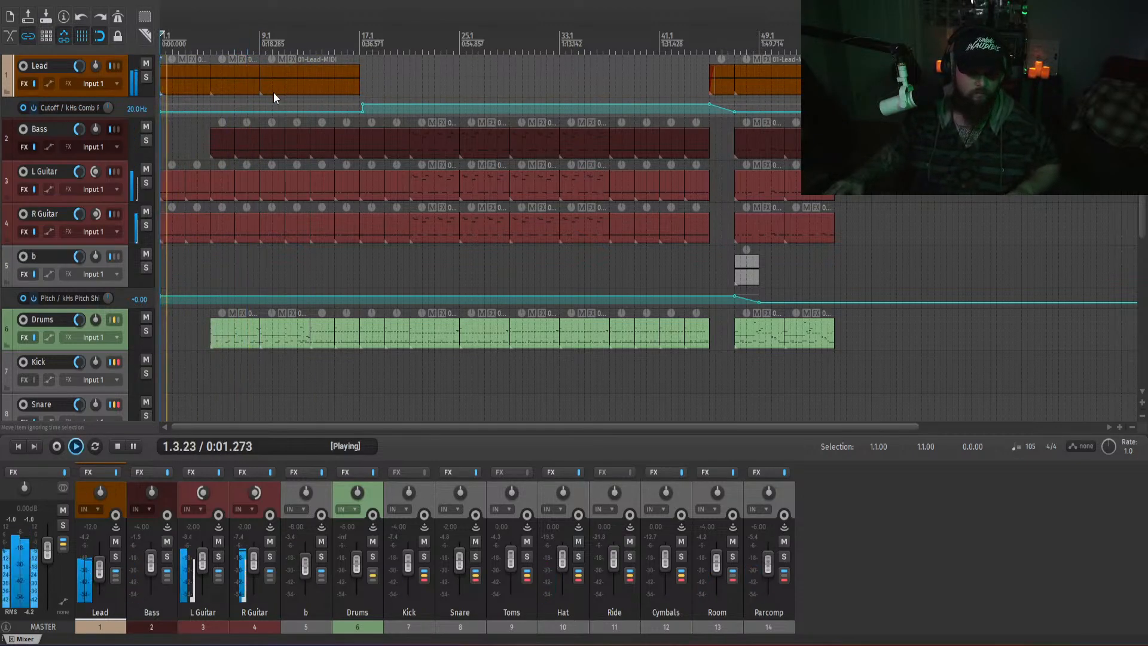
pyautogui.click(870, 547)
pyautogui.scroll(4, 334, 252)
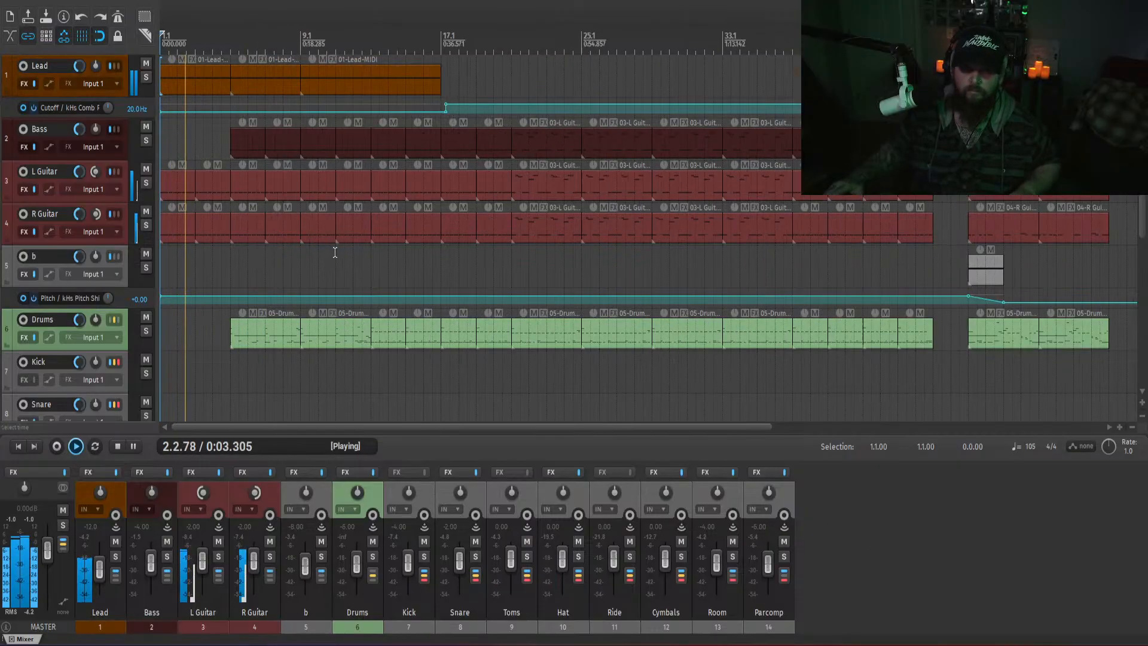
pyautogui.press('space')
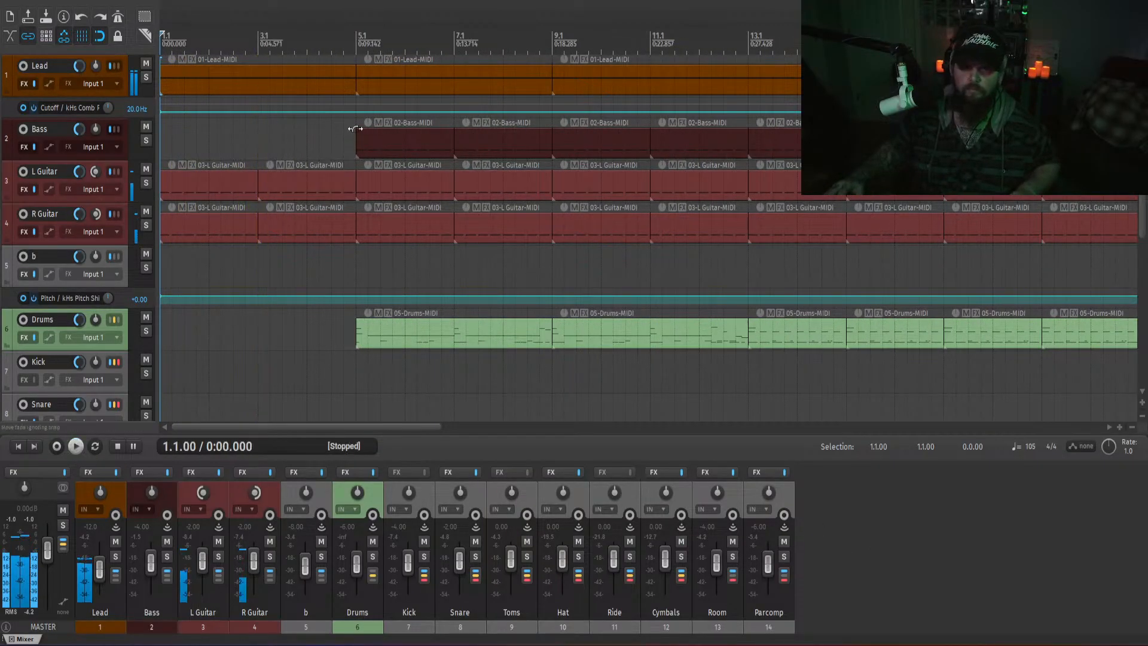
# - Add a point at bar 5 on the Lead track's Cutoff envelope, set its starting point to 1000 Hz and play the sweep
pyautogui.keyDown('shift'); pyautogui.click(357, 110); pyautogui.keyUp('shift')
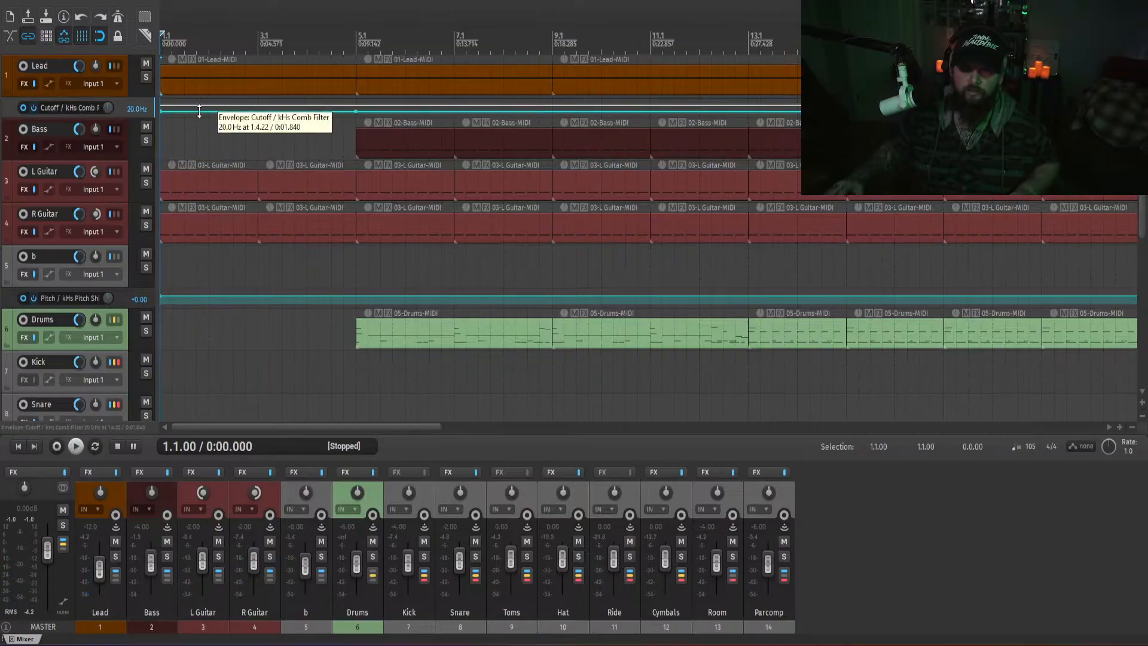
pyautogui.moveTo(160, 109); pyautogui.dragTo(159, 125)
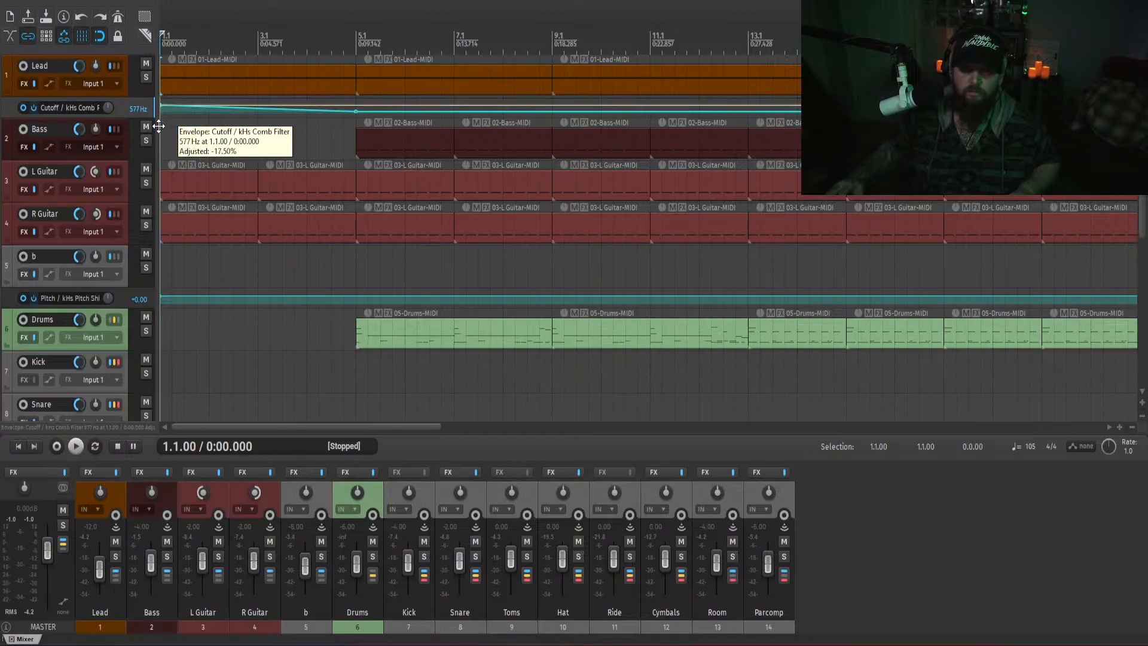
pyautogui.rightClick(160, 107)
pyautogui.click(189, 129)
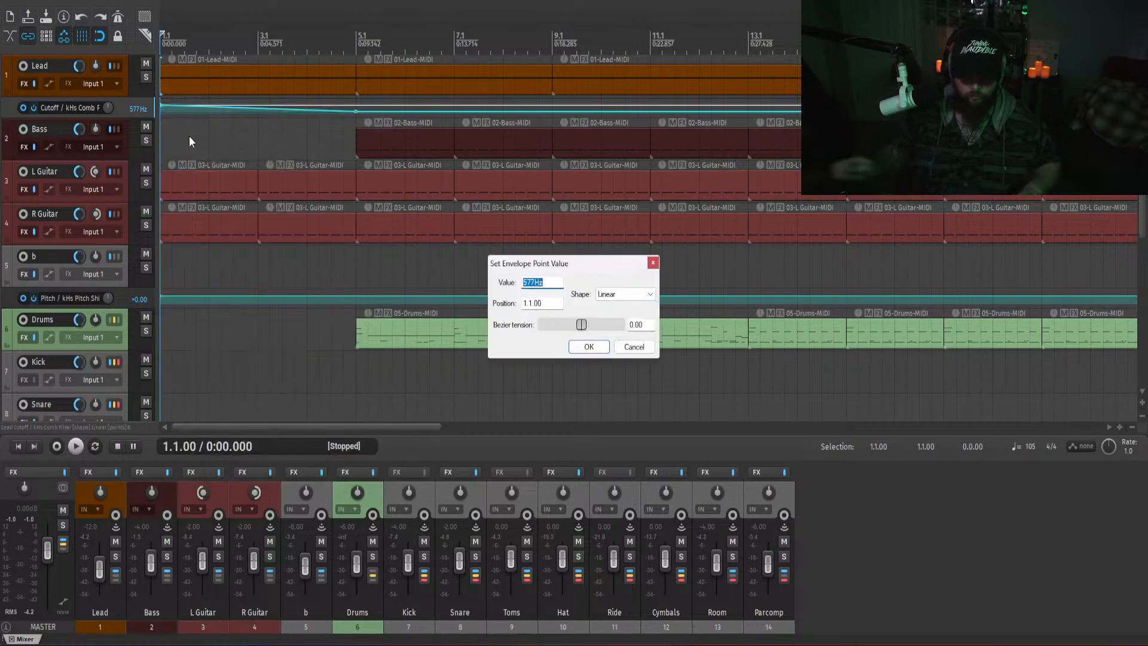
pyautogui.write('1000')
pyautogui.press('Return')
pyautogui.press('space')
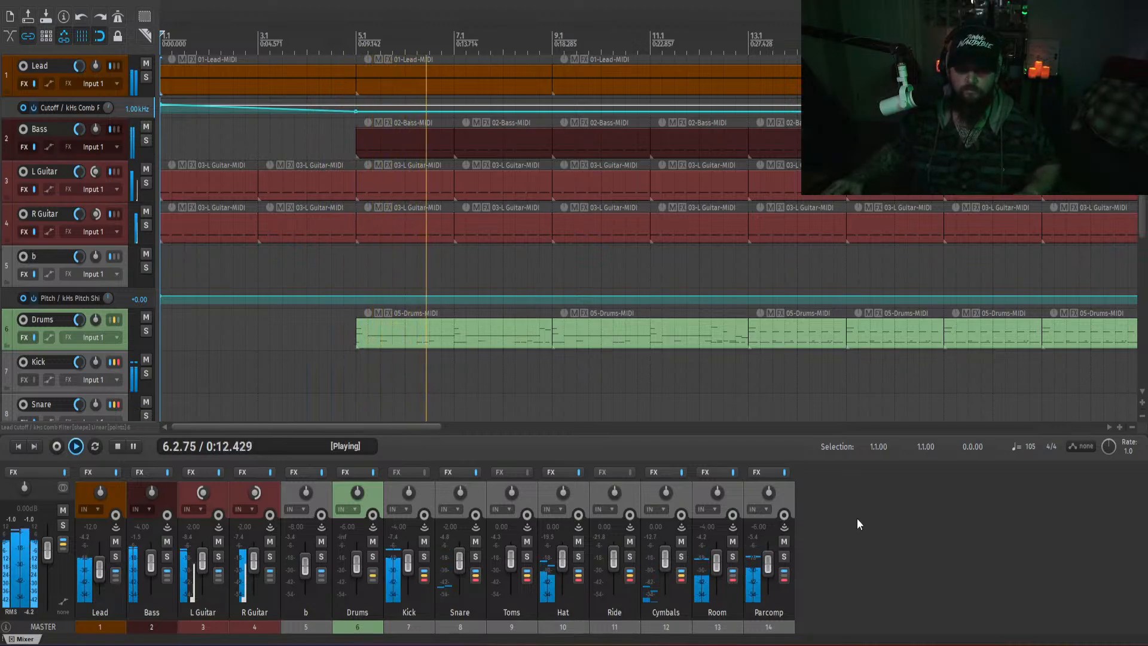
pyautogui.press('space')
# - Add the FabFilter Pro-Q 4 equalizer to the end of the L Guitar track's FX chain
pyautogui.click(192, 472)
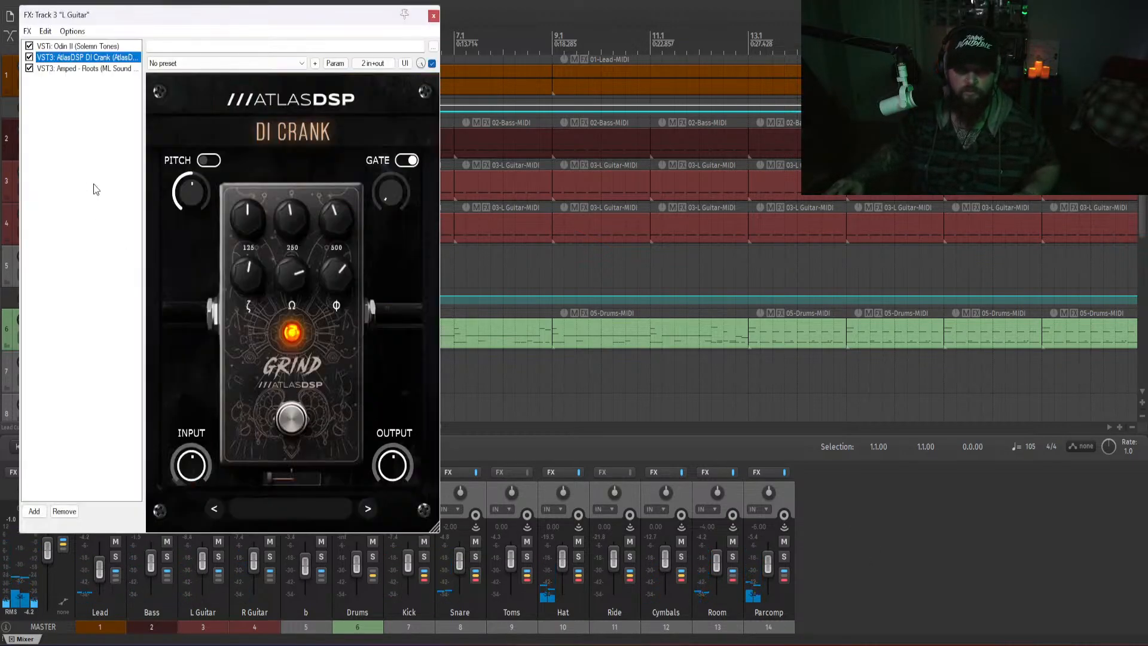
pyautogui.doubleClick(93, 184)
pyautogui.write('pro q')
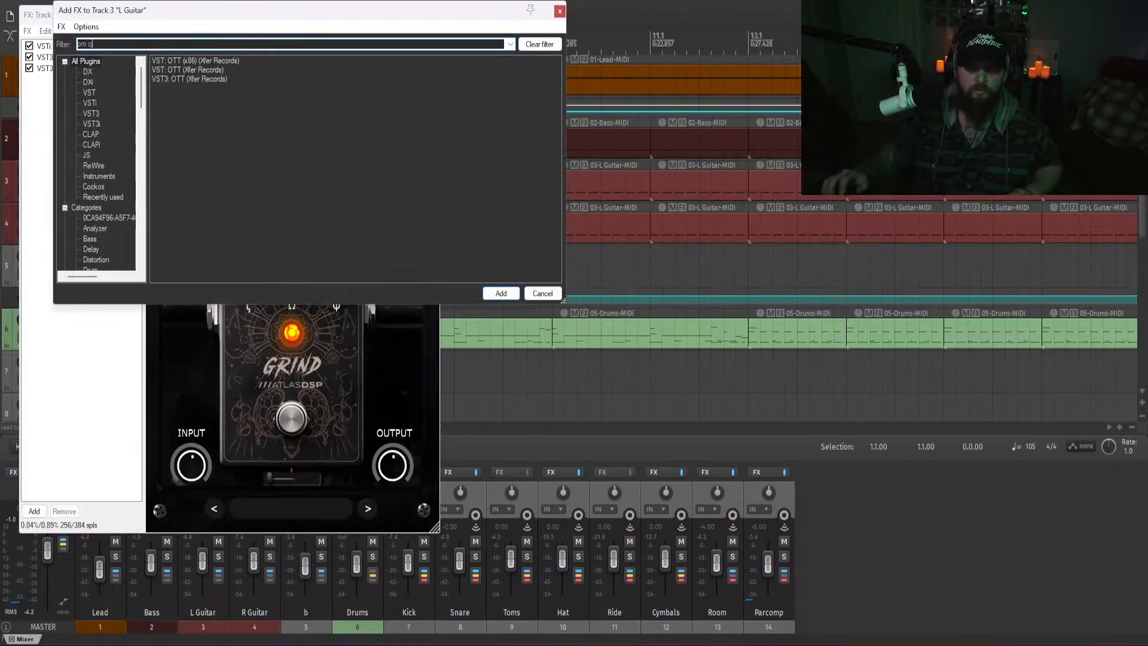
pyautogui.doubleClick(181, 70)
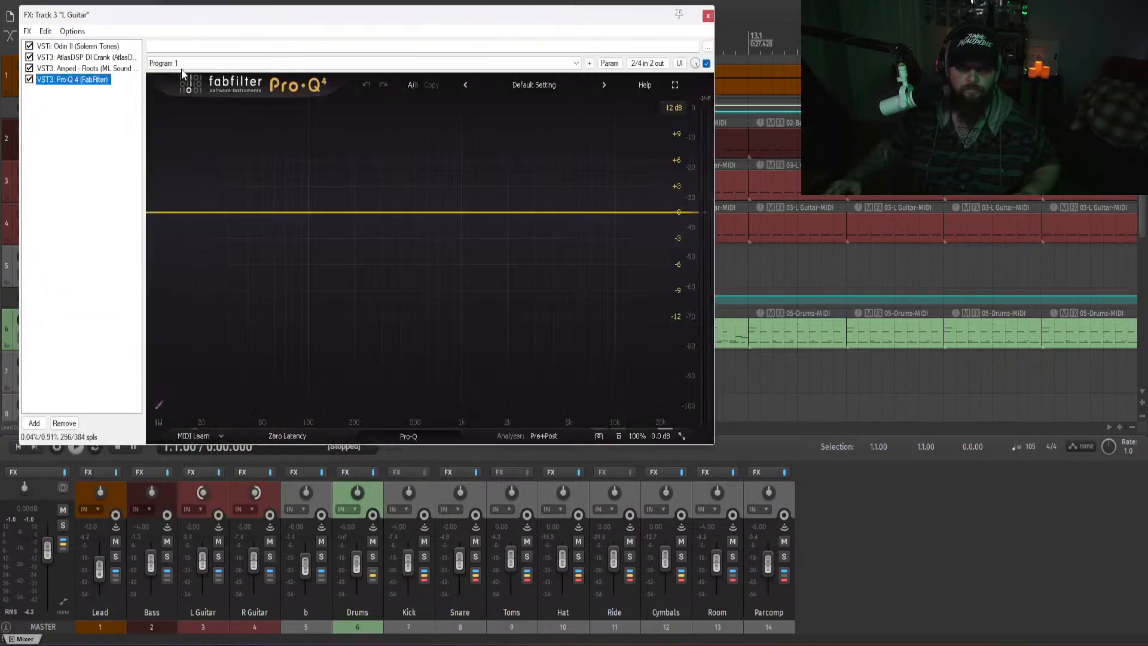
# - Add a low cut at 500 Hz and a high cut at 1500 Hz in the L Guitar's Pro-Q 4
pyautogui.click(153, 213)
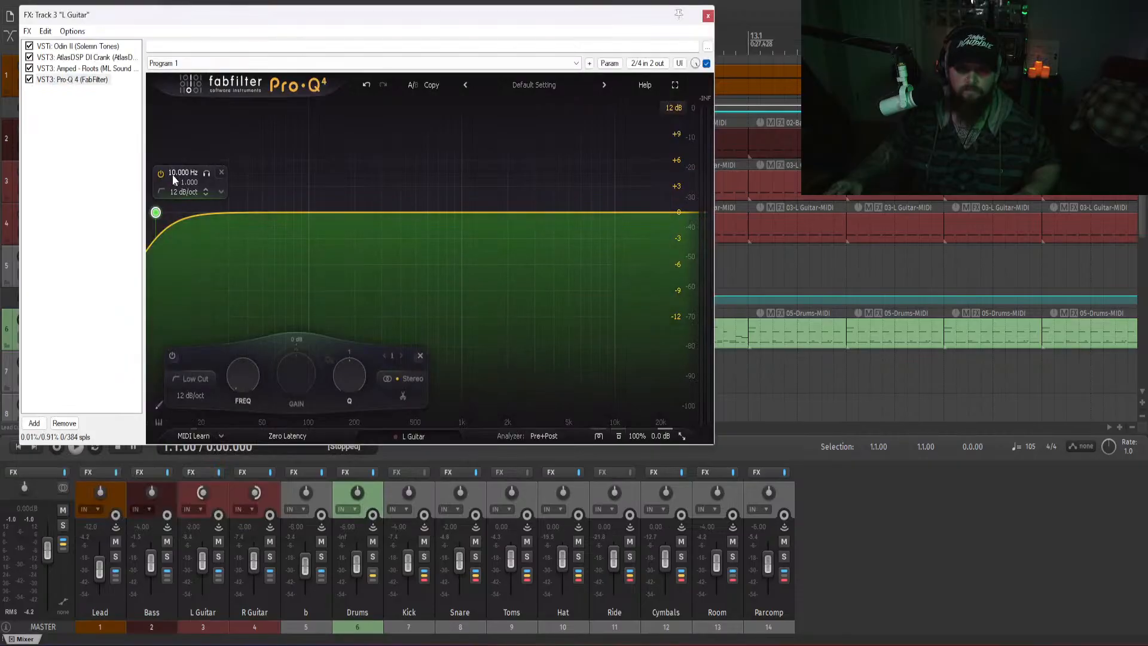
pyautogui.write('500')
pyautogui.press('Return')
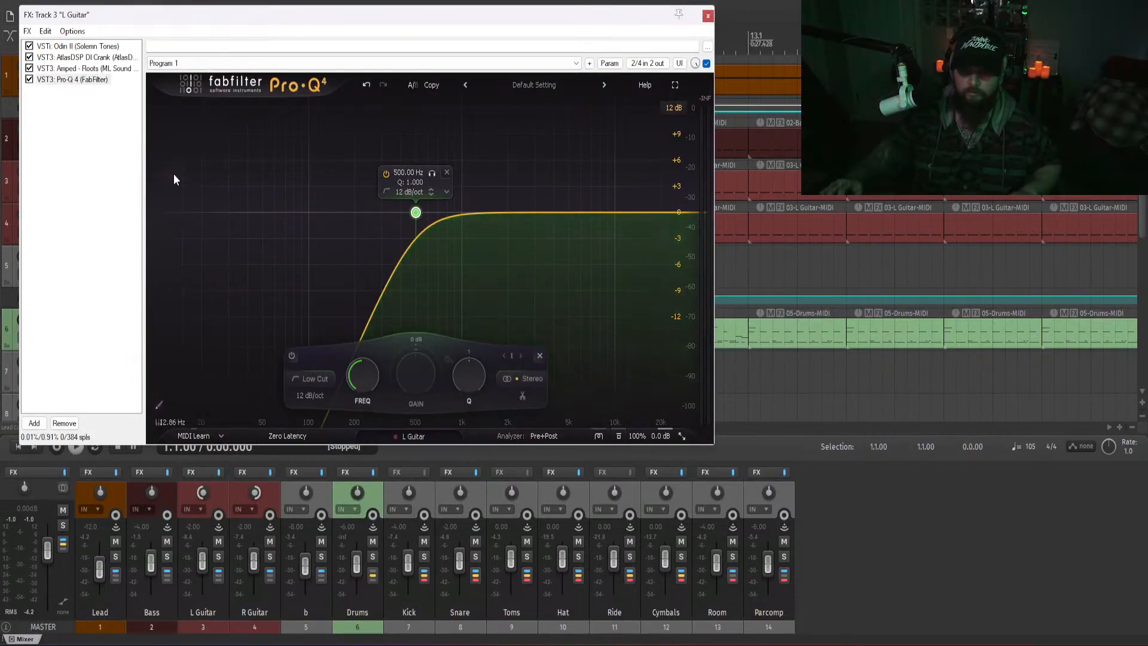
pyautogui.click(672, 213)
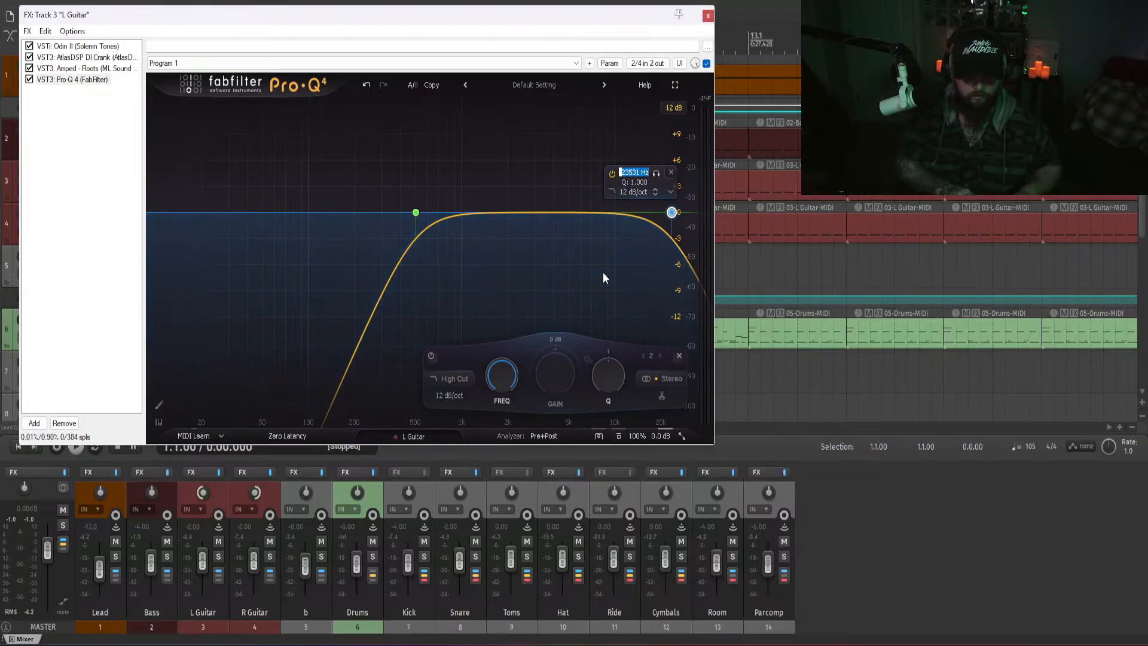
pyautogui.write('1500')
pyautogui.press('Return')
# - Play from the start, close the FX window, solo and unsolo the L Guitar track and stop playback
pyautogui.press('space')
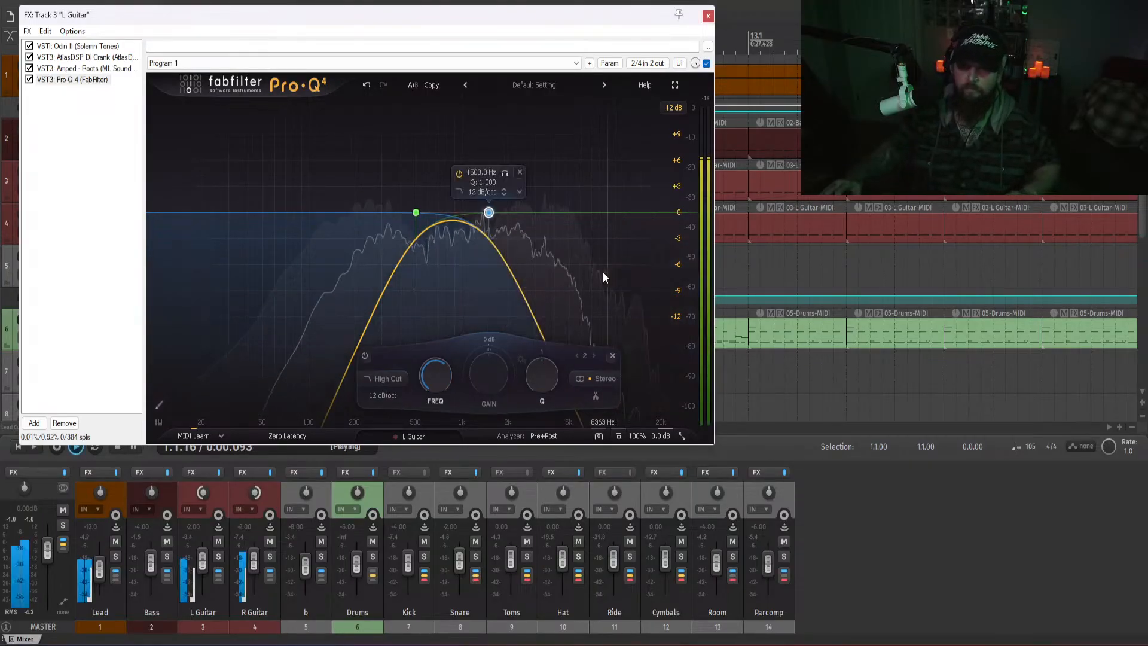
pyautogui.click(707, 17)
pyautogui.click(217, 557)
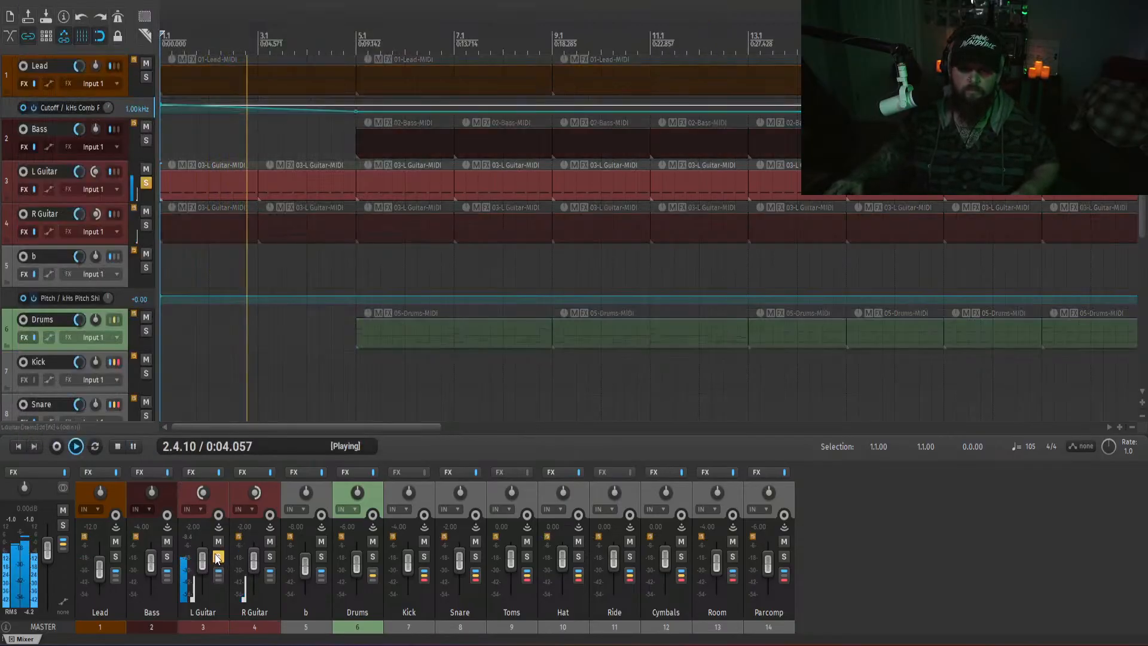
pyautogui.click(218, 557)
pyautogui.press('space')
# - Show the Bypass envelope of the L Guitar's Pro-Q 4, close the FX window and start playback
pyautogui.click(189, 468)
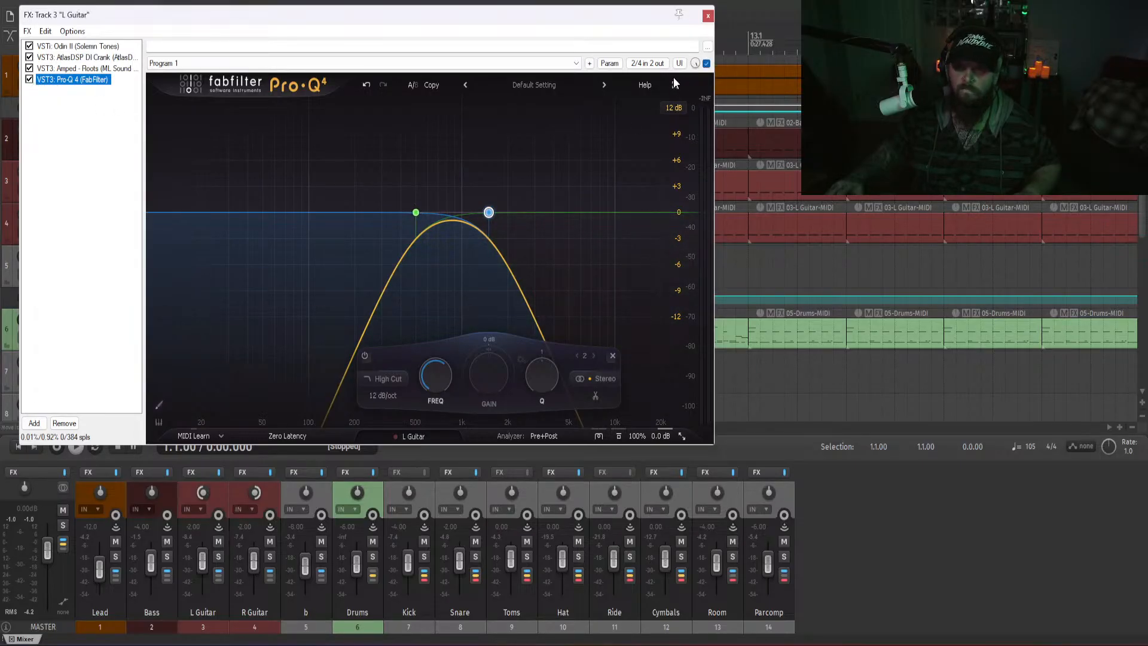
pyautogui.click(609, 63)
pyautogui.click(626, 107)
pyautogui.click(708, 15)
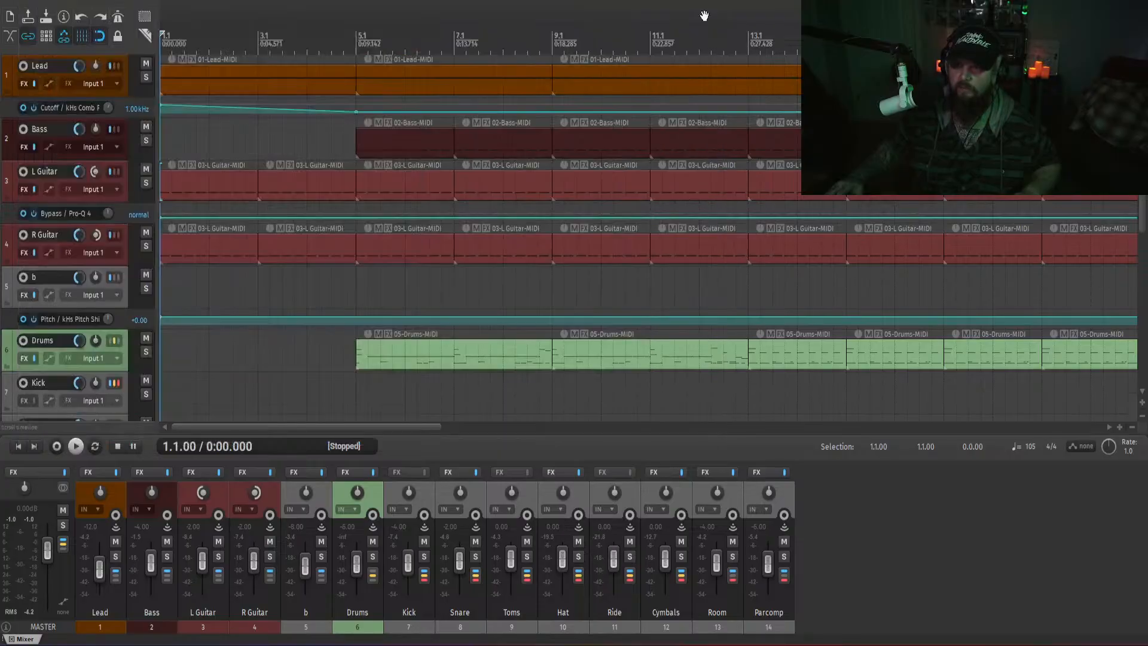
pyautogui.press('space')
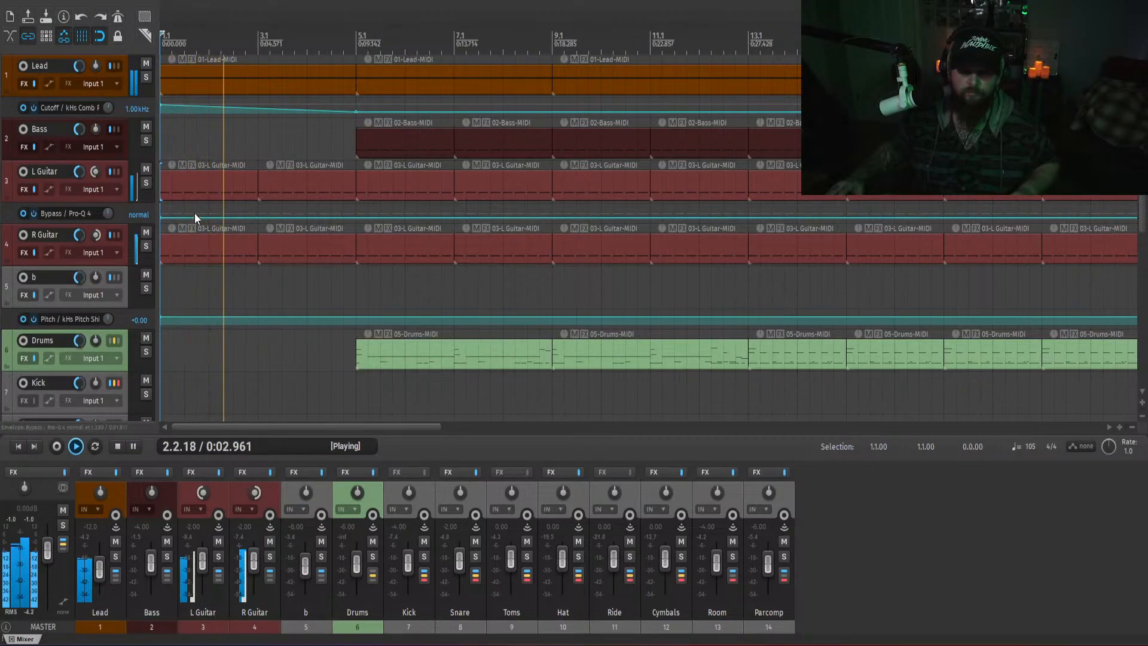
# - Set the L Guitar's Pro-Q 4 Bypass envelope to bypassed up to bar 5 and to normal from there on
pyautogui.moveTo(195, 217); pyautogui.dragTo(182, 47)
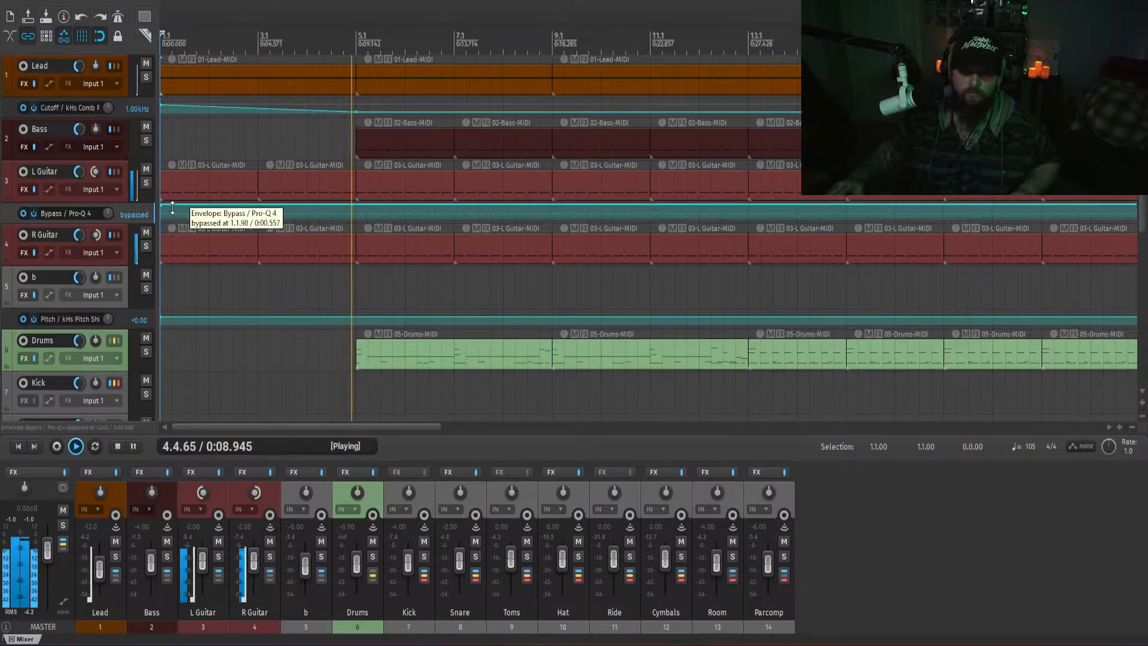
pyautogui.press('space')
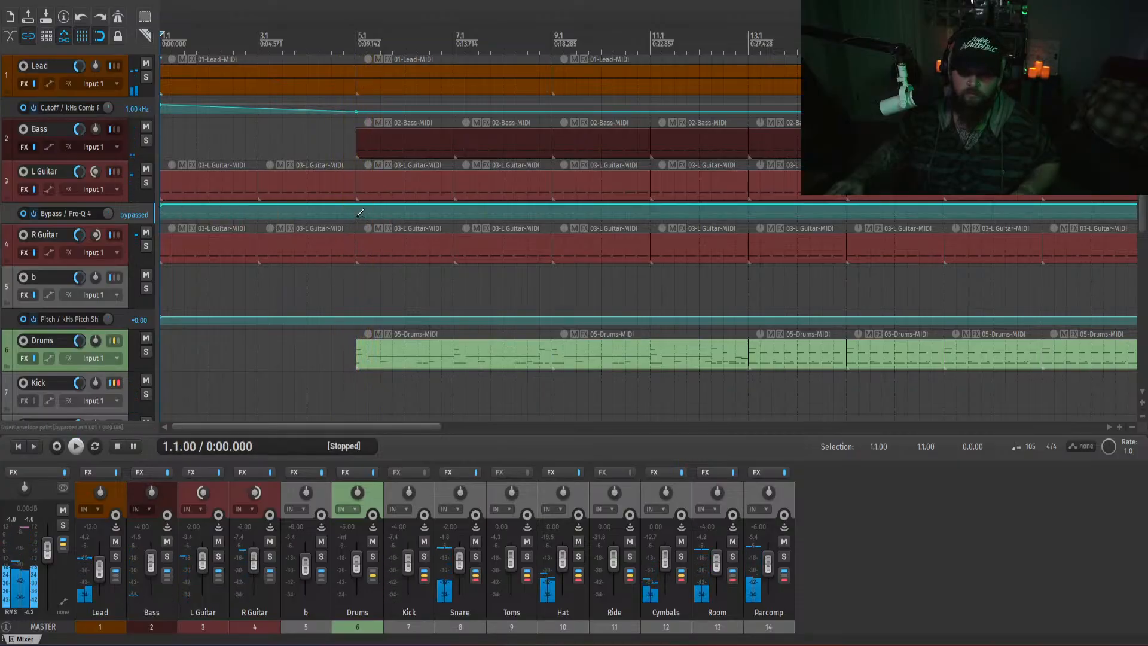
pyautogui.keyDown('shift'); pyautogui.click(357, 216); pyautogui.keyUp('shift')
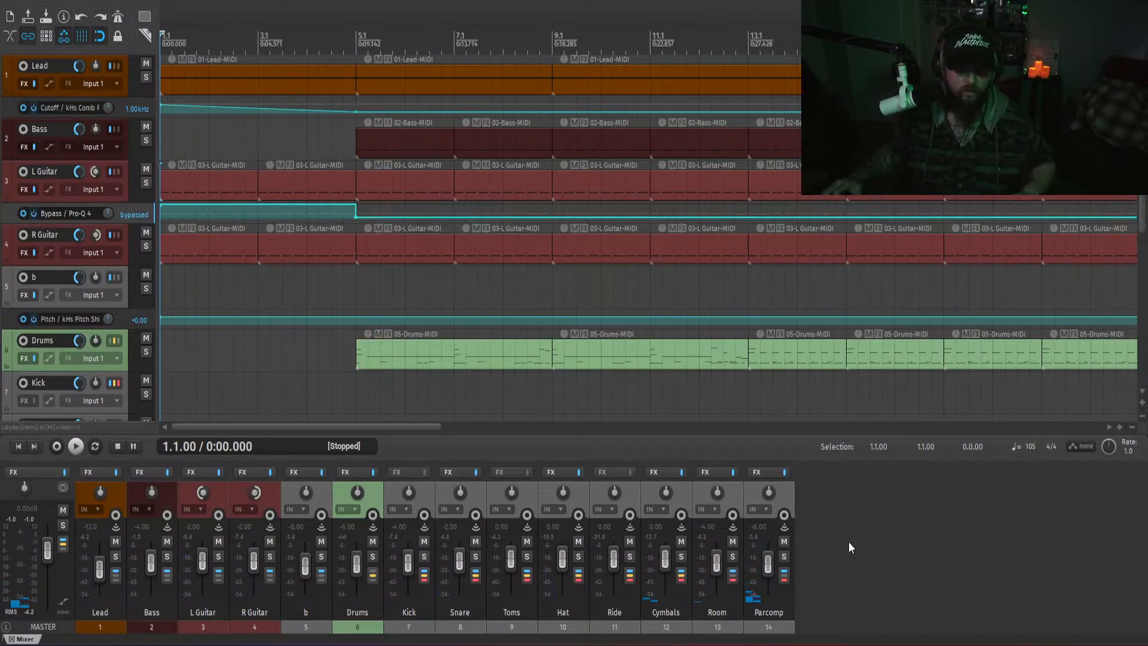
# - Play the intro from the start, place the edit cursor at 4.3.00 and stop playback
pyautogui.press('space')
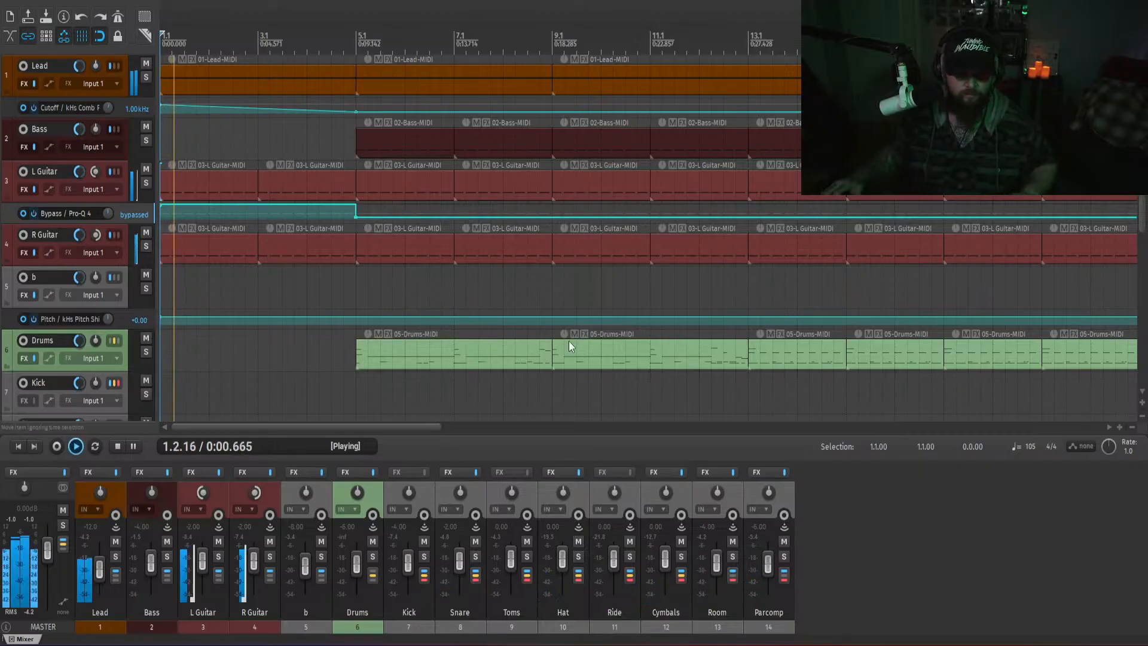
pyautogui.click(326, 283)
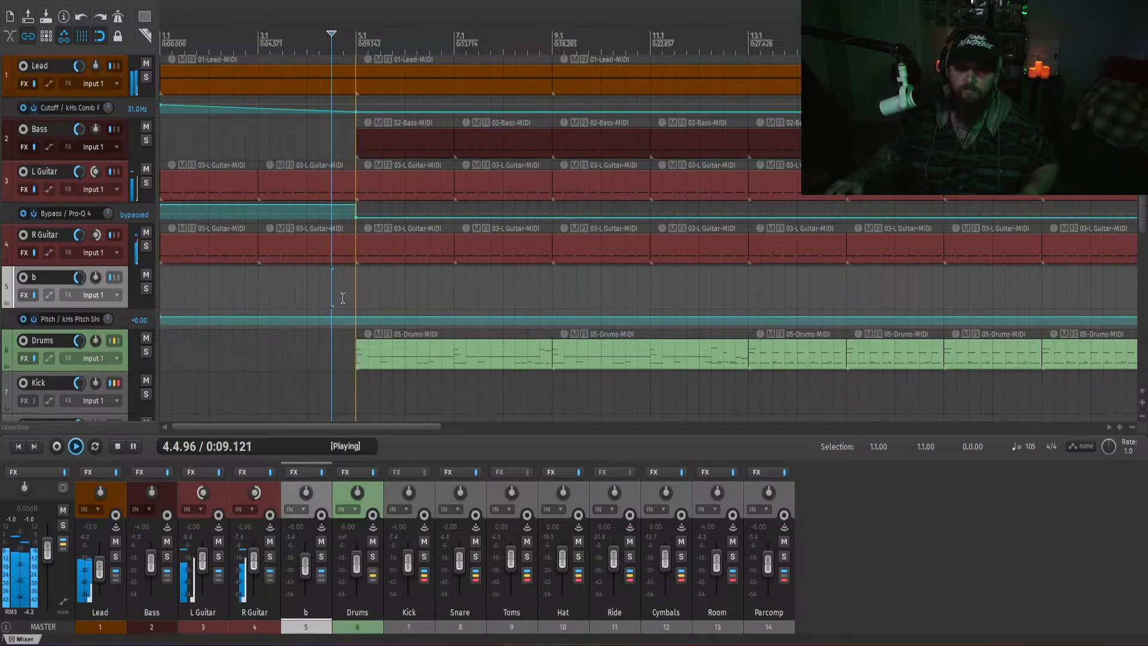
pyautogui.press('space')
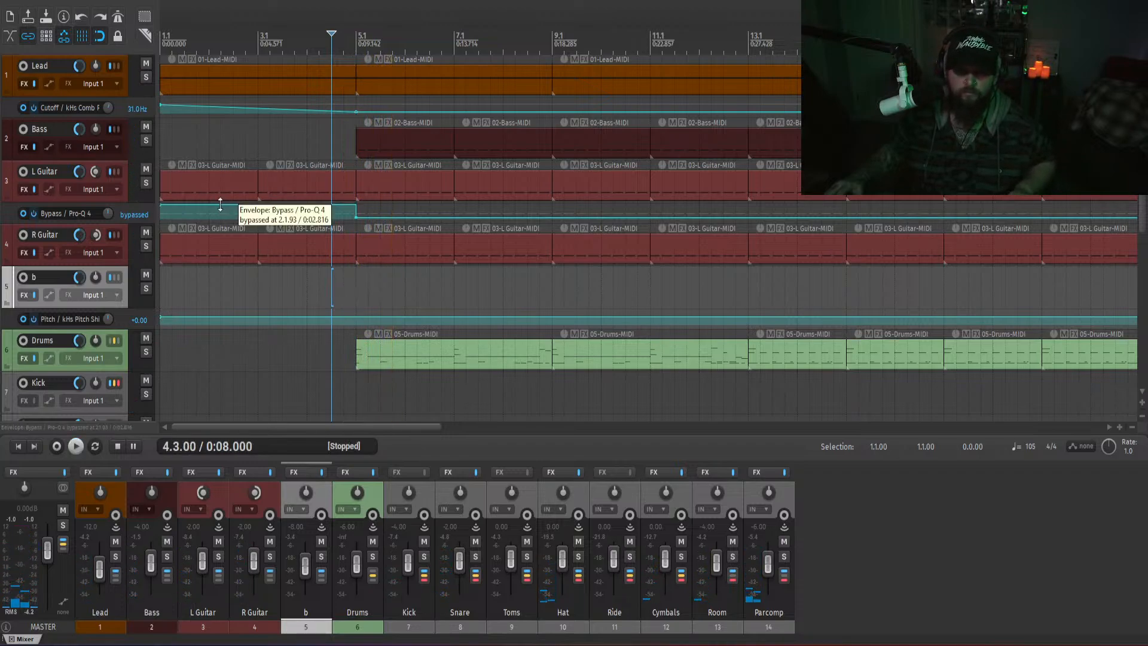
# - Return the Pro-Q 4 Bypass envelope to normal for the whole song and remove it from the L Guitar track
pyautogui.moveTo(219, 205); pyautogui.dragTo(208, 293)
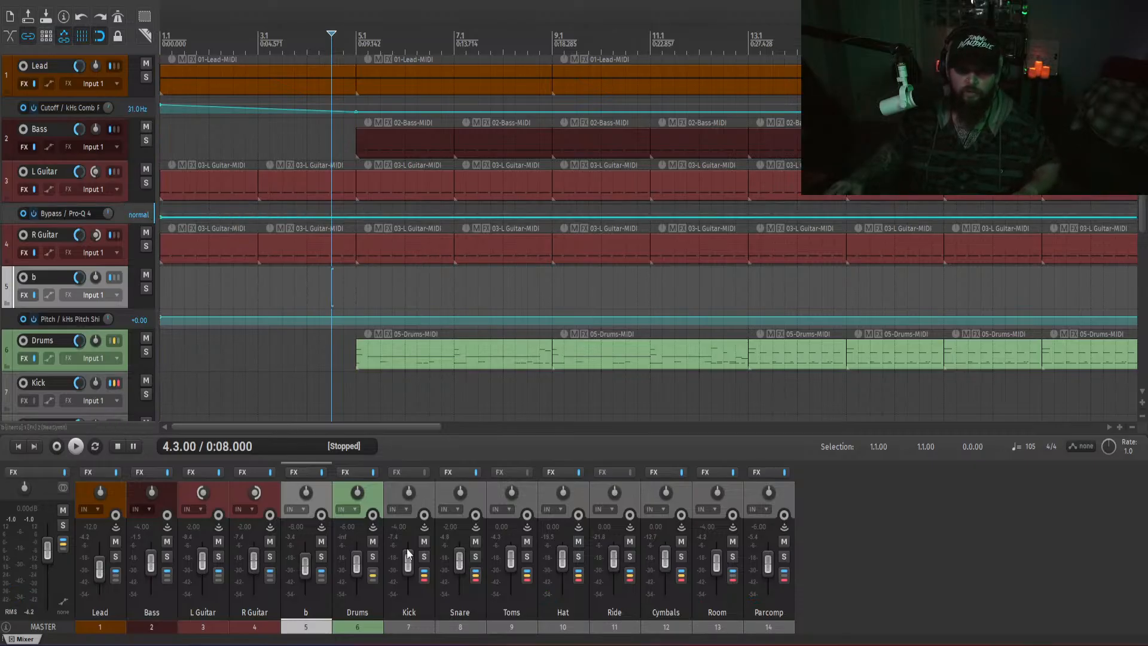
pyautogui.rightClick(123, 210)
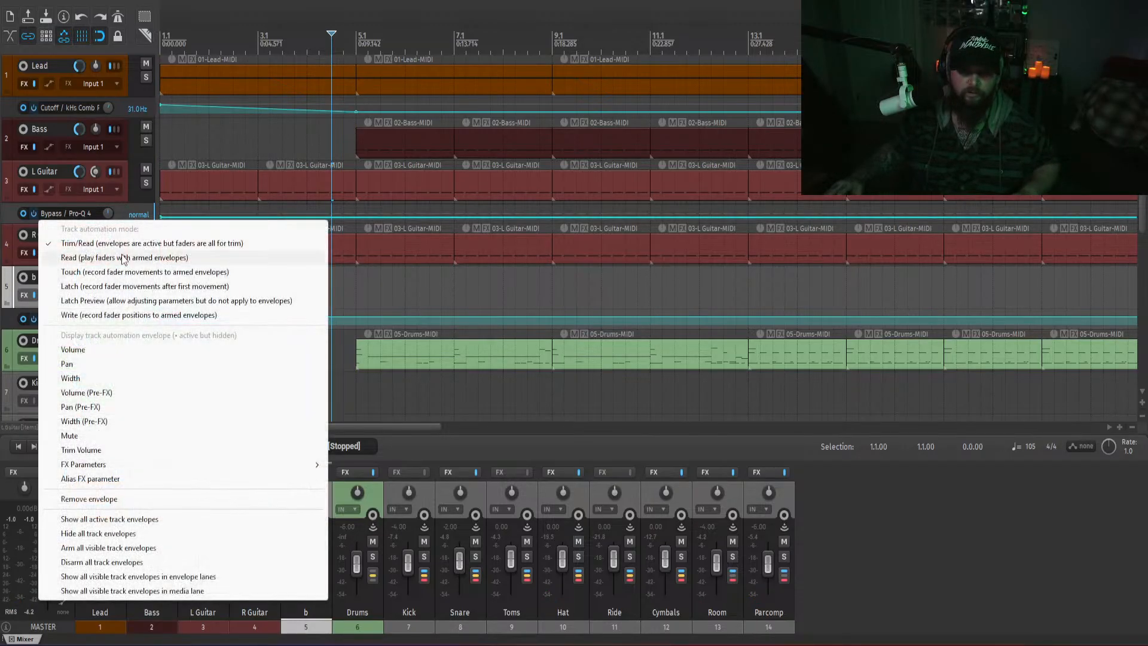
pyautogui.click(150, 499)
# - Play from 4.3.00, audition the L Guitar track soloed and stop playback
pyautogui.press('space')
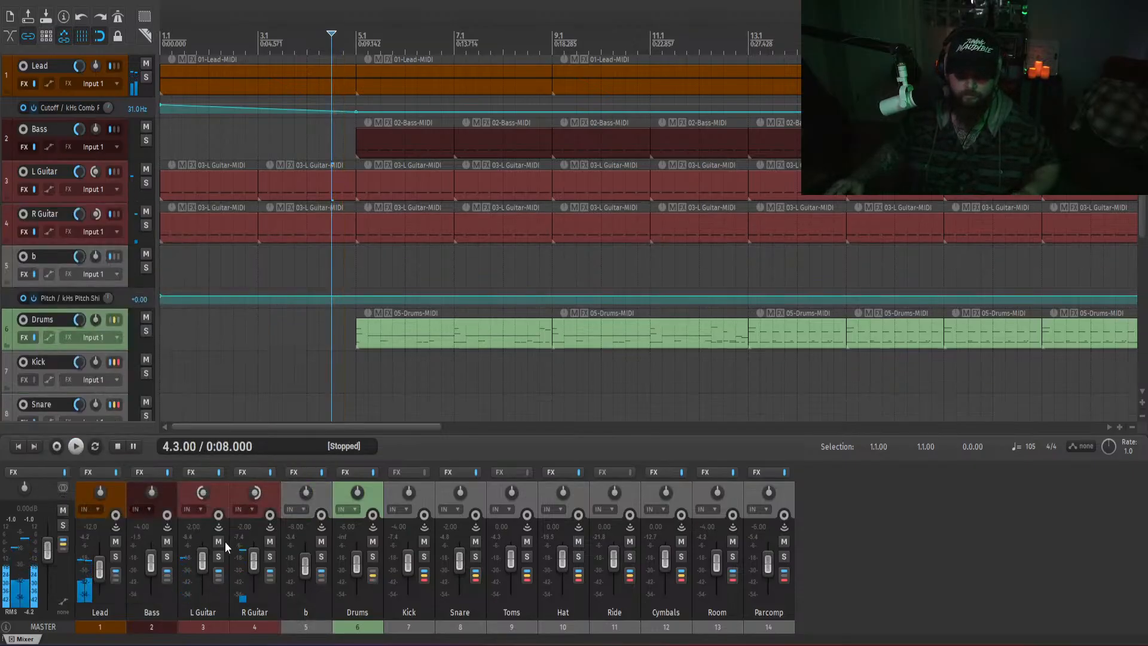
pyautogui.press('space')
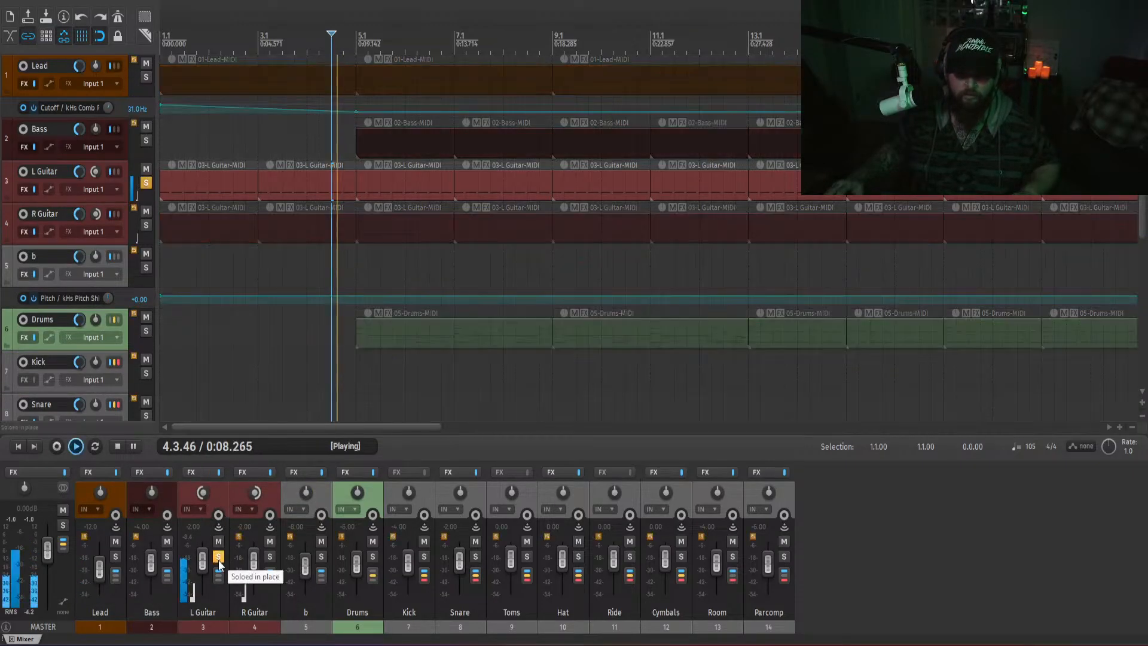
pyautogui.press('space')
# - Open the L Guitar's FX chain and remove Pro-Q 4 from it
pyautogui.click(191, 472)
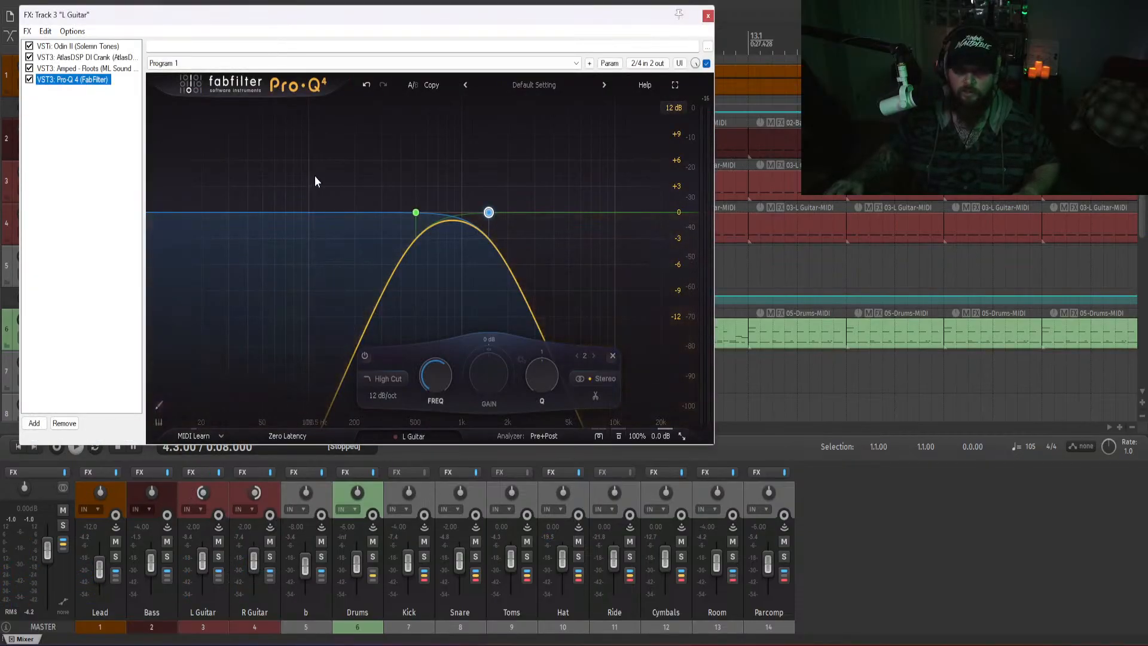
pyautogui.moveTo(419, 220)
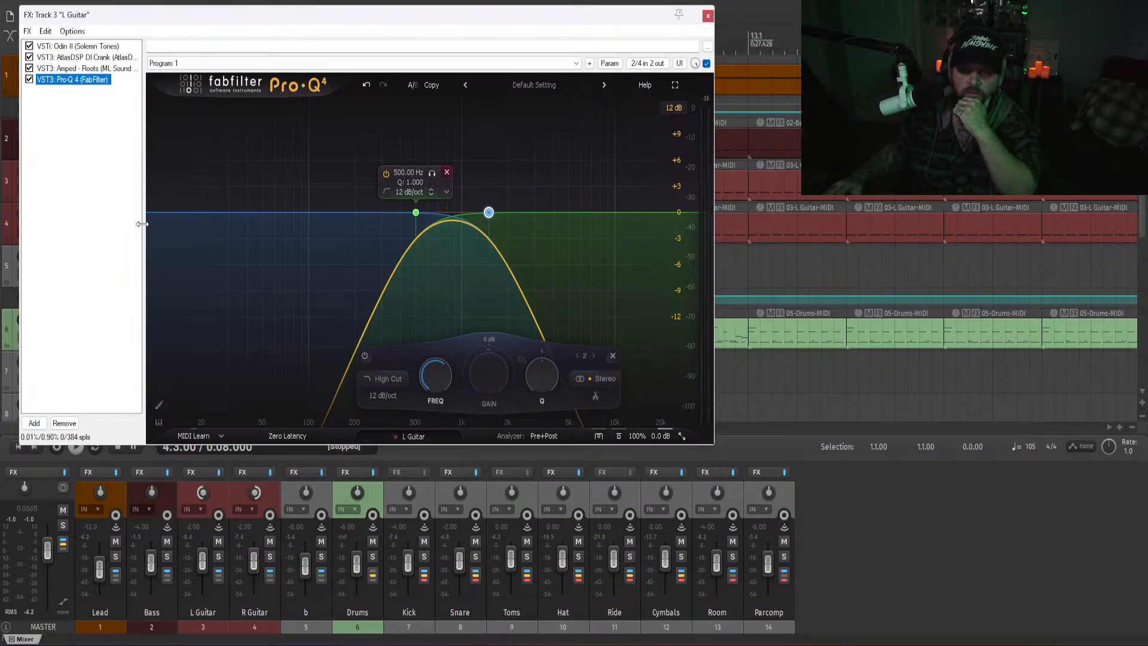
pyautogui.click(83, 155)
pyautogui.click(65, 79)
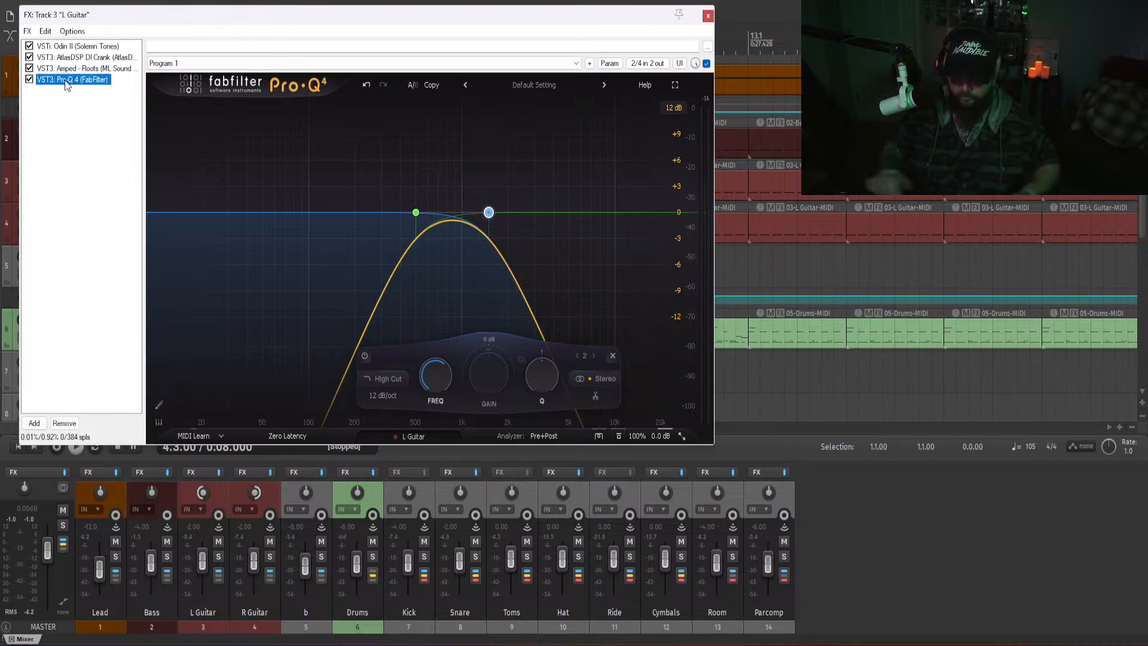
pyautogui.press('Delete')
# - Add kHs Comb Filter to the end of the L Guitar's FX chain and set its cutoff to 20.5 kHz during playback
pyautogui.doubleClick(67, 191)
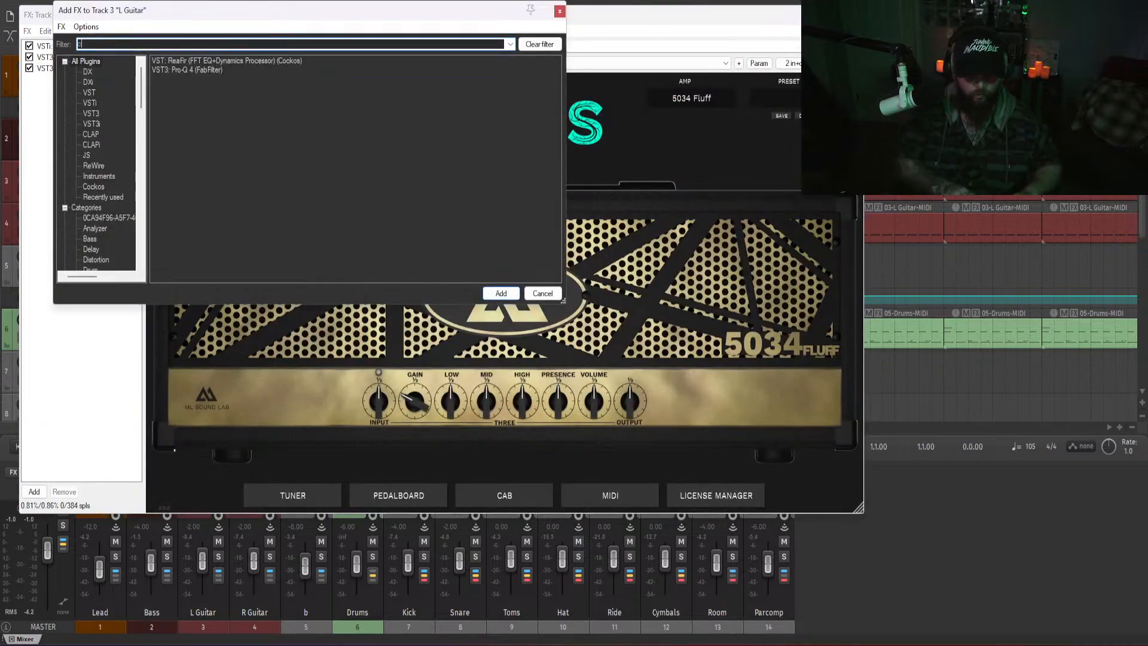
pyautogui.doubleClick(197, 61)
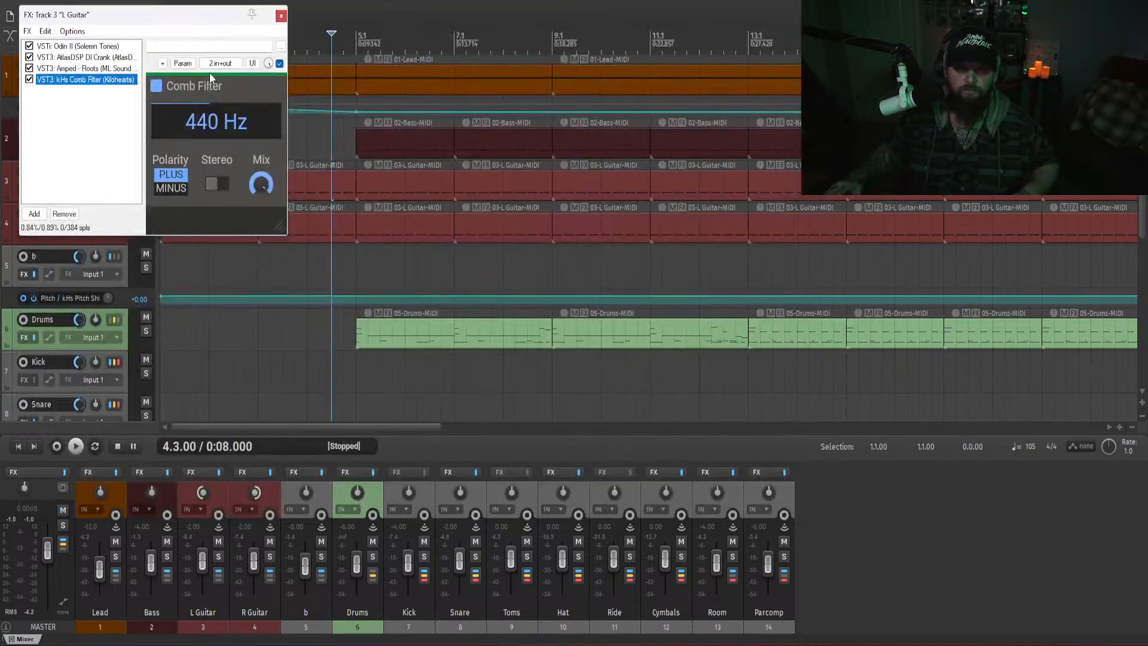
pyautogui.click(926, 554)
pyautogui.press('space')
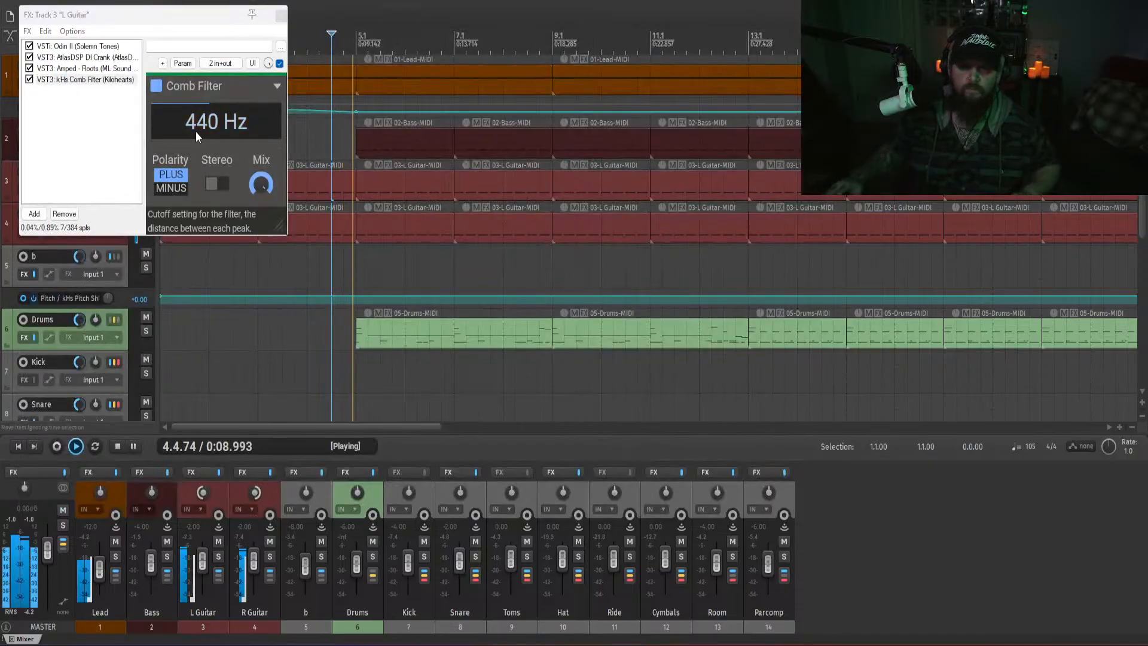
pyautogui.moveTo(207, 123); pyautogui.dragTo(207, 57)
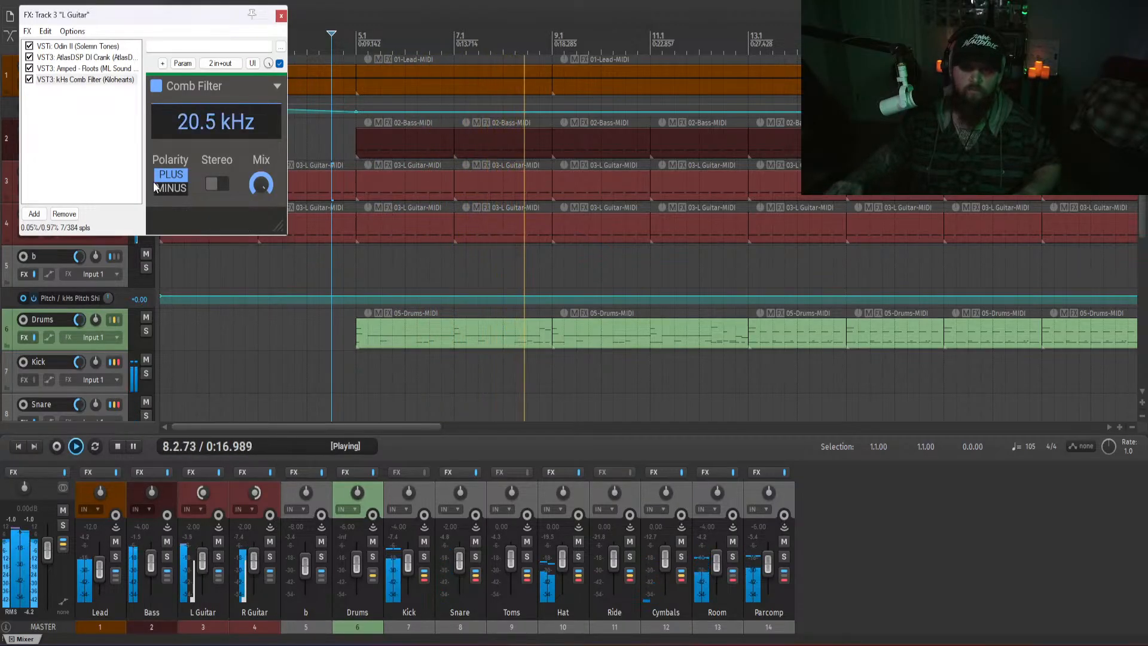
# - Solo the L Guitar track, set the Comb Filter's cutoff to 53.1 Hz and stop playback
pyautogui.click(218, 557)
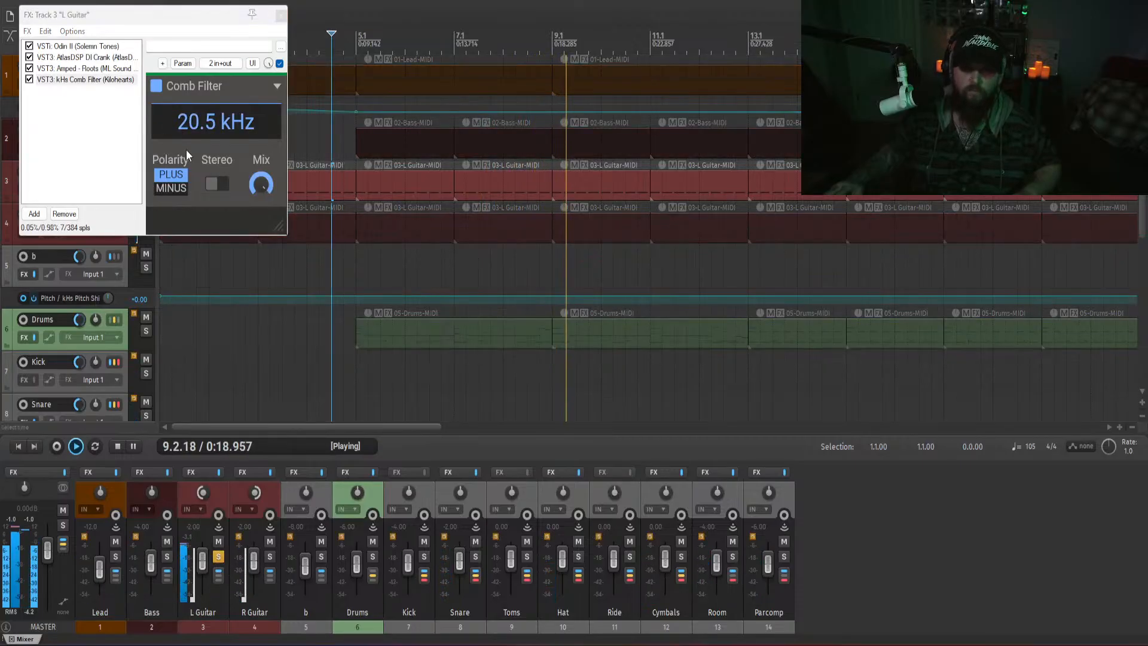
pyautogui.click(31, 80)
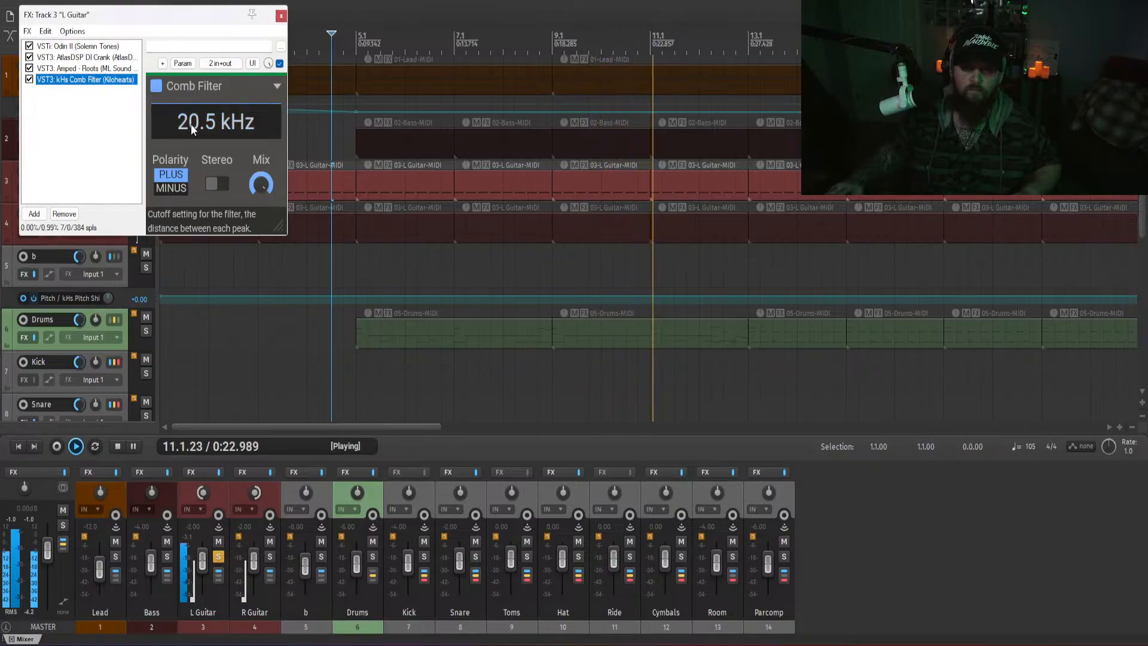
pyautogui.moveTo(191, 124); pyautogui.dragTo(202, 169)
pyautogui.click(871, 535)
pyautogui.press('space')
pyautogui.press('space')
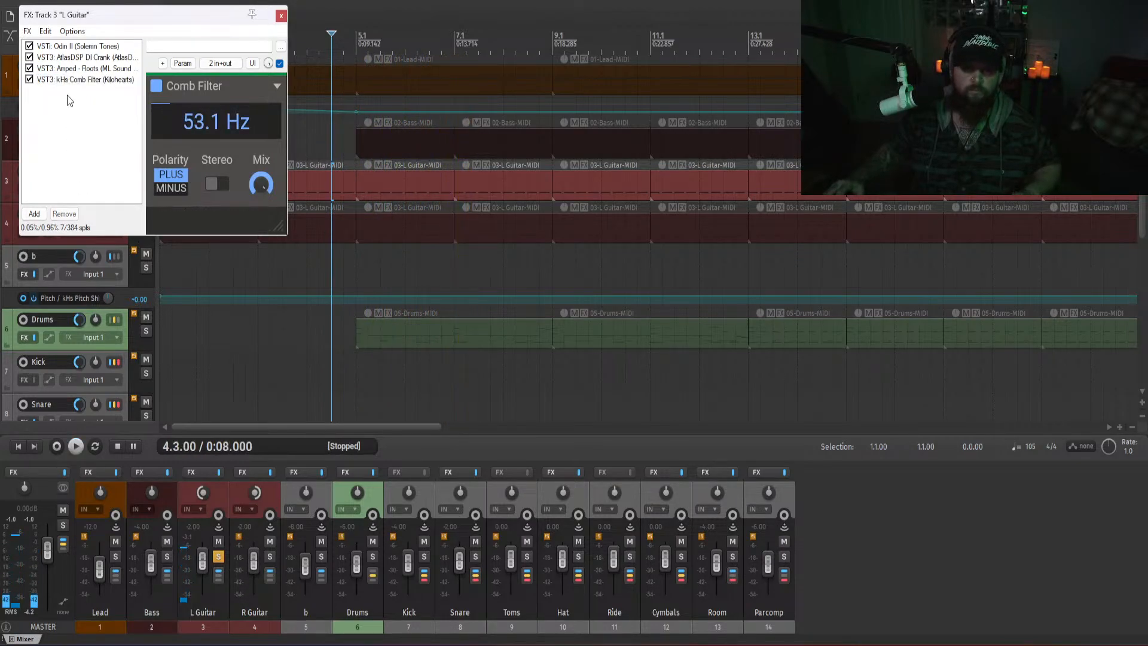
# - Replace the Comb Filter in the L Guitar's FX chain with FabFilter Pro-Q 4
pyautogui.press('Delete')
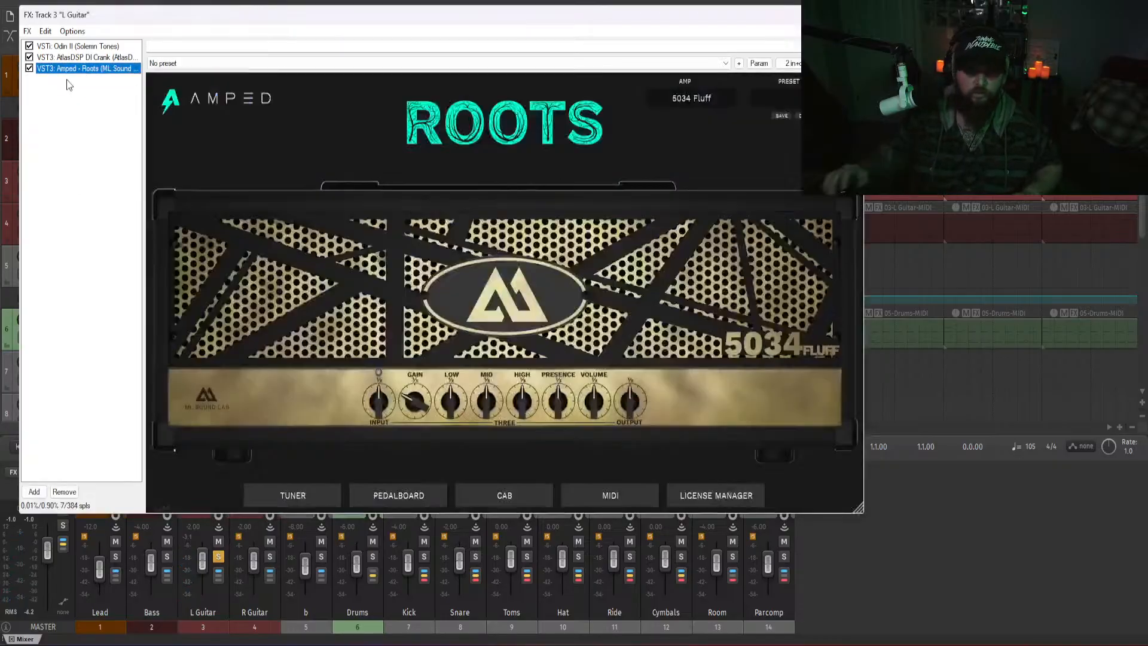
pyautogui.doubleClick(67, 156)
pyautogui.write('pro q')
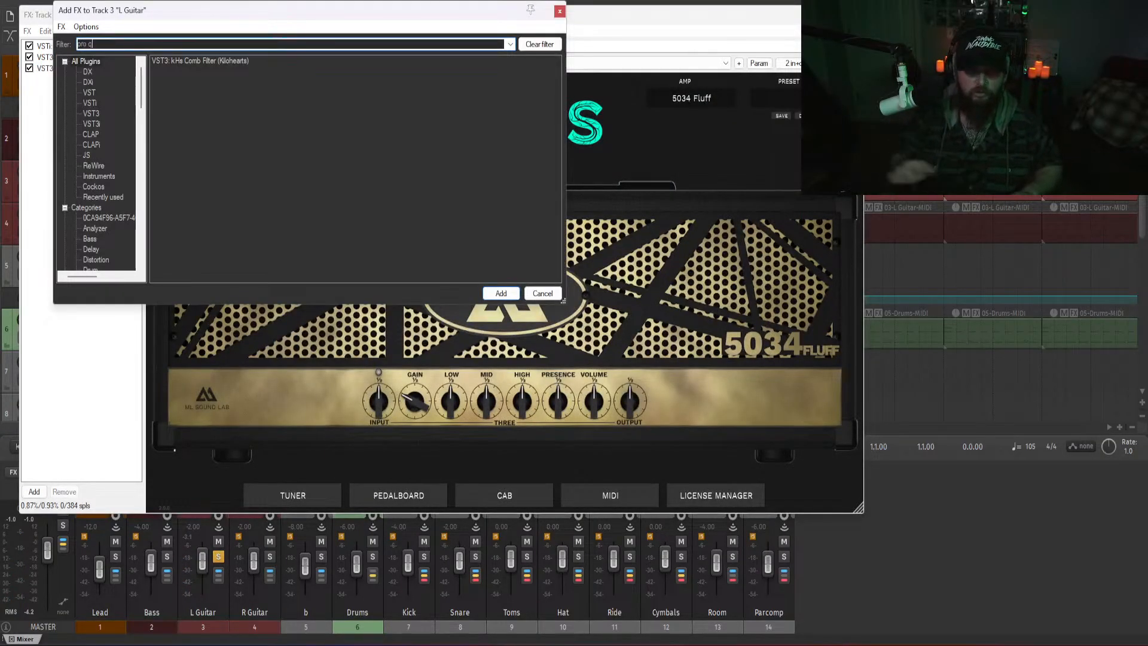
pyautogui.doubleClick(192, 70)
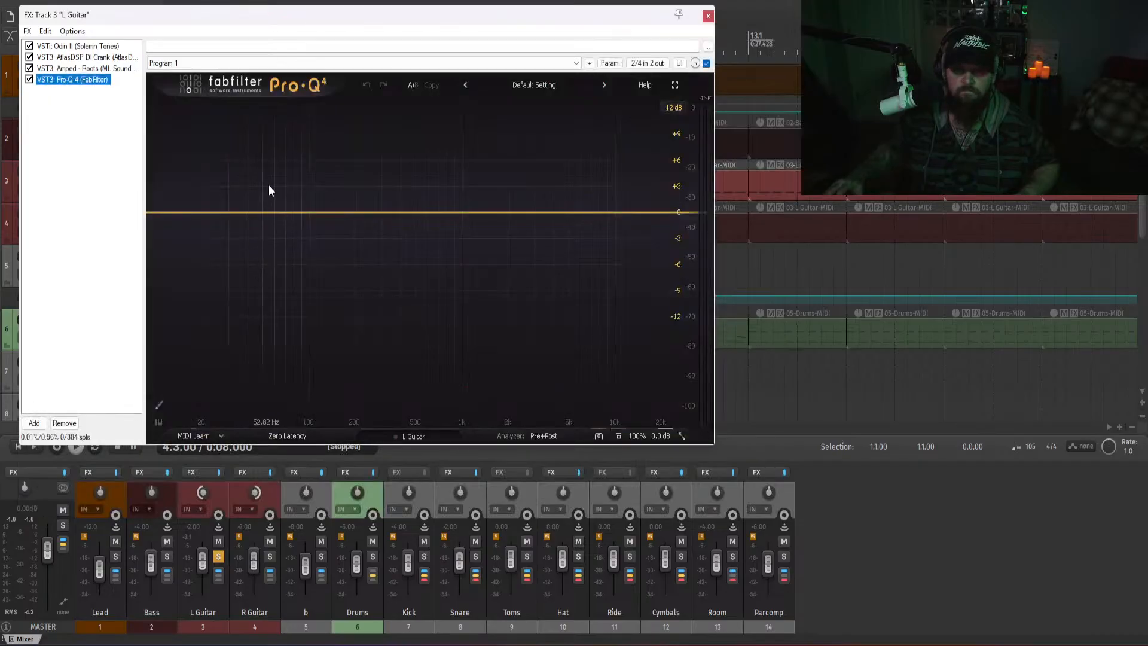
# - Add a low-cut band at 200 Hz to the L Guitar track's Pro-Q 4 equalizer
pyautogui.click(163, 214)
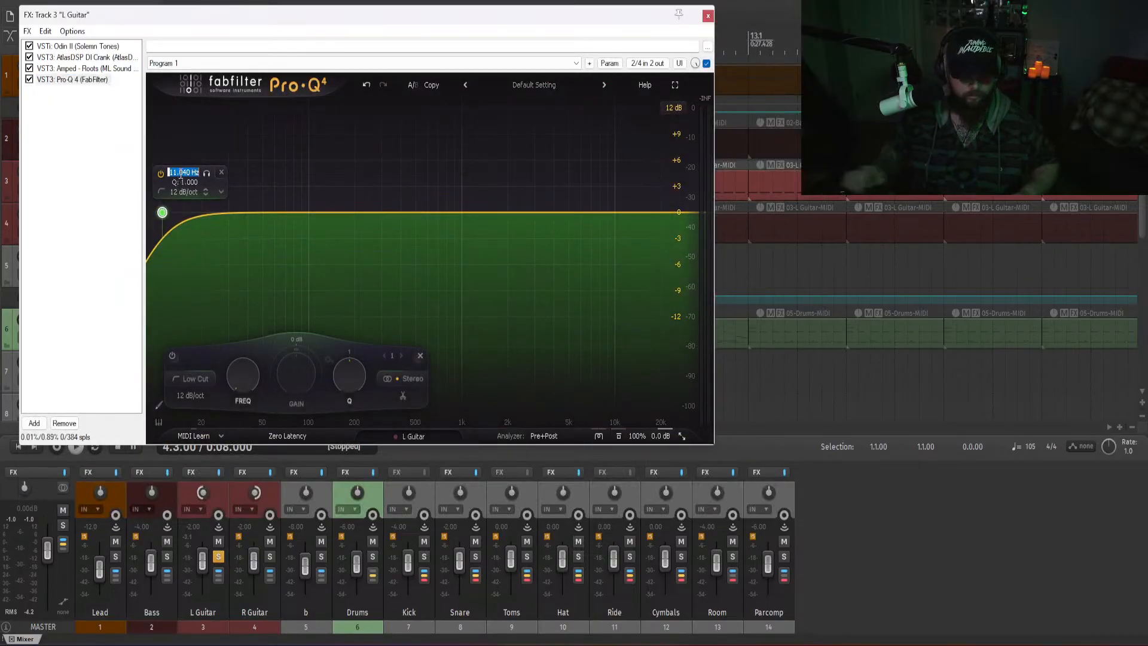
pyautogui.click(180, 173)
pyautogui.write('200')
pyautogui.press('Return')
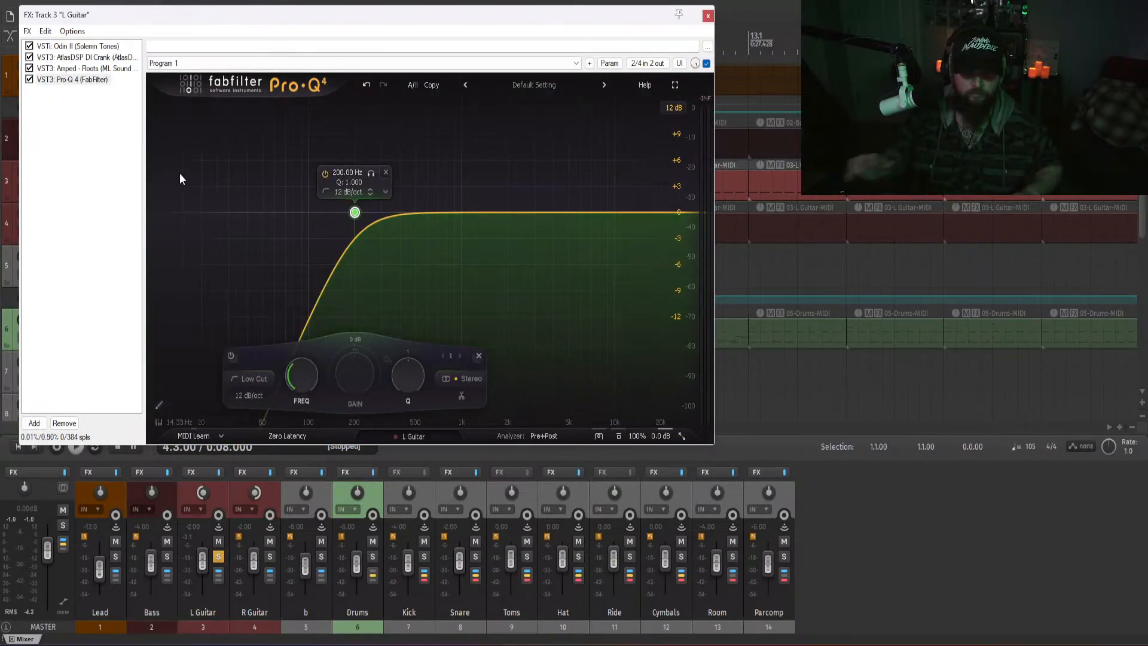
# - Add a high-cut band at 1.5 kHz to the L Guitar equalizer and play back the filtered guitar
pyautogui.click(680, 213)
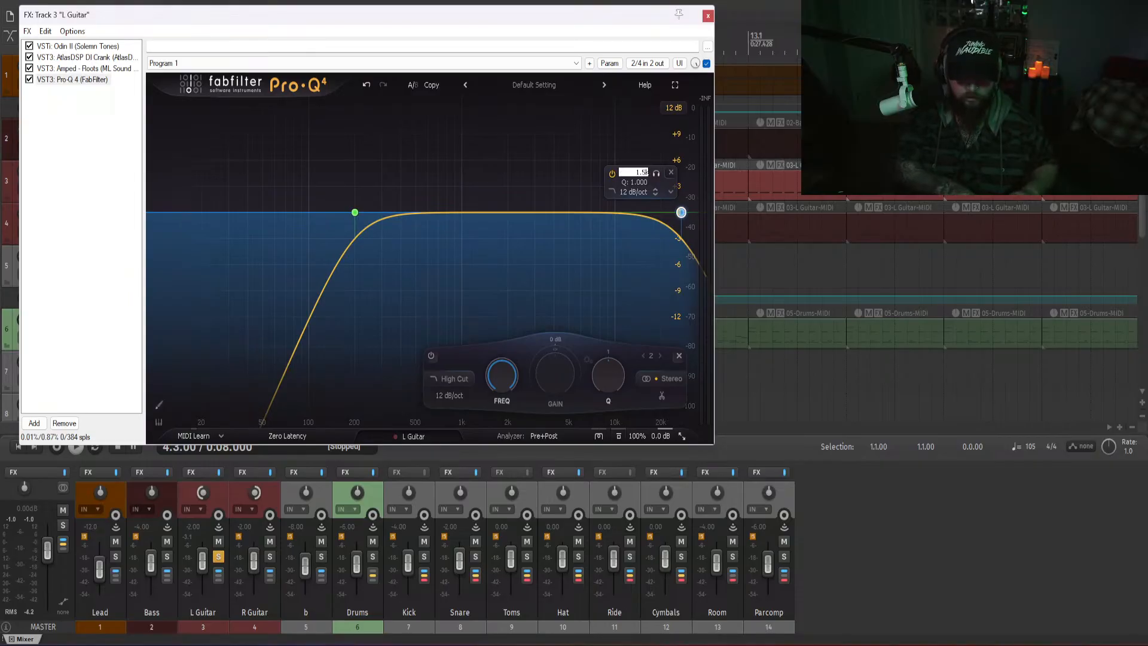
pyautogui.click(638, 172)
pyautogui.write('1.5k')
pyautogui.press('Return')
pyautogui.press('space')
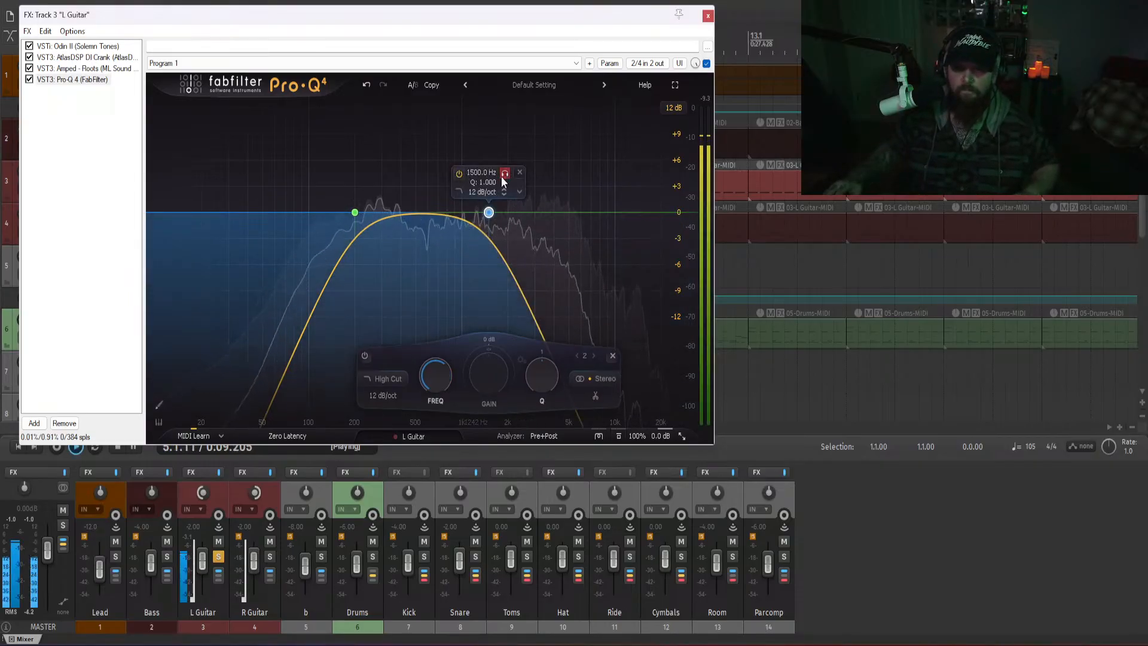
pyautogui.moveTo(343, 183)
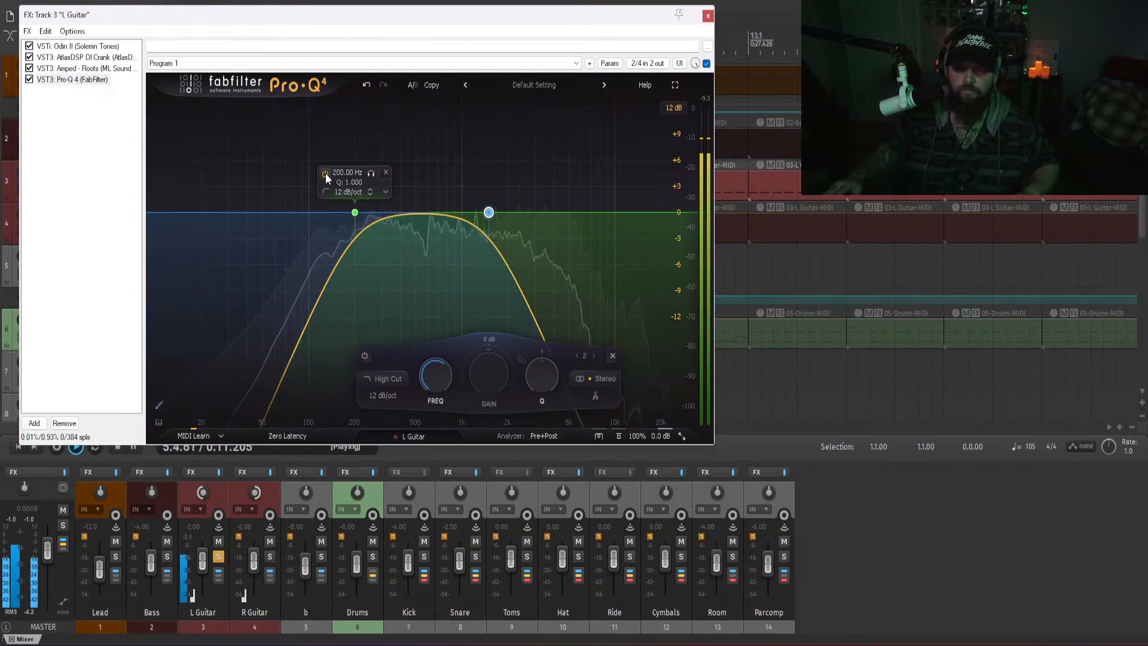
pyautogui.press('space')
# - Show the Pro-Q 4 Band 1 Q automation envelope for the L Guitar track and close the effects window
pyautogui.moveTo(354, 213); pyautogui.dragTo(354, 214)
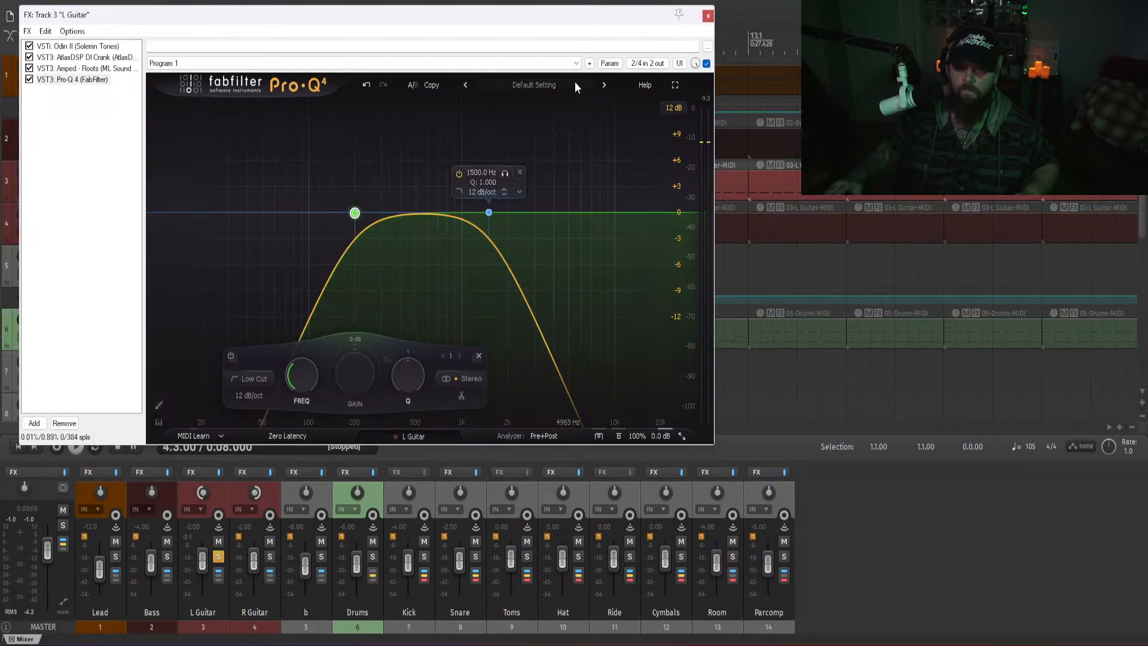
pyautogui.click(610, 63)
pyautogui.click(616, 108)
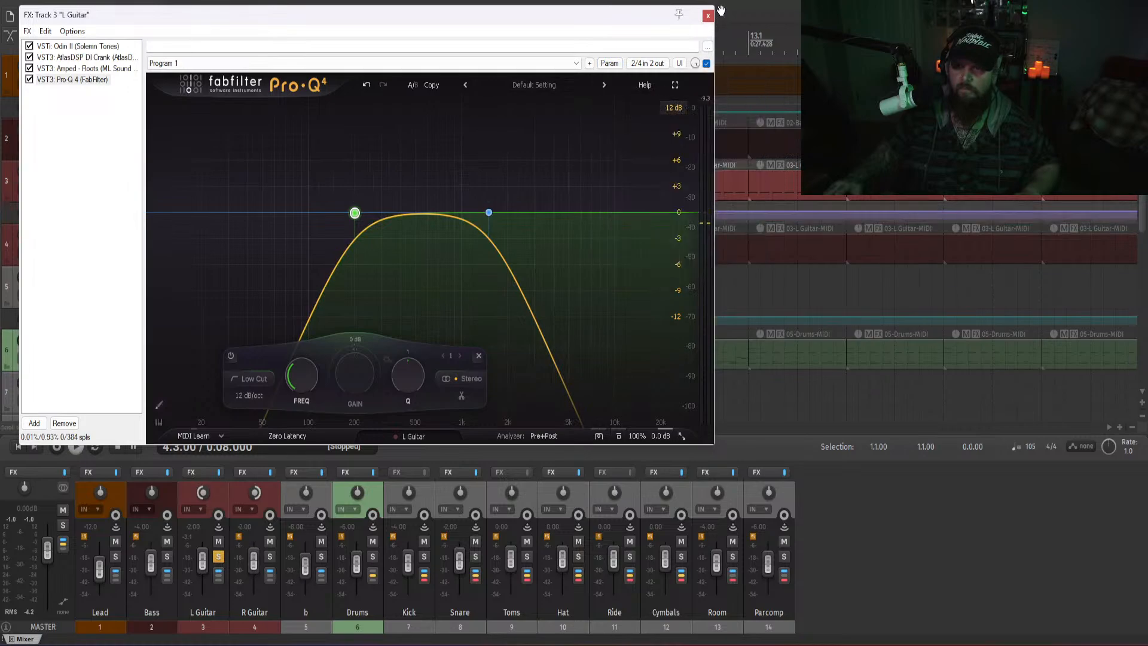
pyautogui.click(708, 16)
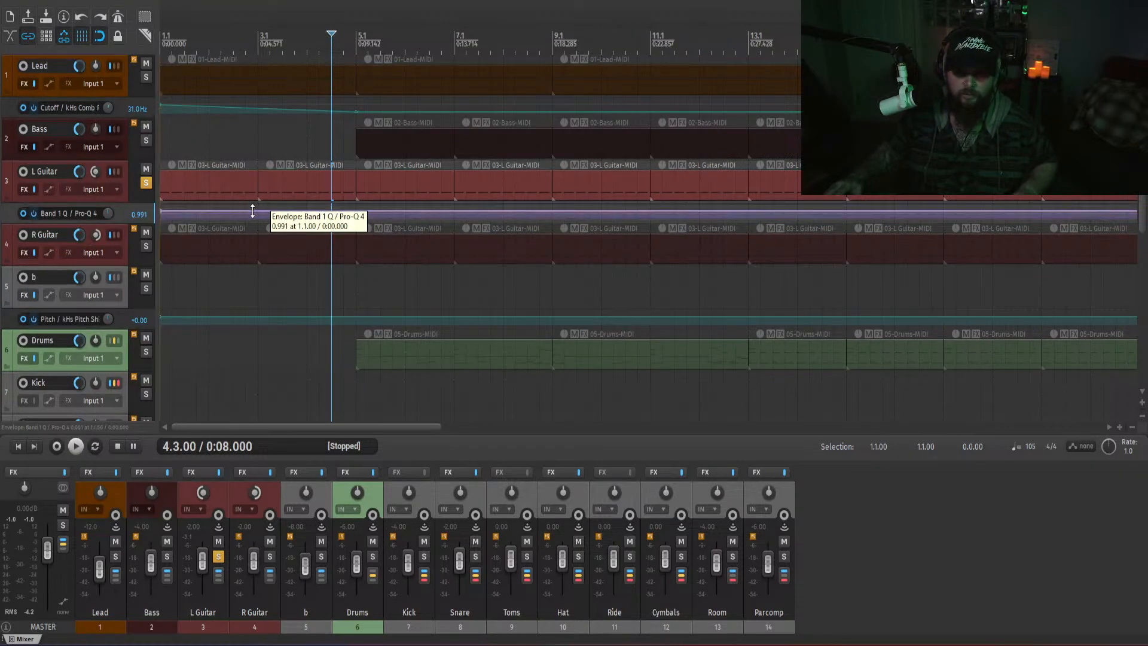
# - Ramp the Band 1 Q envelope down to about 0.025 at 5.1.00 and play it back from the start
pyautogui.moveTo(253, 213); pyautogui.dragTo(245, 264)
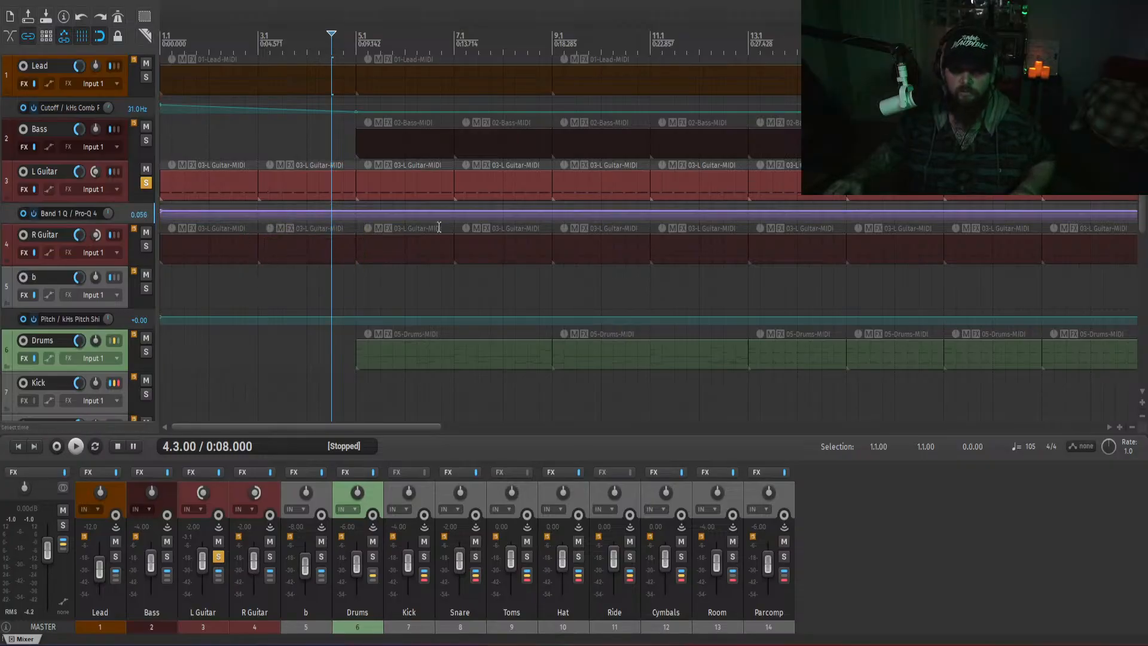
pyautogui.click(357, 211)
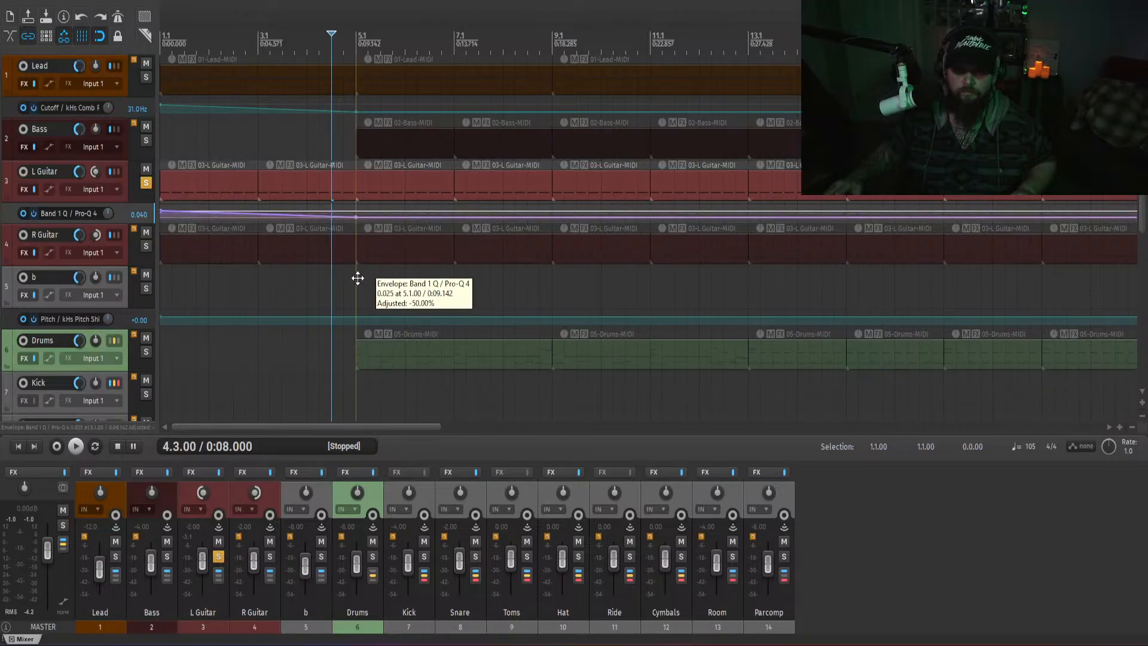
pyautogui.press('space')
pyautogui.press('Home')
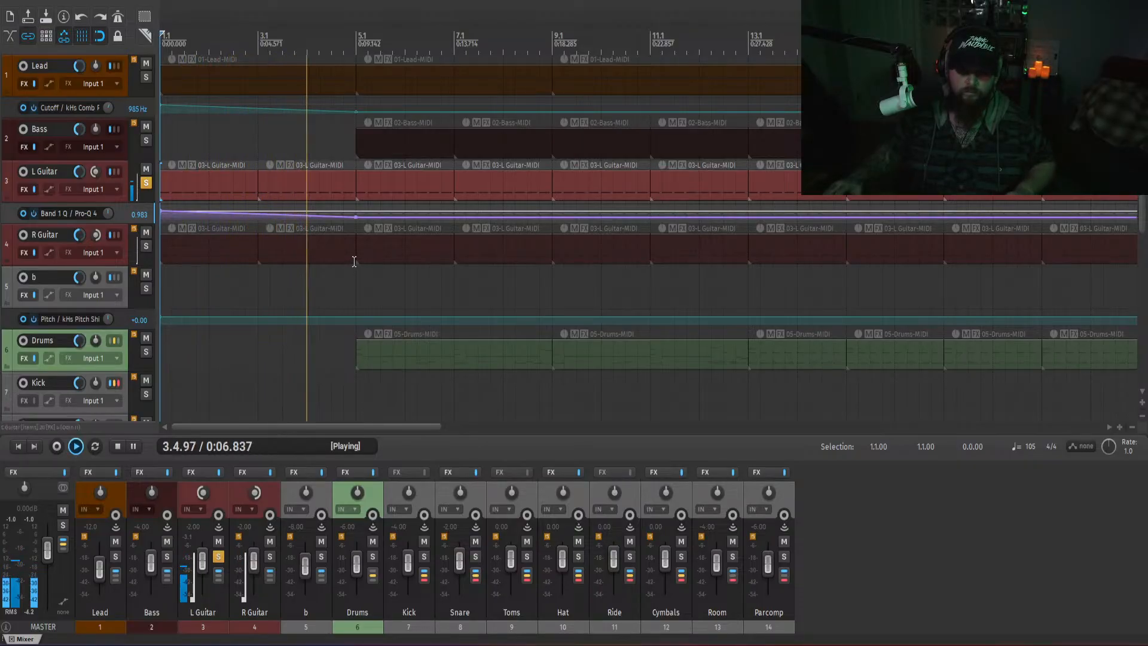
pyautogui.press('space')
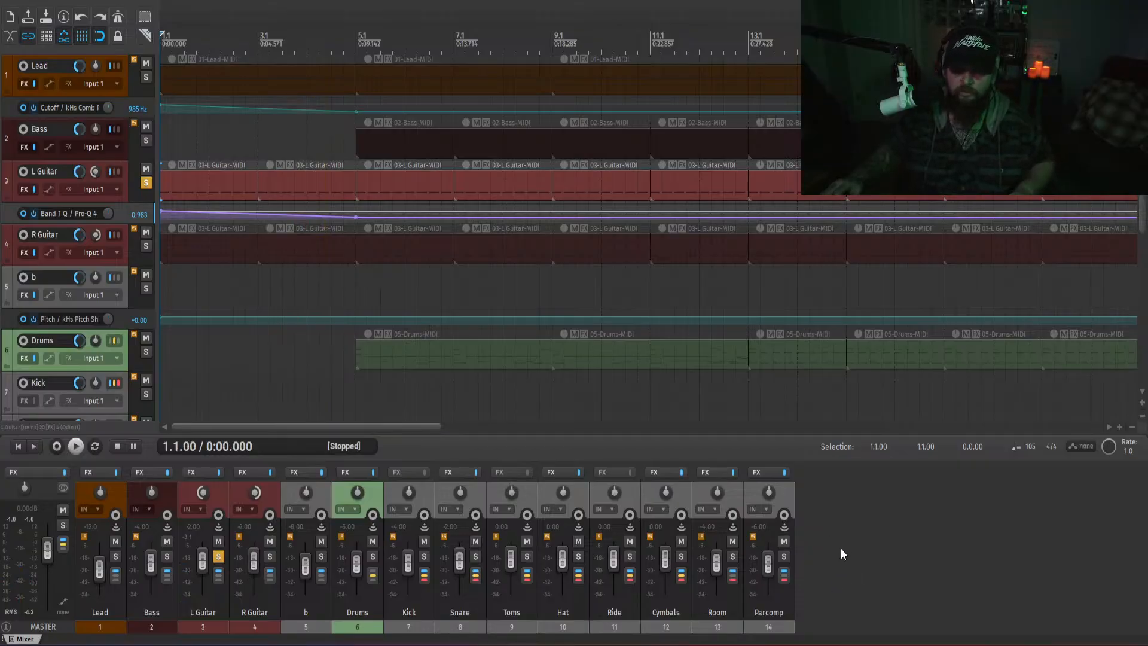
# - Remove the Band 1 Q envelope from the L Guitar track
pyautogui.press('f')
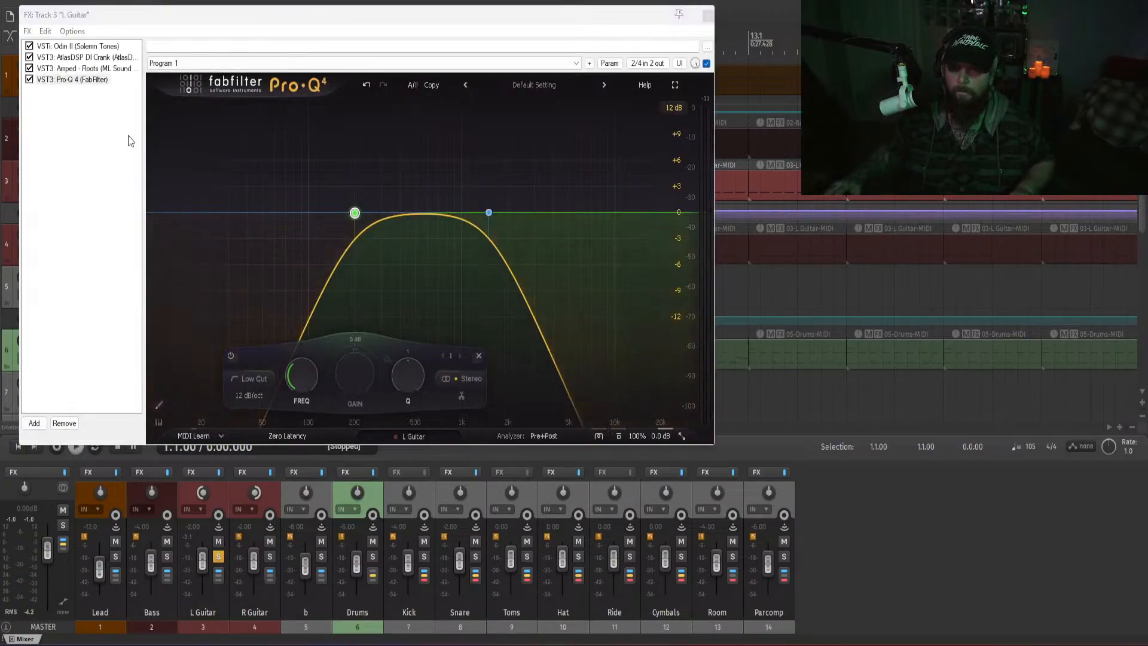
pyautogui.press('Escape')
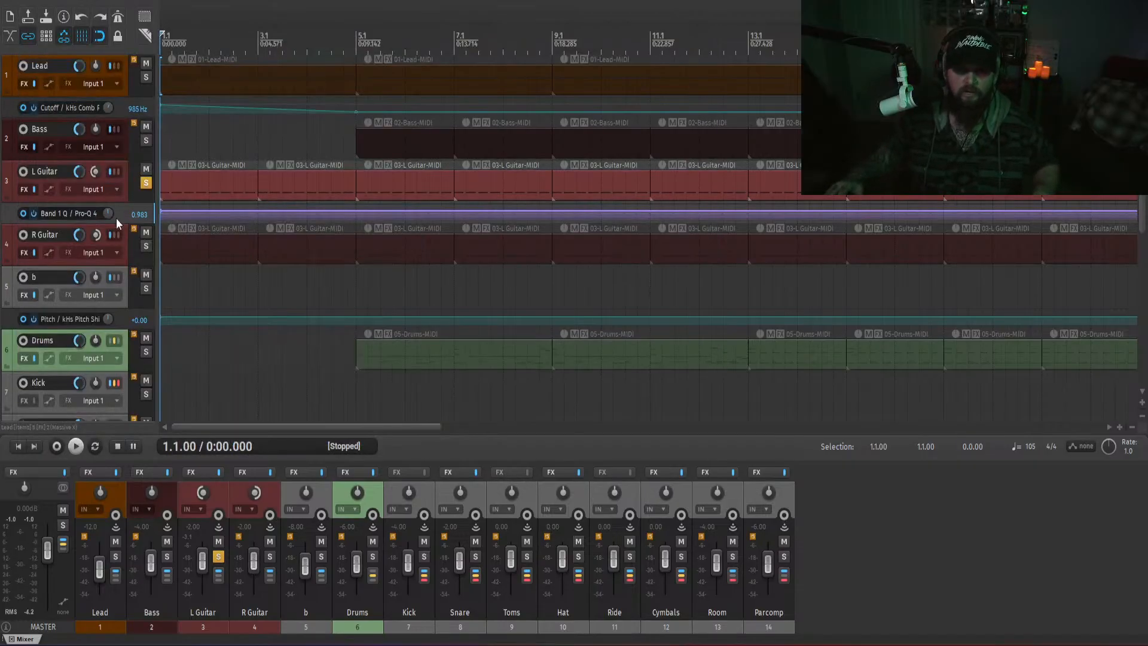
pyautogui.rightClick(120, 210)
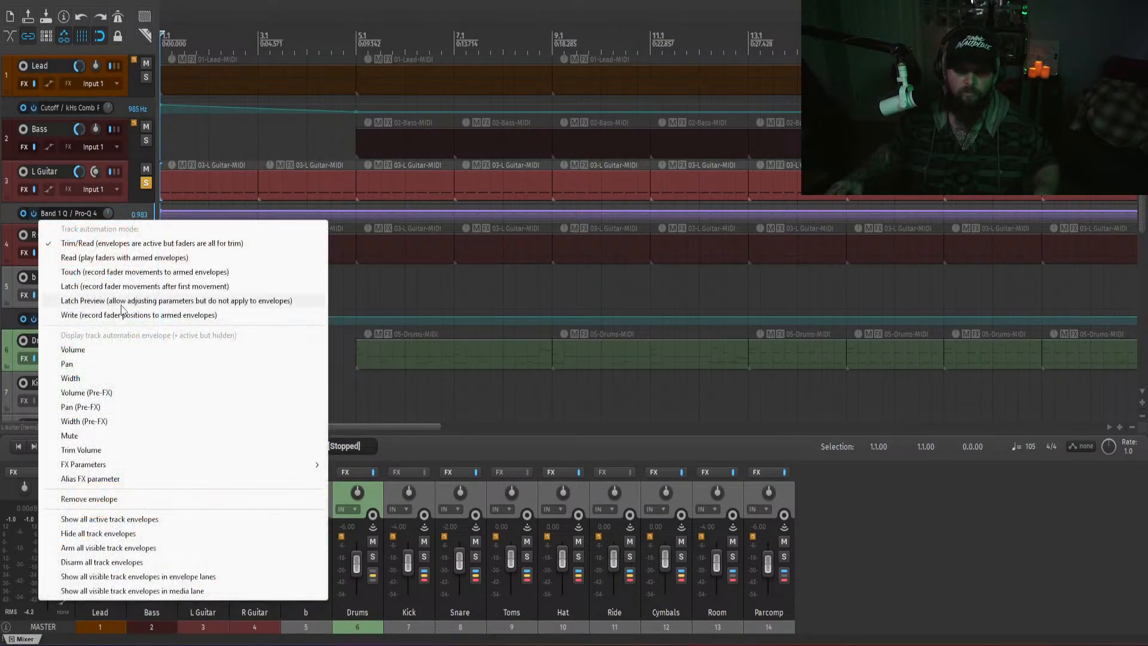
pyautogui.click(90, 500)
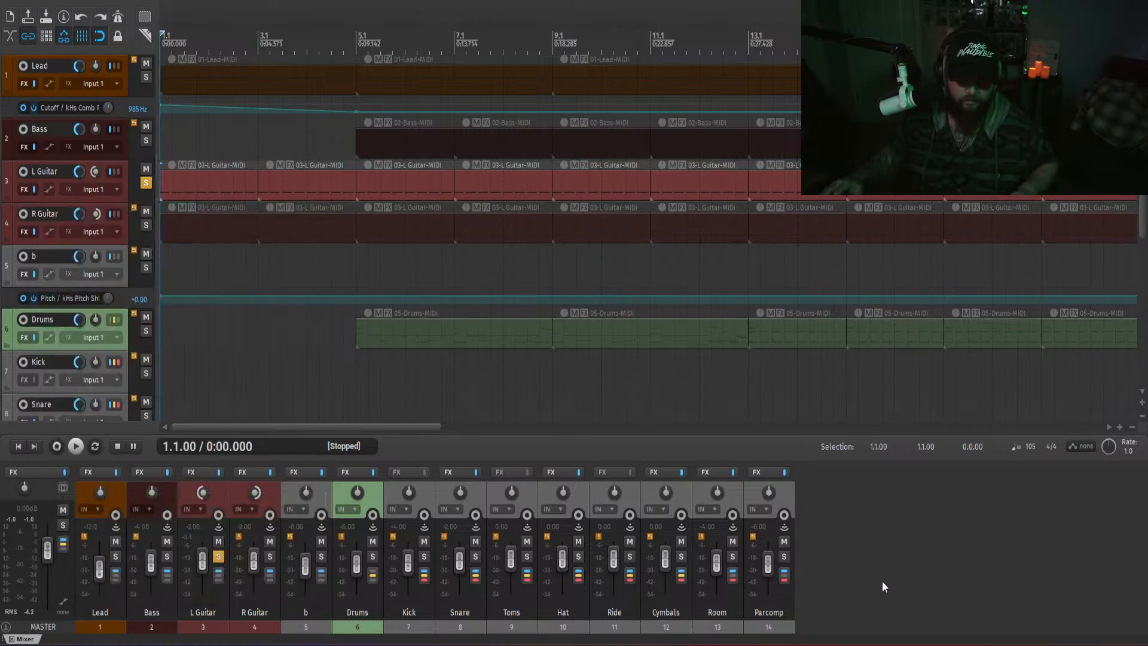
# - Unsolo the L Guitar track
pyautogui.scroll(-2, 626, 317)
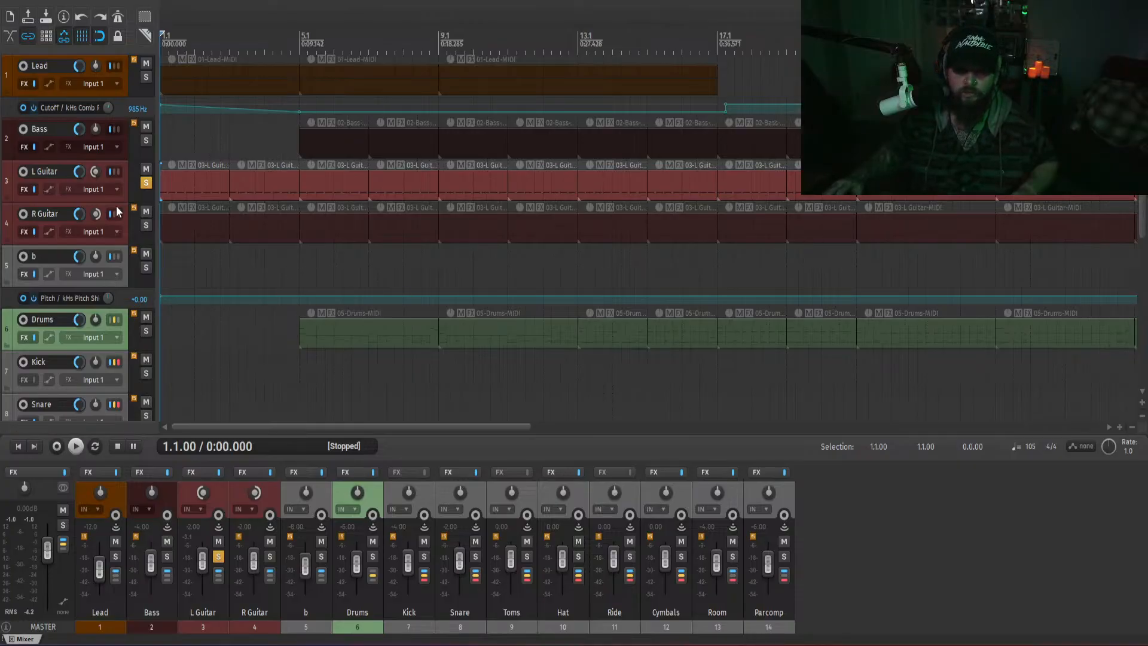
pyautogui.click(218, 557)
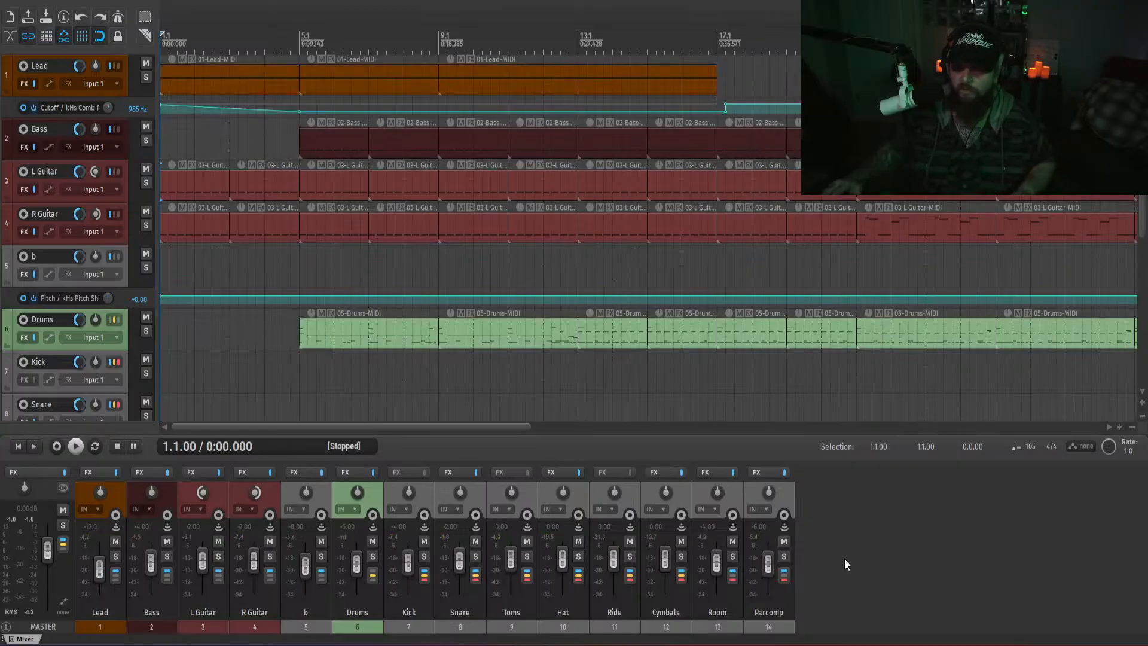
pyautogui.scroll(-4, 524, 351)
pyautogui.click(198, 358)
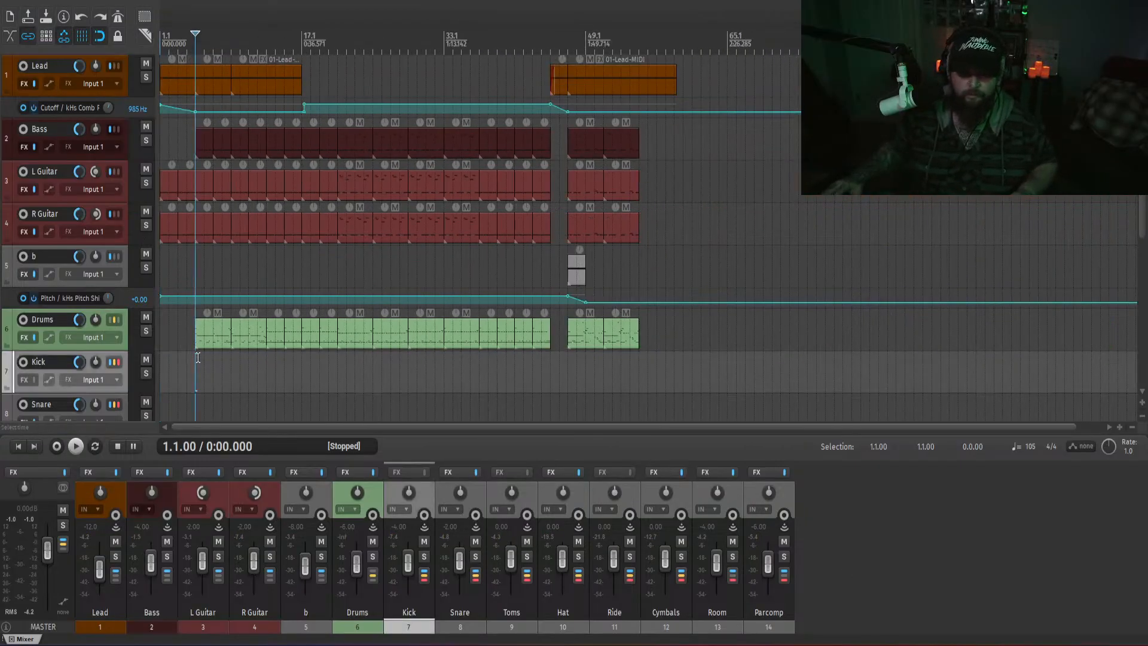
pyautogui.click(302, 374)
pyautogui.click(169, 372)
pyautogui.click(293, 371)
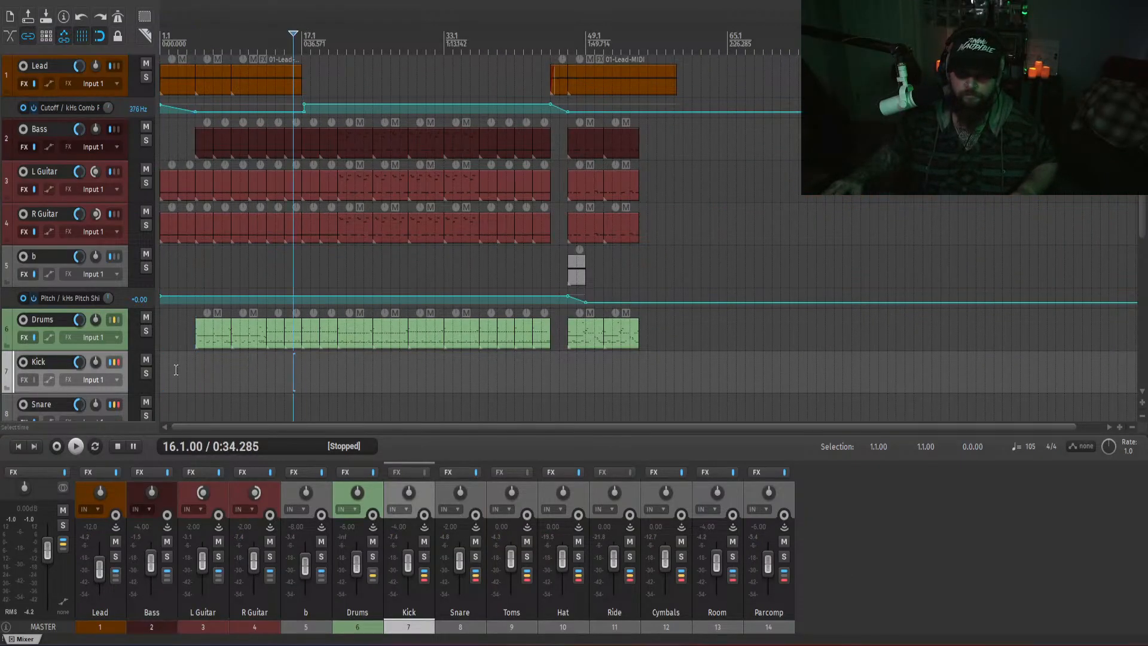
pyautogui.click(261, 358)
pyautogui.scroll(2, 438, 367)
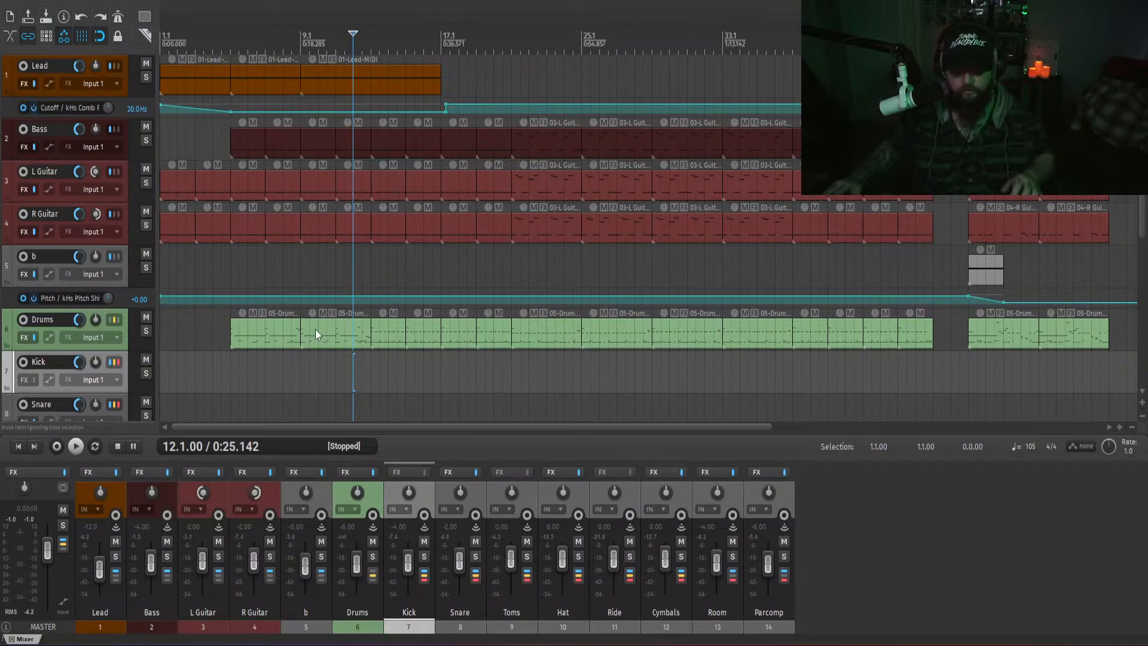
# - Play the full arrangement from the start of the project
pyautogui.click(904, 557)
pyautogui.press('Home')
pyautogui.press('space')
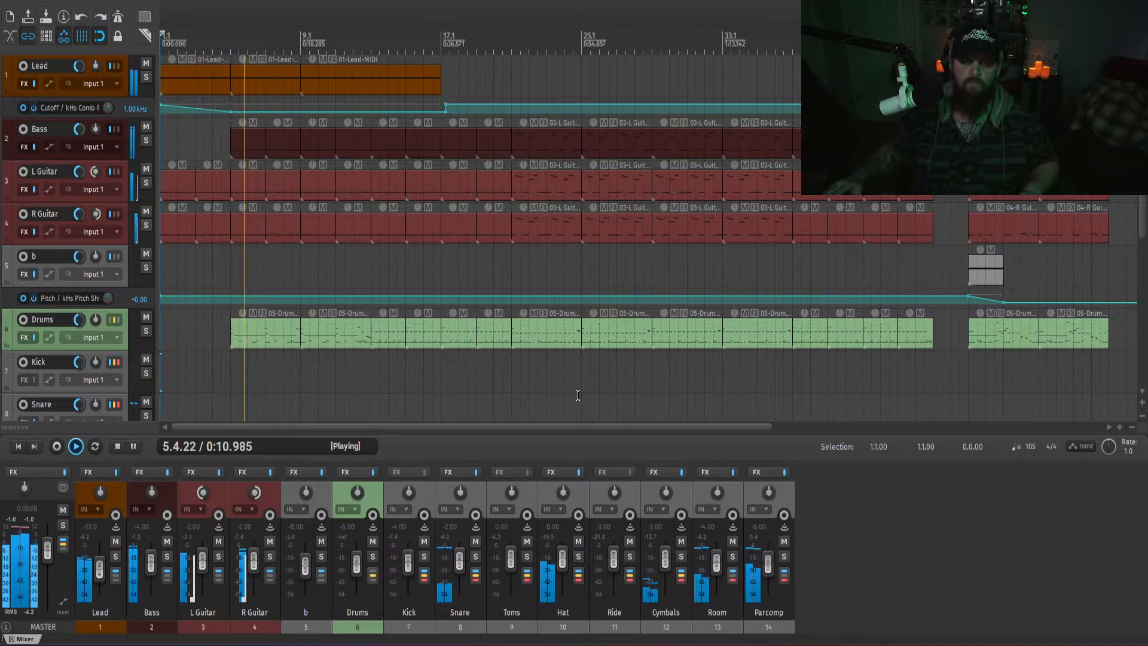
pyautogui.moveTo(437, 429); pyautogui.dragTo(500, 431)
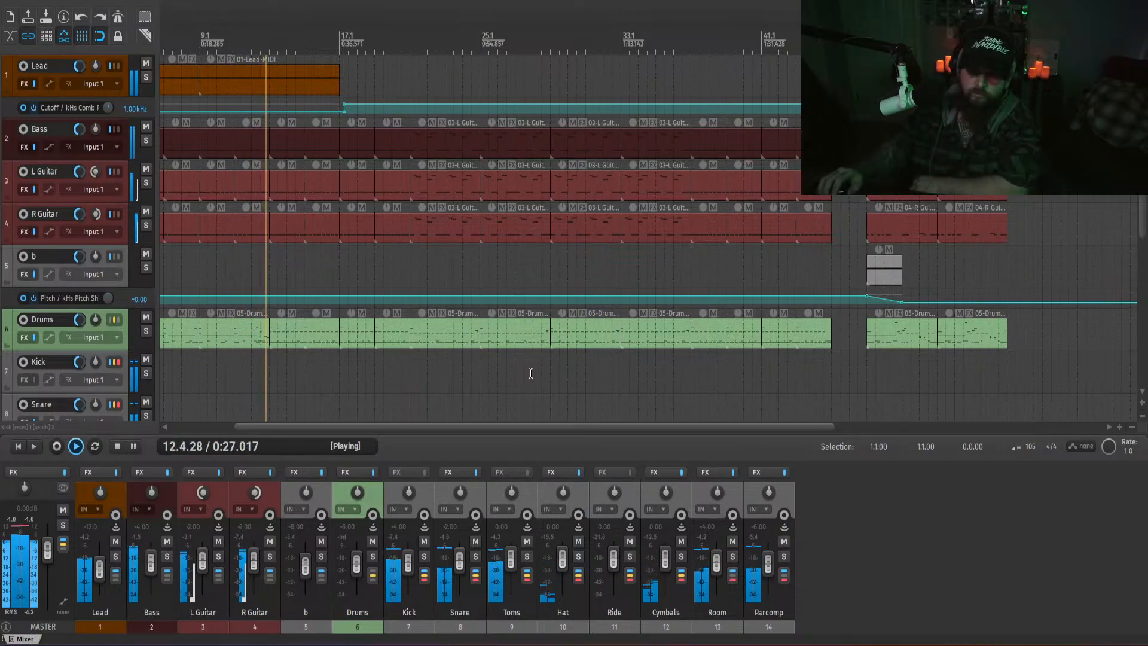
# - Set the Snare track's volume to -4 dB
pyautogui.rightClick(459, 560)
pyautogui.write('-4')
pyautogui.press('Return')
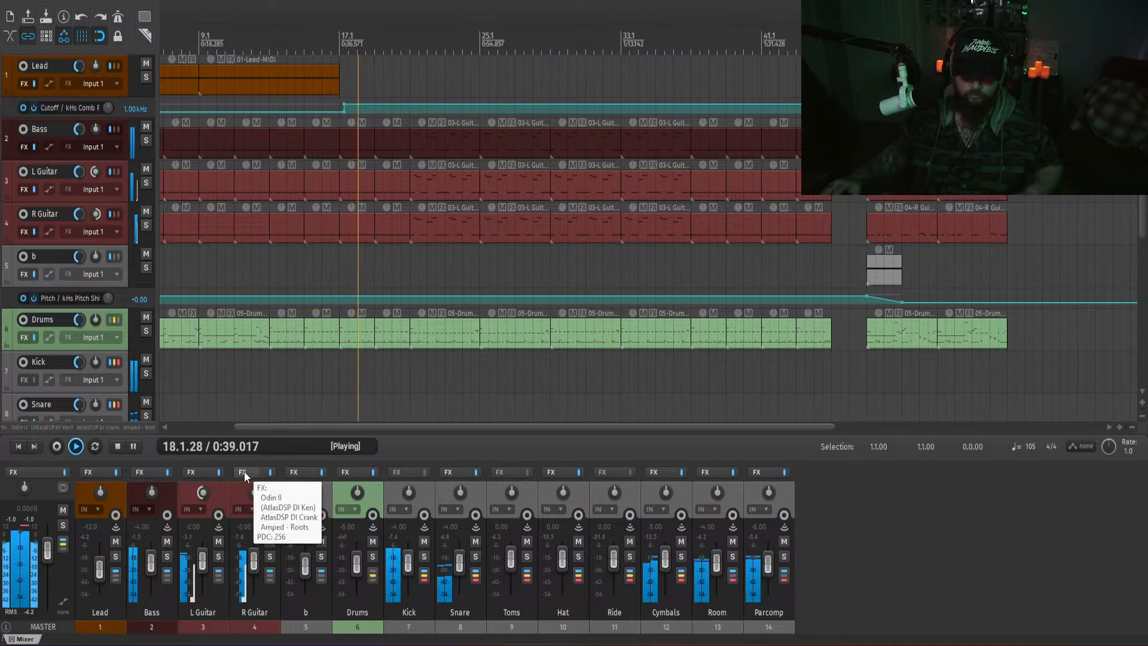
# - Remove Pro-Q 4 from the L Guitar track's effects chain and close the effects window
pyautogui.click(190, 475)
pyautogui.press('Up')
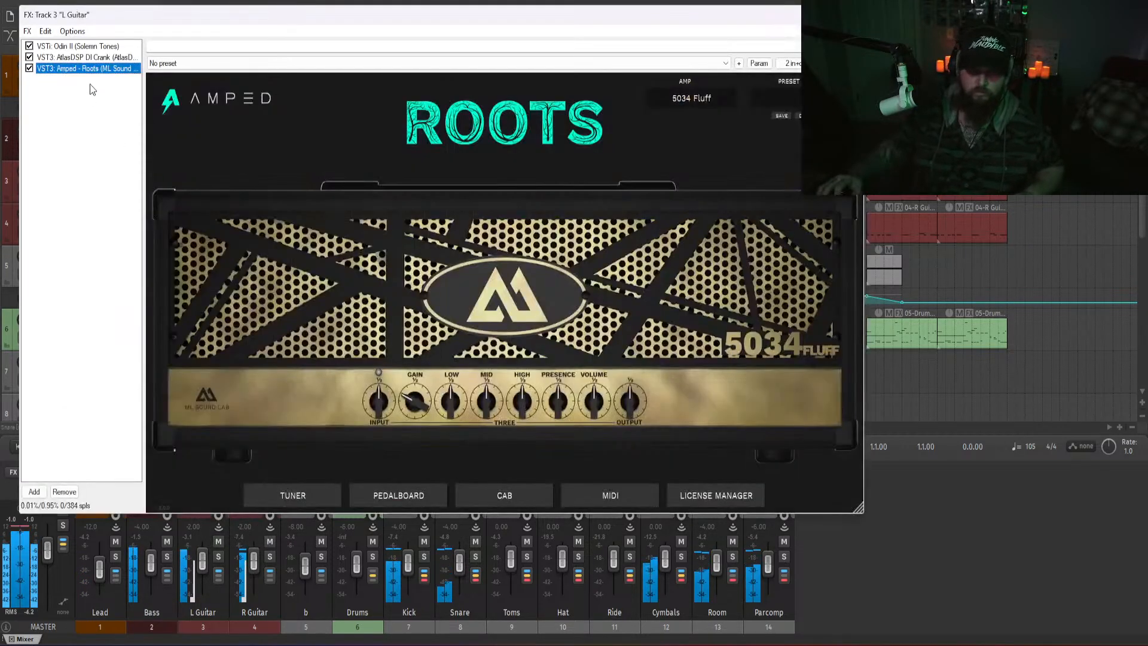
pyautogui.press('Escape')
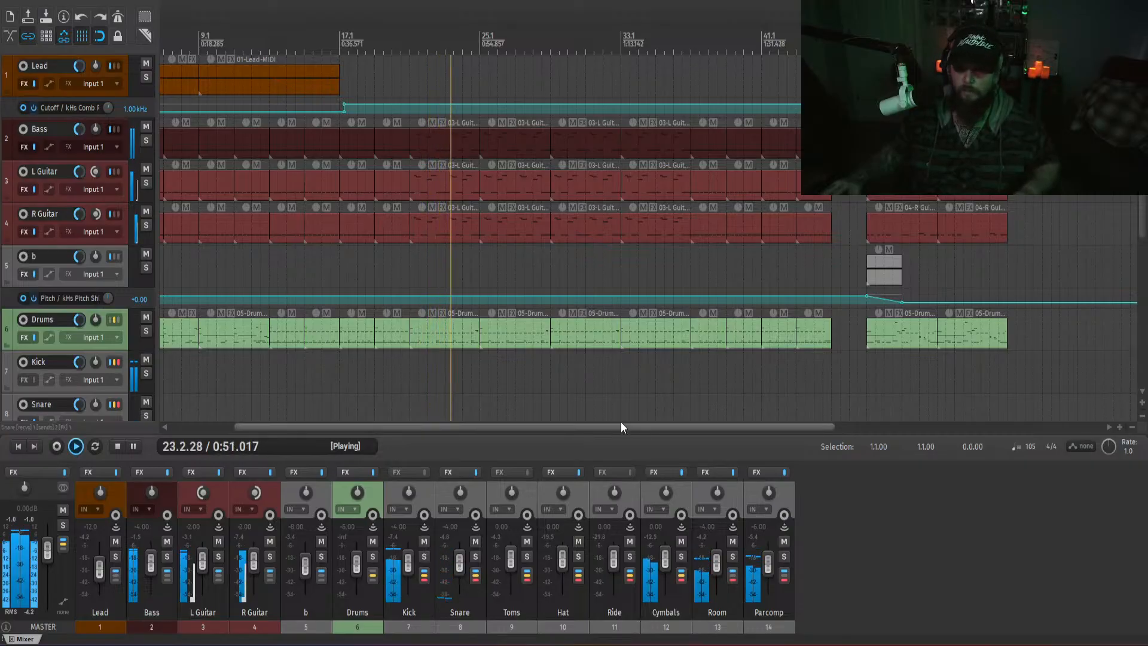
pyautogui.moveTo(617, 425); pyautogui.dragTo(636, 426)
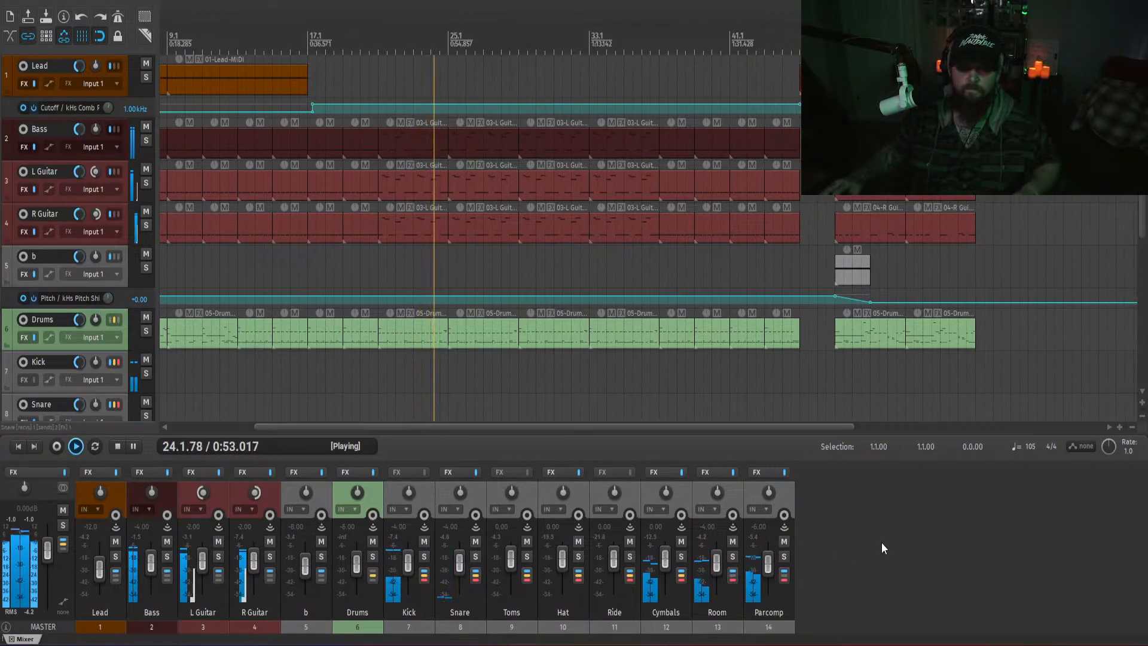
pyautogui.scroll(1, 58, 244)
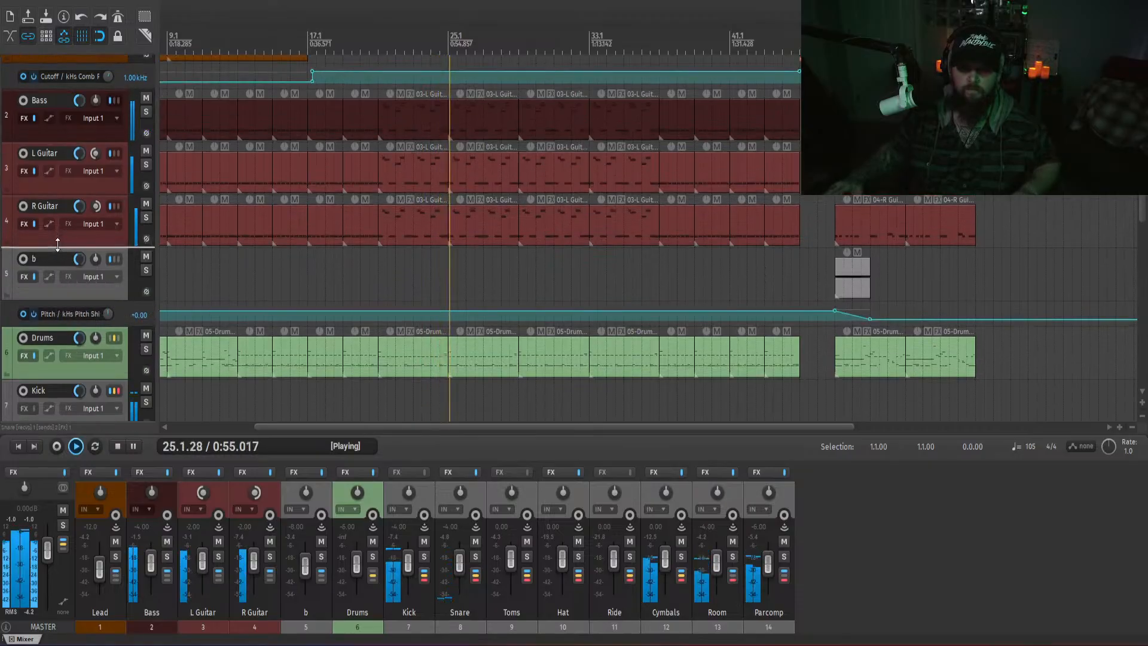
pyautogui.scroll(1, 57, 243)
pyautogui.scroll(1, 58, 243)
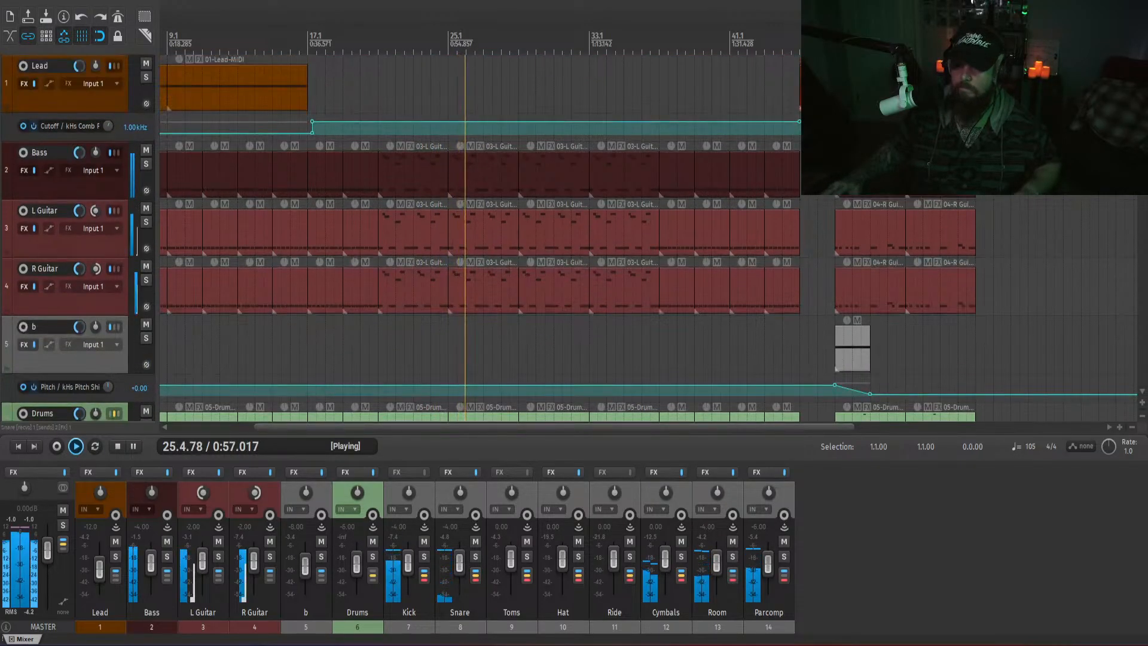
pyautogui.scroll(-3, 478, 239)
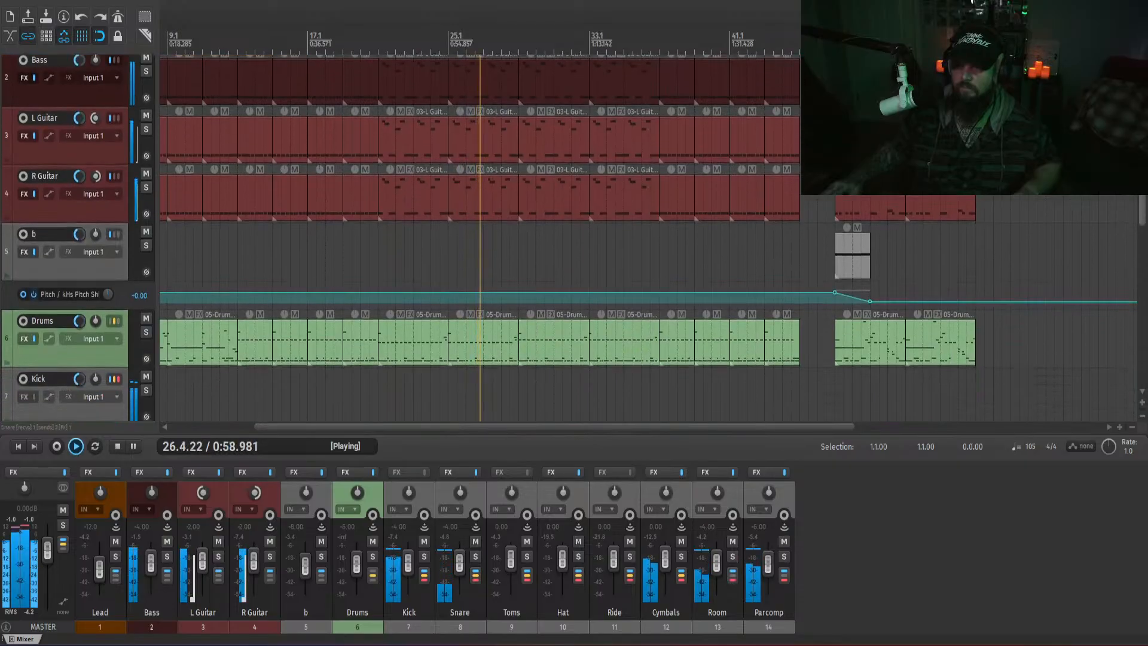
pyautogui.scroll(1, 479, 240)
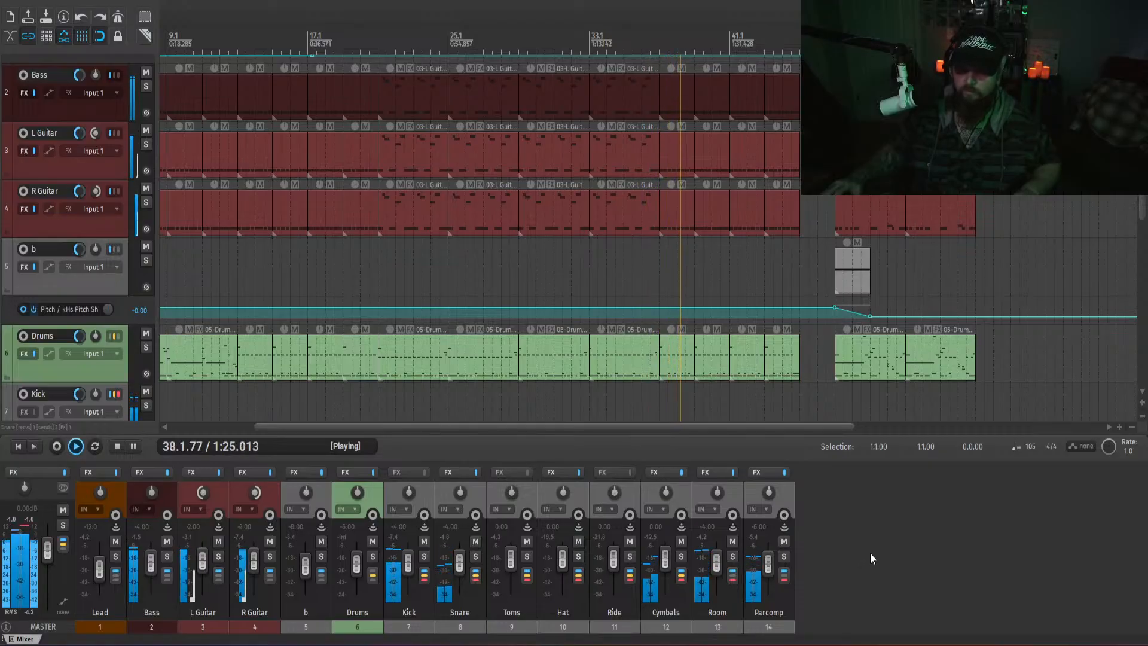
# - Review the Amped Roots, Odin II and DI Crank plugins in the L Guitar effects chain, then close it
pyautogui.click(190, 472)
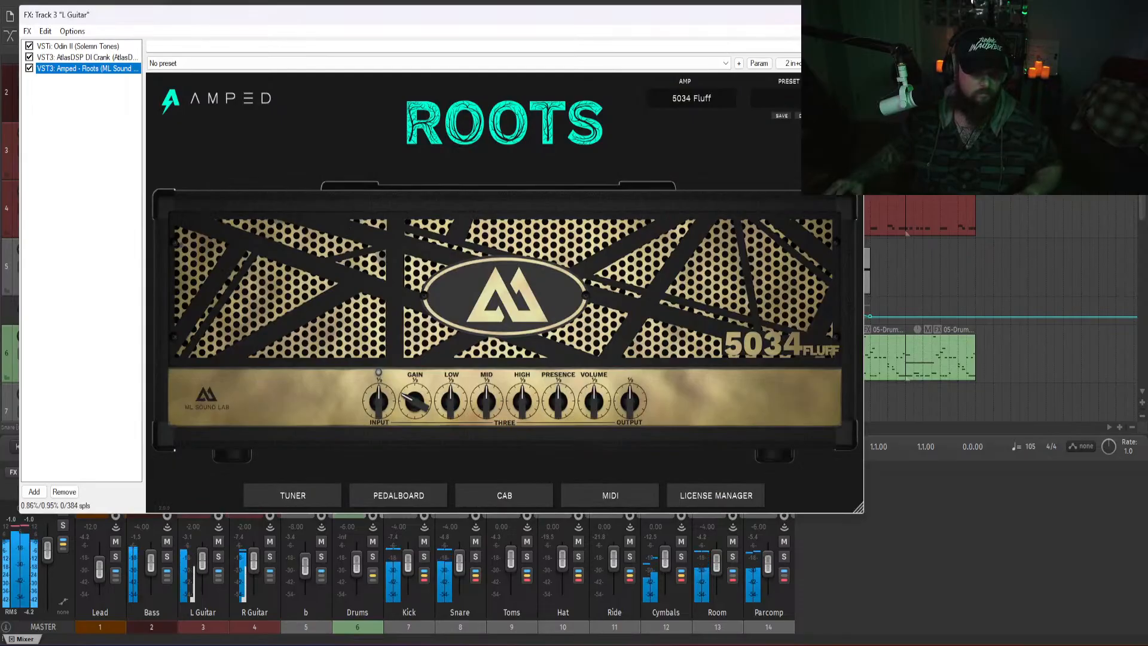
pyautogui.click(83, 49)
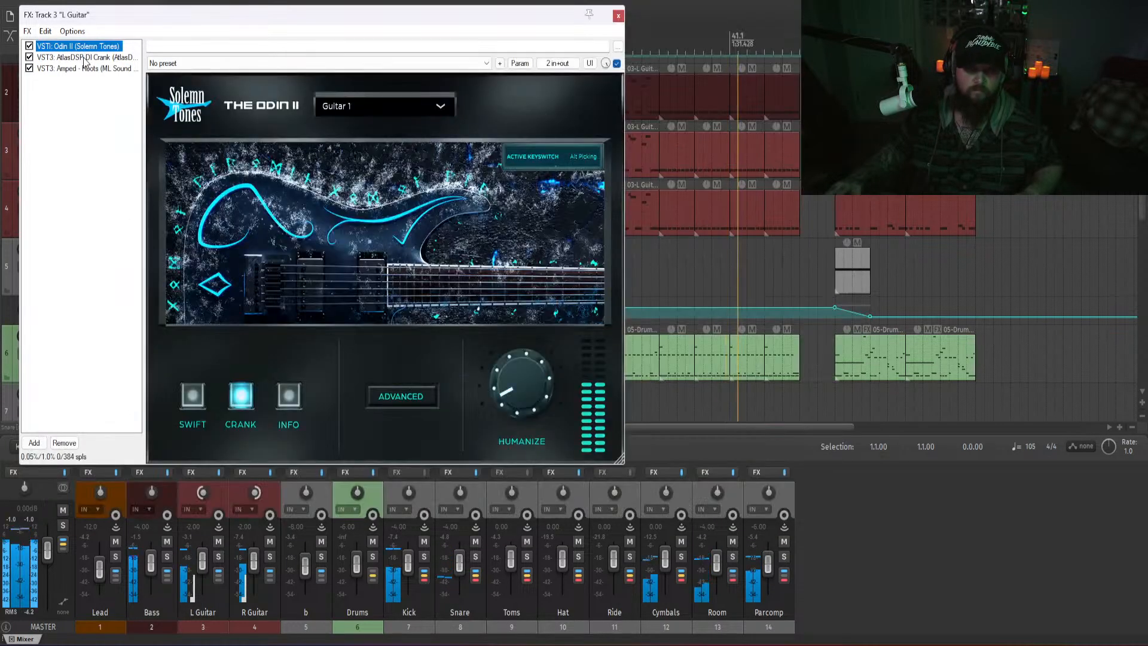
pyautogui.click(84, 57)
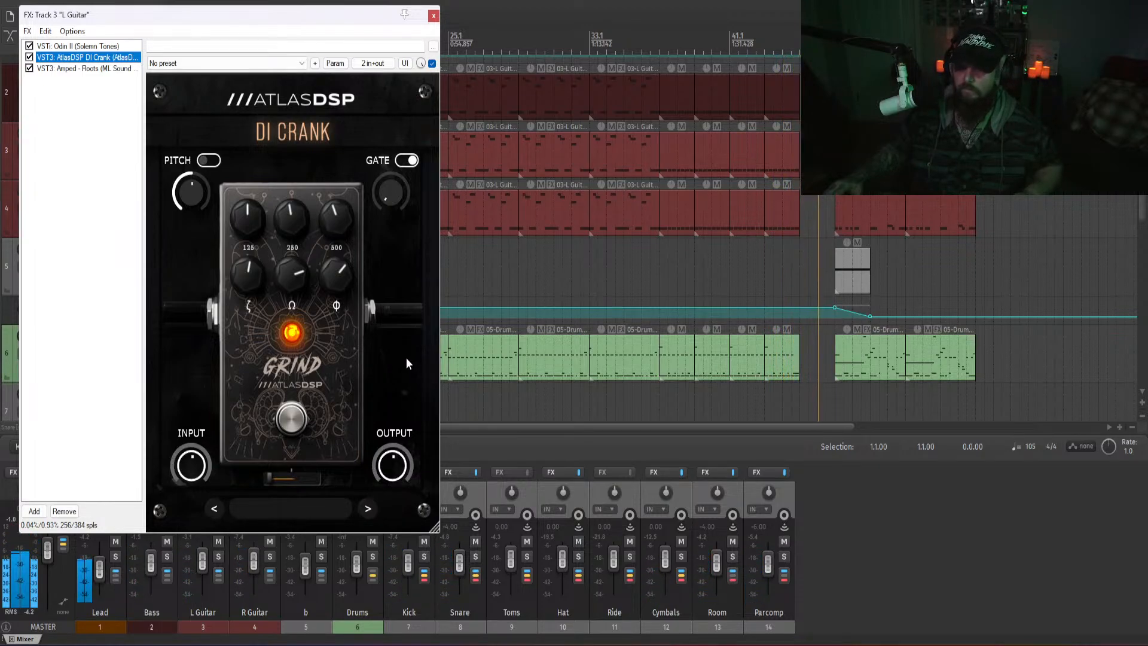
pyautogui.click(1012, 584)
pyautogui.click(433, 16)
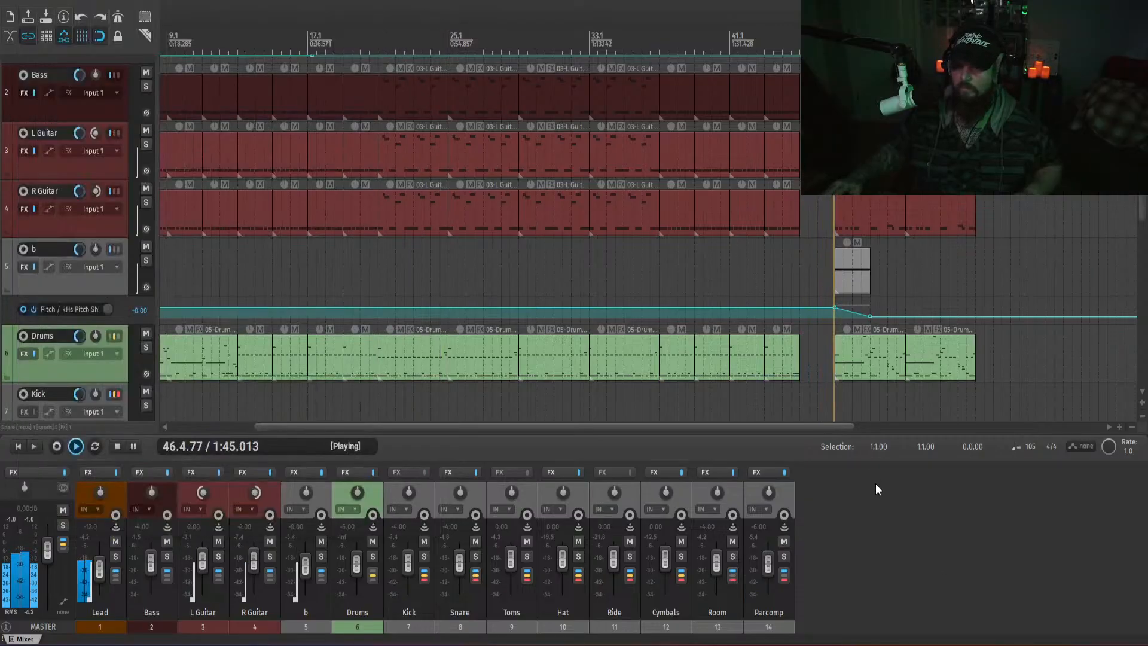
# - Review the notes of the Drums item at bar 47 in the MIDI editor, then close it and stop playback
pyautogui.moveTo(753, 428); pyautogui.dragTo(867, 428)
pyautogui.doubleClick(665, 356)
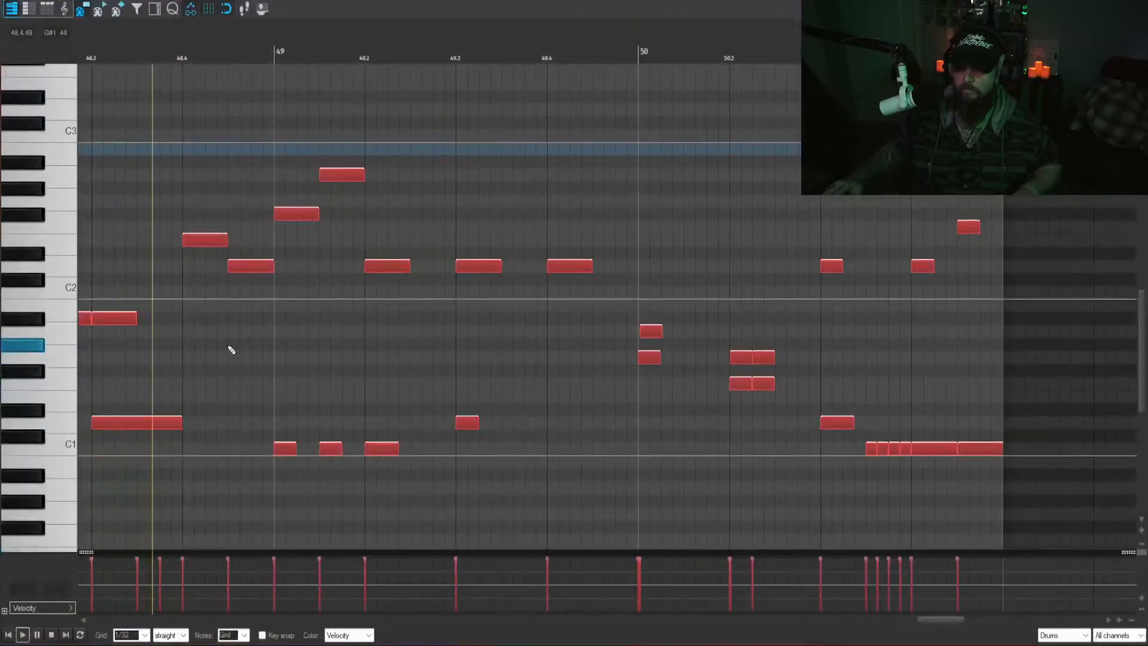
pyautogui.scroll(-3, 74, 307)
pyautogui.scroll(-1, 74, 306)
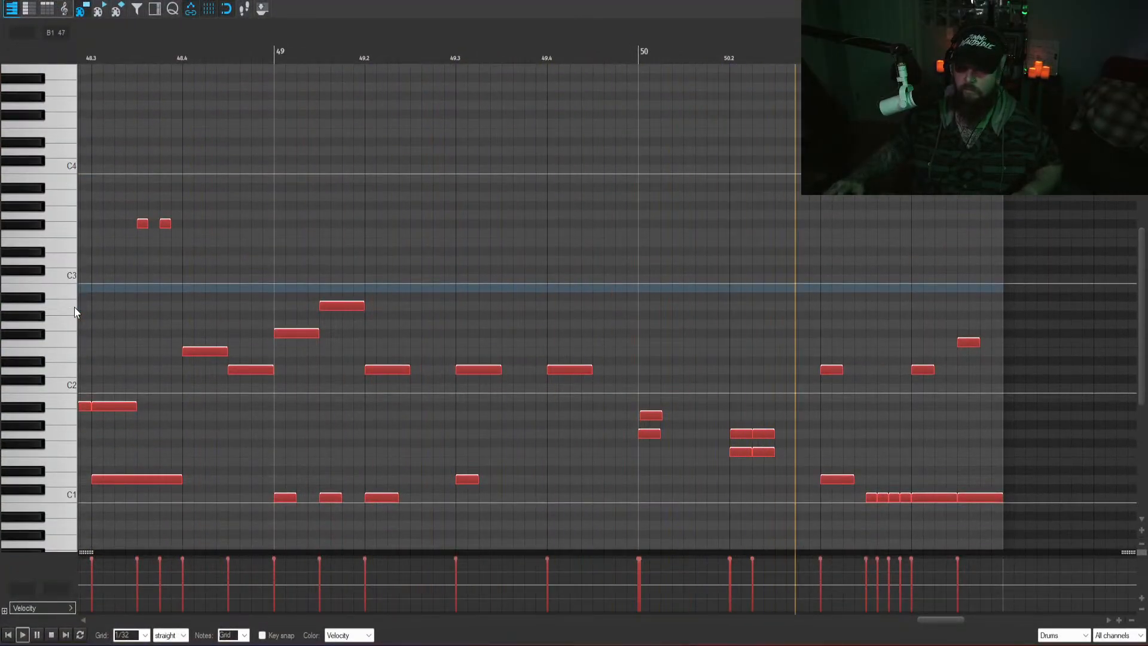
pyautogui.click(1135, 3)
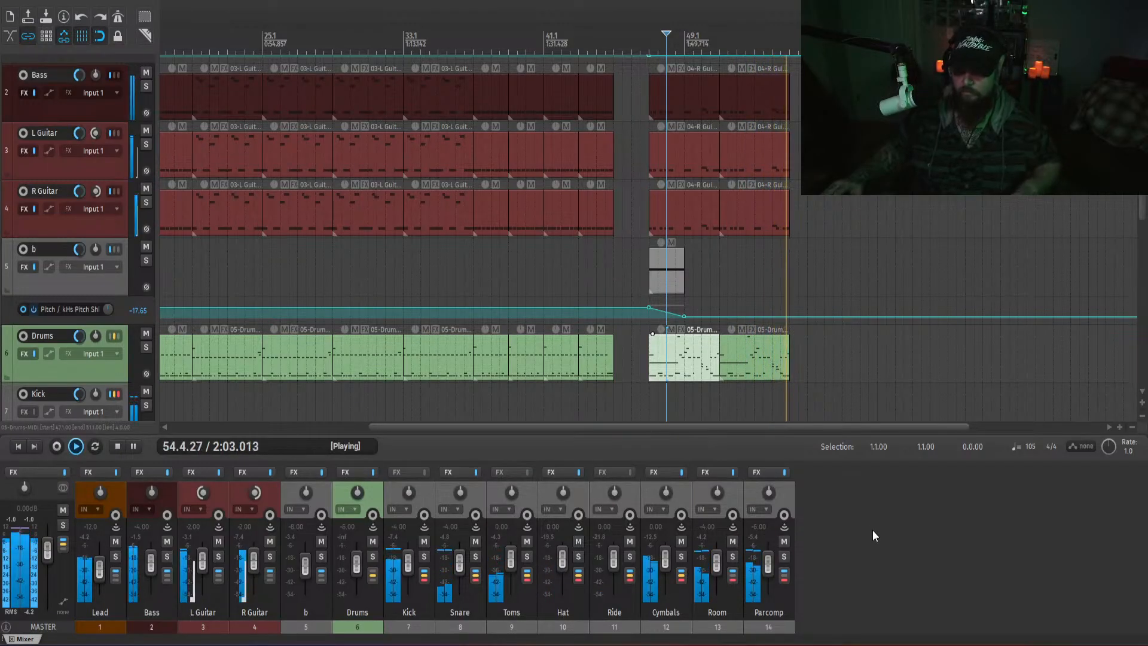
pyautogui.press('space')
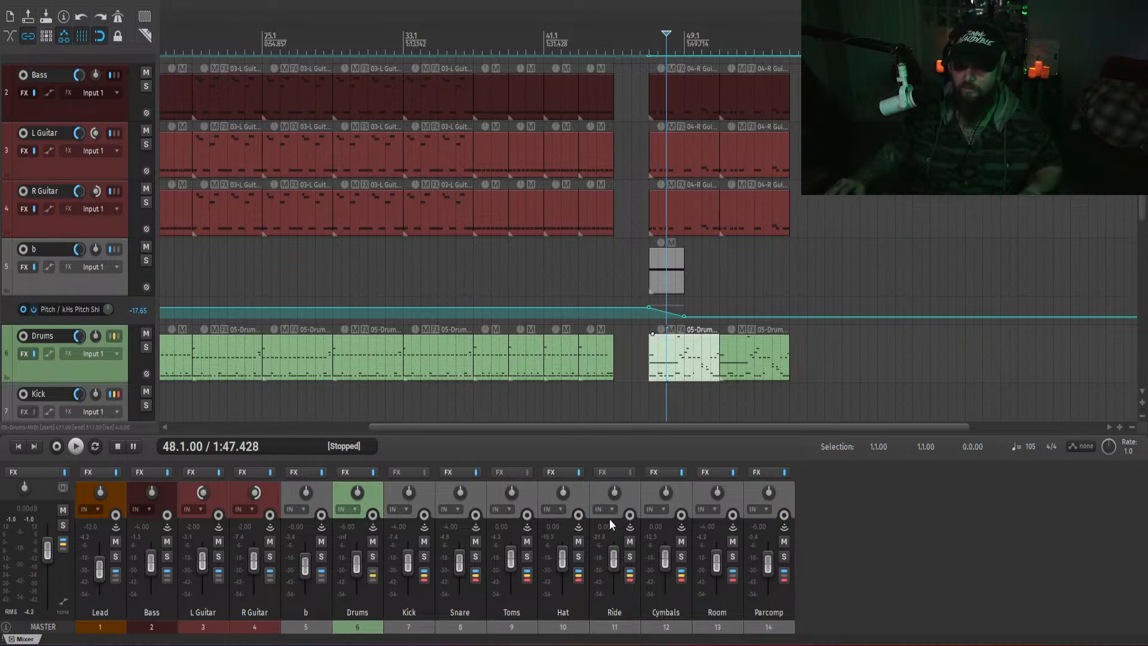
# - Examine the arrangement around the gap between bars 45 and 47, including the Lead and b tracks and their automation
pyautogui.moveTo(648, 428); pyautogui.dragTo(452, 457)
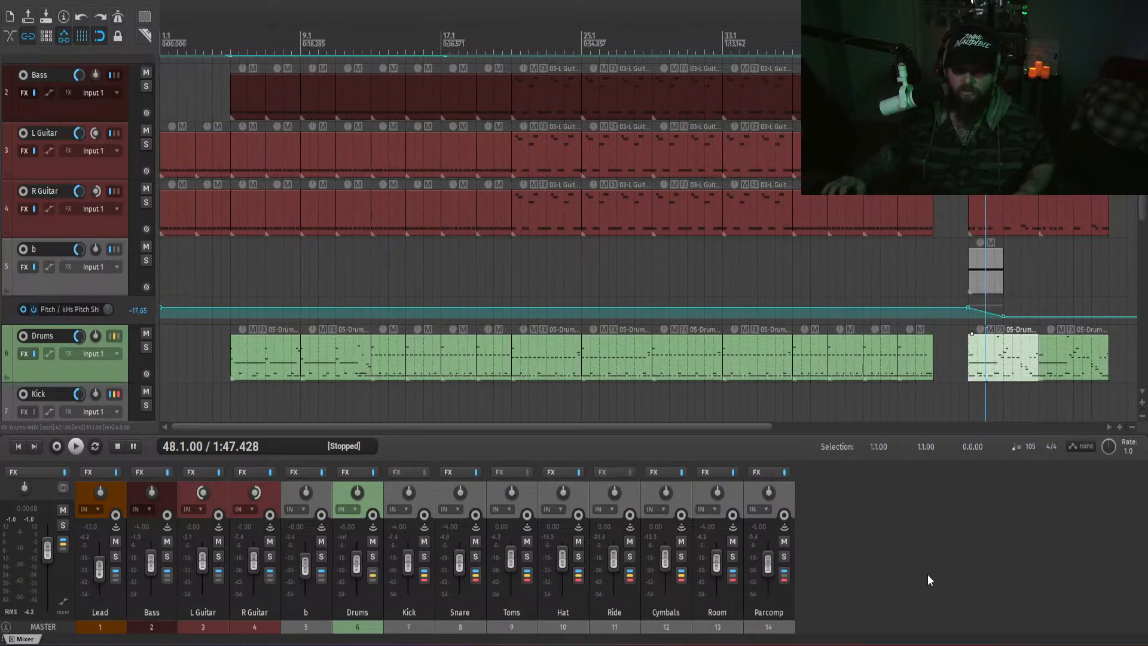
pyautogui.click(227, 401)
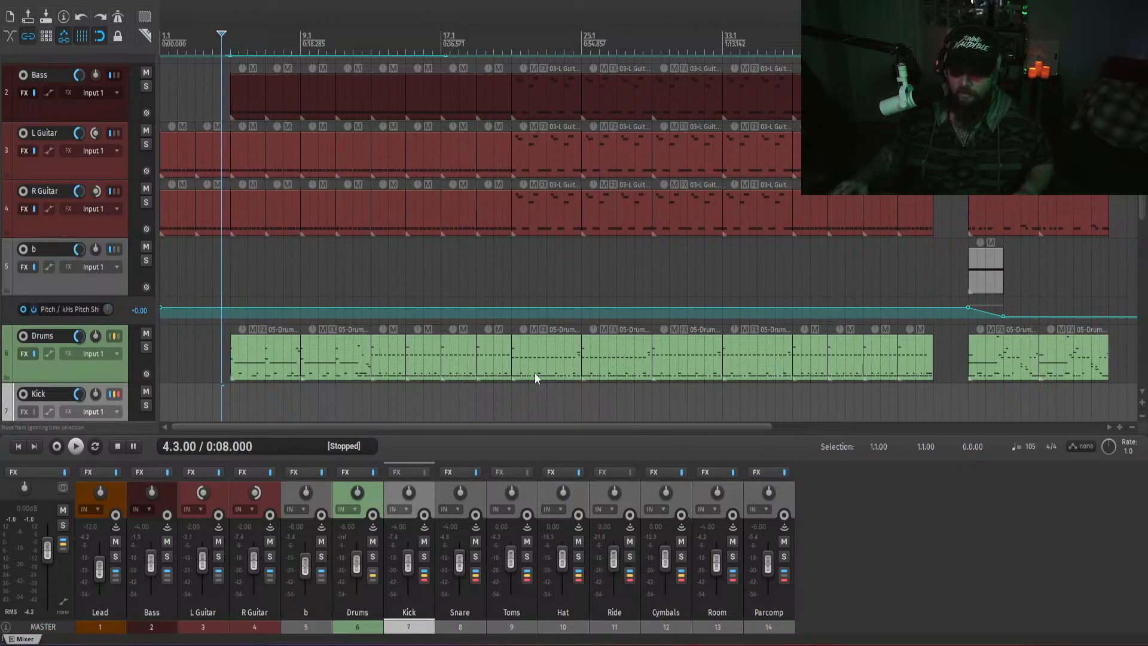
pyautogui.moveTo(693, 425); pyautogui.dragTo(804, 424)
pyautogui.click(734, 254)
pyautogui.scroll(4, 758, 272)
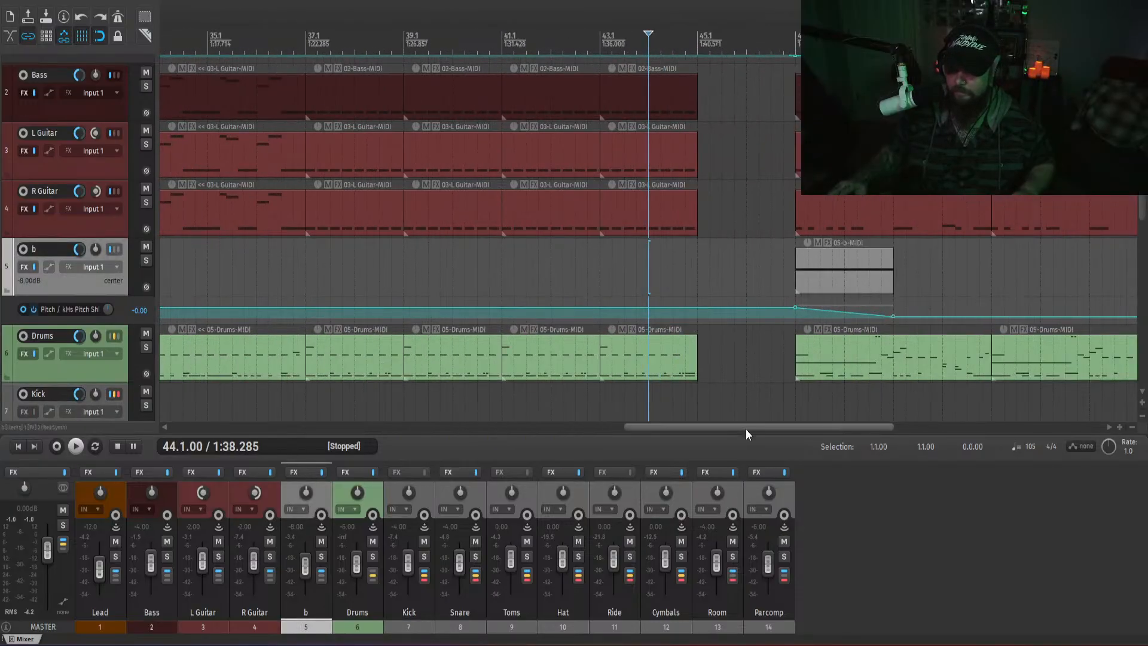
pyautogui.hscroll(5, 766, 412)
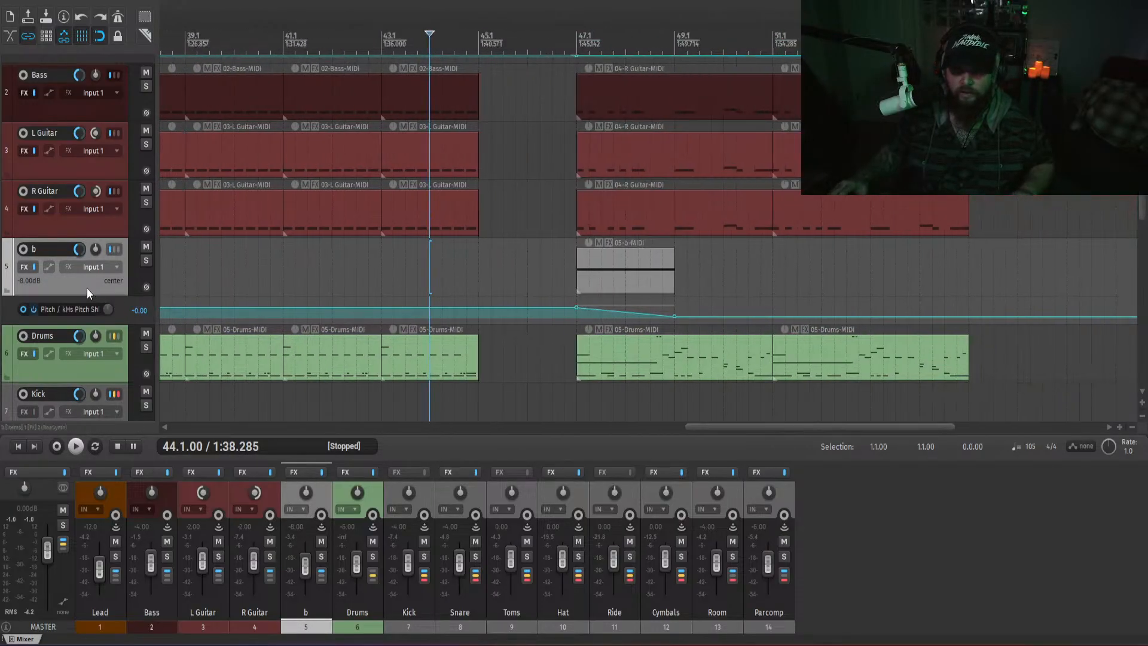
pyautogui.scroll(2, 87, 293)
pyautogui.scroll(-3, 87, 293)
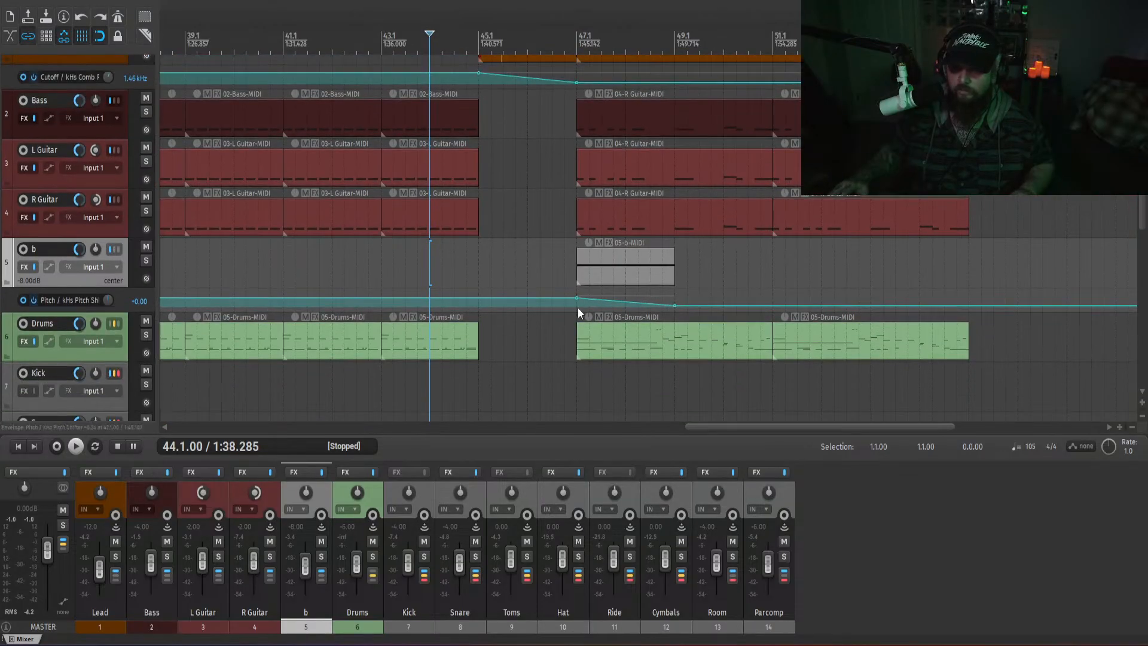
pyautogui.scroll(2, 1144, 210)
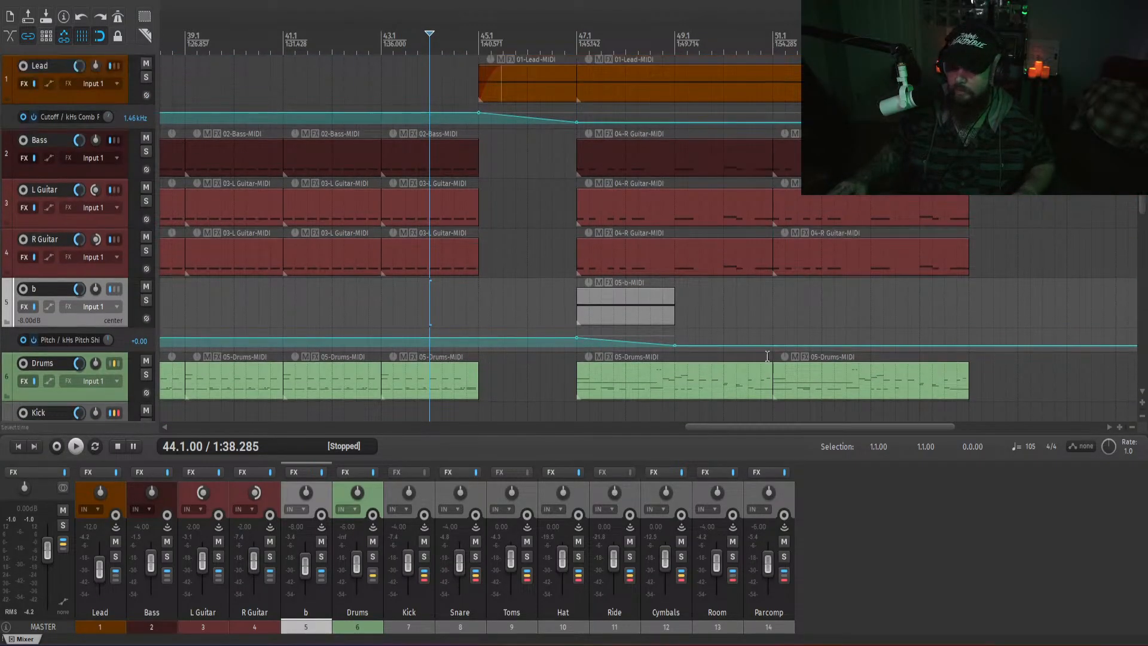
pyautogui.scroll(-5, 648, 228)
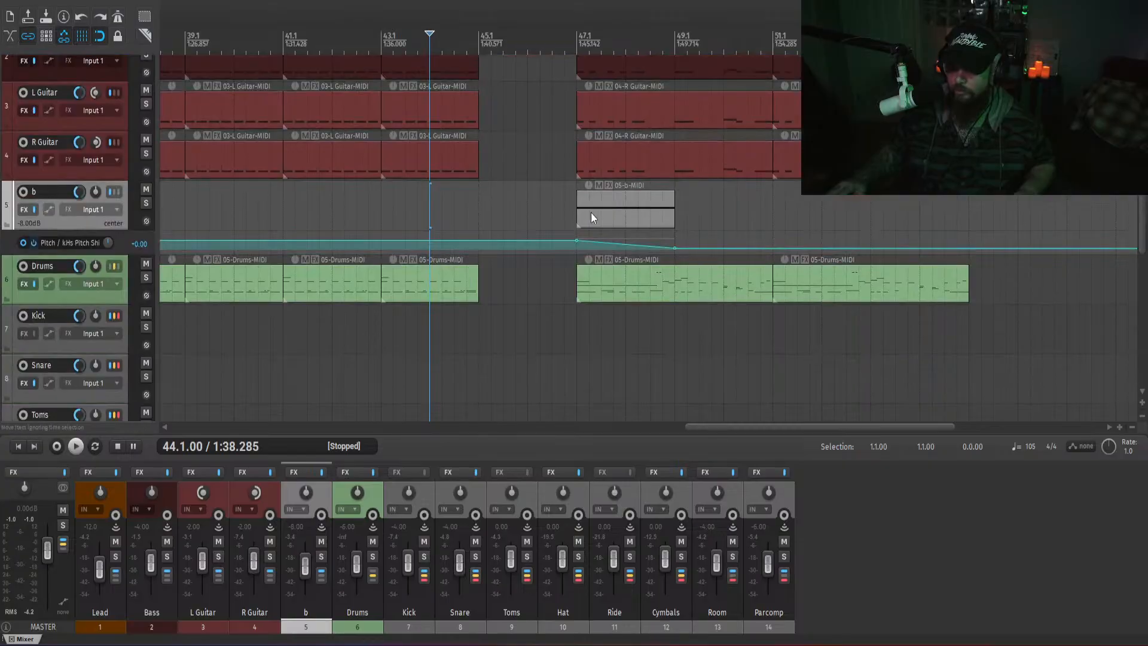
pyautogui.click(395, 365)
pyautogui.press('=')
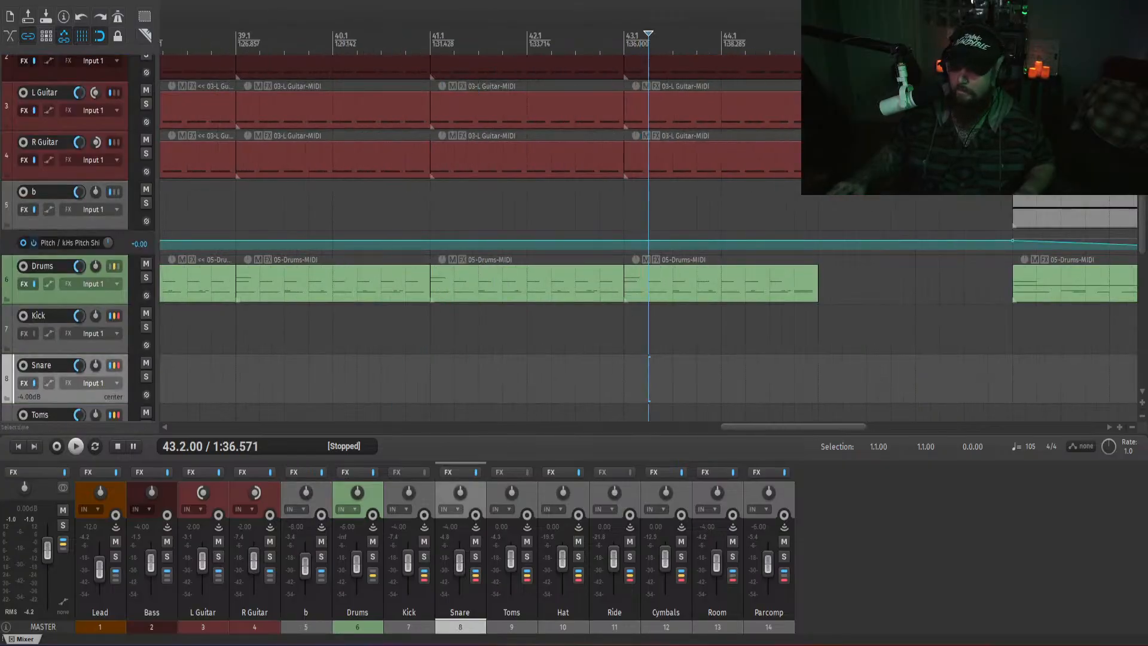
# - Play the transition from bar 44.4 through the gap into the section at bar 47, then stop
pyautogui.scroll(5, 742, 89)
pyautogui.click(795, 79)
pyautogui.press('space')
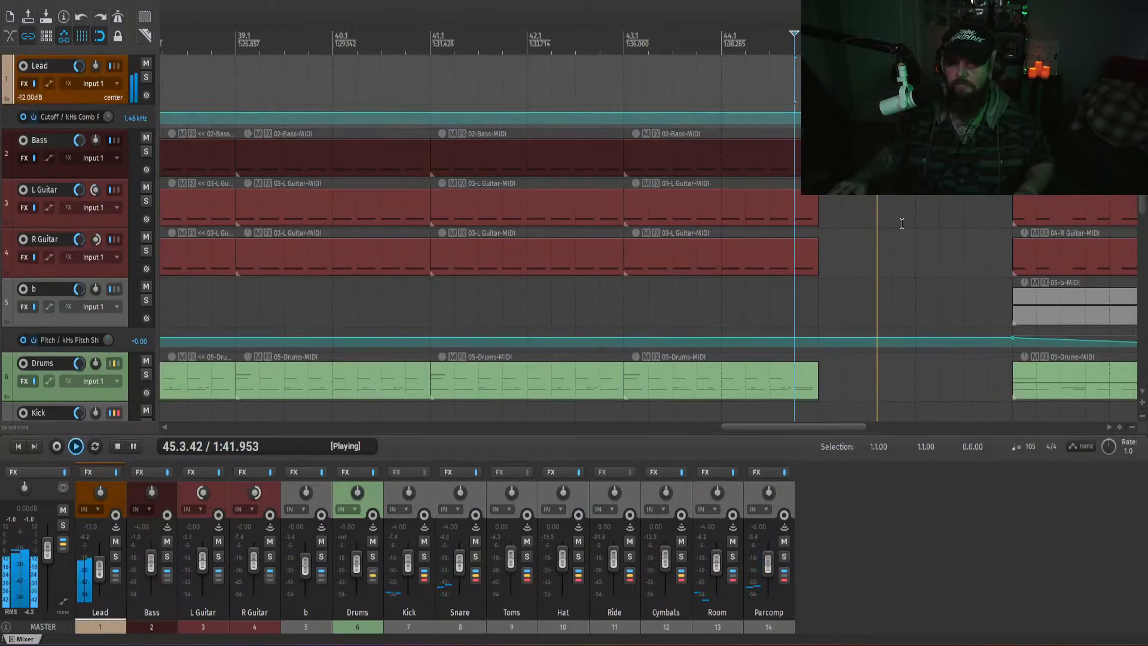
pyautogui.press('-')
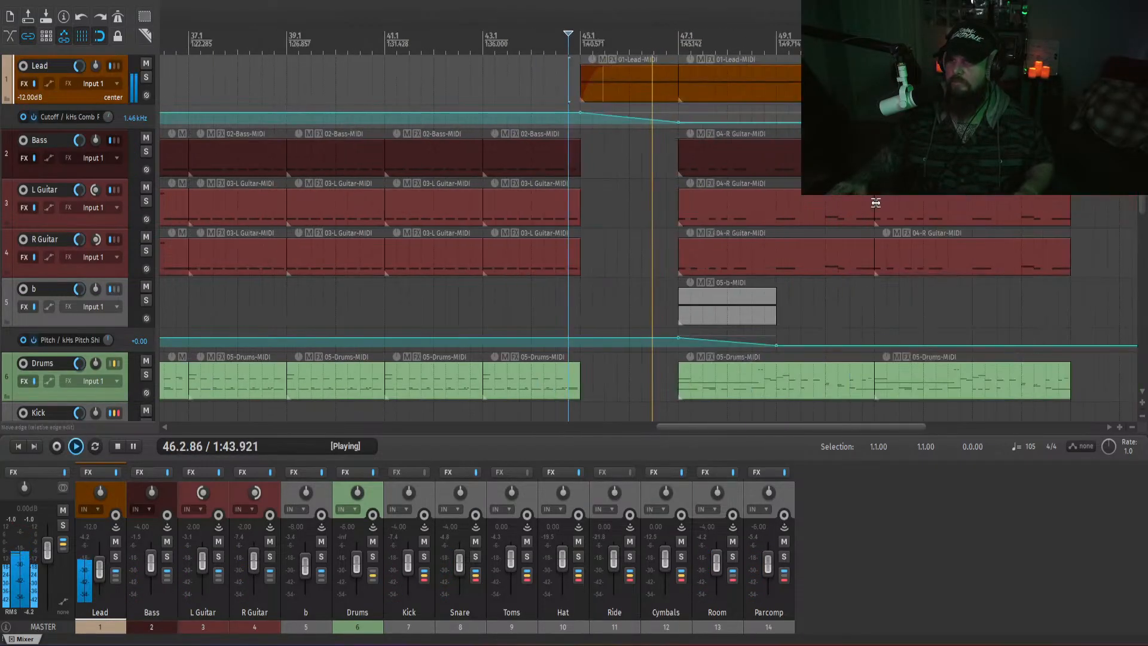
pyautogui.press('space')
pyautogui.press('-')
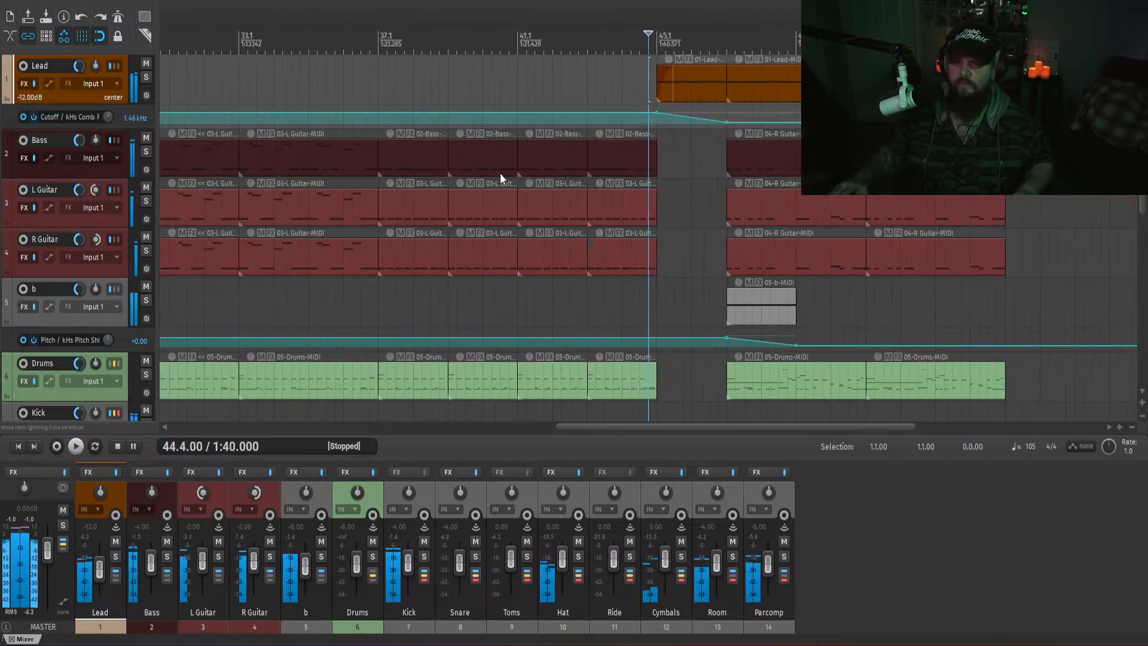
# - Audition the Lead track soloed around bar 47, then unsolo it and stop playback
pyautogui.moveTo(724, 80); pyautogui.dragTo(736, 100)
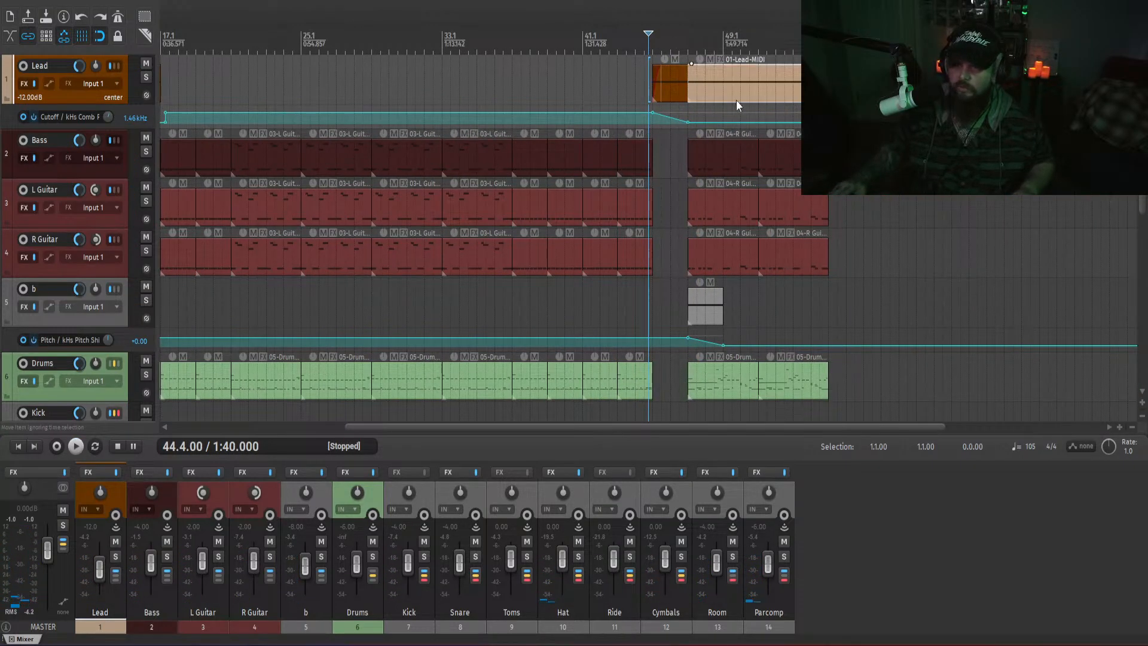
pyautogui.click(143, 79)
pyautogui.press('space')
pyautogui.click(698, 85)
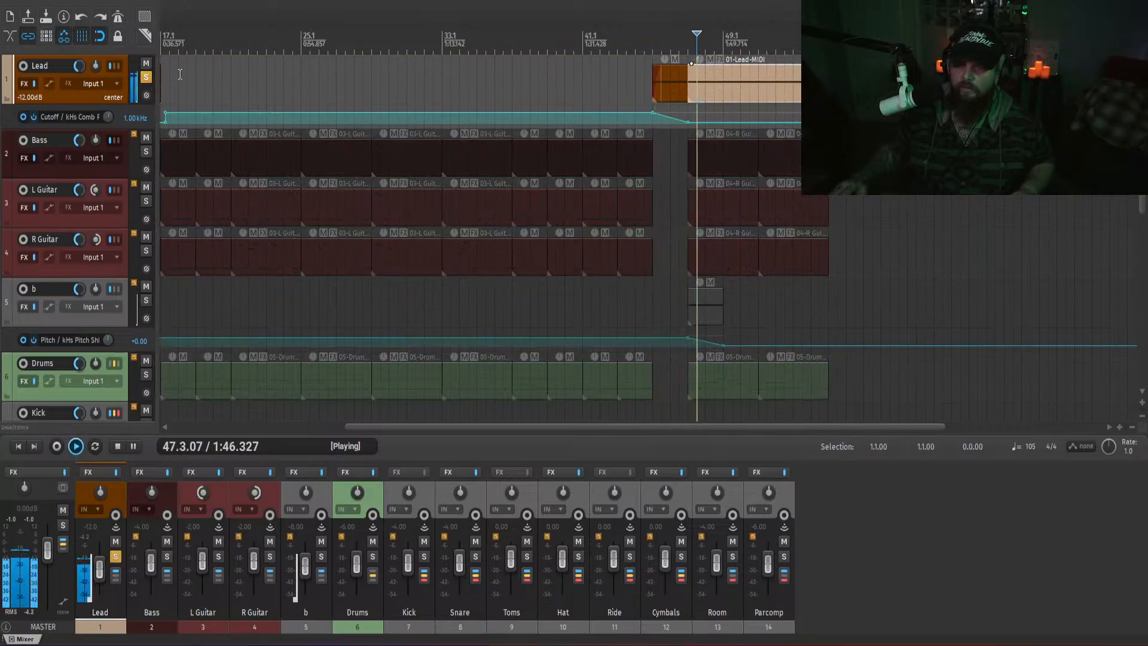
pyautogui.click(146, 77)
pyautogui.press('space')
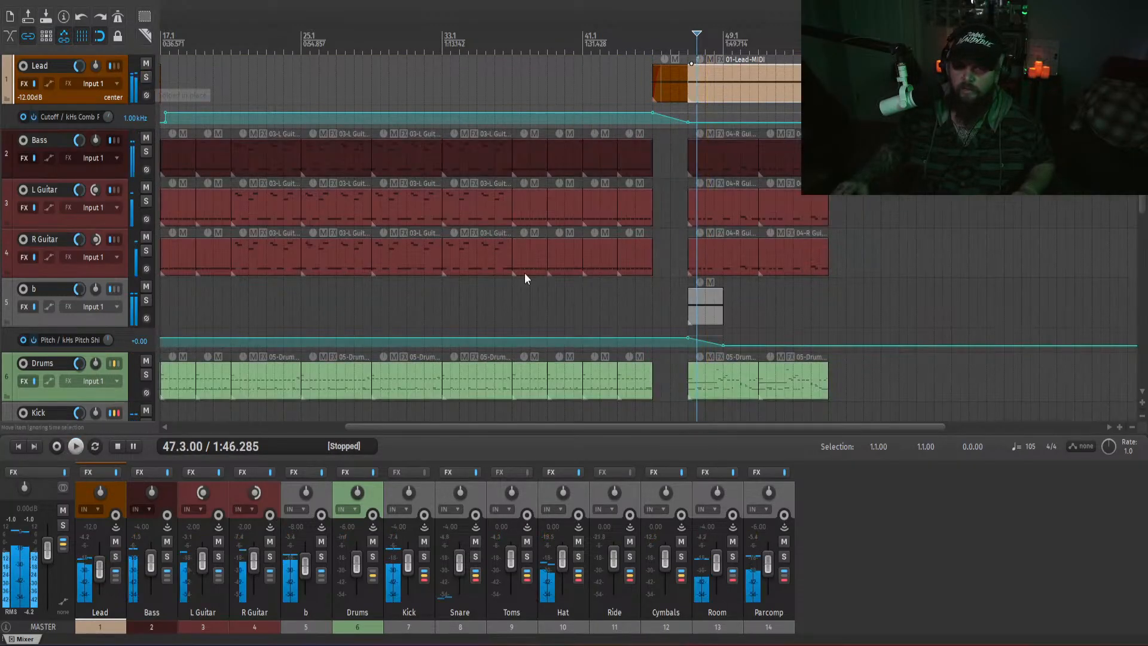
# - Inspect the three Lead items spanning bars 1 to 17 in the intro
pyautogui.moveTo(593, 427); pyautogui.dragTo(347, 429)
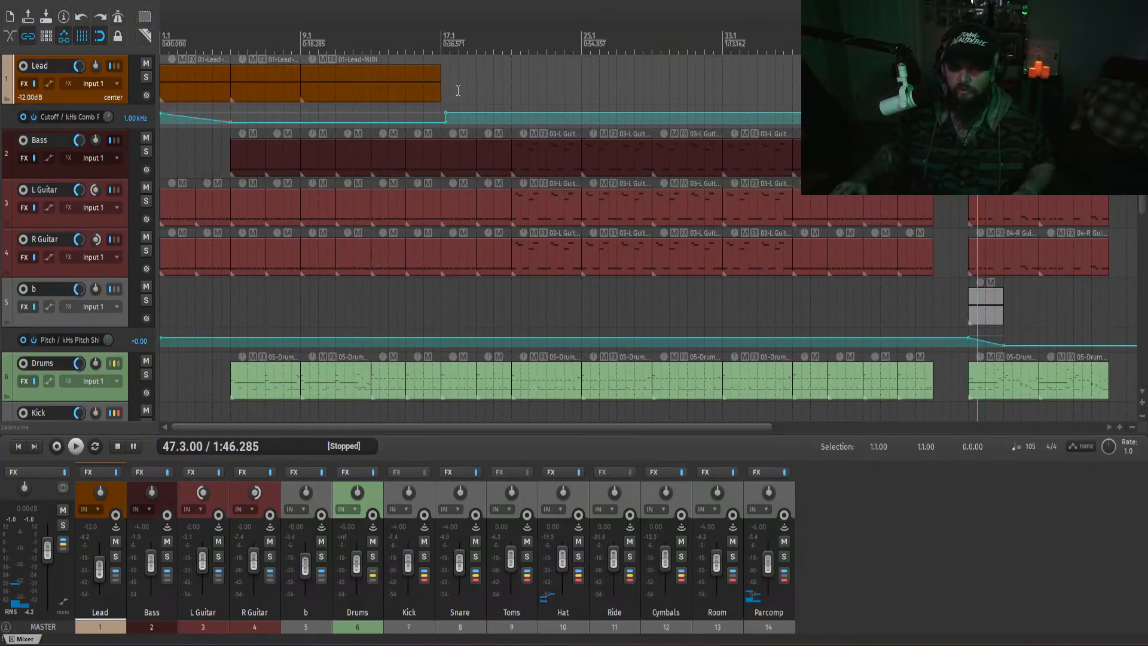
pyautogui.moveTo(473, 79); pyautogui.dragTo(143, 87)
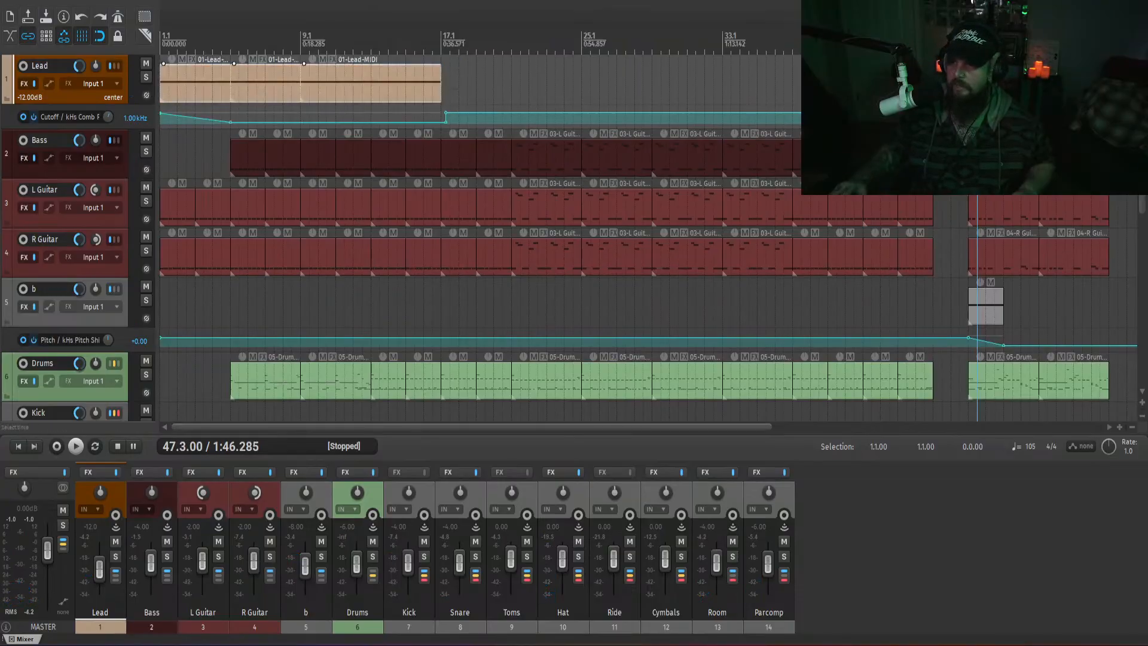
pyautogui.click(520, 108)
pyautogui.moveTo(458, 97); pyautogui.dragTo(134, 91)
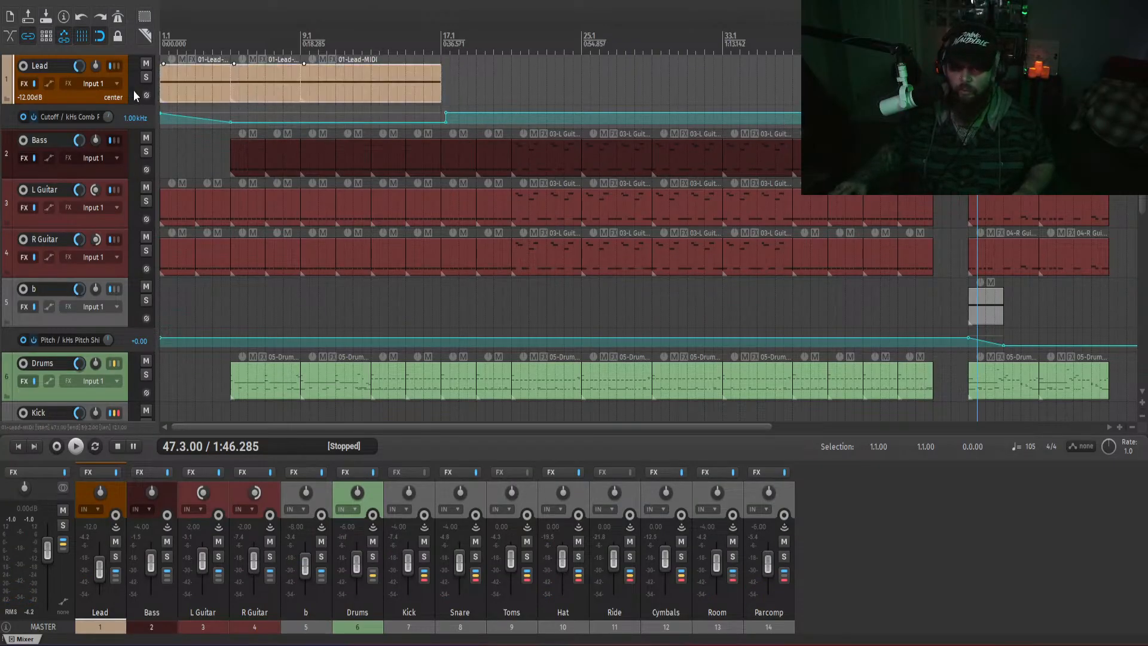
pyautogui.click(440, 85)
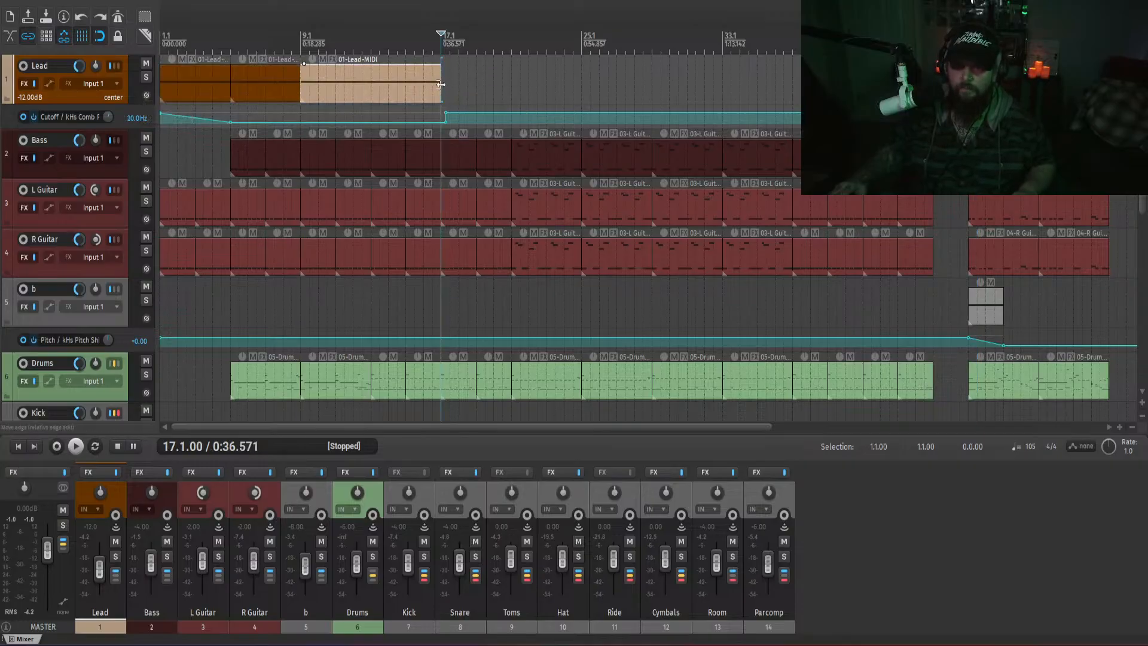
# - Compare playback from bar 5 with the Lead track muted and unmuted, leaving it unmuted
pyautogui.click(229, 88)
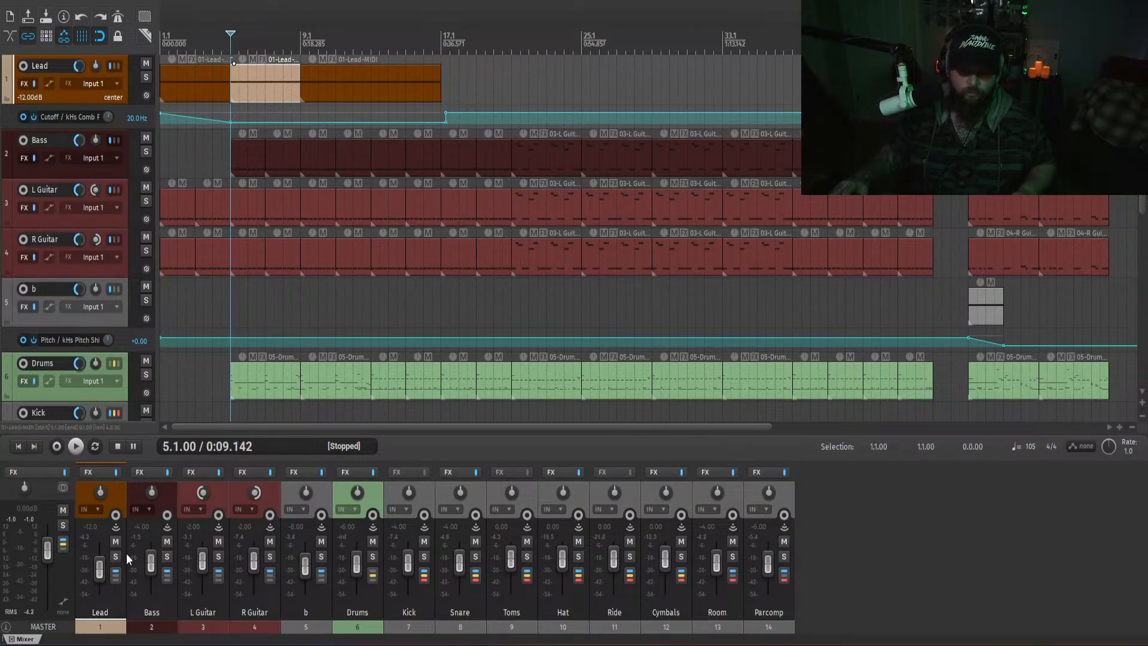
pyautogui.click(116, 542)
pyautogui.press('space')
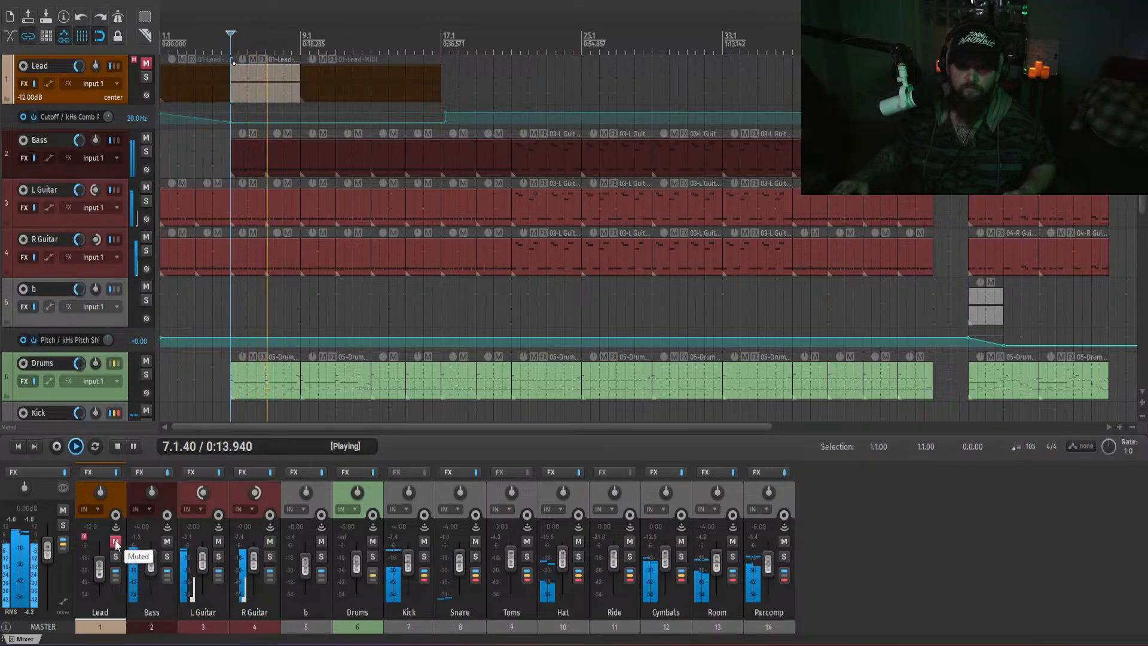
pyautogui.press('space')
pyautogui.click(116, 542)
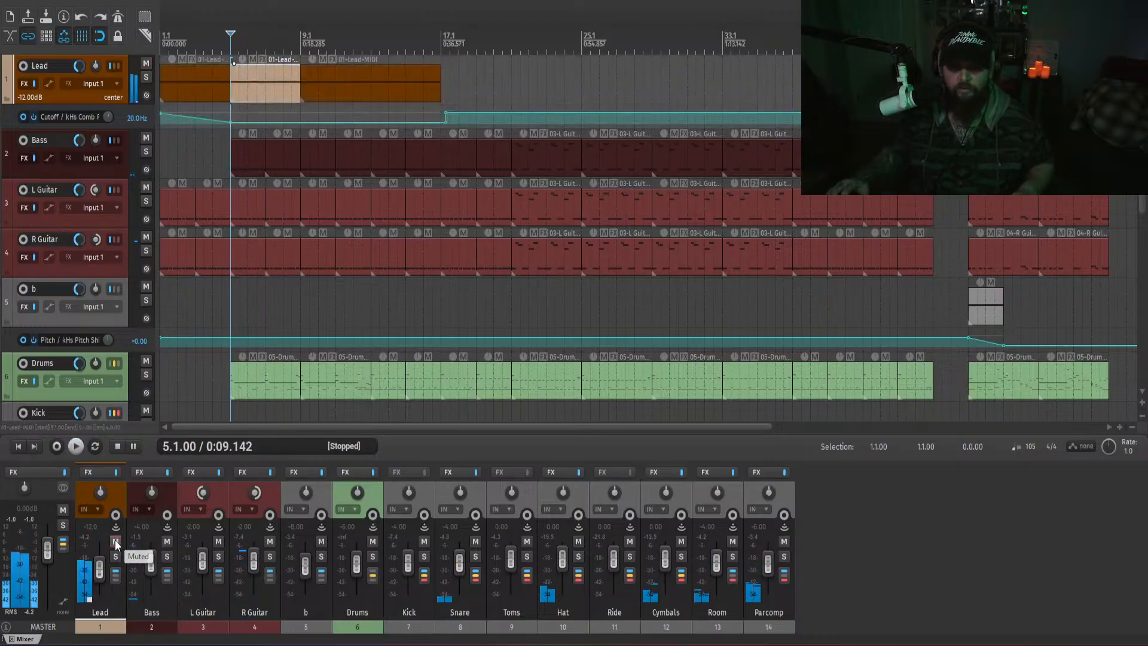
pyautogui.press('space')
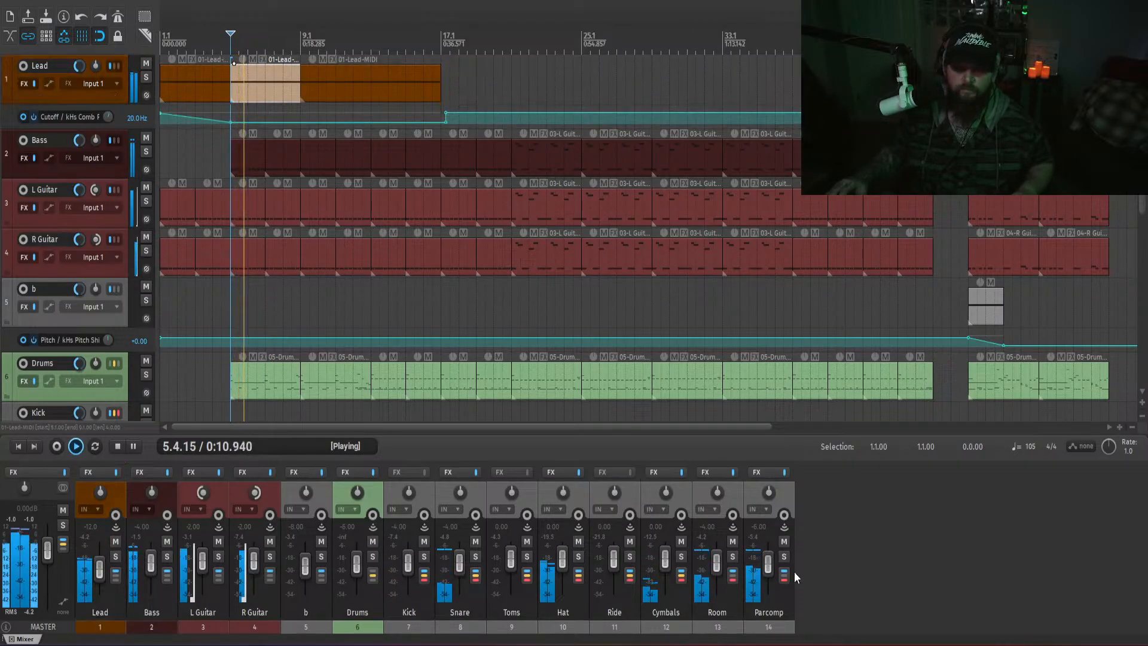
pyautogui.press('space')
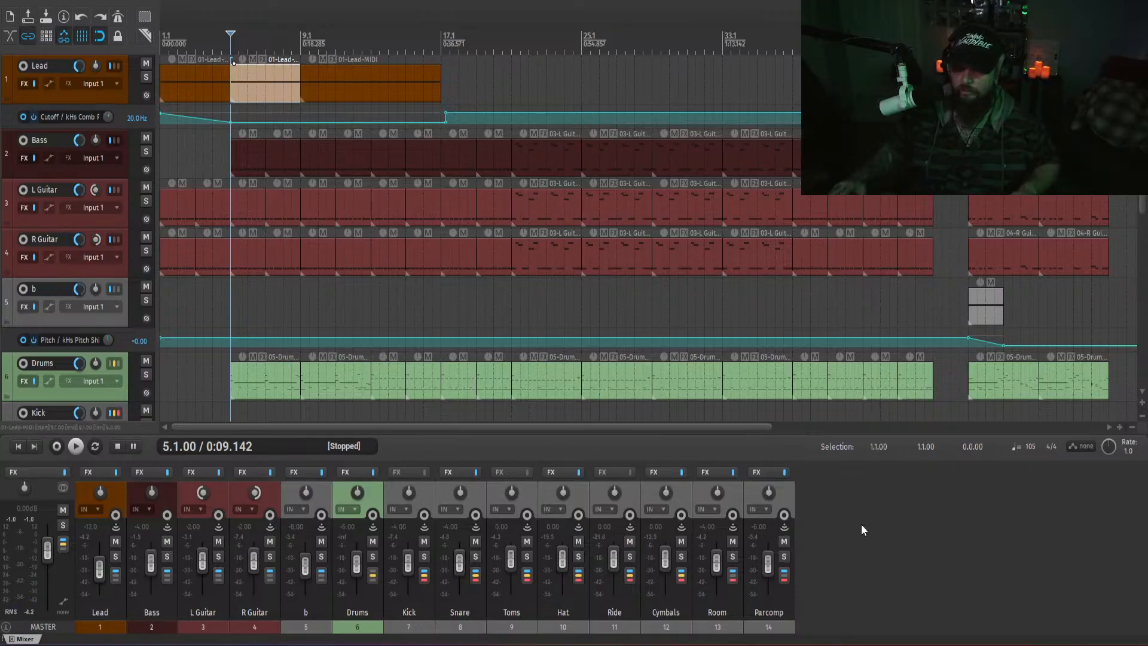
# - Play the arrangement from just before bar 45 into the section starting at bar 47
pyautogui.scroll(3, 340, 157)
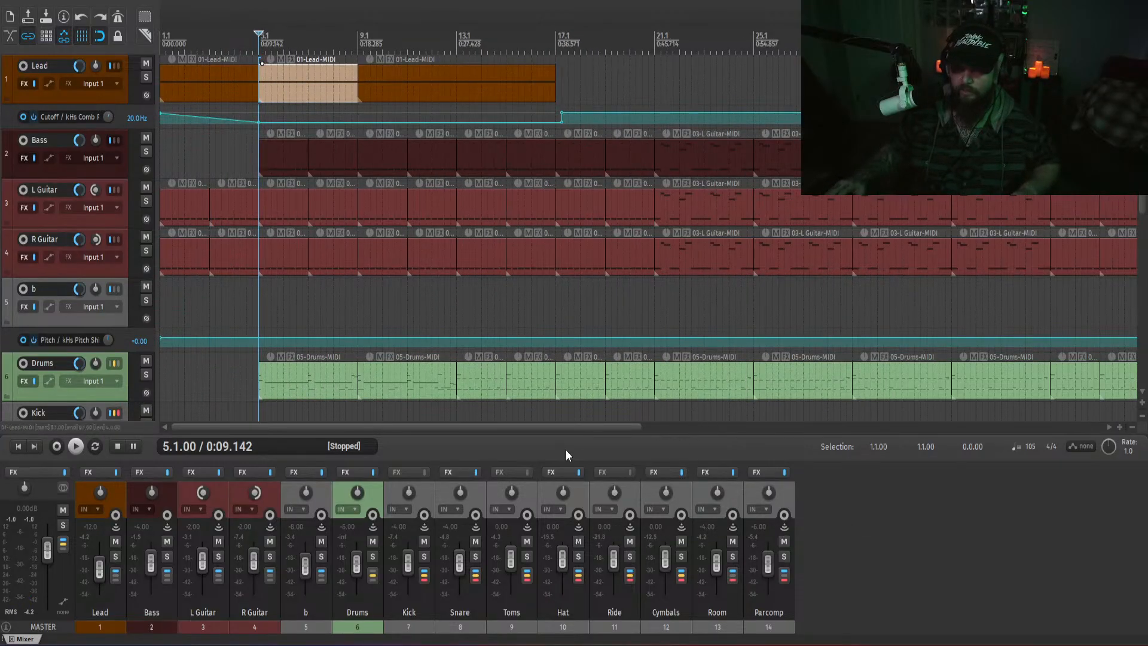
pyautogui.moveTo(564, 429); pyautogui.dragTo(832, 430)
pyautogui.click(744, 94)
pyautogui.press('space')
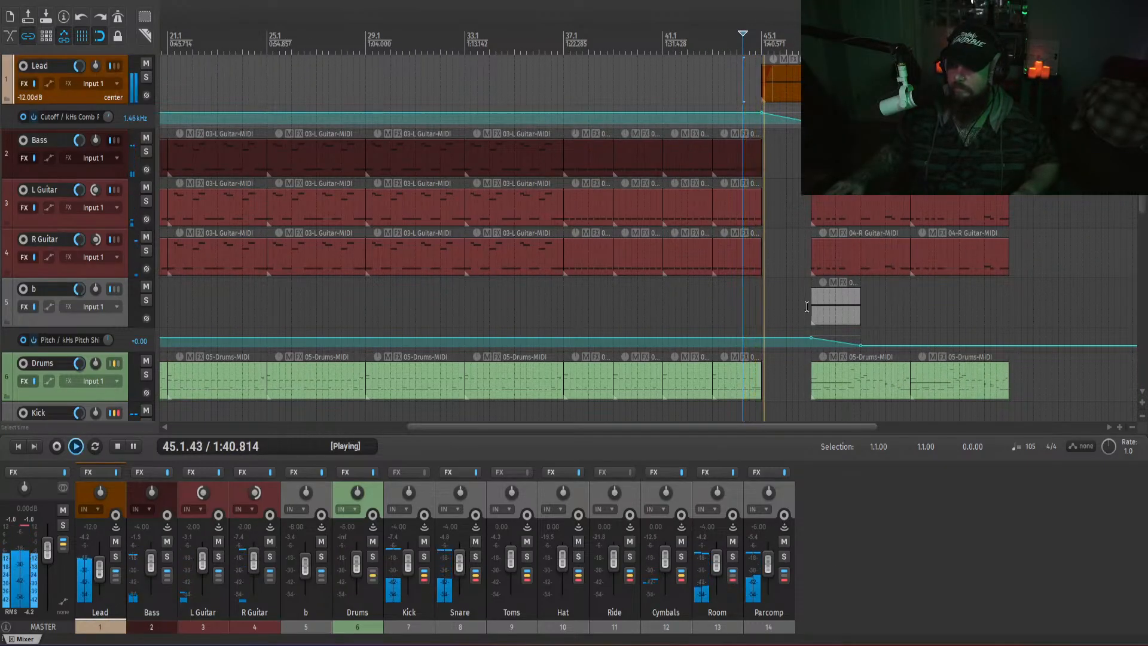
pyautogui.click(806, 388)
pyautogui.scroll(3, 807, 390)
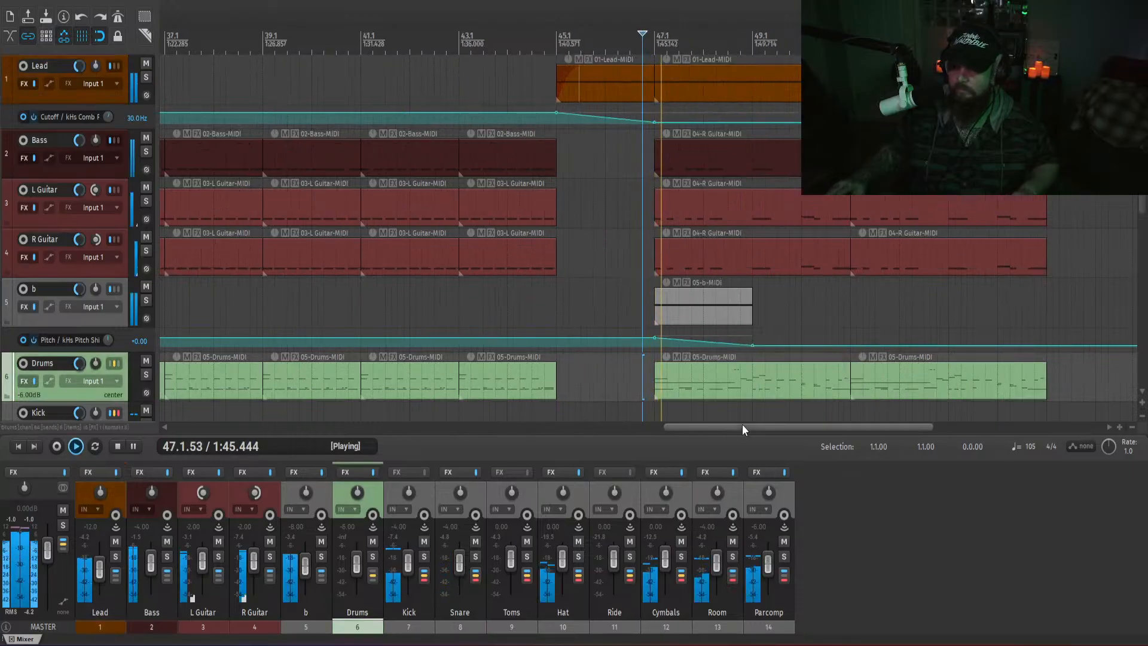
pyautogui.moveTo(742, 426); pyautogui.dragTo(810, 425)
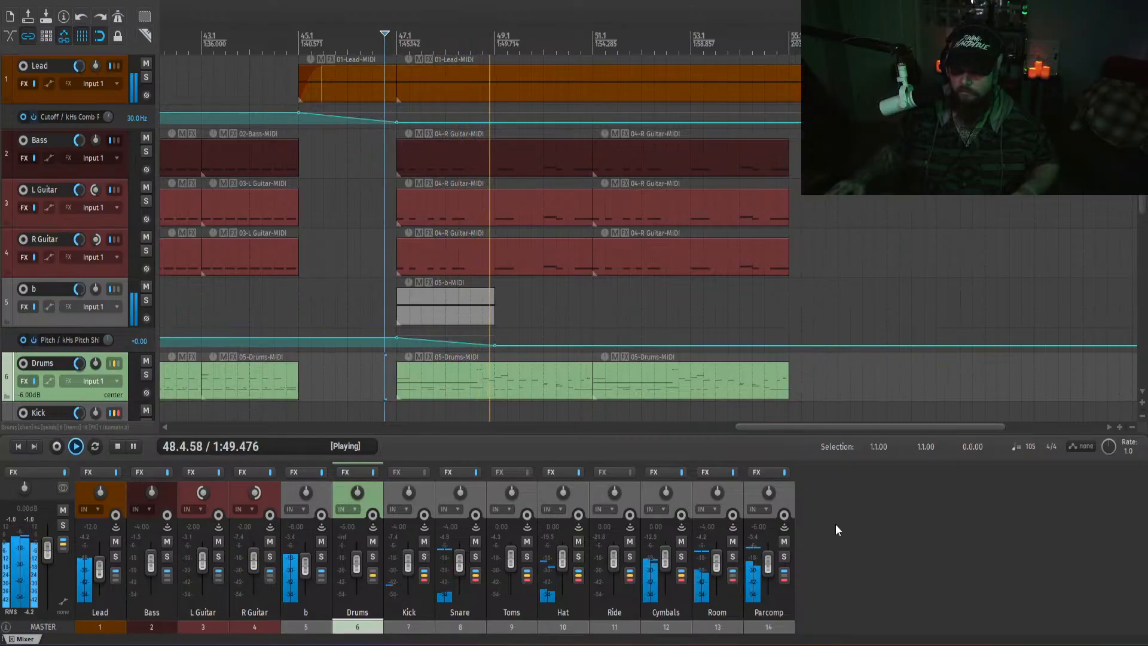
# - Duplicate the two Drums items at bars 47 to 55 so the copies start at bar 55
pyautogui.click(772, 388)
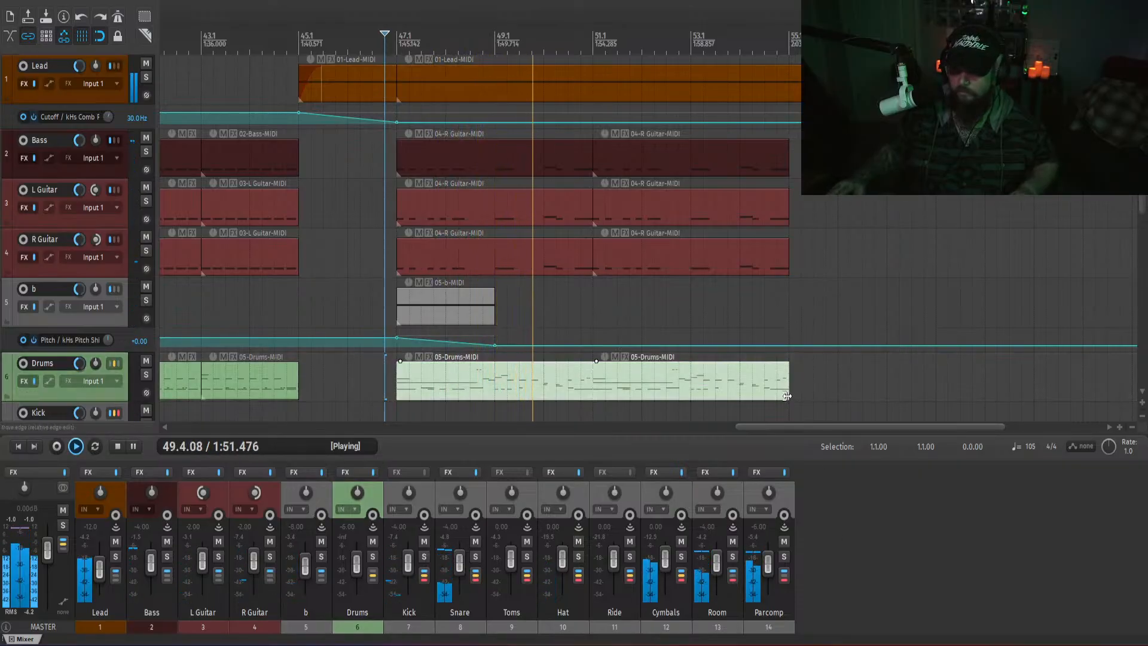
pyautogui.hotkey('ctrl', 'd')
pyautogui.moveTo(912, 426); pyautogui.dragTo(751, 429)
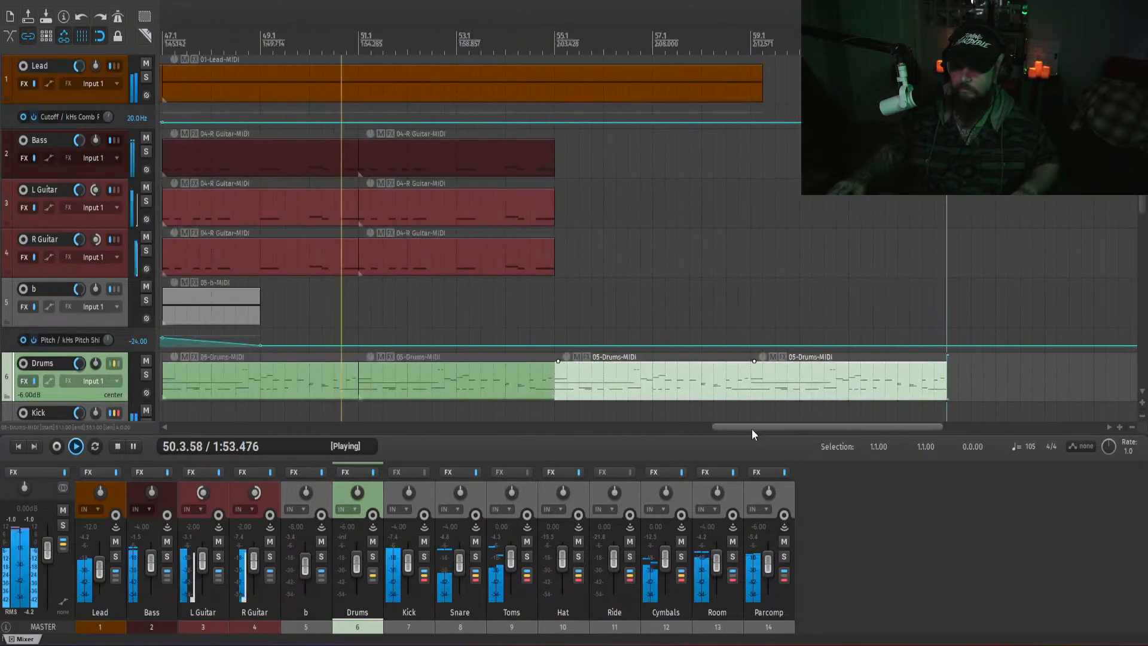
# - Duplicate the Bass, L Guitar and R Guitar items at bar 51 twice so the copies fill bars 55 to 63
pyautogui.scroll(2, 111, 350)
pyautogui.scroll(1, 112, 350)
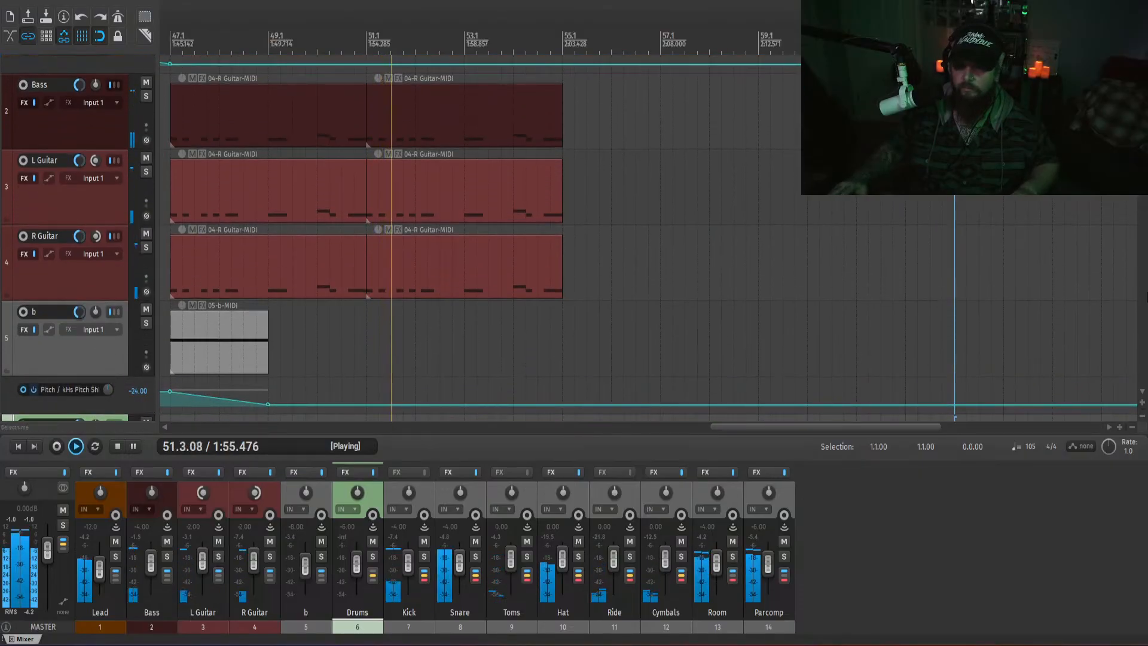
pyautogui.moveTo(622, 297); pyautogui.dragTo(430, 120)
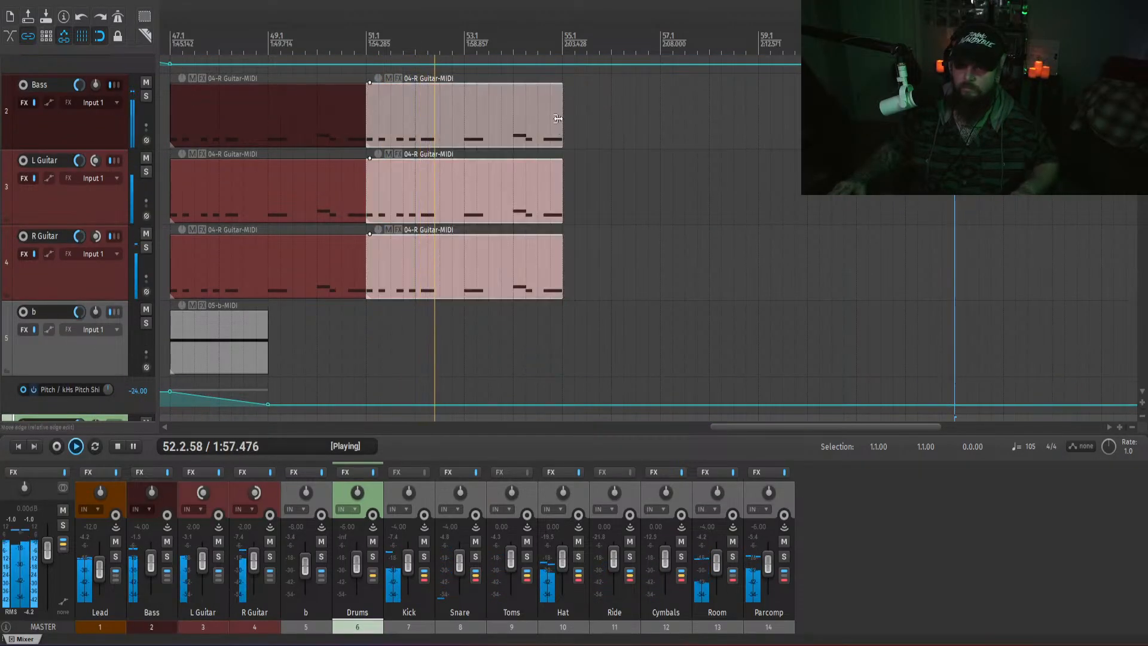
pyautogui.hotkey('ctrl', 'd')
pyautogui.hotkey('ctrl', 'd')
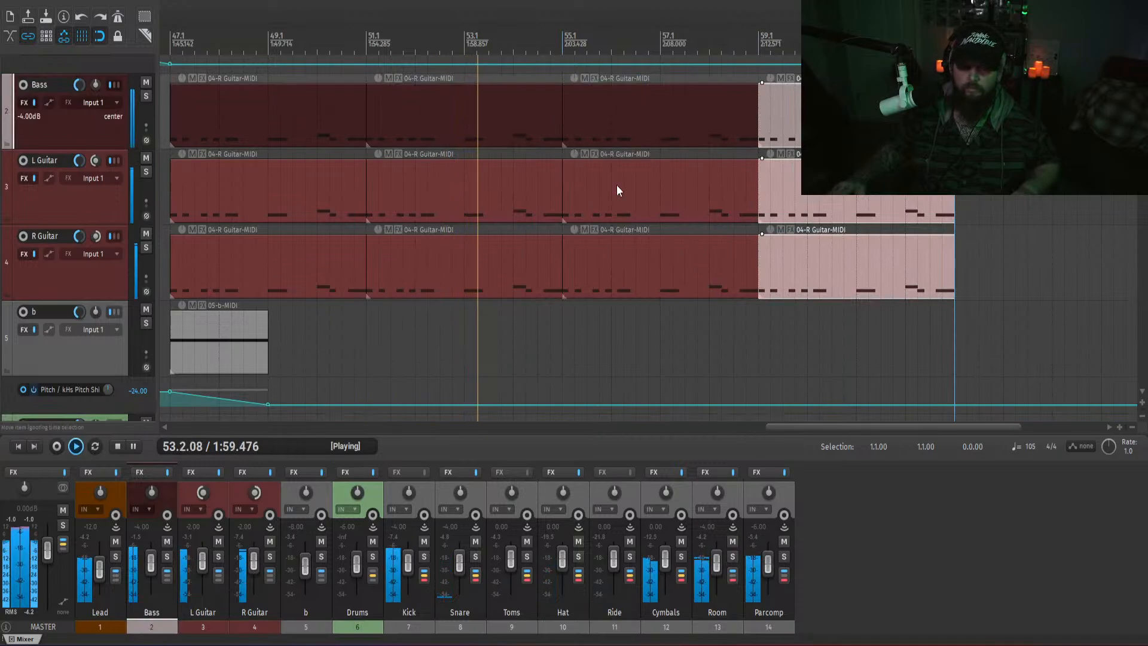
# - Copy the b item and its pitch envelope ramp from bar 47 to bar 55, and stop playback
pyautogui.scroll(-1, 260, 294)
pyautogui.click(164, 253)
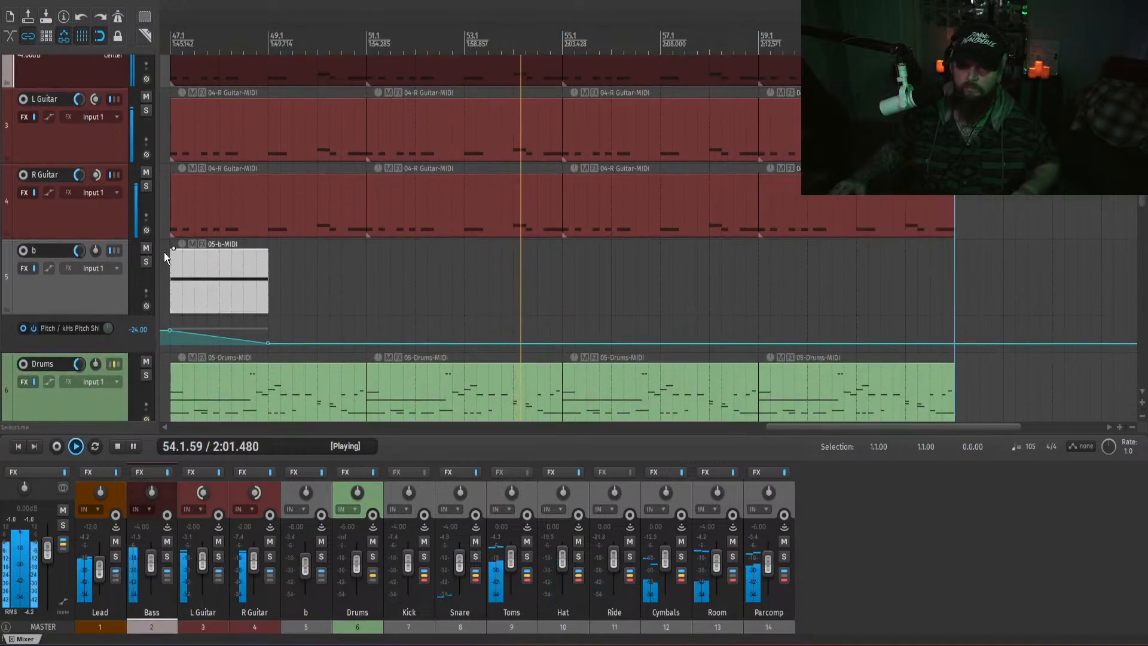
pyautogui.moveTo(192, 279); pyautogui.dragTo(585, 275)
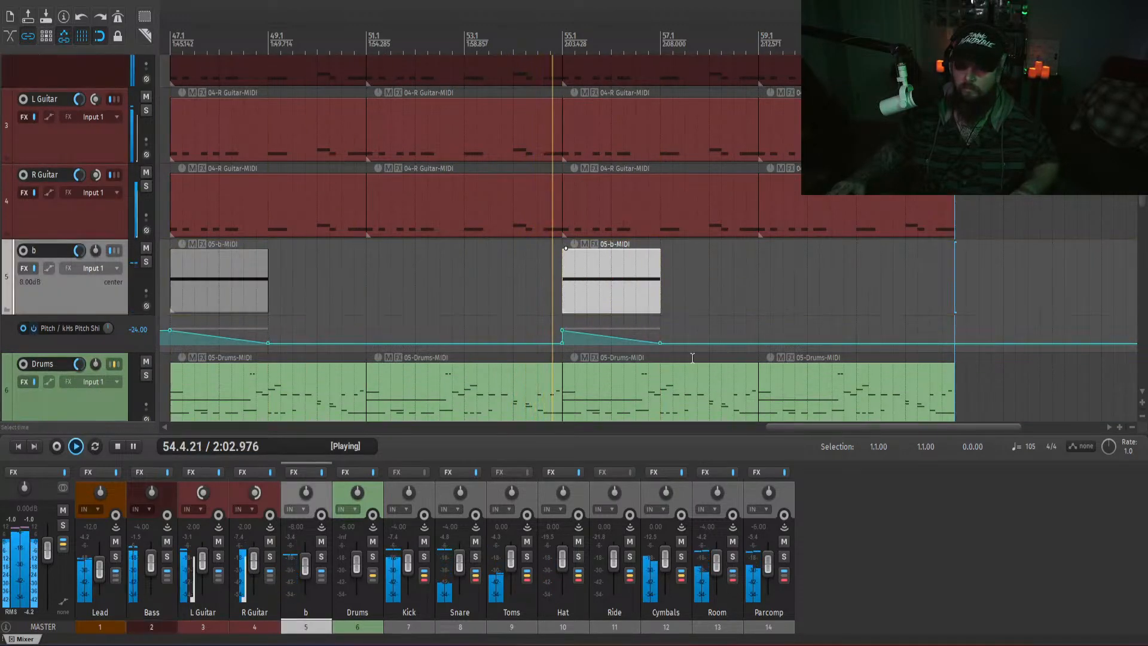
pyautogui.click(840, 521)
pyautogui.press('space')
# - Open the Drums item at bar 55 for MIDI editing and delete its continuous row of A#1 notes
pyautogui.scroll(-1, 849, 293)
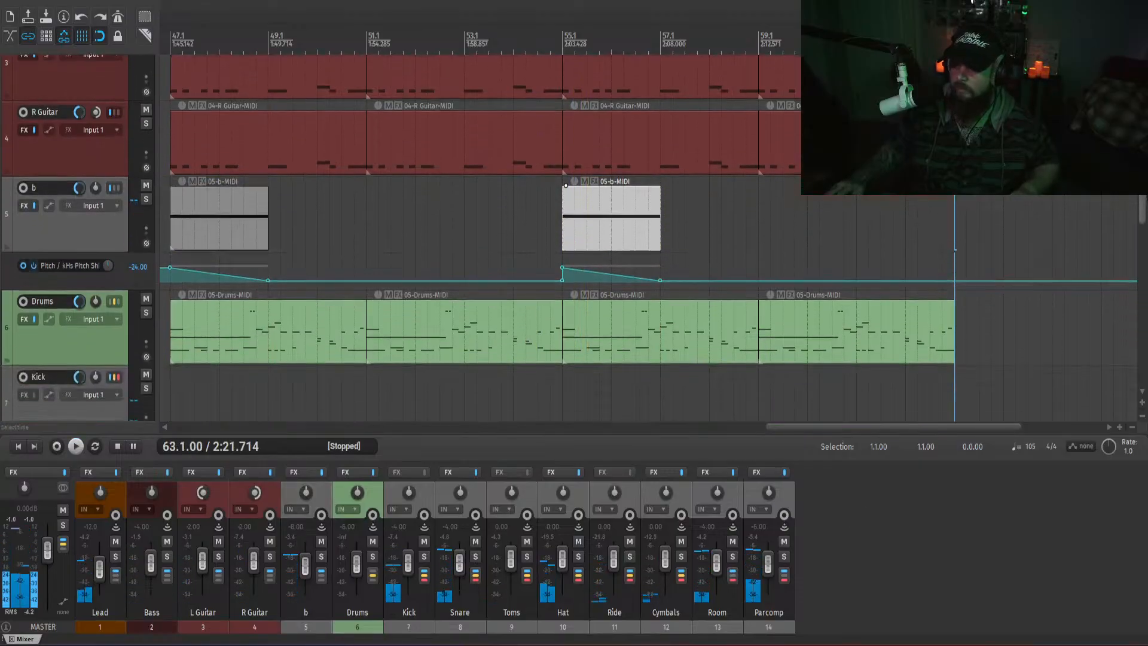
pyautogui.doubleClick(599, 336)
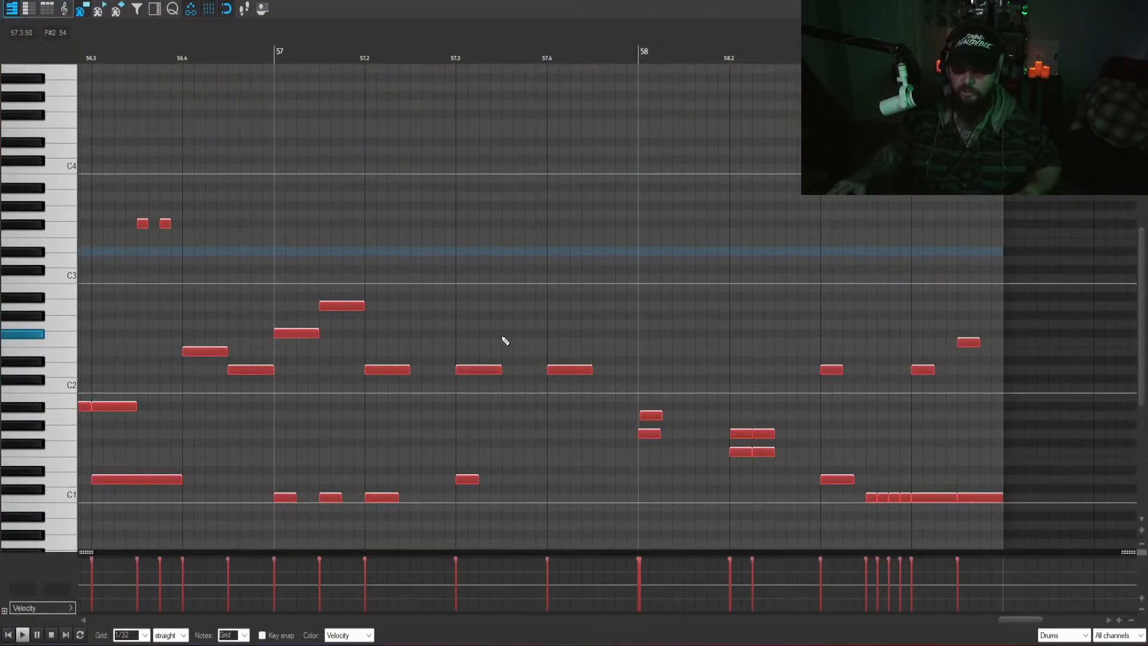
pyautogui.moveTo(619, 421); pyautogui.dragTo(440, 398)
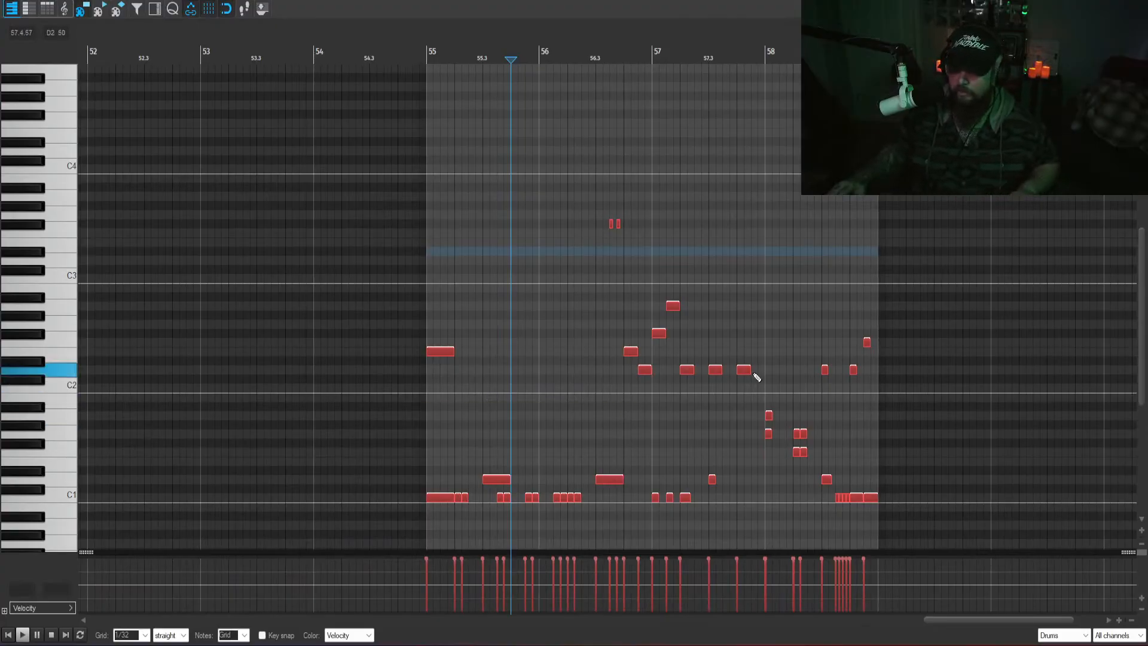
# - Copy the D2 notes from bar 57 onto every beat from 55.1 to 56.3 and play the item from its start
pyautogui.moveTo(758, 379); pyautogui.dragTo(680, 364)
pyautogui.hotkey('ctrl', 'v')
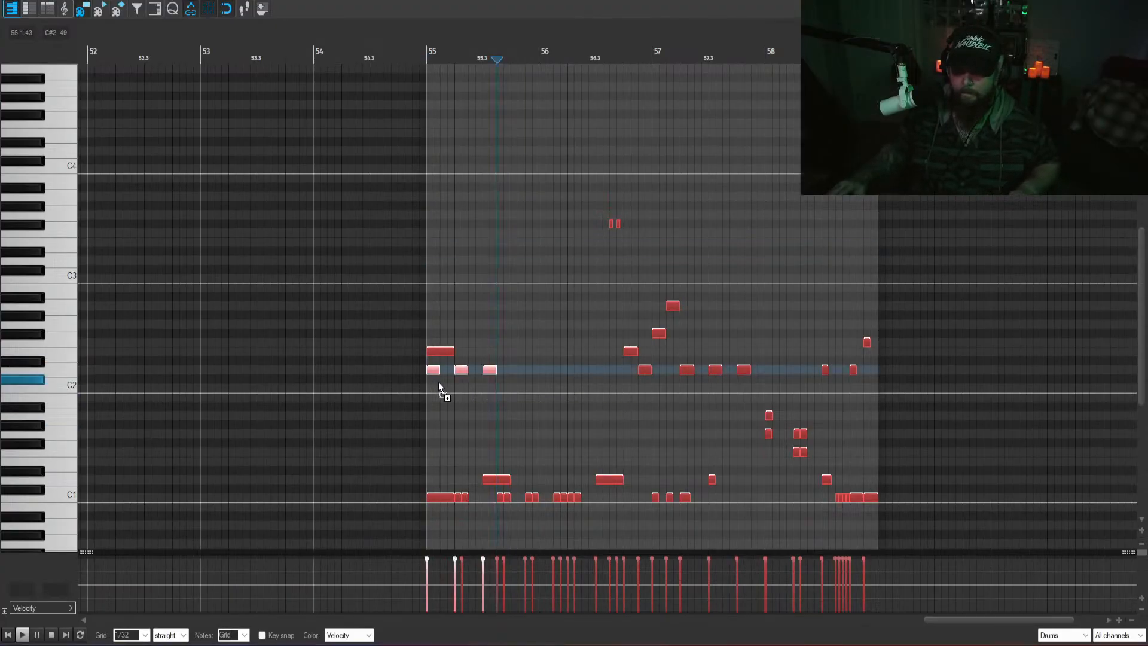
pyautogui.moveTo(454, 376); pyautogui.dragTo(456, 376)
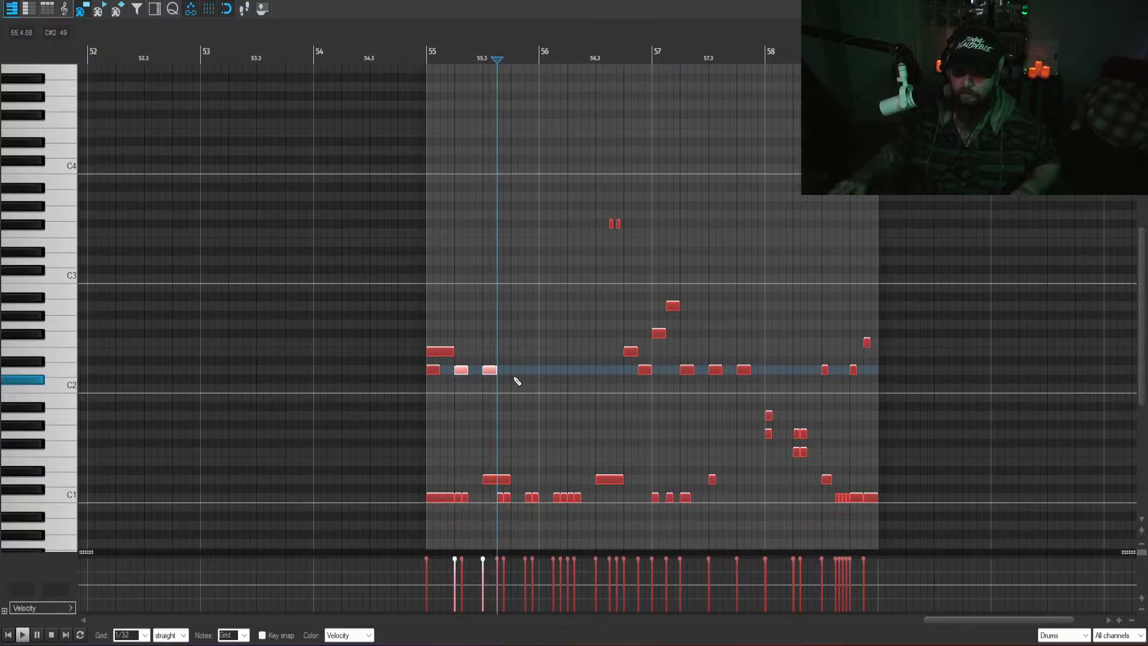
pyautogui.click(514, 372)
pyautogui.hotkey('ctrl', 'v')
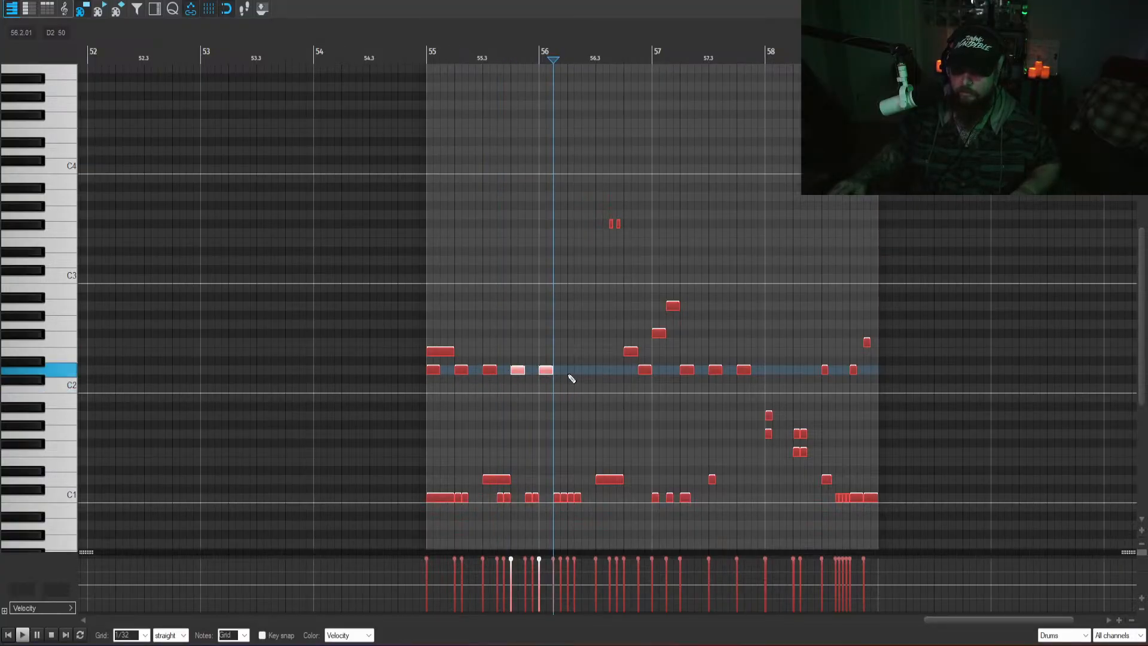
pyautogui.click(568, 374)
pyautogui.hotkey('ctrl', 'v')
pyautogui.press('Home')
pyautogui.press('space')
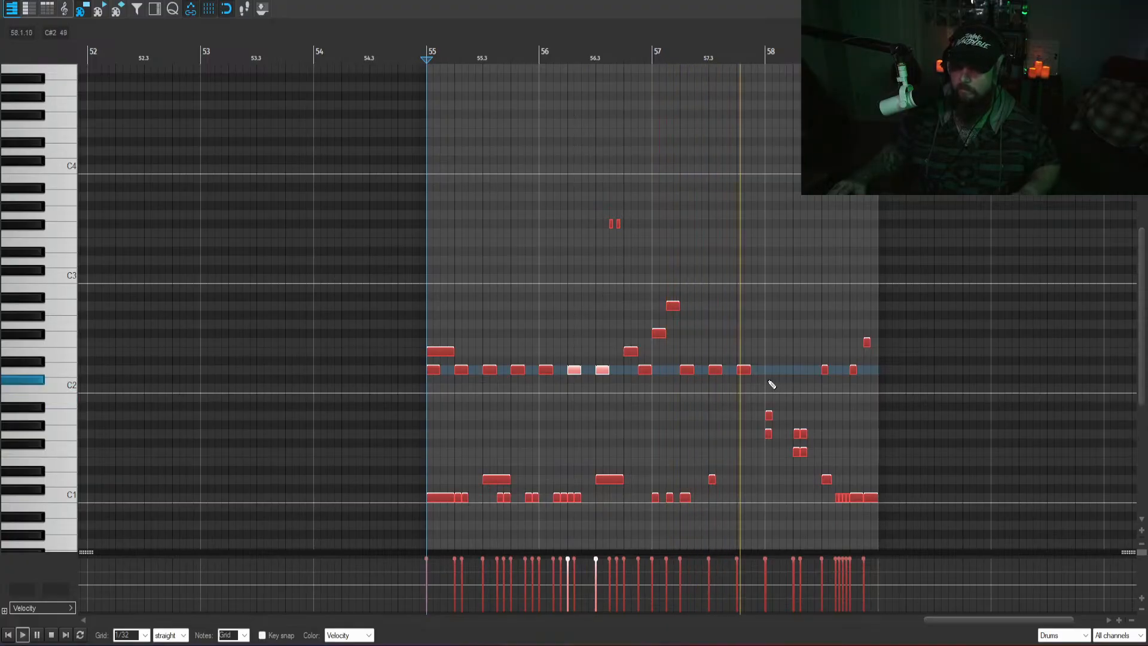
# - Add D2 notes at 58.1 and 58.2 in the drum pattern, play the result and close the MIDI editor
pyautogui.scroll(5, 774, 353)
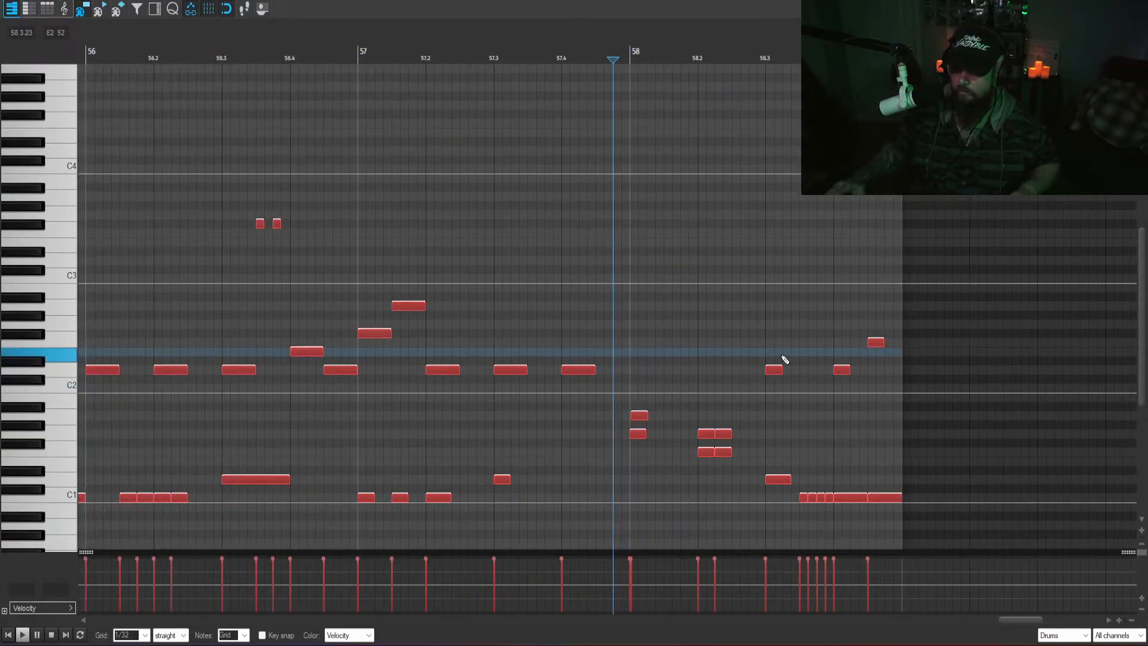
pyautogui.moveTo(653, 371); pyautogui.dragTo(709, 370)
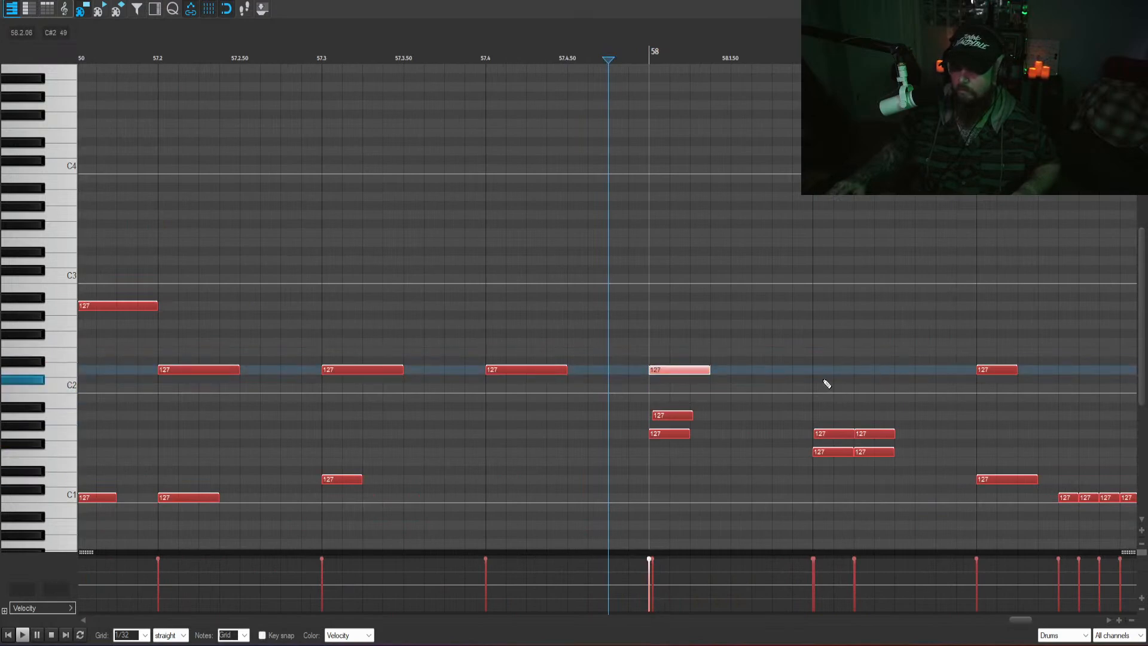
pyautogui.moveTo(823, 371); pyautogui.dragTo(869, 373)
pyautogui.scroll(-3, 869, 376)
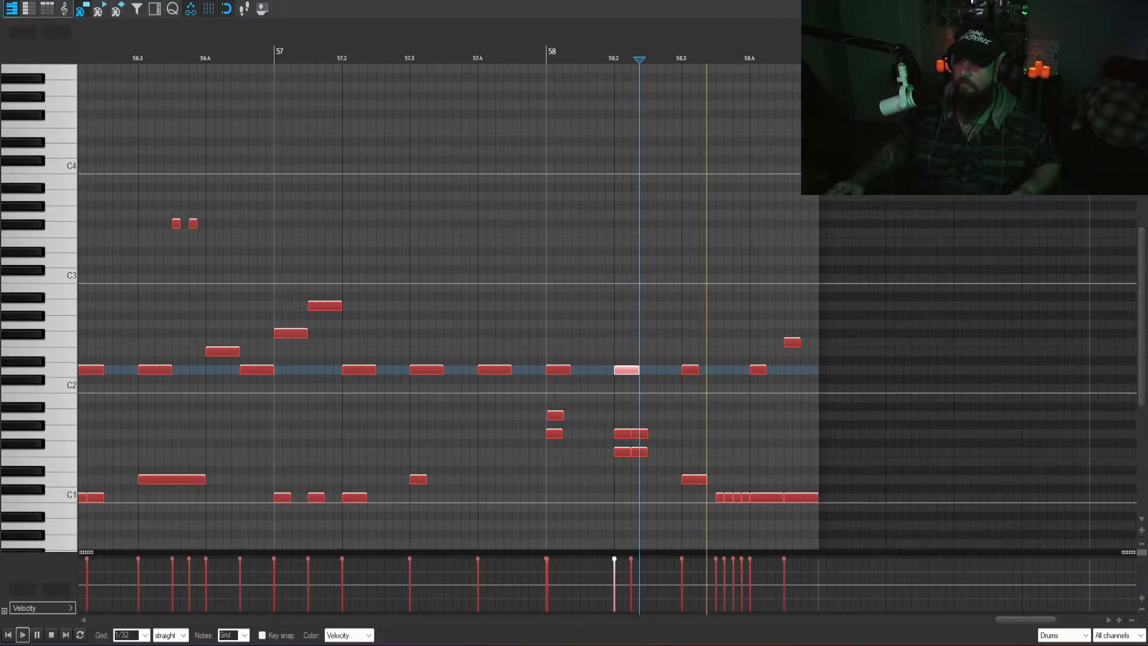
pyautogui.press('Escape')
pyautogui.press('space')
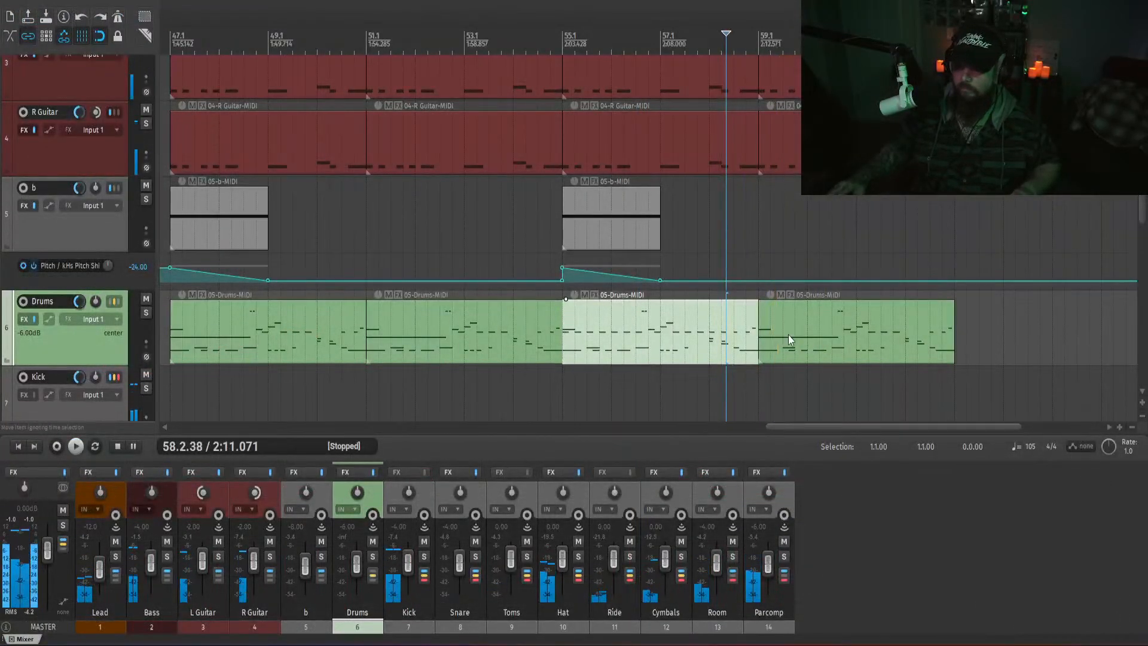
# - Replace the Drums item at bar 59 with a duplicate of the edited item at bar 55
pyautogui.click(770, 335)
pyautogui.press('Delete')
pyautogui.click(684, 340)
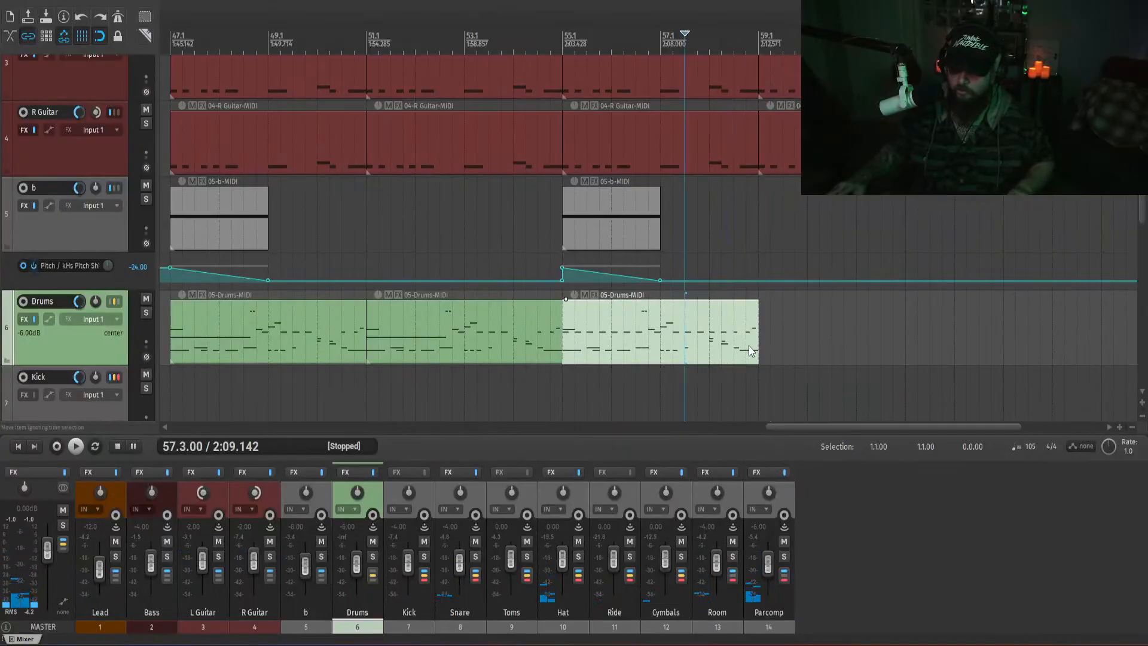
pyautogui.hotkey('ctrl', 'd')
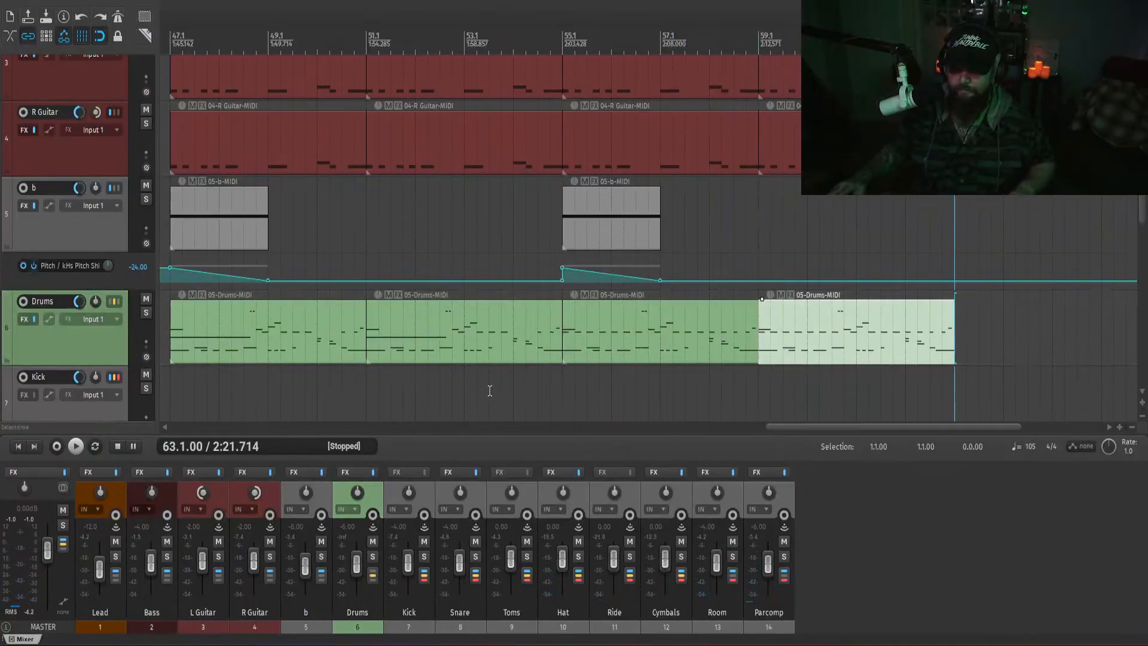
# - Play the arrangement from bar 53 through the section starting at bar 55
pyautogui.click(490, 391)
pyautogui.click(871, 535)
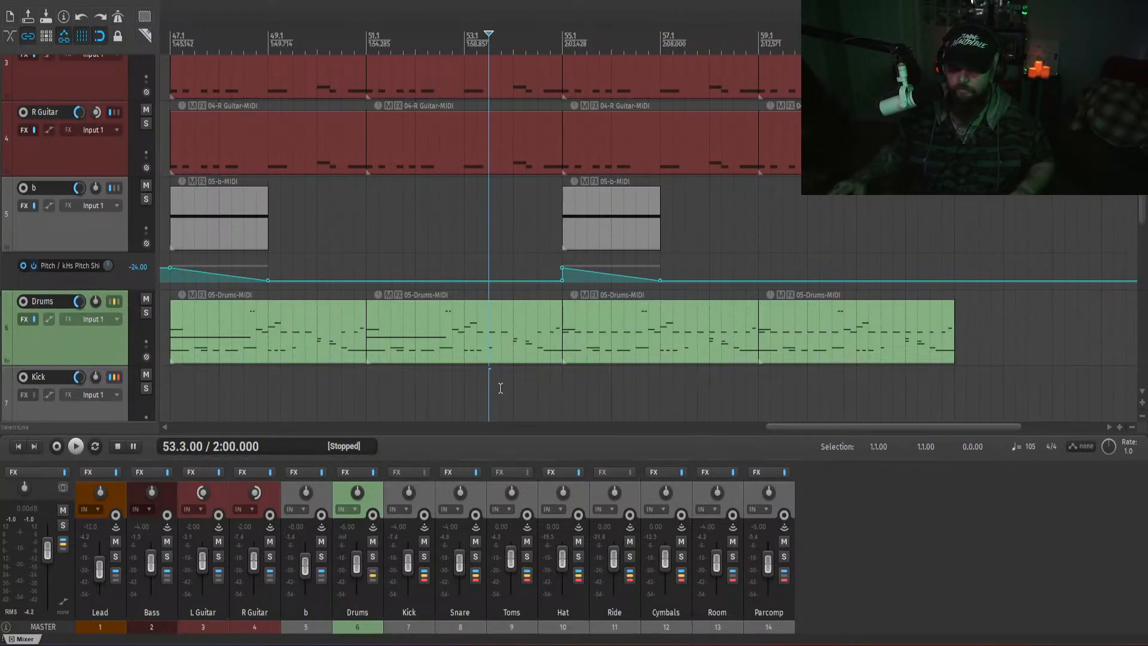
pyautogui.click(465, 392)
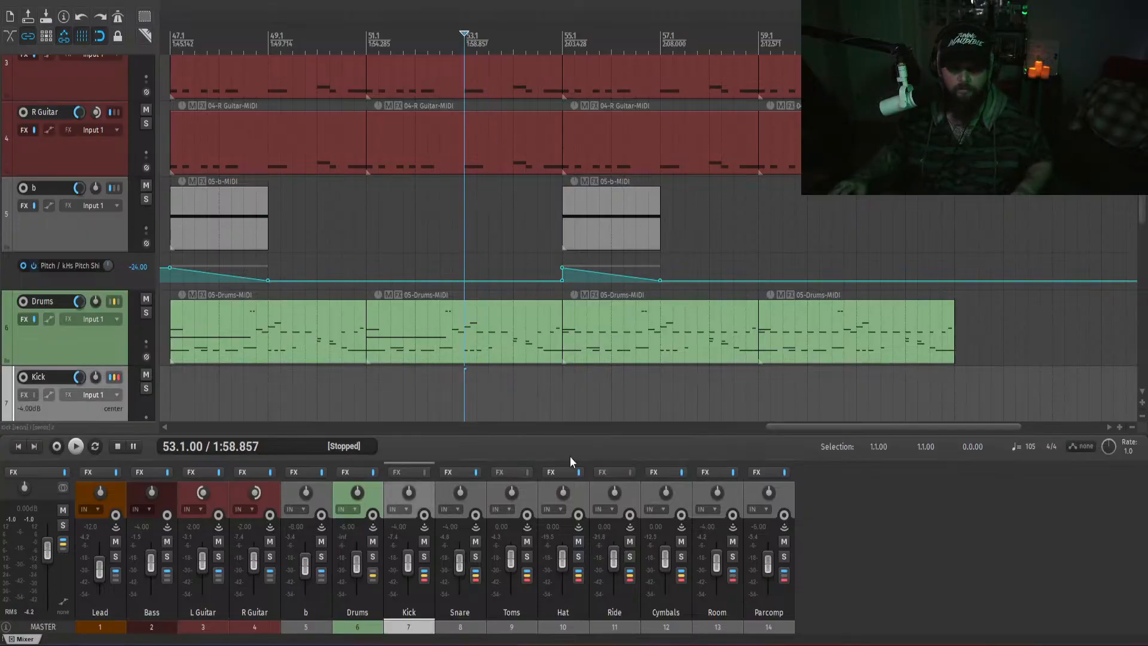
pyautogui.click(945, 611)
pyautogui.press('space')
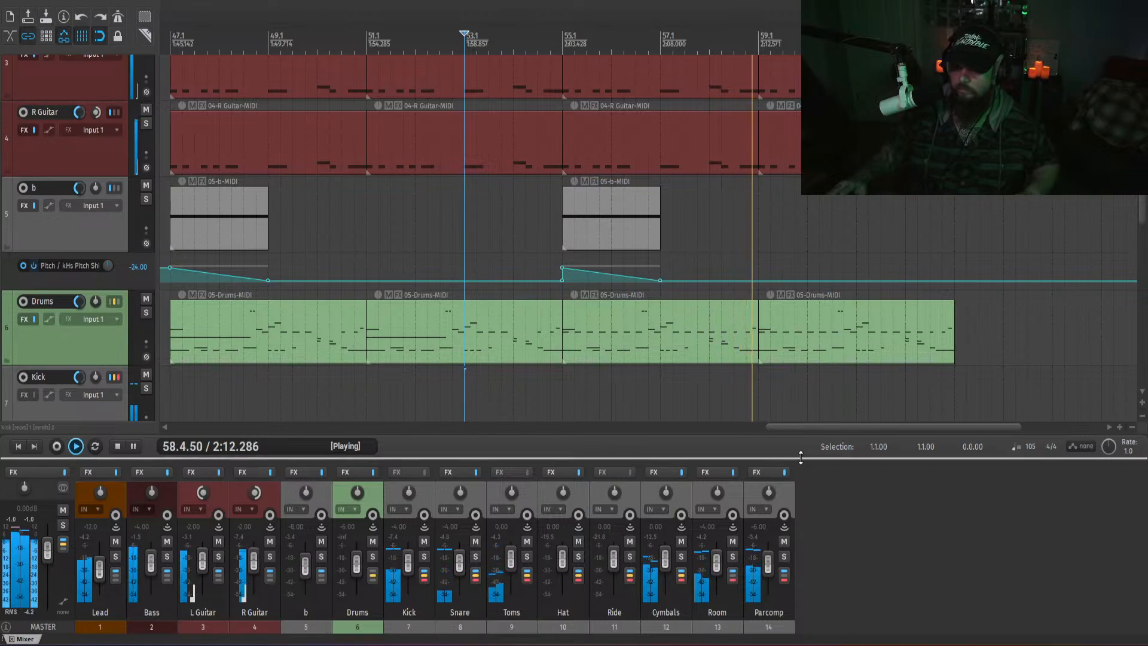
# - In the Drums item at bar 55, add one C1 note at 58.1 and two consecutive C1 notes from 58.2
pyautogui.doubleClick(733, 340)
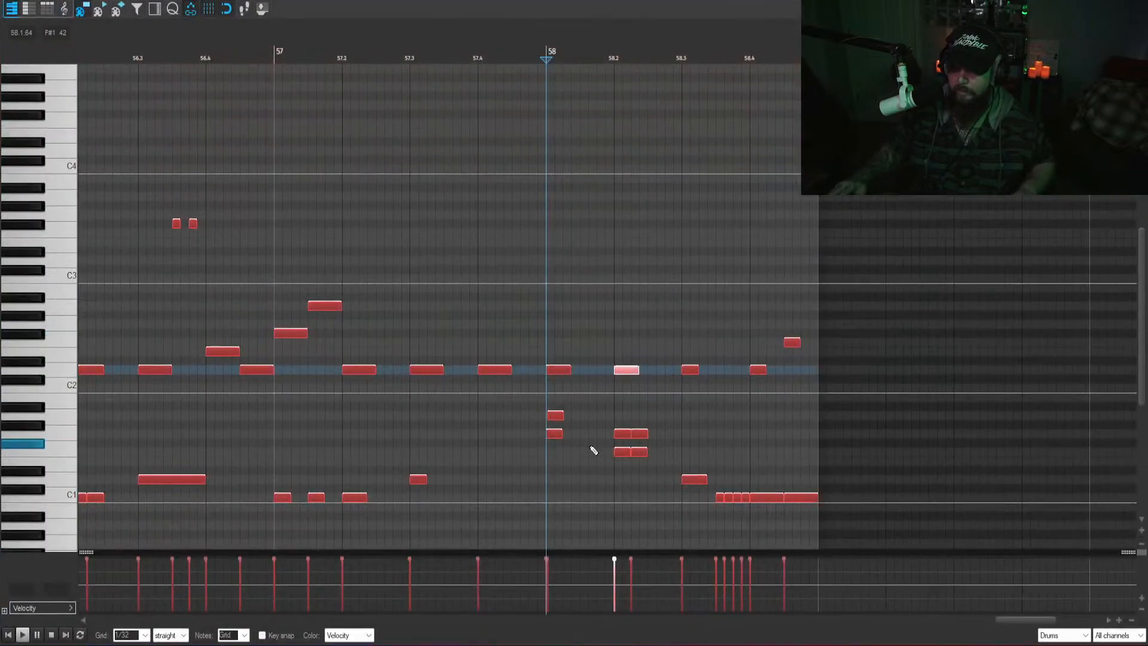
pyautogui.moveTo(656, 465); pyautogui.dragTo(522, 400)
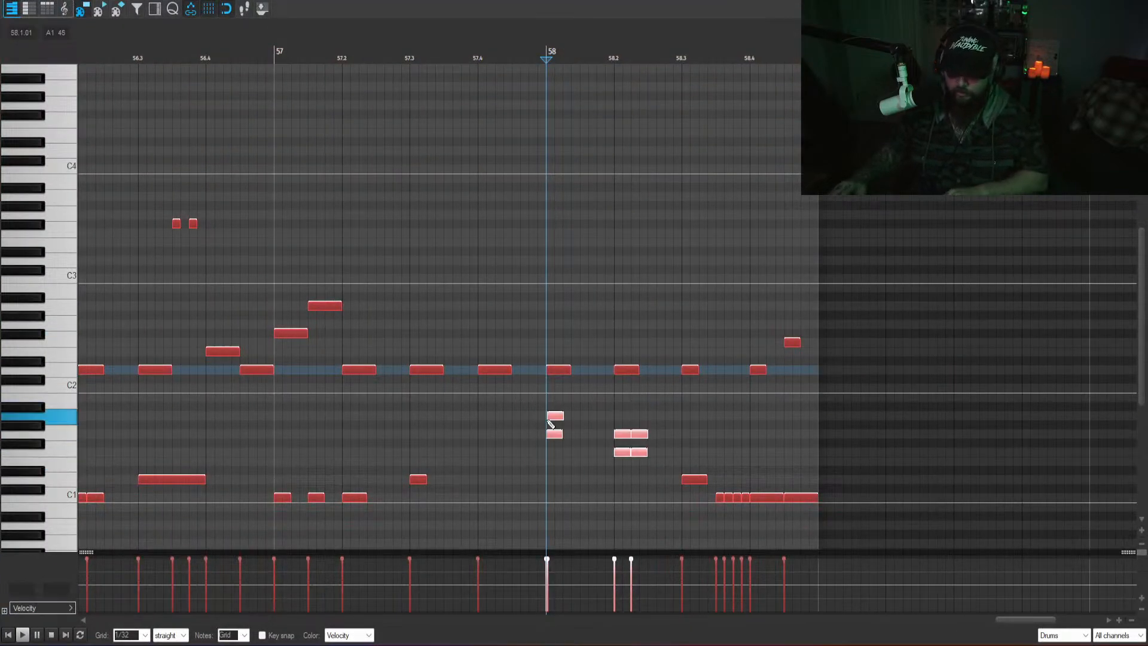
pyautogui.click(560, 505)
pyautogui.moveTo(555, 506); pyautogui.dragTo(562, 506)
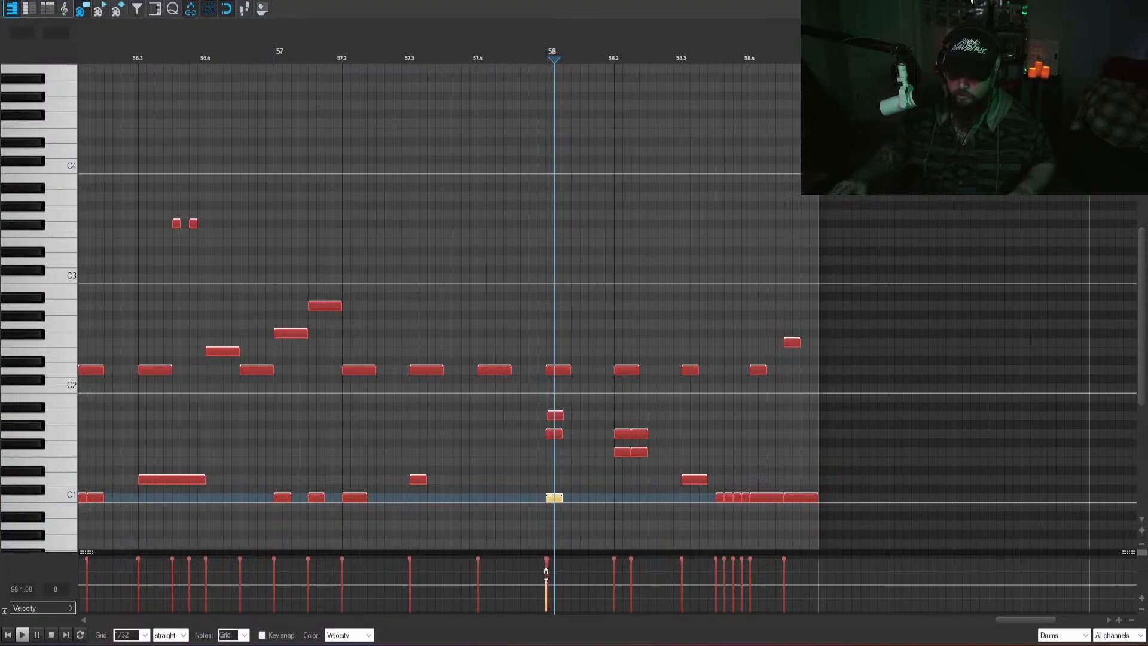
pyautogui.moveTo(522, 497); pyautogui.dragTo(522, 497)
pyautogui.hotkey('ctrl', 'c')
pyautogui.click(615, 498)
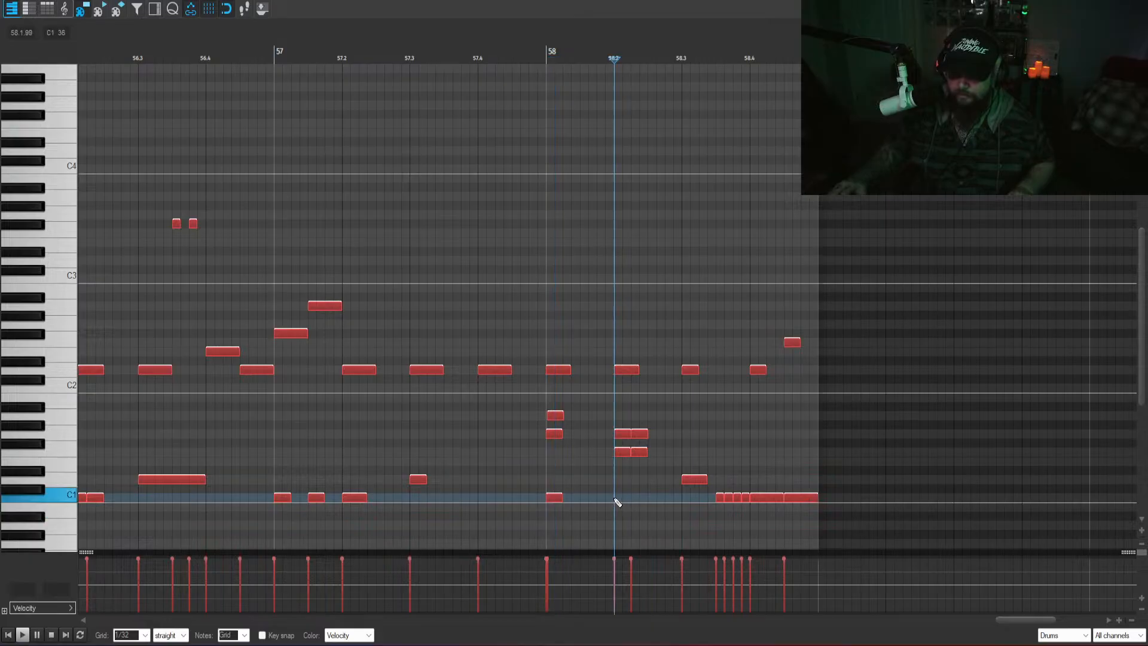
pyautogui.hotkey('ctrl', 'v')
pyautogui.hotkey('ctrl', 'v')
# - Delete the A1, G1 and F1 notes at 58.1 and 58.2, play from 57.4 and close the MIDI editor
pyautogui.moveTo(646, 458); pyautogui.dragTo(542, 412)
pyautogui.press('Delete')
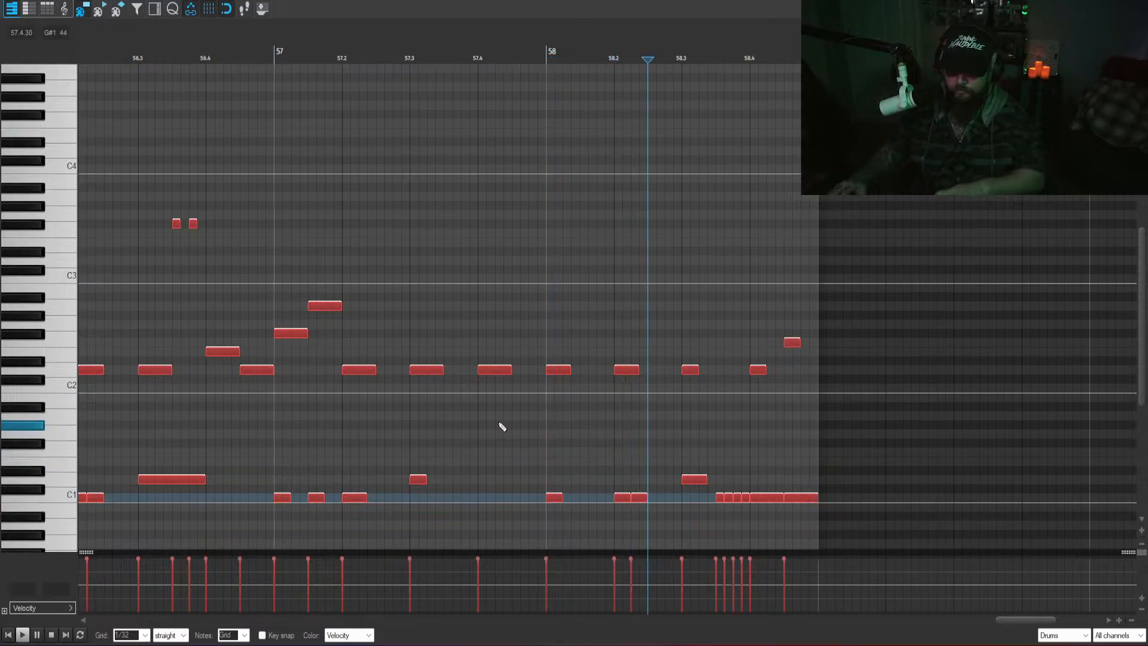
pyautogui.click(498, 424)
pyautogui.press('space')
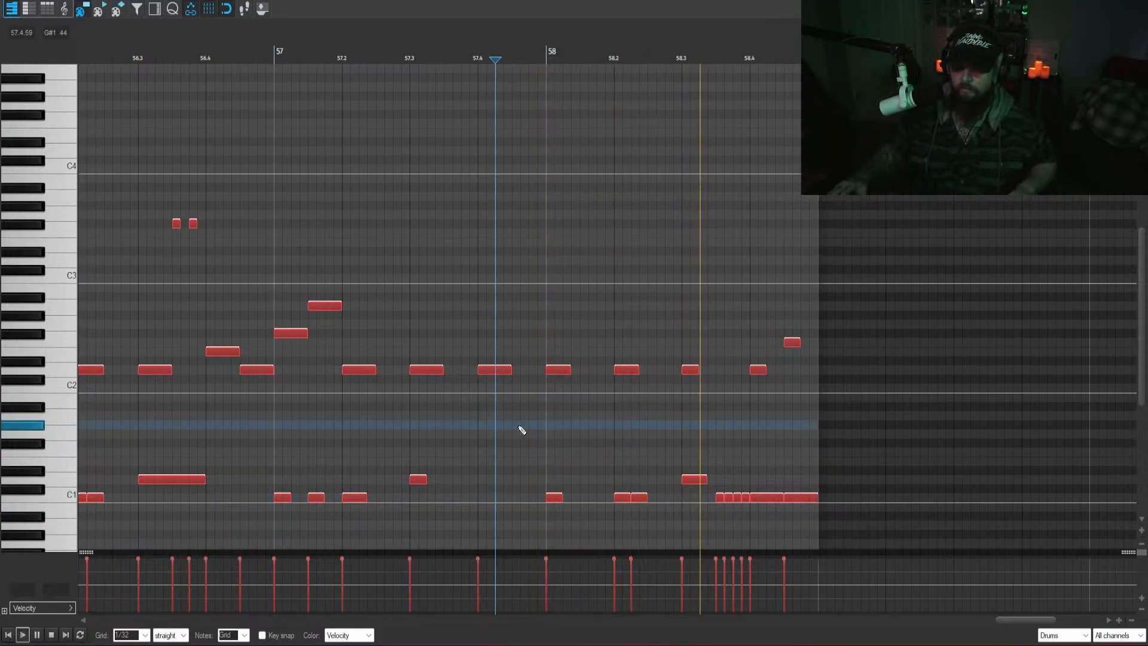
pyautogui.press('Escape')
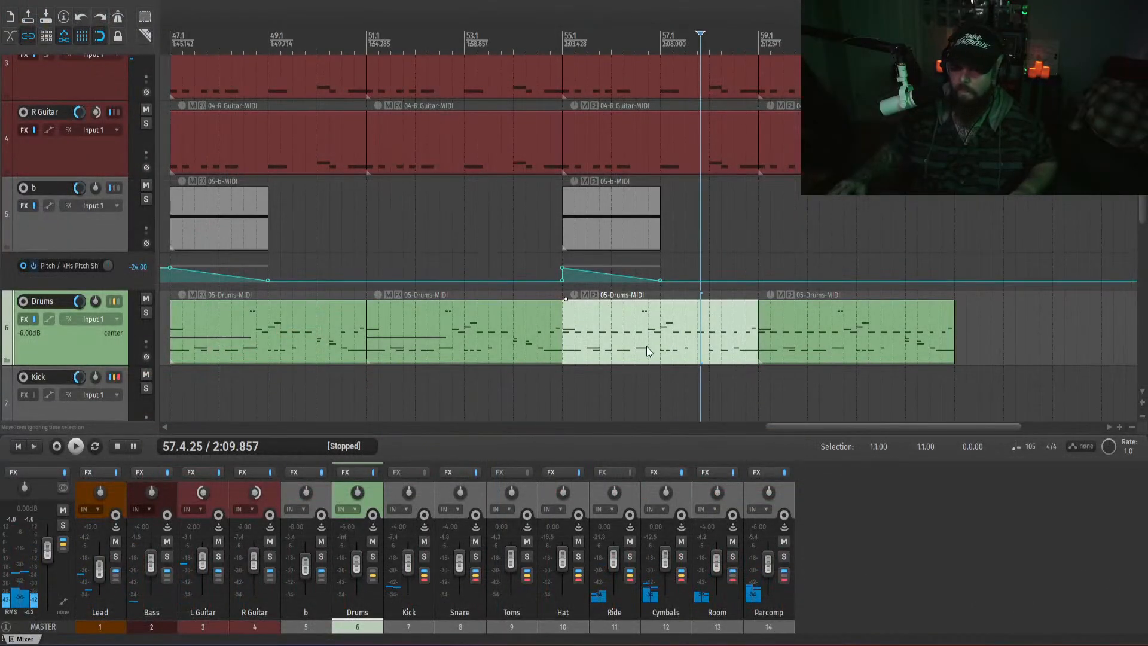
# - Replace the Drums item at bar 59 with a copy of the revised item at bar 55
pyautogui.click(647, 351)
pyautogui.click(763, 349)
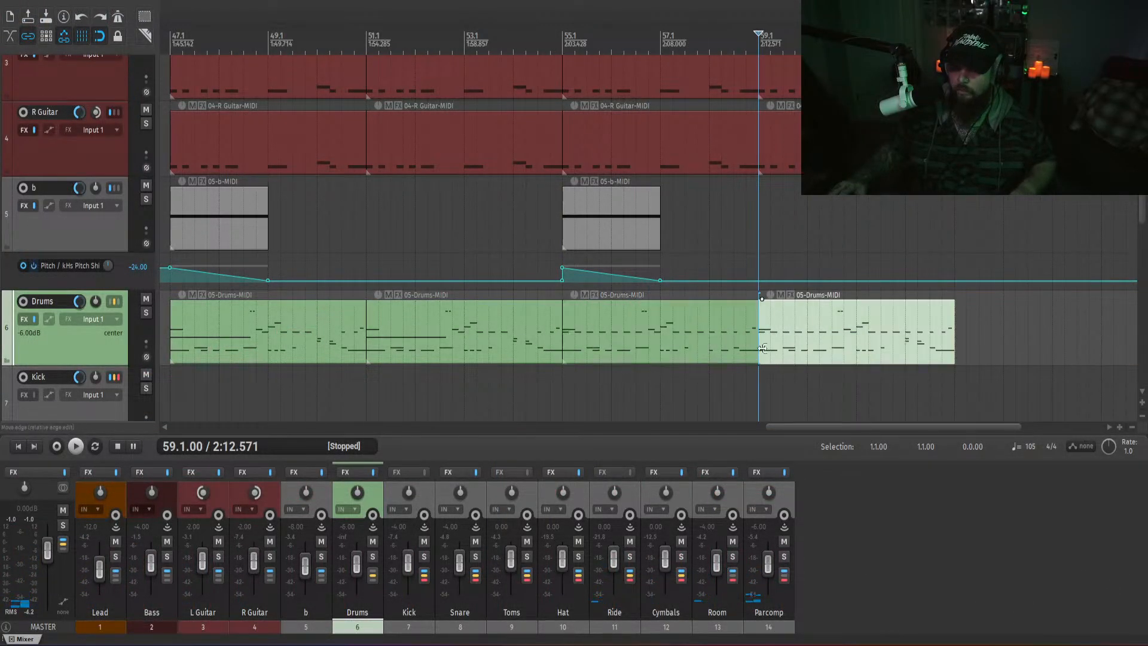
pyautogui.press('Delete')
pyautogui.hotkey('ctrl', 'v')
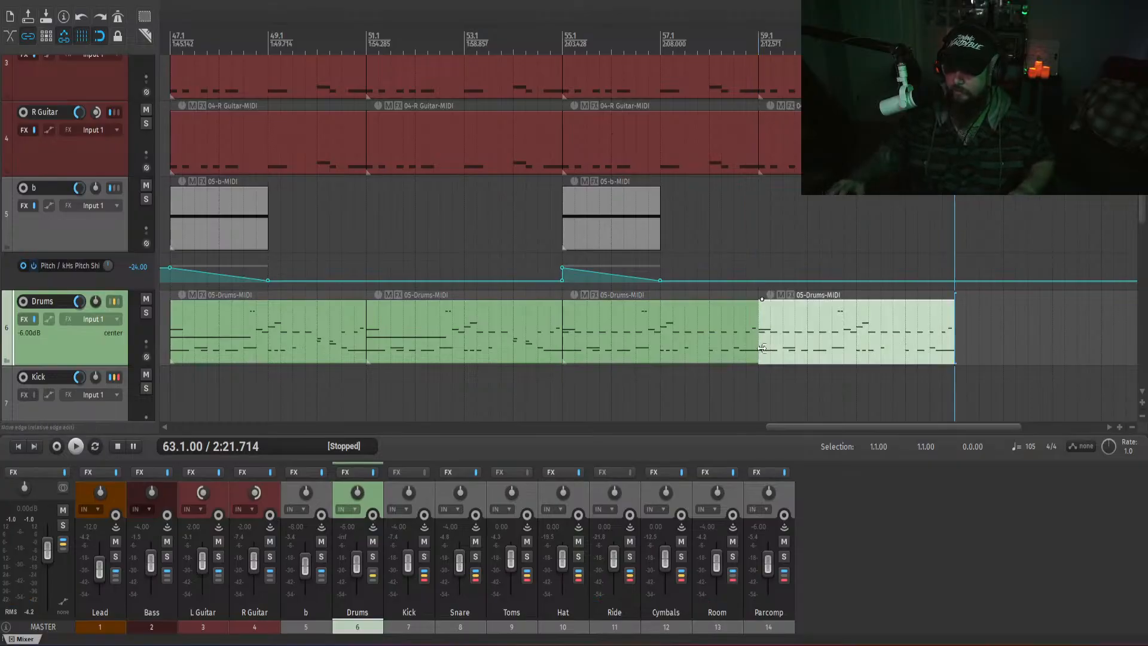
pyautogui.click(762, 348)
pyautogui.moveTo(917, 389); pyautogui.dragTo(830, 371)
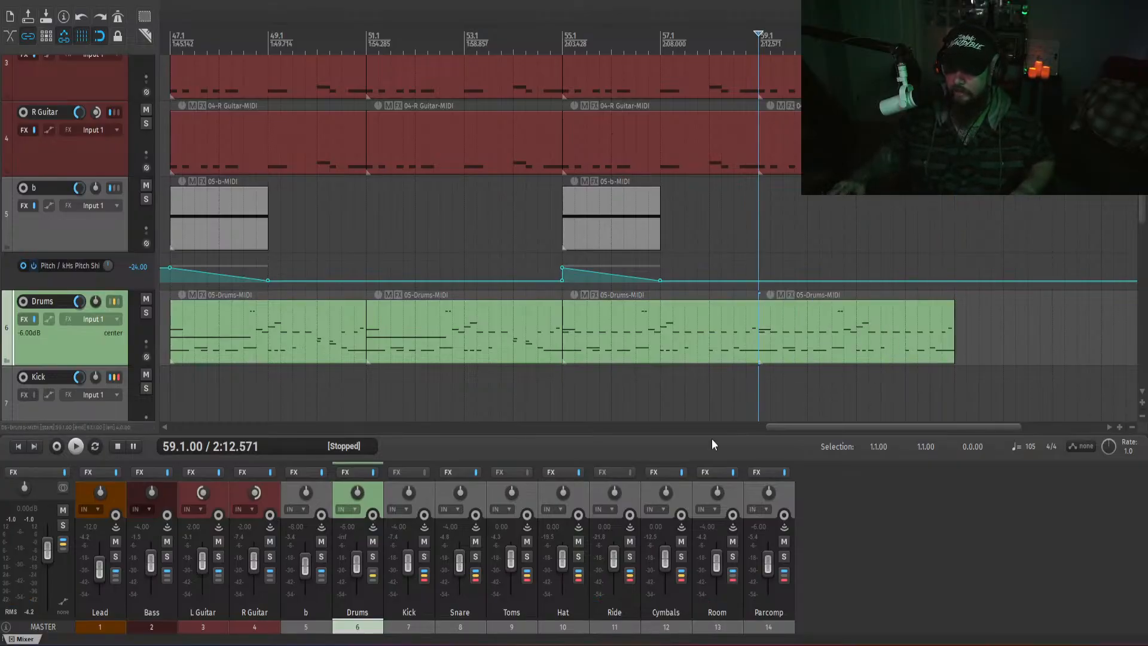
# - In the Drums item at bar 51, add one C1 note at 54.1 and two consecutive C1 notes from 54.2
pyautogui.moveTo(815, 428); pyautogui.dragTo(758, 433)
pyautogui.doubleClick(641, 328)
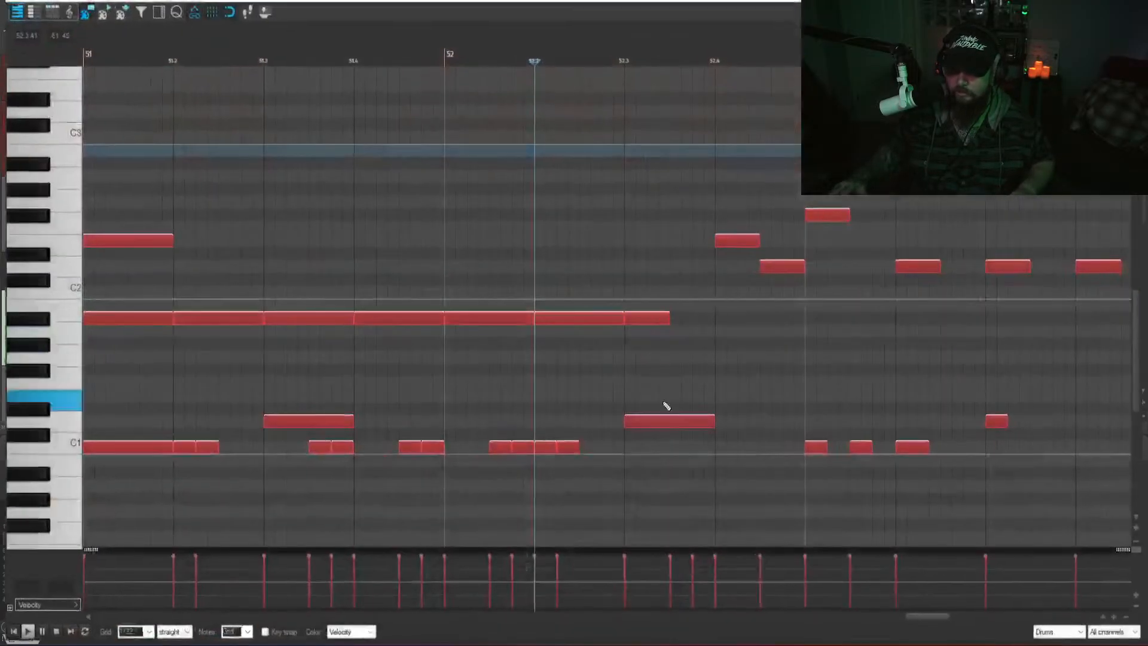
pyautogui.scroll(-3, 724, 439)
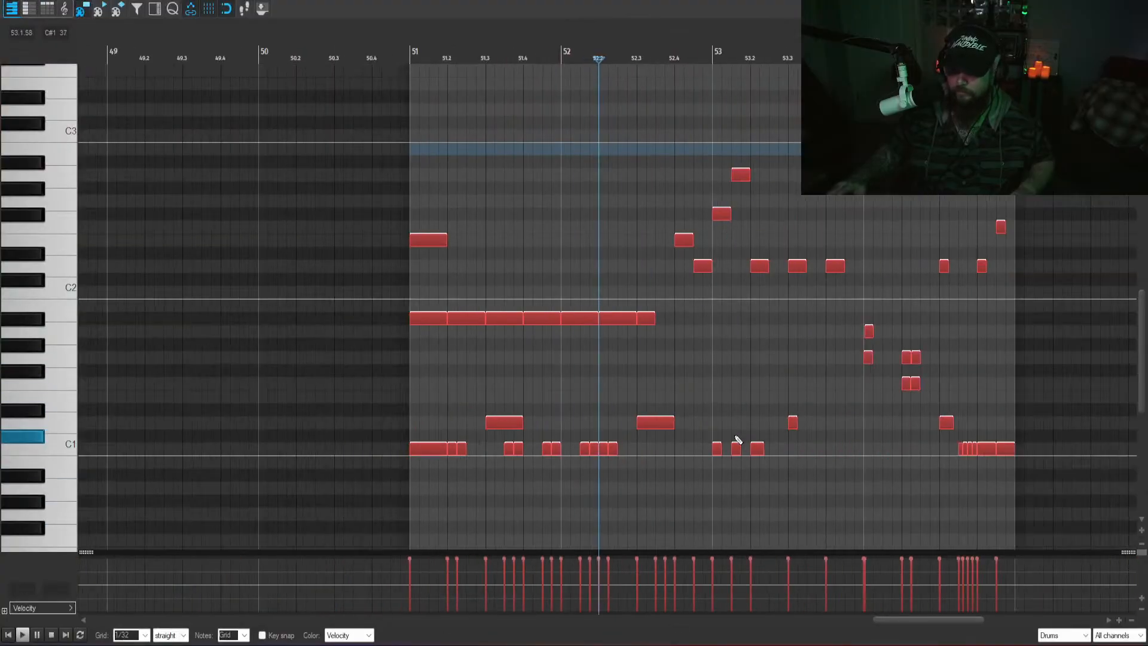
pyautogui.scroll(4, 866, 456)
pyautogui.scroll(2, 870, 453)
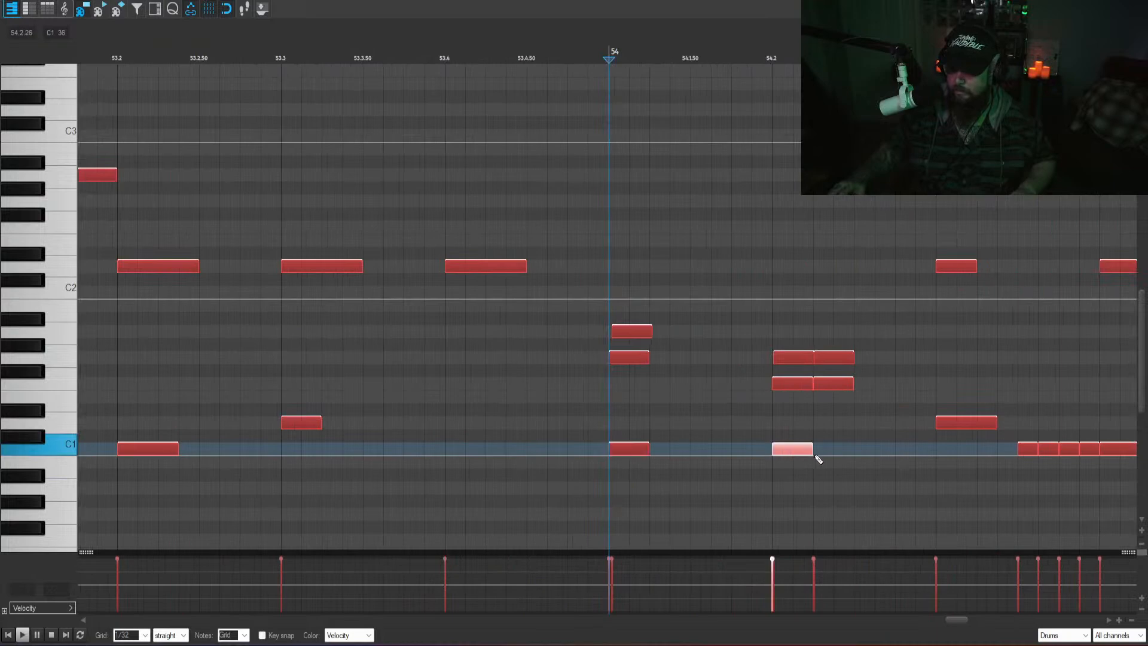
pyautogui.click(820, 450)
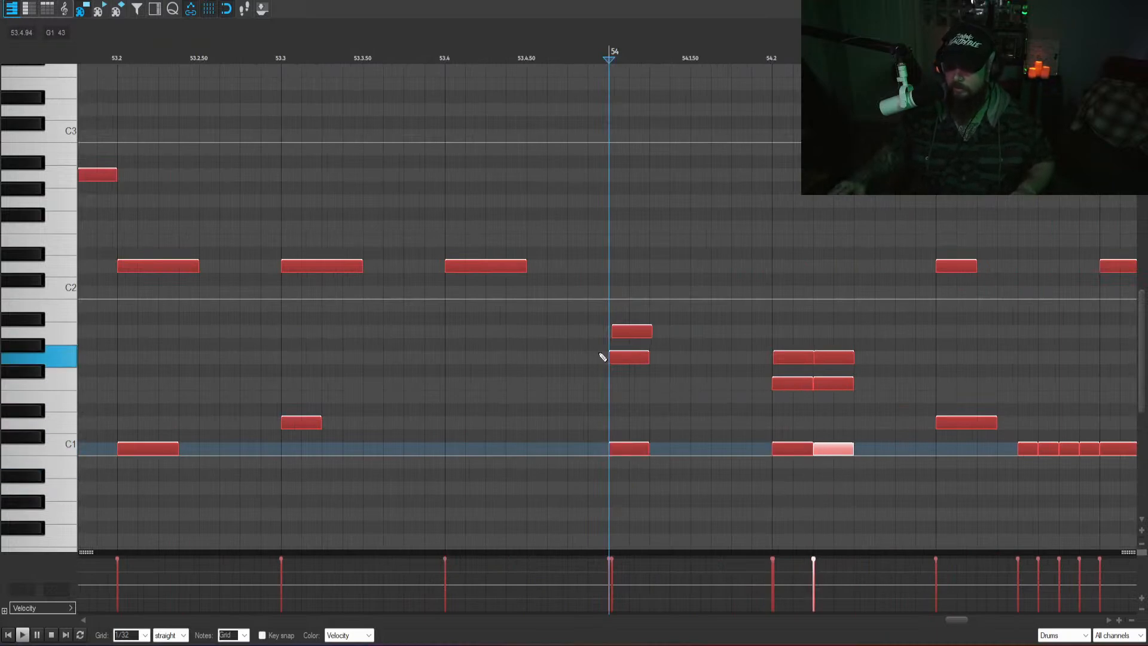
# - Delete the three C1 notes at 54.1 and 54.2 in the Drums item at bar 51 and close the MIDI editor
pyautogui.click(601, 241)
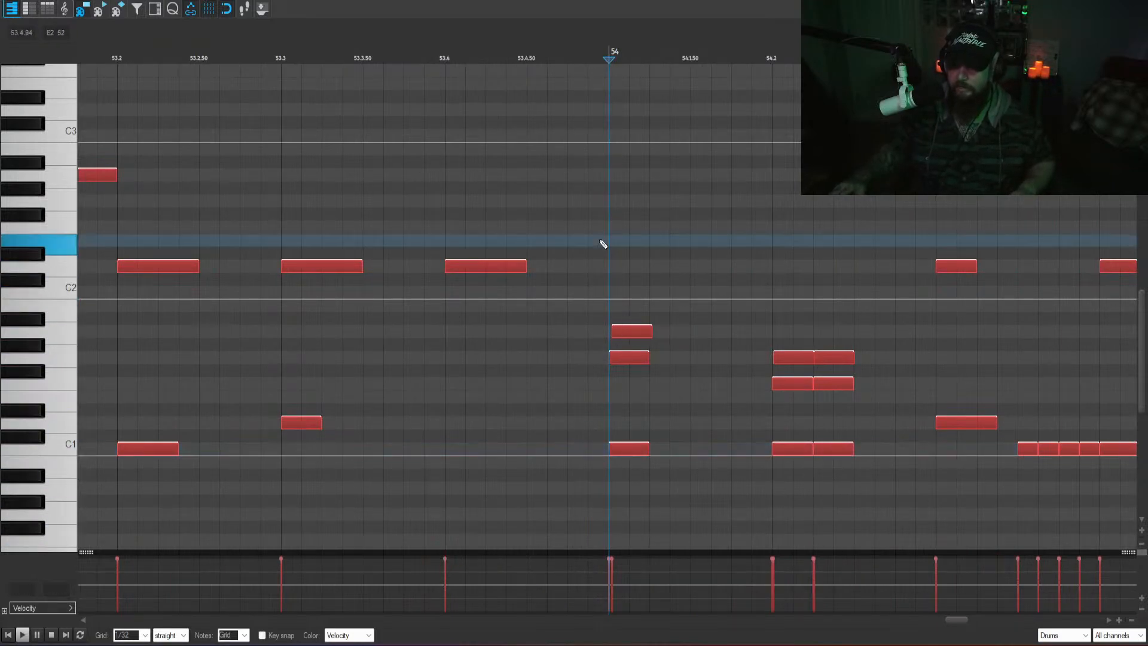
pyautogui.moveTo(854, 461); pyautogui.dragTo(585, 411)
pyautogui.press('Delete')
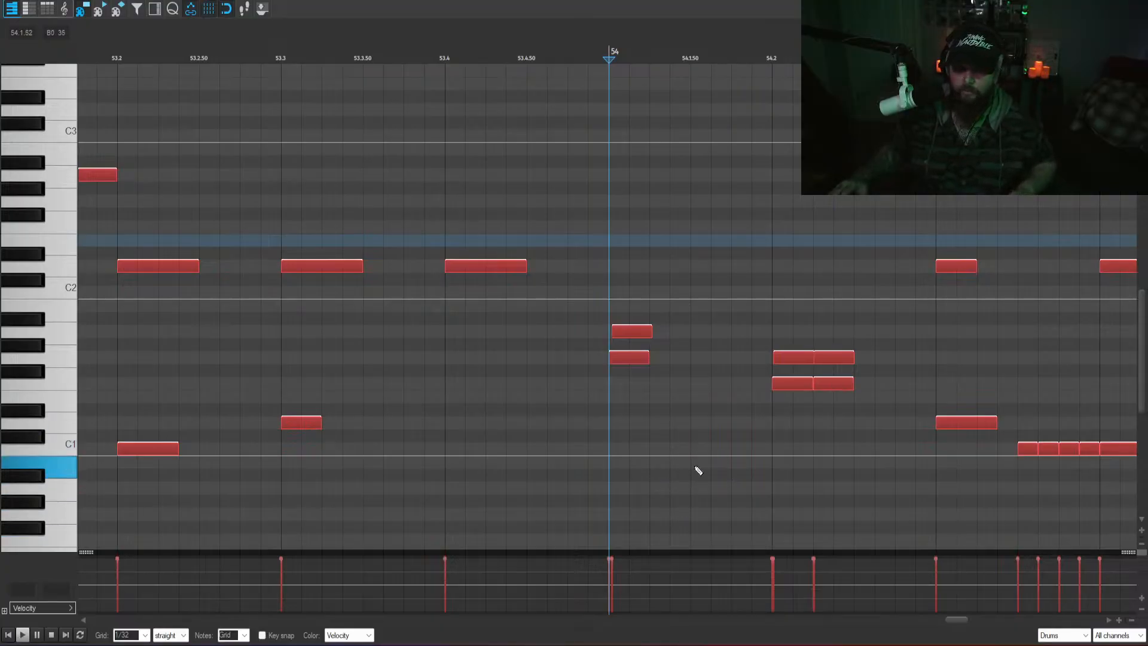
pyautogui.press('Escape')
pyautogui.click(558, 387)
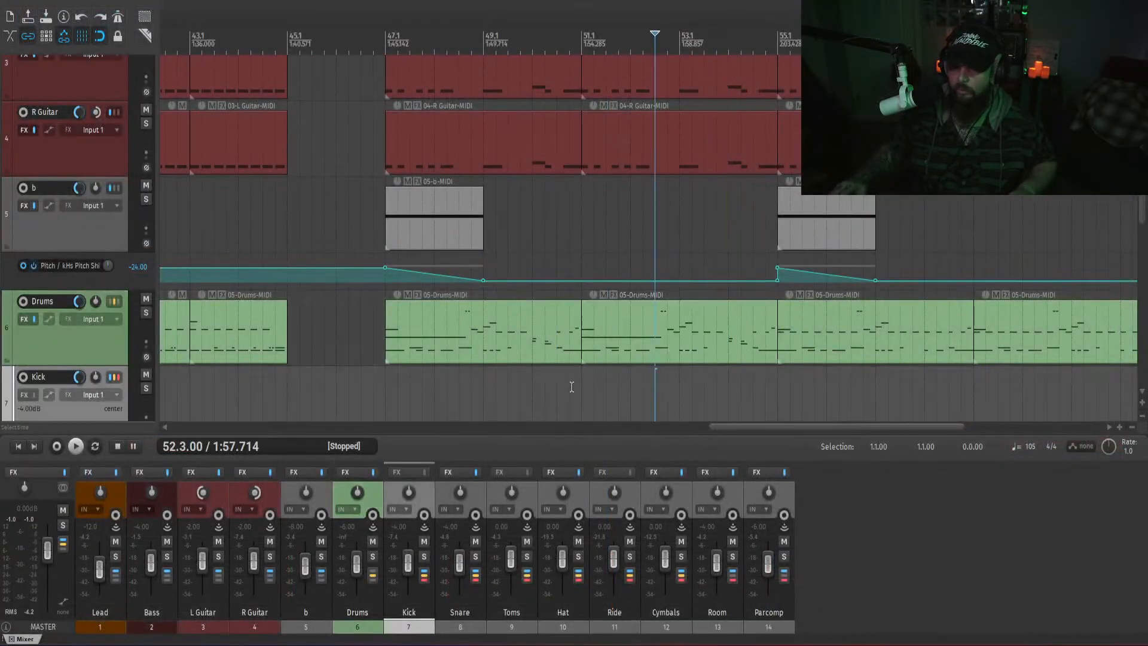
# - Play the final section from bar 47 past the start of bar 56 and stop playback
pyautogui.click(380, 399)
pyautogui.press('space')
pyautogui.click(886, 539)
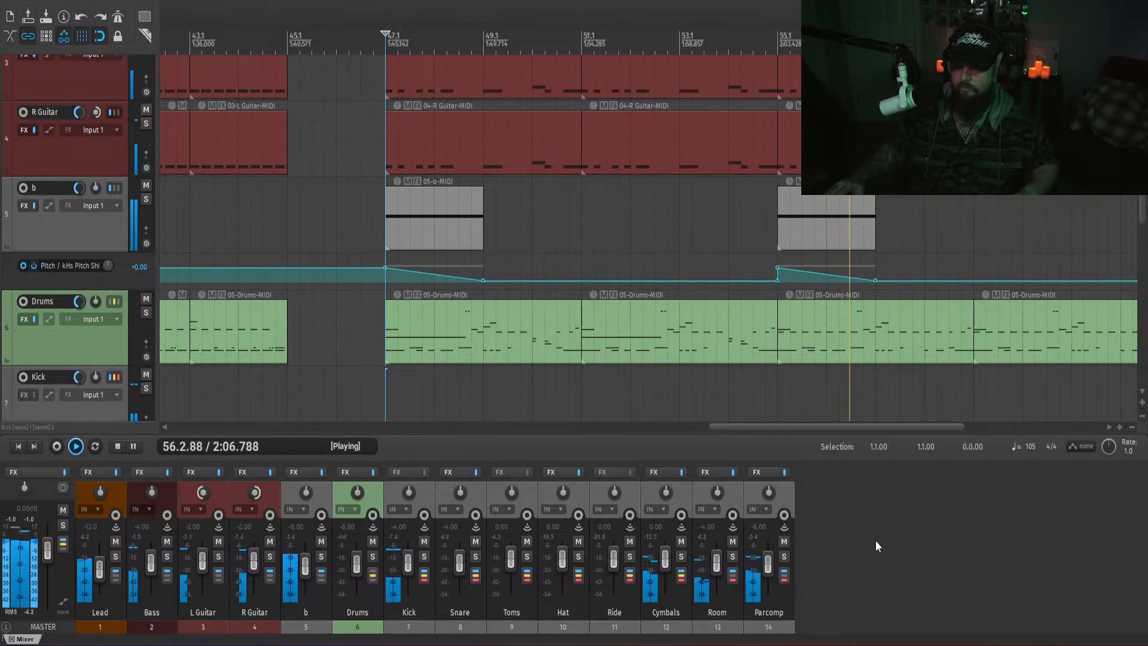
pyautogui.press('space')
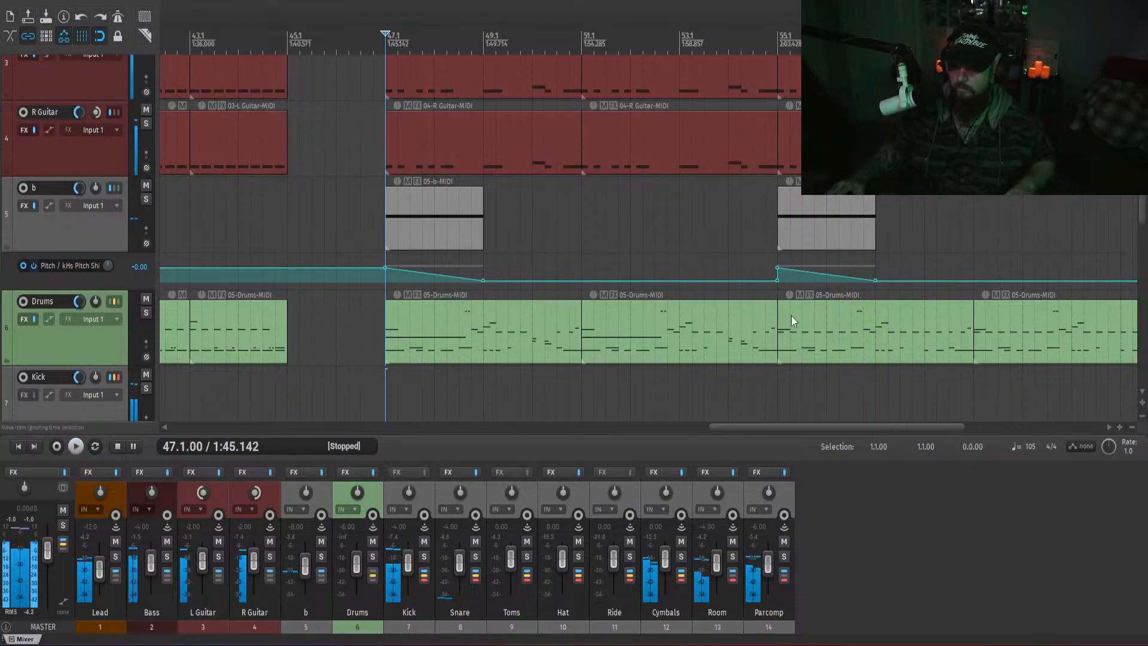
# - Open the Drums item at bar 55, select its whole row of D2 notes and close the MIDI editor
pyautogui.doubleClick(792, 316)
pyautogui.scroll(-4, 465, 410)
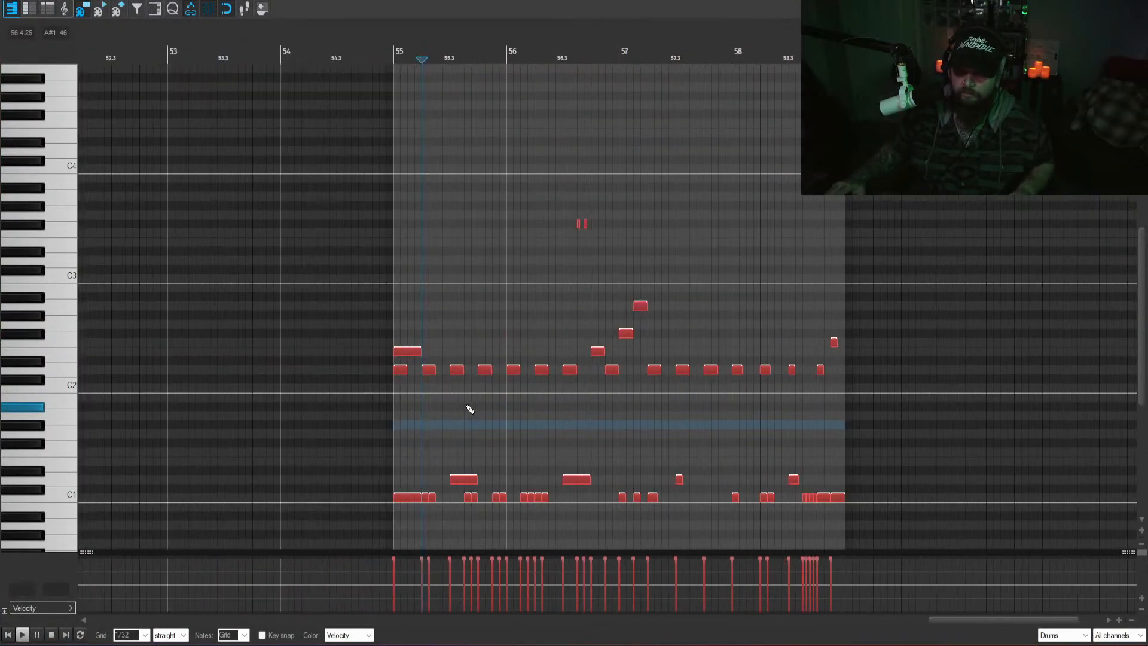
pyautogui.moveTo(836, 377); pyautogui.dragTo(378, 368)
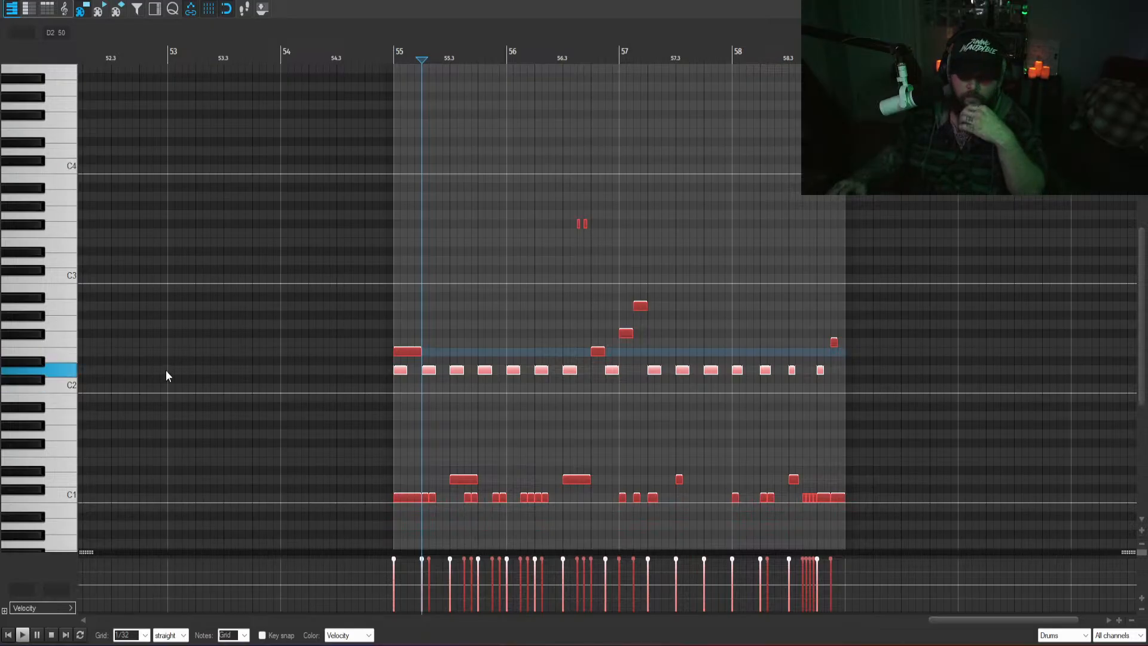
pyautogui.click(1135, 3)
# - Restore one C1 note at 54.1 and two consecutive C1 notes from 54.2 in the bar 51 Drums item, audition them and close the editor
pyautogui.doubleClick(666, 342)
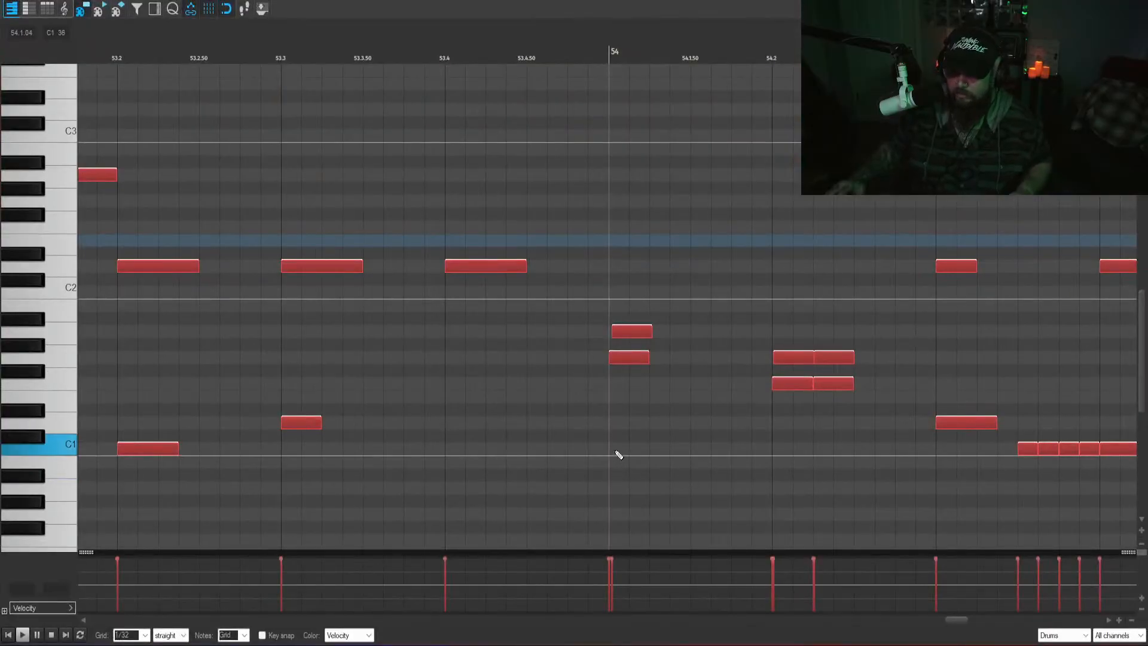
pyautogui.click(617, 452)
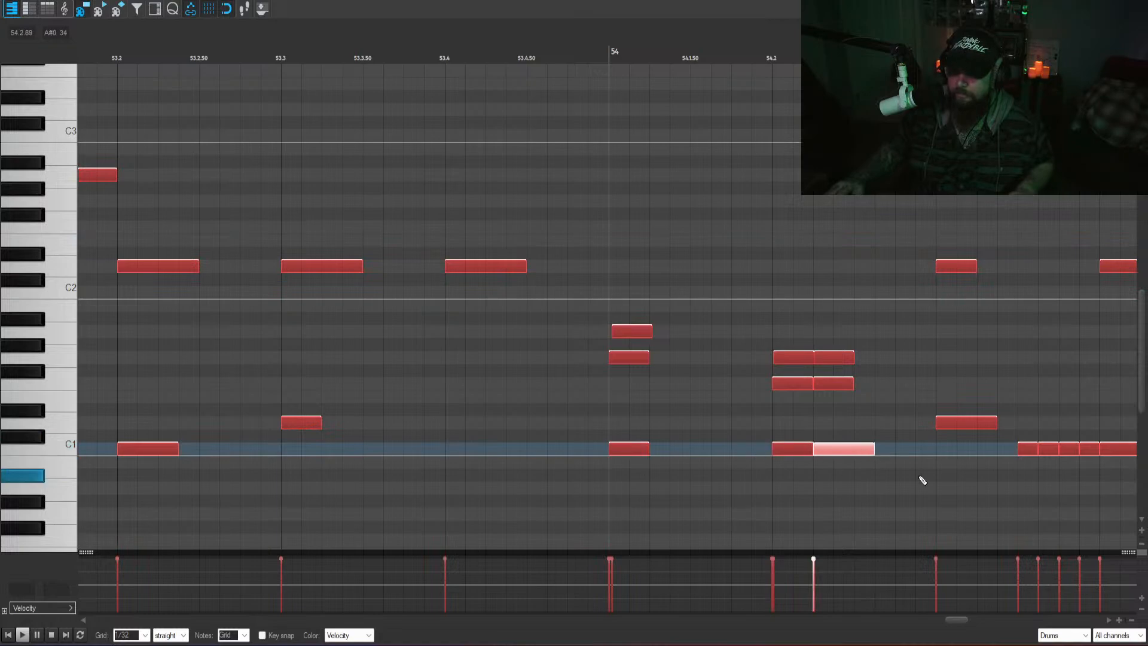
pyautogui.moveTo(860, 448); pyautogui.dragTo(840, 448)
pyautogui.click(481, 403)
pyautogui.press('space')
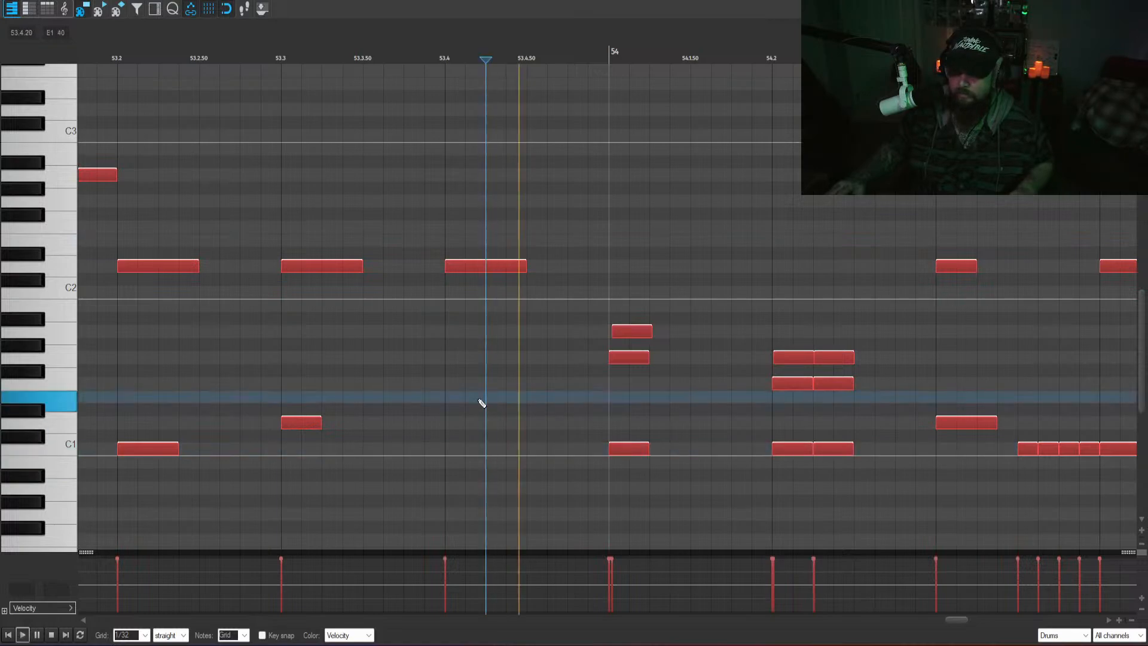
pyautogui.press('space')
pyautogui.press('Escape')
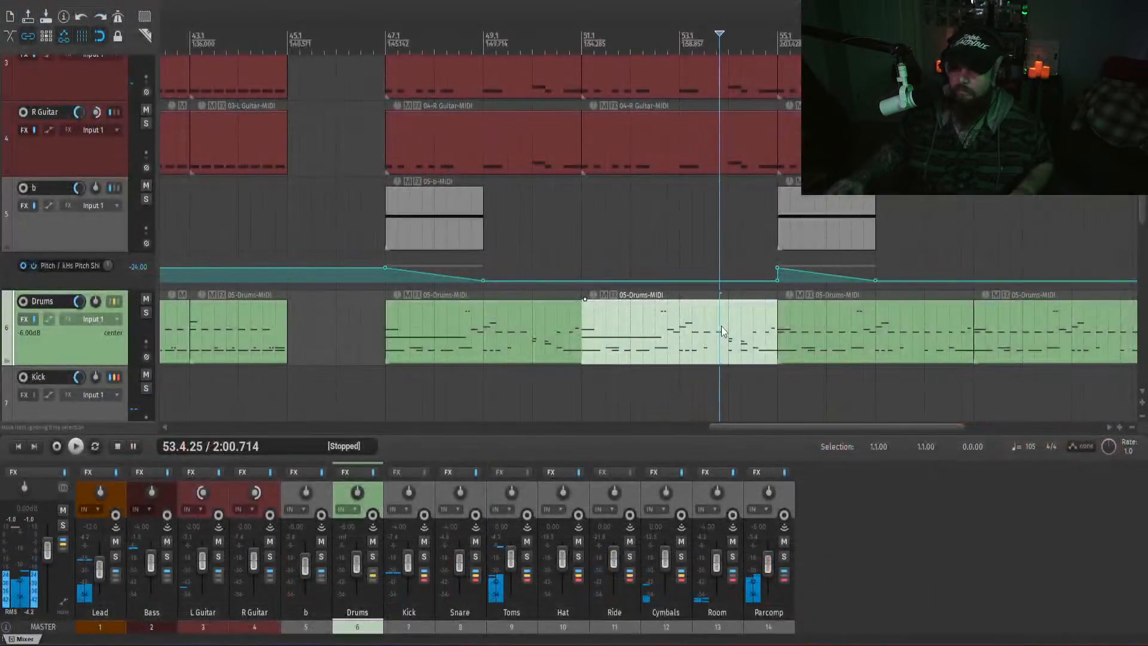
# - Play the arrangement from 46.3 past bar 60, following all tracks up to the Lead, and stop playback
pyautogui.click(647, 360)
pyautogui.click(388, 350)
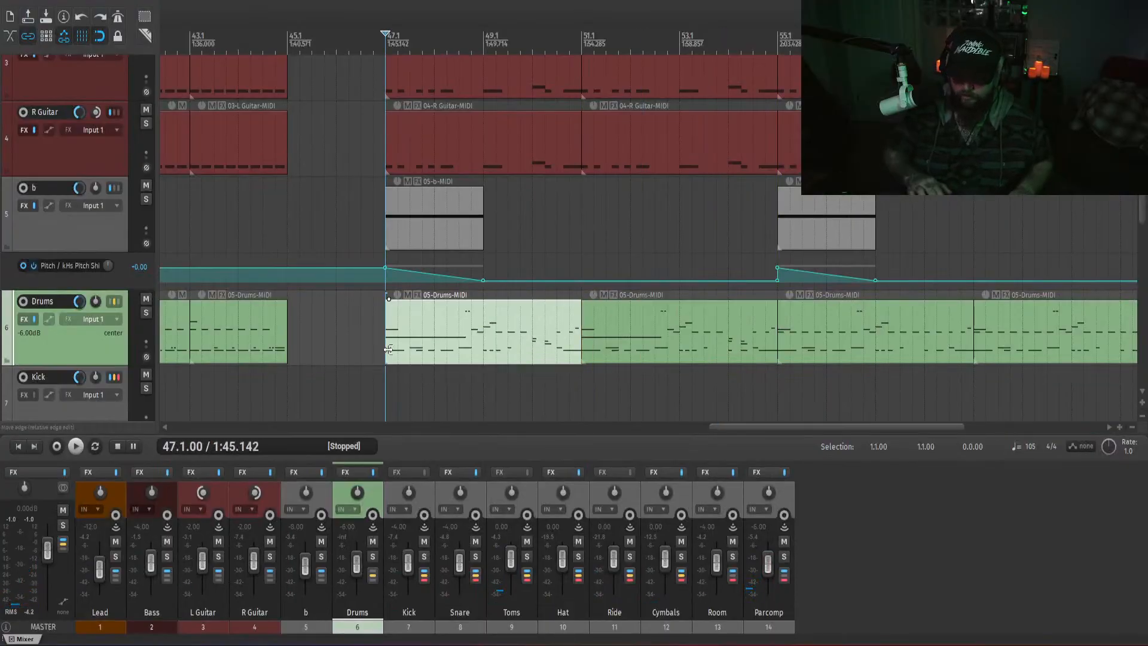
pyautogui.click(366, 323)
pyautogui.press('space')
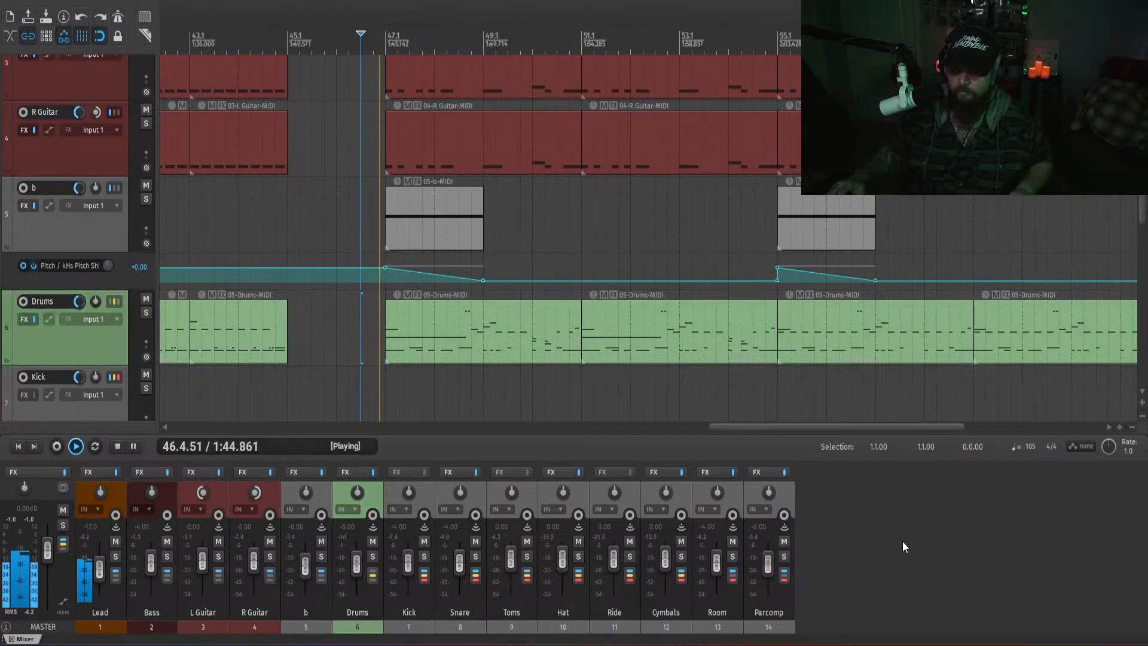
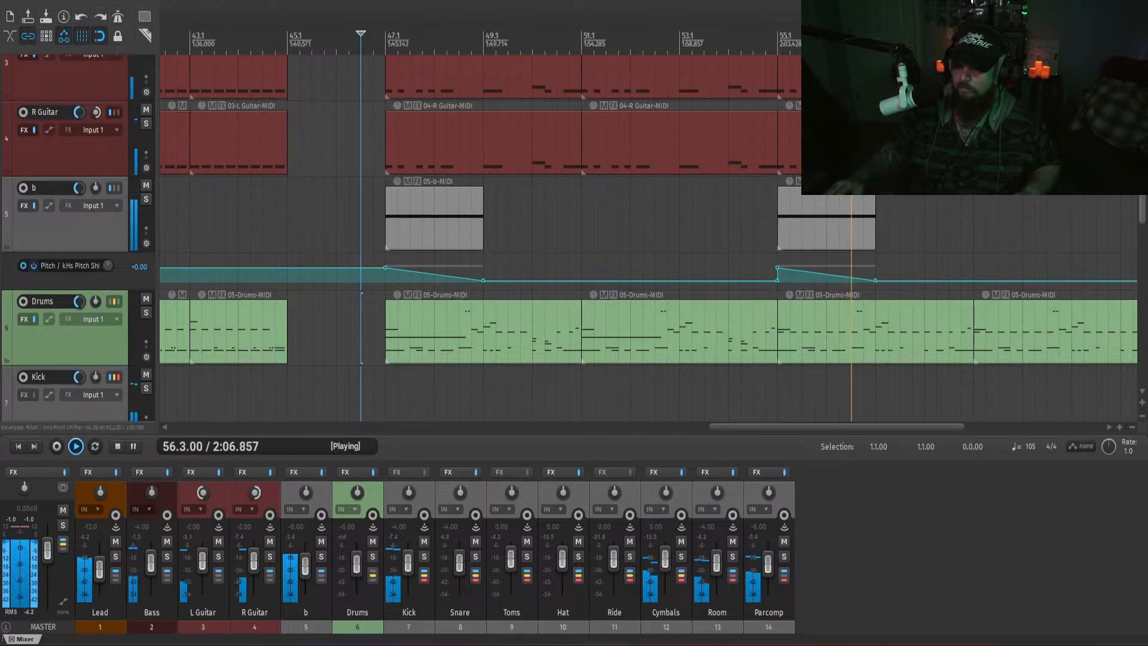
pyautogui.scroll(1, 648, 284)
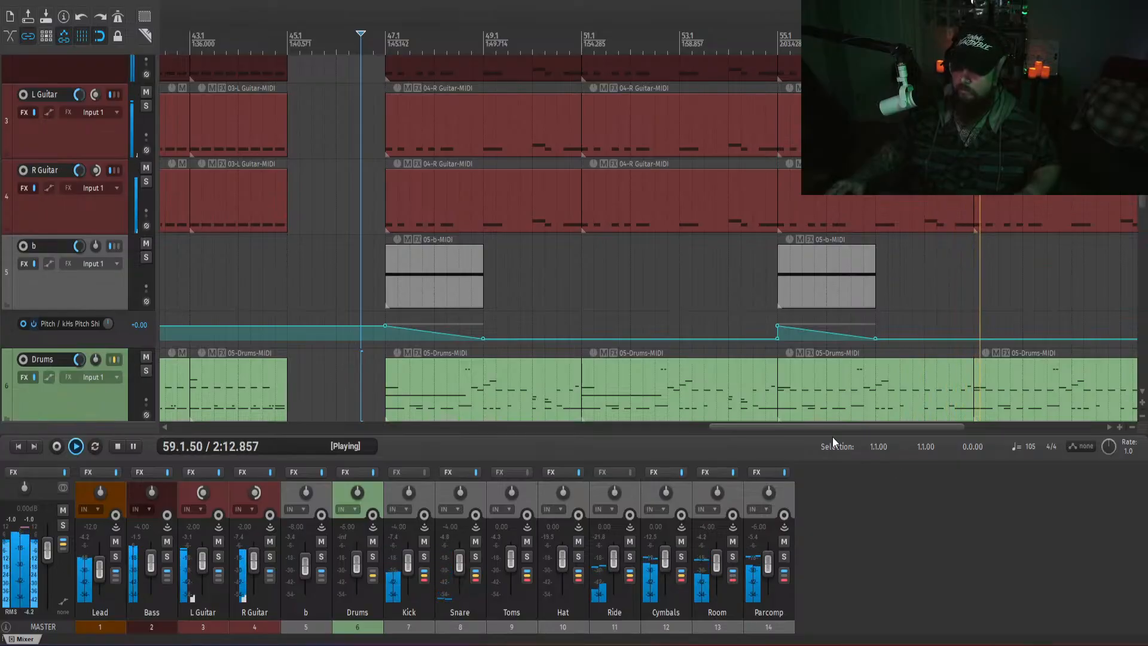
pyautogui.moveTo(826, 429); pyautogui.dragTo(891, 429)
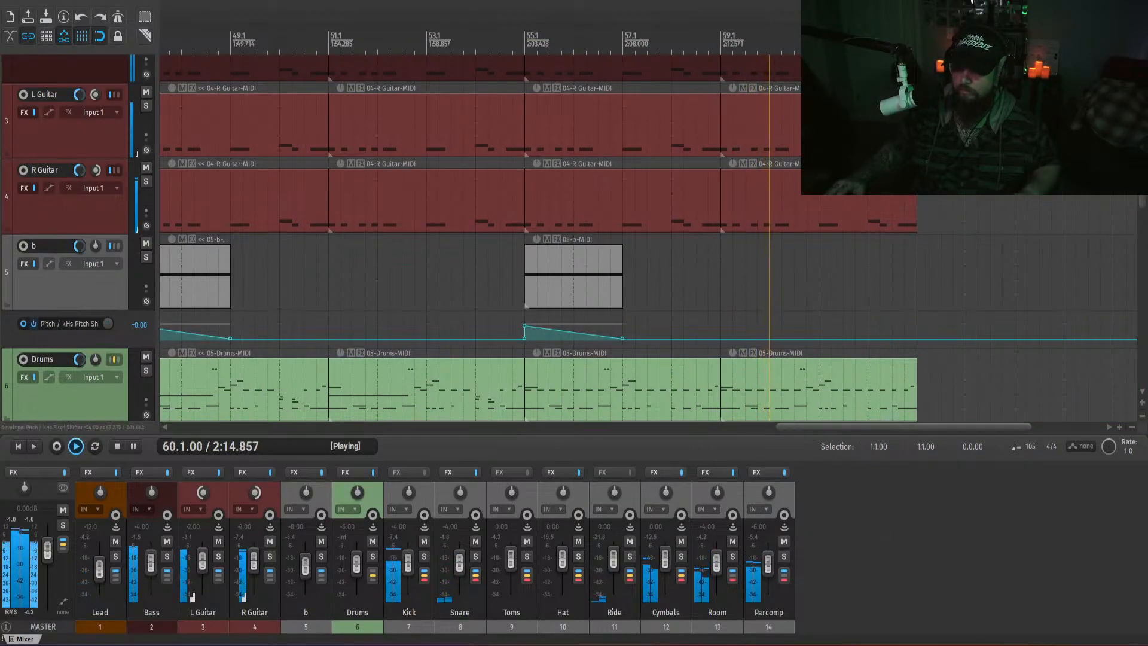
pyautogui.scroll(3, 655, 169)
pyautogui.press('space')
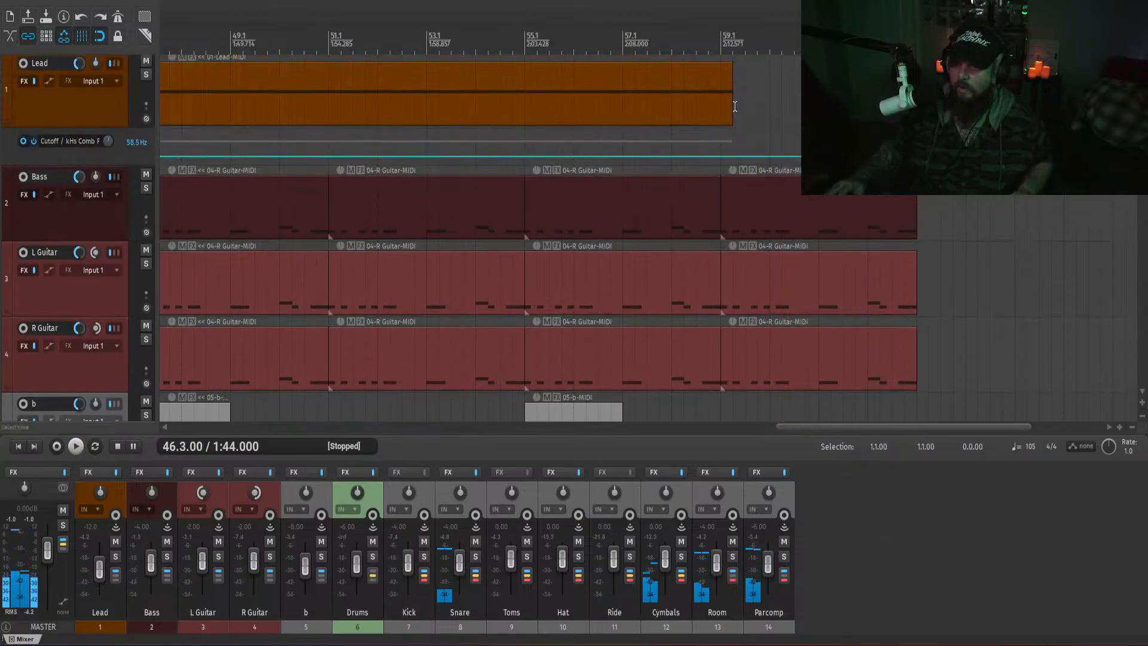
pyautogui.moveTo(730, 104); pyautogui.dragTo(527, 105)
pyautogui.moveTo(449, 204); pyautogui.dragTo(616, 346)
pyautogui.press('-')
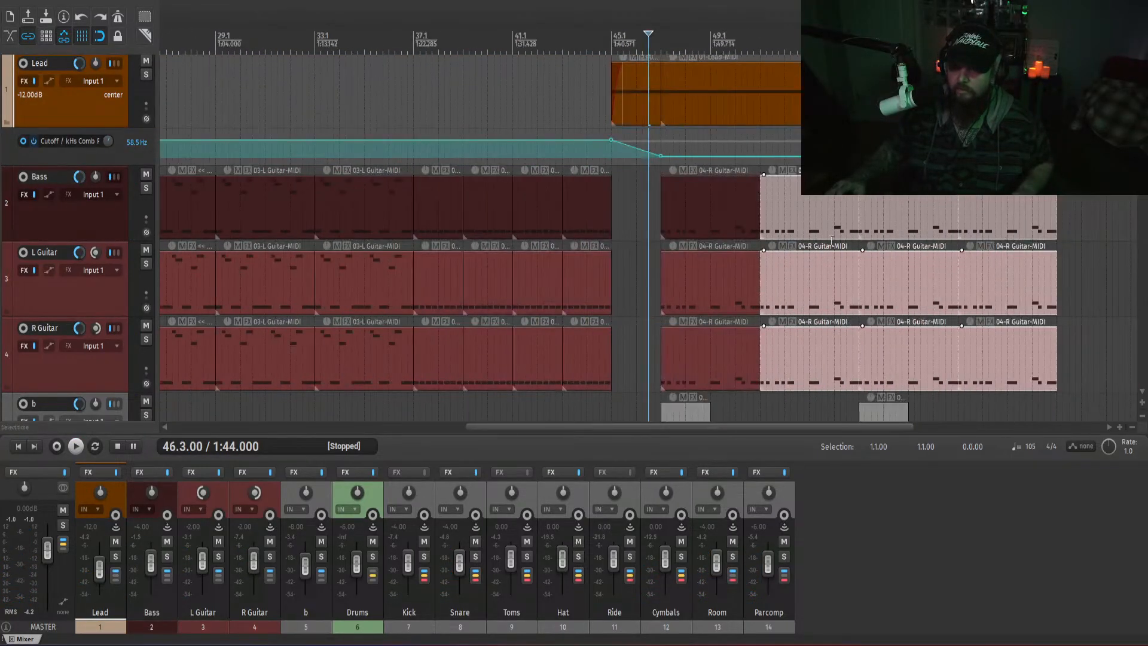
pyautogui.moveTo(893, 209); pyautogui.dragTo(1032, 336)
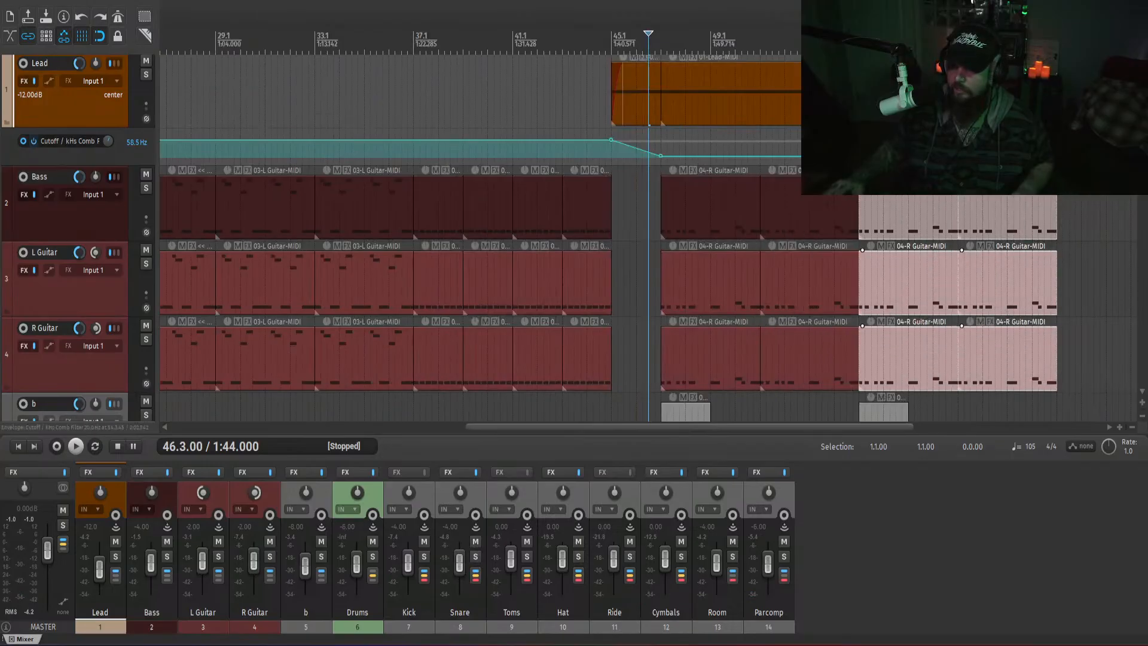
pyautogui.click(798, 148)
pyautogui.moveTo(622, 79); pyautogui.dragTo(759, 122)
# - Play from 53.3 and set the Lead track's volume to -8.00 dB in its routing settings
pyautogui.click(824, 148)
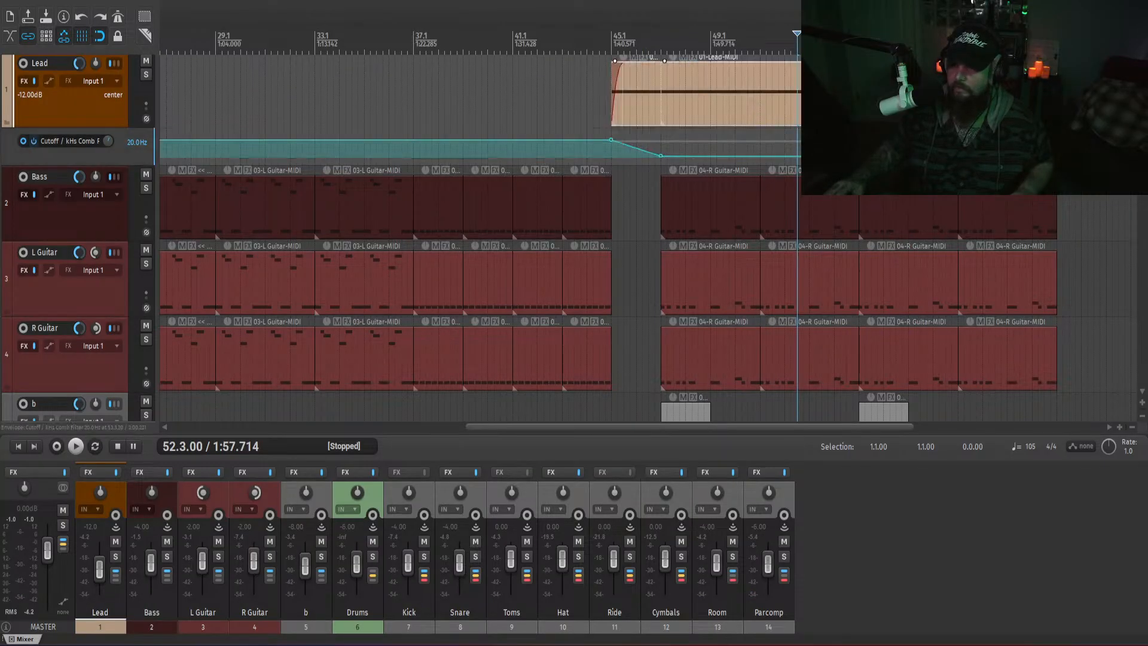
pyautogui.press('space')
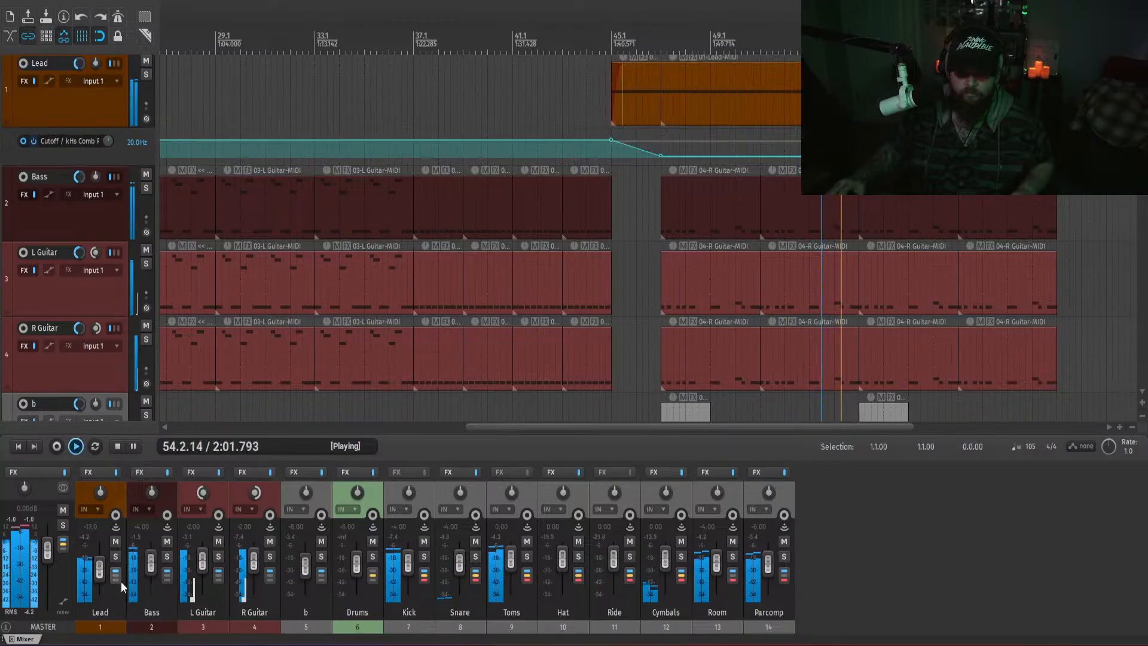
pyautogui.rightClick(98, 576)
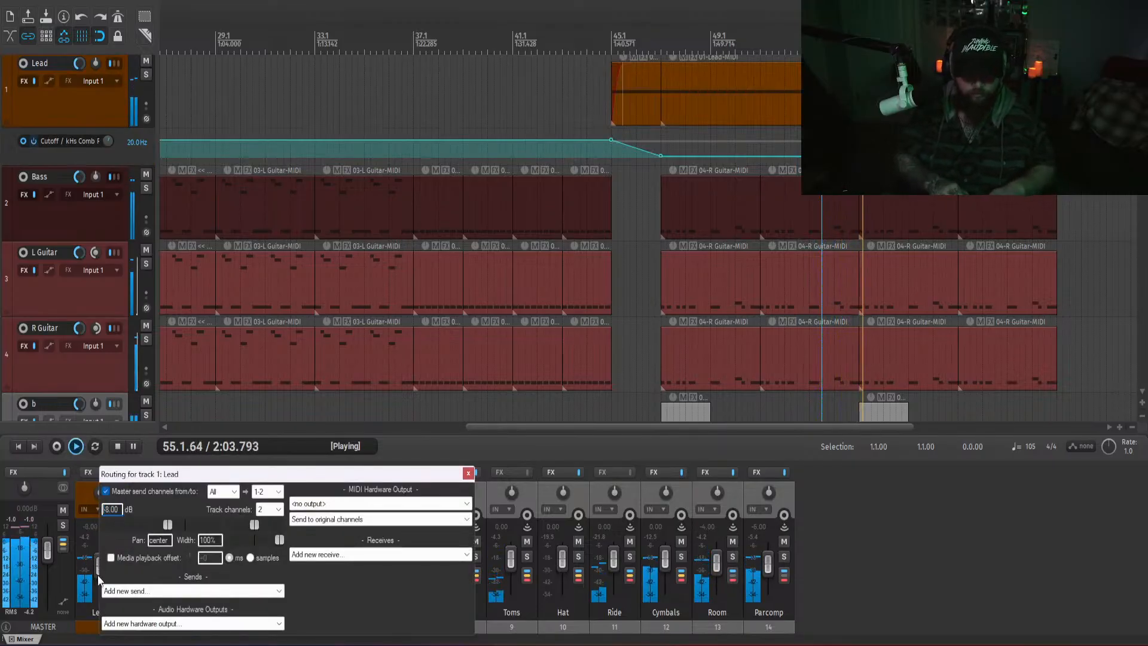
pyautogui.press('Escape')
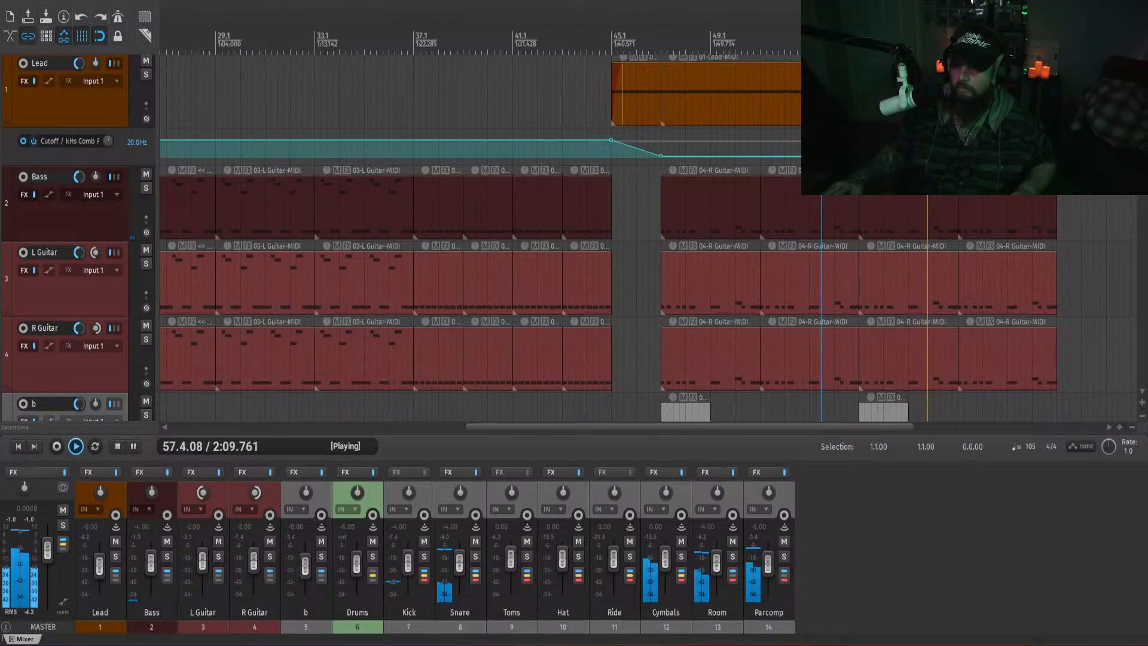
# - Listen to the final section through bar 62, stop playback and place the edit cursor at 62.1
pyautogui.scroll(-5, 909, 174)
pyautogui.scroll(3, 909, 174)
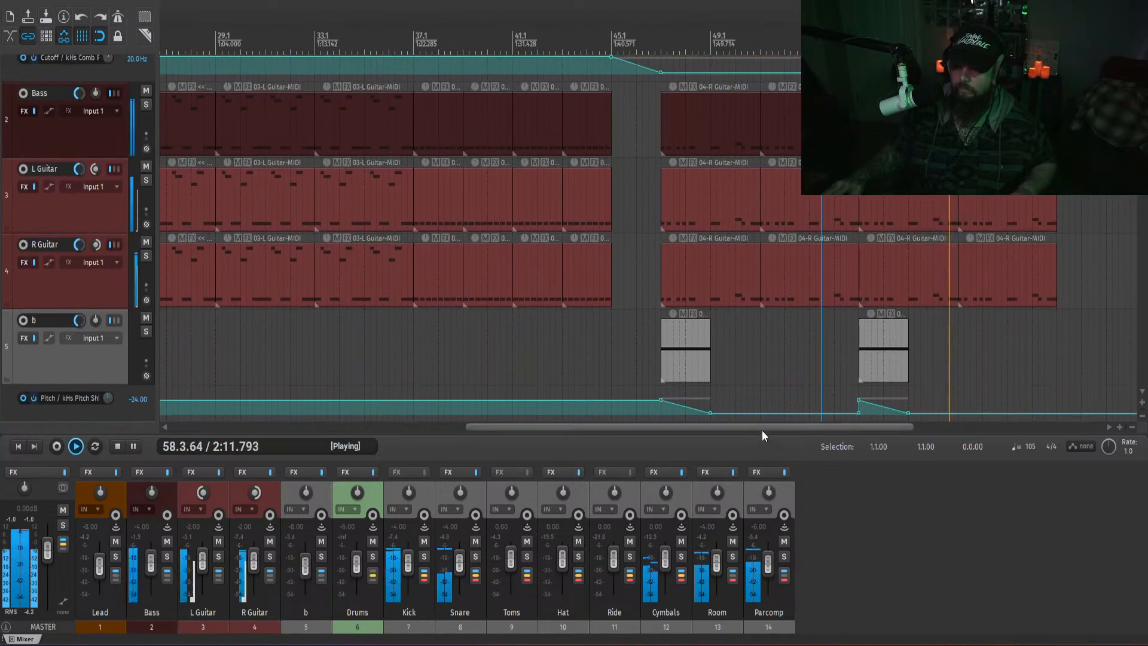
pyautogui.moveTo(762, 429); pyautogui.dragTo(859, 482)
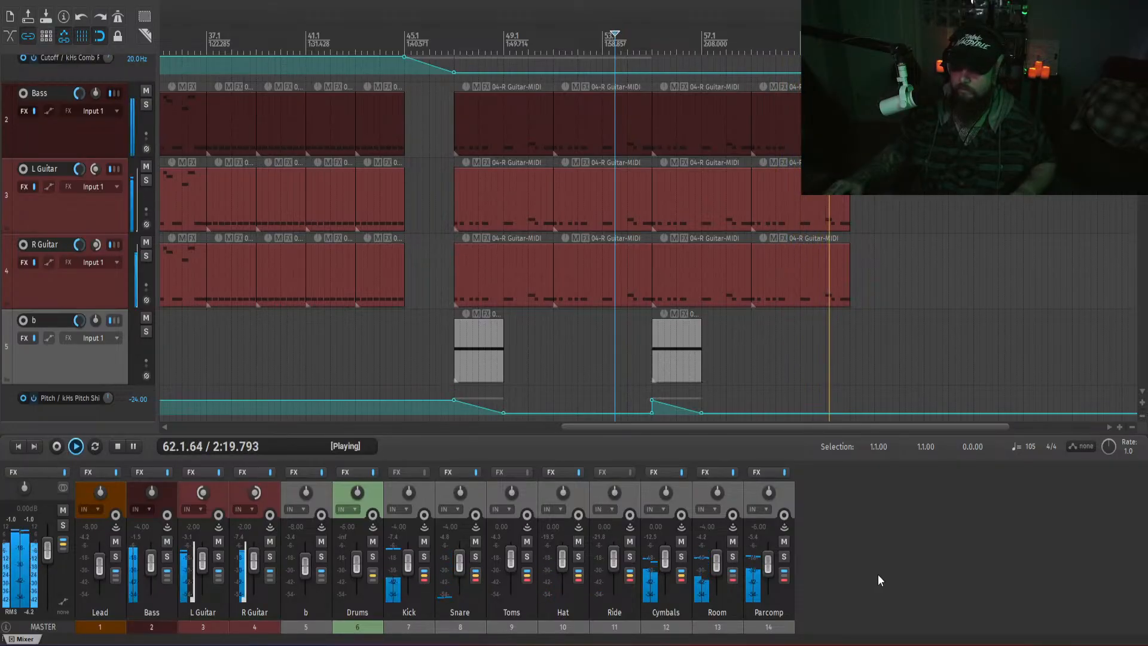
pyautogui.press('space')
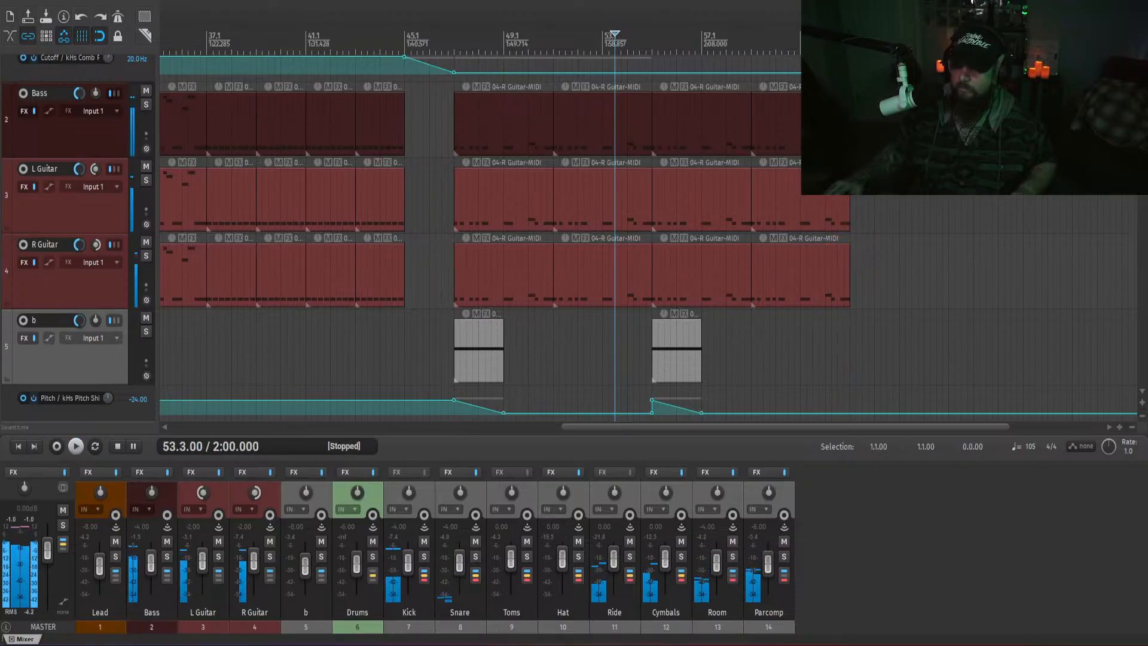
pyautogui.scroll(-2, 646, 239)
pyautogui.scroll(3, 646, 239)
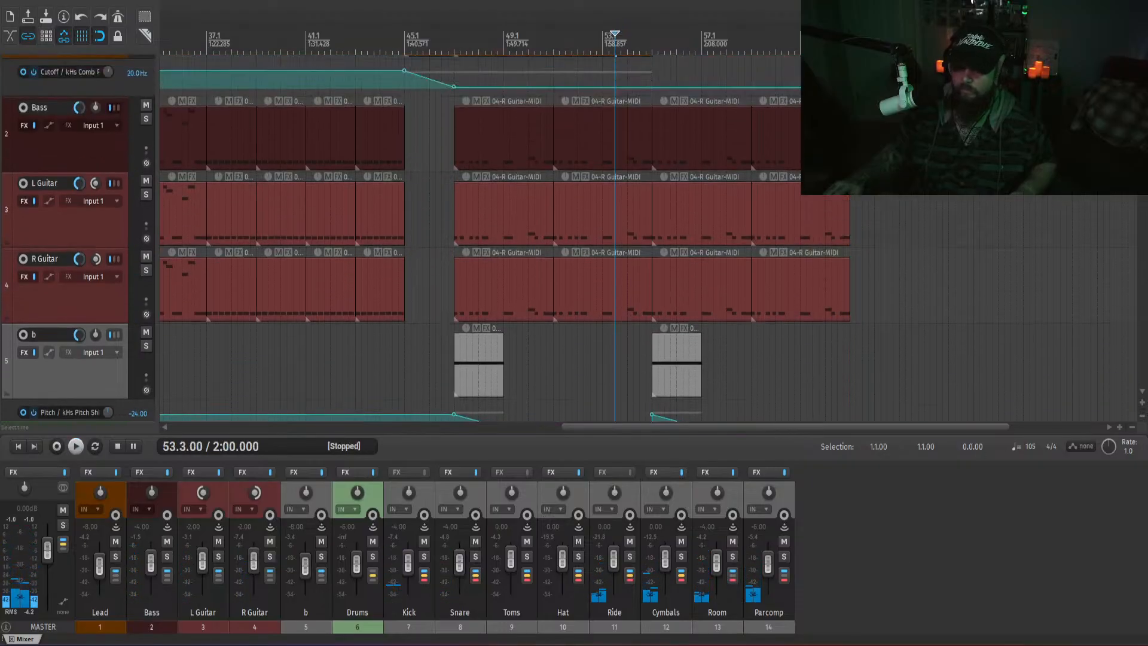
pyautogui.click(825, 360)
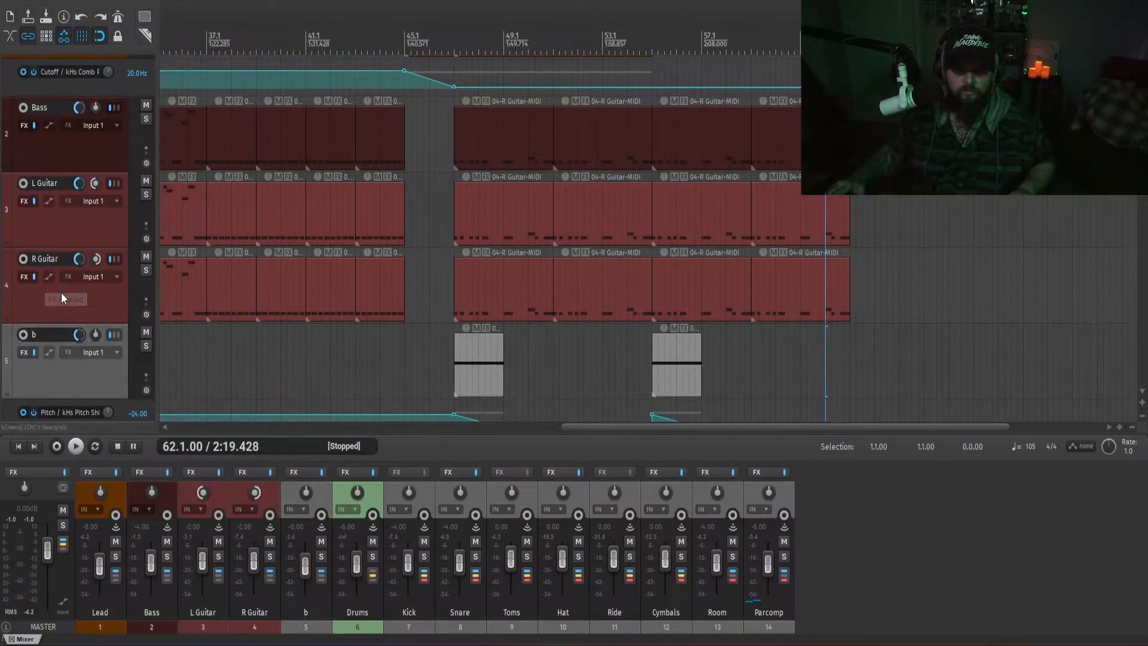
# - Play the arrangement from bar 42 and mute the Room track during playback
pyautogui.scroll(-2, 62, 293)
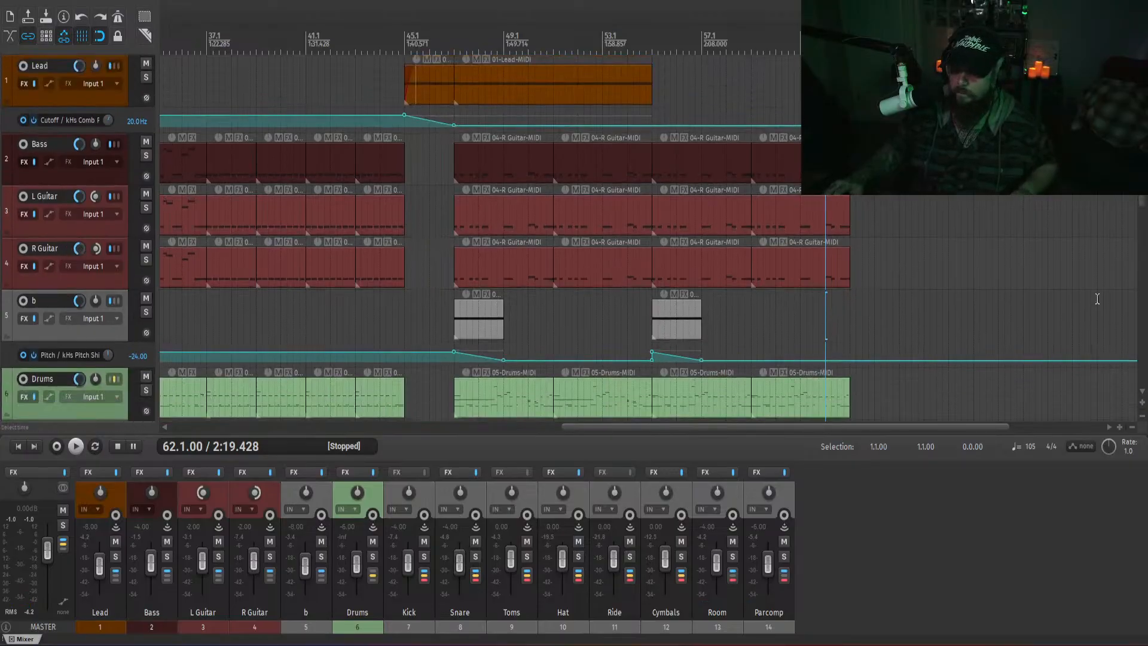
pyautogui.scroll(-2, 575, 299)
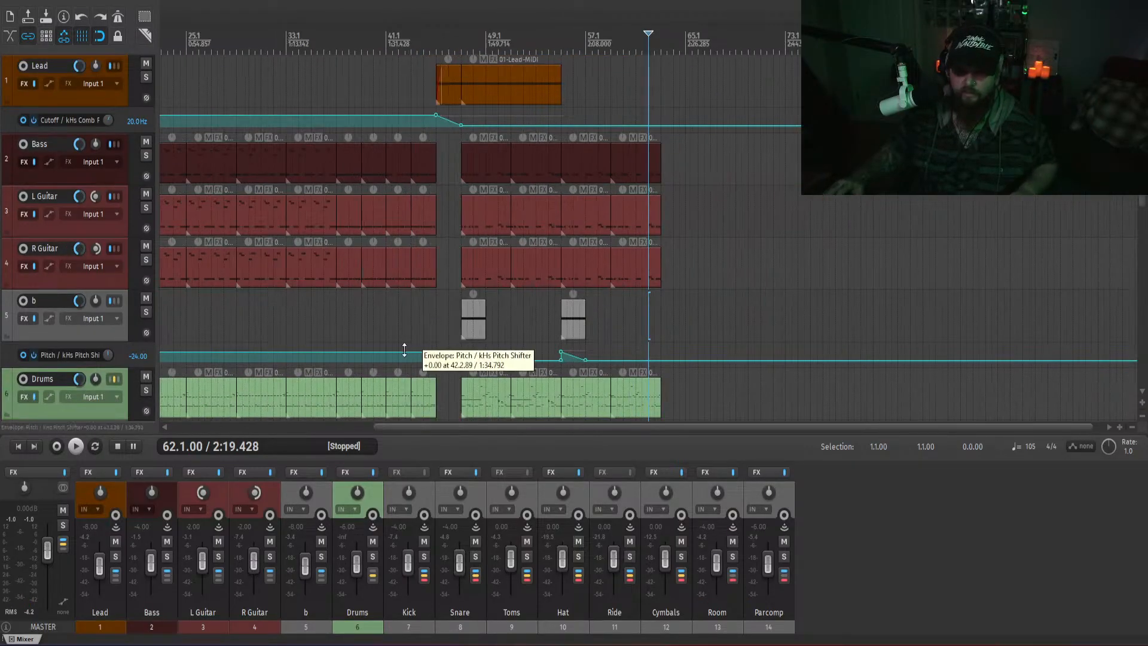
pyautogui.click(397, 317)
pyautogui.click(858, 553)
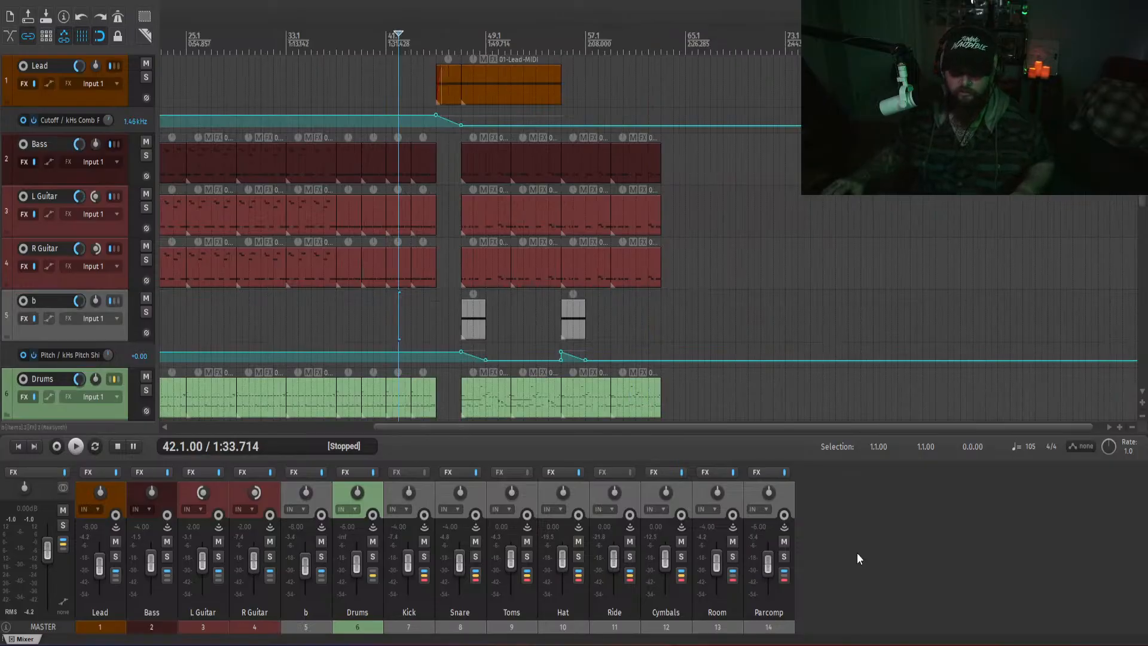
pyautogui.press('space')
pyautogui.press('space')
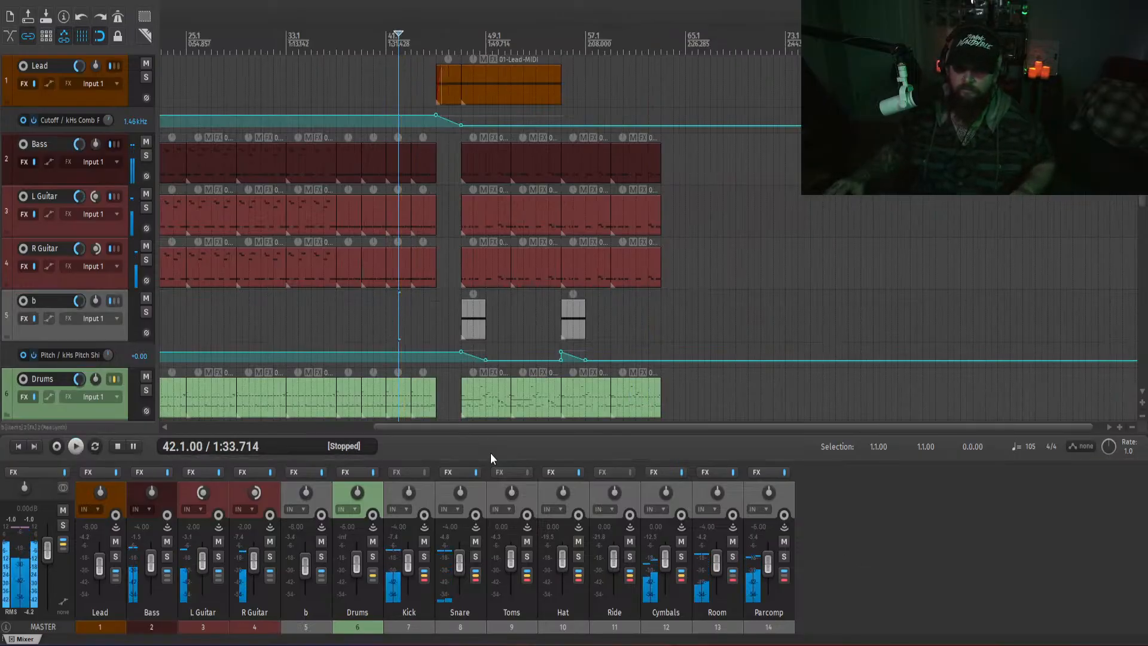
pyautogui.moveTo(479, 427); pyautogui.dragTo(310, 425)
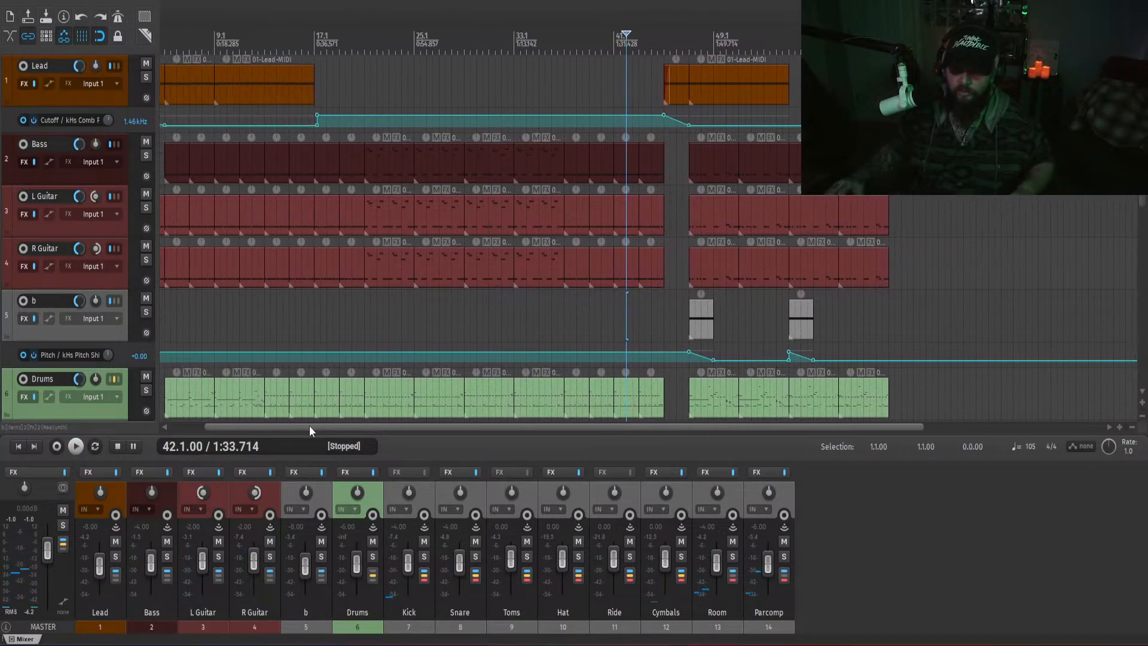
pyautogui.press('space')
pyautogui.click(784, 541)
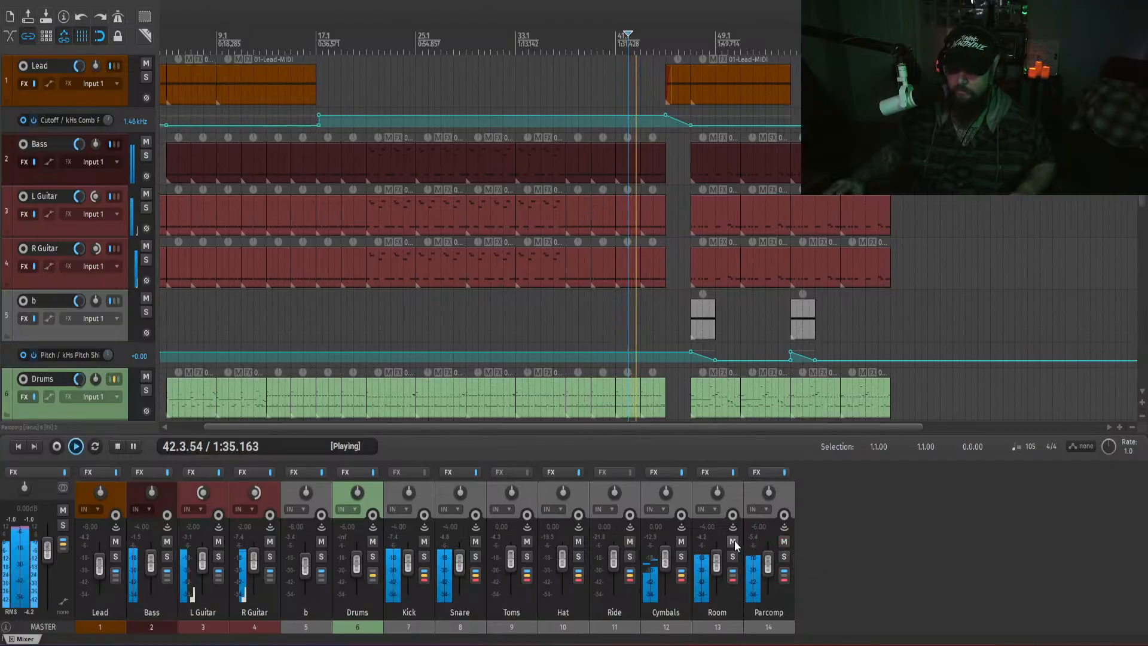
pyautogui.click(733, 542)
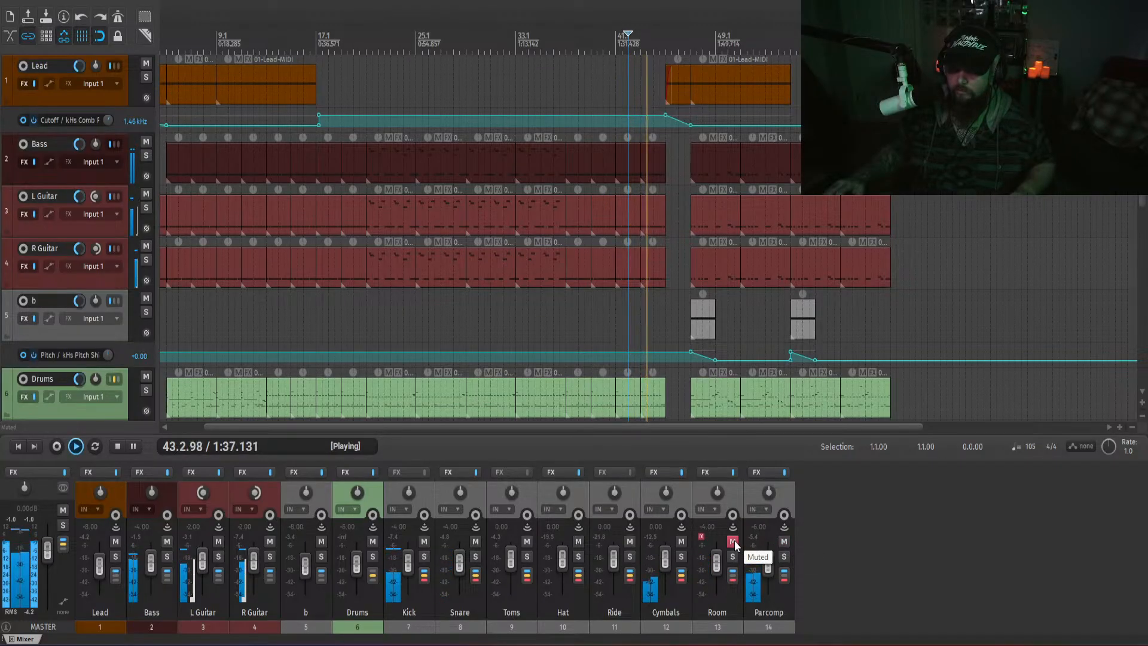
# - Unmute the Room track, stop playback in bar 48 and restart the song from the beginning
pyautogui.click(734, 542)
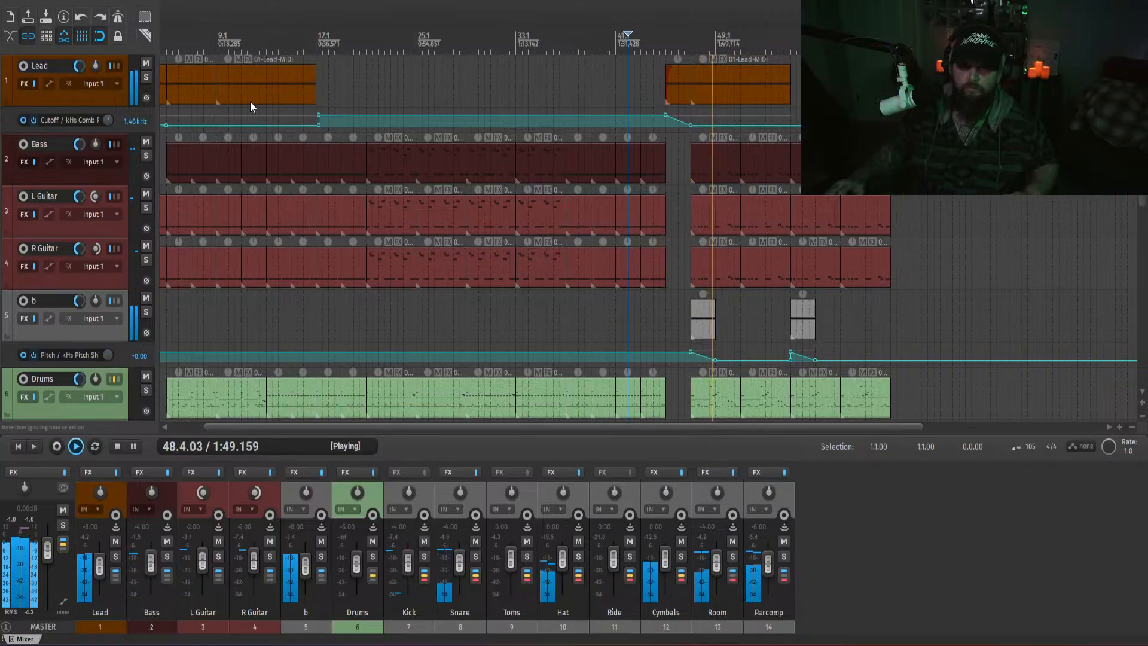
pyautogui.press('space')
pyautogui.click(330, 81)
pyautogui.scroll(3, 347, 88)
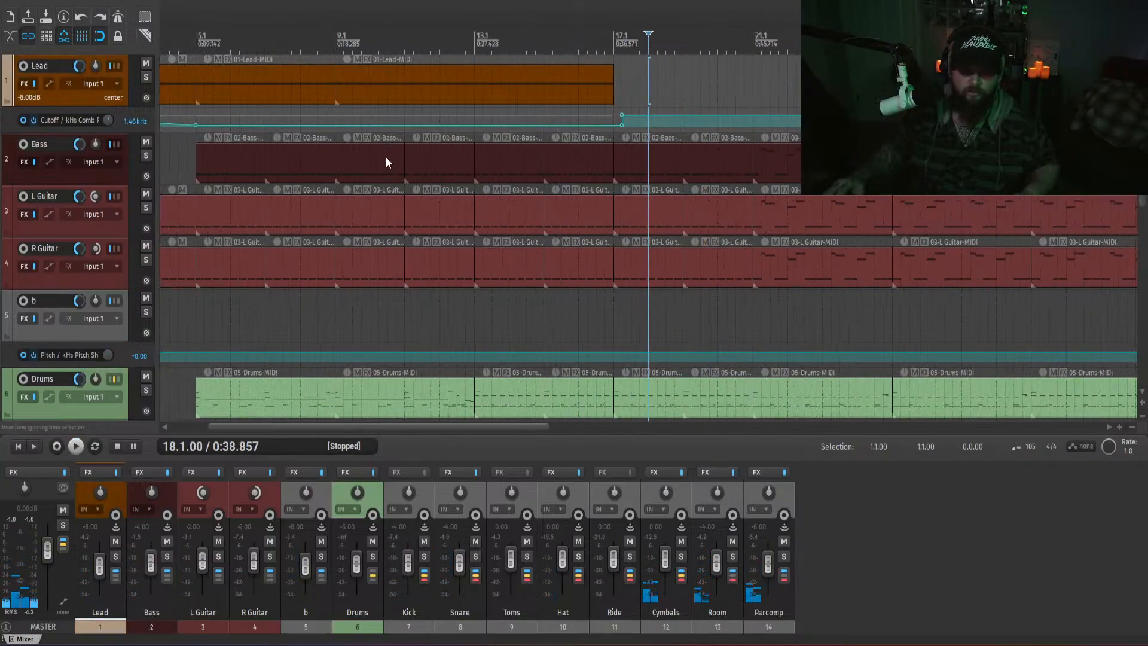
pyautogui.press('Home')
pyautogui.press('space')
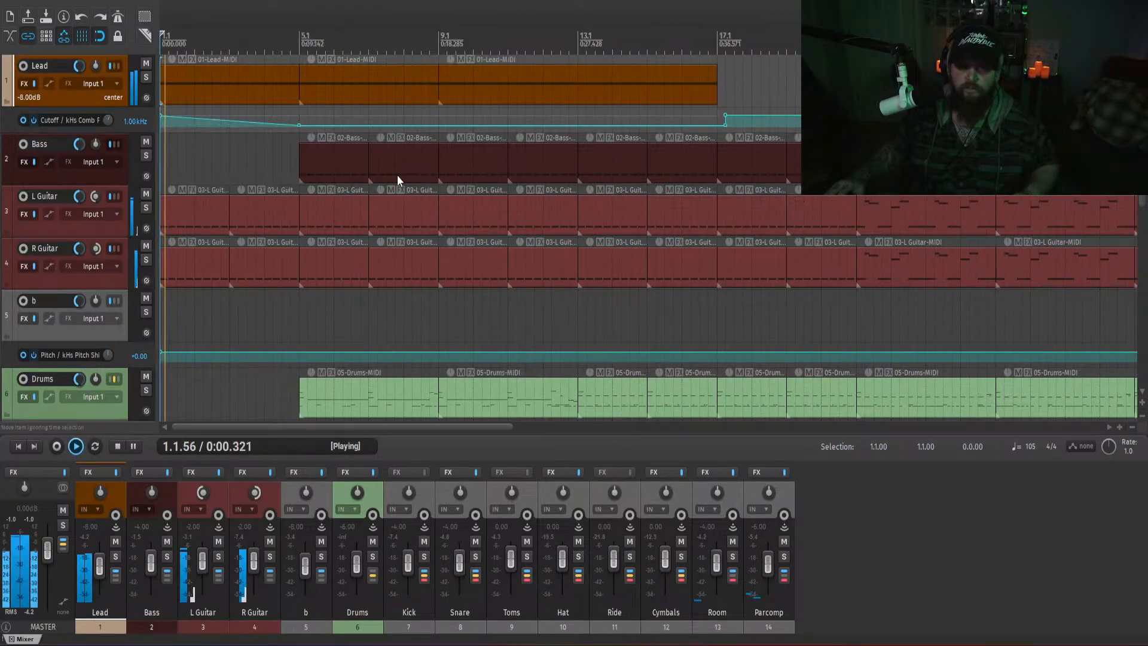
# - Solo the Lead track and play it from 5.1
pyautogui.click(299, 115)
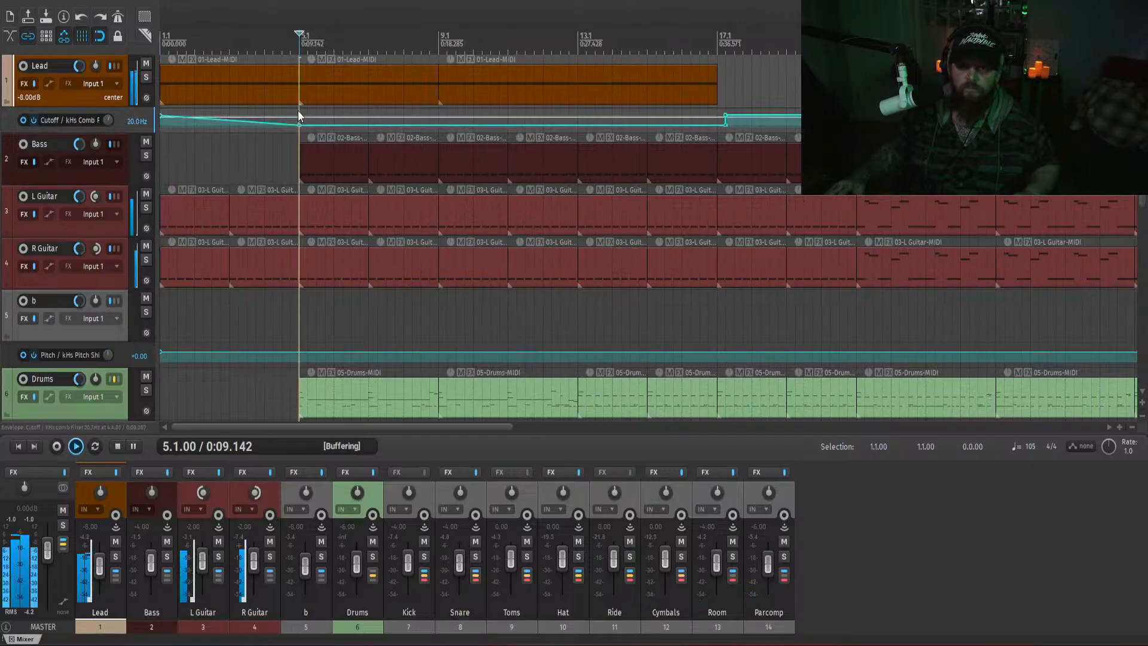
pyautogui.click(115, 557)
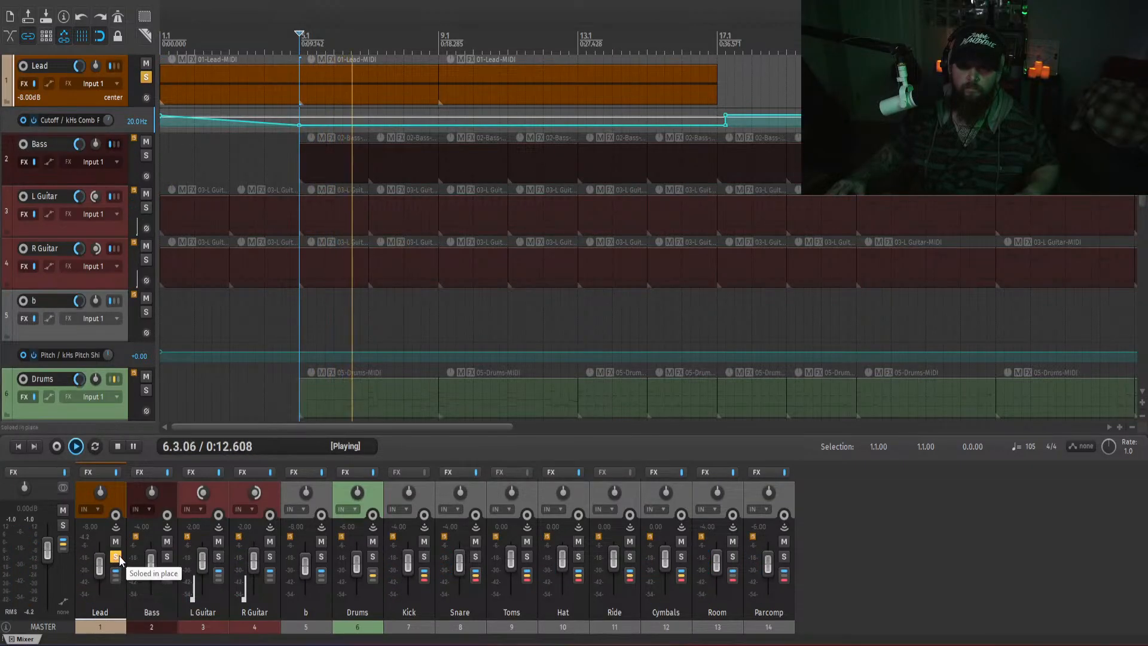
pyautogui.press('space')
pyautogui.press('space')
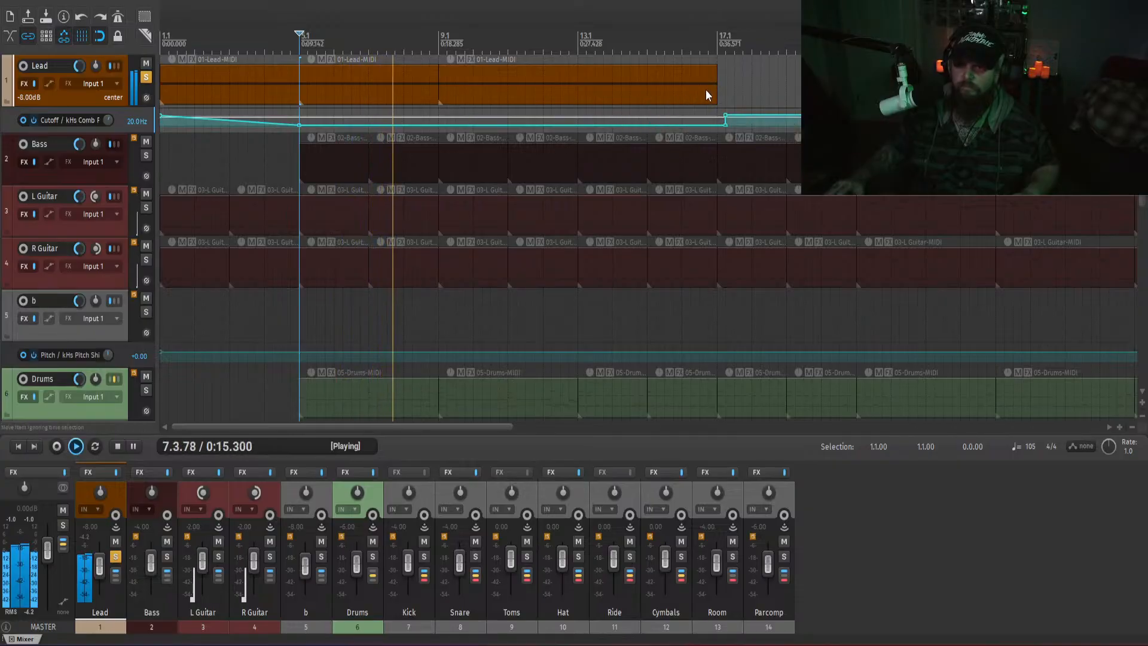
# - Trim the Lead item starting at 9.1 to end at 13.1 and duplicate it repeatedly until the Lead fills up to 45.1
pyautogui.moveTo(715, 91); pyautogui.dragTo(578, 99)
pyautogui.click(469, 77)
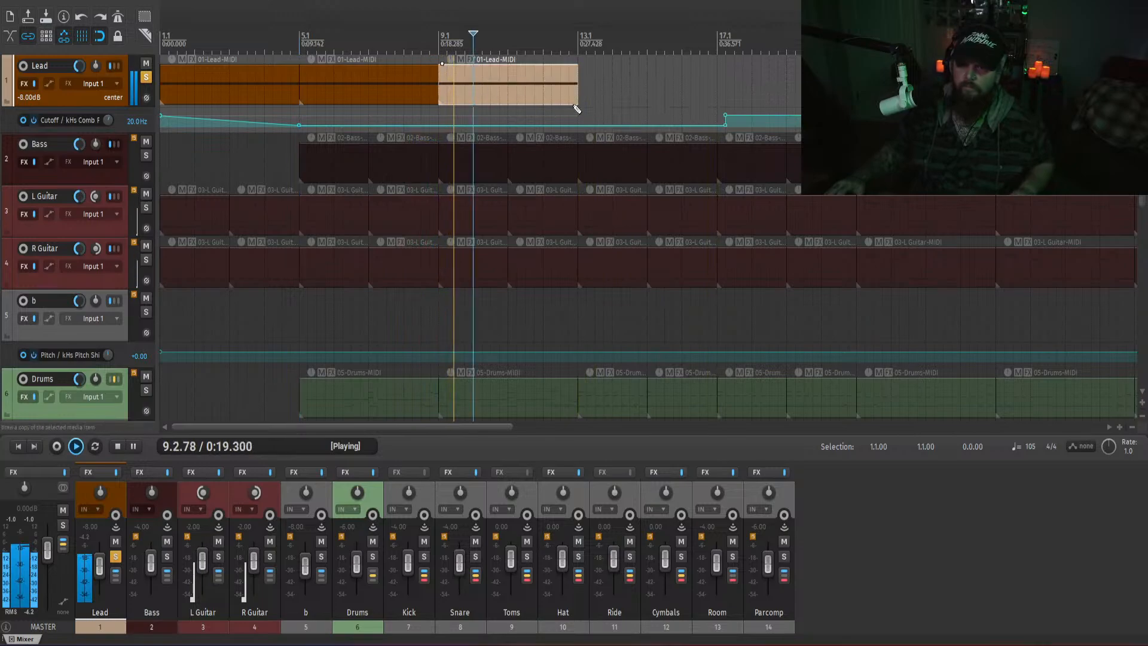
pyautogui.hotkey('ctrl', 'd')
pyautogui.hotkey('ctrl', 'd')
pyautogui.scroll(-5, 553, 272)
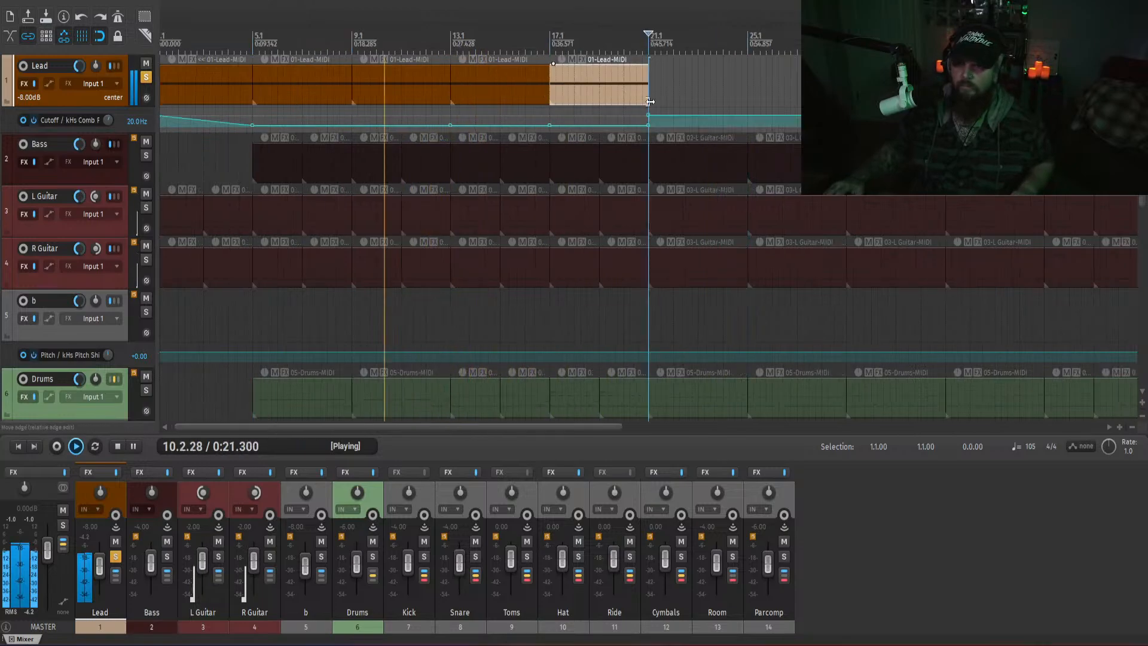
pyautogui.hotkey('ctrl', 'd')
pyautogui.hotkey('ctrl', 'd')
pyautogui.hotkey('ctrl', 'd')
pyautogui.hotkey('ctrl', 'd')
pyautogui.hotkey('ctrl', 'd')
pyautogui.hotkey('ctrl', 'd')
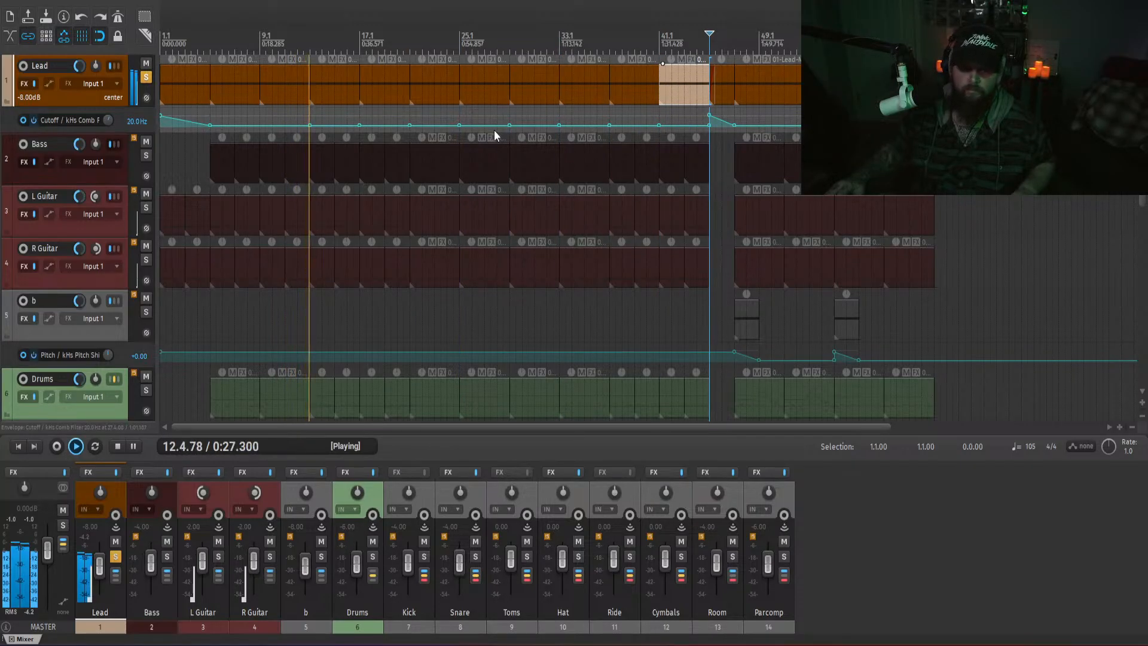
# - Unsolo the Lead track and compare the full mix with the Lead muted and unmuted
pyautogui.click(116, 557)
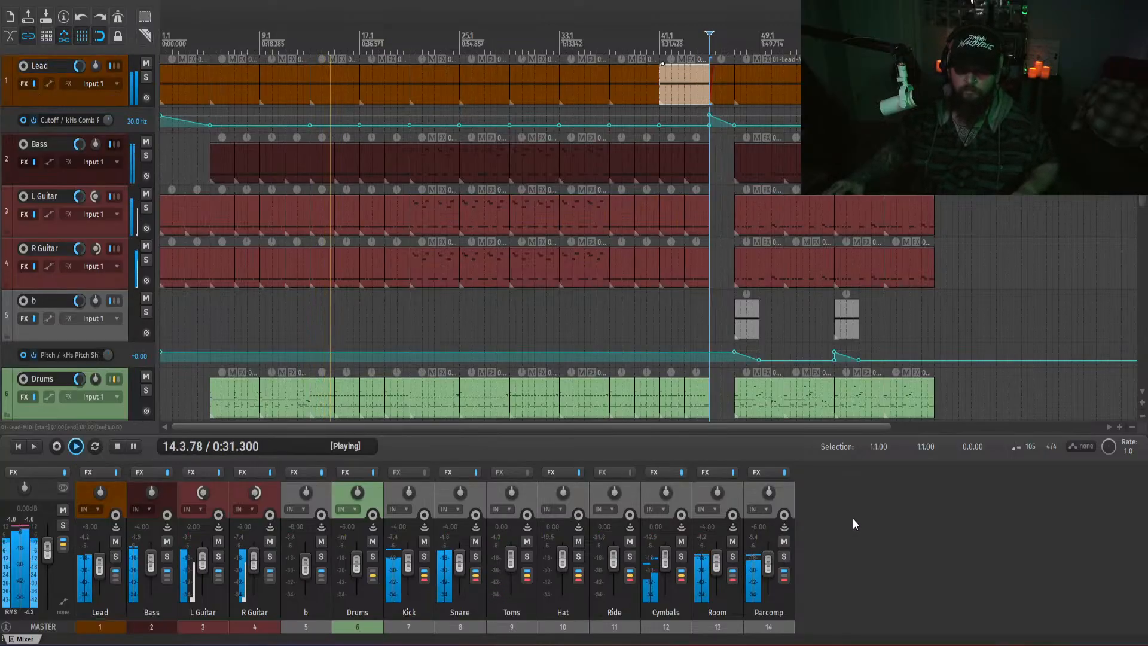
pyautogui.click(146, 64)
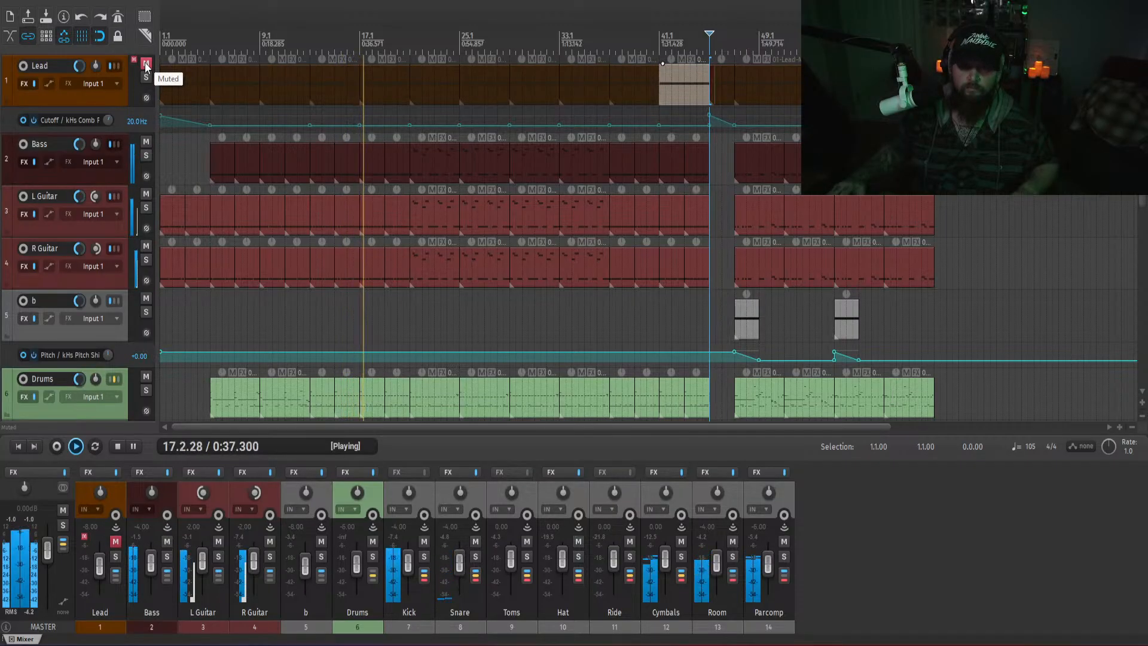
pyautogui.click(146, 64)
# - Add FabFilter Pro-Q 4 to the Lead track's effects chain and place it before the kHs Comb Filter
pyautogui.click(89, 472)
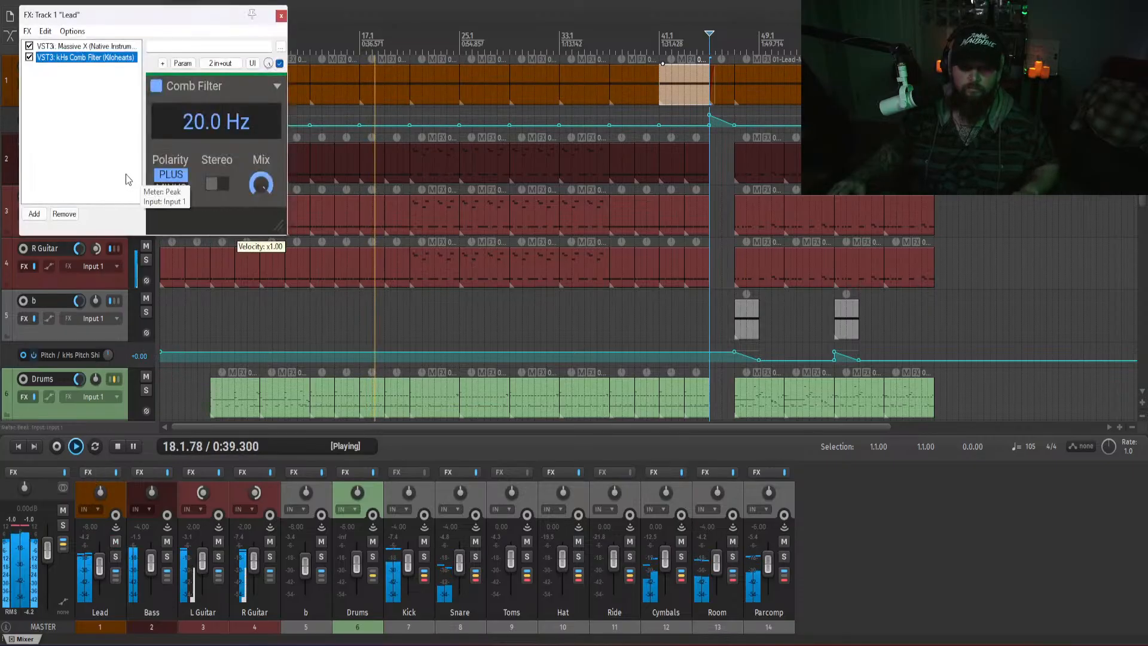
pyautogui.doubleClick(91, 143)
pyautogui.write('comb')
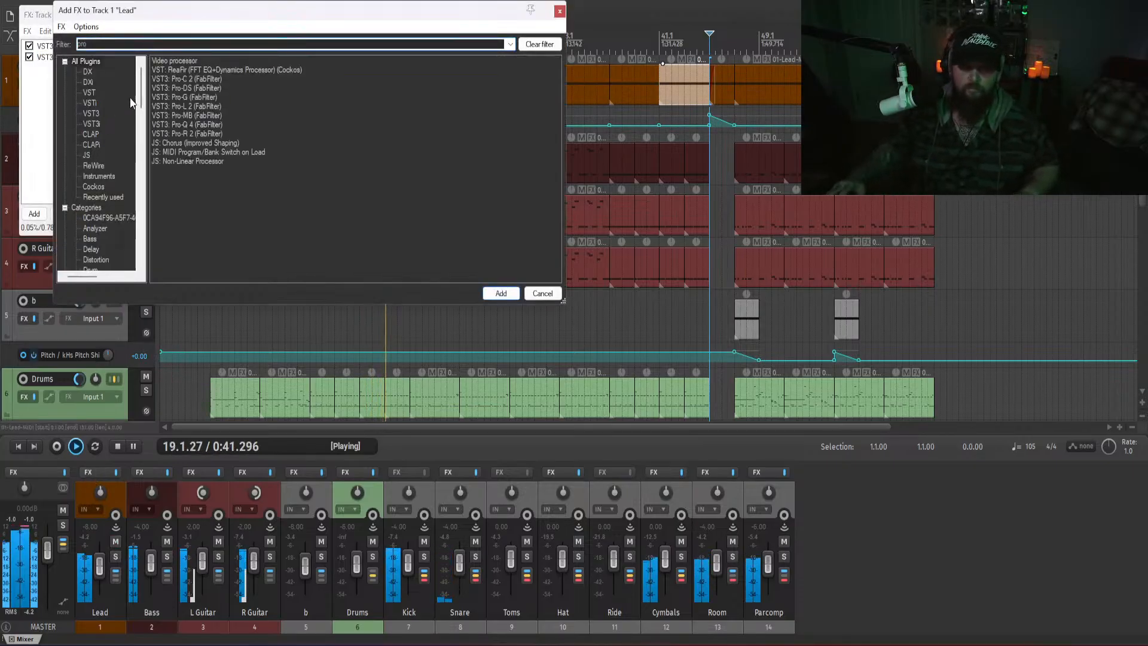
pyautogui.doubleClick(185, 70)
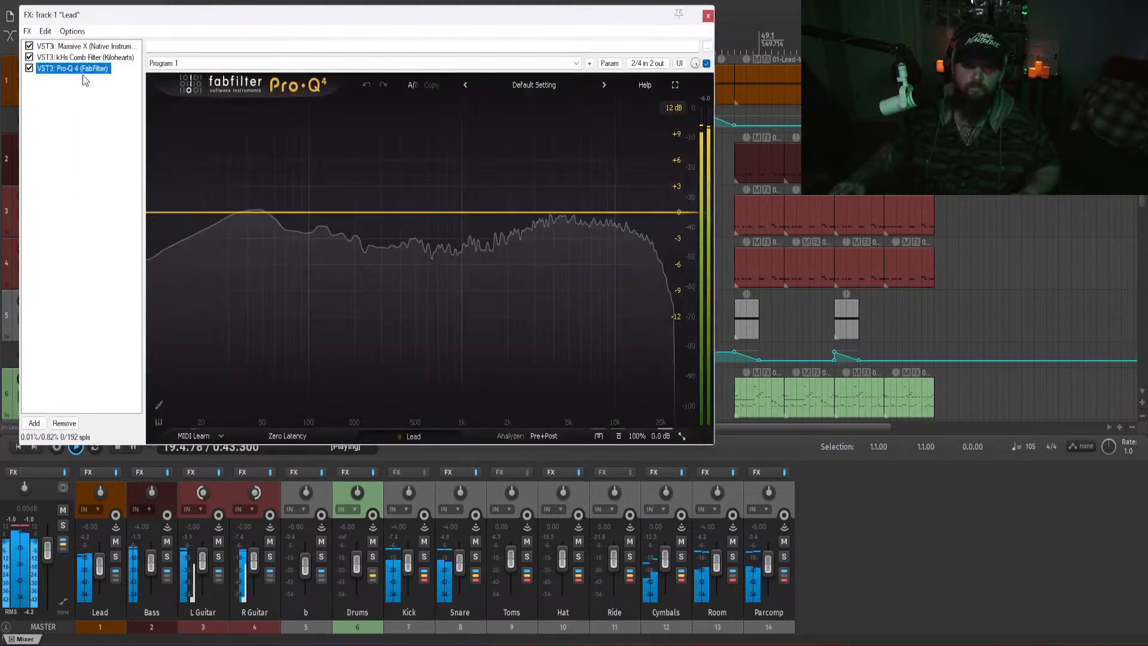
pyautogui.moveTo(82, 69); pyautogui.dragTo(83, 56)
# - Add a 12 dB/oct low-cut band to the Lead's Pro-Q 4, first at 150 Hz and finally at 90 Hz, and close the effects window
pyautogui.doubleClick(149, 213)
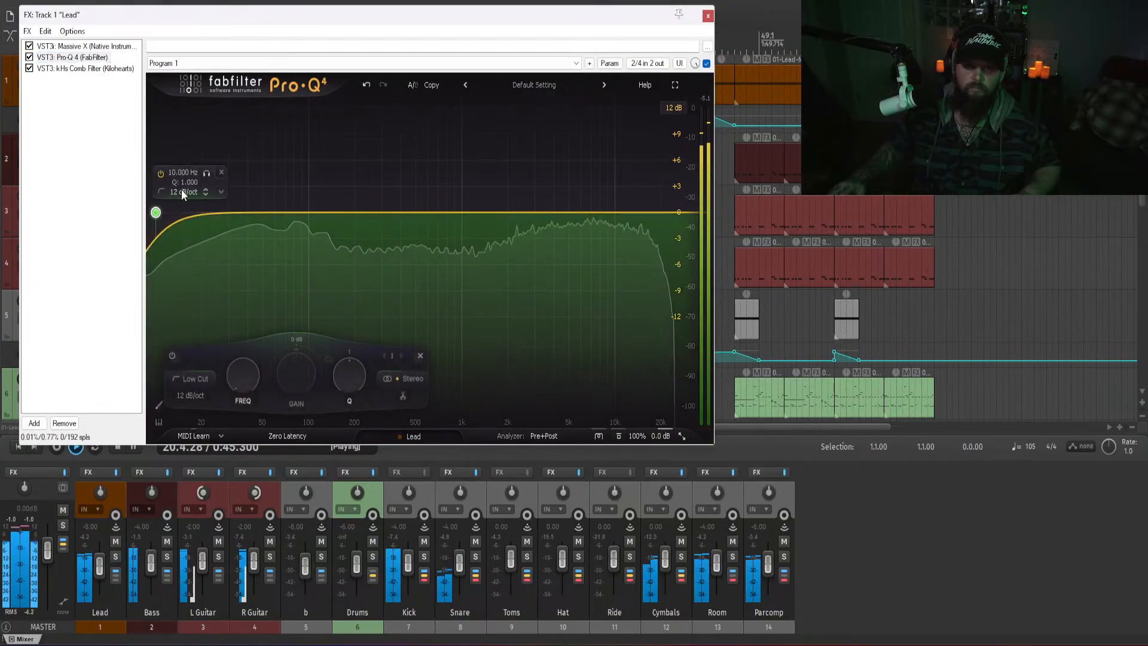
pyautogui.doubleClick(174, 172)
pyautogui.write('150')
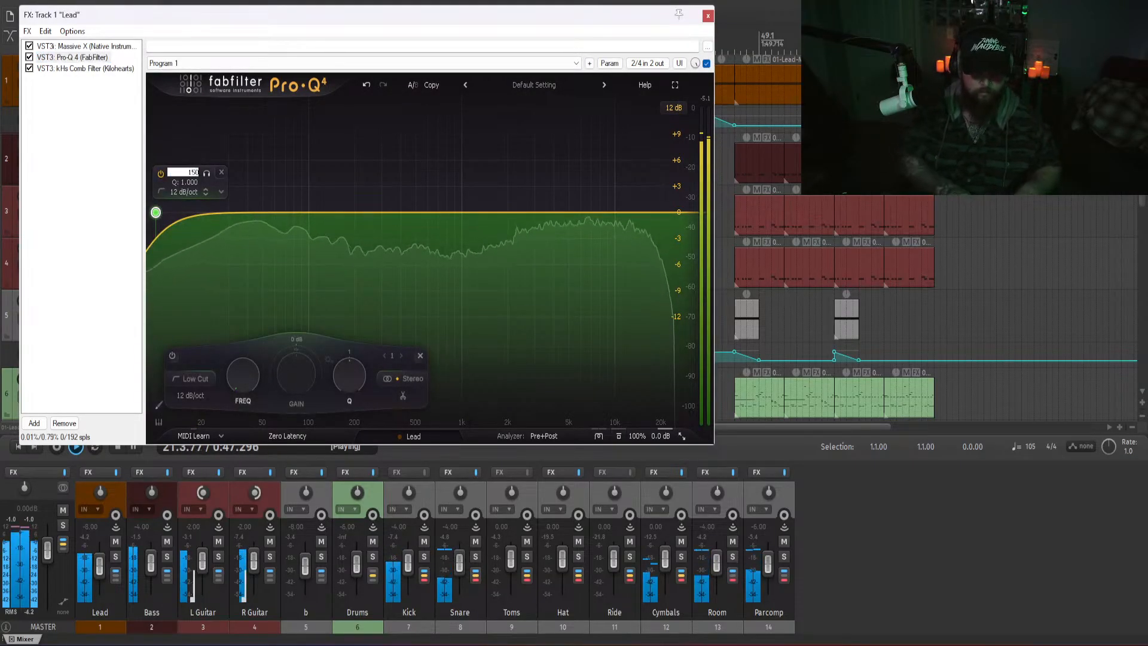
pyautogui.press('Return')
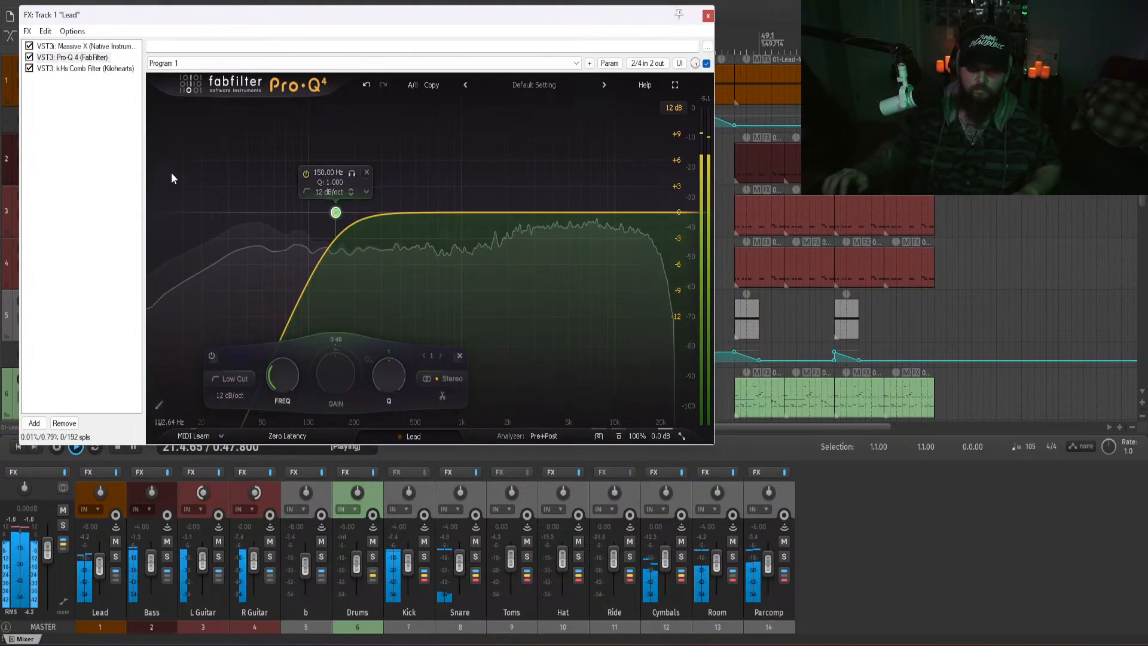
pyautogui.doubleClick(318, 174)
pyautogui.write('90')
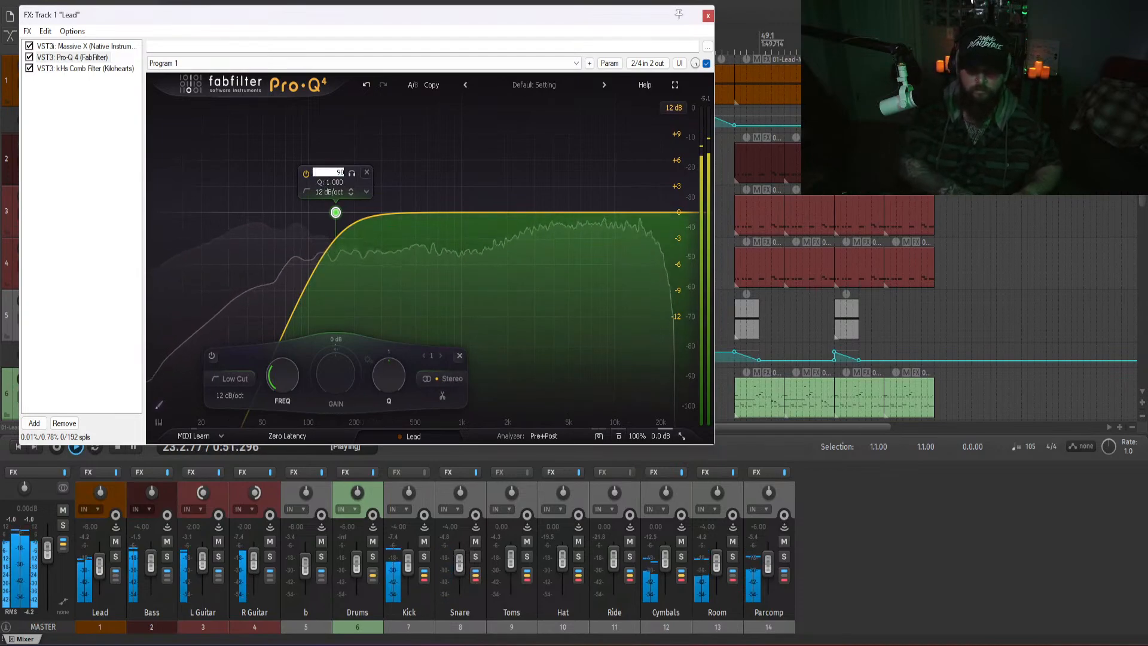
pyautogui.press('Return')
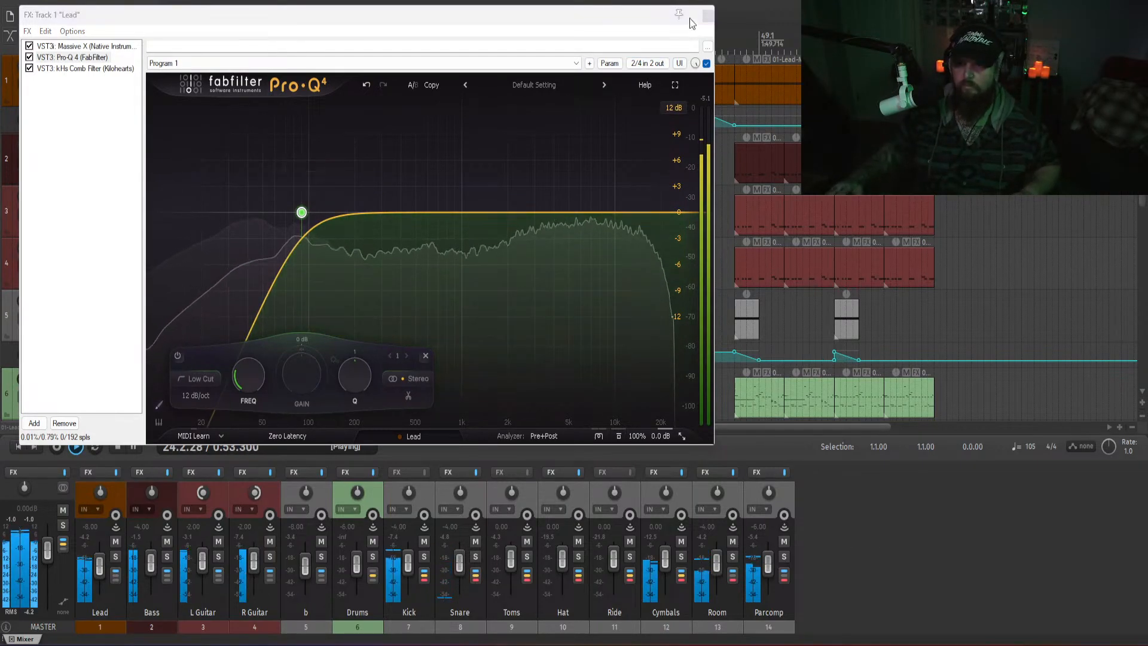
pyautogui.click(708, 15)
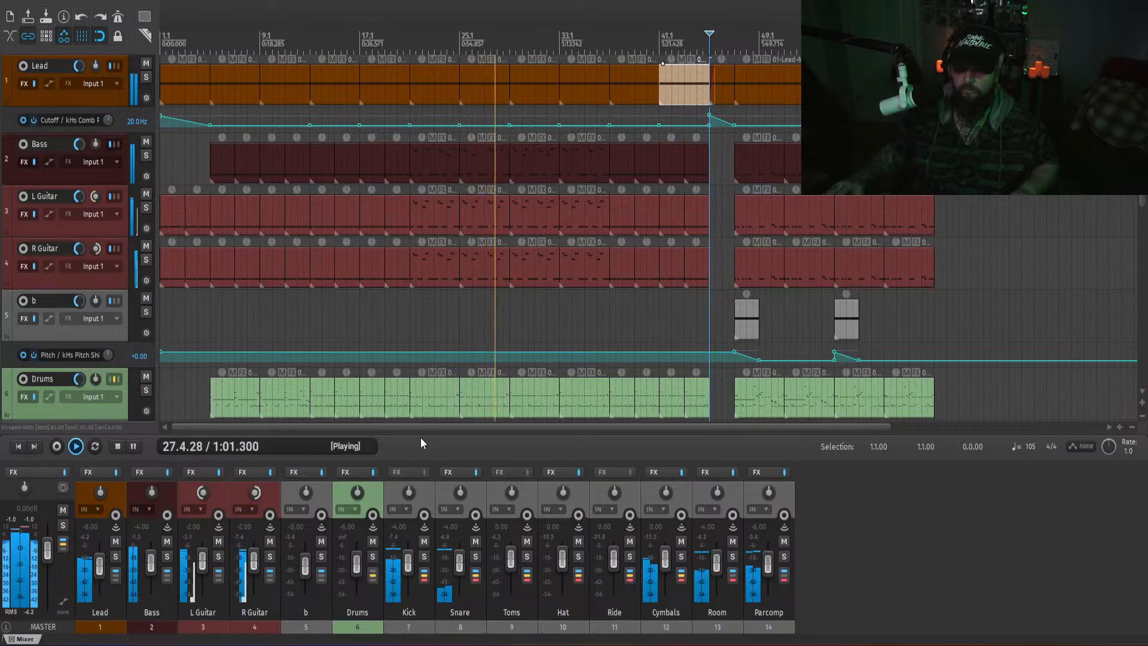
# - Listen to the full arrangement past bar 30 and stop playback
pyautogui.moveTo(419, 428); pyautogui.dragTo(468, 428)
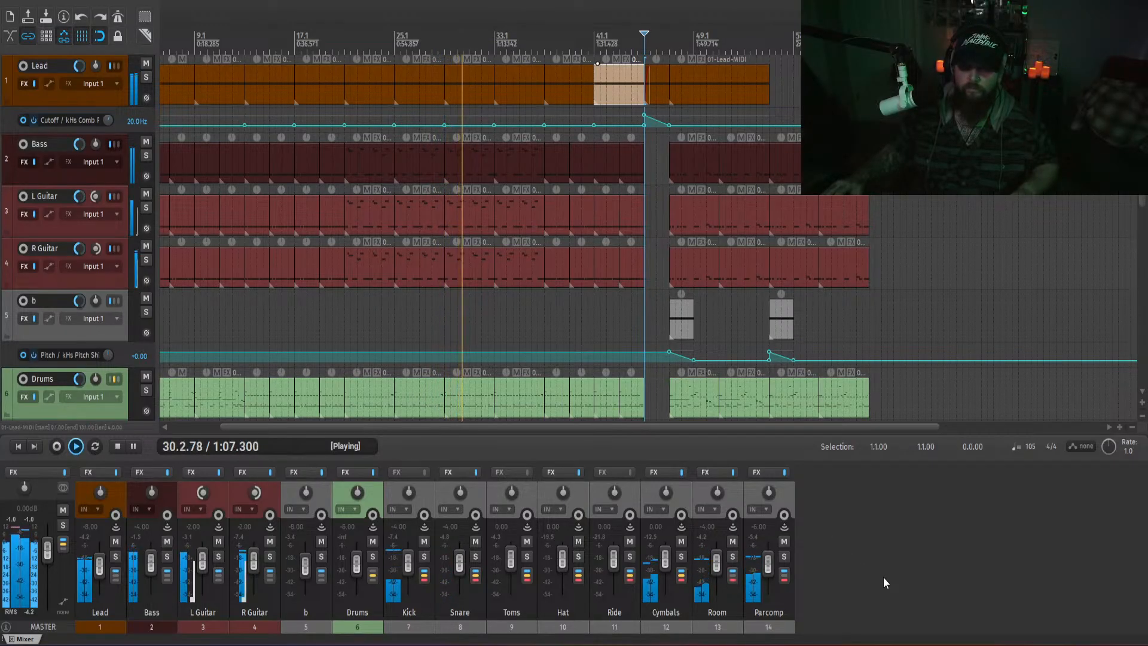
pyautogui.press('space')
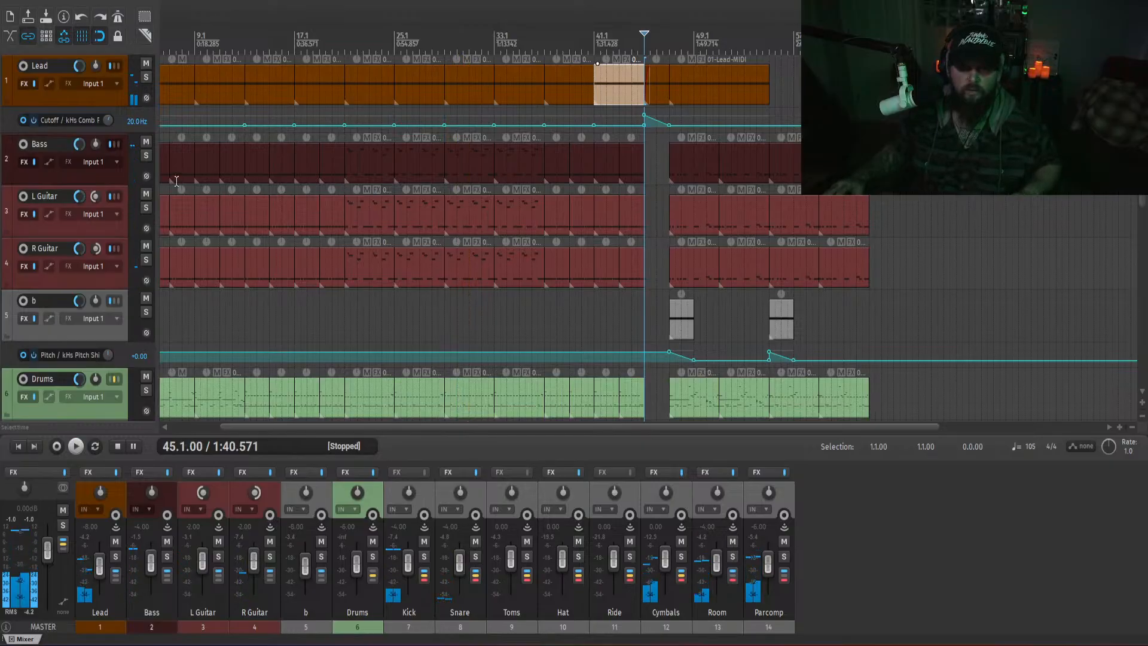
# - Place the edit cursor at 5.1, solo the Lead track and play it from there
pyautogui.moveTo(356, 427); pyautogui.dragTo(271, 430)
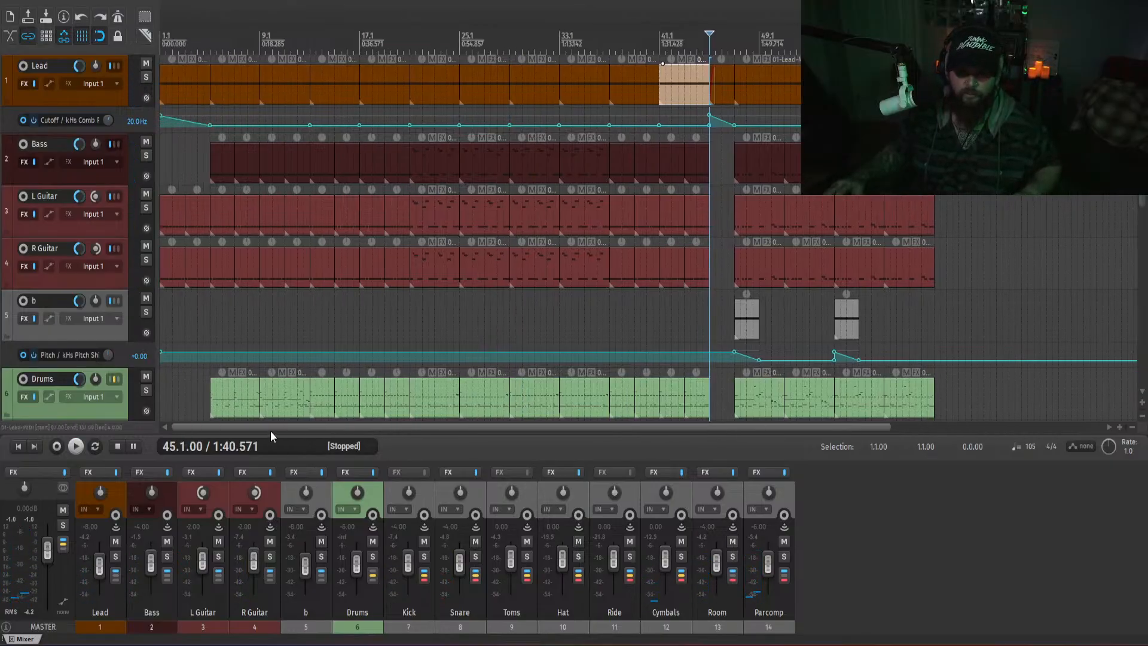
pyautogui.click(215, 95)
pyautogui.scroll(5, 215, 95)
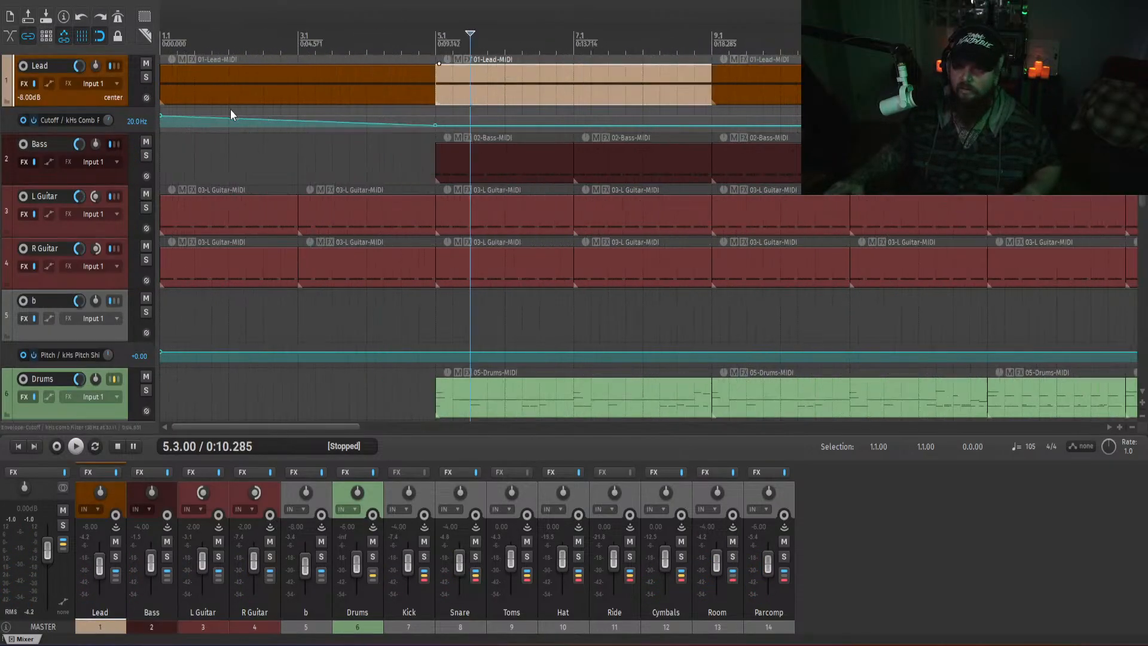
pyautogui.click(435, 95)
pyautogui.press('space')
pyautogui.press('space')
pyautogui.click(116, 556)
pyautogui.press('space')
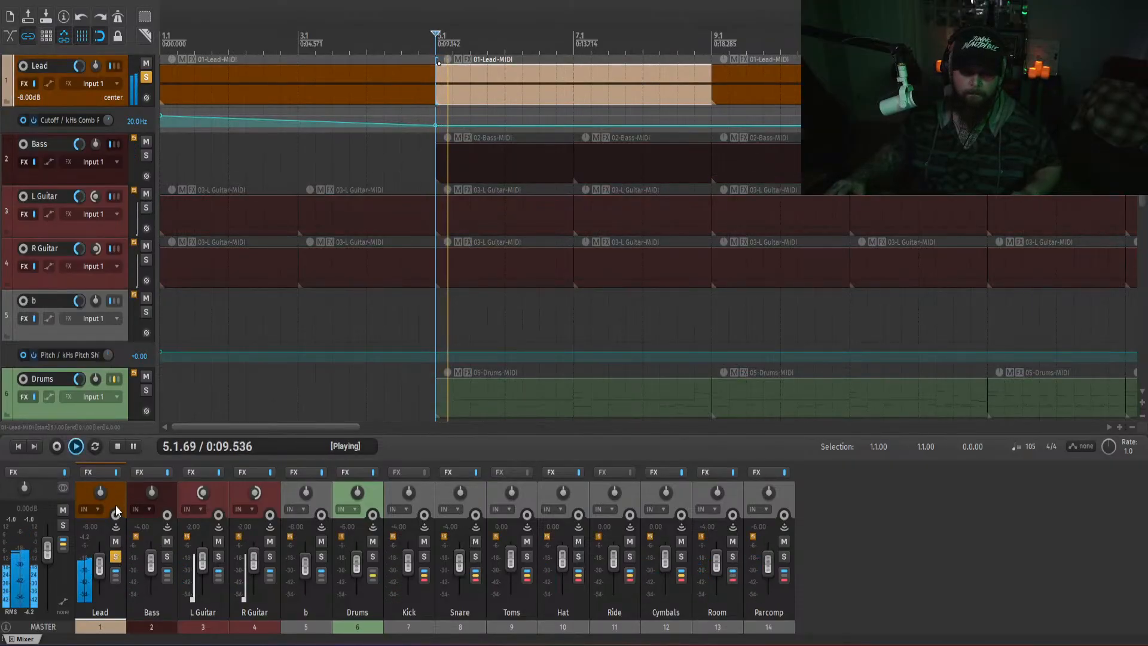
# - Stop playback and add the kHs Gate effect after the Comb Filter on the Lead track
pyautogui.press('space')
pyautogui.click(93, 473)
pyautogui.doubleClick(62, 212)
pyautogui.write('ga')
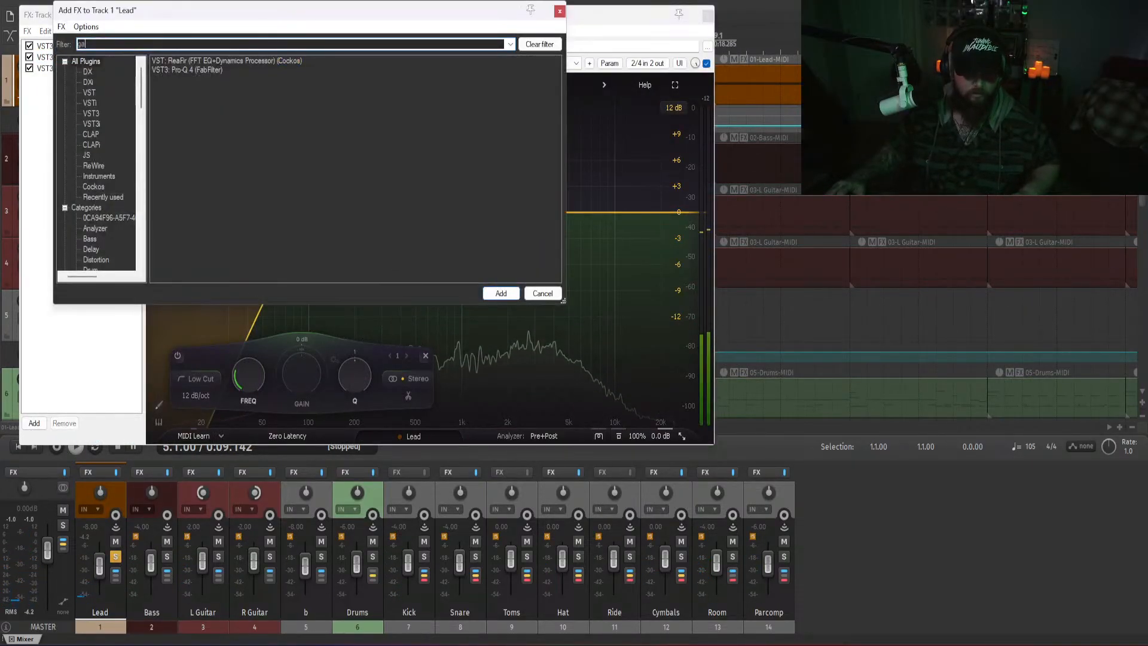
pyautogui.write('te')
pyautogui.doubleClick(187, 78)
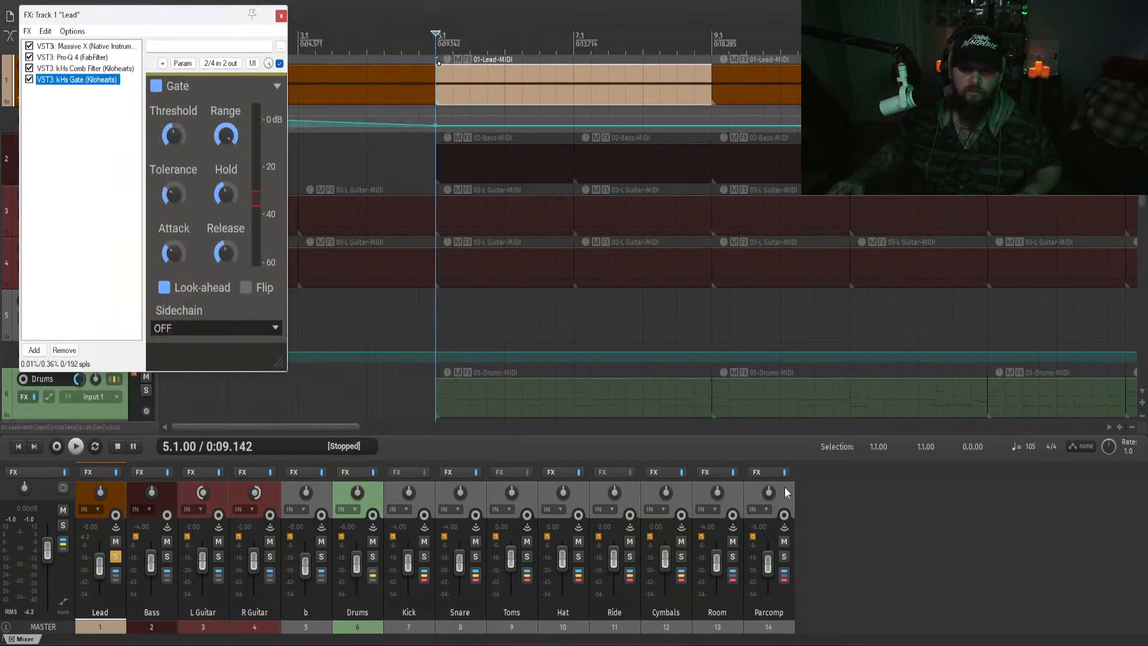
# - Play the soloed Lead while lowering the gate's attack and raising its threshold to near 0 dB, and stop playback
pyautogui.press('space')
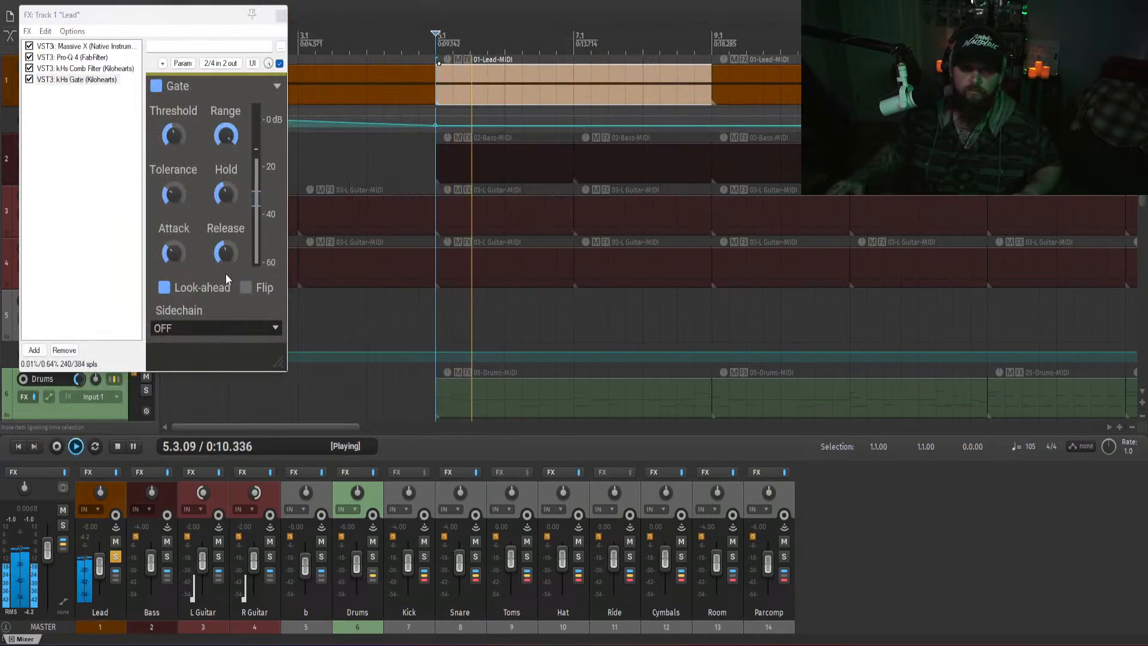
pyautogui.moveTo(173, 252)
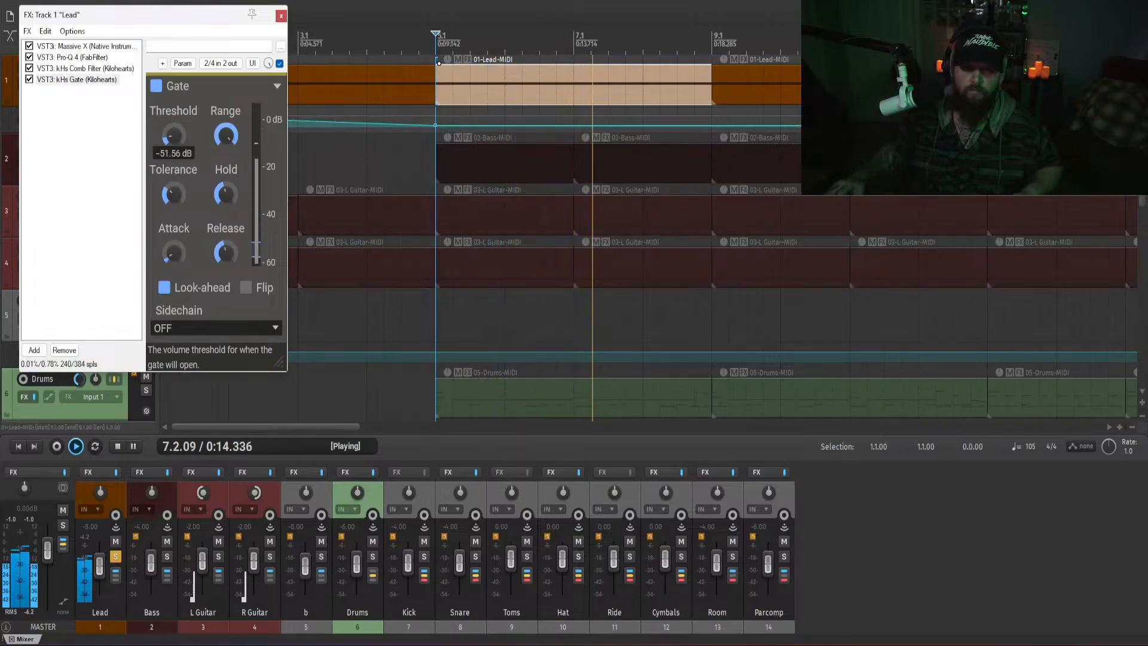
pyautogui.moveTo(179, 141); pyautogui.dragTo(212, 93)
pyautogui.click(867, 561)
pyautogui.press('space')
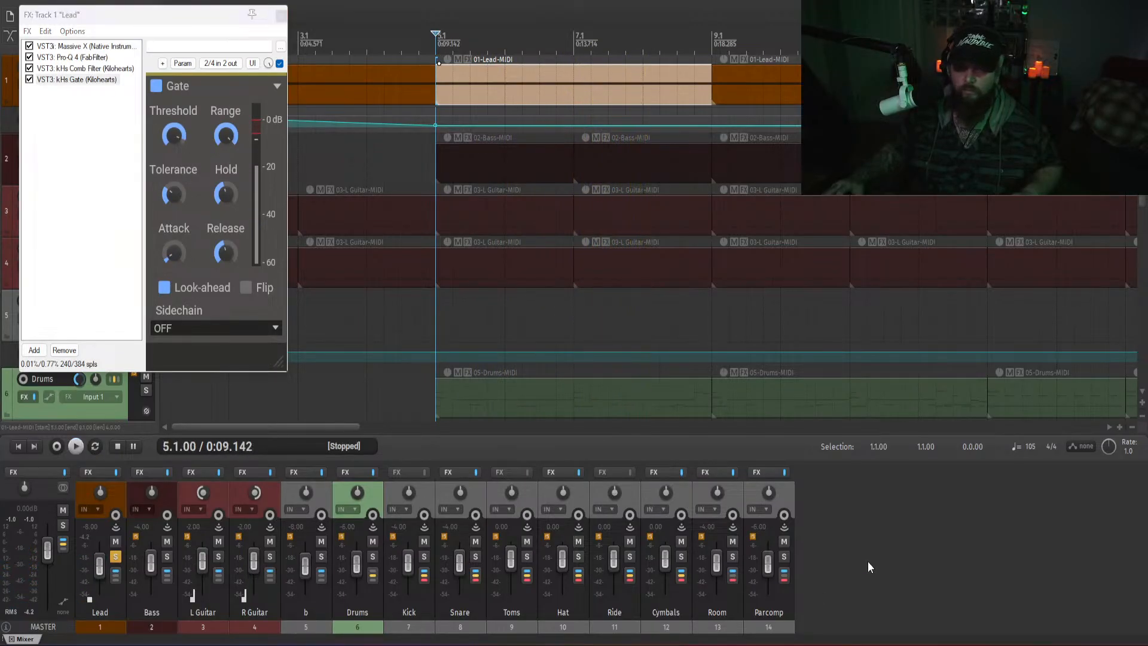
# - Replay the soloed Lead while lowering the gate's threshold and range and raising its tolerance
pyautogui.press('space')
pyautogui.moveTo(169, 141); pyautogui.dragTo(168, 173)
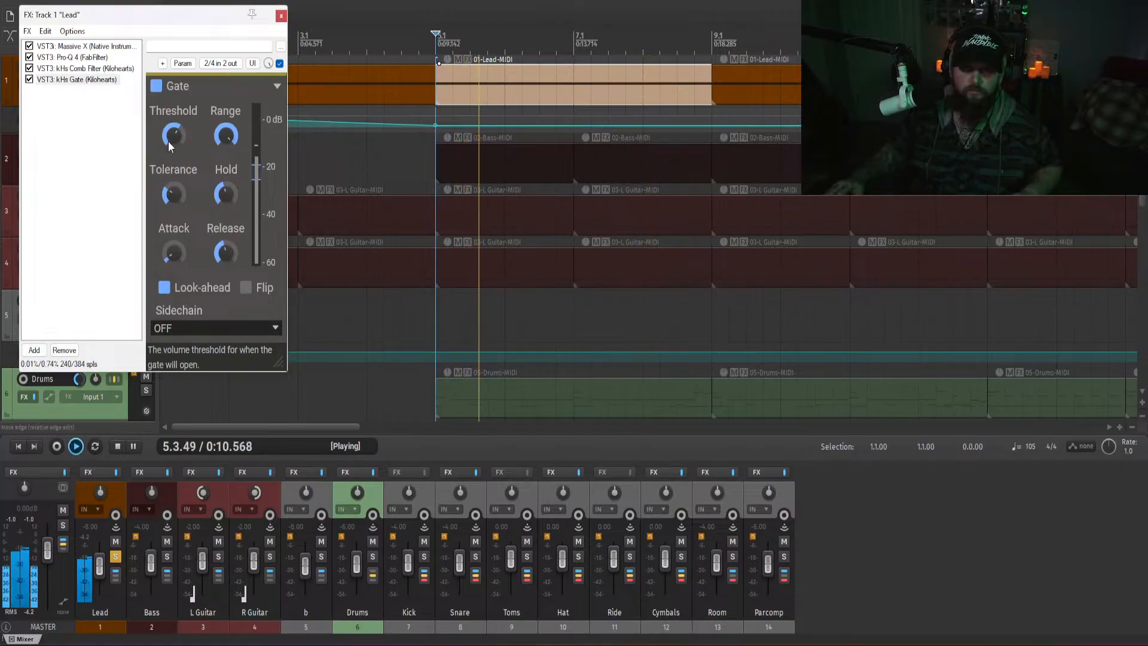
pyautogui.moveTo(226, 136); pyautogui.dragTo(221, 169)
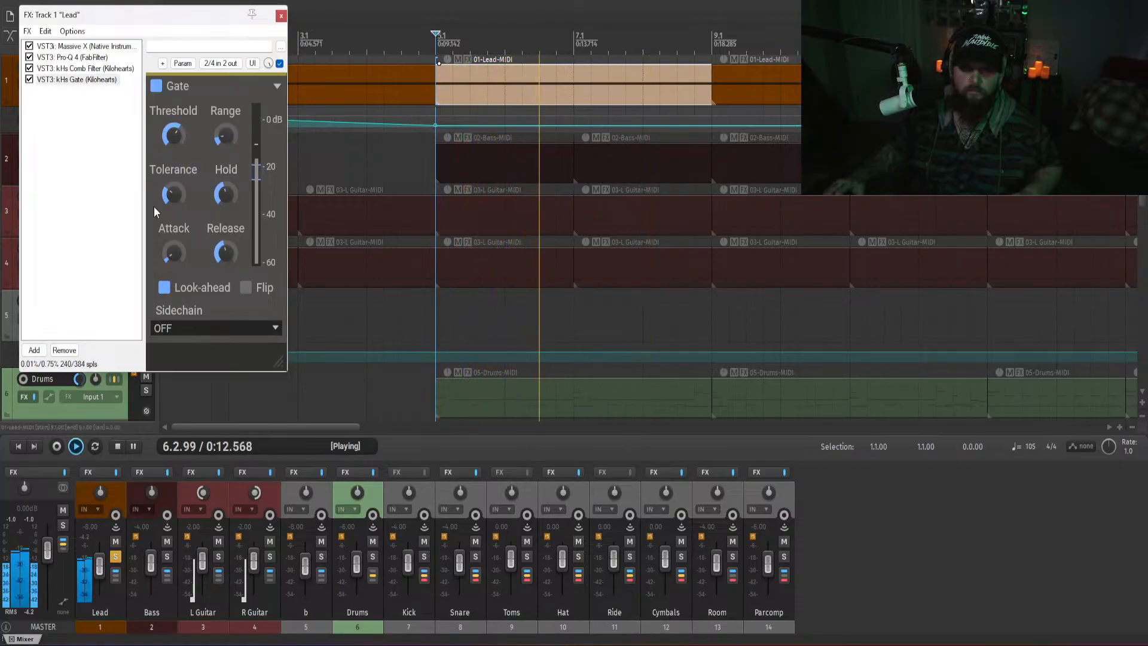
pyautogui.moveTo(170, 196); pyautogui.dragTo(169, 164)
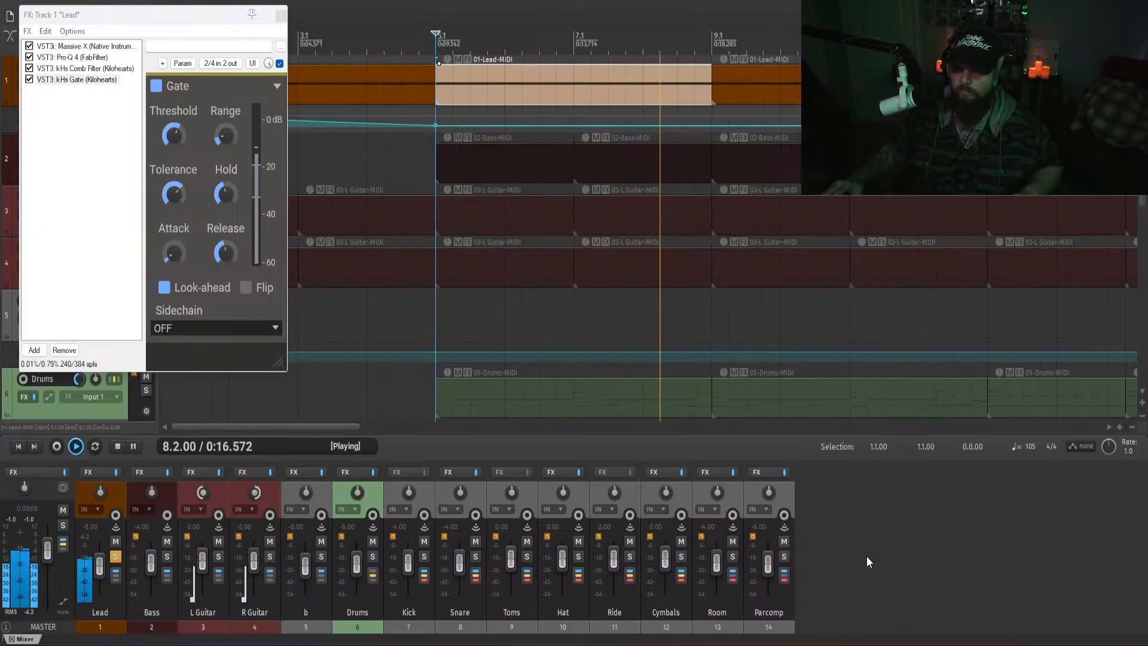
# - Check the gate's sidechain setting and remove kHs Gate from the Lead's effects chain
pyautogui.click(231, 333)
pyautogui.click(39, 210)
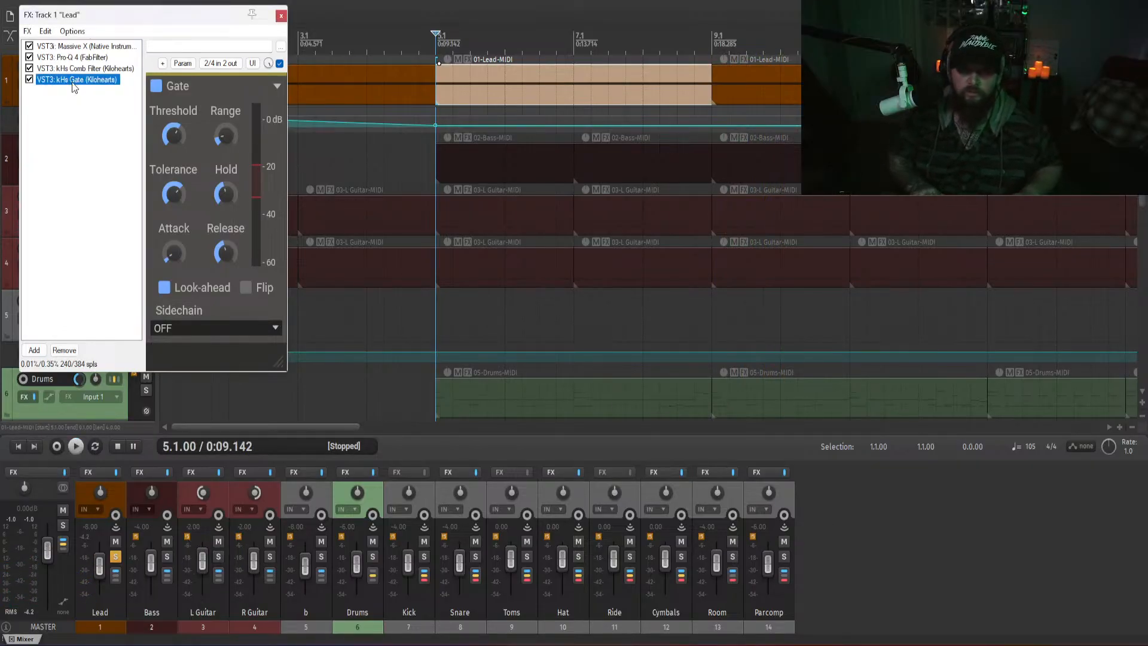
pyautogui.press('Delete')
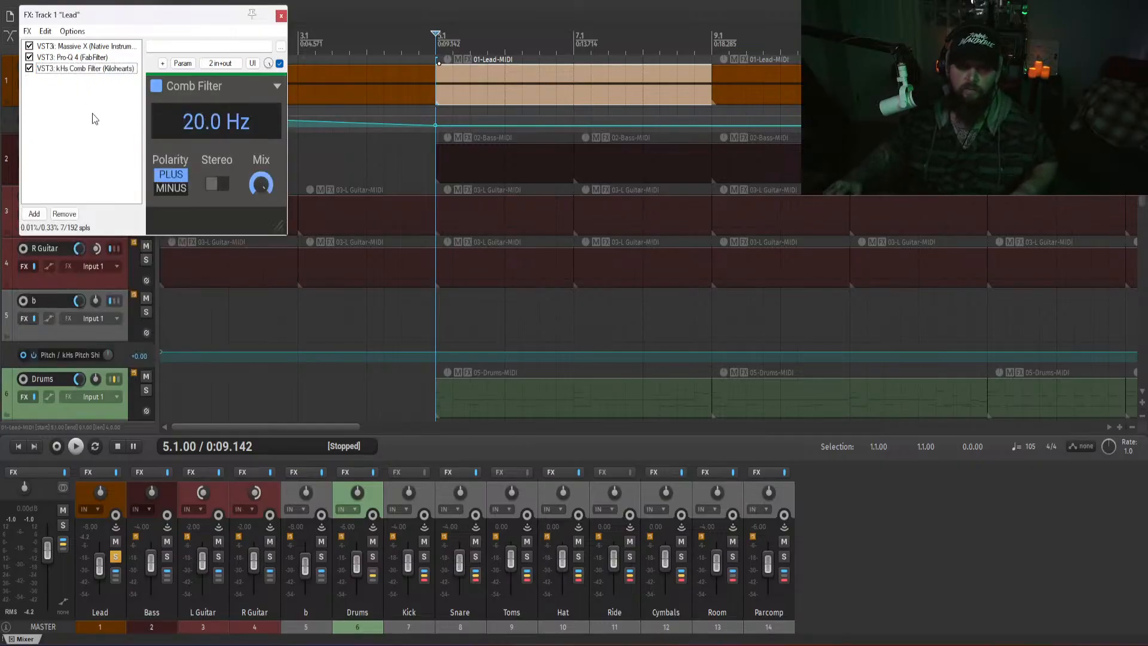
# - Try cutting a gap into the Lead clip just after bar 5, widening it at 5.2 and playing back the transition
pyautogui.click(281, 17)
pyautogui.moveTo(473, 87)
pyautogui.mouseDown()
pyautogui.moveTo(500, 90)
pyautogui.moveTo(490, 98)
pyautogui.mouseUp()
pyautogui.click(430, 94)
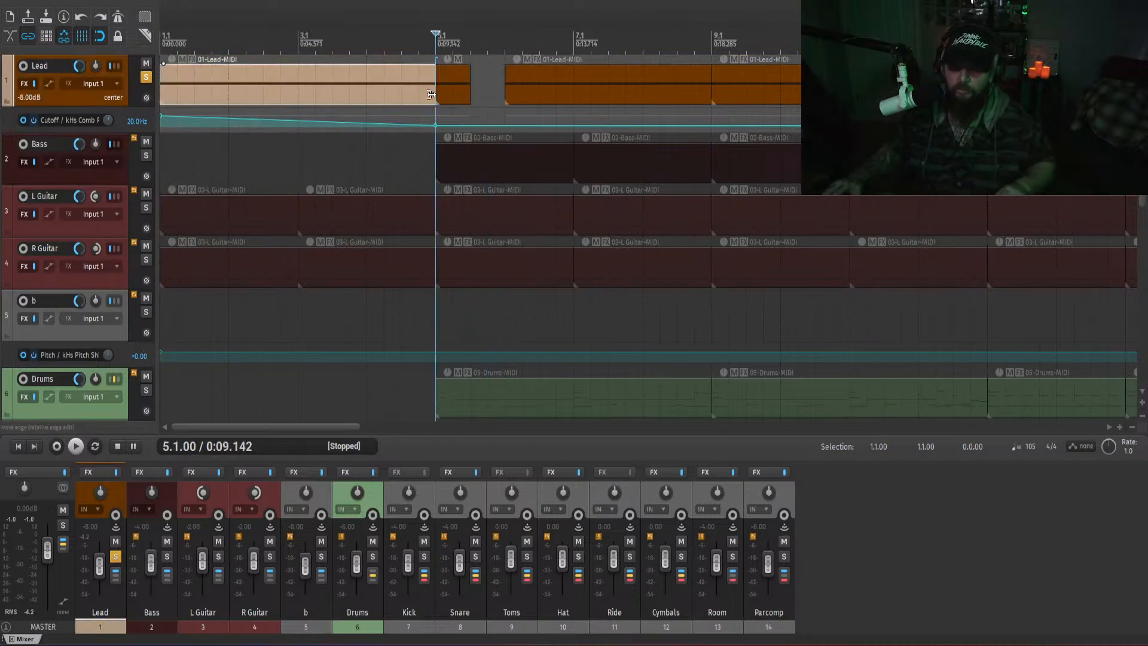
pyautogui.press('space')
pyautogui.click(463, 99)
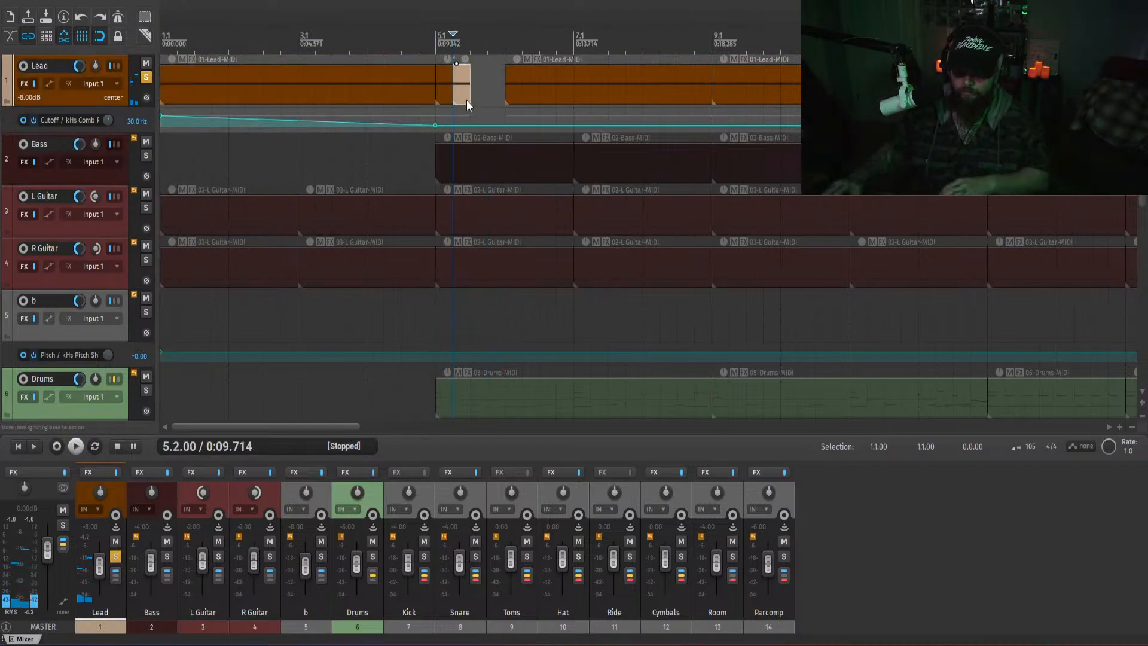
pyautogui.press('Delete')
pyautogui.click(407, 92)
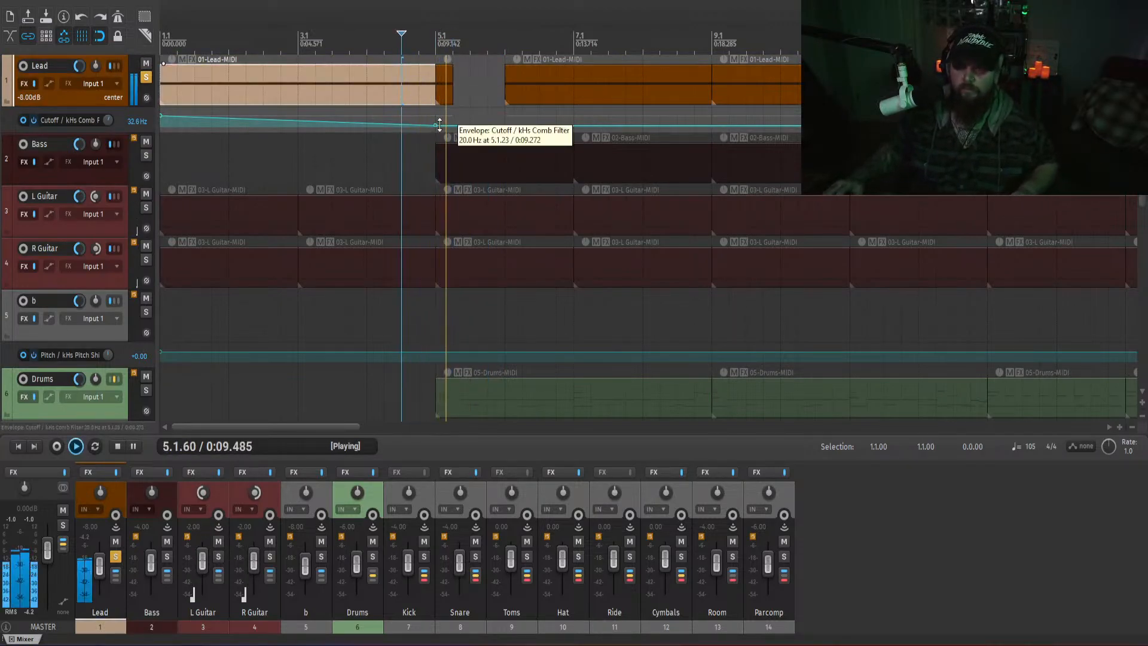
pyautogui.press('space')
# - Undo the cuts made in the Lead clip after bar 5
pyautogui.hotkey('ctrl', 'z')
pyautogui.hotkey('ctrl', 'z')
pyautogui.hotkey('ctrl', 'z')
pyautogui.hotkey('ctrl', 'z')
pyautogui.hotkey('ctrl', 'z')
pyautogui.hotkey('ctrl', 'z')
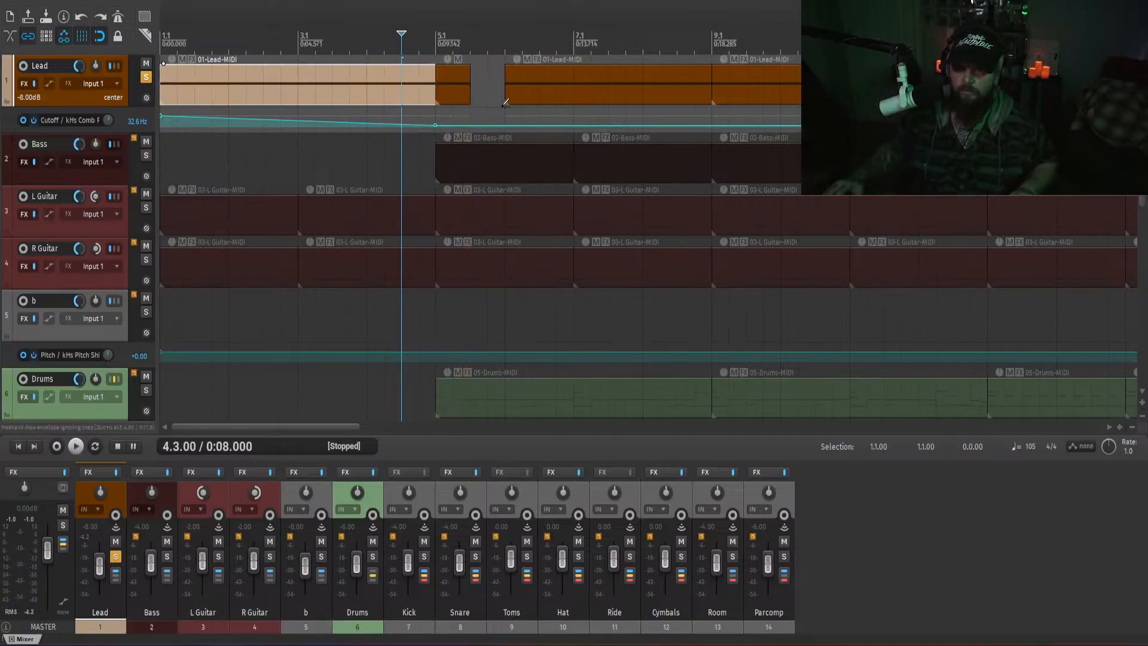
pyautogui.hotkey('ctrl', 'z')
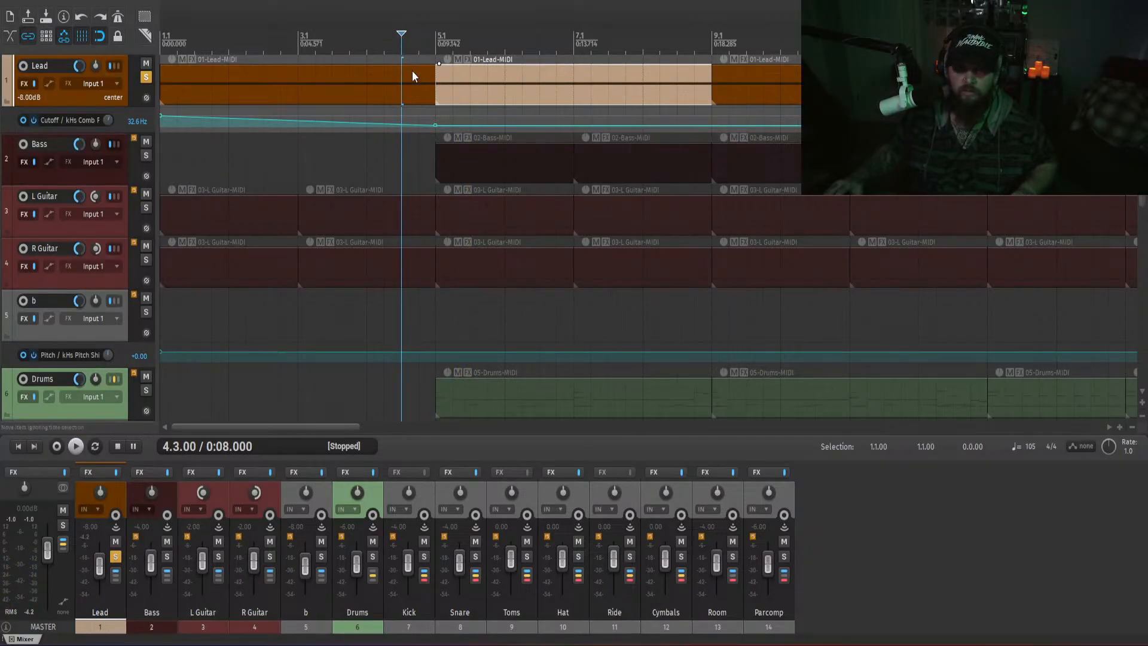
# - Play the soloed Lead from 4.4 into bar 5 and stop playback
pyautogui.click(417, 94)
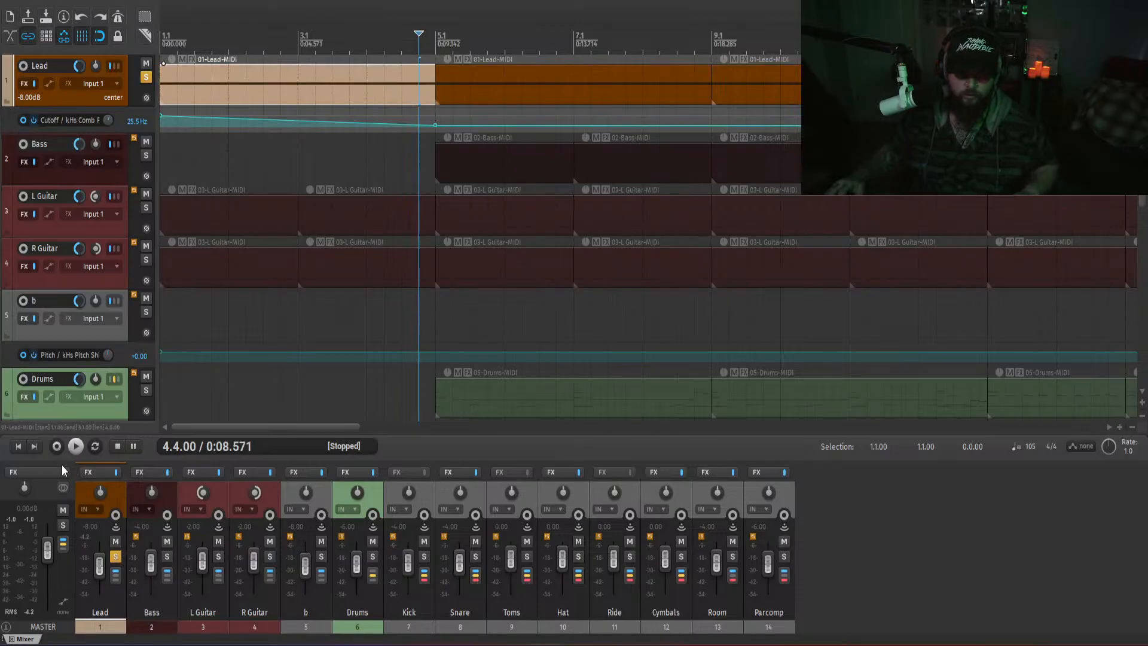
pyautogui.press('space')
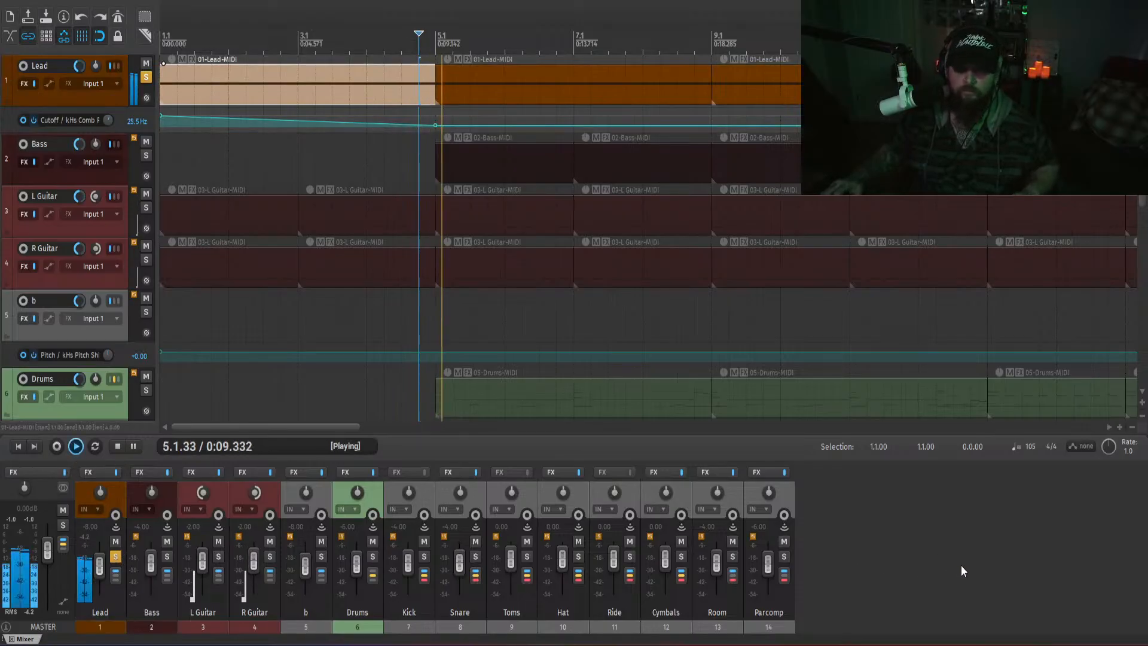
pyautogui.press('space')
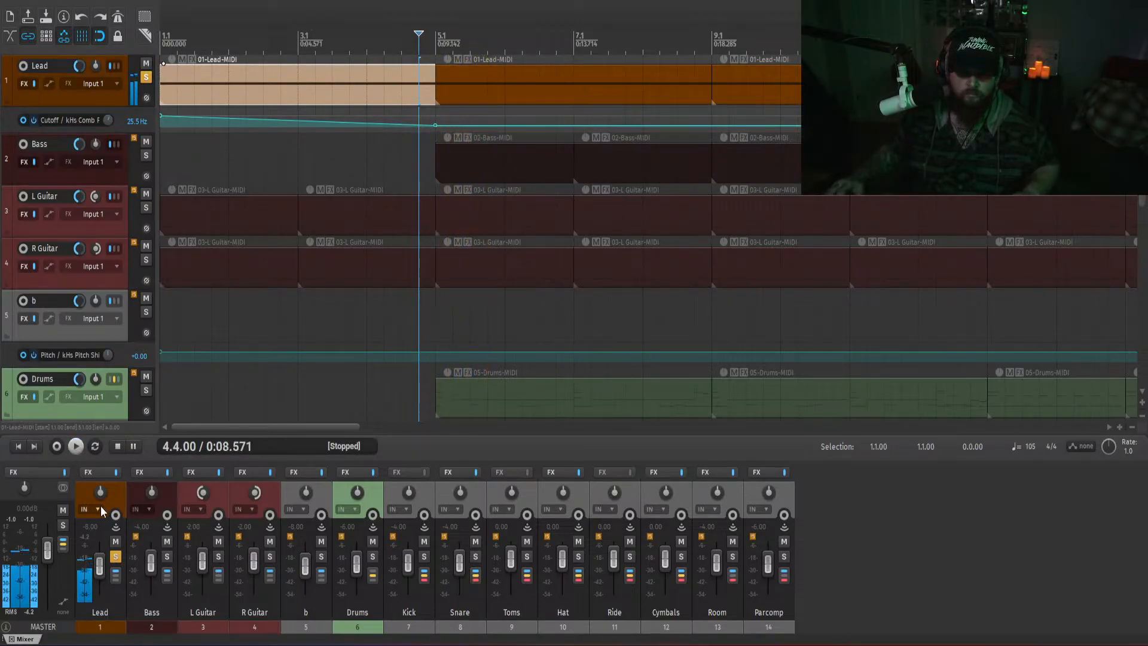
# - Add the kHs Trance Gate effect to the end of the Lead track's effects chain
pyautogui.click(90, 471)
pyautogui.doubleClick(74, 157)
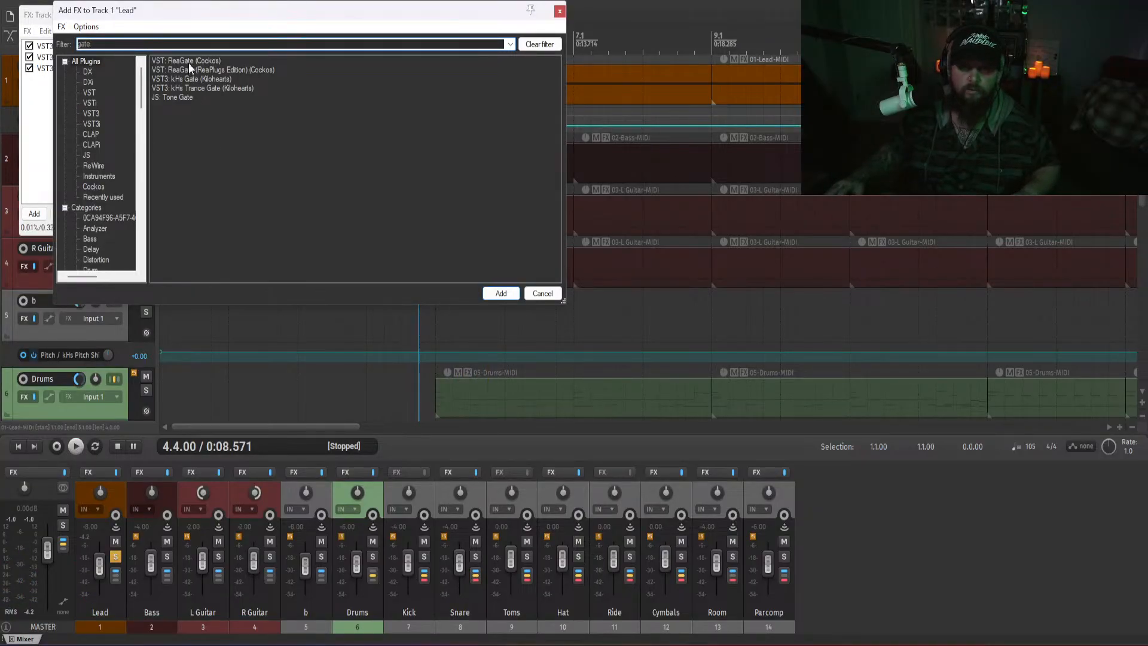
pyautogui.doubleClick(198, 88)
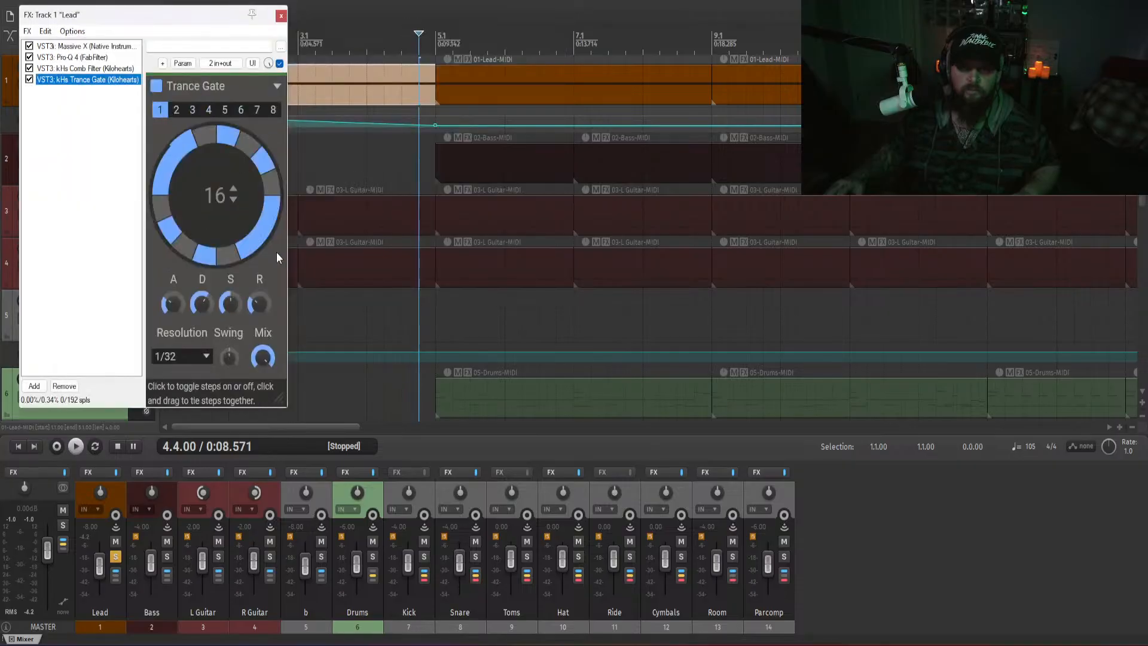
# - Play the gated Lead, try the 1/16T resolution, and set the Trance Gate's resolution to 1/16
pyautogui.press('space')
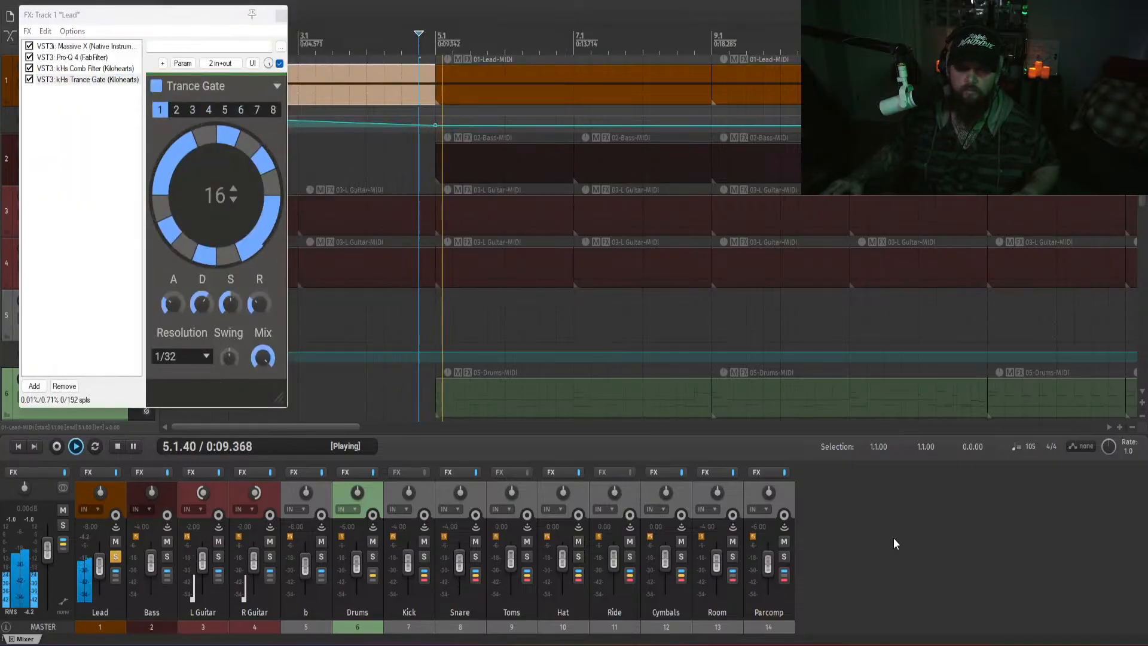
pyautogui.click(180, 357)
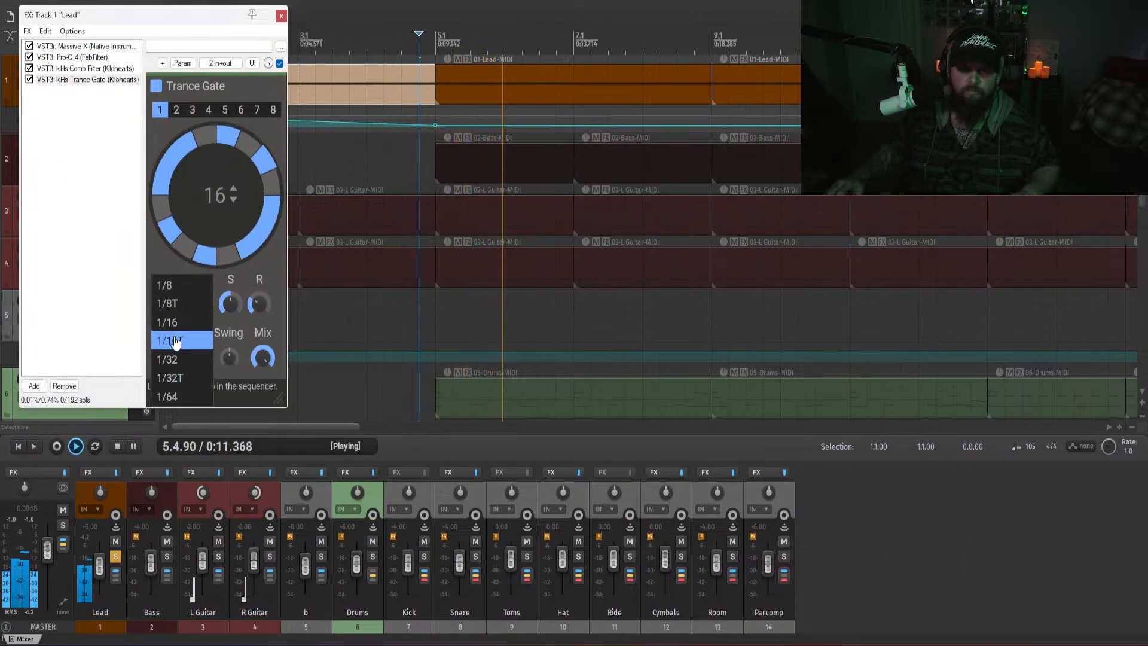
pyautogui.click(174, 337)
pyautogui.click(180, 356)
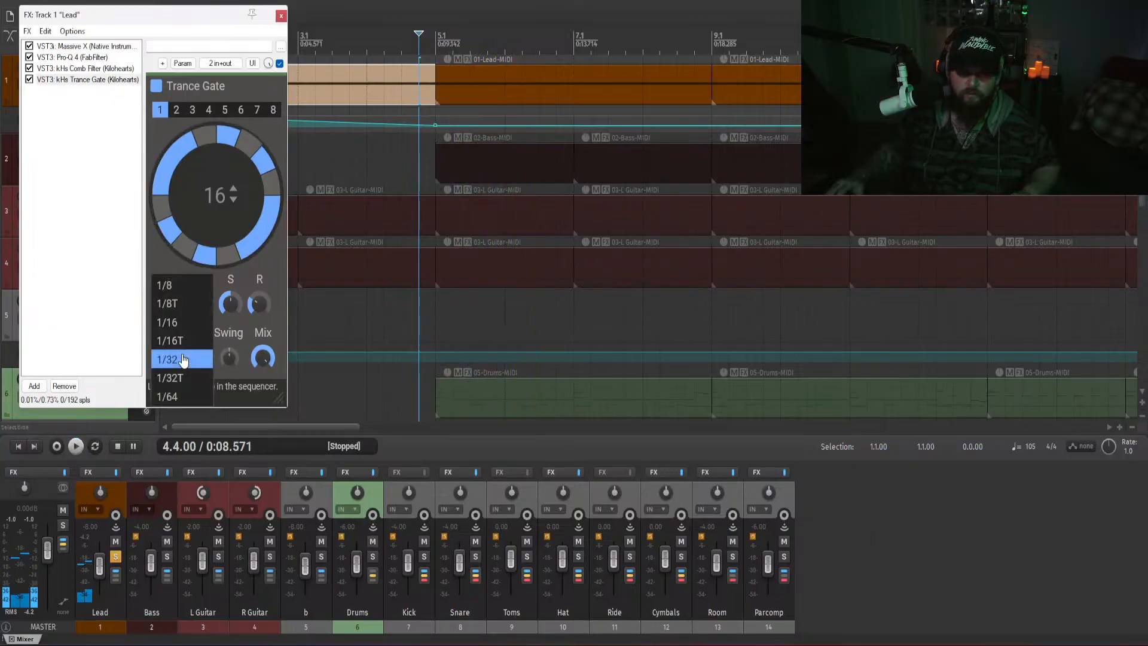
pyautogui.click(180, 319)
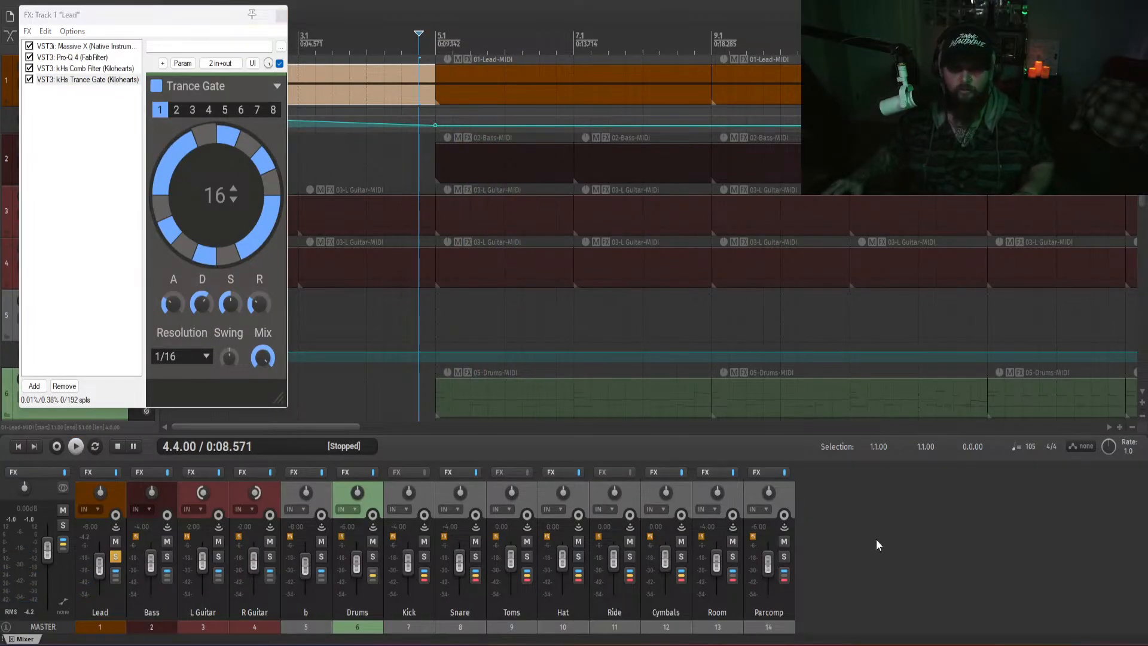
# - Move kHs Trance Gate ahead of the Comb Filter while the Lead plays, close the effects window and stop playback
pyautogui.press('space')
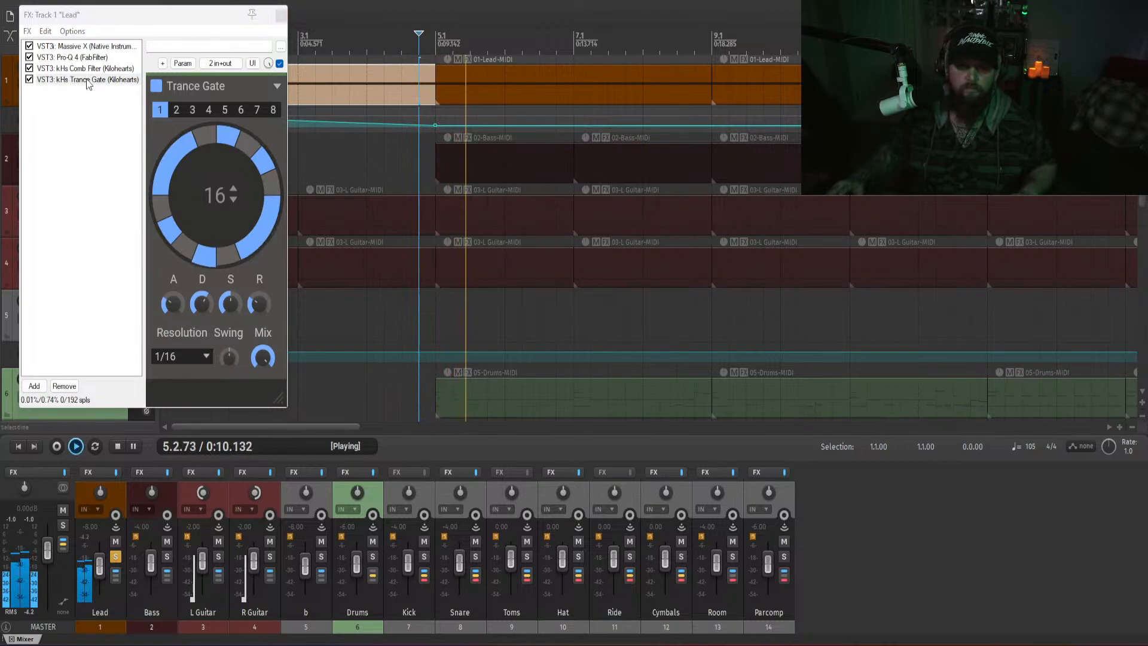
pyautogui.moveTo(87, 84)
pyautogui.mouseDown()
pyautogui.moveTo(85, 58)
pyautogui.moveTo(90, 74)
pyautogui.mouseUp()
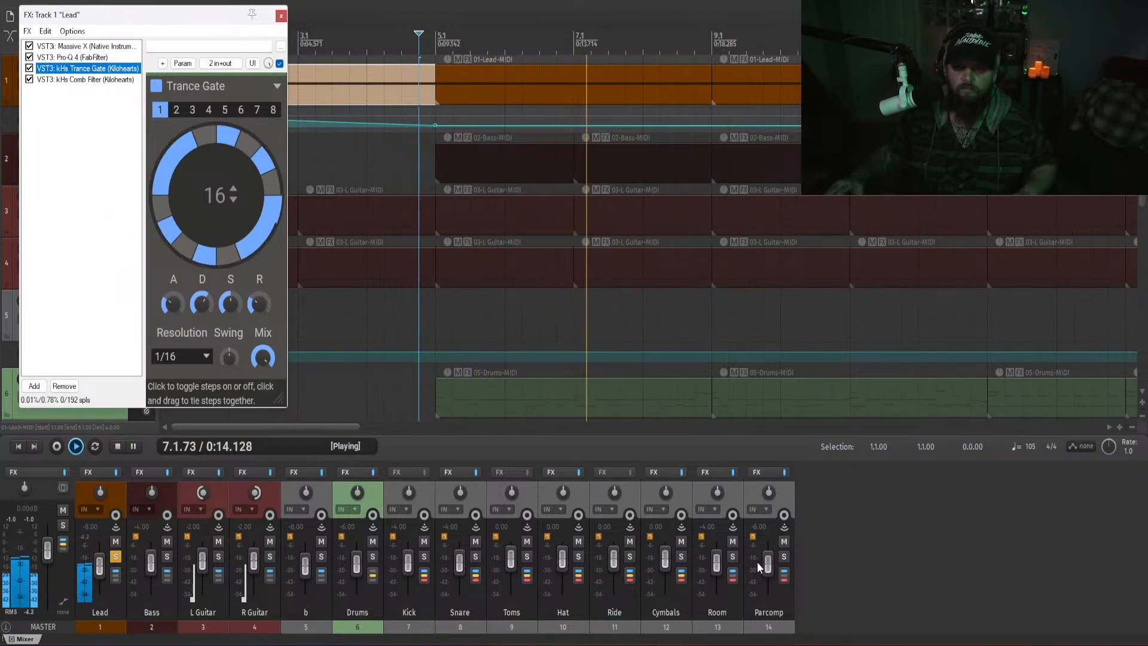
pyautogui.click(847, 572)
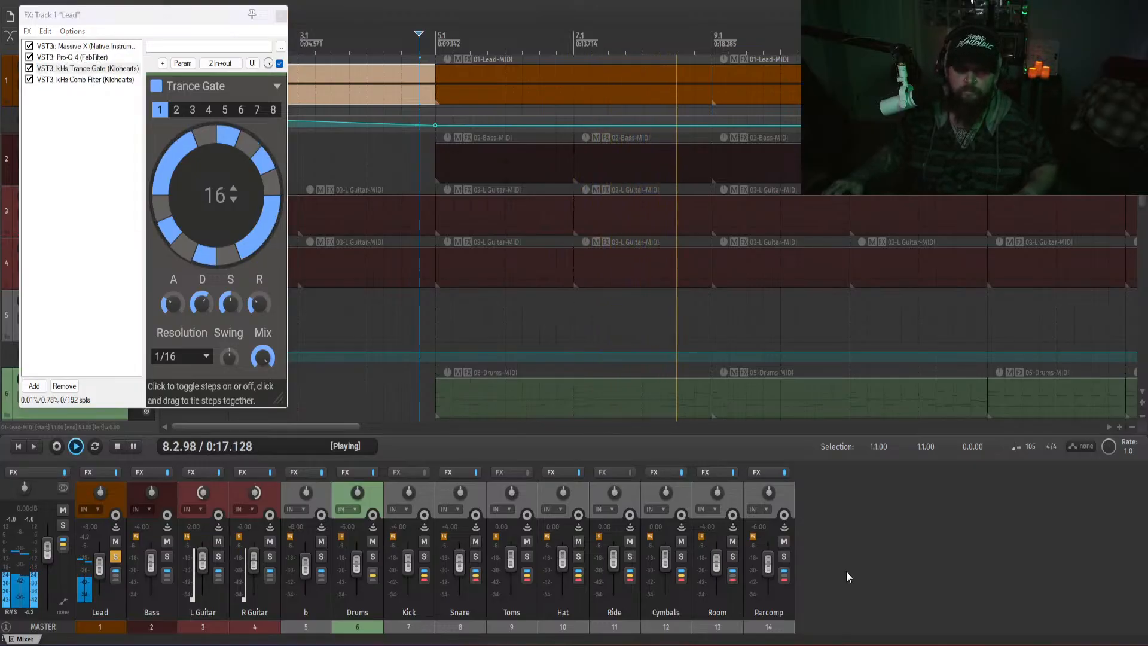
pyautogui.click(280, 17)
pyautogui.press('space')
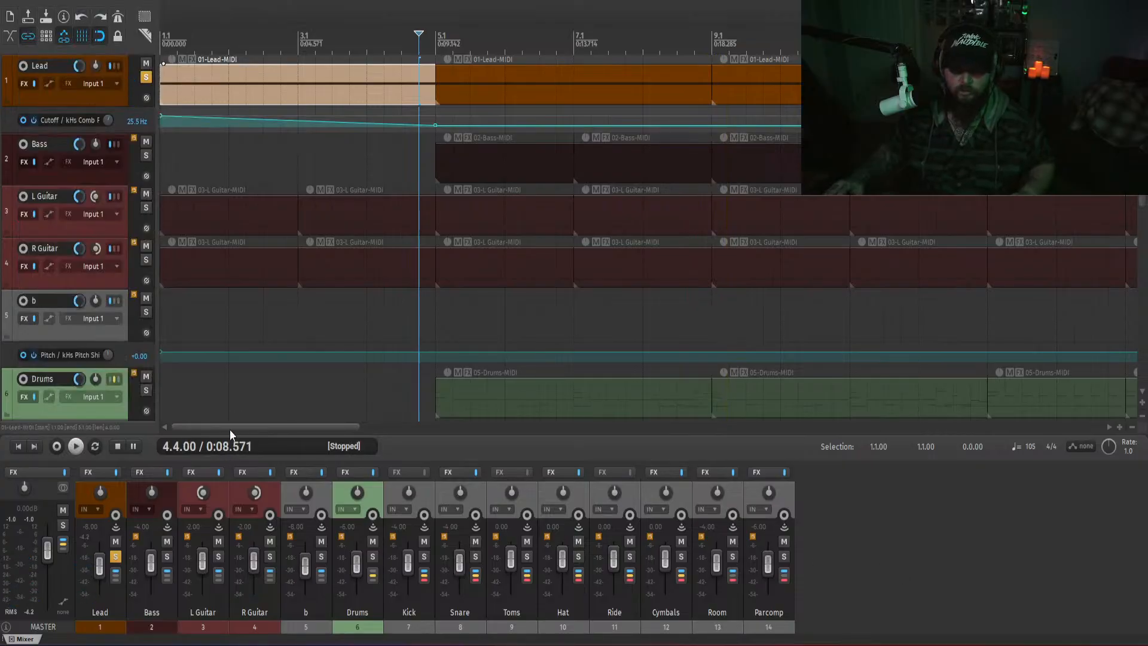
# - Play the full mix with the Lead unsoloed and set the Lead track's volume to -4 dB
pyautogui.moveTo(249, 427); pyautogui.dragTo(427, 435)
pyautogui.scroll(-3, 527, 326)
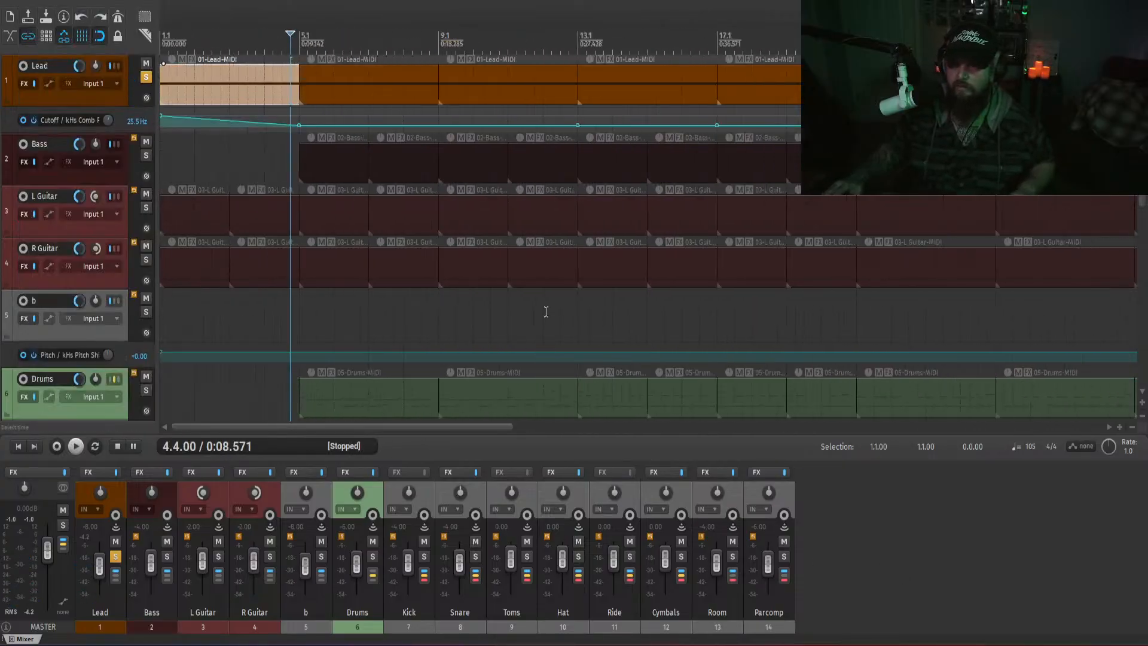
pyautogui.press('space')
pyautogui.click(95, 571)
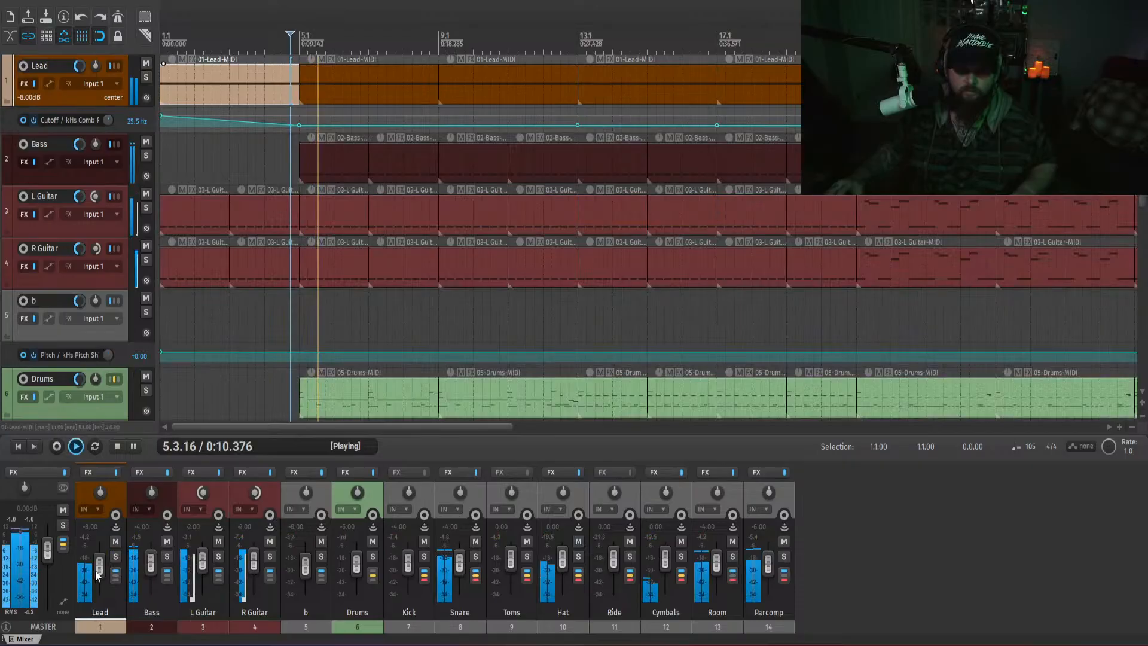
pyautogui.rightClick(97, 567)
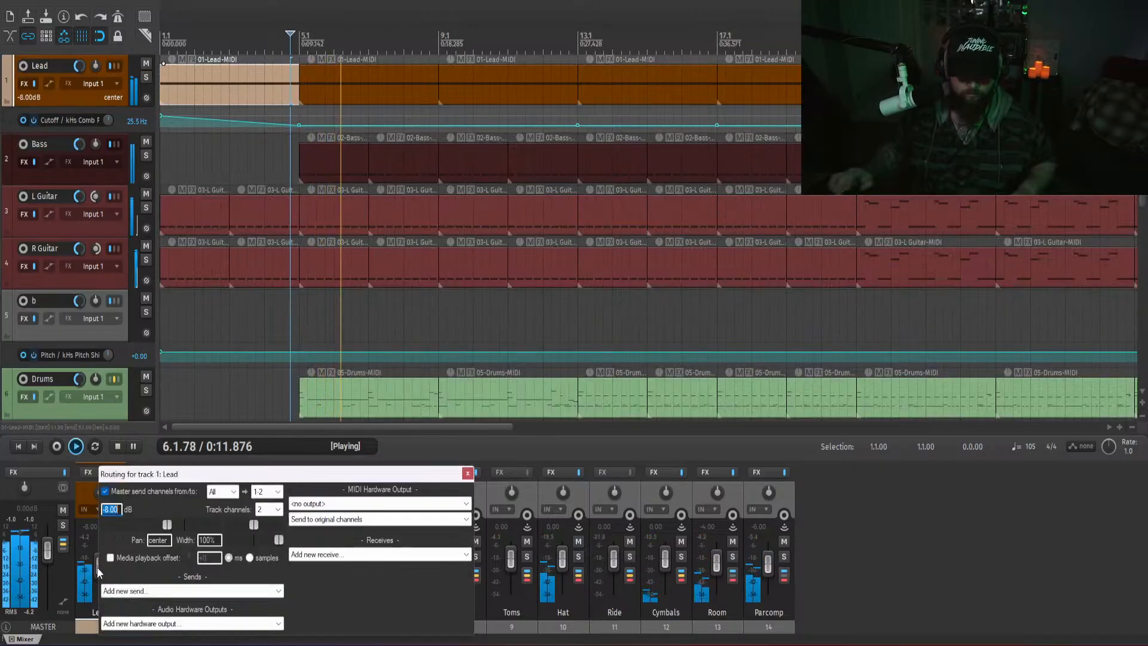
pyautogui.write('-4')
pyautogui.press('Return')
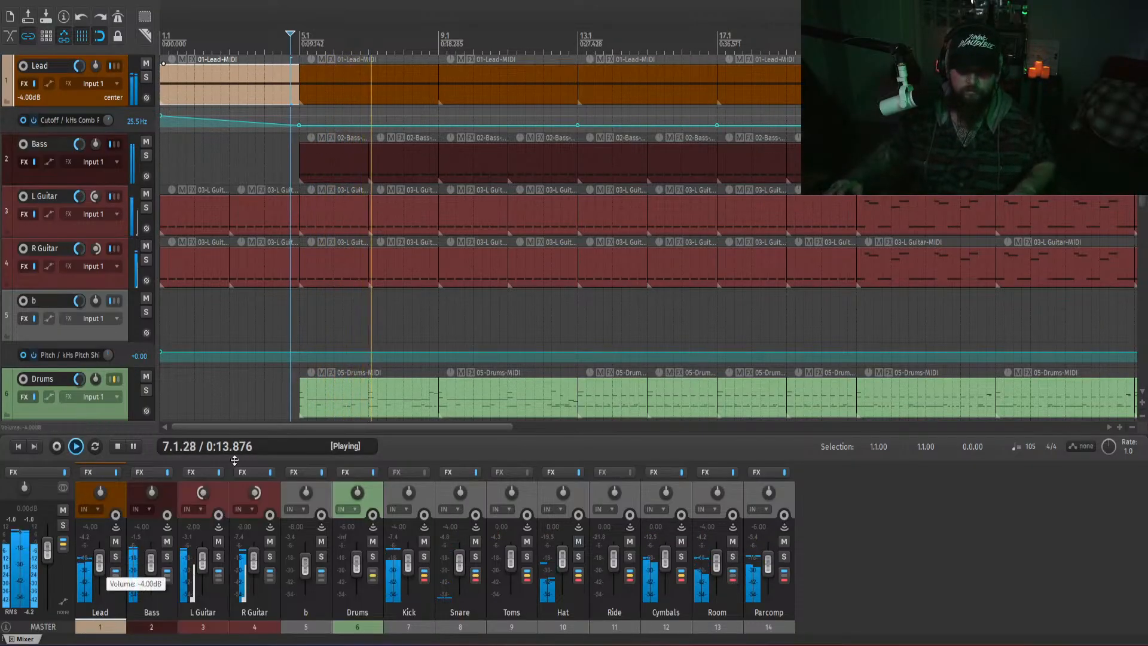
# - Compare the mix with the Lead muted and unmuted, and continue playback from 44.2 through the bar 45 break
pyautogui.click(119, 543)
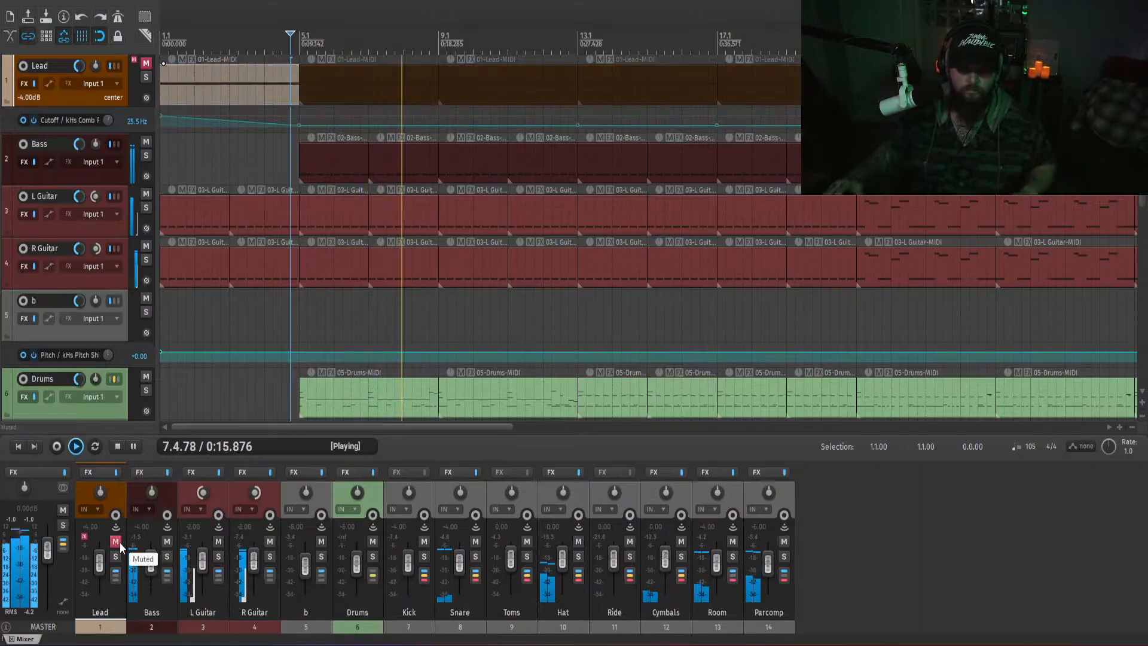
pyautogui.click(120, 543)
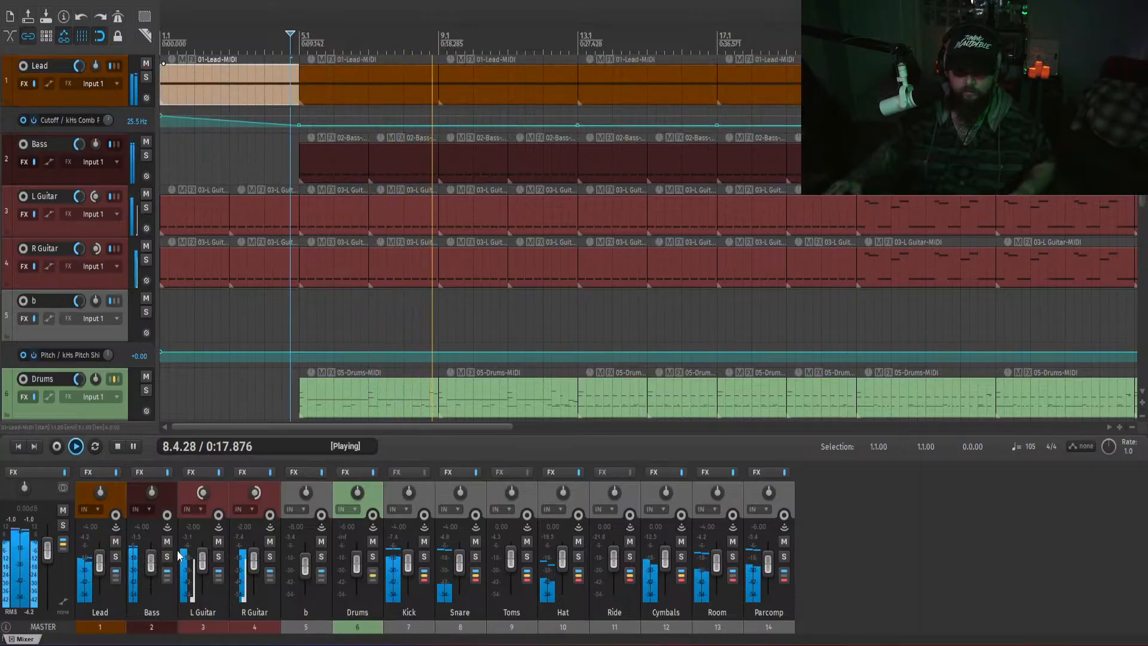
pyautogui.moveTo(376, 427); pyautogui.dragTo(701, 450)
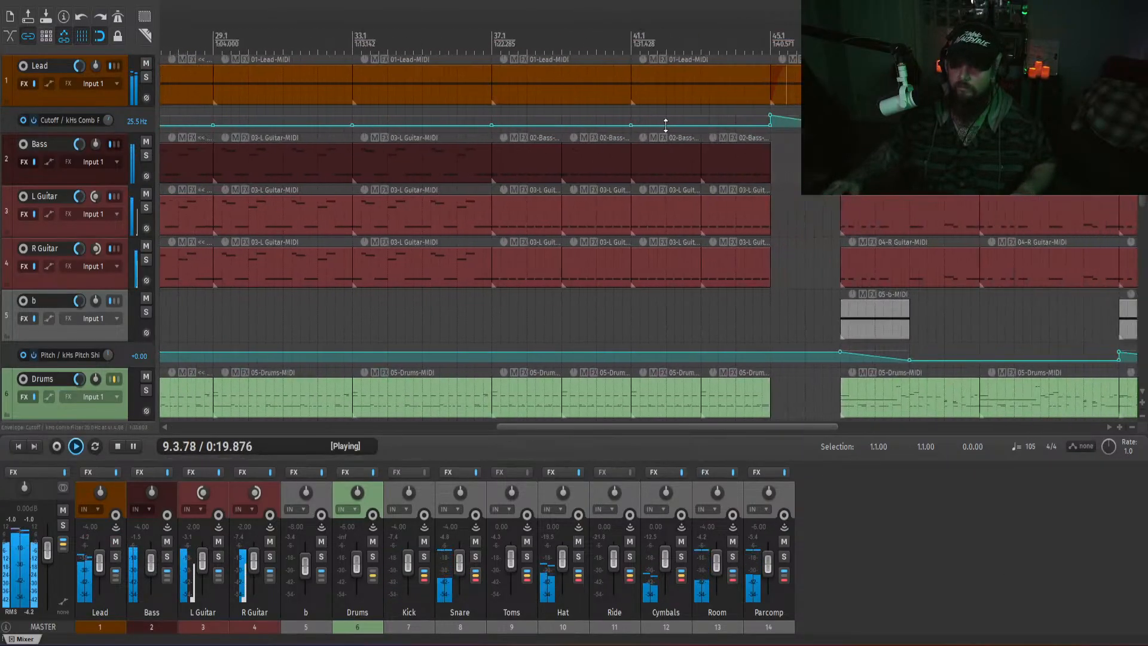
pyautogui.click(747, 111)
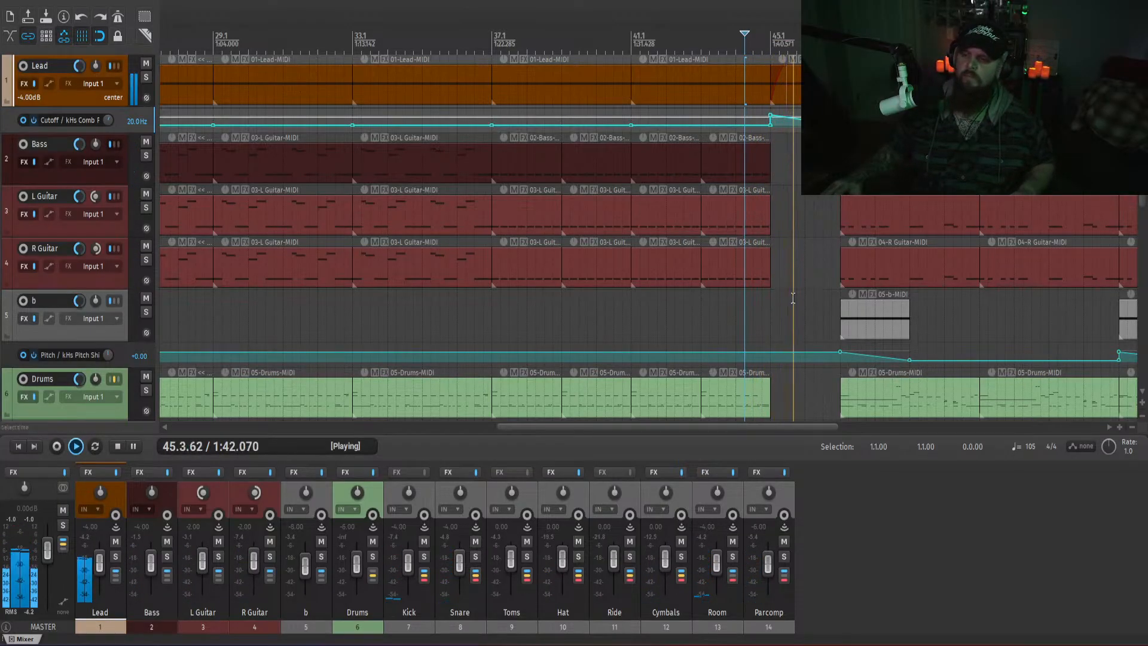
pyautogui.moveTo(630, 428); pyautogui.dragTo(726, 431)
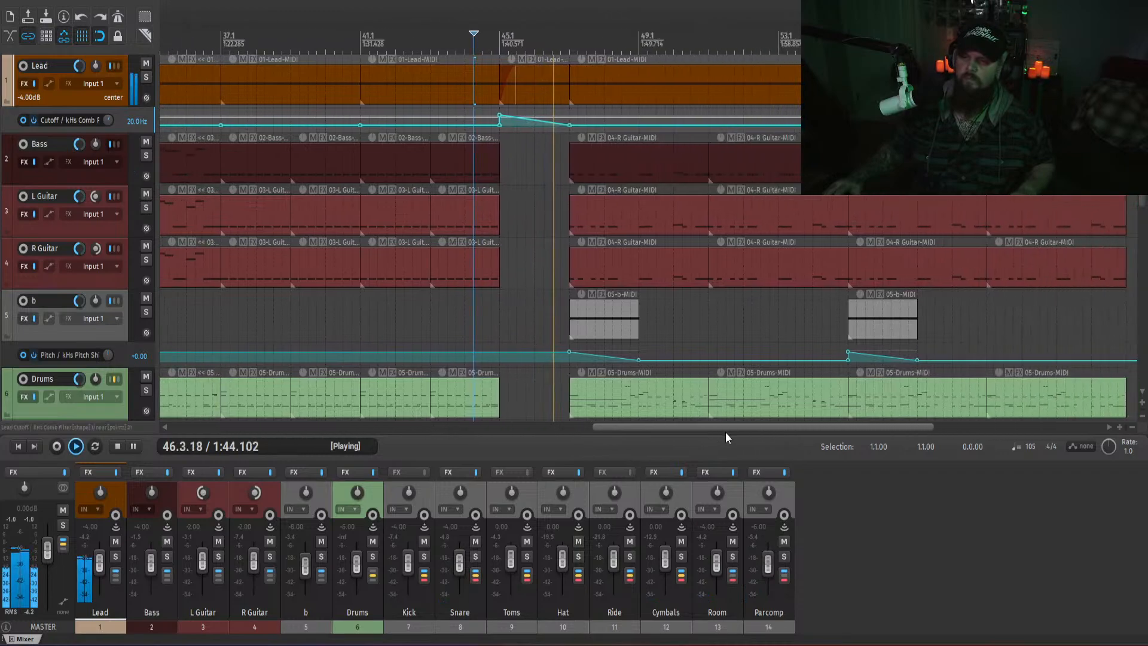
pyautogui.click(892, 540)
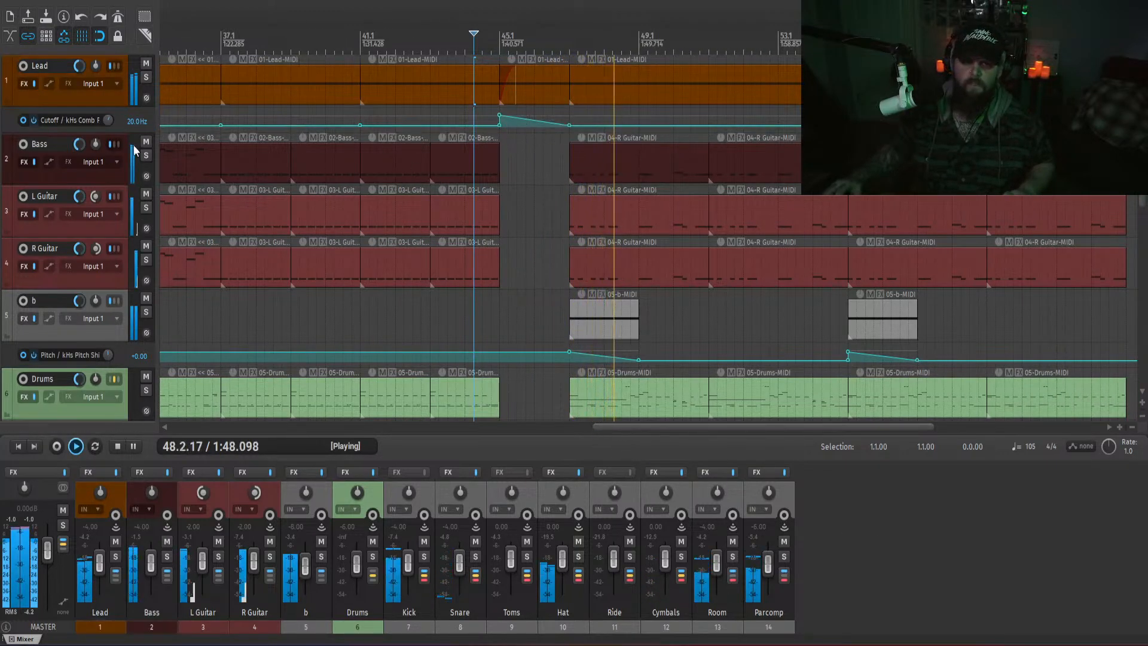
# - Compare playback with the Lead's Comb Filter cutoff envelope bypassed and active, reset the Lead's volume to 0 dB, and stop playback
pyautogui.click(34, 120)
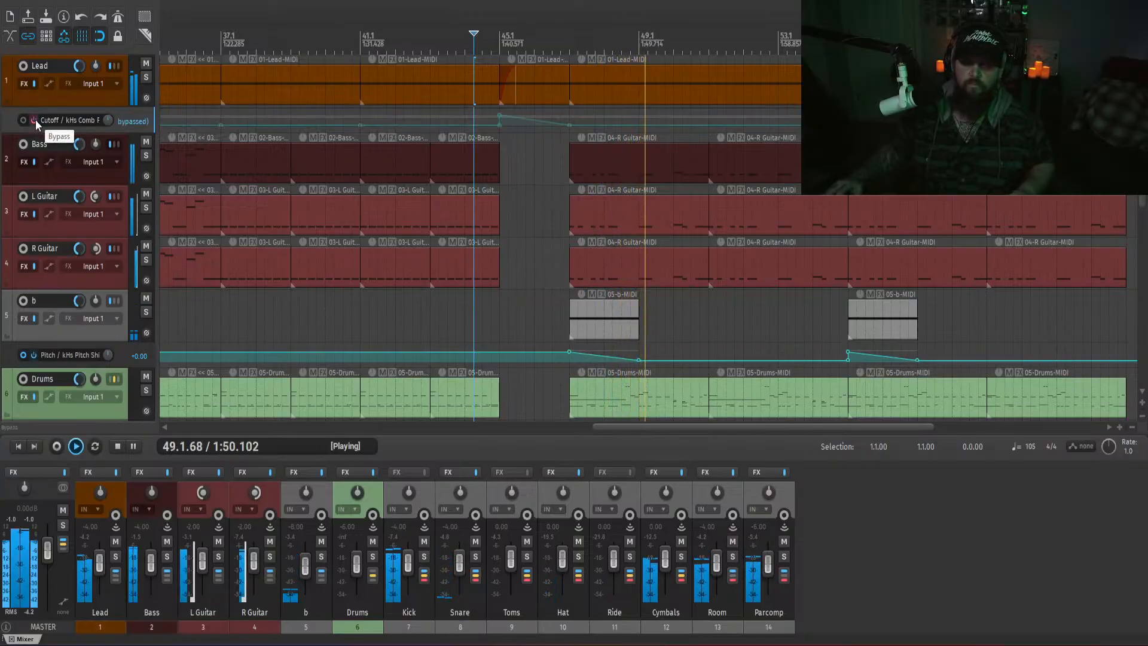
pyautogui.click(34, 120)
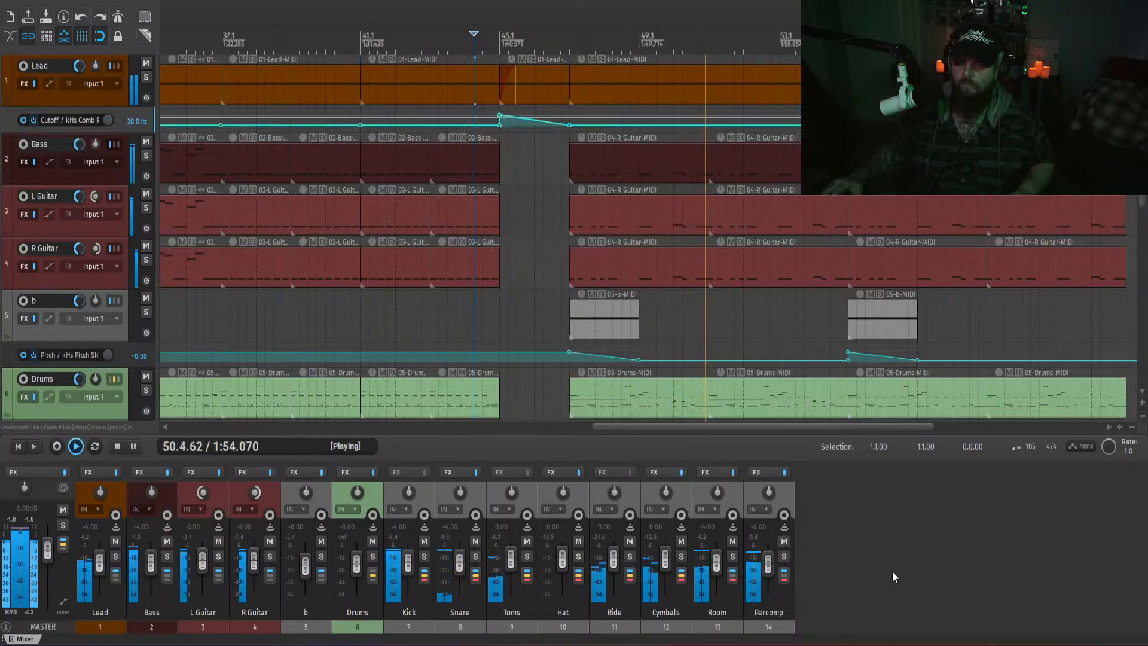
pyautogui.doubleClick(99, 561)
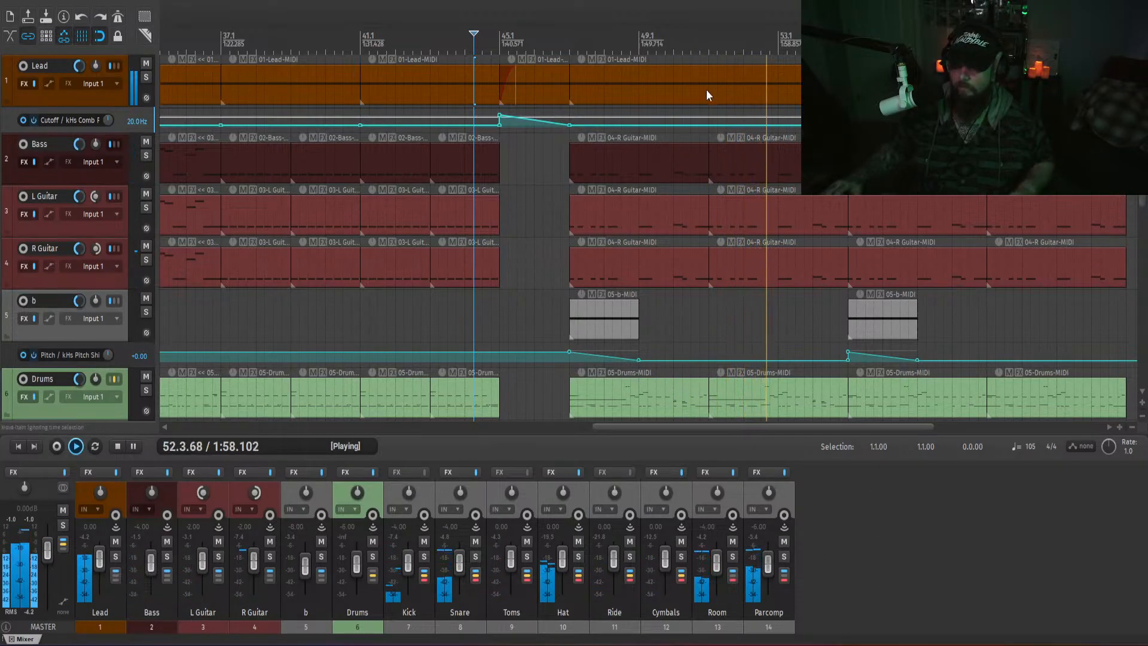
pyautogui.moveTo(643, 426); pyautogui.dragTo(670, 432)
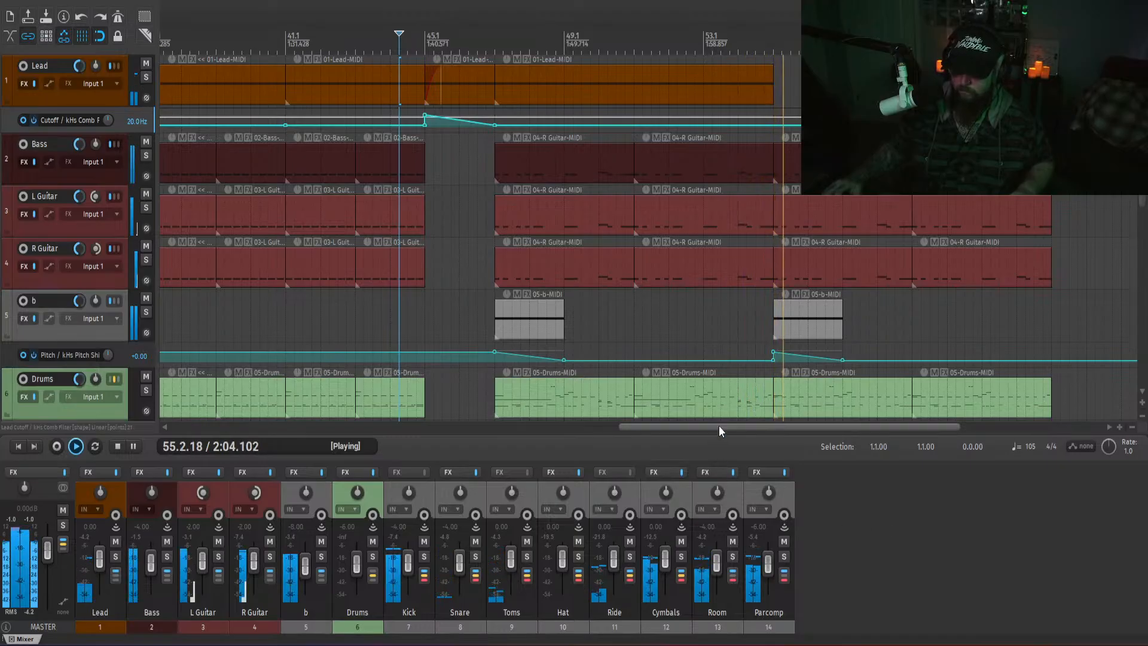
pyautogui.press('space')
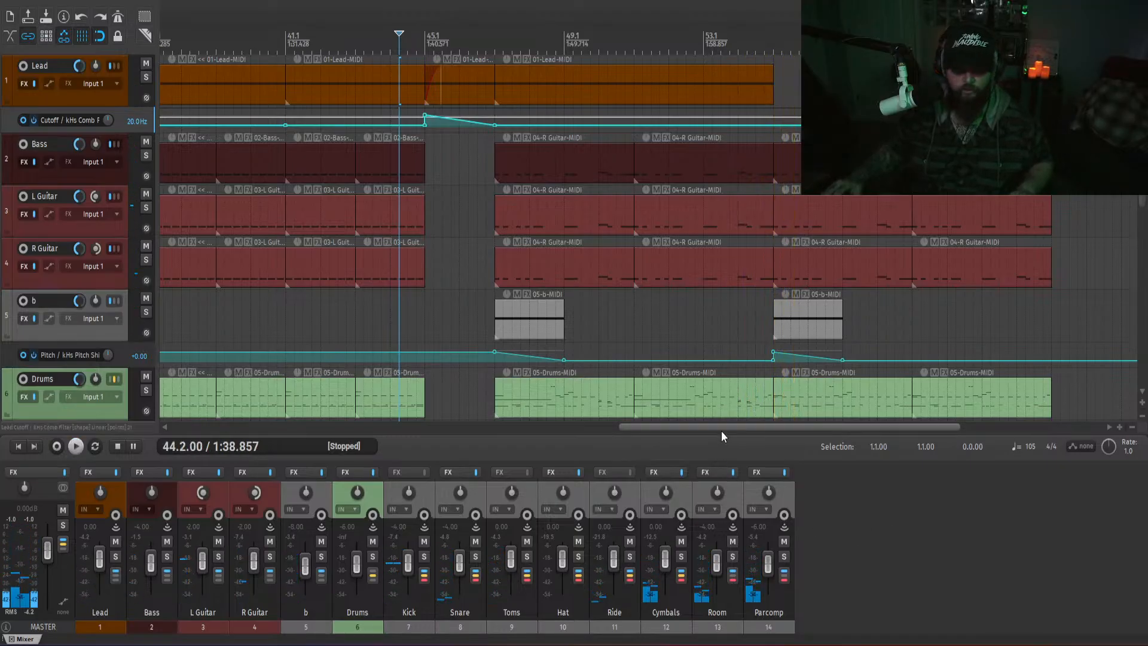
# - Replay the mix from 46.2 to hear the Lead going into the following section
pyautogui.moveTo(721, 430); pyautogui.dragTo(705, 430)
pyautogui.click(510, 161)
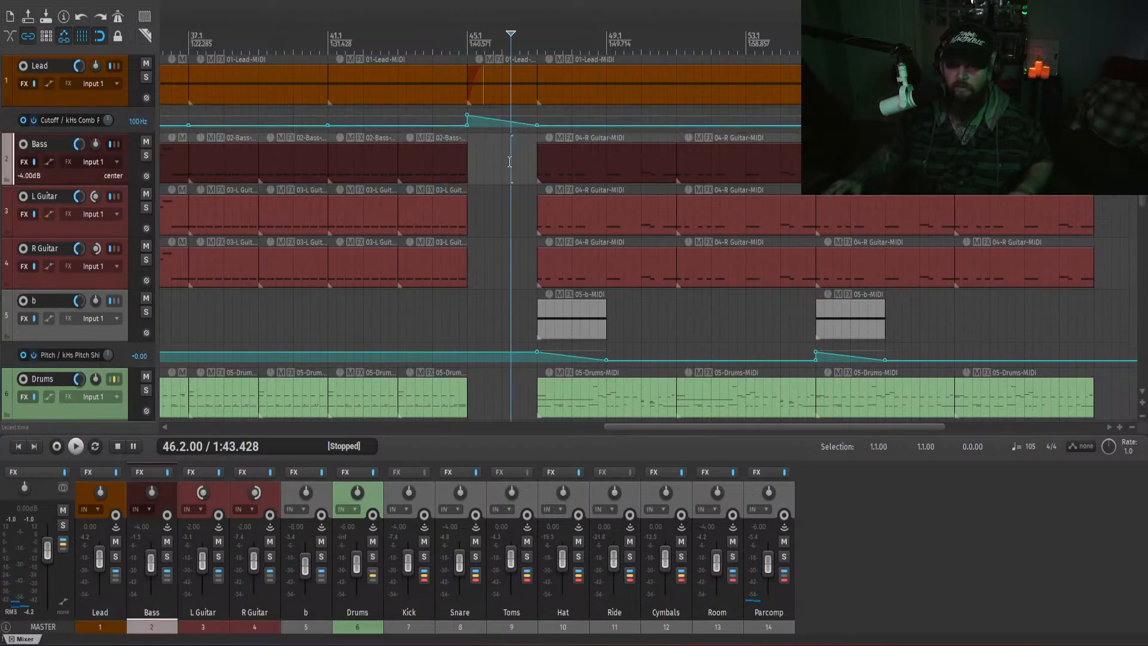
pyautogui.press('space')
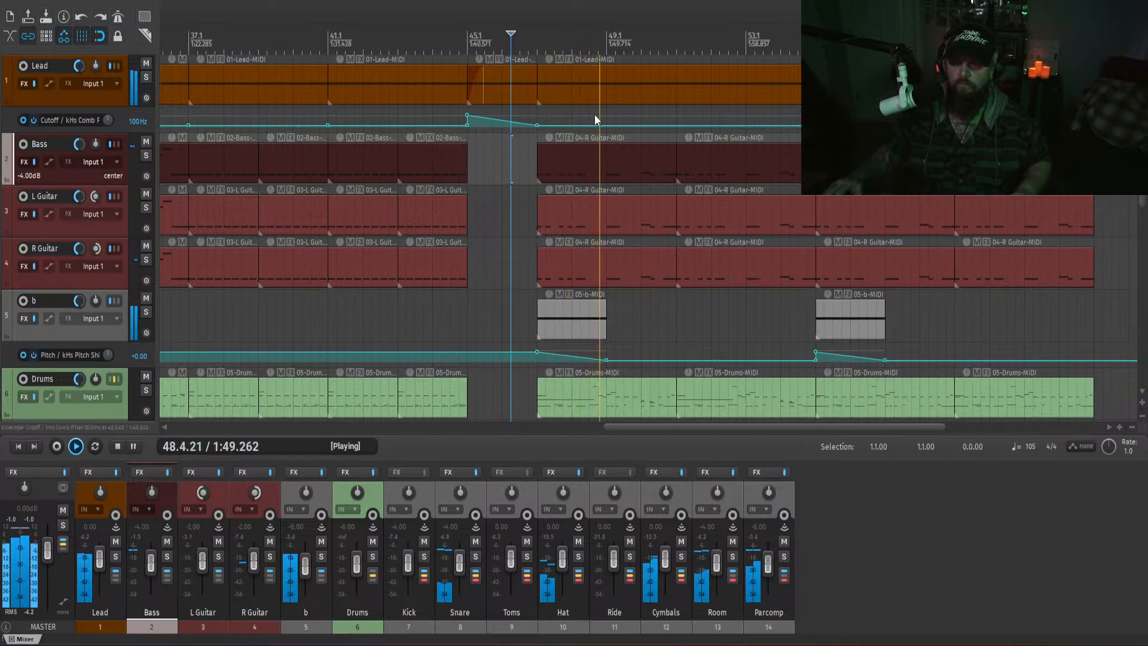
# - Transpose the Lead's long note in the item starting at bar 47 up by 12 semitones
pyautogui.doubleClick(562, 80)
pyautogui.write('t')
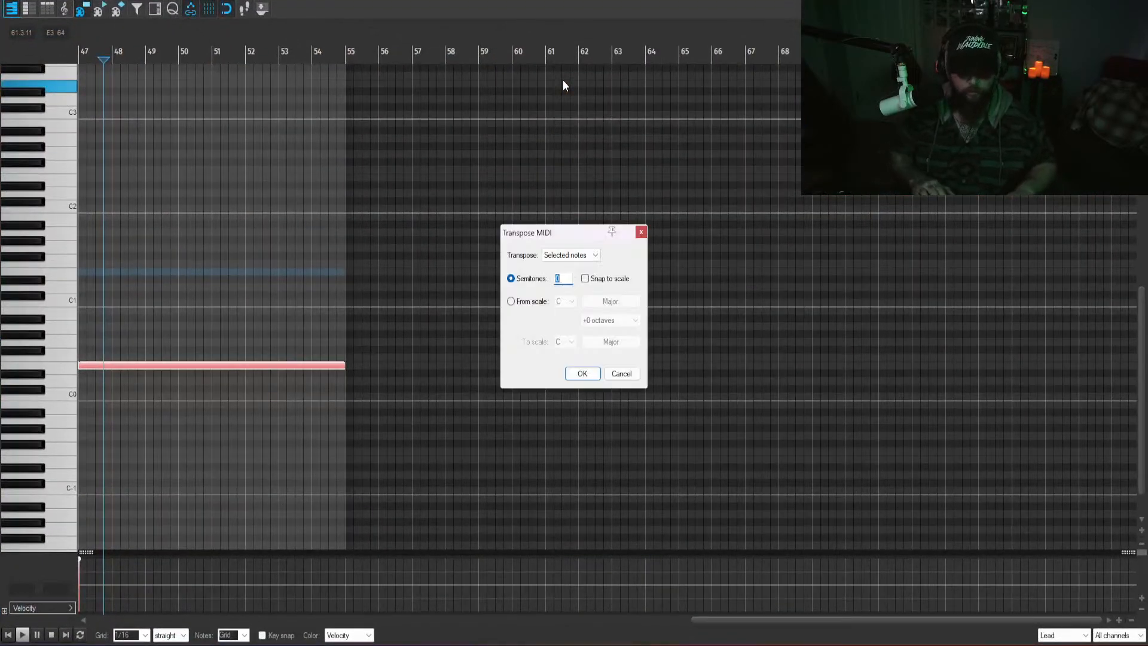
pyautogui.write('12')
pyautogui.press('Return')
pyautogui.press('Escape')
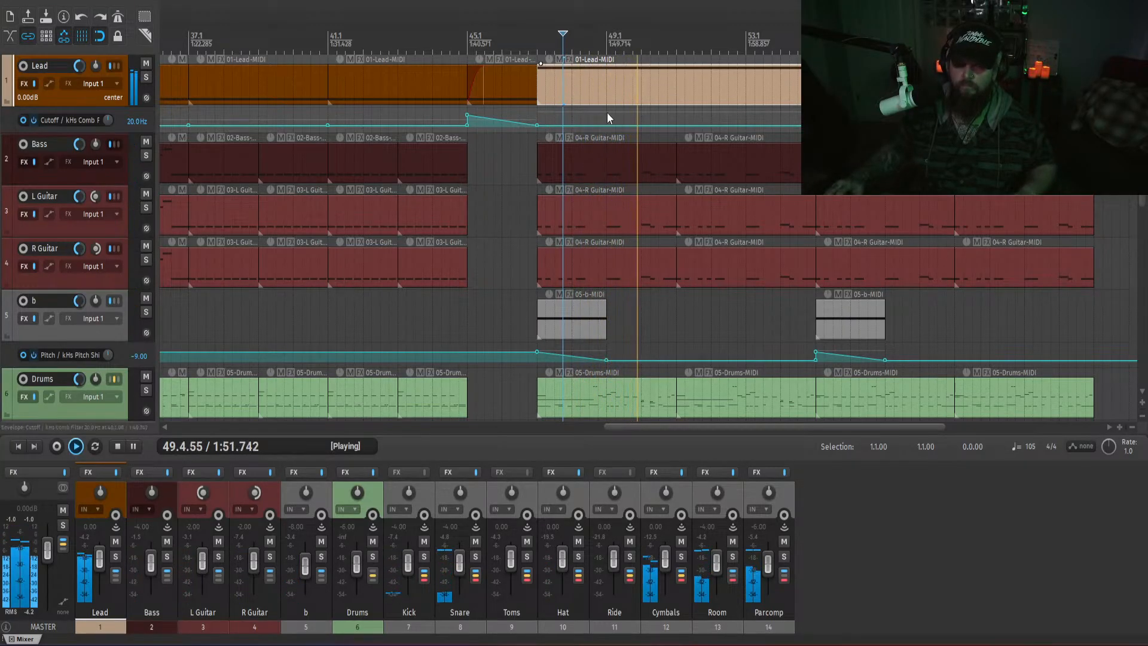
# - Transpose the Lead's note in the bar 47 item by -12 semitones, back to its original octave
pyautogui.doubleClick(591, 81)
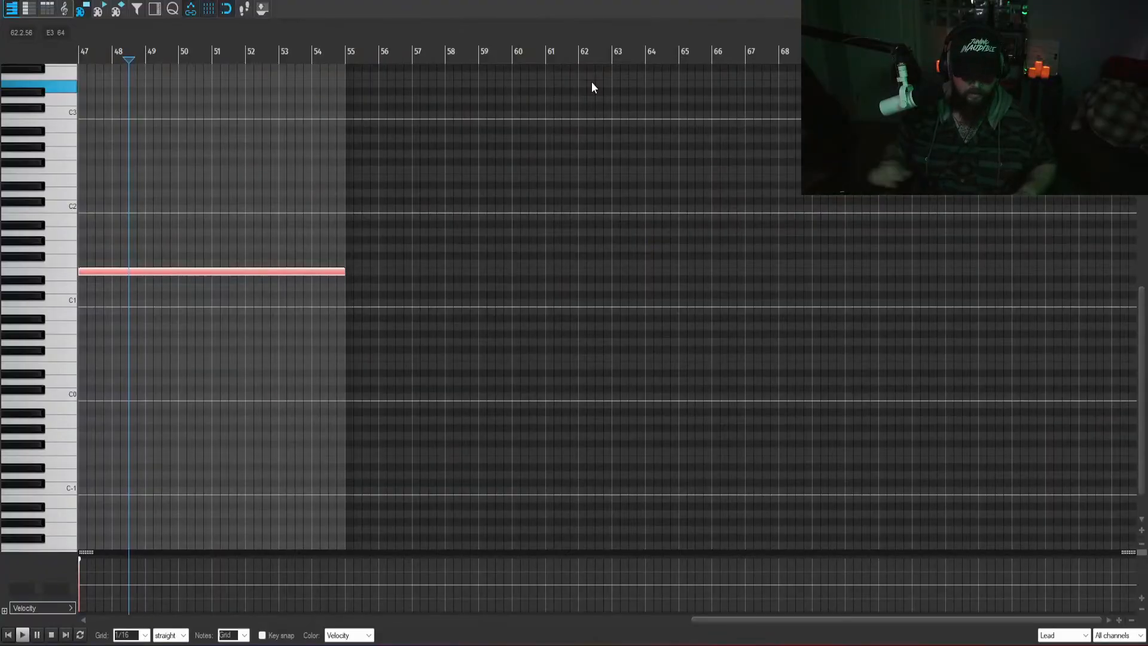
pyautogui.write('t-12')
pyautogui.press('Return')
pyautogui.press('Escape')
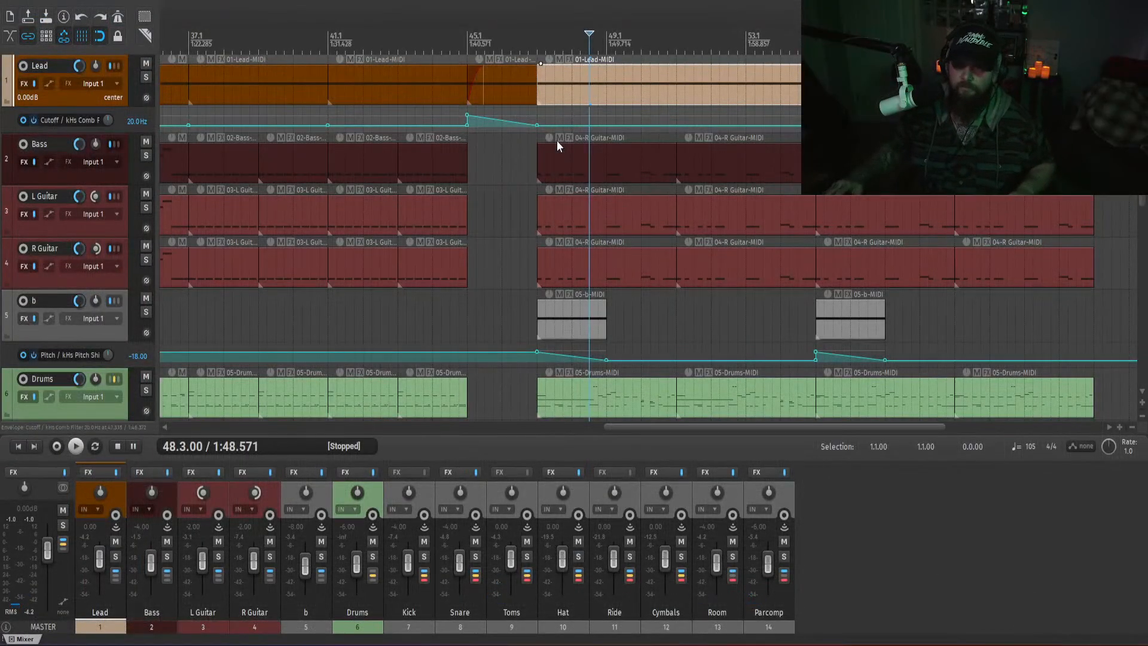
# - Replay the mix from 46.4, compare it with the Lead muted and unmuted, and stop playback
pyautogui.click(529, 157)
pyautogui.press('space')
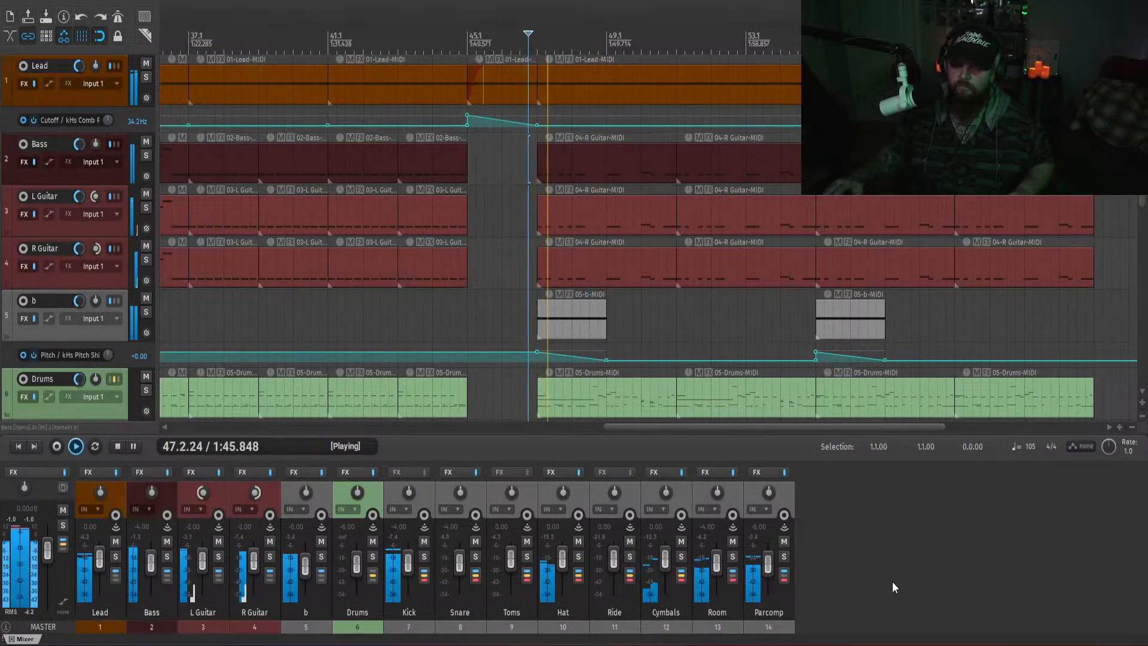
pyautogui.click(116, 542)
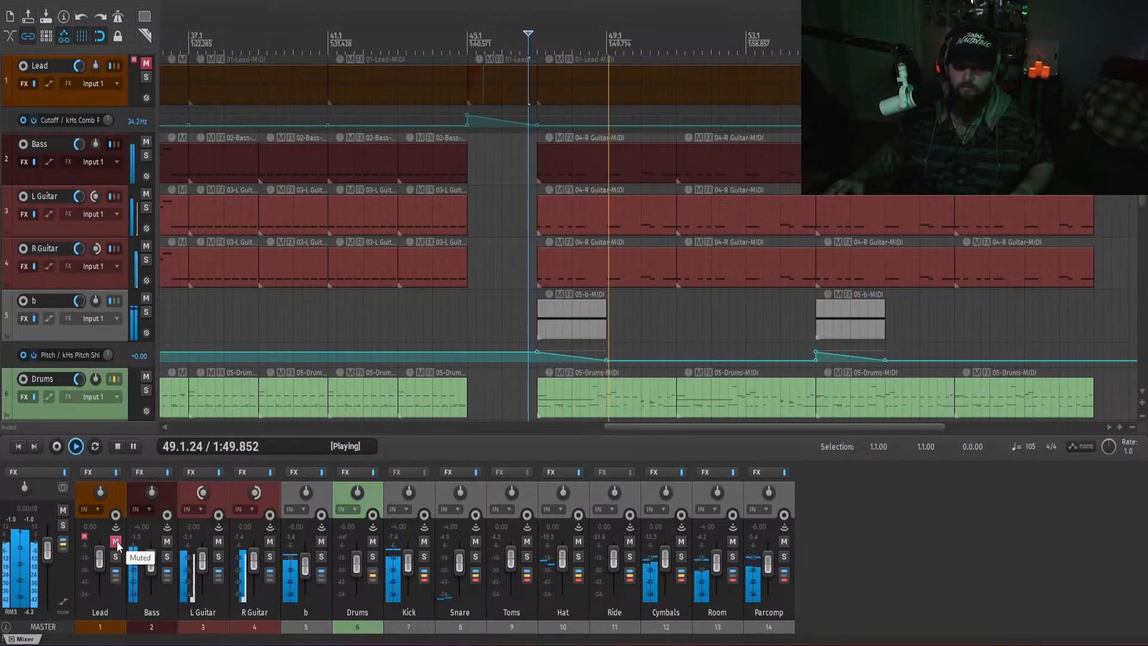
pyautogui.click(116, 541)
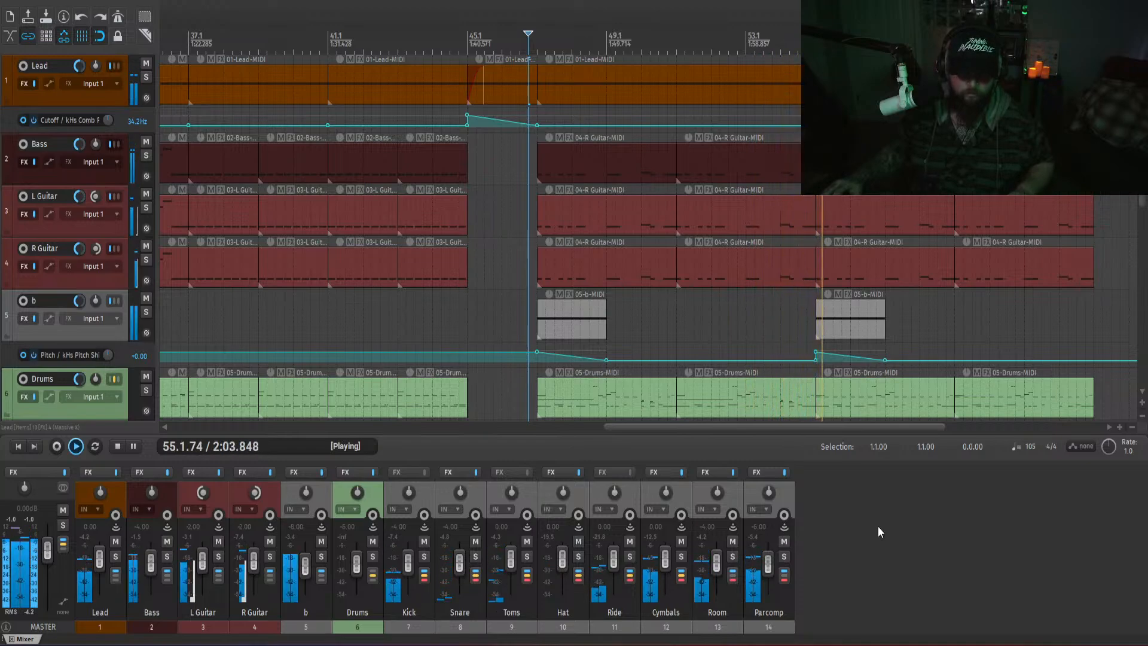
pyautogui.press('space')
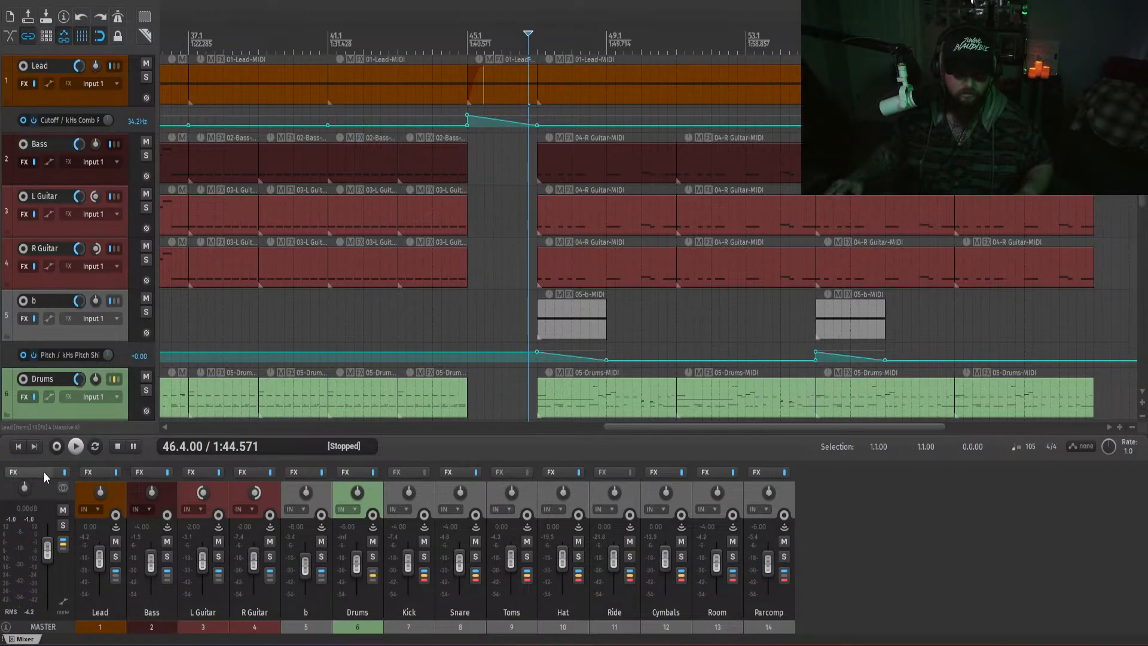
# - Add JS: General Dynamics (Cockos) to the Lead's FX chain and place it directly before Trance Gate
pyautogui.click(88, 473)
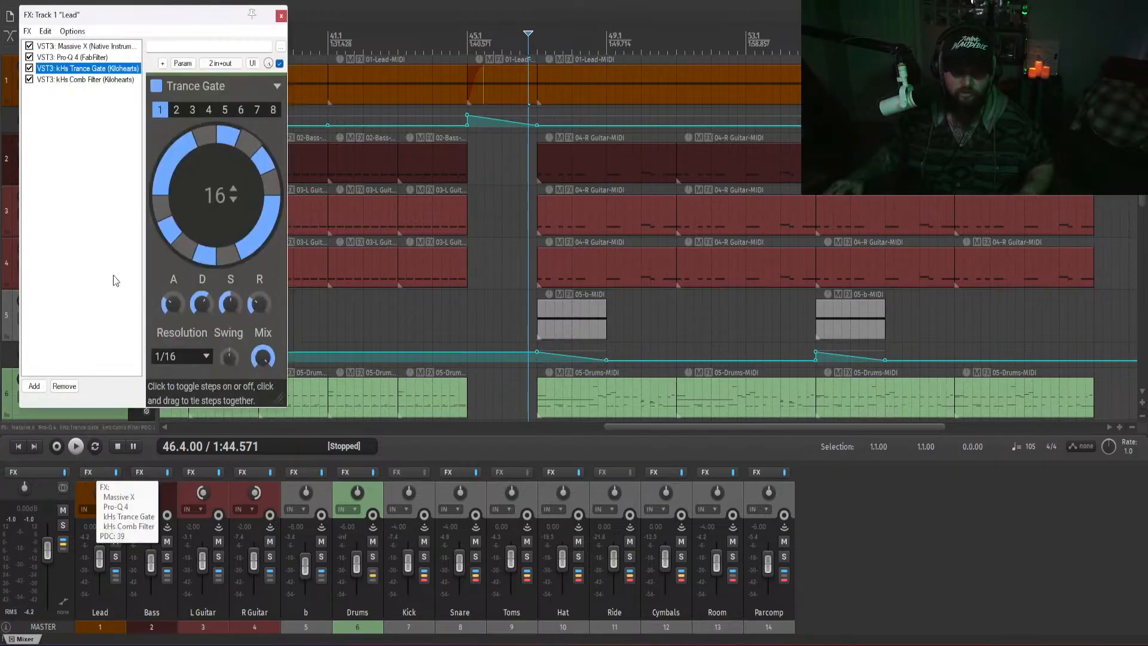
pyautogui.doubleClick(91, 204)
pyautogui.write('gene')
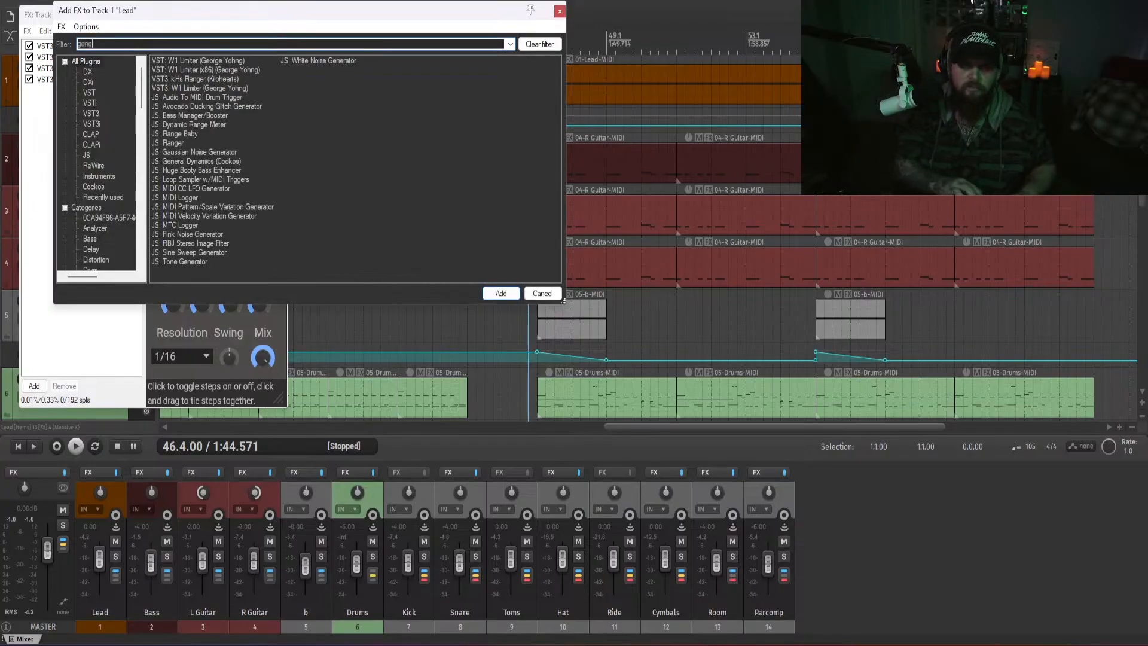
pyautogui.write('ra')
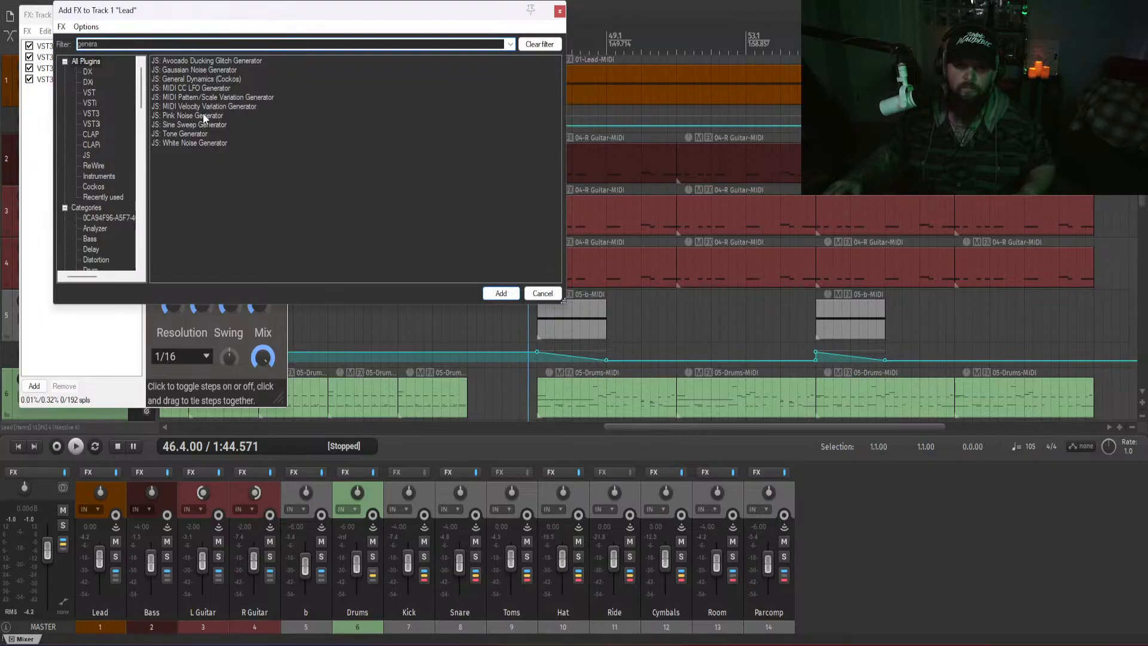
pyautogui.doubleClick(189, 80)
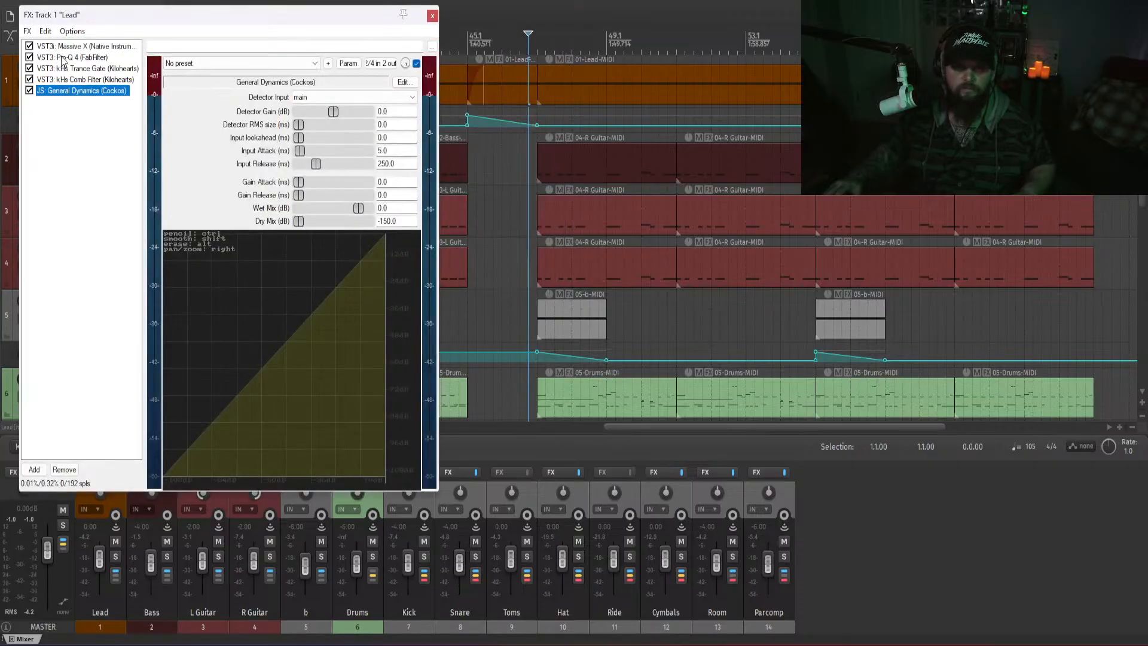
pyautogui.moveTo(82, 72); pyautogui.dragTo(81, 70)
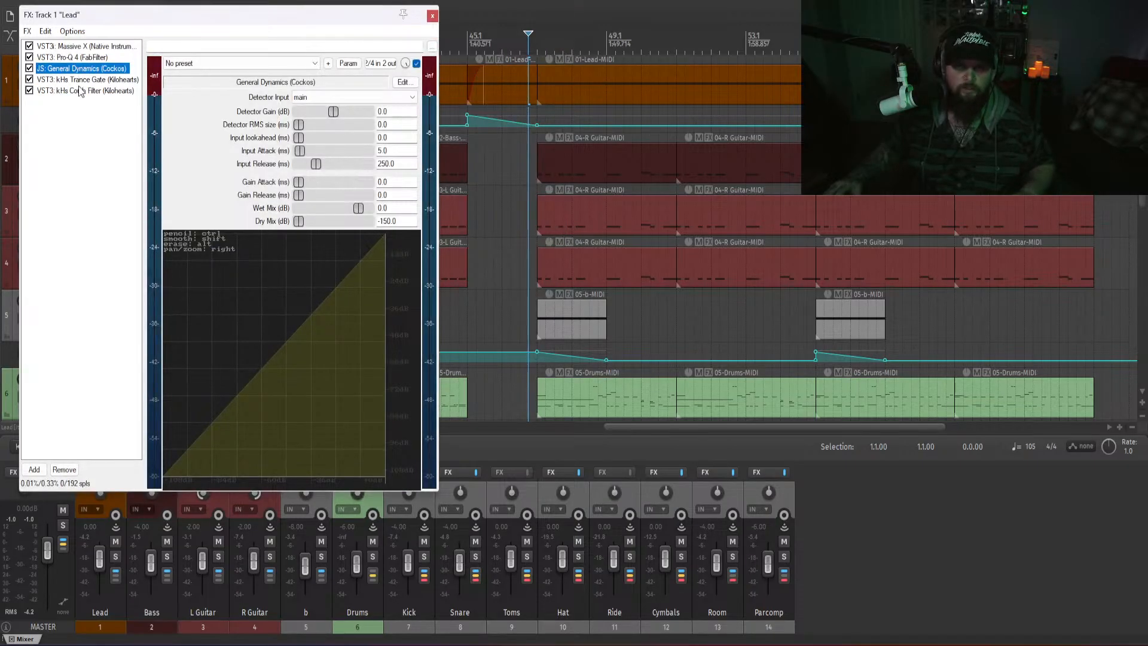
# - Solo the Lead with Trance Gate bypassed and set General Dynamics to -12 dB detector gain, 53 ms input release and 15.3 ms gain attack
pyautogui.click(901, 573)
pyautogui.press('space')
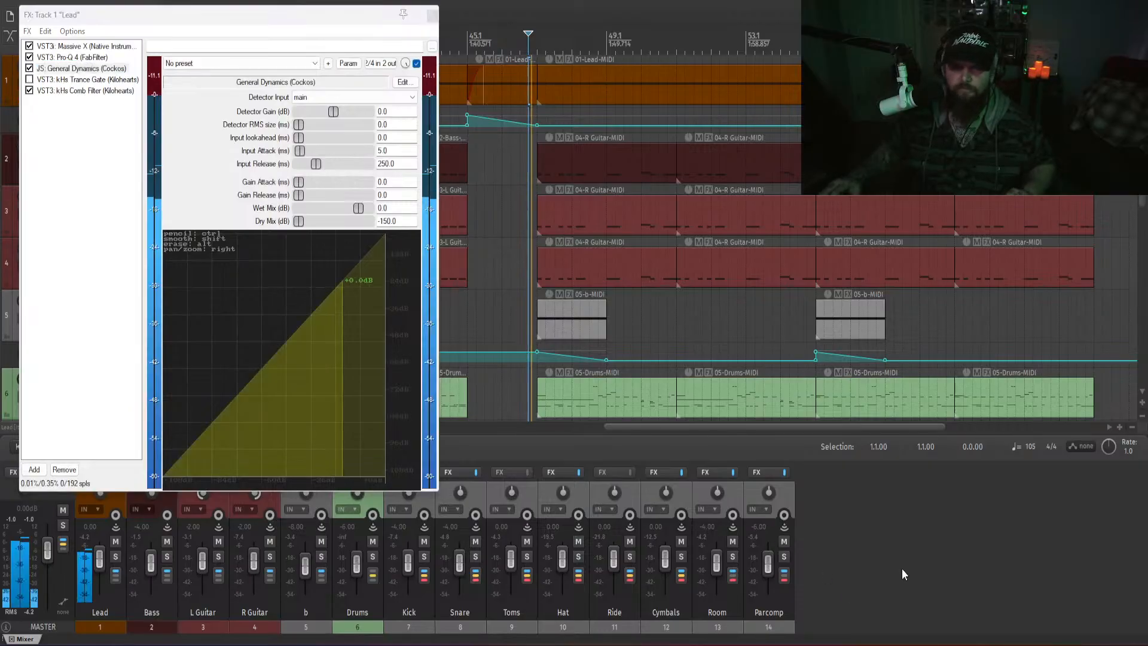
pyautogui.click(116, 557)
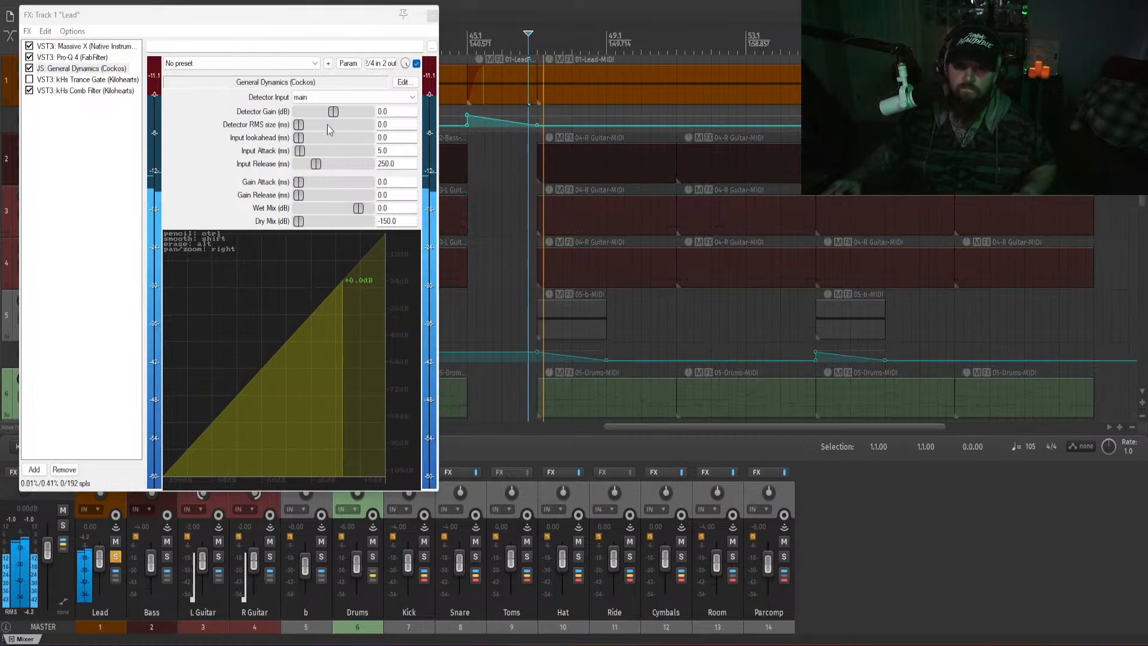
pyautogui.moveTo(333, 112); pyautogui.dragTo(325, 117)
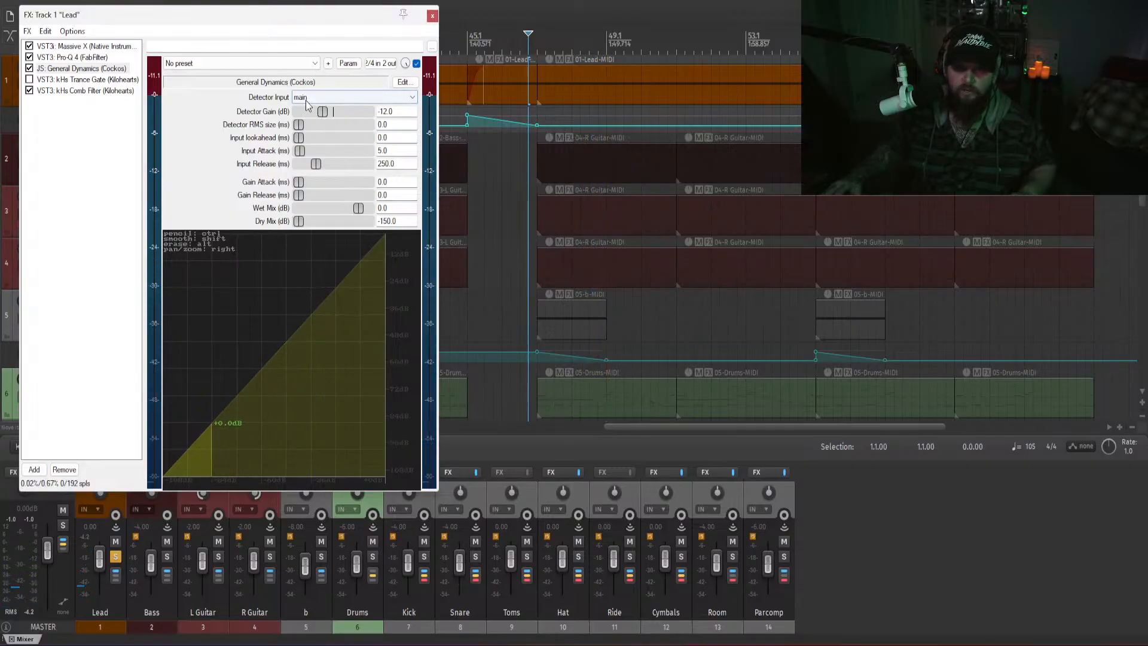
pyautogui.click(306, 100)
pyautogui.click(307, 103)
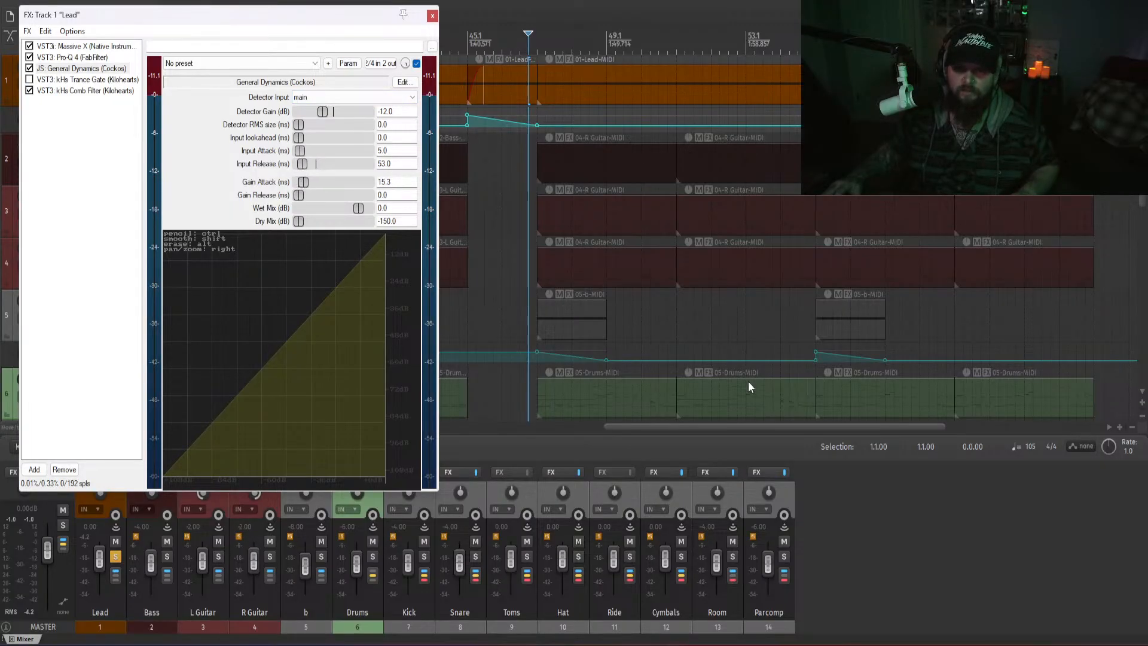
# - Replay the soloed Lead, set General Dynamics' wet mix to -39 dB, and stop playback
pyautogui.press('space')
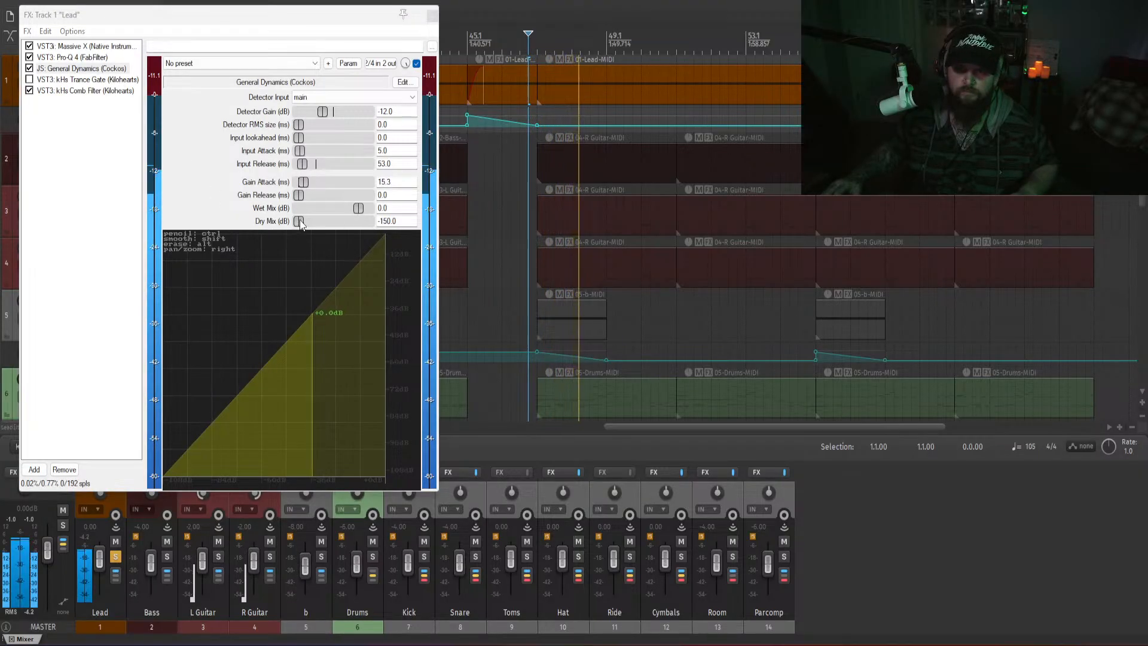
pyautogui.moveTo(359, 208); pyautogui.dragTo(342, 208)
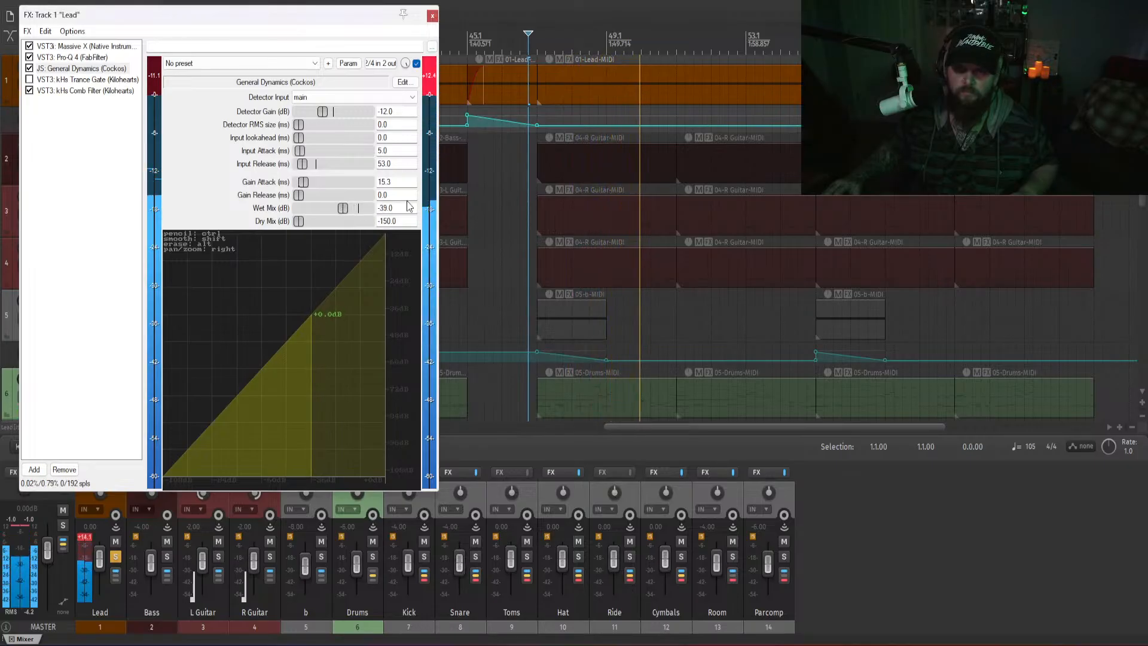
pyautogui.click(798, 587)
pyautogui.press('space')
# - Reset General Dynamics to its factory default and play the soloed Lead again
pyautogui.click(207, 64)
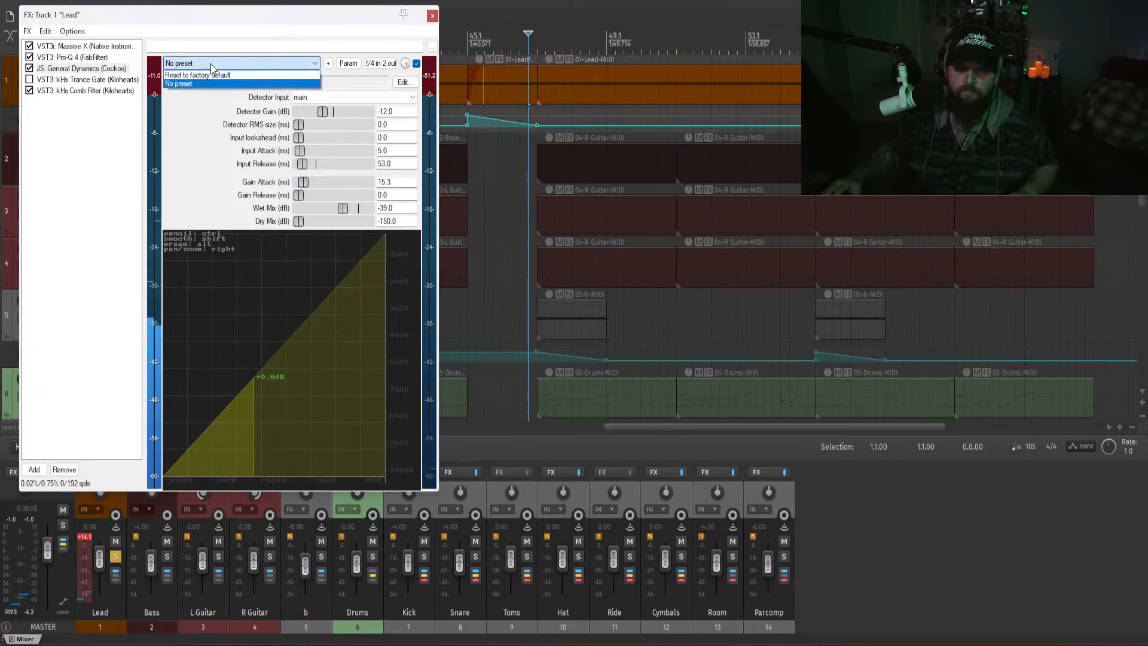
pyautogui.click(204, 76)
pyautogui.press('space')
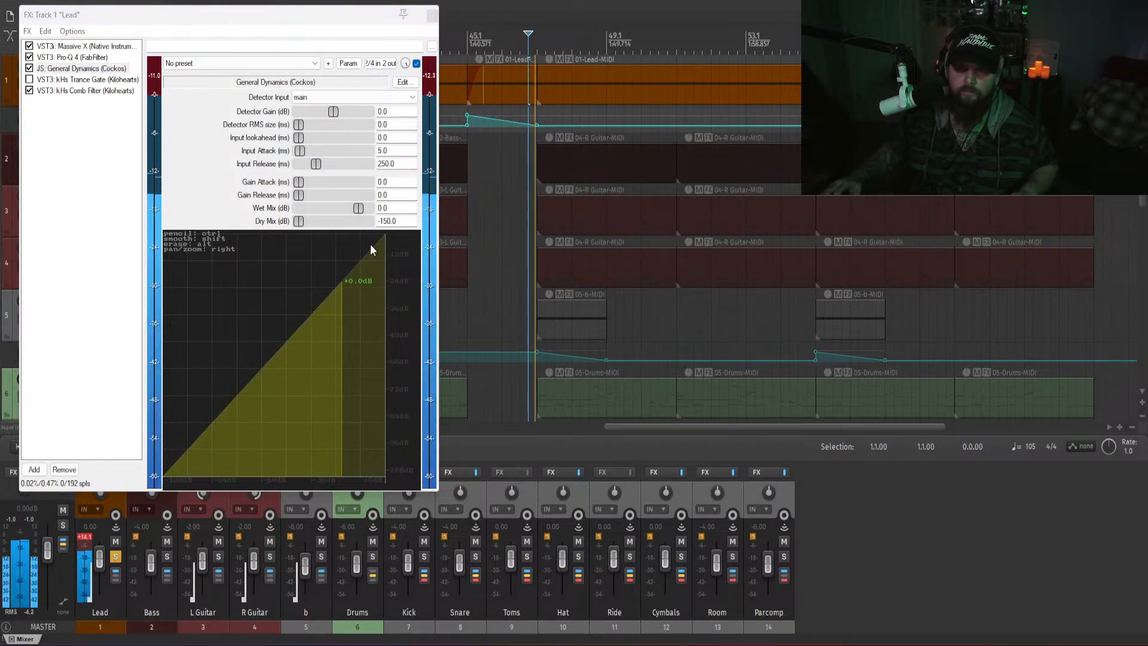
# - Try several freehand transfer curves in General Dynamics, ending with separate raised peaks in the low and upper level ranges
pyautogui.moveTo(294, 346)
pyautogui.mouseDown()
pyautogui.moveTo(311, 285)
pyautogui.moveTo(289, 437)
pyautogui.moveTo(350, 407)
pyautogui.mouseUp()
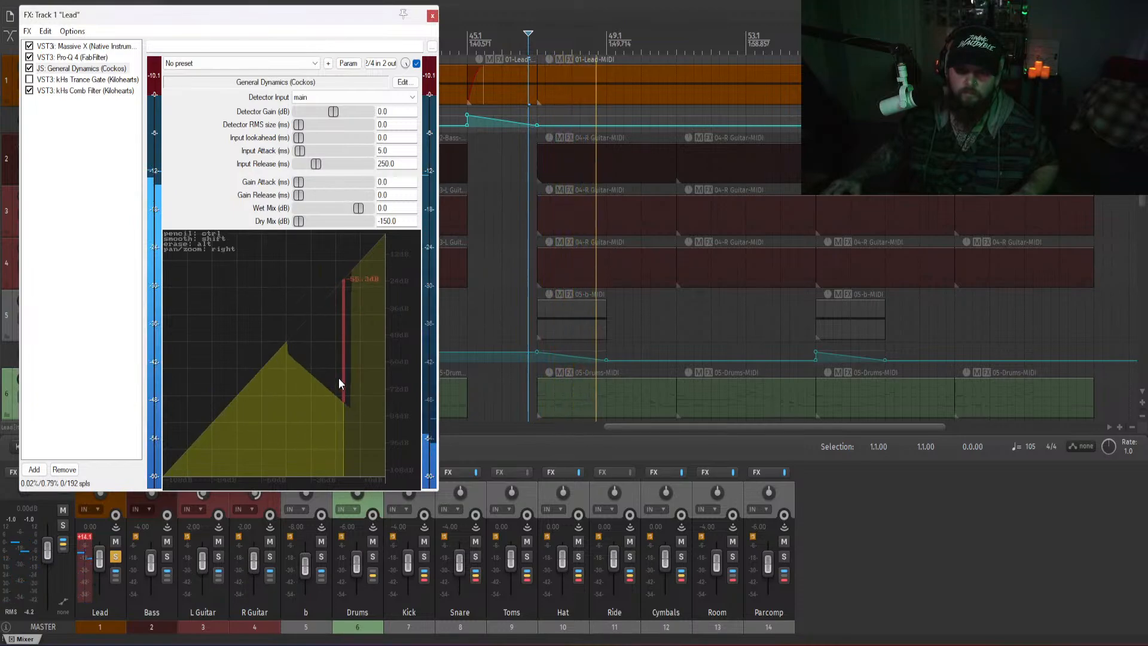
pyautogui.moveTo(353, 357); pyautogui.dragTo(229, 397)
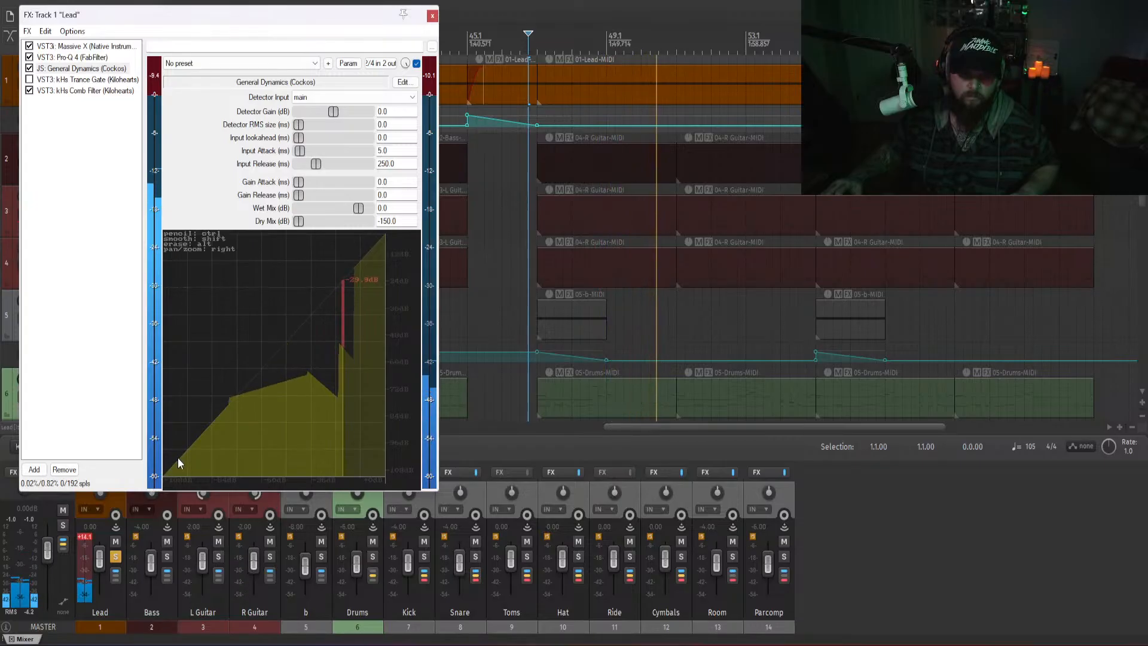
pyautogui.moveTo(177, 457); pyautogui.dragTo(396, 415)
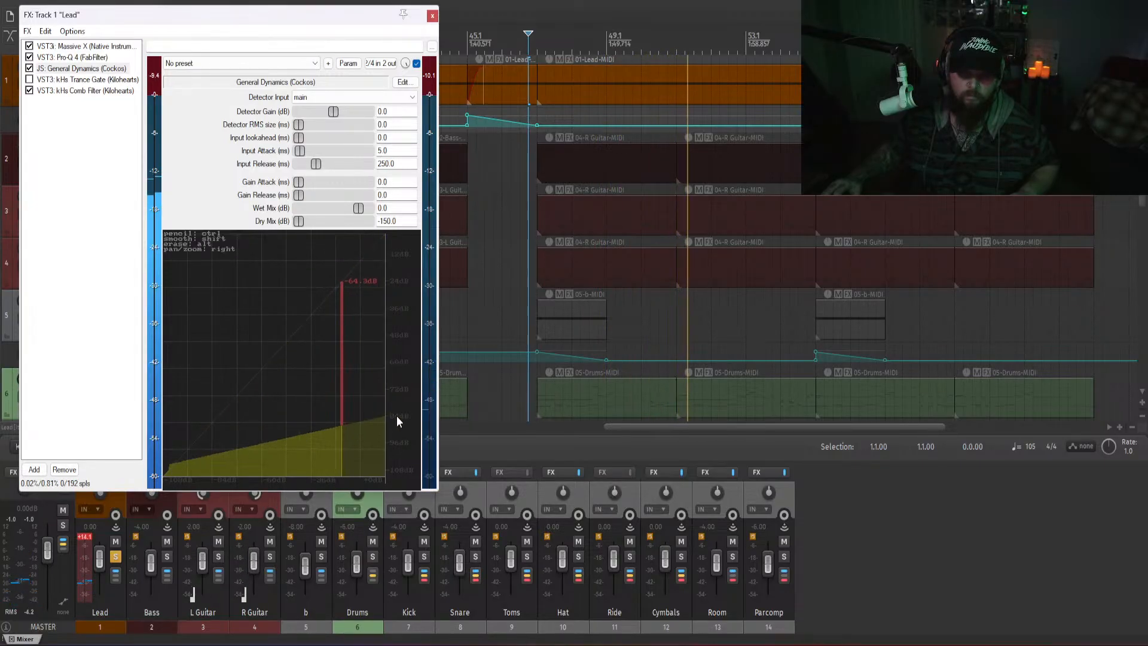
pyautogui.moveTo(185, 437); pyautogui.dragTo(394, 226)
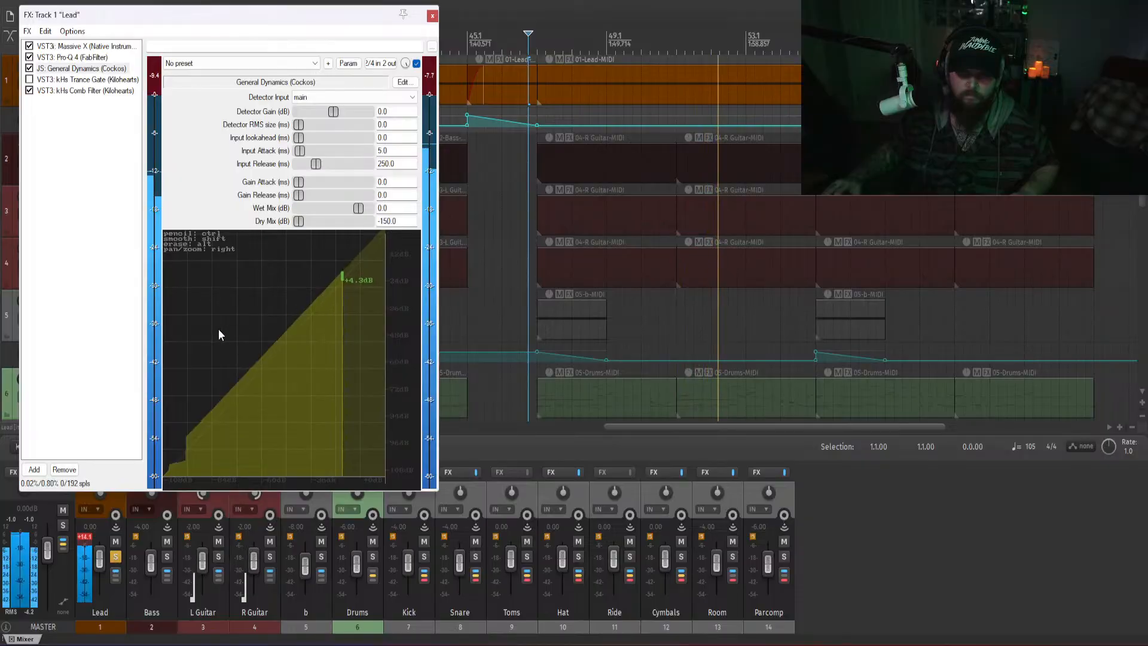
pyautogui.moveTo(278, 260)
pyautogui.mouseDown()
pyautogui.moveTo(332, 264)
pyautogui.moveTo(355, 313)
pyautogui.mouseUp()
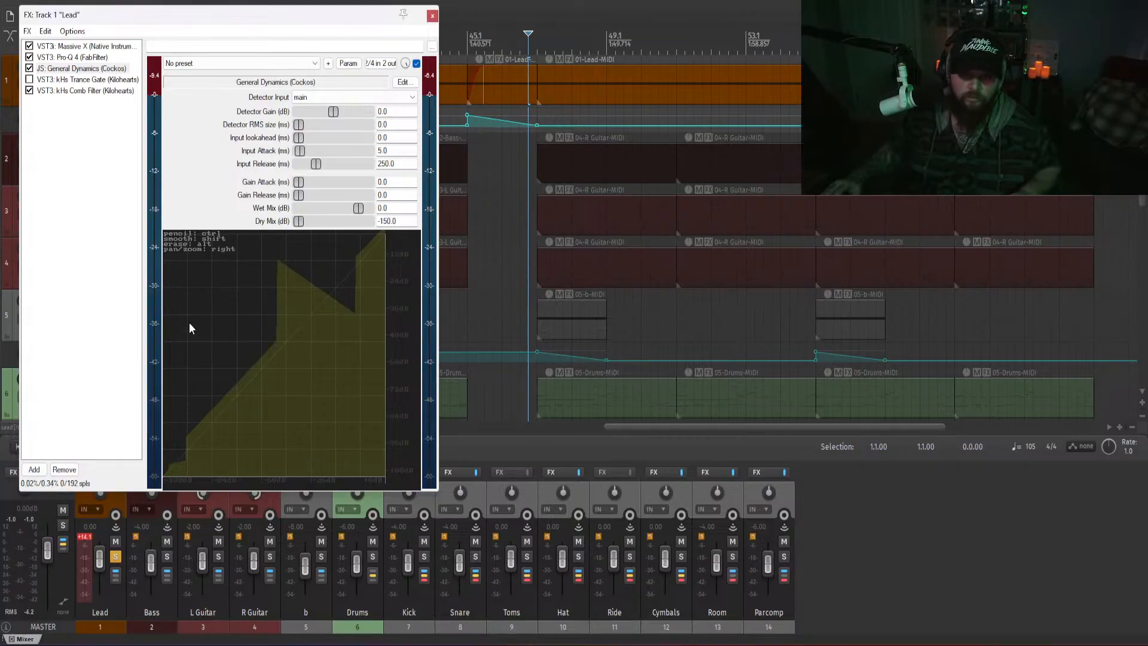
pyautogui.moveTo(189, 322); pyautogui.dragTo(224, 299)
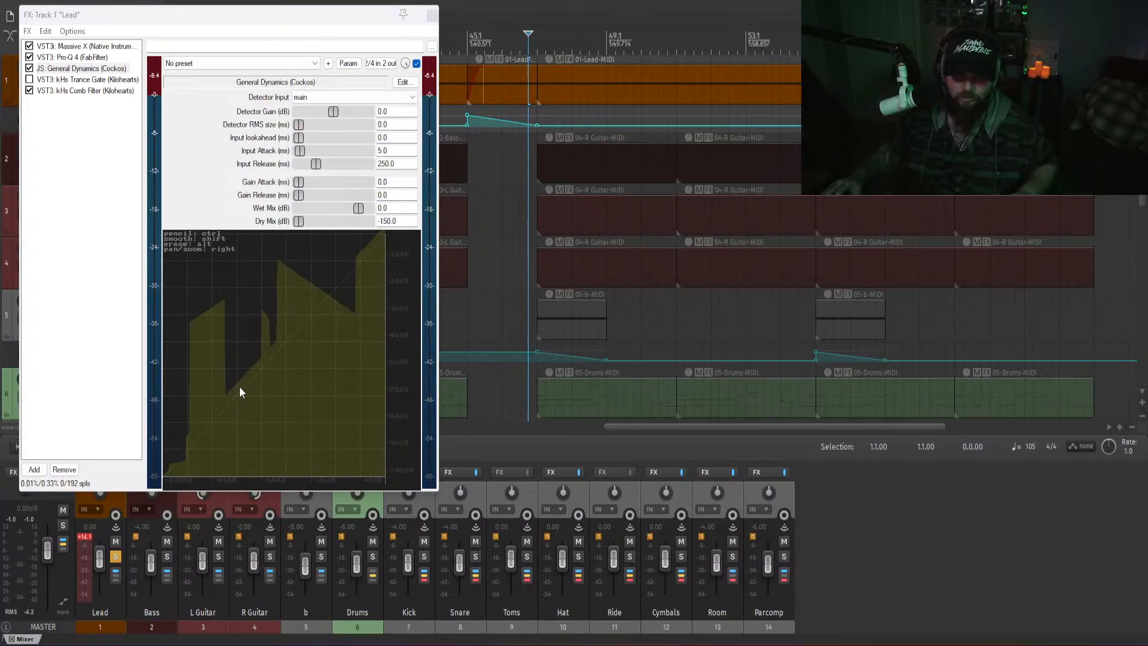
# - Play the unsoloed mix with the Lead muted and unmuted, and remove General Dynamics from the Lead's FX chain
pyautogui.press('space')
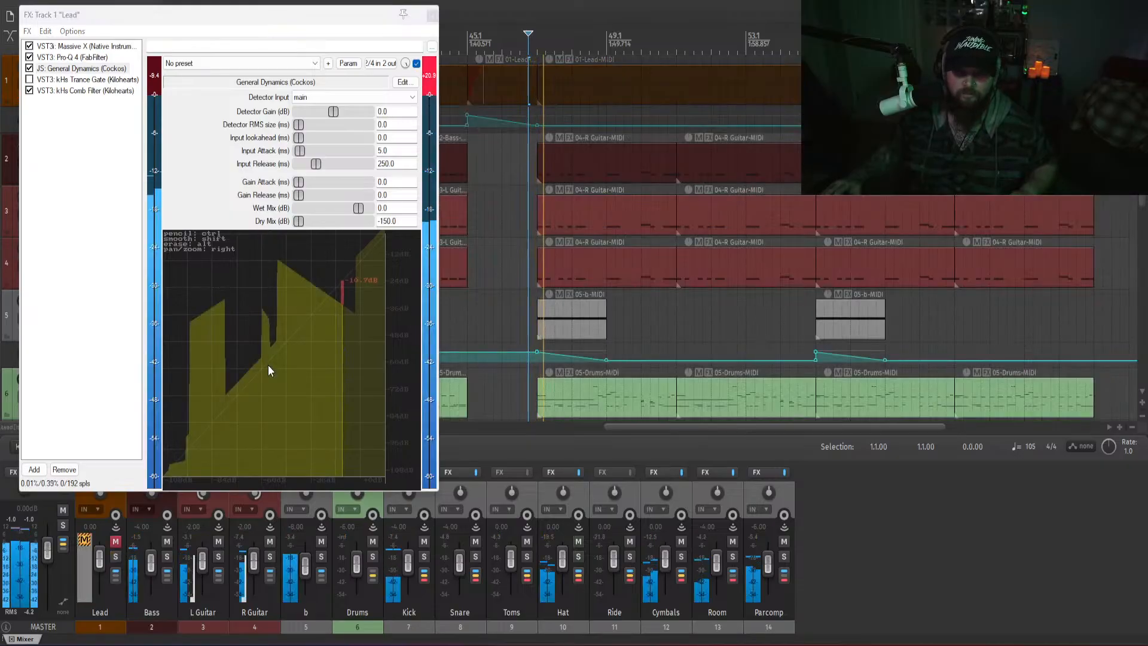
pyautogui.click(115, 541)
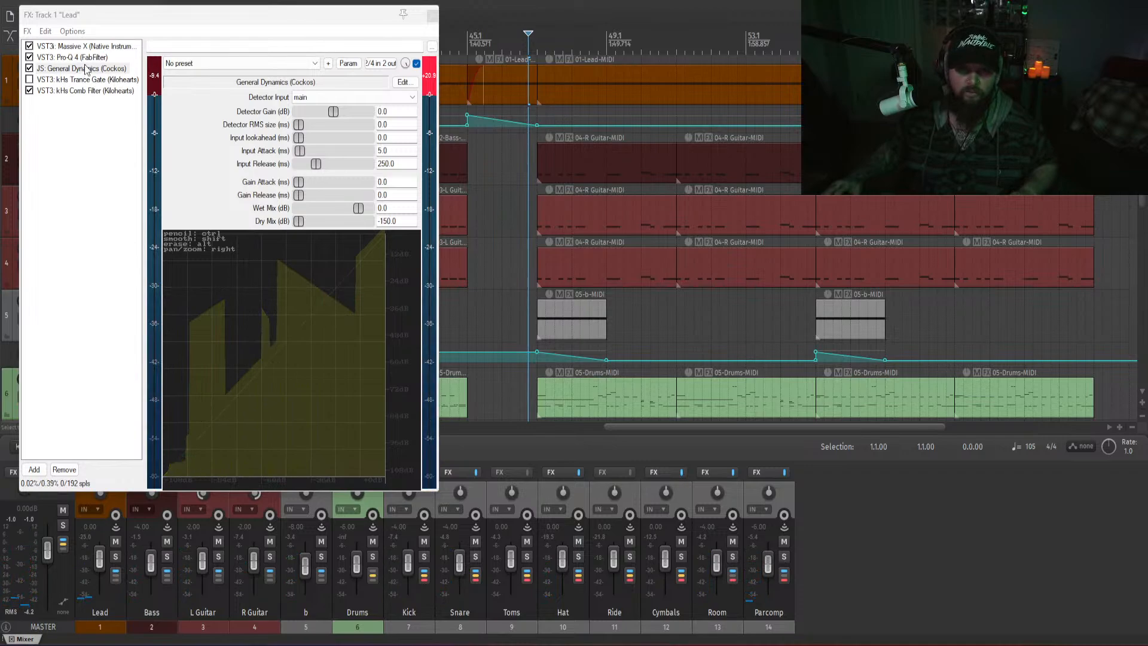
pyautogui.press('Delete')
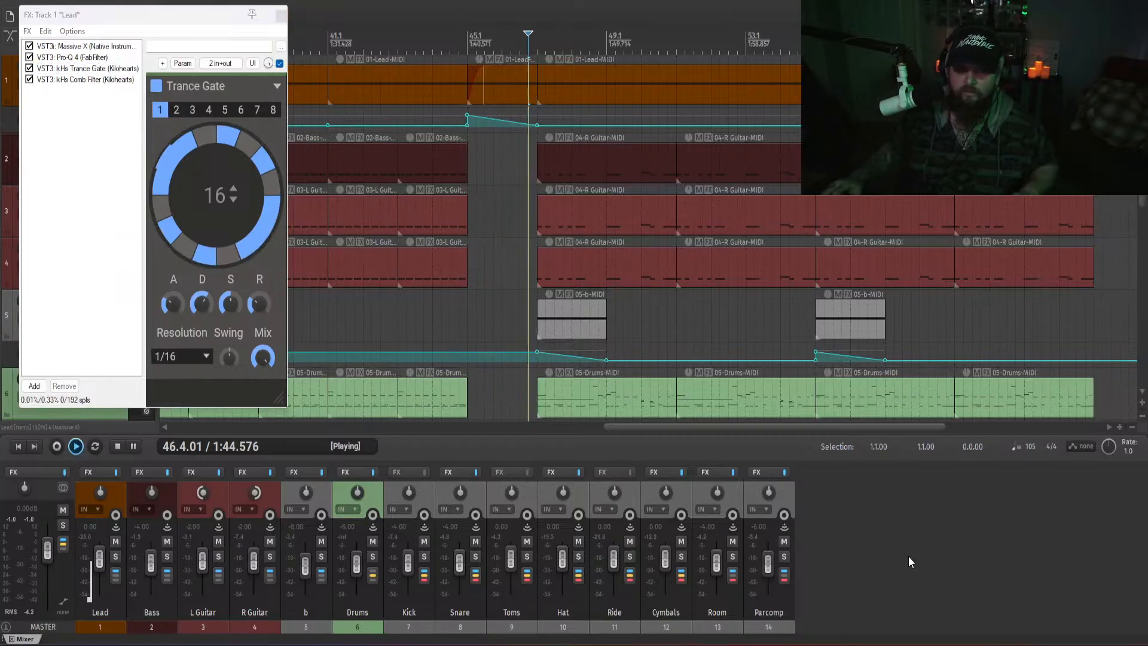
# - Solo the Lead during playback and try Trance Gate resolutions of 1/32 and 1/64
pyautogui.click(115, 557)
pyautogui.click(181, 357)
pyautogui.click(178, 360)
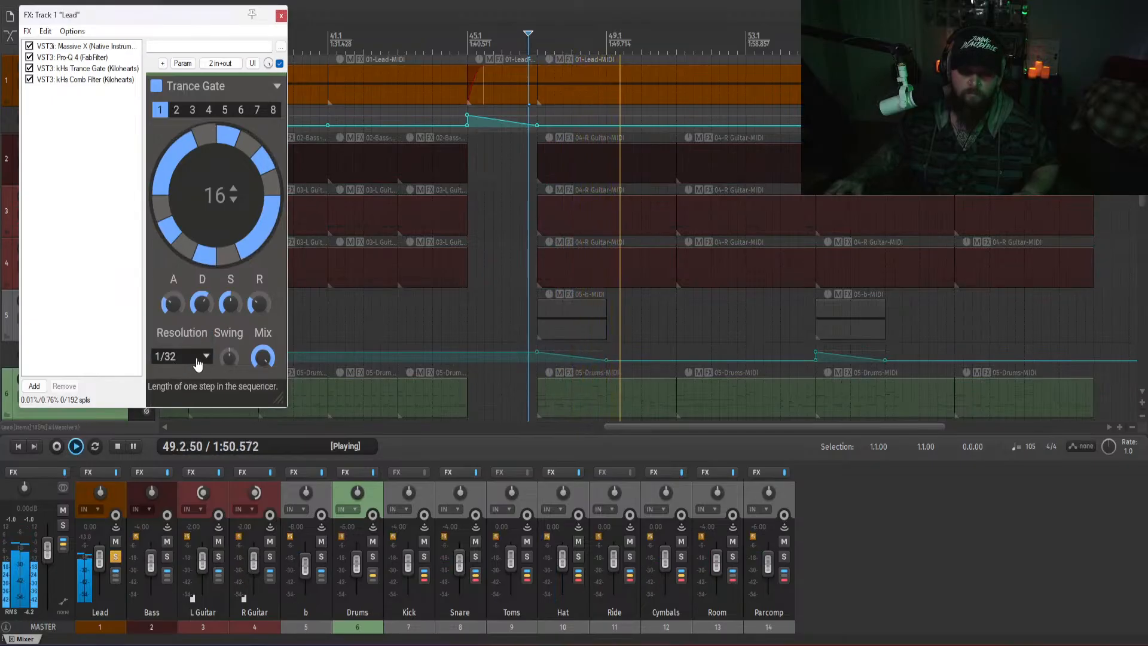
pyautogui.click(197, 361)
pyautogui.click(180, 393)
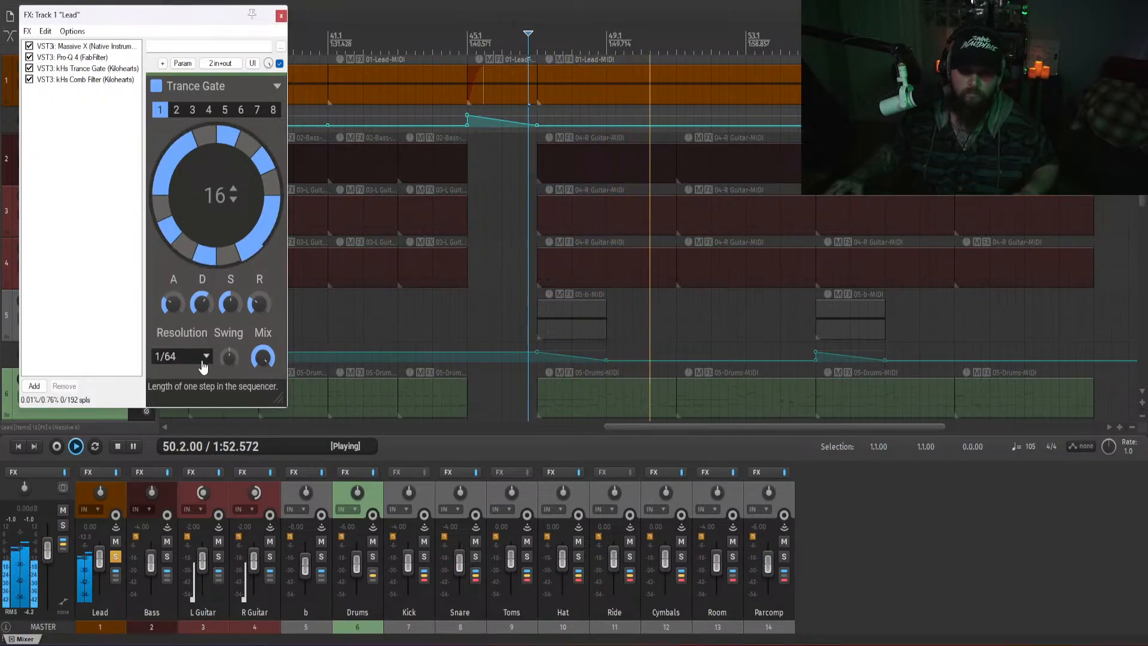
# - Compare Trance Gate resolutions of 1/16 and 1/8 on the soloed Lead, and set the resolution to 1/16
pyautogui.click(203, 364)
pyautogui.click(192, 322)
pyautogui.click(200, 362)
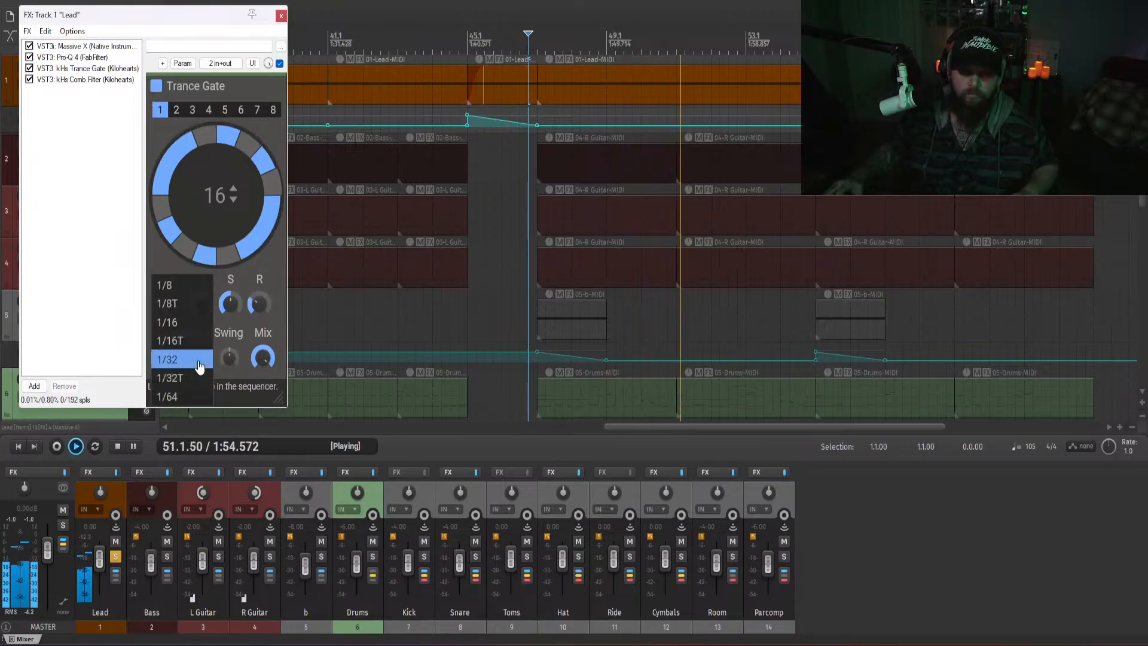
pyautogui.click(177, 287)
pyautogui.click(200, 356)
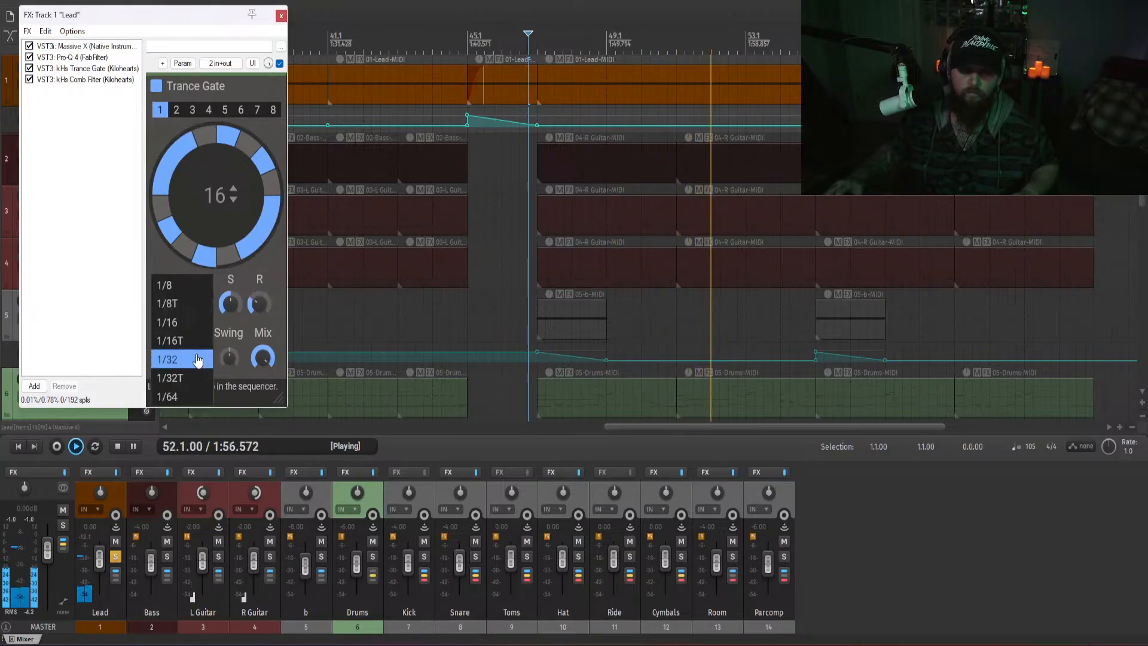
pyautogui.click(181, 321)
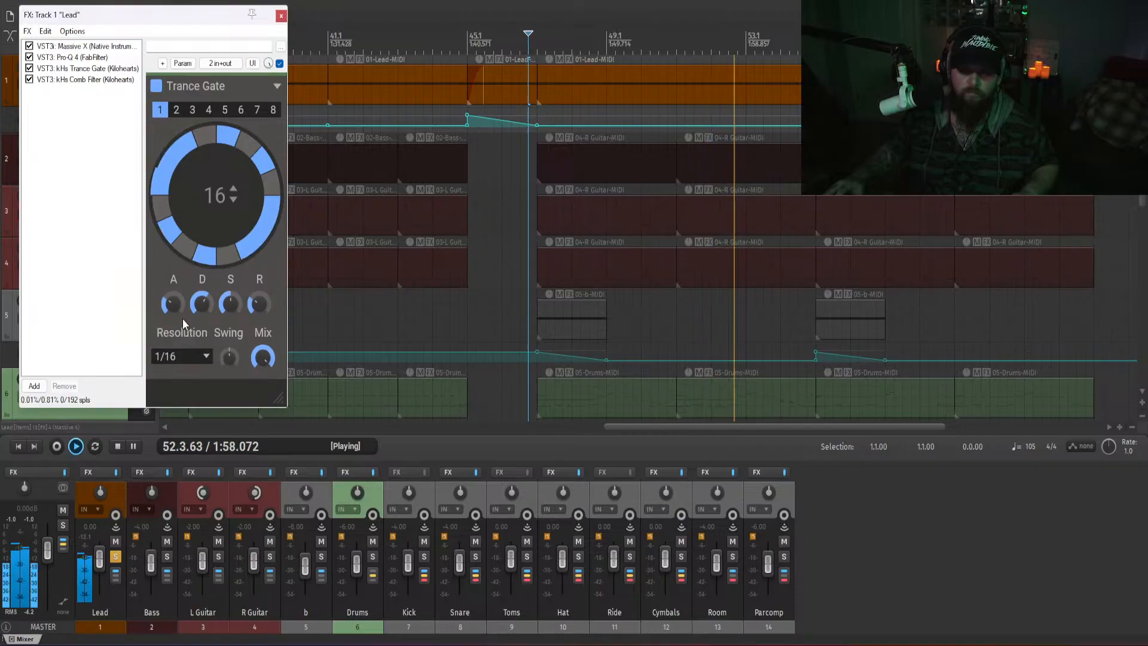
# - Compare Trance Gate resolutions of 1/32 and 1/16 while playing the soloed Lead, and restart playback
pyautogui.click(194, 364)
pyautogui.click(187, 363)
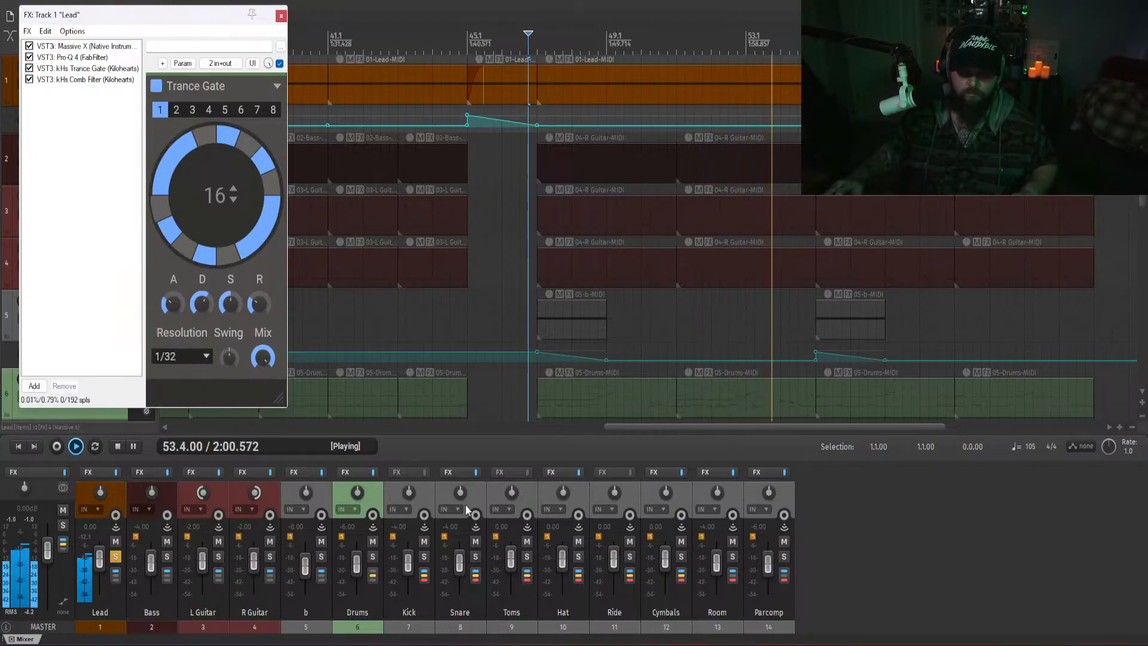
pyautogui.click(194, 359)
pyautogui.click(182, 321)
pyautogui.press('space')
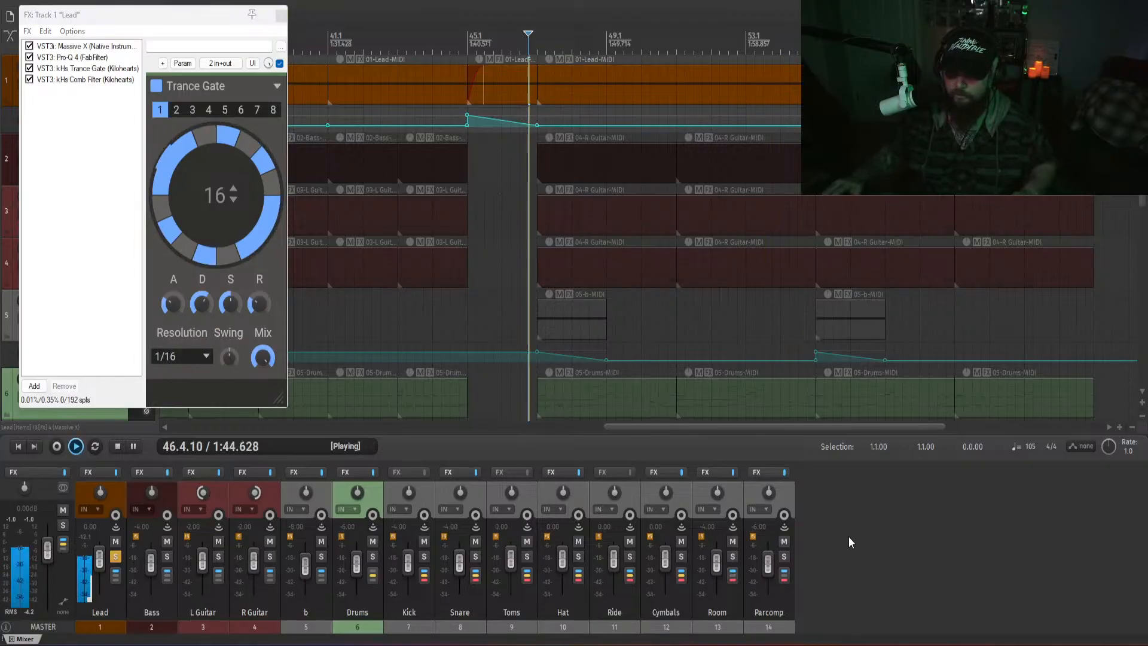
# - Try some swing and a 1/32 resolution in the Lead's Trance Gate during soloed playback
pyautogui.moveTo(229, 358); pyautogui.dragTo(229, 375)
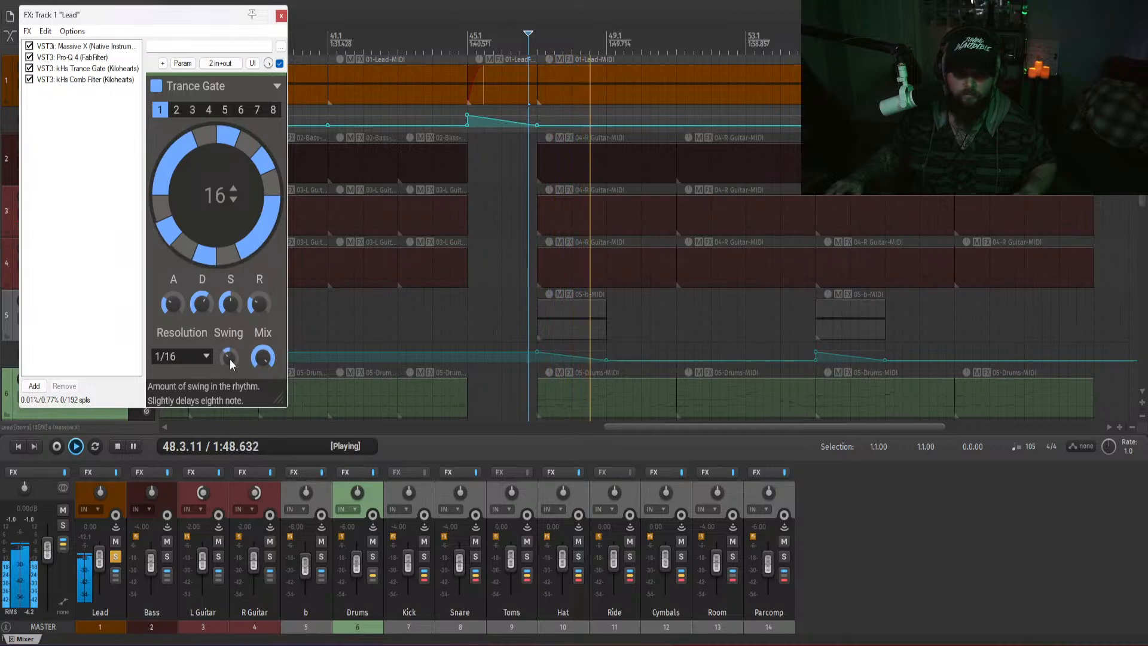
pyautogui.click(188, 358)
pyautogui.click(188, 359)
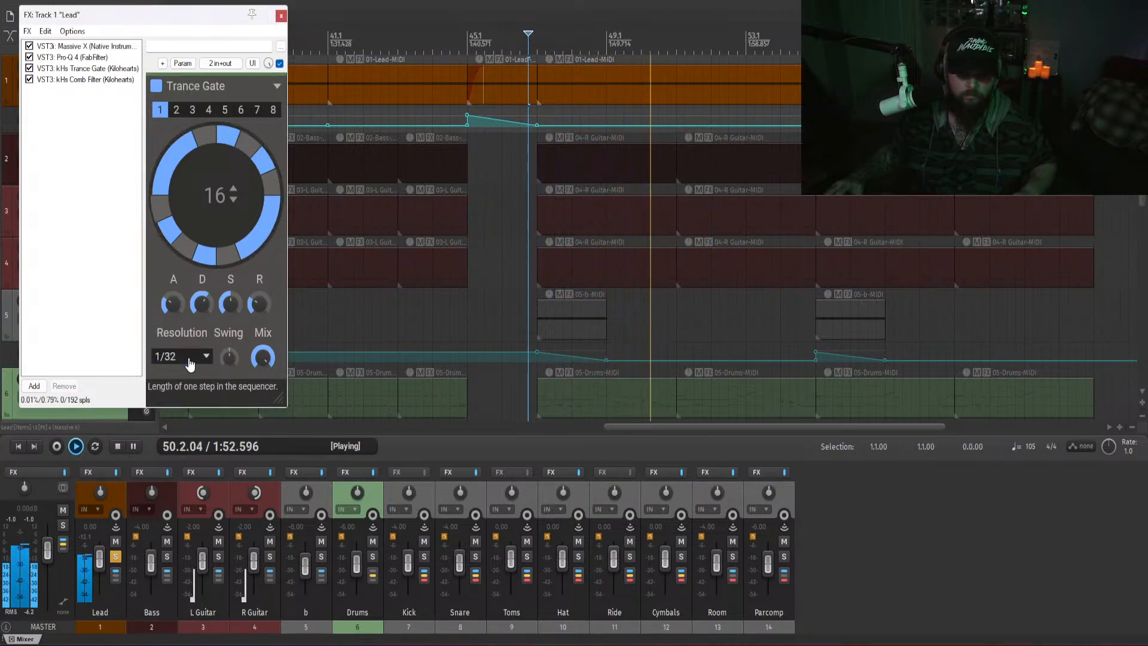
pyautogui.press('space')
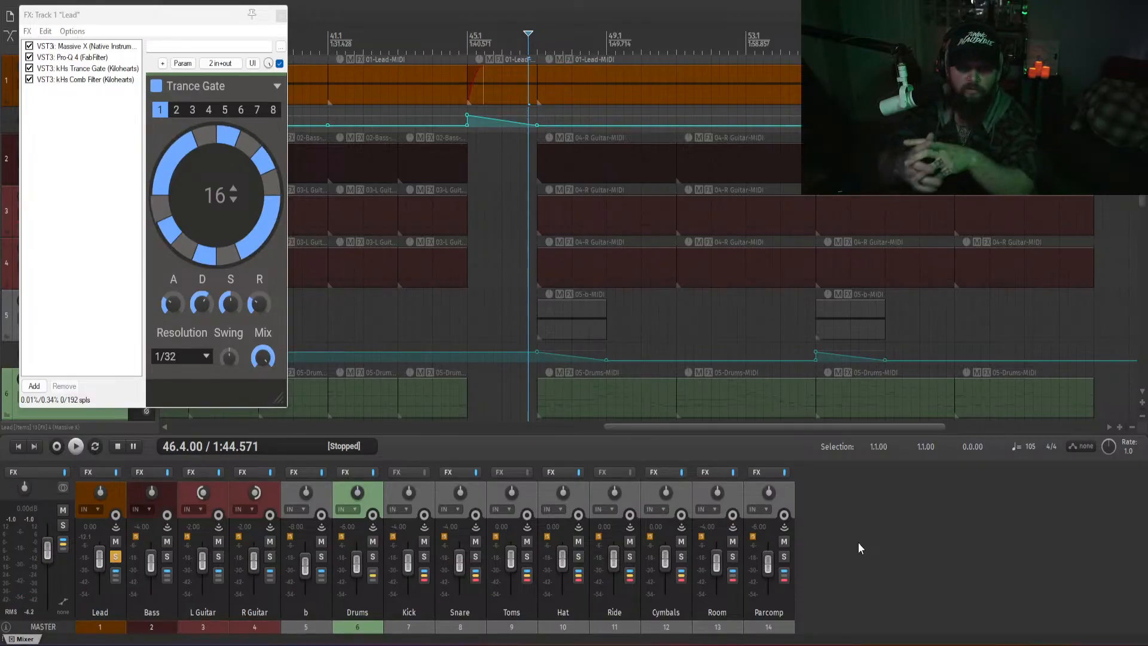
# - Set the Trance Gate resolution to 1/16, play the Lead unsoloed within the full mix, and close its FX chain
pyautogui.click(172, 359)
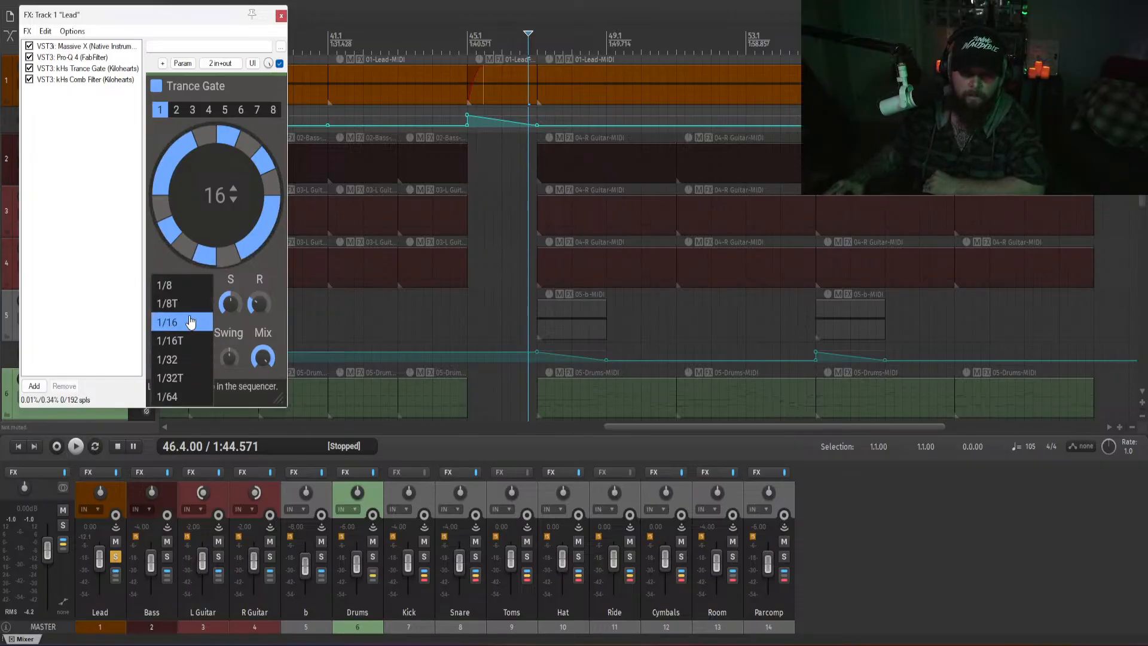
pyautogui.click(167, 321)
pyautogui.press('space')
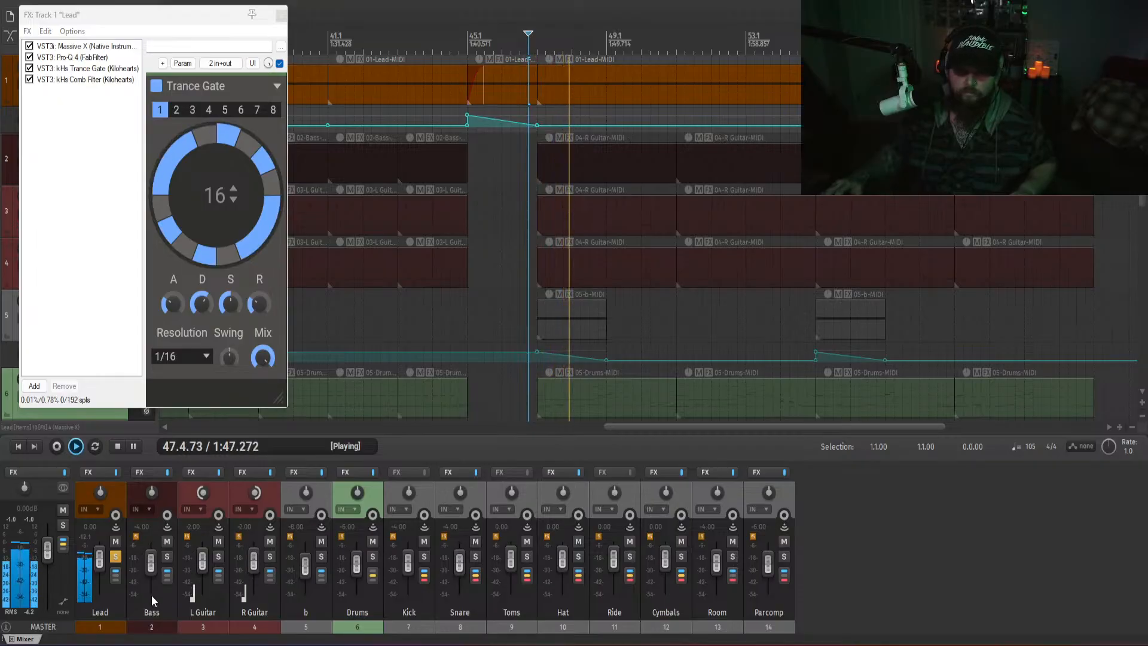
pyautogui.click(115, 557)
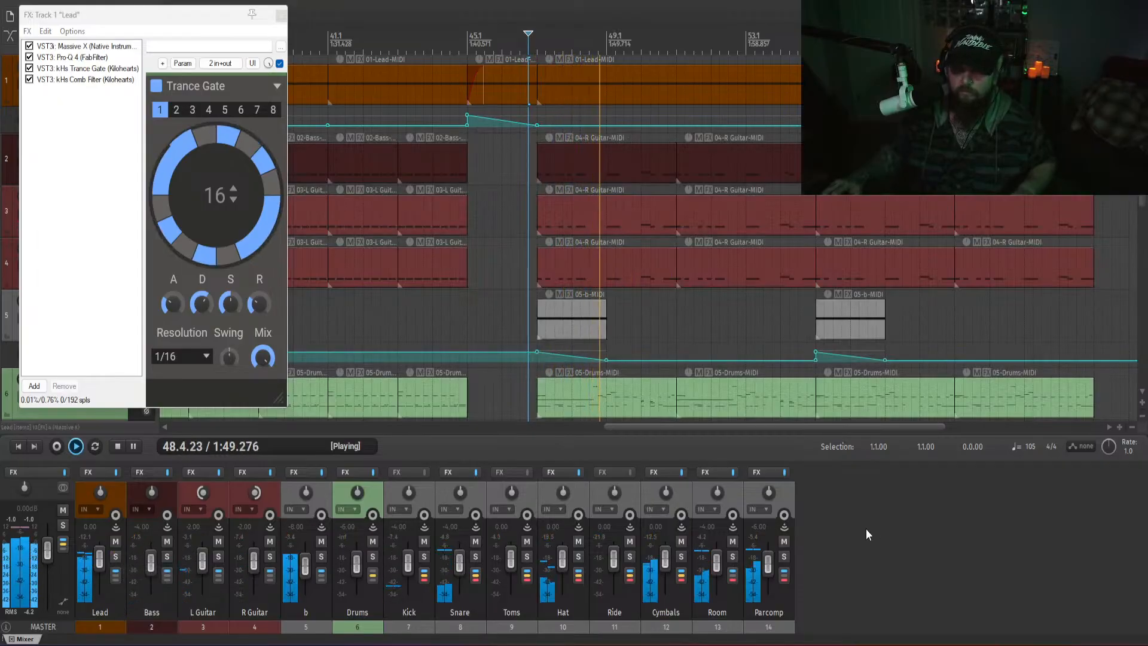
pyautogui.click(285, 17)
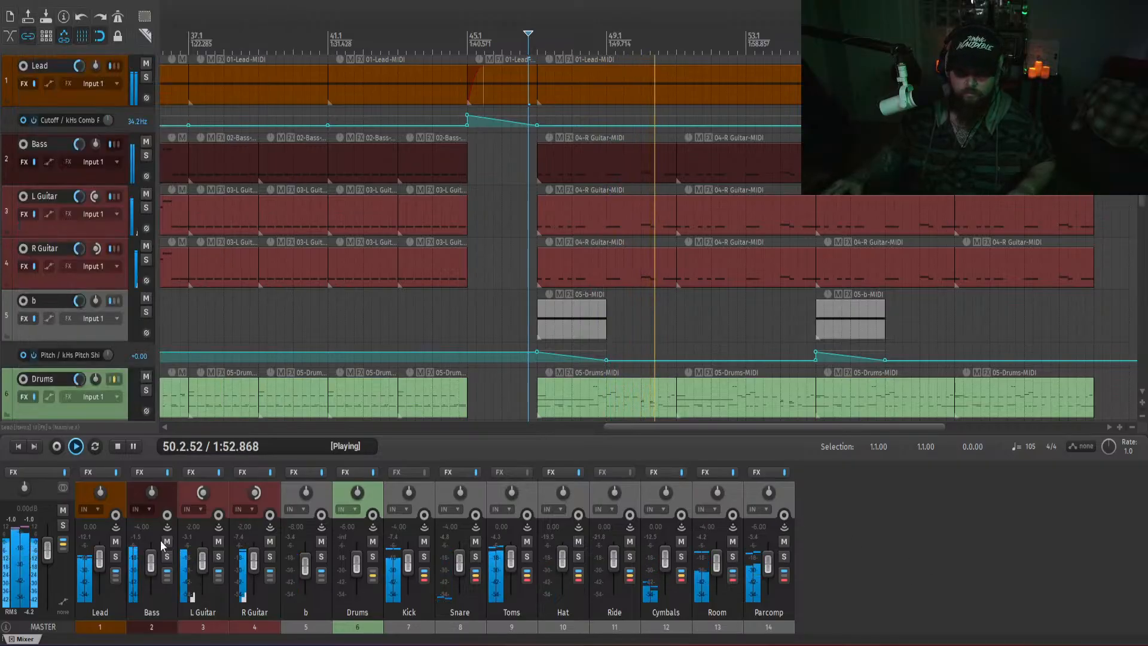
pyautogui.press('space')
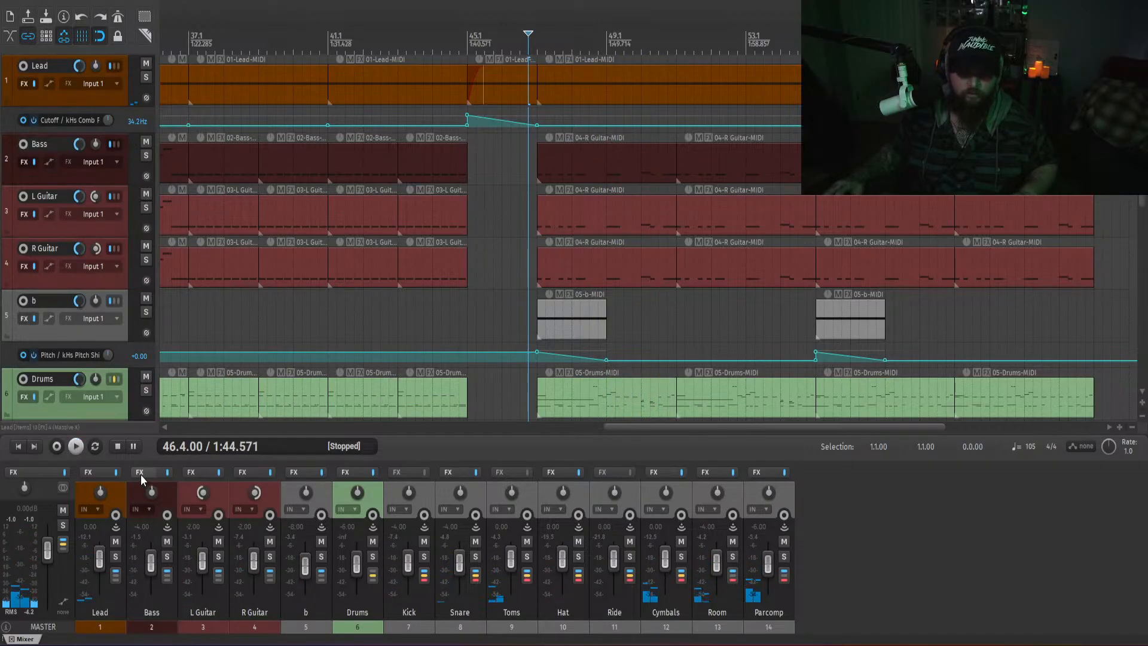
# - Find ReaComp with the filter text "comp" and add it to the Bass track's FX chain
pyautogui.click(141, 475)
pyautogui.doubleClick(77, 199)
pyautogui.write('comp')
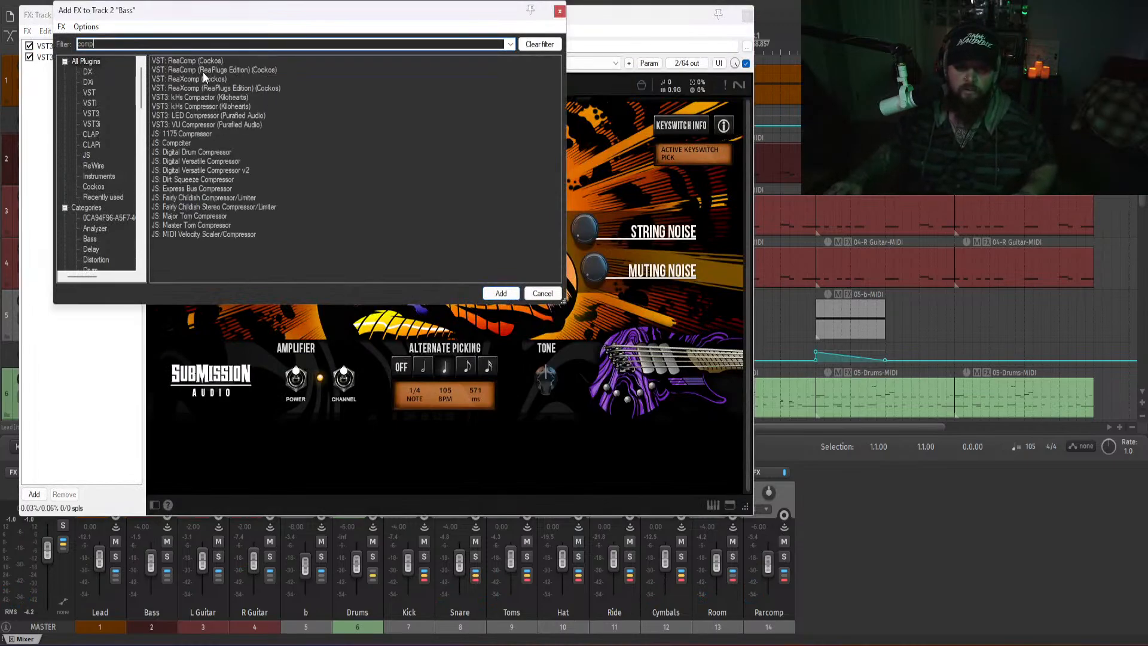
pyautogui.doubleClick(193, 61)
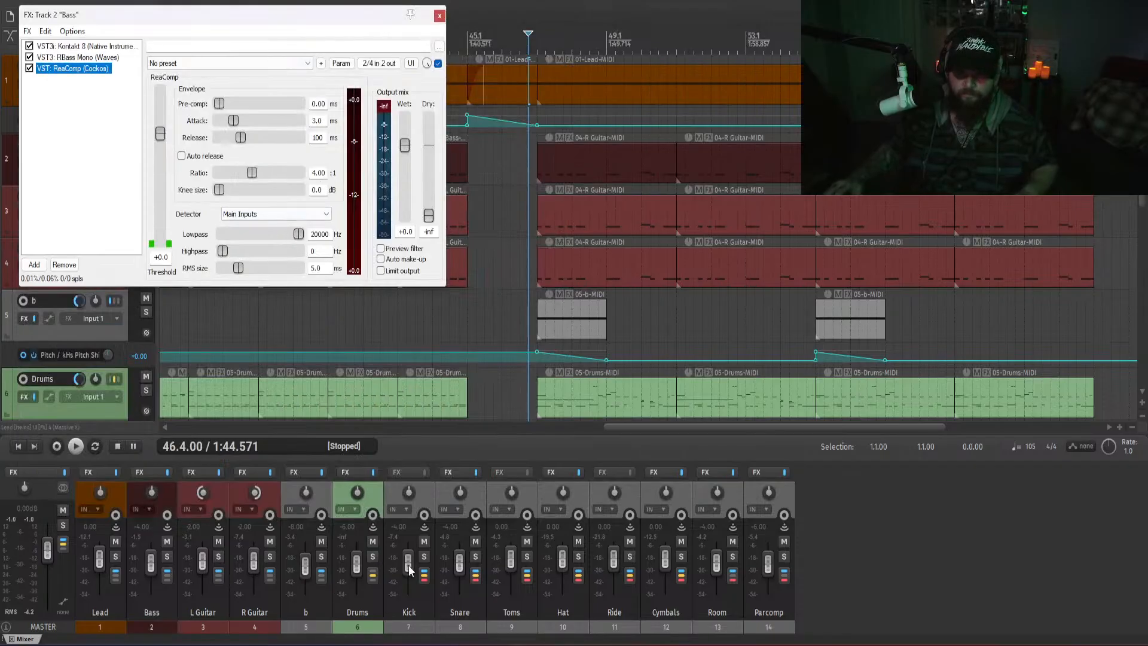
# - Route the Kick as a sidechain into the Bass's ReaComp and set its detector to Auxiliary Inputs
pyautogui.moveTo(425, 581); pyautogui.dragTo(252, 224)
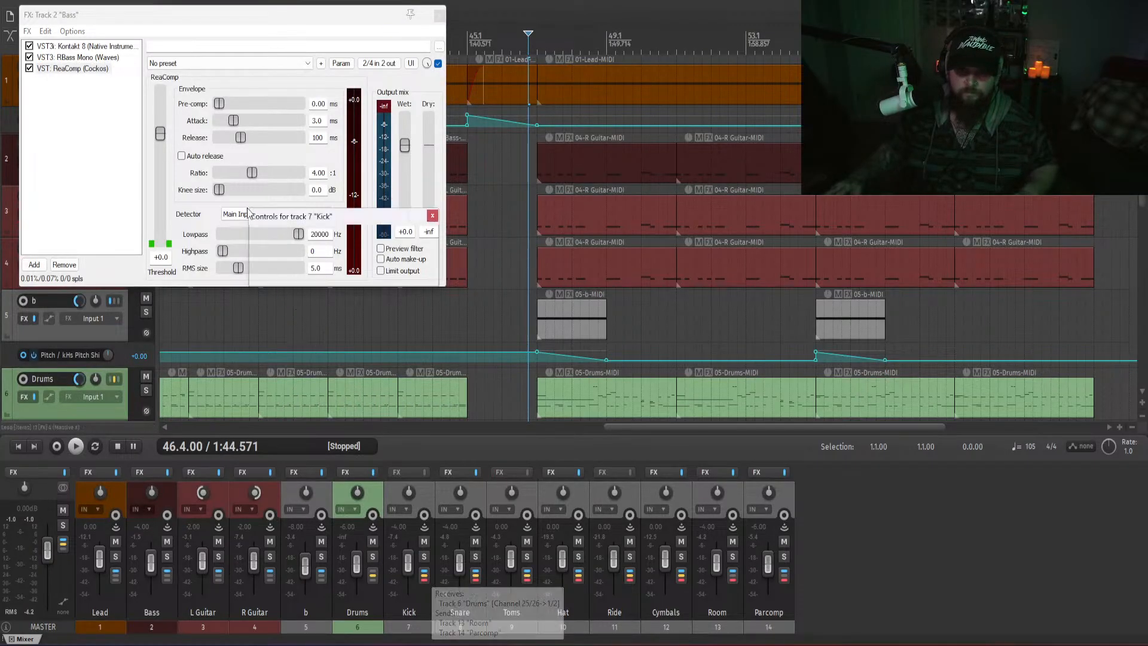
pyautogui.click(237, 215)
pyautogui.click(268, 237)
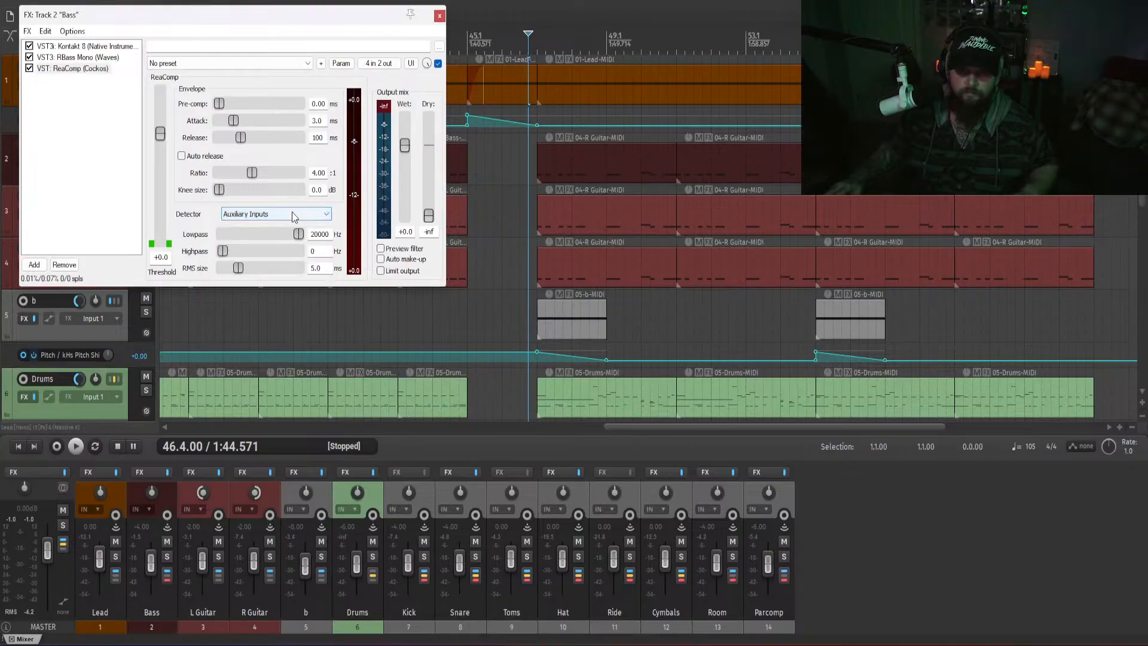
pyautogui.click(275, 214)
pyautogui.click(245, 234)
# - During playback, set ReaComp's attack to 1 ms and release to 15 ms, and lower the threshold to about -14.3 dB
pyautogui.press('space')
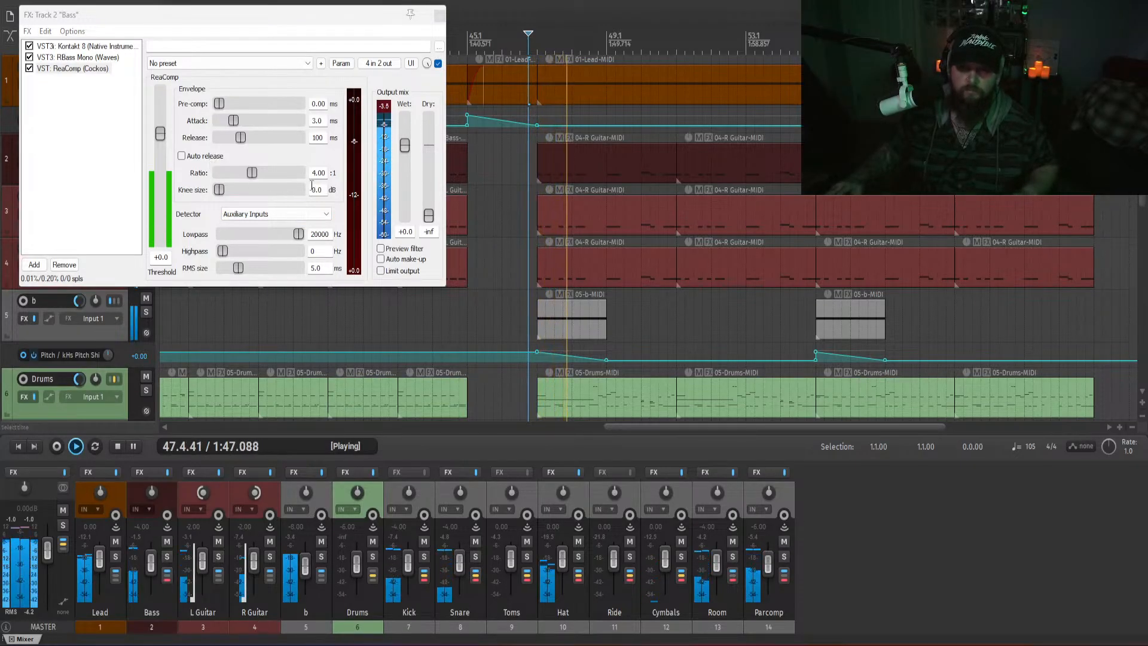
pyautogui.moveTo(325, 122); pyautogui.dragTo(294, 124)
pyautogui.write('1')
pyautogui.press('Tab')
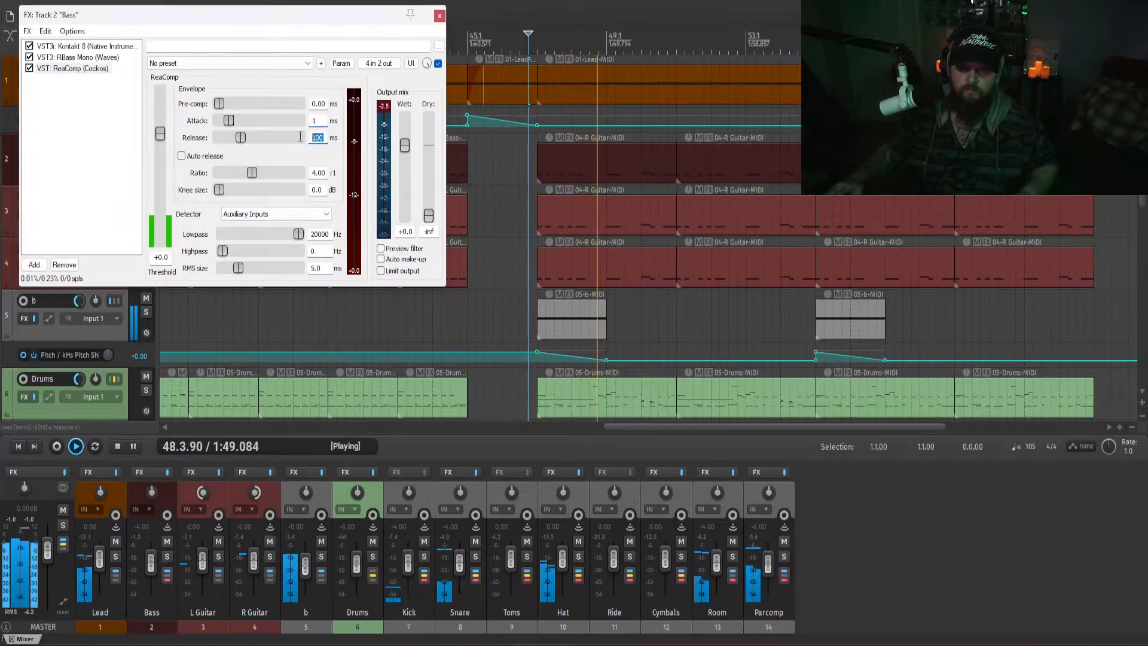
pyautogui.write('15')
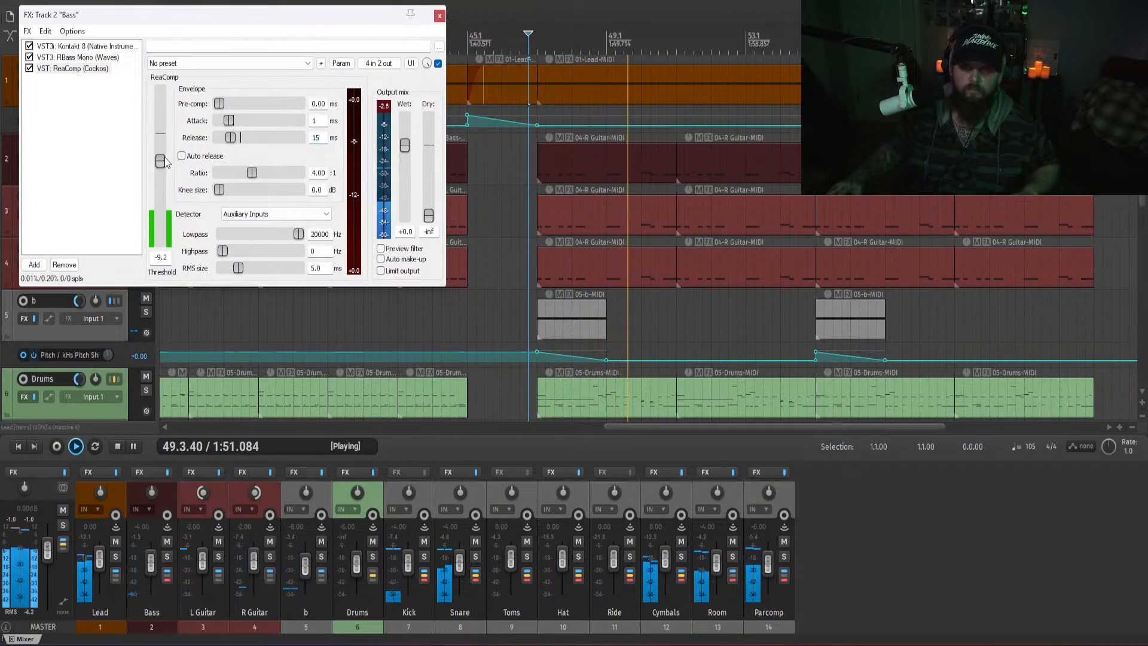
pyautogui.moveTo(159, 140); pyautogui.dragTo(168, 185)
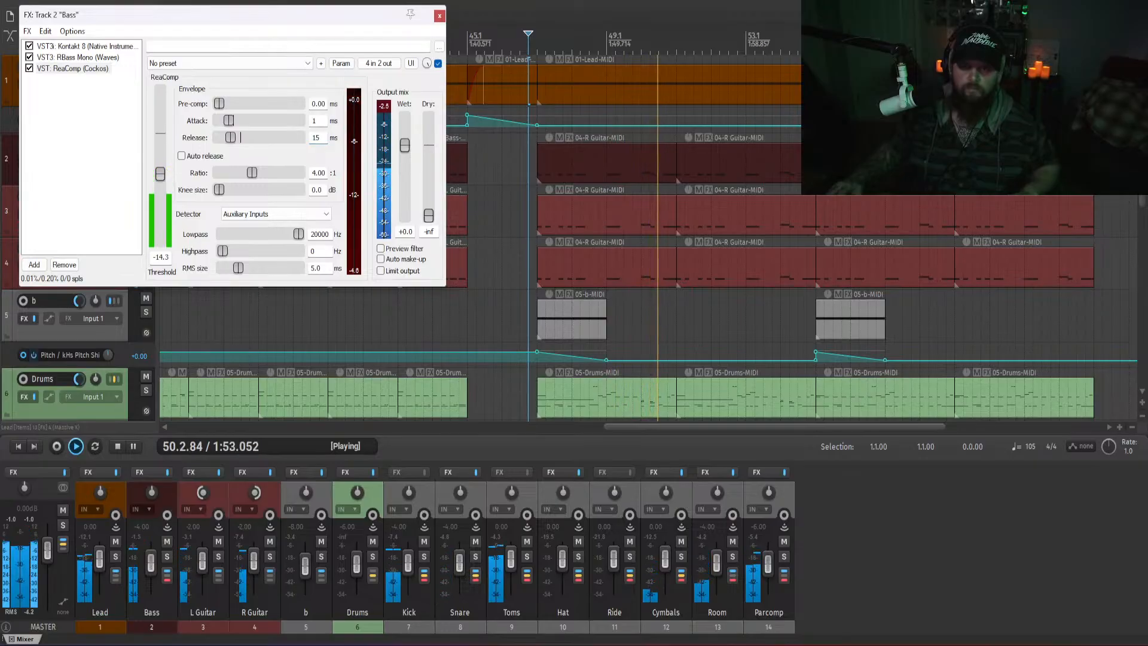
# - Solo the Bass, try ReaComp thresholds of -15.5 and -12 dB, and set the threshold to -14 dB
pyautogui.click(167, 557)
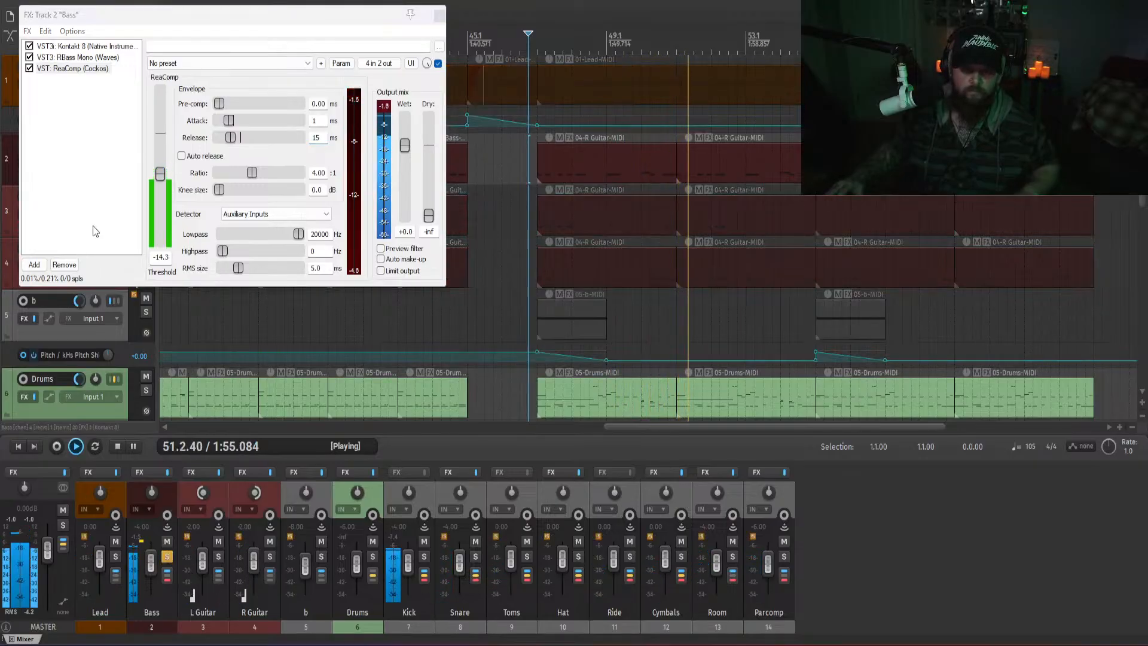
pyautogui.moveTo(164, 178); pyautogui.dragTo(167, 182)
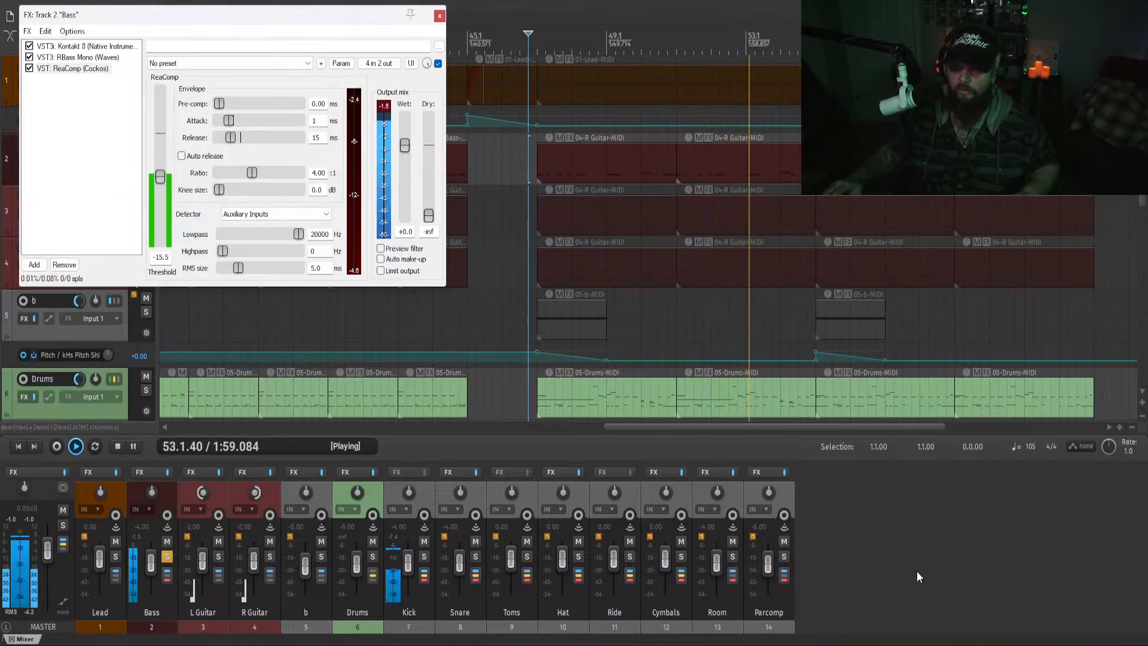
pyautogui.doubleClick(166, 261)
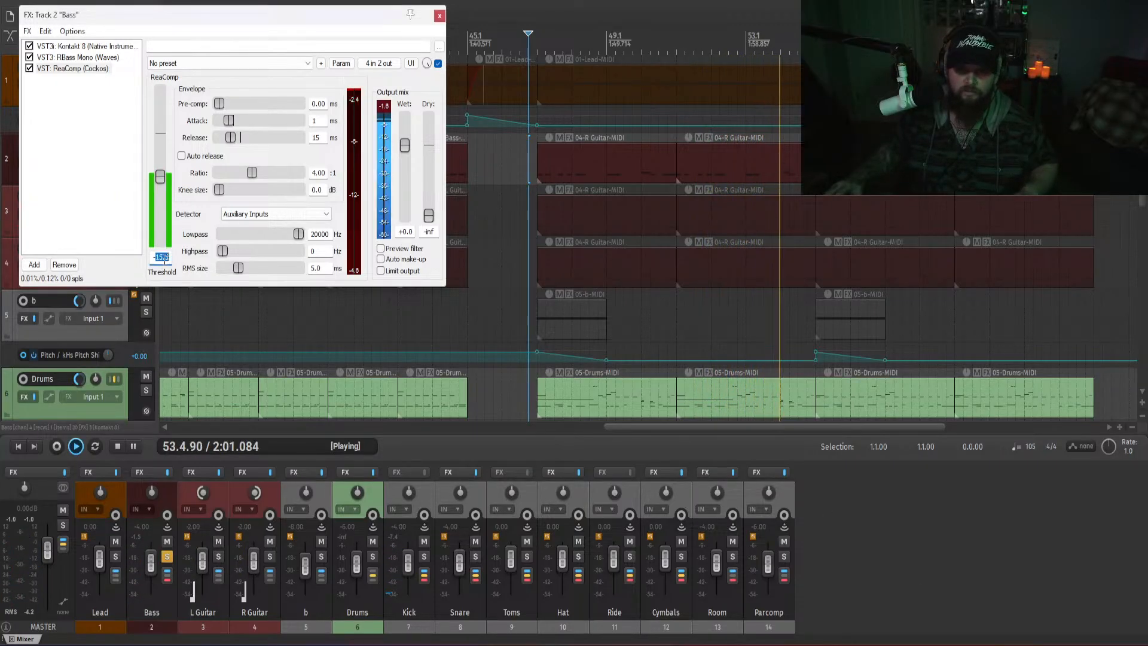
pyautogui.write('-12')
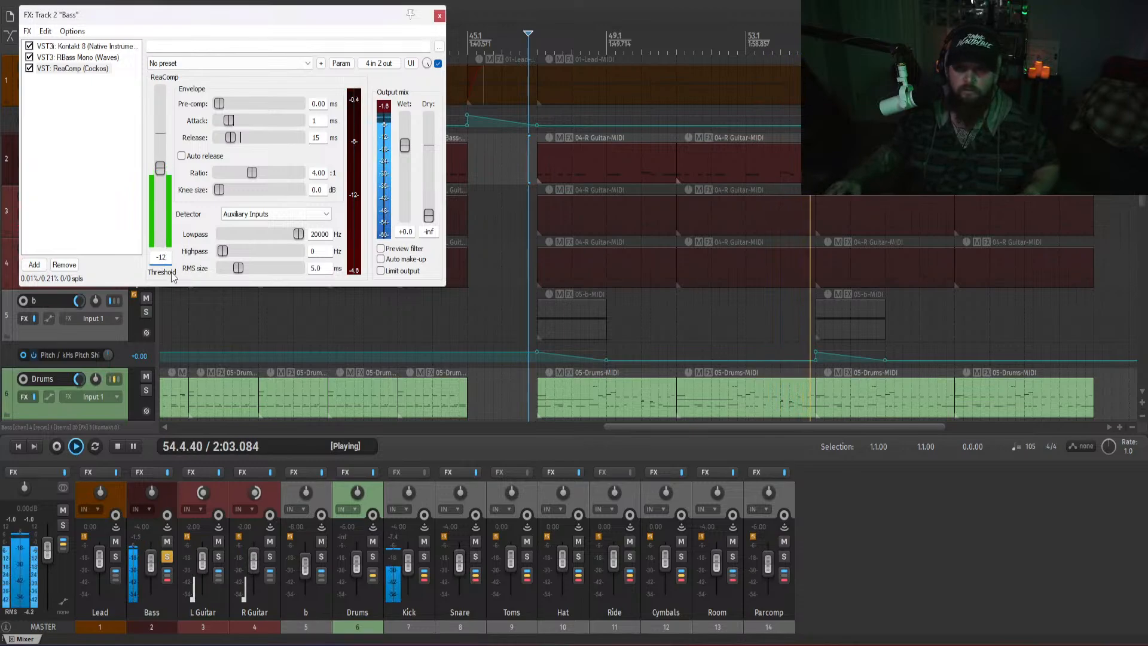
pyautogui.press('BackSpace')
pyautogui.write('4')
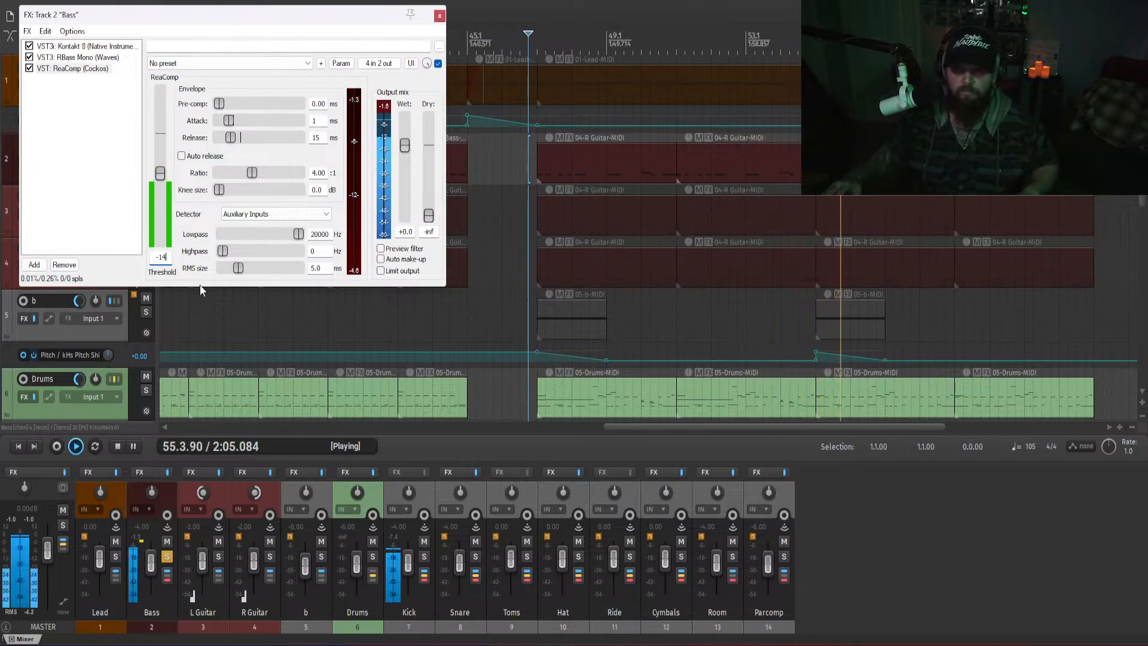
pyautogui.click(85, 182)
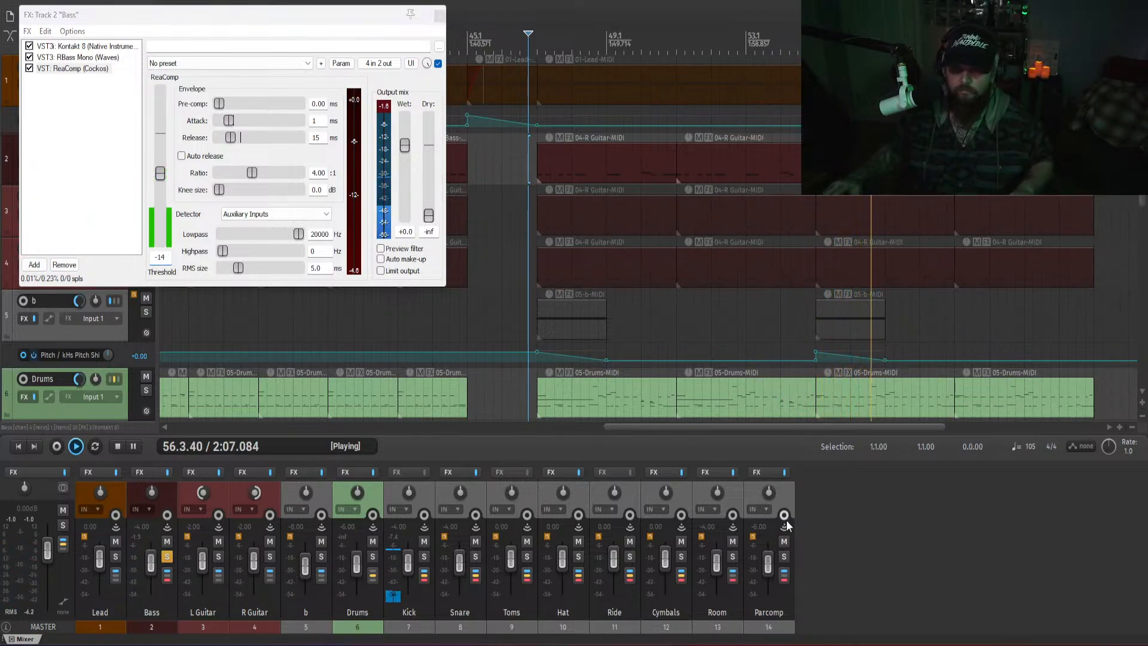
# - Unsolo the Bass, close its FX chain, and play the full mix from 46.4.00 through the end of the section
pyautogui.press('space')
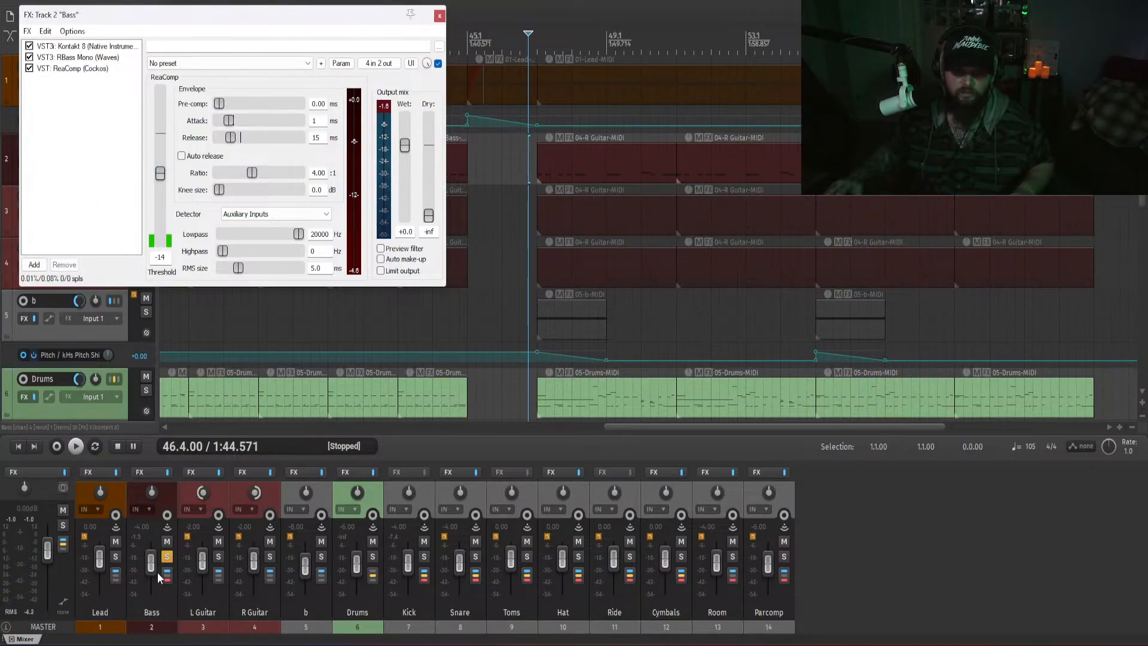
pyautogui.click(168, 559)
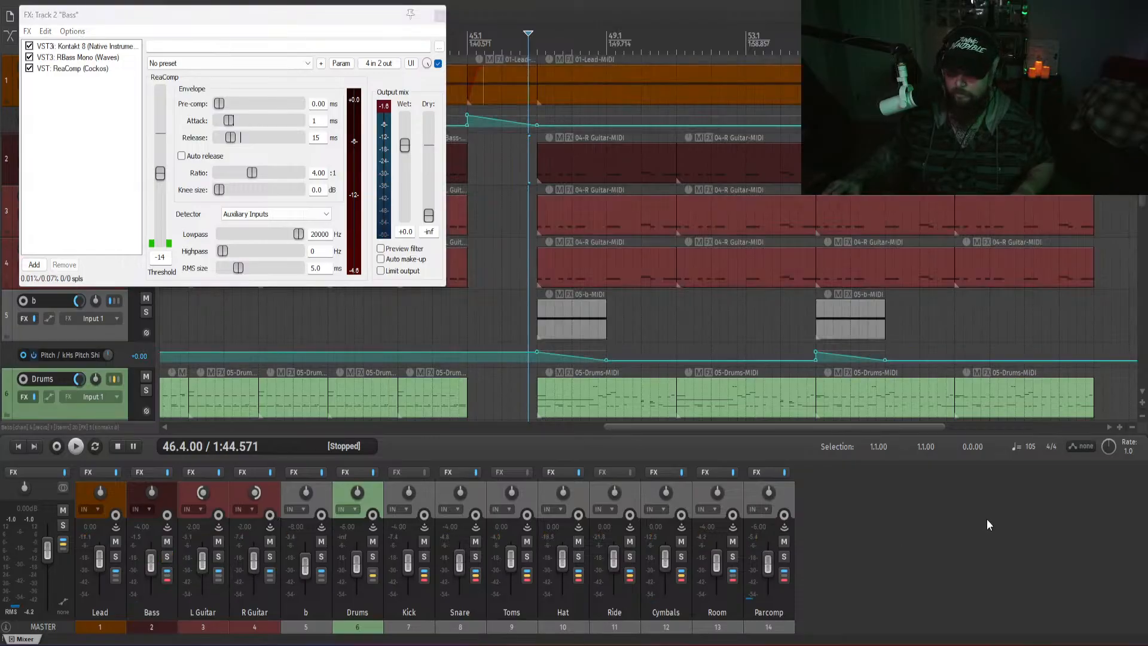
pyautogui.press('space')
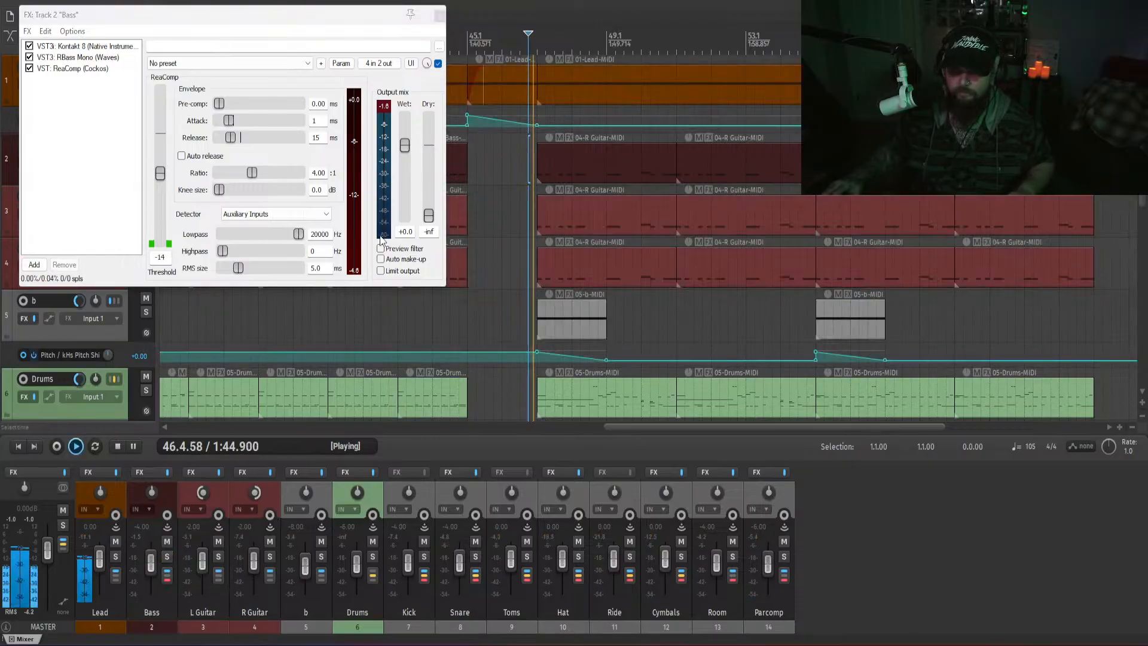
pyautogui.click(439, 18)
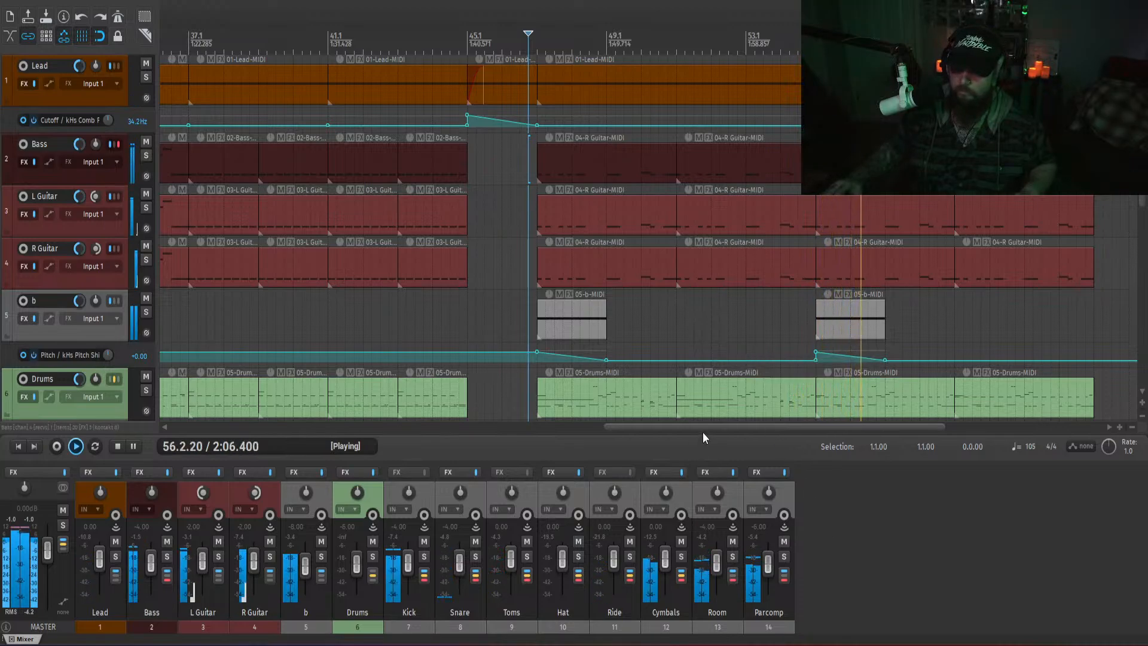
pyautogui.moveTo(703, 430); pyautogui.dragTo(805, 434)
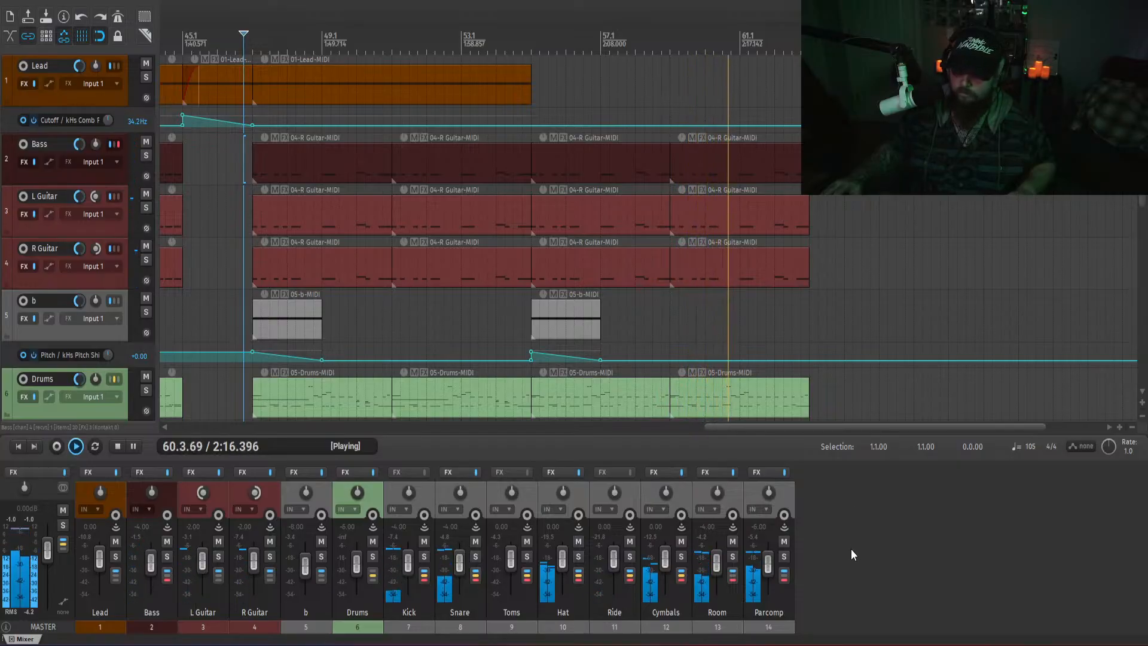
pyautogui.press('space')
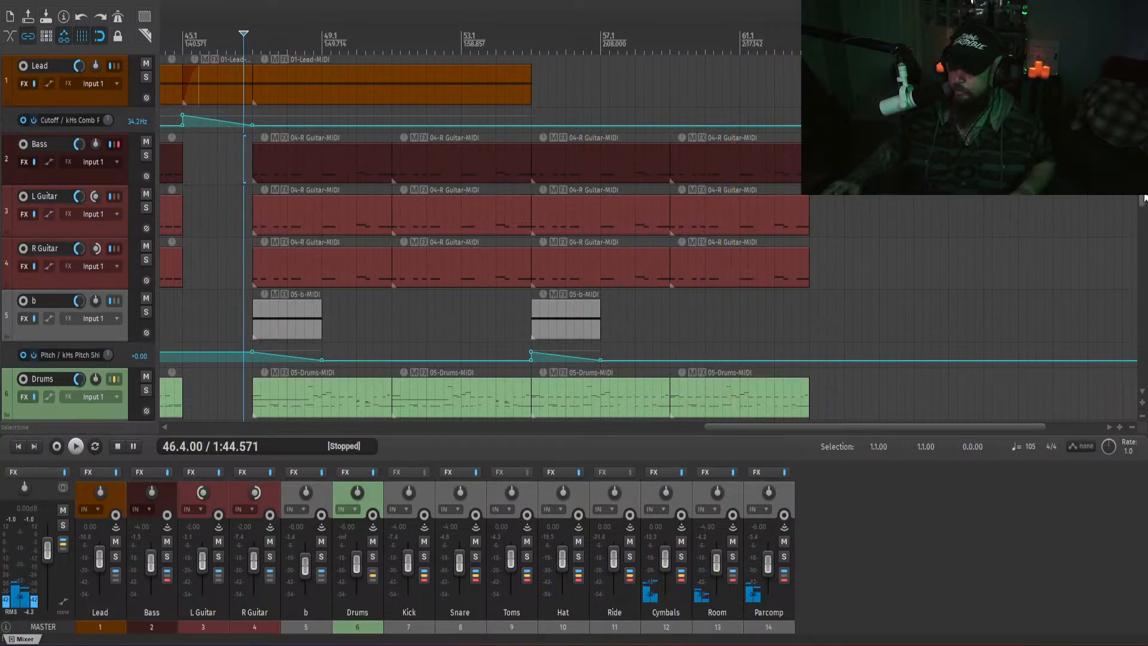
# - Solo the Lead, play it briefly from bar 47, and move the edit cursor back to bar 43
pyautogui.scroll(-2, 1144, 199)
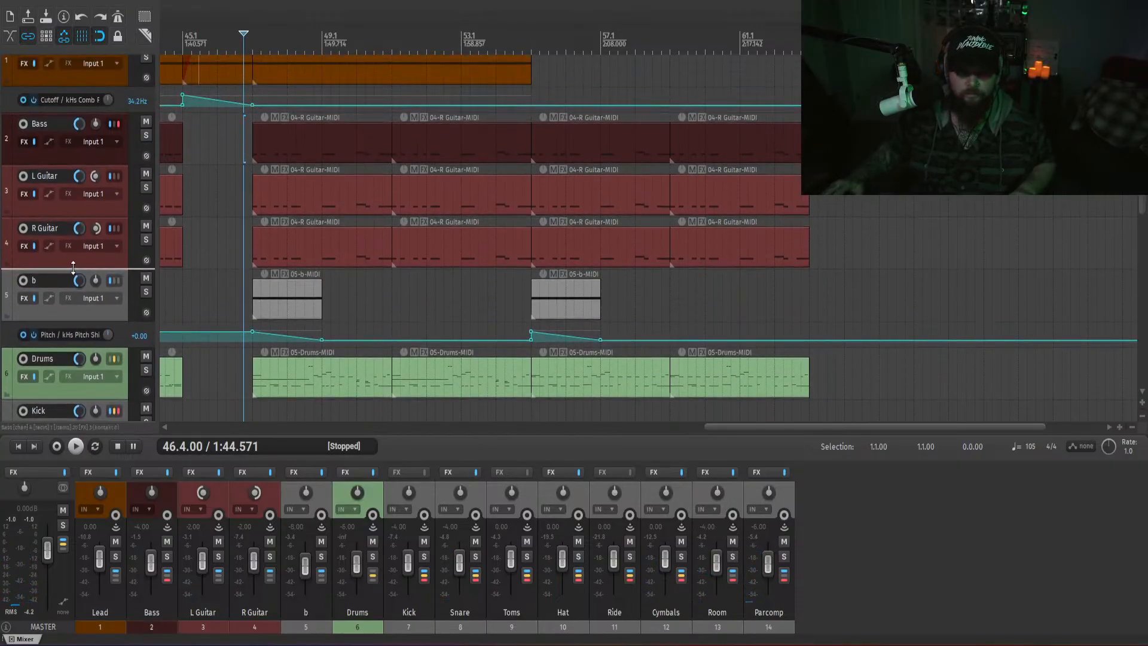
pyautogui.scroll(-2, 73, 268)
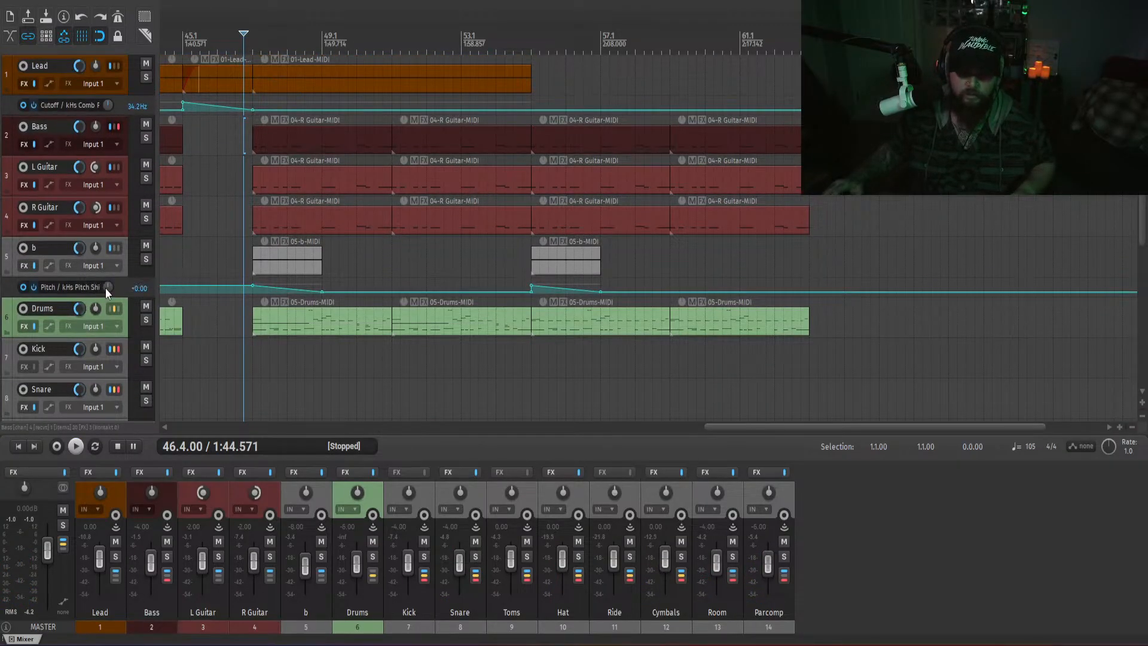
pyautogui.click(256, 79)
pyautogui.click(116, 560)
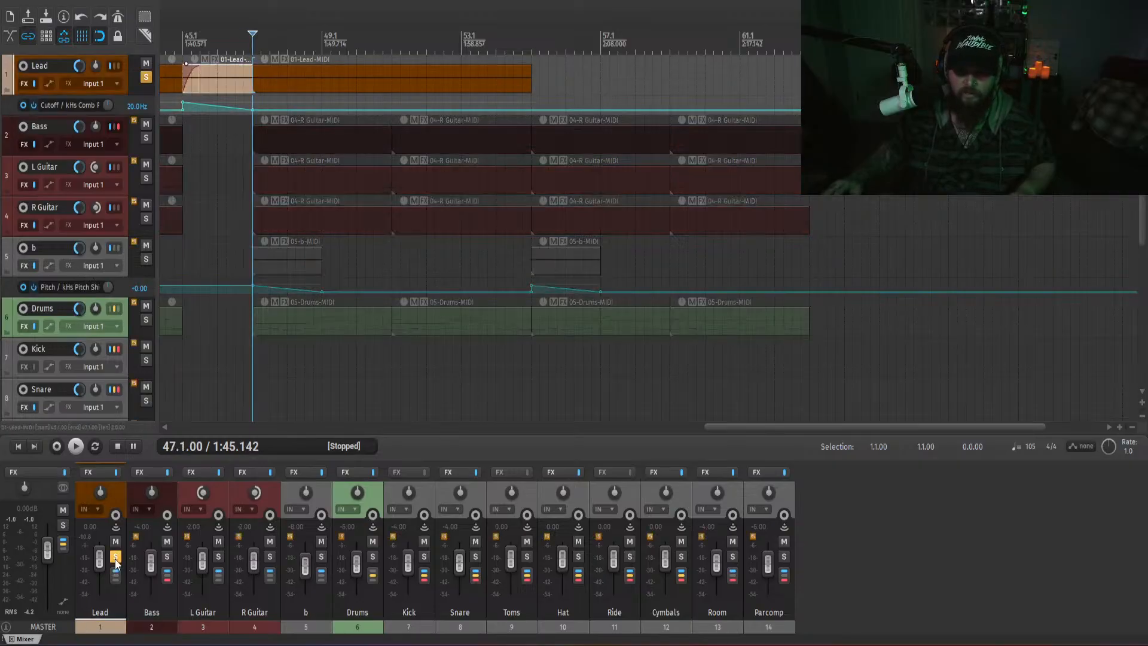
pyautogui.press('space')
pyautogui.moveTo(777, 428); pyautogui.dragTo(648, 428)
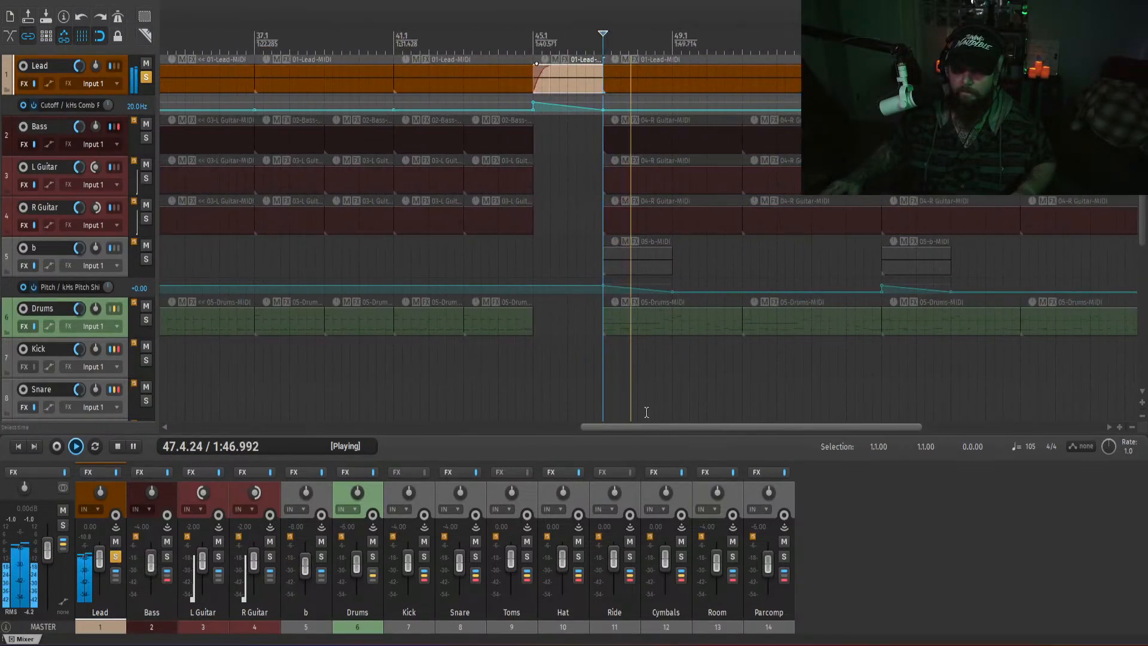
pyautogui.press('space')
pyautogui.click(465, 257)
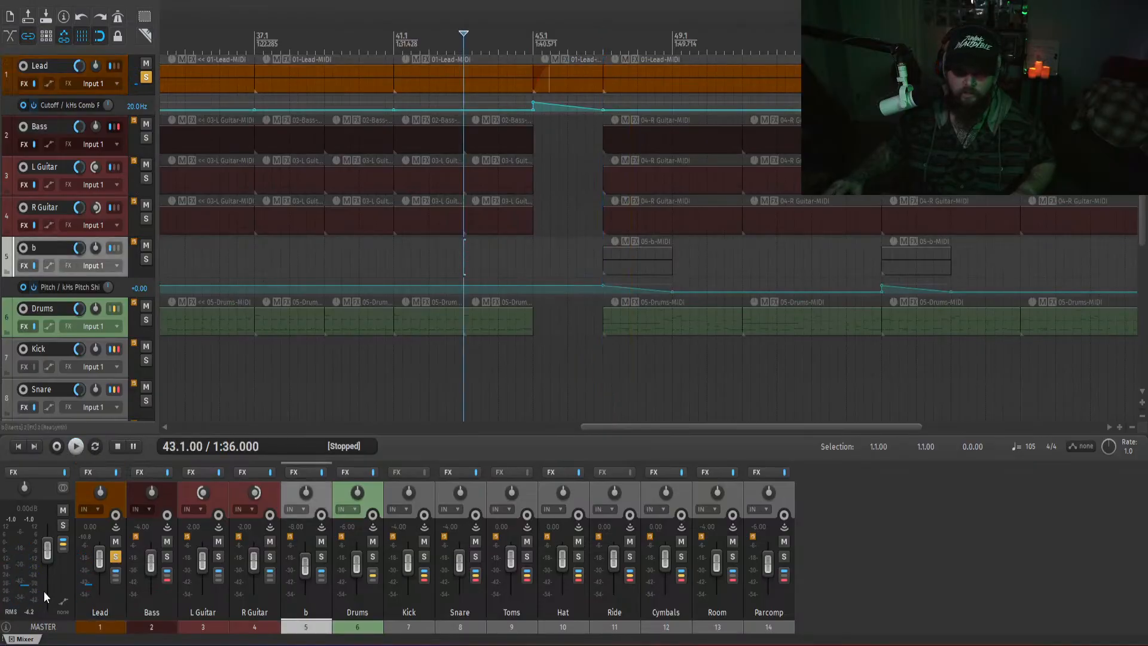
# - Inspect the Trance Gate in the Lead's FX chain, audition the soloed Lead from bar 43, and close the chain
pyautogui.click(88, 473)
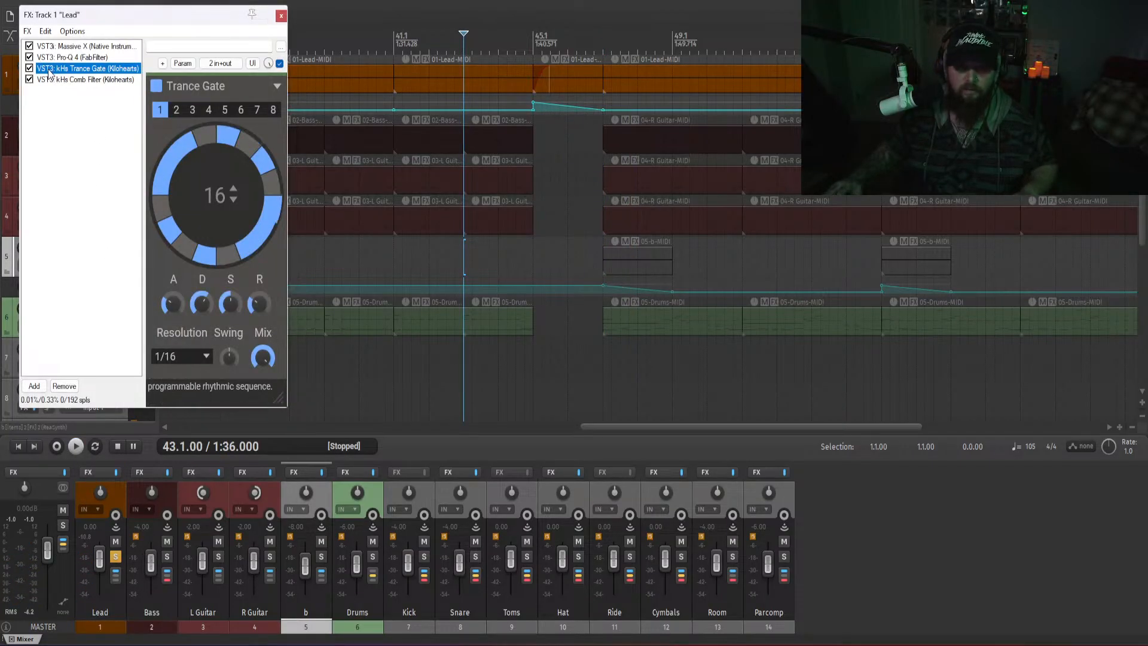
pyautogui.click(29, 69)
pyautogui.press('space')
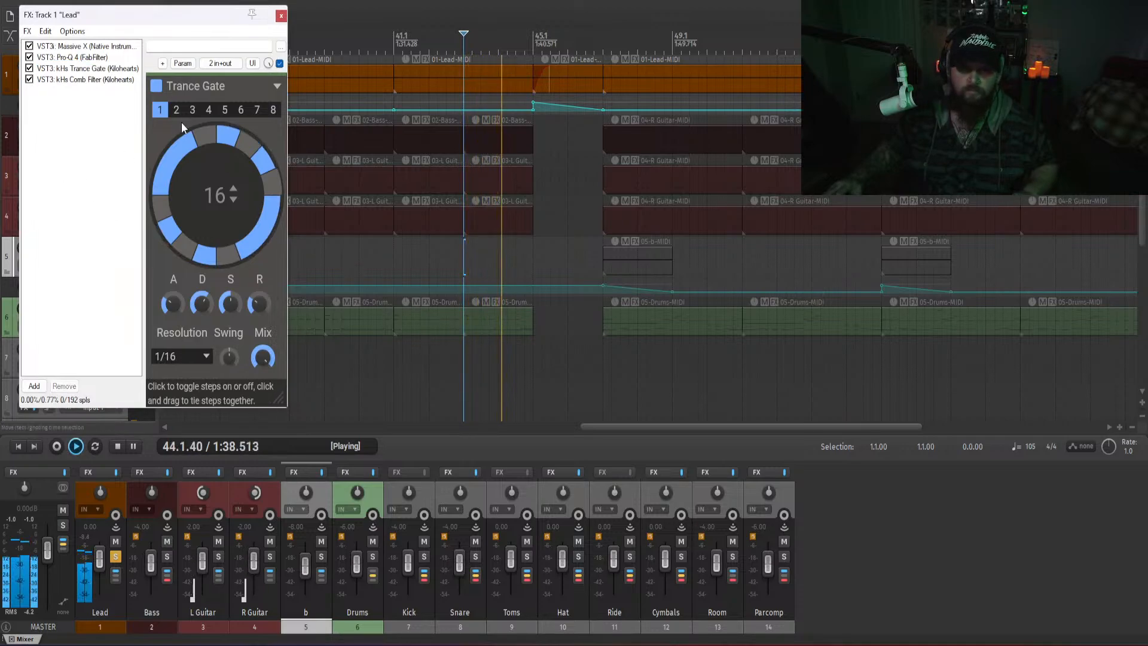
pyautogui.click(281, 15)
pyautogui.press('space')
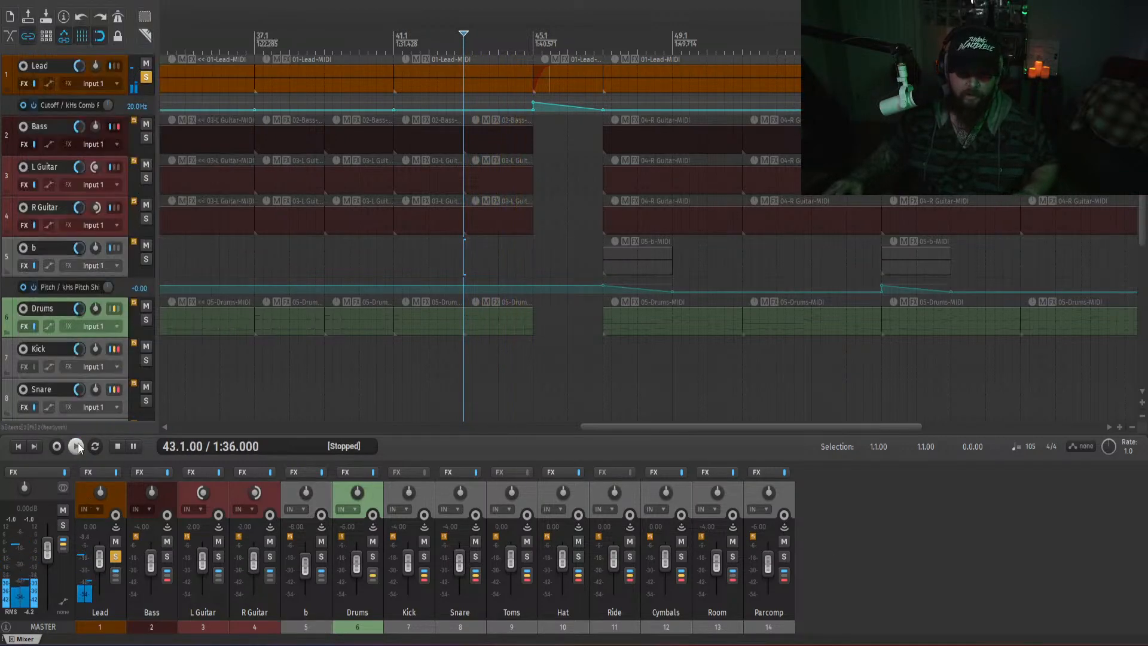
# - Place the edit cursor at 4.2.00, unsolo the Lead, and play the full mix from there
pyautogui.scroll(-3, 347, 361)
pyautogui.press('Home')
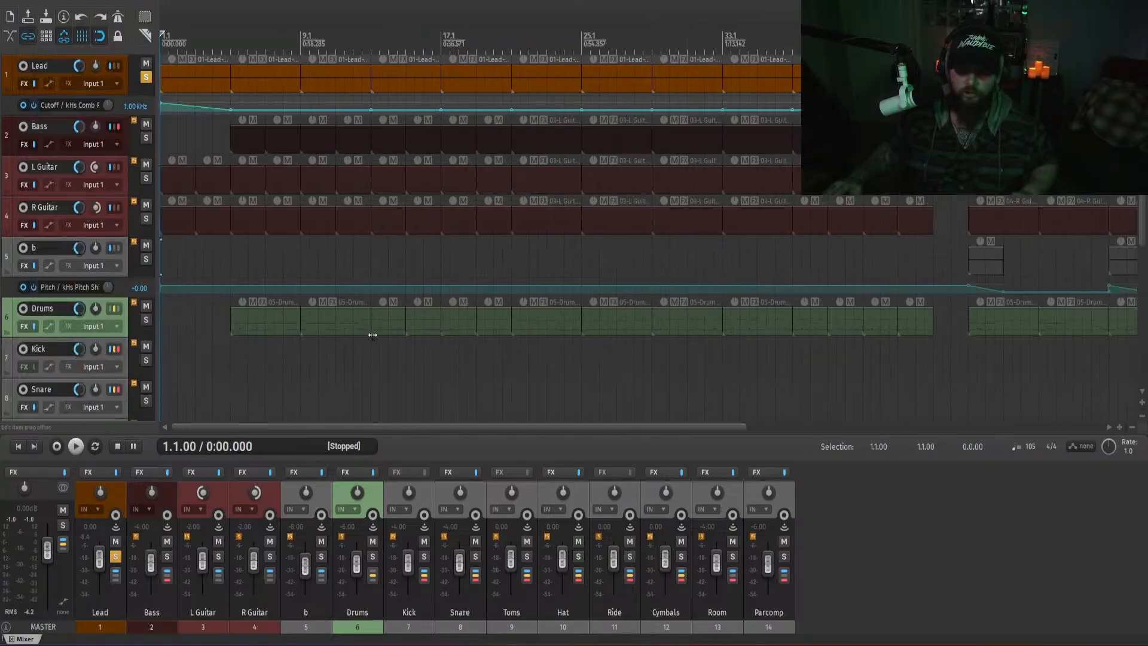
pyautogui.scroll(2, 373, 339)
pyautogui.click(239, 352)
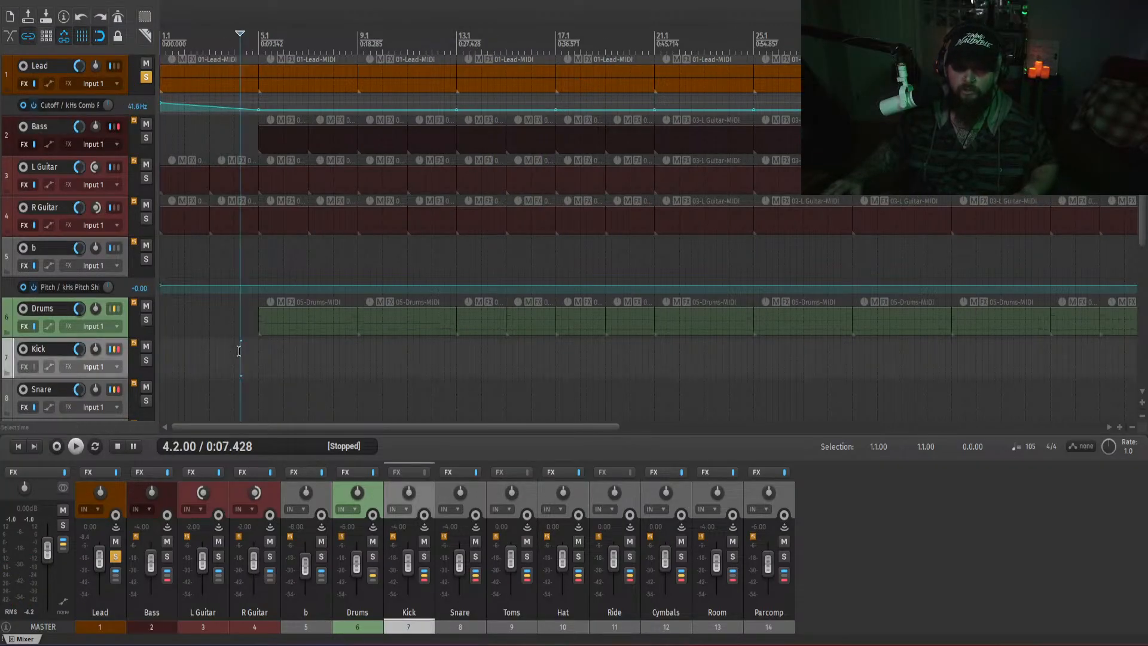
pyautogui.press('space')
pyautogui.click(117, 558)
pyautogui.press('space')
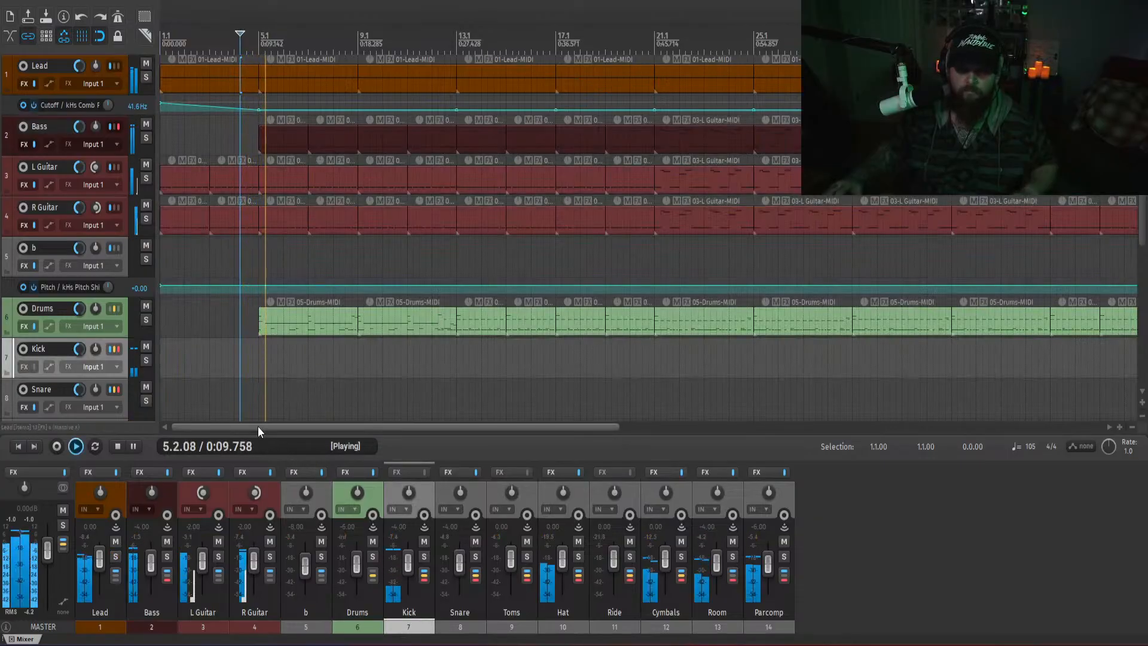
# - Jump playback ahead to 40.4.00, listen briefly to the mix, and stop
pyautogui.moveTo(257, 426); pyautogui.dragTo(378, 429)
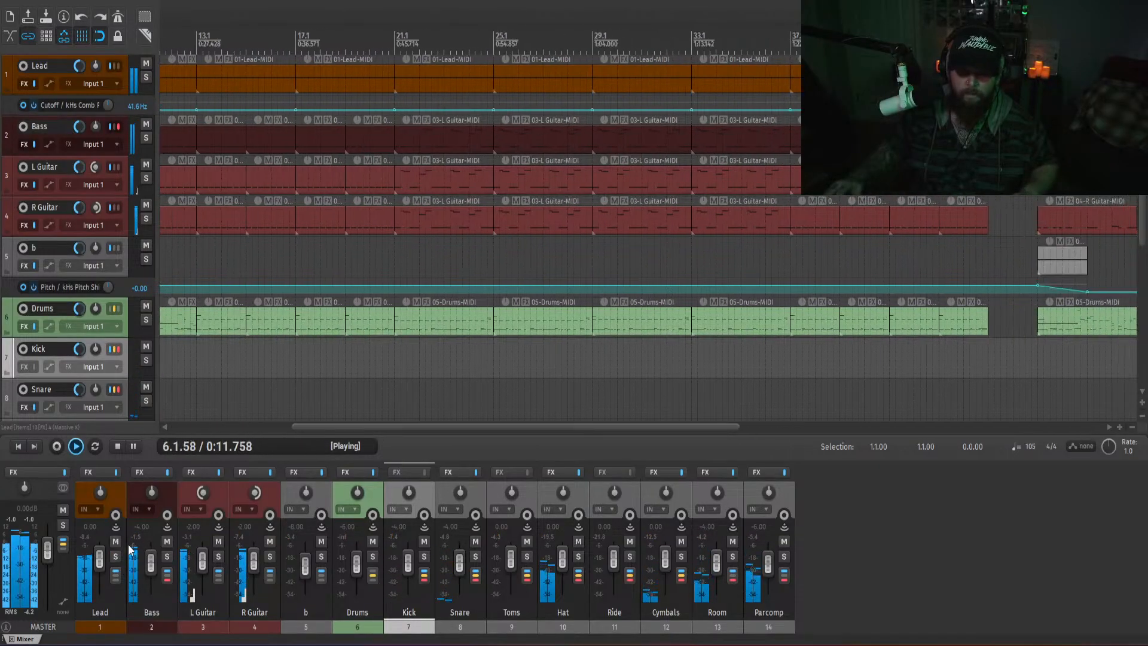
pyautogui.click(883, 385)
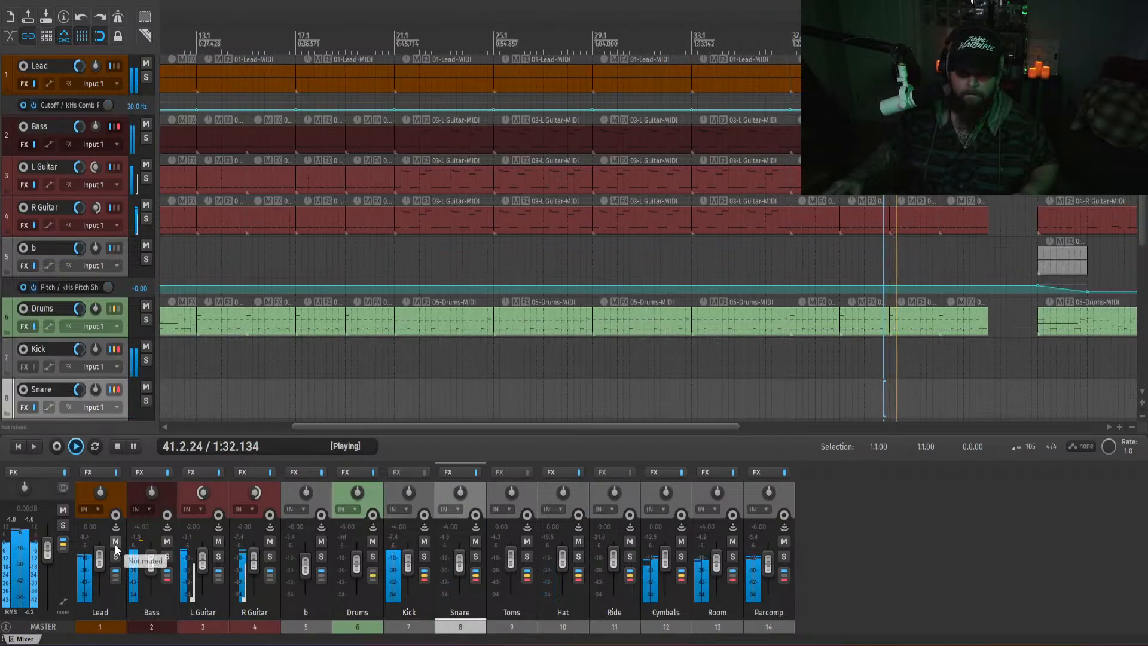
pyautogui.click(803, 519)
pyautogui.press('space')
pyautogui.moveTo(664, 426); pyautogui.dragTo(815, 437)
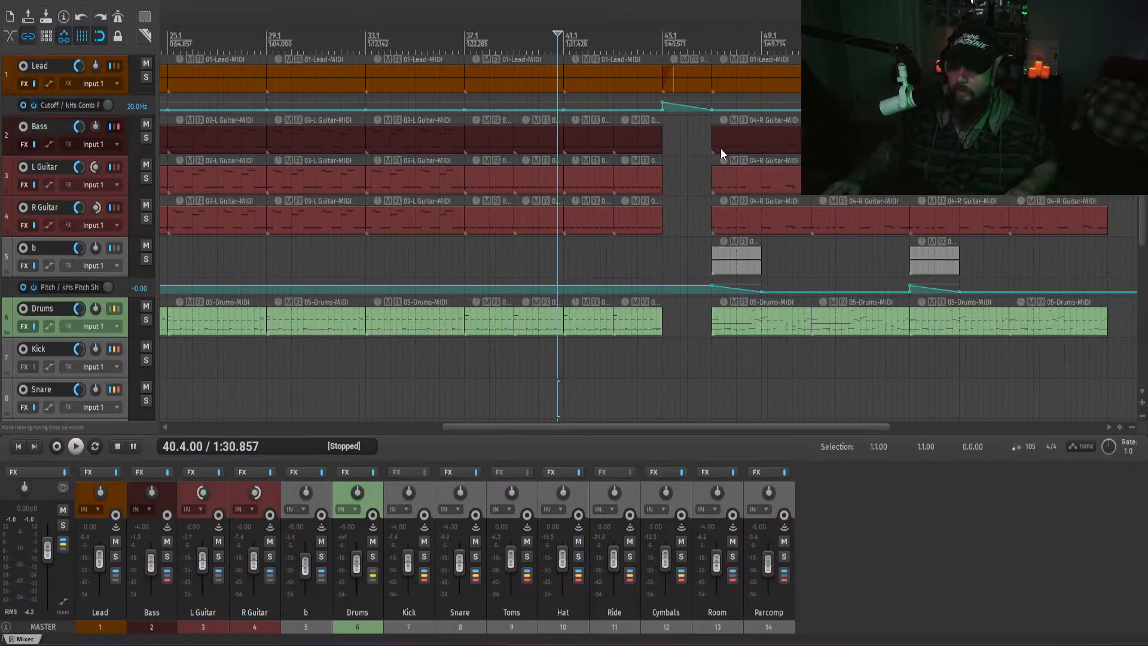
# - Play the full mix from bar 41 through the break to about bar 62, and stop
pyautogui.click(613, 367)
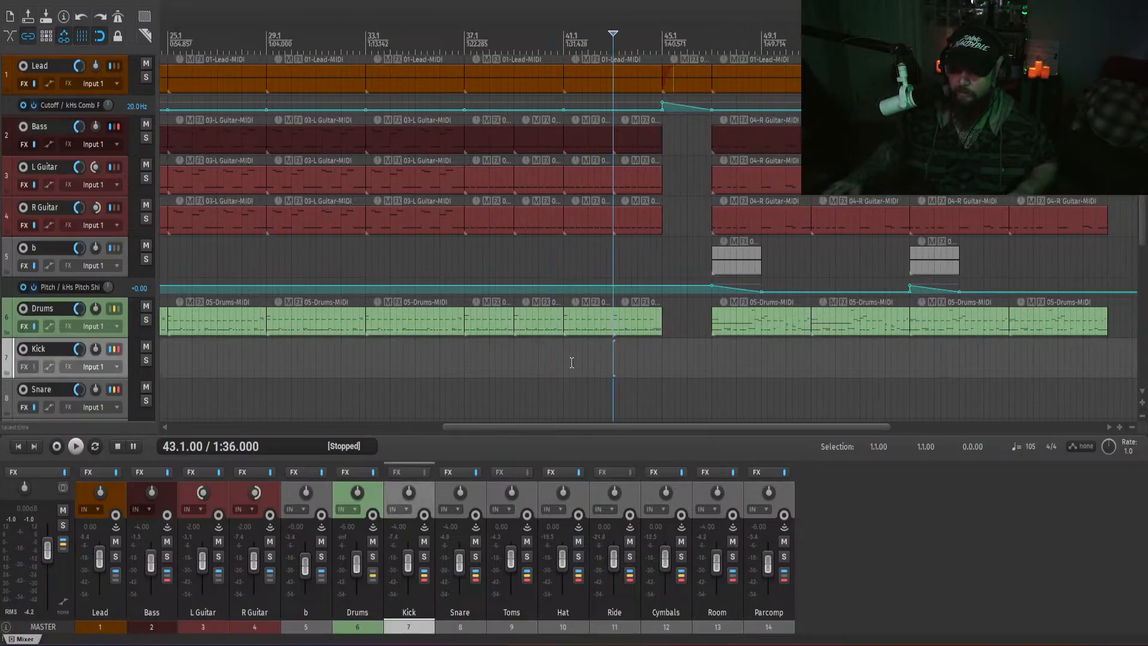
pyautogui.click(827, 536)
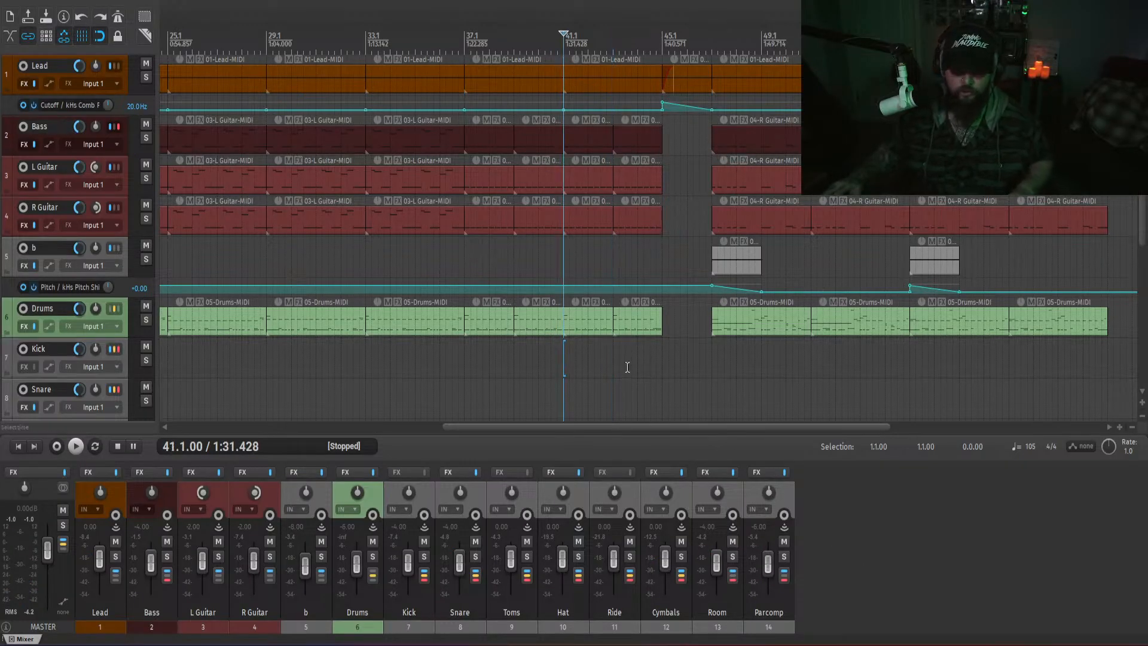
pyautogui.press('space')
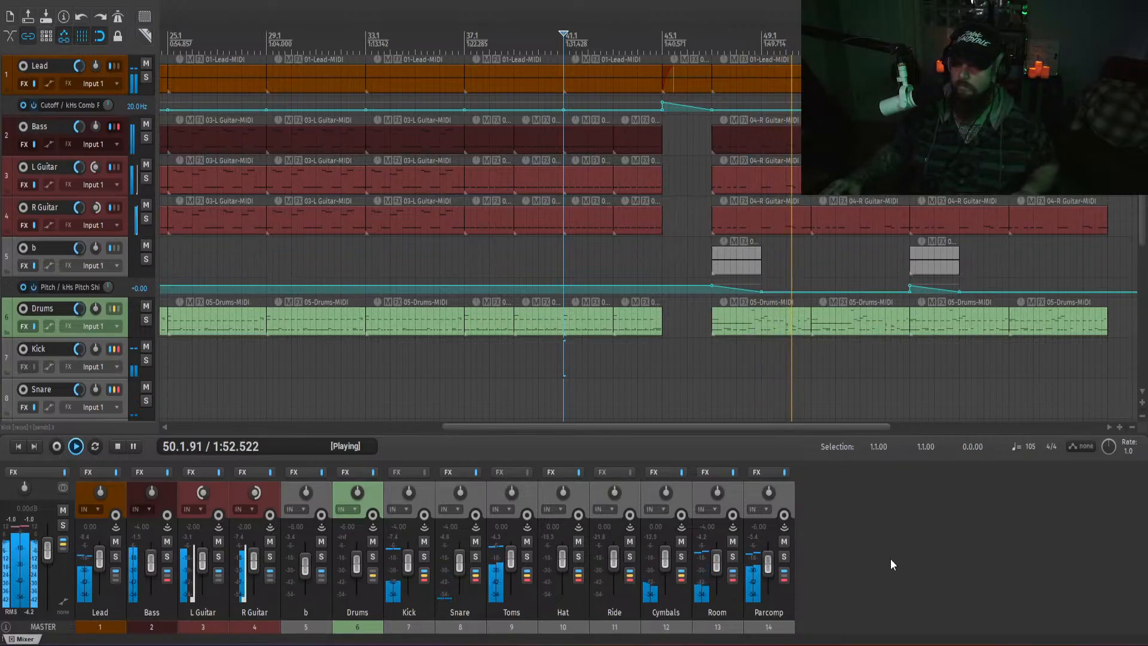
pyautogui.moveTo(709, 426); pyautogui.dragTo(766, 432)
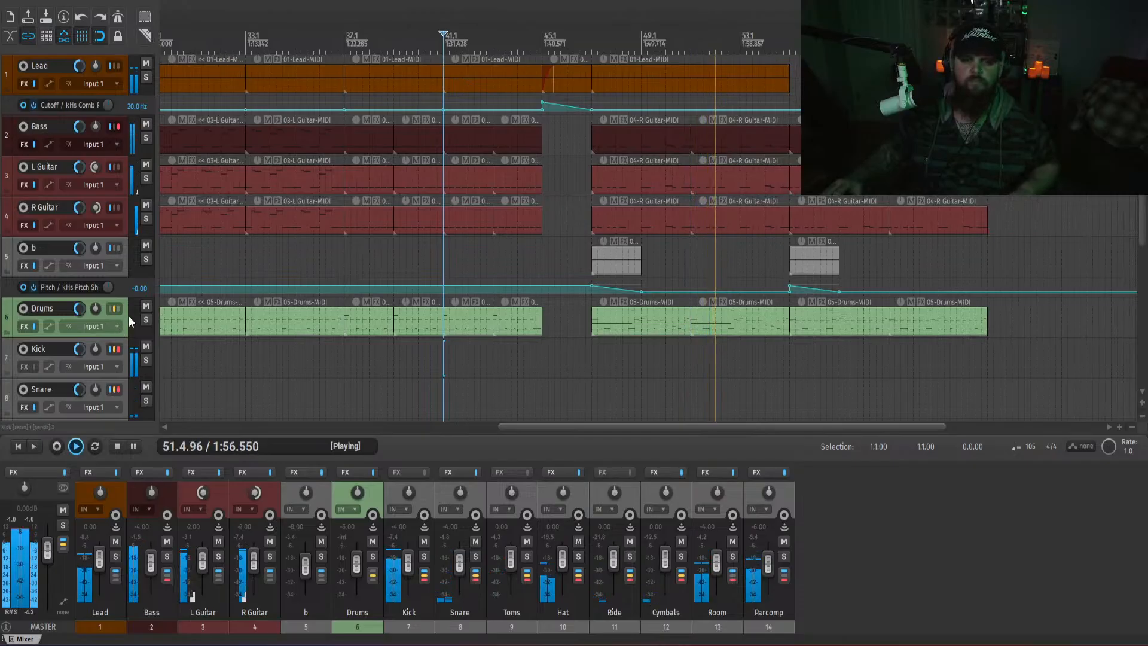
pyautogui.scroll(1, 129, 317)
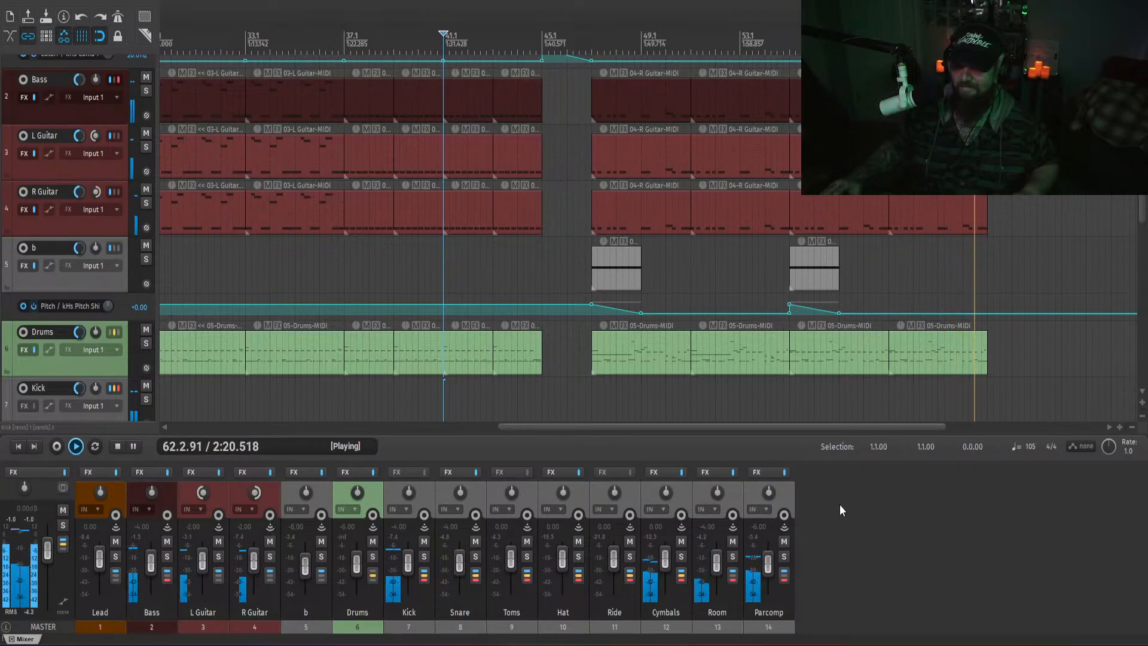
pyautogui.press('space')
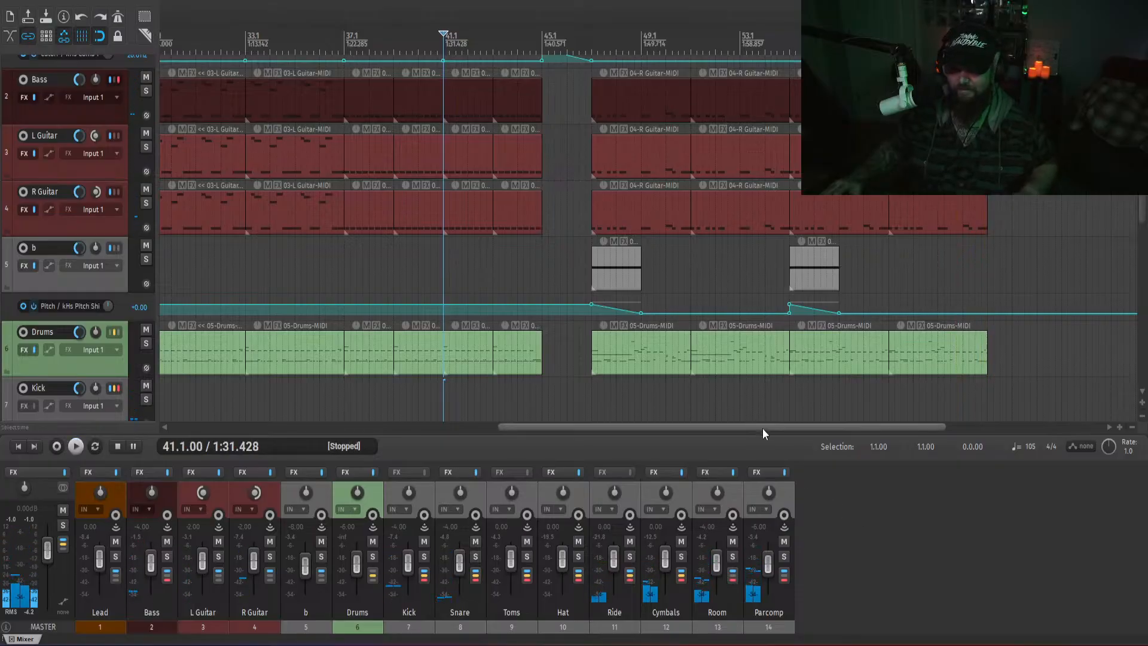
# - Examine the whole arrangement, from the intro to the end of the section that starts at bar 47
pyautogui.moveTo(762, 428); pyautogui.dragTo(802, 428)
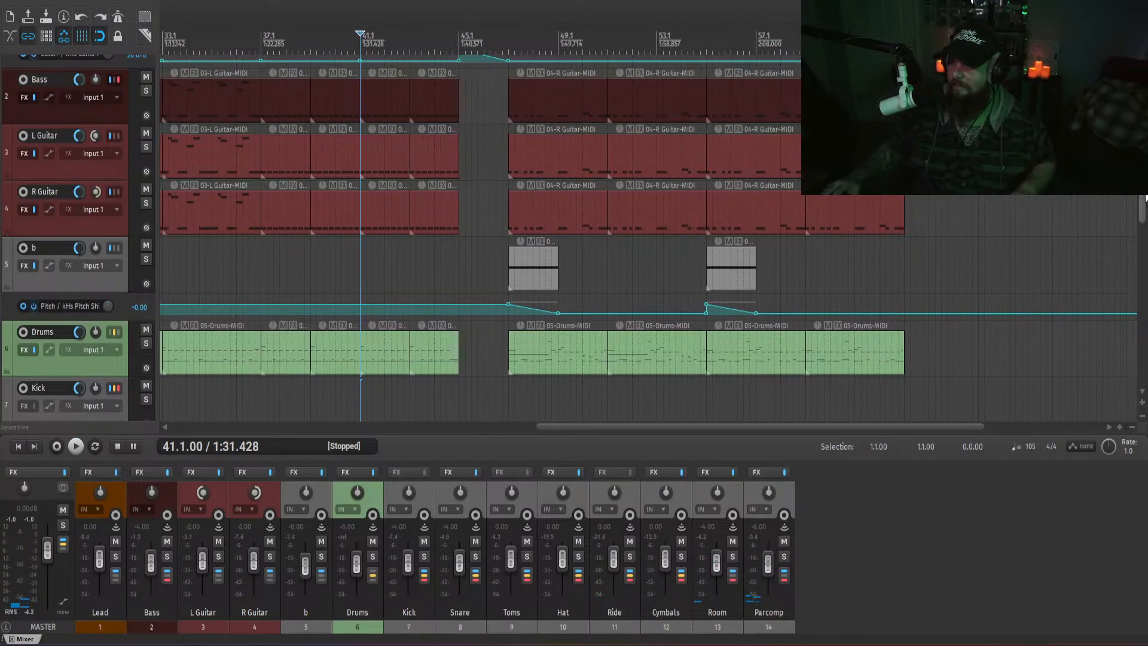
pyautogui.scroll(1, 1145, 200)
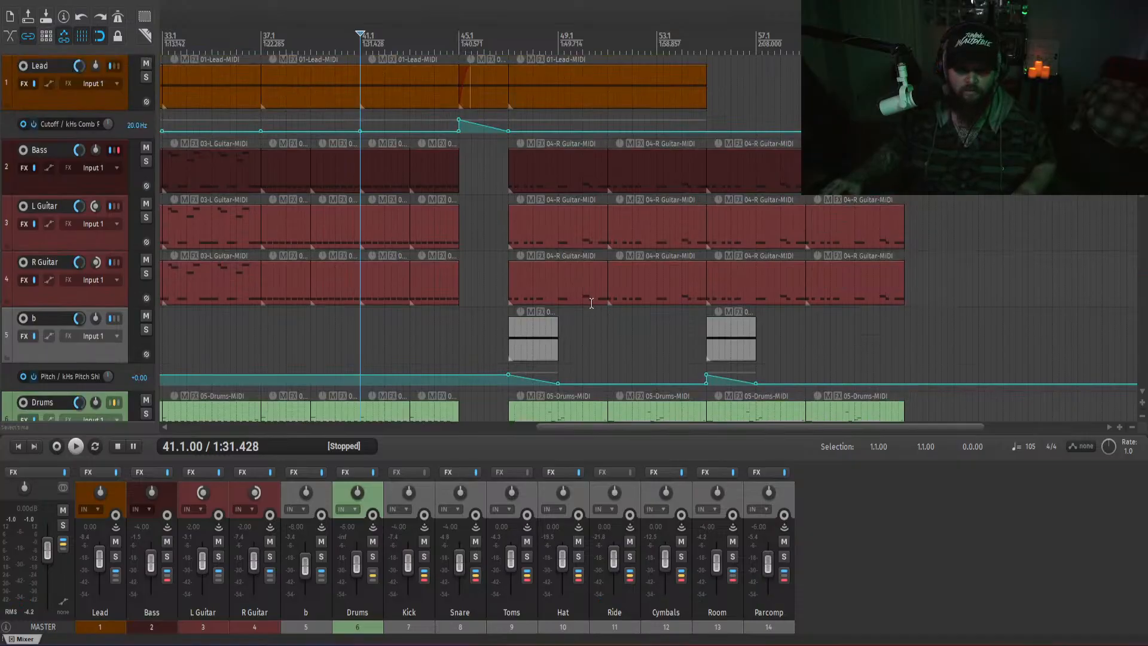
pyautogui.scroll(-2, 627, 333)
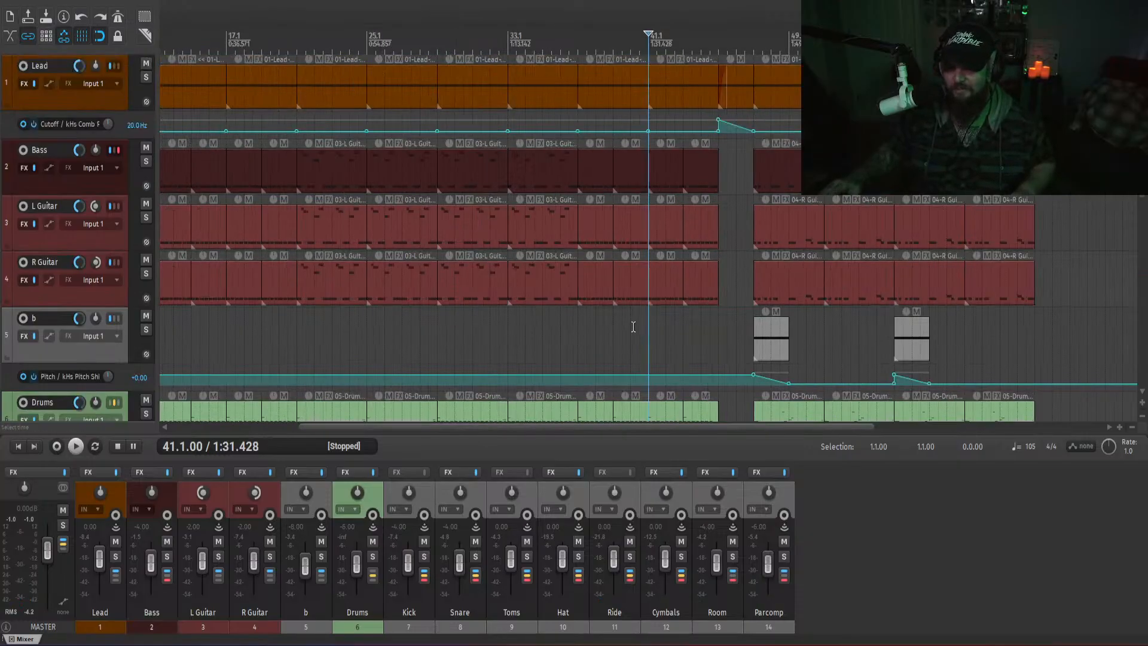
pyautogui.moveTo(532, 343); pyautogui.dragTo(177, 220)
pyautogui.moveTo(775, 301); pyautogui.dragTo(372, 218)
pyautogui.click(508, 327)
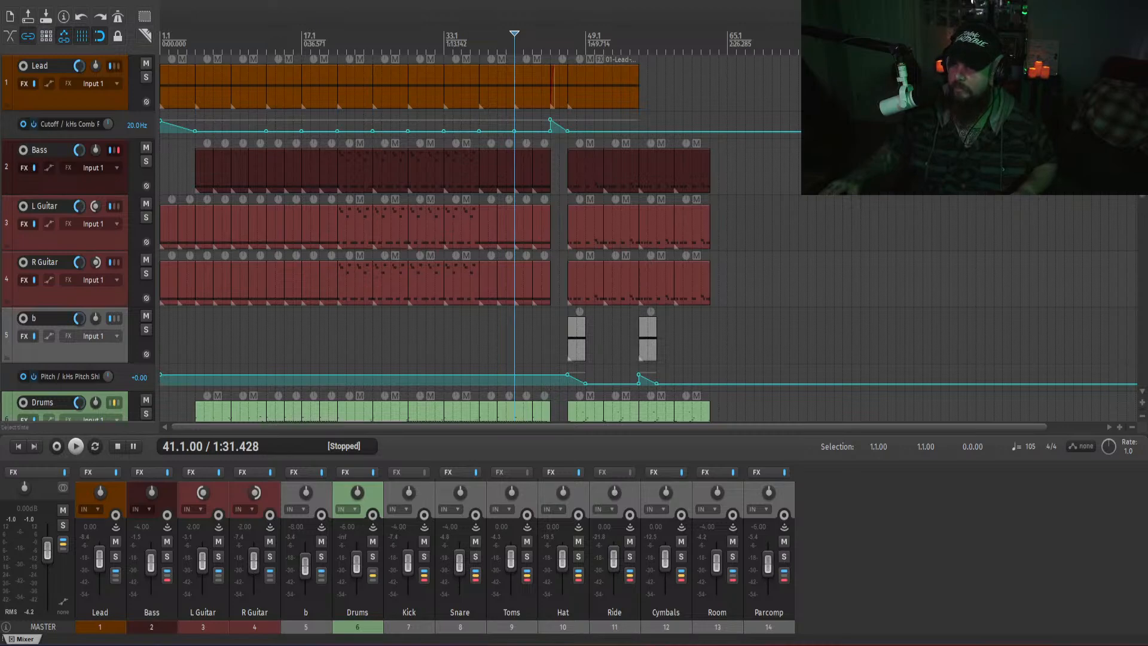
pyautogui.scroll(5, 648, 263)
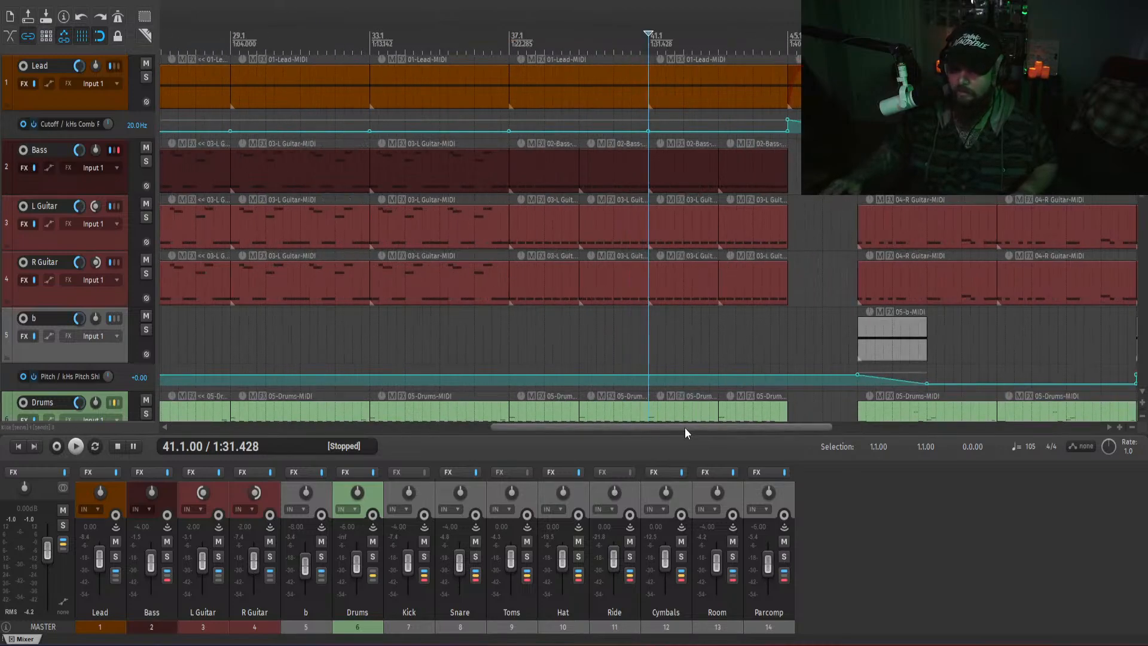
pyautogui.moveTo(684, 428); pyautogui.dragTo(875, 433)
pyautogui.moveTo(1143, 127)
pyautogui.mouseDown()
pyautogui.moveTo(1143, 205)
pyautogui.moveTo(1142, 124)
pyautogui.mouseUp()
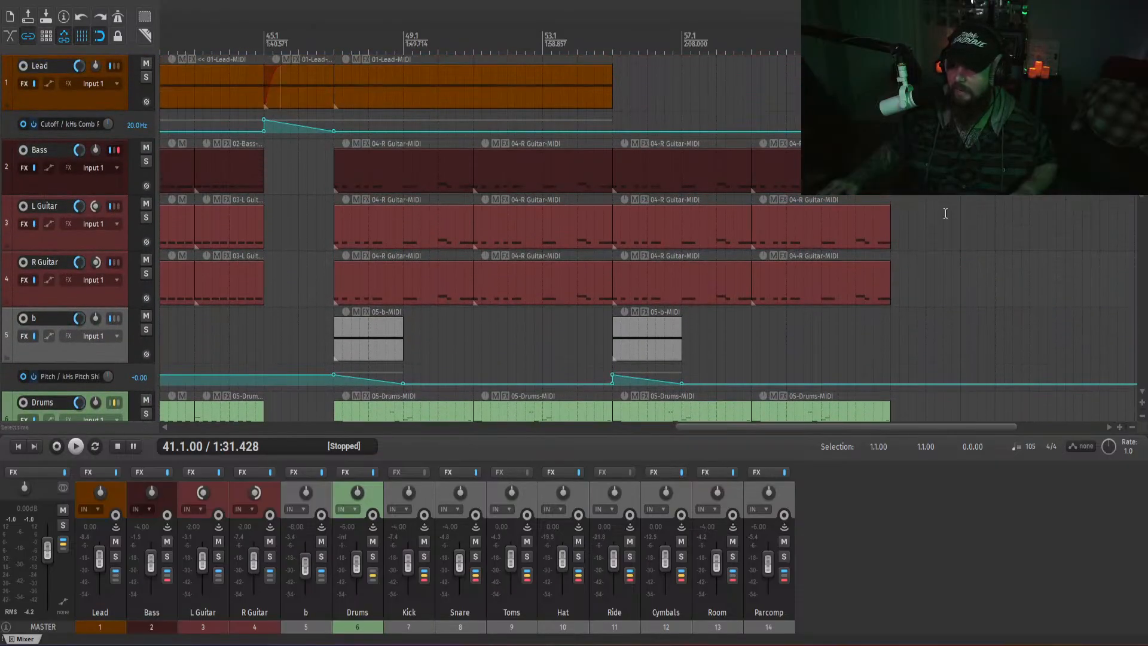
pyautogui.scroll(-5, 720, 305)
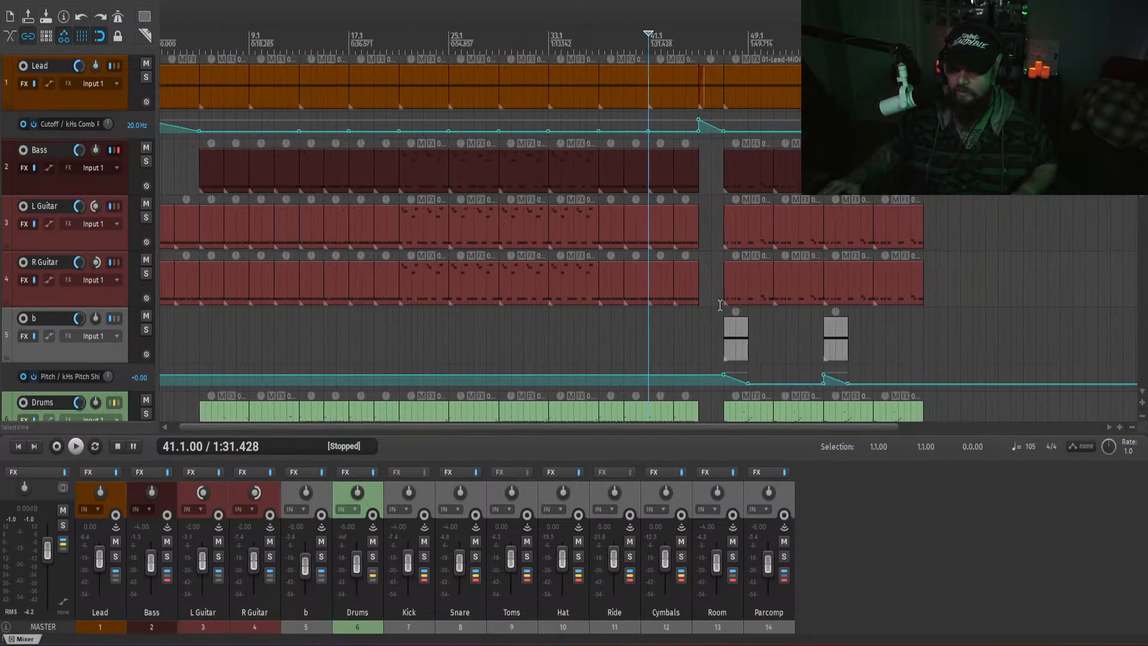
pyautogui.moveTo(669, 427); pyautogui.dragTo(818, 427)
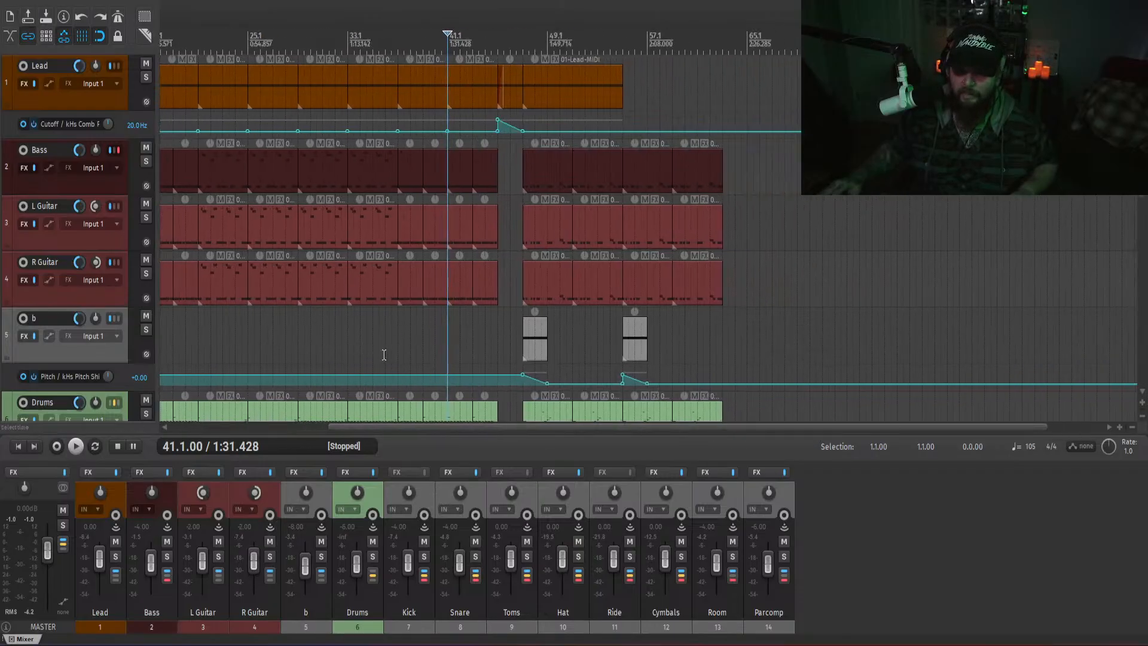
# - Try pasting a copy of the L and R Guitar items from bars 21–37 at bar 67, and undo the paste
pyautogui.moveTo(384, 354); pyautogui.dragTo(215, 196)
pyautogui.click(776, 250)
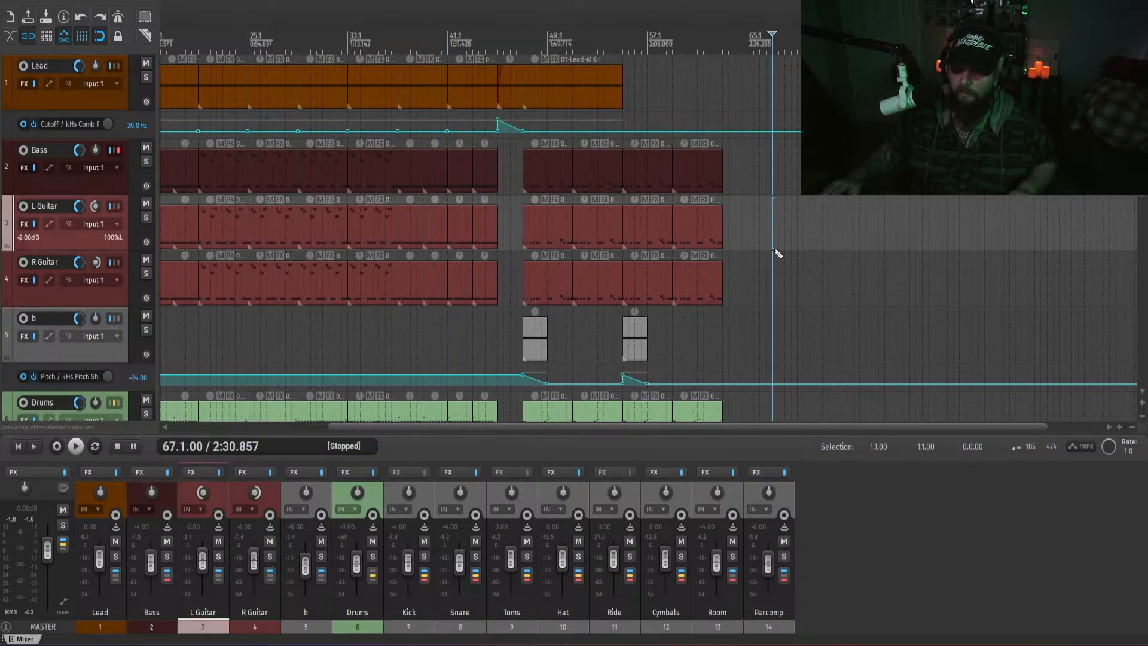
pyautogui.hotkey('ctrl', 'v')
pyautogui.hotkey('ctrl', 'z')
pyautogui.click(911, 563)
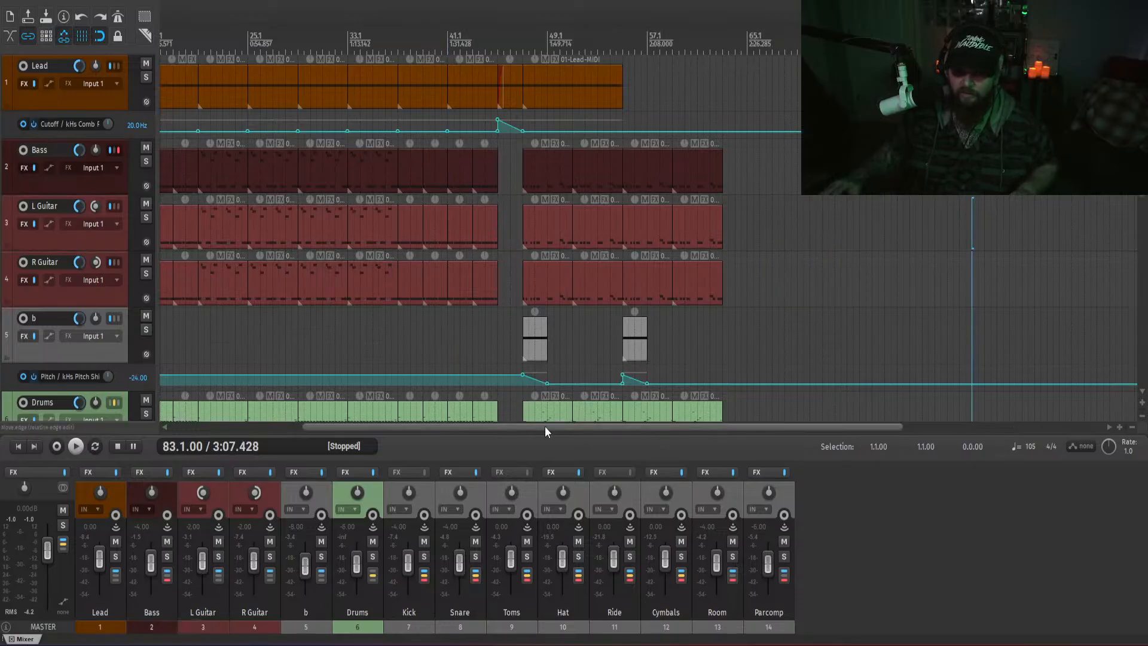
# - Audition the mix from the break around bar 45, and again from the start of the b item at bar 47
pyautogui.moveTo(551, 425); pyautogui.dragTo(360, 429)
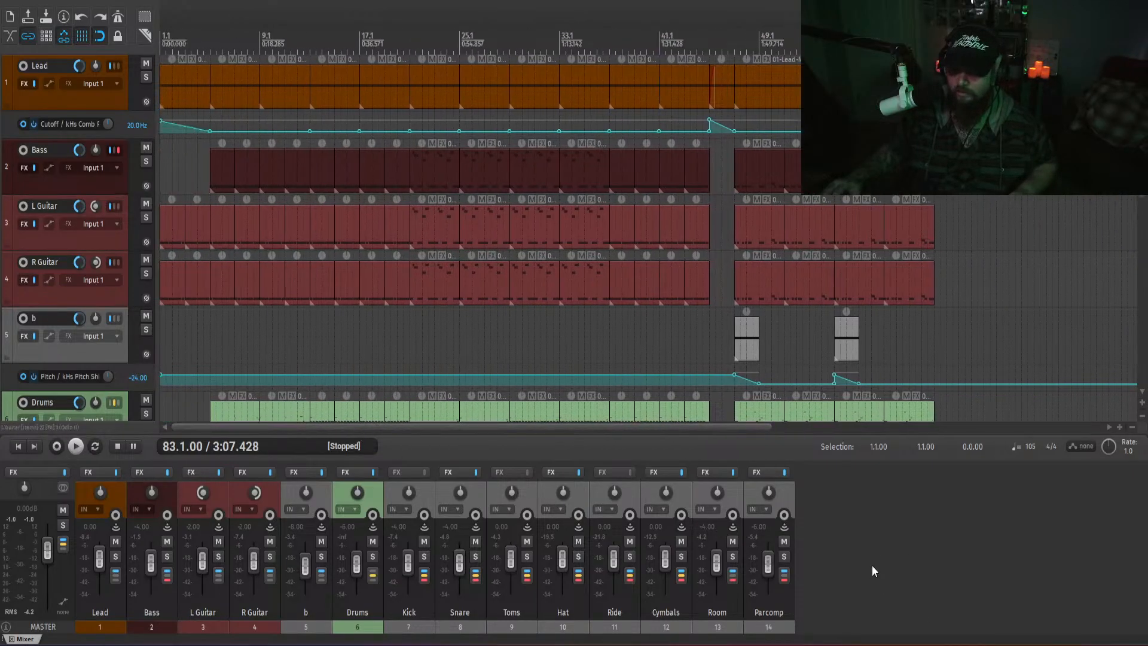
pyautogui.click(715, 330)
pyautogui.scroll(3, 715, 331)
pyautogui.press('space')
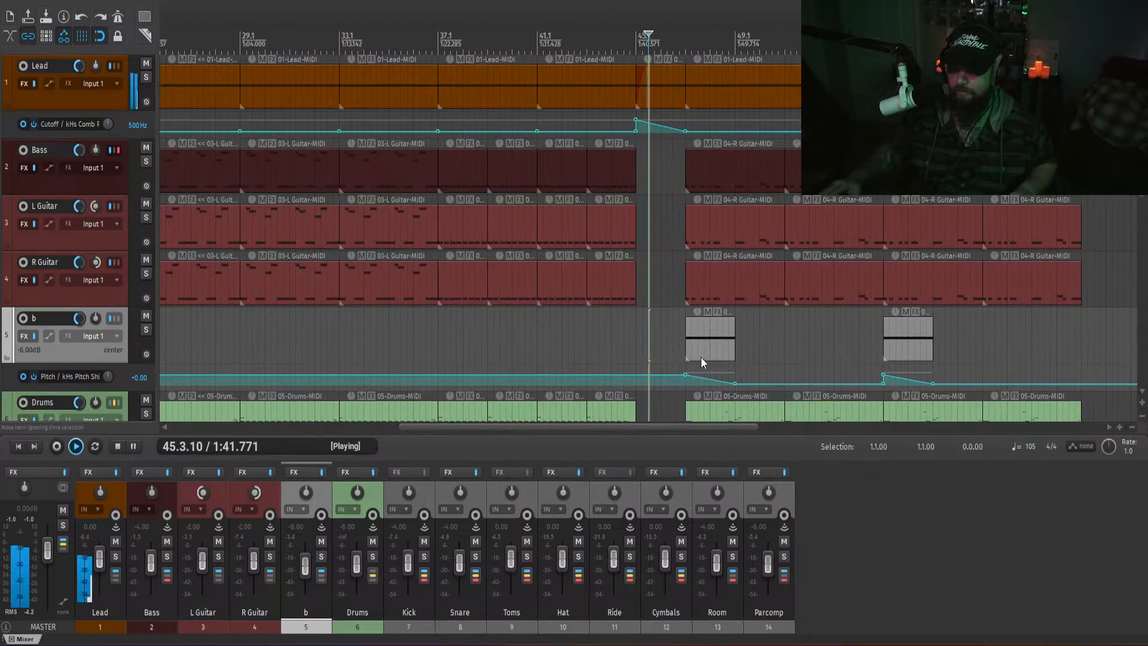
pyautogui.click(687, 335)
pyautogui.press('space')
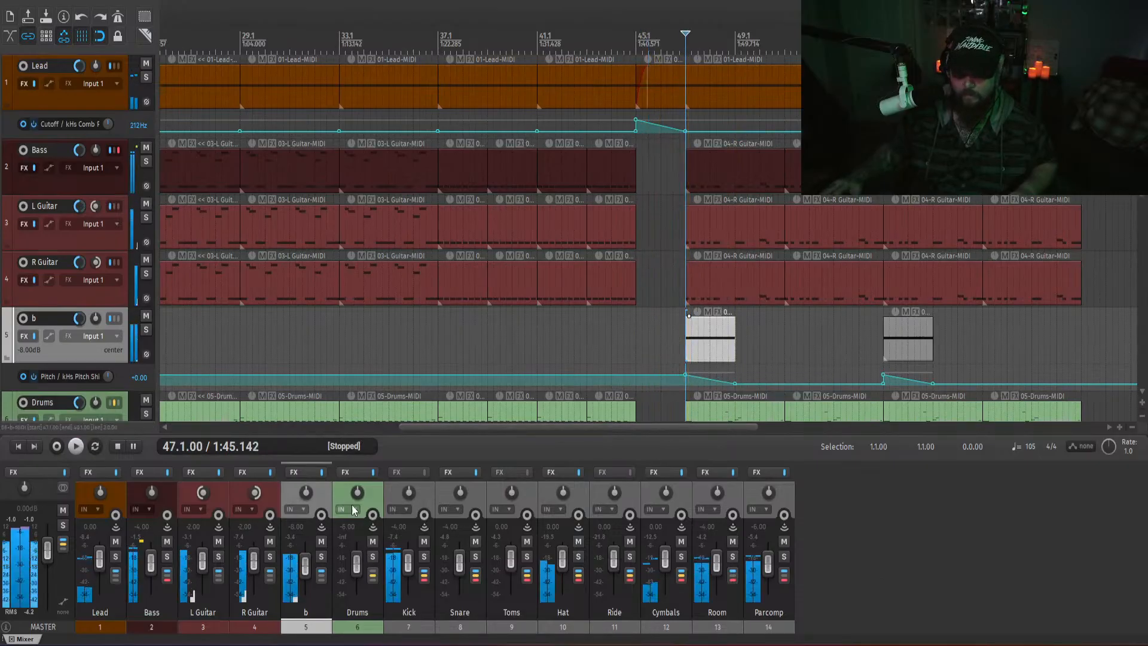
# - In the Drums track's Kontakt mixer, try the Canopus Hi-Opn snare, choose Canopus Hi-Mtd during playback, and close the plugin
pyautogui.click(340, 473)
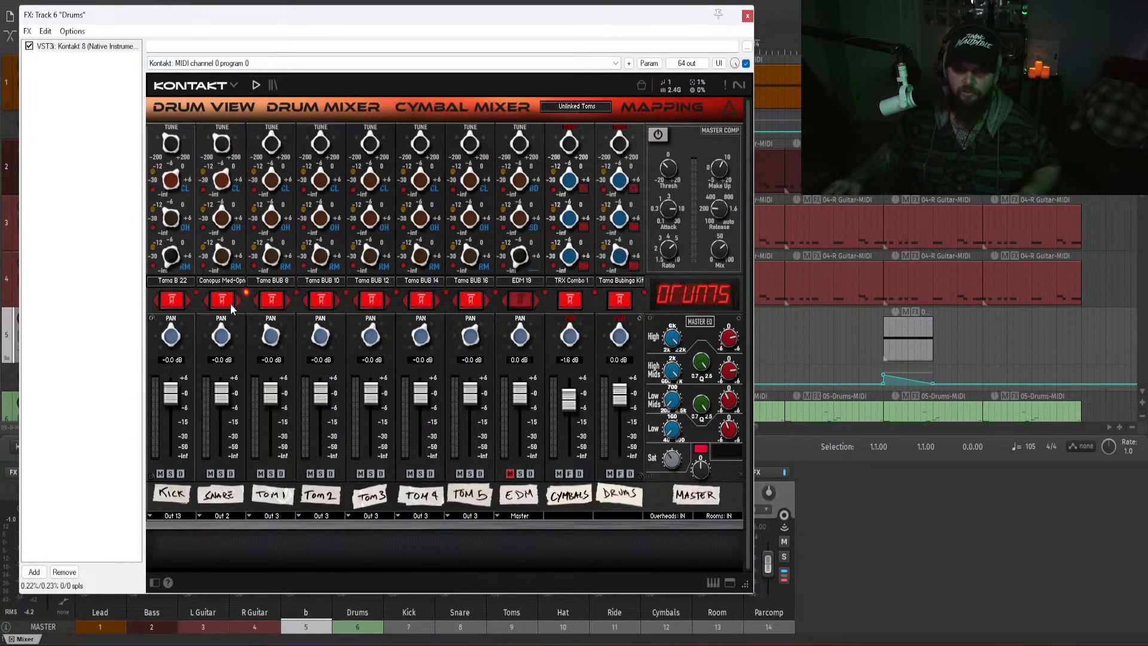
pyautogui.click(223, 285)
pyautogui.click(251, 187)
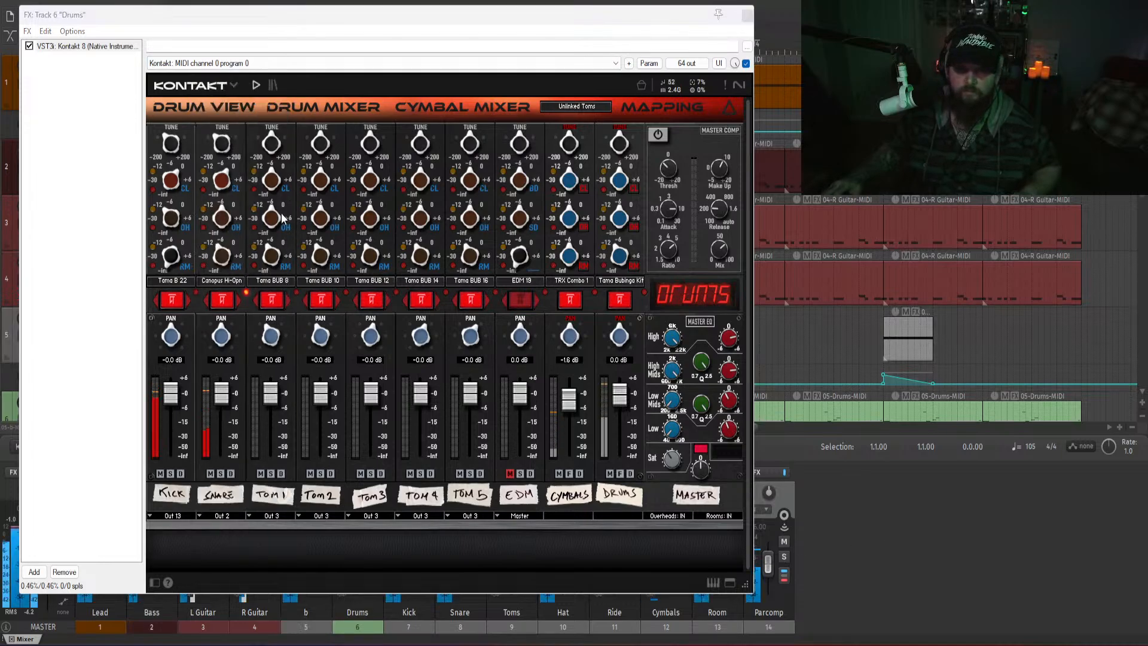
pyautogui.click(220, 282)
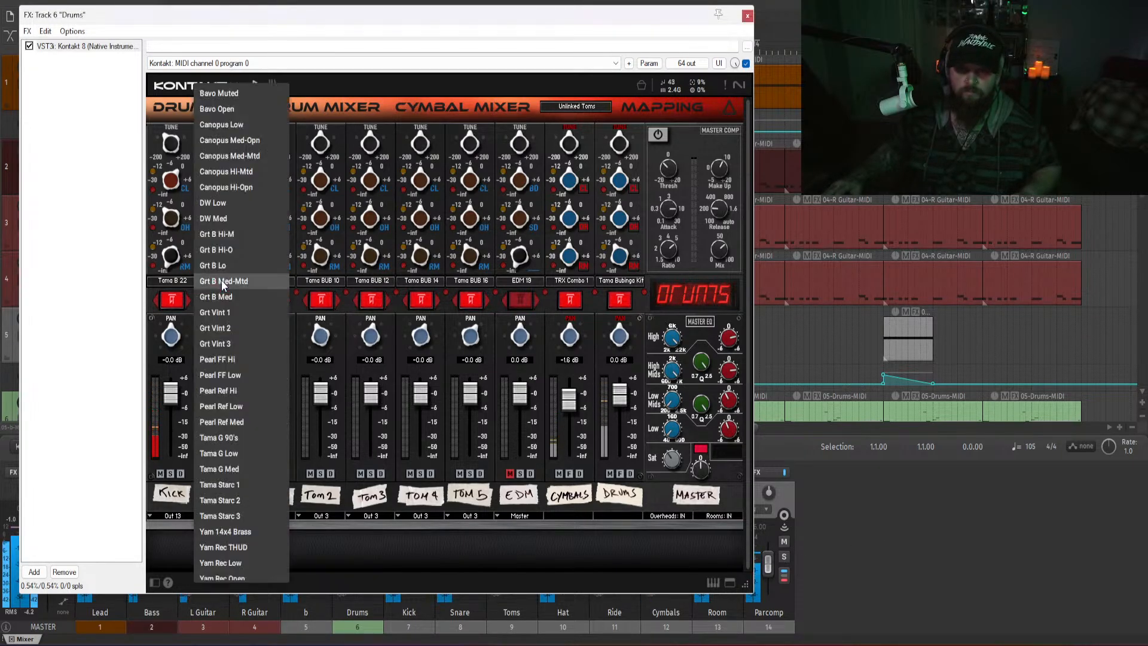
pyautogui.click(254, 169)
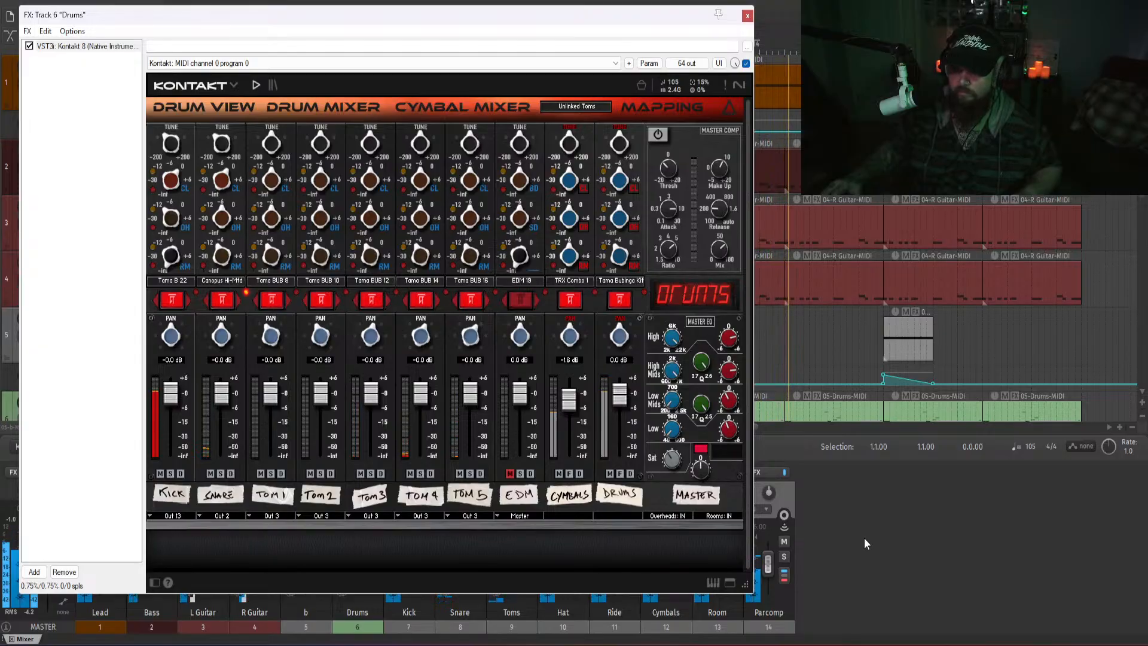
pyautogui.click(747, 16)
pyautogui.press('space')
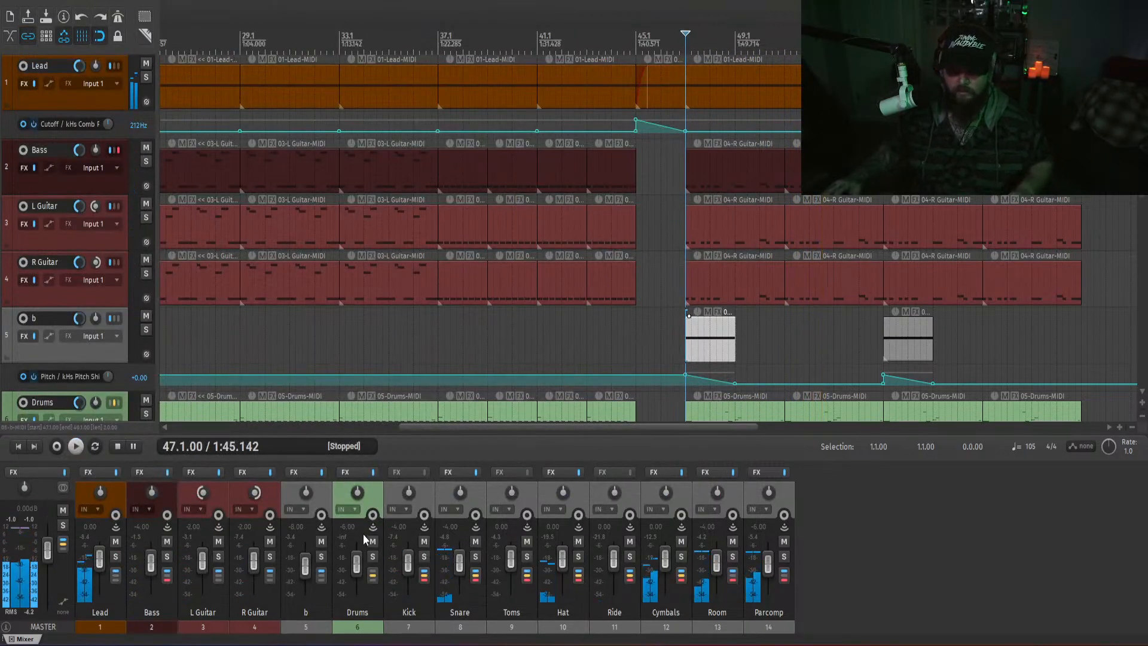
# - Audition the mix from bar 47 with the Drums track's Kontakt mixer open, and close the plugin
pyautogui.click(345, 472)
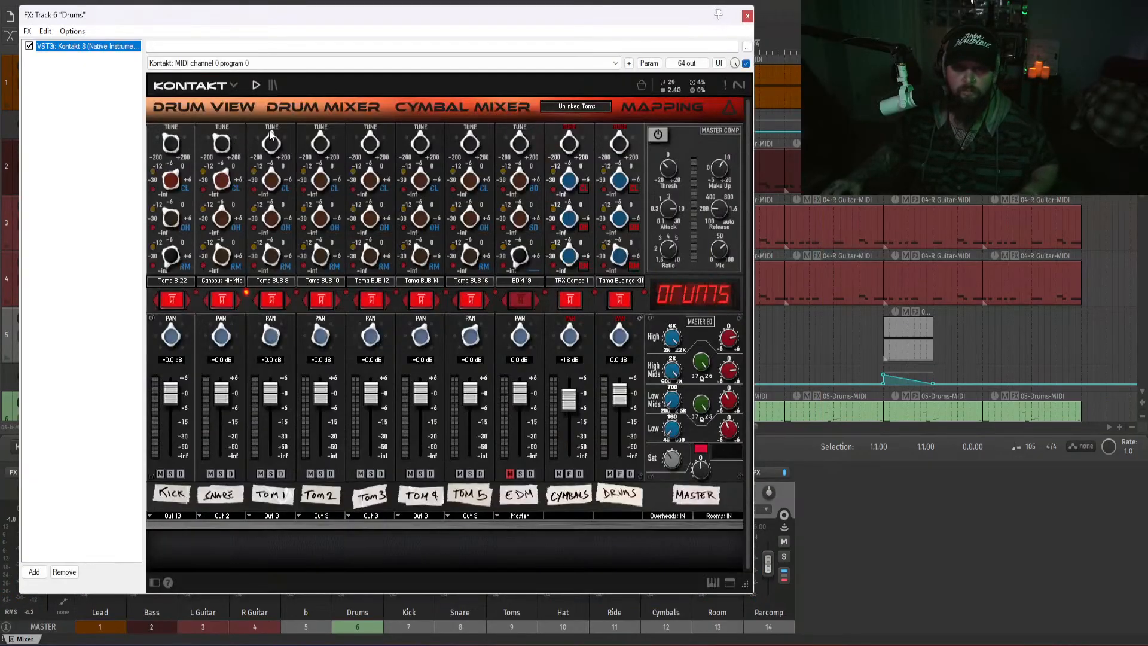
pyautogui.click(890, 525)
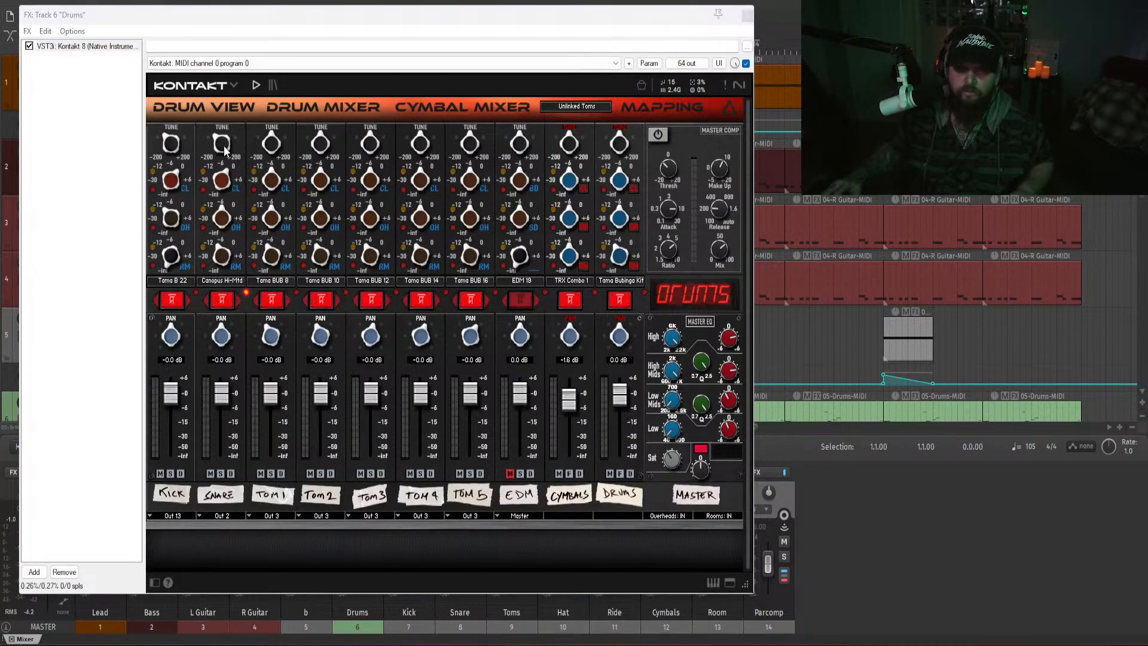
pyautogui.click(908, 512)
pyautogui.press('space')
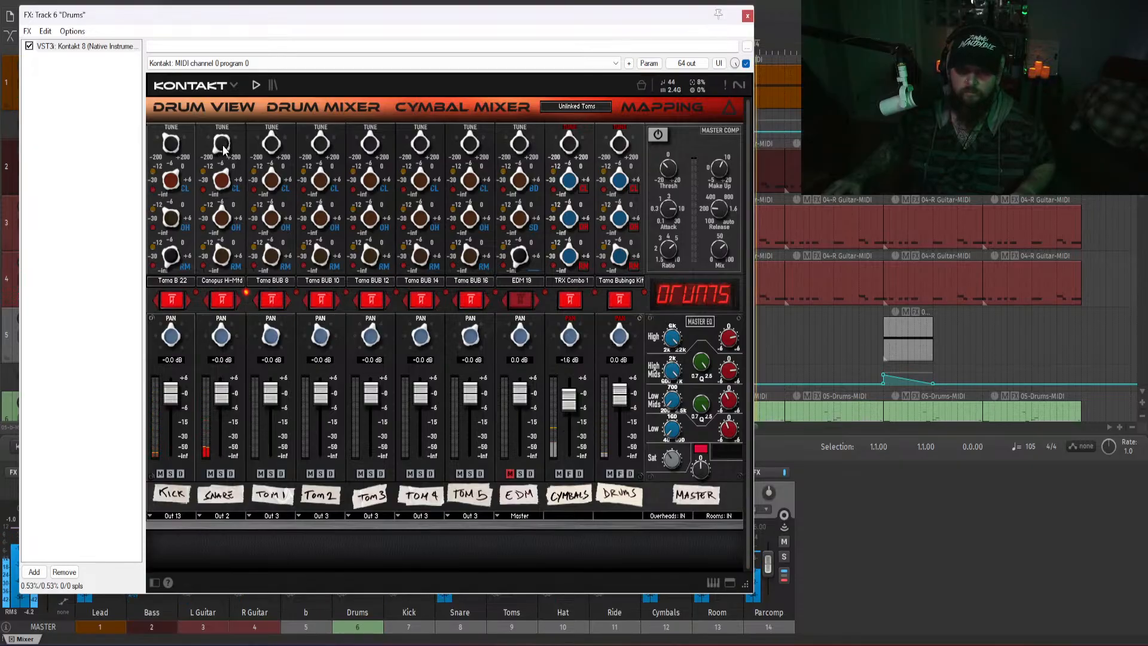
pyautogui.click(842, 538)
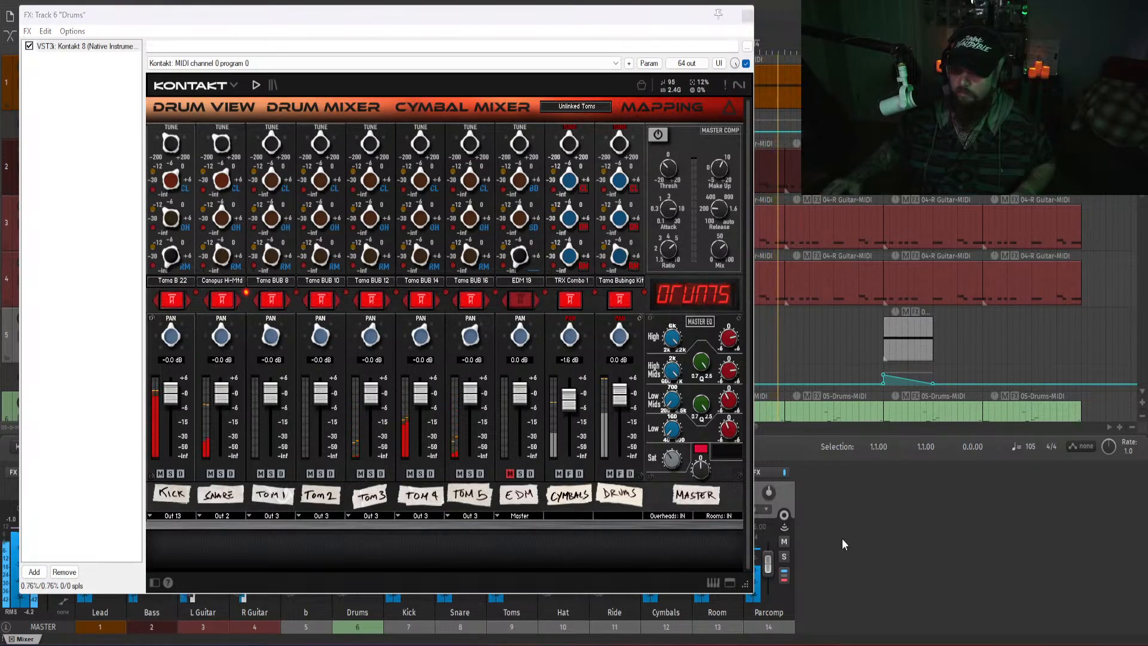
pyautogui.click(747, 15)
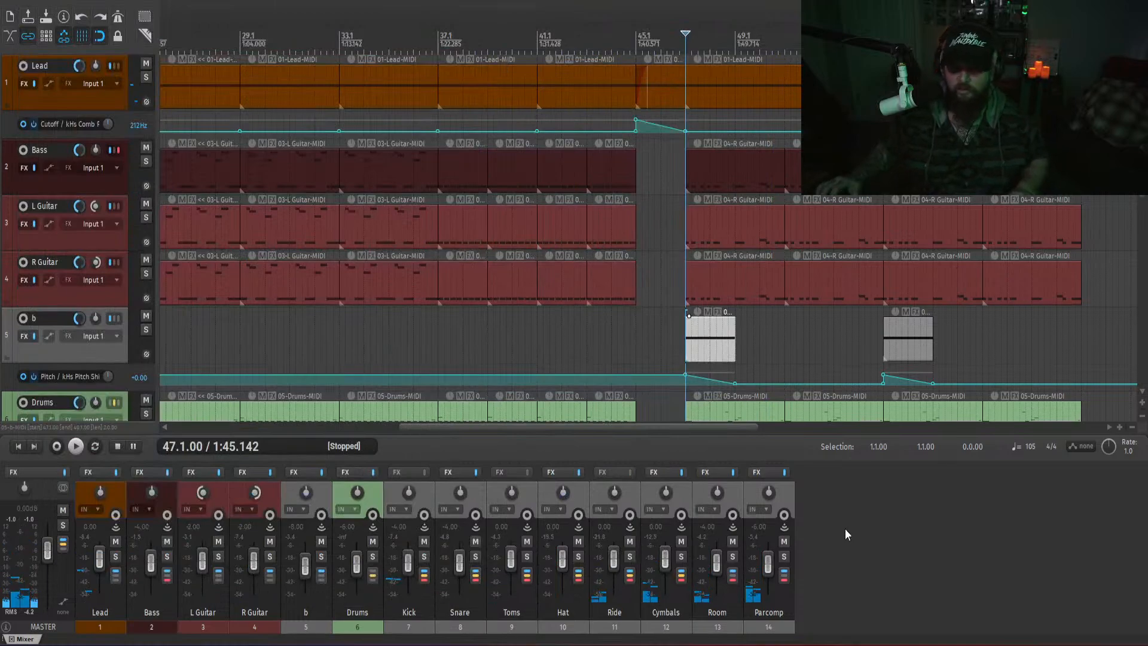
# - Play from just before the break at bar 45 and solo the Drums track
pyautogui.click(605, 327)
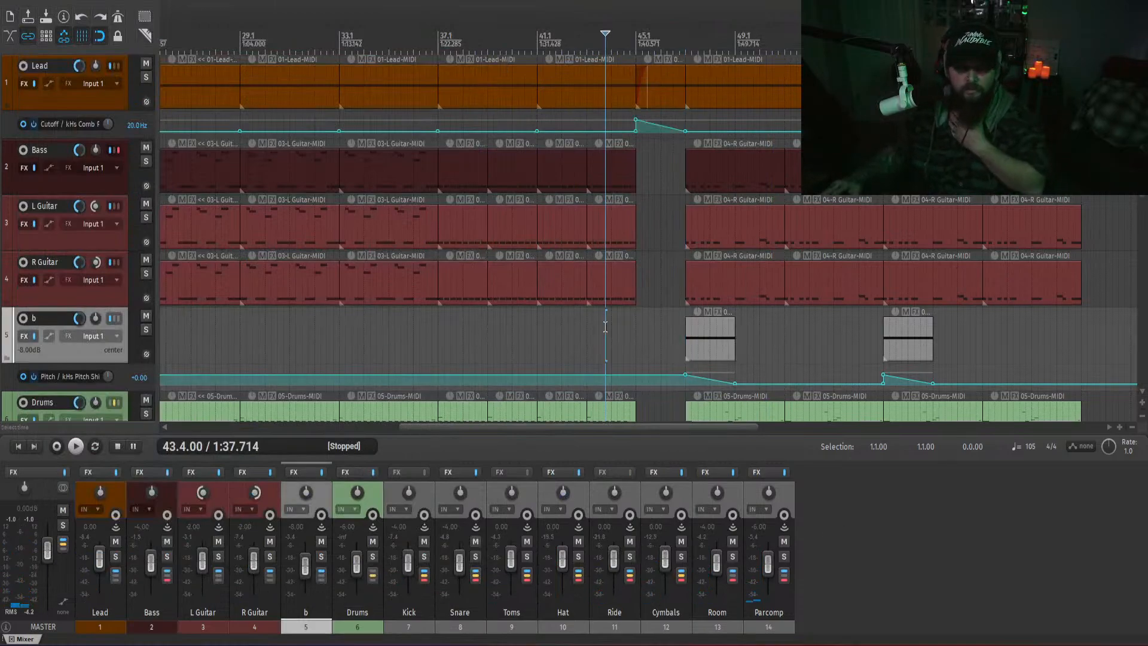
pyautogui.click(631, 343)
pyautogui.scroll(-2, 632, 342)
pyautogui.click(898, 580)
pyautogui.press('space')
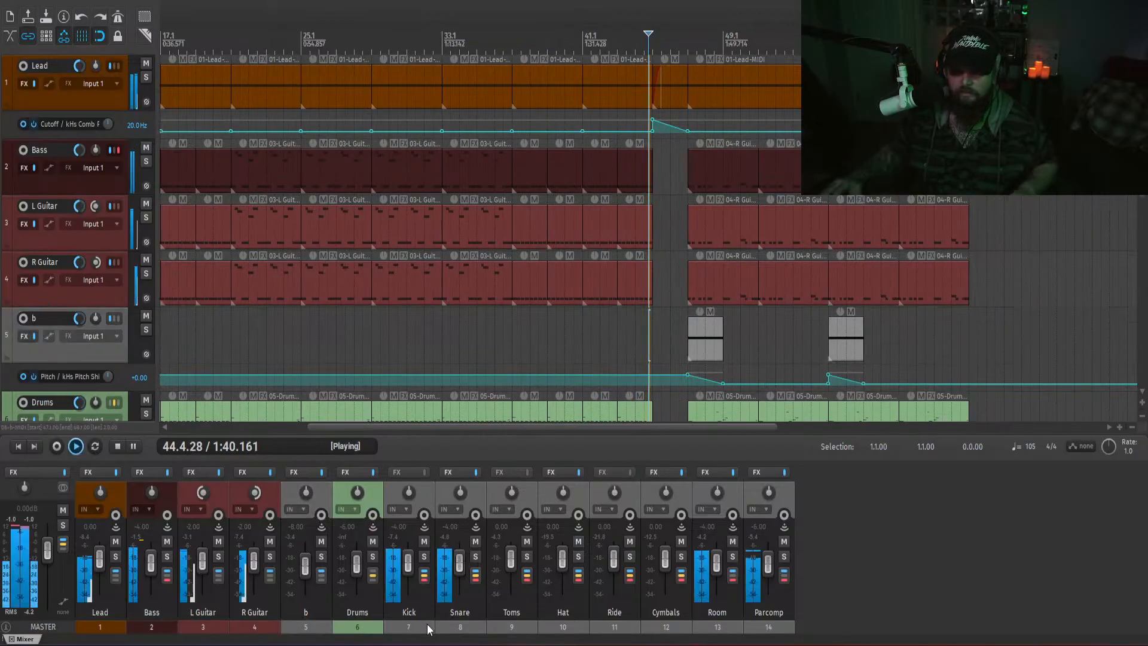
pyautogui.click(373, 557)
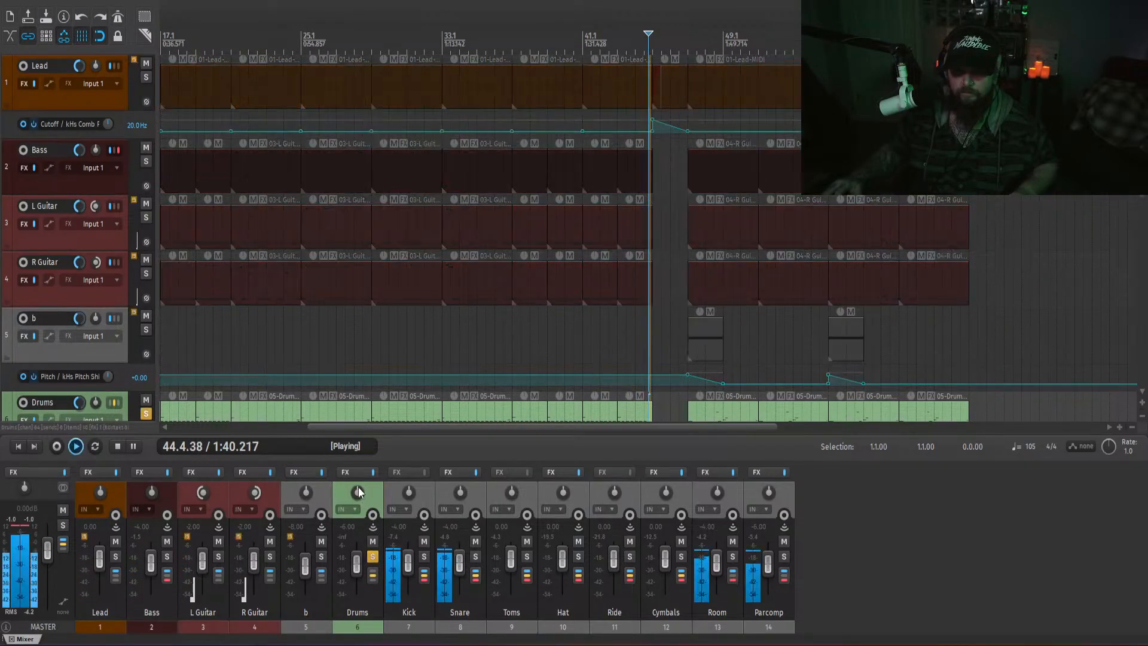
# - Check the kick channel's settings and the drum mixer in the Drums track's Kontakt during playback, closing the plugin and stopping playback
pyautogui.click(351, 472)
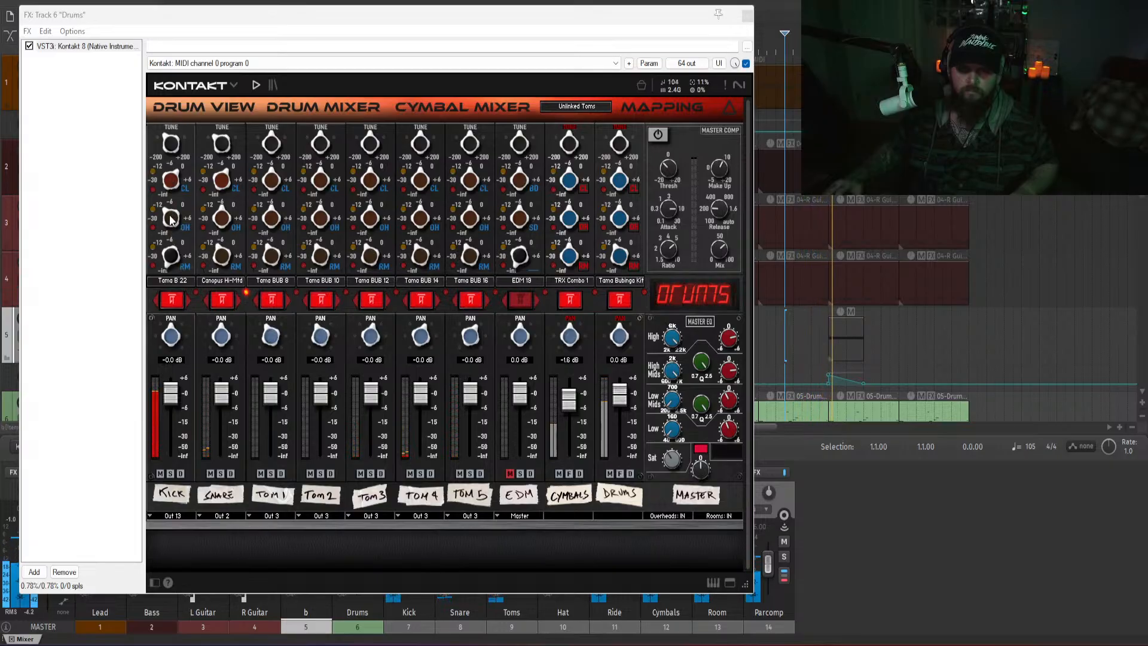
pyautogui.click(173, 493)
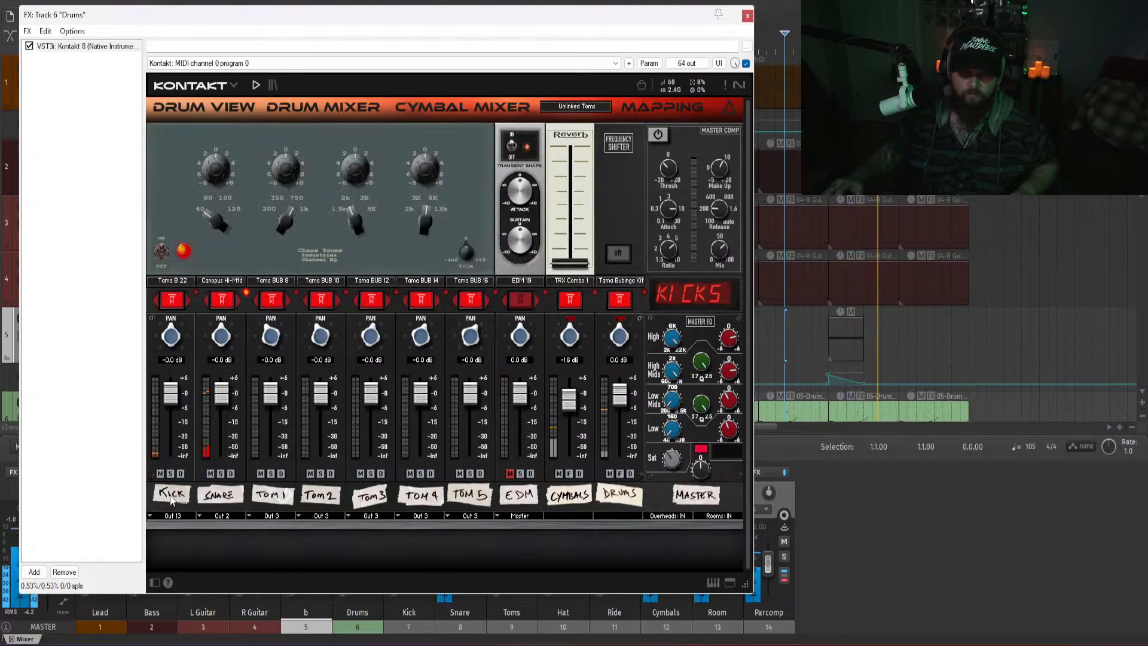
pyautogui.click(619, 494)
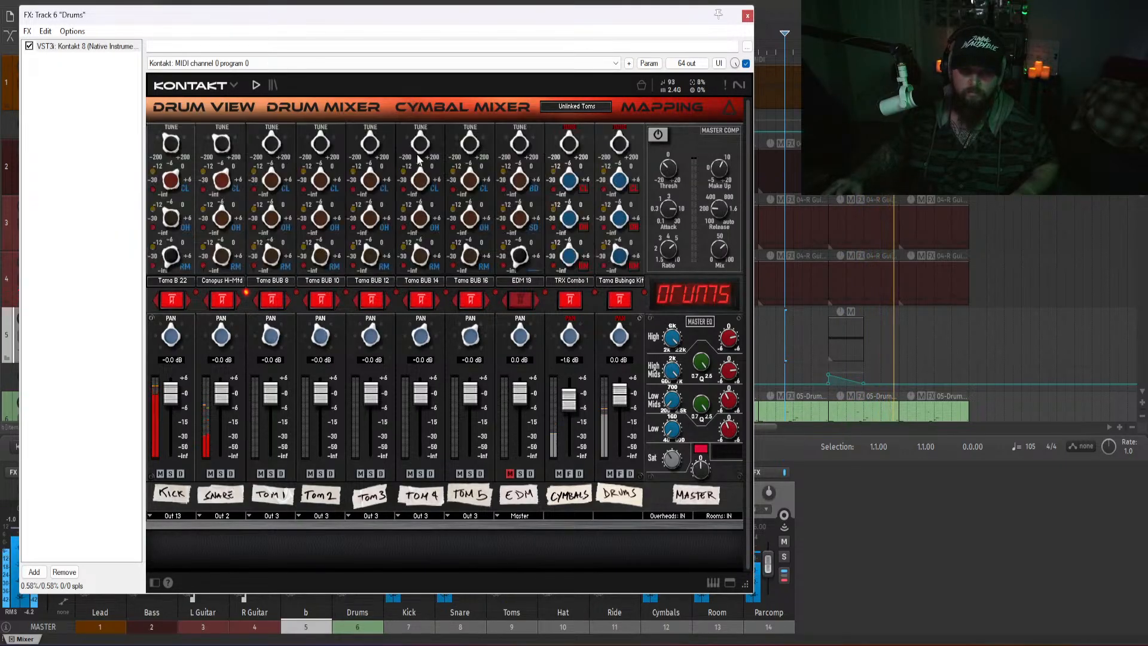
pyautogui.click(748, 17)
pyautogui.press('space')
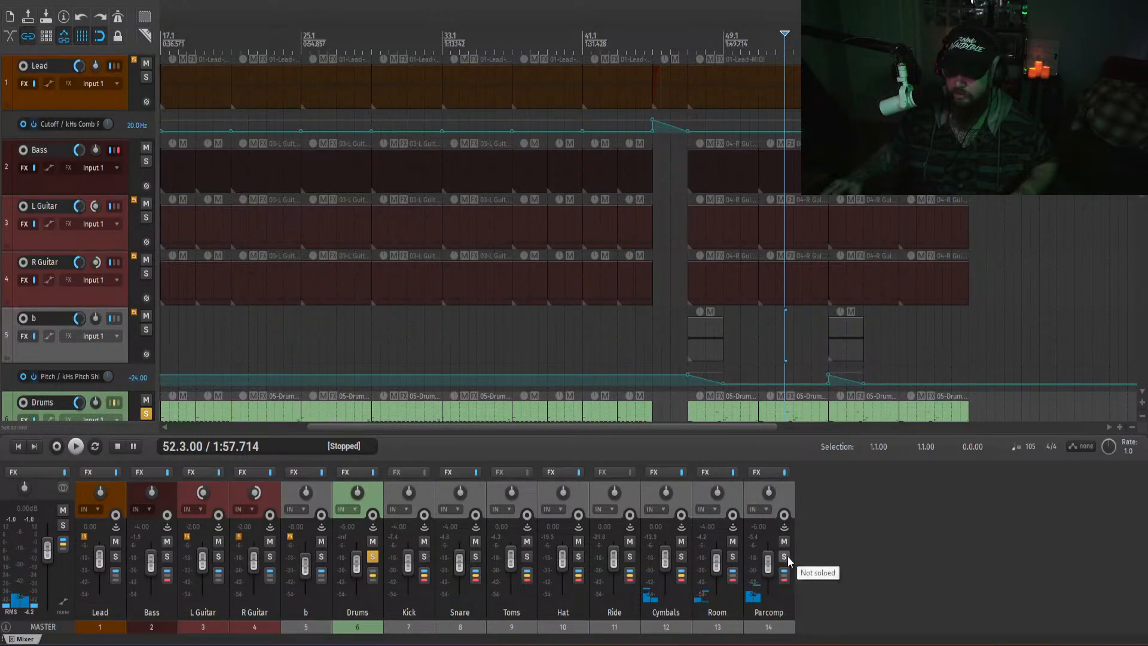
# - Try FabFilter Saturn 2 with a raised Drive on the Parcomp track during playback, and remove the plugin
pyautogui.click(757, 471)
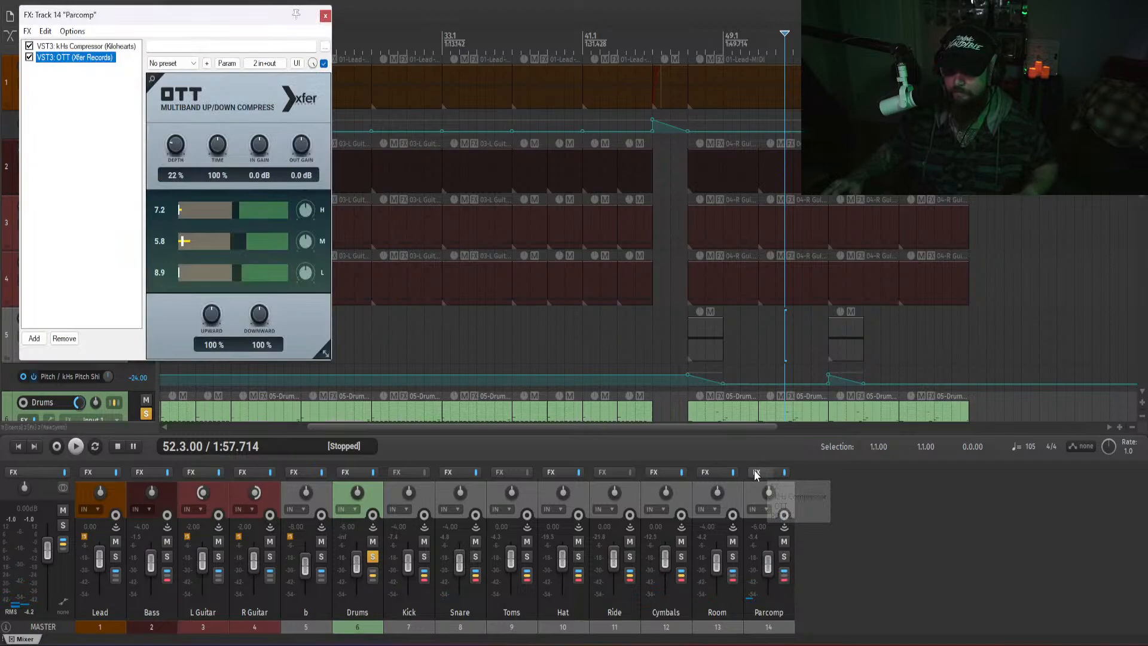
pyautogui.doubleClick(94, 178)
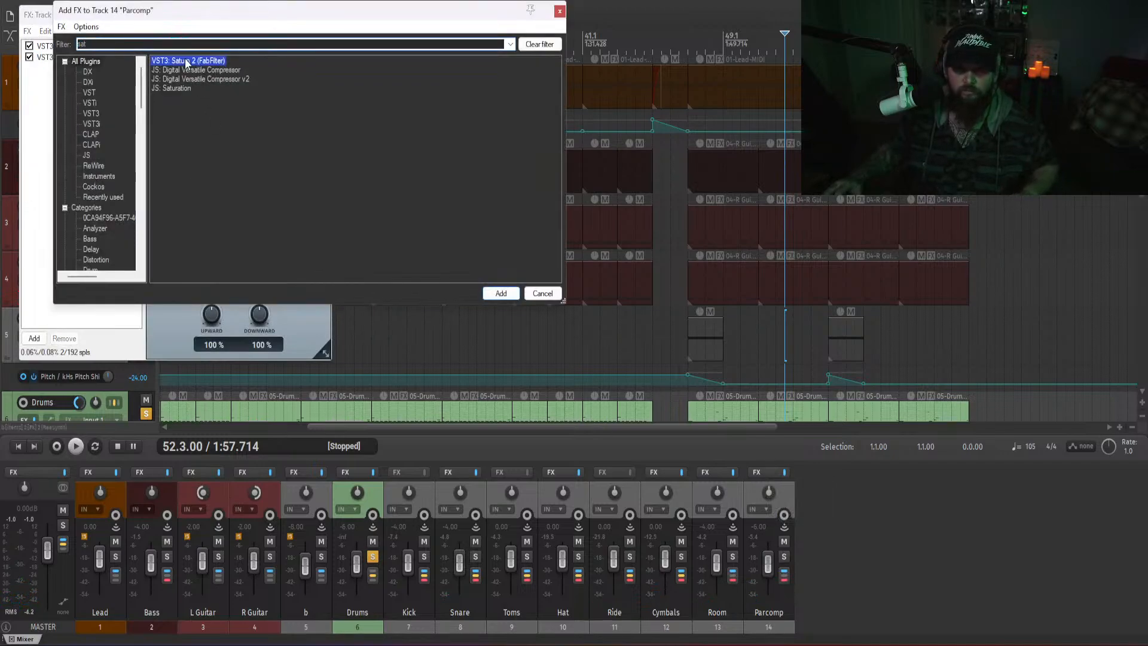
pyautogui.doubleClick(187, 61)
pyautogui.press('space')
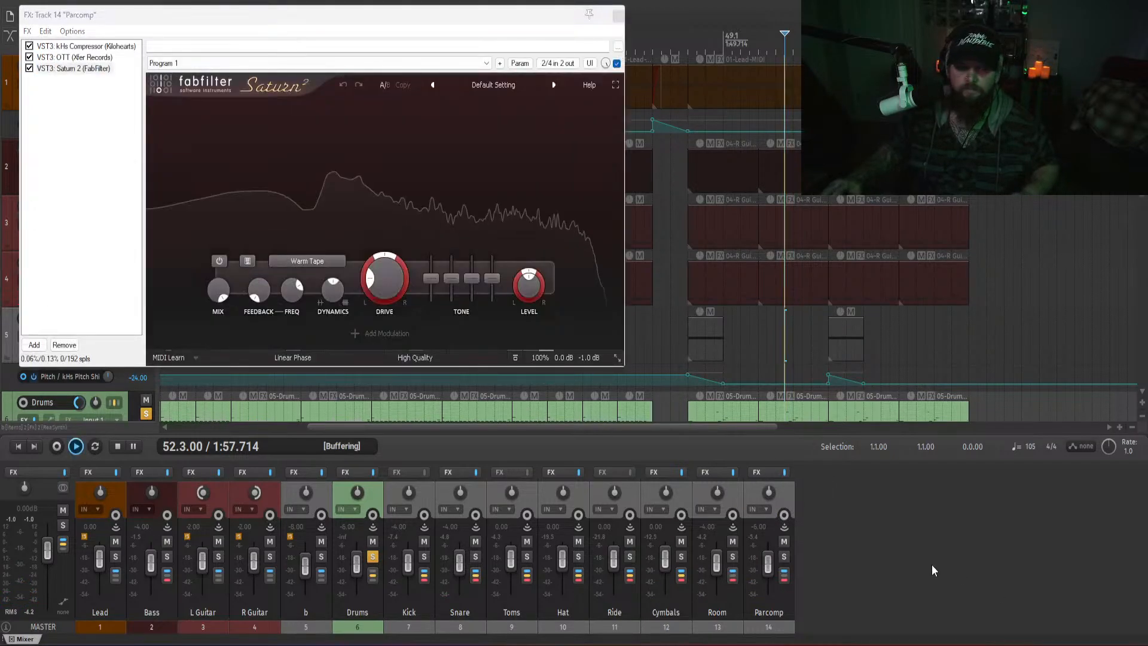
pyautogui.moveTo(385, 275); pyautogui.dragTo(389, 234)
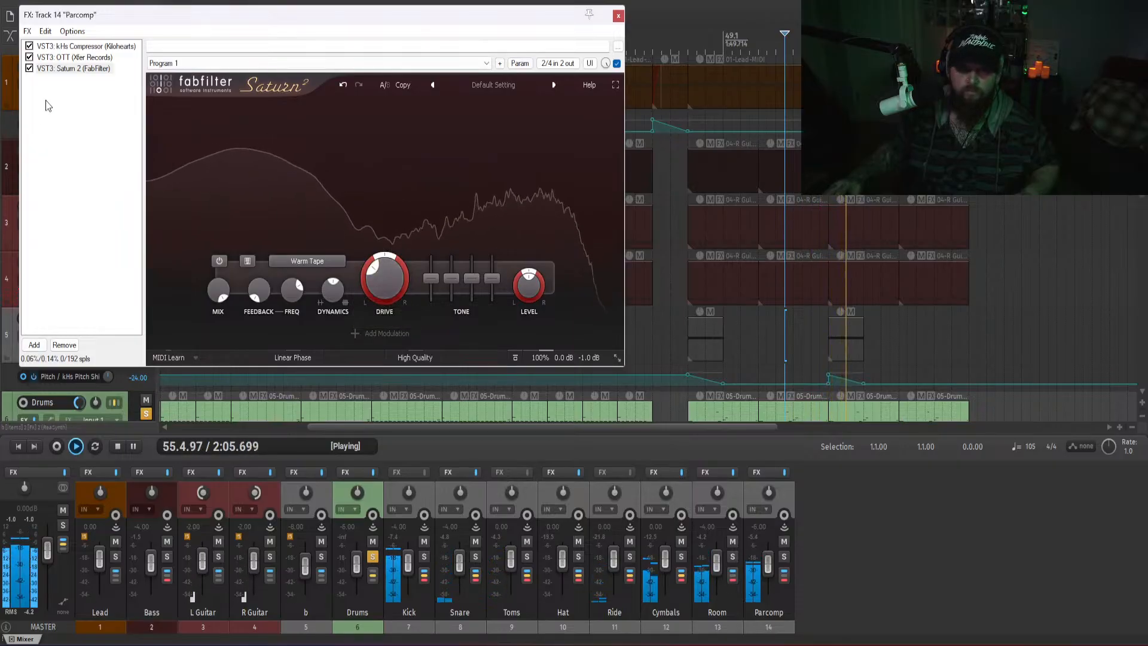
pyautogui.press('space')
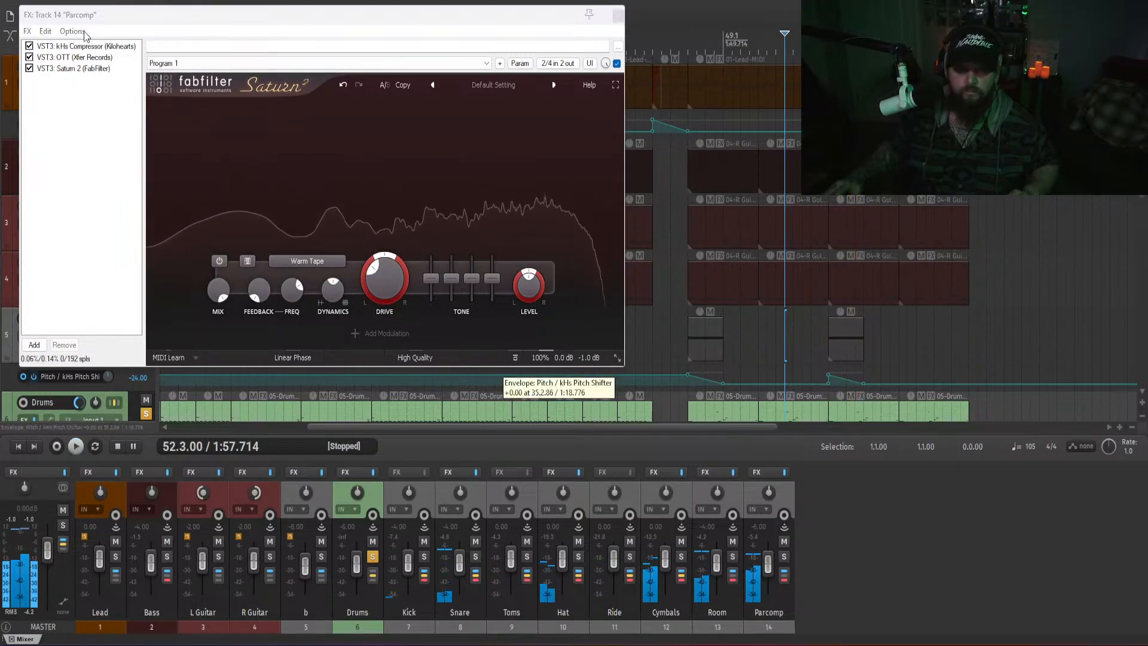
pyautogui.click(80, 69)
pyautogui.press('Delete')
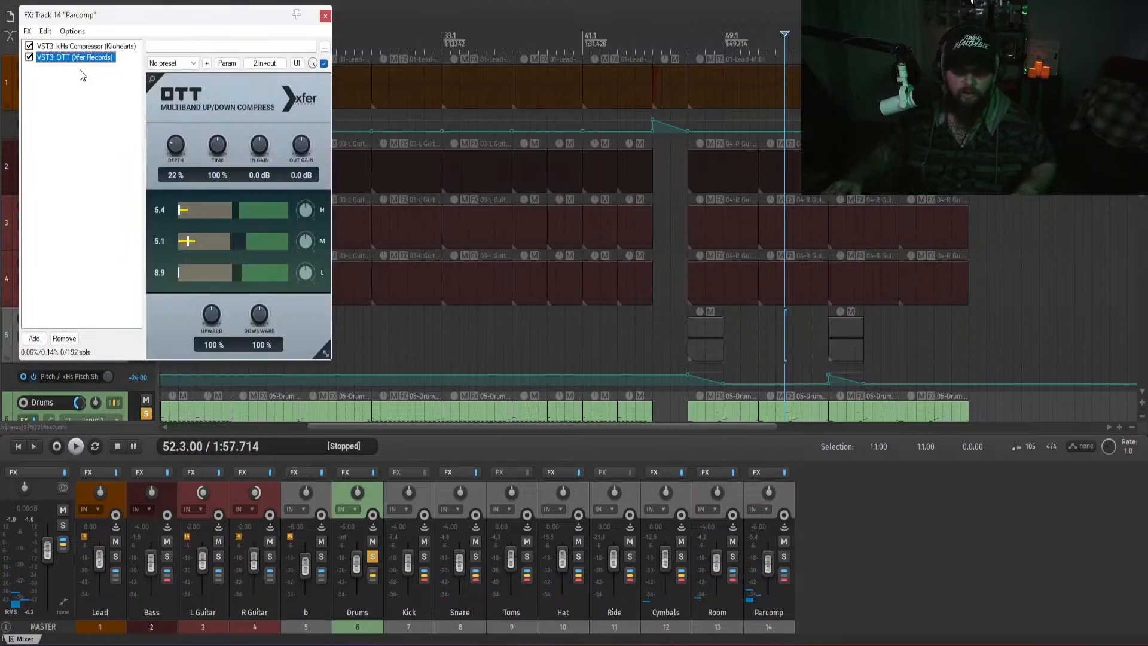
# - Add the JS: Saturation effect after OTT on the Parcomp track and set its Amount to 50%
pyautogui.doubleClick(82, 74)
pyautogui.doubleClick(182, 90)
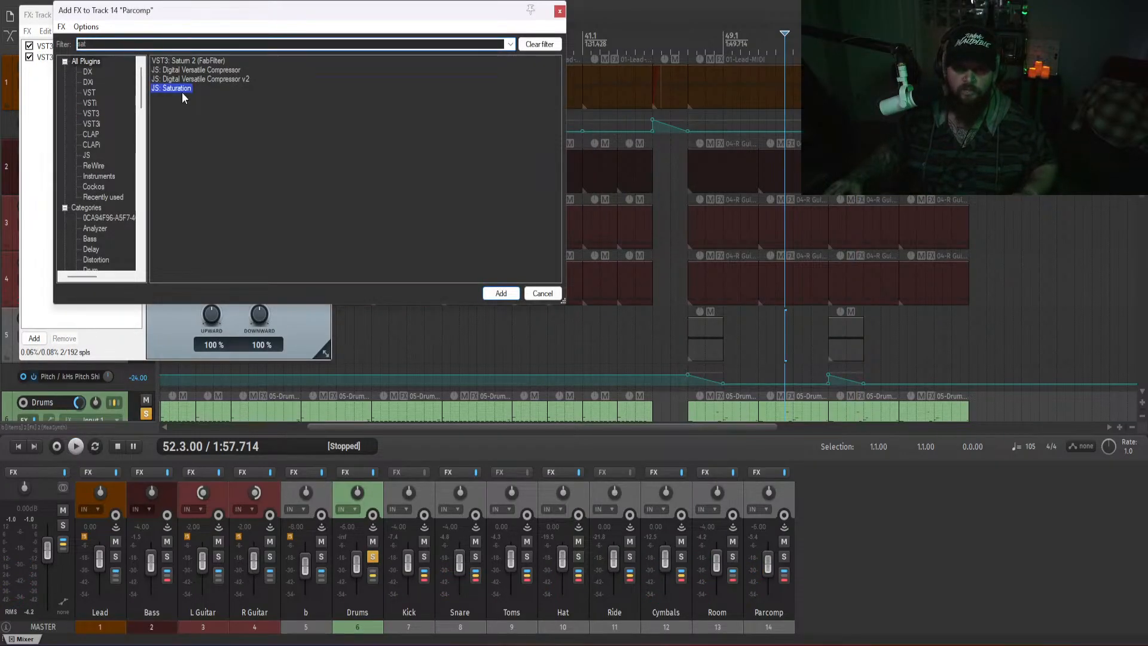
pyautogui.moveTo(299, 101); pyautogui.dragTo(327, 104)
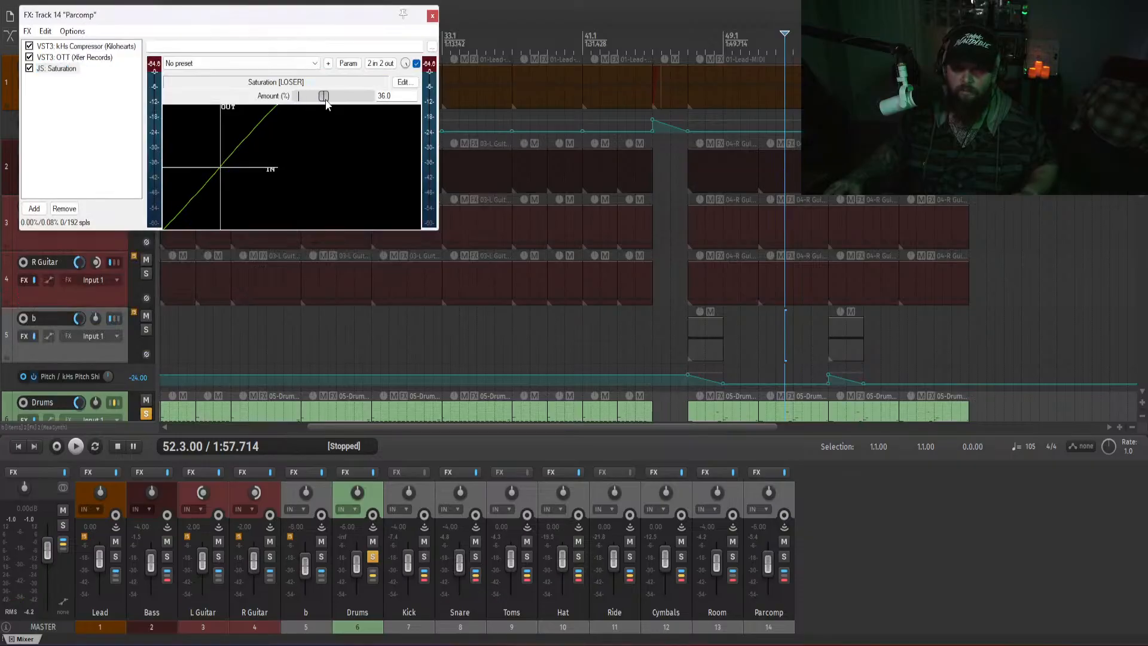
pyautogui.write('50')
pyautogui.press('Return')
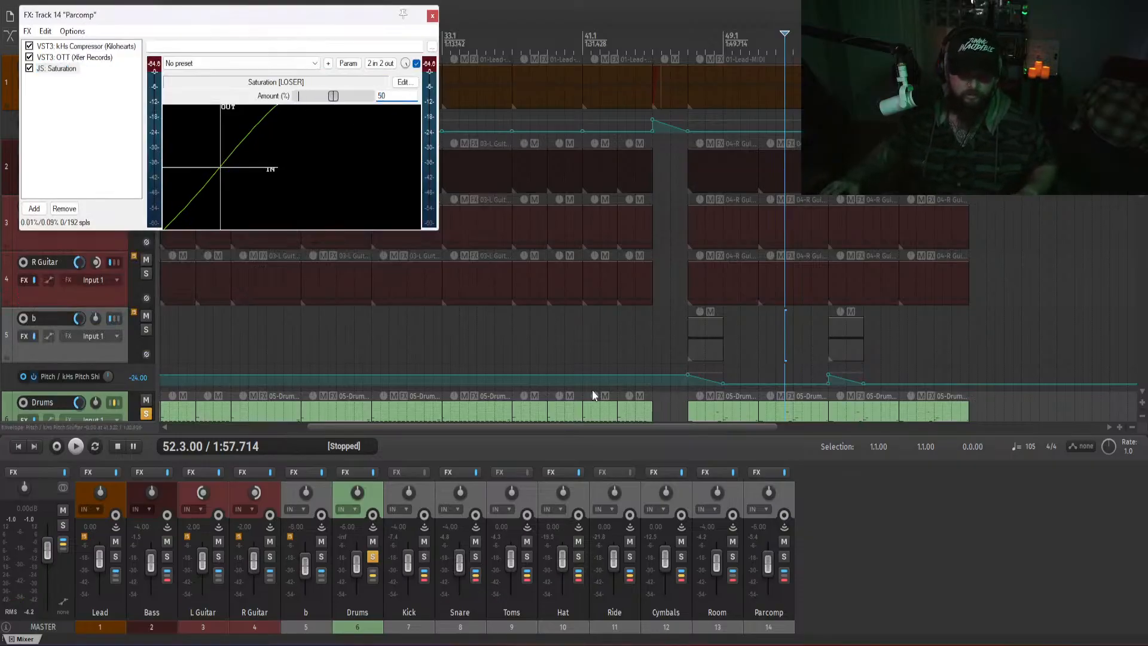
# - Audition the soloed drums with Parcomp's saturation, toggling Parcomp's solo on and off, and close its effects window
pyautogui.press('space')
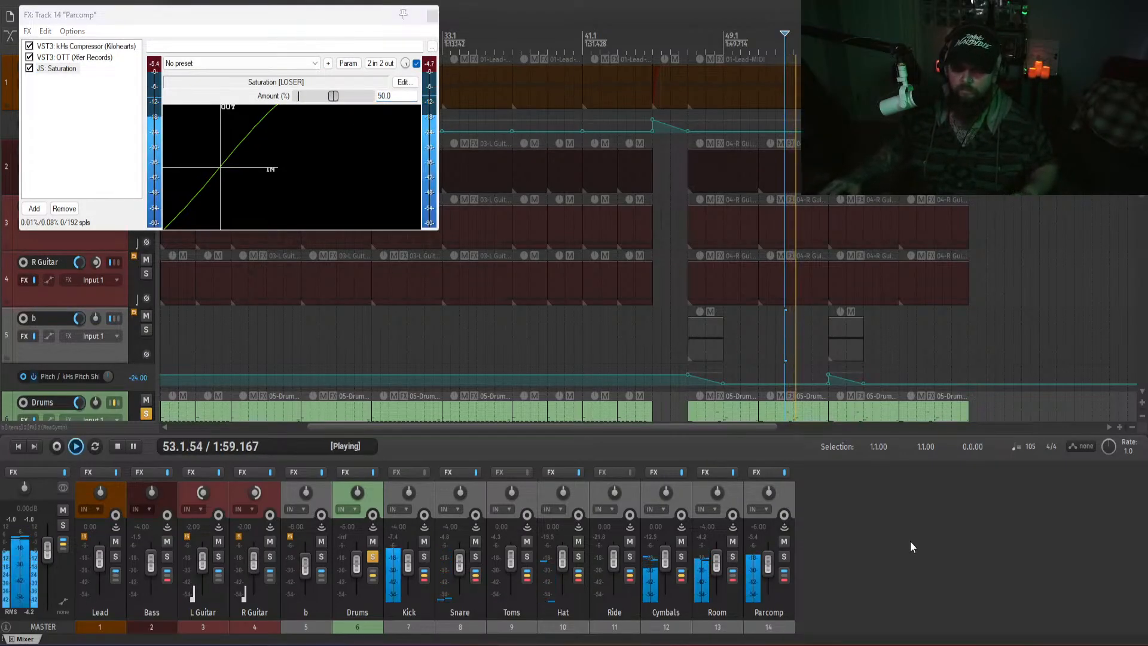
pyautogui.click(784, 556)
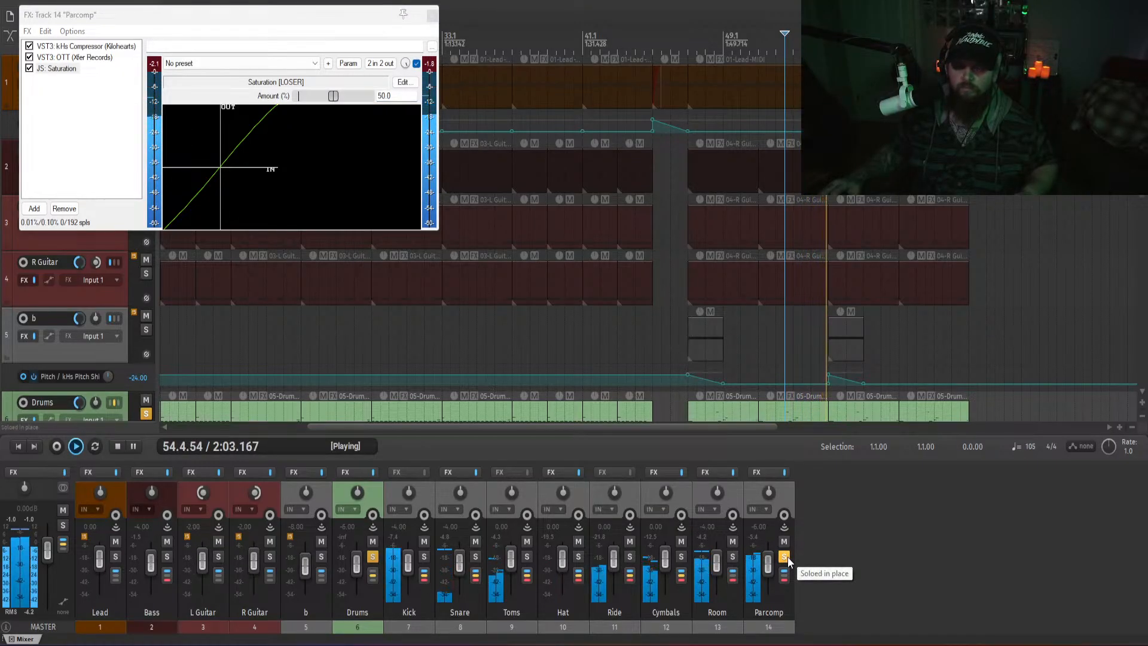
pyautogui.click(784, 556)
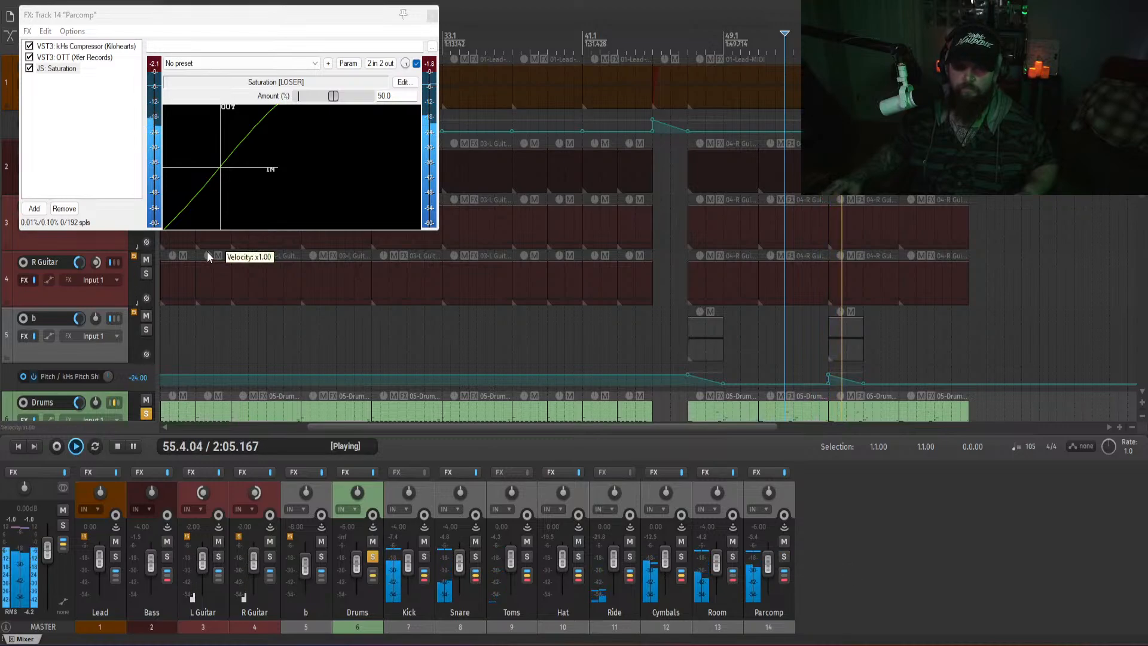
pyautogui.press('space')
pyautogui.click(431, 15)
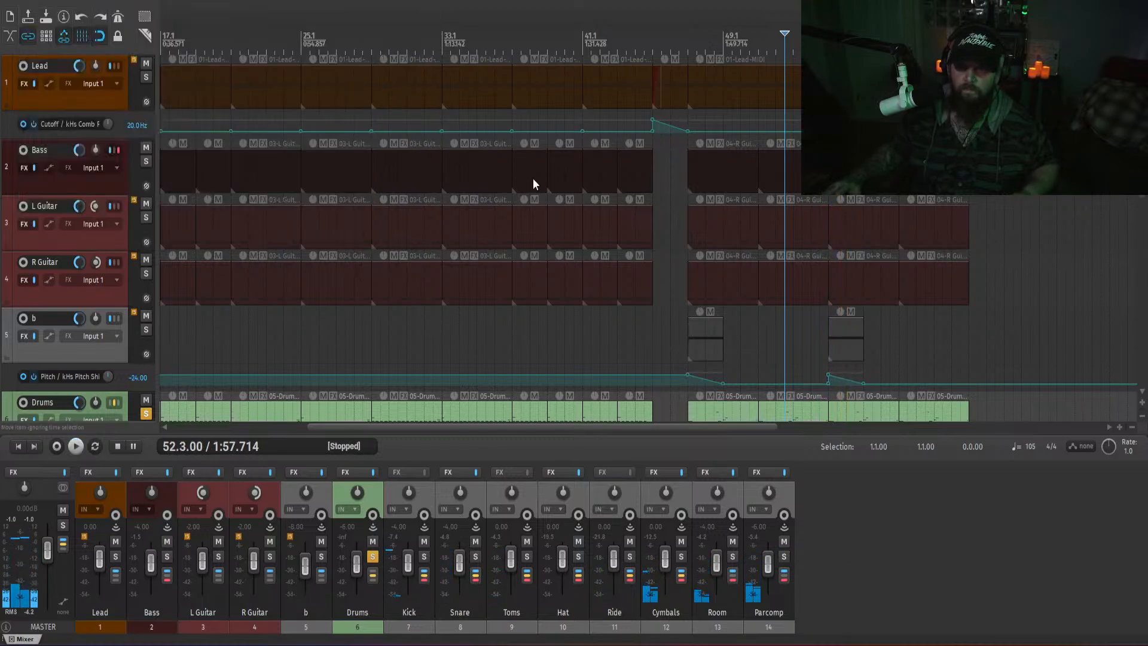
# - Create a new track 15 after Parcomp and add Kontakt 8 to it
pyautogui.doubleClick(831, 574)
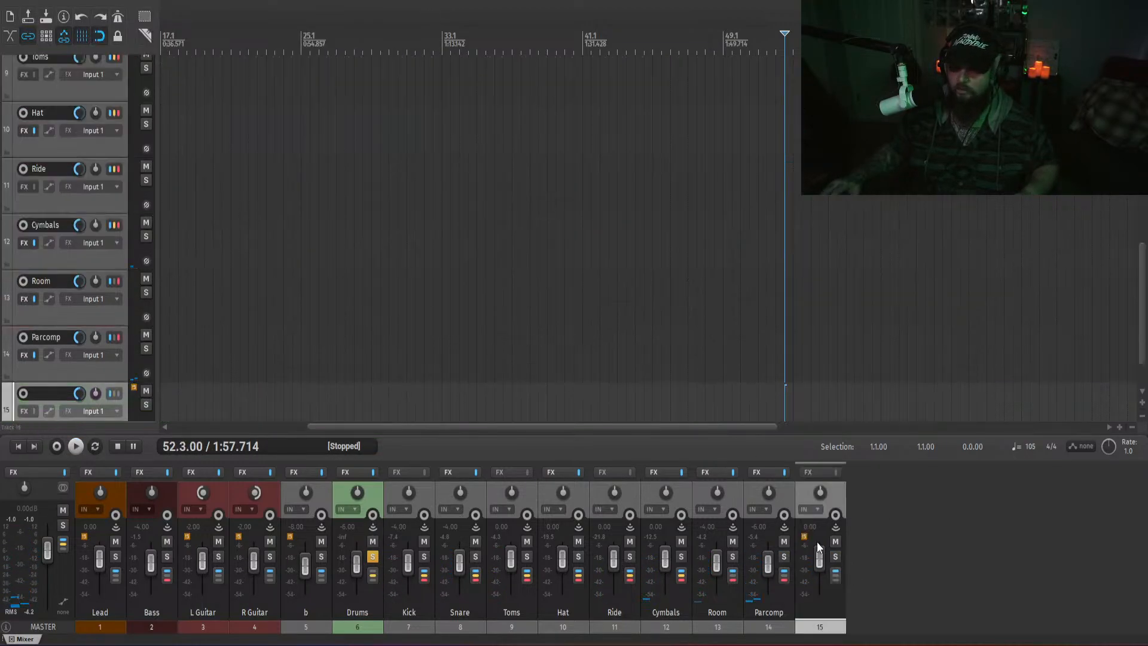
pyautogui.click(808, 475)
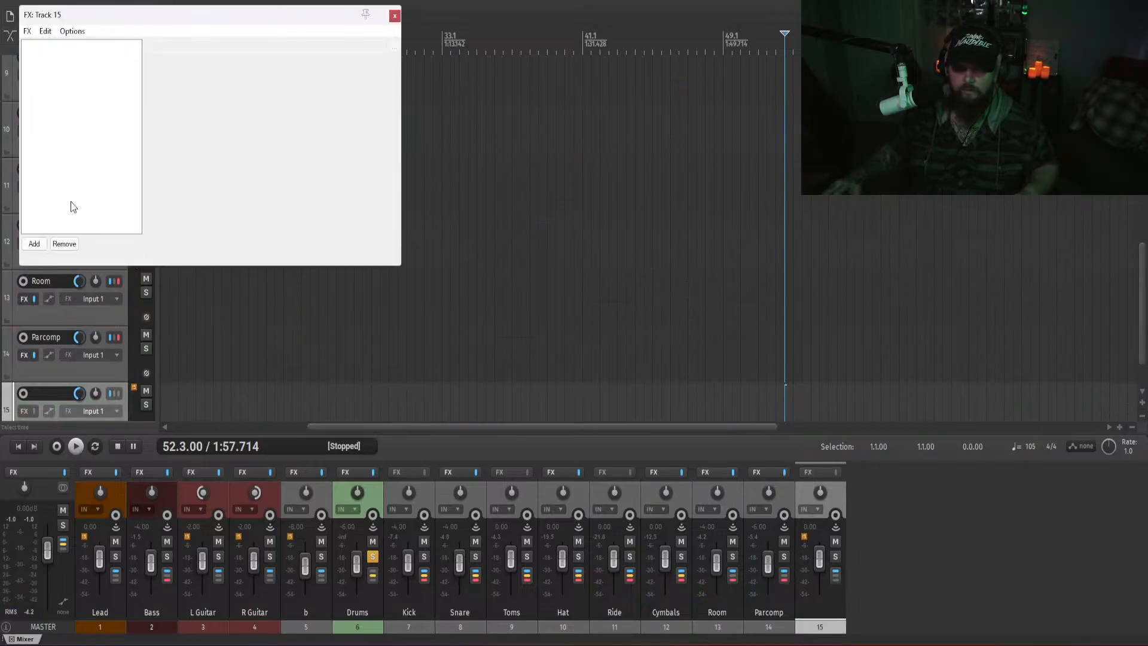
pyautogui.doubleClick(65, 173)
pyautogui.write('kont')
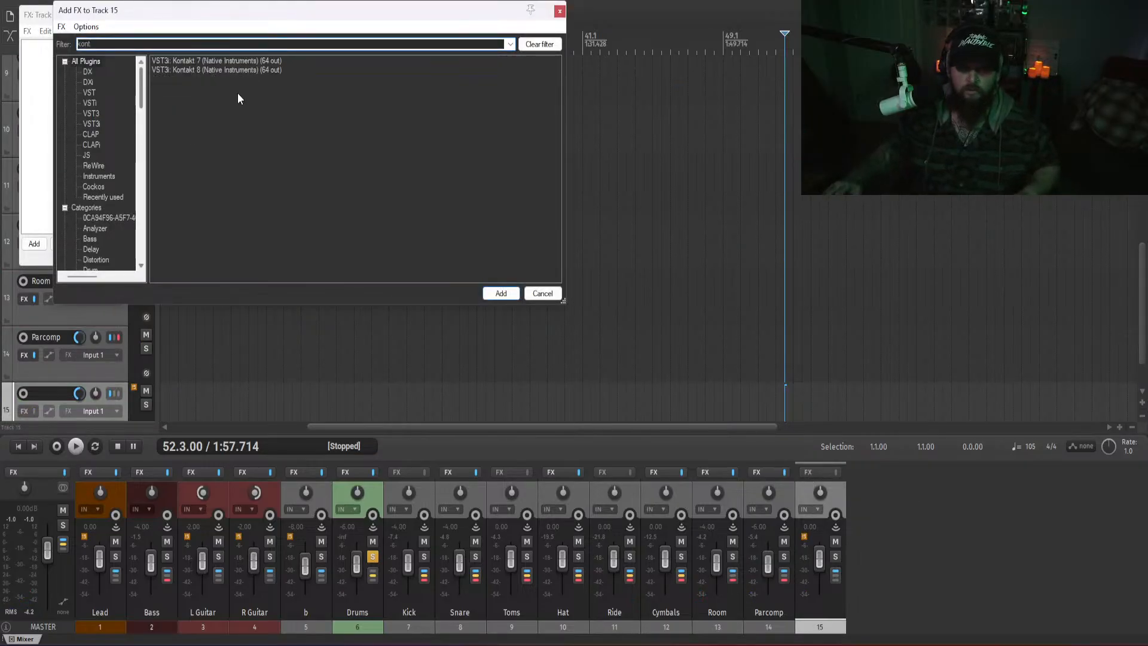
pyautogui.doubleClick(232, 70)
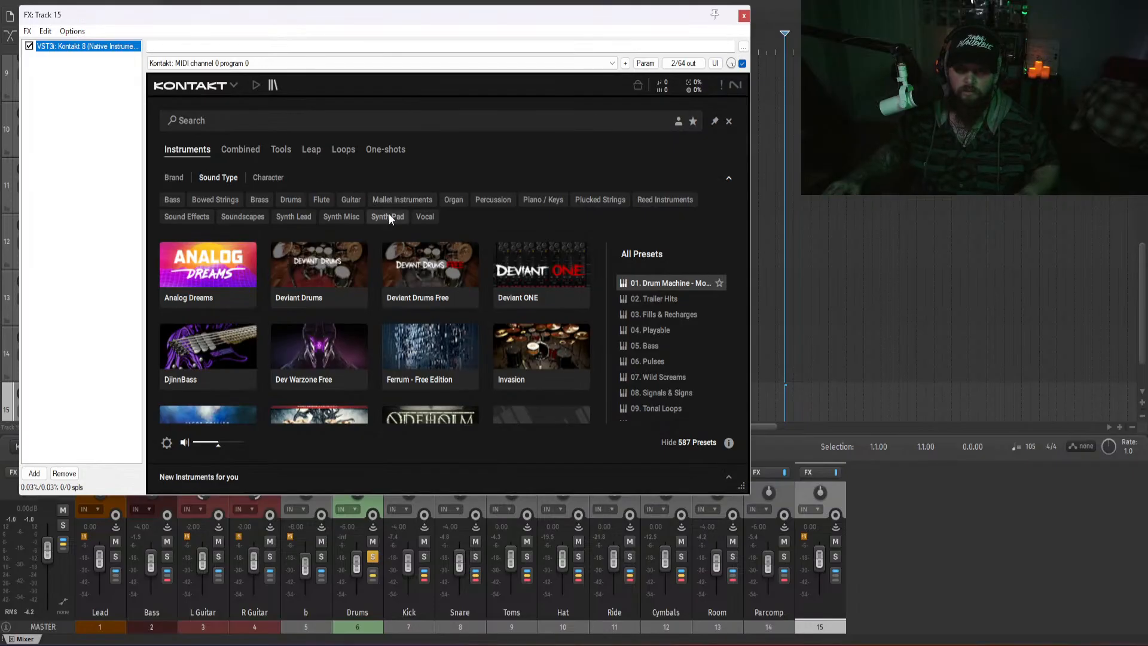
# - Load the Deviant ONE instrument in track 15's Kontakt, hide the library browser, and close the plugin
pyautogui.click(583, 256)
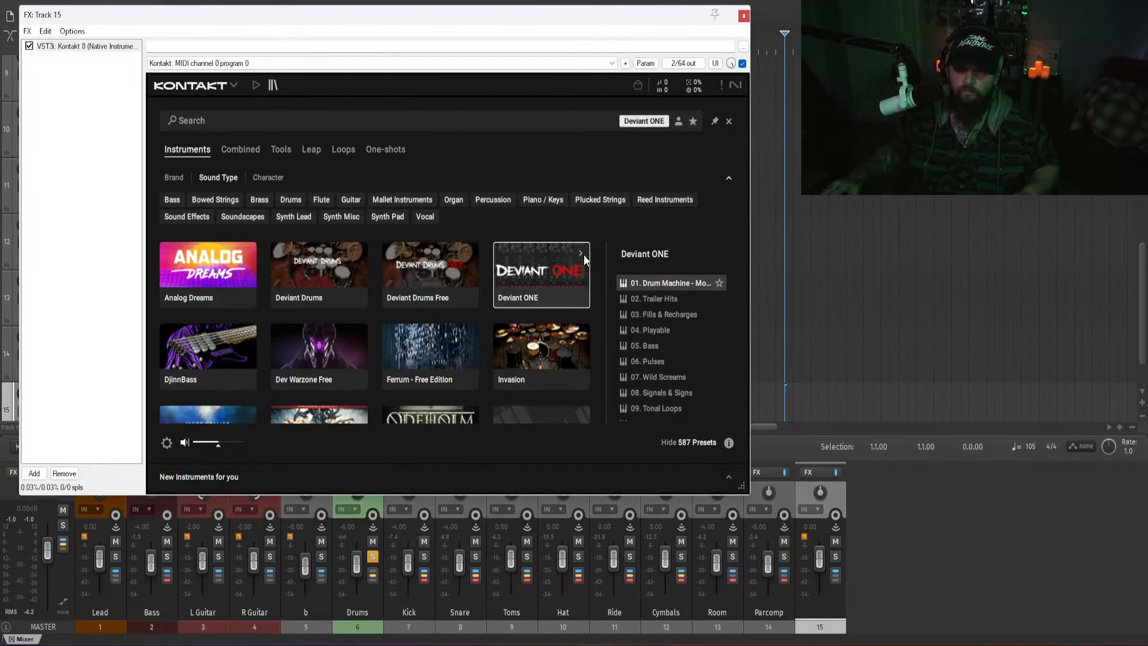
pyautogui.doubleClick(584, 253)
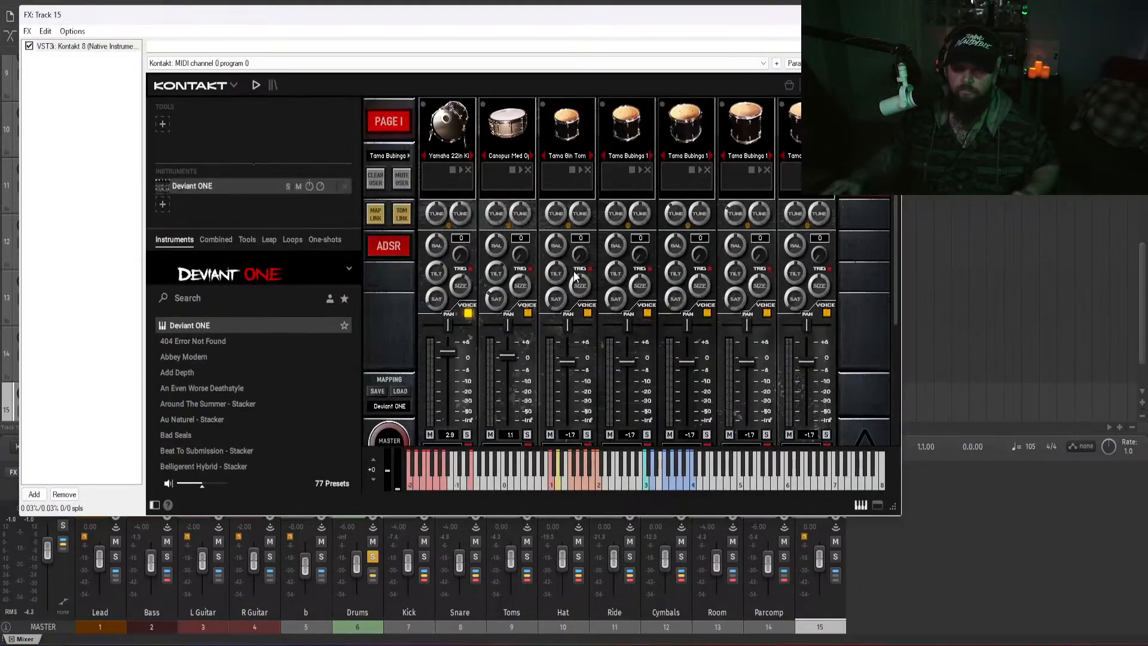
pyautogui.click(155, 505)
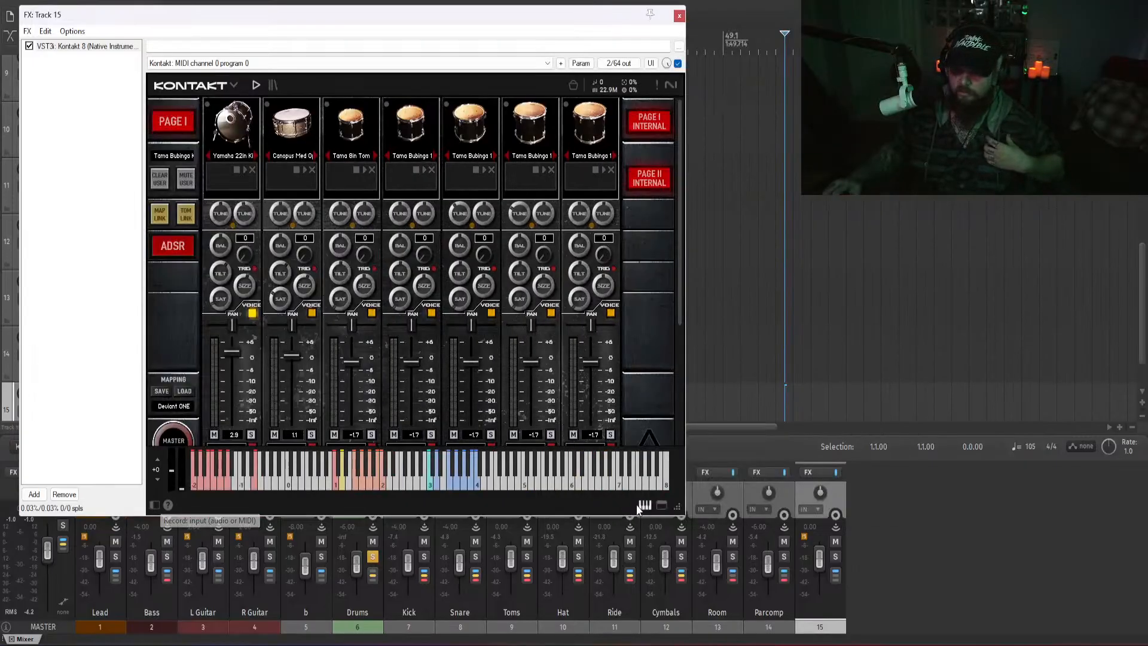
pyautogui.click(679, 15)
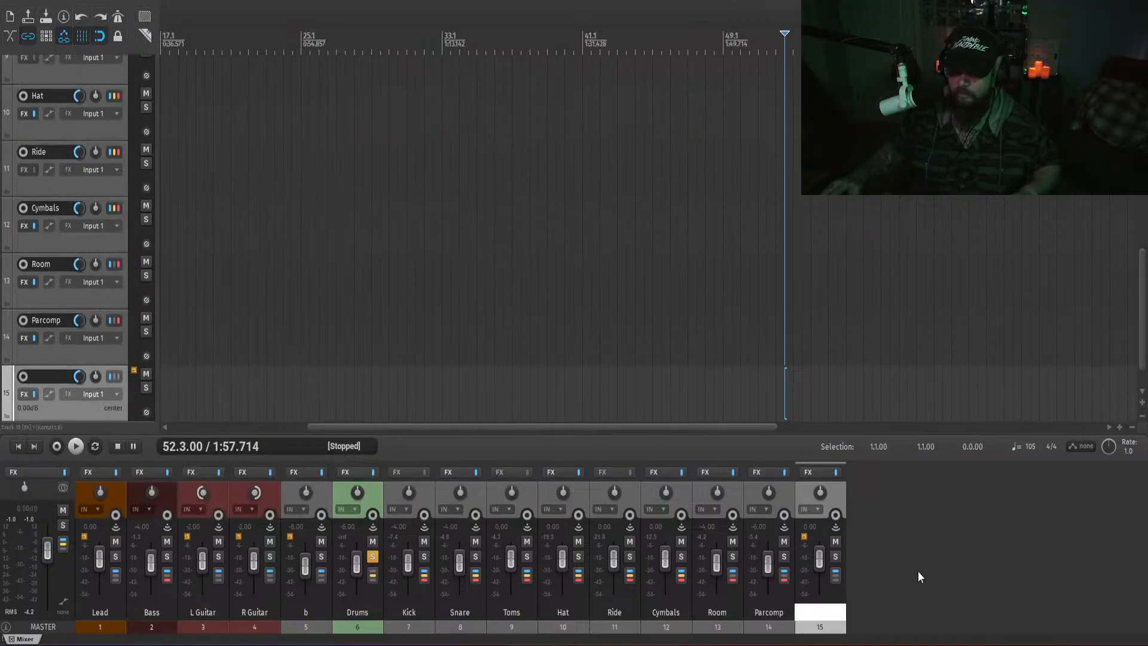
# - Reopen Kontakt on the new track 15 and preview the Yamaha 22in kick in Deviant ONE
pyautogui.click(900, 529)
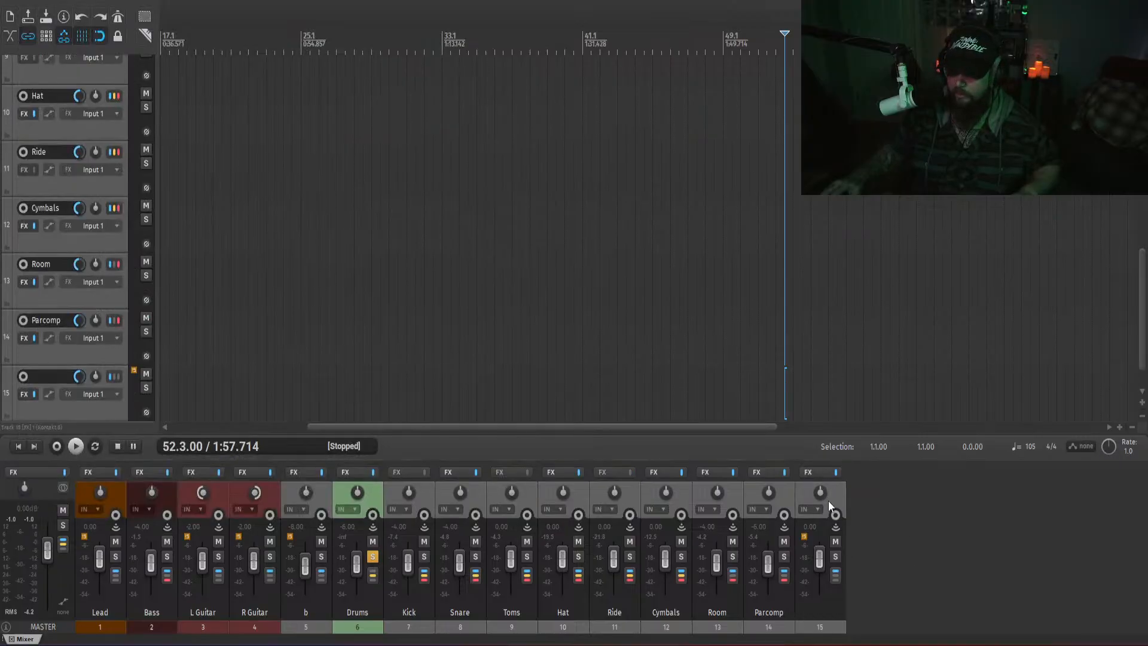
pyautogui.click(809, 472)
pyautogui.click(227, 123)
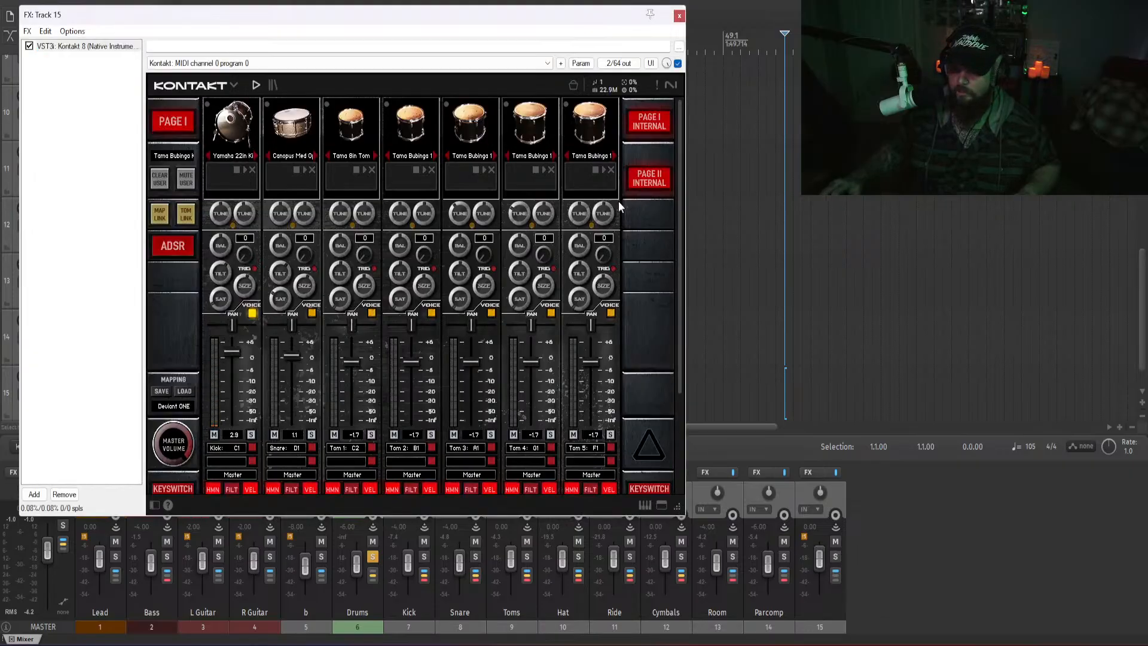
# - Close the Kontakt window and turn off solo on the Drums track
pyautogui.click(680, 17)
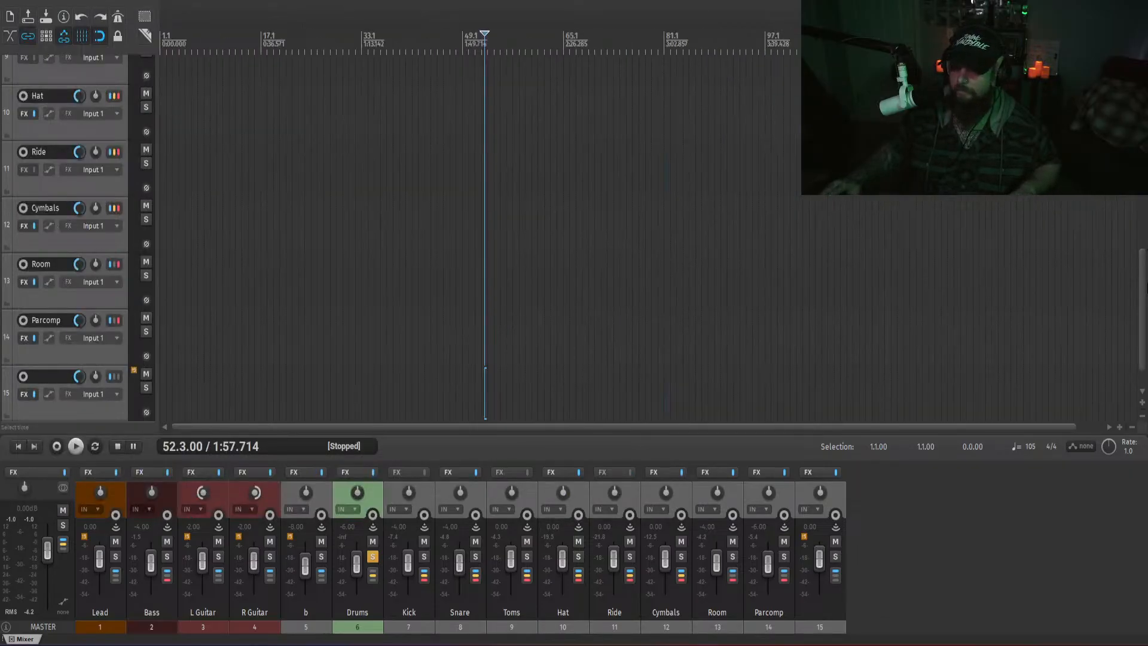
pyautogui.moveTo(1146, 296); pyautogui.dragTo(1147, 149)
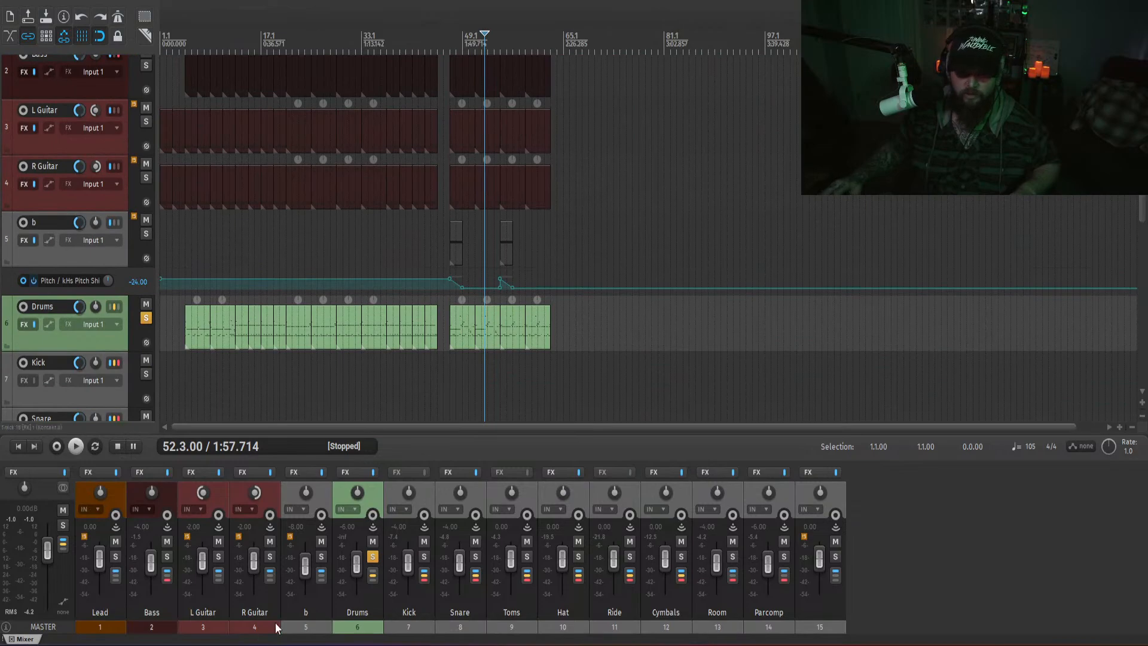
pyautogui.click(373, 557)
pyautogui.click(494, 390)
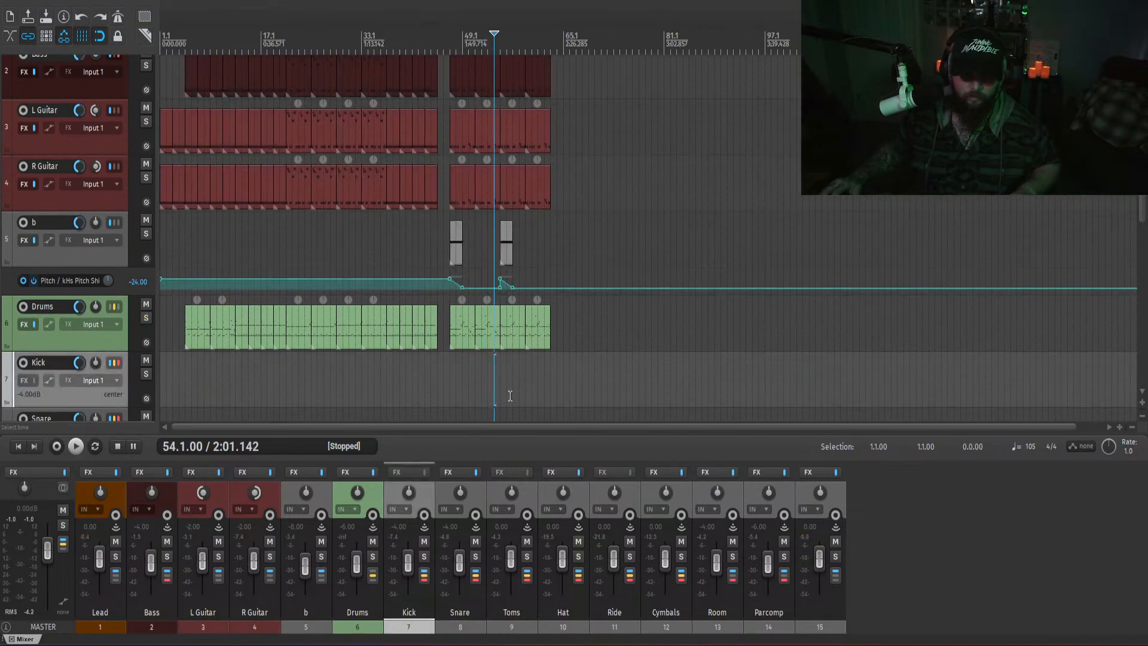
pyautogui.scroll(3, 550, 395)
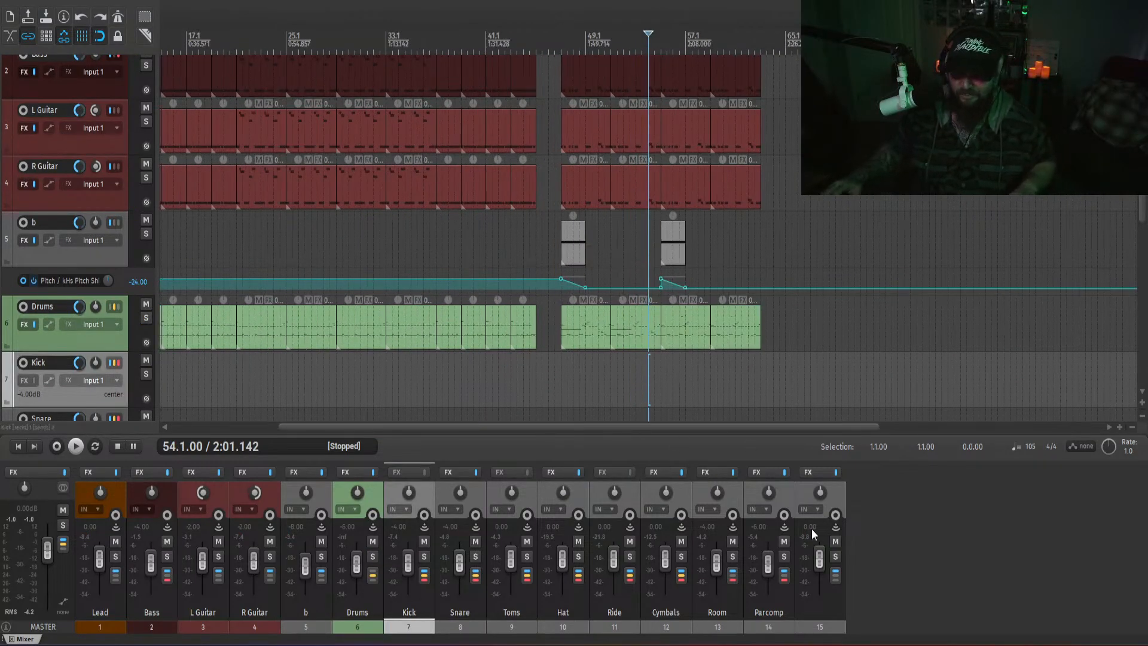
# - Rename track 15 to "K+S Layer"
pyautogui.doubleClick(827, 616)
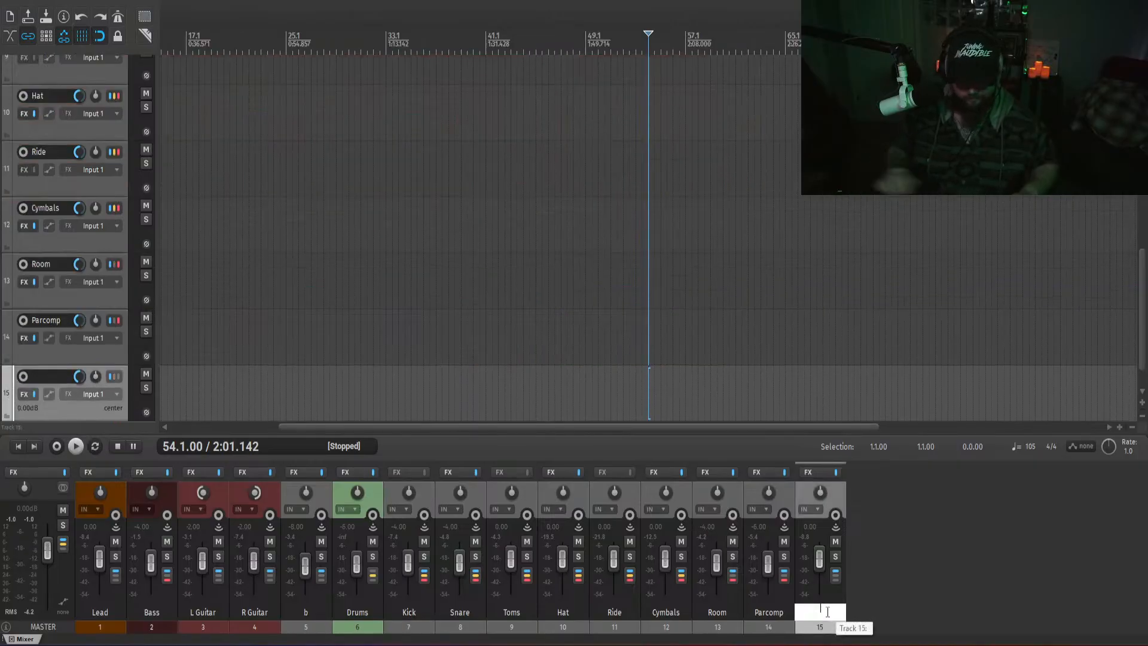
pyautogui.write('K+S')
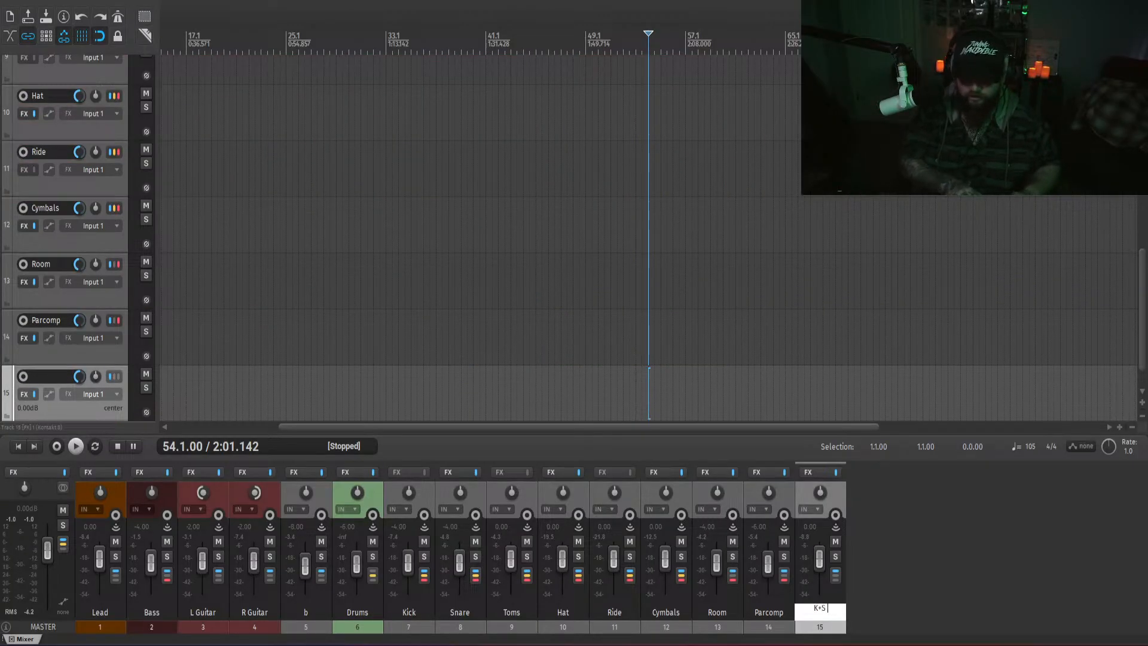
pyautogui.write(' Layer')
pyautogui.press('Return')
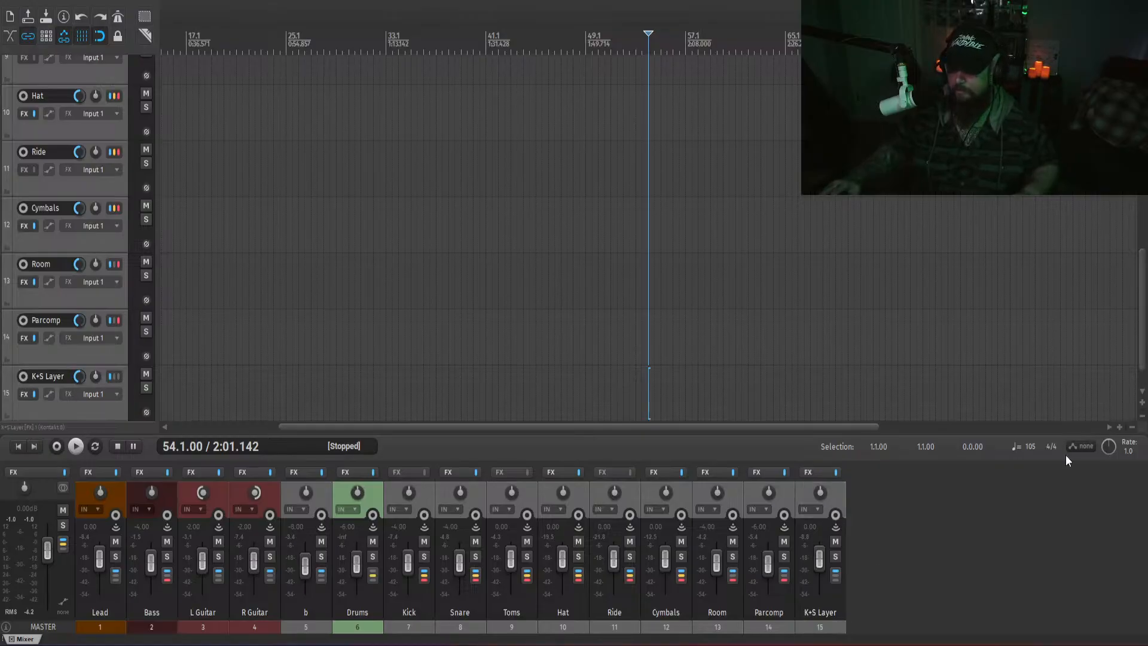
# - Move the K+S Layer track directly below Drums and copy all of the Drums track's MIDI items onto it
pyautogui.moveTo(1141, 327); pyautogui.dragTo(1142, 198)
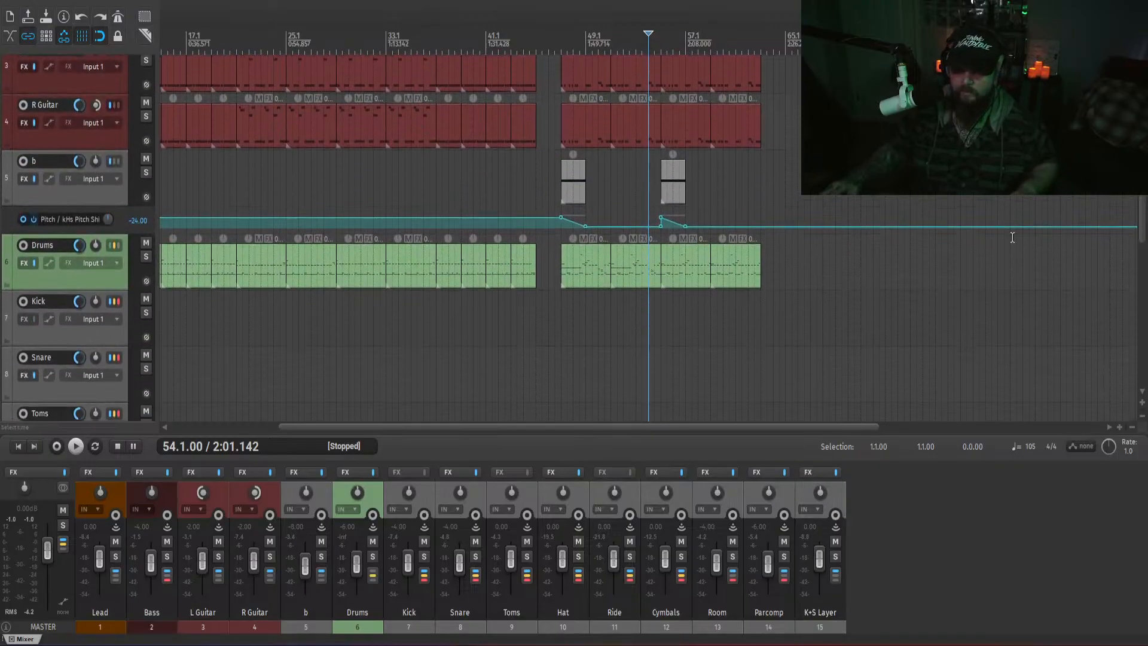
pyautogui.scroll(-2, 628, 255)
pyautogui.moveTo(741, 263); pyautogui.dragTo(156, 257)
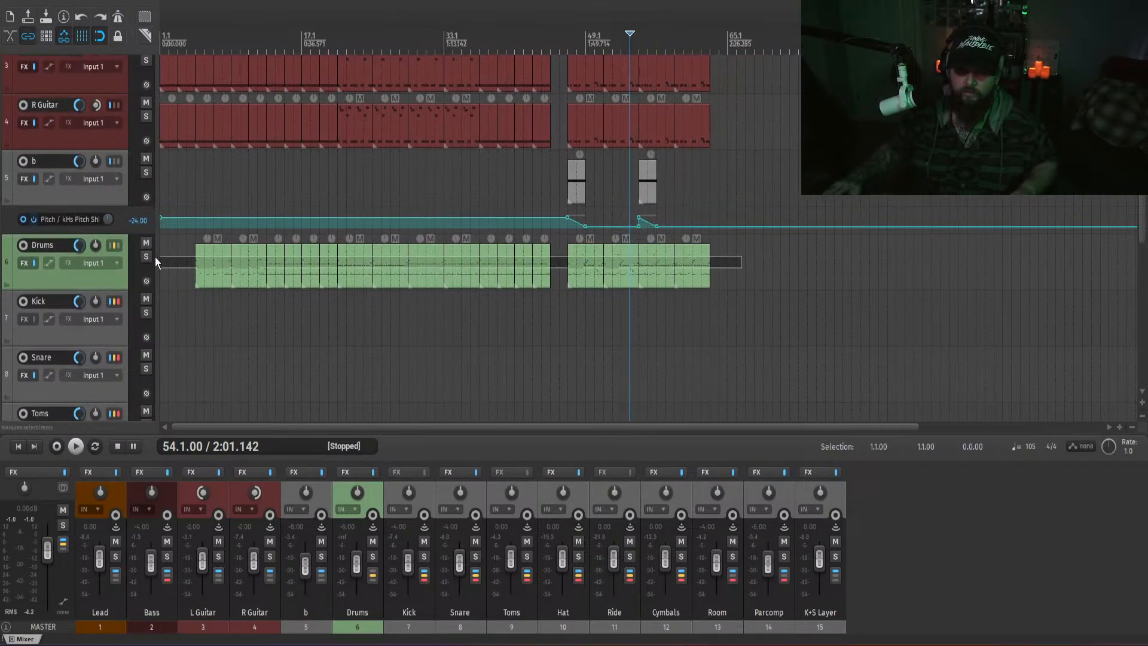
pyautogui.moveTo(836, 489)
pyautogui.mouseDown()
pyautogui.moveTo(345, 490)
pyautogui.moveTo(461, 482)
pyautogui.mouseUp()
pyautogui.scroll(3, 663, 259)
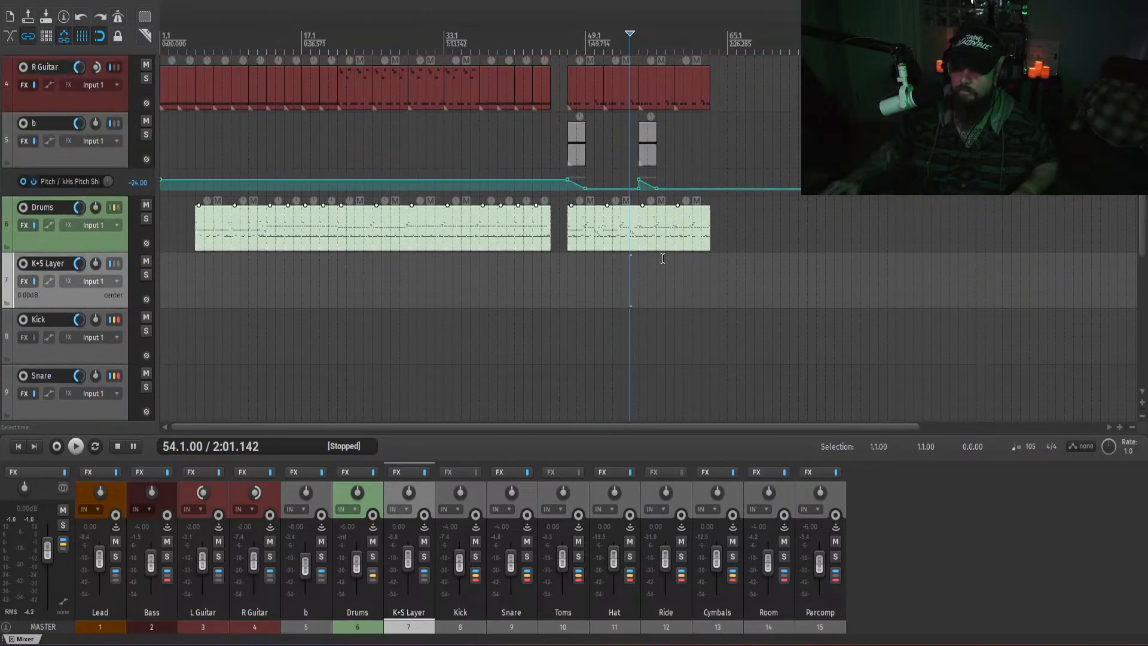
pyautogui.hotkey('ctrl', 'v')
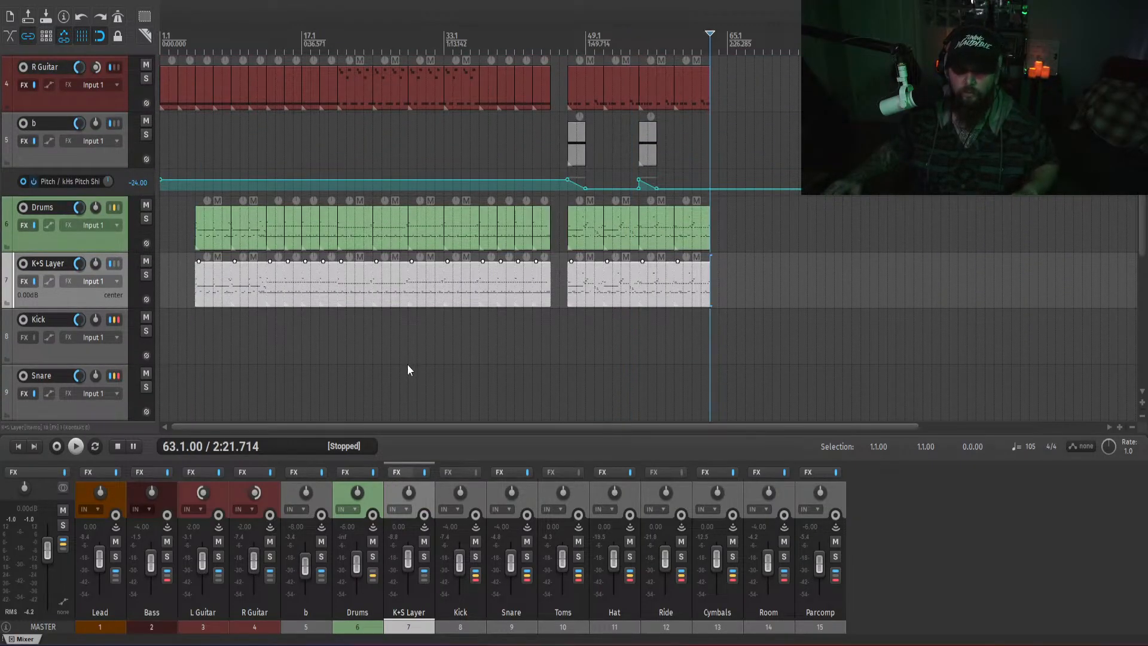
# - Open Kontakt on K+S Layer, enlarge its window, and solo the kick and snare channels, previewing the snare
pyautogui.hotkey('shift', 'f')
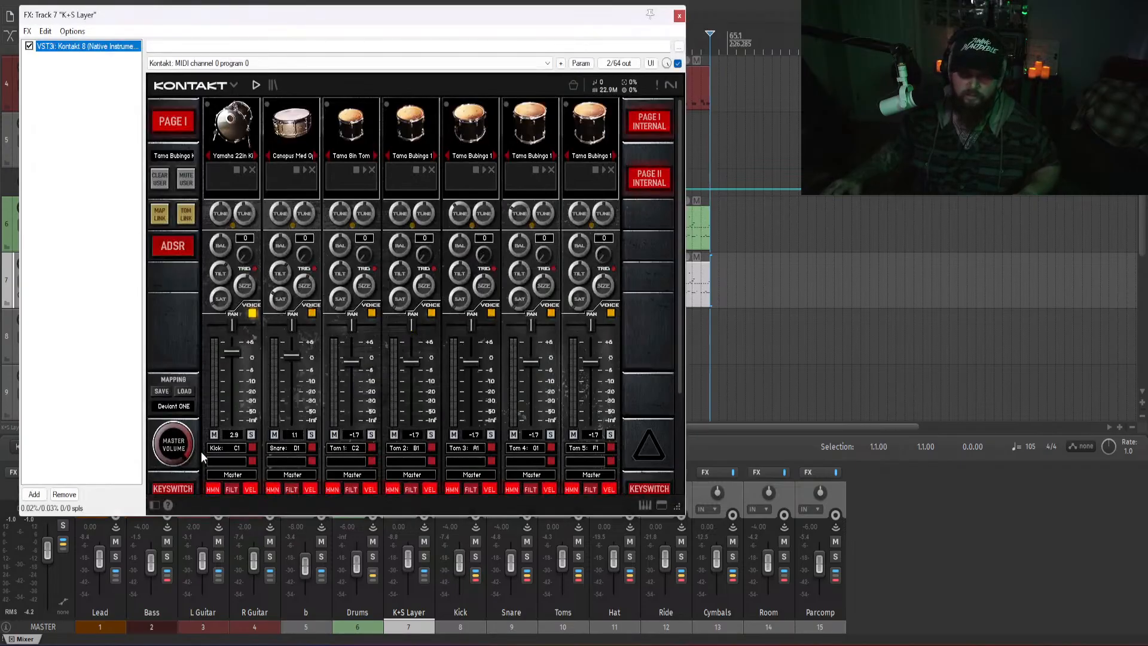
pyautogui.moveTo(668, 516); pyautogui.dragTo(696, 565)
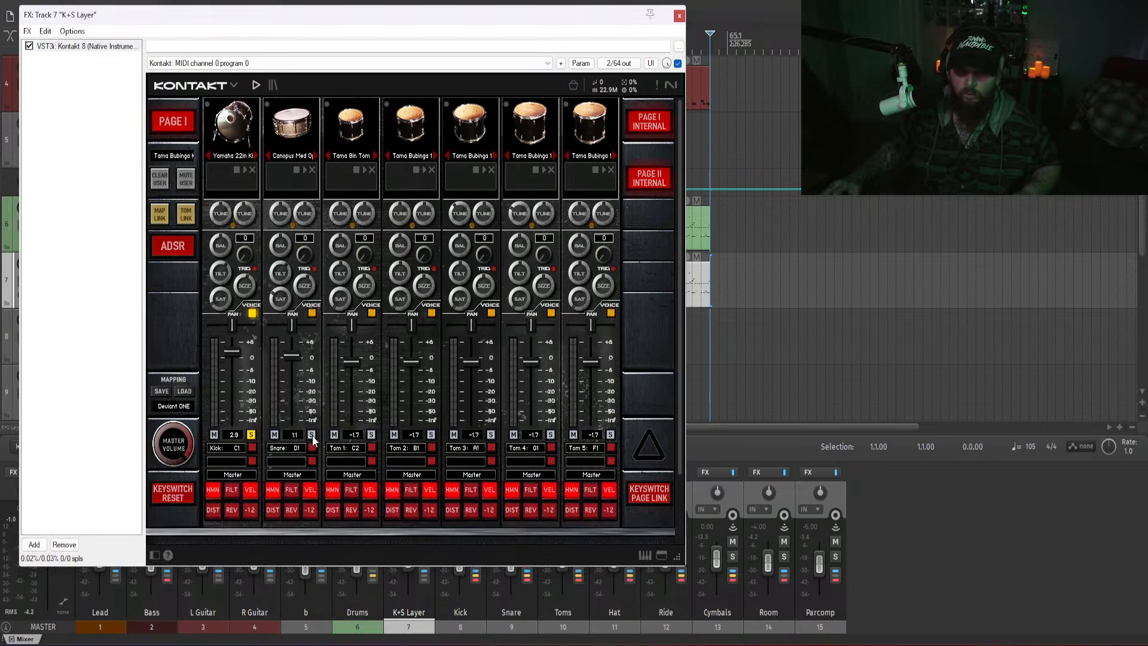
pyautogui.click(292, 124)
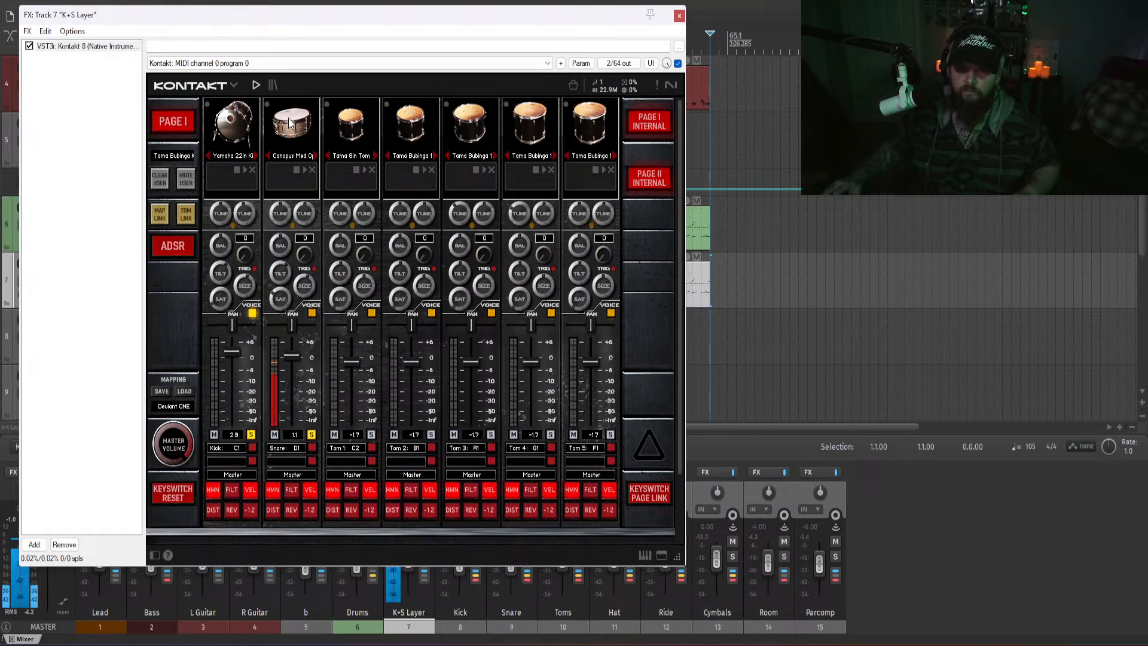
# - Try alternative snares in Deviant ONE, including DW Low and Canopus Low, previewing each one
pyautogui.click(291, 157)
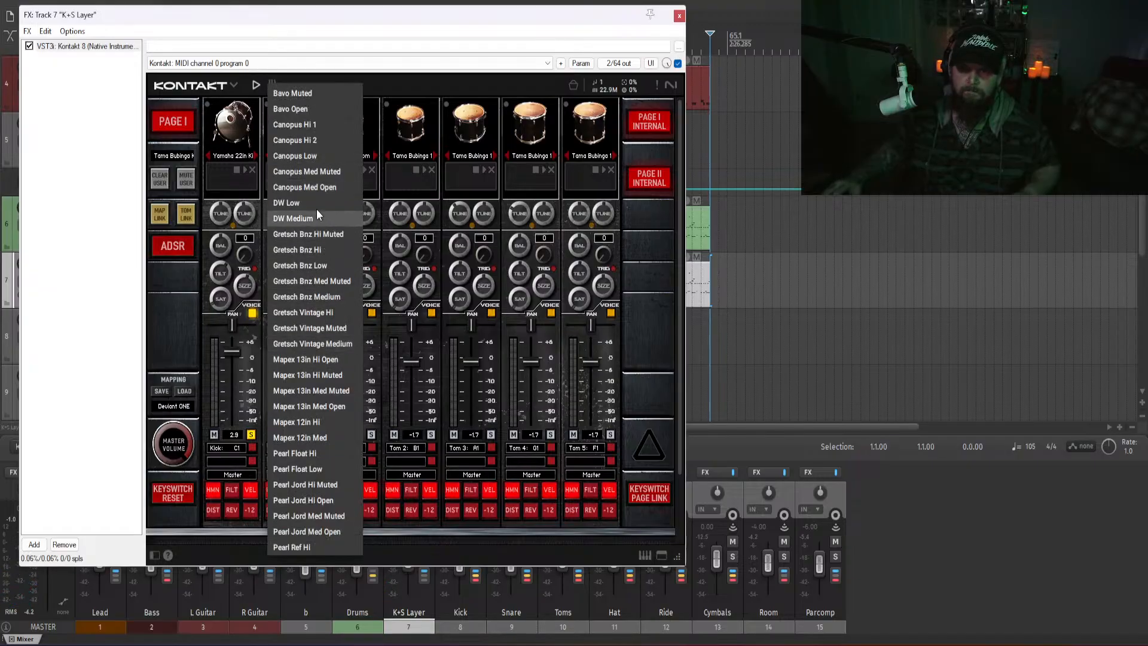
pyautogui.click(303, 207)
pyautogui.click(289, 131)
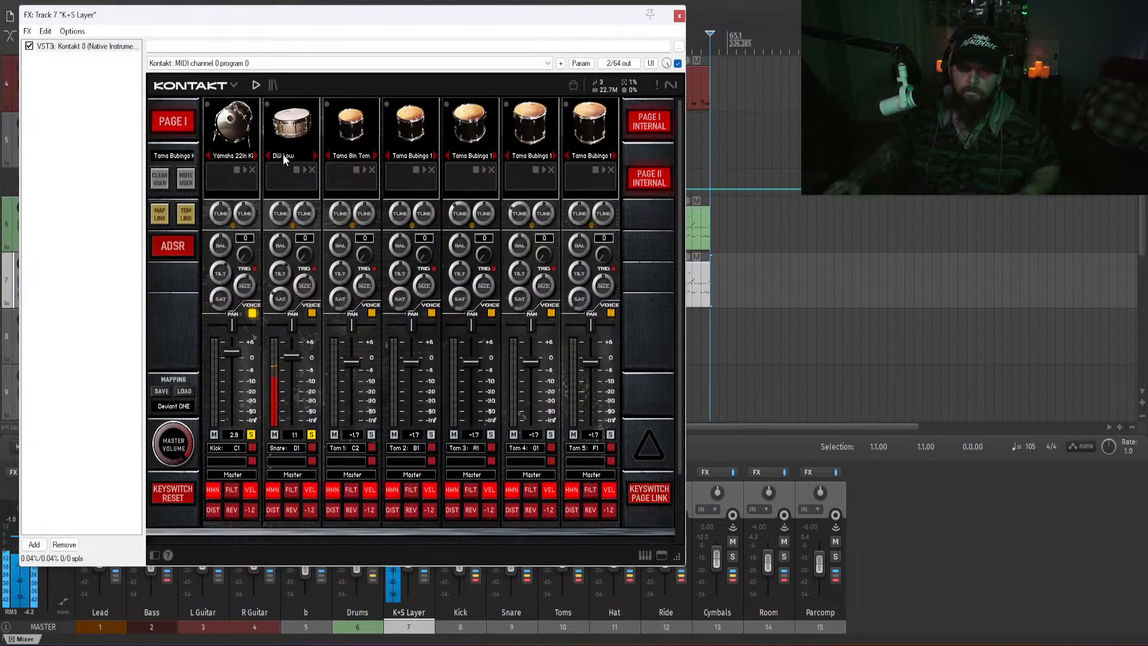
pyautogui.click(285, 157)
pyautogui.click(302, 154)
pyautogui.click(291, 124)
pyautogui.click(301, 156)
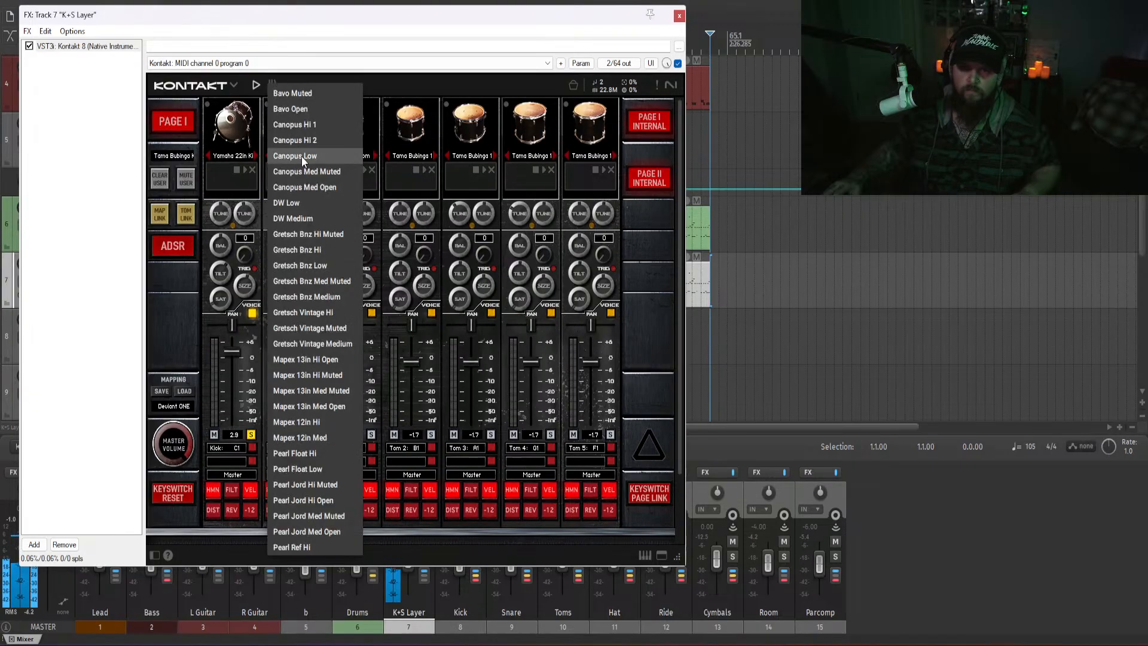
pyautogui.click(302, 156)
pyautogui.click(291, 126)
# - Load the Canopus Hi 1 snare in Deviant ONE and preview it
pyautogui.click(293, 157)
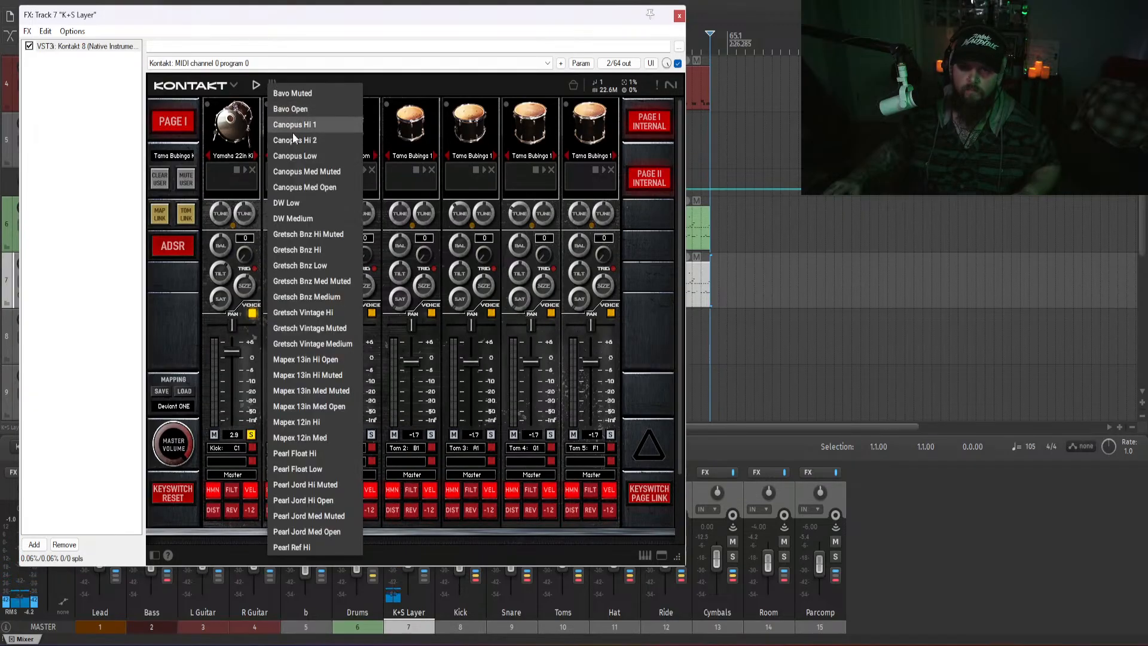
pyautogui.click(293, 125)
pyautogui.click(291, 126)
# - Replace the Yamaha kick with the Ghost 22in Kick, previewing the kick before and after the swap
pyautogui.click(232, 123)
pyautogui.click(233, 155)
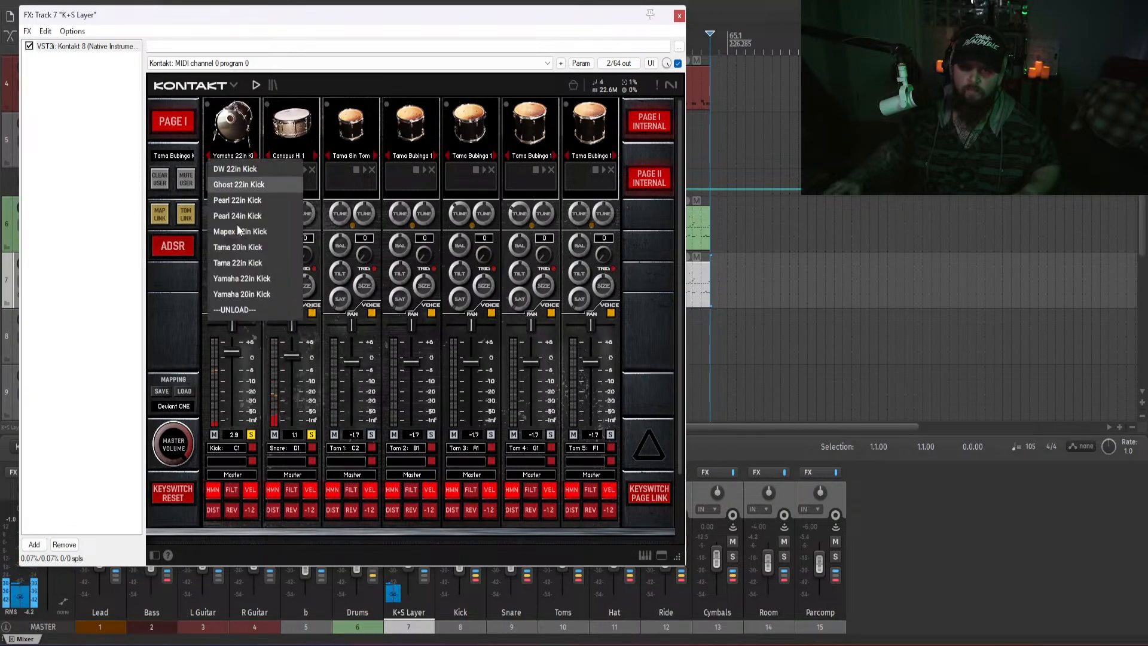
pyautogui.click(235, 185)
pyautogui.click(229, 133)
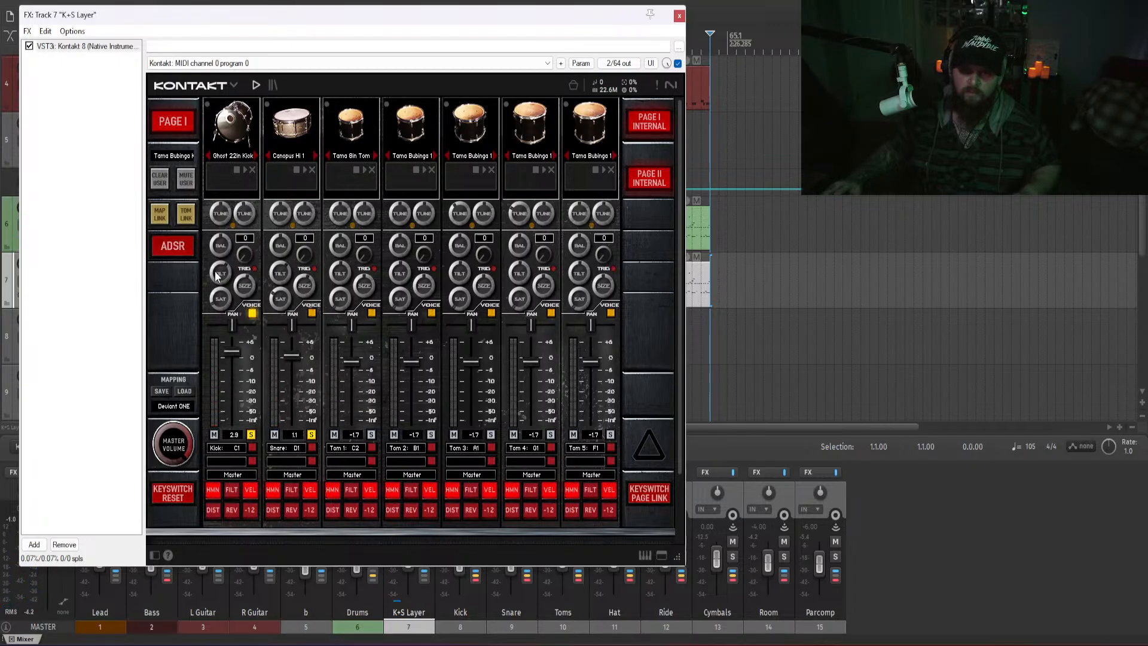
# - Adjust the Ghost 22in Kick's tilt and size knobs, previewing the kick after each change
pyautogui.click(232, 118)
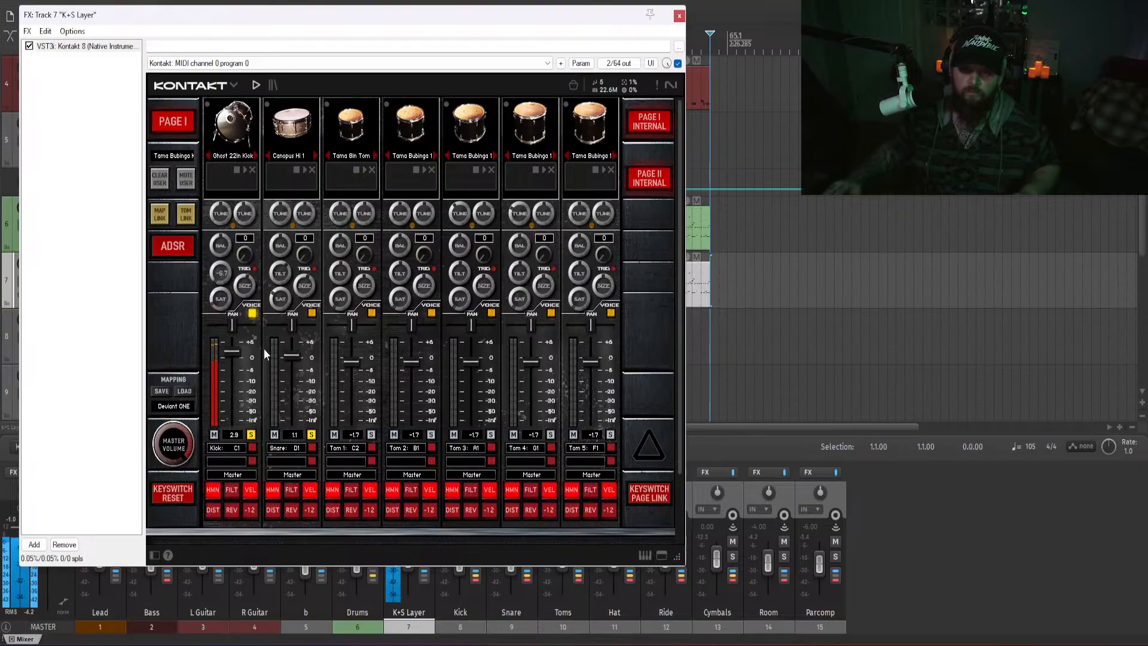
pyautogui.click(234, 133)
pyautogui.click(234, 133)
pyautogui.click(235, 133)
pyautogui.click(234, 133)
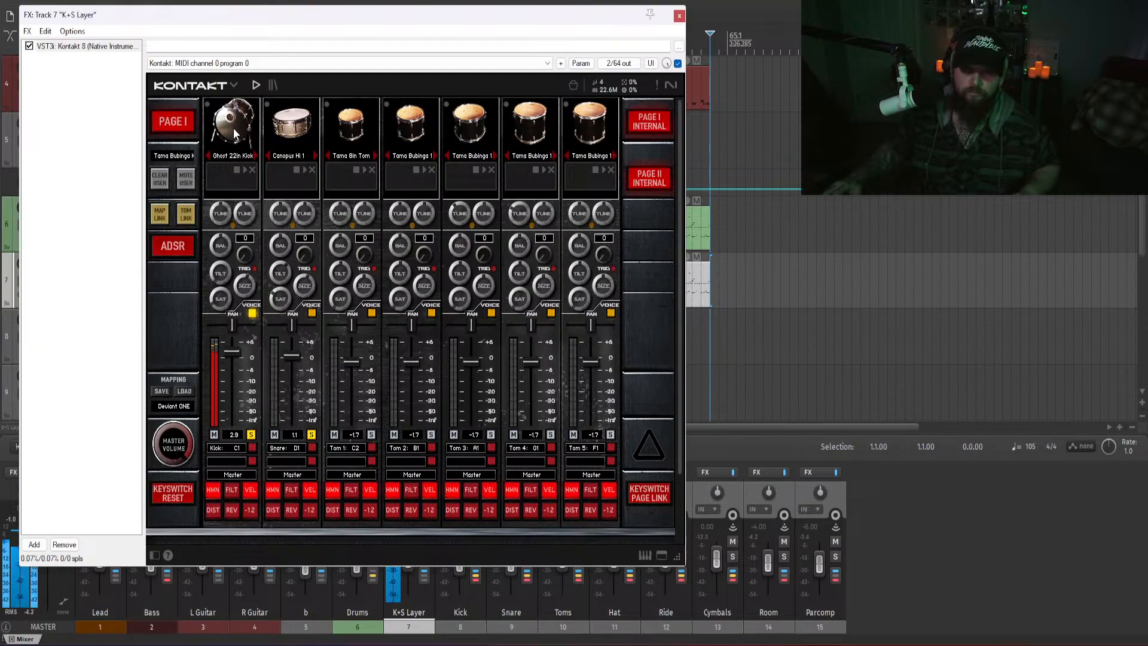
pyautogui.click(228, 143)
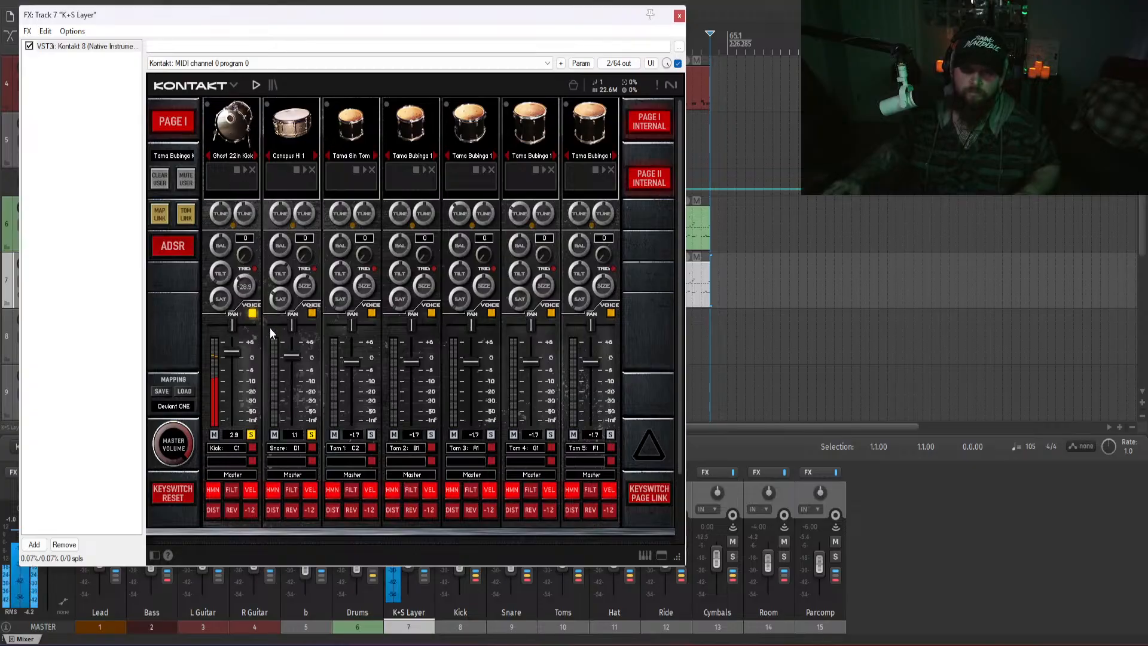
pyautogui.click(238, 126)
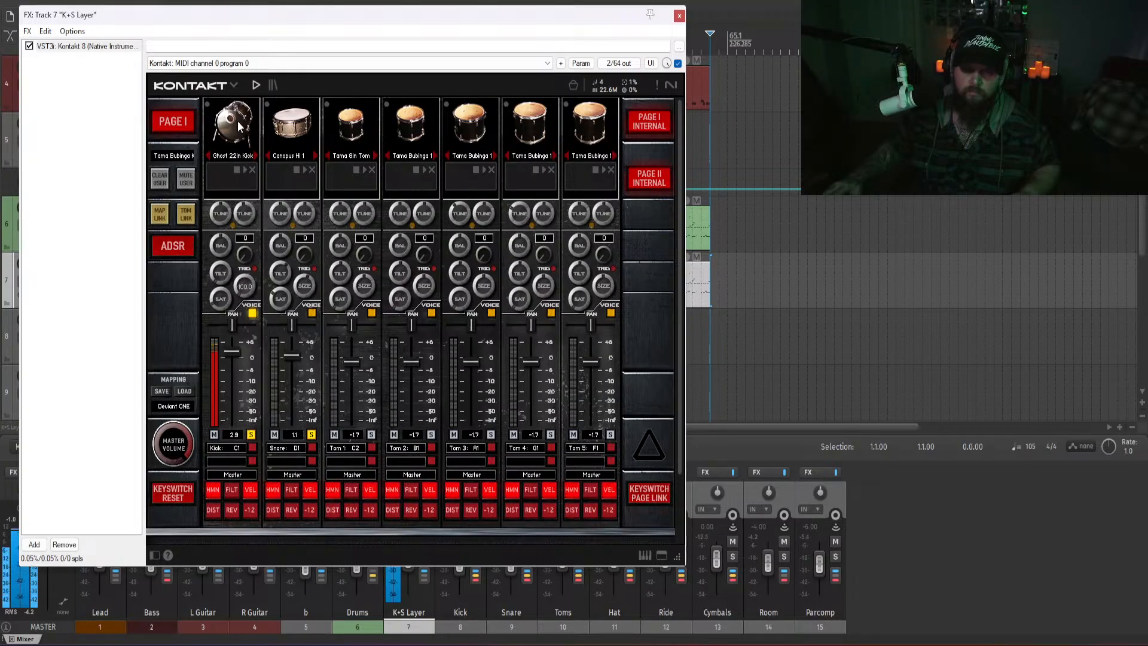
# - Raise the layer kick's size to about -54, audition the Ghost 22in Kick again and close the plugin window
pyautogui.click(239, 128)
pyautogui.moveTo(247, 297); pyautogui.dragTo(249, 272)
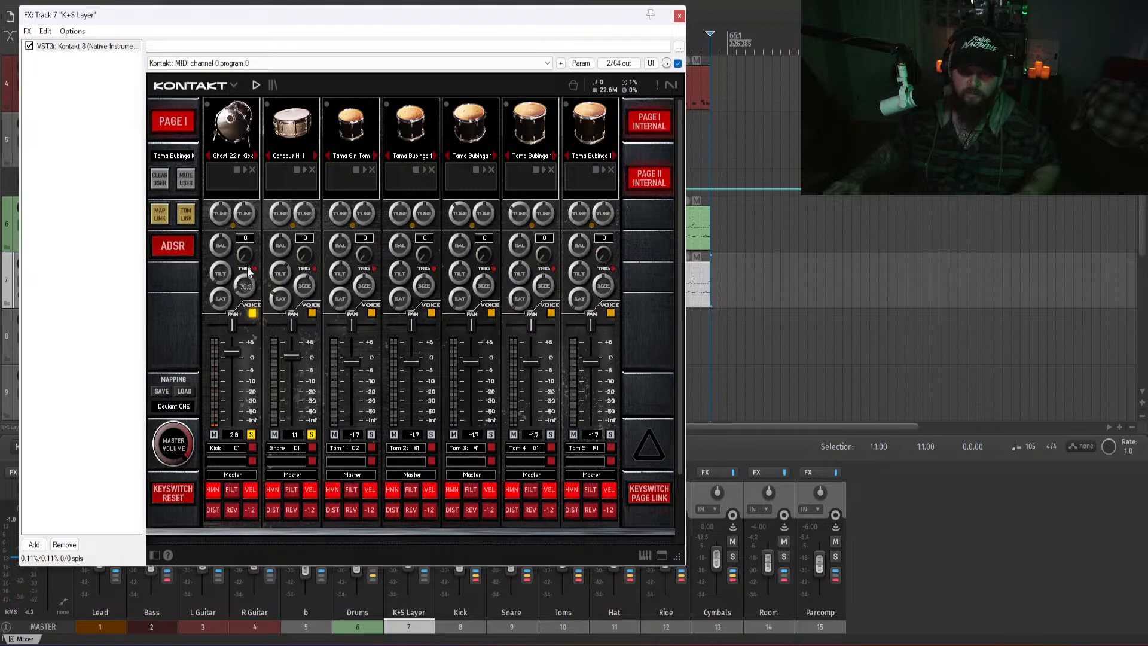
pyautogui.click(239, 135)
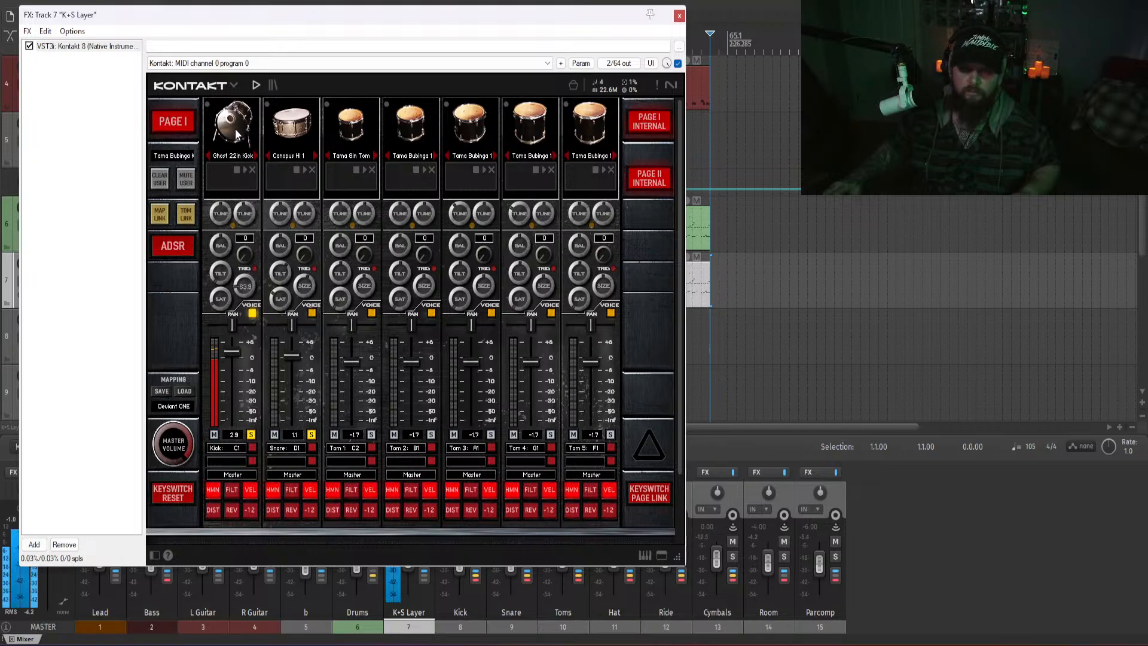
pyautogui.click(679, 18)
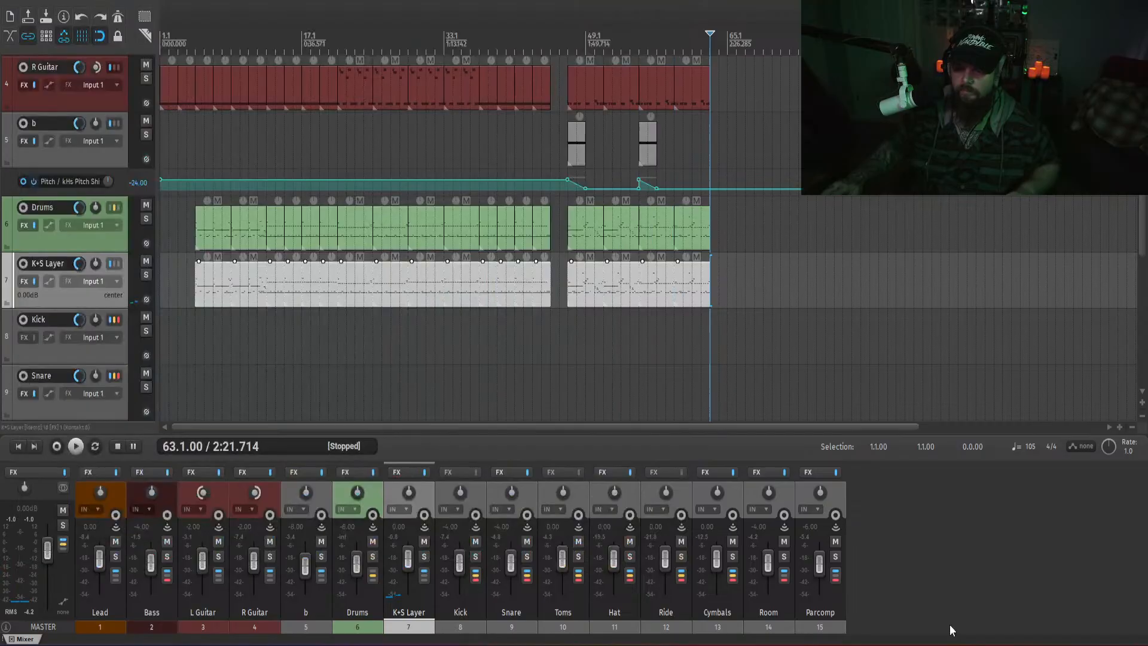
# - Solo the K+S Layer track with its mute off and play back from bar 52
pyautogui.click(424, 542)
pyautogui.click(613, 349)
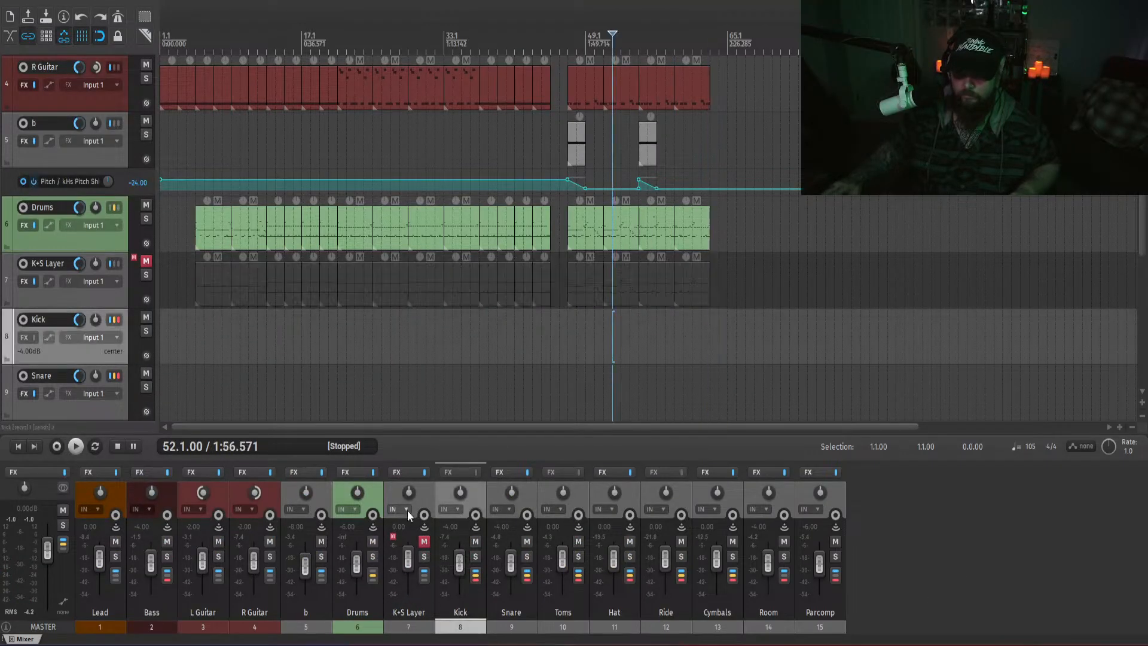
pyautogui.click(424, 542)
pyautogui.click(424, 557)
pyautogui.press('space')
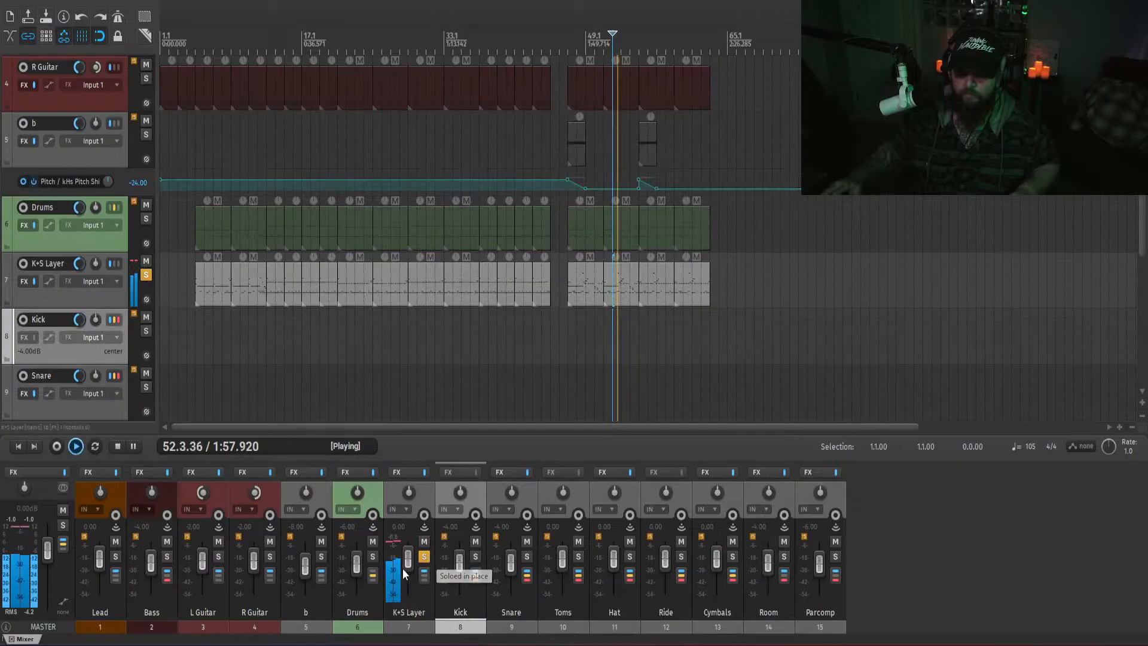
# - Solo the Kick and Snare tracks alongside the K+S Layer during playback and stop the transport
pyautogui.click(476, 557)
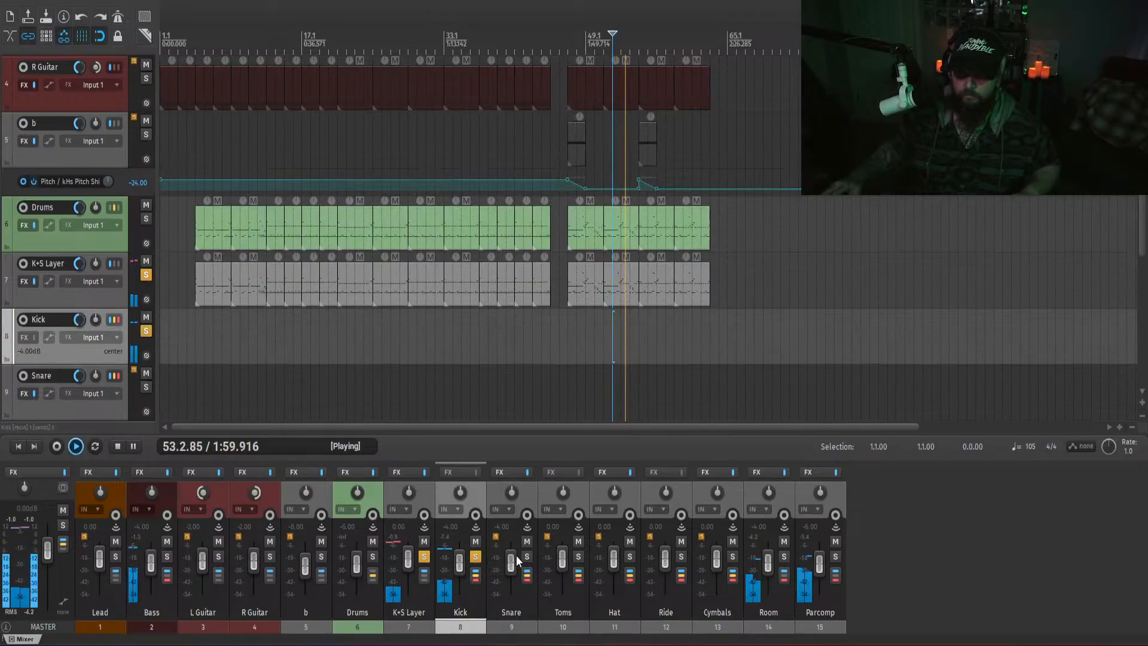
pyautogui.click(527, 557)
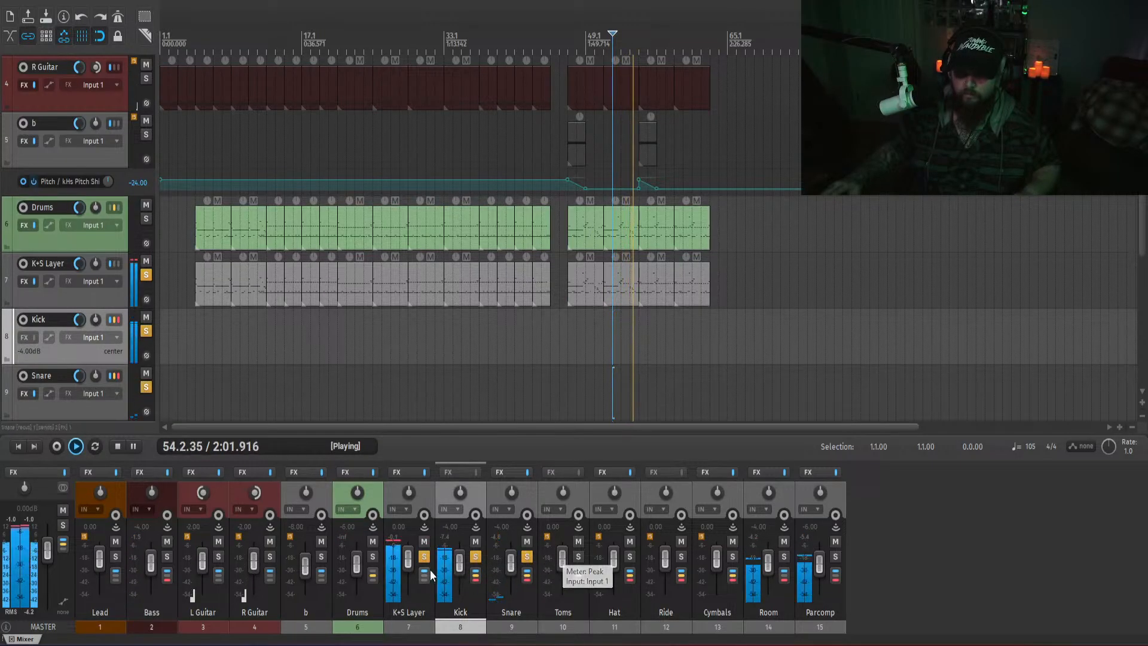
pyautogui.press('space')
pyautogui.click(875, 503)
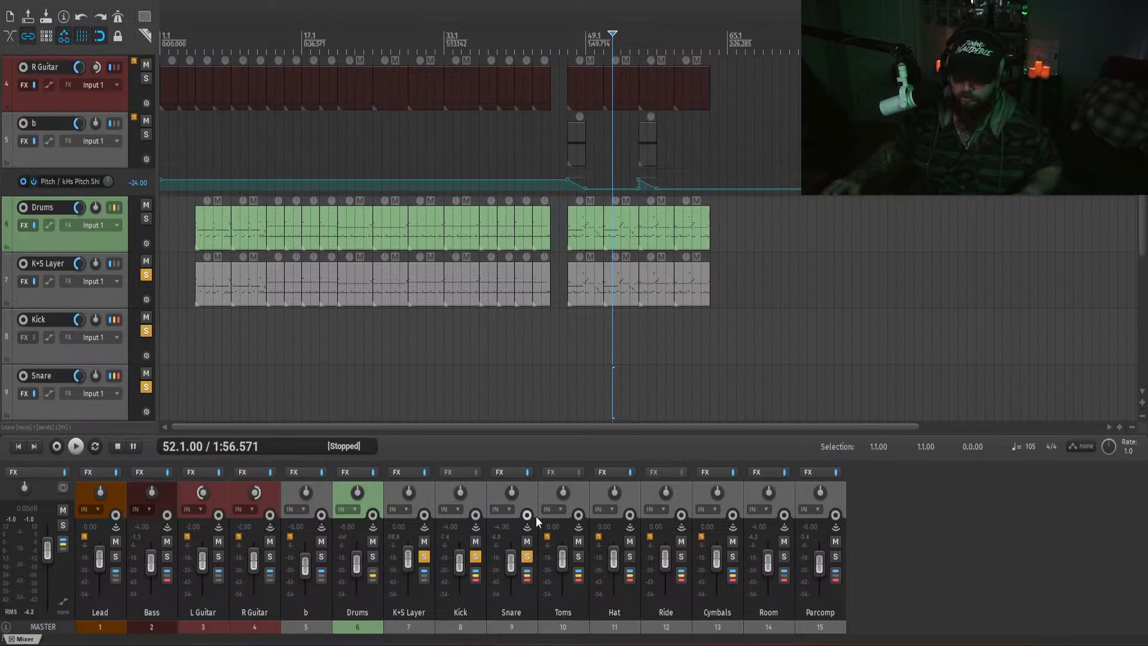
# - Change the snare in the Drums track's Kontakt kit to Canopus Med-Opn and play it with the layer
pyautogui.click(349, 471)
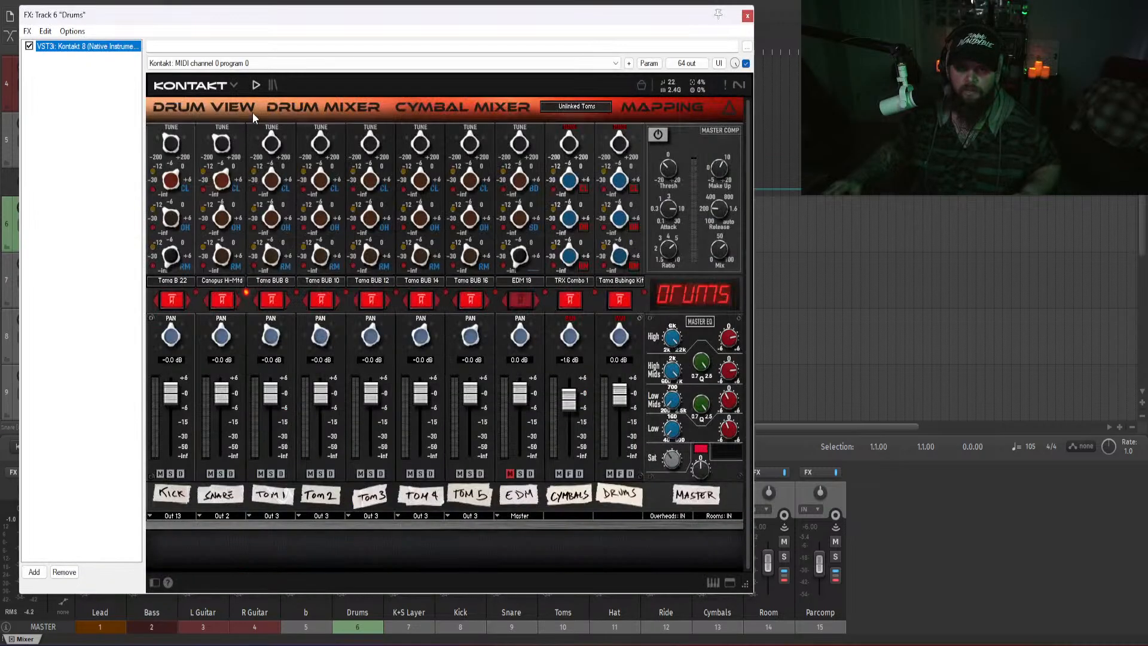
pyautogui.click(233, 110)
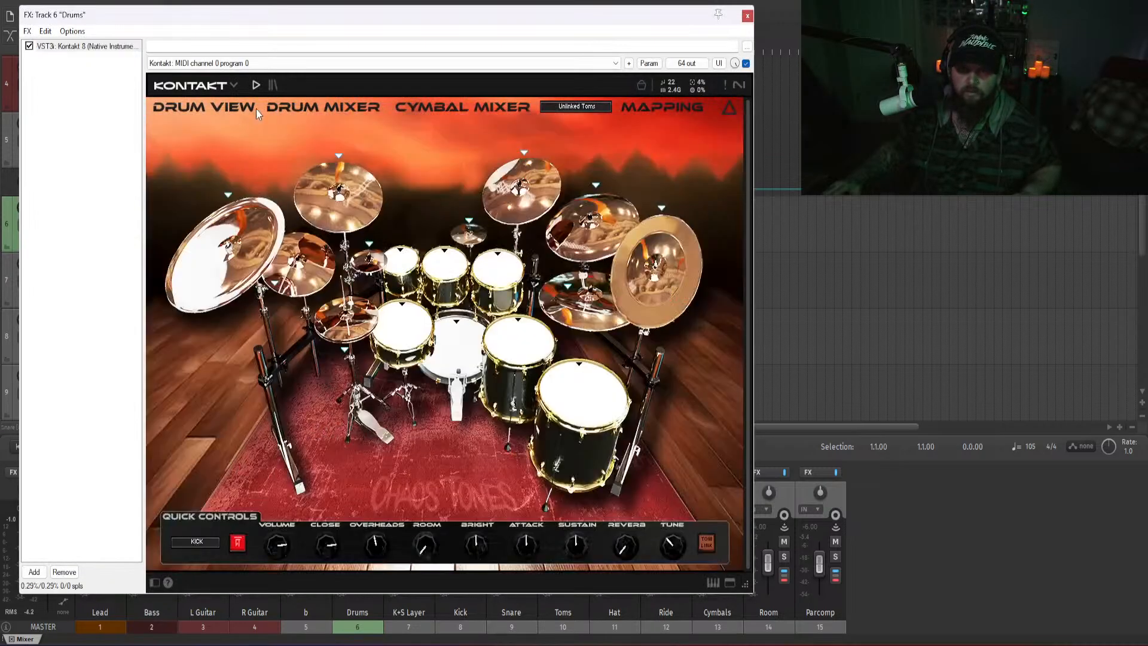
pyautogui.click(313, 106)
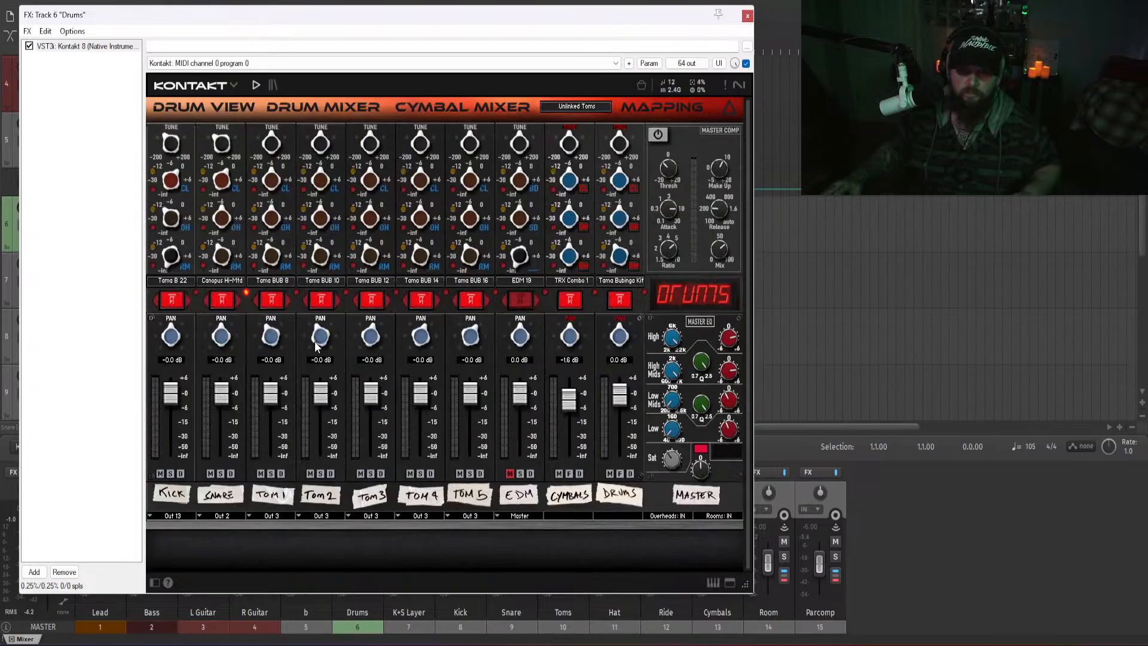
pyautogui.click(224, 280)
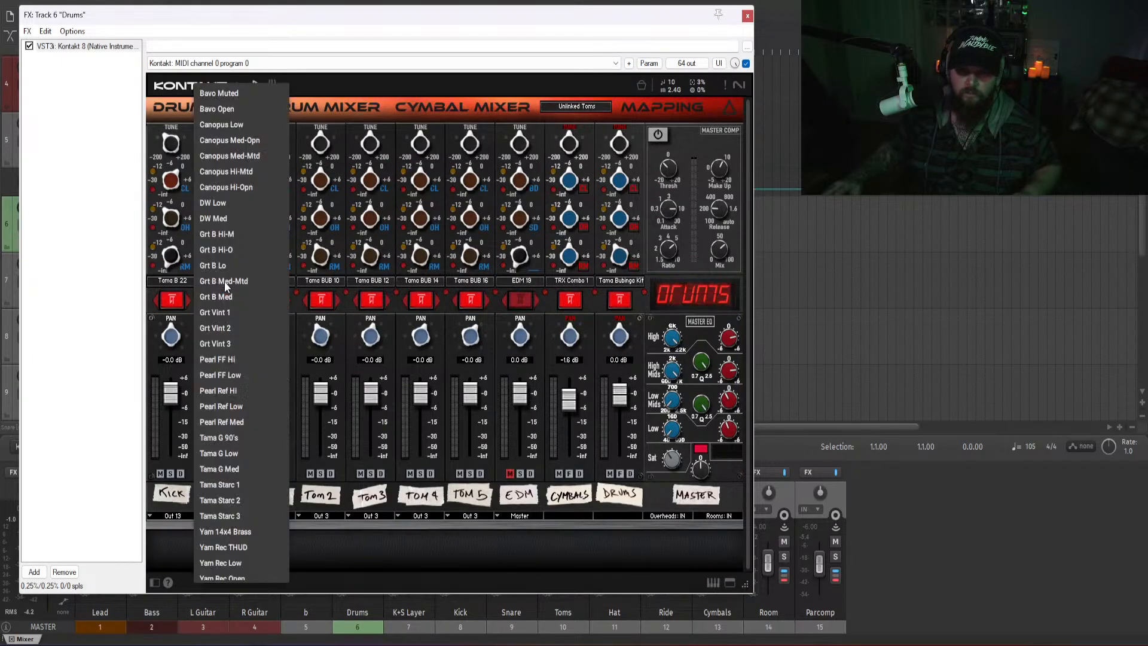
pyautogui.click(934, 553)
pyautogui.press('space')
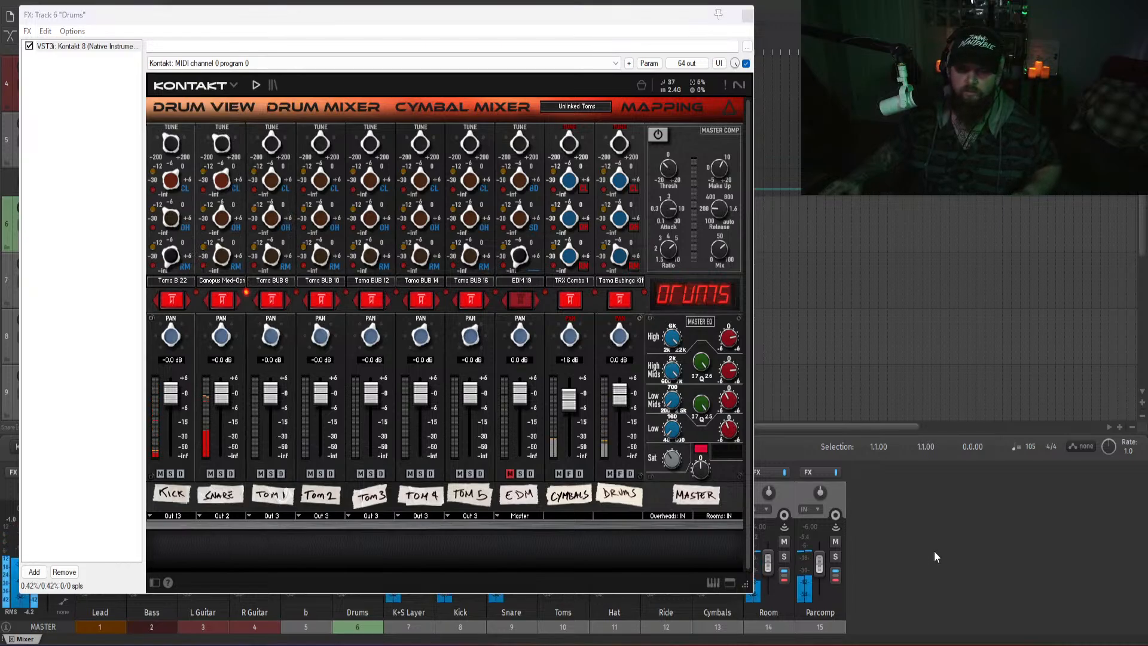
pyautogui.click(747, 17)
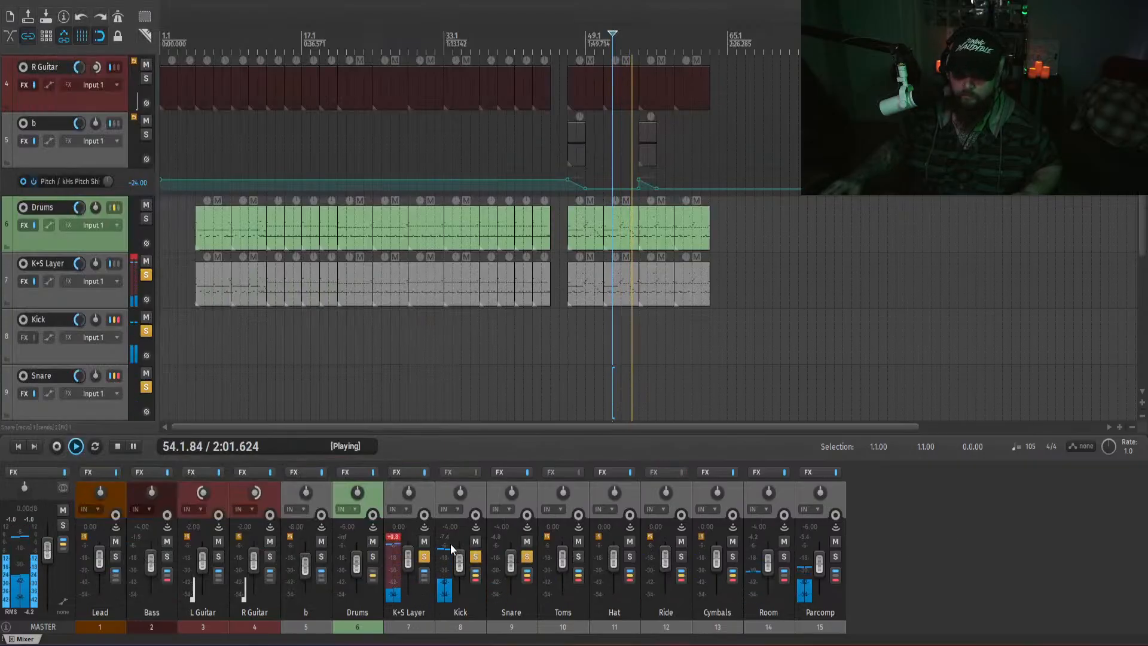
# - Audition the snare in the K+S Layer track's Kontakt instrument and raise its tuning while the drums play
pyautogui.click(400, 471)
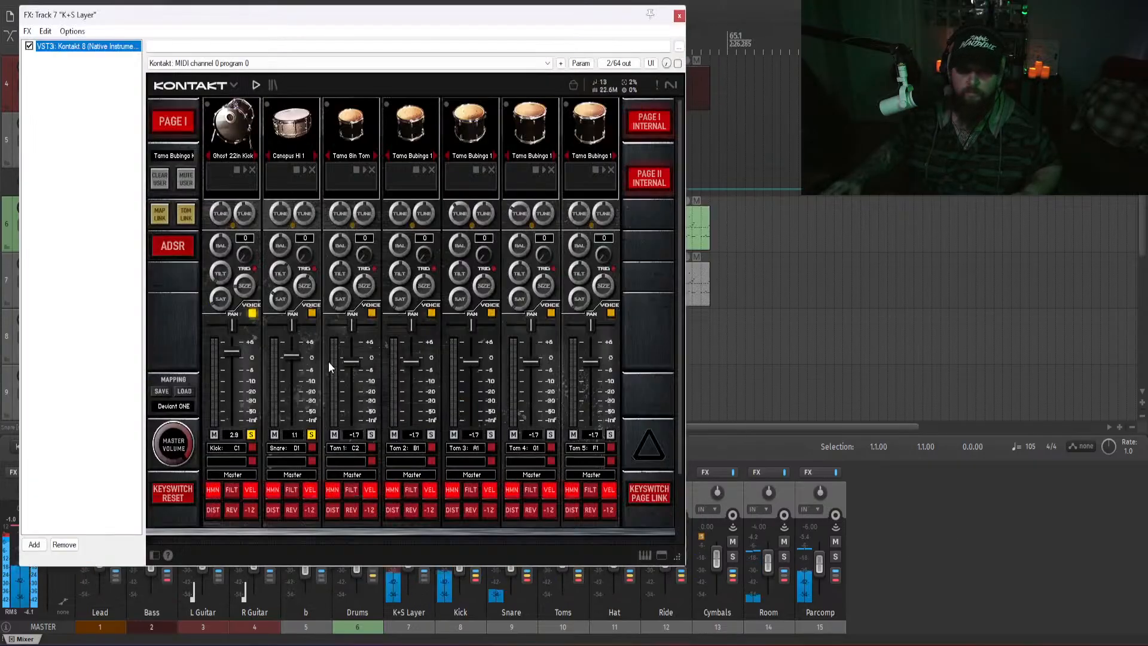
pyautogui.click(292, 126)
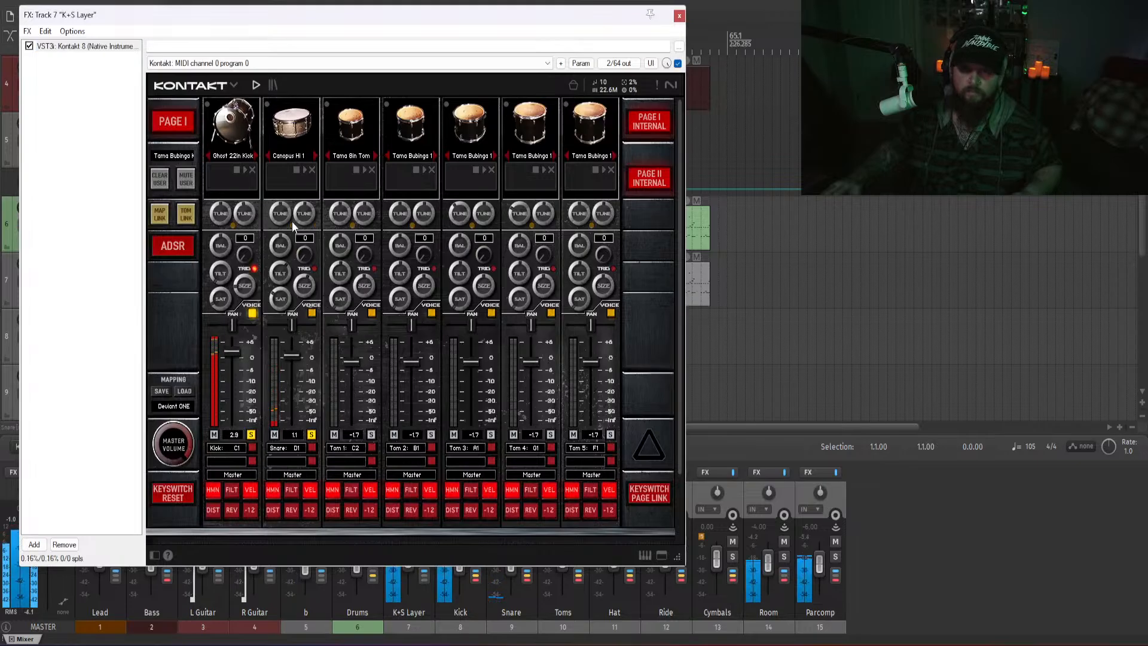
pyautogui.moveTo(284, 220); pyautogui.dragTo(288, 187)
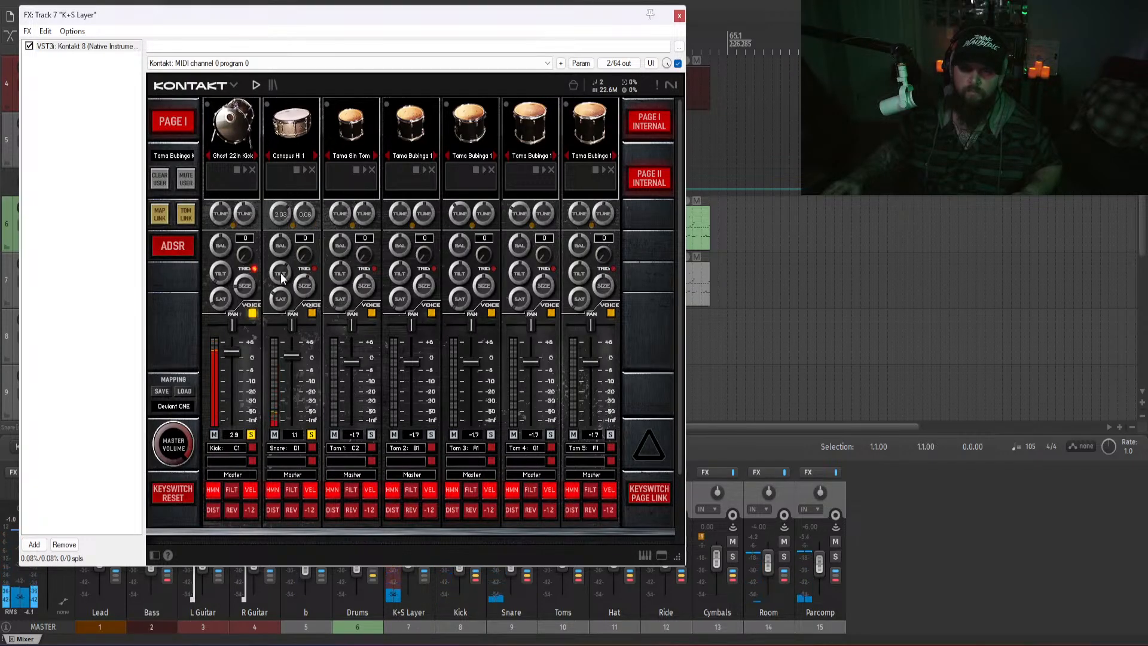
pyautogui.moveTo(281, 272)
pyautogui.mouseDown()
pyautogui.moveTo(281, 321)
pyautogui.moveTo(289, 171)
pyautogui.moveTo(280, 261)
pyautogui.mouseUp()
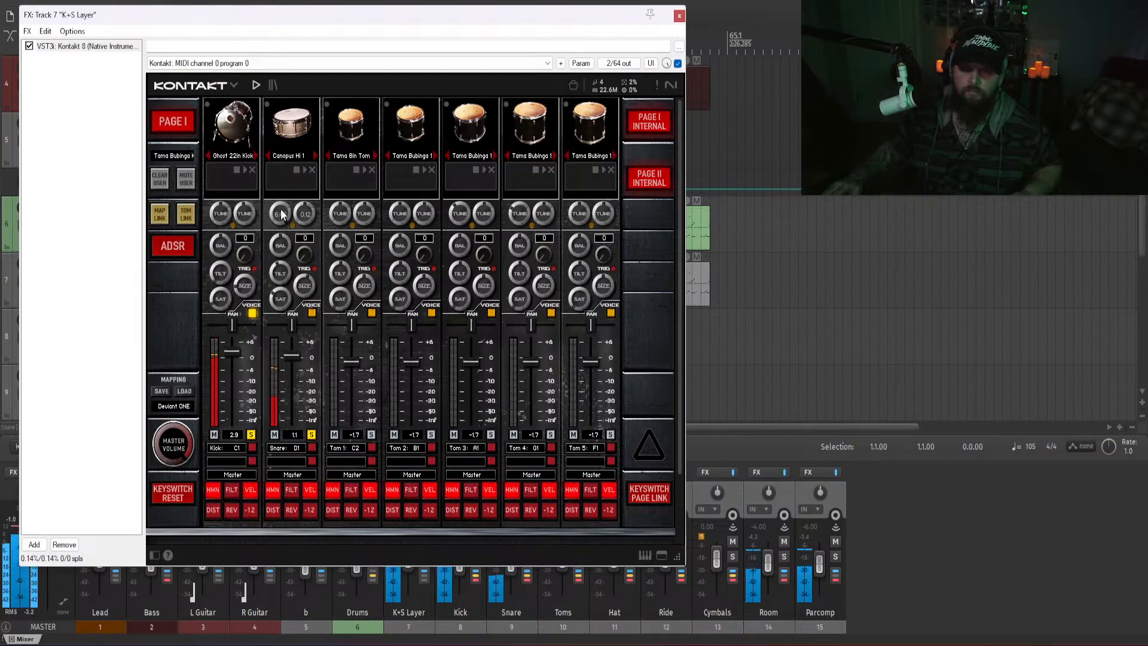
# - Try the Canopus Hi 2 and Mapex 13in Hi Open samples for the layer's snare
pyautogui.click(287, 156)
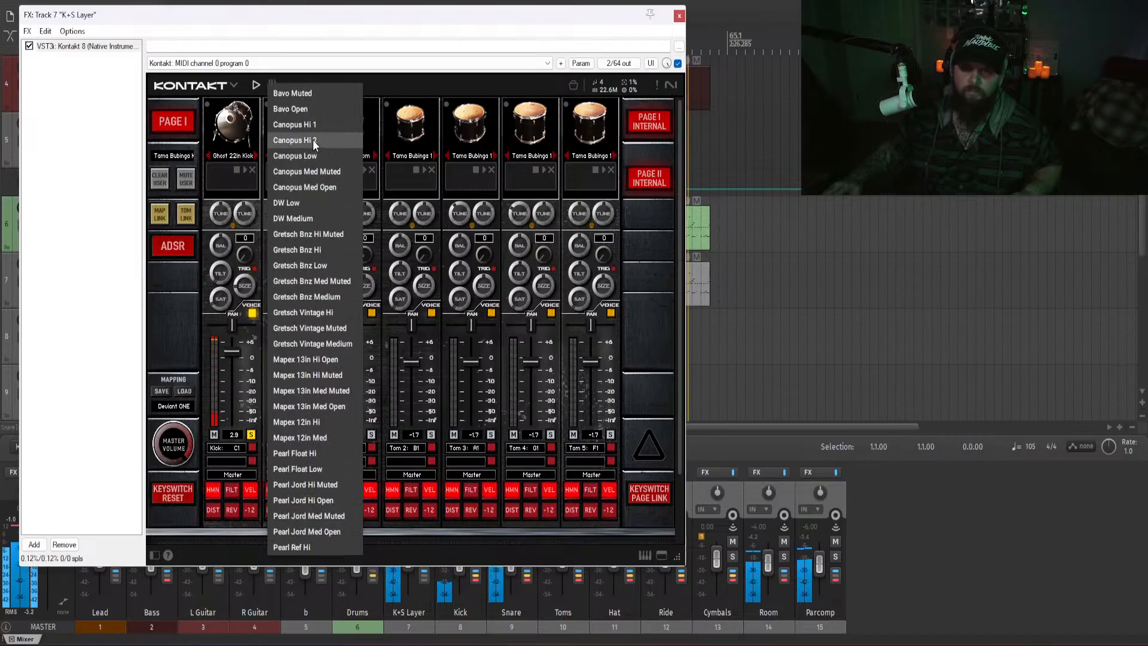
pyautogui.click(291, 156)
pyautogui.click(292, 156)
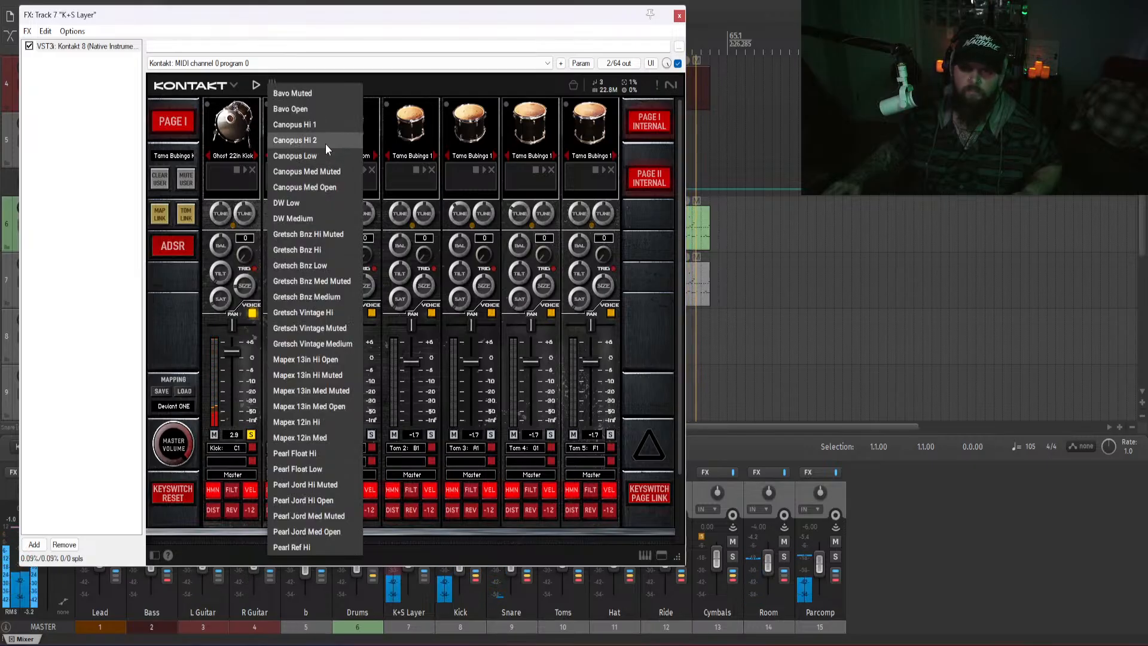
pyautogui.click(325, 140)
pyautogui.click(283, 157)
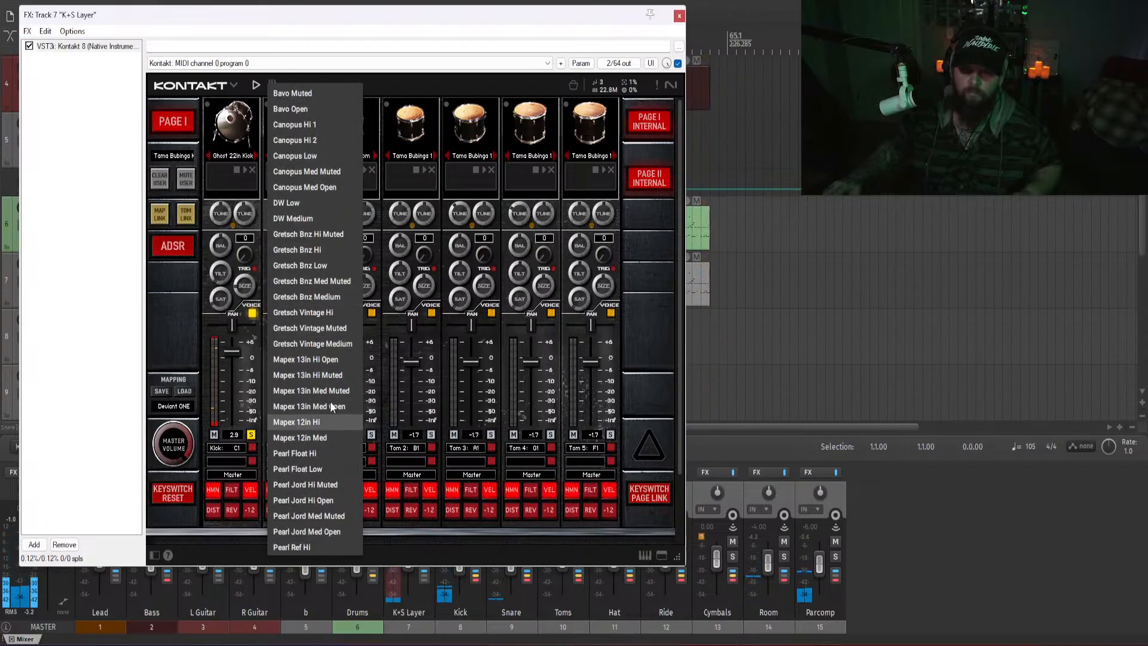
pyautogui.click(339, 359)
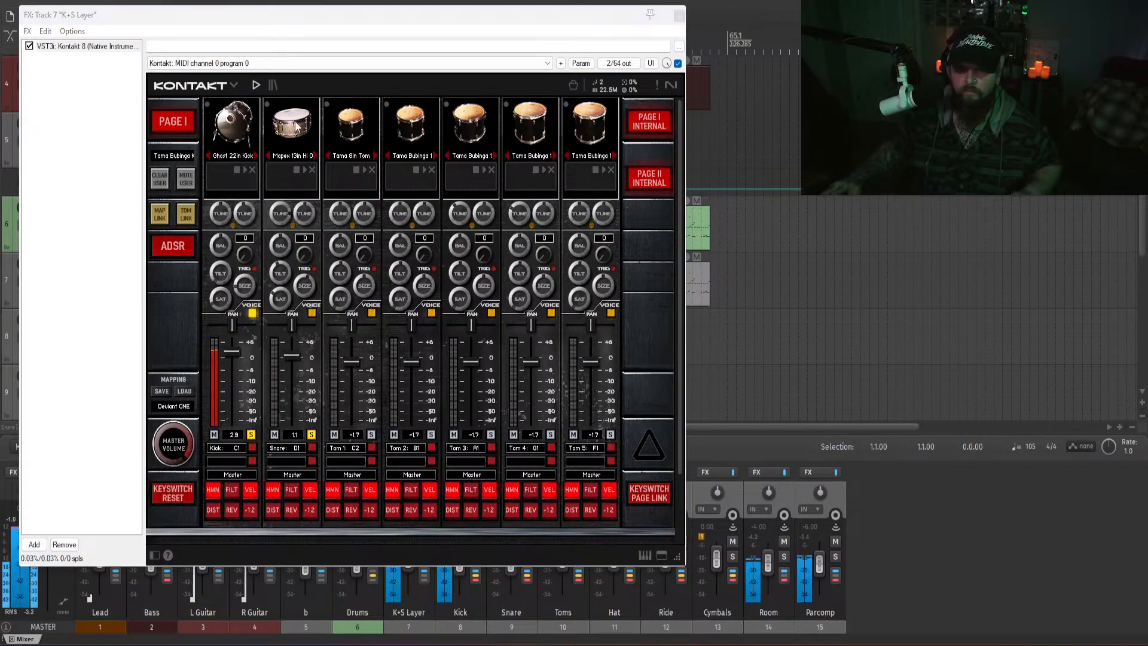
# - Load the Mapex 13in Med Open sample for the layer's snare
pyautogui.click(297, 156)
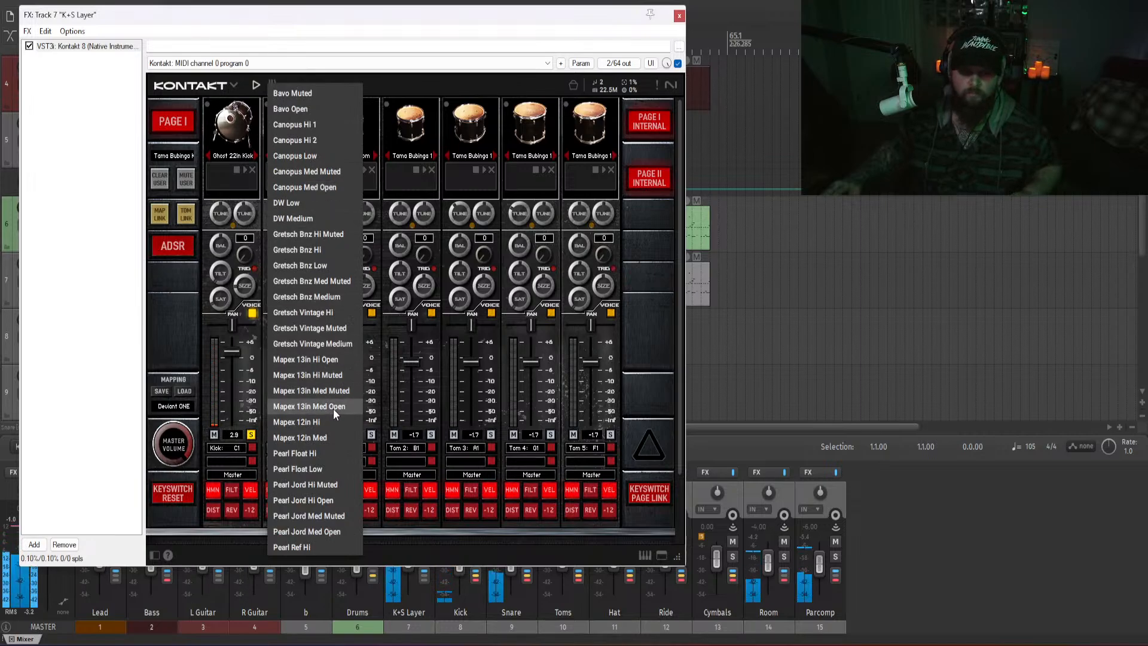
pyautogui.click(332, 406)
pyautogui.click(289, 155)
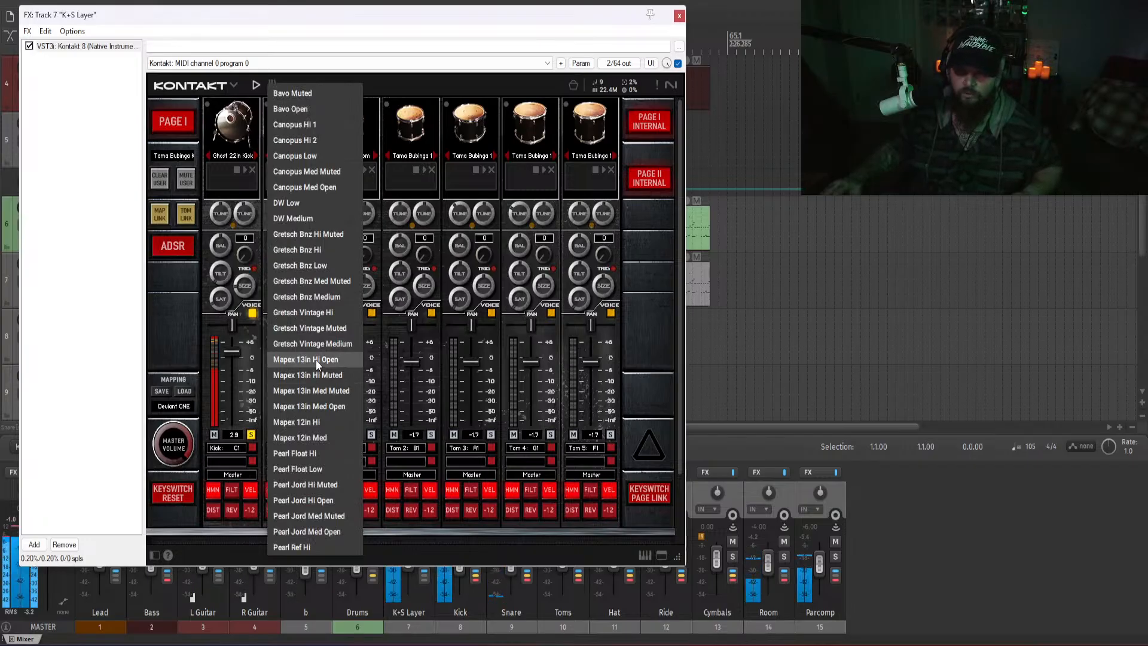
pyautogui.click(401, 84)
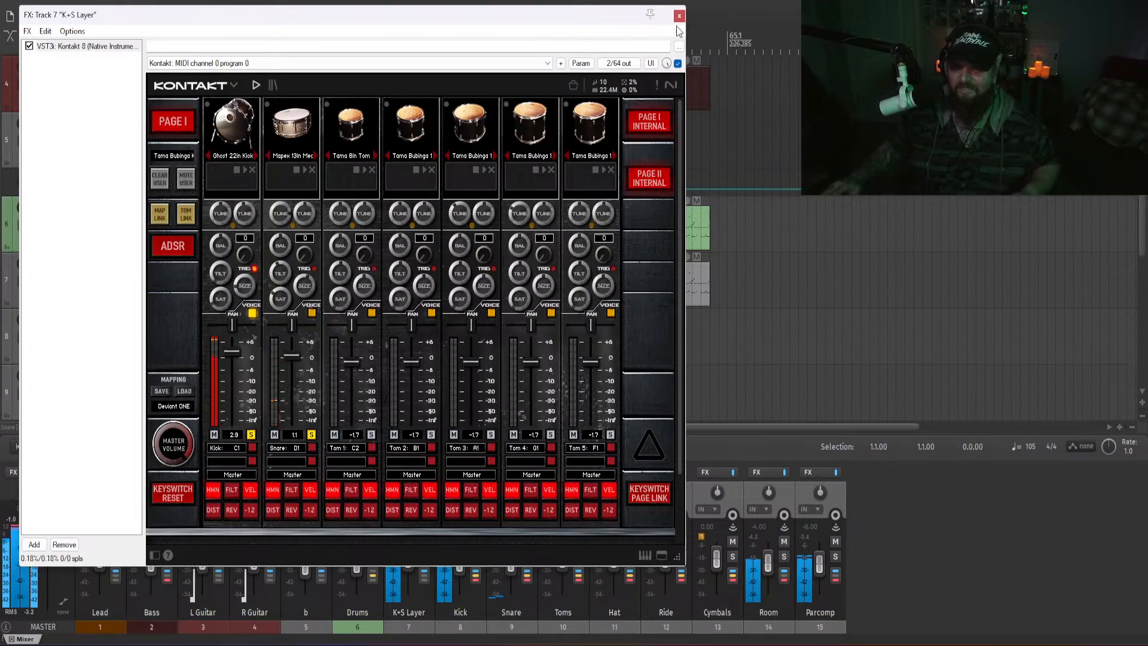
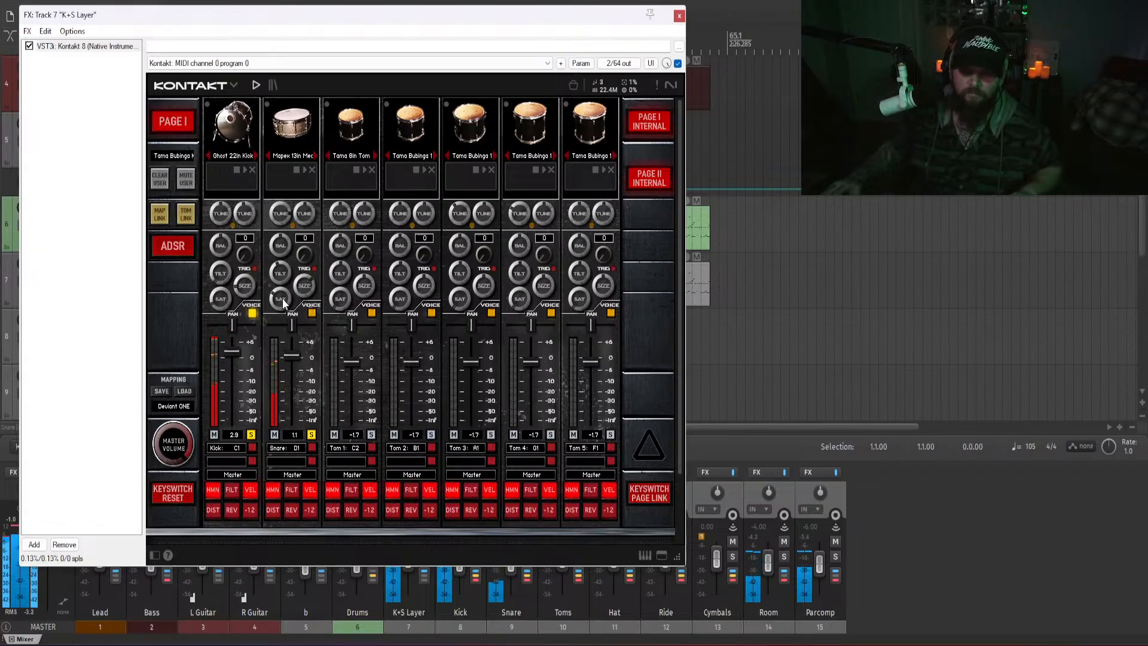
# - Adjust the Mapex snare's size in the K+S Layer instrument, closing it and stopping playback when finished
pyautogui.moveTo(305, 285); pyautogui.dragTo(309, 328)
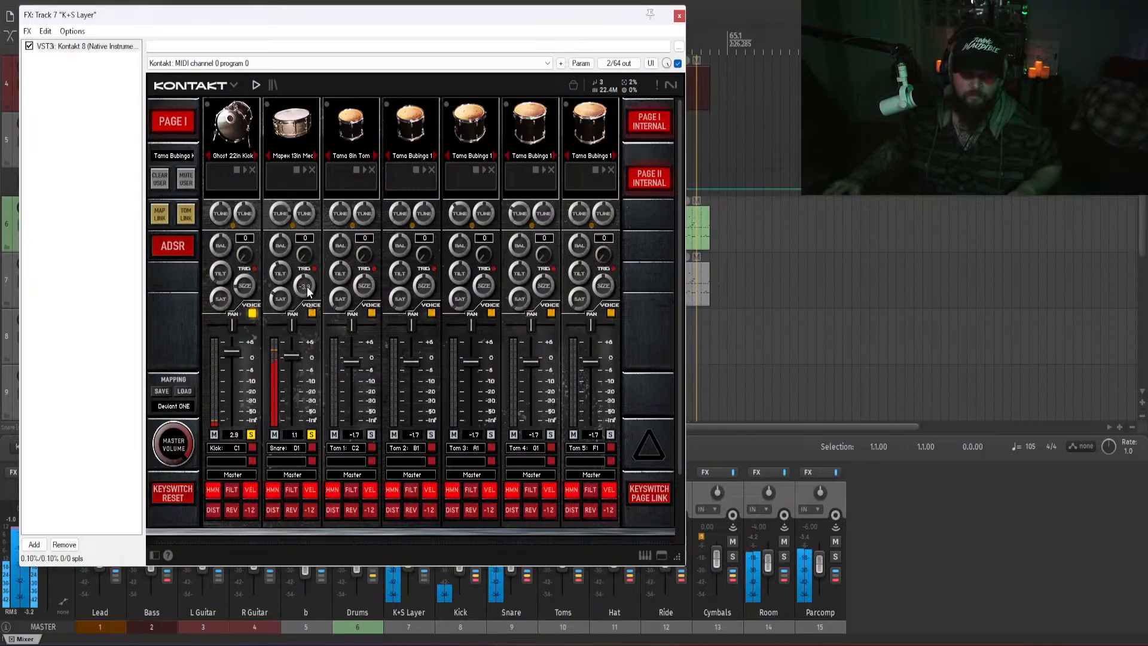
pyautogui.click(680, 16)
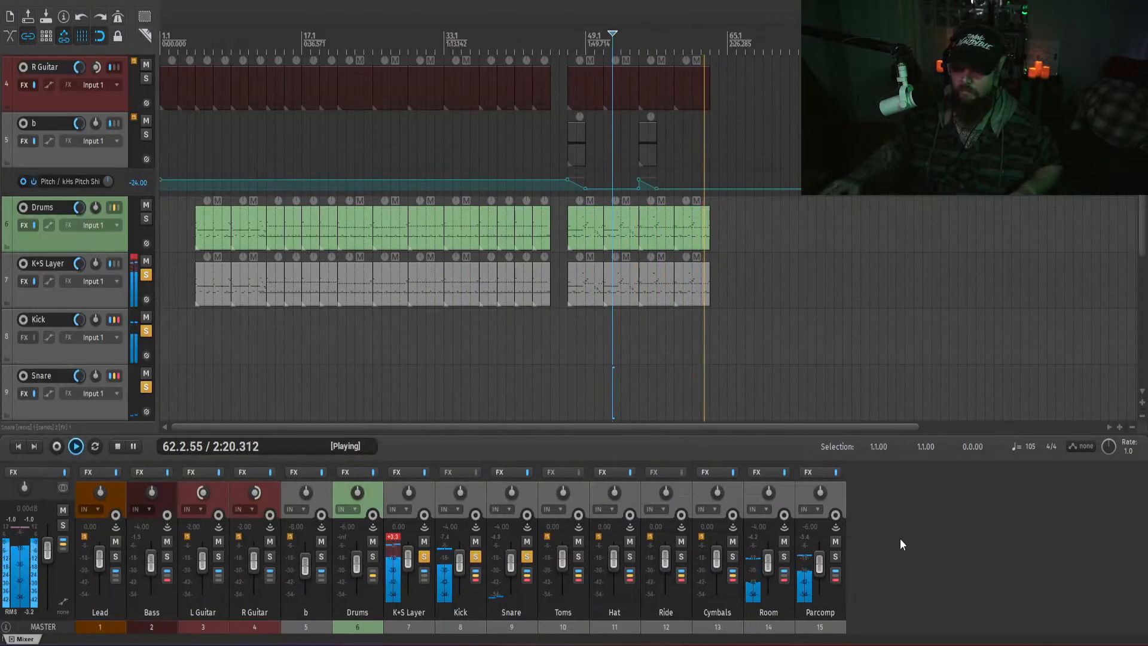
pyautogui.press('space')
# - Set the K+S Layer track's volume to -4 dB and compare the drums with and without the layer during playback
pyautogui.rightClick(405, 558)
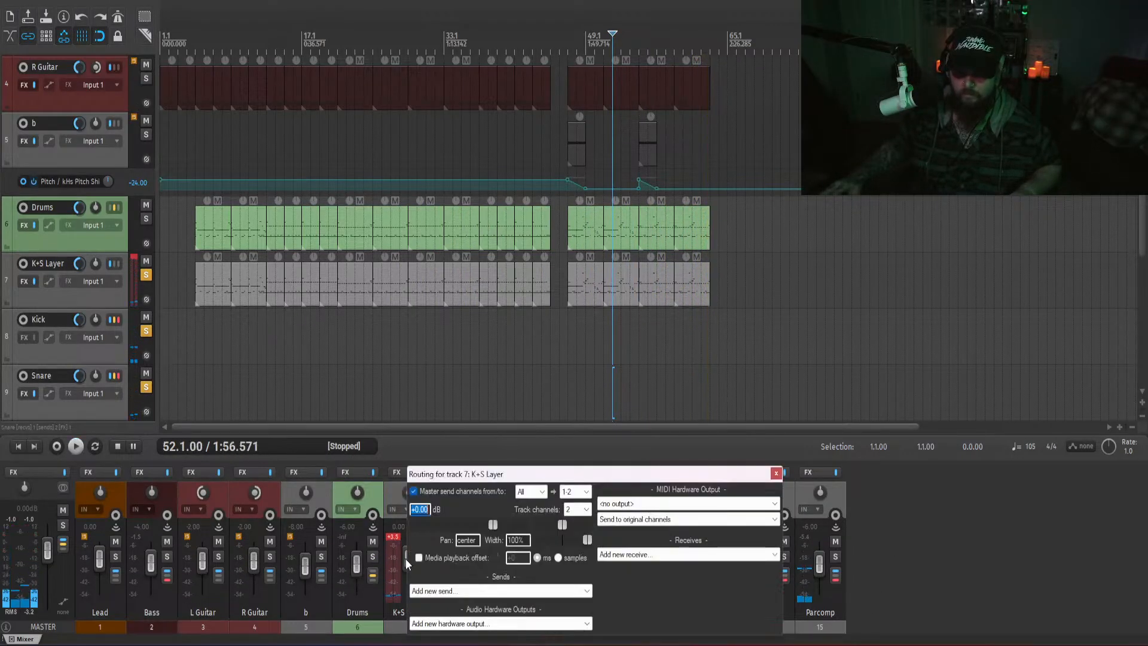
pyautogui.write('-4')
pyautogui.press('Return')
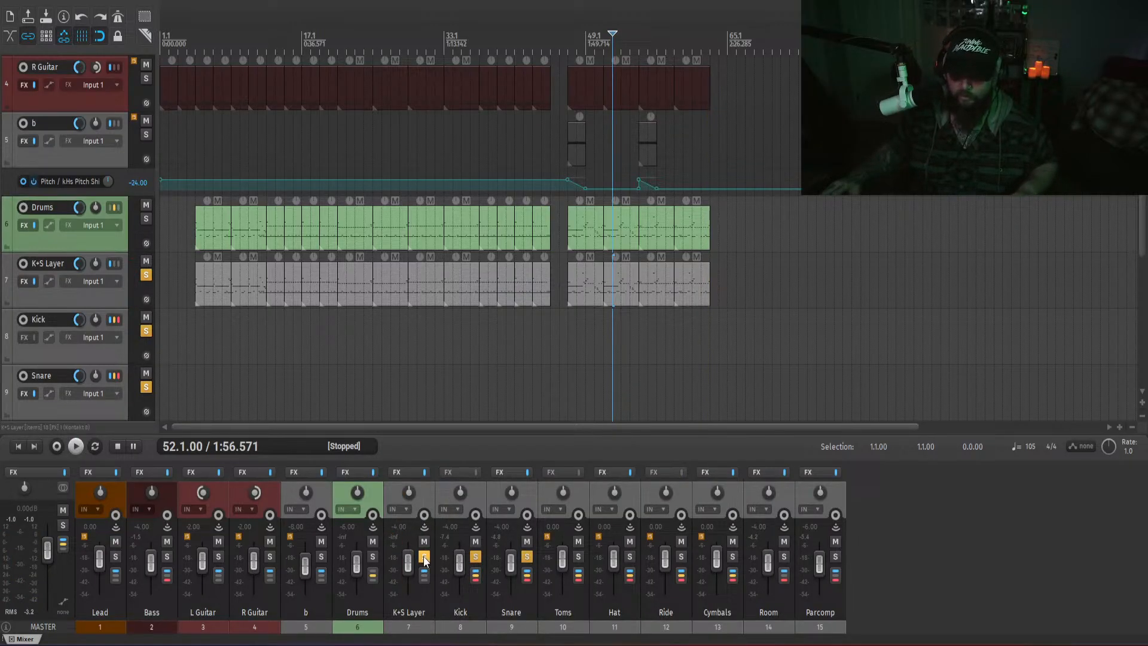
pyautogui.press('space')
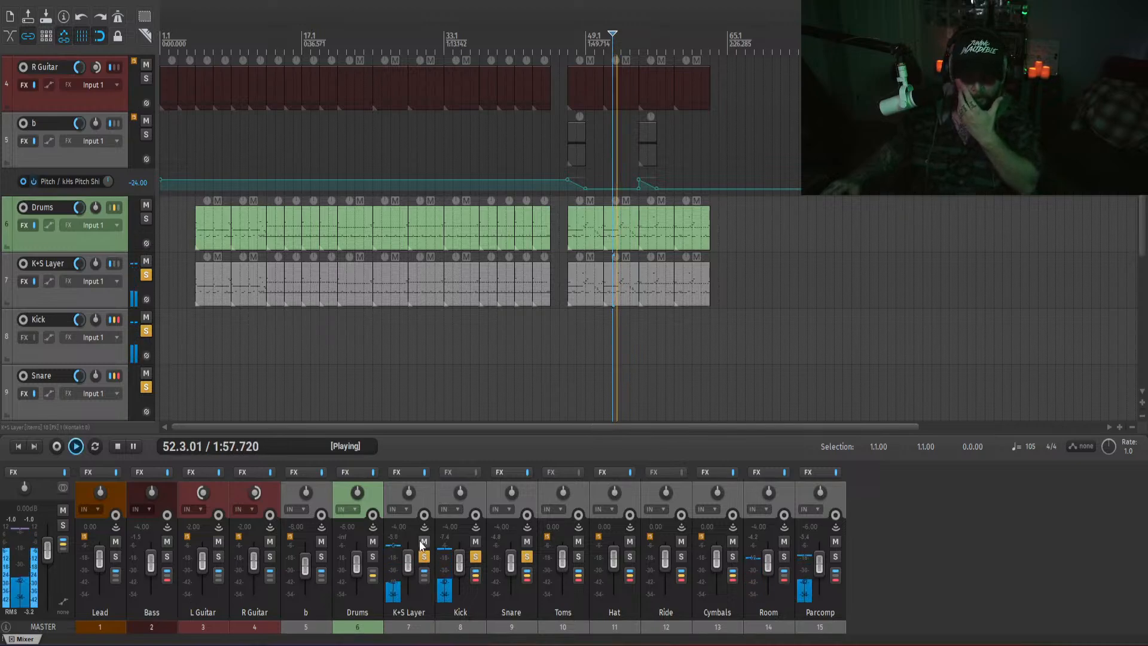
pyautogui.click(427, 558)
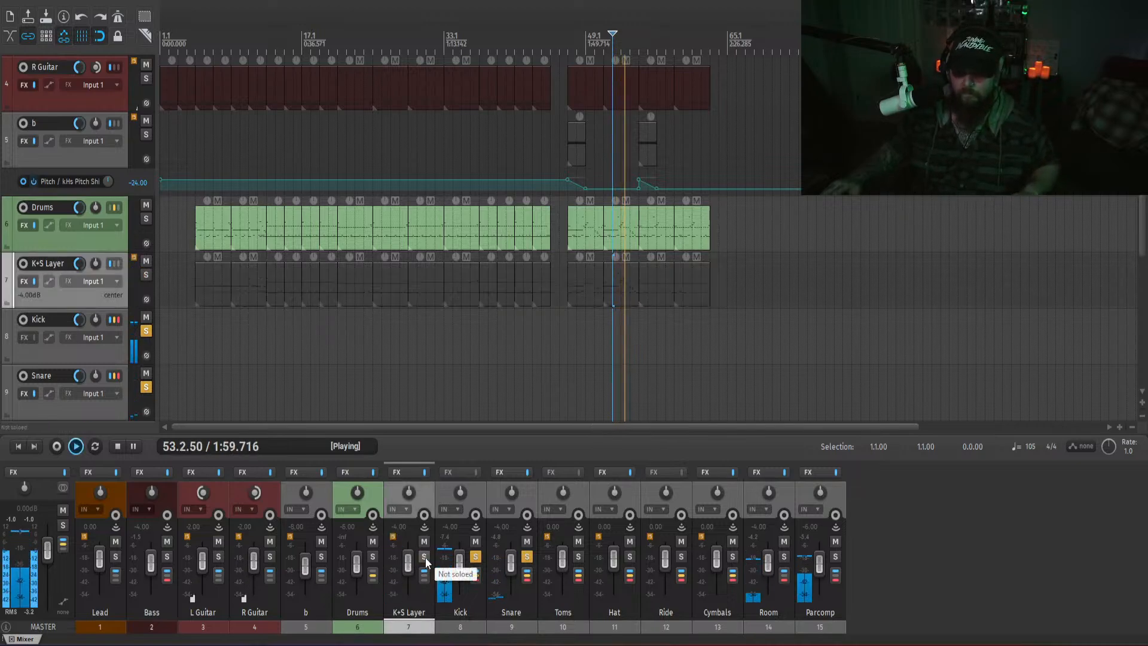
pyautogui.click(425, 558)
# - Set the K+S Layer track's volume to -6 dB and clear all track solos to hear the full mix
pyautogui.rightClick(409, 562)
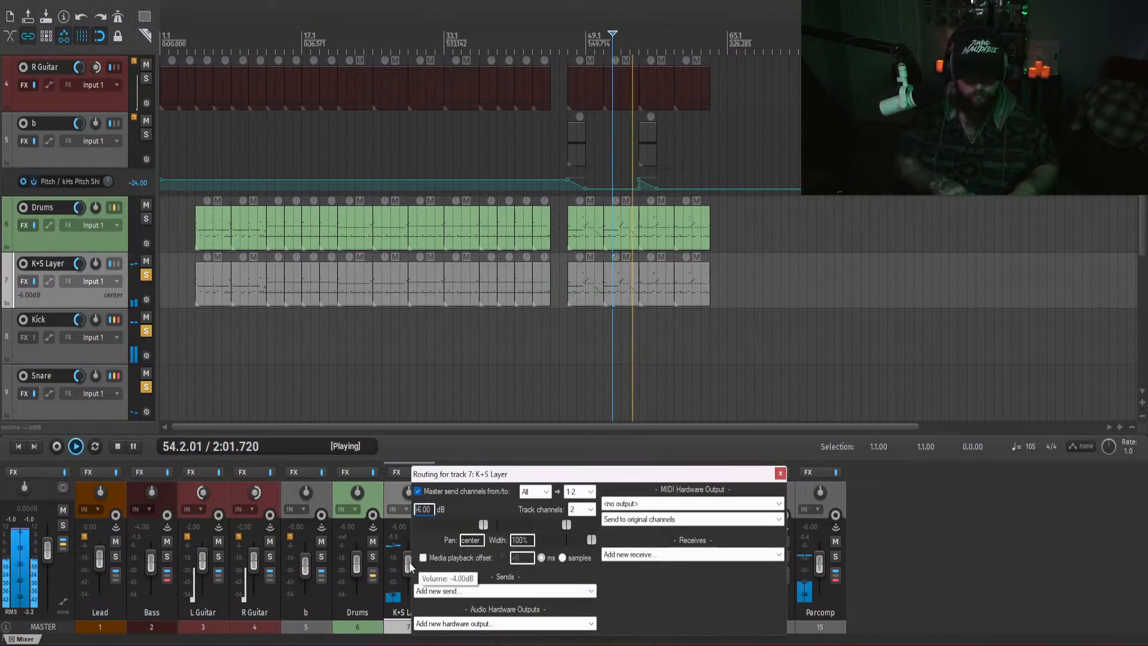
pyautogui.write('-6')
pyautogui.press('Return')
pyautogui.keyDown('ctrl'); pyautogui.click(424, 557); pyautogui.keyUp('ctrl')
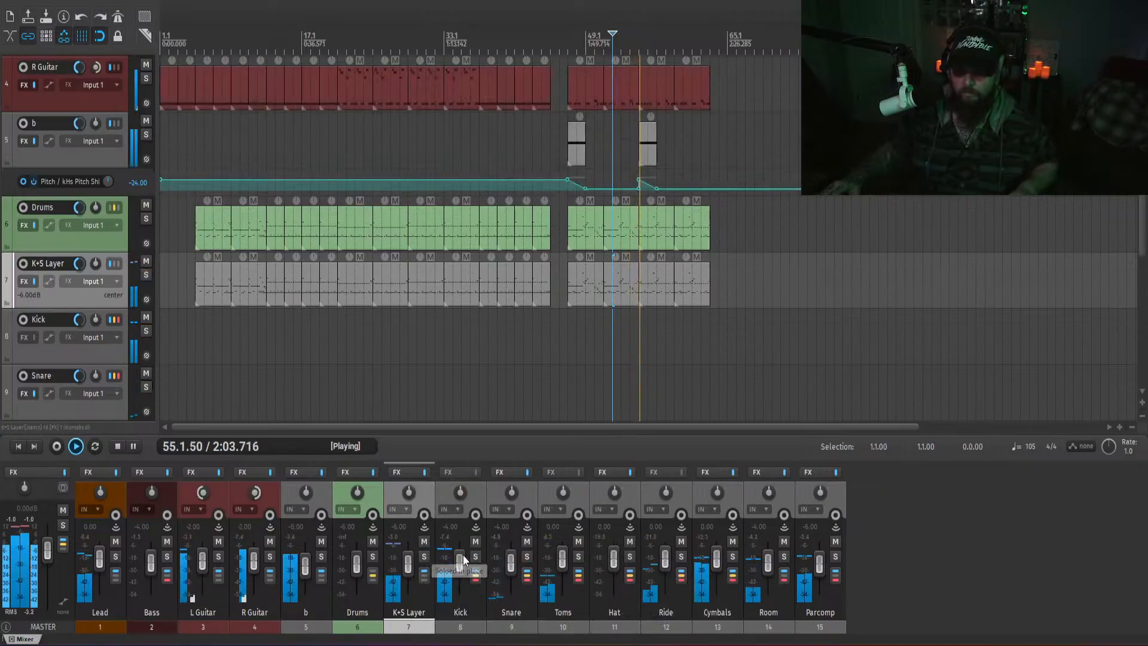
pyautogui.click(967, 546)
pyautogui.scroll(2, 648, 240)
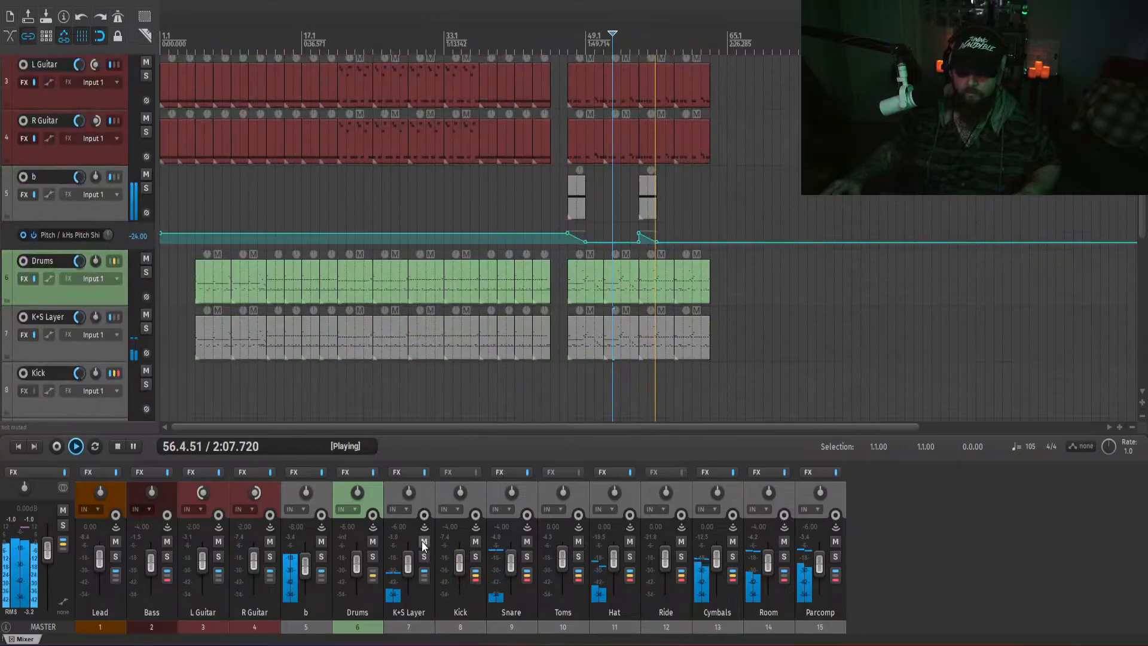
# - Compare the playing mix in mono and stereo on the master track, stopping playback when finished
pyautogui.click(62, 488)
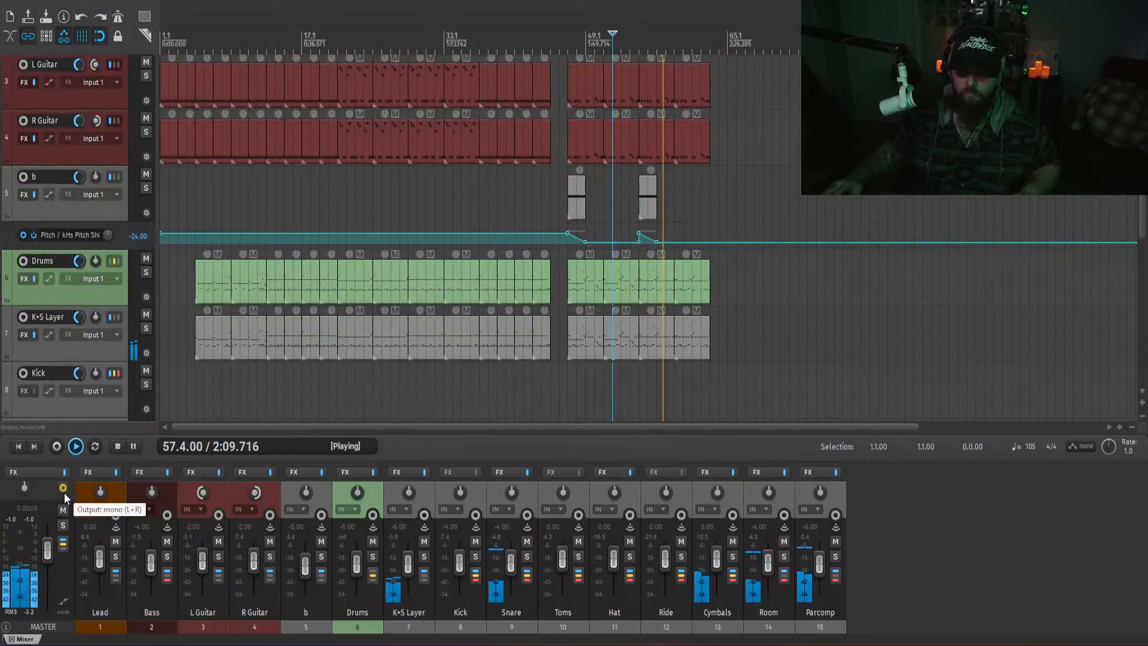
pyautogui.click(64, 492)
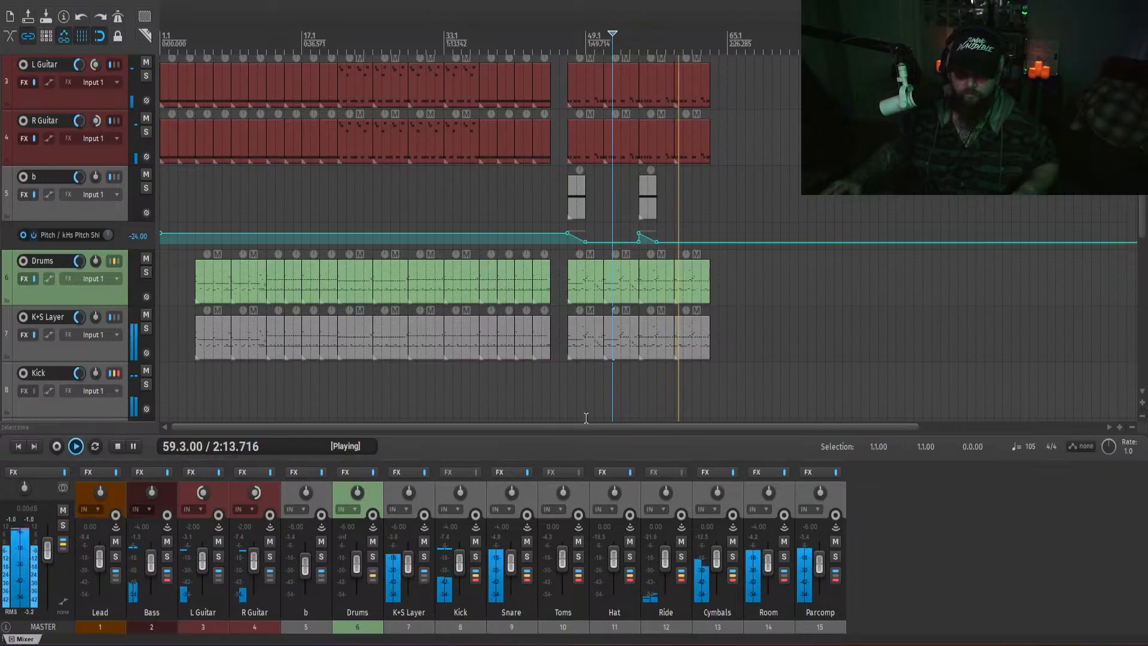
pyautogui.press('space')
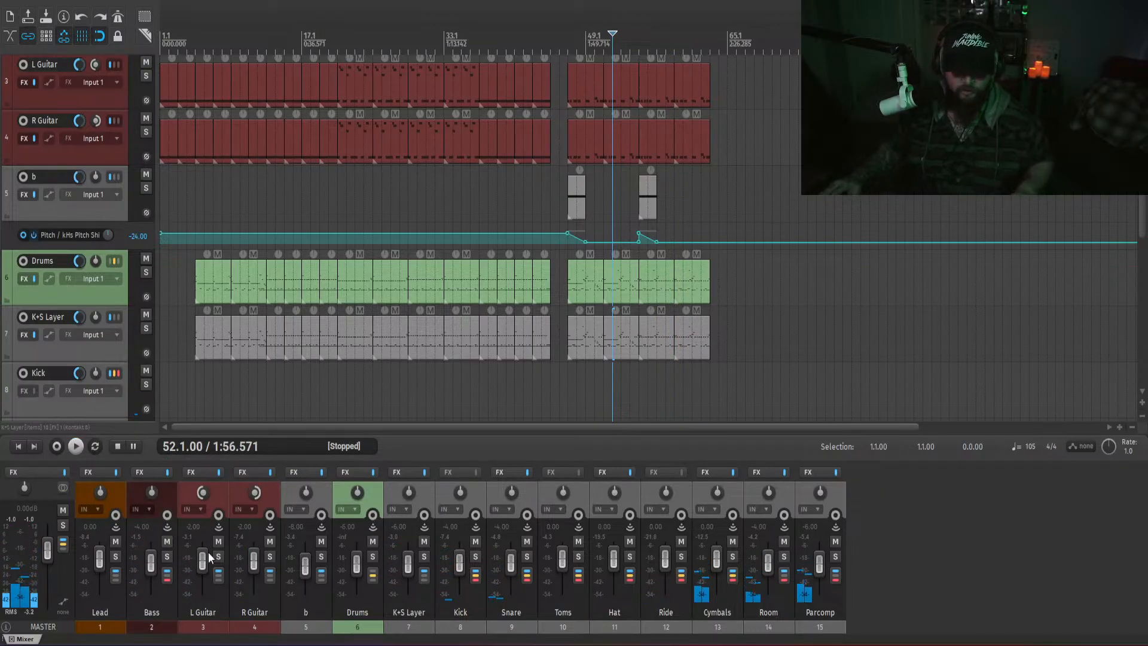
# - Move the edit cursor to bar 47 and play the full mix from there in stereo
pyautogui.click(500, 382)
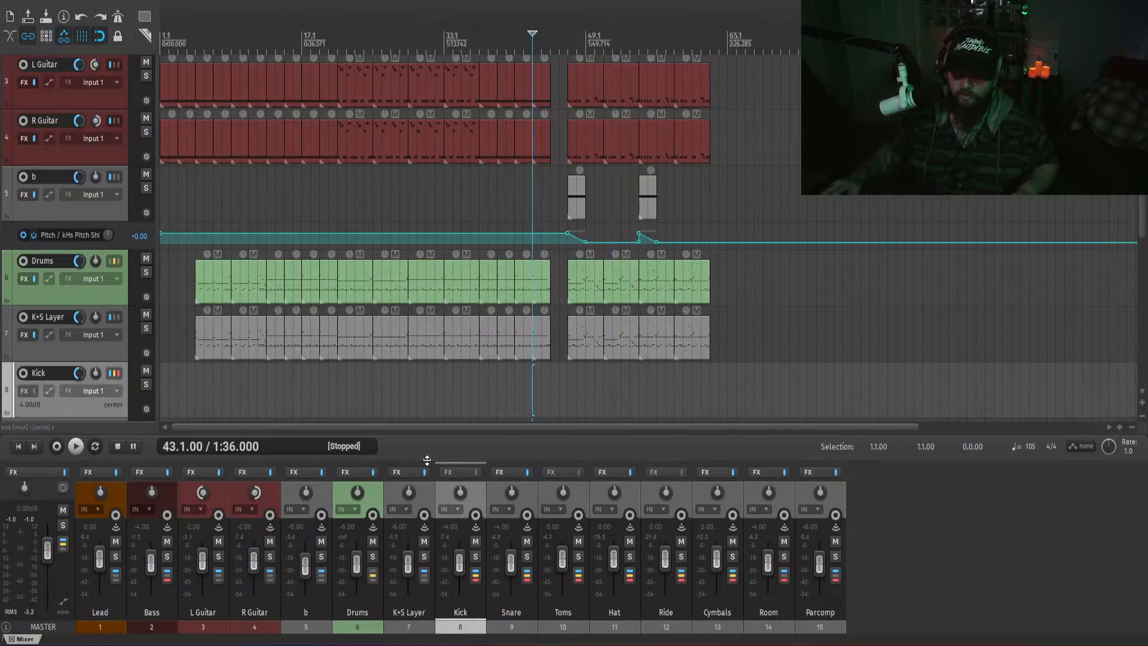
pyautogui.click(895, 557)
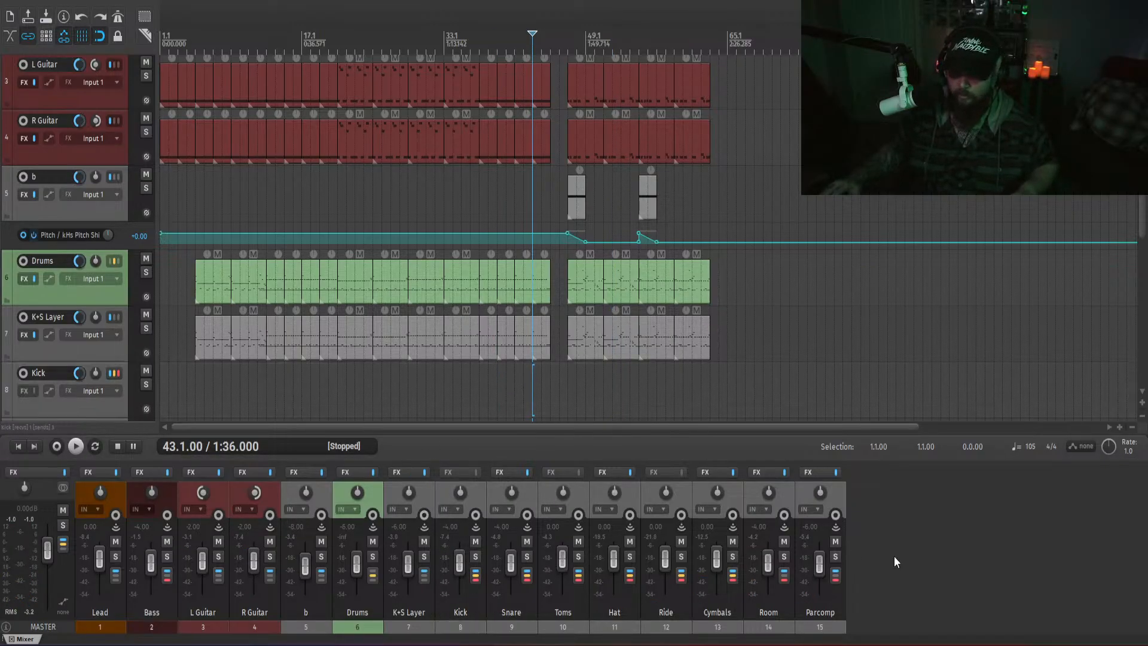
pyautogui.scroll(1, 1143, 232)
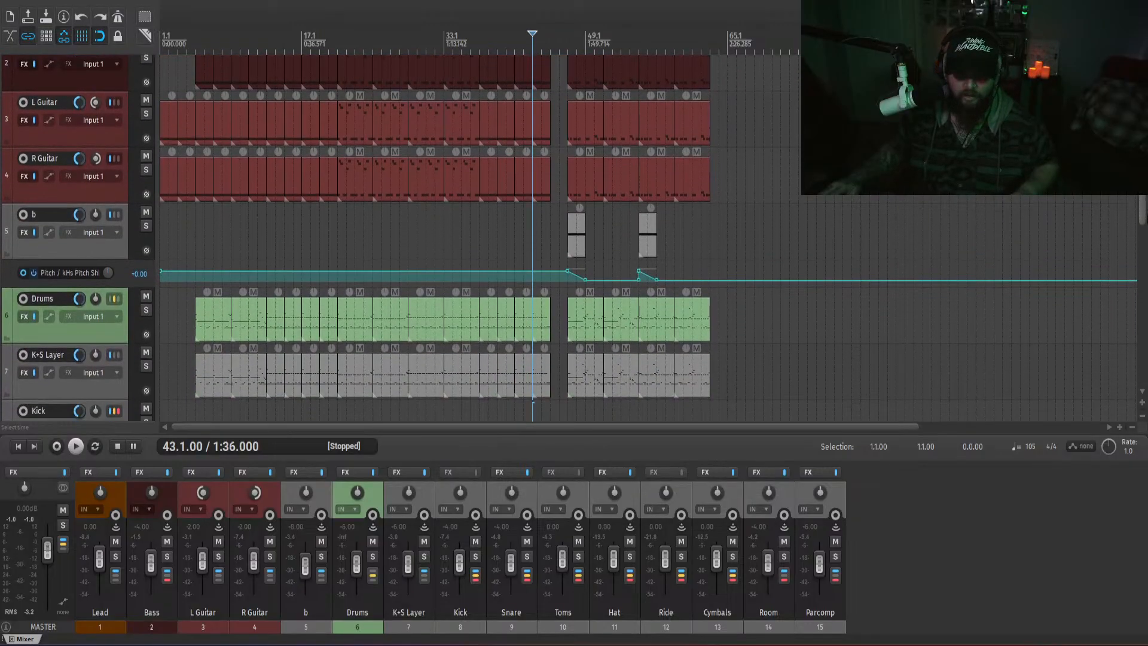
pyautogui.click(569, 412)
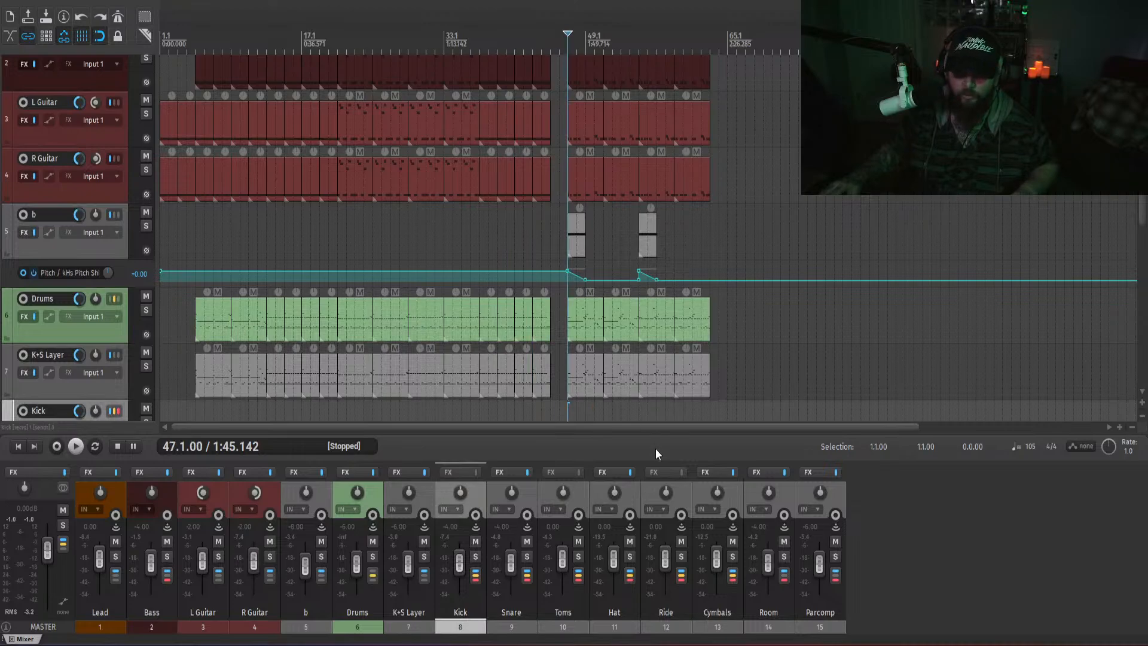
pyautogui.press('space')
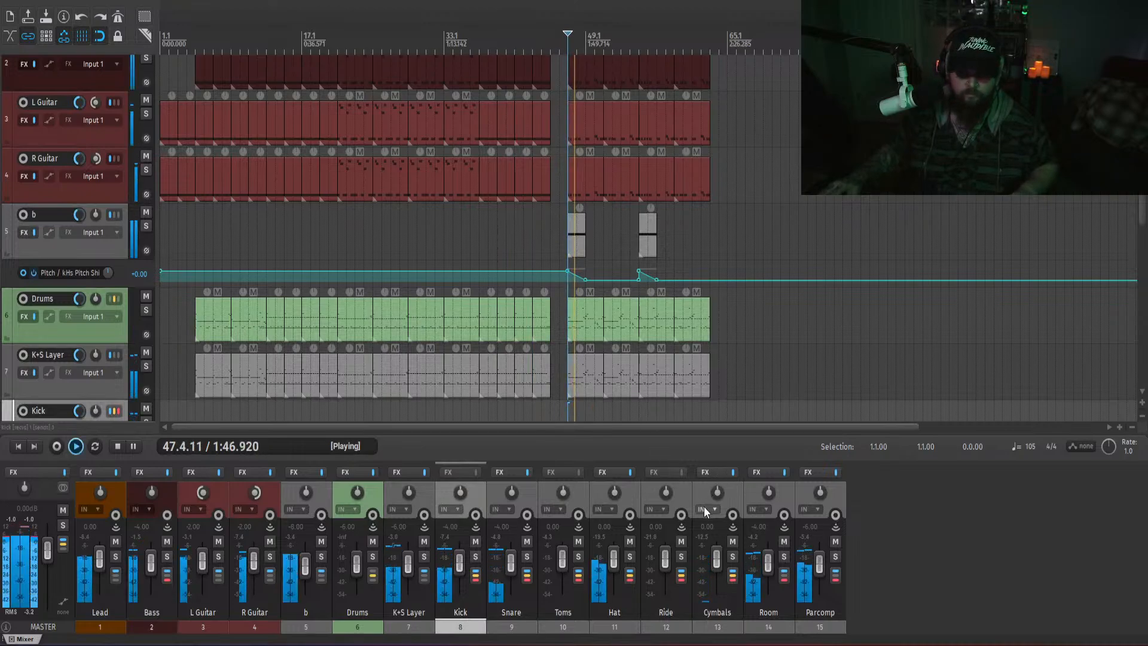
pyautogui.press('space')
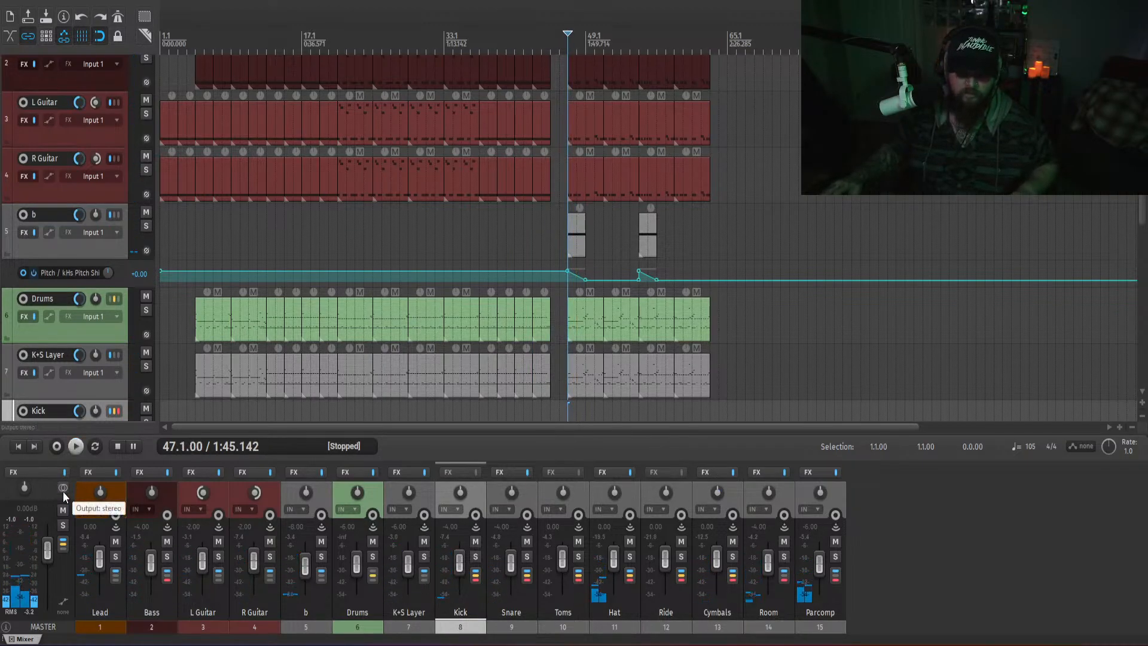
# - Switch the master output to mono, play the section from bar 47, and return the master to stereo
pyautogui.click(63, 488)
pyautogui.press('space')
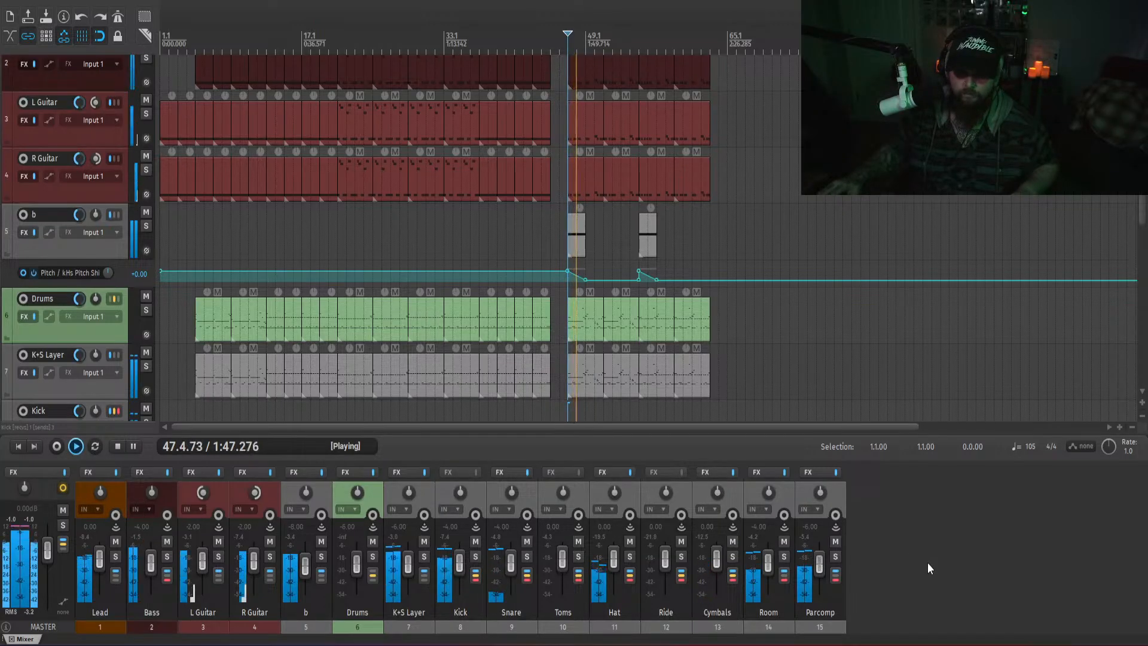
pyautogui.press('space')
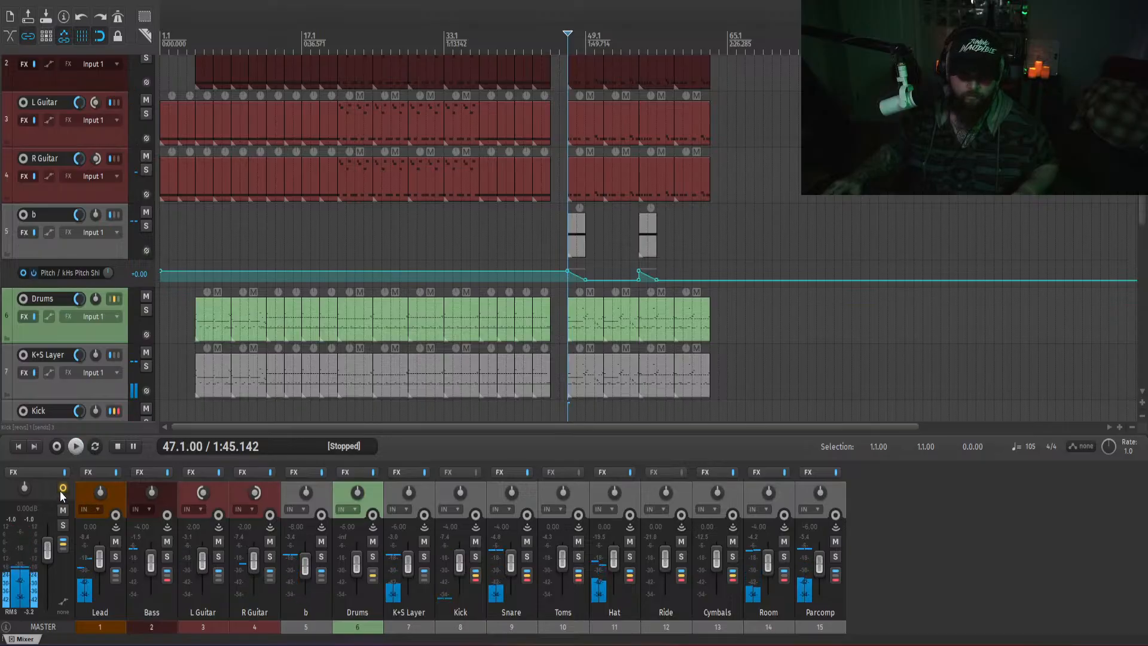
pyautogui.click(61, 490)
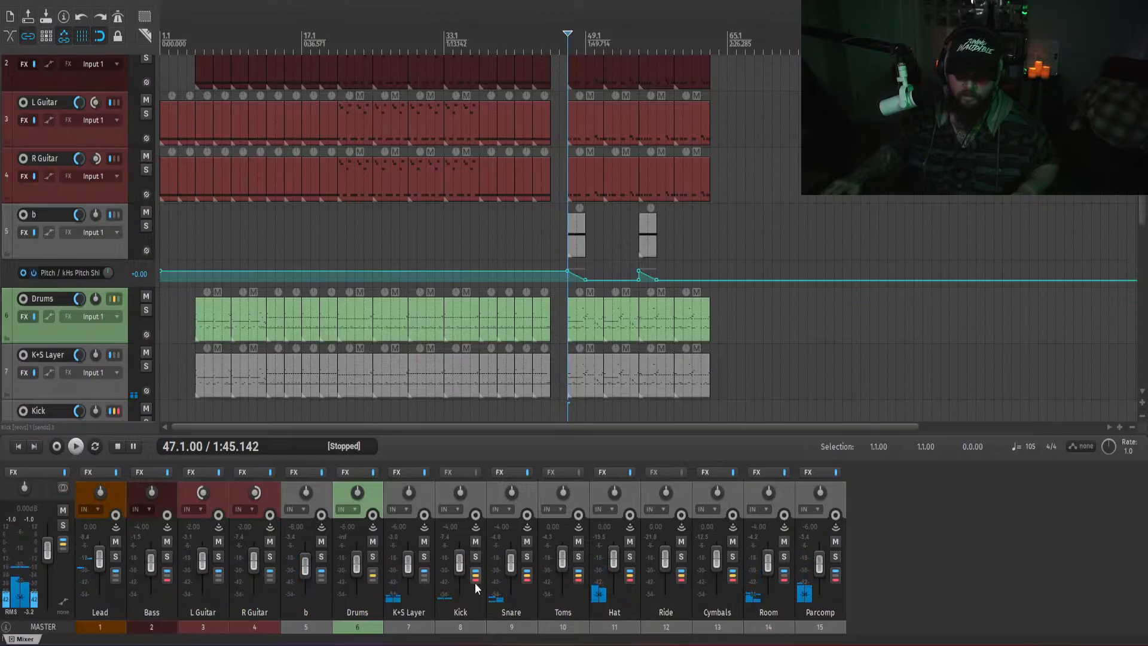
# - Reset the K+S Layer track's volume to its default, clear its peak indicator, and audition the section in stereo and mono
pyautogui.doubleClick(409, 565)
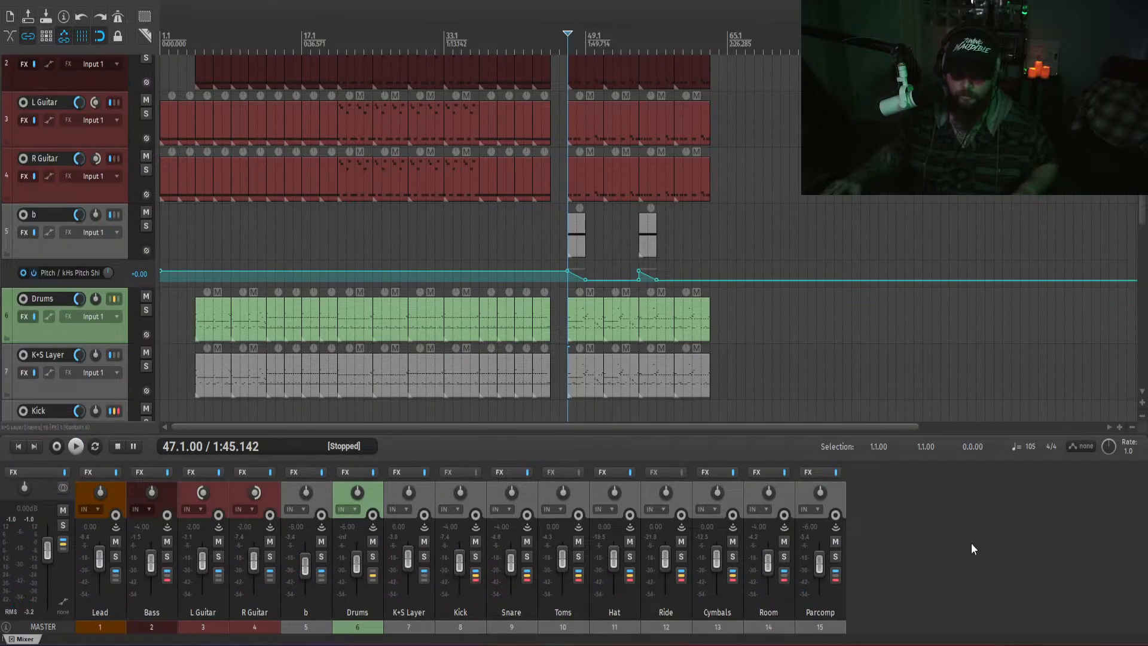
pyautogui.press('space')
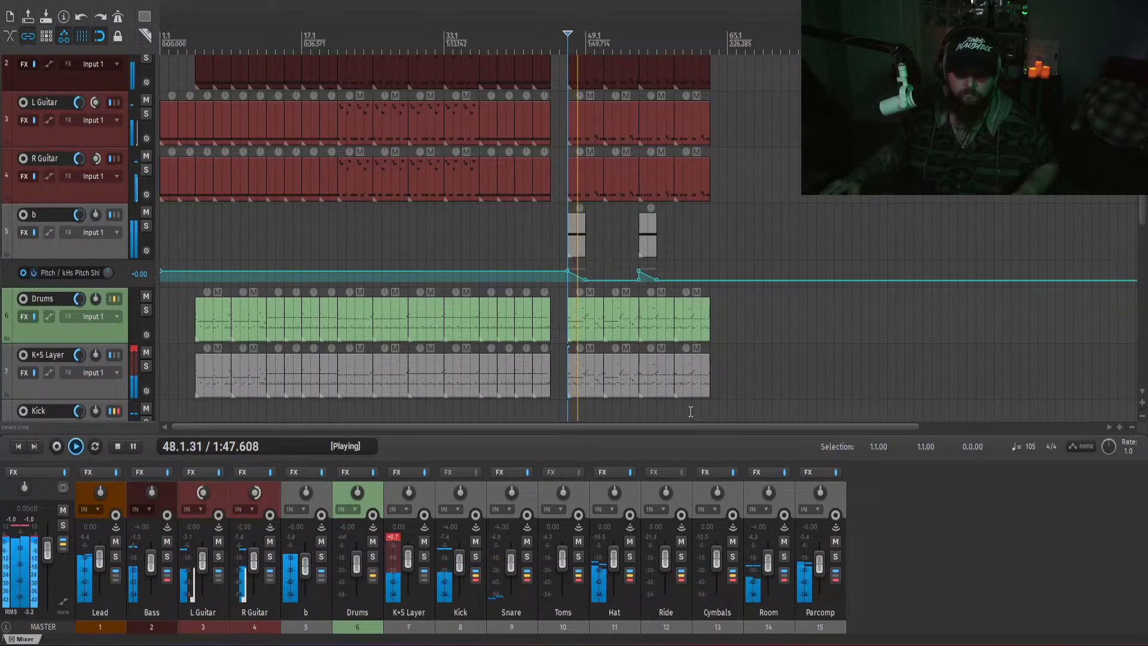
pyautogui.press('space')
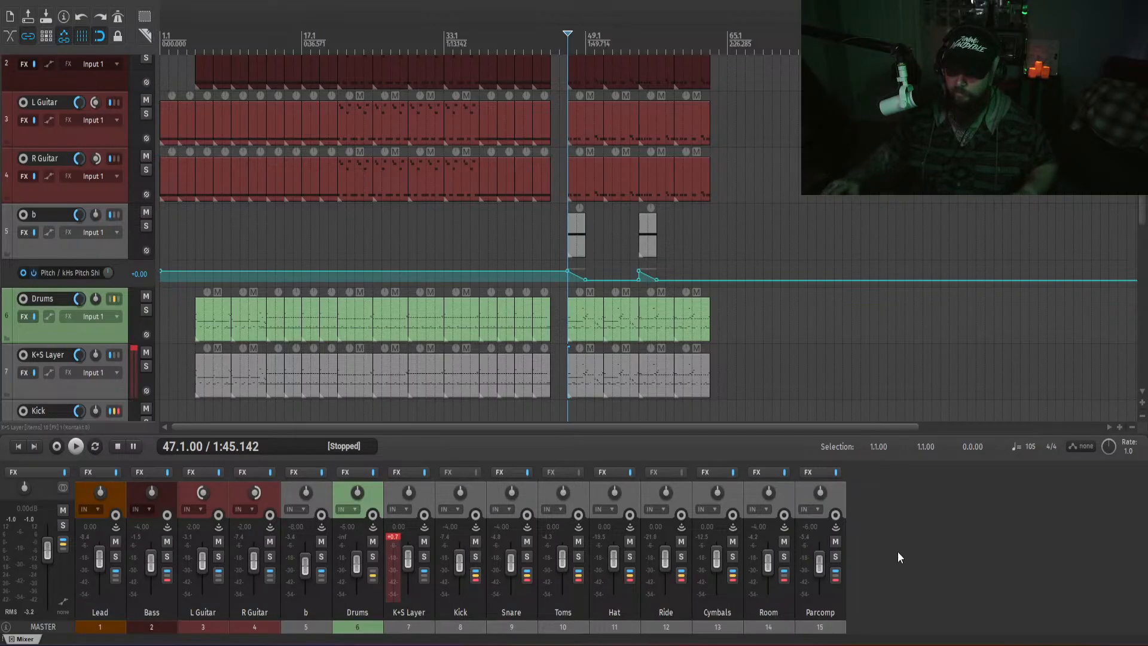
pyautogui.click(392, 537)
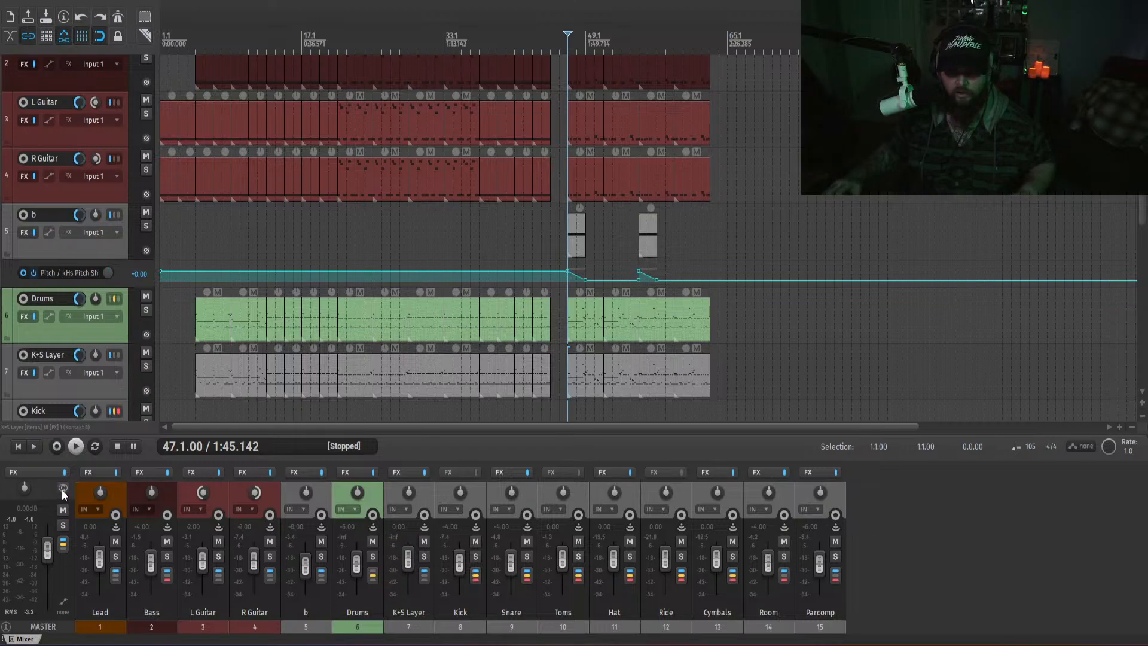
pyautogui.press('space')
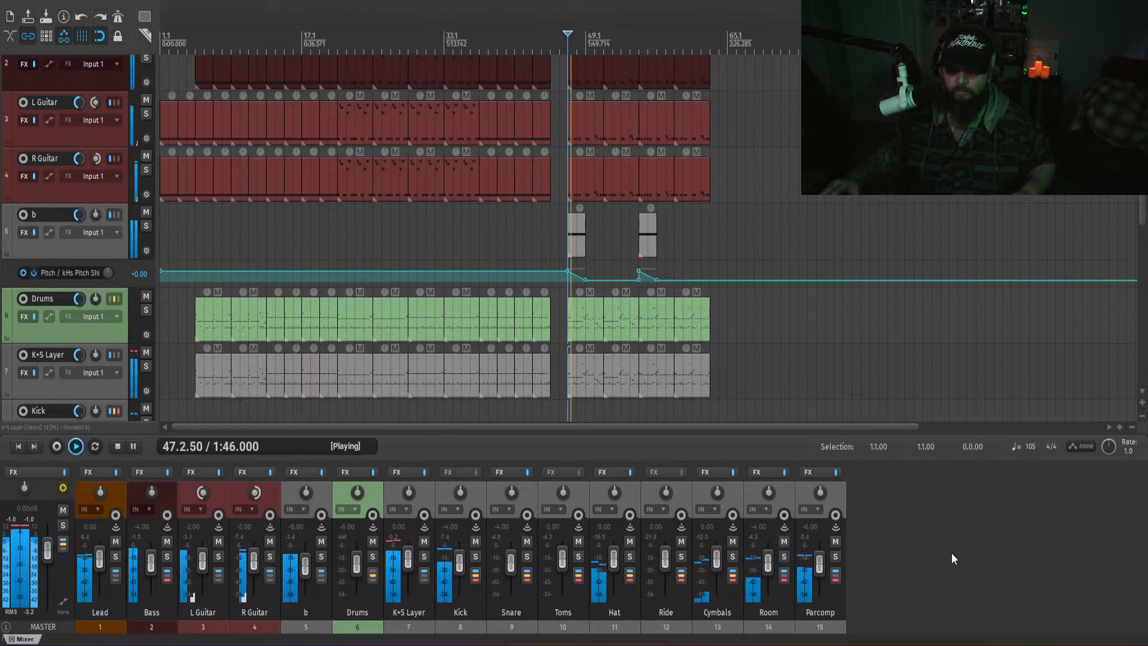
pyautogui.press('space')
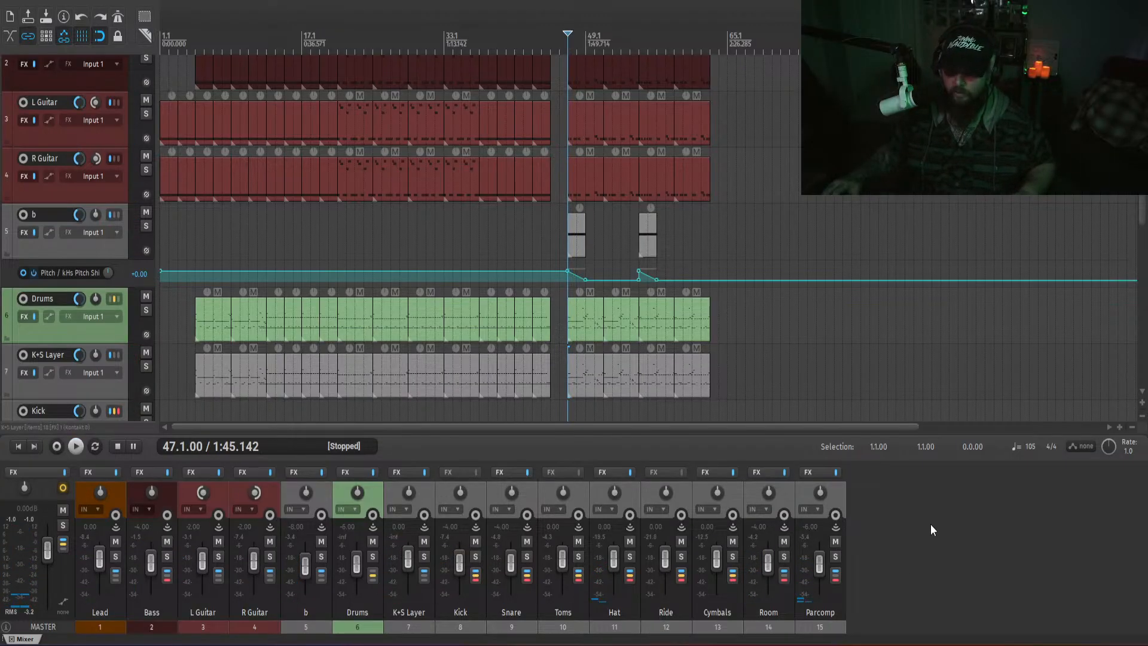
# - Set the K+S Layer track's volume to -6 dB and play the section from bar 47 in mono
pyautogui.rightClick(407, 557)
pyautogui.write('-6')
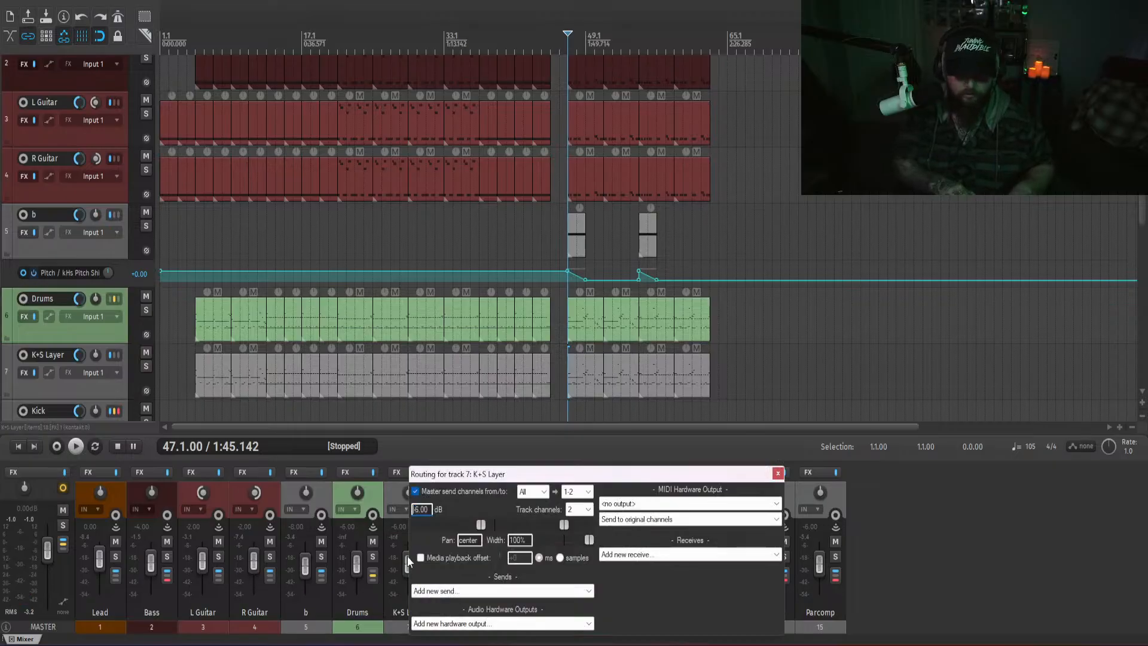
pyautogui.press('Return')
pyautogui.press('space')
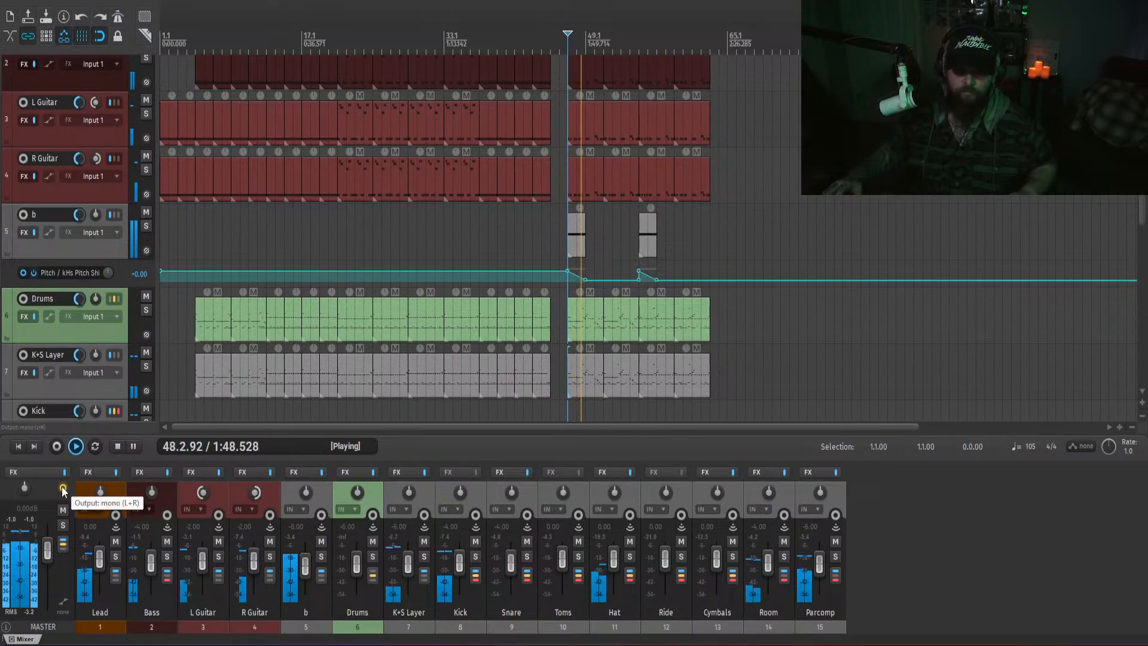
pyautogui.press('space')
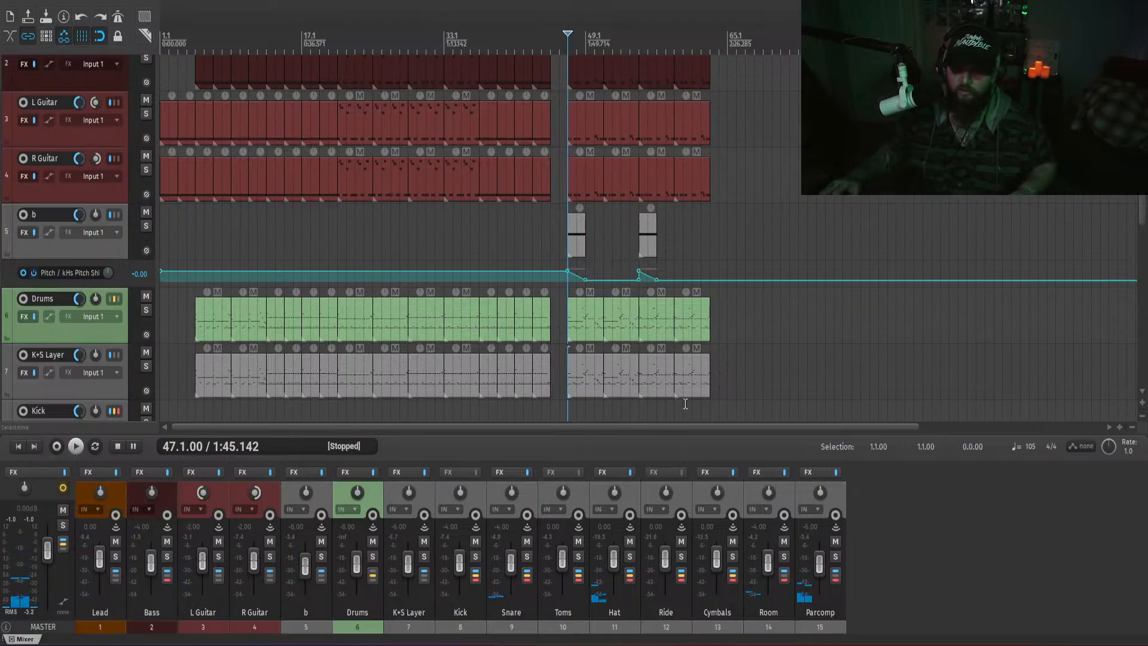
# - Select the Drums and K+S Layer items at the song's end and play the section from bar 47 in stereo
pyautogui.moveTo(775, 358); pyautogui.dragTo(546, 339)
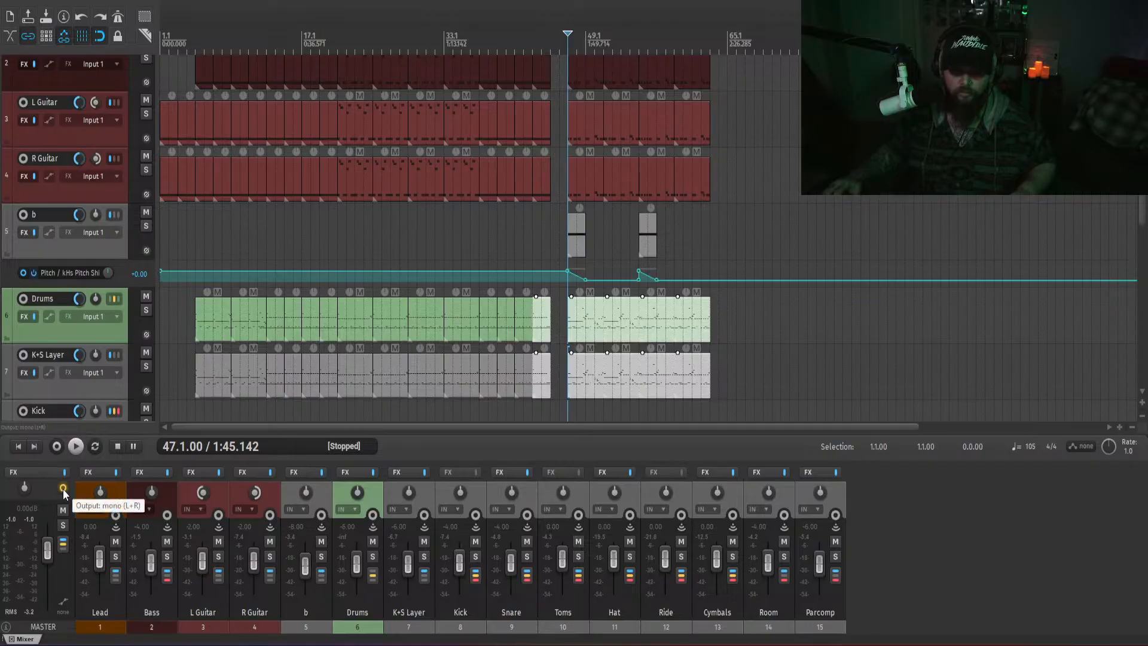
pyautogui.press('space')
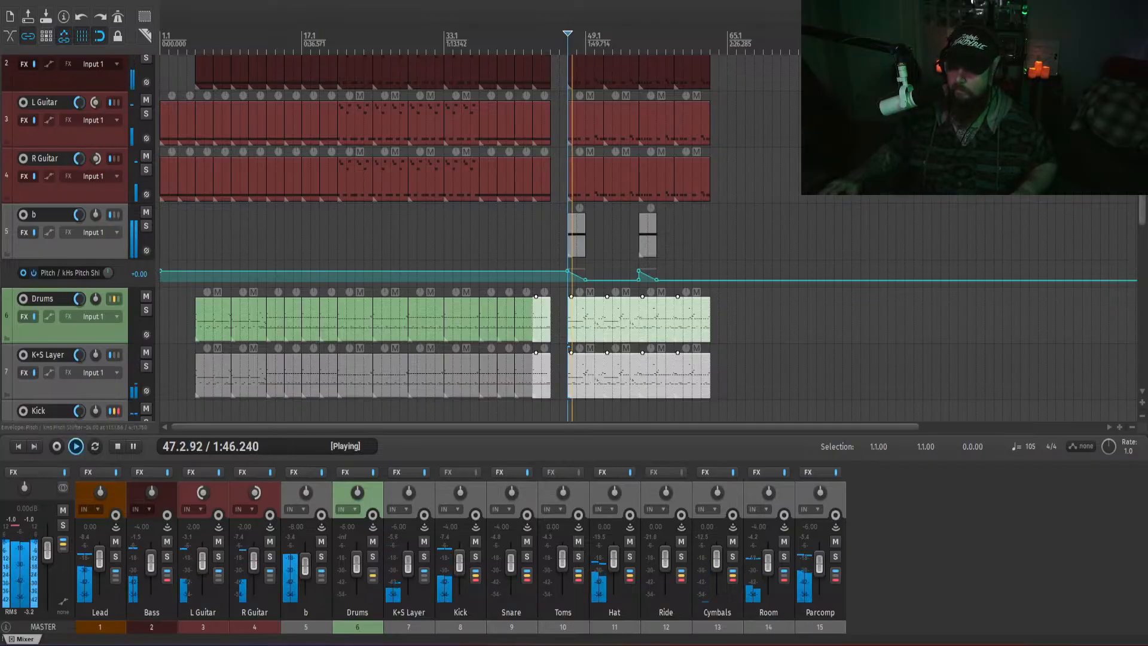
pyautogui.scroll(-2, 1043, 397)
pyautogui.scroll(3, 1043, 397)
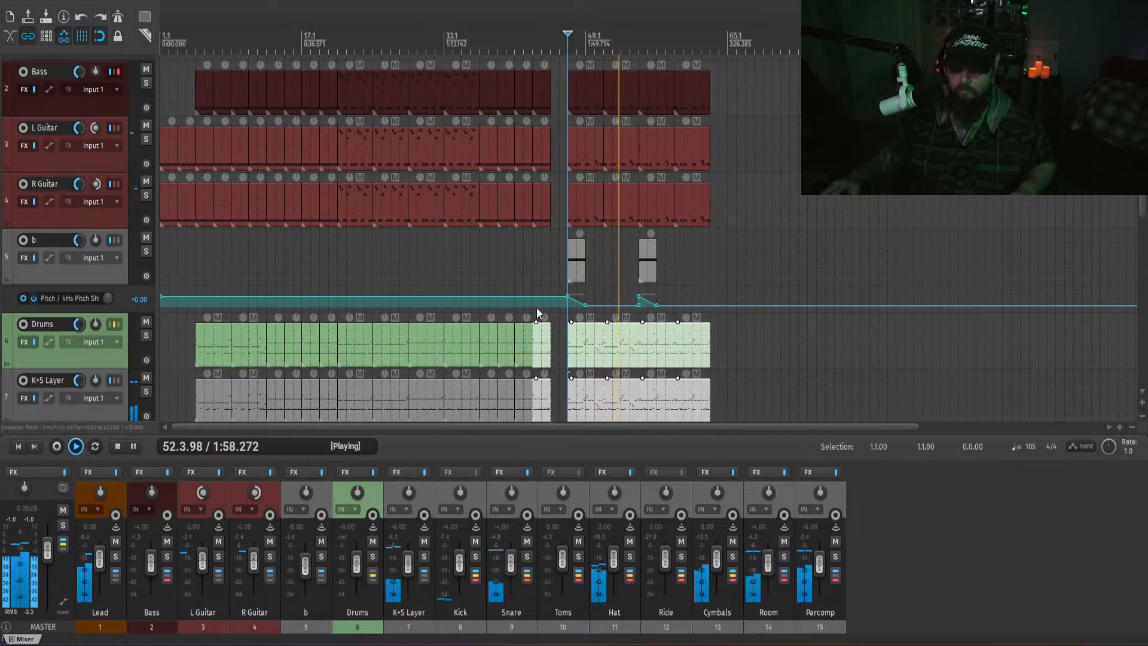
pyautogui.press('space')
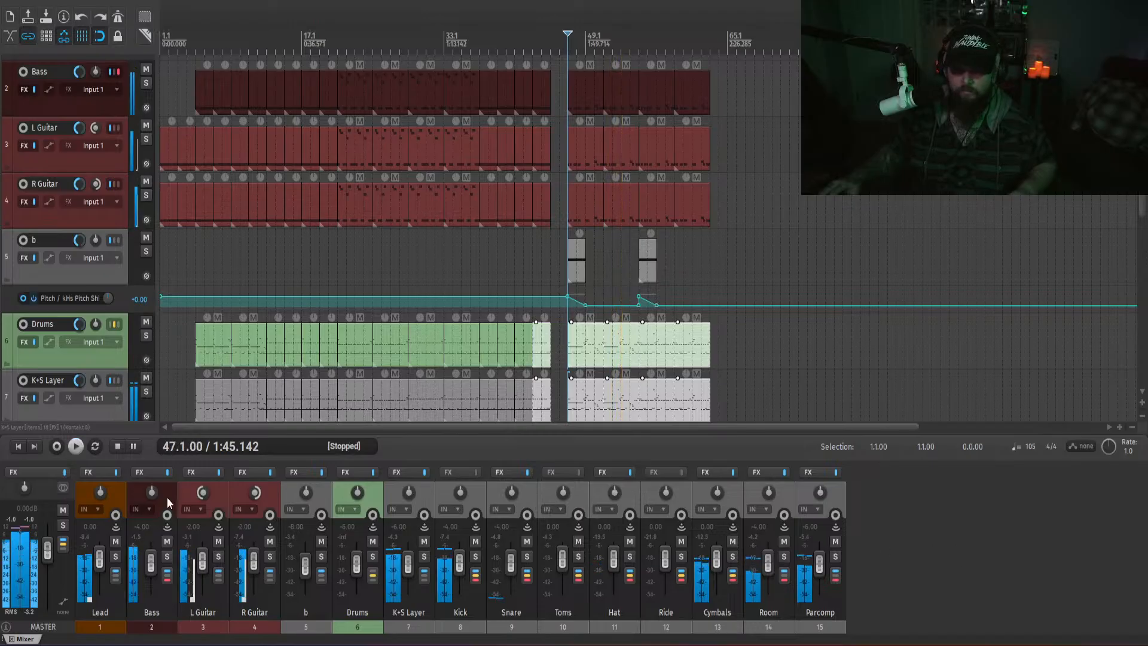
# - Add the kHs Compressor to the master track and place it first in the effects chain
pyautogui.click(20, 479)
pyautogui.click(34, 435)
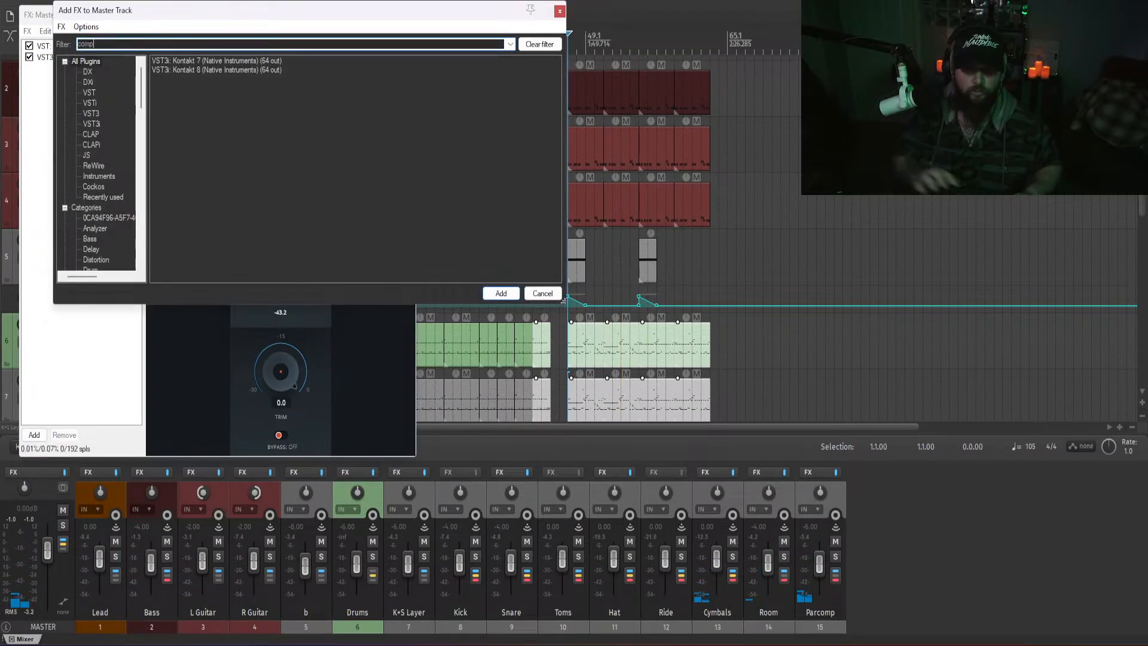
pyautogui.doubleClick(210, 108)
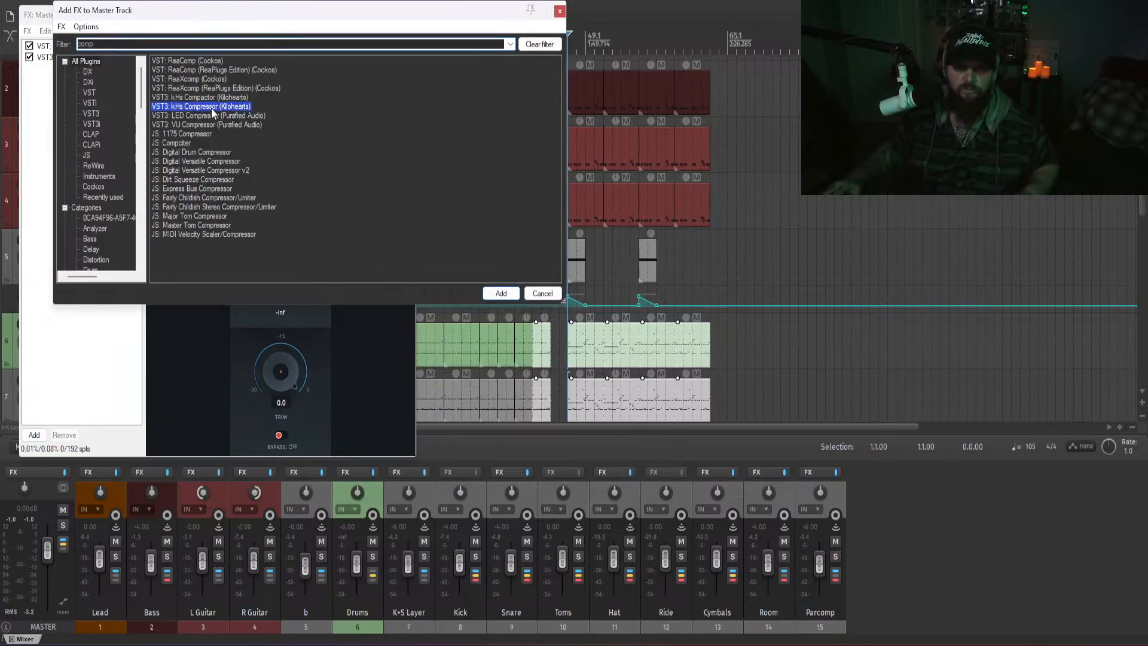
pyautogui.moveTo(97, 69); pyautogui.dragTo(89, 46)
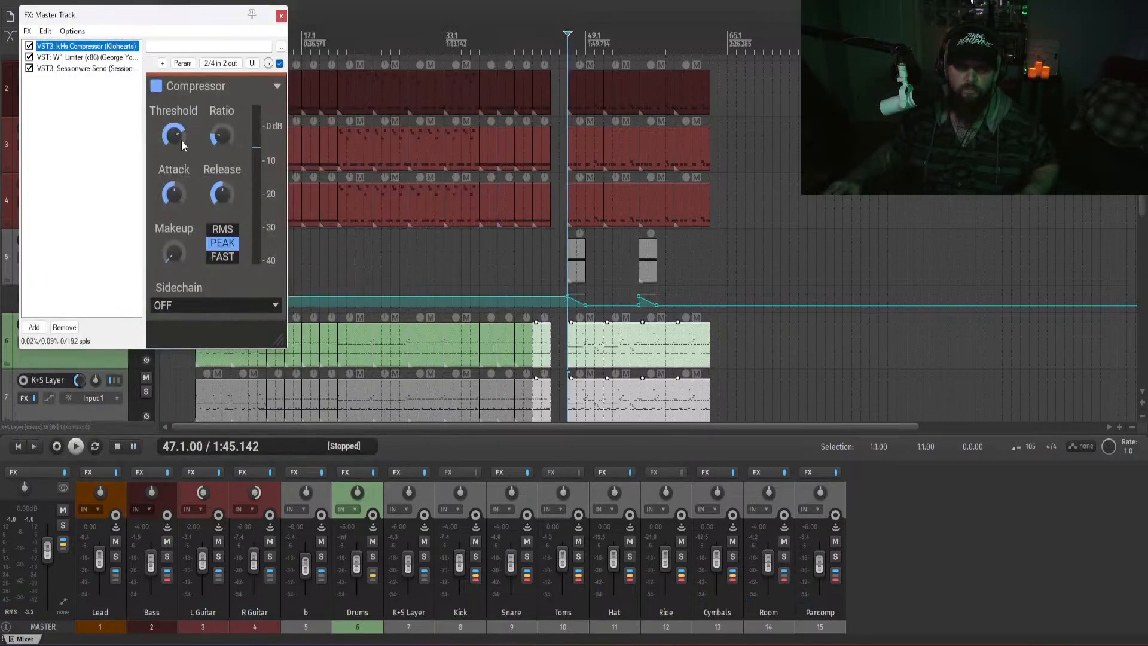
# - Set the master compressor's attack to 30 ms and release to 1, closing the effects window after listening to the mix
pyautogui.click(233, 136)
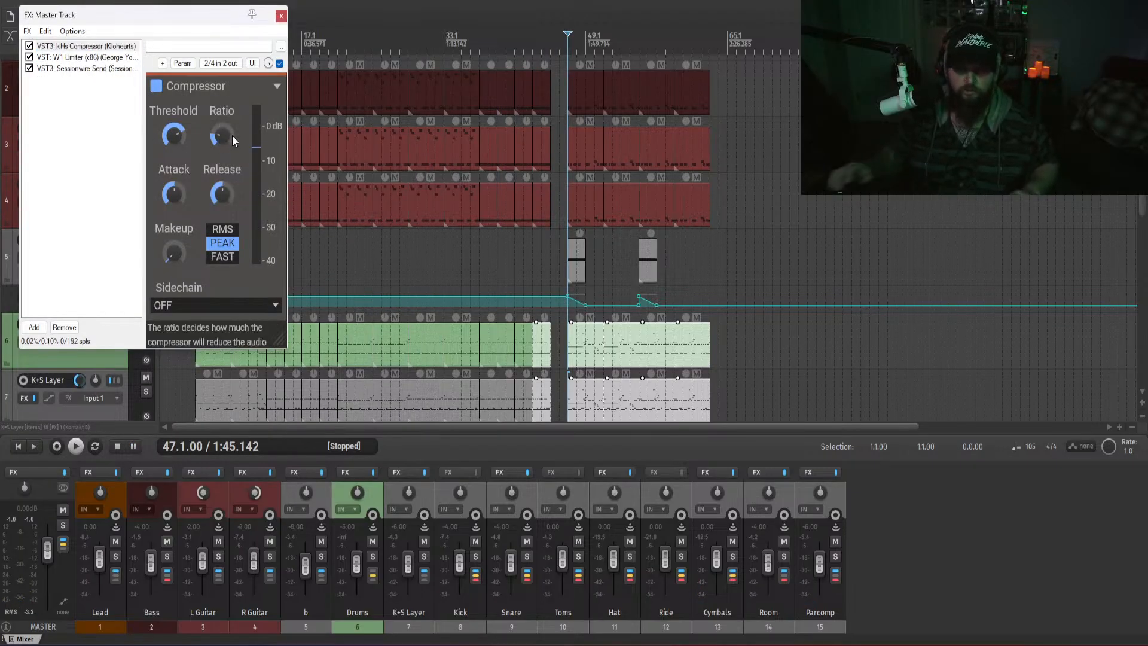
pyautogui.doubleClick(164, 198)
pyautogui.write('30 ms')
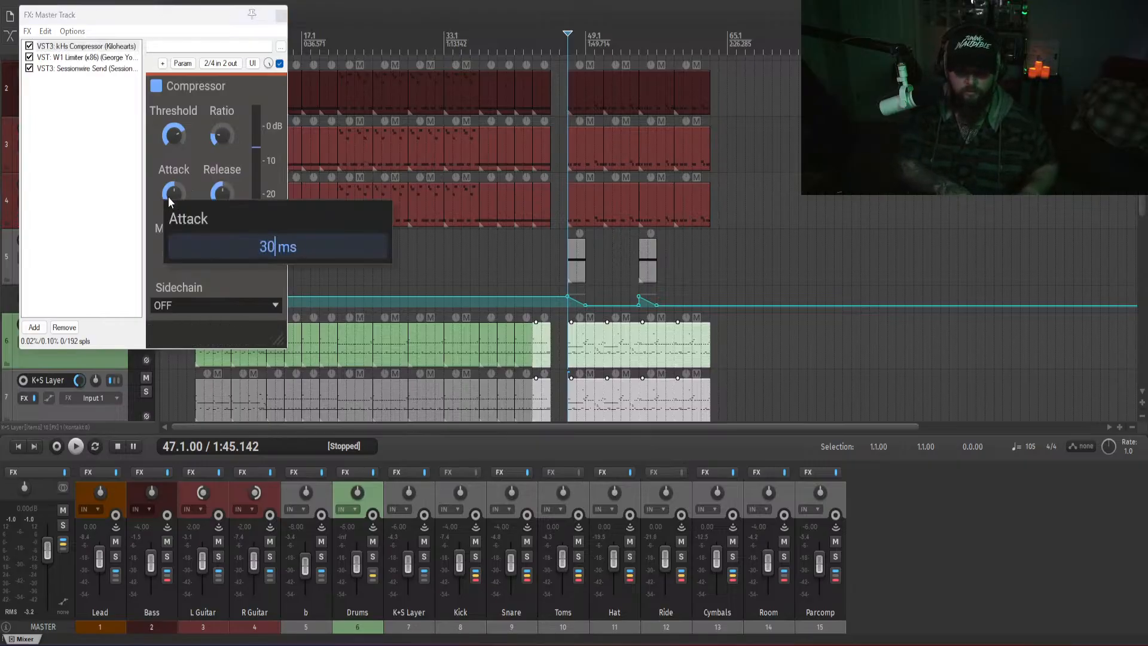
pyautogui.press('Return')
pyautogui.doubleClick(227, 187)
pyautogui.write('1')
pyautogui.press('Return')
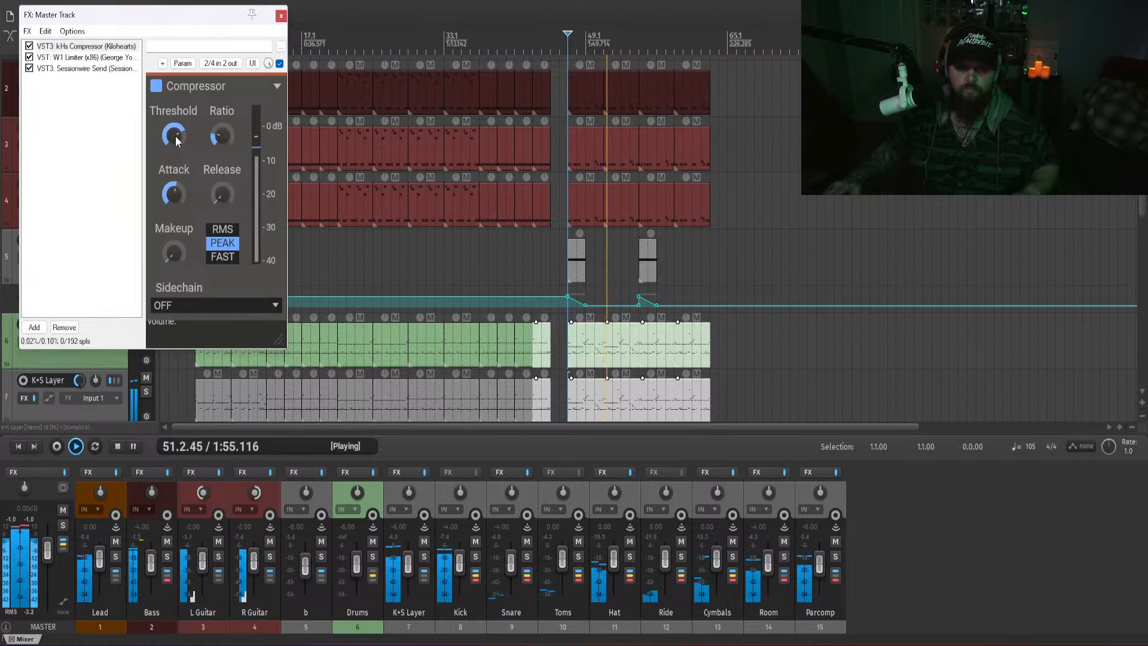
pyautogui.click(102, 162)
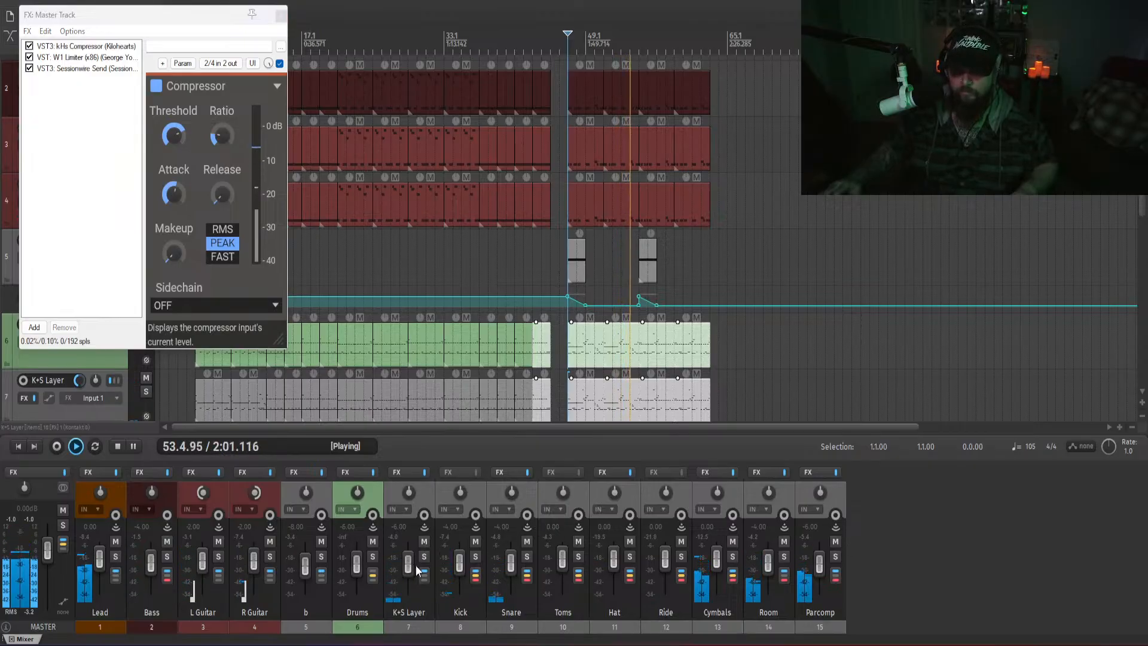
pyautogui.click(281, 16)
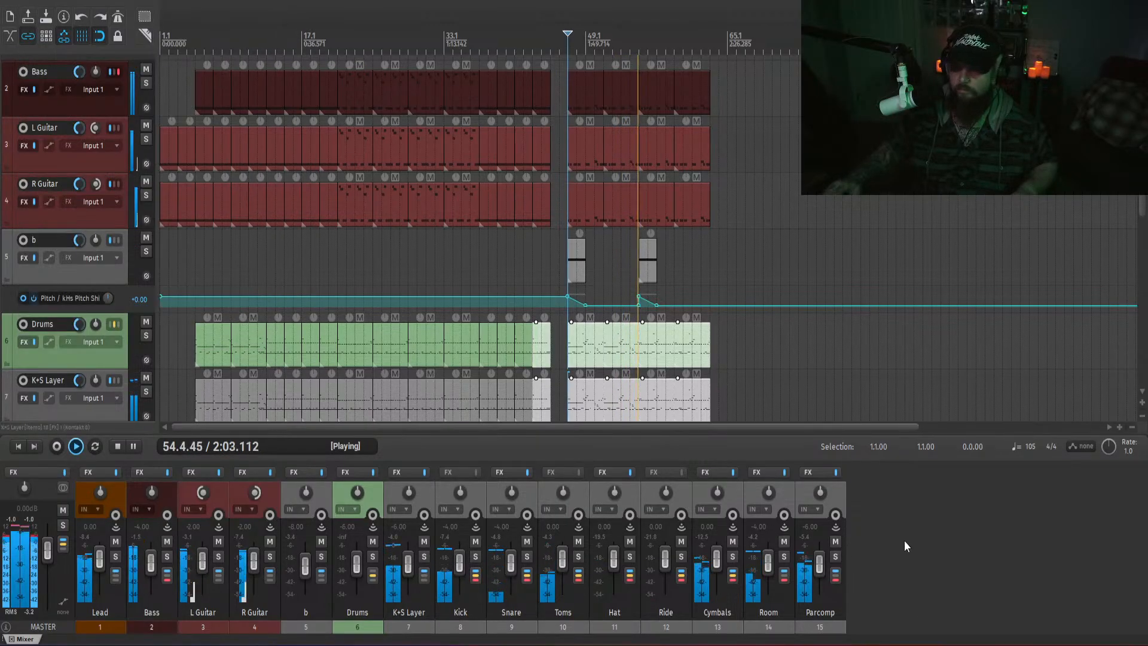
# - Mute and unmute the Snare track during playback to compare the mix, and stop playback
pyautogui.moveTo(1143, 163); pyautogui.dragTo(1142, 184)
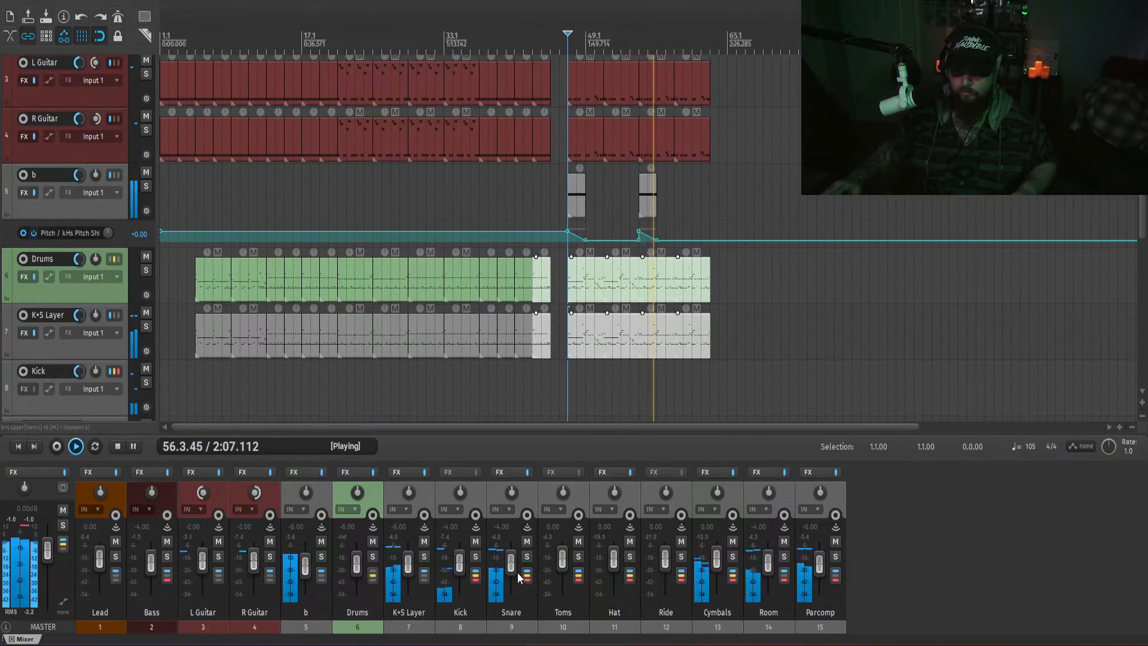
pyautogui.click(527, 542)
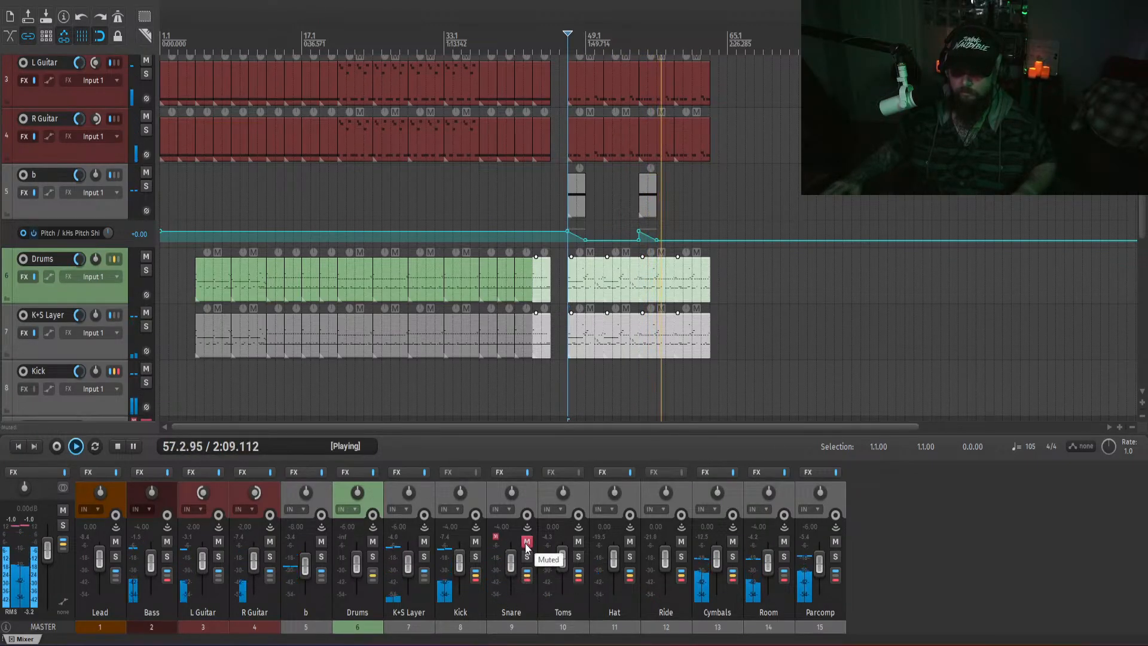
pyautogui.rightClick(526, 546)
pyautogui.click(526, 544)
pyautogui.click(526, 543)
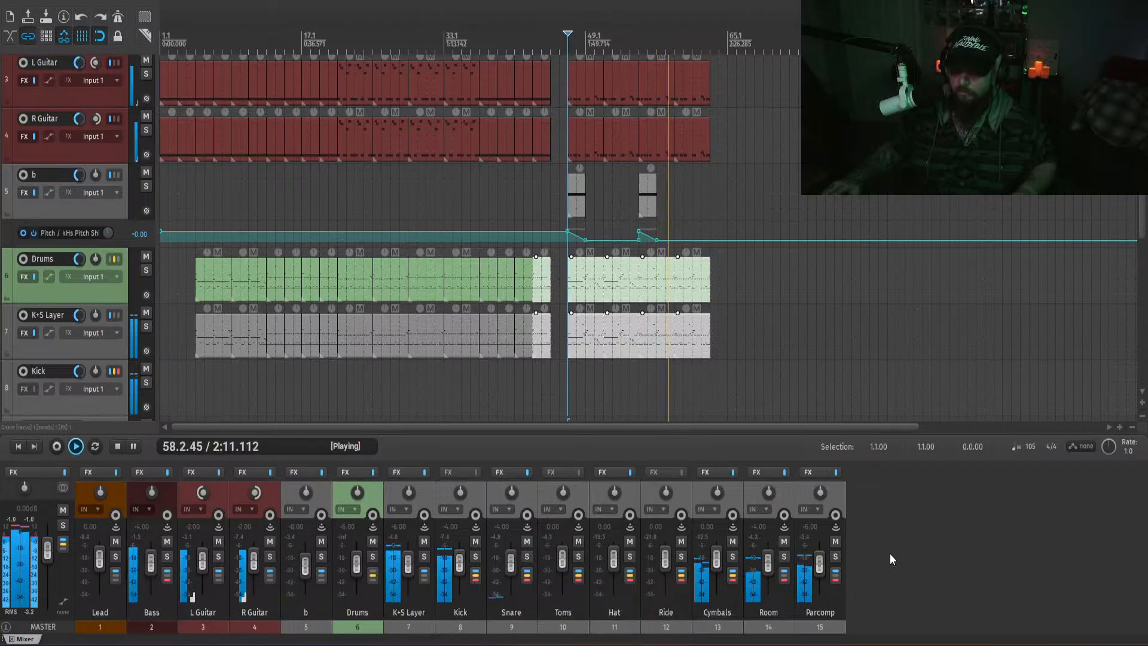
pyautogui.press('space')
# - Examine the kick and snare settings of the K+S Layer track's Kontakt instrument and close its effects window
pyautogui.click(403, 473)
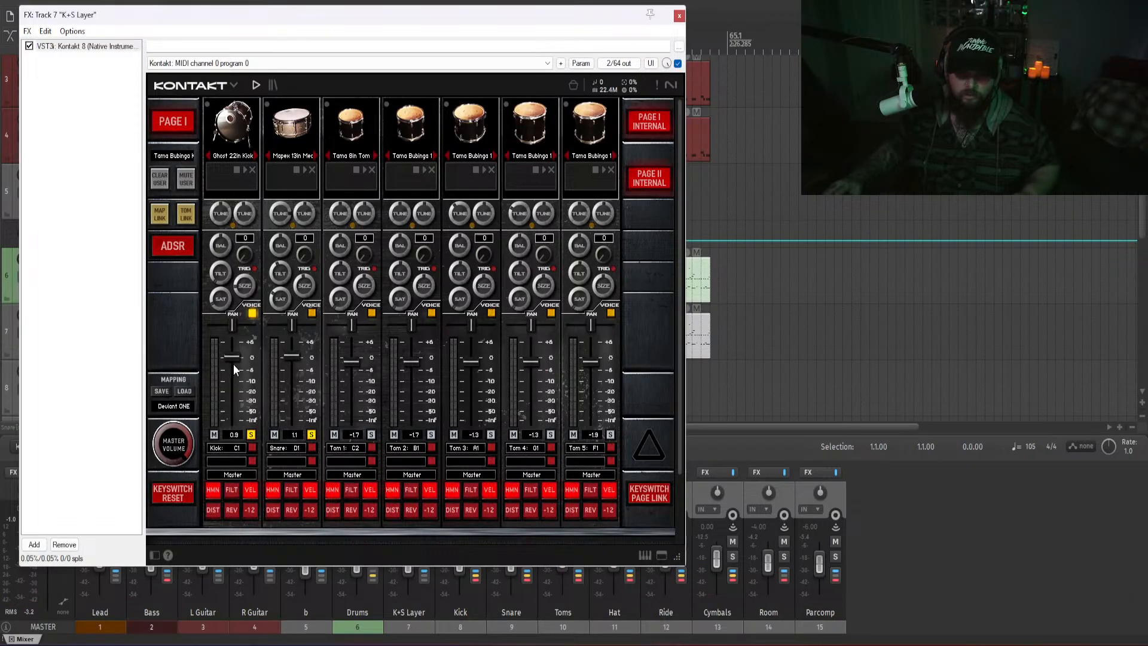
pyautogui.click(680, 17)
pyautogui.click(424, 491)
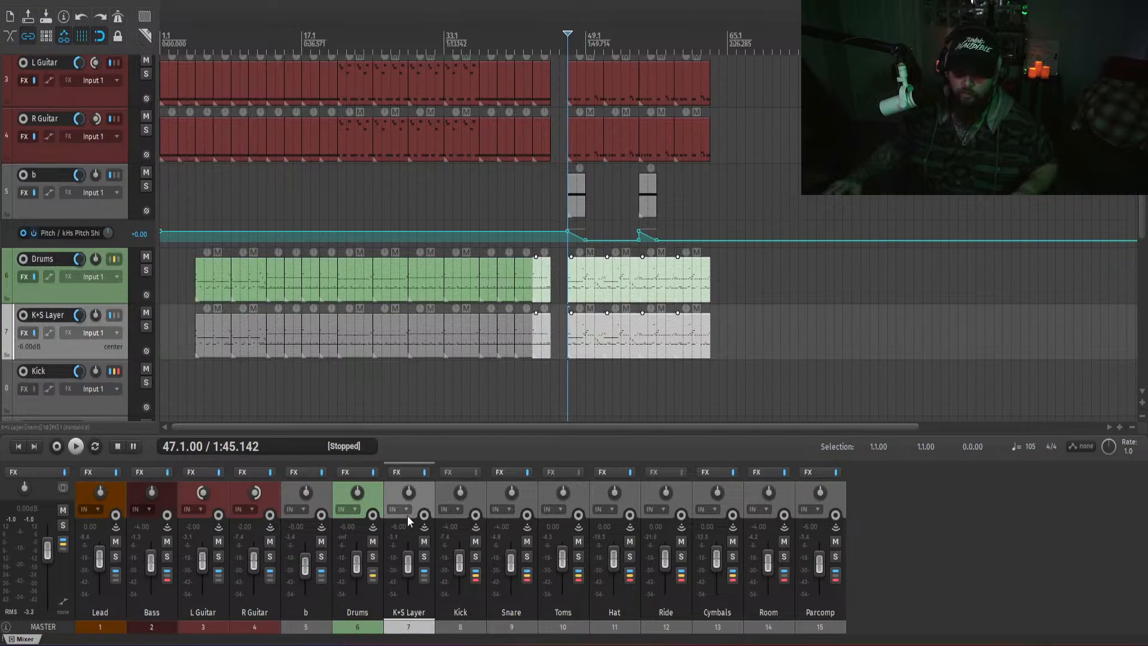
pyautogui.click(399, 476)
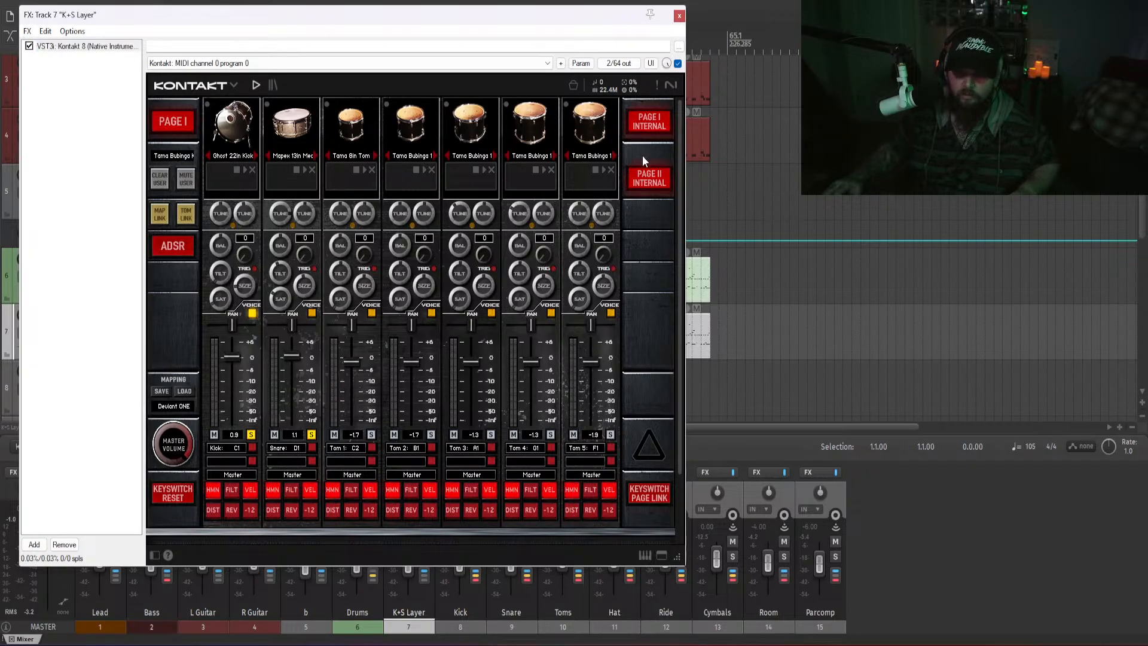
pyautogui.click(679, 17)
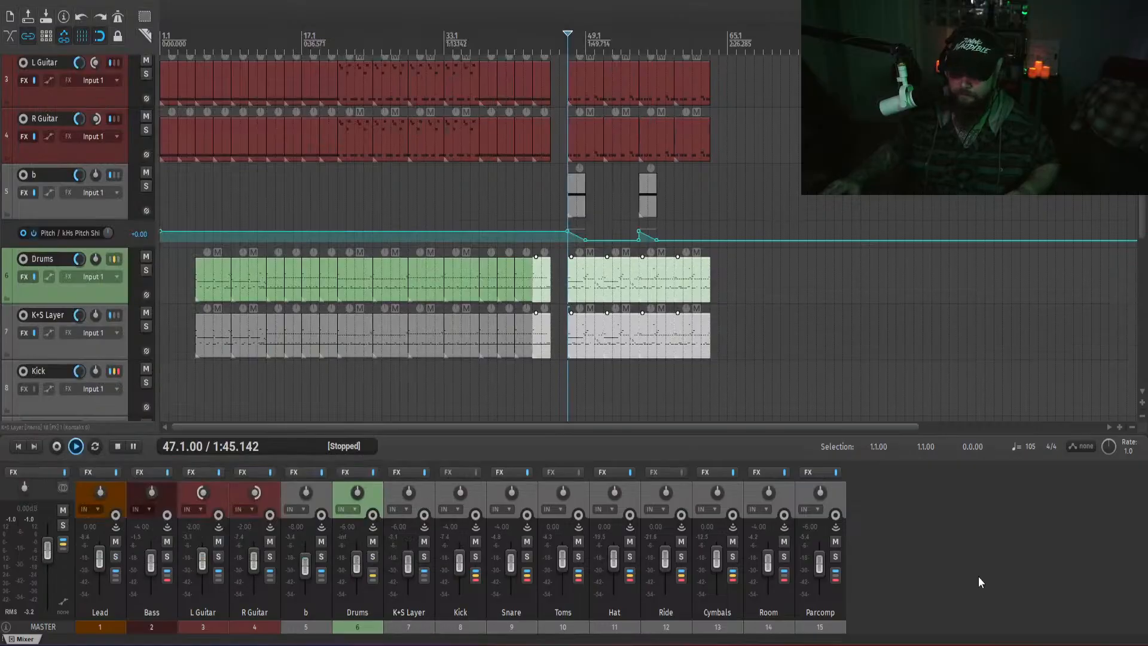
# - Play from bar 47, muting and unmuting the K+S Layer track to compare the drums with and without it
pyautogui.press('space')
pyautogui.click(424, 541)
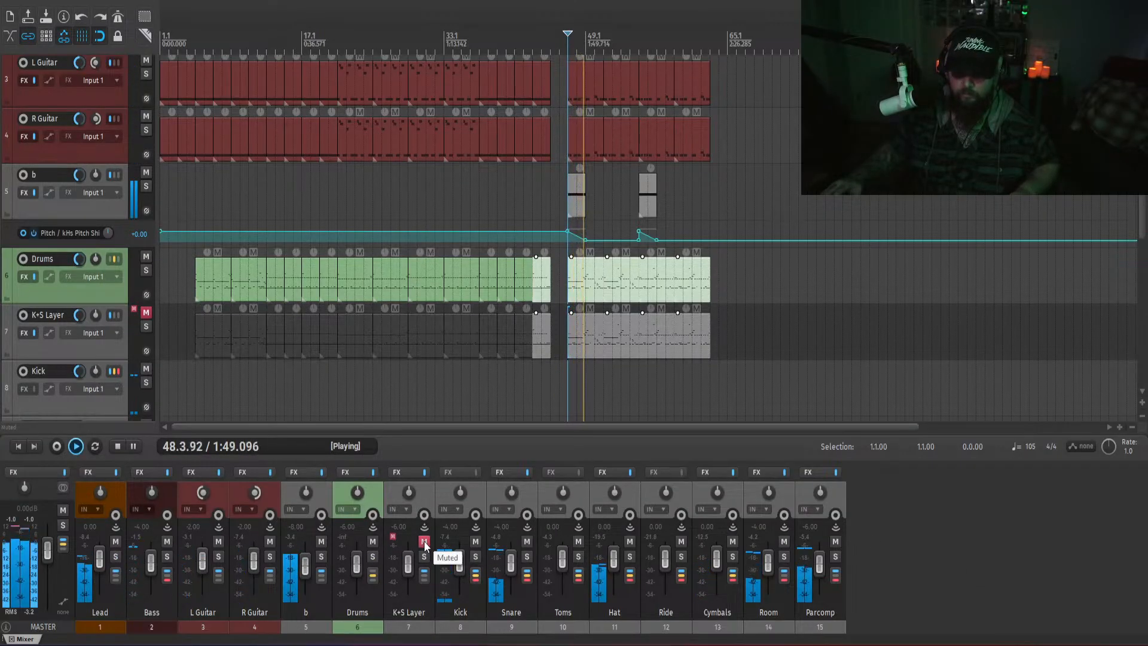
pyautogui.click(424, 541)
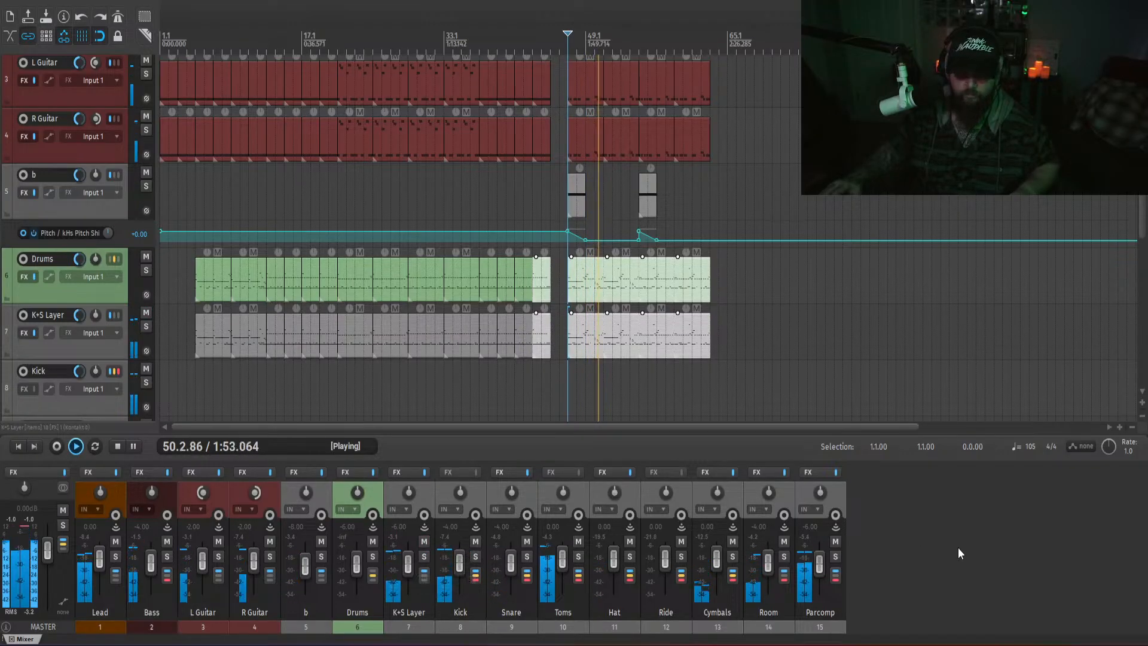
pyautogui.press('space')
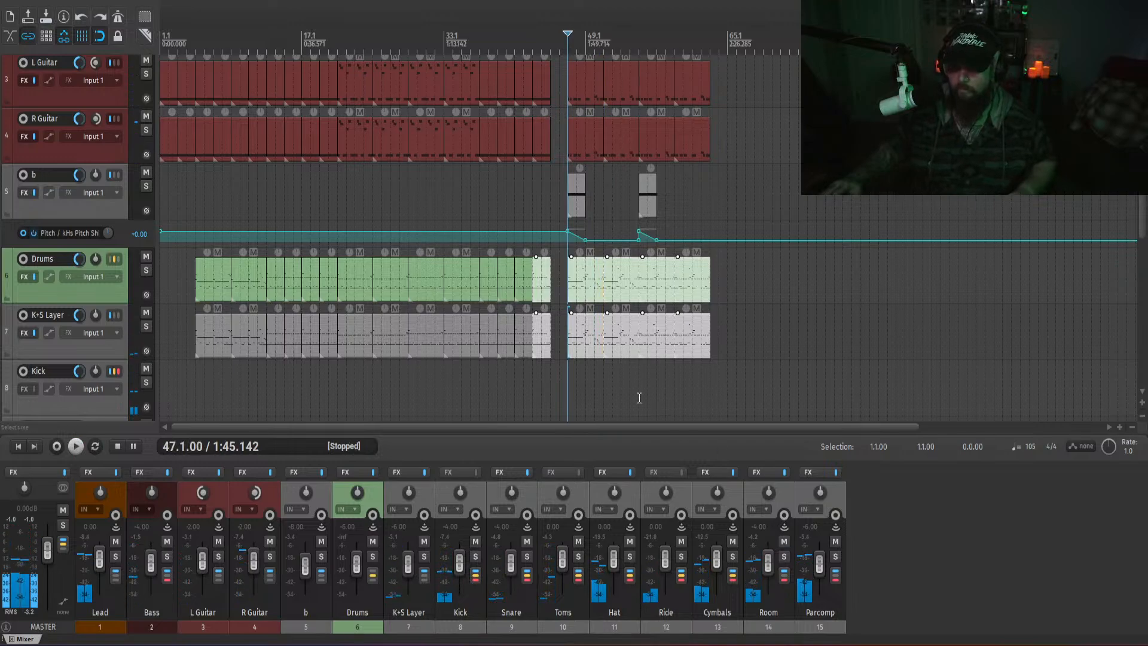
# - Clear the item selection and play from bar 52.3 to listen through to the end of the arrangement
pyautogui.click(1011, 317)
pyautogui.scroll(1, 649, 239)
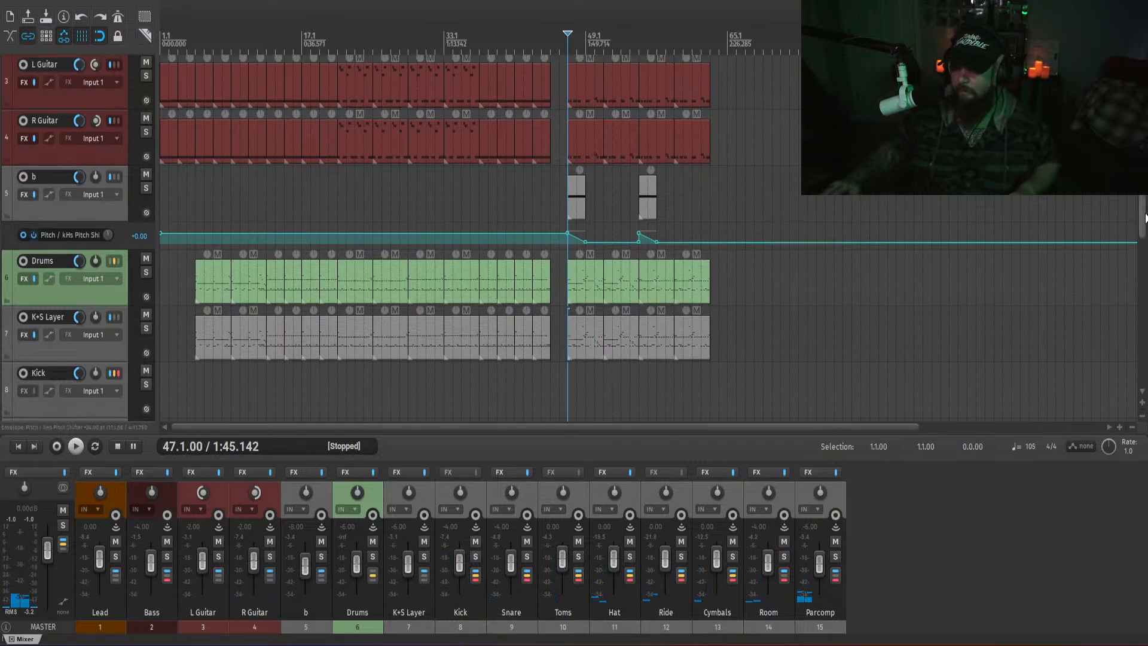
pyautogui.scroll(2, 692, 335)
pyautogui.click(746, 383)
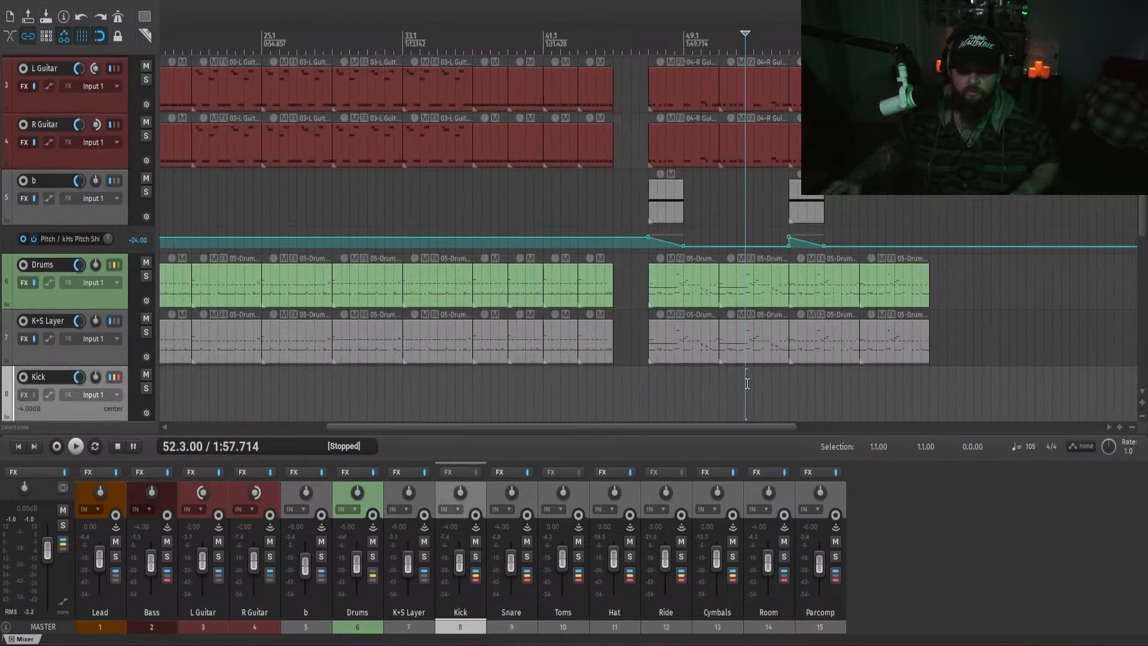
pyautogui.press('space')
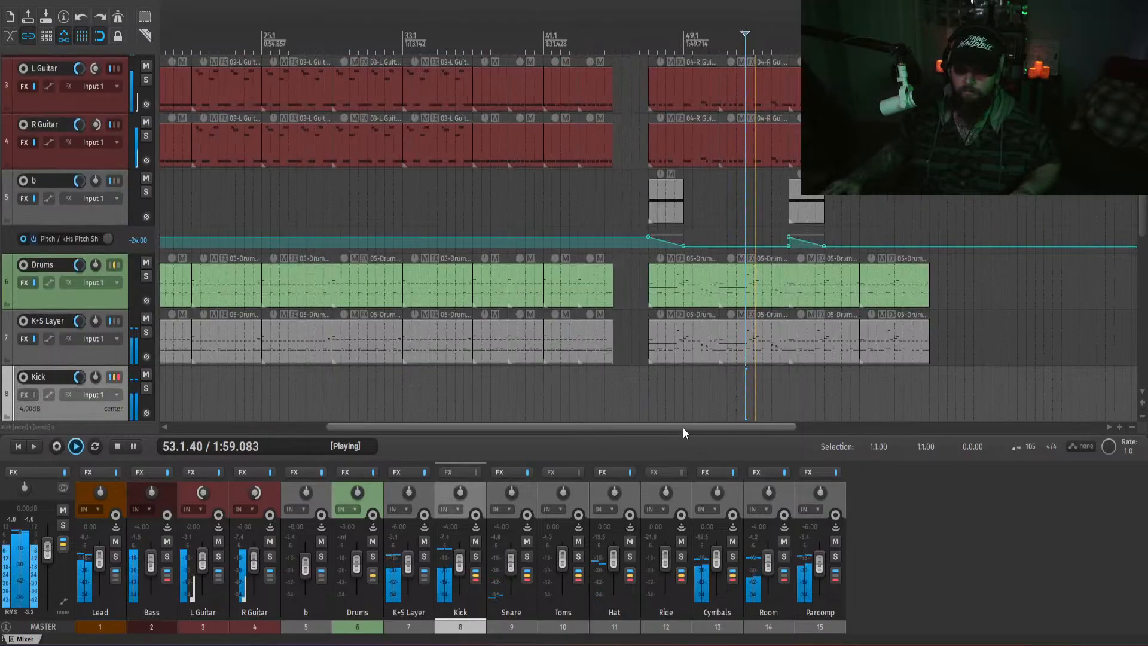
pyautogui.moveTo(683, 429); pyautogui.dragTo(769, 425)
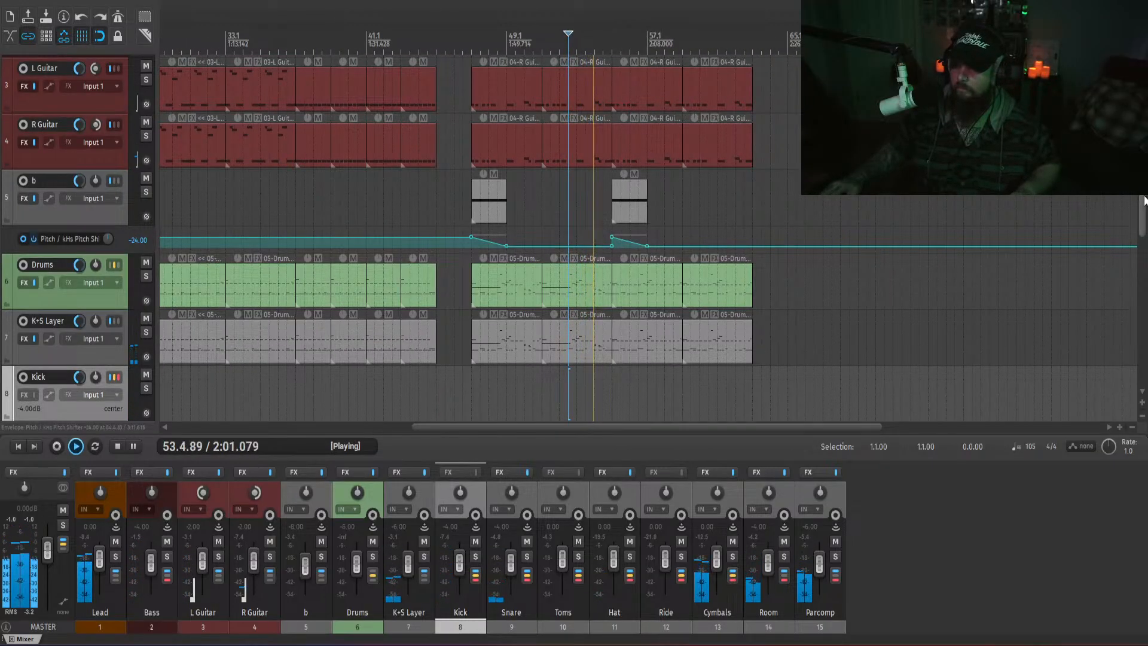
pyautogui.scroll(3, 855, 498)
pyautogui.click(919, 507)
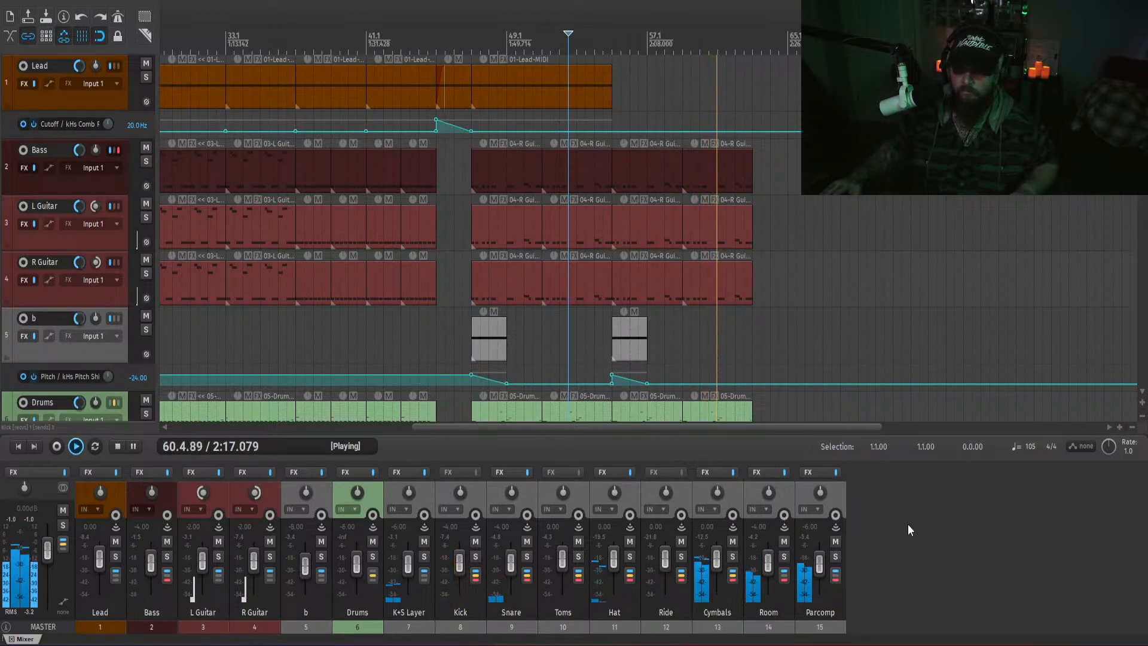
pyautogui.press('w')
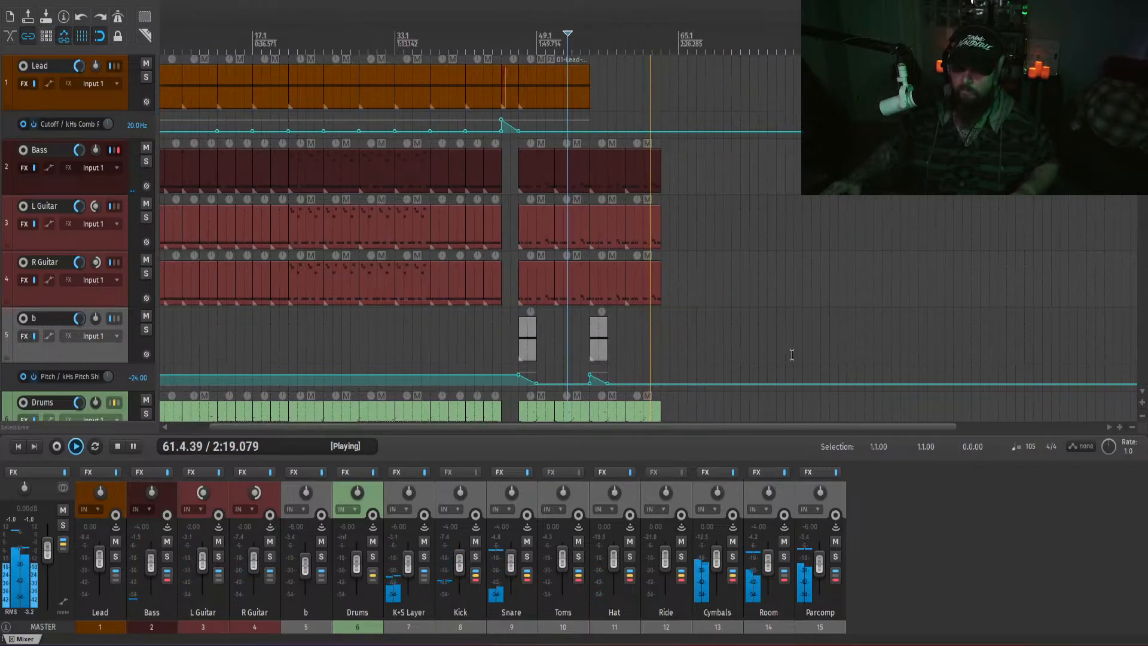
pyautogui.press('w')
pyautogui.scroll(3, 356, 333)
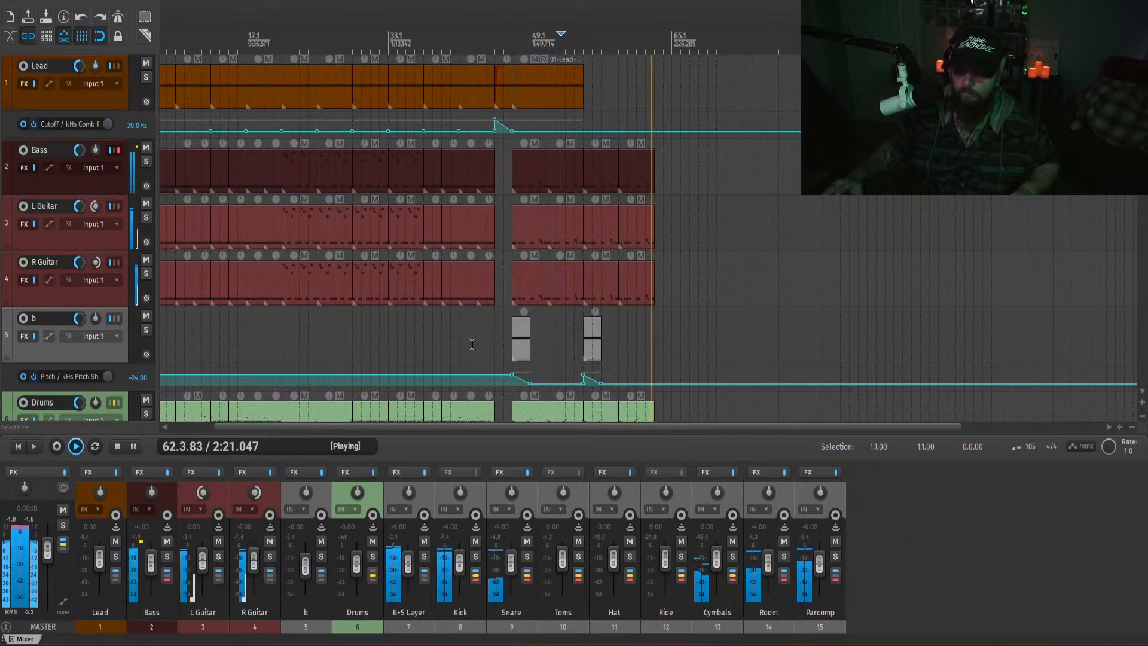
# - Audition the earlier riffs around bar 38 and bar 11 to pick material for extending the song
pyautogui.press('space')
pyautogui.press('space')
pyautogui.click(429, 331)
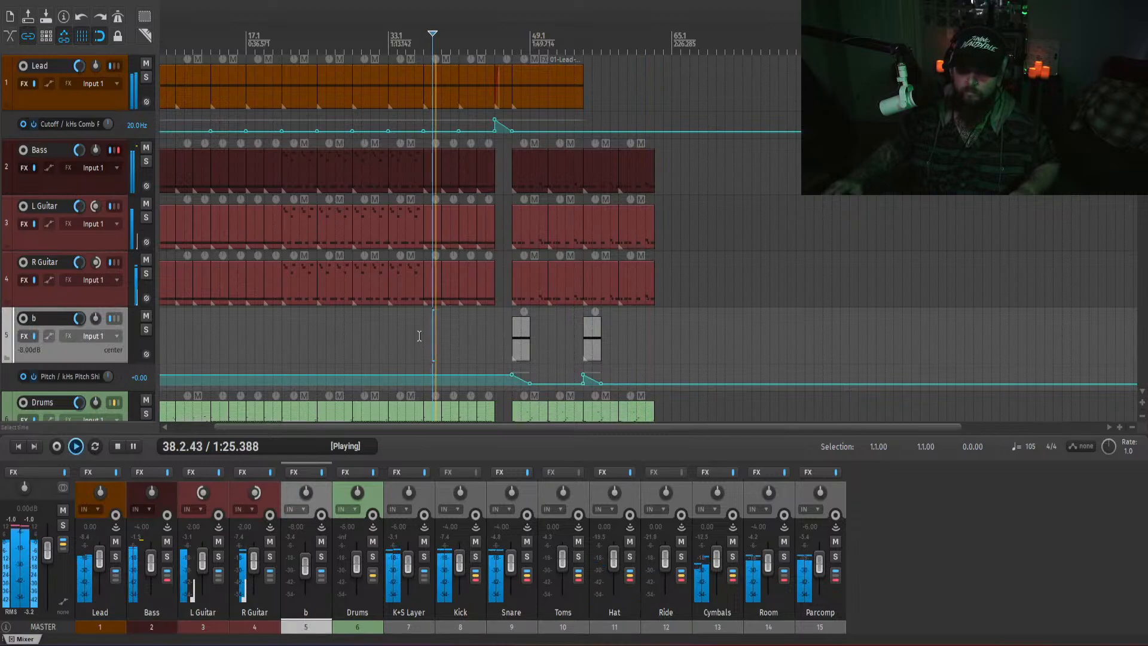
pyautogui.click(192, 329)
pyautogui.press('e')
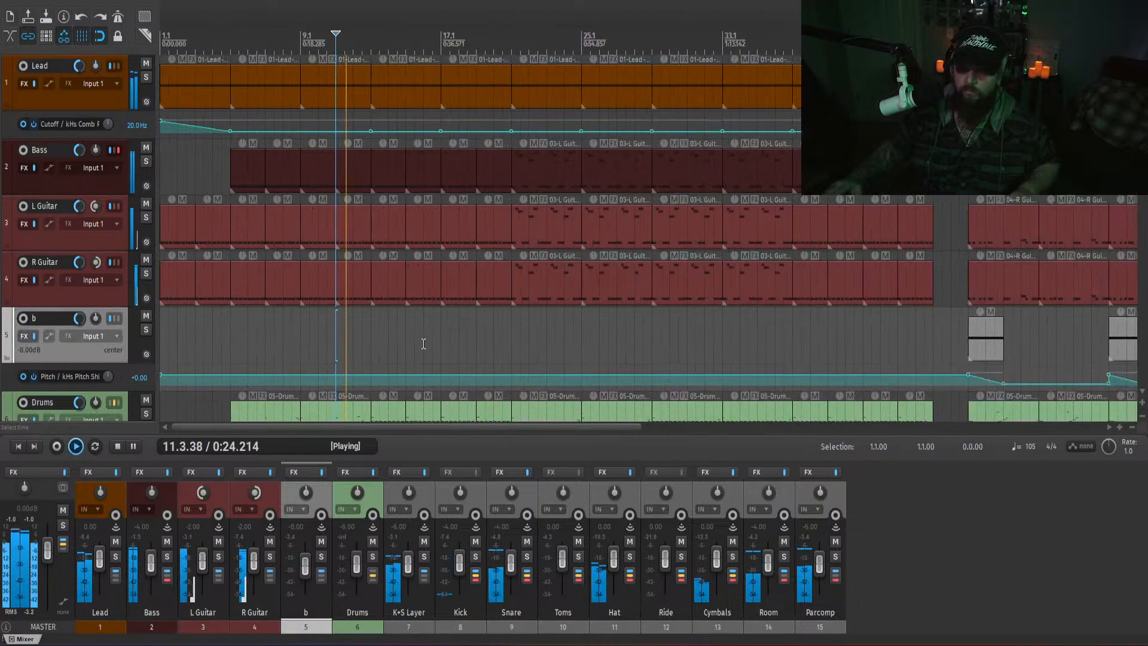
pyautogui.press('space')
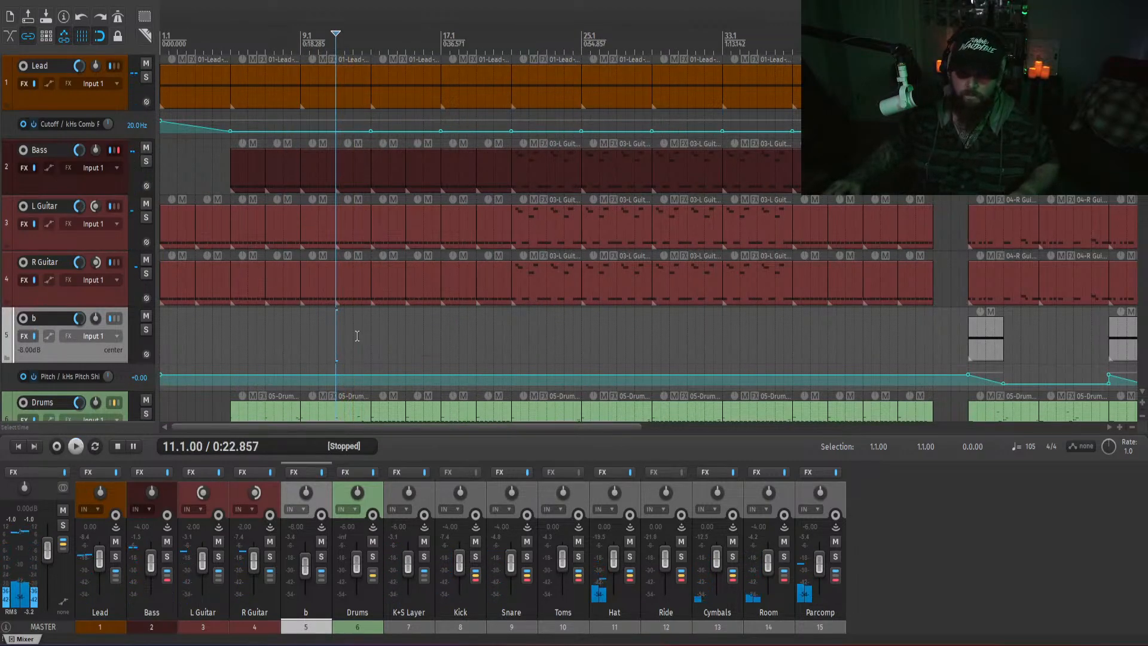
# - Copy the Bass, L Guitar and R Guitar items spanning bars 5 to 13 and paste them at the song's end, from bar 63
pyautogui.moveTo(358, 333); pyautogui.dragTo(273, 159)
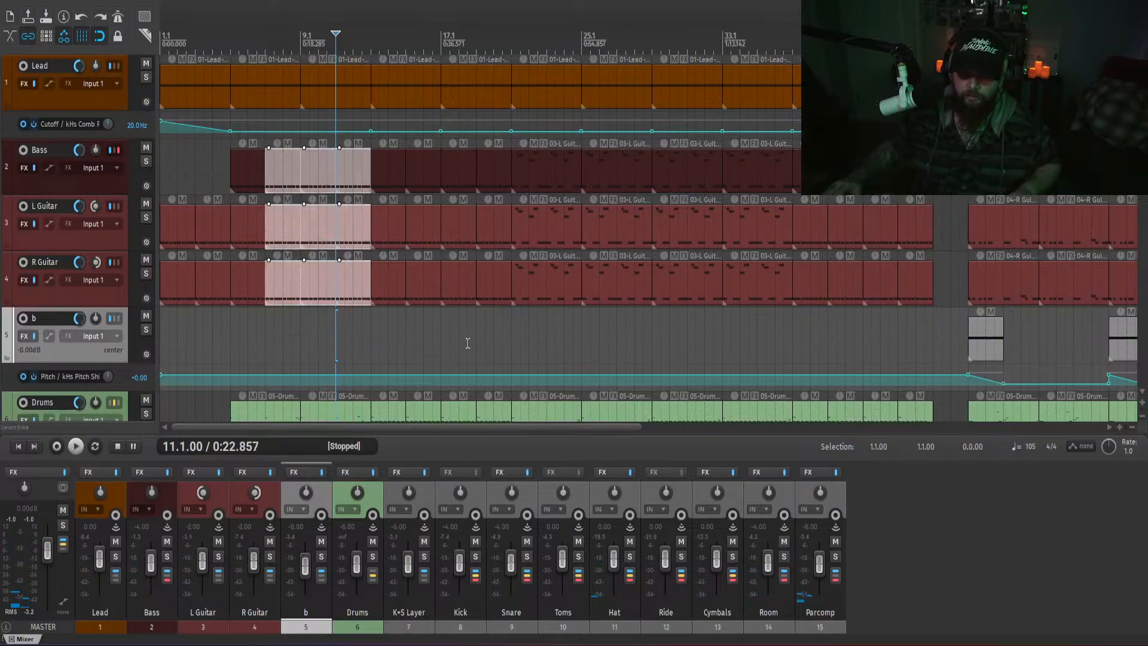
pyautogui.click(343, 330)
pyautogui.moveTo(358, 317); pyautogui.dragTo(253, 147)
pyautogui.scroll(-3, 581, 293)
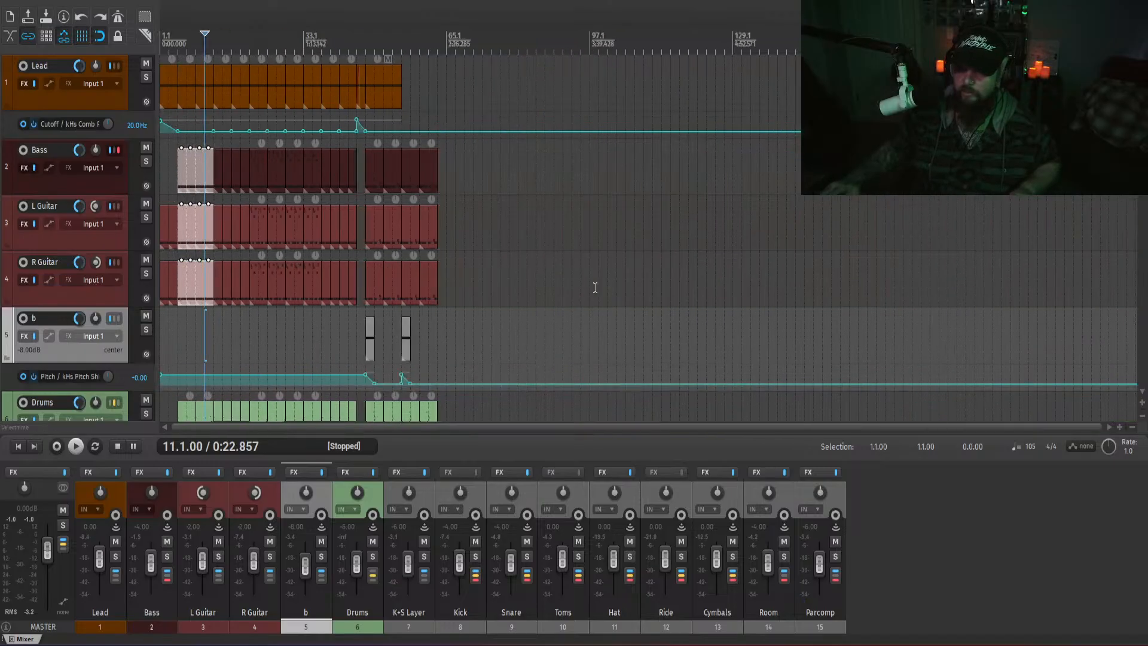
pyautogui.click(436, 187)
pyautogui.hotkey('ctrl', 'v')
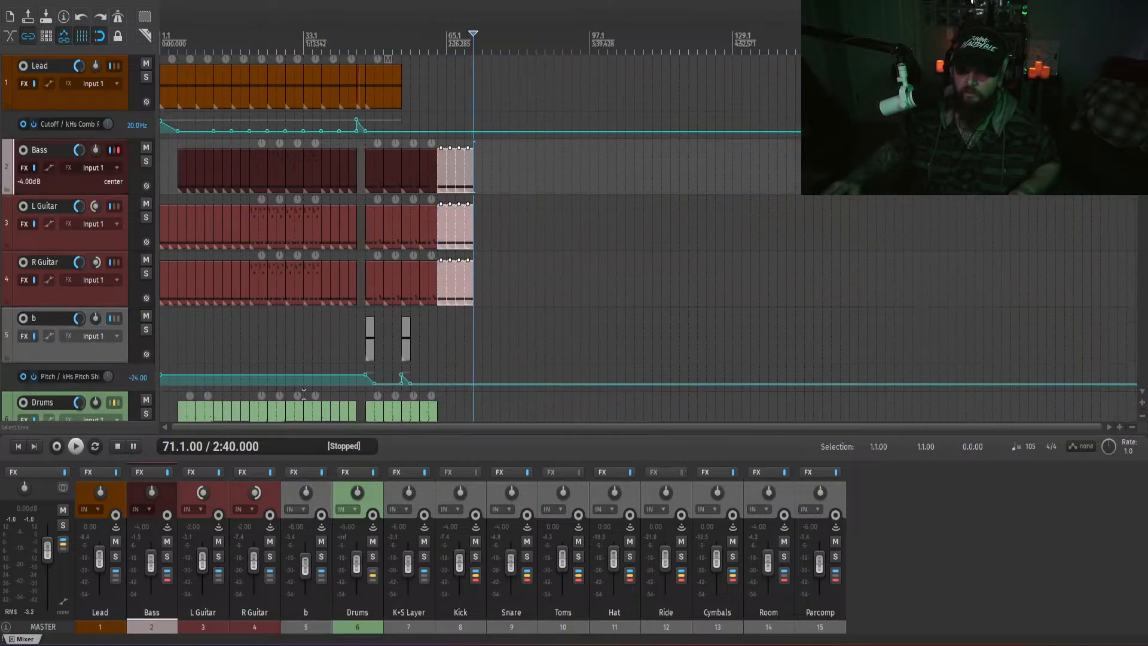
# - Copy the Drums and K+S Layer items spanning bars 5 to 13 and paste them at the song's end, from bar 63
pyautogui.click(211, 354)
pyautogui.scroll(4, 211, 354)
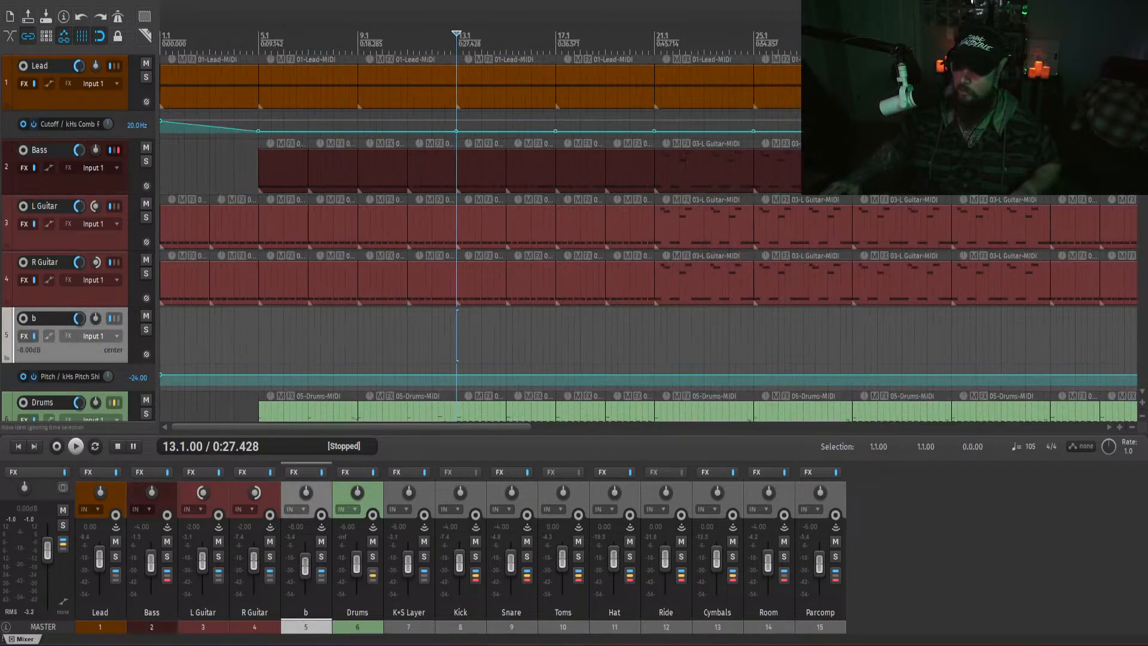
pyautogui.scroll(-3, 1138, 231)
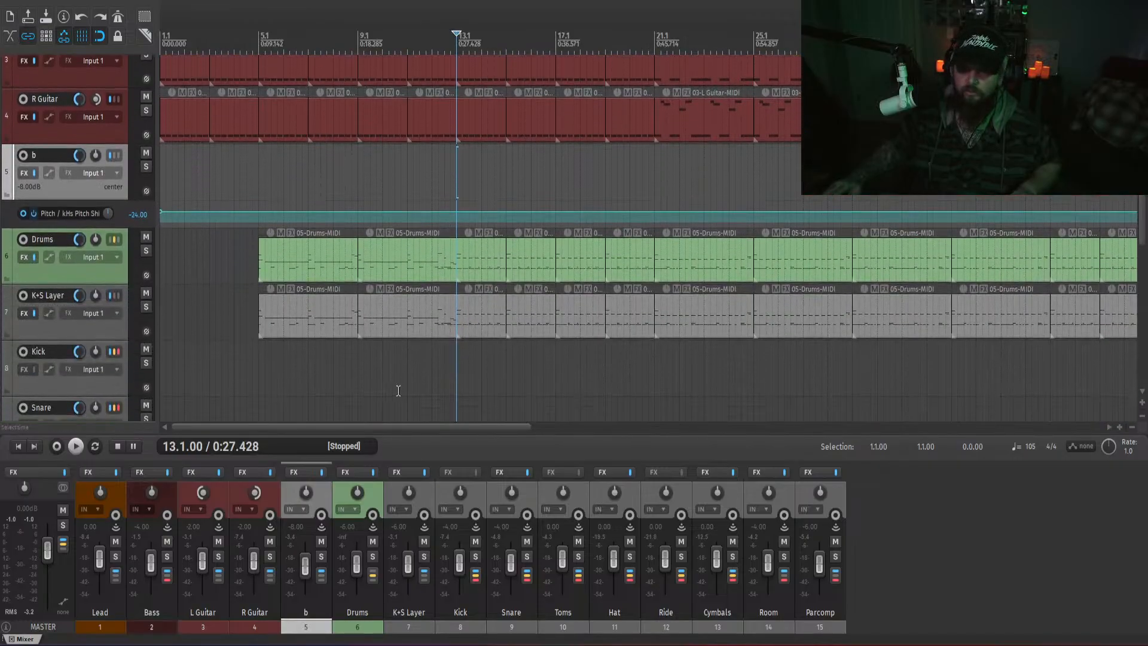
pyautogui.moveTo(446, 360); pyautogui.dragTo(273, 260)
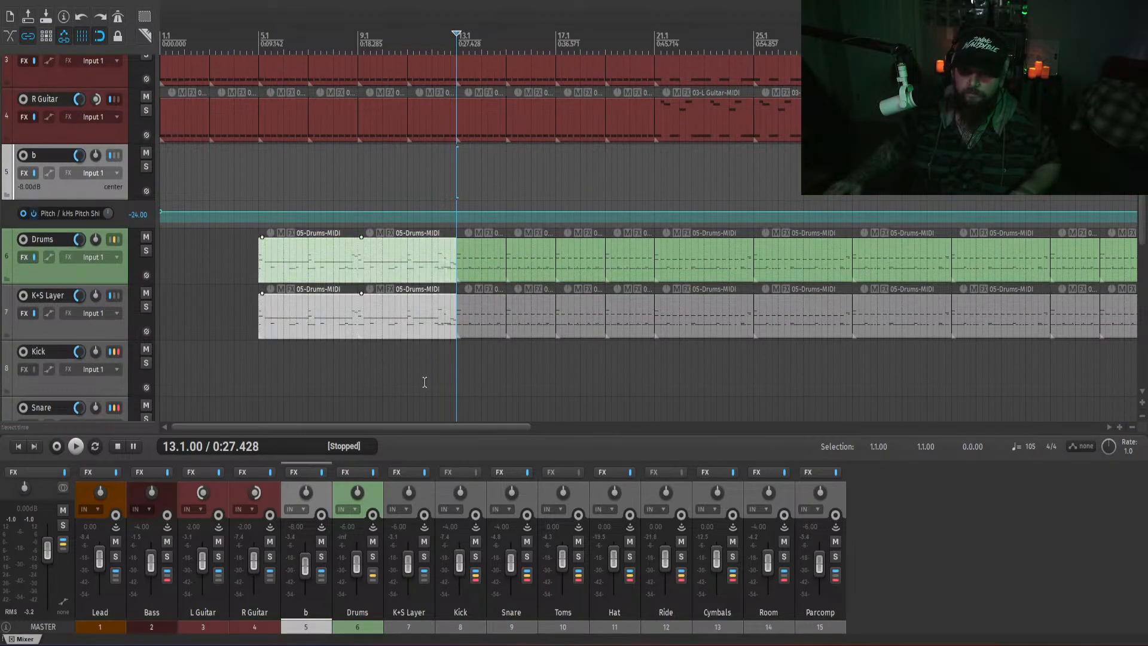
pyautogui.moveTo(481, 428); pyautogui.dragTo(884, 426)
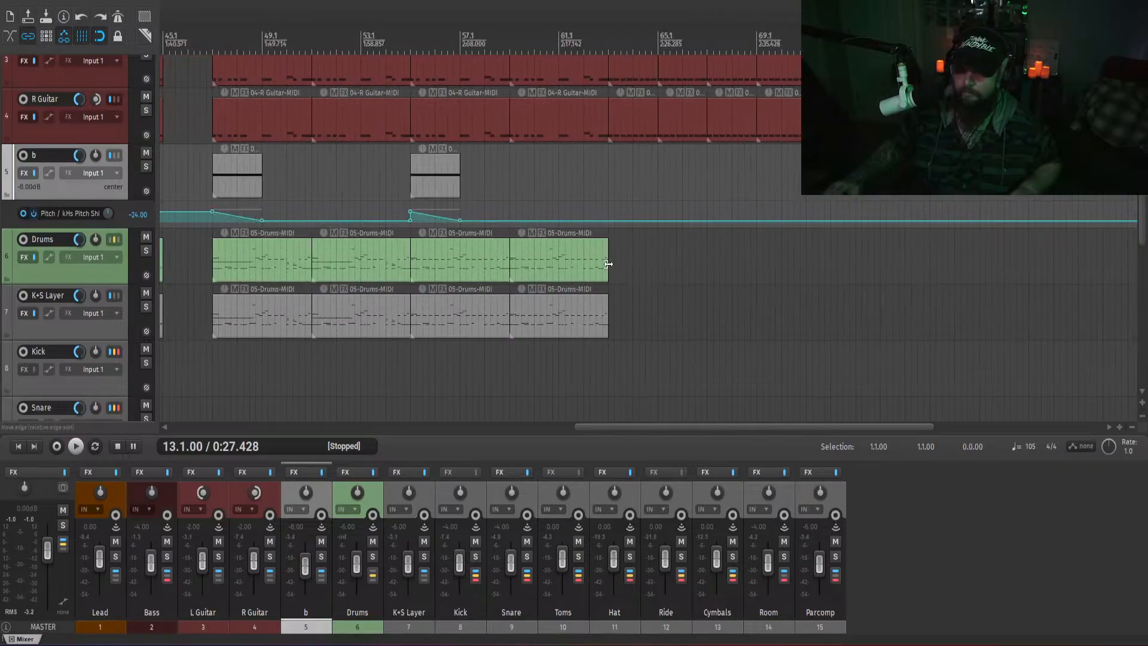
pyautogui.moveTo(609, 264); pyautogui.dragTo(806, 264)
# - Enlarge the track heights and play from bar 59 to hear the transition into the pasted ending section
pyautogui.click(445, 376)
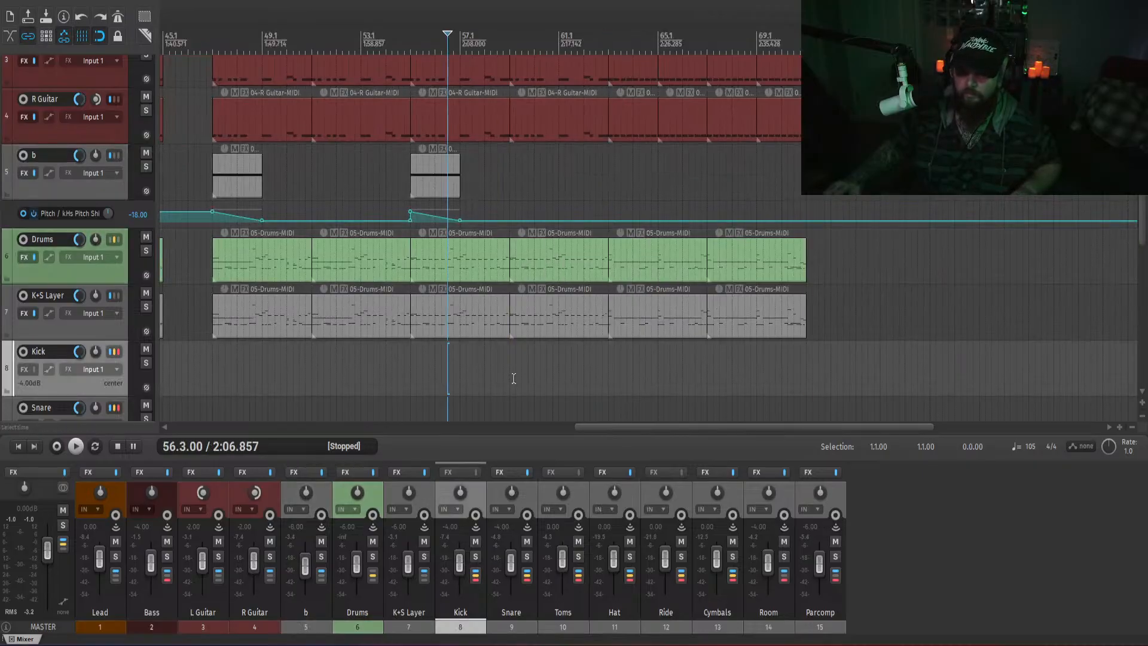
pyautogui.doubleClick(1144, 238)
pyautogui.moveTo(1145, 233); pyautogui.dragTo(1143, 195)
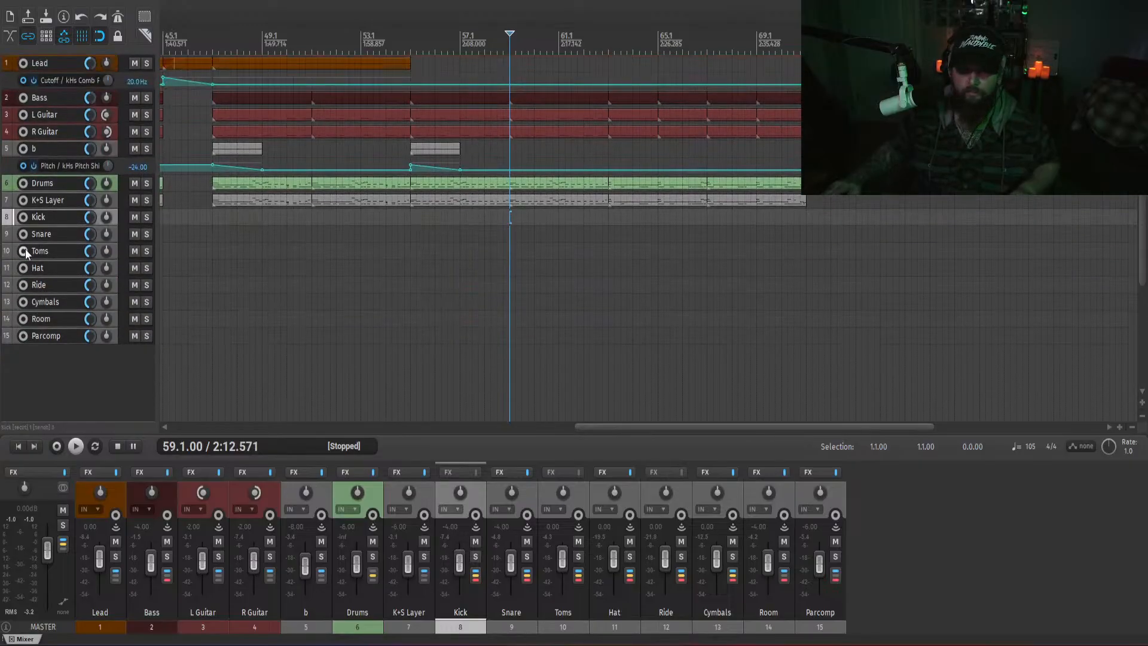
pyautogui.scroll(4, 52, 258)
pyautogui.scroll(5, 60, 257)
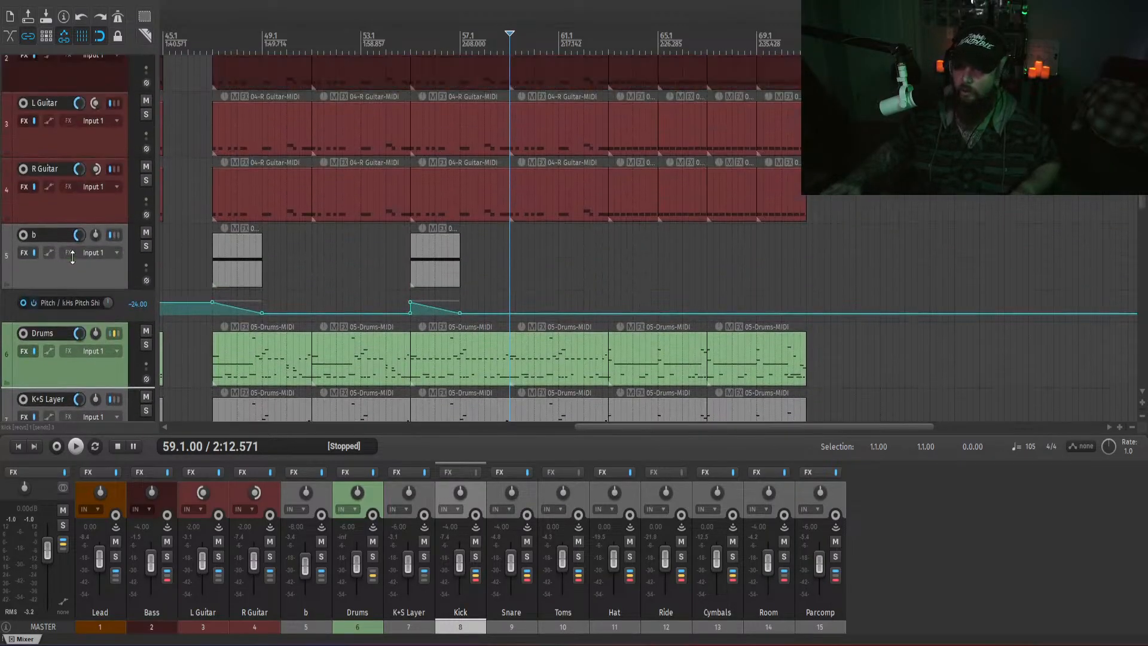
pyautogui.click(1000, 552)
pyautogui.press('space')
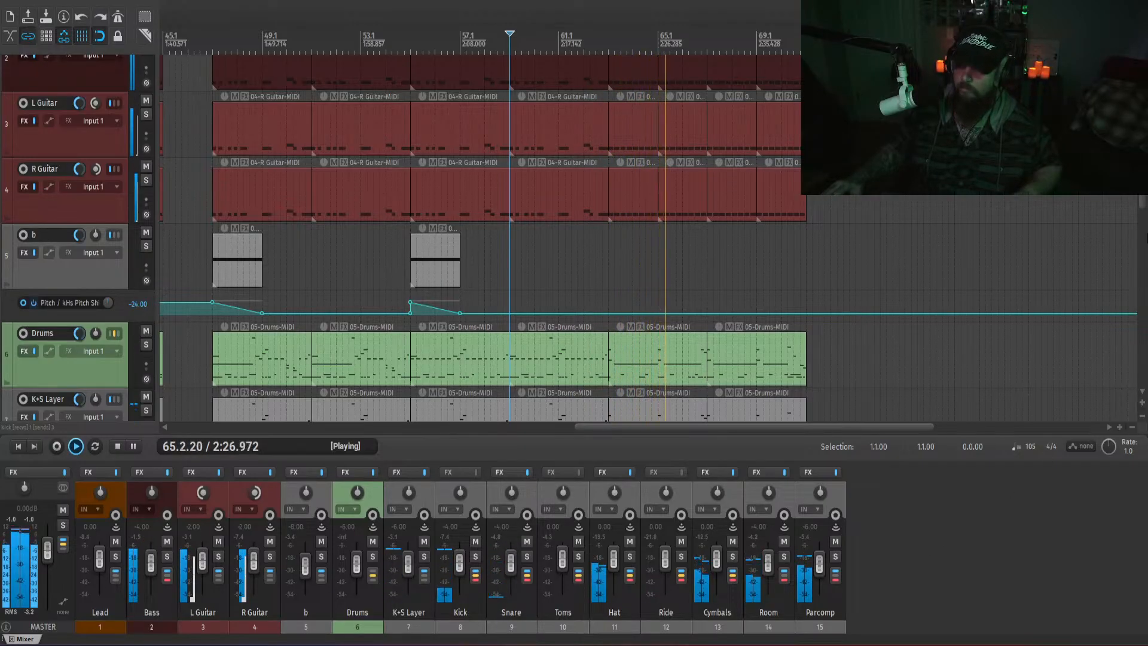
pyautogui.moveTo(1145, 200)
pyautogui.mouseDown()
pyautogui.moveTo(1147, 239)
pyautogui.moveTo(1147, 221)
pyautogui.mouseUp()
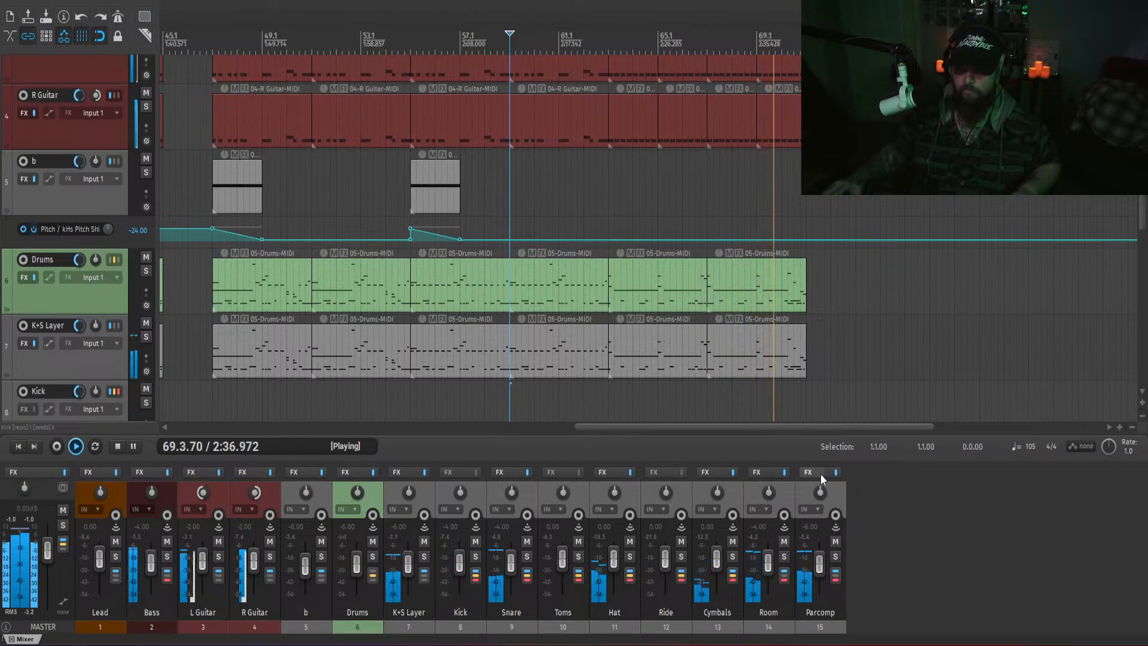
pyautogui.moveTo(754, 428); pyautogui.dragTo(813, 428)
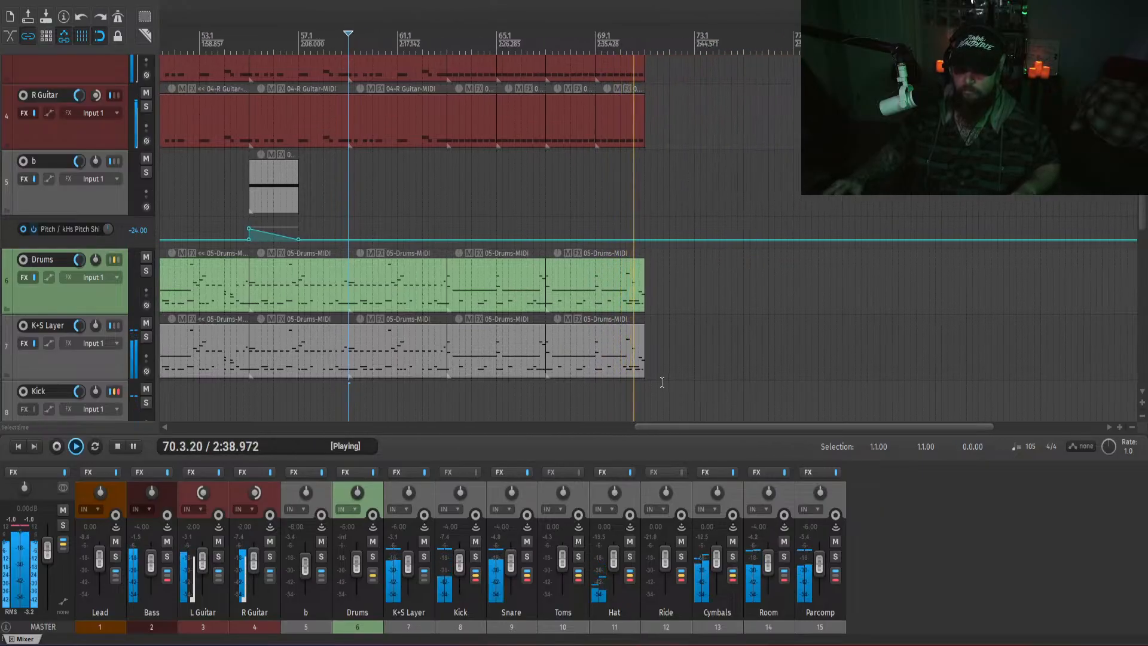
pyautogui.press('space')
# - Place the edit cursor at bar 70.2, near the end of the pasted drum items, and stop playback
pyautogui.press('space')
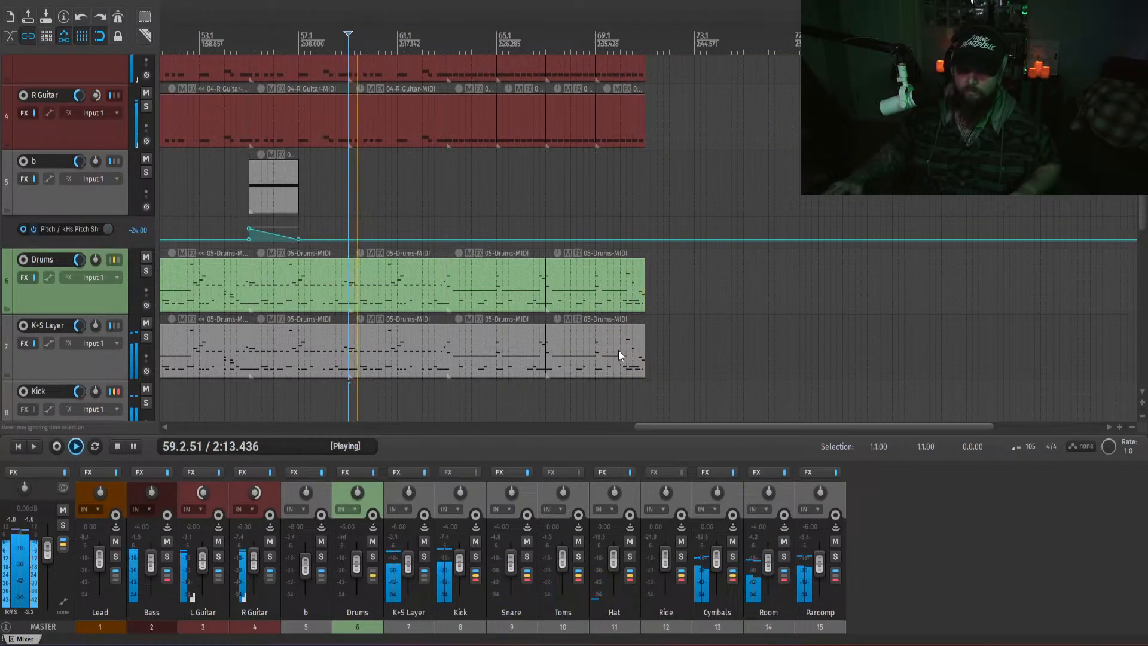
pyautogui.click(626, 390)
pyautogui.press('space')
pyautogui.scroll(-3, 622, 389)
pyautogui.scroll(-1, 380, 365)
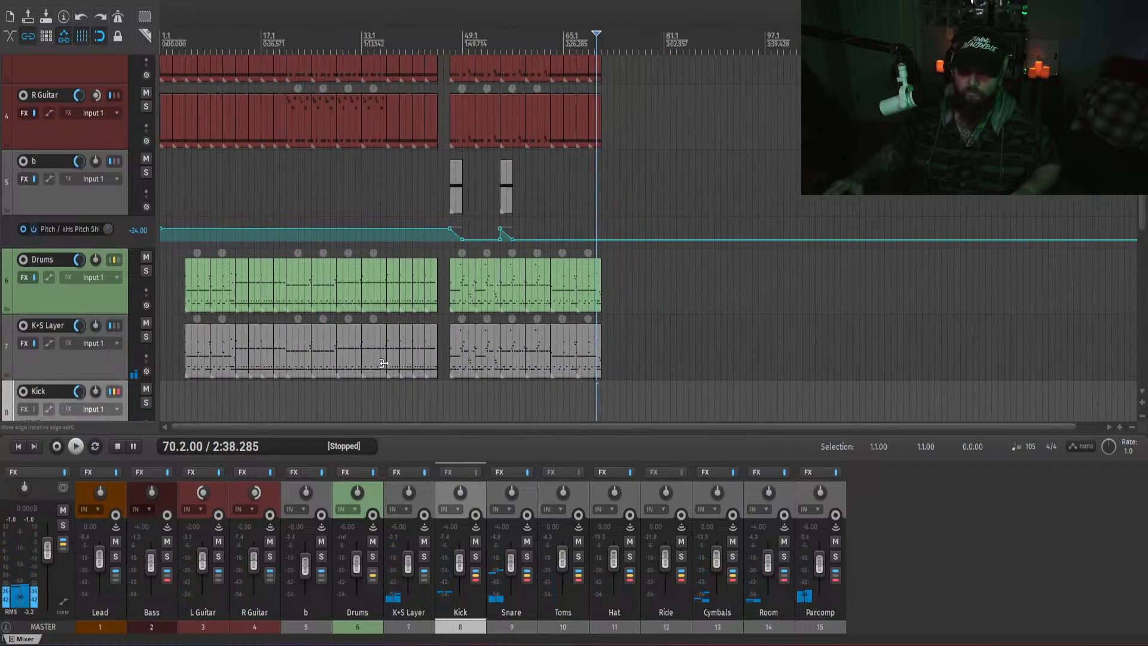
# - Copy the Drums and K+S Layer items spanning bars 37 to 45 and paste them onto the same tracks from bar 71
pyautogui.click(304, 396)
pyautogui.scroll(3, 308, 397)
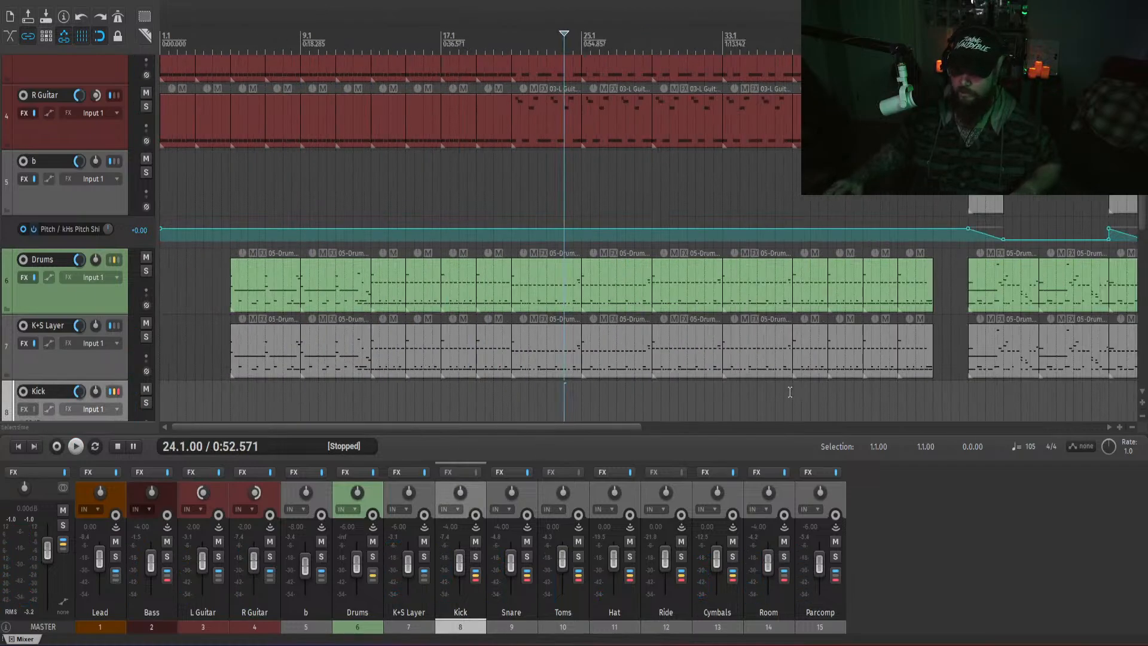
pyautogui.moveTo(769, 396); pyautogui.dragTo(747, 388)
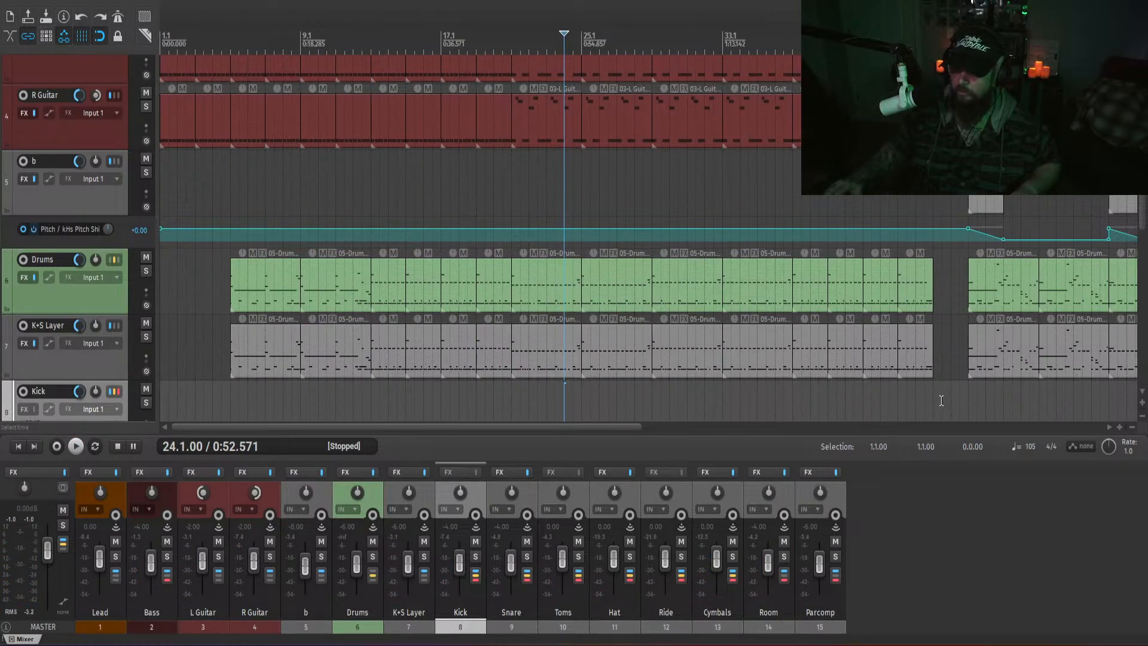
pyautogui.moveTo(942, 401); pyautogui.dragTo(806, 285)
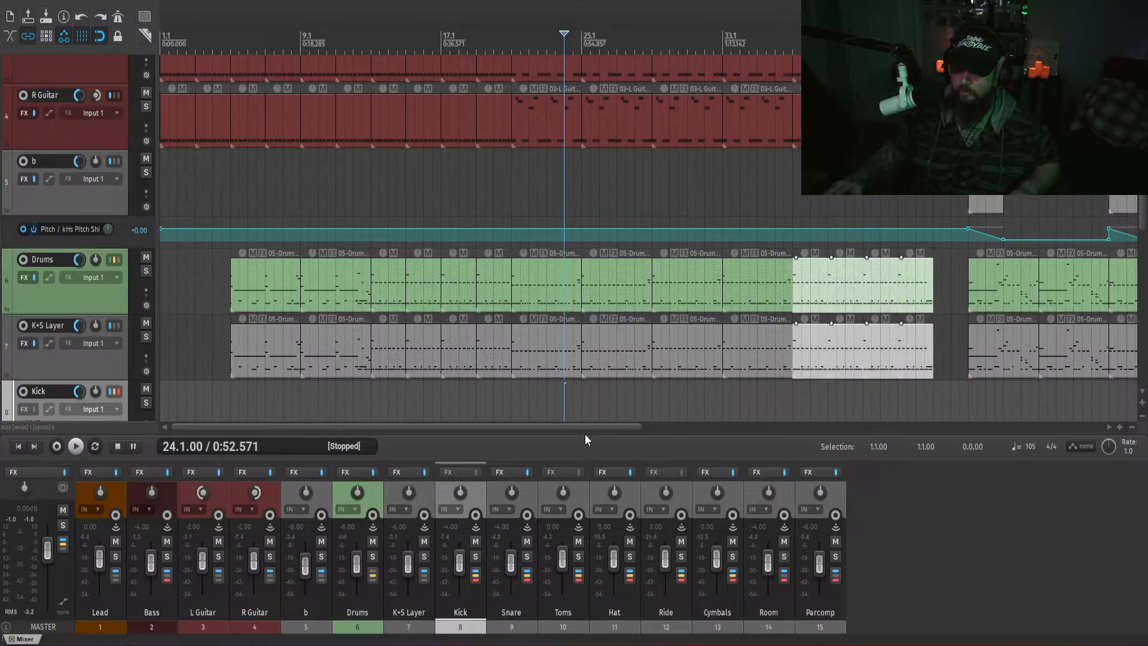
pyautogui.moveTo(586, 427); pyautogui.dragTo(897, 426)
pyautogui.click(738, 346)
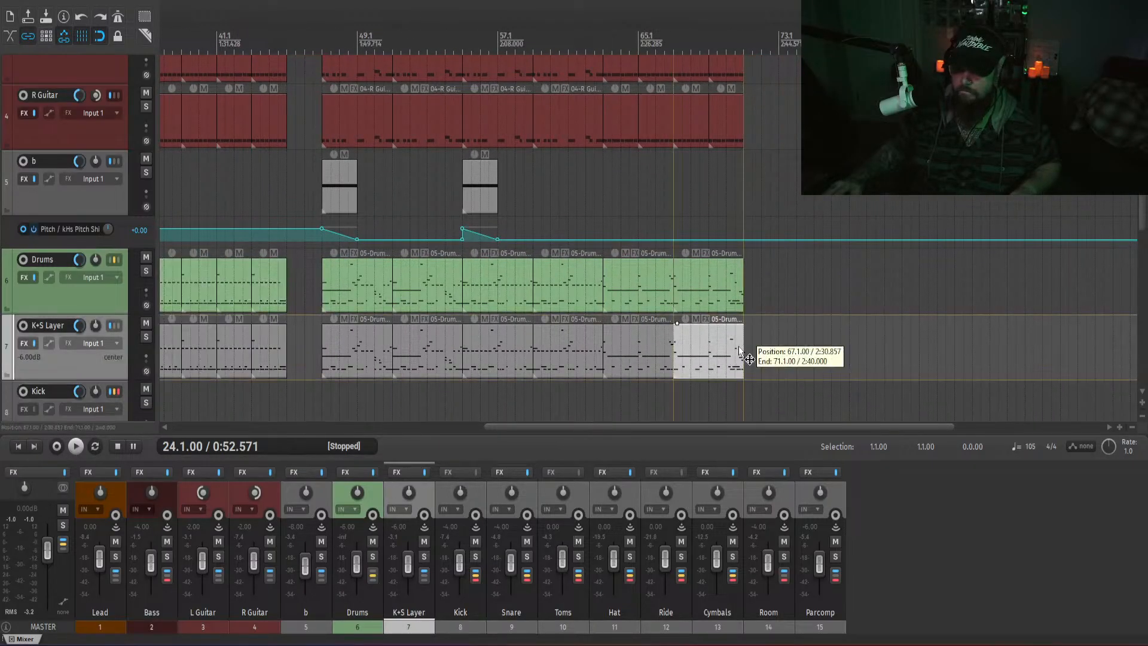
pyautogui.hotkey('ctrl', 'v')
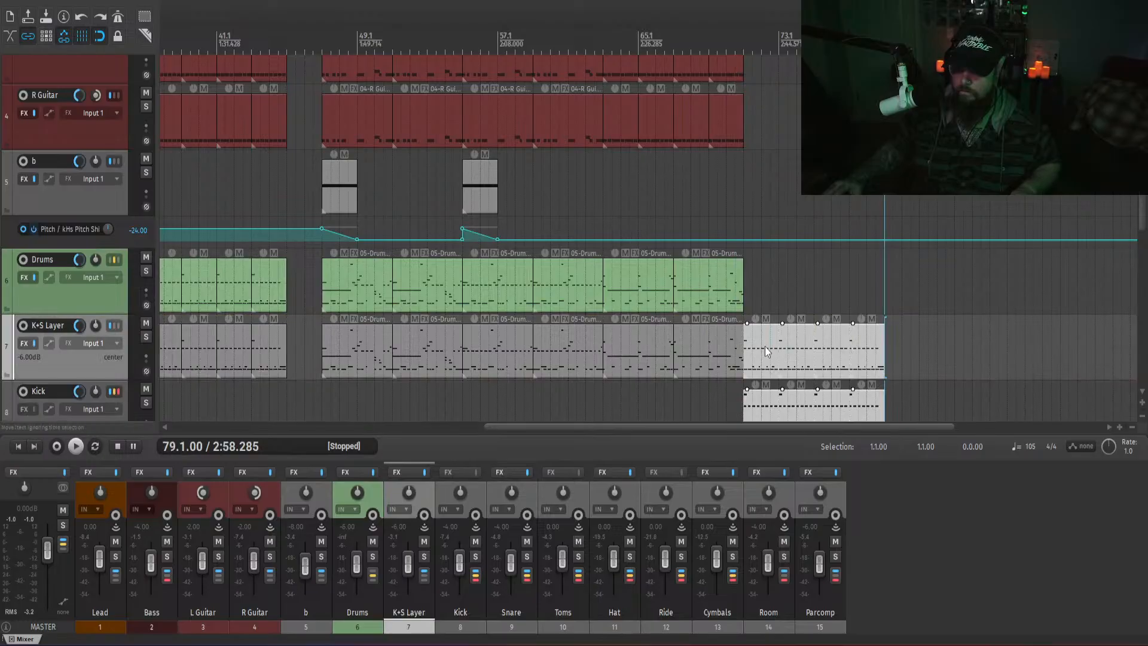
pyautogui.moveTo(766, 351); pyautogui.dragTo(762, 295)
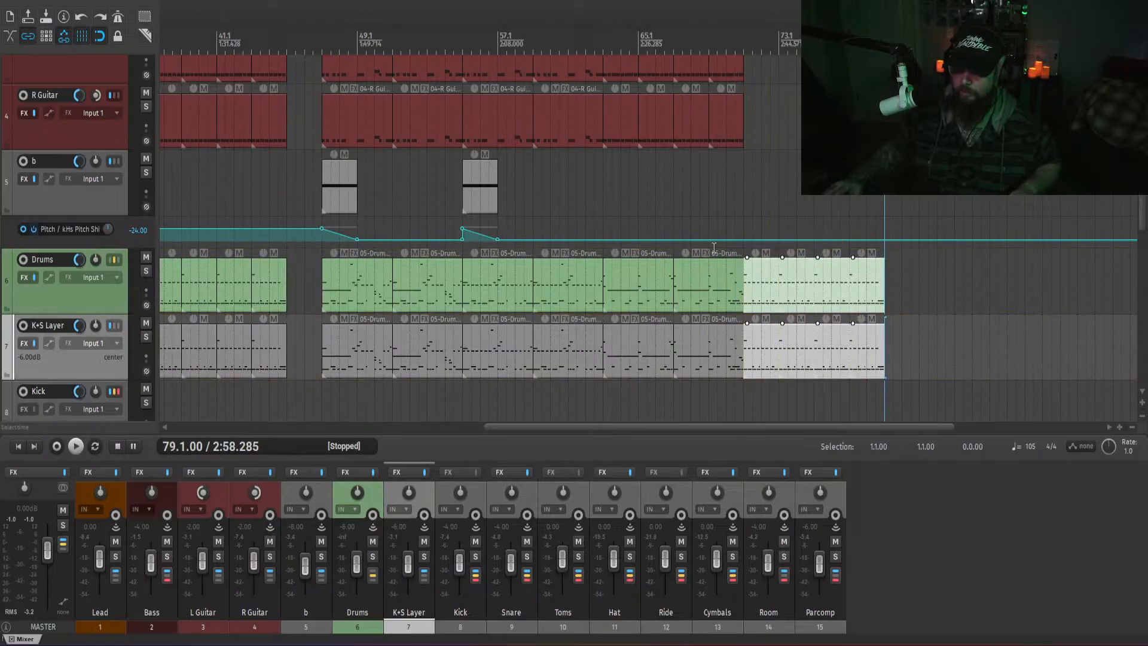
# - Duplicate the Bass, L Guitar and R Guitar items spanning bars 63 to 71 so the copies run from bar 71 to 79
pyautogui.hscroll(4, 568, 204)
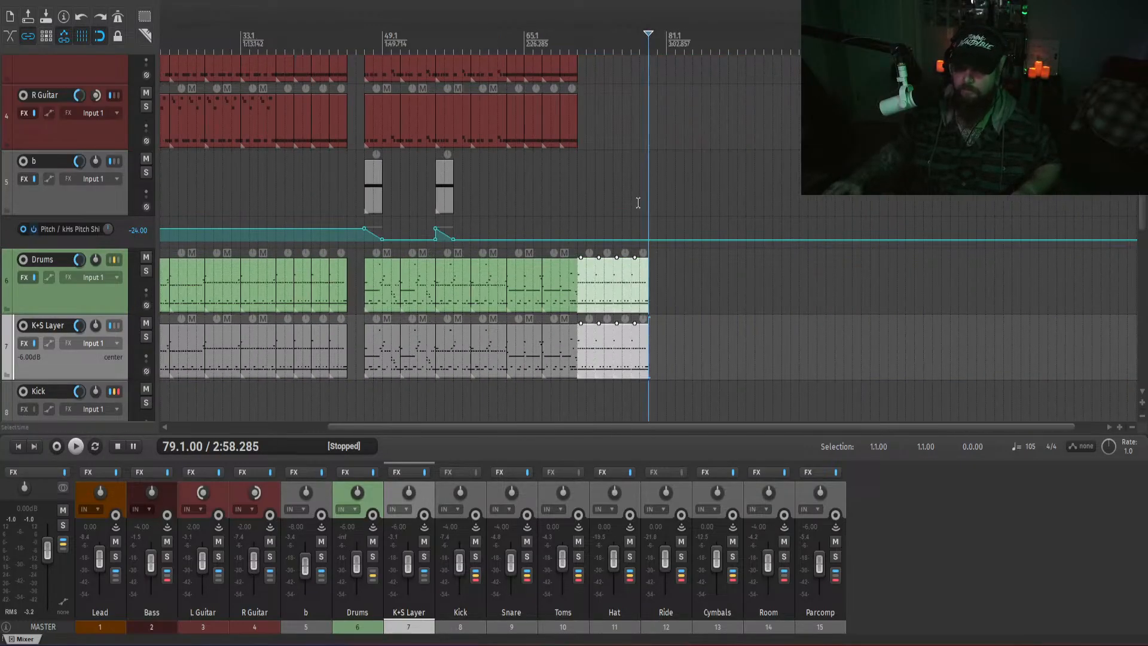
pyautogui.scroll(3, 568, 239)
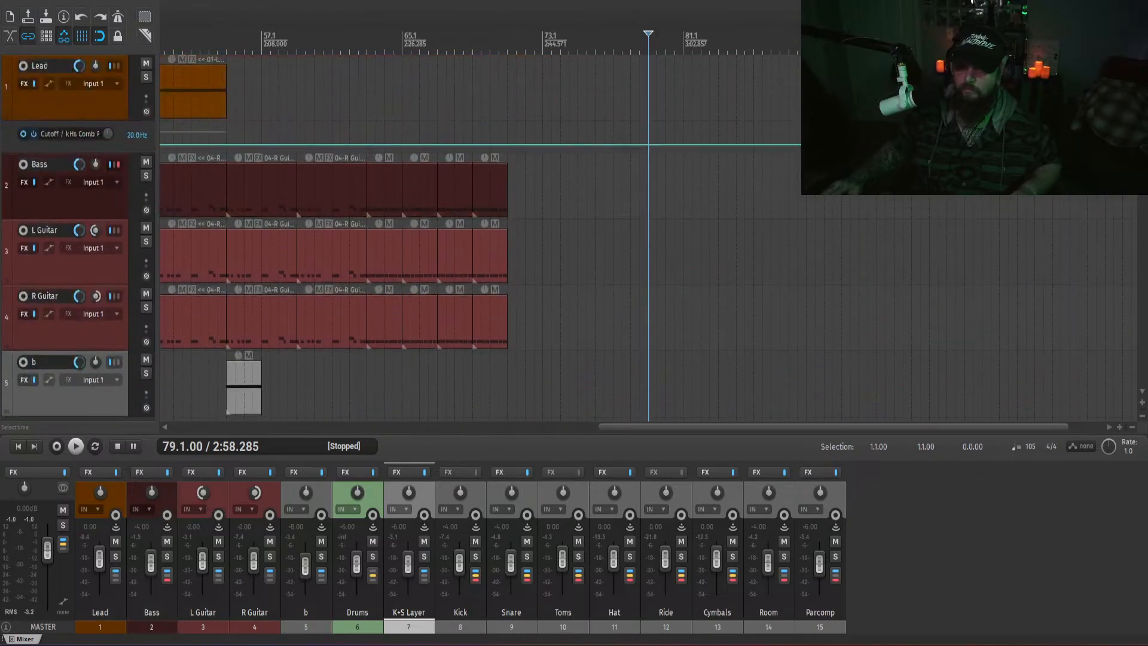
pyautogui.moveTo(551, 391); pyautogui.dragTo(383, 182)
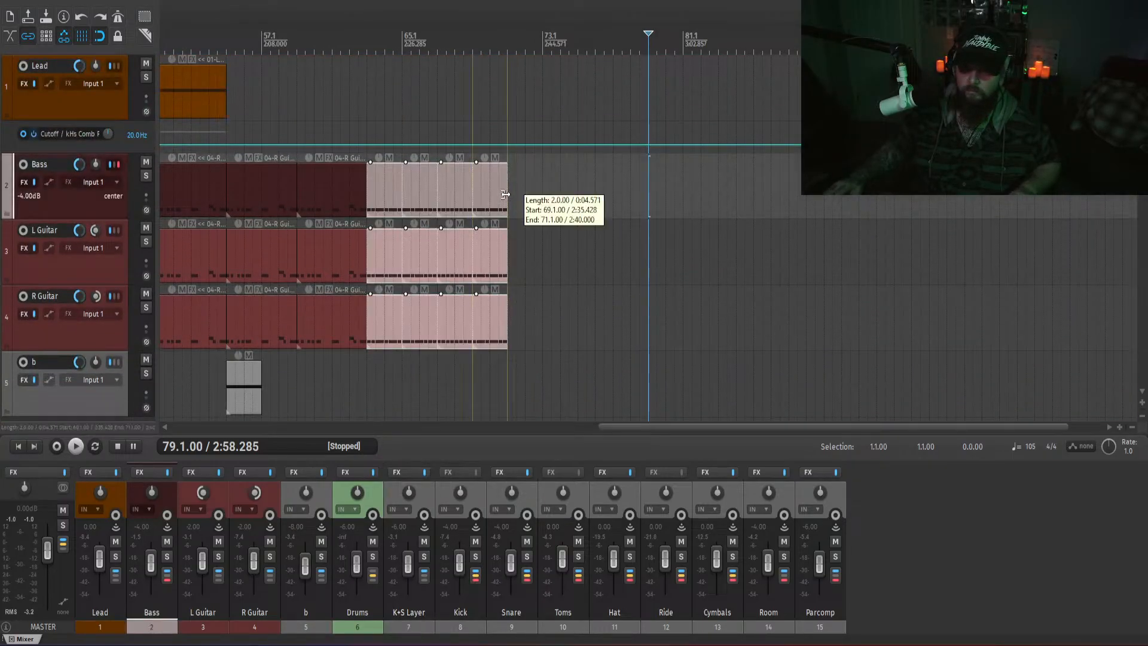
pyautogui.hotkey('ctrl', 'd')
pyautogui.scroll(-2, 210, 99)
pyautogui.scroll(2, 210, 98)
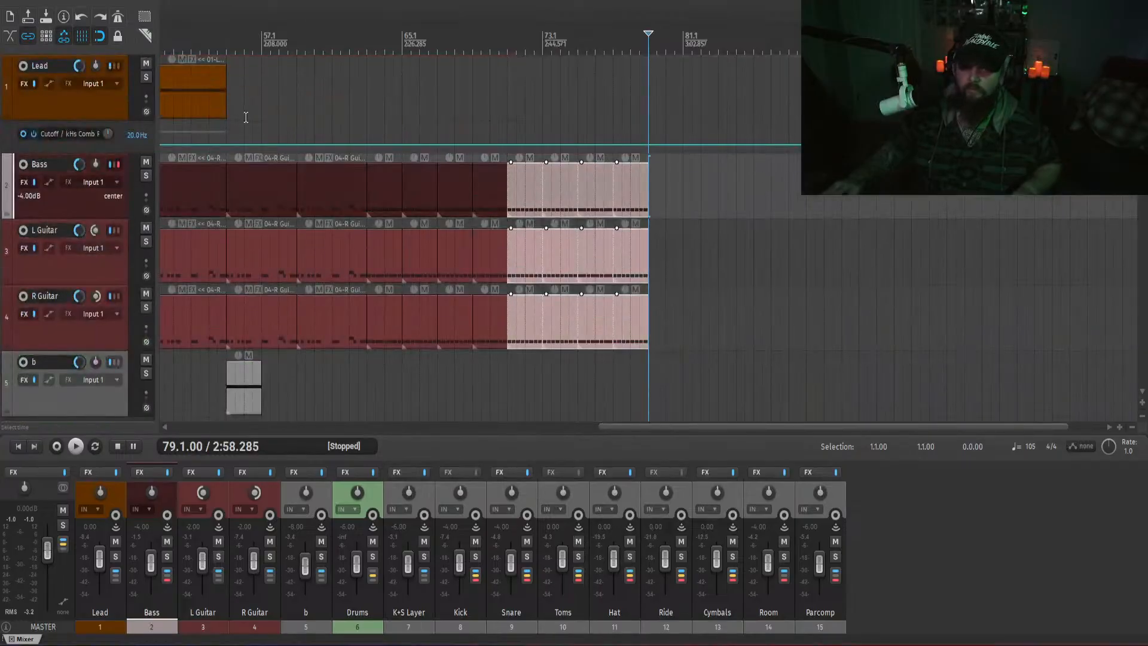
# - Copy the Lead item ending at bar 55 and paste it twice in a row from bar 63
pyautogui.click(210, 98)
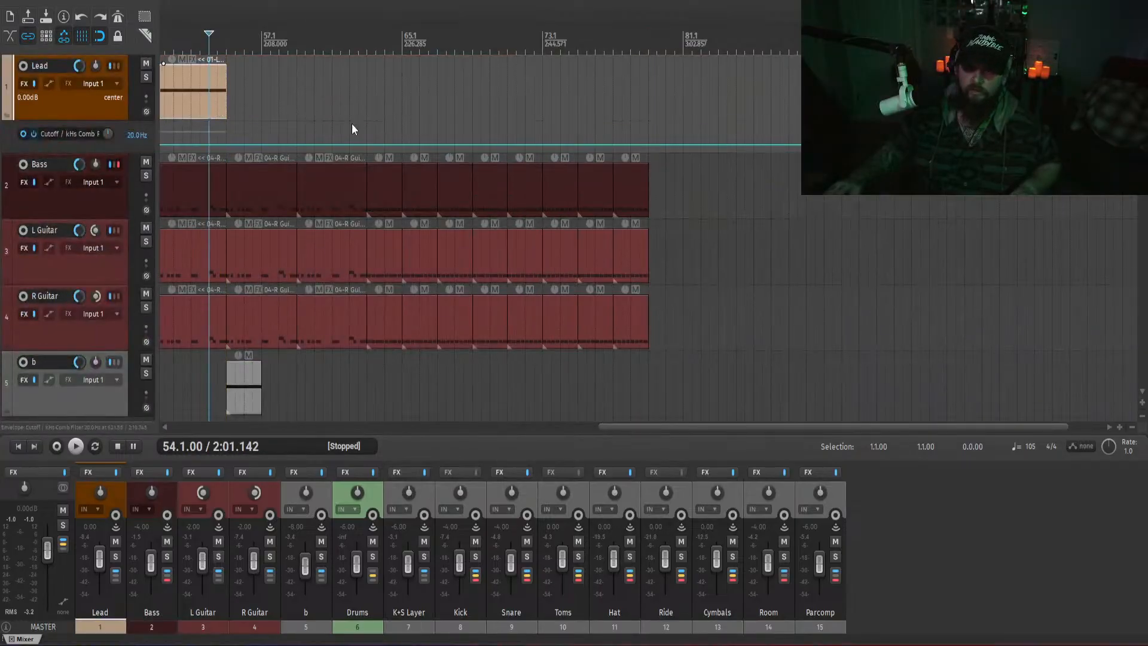
pyautogui.click(366, 113)
pyautogui.hotkey('ctrl', 'v')
pyautogui.hotkey('ctrl', 'v')
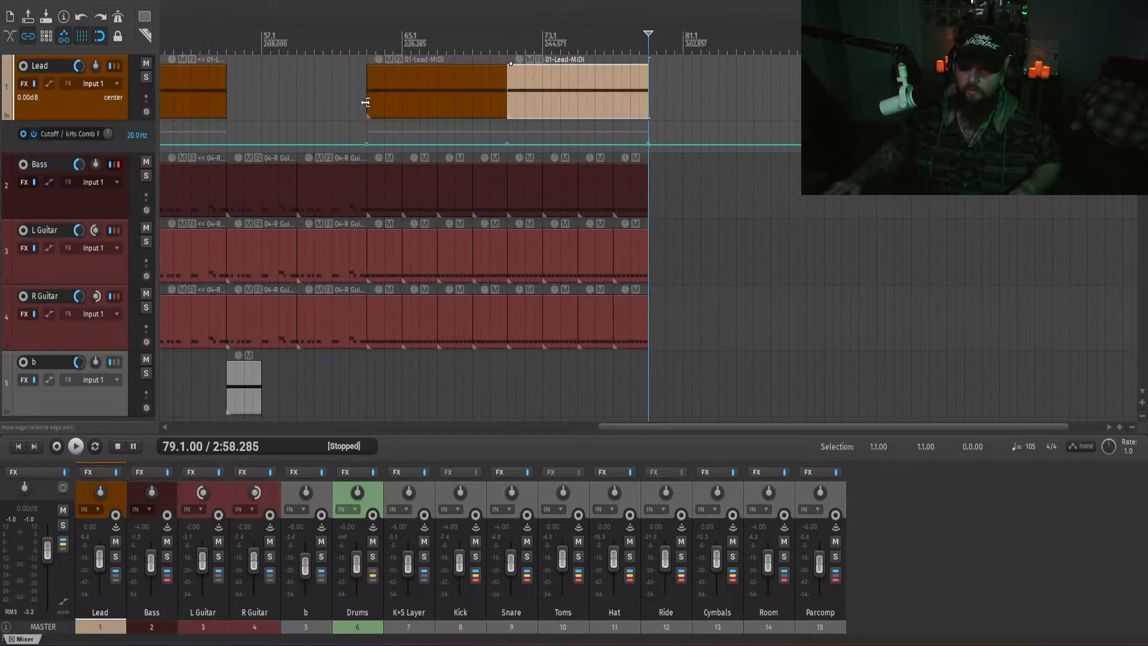
# - Play the extended ending from bar 61.3 past bar 71 to check the arrangement, and stop playback
pyautogui.click(366, 102)
pyautogui.press('space')
pyautogui.click(338, 108)
pyautogui.click(912, 560)
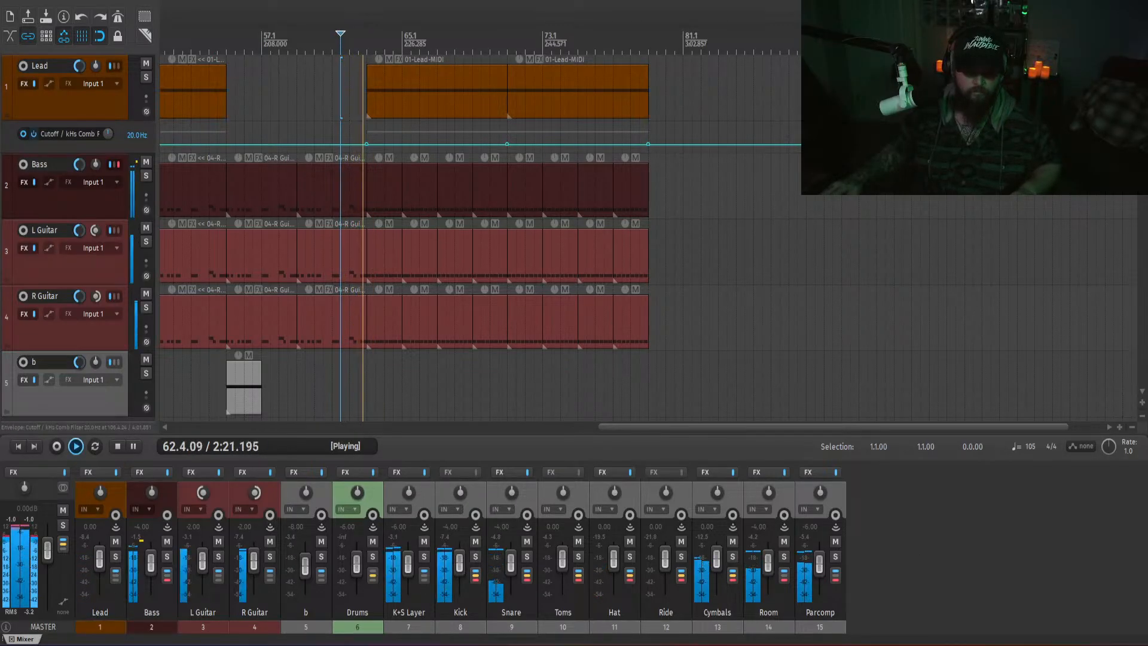
pyautogui.moveTo(1143, 134)
pyautogui.mouseDown()
pyautogui.moveTo(1142, 182)
pyautogui.moveTo(1143, 135)
pyautogui.mouseUp()
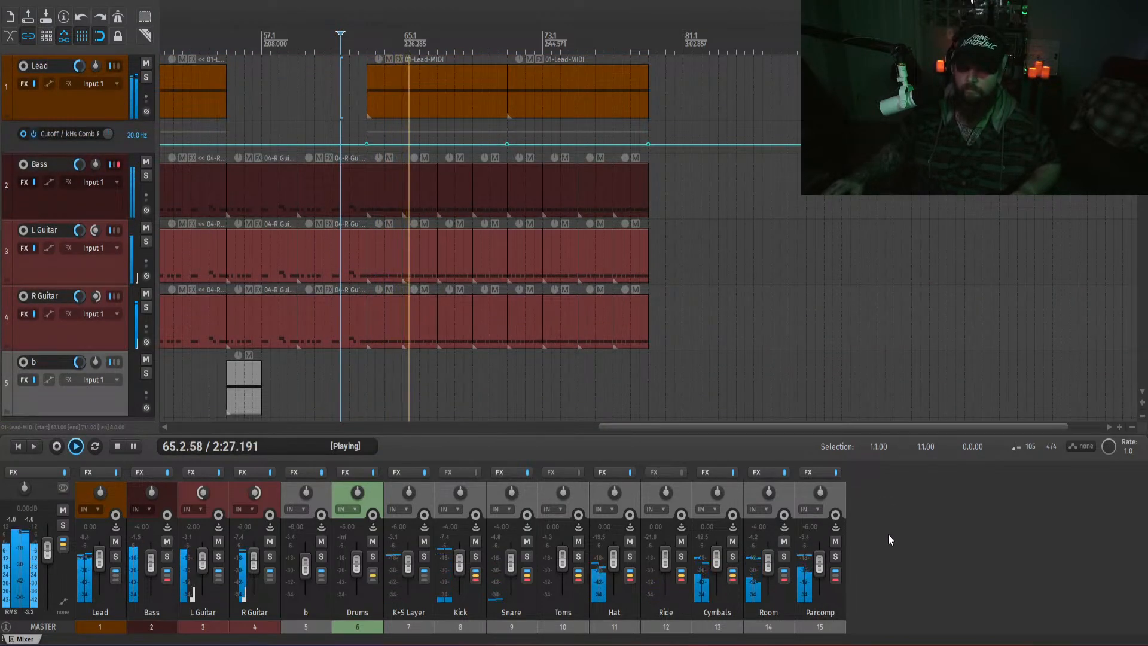
pyautogui.scroll(-3, 634, 342)
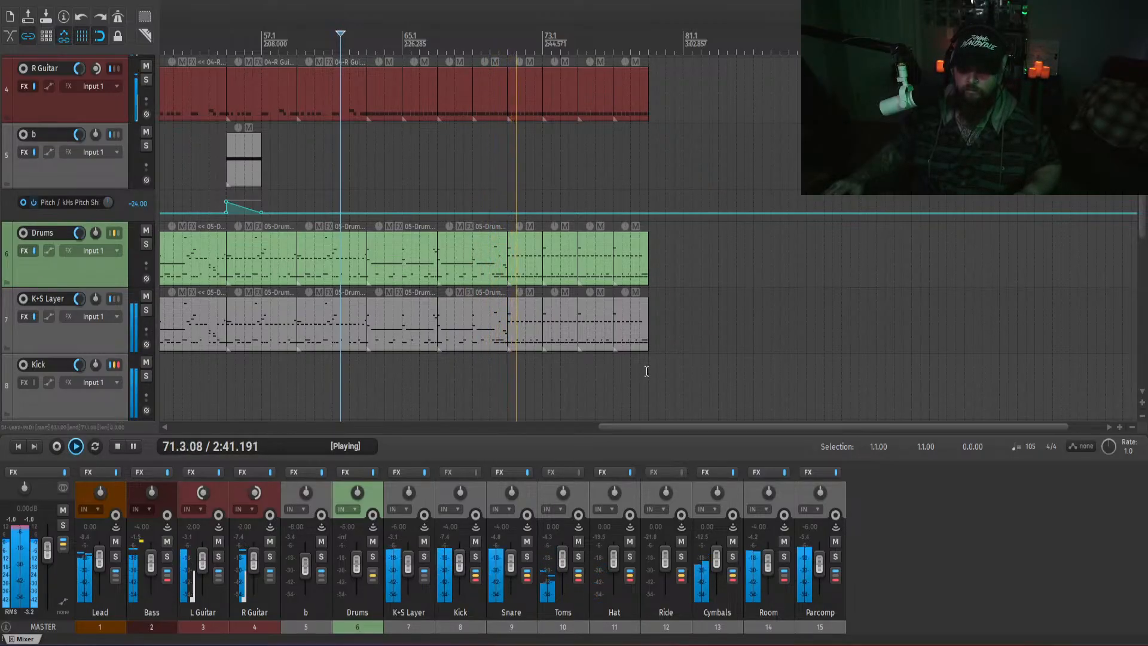
pyautogui.press('space')
# - Insert a new track after Parcomp and add the Massive X instrument to it
pyautogui.doubleClick(885, 548)
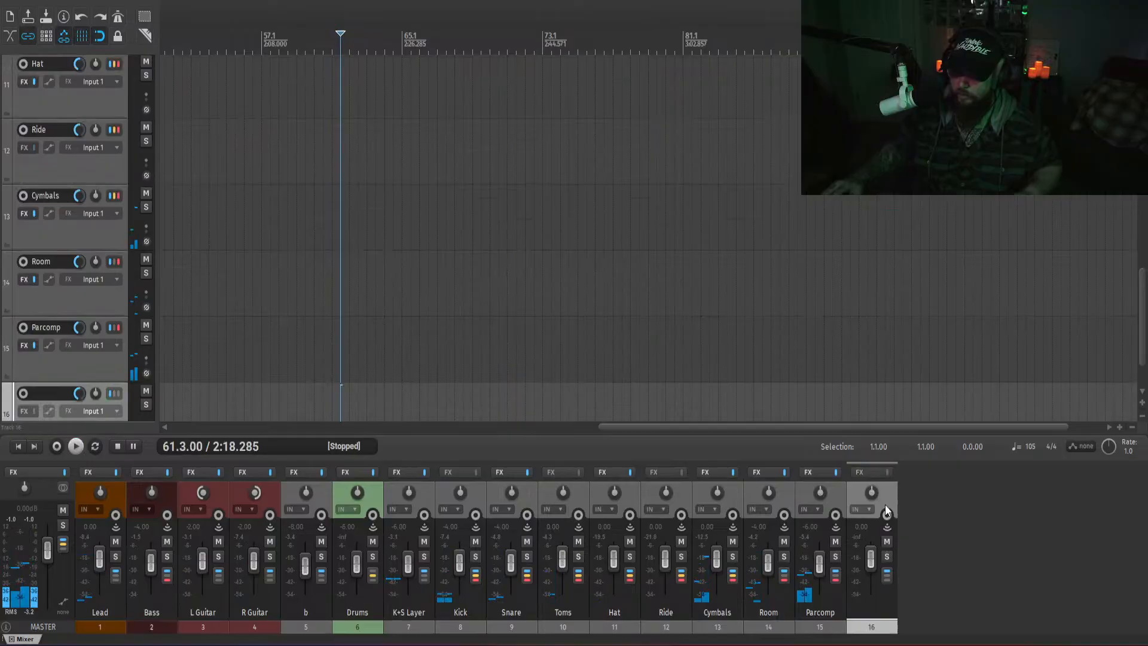
pyautogui.click(865, 476)
pyautogui.doubleClick(100, 154)
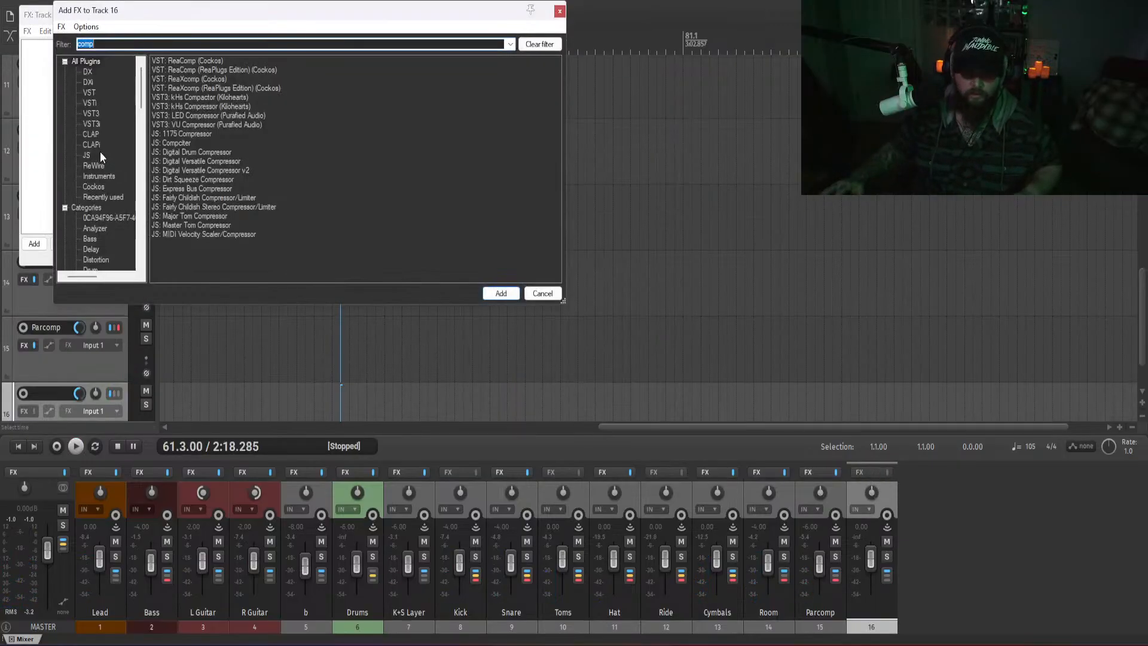
pyautogui.write('mass')
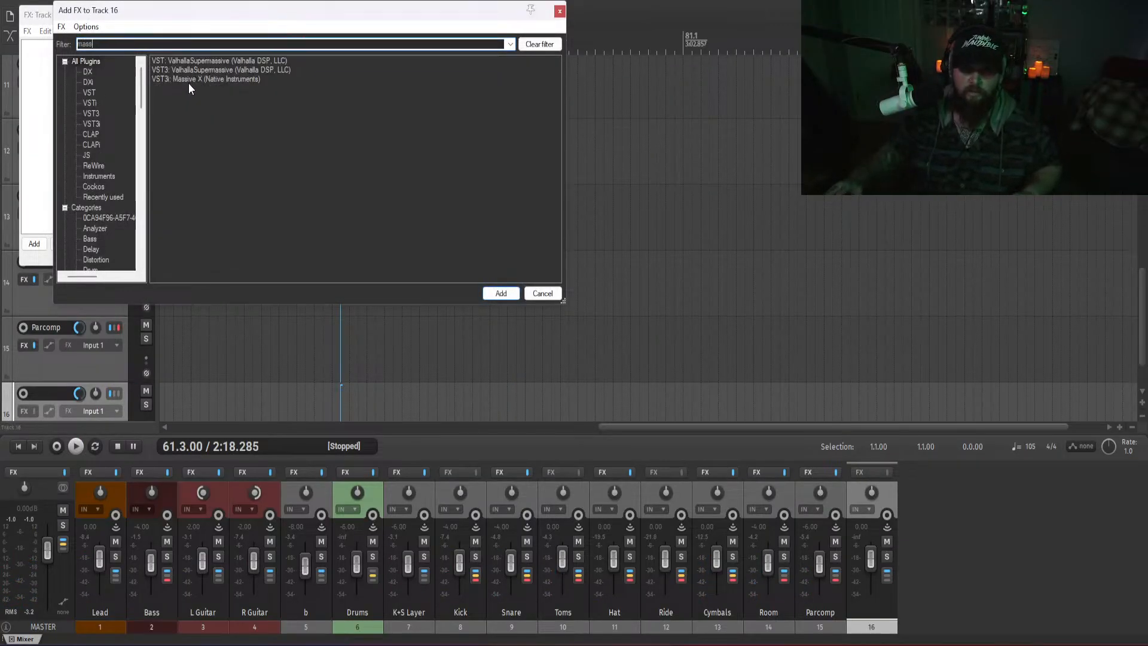
pyautogui.doubleClick(189, 81)
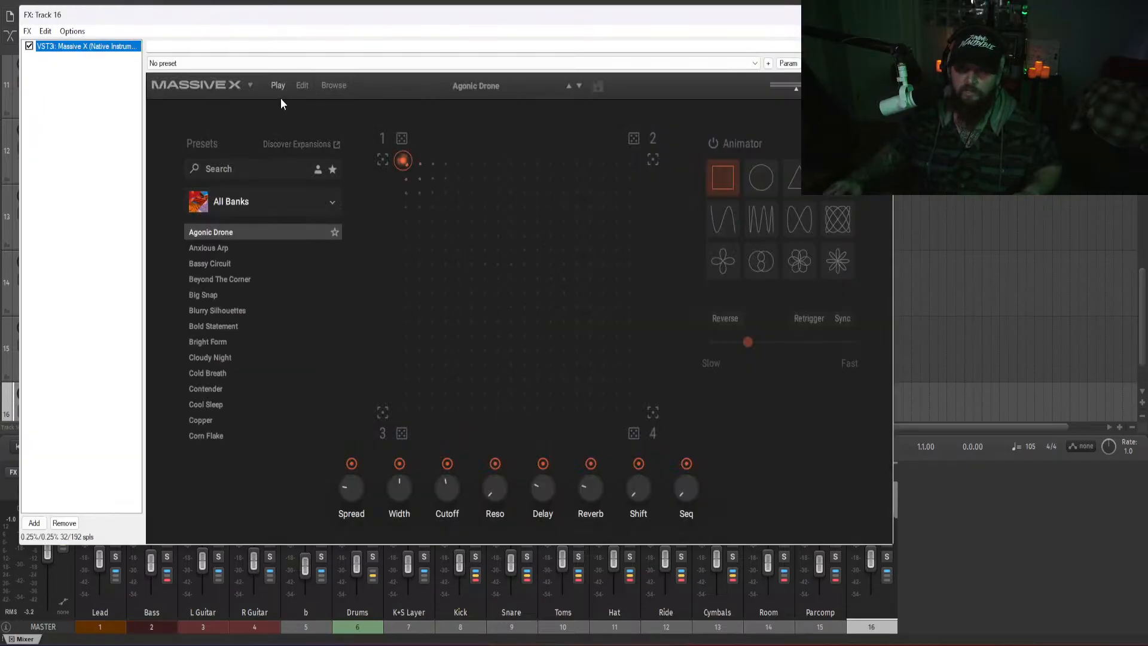
# - Load the Prime Lead preset in Massive X and close the track's FX window
pyautogui.click(331, 87)
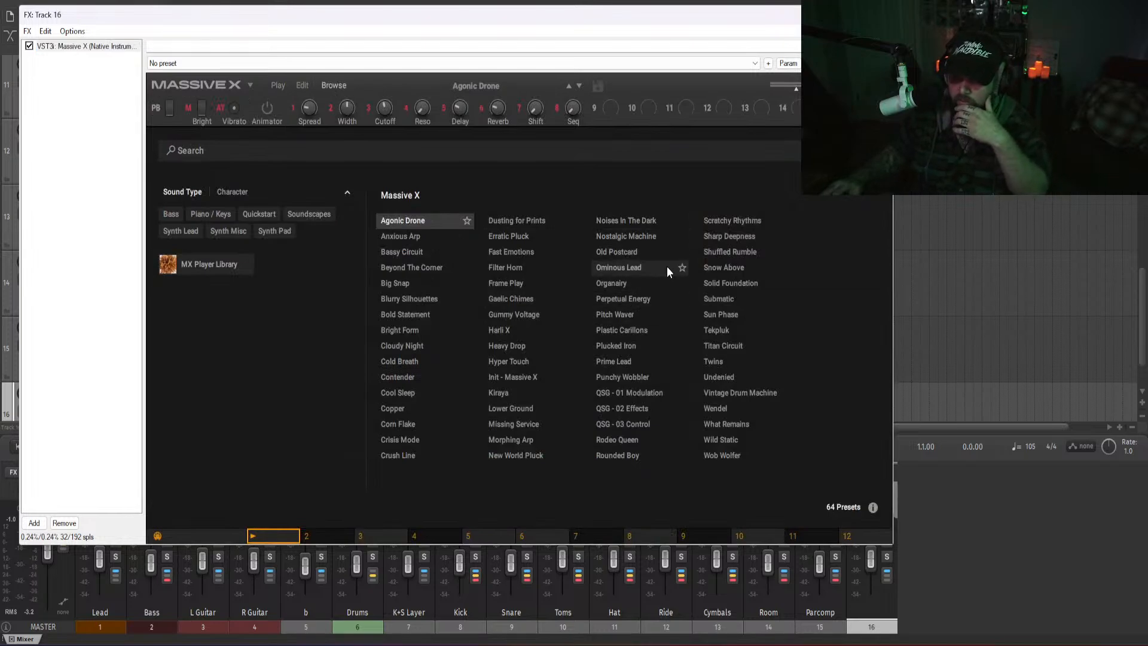
pyautogui.click(618, 363)
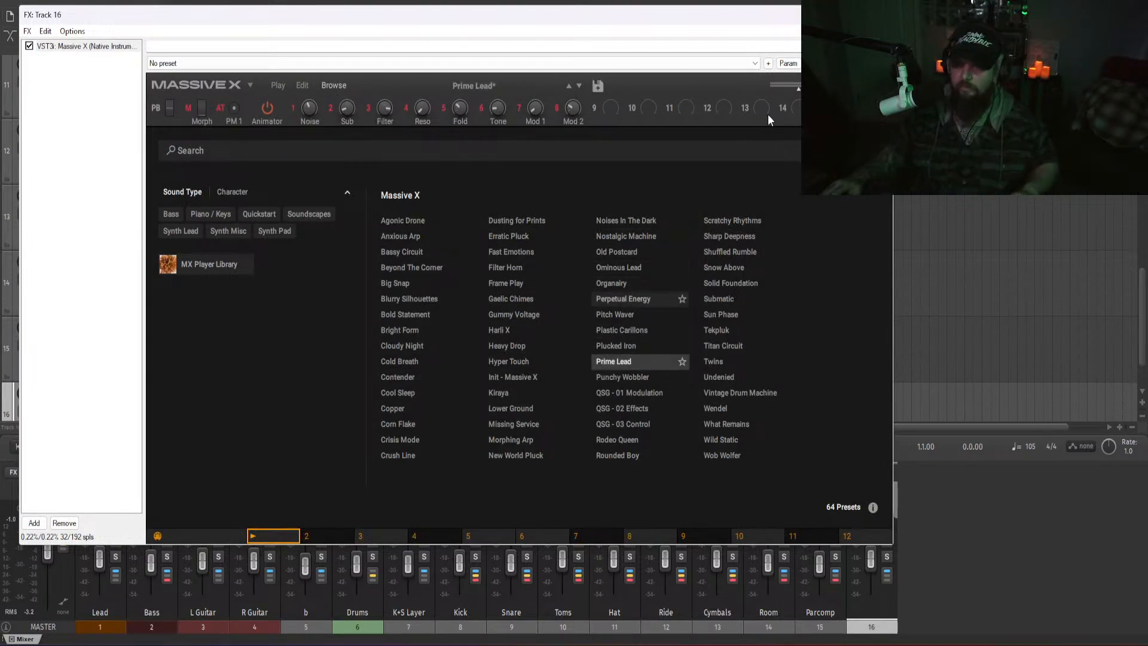
pyautogui.click(879, 14)
pyautogui.click(960, 555)
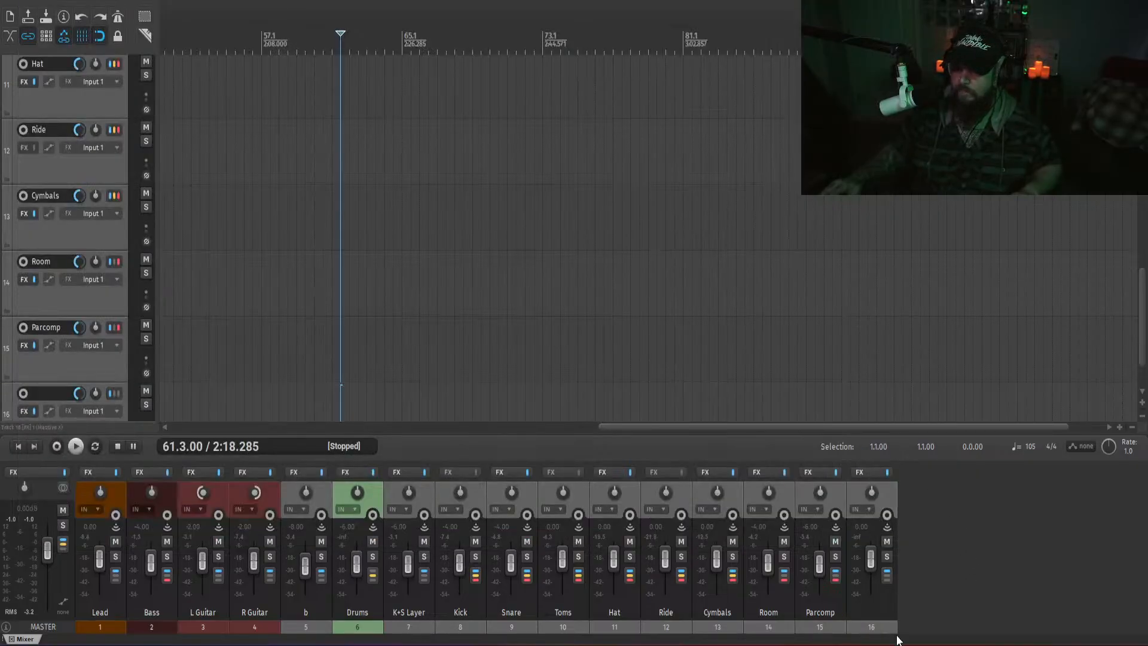
# - Name the new synth track Lead and move it to directly after the original Lead track
pyautogui.click(876, 610)
pyautogui.write('Lead')
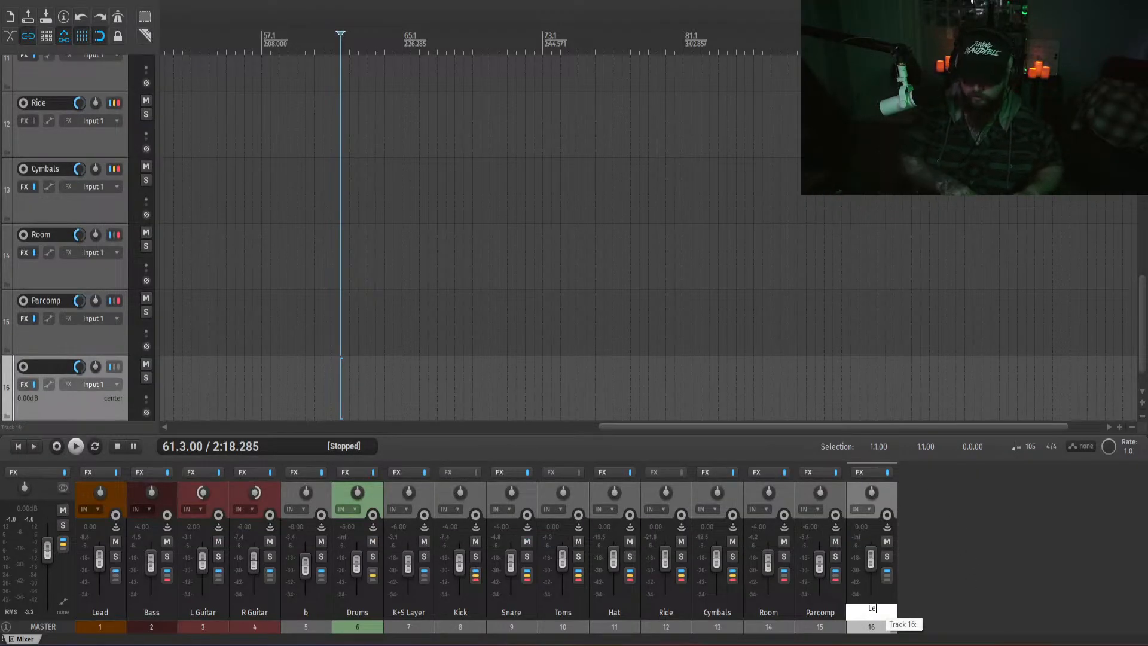
pyautogui.press('Return')
pyautogui.moveTo(888, 495); pyautogui.dragTo(105, 612)
# - Rename the original orange Lead track as Undertone
pyautogui.doubleClick(102, 611)
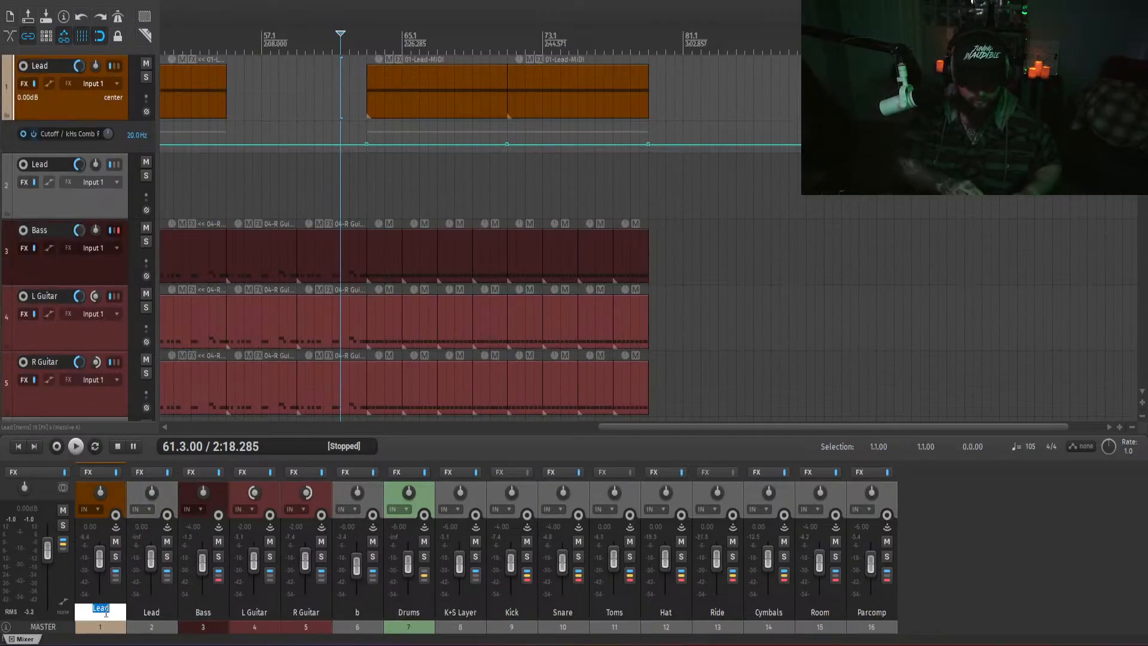
pyautogui.press('Return')
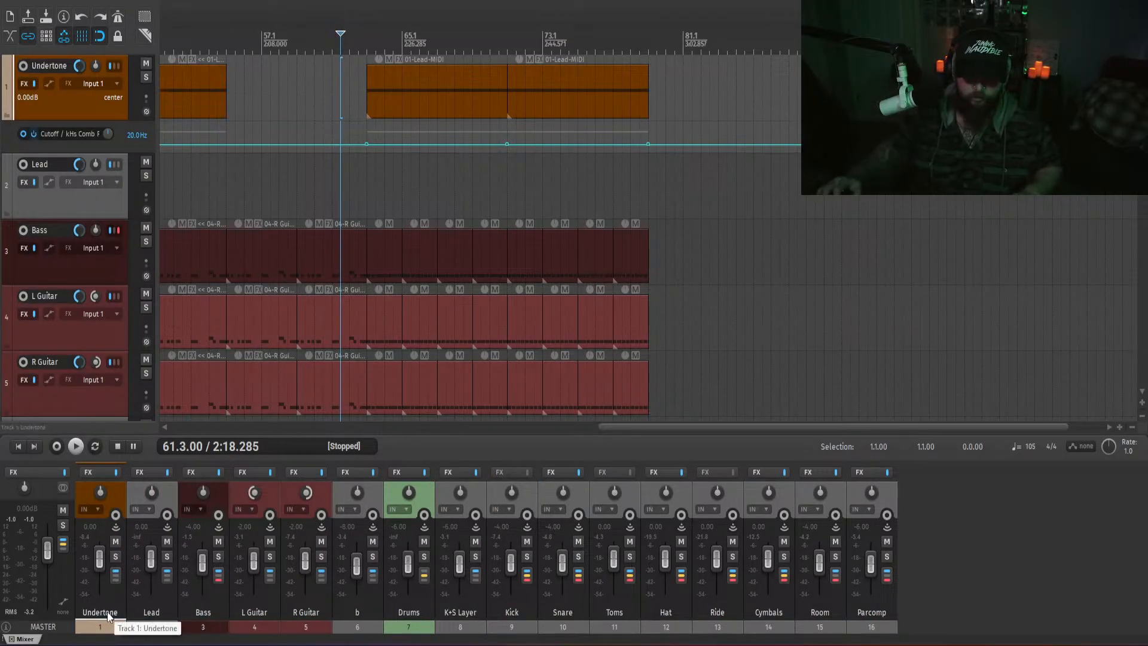
pyautogui.click(1019, 513)
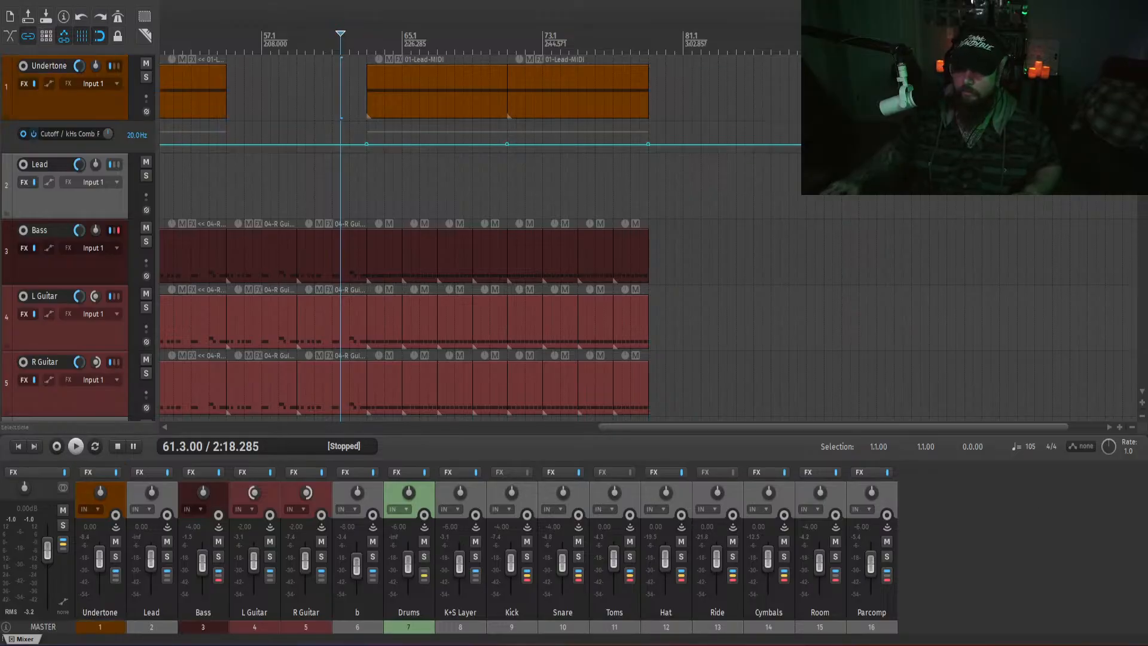
# - Create an empty MIDI item on the new Lead track from bar 63 to 79 and open it for editing
pyautogui.click(359, 179)
pyautogui.moveTo(376, 185)
pyautogui.mouseDown()
pyautogui.moveTo(685, 191)
pyautogui.moveTo(637, 189)
pyautogui.mouseUp()
pyautogui.doubleClick(583, 192)
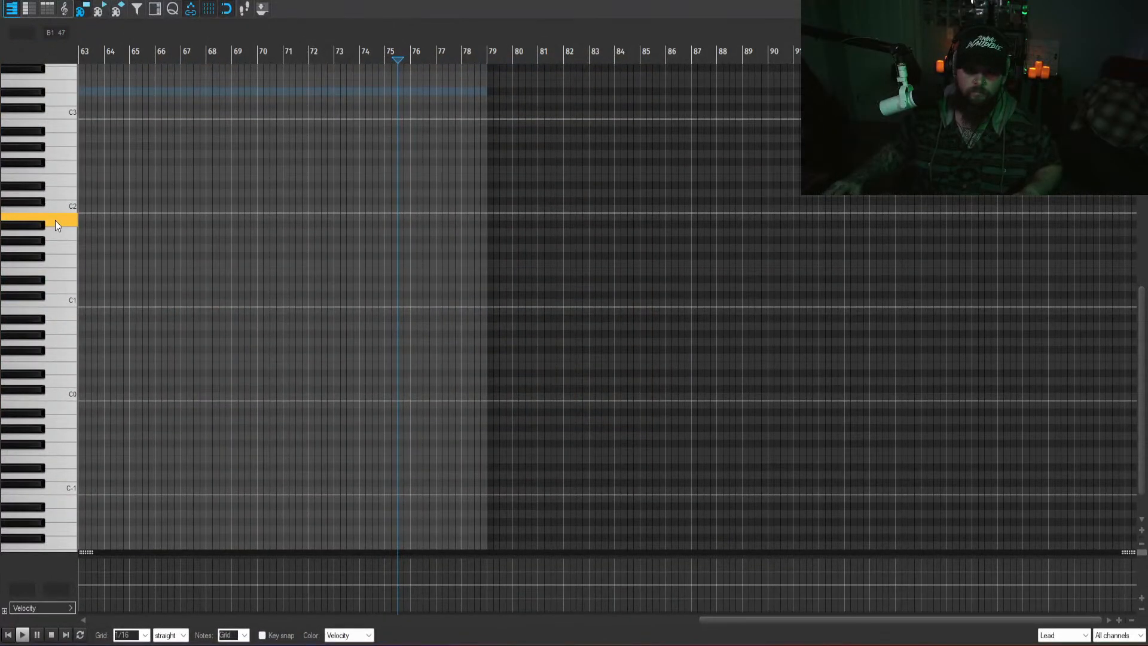
# - Audition notes of the Prime Lead sound on the piano roll keyboard and close the MIDI editor
pyautogui.scroll(3, 58, 105)
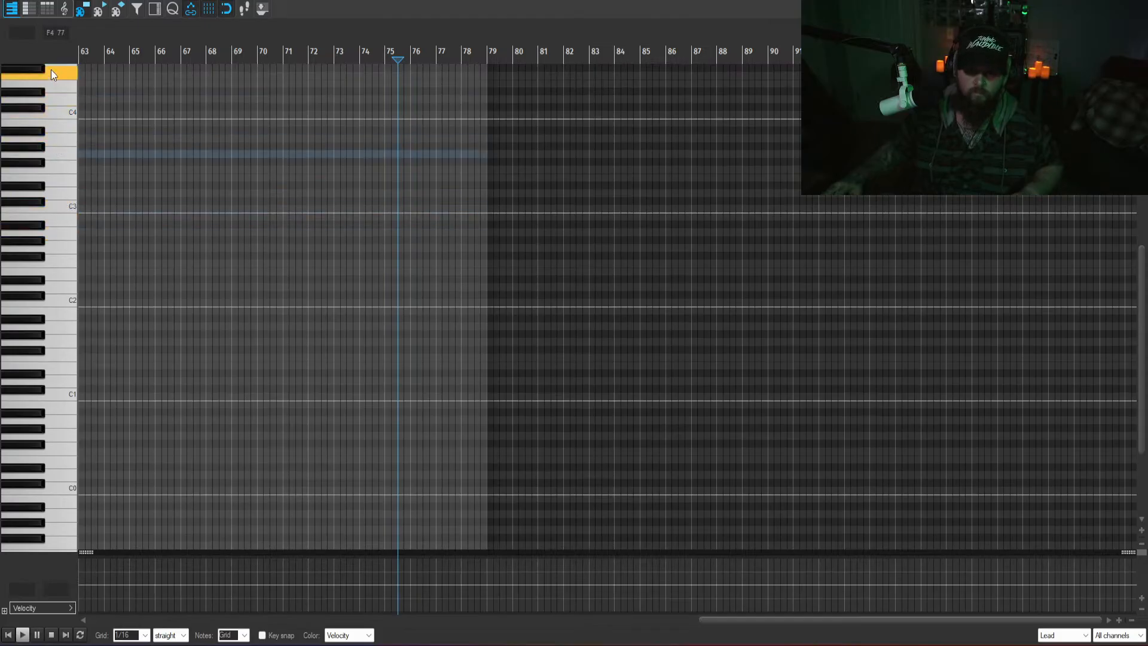
pyautogui.click(51, 153)
pyautogui.click(1137, 3)
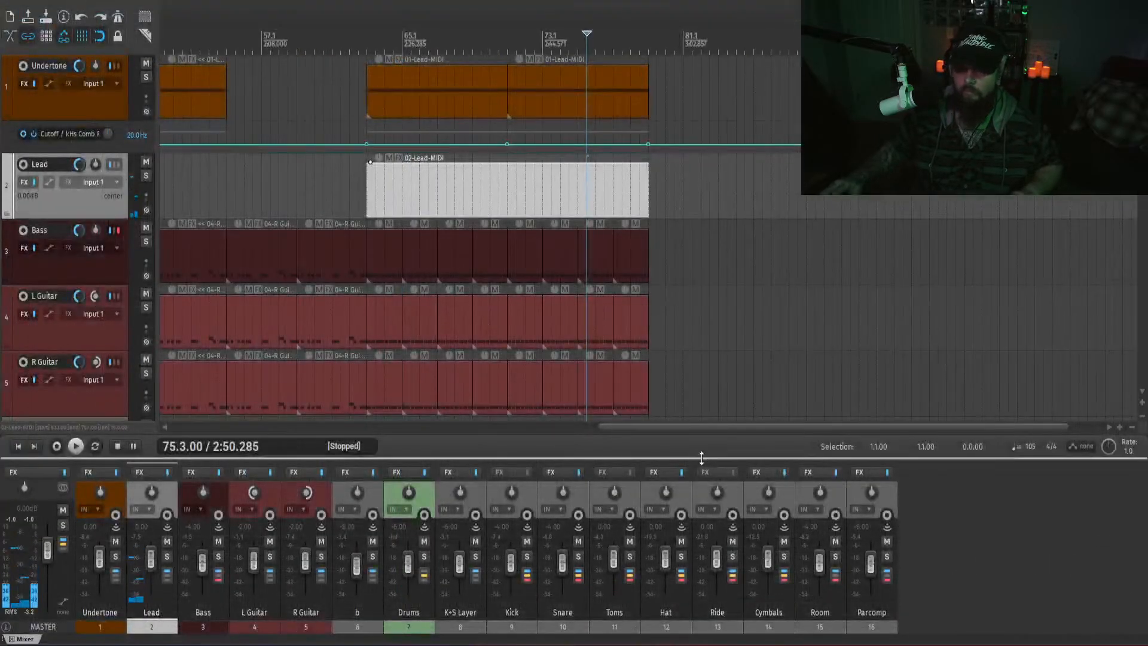
pyautogui.click(1046, 557)
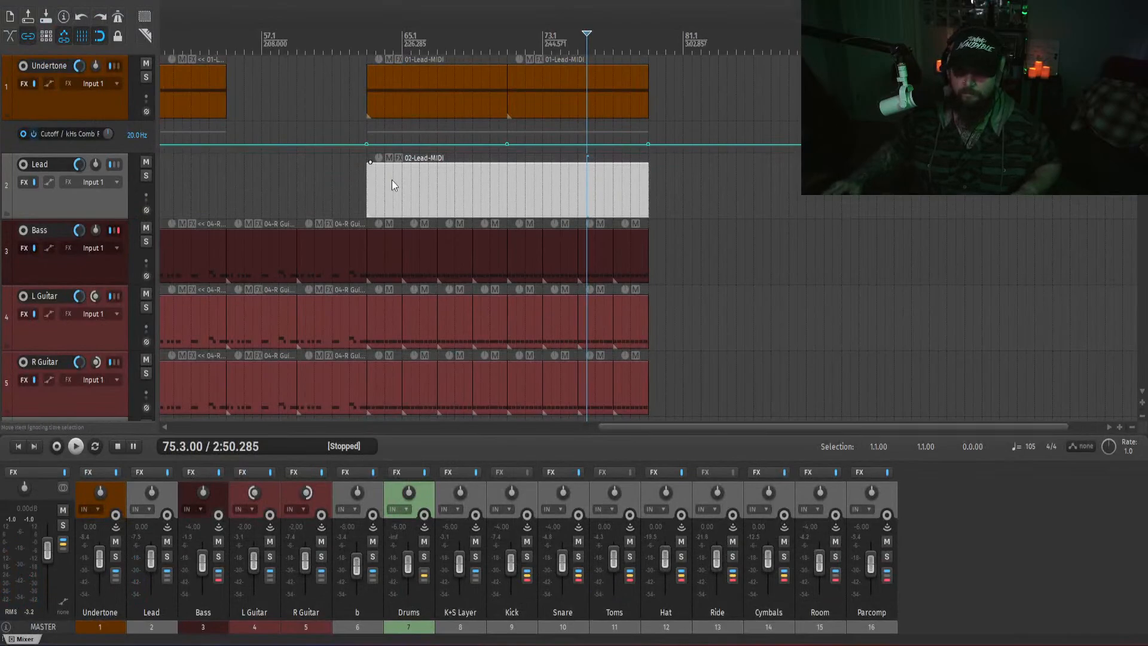
# - Play briefly from the start of the Lead item at bar 63 to hear the riff's pitch, and stop playback
pyautogui.click(371, 196)
pyautogui.press('space')
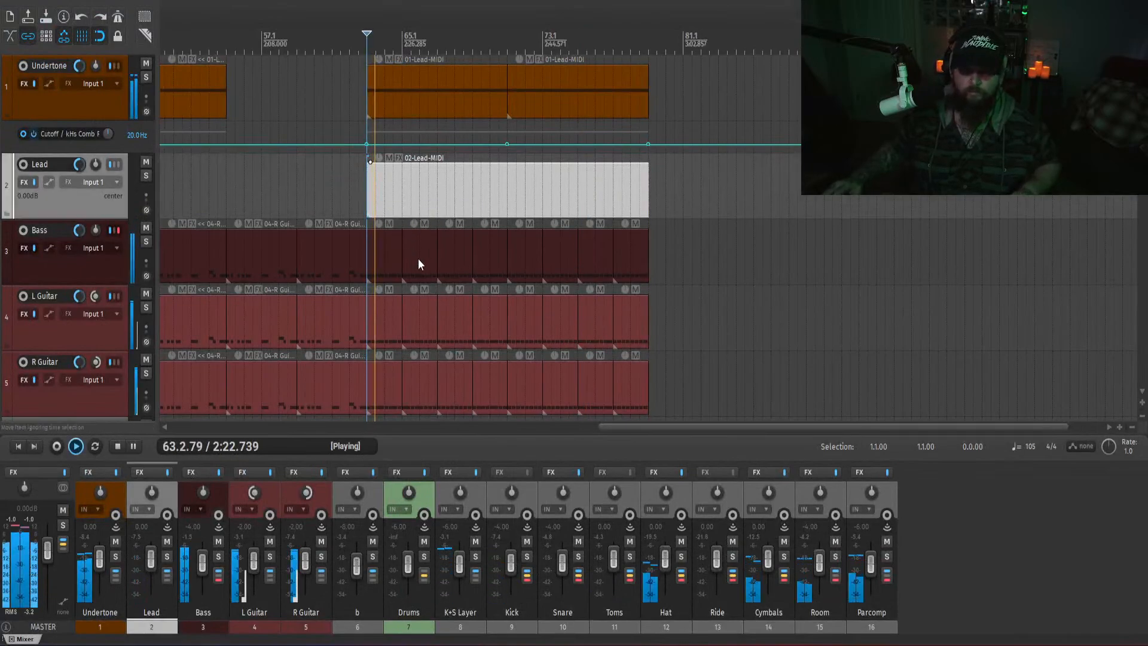
pyautogui.press('space')
# - Open the Lead item, audition E5 and E3, and draw a half-bar E3 note at the start of bar 63
pyautogui.doubleClick(372, 189)
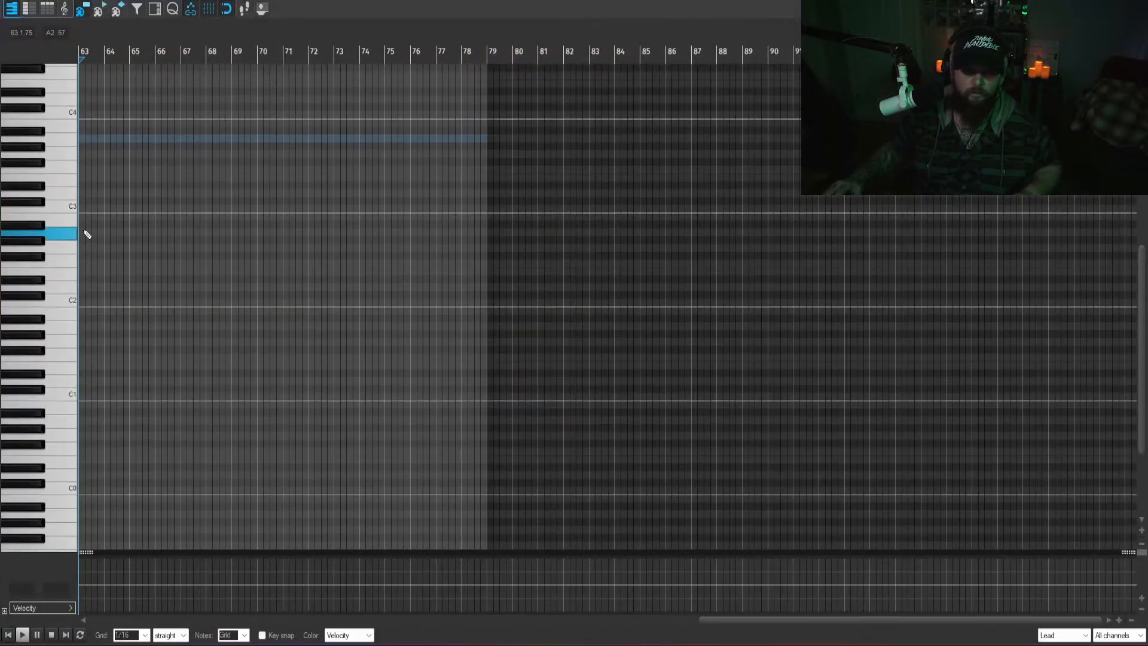
pyautogui.scroll(8, 67, 231)
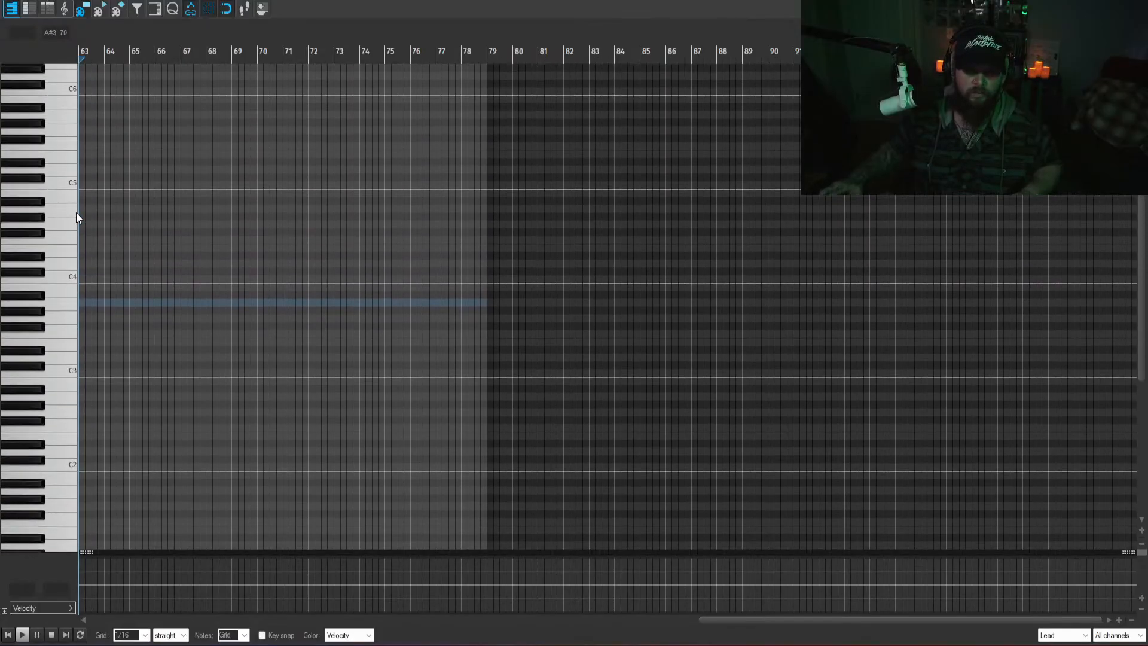
pyautogui.click(70, 169)
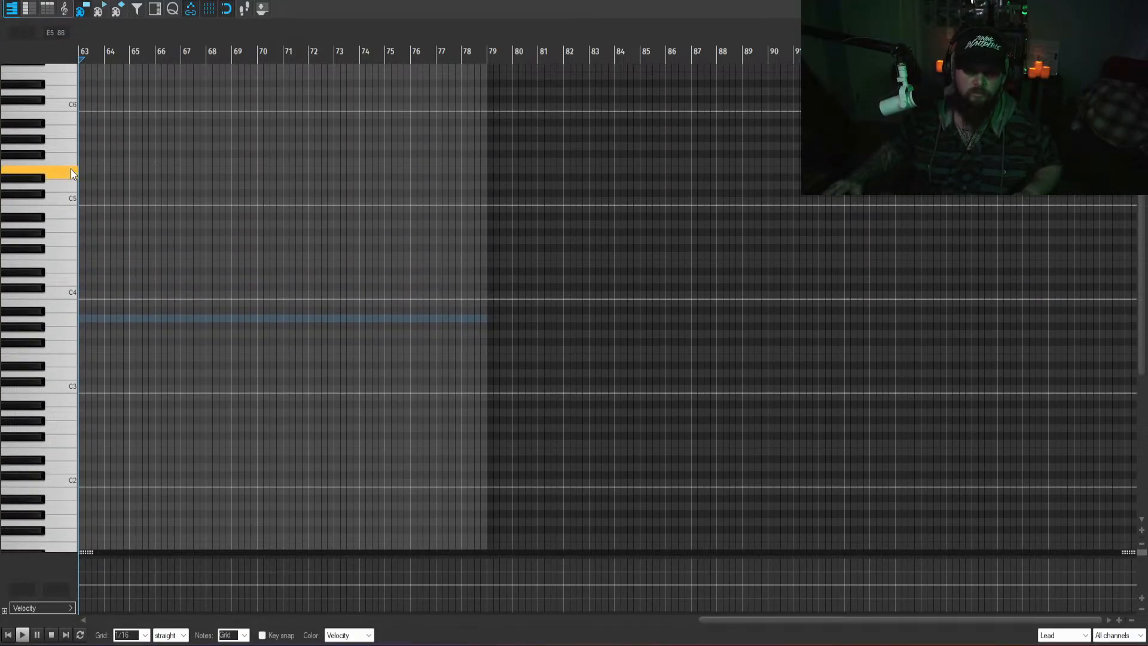
pyautogui.click(70, 362)
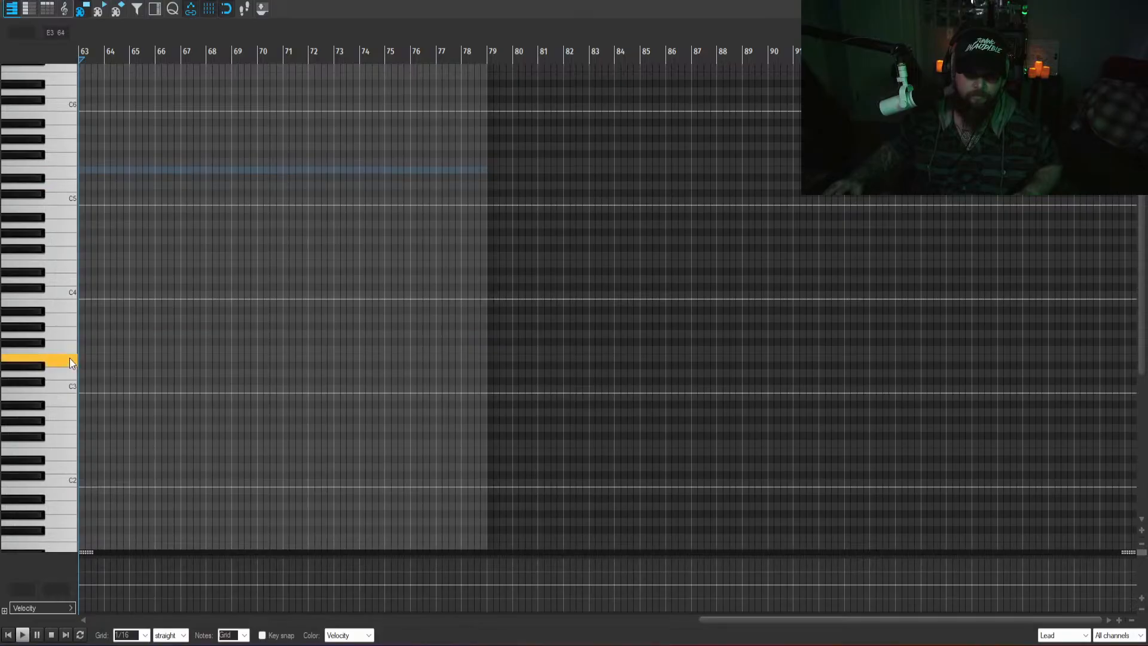
pyautogui.click(84, 365)
pyautogui.moveTo(106, 364); pyautogui.dragTo(105, 361)
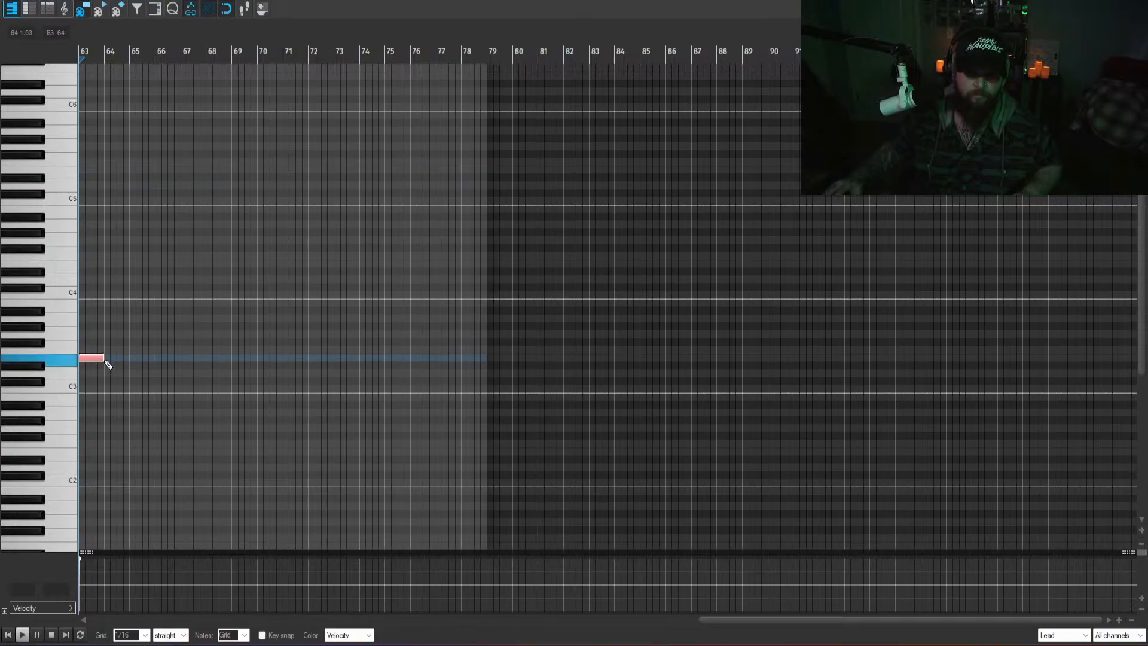
pyautogui.scroll(3, 156, 380)
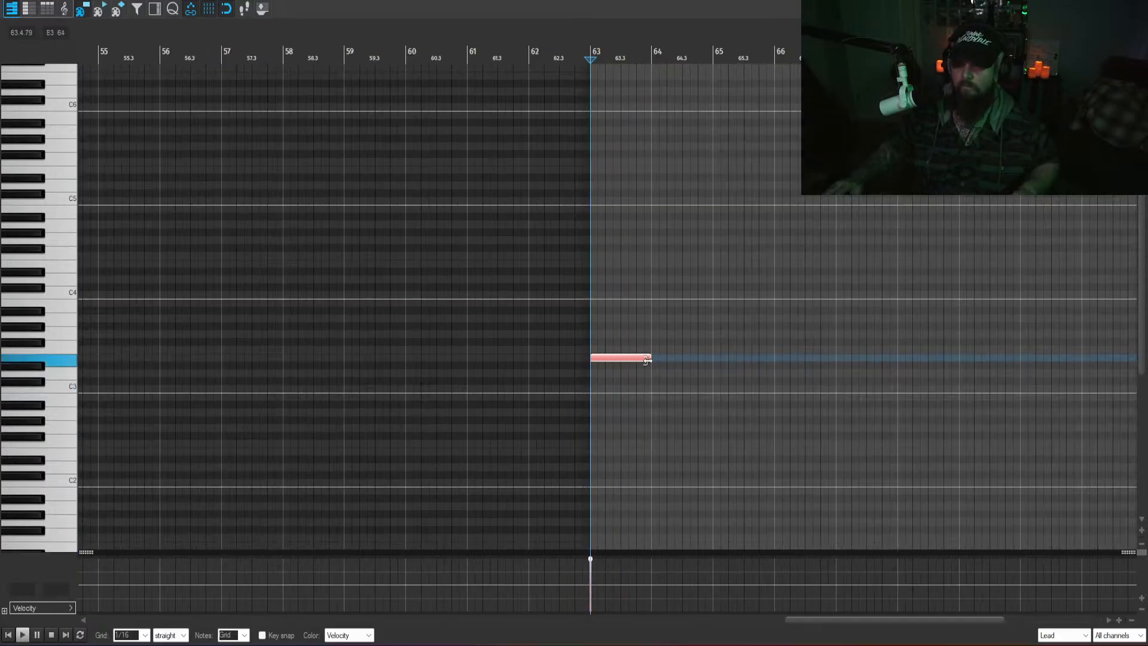
pyautogui.moveTo(620, 367); pyautogui.dragTo(621, 368)
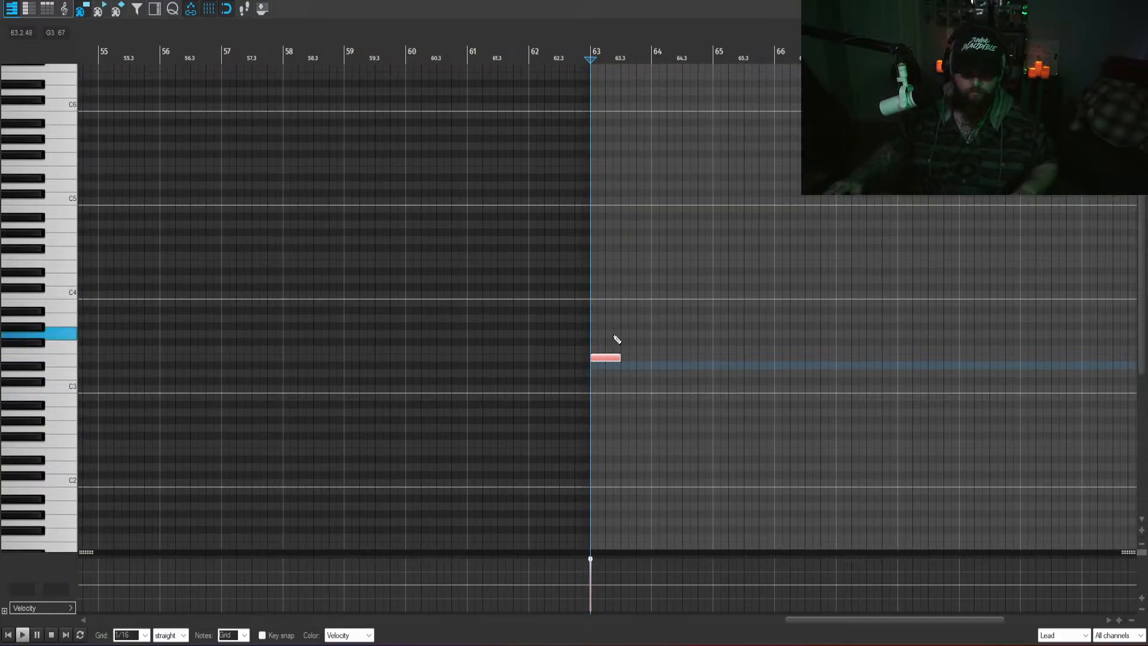
# - Add a one-beat E4 note on beat 3 of bar 63 and a one-beat D4 note at bar 64, and close the MIDI editor
pyautogui.click(641, 359)
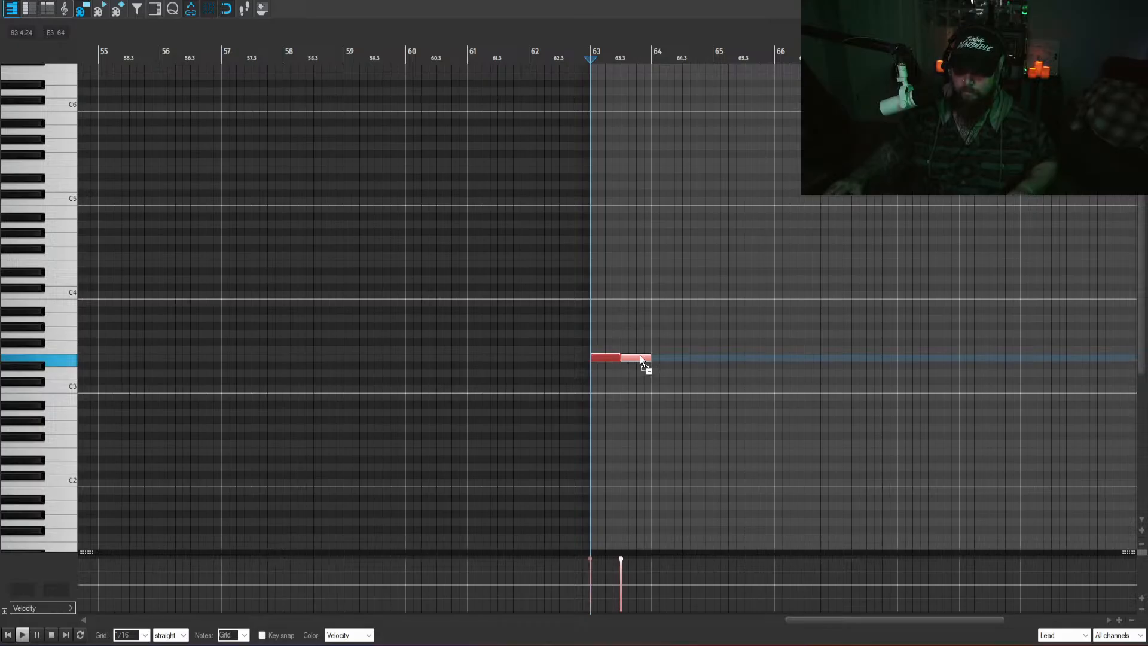
pyautogui.hotkey('shift', 'Up')
pyautogui.press('space')
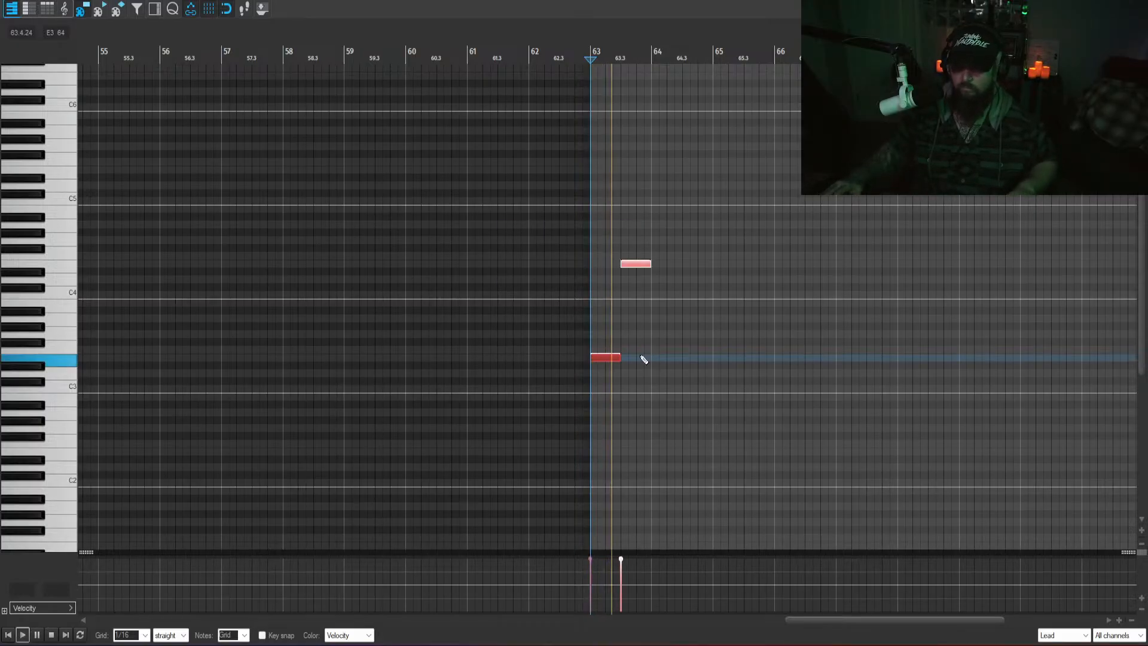
pyautogui.moveTo(657, 384); pyautogui.dragTo(657, 286)
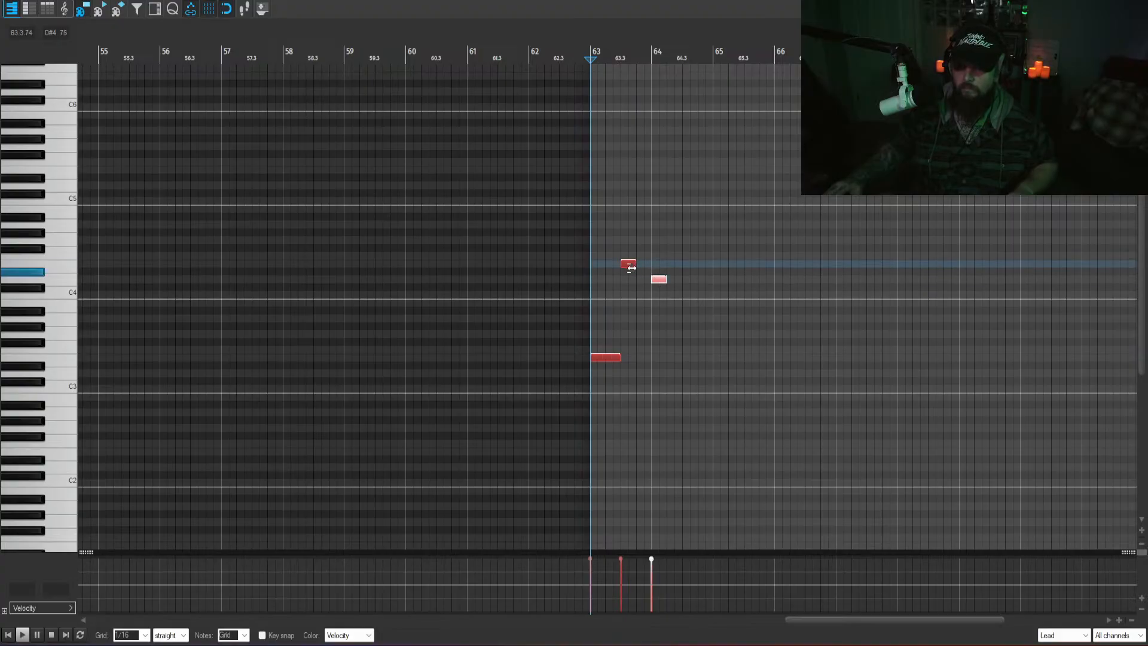
pyautogui.press('Escape')
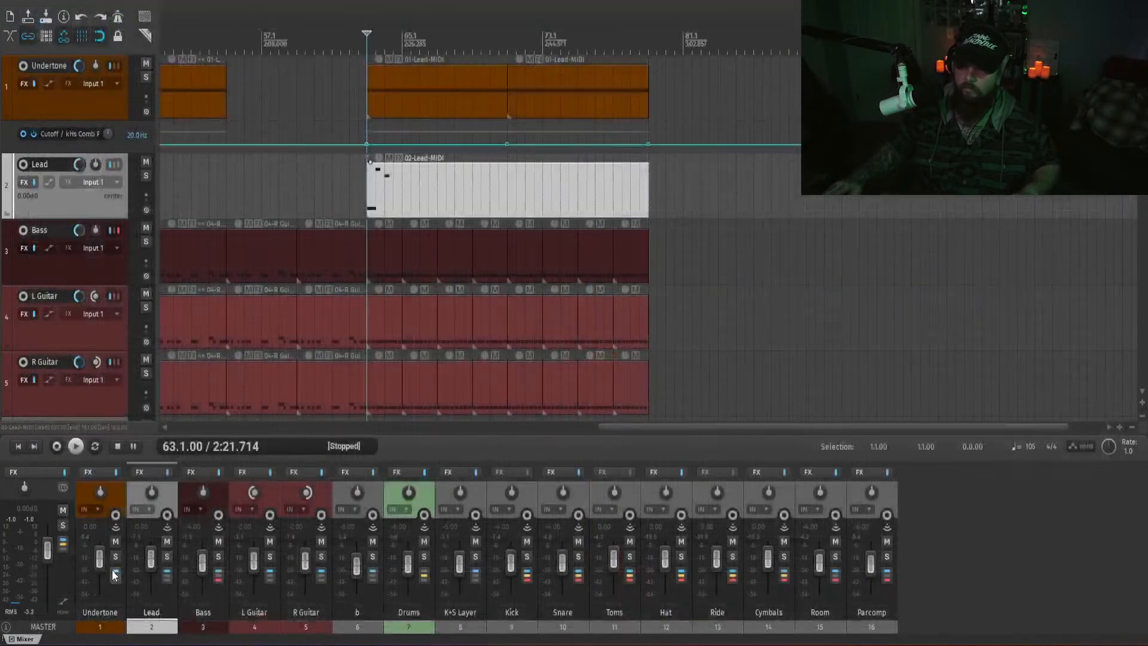
# - Try the Lead track's volume at -6 dB and play the section from bar 63
pyautogui.rightClick(148, 563)
pyautogui.write('-6')
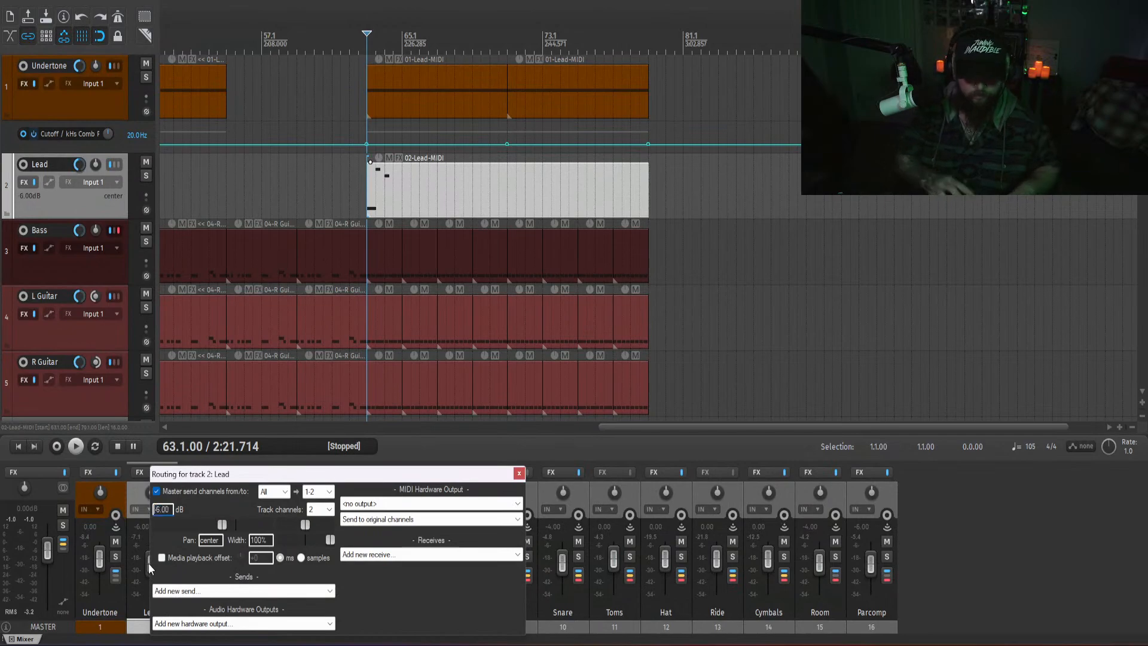
pyautogui.press('Return')
pyautogui.press('space')
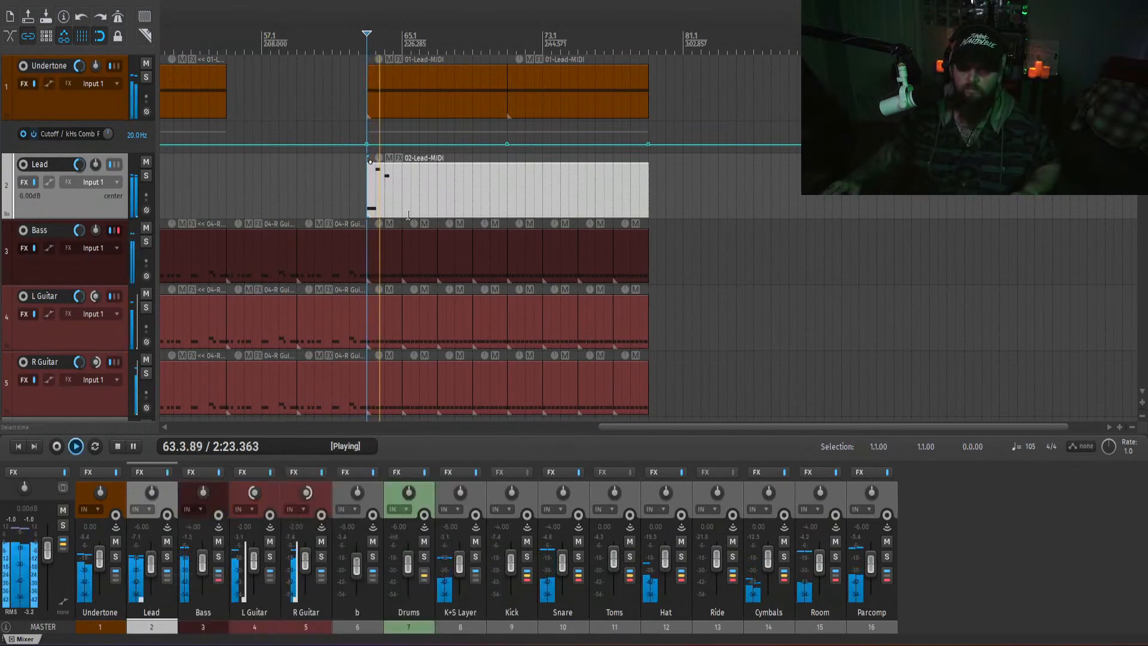
pyautogui.press('space')
# - Set the Lead track's volume to -4 dB and play the section again
pyautogui.rightClick(149, 568)
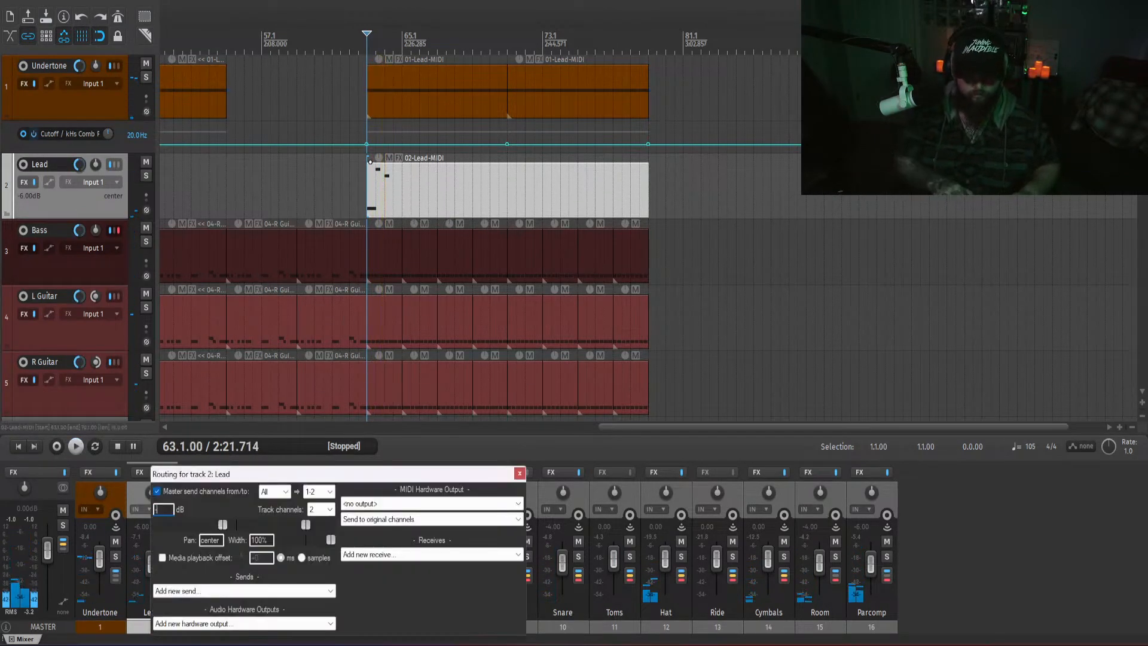
pyautogui.write('-4')
pyautogui.press('Return')
pyautogui.press('space')
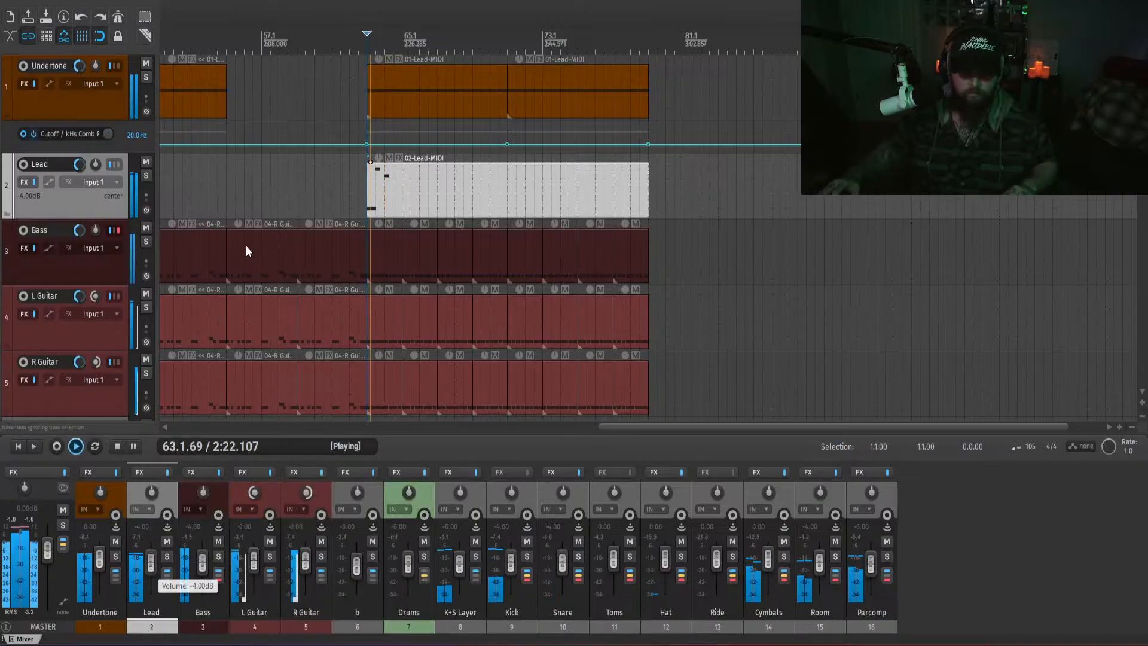
# - Reopen the Lead item, move its last note to B3 on beat 4 of bar 63, and play the phrase
pyautogui.doubleClick(386, 199)
pyautogui.moveTo(659, 282); pyautogui.dragTo(644, 303)
pyautogui.press('space')
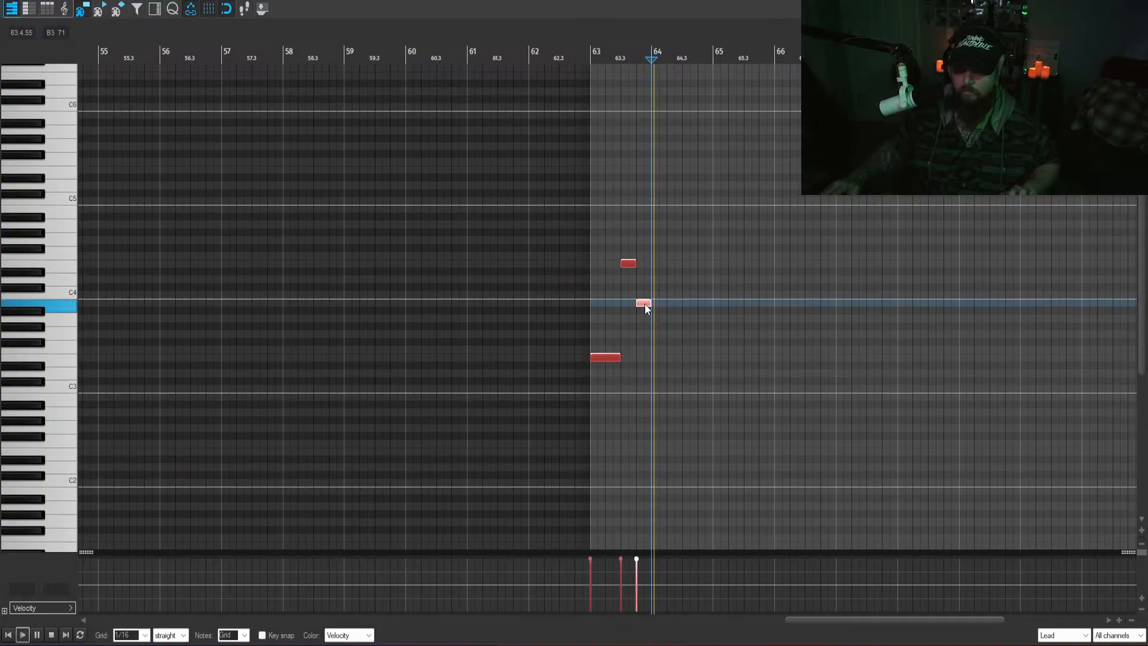
pyautogui.click(631, 297)
pyautogui.press('space')
pyautogui.press('space')
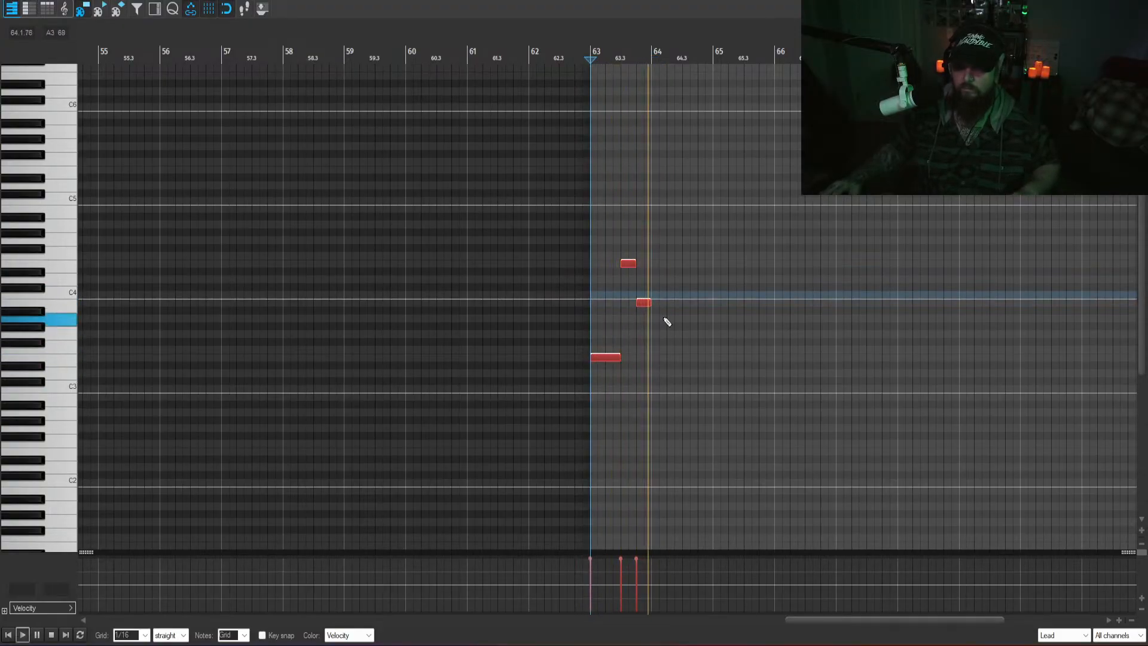
pyautogui.press('space')
# - Move the B3 note half a beat earlier so it overlaps the E4 note, and play the phrase
pyautogui.moveTo(650, 304); pyautogui.dragTo(636, 304)
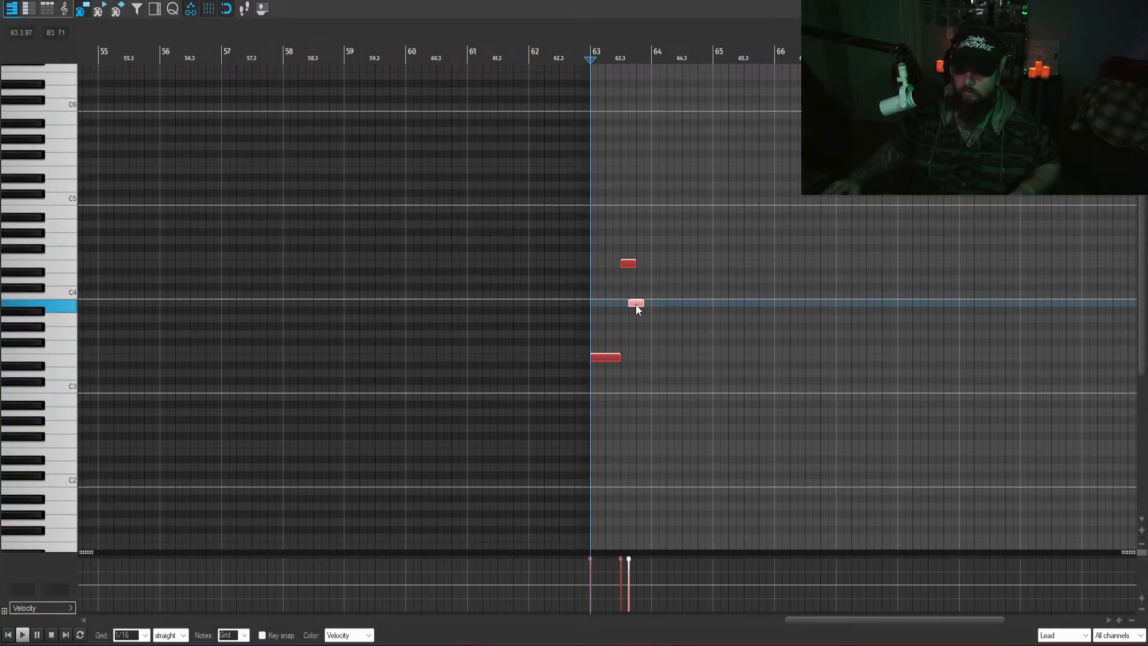
pyautogui.press('space')
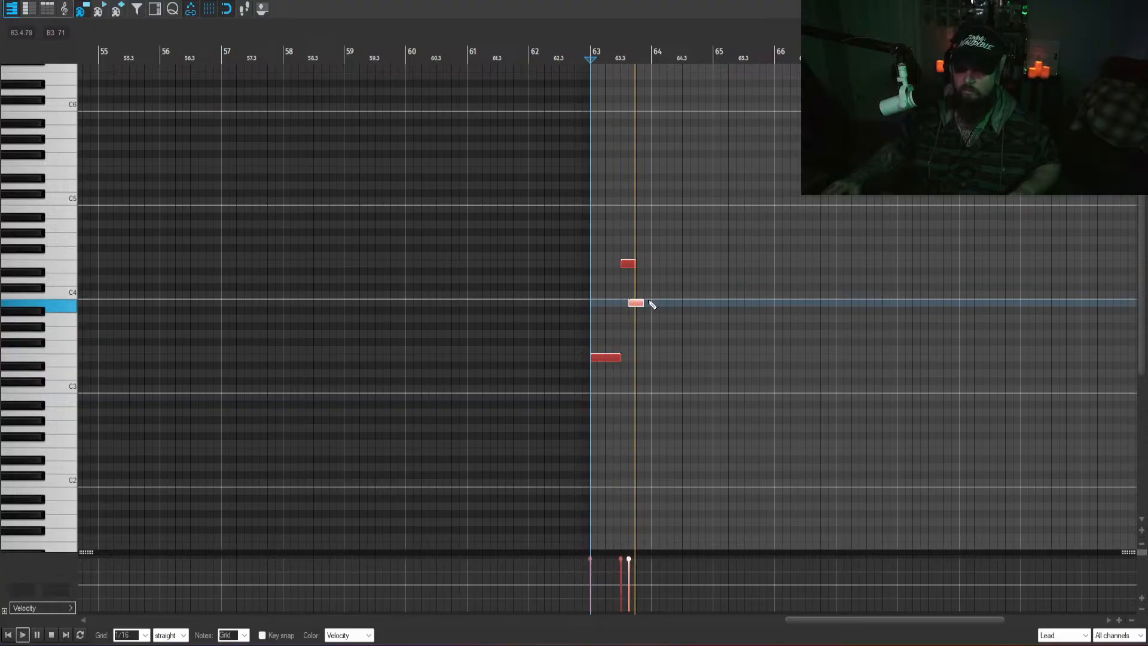
pyautogui.press('space')
# - Draw a long C4 note from beat 4 of bar 63 to bar 65, and play the phrase
pyautogui.moveTo(642, 296); pyautogui.dragTo(713, 294)
pyautogui.press('space')
pyautogui.press('Home')
pyautogui.moveTo(747, 407); pyautogui.dragTo(714, 412)
pyautogui.press('space')
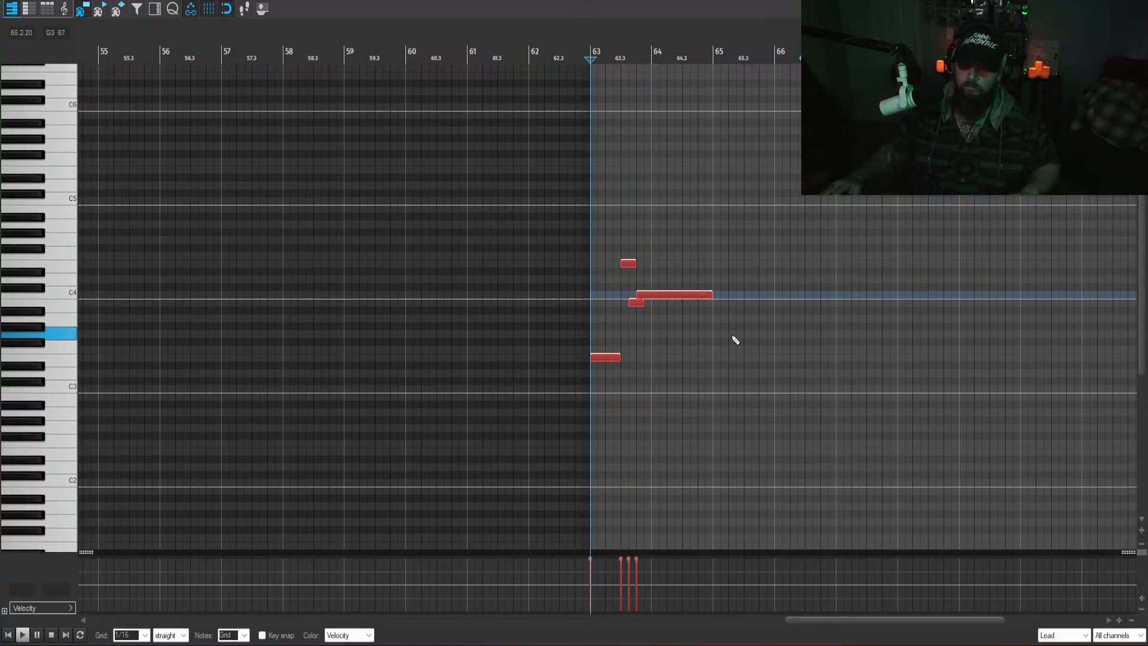
# - Shorten the C4 note until it ends at beat 2 of bar 64, replaying the phrase to check it
pyautogui.moveTo(712, 297); pyautogui.dragTo(682, 305)
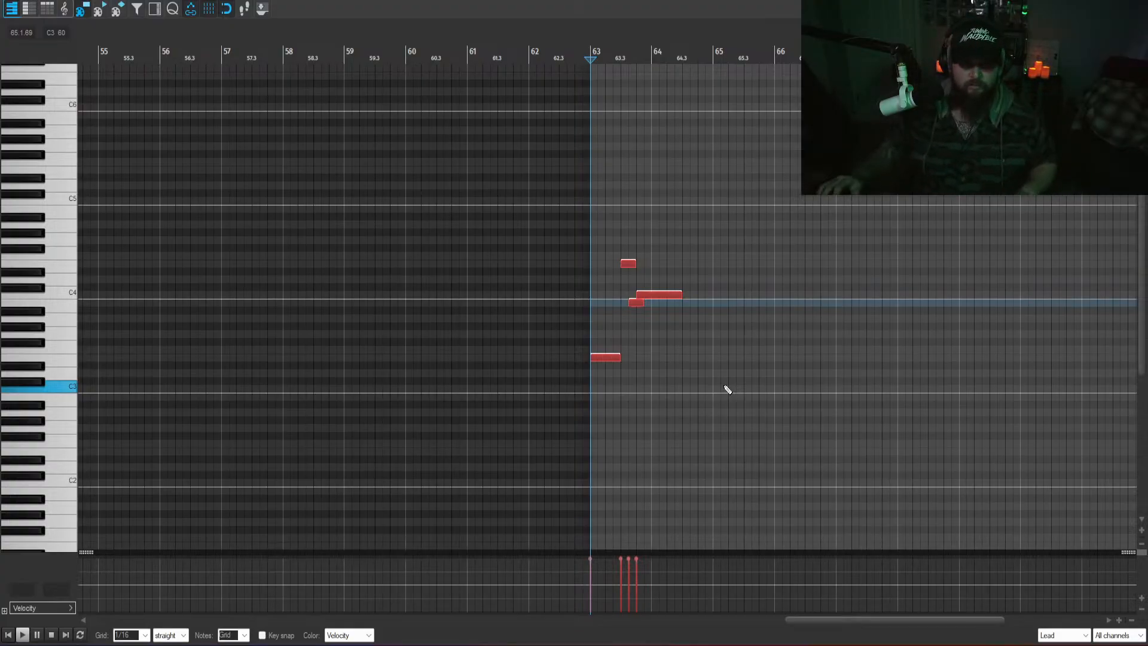
pyautogui.press('space')
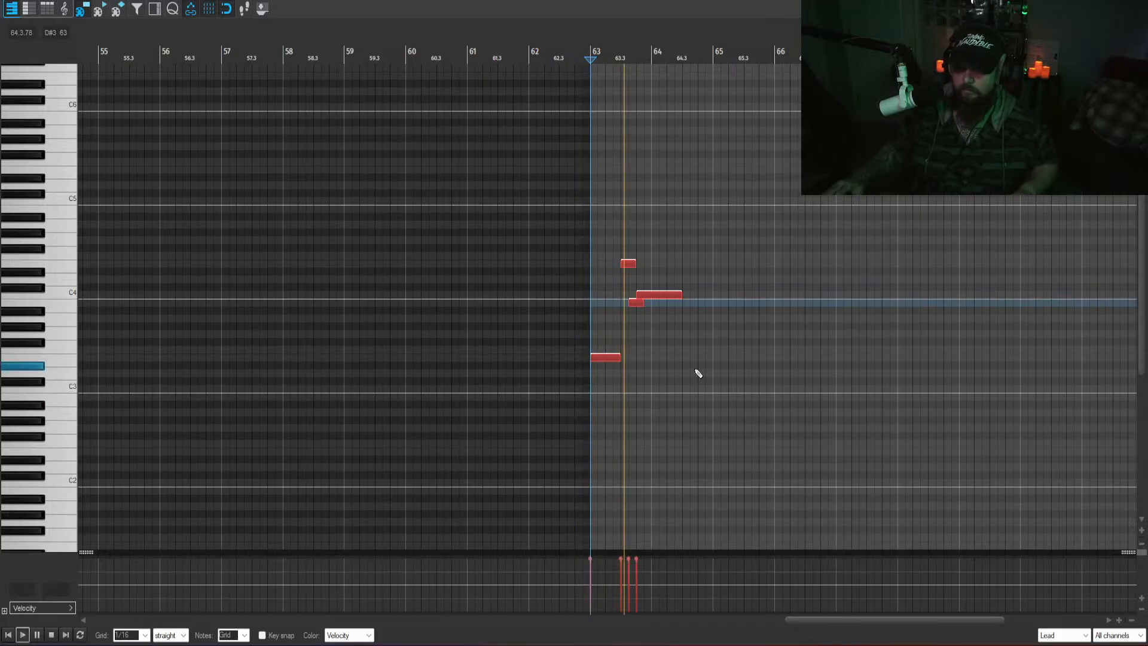
pyautogui.press('space')
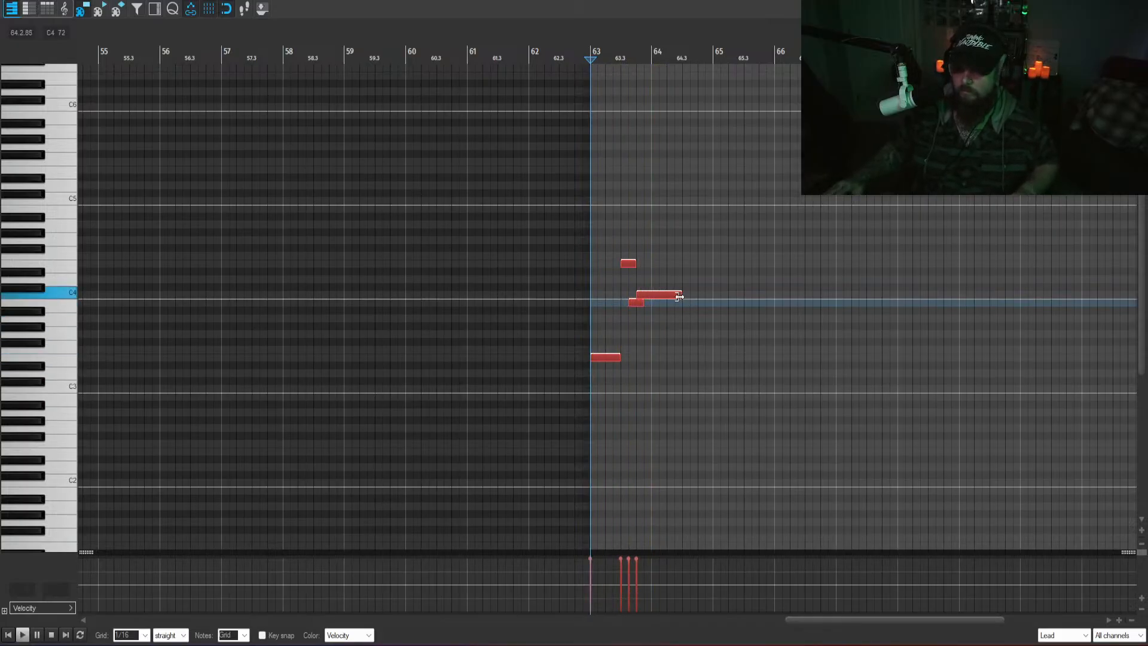
pyautogui.moveTo(680, 295); pyautogui.dragTo(665, 296)
pyautogui.click(668, 304)
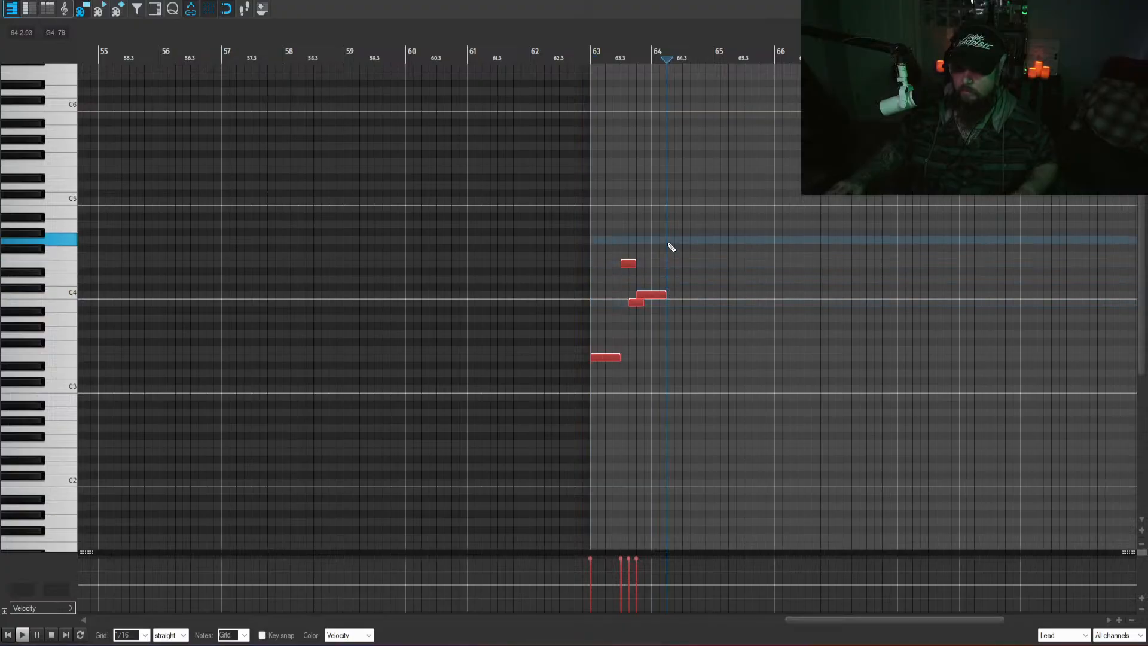
pyautogui.click(682, 195)
pyautogui.press('space')
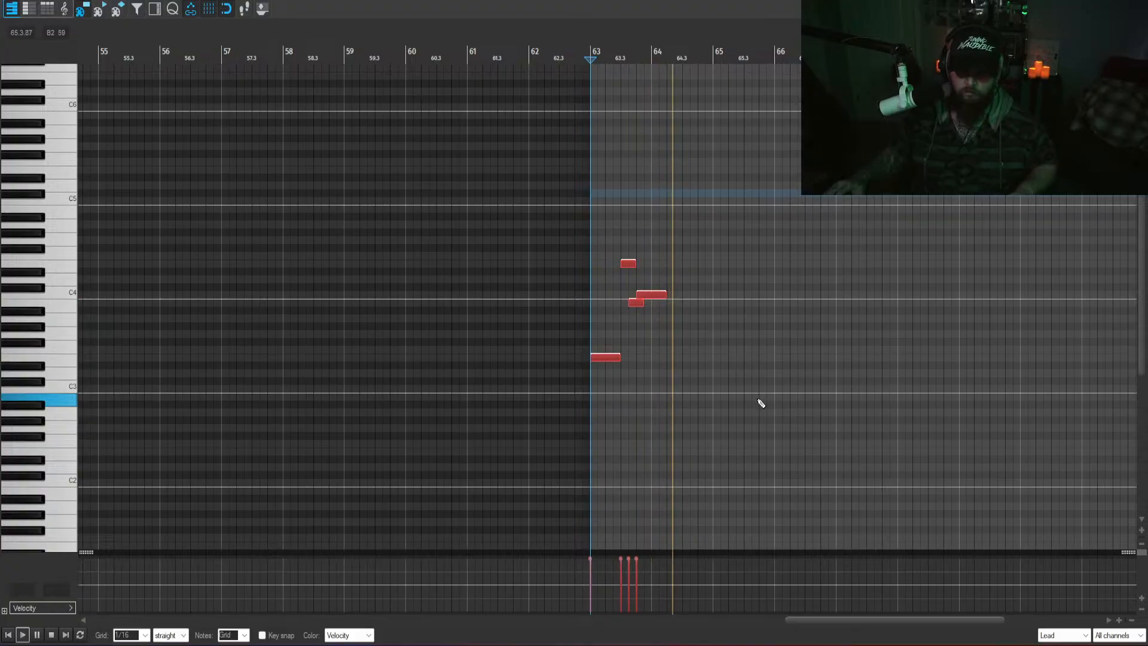
pyautogui.press('space')
# - Close the MIDI editor and open the Play page of Massive X on the Lead track
pyautogui.scroll(2, 660, 463)
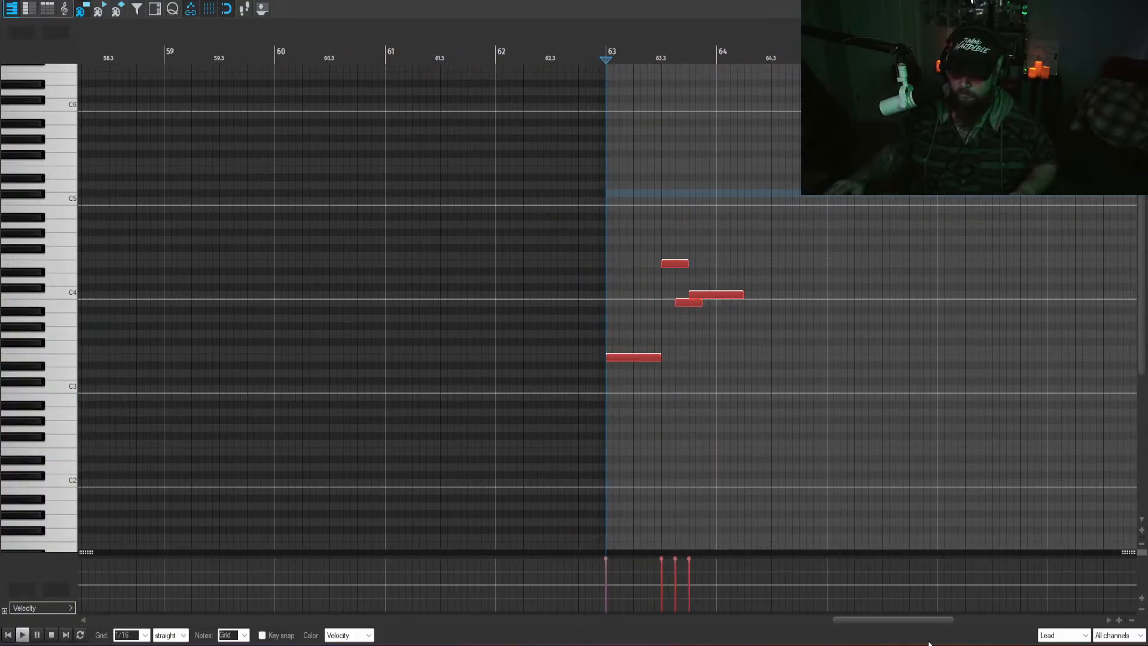
pyautogui.moveTo(866, 620); pyautogui.dragTo(894, 637)
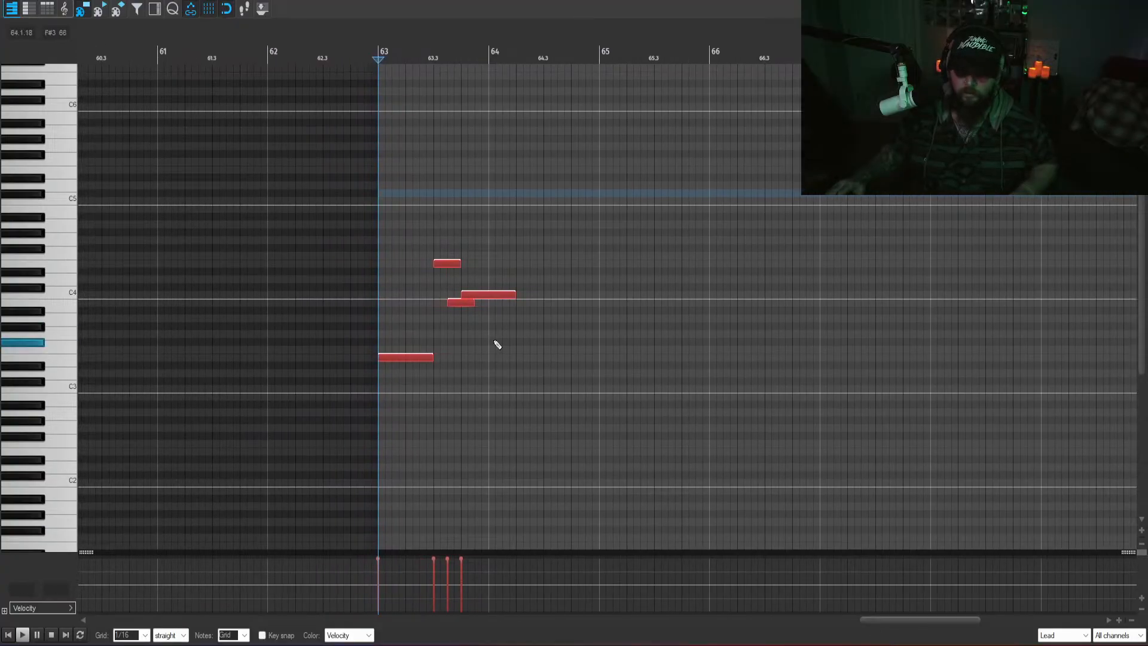
pyautogui.click(1135, 3)
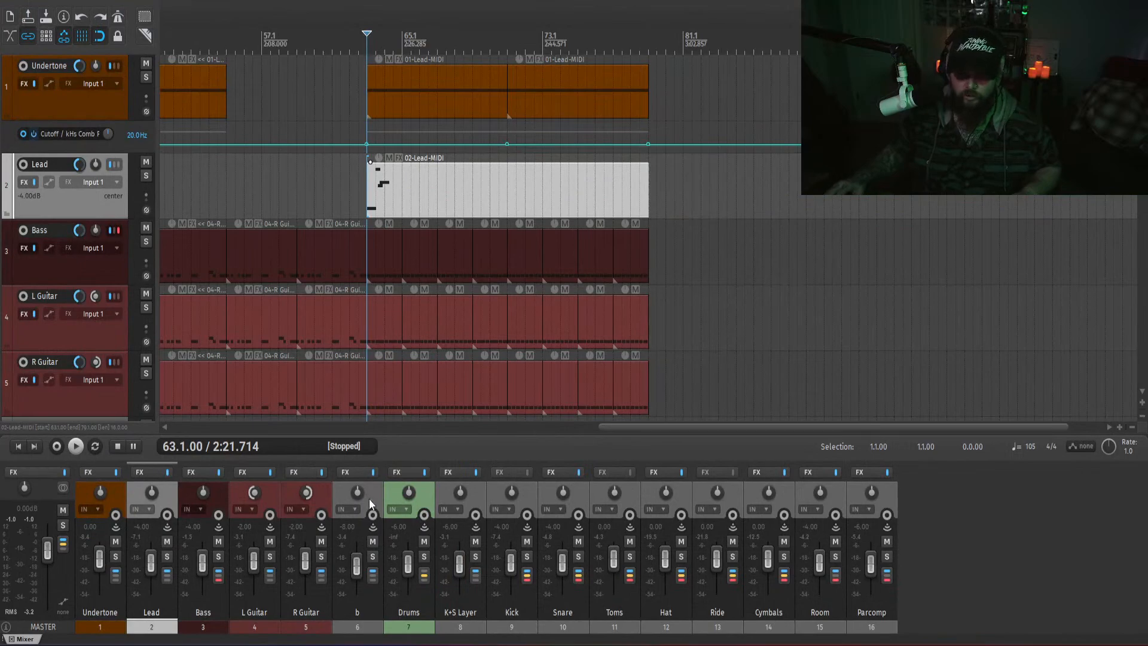
pyautogui.click(141, 476)
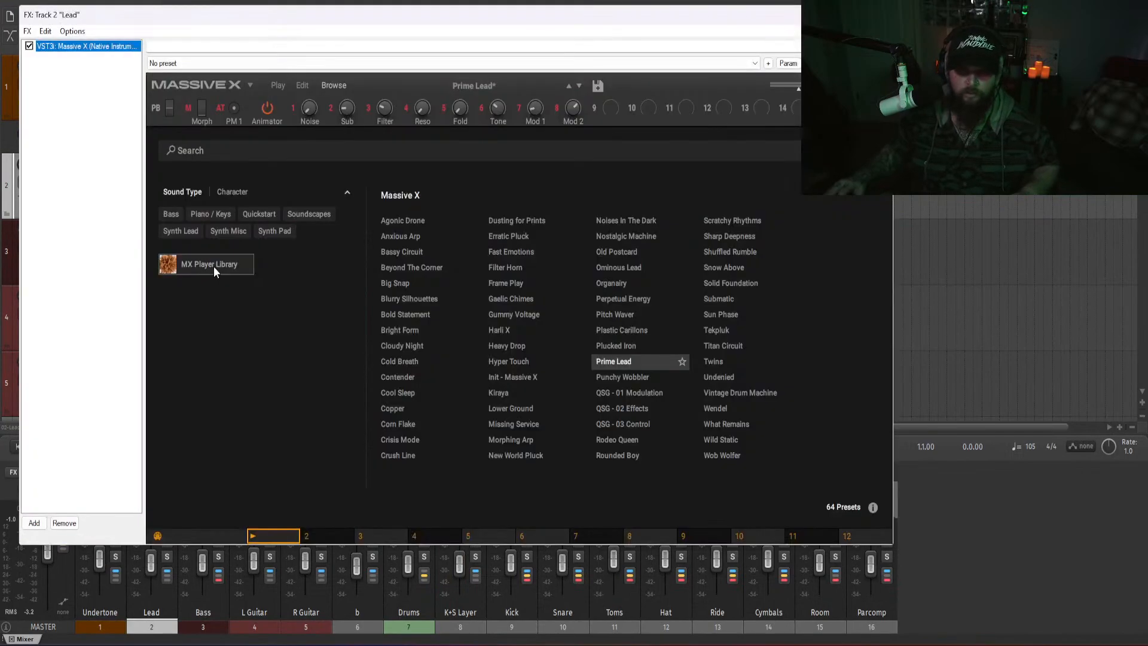
pyautogui.click(278, 87)
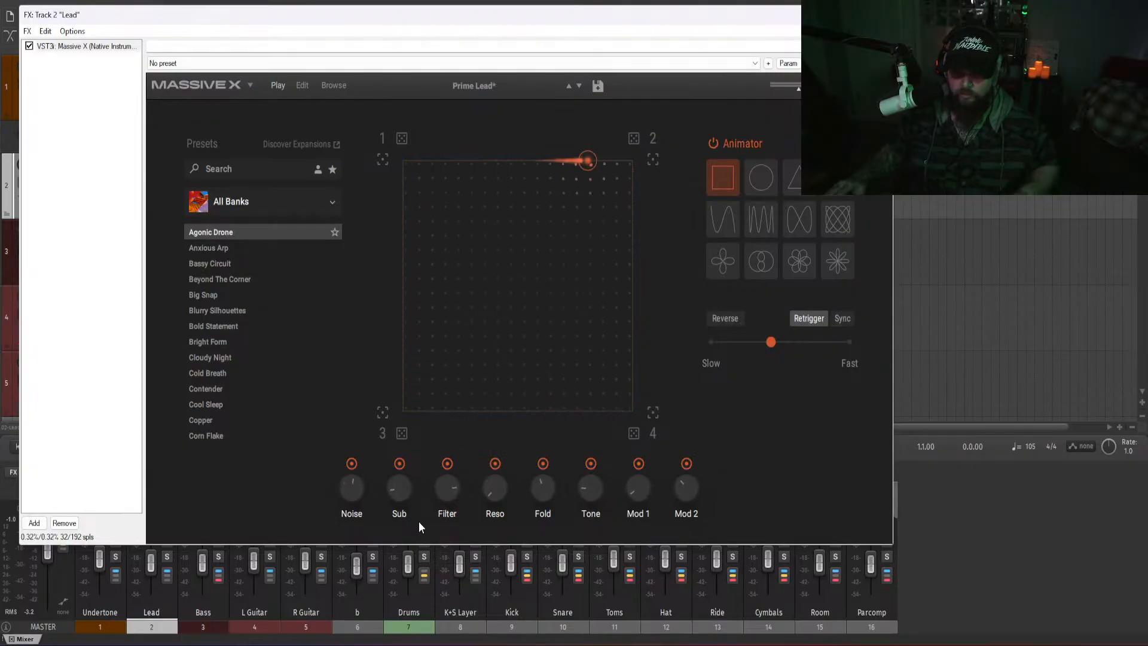
# - Compare the Lead sound with Massive X's Animator off and on during playback, and close the effects window
pyautogui.click(716, 145)
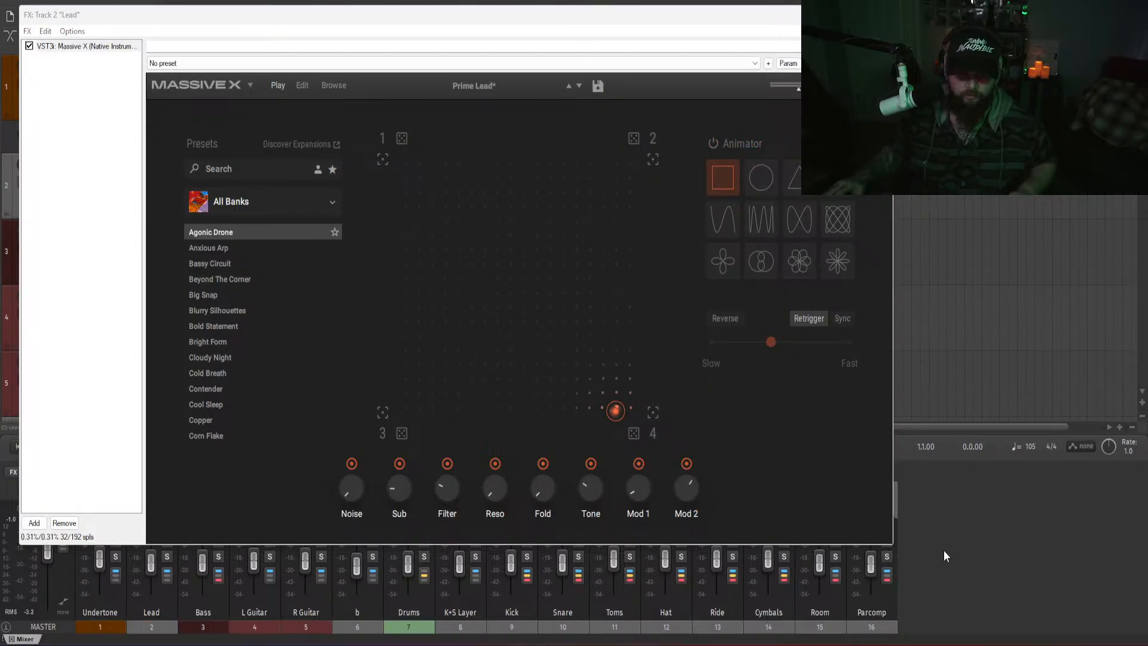
pyautogui.press('space')
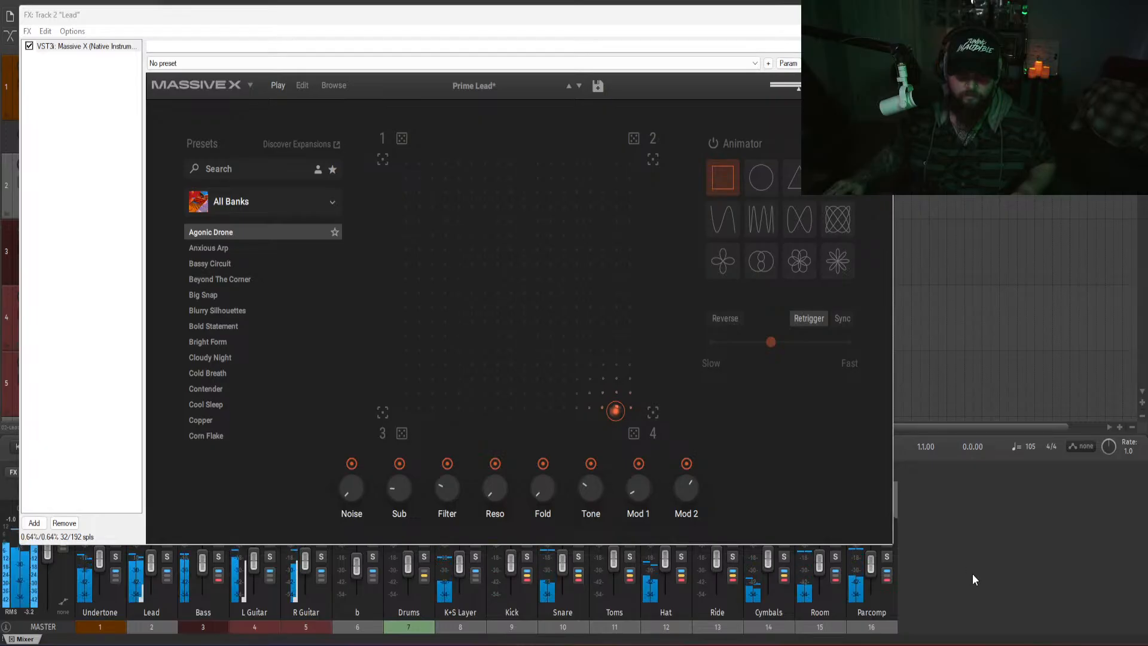
pyautogui.click(714, 144)
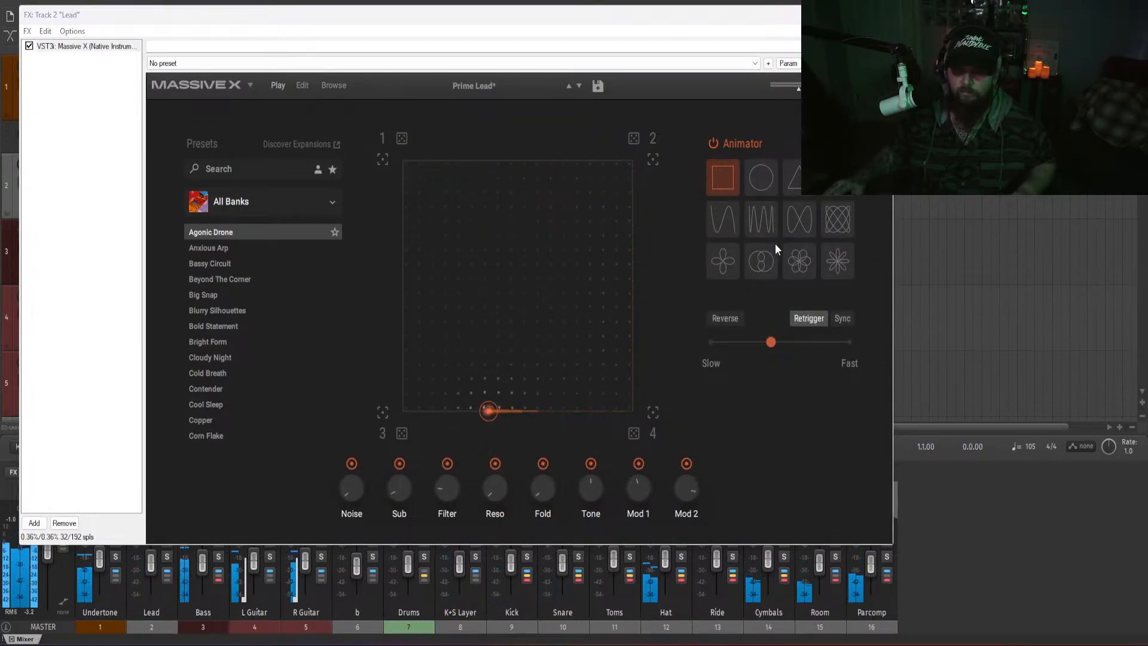
pyautogui.press('space')
pyautogui.press('Escape')
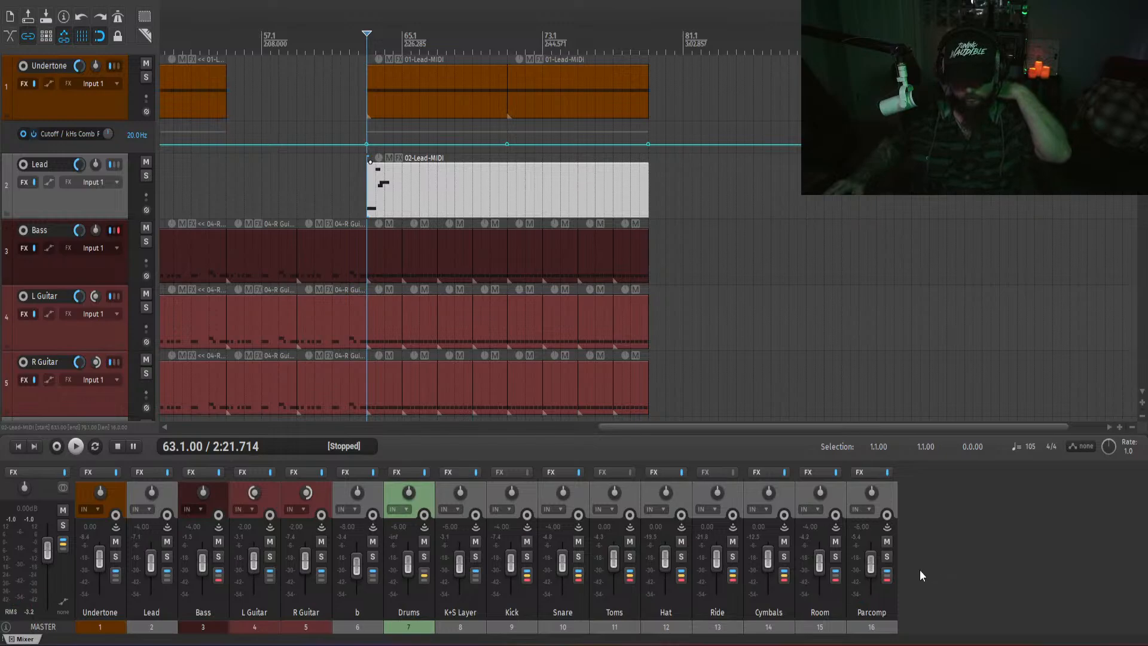
# - Audition the Lead track's Massive X sound with the Animator off and Mod 1 and Mod 2 turned down, and switch the Animator back on
pyautogui.click(132, 475)
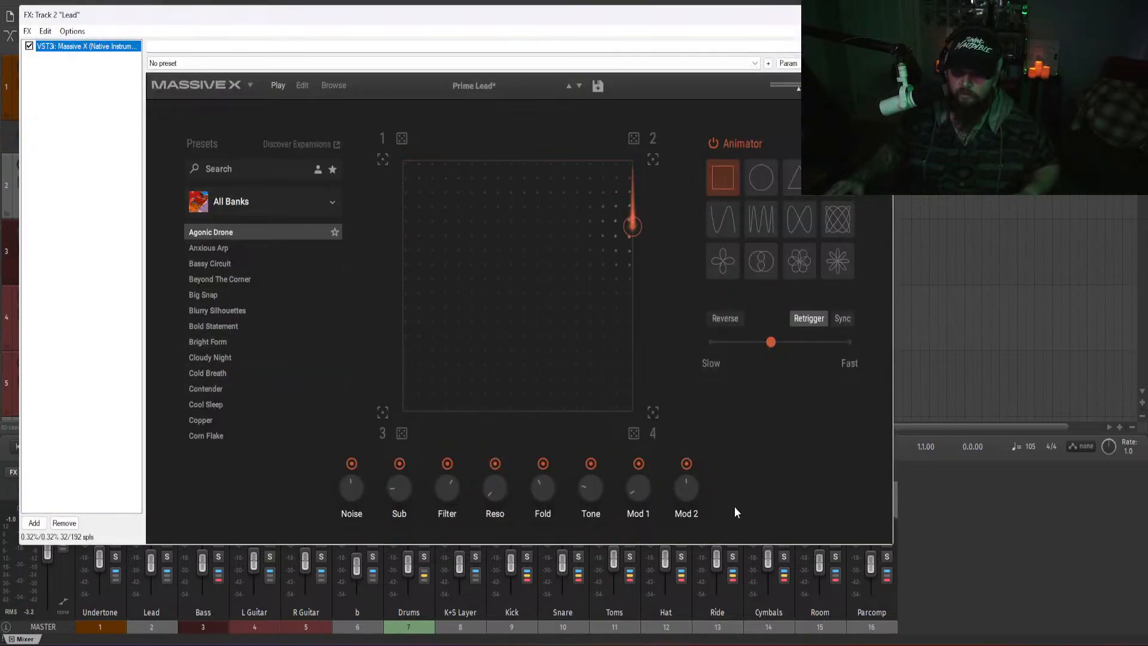
pyautogui.click(712, 142)
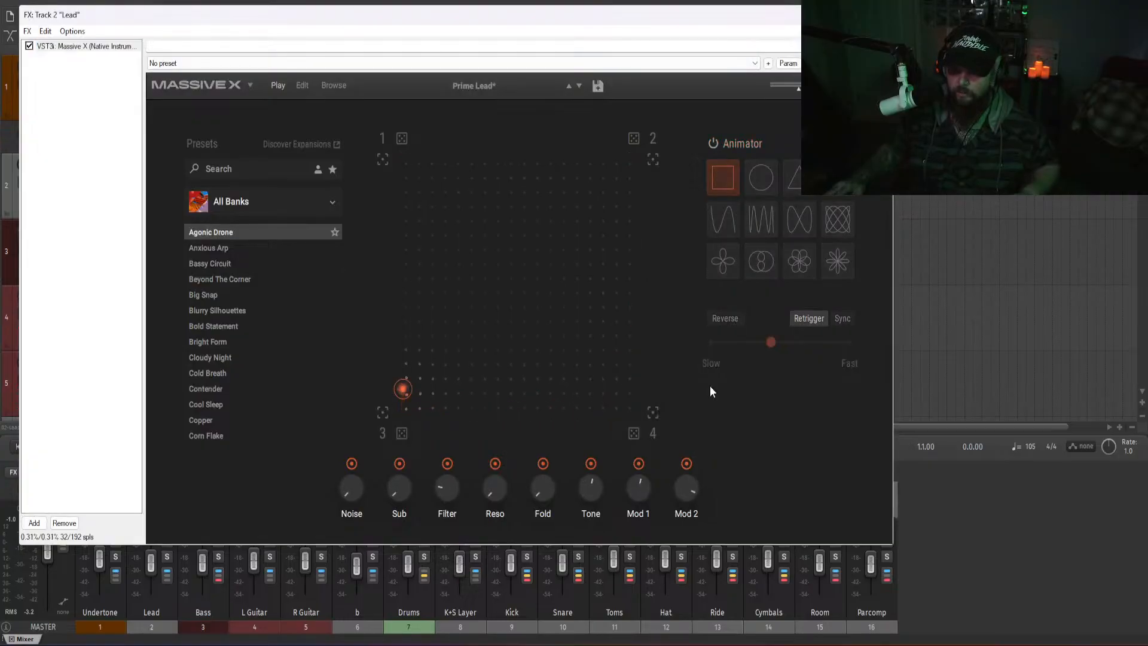
pyautogui.moveTo(638, 487); pyautogui.dragTo(687, 509)
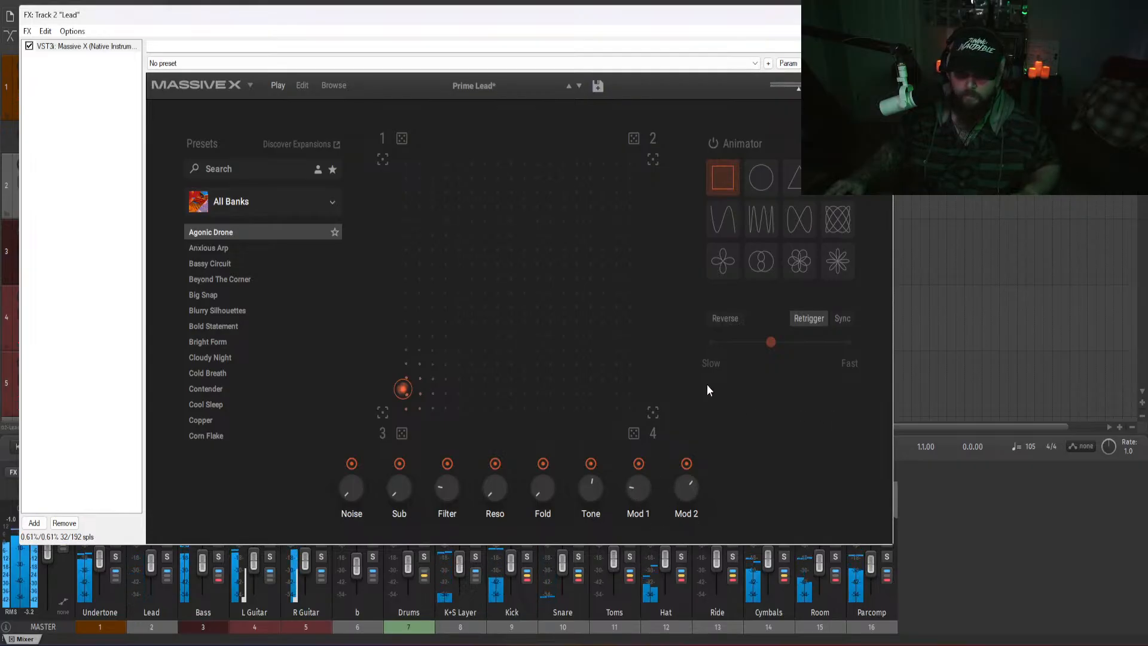
pyautogui.click(713, 143)
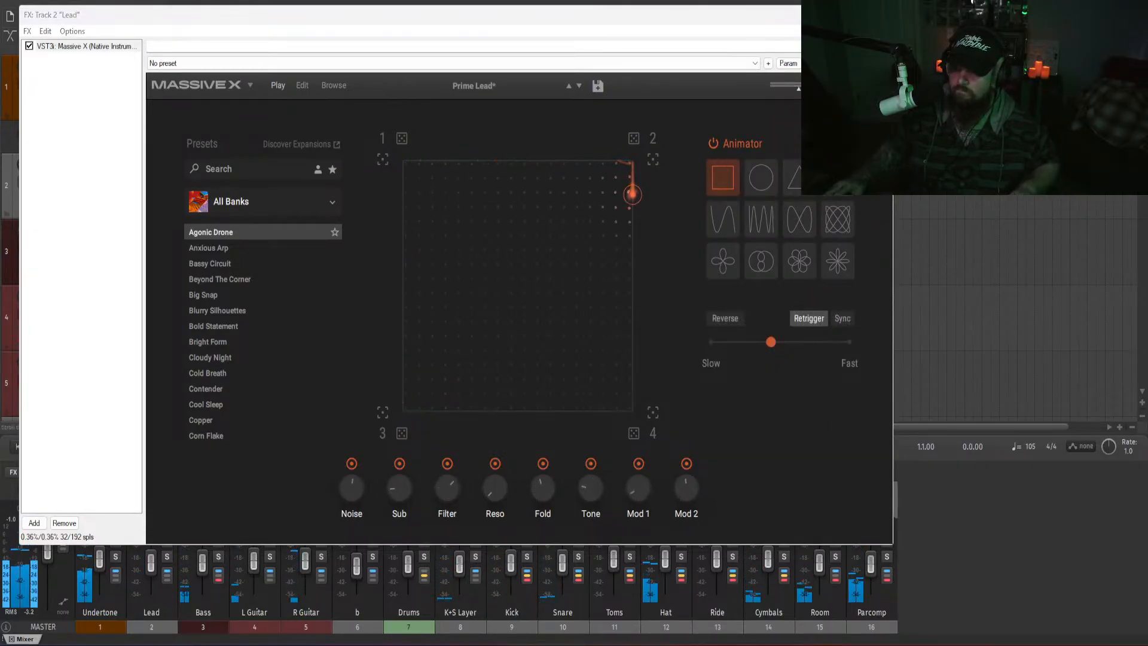
pyautogui.click(880, 15)
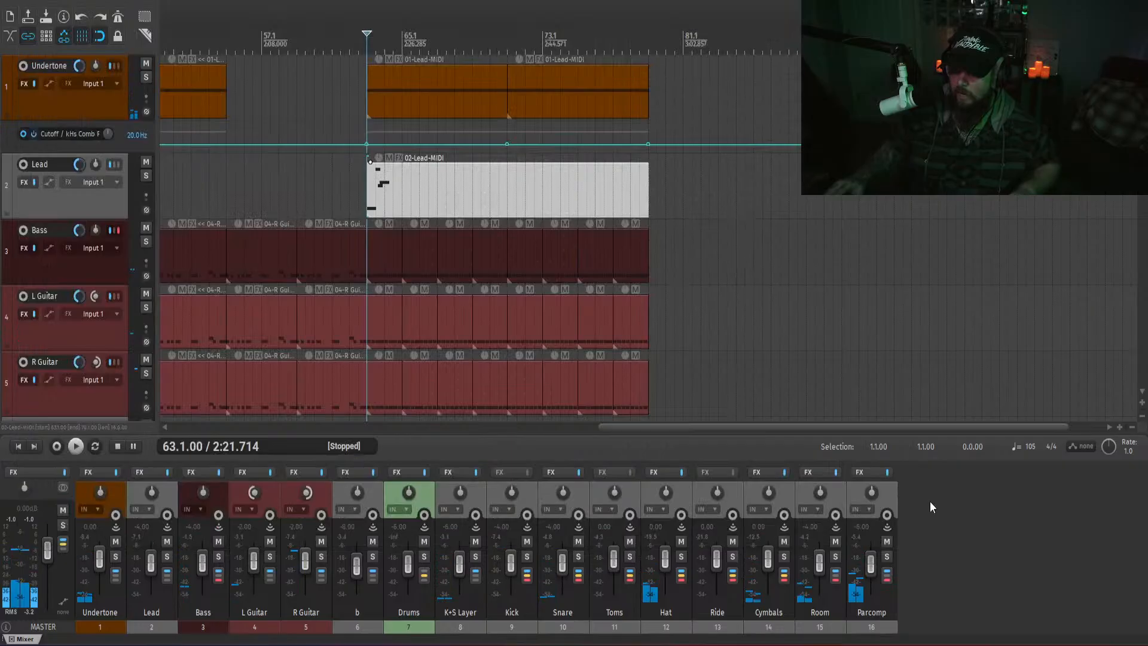
# - Play the song from bar 63 to hear the Lead phrase against the other tracks
pyautogui.click(374, 192)
pyautogui.click(362, 184)
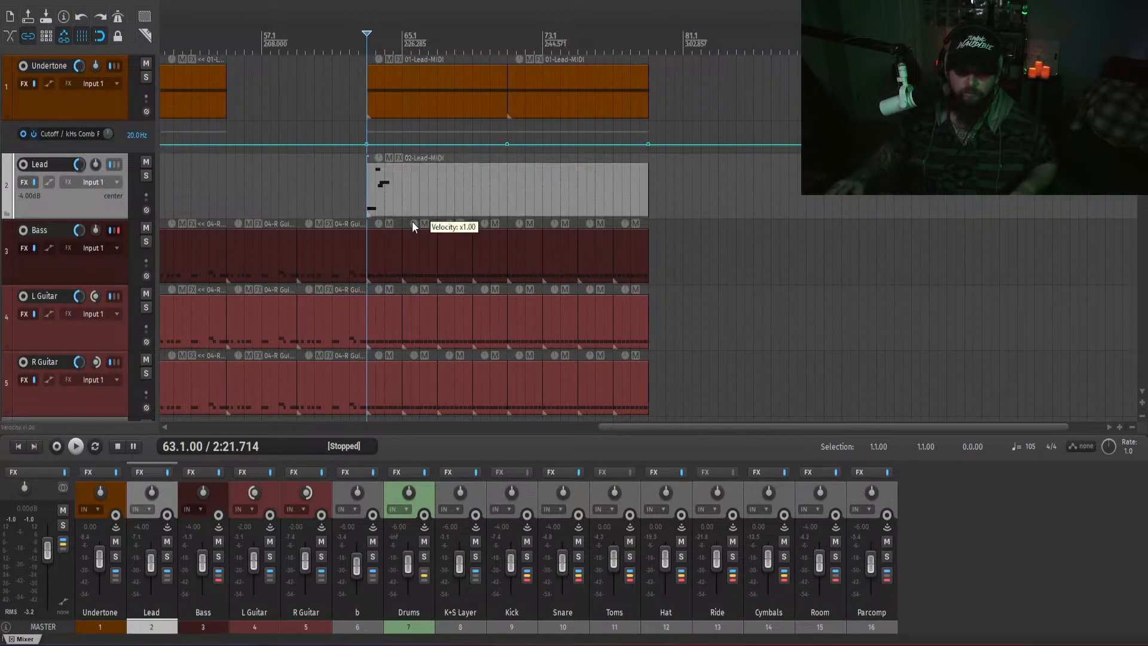
pyautogui.scroll(1, 454, 208)
pyautogui.press('space')
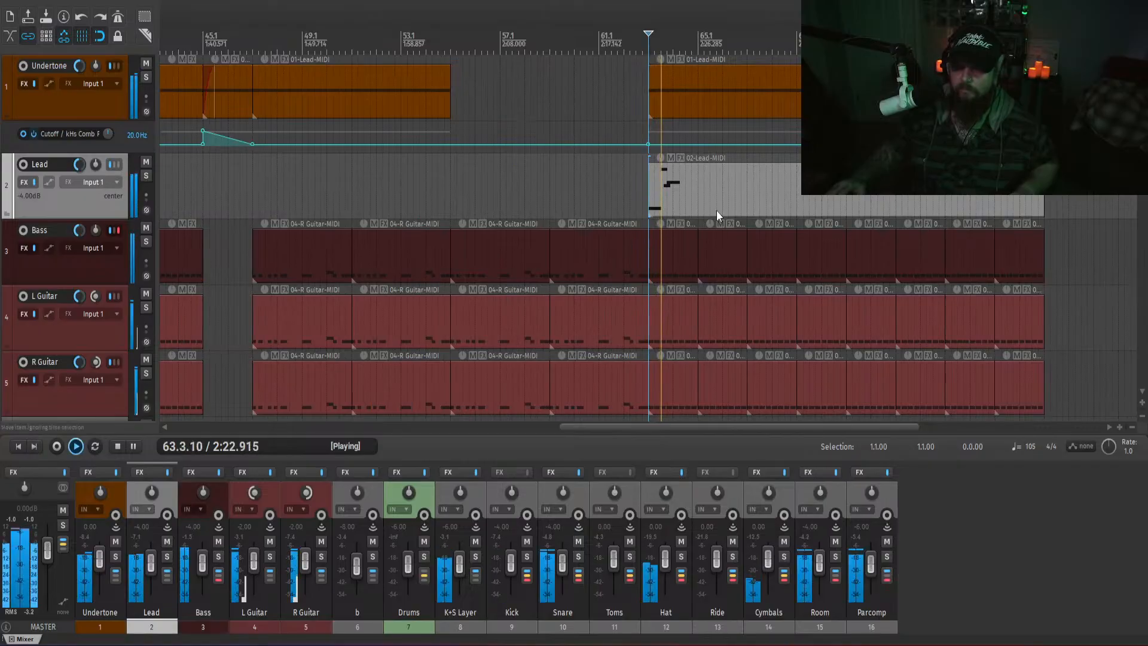
pyautogui.press('space')
# - Open the Lead item for MIDI editing, shortening the B3 to end at beat 4 of bar 63 and the C4 to end at bar 64
pyautogui.doubleClick(676, 189)
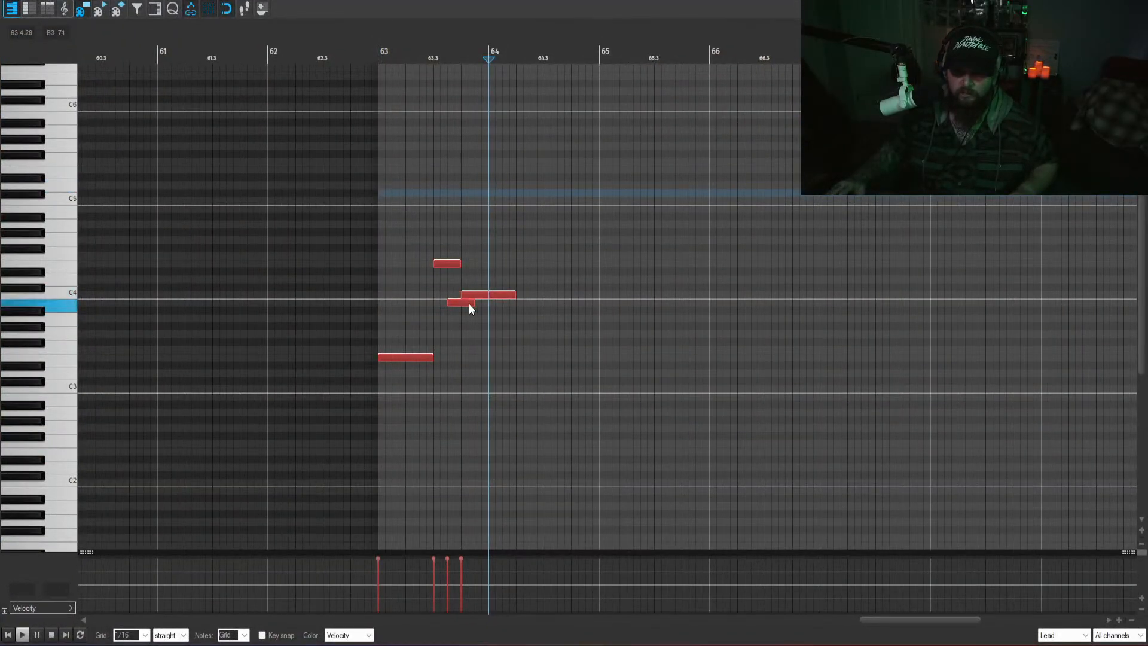
pyautogui.press('space')
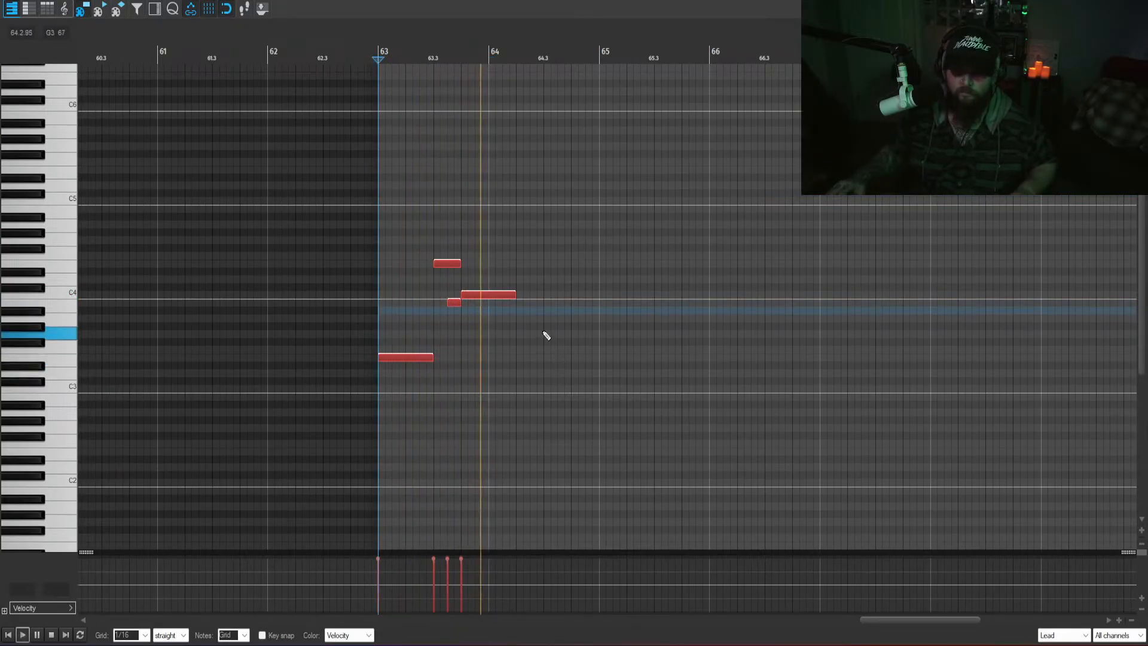
pyautogui.moveTo(515, 297); pyautogui.dragTo(492, 305)
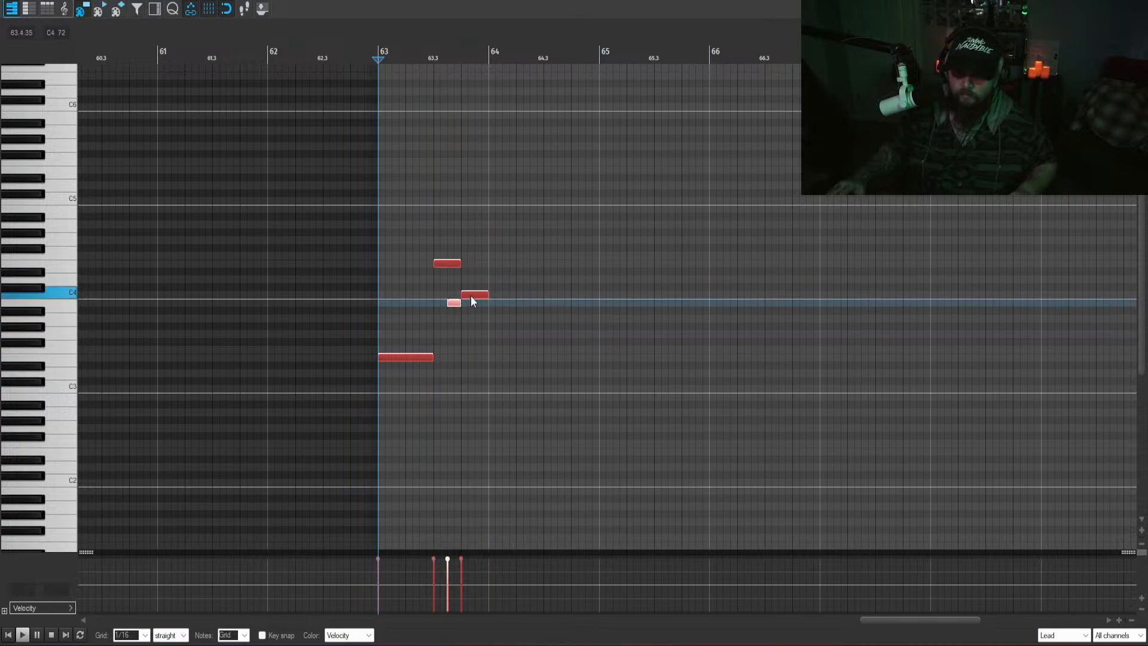
# - Draw a short B3 note at the start of bar 64, shift it to beat 2, and replay the phrase
pyautogui.press('space')
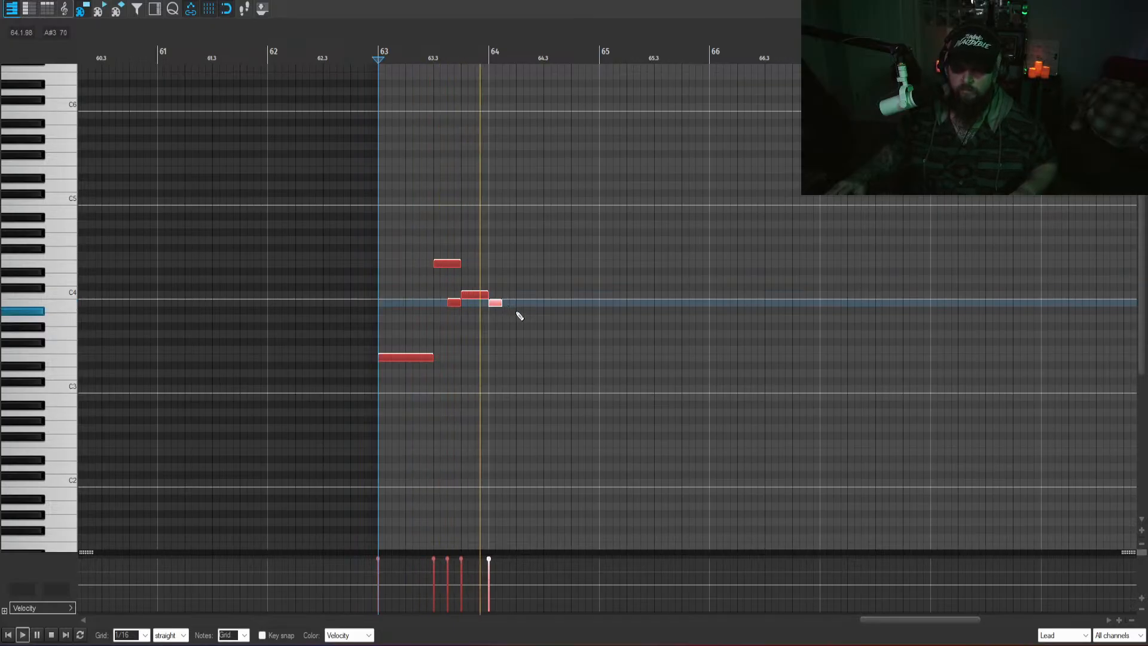
pyautogui.press('space')
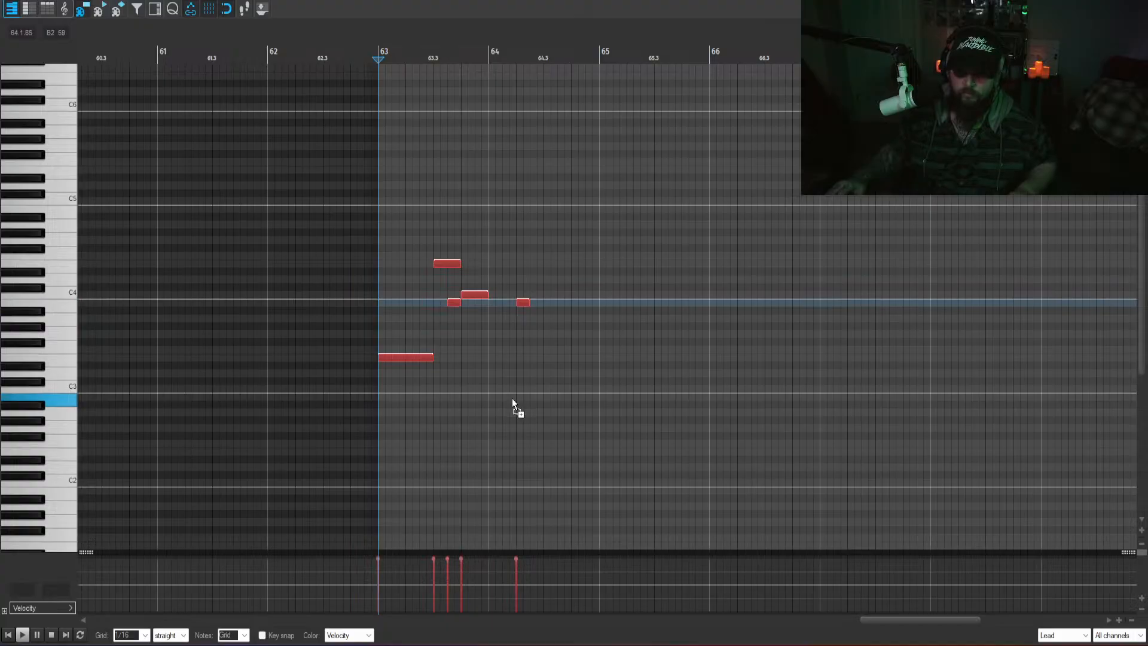
pyautogui.moveTo(449, 258); pyautogui.dragTo(456, 320)
pyautogui.moveTo(425, 274); pyautogui.dragTo(464, 321)
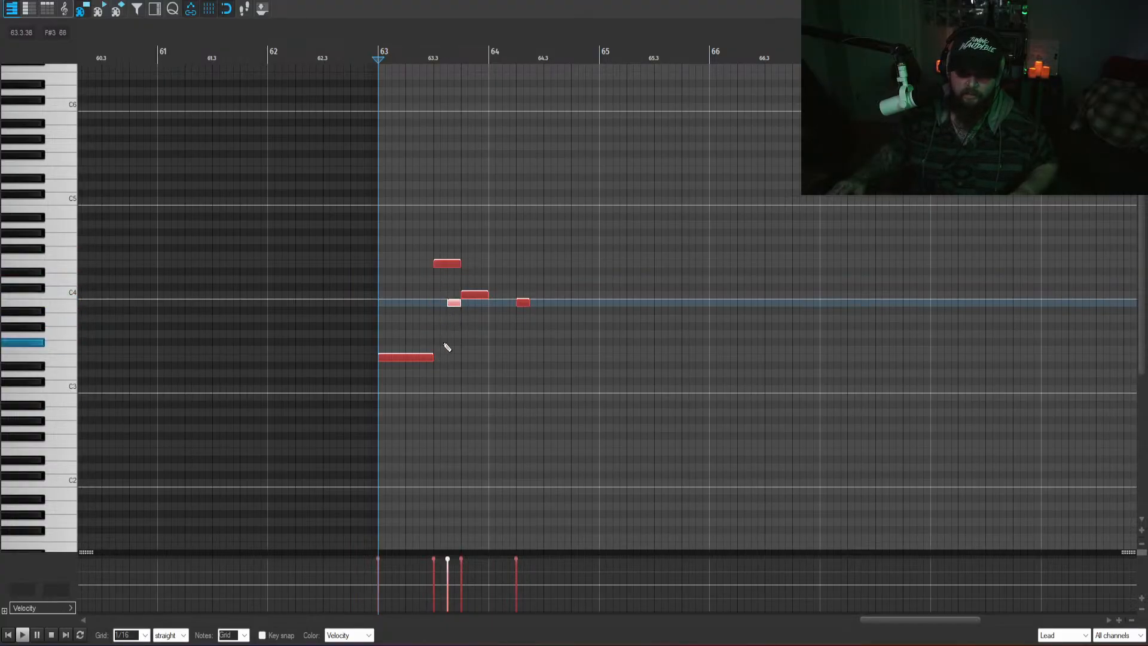
pyautogui.press('space')
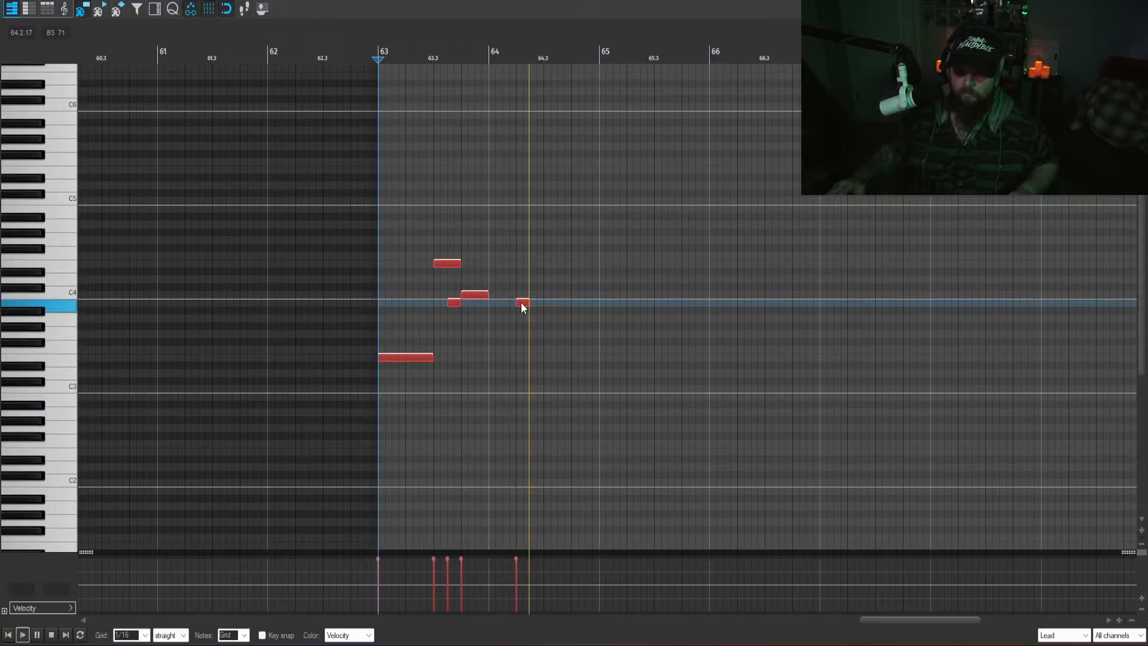
pyautogui.press('space')
# - Lengthen the C4 to beat 2 of bar 64 and the following B3 to beat 4, and replay the phrase
pyautogui.moveTo(485, 296); pyautogui.dragTo(516, 296)
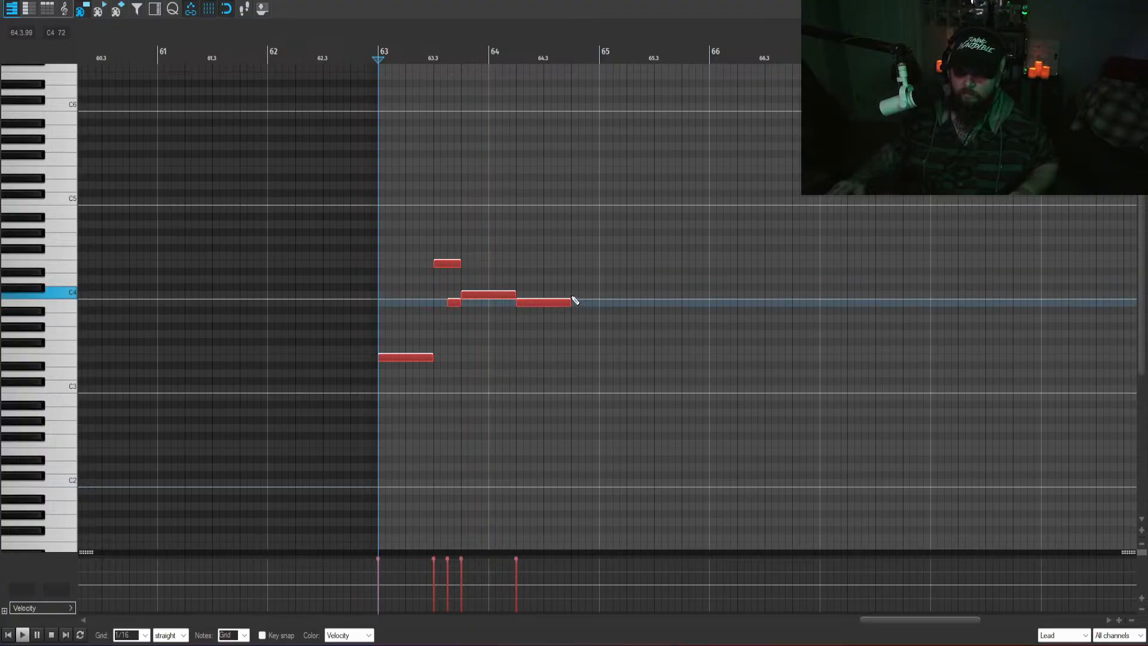
pyautogui.click(574, 264)
pyautogui.press('space')
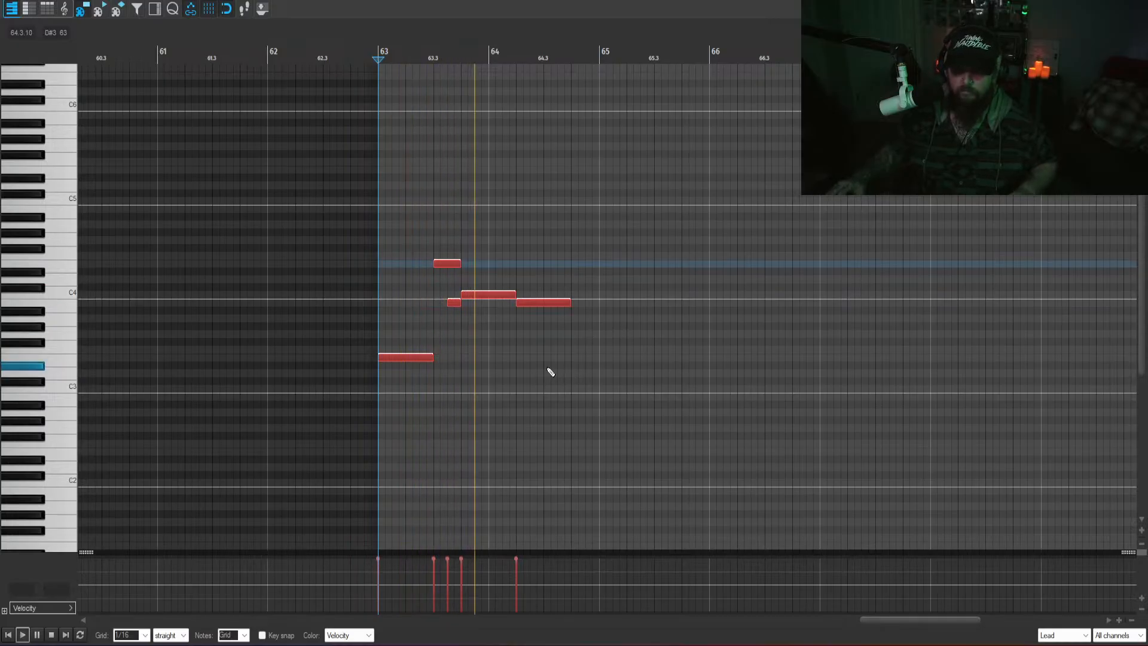
# - Delete the B3 note at beat 2 of bar 64 and close the MIDI editor
pyautogui.press('space')
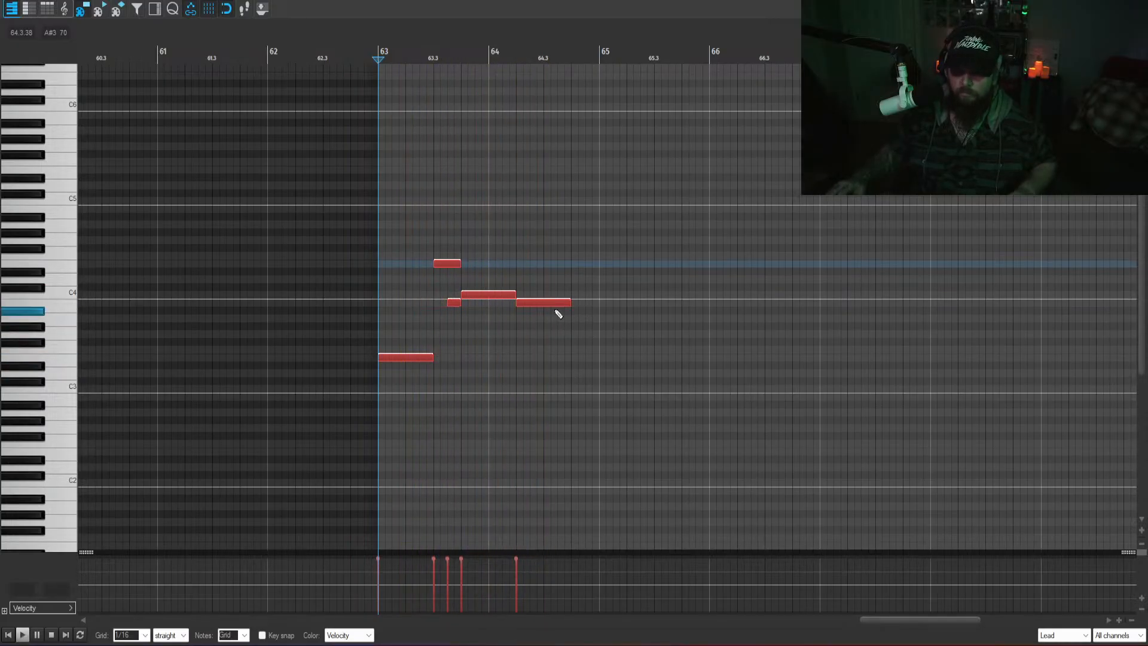
pyautogui.click(551, 304)
pyautogui.press('Delete')
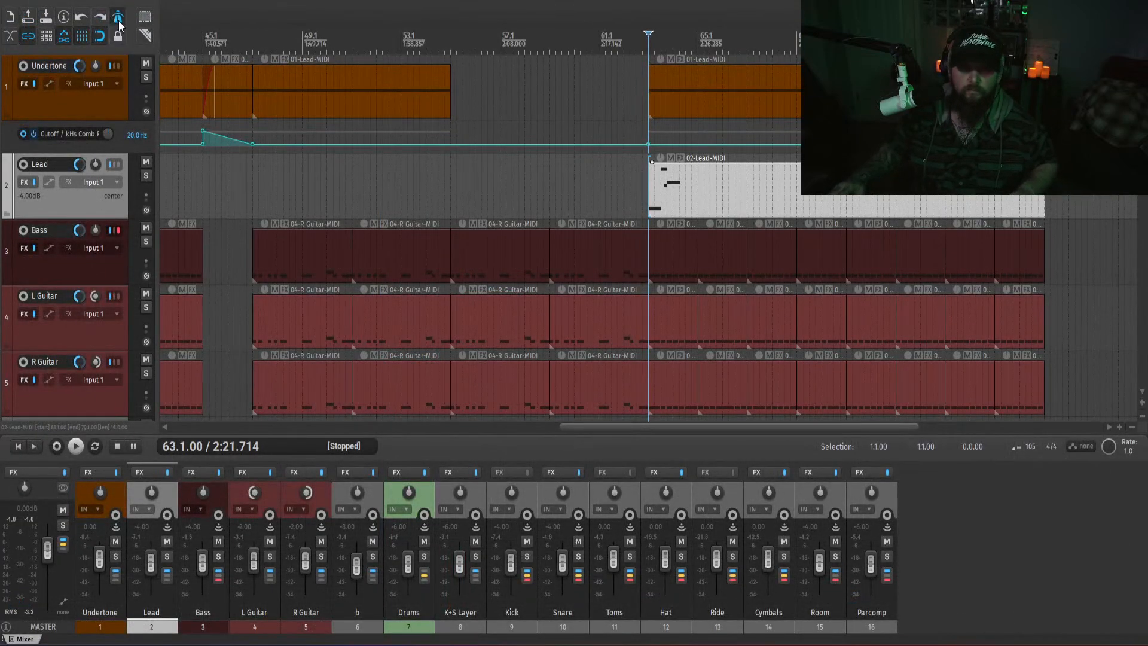
# - Turn on the metronome, solo the Lead track, and play its Massive X phrase from bar 63
pyautogui.rightClick(119, 20)
pyautogui.press('Escape')
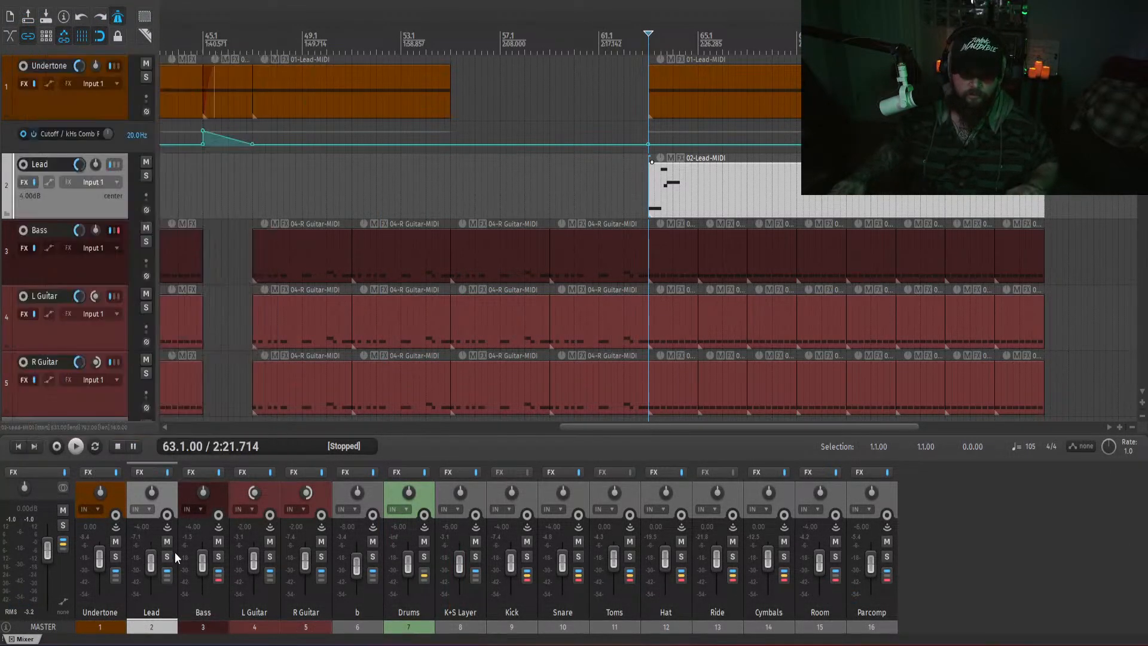
pyautogui.click(167, 557)
pyautogui.click(143, 472)
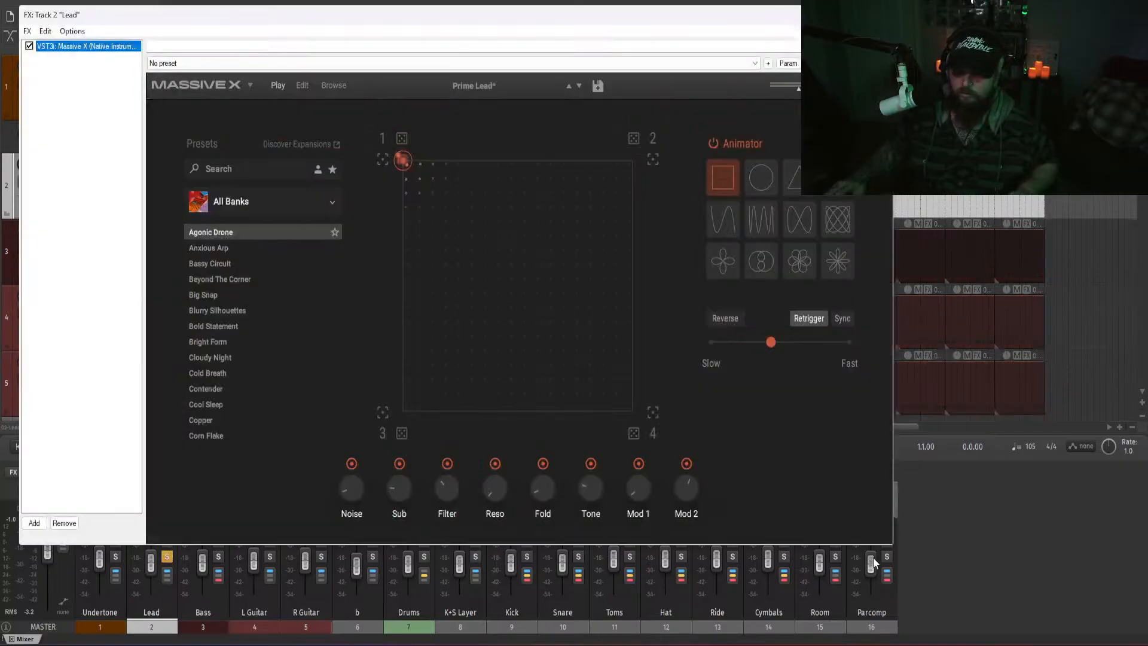
pyautogui.click(928, 543)
pyautogui.press('space')
pyautogui.click(885, 12)
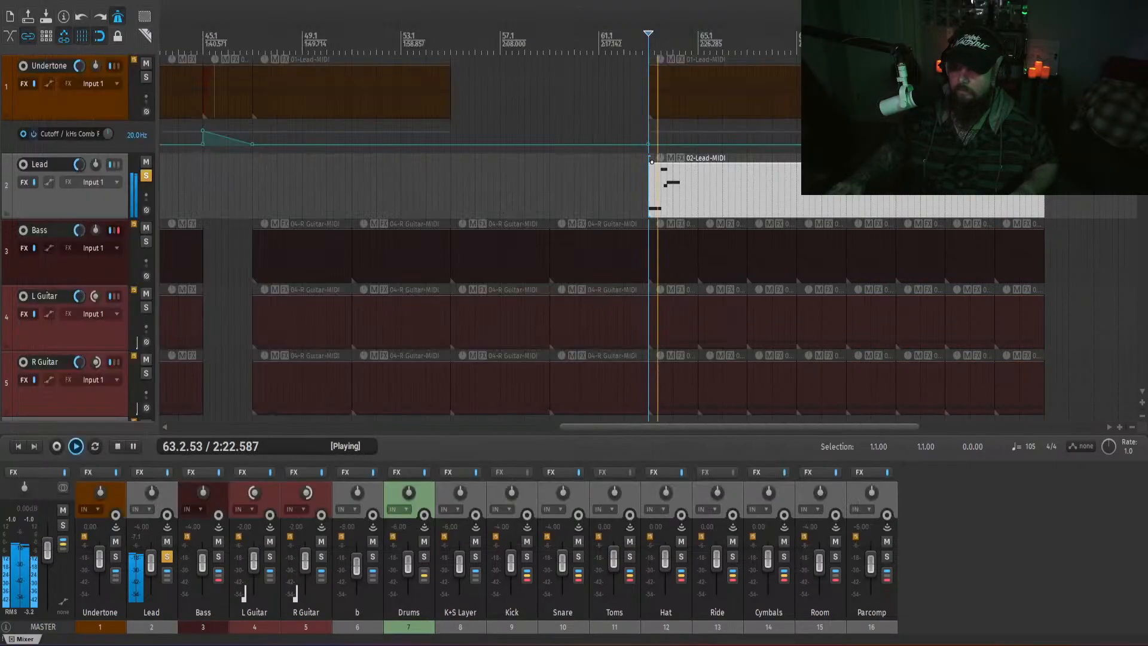
# - Reopen the Lead item, shorten the C4 to end at bar 64, and add a short E4 at the start of bar 64
pyautogui.doubleClick(678, 174)
pyautogui.moveTo(510, 291); pyautogui.dragTo(490, 302)
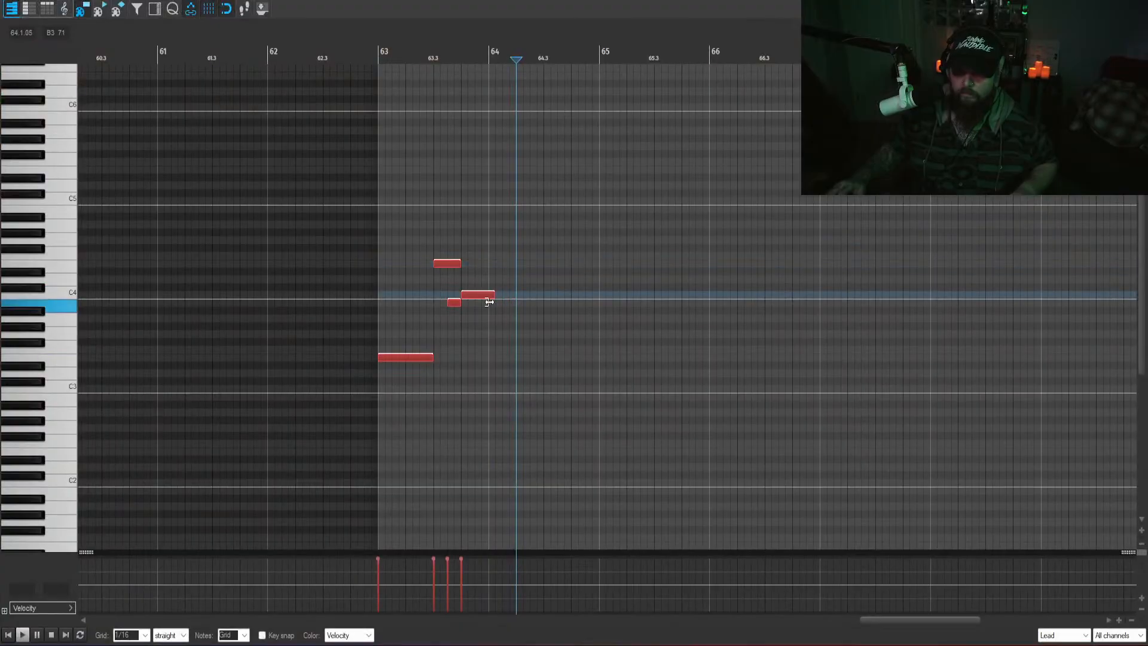
pyautogui.click(494, 268)
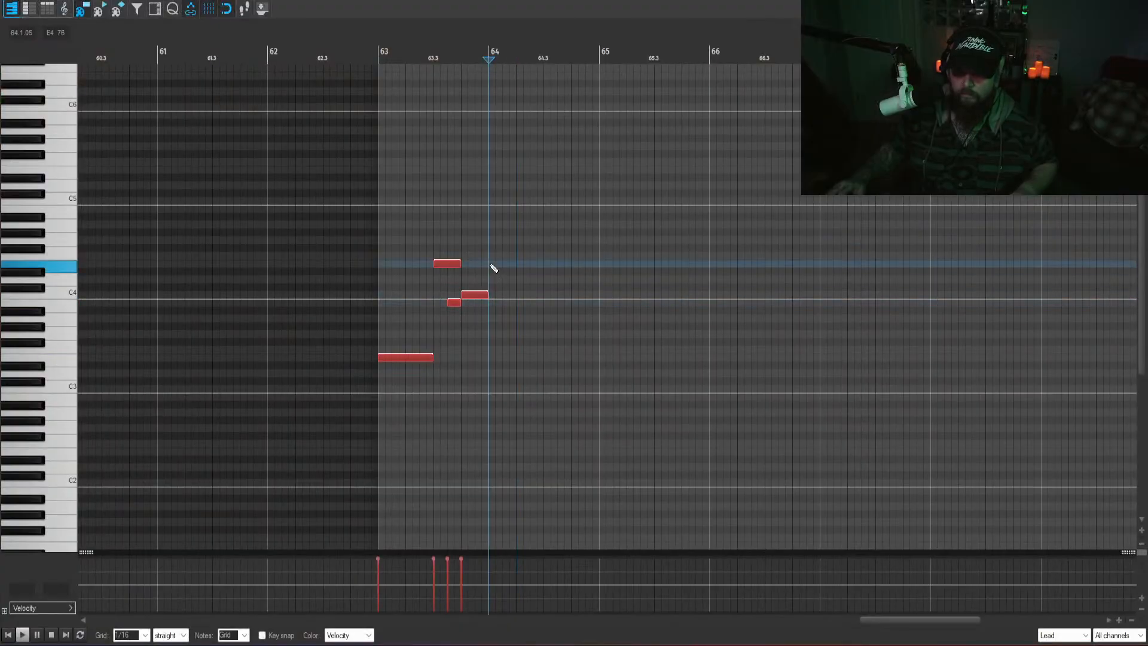
# - Play the phrase from bar 63 and move the short E4 to beat 2 of bar 64
pyautogui.press('Home')
pyautogui.press('space')
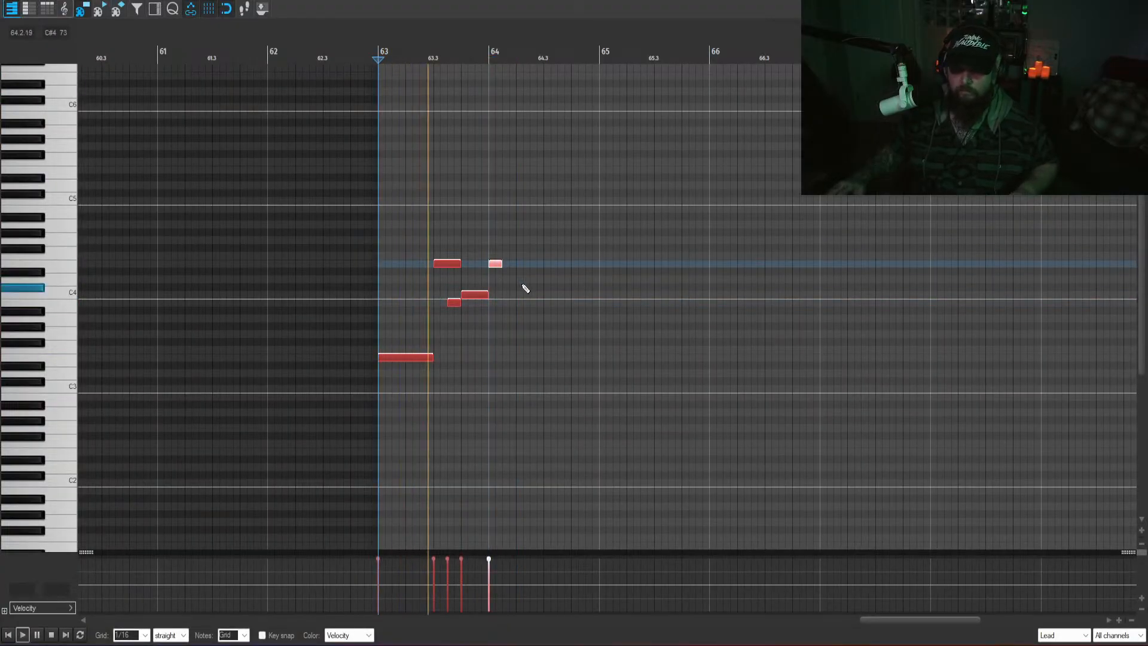
pyautogui.press('space')
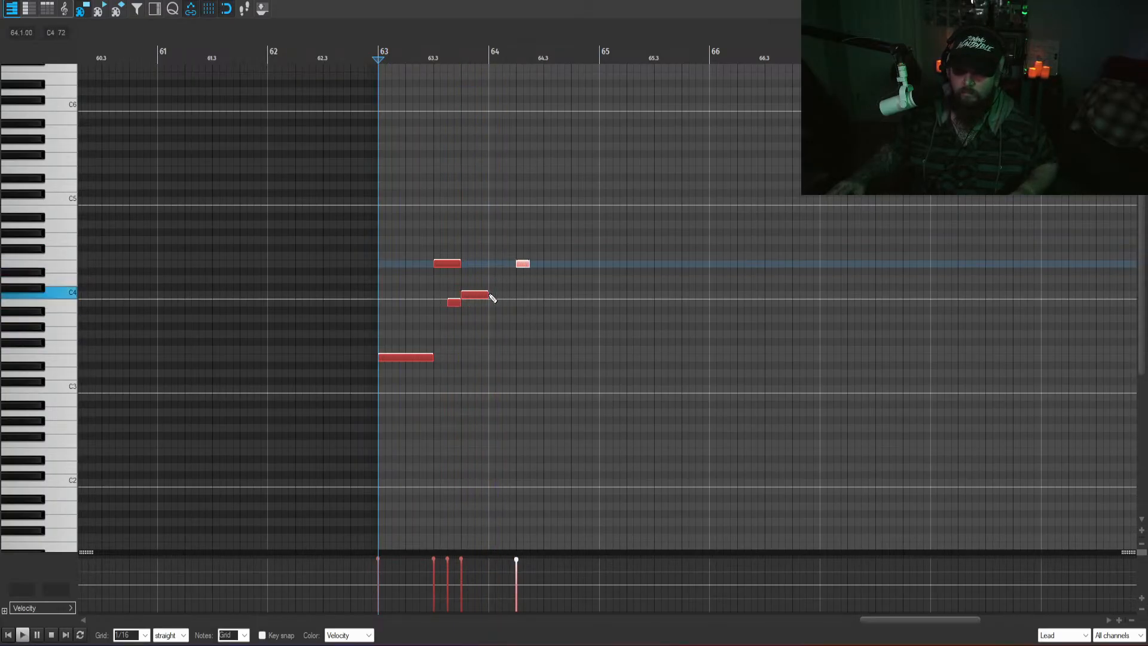
# - Extend the C4 to beat 2 of bar 64, follow it with a one-beat B3, and move the short E4 to C4 at beat 3
pyautogui.moveTo(488, 295); pyautogui.dragTo(550, 307)
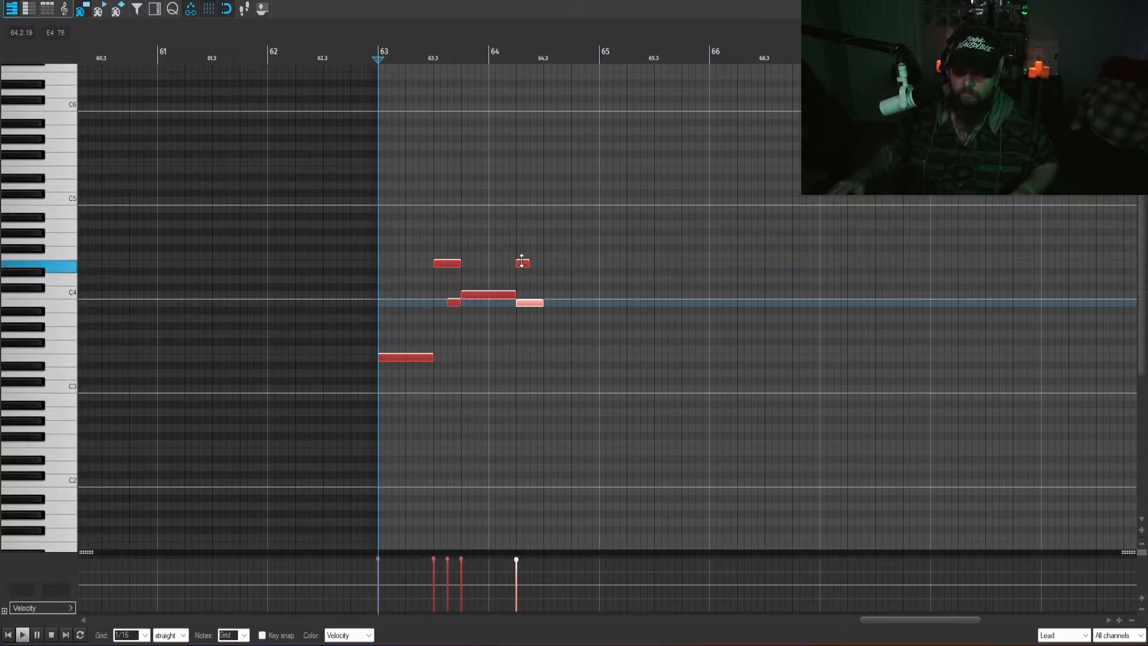
pyautogui.moveTo(524, 267); pyautogui.dragTo(549, 296)
pyautogui.press('space')
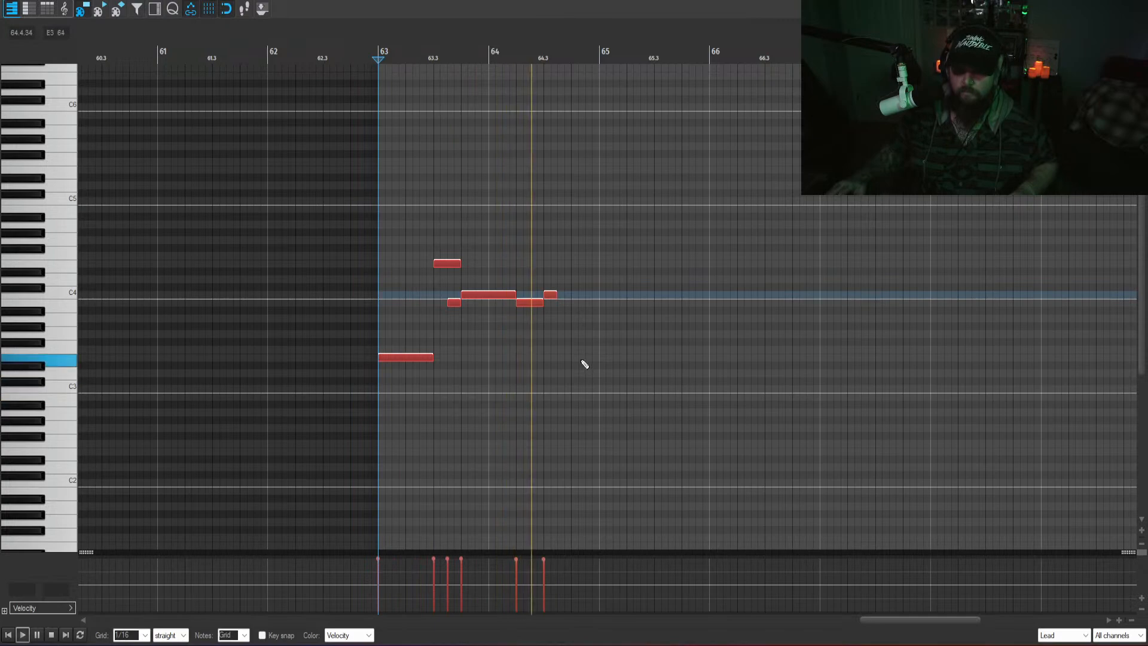
# - Draw a G3 note from halfway through beat 3 of bar 64 to bar 65, and replay the phrase
pyautogui.click(574, 333)
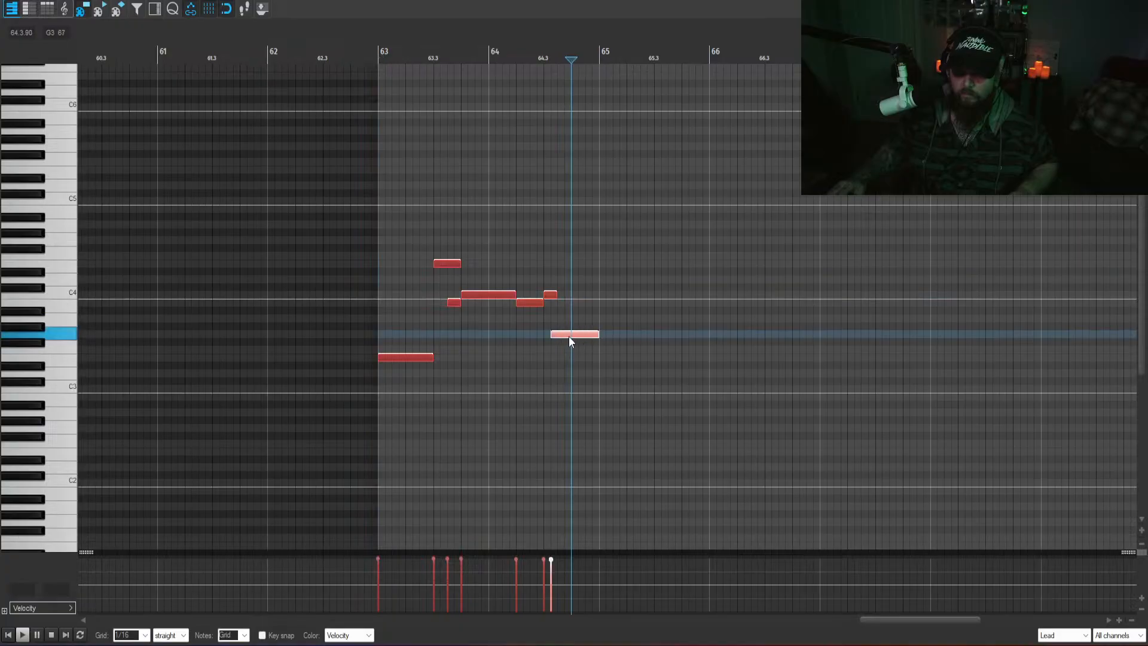
pyautogui.moveTo(577, 333); pyautogui.dragTo(564, 337)
pyautogui.press('space')
pyautogui.click(542, 320)
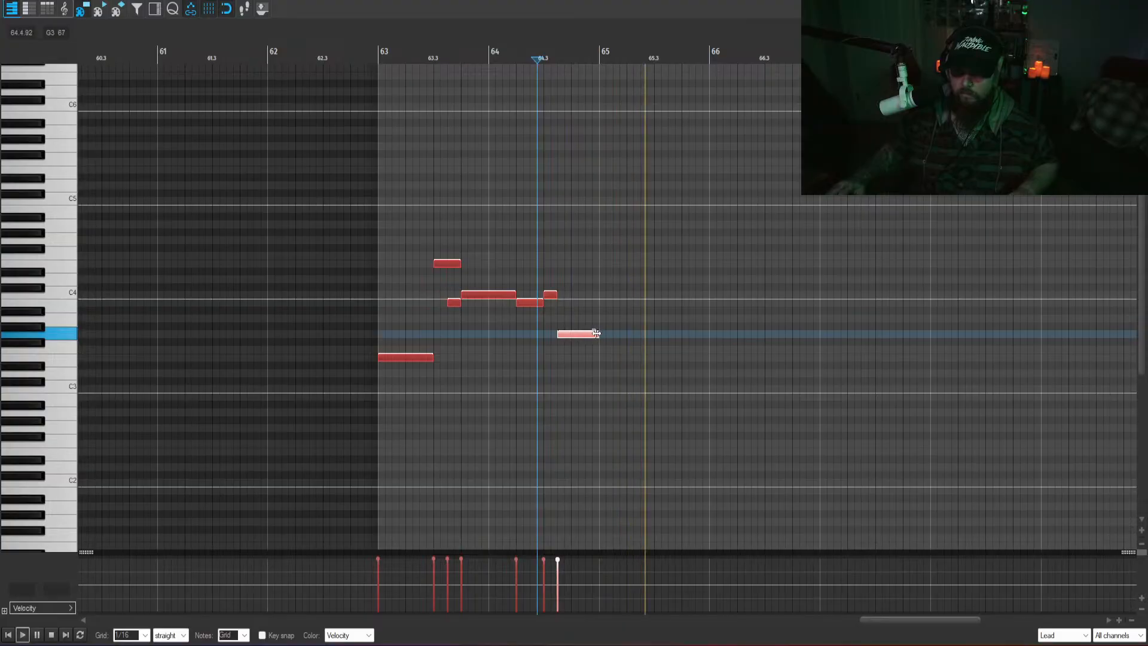
pyautogui.press('space')
pyautogui.press('space')
pyautogui.click(608, 438)
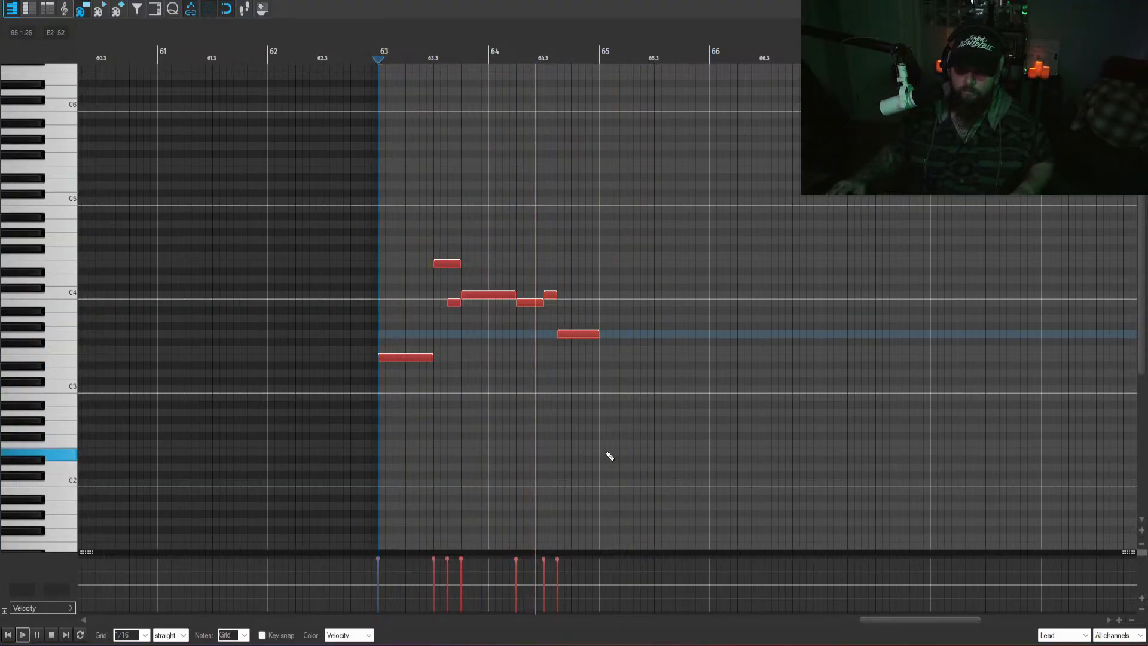
# - Raise the final G3 note to E4 and shorten it to end at beat 4 of bar 64
pyautogui.click(573, 336)
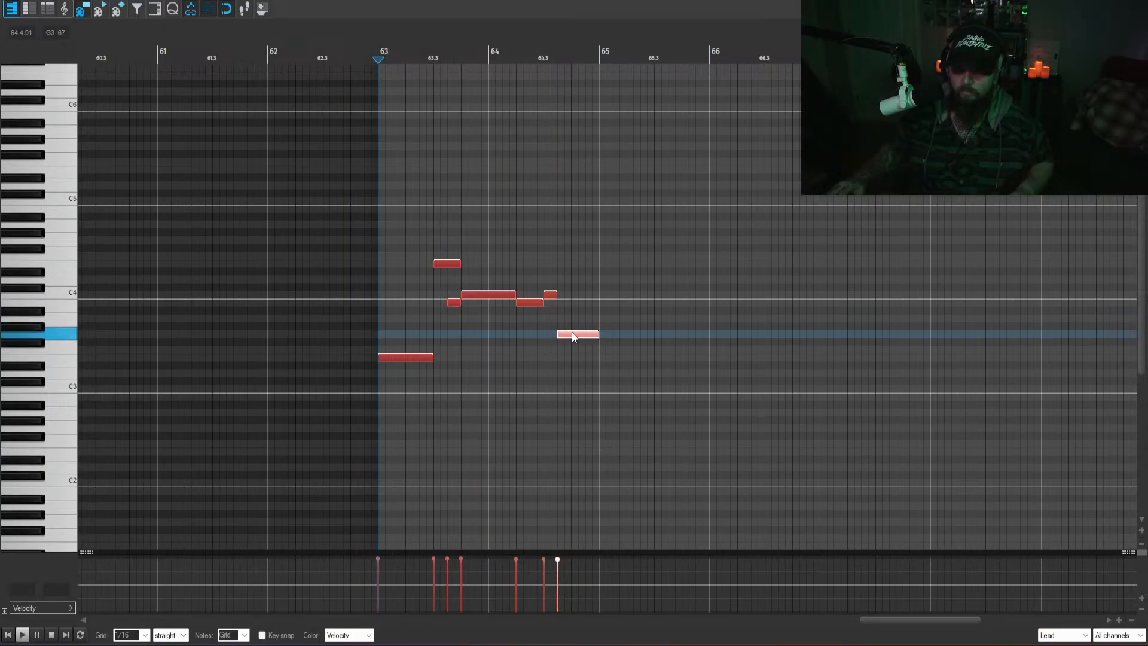
pyautogui.moveTo(572, 332); pyautogui.dragTo(572, 267)
# - Try a B4 note from beat 4 of bar 64 to bar 65 in the replayed phrase, and delete it
pyautogui.click(578, 216)
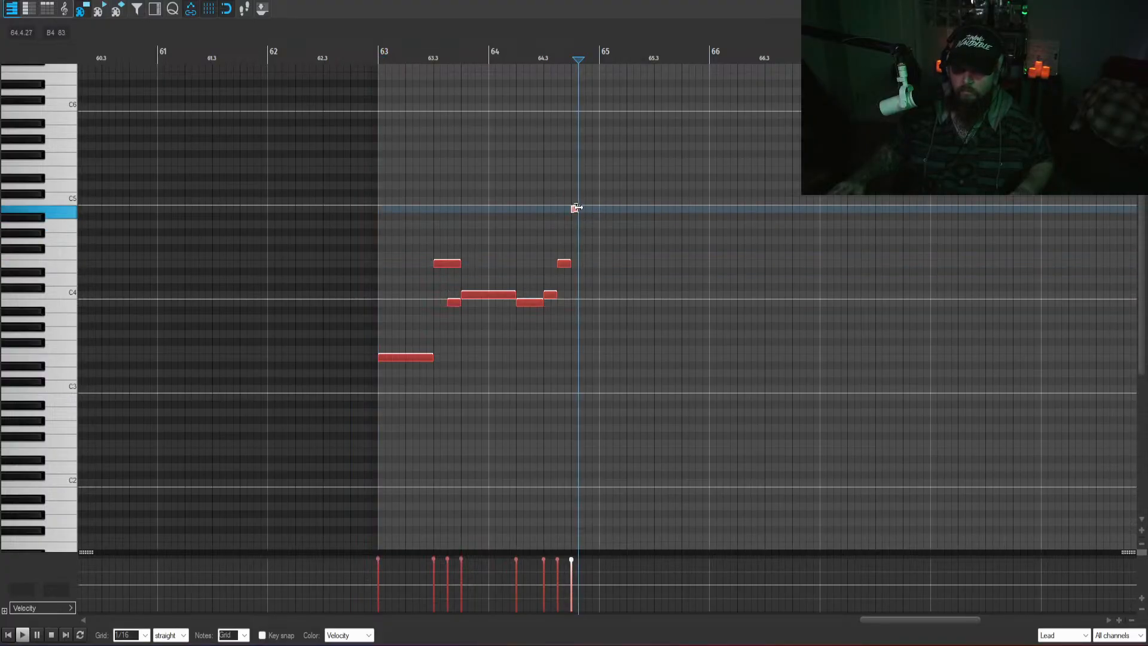
pyautogui.press('space')
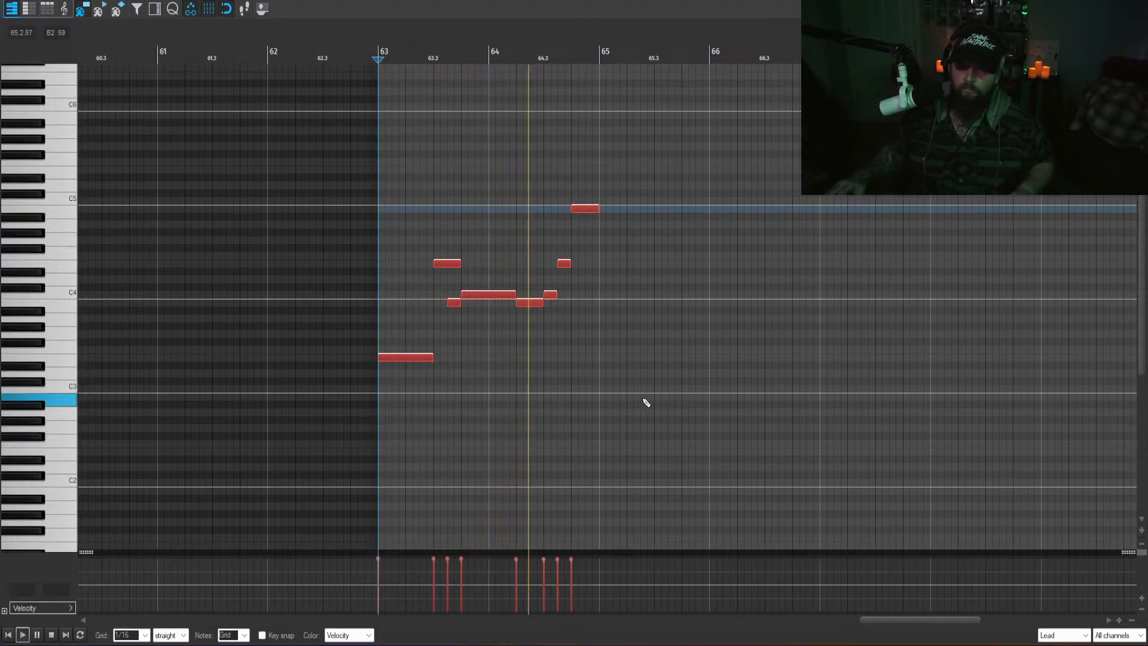
pyautogui.press('space')
pyautogui.click(593, 207)
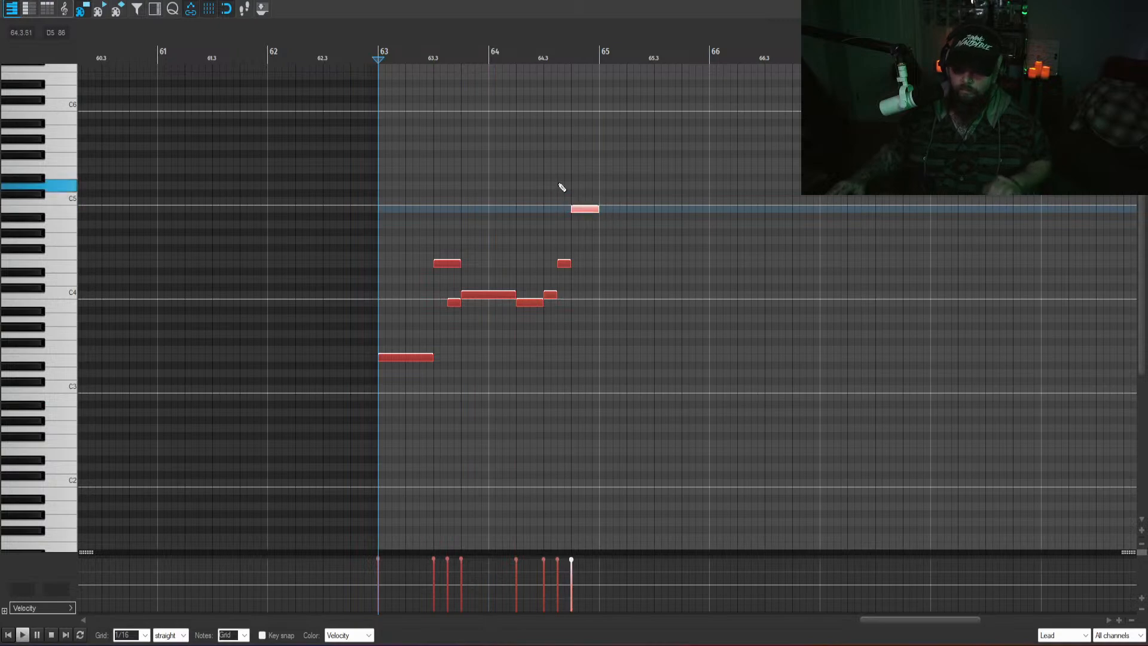
pyautogui.press('Delete')
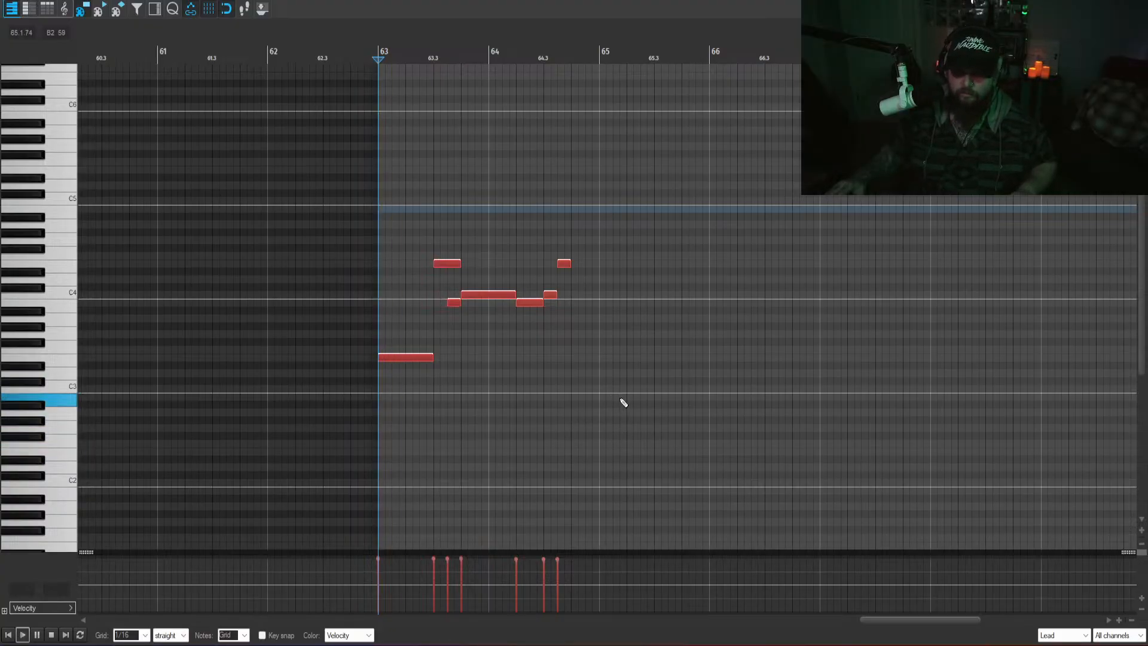
# - Replay the phrase, lower its final E4 to B3, and add a one-beat G3 at beat 4 of bar 64
pyautogui.press('space')
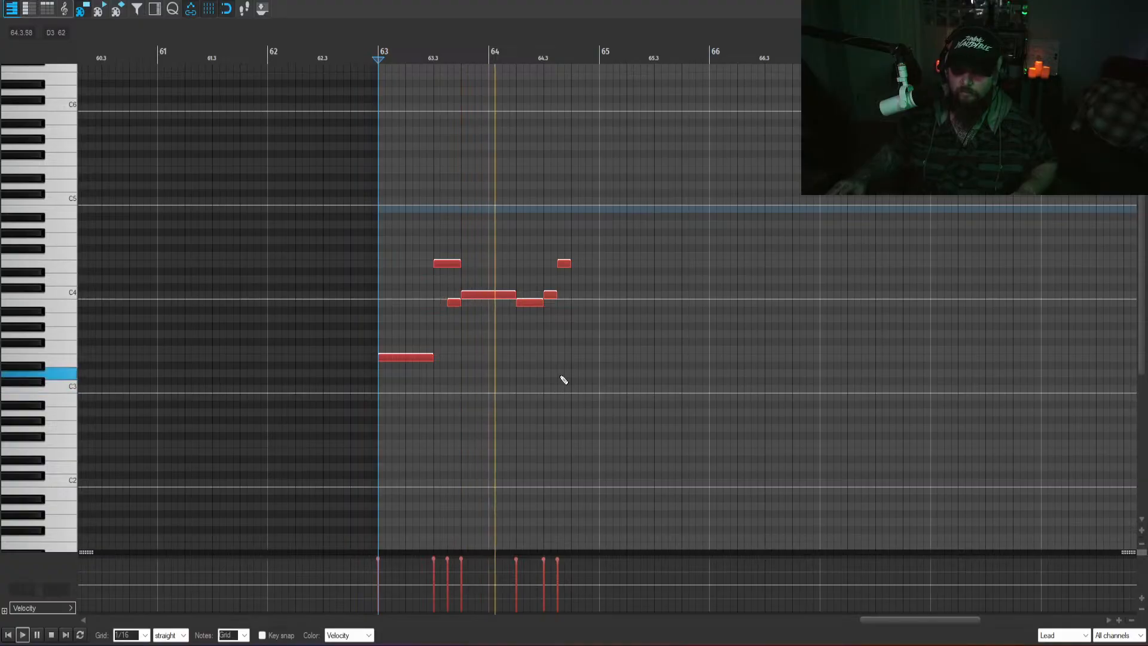
pyautogui.press('space')
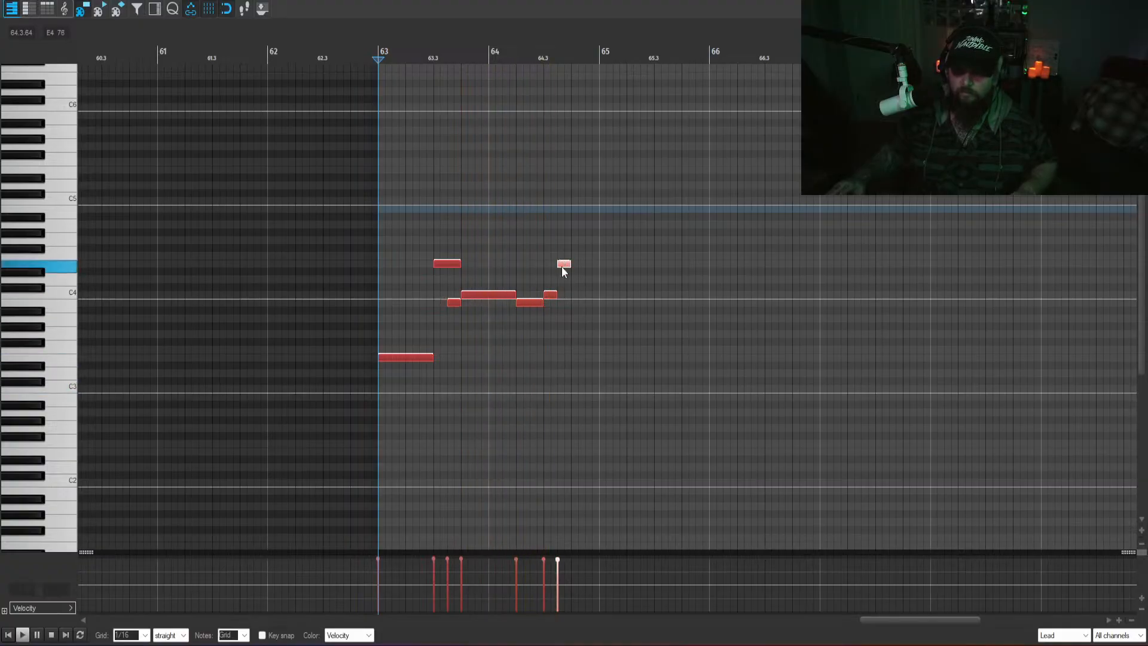
pyautogui.moveTo(566, 263); pyautogui.dragTo(567, 305)
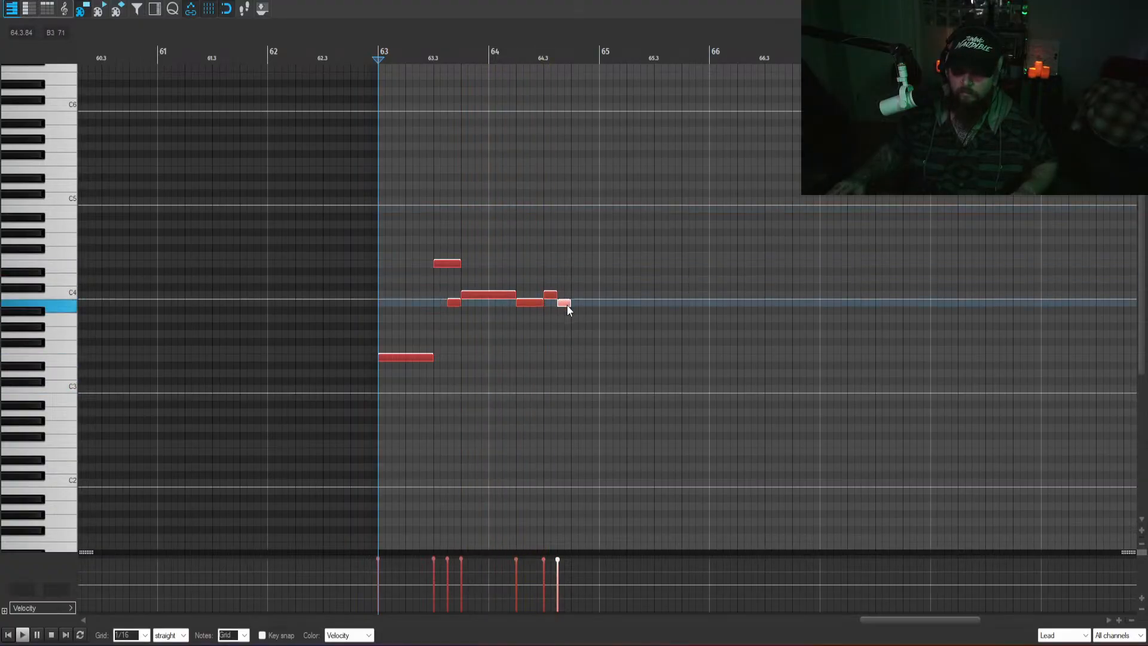
pyautogui.click(579, 341)
pyautogui.press('space')
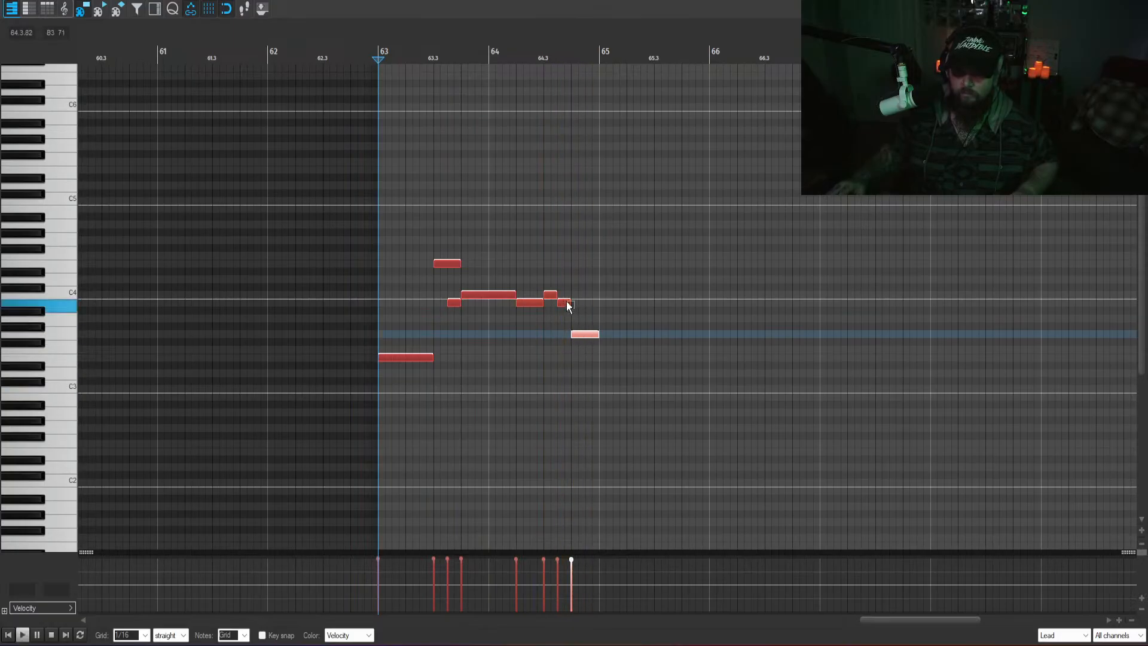
# - Replace the last B3 with the G3, starting halfway through beat 3 of bar 64 and extended to bar 65, and replay
pyautogui.press('Delete')
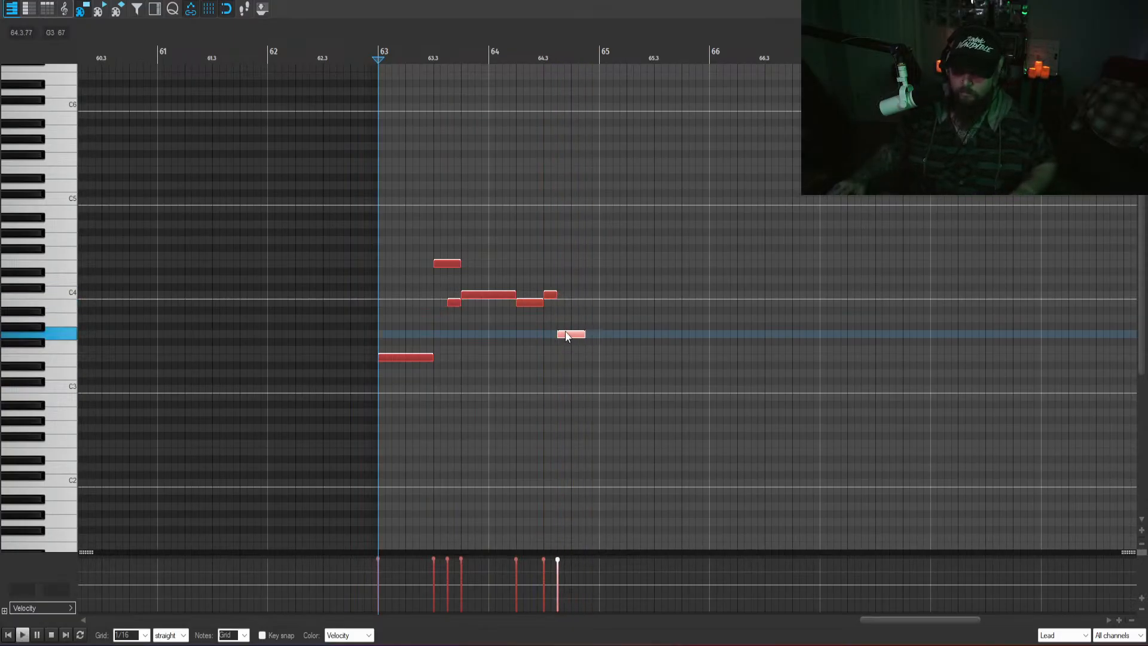
pyautogui.press('space')
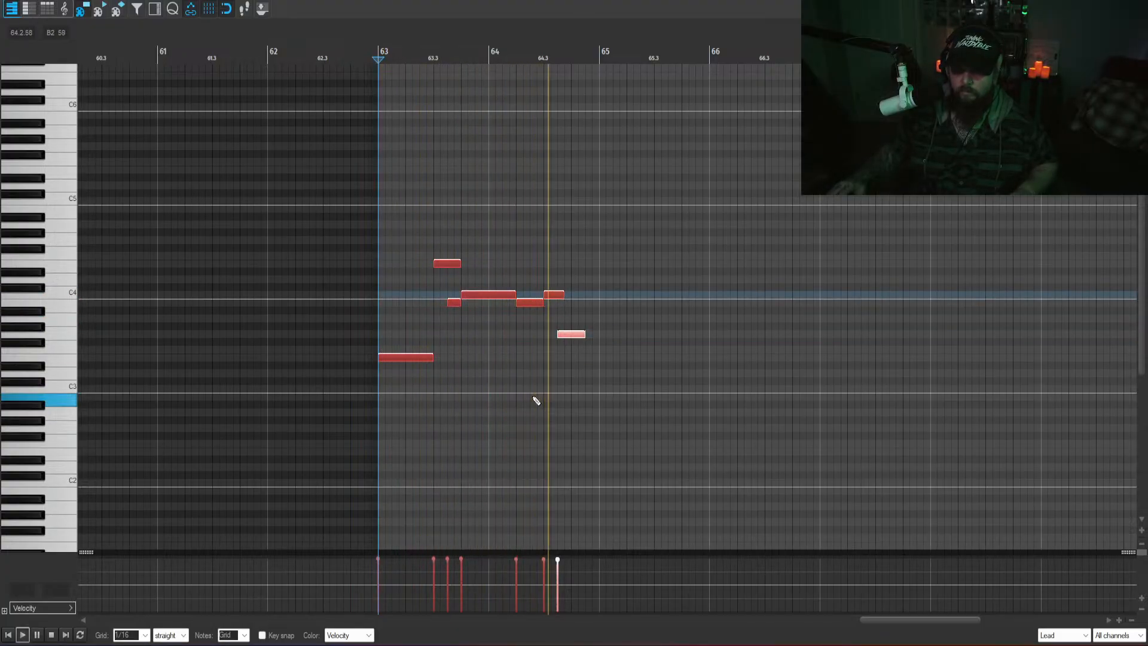
pyautogui.press('space')
pyautogui.moveTo(583, 334); pyautogui.dragTo(595, 336)
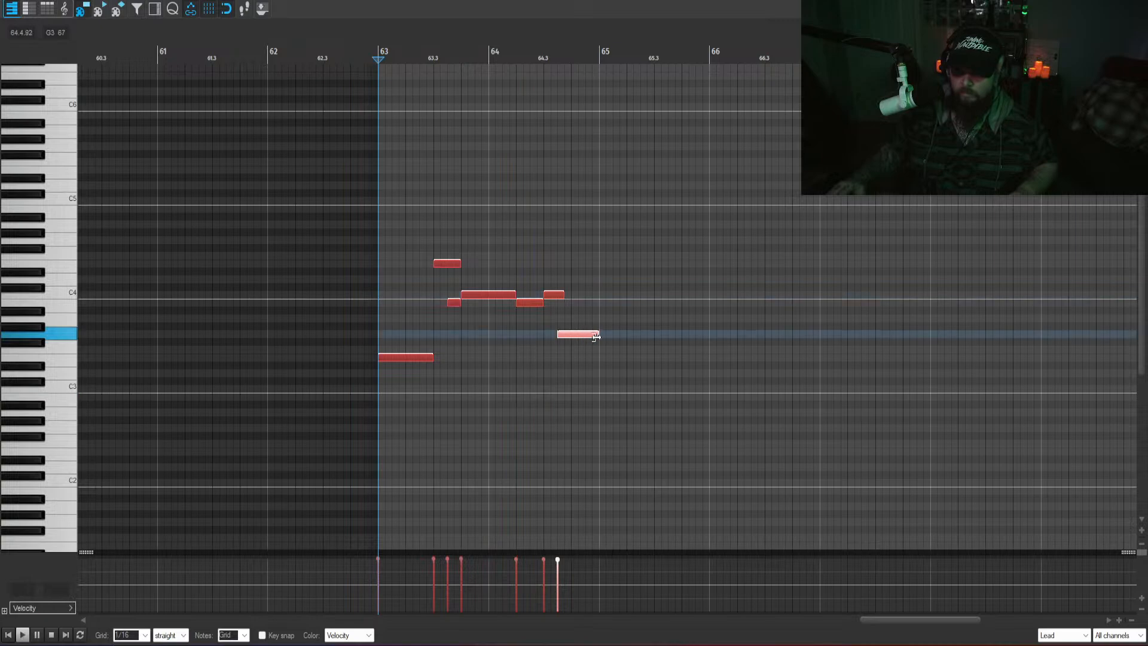
pyautogui.press('space')
# - Draw a two-beat F#3 note from the start of bar 65 and replay the phrase
pyautogui.moveTo(713, 403); pyautogui.dragTo(550, 389)
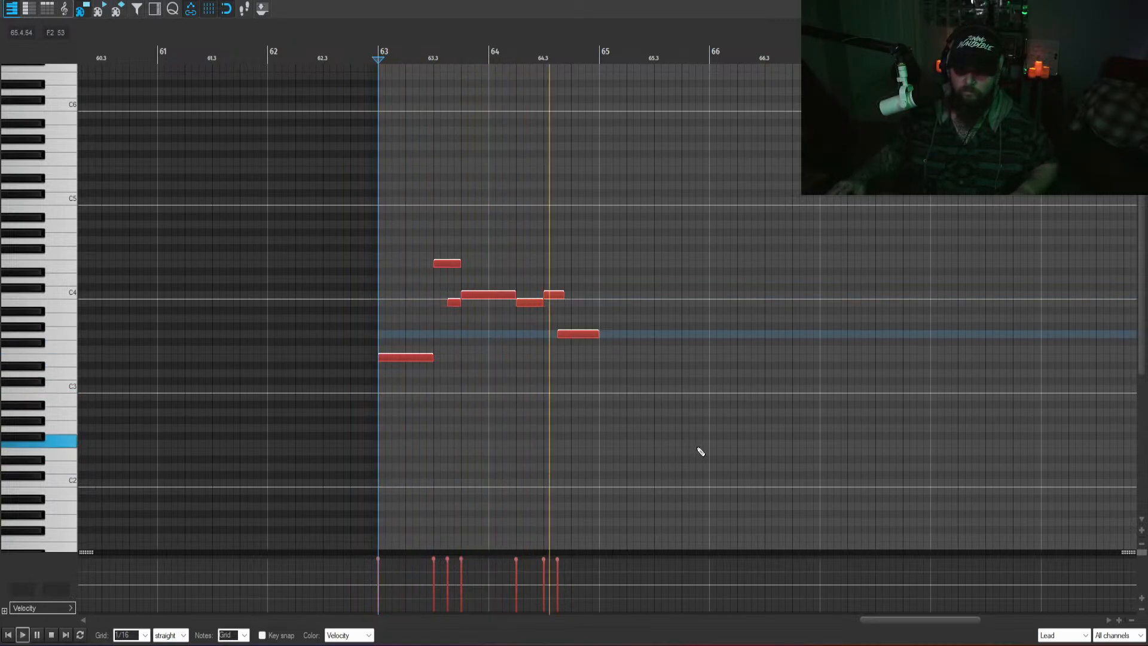
pyautogui.press('space')
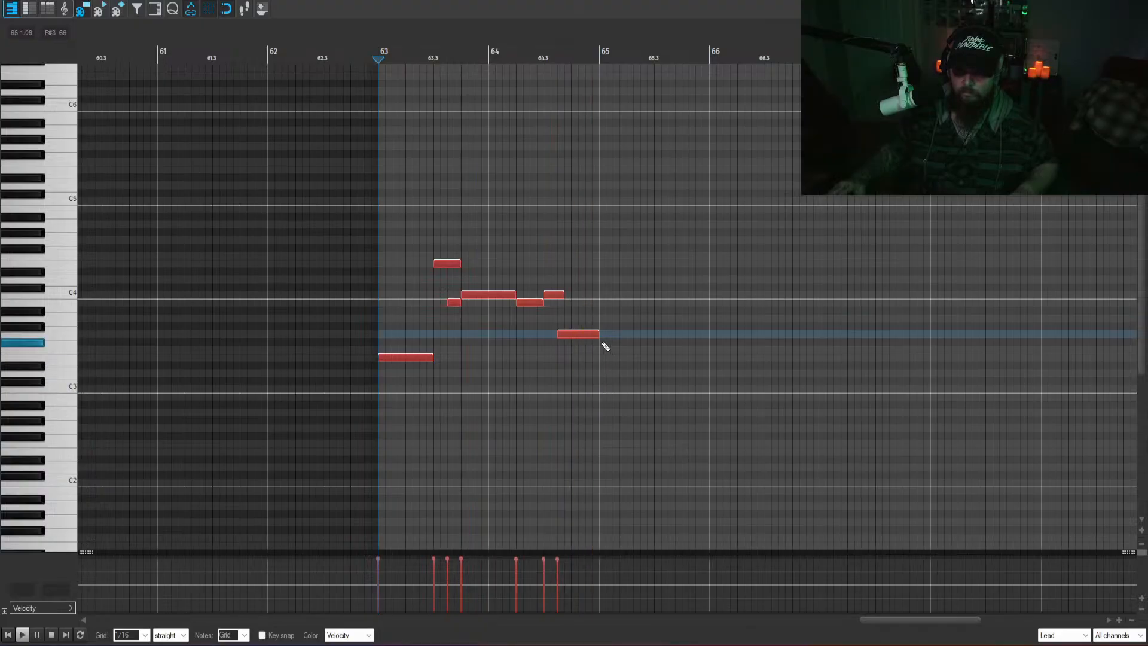
pyautogui.moveTo(602, 342); pyautogui.dragTo(656, 348)
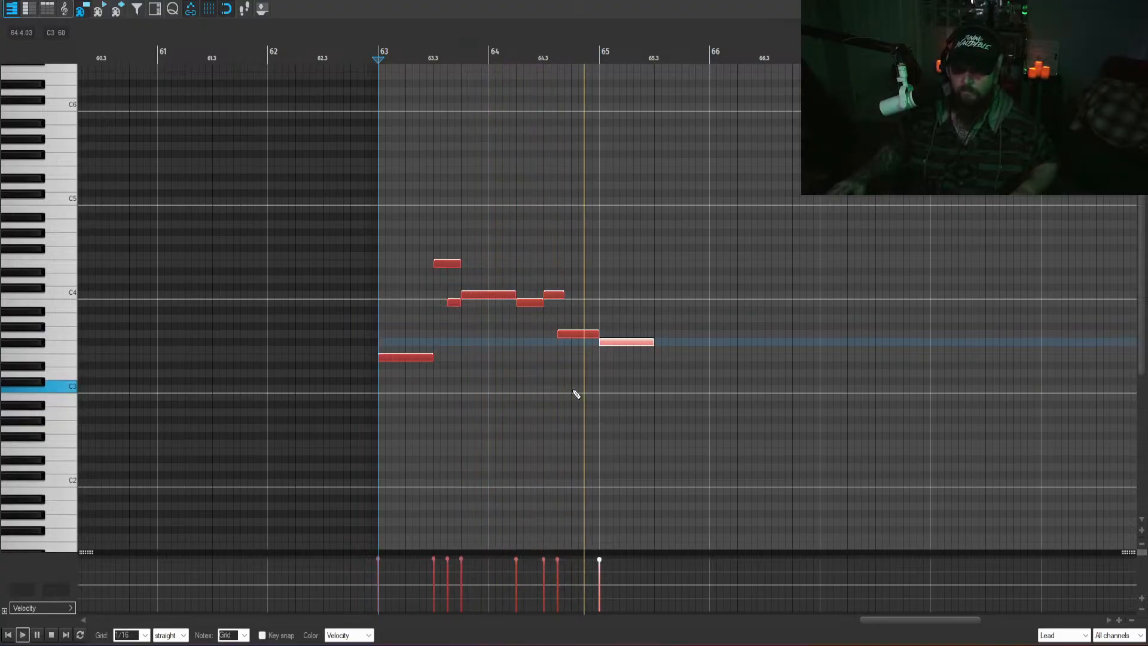
pyautogui.press('space')
# - Add a one-beat C4 note at beat 3 of bar 65 and replay the phrase from bar 63
pyautogui.moveTo(656, 280); pyautogui.dragTo(657, 280)
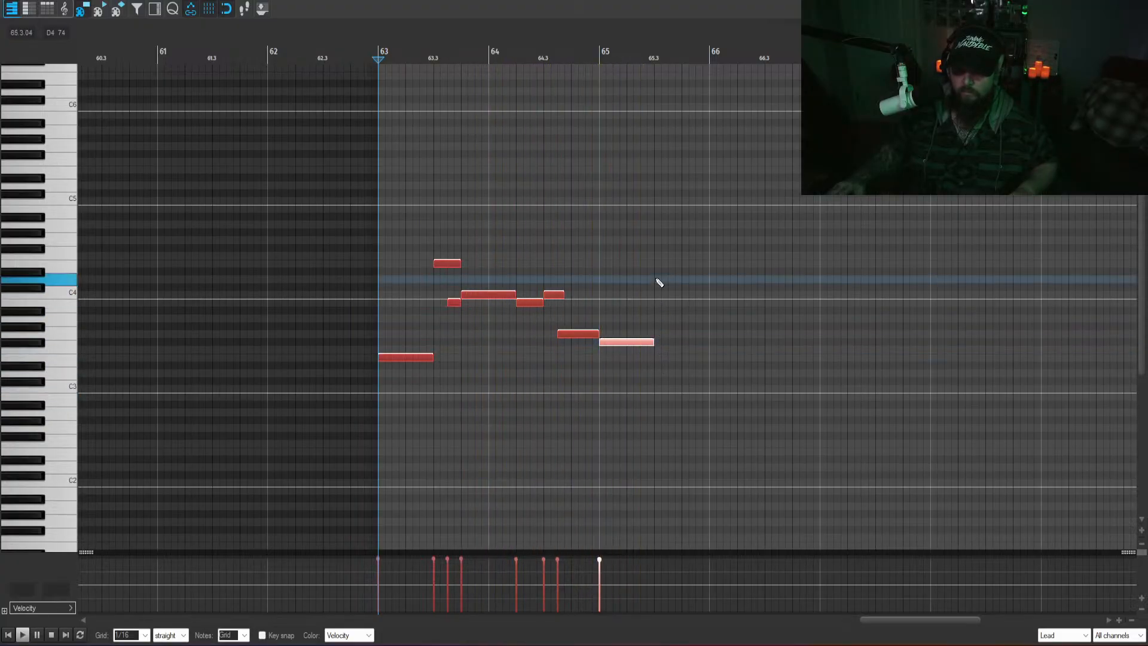
pyautogui.click(660, 302)
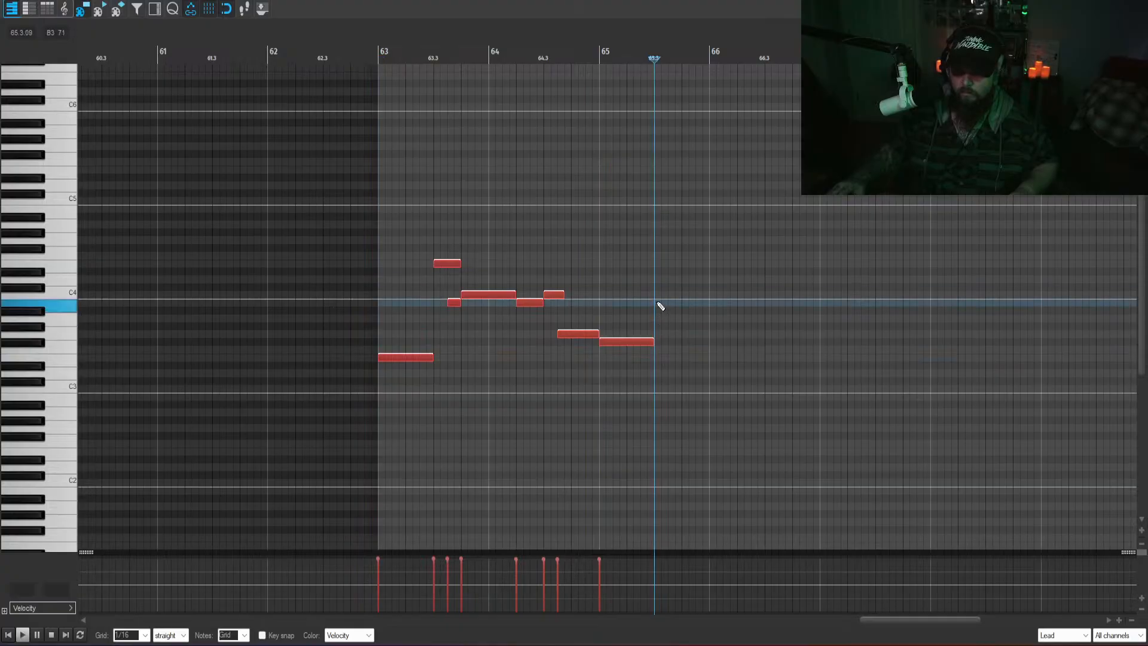
pyautogui.click(658, 294)
pyautogui.press('space')
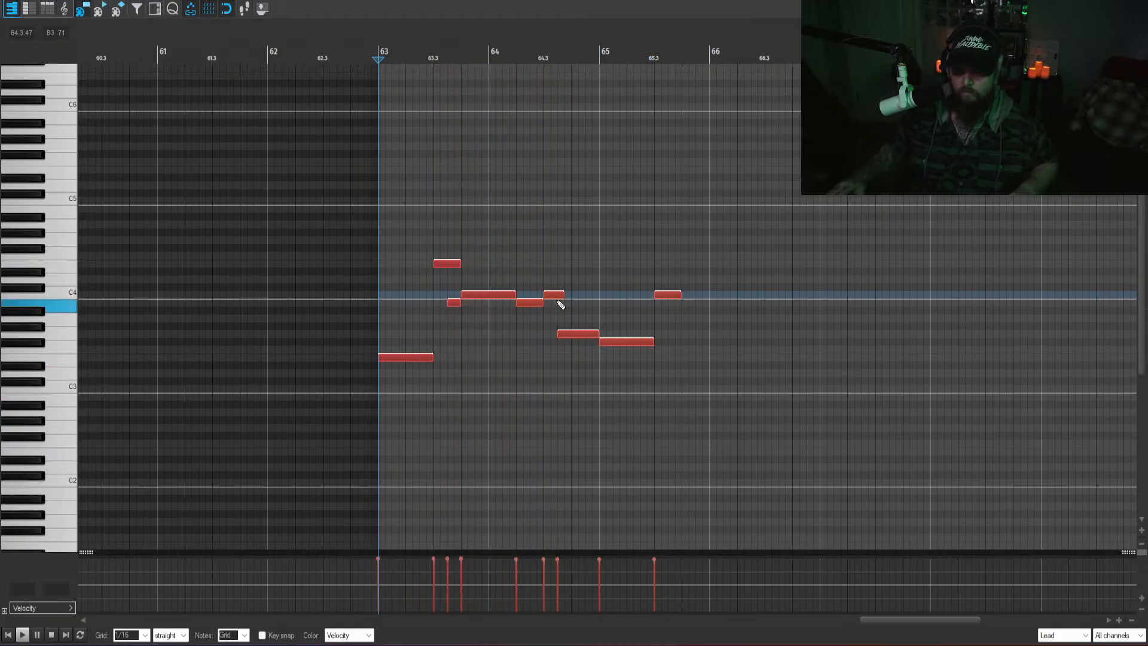
# - Shorten the F#3 to end halfway through beat 2 of bar 65 and add a half-beat C4 at beat 2
pyautogui.click(550, 265)
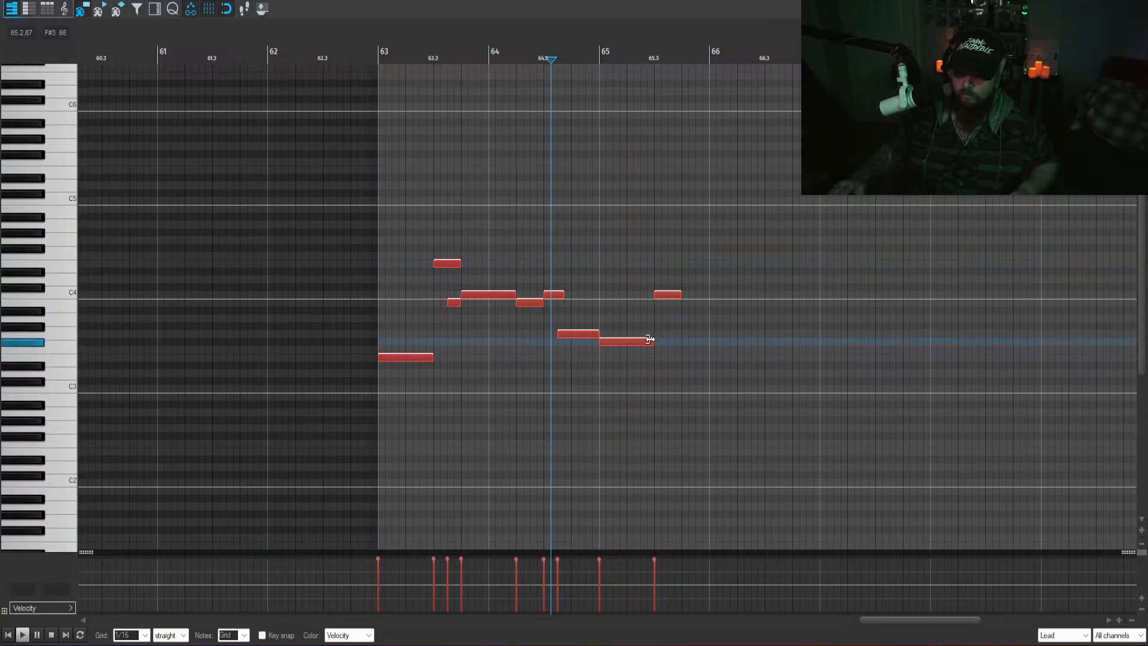
pyautogui.click(604, 321)
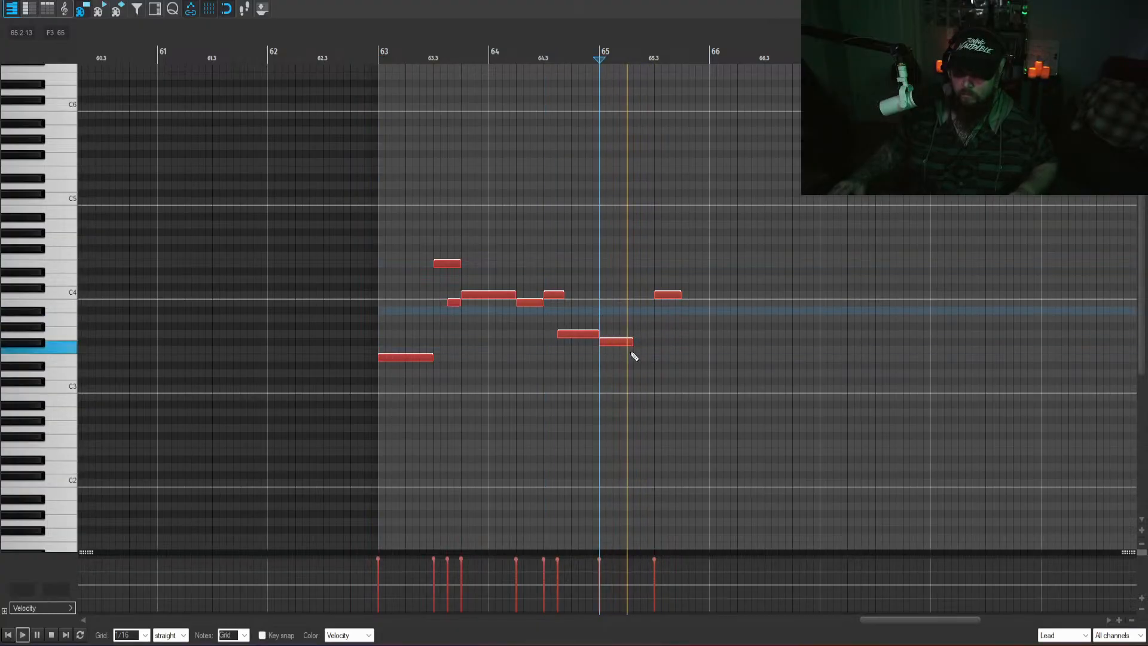
pyautogui.moveTo(622, 340); pyautogui.dragTo(627, 342)
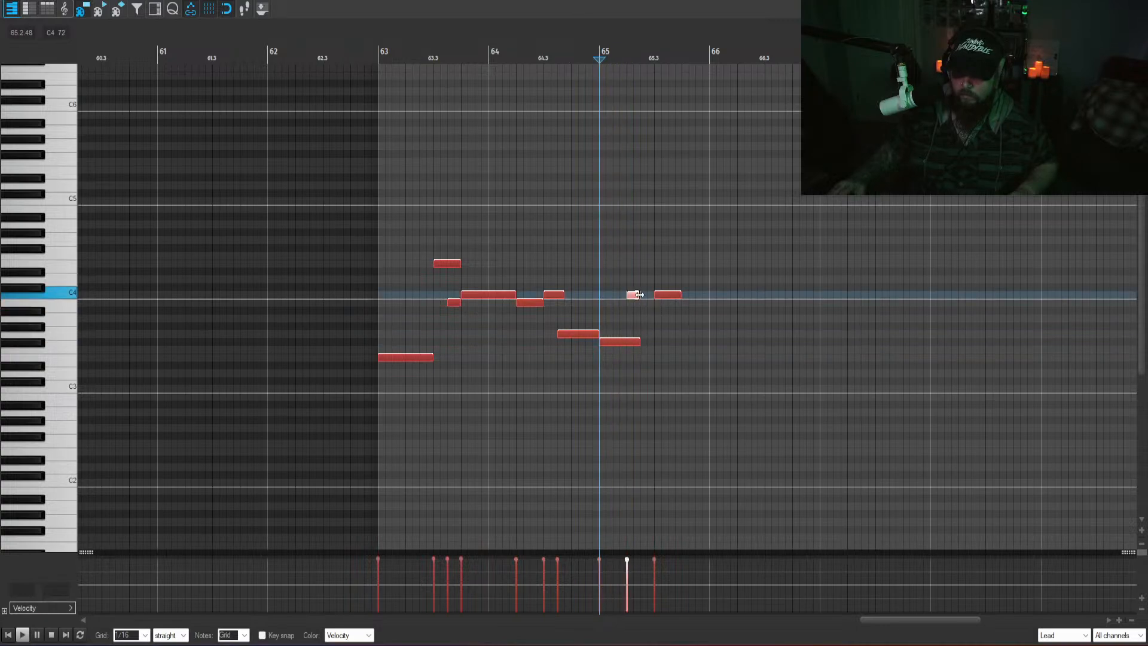
# - Lower the last C4 to B3, start it halfway through beat 2 of bar 65, and replay the ending
pyautogui.moveTo(663, 295); pyautogui.dragTo(664, 301)
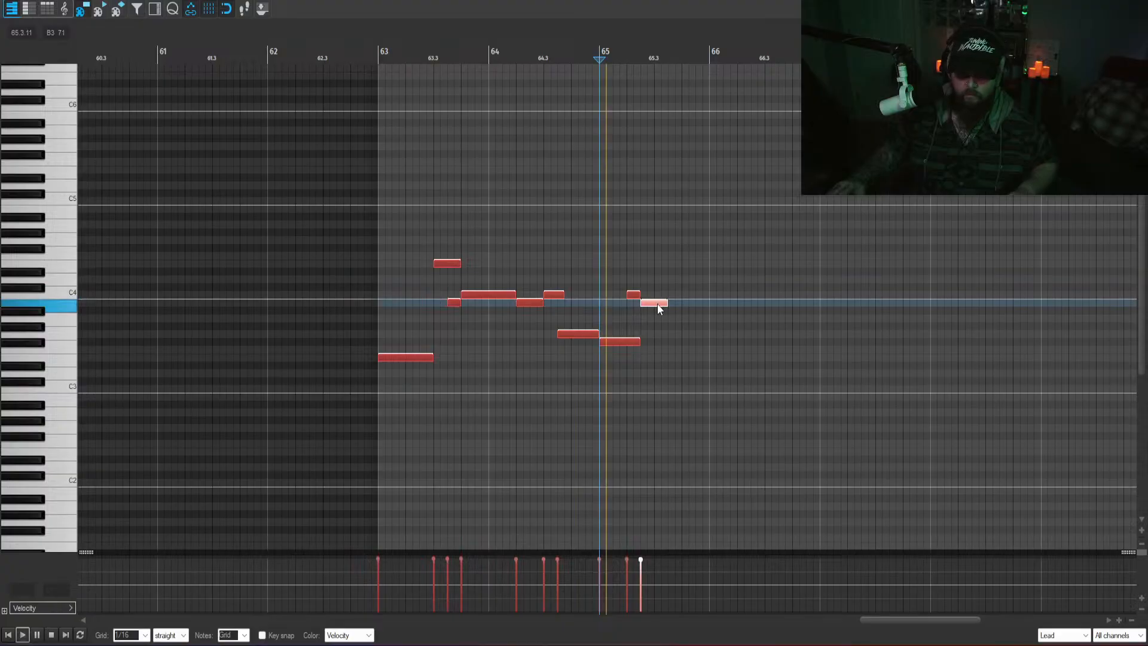
pyautogui.click(573, 404)
pyautogui.press('space')
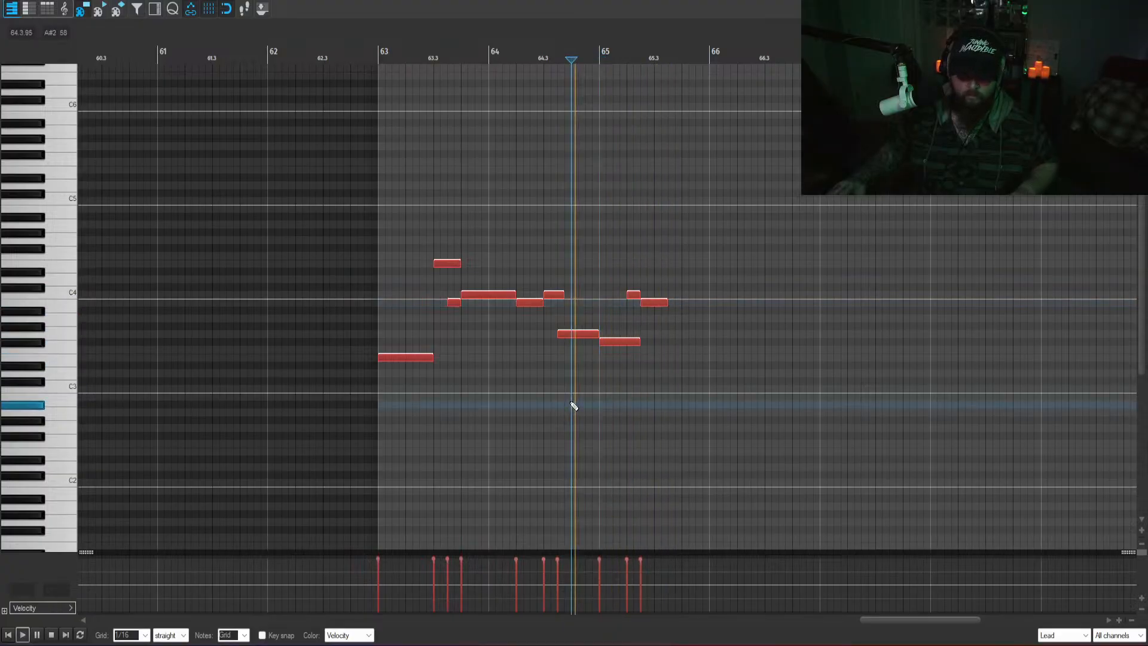
# - Shift the last C4 and B3 half a beat later, extend the F#3 to slightly overlap the C4, and replay
pyautogui.press('space')
pyautogui.moveTo(688, 342); pyautogui.dragTo(646, 298)
pyautogui.moveTo(638, 345); pyautogui.dragTo(647, 344)
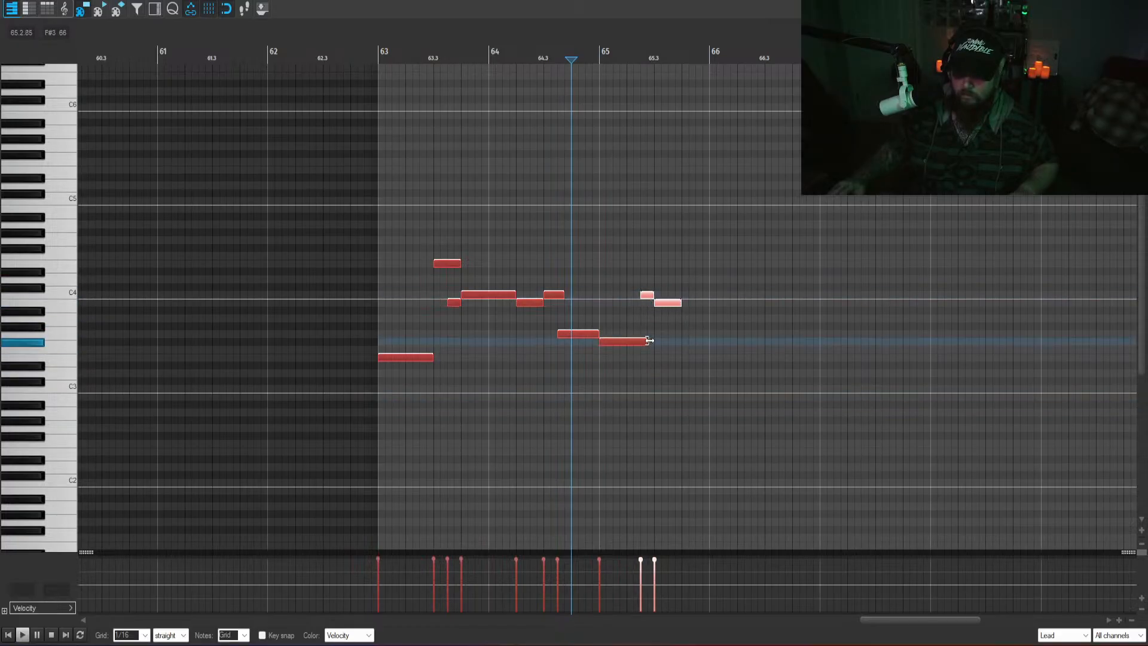
pyautogui.press('space')
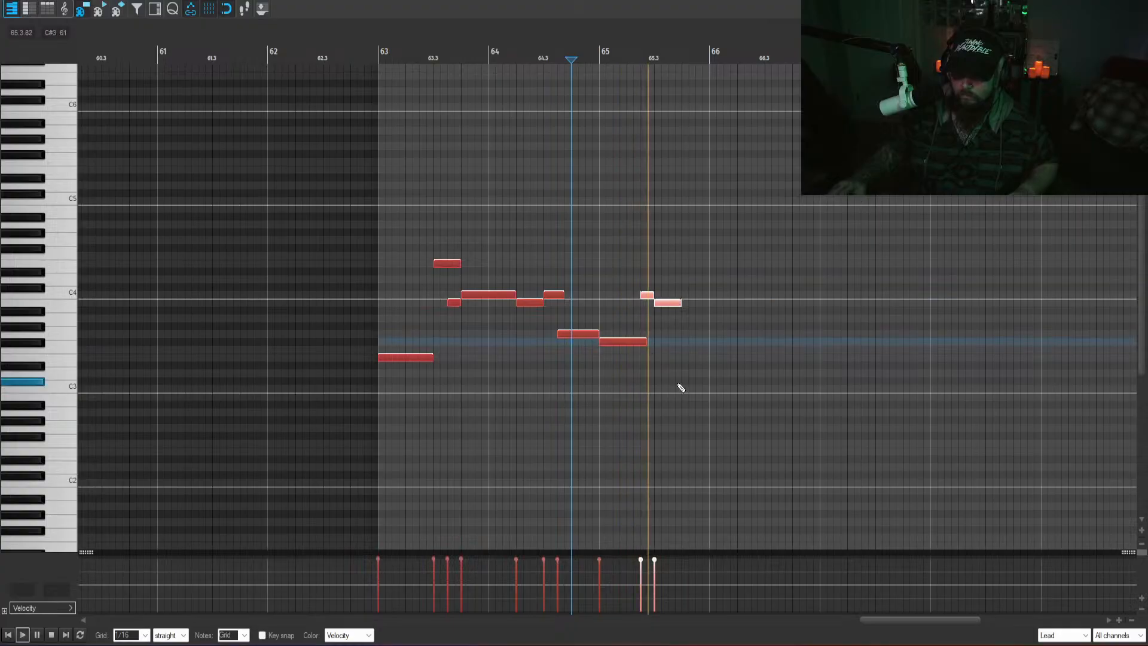
# - Draw a one-beat F#3 note at beat 4 of bar 65 and replay from beat 3
pyautogui.rightClick(682, 350)
pyautogui.press('Escape')
pyautogui.click(683, 336)
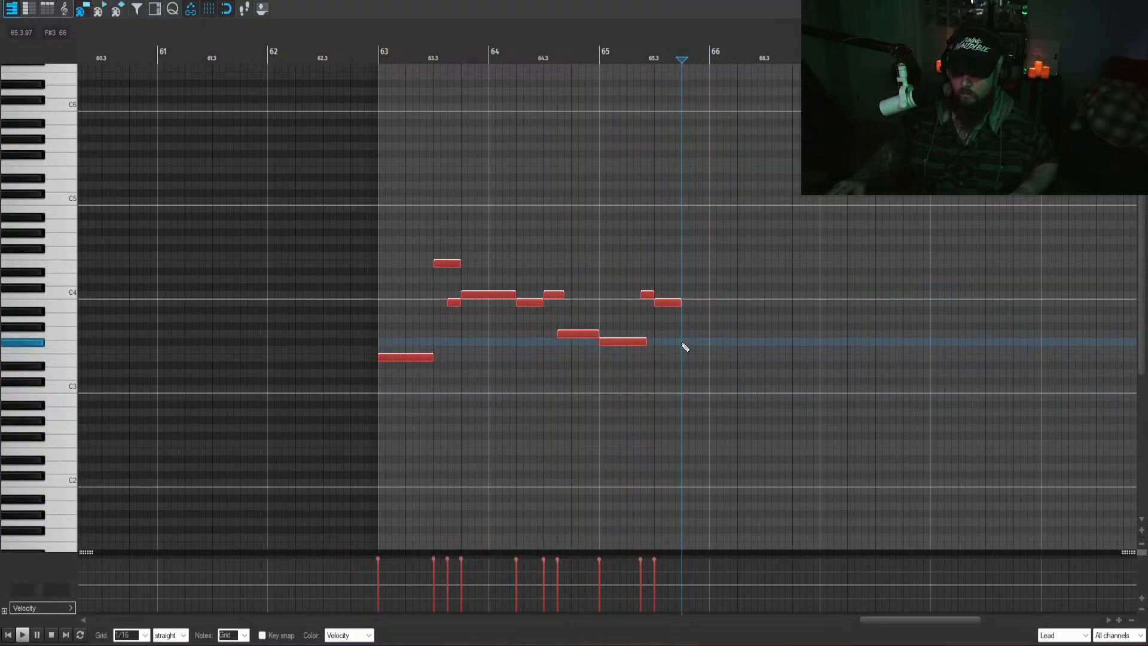
pyautogui.click(653, 326)
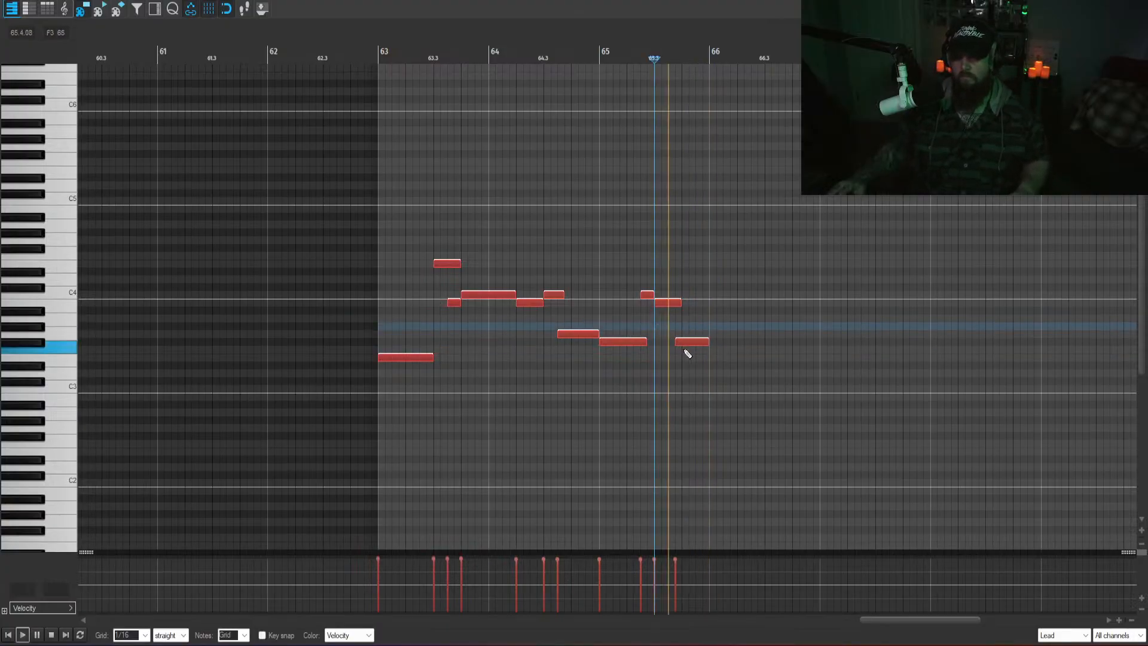
pyautogui.moveTo(686, 344); pyautogui.dragTo(697, 343)
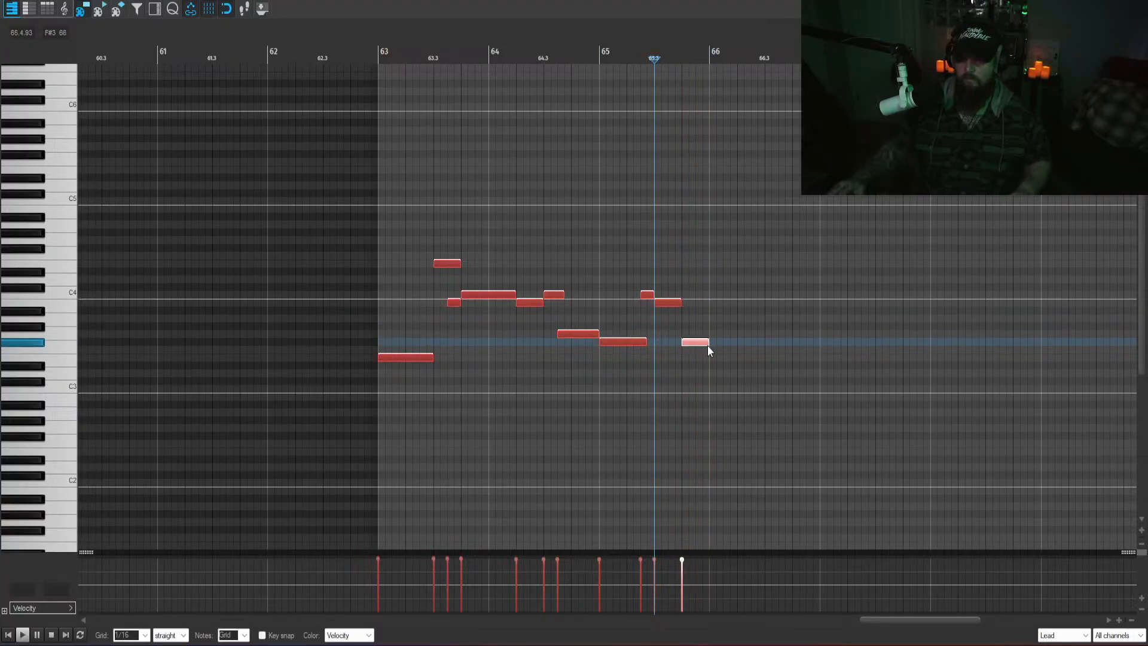
pyautogui.press('space')
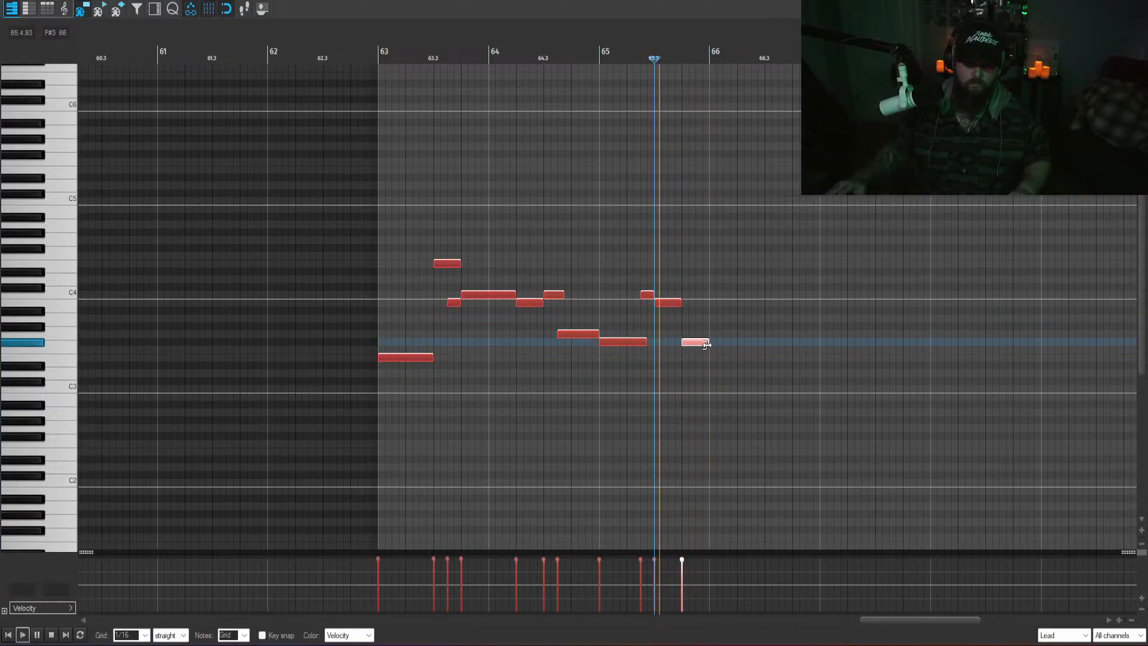
# - Replay the whole lead phrase from bar 63
pyautogui.rightClick(772, 443)
pyautogui.click(667, 458)
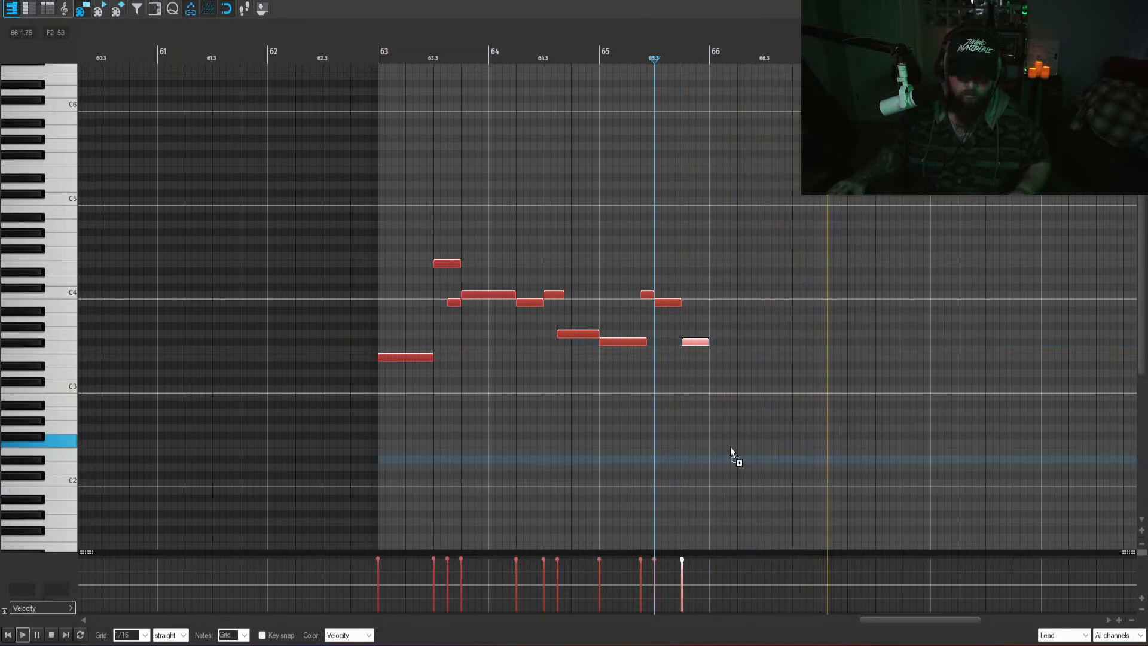
pyautogui.press('w')
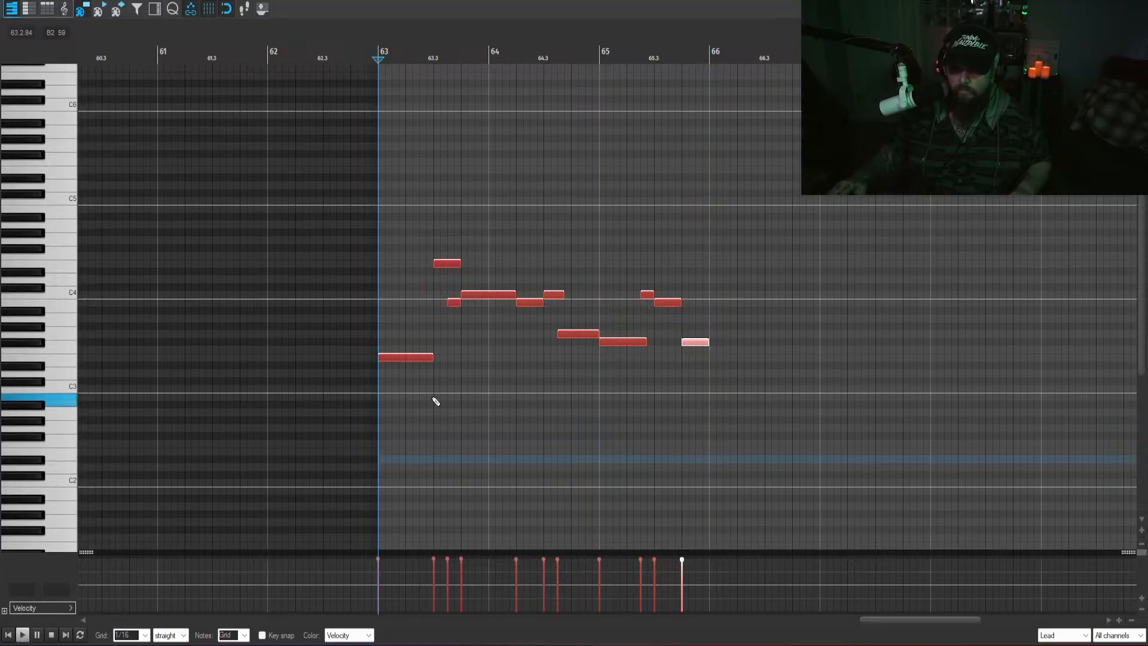
pyautogui.press('space')
pyautogui.press('space')
# - Return to the arrangement, trim the Lead MIDI item to end at bar 66, and play it from bar 63
pyautogui.press('Escape')
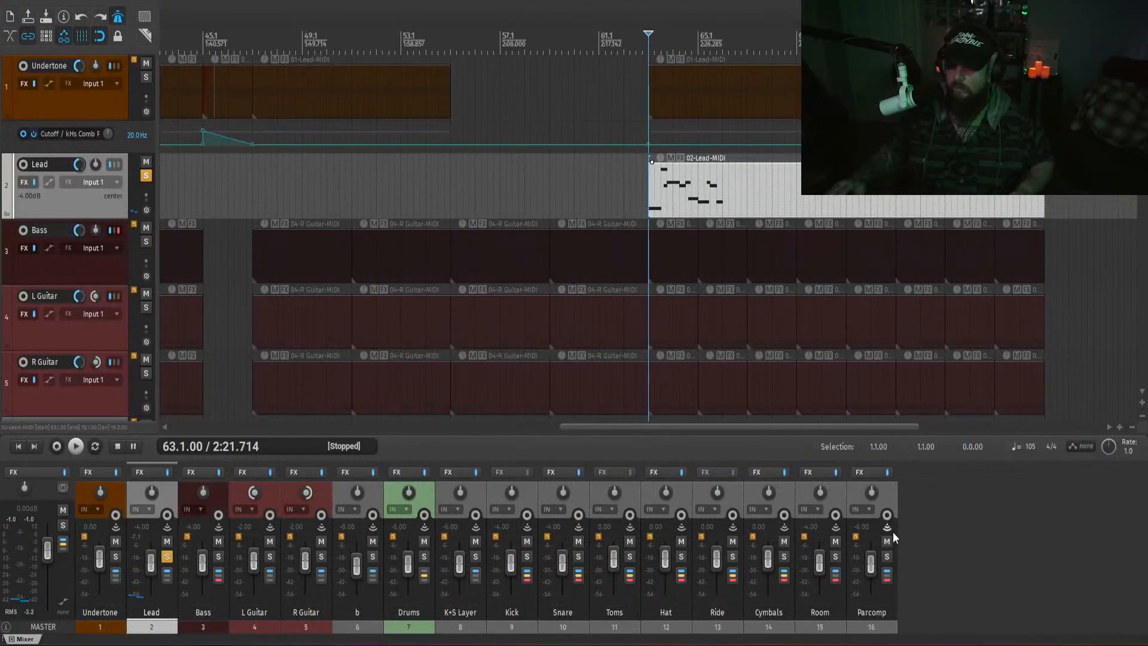
pyautogui.click(945, 529)
pyautogui.moveTo(1043, 188); pyautogui.dragTo(723, 206)
pyautogui.click(967, 547)
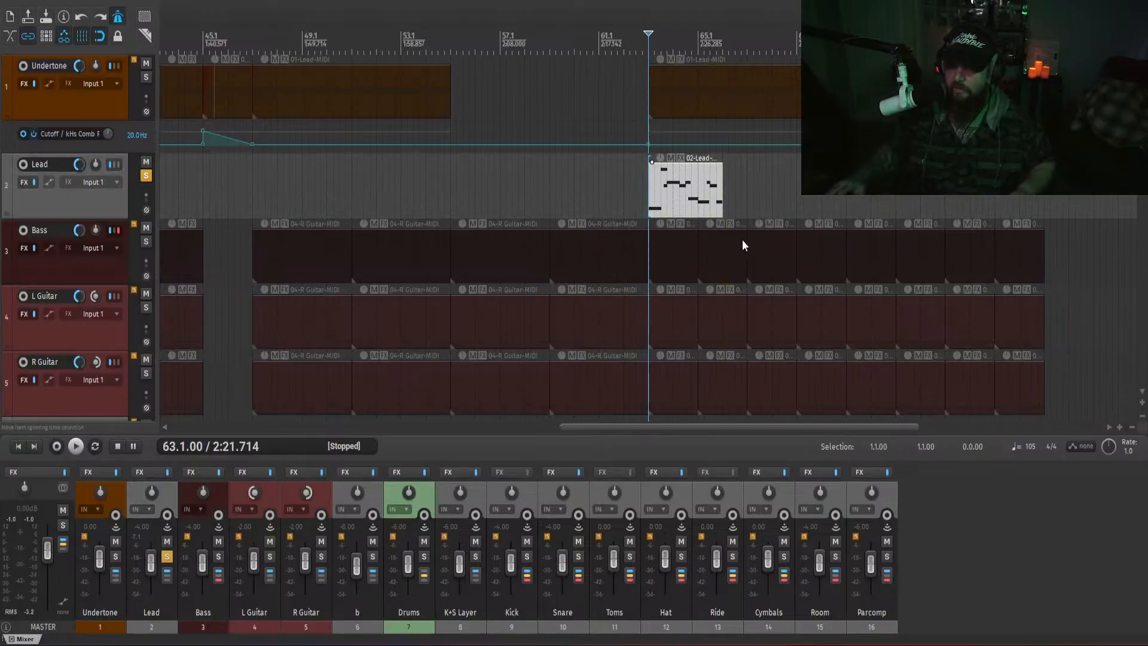
pyautogui.click(697, 205)
pyautogui.scroll(3, 679, 194)
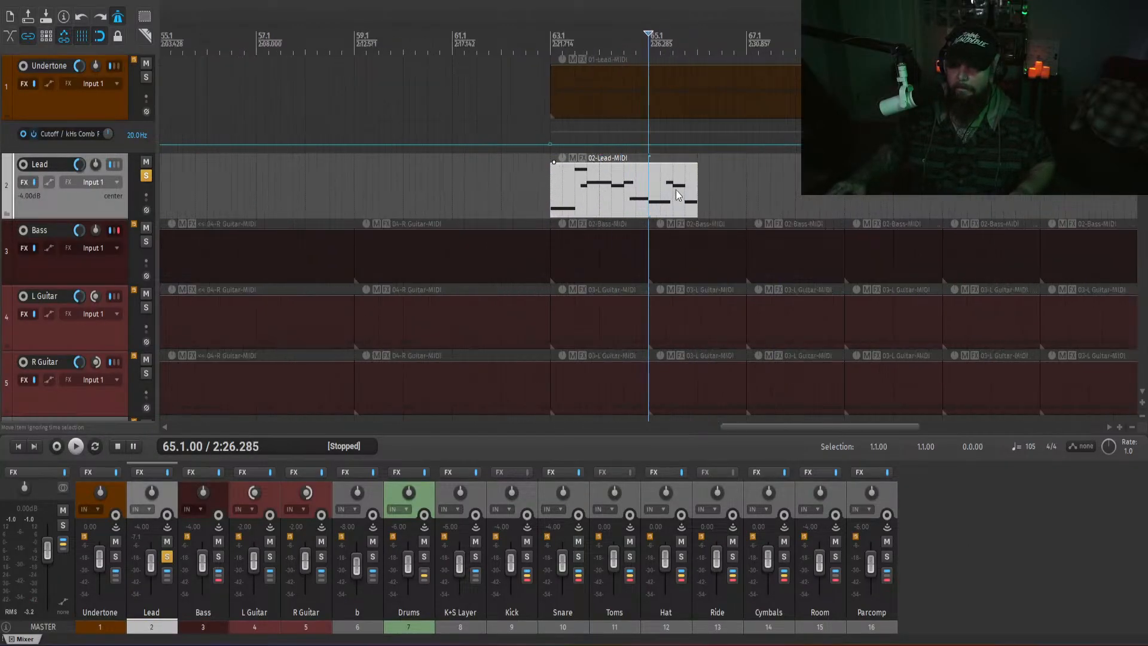
pyautogui.moveTo(553, 201); pyautogui.dragTo(552, 201)
pyautogui.click(542, 201)
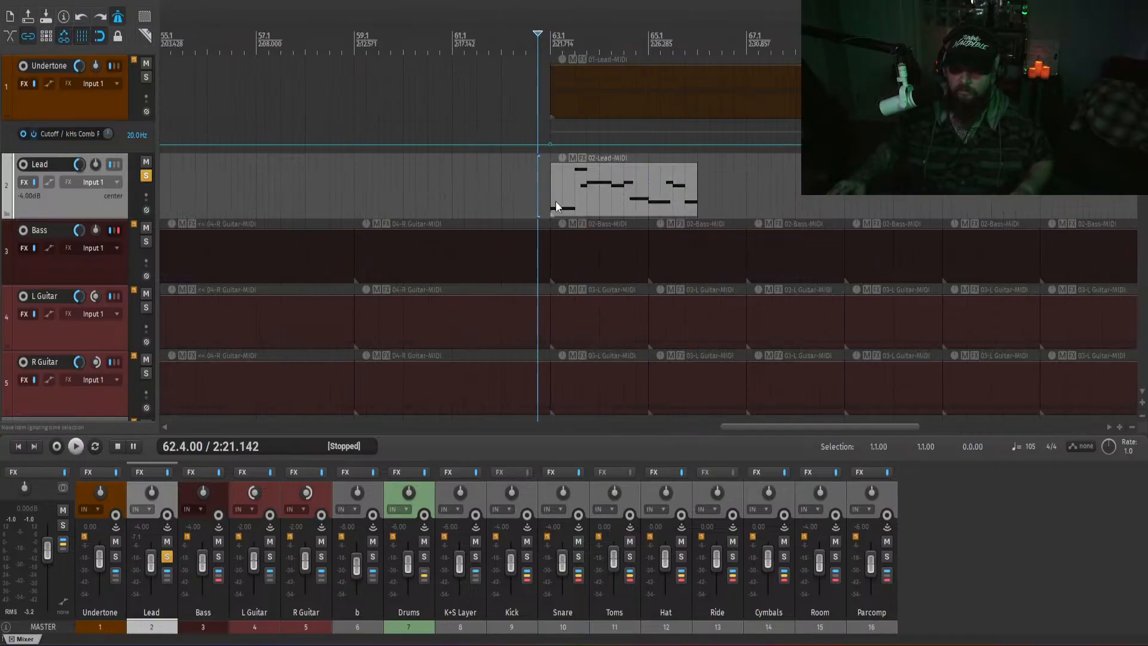
pyautogui.click(604, 194)
pyautogui.press('space')
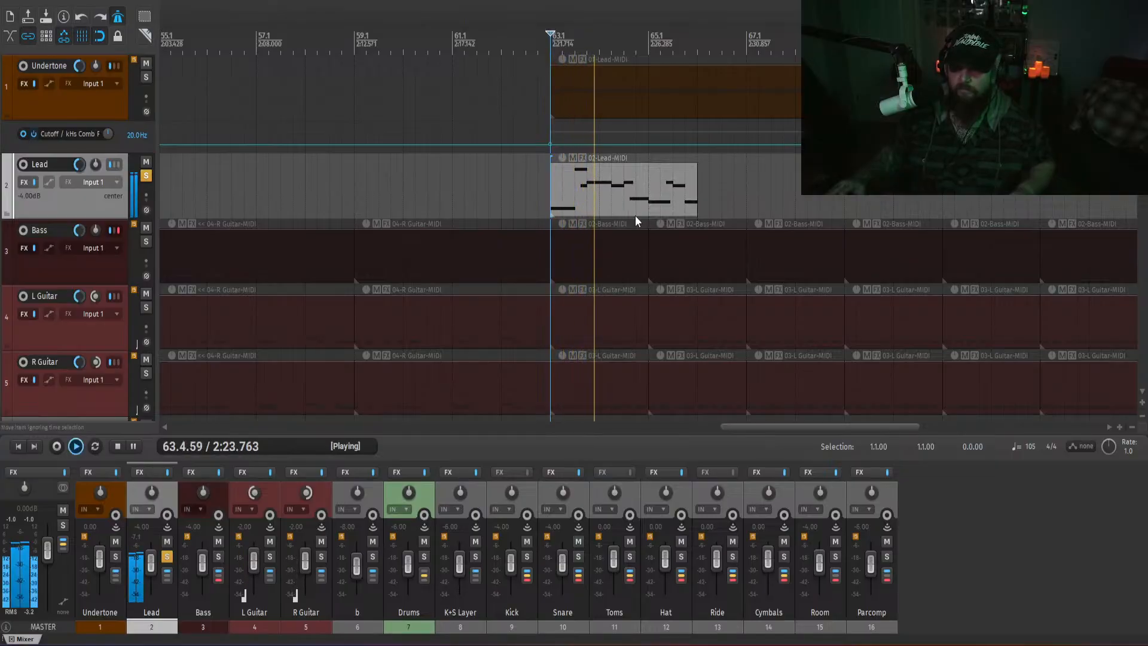
# - Reopen the Lead item's notes, extend the item to bar 67, replay it, and add an E3 note at the start of bar 66
pyautogui.doubleClick(668, 193)
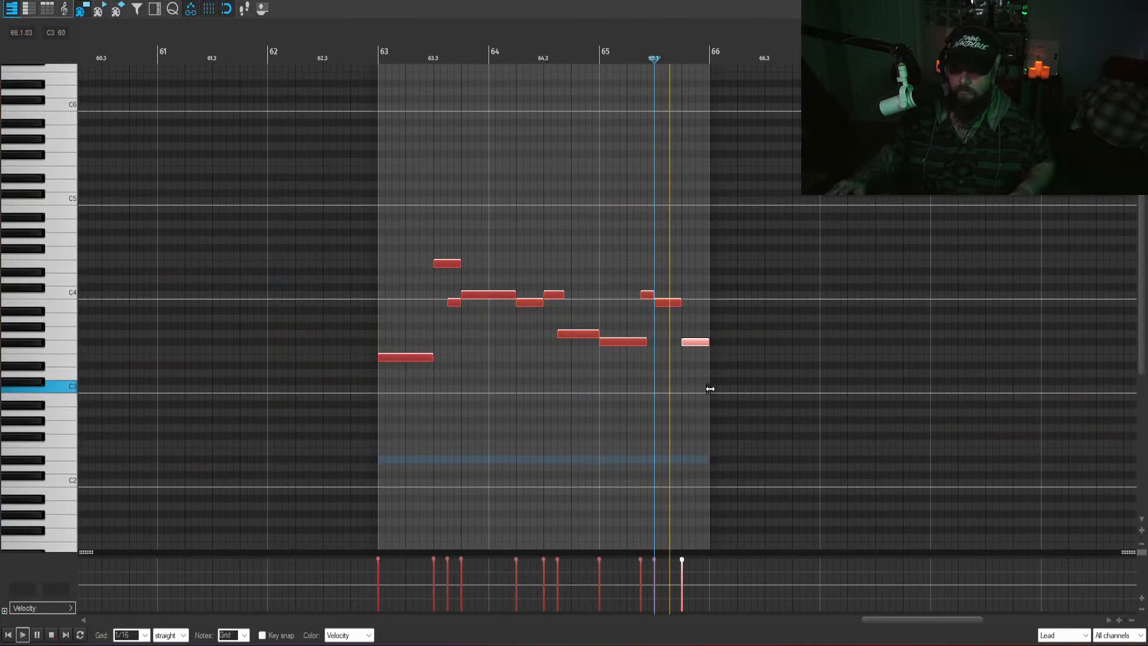
pyautogui.moveTo(710, 389); pyautogui.dragTo(825, 391)
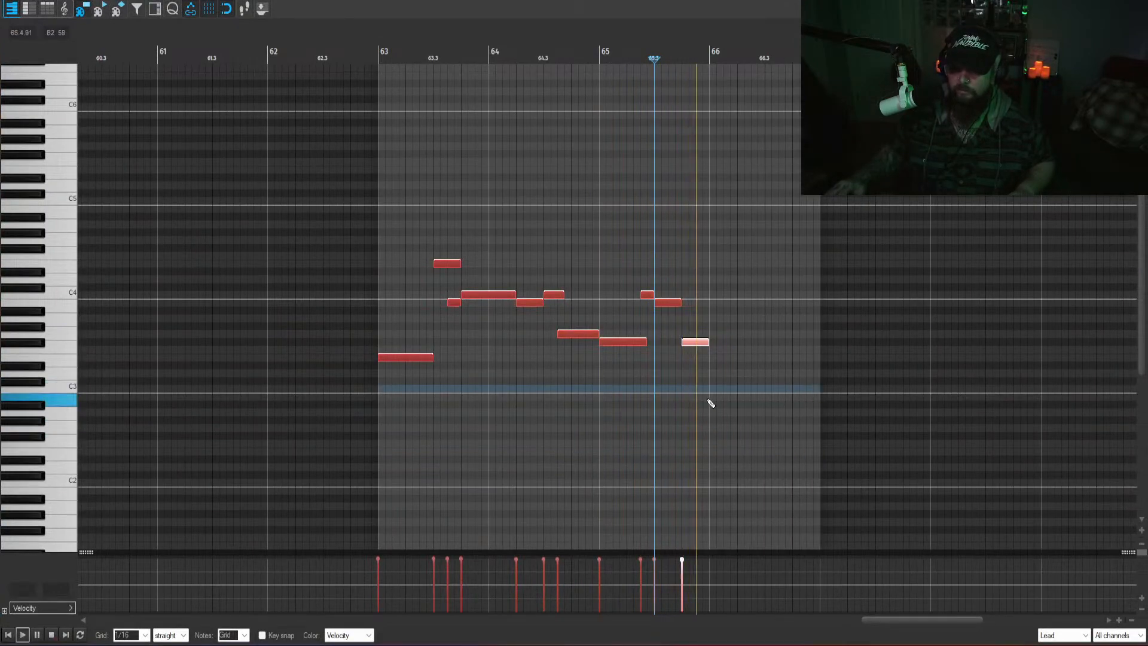
pyautogui.press('Home')
pyautogui.press('space')
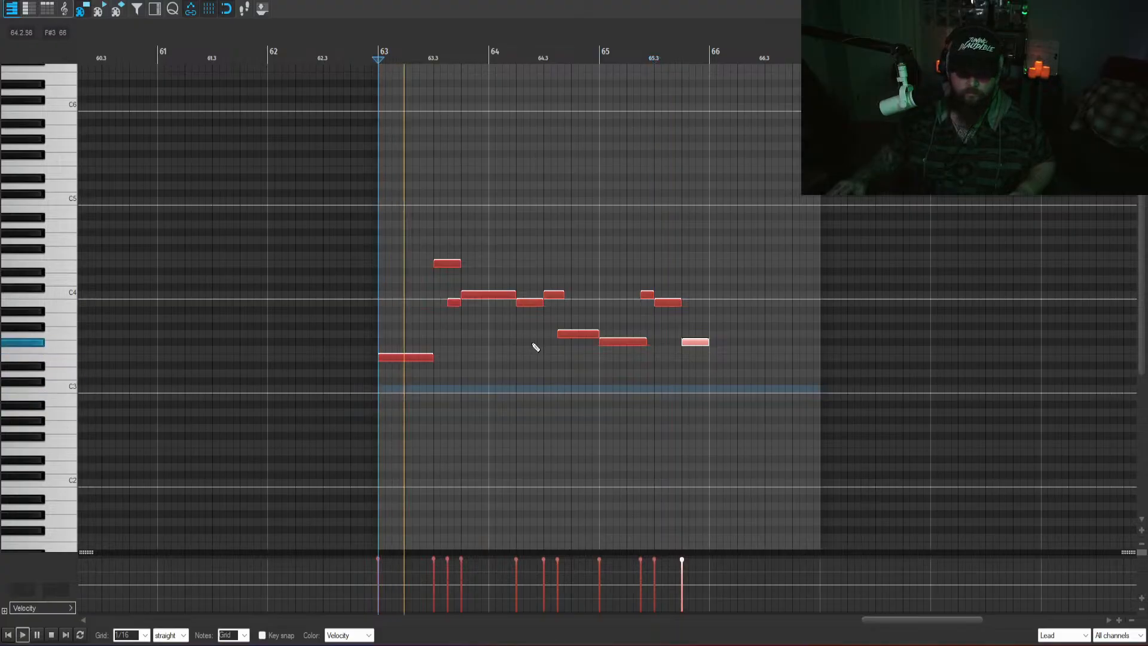
pyautogui.click(508, 449)
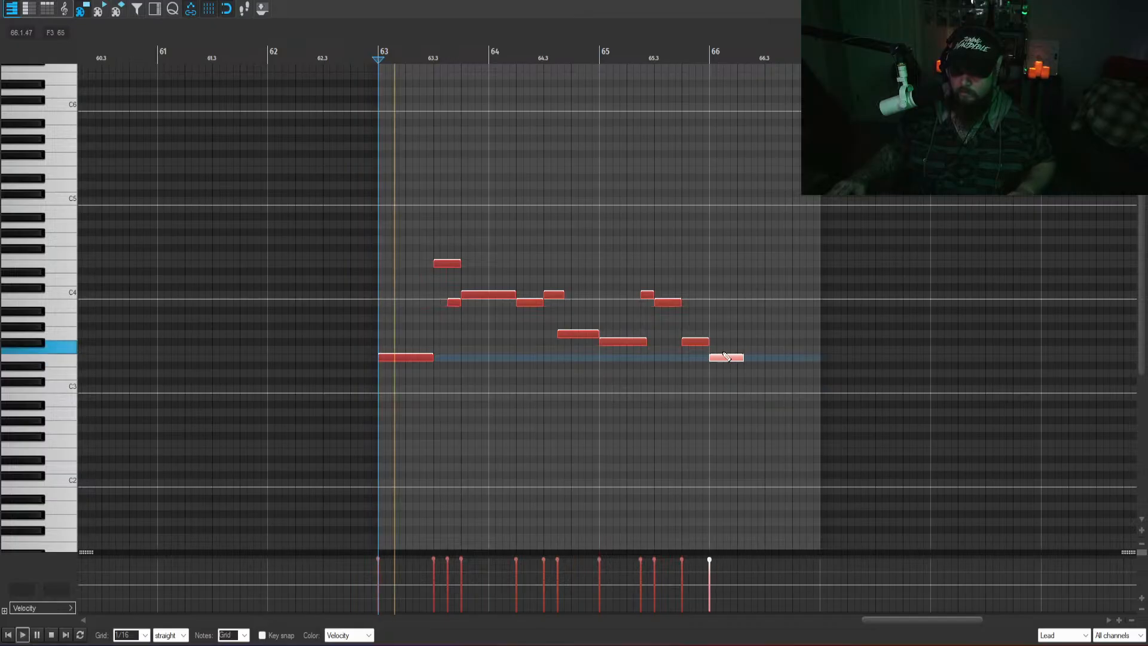
# - Transpose the E3 note at the start of bar 66 up 12 semitones and play from just before bar 65
pyautogui.click(595, 293)
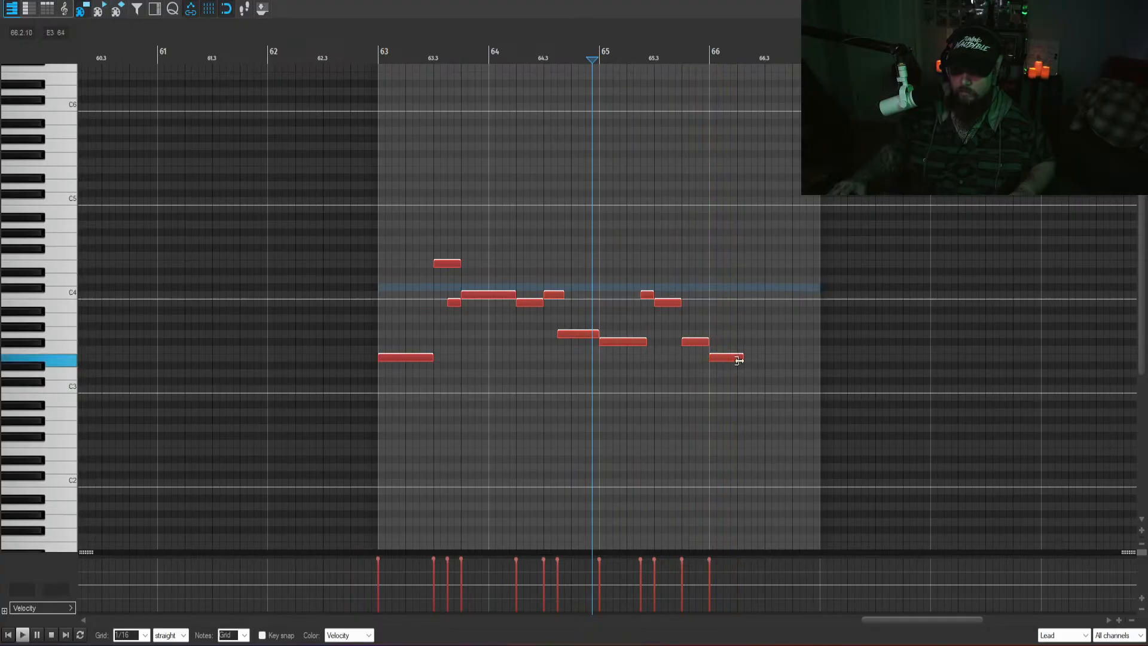
pyautogui.moveTo(730, 357)
pyautogui.mouseDown()
pyautogui.moveTo(732, 265)
pyautogui.moveTo(727, 358)
pyautogui.mouseUp()
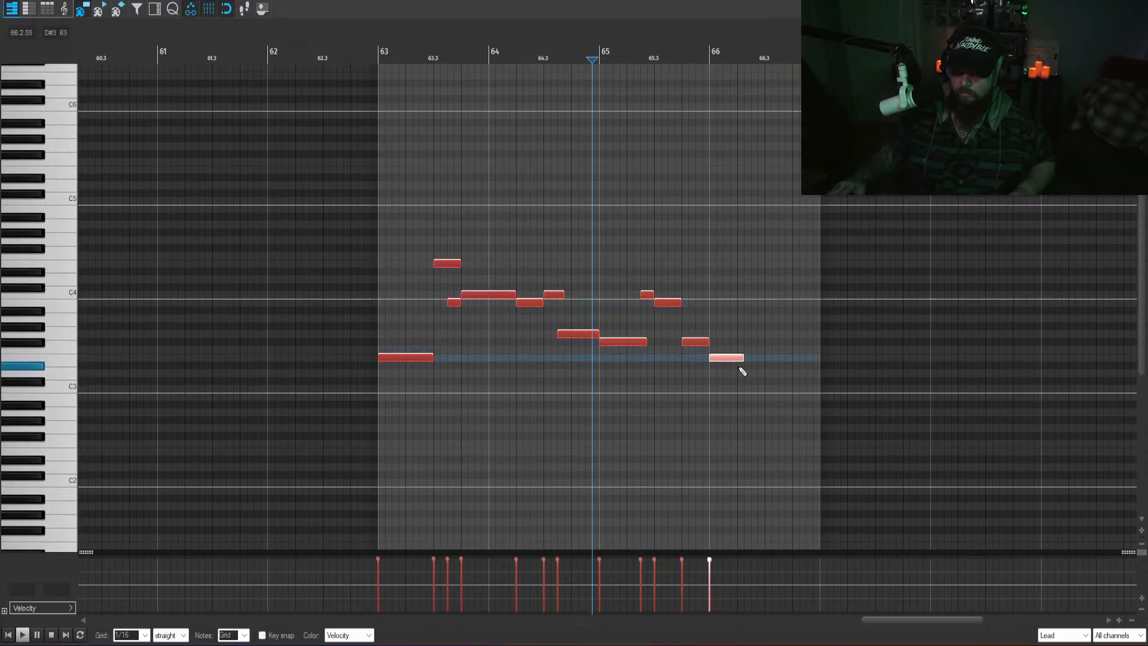
pyautogui.hotkey('ctrl', 't')
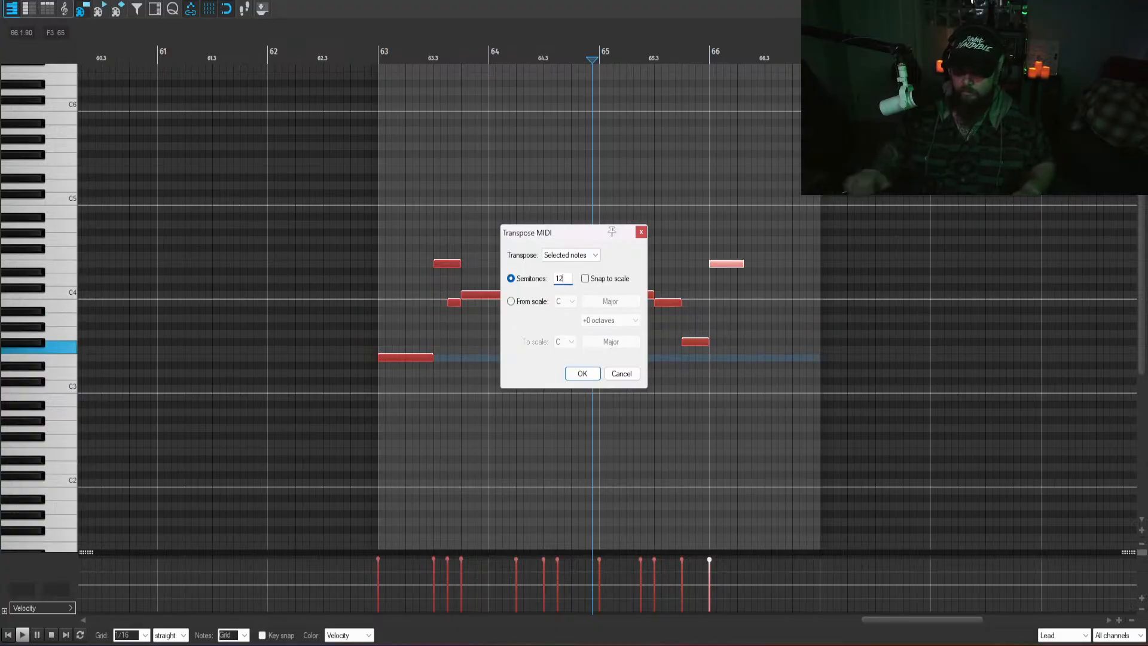
pyautogui.write('12')
pyautogui.press('Return')
pyautogui.press('space')
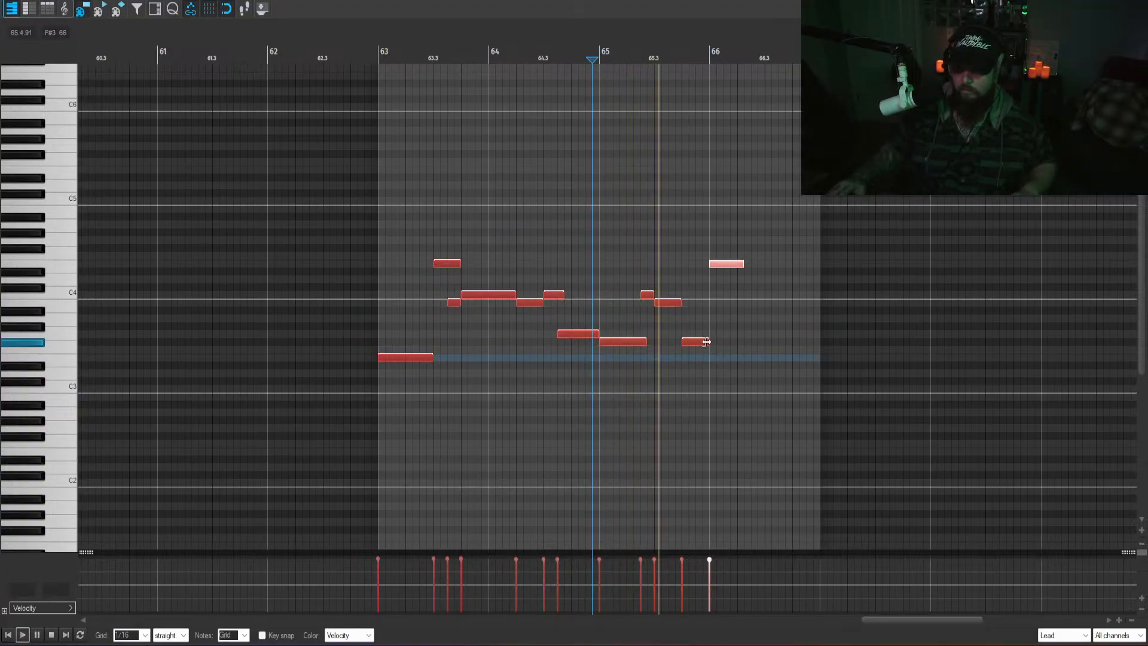
# - Lengthen the F#3 note slightly into bar 66 and add one-beat C4, D#4 and B3 notes on beats 2, 3 and 4 of bar 66
pyautogui.moveTo(706, 341); pyautogui.dragTo(716, 342)
pyautogui.press('space')
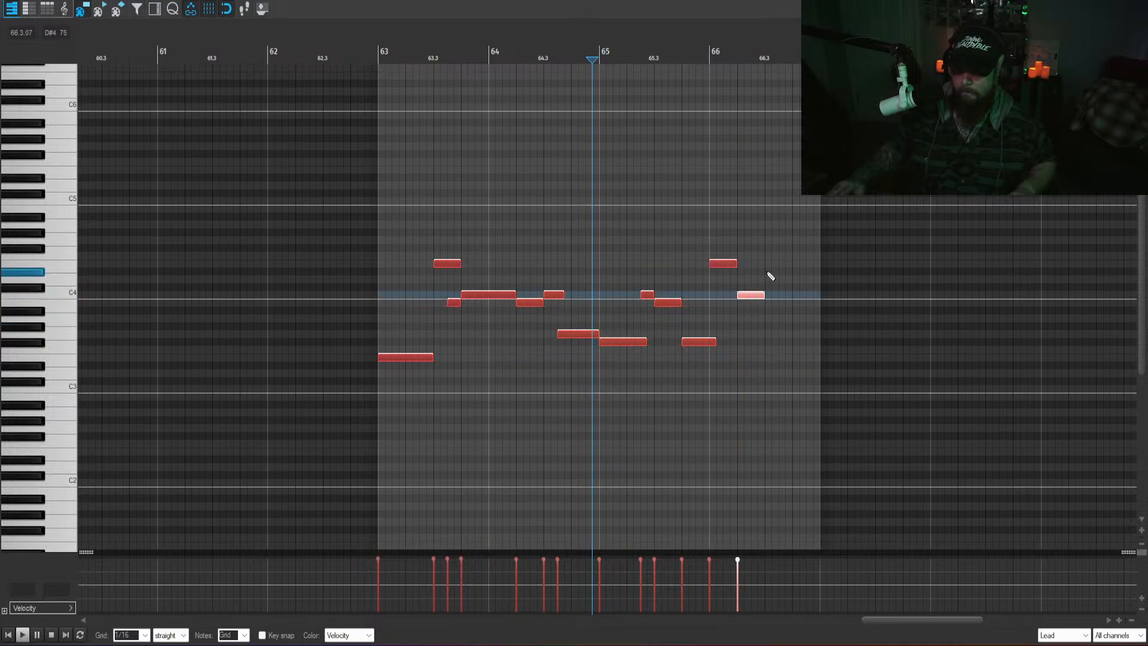
pyautogui.moveTo(770, 272); pyautogui.dragTo(786, 272)
pyautogui.click(798, 304)
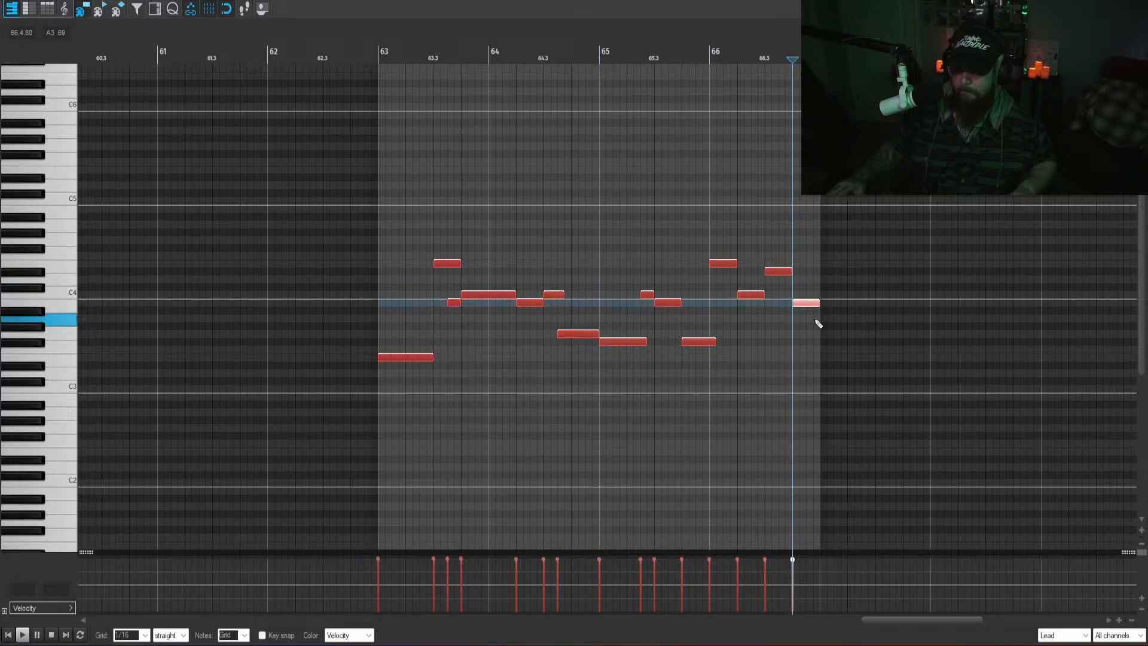
# - Replay the completed four-bar lead phrase from bar 63, return to the arrangement and stop playback
pyautogui.press('space')
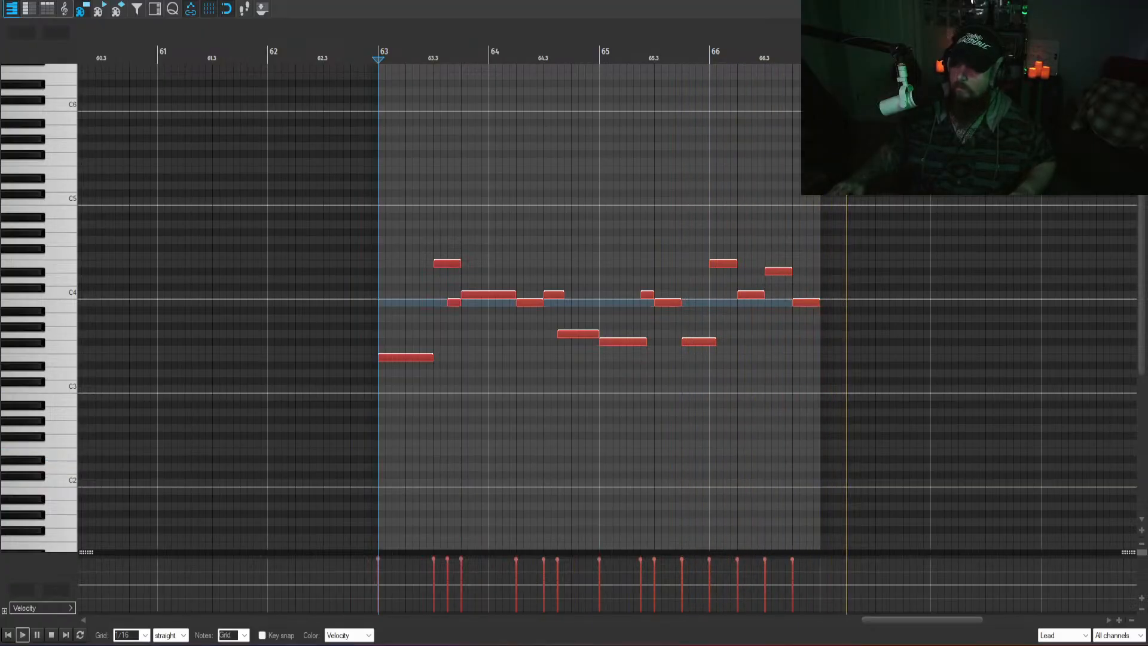
pyautogui.press('Escape')
pyautogui.press('space')
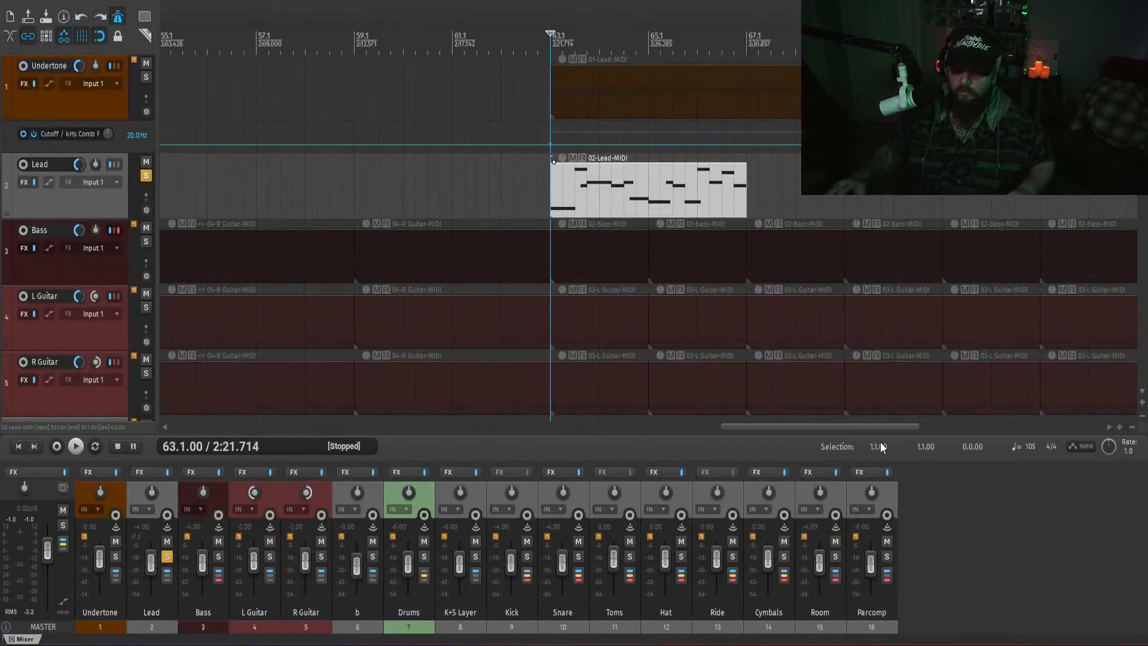
# - Paste three consecutive copies of the four-bar Lead item from bar 67, filling the track up to bar 79
pyautogui.click(748, 191)
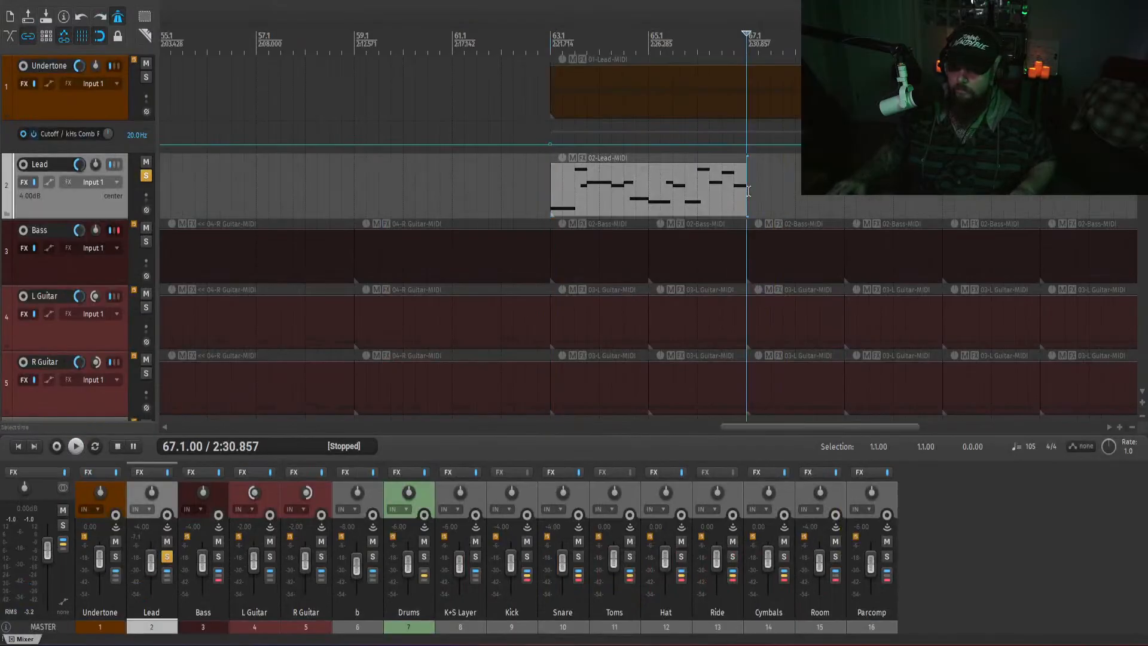
pyautogui.hotkey('ctrl', 'v')
pyautogui.hotkey('ctrl', 'v')
pyautogui.hotkey('ctrl', 'v')
pyautogui.scroll(-3, 652, 286)
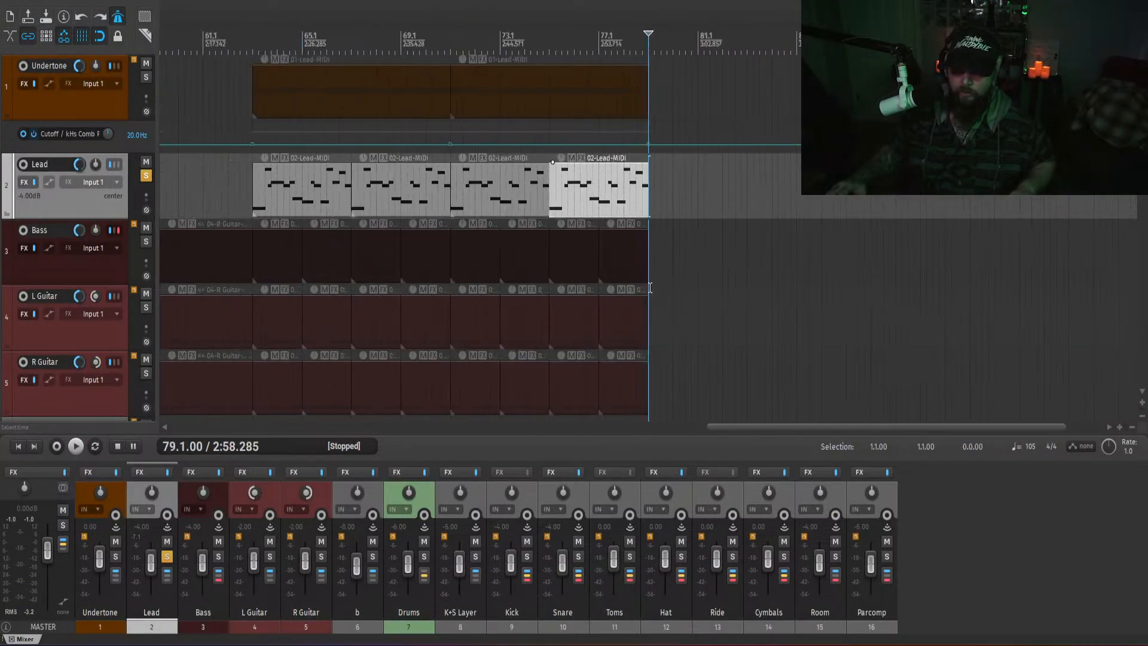
# - Unsolo the Lead track and play the full mix from beat 4 of bar 62
pyautogui.click(166, 558)
pyautogui.click(249, 156)
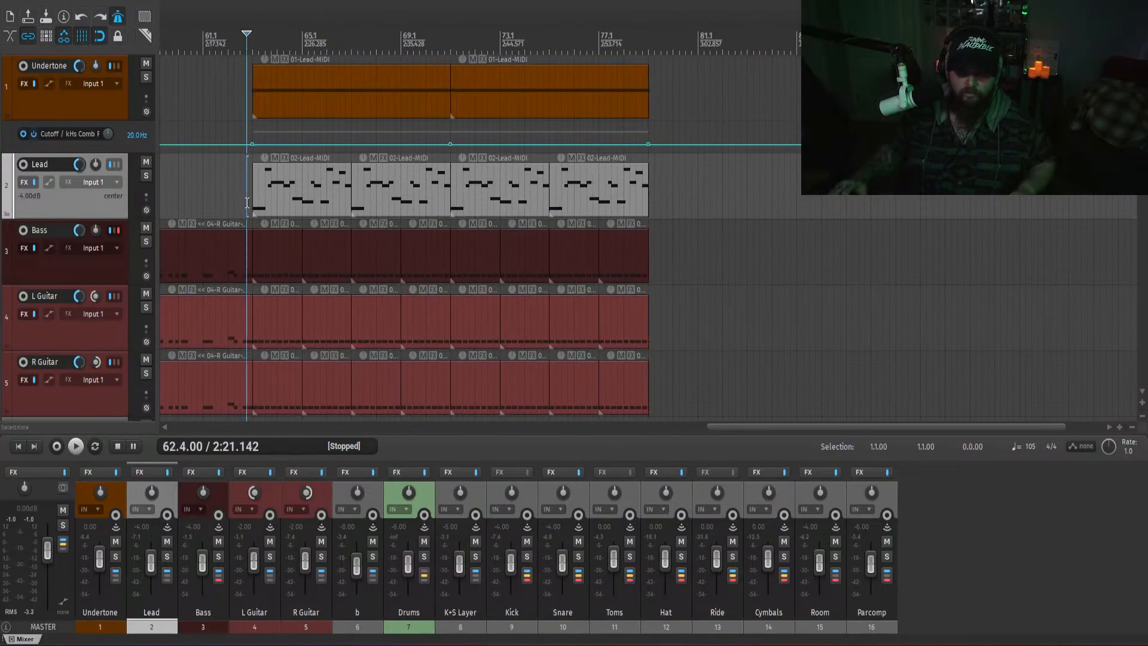
pyautogui.press('space')
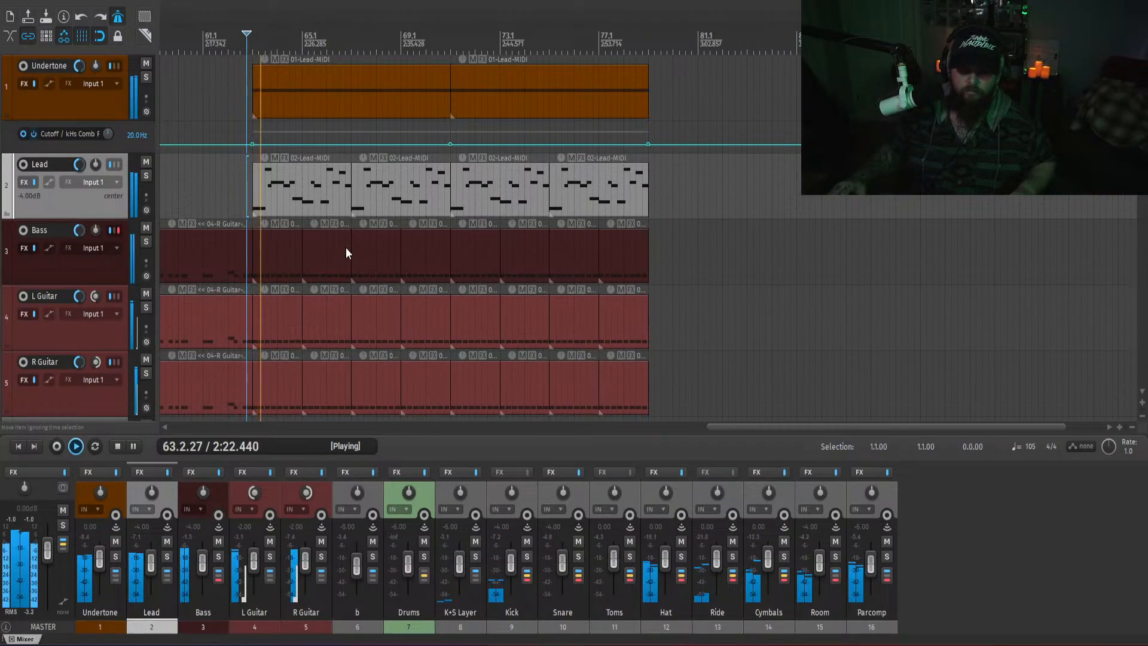
pyautogui.click(982, 530)
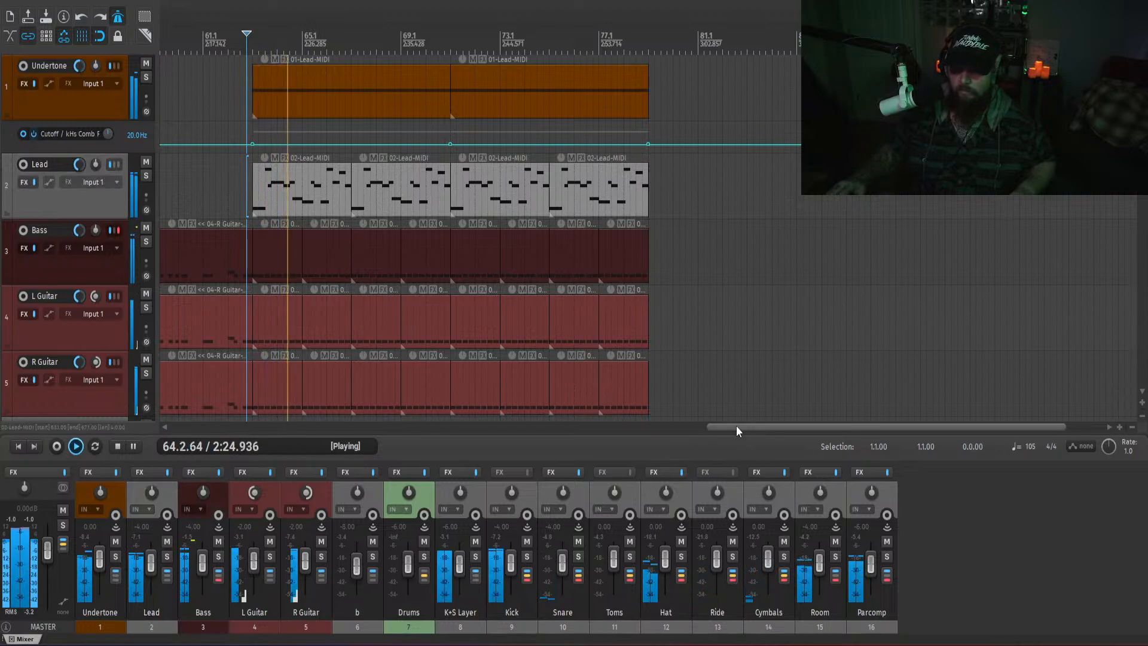
pyautogui.moveTo(737, 425); pyautogui.dragTo(656, 428)
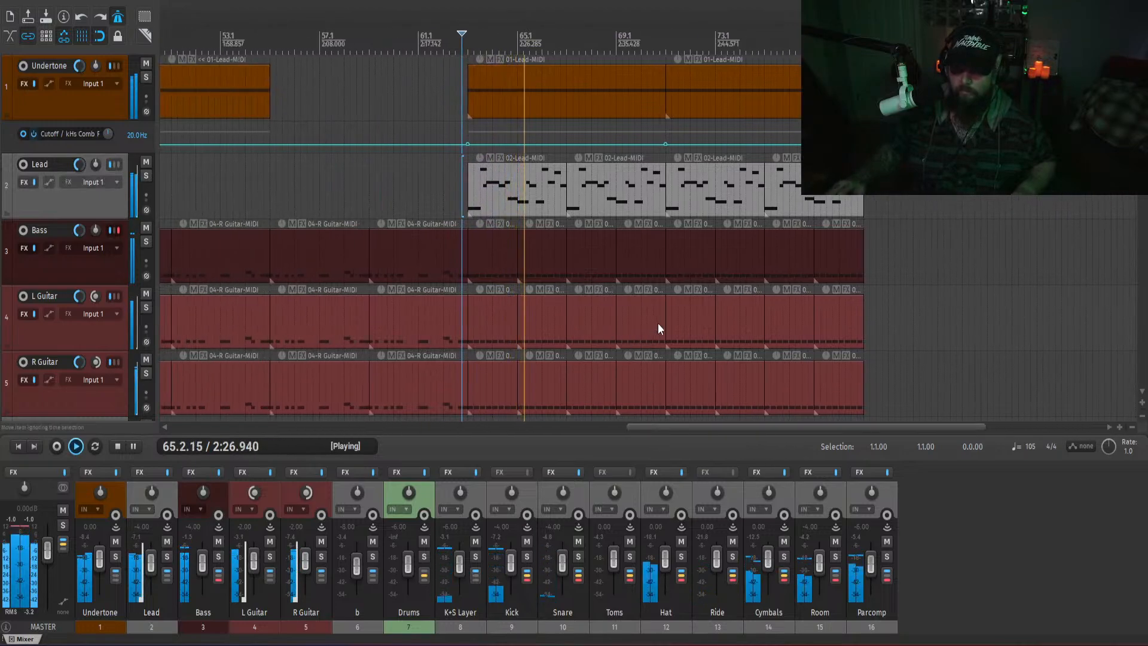
pyautogui.scroll(-2, 659, 310)
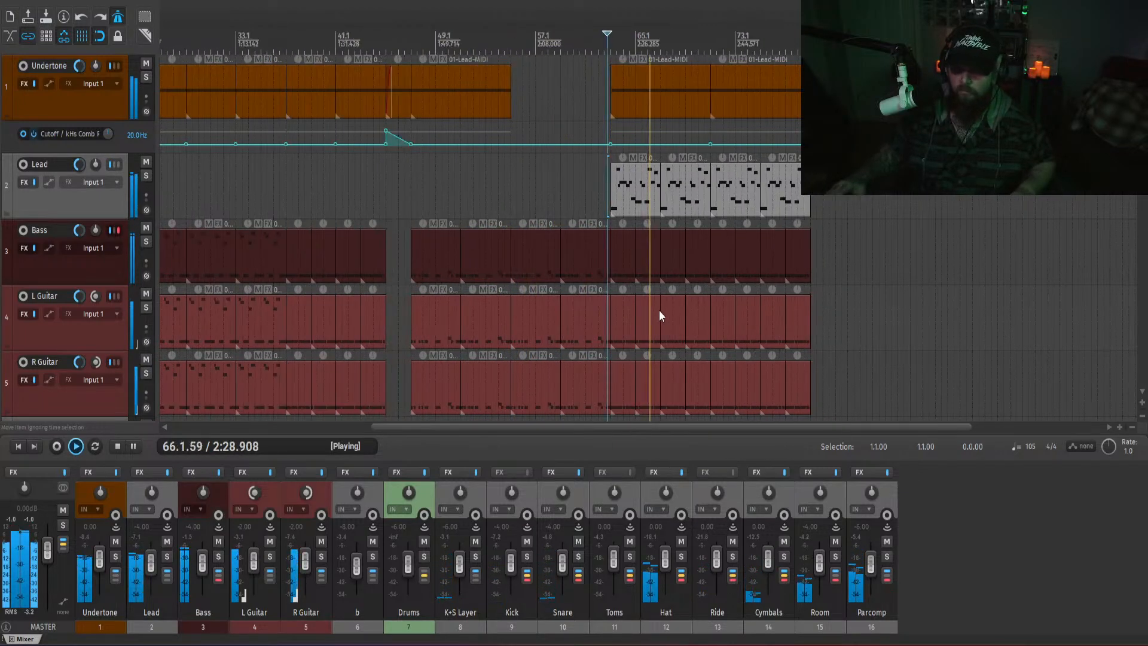
pyautogui.scroll(2, 684, 310)
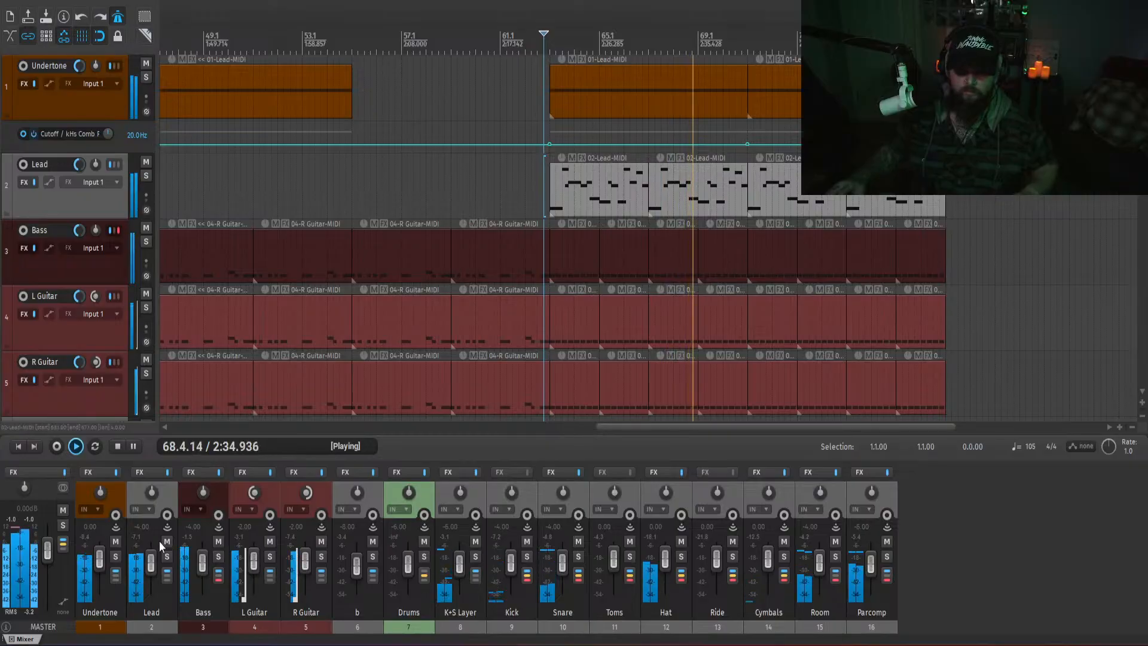
# - Switch off the indicator above the Noise macro in the Lead's Massive X, close the synth window and stop playback at the end
pyautogui.click(137, 473)
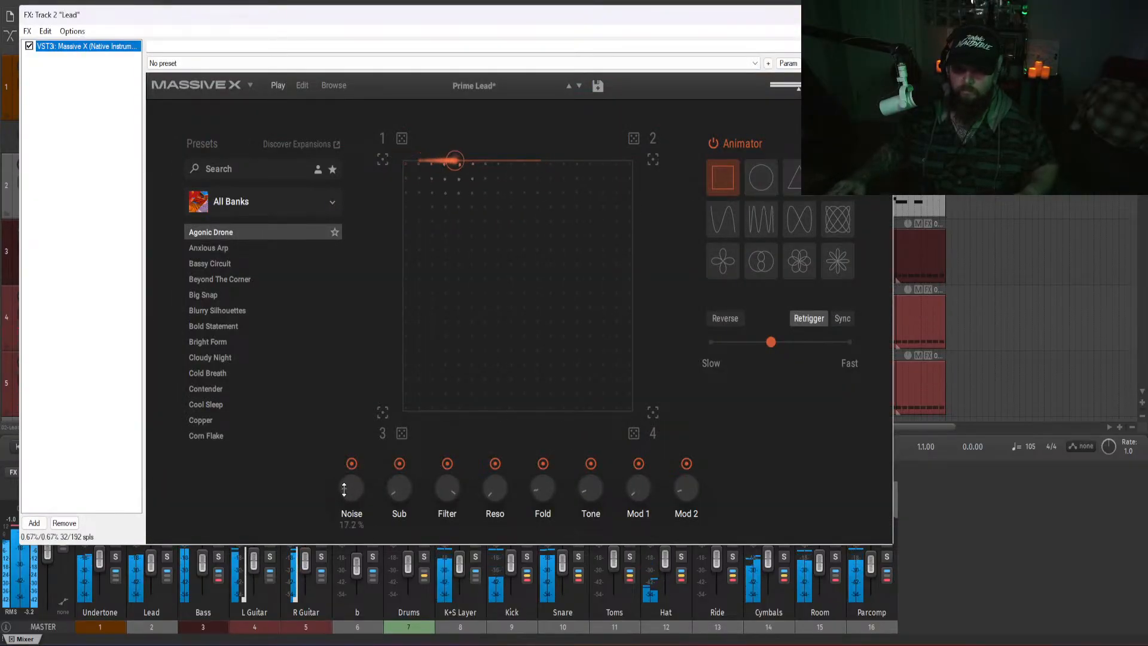
pyautogui.click(353, 464)
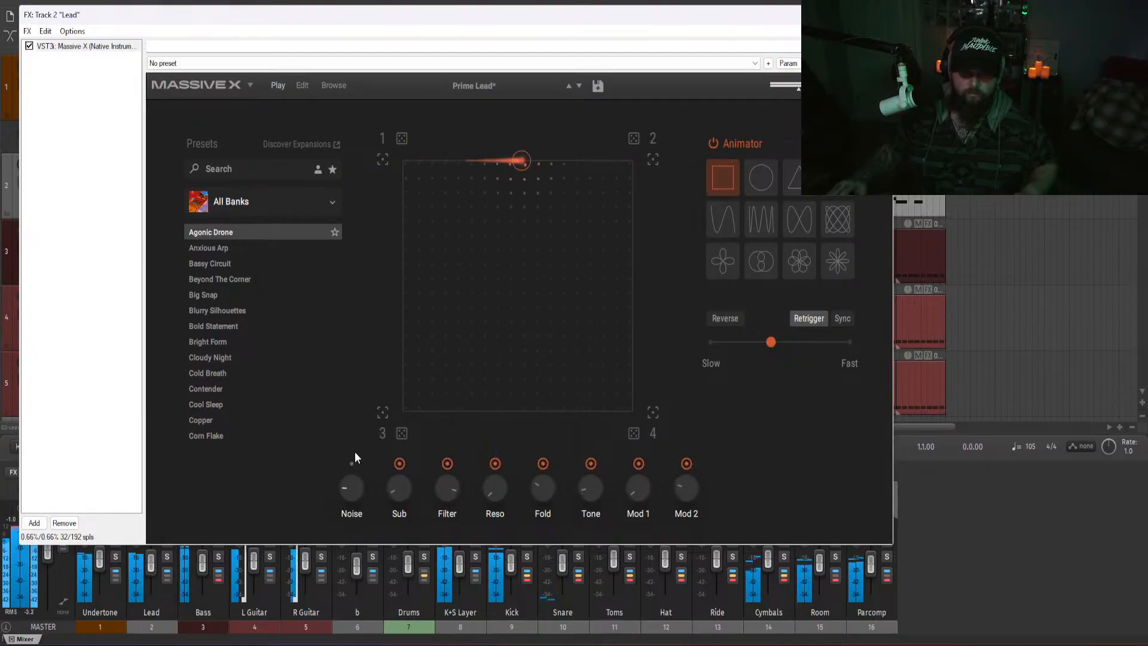
pyautogui.click(880, 15)
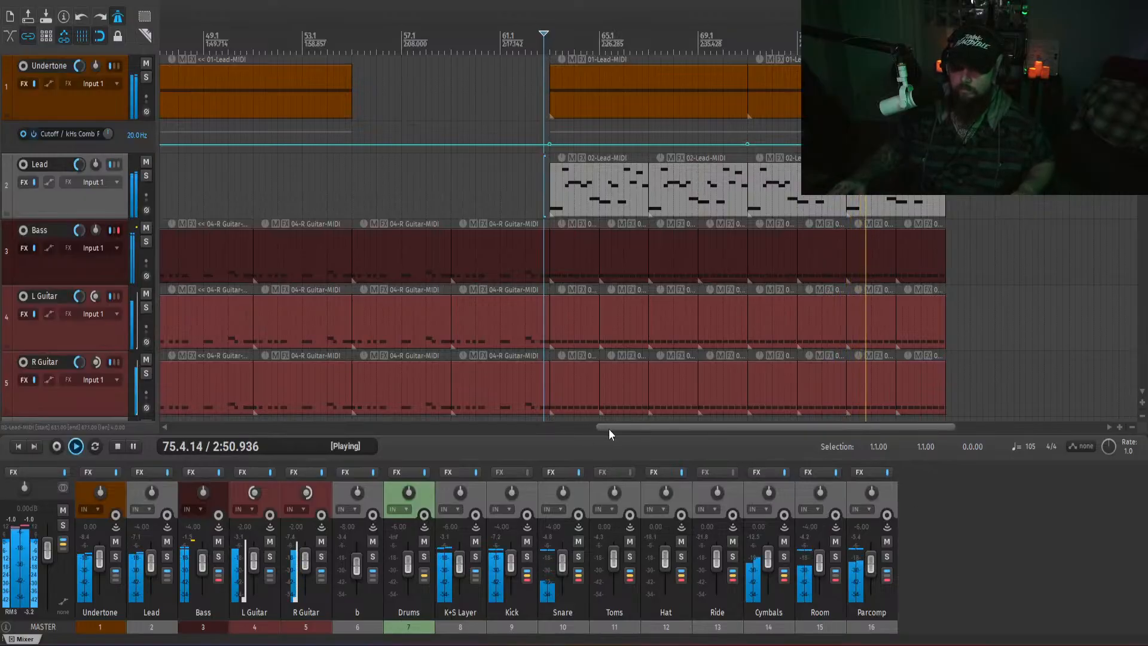
pyautogui.moveTo(608, 429); pyautogui.dragTo(629, 428)
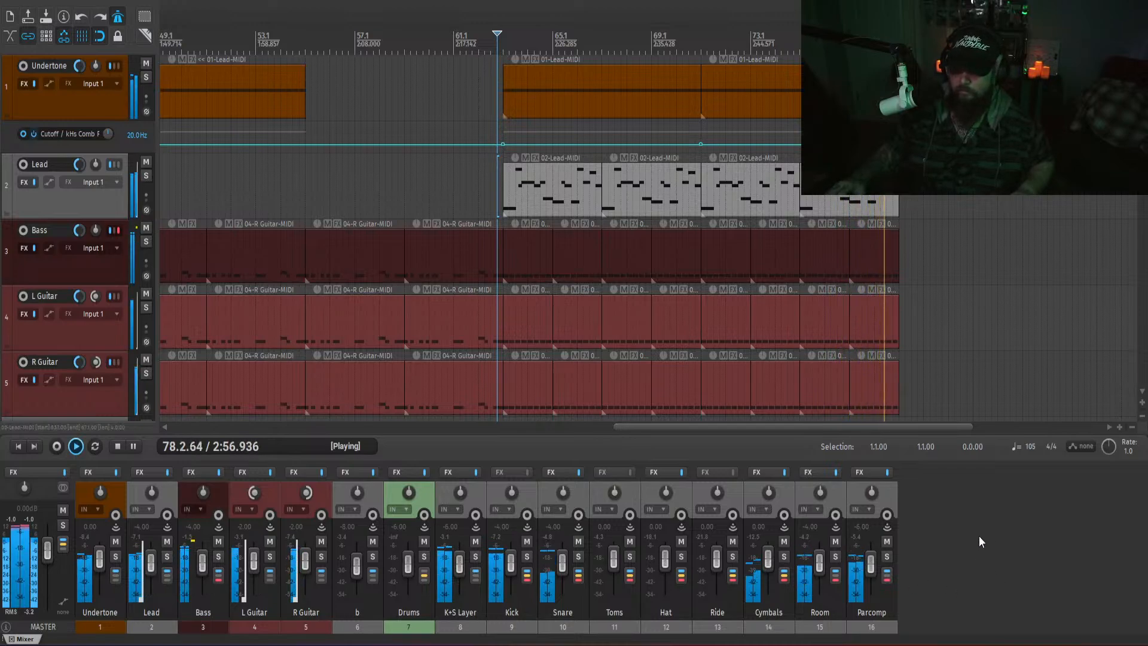
pyautogui.press('space')
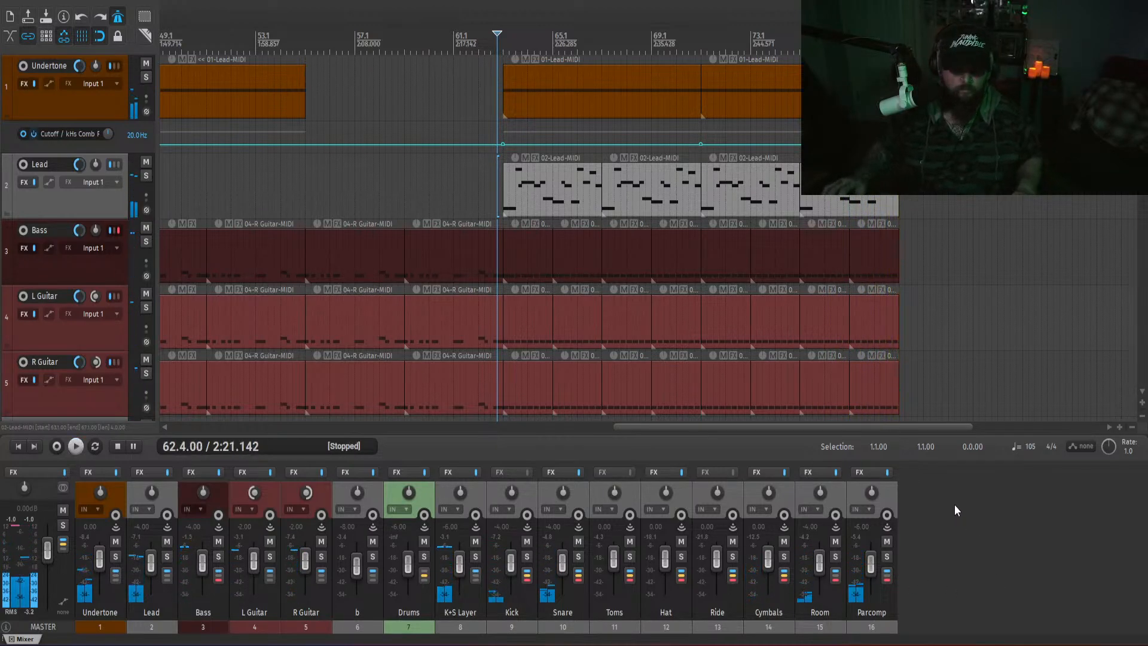
# - Copy the four Lead items from bars 63–79 and paste them at bar 47
pyautogui.moveTo(876, 427); pyautogui.dragTo(819, 428)
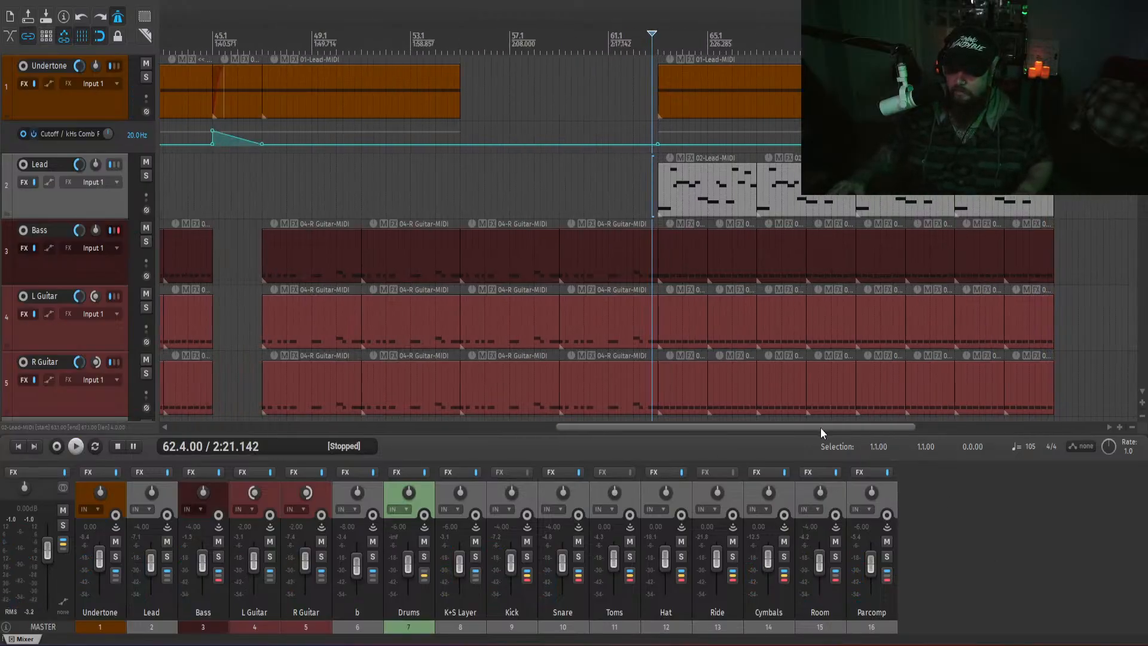
pyautogui.scroll(-2, 763, 366)
pyautogui.scroll(-1, 748, 315)
pyautogui.moveTo(873, 186); pyautogui.dragTo(591, 166)
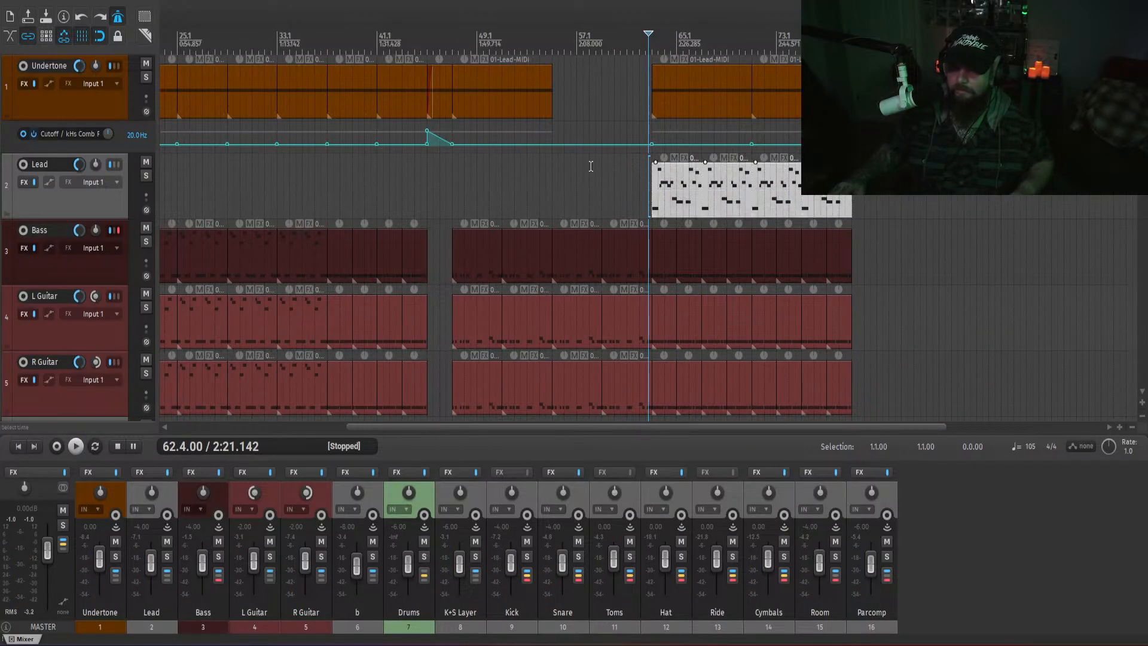
pyautogui.click(453, 189)
pyautogui.hotkey('ctrl', 'v')
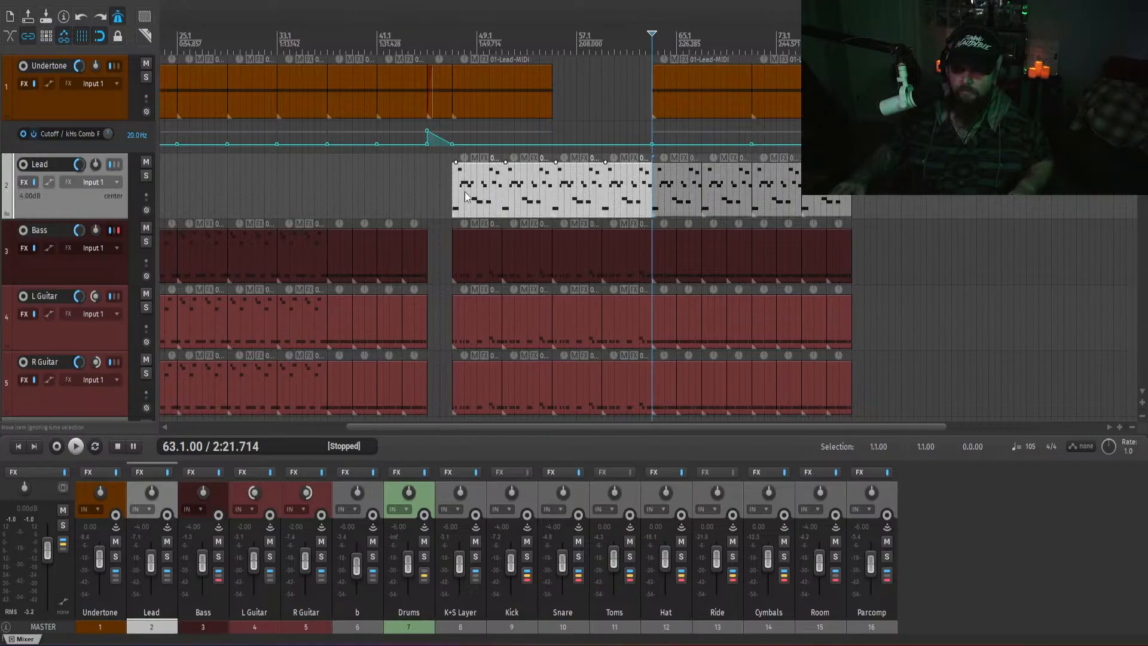
# - Play the transition into the copied lead section from beat 3 of bar 46, then stop
pyautogui.click(446, 192)
pyautogui.press('space')
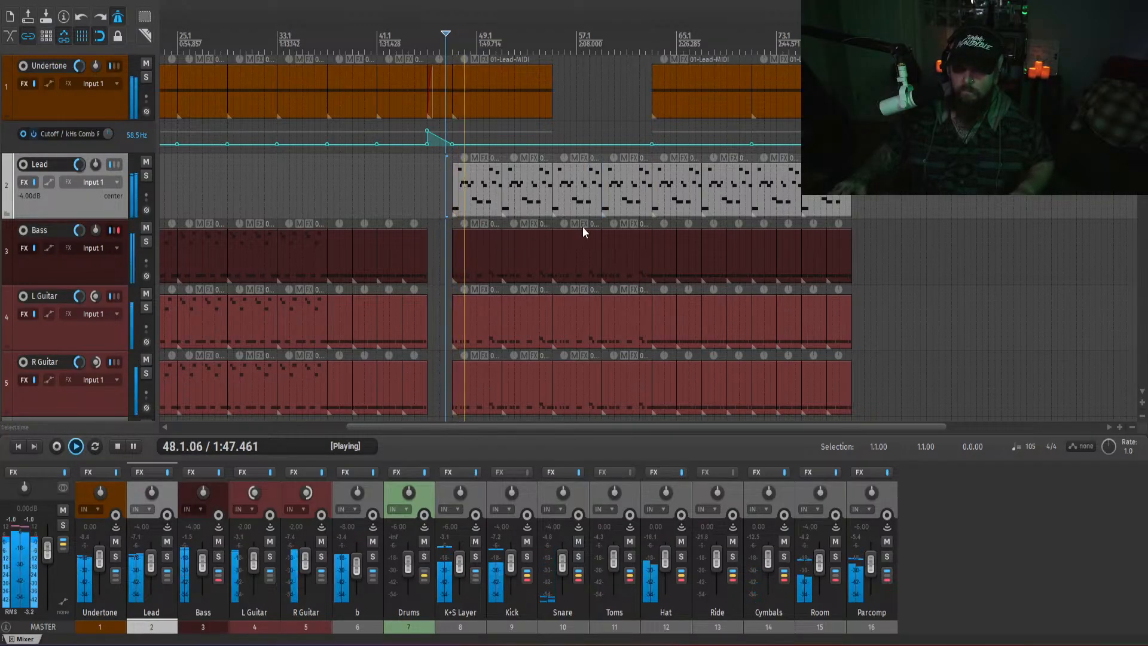
pyautogui.press('space')
# - Copy all eight Lead items from bars 47–79 and paste them at bar 5
pyautogui.scroll(-5, 547, 429)
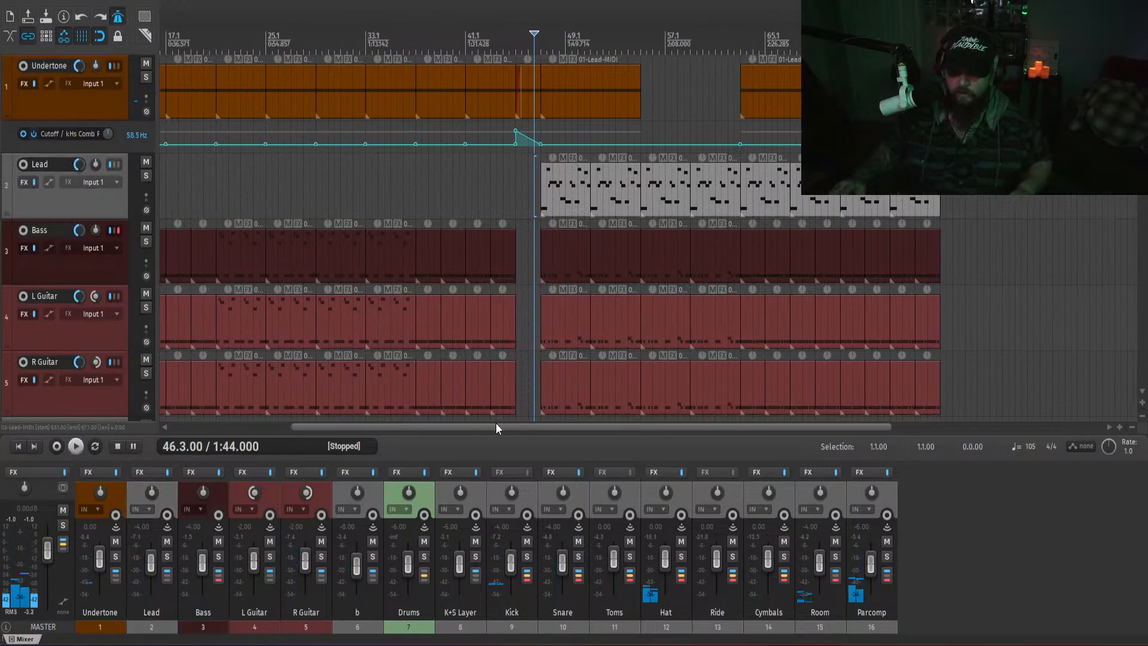
pyautogui.moveTo(677, 194); pyautogui.dragTo(387, 182)
pyautogui.click(180, 192)
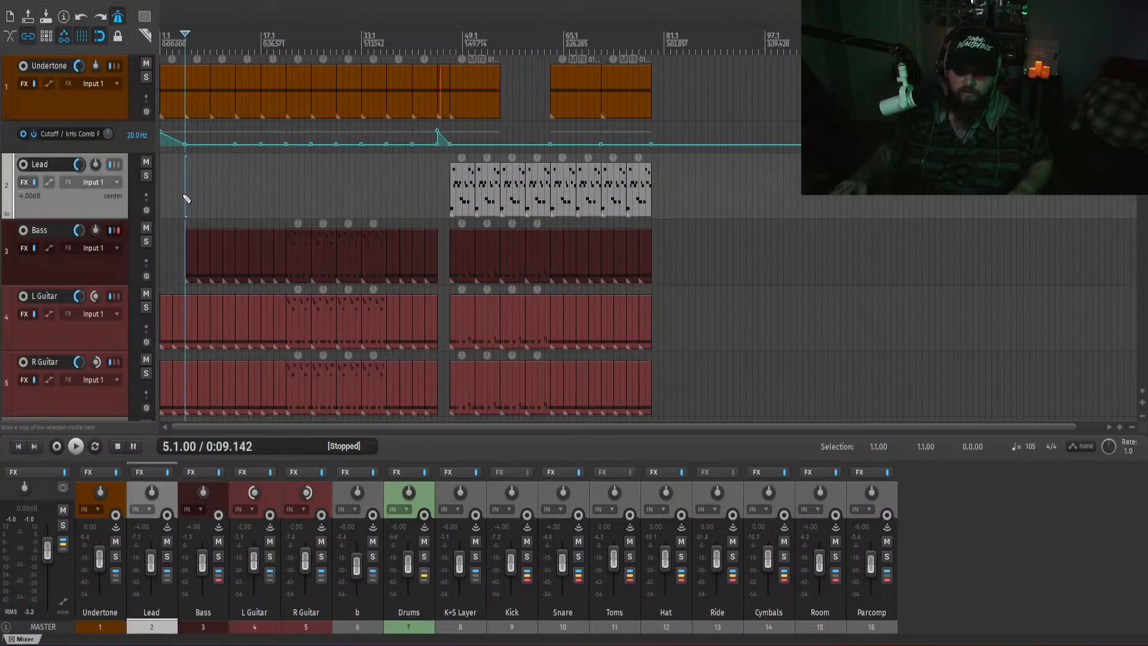
pyautogui.hotkey('ctrl', 'v')
# - Delete the eight Lead items in bars 5–37 and paste them again at bar 5
pyautogui.moveTo(171, 91); pyautogui.dragTo(256, 99)
pyautogui.moveTo(360, 106); pyautogui.dragTo(362, 105)
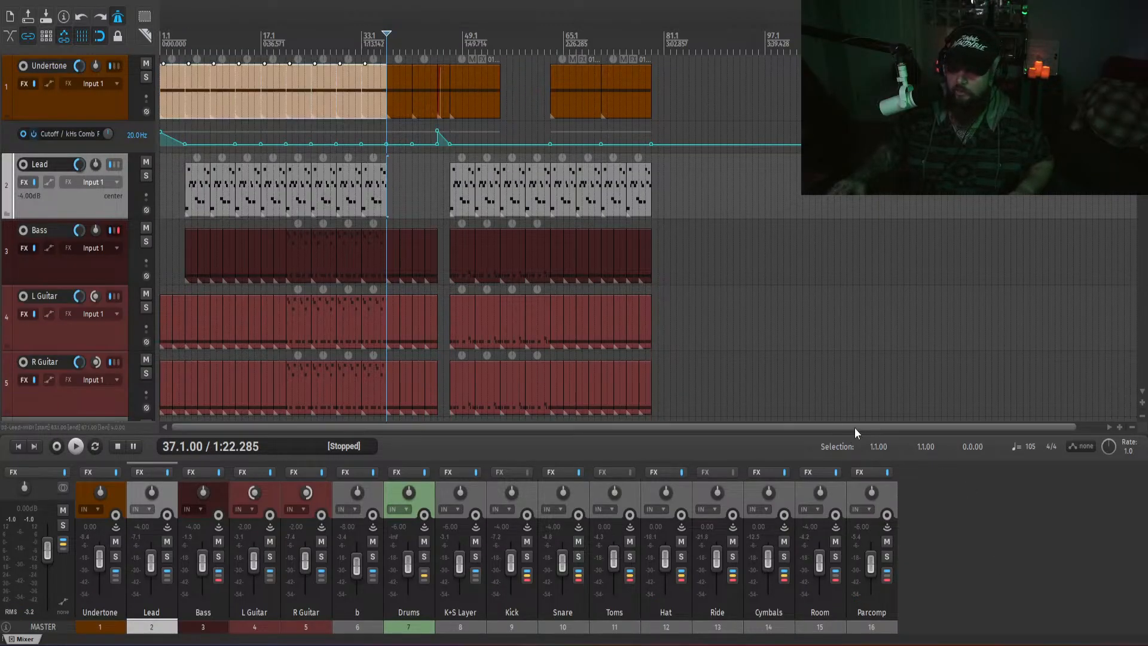
pyautogui.click(353, 191)
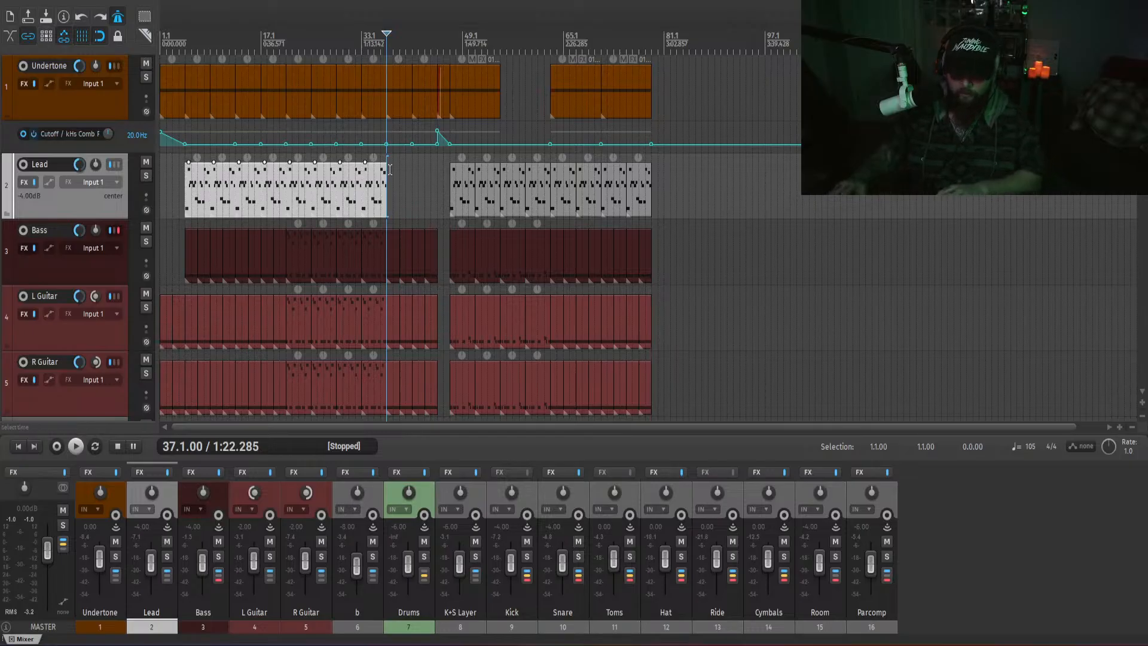
pyautogui.press('Delete')
pyautogui.click(186, 198)
pyautogui.hotkey('ctrl', 'v')
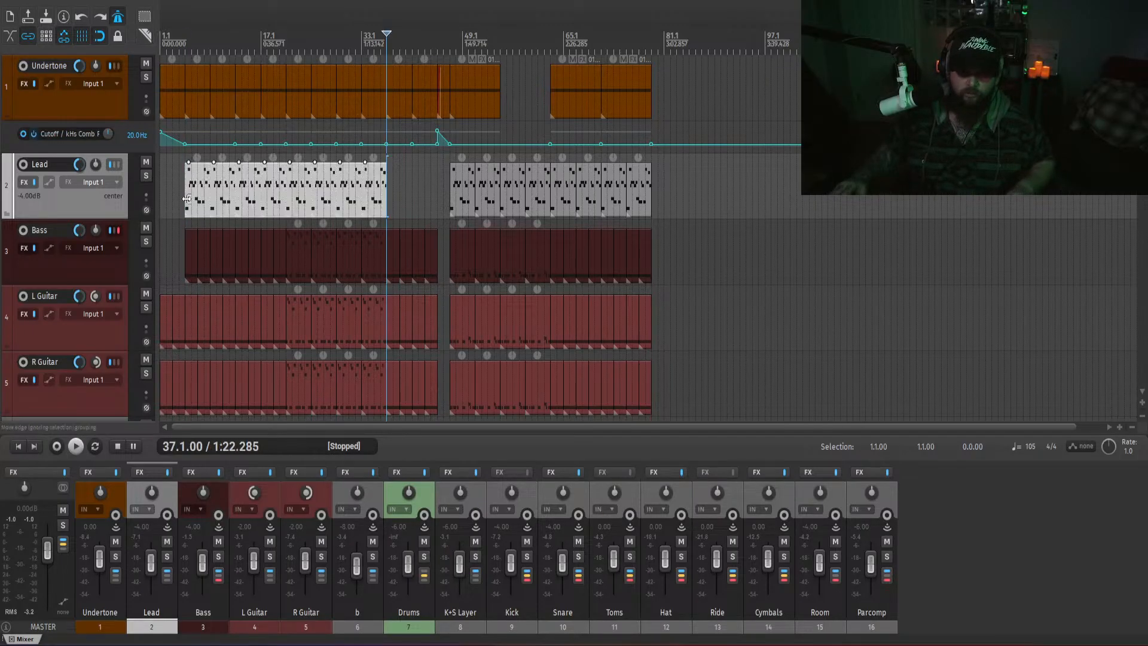
# - Play the song from bar 5 to hear the lead over the opening riff, then stop
pyautogui.click(186, 197)
pyautogui.press('space')
pyautogui.scroll(5, 257, 200)
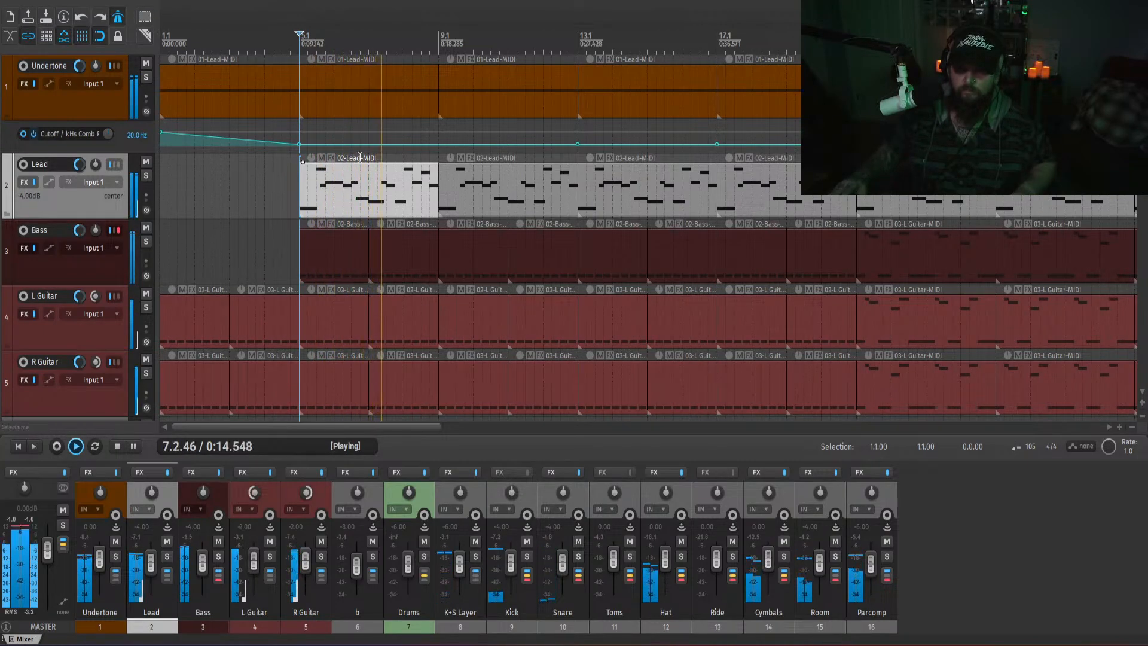
pyautogui.moveTo(383, 425); pyautogui.dragTo(480, 427)
pyautogui.press('space')
# - Delete the four Lead items in bars 21–37, above the melodic guitar section
pyautogui.scroll(-3, 540, 339)
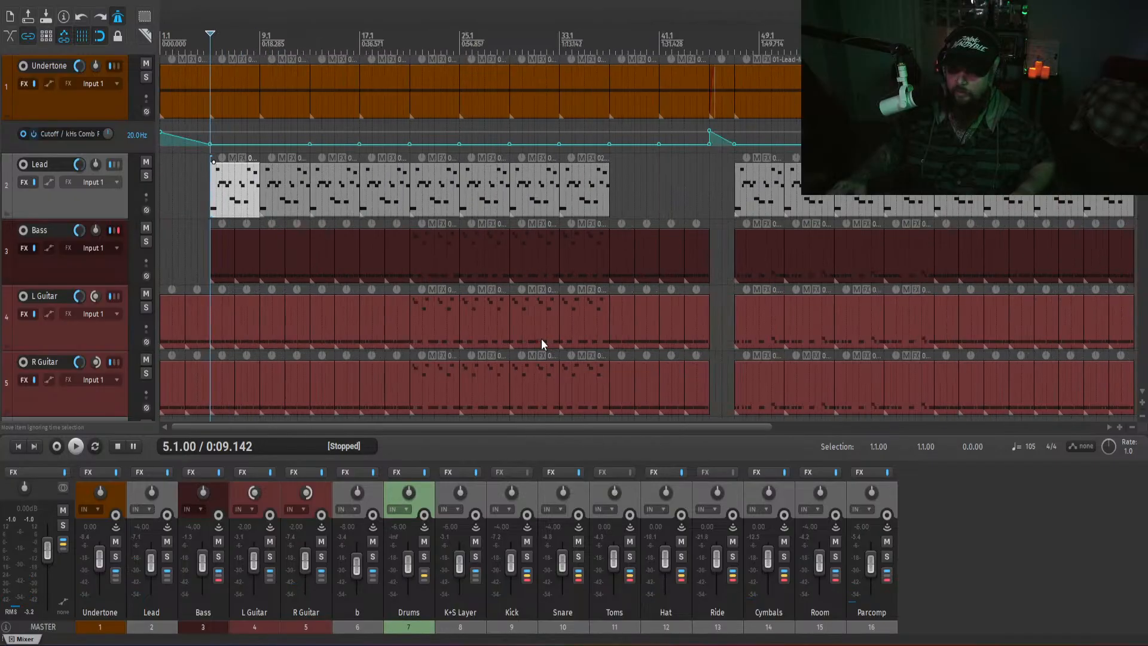
pyautogui.moveTo(621, 206); pyautogui.dragTo(543, 200)
pyautogui.moveTo(441, 202); pyautogui.dragTo(440, 202)
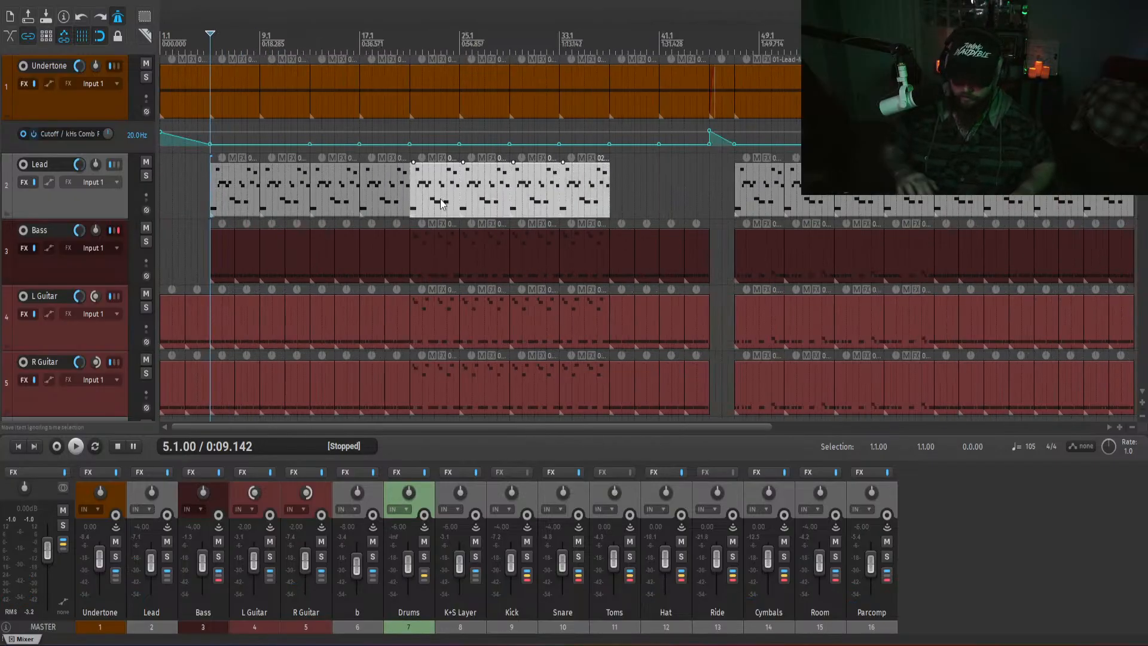
pyautogui.press('Delete')
# - With playback running, copy the two Lead items in bars 13–21 and paste them at bar 37
pyautogui.click(395, 184)
pyautogui.press('space')
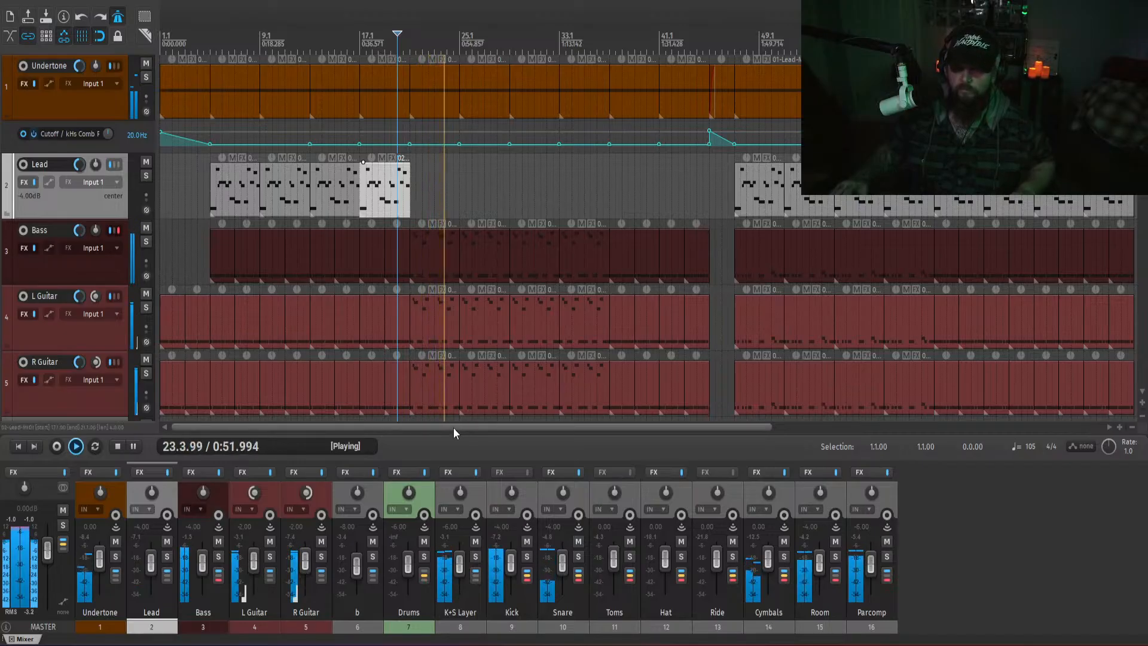
pyautogui.click(612, 185)
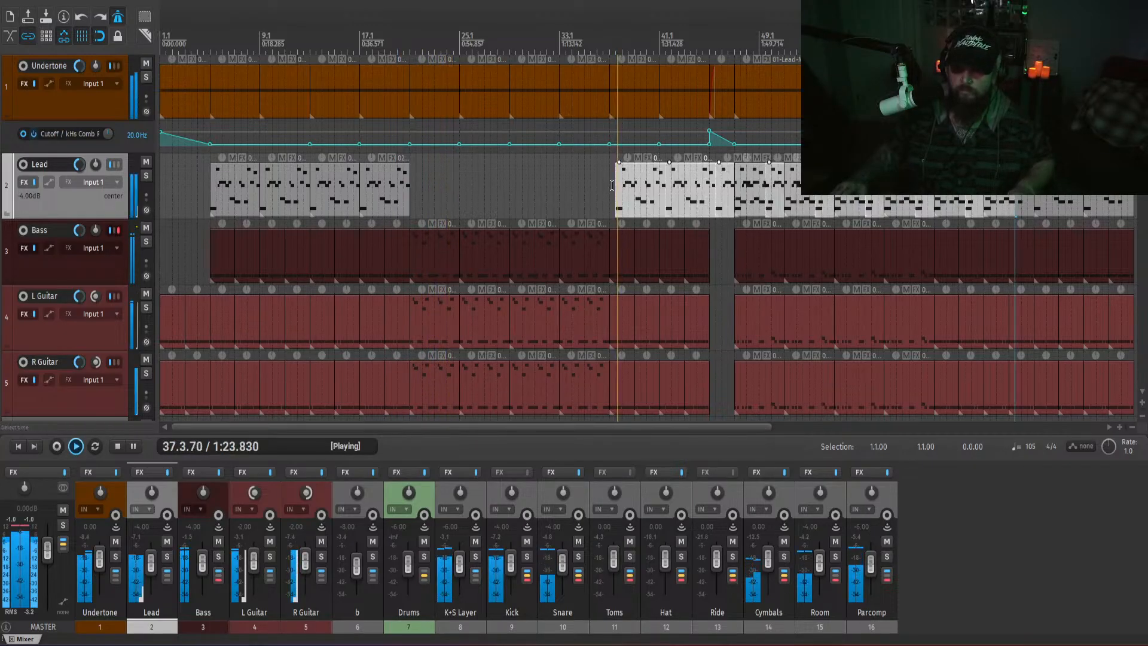
pyautogui.moveTo(417, 185); pyautogui.dragTo(316, 190)
pyautogui.hotkey('ctrl', 'c')
pyautogui.click(610, 192)
pyautogui.hotkey('ctrl', 'v')
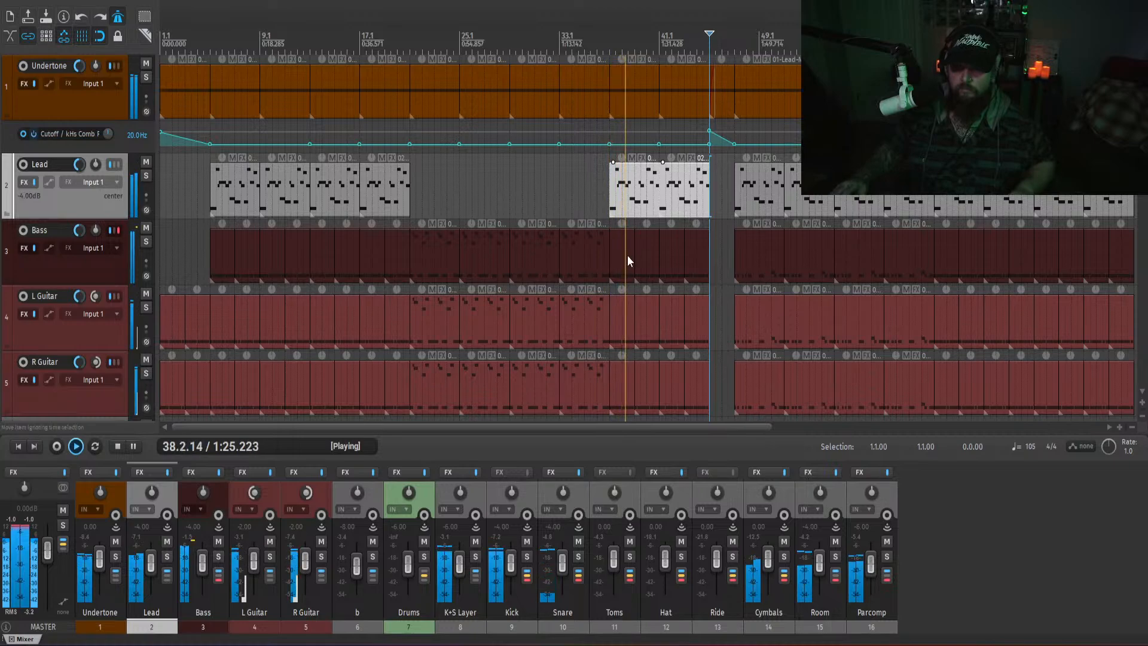
# - Delete the four Lead items in bars 47–63
pyautogui.click(878, 195)
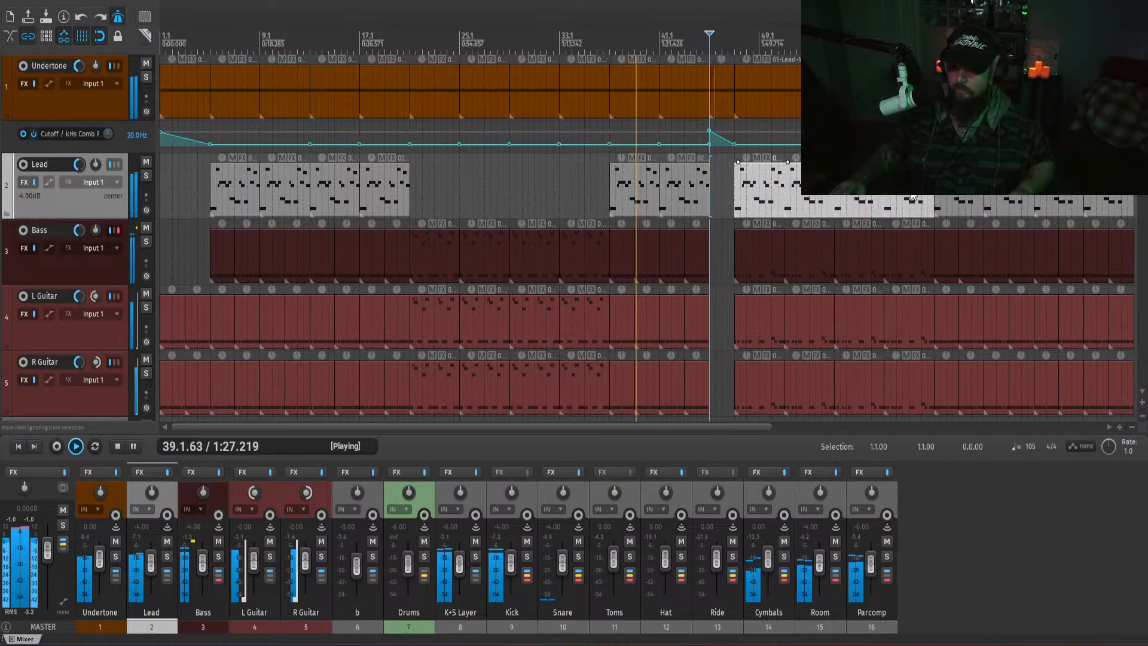
pyautogui.press('Delete')
pyautogui.click(945, 537)
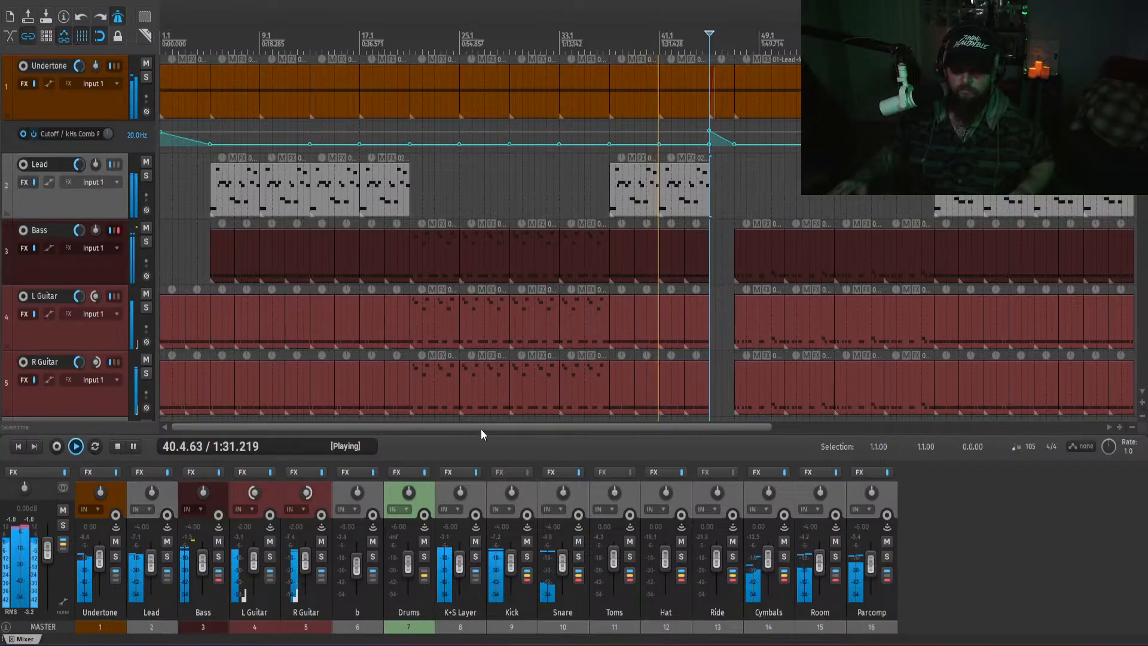
# - Listen through the pause at bar 45 and the riff from bar 47 without the lead, then stop playback
pyautogui.moveTo(481, 427); pyautogui.dragTo(550, 426)
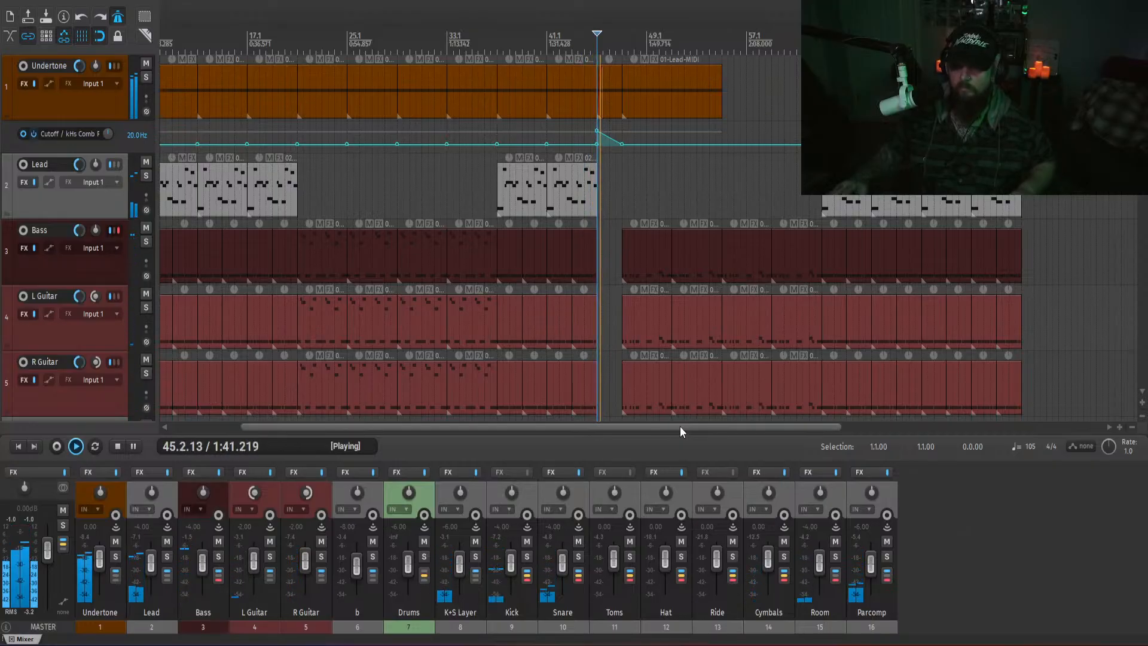
pyautogui.moveTo(680, 426); pyautogui.dragTo(738, 425)
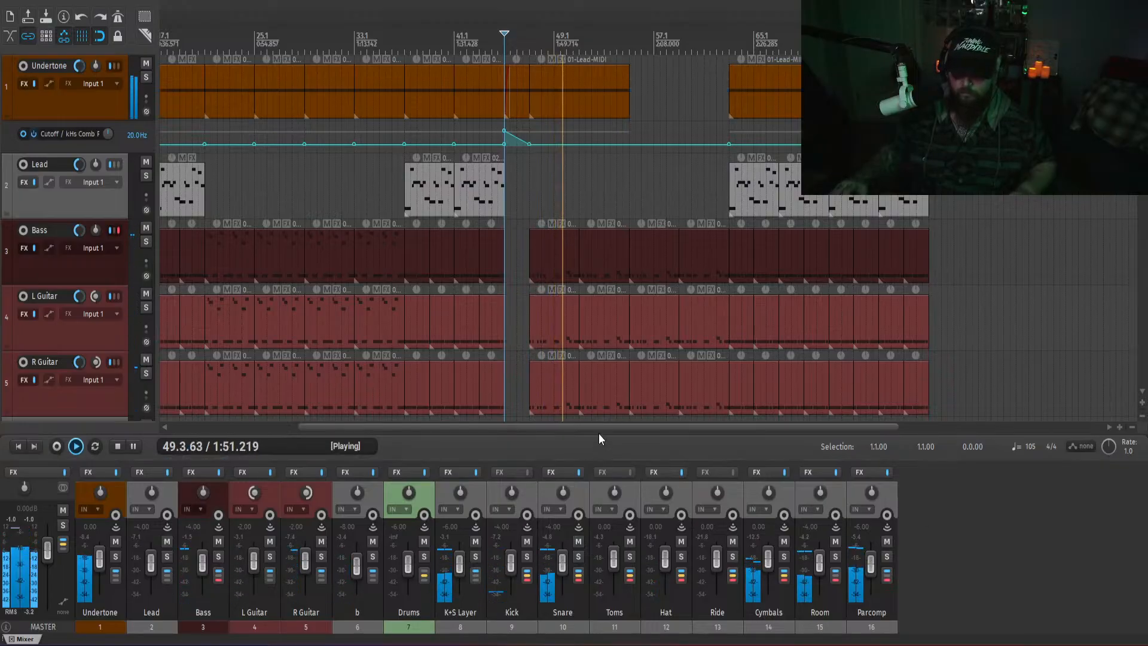
pyautogui.moveTo(598, 426); pyautogui.dragTo(443, 417)
pyautogui.press('space')
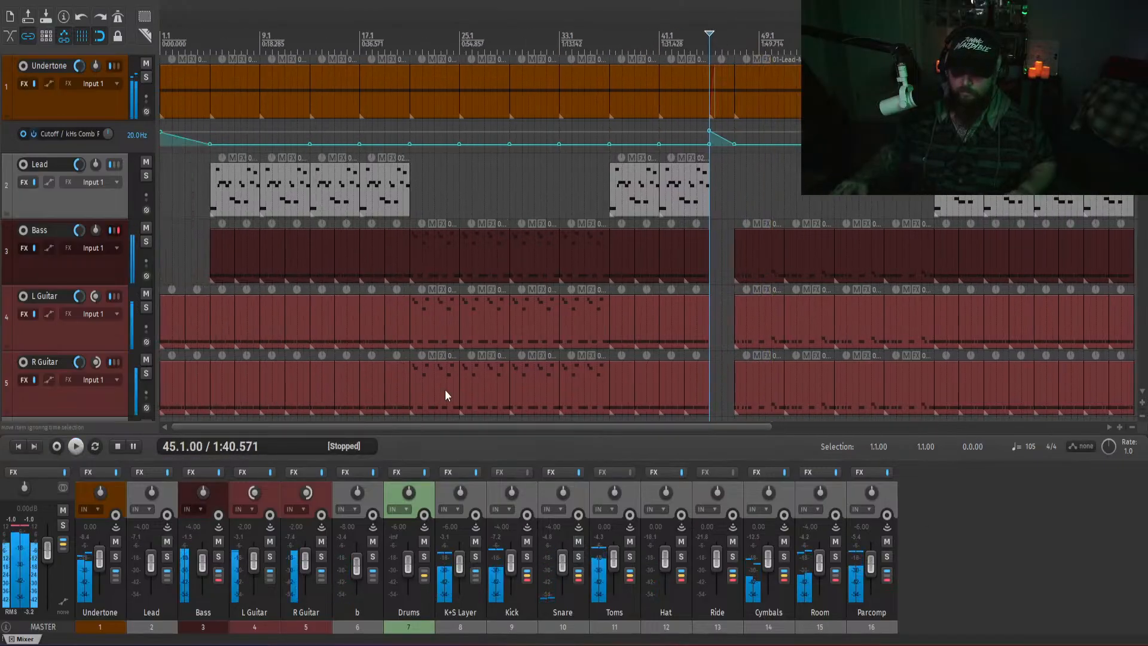
# - Transpose all notes of the Lead item in bars 9–13 up by 12 semitones and close the MIDI editor
pyautogui.click(239, 191)
pyautogui.click(273, 199)
pyautogui.click(282, 191)
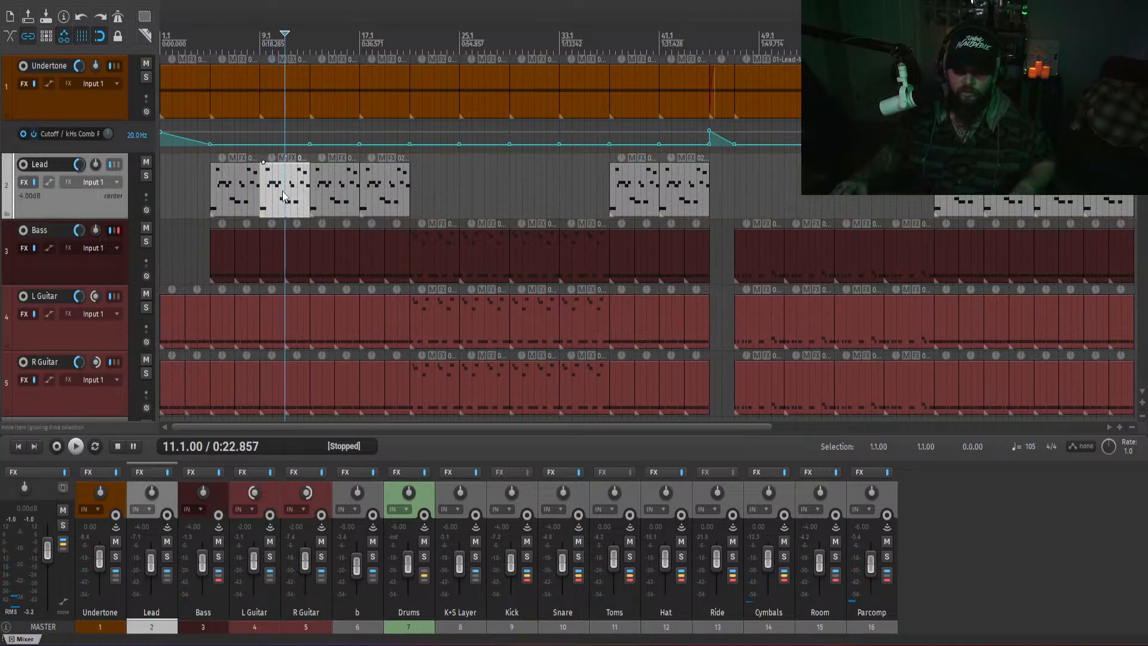
pyautogui.doubleClick(282, 191)
pyautogui.hotkey('ctrl', 'a')
pyautogui.write('n12')
pyautogui.press('Return')
pyautogui.press('Escape')
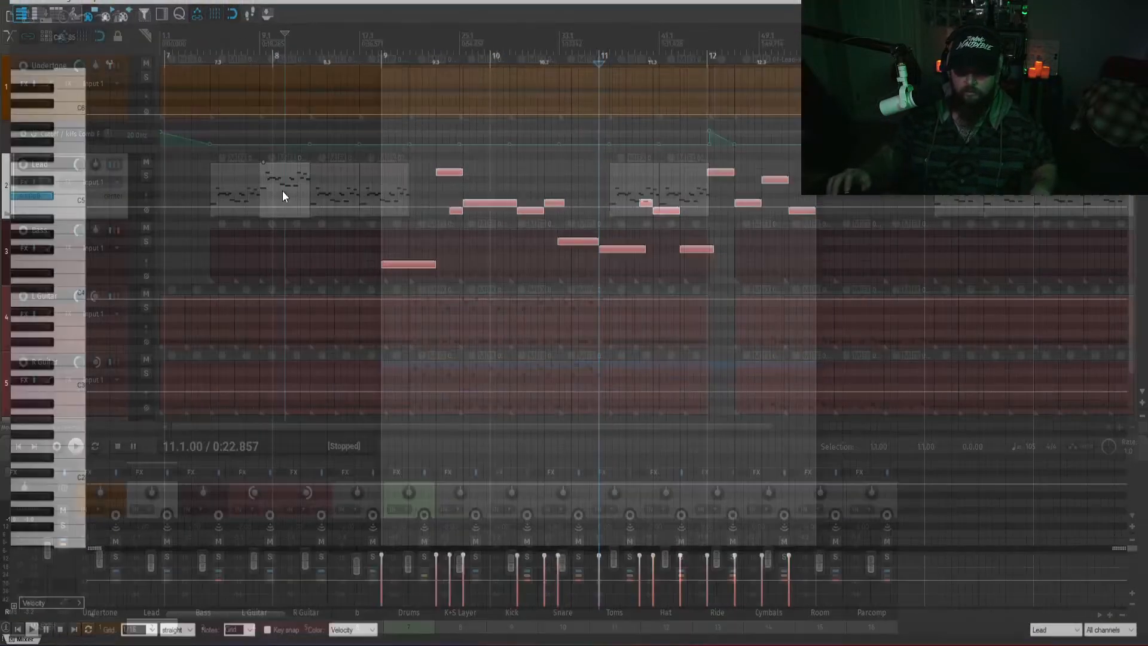
# - Play the lead from just before bar 5 and replace the Lead item at bar 17 with a copy of the octave-higher phrase
pyautogui.click(203, 191)
pyautogui.press('space')
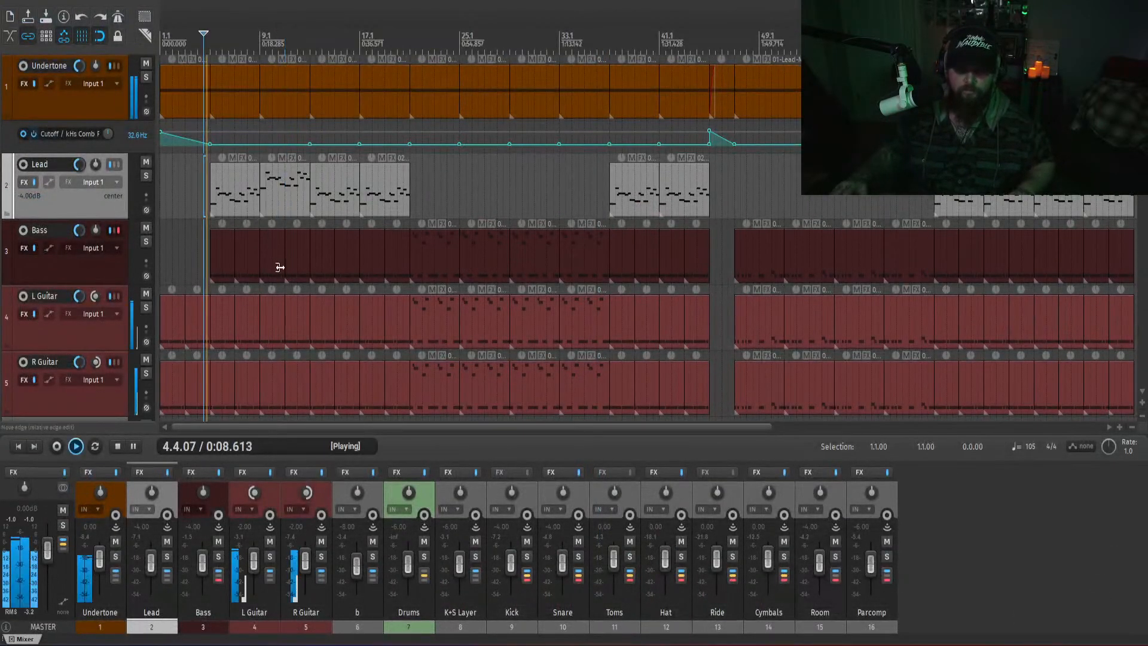
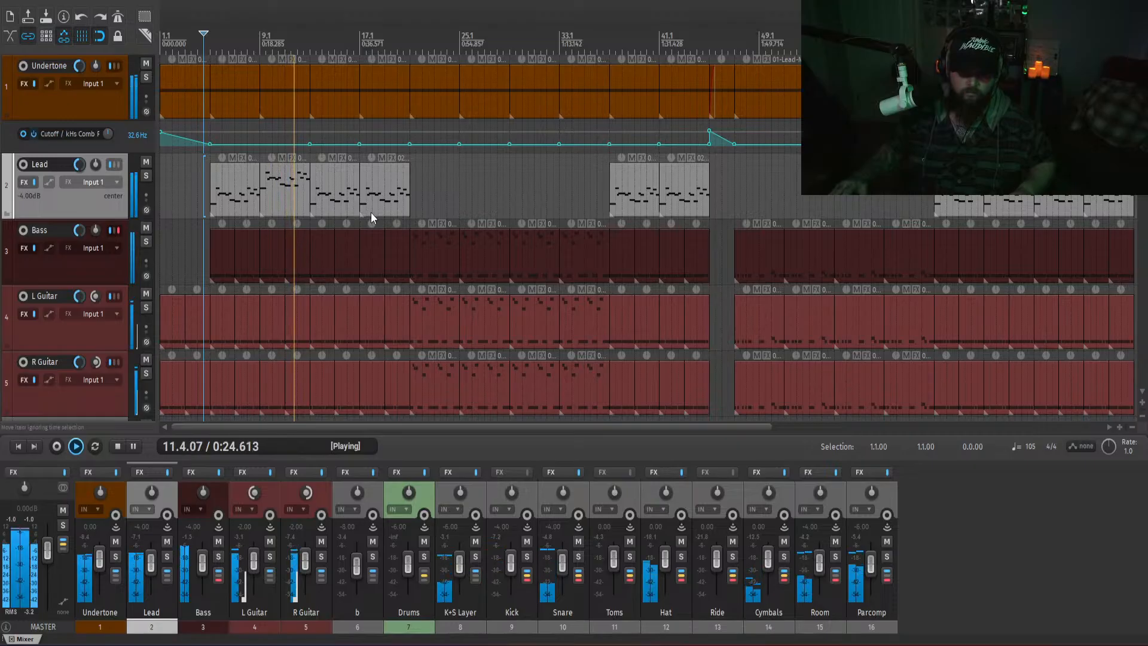
pyautogui.click(272, 183)
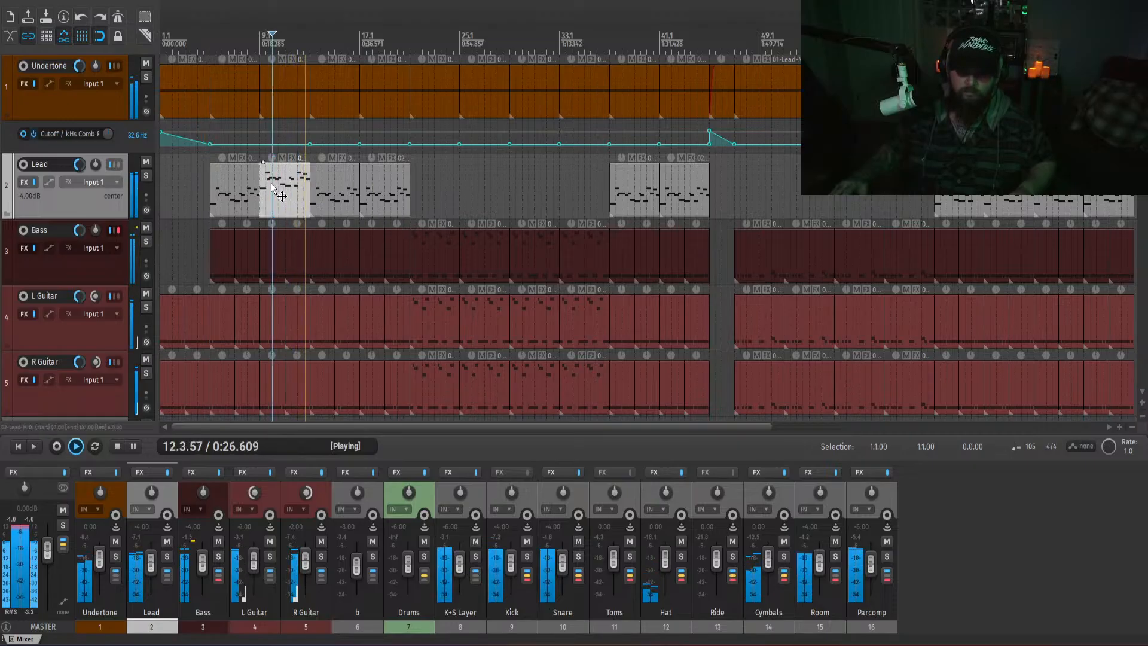
pyautogui.click(362, 199)
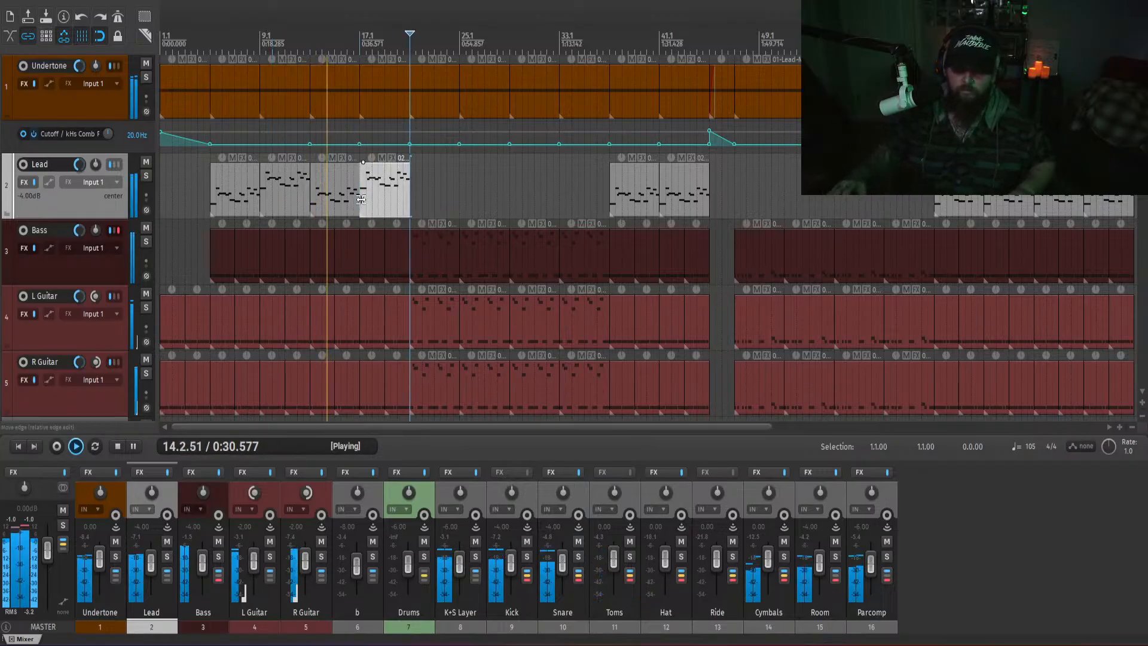
pyautogui.click(985, 537)
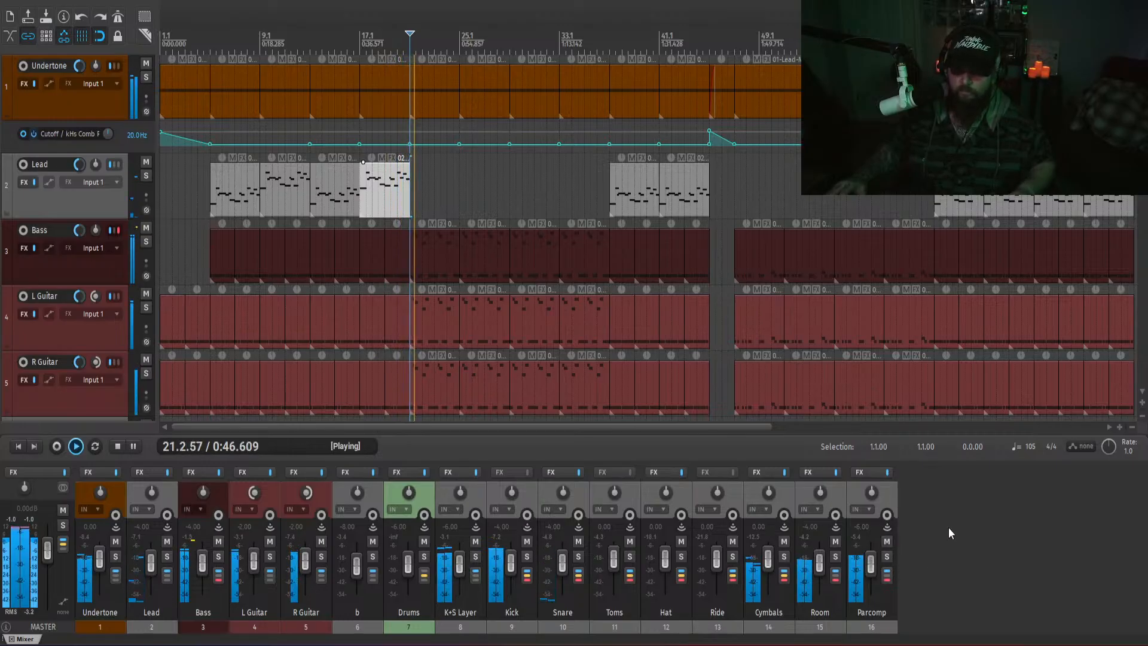
pyautogui.press('space')
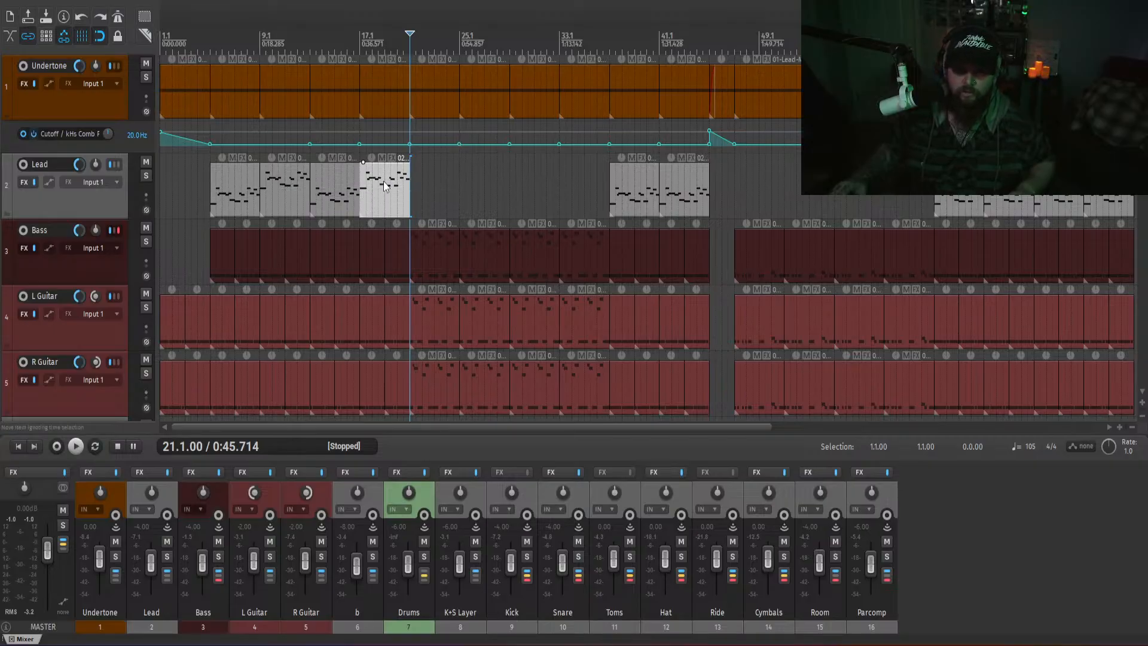
# - Select the octave-higher Lead item in bars 17–21, then start playback from bar 23
pyautogui.click(363, 202)
pyautogui.scroll(3, 364, 201)
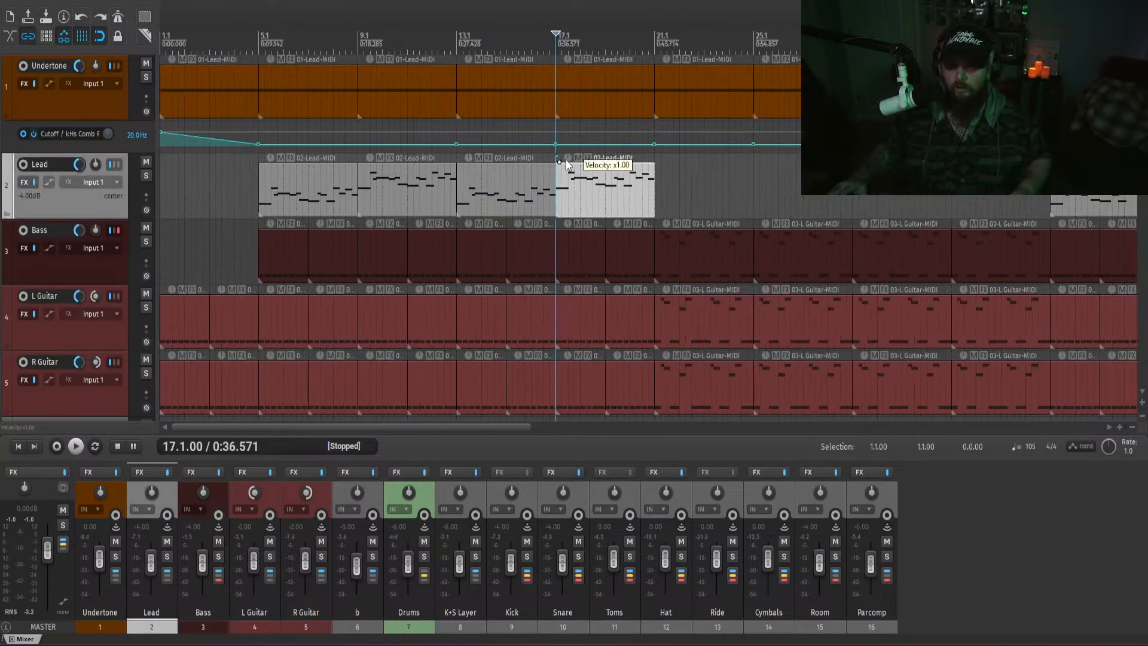
pyautogui.moveTo(680, 188); pyautogui.dragTo(554, 164)
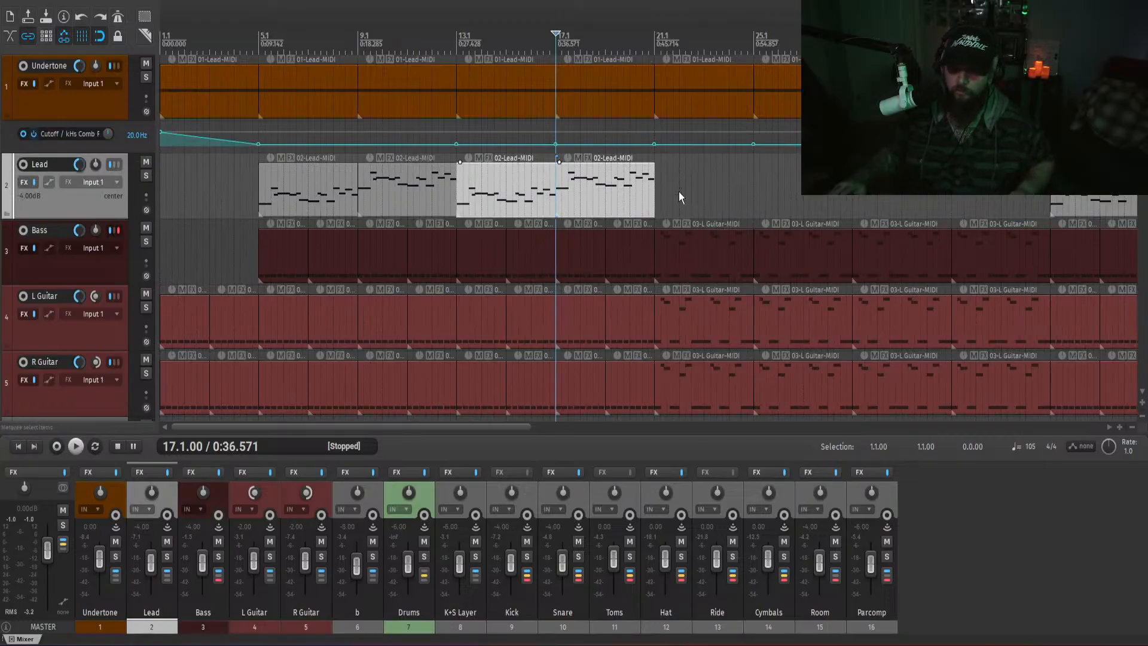
pyautogui.moveTo(680, 192); pyautogui.dragTo(617, 188)
pyautogui.hscroll(3, 490, 429)
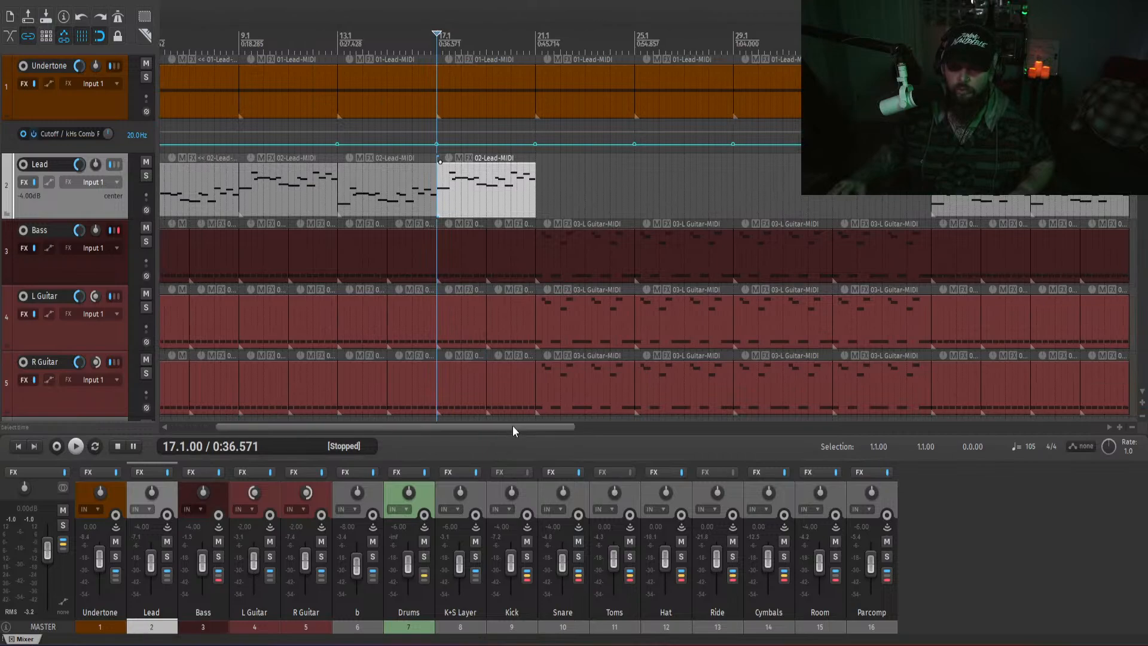
pyautogui.scroll(-3, 512, 428)
pyautogui.click(546, 180)
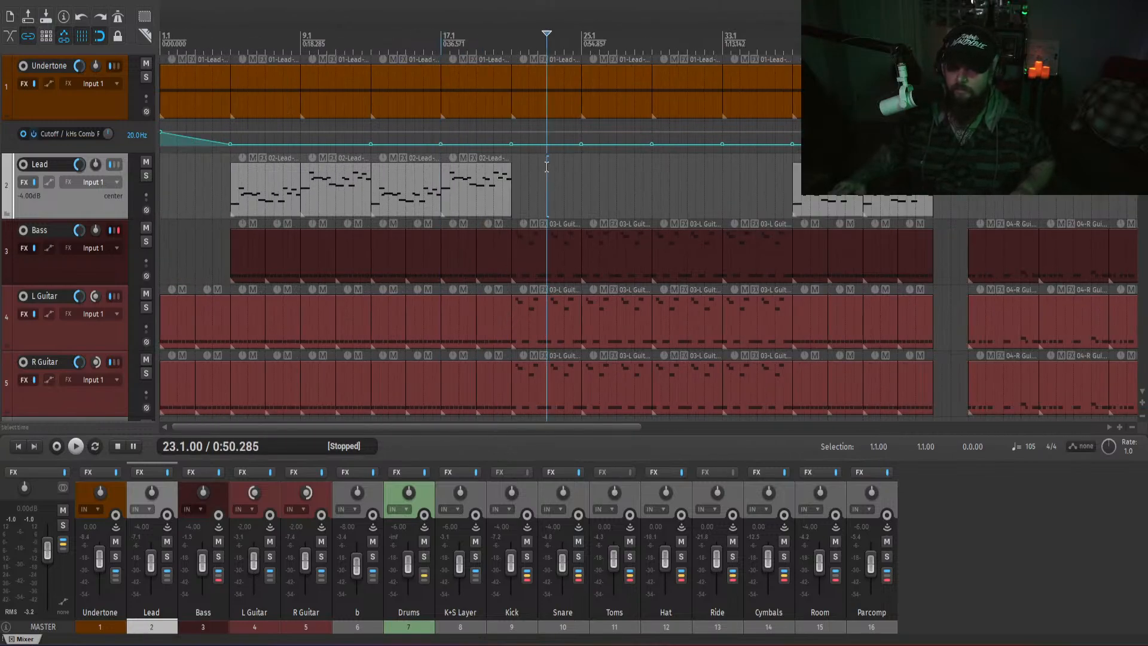
pyautogui.press('space')
pyautogui.scroll(-2, 625, 263)
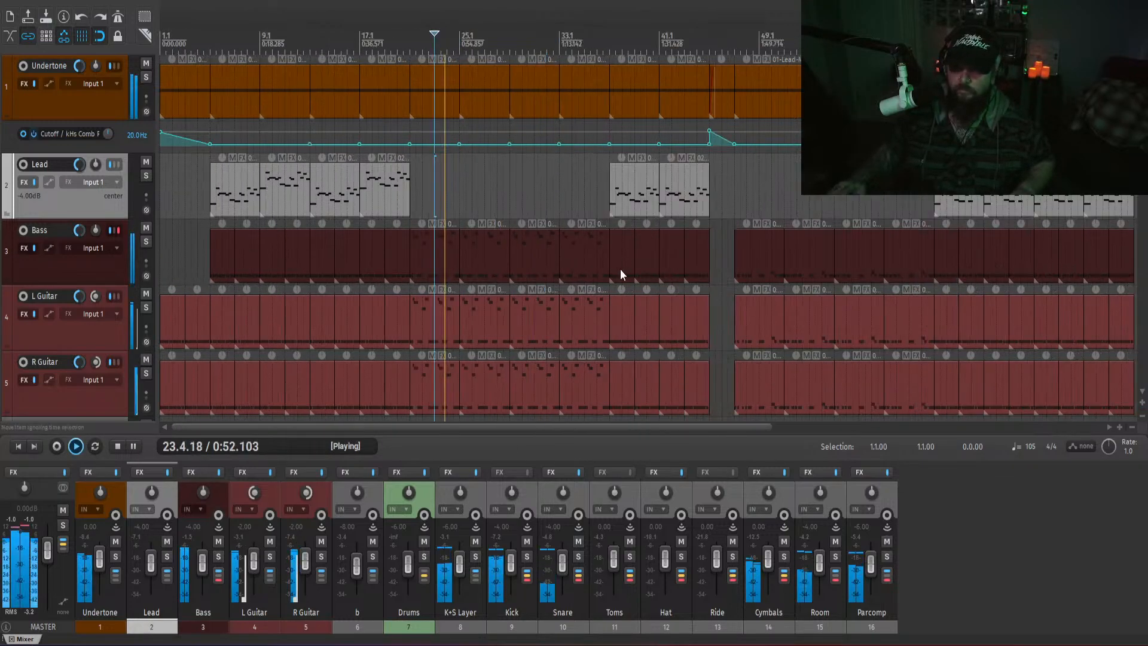
# - Paste the octave-higher Lead phrase over the existing Lead items at bars 41, 67 and 75
pyautogui.click(666, 209)
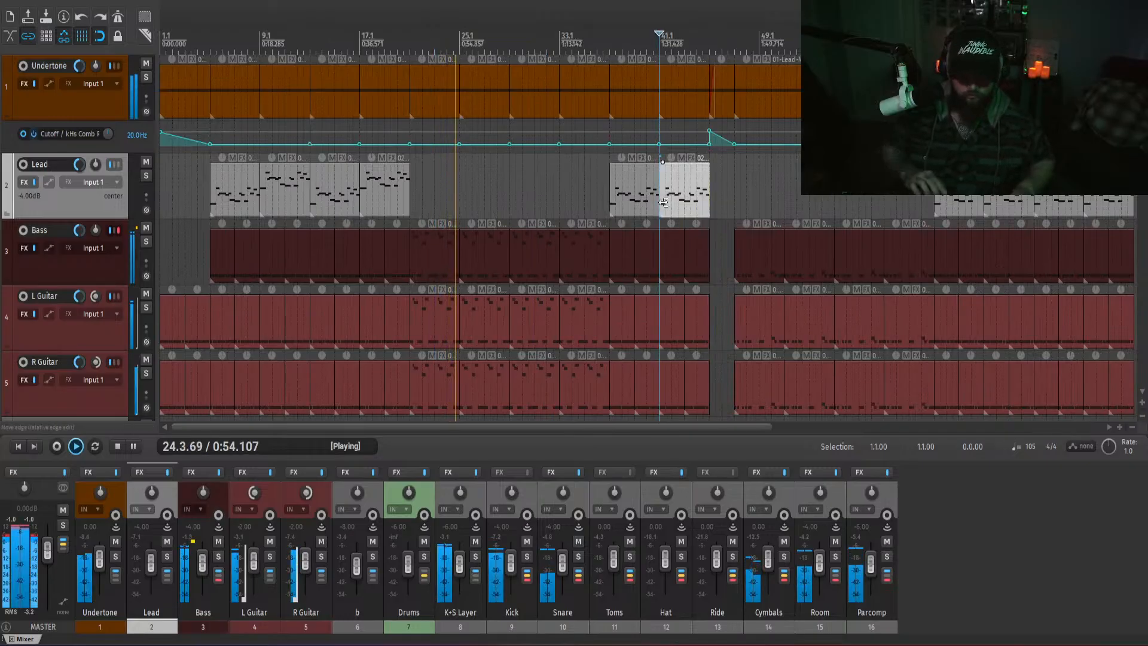
pyautogui.moveTo(558, 428); pyautogui.dragTo(752, 442)
pyautogui.click(683, 196)
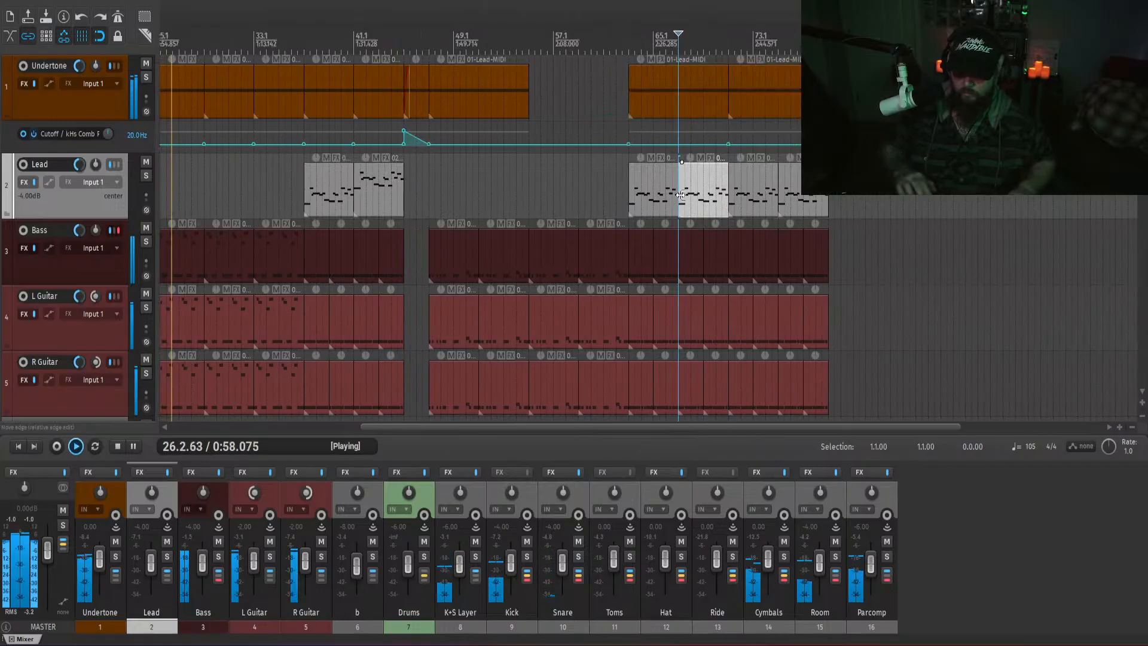
pyautogui.click(779, 207)
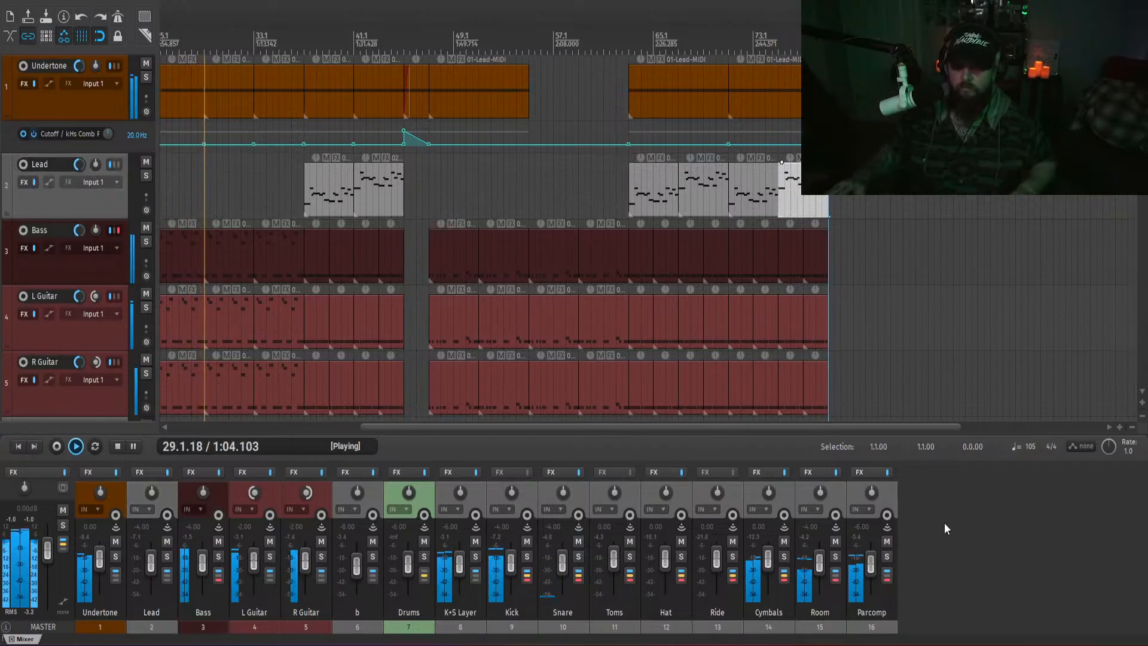
pyautogui.rightClick(959, 542)
pyautogui.click(942, 552)
pyautogui.rightClick(961, 573)
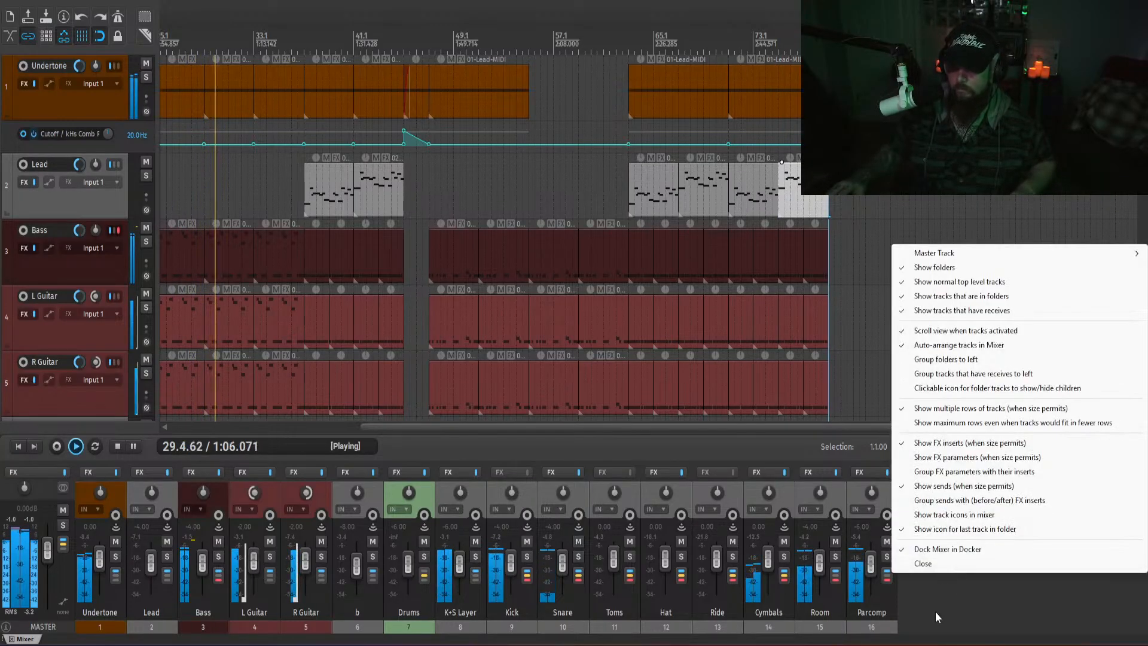
pyautogui.click(935, 611)
pyautogui.moveTo(622, 428); pyautogui.dragTo(545, 348)
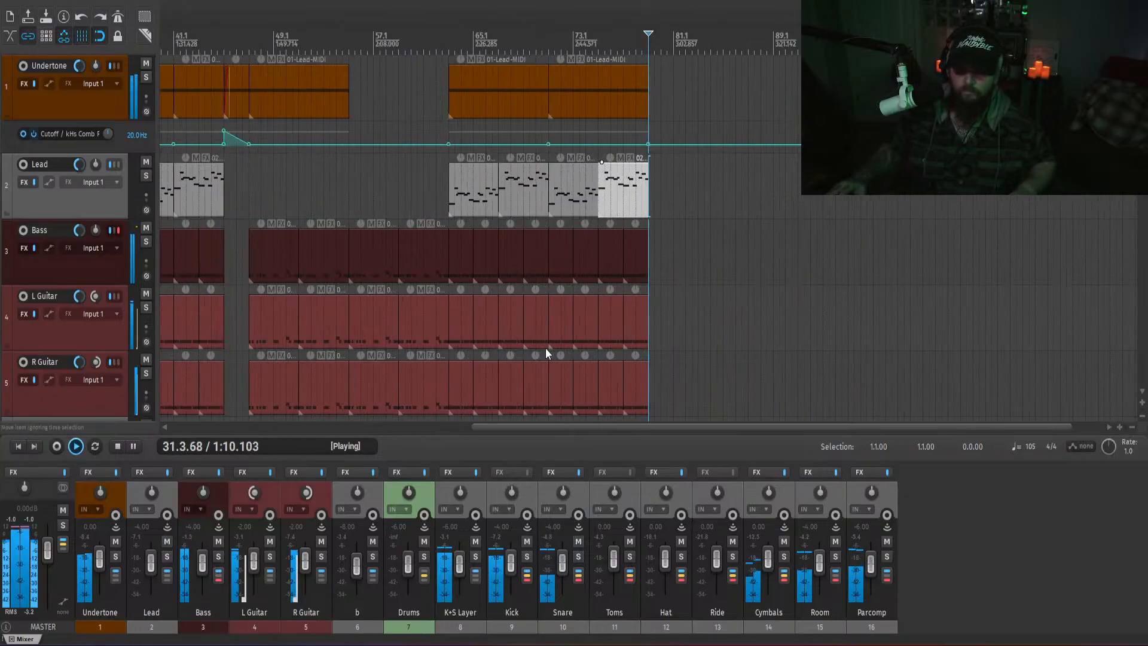
pyautogui.moveTo(497, 430); pyautogui.dragTo(226, 413)
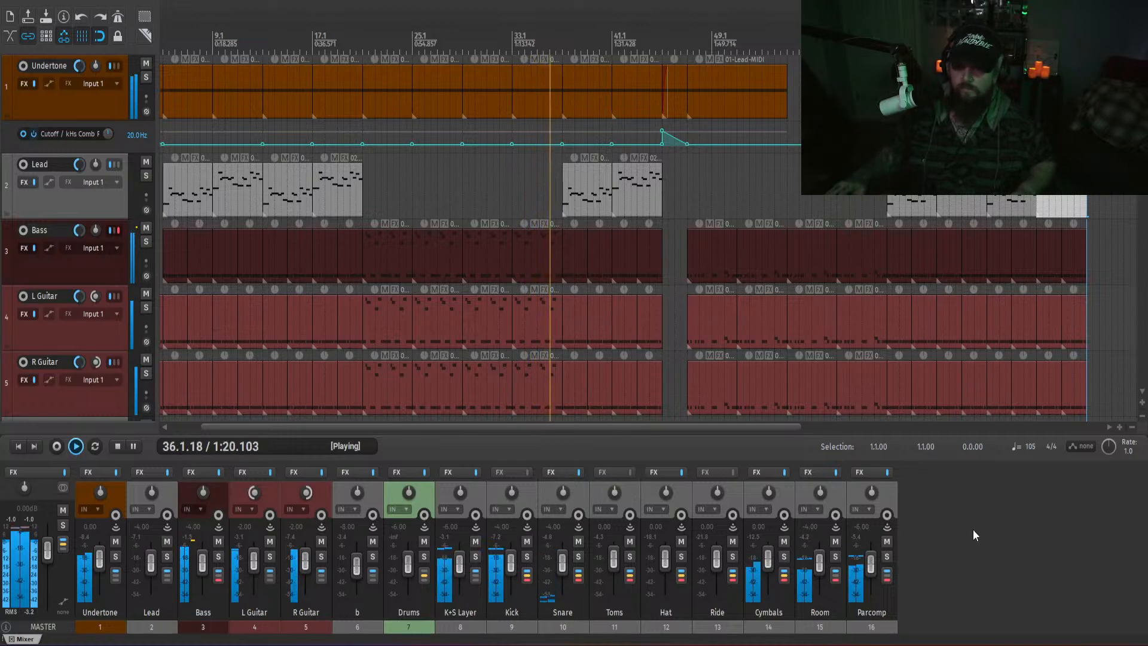
# - Stop playback and split the Bass, L Guitar and R Guitar items at 36.3, just before the riff returns
pyautogui.click(549, 196)
pyautogui.scroll(5, 548, 195)
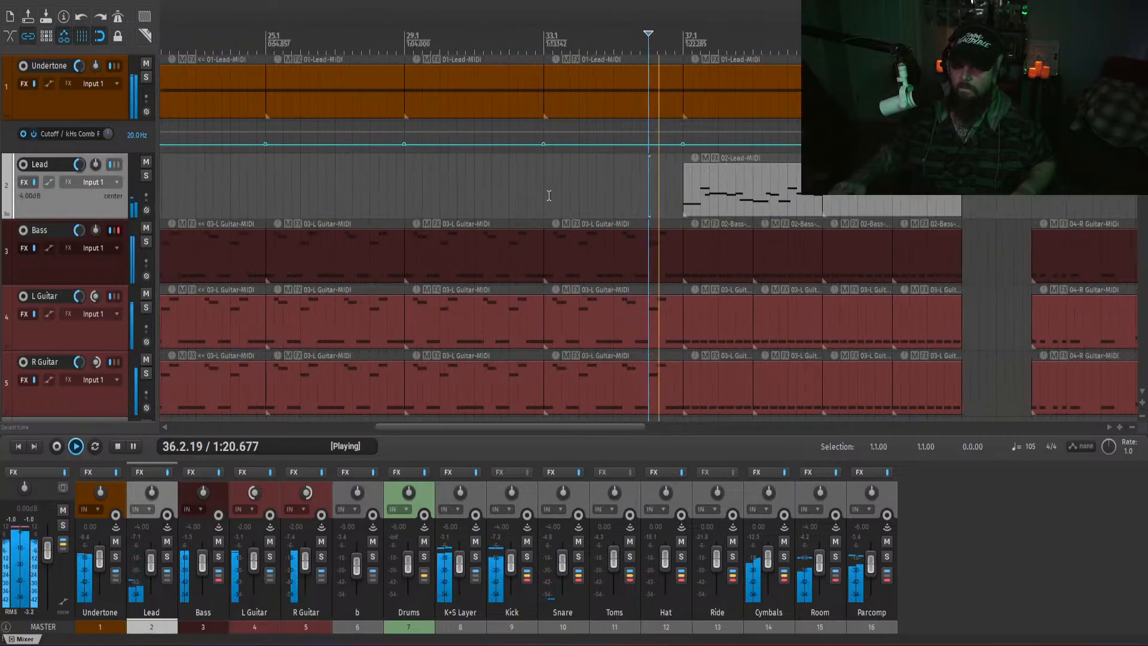
pyautogui.press('space')
pyautogui.click(697, 269)
pyautogui.press('s')
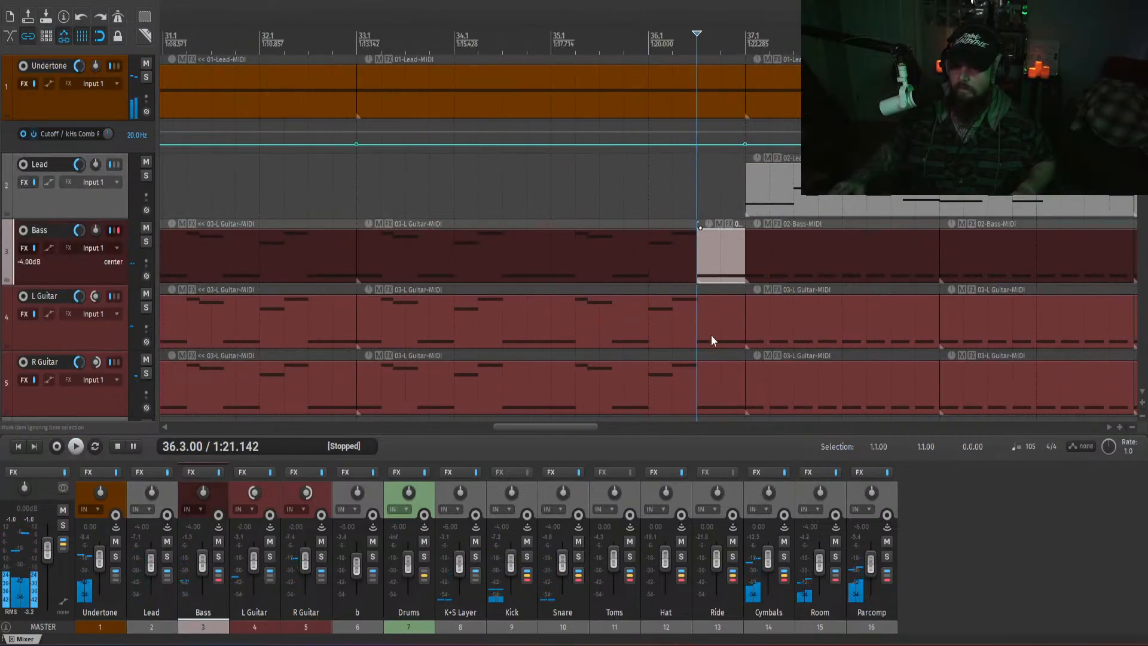
pyautogui.click(698, 328)
pyautogui.press('s')
pyautogui.scroll(-3, 683, 305)
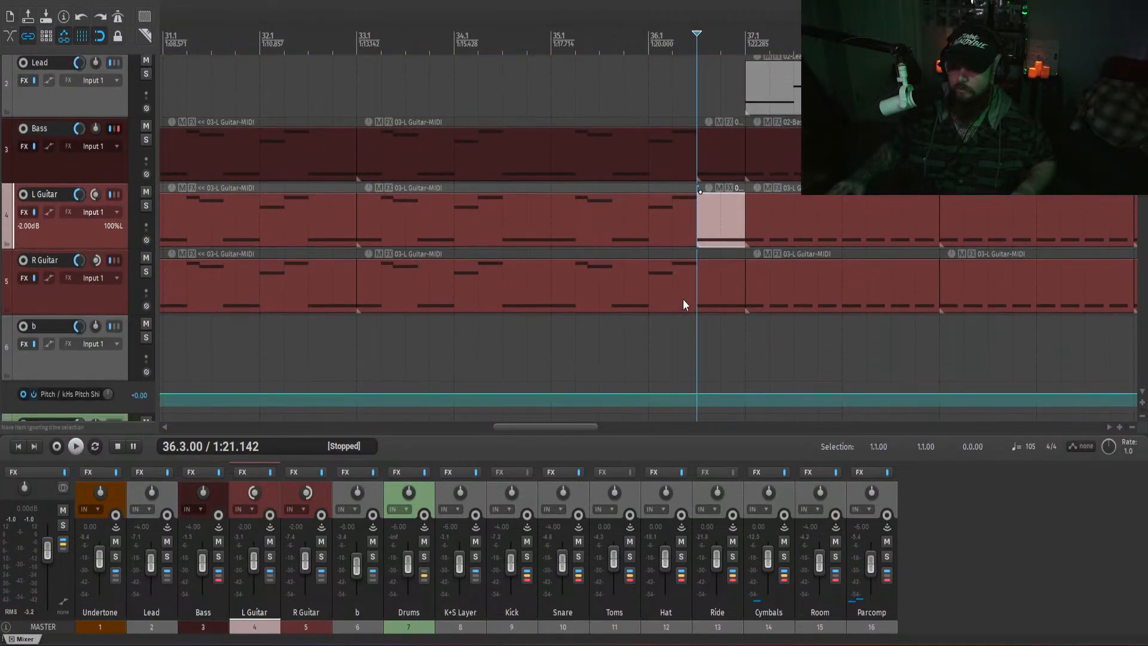
pyautogui.click(697, 297)
pyautogui.press('s')
# - Mute the short Bass, L Guitar and R Guitar pieces between 36.3 and bar 37
pyautogui.click(722, 159)
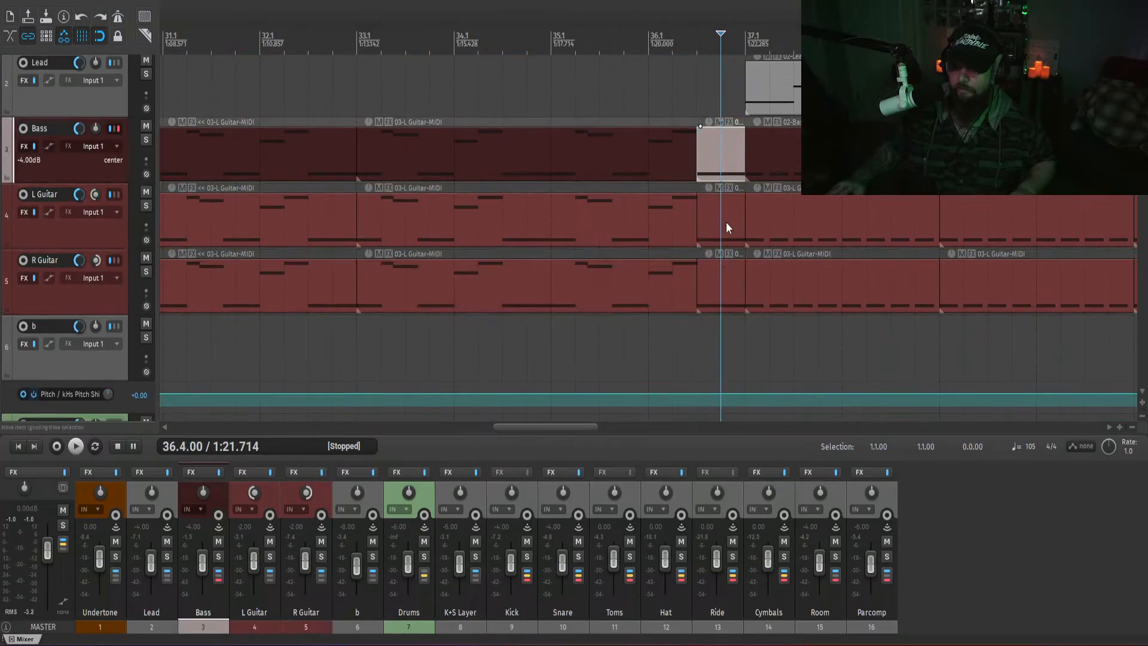
pyautogui.keyDown('ctrl'); pyautogui.click(726, 227); pyautogui.keyUp('ctrl')
pyautogui.keyDown('ctrl'); pyautogui.click(723, 272); pyautogui.keyUp('ctrl')
pyautogui.scroll(2, 724, 272)
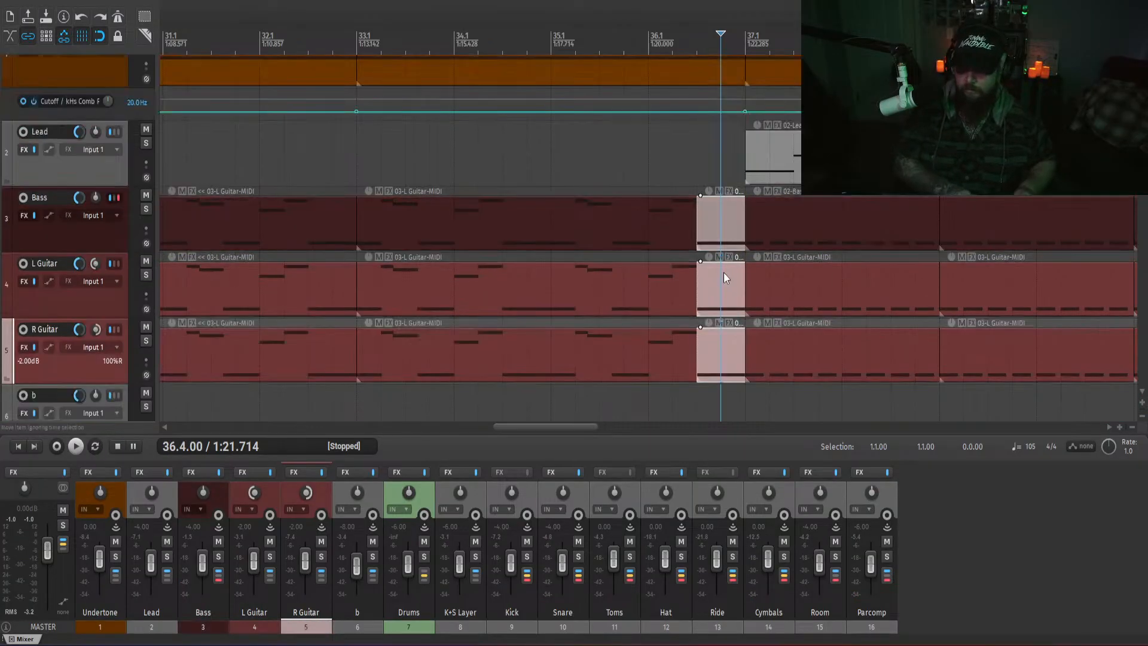
pyautogui.scroll(-2, 723, 271)
pyautogui.press('m')
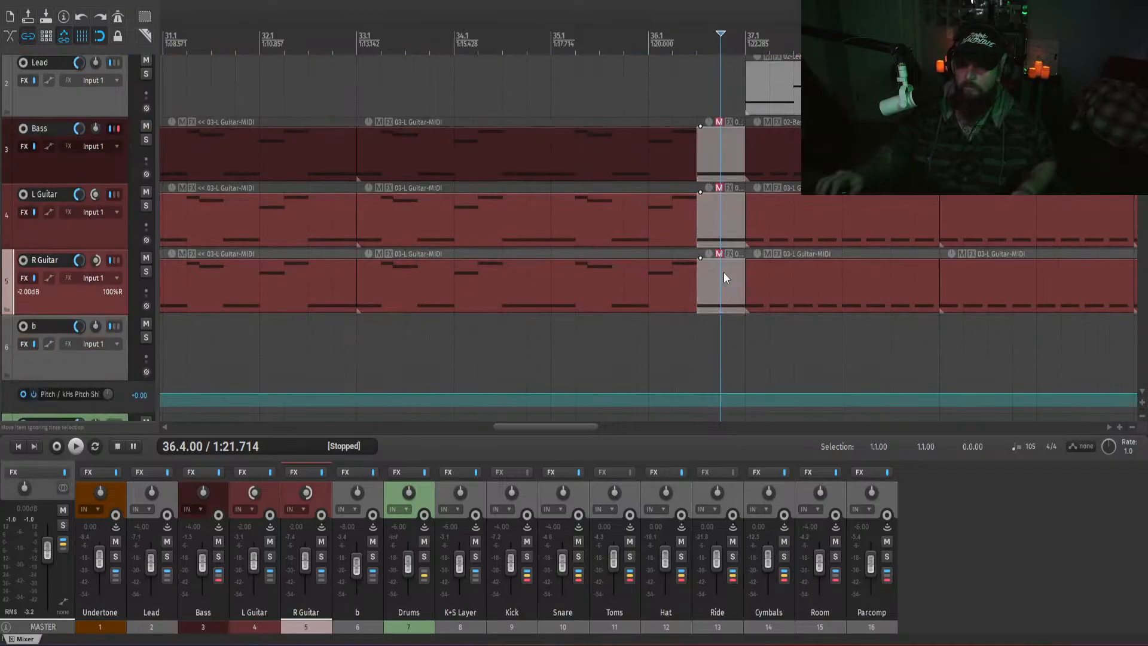
# - Play from bar 36 to hear the muted gap before bar 37, then stop
pyautogui.click(637, 330)
pyautogui.press('space')
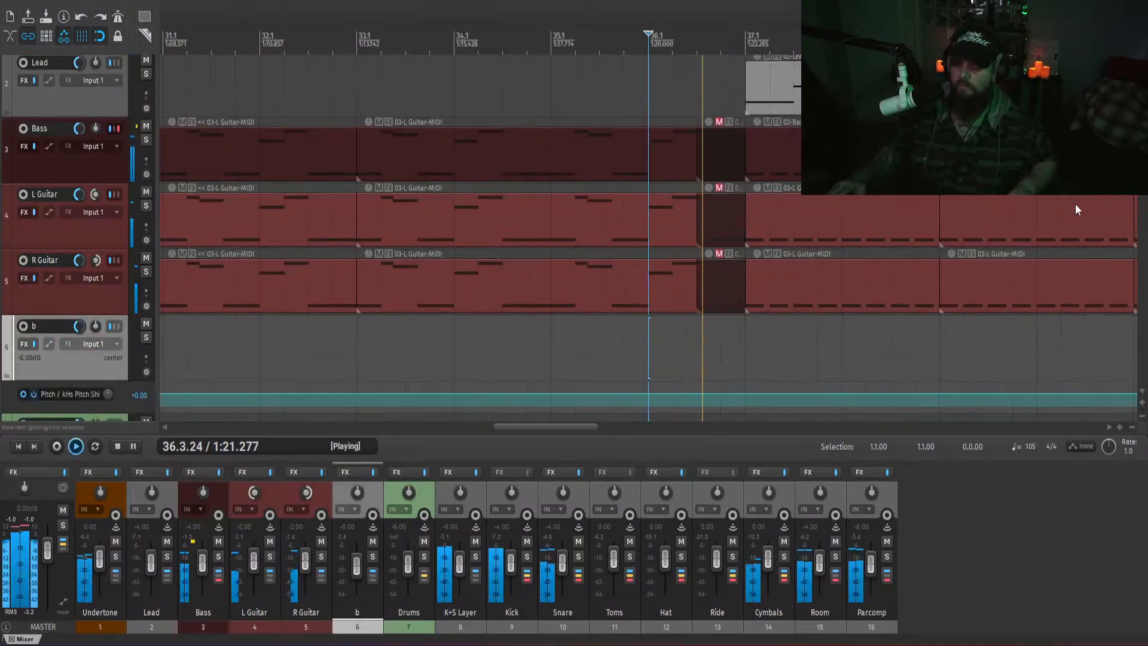
pyautogui.scroll(-8, 694, 239)
pyautogui.press('space')
# - Split the Drums and K+S Layer items at 36.3, where the guitars stop before bar 37
pyautogui.click(697, 183)
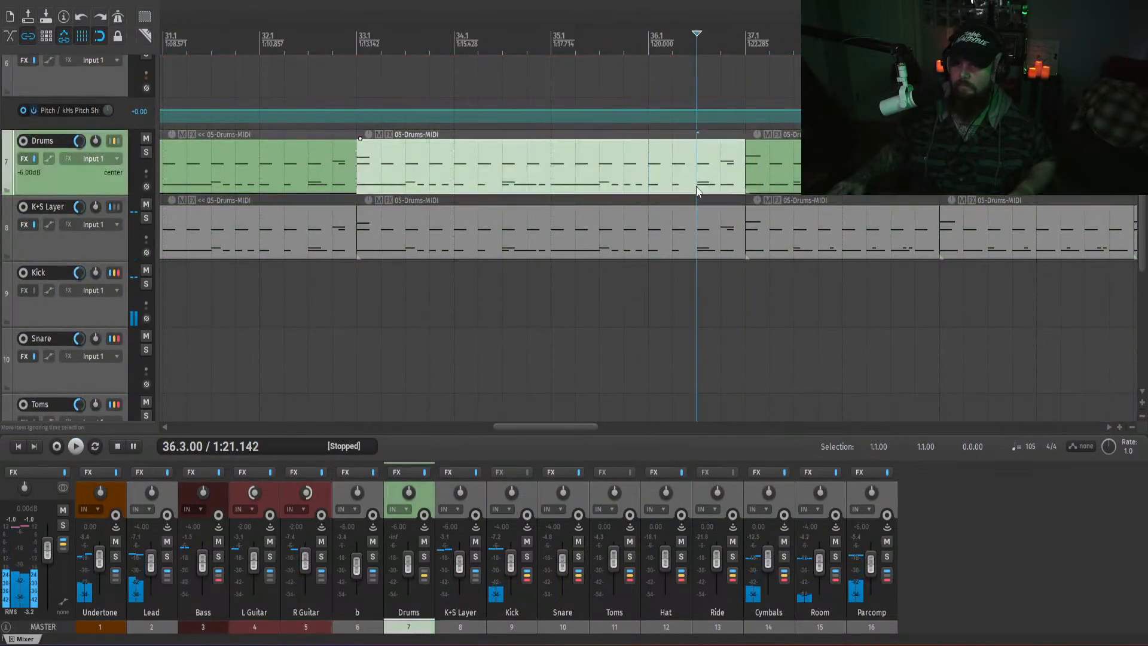
pyautogui.press('s')
pyautogui.click(698, 245)
pyautogui.press('s')
# - Mute the short Drums and K+S Layer pieces between 36.3 and bar 37
pyautogui.click(715, 177)
pyautogui.keyDown('ctrl'); pyautogui.click(723, 245); pyautogui.keyUp('ctrl')
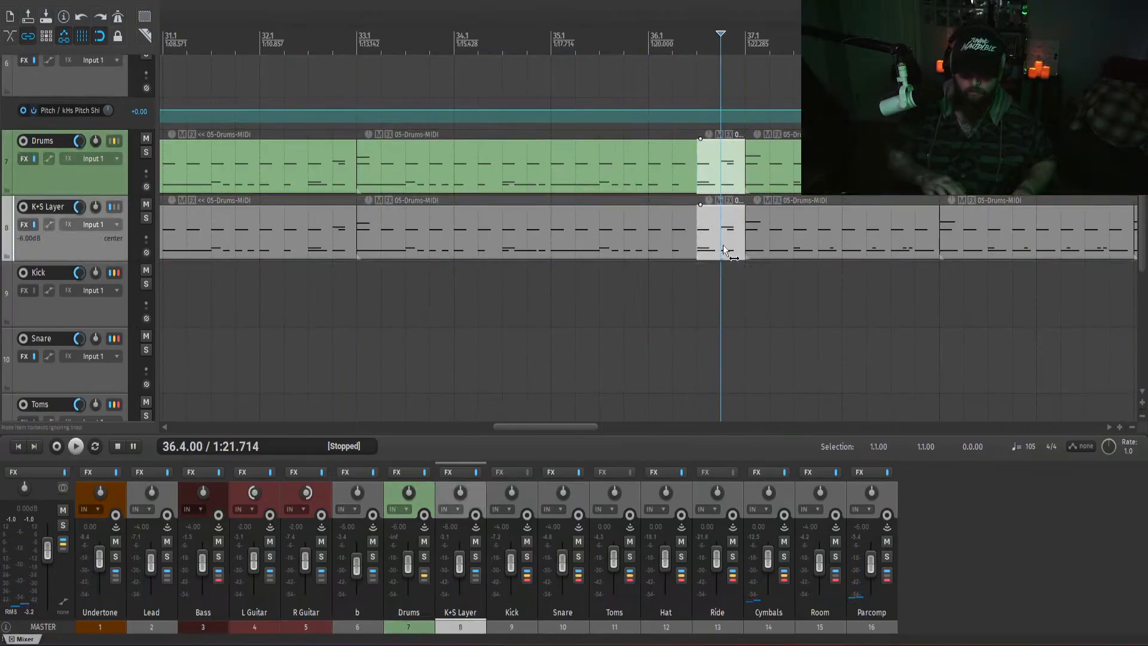
pyautogui.press('m')
# - Play from 35.2 to hear the full-band stop and the riff's return at bar 37
pyautogui.scroll(5, 920, 216)
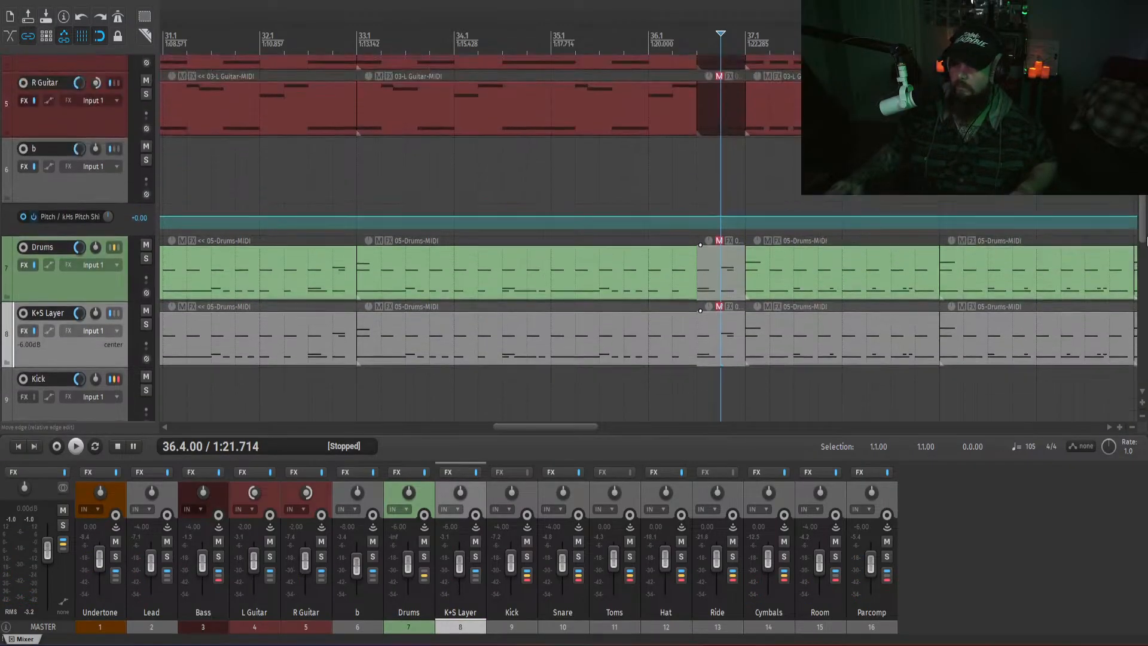
pyautogui.scroll(-3, 565, 209)
pyautogui.scroll(-2, 38, 300)
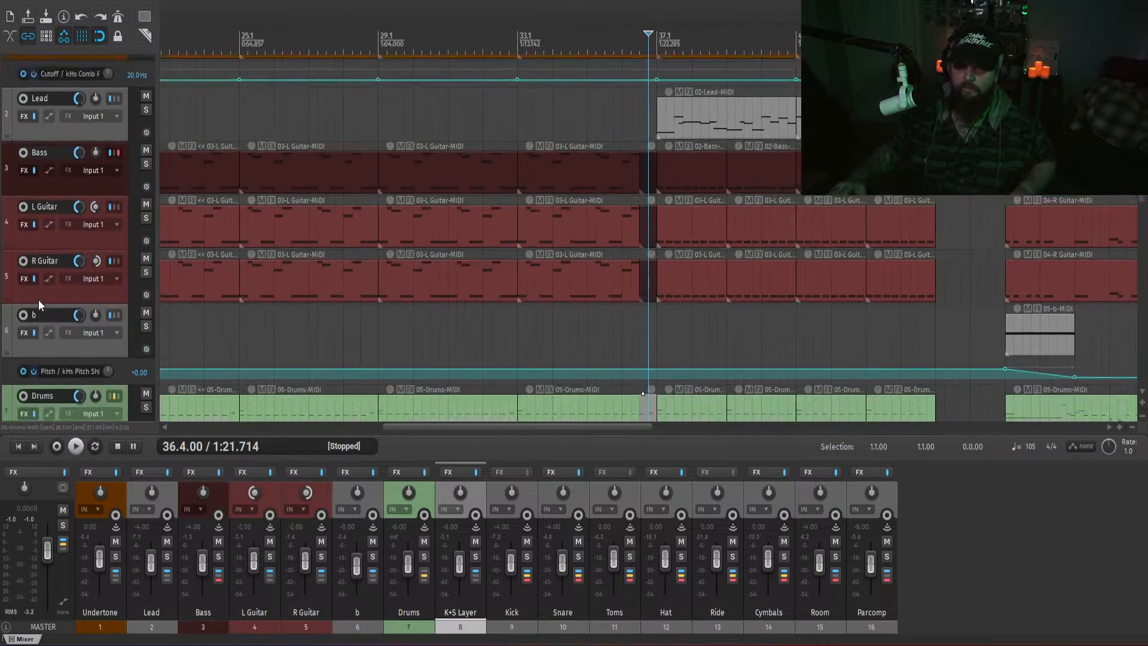
pyautogui.click(595, 336)
pyautogui.press('space')
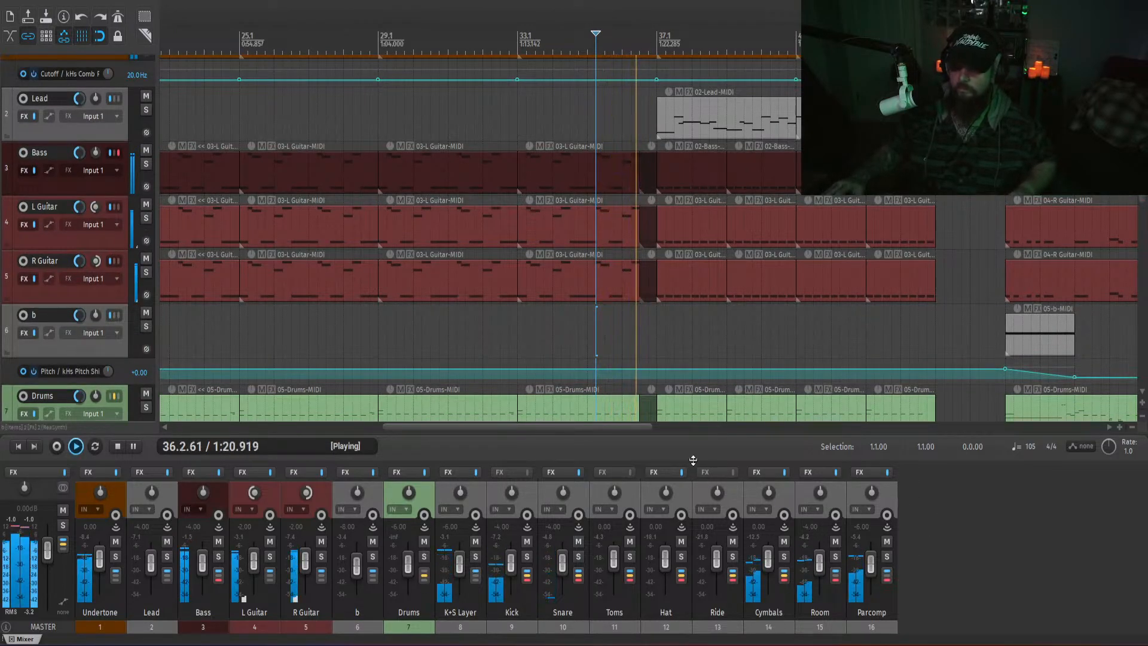
pyautogui.click(631, 336)
pyautogui.moveTo(660, 331)
pyautogui.mouseDown()
pyautogui.moveTo(737, 332)
pyautogui.moveTo(658, 335)
pyautogui.mouseUp()
pyautogui.click(595, 347)
pyautogui.press('space')
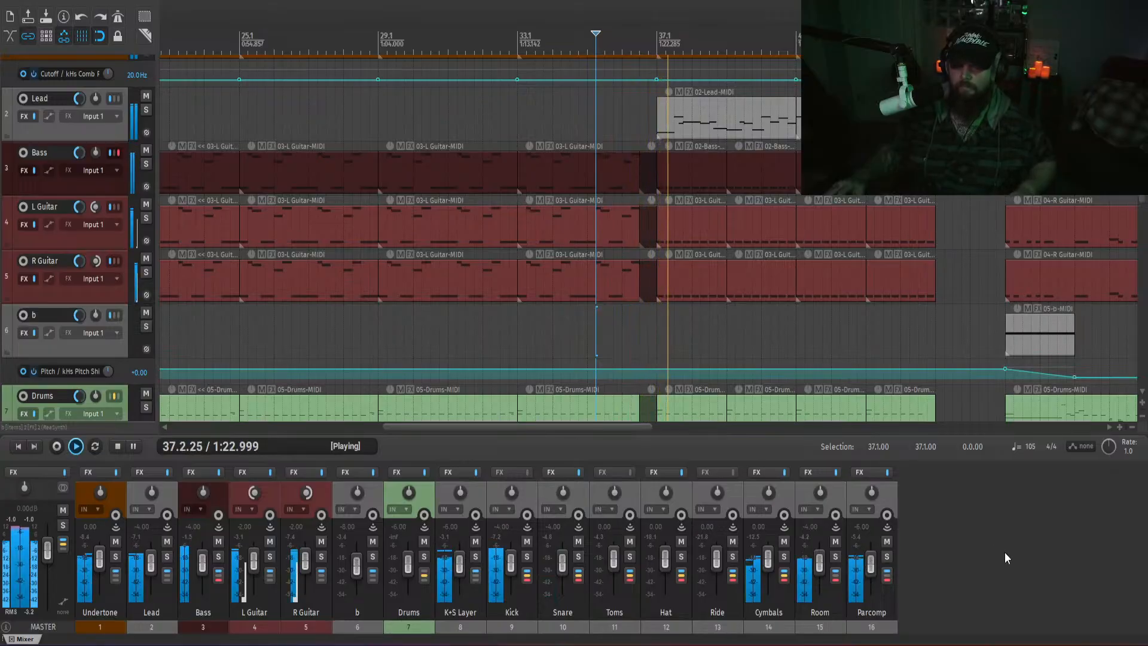
# - Add kHs Compressor to the Undertone track, place it before Trance Gate in the effects chain, and stop playback
pyautogui.click(88, 473)
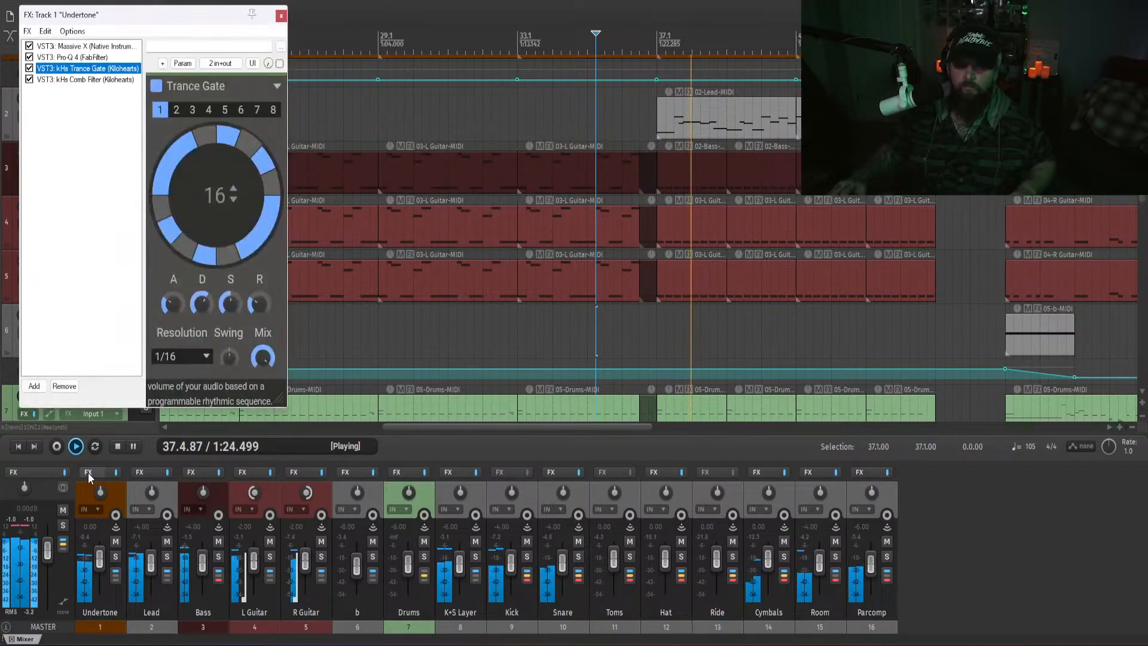
pyautogui.doubleClick(72, 141)
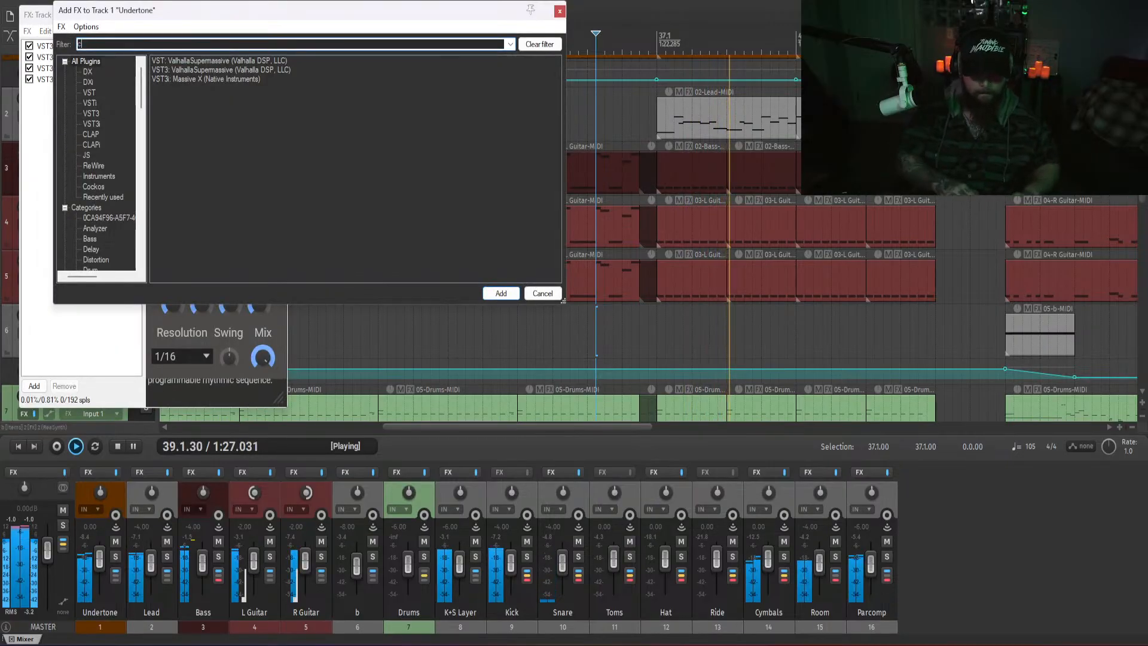
pyautogui.write('comp')
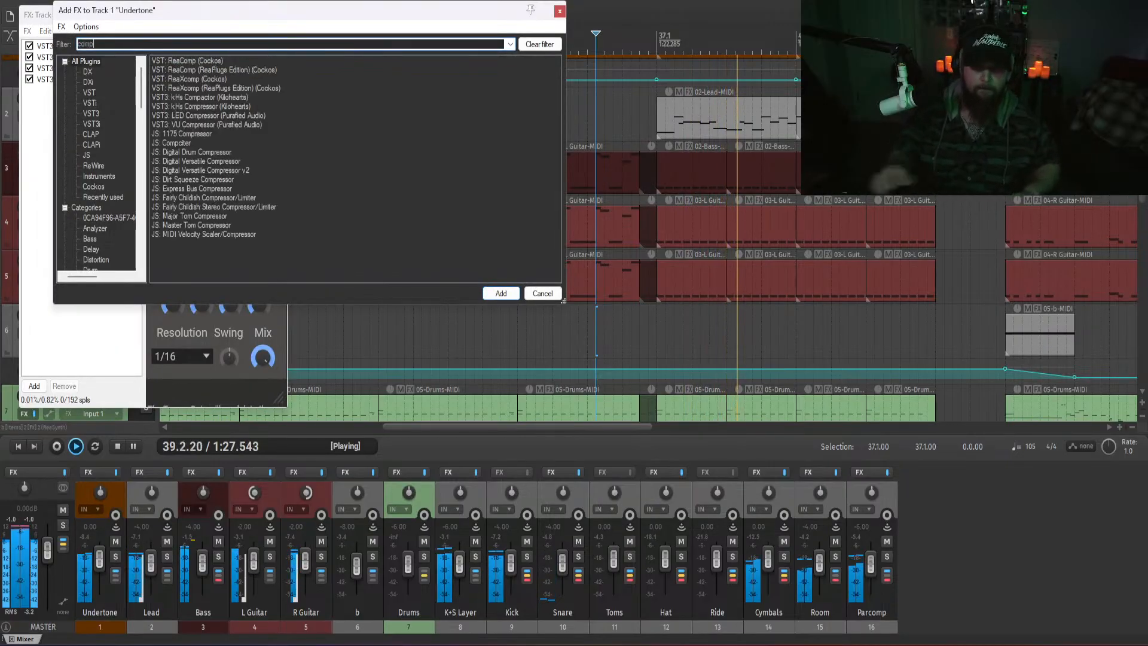
pyautogui.doubleClick(202, 107)
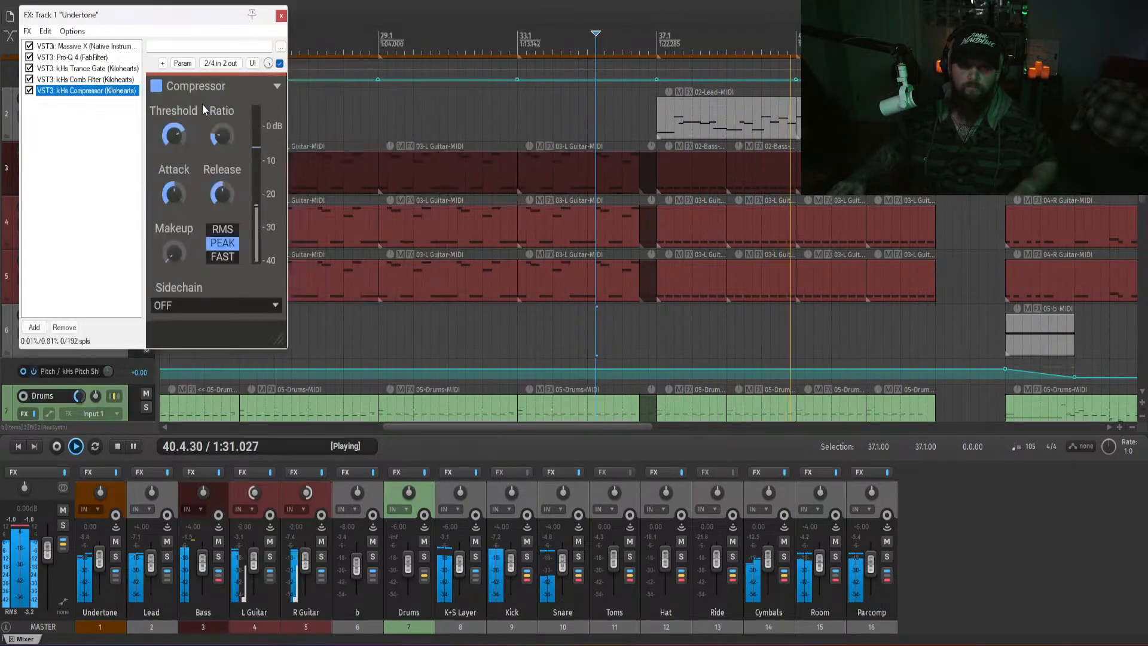
pyautogui.moveTo(90, 87); pyautogui.dragTo(90, 67)
pyautogui.click(945, 522)
pyautogui.press('space')
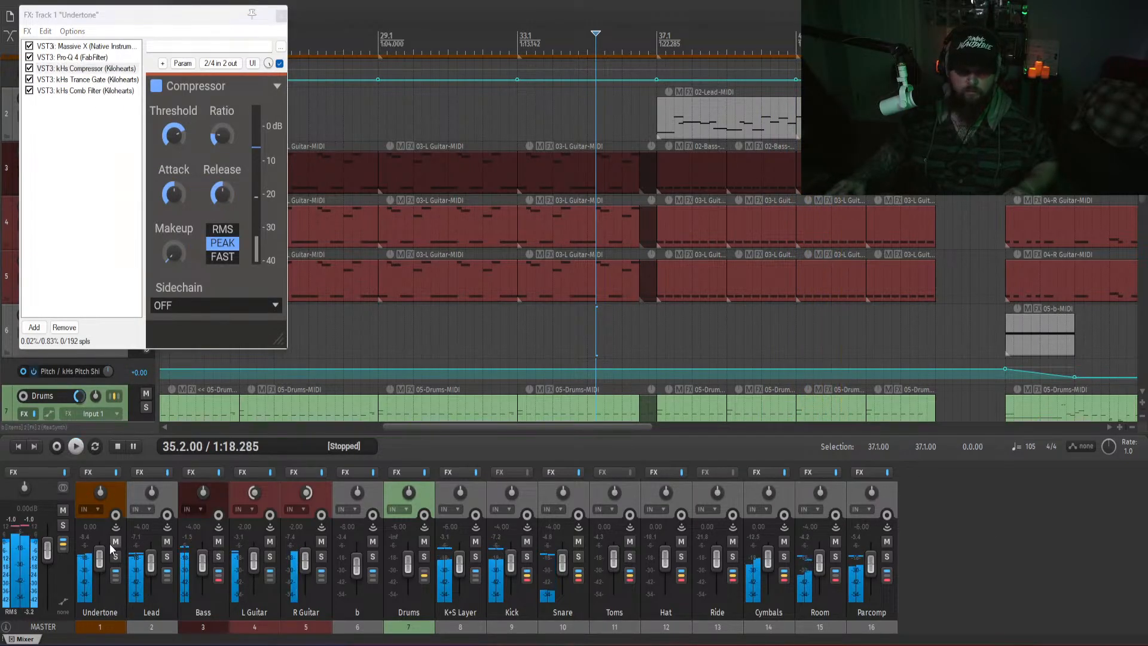
# - Solo the Undertone track, turn the compressor's attack down to its minimum, and start playback
pyautogui.click(116, 556)
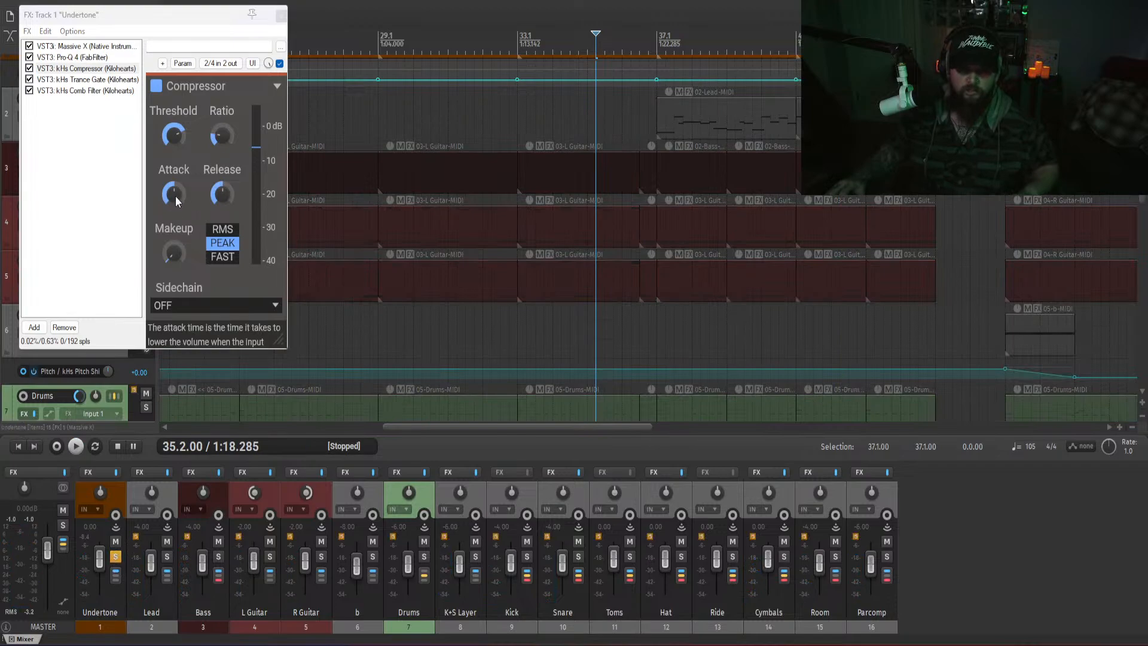
pyautogui.moveTo(175, 196); pyautogui.dragTo(223, 198)
pyautogui.press('space')
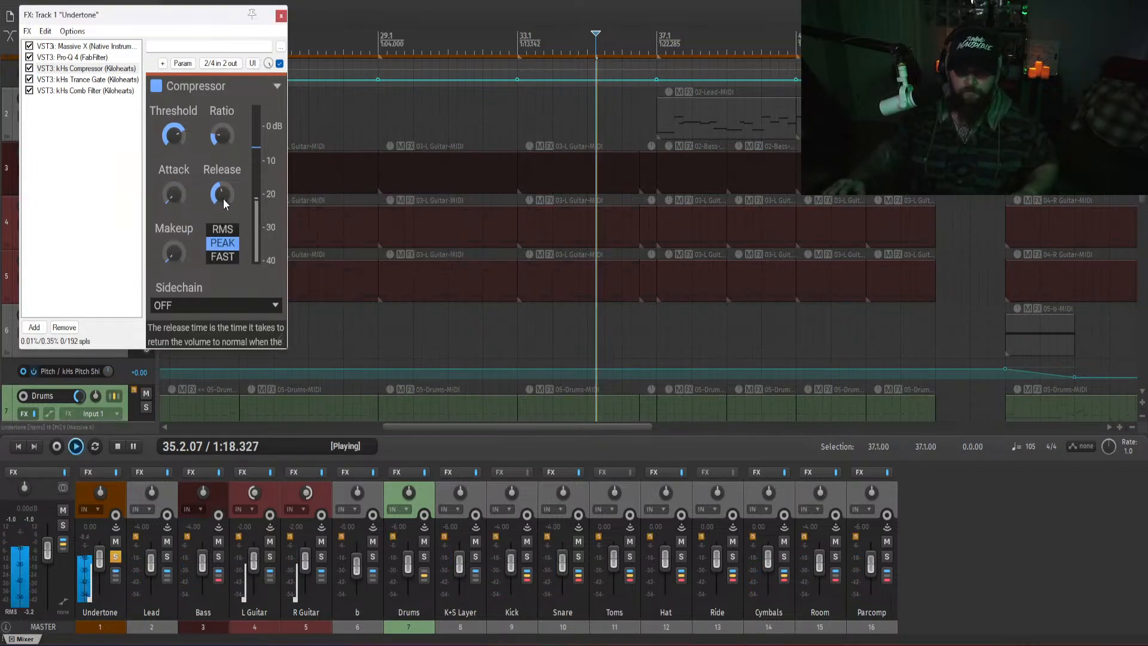
# - Set the Undertone compressor's threshold to -24 dB and its makeup to 25%
pyautogui.moveTo(174, 254); pyautogui.dragTo(173, 276)
pyautogui.moveTo(174, 135); pyautogui.dragTo(174, 150)
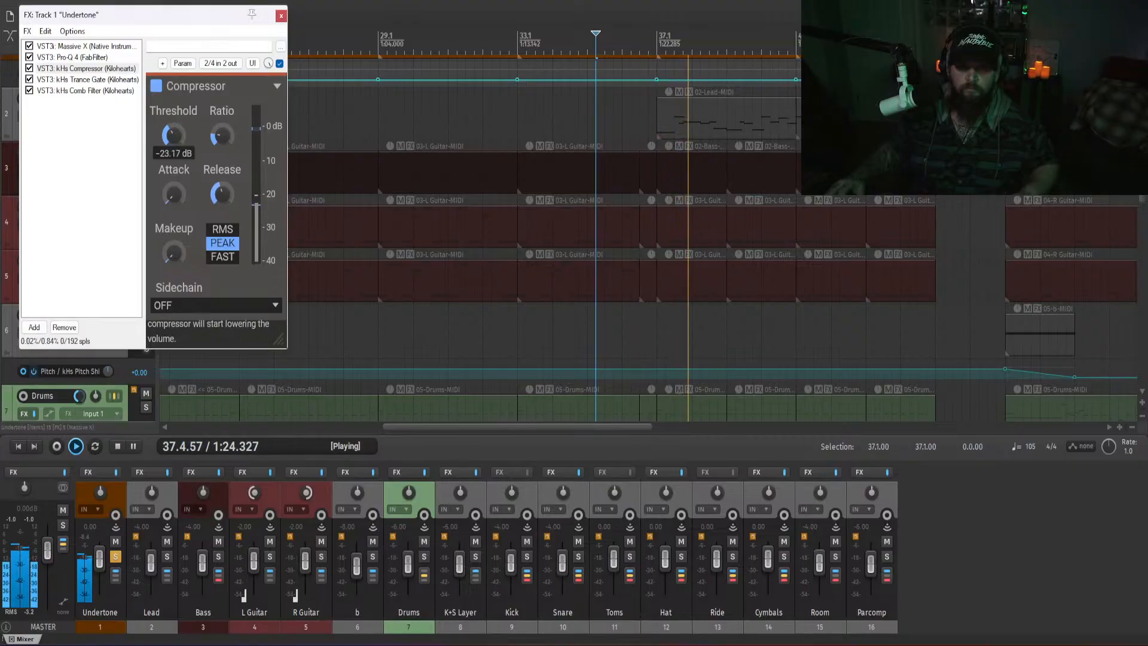
pyautogui.doubleClick(174, 135)
pyautogui.write('- dB')
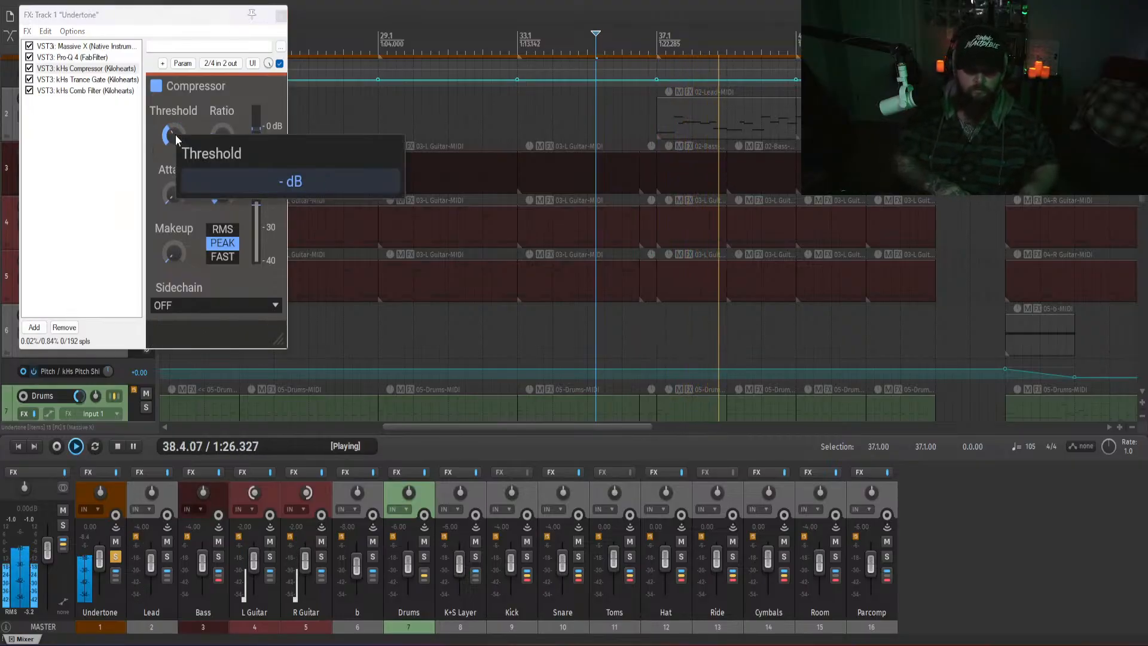
pyautogui.write('24')
pyautogui.press('Return')
pyautogui.doubleClick(175, 260)
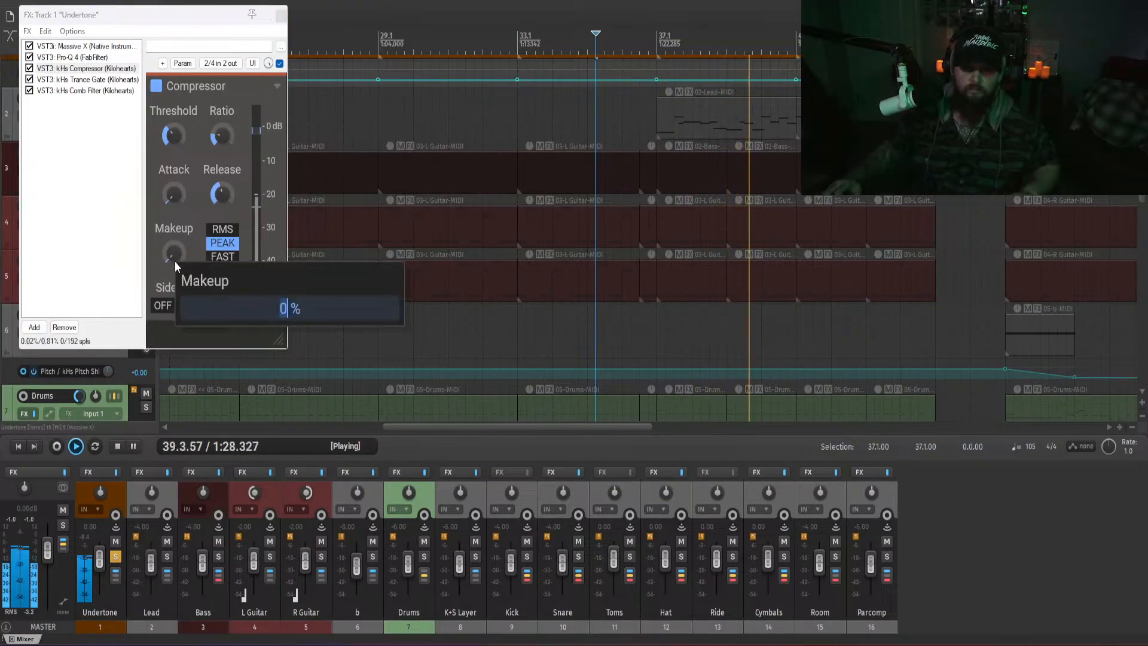
pyautogui.write('25')
pyautogui.press('Return')
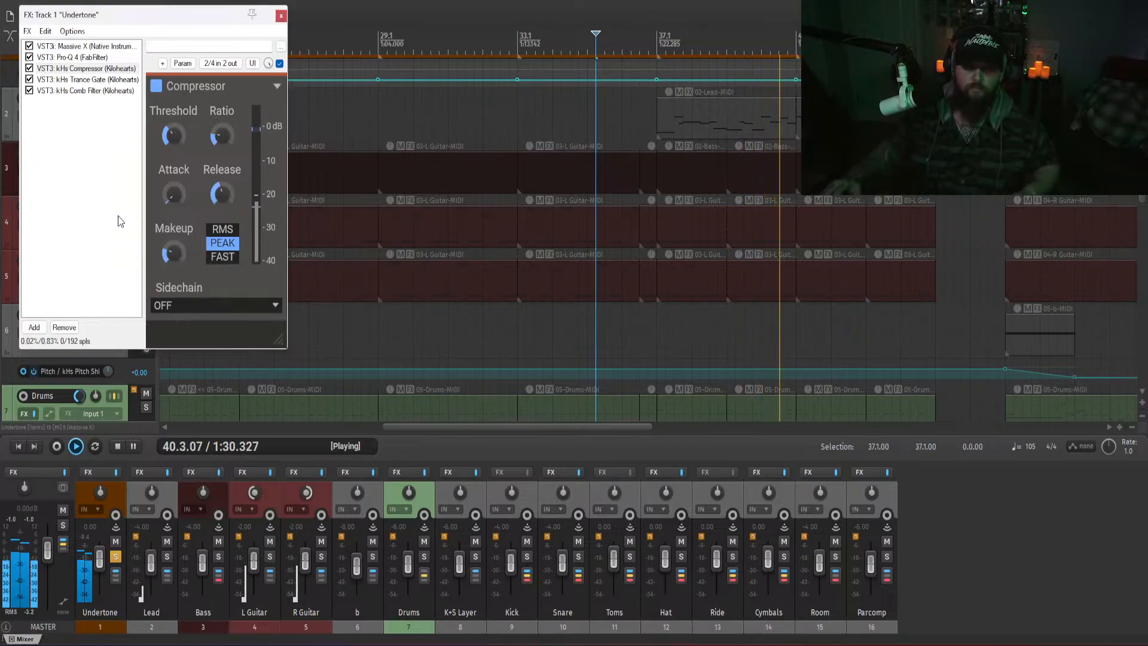
# - Add the VST3 version of OTT to the Undertone track and place it between the compressor and Trance Gate
pyautogui.doubleClick(74, 235)
pyautogui.write('ott')
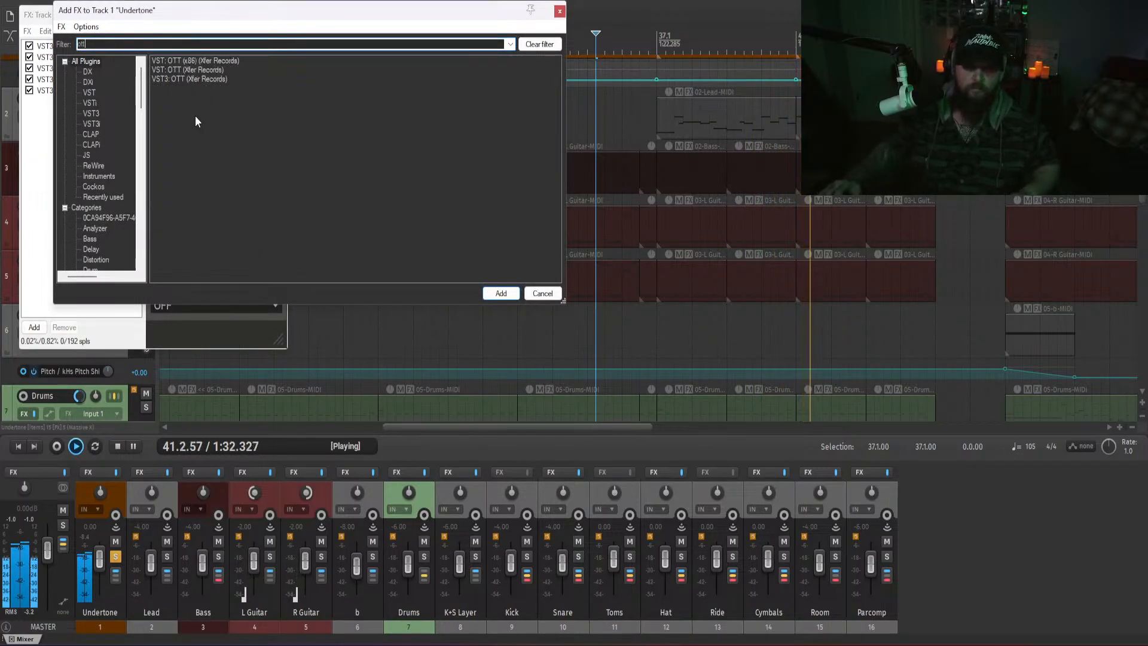
pyautogui.doubleClick(196, 78)
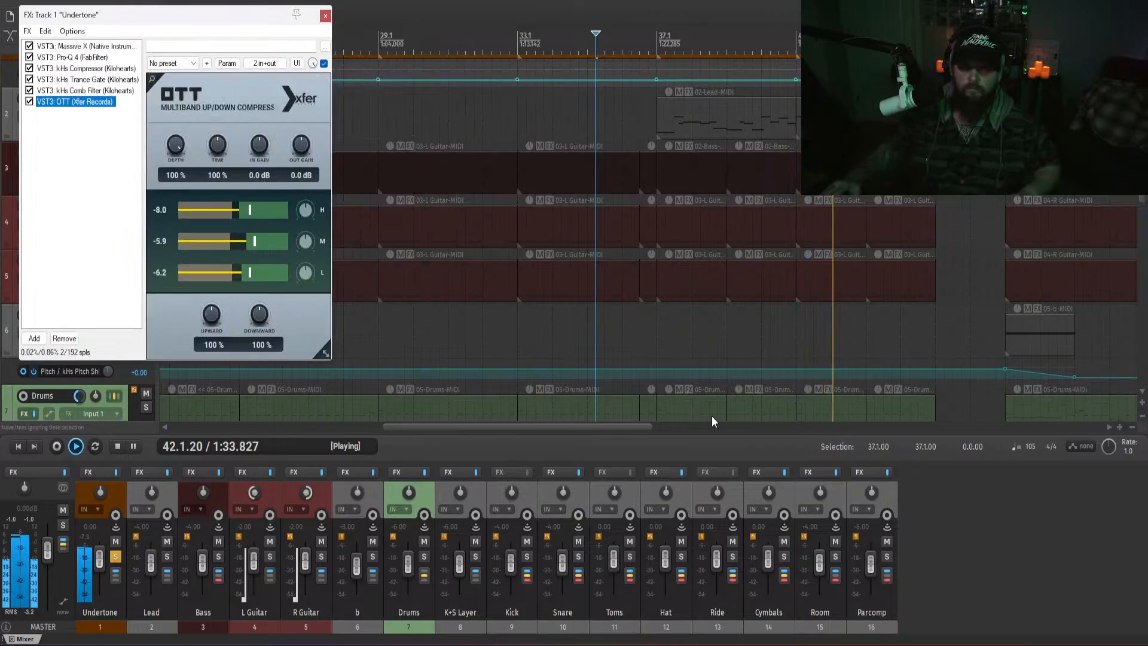
pyautogui.click(999, 548)
pyautogui.press('space')
pyautogui.click(78, 103)
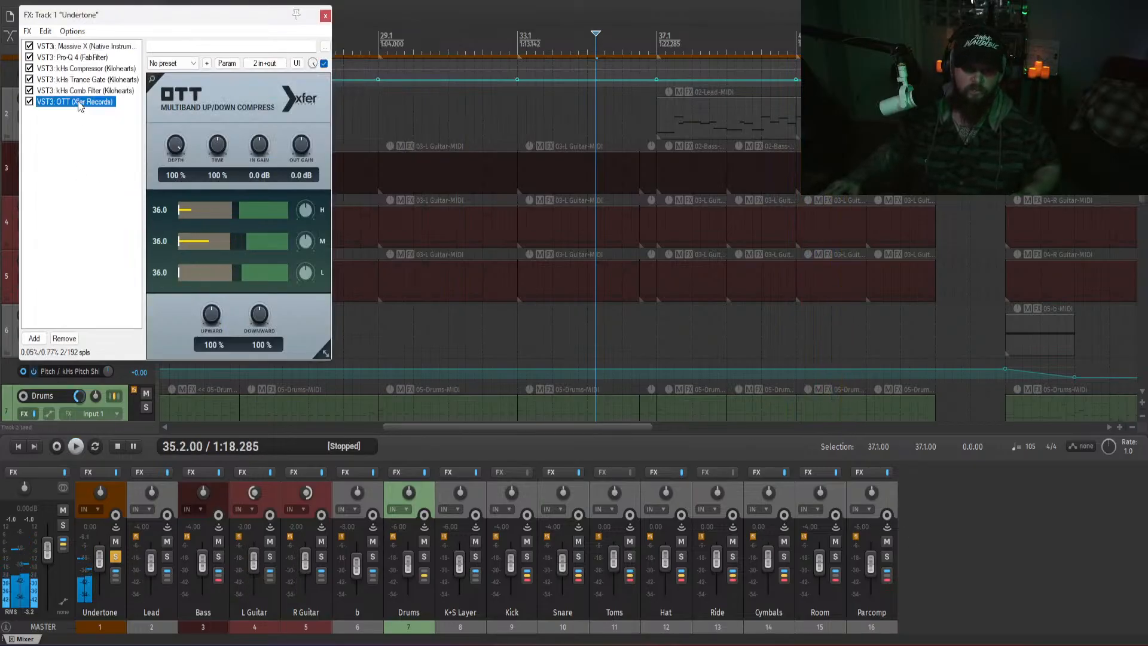
pyautogui.moveTo(75, 82); pyautogui.dragTo(84, 86)
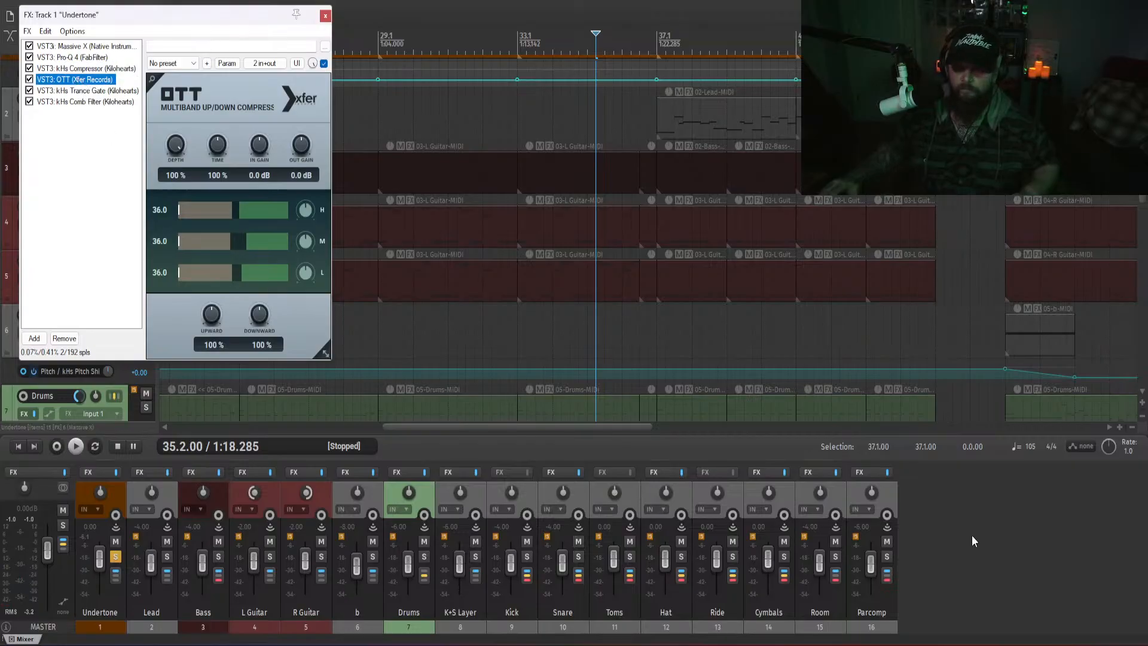
# - Lower OTT's depth to 20% while listening to the soloed Undertone, then stop playback
pyautogui.press('space')
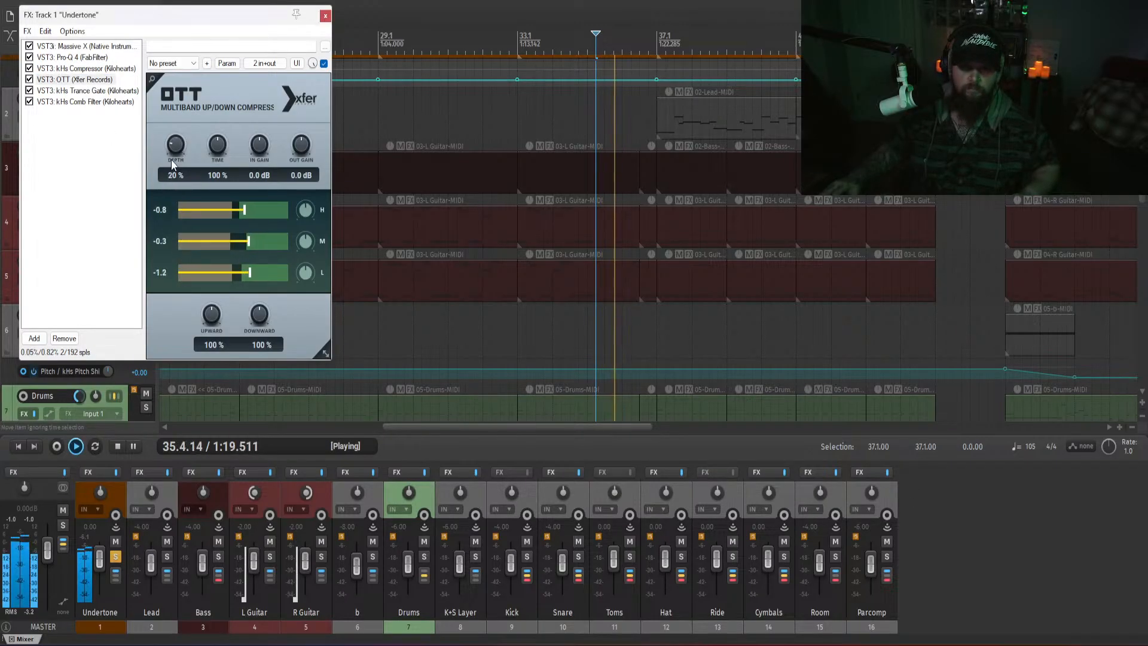
pyautogui.moveTo(172, 164)
pyautogui.mouseDown()
pyautogui.moveTo(177, 145)
pyautogui.moveTo(180, 165)
pyautogui.mouseUp()
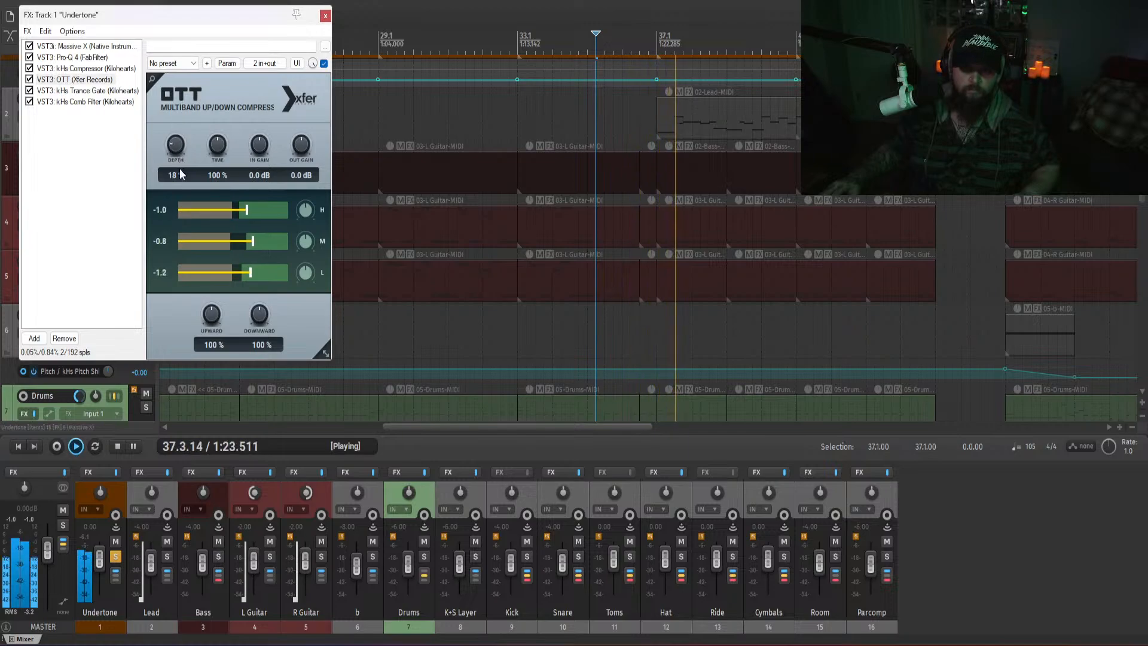
pyautogui.press('space')
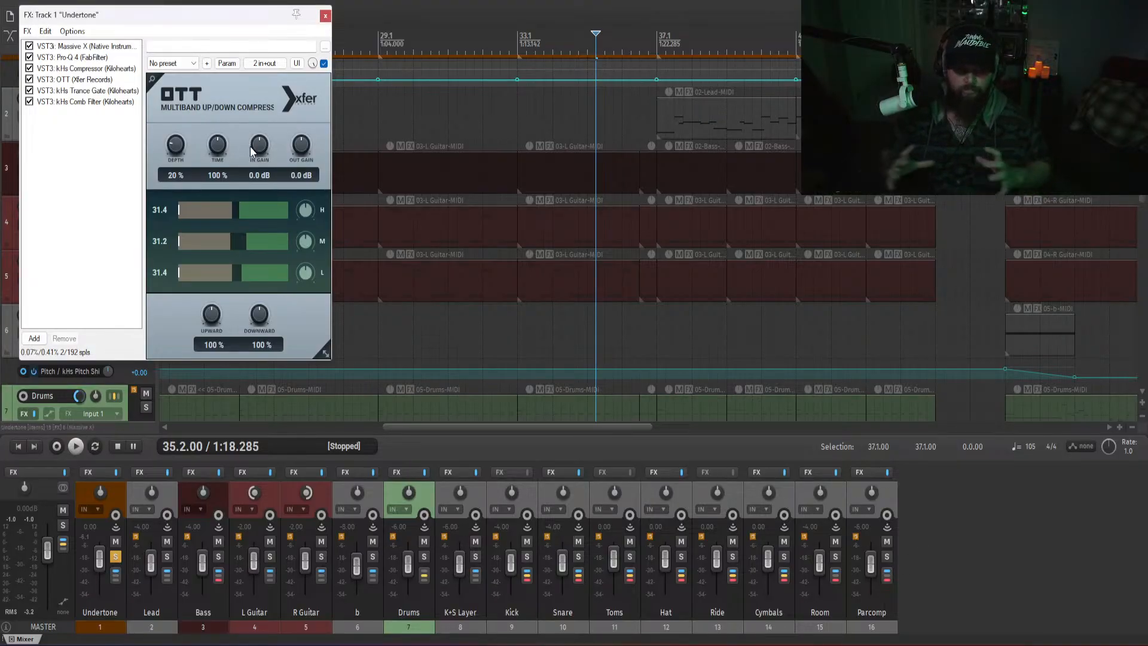
# - Close the Undertone effects, unsolo the track, and play the full mix from 35.2 through the section after bar 47
pyautogui.click(324, 16)
pyautogui.press('space')
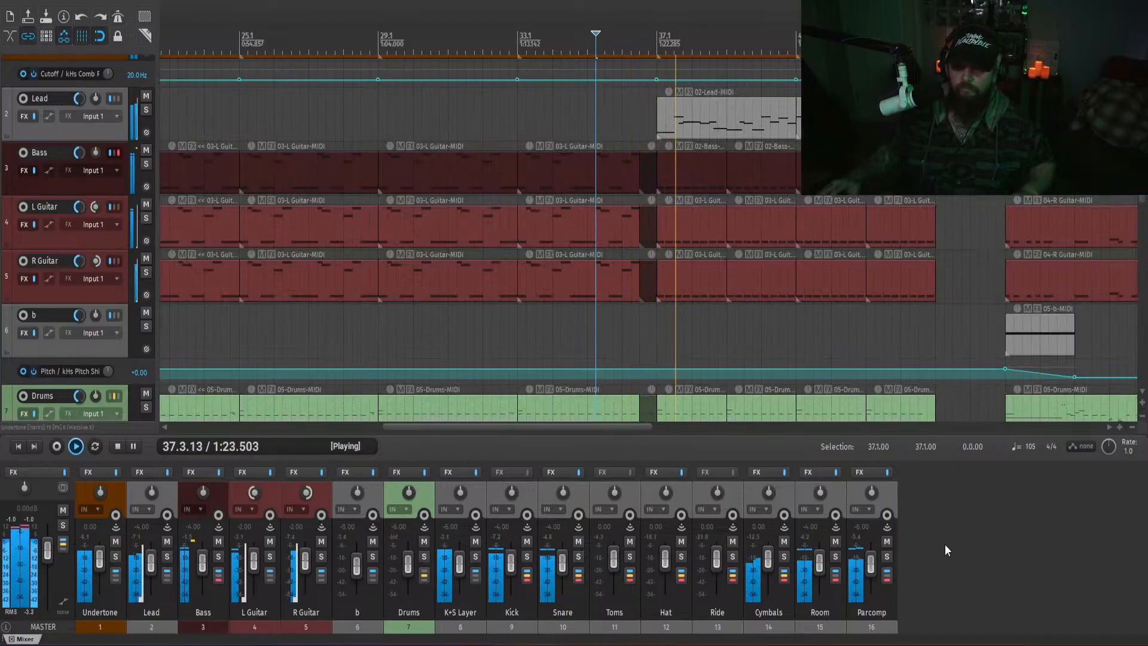
pyautogui.moveTo(612, 430); pyautogui.dragTo(649, 433)
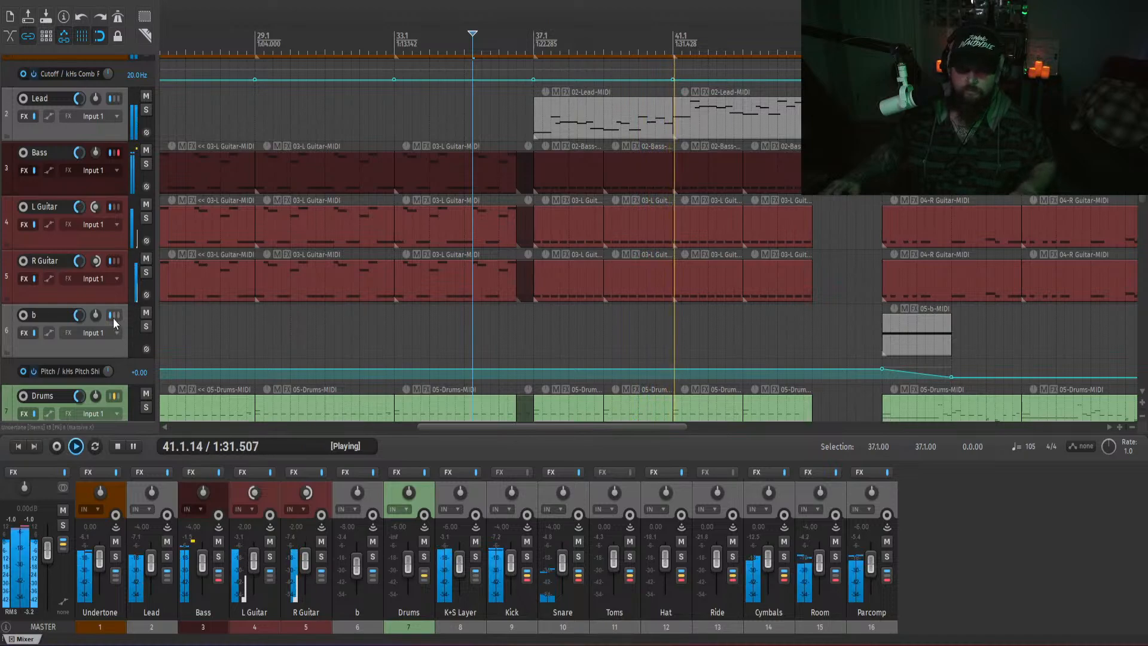
pyautogui.scroll(-2, 115, 296)
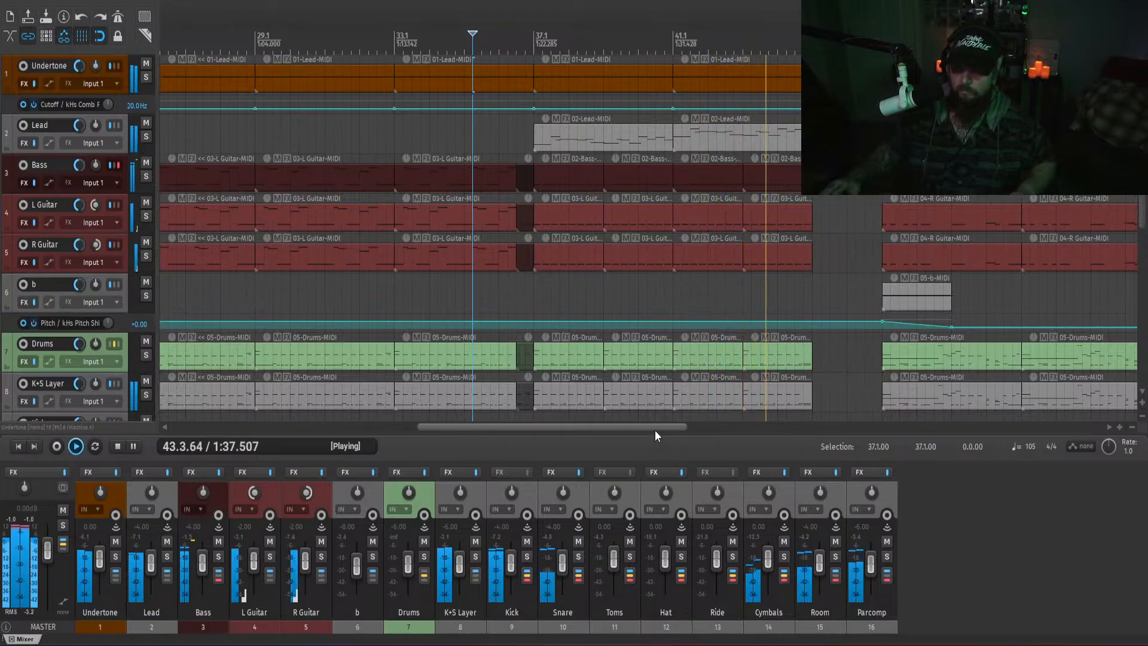
pyautogui.moveTo(654, 430); pyautogui.dragTo(744, 437)
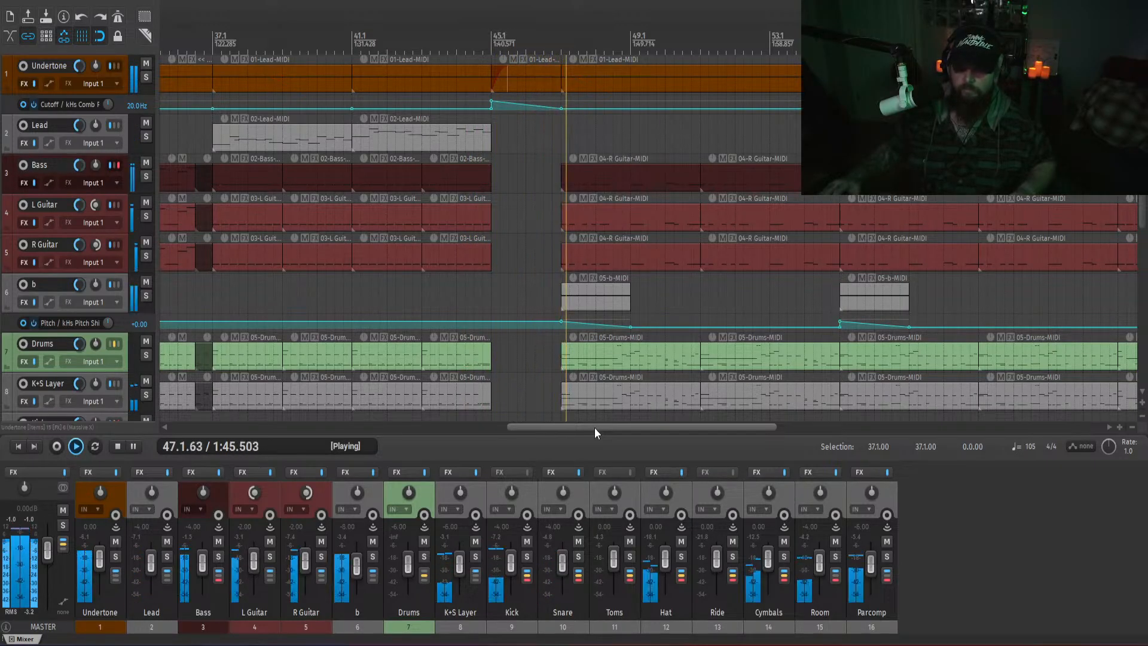
pyautogui.moveTo(594, 428); pyautogui.dragTo(642, 428)
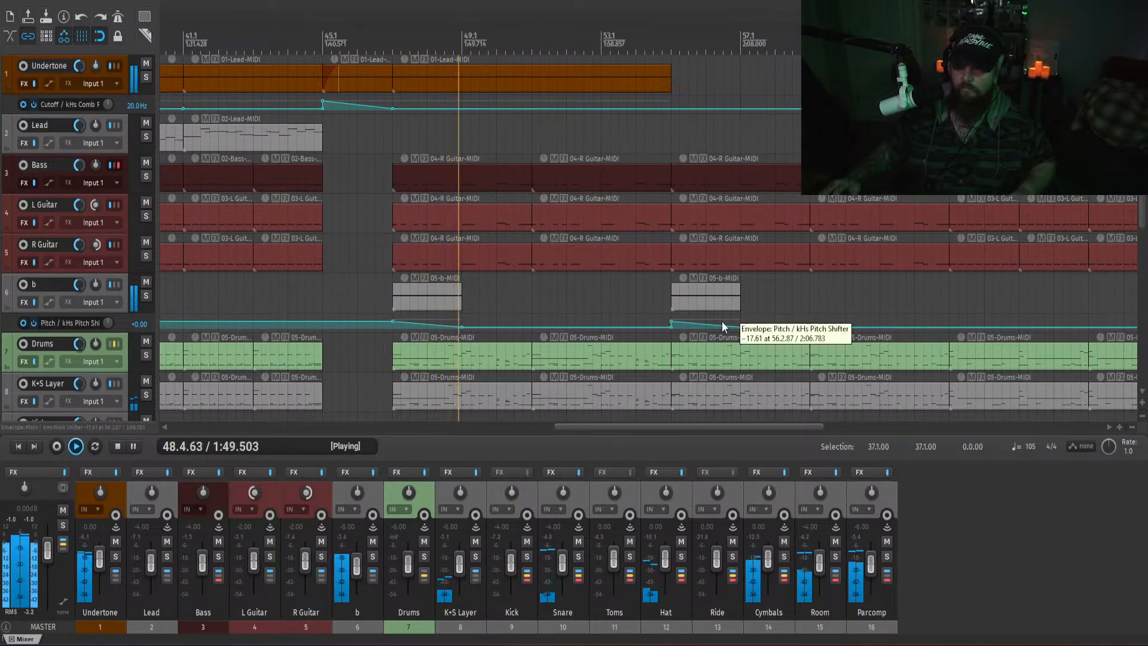
# - Select the Undertone item that starts at bar 47 and place the edit cursor at its end, bar 55
pyautogui.click(437, 80)
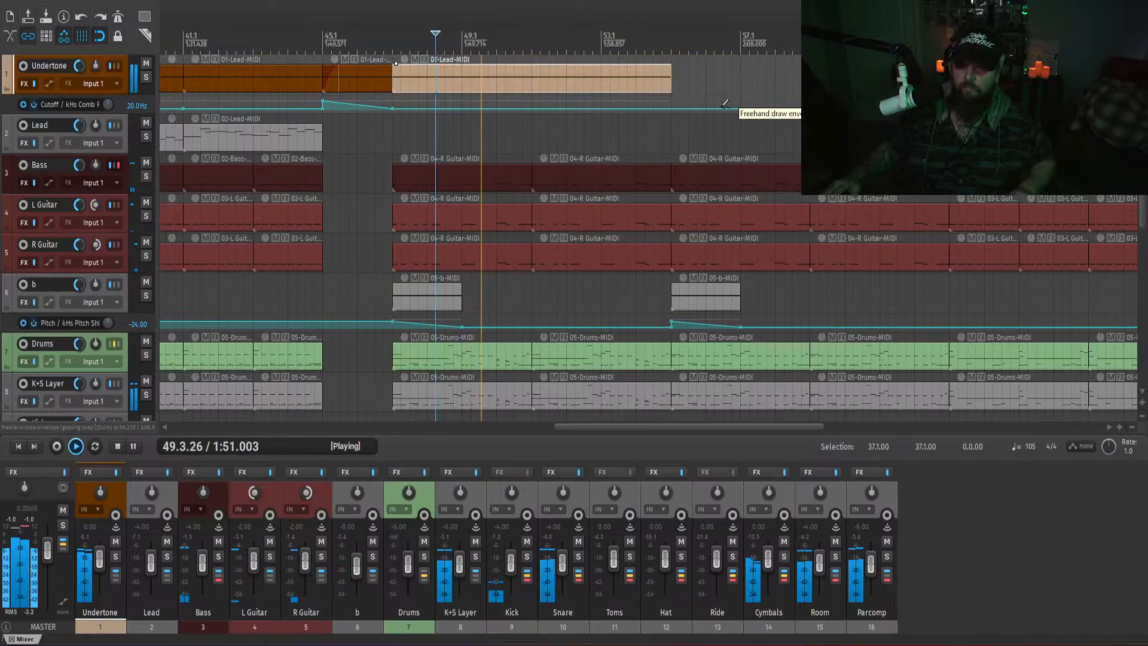
pyautogui.click(670, 77)
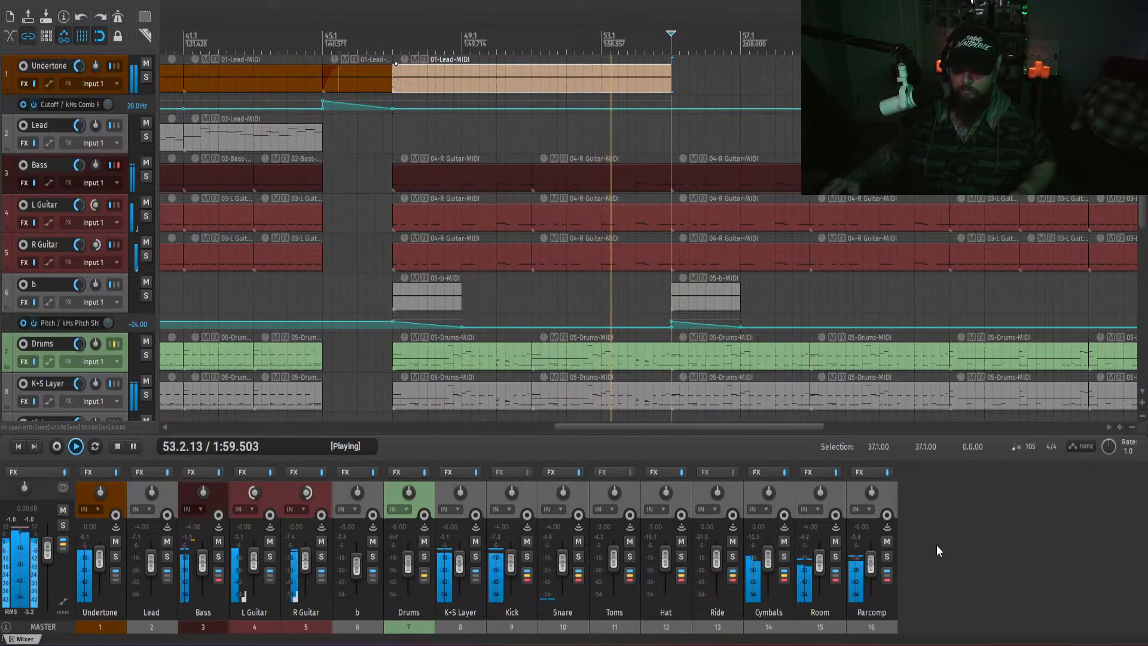
# - Color the tracks from K+S Layer through Parcomp with the saved custom green of the Drums track
pyautogui.click(479, 487)
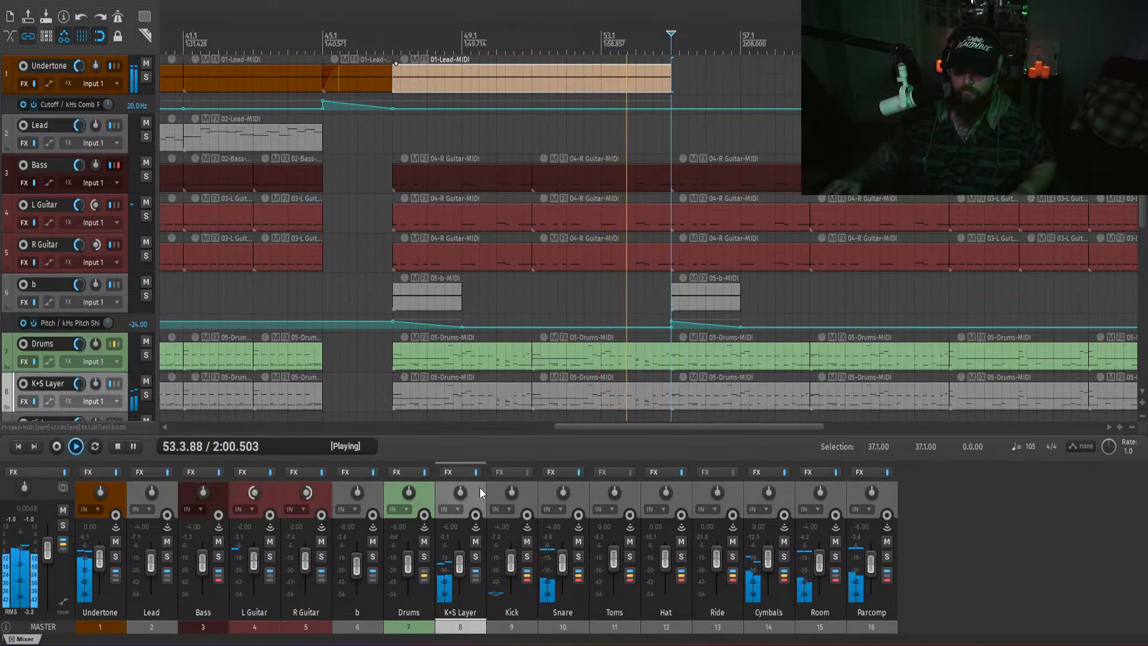
pyautogui.rightClick(889, 495)
pyautogui.click(869, 382)
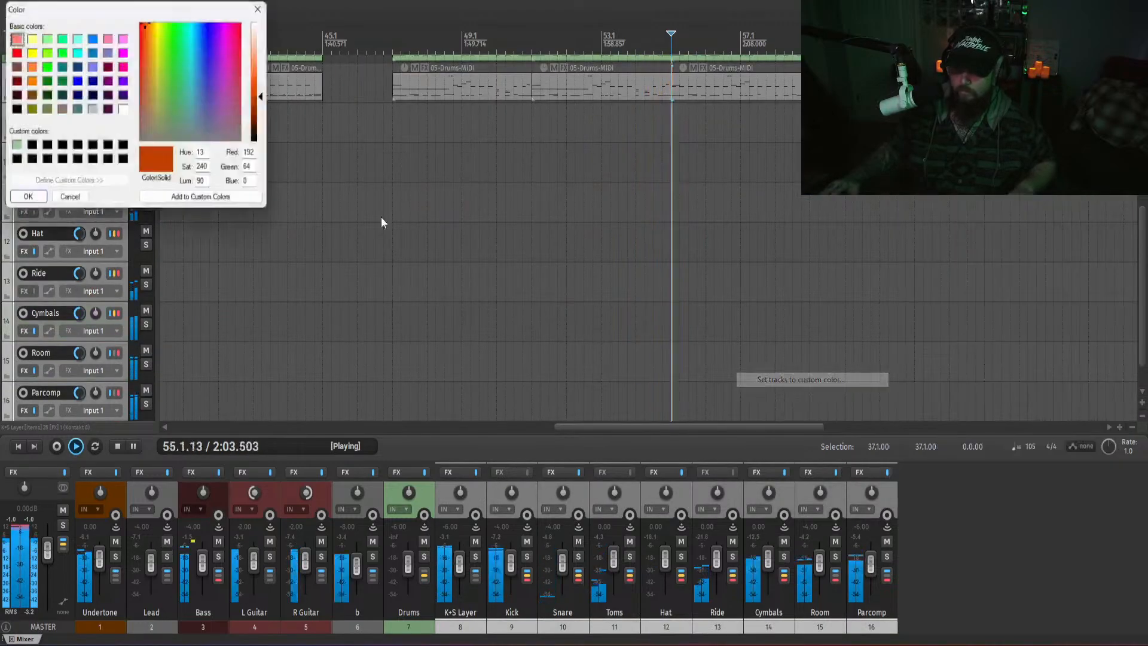
pyautogui.click(16, 145)
pyautogui.click(26, 197)
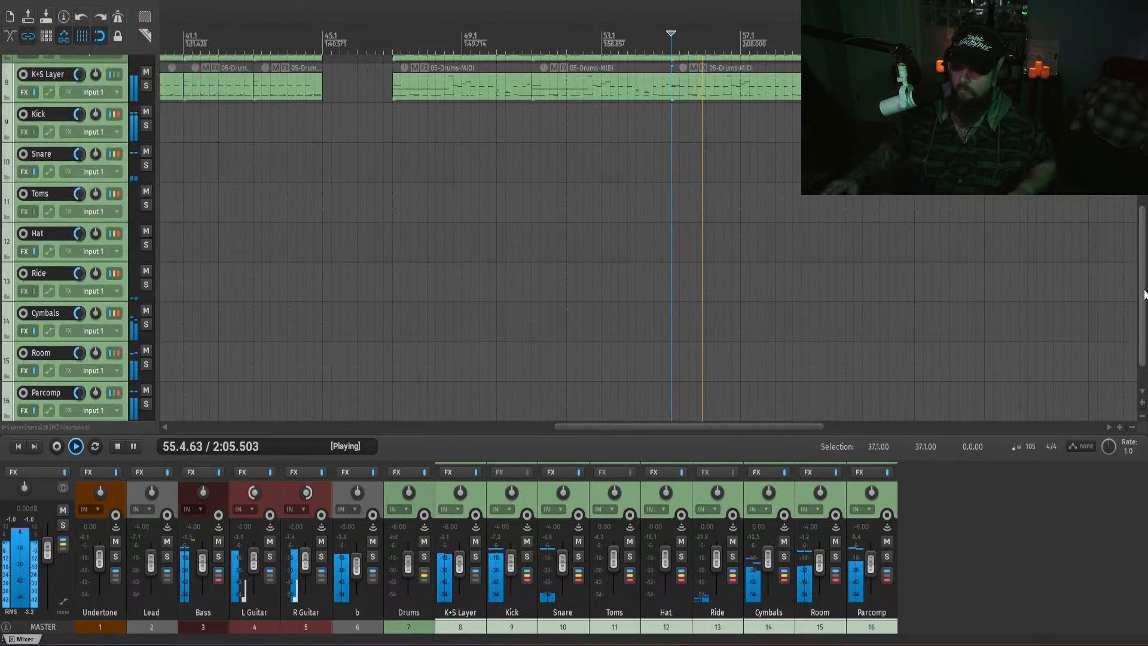
pyautogui.scroll(6, 717, 359)
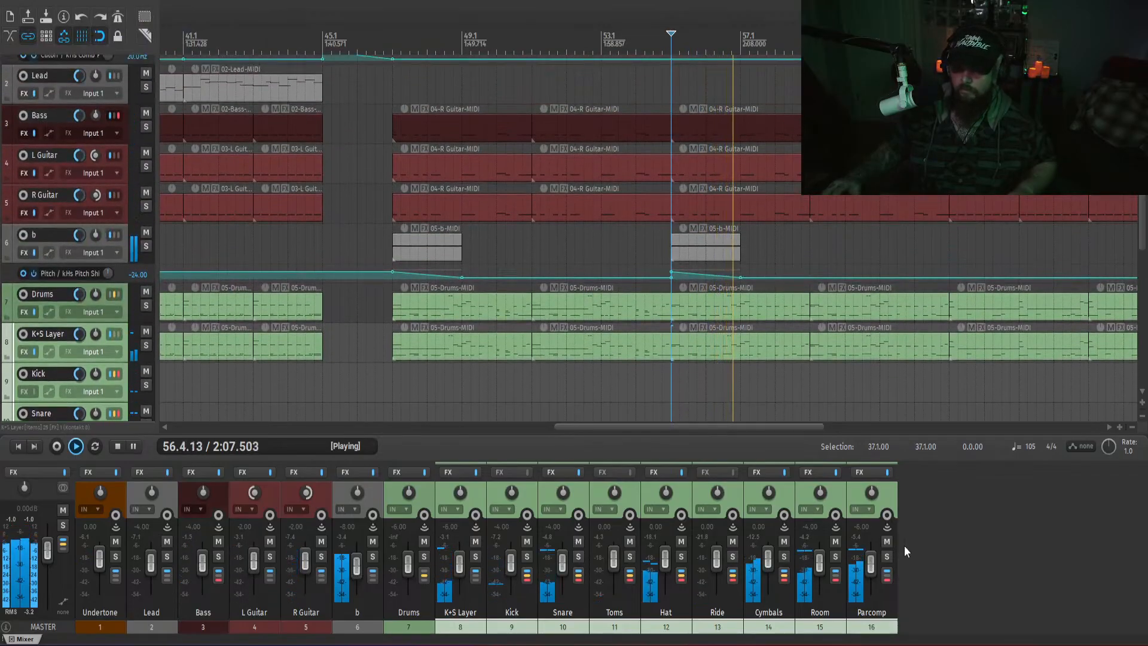
# - Clear the track selection and listen to the full mix from bar 56 into the lead section after bar 65
pyautogui.click(992, 560)
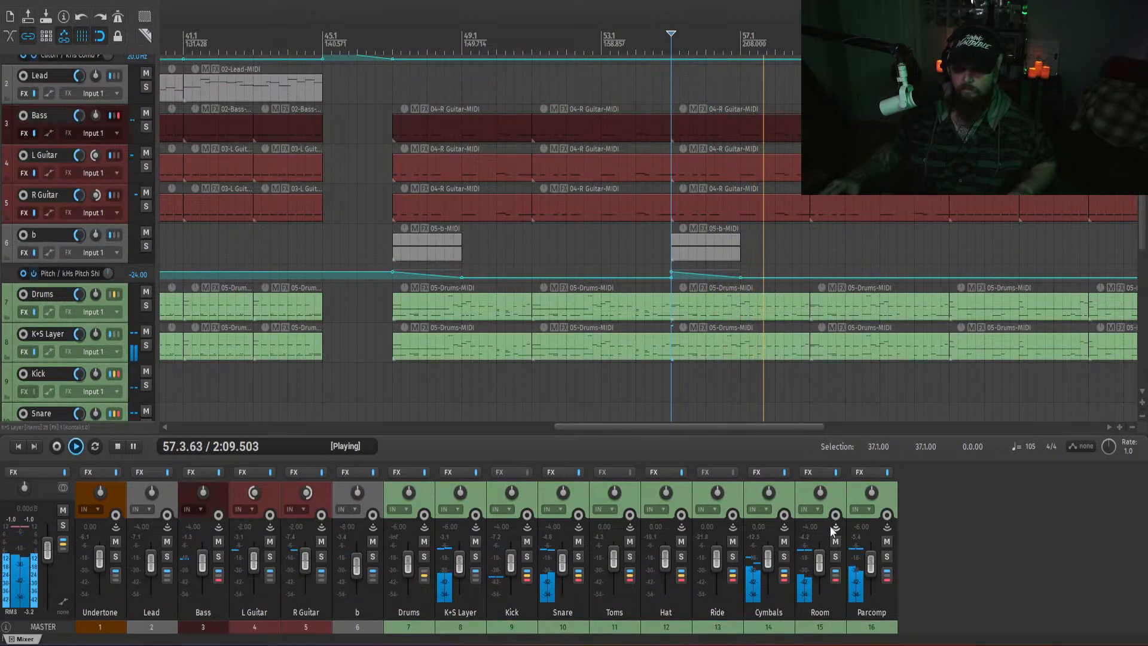
pyautogui.moveTo(653, 426); pyautogui.dragTo(722, 428)
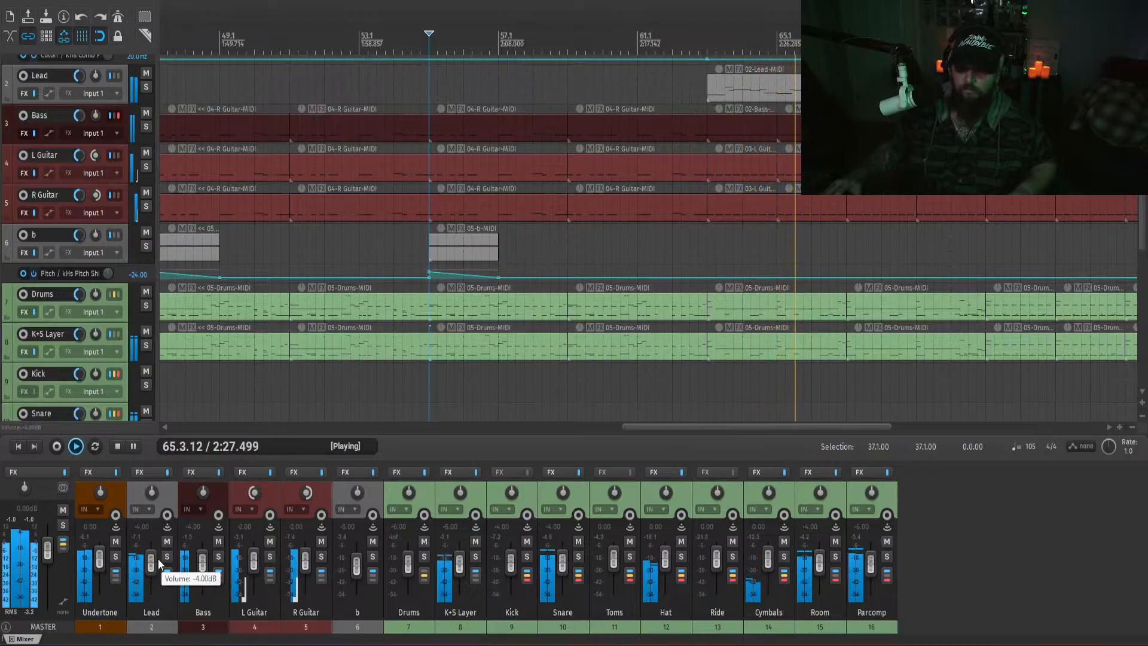
pyautogui.moveTo(741, 428); pyautogui.dragTo(820, 429)
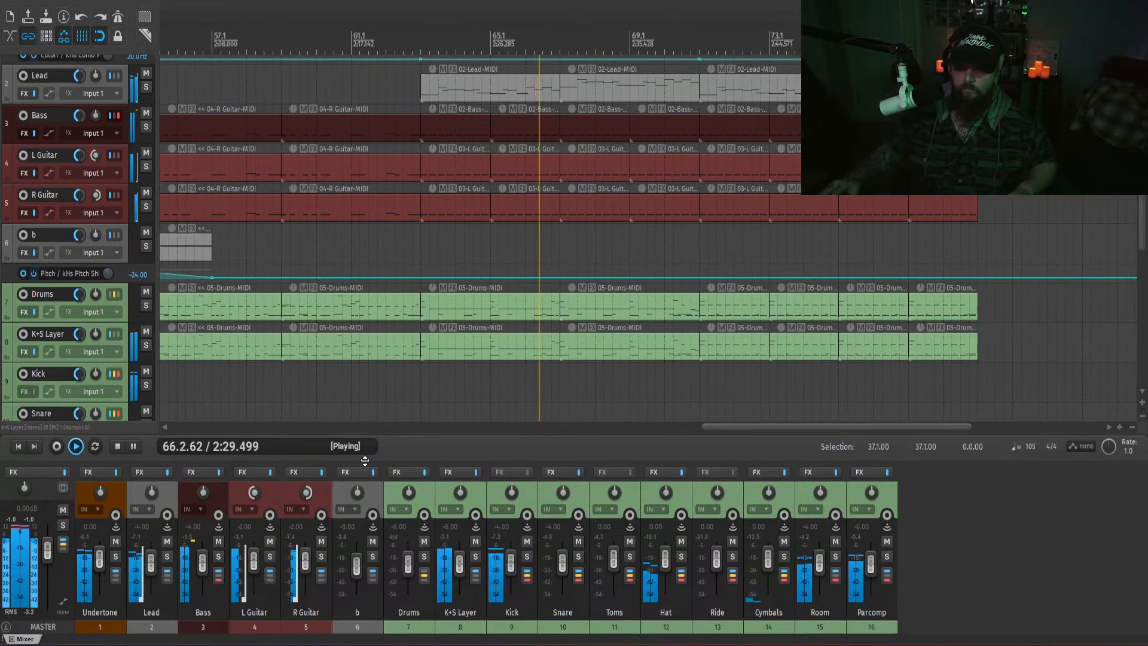
# - In the Lead track's Massive X, toggle the Filter and Reso animation during playback, leave only Reso's off, and close the effects
pyautogui.click(138, 473)
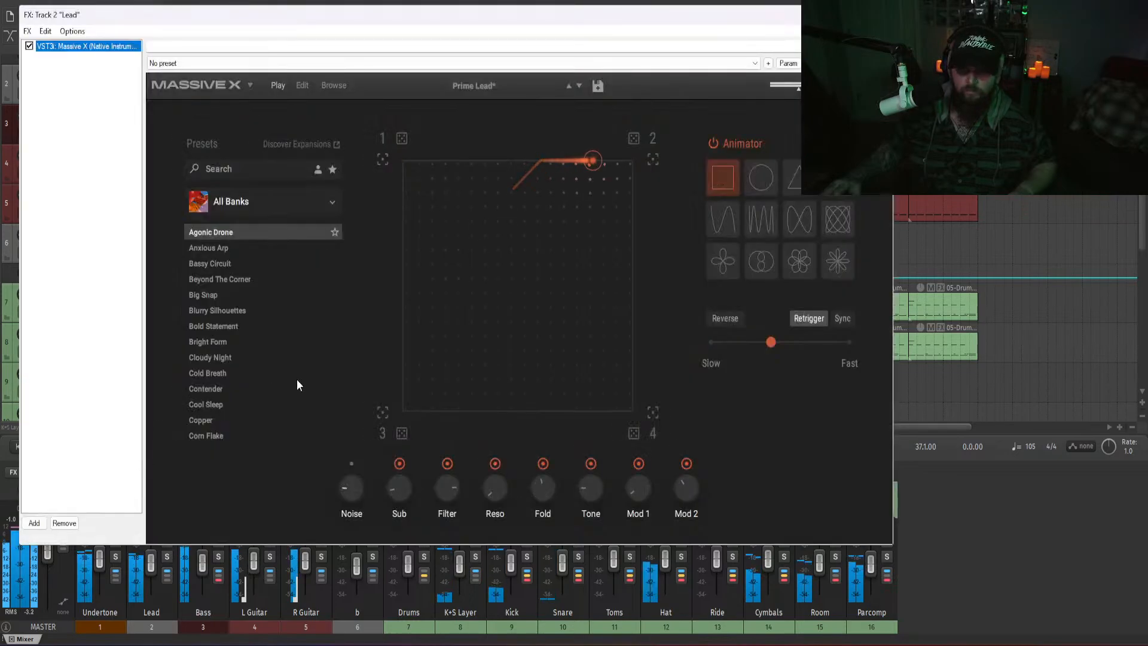
pyautogui.click(448, 463)
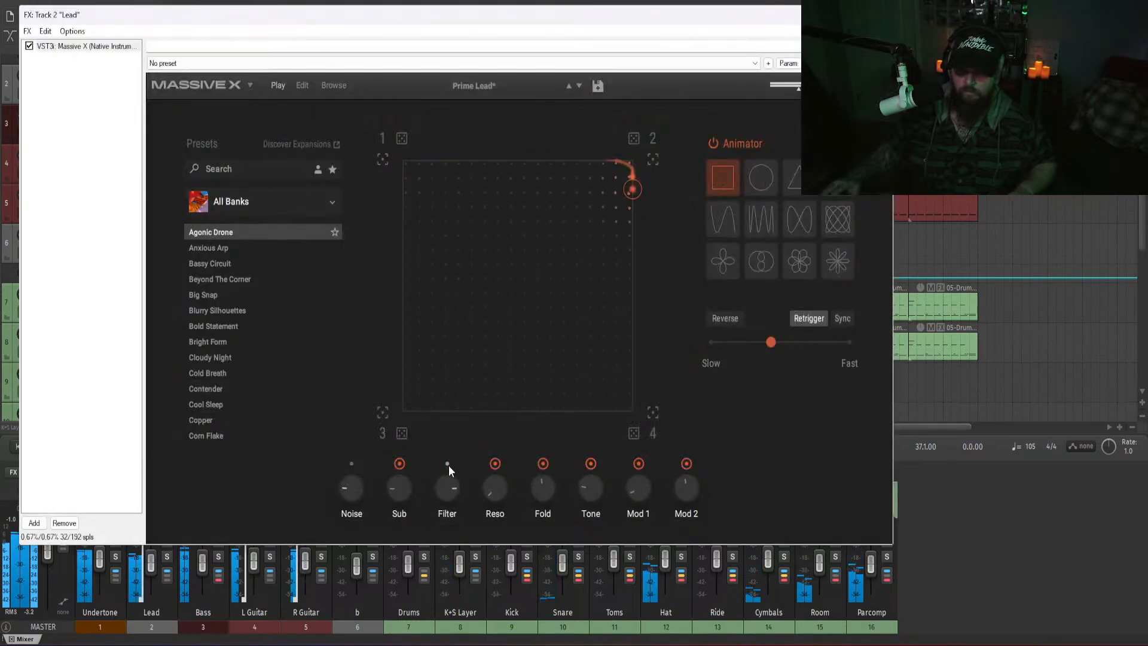
pyautogui.click(447, 464)
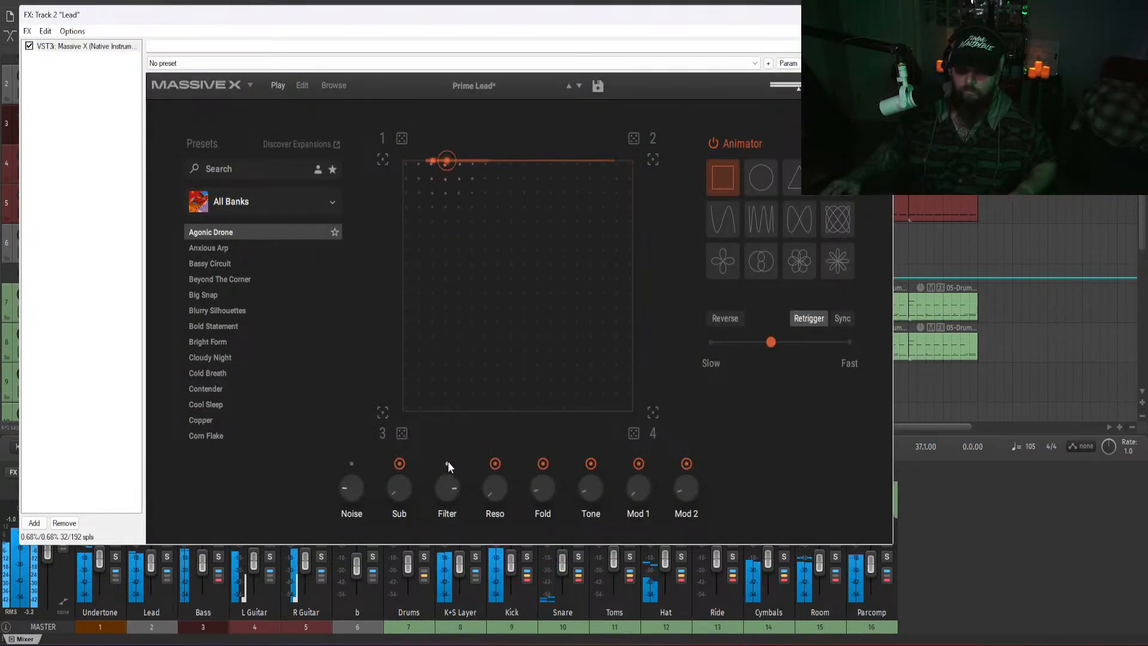
pyautogui.click(495, 463)
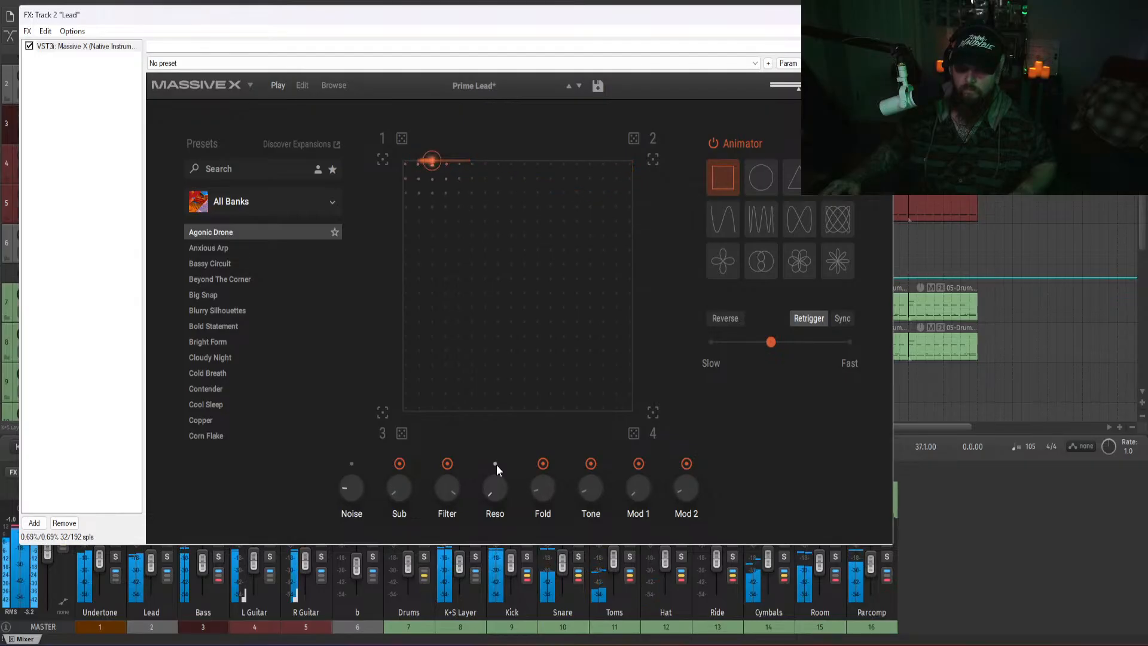
pyautogui.click(495, 464)
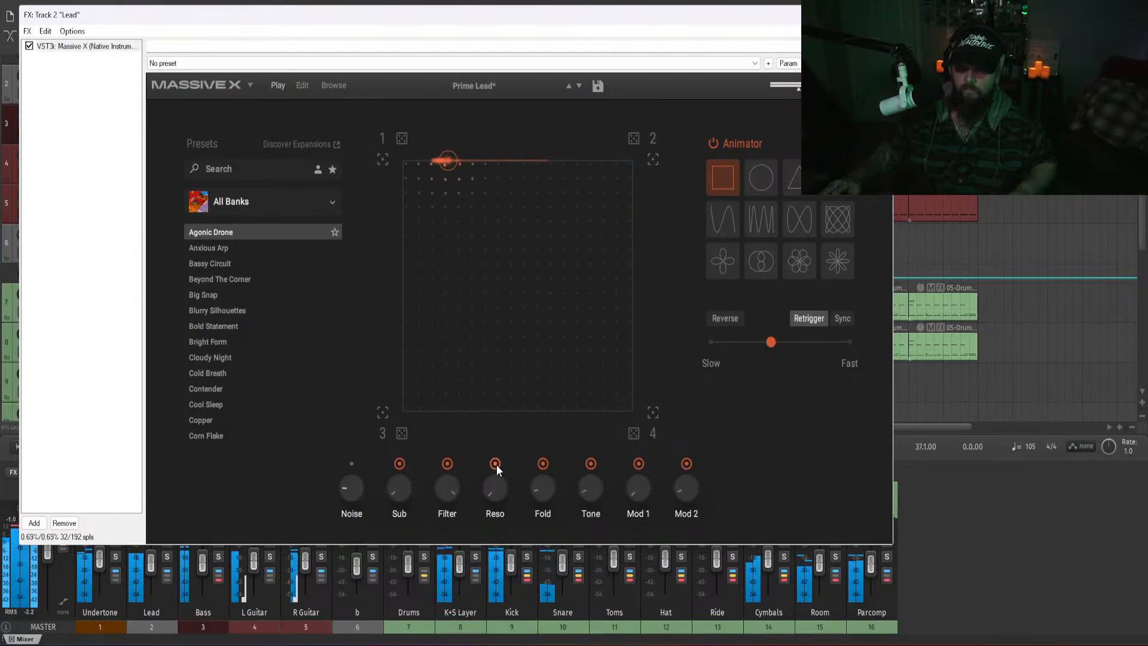
pyautogui.click(495, 464)
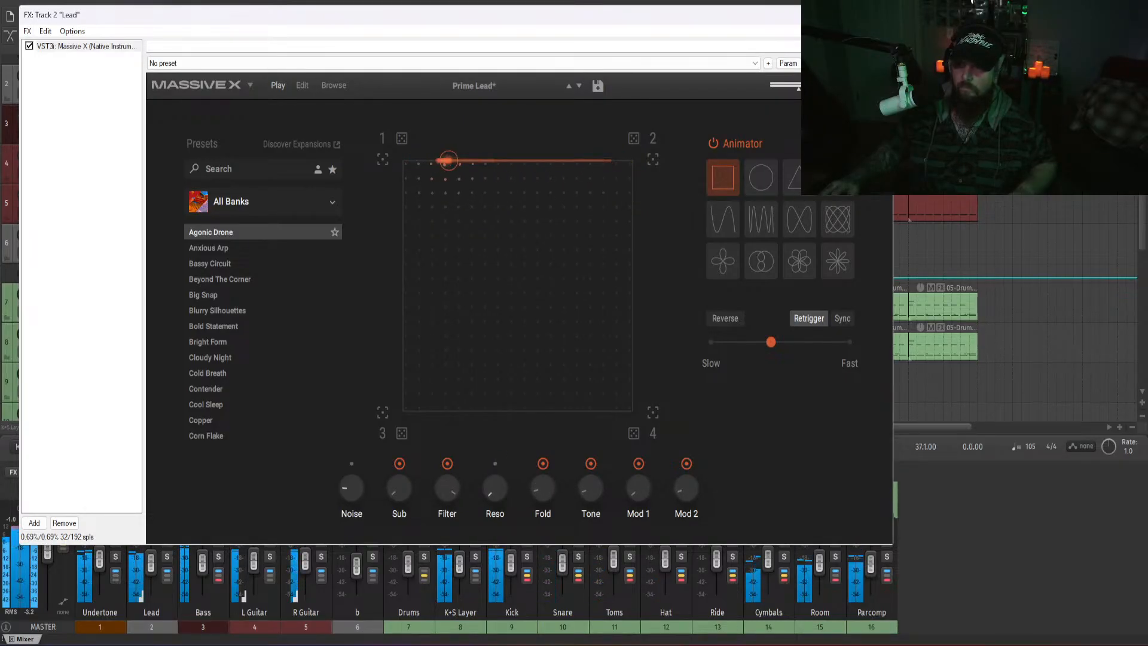
pyautogui.click(879, 15)
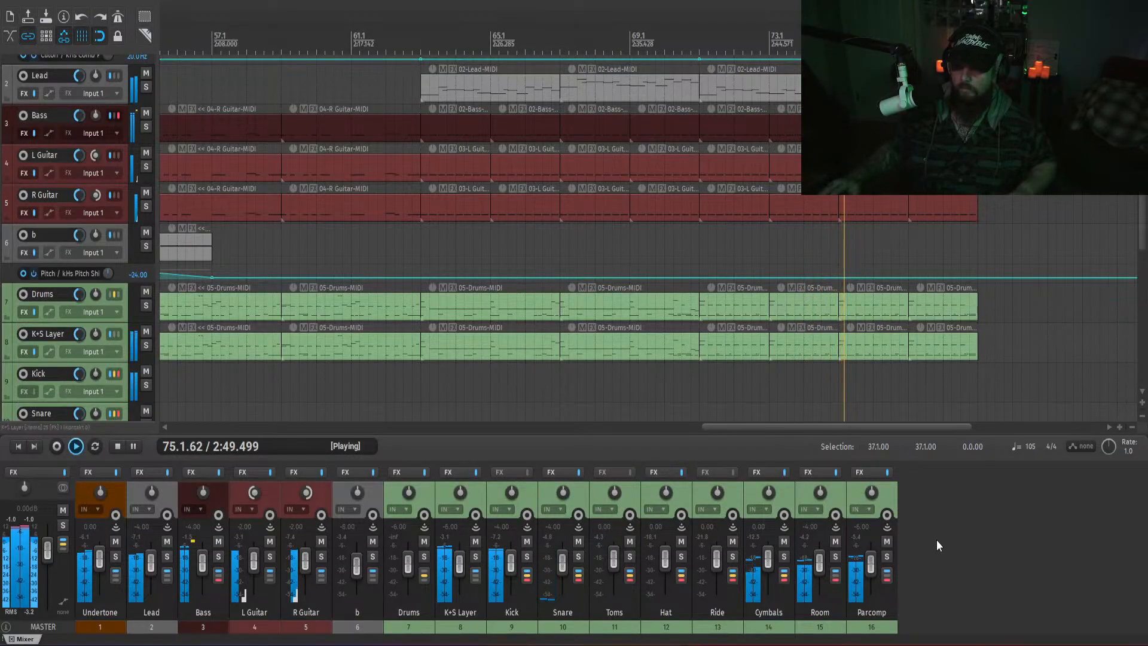
# - Listen through the final lead section to the end of the arrangement at about bar 79 and stop playback
pyautogui.moveTo(838, 428); pyautogui.dragTo(889, 429)
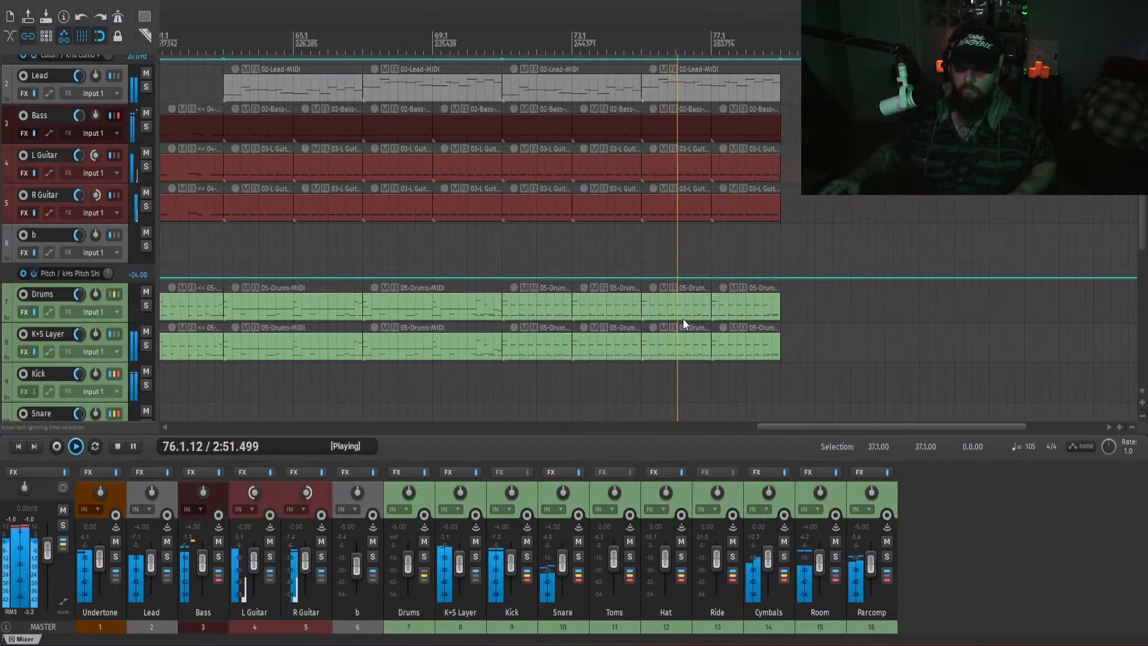
pyautogui.scroll(-3, 700, 285)
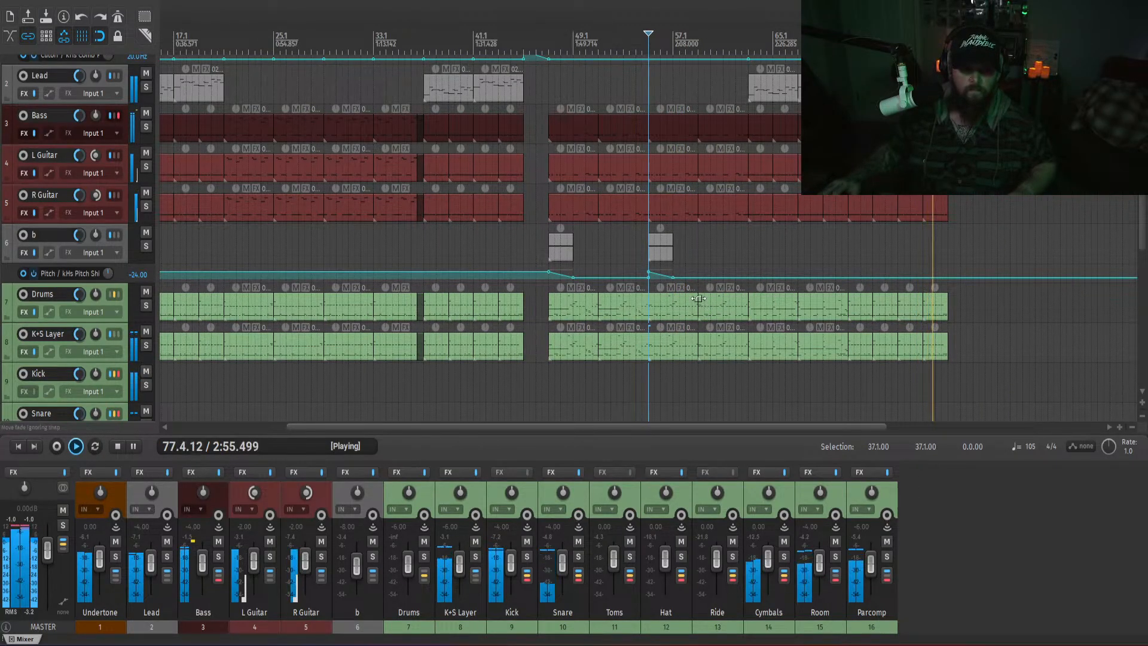
pyautogui.moveTo(714, 427); pyautogui.dragTo(873, 433)
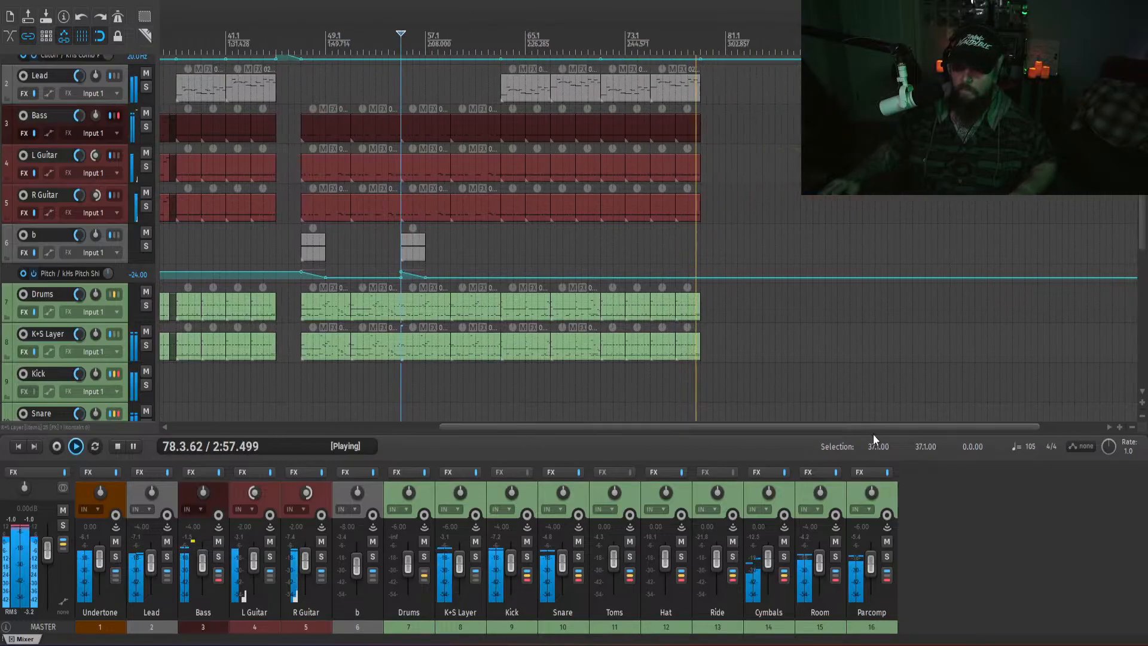
pyautogui.press('space')
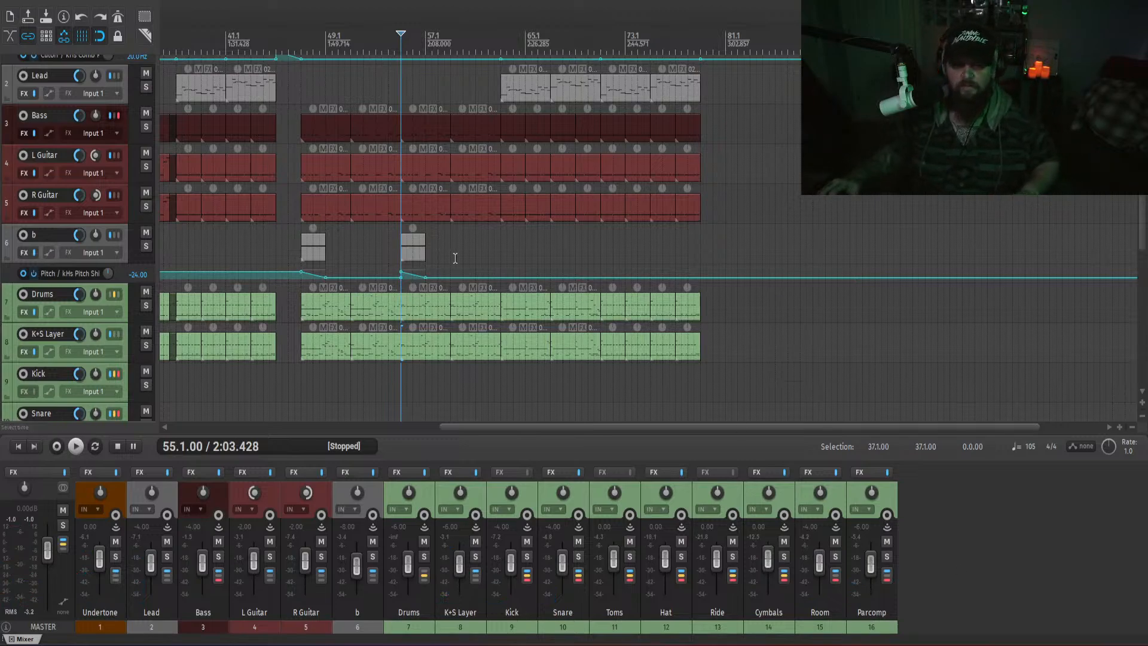
# - Place the edit cursor at bar 46 on the Lead track, inside the band's gap before bar 47, and clear the track selection
pyautogui.scroll(-2, 448, 264)
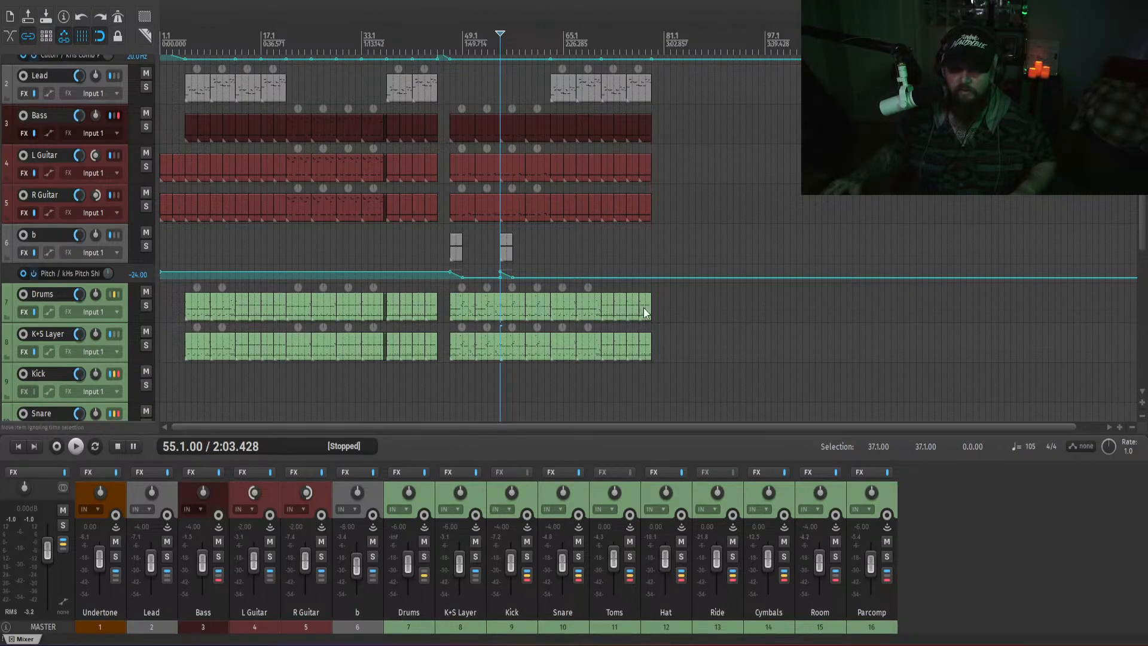
pyautogui.scroll(1, 1142, 216)
pyautogui.scroll(3, 430, 232)
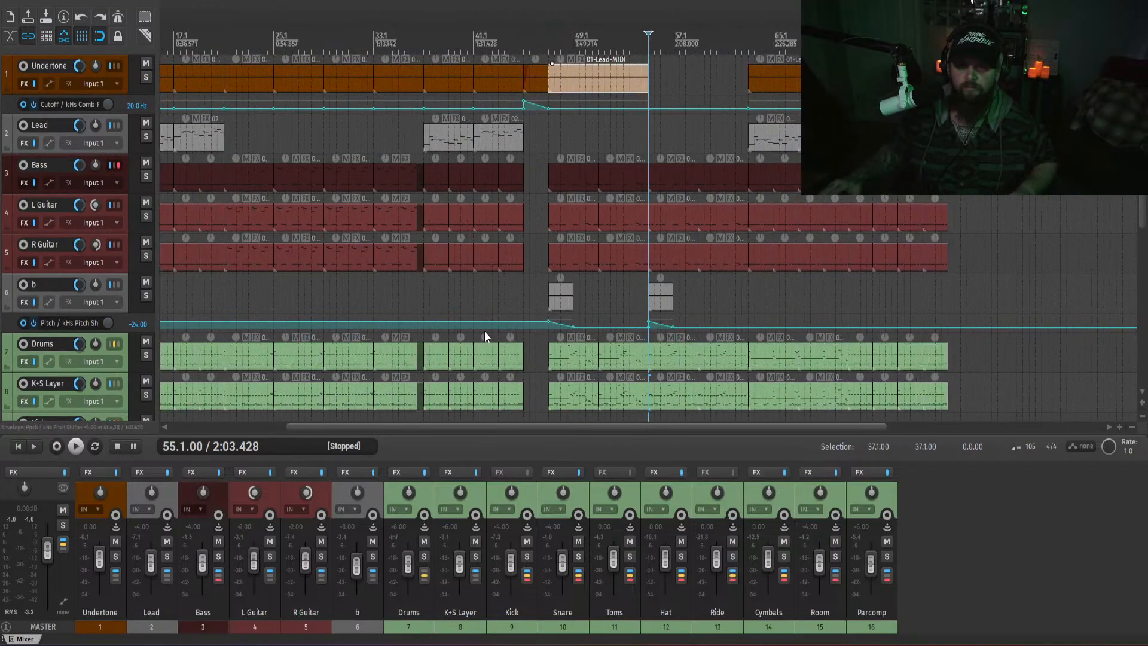
pyautogui.hscroll(-3, 367, 427)
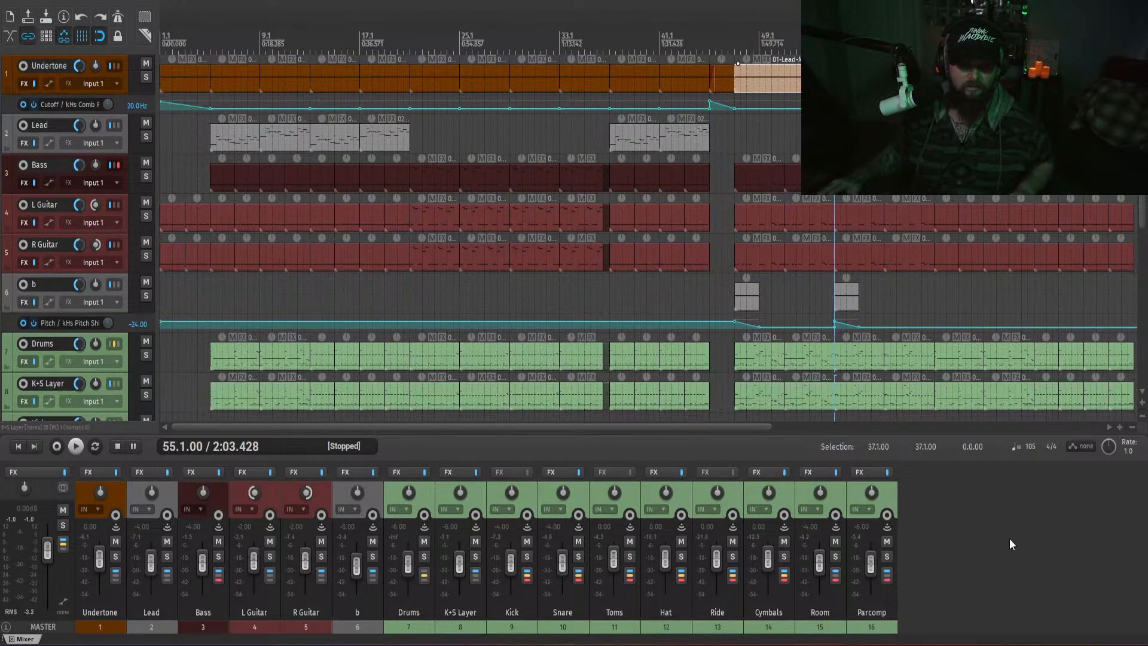
pyautogui.scroll(3, 432, 228)
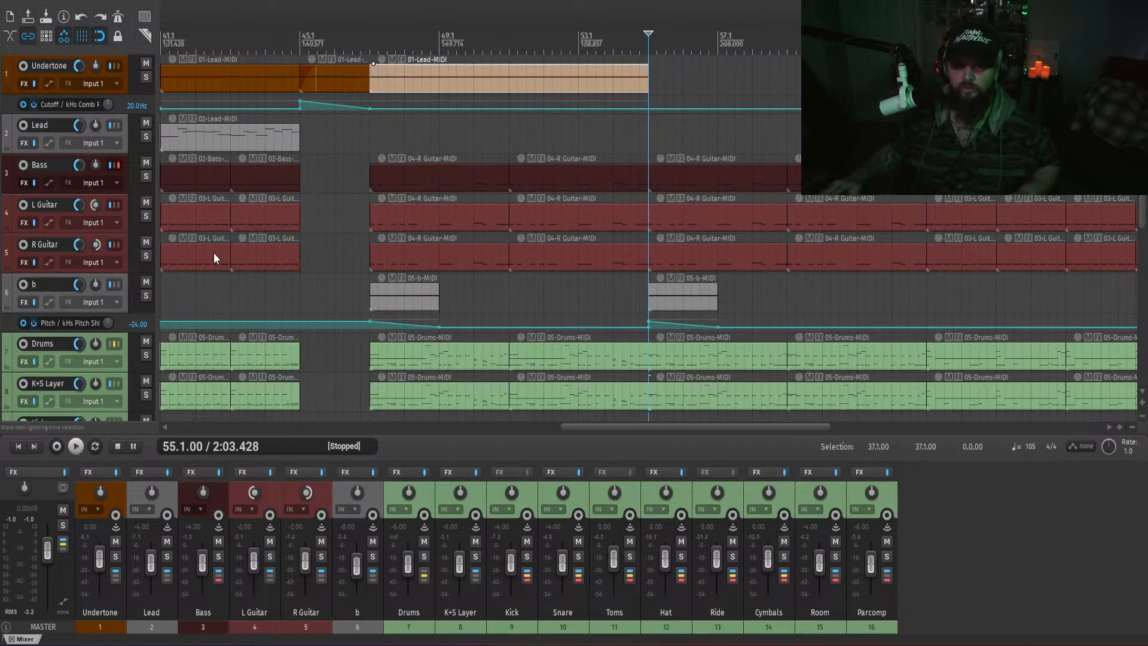
pyautogui.scroll(2, 125, 237)
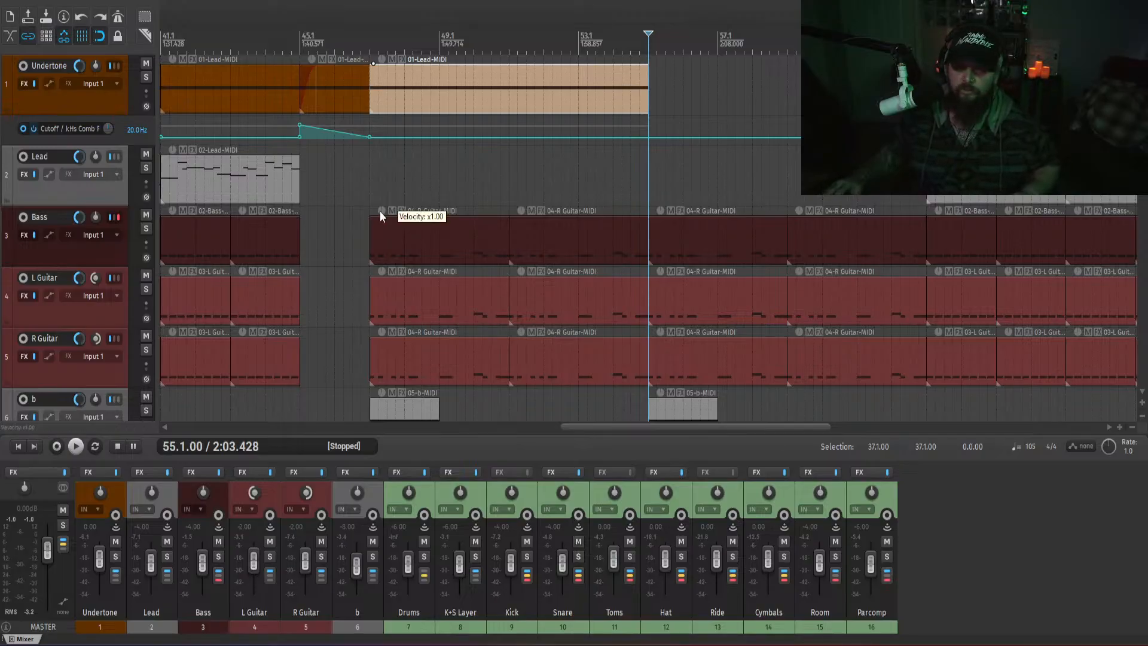
pyautogui.click(372, 187)
pyautogui.click(333, 184)
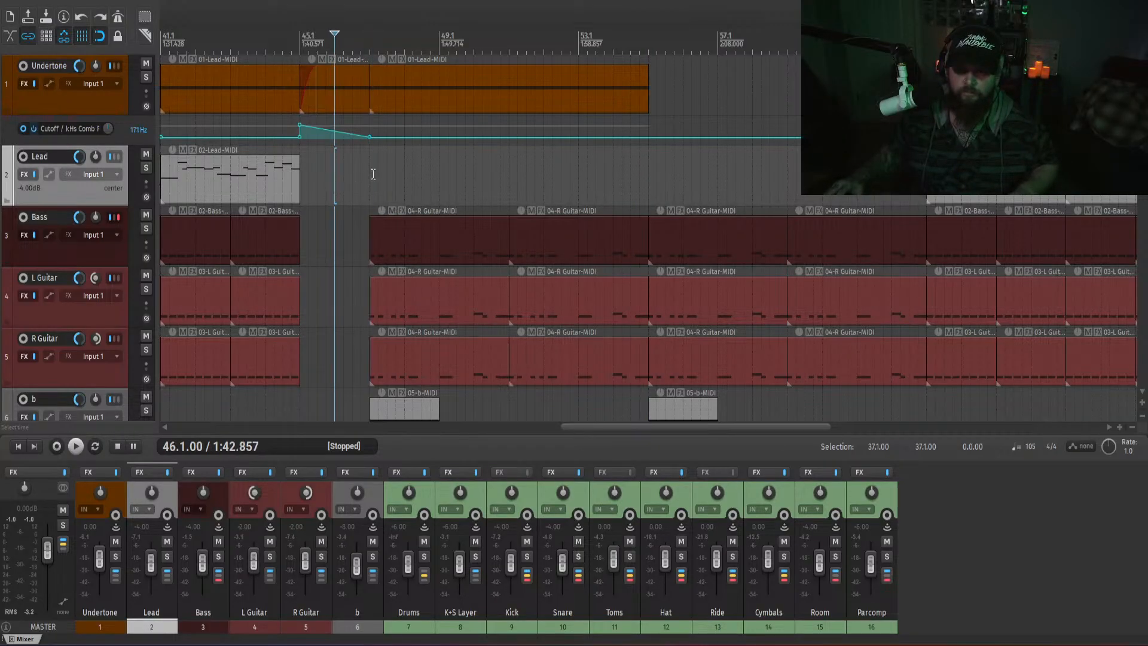
pyautogui.click(375, 174)
pyautogui.click(336, 175)
pyautogui.click(376, 175)
pyautogui.click(333, 179)
pyautogui.click(367, 178)
pyautogui.click(334, 174)
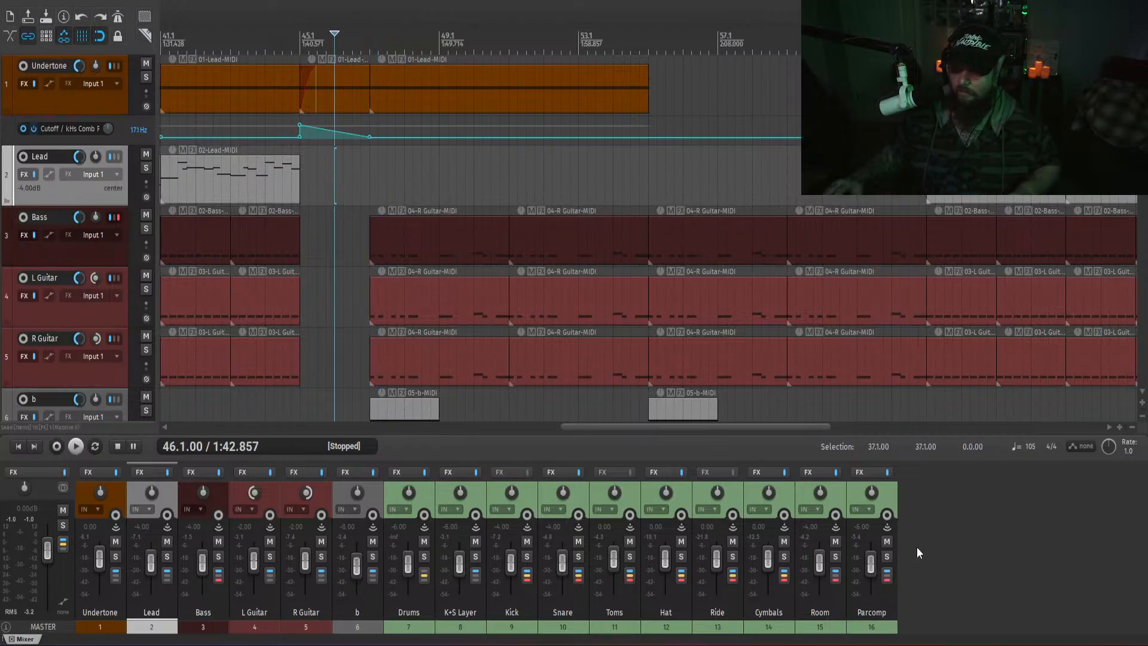
pyautogui.click(921, 507)
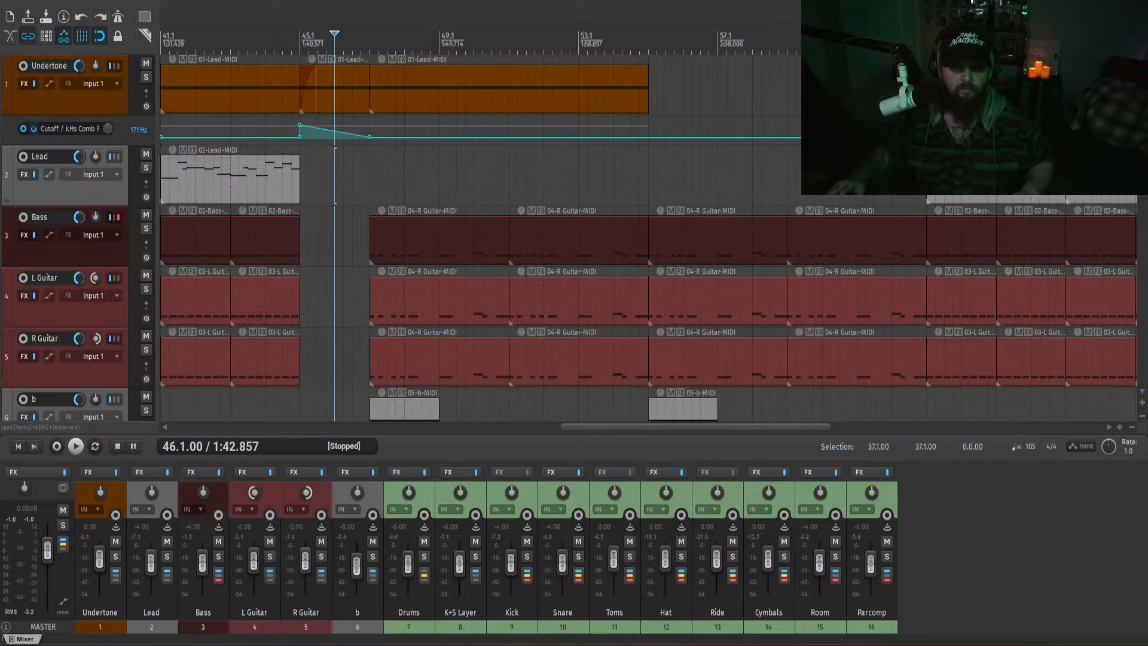
# - Move the edit cursor to 46.2 on the Lead track and return it to bar 46
pyautogui.click(353, 174)
pyautogui.click(449, 177)
pyautogui.click(344, 173)
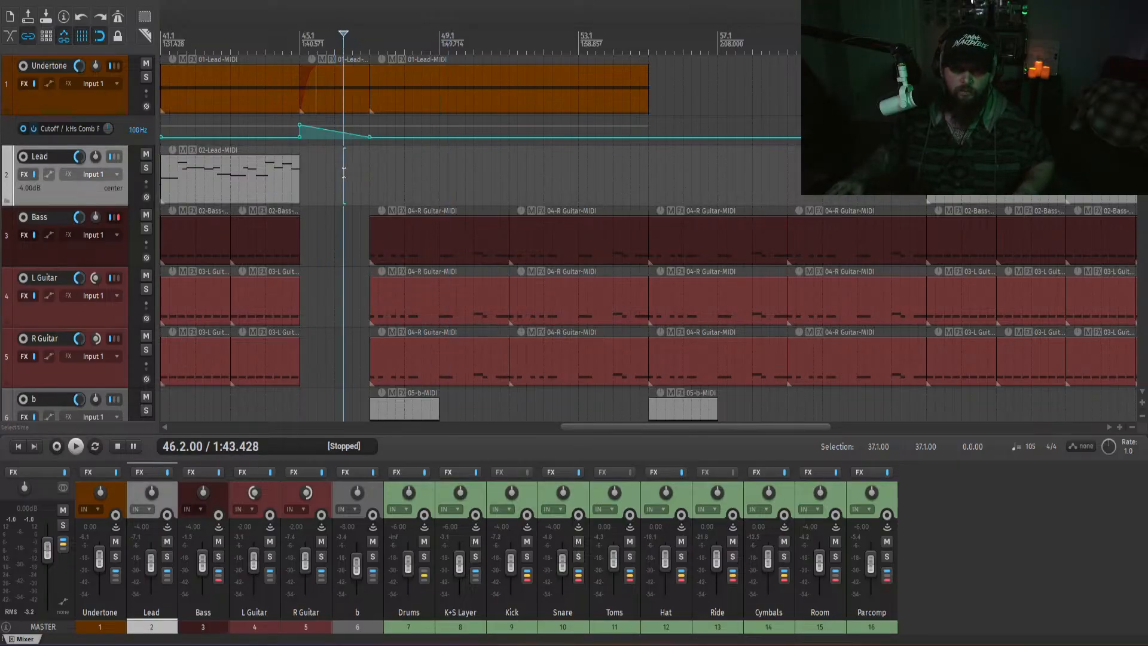
pyautogui.click(334, 168)
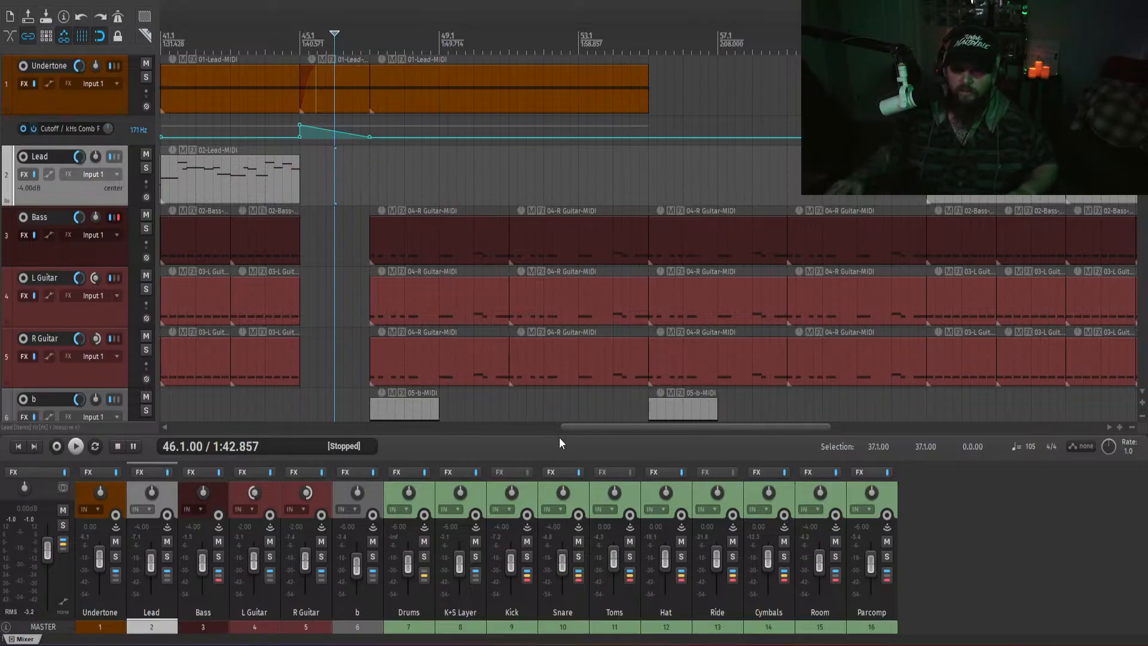
# - Look over the whole arrangement from bar 1 to its end across the tracks and clear the track selection
pyautogui.moveTo(586, 427)
pyautogui.mouseDown()
pyautogui.moveTo(542, 425)
pyautogui.moveTo(566, 433)
pyautogui.mouseUp()
pyautogui.scroll(-4, 416, 204)
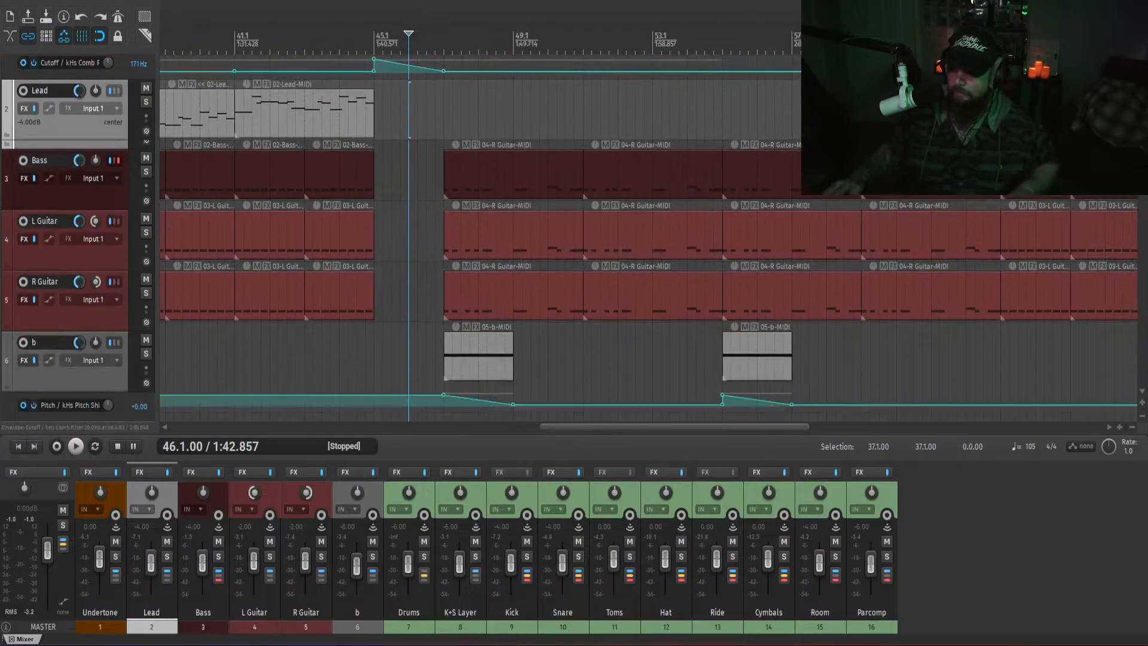
pyautogui.scroll(4, 416, 205)
pyautogui.scroll(-5, 416, 205)
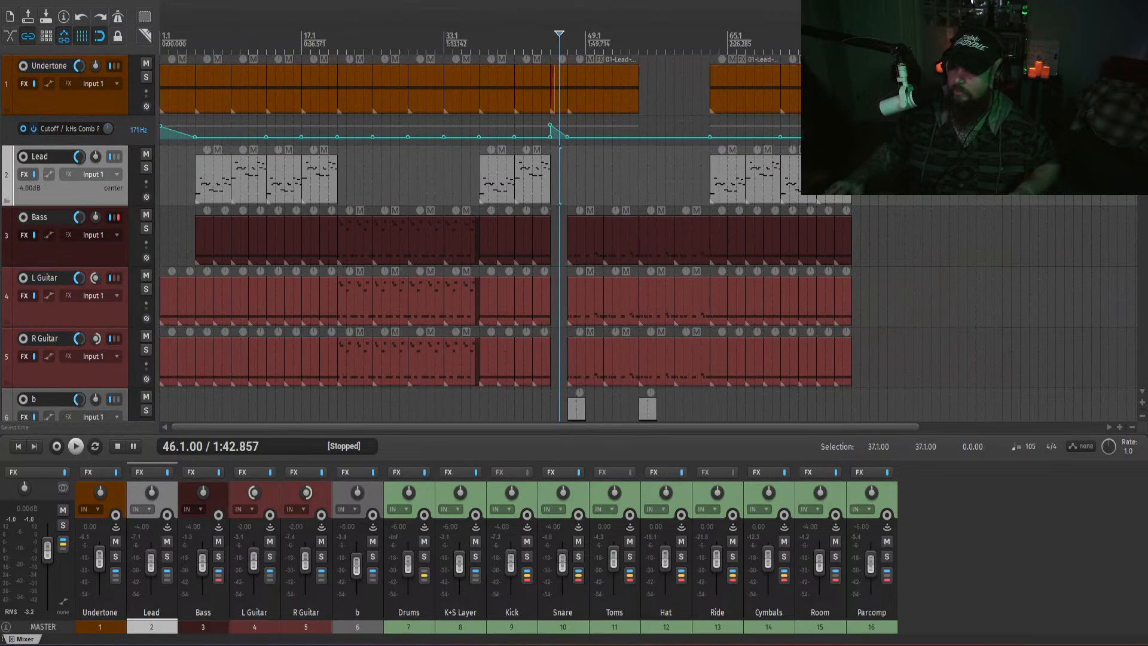
pyautogui.scroll(-6, 416, 205)
pyautogui.scroll(5, 416, 205)
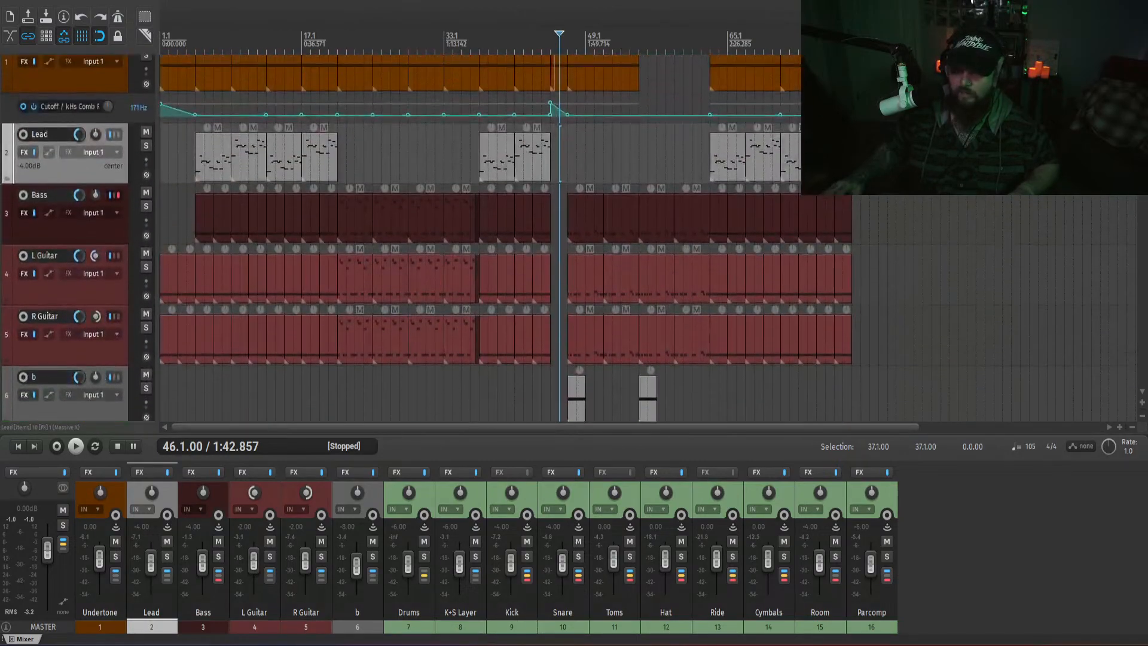
pyautogui.scroll(1, 567, 237)
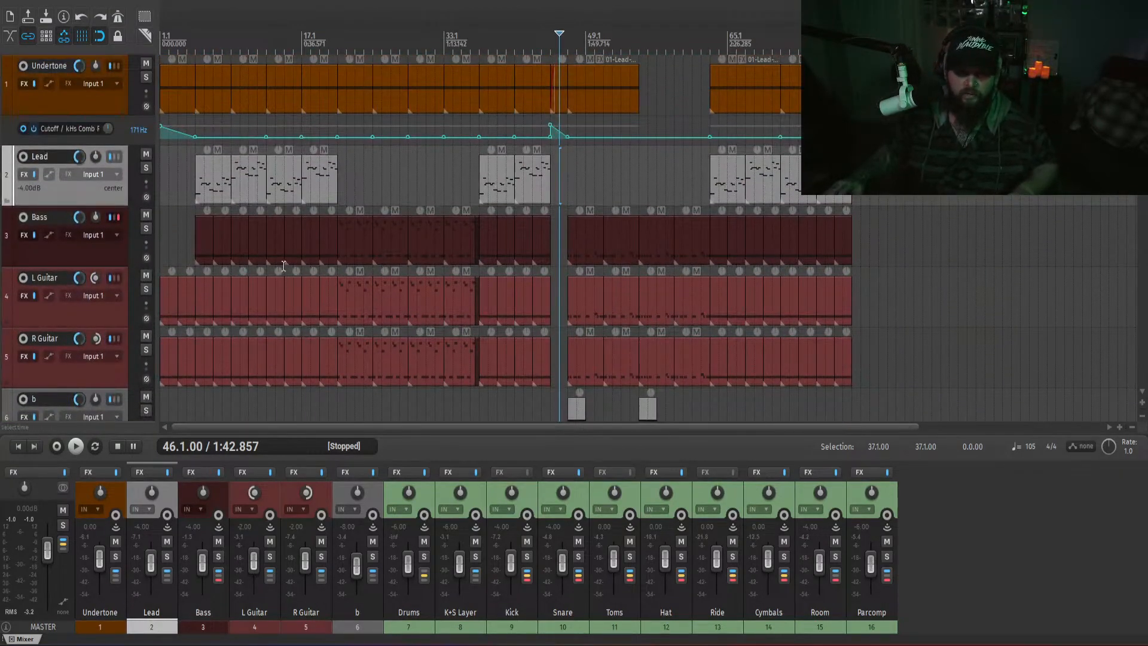
pyautogui.click(966, 507)
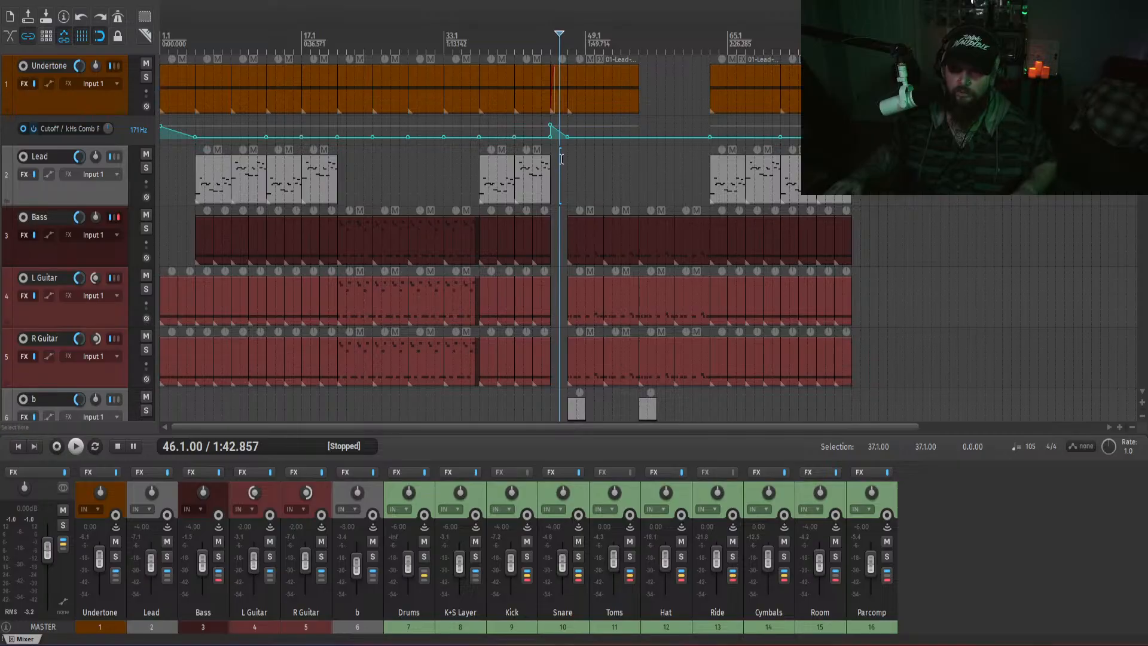
pyautogui.moveTo(567, 157); pyautogui.dragTo(628, 191)
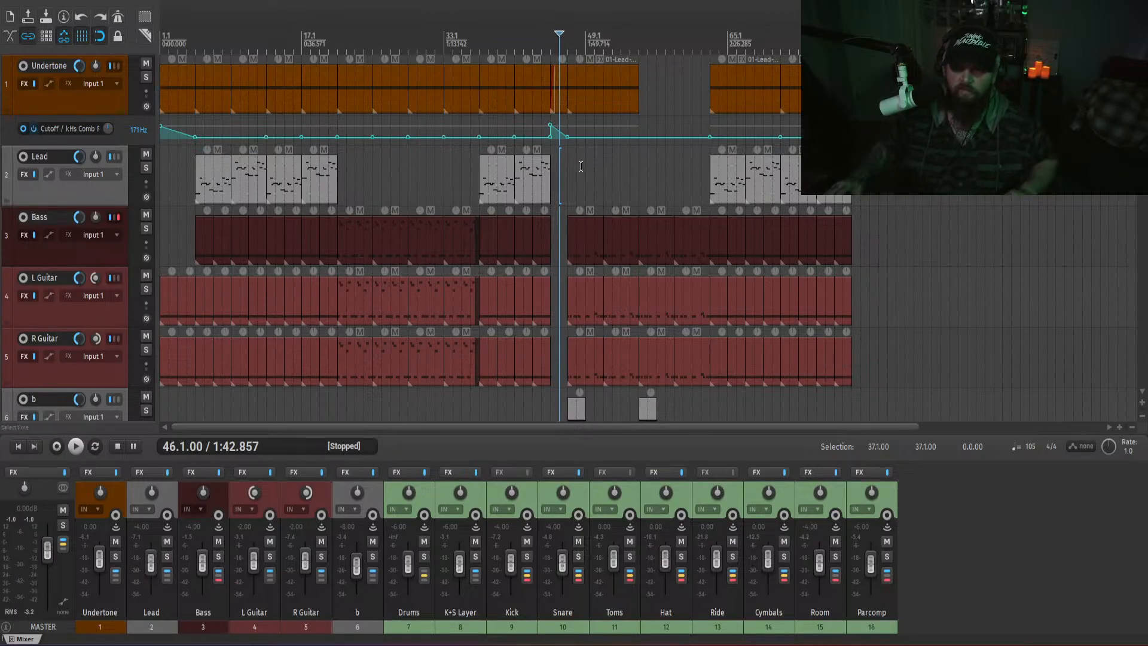